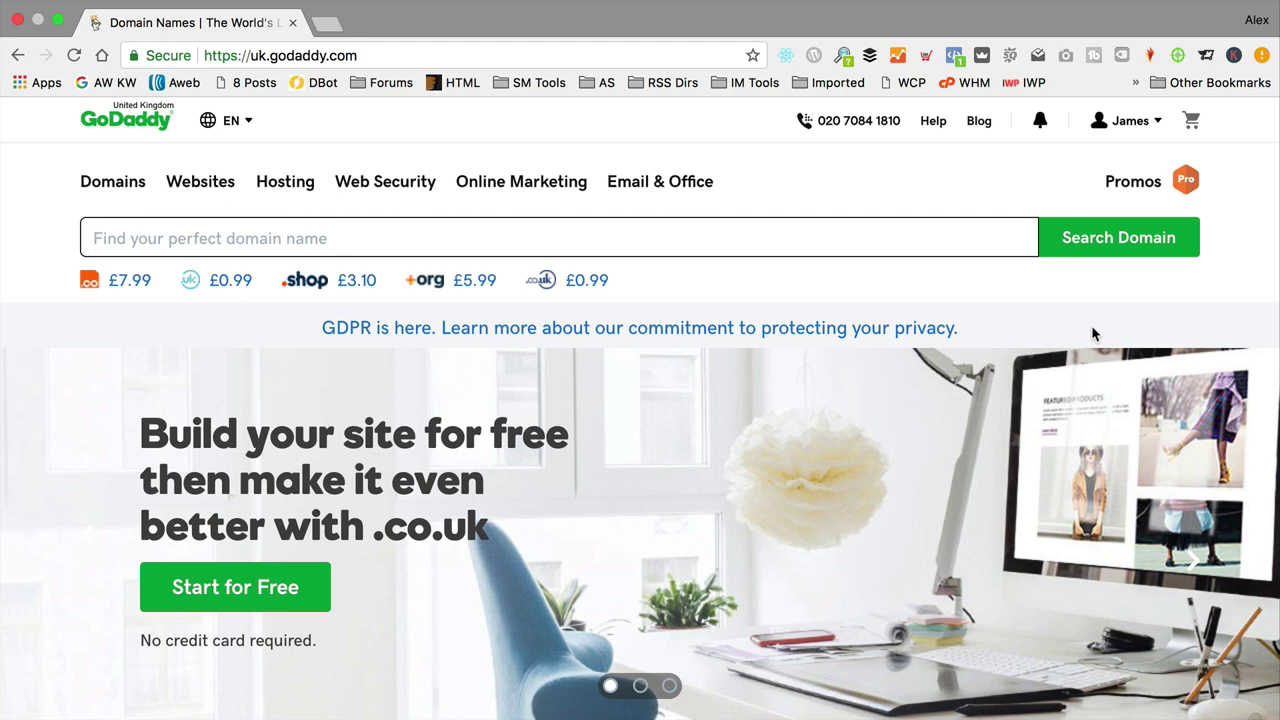
Step: Search GoDaddy for the domain name bowwowtech
click(823, 189)
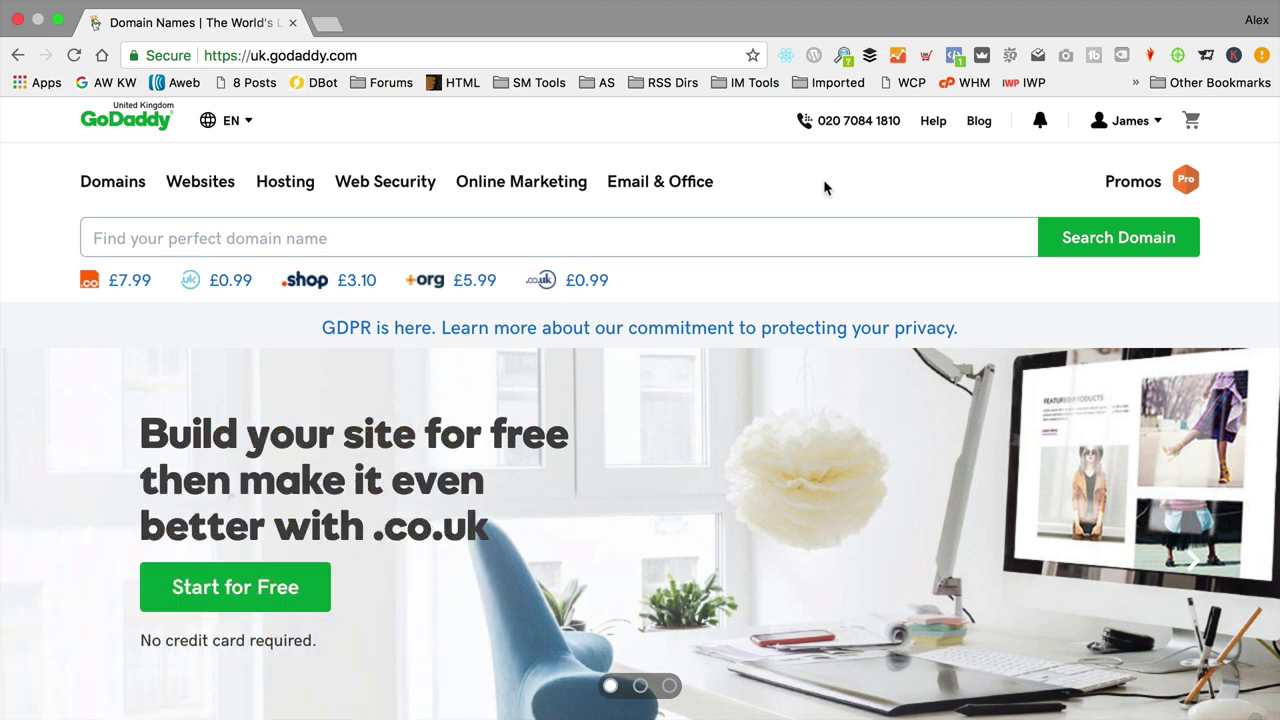
click(900, 238)
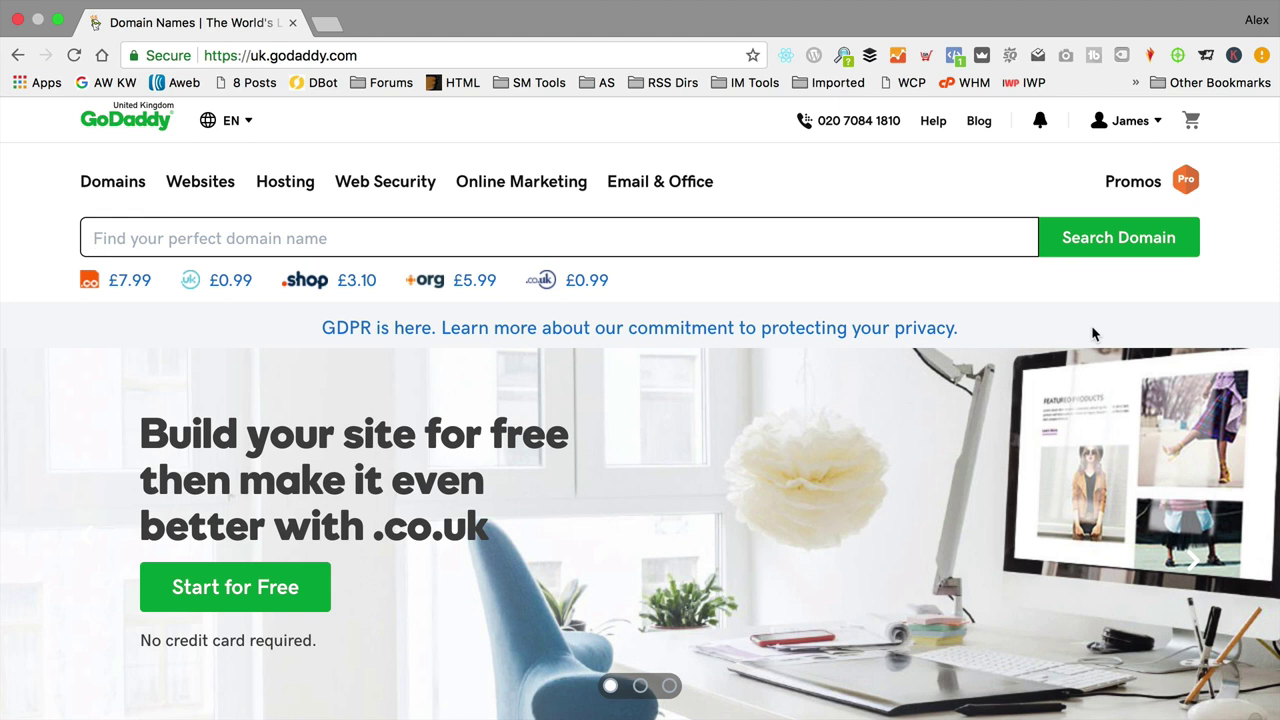
text(bow)
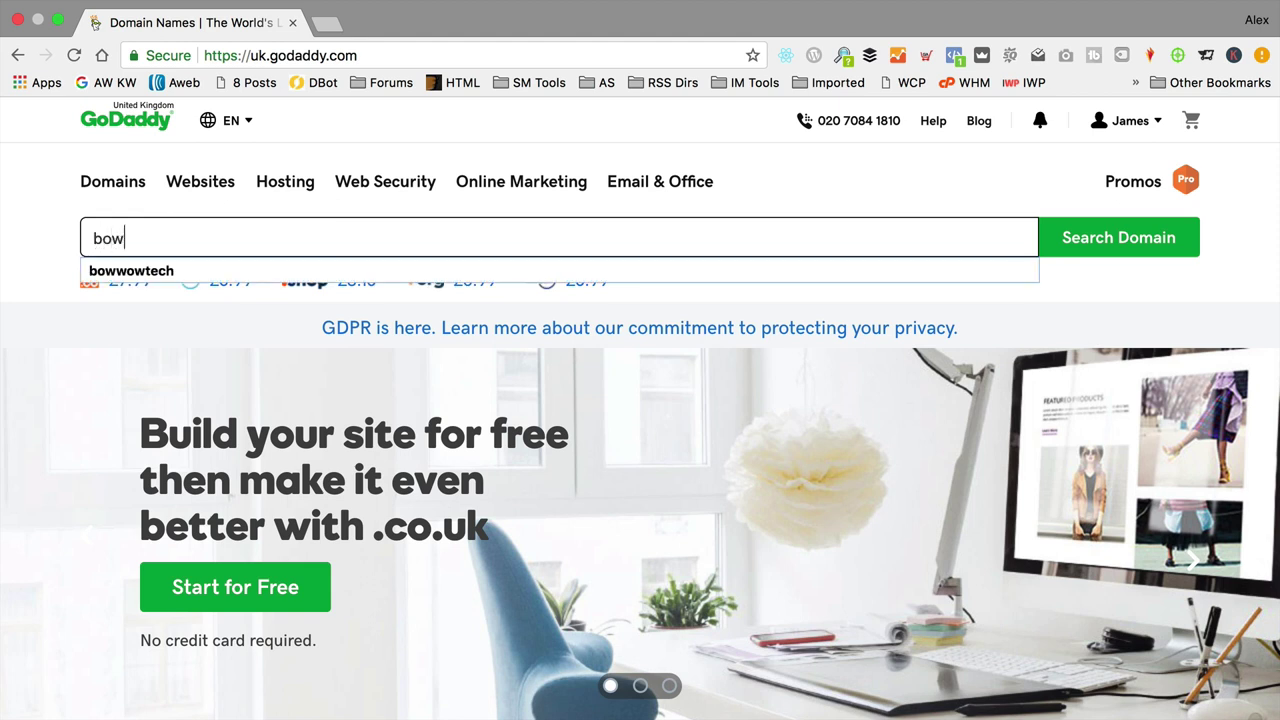
text(wowtech)
click(1089, 250)
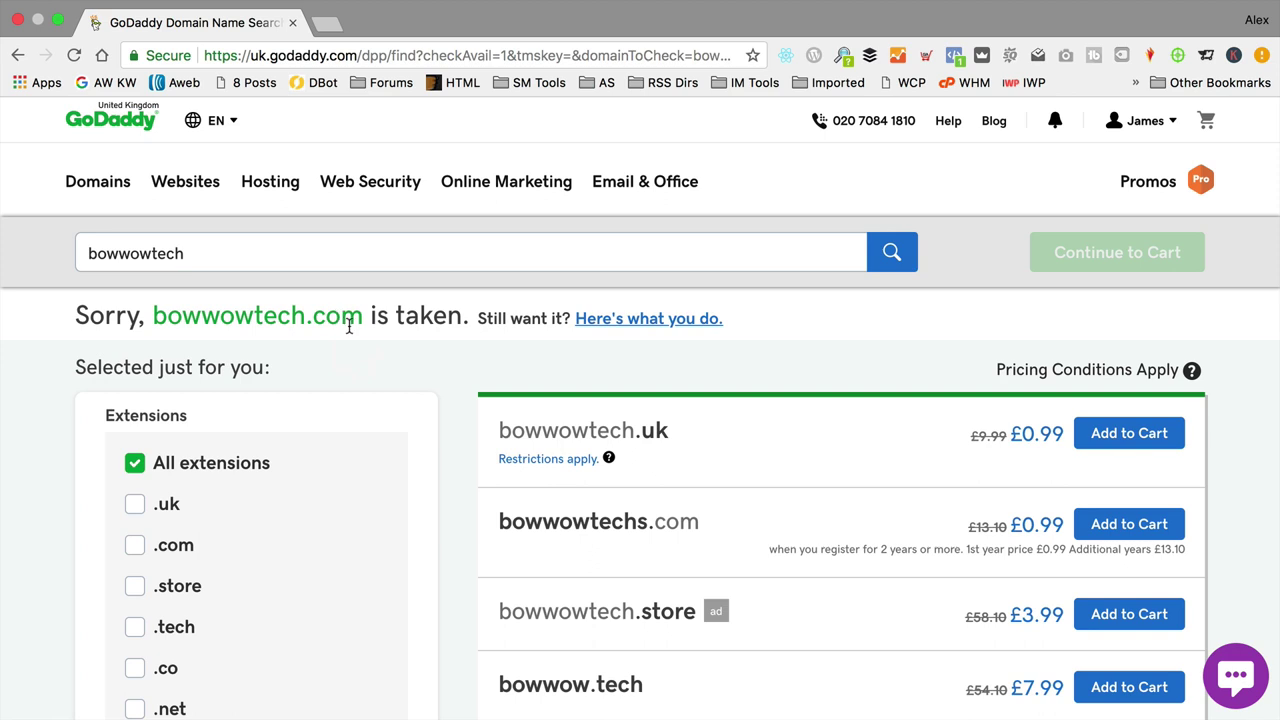
scroll(602, 333, down, 3)
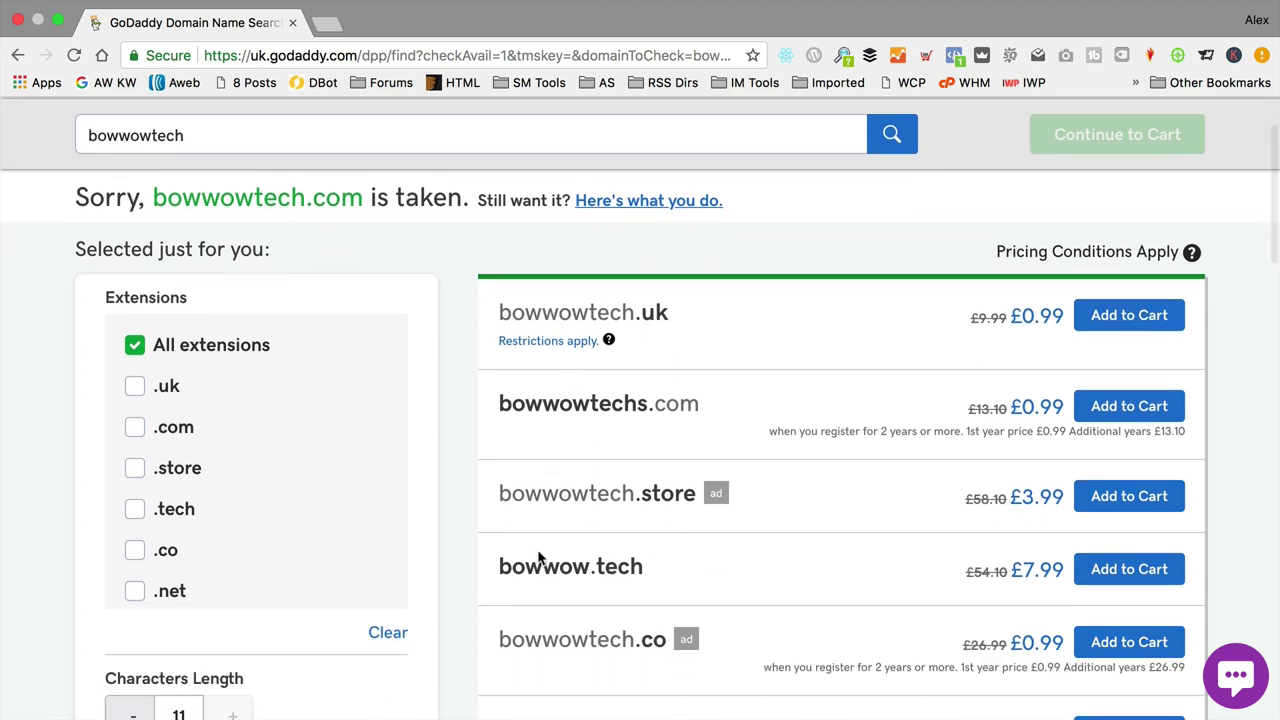
scroll(700, 503, up, 3)
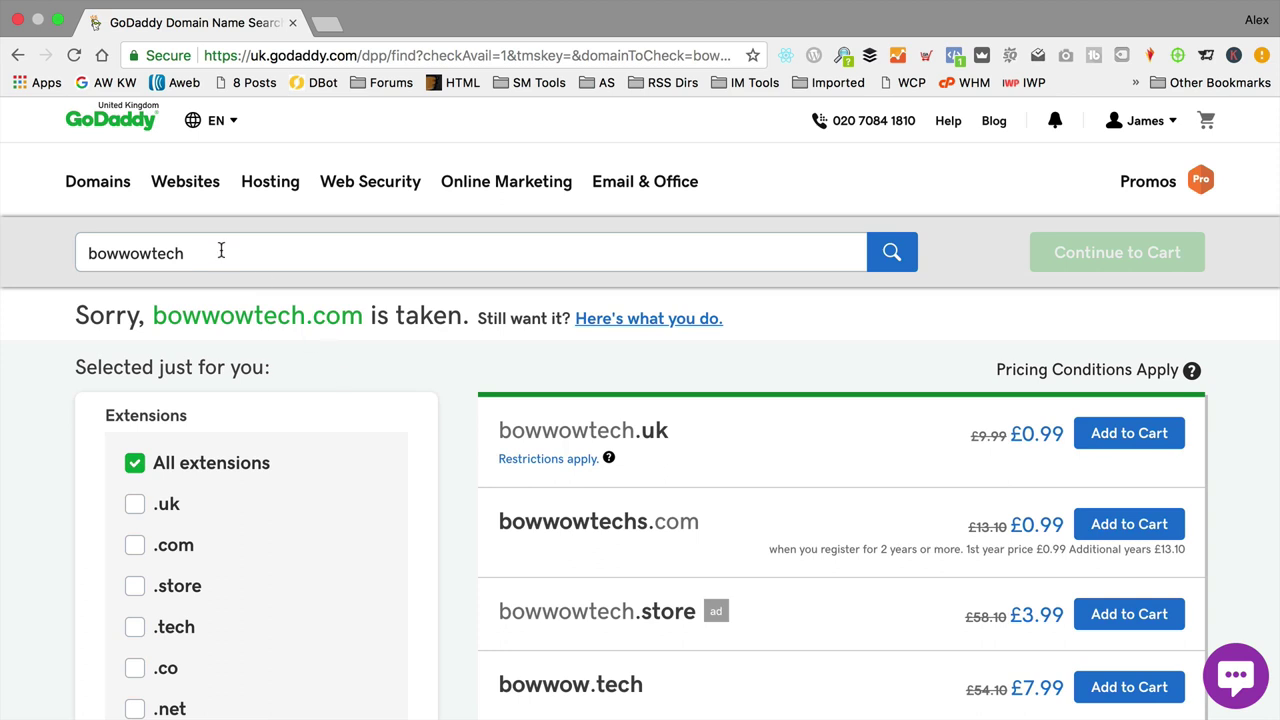
Step: Search greatstufffordogs, then greatstufffordogsancats, finding greatstufffordogsancats.com available
drag(221, 250, 3, 255)
text(gr)
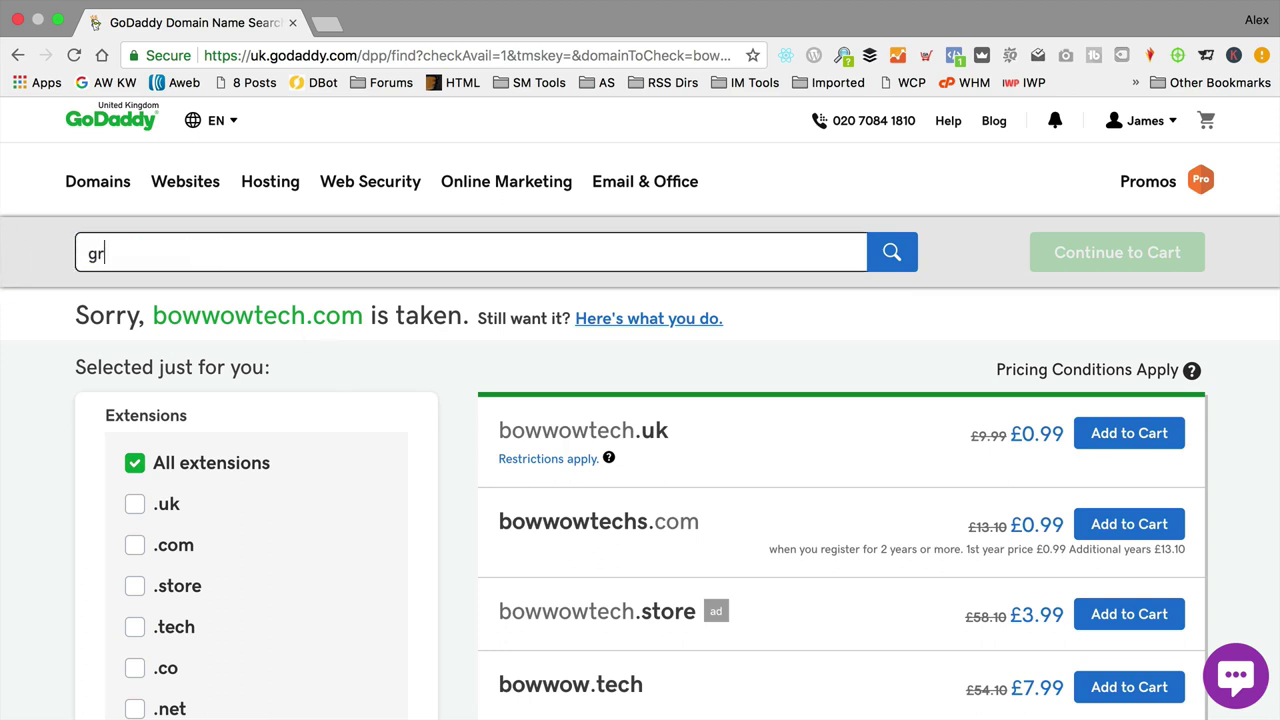
text(eatstufffordogs)
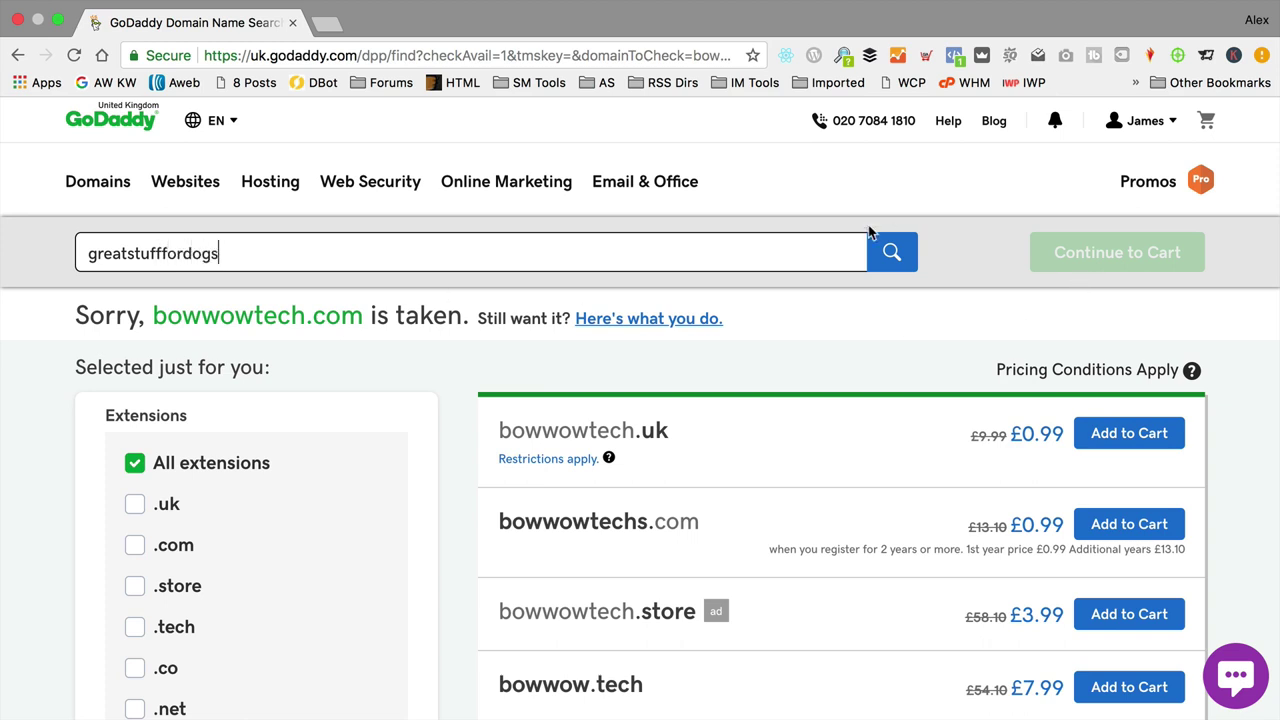
click(884, 258)
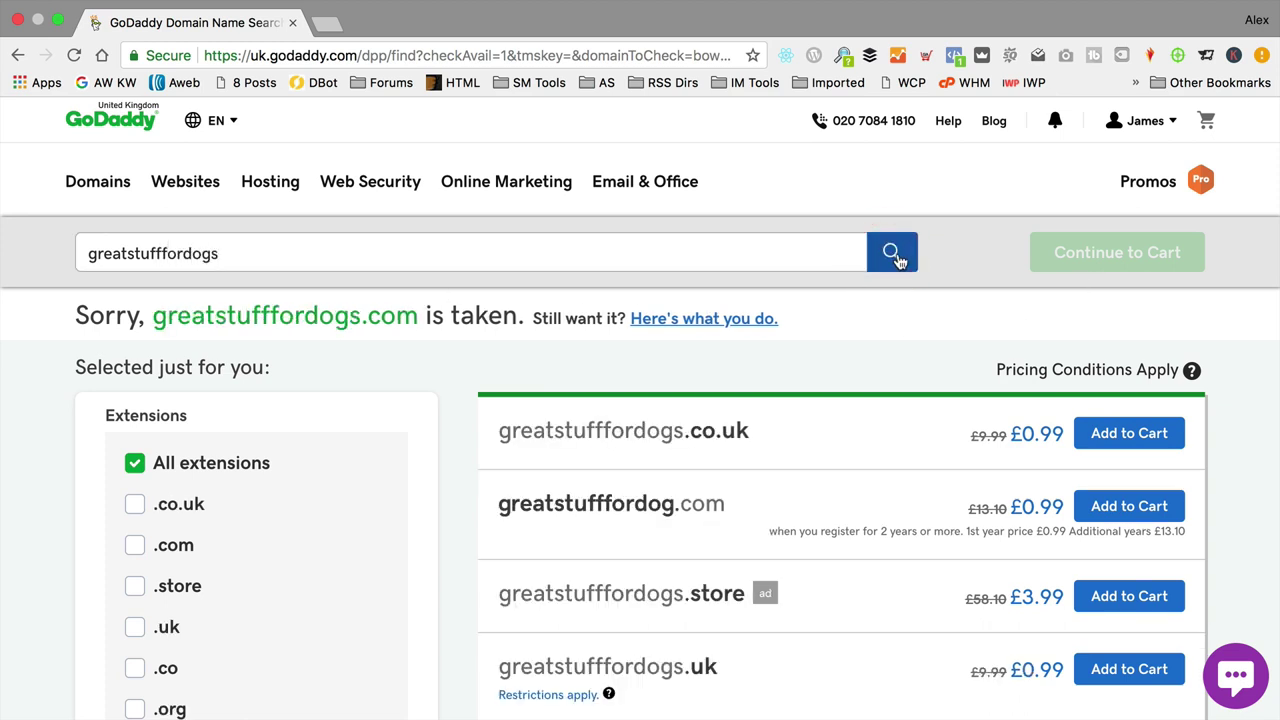
click(274, 254)
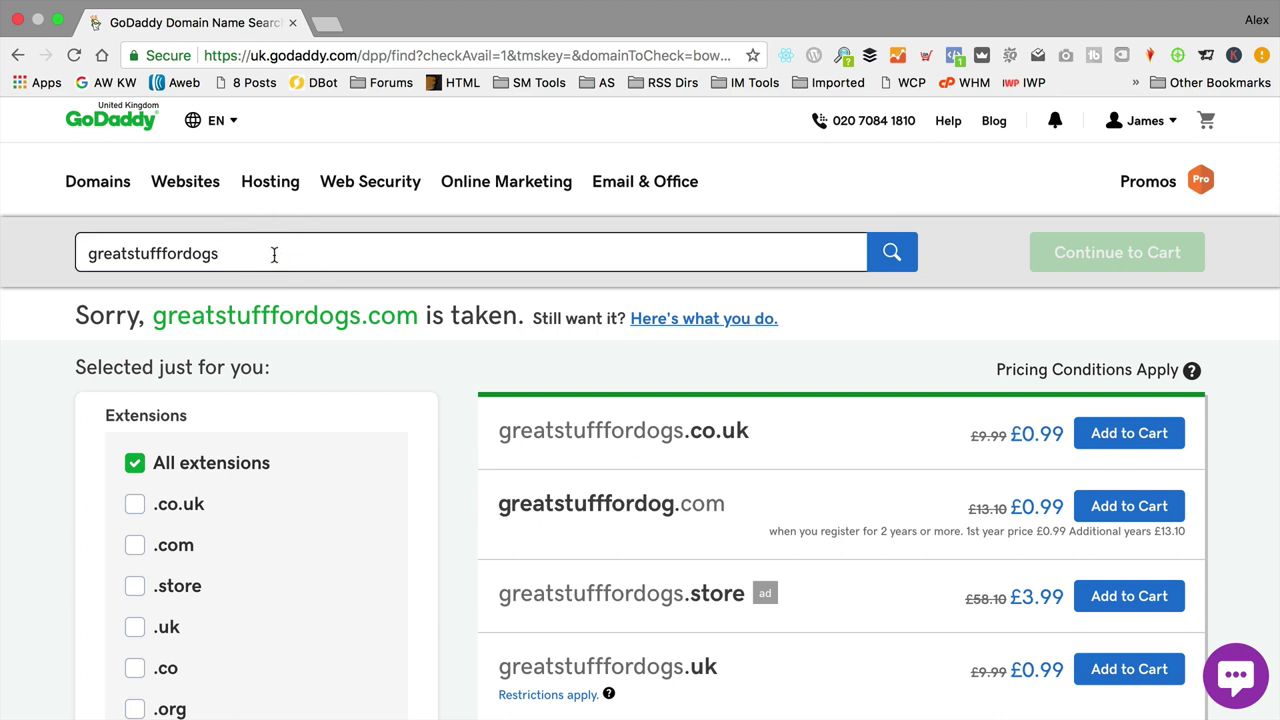
text(ancats)
key(Return)
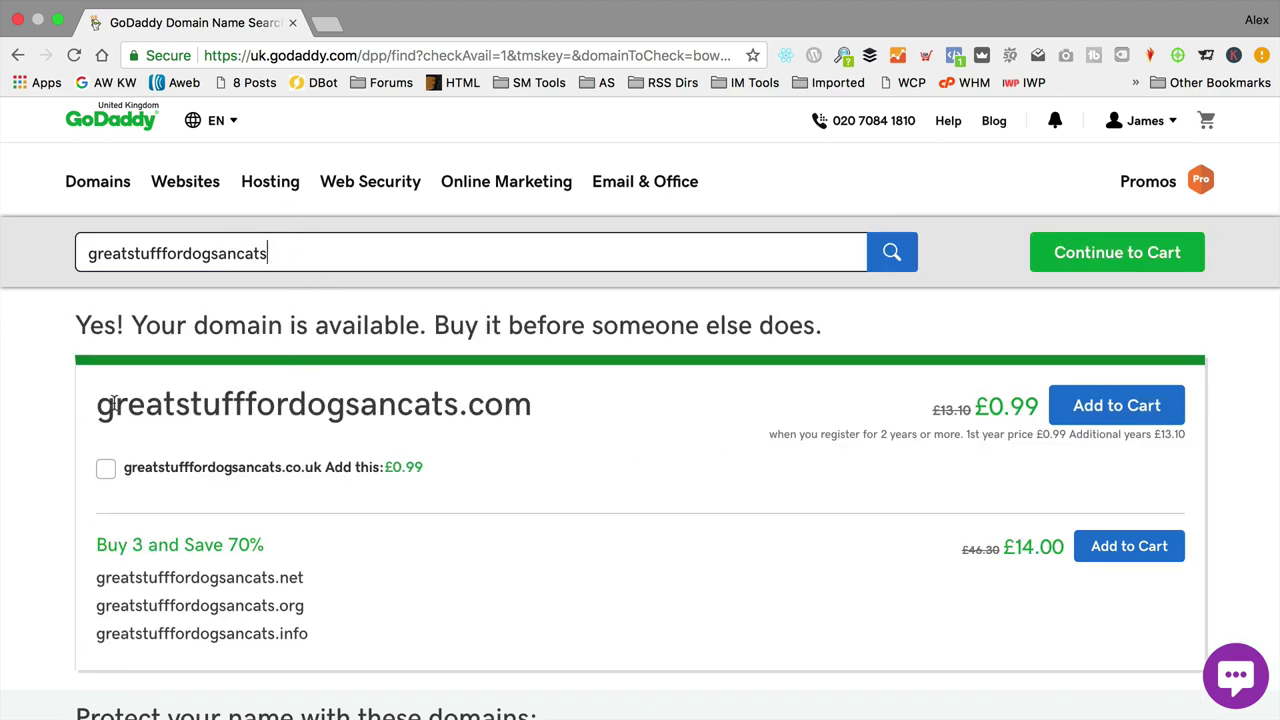
drag(113, 403, 629, 409)
click(625, 404)
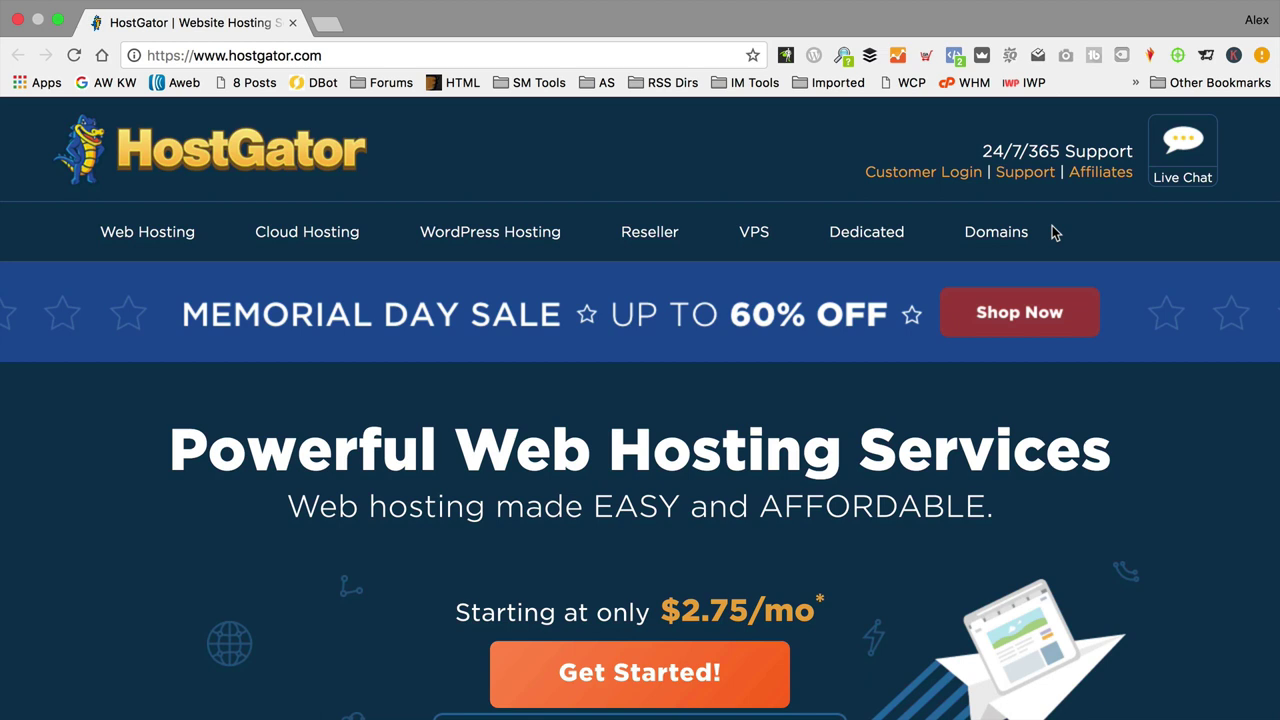
scroll(485, 342, down, 3)
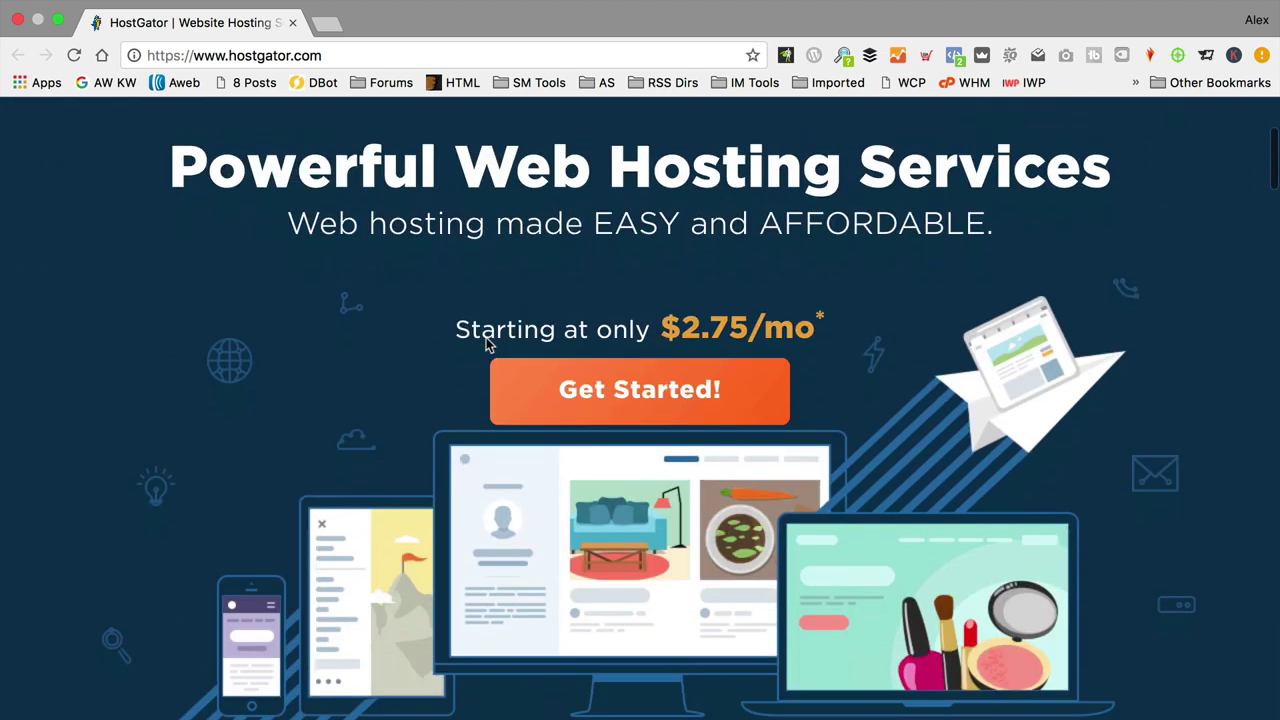
scroll(488, 343, down, 7)
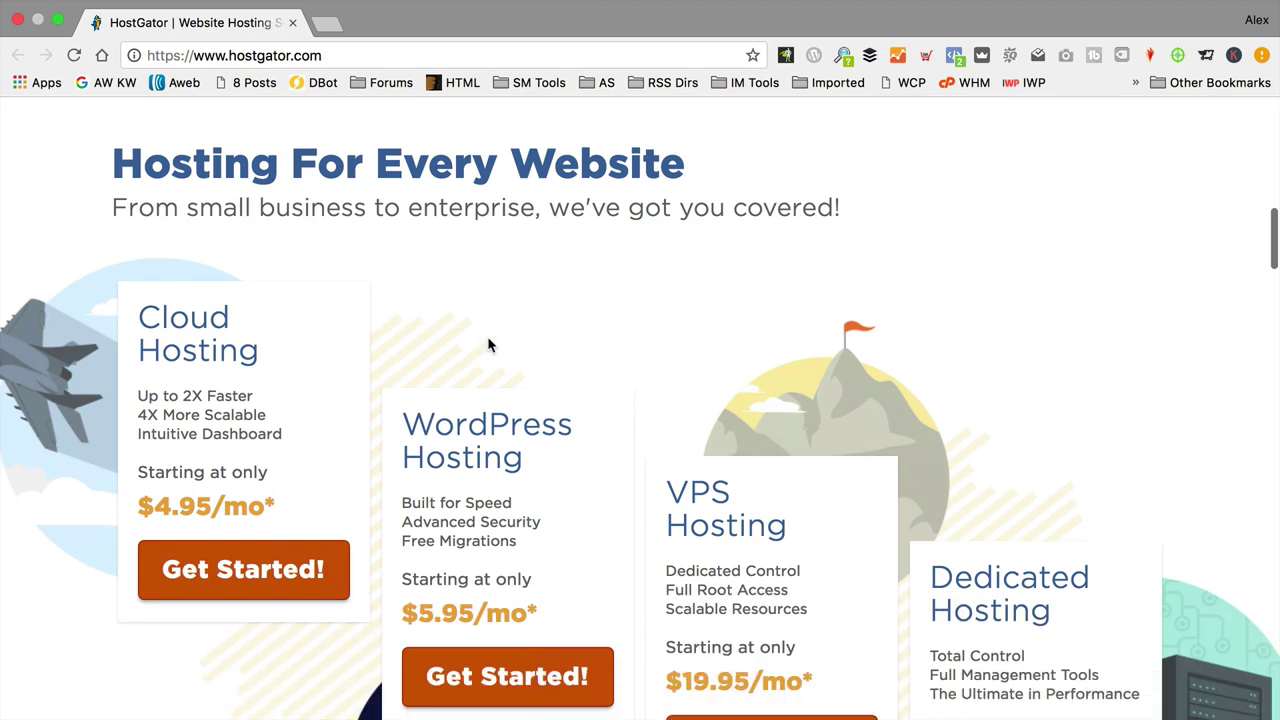
scroll(488, 345, down, 10)
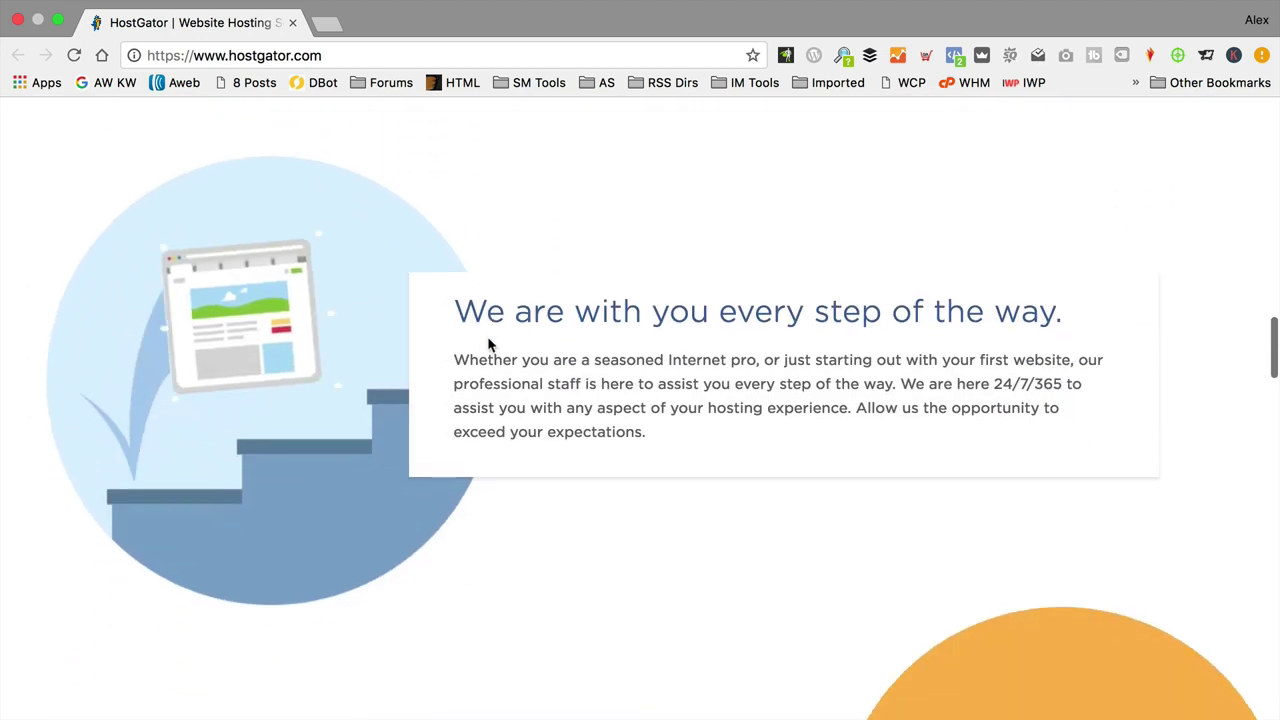
scroll(488, 345, down, 1)
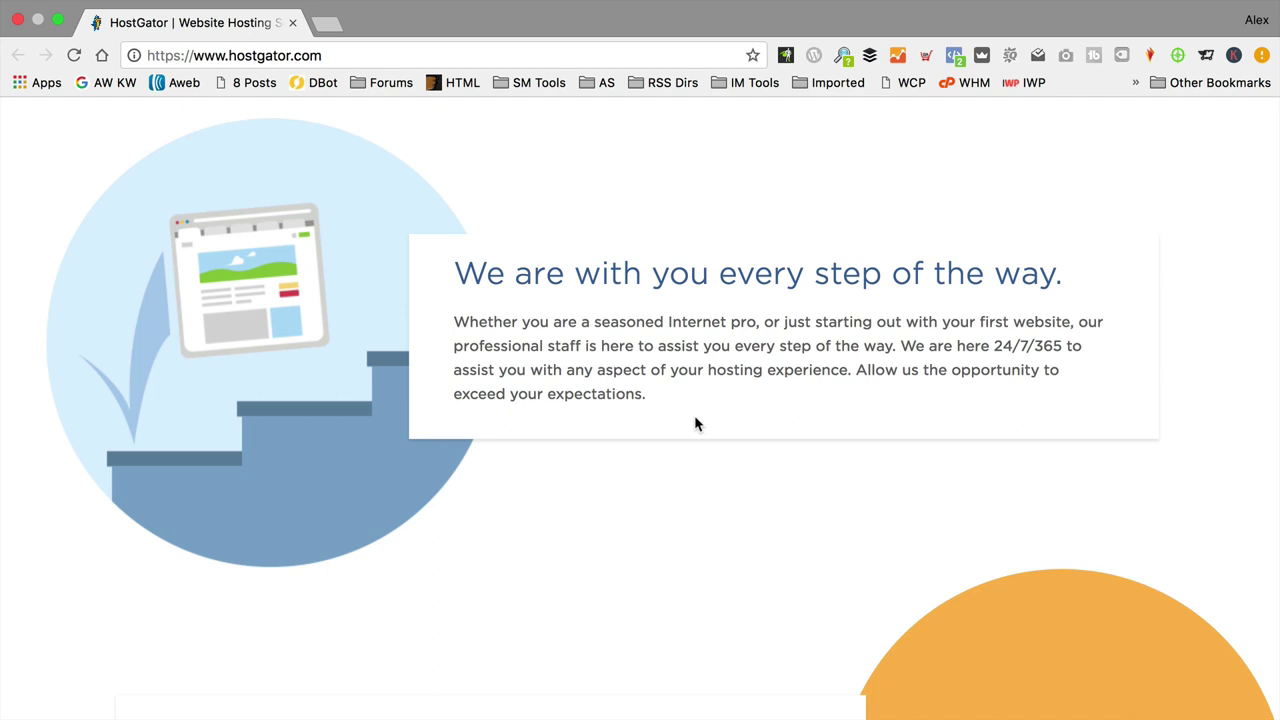
scroll(694, 415, down, 8)
scroll(704, 427, down, 1)
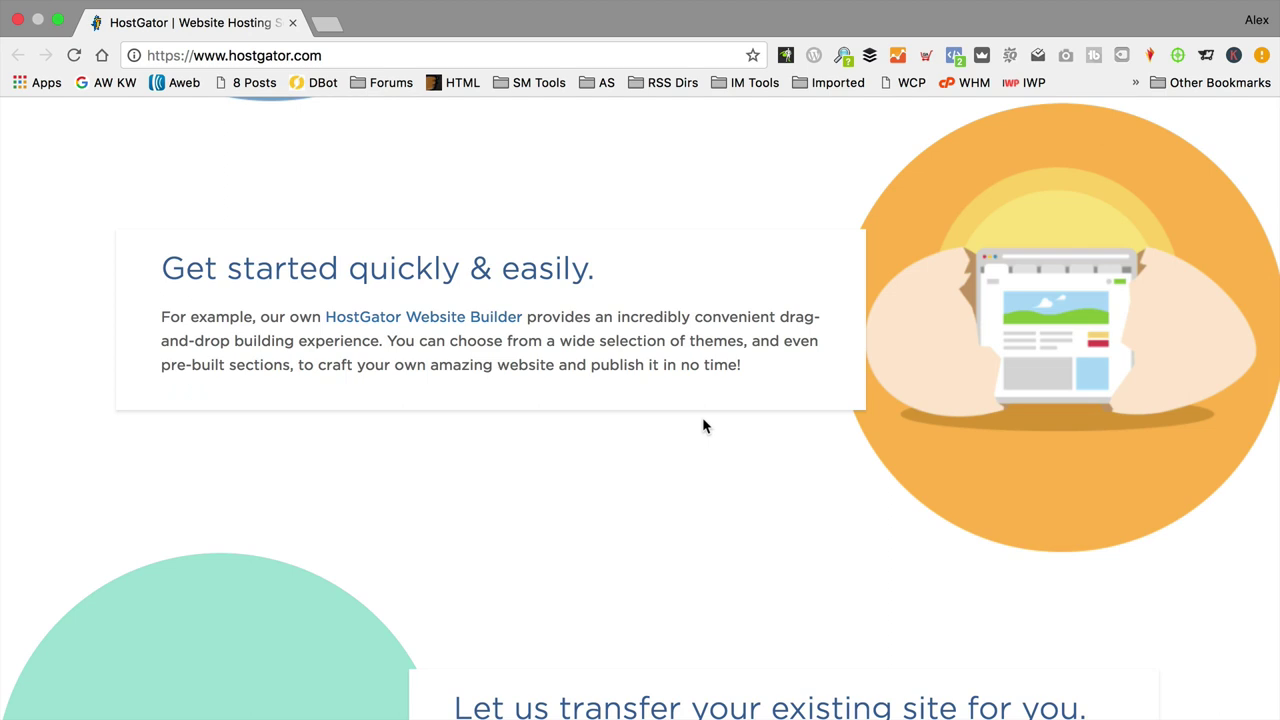
scroll(702, 425, down, 9)
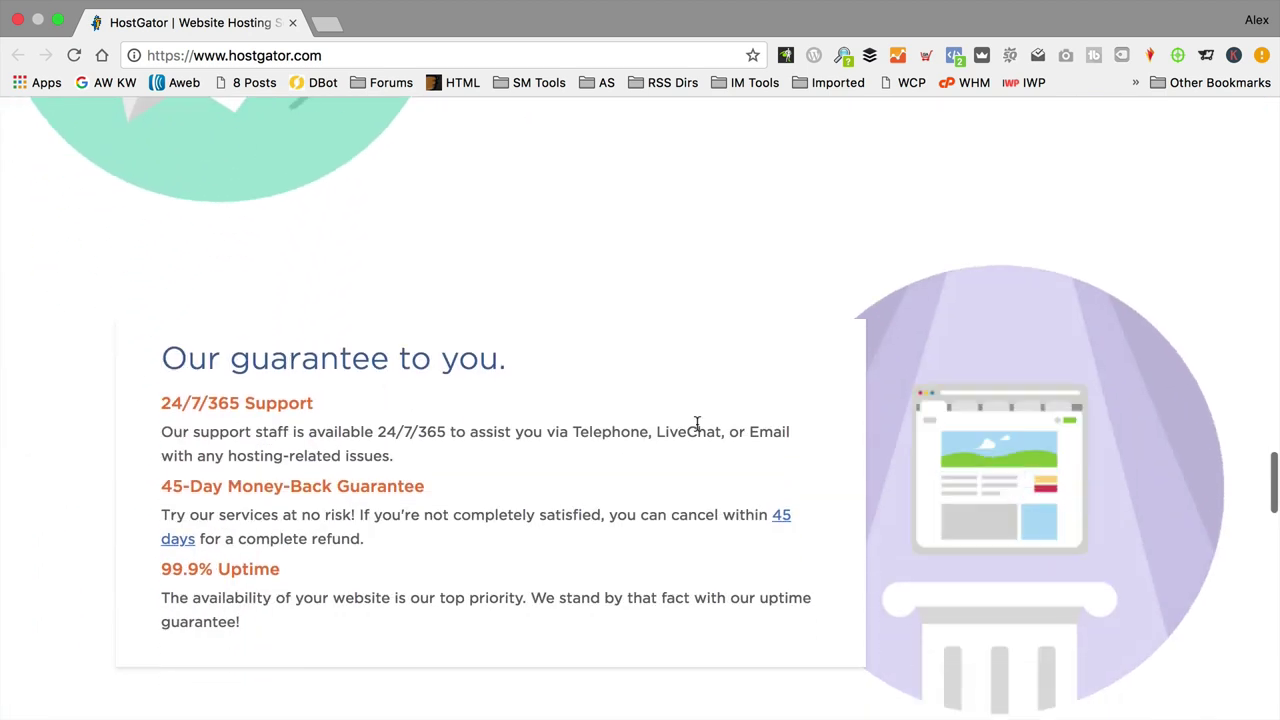
scroll(697, 424, down, 3)
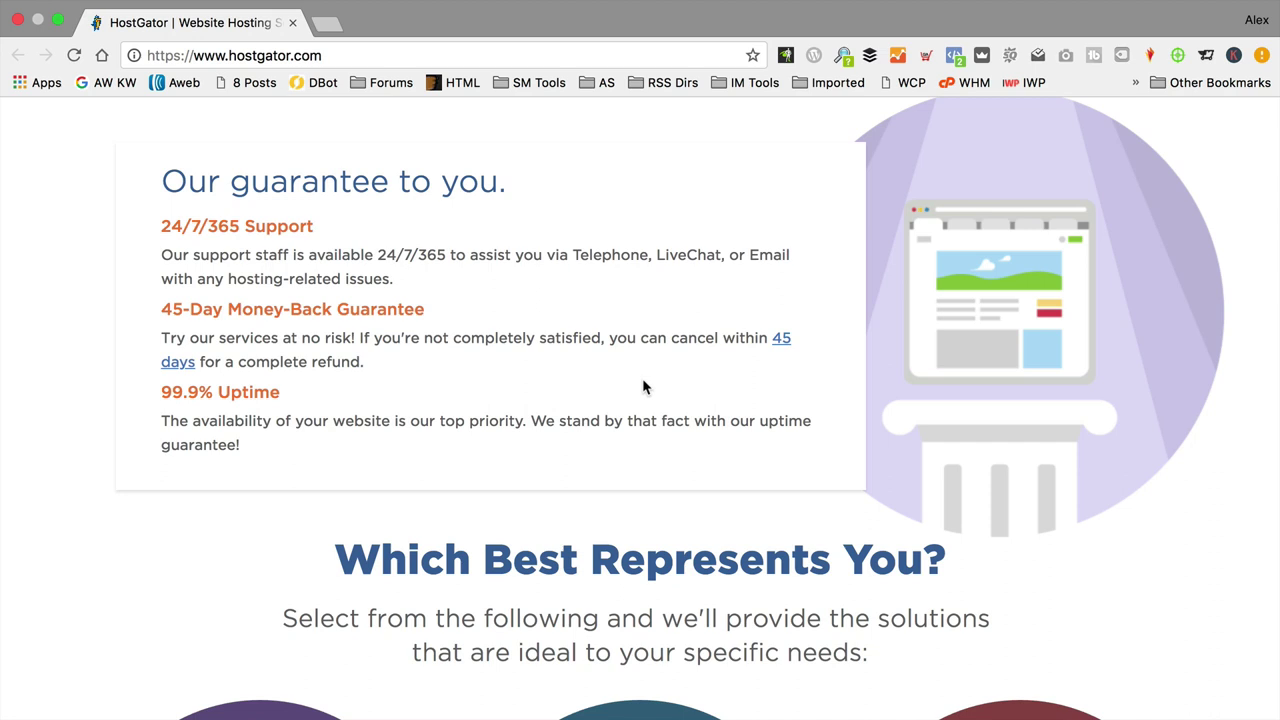
scroll(643, 386, down, 15)
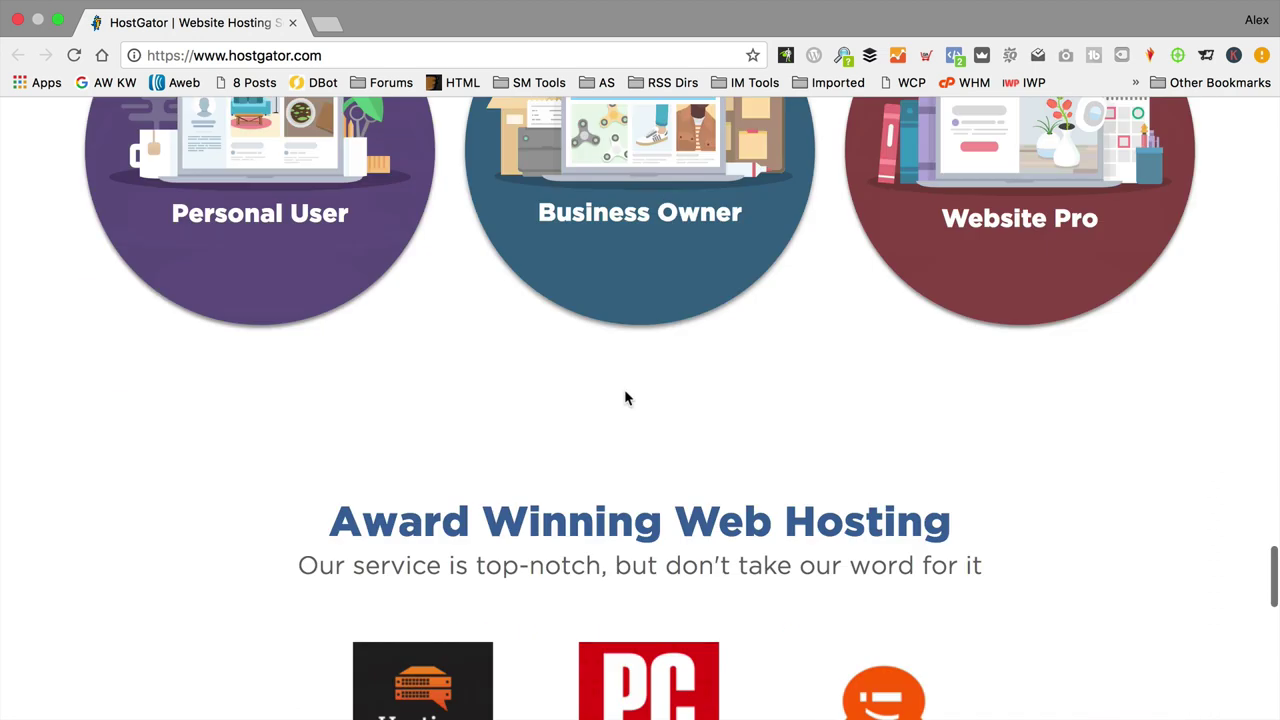
scroll(627, 397, up, 4)
scroll(628, 400, up, 1)
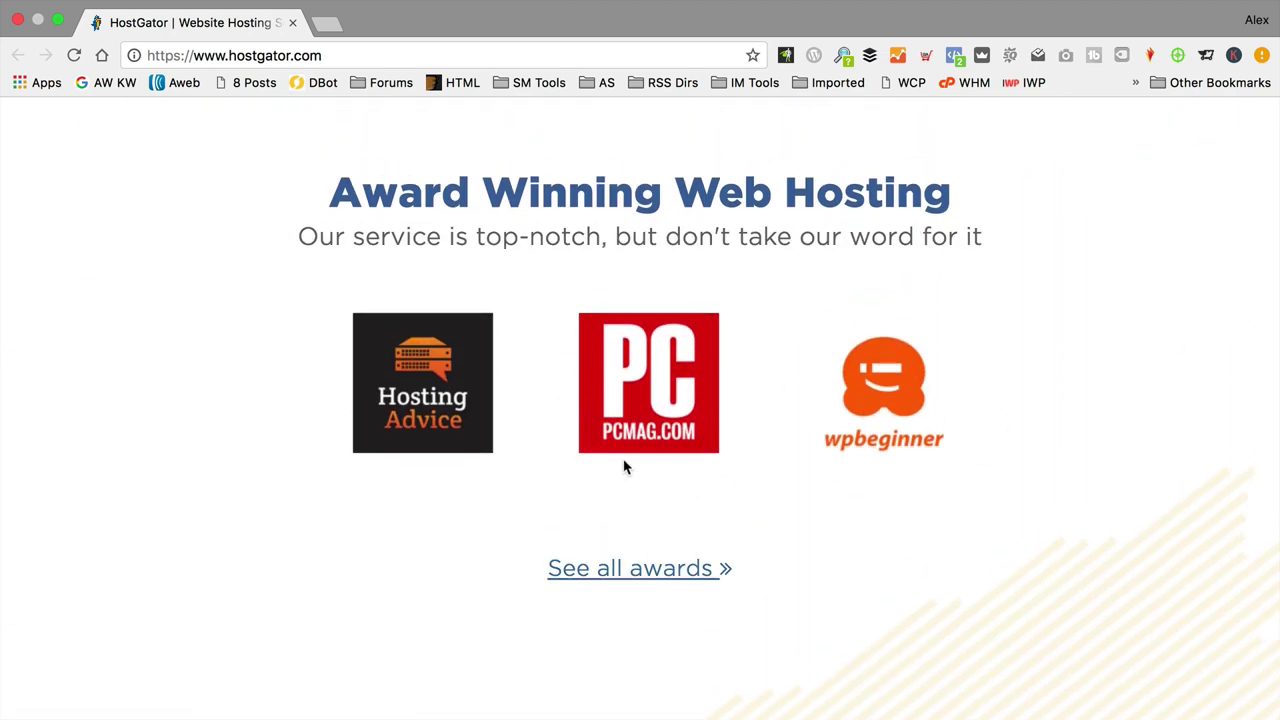
scroll(660, 435, up, 20)
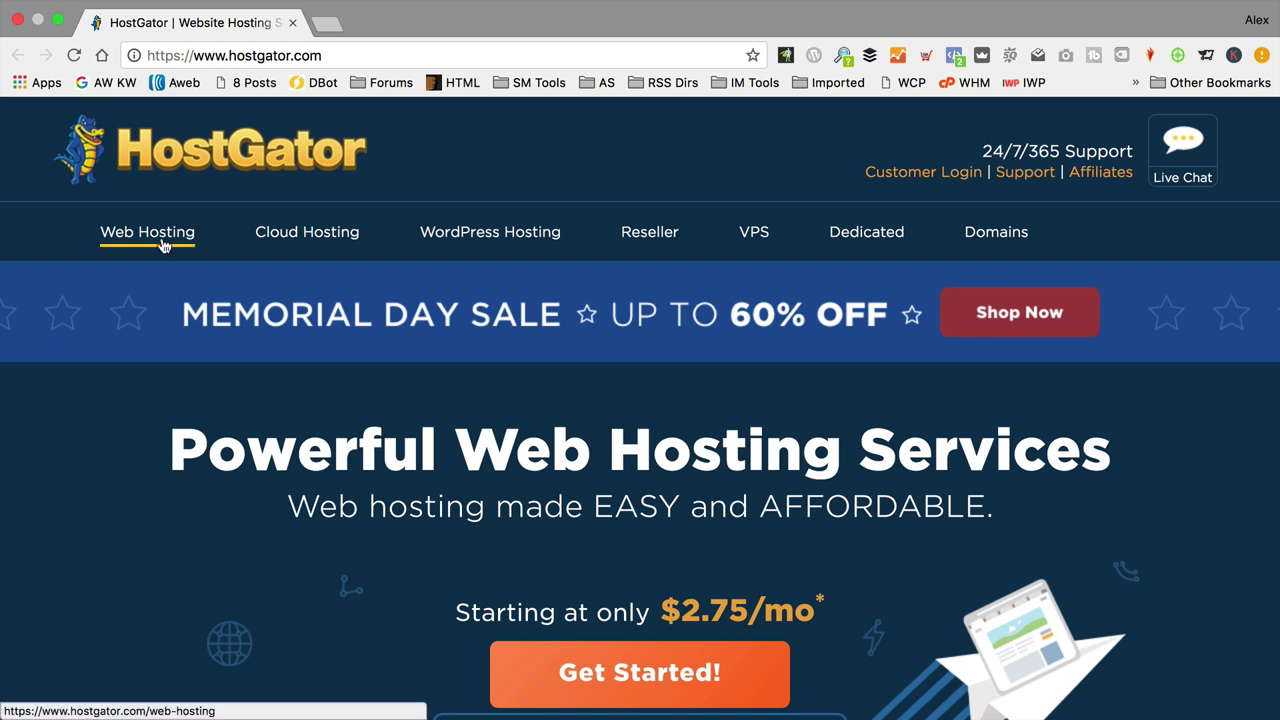
Step: Sign up for HostGator's Hatchling plan from the Web Hosting plans page
click(160, 245)
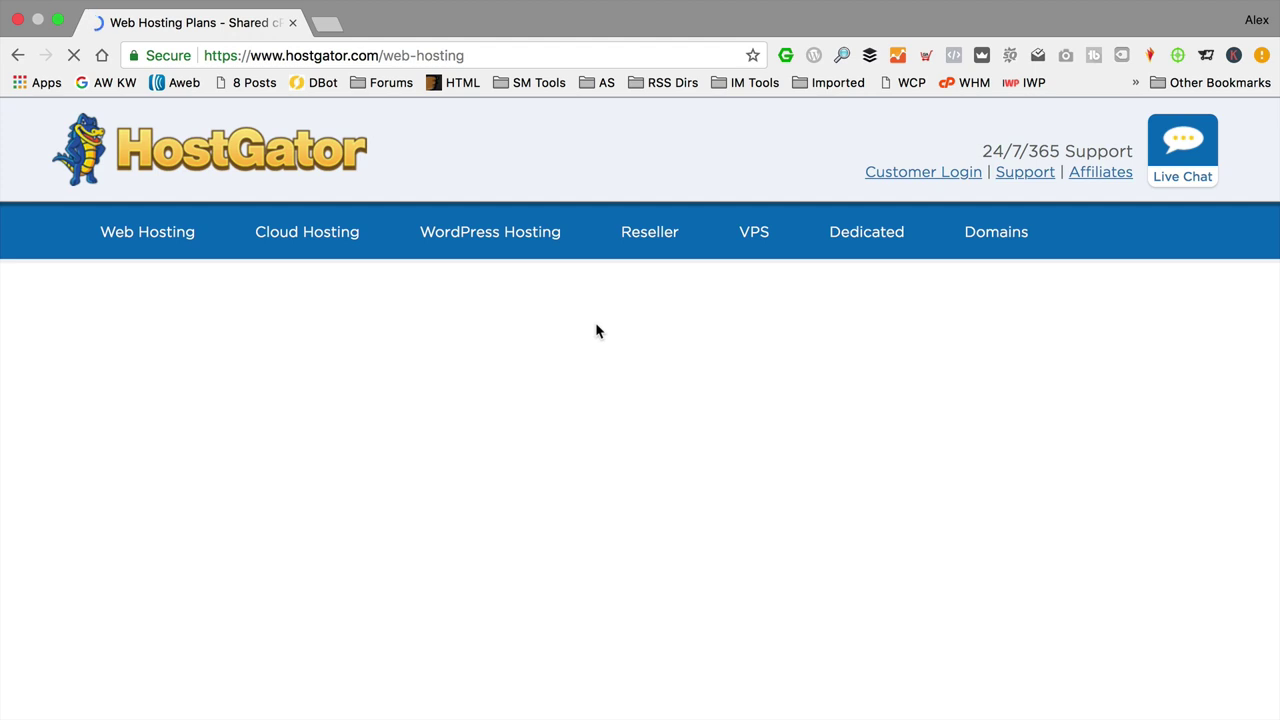
scroll(596, 323, down, 5)
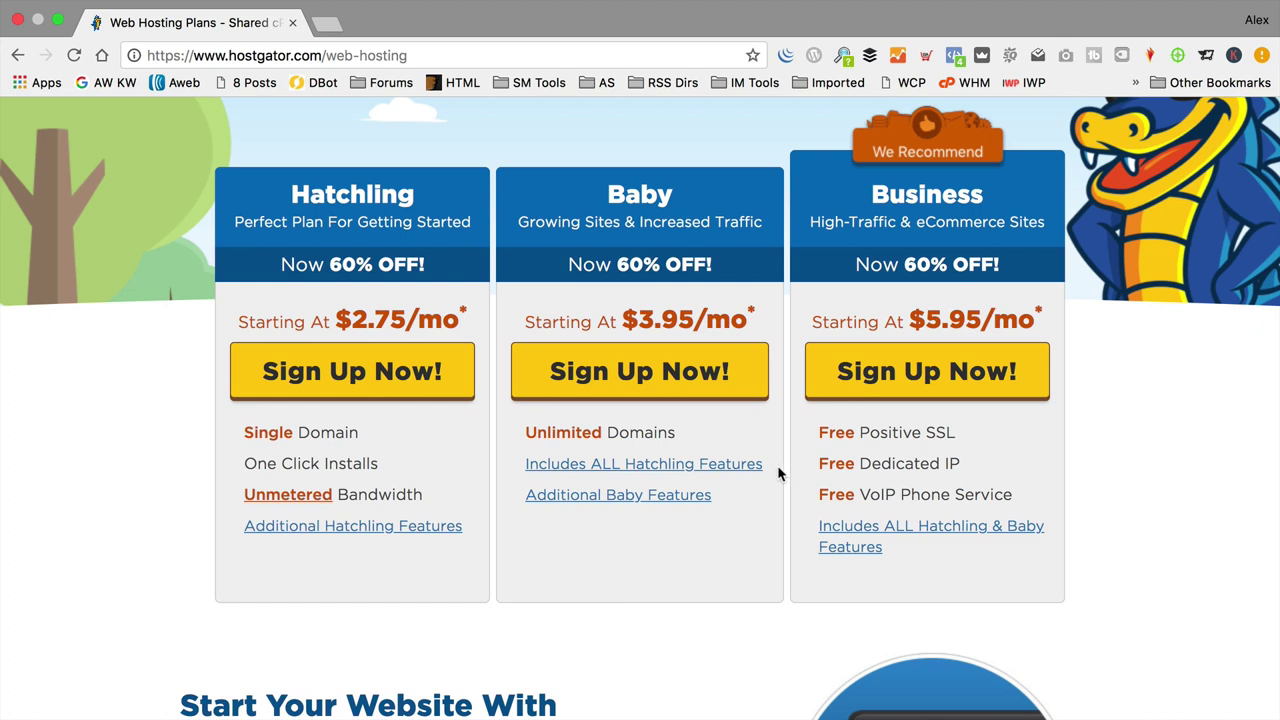
click(357, 375)
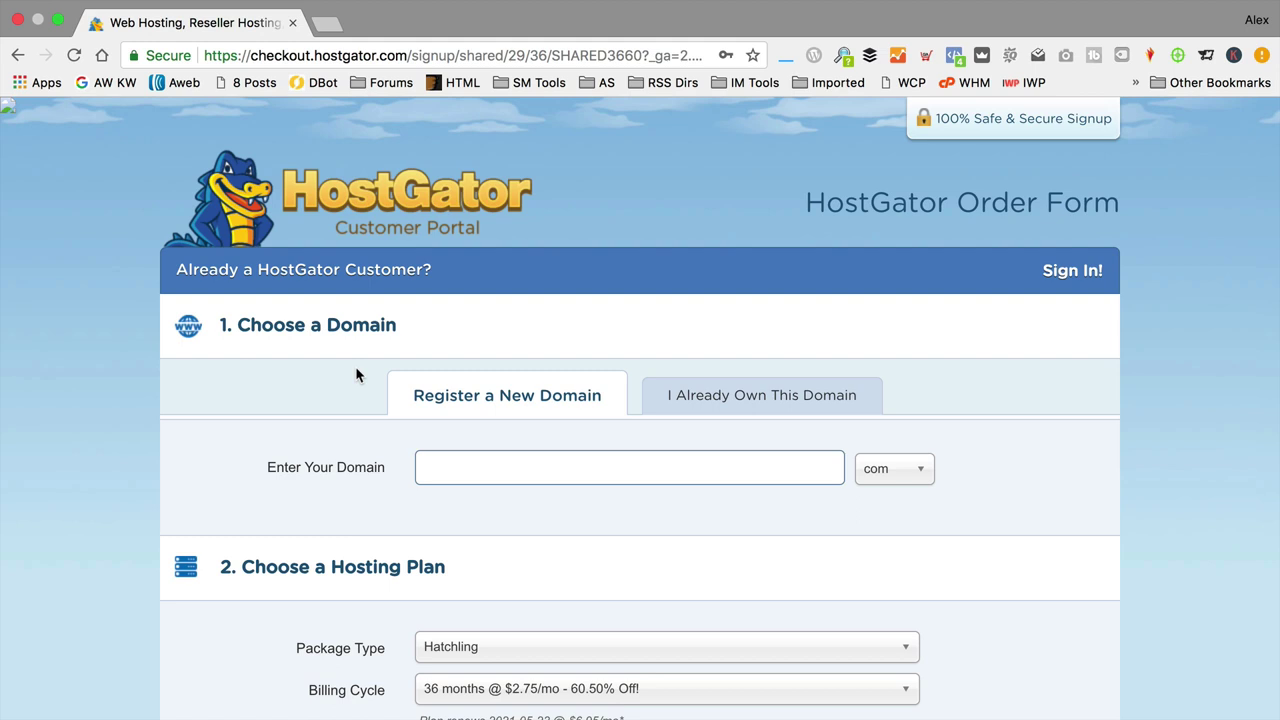
Step: Choose 'I Already Own This Domain' and enter bowwowtech.co.uk
scroll(355, 375, down, 1)
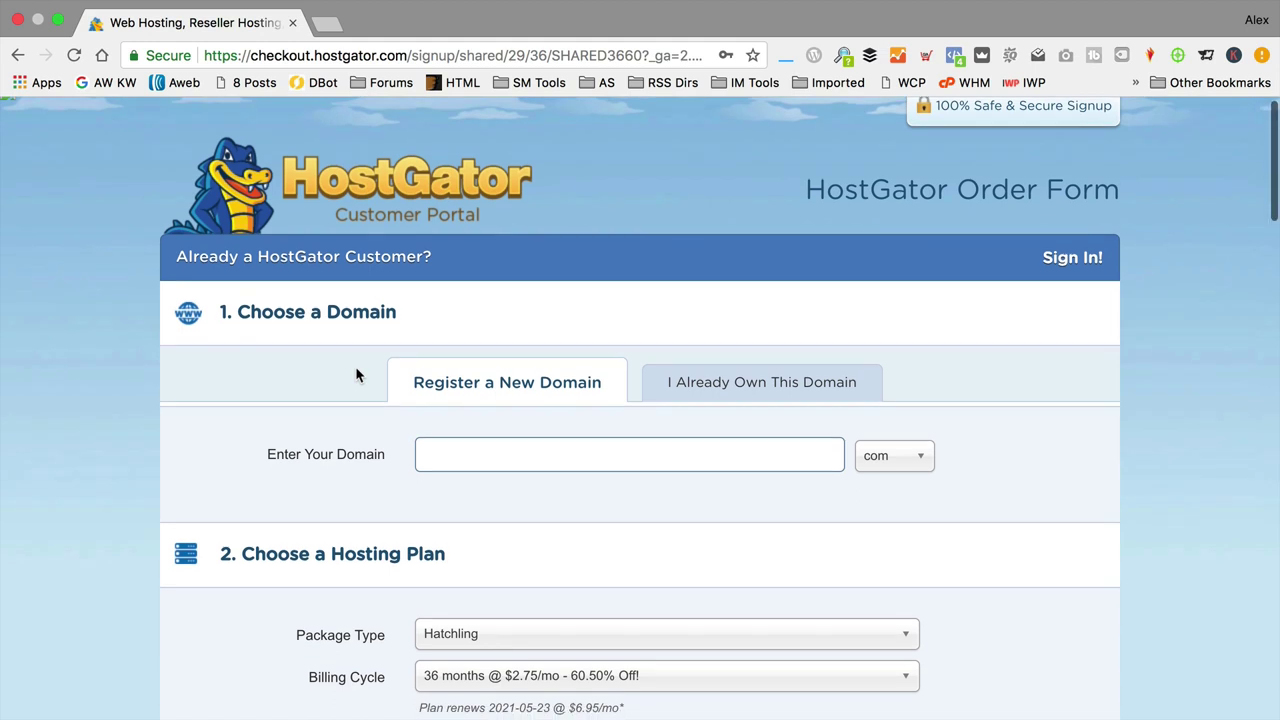
click(783, 392)
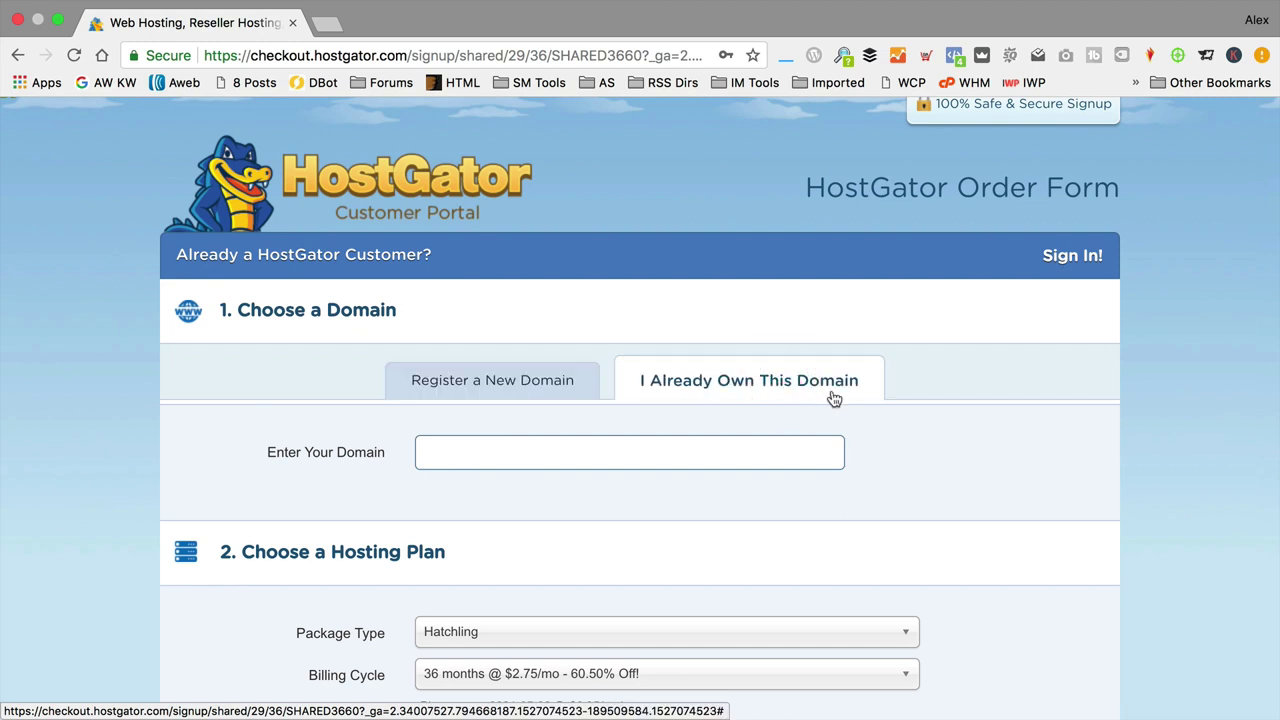
click(658, 459)
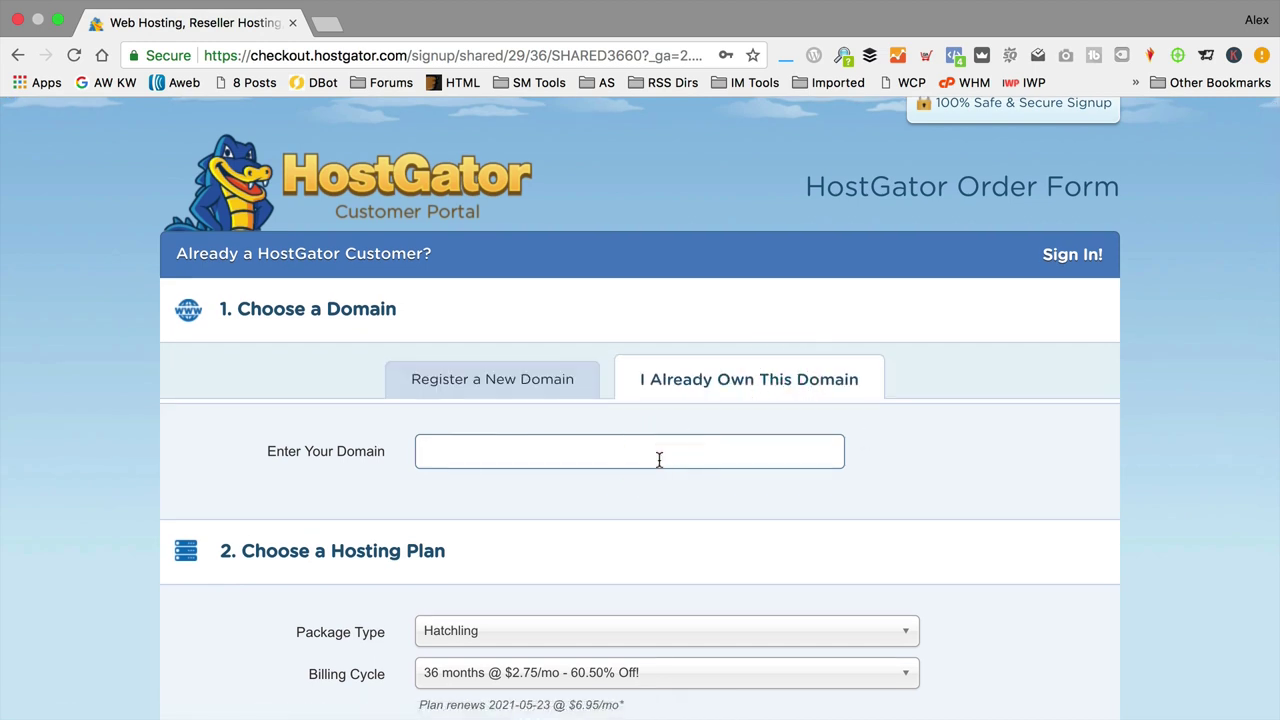
text(bow)
text(wowtech.co.uk)
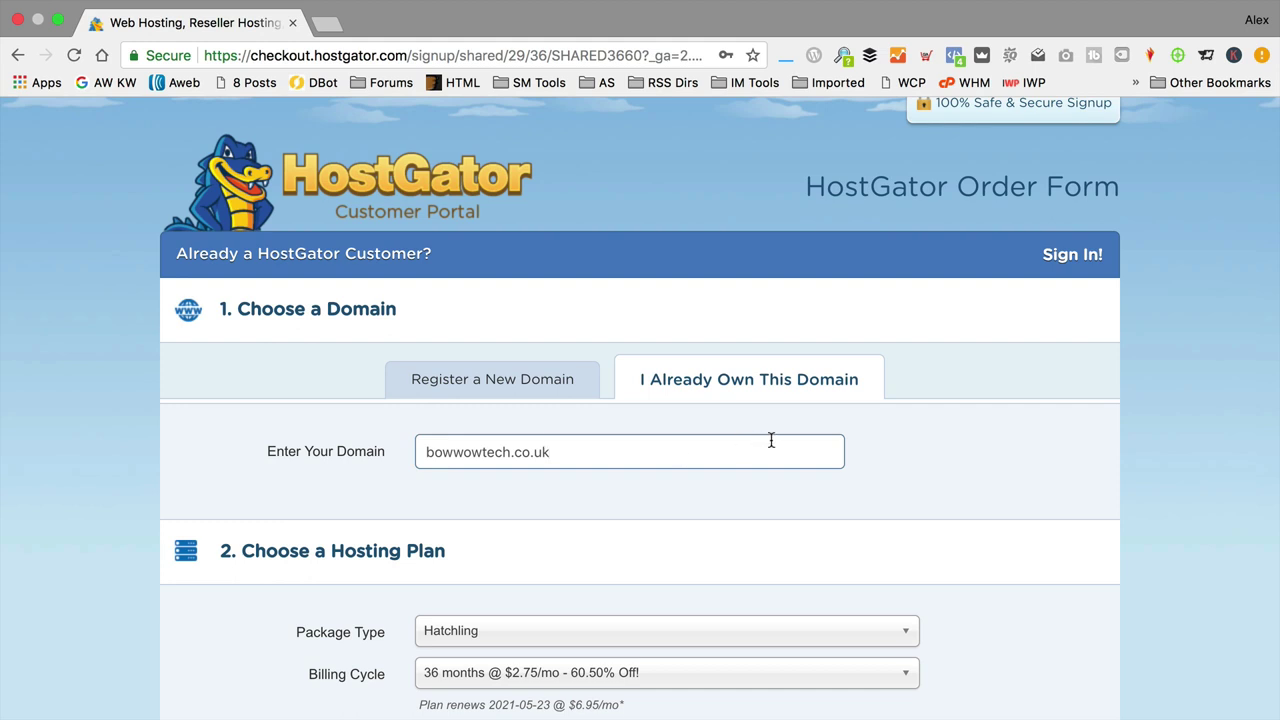
scroll(762, 440, down, 2)
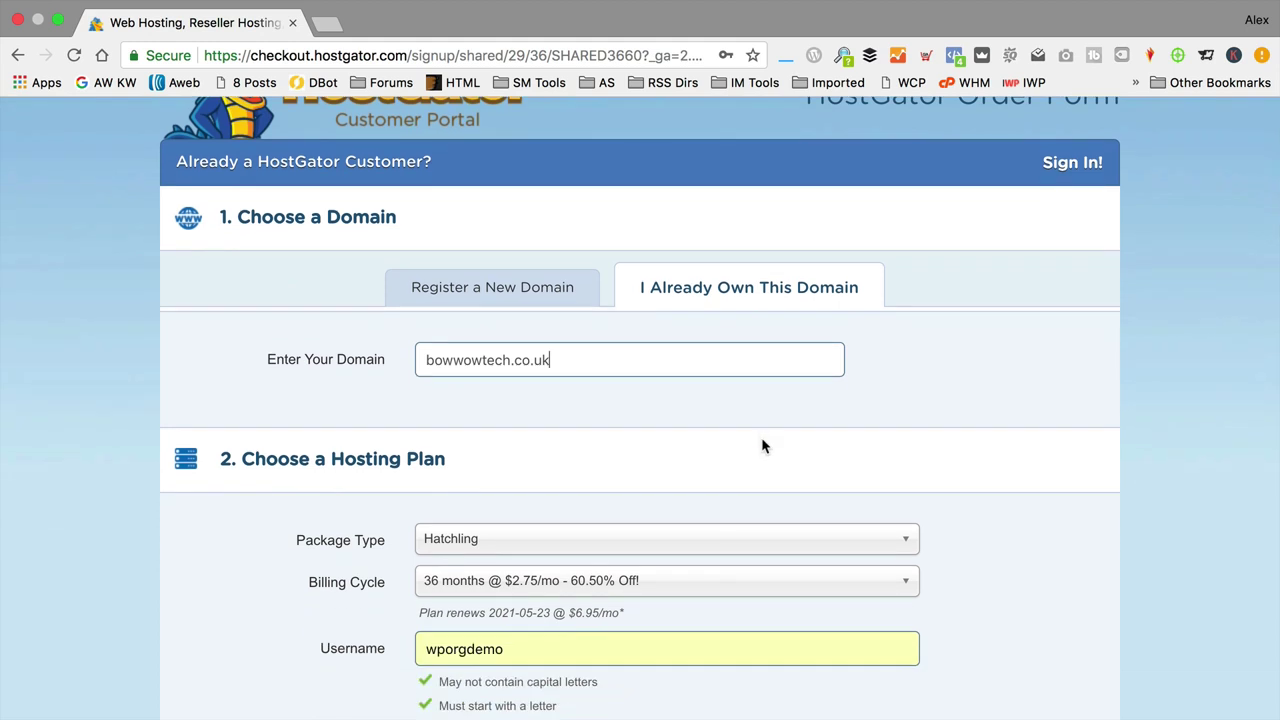
Step: Add bowwowtech.co.uk as the primary domain and scroll to Choose a Hosting Plan
key(Tab)
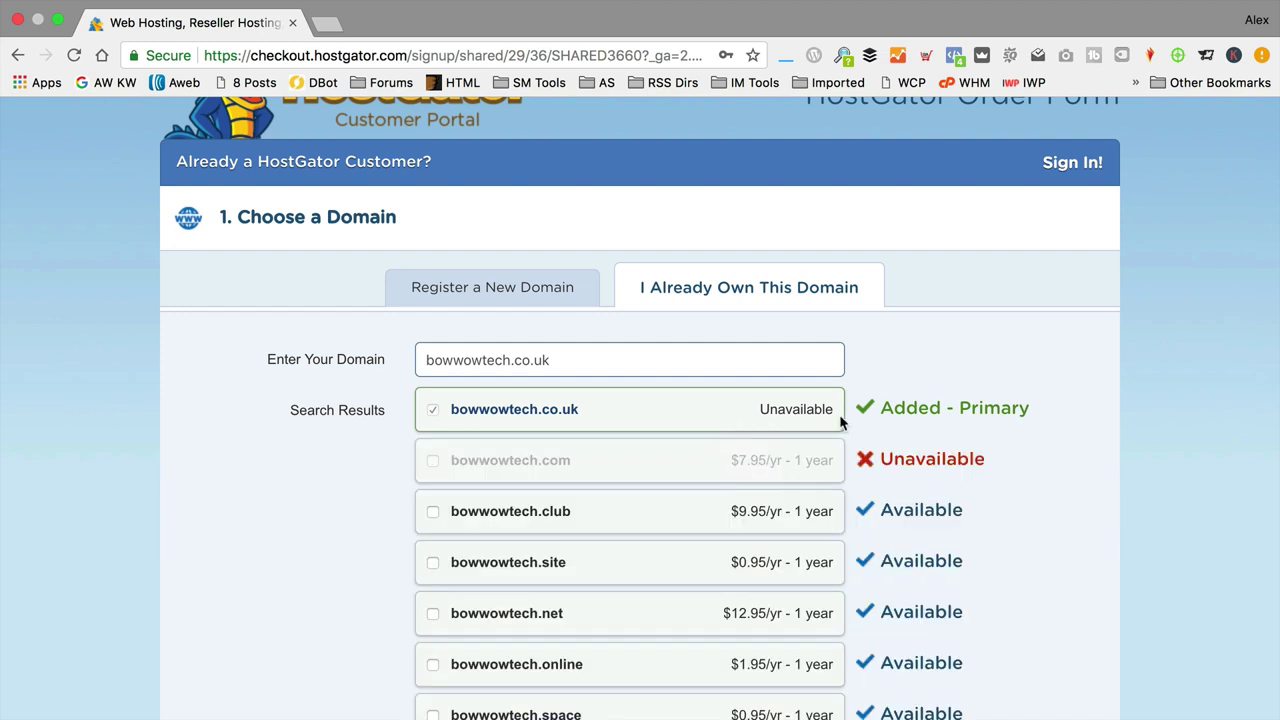
scroll(661, 490, down, 4)
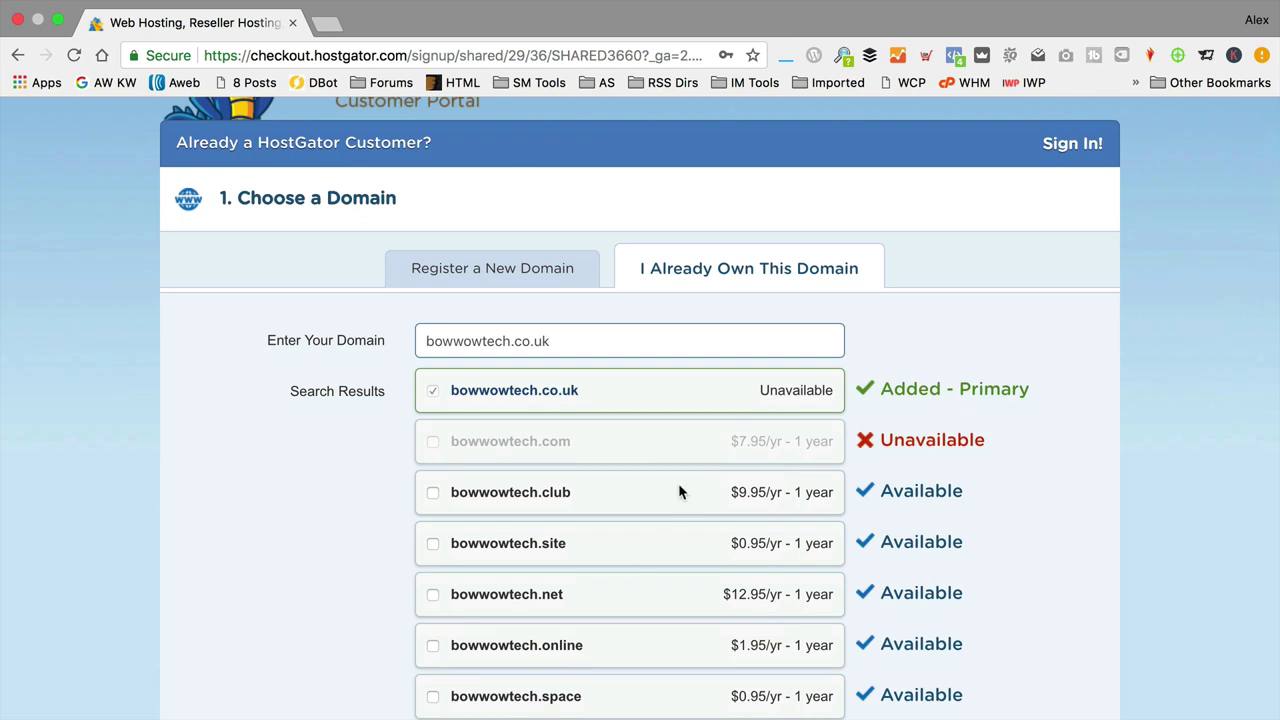
scroll(685, 493, down, 12)
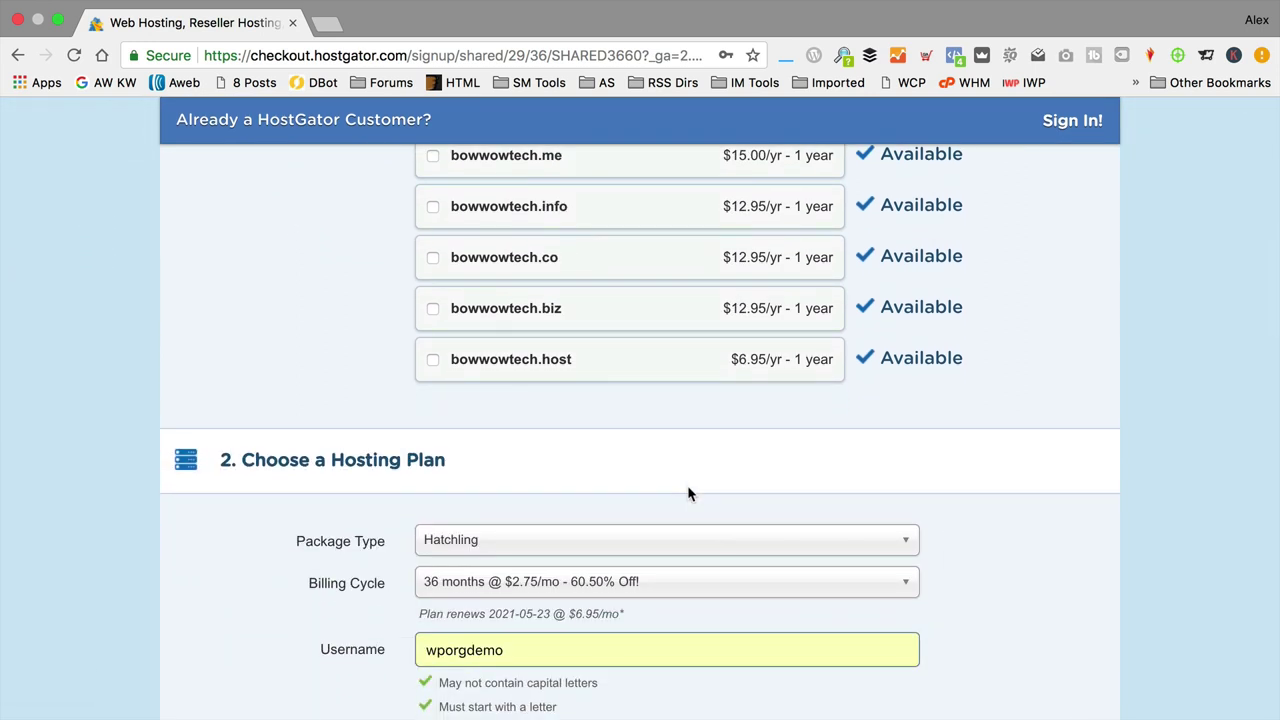
scroll(672, 490, down, 1)
scroll(682, 478, down, 4)
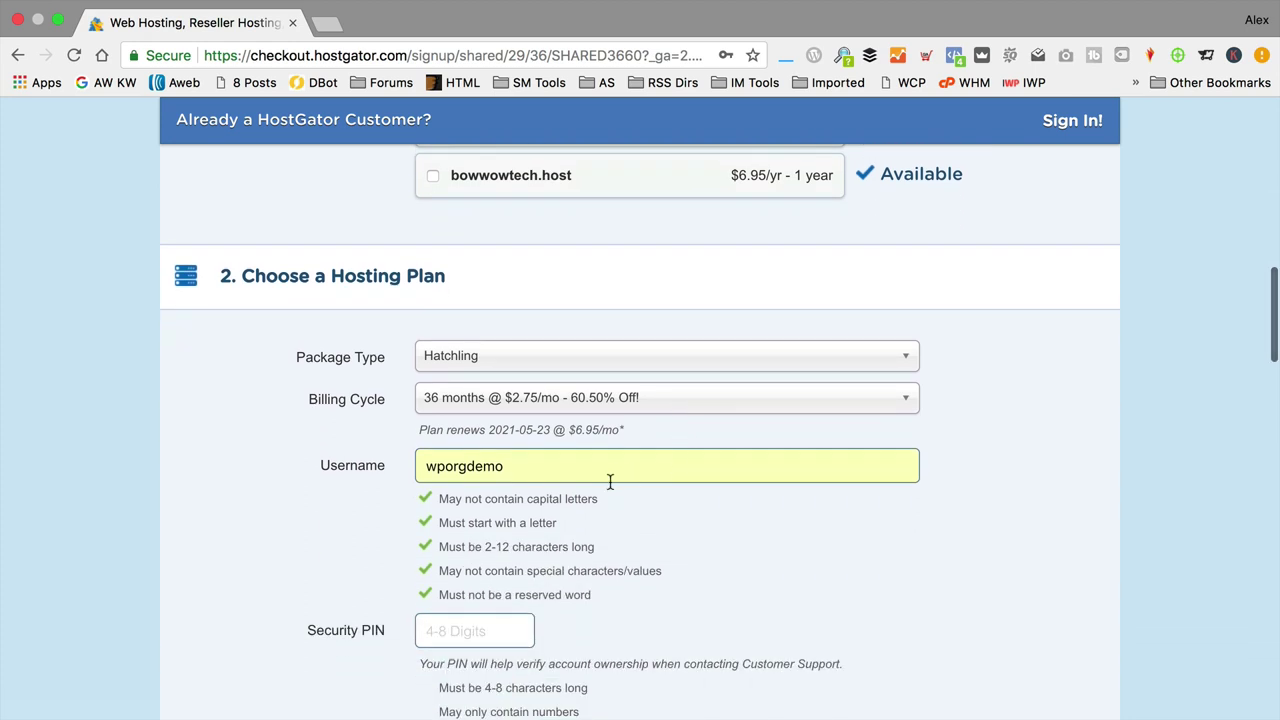
scroll(609, 482, down, 2)
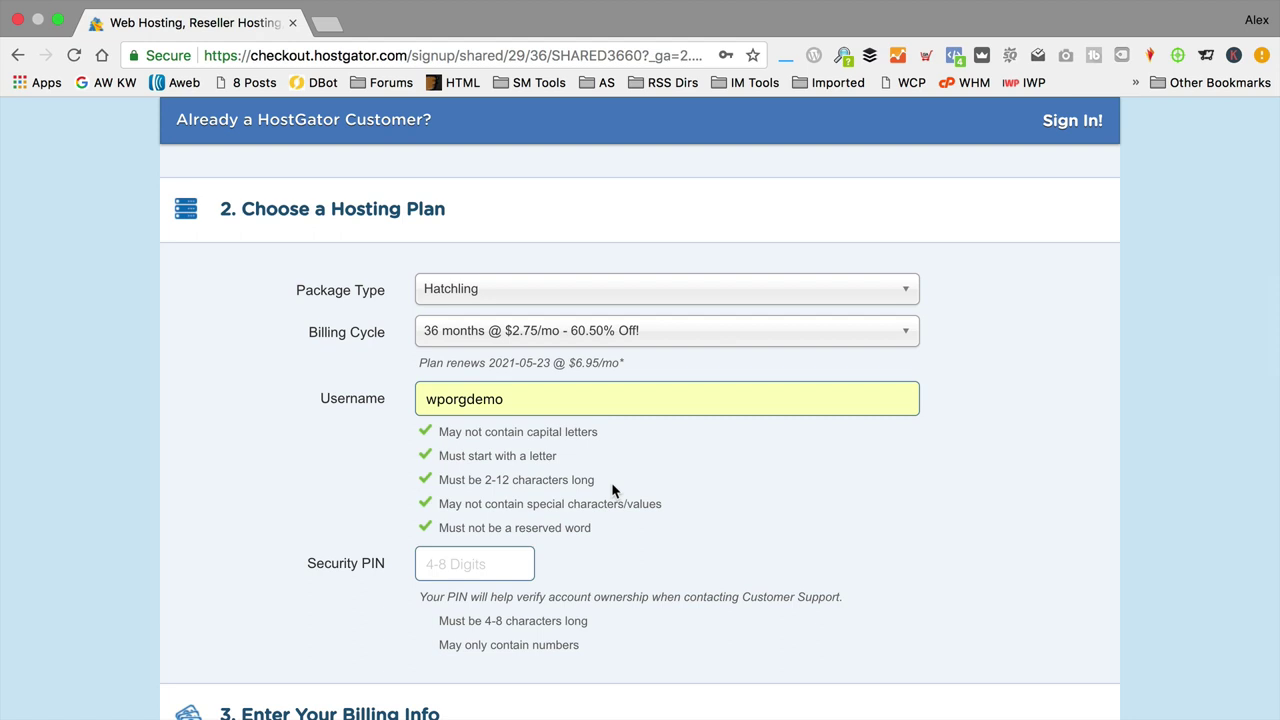
Step: Keep the Hatchling package and set billing to '12 months @ $5.95/mo - 33.52% Off!'
click(656, 297)
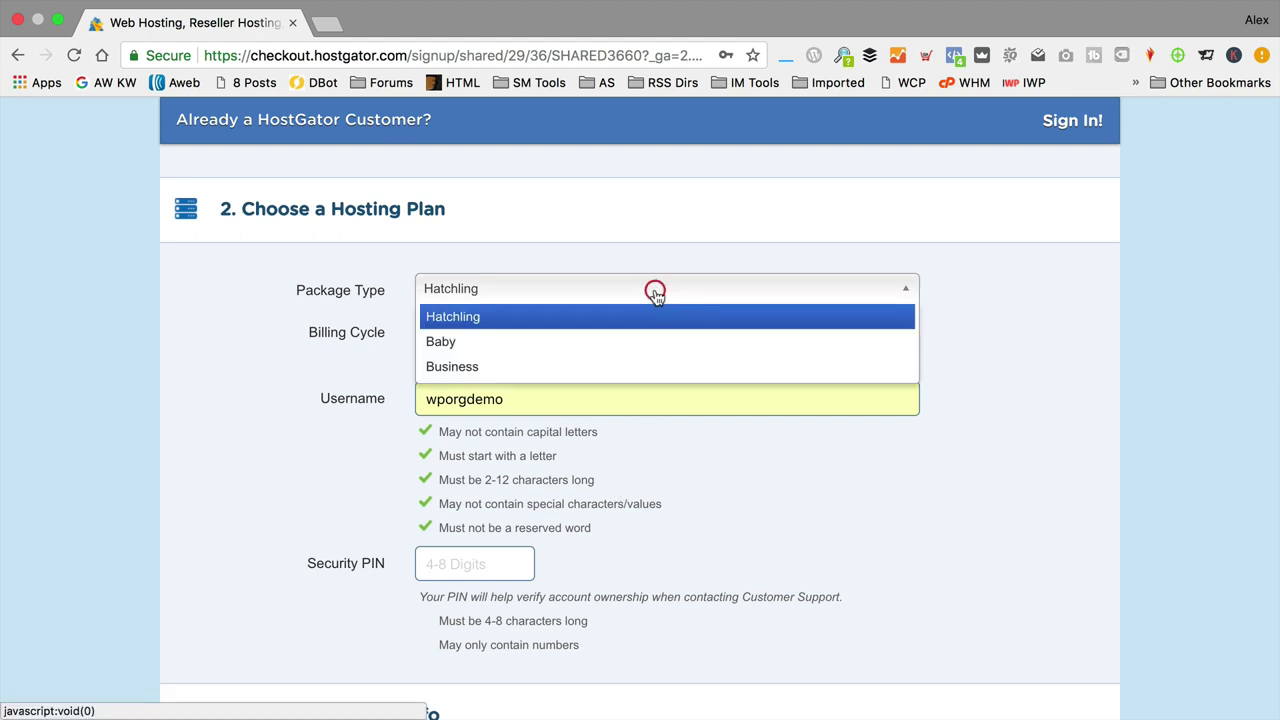
click(1018, 343)
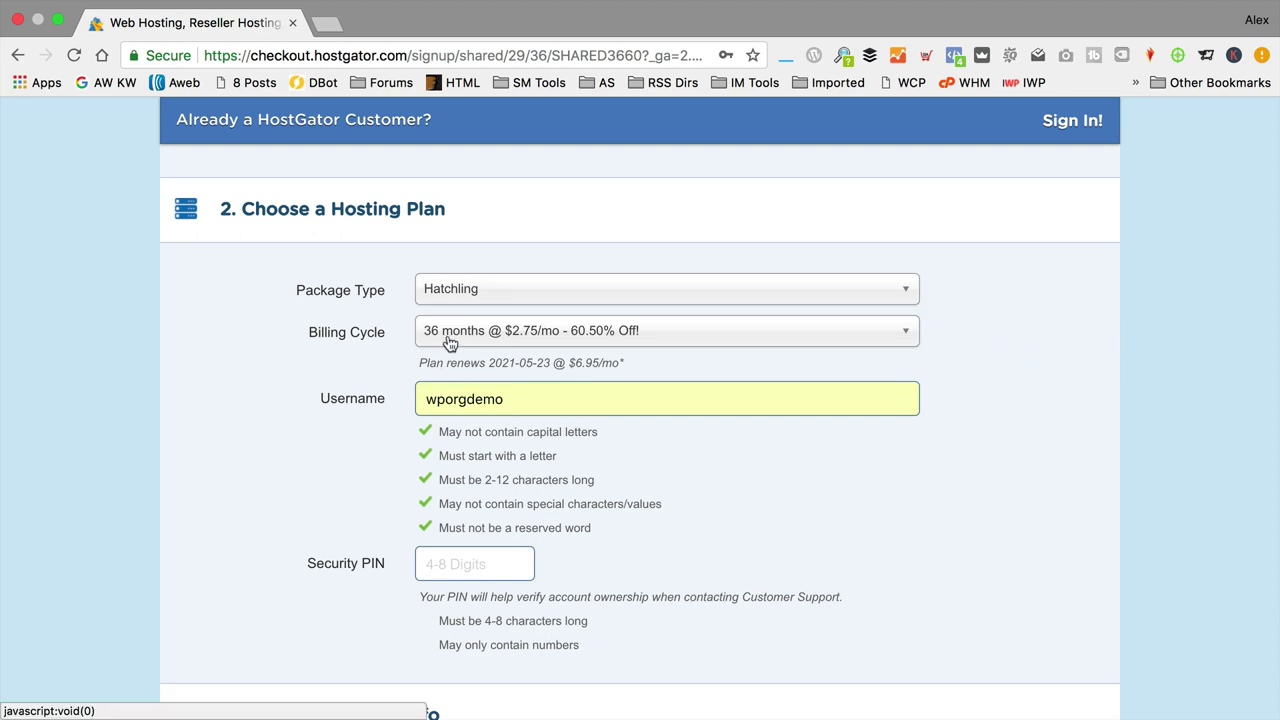
click(449, 343)
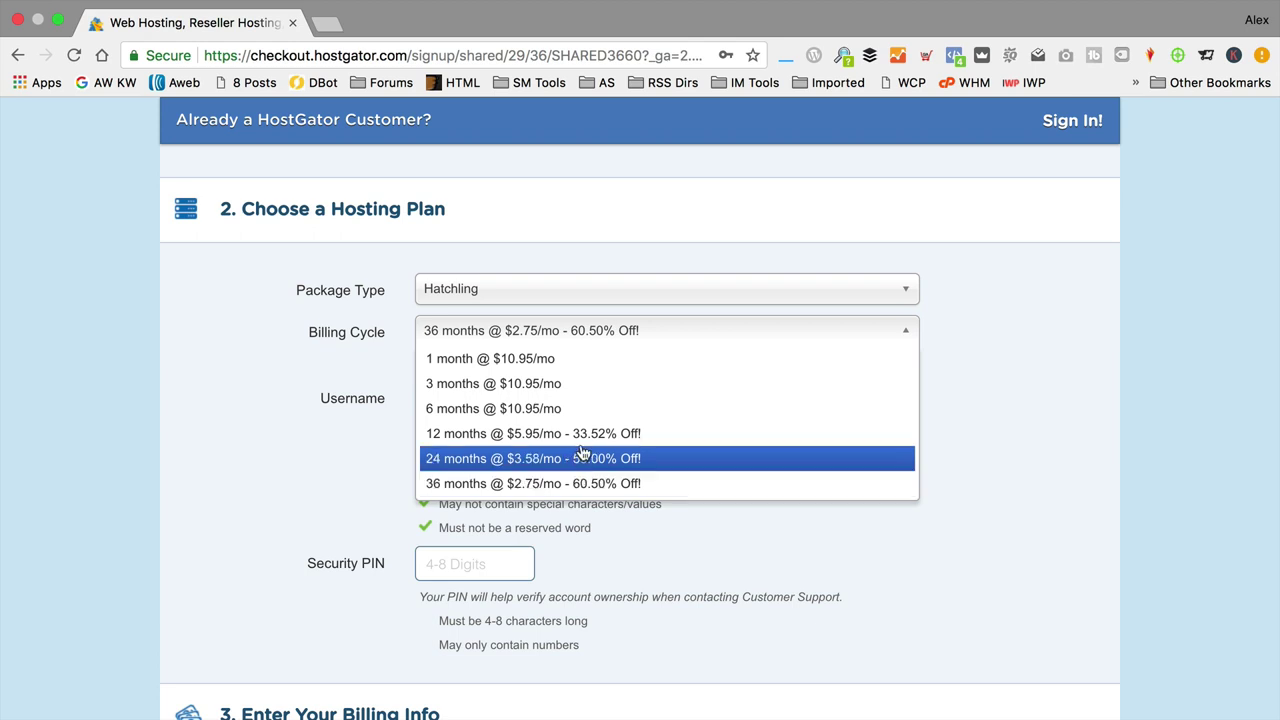
click(590, 440)
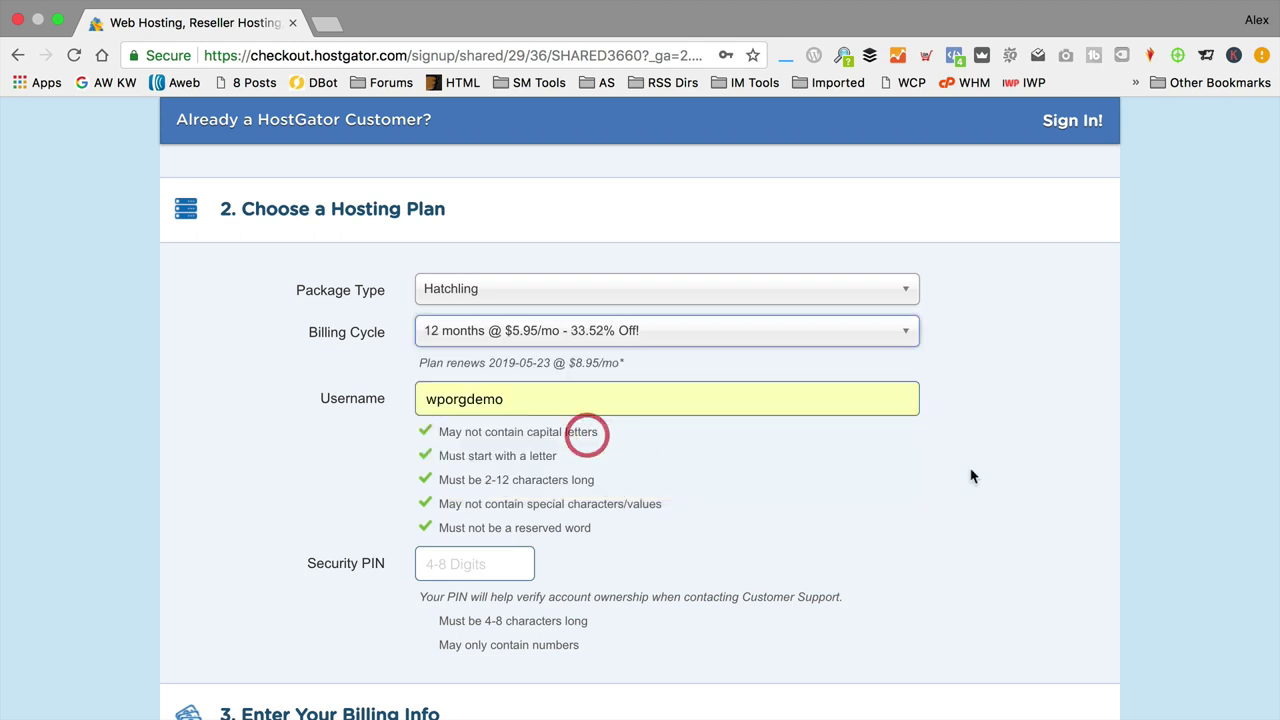
scroll(724, 467, down, 1)
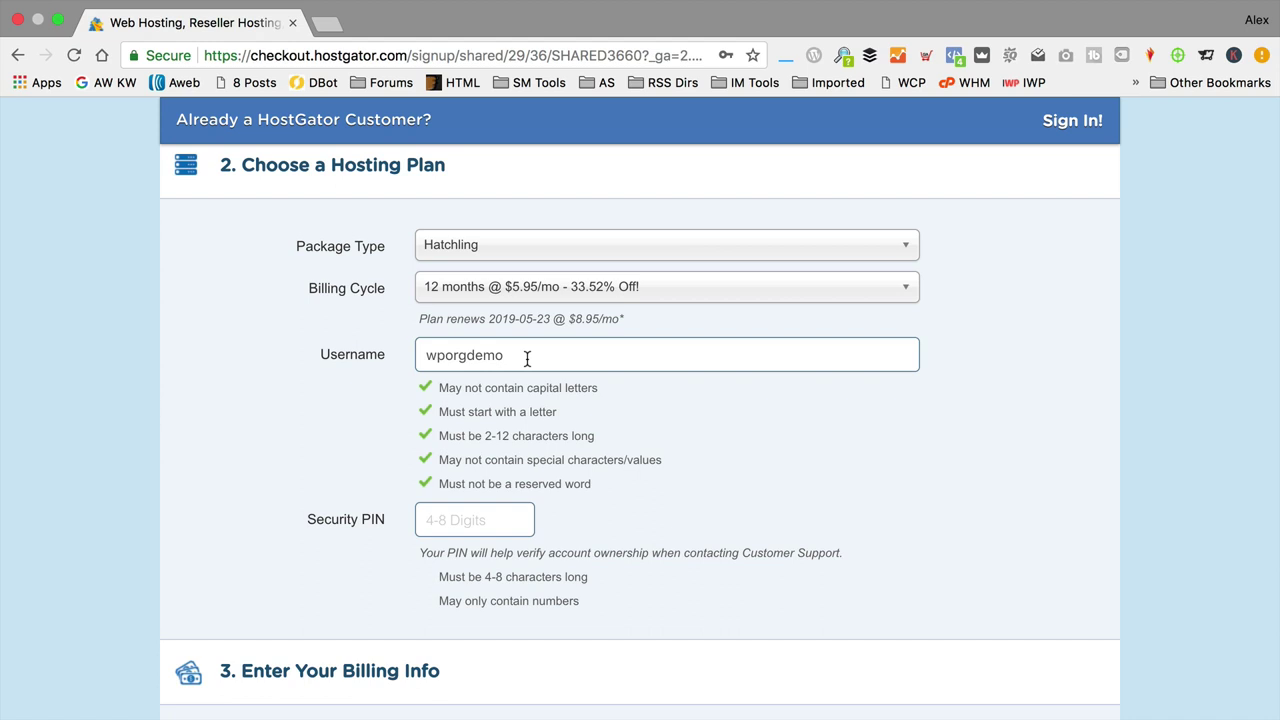
Step: Replace the pre-filled hosting username with bowwowtech
double_click(527, 360)
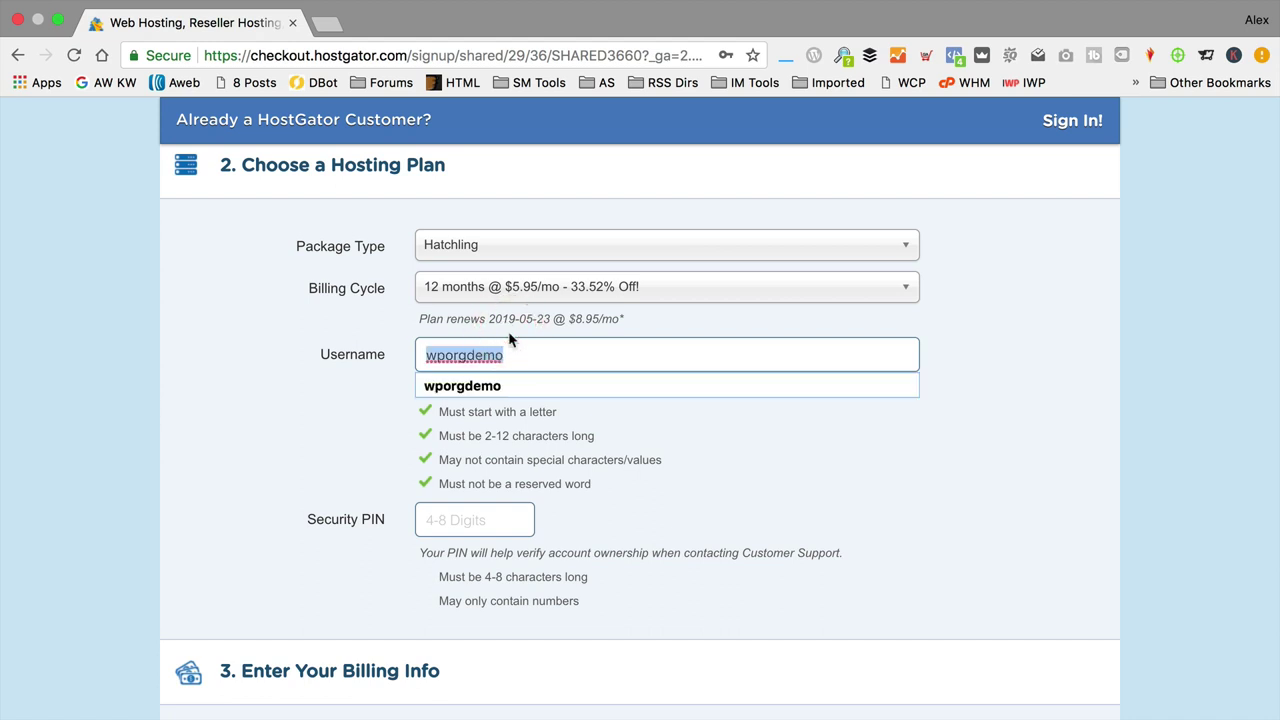
text(bow)
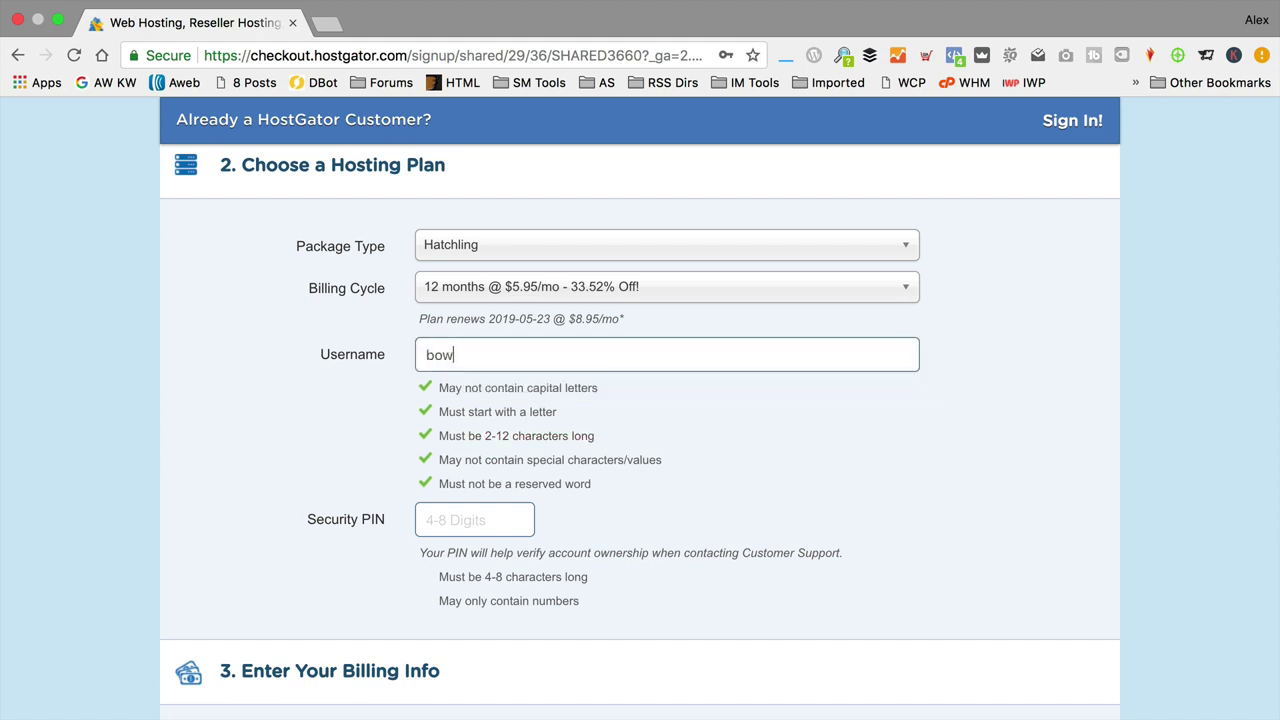
text(wowtech)
click(474, 519)
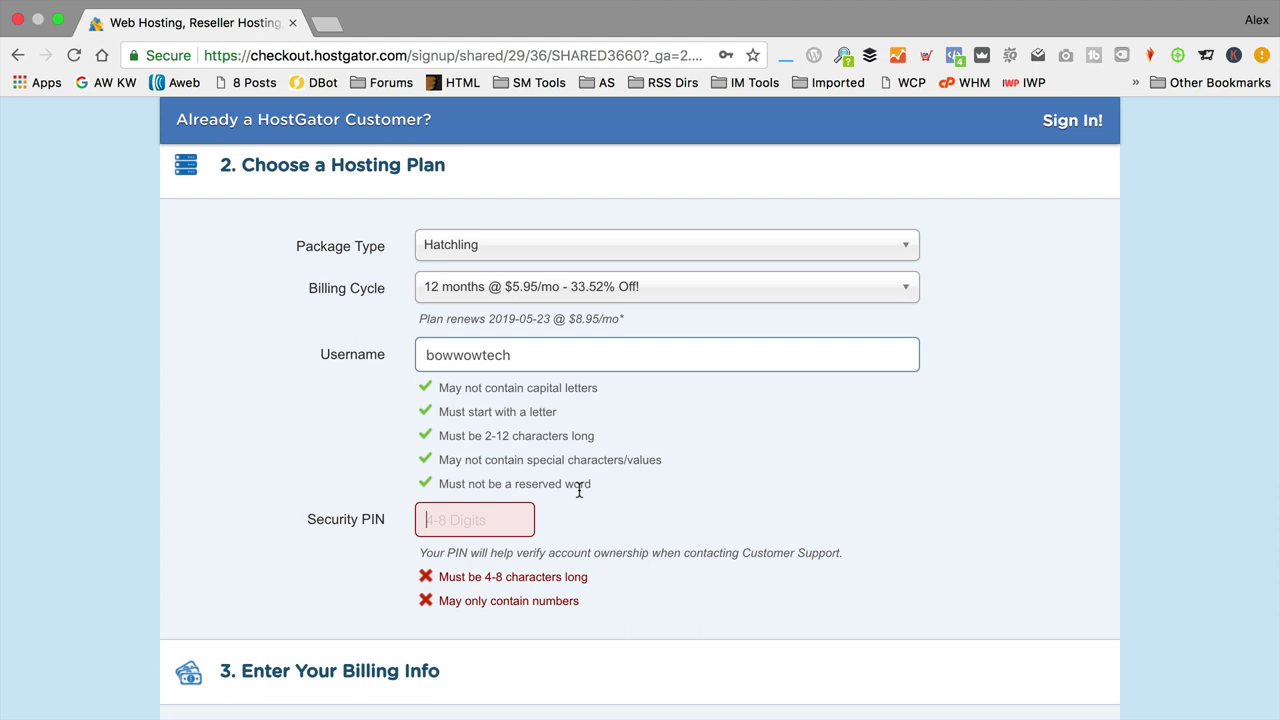
Step: Scroll through the Billing Info section to review its fields
scroll(578, 490, down, 3)
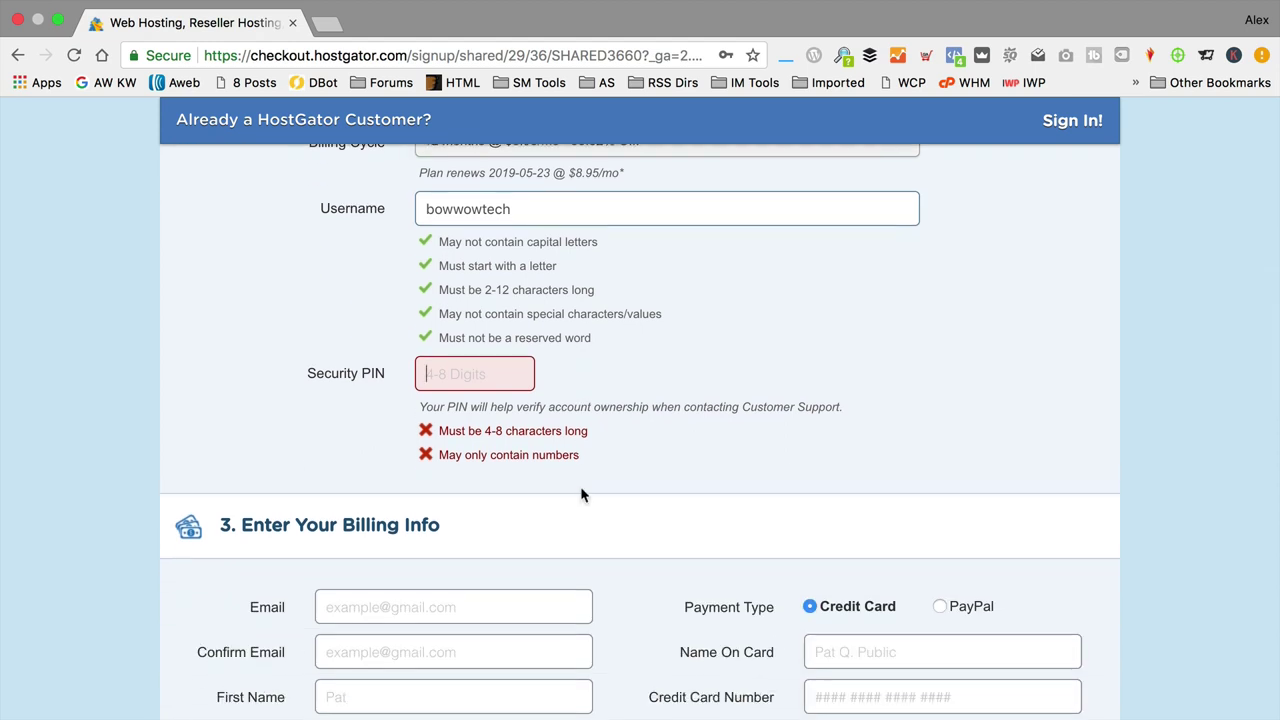
scroll(580, 492, down, 2)
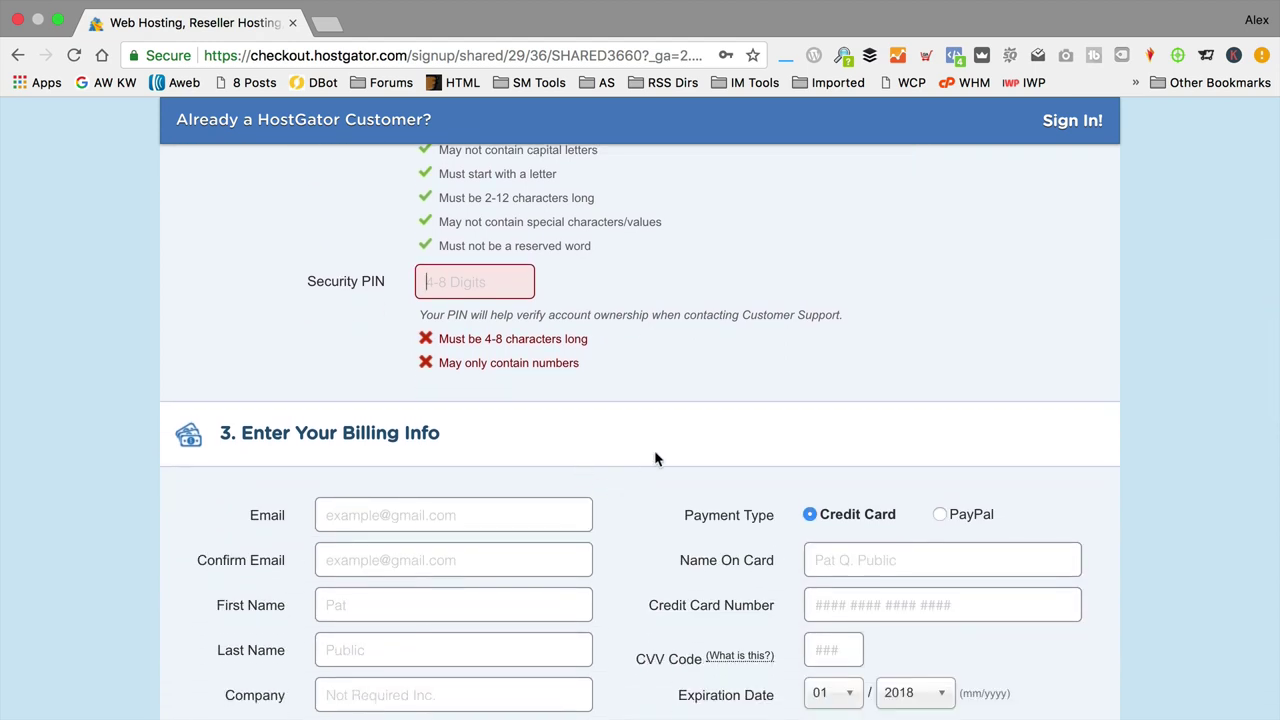
scroll(656, 458, down, 5)
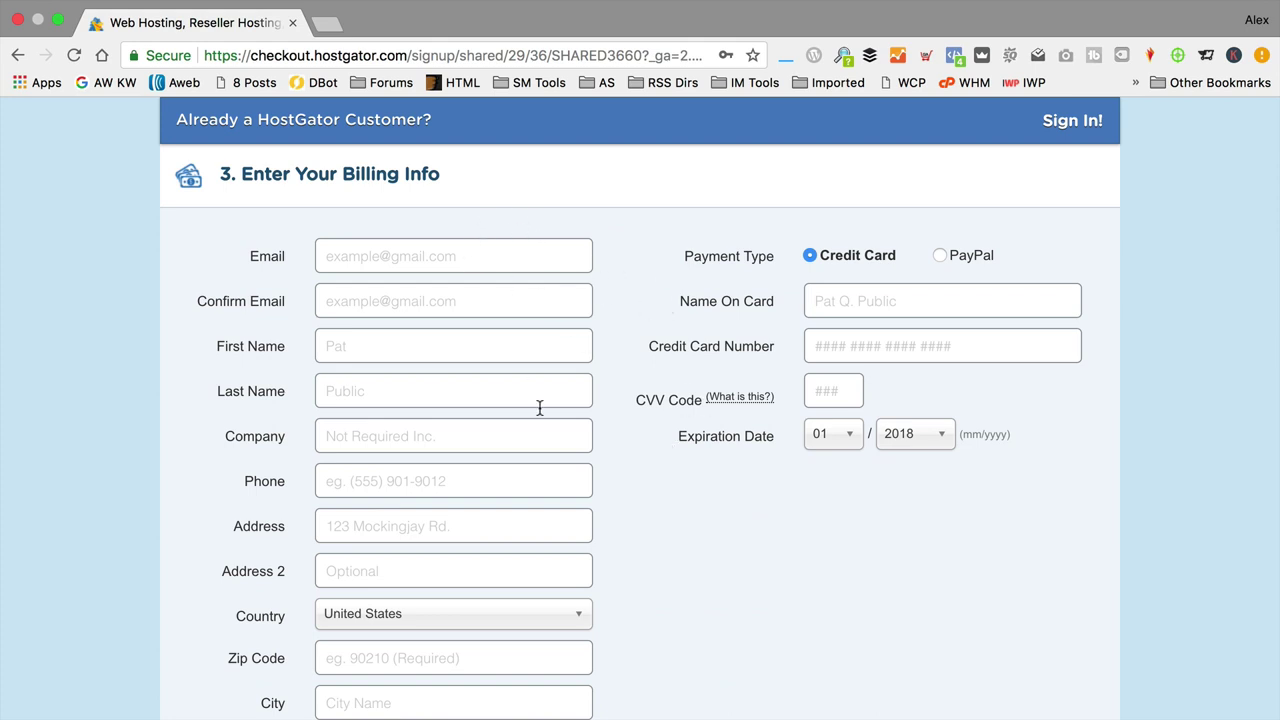
scroll(464, 350, down, 1)
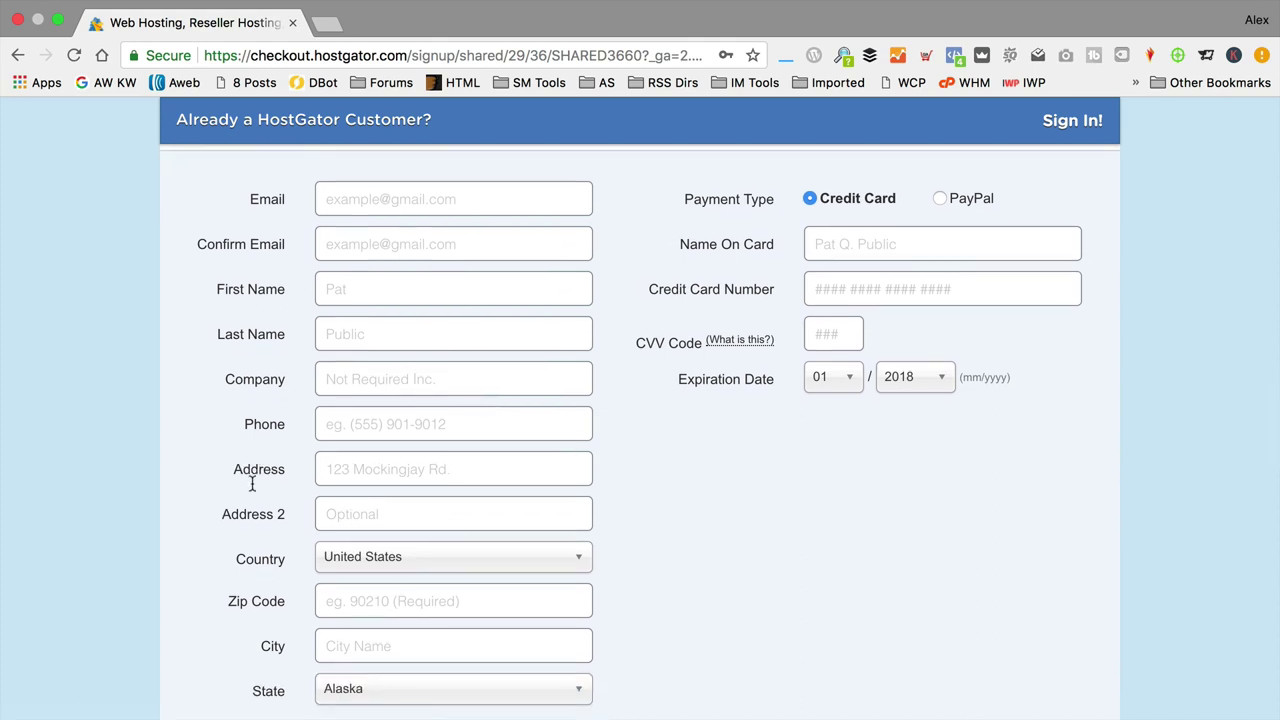
scroll(650, 505, down, 1)
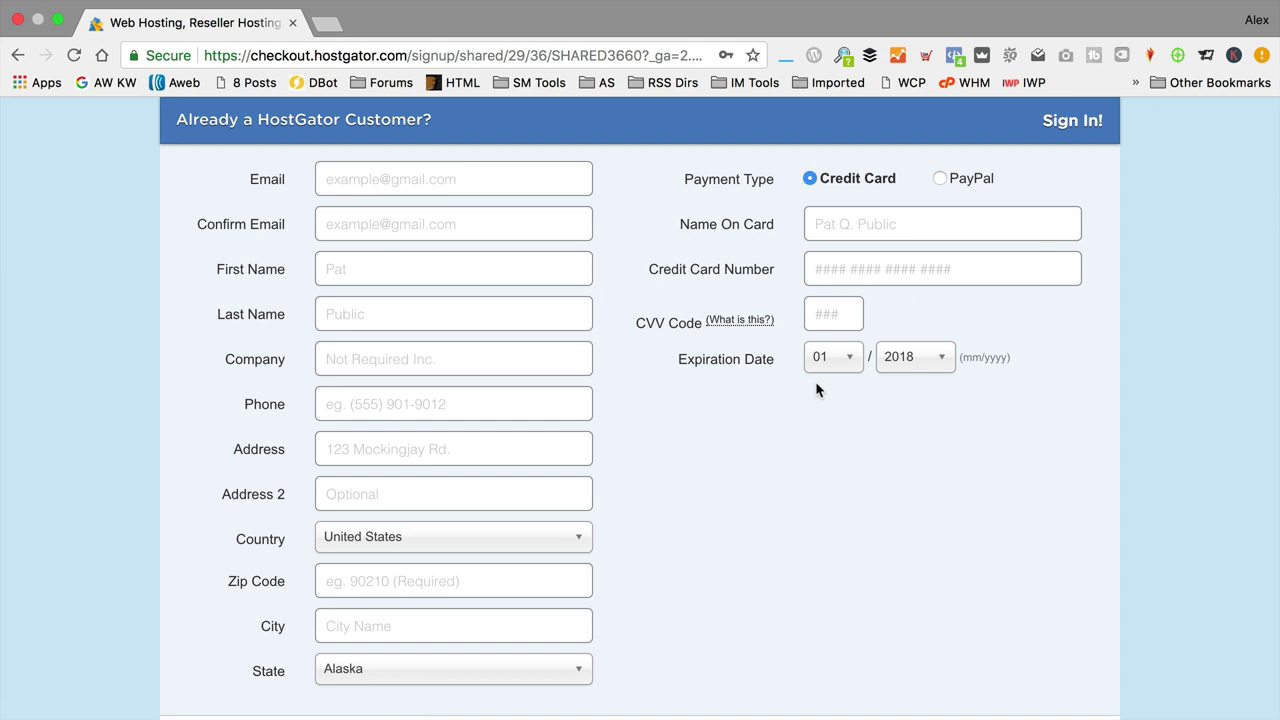
scroll(851, 396, down, 5)
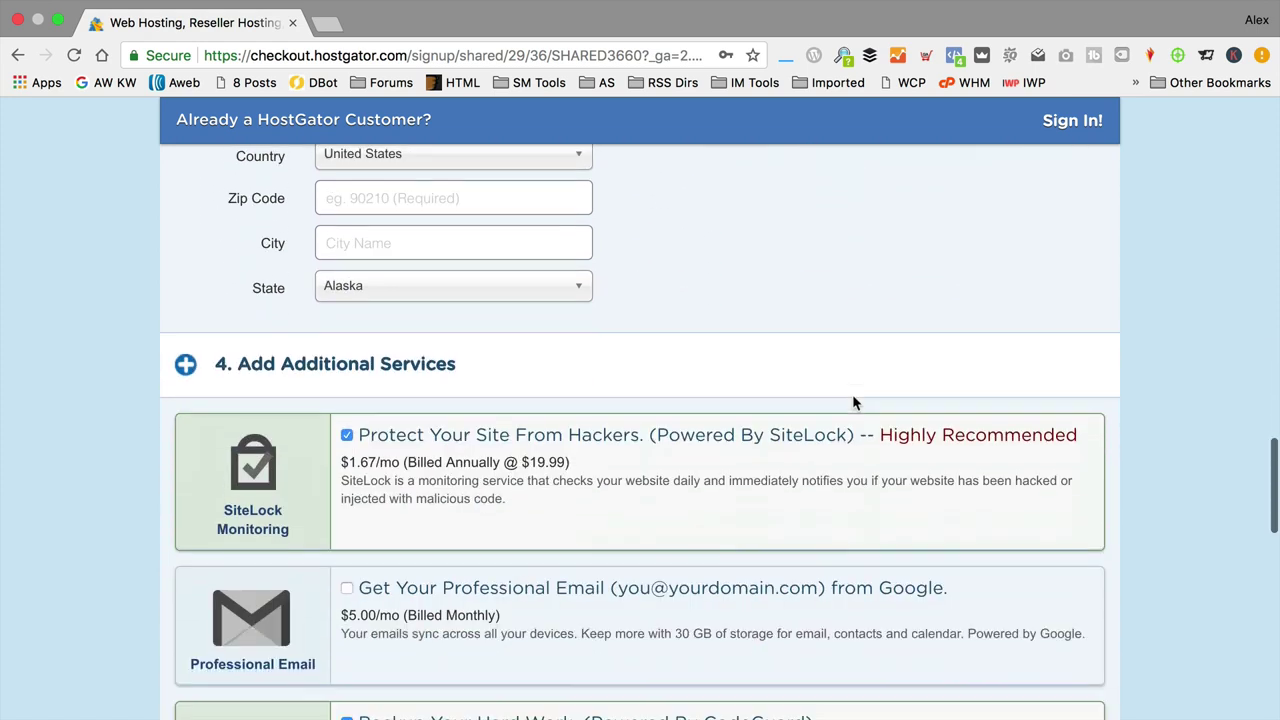
Step: Untick the SiteLock and CodeGuard Backup add-ons under Additional Services
scroll(852, 396, down, 2)
scroll(852, 397, down, 1)
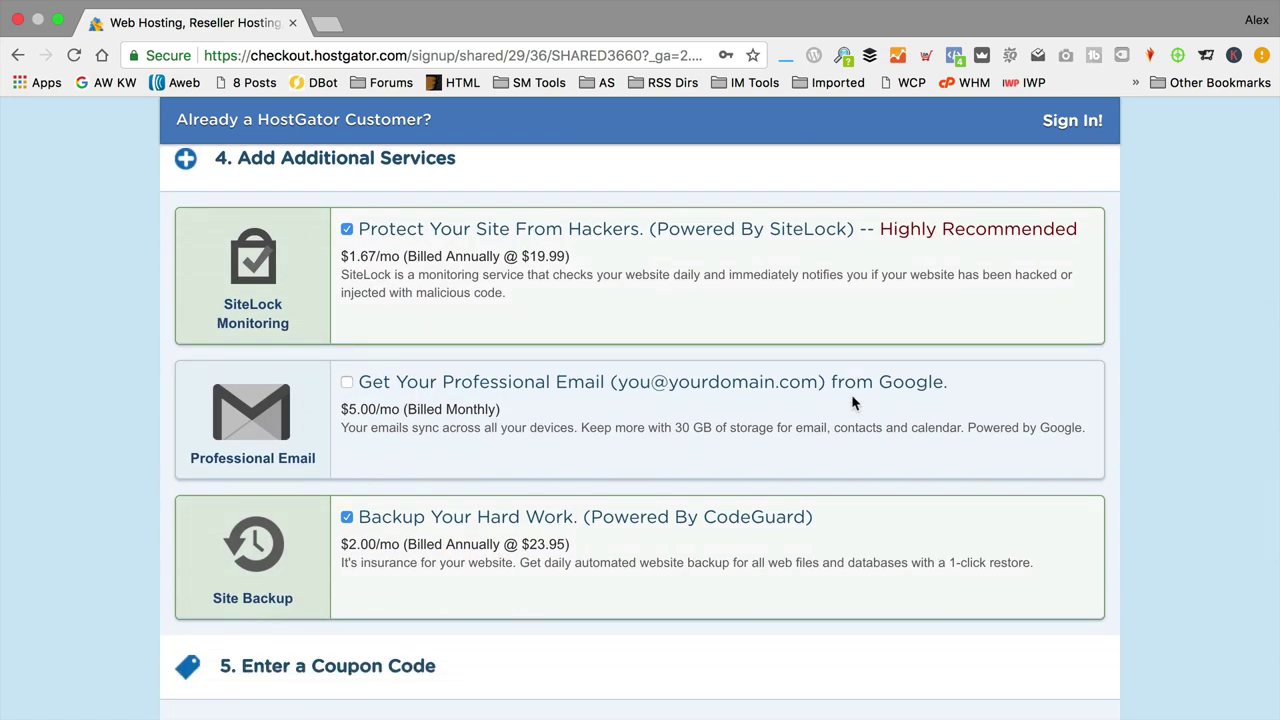
click(346, 231)
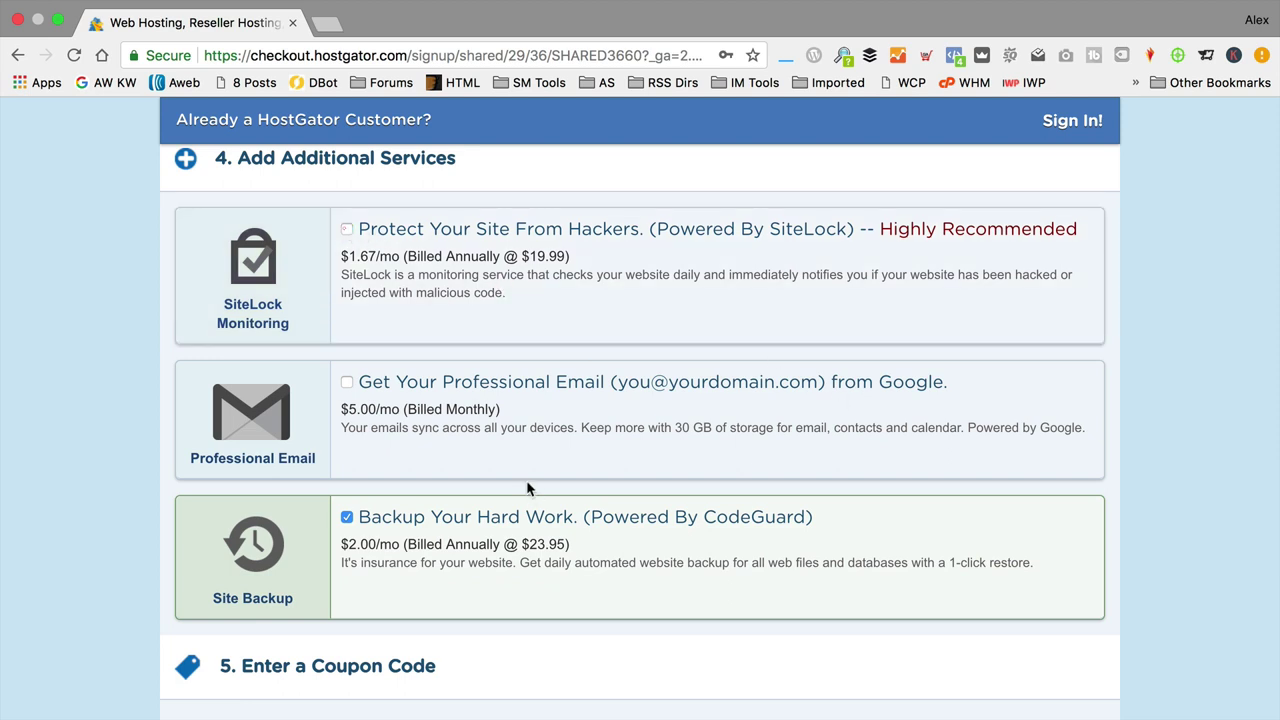
click(347, 517)
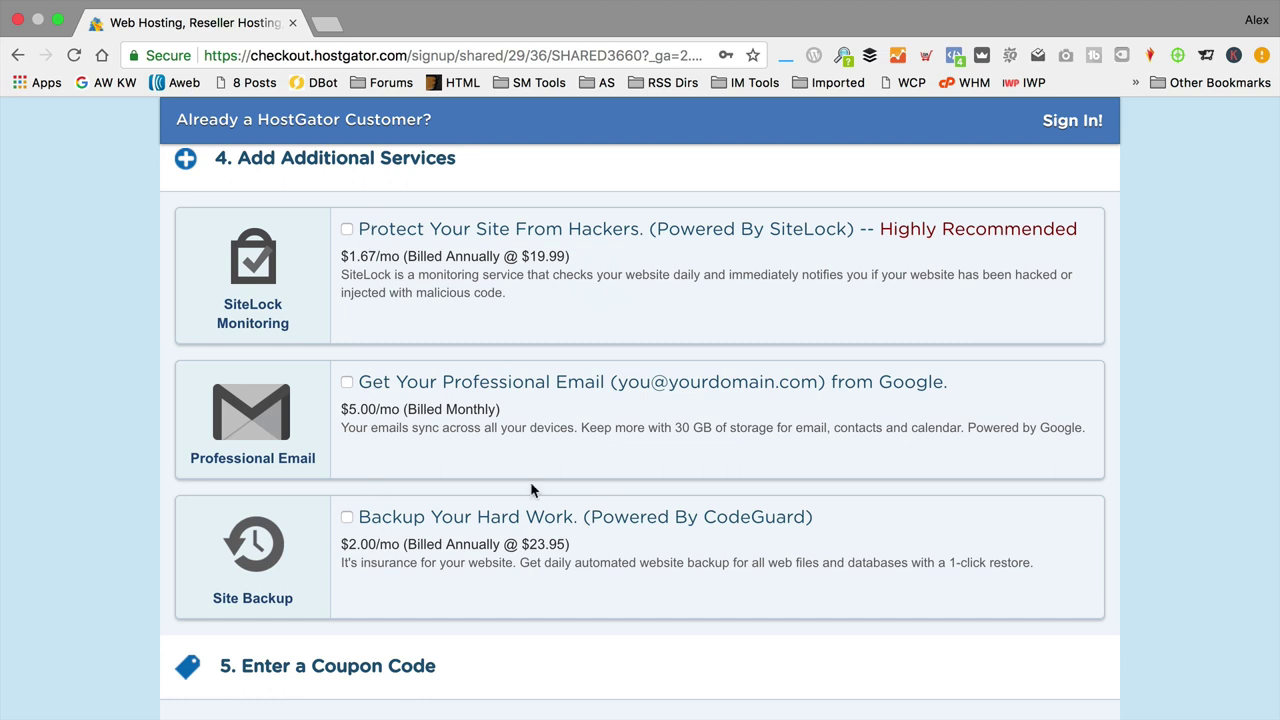
scroll(592, 428, down, 5)
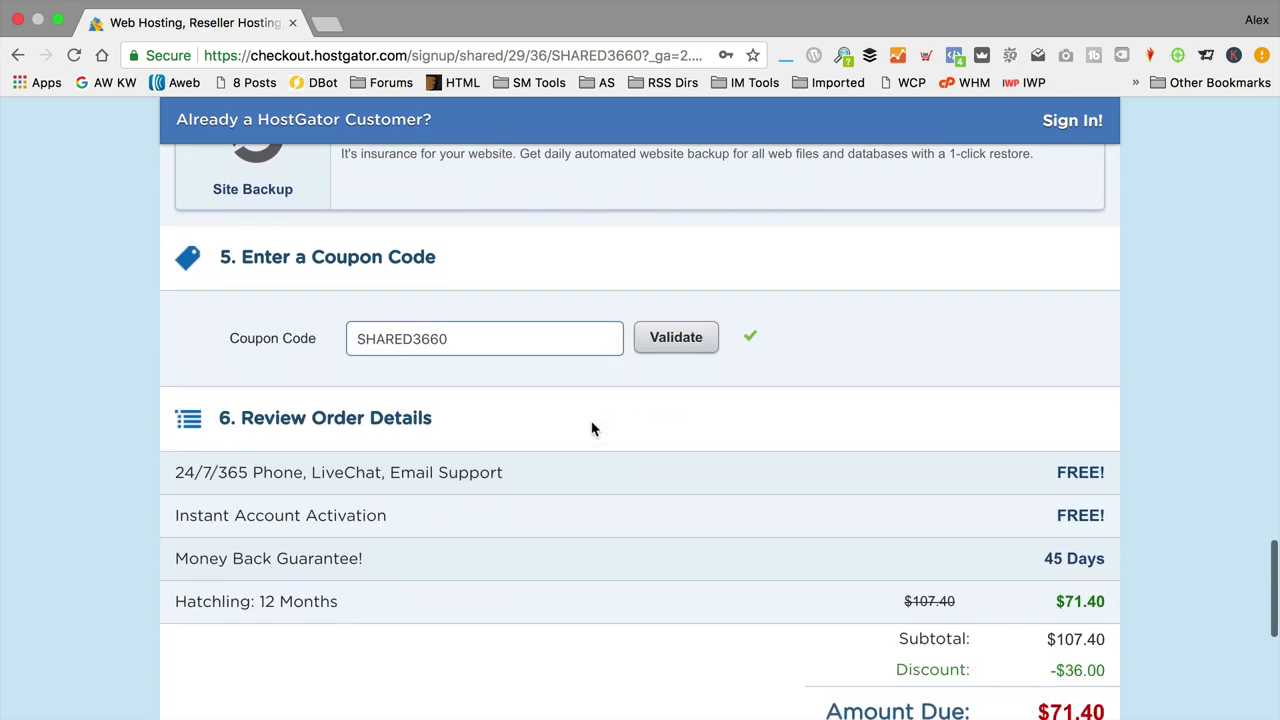
Step: Replace the coupon code with EAGLE30 and validate it, lowering the amount due to $64.44
scroll(591, 428, down, 2)
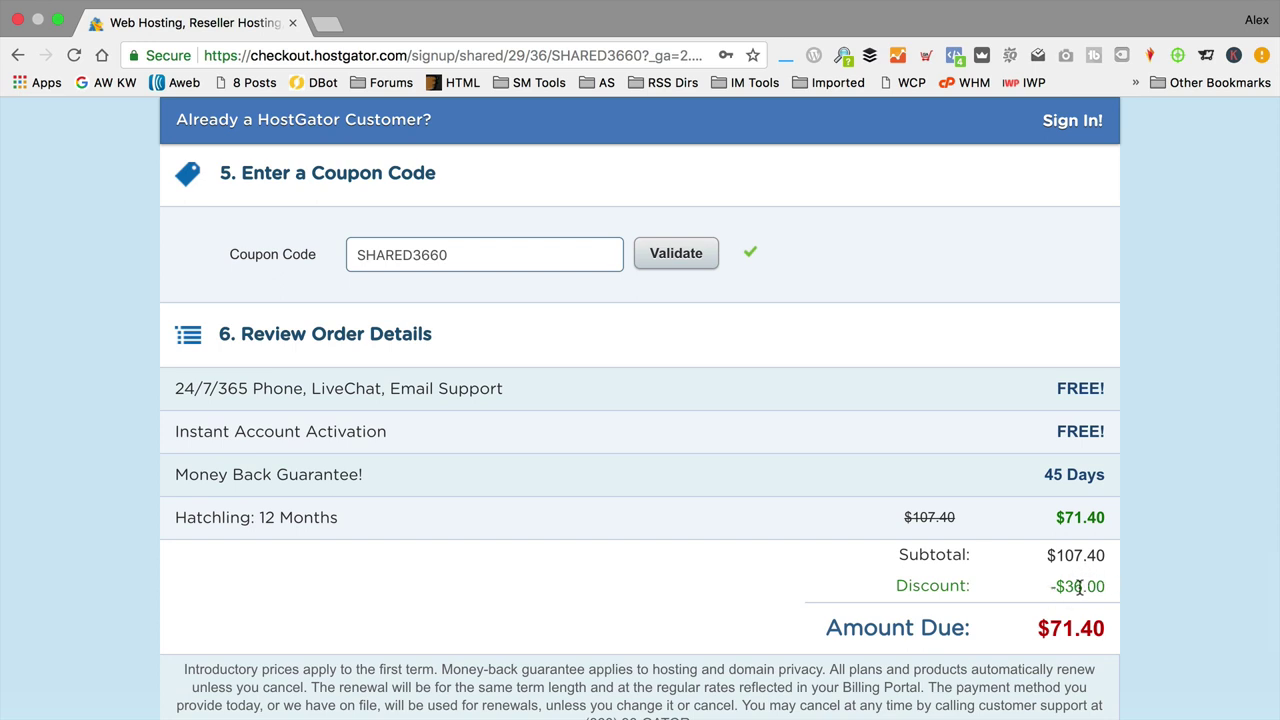
click(285, 262)
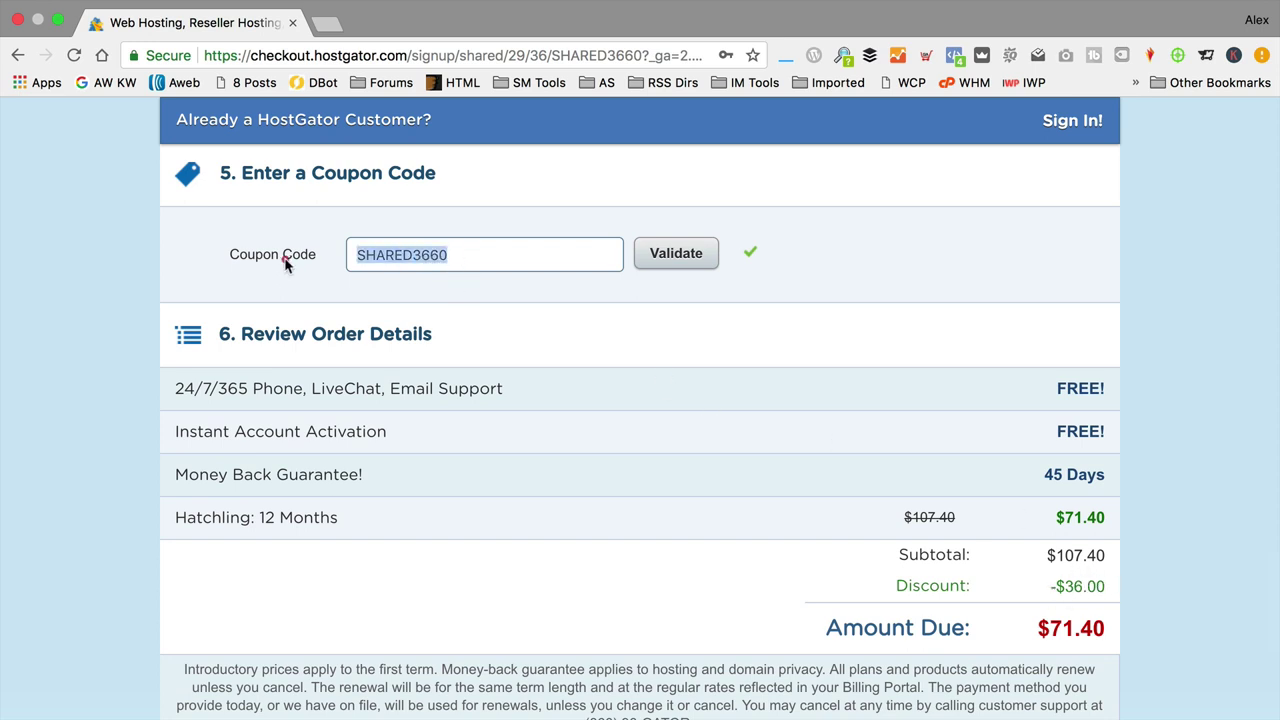
text(EAG)
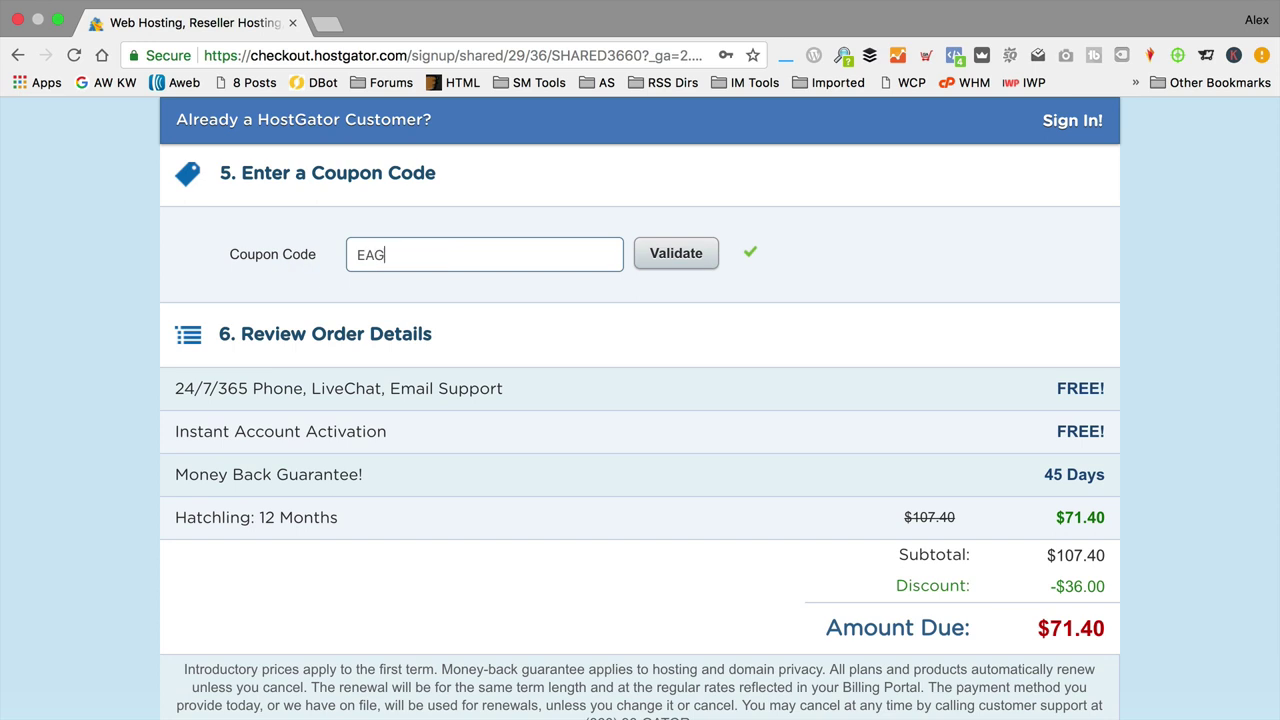
text(LE30)
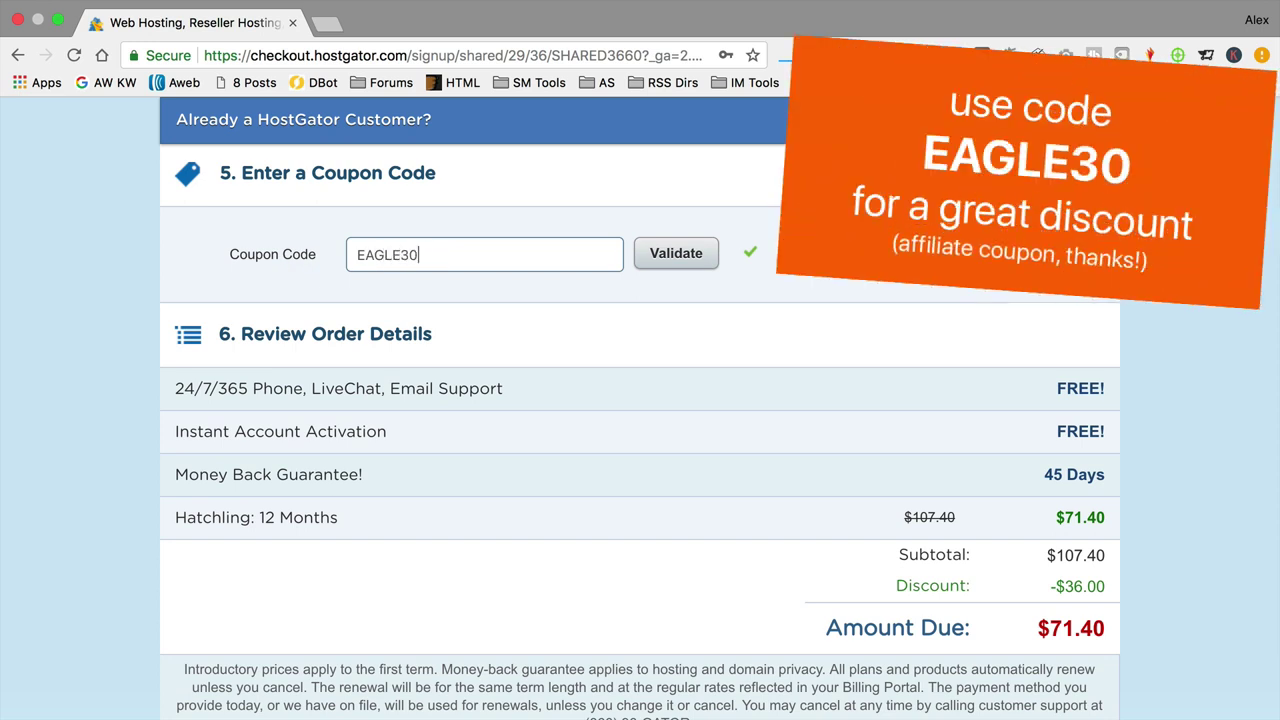
click(686, 256)
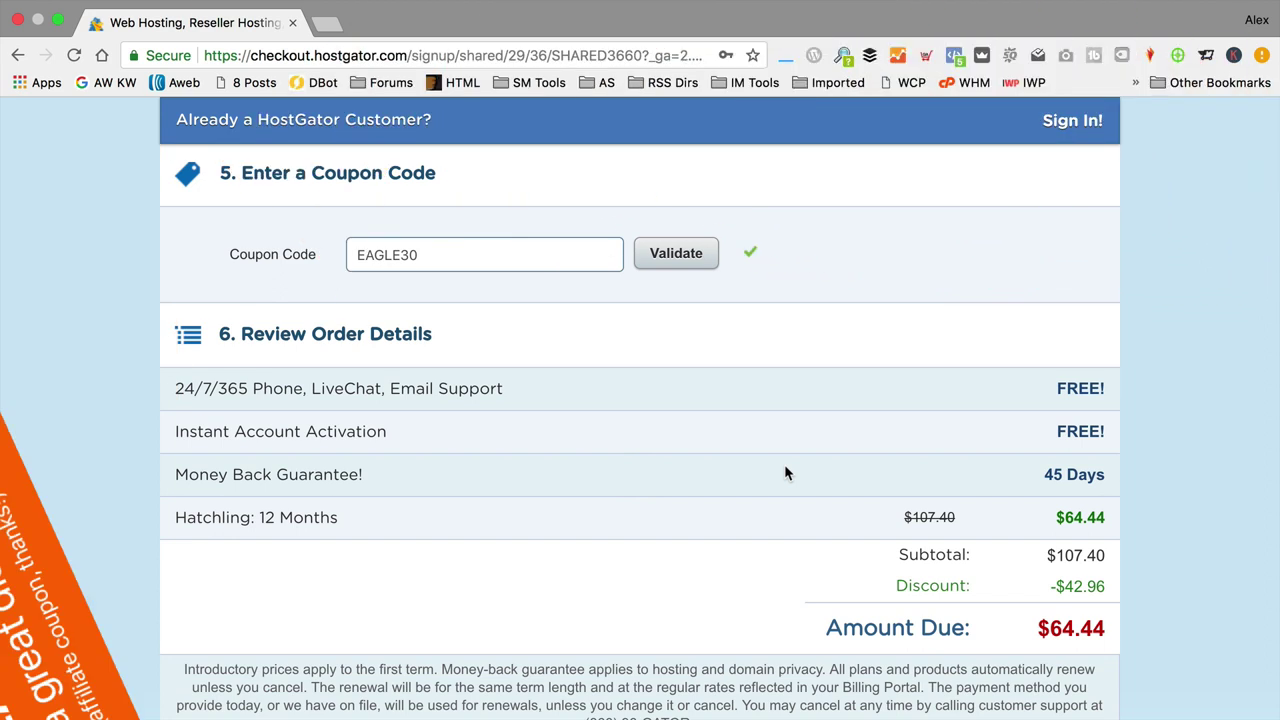
Step: Tick the checkbox agreeing to HostGator's terms of service
scroll(785, 472, down, 5)
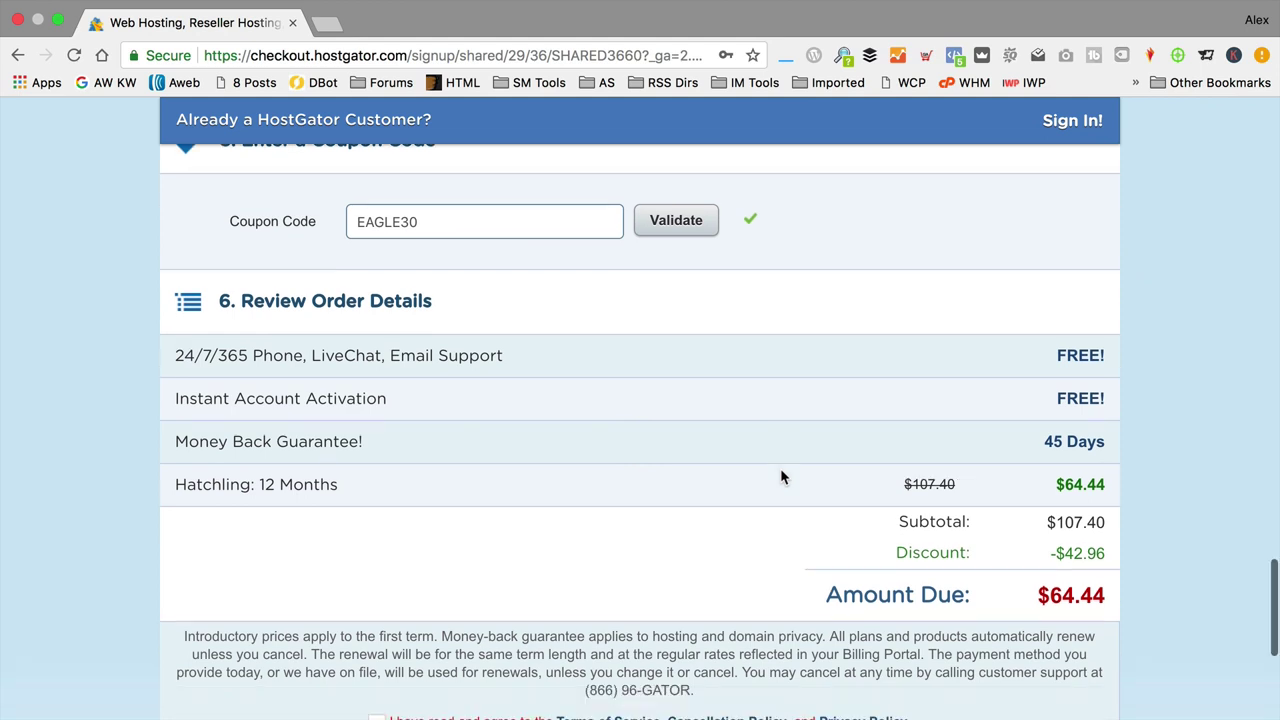
click(377, 517)
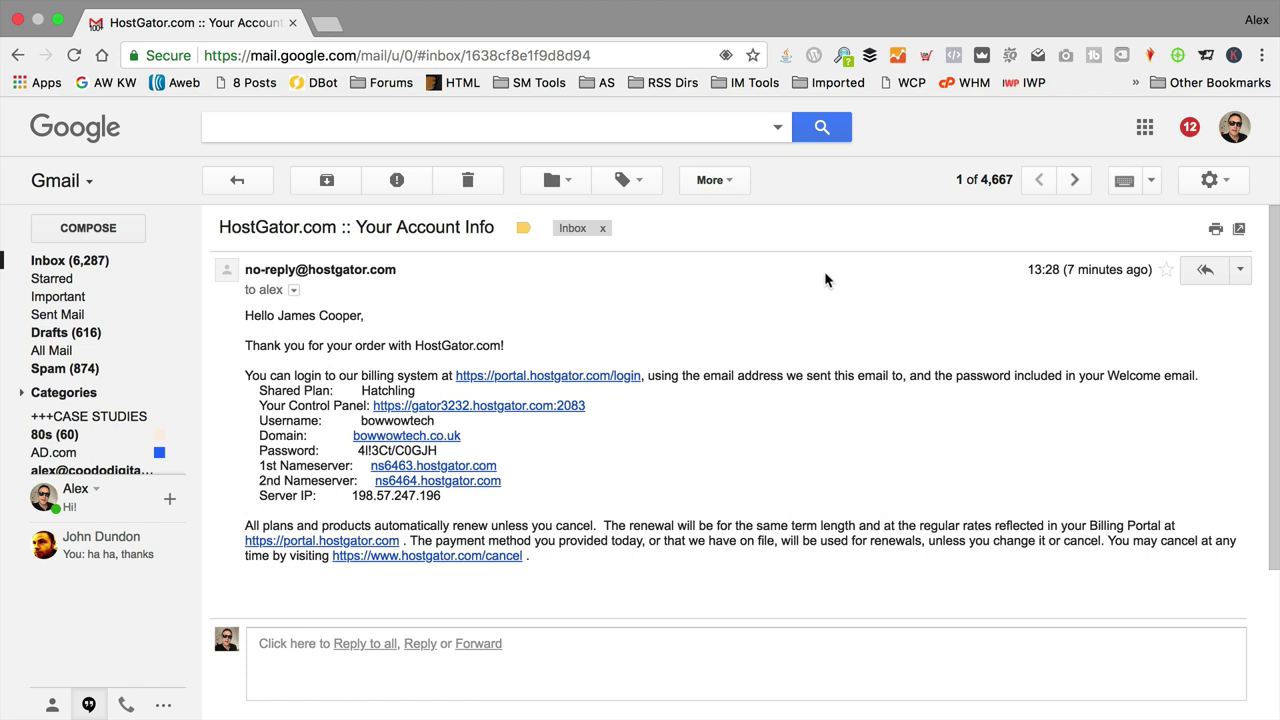
Step: Open godaddy.com in a new tab and sign in via Manage Domains
click(328, 26)
text(goda)
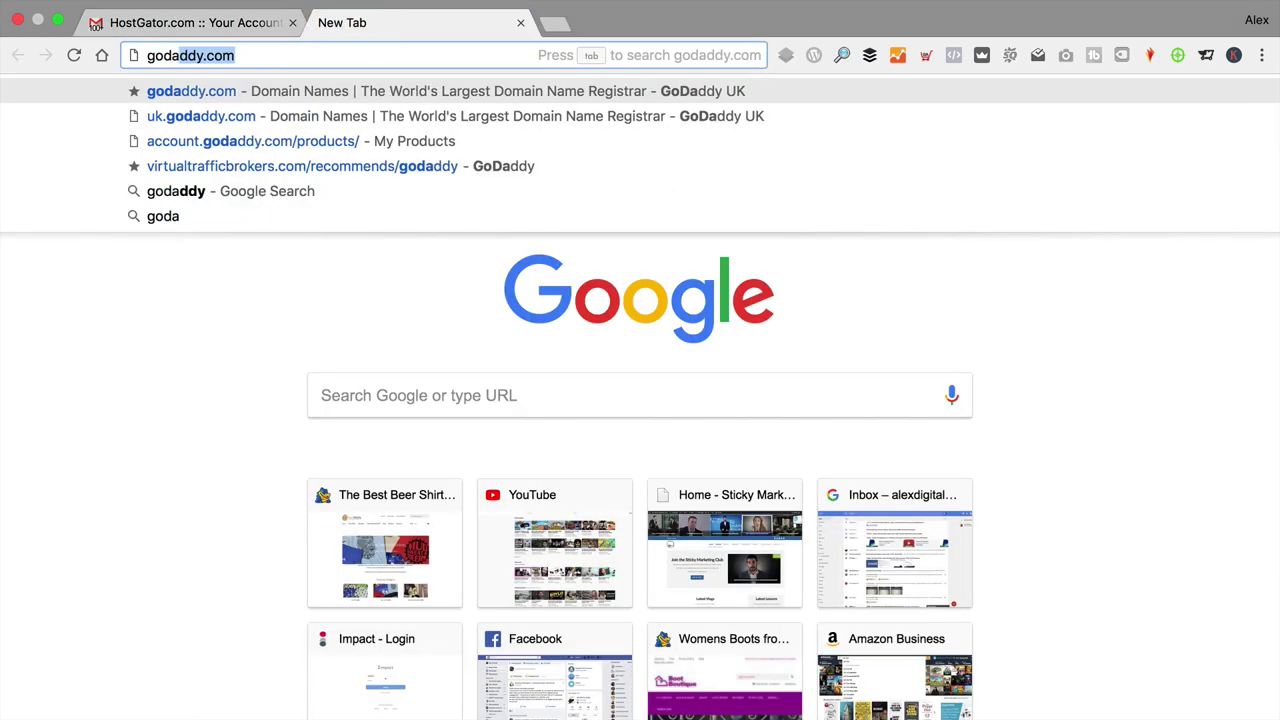
key(Return)
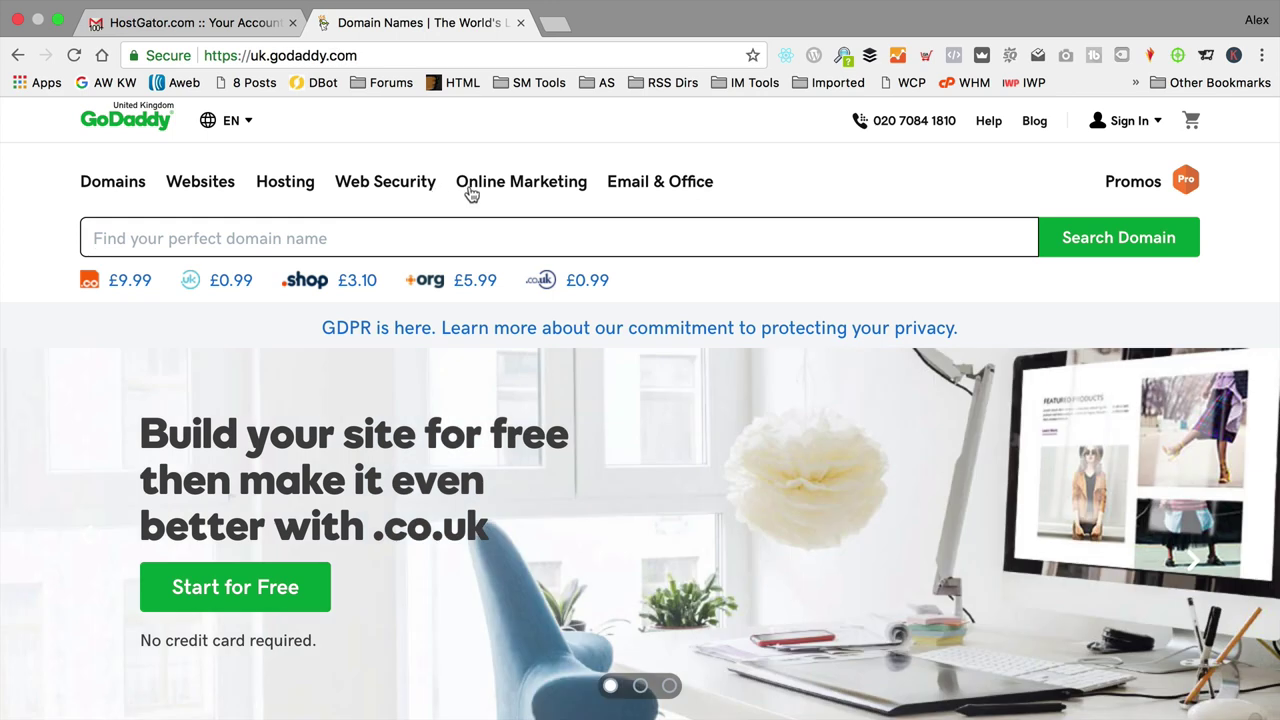
click(1128, 121)
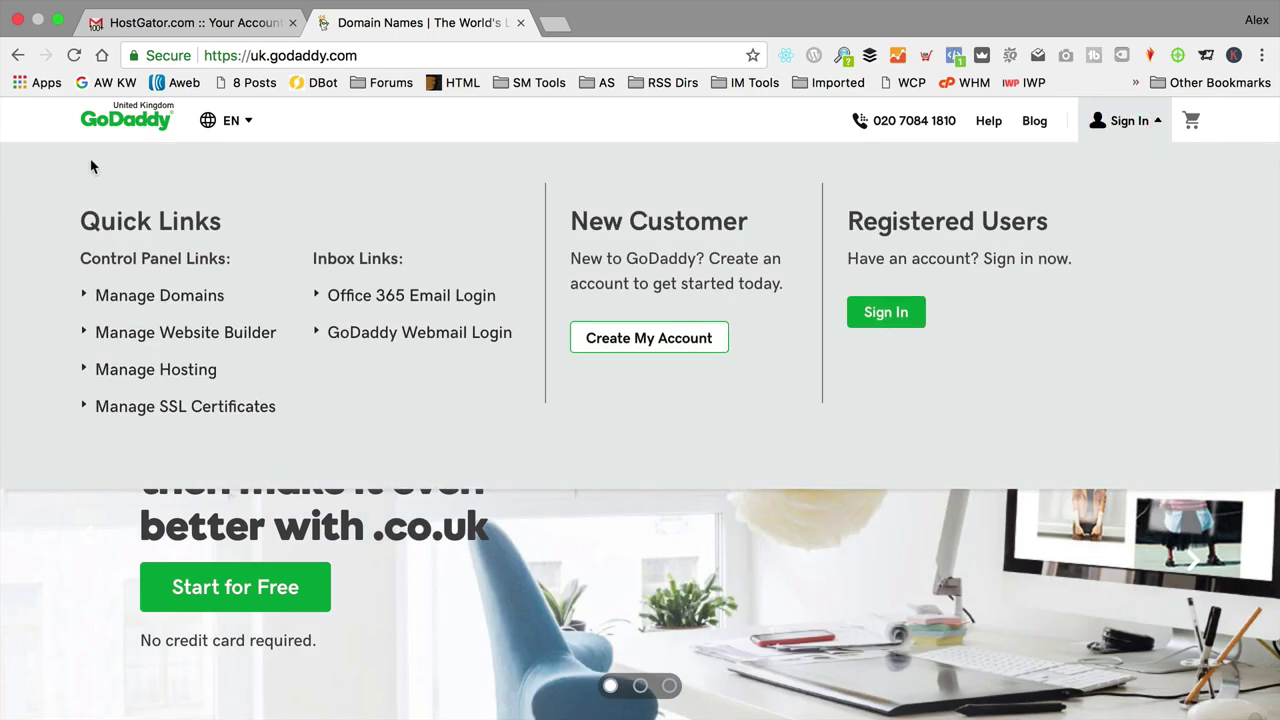
click(170, 296)
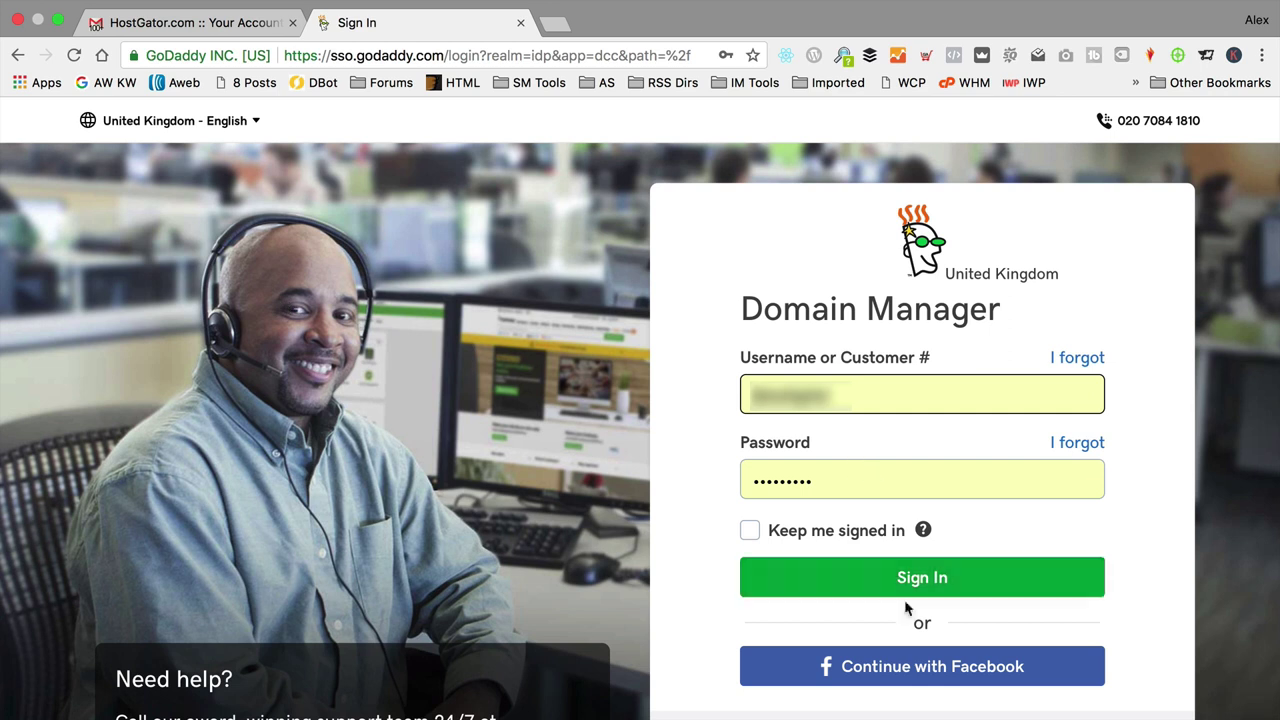
click(908, 588)
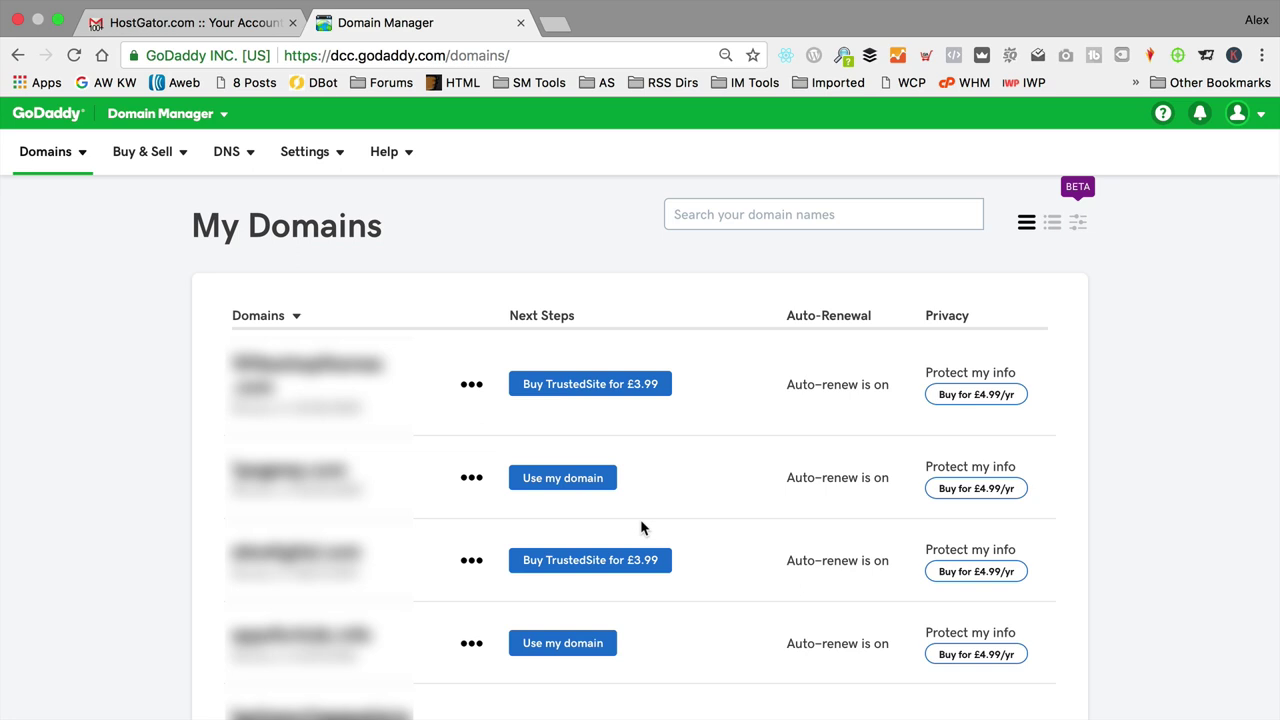
Step: Search My Domains for bowwowtech.co.uk and open its Manage DNS page
click(714, 211)
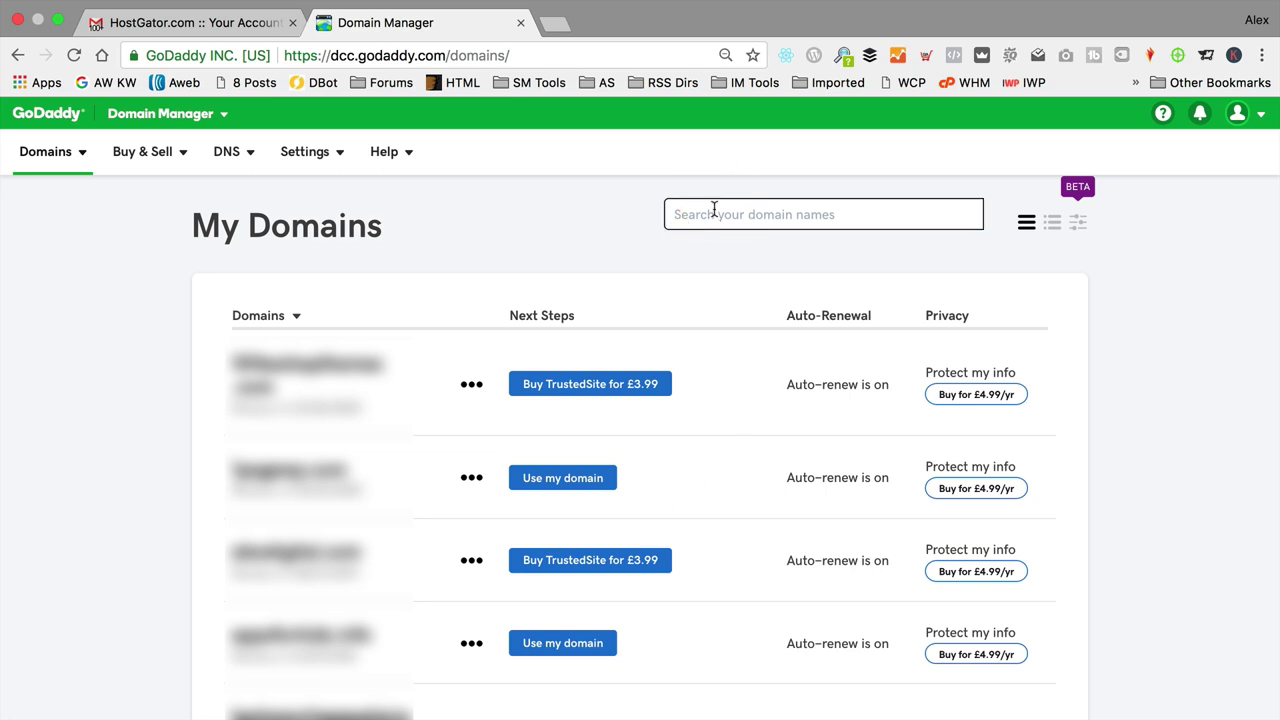
text(bowwow)
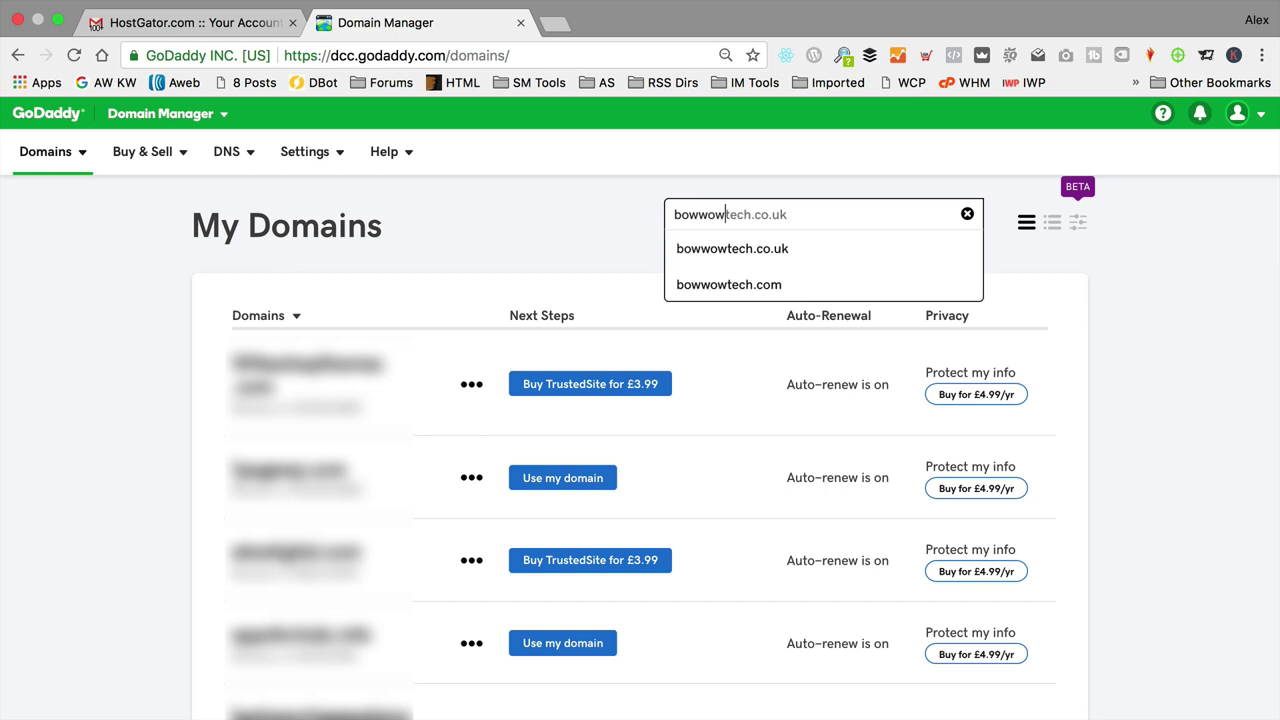
click(751, 249)
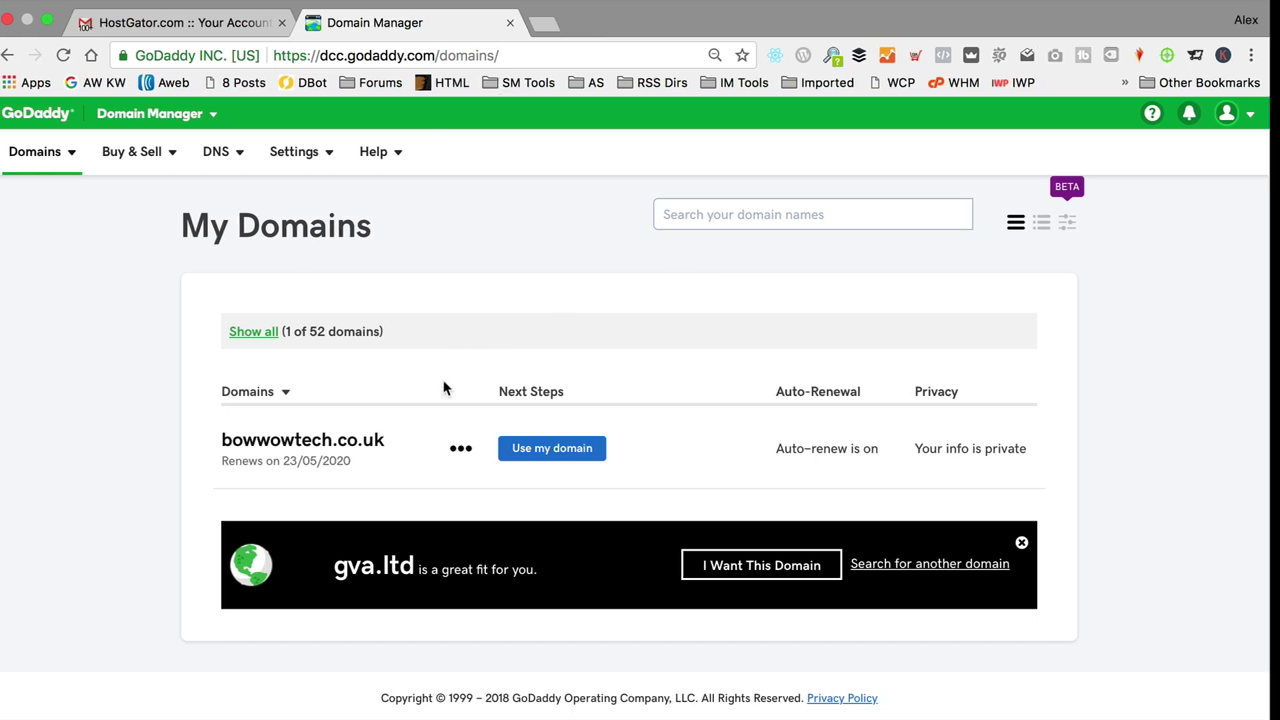
click(462, 448)
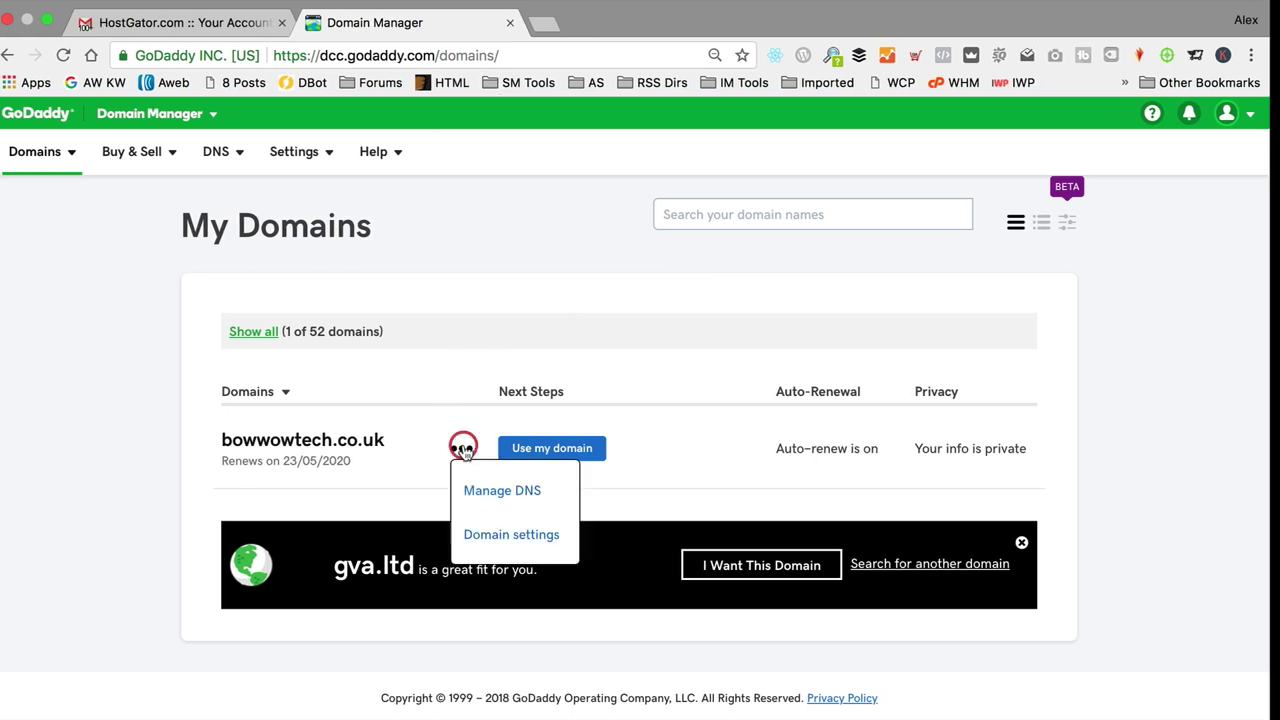
click(500, 489)
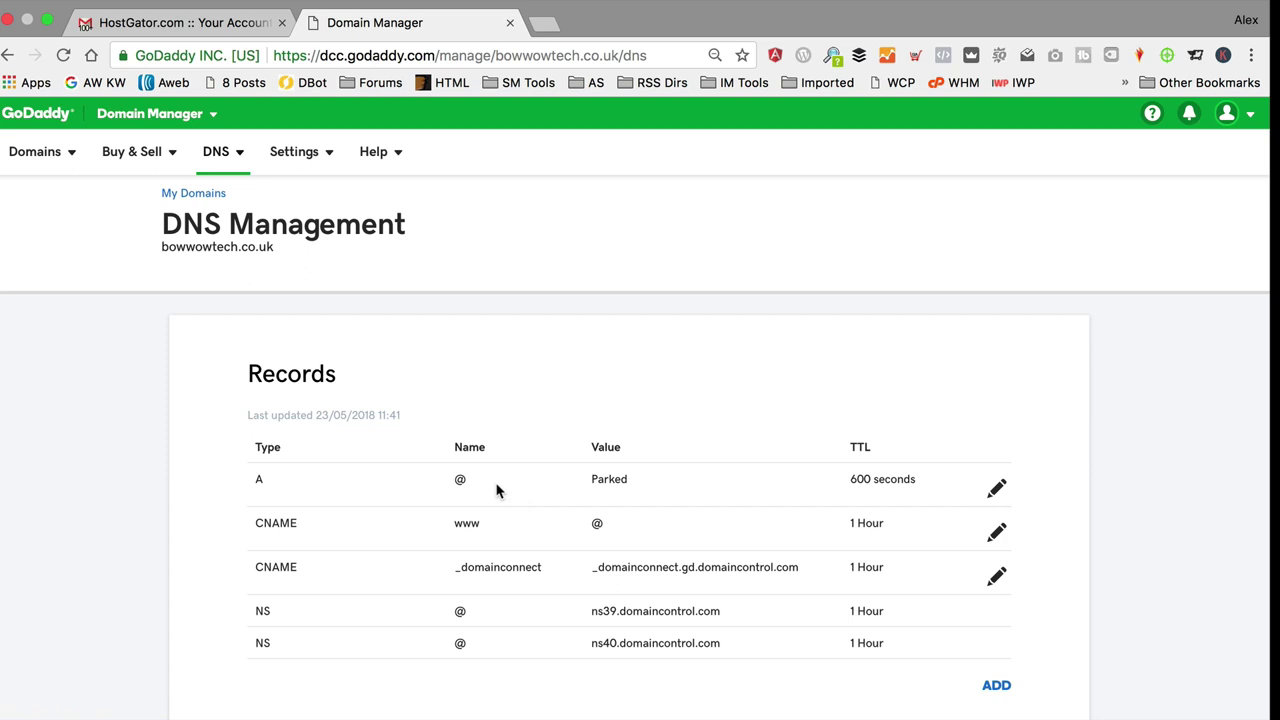
Step: Switch bowwowtech.co.uk's nameservers to Custom, then return to the HostGator account email
scroll(496, 491, down, 2)
scroll(494, 491, down, 8)
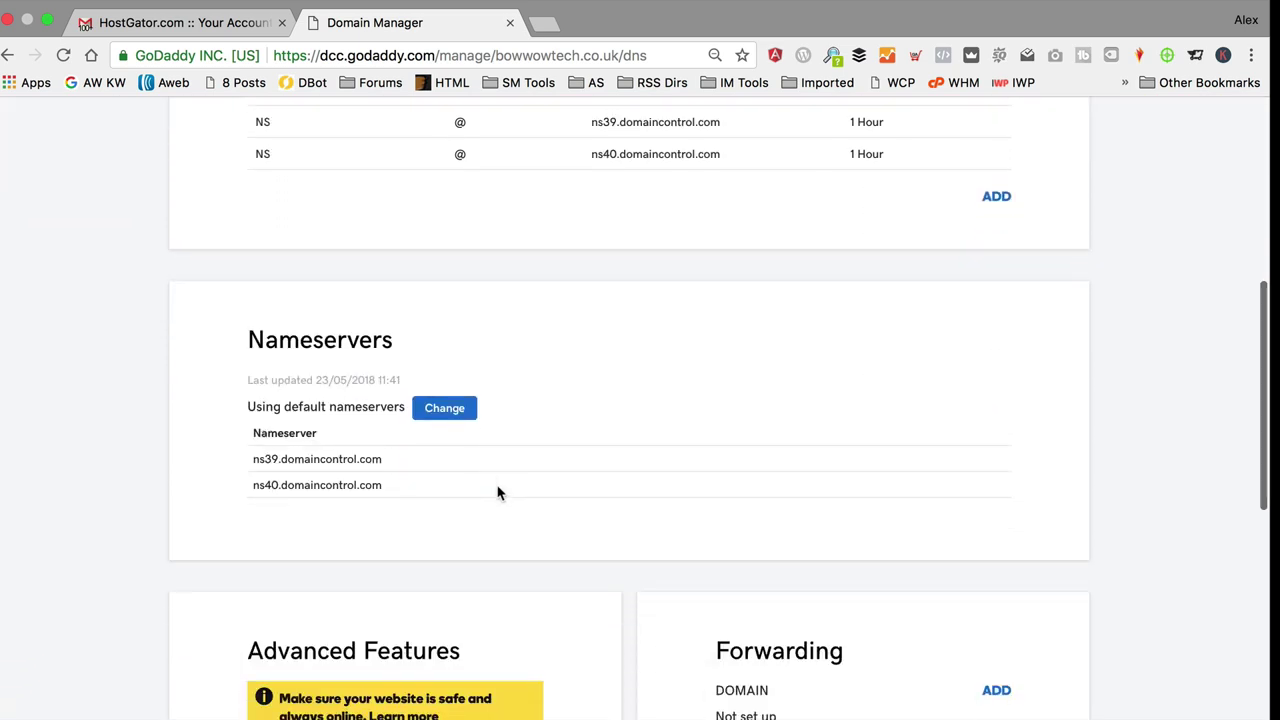
scroll(510, 488, down, 1)
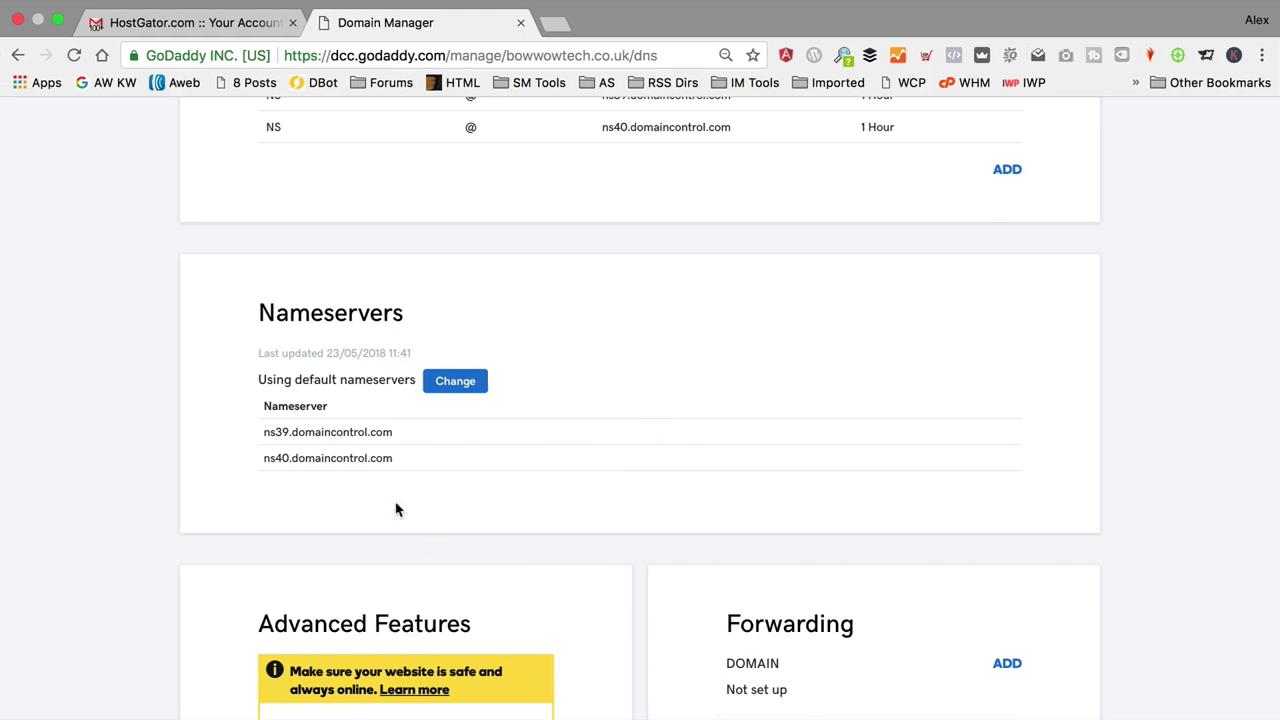
click(462, 380)
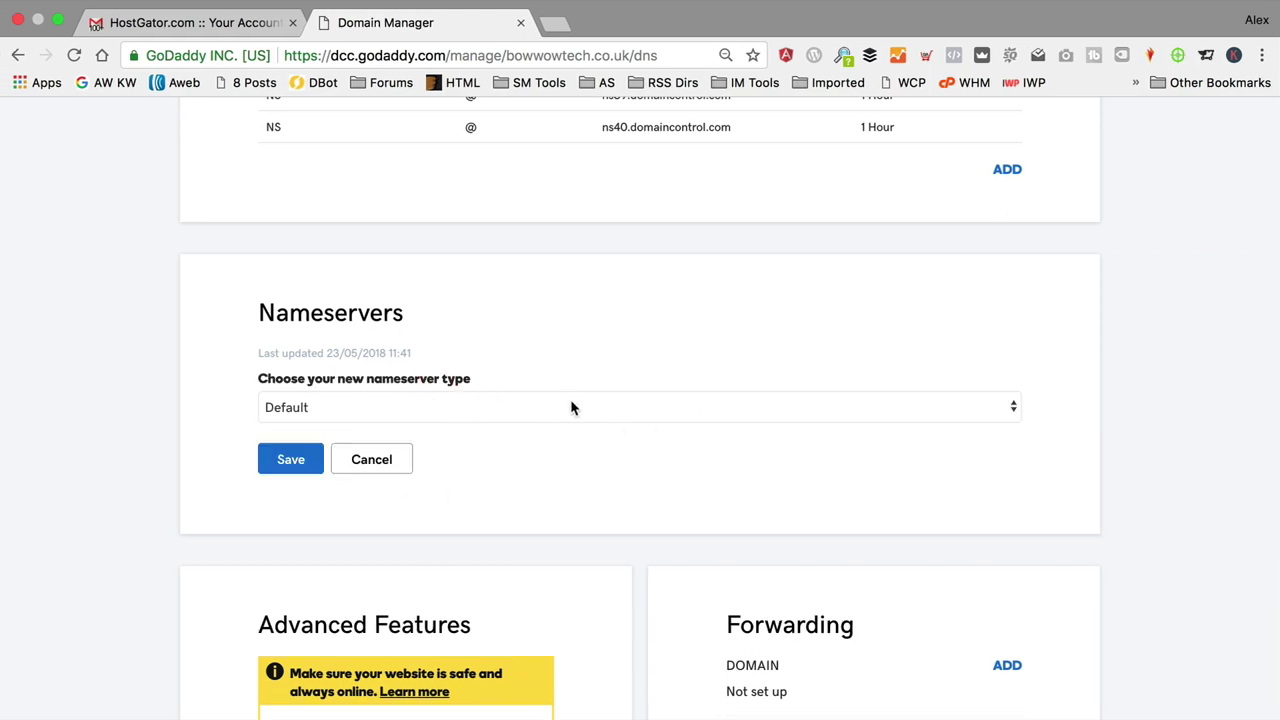
click(571, 406)
click(552, 425)
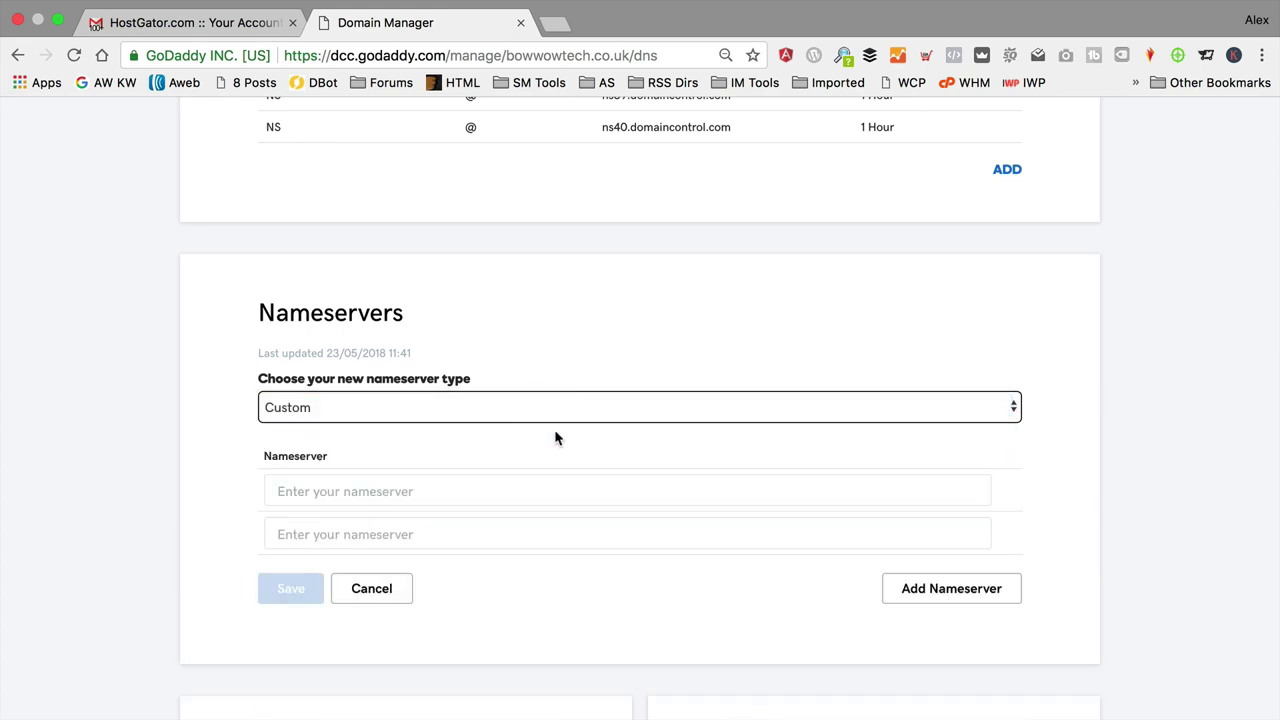
scroll(548, 433, down, 2)
click(471, 428)
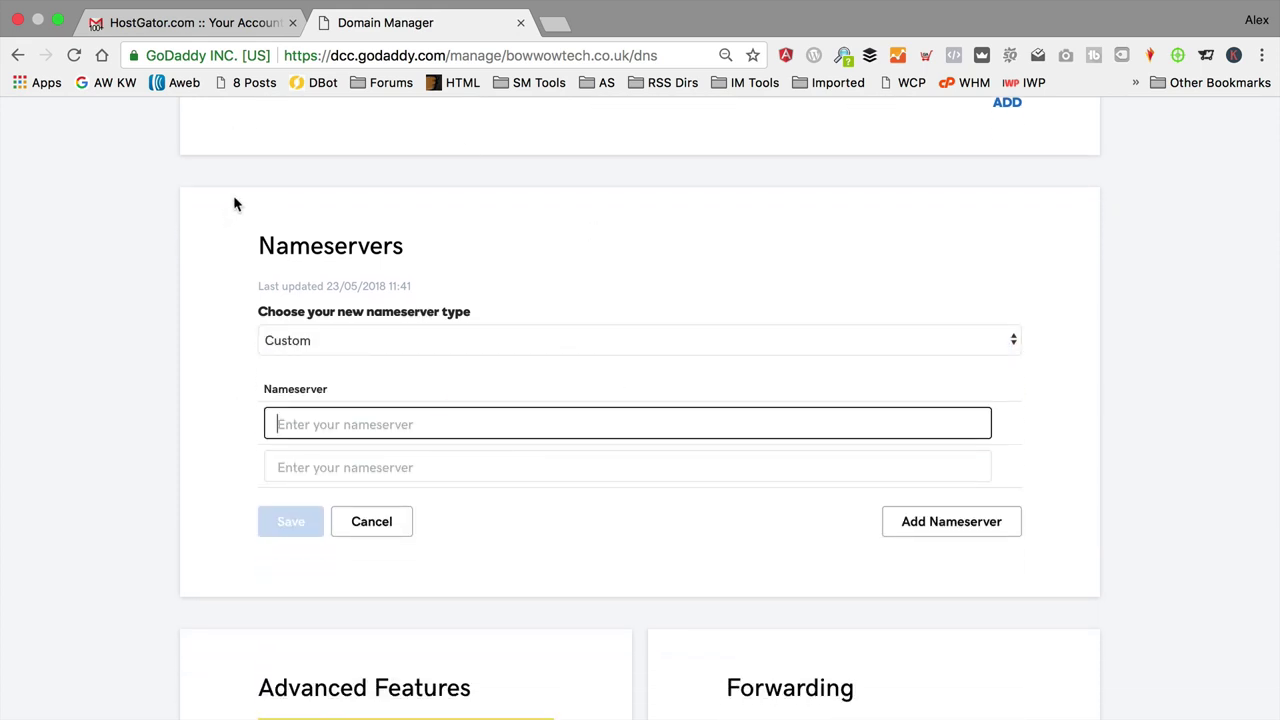
click(200, 22)
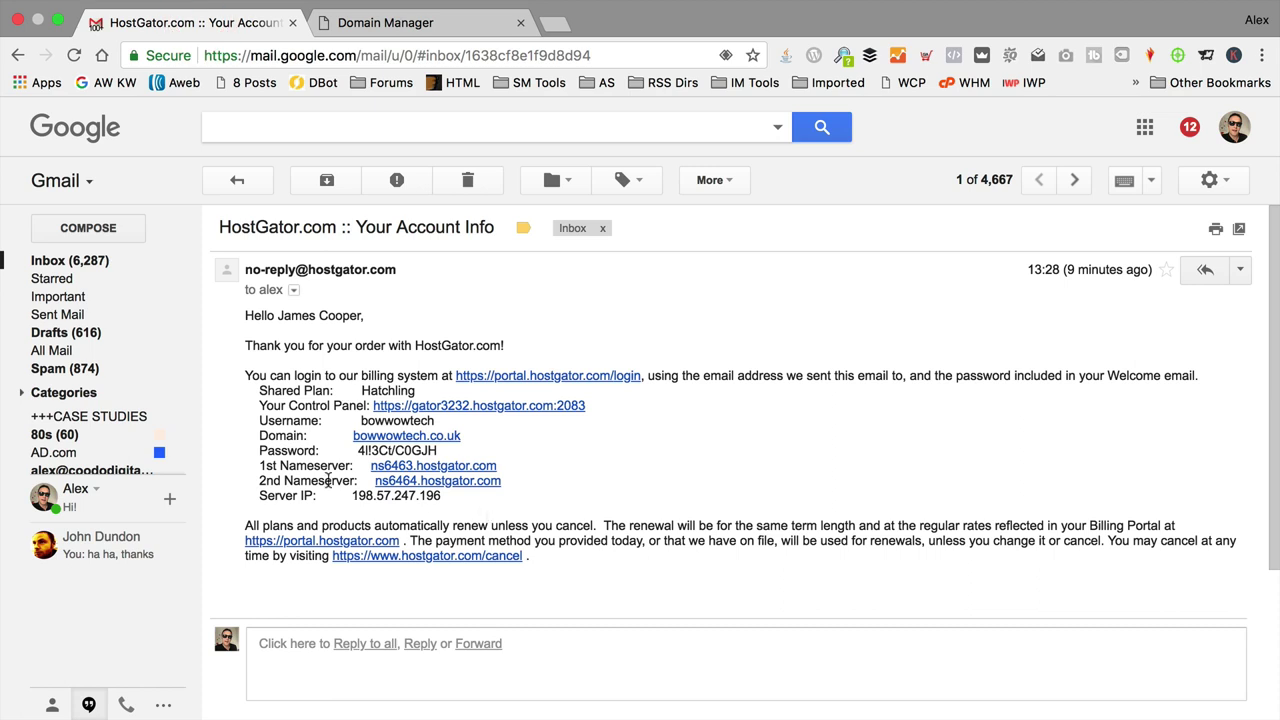
Step: Copy ns6463.hostgator.com from the email into the first nameserver field
drag(498, 466, 369, 467)
key(super+c)
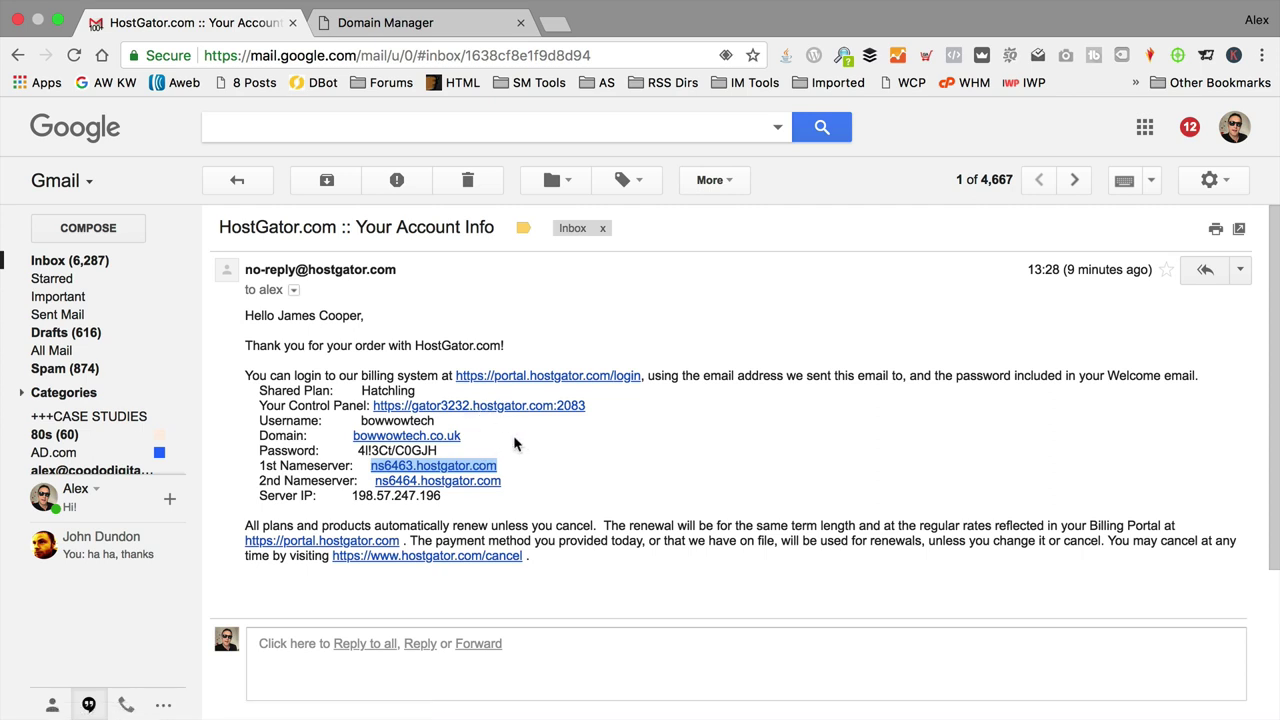
right_click(476, 466)
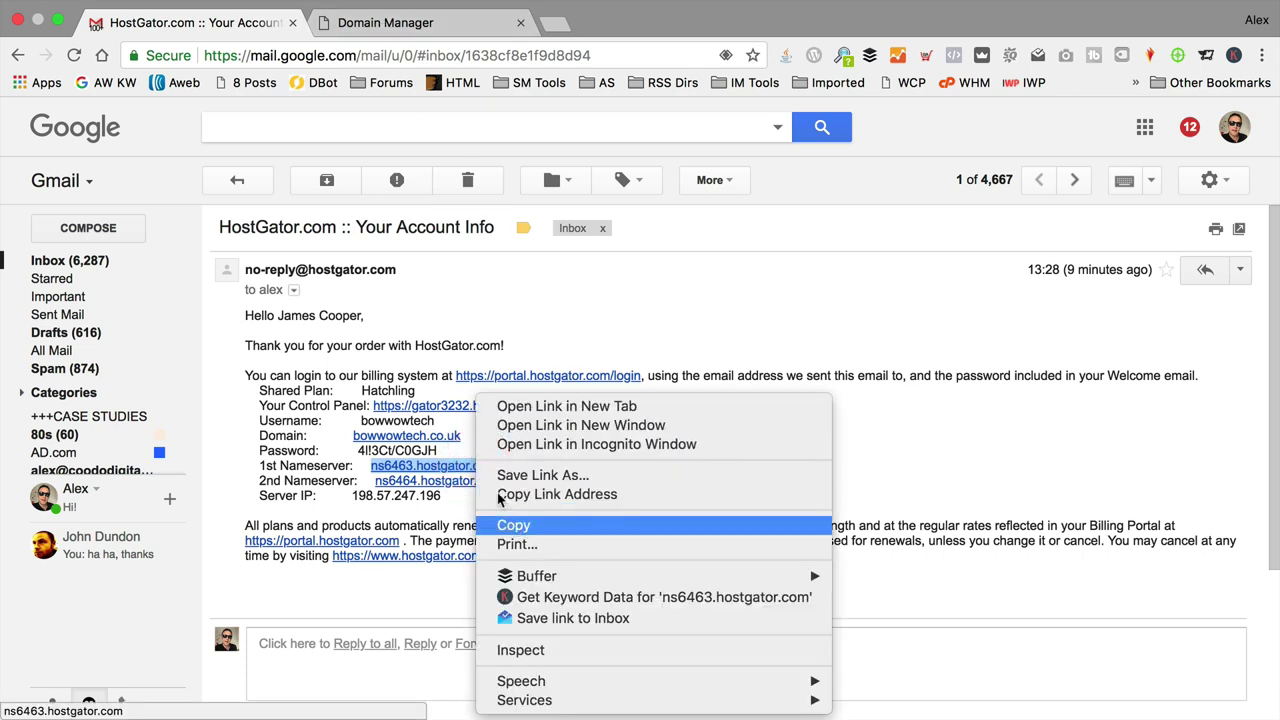
click(477, 300)
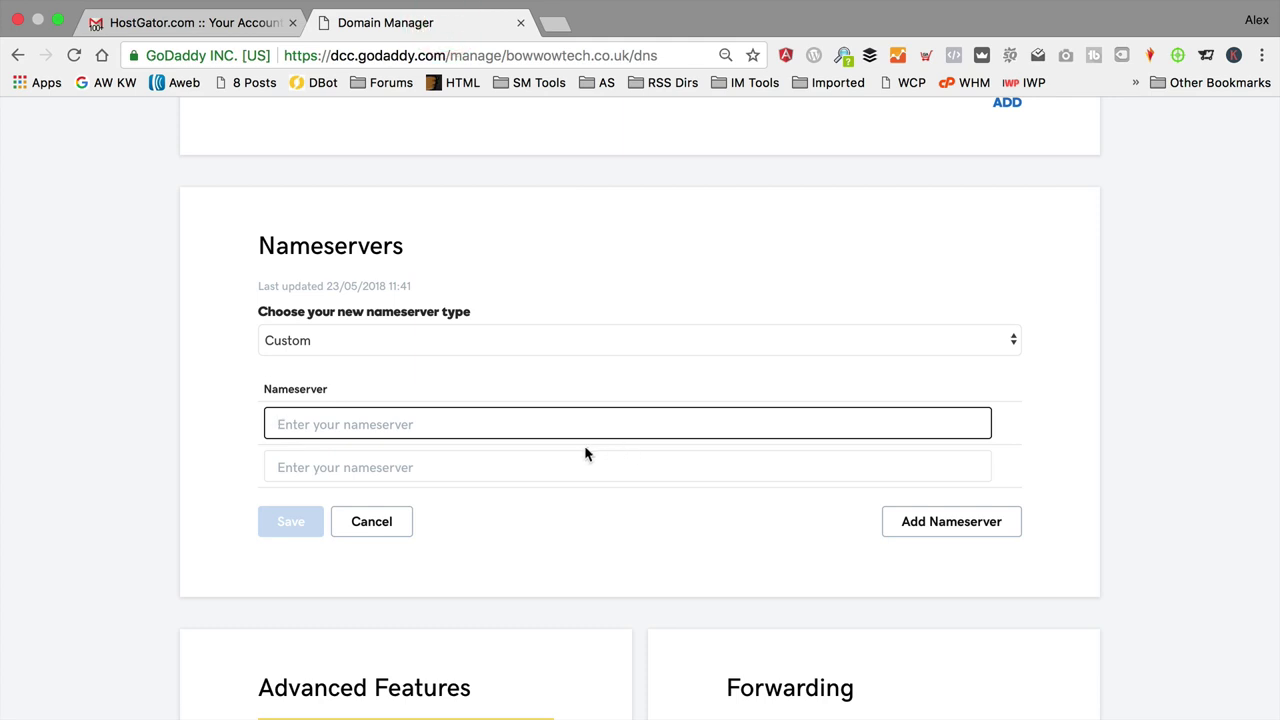
key(super+v)
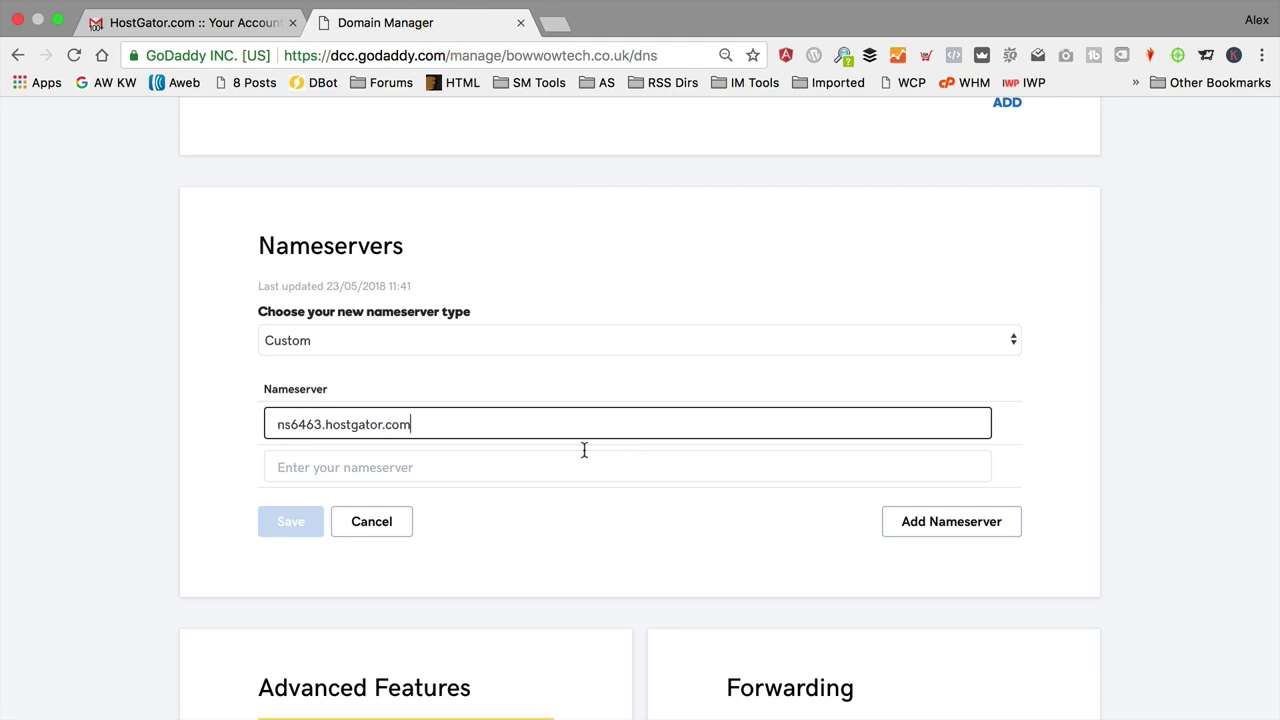
Step: Paste ns6464.hostgator.com as the second nameserver and save the custom nameservers
click(513, 470)
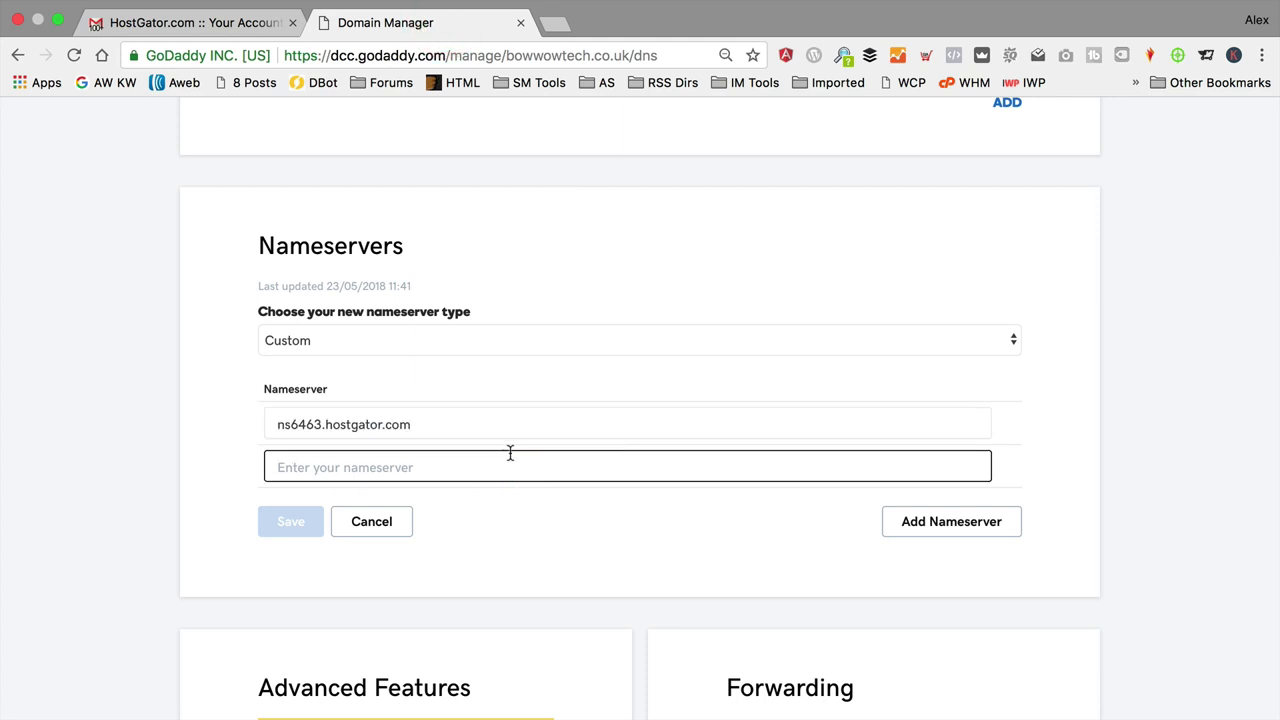
click(155, 22)
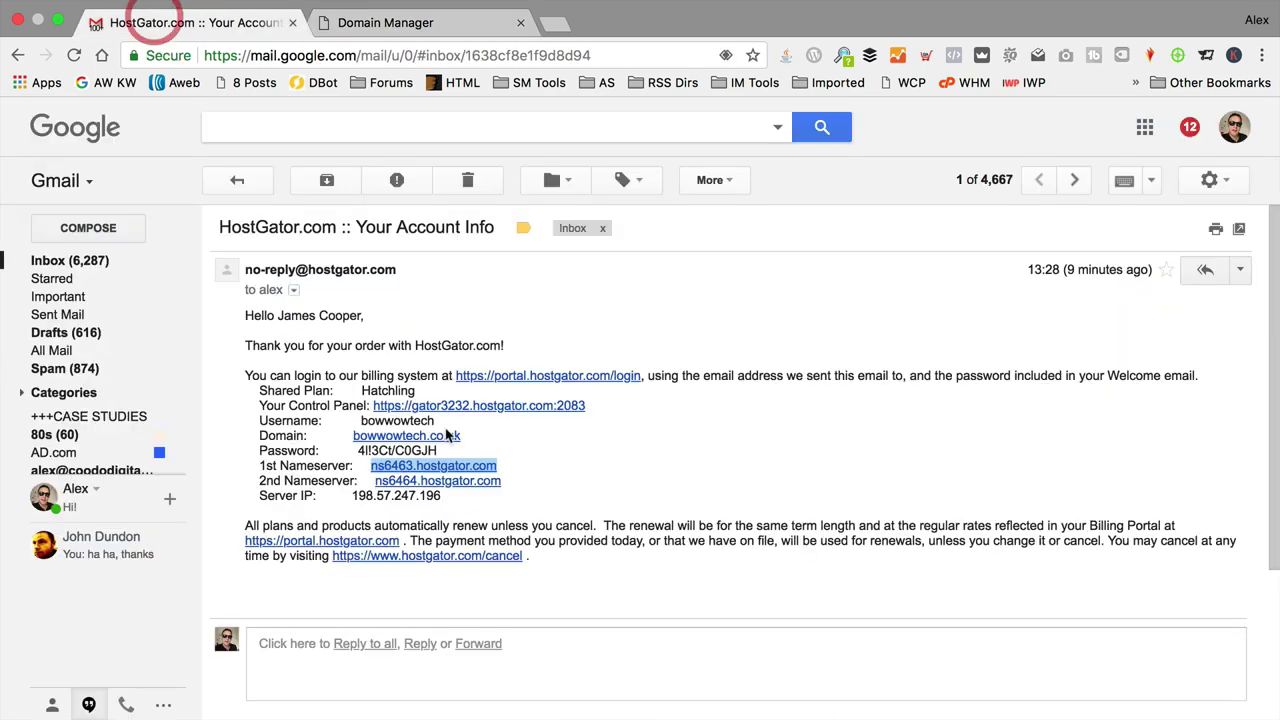
drag(502, 481, 375, 481)
key(super+c)
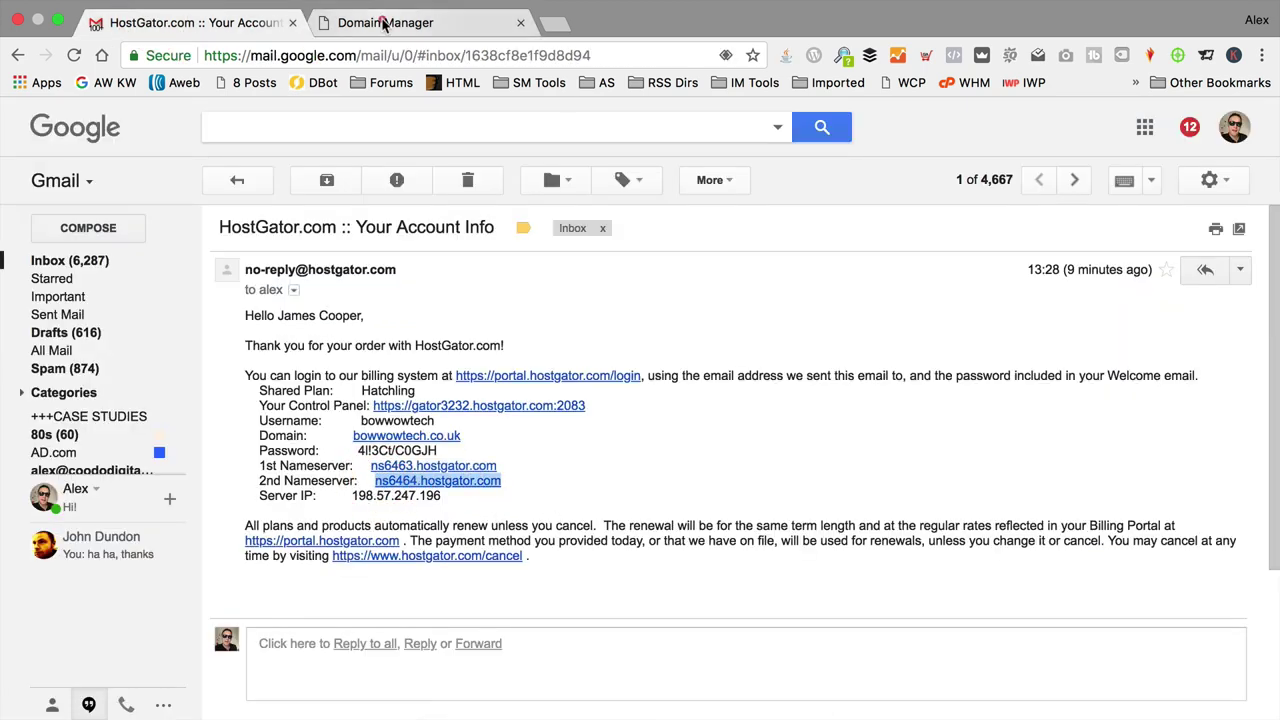
click(485, 20)
key(super+v)
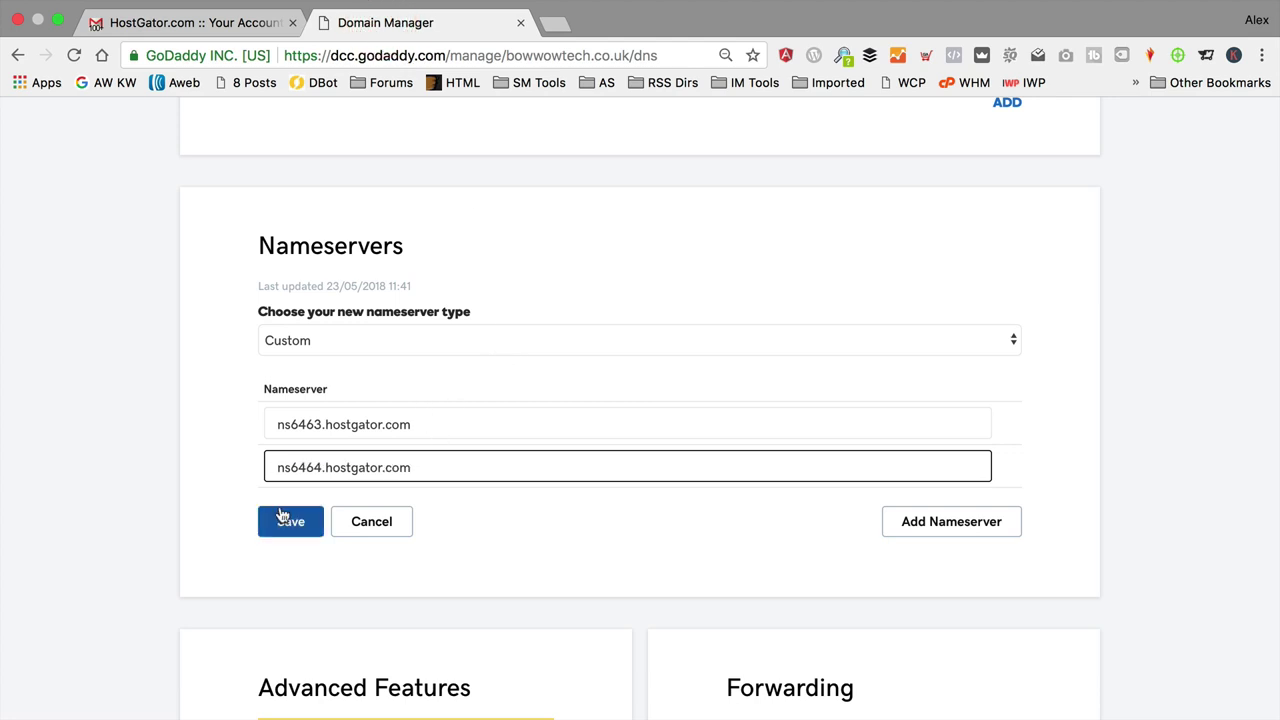
click(283, 518)
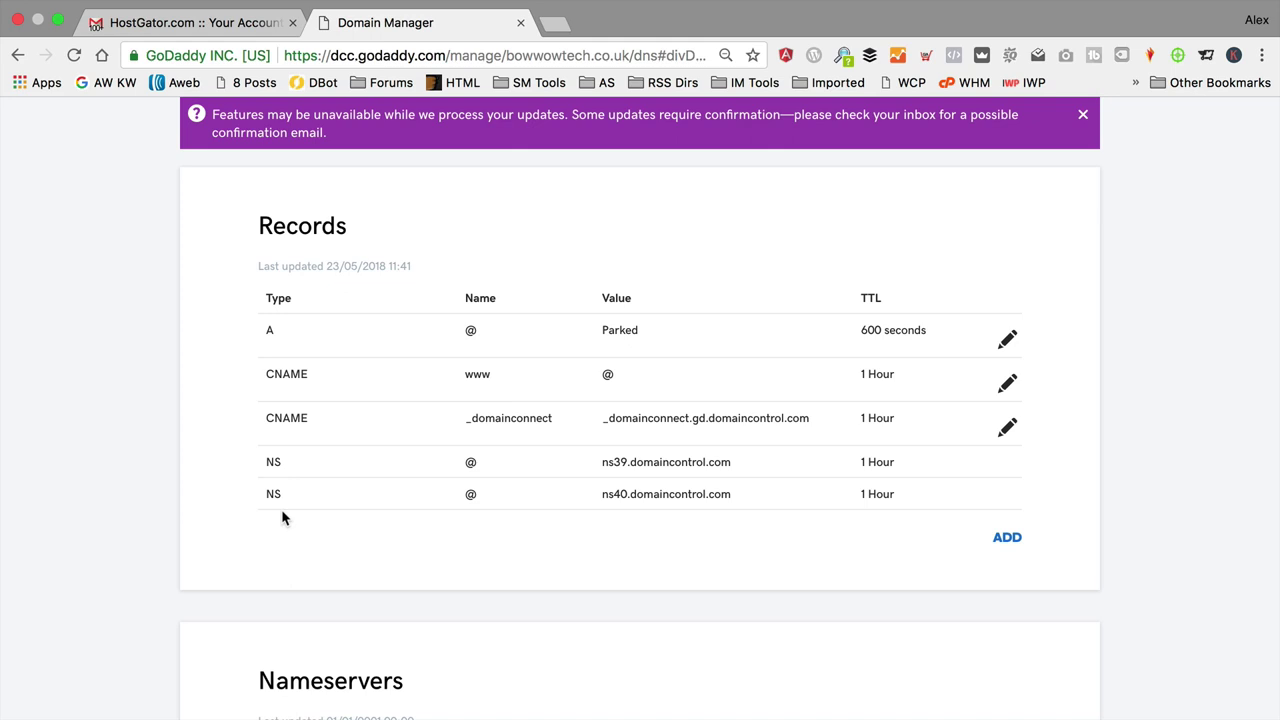
Step: Load bowwowtech.co.uk in a new tab; it still shows GoDaddy's parked page
scroll(282, 517, down, 1)
scroll(282, 517, up, 5)
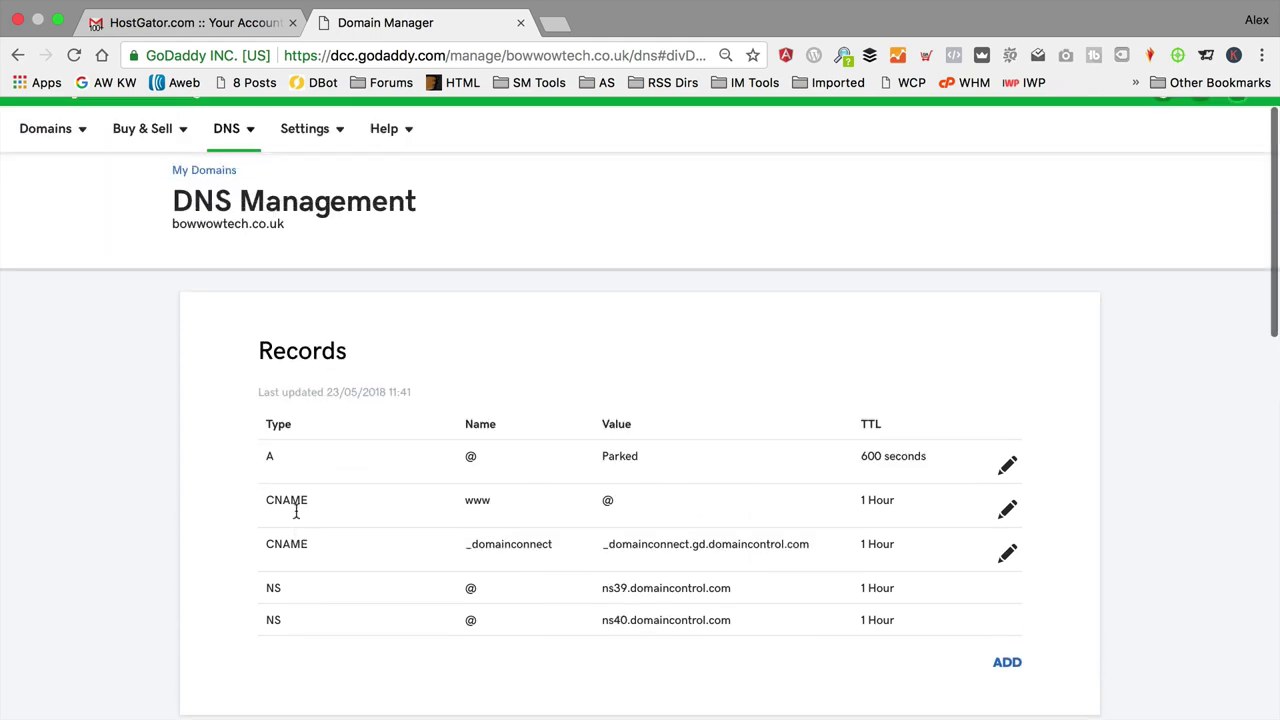
drag(292, 246, 167, 249)
key(super+c)
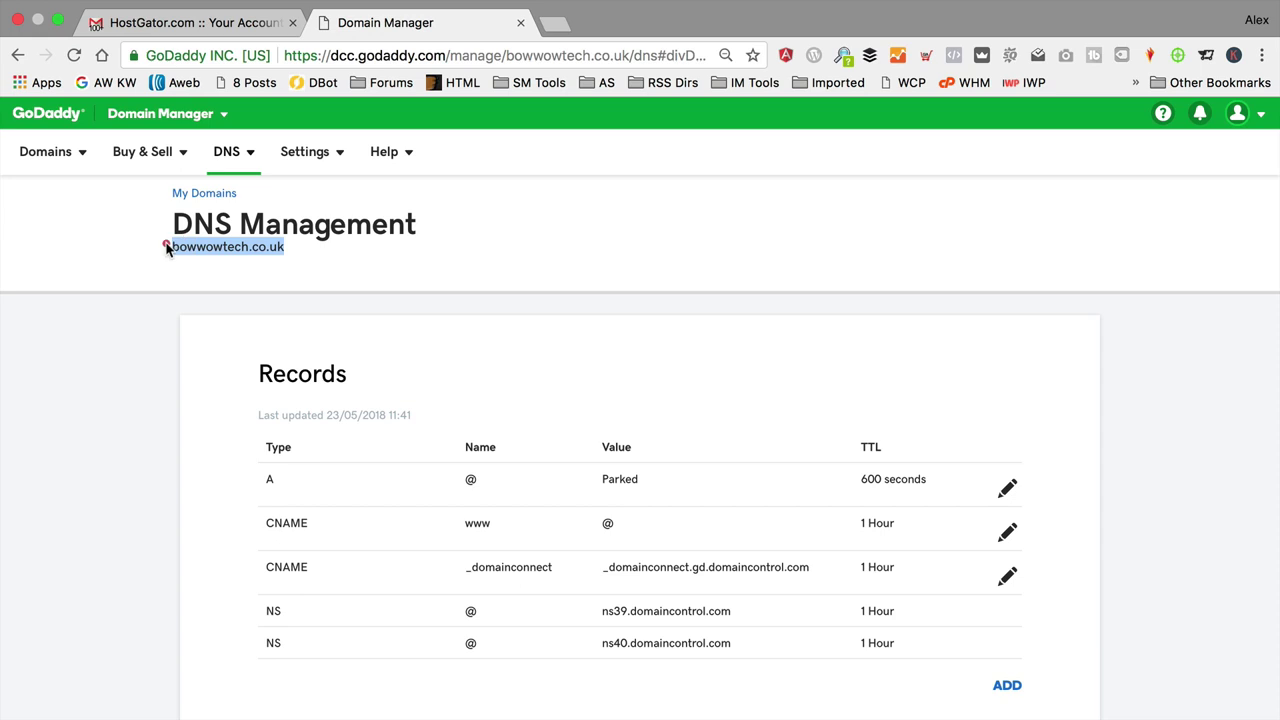
key(super+t)
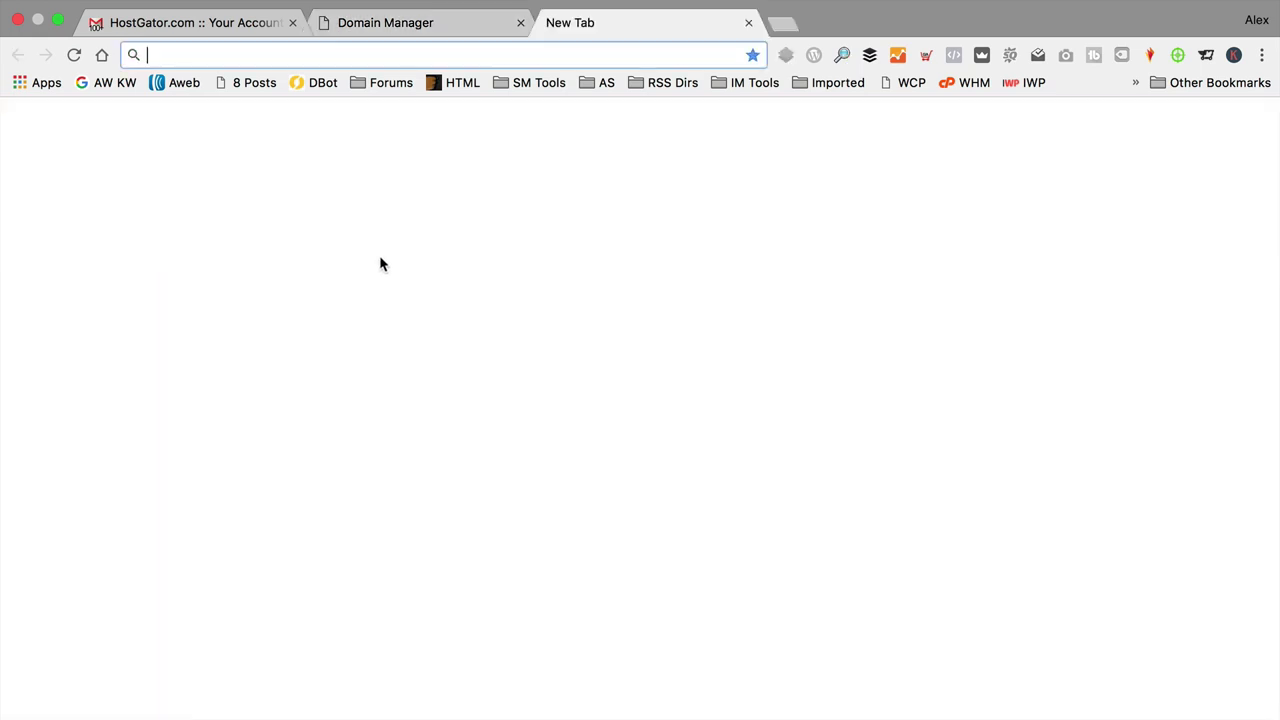
key(super+v)
key(Return)
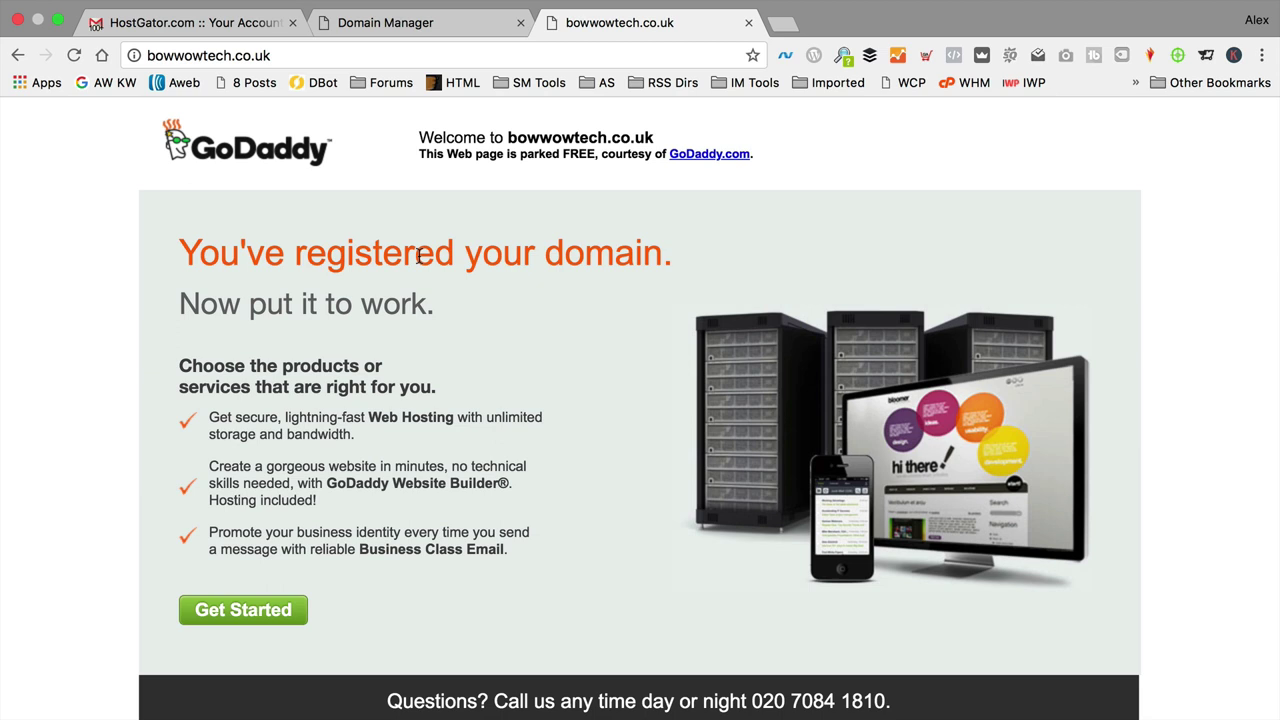
Step: Find bowwowtech.com in My Domains and open its Manage DNS page
click(436, 22)
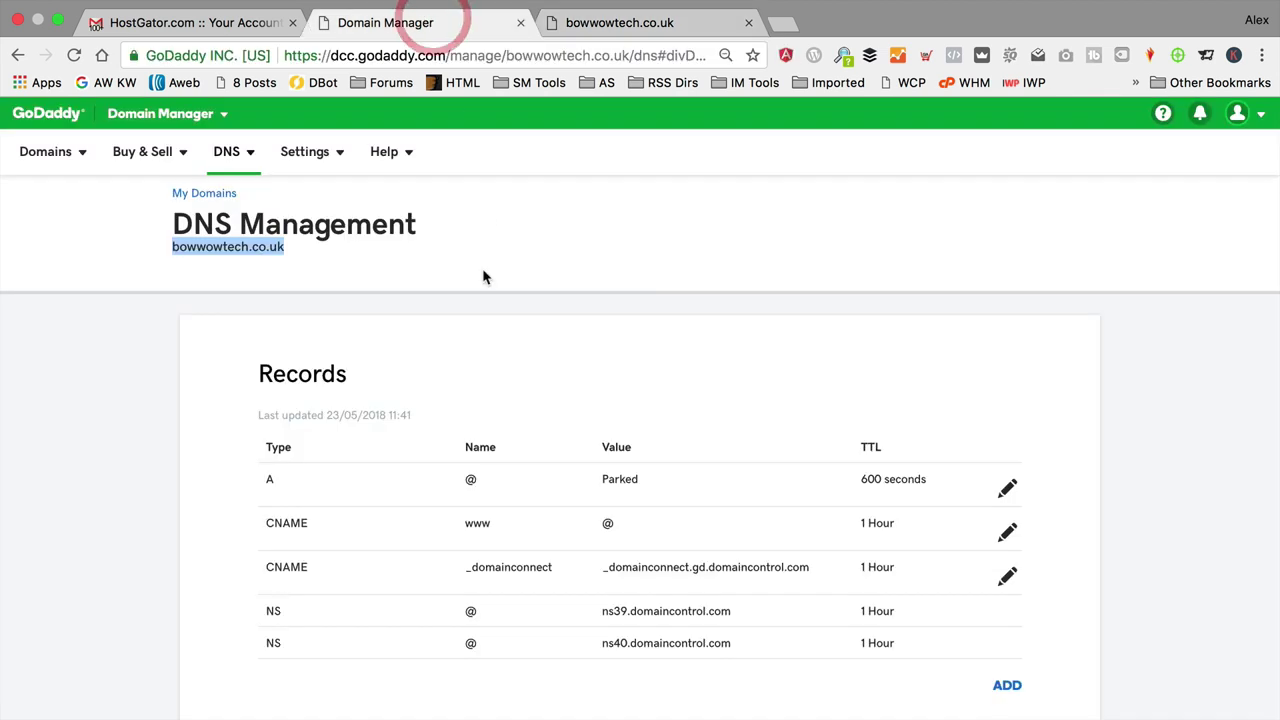
click(204, 193)
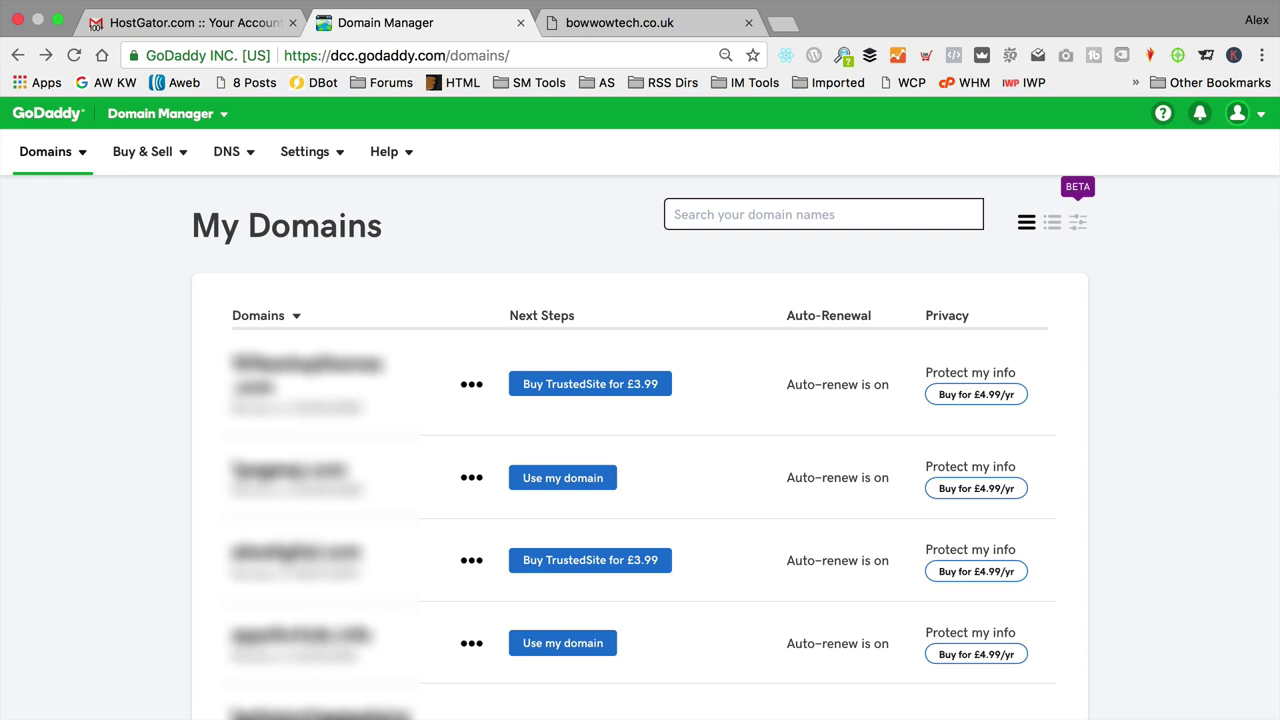
text(bowwow)
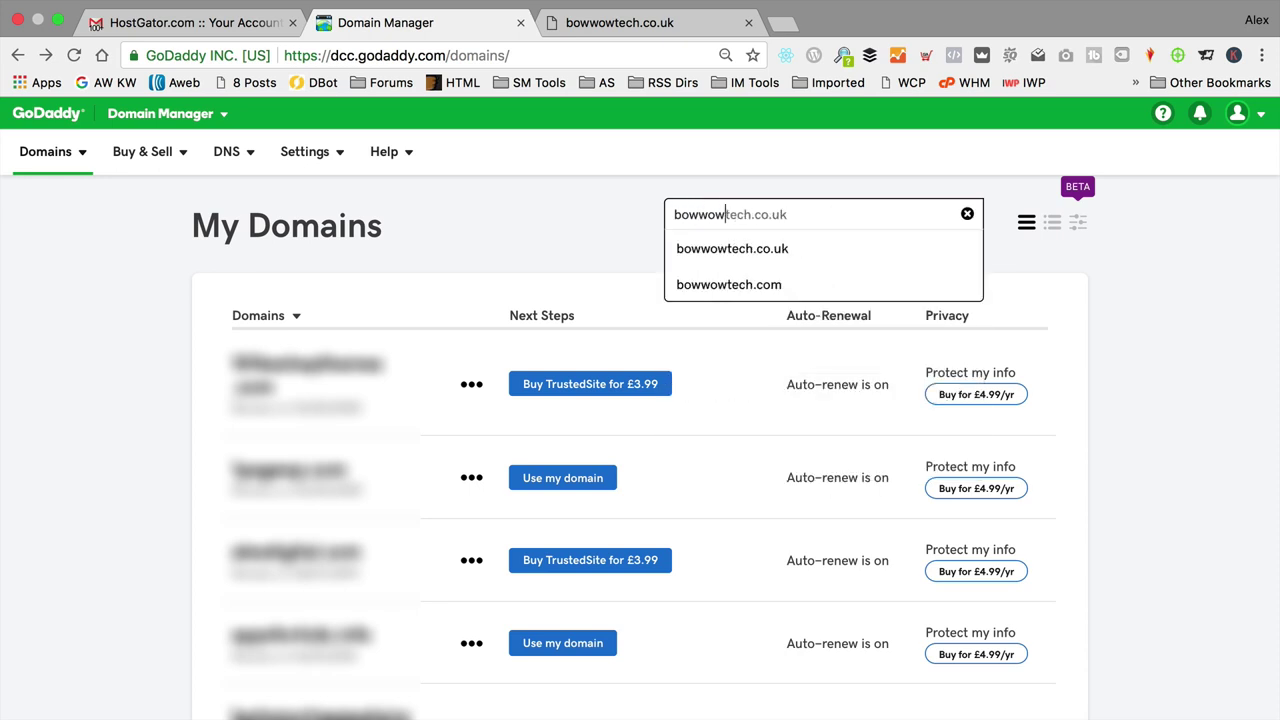
click(795, 284)
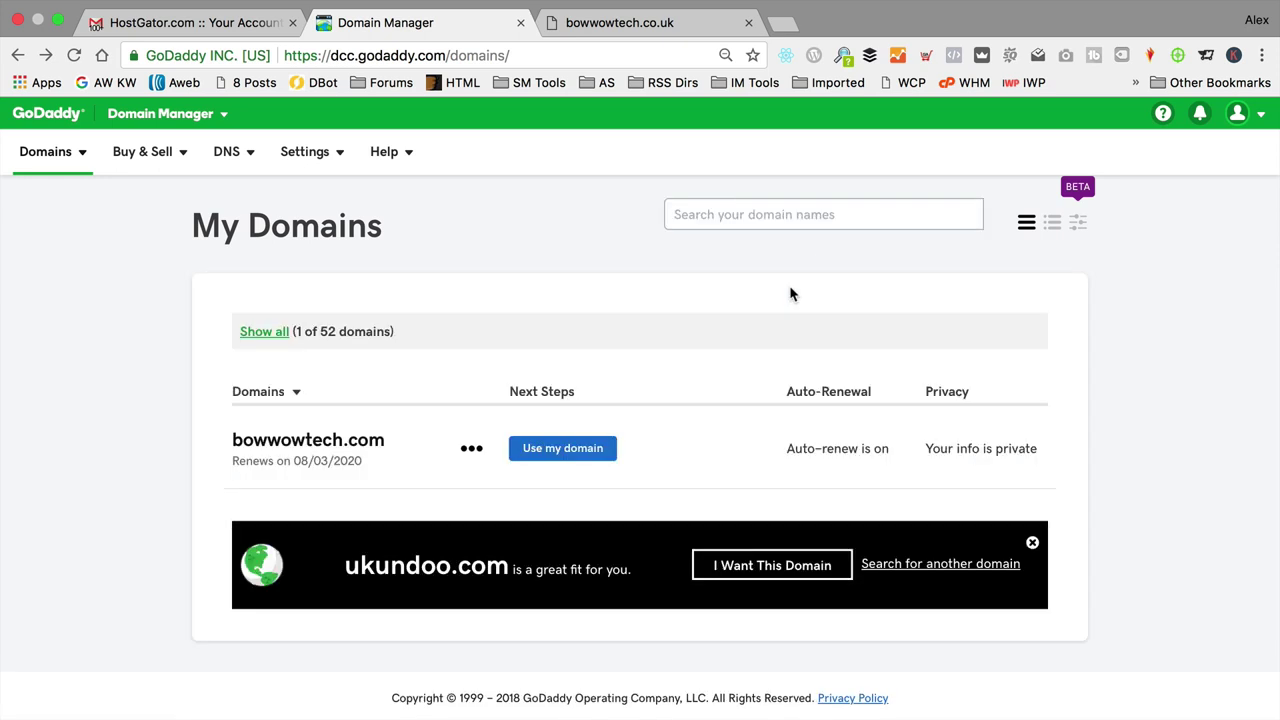
click(471, 448)
click(525, 508)
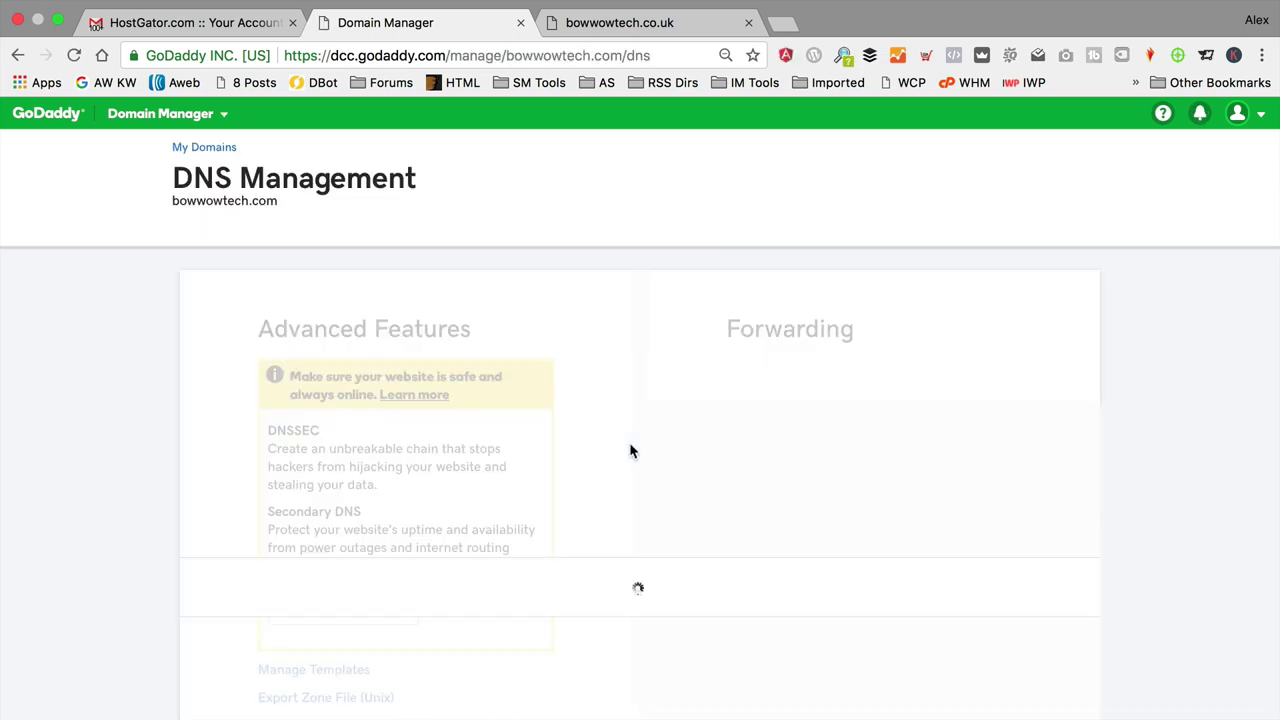
Step: Forward bowwowtech.com to bowwowtech.co.uk, allowing nameserver and DNS updates, and save
scroll(656, 405, down, 5)
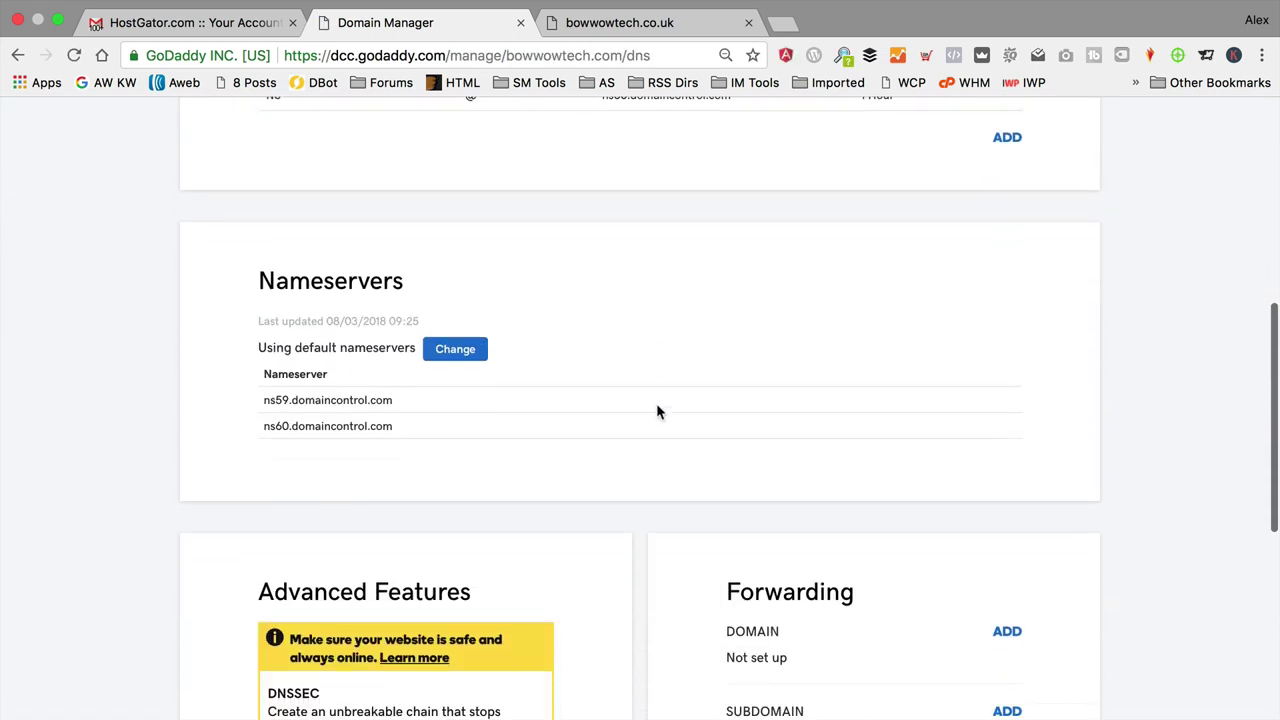
scroll(657, 410, down, 3)
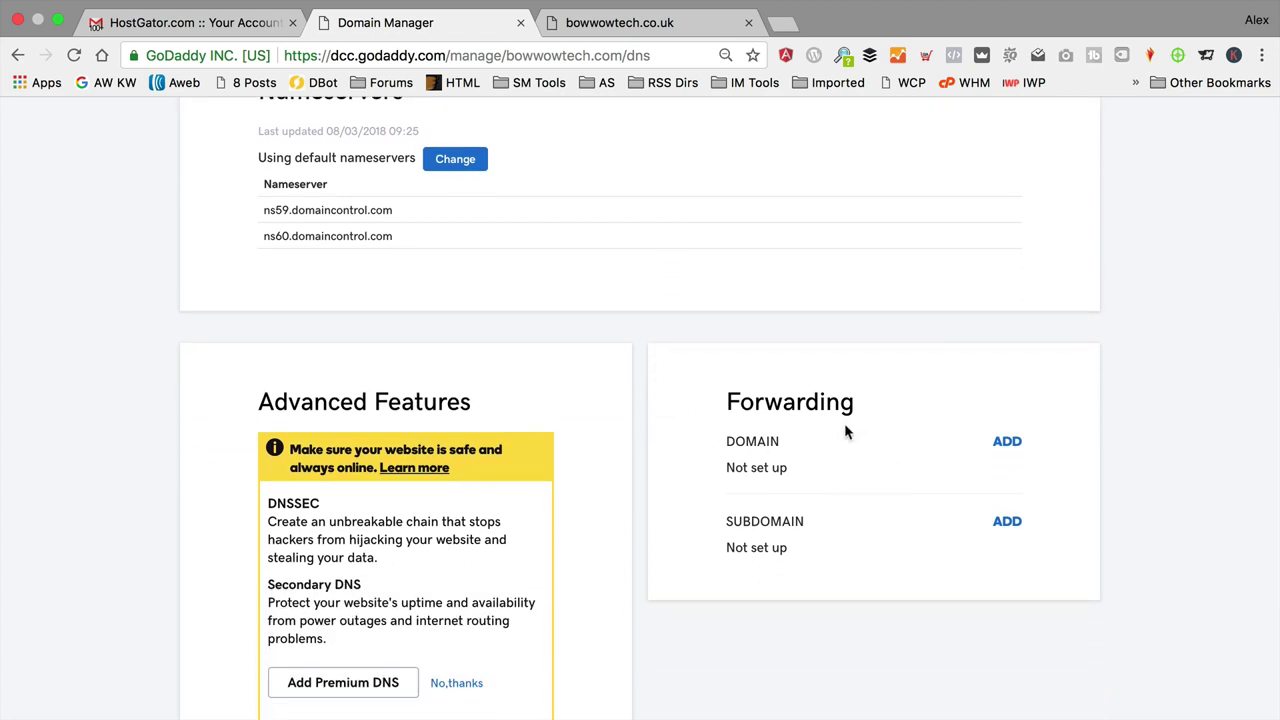
click(1008, 441)
scroll(925, 463, down, 1)
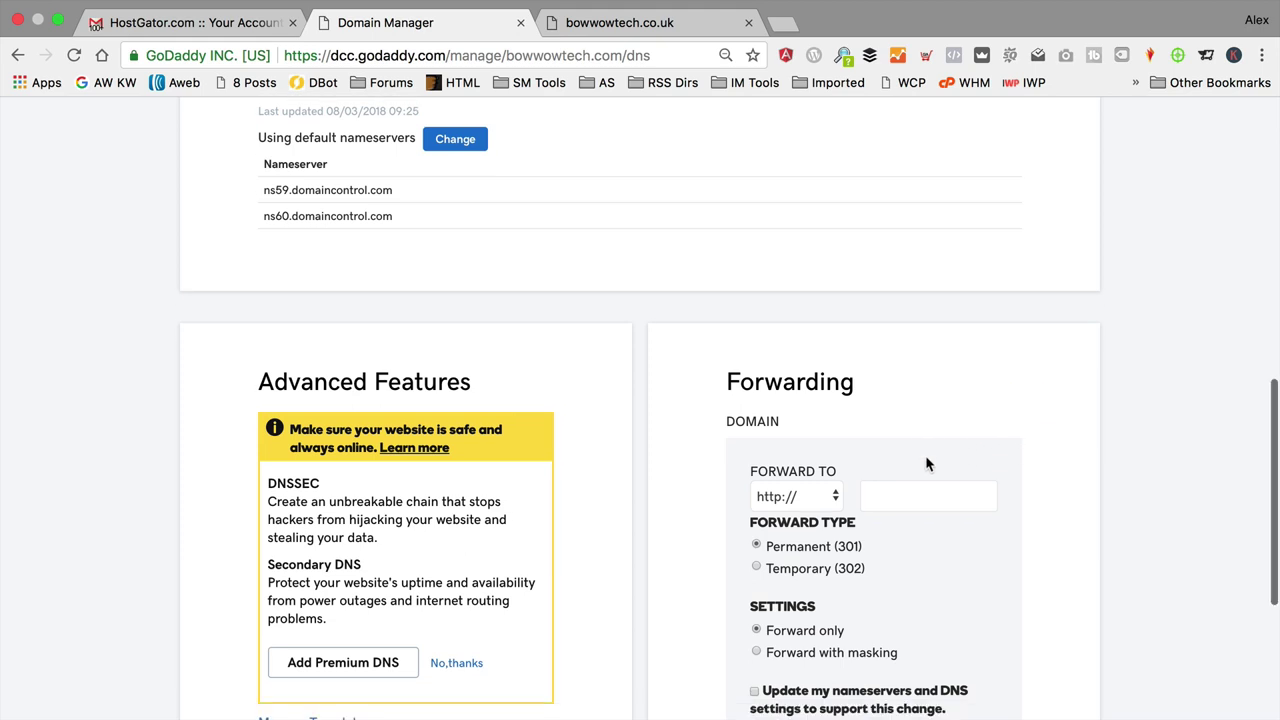
scroll(925, 455, down, 2)
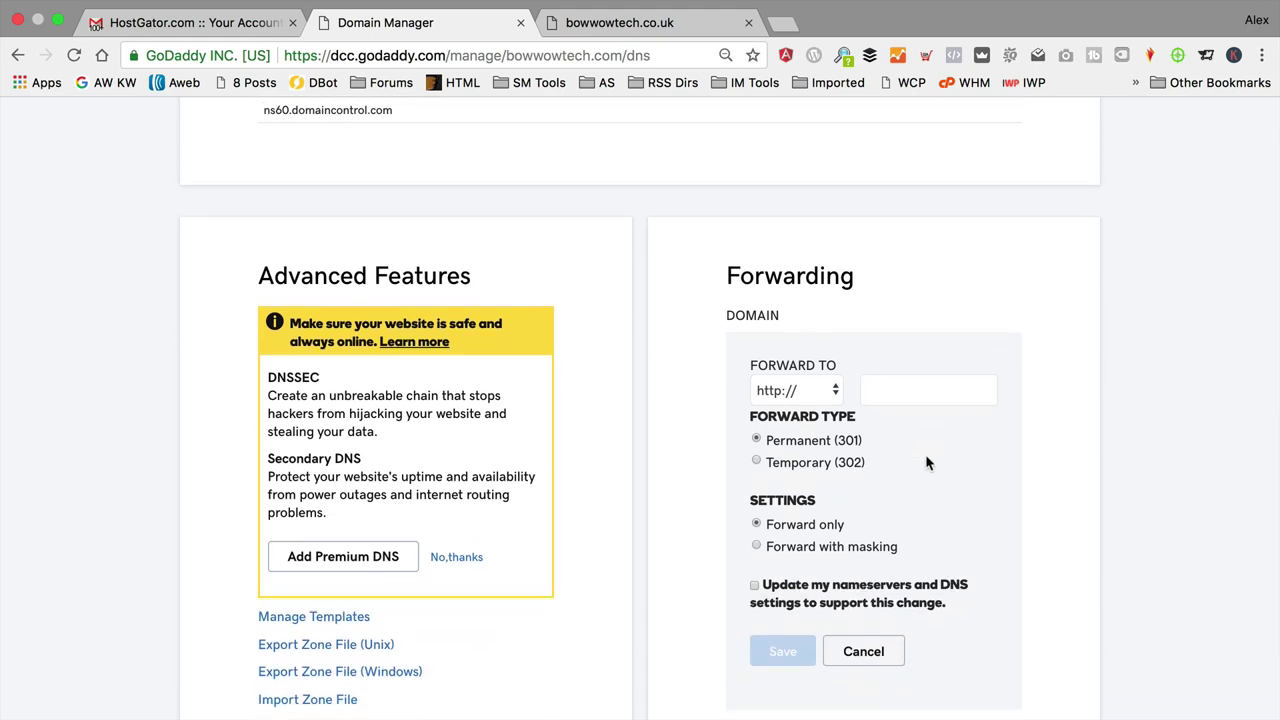
click(894, 391)
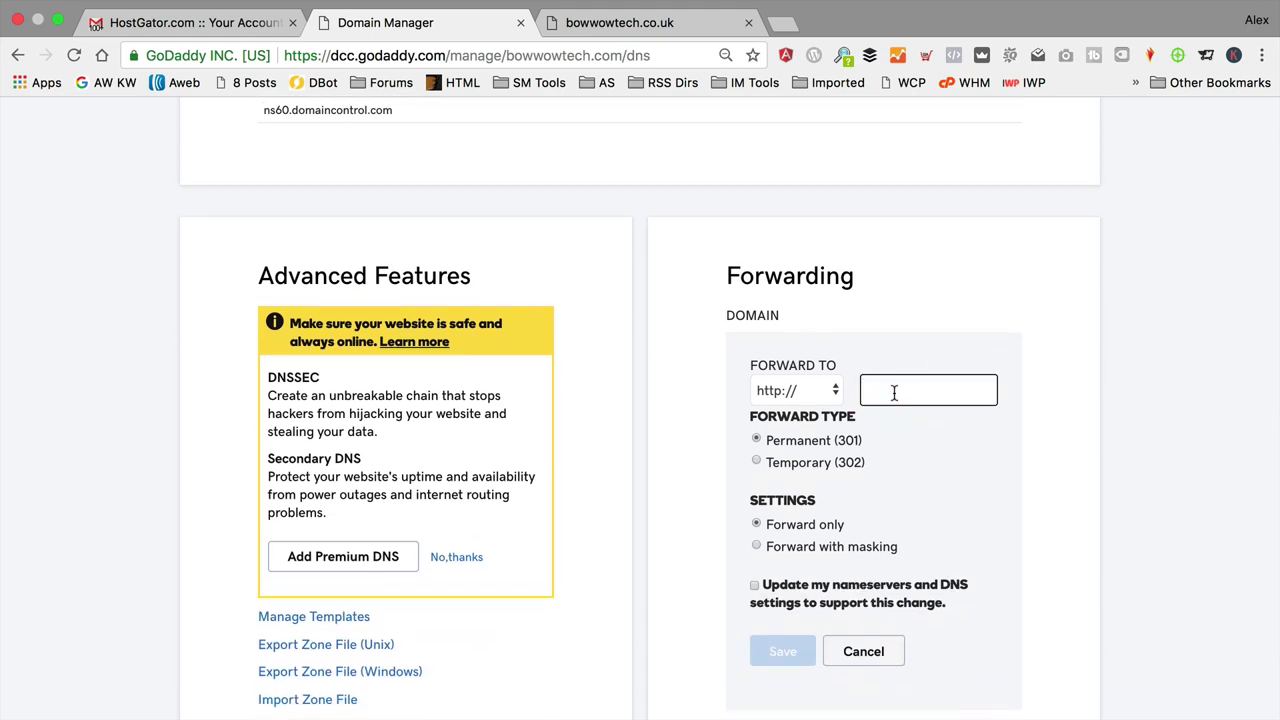
text(boww)
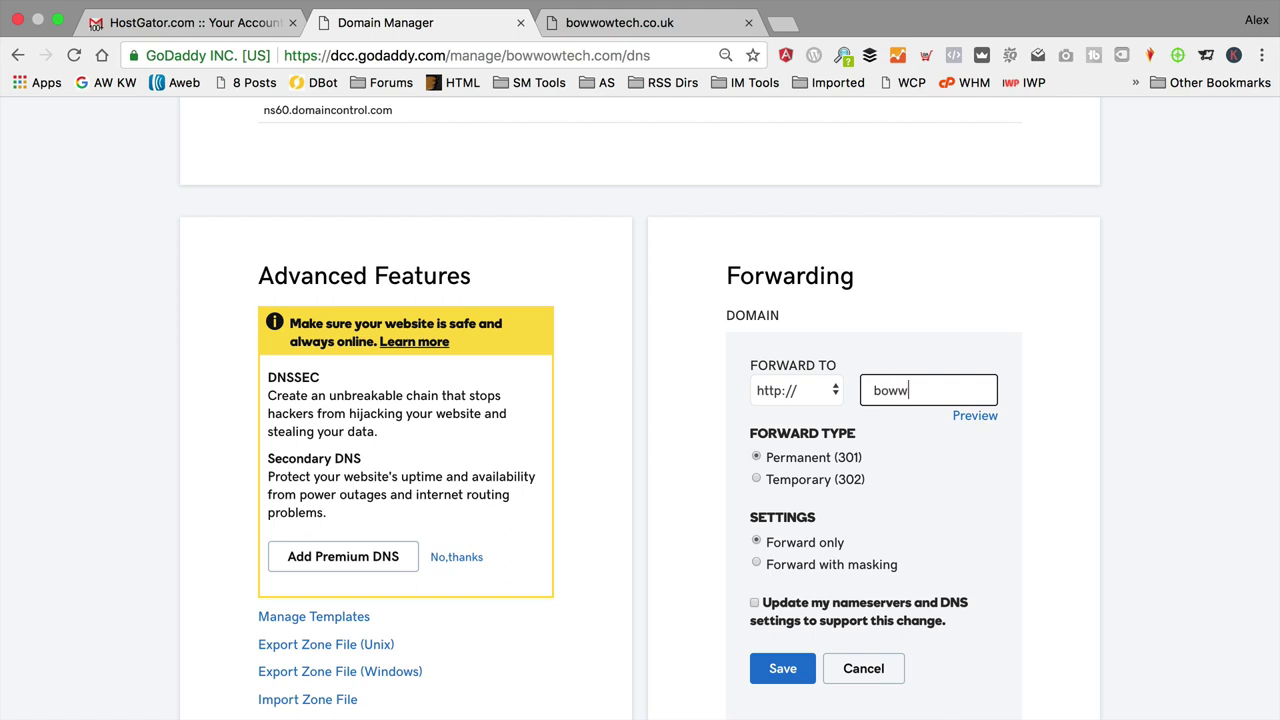
text(owtech.co.uk)
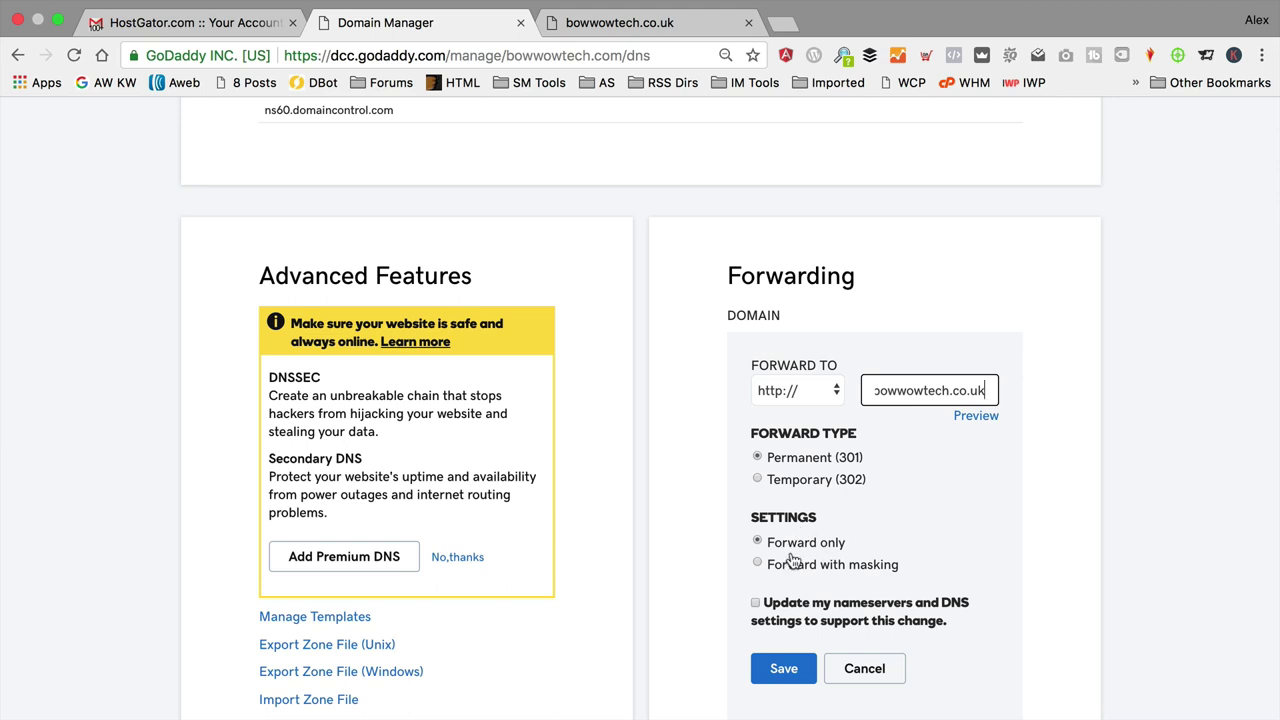
click(755, 604)
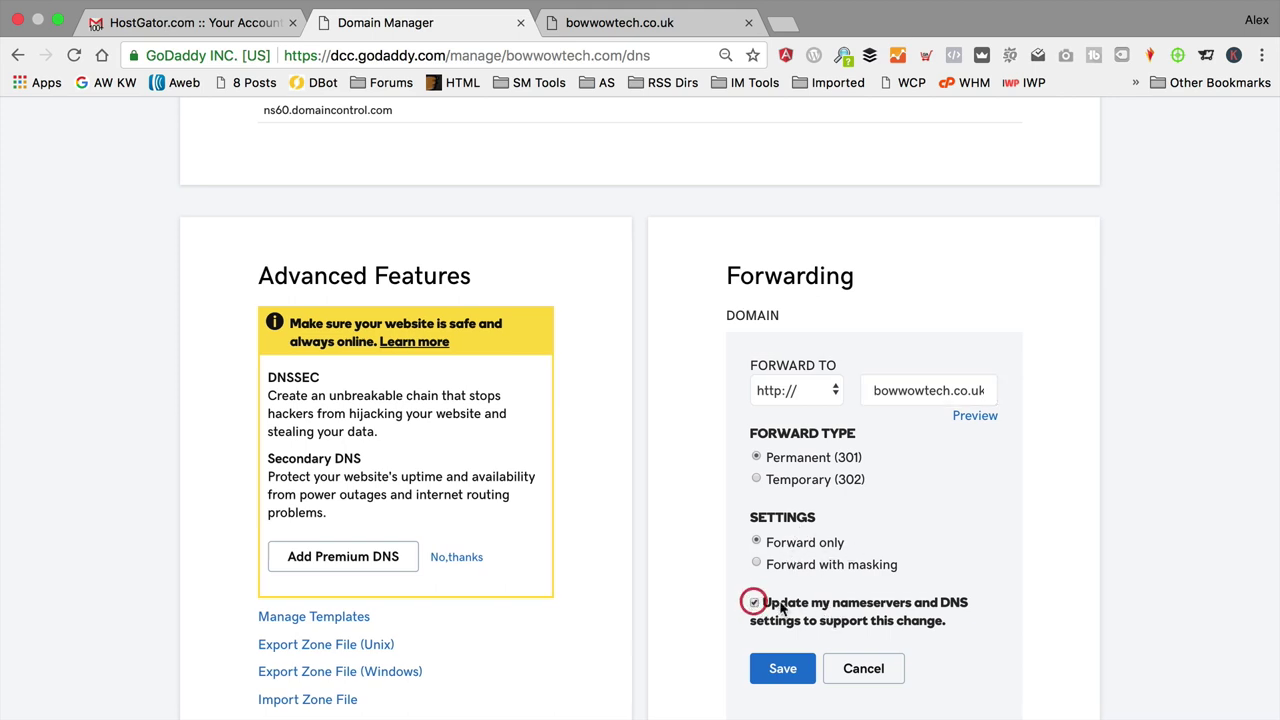
click(782, 669)
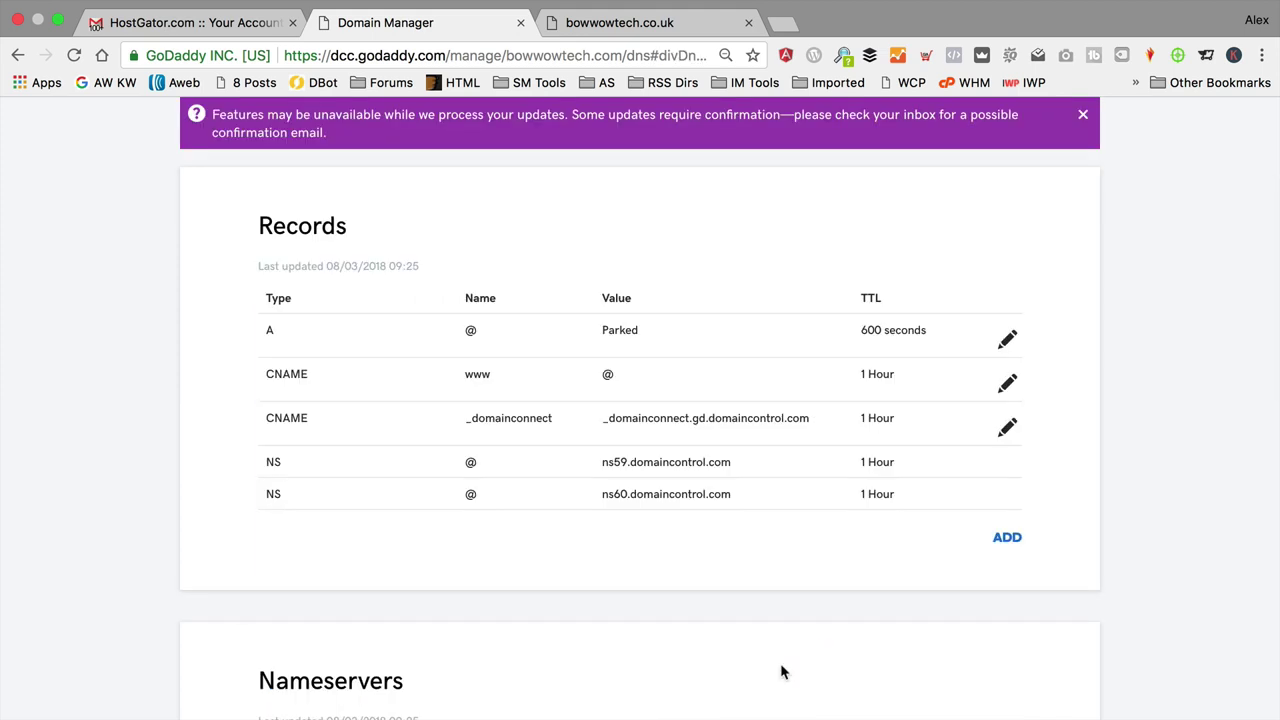
Step: Keep only the bowwowtech.co.uk tab open and reload it to see the coming-soon page
click(644, 22)
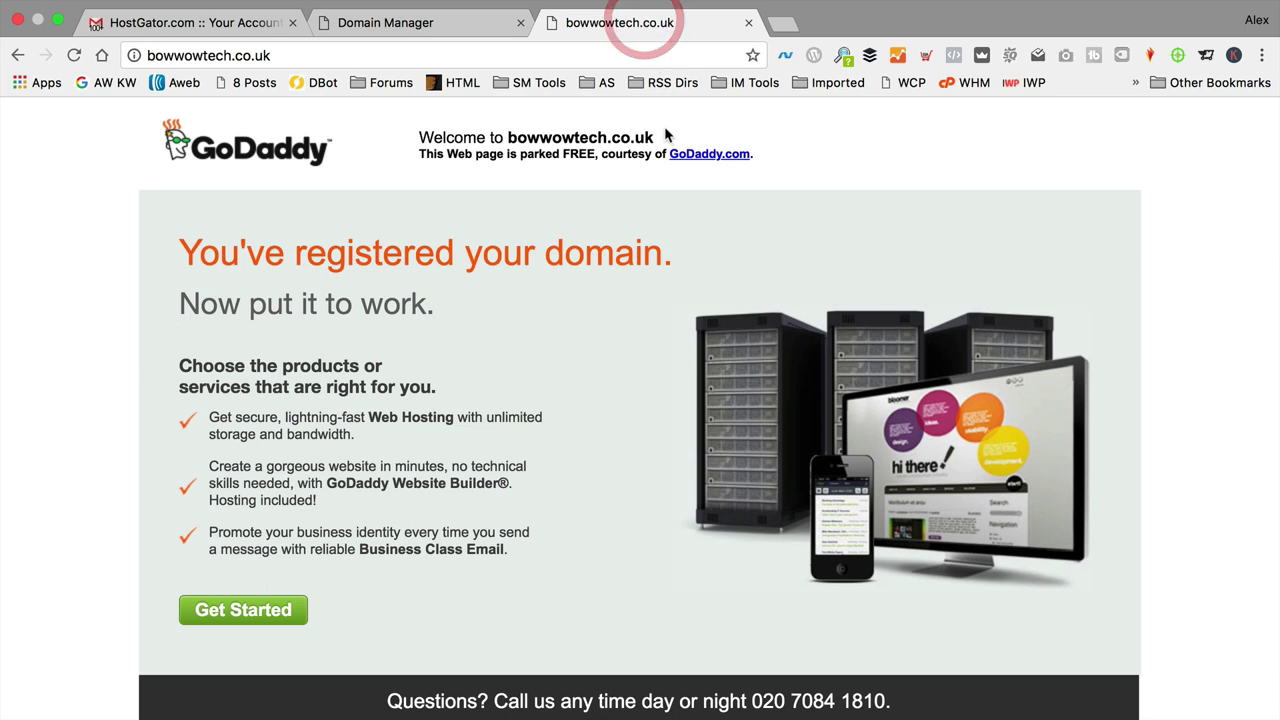
click(520, 22)
click(294, 23)
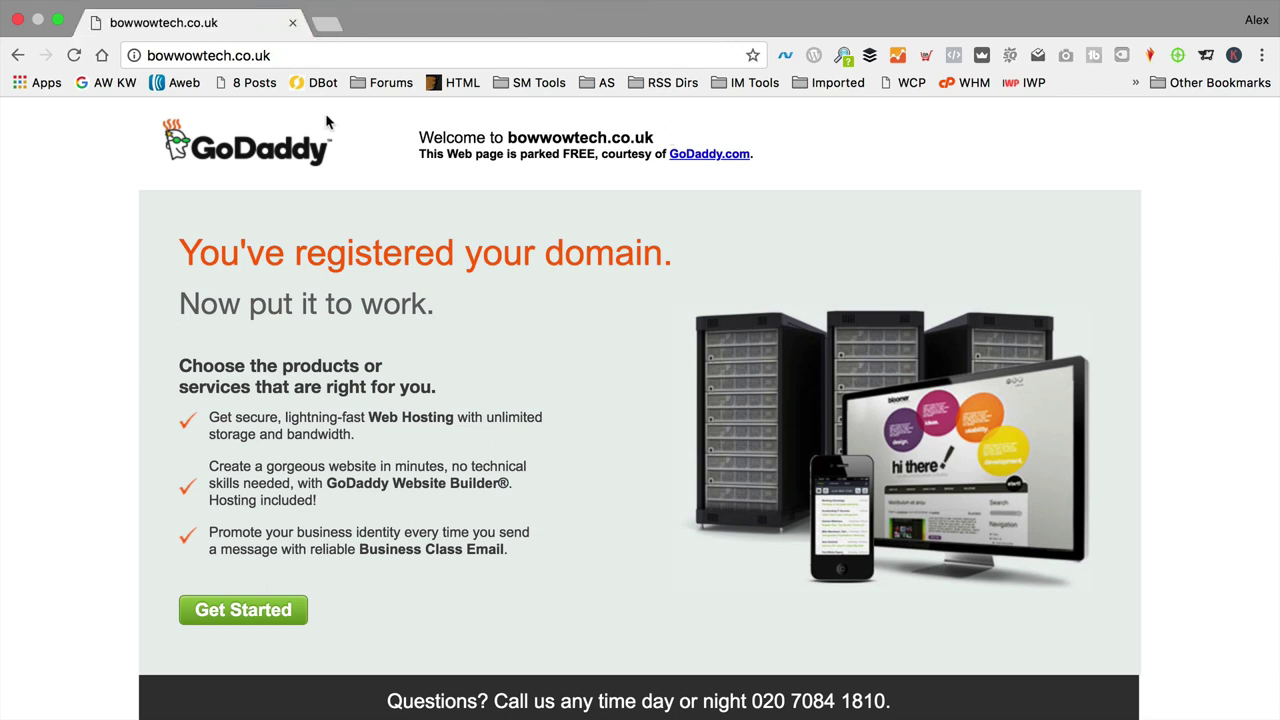
click(72, 58)
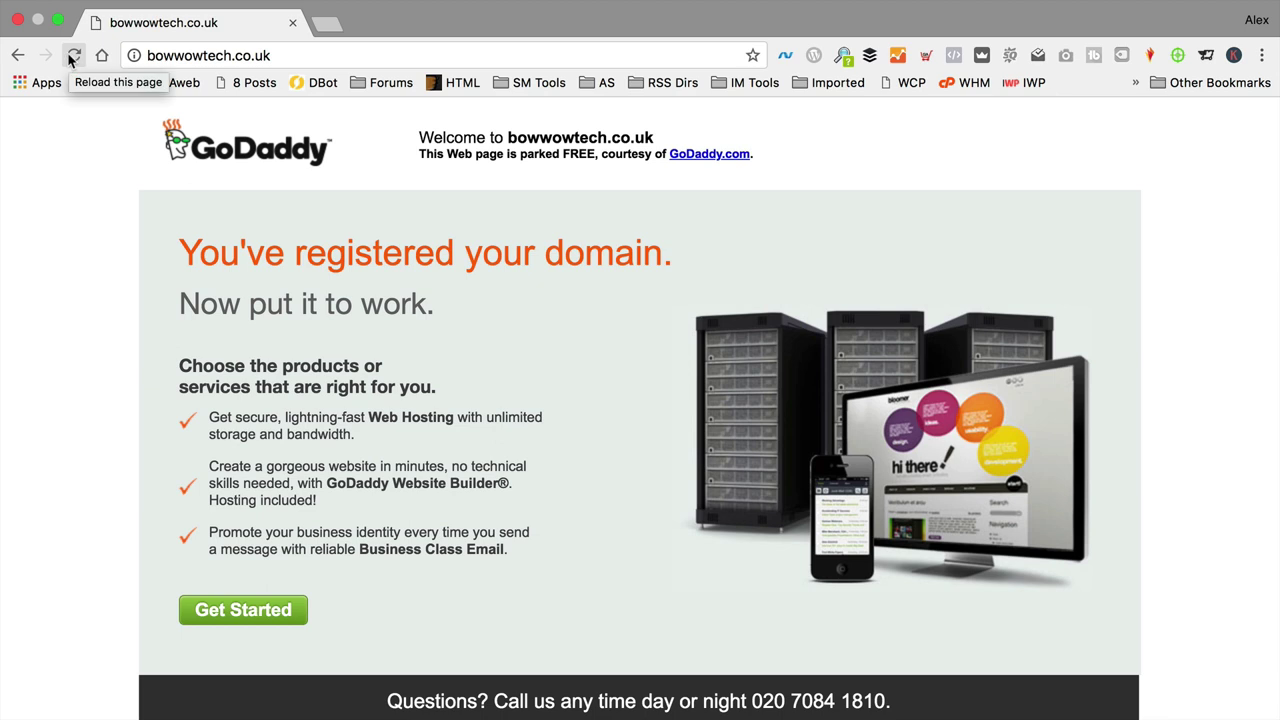
click(72, 57)
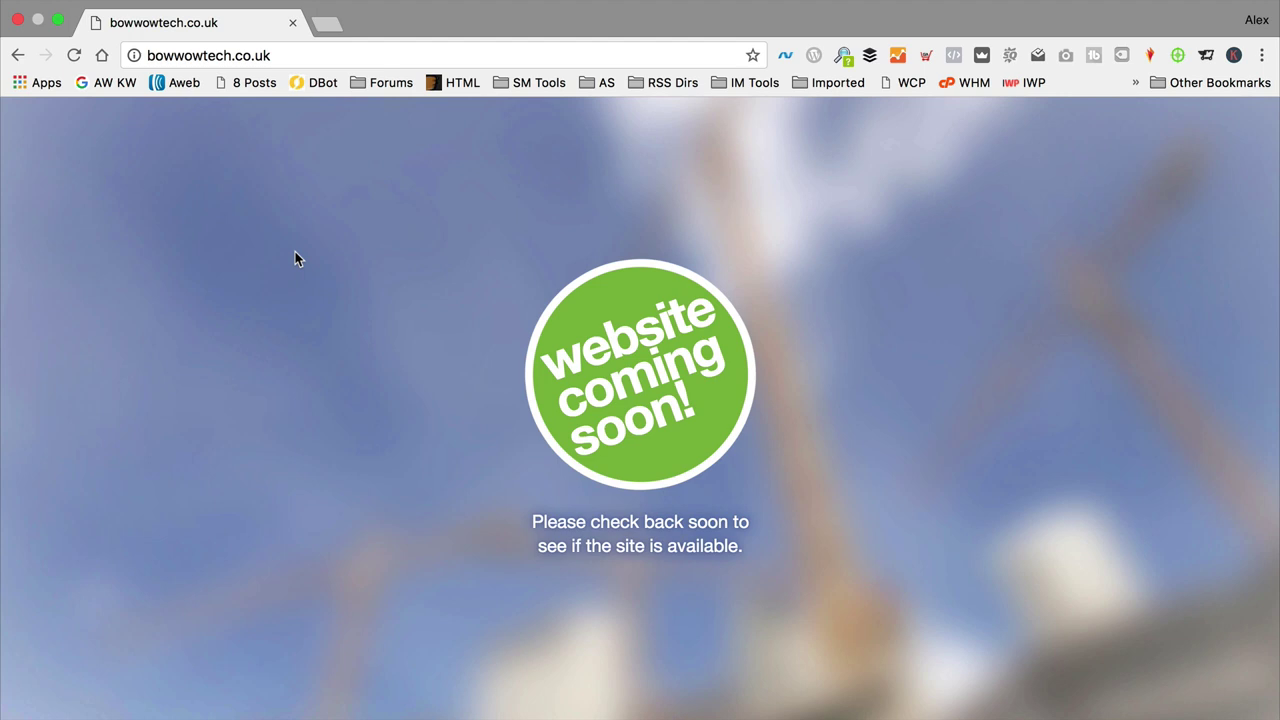
Step: Change the address to bowwowtech.com and load it to test the redirect
click(340, 56)
key(Right)
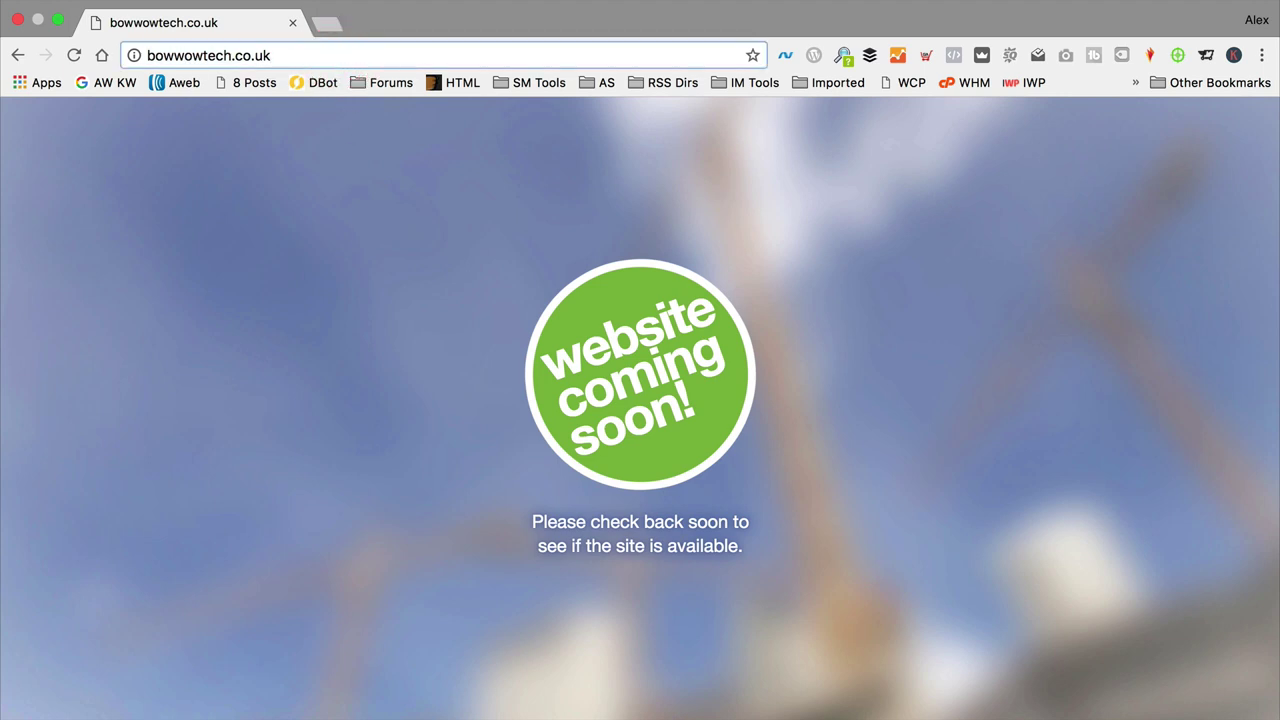
key(BackSpace)
key(BackSpace)
key(BackSpace)
text(m)
key(Return)
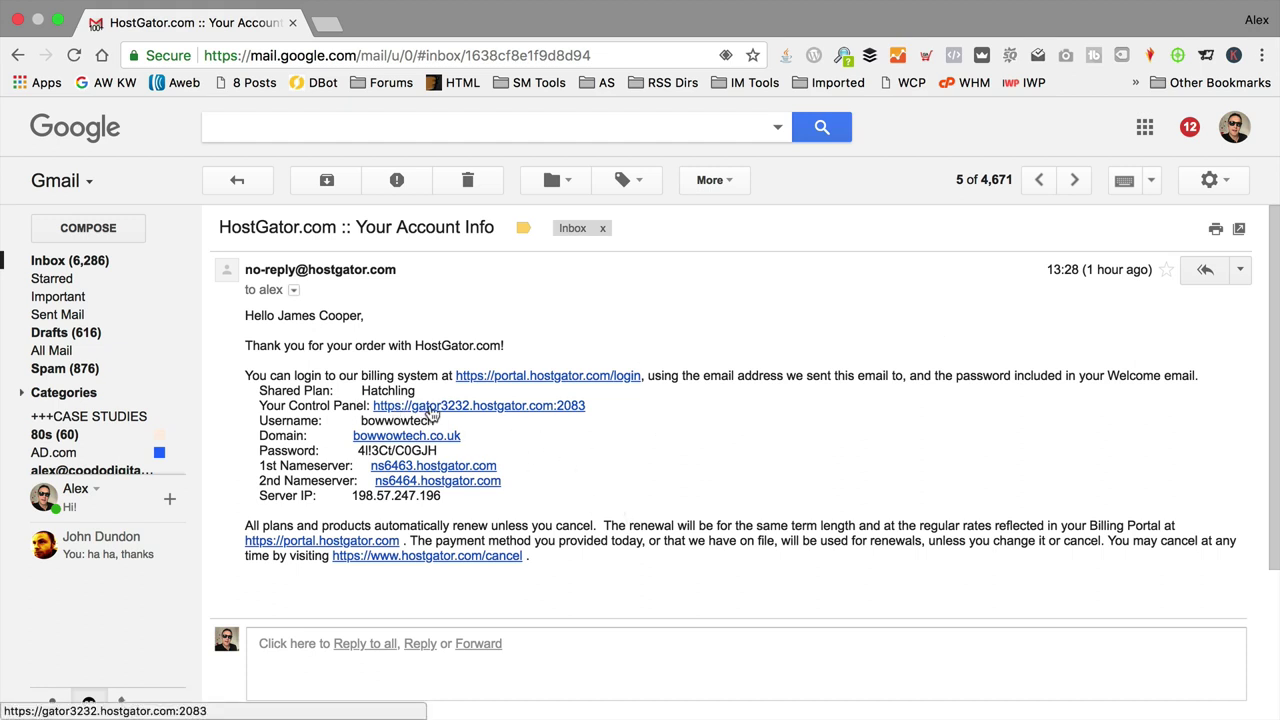
Step: Open the HostGator control panel login and paste in the account username from the email
click(472, 408)
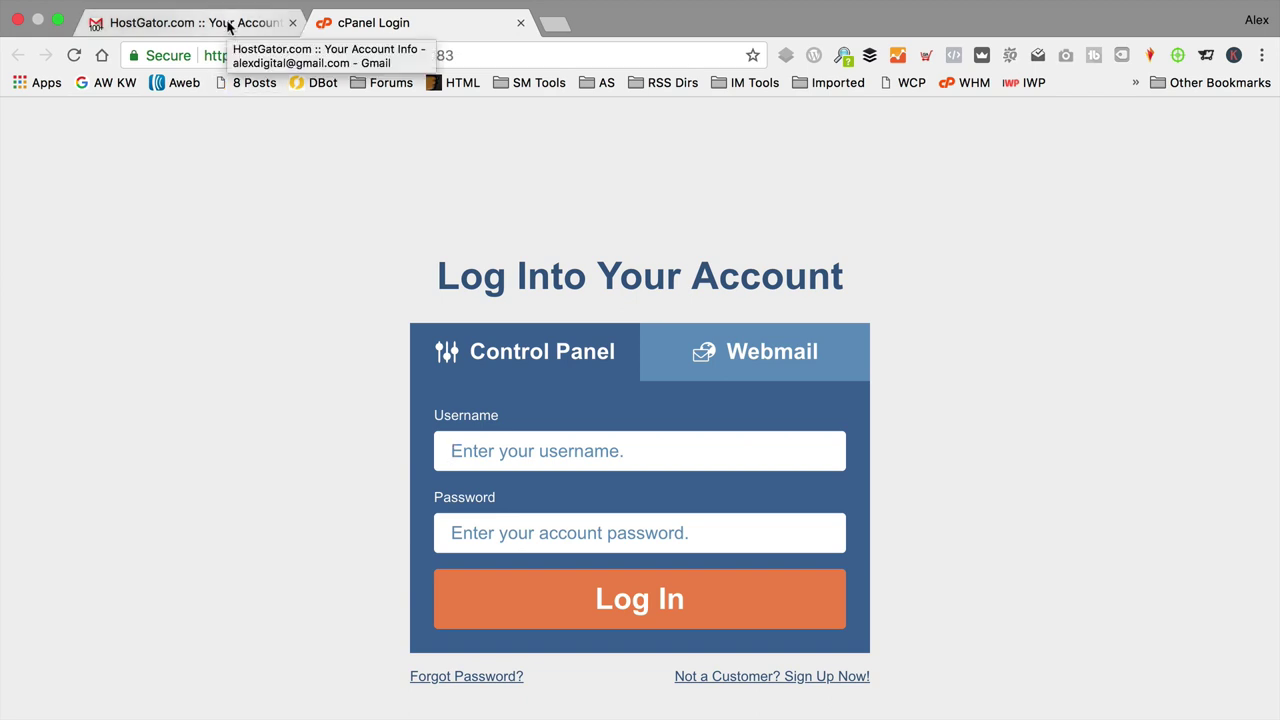
click(228, 24)
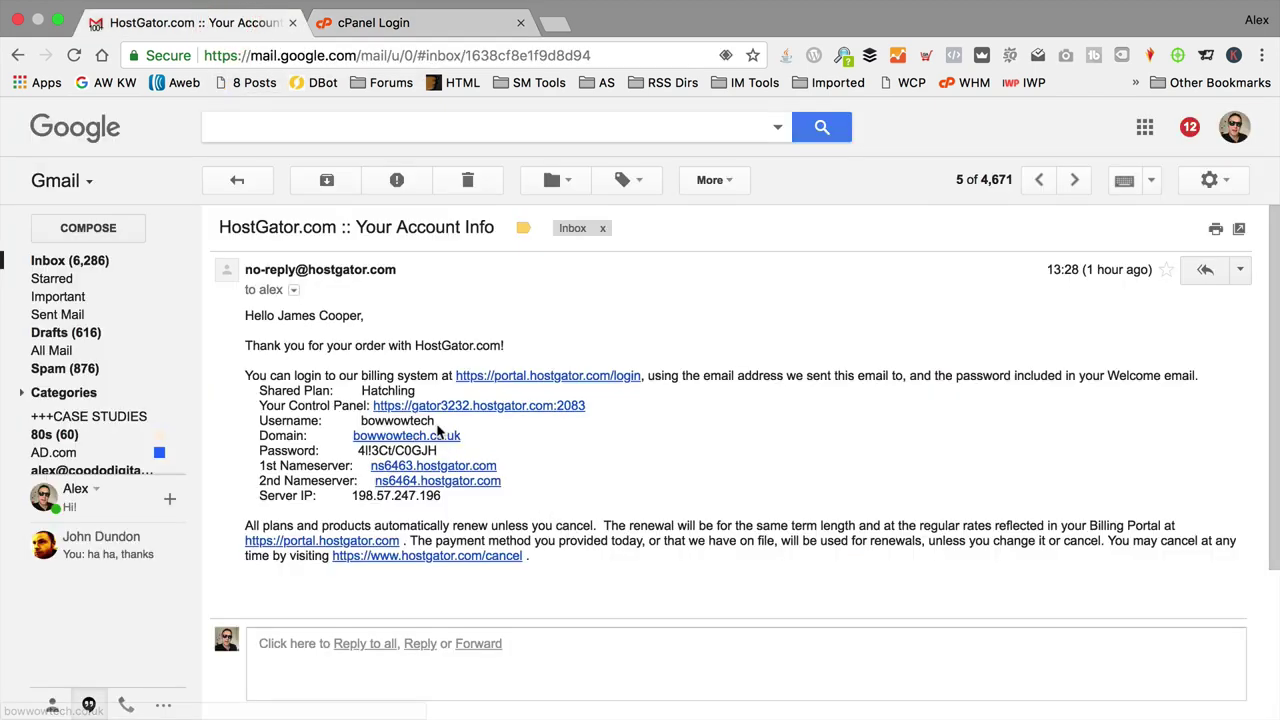
drag(434, 421, 361, 421)
key(super+c)
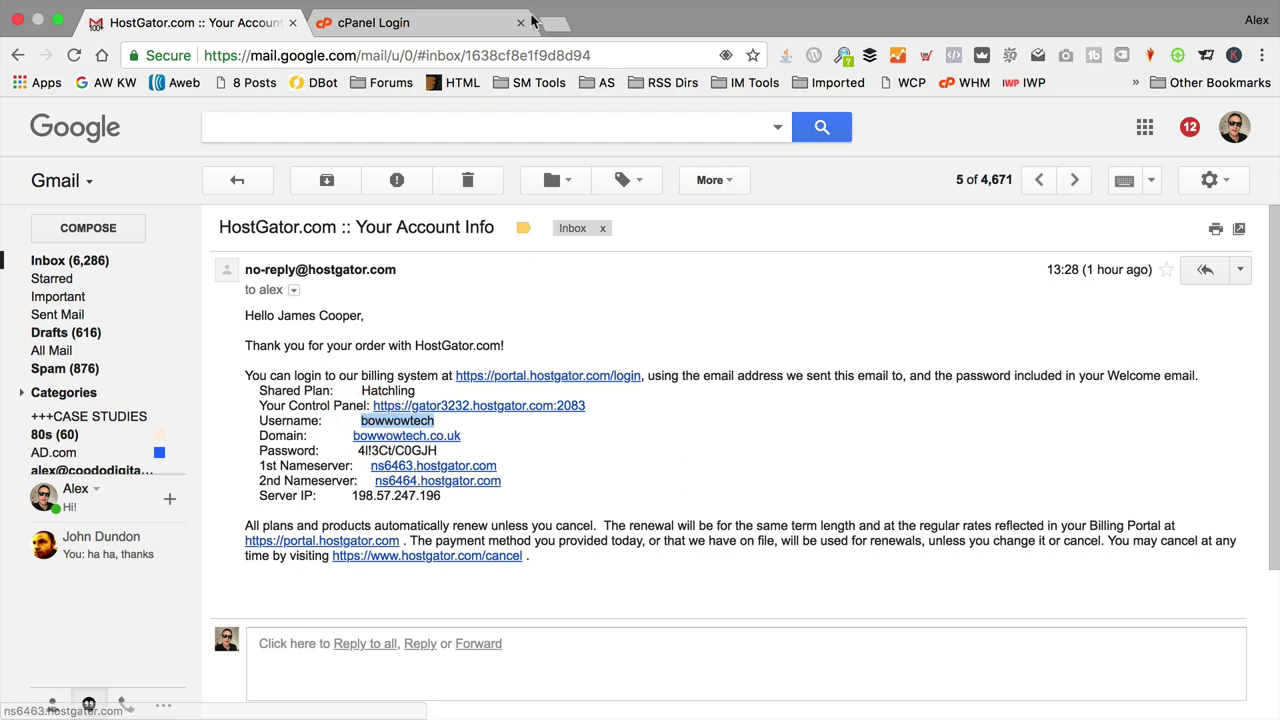
click(436, 25)
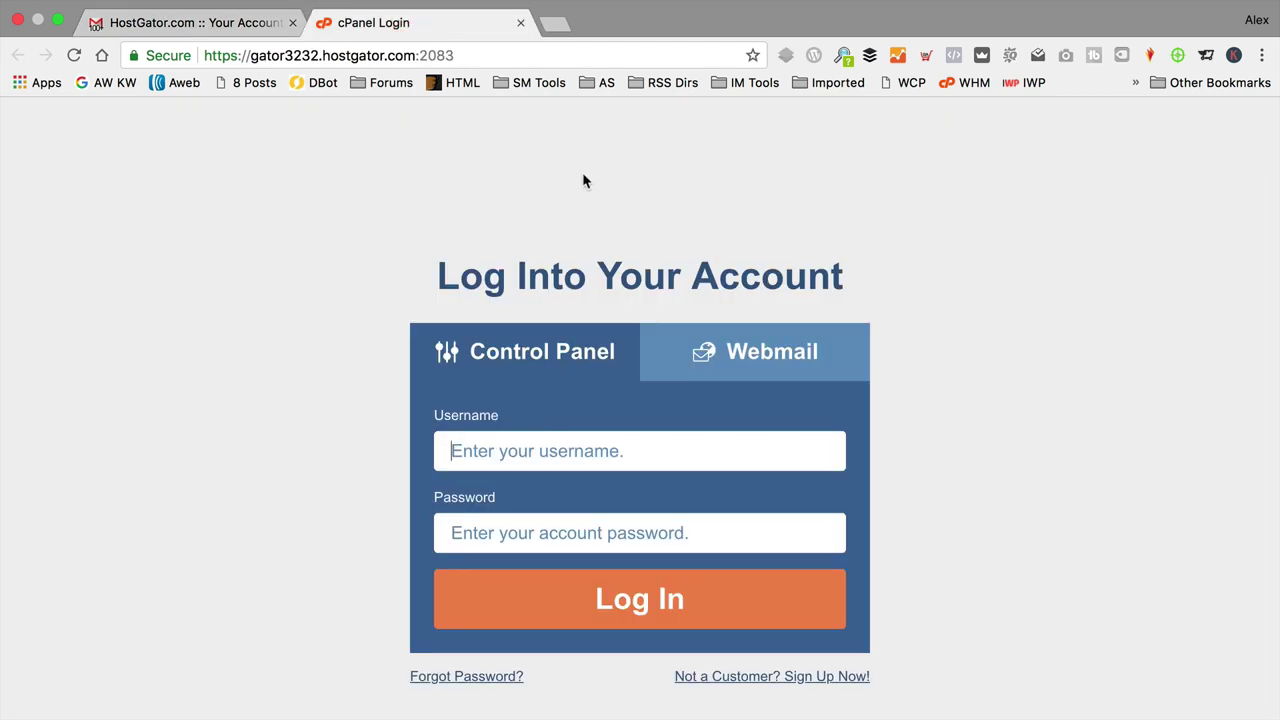
key(super+v)
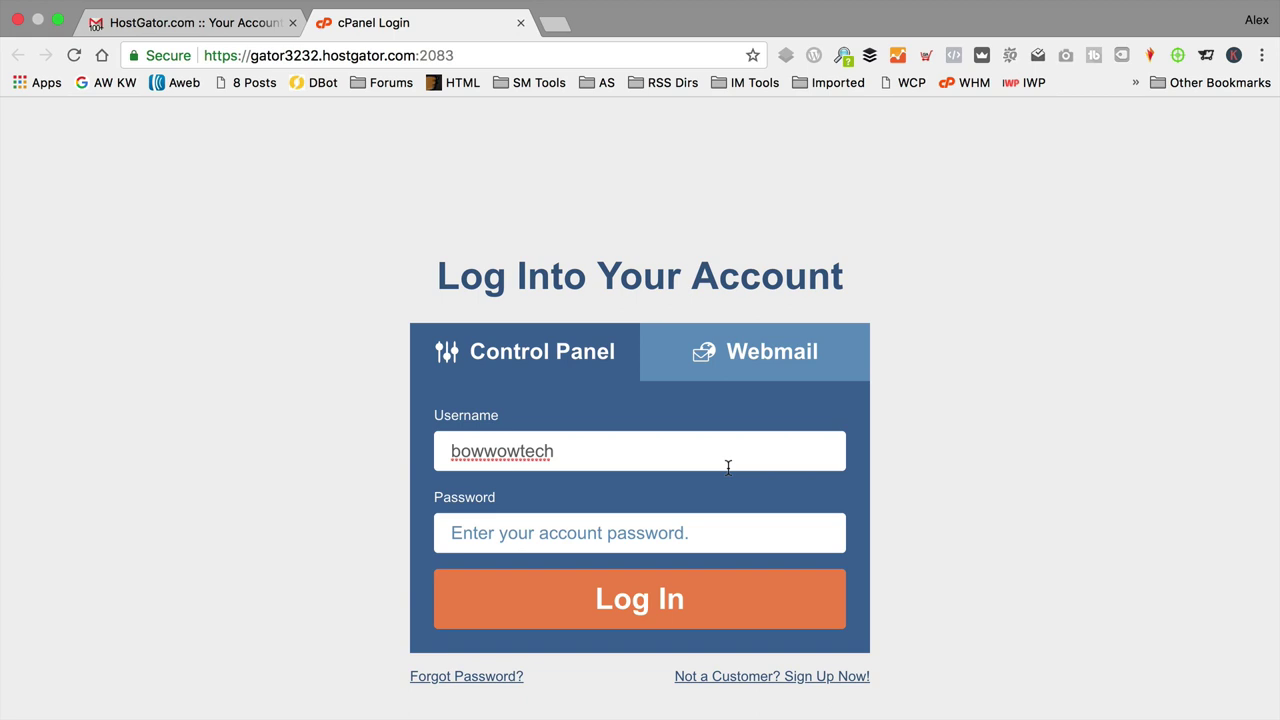
Step: Copy the control panel password from the email, paste it in, and log in
key(ctrl+shift+Tab)
drag(438, 452, 352, 450)
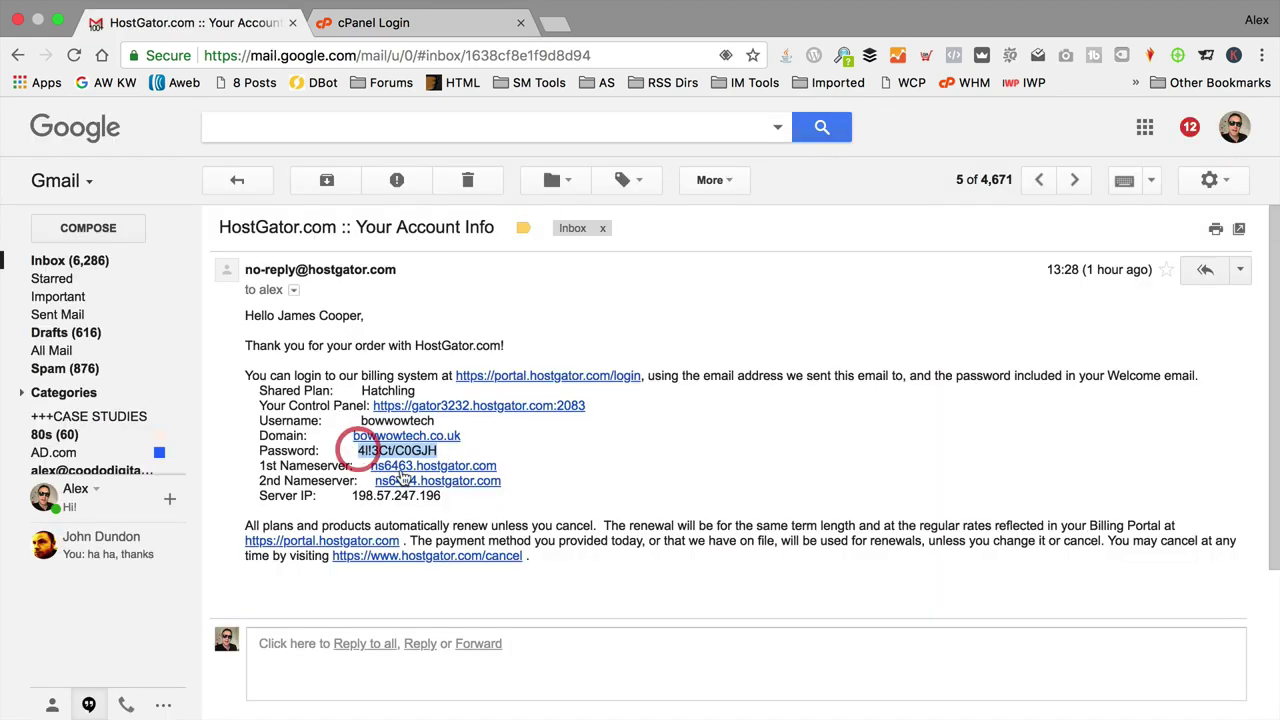
click(404, 32)
click(578, 530)
key(super+v)
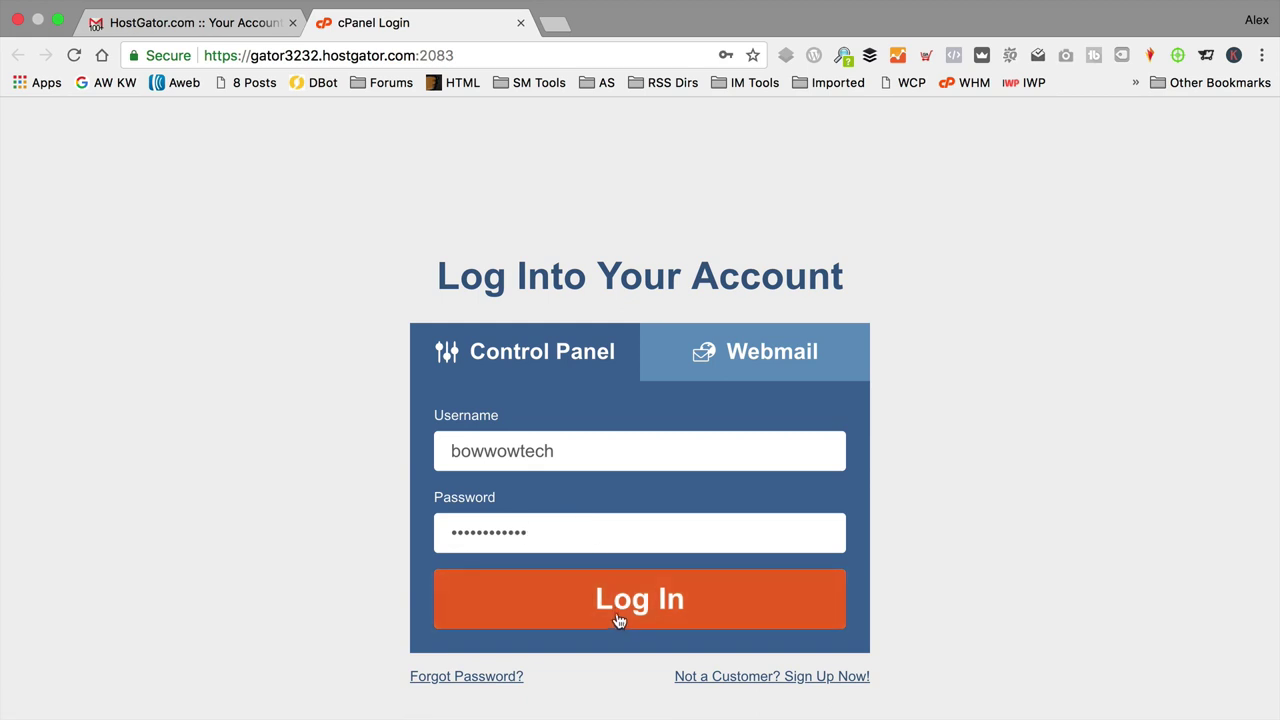
click(617, 620)
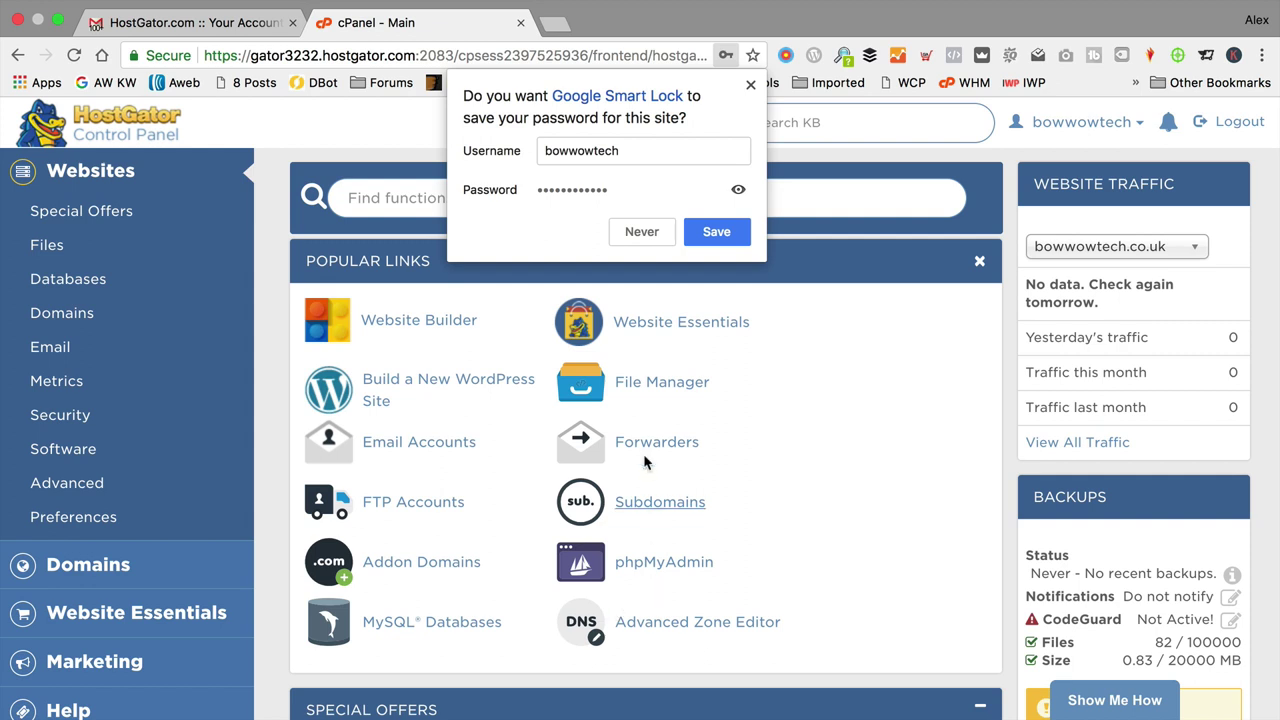
Step: Save the password in Chrome, dismiss the ConstantContact banner and close the email tab
click(720, 232)
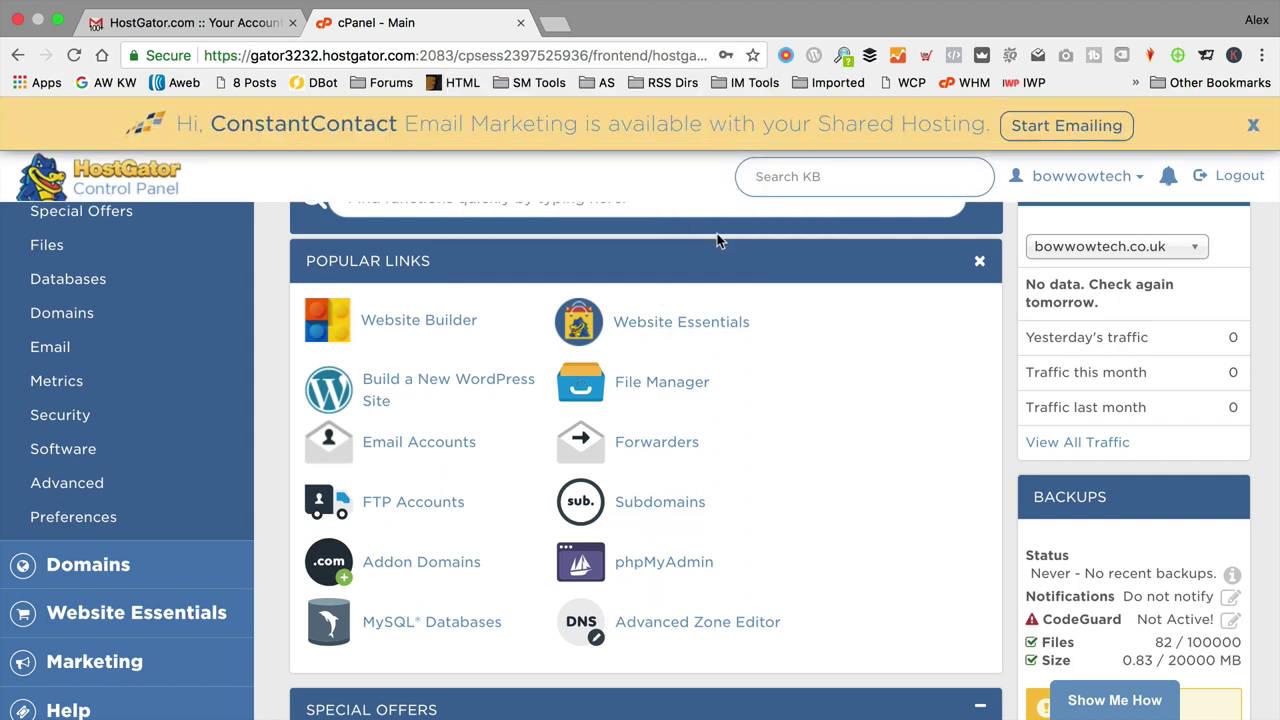
click(1253, 124)
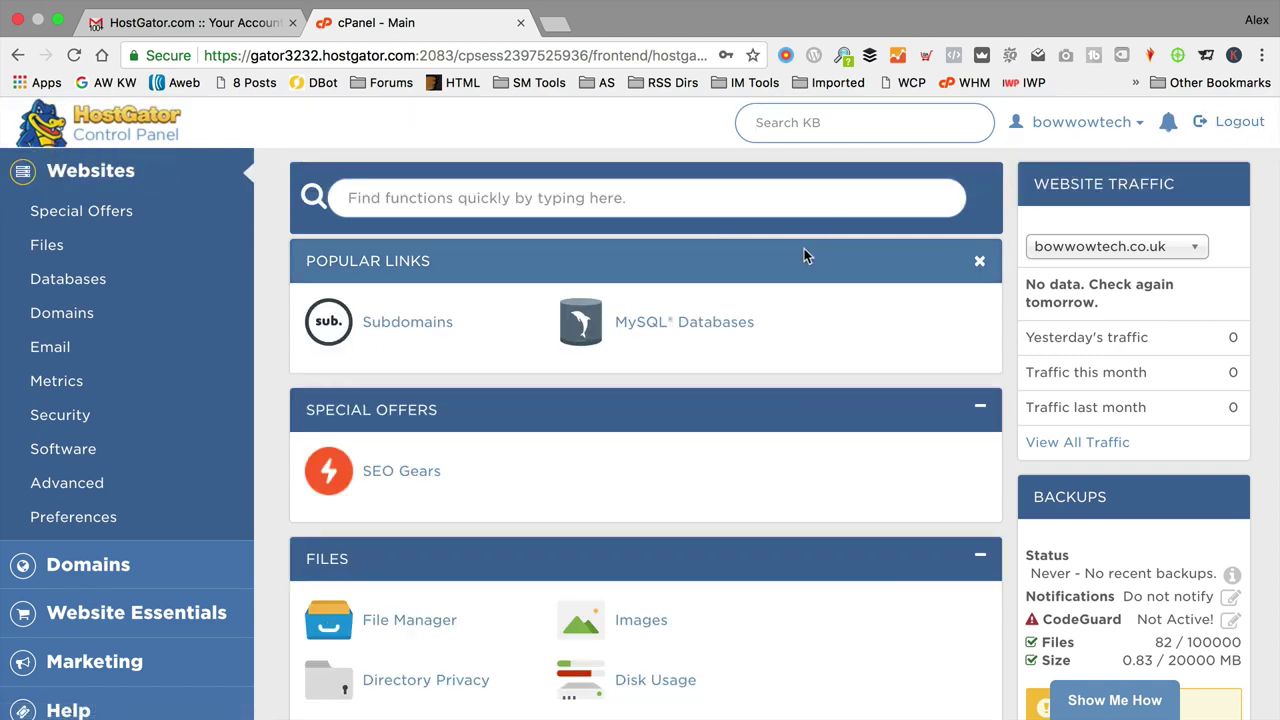
click(293, 23)
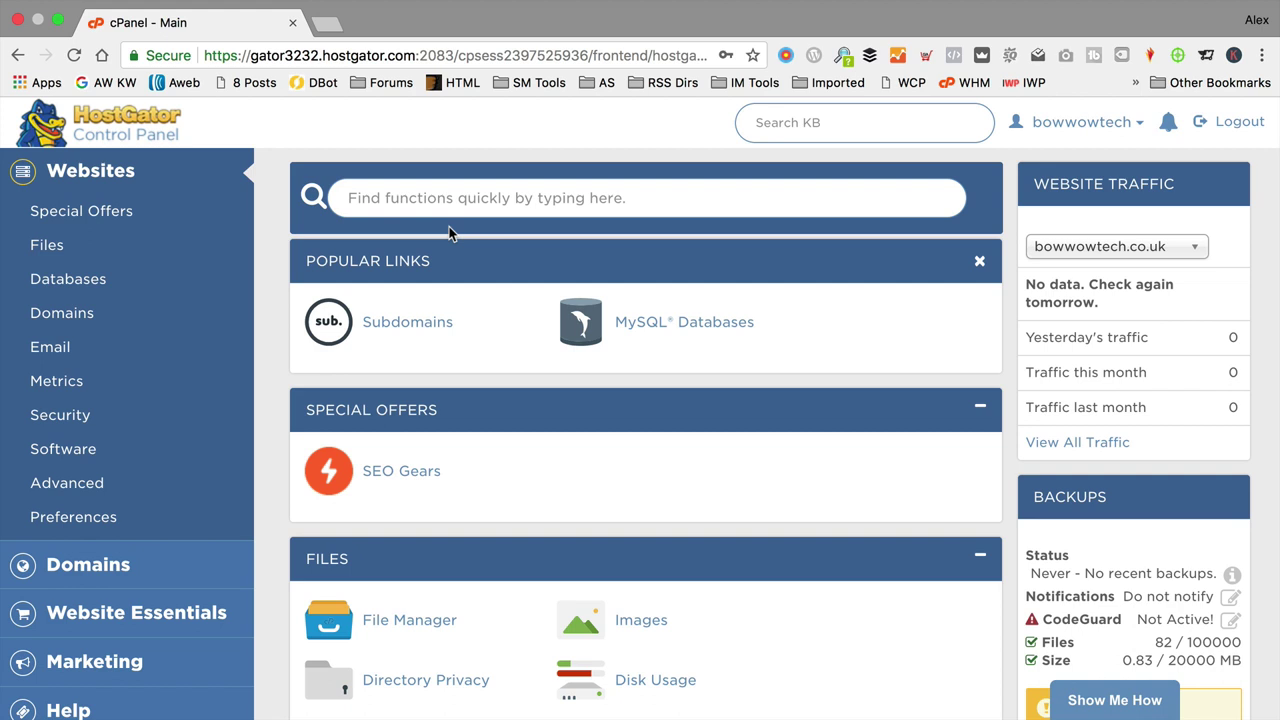
Step: Open QuickInstall from cPanel's Software section
scroll(449, 226, down, 10)
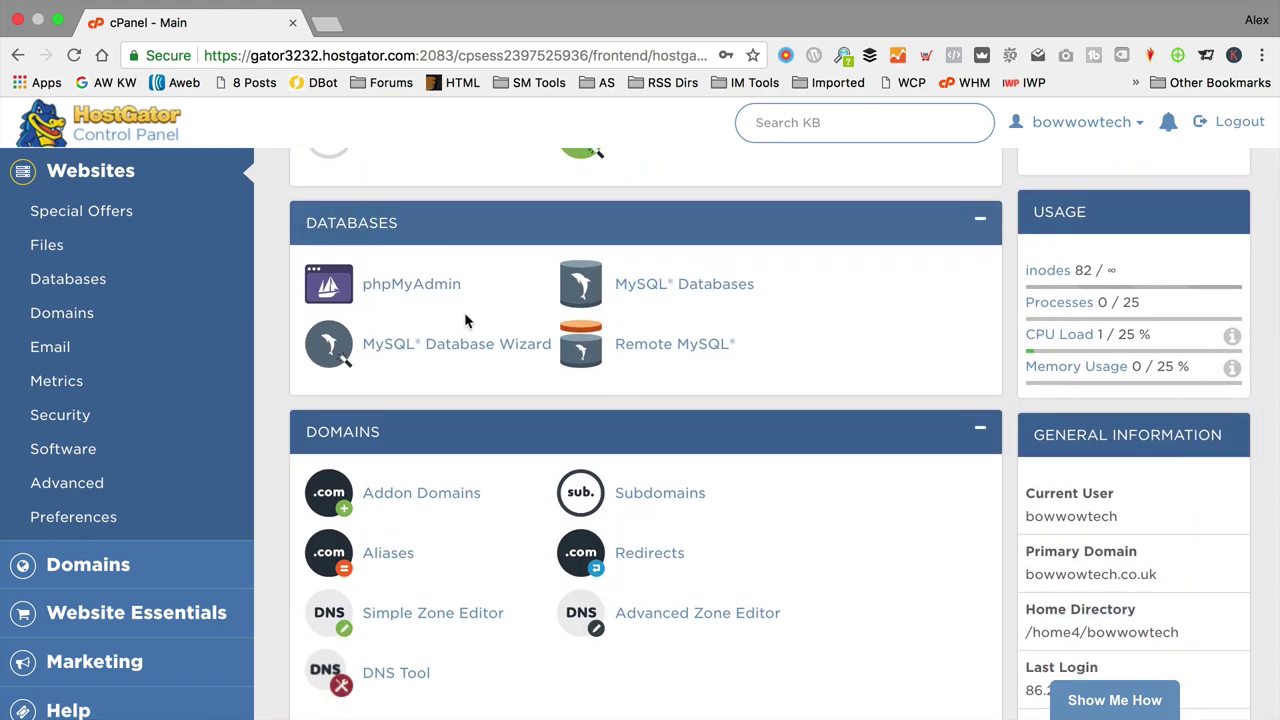
scroll(464, 319, up, 10)
scroll(465, 325, up, 2)
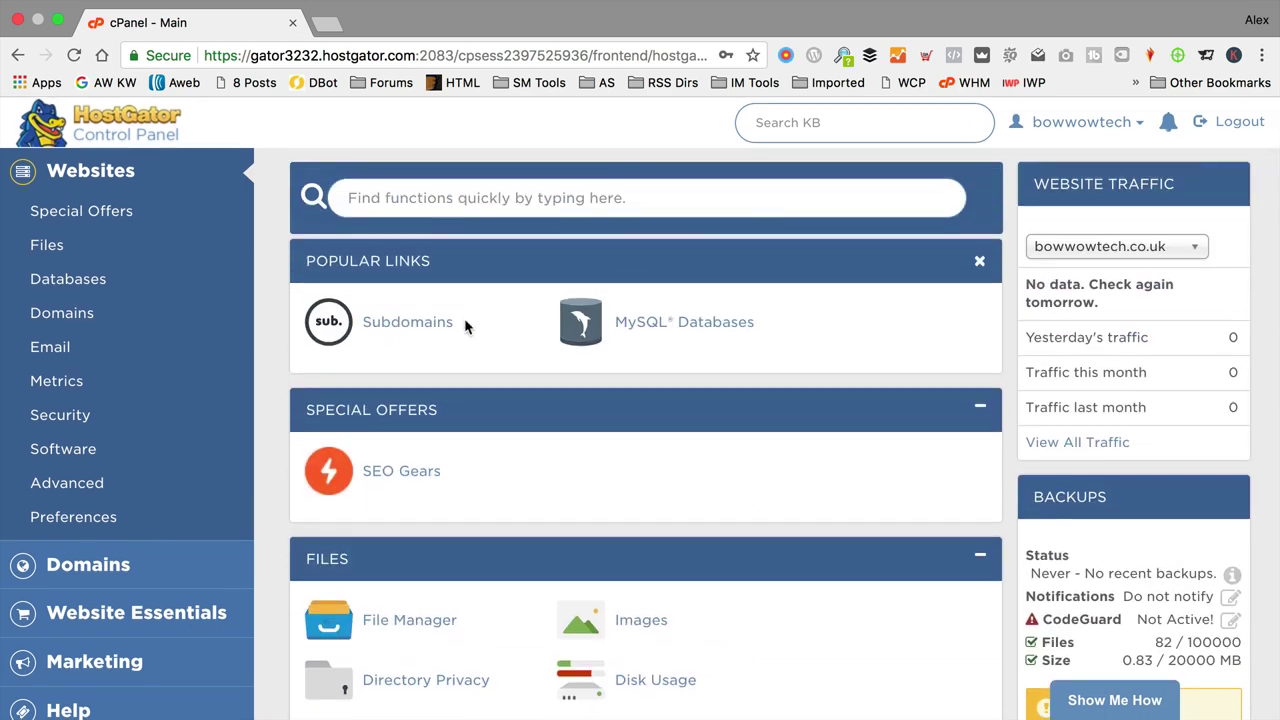
scroll(465, 325, down, 20)
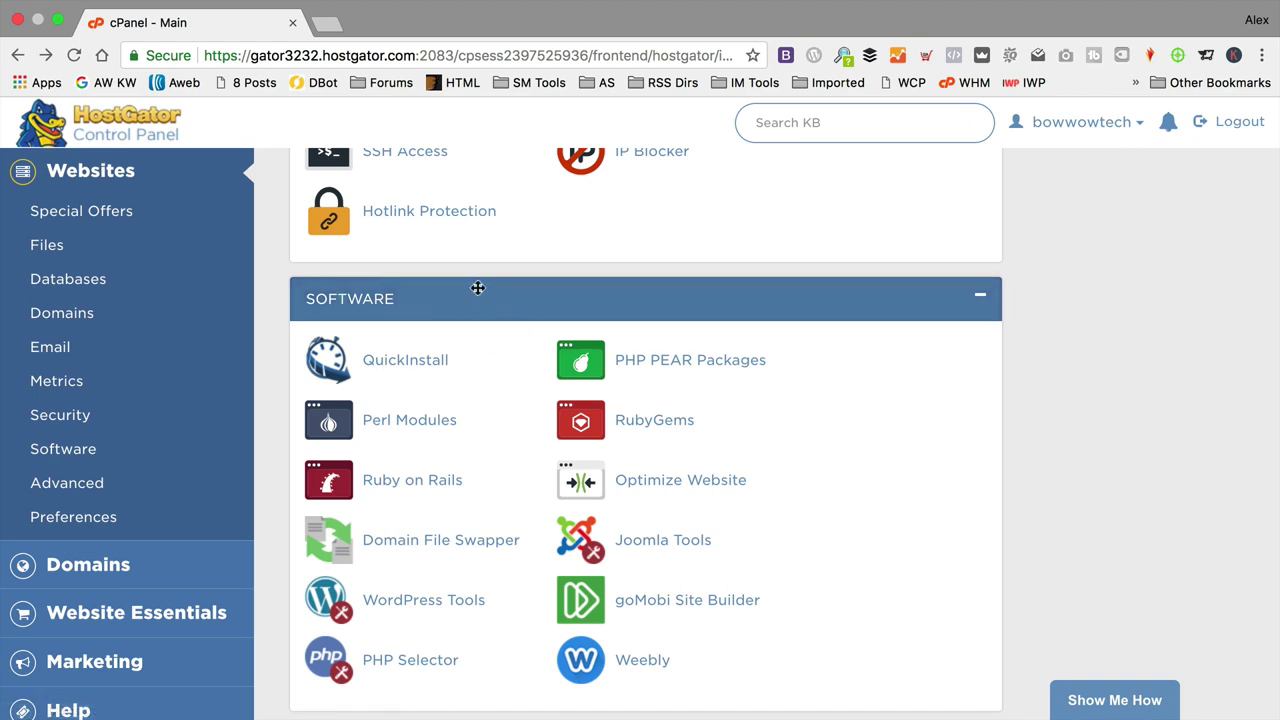
click(392, 368)
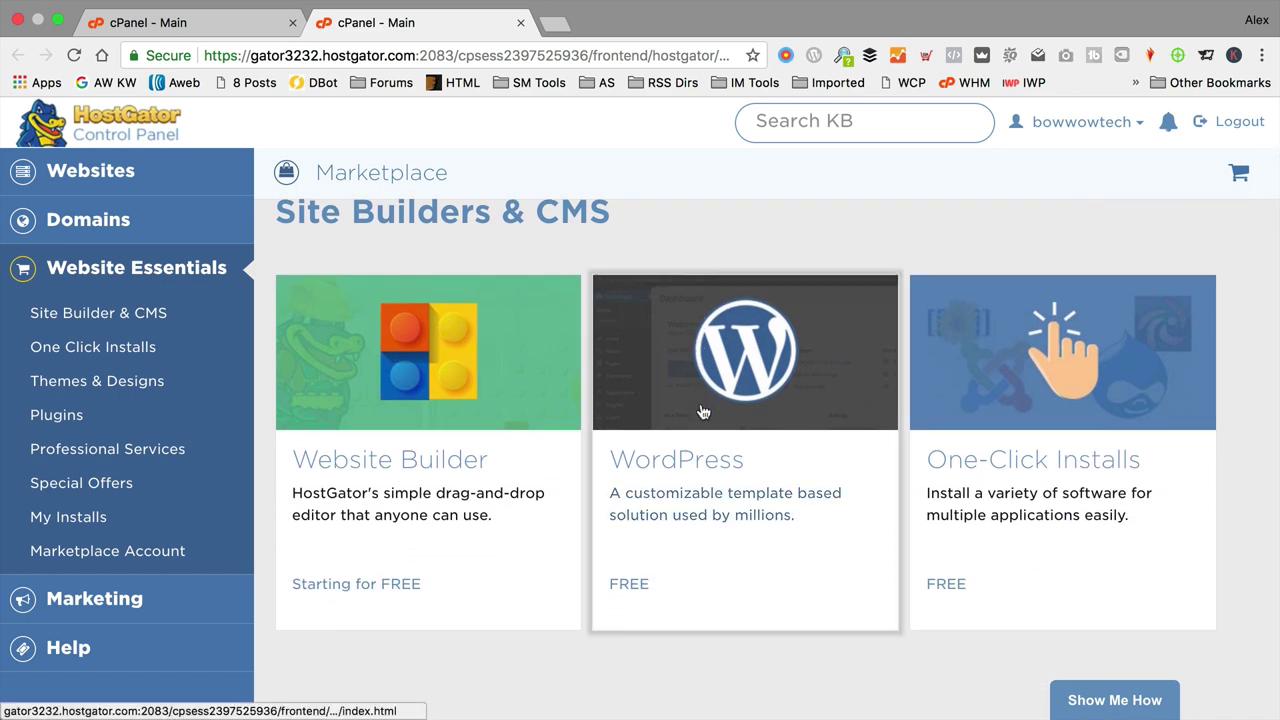
Step: Choose WordPress and select bowwowtech.co.uk as the install domain
click(703, 401)
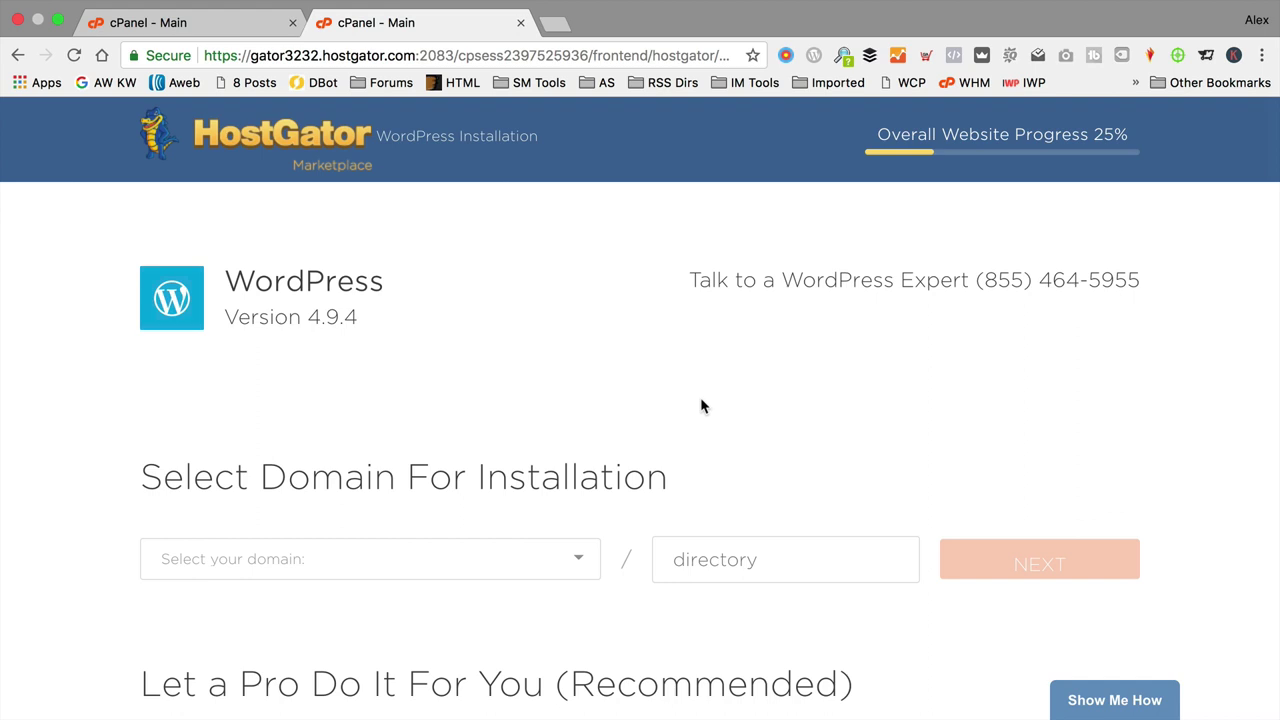
scroll(700, 397, down, 2)
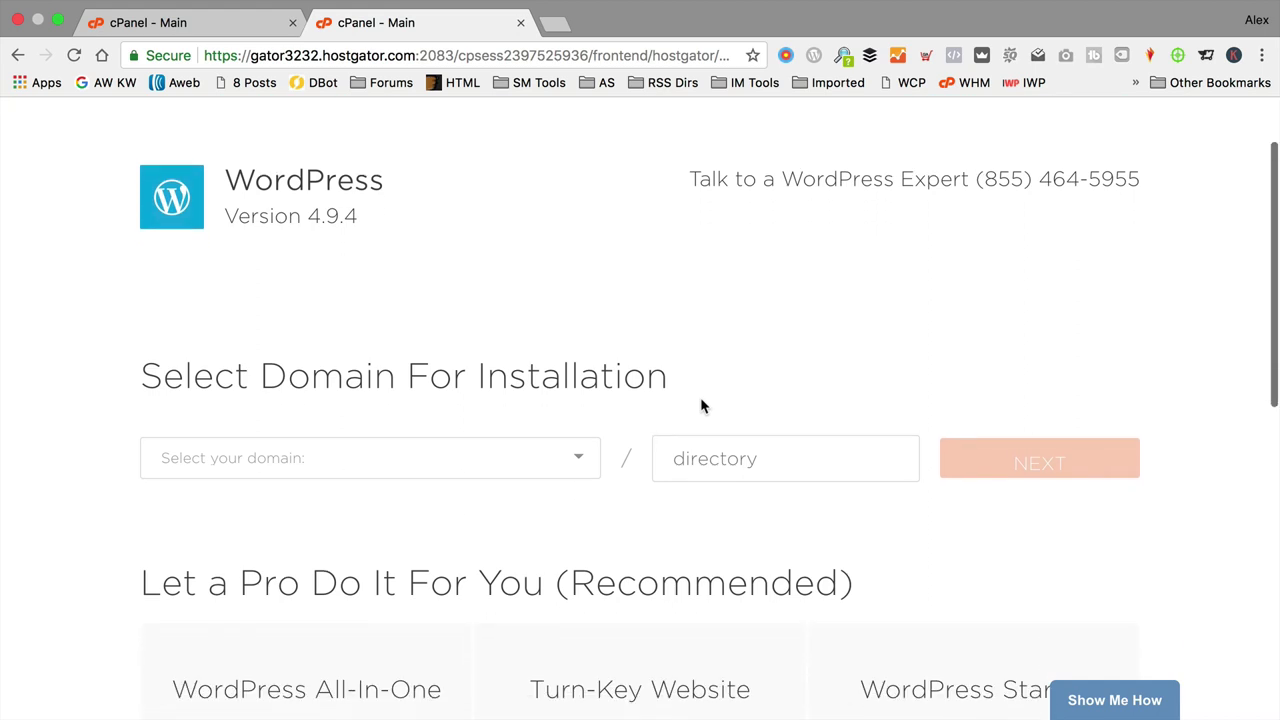
click(578, 460)
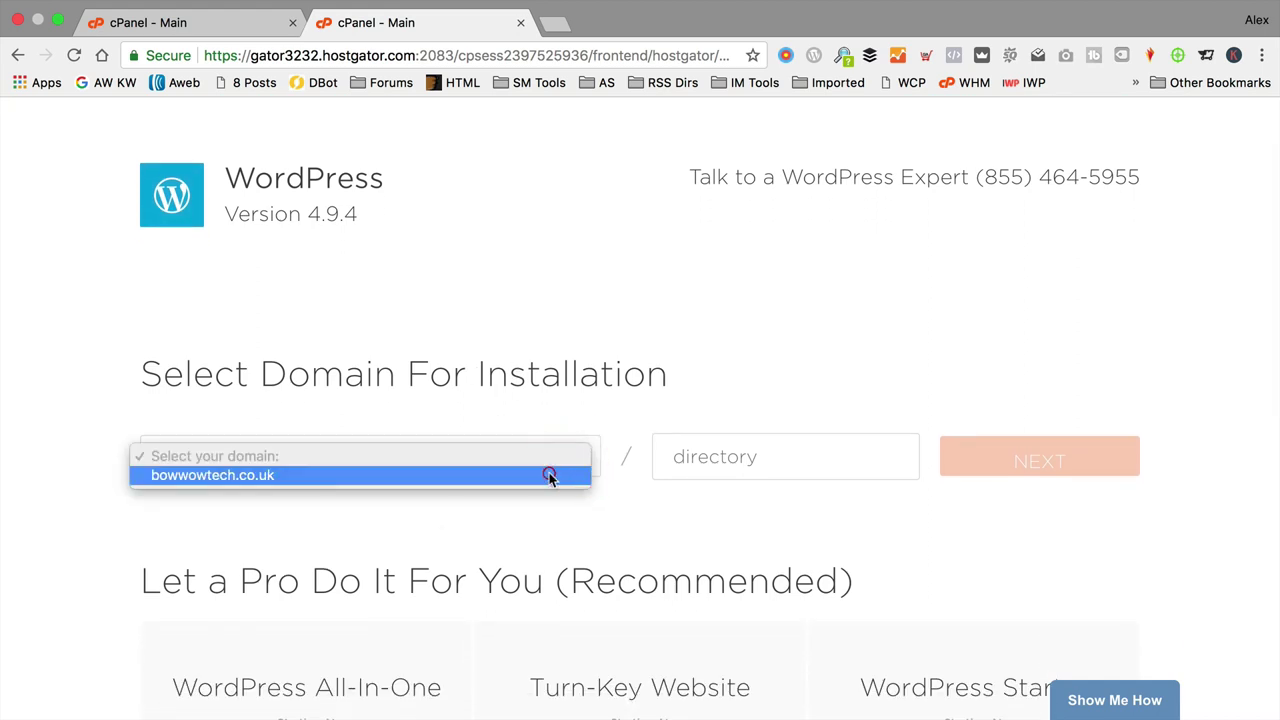
click(550, 477)
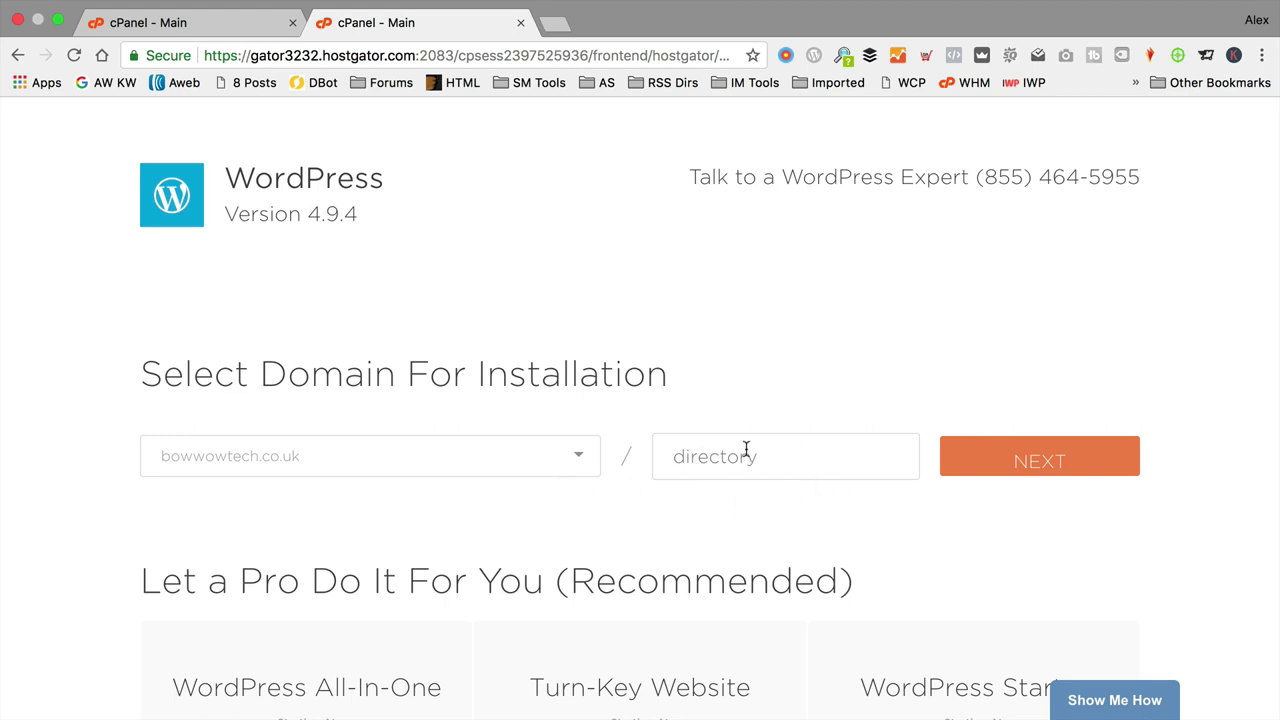
click(1035, 461)
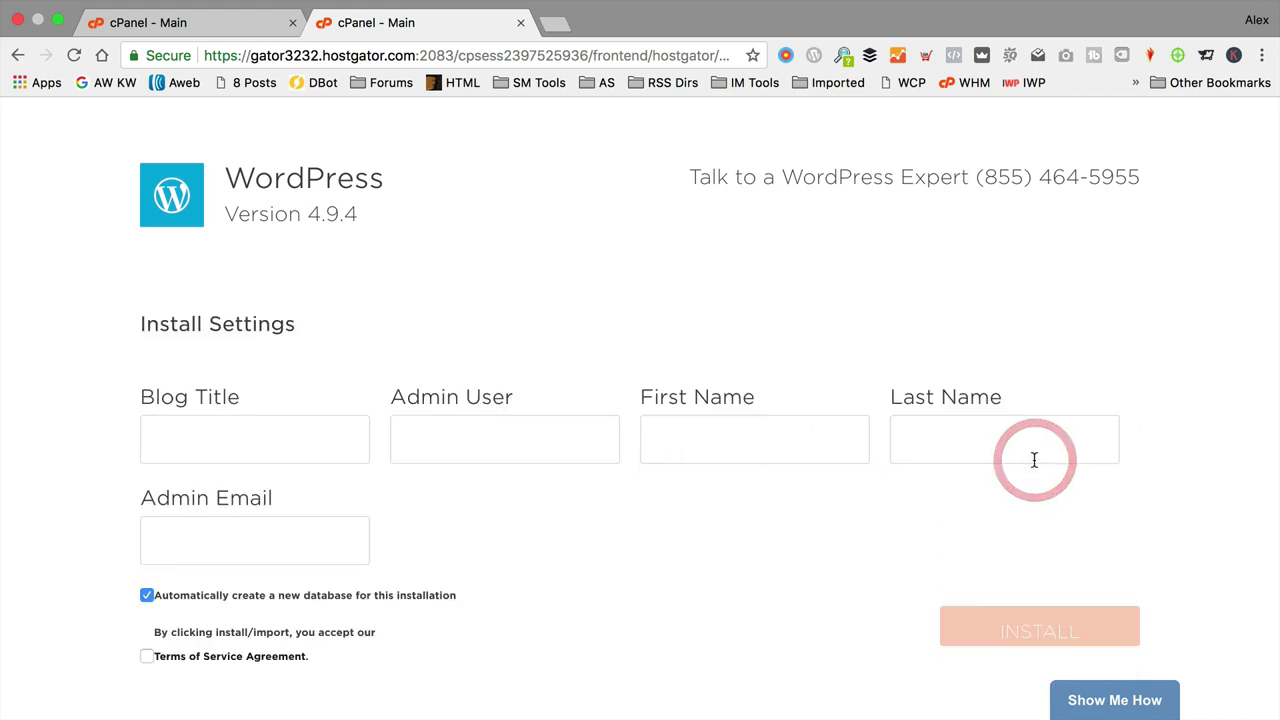
Step: Enter blog title BowWowTech, the admin username, name and e-mail, accept the terms and install
click(239, 446)
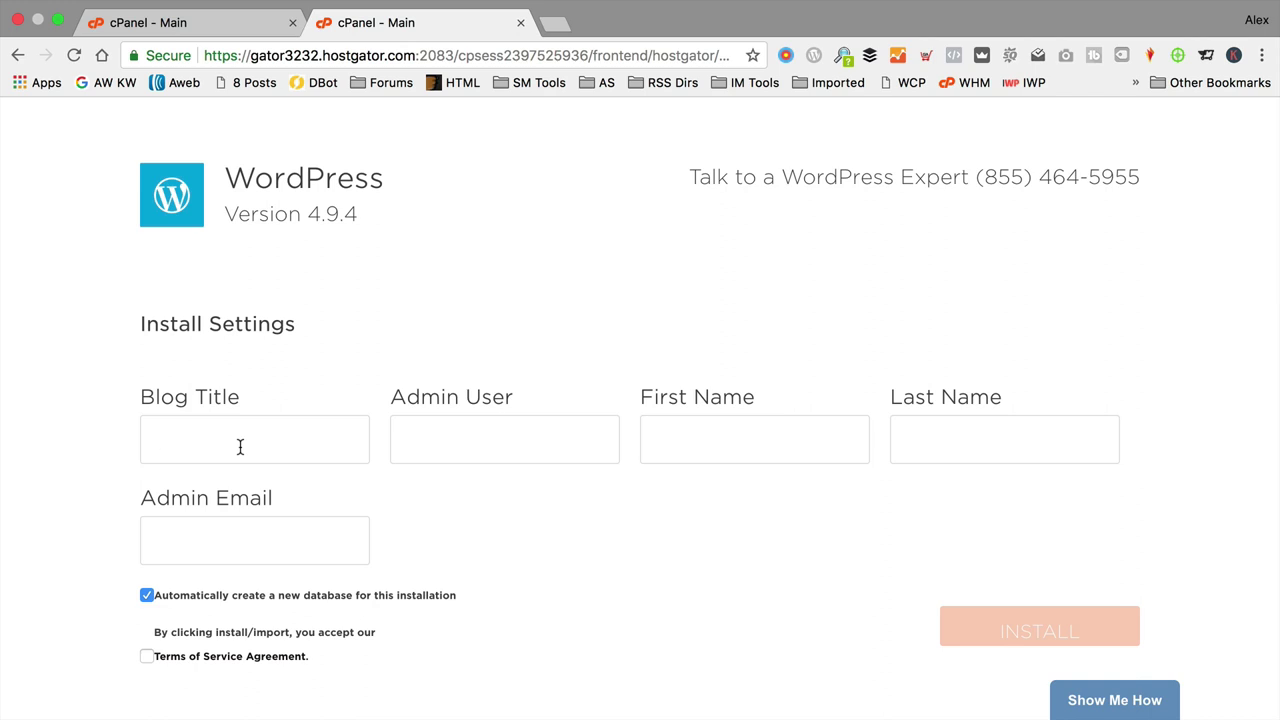
text(BowWowTech)
text(wpeagle)
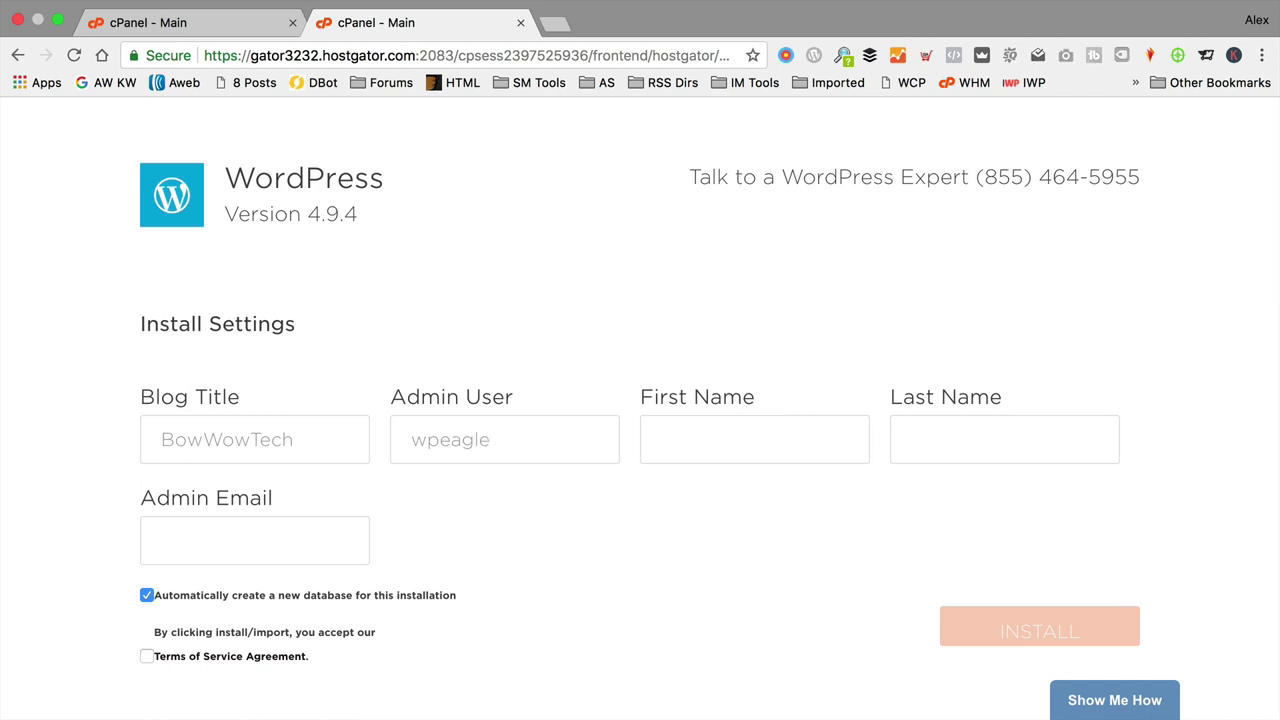
text(WP)
key(Tab)
text(Eag)
text(le)
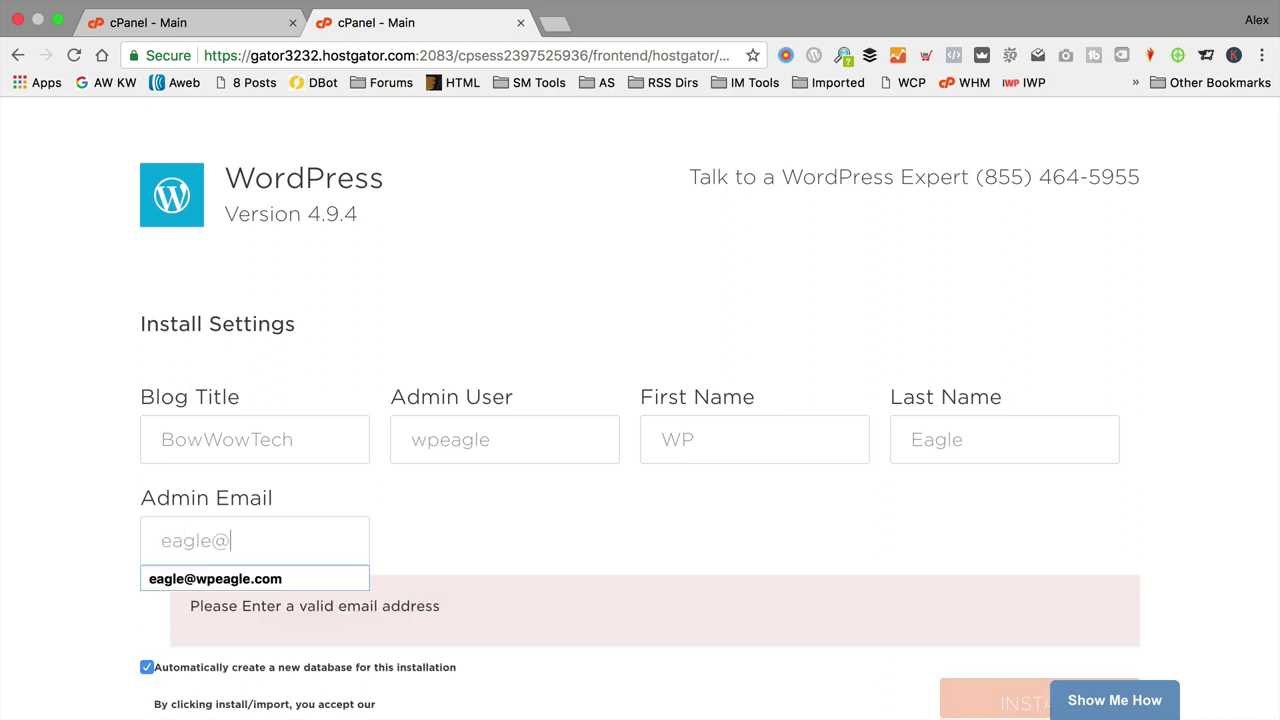
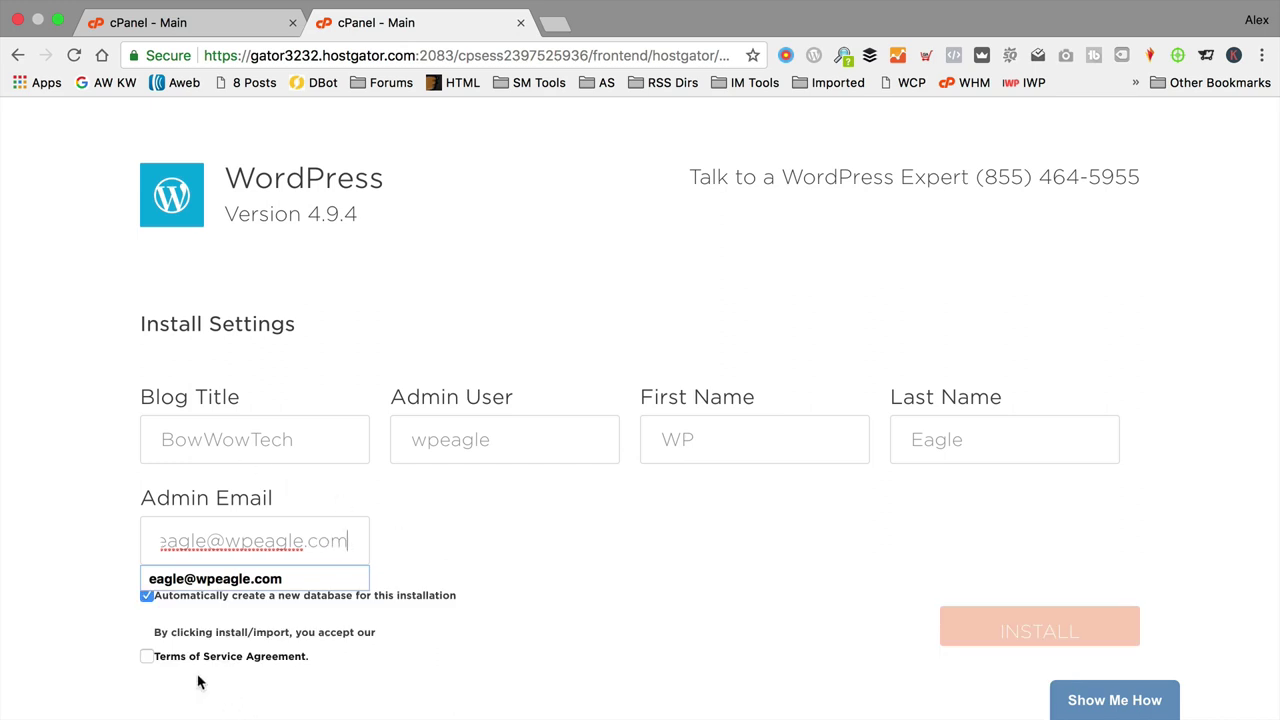
click(146, 656)
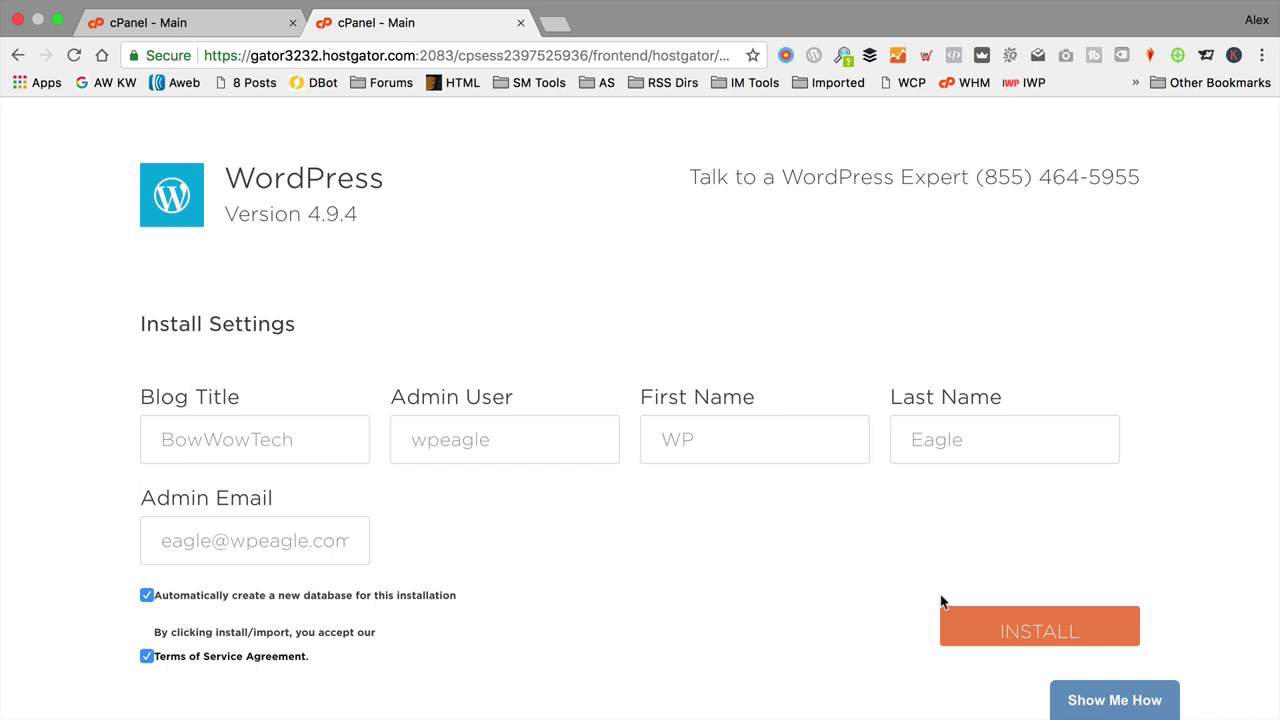
click(1024, 630)
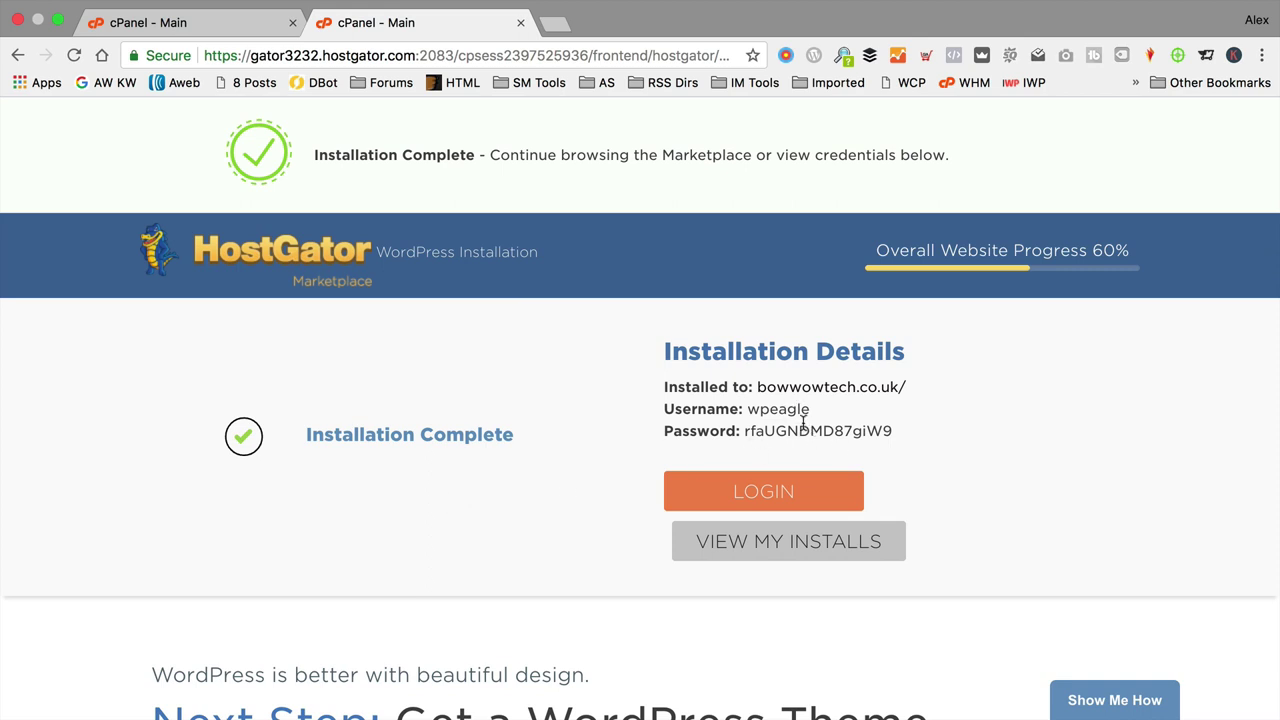
Step: Copy the generated admin password from Installation Details and open the WordPress login page
drag(893, 431, 744, 430)
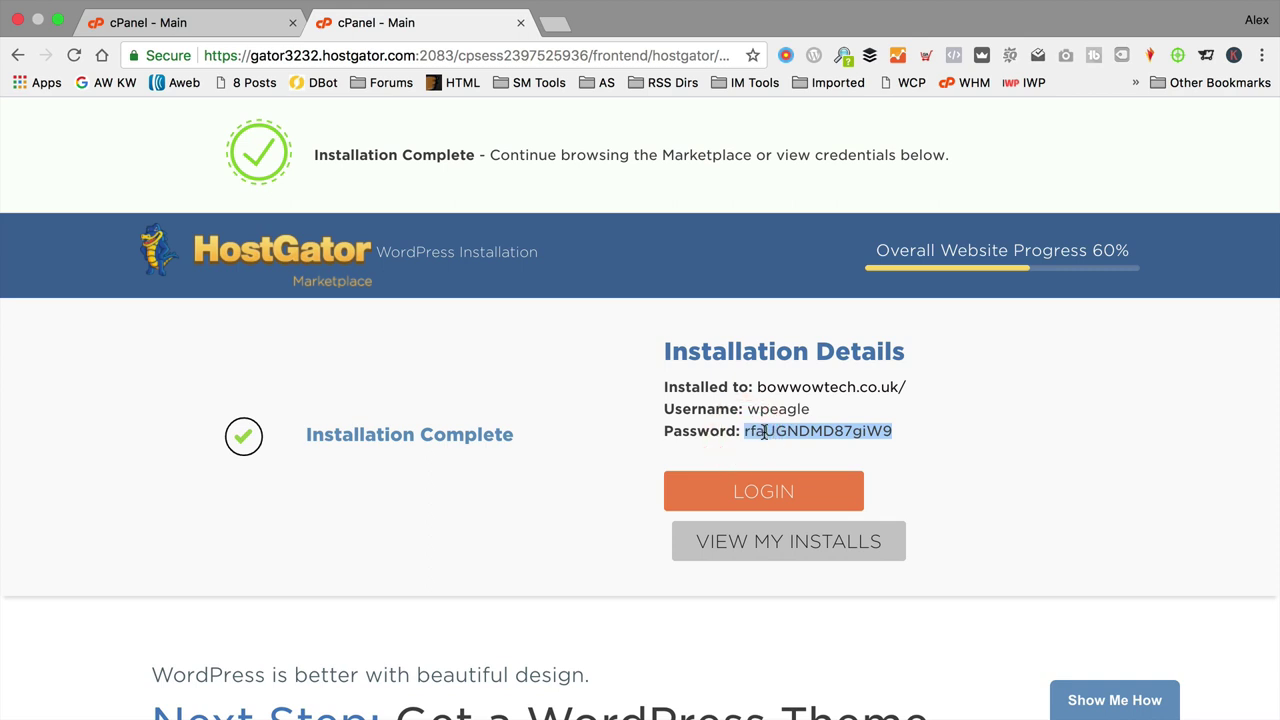
right_click(763, 431)
click(768, 469)
click(770, 494)
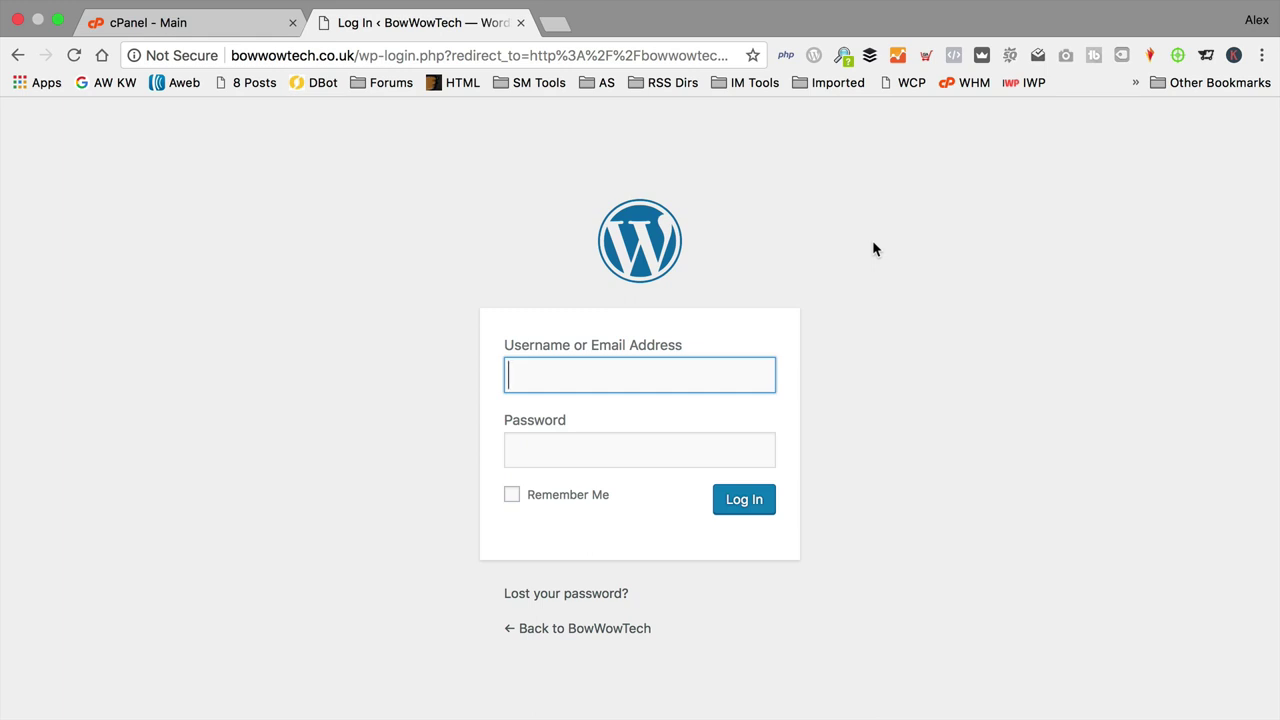
Step: Log in to the bowwowtech.co.uk admin with the new administrator's username and copied password
text(wpeagle)
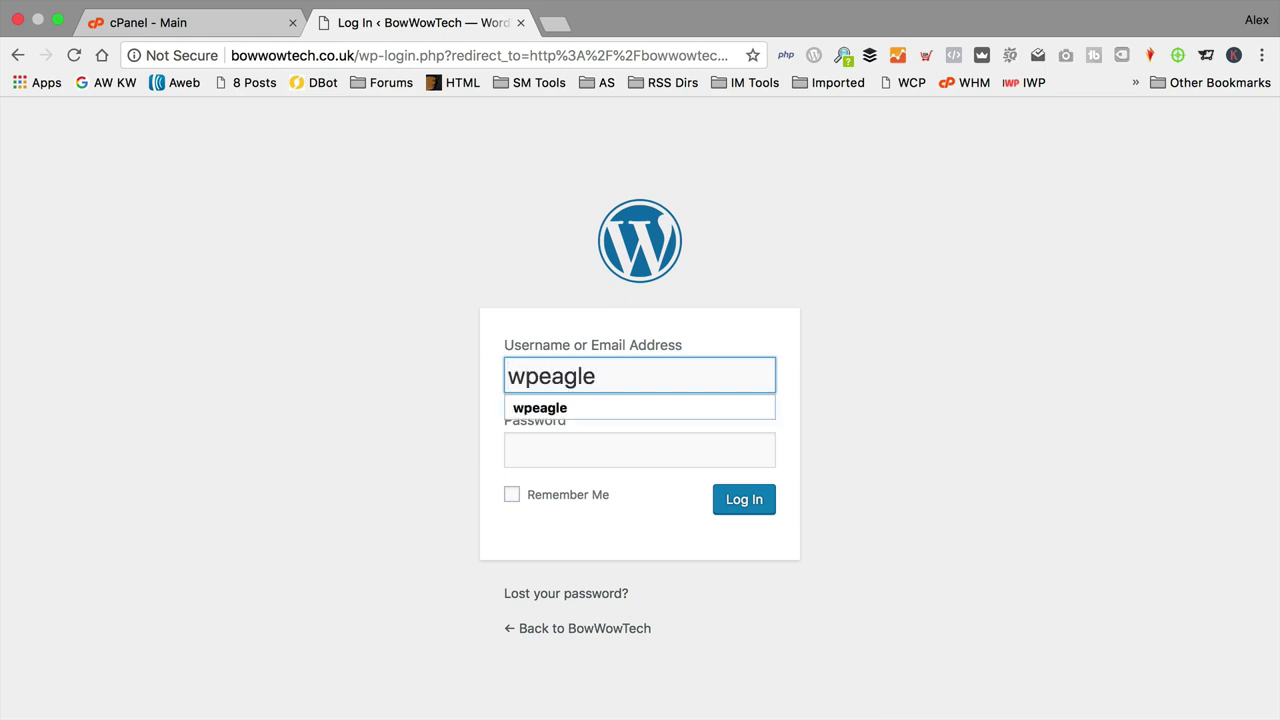
key(Tab)
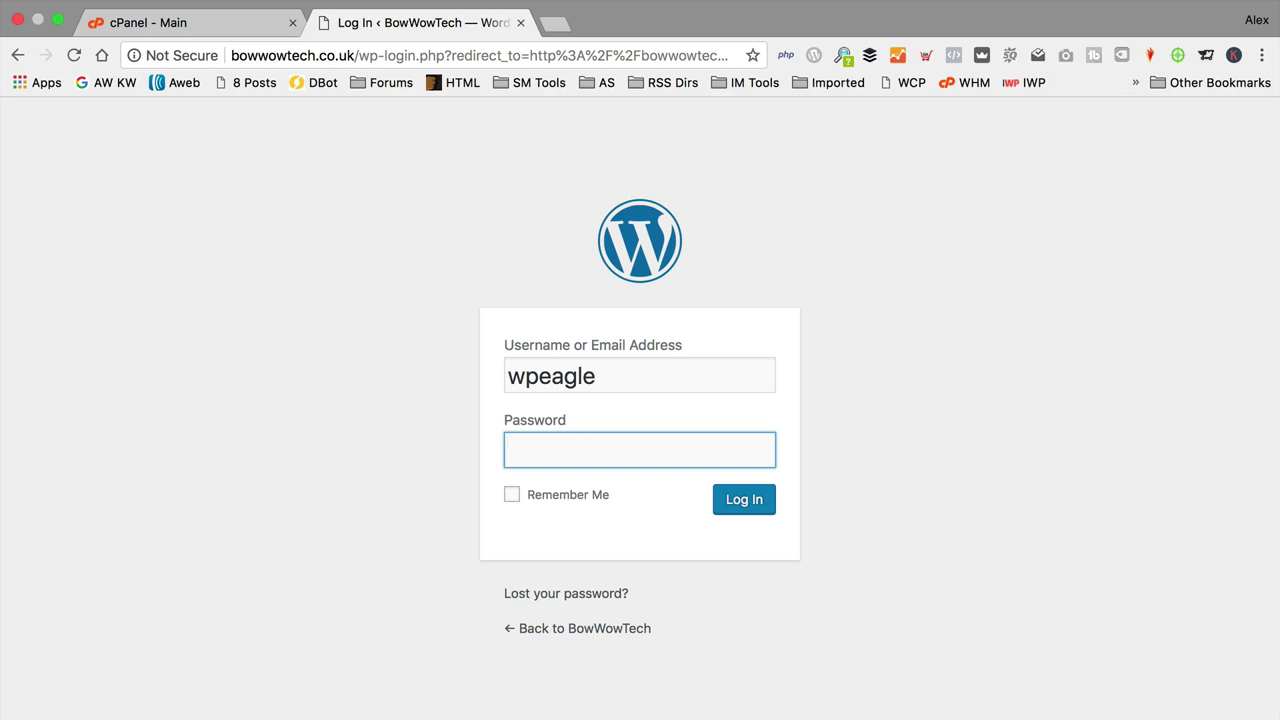
key(super+v)
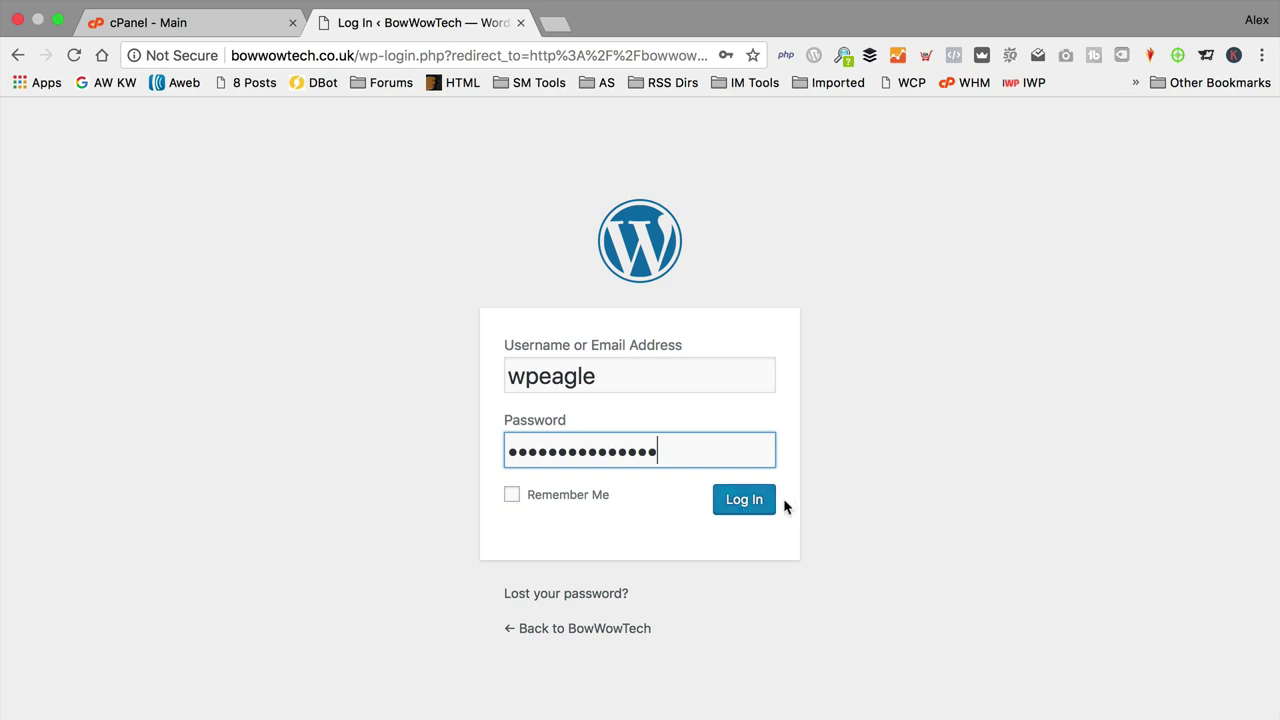
click(738, 505)
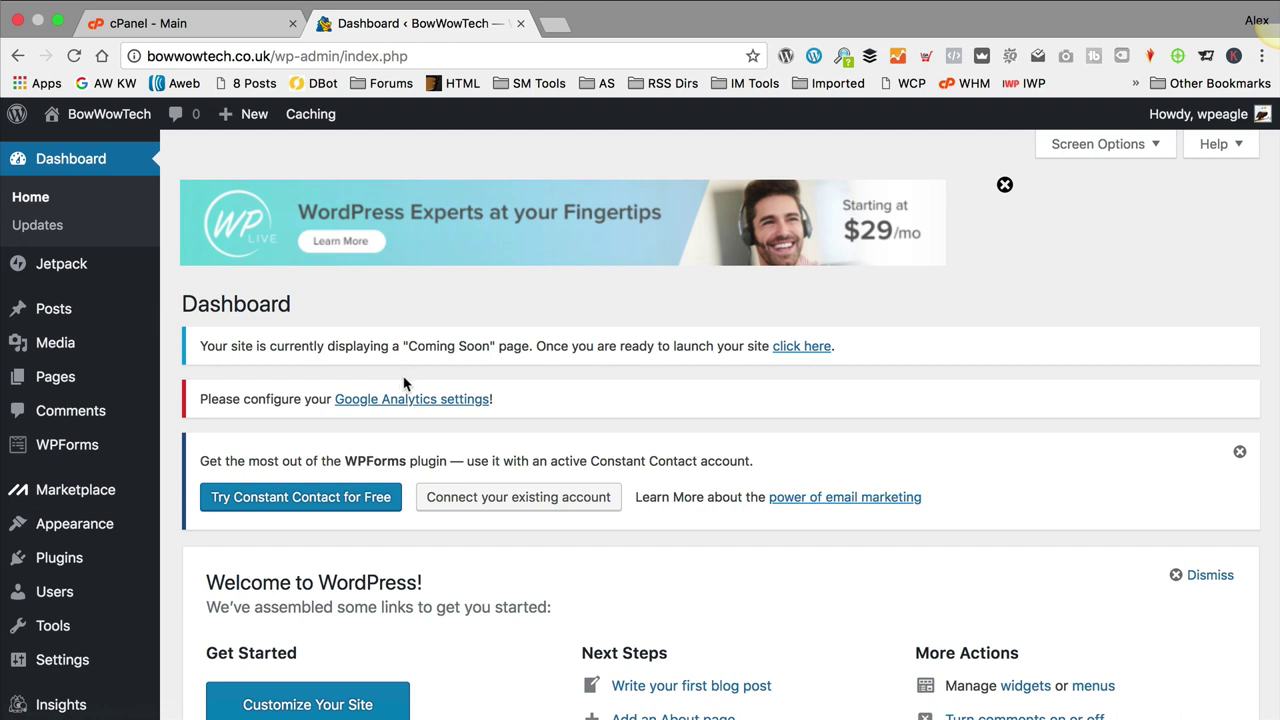
Step: Dismiss the WP Live banner and go to the Installed Plugins list
scroll(1008, 192, down, 1)
click(1004, 185)
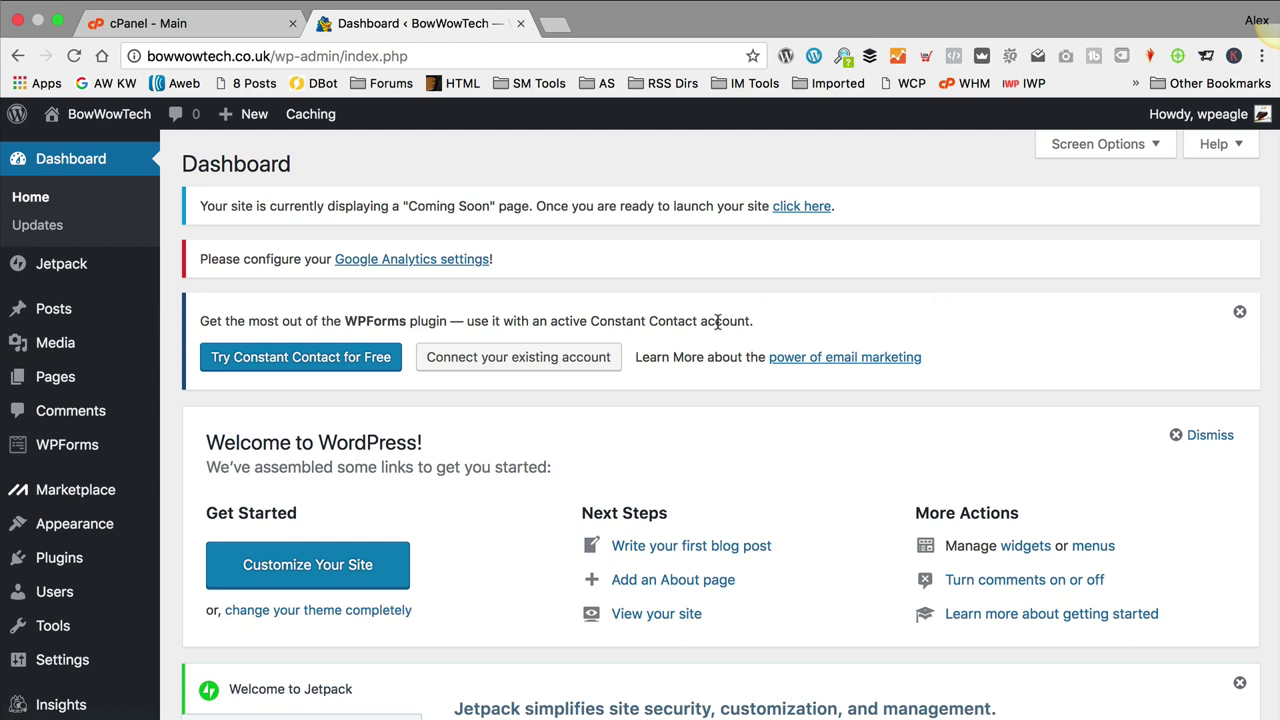
mouse_move(70, 565)
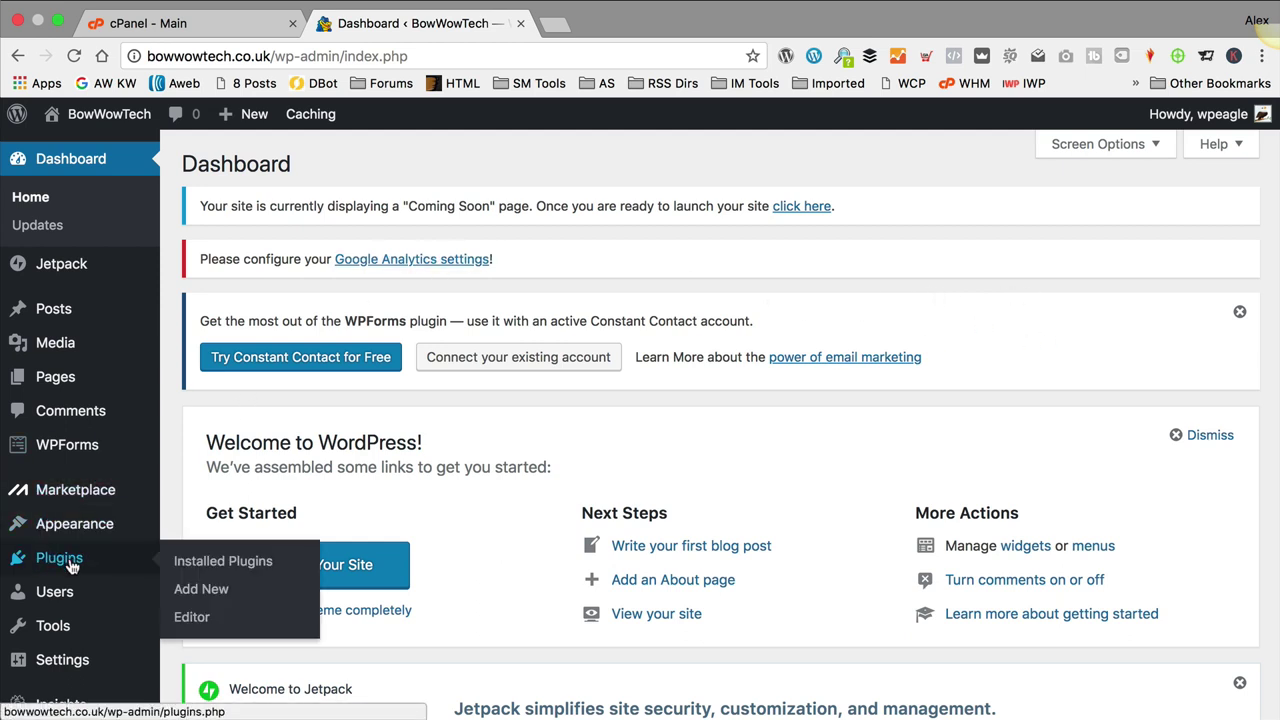
click(200, 565)
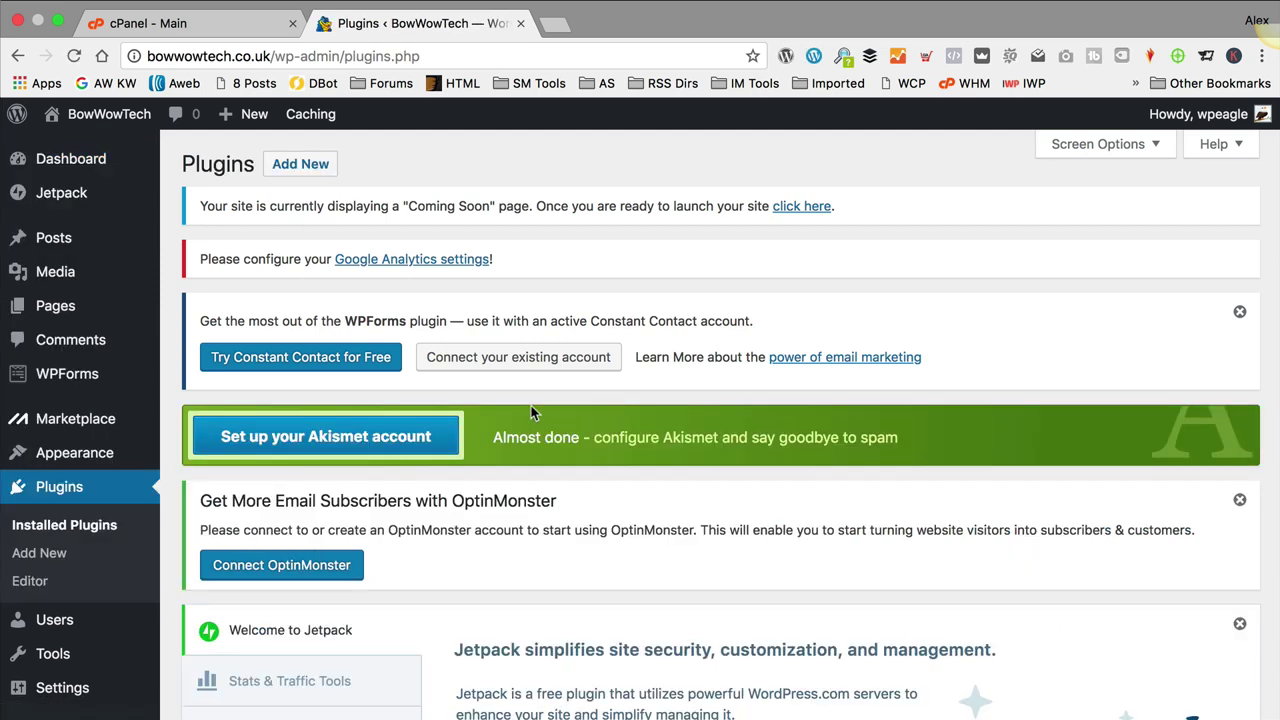
Step: Delete Hello Dolly, then deactivate and delete Jetpack
scroll(531, 405, down, 2)
scroll(536, 410, down, 10)
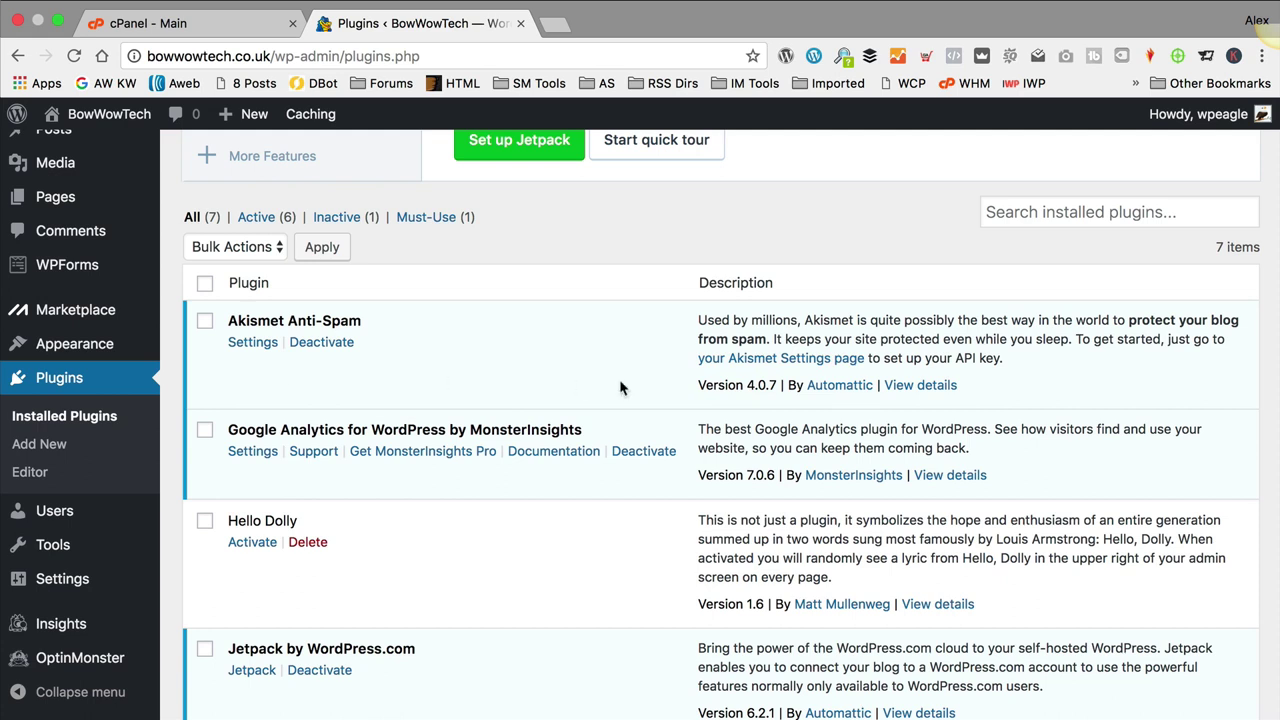
scroll(620, 388, down, 2)
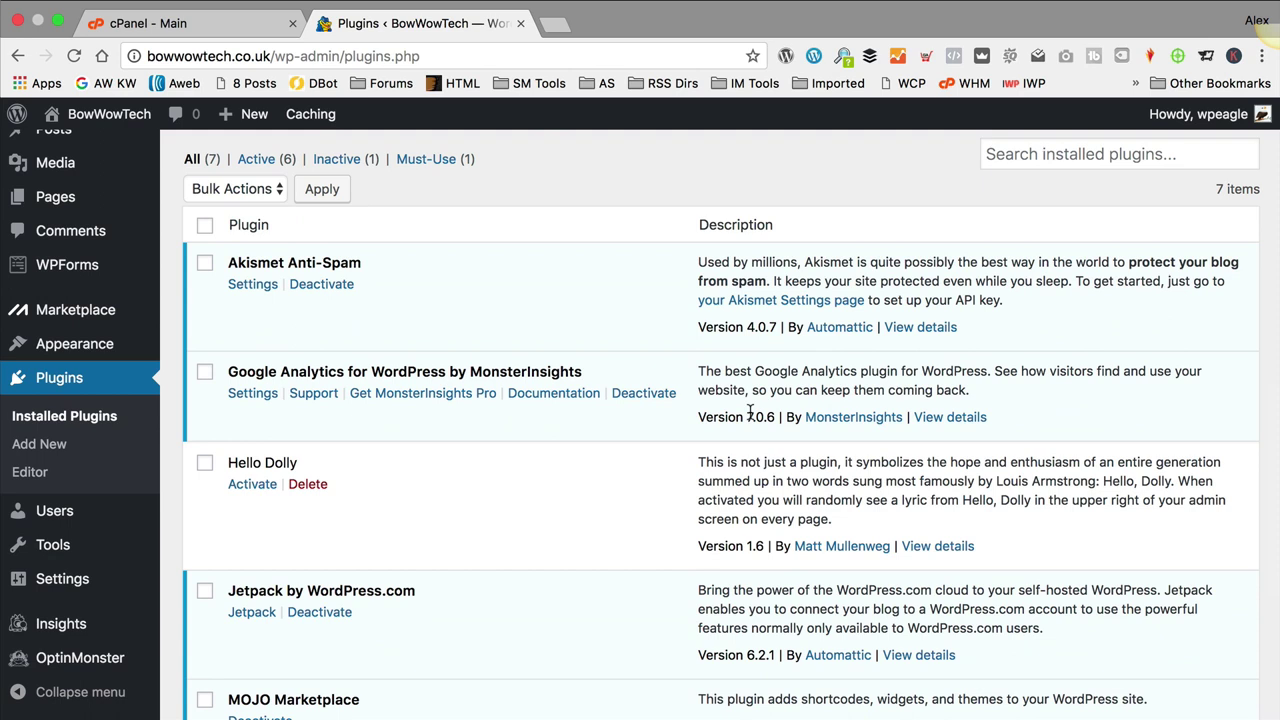
scroll(750, 412, down, 3)
click(307, 402)
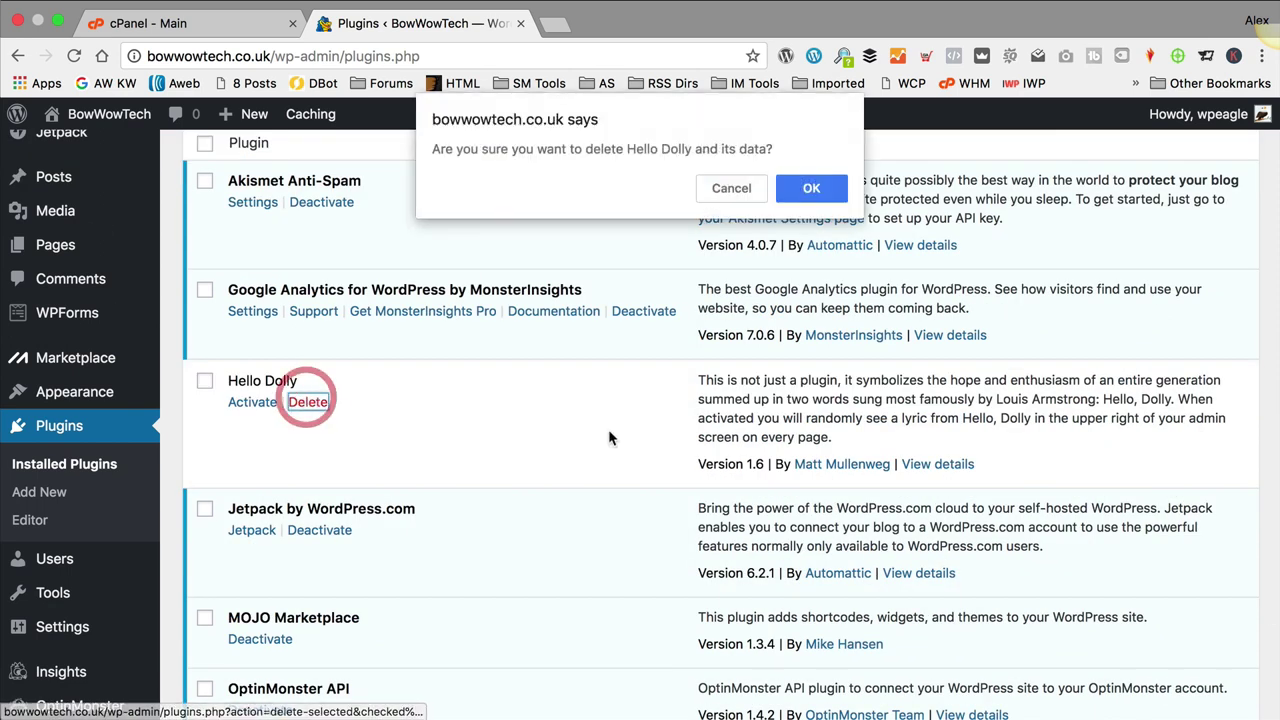
click(809, 188)
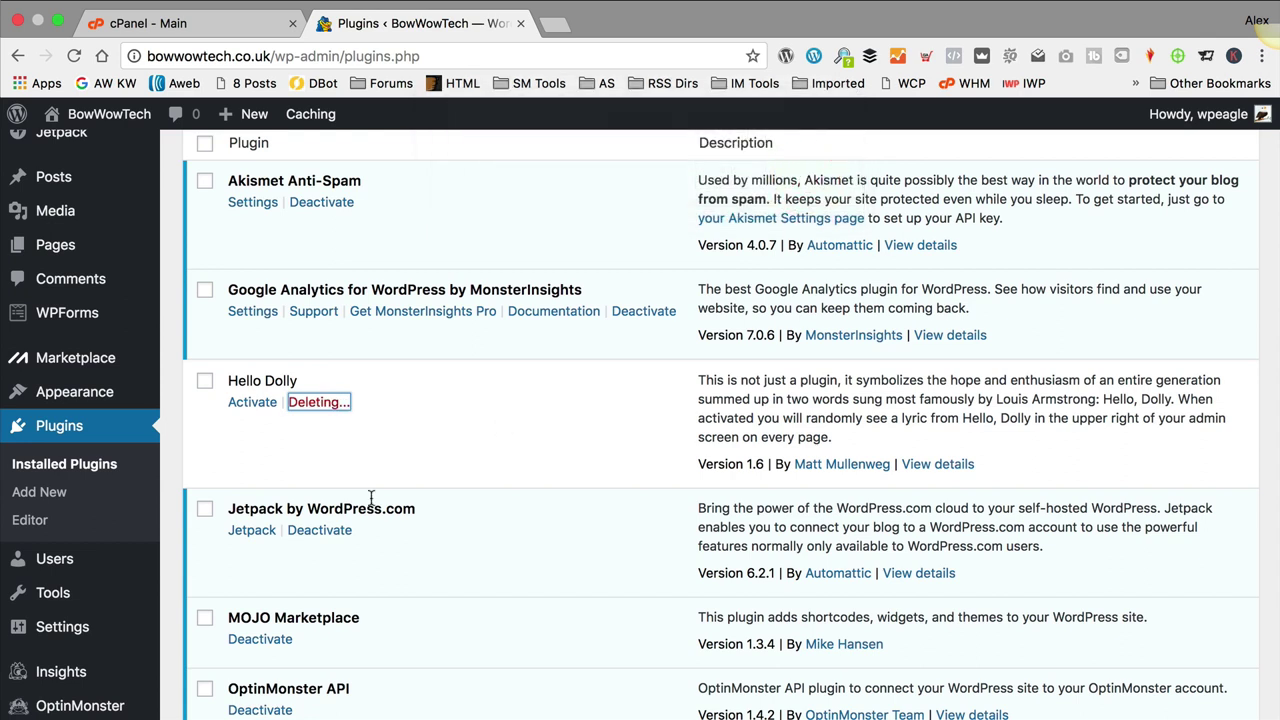
scroll(445, 452, down, 1)
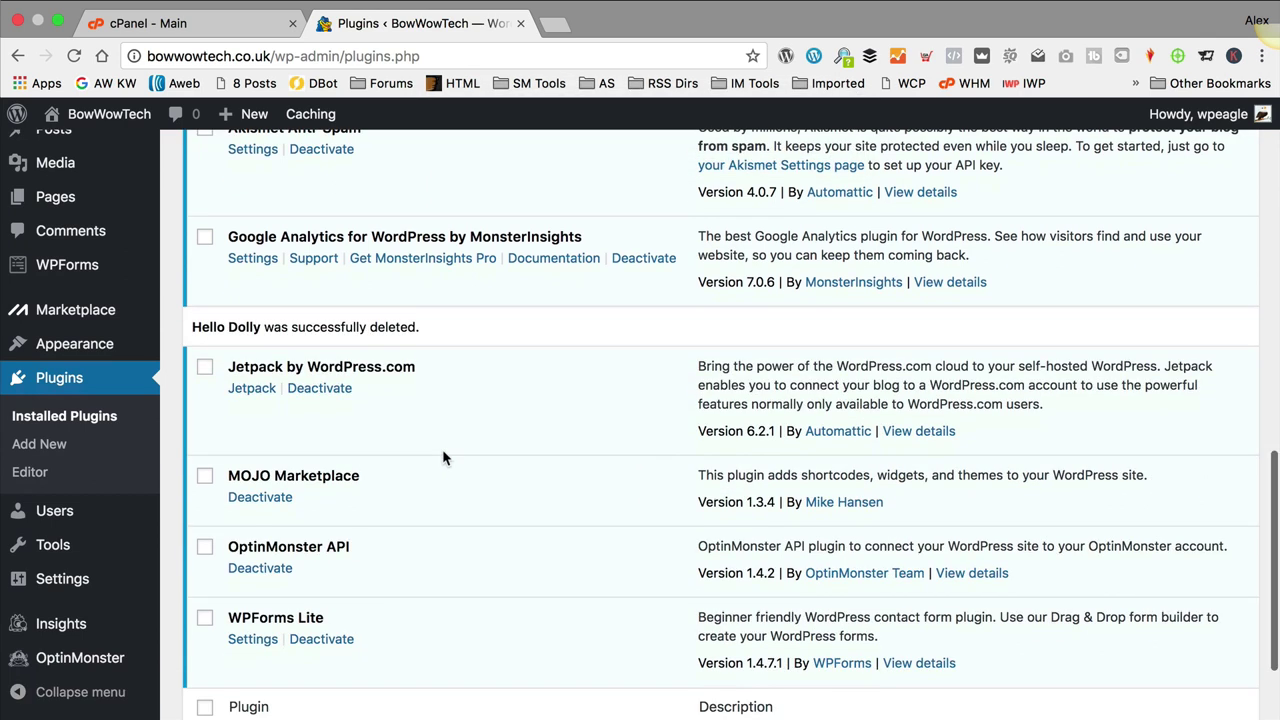
click(318, 388)
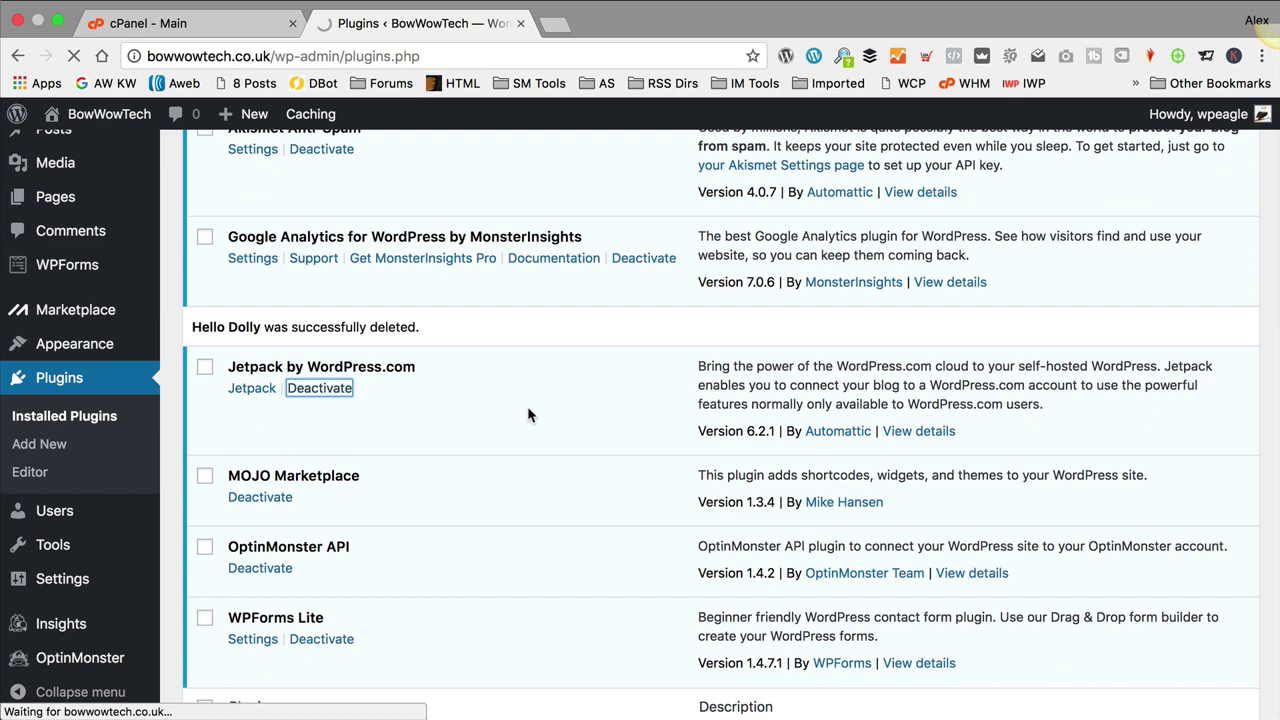
scroll(524, 408, down, 5)
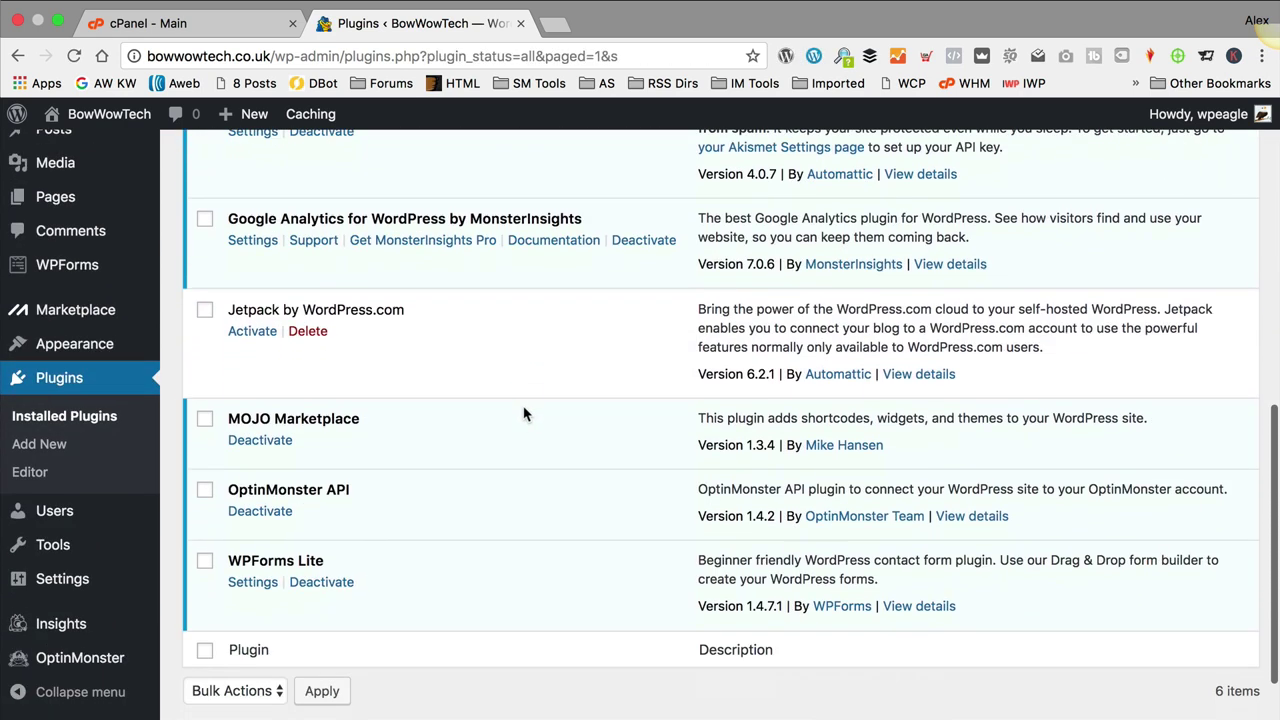
click(302, 330)
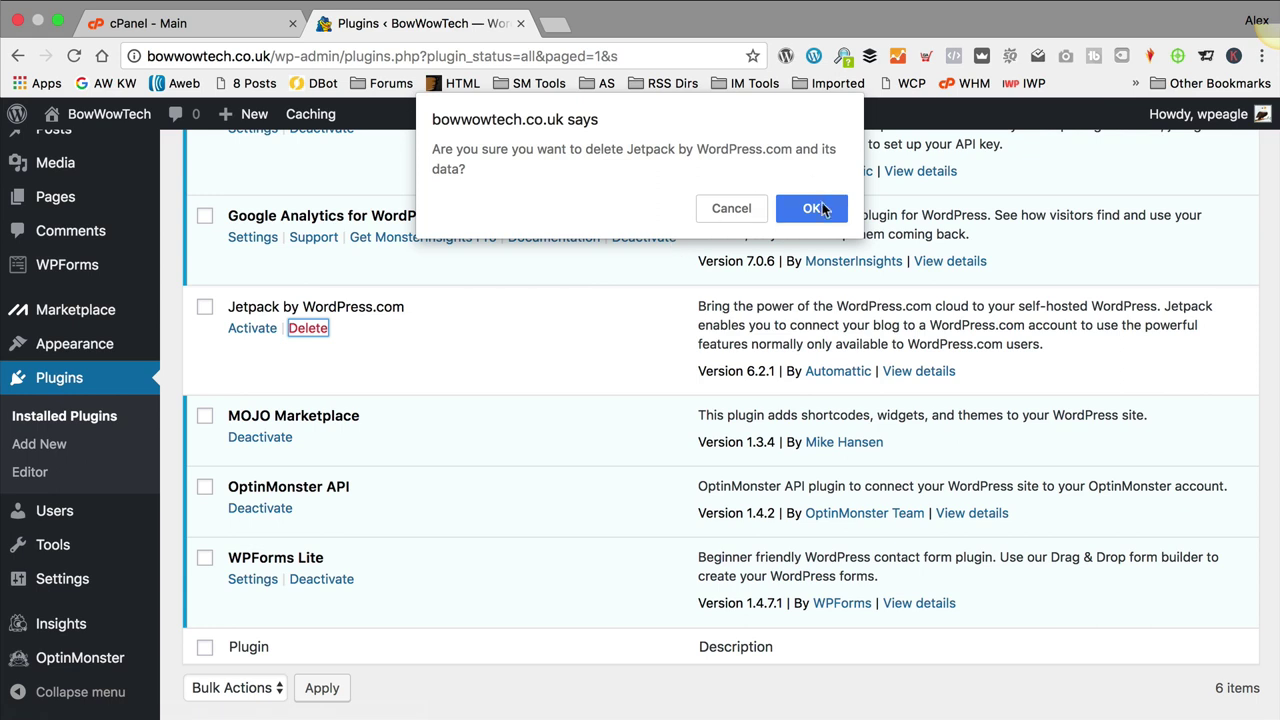
click(814, 208)
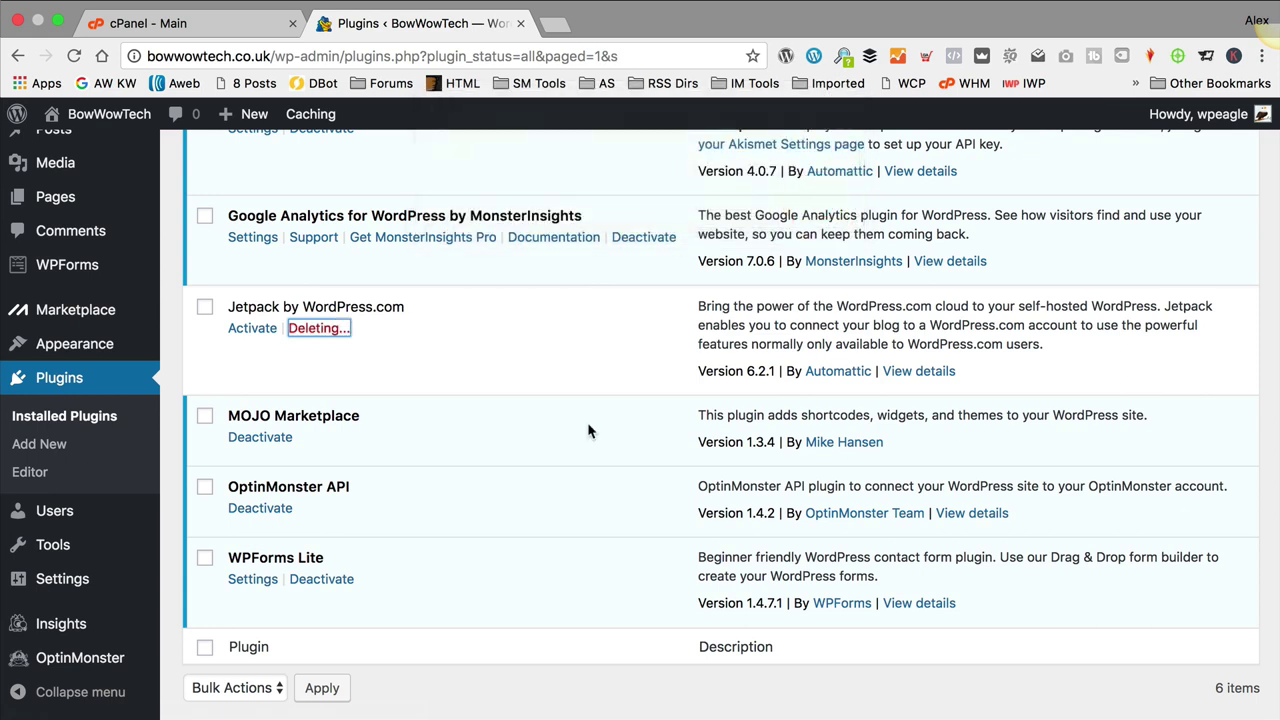
Step: Deactivate and delete the MOJO Marketplace and OptinMonster API plugins
click(258, 367)
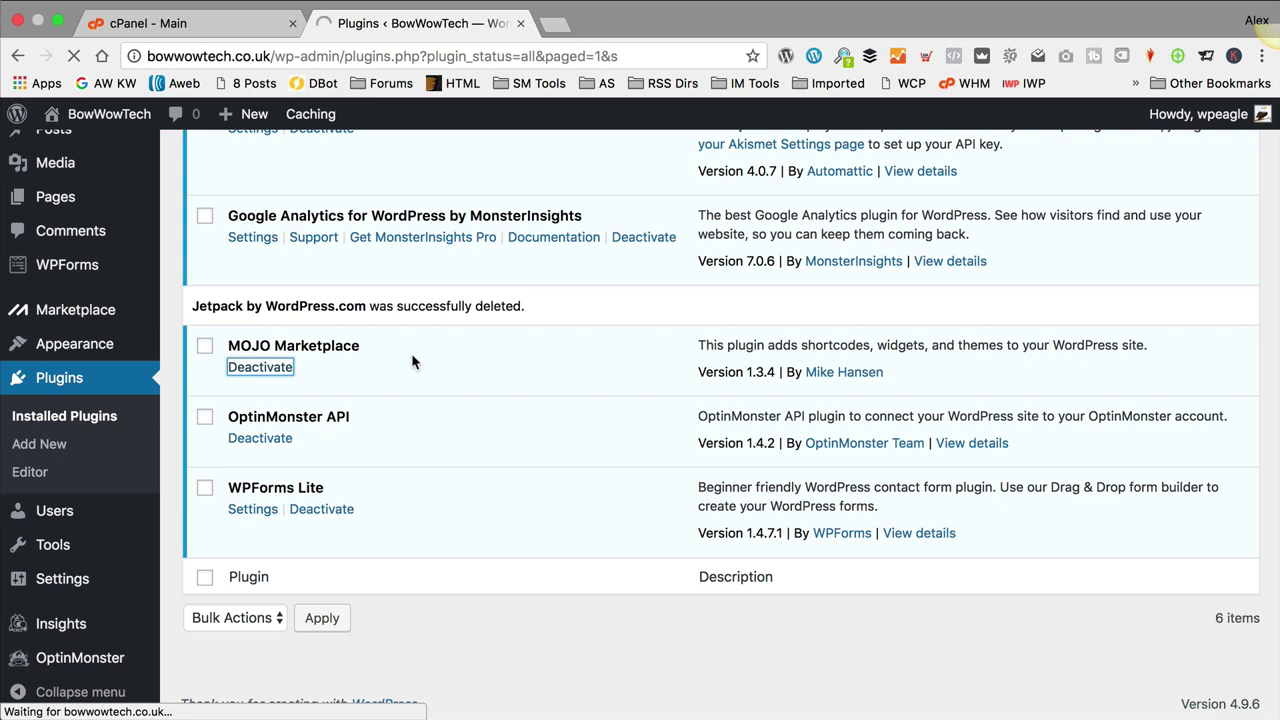
scroll(410, 363, down, 5)
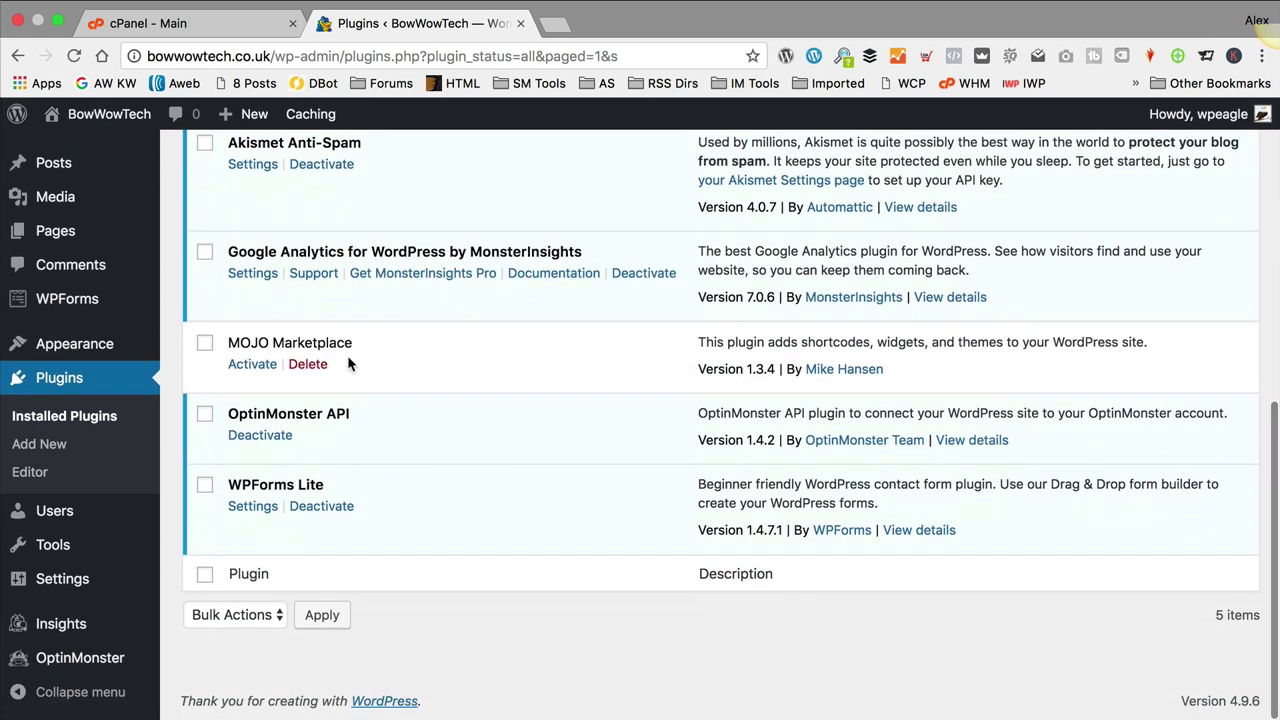
click(310, 364)
click(812, 207)
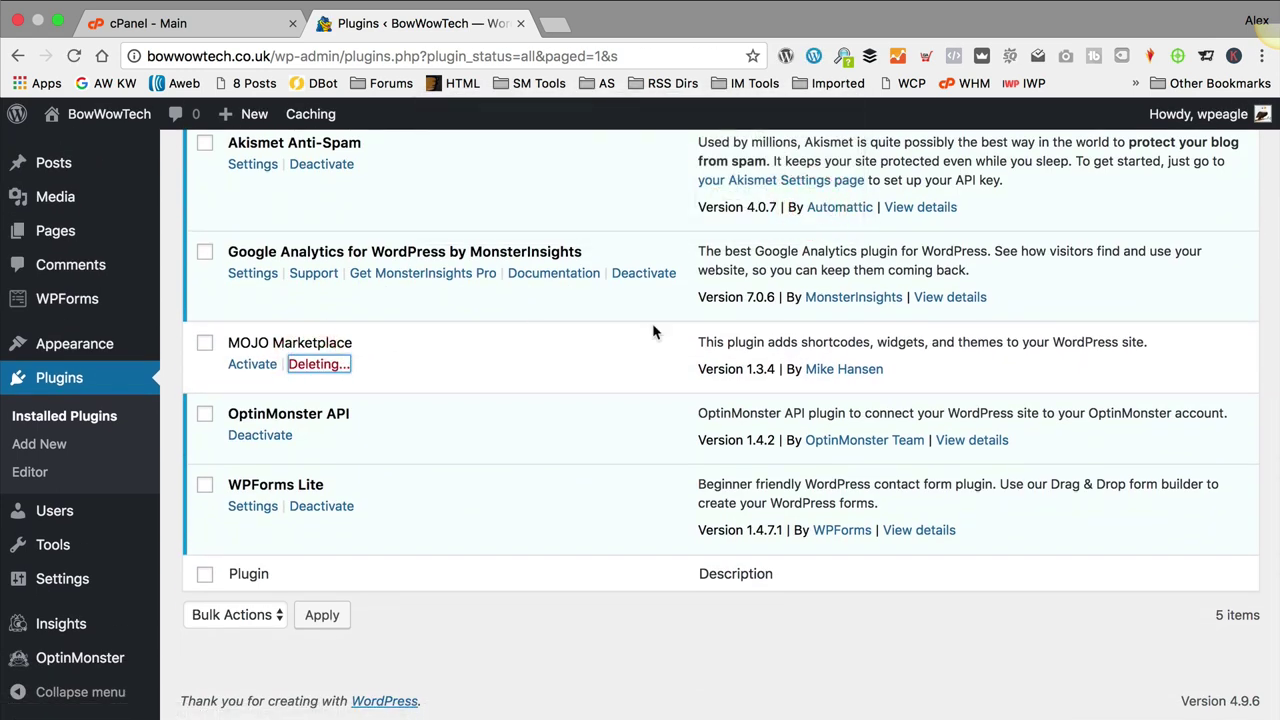
click(256, 438)
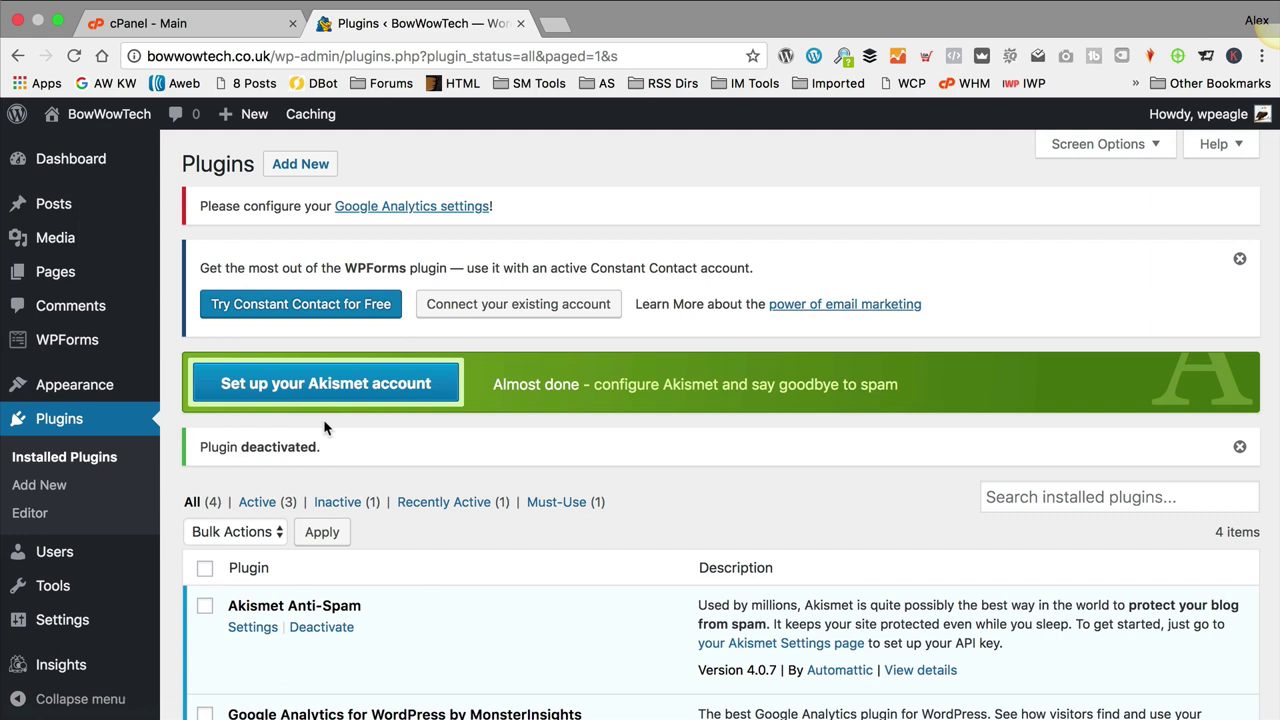
scroll(323, 421, down, 5)
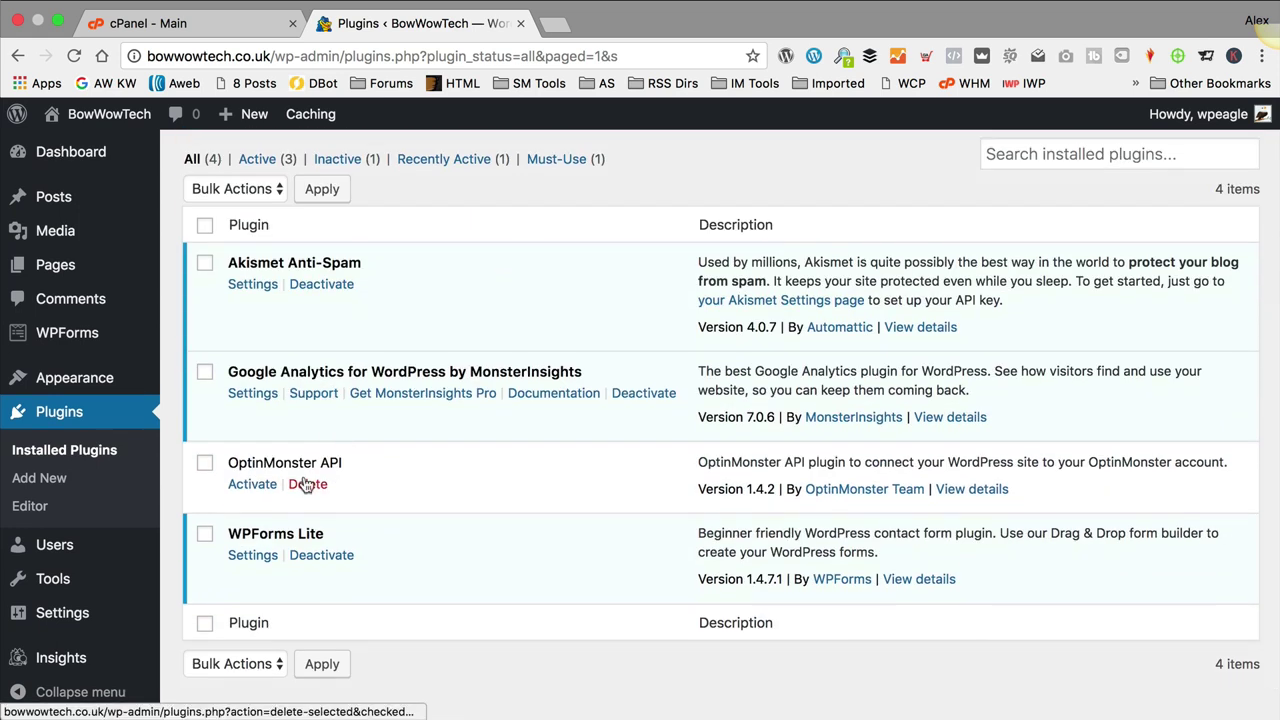
click(307, 484)
click(826, 204)
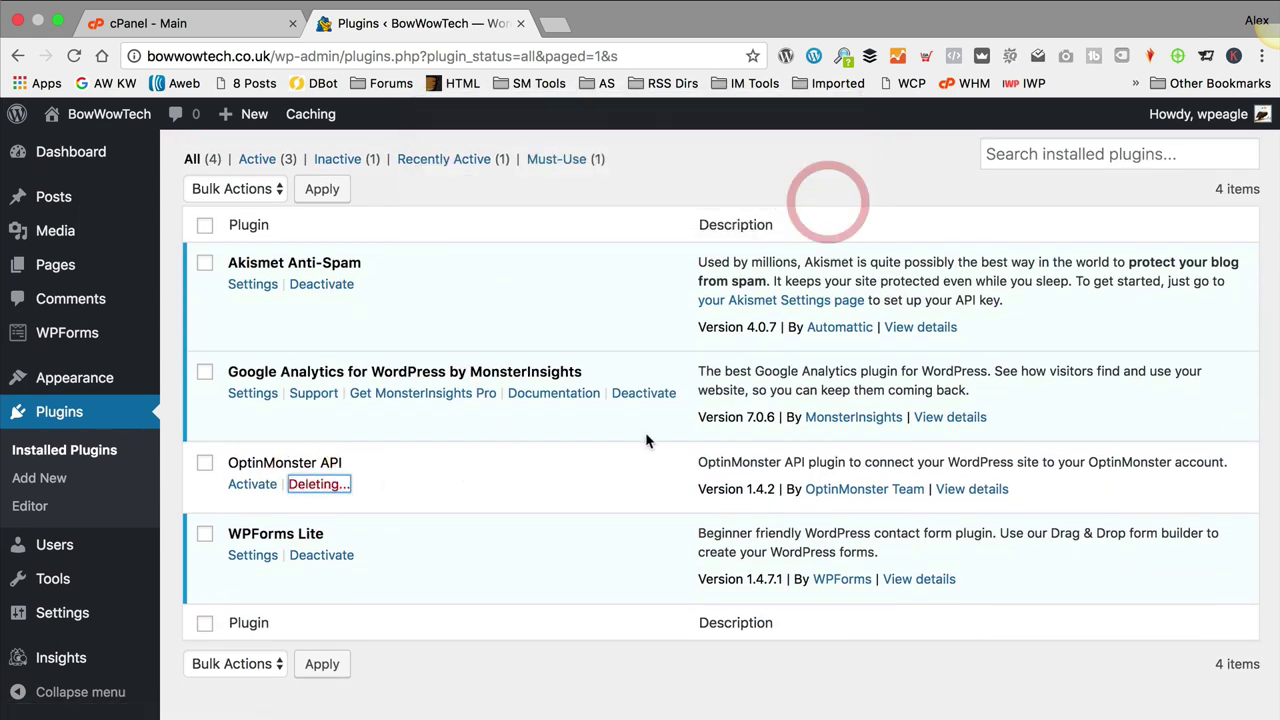
Step: Deactivate WPForms Lite with reason 'no longer needed', delete it, and return to Dashboard
scroll(491, 388, down, 1)
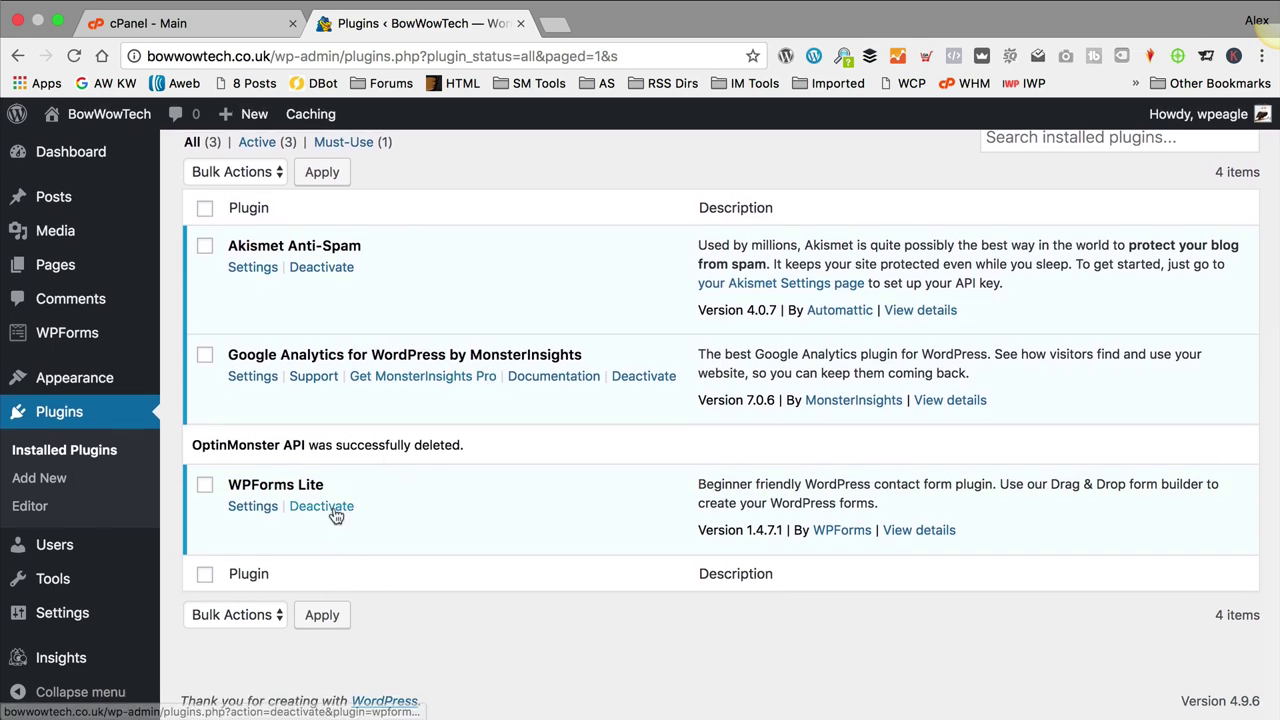
click(321, 506)
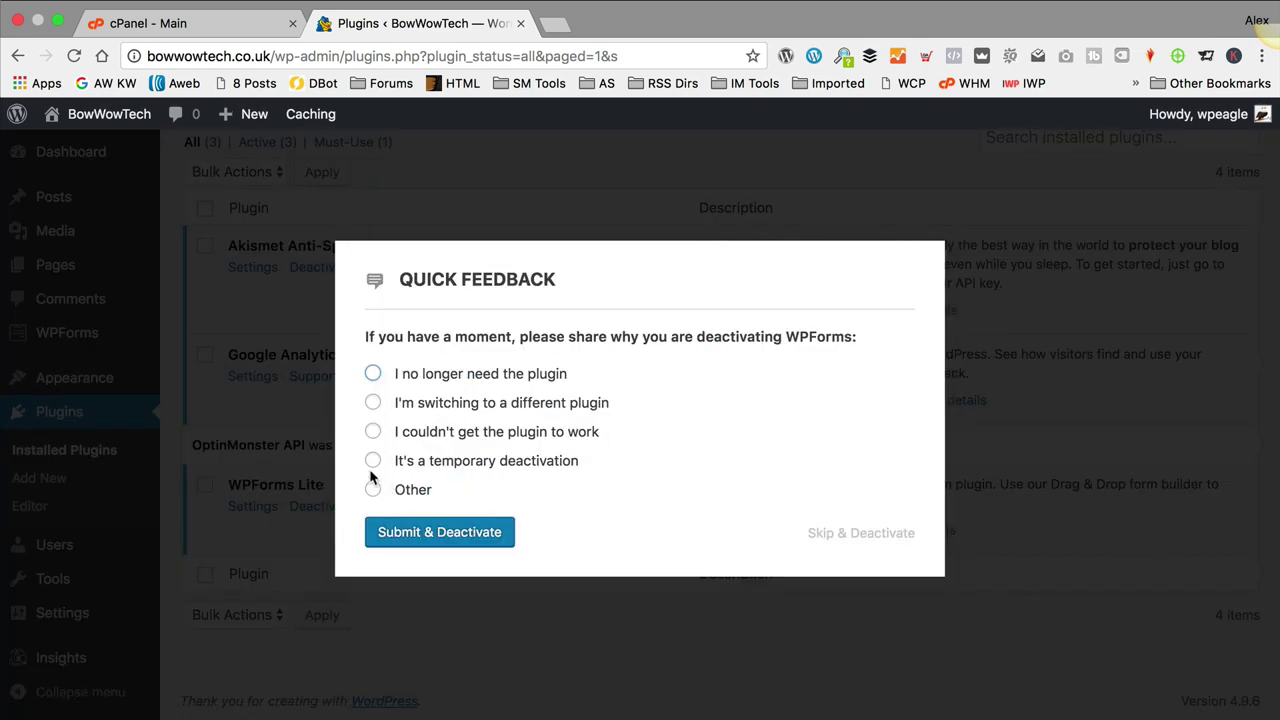
click(372, 374)
click(434, 540)
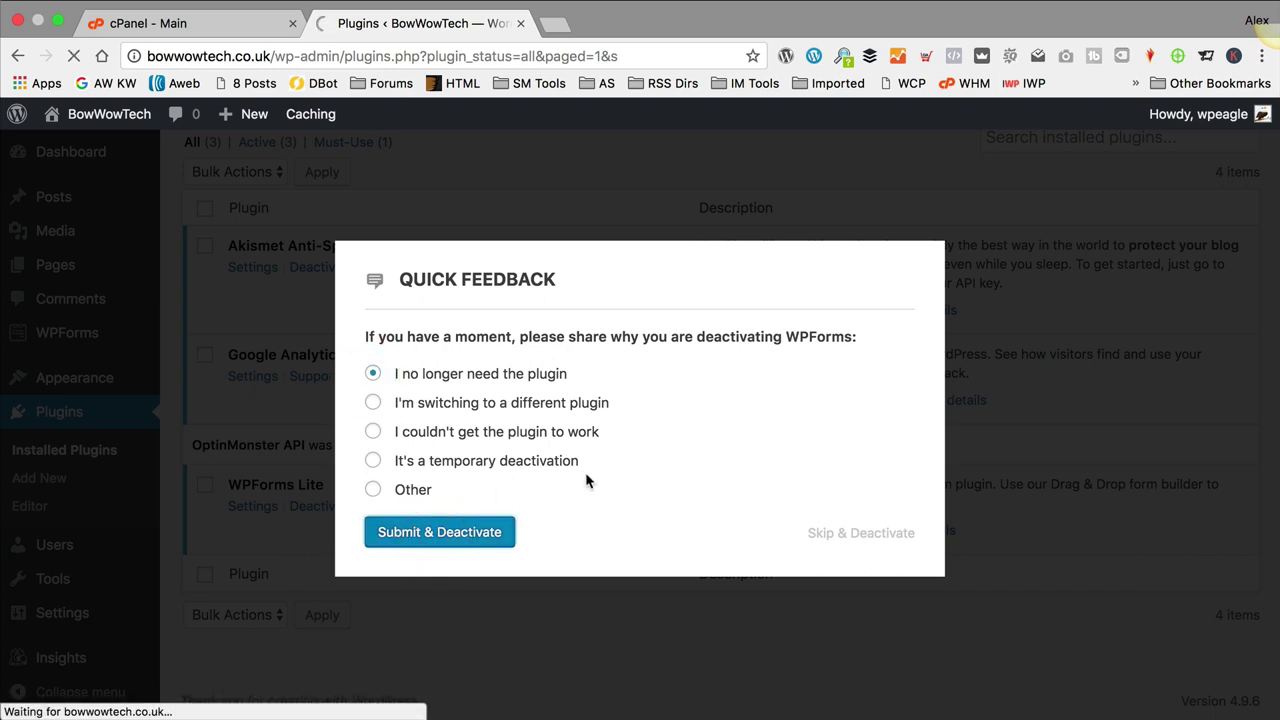
scroll(583, 472, down, 4)
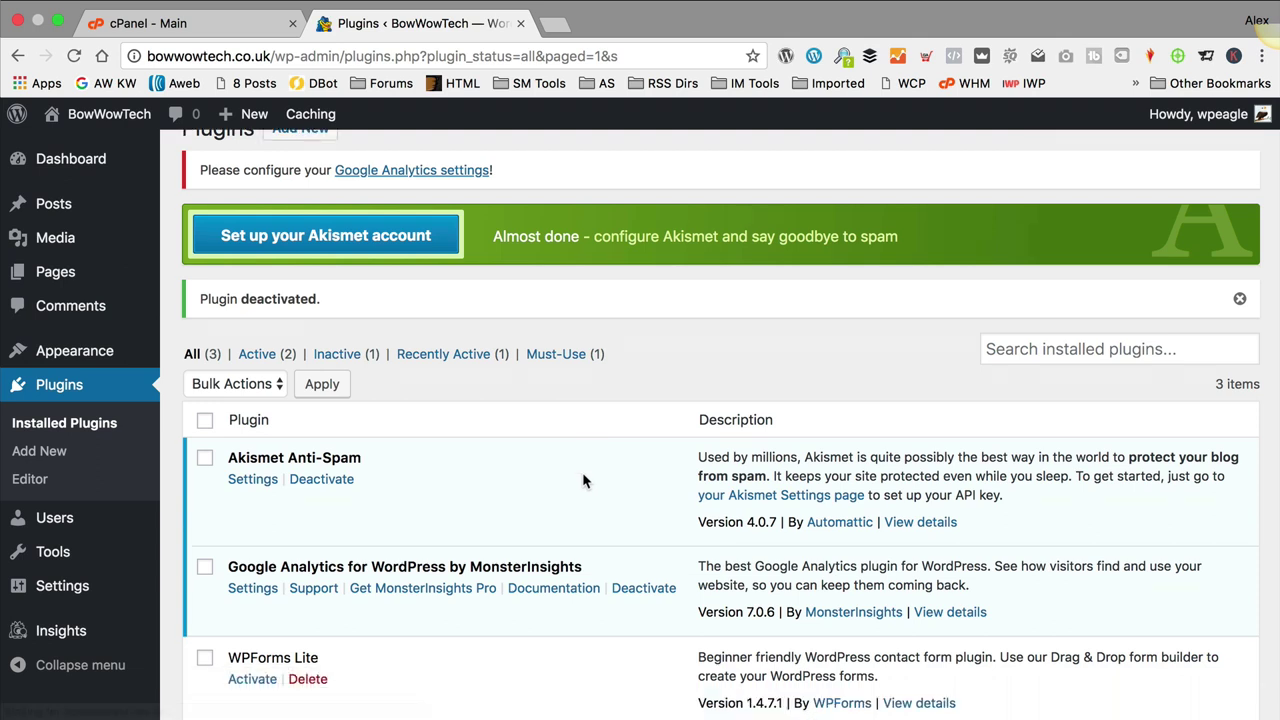
click(314, 507)
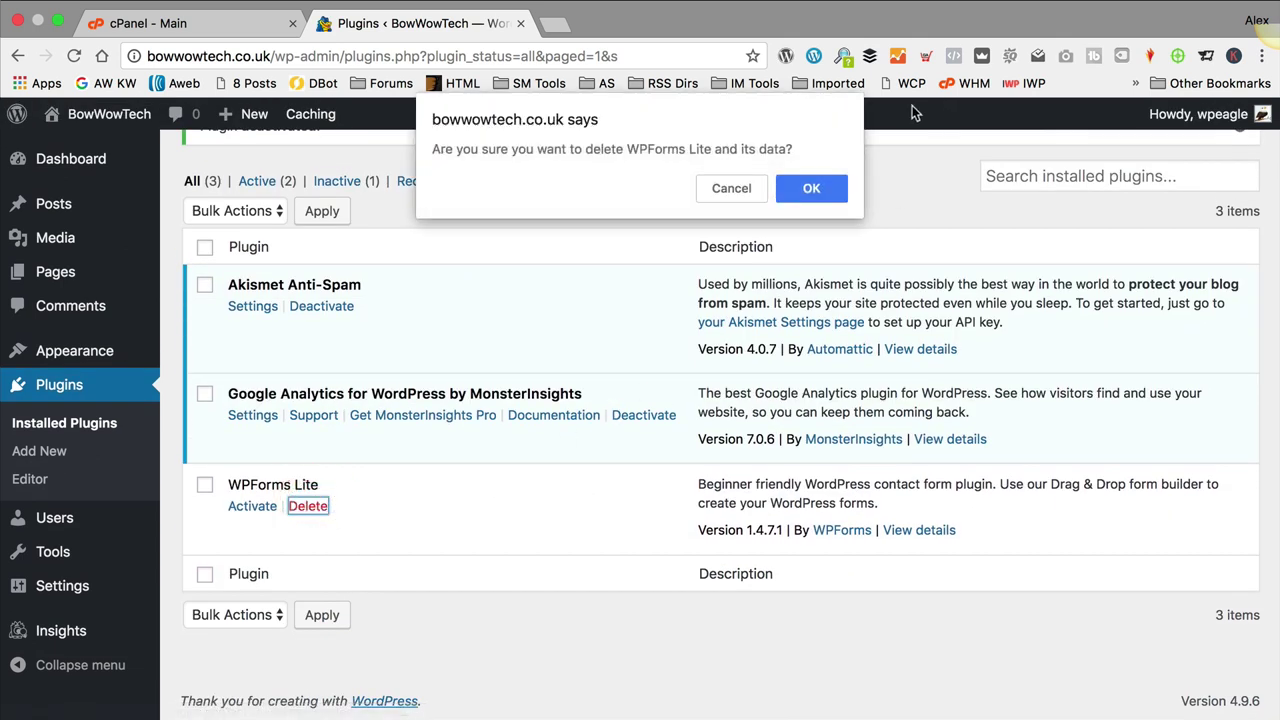
click(833, 180)
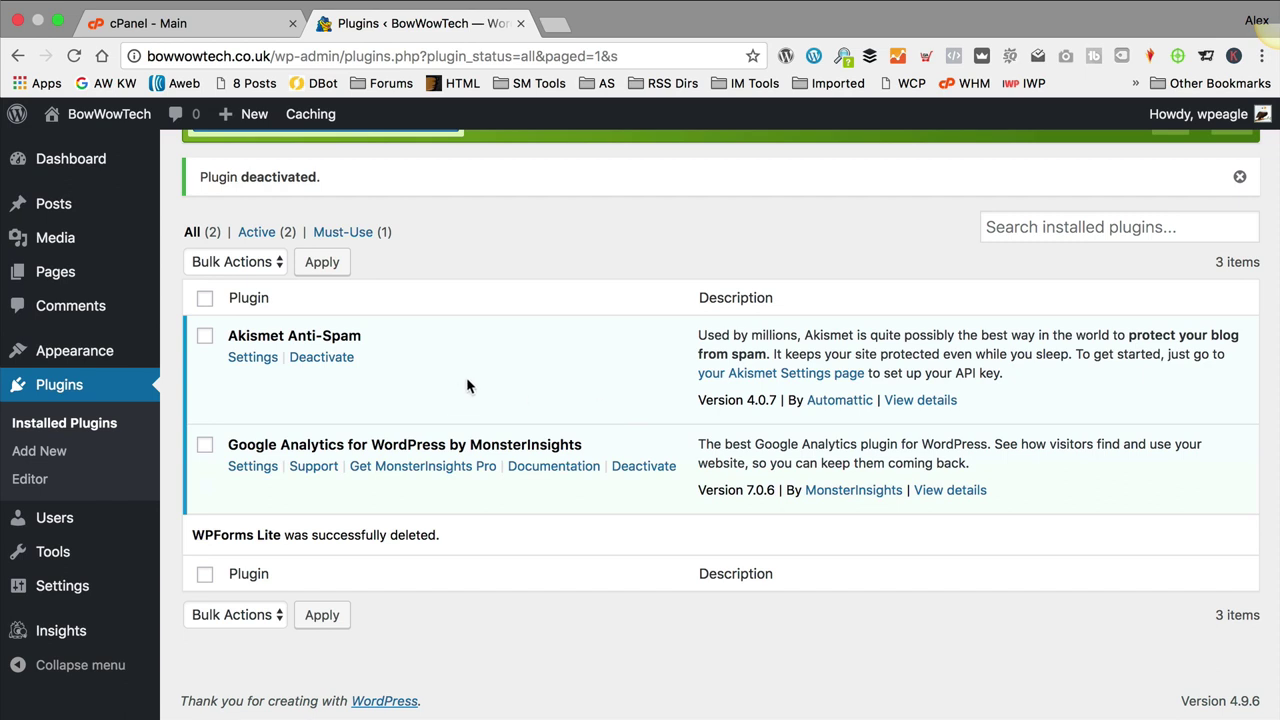
click(98, 161)
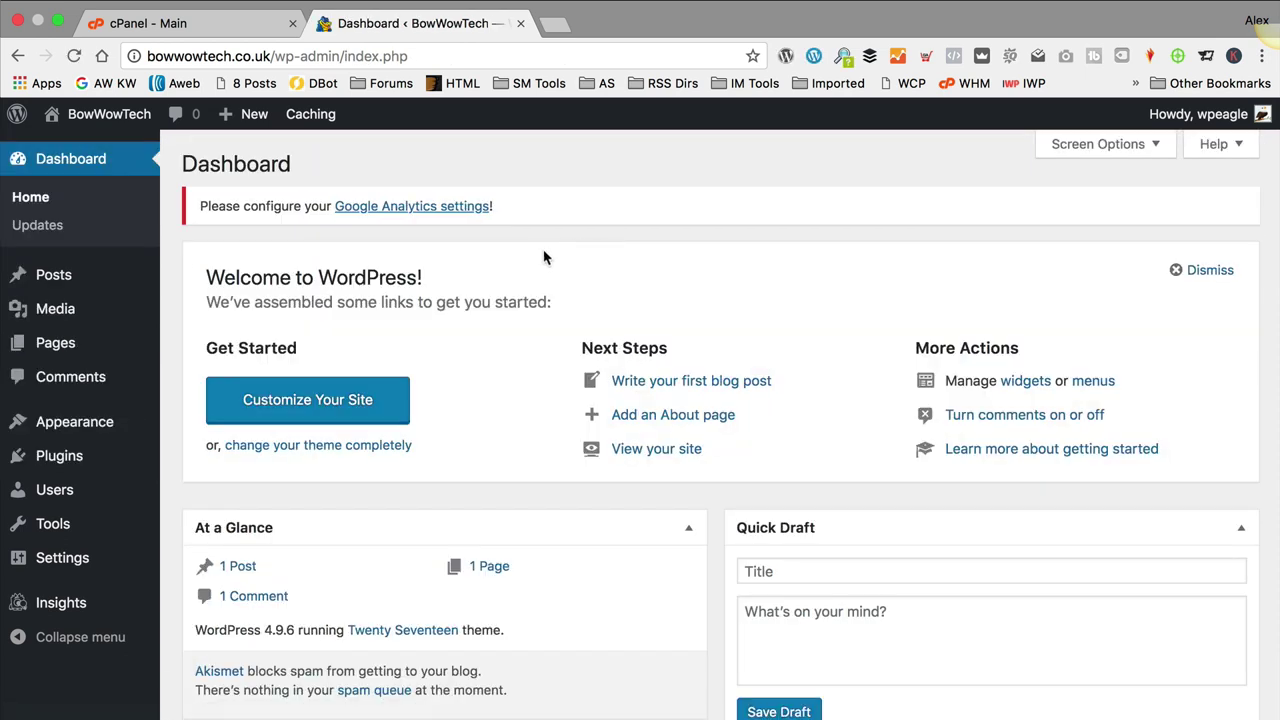
Step: Visit the live BowWowTech front page from the admin bar's site menu
scroll(634, 251, down, 5)
scroll(646, 249, up, 5)
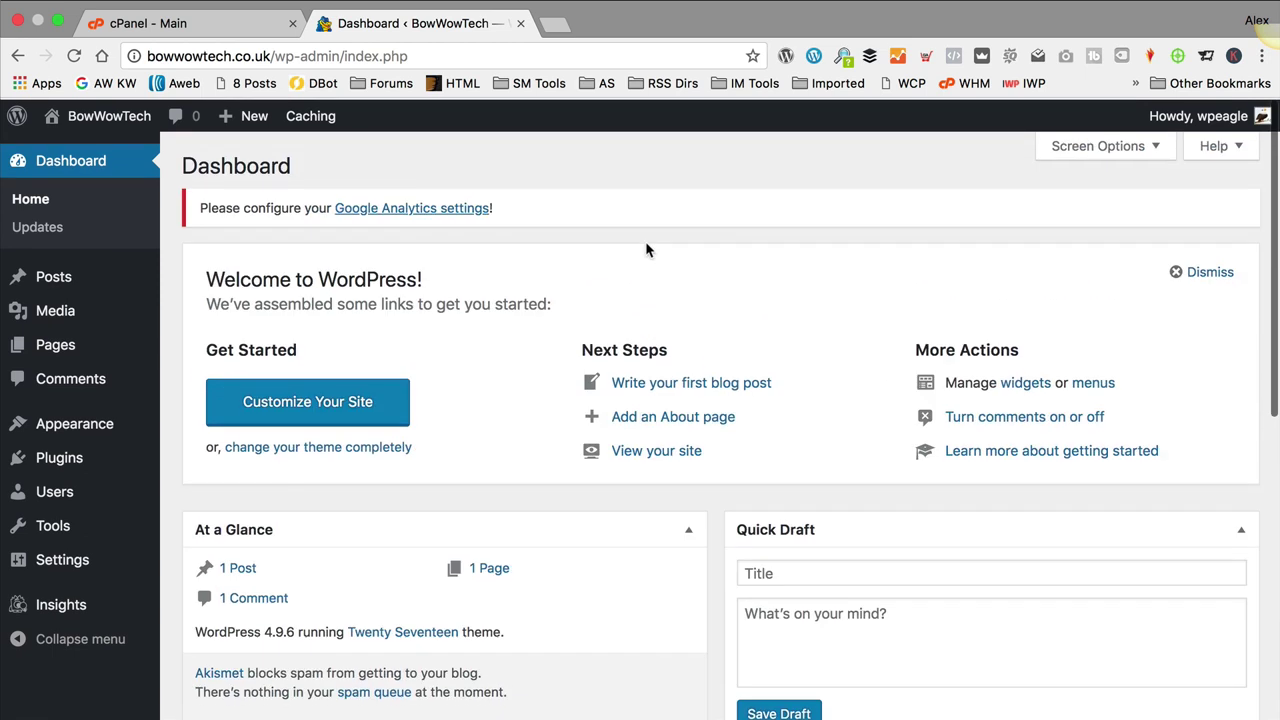
mouse_move(90, 116)
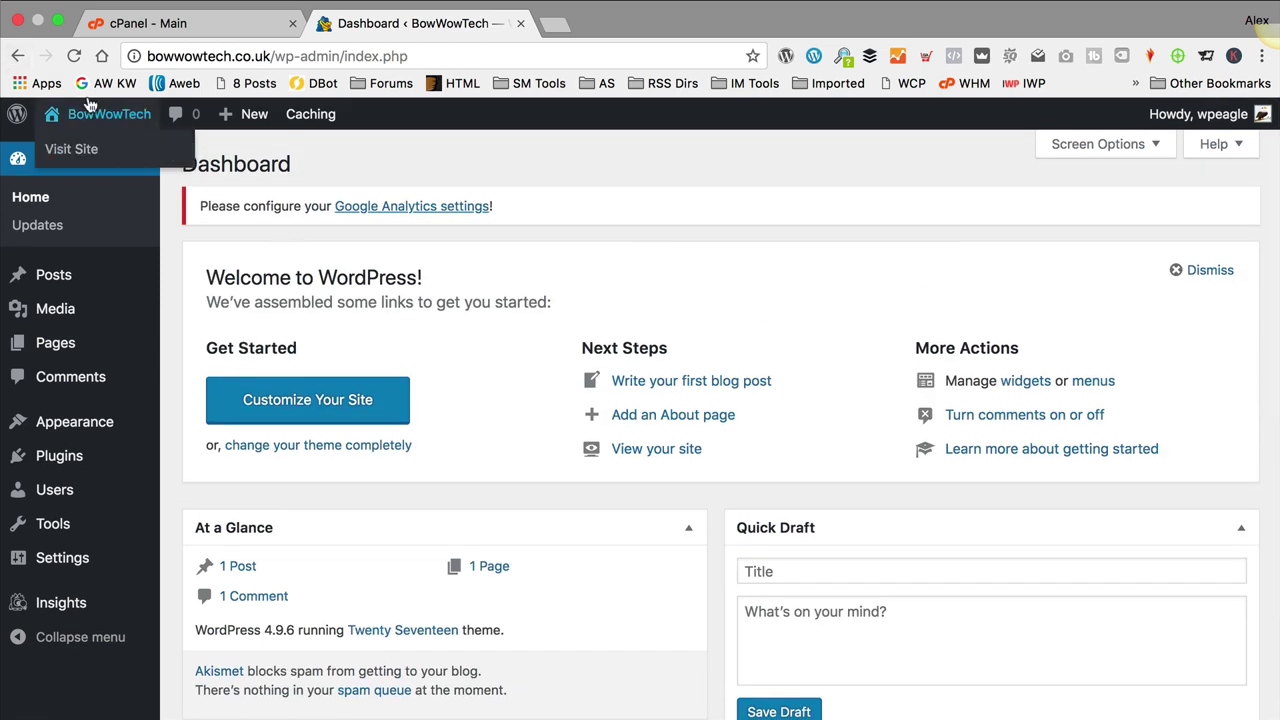
click(78, 154)
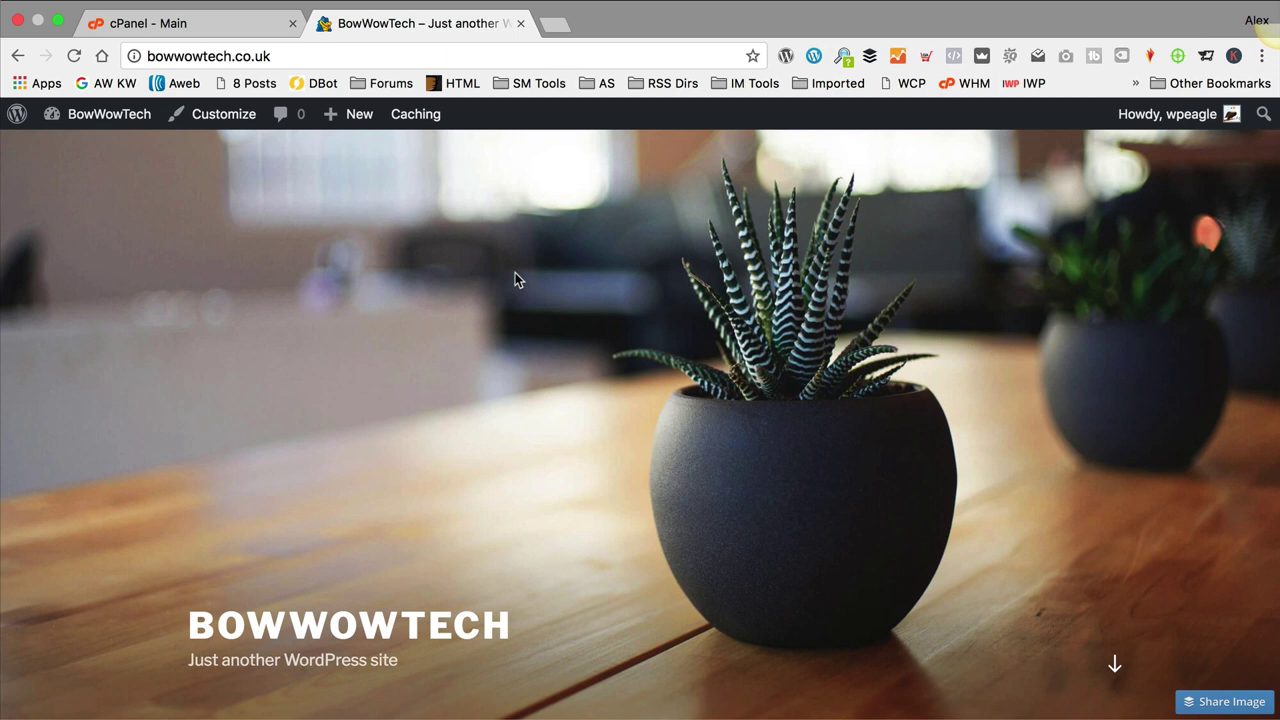
scroll(505, 285, down, 5)
scroll(498, 292, up, 5)
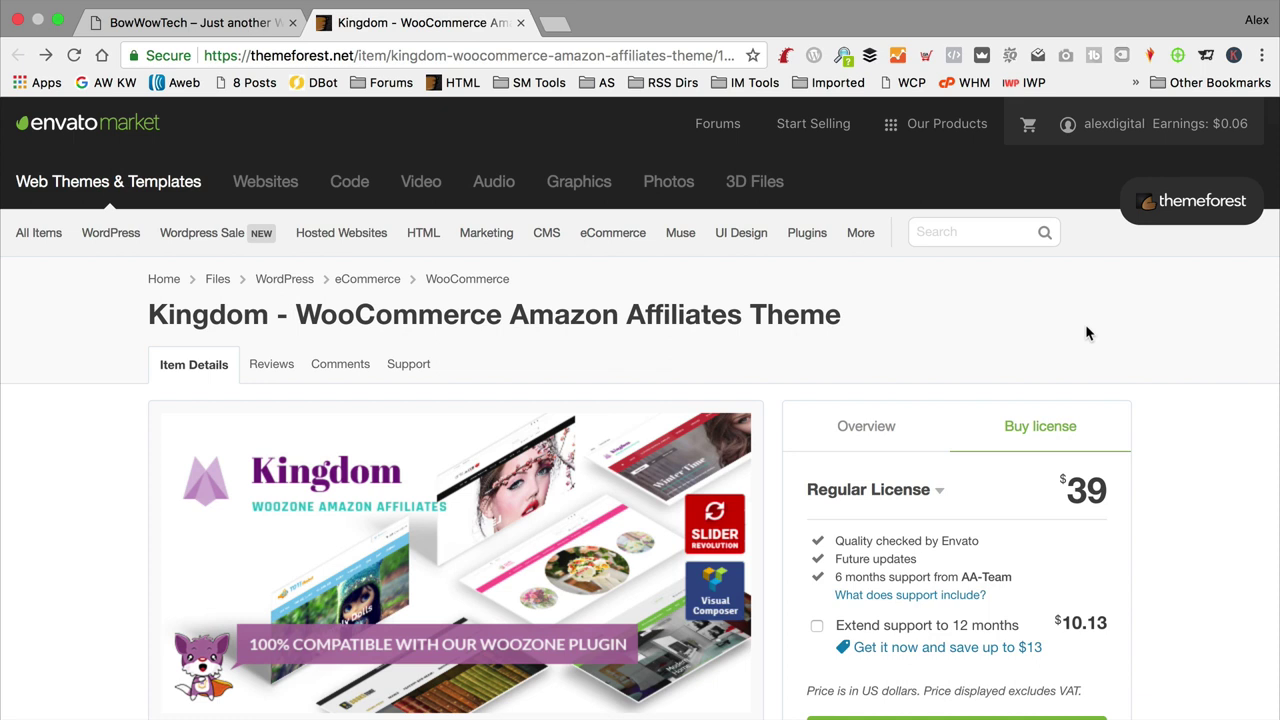
Step: Switch from the live site to the ThemeForest Kingdom - WooCommerce Amazon Affiliates Theme page
click(152, 16)
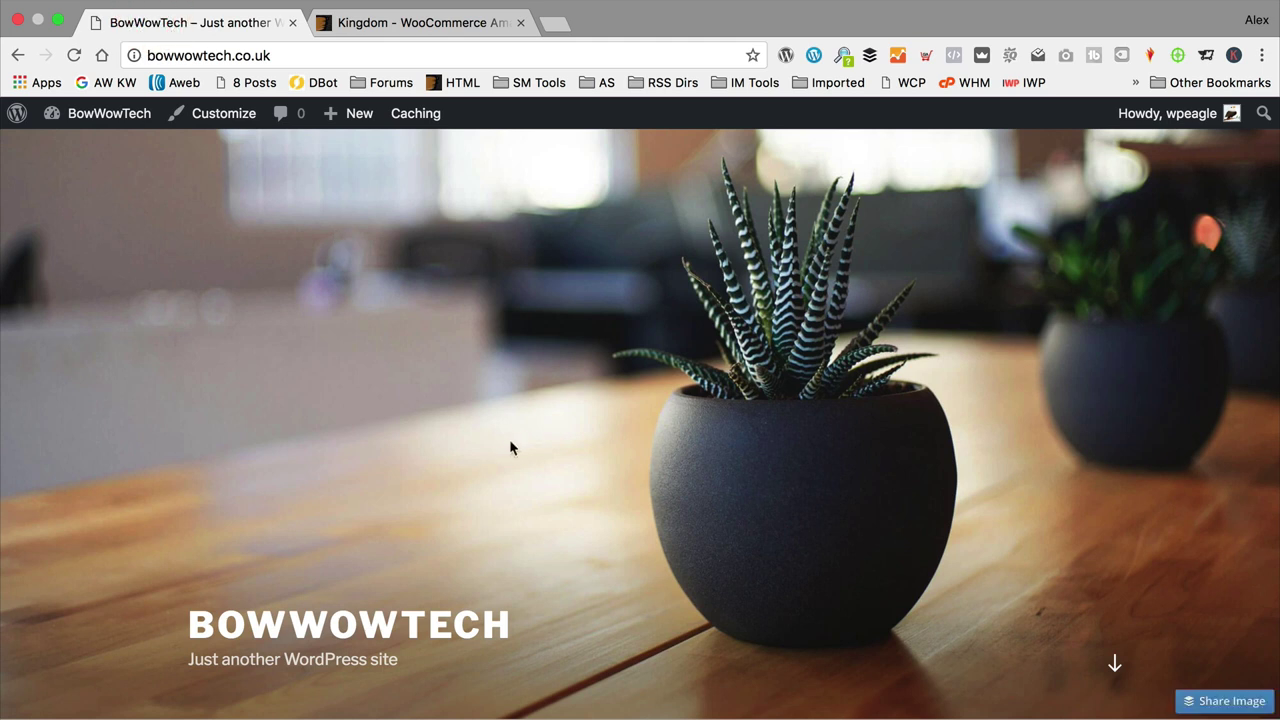
scroll(503, 428, down, 5)
scroll(503, 428, up, 4)
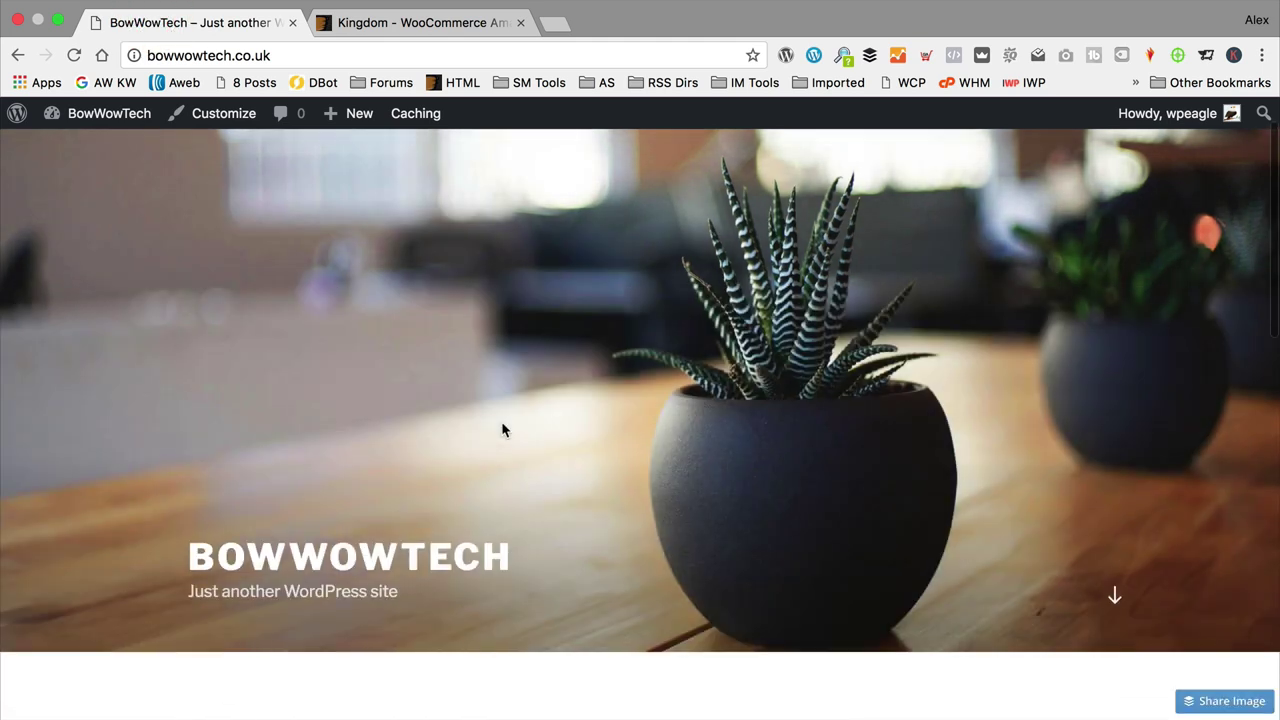
click(409, 22)
mouse_move(423, 232)
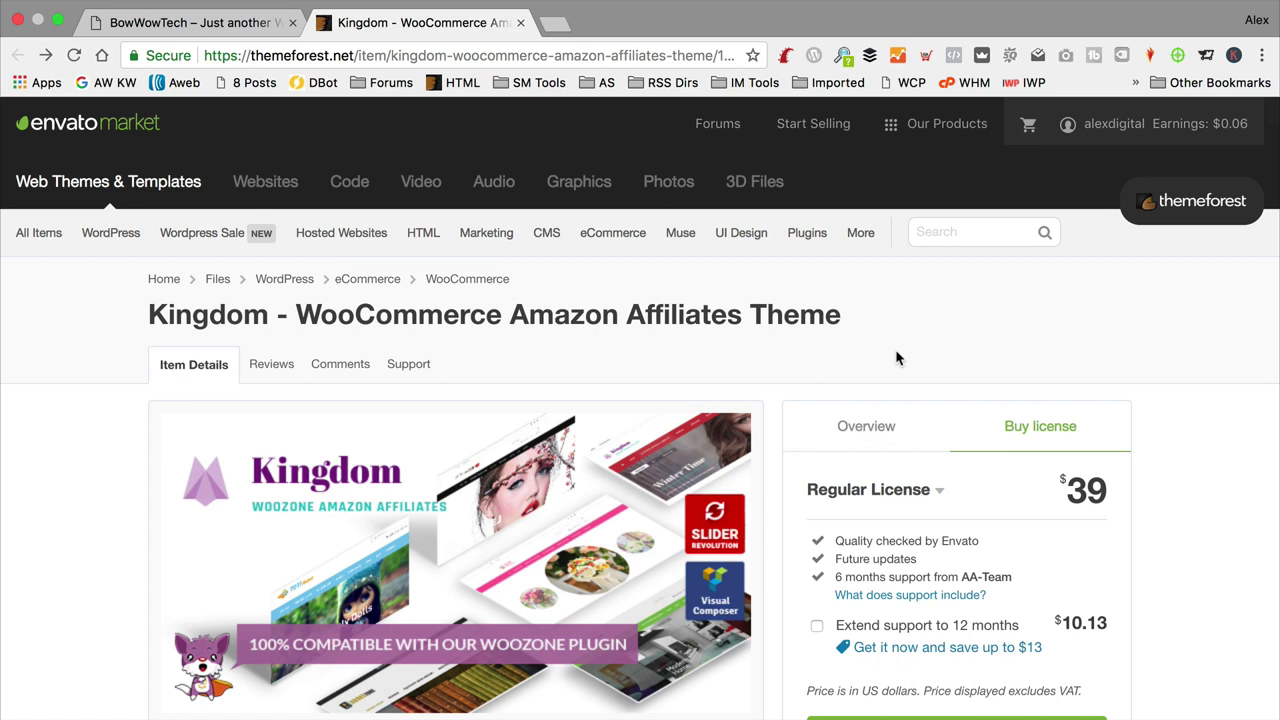
Step: Download the Kingdom theme zip into alexdigital stuff > DogTech and show it in Finder
scroll(895, 348, down, 2)
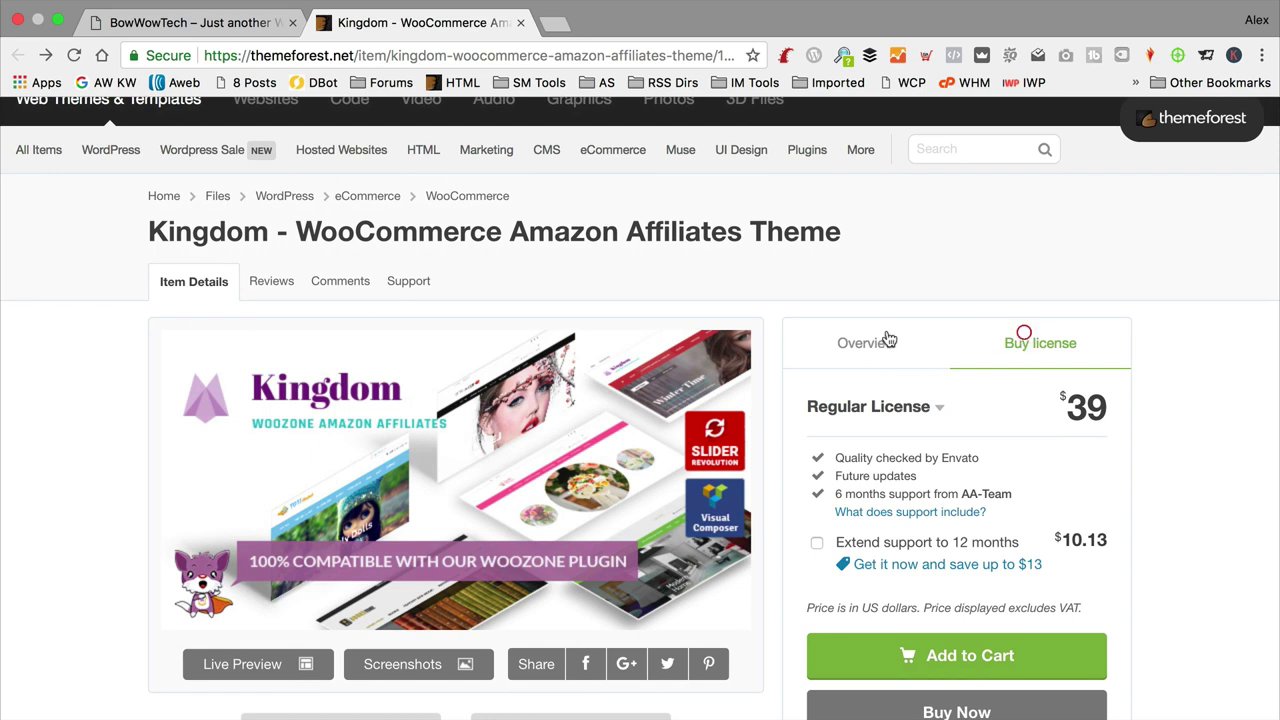
click(840, 332)
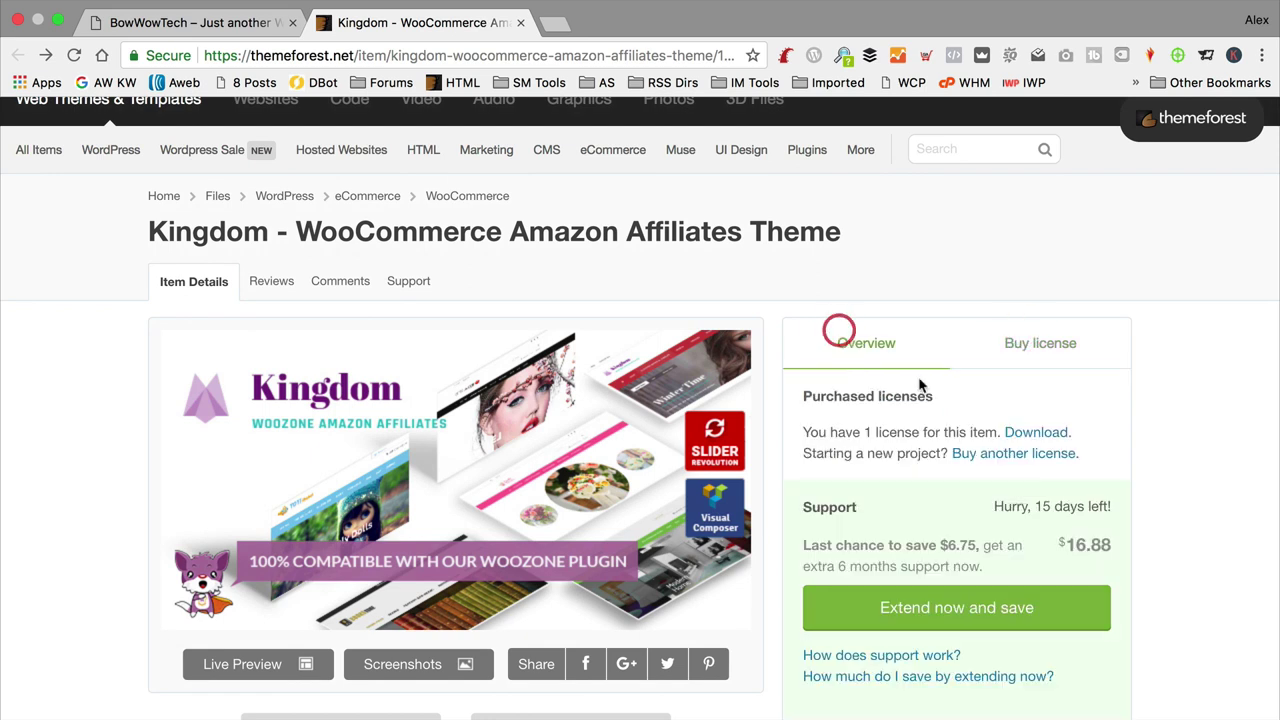
click(1036, 432)
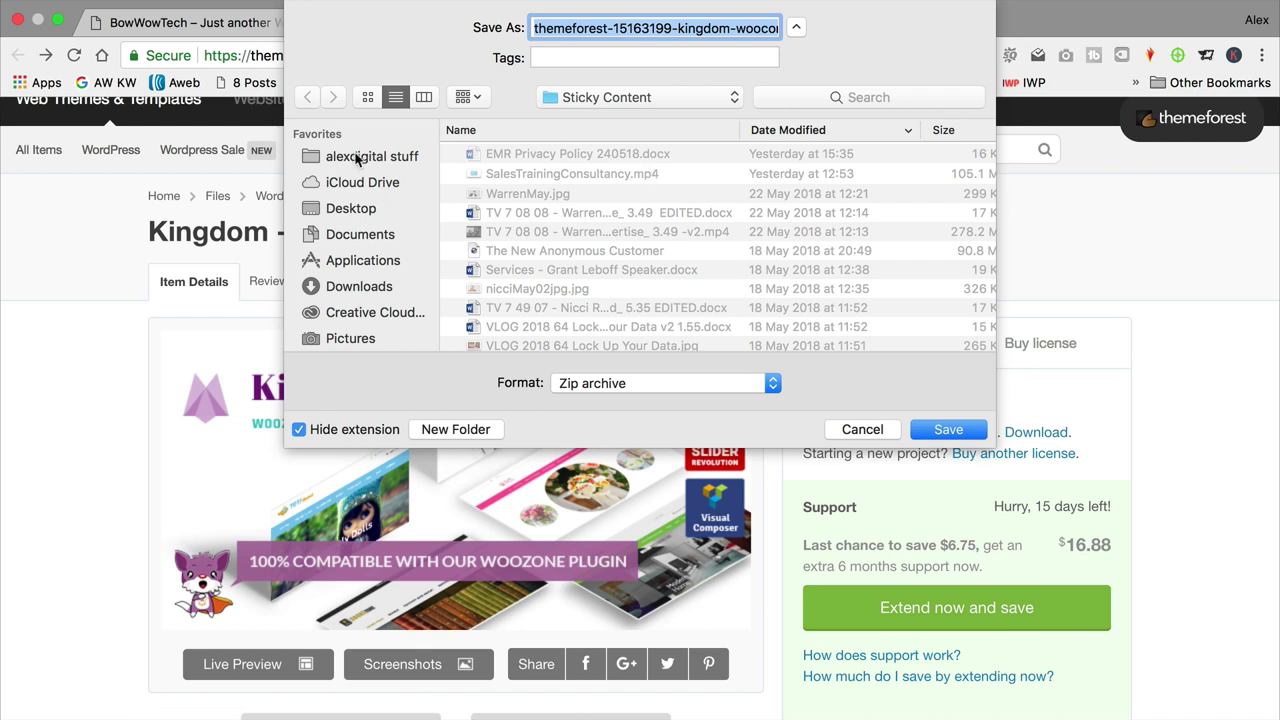
click(356, 160)
double_click(548, 172)
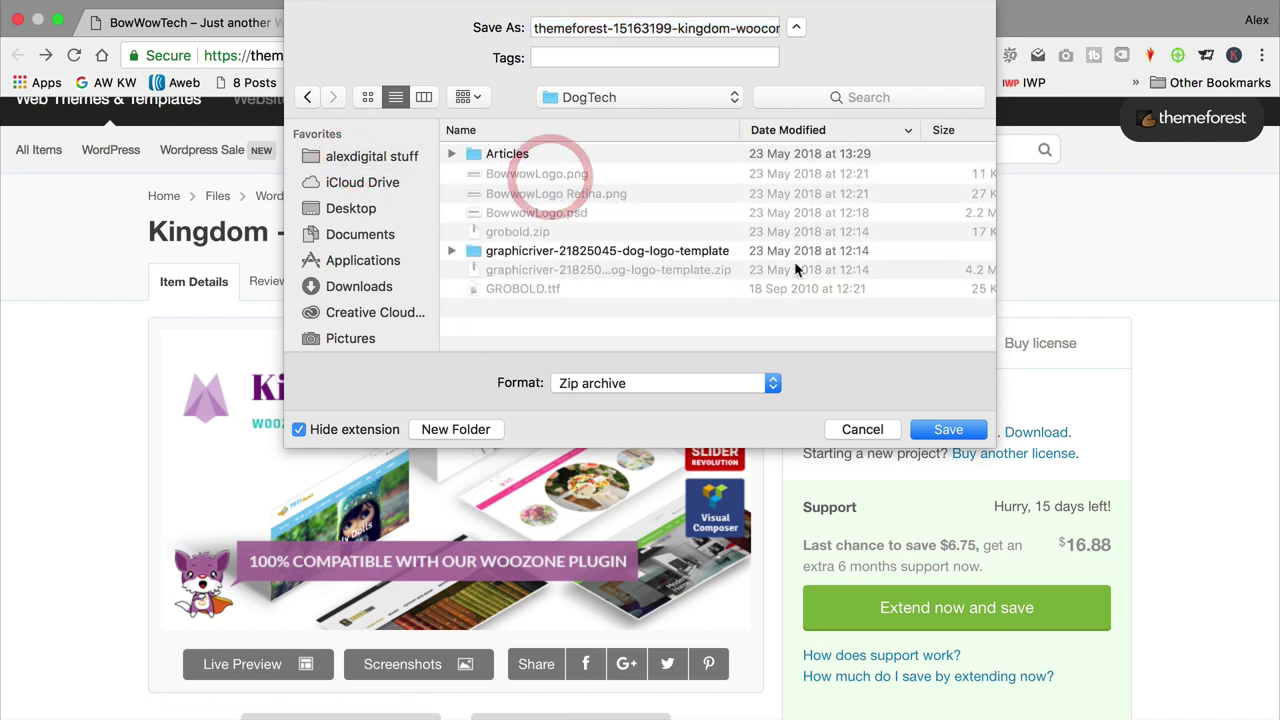
click(975, 430)
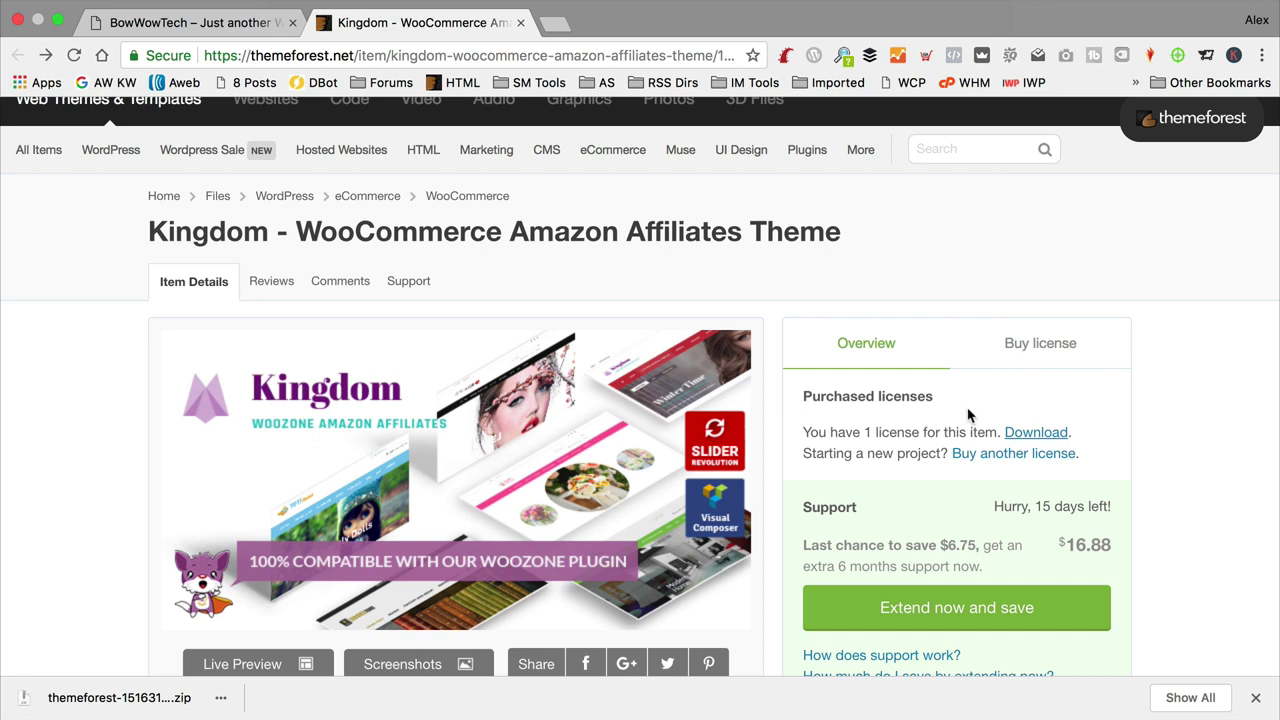
click(206, 697)
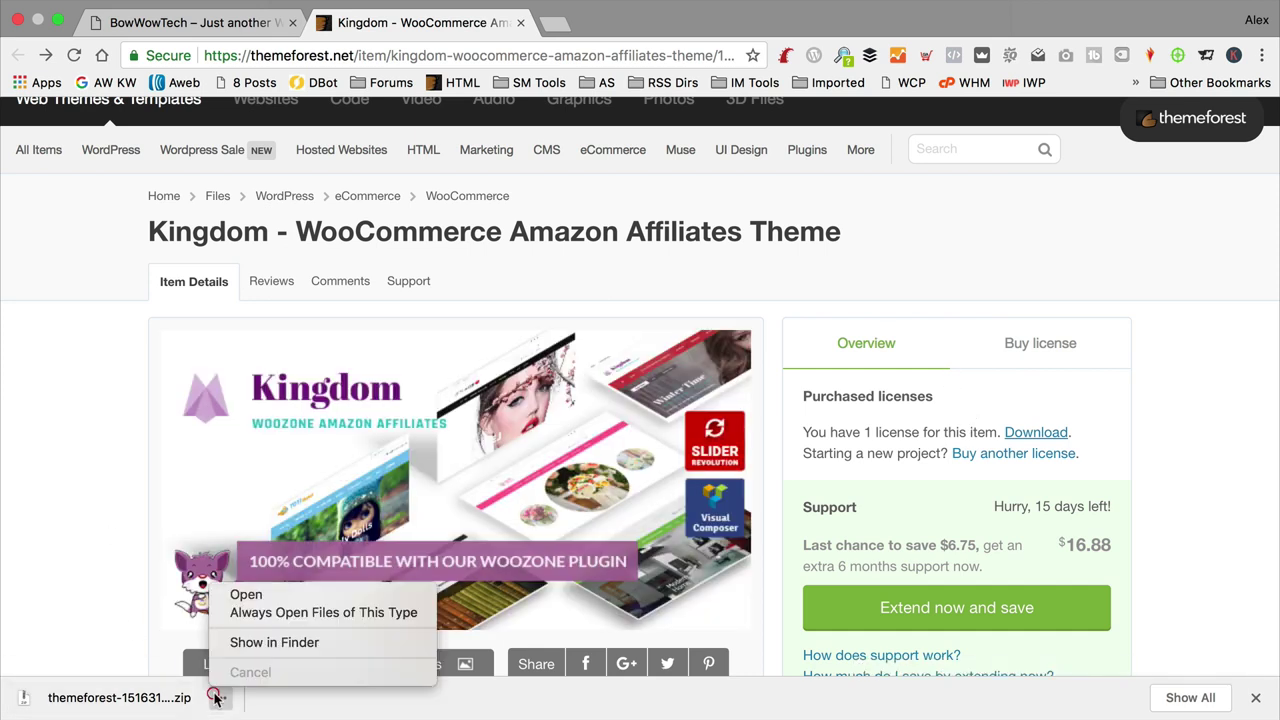
click(323, 643)
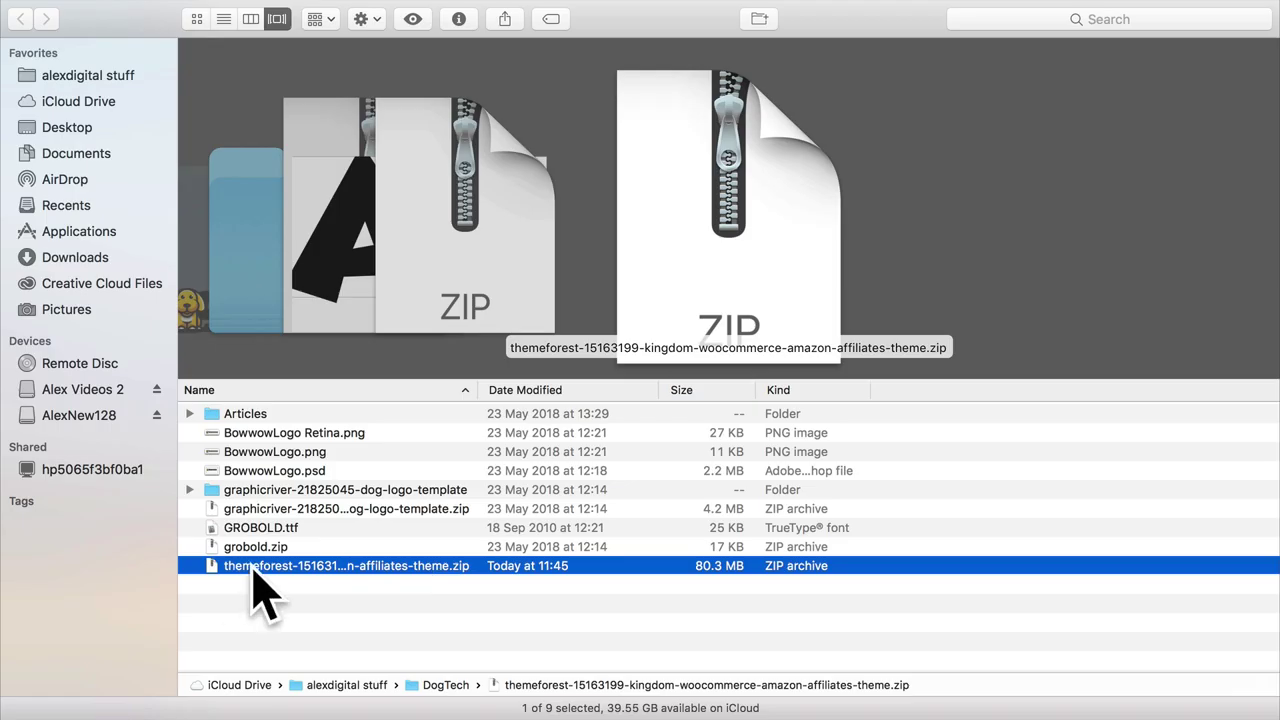
Step: Extract the theme archive and open 3.5.1 > Theme > Theme Zipped to find kingdom.zip
click(434, 591)
click(428, 572)
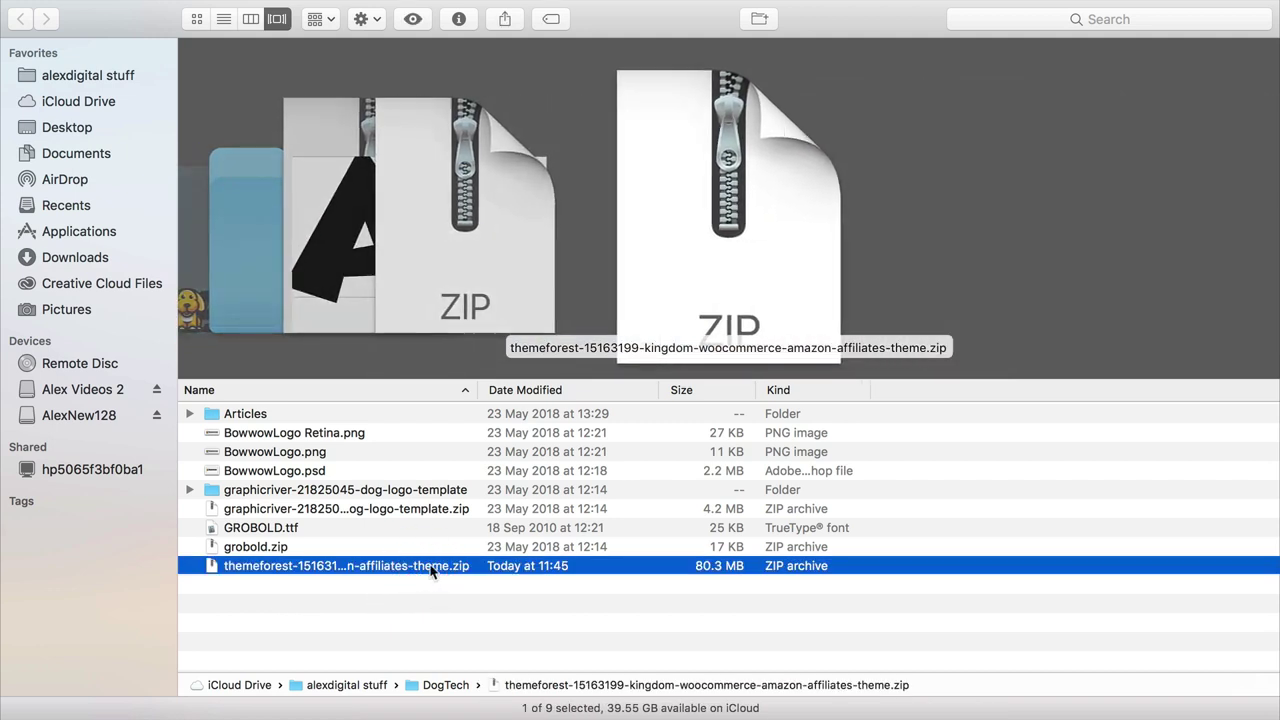
double_click(431, 566)
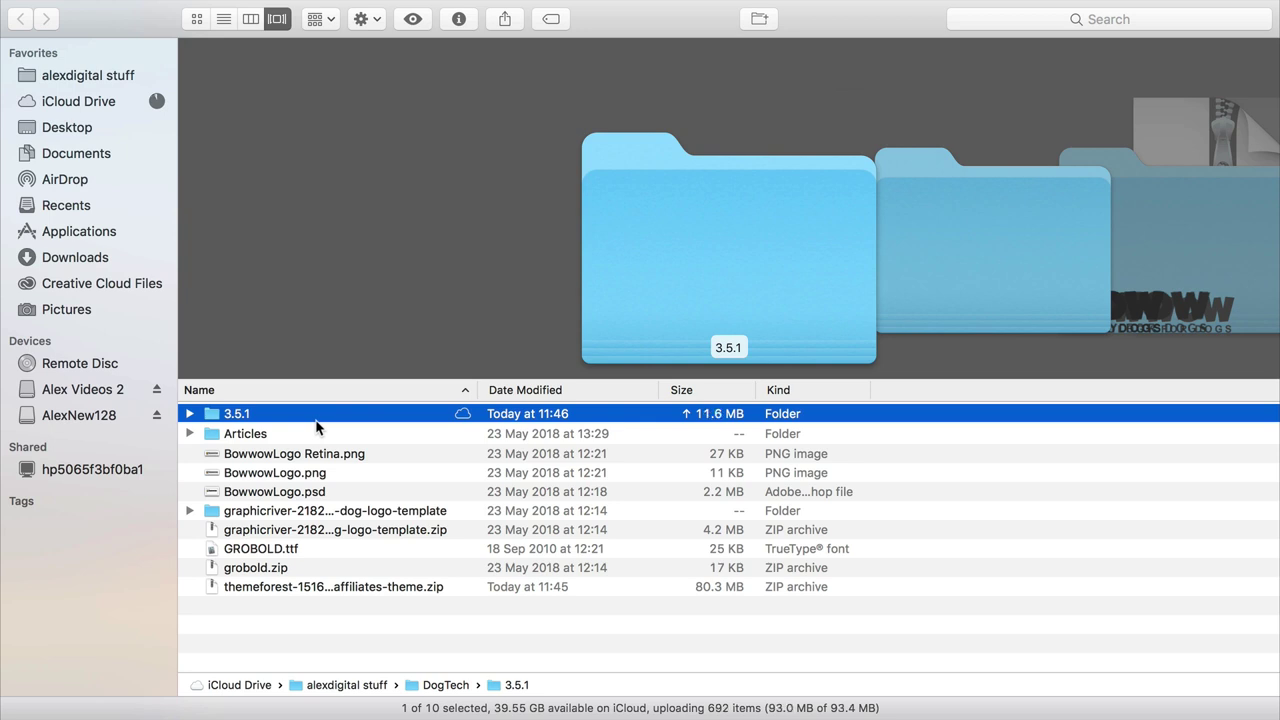
double_click(216, 416)
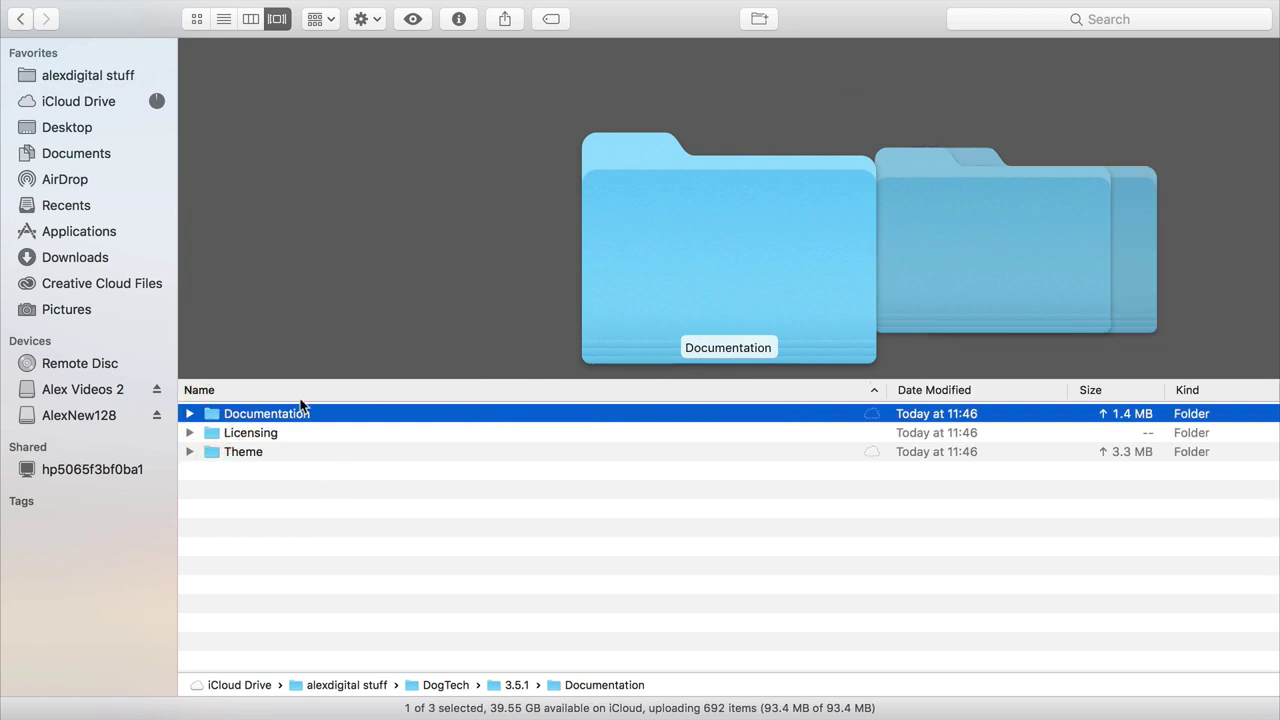
double_click(250, 451)
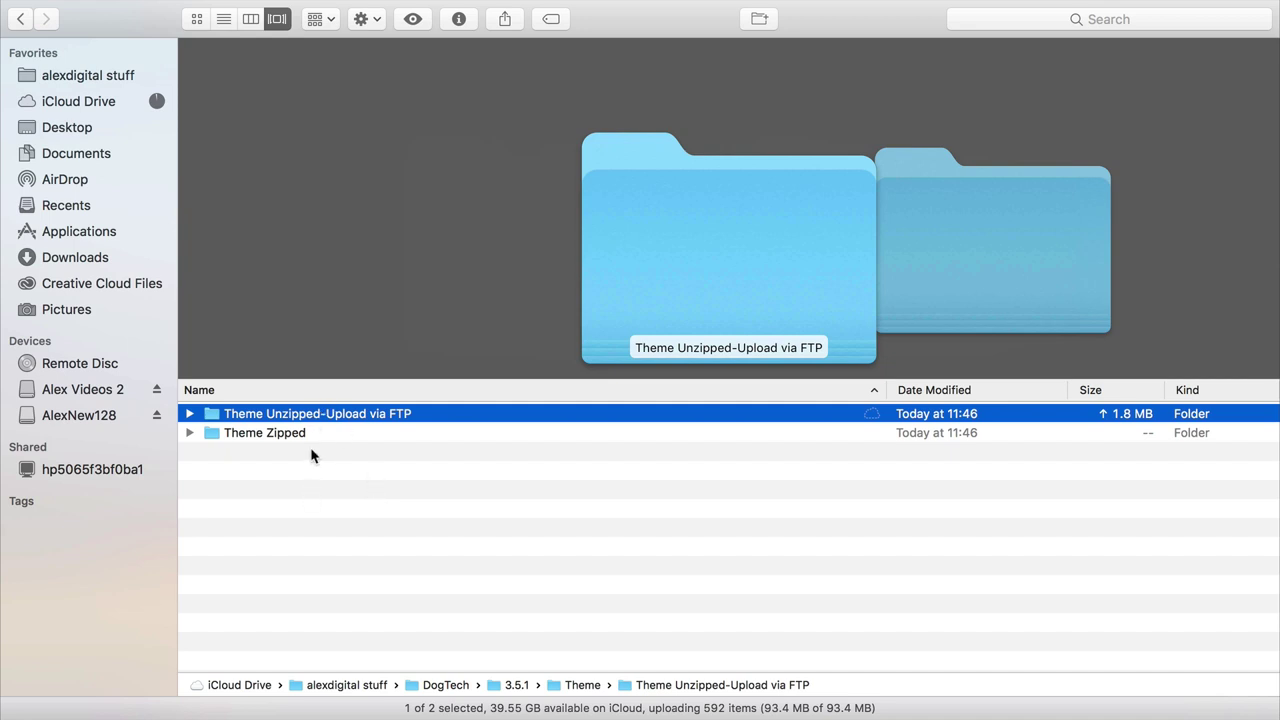
double_click(275, 435)
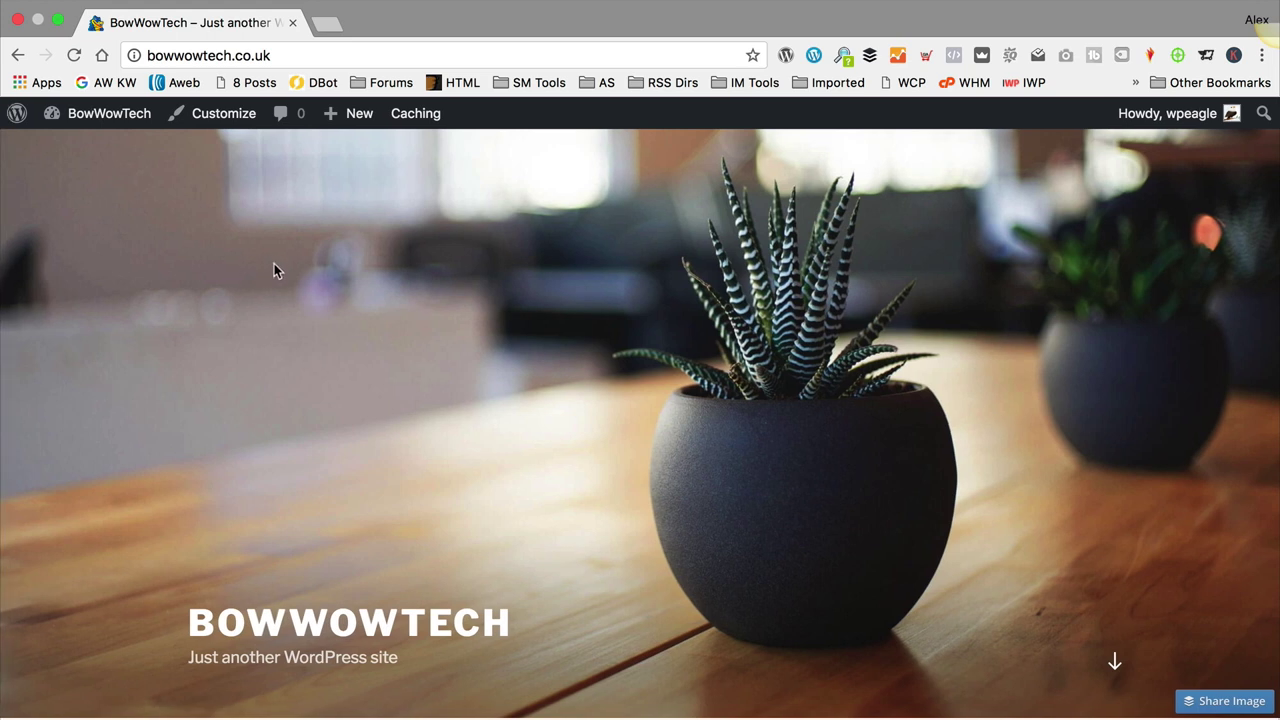
Step: Go to Appearance > Themes > Add New and bring up the Upload Theme form
mouse_move(140, 113)
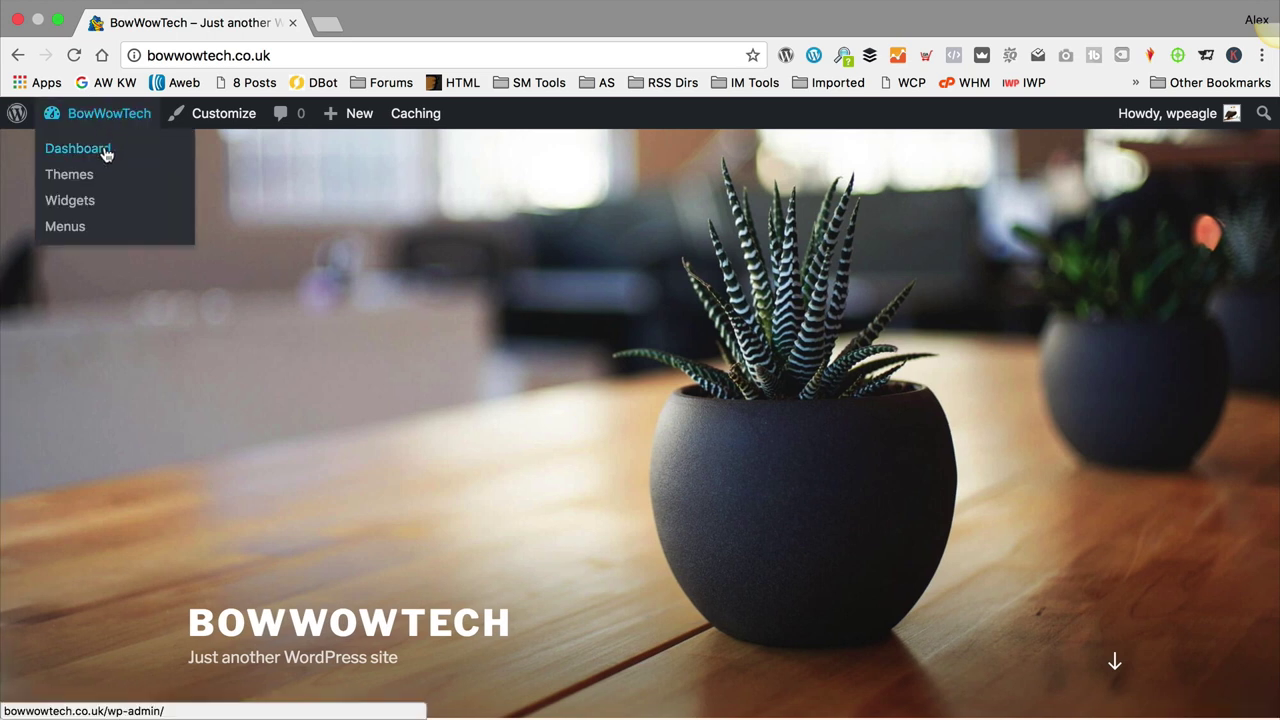
click(107, 150)
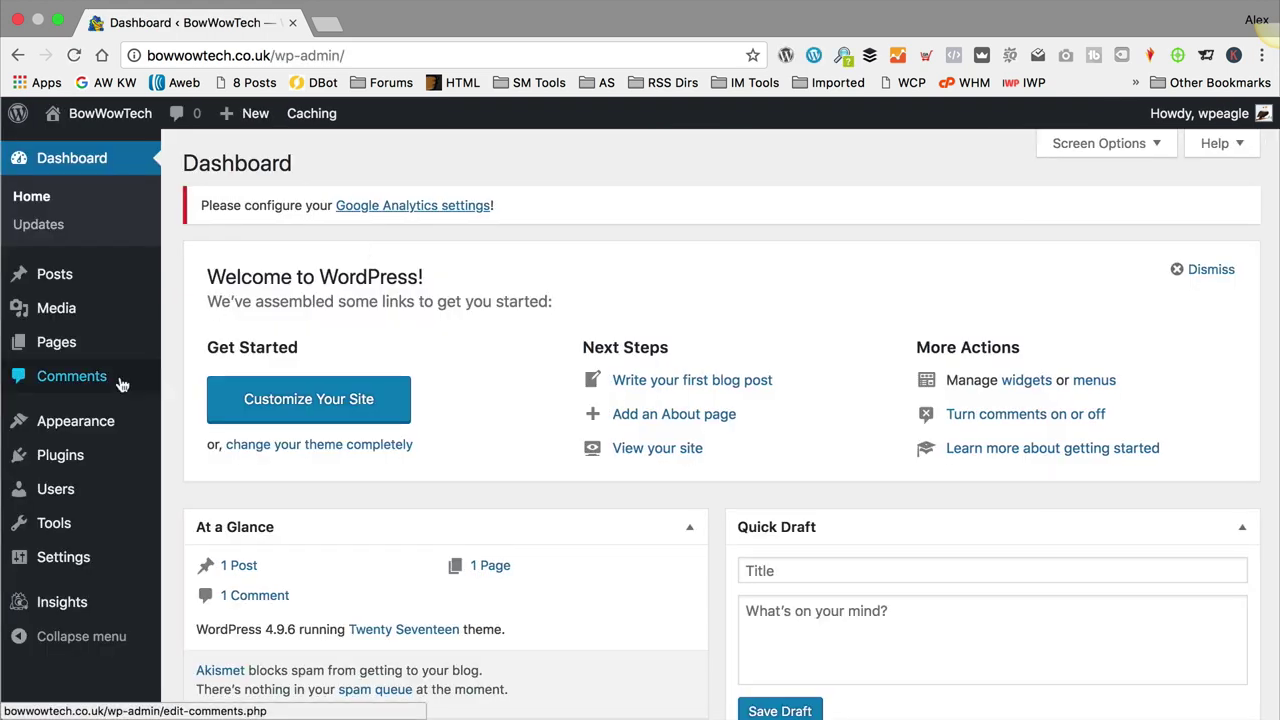
mouse_move(97, 423)
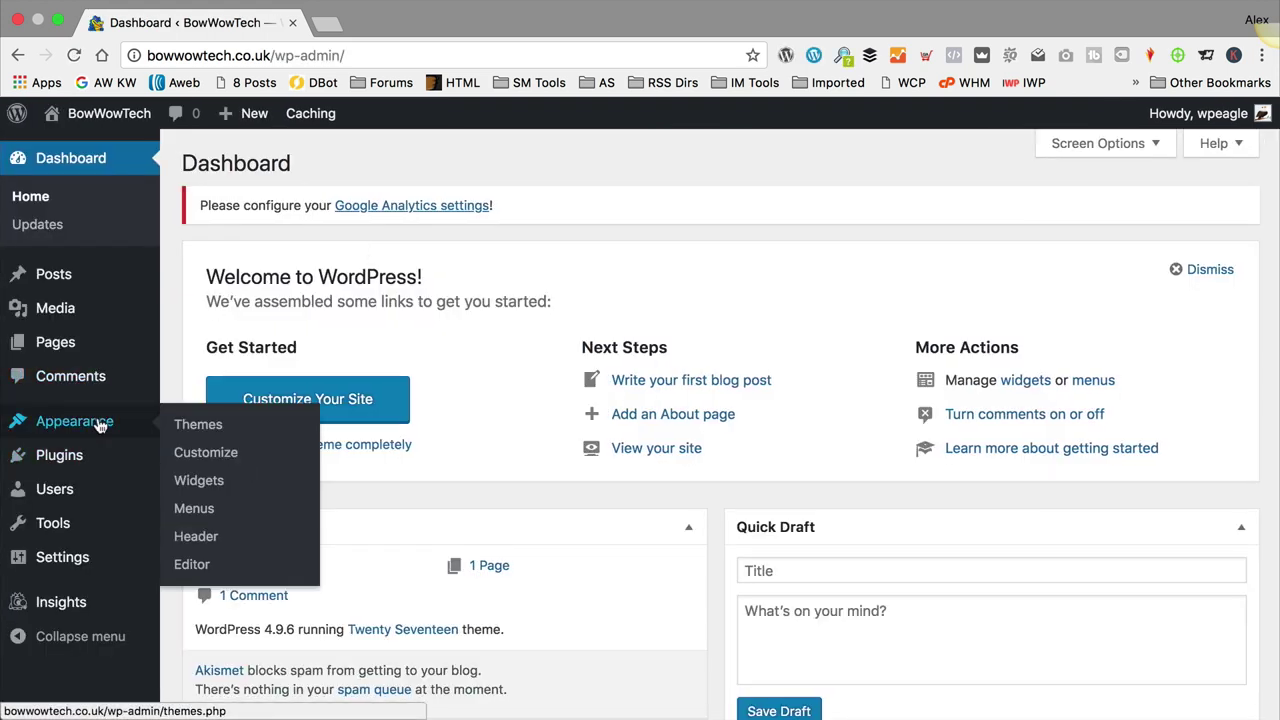
click(240, 430)
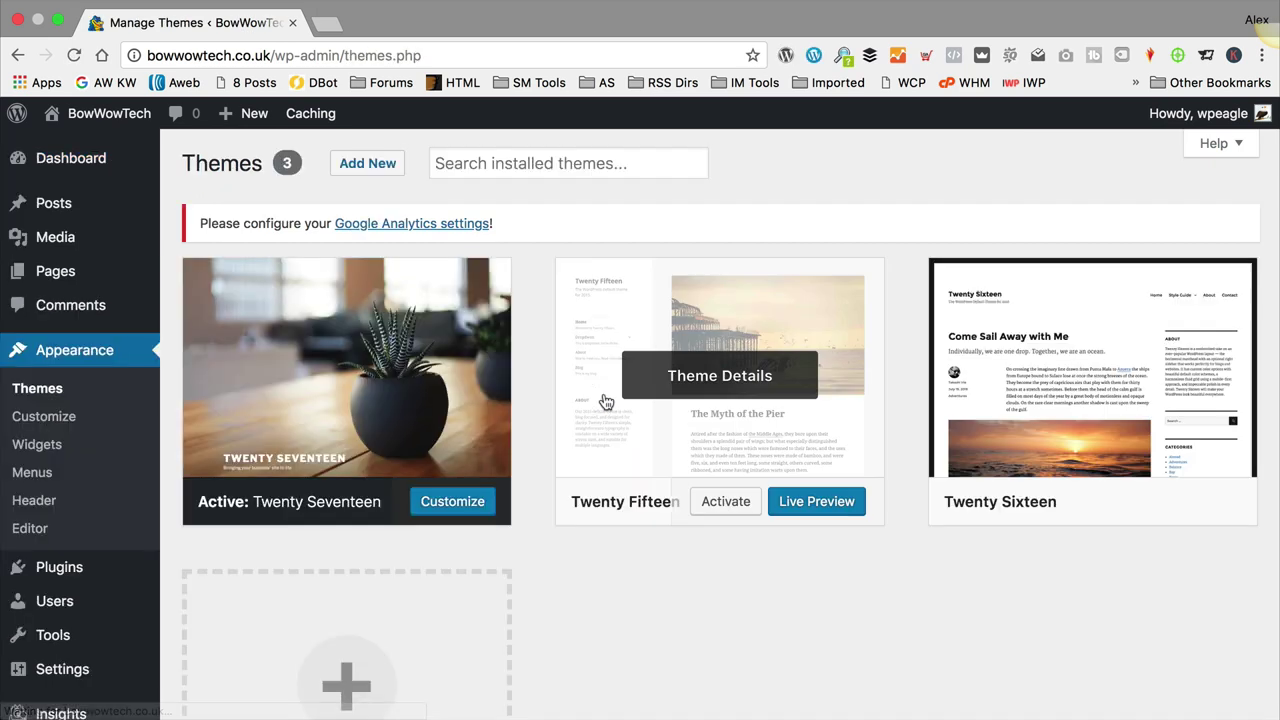
click(370, 167)
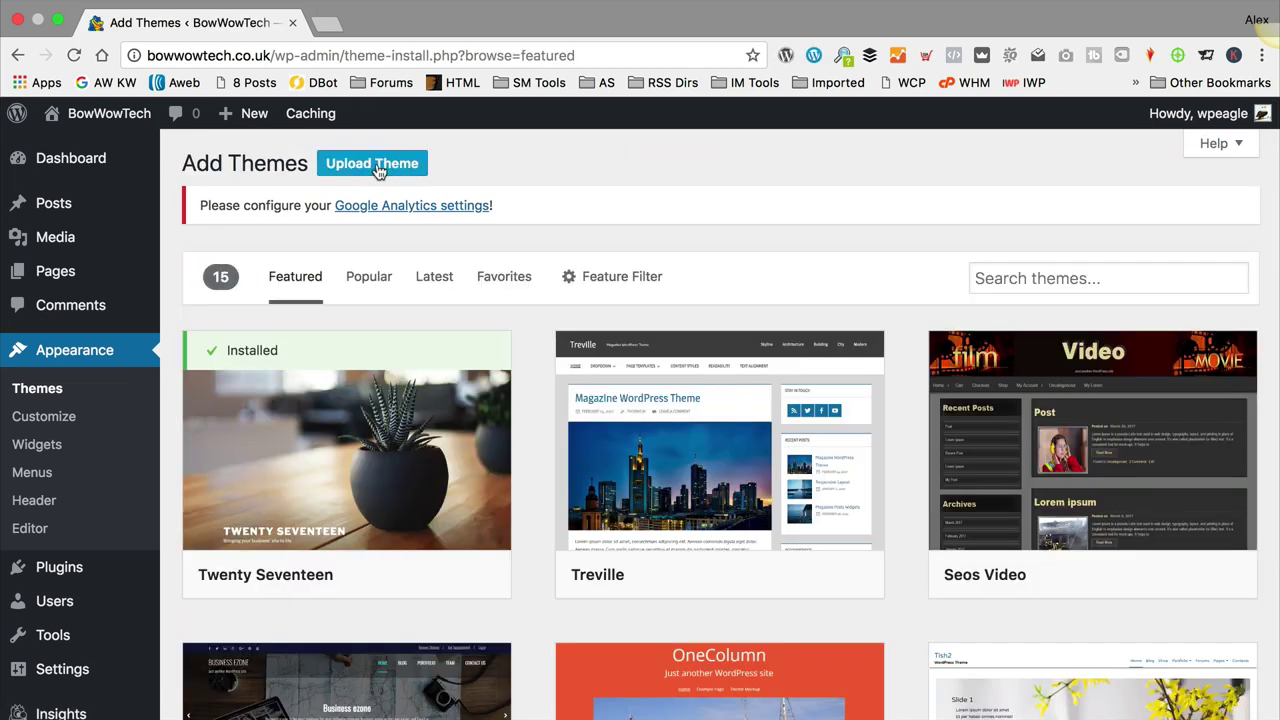
click(379, 170)
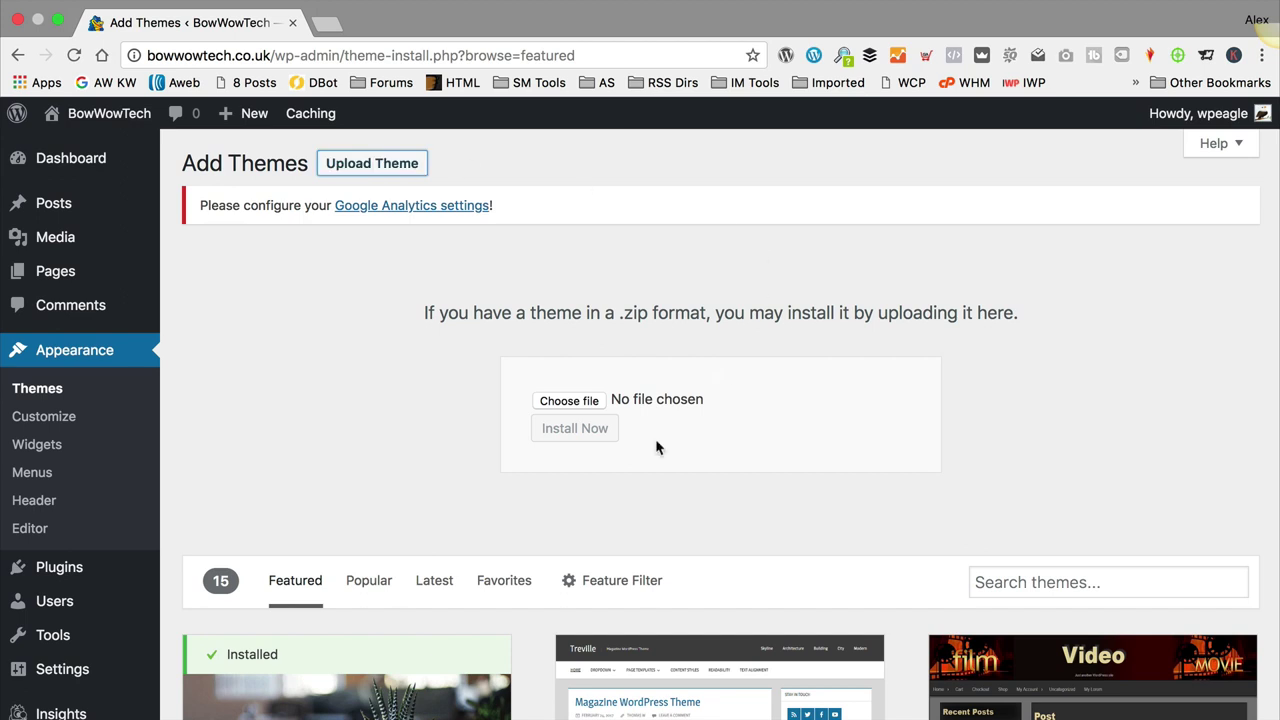
Step: Choose kingdom.zip from 3.5.1 > Theme > Theme Zipped as the upload file
click(582, 404)
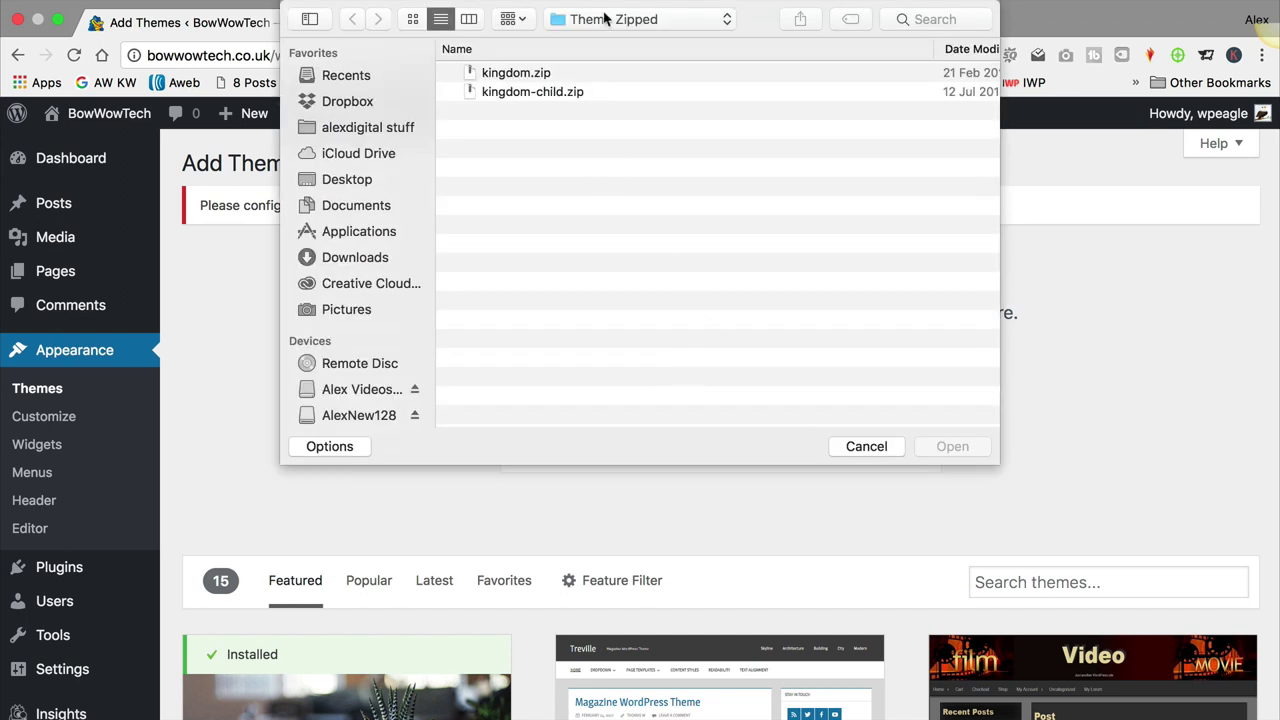
click(603, 19)
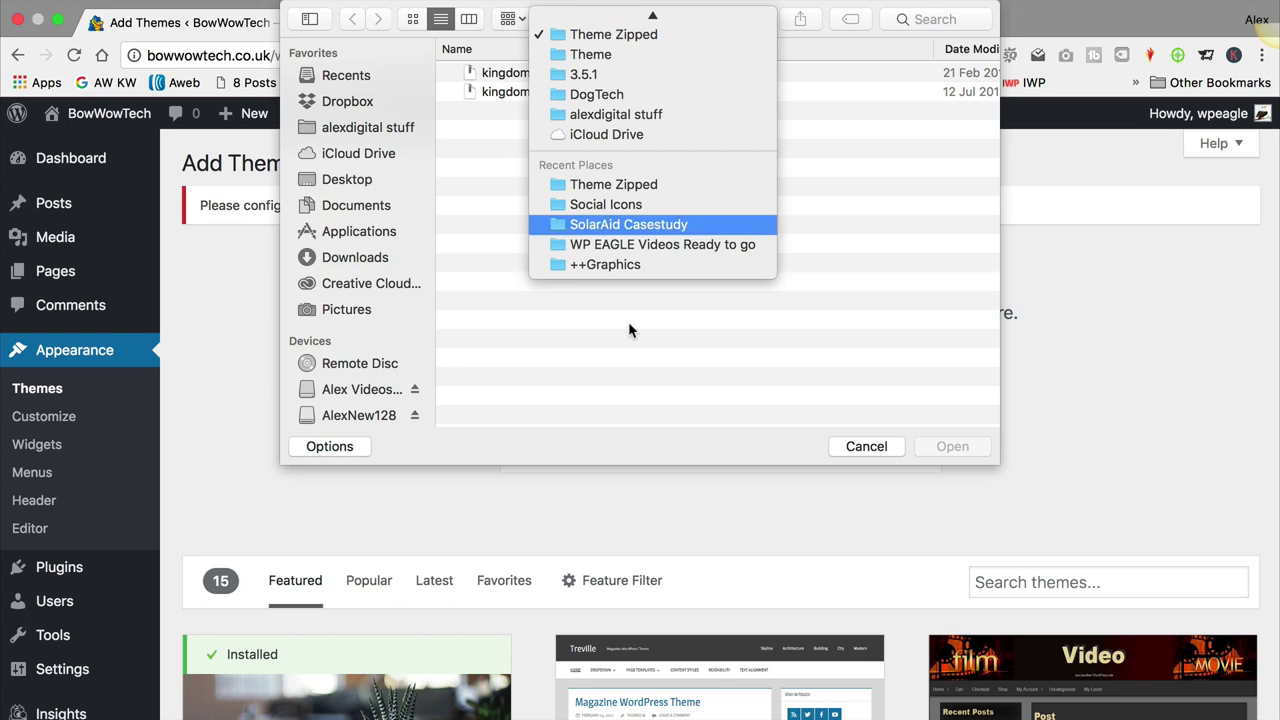
click(627, 76)
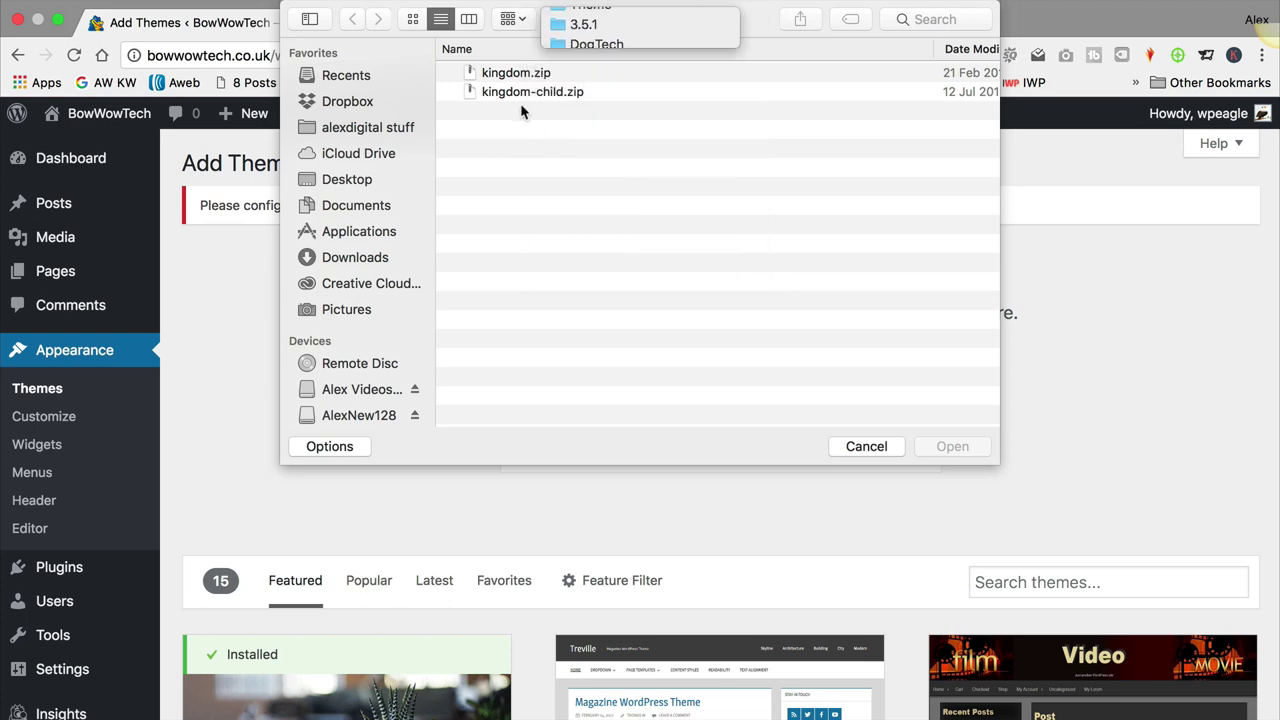
click(630, 24)
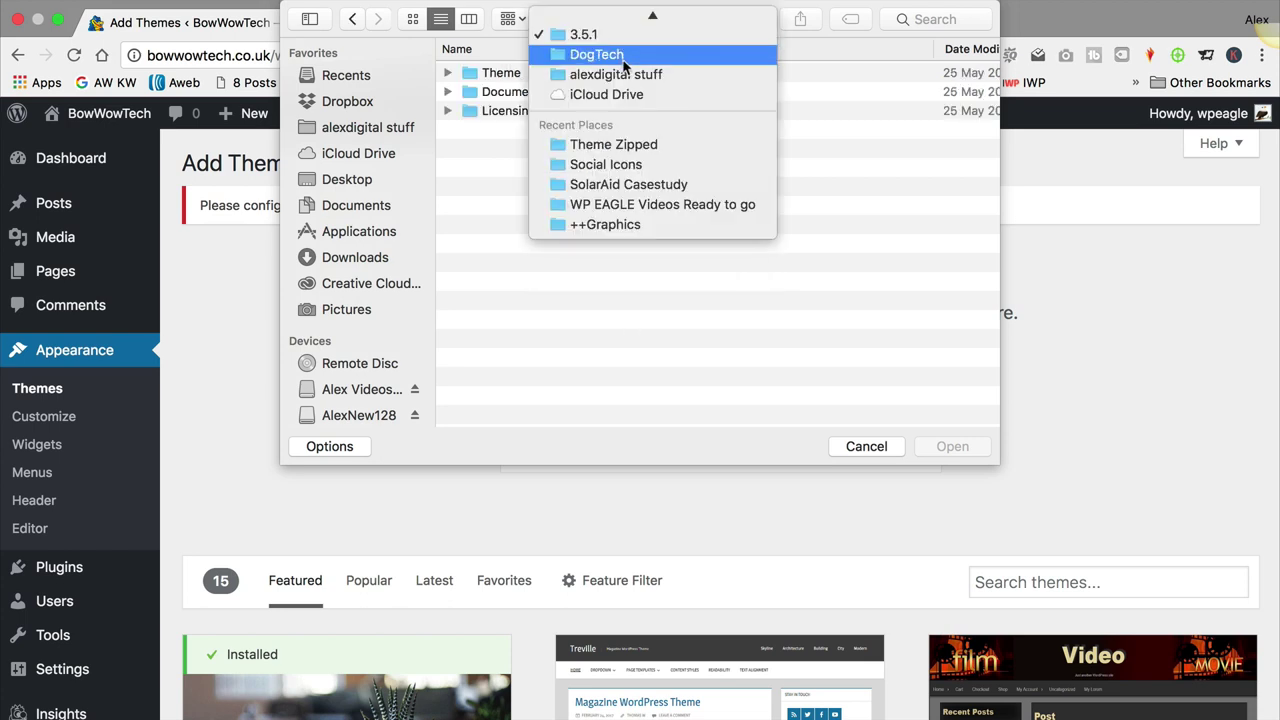
click(626, 58)
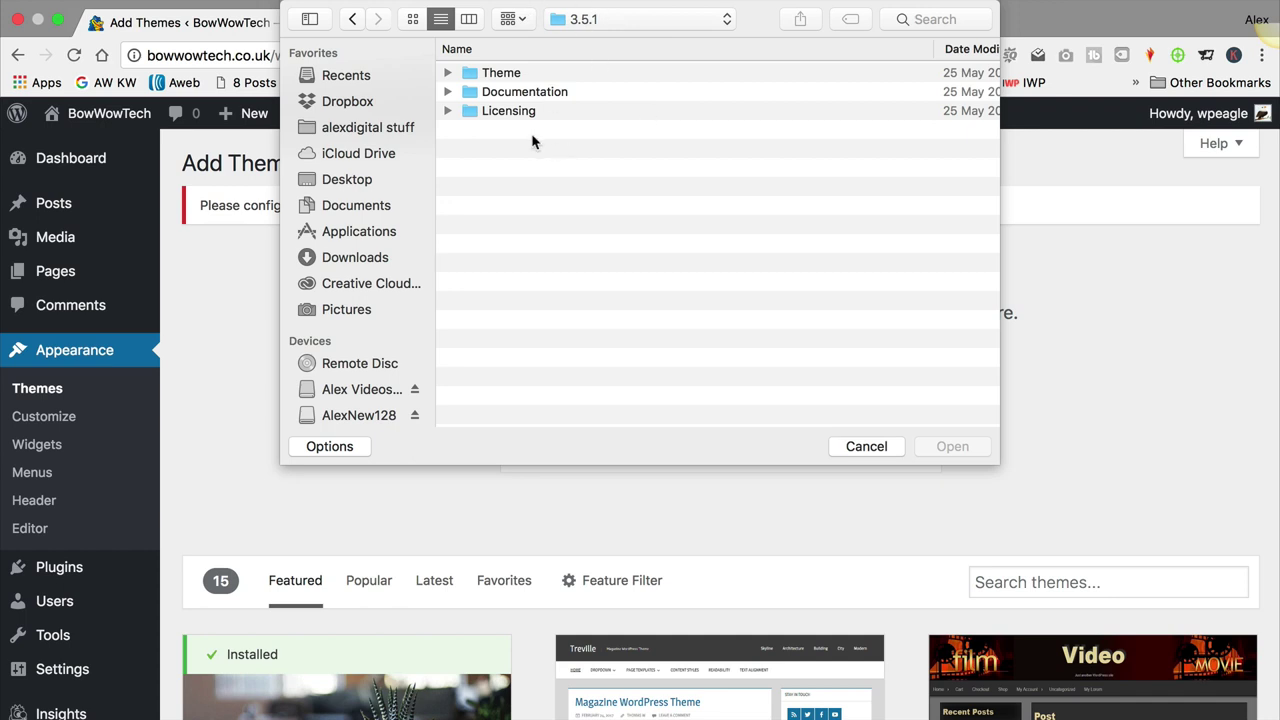
double_click(488, 74)
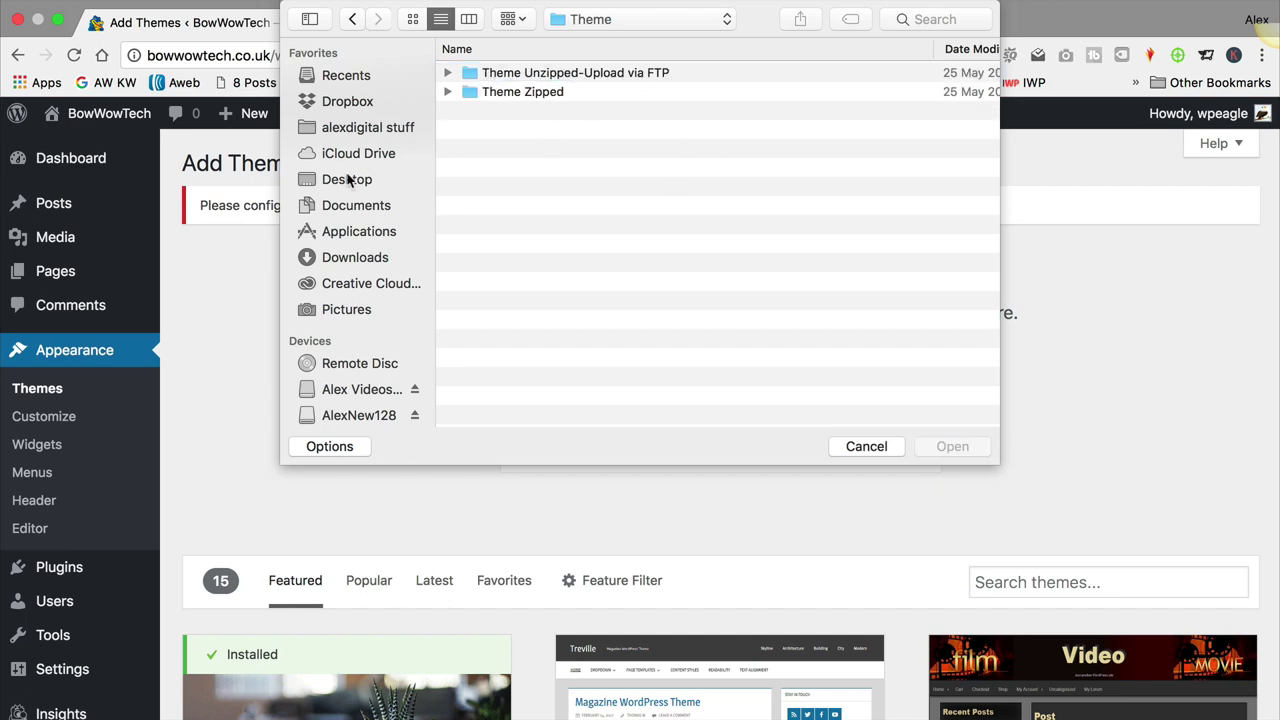
double_click(550, 92)
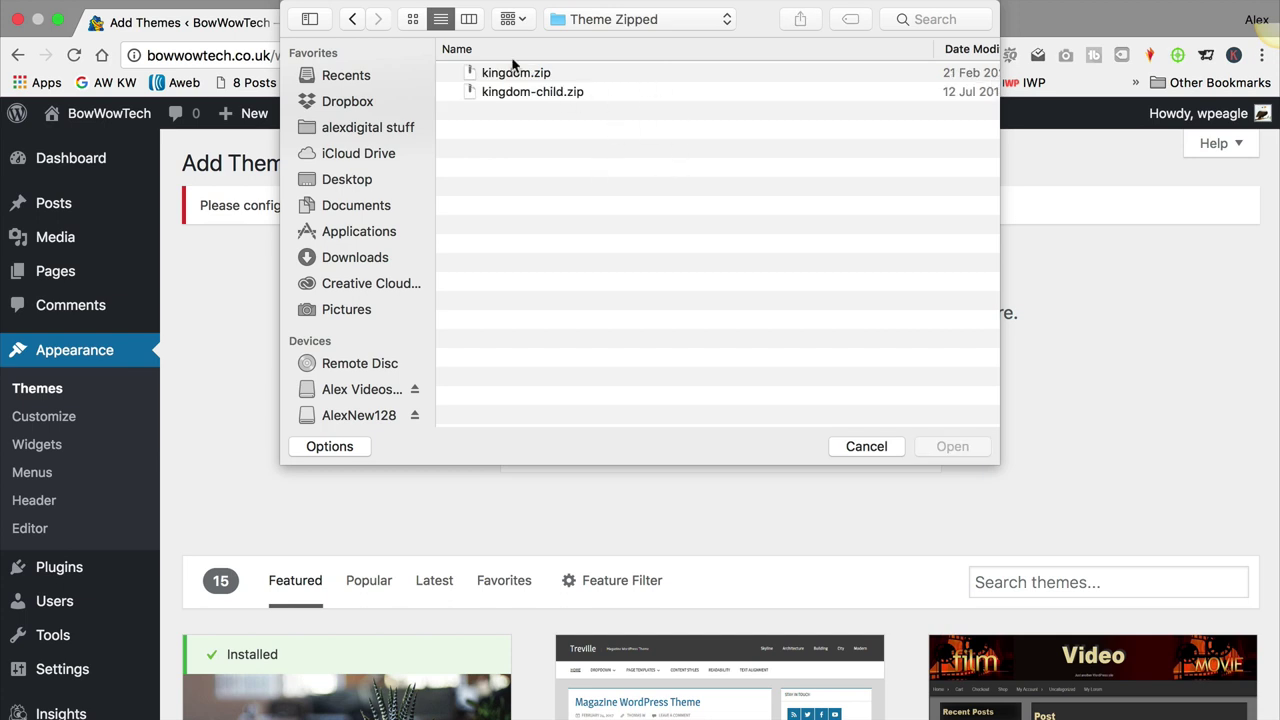
click(486, 75)
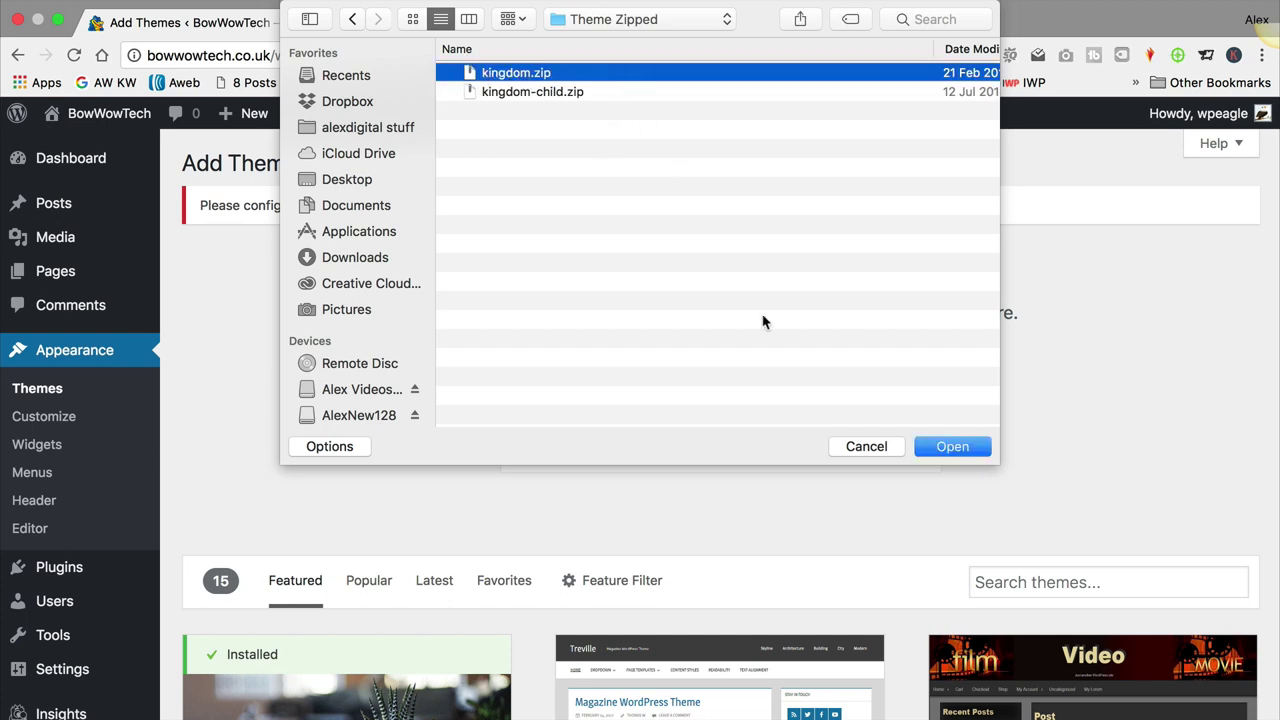
click(960, 447)
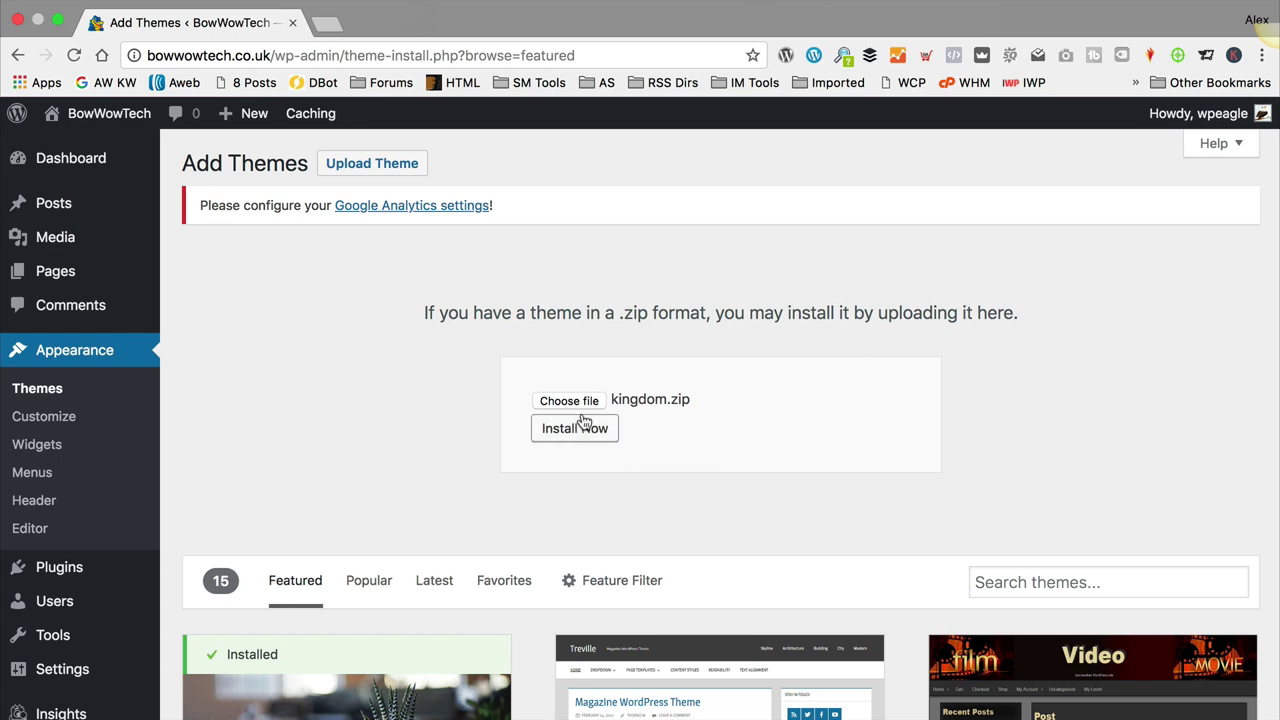
click(580, 428)
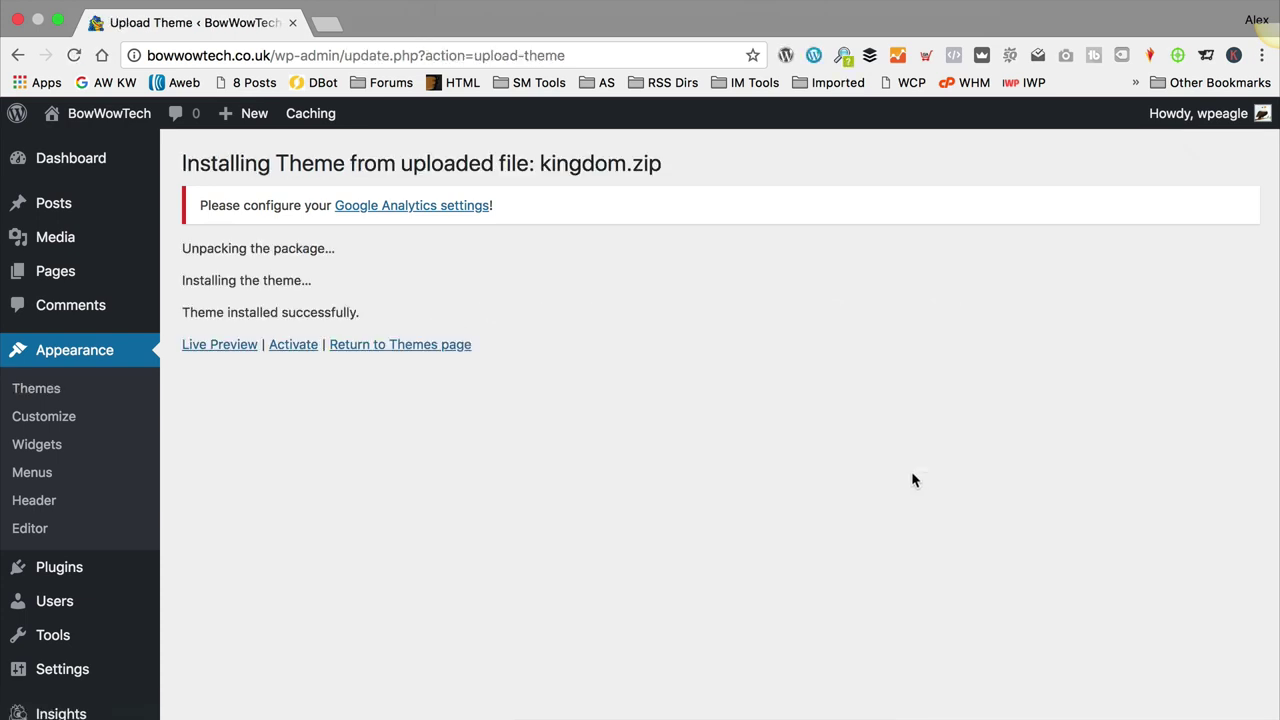
click(286, 345)
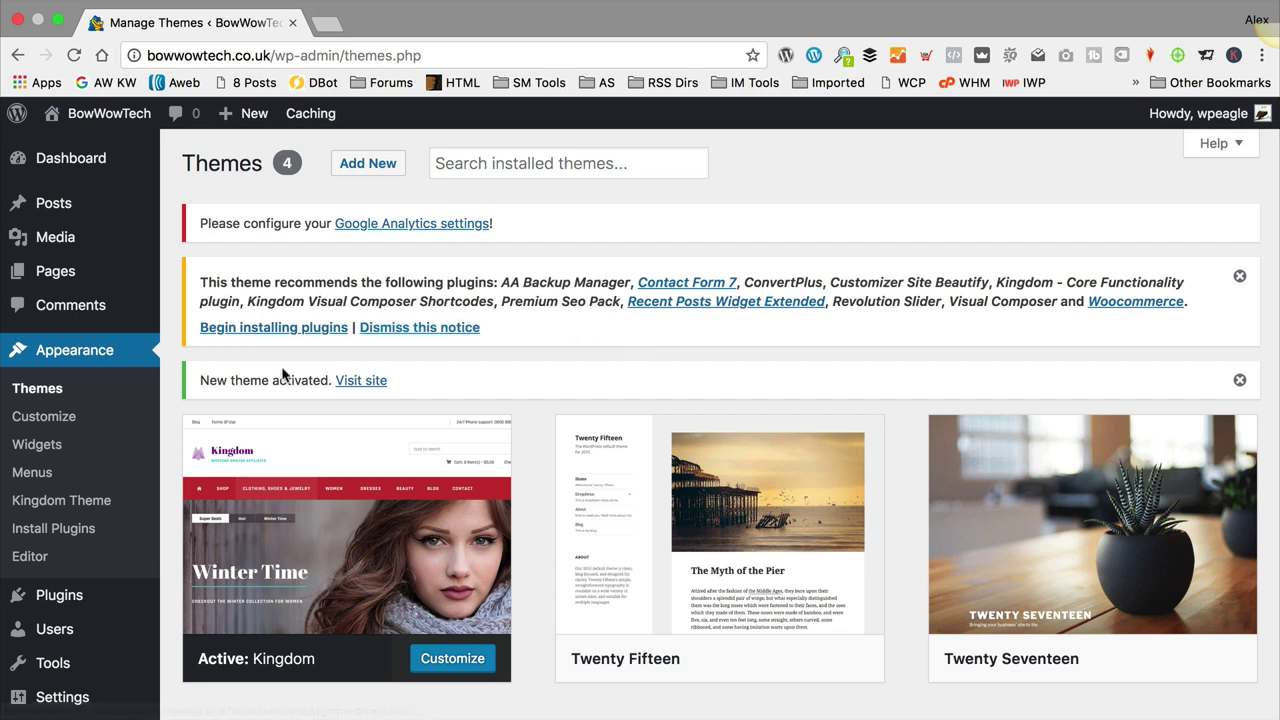
Step: Open the recommended plugins list and locate Premium Seo Pack to leave out
click(268, 335)
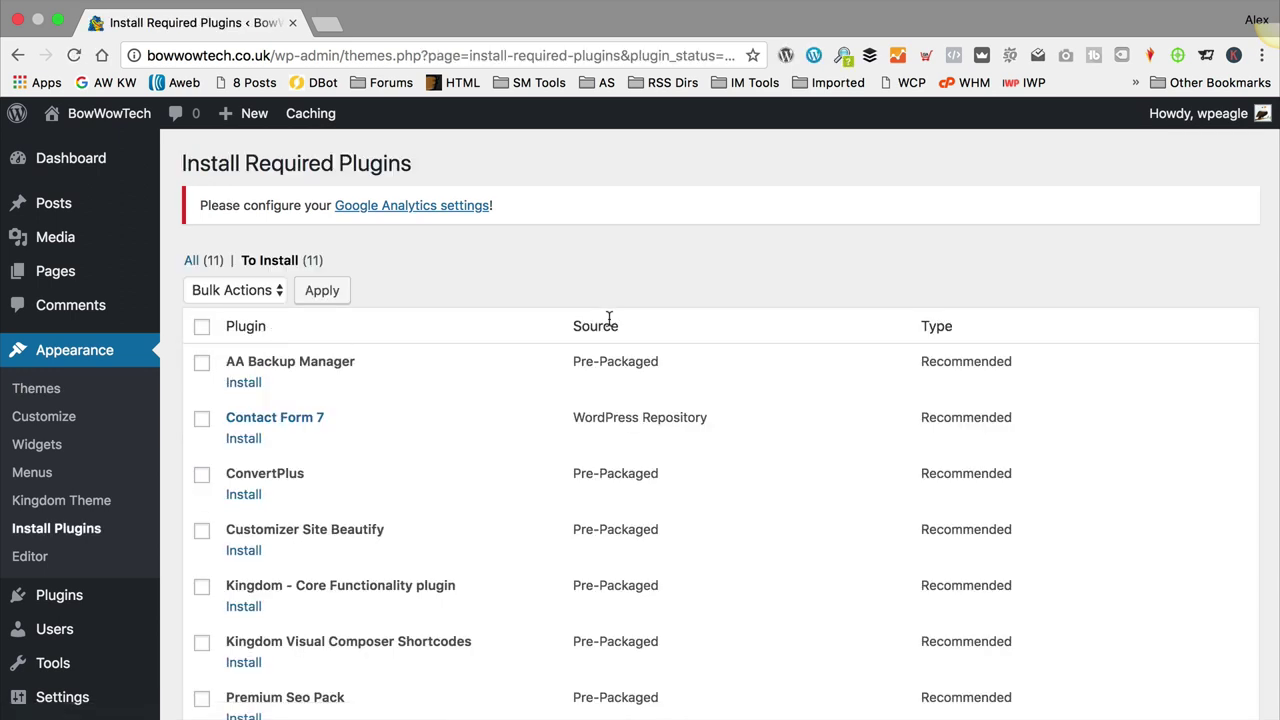
scroll(590, 315, down, 4)
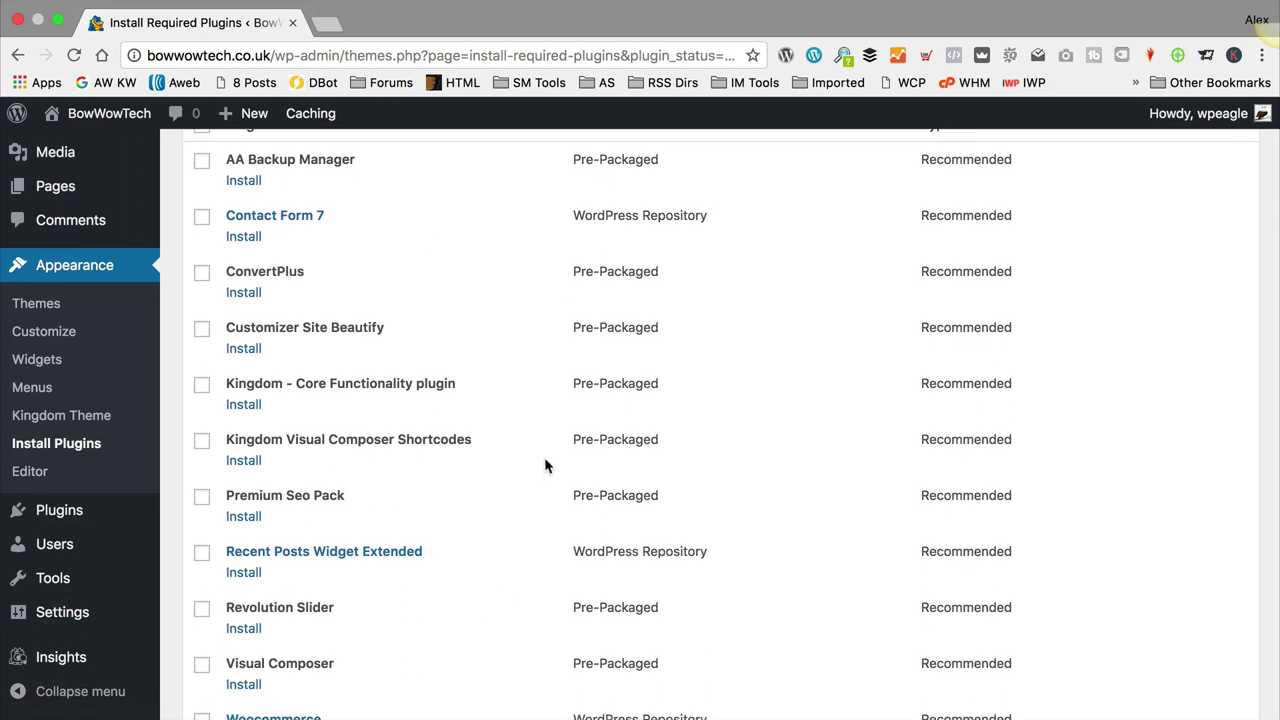
scroll(545, 465, down, 1)
scroll(517, 289, down, 3)
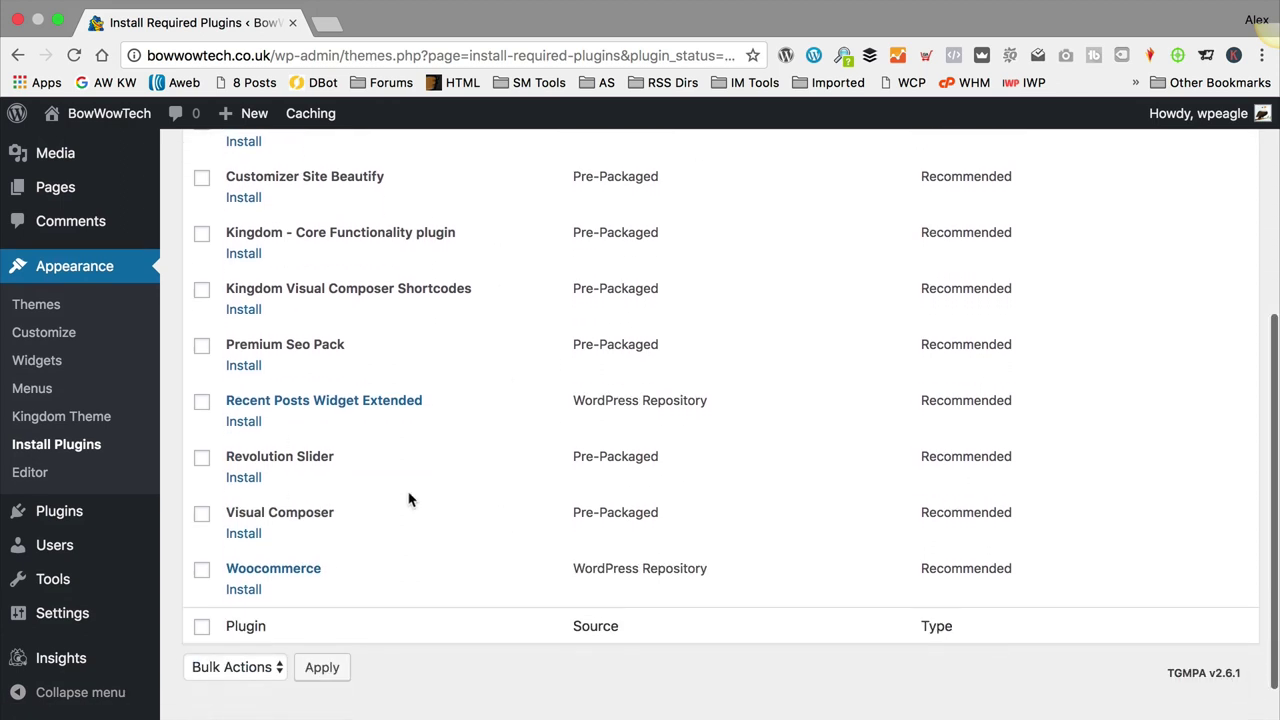
drag(282, 344, 392, 345)
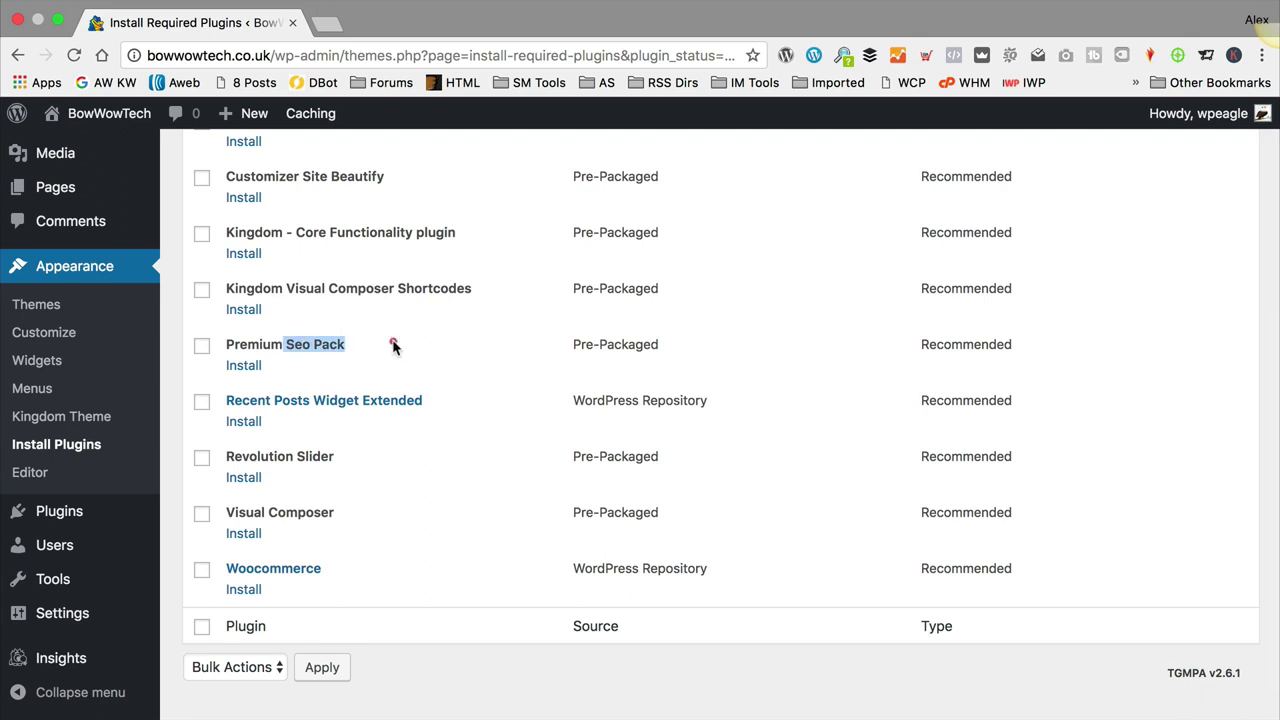
click(403, 348)
scroll(600, 395, up, 5)
Step: Tick AA Backup Manager, Contact Form 7, ConvertPlus, Kingdom plugins, Revolution Slider, Visual Composer, Woocommerce, and others
click(201, 199)
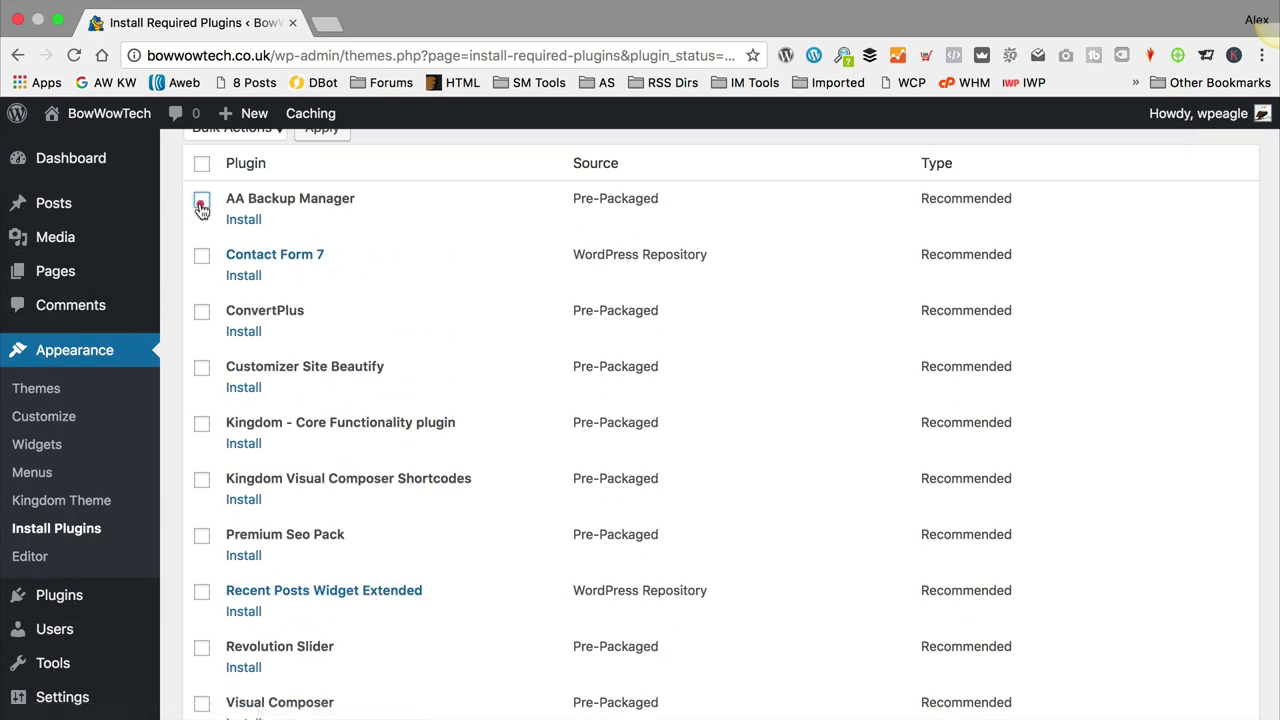
click(201, 256)
click(201, 312)
click(201, 368)
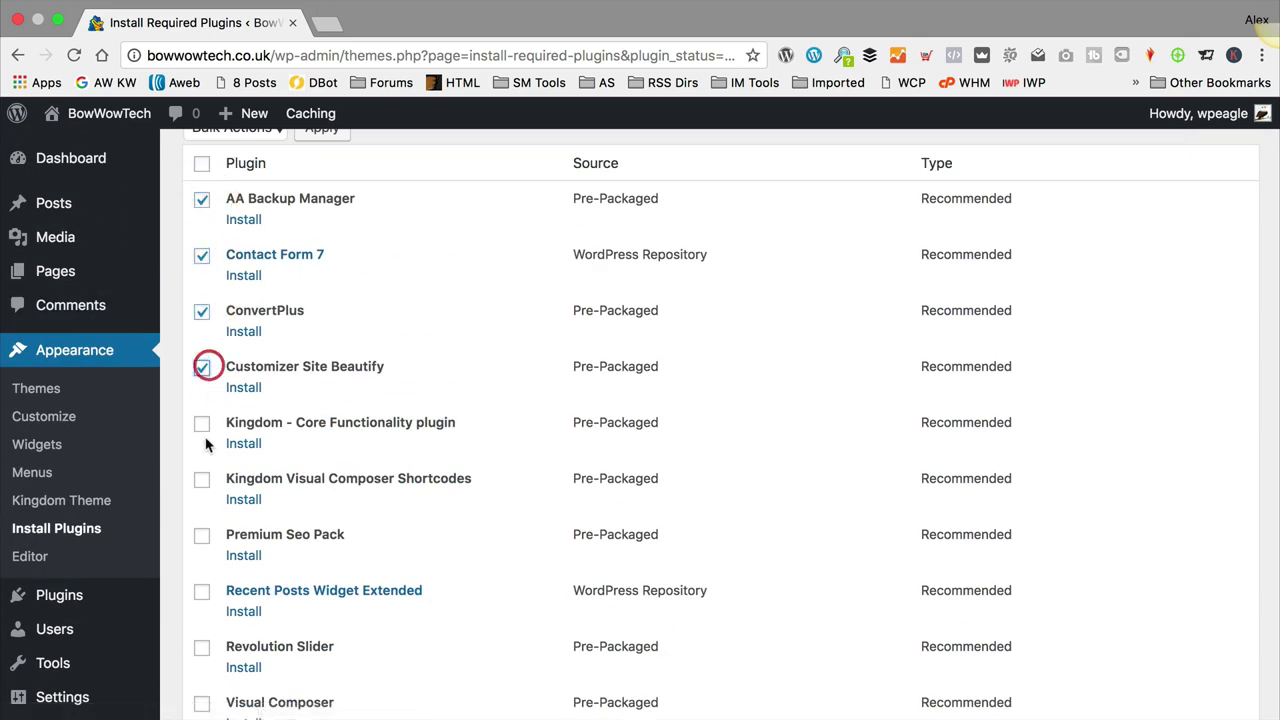
click(201, 424)
click(201, 480)
scroll(198, 500, down, 2)
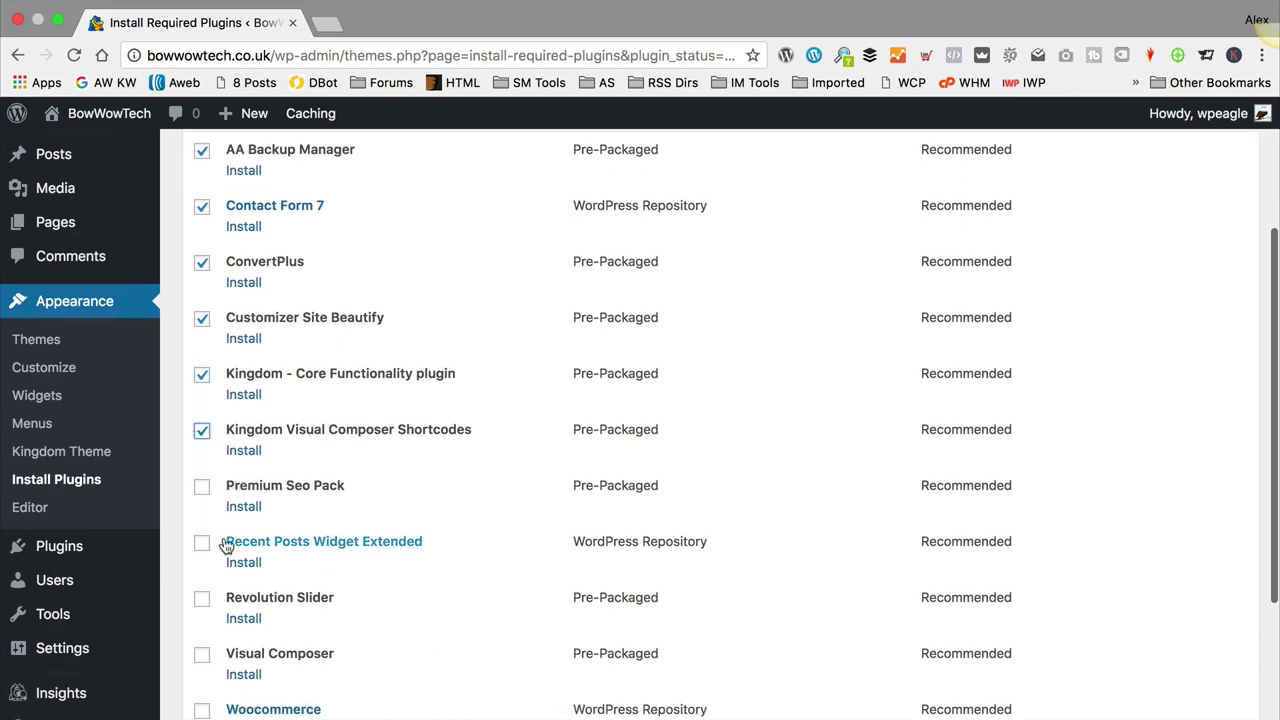
click(201, 543)
scroll(198, 540, down, 1)
click(201, 530)
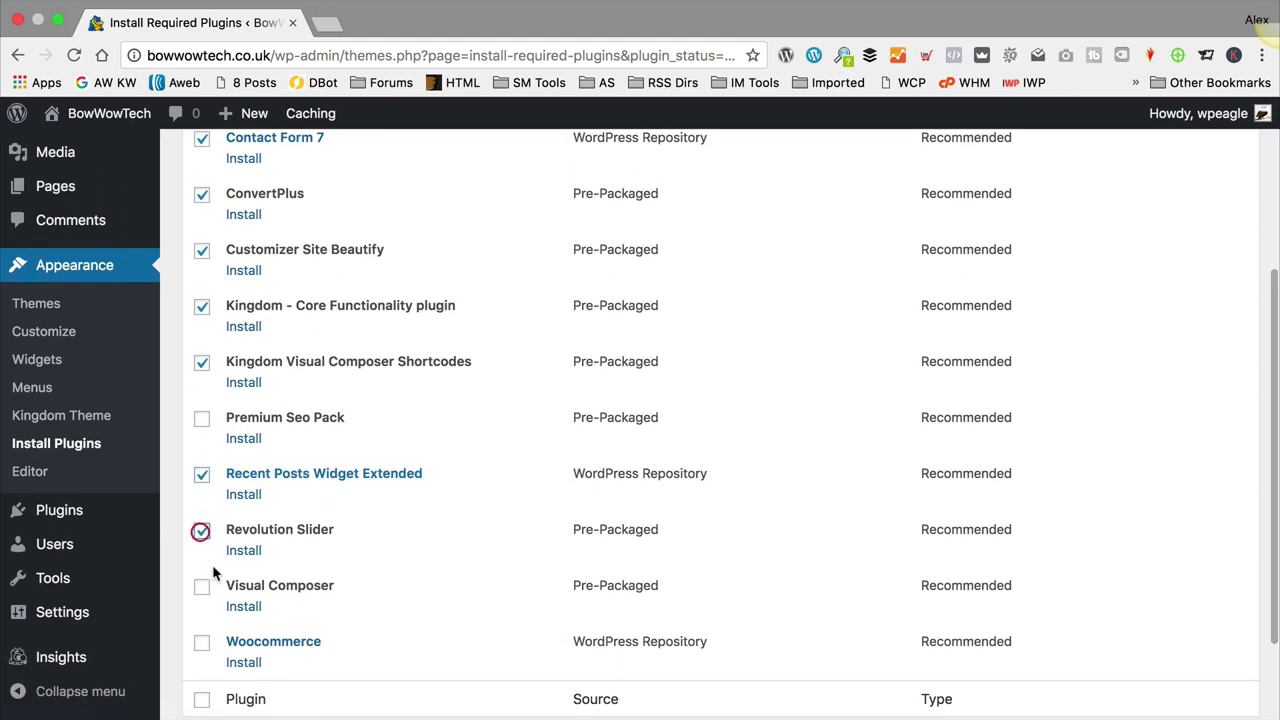
click(202, 587)
click(202, 642)
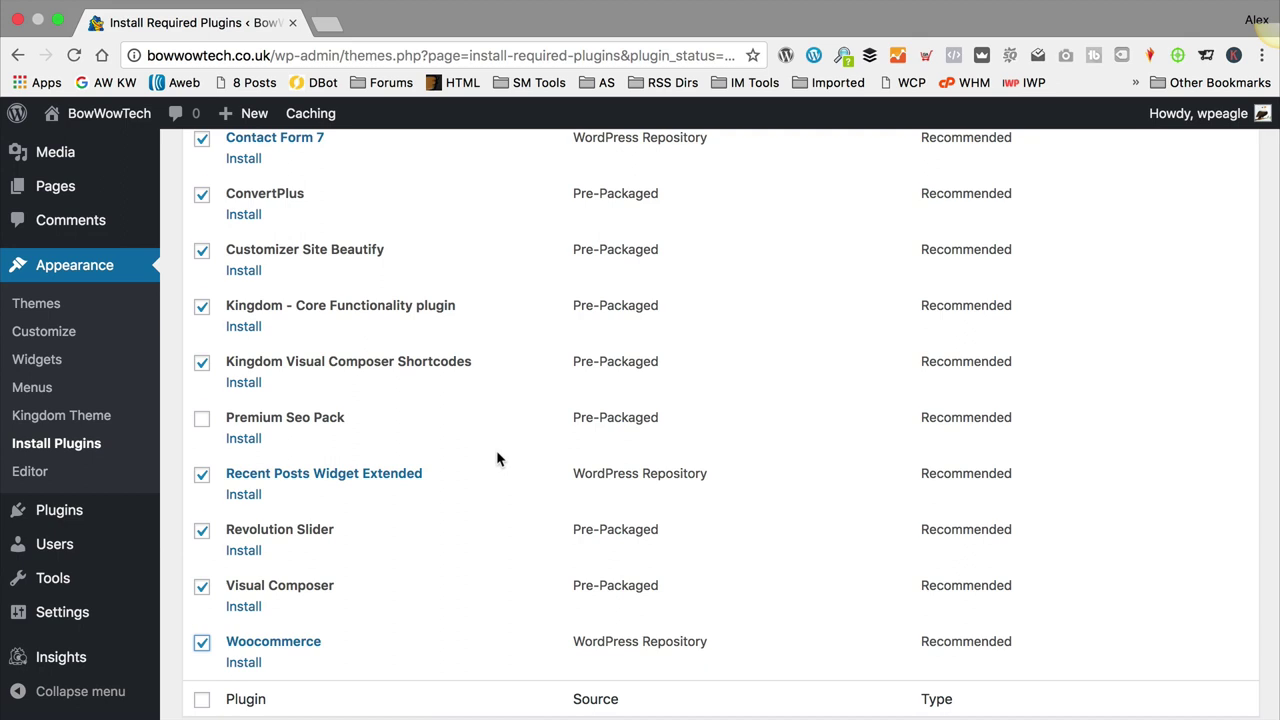
Step: Apply the Install bulk action to the ticked plugins
scroll(496, 450, down, 2)
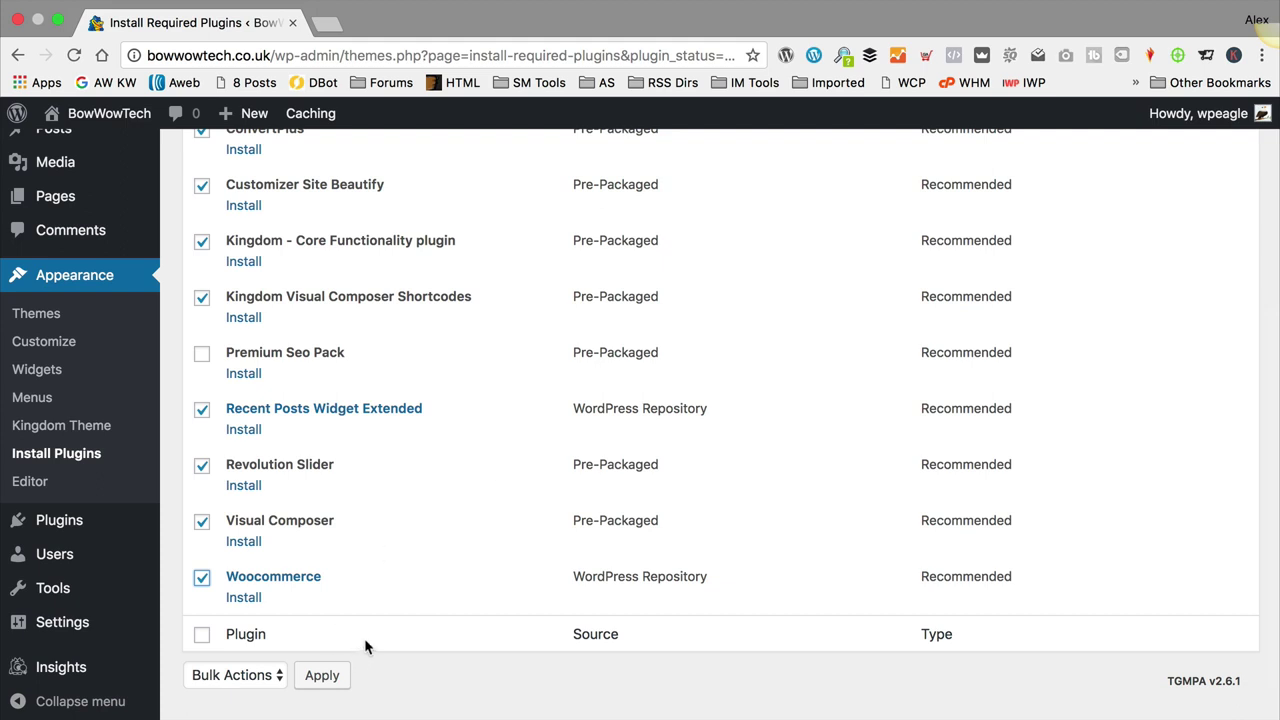
click(231, 676)
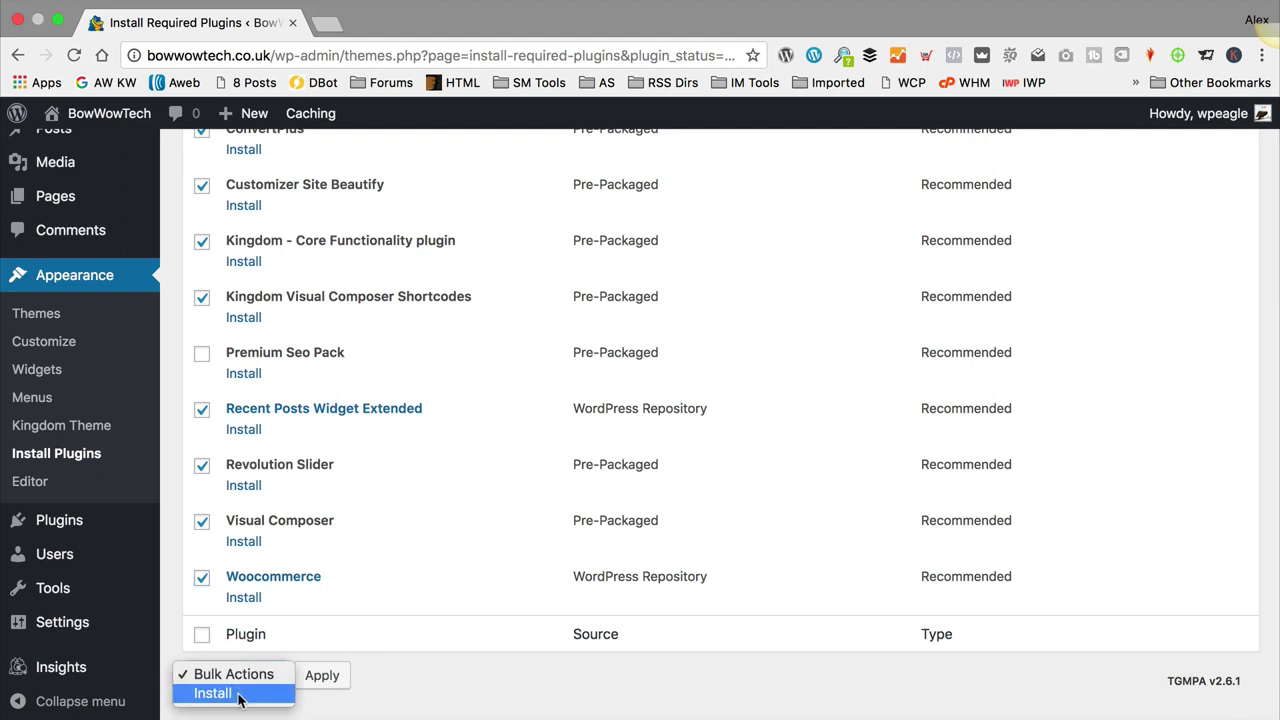
click(240, 693)
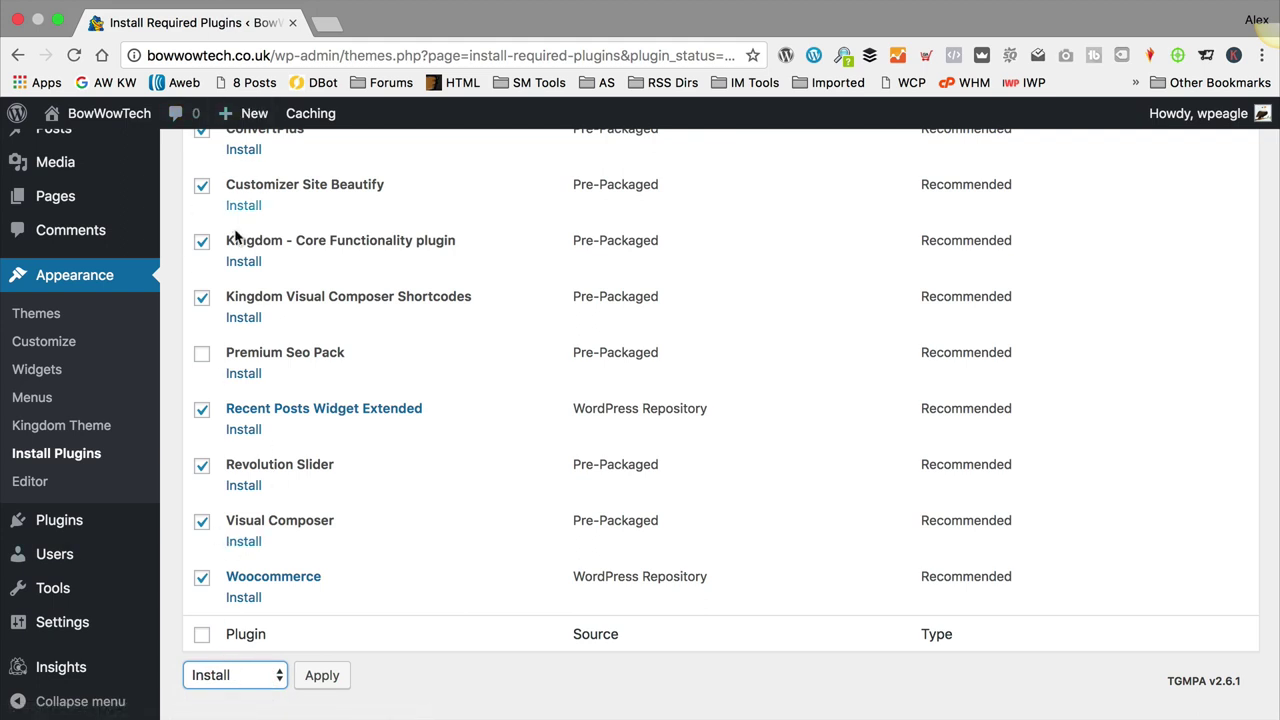
scroll(318, 636, down, 1)
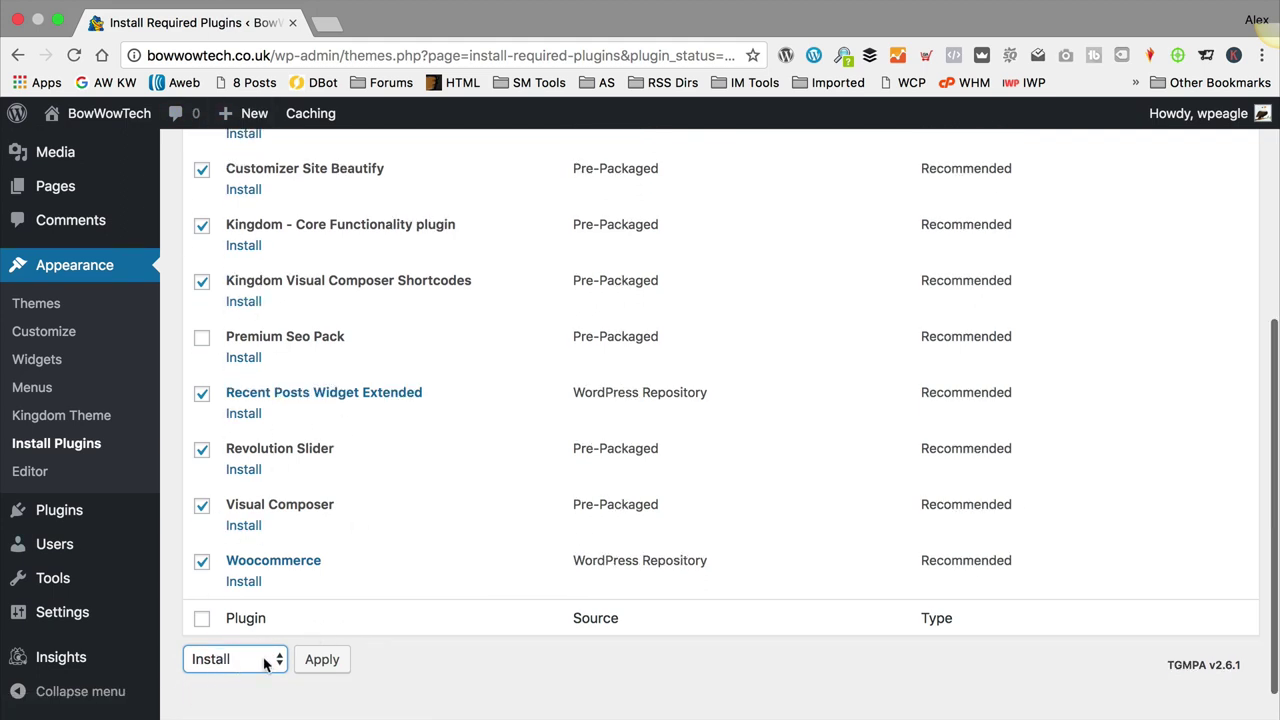
click(322, 660)
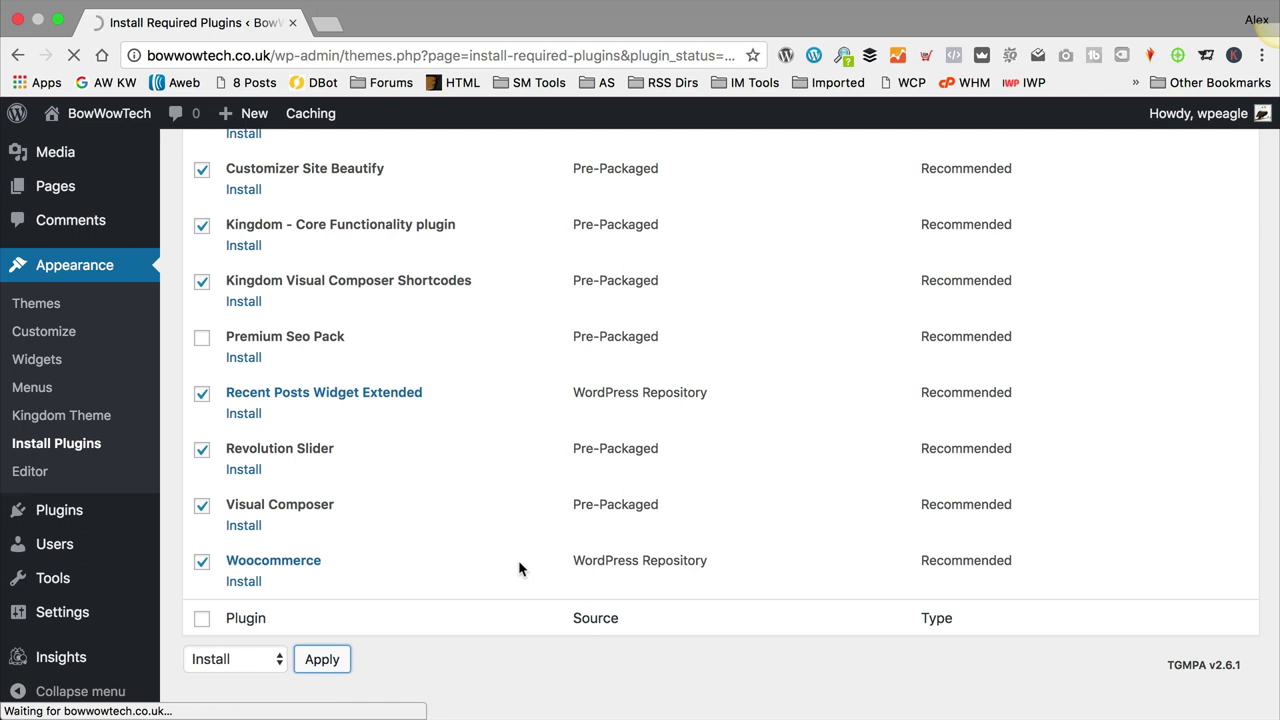
Step: After the bulk install completes, return to the Required Plugins Installer list
scroll(486, 402, down, 1)
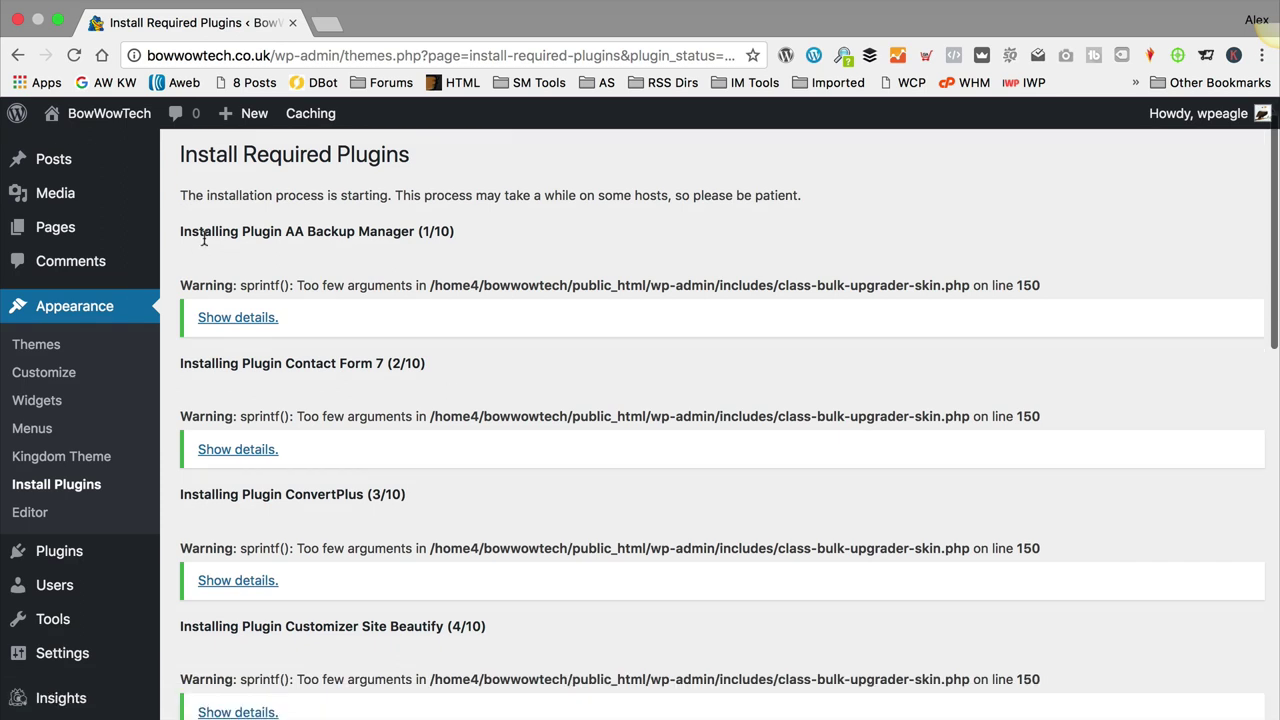
drag(238, 285, 1012, 289)
click(836, 398)
scroll(405, 303, down, 1)
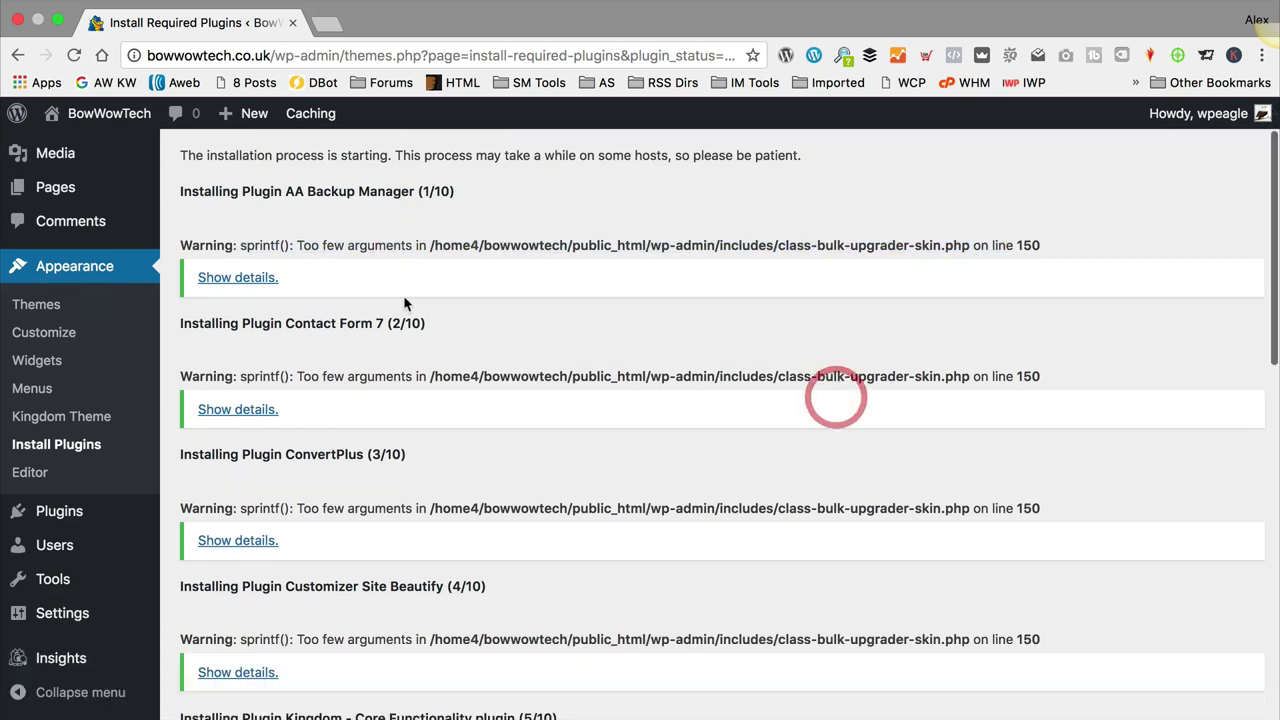
scroll(405, 300, down, 20)
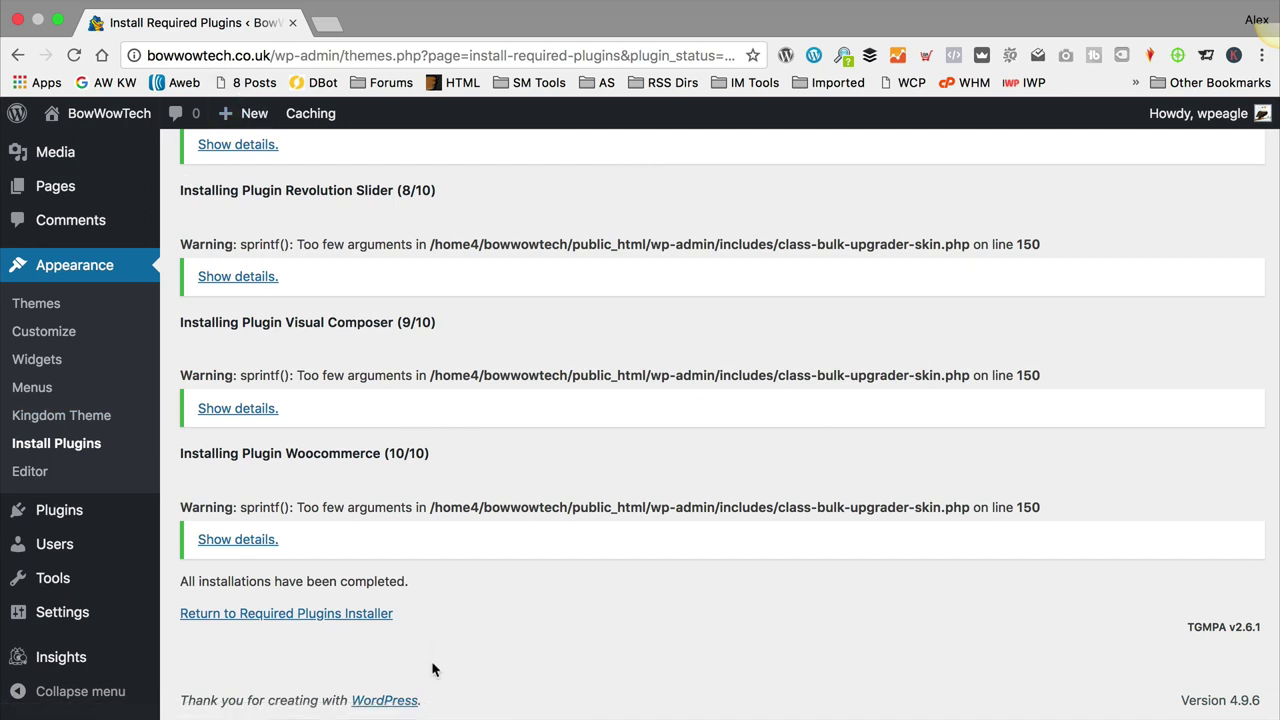
click(334, 615)
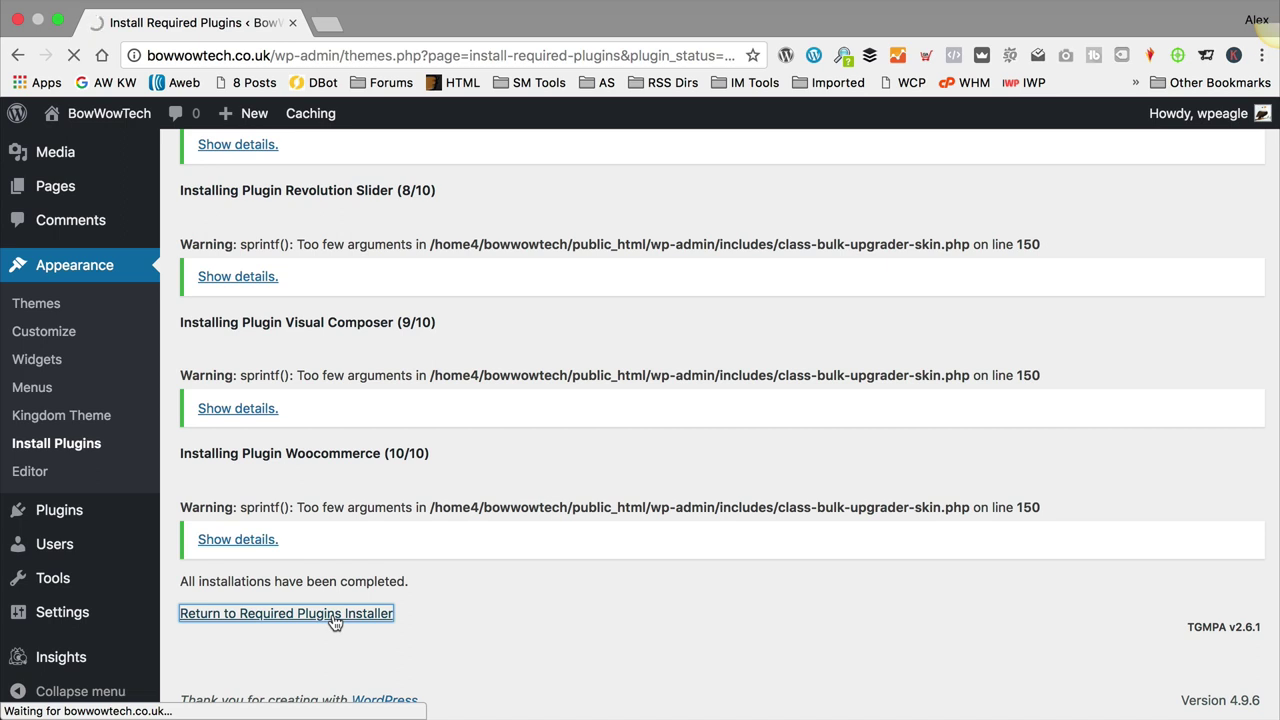
scroll(571, 409, down, 2)
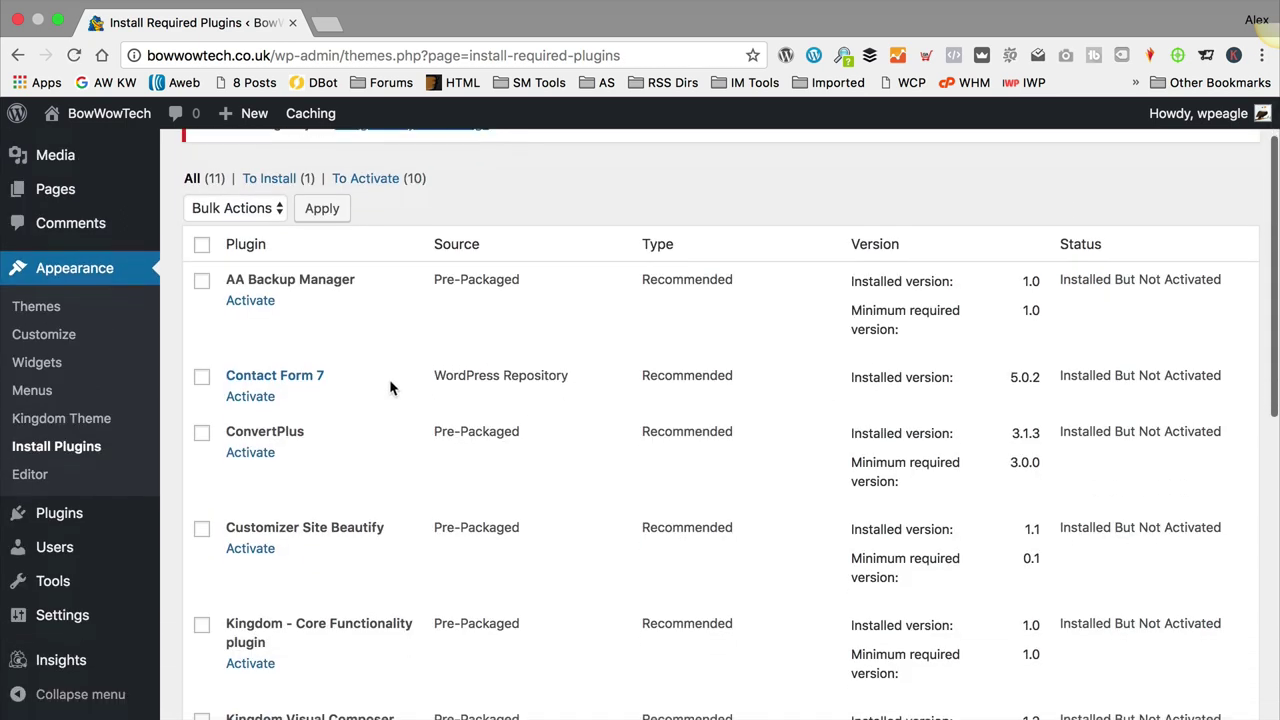
Step: Select all ten installed plugins and apply the Activate bulk action
scroll(400, 385, down, 3)
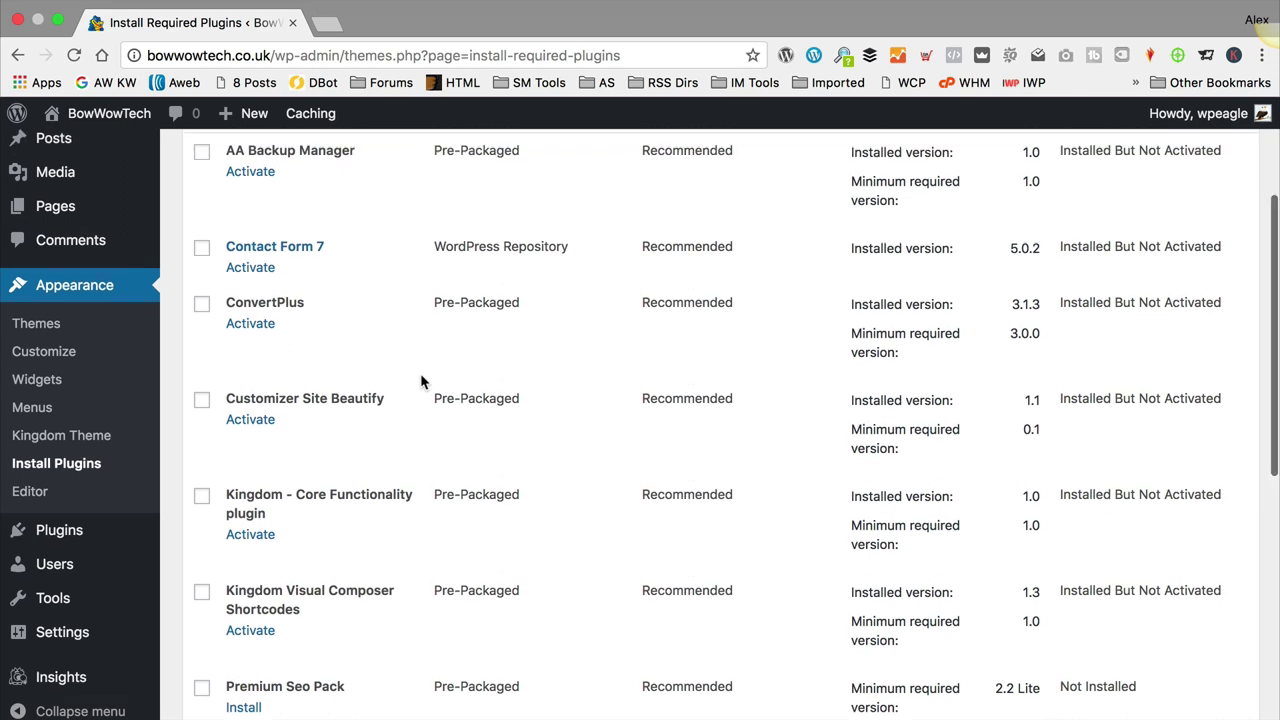
scroll(420, 373, up, 2)
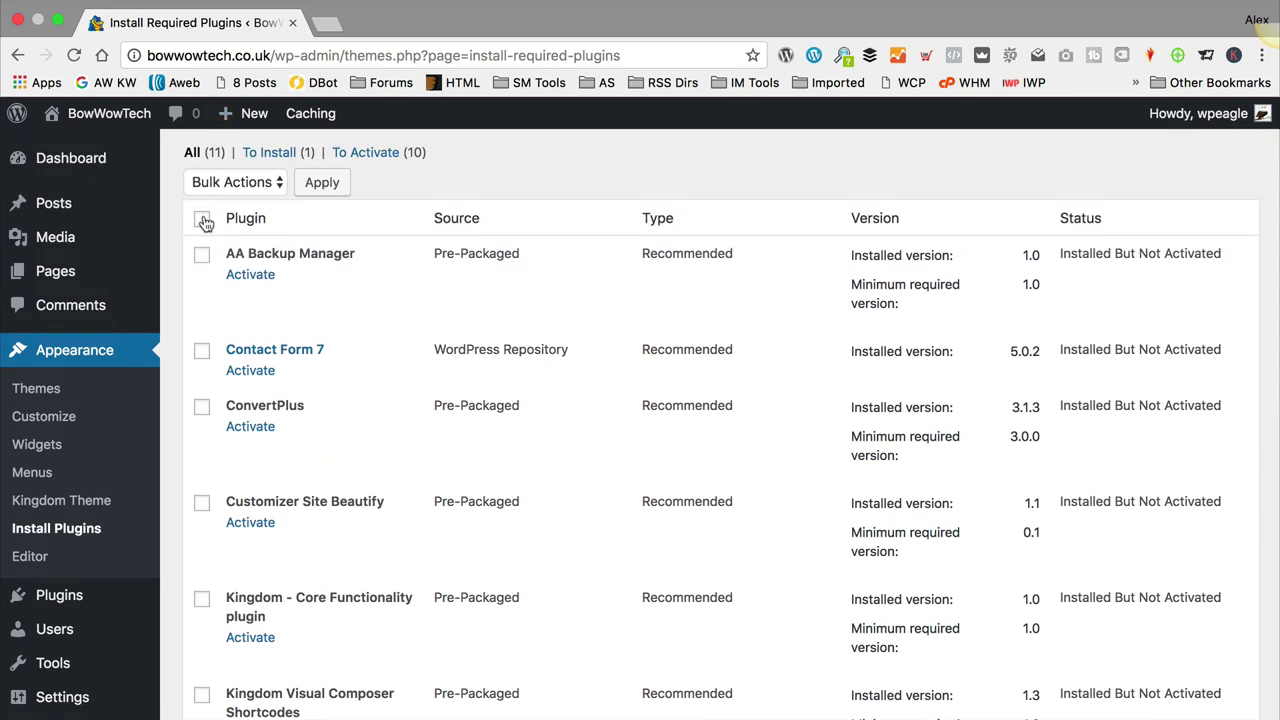
click(202, 219)
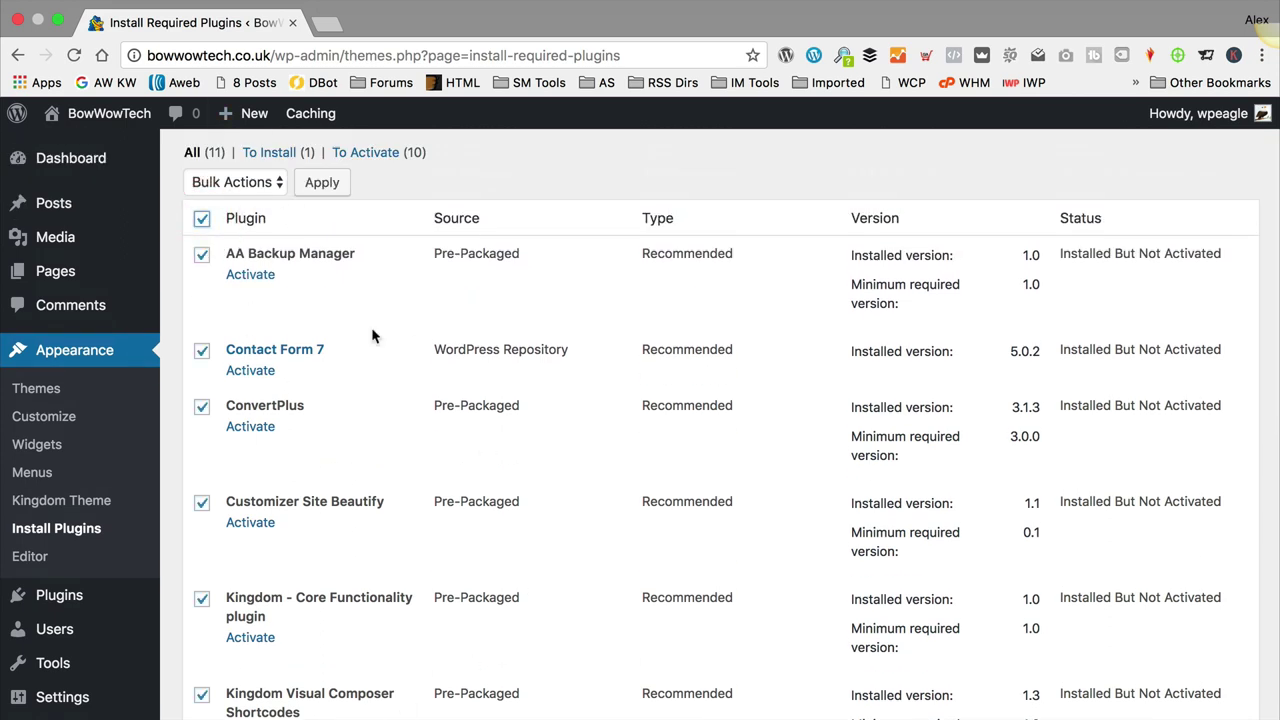
scroll(372, 336, down, 10)
scroll(380, 337, up, 10)
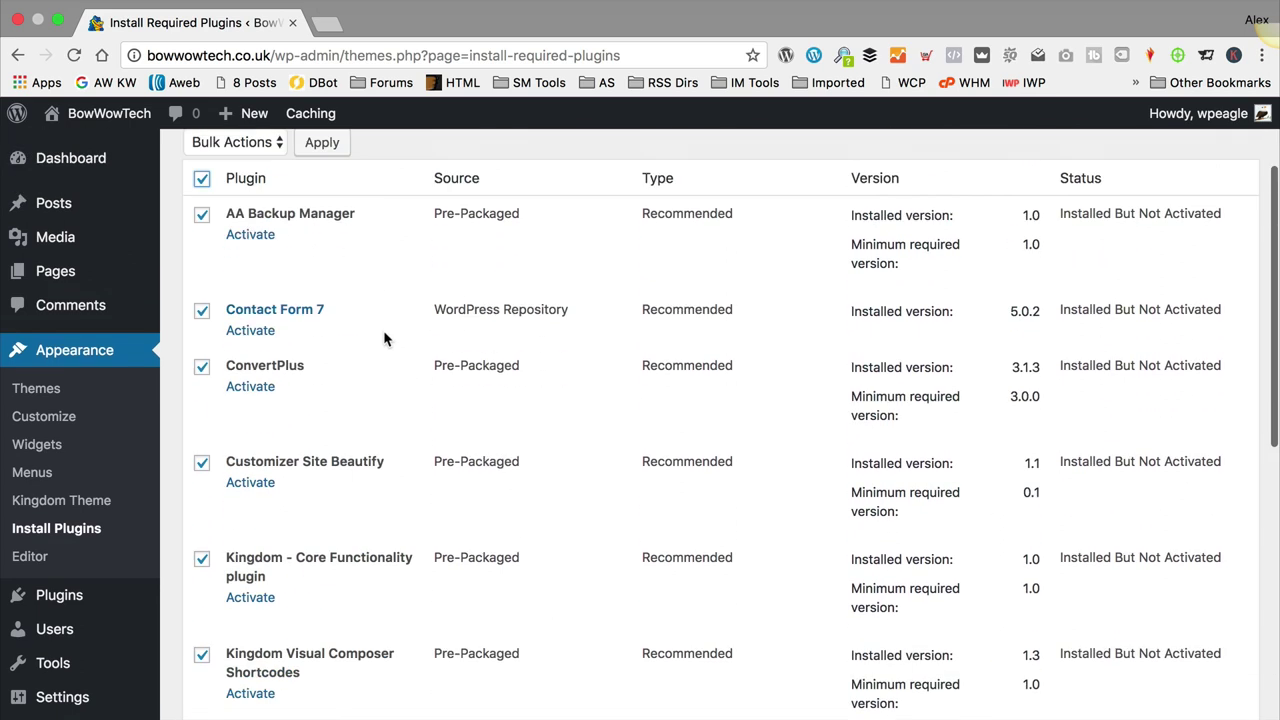
scroll(384, 339, up, 3)
click(244, 292)
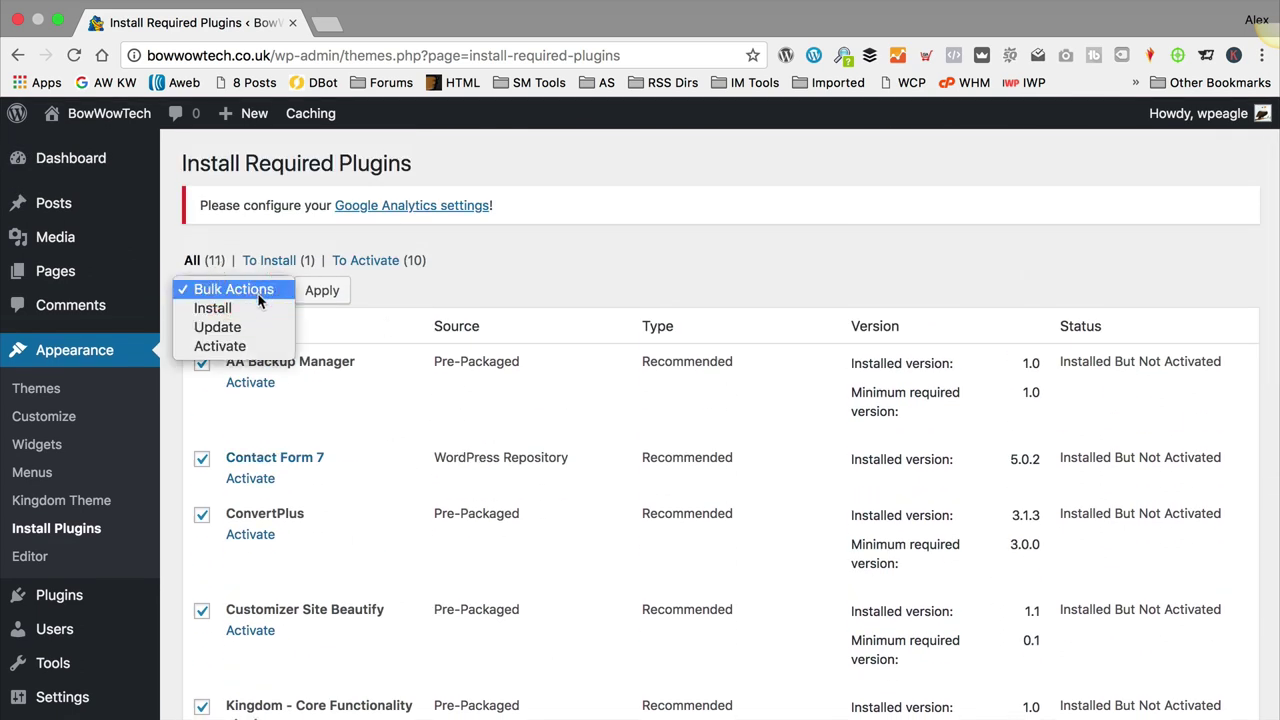
click(250, 346)
click(328, 293)
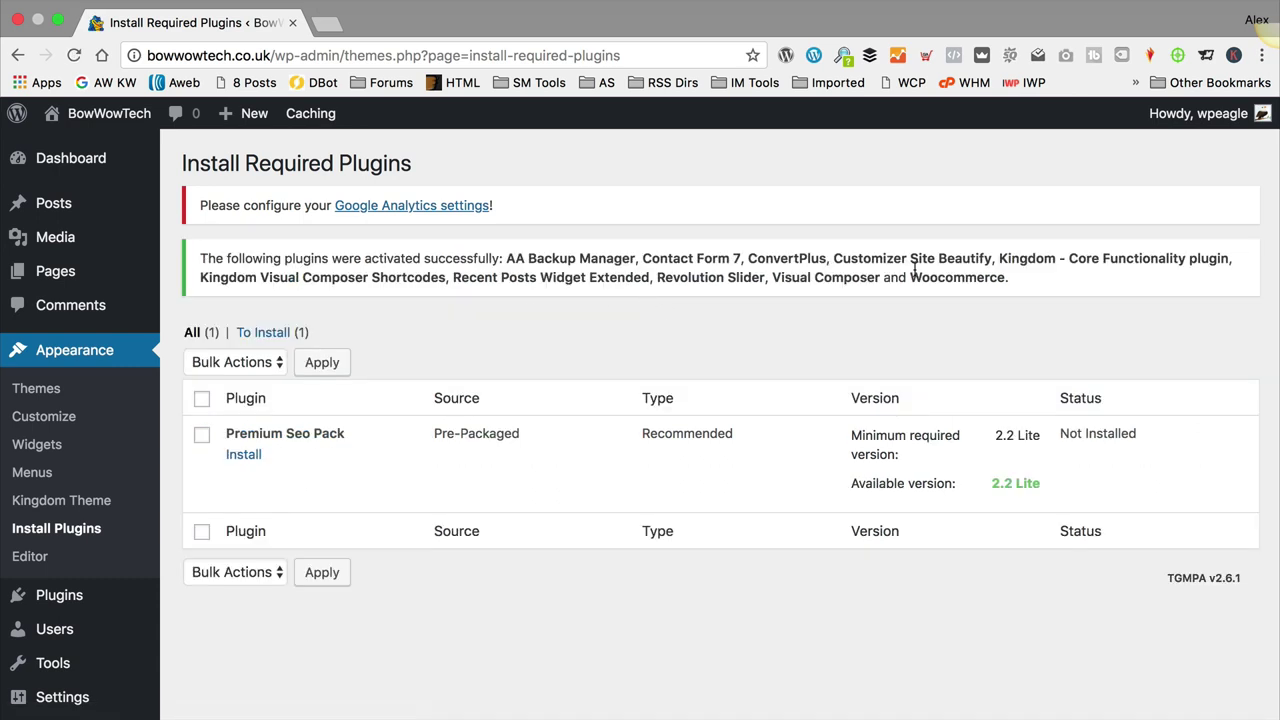
scroll(763, 277, down, 3)
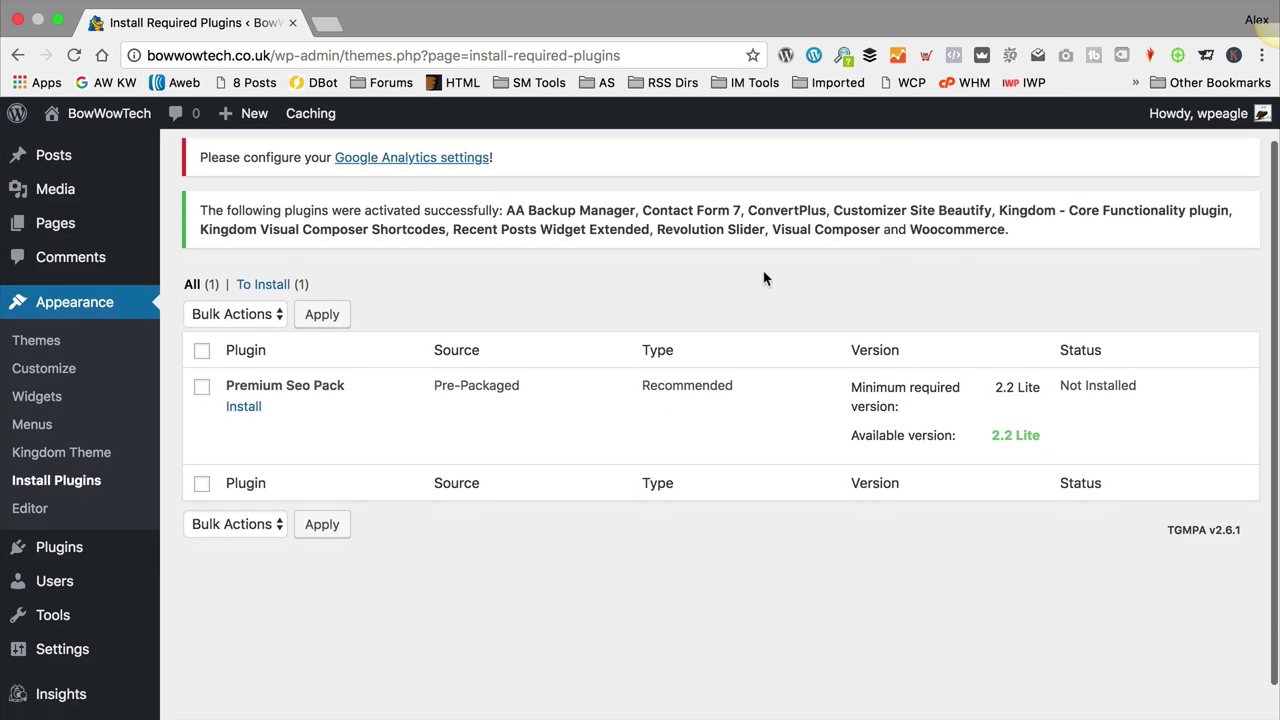
scroll(643, 271, up, 3)
Step: Go to the Dashboard to launch the WooCommerce Setup Wizard and review its Store setup page
click(82, 160)
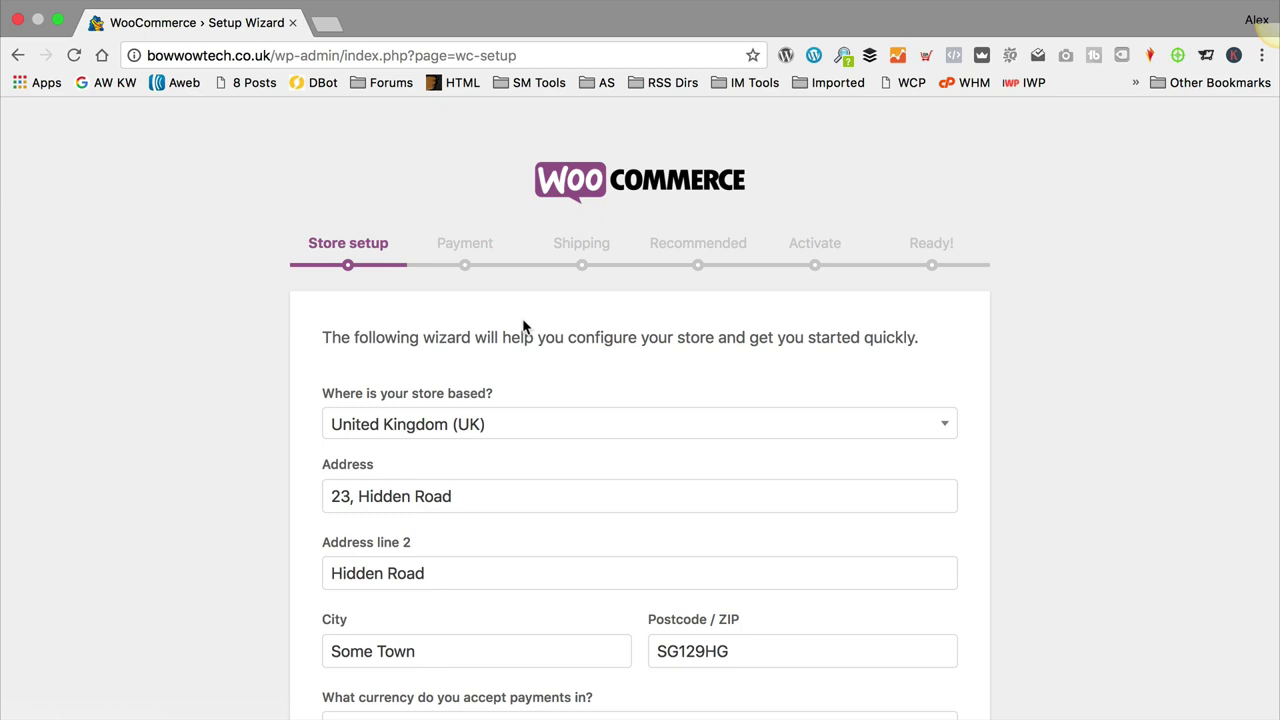
scroll(519, 320, down, 3)
scroll(520, 308, up, 2)
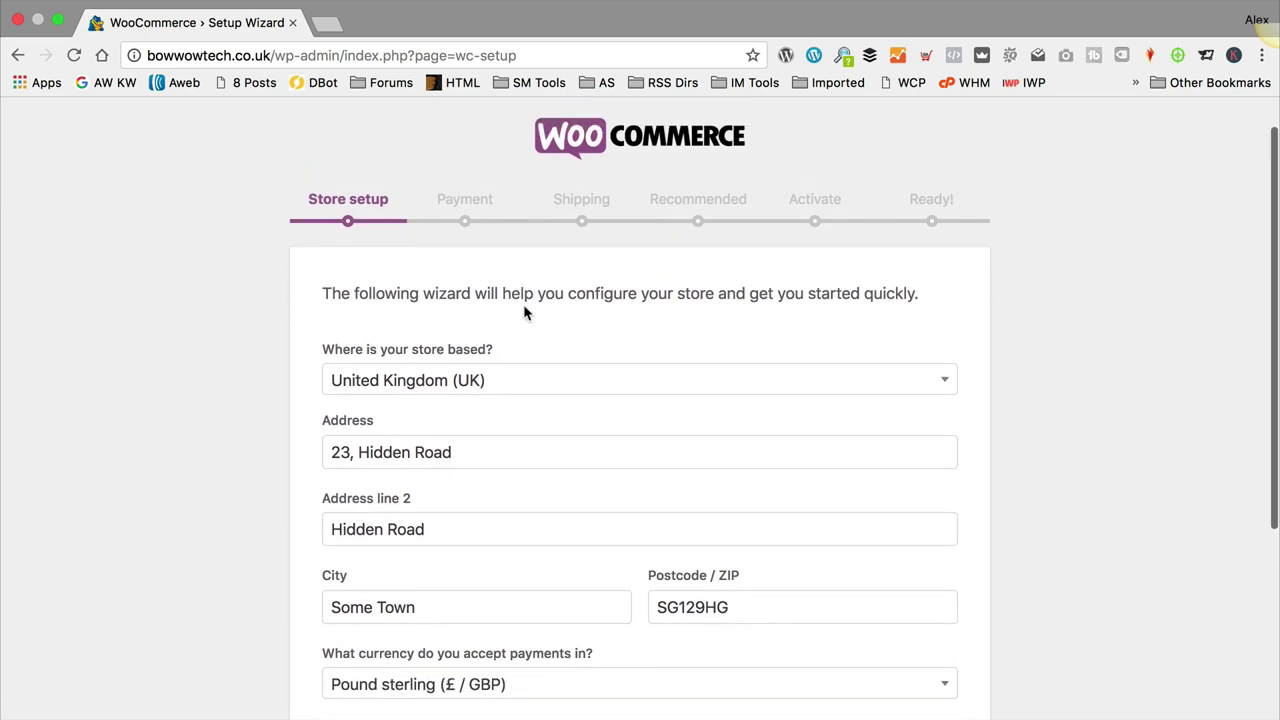
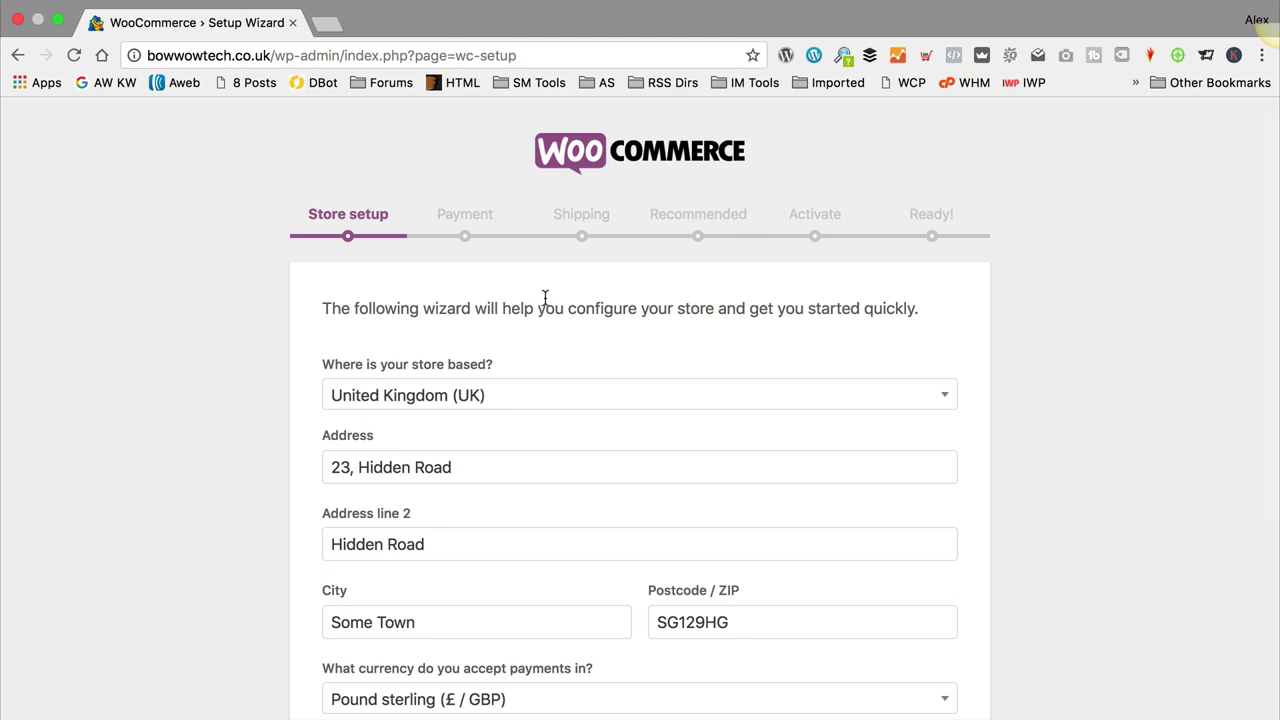
Step: Submit the store details: UK base, Pound sterling, physical and digital products
scroll(580, 294, down, 2)
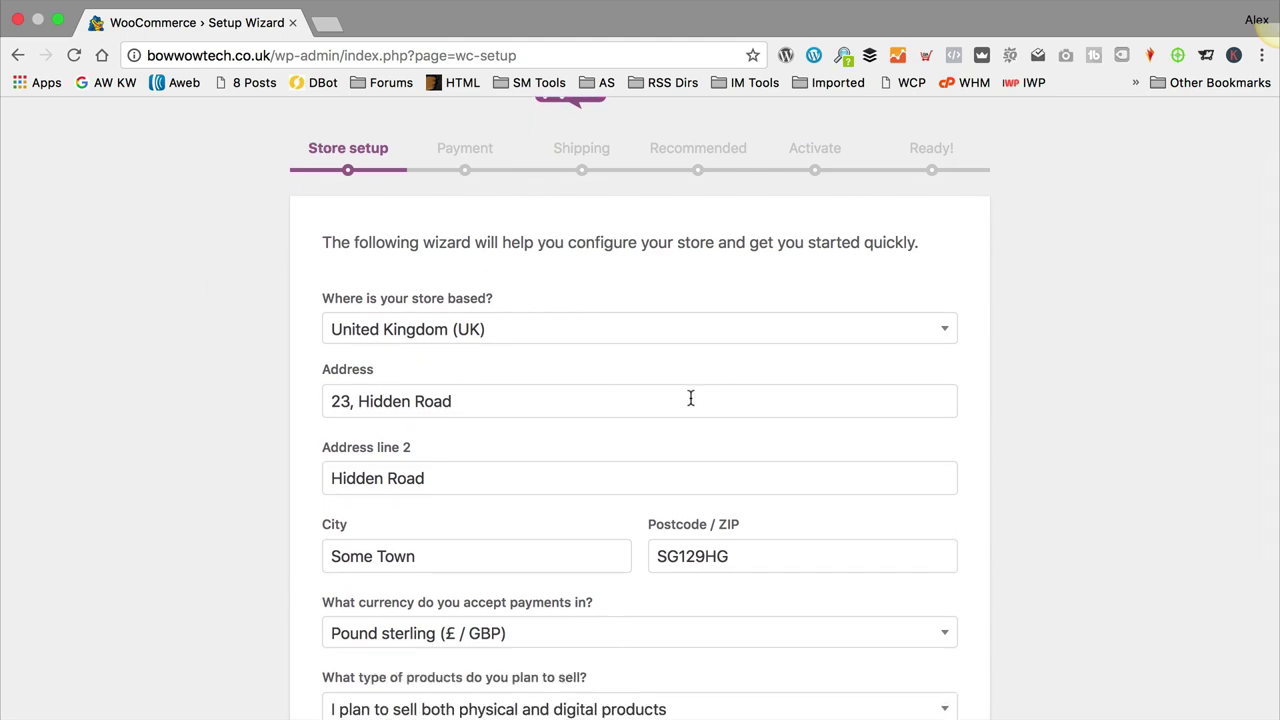
scroll(667, 405, down, 1)
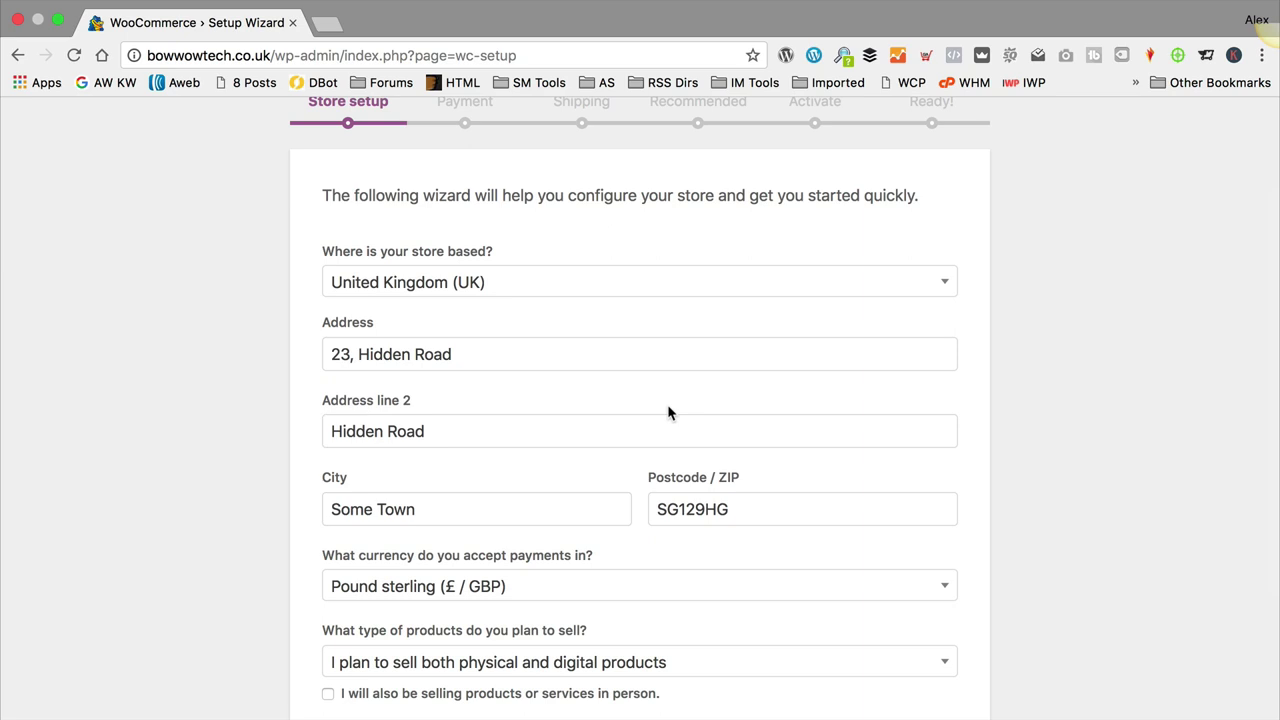
scroll(700, 315, down, 1)
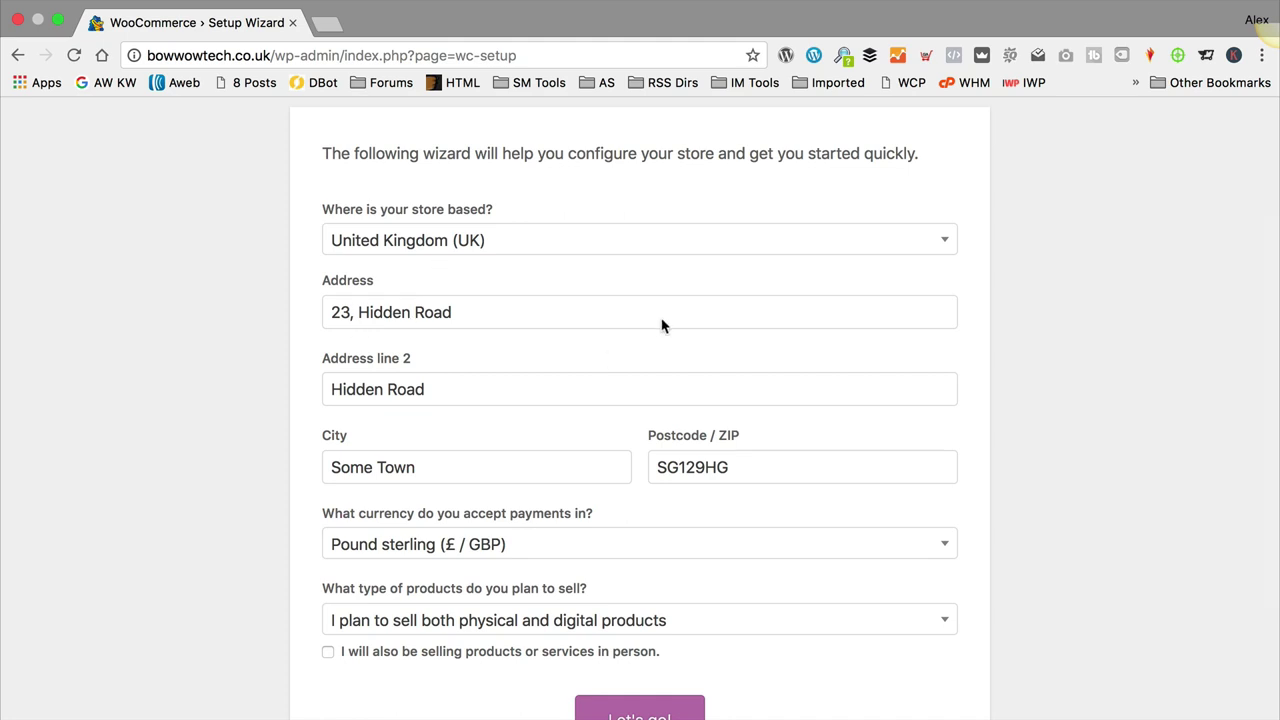
scroll(507, 395, down, 1)
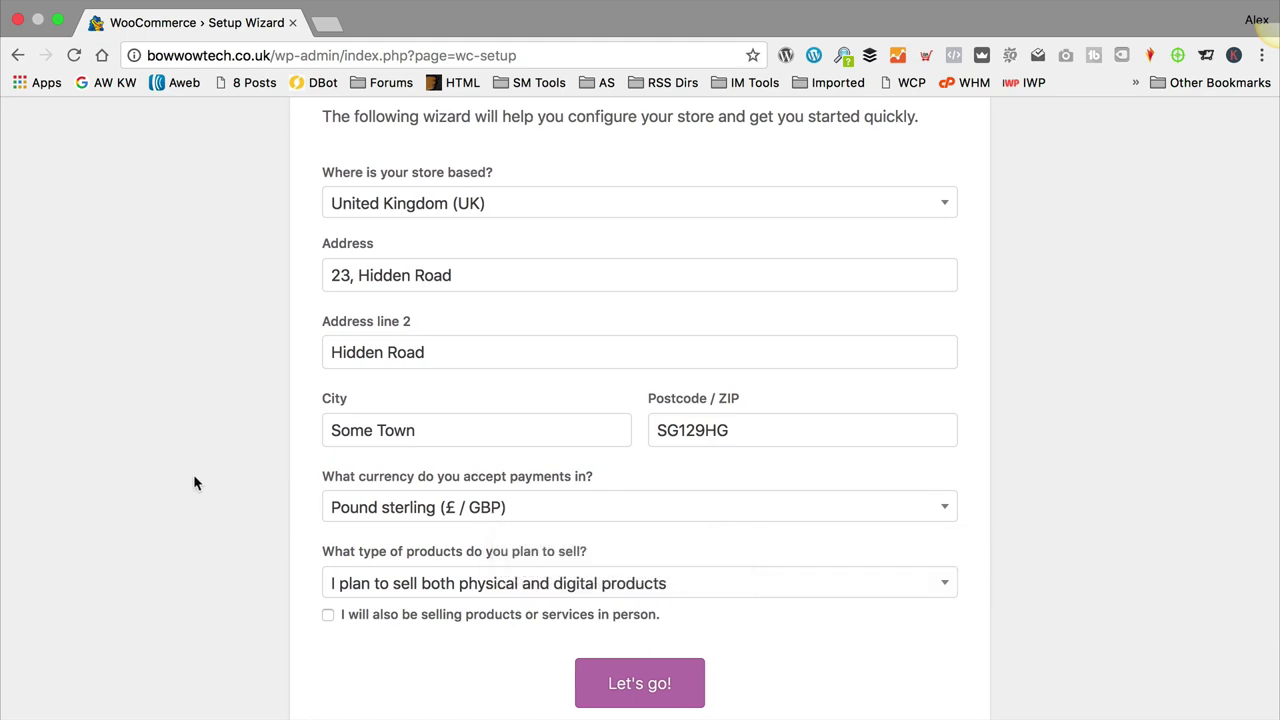
scroll(193, 474, down, 3)
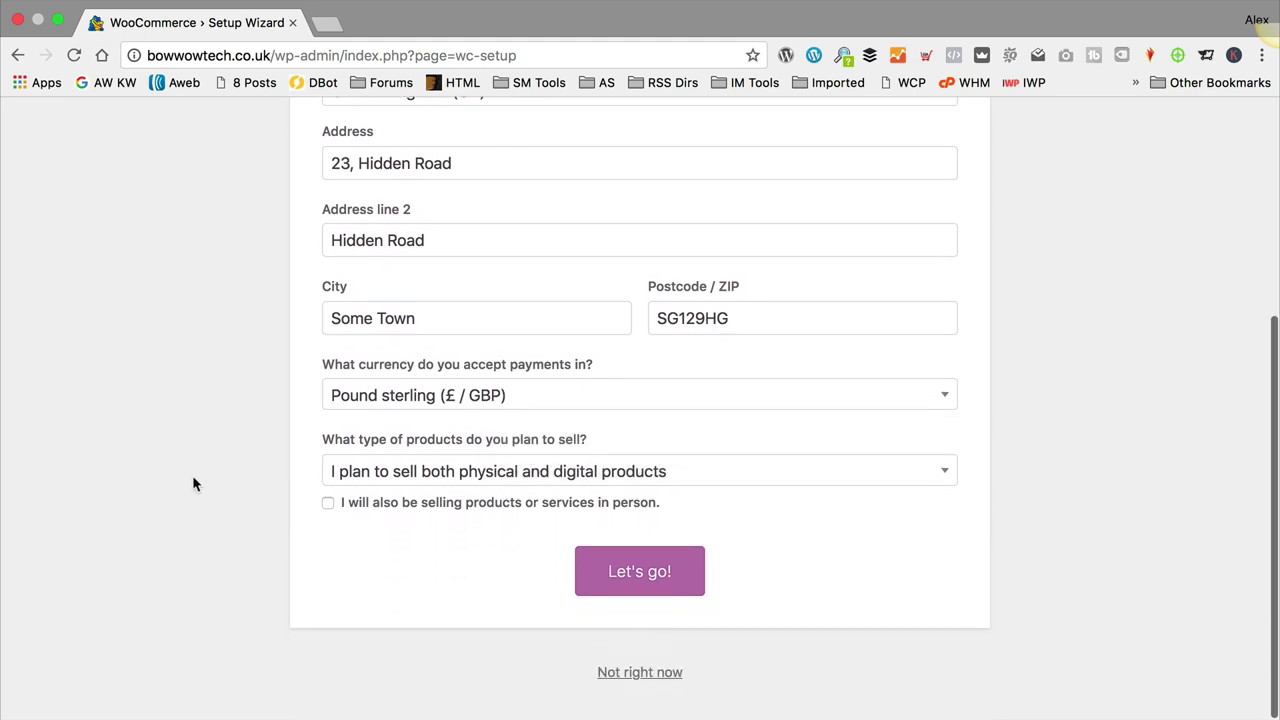
click(673, 567)
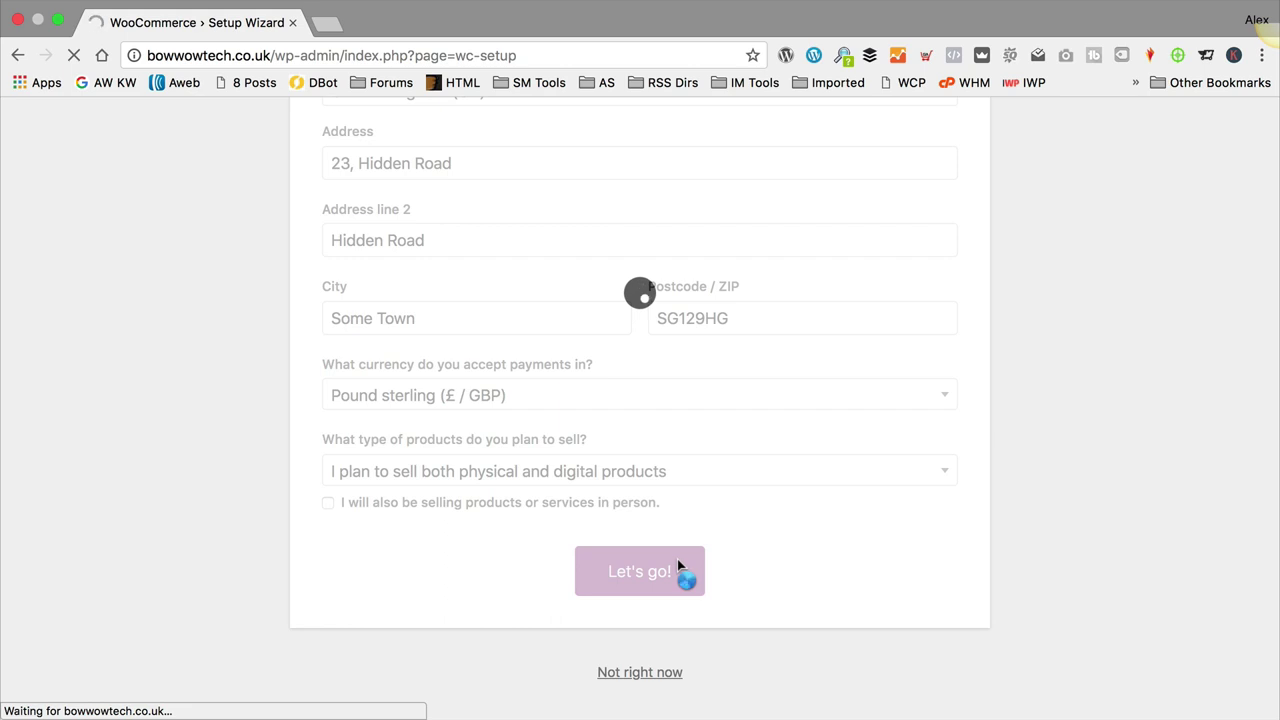
Step: Try the Stripe and PayPal toggles, leave both disabled, and continue to Shipping
scroll(717, 456, down, 3)
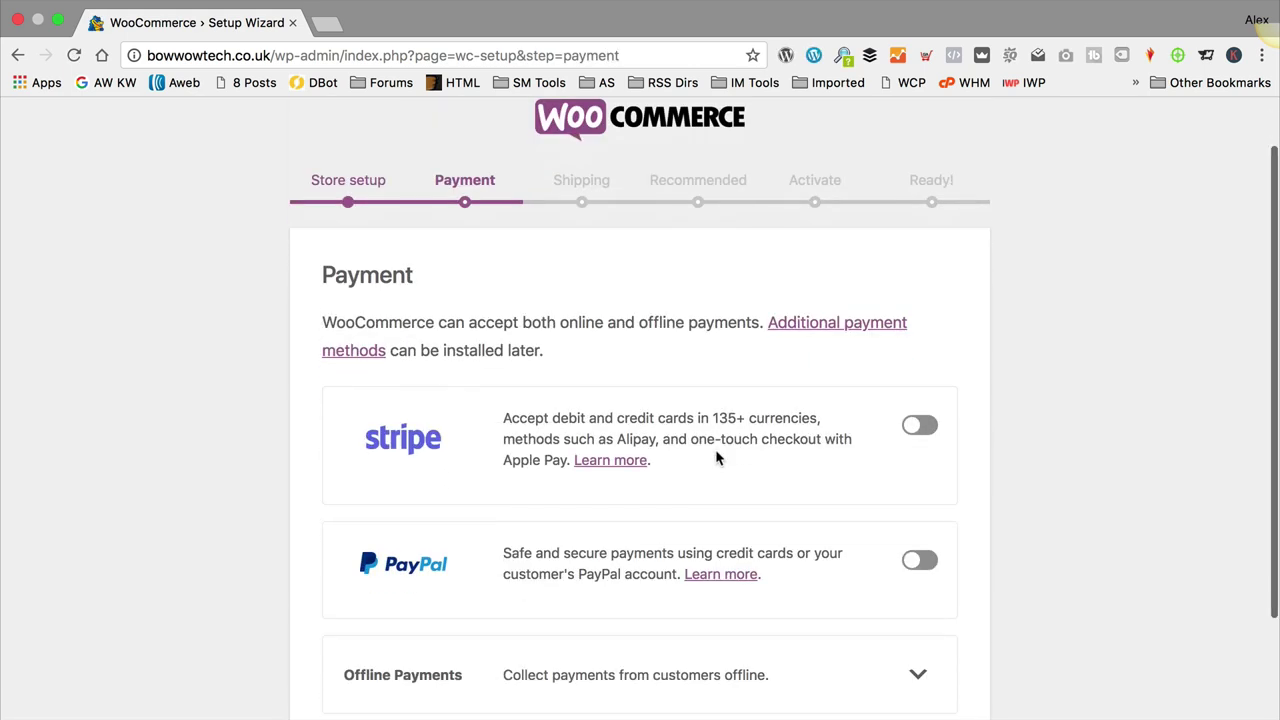
scroll(710, 450, down, 1)
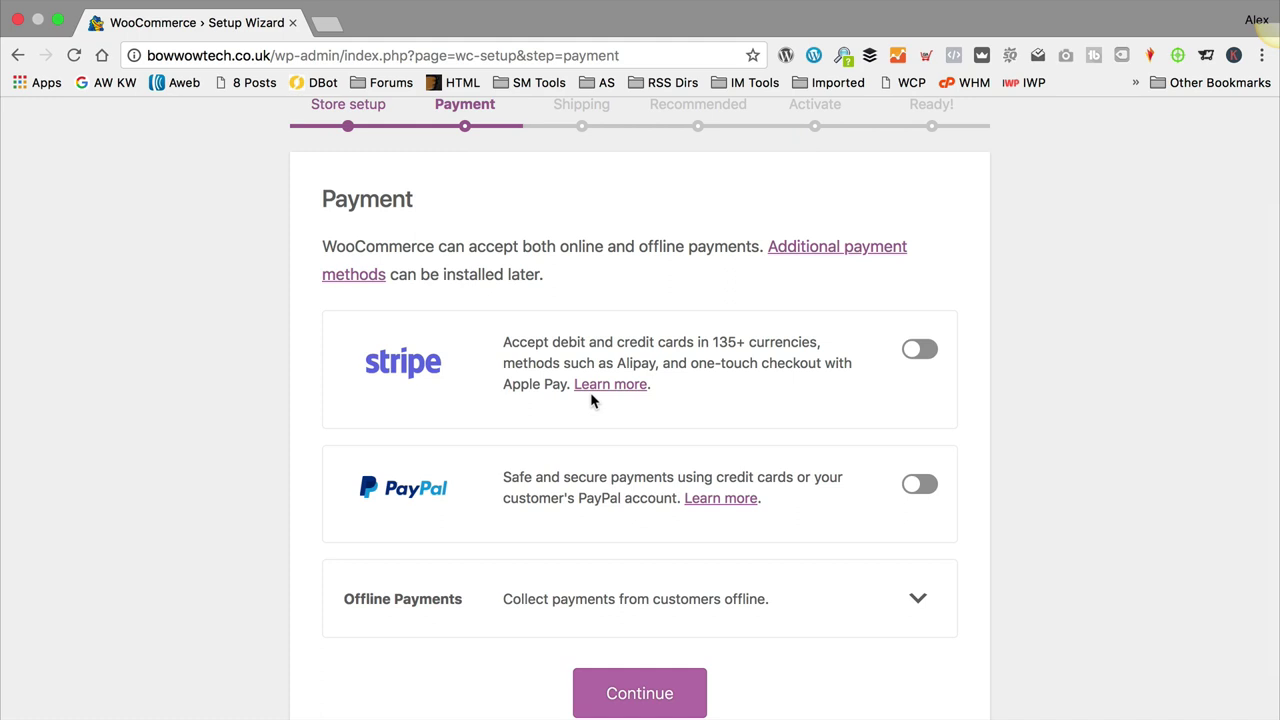
click(921, 350)
click(921, 350)
click(923, 490)
click(920, 349)
click(920, 349)
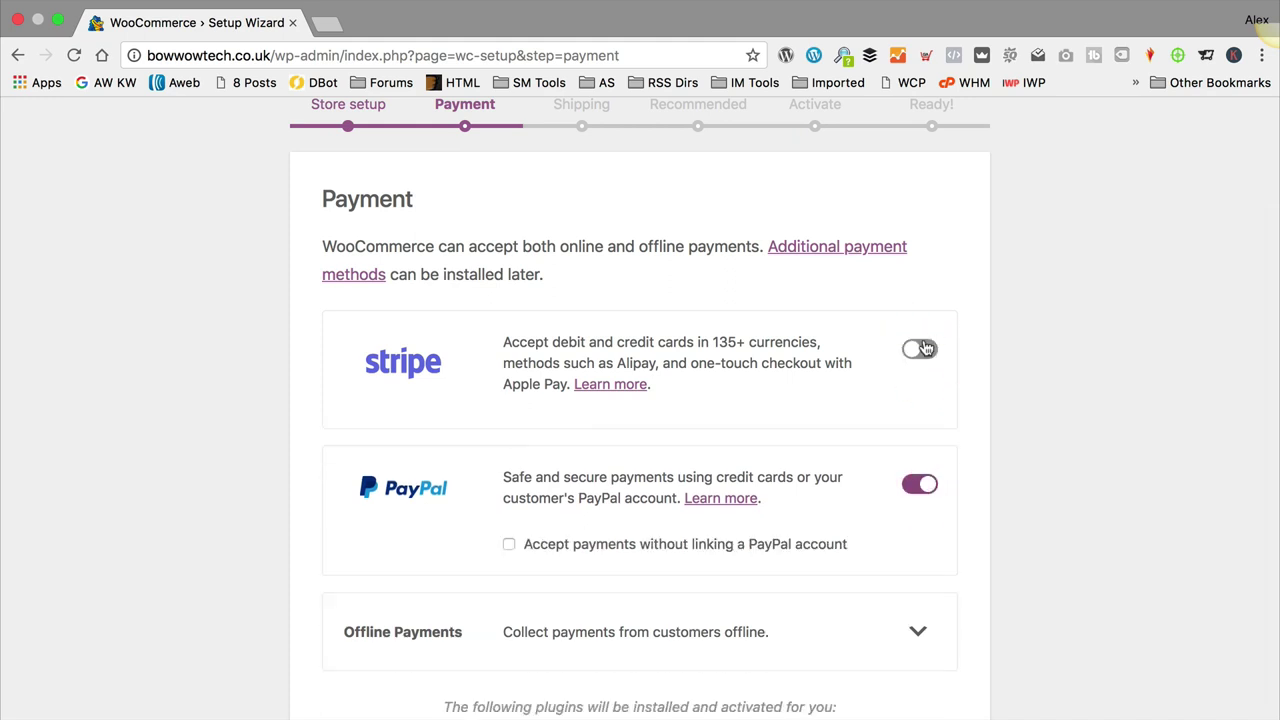
click(926, 486)
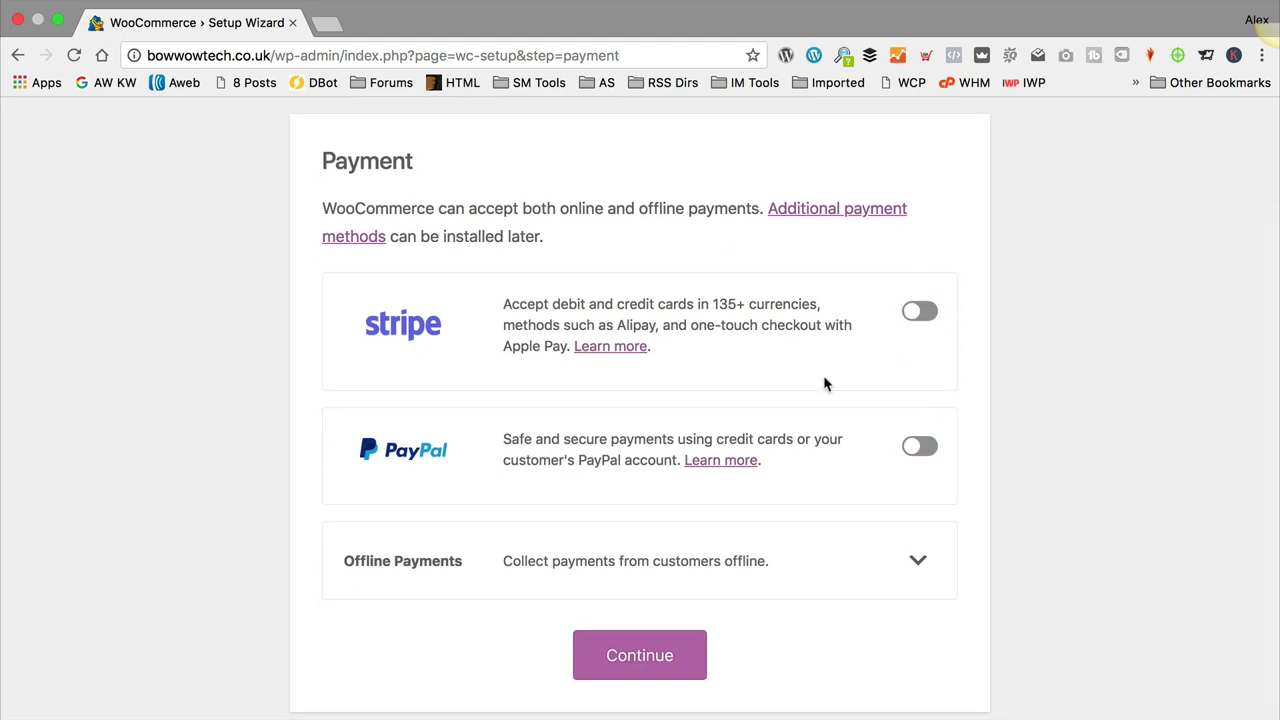
click(920, 312)
click(920, 312)
scroll(819, 352, down, 1)
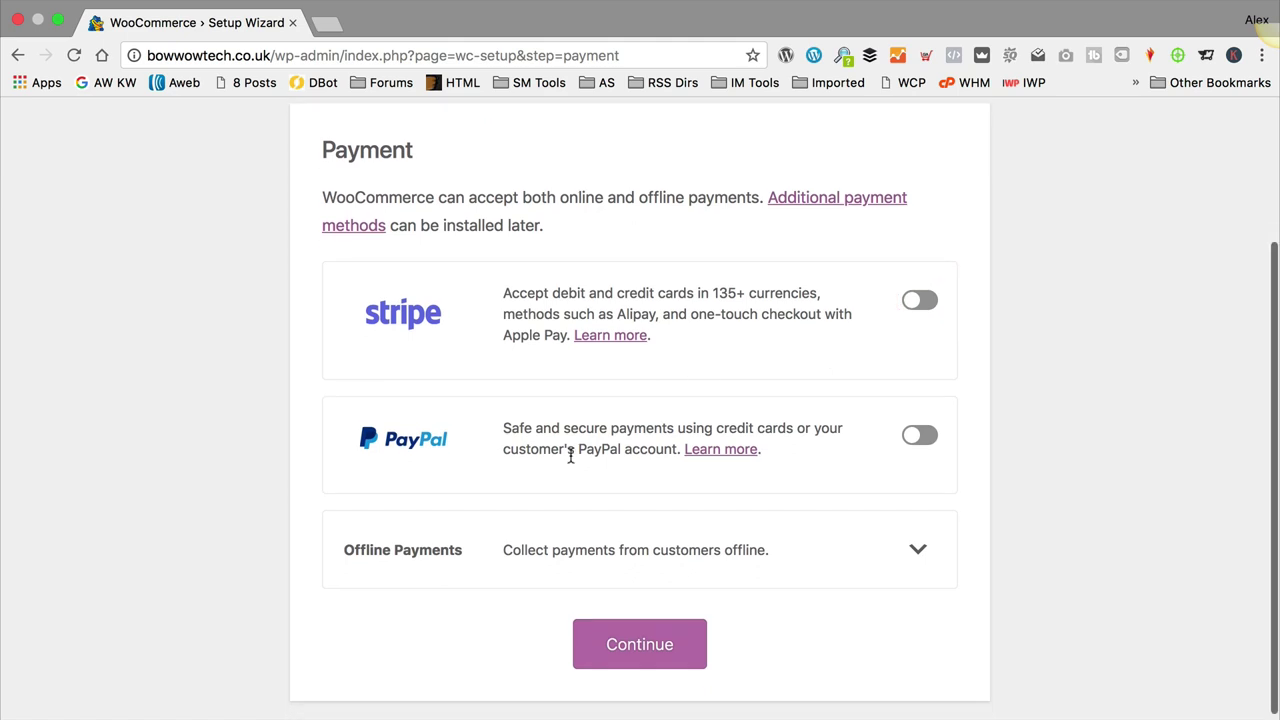
click(673, 640)
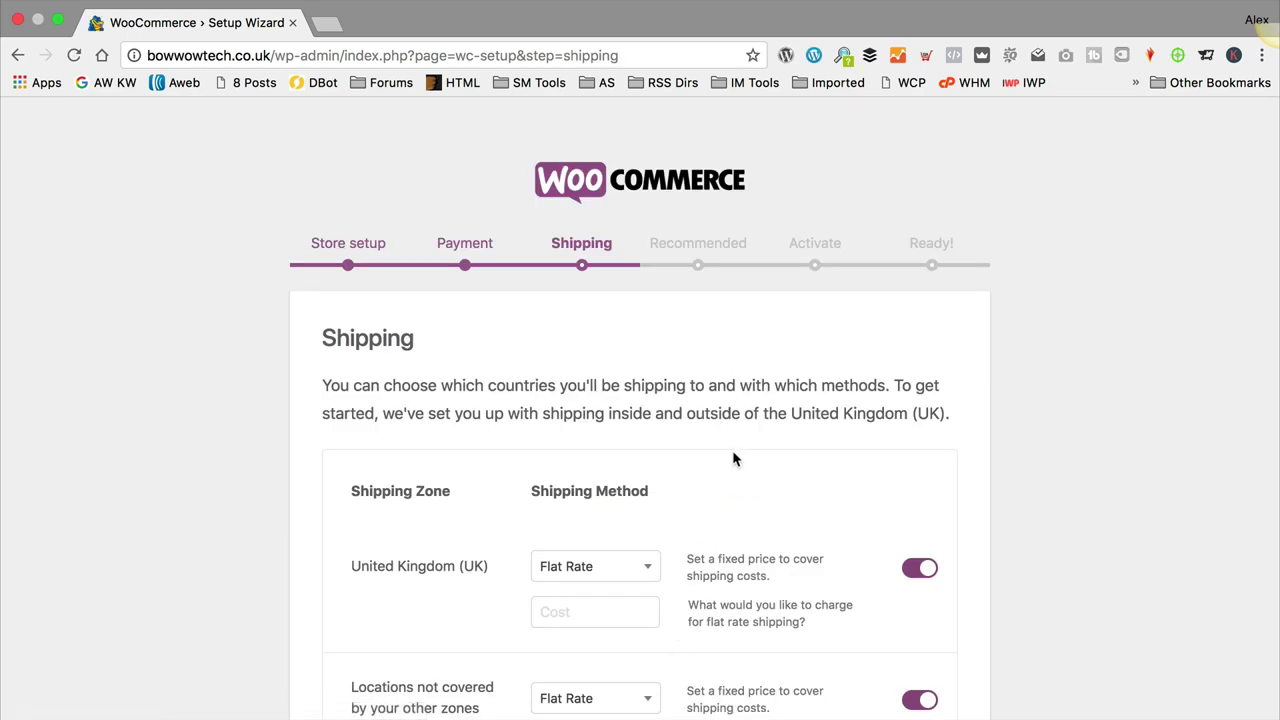
Step: Disable flat-rate shipping for the UK zone and for other locations, then continue
scroll(732, 455, down, 1)
scroll(732, 459, down, 1)
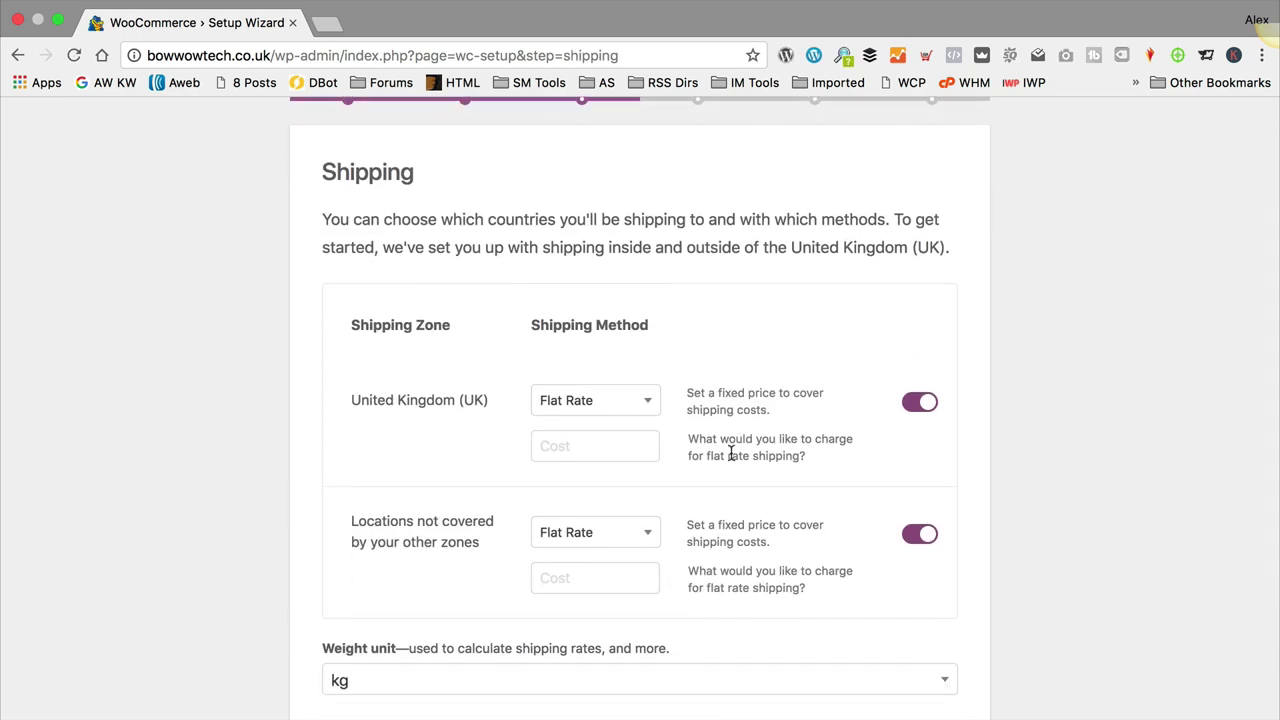
click(915, 403)
click(918, 533)
scroll(743, 423, down, 2)
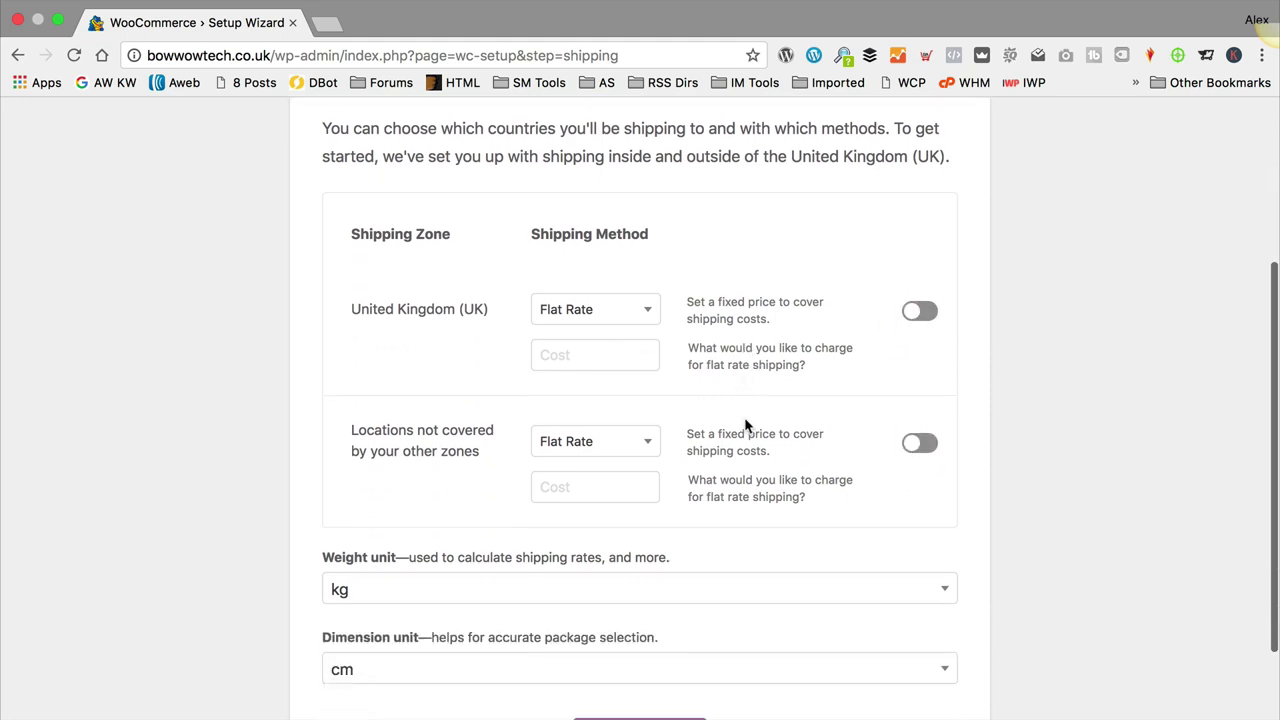
scroll(744, 422, down, 2)
click(610, 658)
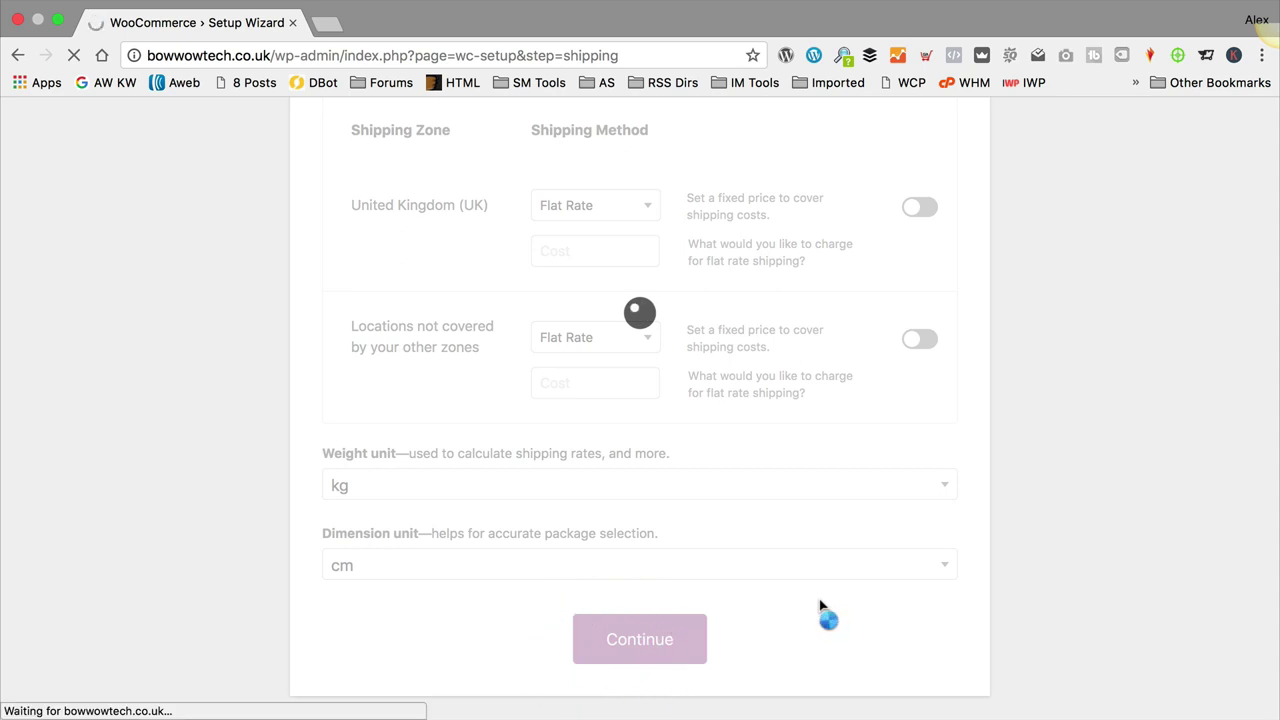
scroll(654, 461, down, 2)
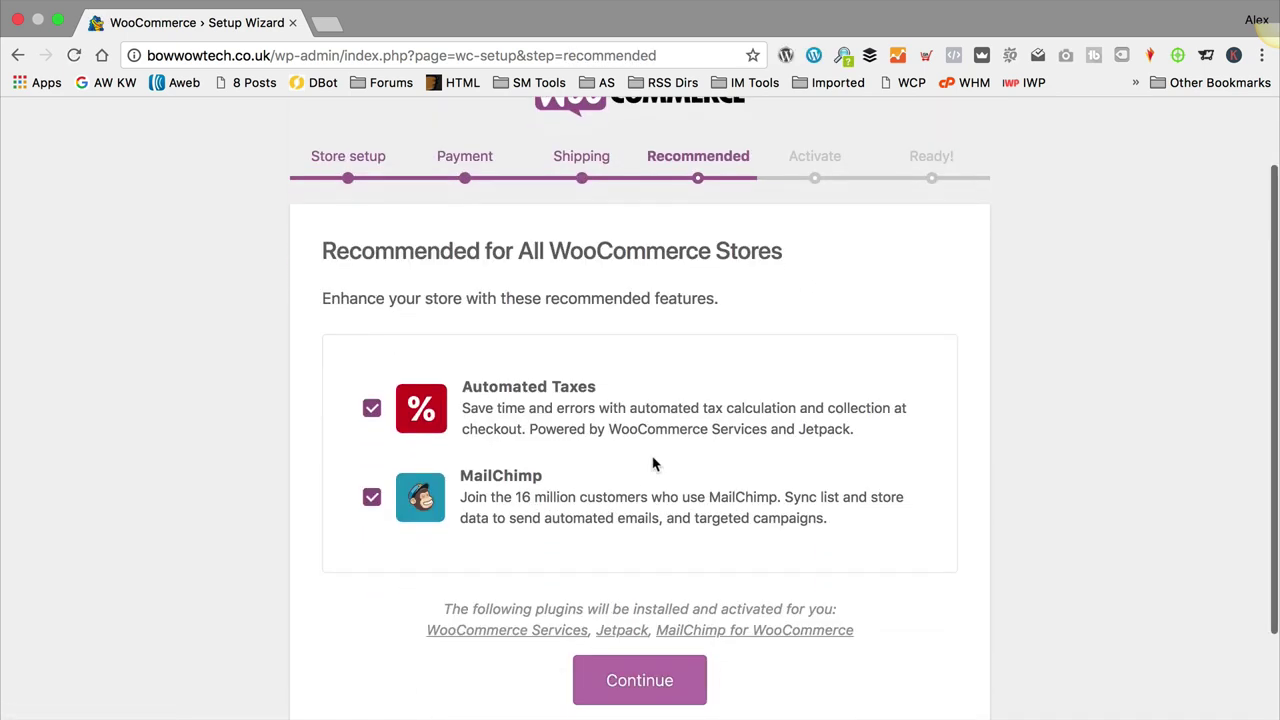
Step: Uncheck Automated Taxes and MailChimp on the Recommended step and continue
click(371, 410)
click(371, 497)
scroll(847, 648, down, 1)
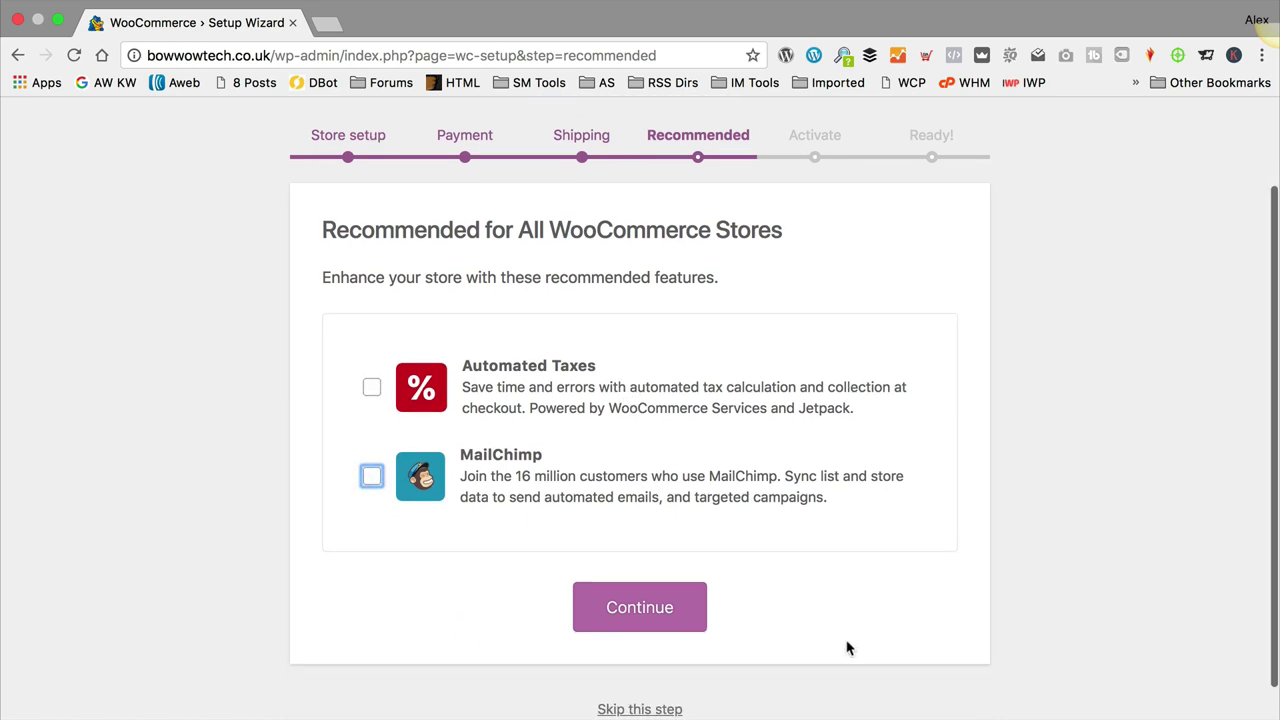
click(632, 614)
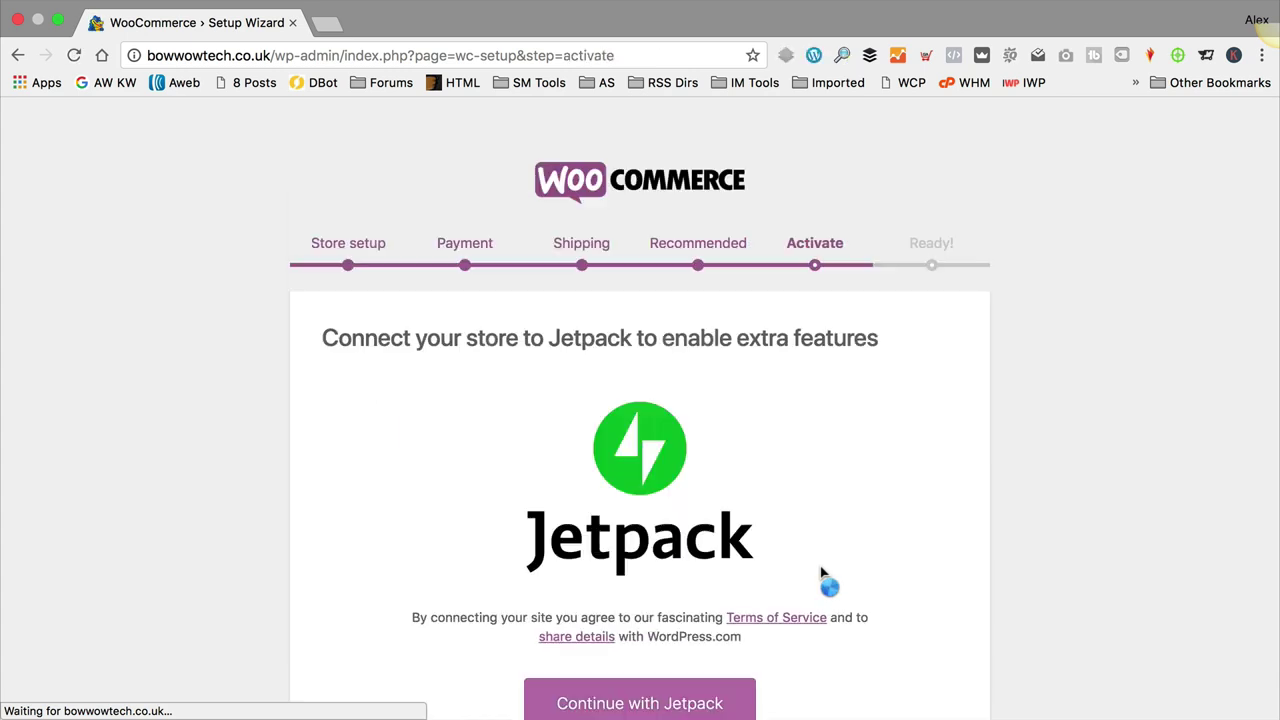
Step: Skip the Jetpack connection and go to the WordPress Dashboard
scroll(749, 417, down, 3)
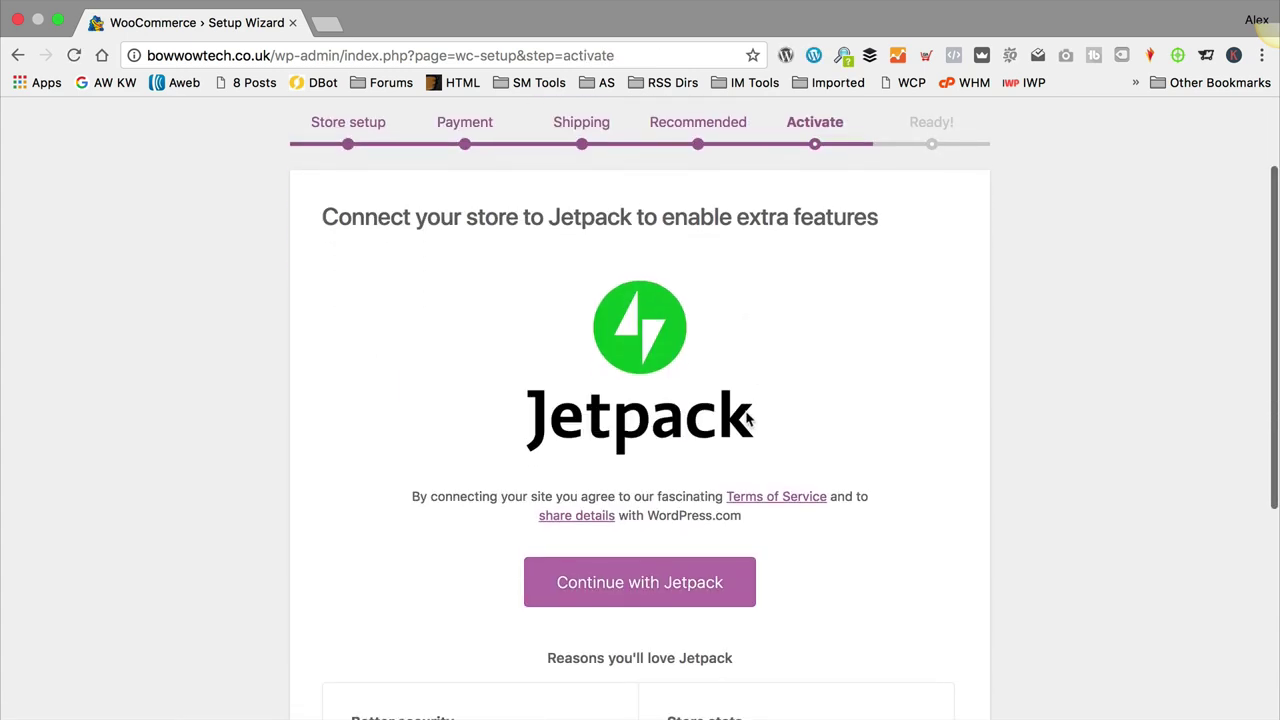
scroll(749, 420, down, 4)
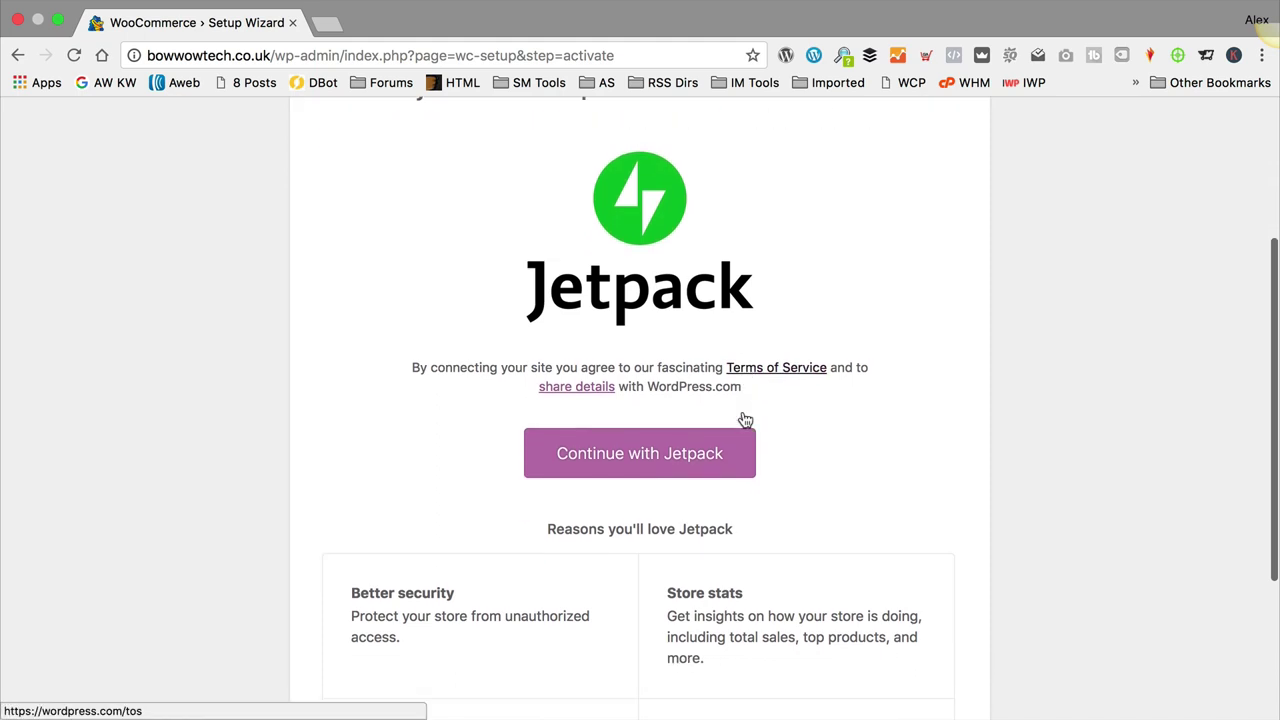
scroll(841, 316, down, 3)
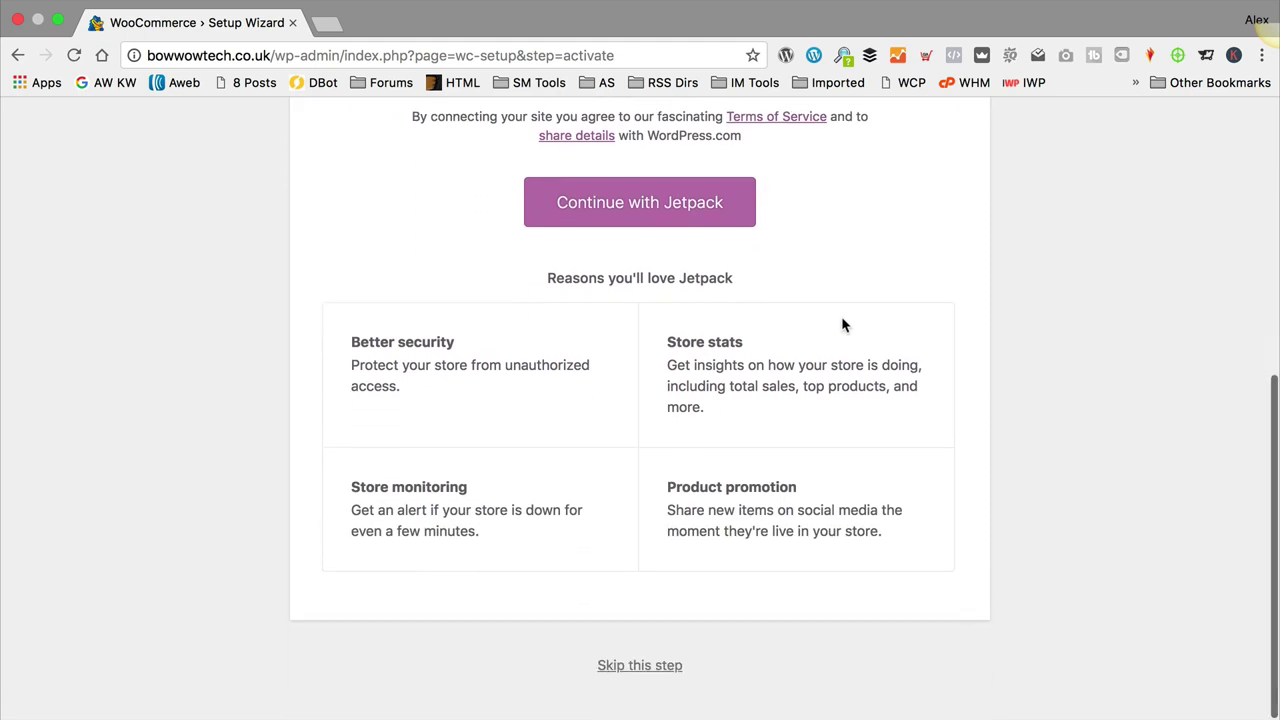
click(641, 676)
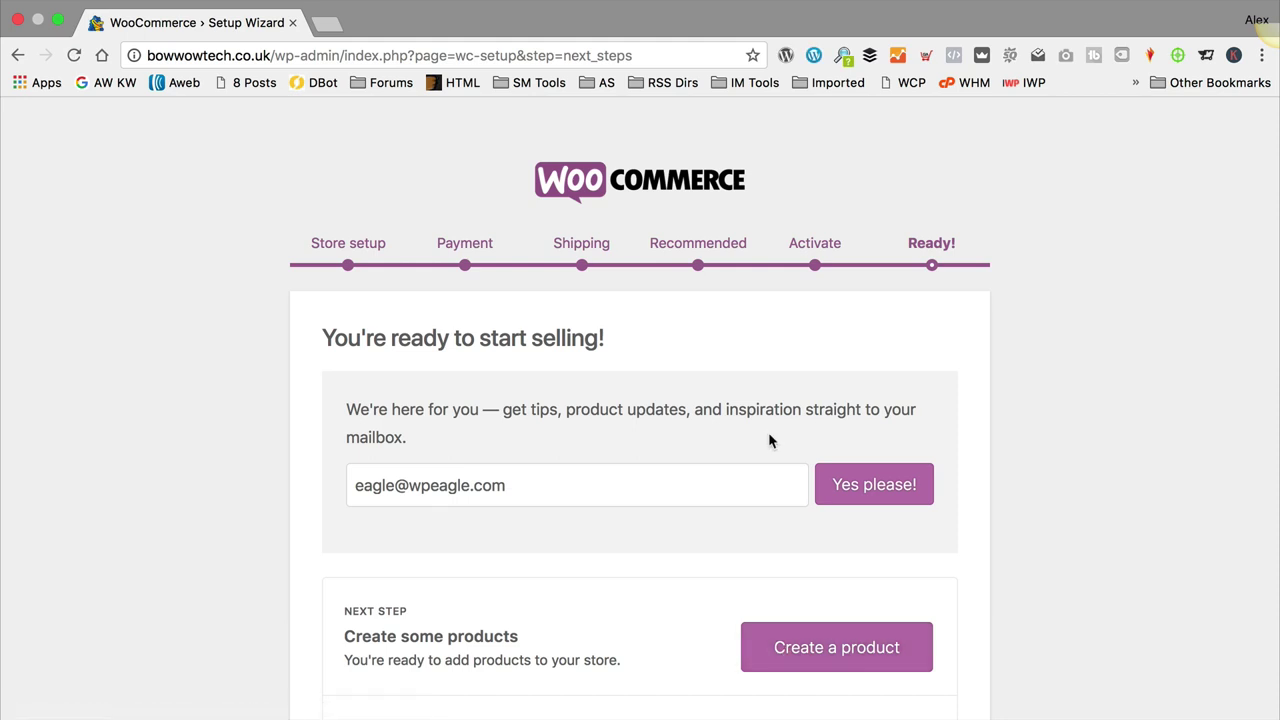
scroll(768, 436, down, 4)
scroll(770, 441, down, 2)
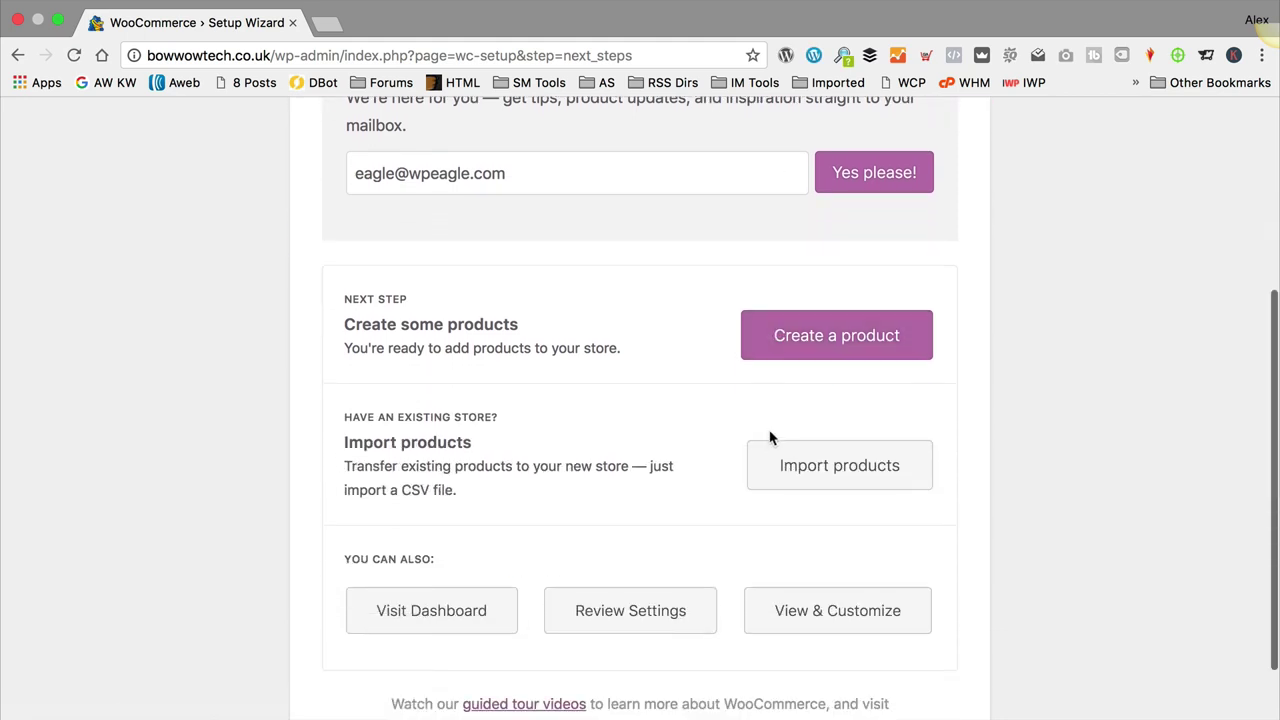
click(441, 617)
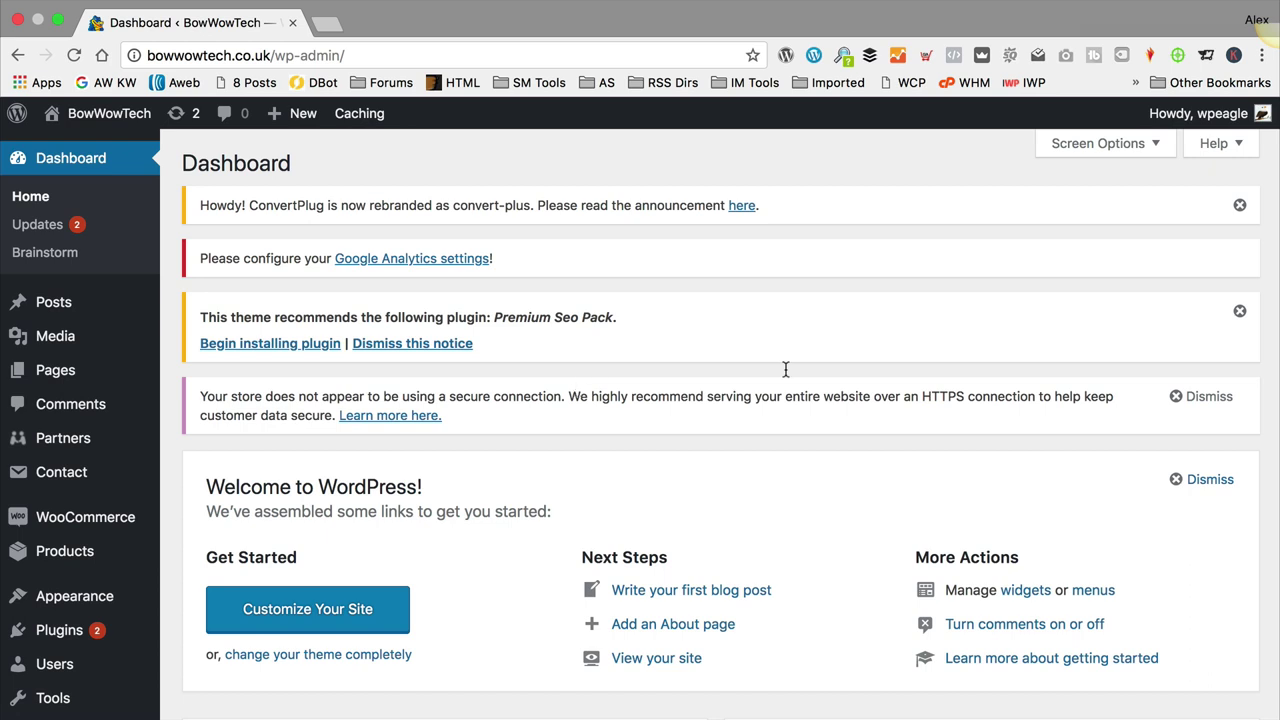
Step: Close the ConvertPlug and Premium Seo Pack notices and dismiss the HTTPS warning
click(1239, 205)
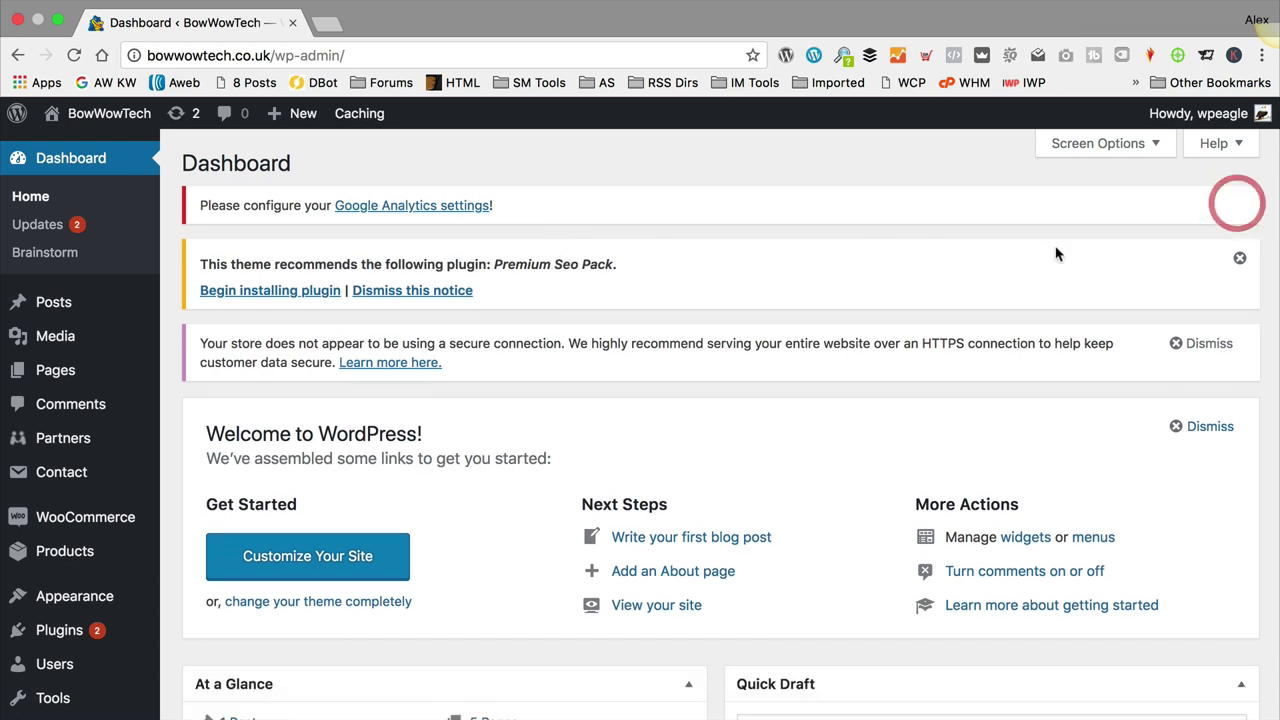
click(1239, 258)
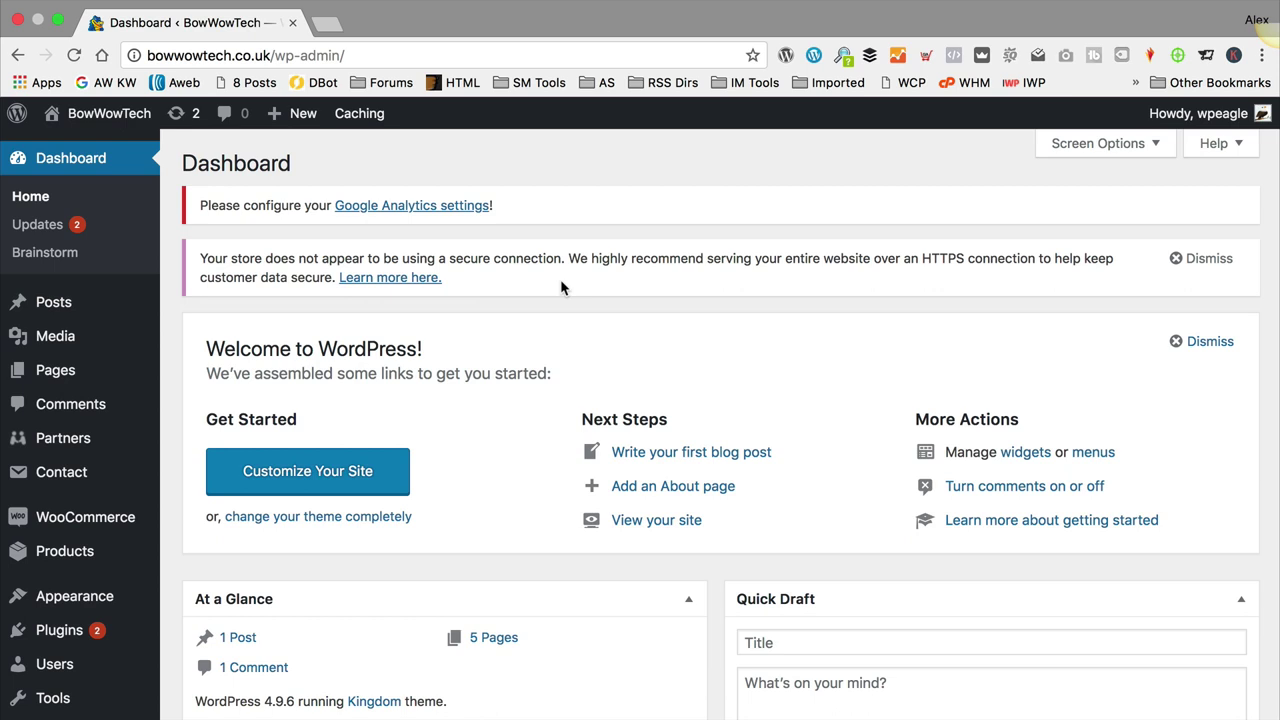
click(1211, 260)
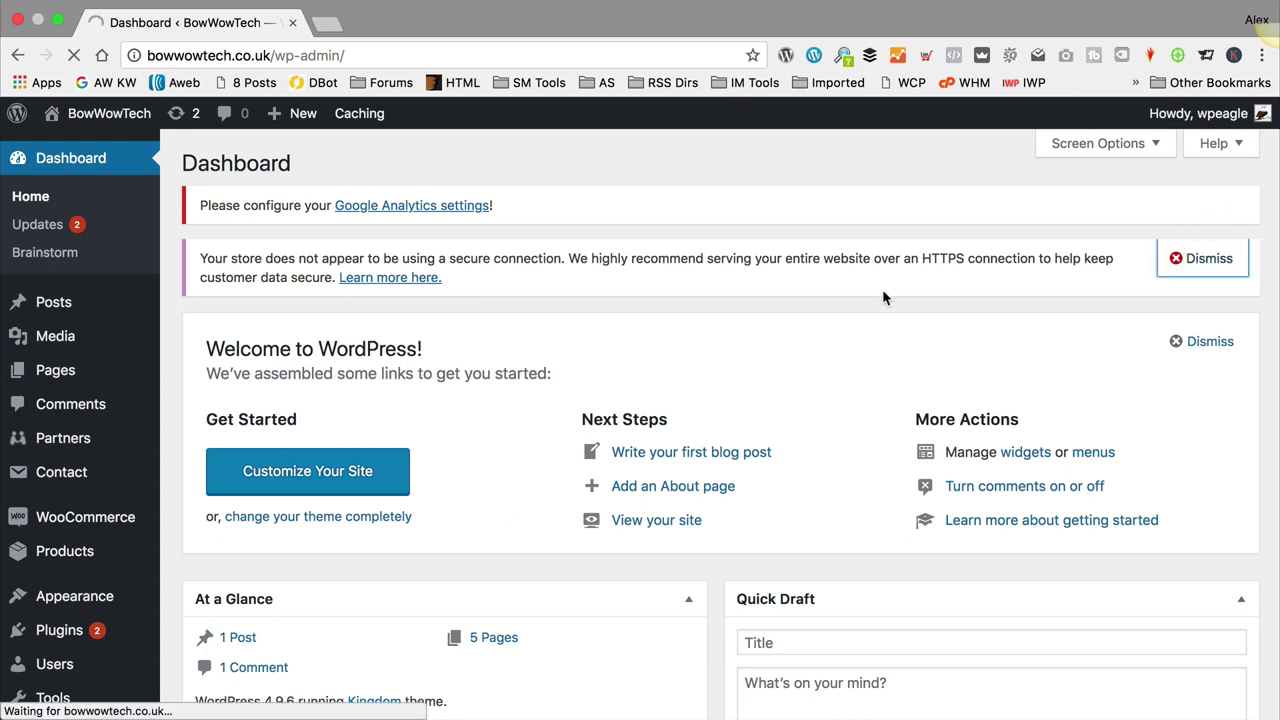
scroll(537, 318, down, 1)
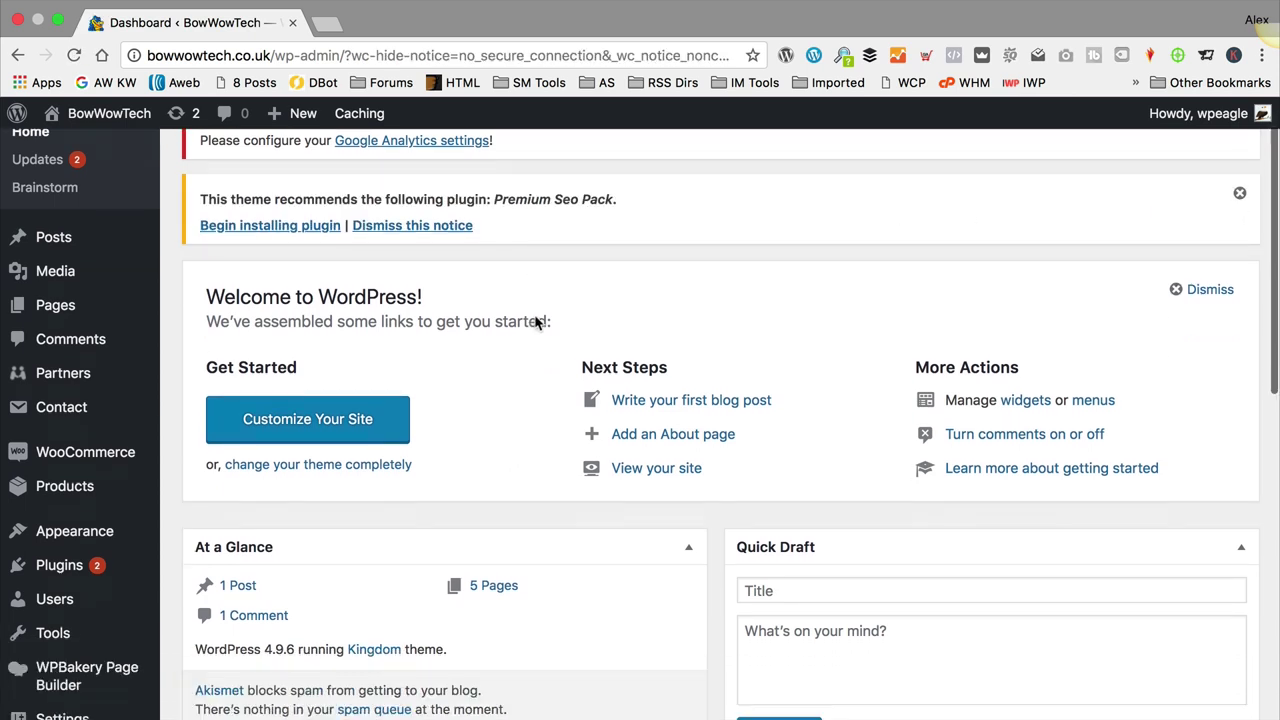
scroll(536, 321, down, 2)
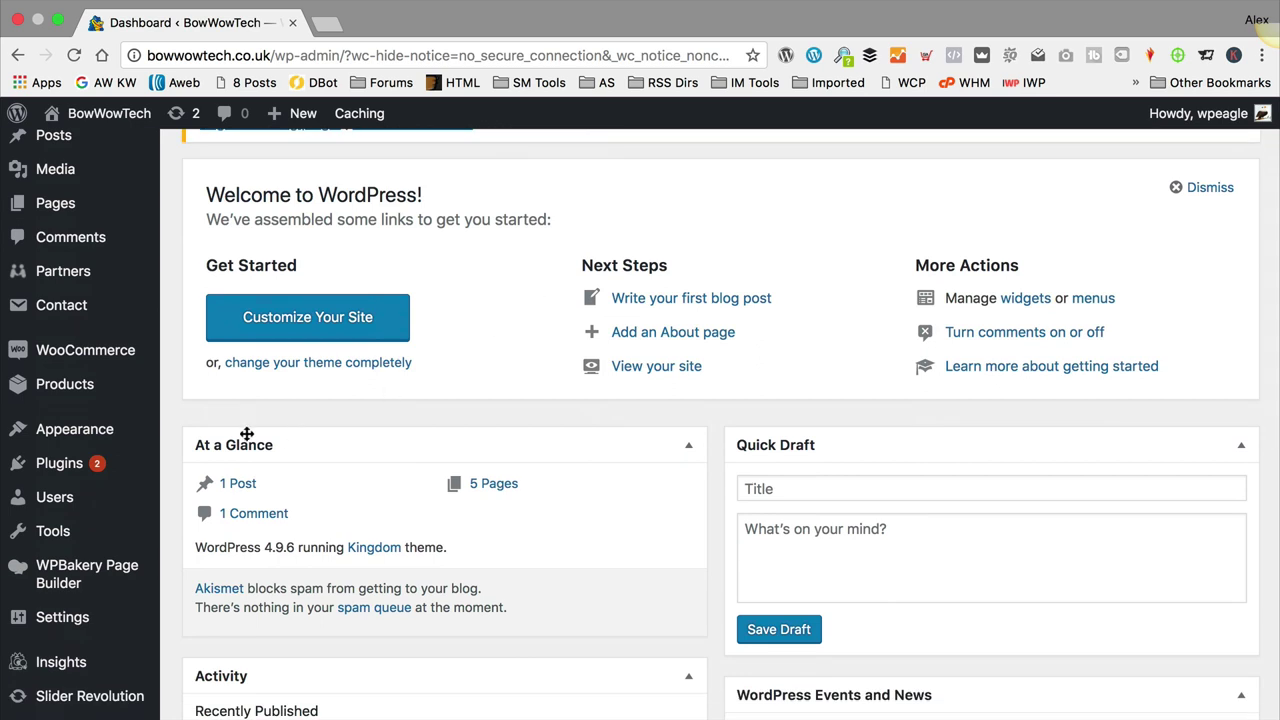
Step: Upload kingdom-child.zip through Themes > Add New, install it, and activate Kingdom Child Theme
mouse_move(118, 437)
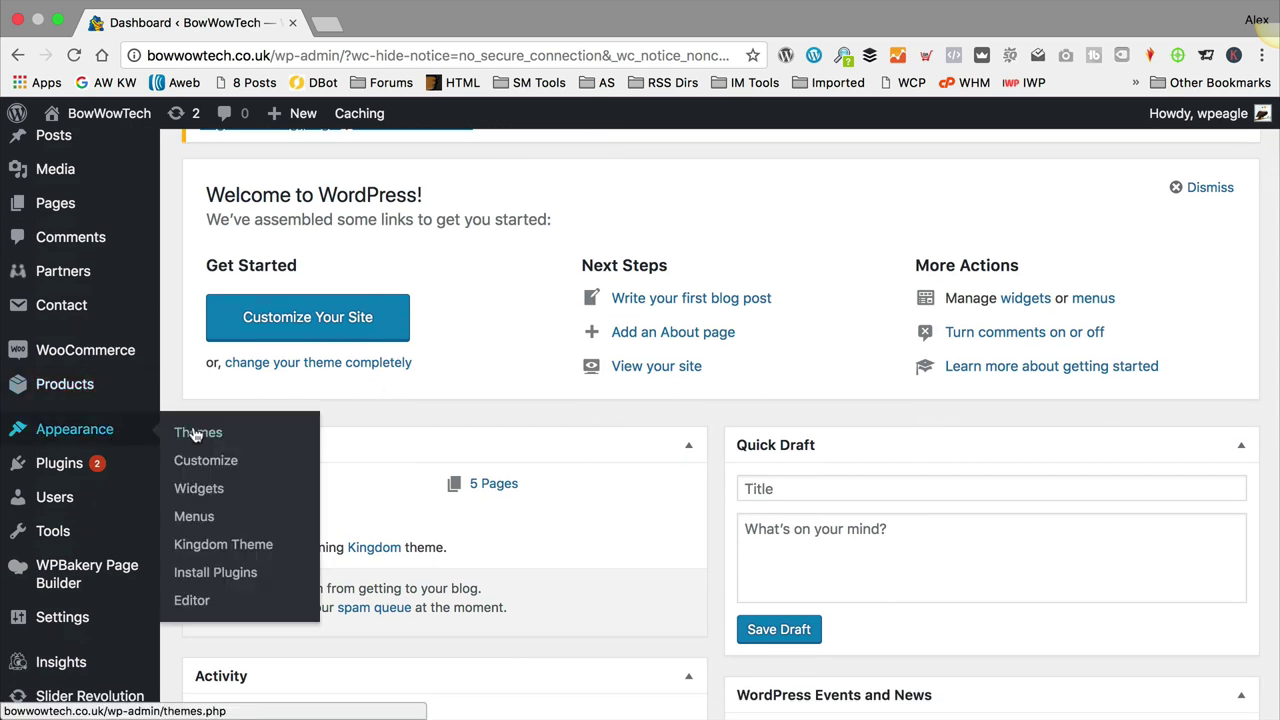
click(235, 430)
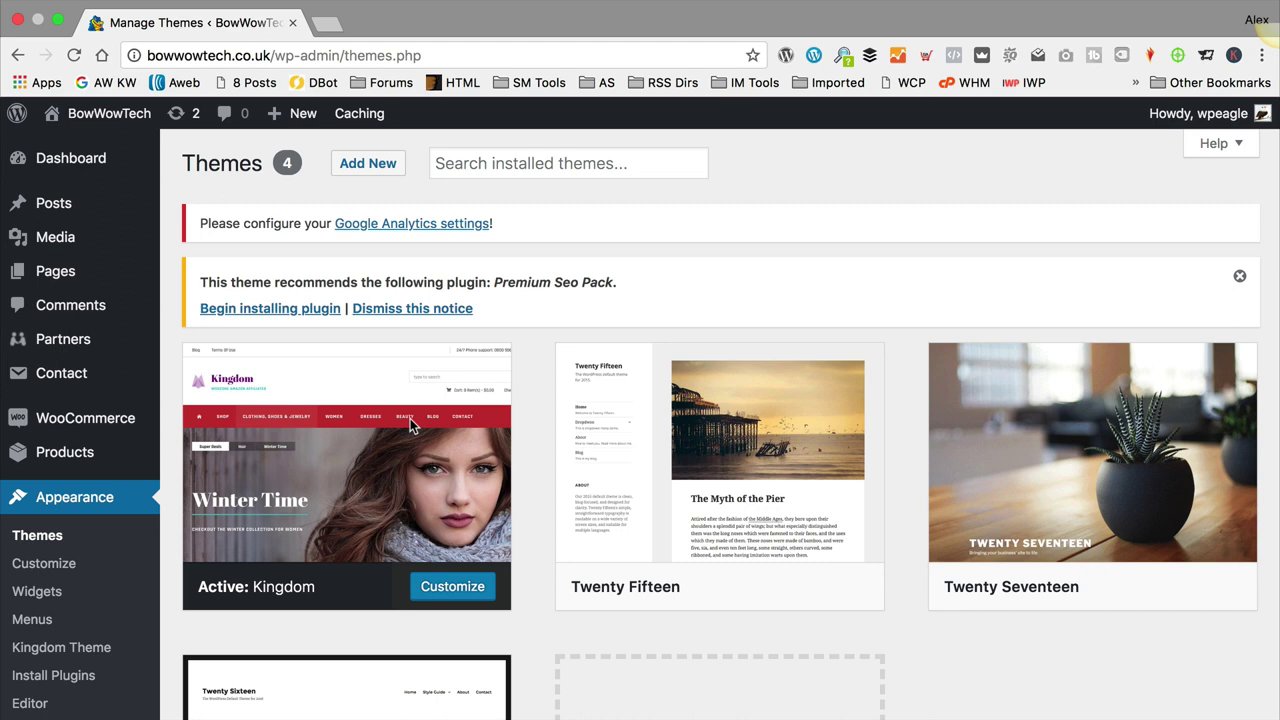
click(367, 166)
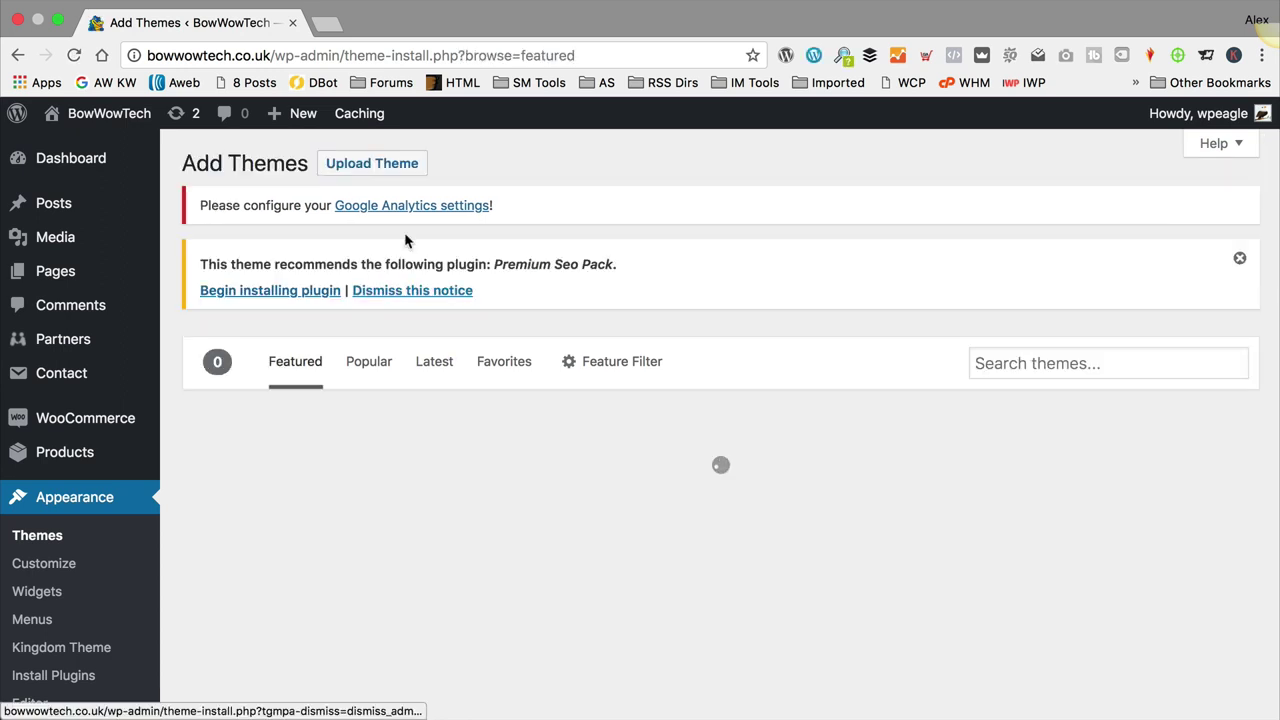
click(373, 168)
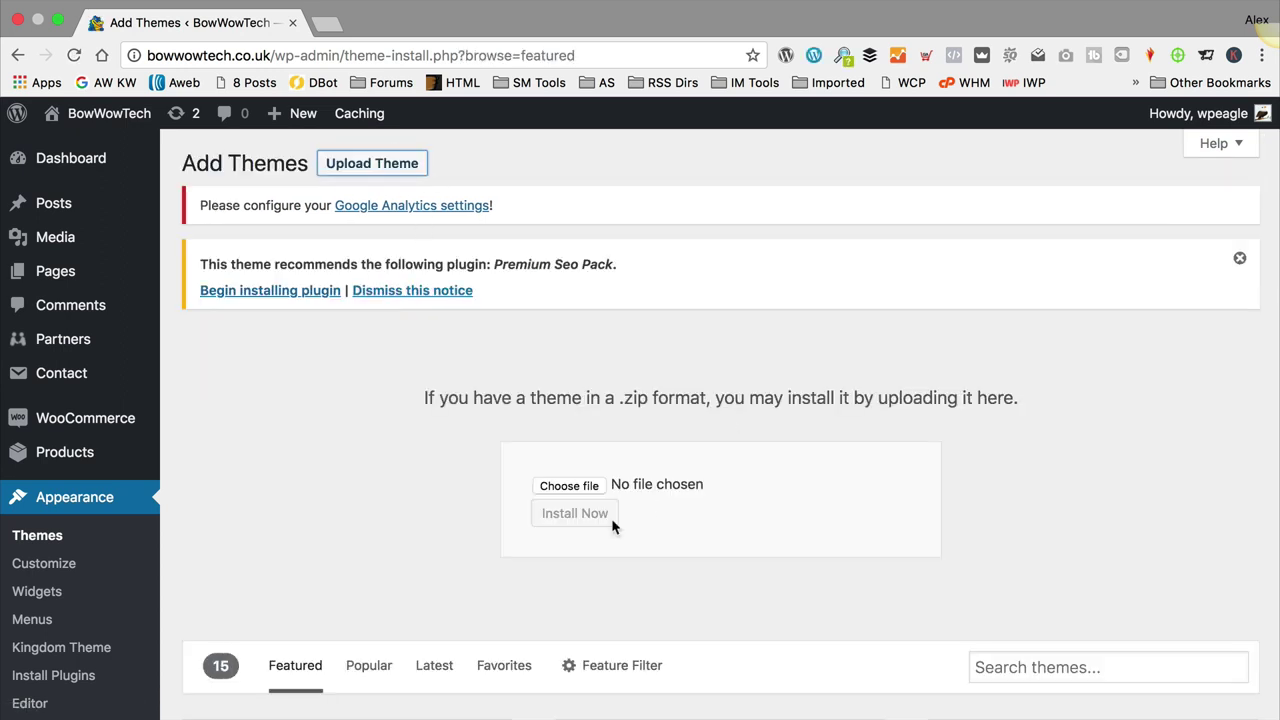
click(583, 488)
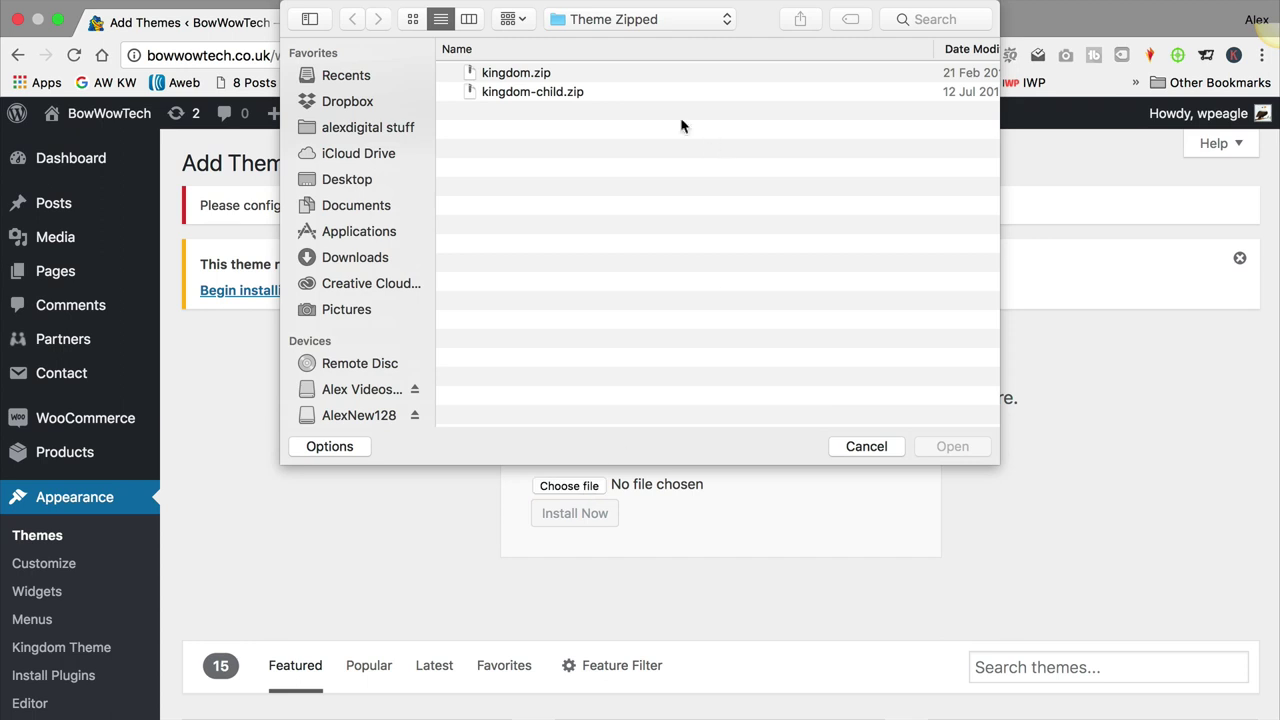
click(550, 92)
click(954, 447)
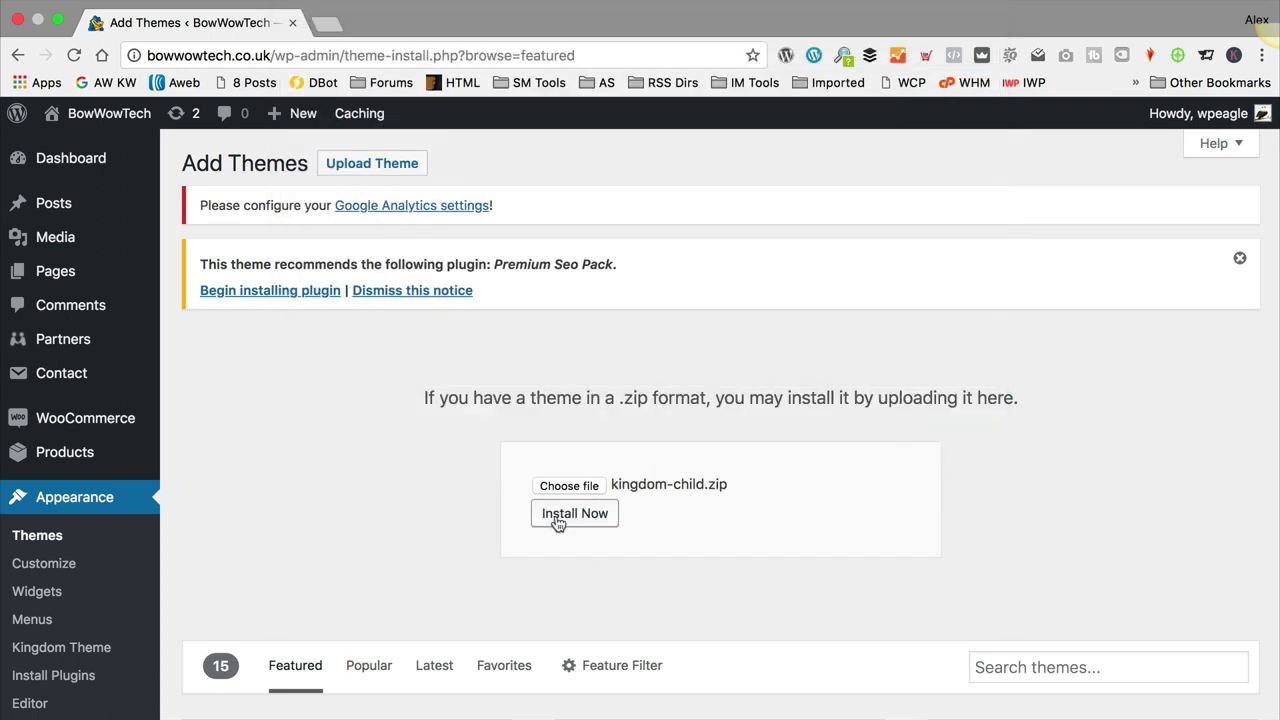
click(557, 516)
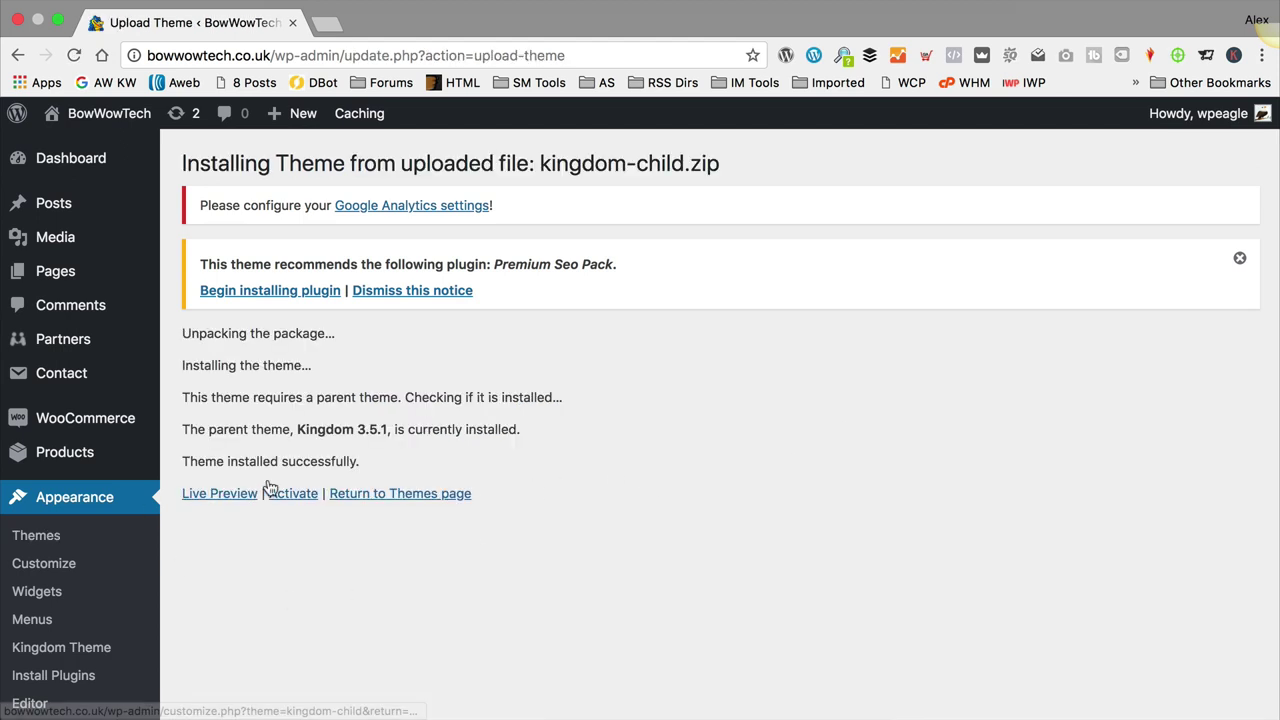
click(294, 493)
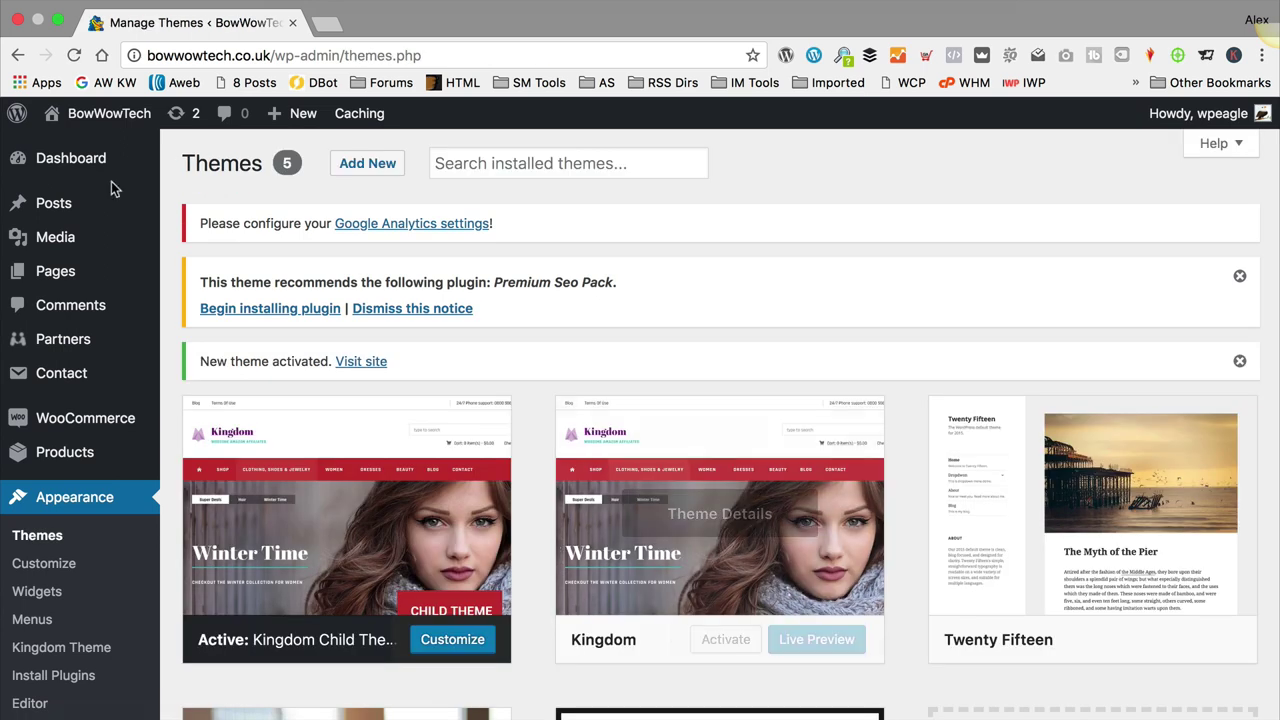
Step: Visit the site's front end from the admin bar to see the Kingdom theme
mouse_move(100, 113)
click(106, 147)
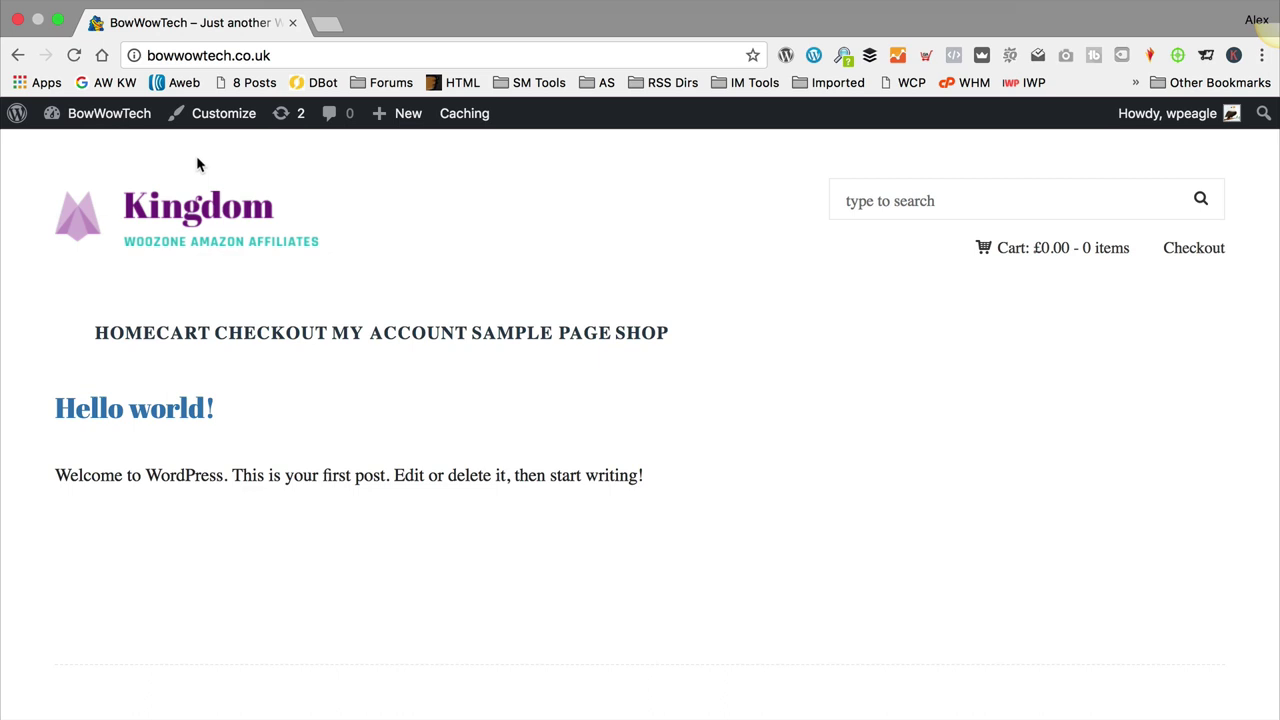
mouse_move(1000, 251)
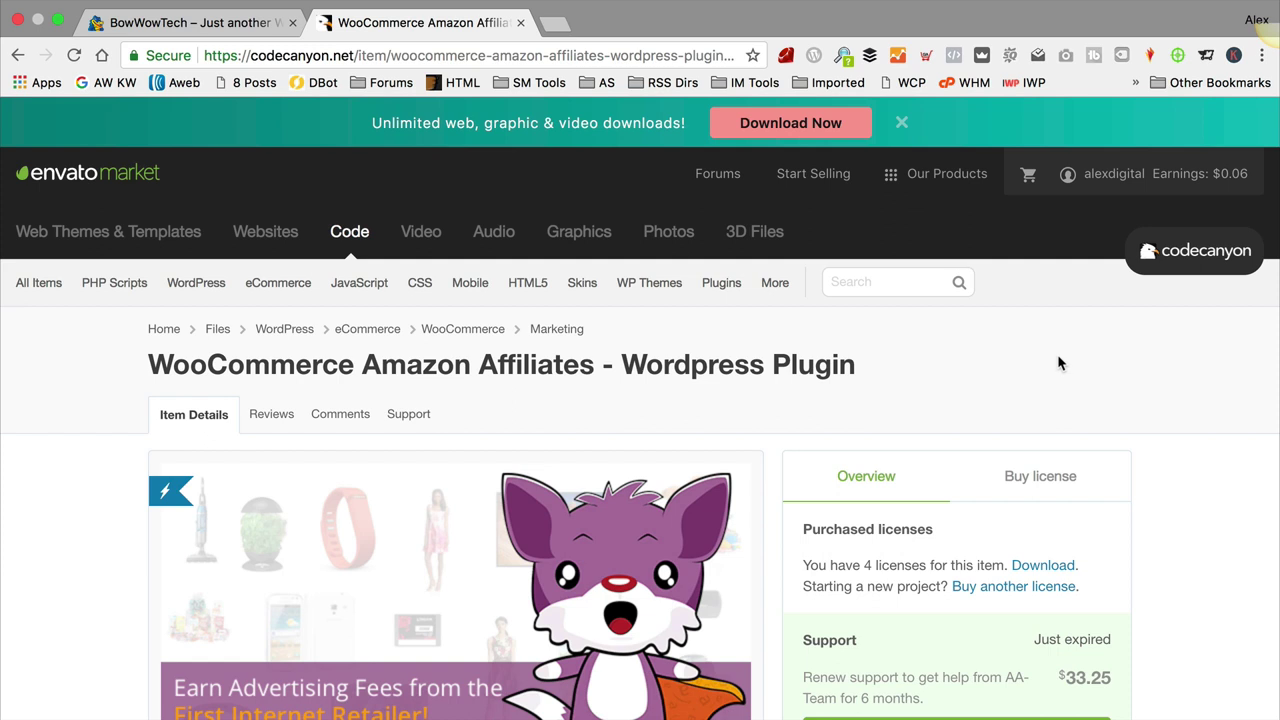
Step: Check the Amazon Affiliates item's Buy license and Overview tabs, then open purchased Downloads
scroll(894, 357, down, 1)
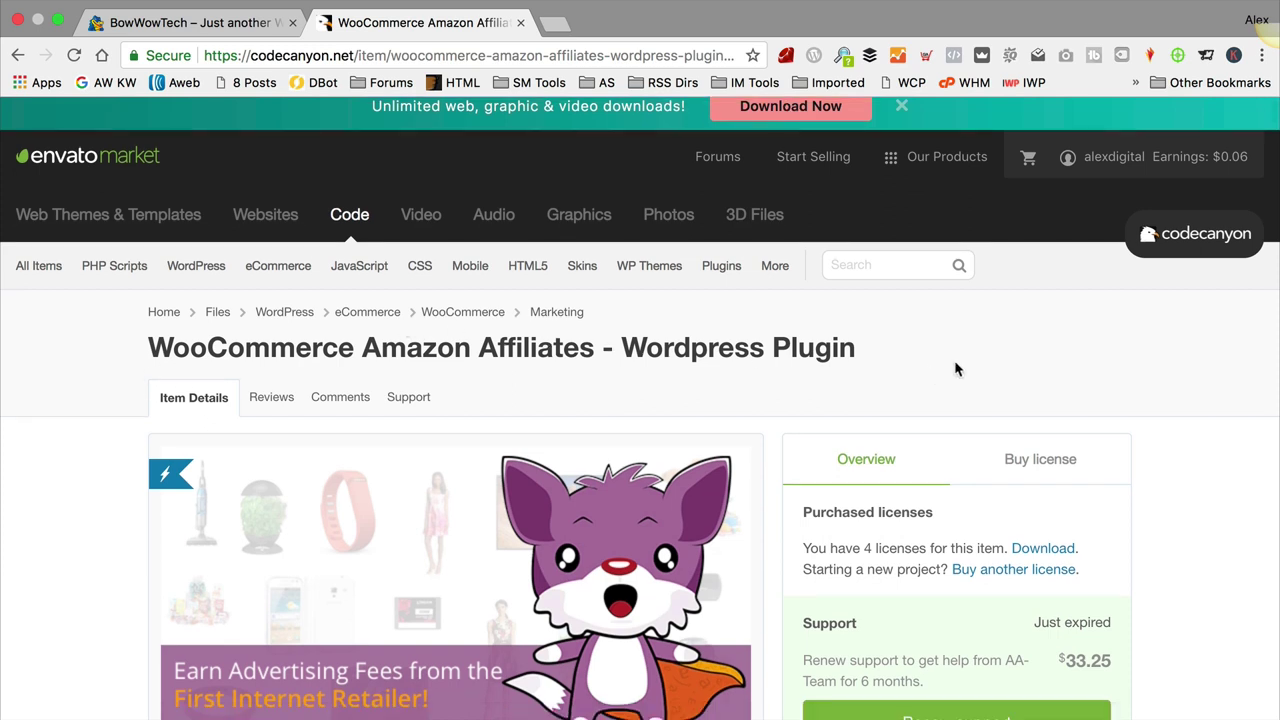
scroll(954, 360, down, 5)
scroll(954, 365, down, 10)
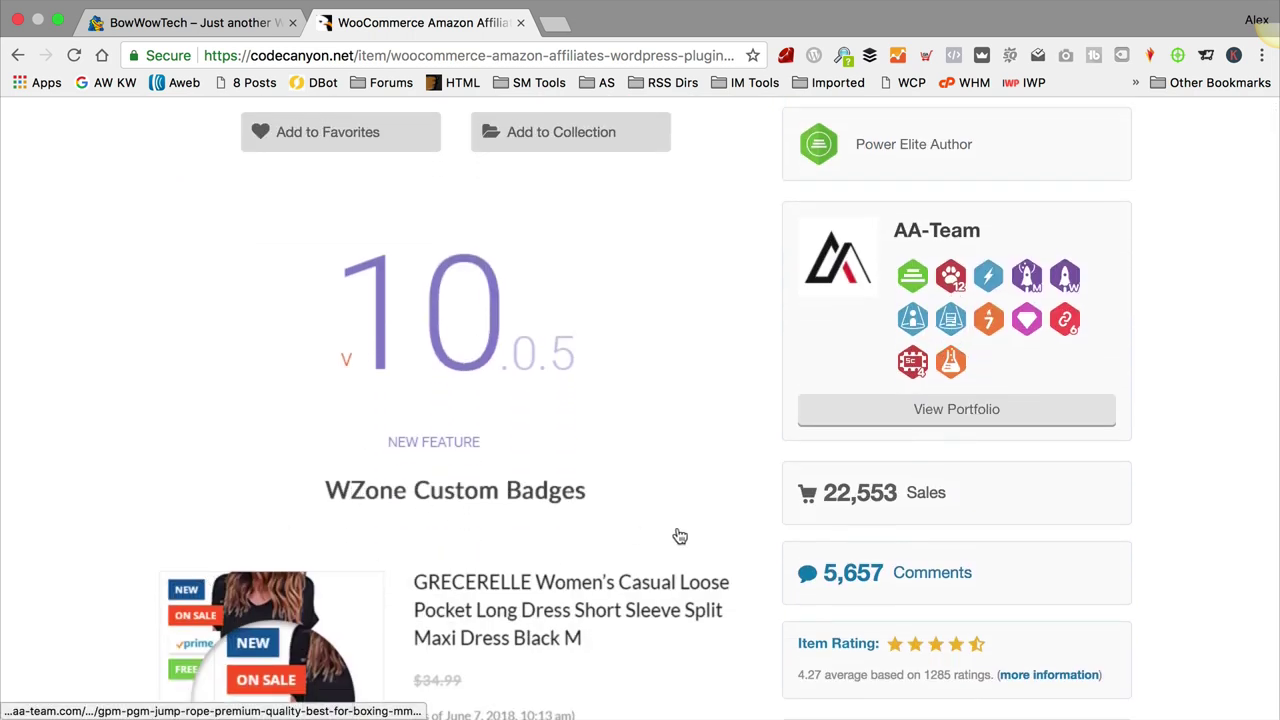
scroll(672, 537, up, 15)
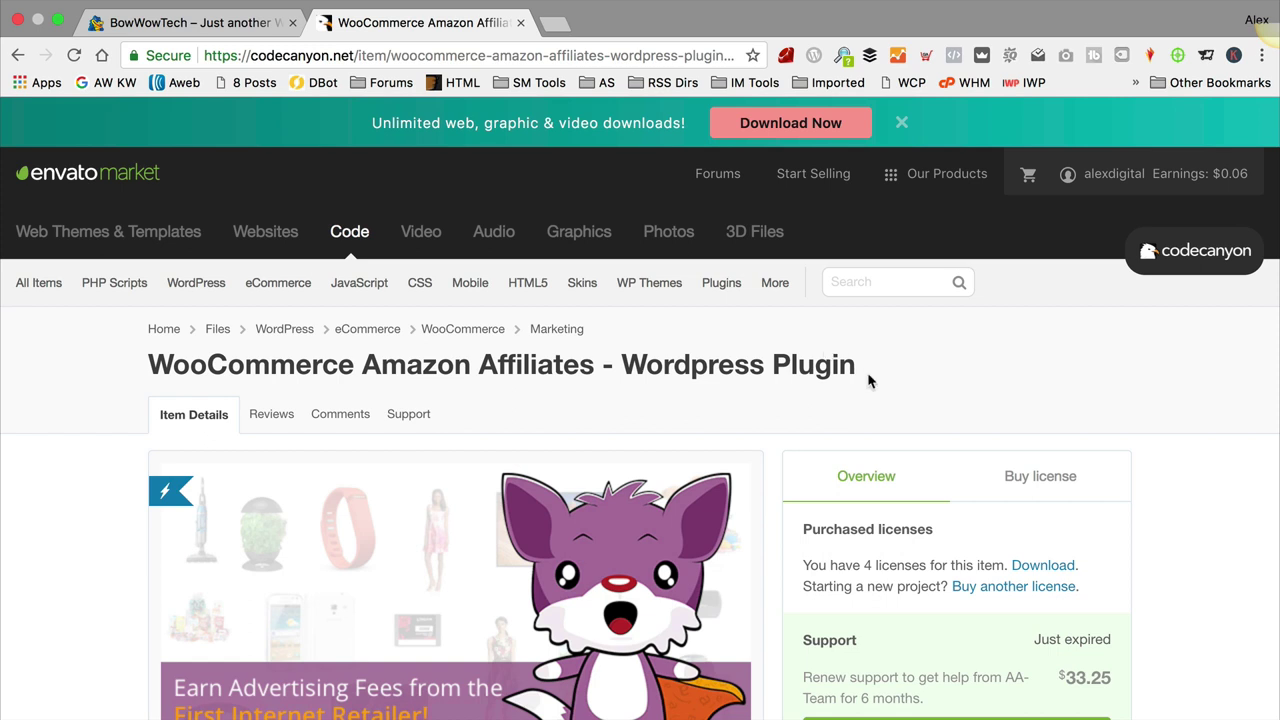
scroll(1050, 375, down, 2)
click(1055, 372)
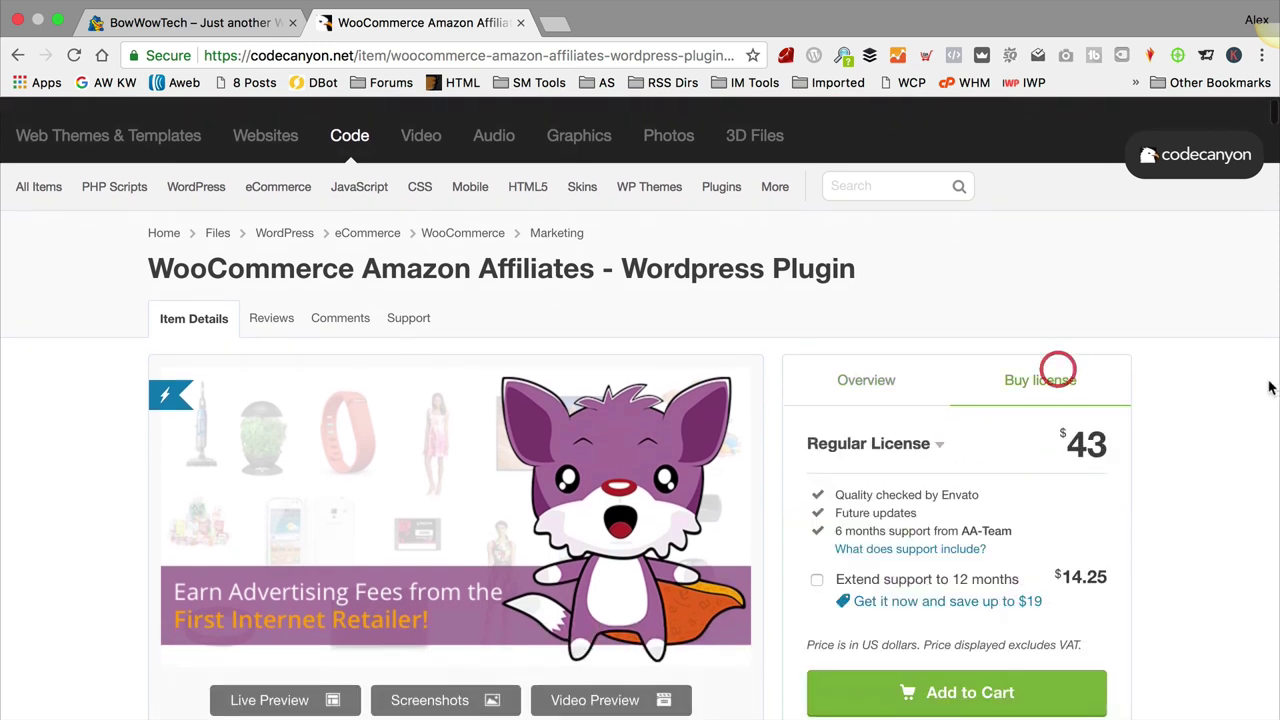
scroll(1150, 385, down, 2)
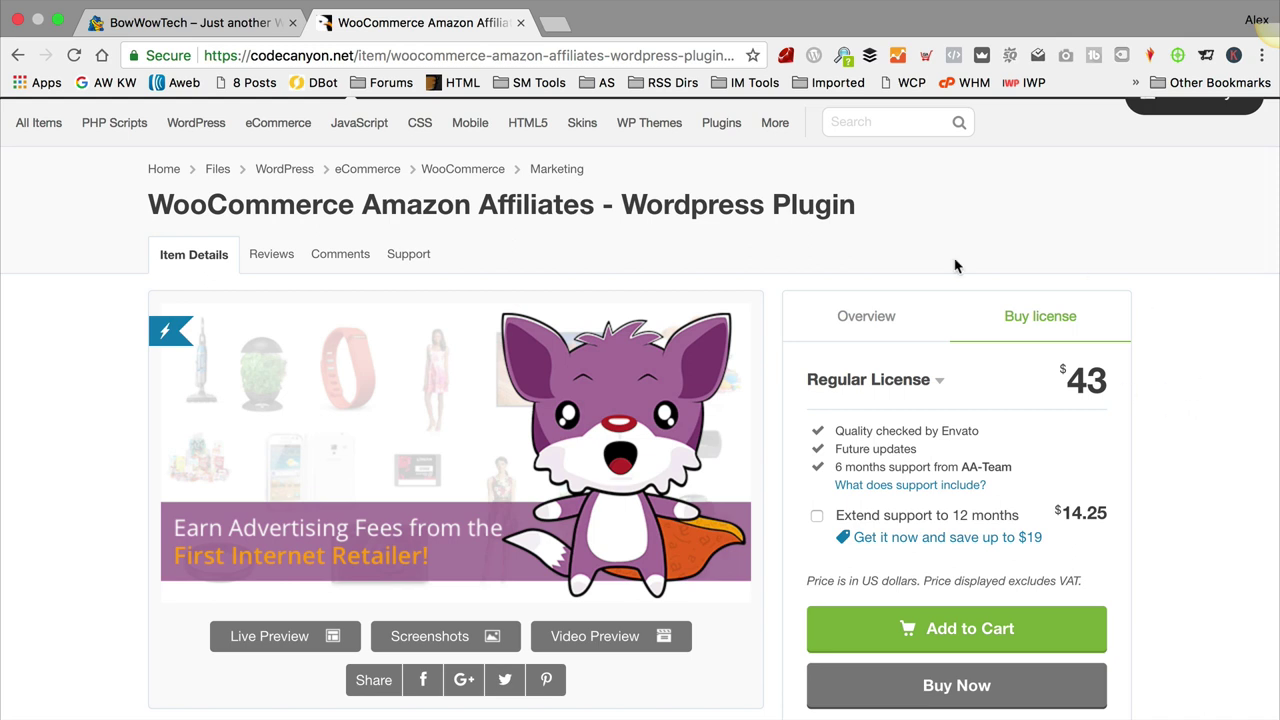
click(866, 316)
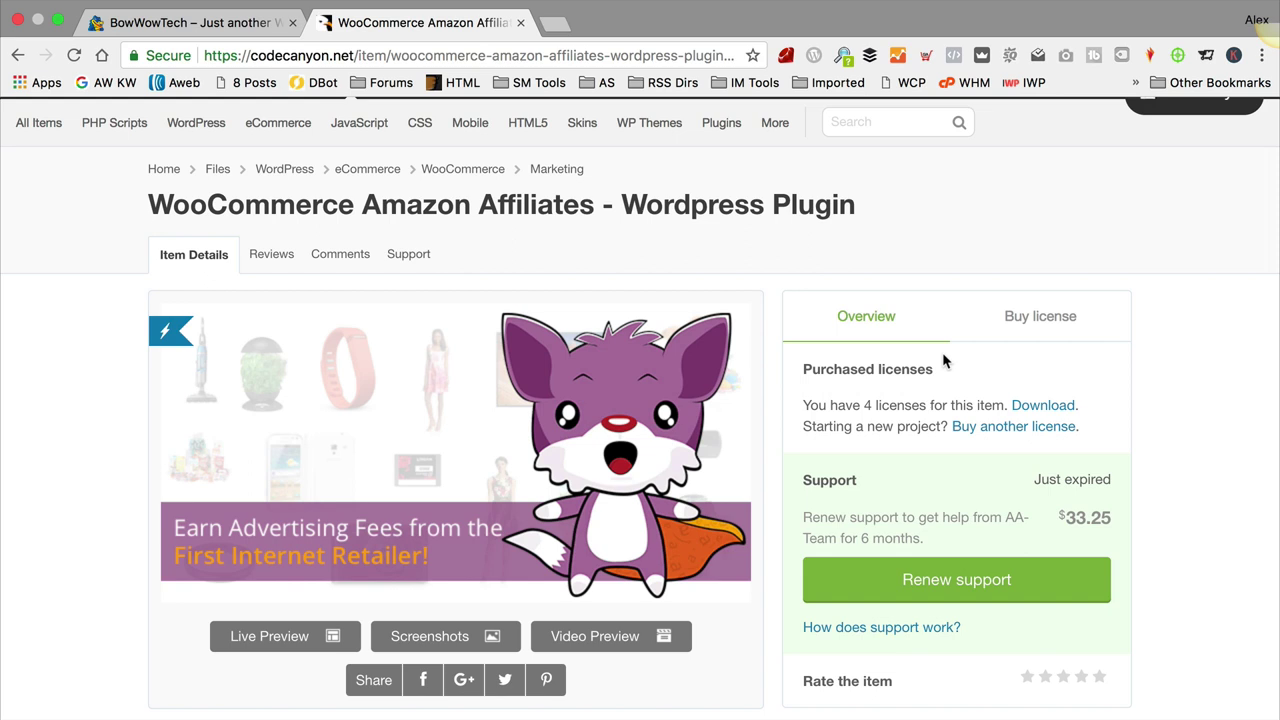
scroll(1004, 375, down, 1)
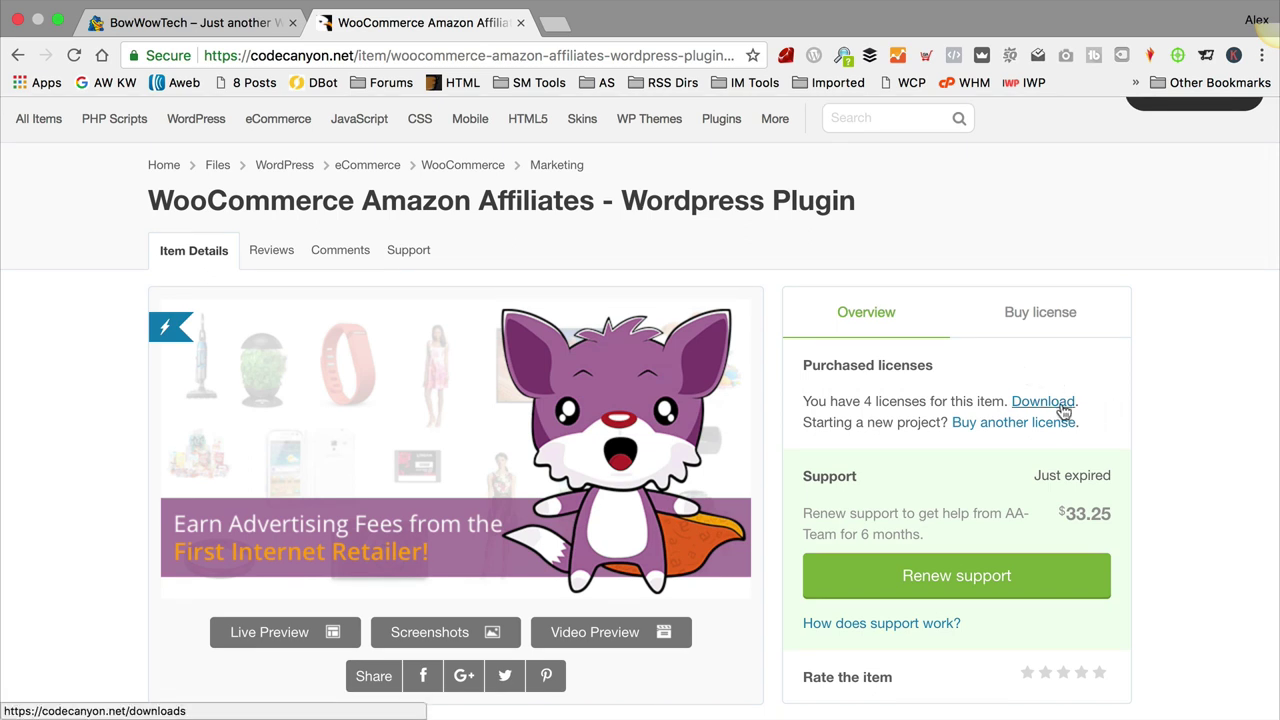
click(1063, 410)
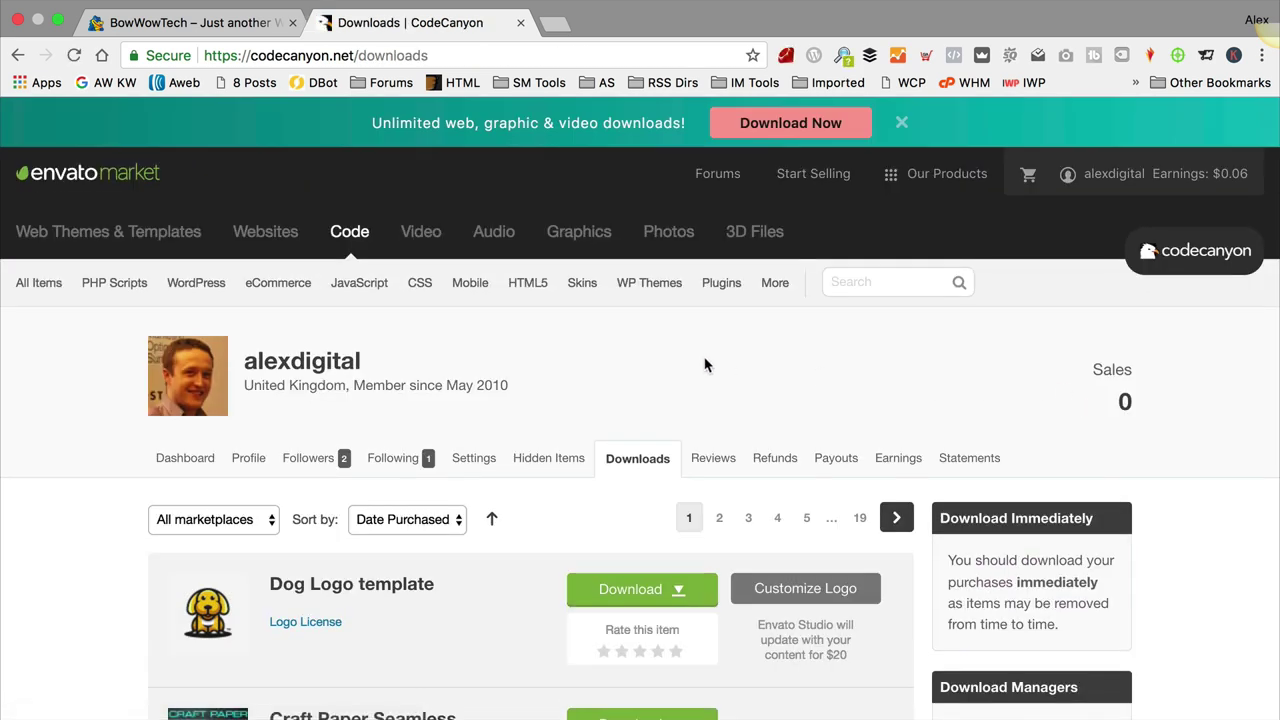
Step: Filter downloads to CodeCanyon and choose All files & documentation for Amazon Affiliates
click(168, 525)
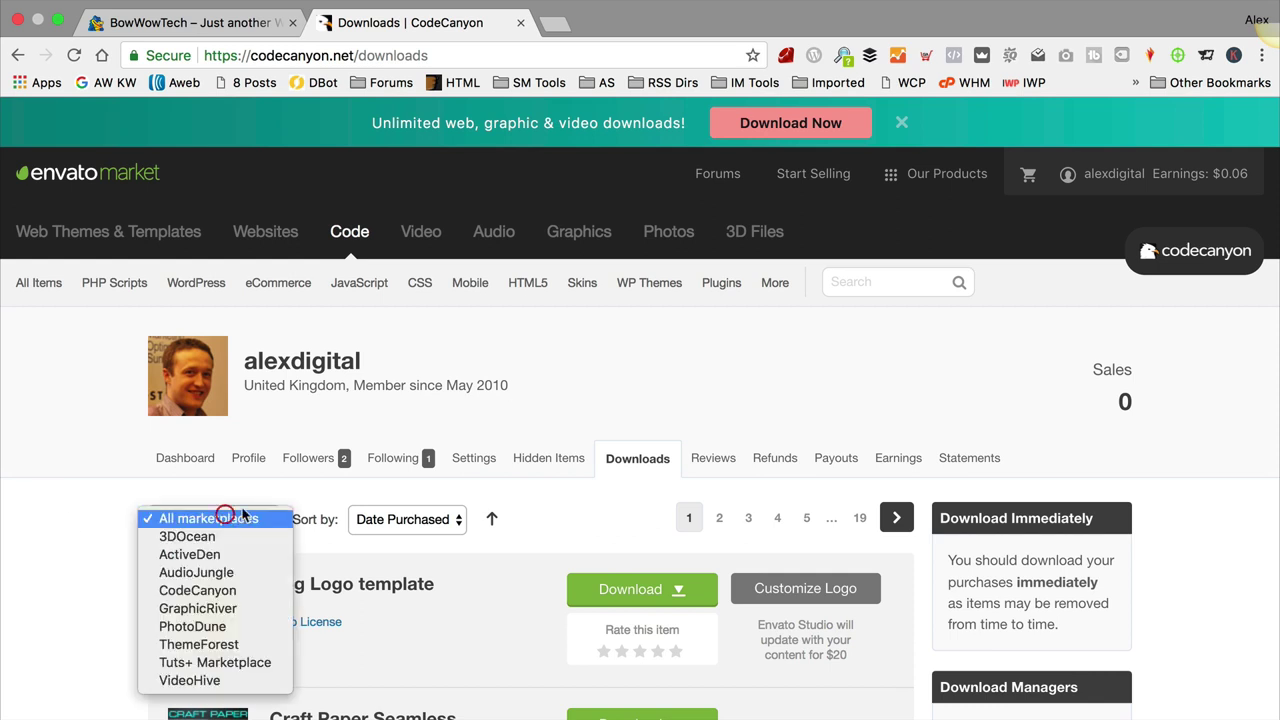
click(230, 591)
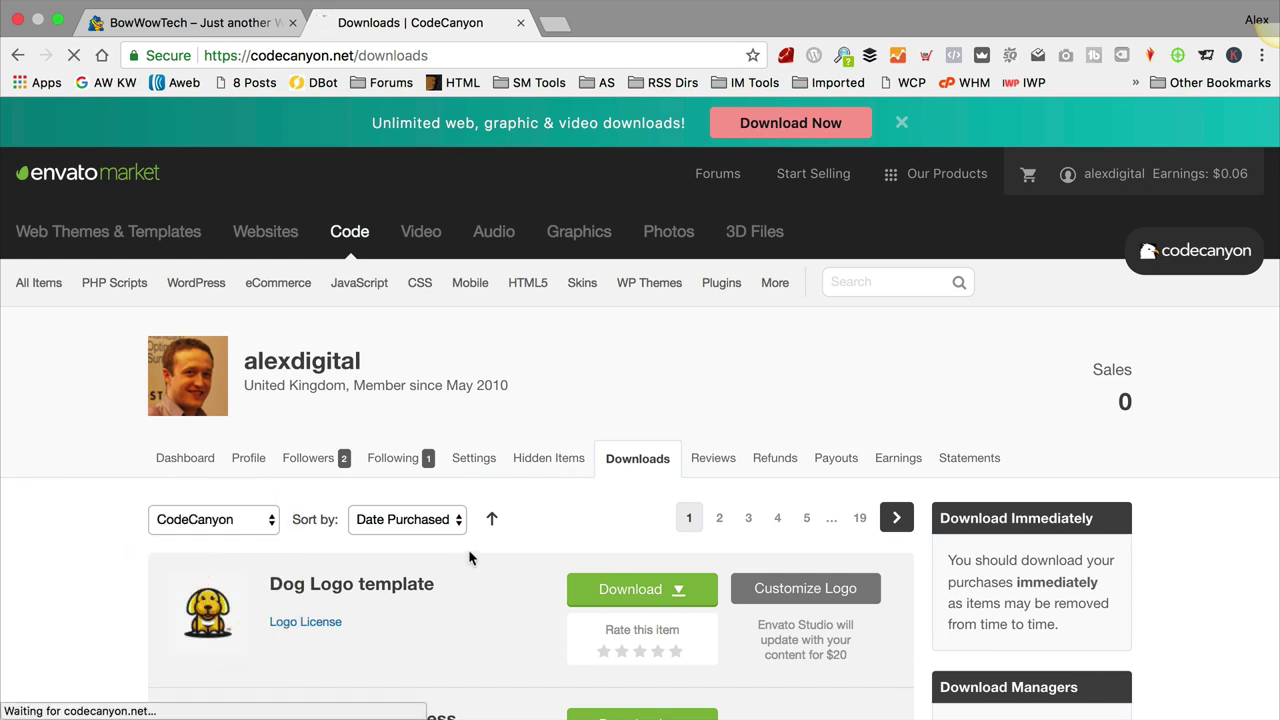
scroll(554, 470, down, 3)
scroll(554, 467, down, 6)
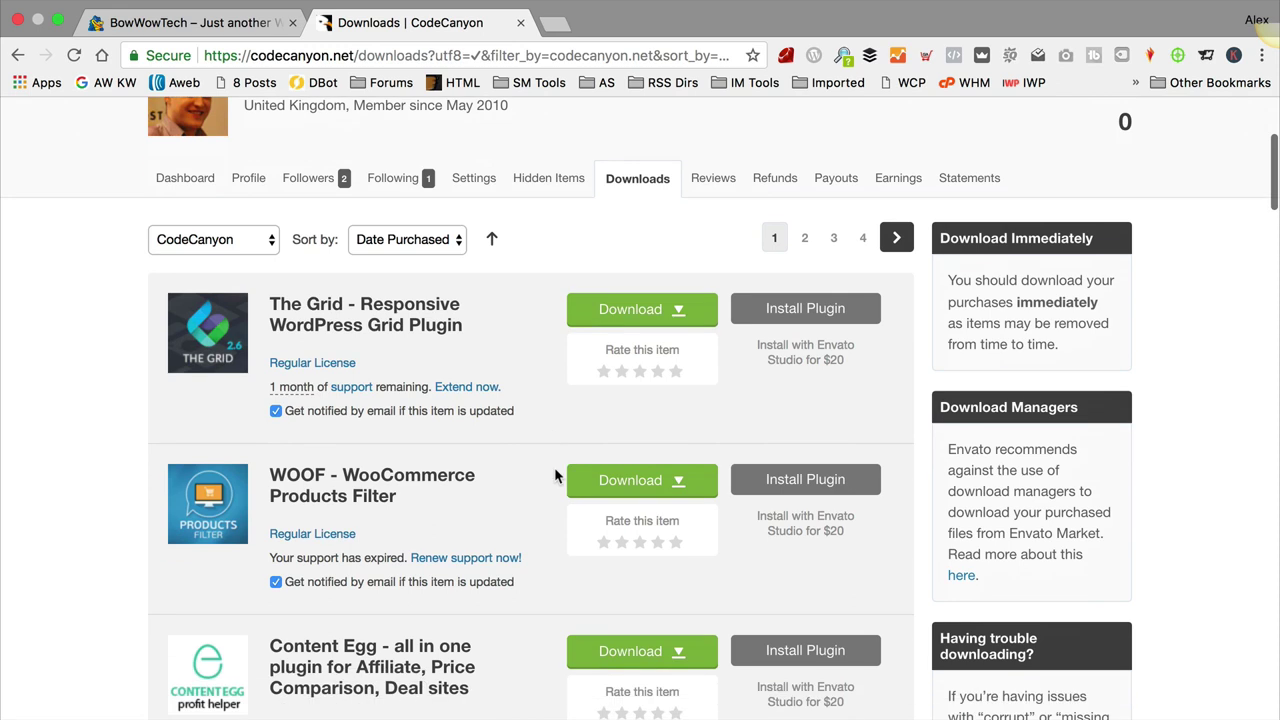
scroll(554, 467, down, 5)
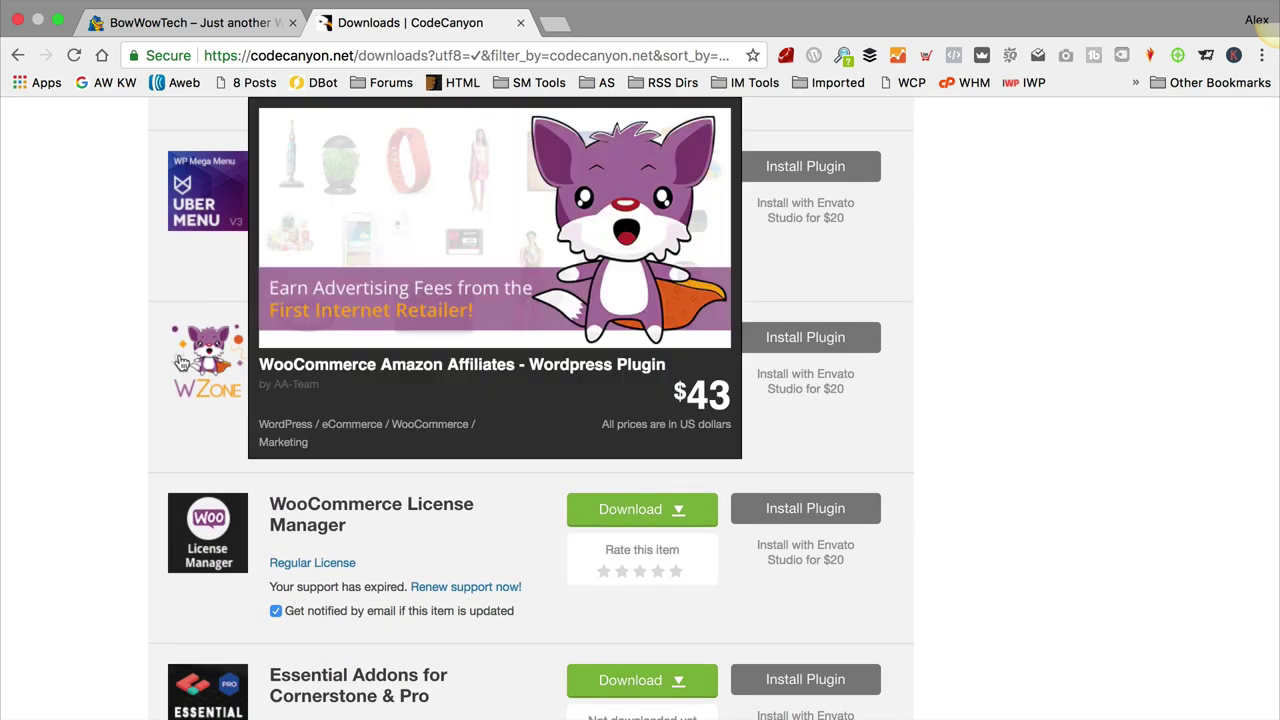
click(668, 339)
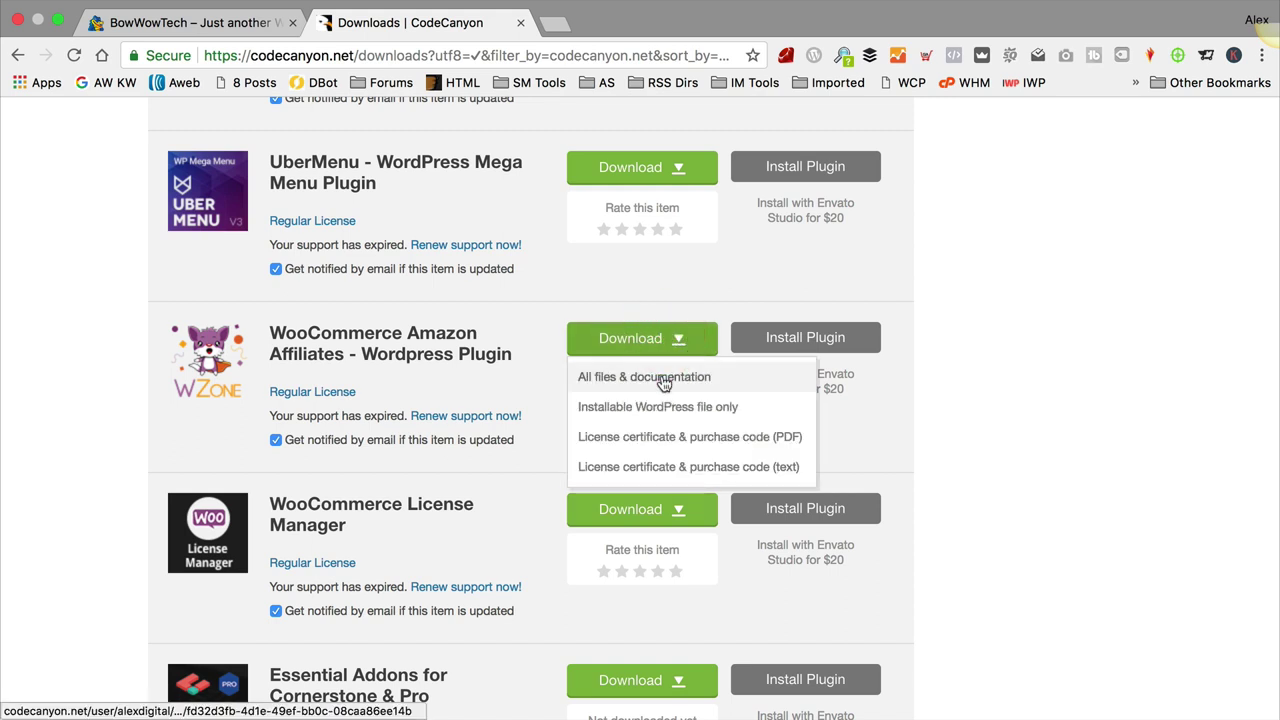
click(664, 378)
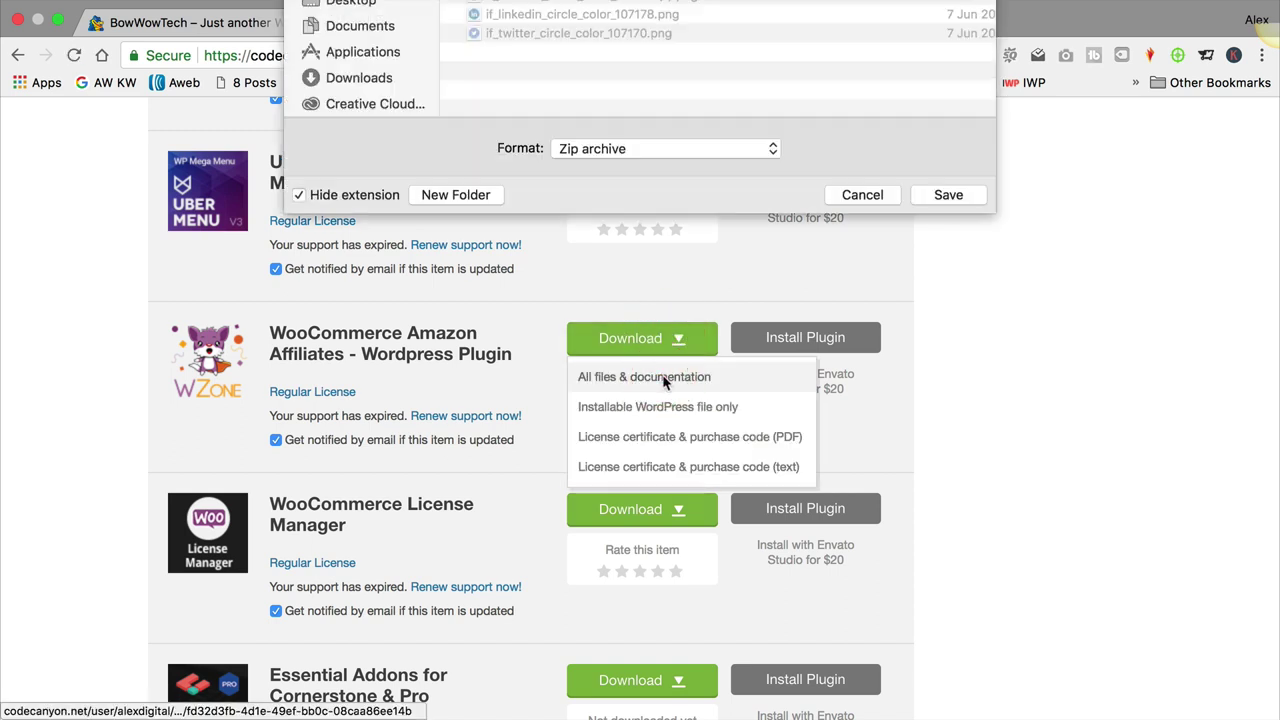
Step: Save the 6.9 MB plugin zip into the DogTech work folder
click(604, 93)
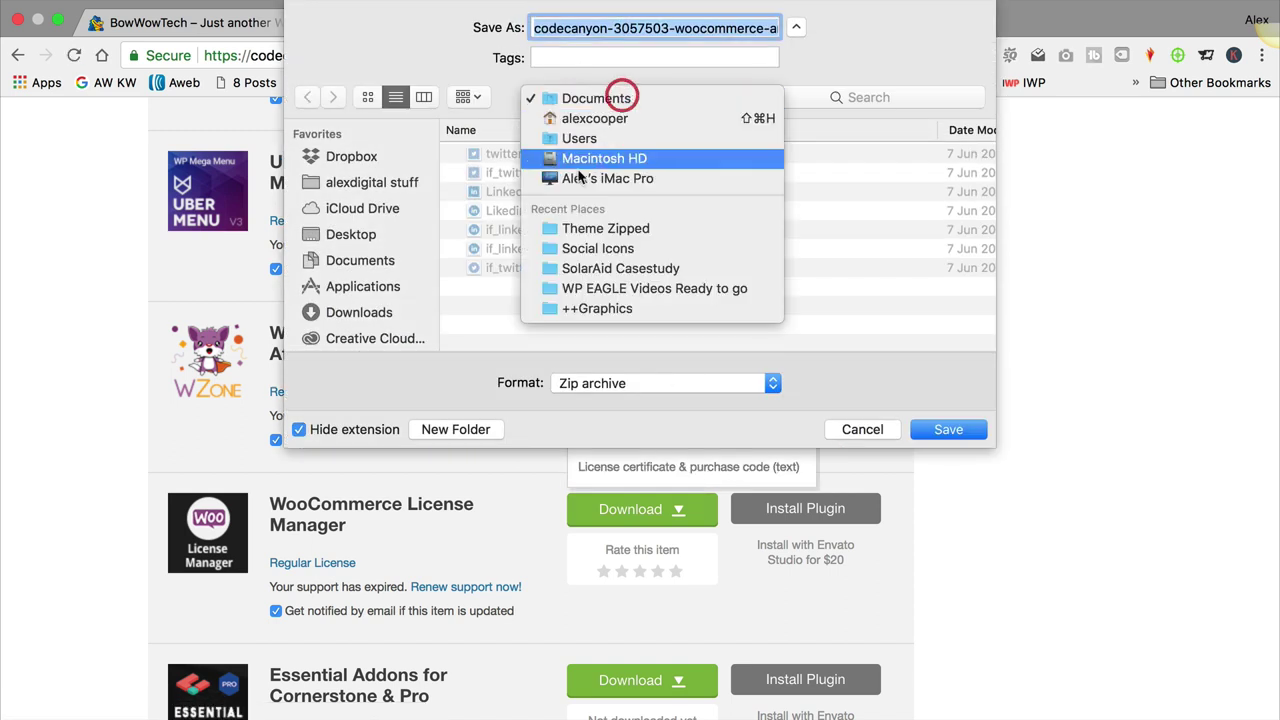
click(386, 188)
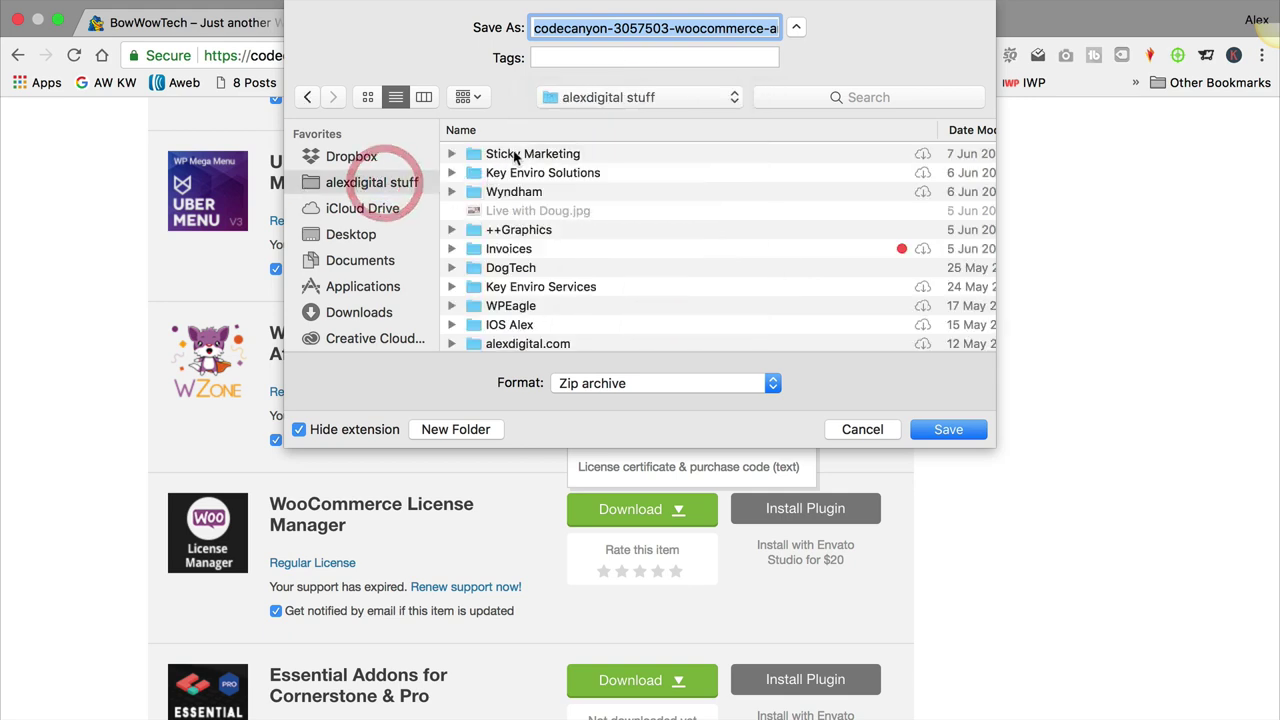
click(582, 270)
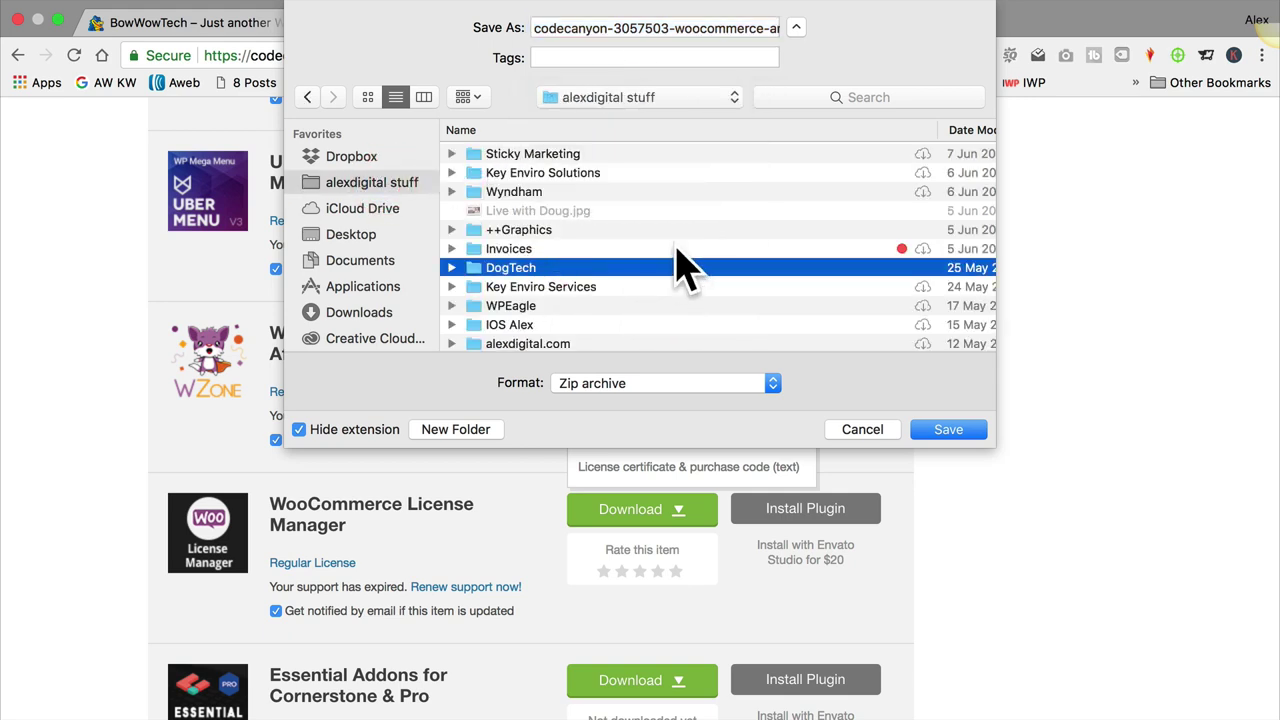
double_click(470, 268)
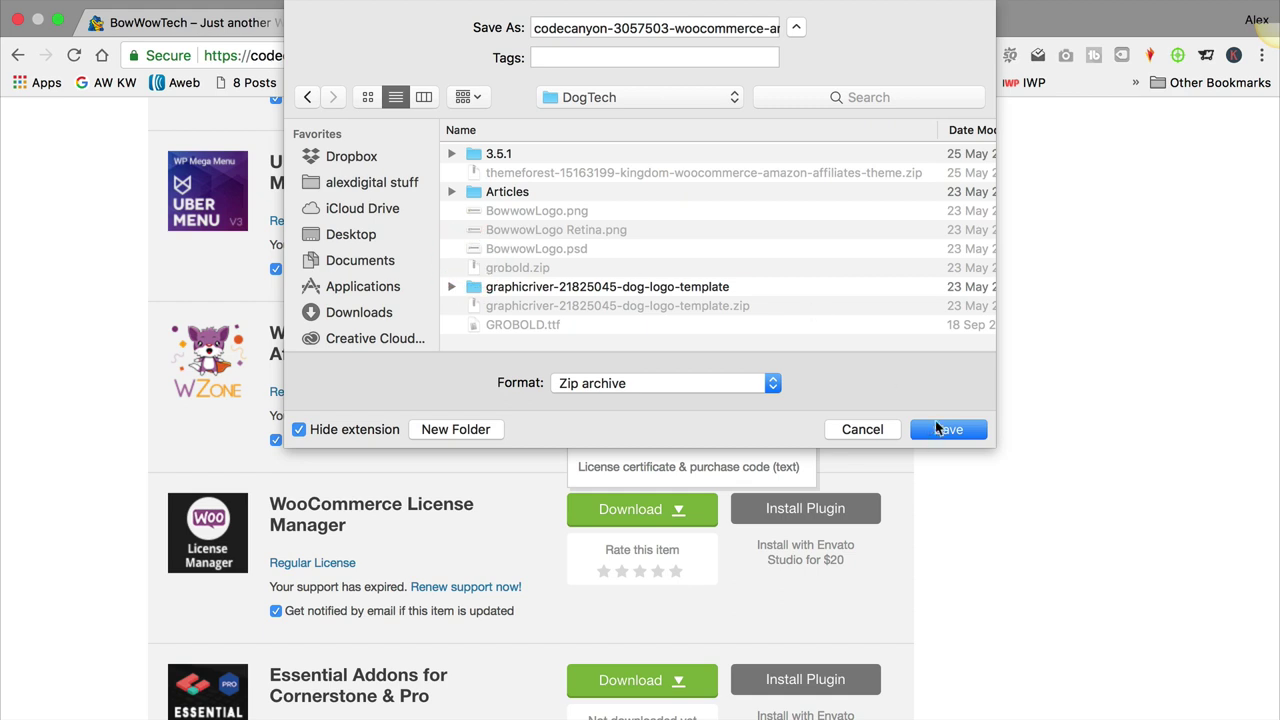
click(943, 429)
scroll(840, 398, down, 1)
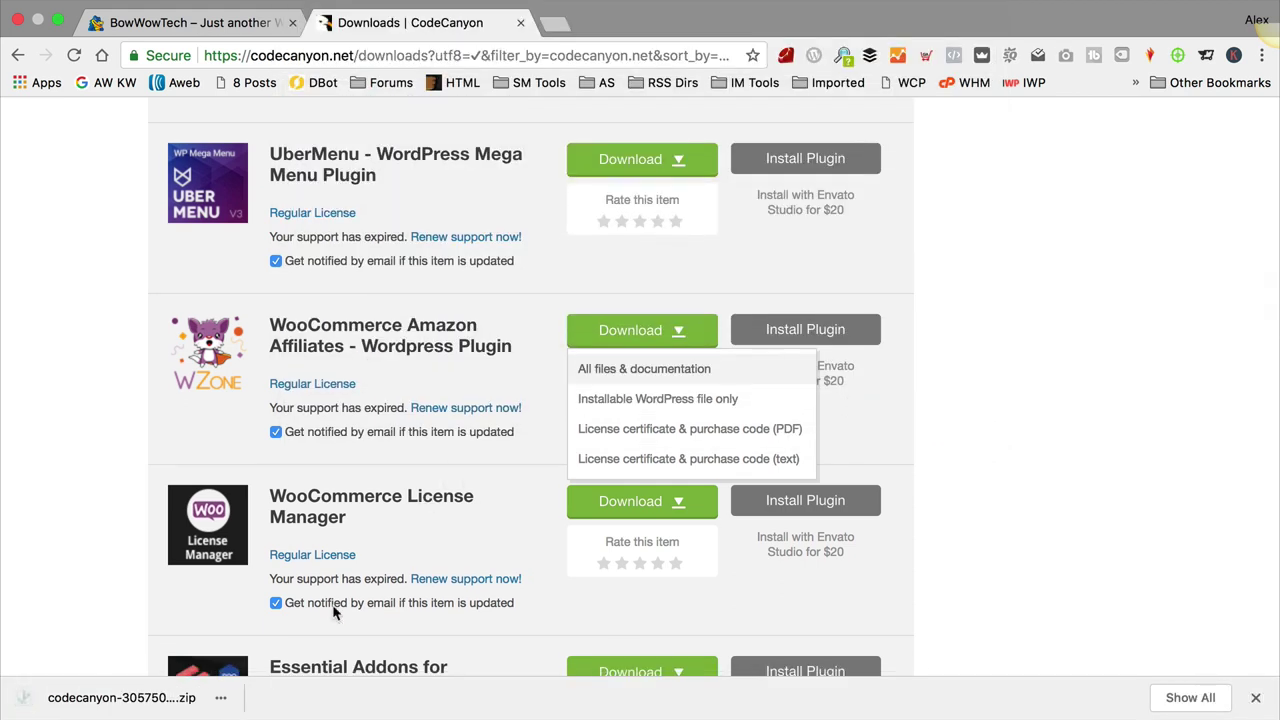
click(221, 706)
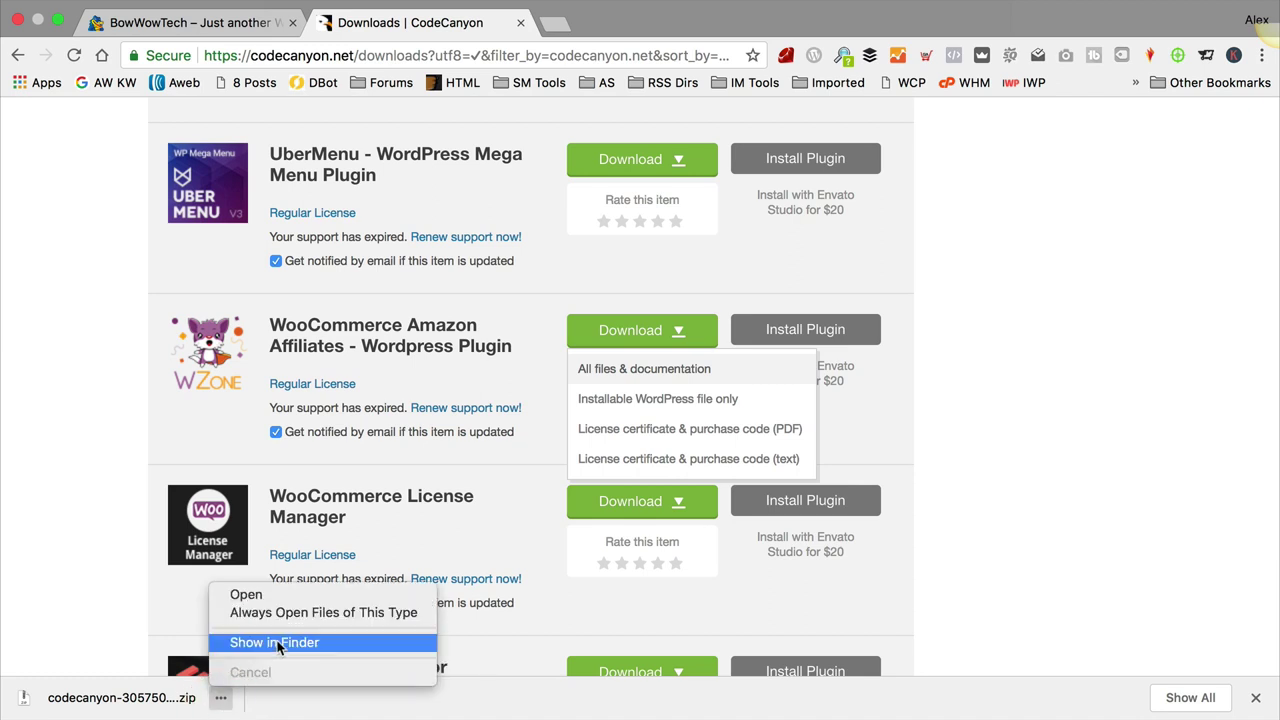
Step: Extract the downloaded zip, browse 10.0.5 > Plugin to woozone.zip, then close Finder
click(300, 640)
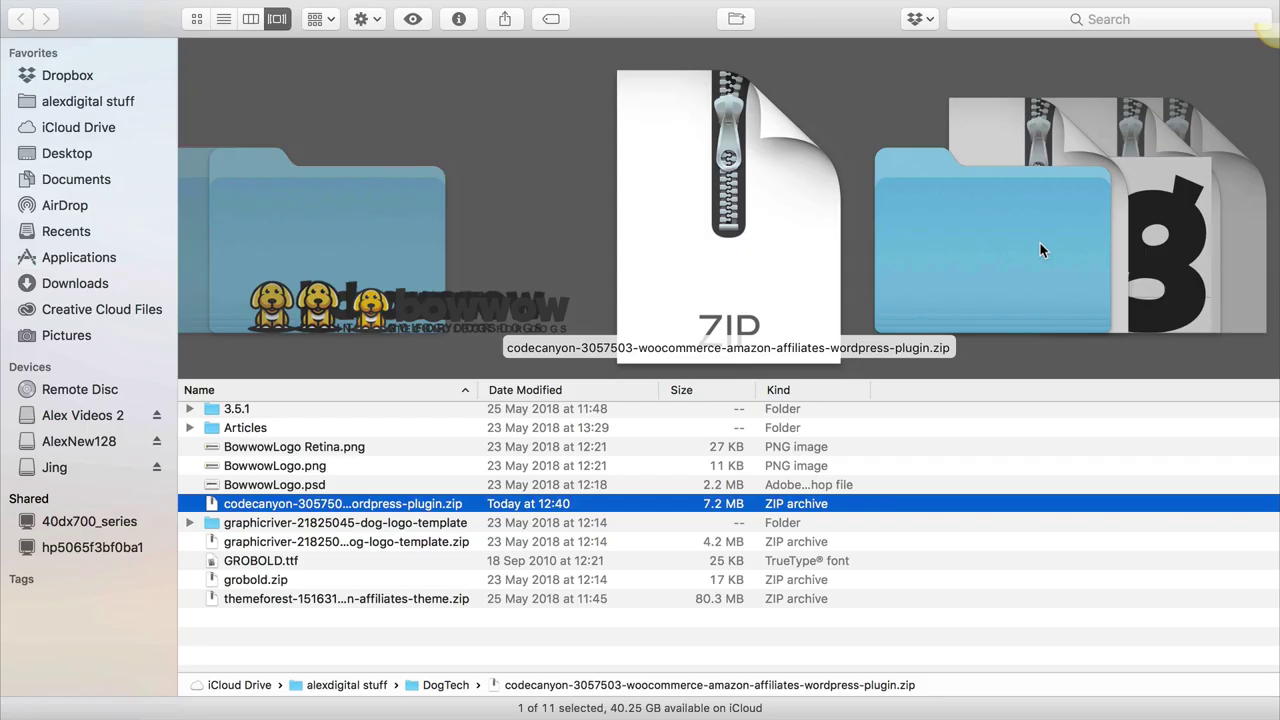
double_click(413, 507)
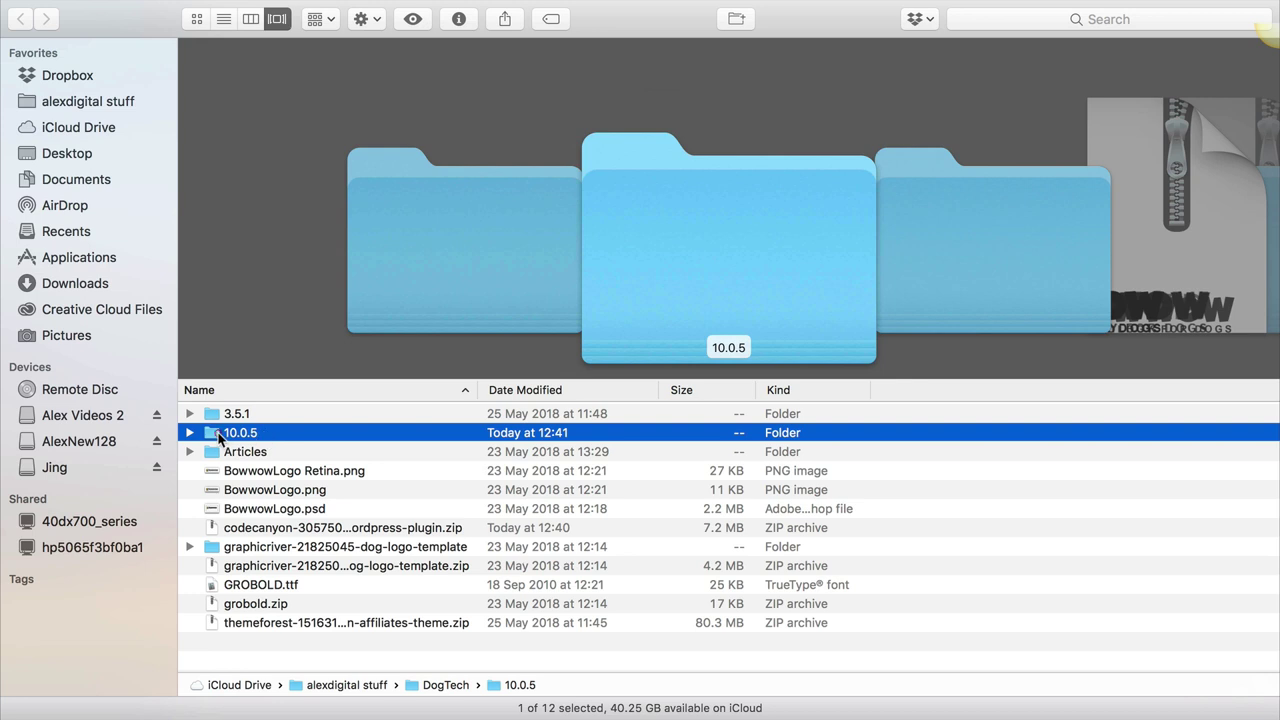
double_click(220, 437)
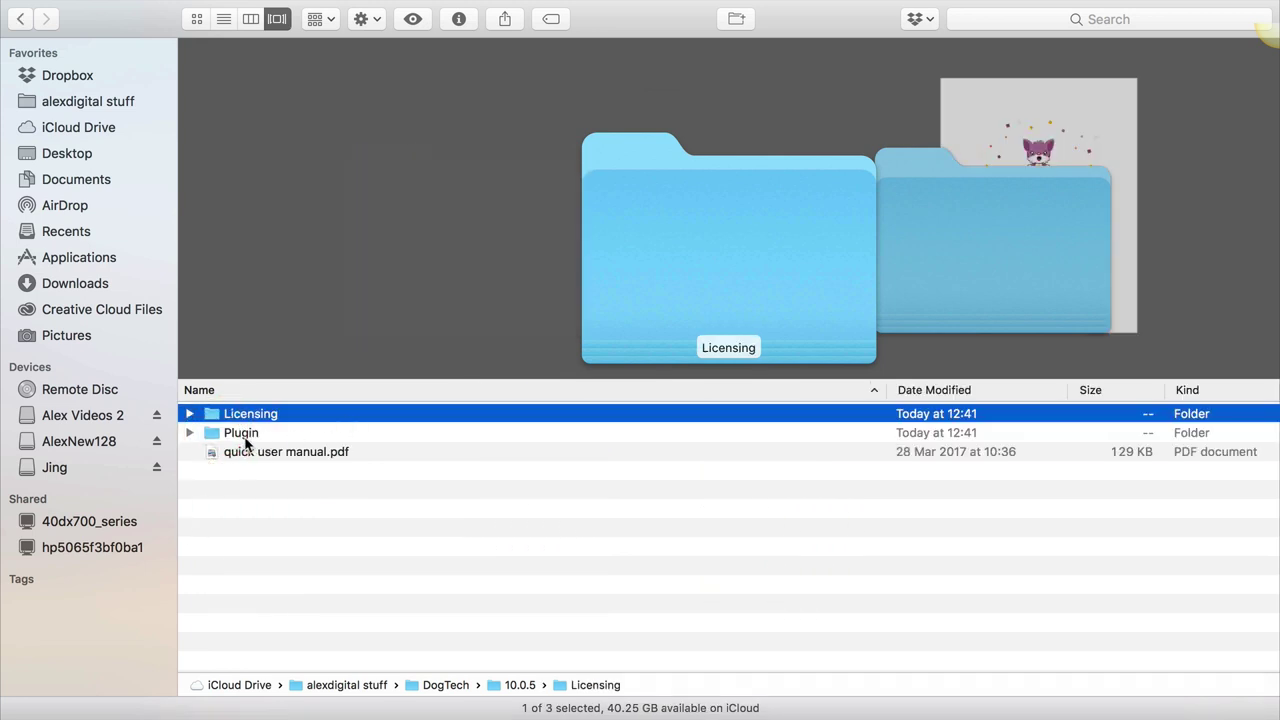
double_click(245, 436)
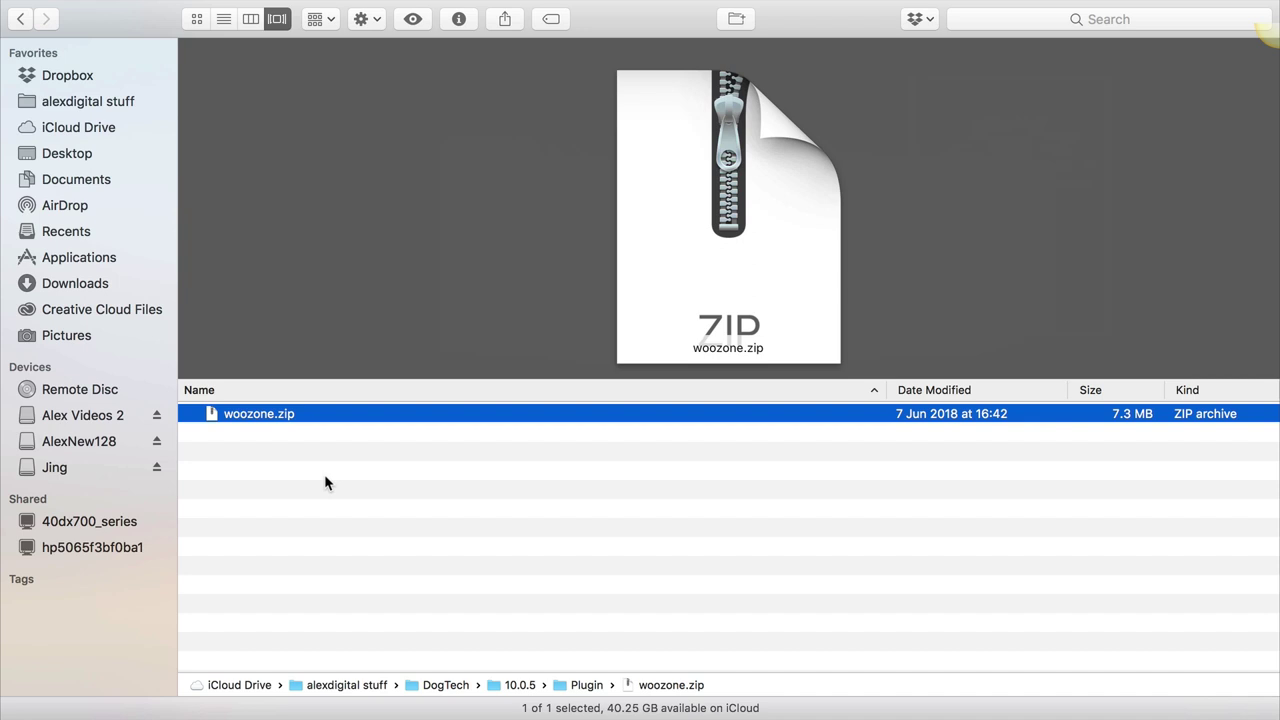
mouse_move(20, 4)
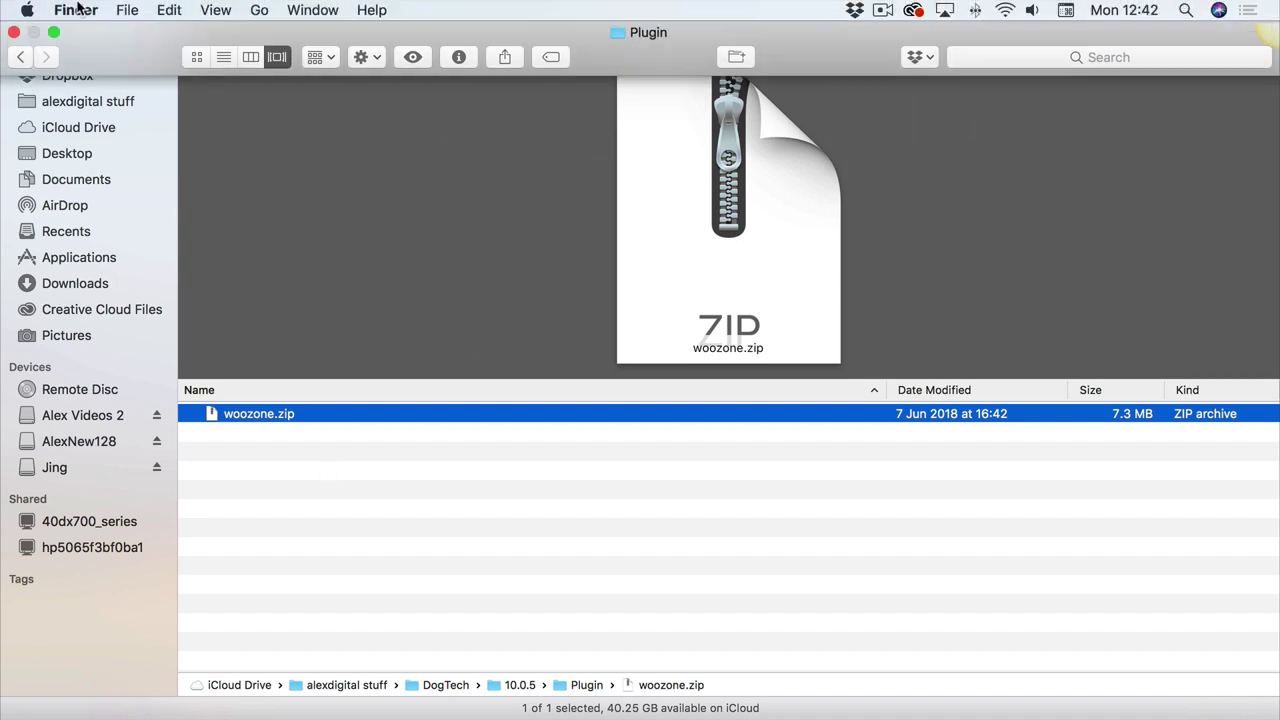
click(14, 34)
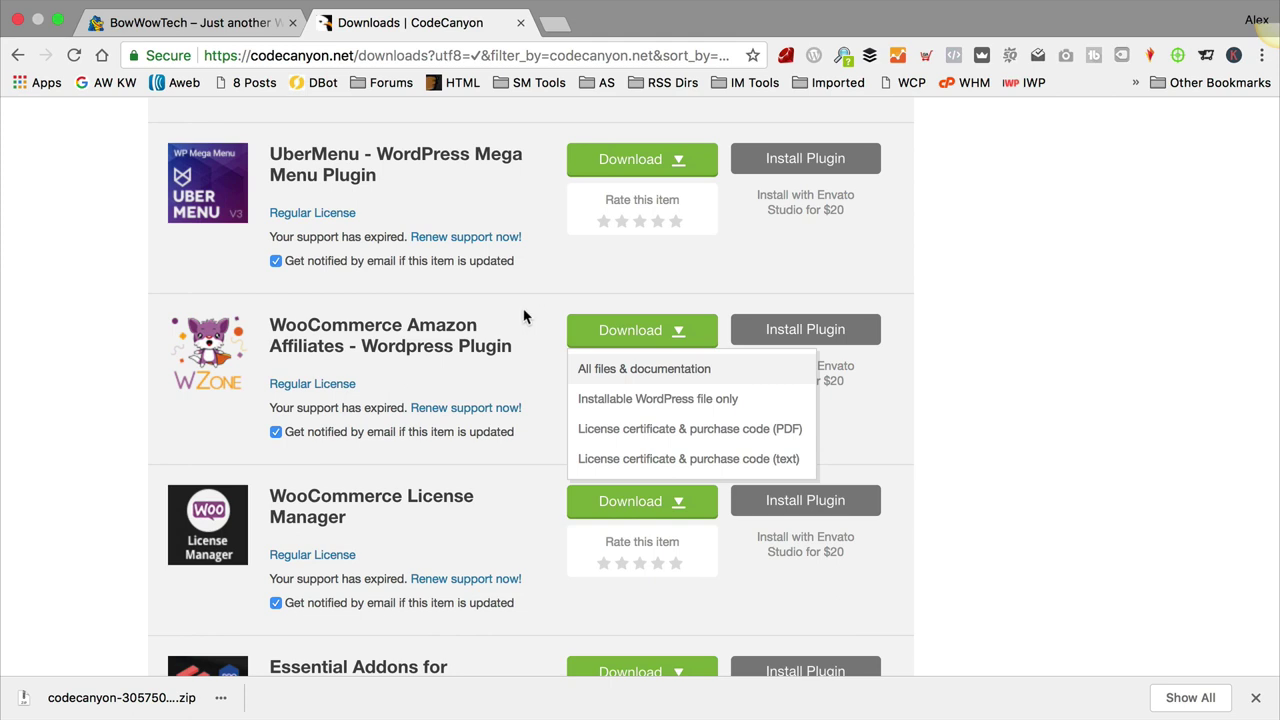
Step: Close the CodeCanyon downloads tab and return to the WordPress admin dashboard
click(172, 26)
click(511, 26)
click(520, 22)
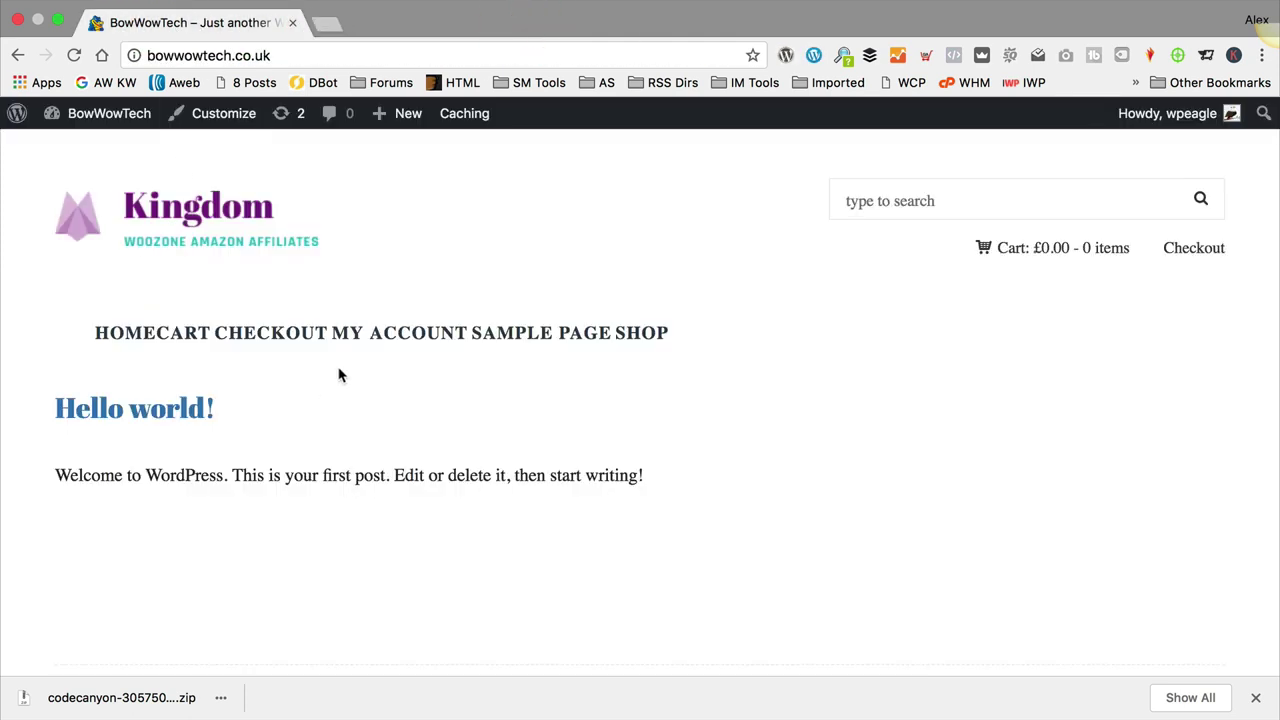
mouse_move(95, 114)
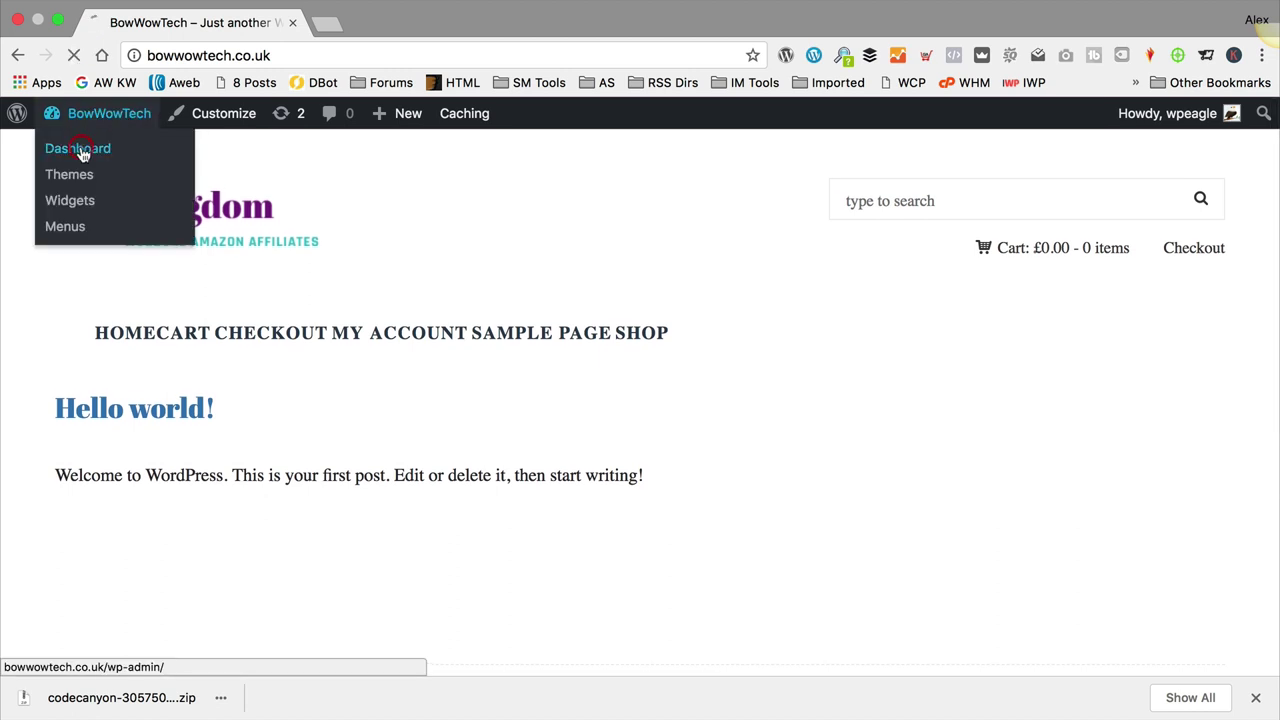
click(83, 152)
click(1254, 700)
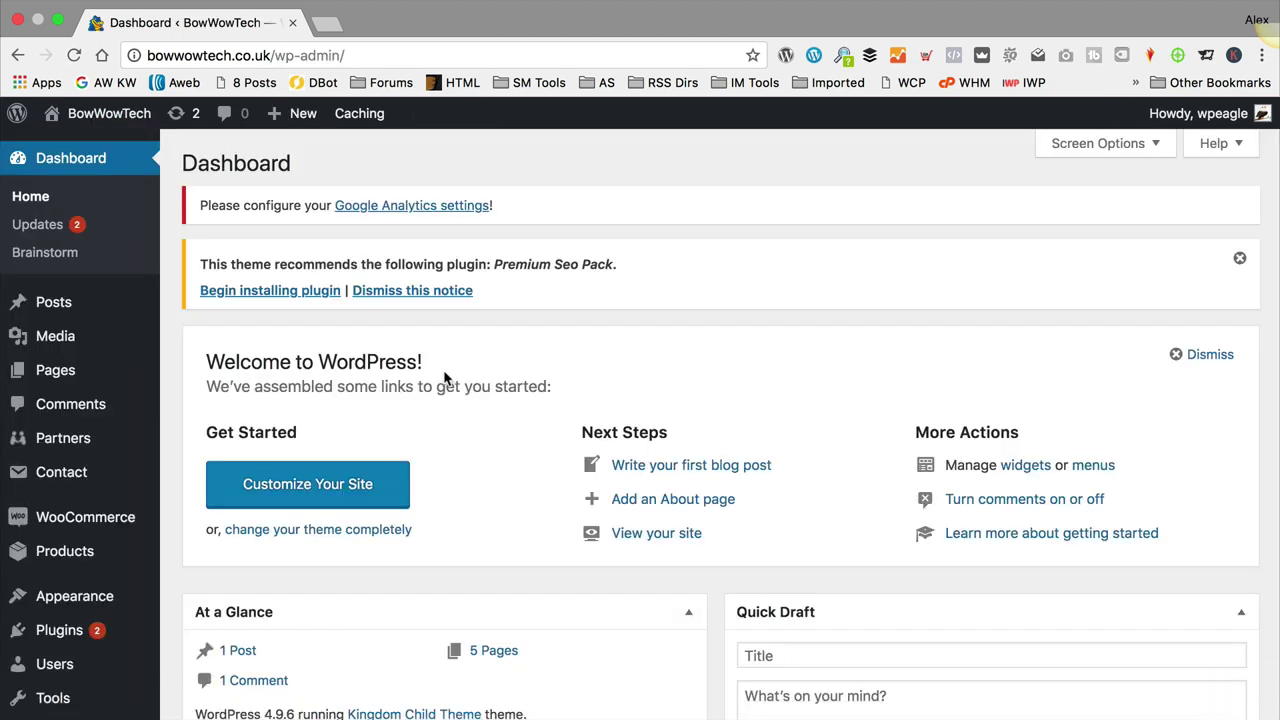
Step: Go to Plugins > Add New, dismiss the Premium Seo Pack notice and show the upload form
scroll(128, 276, down, 3)
scroll(128, 276, down, 1)
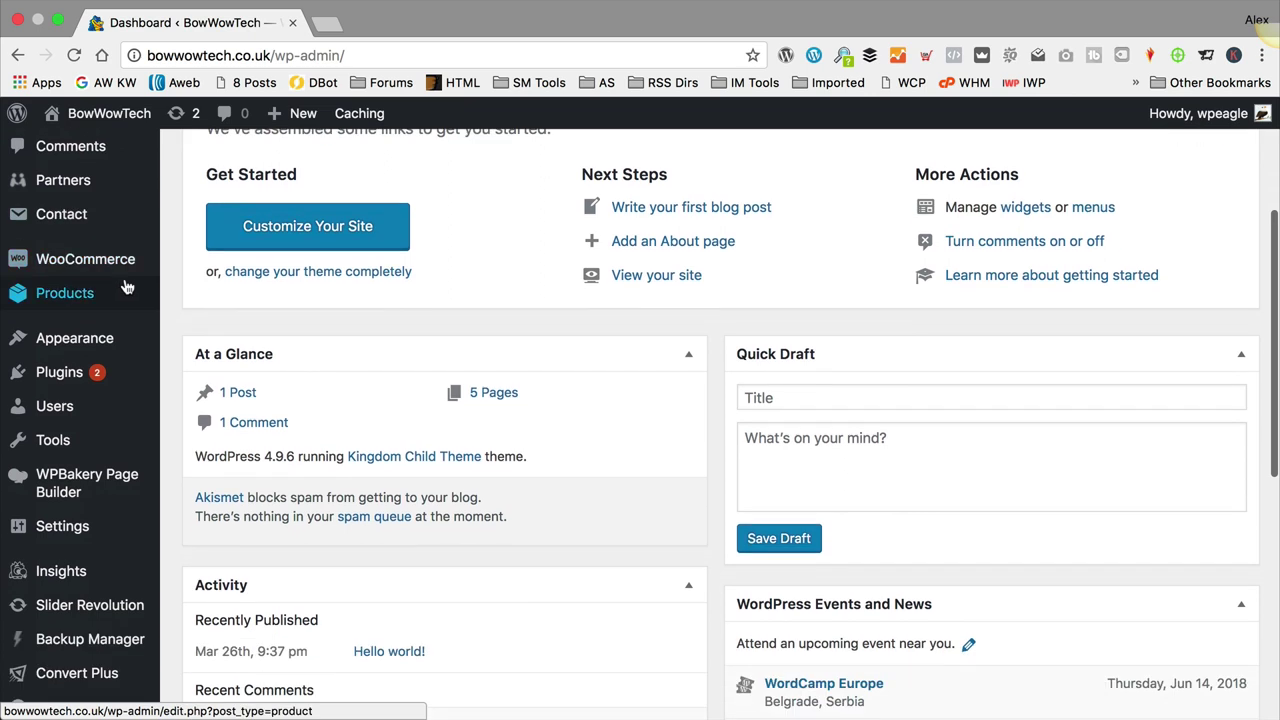
click(104, 378)
click(203, 404)
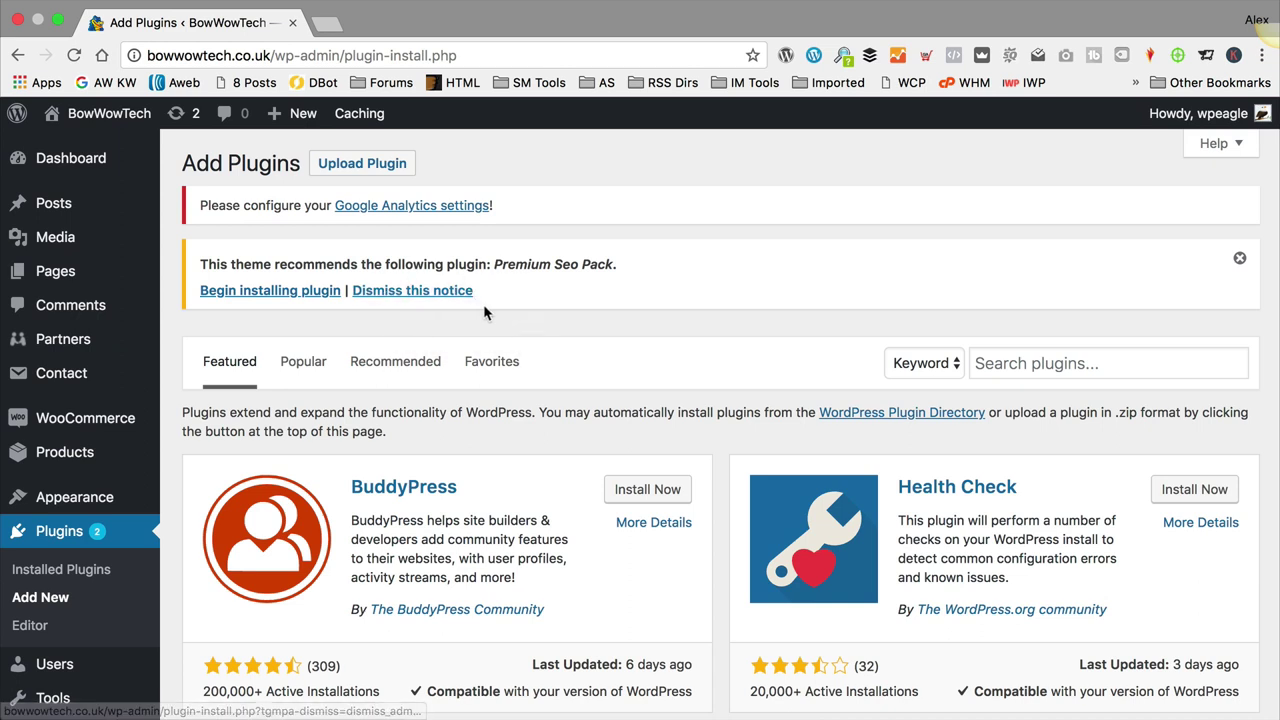
click(453, 292)
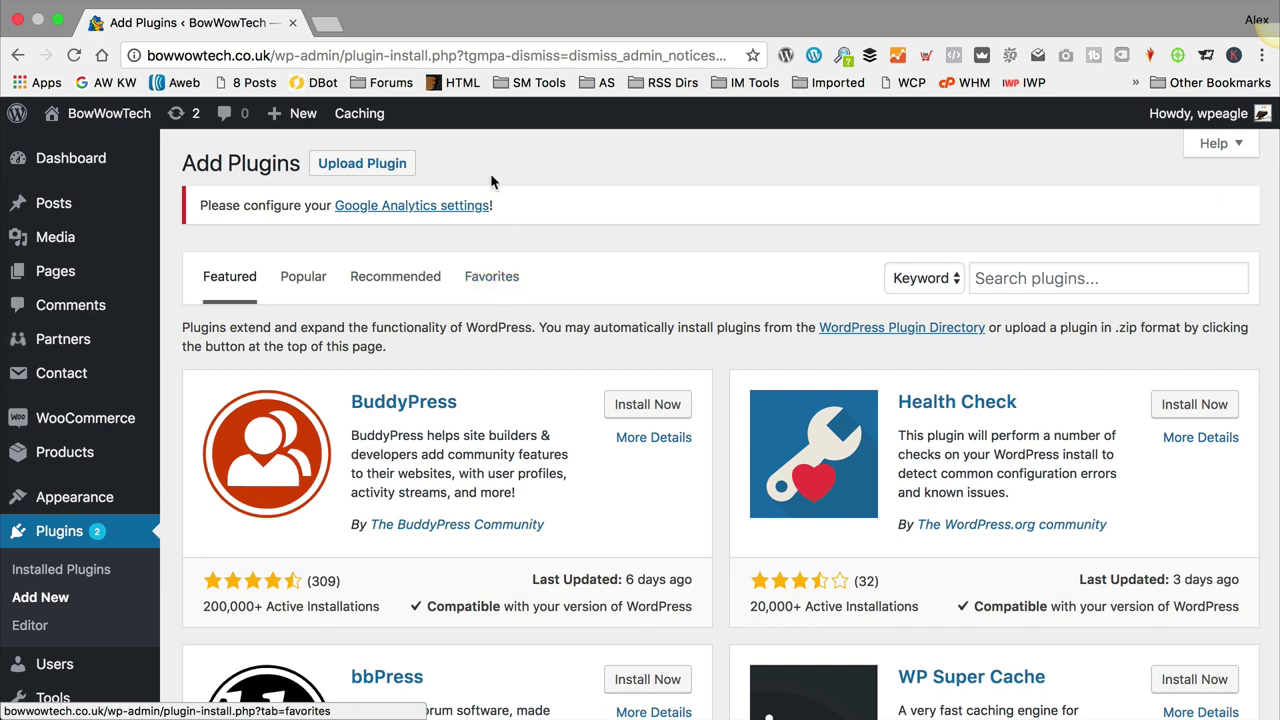
click(358, 165)
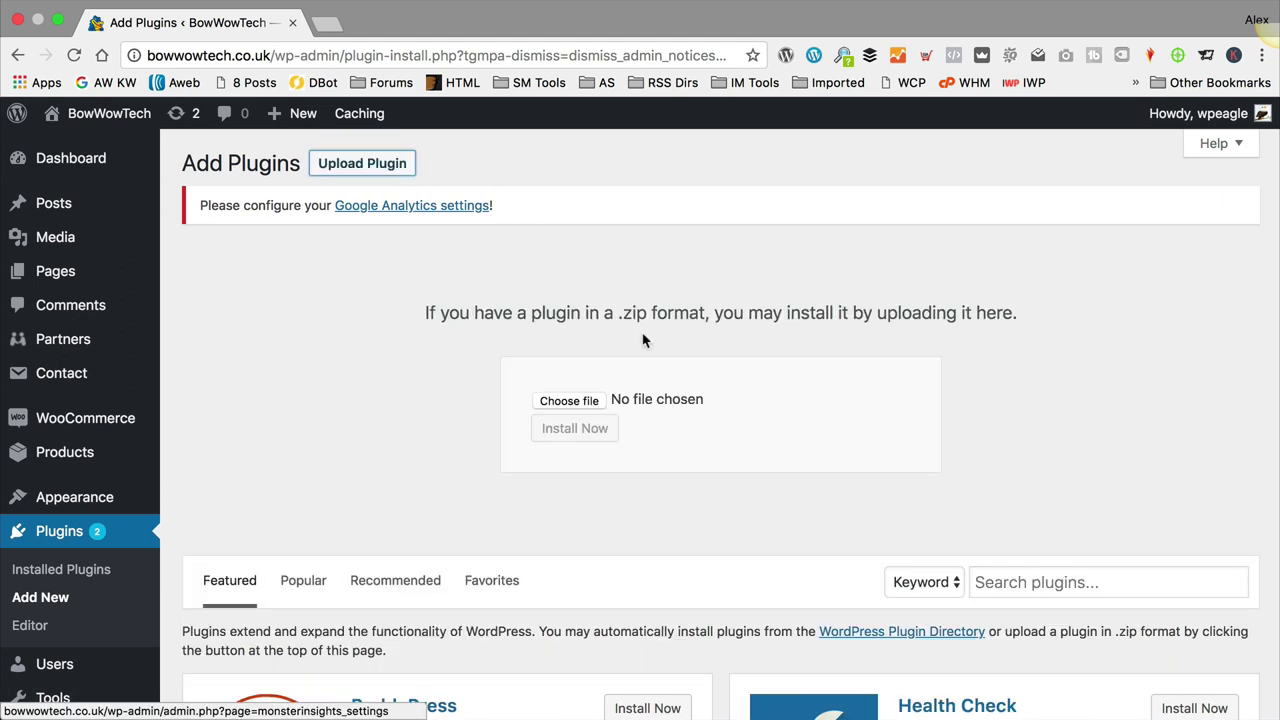
Step: Upload woozone.zip from DogTech > 10.0.5 > Plugin, install it, and activate the WooZone plugin
click(569, 401)
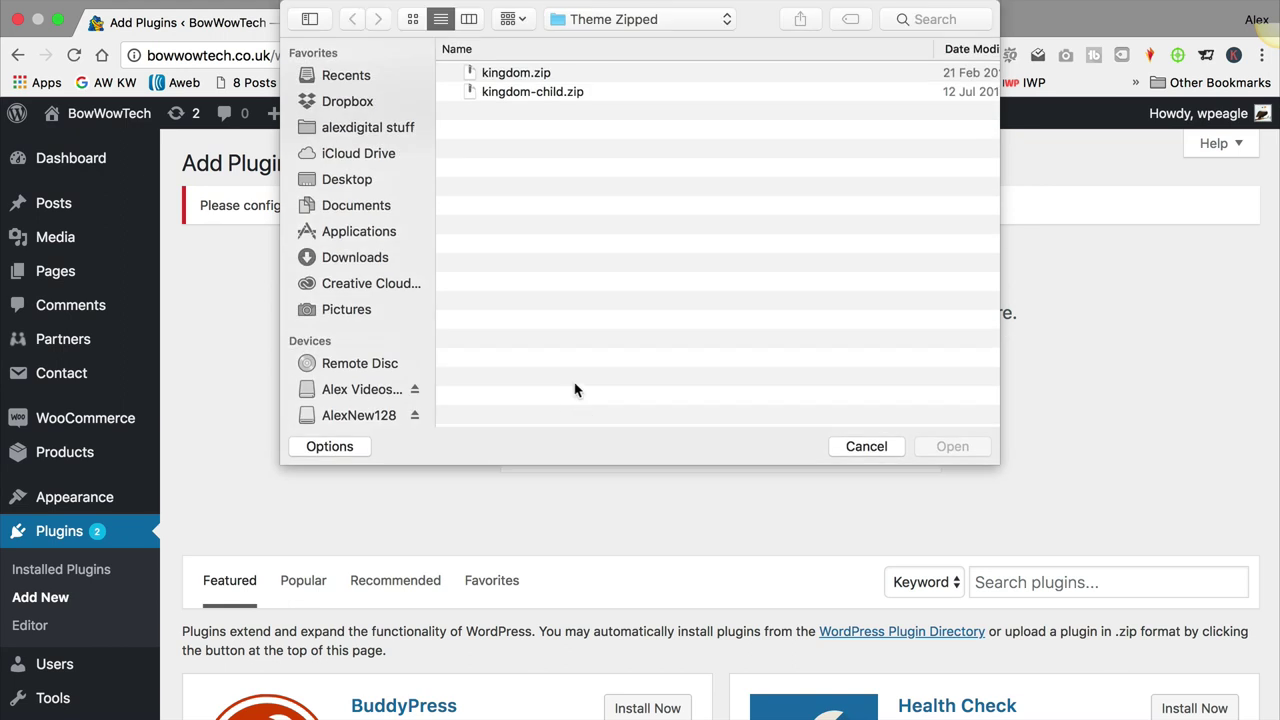
click(652, 17)
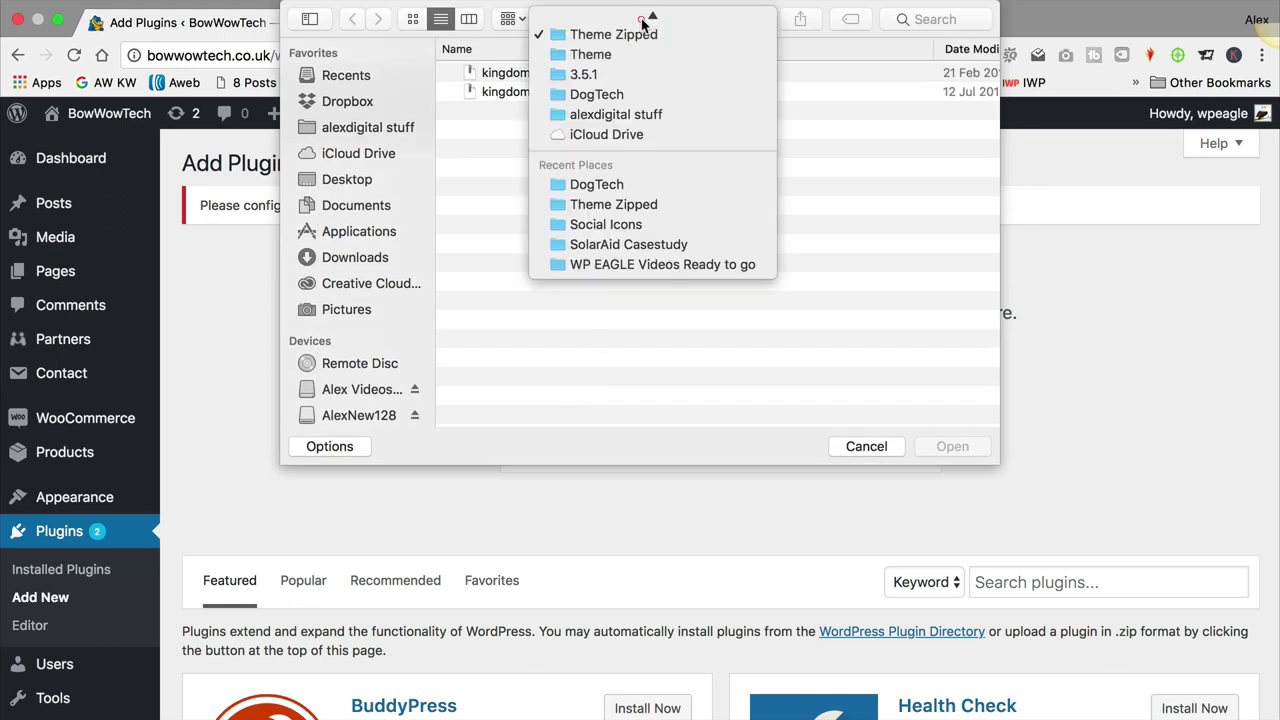
click(630, 96)
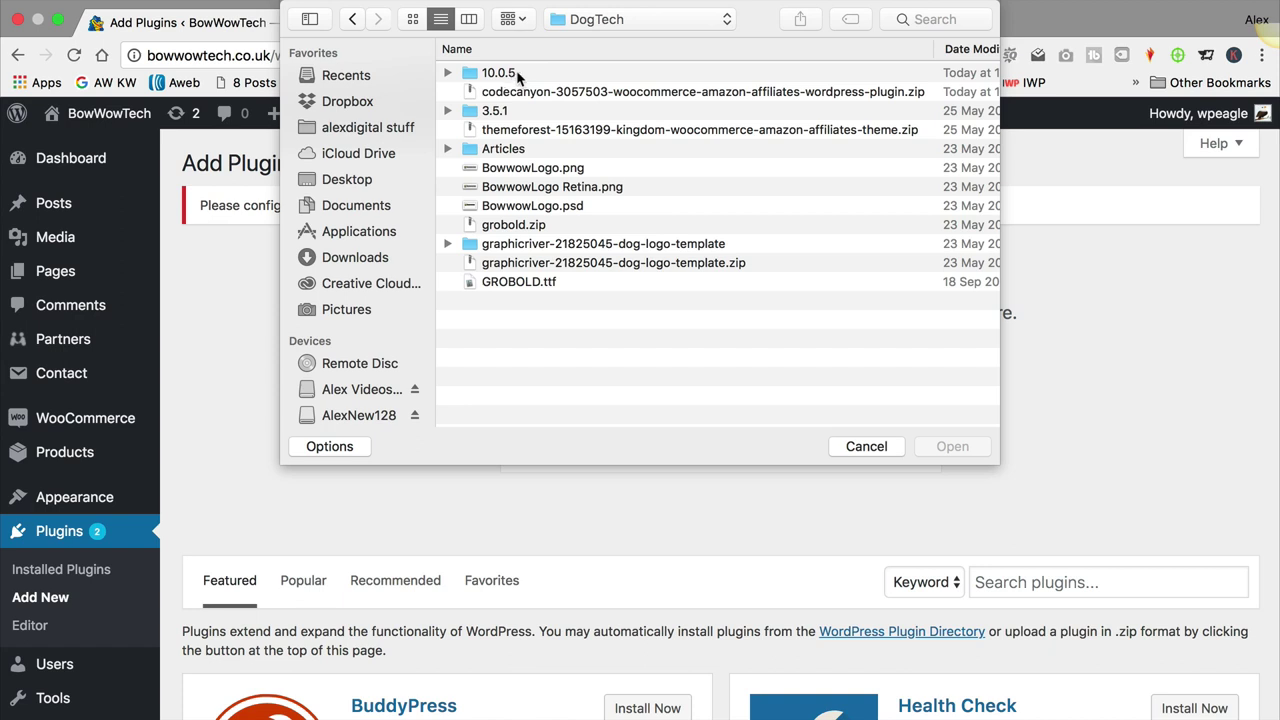
double_click(519, 75)
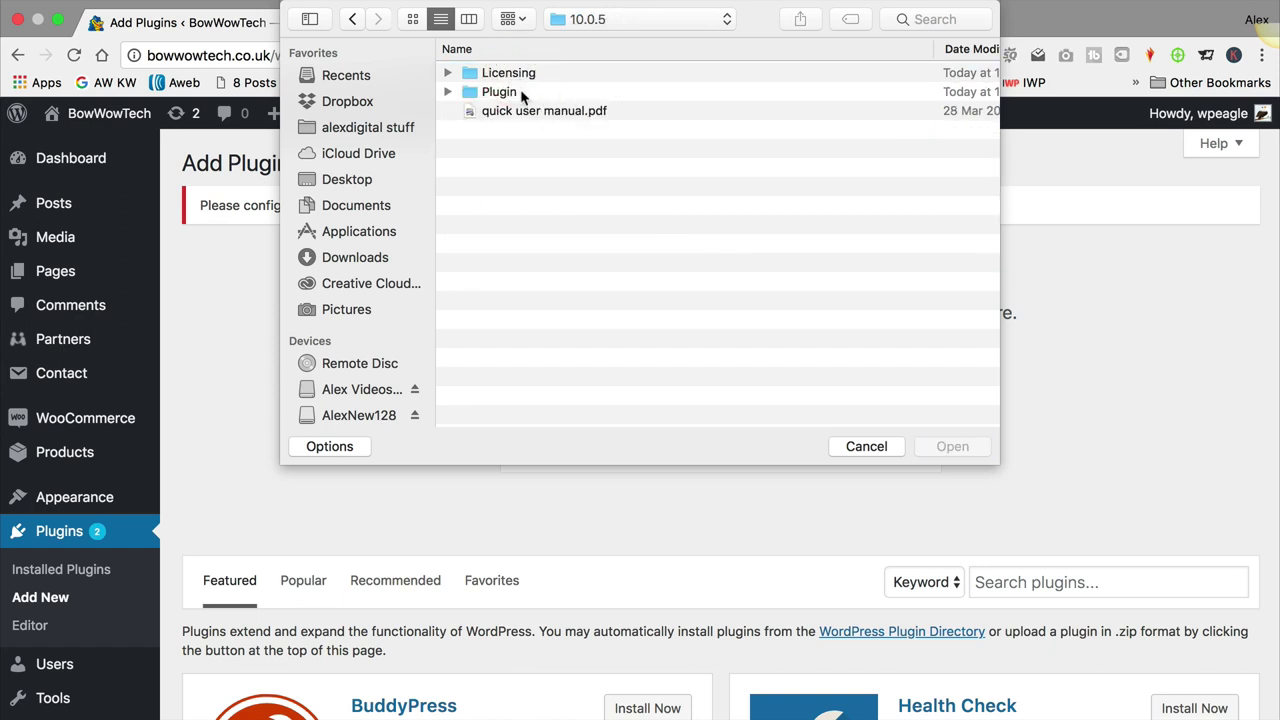
click(520, 92)
double_click(520, 92)
click(535, 73)
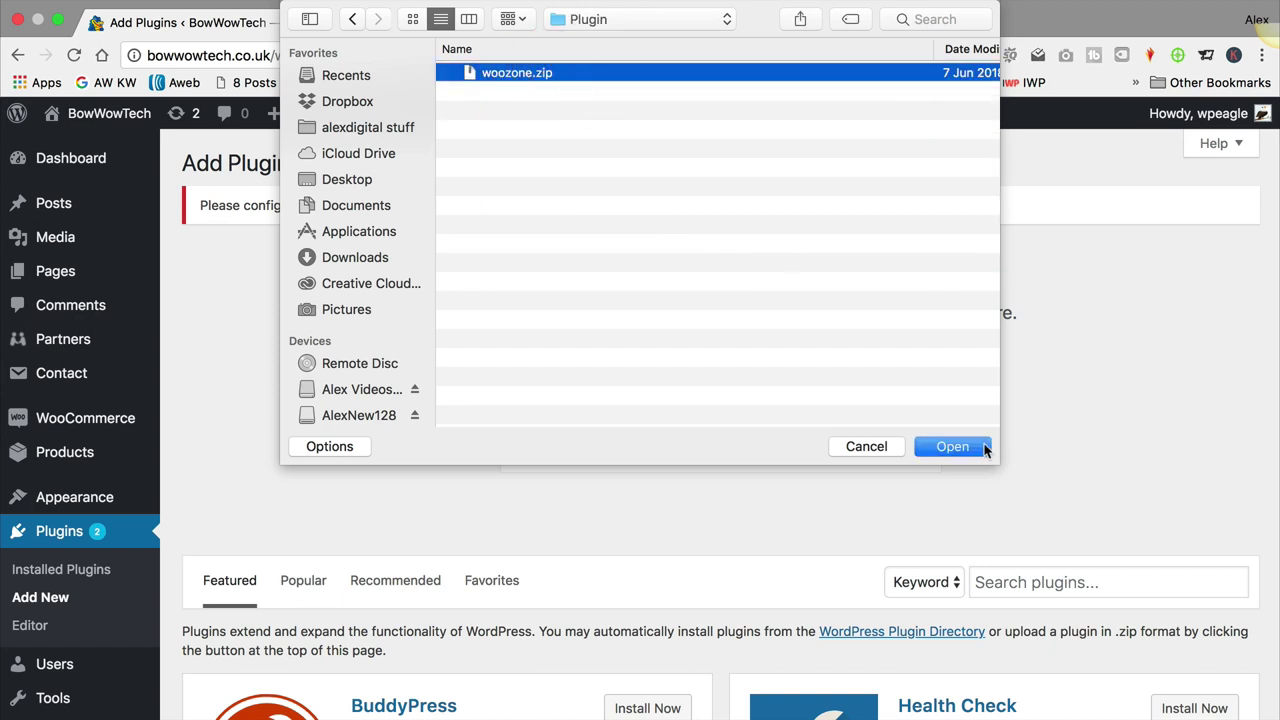
click(950, 447)
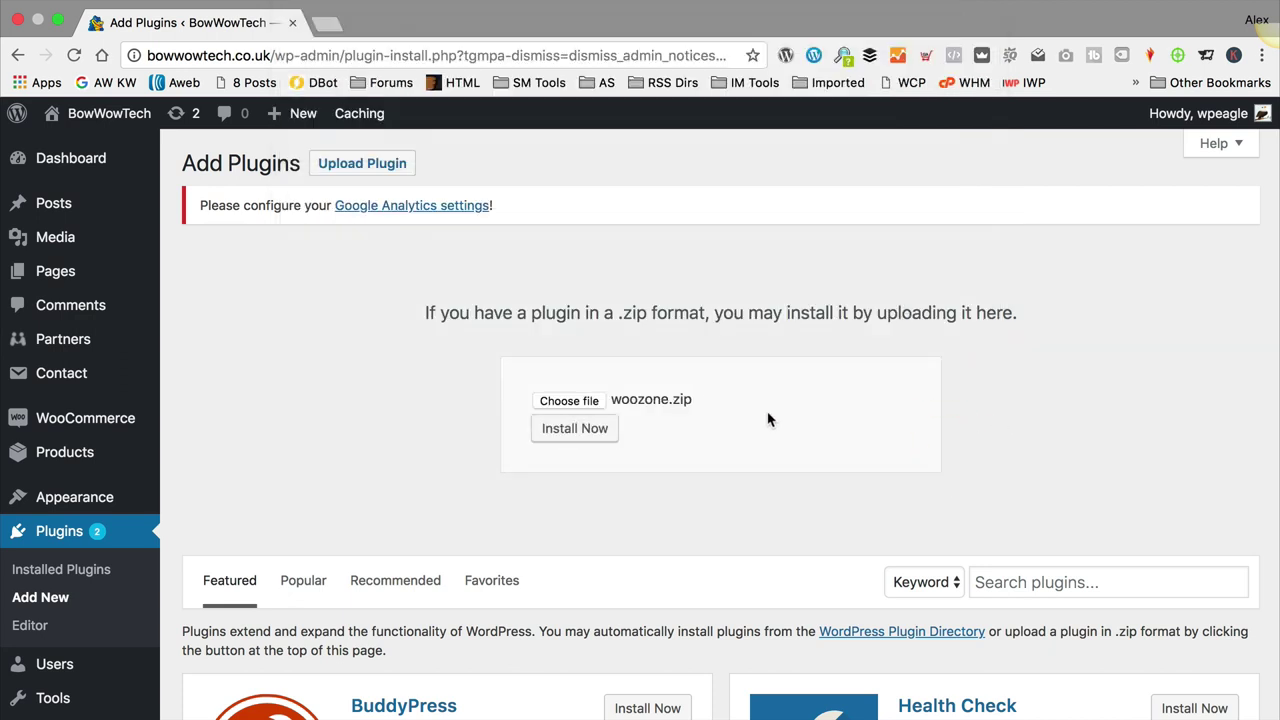
click(578, 428)
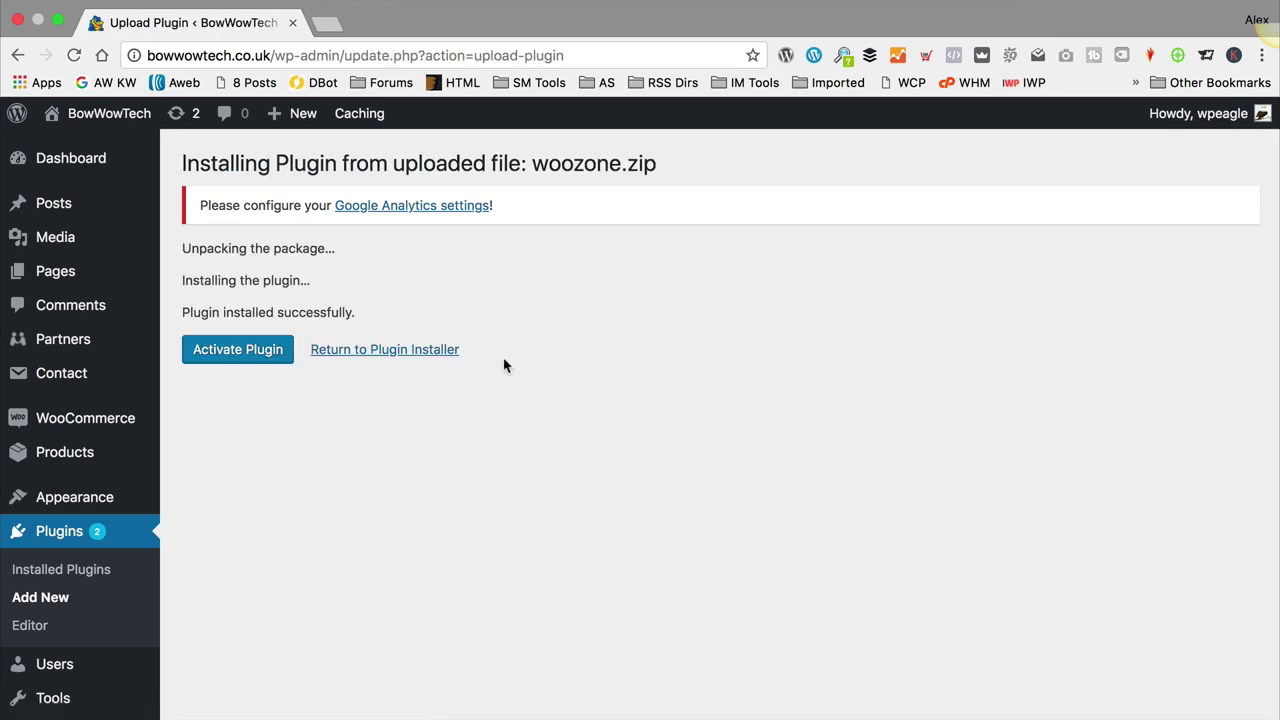
click(252, 354)
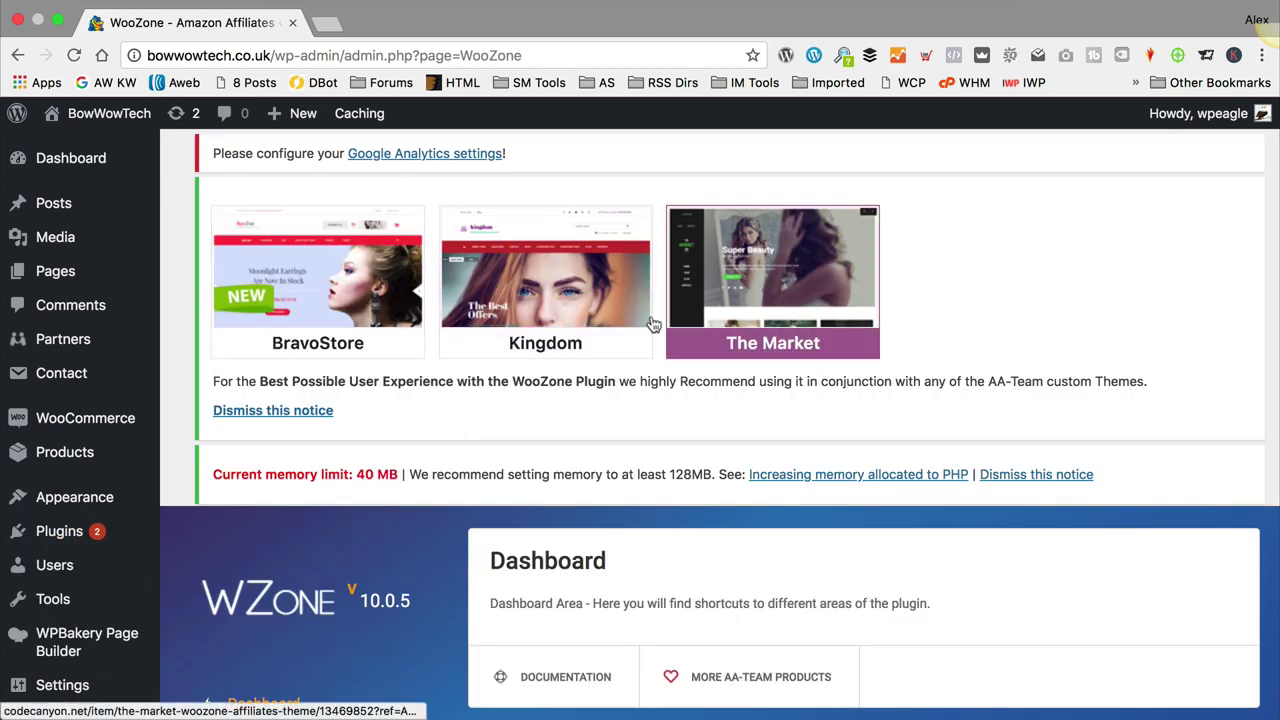
Step: Dismiss the BravoStore/Kingdom/The Market themes notice and scroll down to the WZone licence form
click(262, 416)
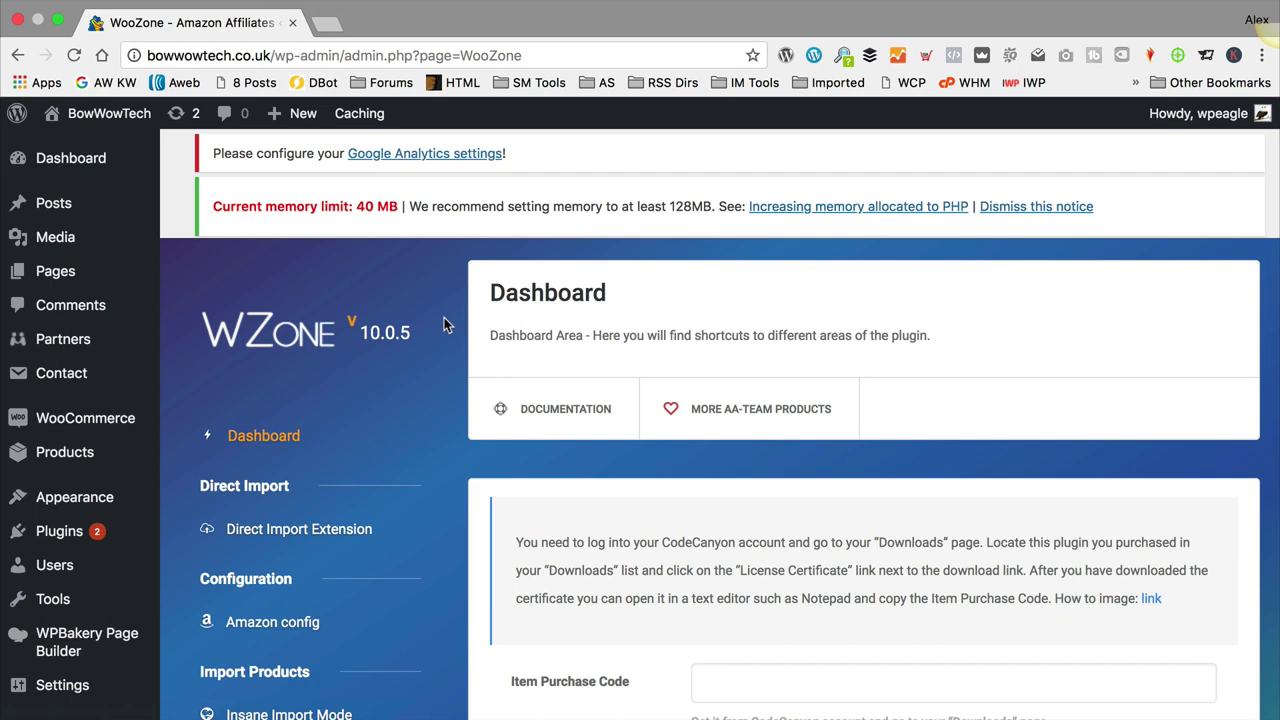
drag(212, 206, 412, 208)
click(418, 213)
scroll(425, 256, down, 4)
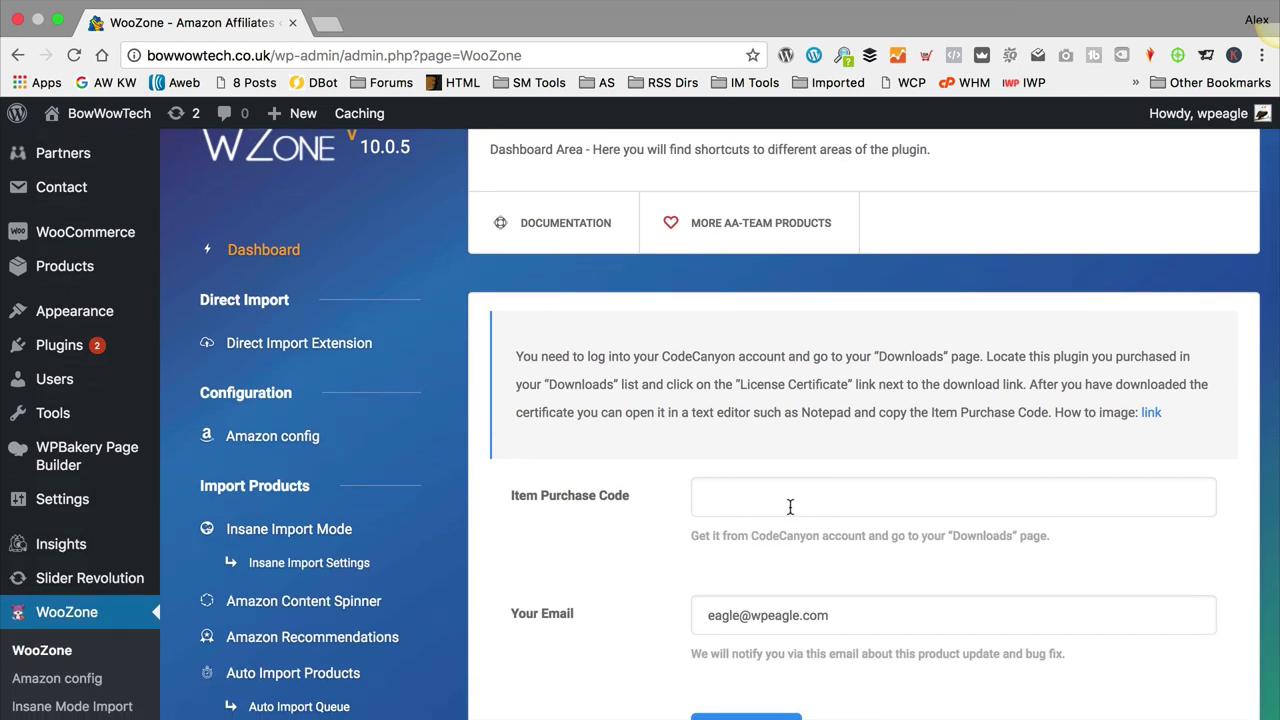
scroll(790, 507, down, 2)
scroll(790, 507, up, 3)
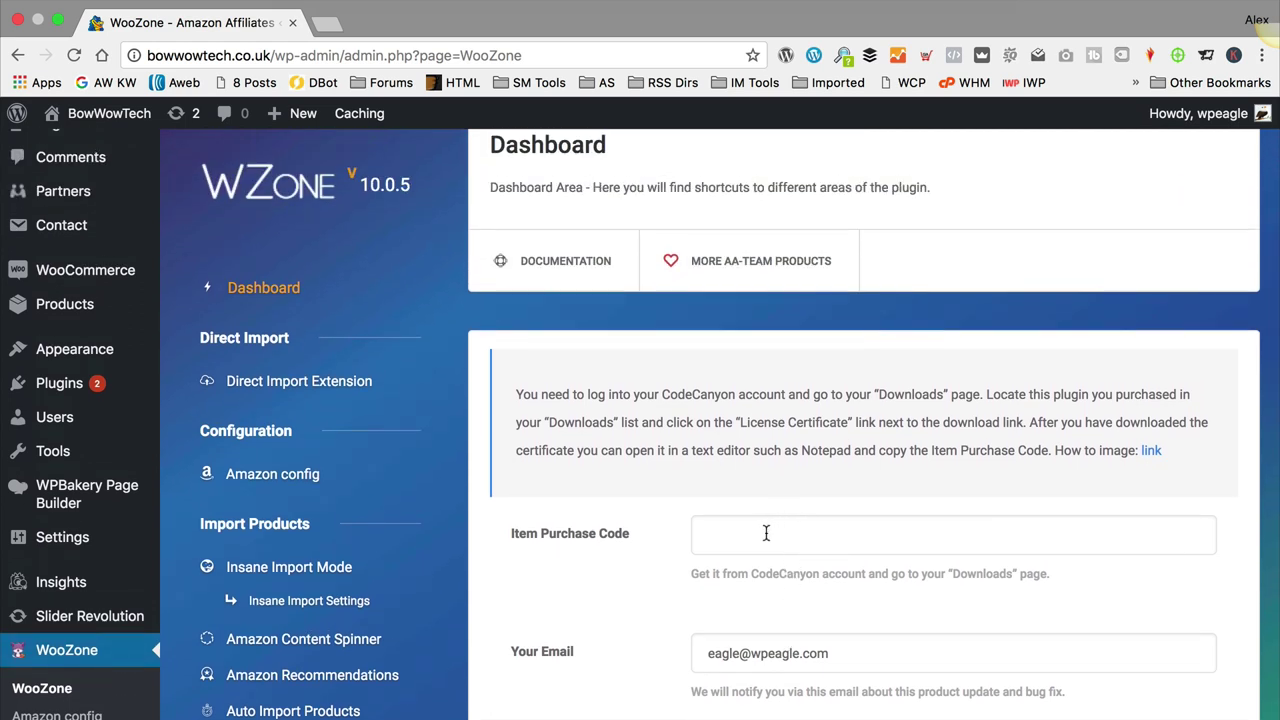
Step: Copy the first purchase code from the WooCommerce Amazon Affiliates CodeCanyon Support page in a new tab
click(334, 26)
text(code)
key(BackSpace)
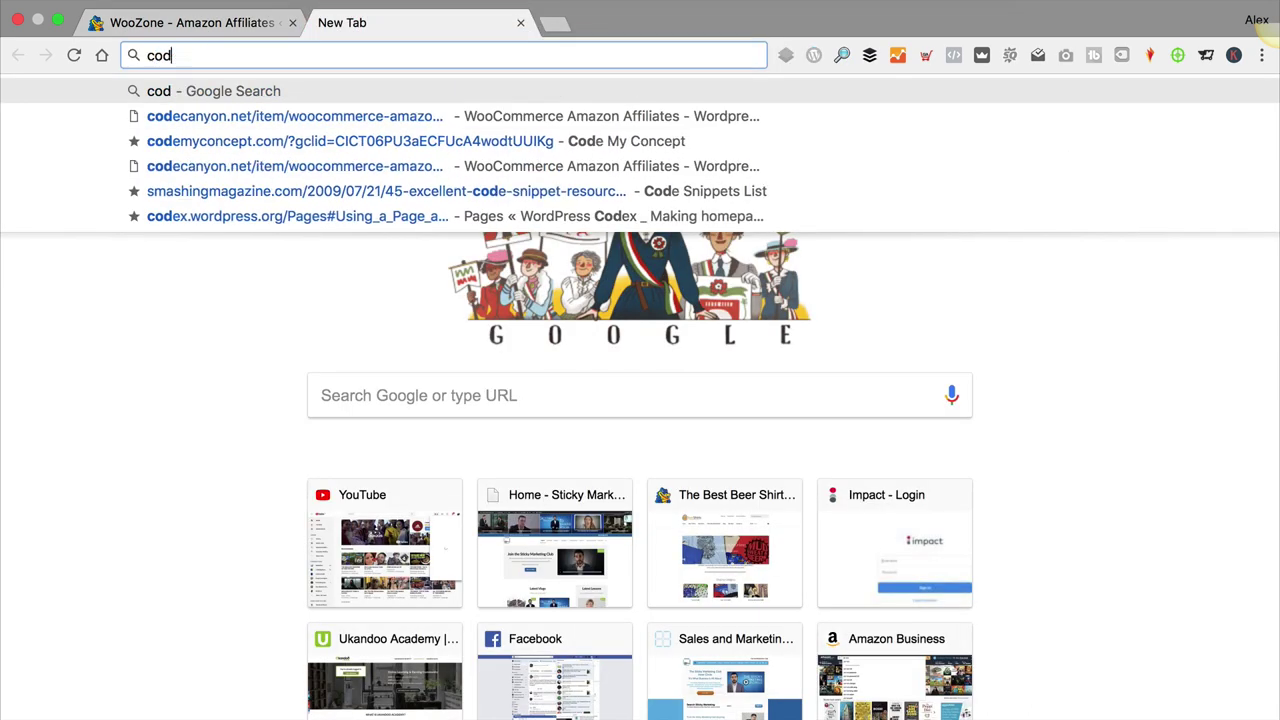
key(Down)
key(Return)
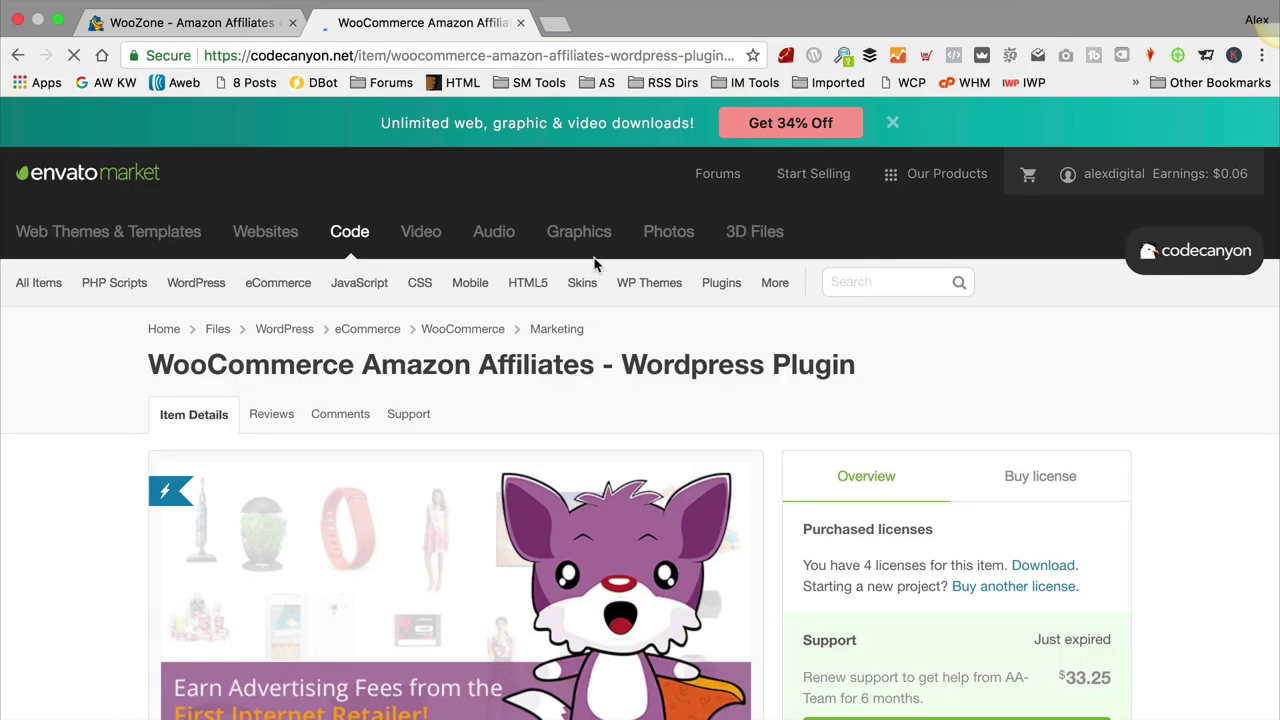
click(424, 423)
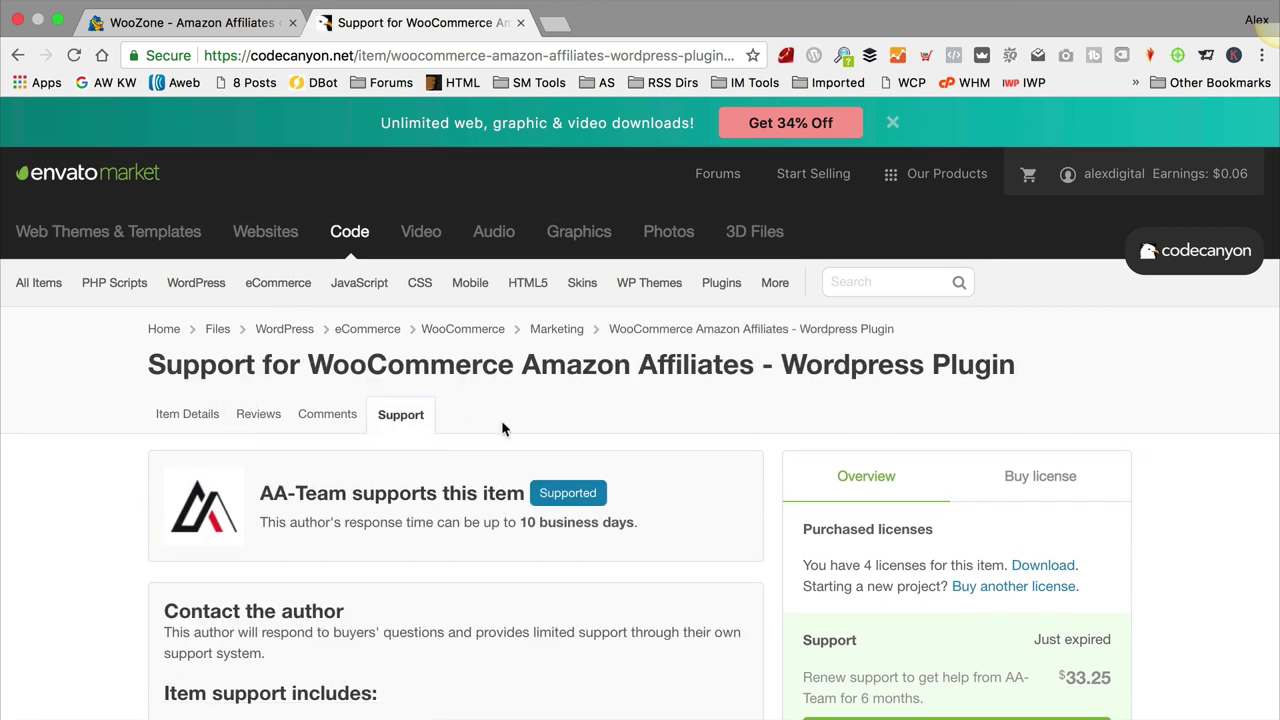
scroll(503, 428, down, 5)
scroll(501, 423, down, 2)
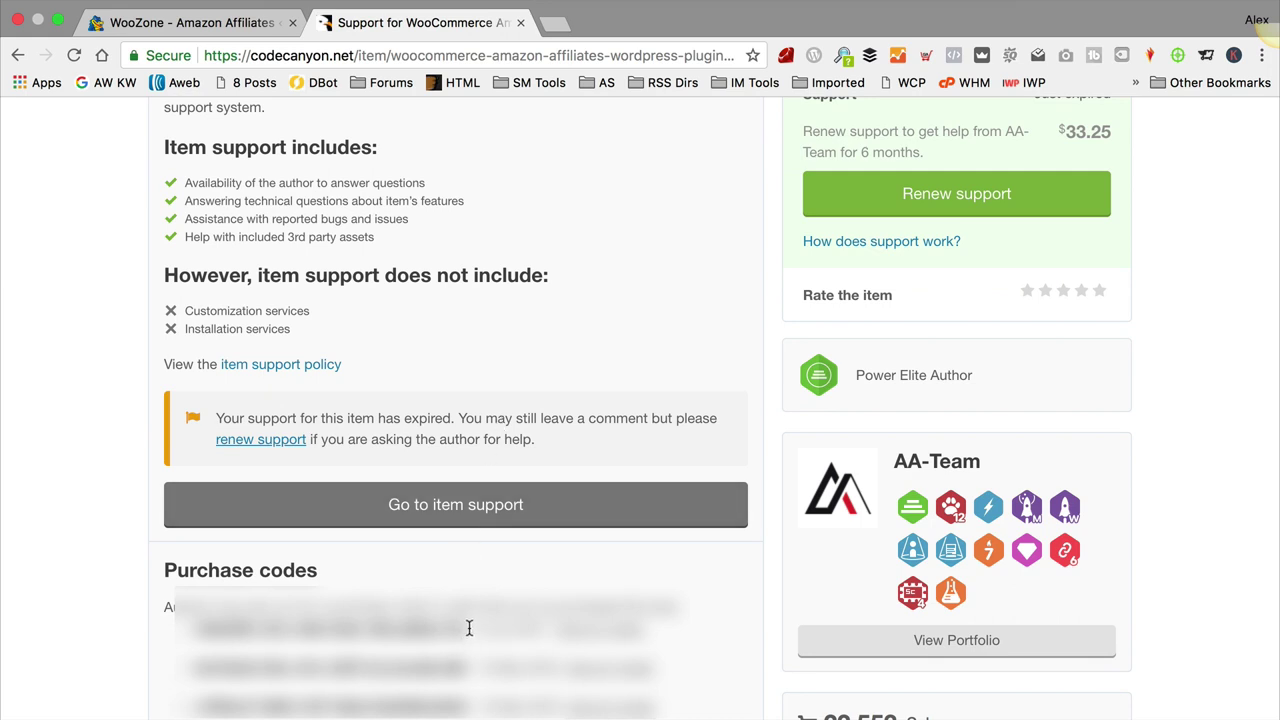
drag(469, 627, 230, 632)
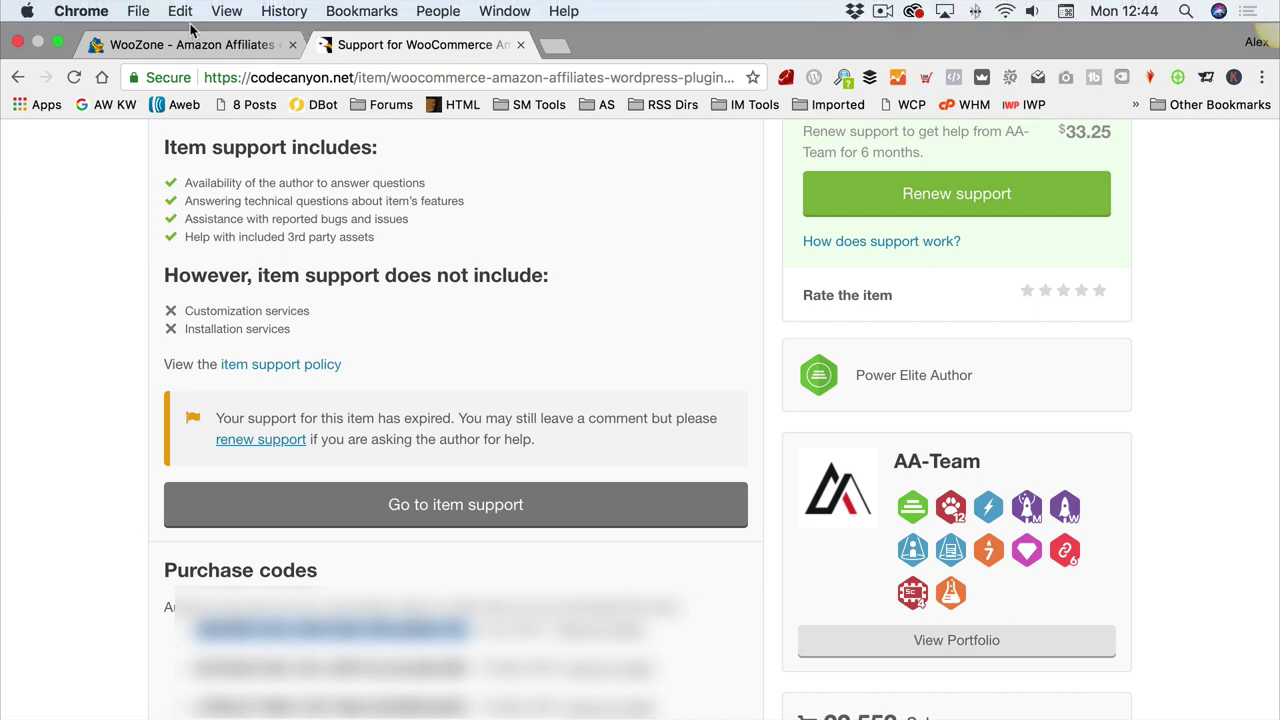
click(192, 42)
Step: Paste the purchase code into Item Purchase Code, activate the licence, and get started with the wizard
click(749, 537)
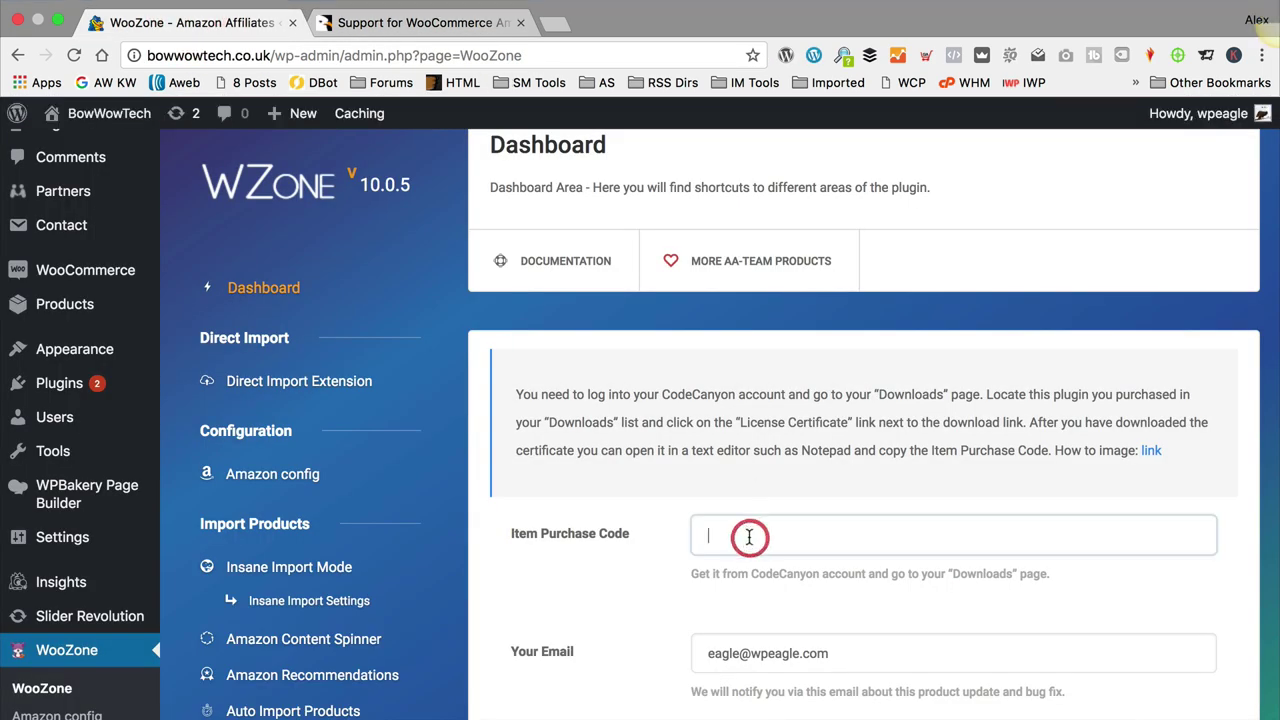
key(super+v)
scroll(772, 460, down, 5)
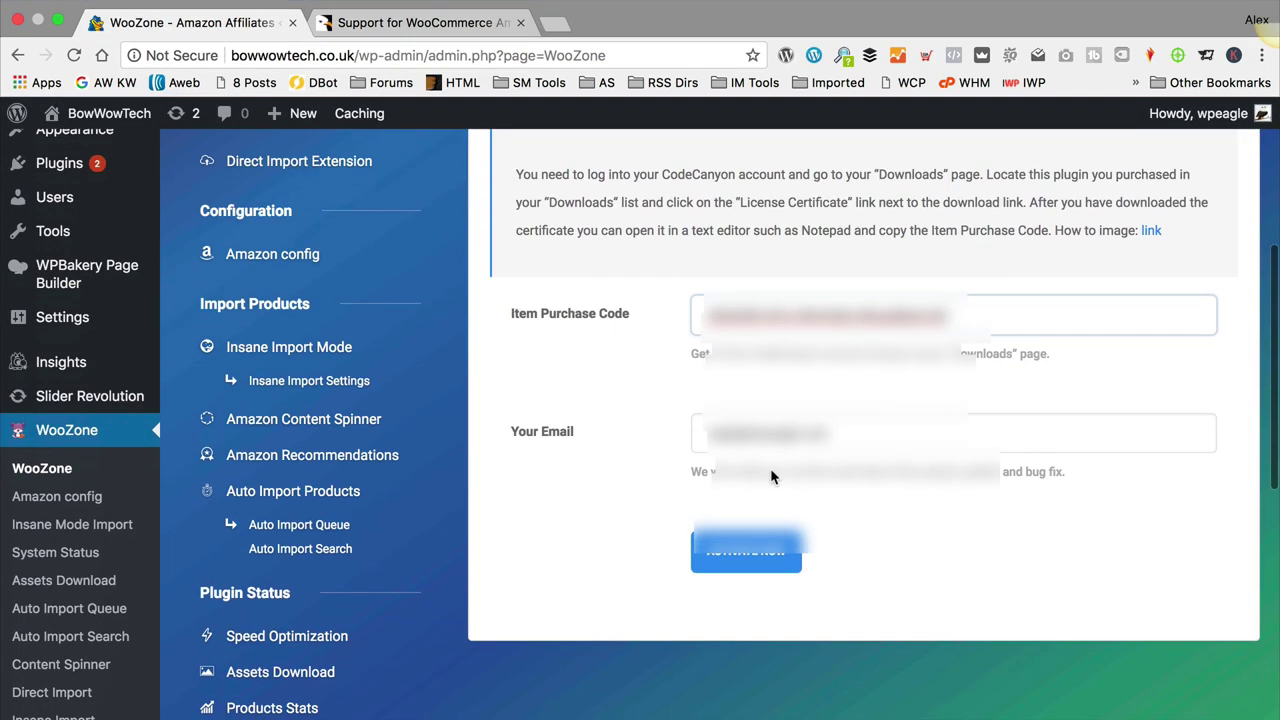
click(757, 562)
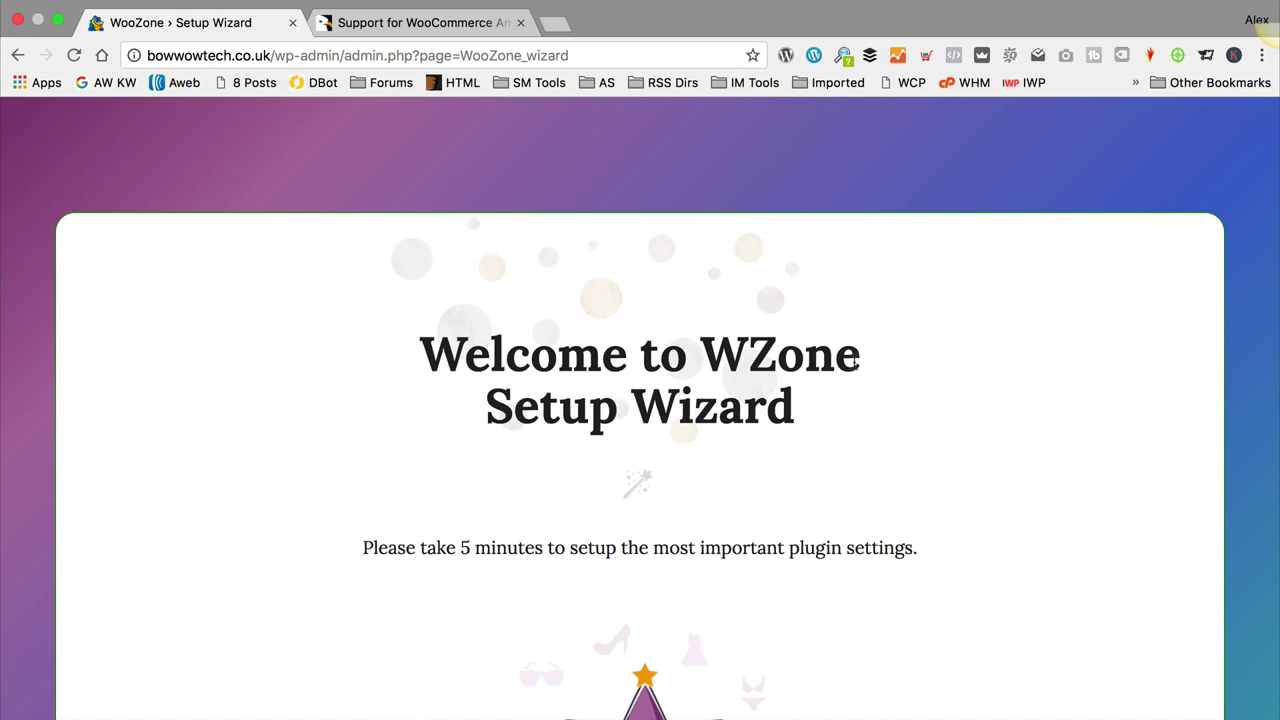
scroll(760, 345, down, 5)
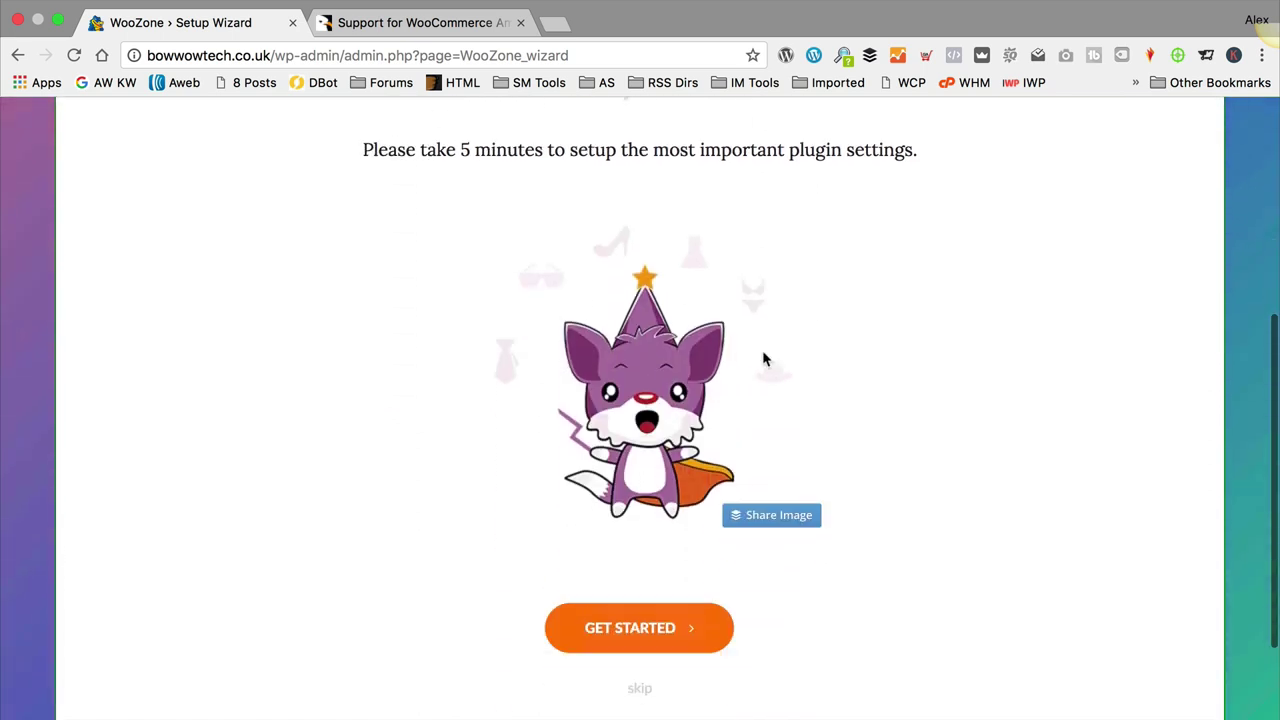
click(643, 583)
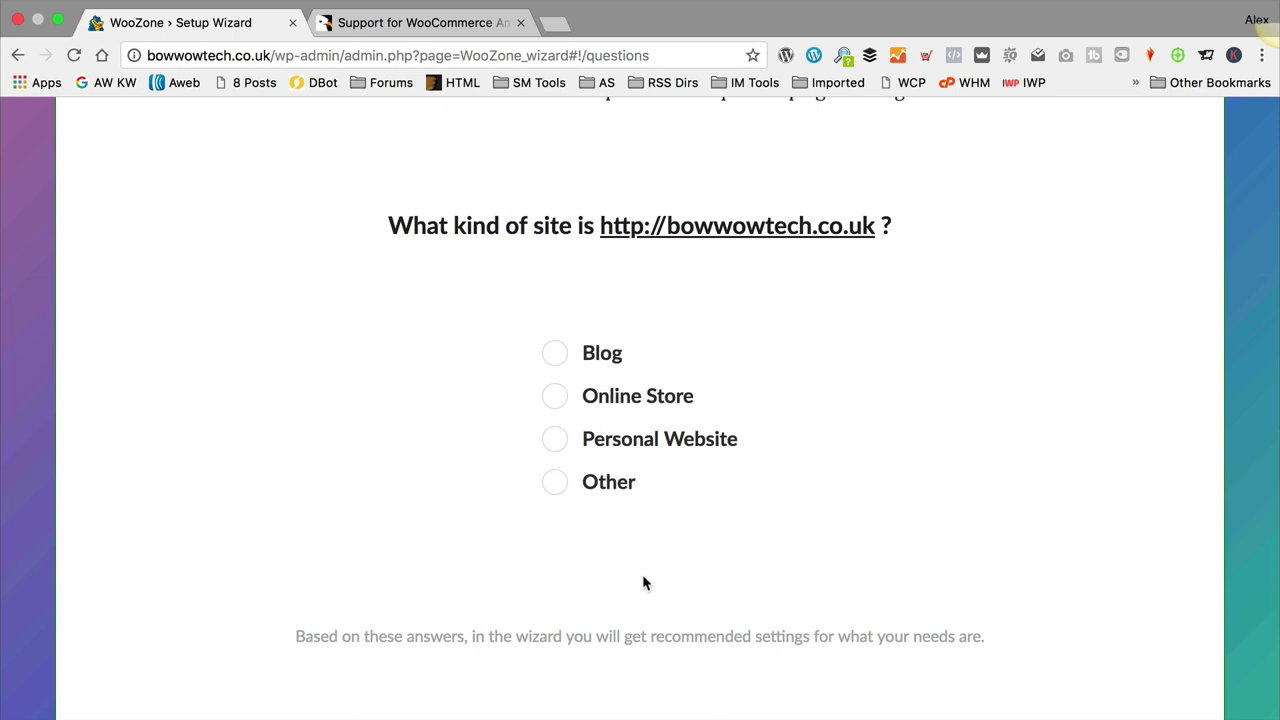
Step: Answer Blog as the kind of site in the WooZone wizard and continue
click(580, 398)
click(555, 354)
scroll(800, 490, down, 2)
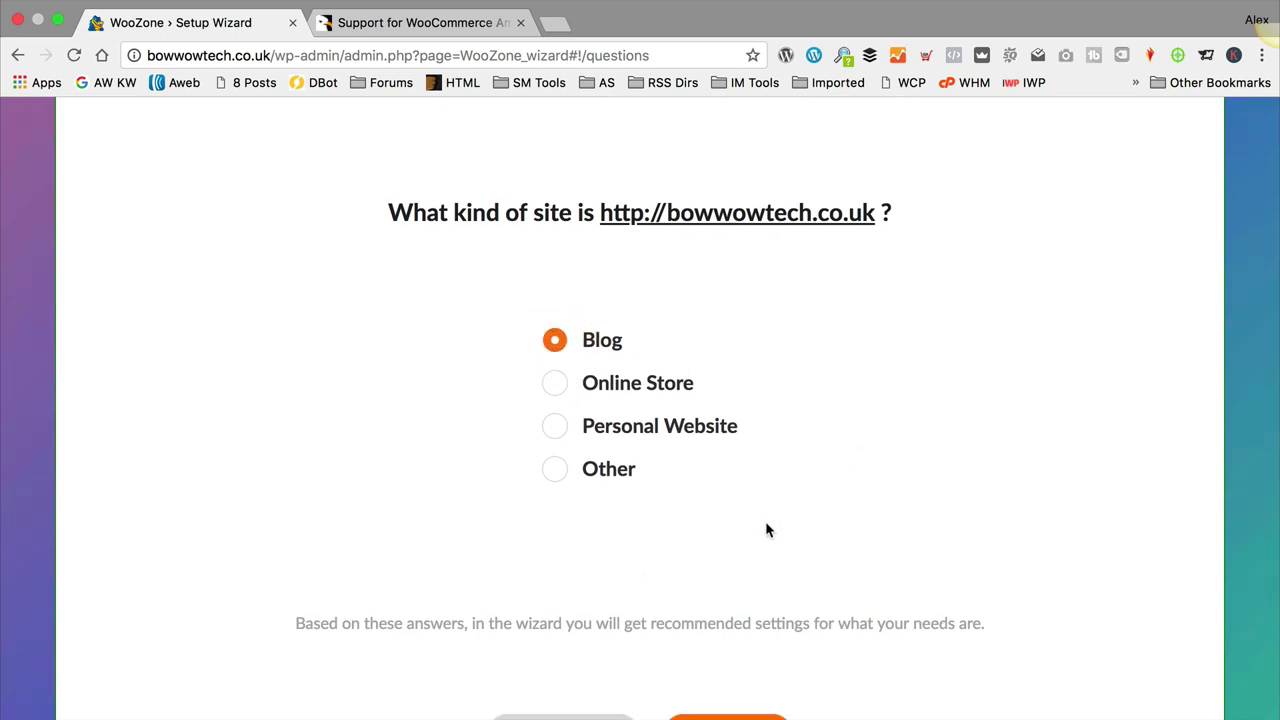
click(724, 624)
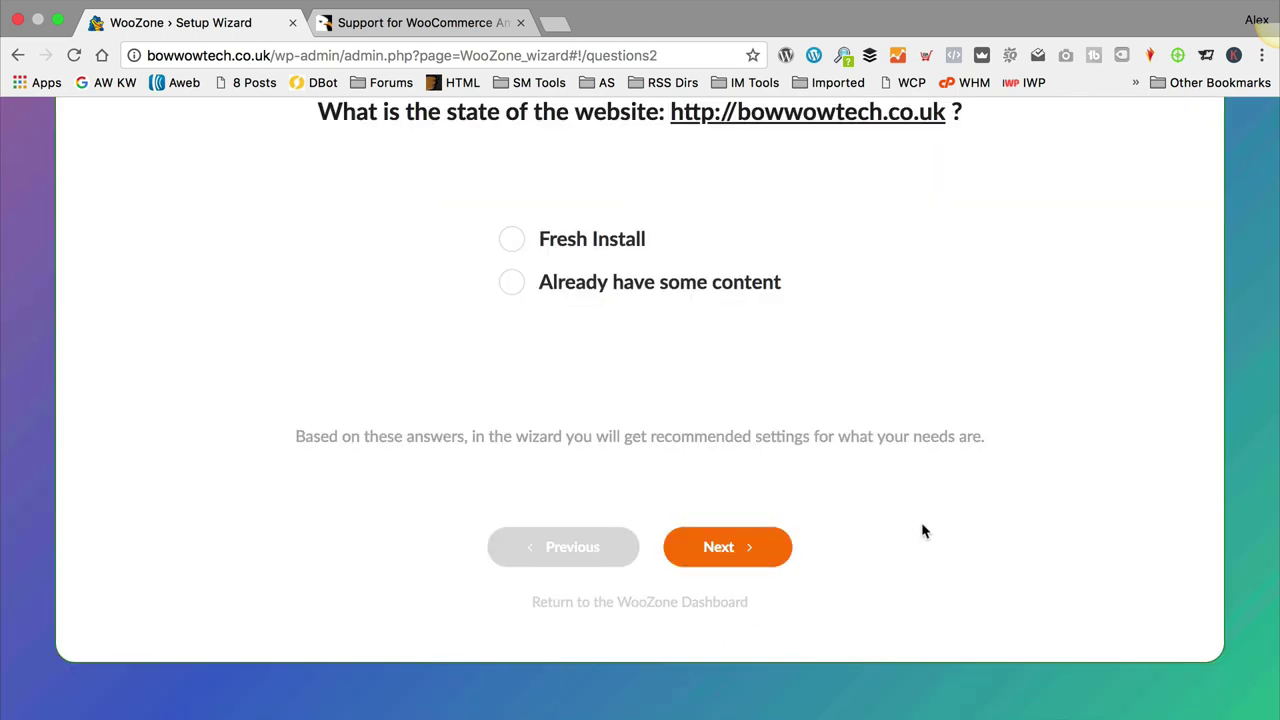
Step: Choose Fresh Install and a new Amazon-products store as the purpose, then continue to settings
click(512, 239)
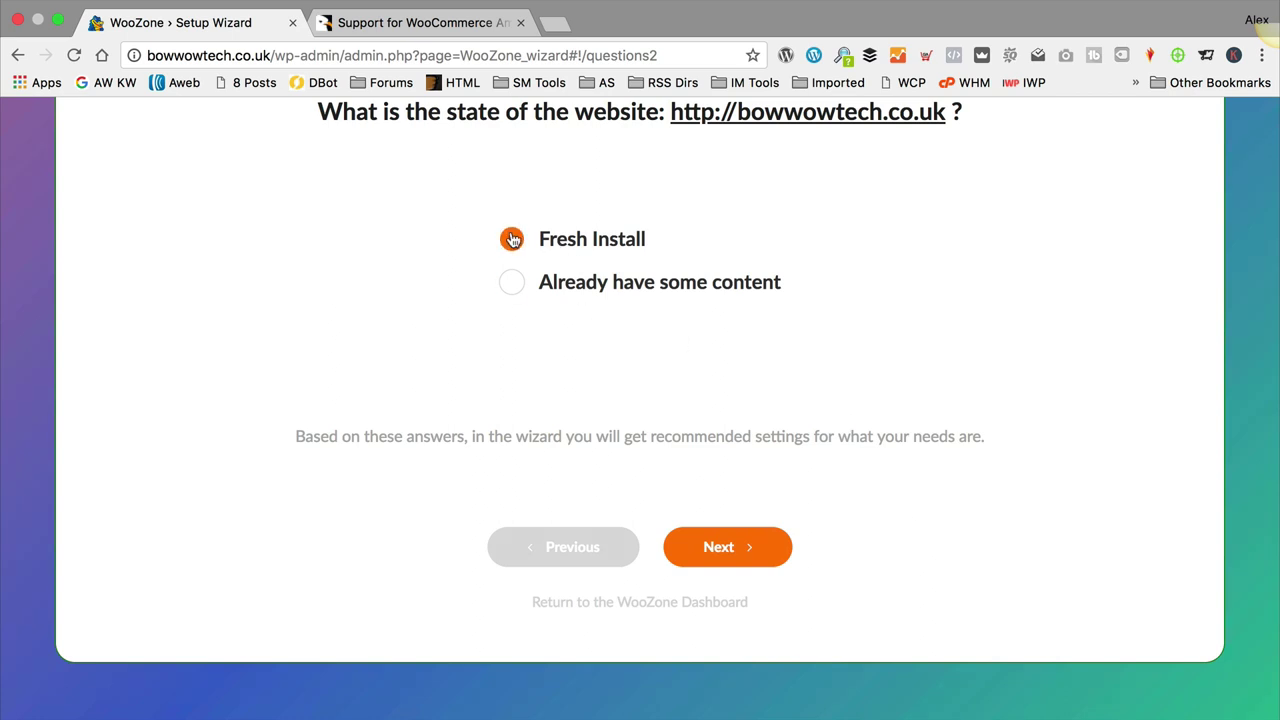
click(742, 560)
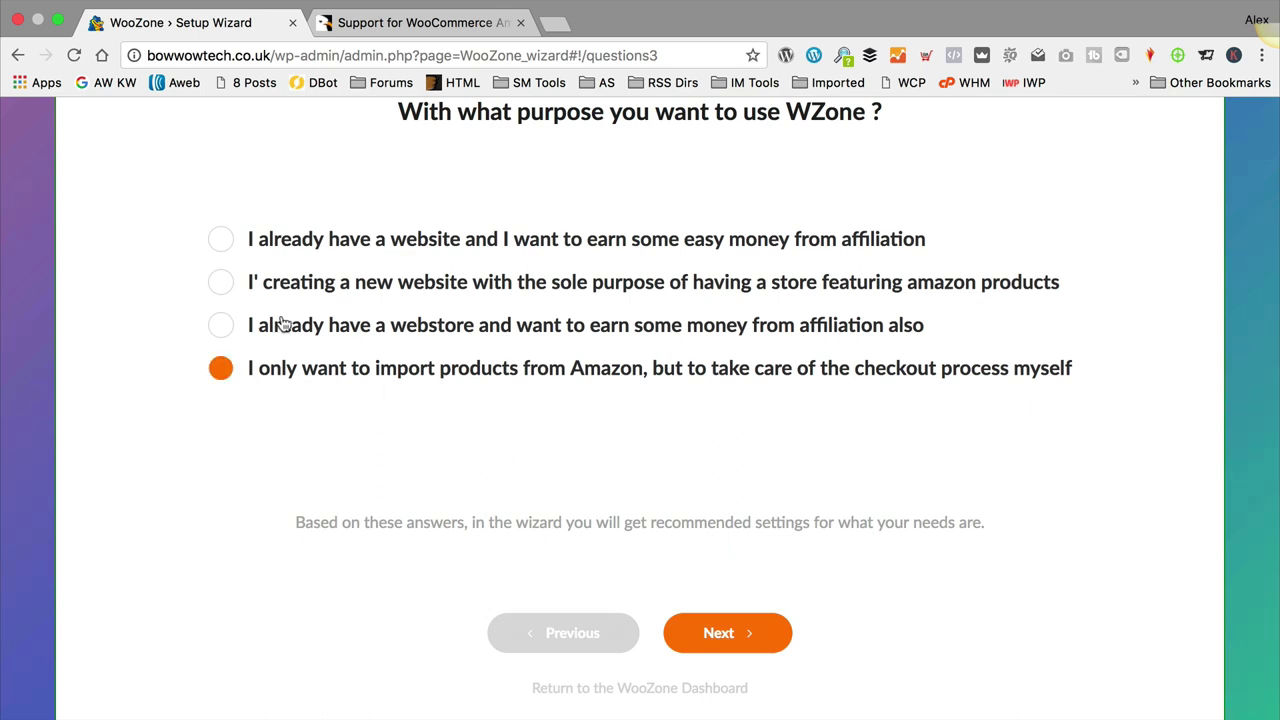
click(236, 289)
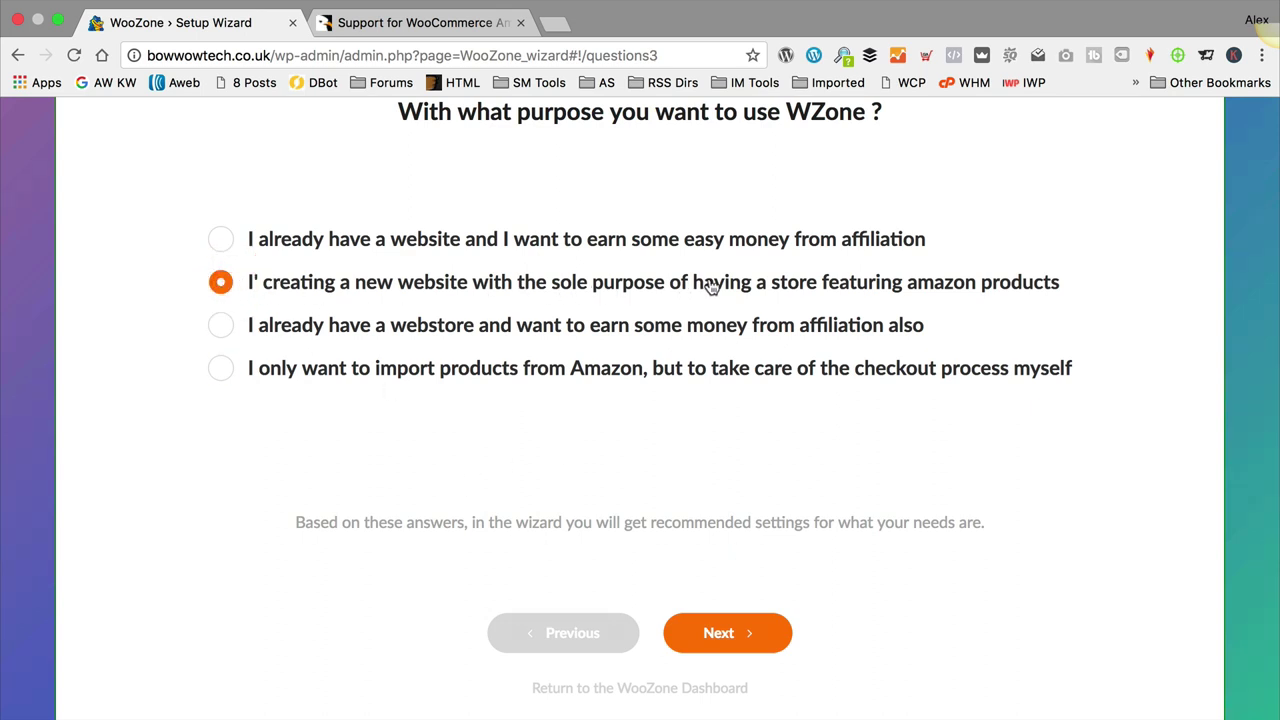
click(752, 632)
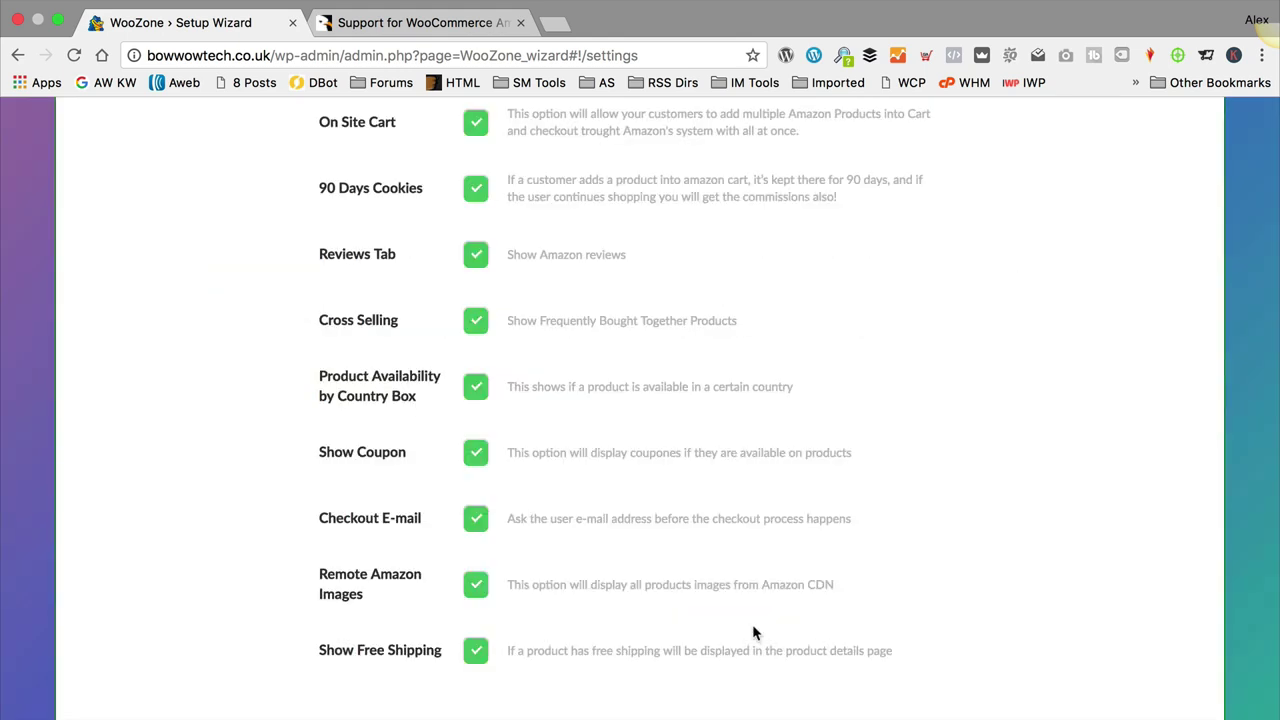
Step: Uncheck Product Availability by Country Box and Show Coupon in the recommended settings, then go Next
scroll(771, 437, up, 5)
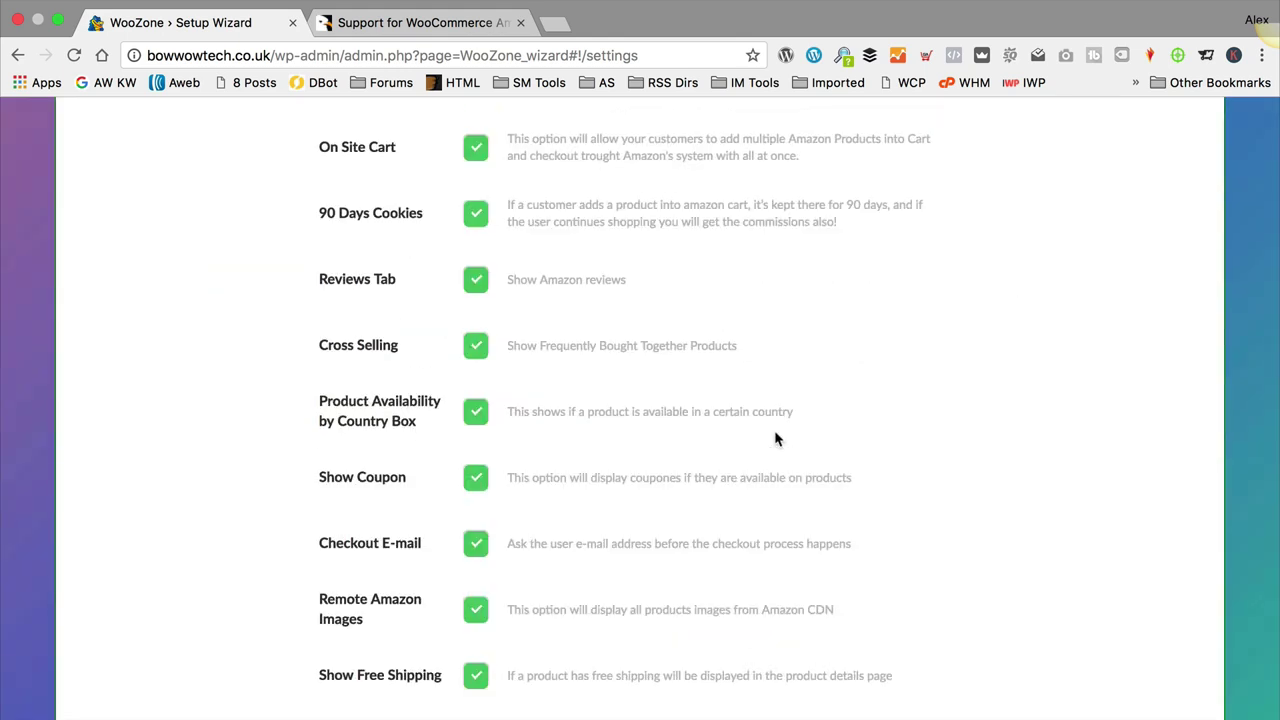
scroll(775, 433, down, 3)
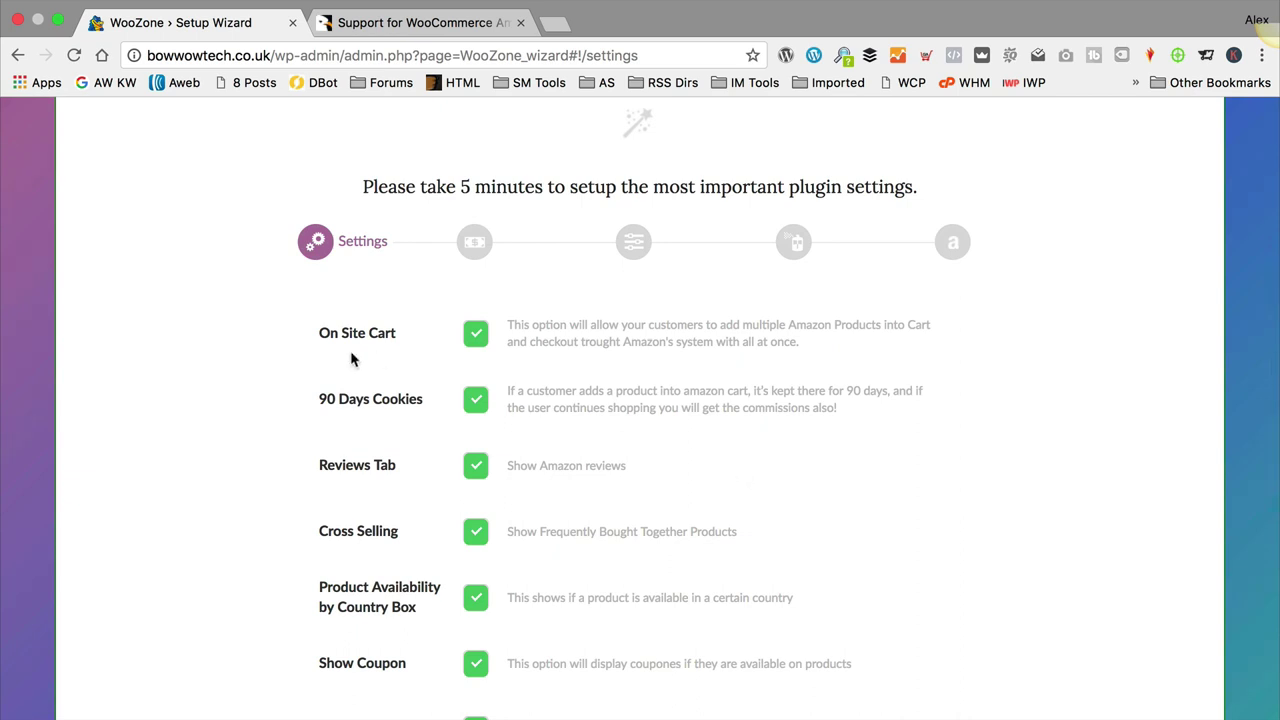
scroll(298, 358, down, 2)
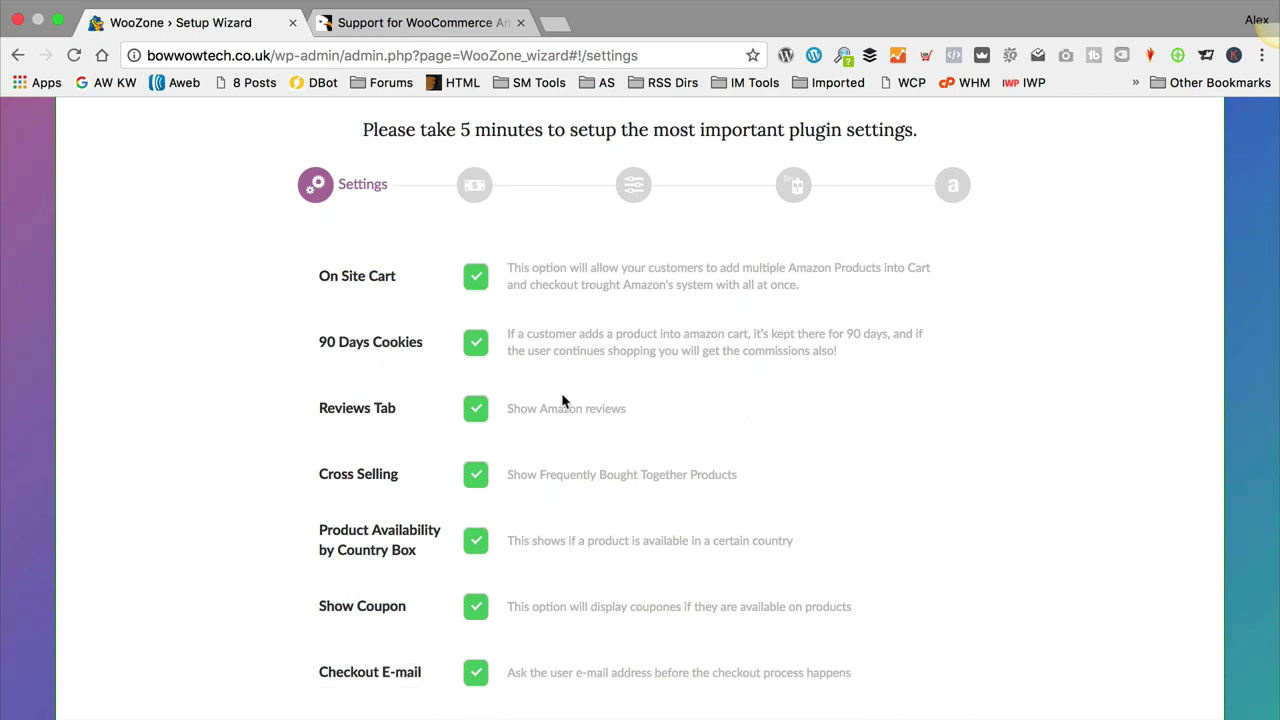
scroll(625, 390, down, 2)
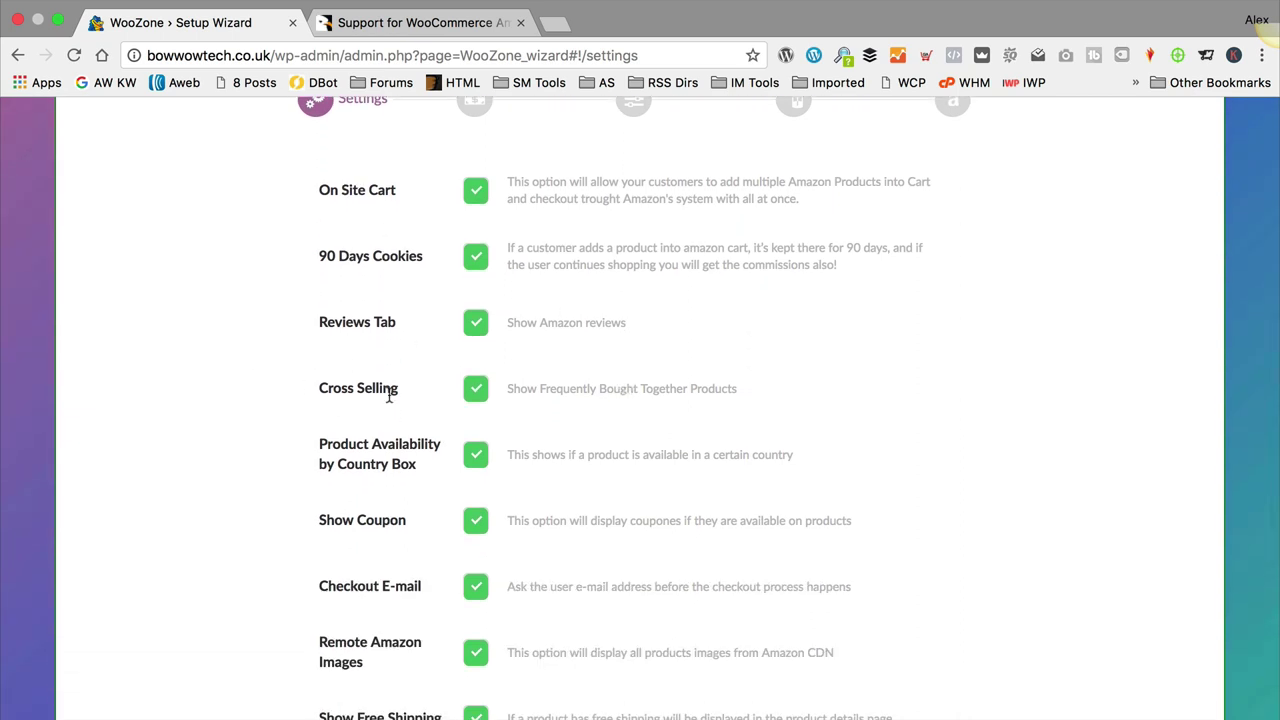
scroll(366, 389, down, 2)
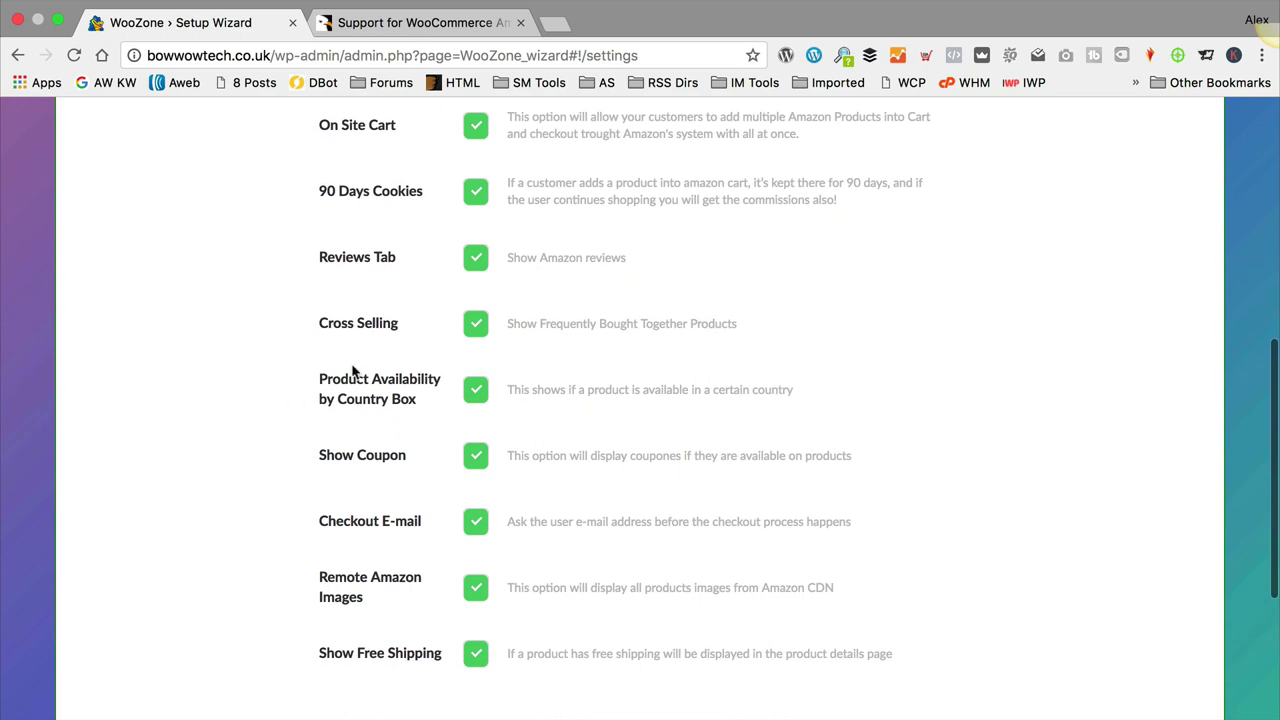
click(478, 392)
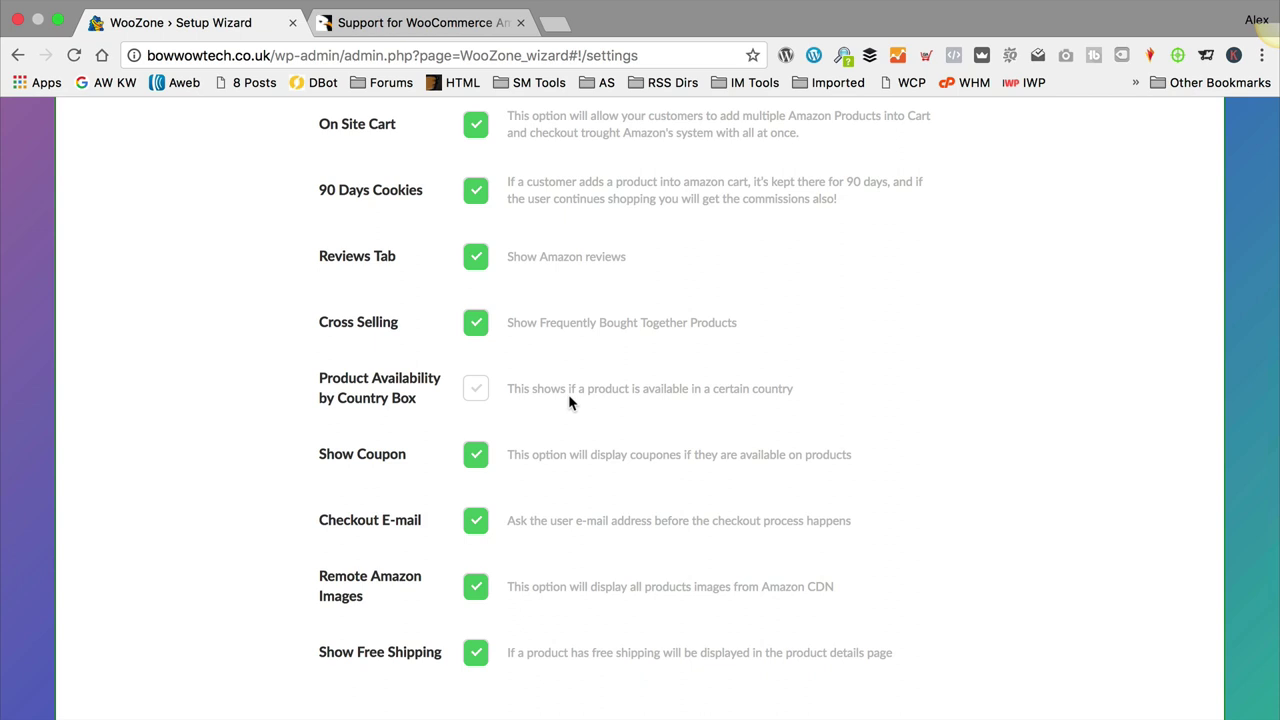
scroll(575, 400, down, 1)
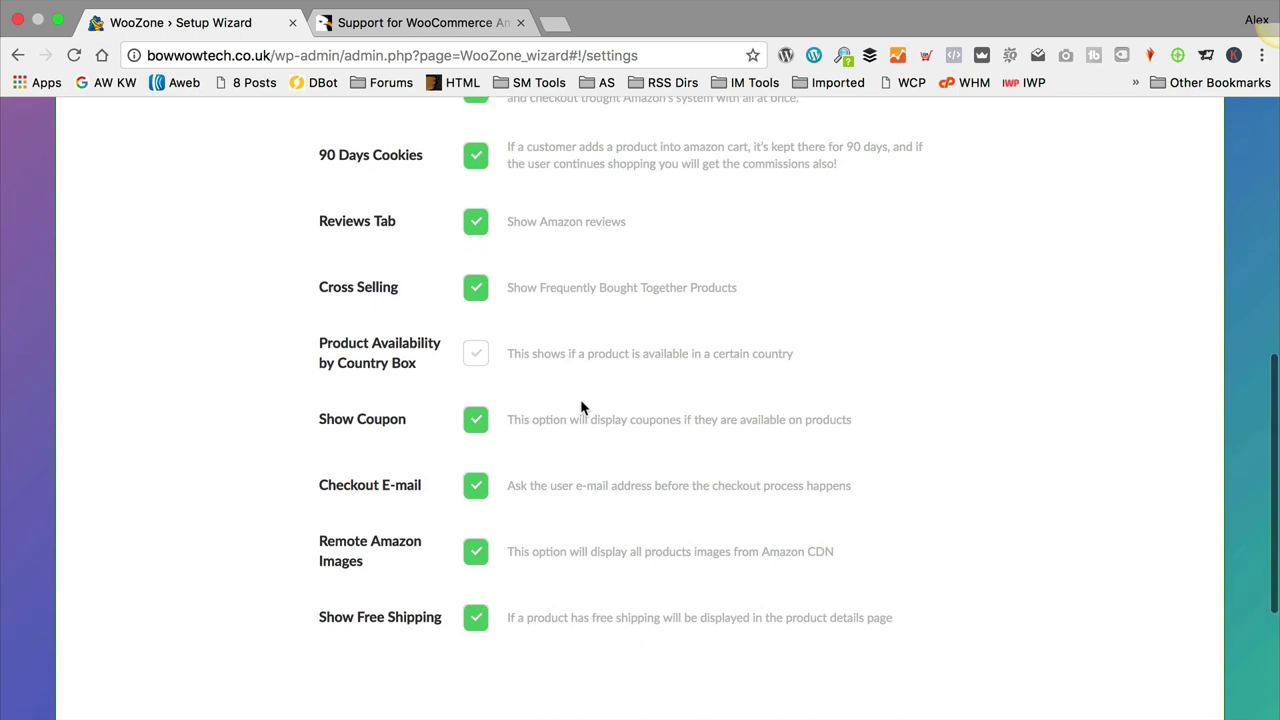
scroll(580, 400, up, 1)
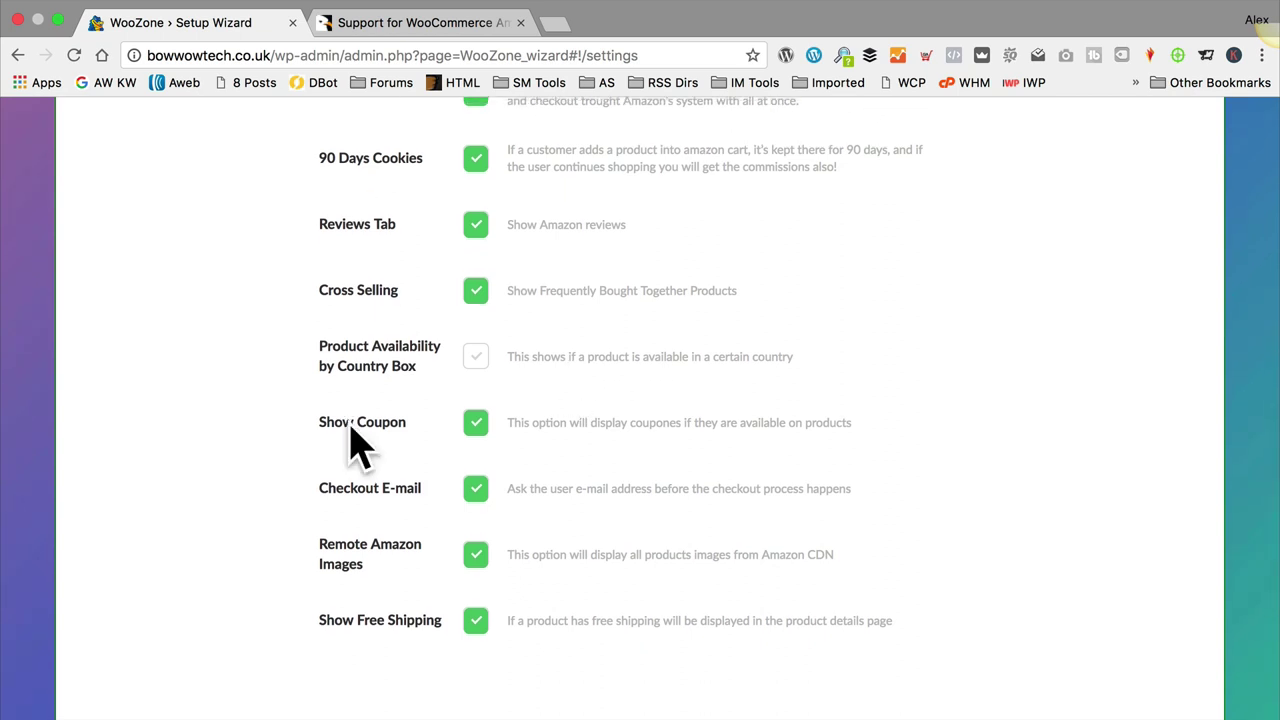
click(478, 421)
scroll(590, 410, down, 2)
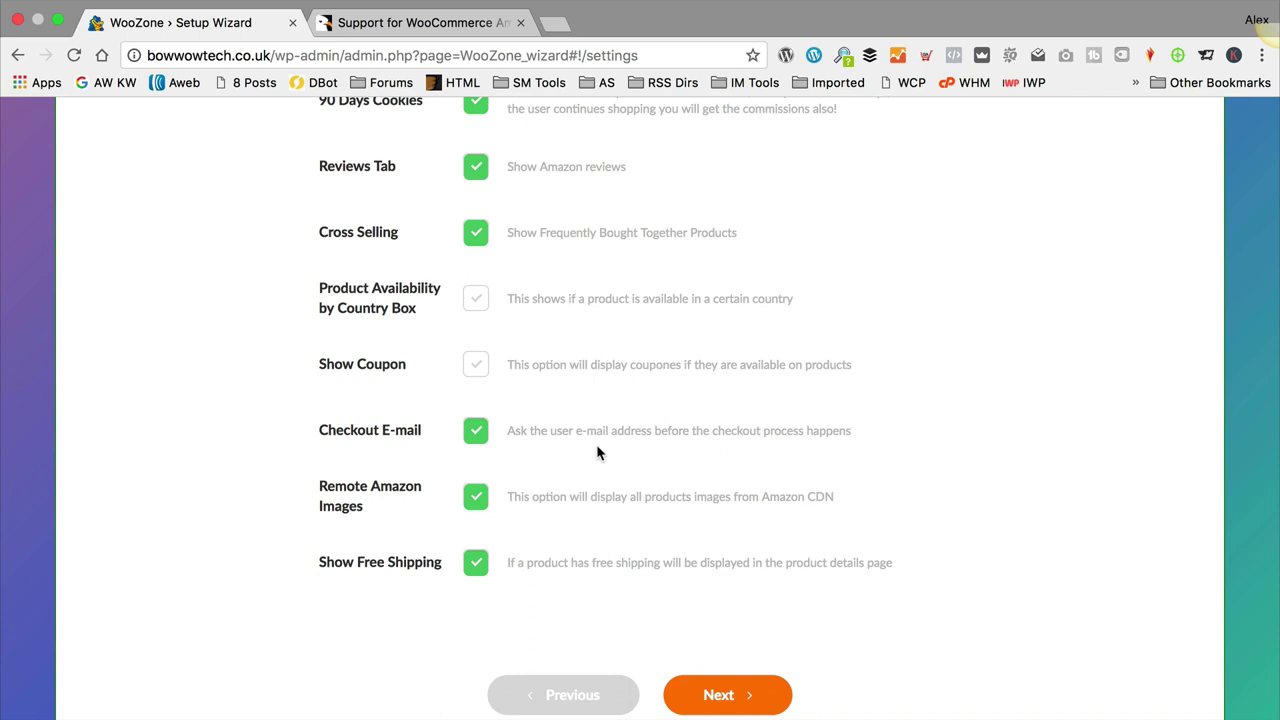
scroll(644, 482, down, 1)
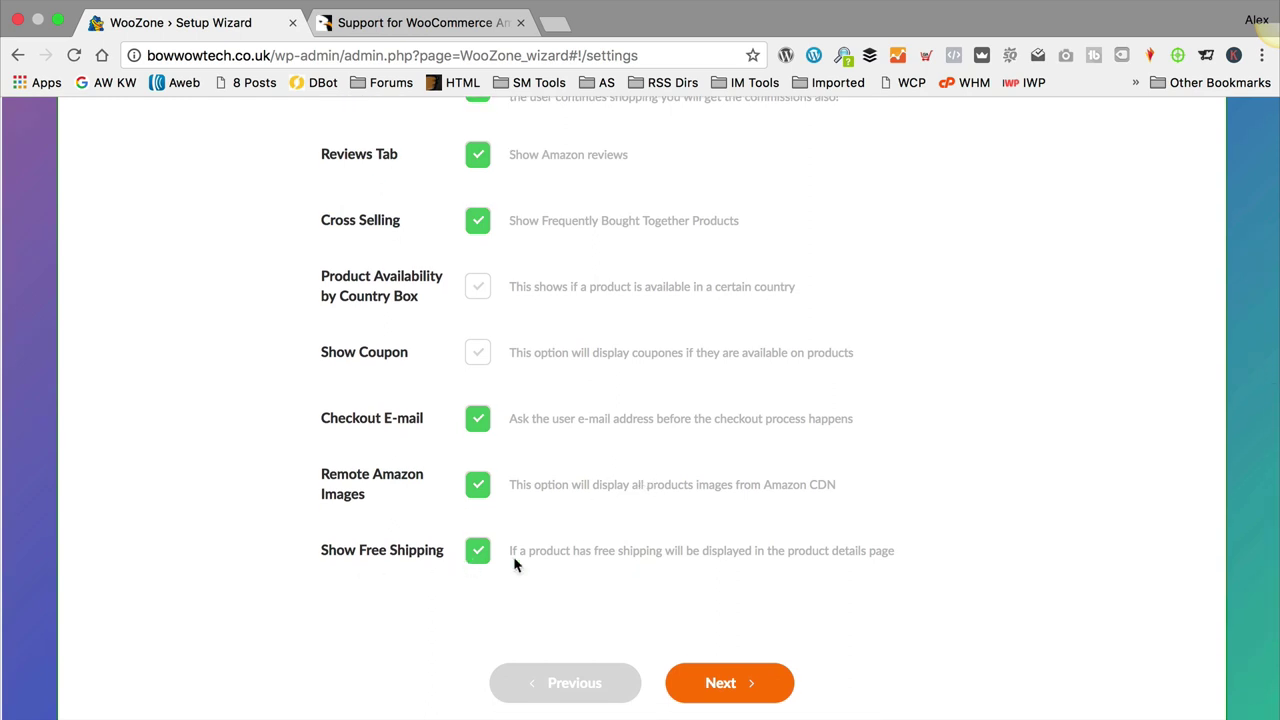
click(766, 684)
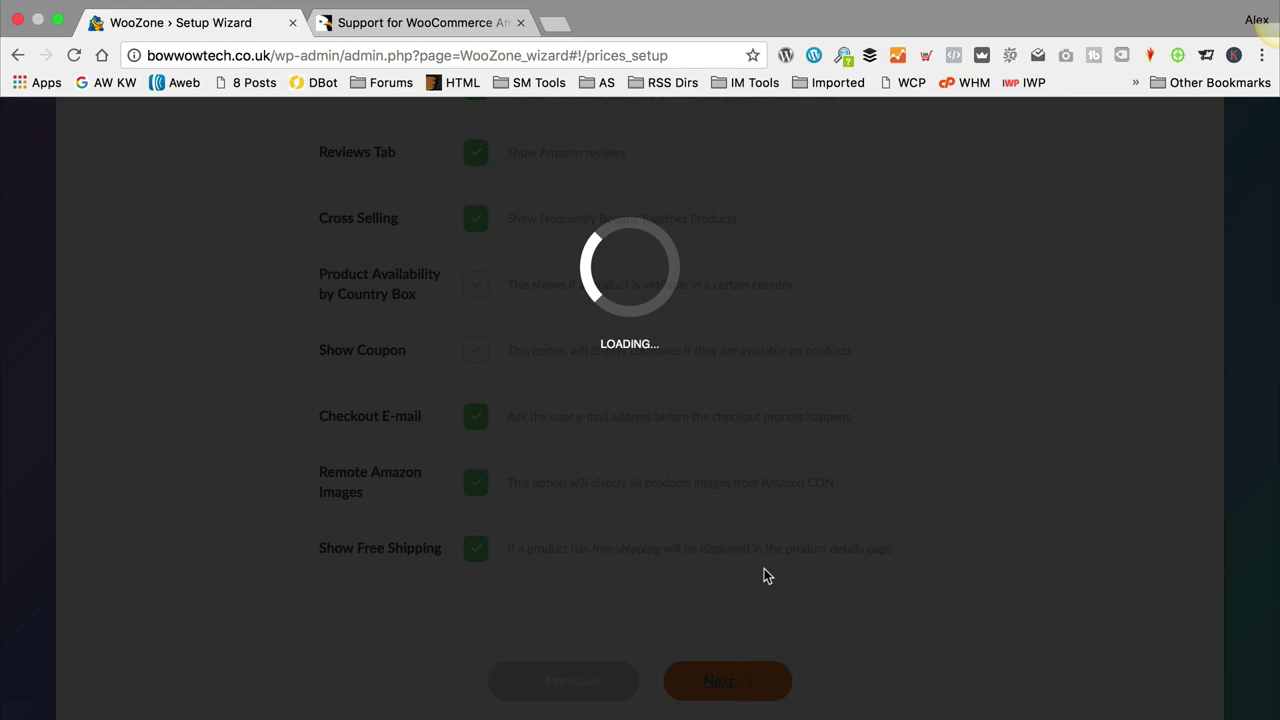
Step: Choose Only Amazon in both the Prices Setup and Import Product from Merchant dropdowns, then continue
scroll(718, 462, up, 10)
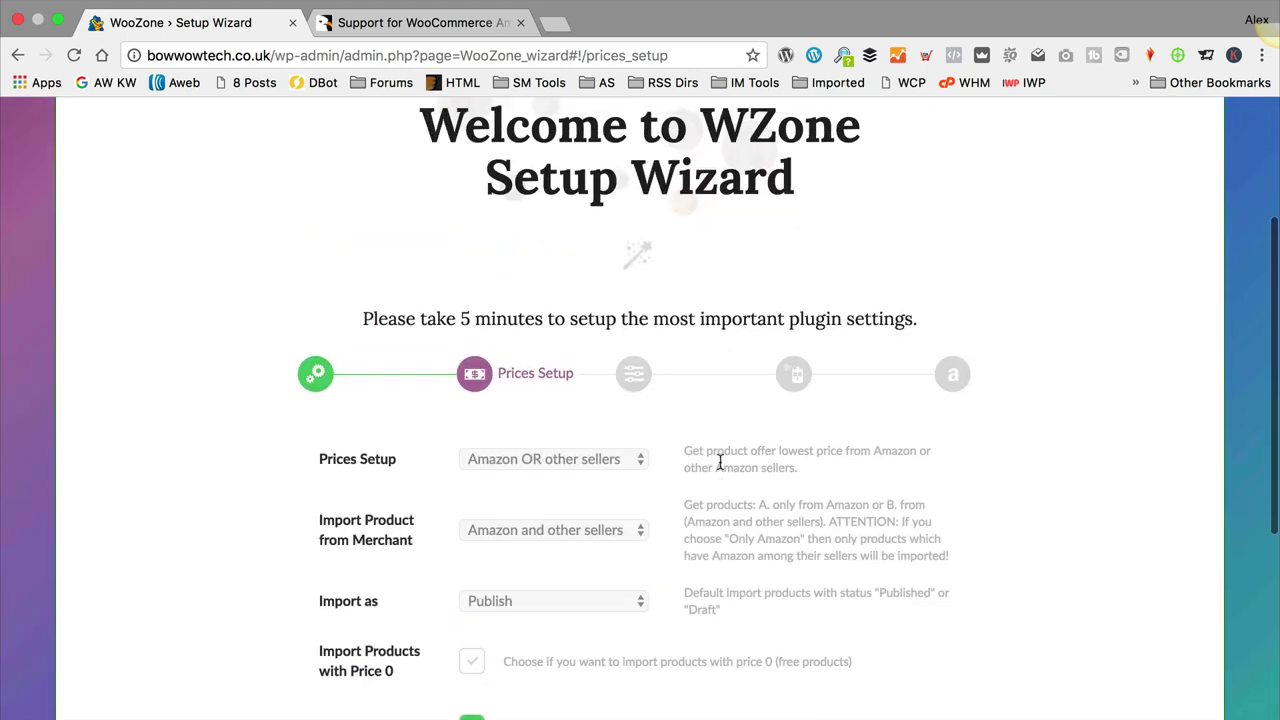
scroll(719, 462, down, 2)
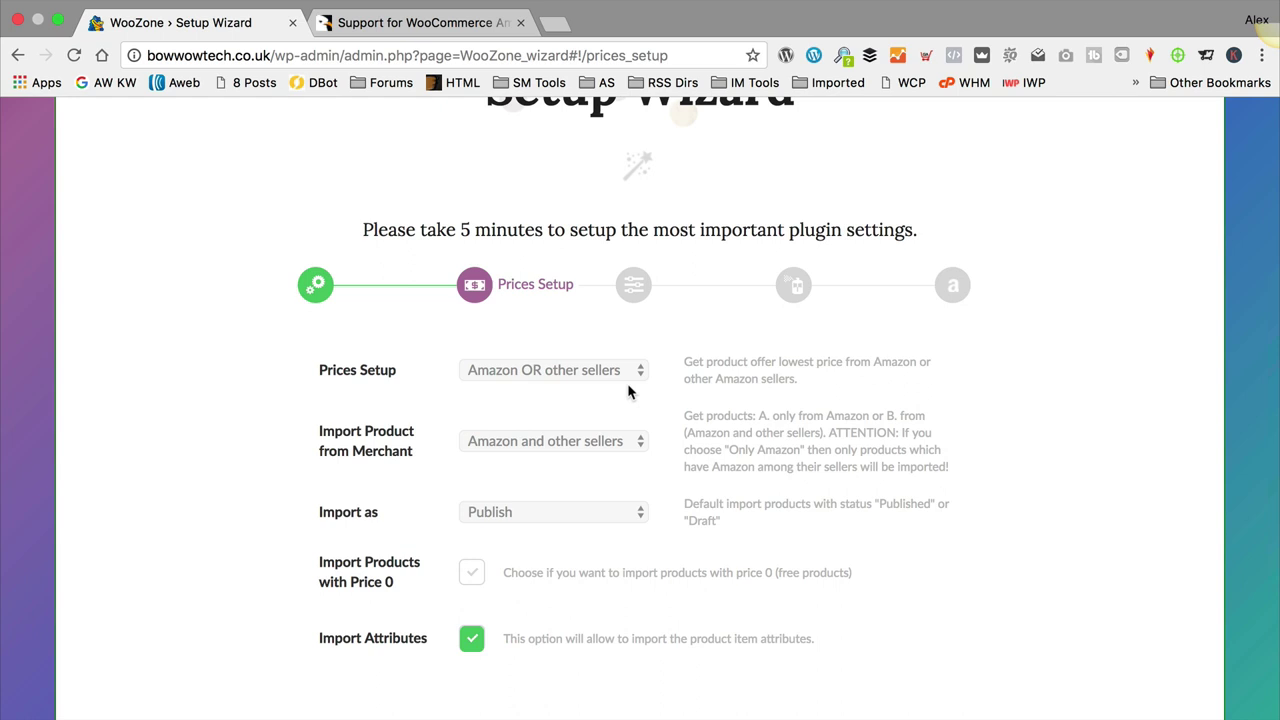
click(609, 366)
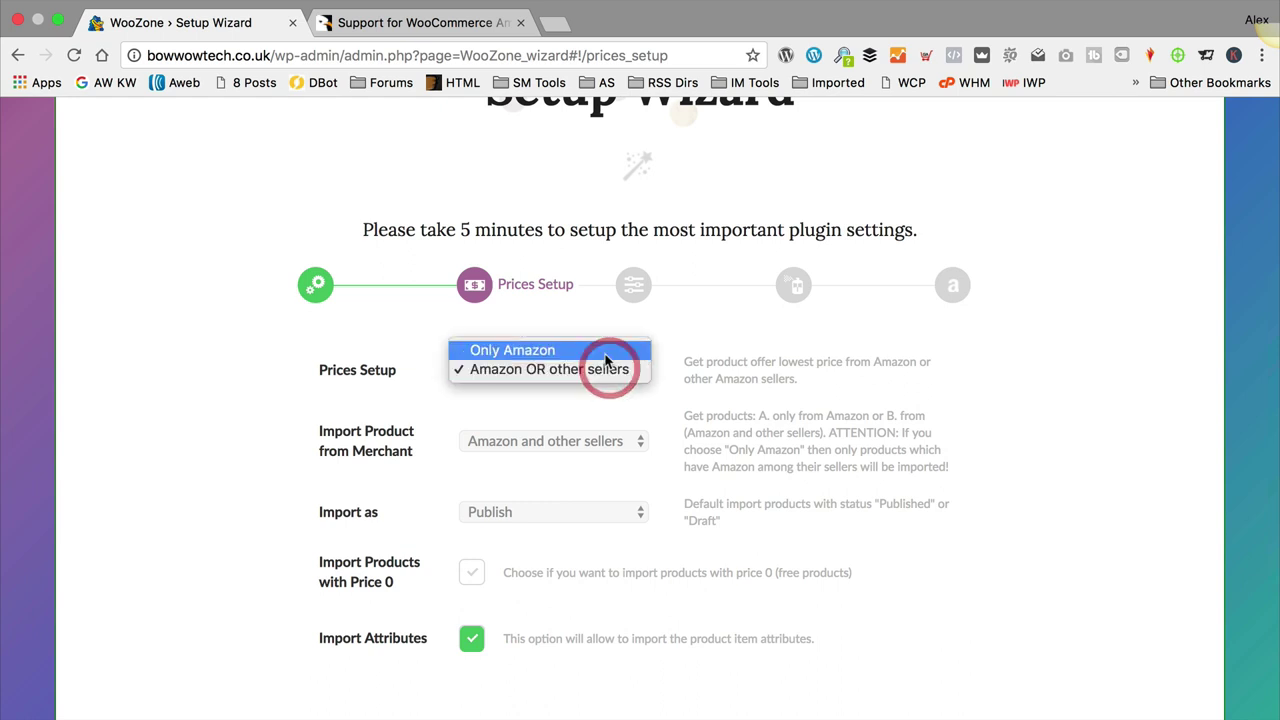
click(603, 346)
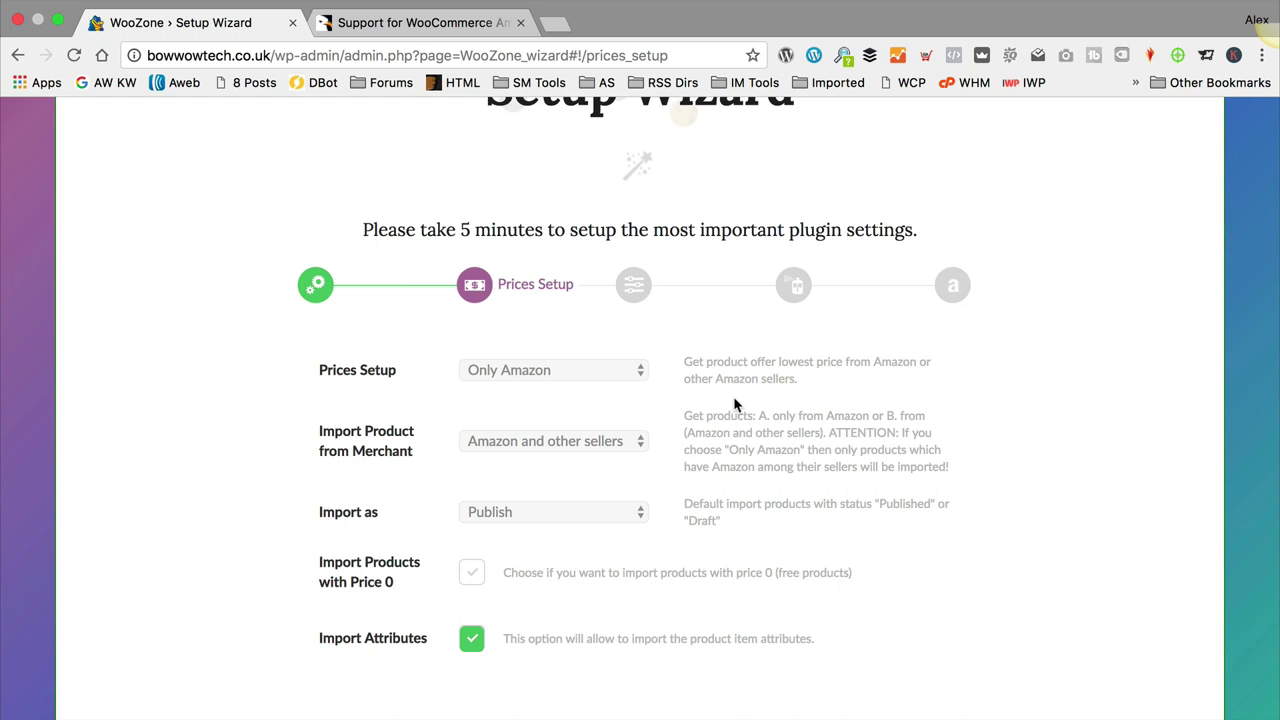
scroll(757, 409, down, 1)
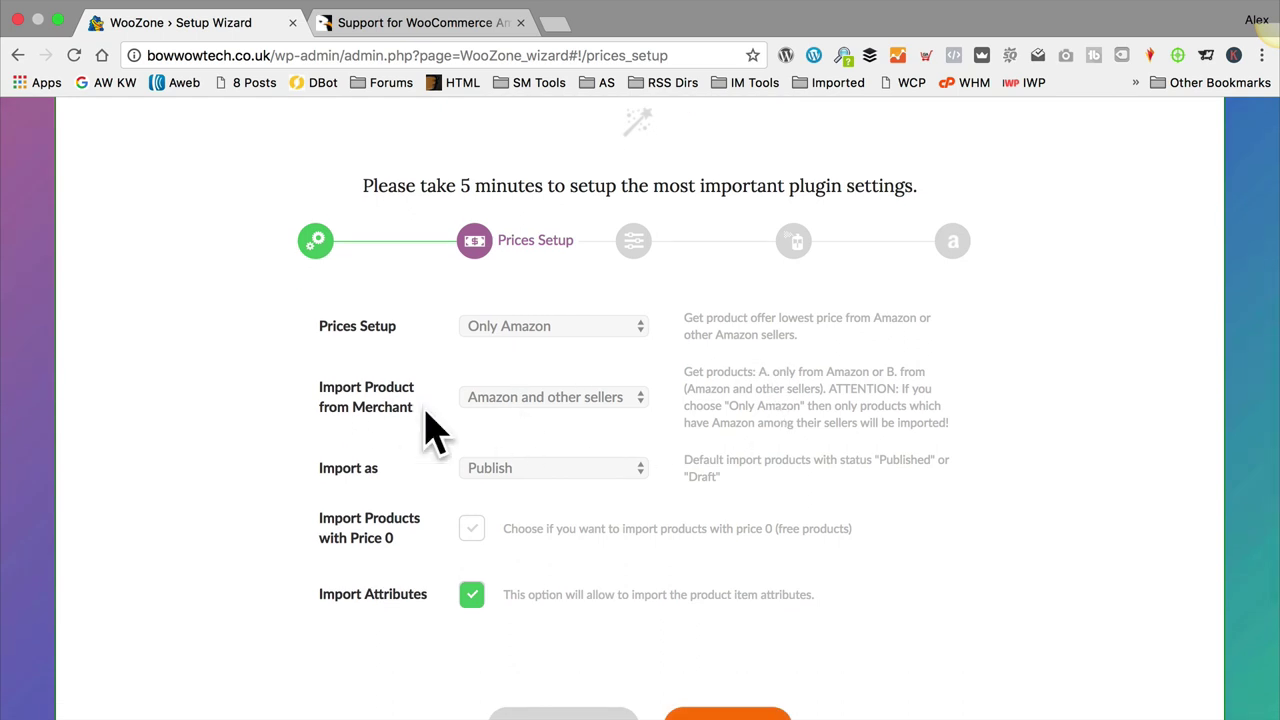
click(562, 400)
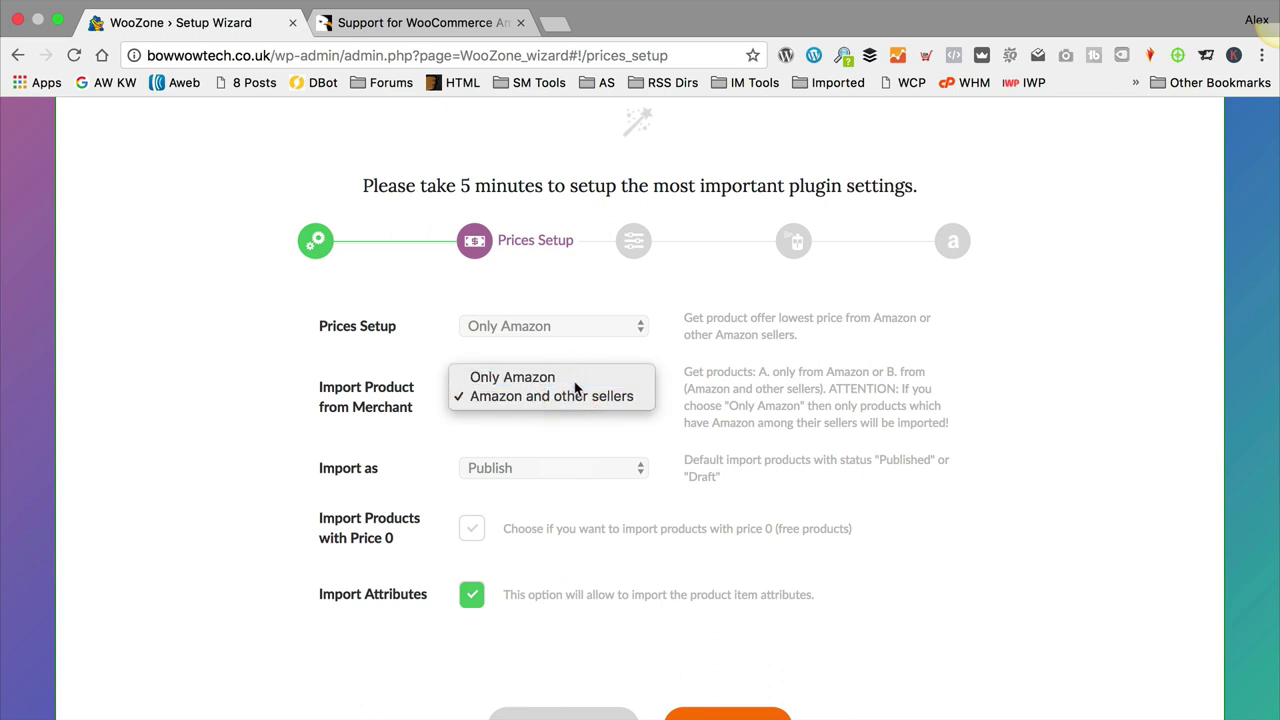
click(575, 381)
scroll(737, 420, down, 1)
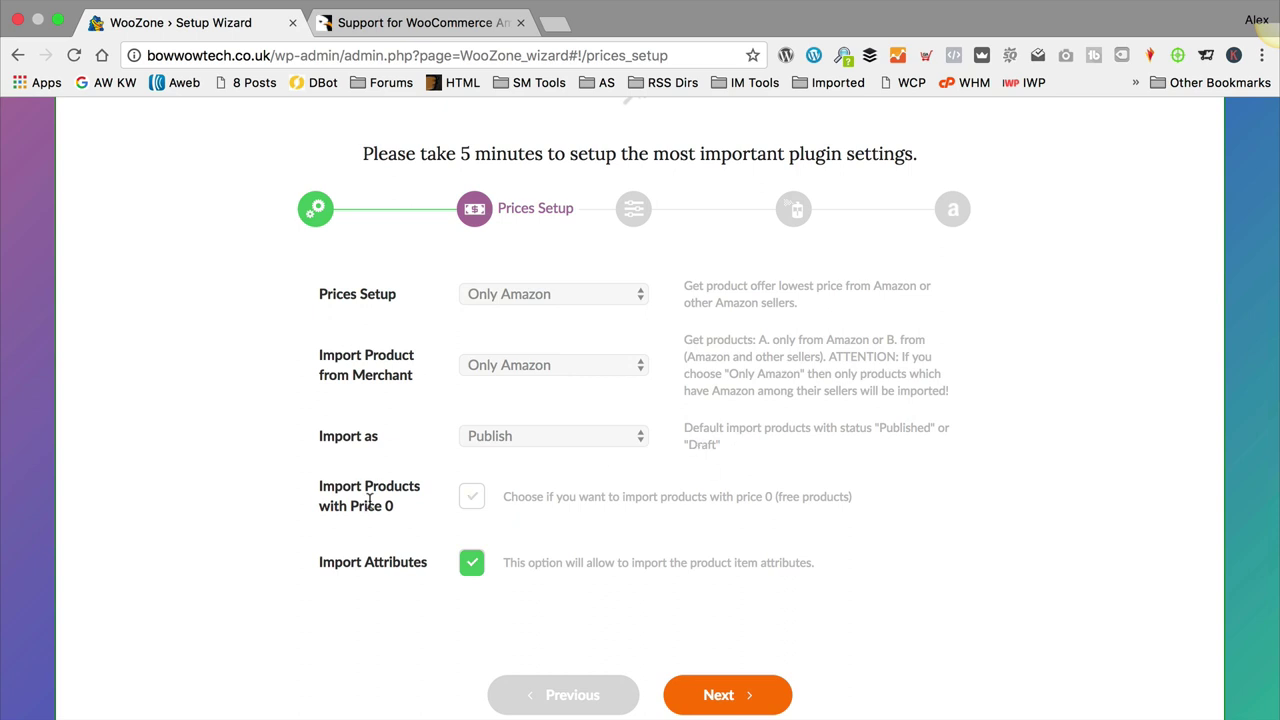
scroll(638, 495, down, 1)
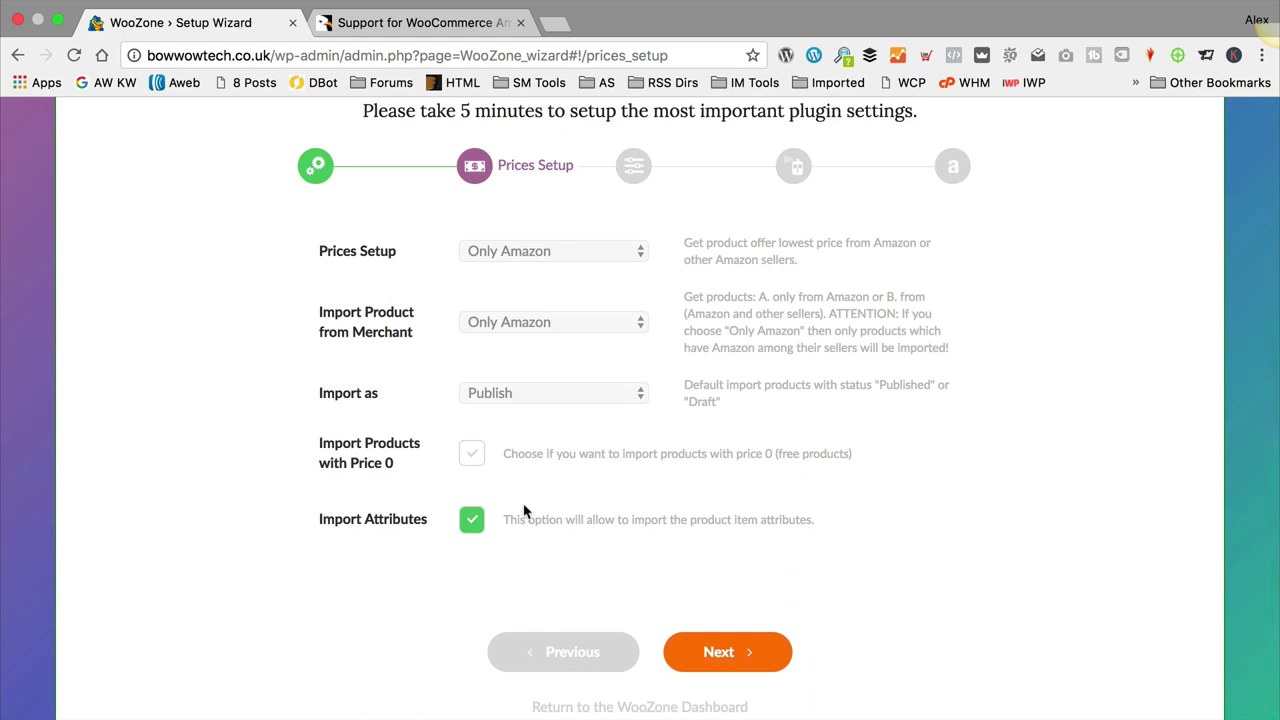
click(750, 648)
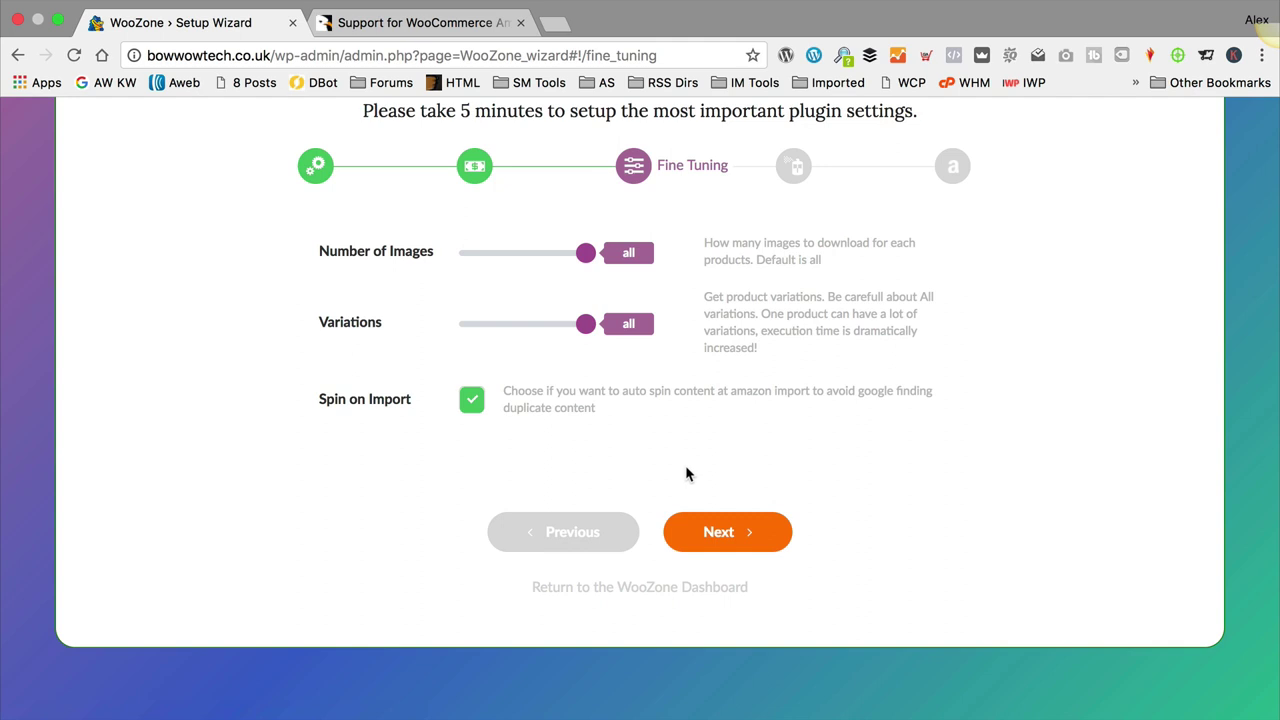
Step: Accept the Fine Tuning and Customization defaults, moving Next through both wizard steps
click(743, 532)
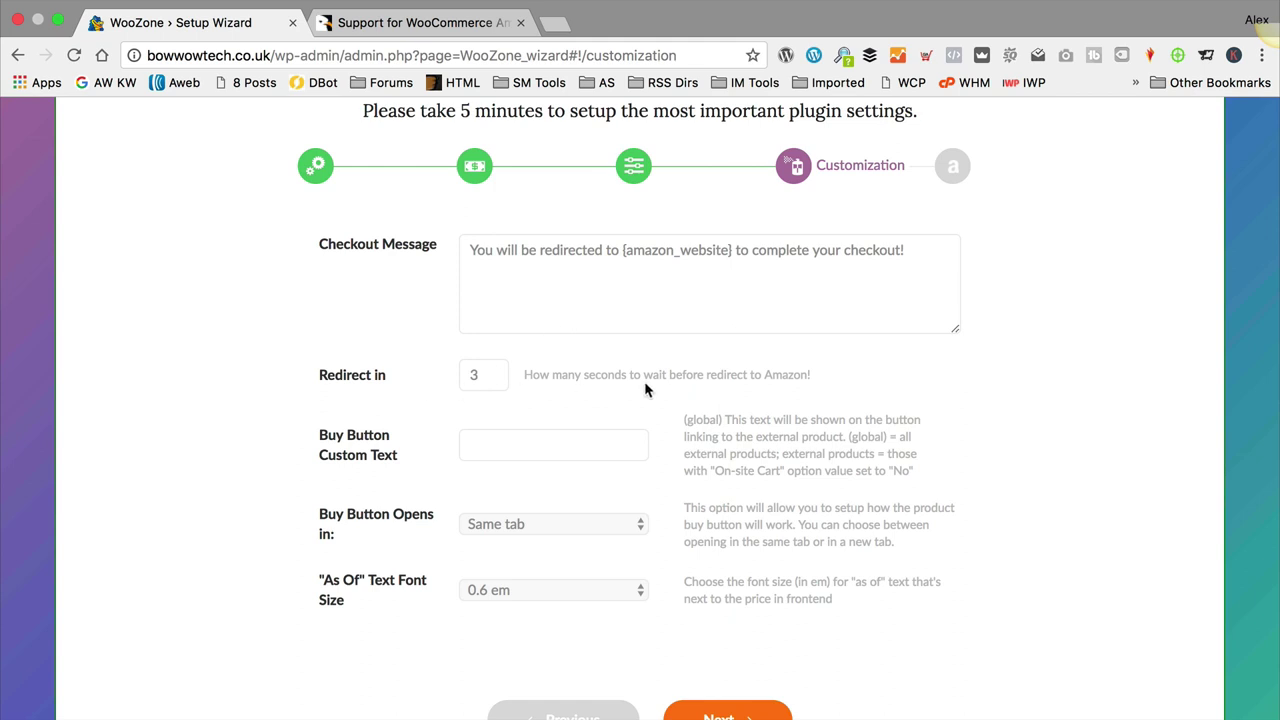
scroll(645, 388, down, 1)
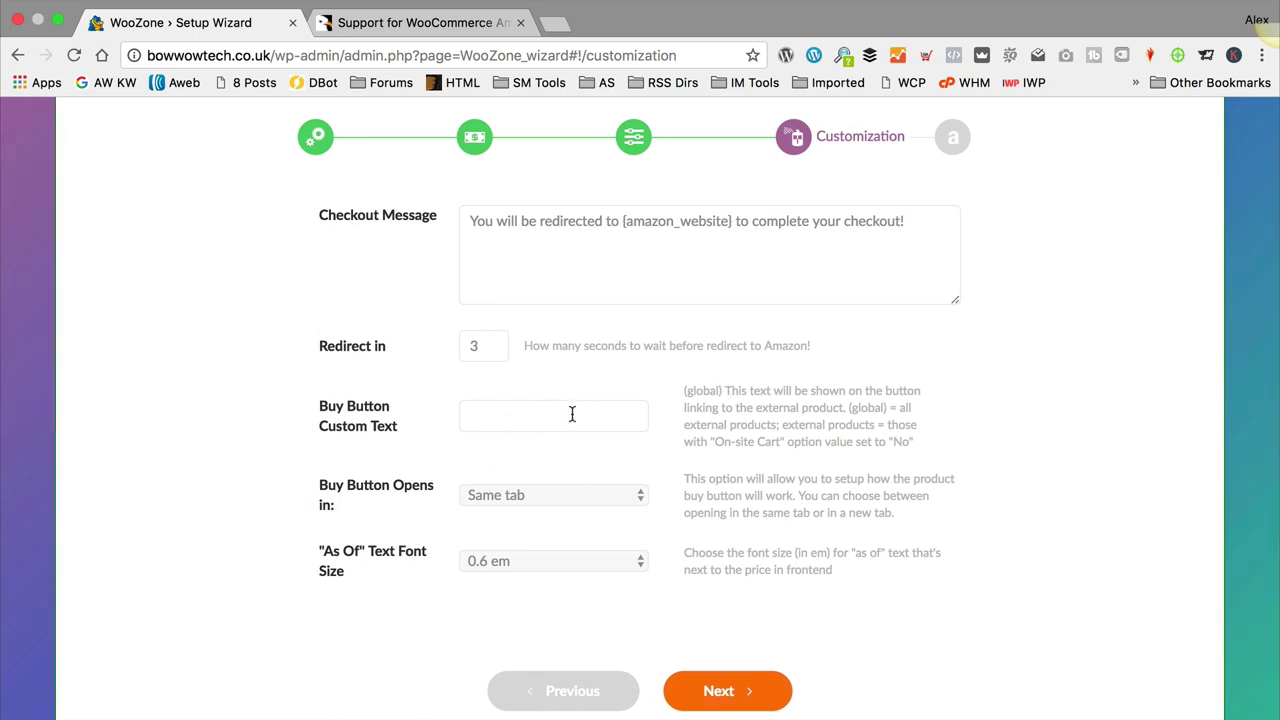
scroll(684, 410, down, 1)
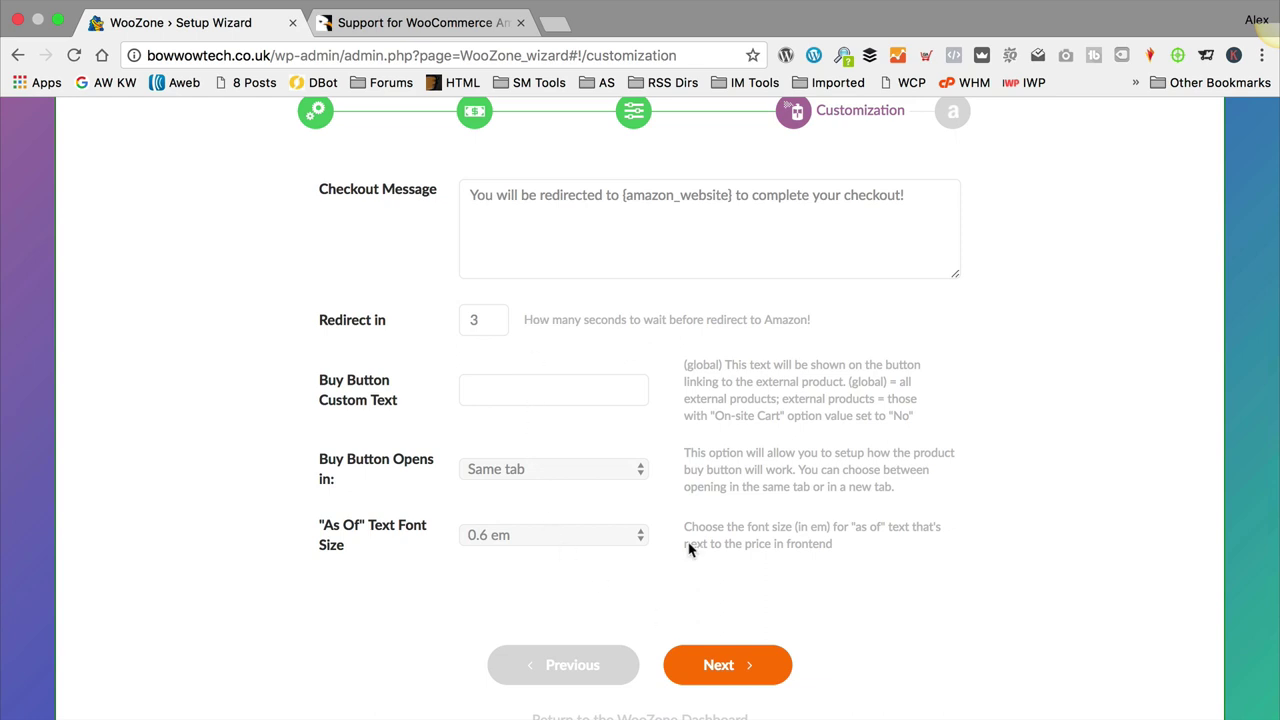
click(725, 668)
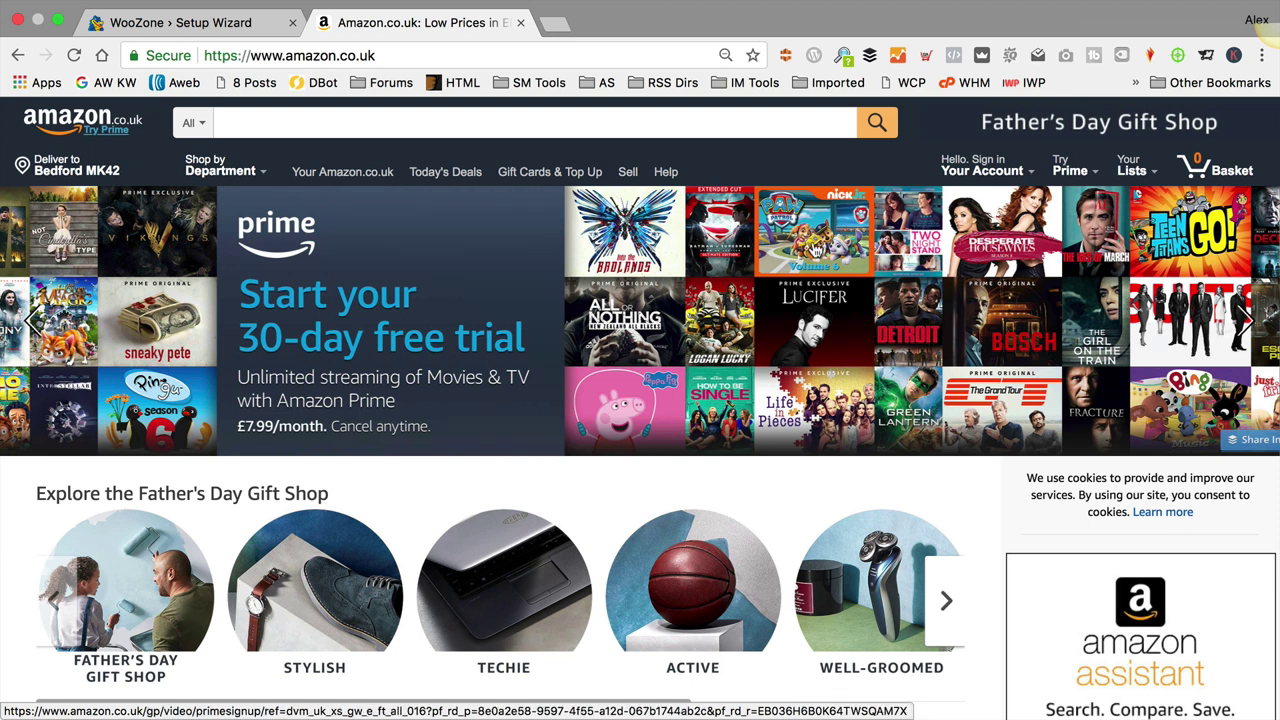
Step: Follow the 'Associates Programme' link under Make Money with Us in the Amazon.co.uk footer
scroll(743, 321, down, 20)
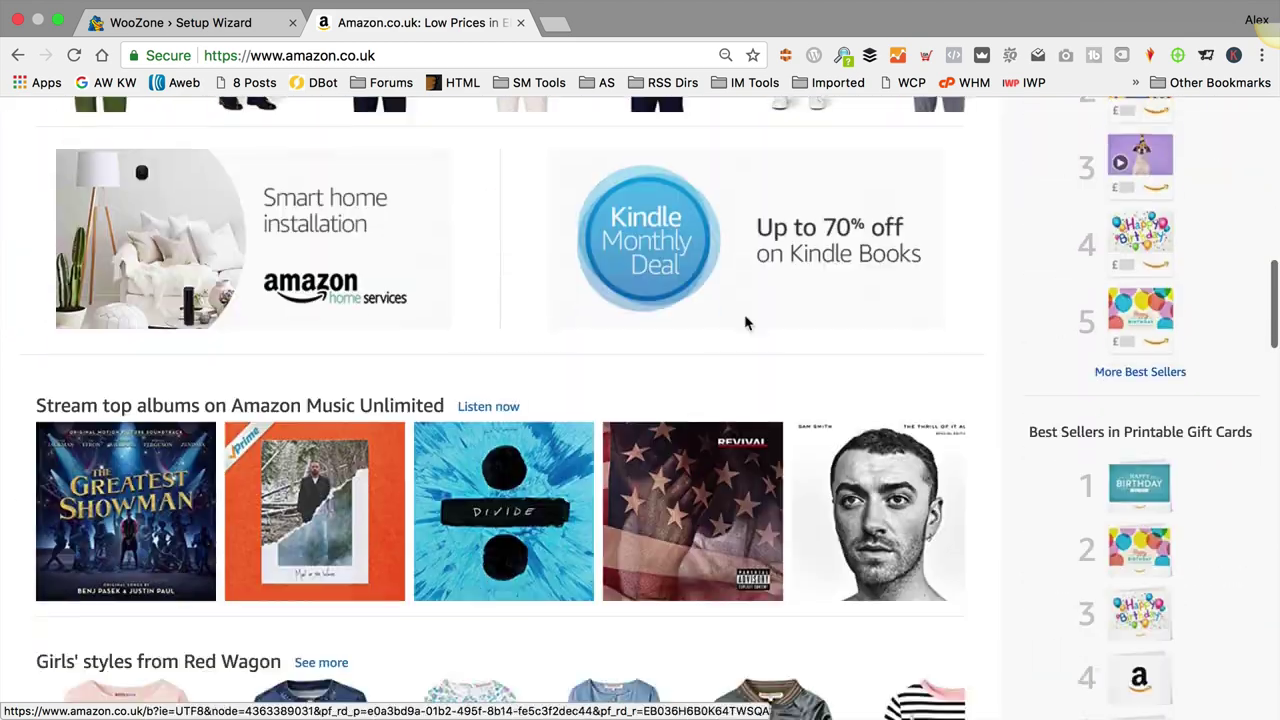
scroll(743, 321, down, 1)
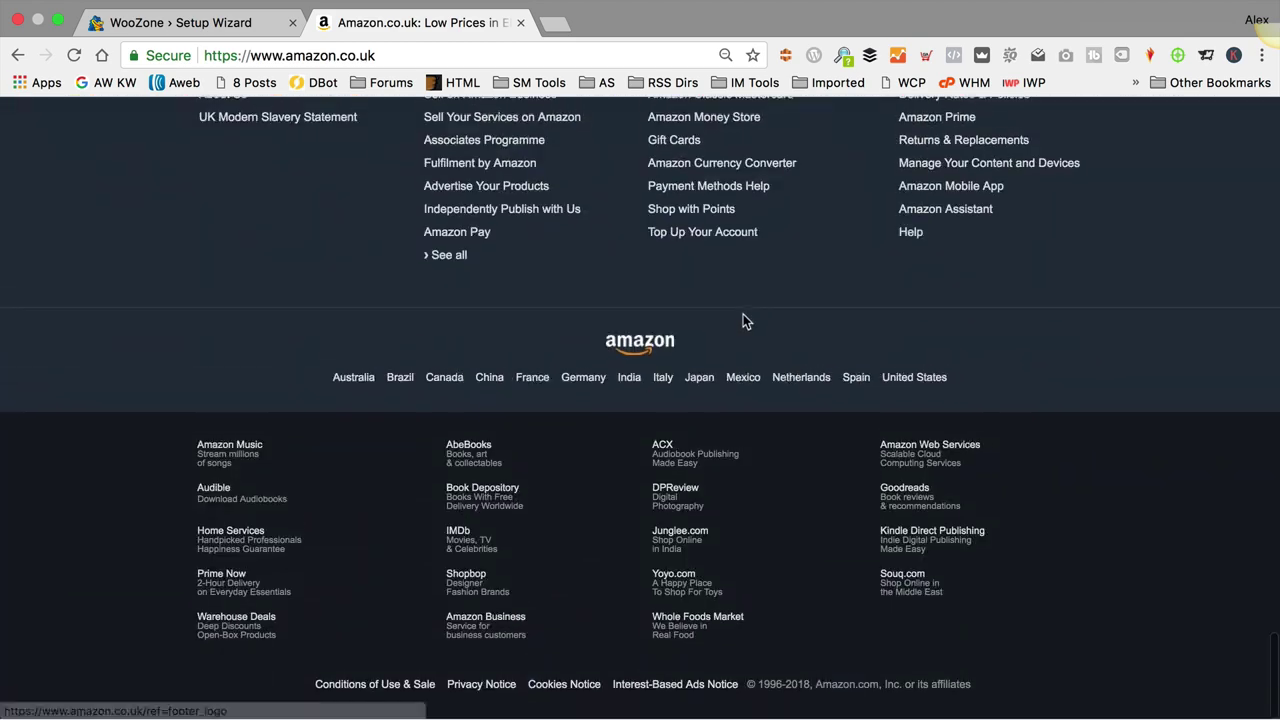
scroll(741, 310, up, 3)
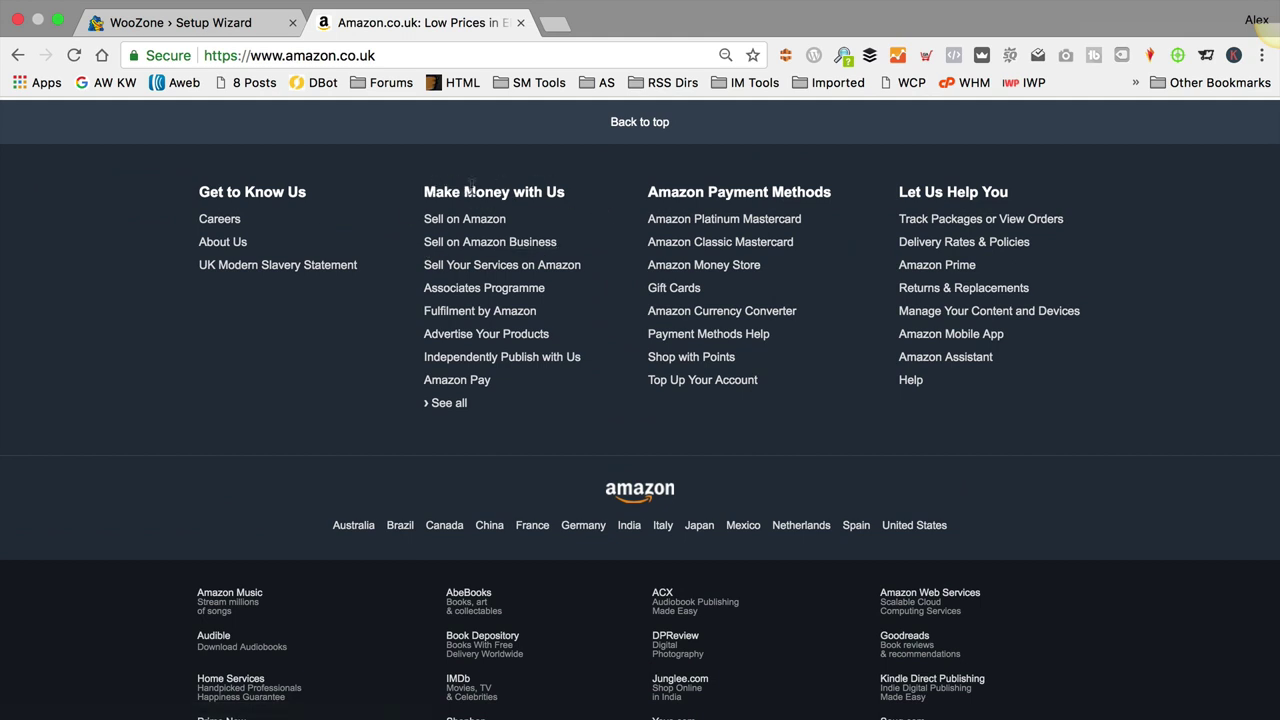
click(474, 292)
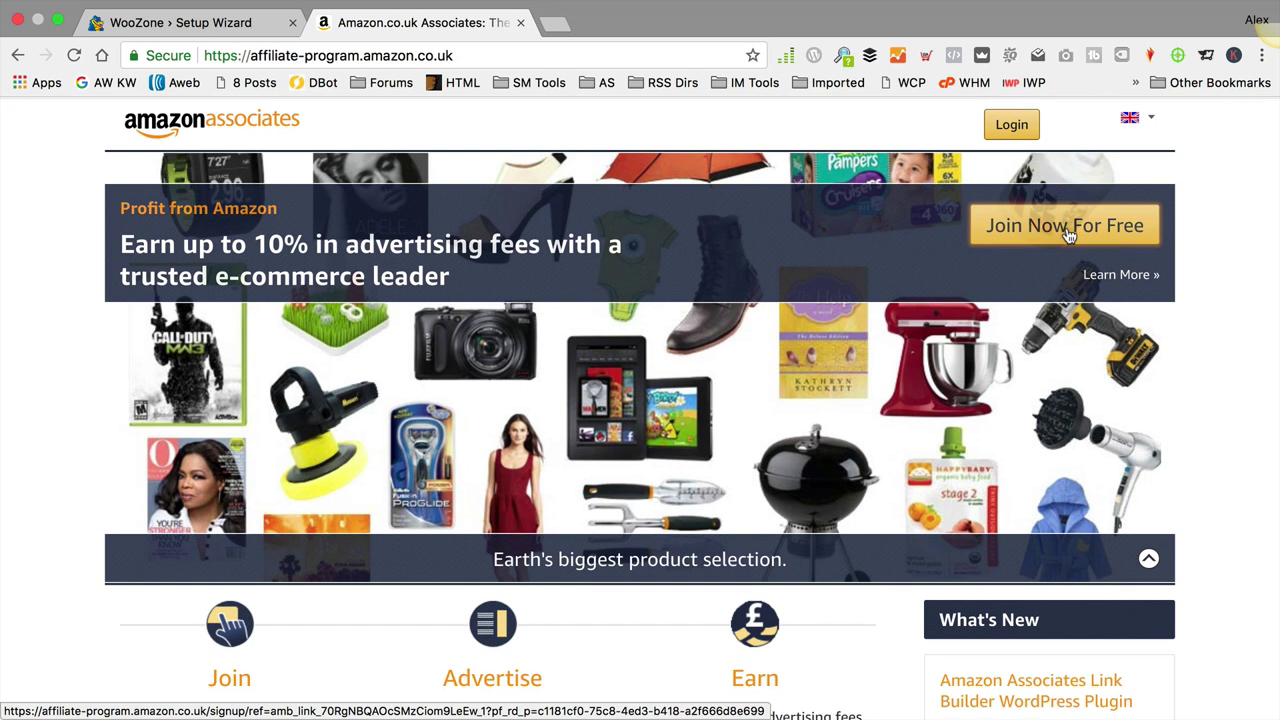
Step: Join Amazon Associates for free and sign in with the pre-filled Amazon account credentials
click(1070, 230)
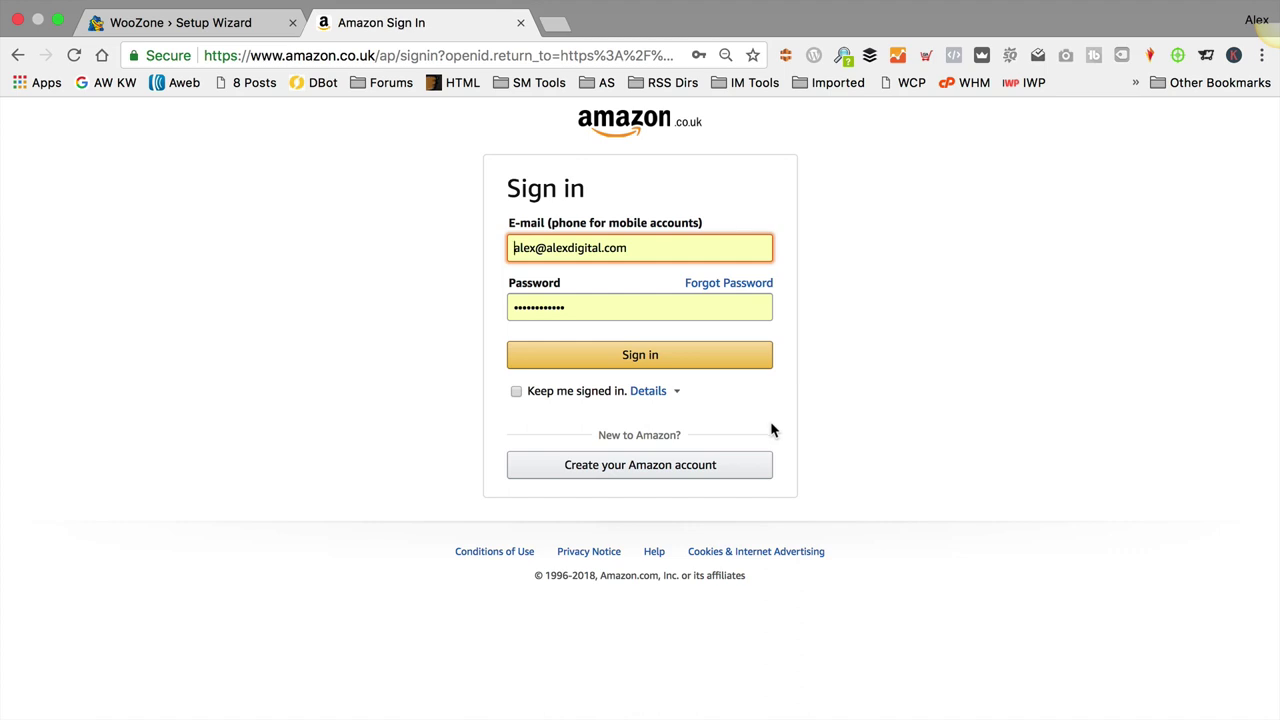
click(678, 358)
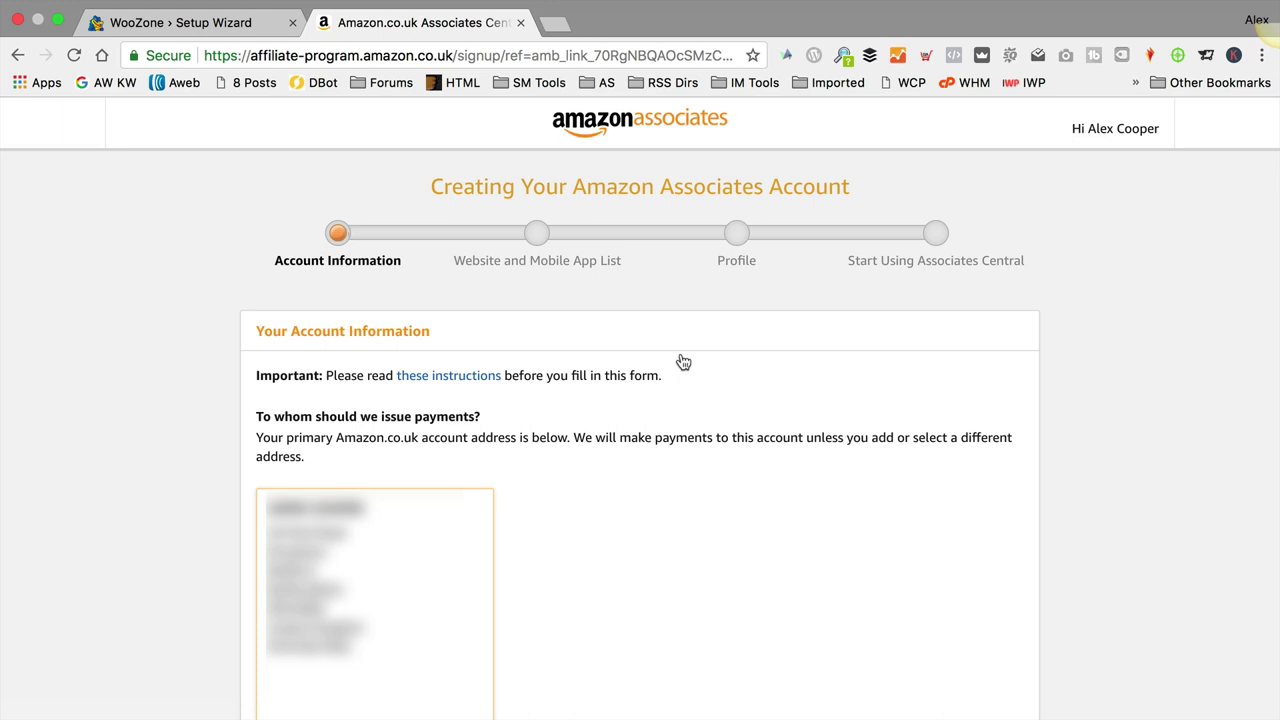
Step: Answer No to the U.S. tax person question and continue to the Website and Mobile App List
scroll(677, 362, down, 5)
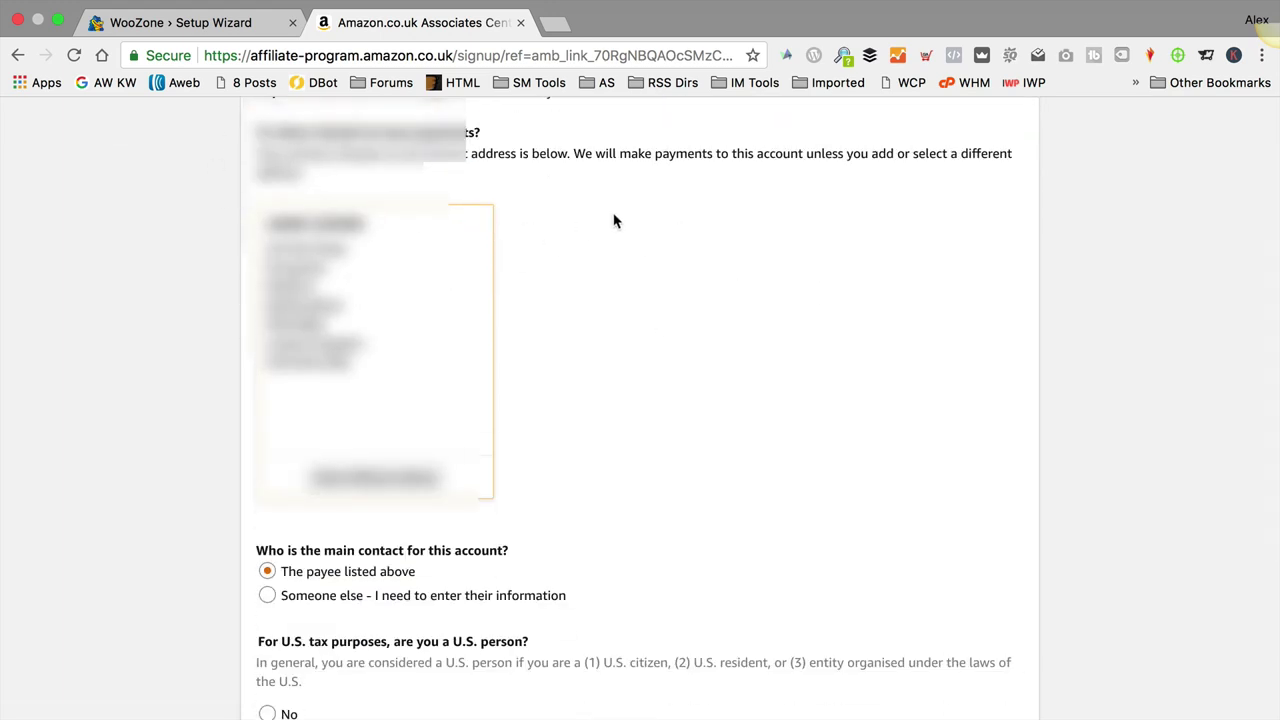
scroll(614, 221, down, 5)
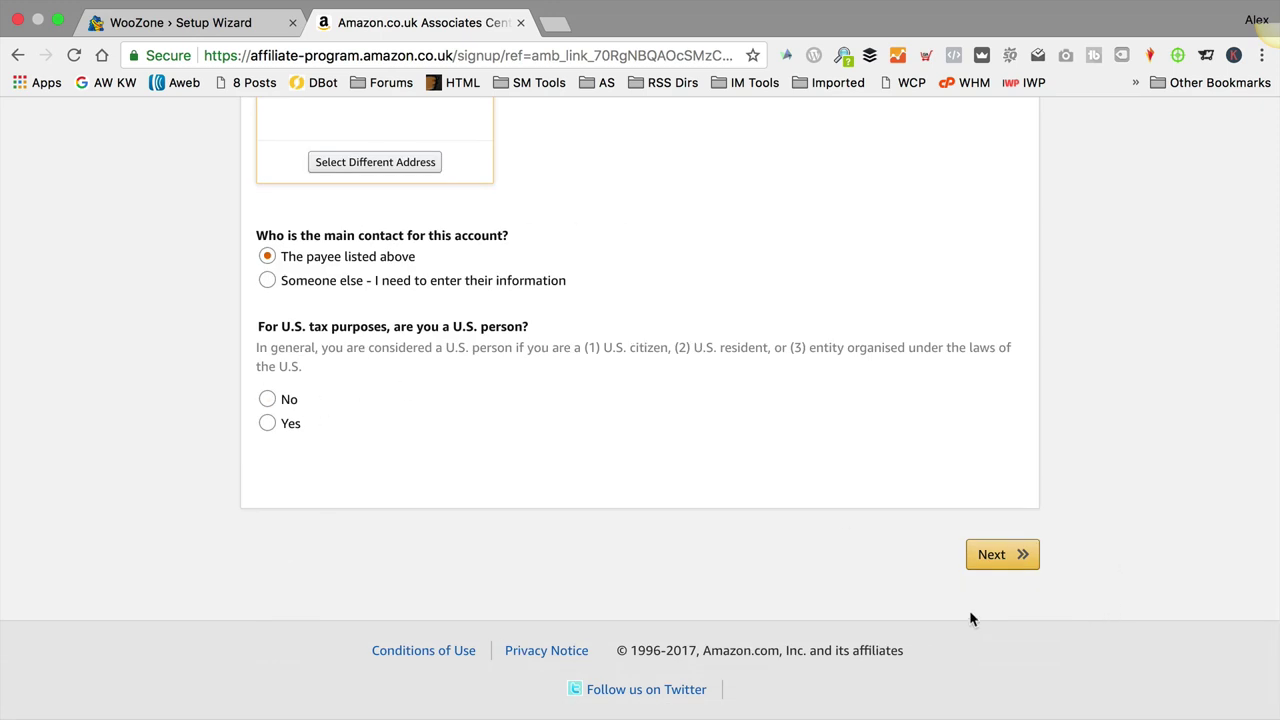
click(462, 398)
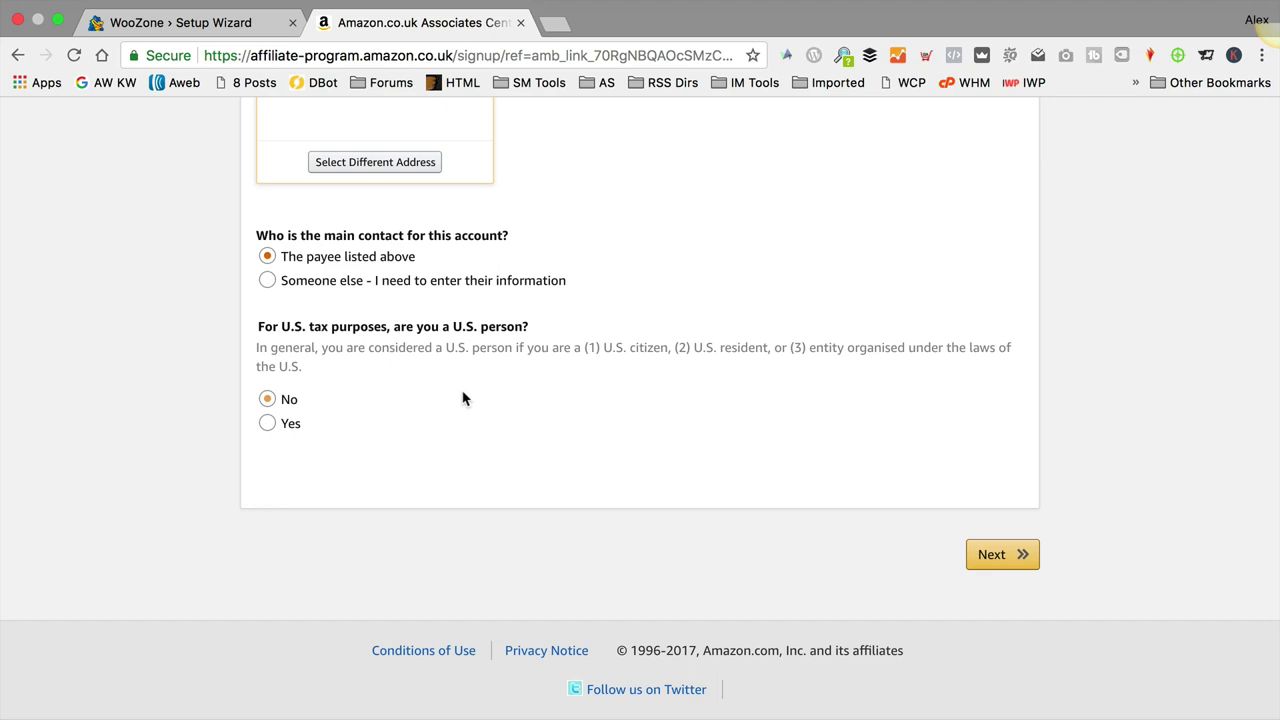
click(268, 399)
click(994, 563)
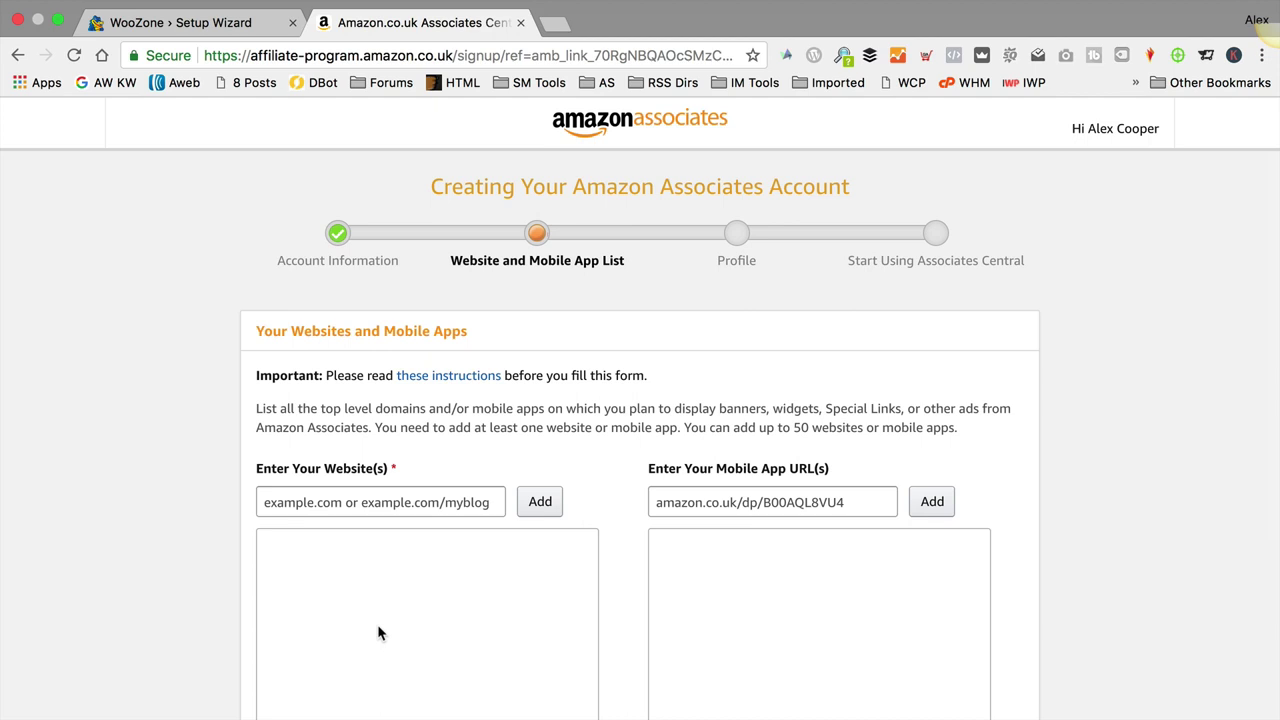
Step: Enter bowwowtech.co.uk as the website, add it to the list, and continue to Profile
scroll(616, 400, down, 3)
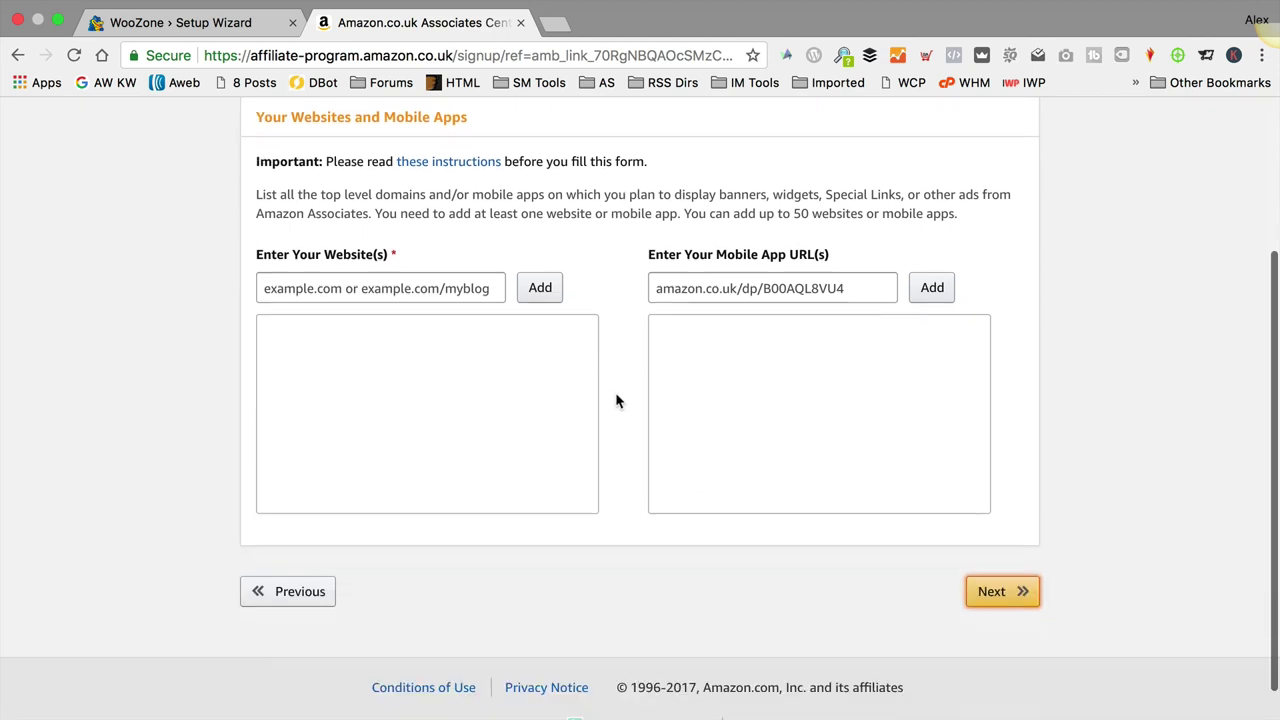
scroll(616, 401, up, 2)
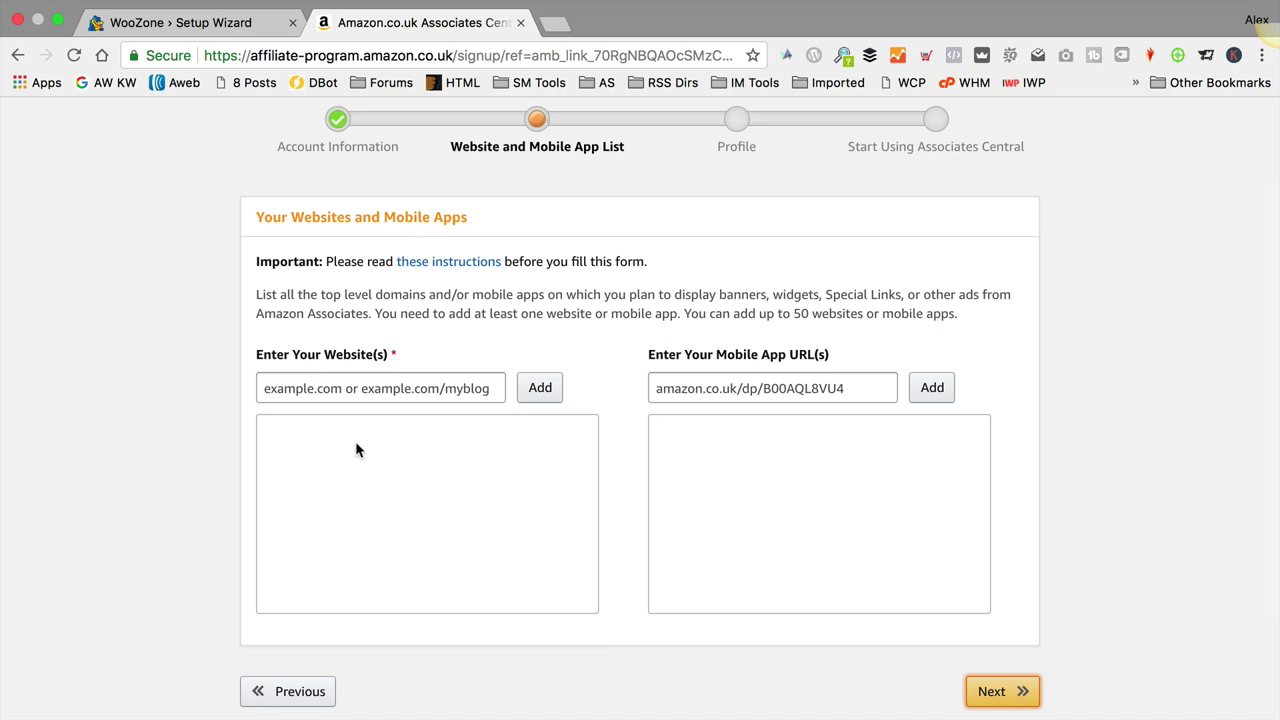
click(376, 391)
text(bowtech)
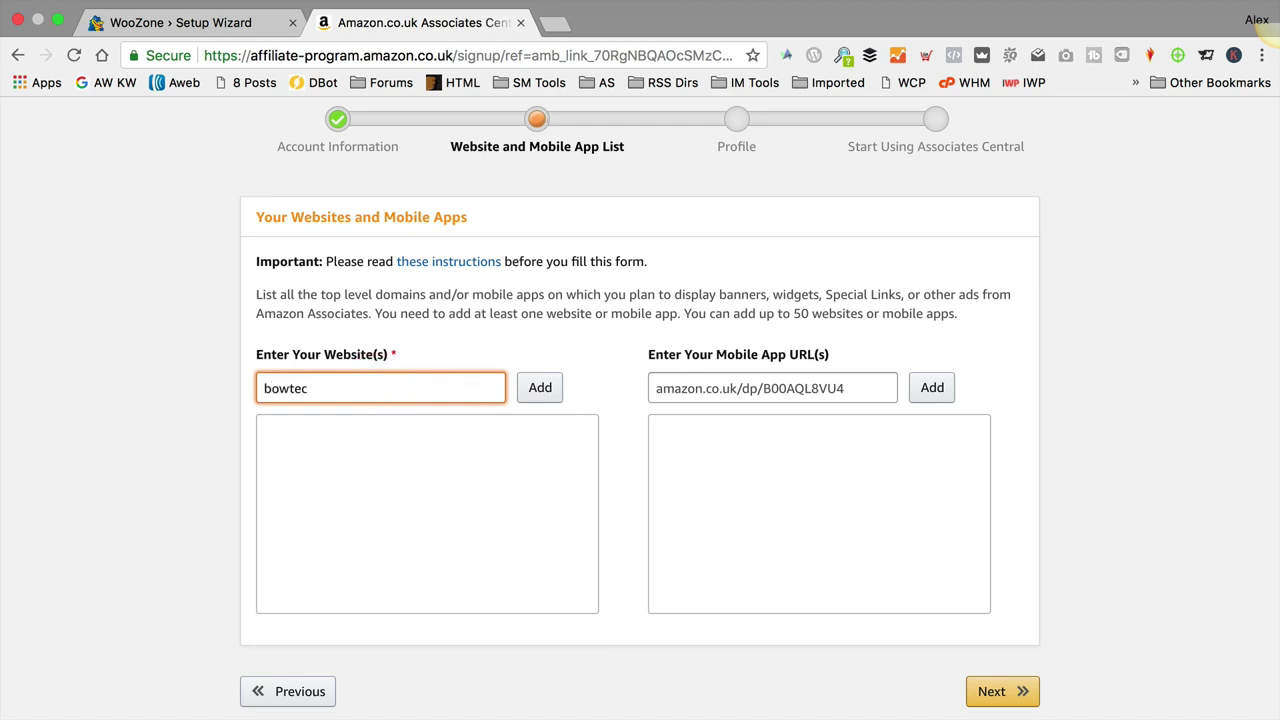
key(BackSpace)
key(BackSpace)
key(BackSpace)
text(wowte)
key(BackSpace)
key(BackSpace)
text(tech.co.uk)
click(538, 388)
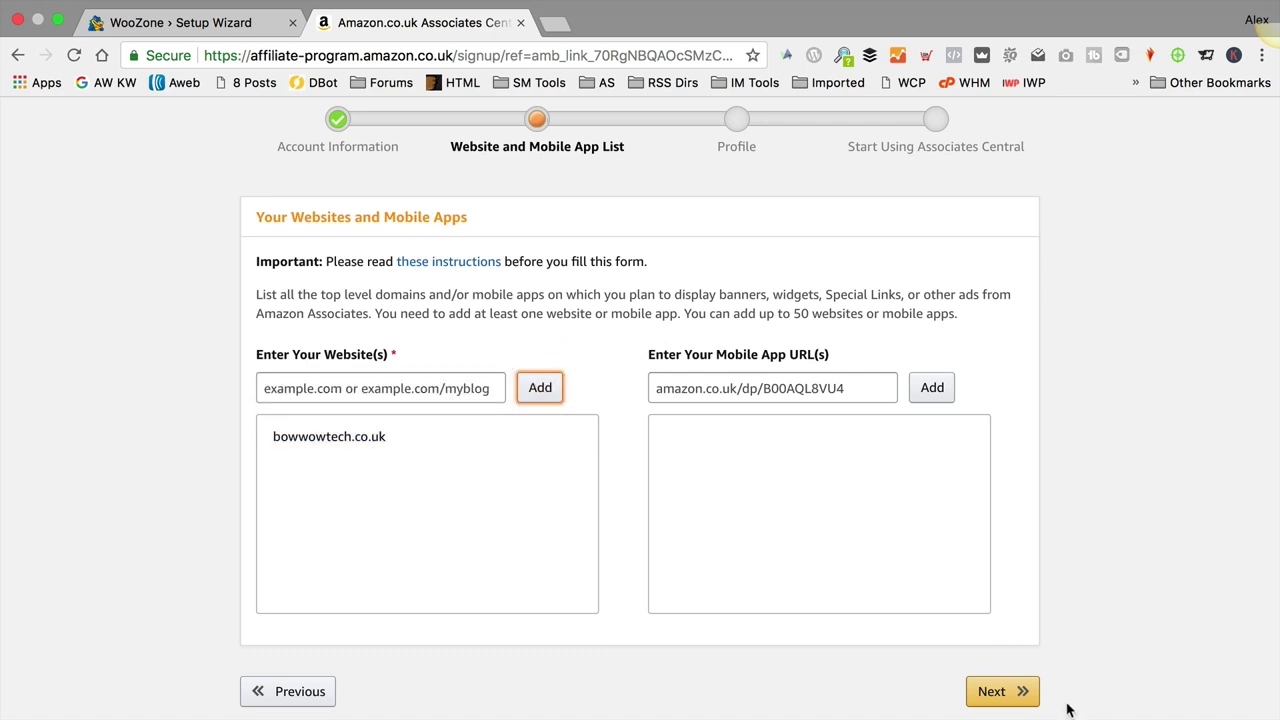
click(1000, 694)
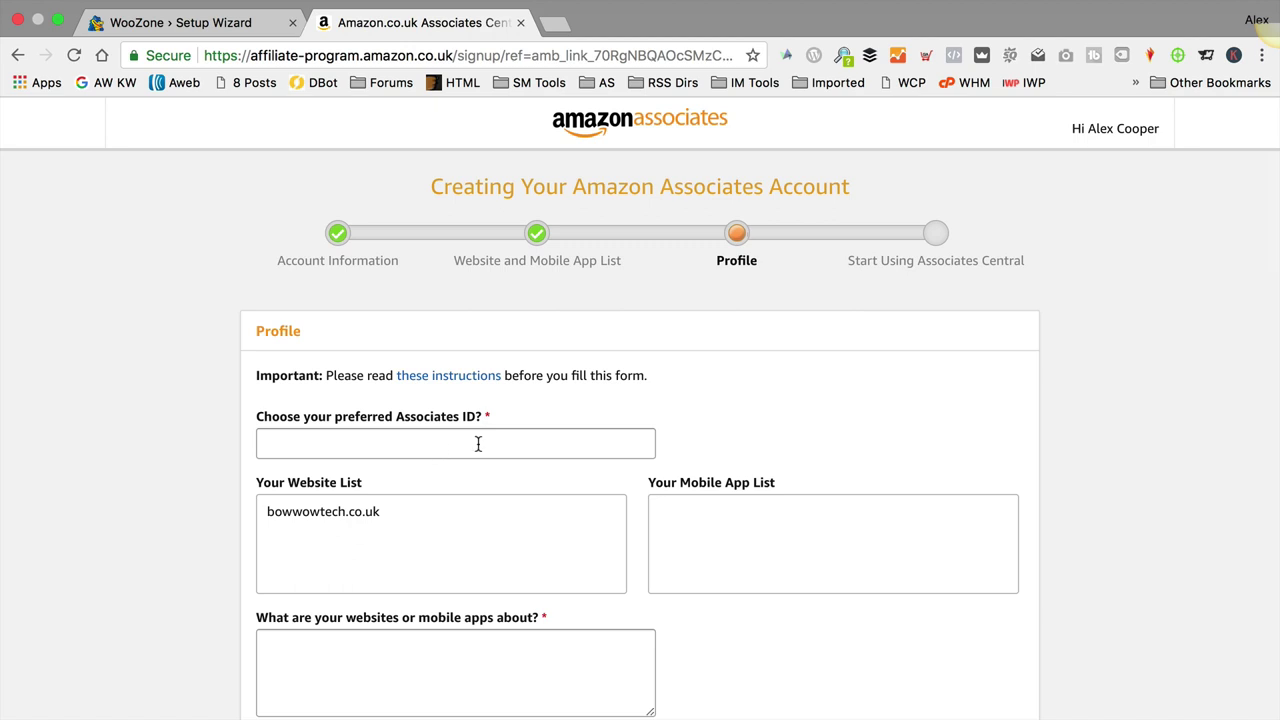
scroll(683, 417, down, 1)
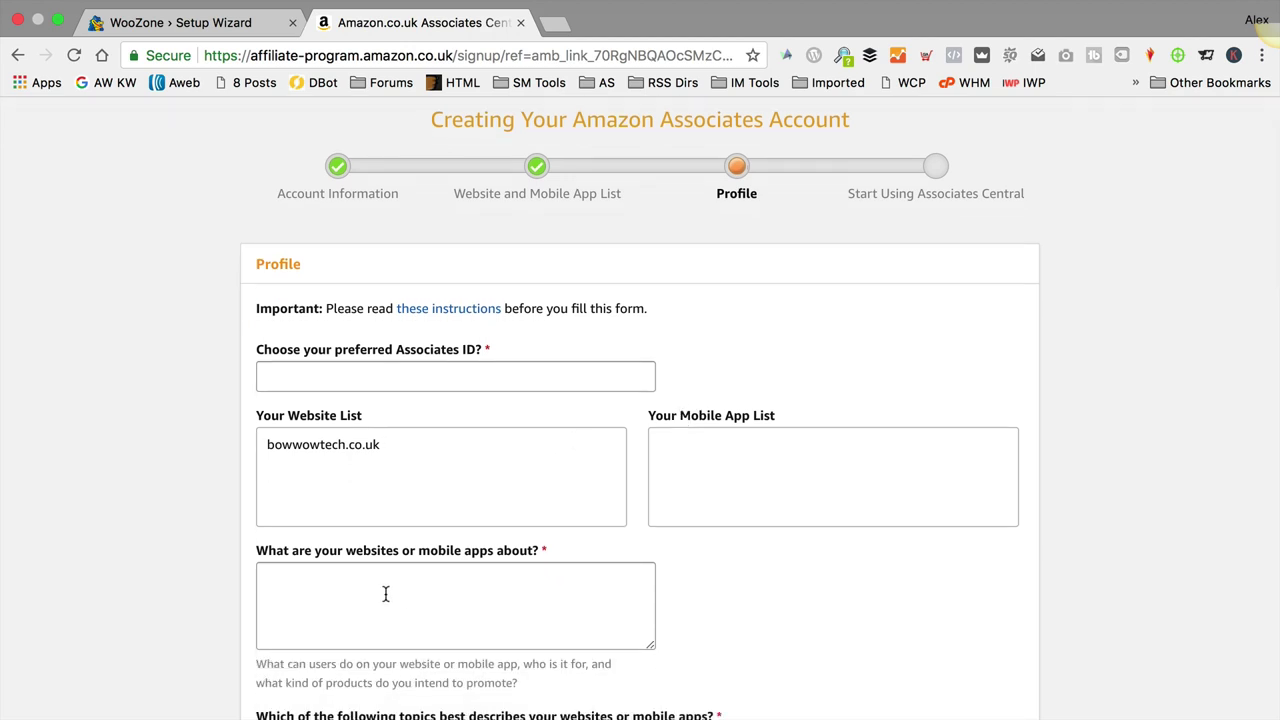
scroll(414, 591, down, 1)
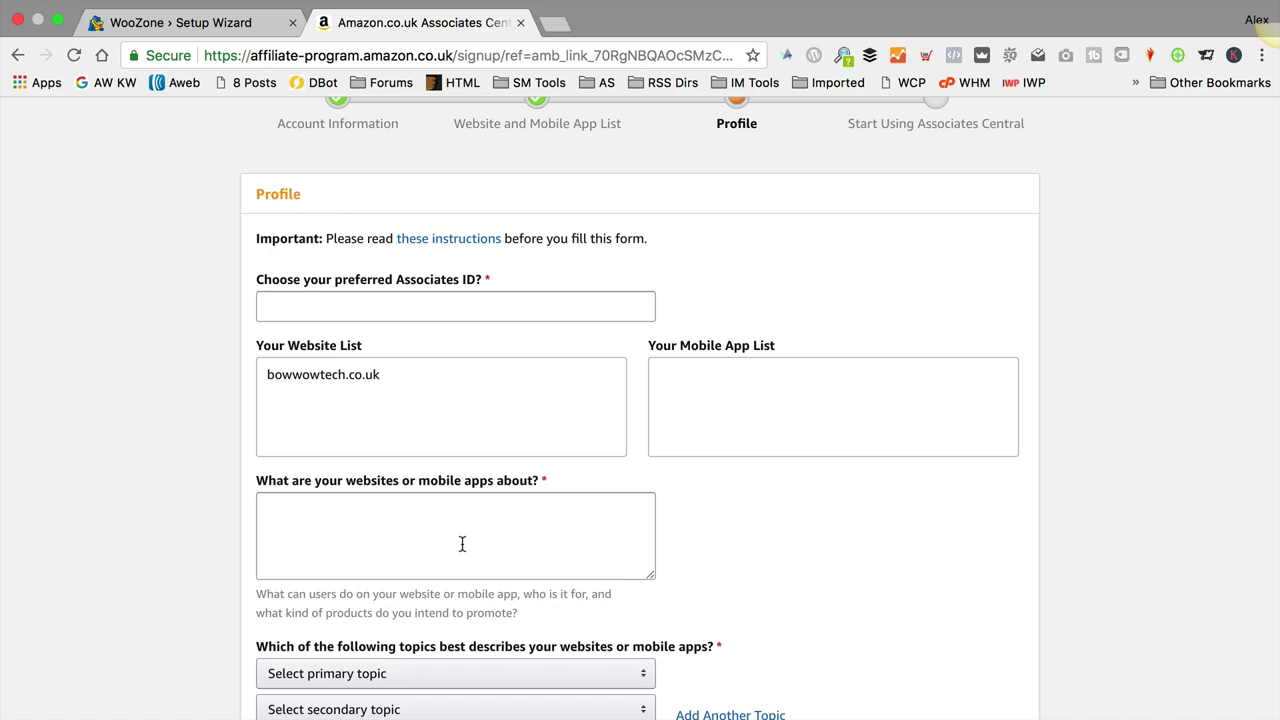
scroll(688, 505, down, 2)
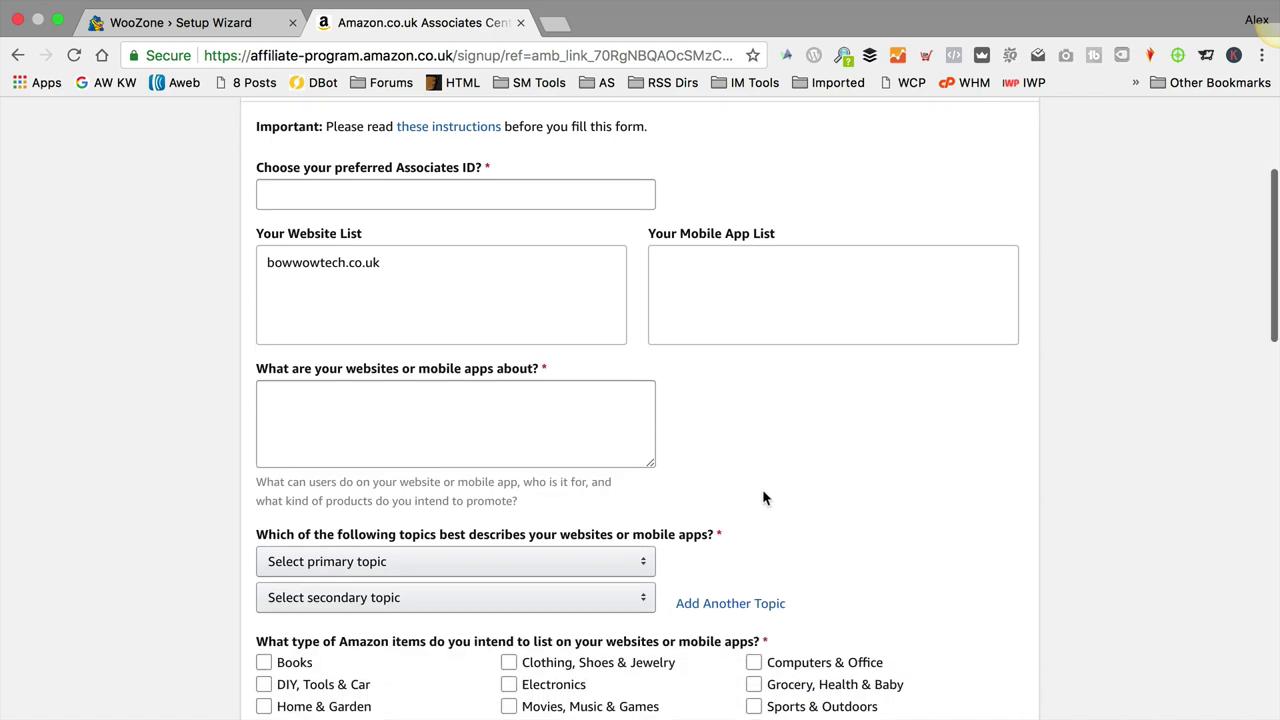
scroll(762, 497, down, 3)
click(652, 563)
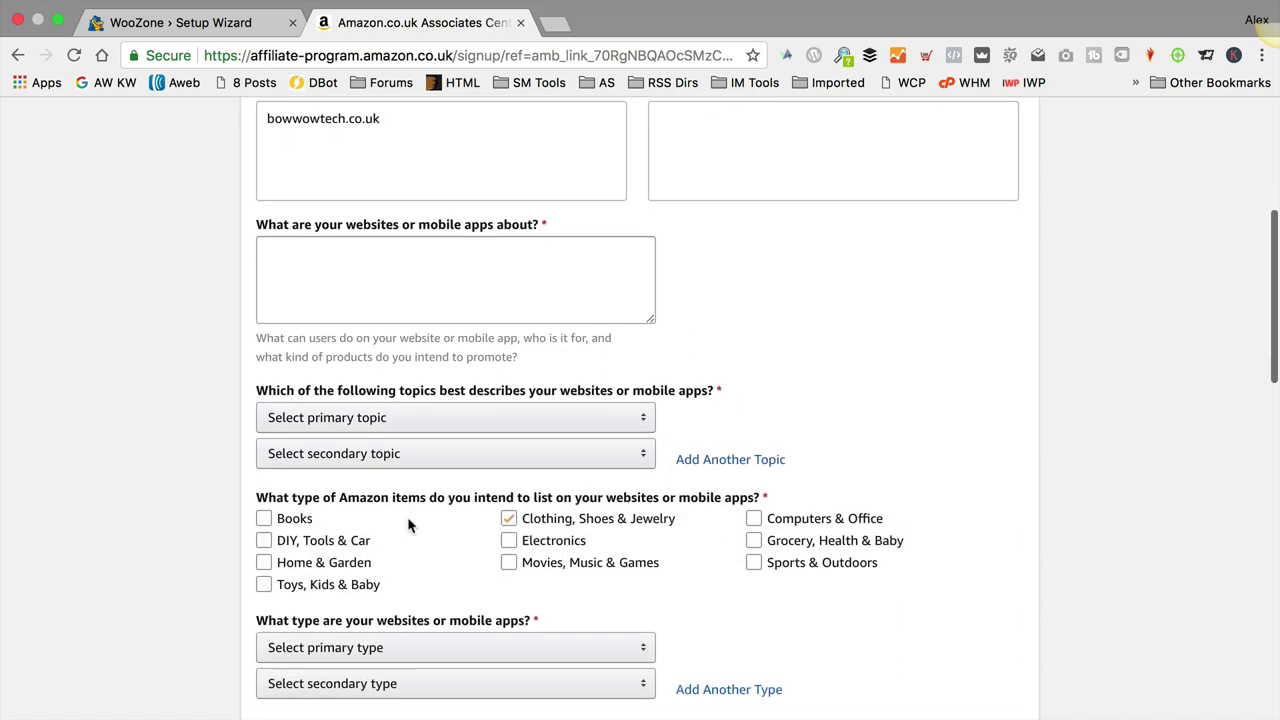
click(672, 575)
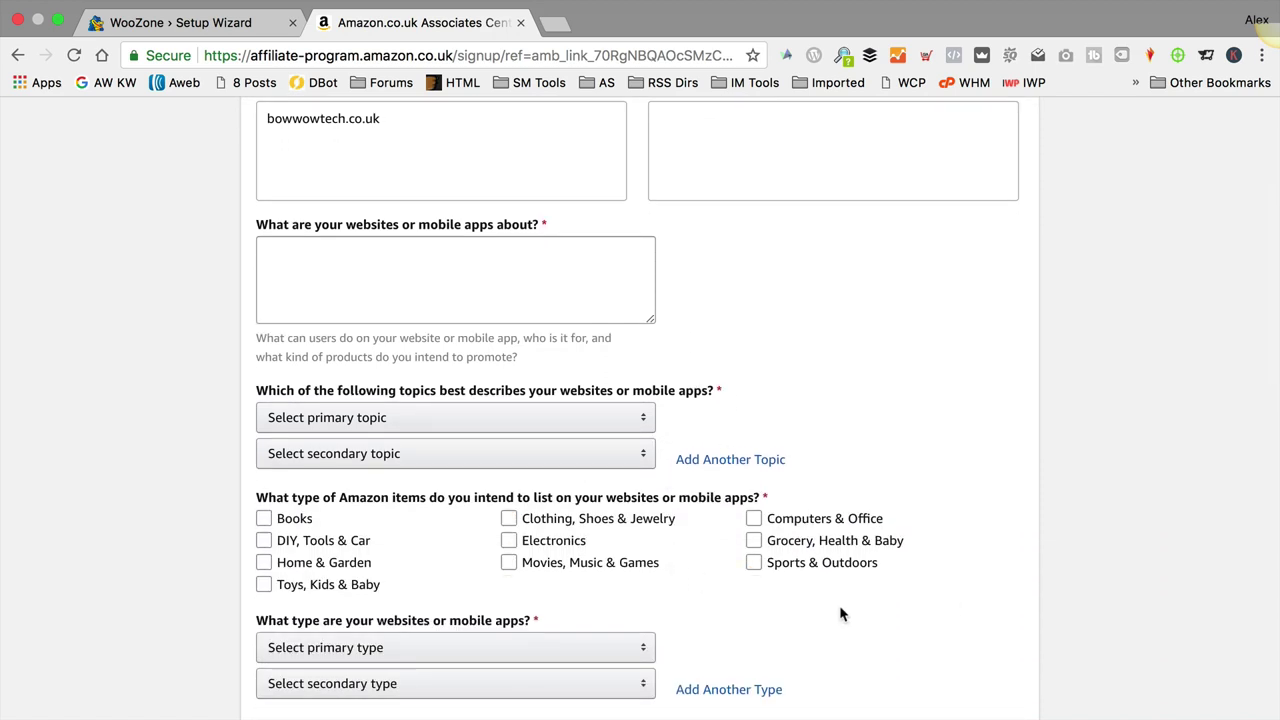
scroll(842, 608, down, 1)
scroll(848, 603, down, 2)
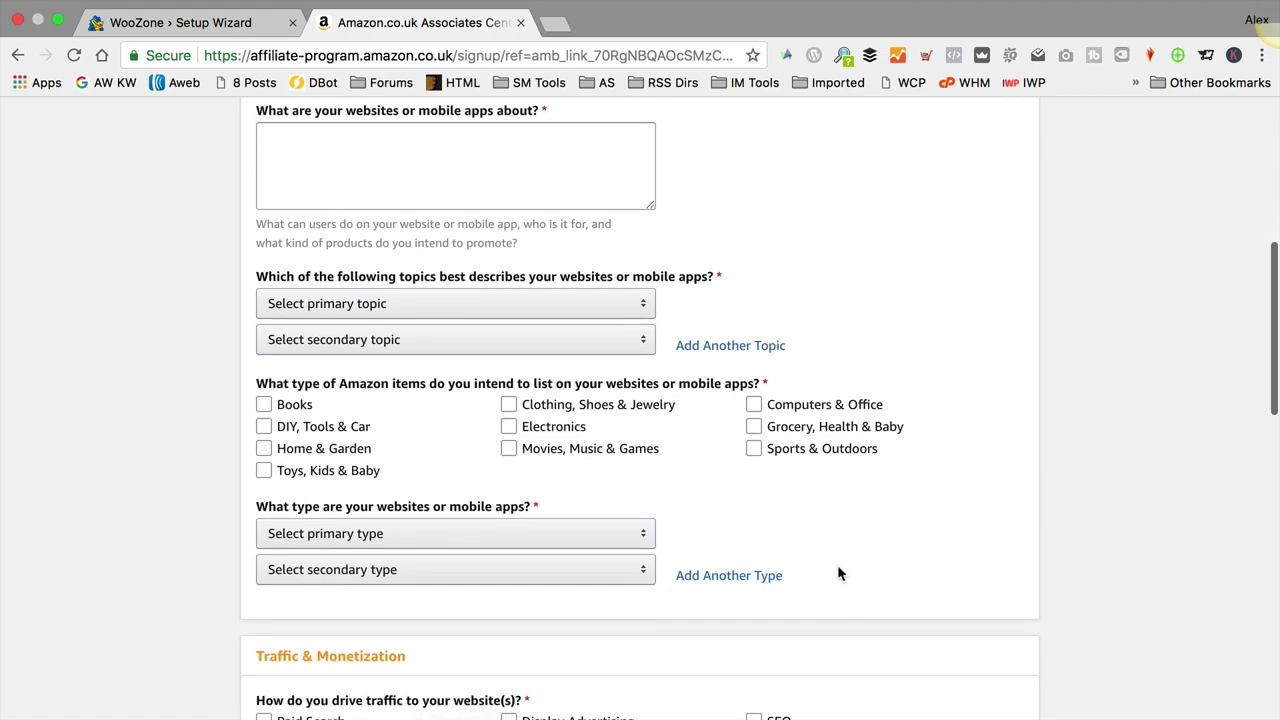
click(405, 532)
click(848, 557)
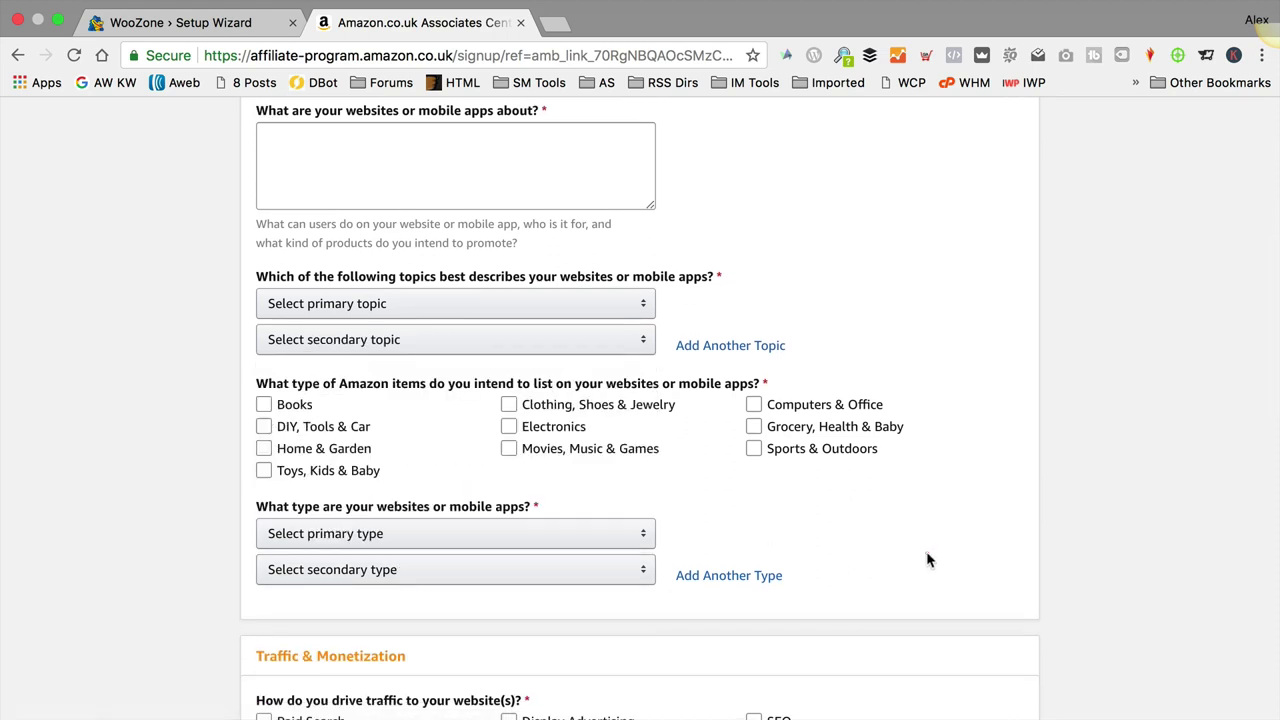
scroll(725, 497, down, 4)
scroll(726, 505, down, 3)
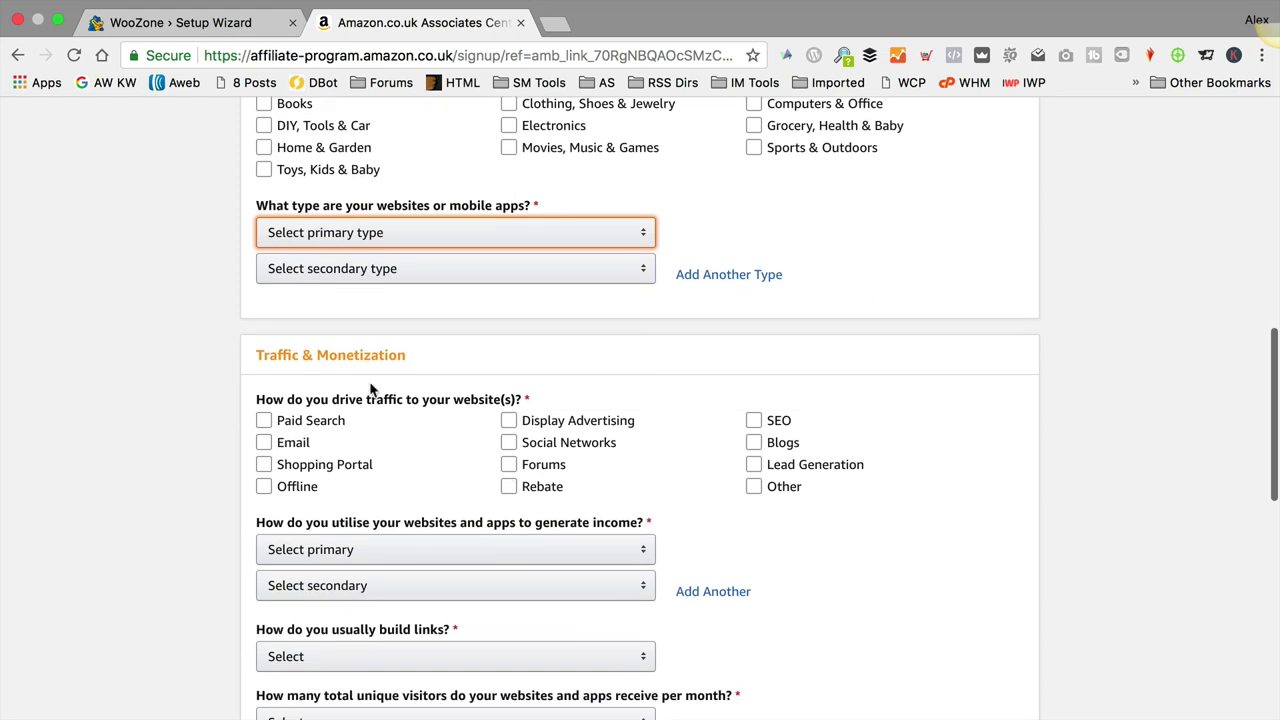
scroll(678, 488, down, 6)
scroll(755, 478, down, 2)
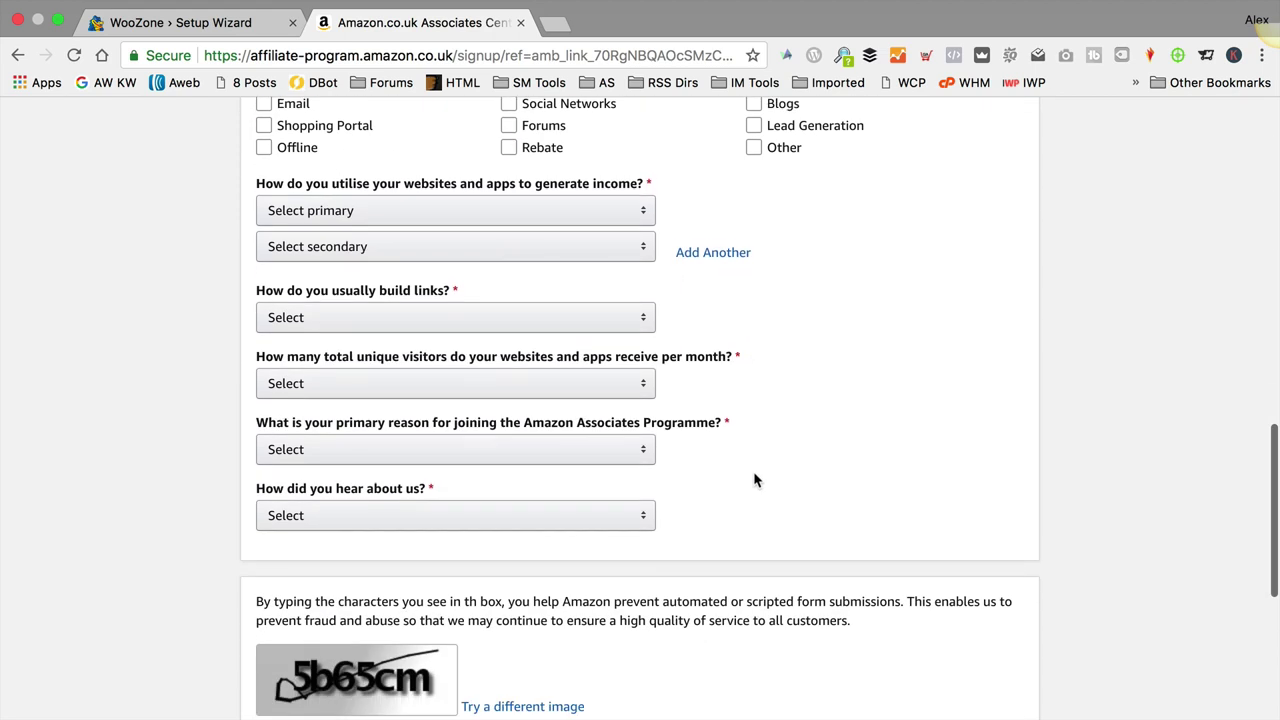
scroll(746, 480, down, 5)
scroll(743, 481, down, 5)
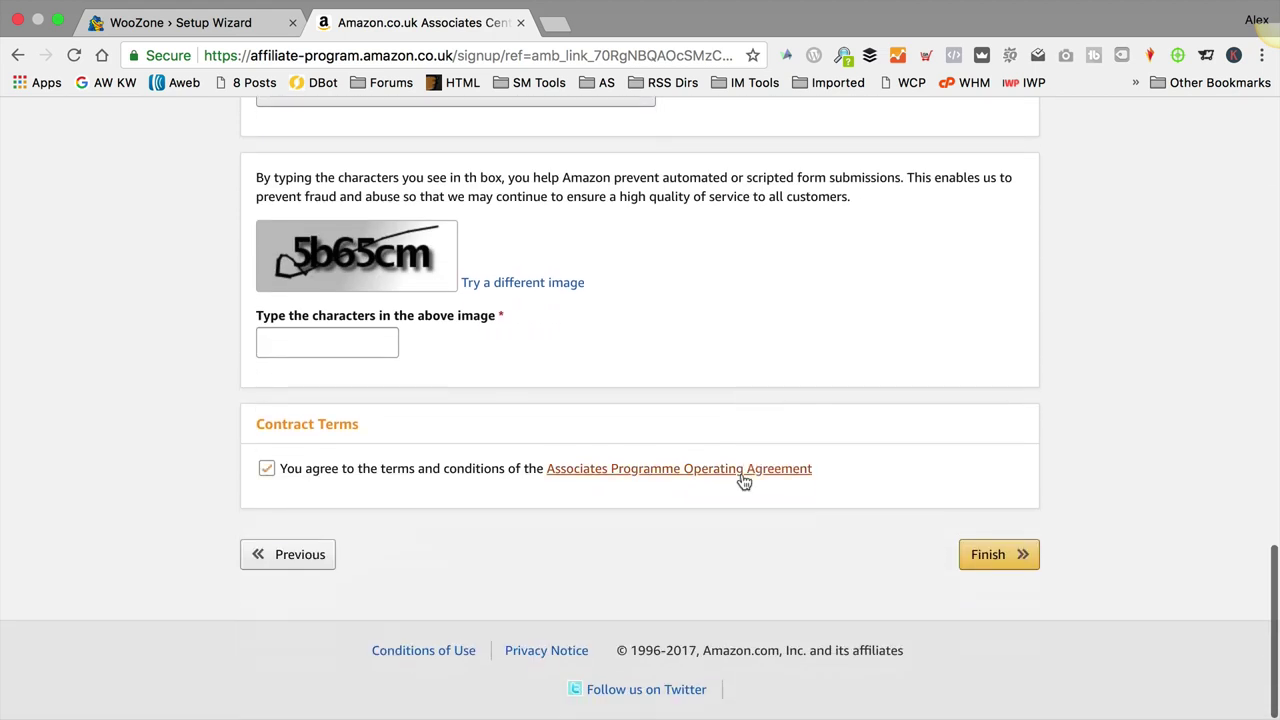
scroll(824, 570, up, 20)
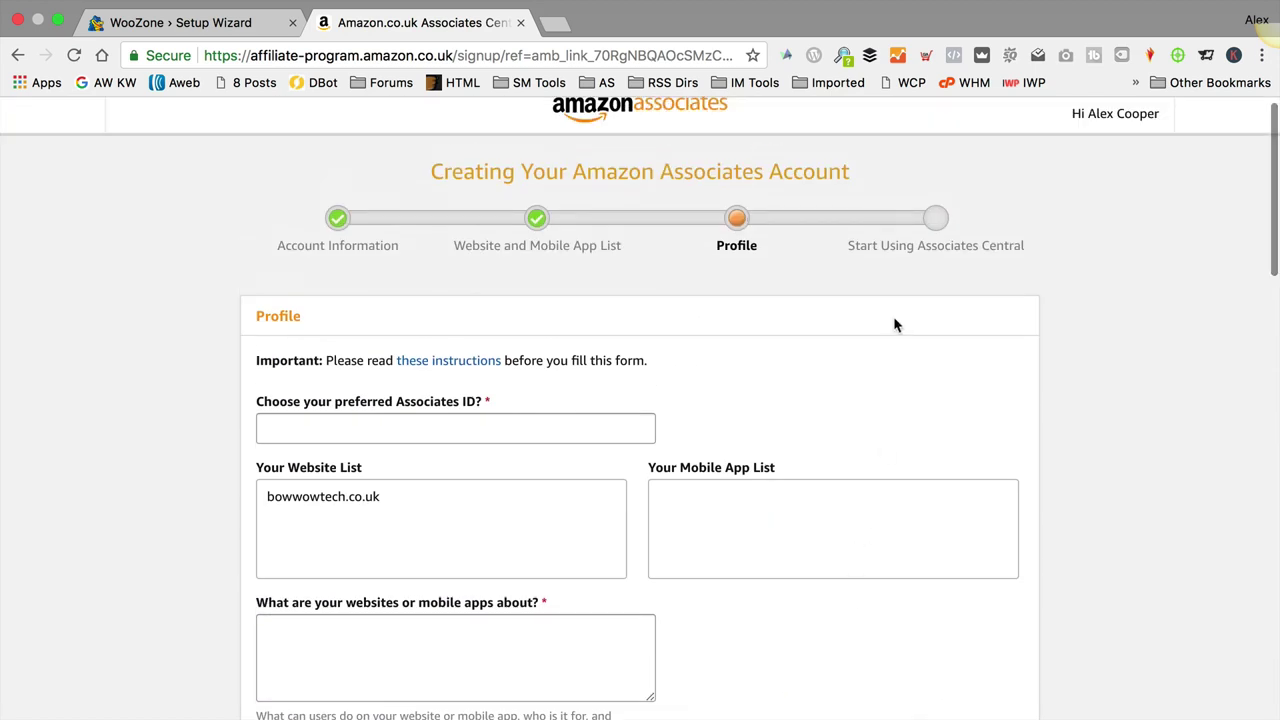
scroll(954, 420, up, 1)
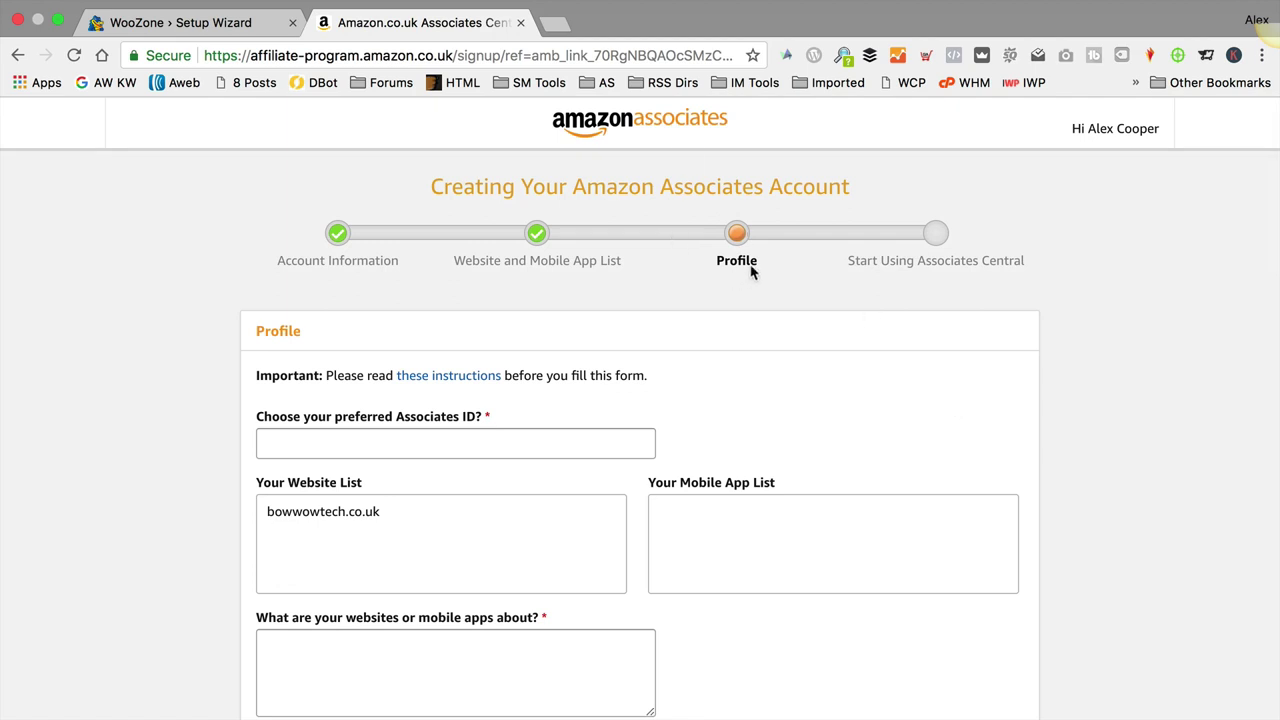
Step: Go to the Associates home page and open Manage Your Tracking IDs from the account menu
click(632, 130)
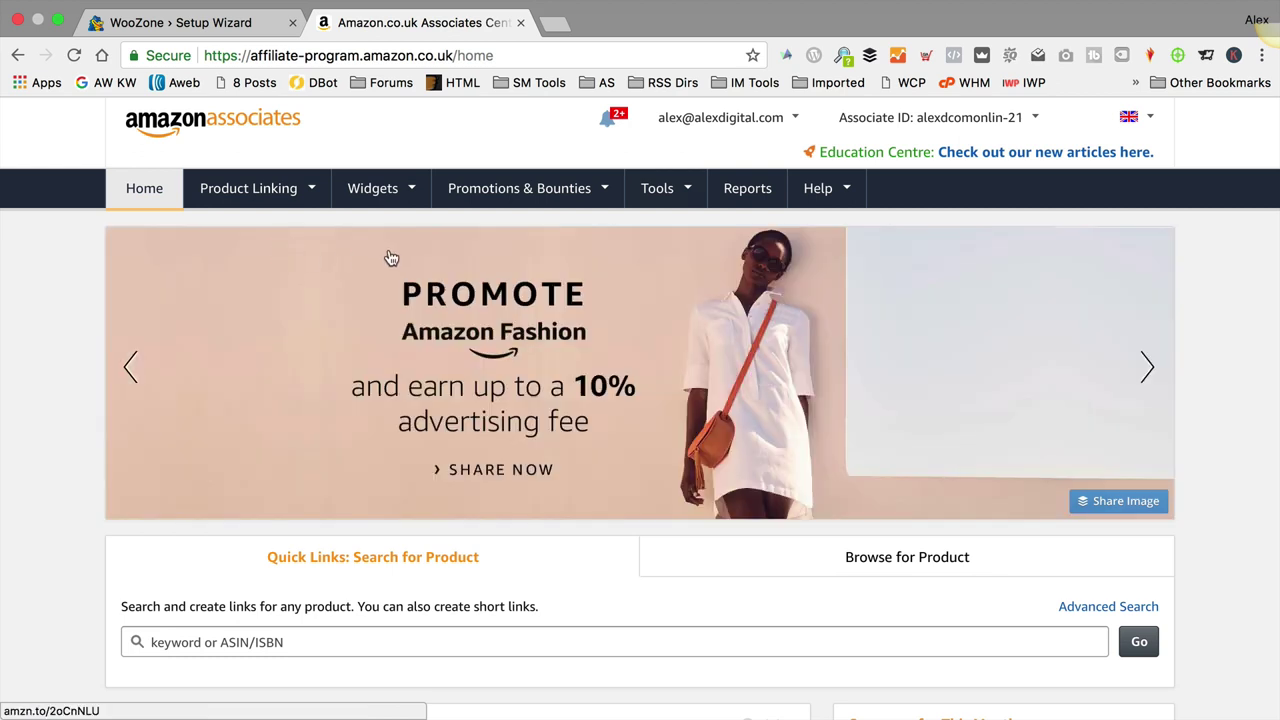
mouse_move(505, 180)
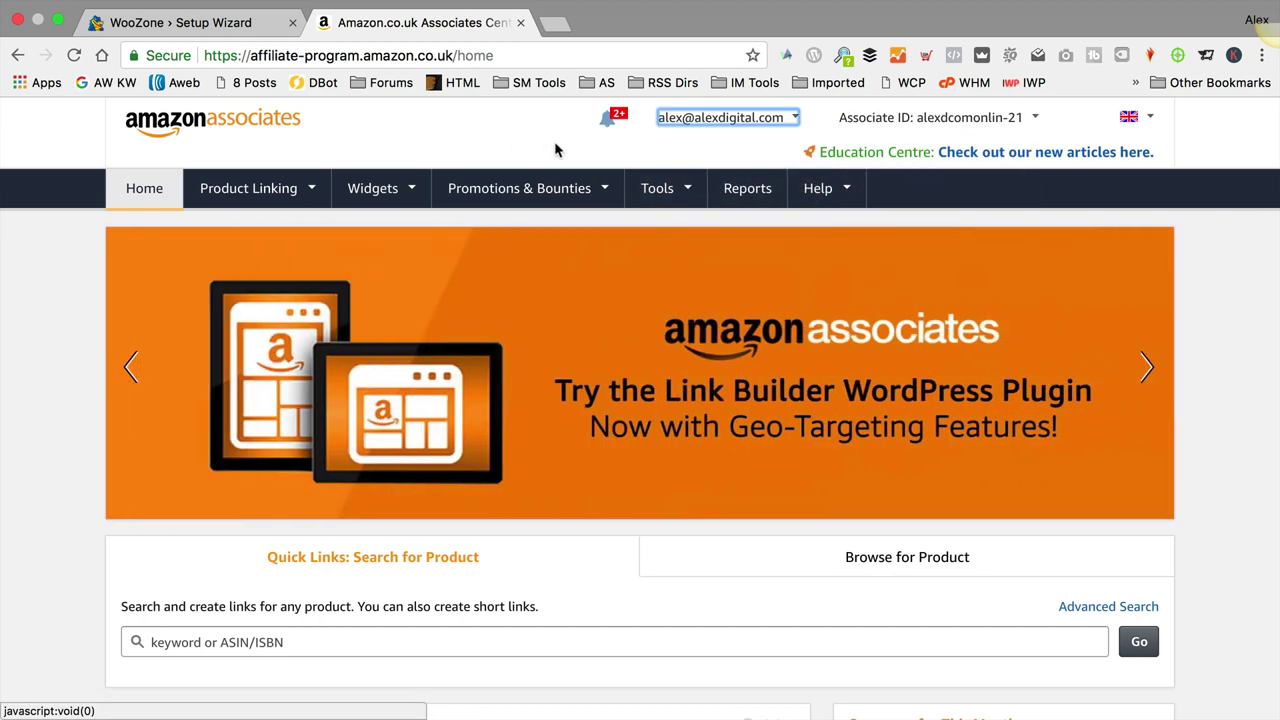
mouse_move(786, 124)
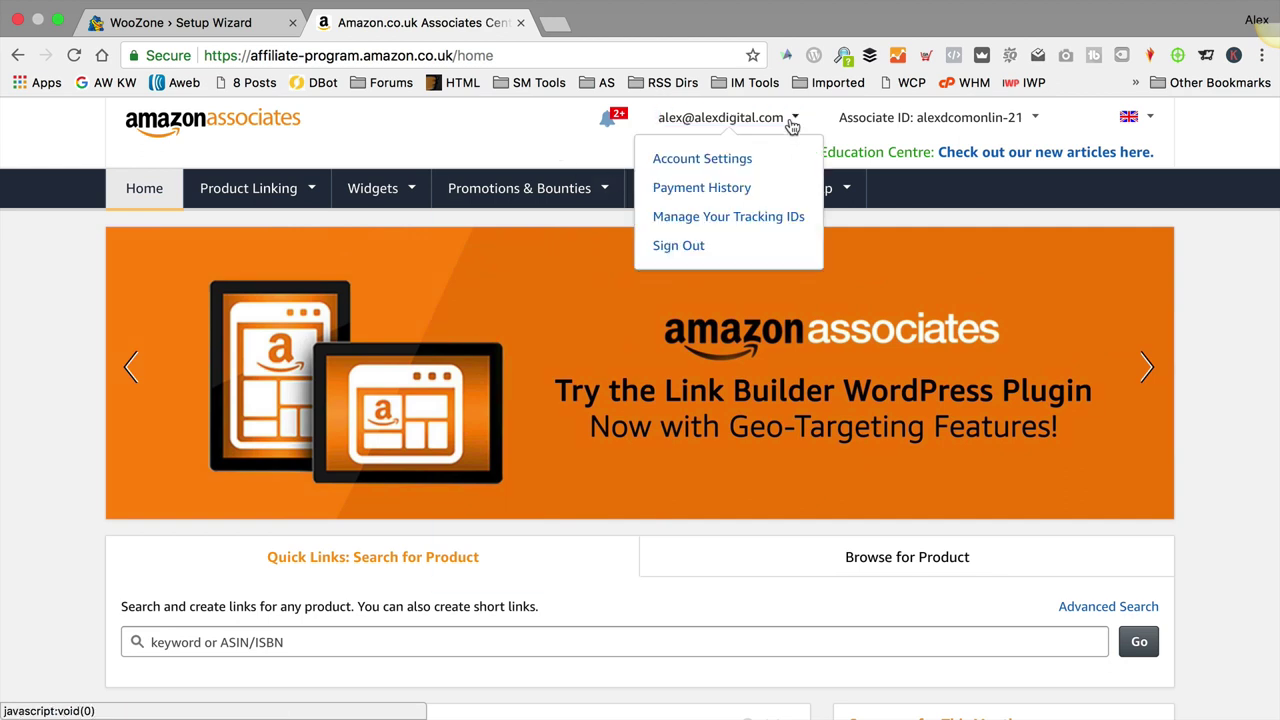
click(728, 217)
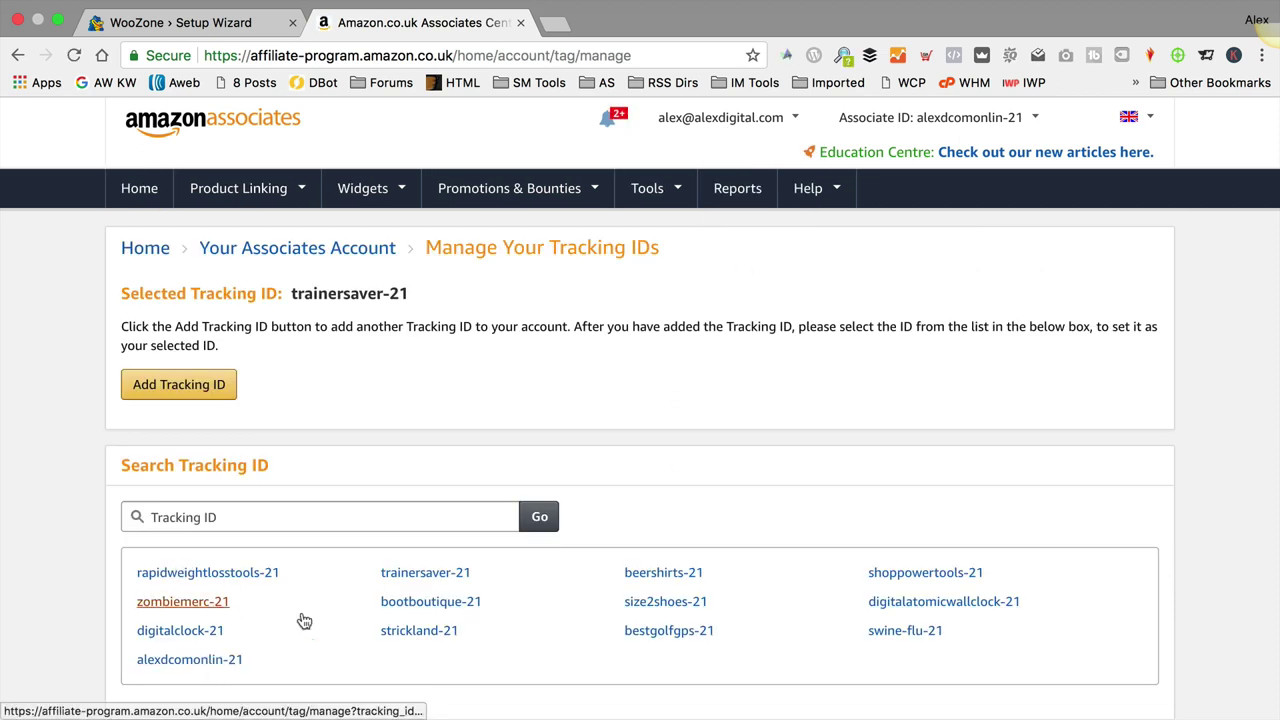
scroll(450, 430, down, 1)
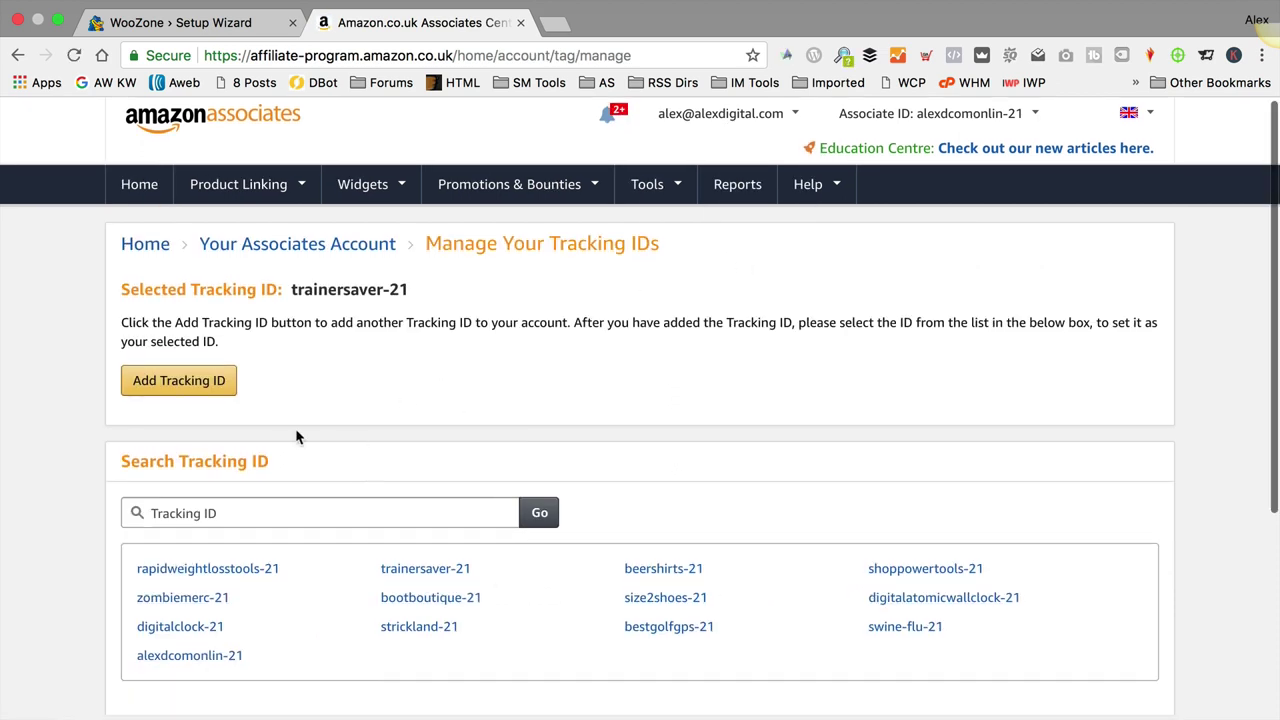
Step: Create a new tracking ID named bowwowtech and dismiss the success message
click(197, 384)
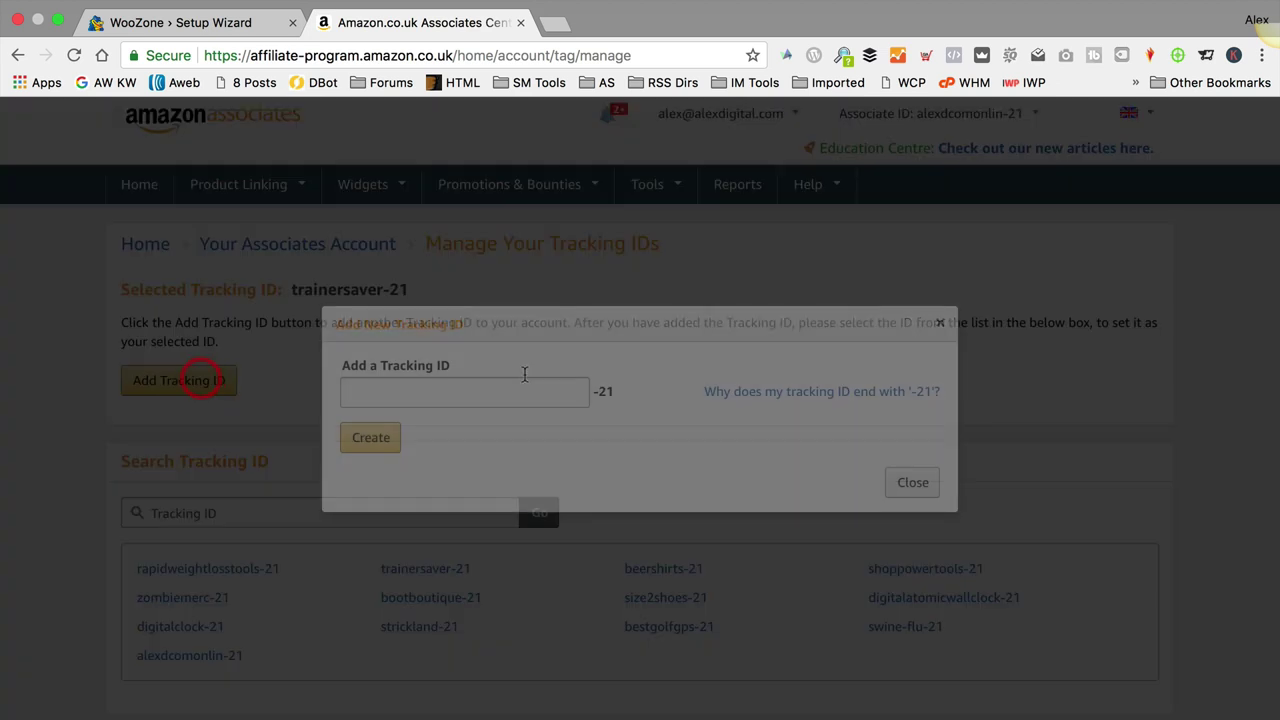
click(521, 391)
text(b)
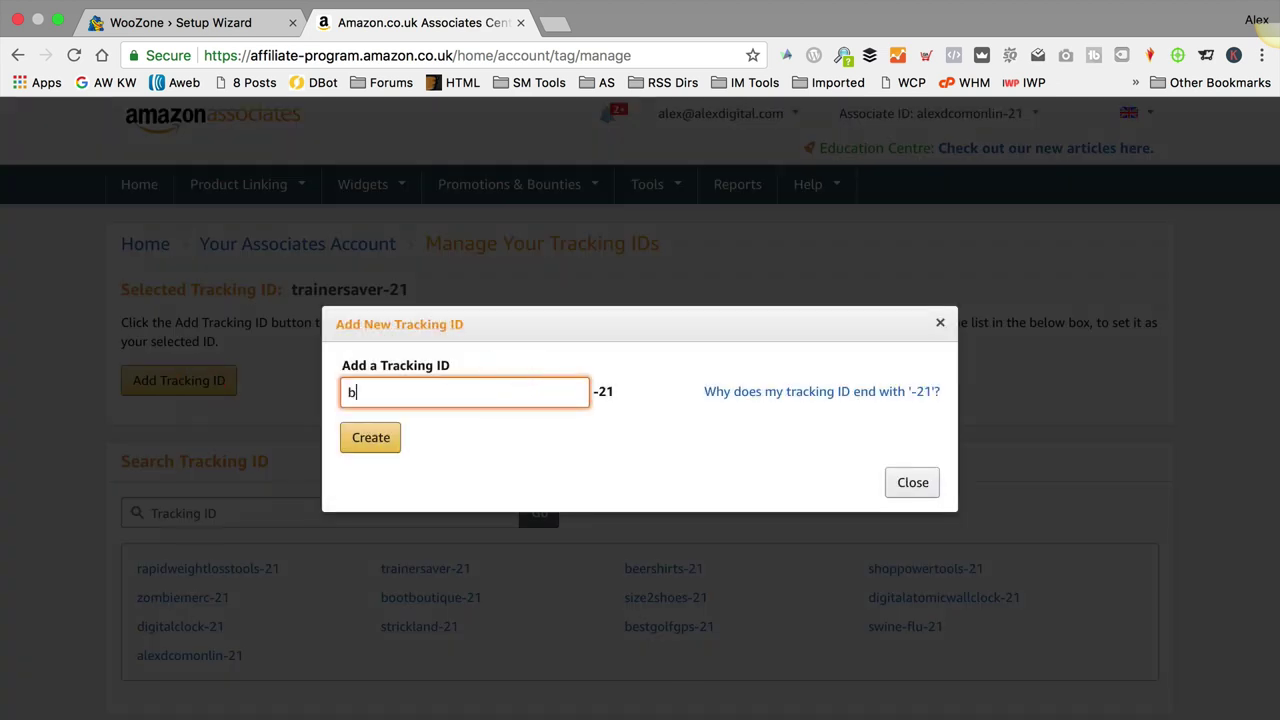
text(owwowtech)
click(385, 450)
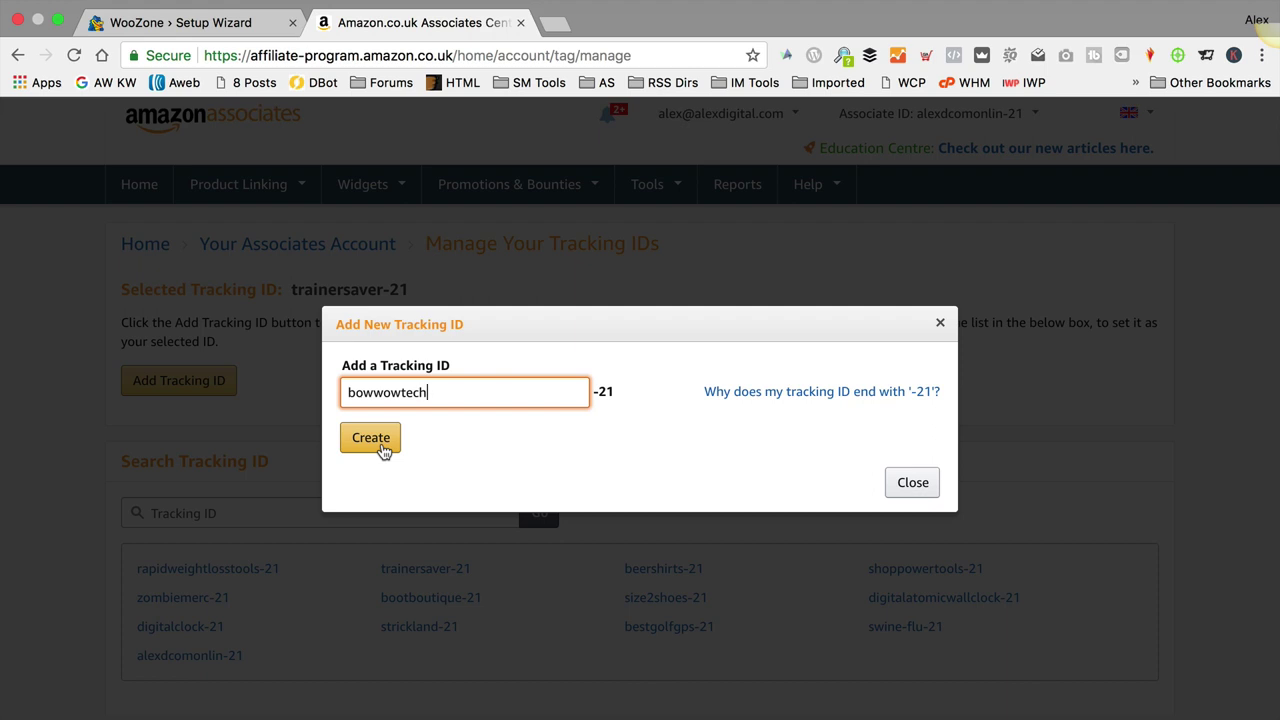
click(383, 448)
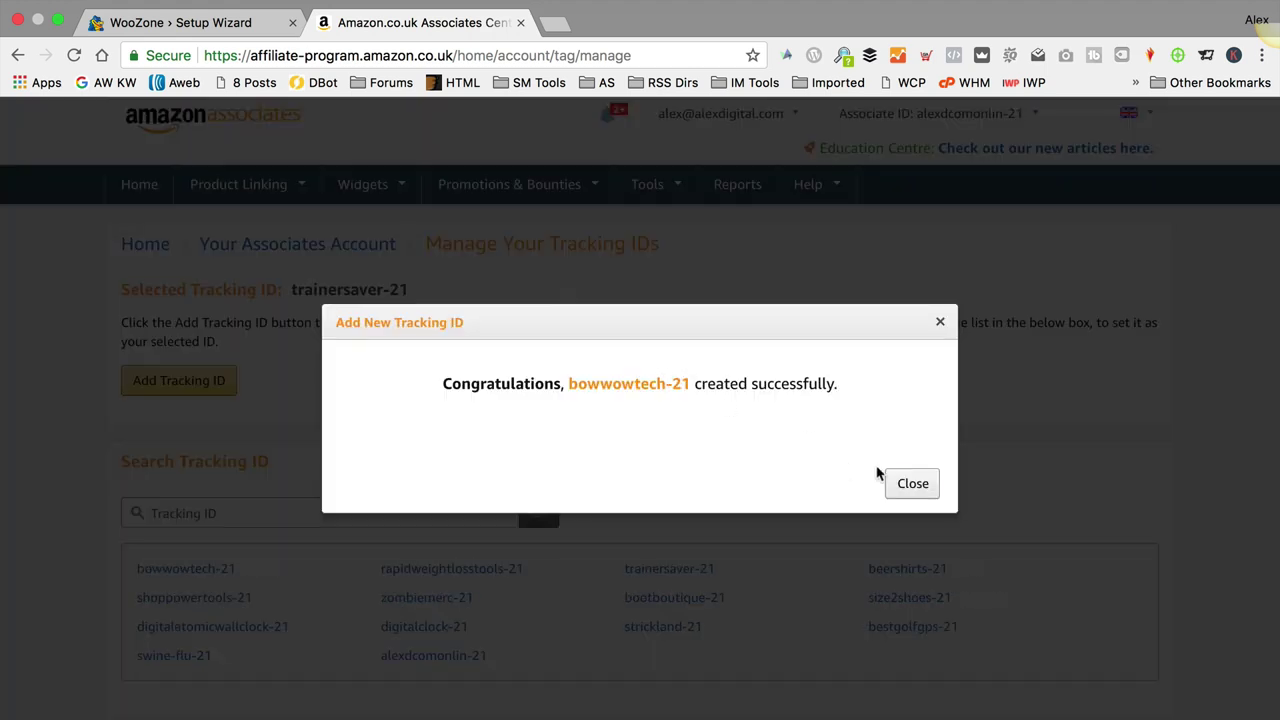
click(905, 480)
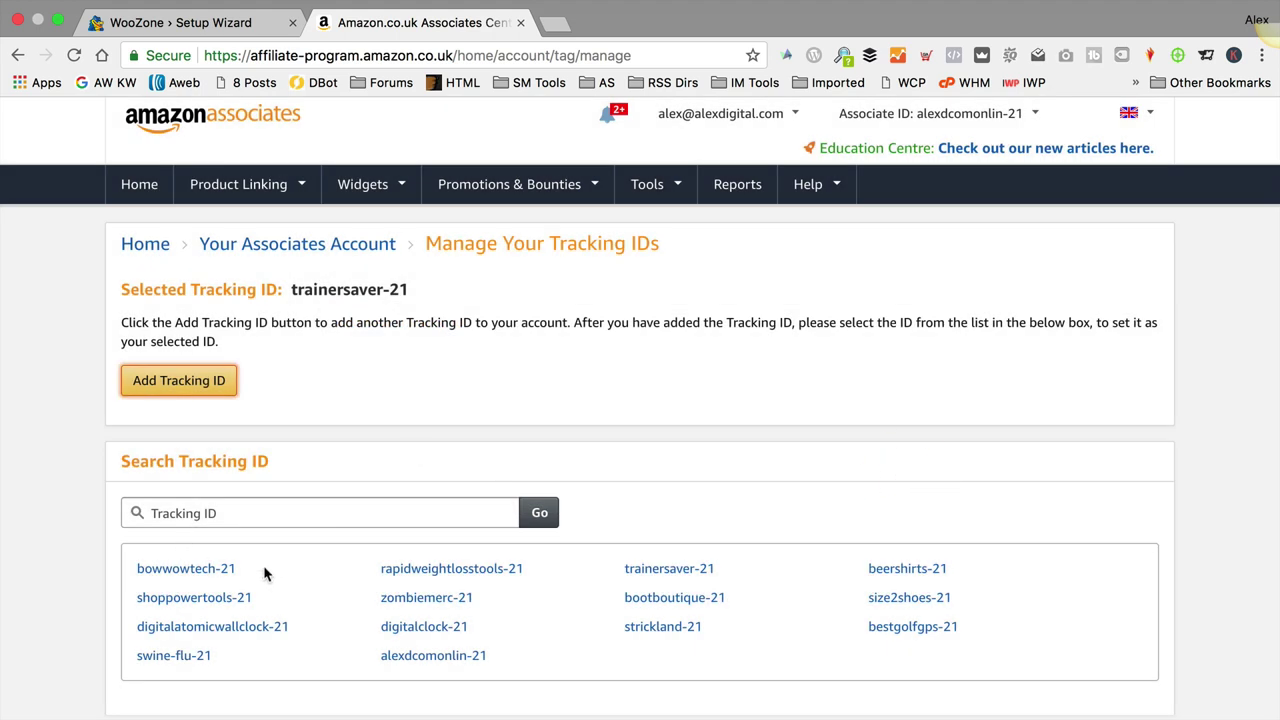
Step: Copy the new bowwowtech-21 tracking ID for use in the WooZone setup wizard
drag(240, 568, 137, 570)
right_click(200, 570)
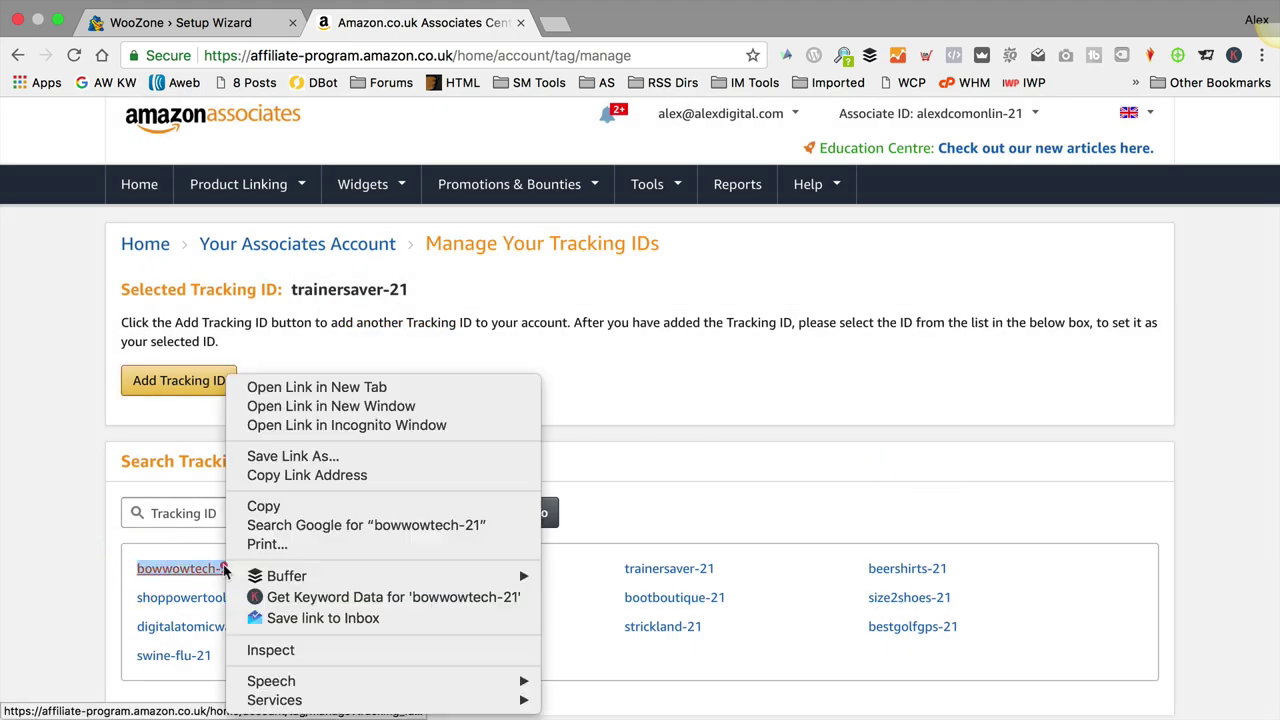
click(347, 506)
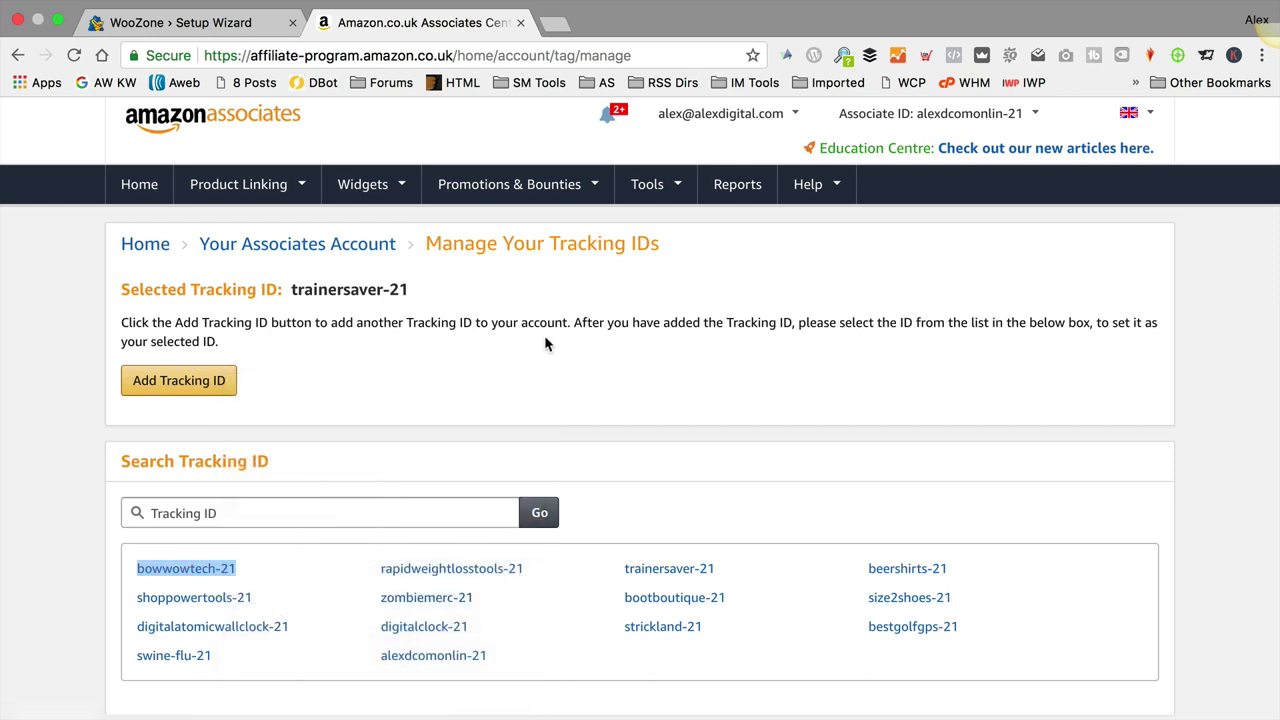
click(150, 22)
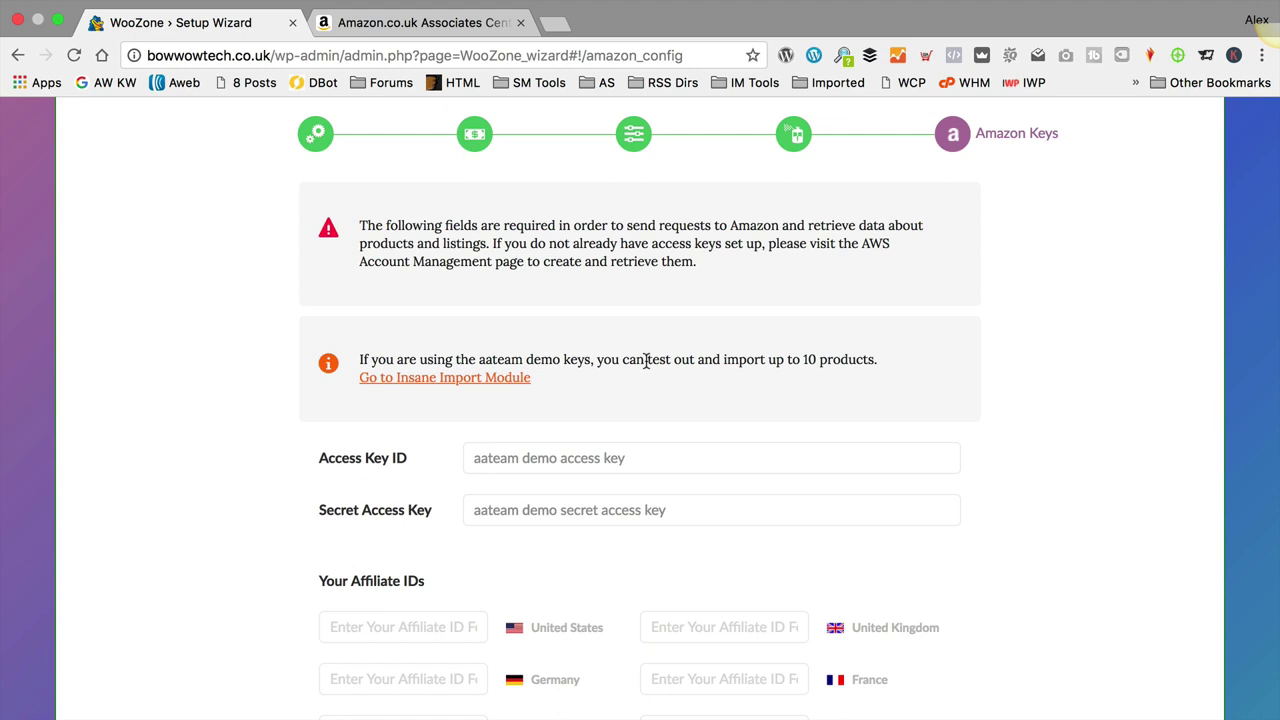
Step: Paste bowwowtech-21 into WooZone's United Kingdom affiliate ID field, then return to Amazon Associates
scroll(645, 360, down, 5)
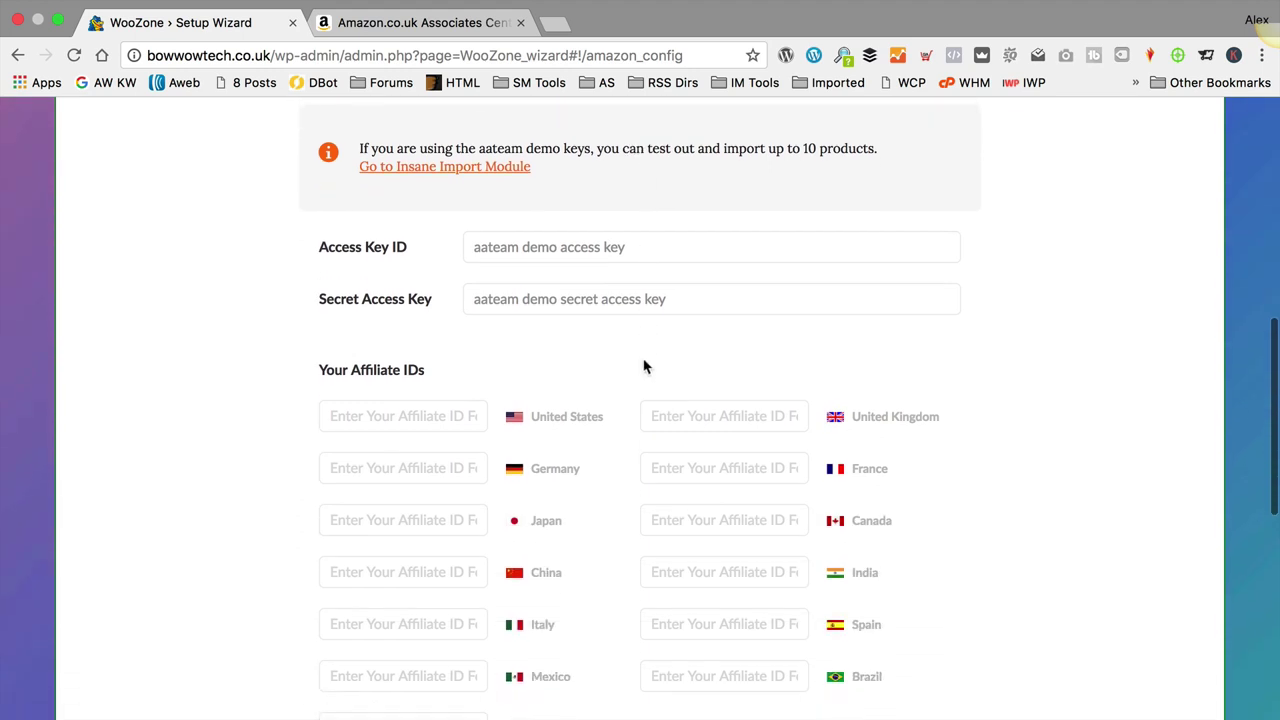
click(714, 414)
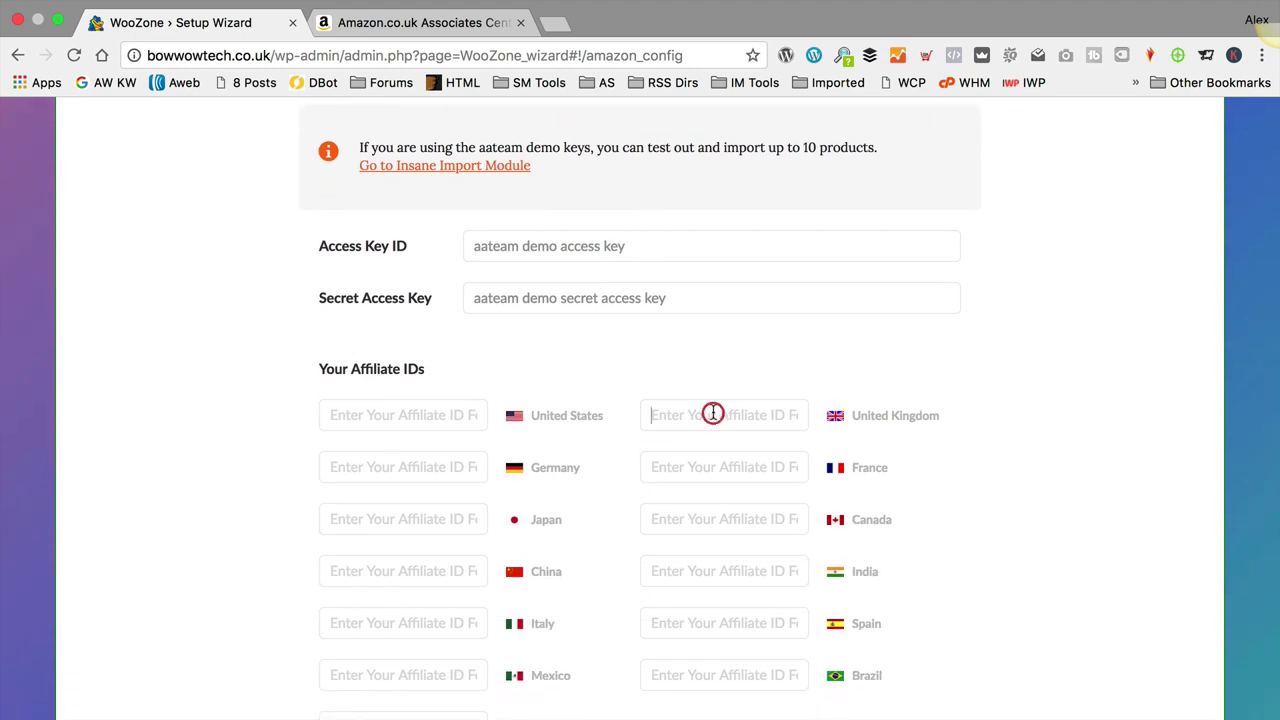
key(super+v)
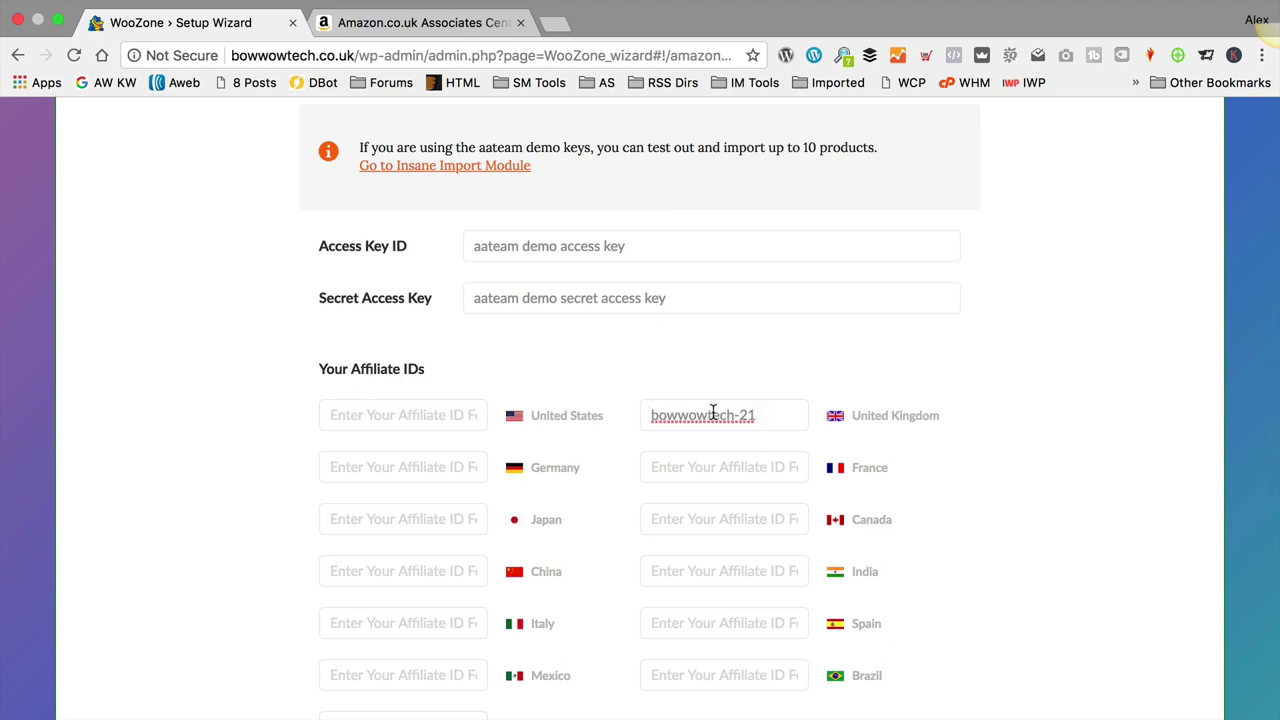
click(823, 367)
scroll(460, 300, down, 1)
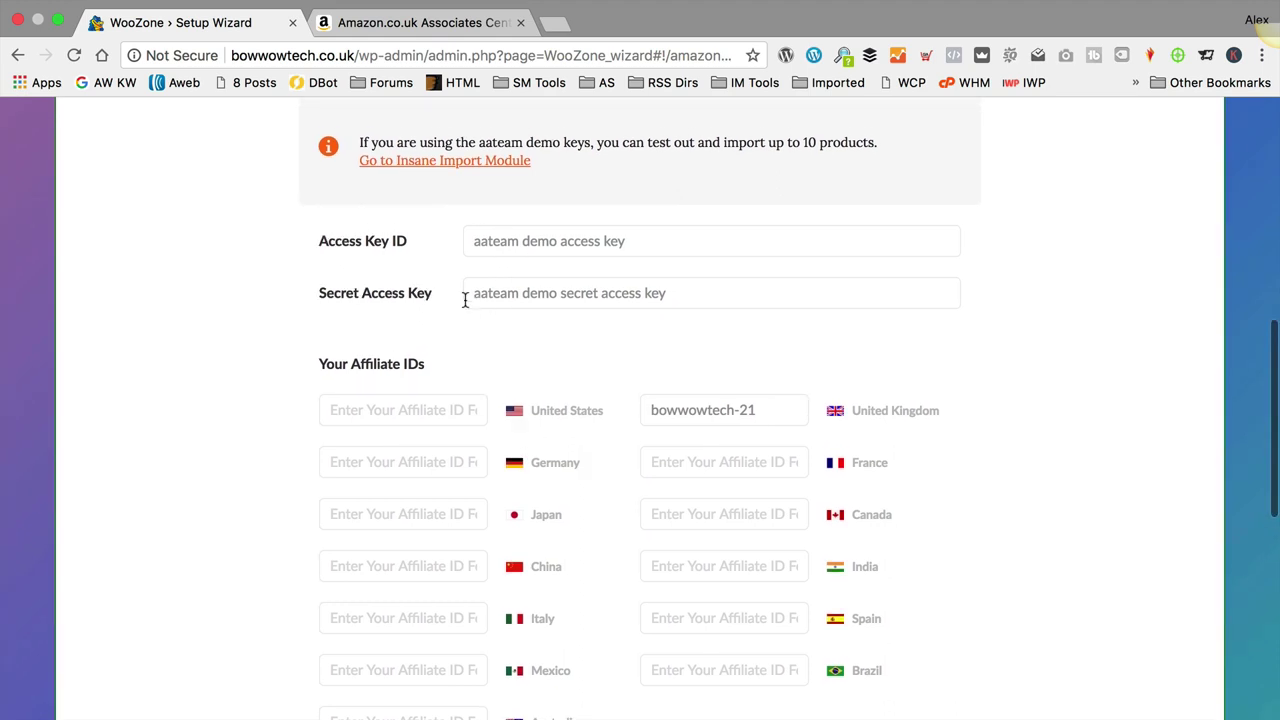
scroll(465, 300, up, 1)
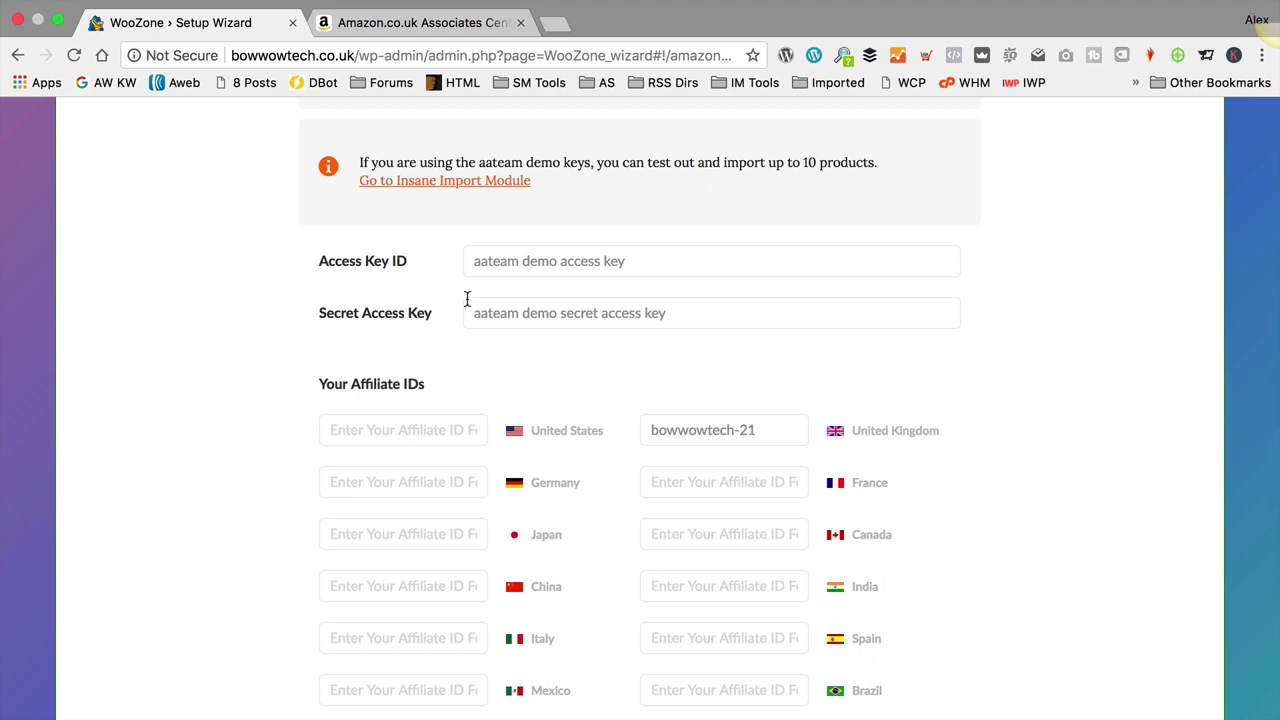
click(427, 22)
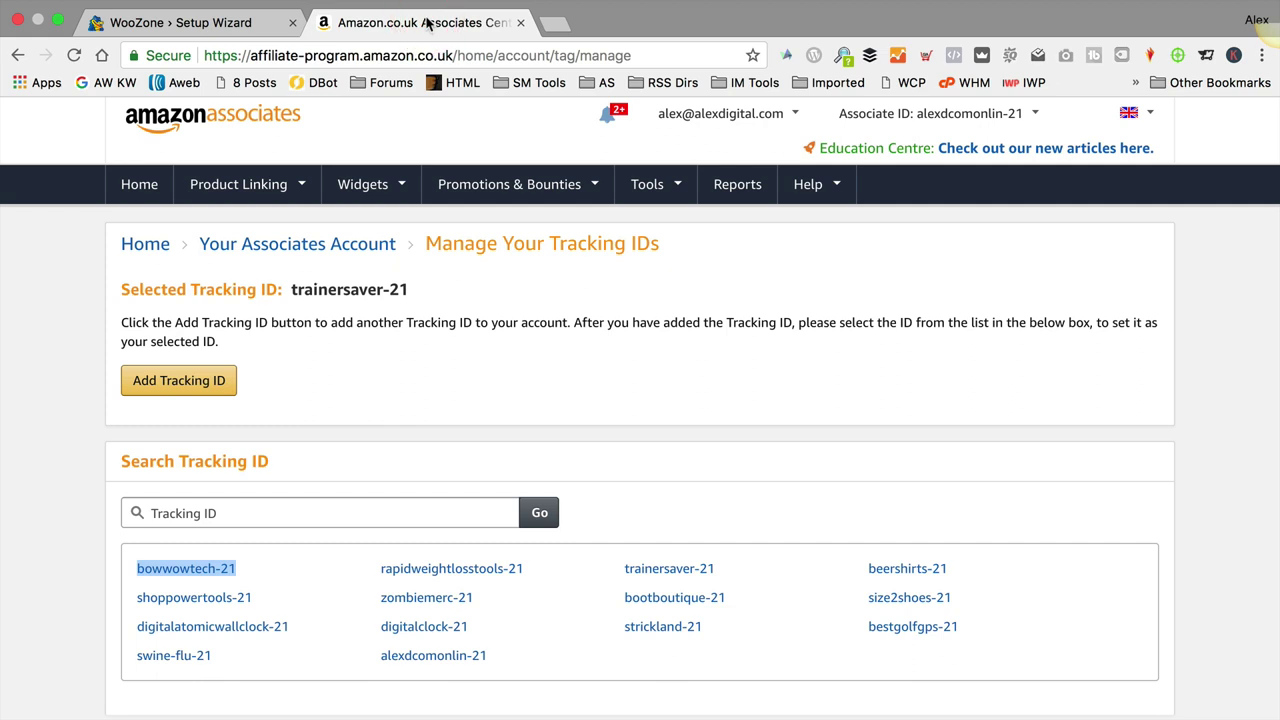
Step: Open Tools > Product Advertising API, choose Manage Credentials, and sign in as the AWS root user
scroll(480, 300, down, 1)
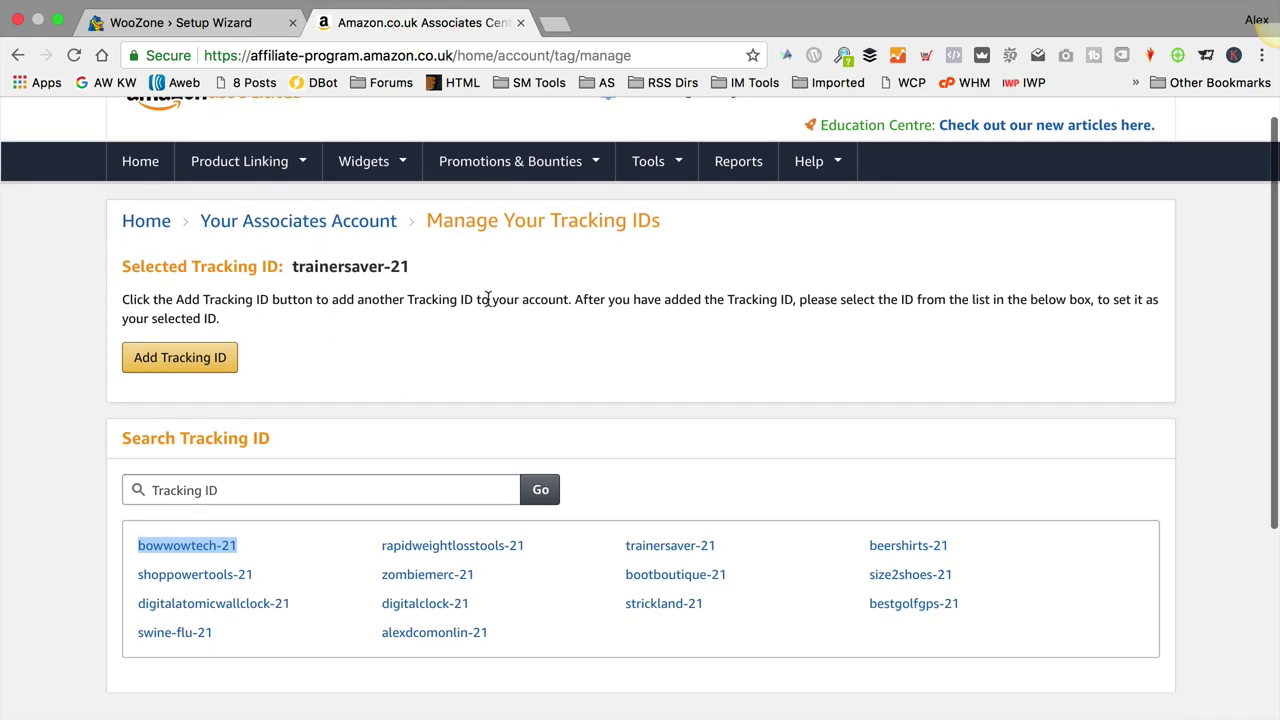
click(647, 164)
click(650, 302)
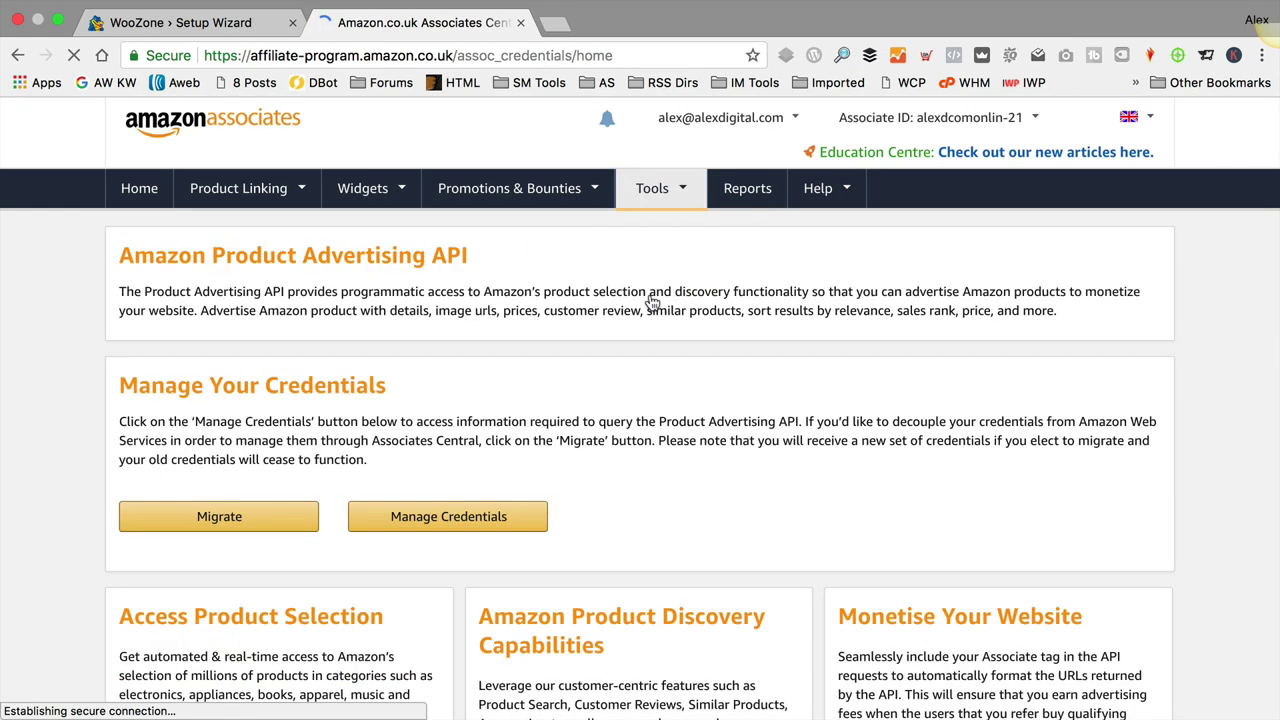
scroll(650, 300, down, 1)
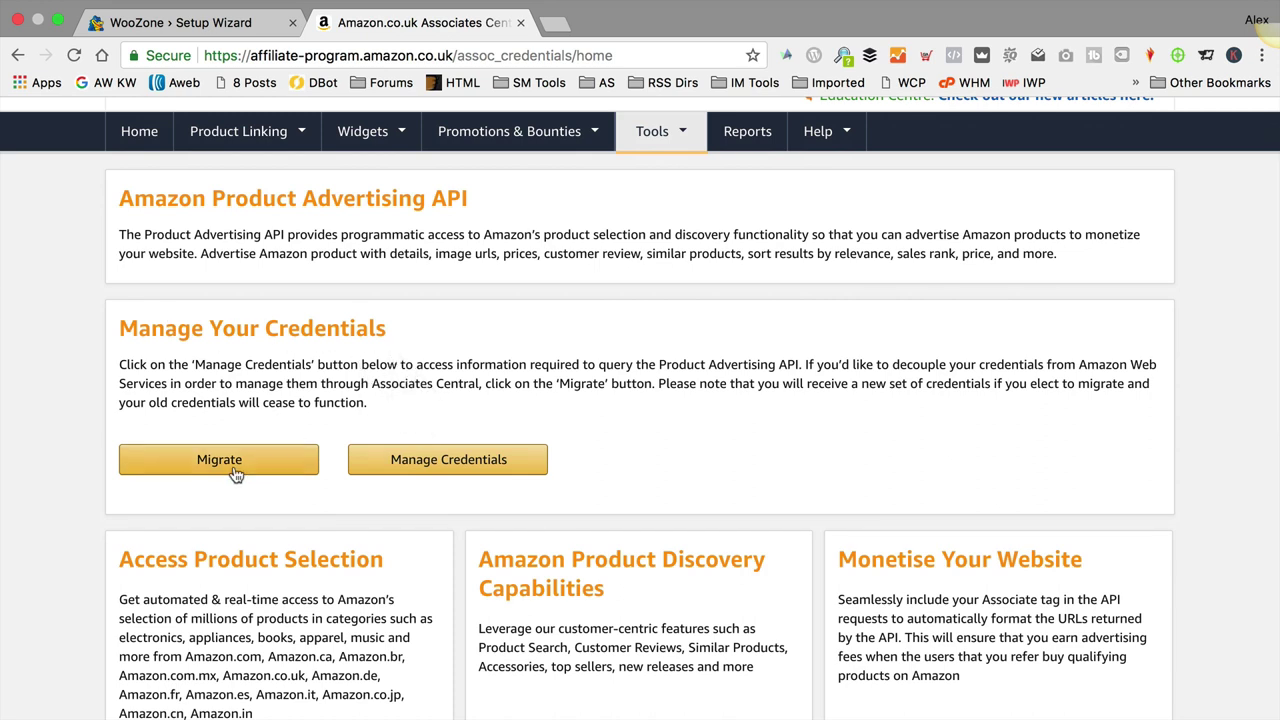
click(466, 466)
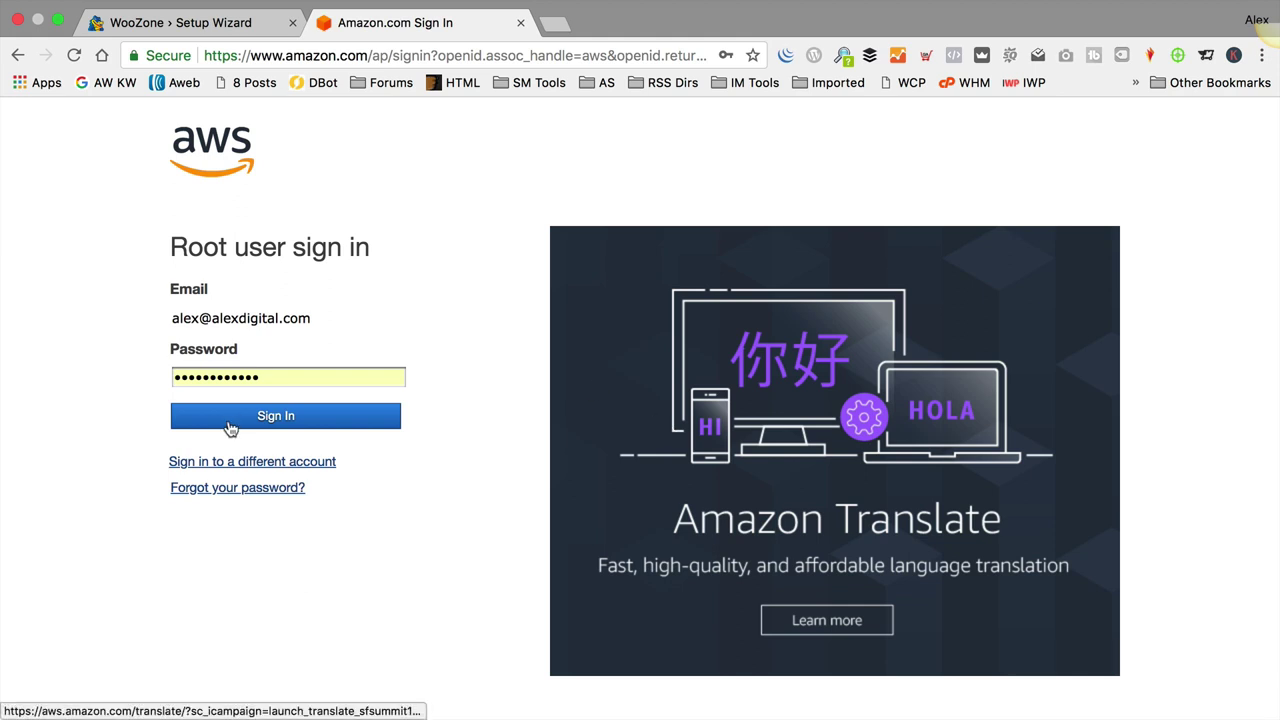
click(257, 413)
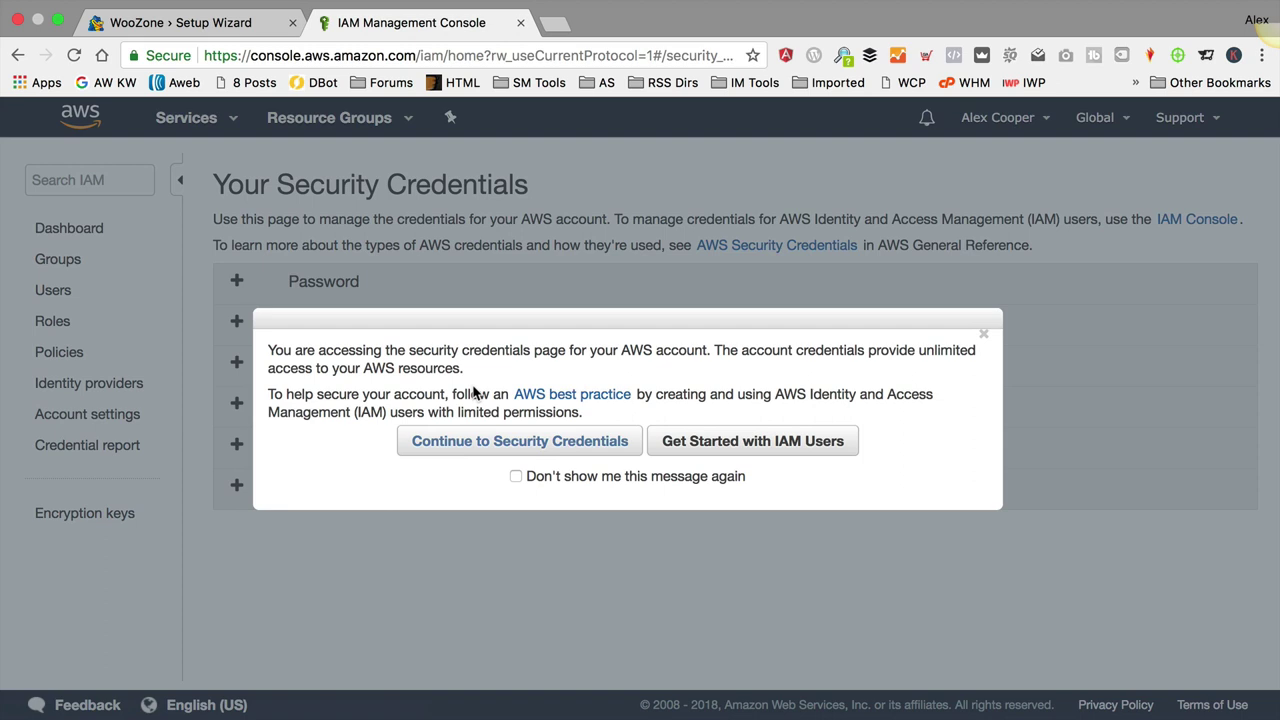
Step: Delete the Jun 15th 2017 root access key and create a new access key
click(476, 442)
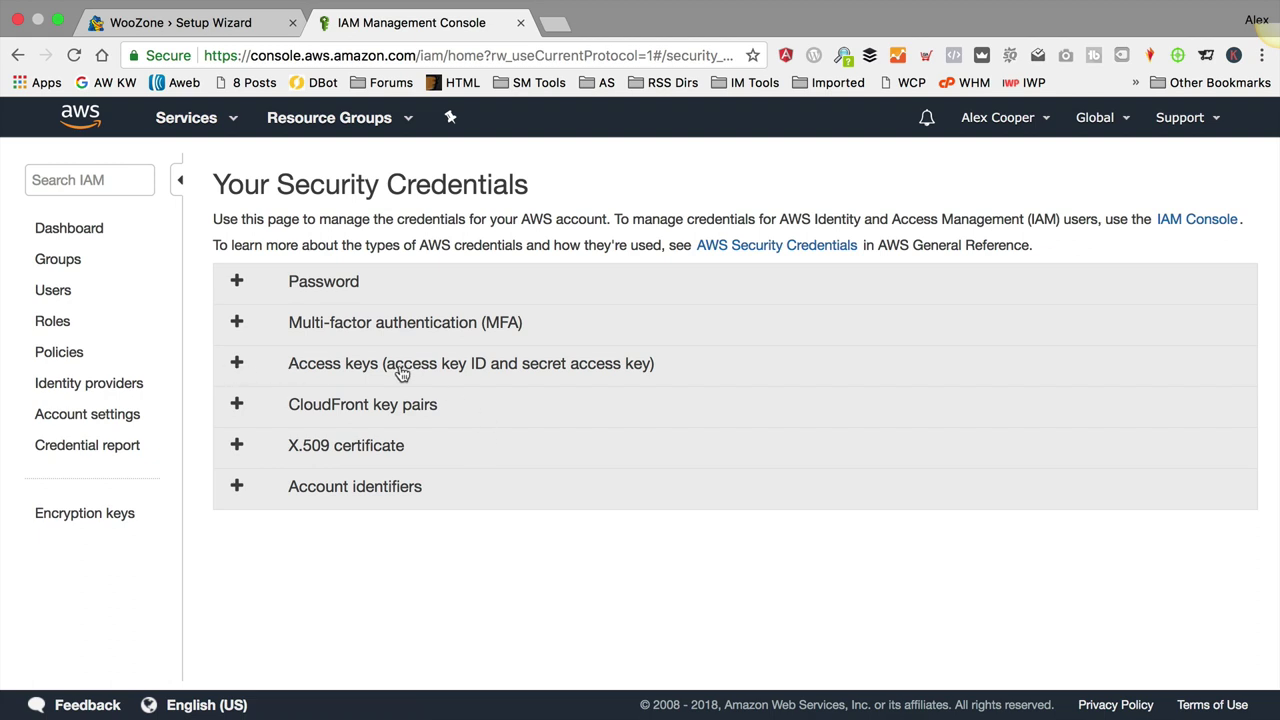
click(236, 365)
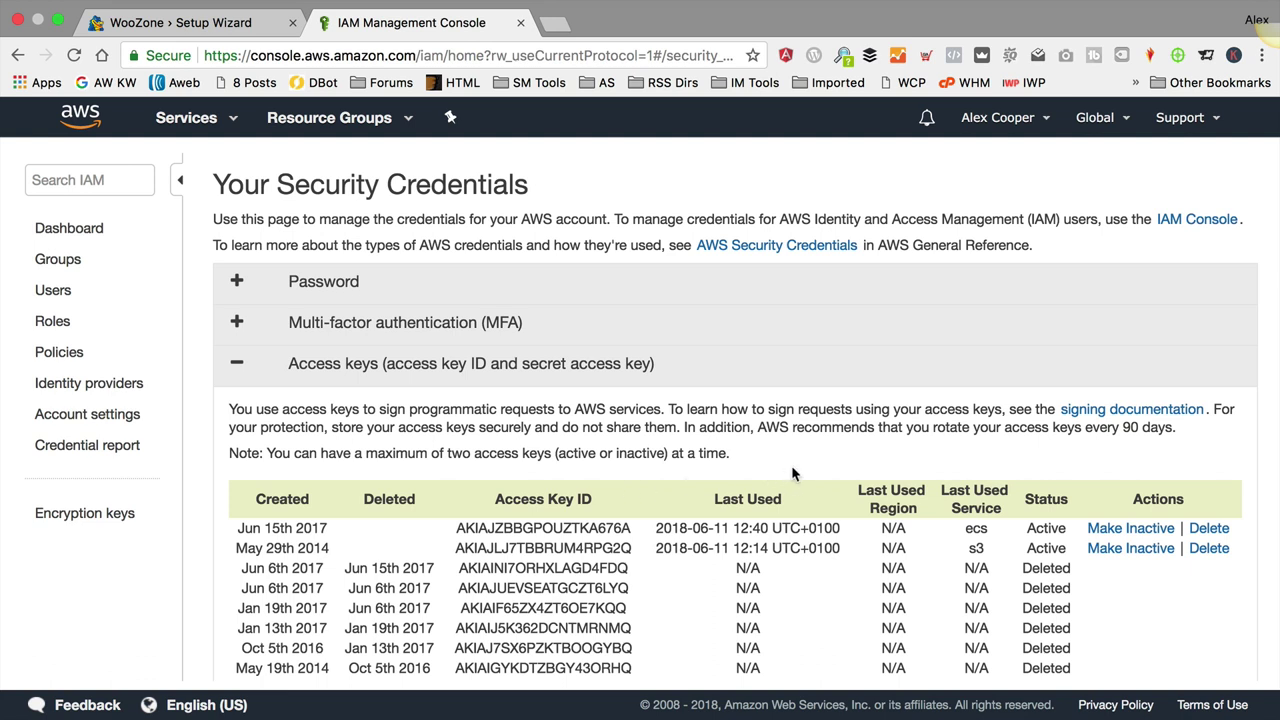
click(1209, 530)
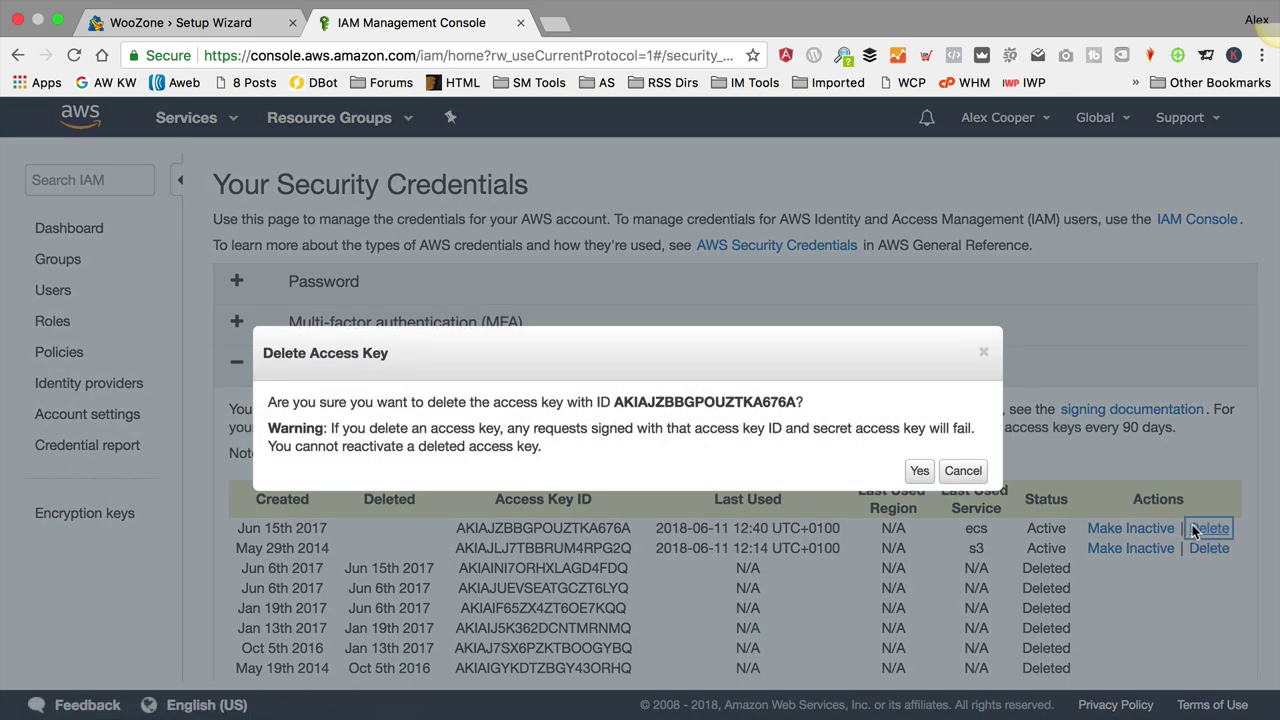
click(919, 471)
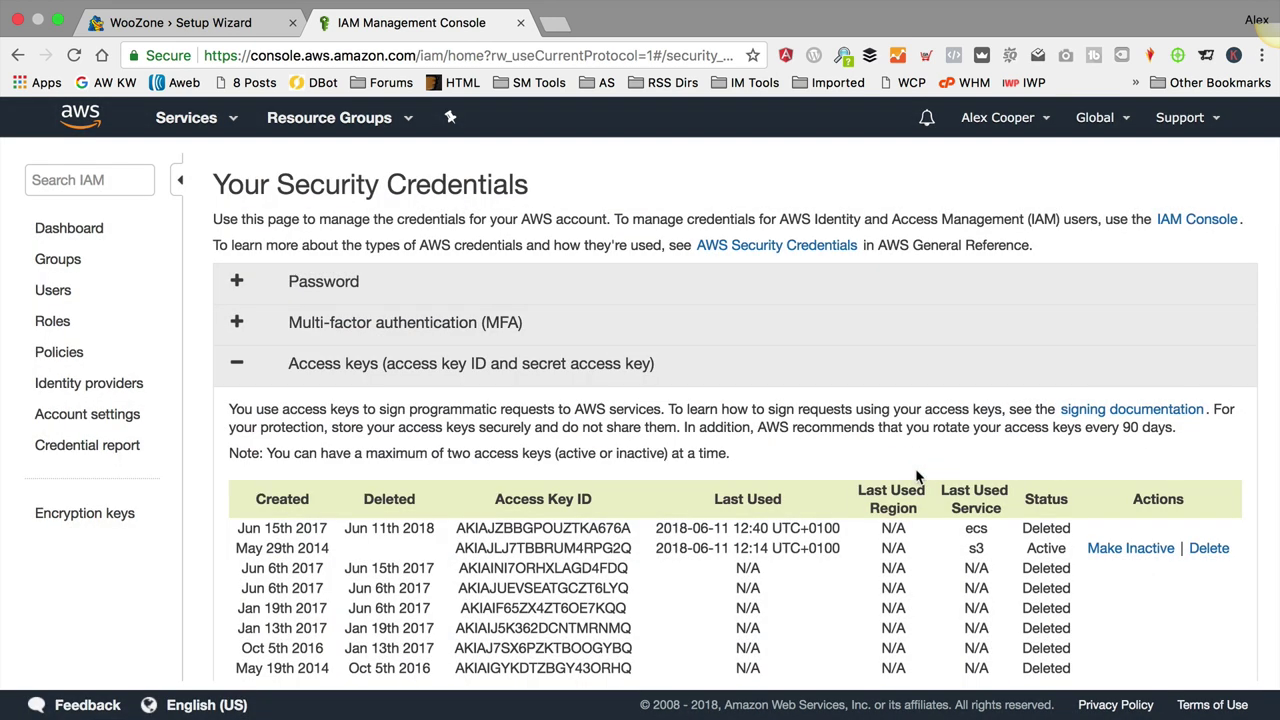
scroll(916, 478, down, 5)
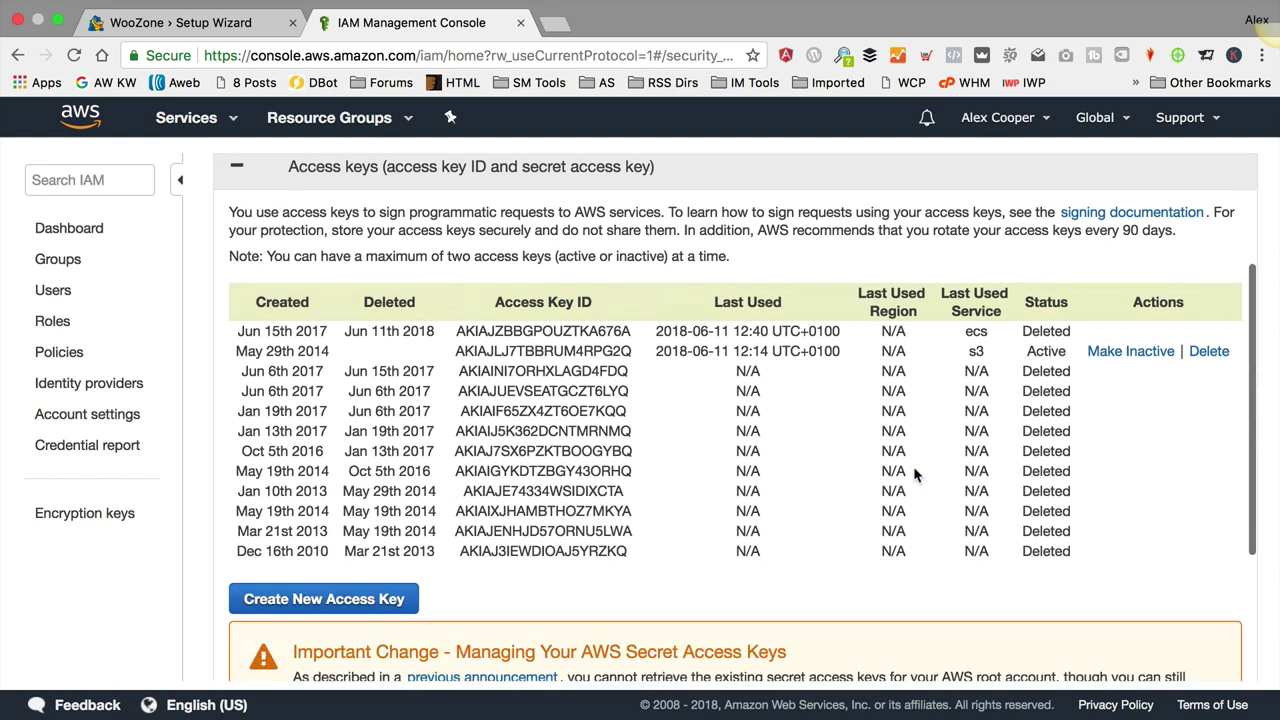
click(339, 598)
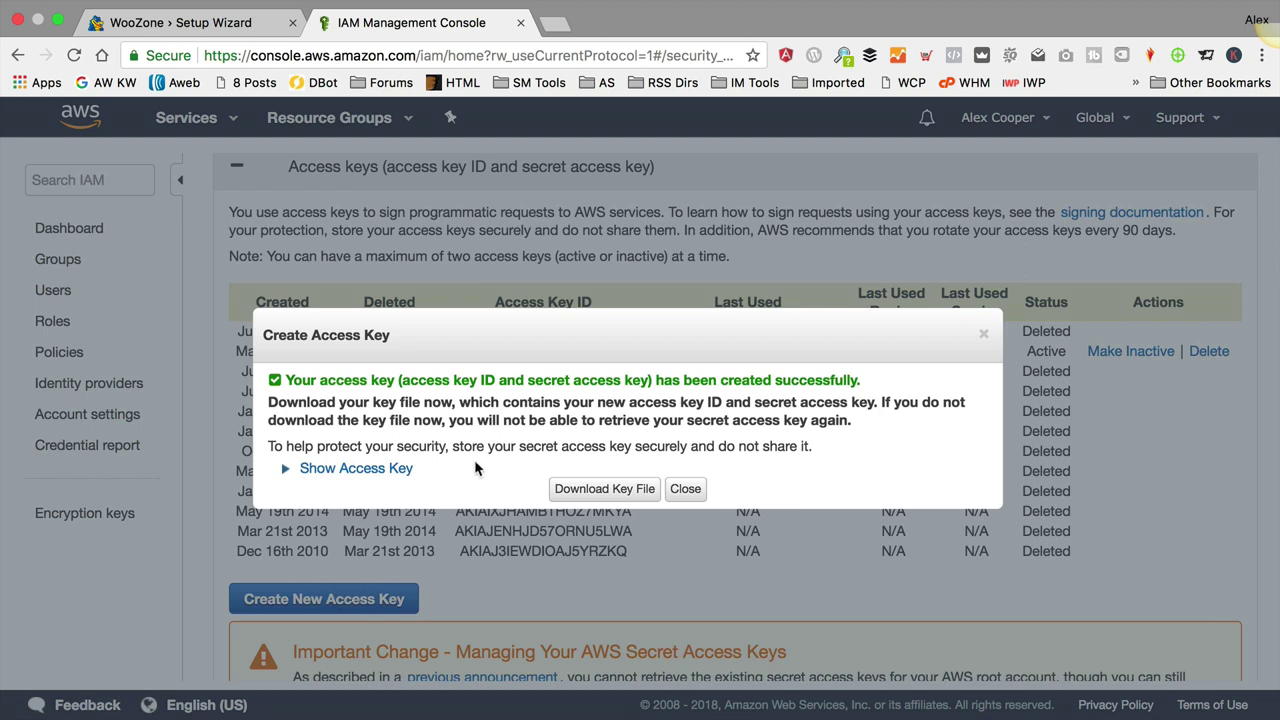
Step: Reveal the new access key and paste its Access Key ID into WooZone's Access Key ID field
click(306, 471)
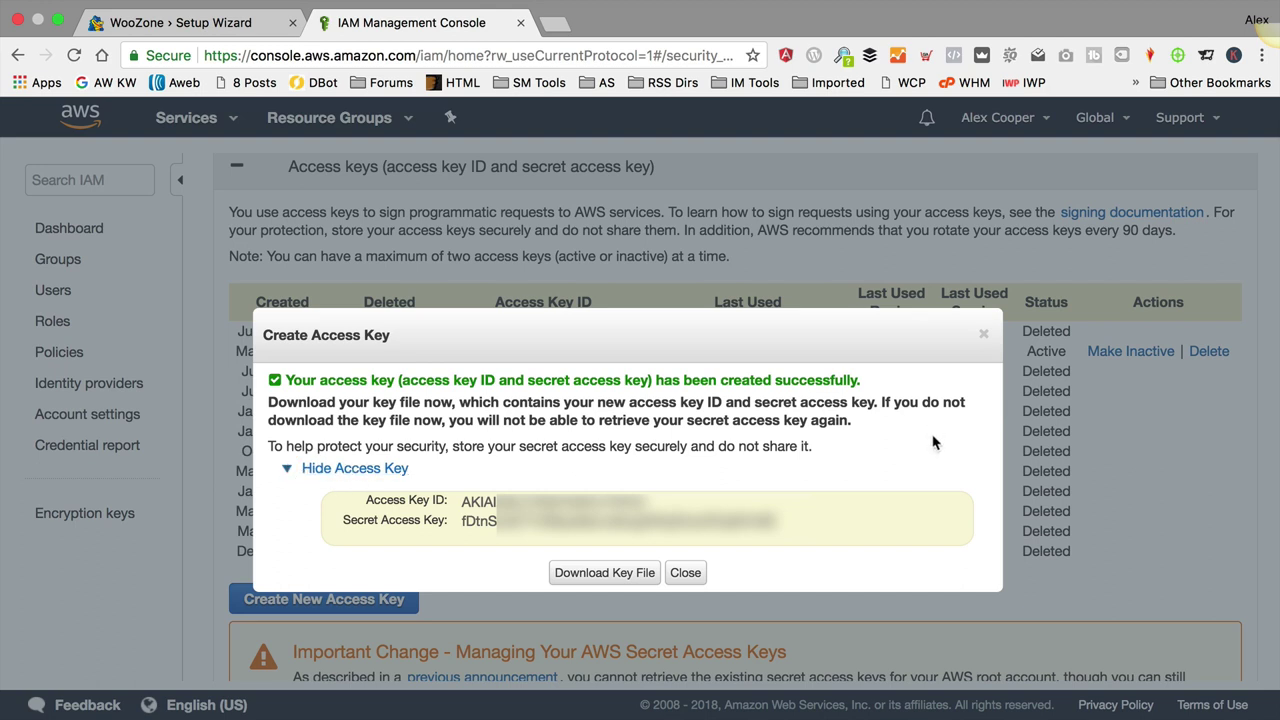
drag(647, 498, 462, 501)
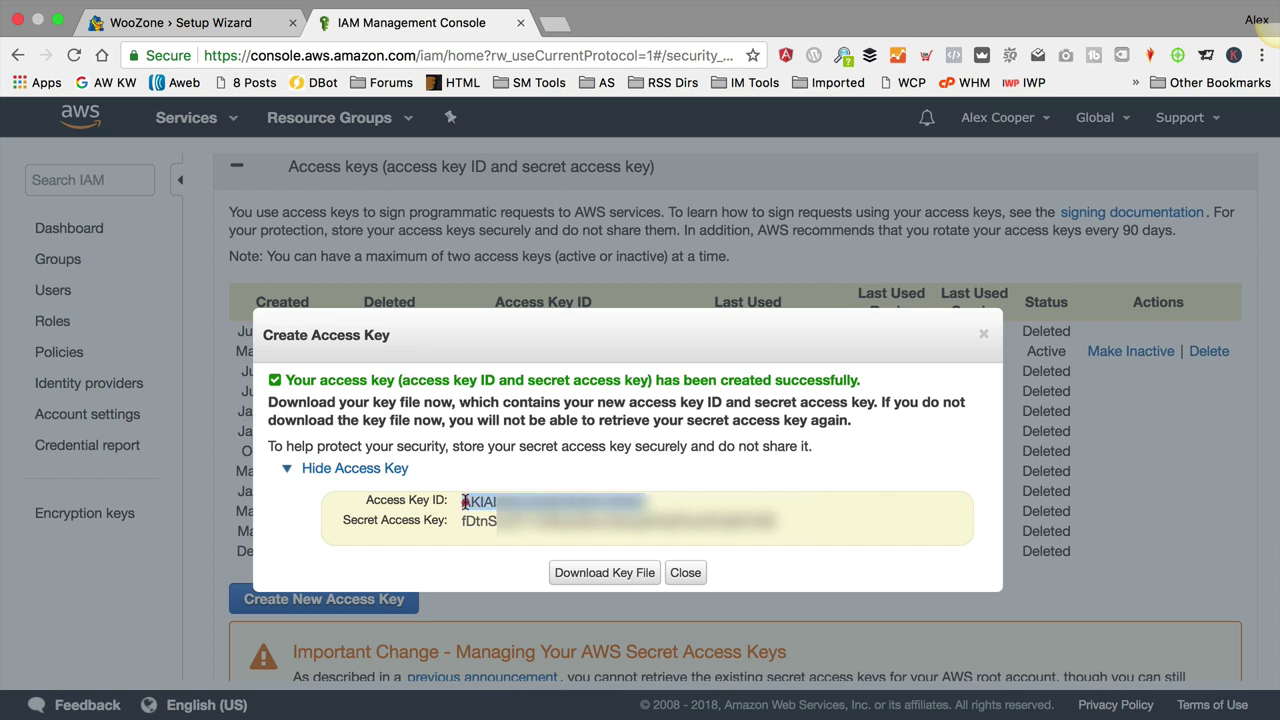
click(192, 24)
click(617, 266)
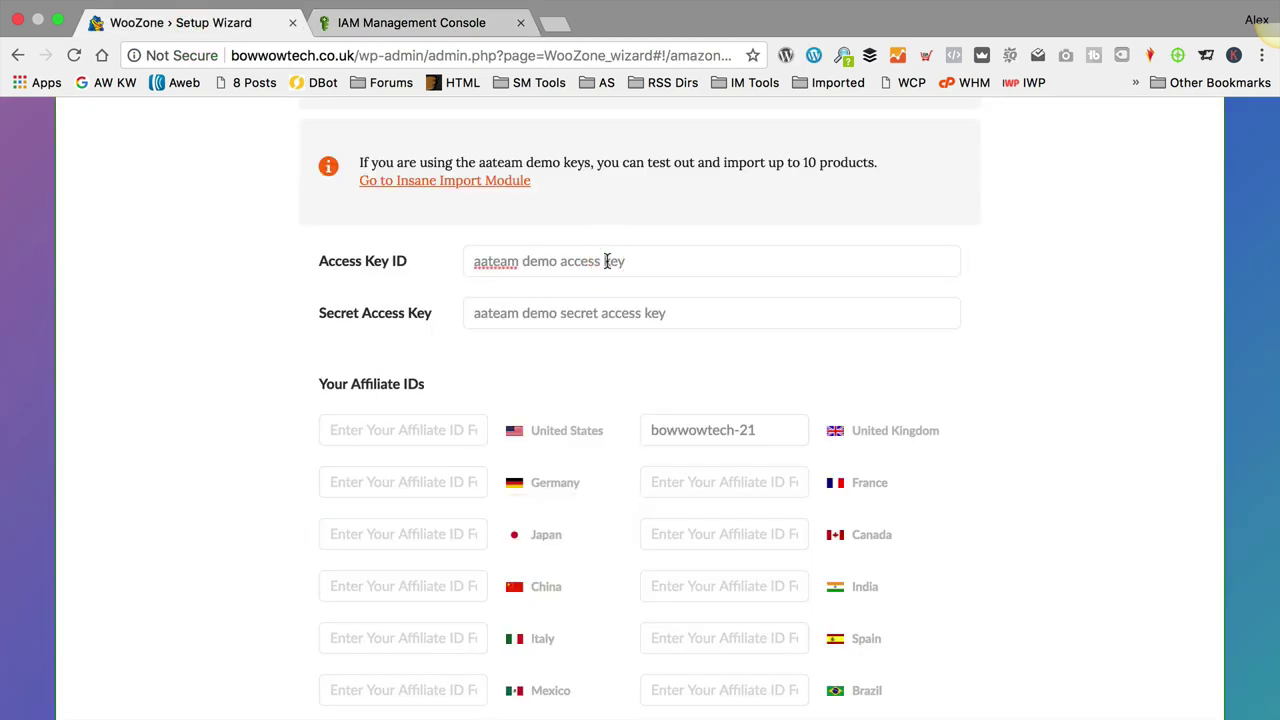
key(ctrl+a)
key(ctrl+v)
key(ctrl+a)
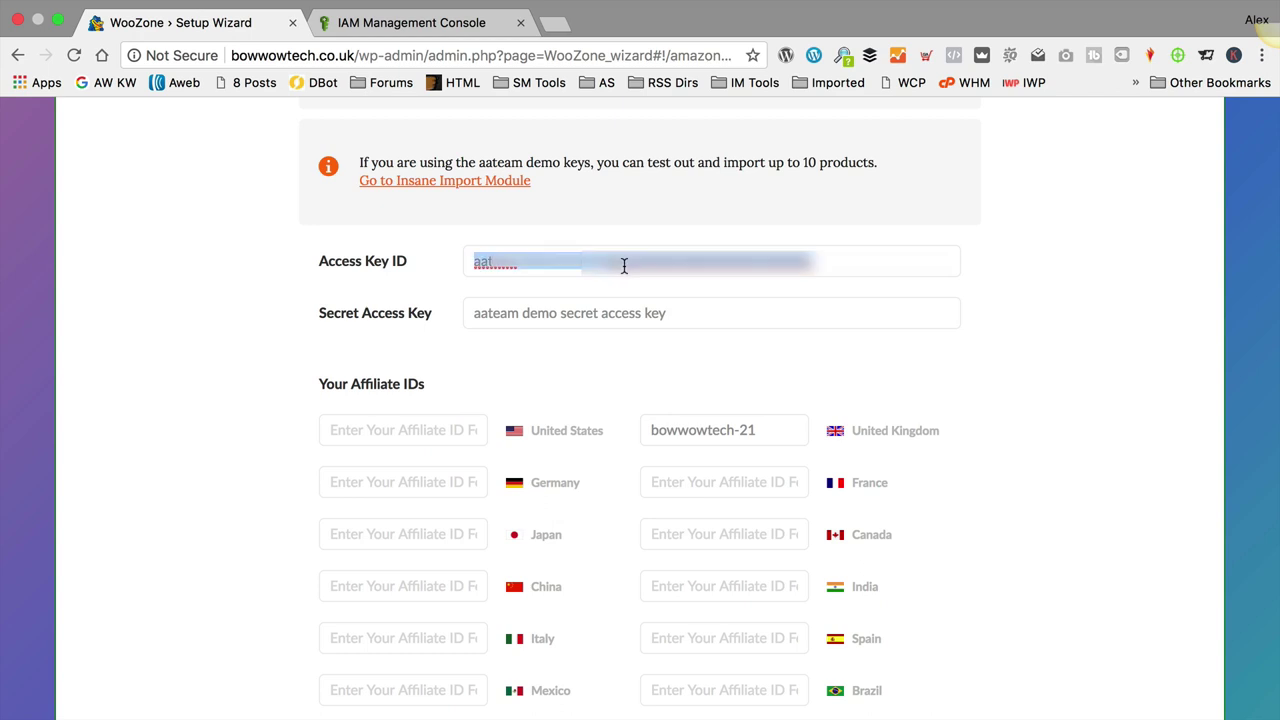
key(ctrl+v)
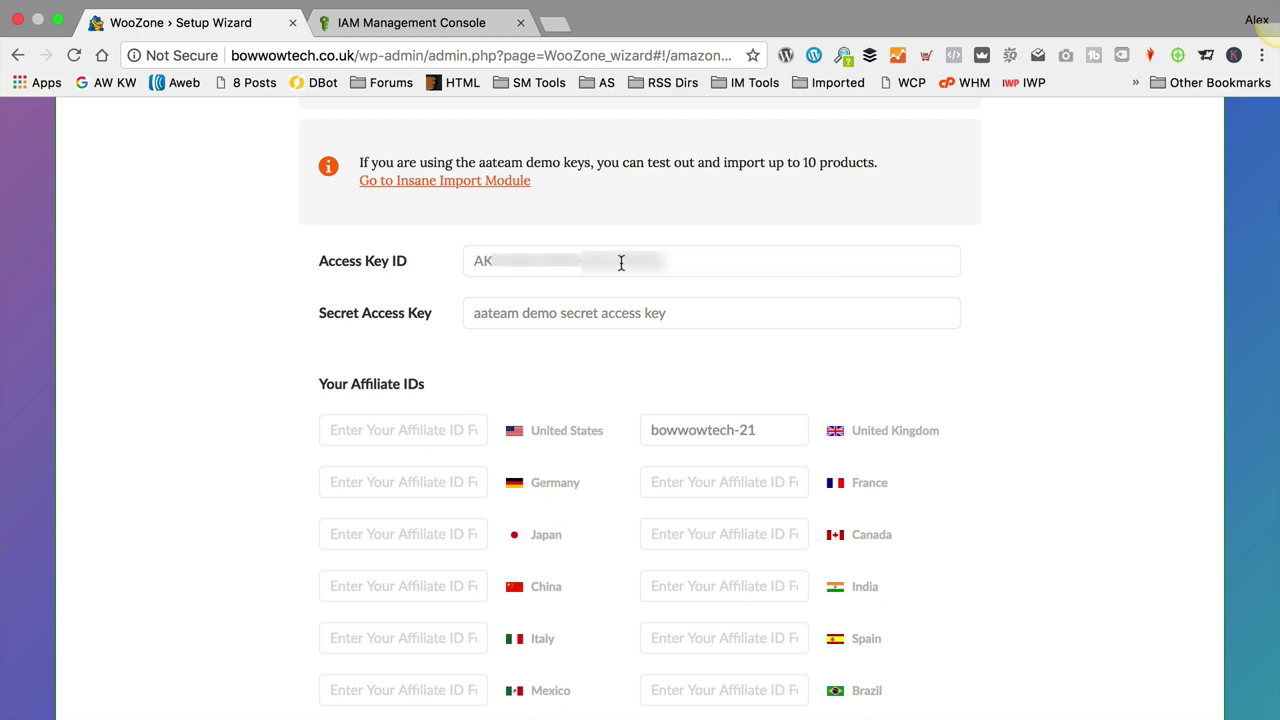
Step: Copy the Secret Access Key from AWS into WooZone's Secret Access Key field
click(388, 22)
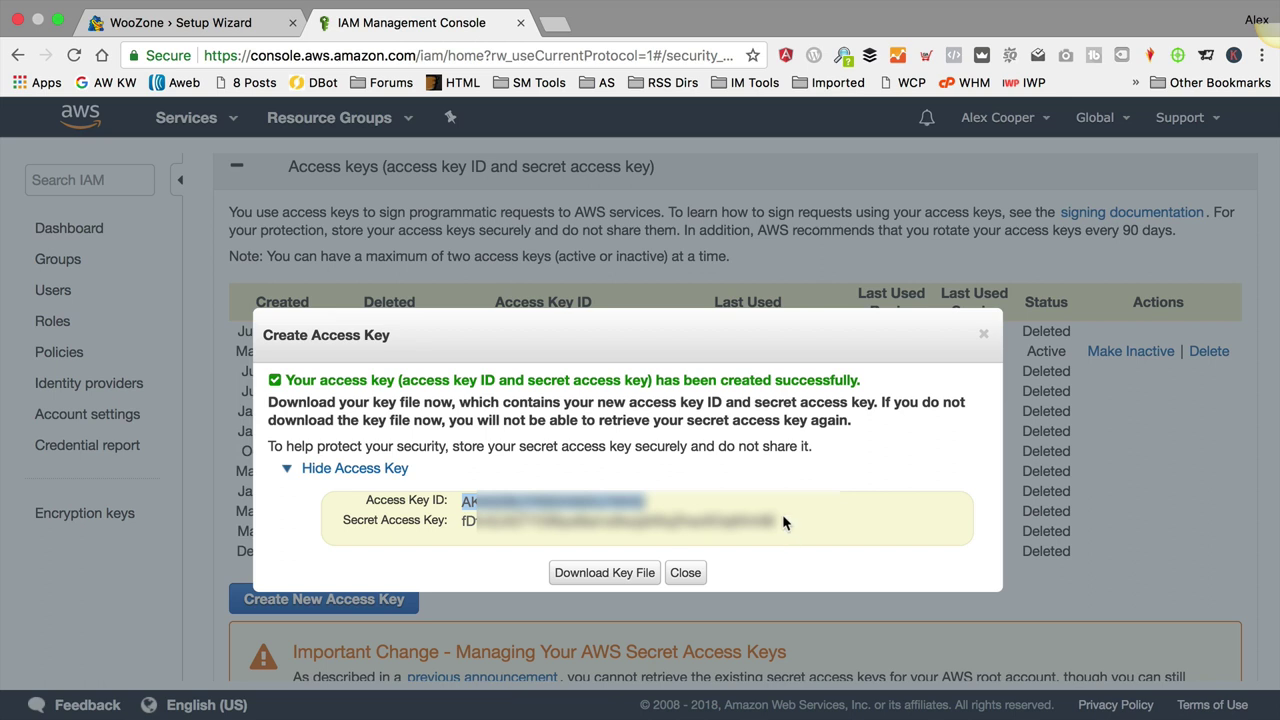
drag(783, 521, 458, 528)
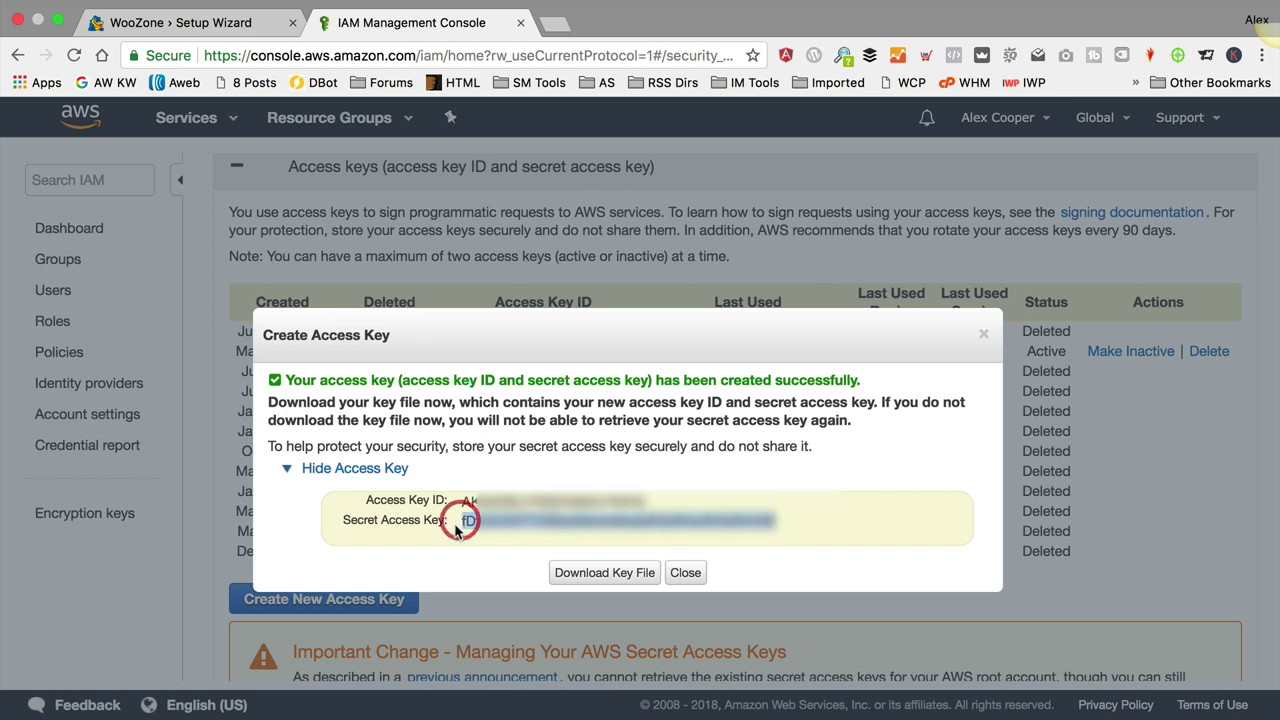
click(228, 20)
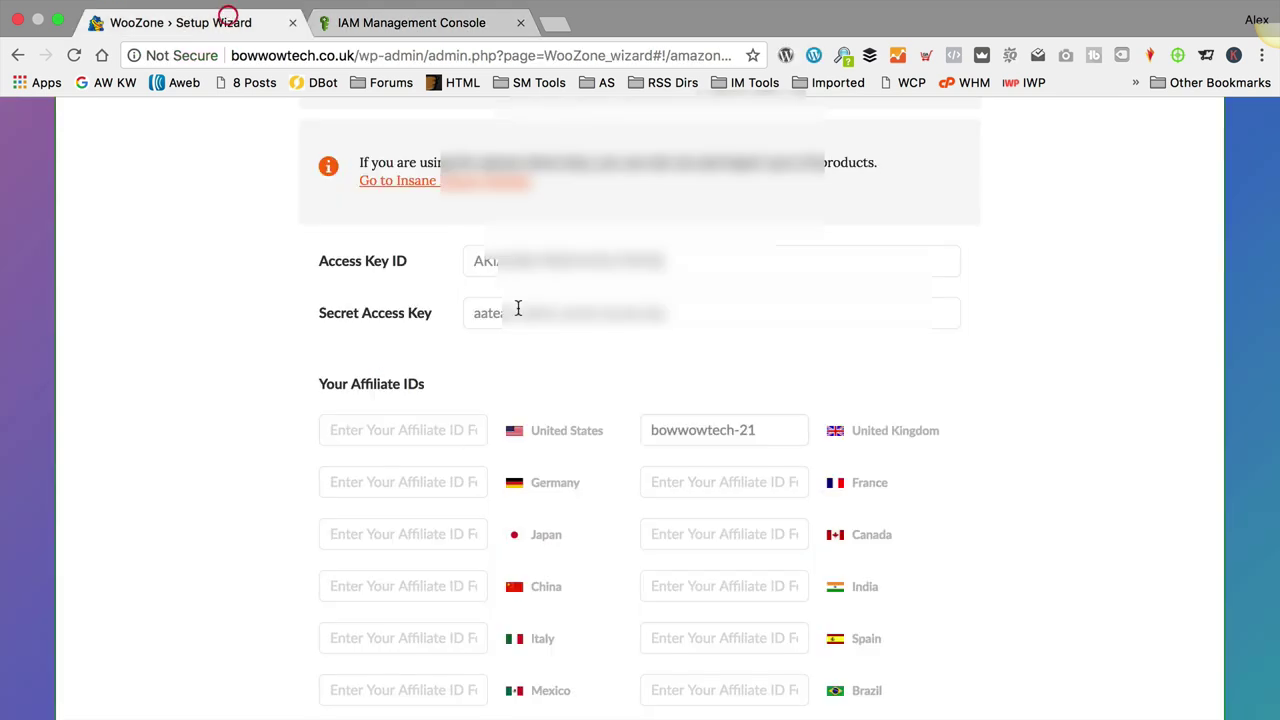
click(518, 309)
key(ctrl+v)
key(ctrl+a)
key(ctrl+v)
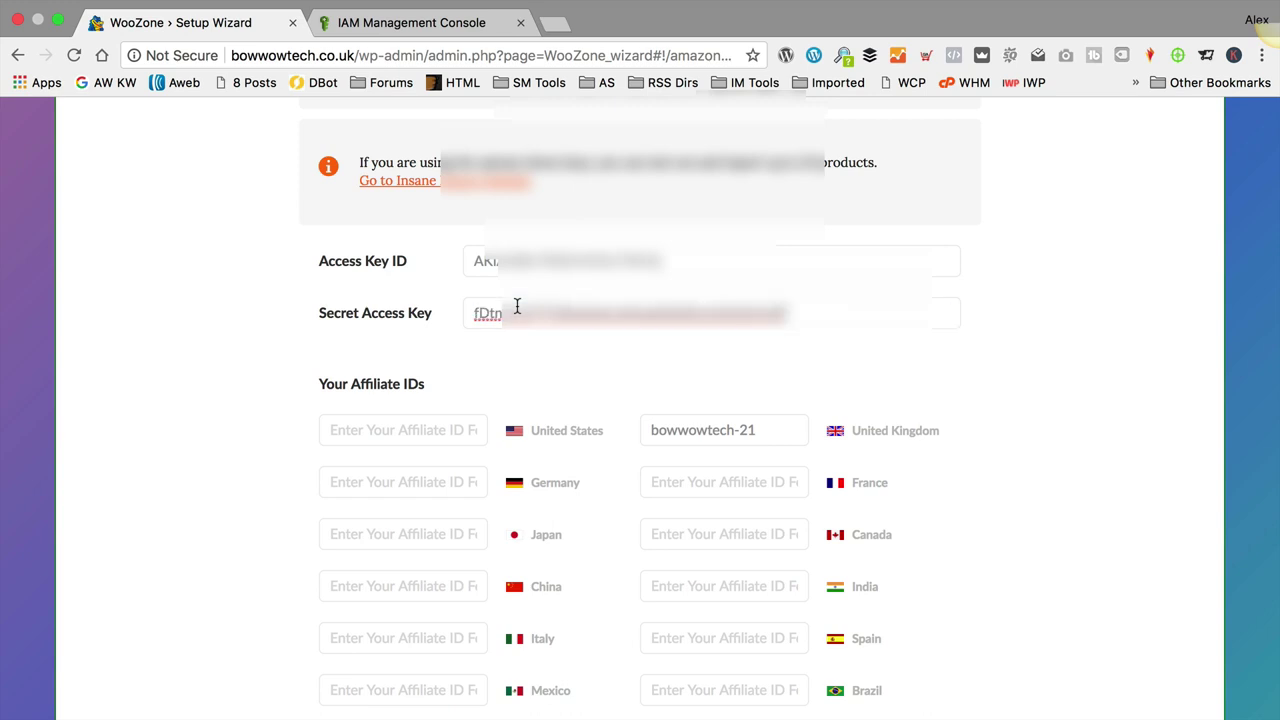
click(531, 347)
Step: Set the main affiliate ID and import location to United Kingdom, keeping Auto Detect request type
scroll(531, 347, down, 1)
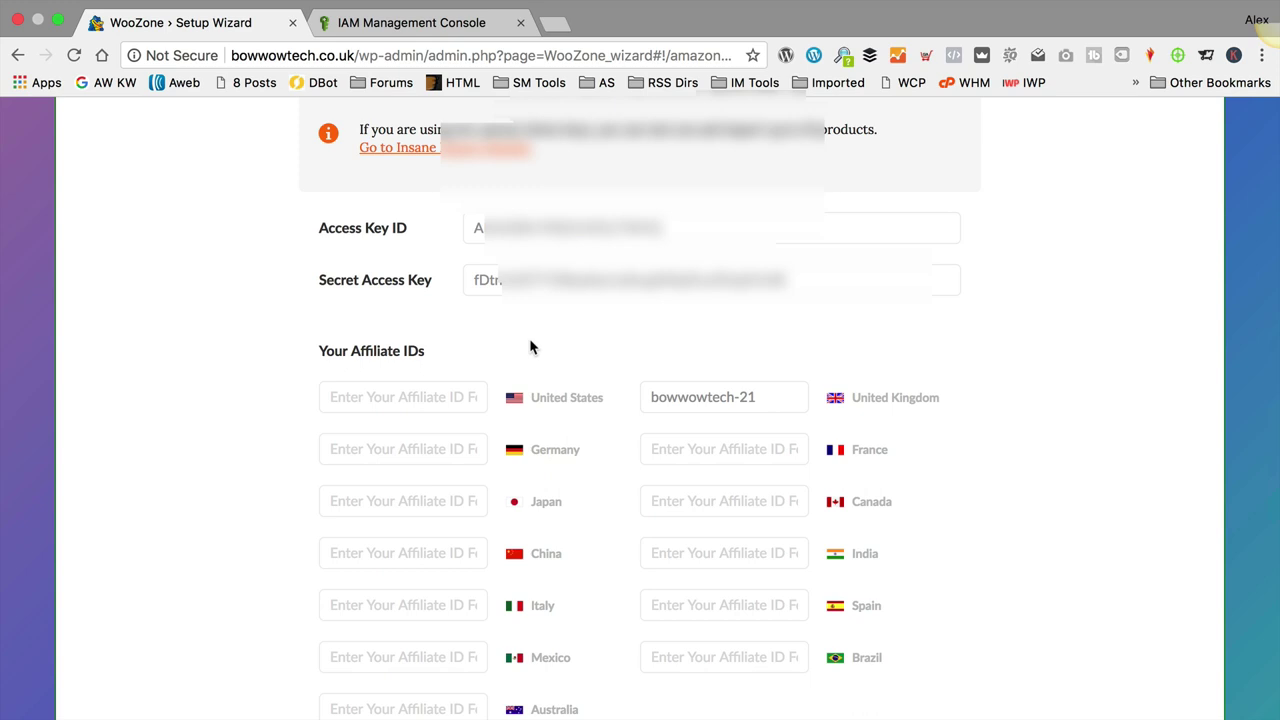
scroll(518, 335, down, 6)
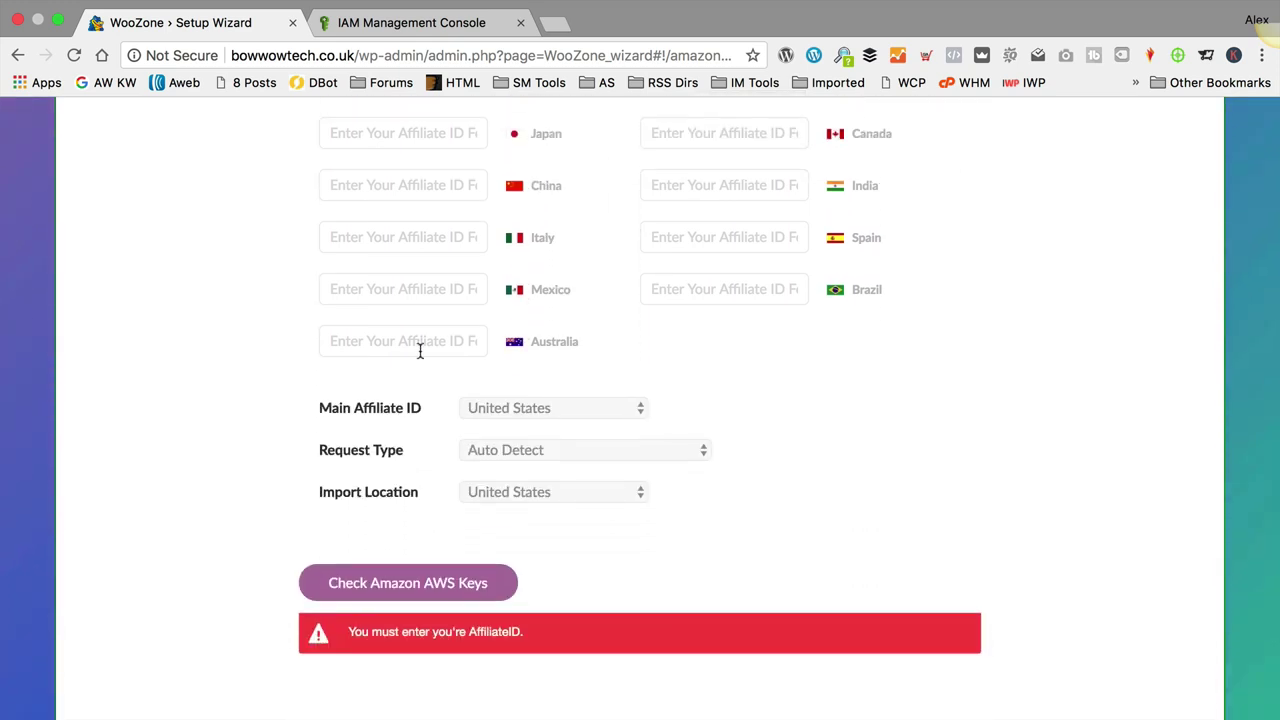
click(520, 411)
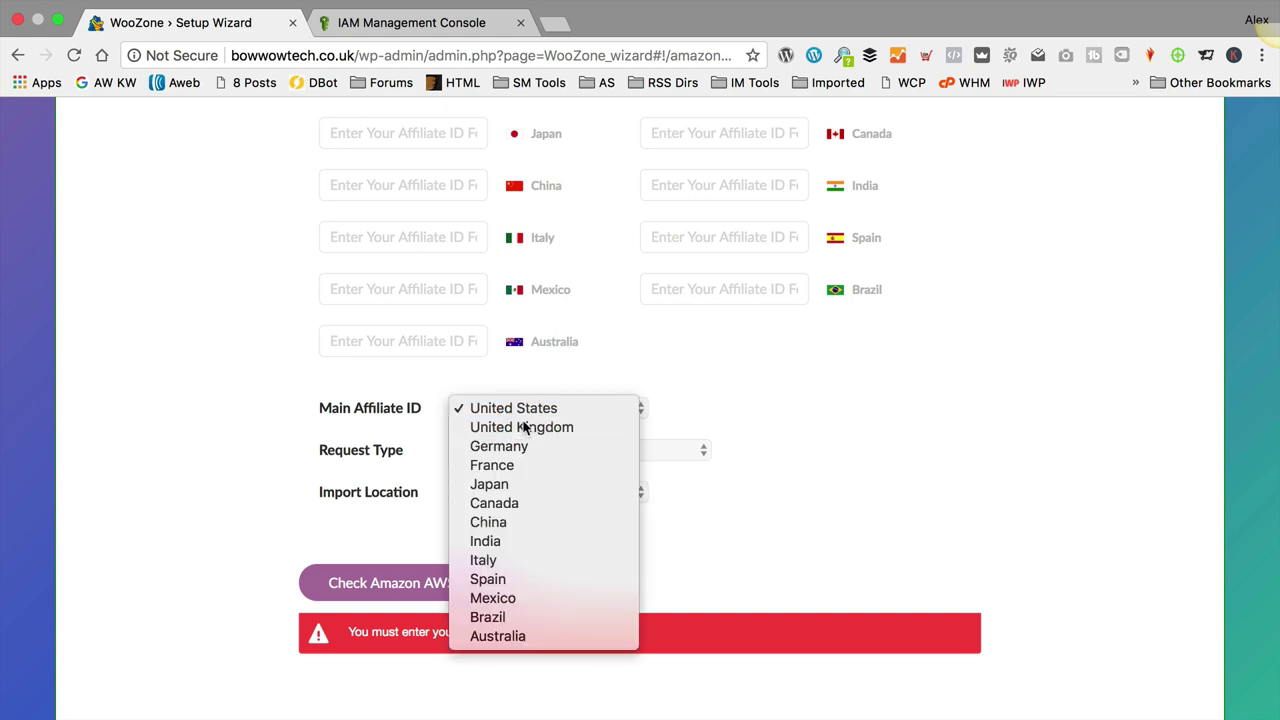
click(523, 427)
click(529, 450)
click(529, 450)
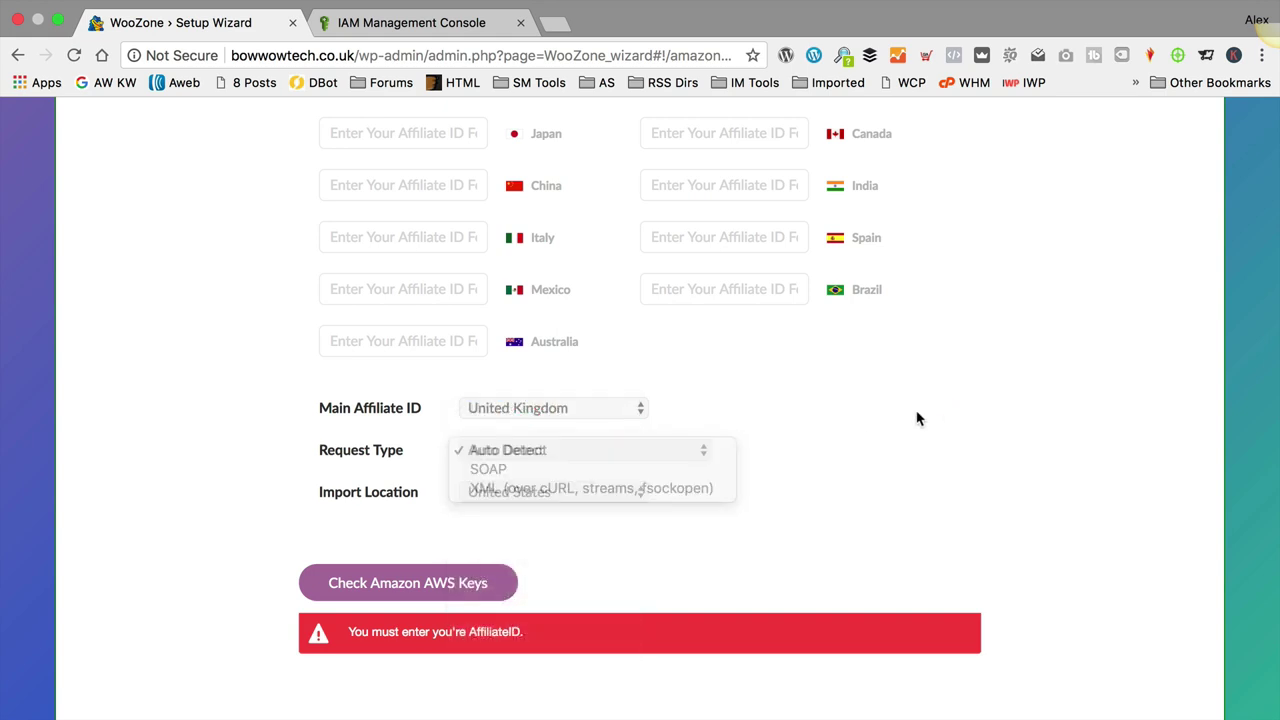
click(545, 493)
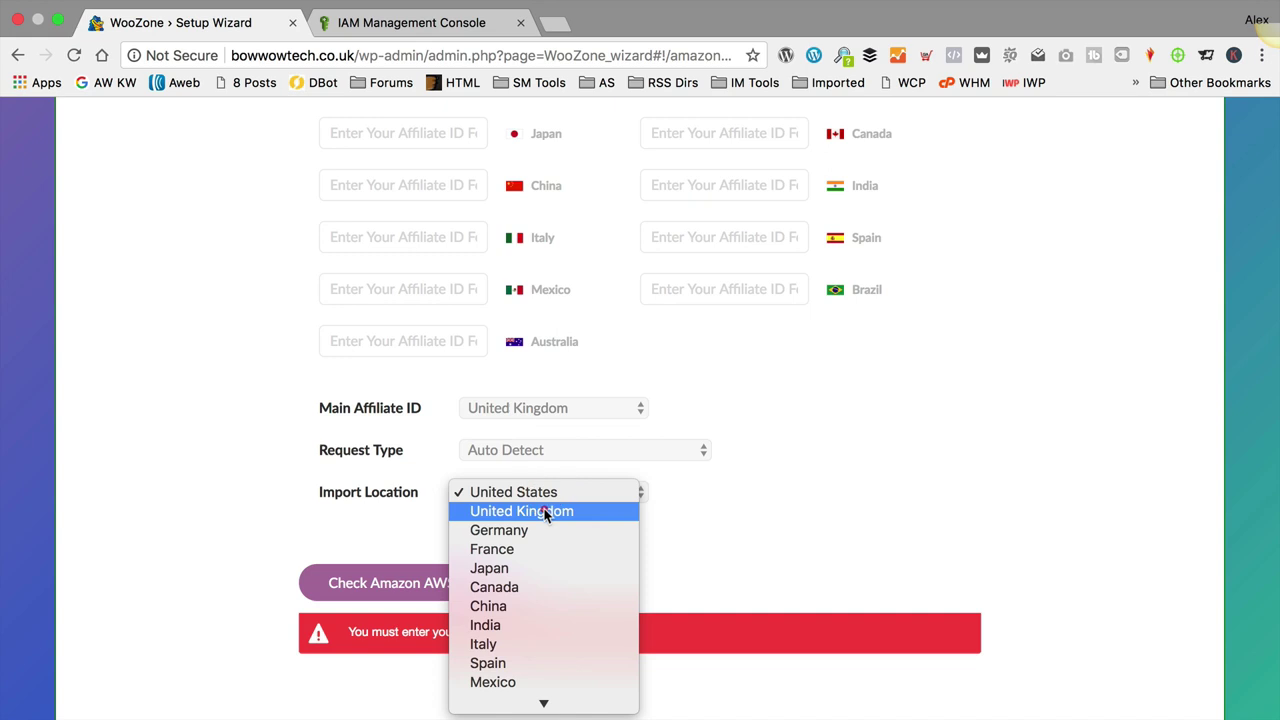
click(546, 511)
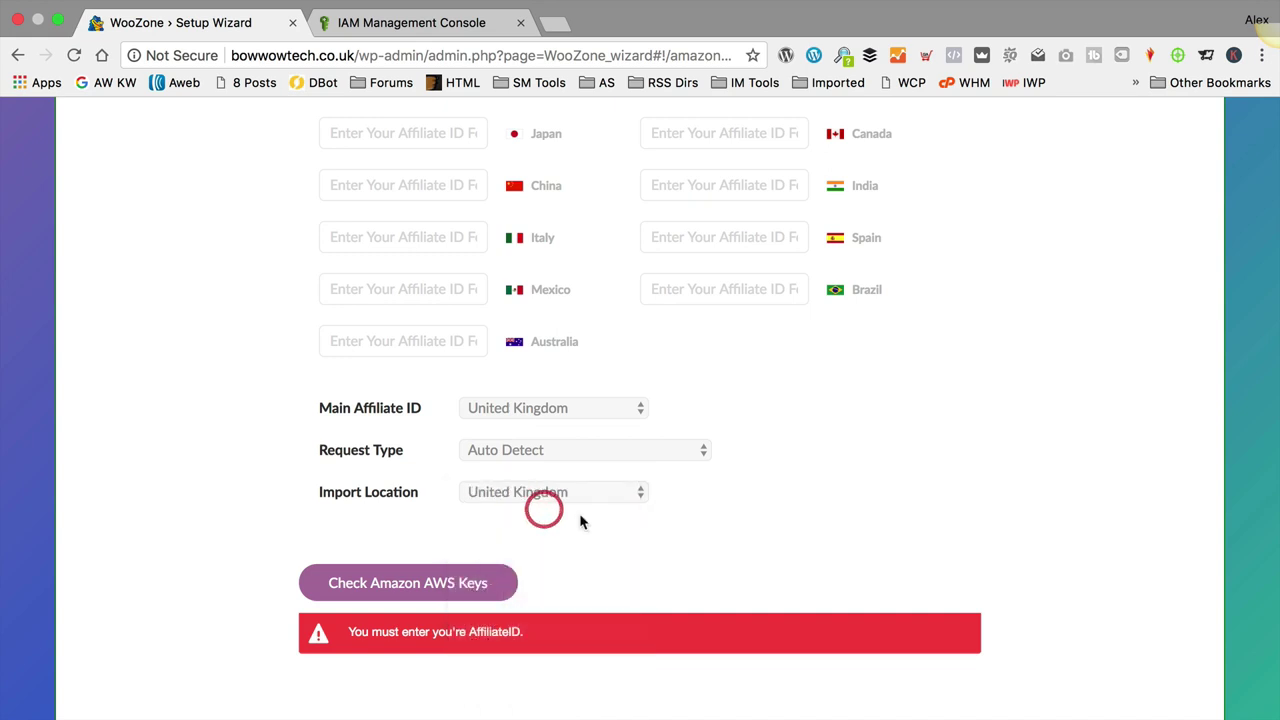
Step: Verify the Amazon AWS keys connect, then finish the WooZone setup wizard
click(421, 586)
scroll(589, 554, down, 2)
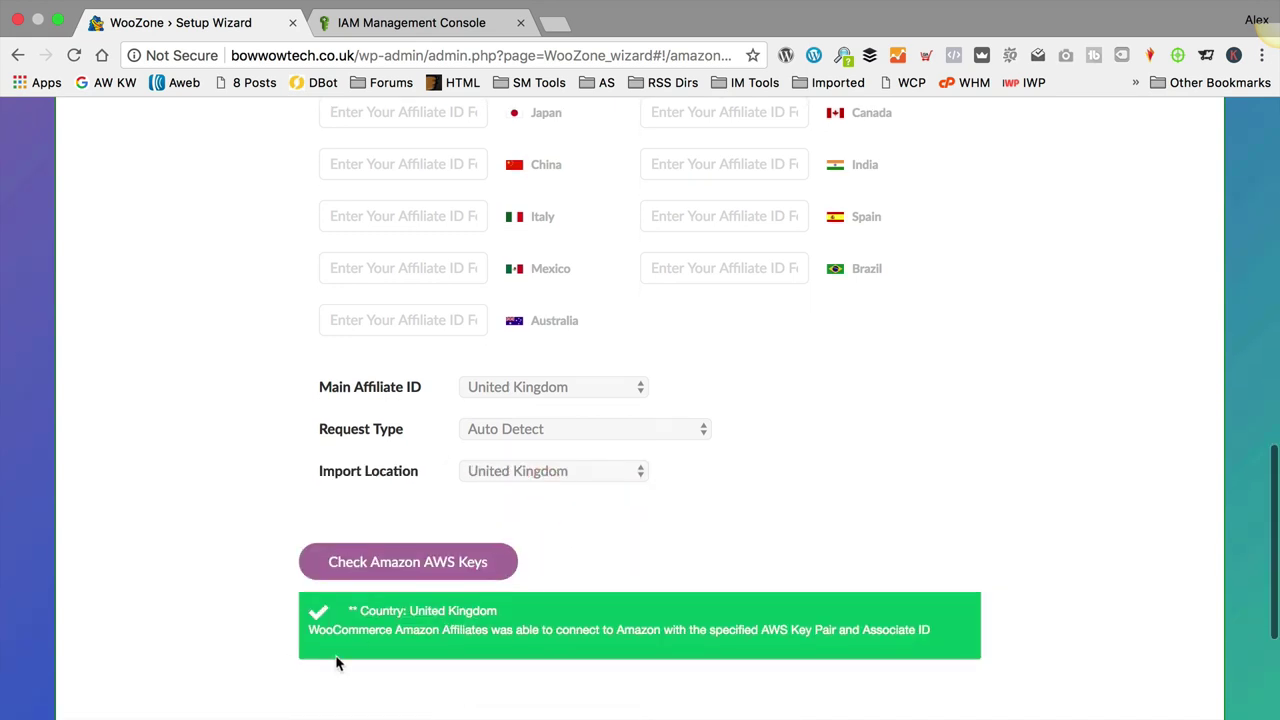
scroll(620, 577, down, 3)
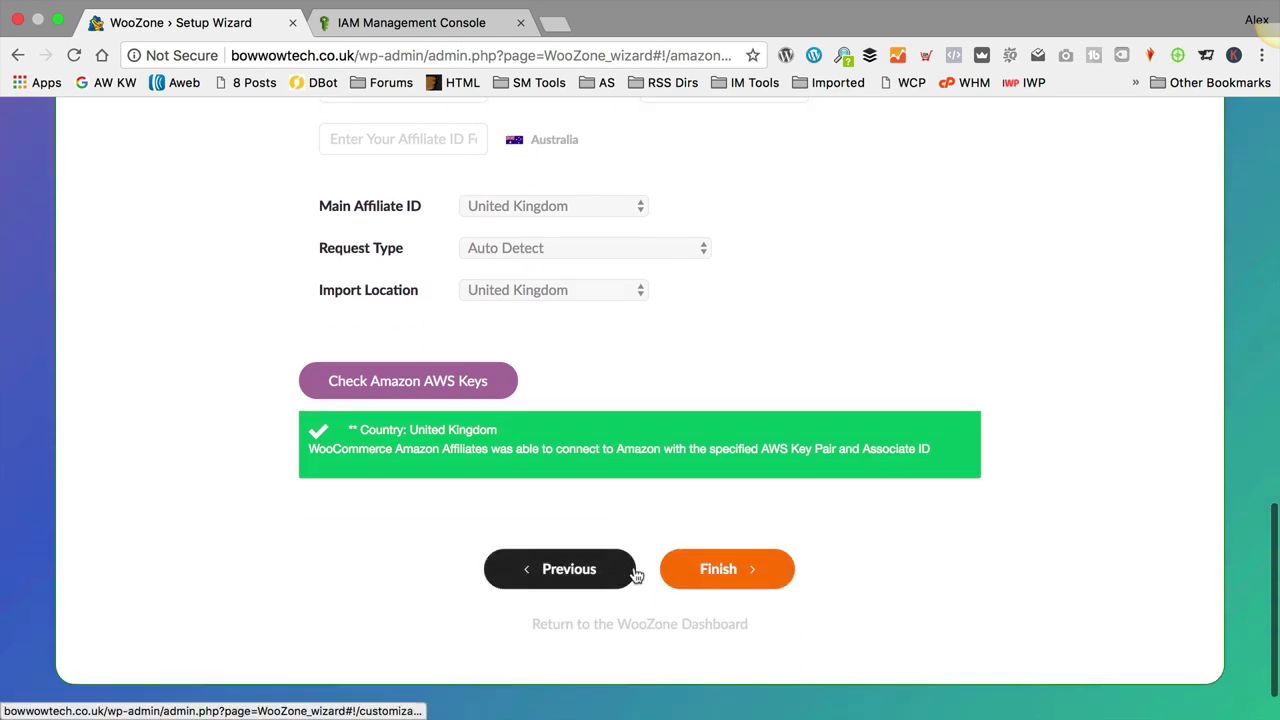
click(757, 572)
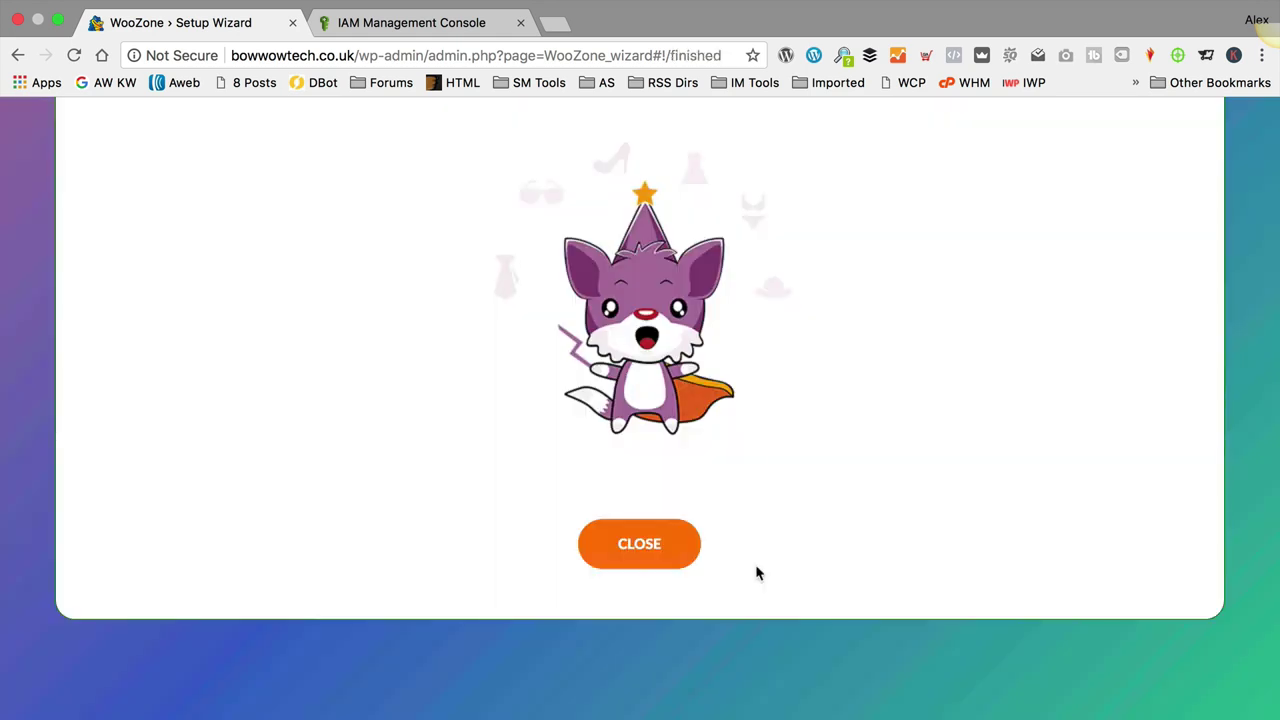
Step: Close the finished WooZone setup wizard
scroll(800, 516, down, 2)
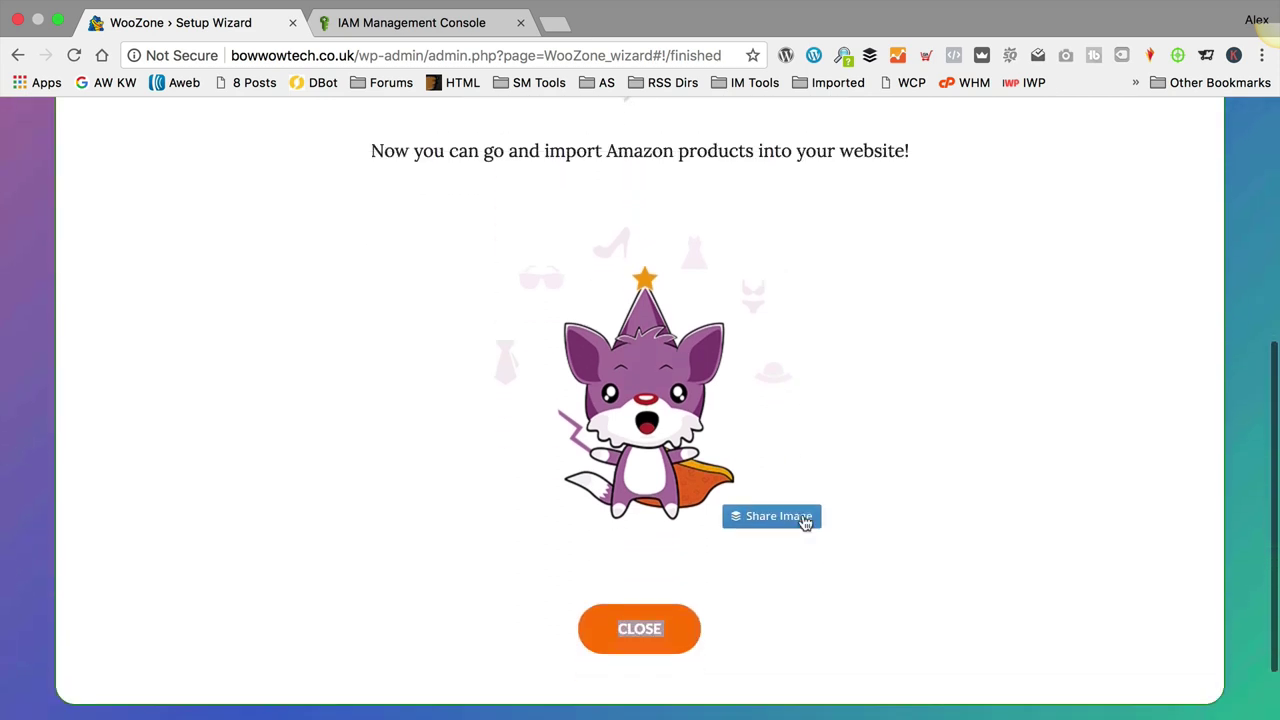
drag(790, 515, 655, 627)
click(662, 627)
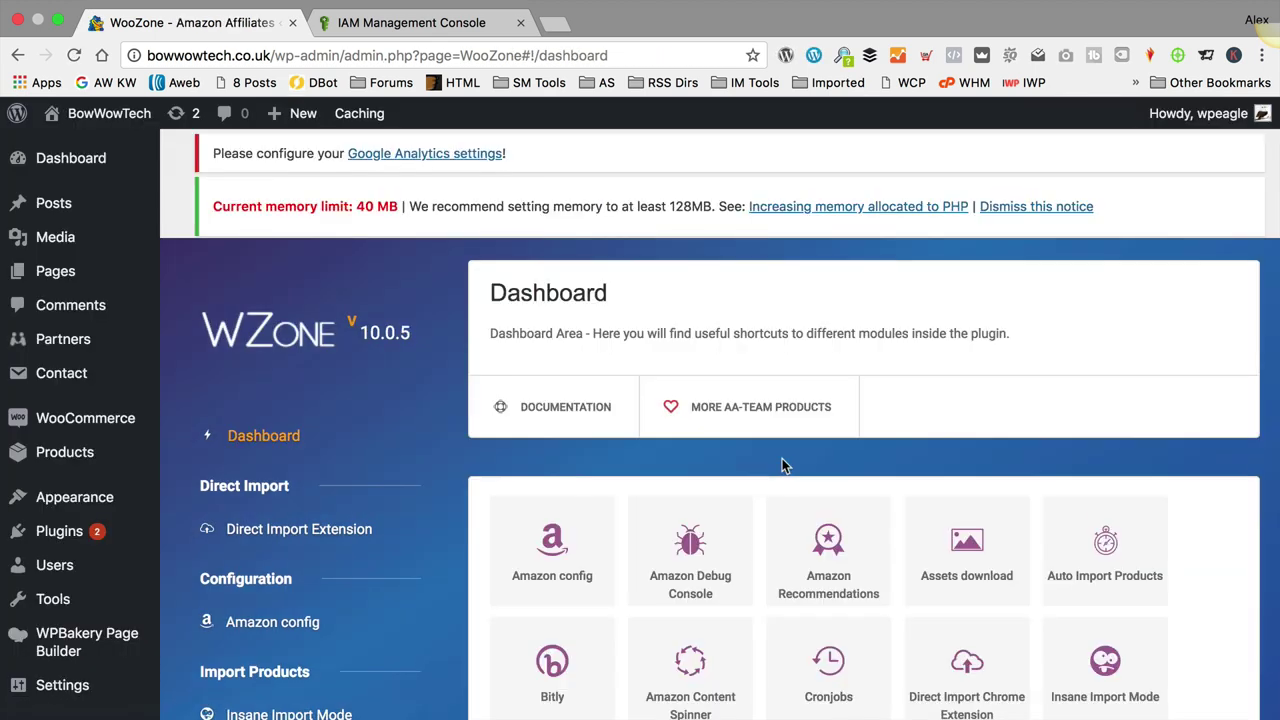
Step: Open the Amazon config section from the WooZone dashboard
scroll(745, 327, down, 2)
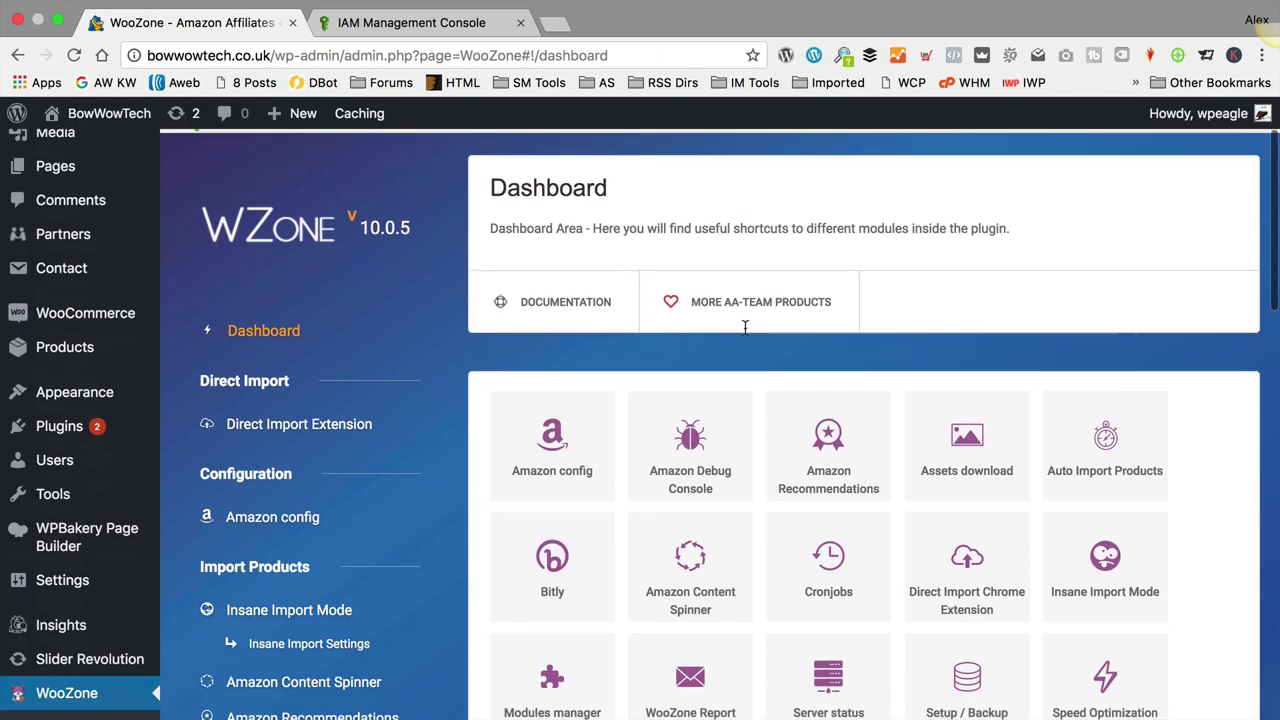
scroll(745, 330, down, 6)
scroll(745, 333, up, 8)
scroll(745, 334, down, 3)
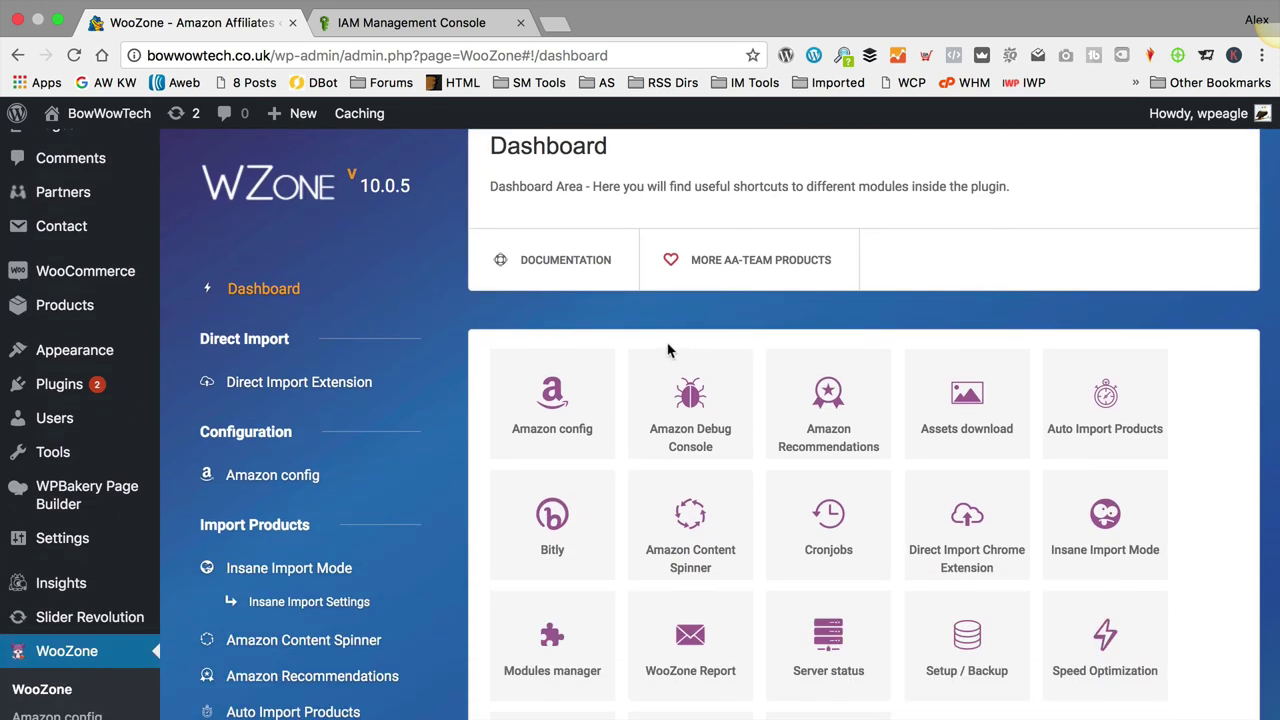
click(279, 485)
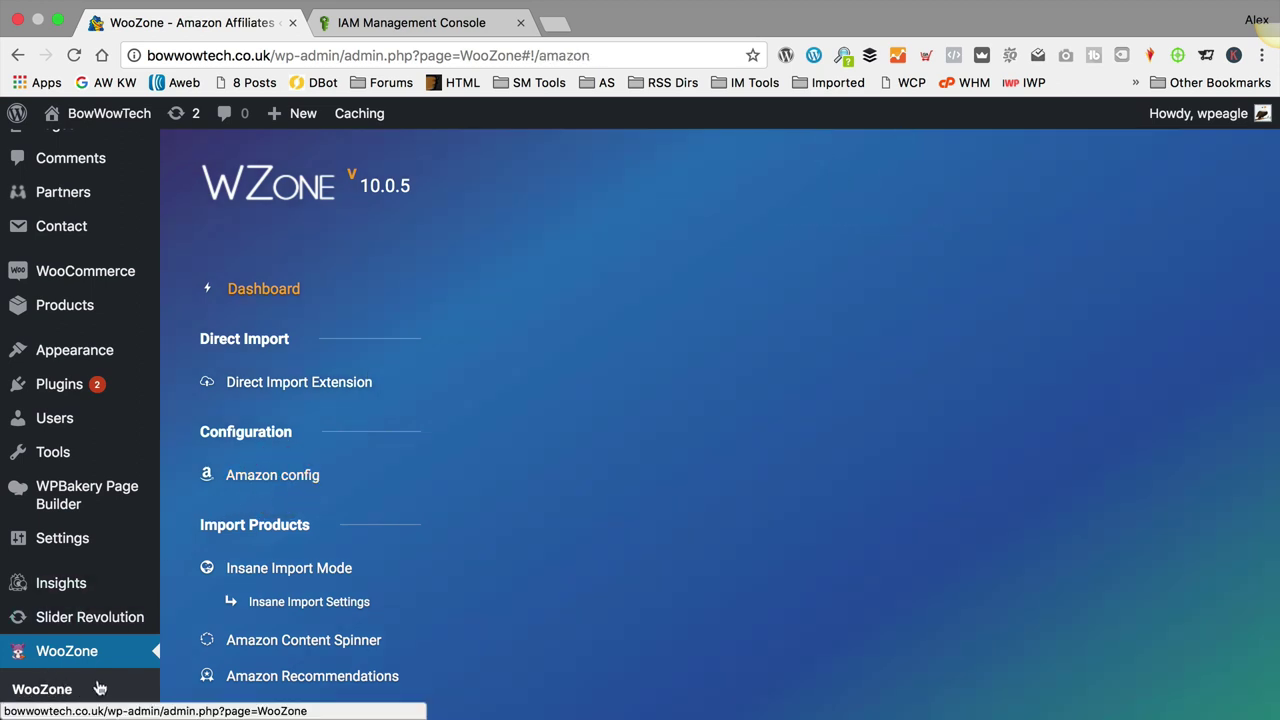
scroll(726, 331, down, 2)
scroll(722, 316, down, 5)
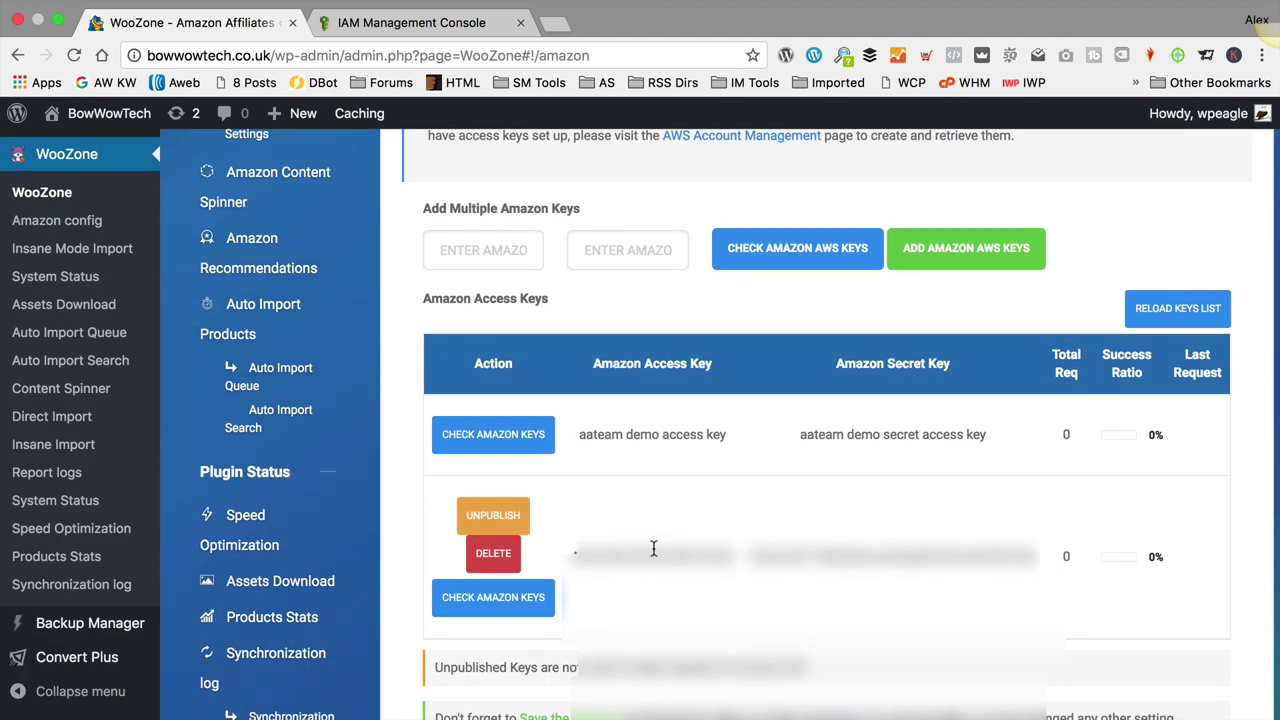
scroll(650, 545, up, 1)
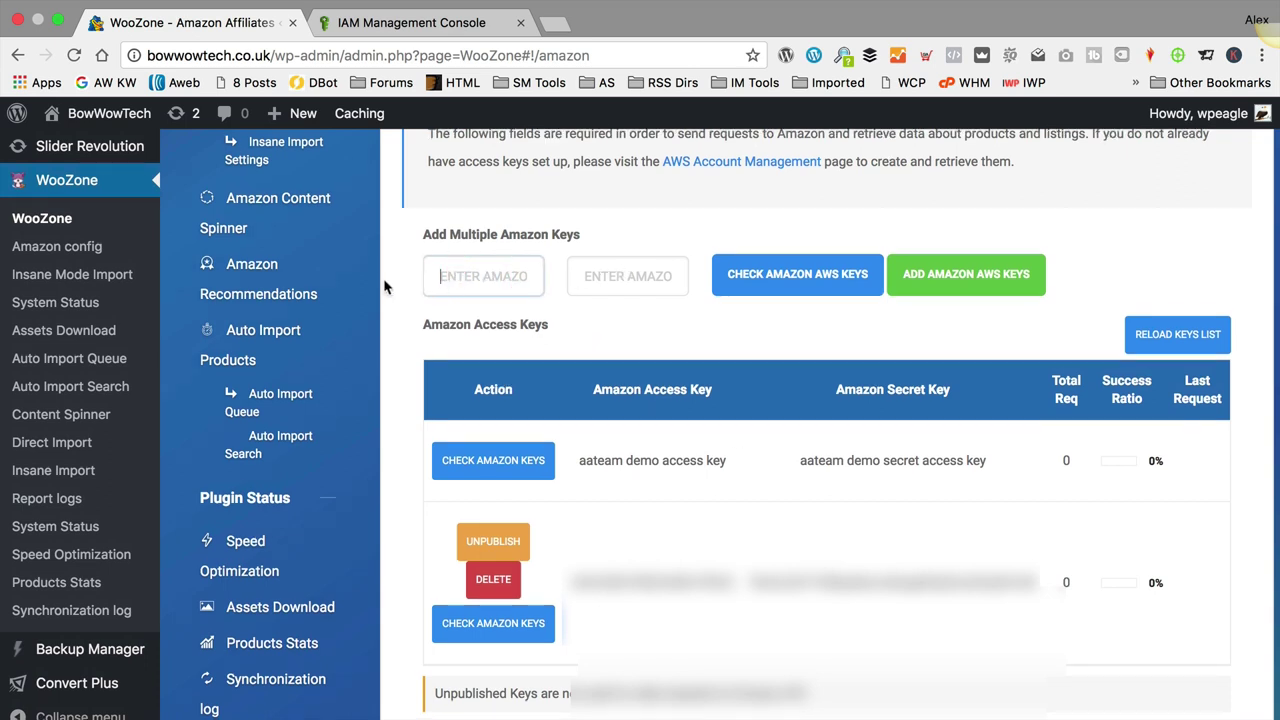
click(467, 279)
click(614, 277)
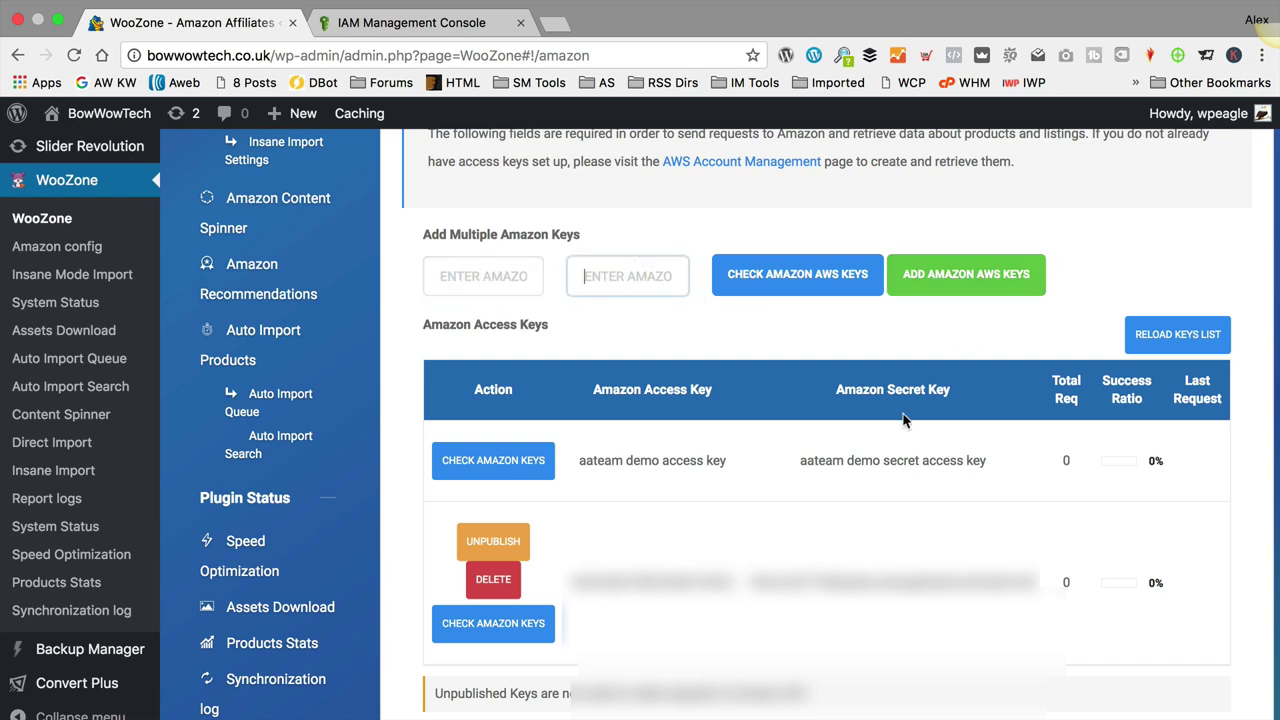
scroll(902, 420, down, 5)
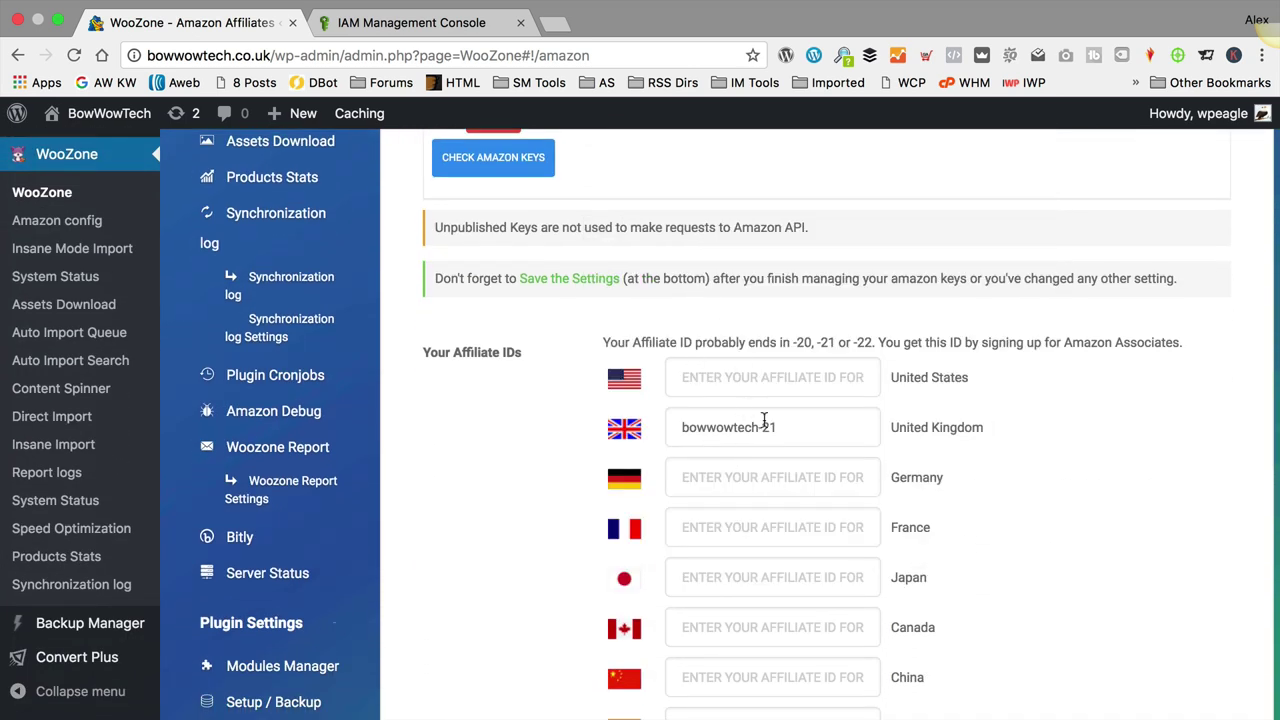
scroll(766, 425, down, 15)
scroll(766, 425, down, 5)
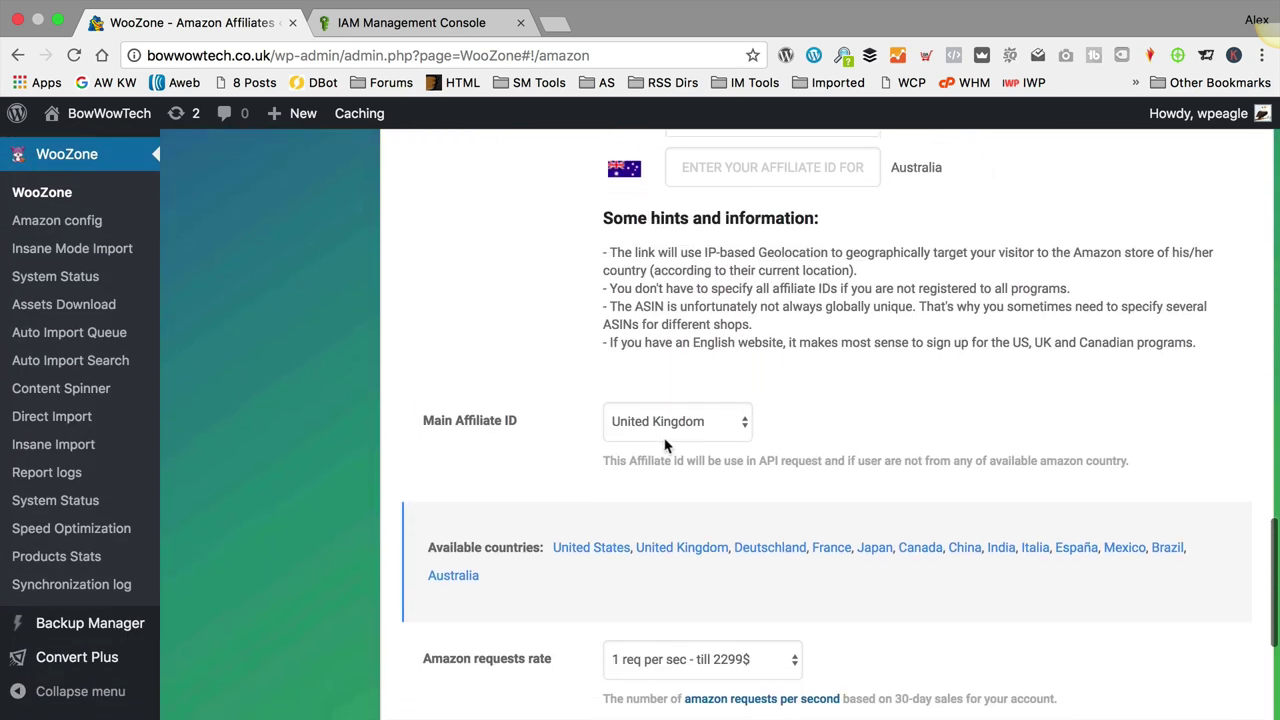
scroll(775, 518, up, 3)
scroll(775, 518, right, 1)
scroll(777, 526, up, 15)
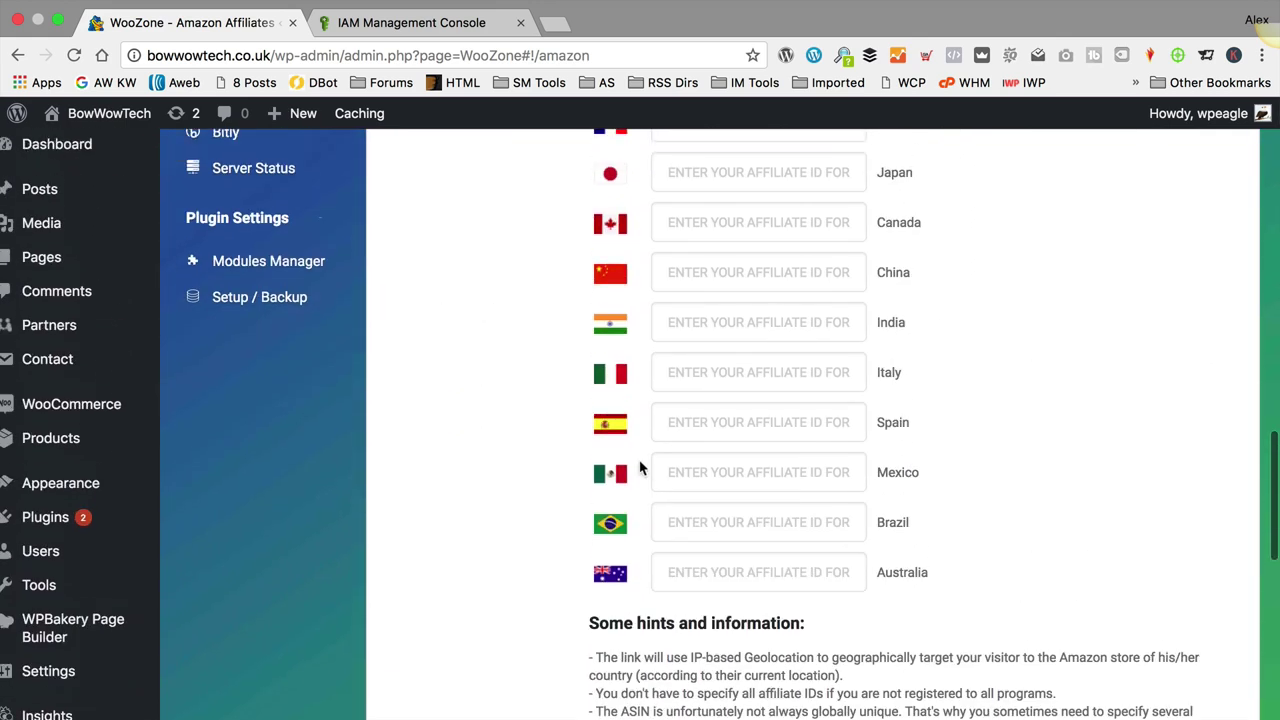
scroll(640, 466, left, 1)
scroll(643, 459, down, 5)
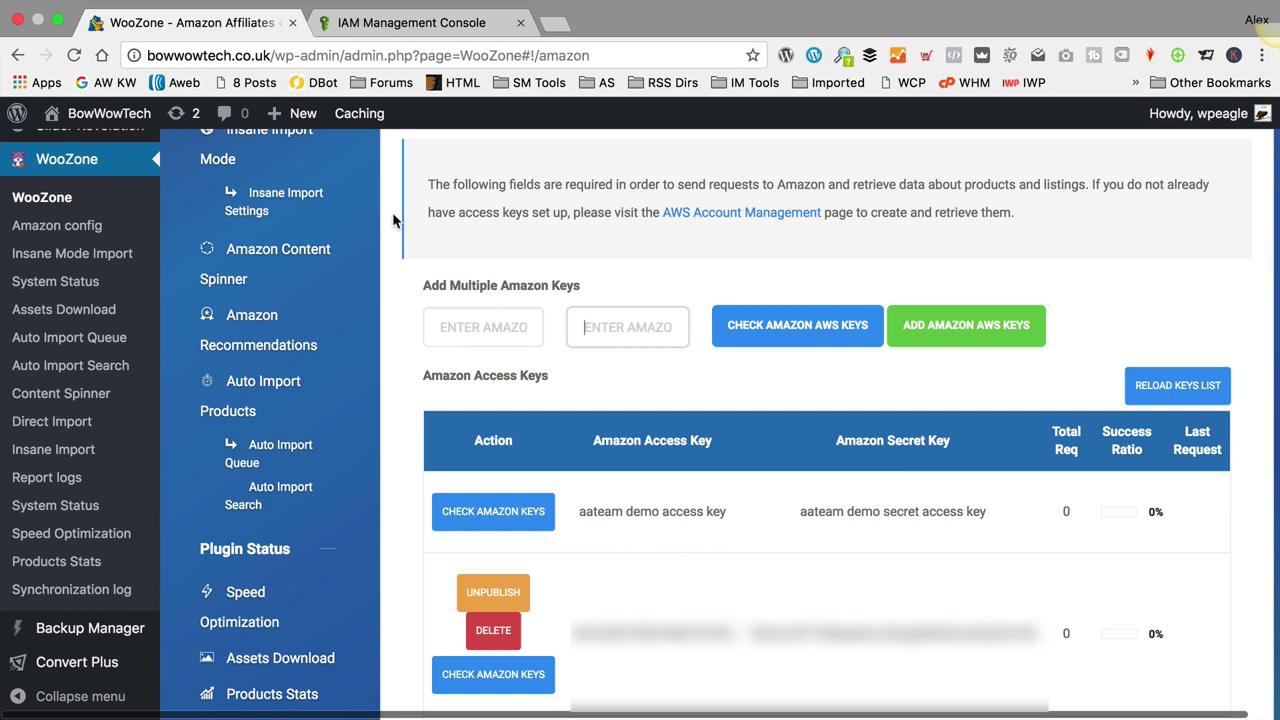
scroll(396, 218, up, 8)
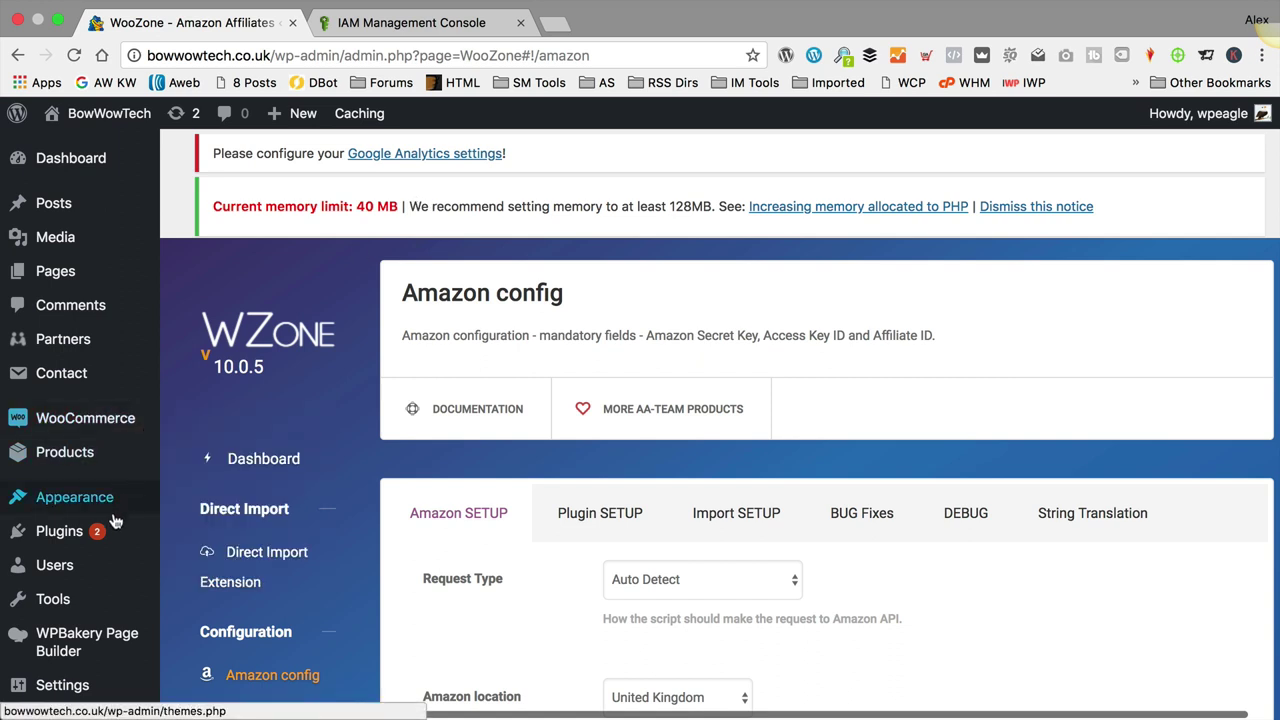
mouse_move(112, 530)
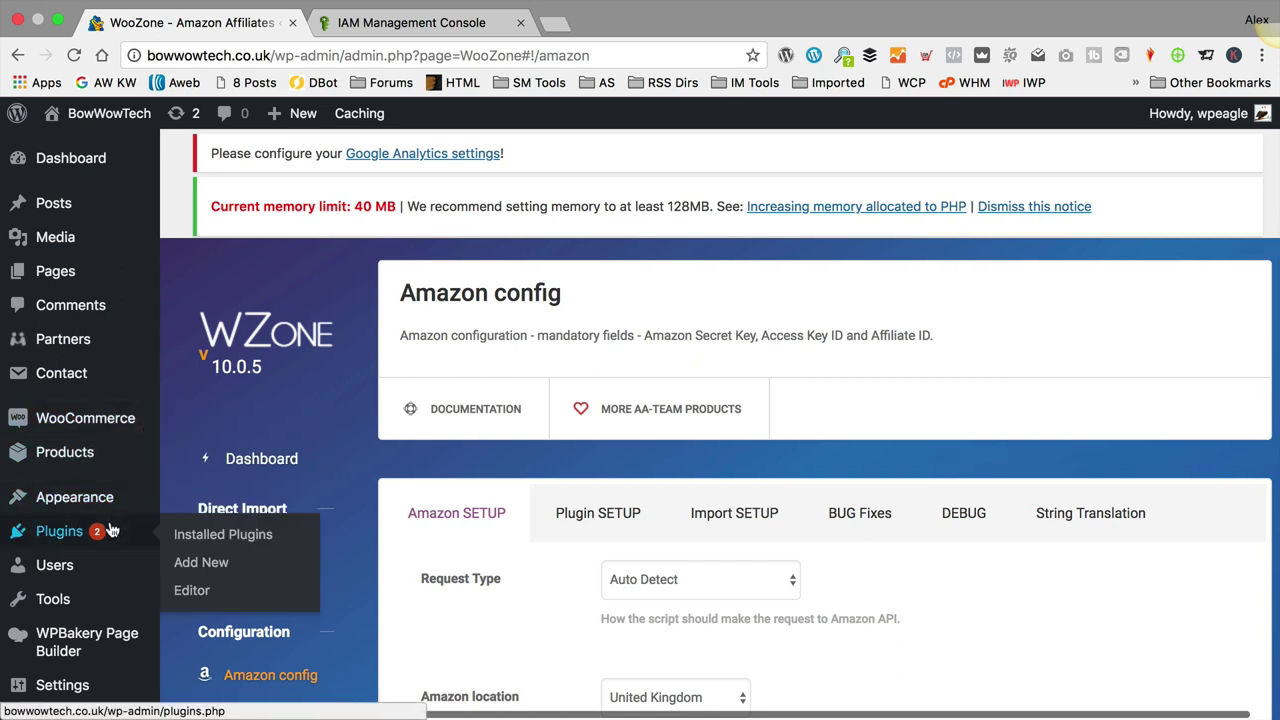
Step: Search Add New plugins for 'wp-config edit', then install and activate WP Config File Editor
click(203, 562)
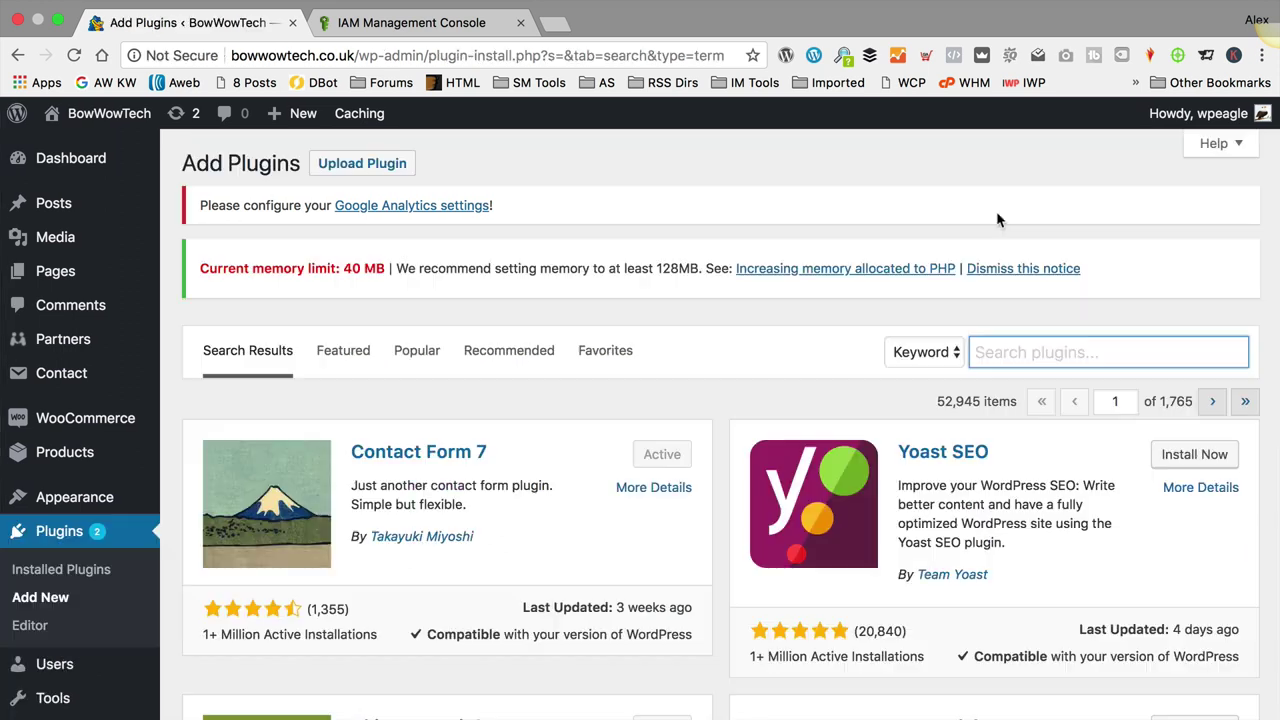
text(wp)
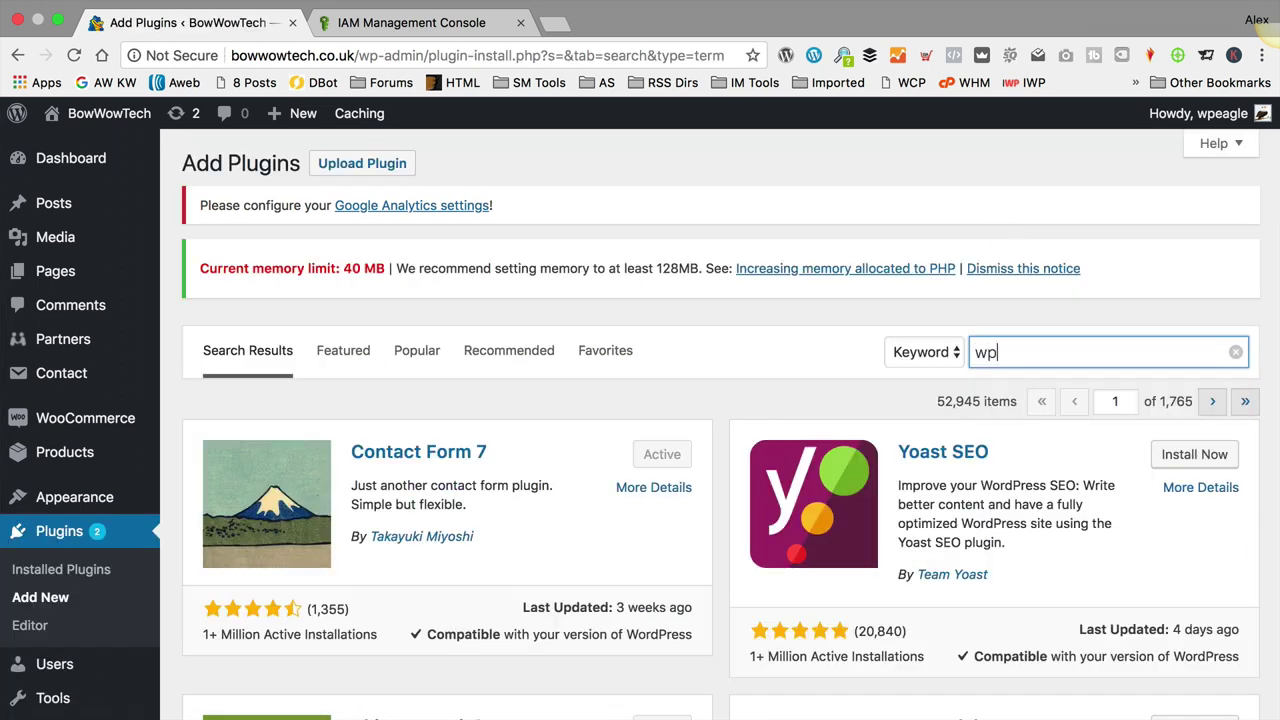
text(-=cob)
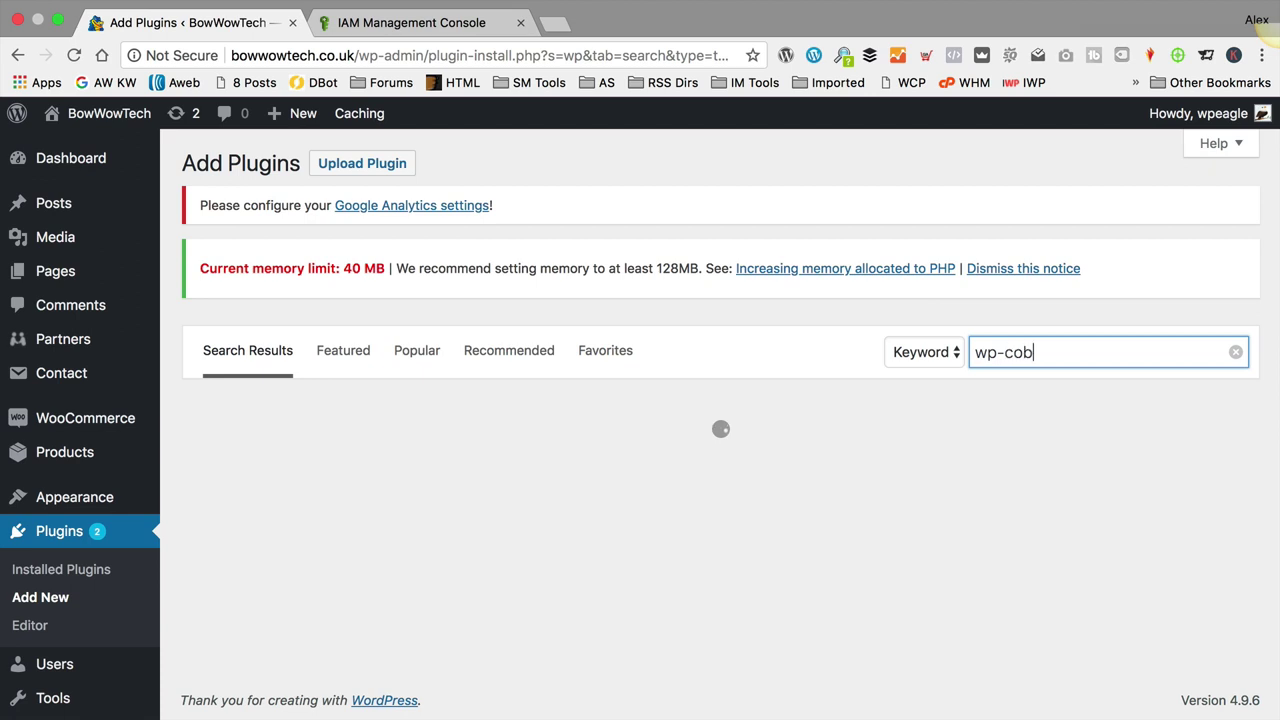
text(i)
key(BackSpace)
key(BackSpace)
text(nfig edit)
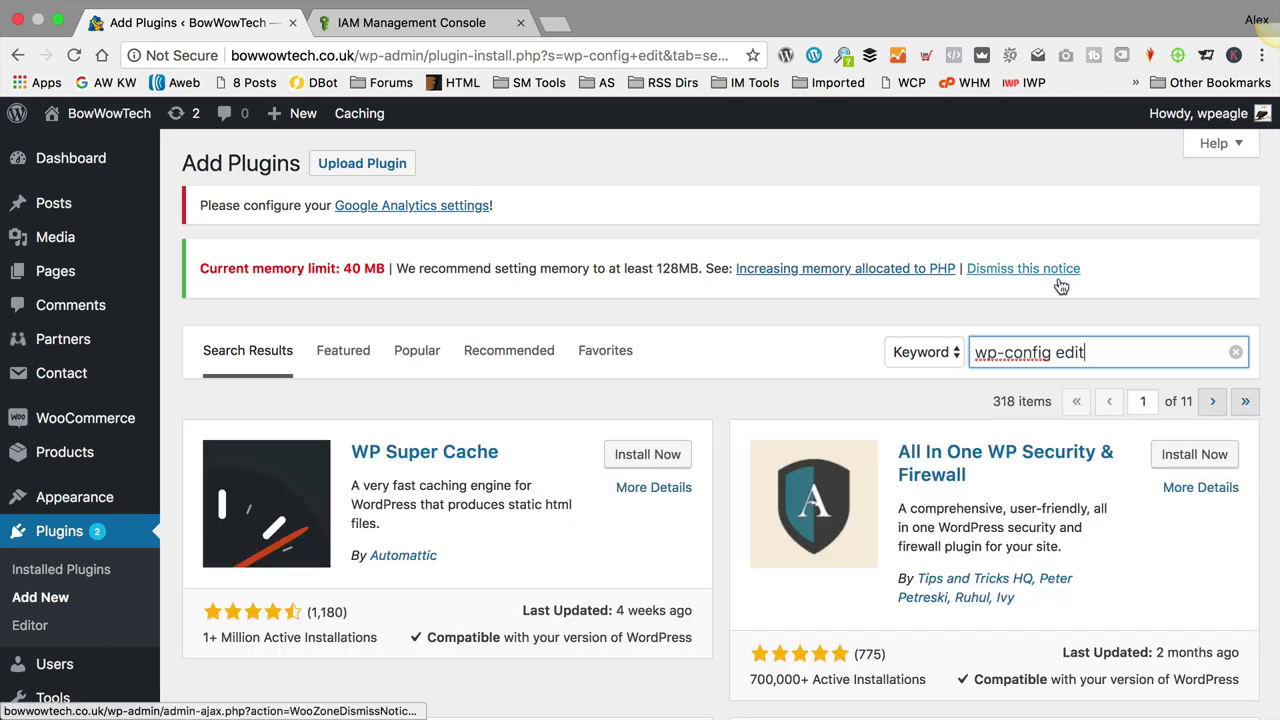
scroll(764, 350, down, 5)
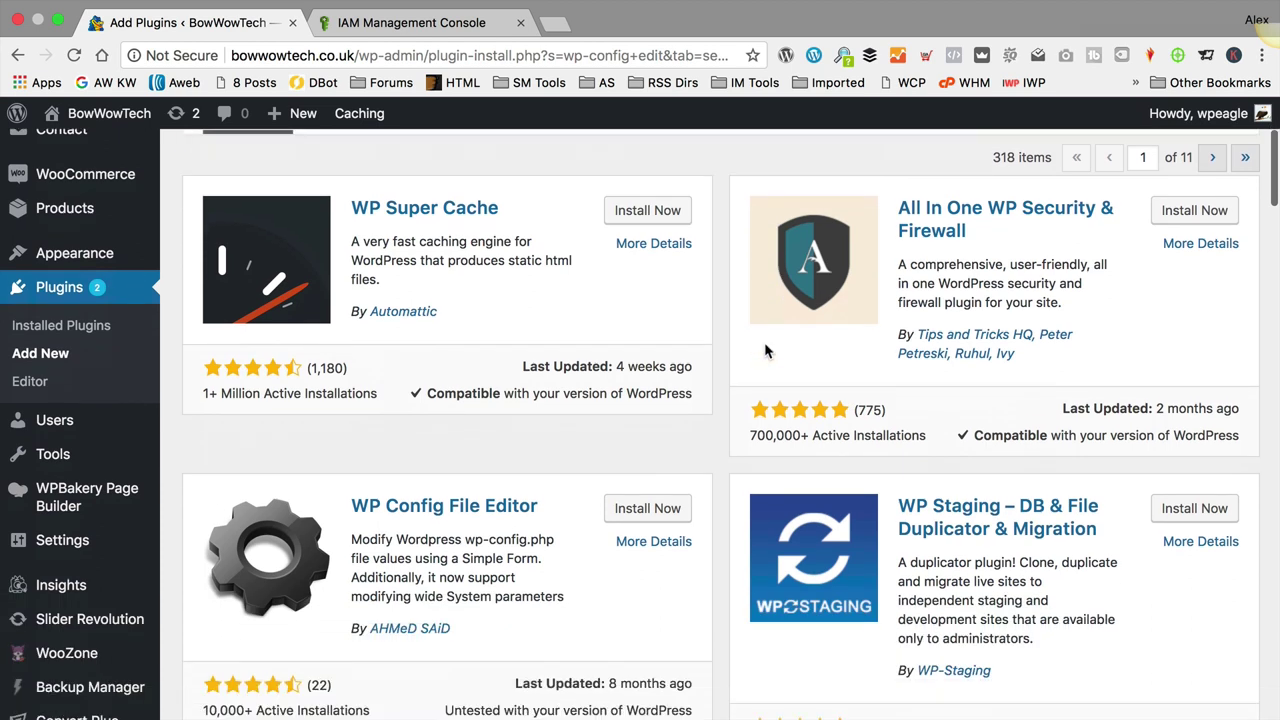
click(632, 507)
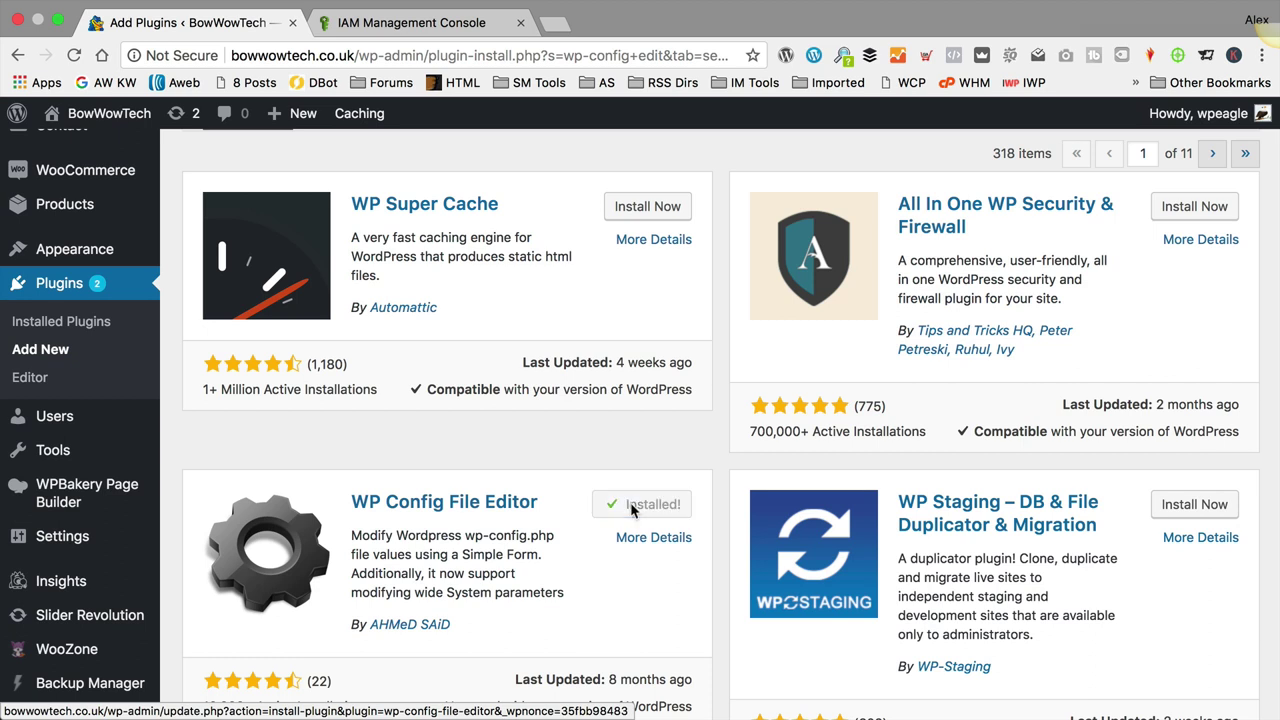
click(654, 506)
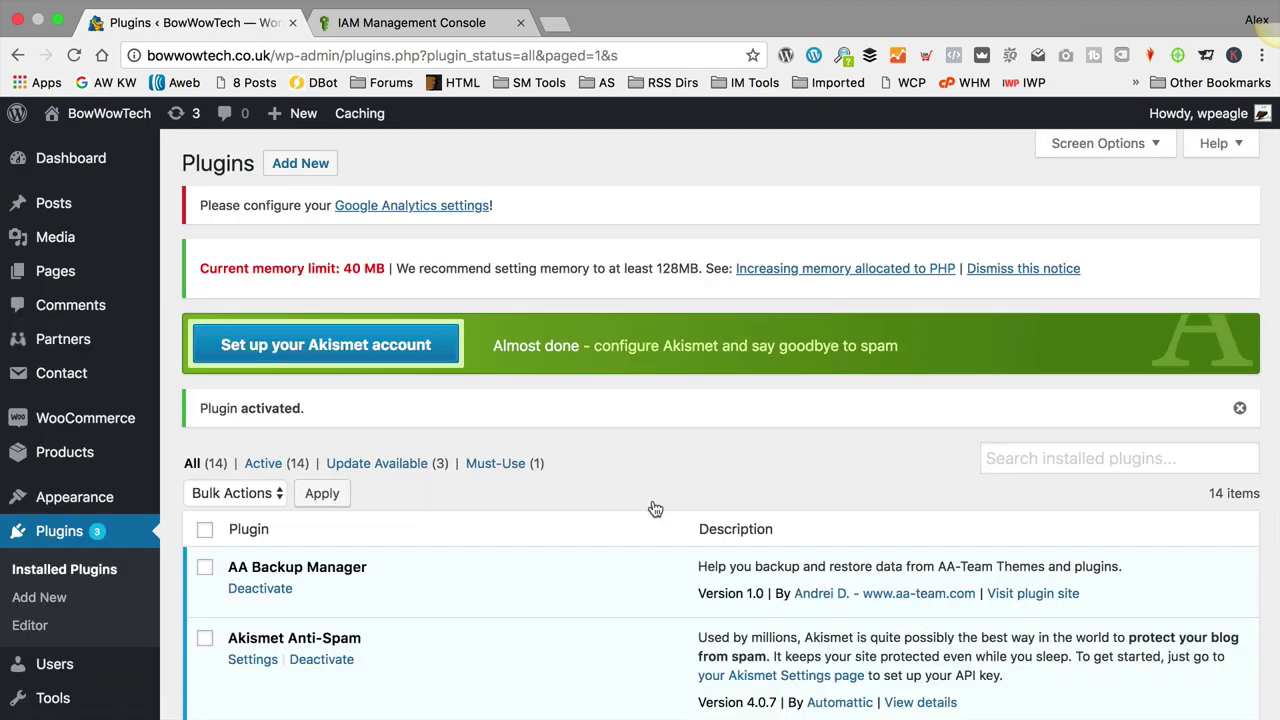
Step: Open the WPCF Editor page from the admin sidebar's WPCF Editor submenu
scroll(90, 340, down, 5)
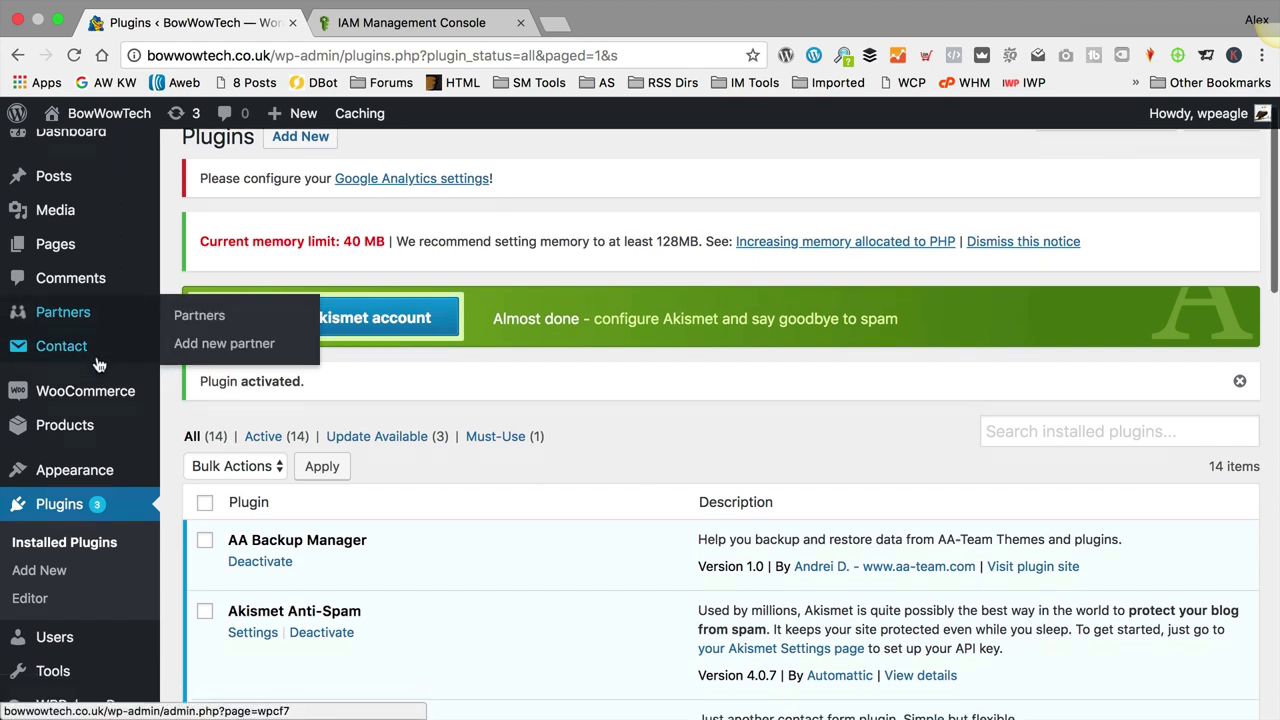
scroll(100, 365, down, 1)
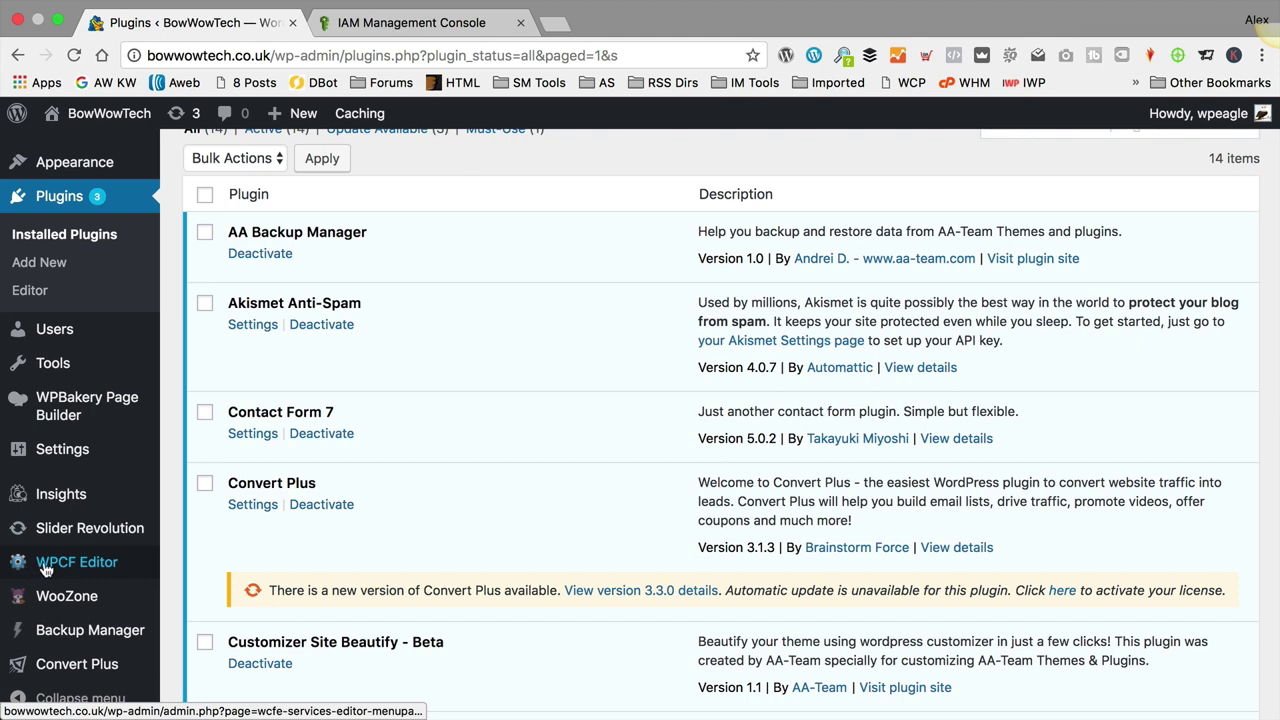
mouse_move(38, 567)
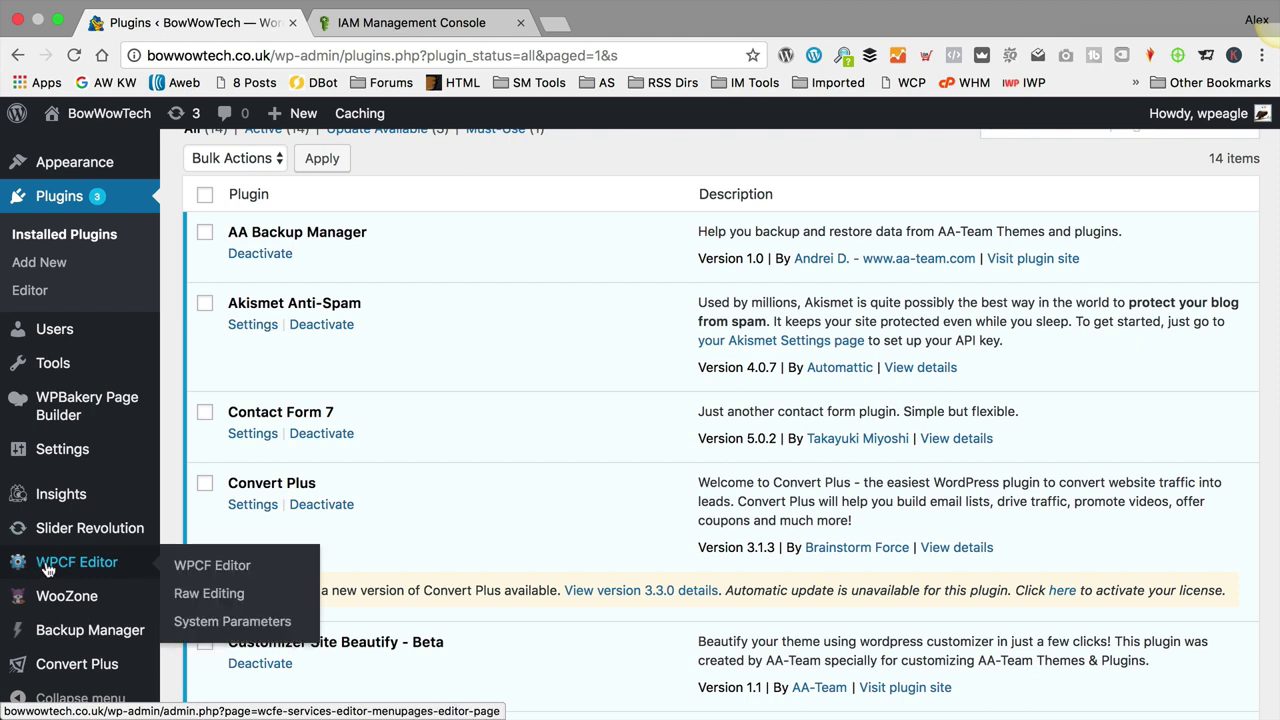
click(212, 566)
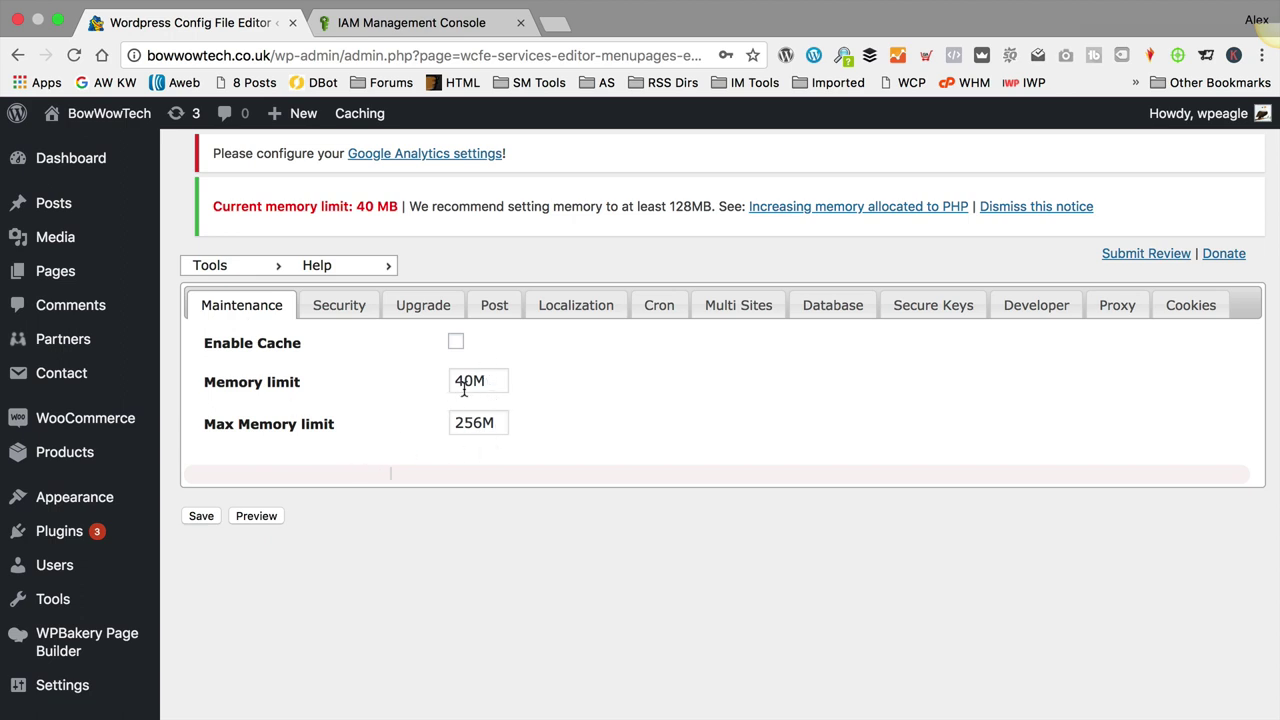
Step: Change the Maintenance tab's Memory limit from 40M to 128 and save
drag(463, 381, 426, 386)
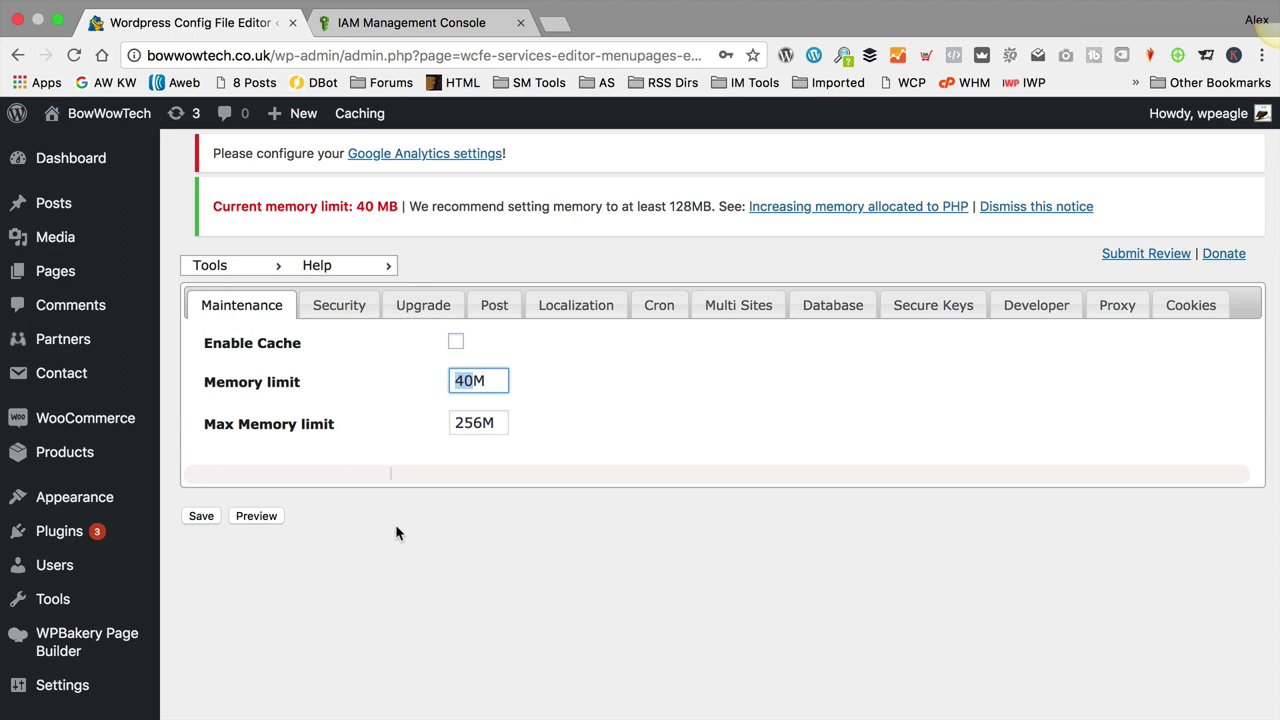
text(128M)
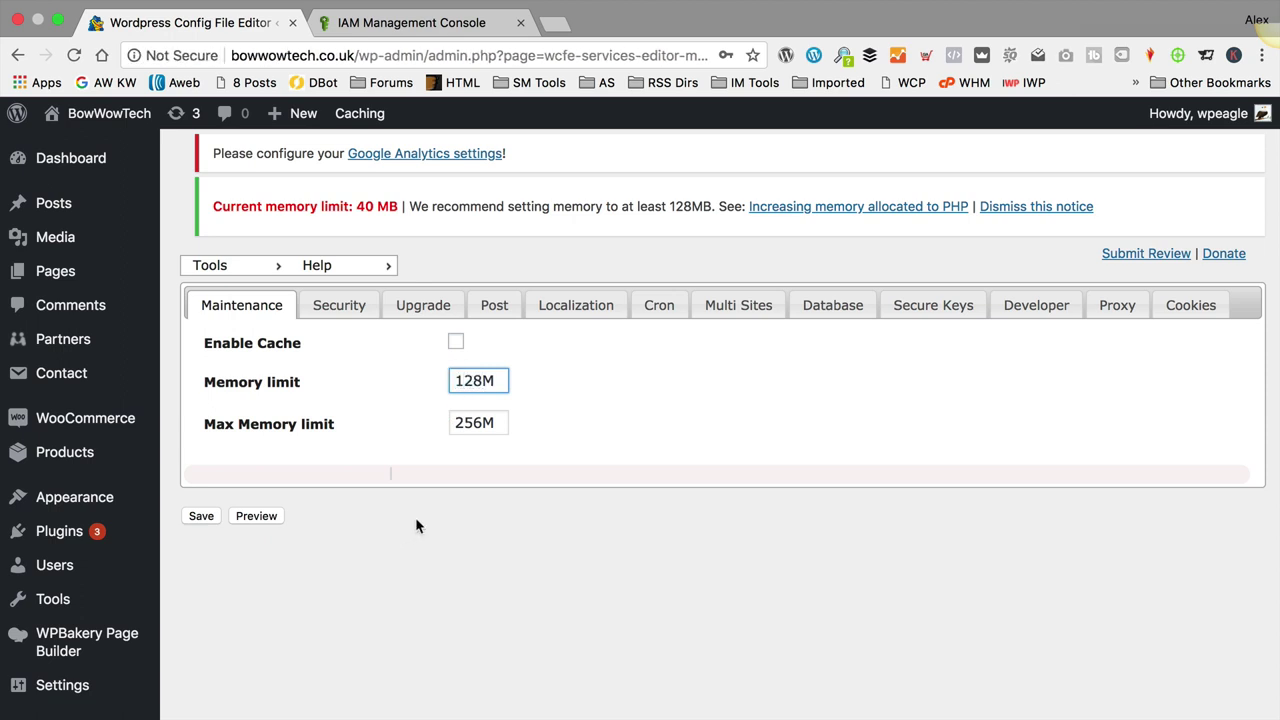
click(201, 517)
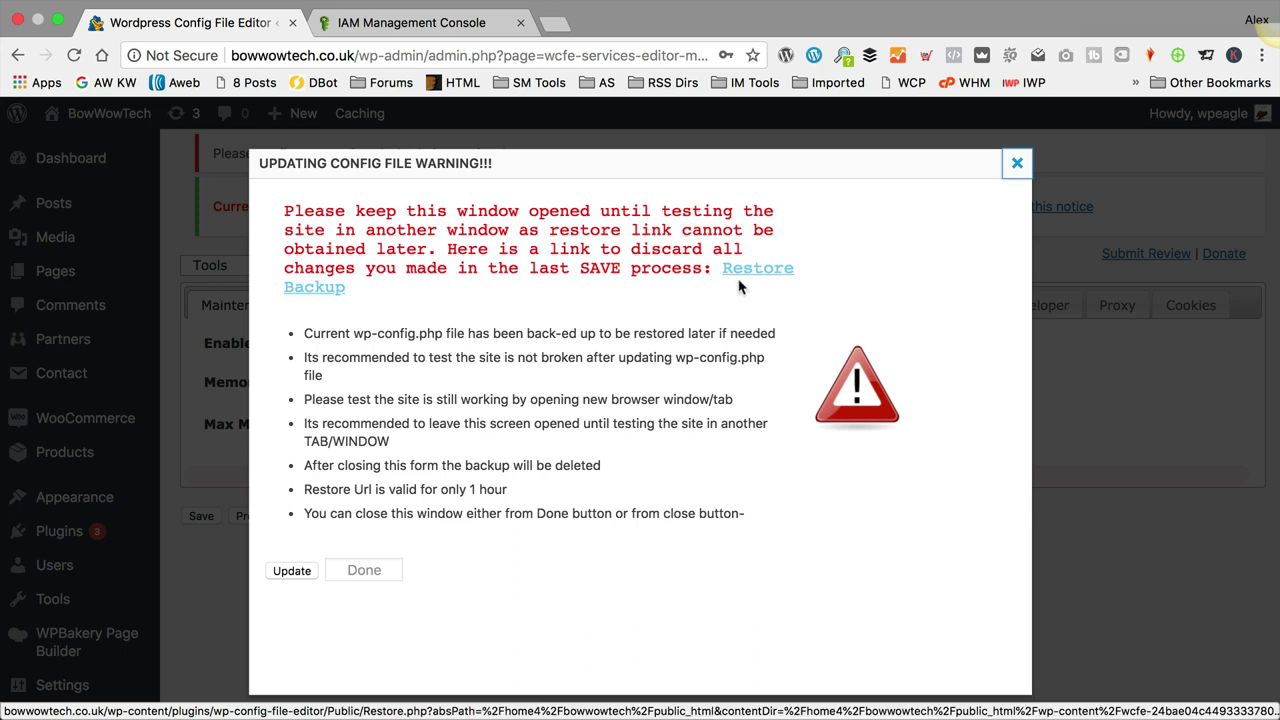
Step: Load bowwowtech.co.uk in a new tab to confirm the site still works
click(459, 377)
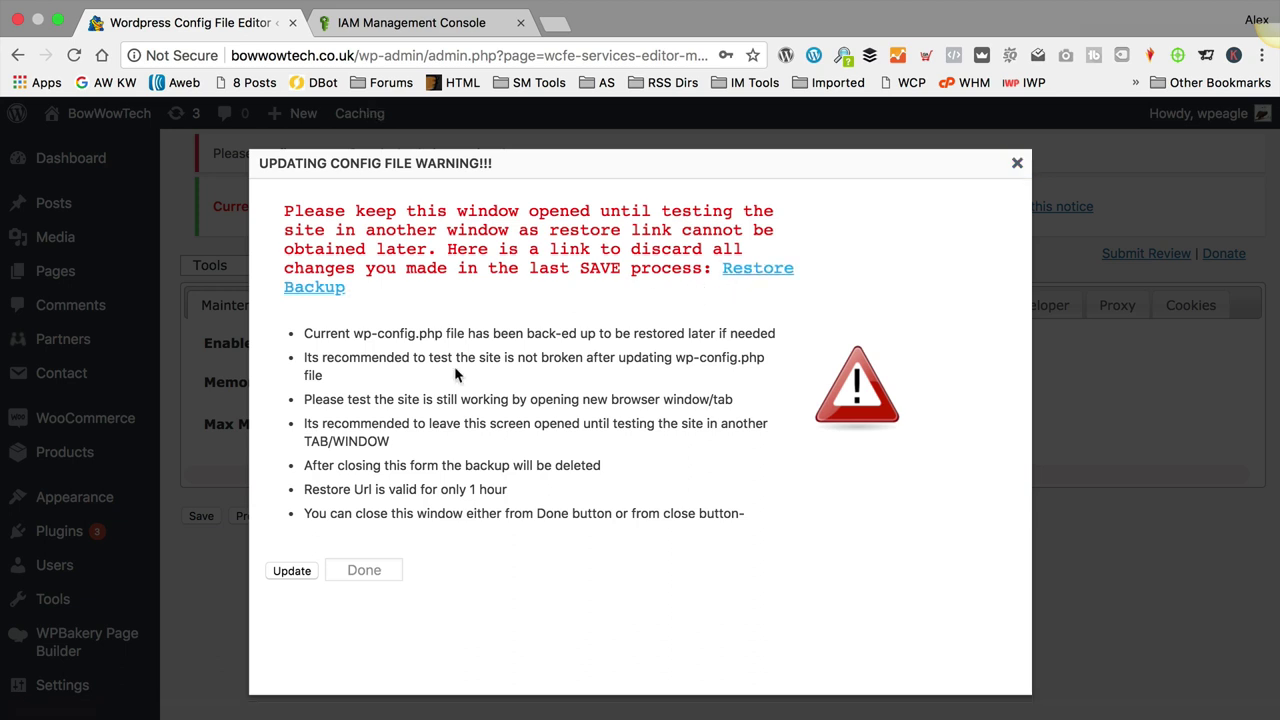
click(558, 27)
text(bowwowtech.co.uk)
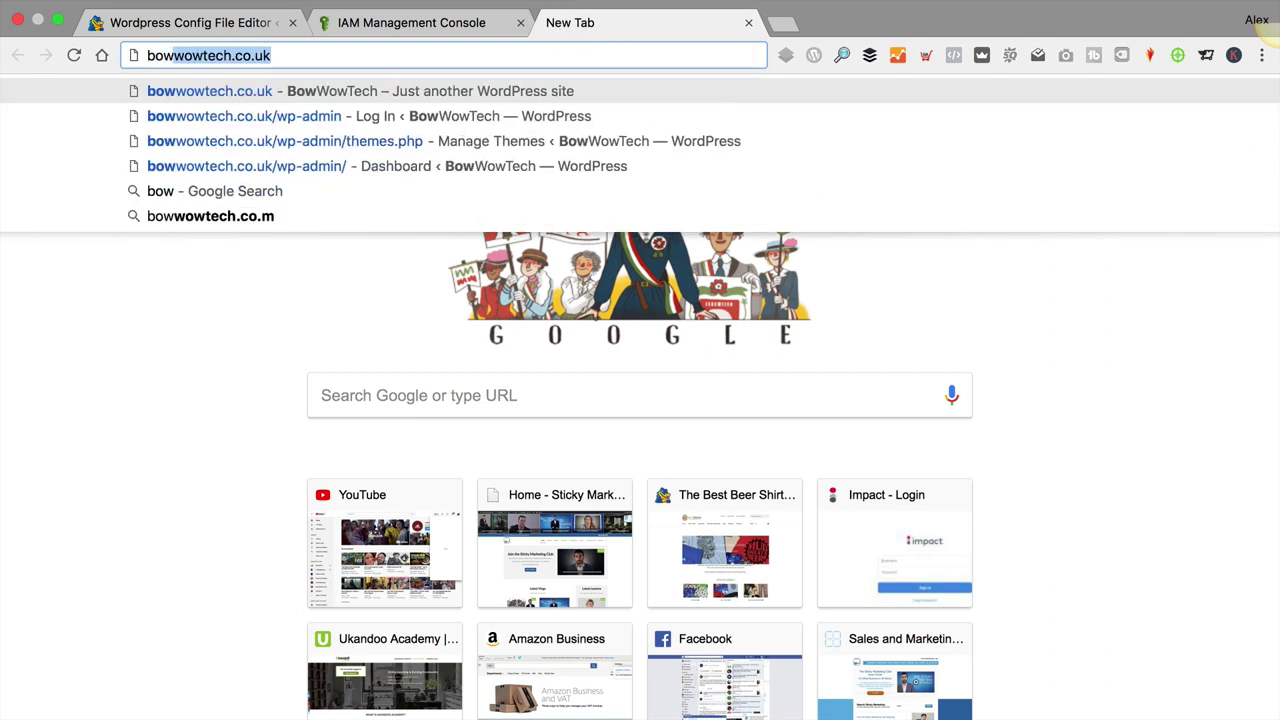
key(Return)
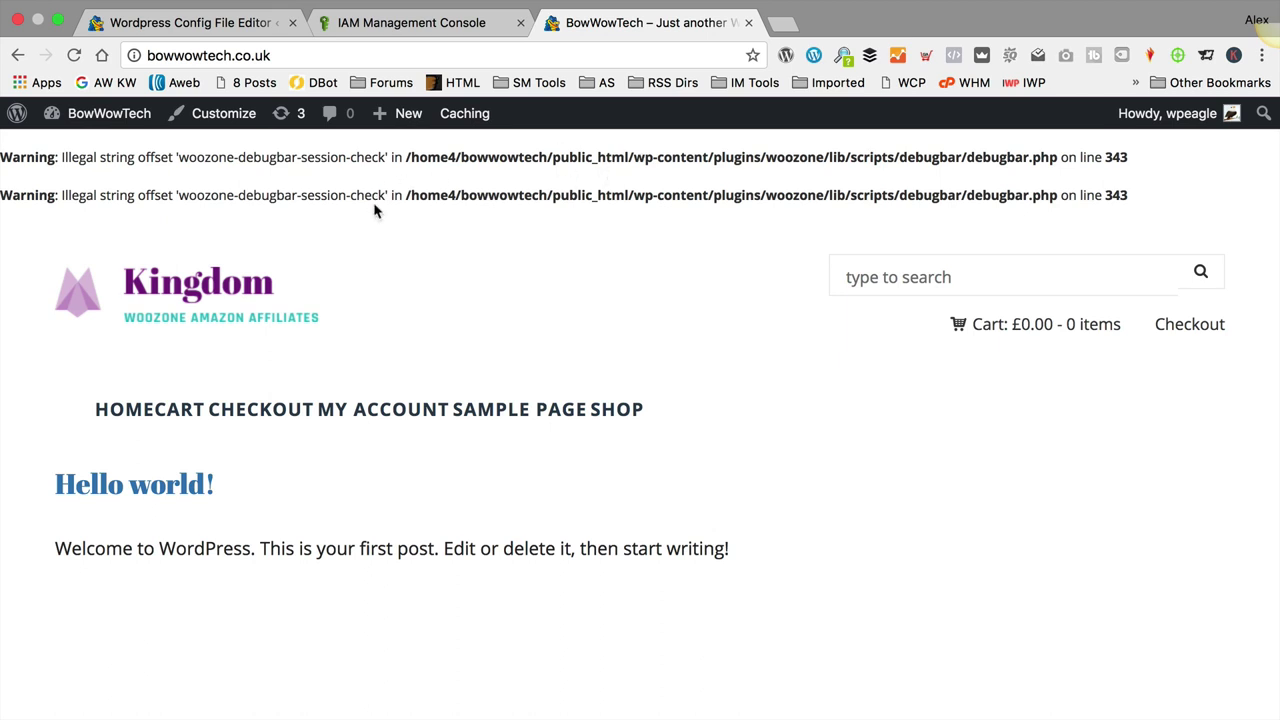
Step: Back in the Config File Editor, confirm the wp-config update and close the warning
click(207, 30)
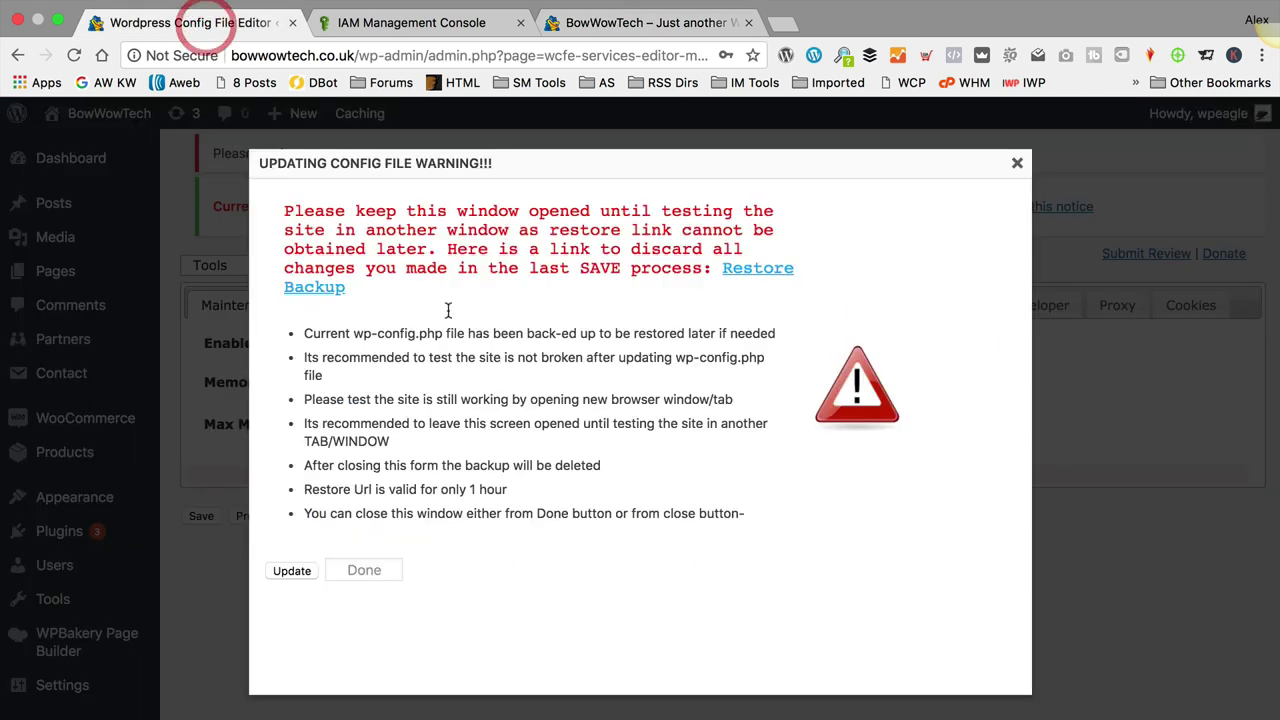
click(288, 569)
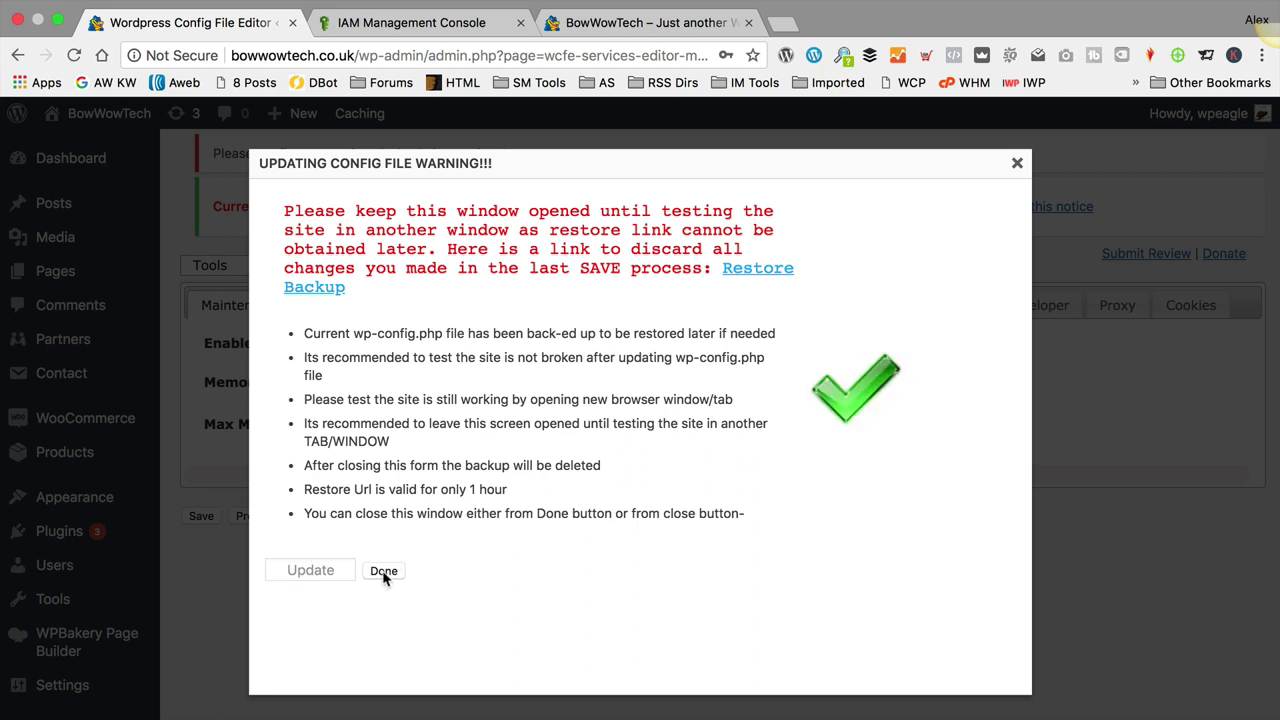
click(384, 571)
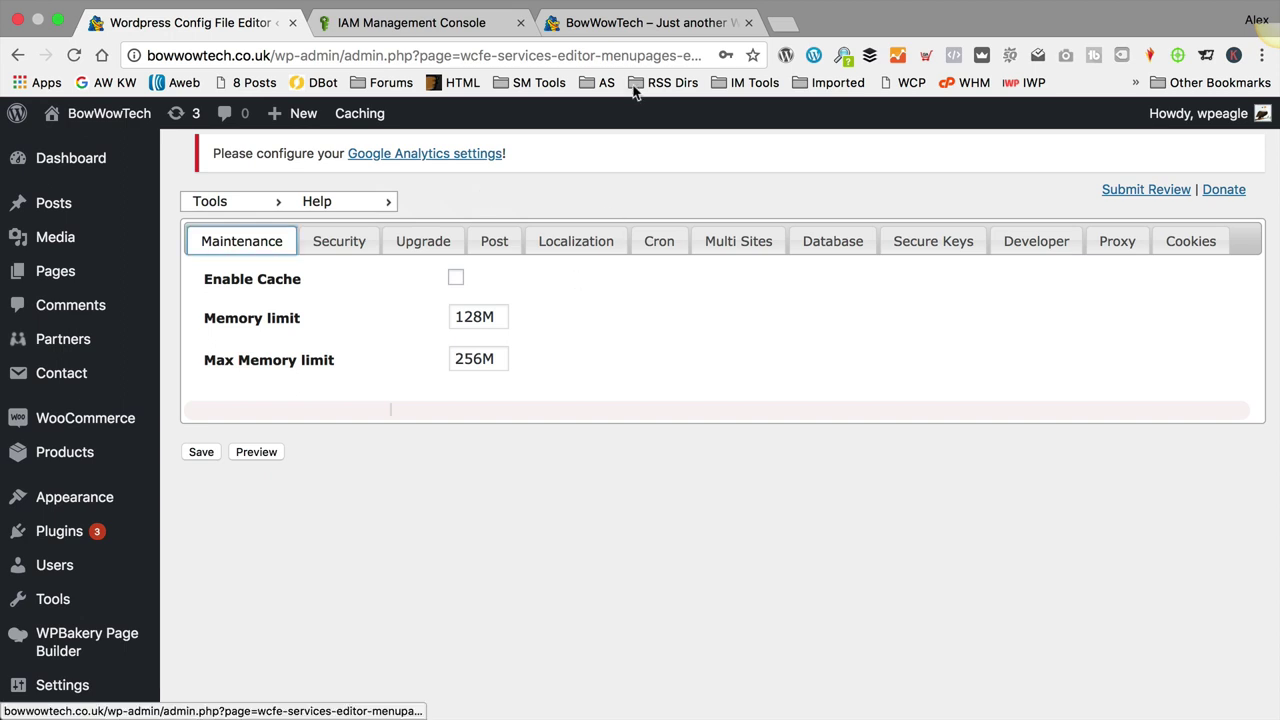
Step: Switch to the BowWowTech tab to view the site's front page
click(640, 20)
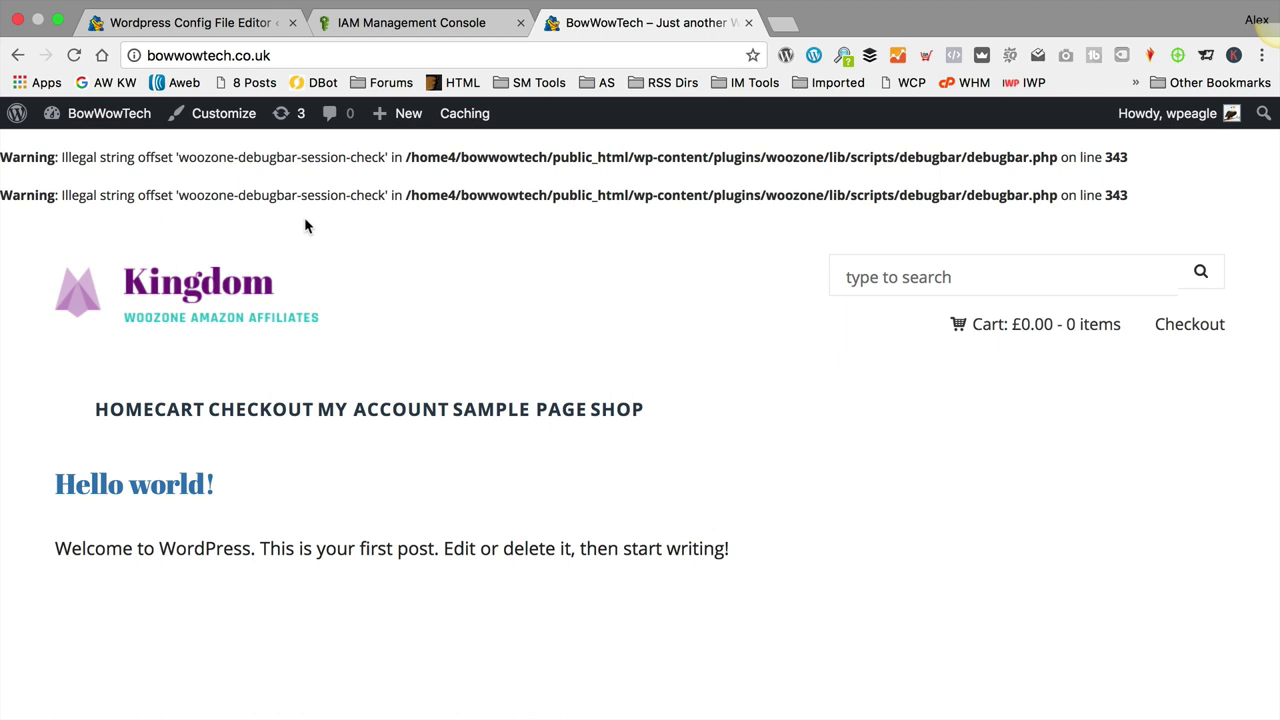
Step: Load the HostGator cPanel login page in a new tab from the address suggestion
key(super+t)
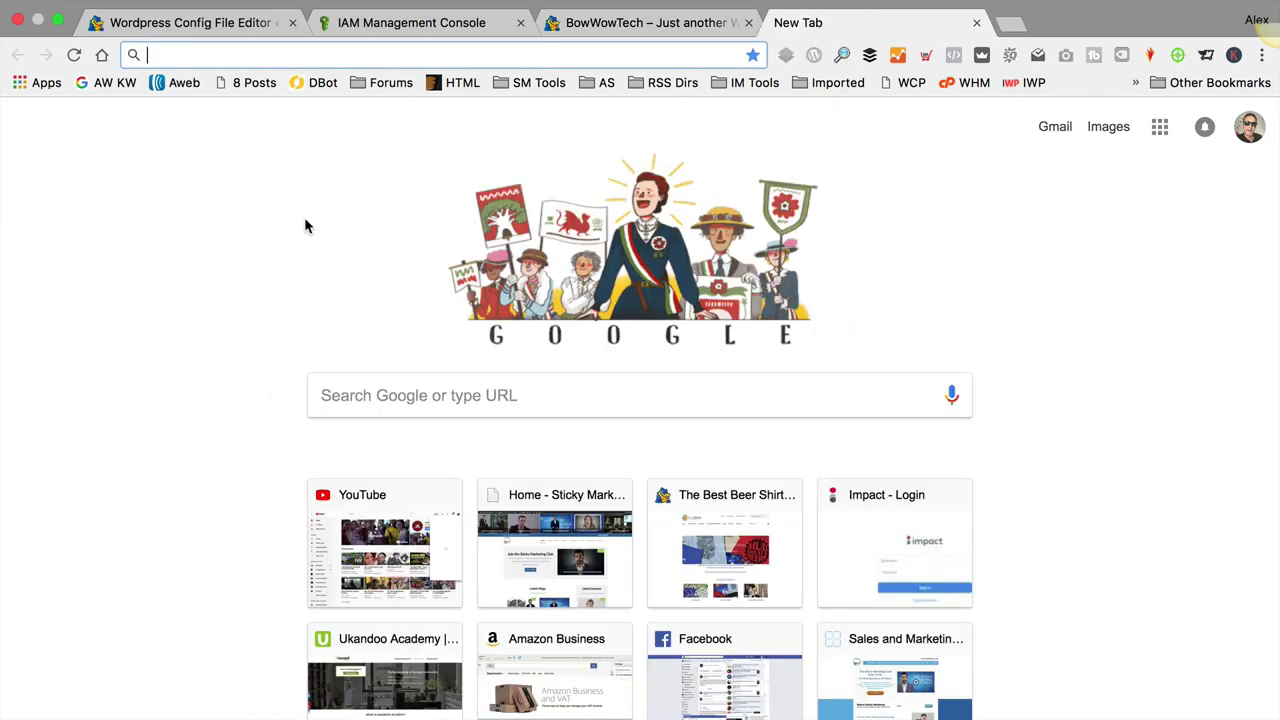
text(cpa)
key(Down)
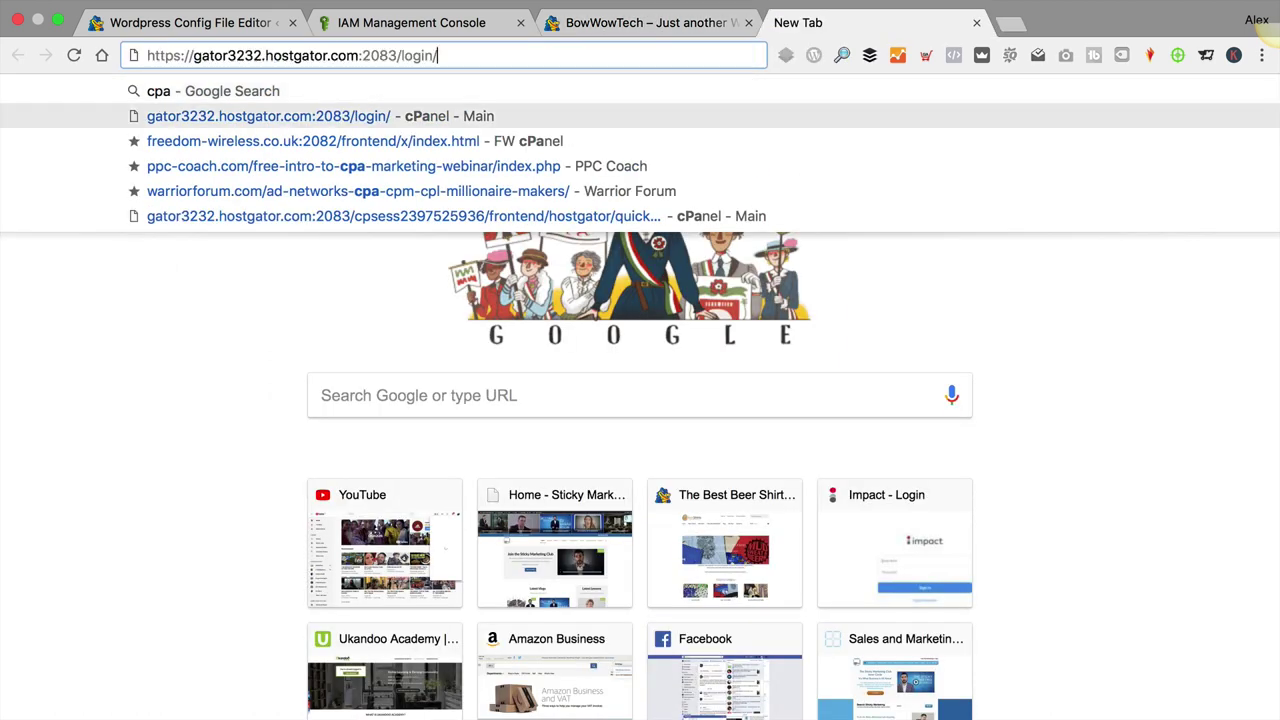
key(Return)
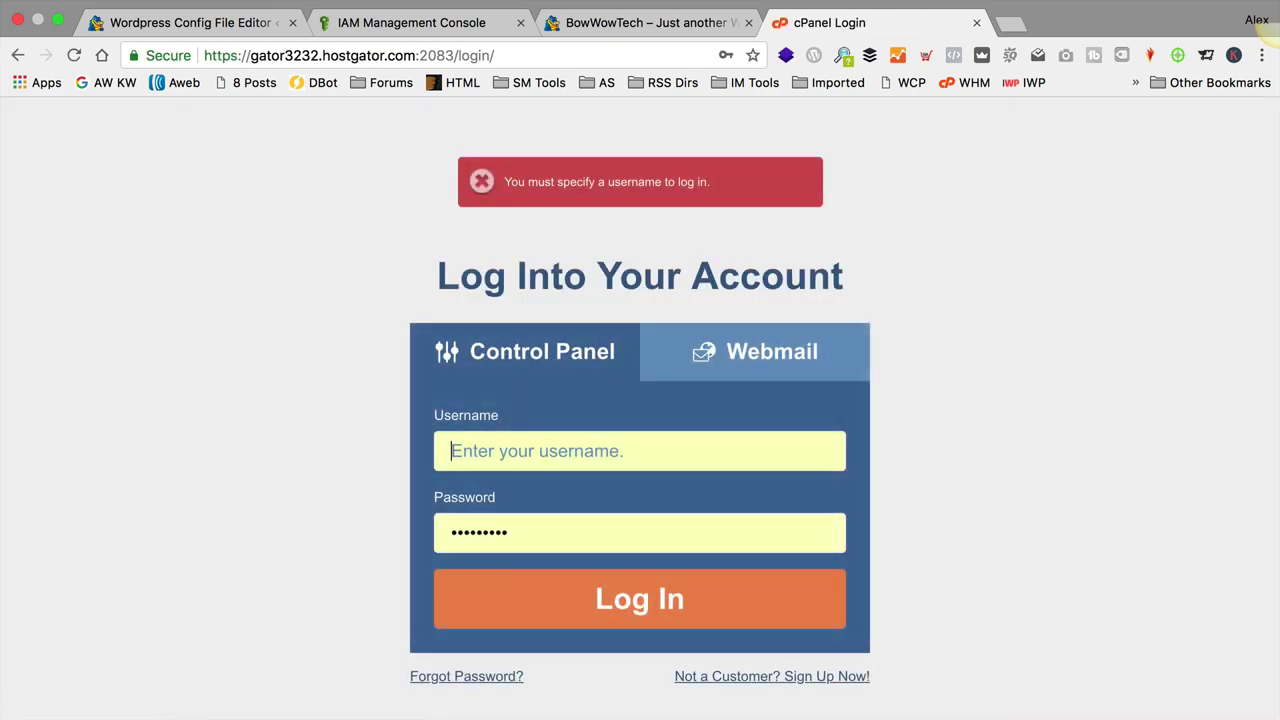
Step: Log in to cPanel with the account username and password
text(bow)
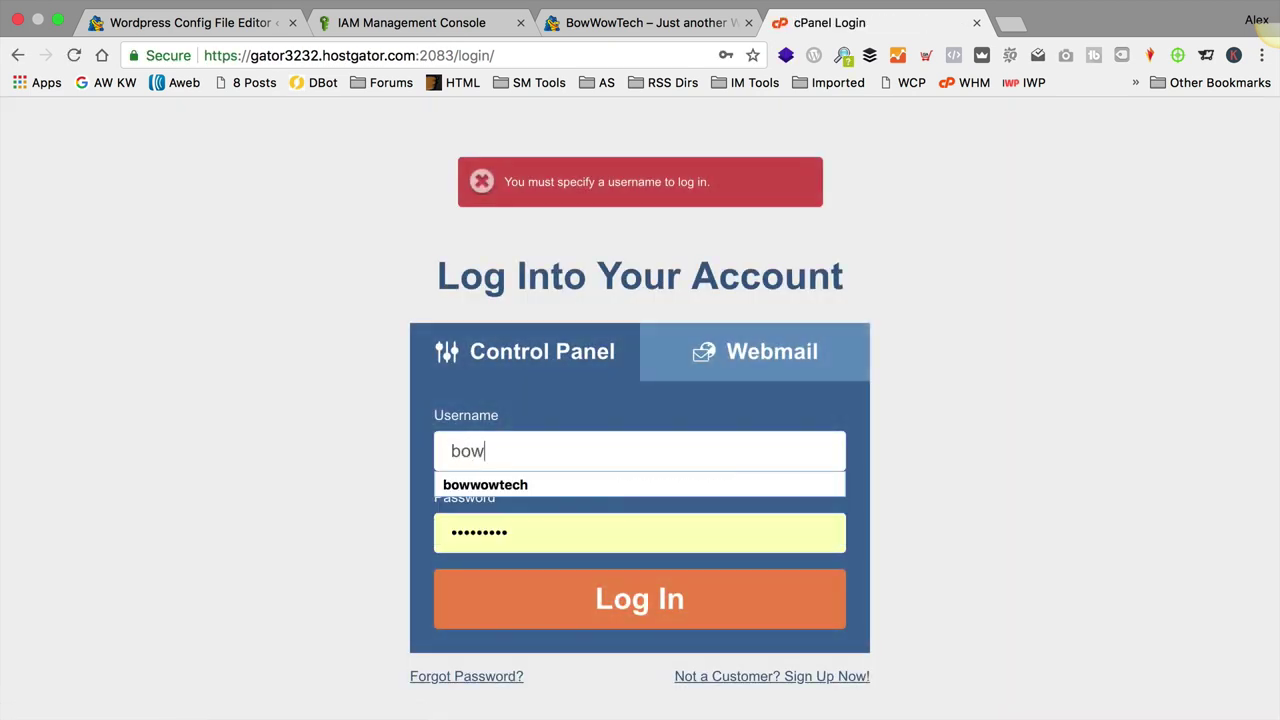
key(Down)
key(Tab)
key(Return)
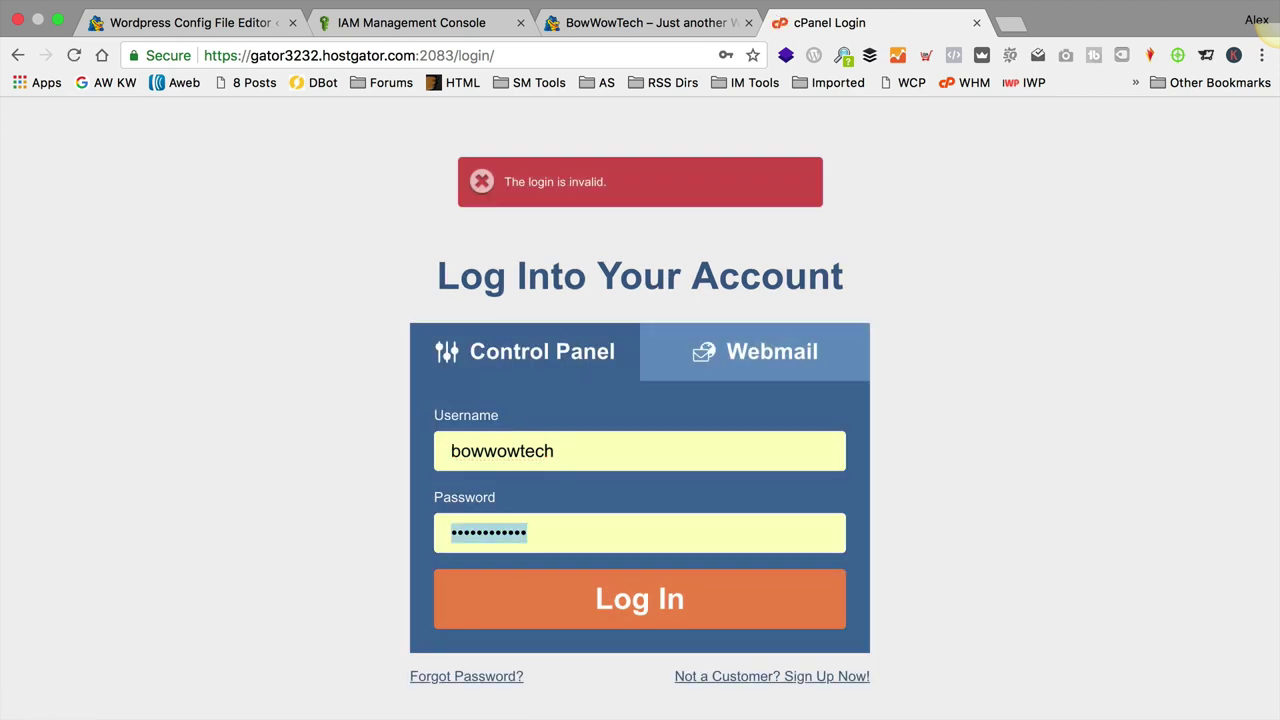
text(••••)
key(super+a)
text(•••••••)
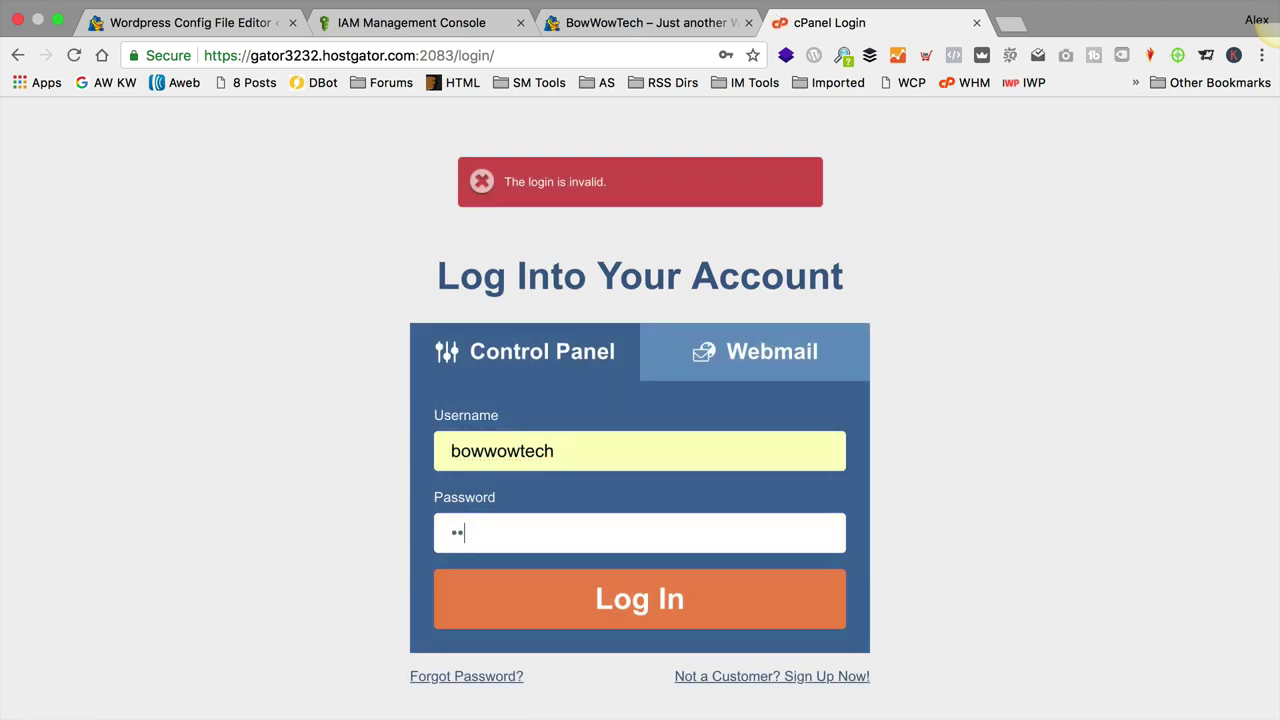
text(•)
key(Return)
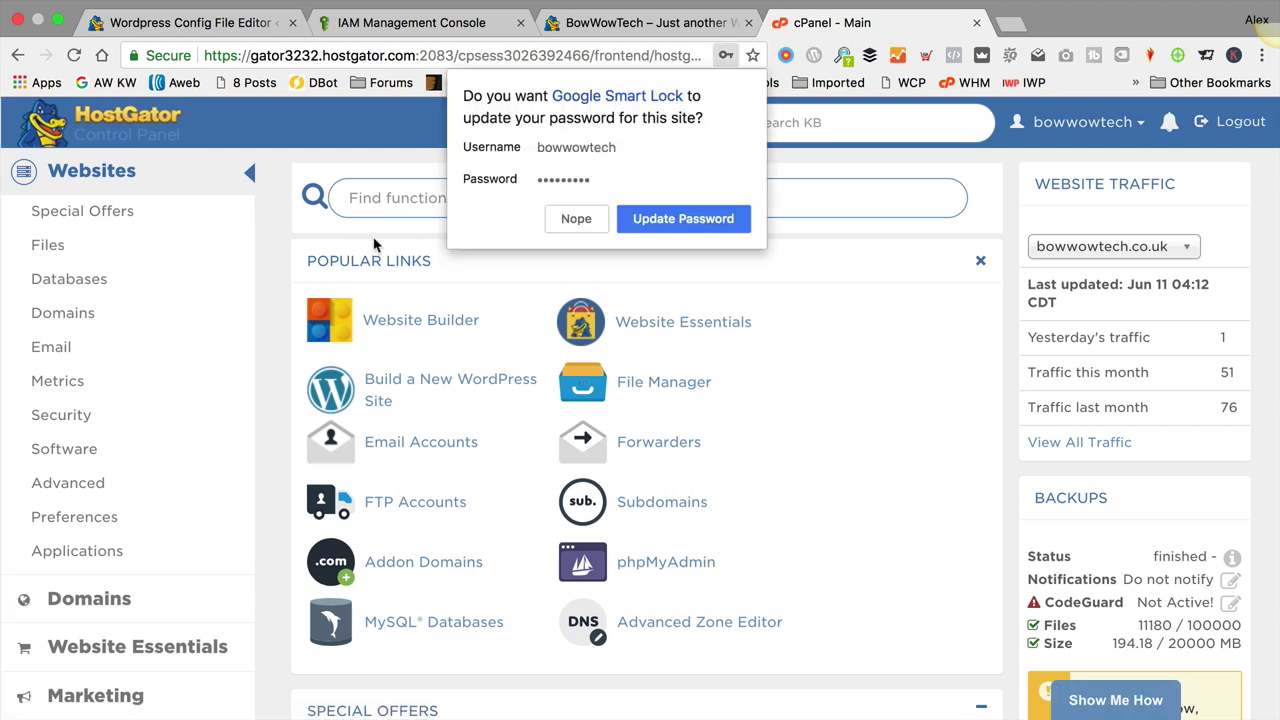
Step: Dismiss the password-save prompt and open PHP Selector in the Software section
click(698, 220)
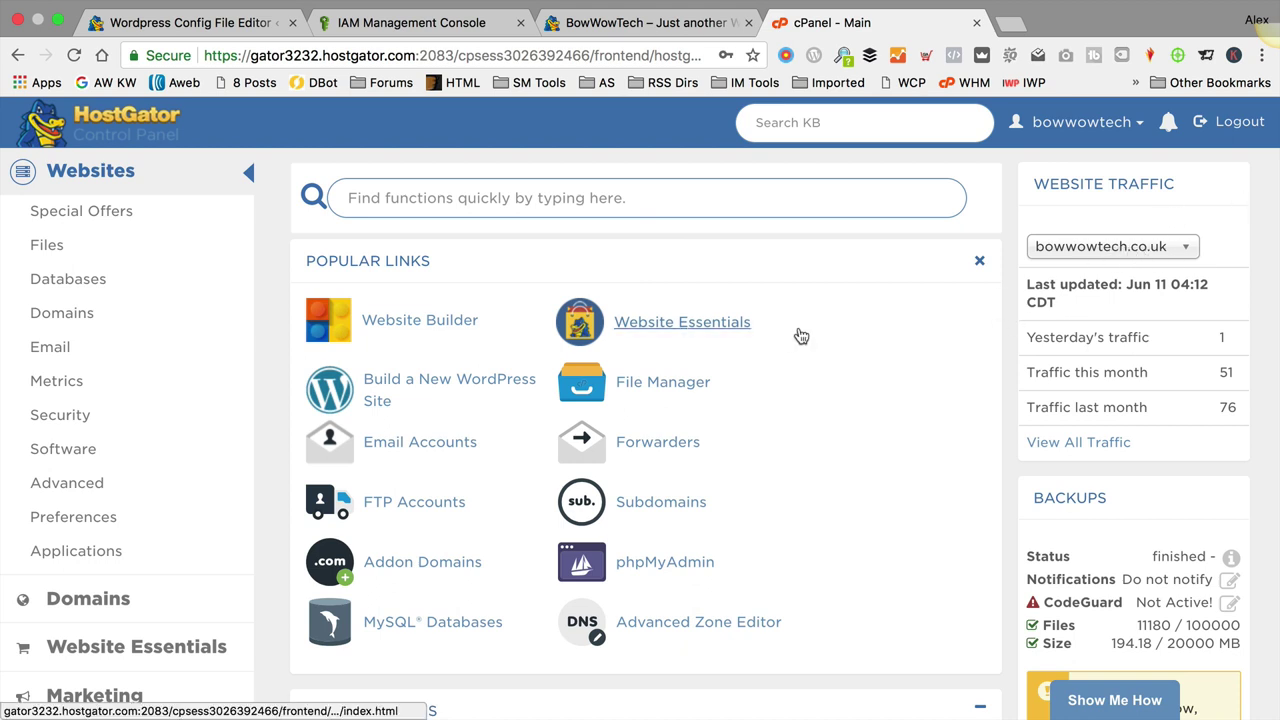
scroll(800, 336, down, 1)
scroll(800, 336, down, 10)
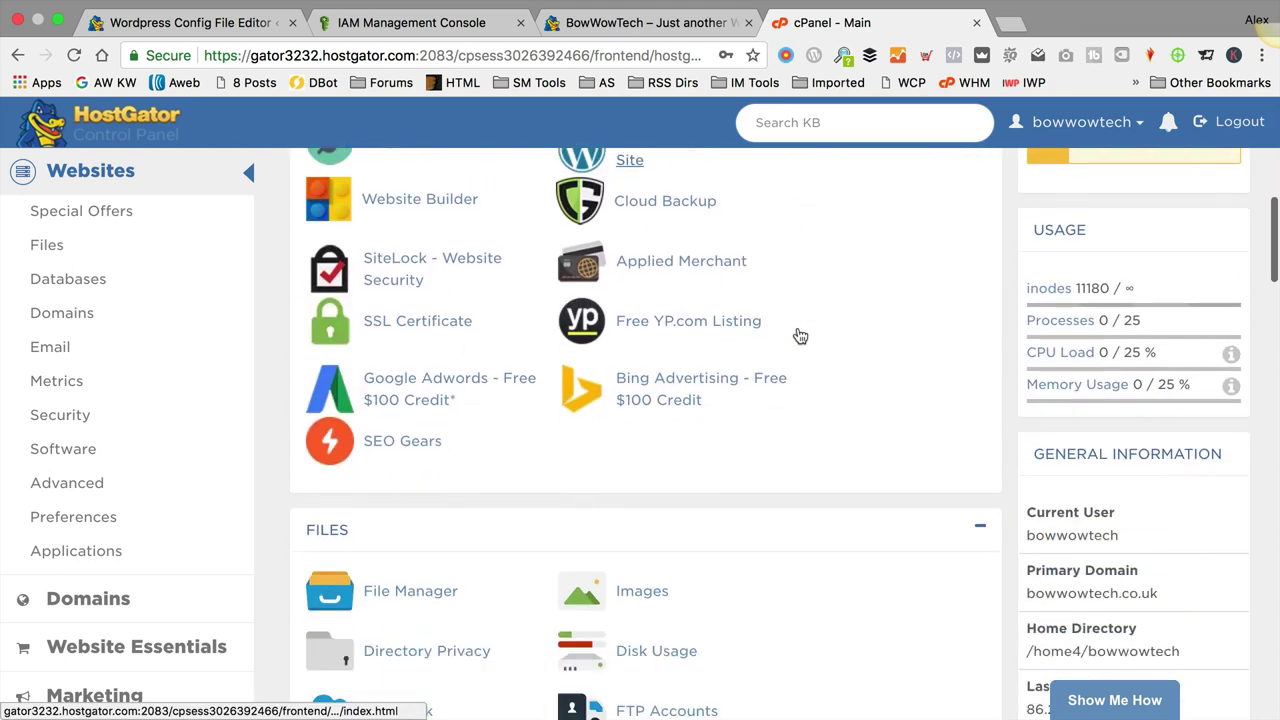
scroll(800, 336, down, 5)
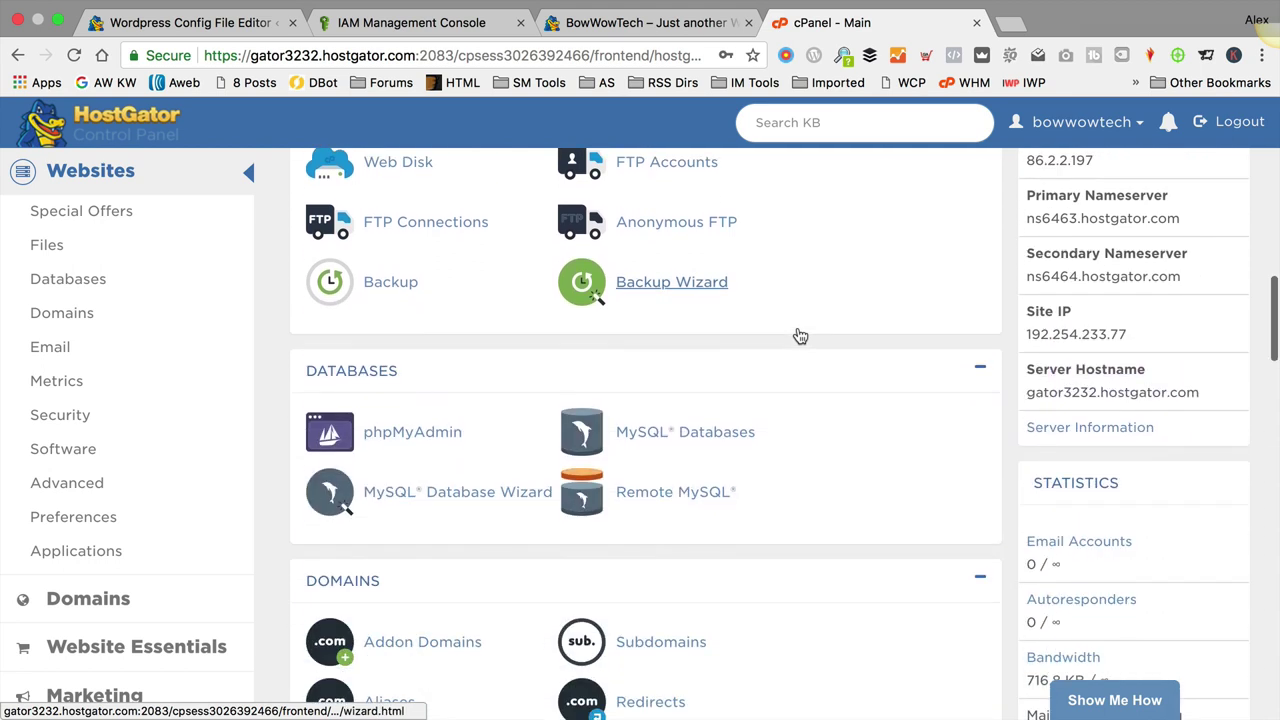
scroll(800, 336, down, 6)
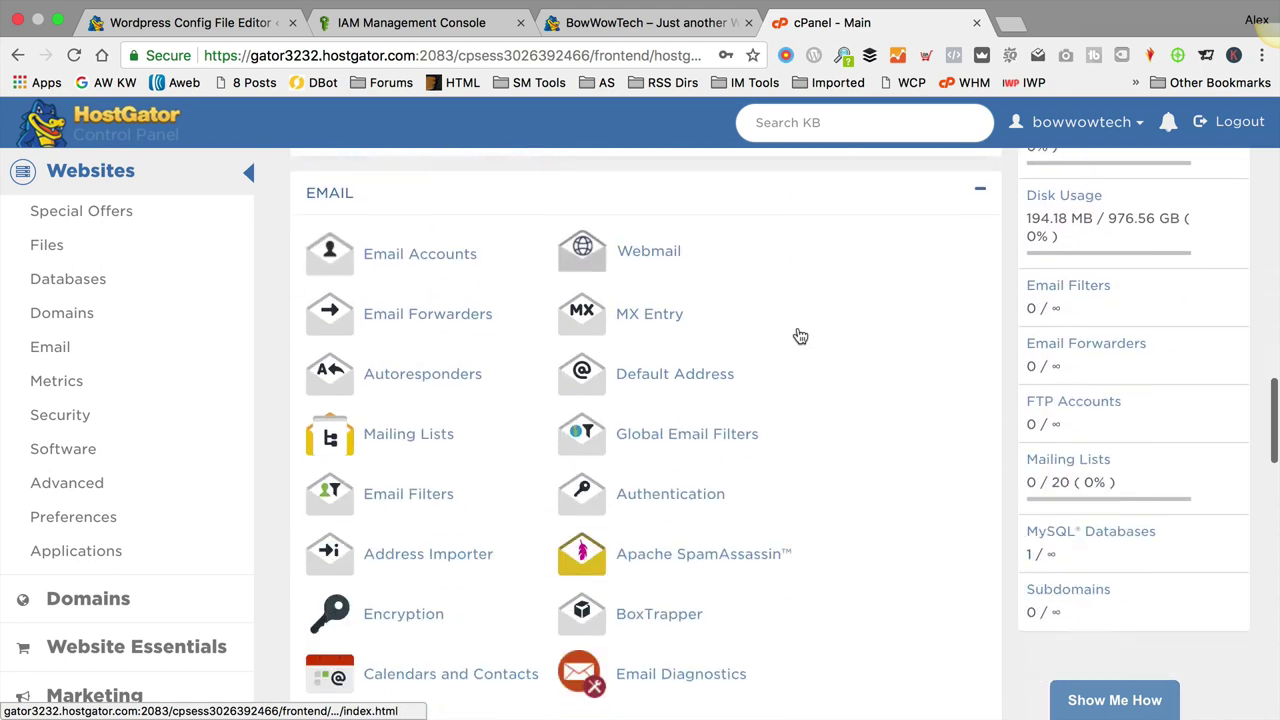
scroll(800, 337, down, 8)
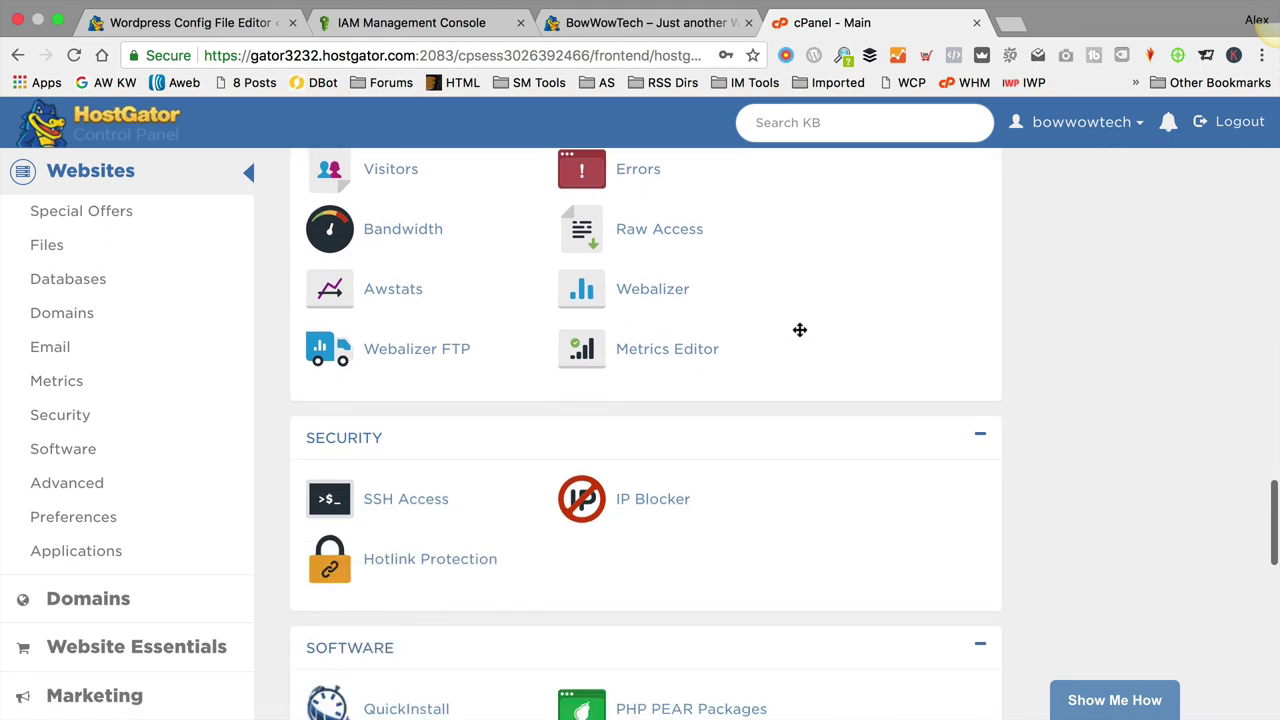
scroll(800, 335, down, 5)
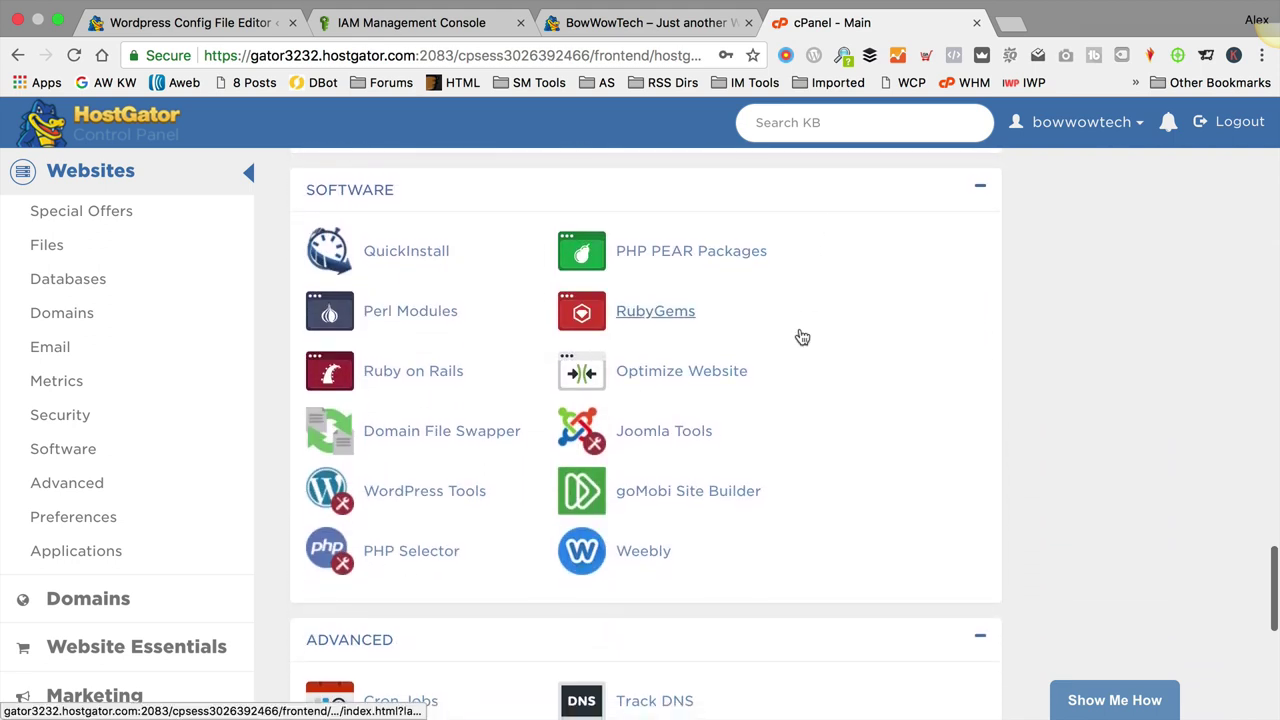
click(415, 551)
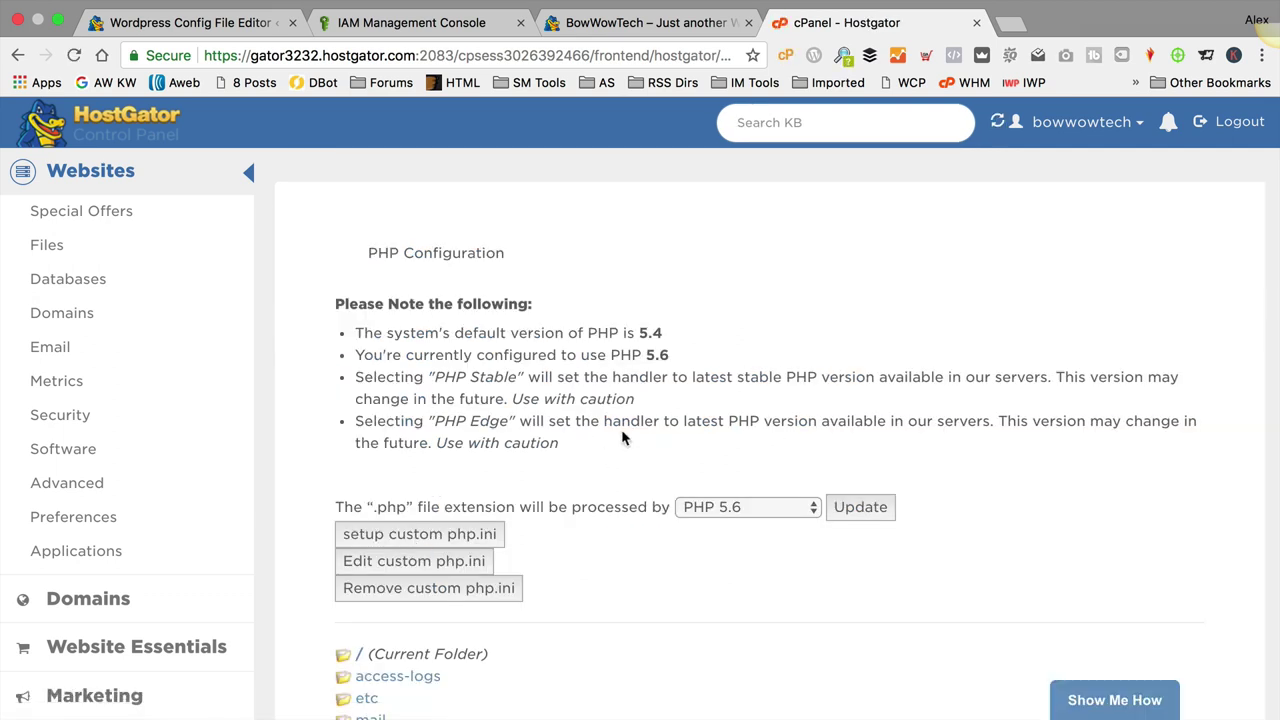
Step: Set the .php handler to PHP 7.1, update, then reload the BowWowTech front page
scroll(622, 437, down, 1)
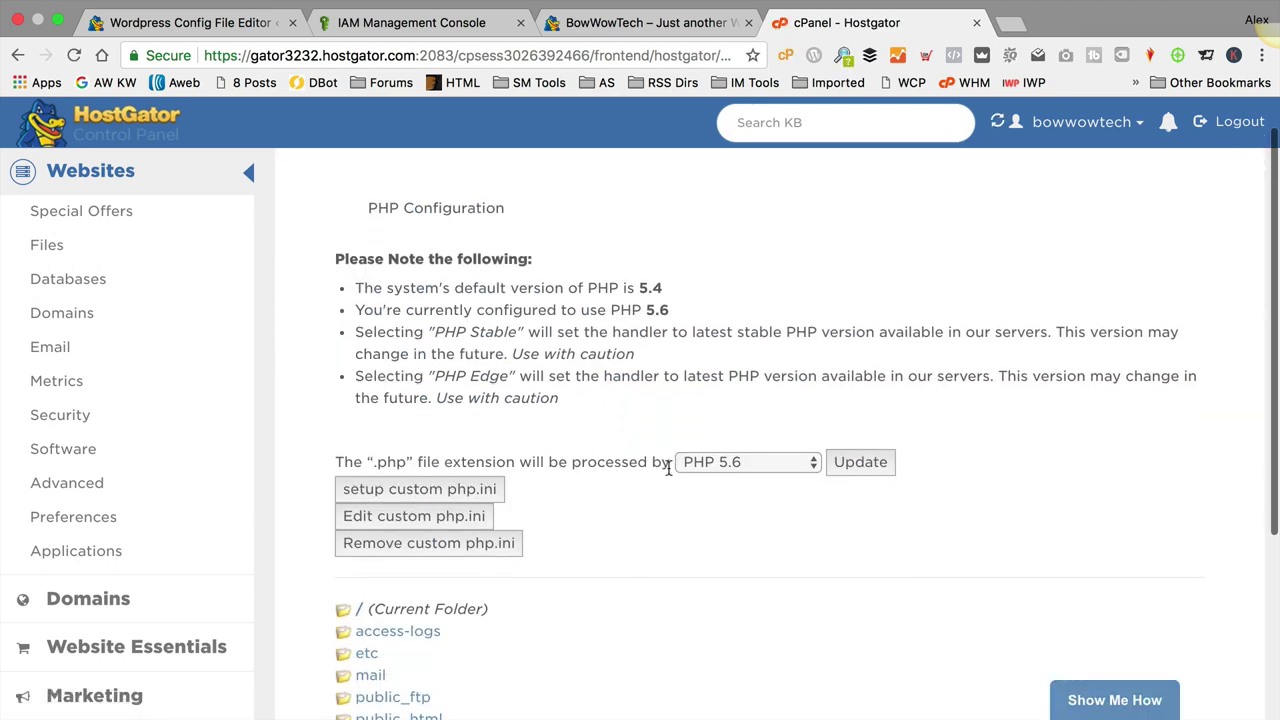
click(745, 465)
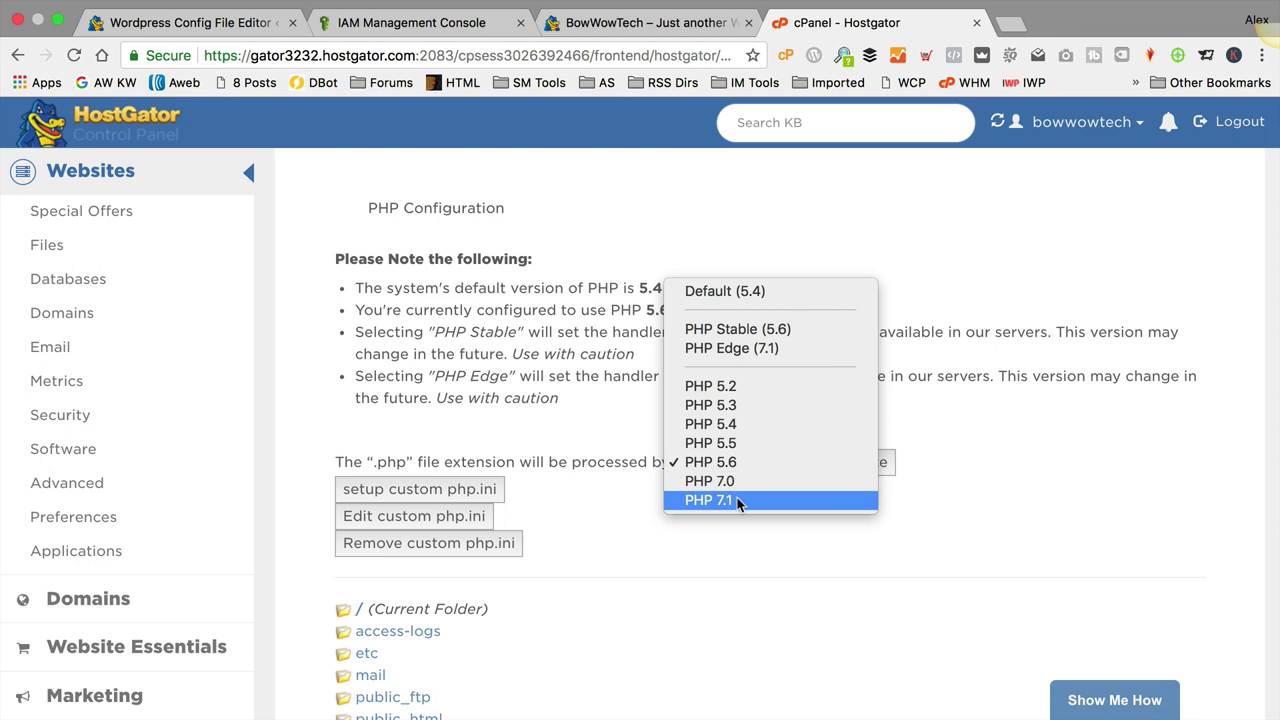
click(737, 501)
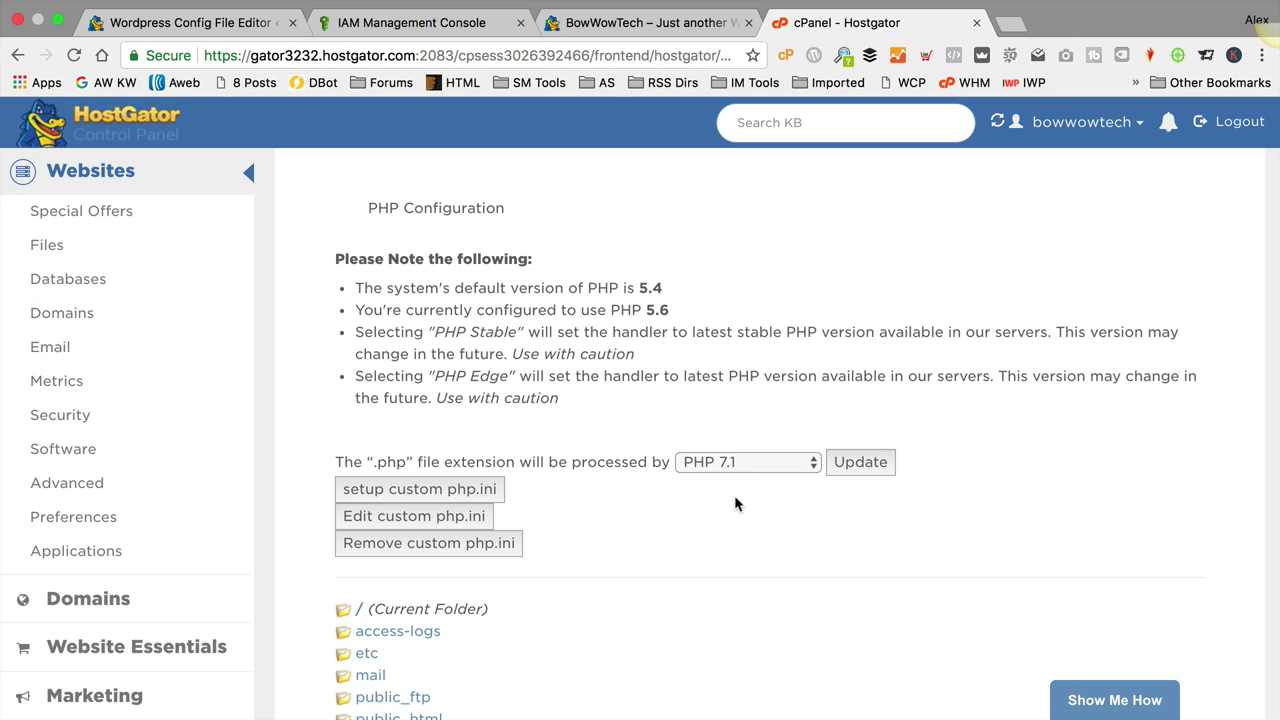
click(850, 463)
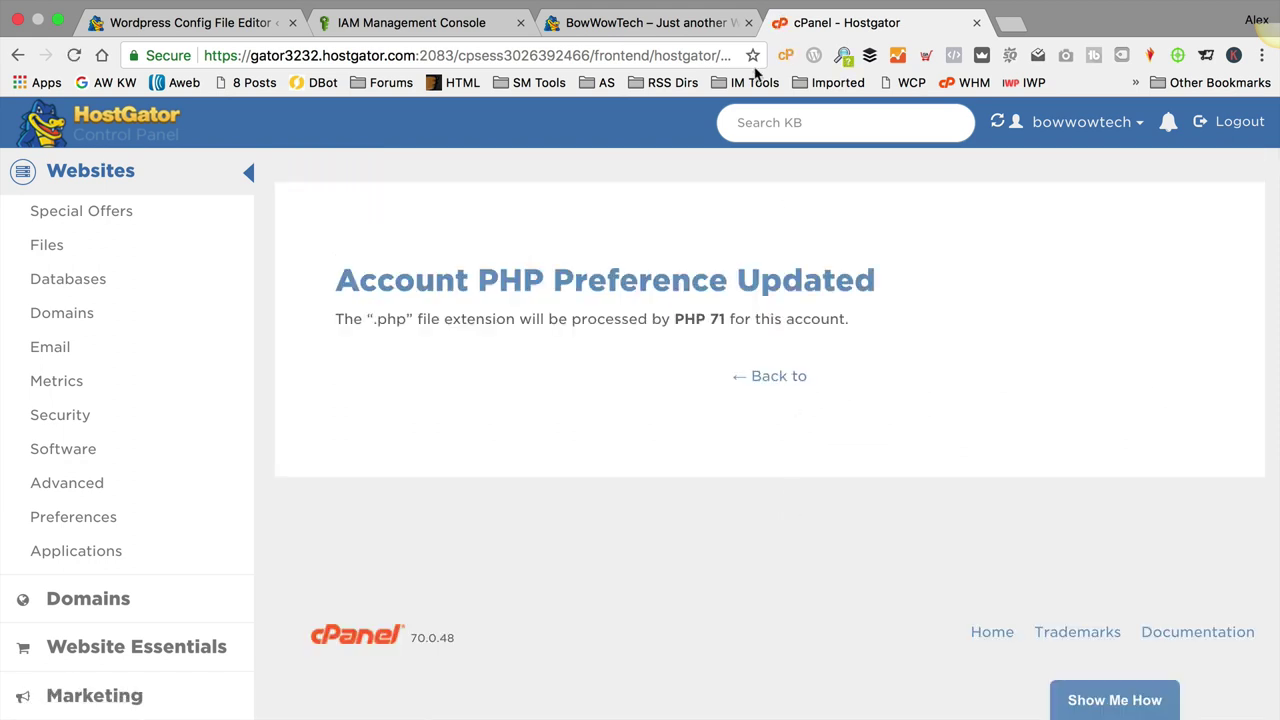
click(679, 21)
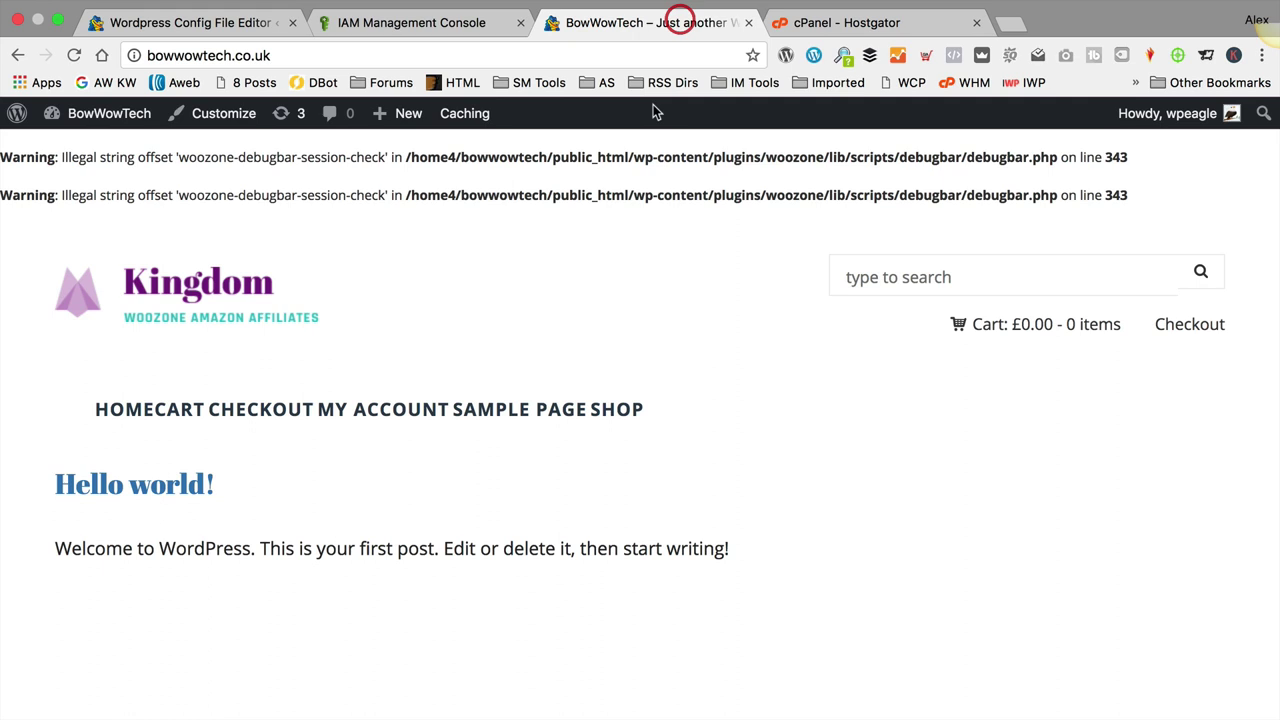
click(73, 55)
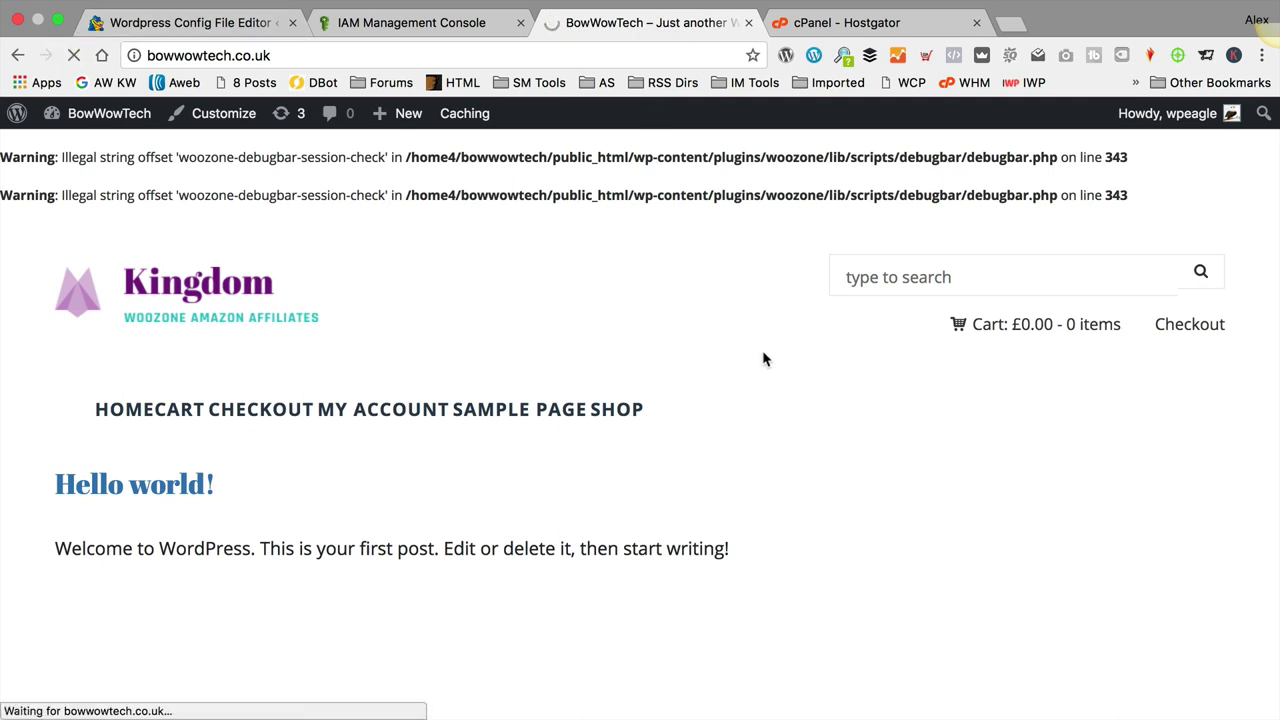
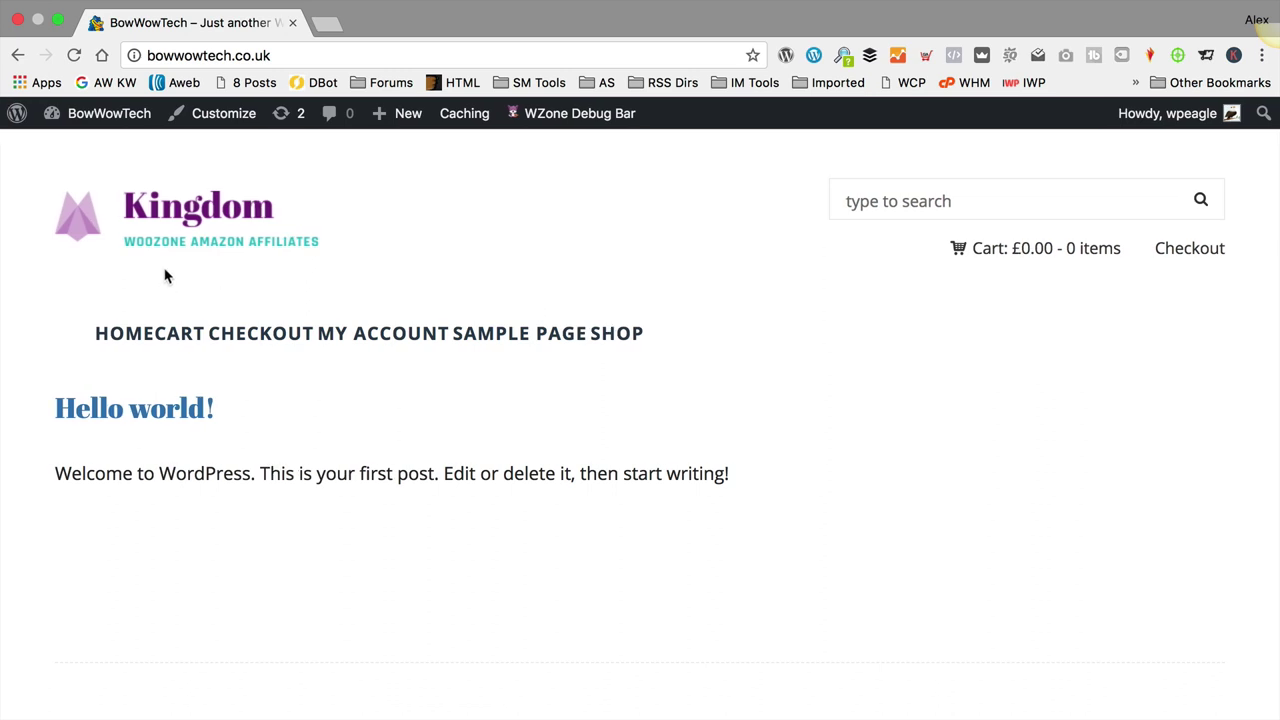
Step: Open WooZone's Direct Import Extension page and scroll to the Api URL and Api SECRET fields
click(94, 144)
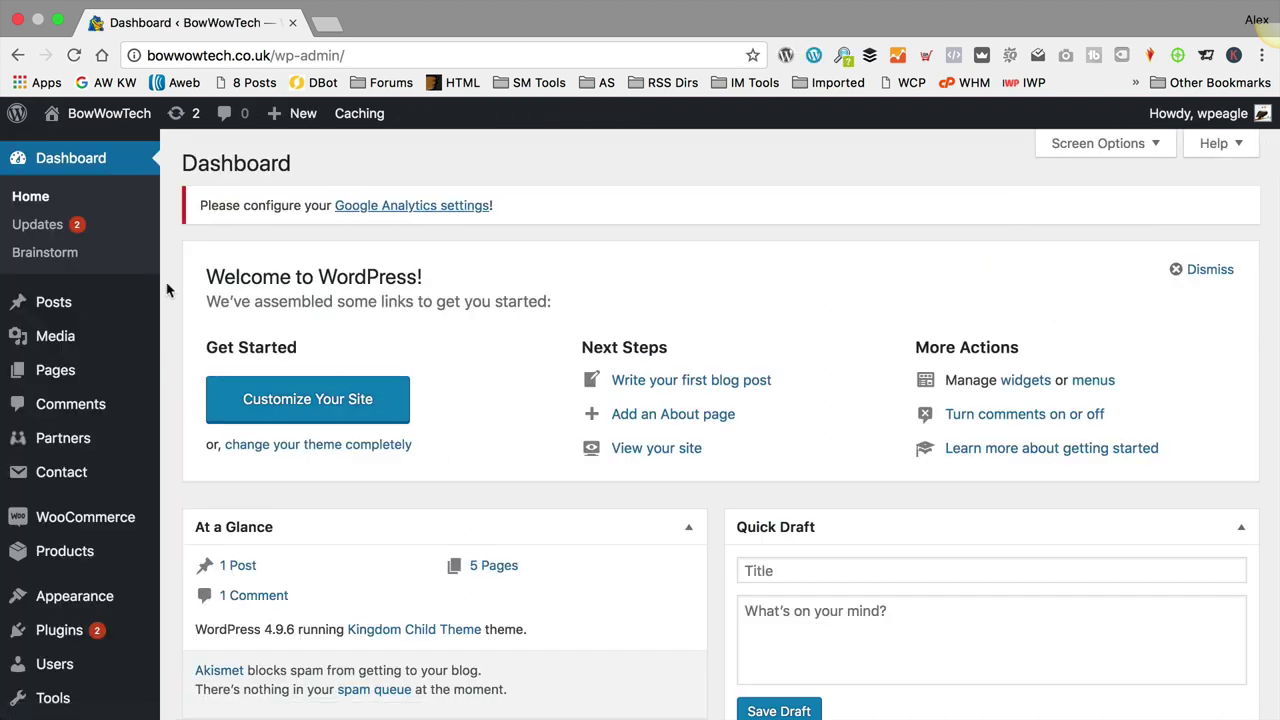
scroll(68, 517, down, 5)
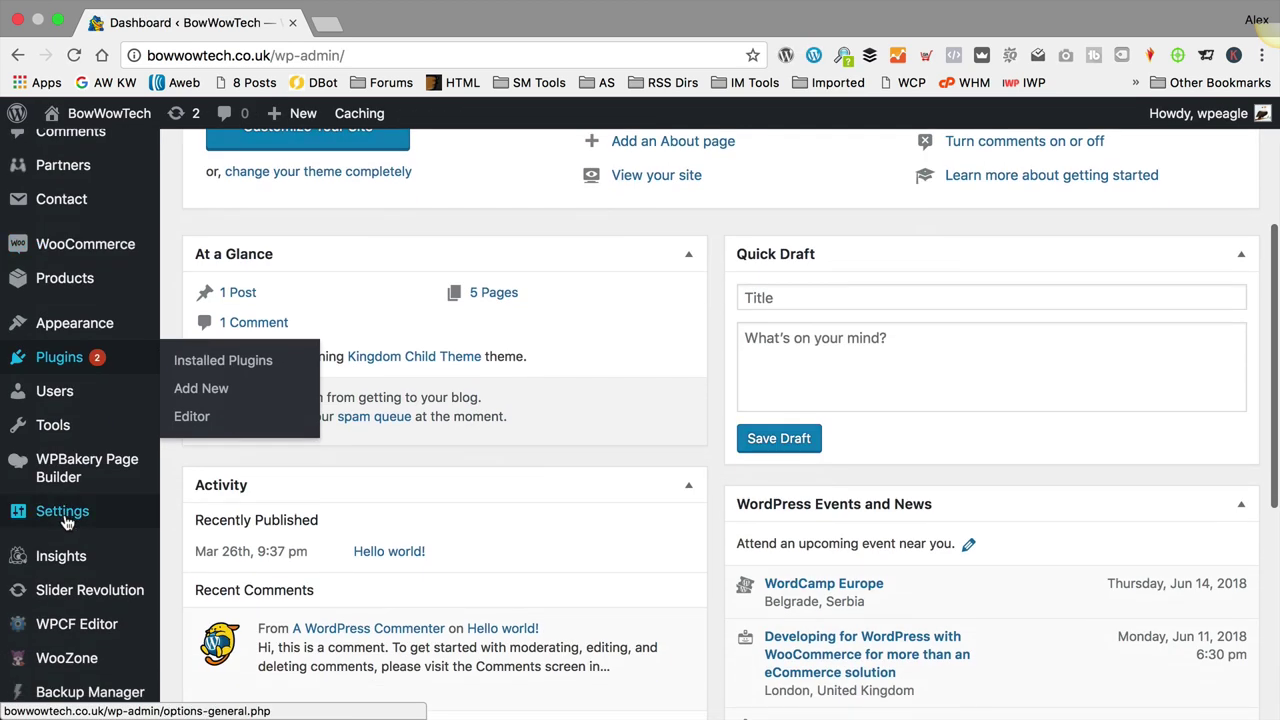
click(66, 658)
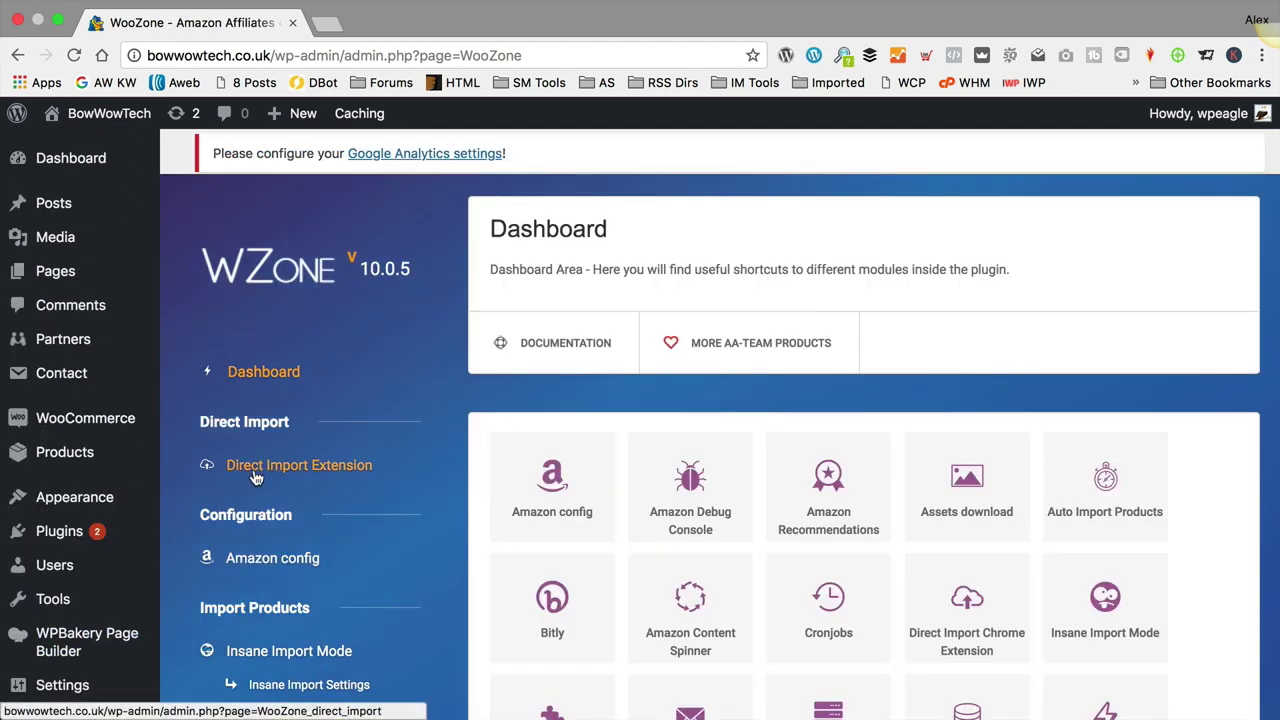
click(257, 475)
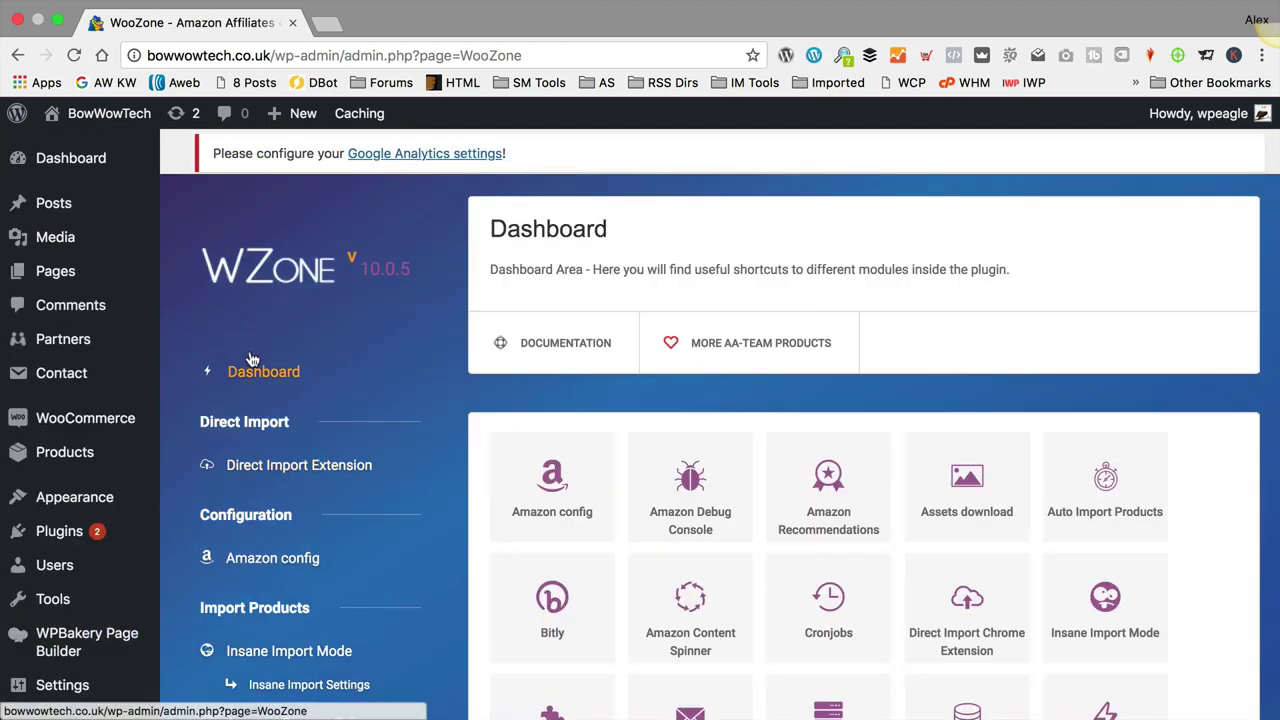
click(294, 476)
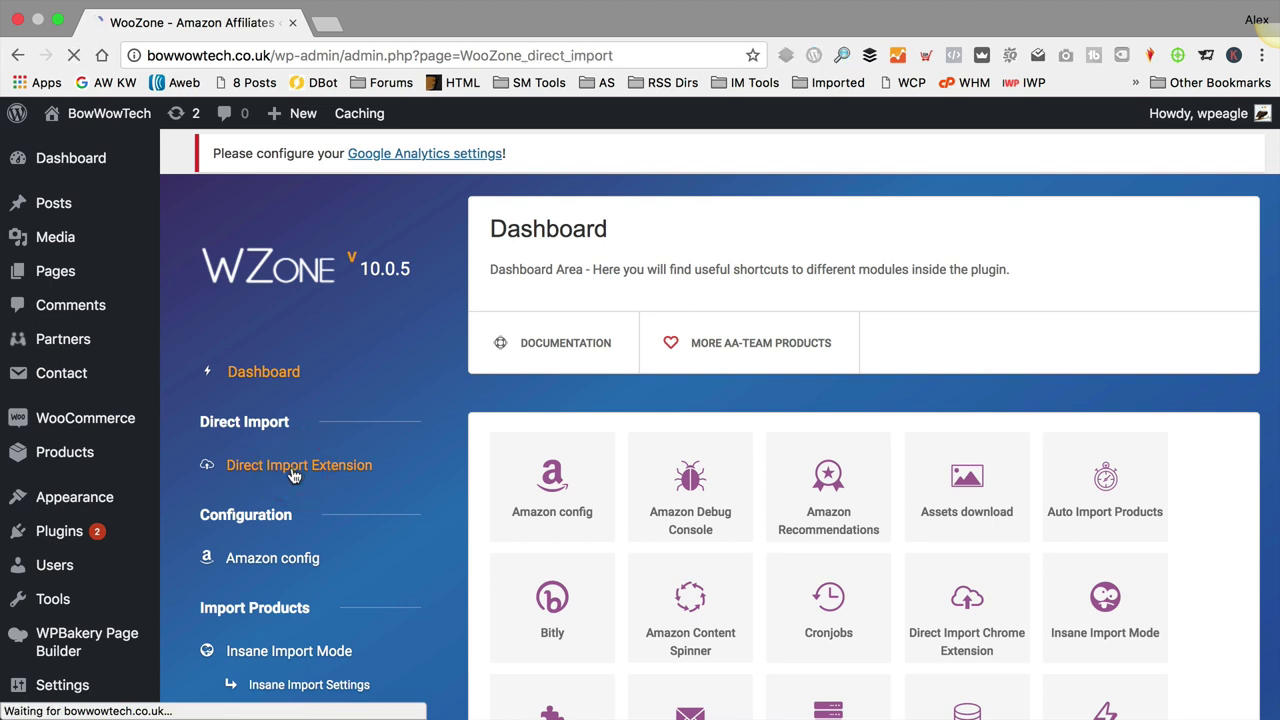
scroll(855, 450, down, 4)
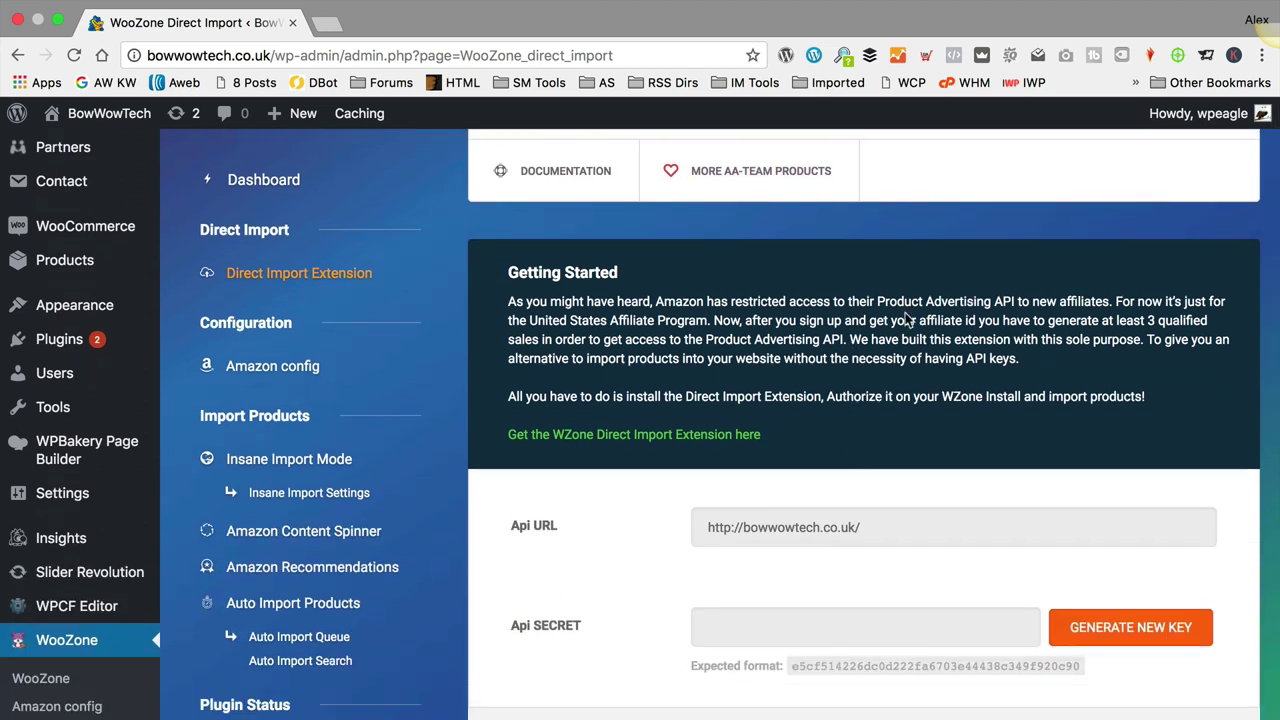
scroll(916, 318, down, 2)
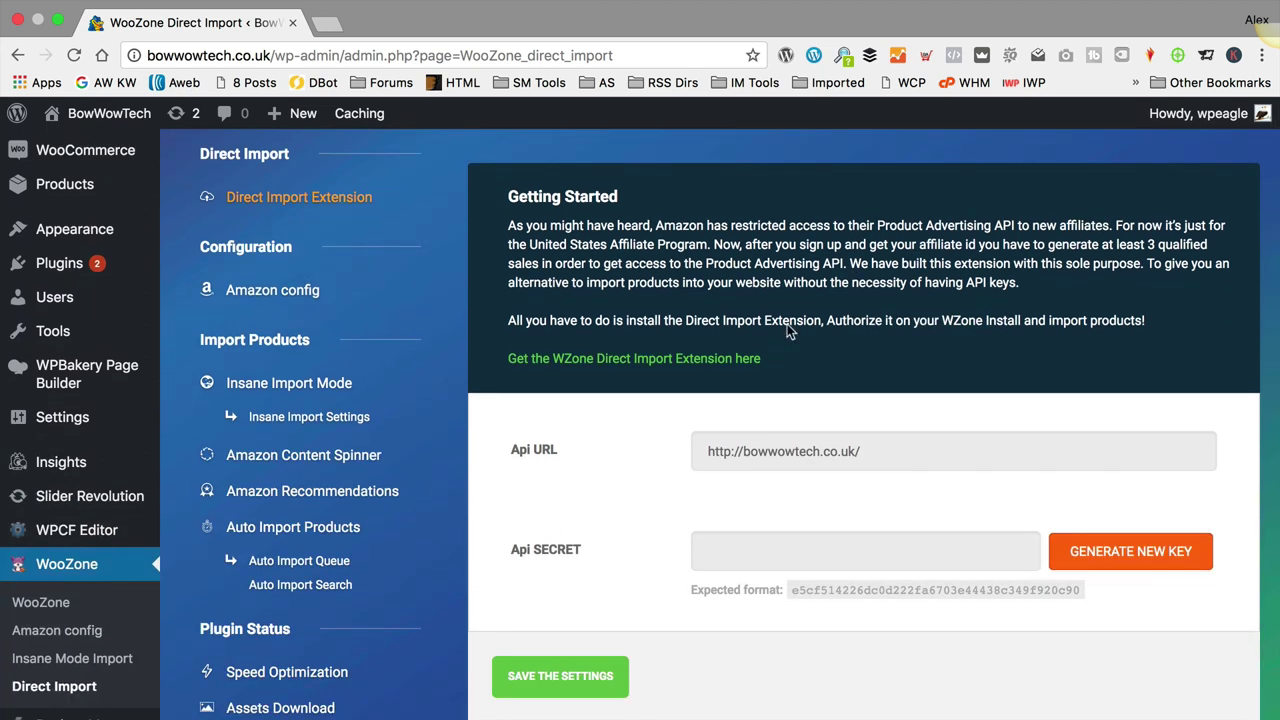
Step: Re-enable the WZone Direct Import extension in the Chrome Web Store, then return to WooZone
click(585, 369)
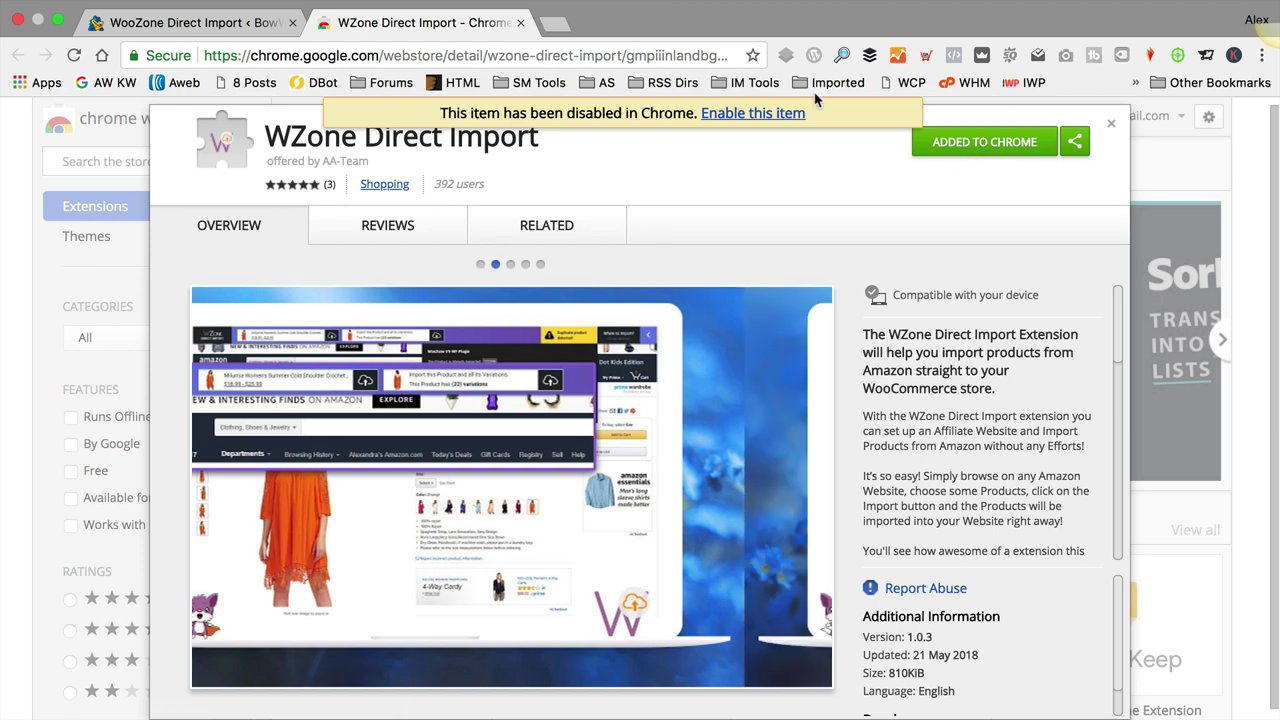
click(745, 113)
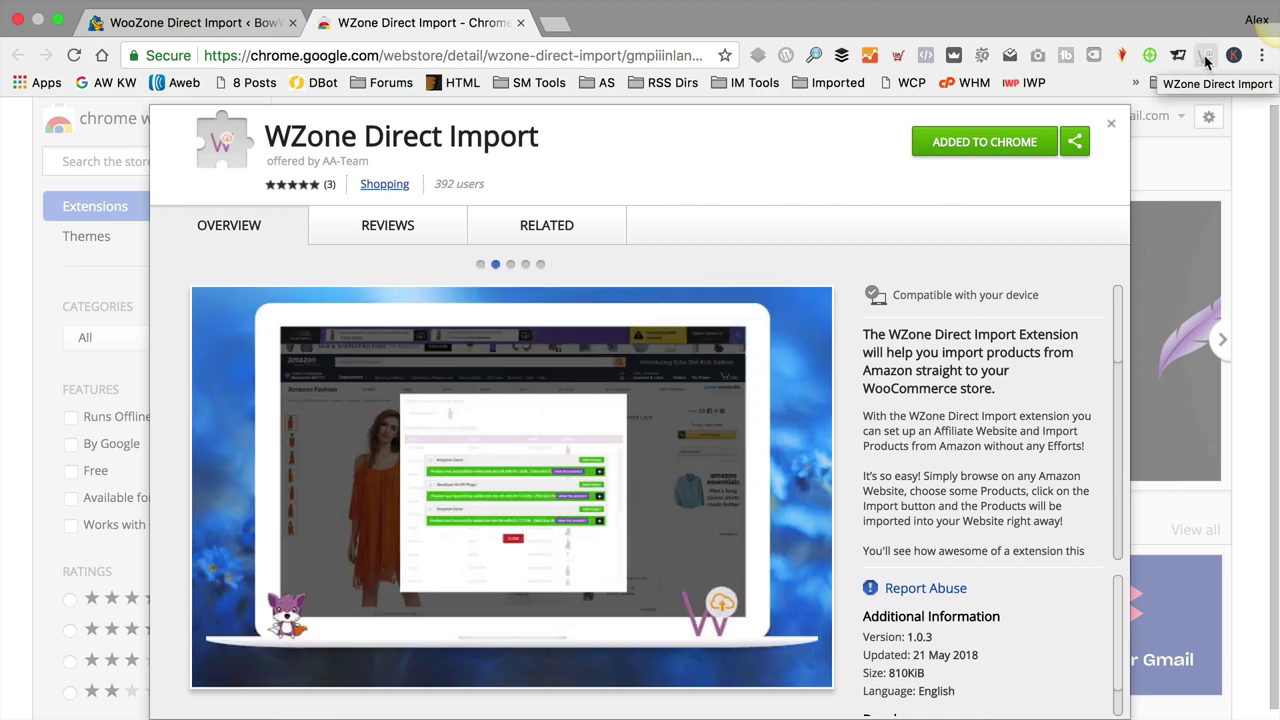
click(1110, 123)
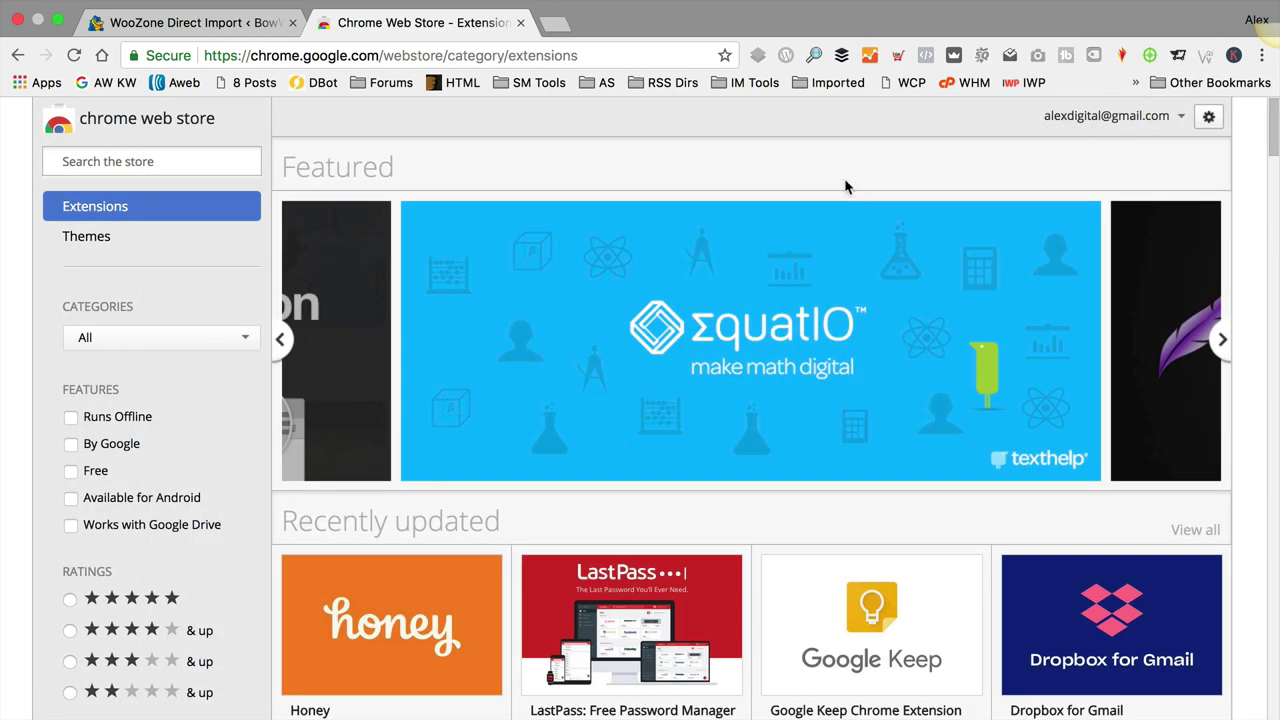
click(215, 25)
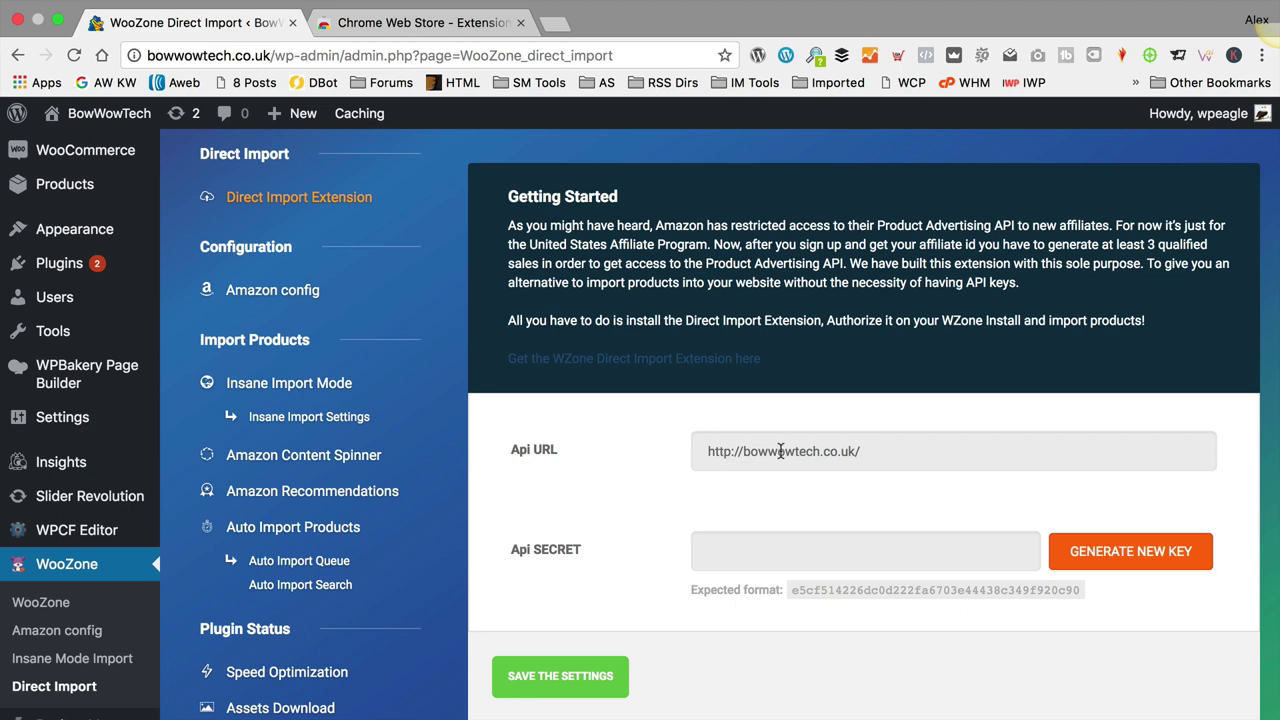
Step: Generate and save a new API secret, then authorize the Direct Import extension for this site
click(1116, 565)
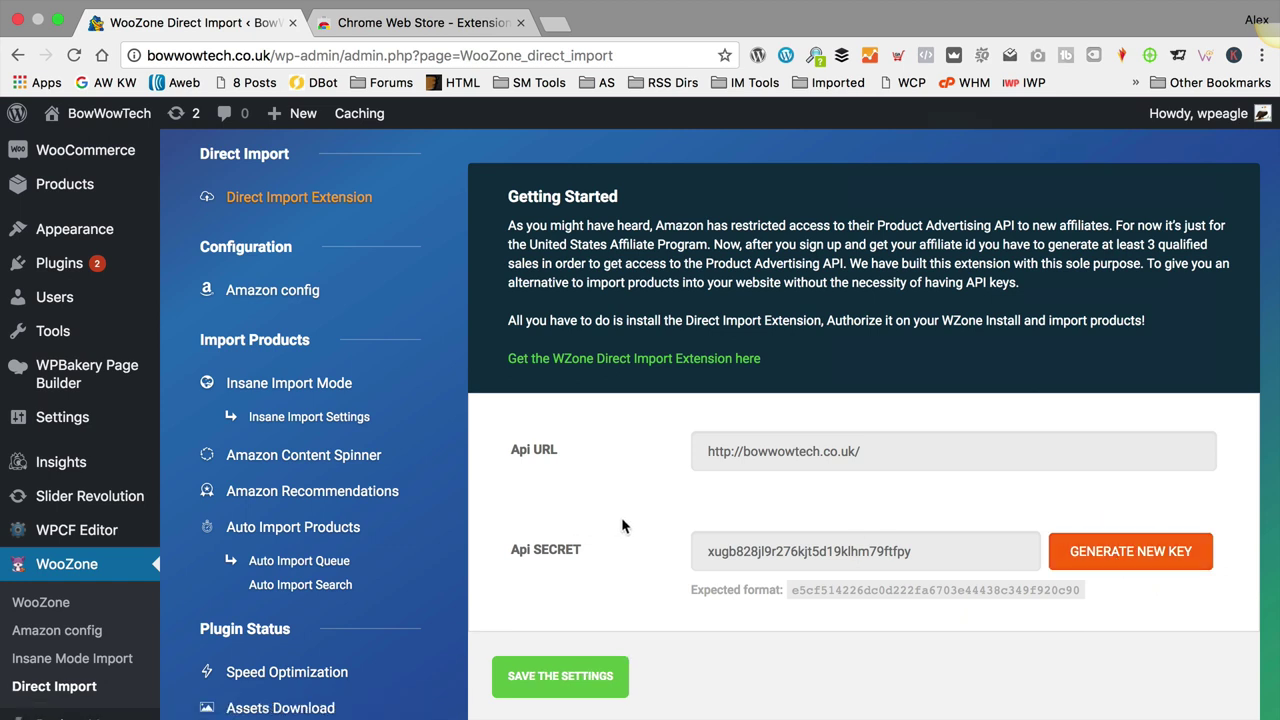
click(582, 676)
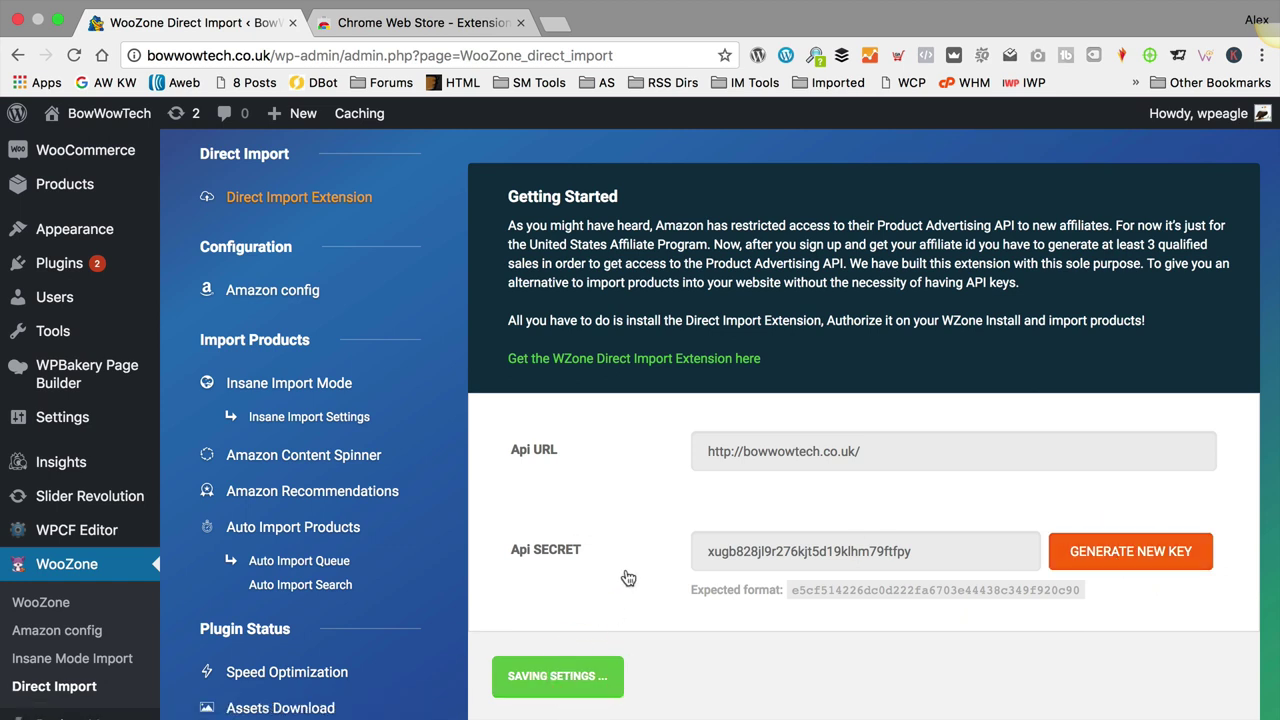
scroll(624, 540, down, 5)
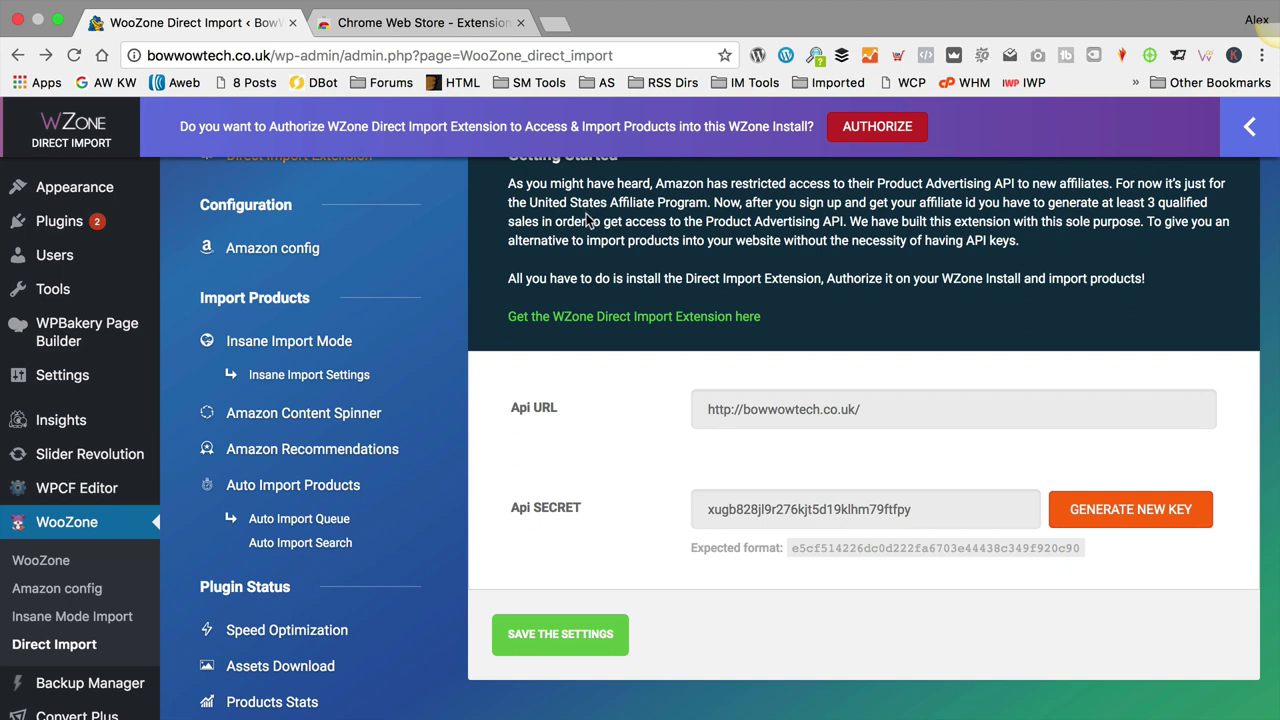
click(877, 126)
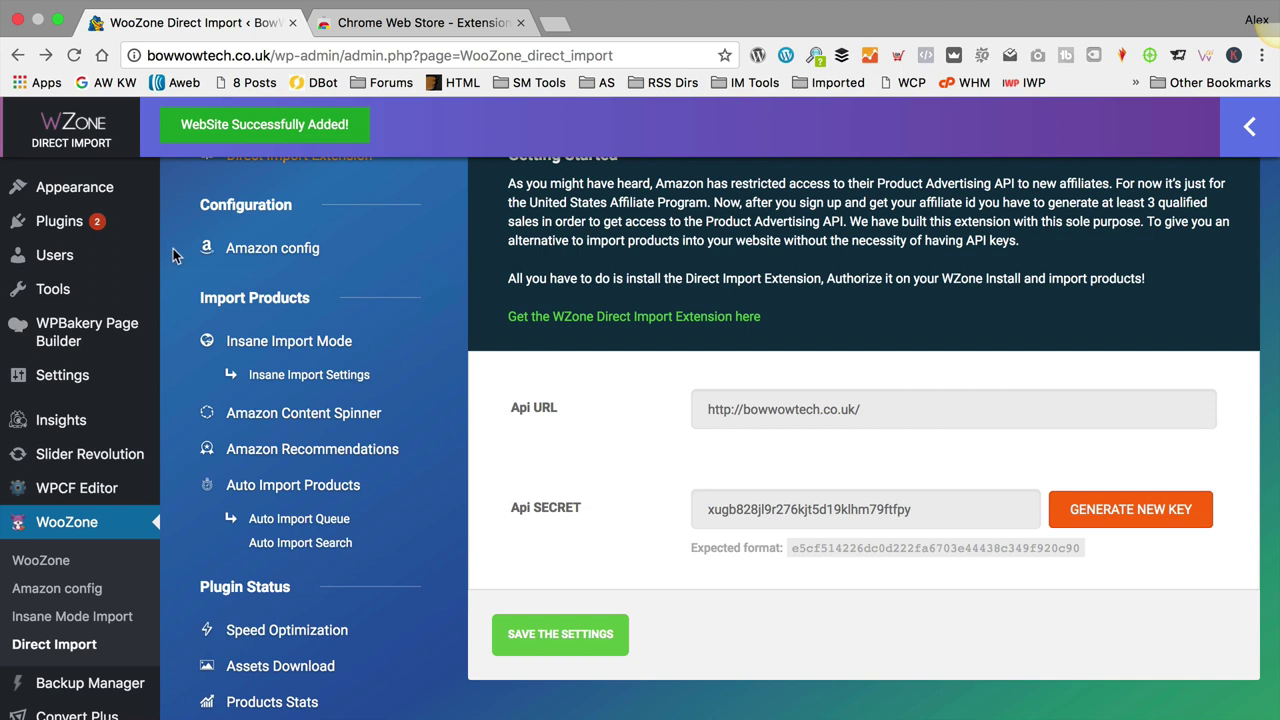
scroll(172, 256, up, 3)
mouse_move(97, 298)
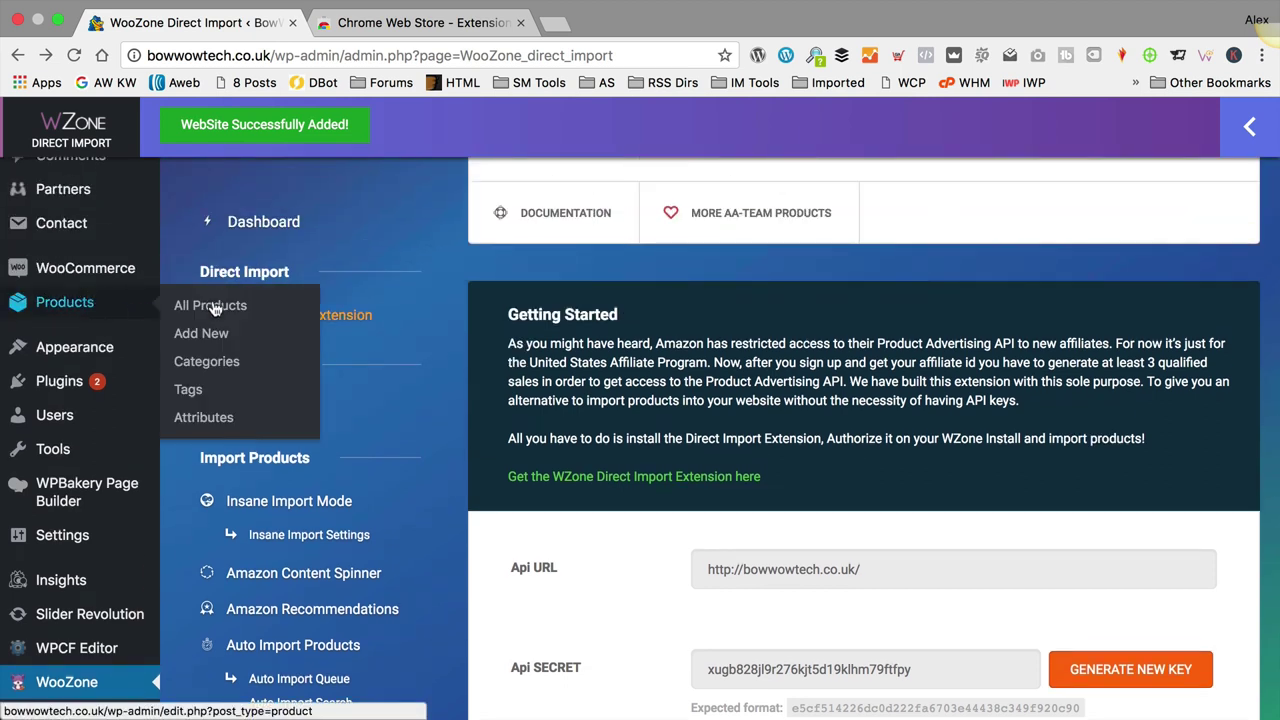
Step: Create the product category 'Showing & Bathing' (slug showing-bathing) under Products > Categories
click(227, 370)
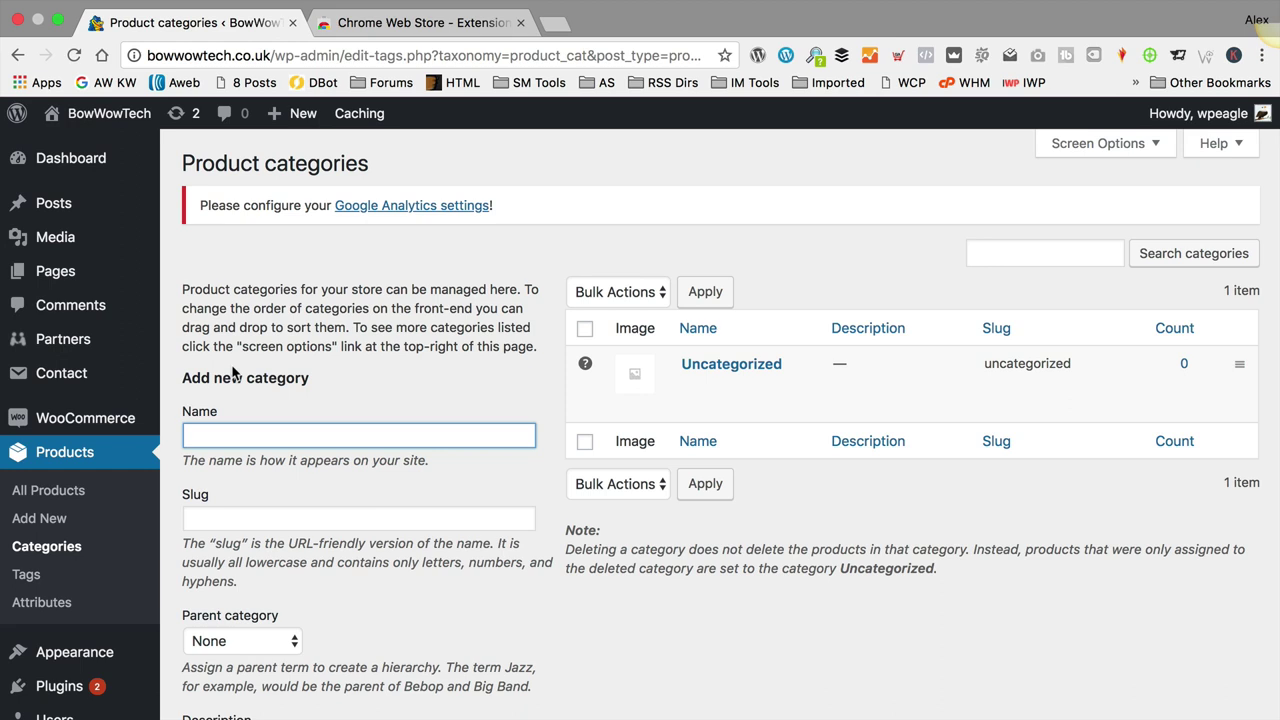
scroll(296, 417, down, 1)
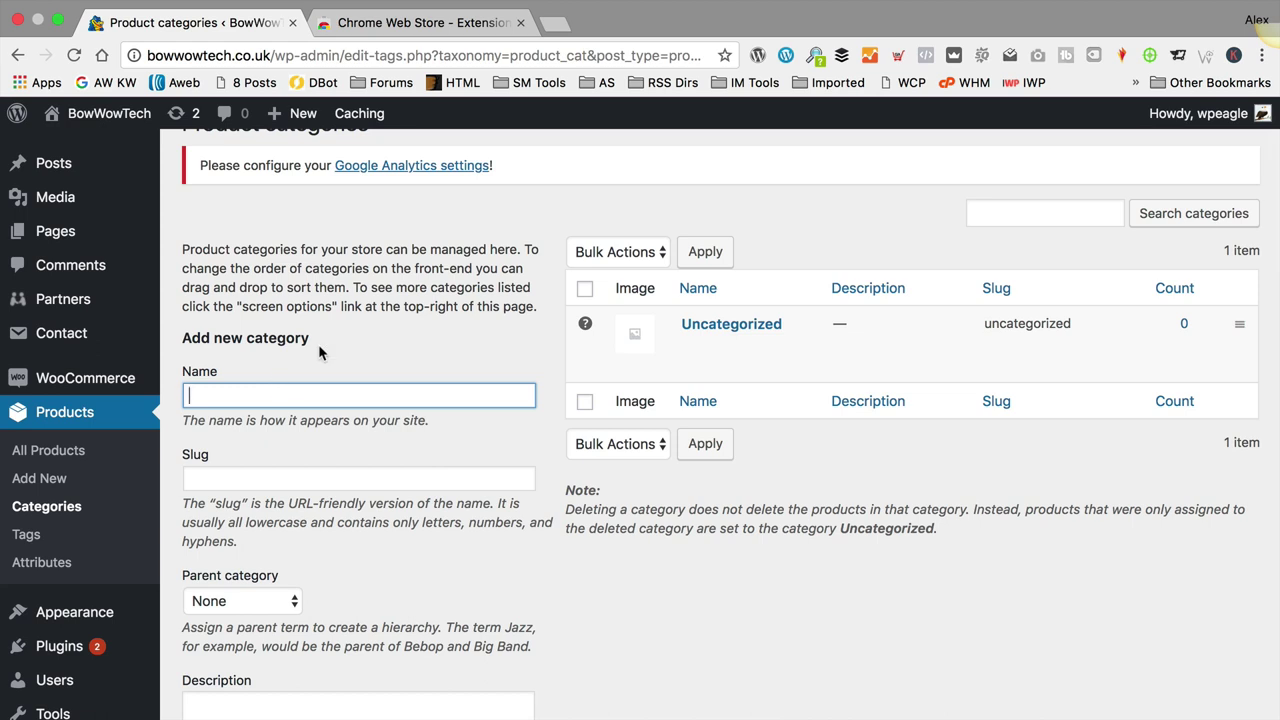
text(Sho)
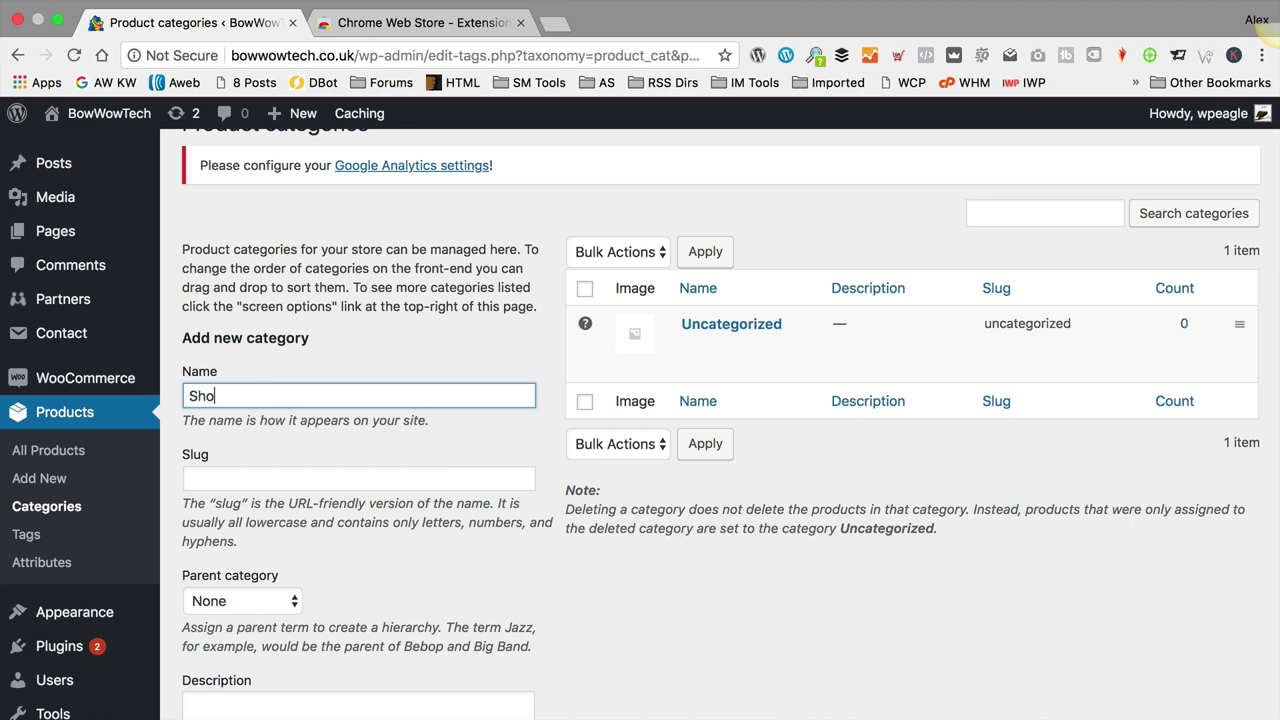
text(wing & Bathing)
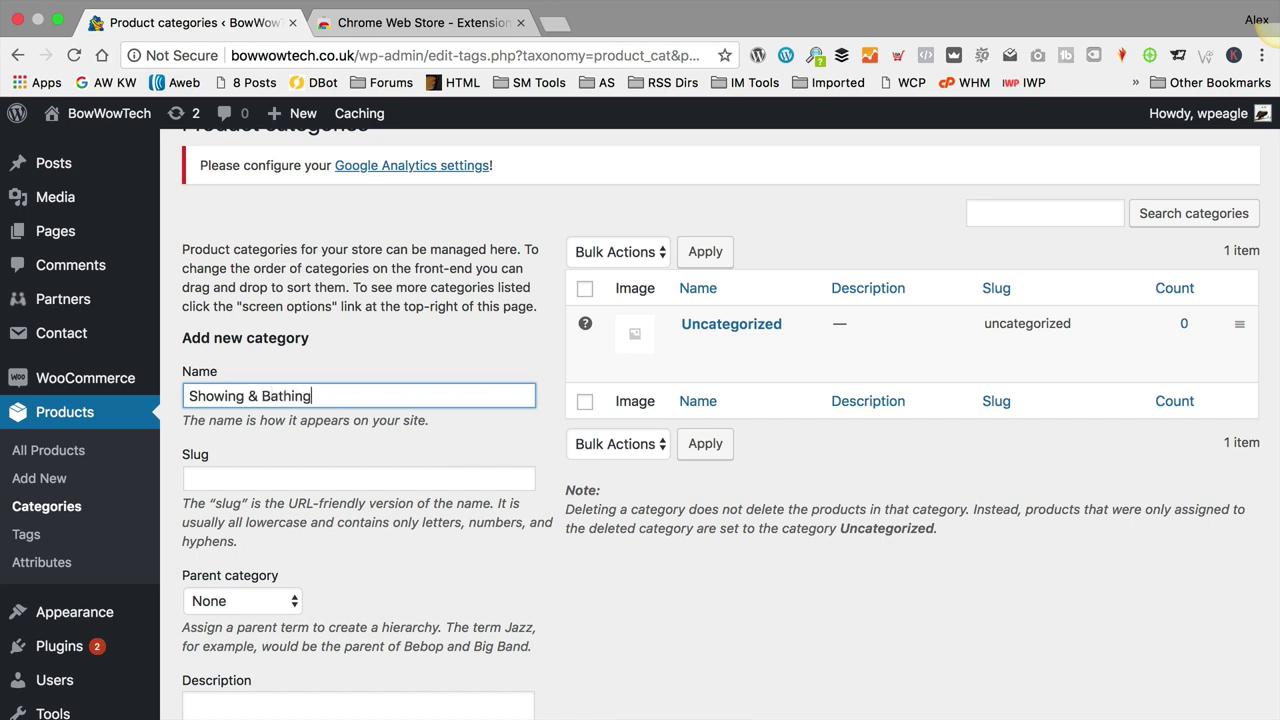
scroll(315, 360, down, 5)
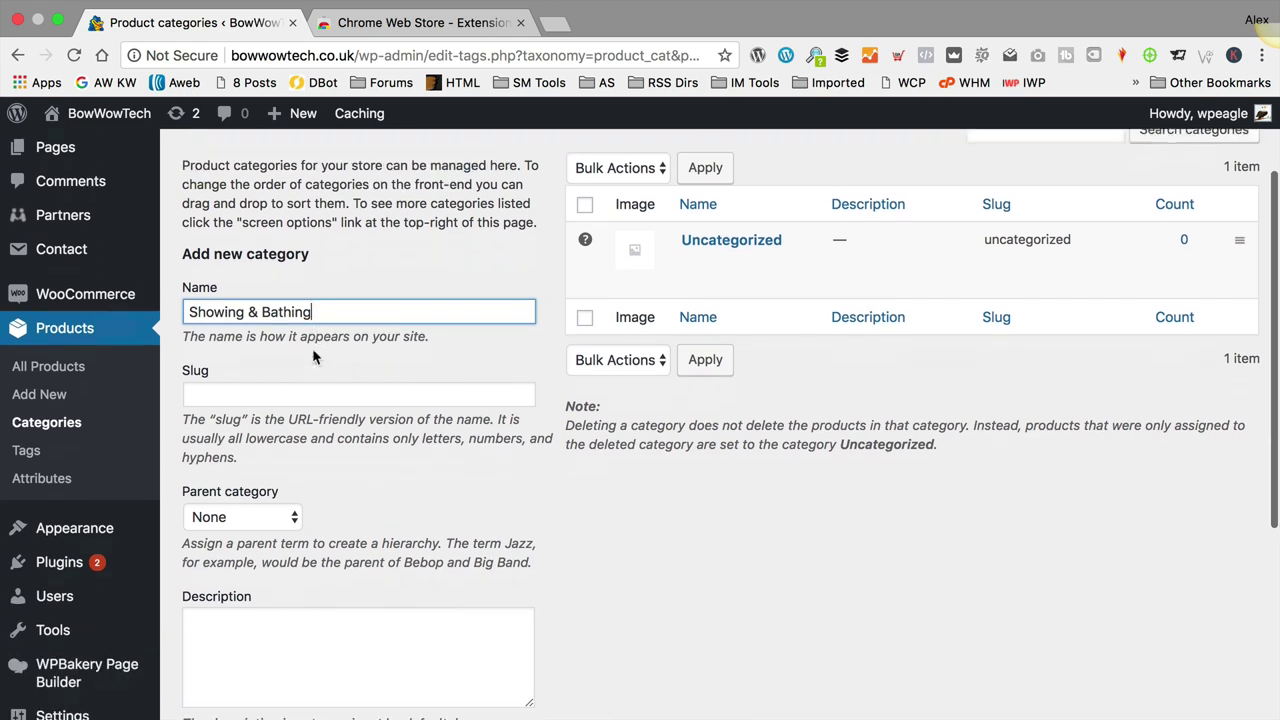
scroll(396, 525, down, 3)
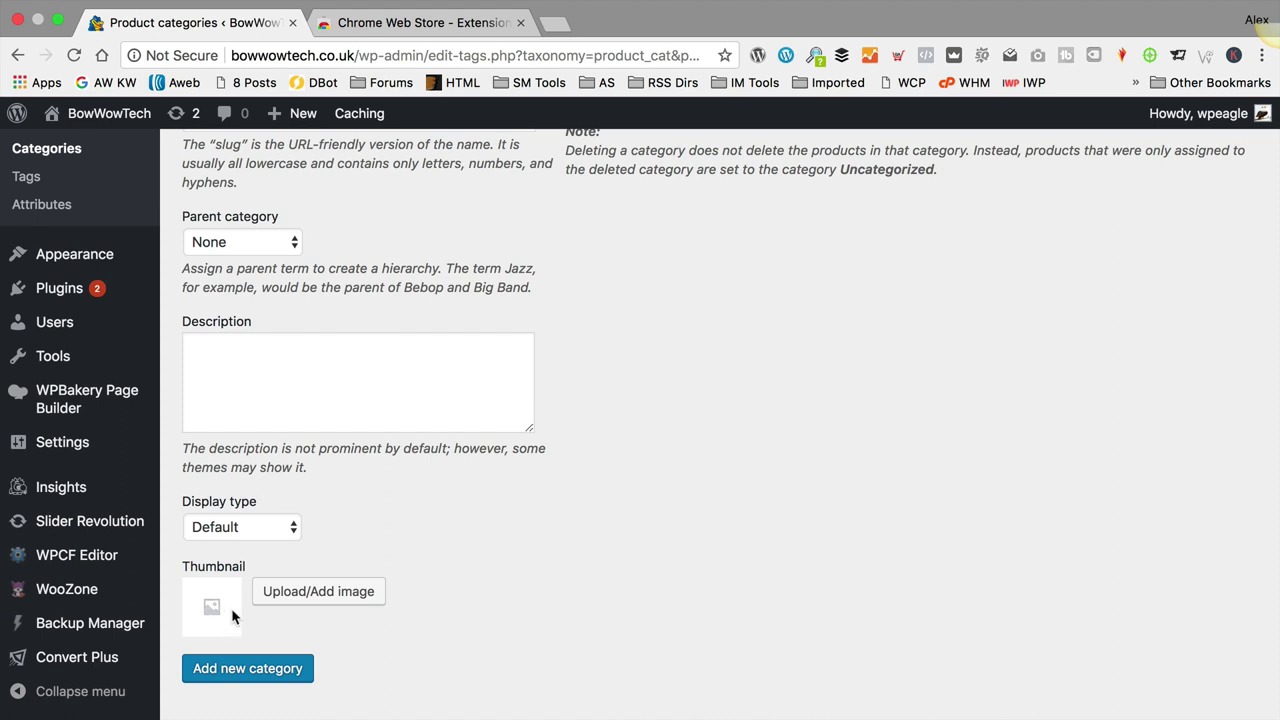
click(255, 669)
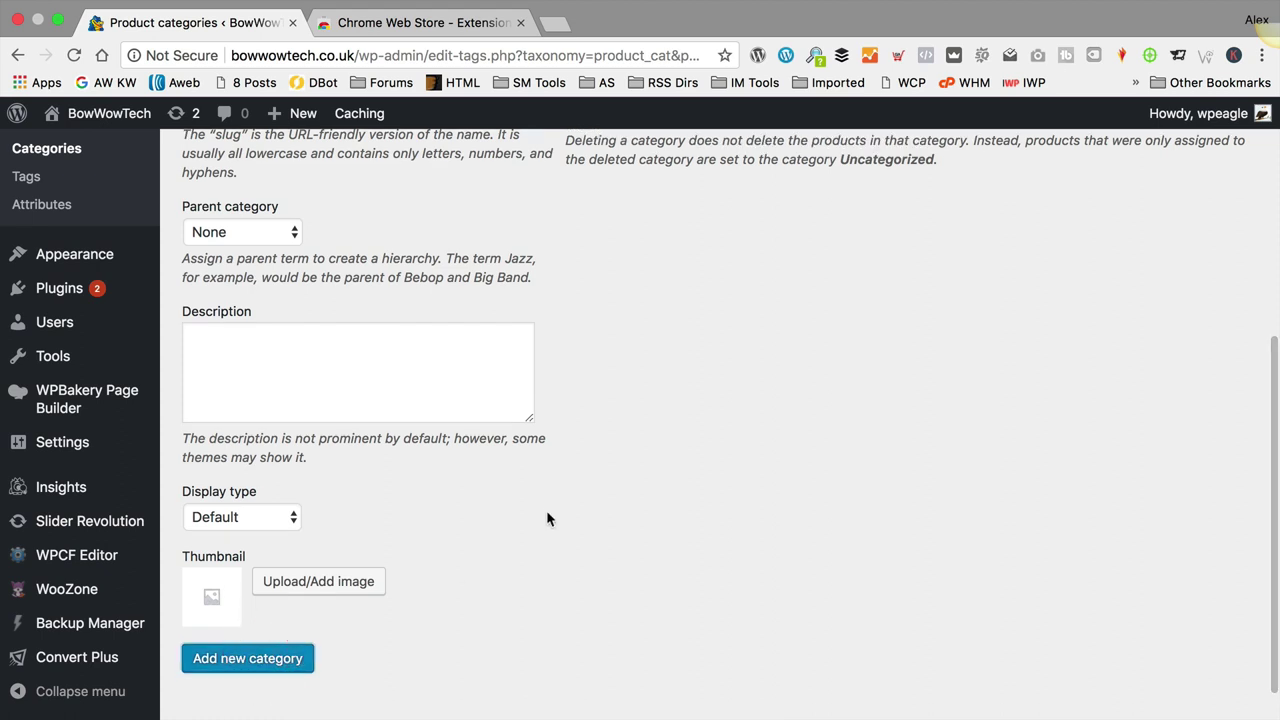
scroll(544, 511, up, 5)
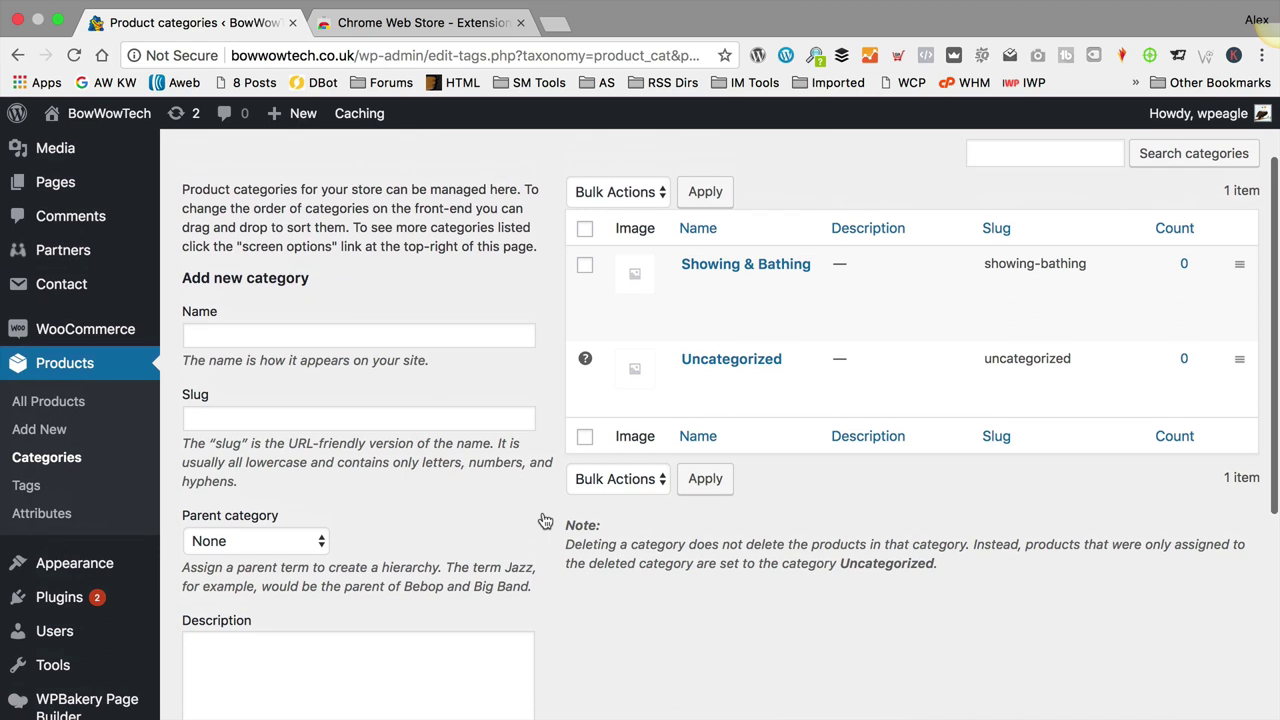
mouse_move(935, 320)
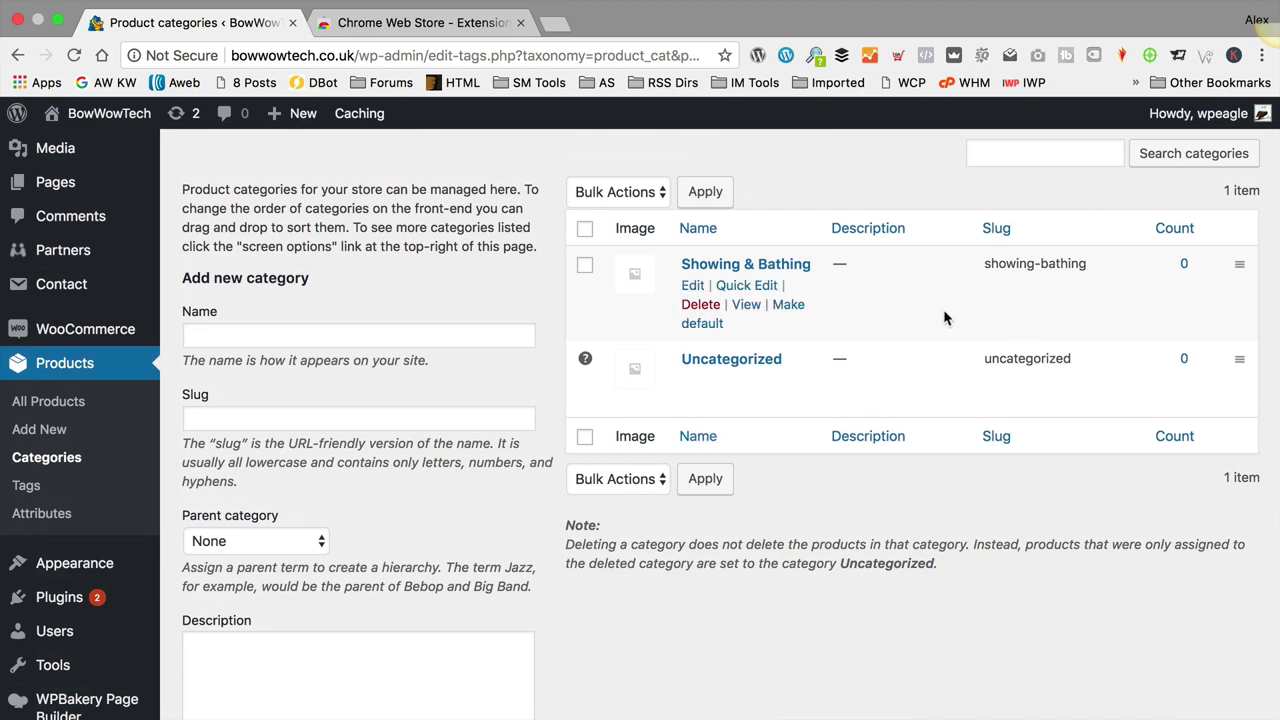
Step: Add a new product category named 'Dog Walking'
click(475, 334)
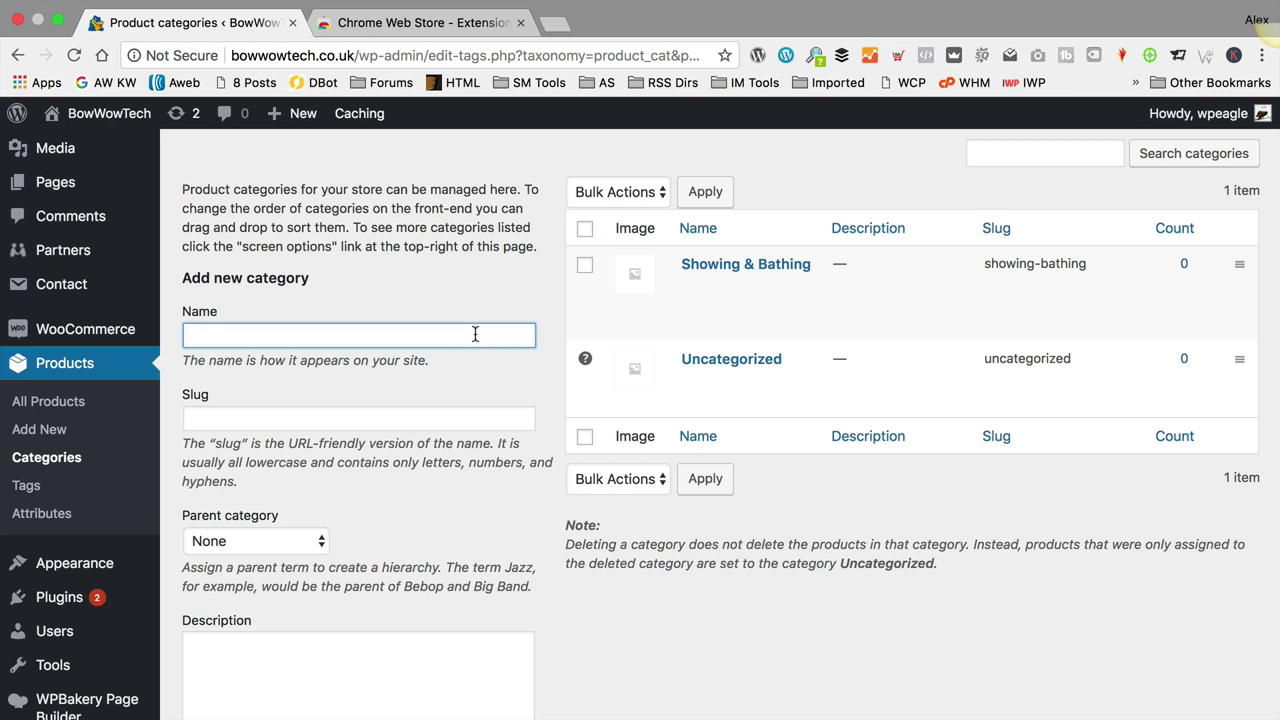
text(Dog Walni)
key(BackSpace)
key(BackSpace)
text(king)
scroll(440, 360, down, 6)
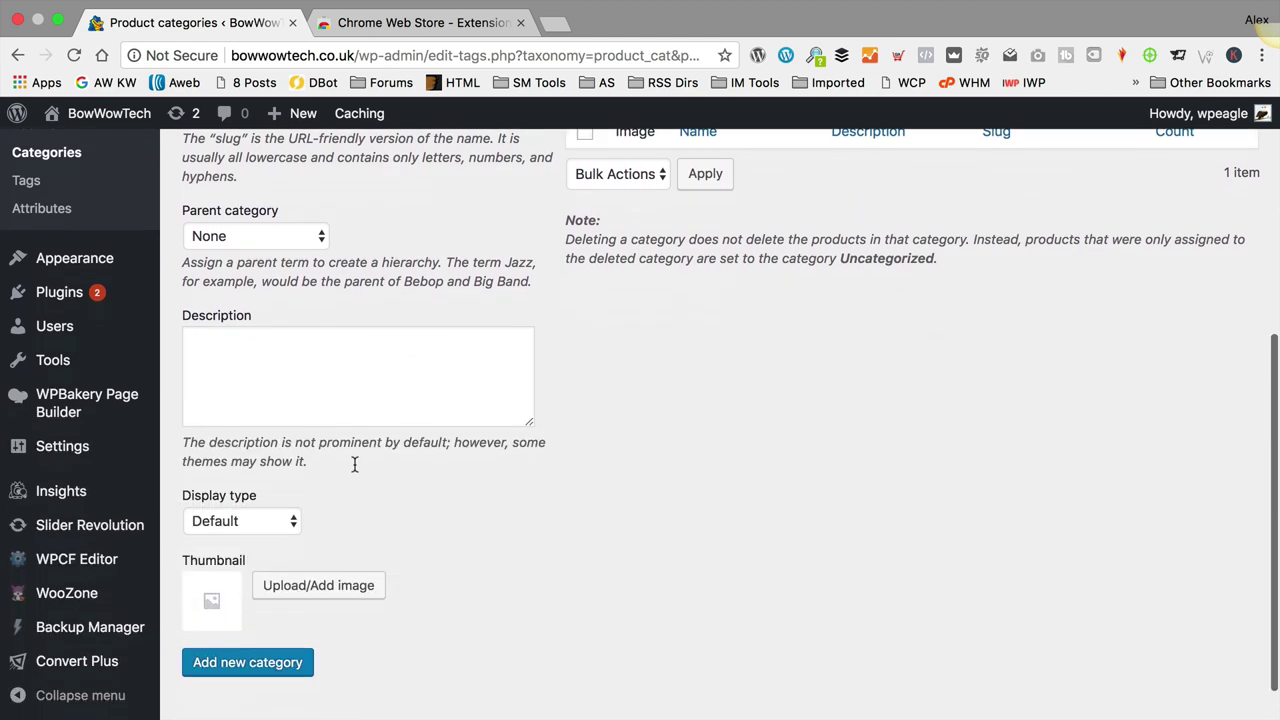
scroll(354, 464, down, 1)
click(245, 629)
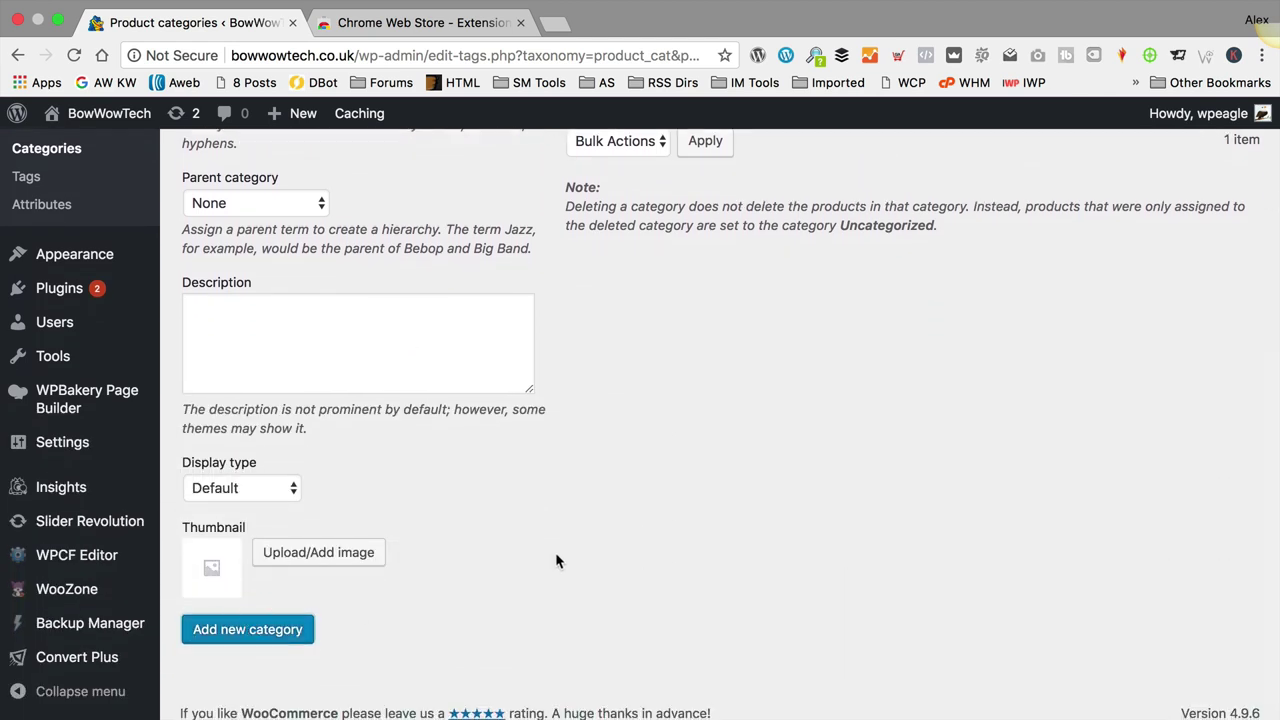
scroll(556, 560, up, 4)
scroll(556, 560, up, 2)
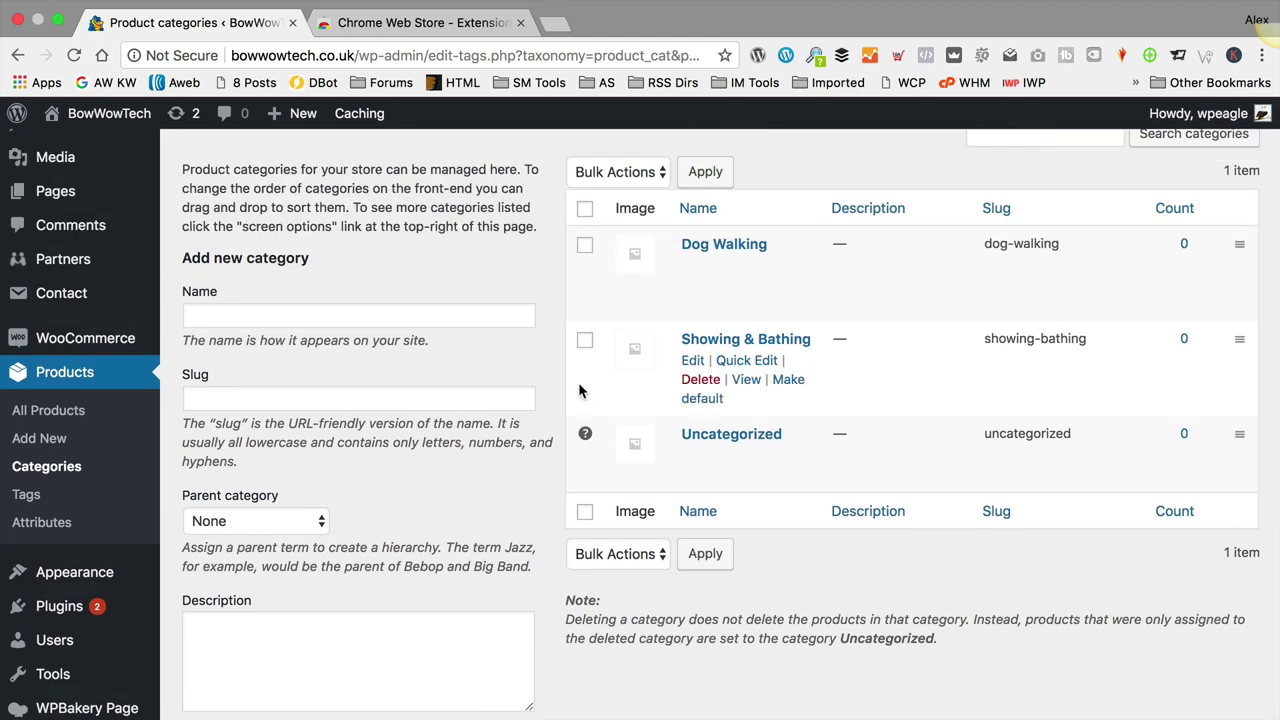
mouse_move(693, 248)
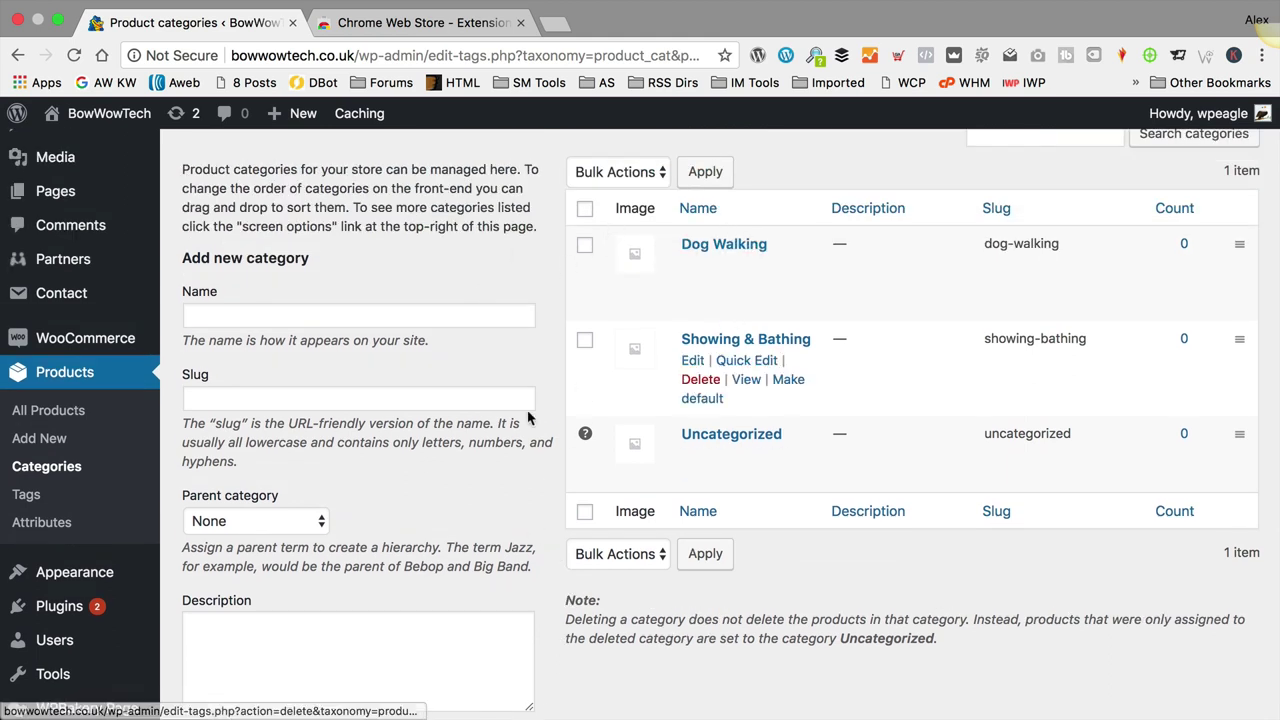
mouse_move(690, 355)
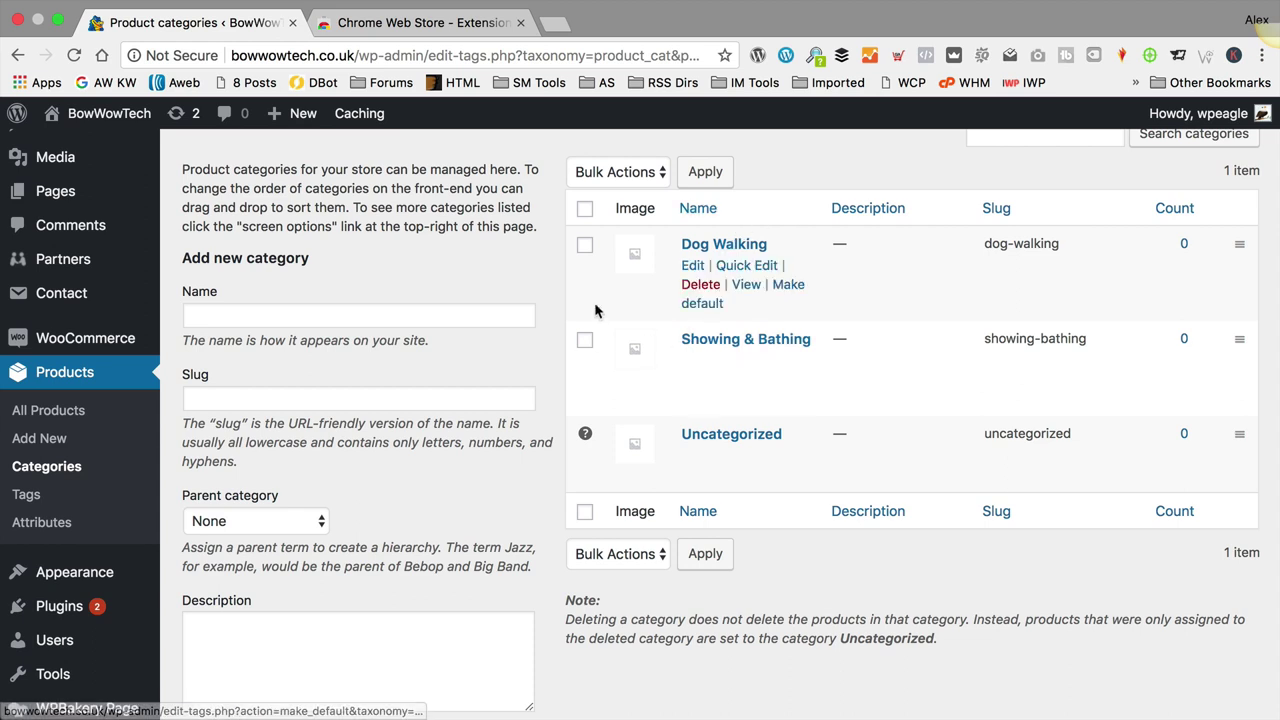
Step: Add a 'Leads' category with Dog Walking as its parent
scroll(500, 300, down, 1)
click(408, 287)
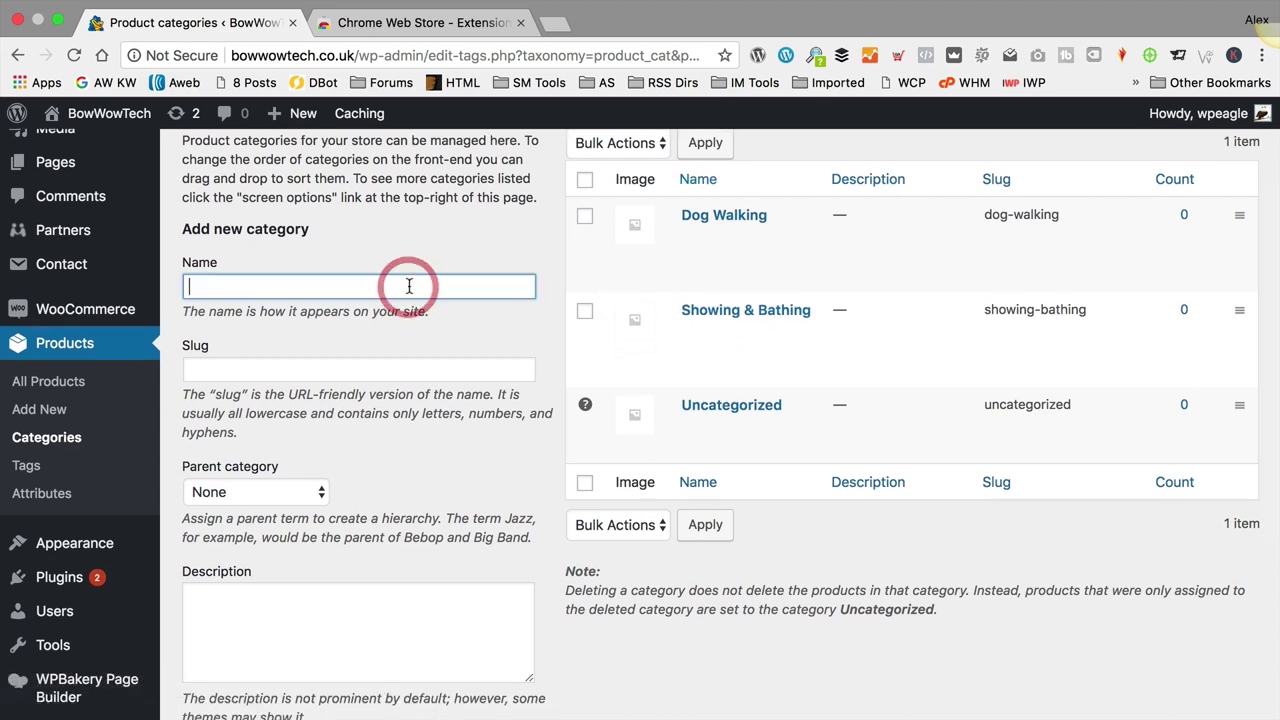
text(Leads)
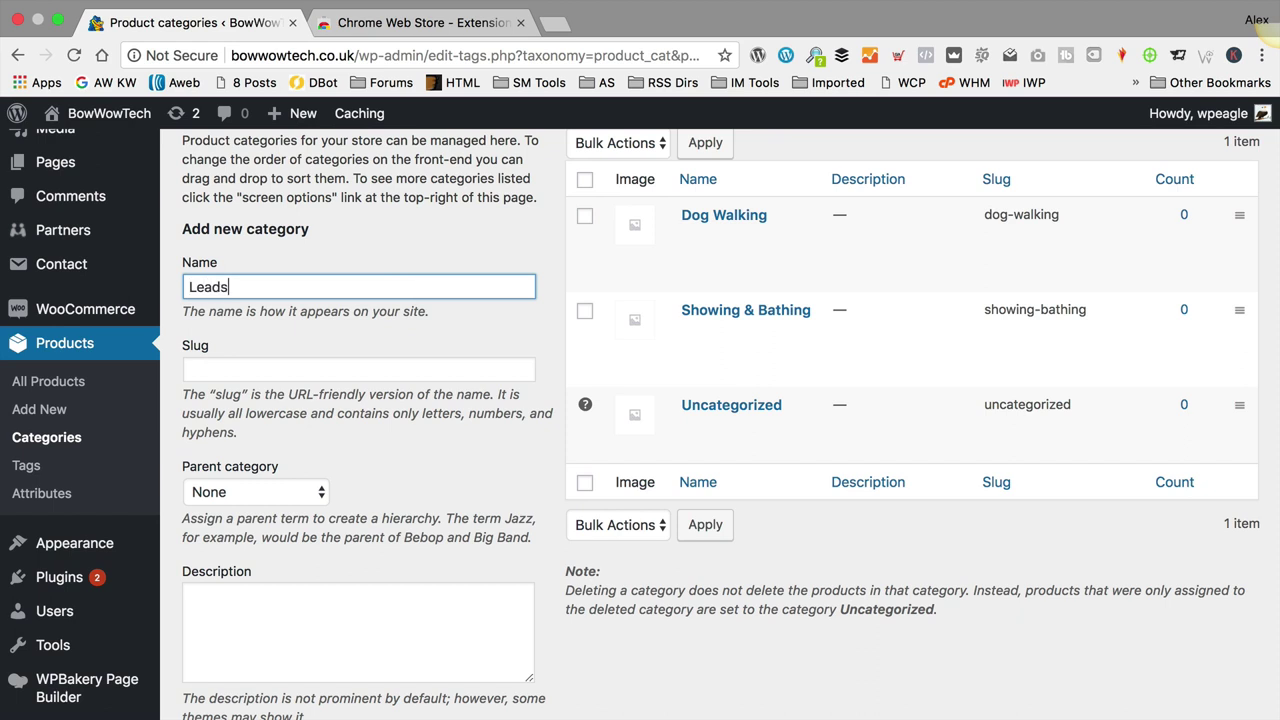
scroll(379, 274, down, 2)
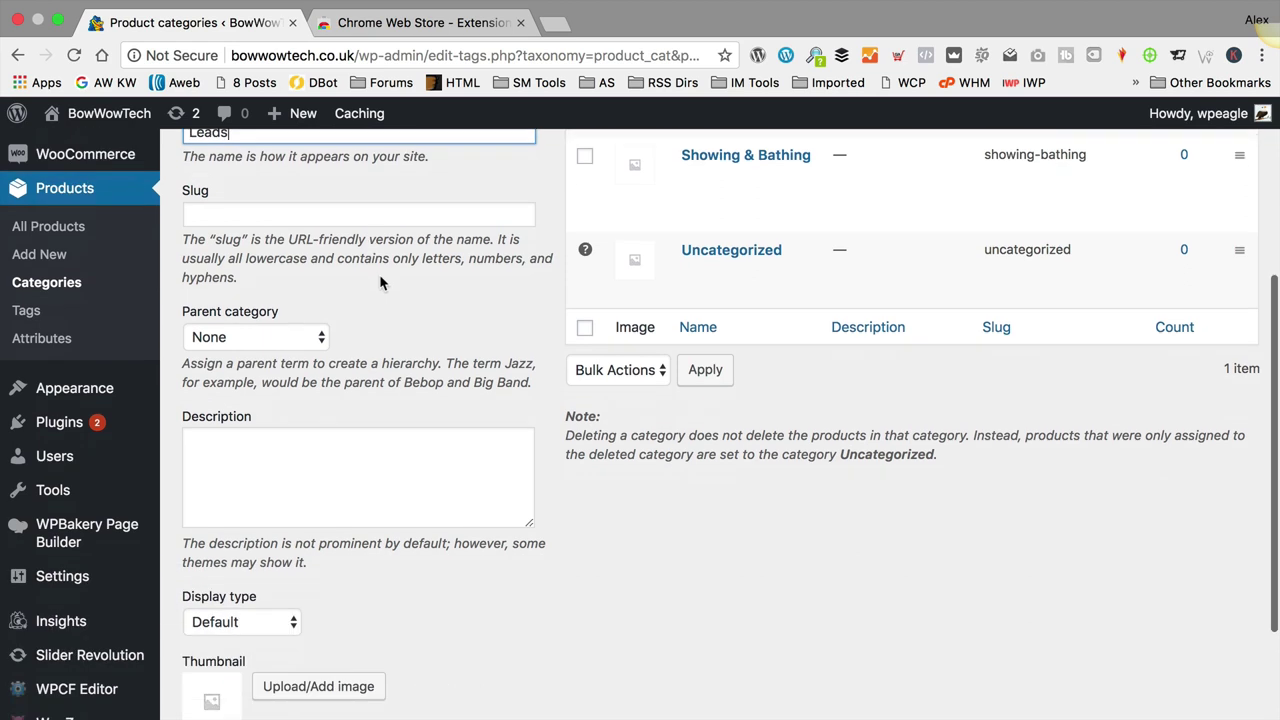
click(246, 335)
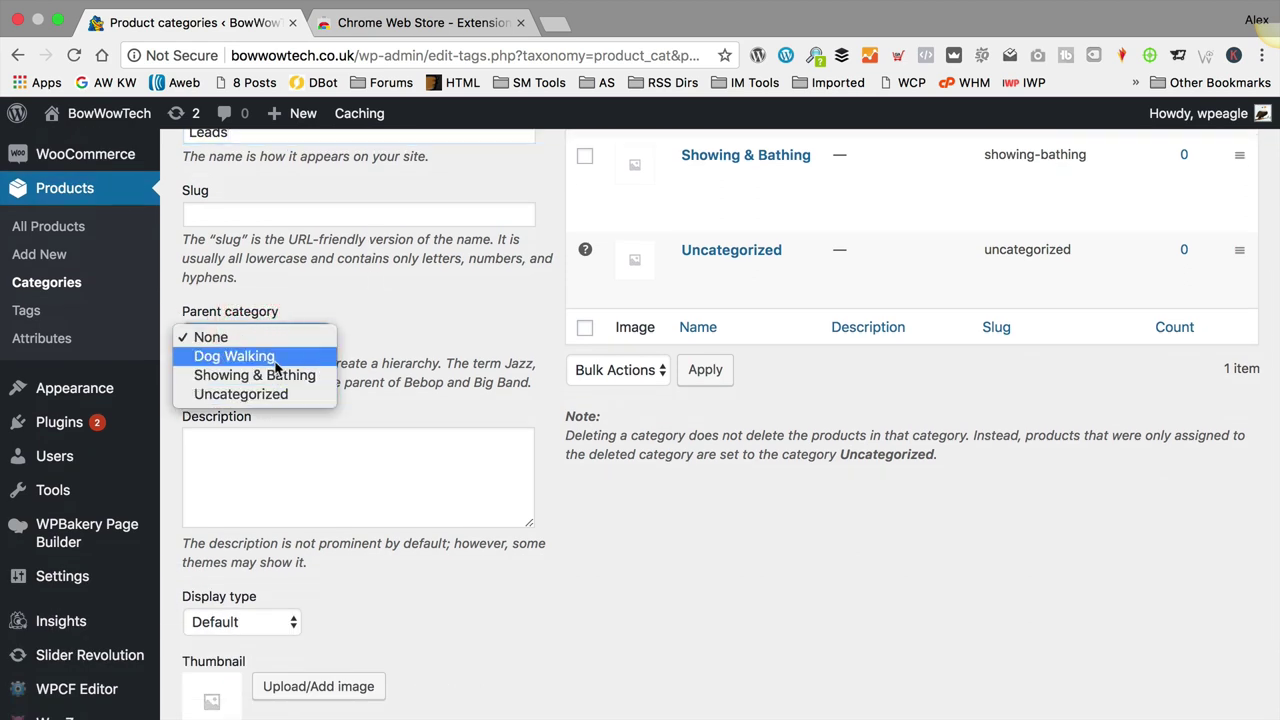
click(272, 356)
scroll(392, 334, down, 1)
scroll(393, 337, down, 2)
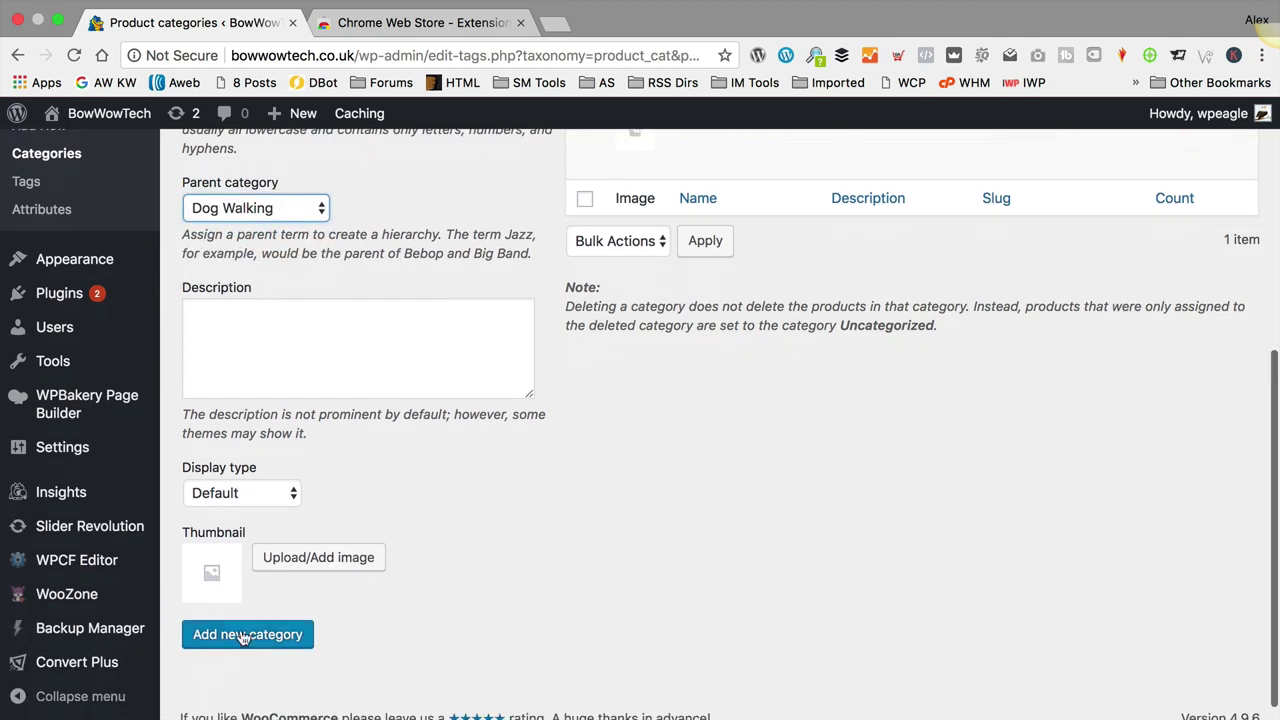
click(240, 632)
scroll(652, 487, up, 4)
scroll(651, 487, up, 3)
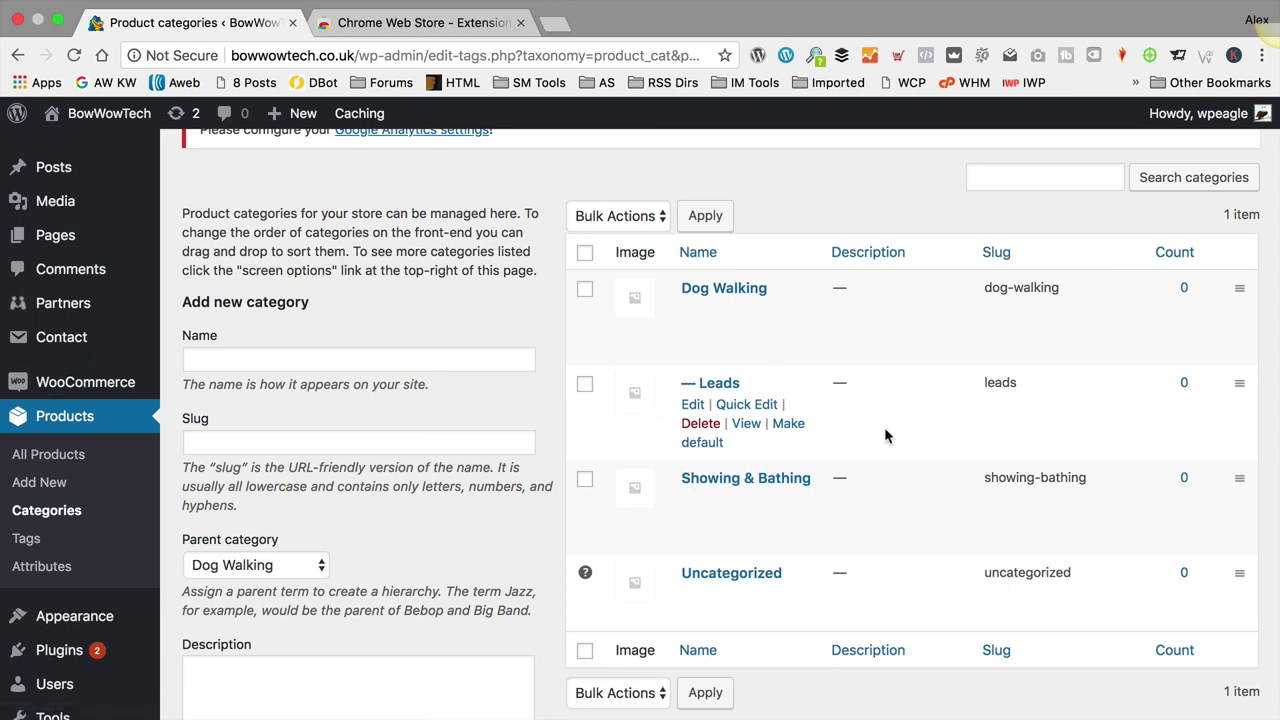
Step: Delete the Leads subcategory and add 'Dog Fitness' as a top-level category
click(701, 424)
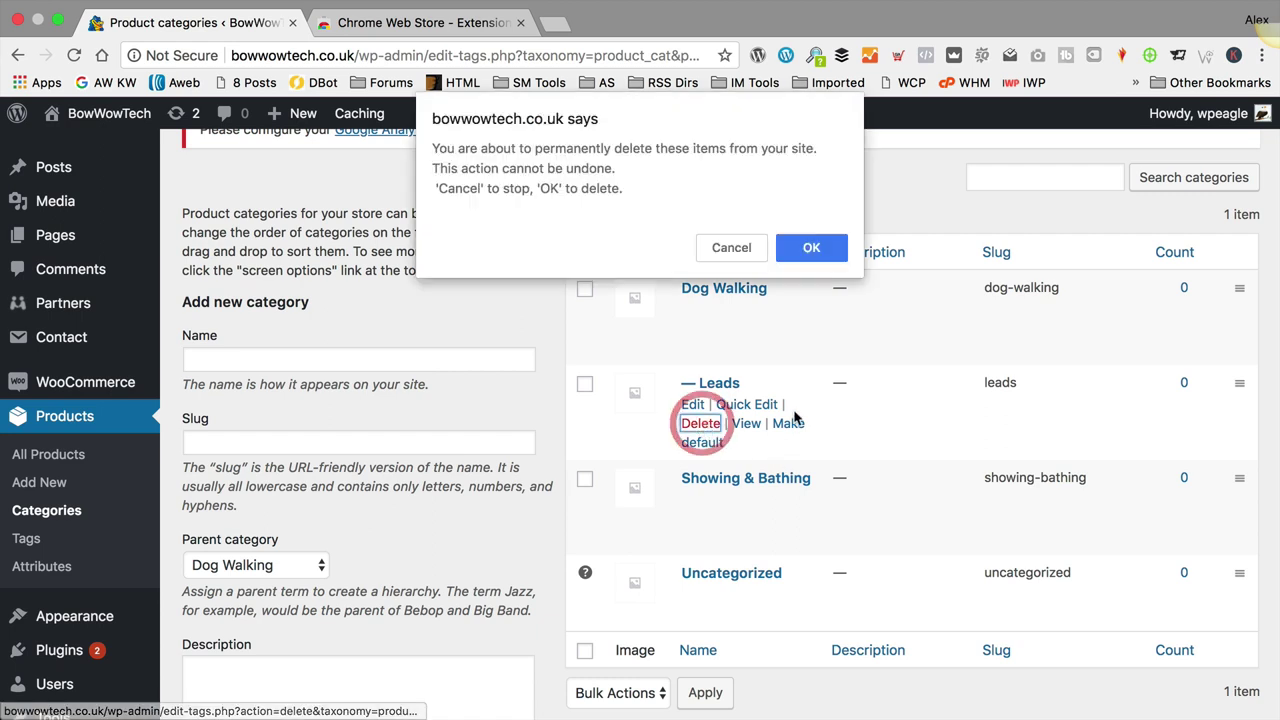
click(812, 250)
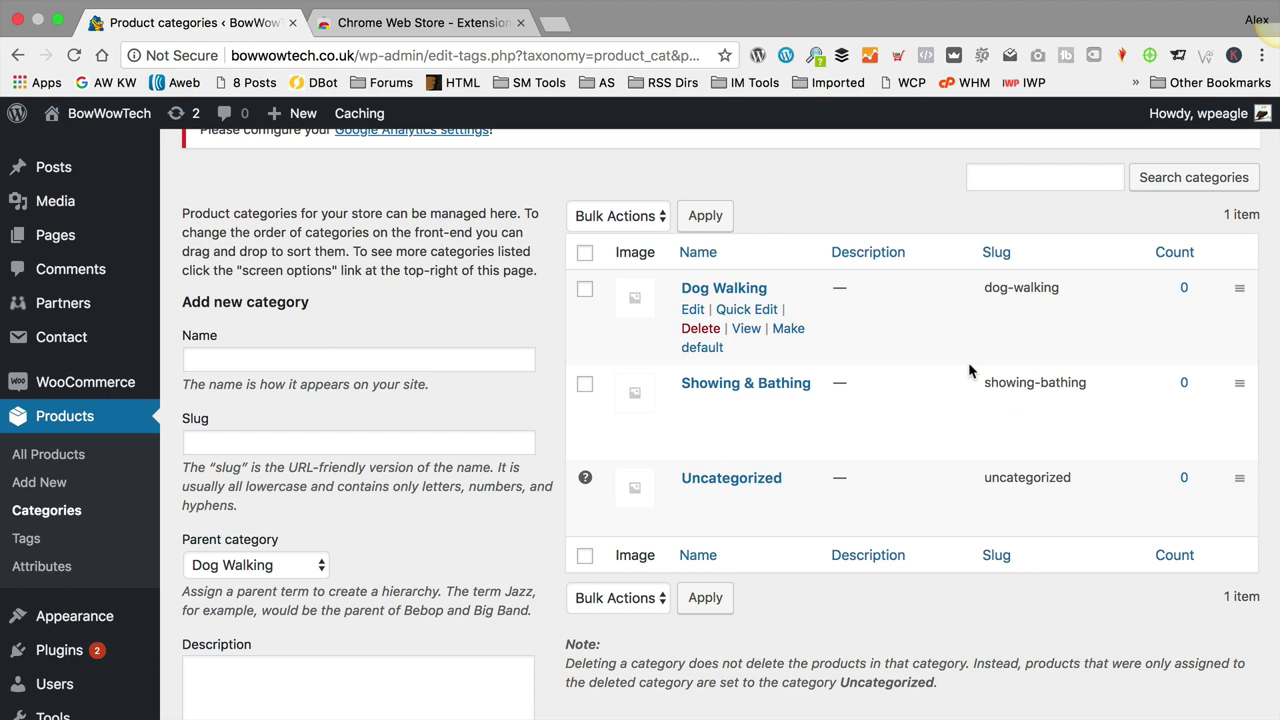
click(318, 360)
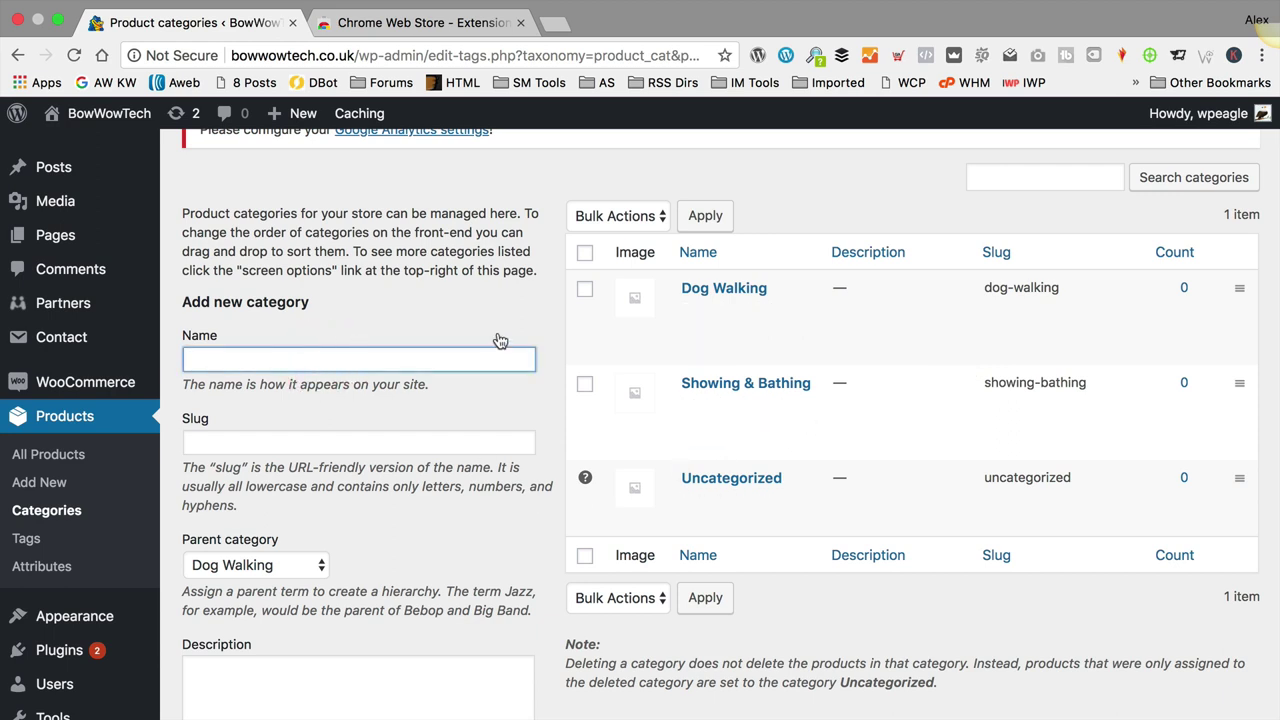
text(Fitness)
click(187, 360)
text(Dog)
scroll(444, 364, down, 1)
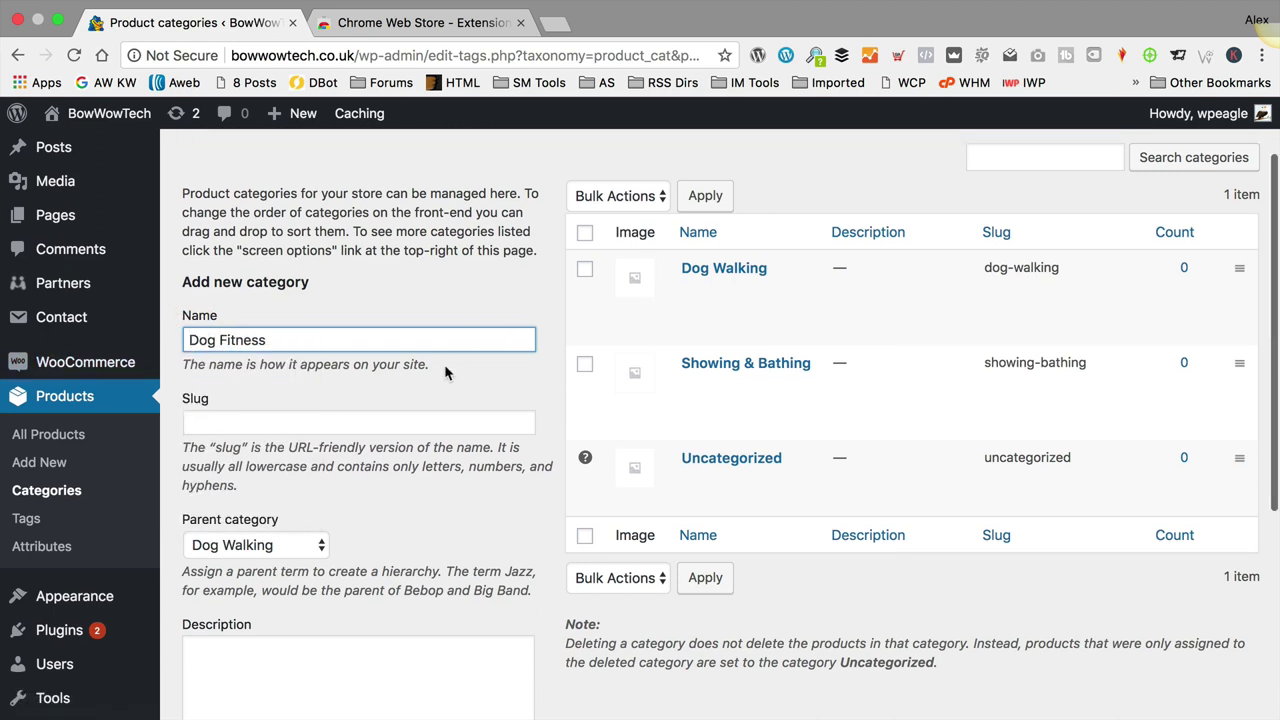
click(294, 545)
click(210, 526)
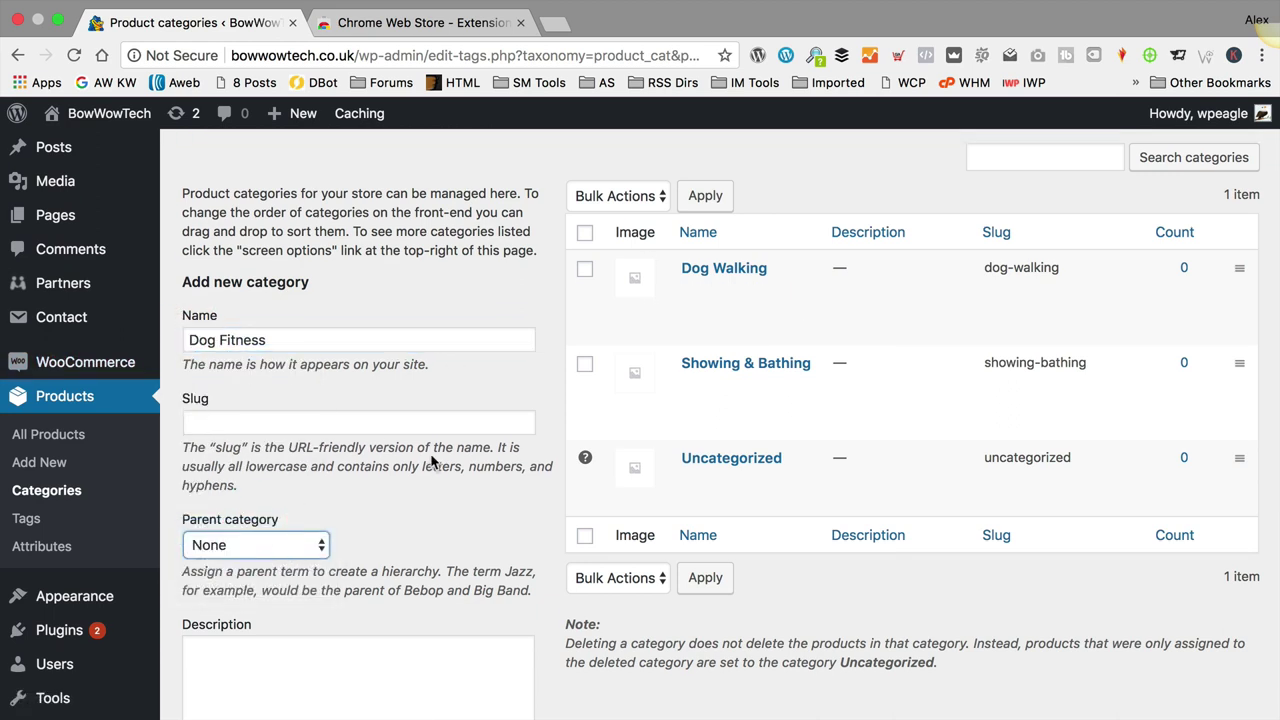
scroll(432, 460, down, 7)
click(261, 612)
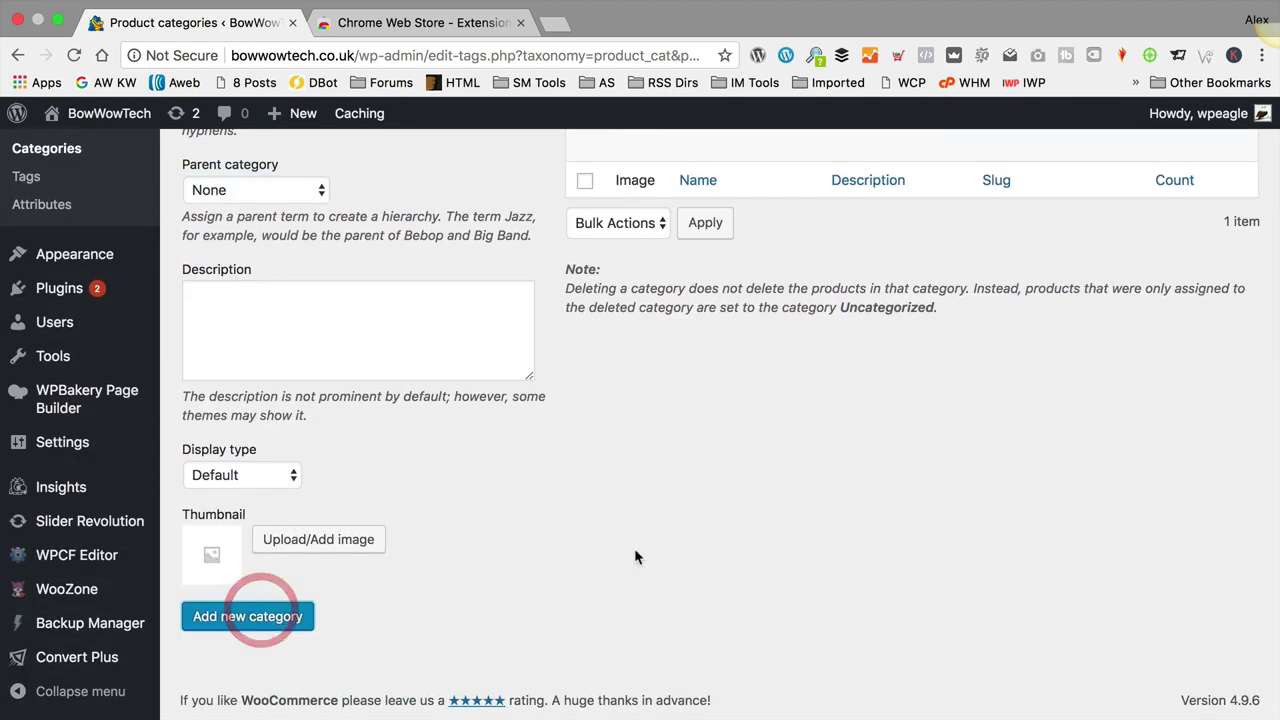
scroll(634, 557, up, 8)
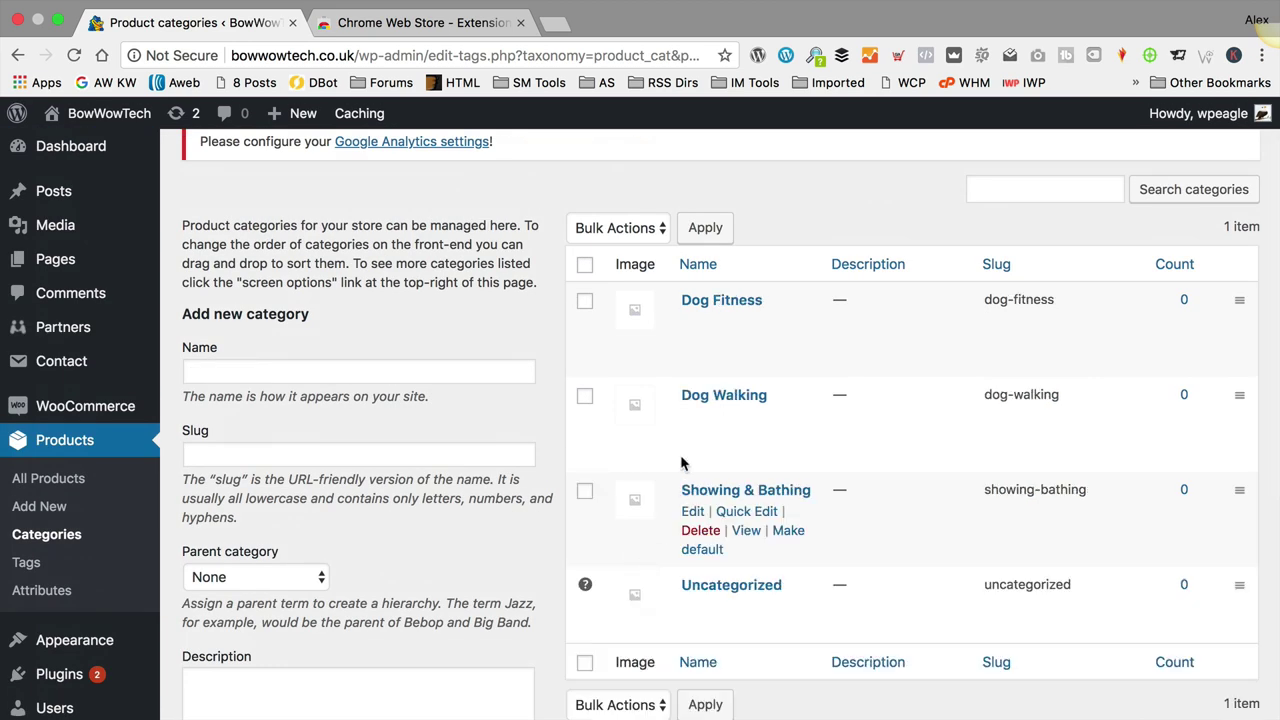
Step: Add the 'Puppy Training' and 'Dog Cameras' product categories
click(333, 375)
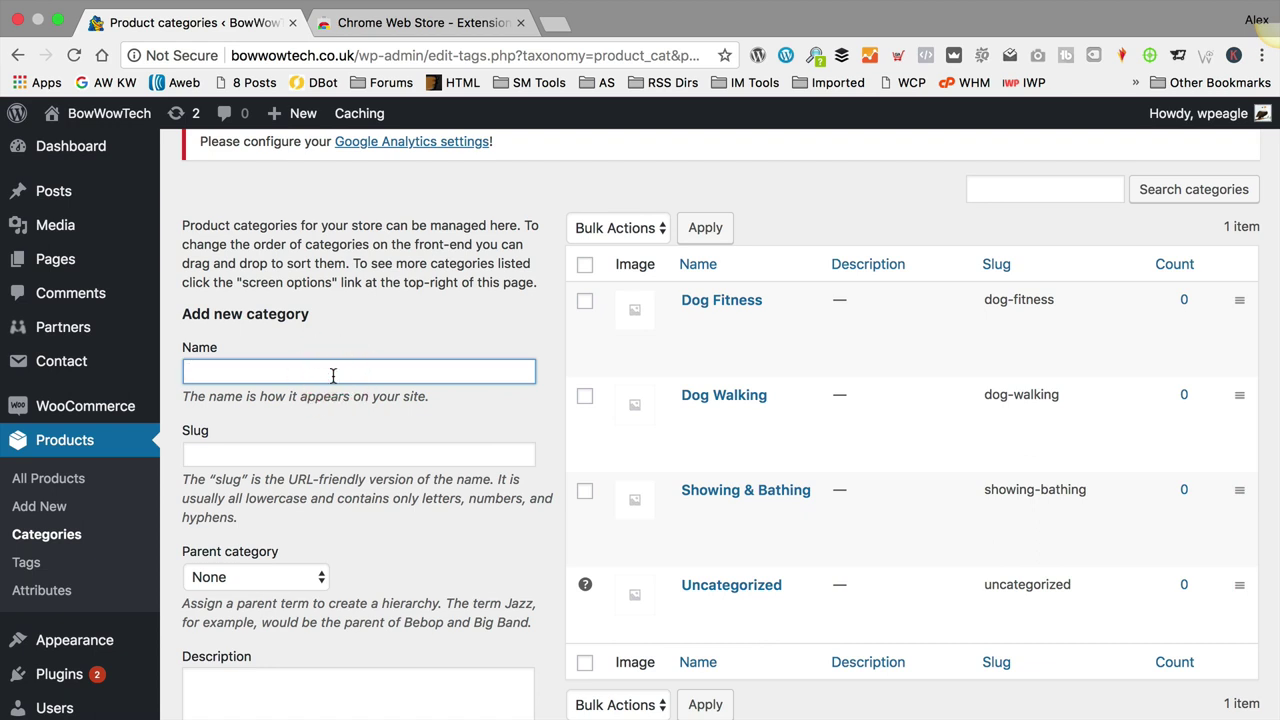
text(Puppy Training)
scroll(317, 386, down, 5)
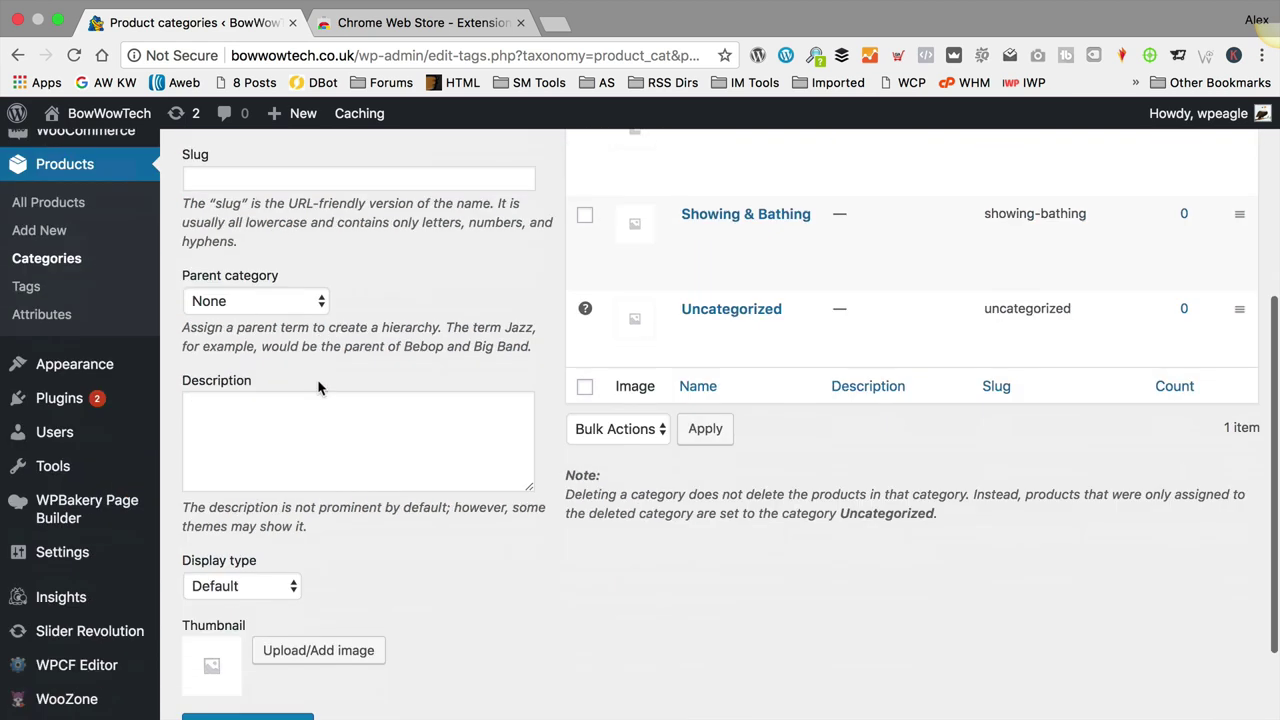
click(266, 616)
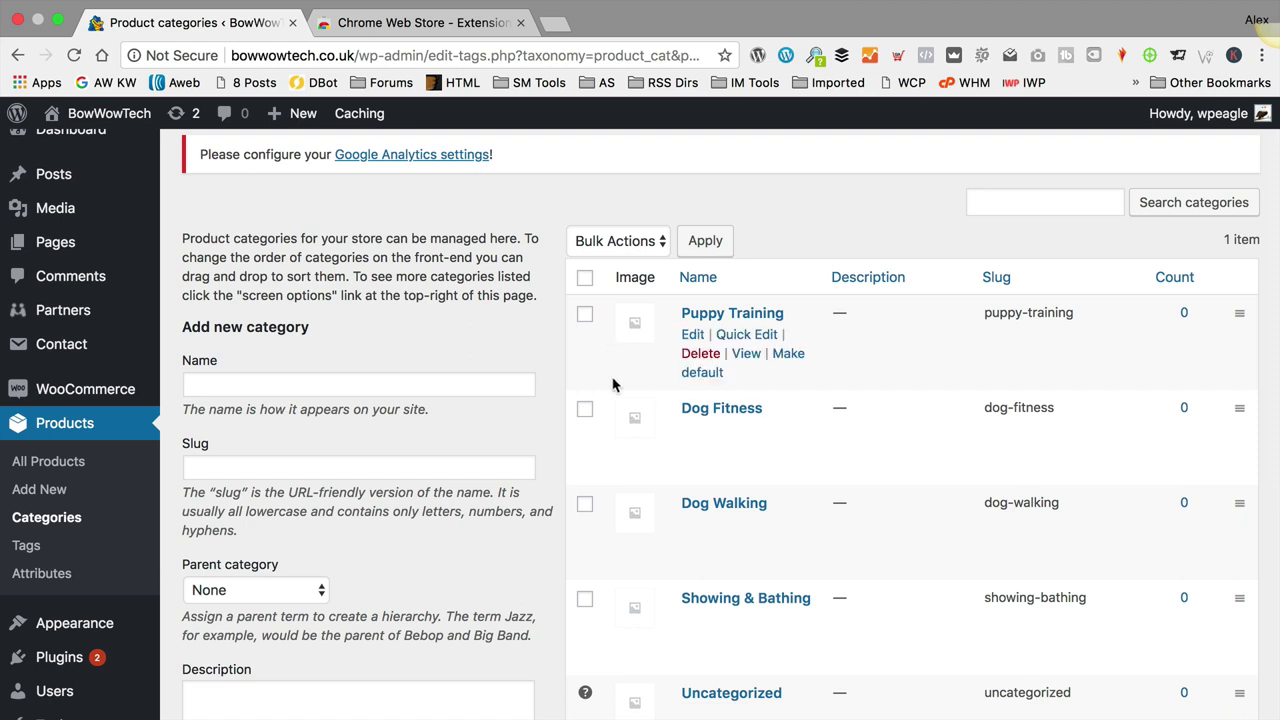
scroll(611, 380, down, 1)
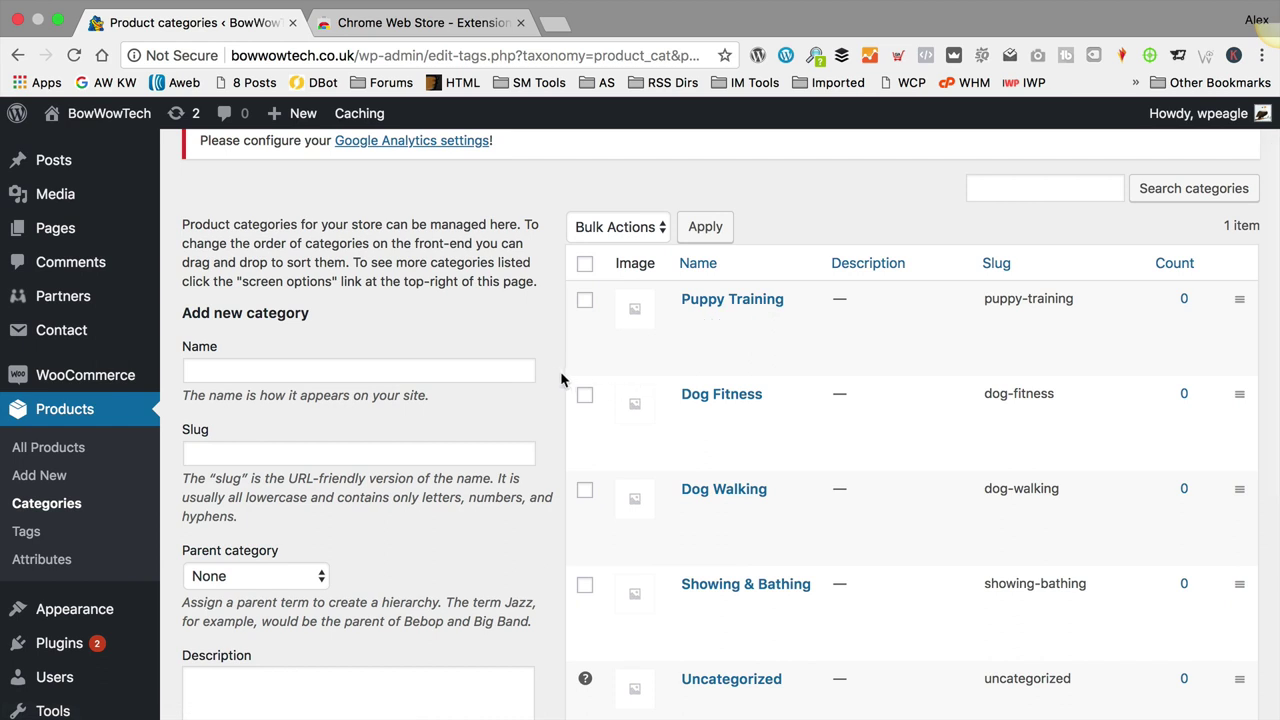
click(413, 372)
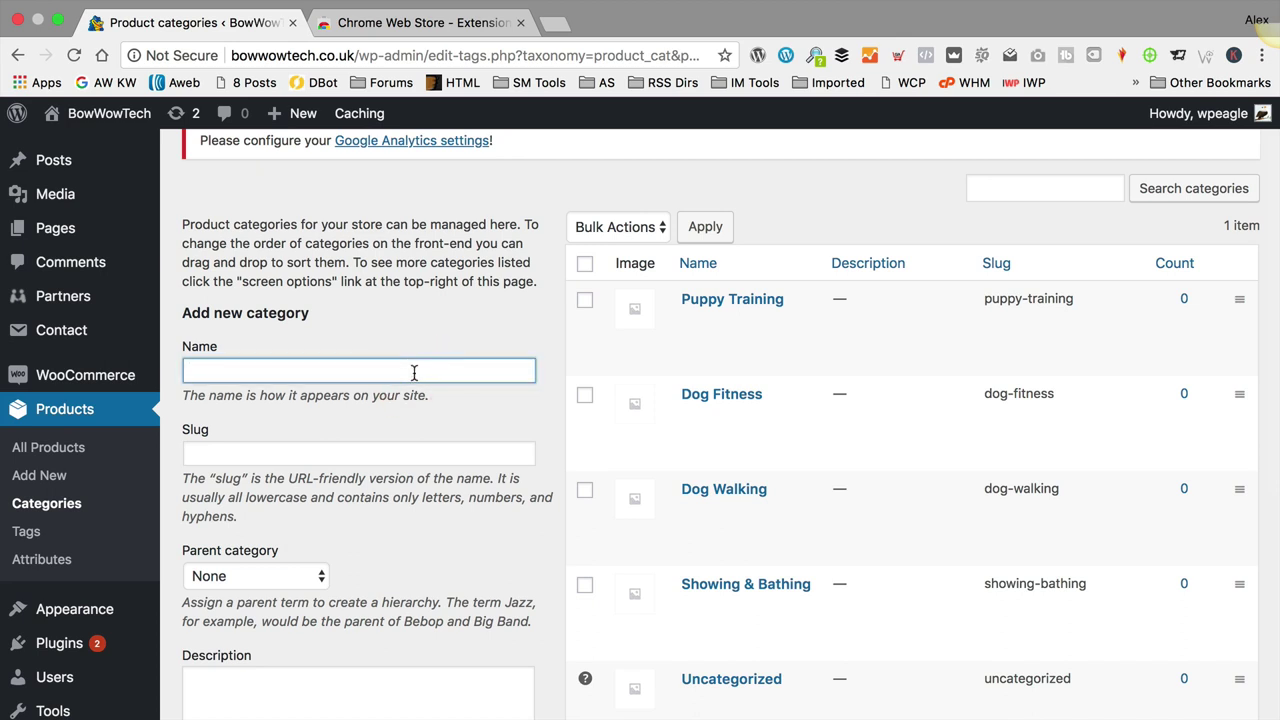
text(Dog Cameras)
scroll(401, 548, down, 5)
scroll(401, 548, down, 3)
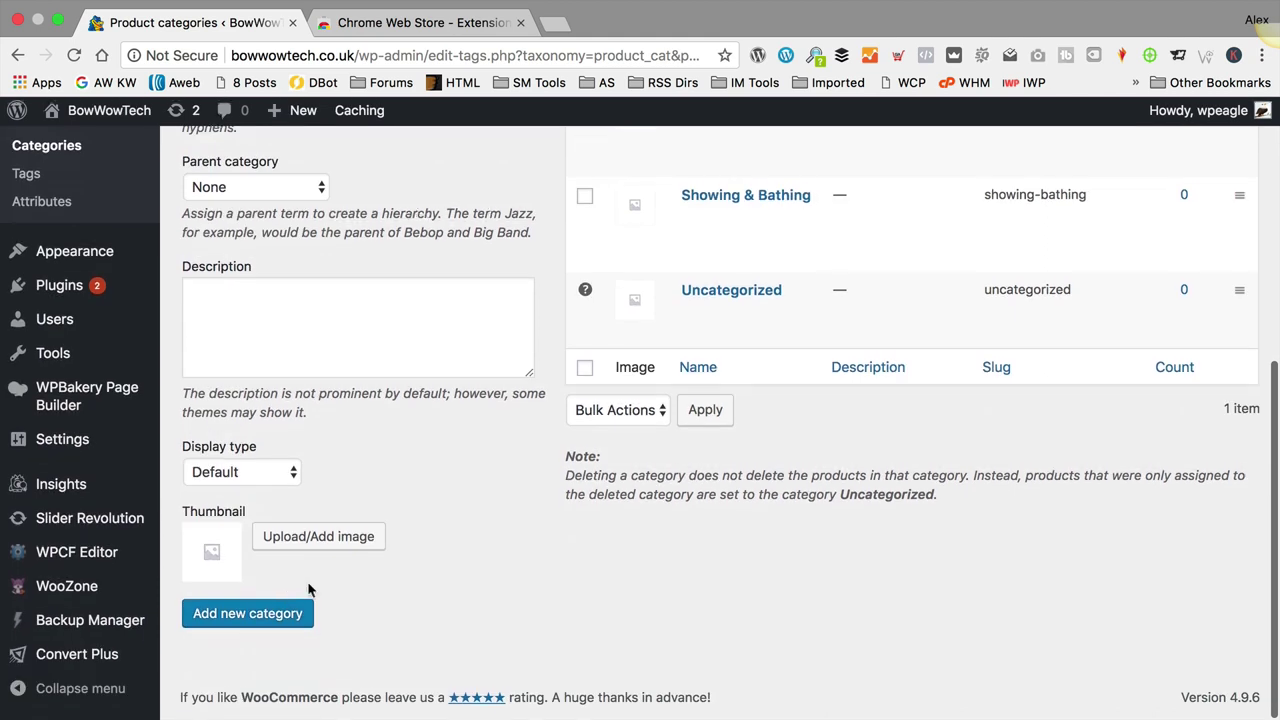
click(283, 612)
scroll(550, 575, up, 6)
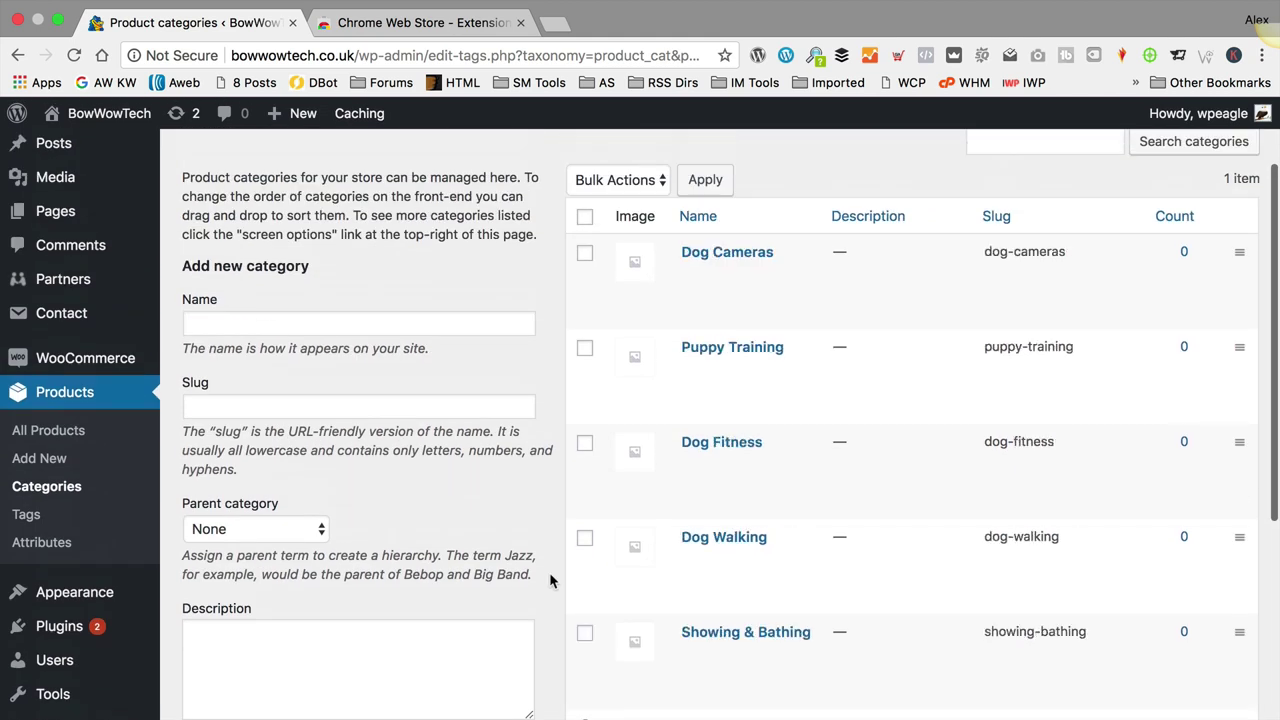
scroll(556, 553, up, 1)
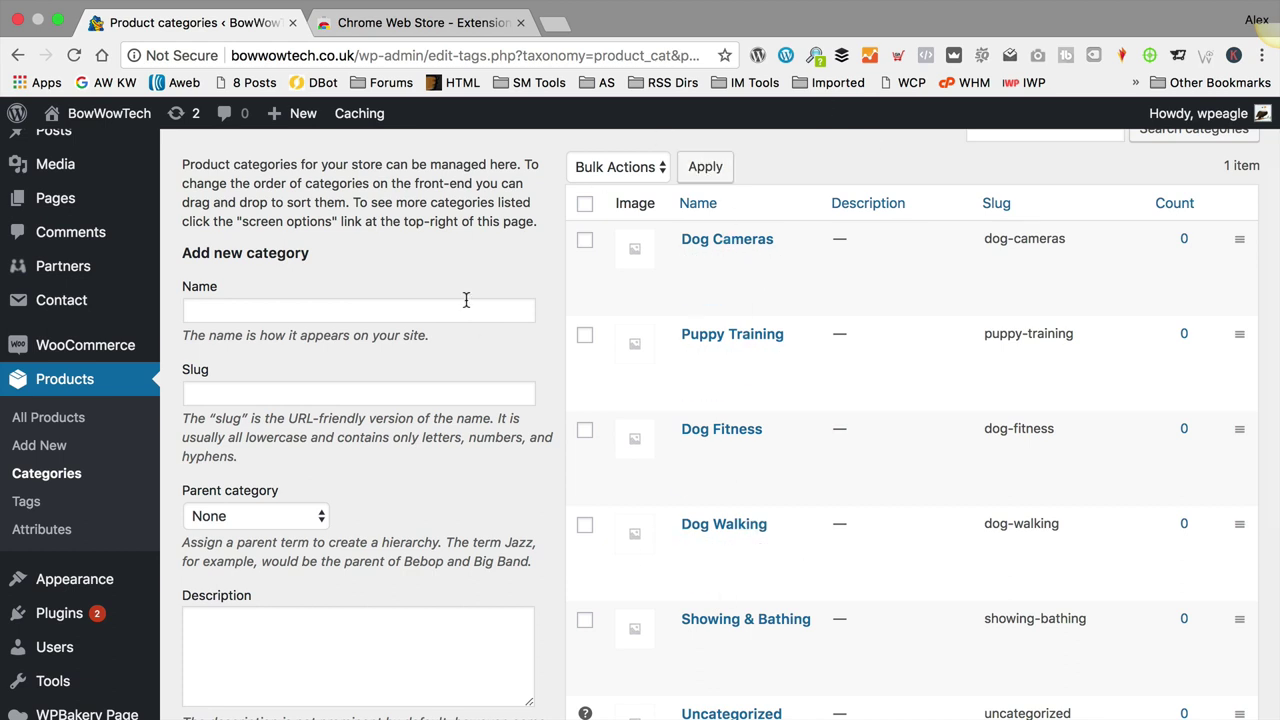
Step: Create a navigation menu named 'Main Menu' in Appearance > Menus
mouse_move(116, 581)
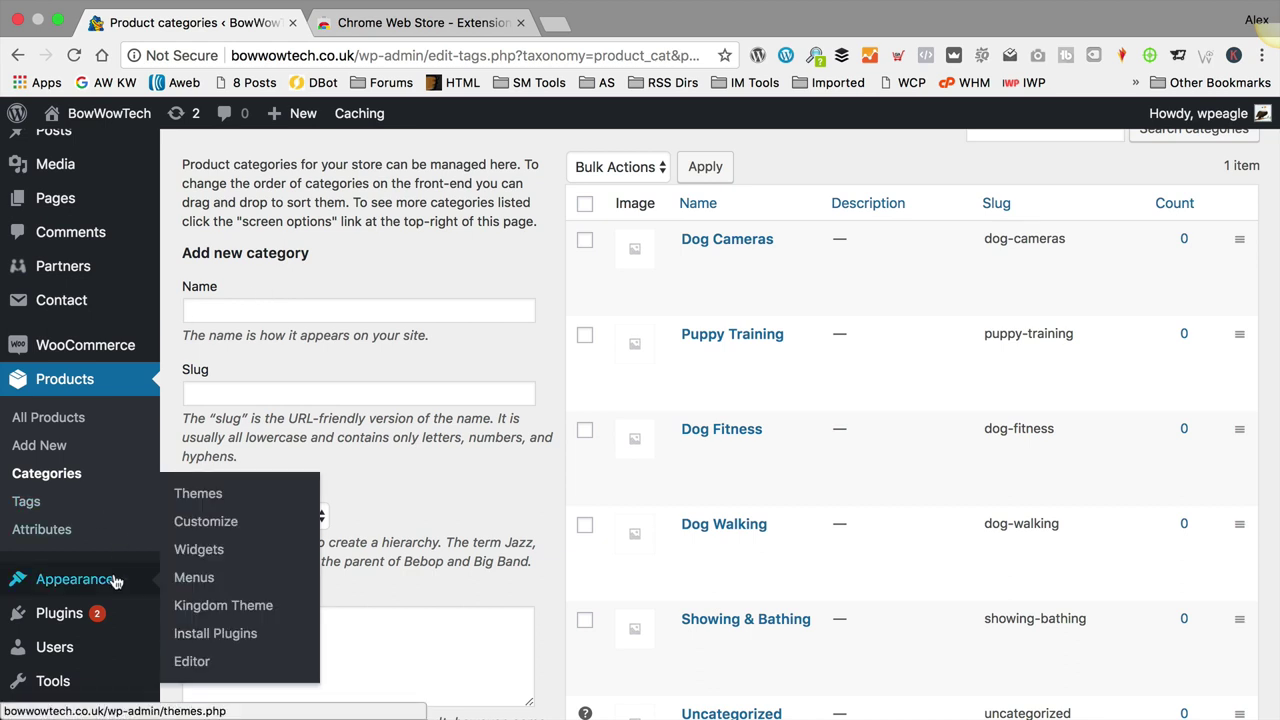
click(208, 579)
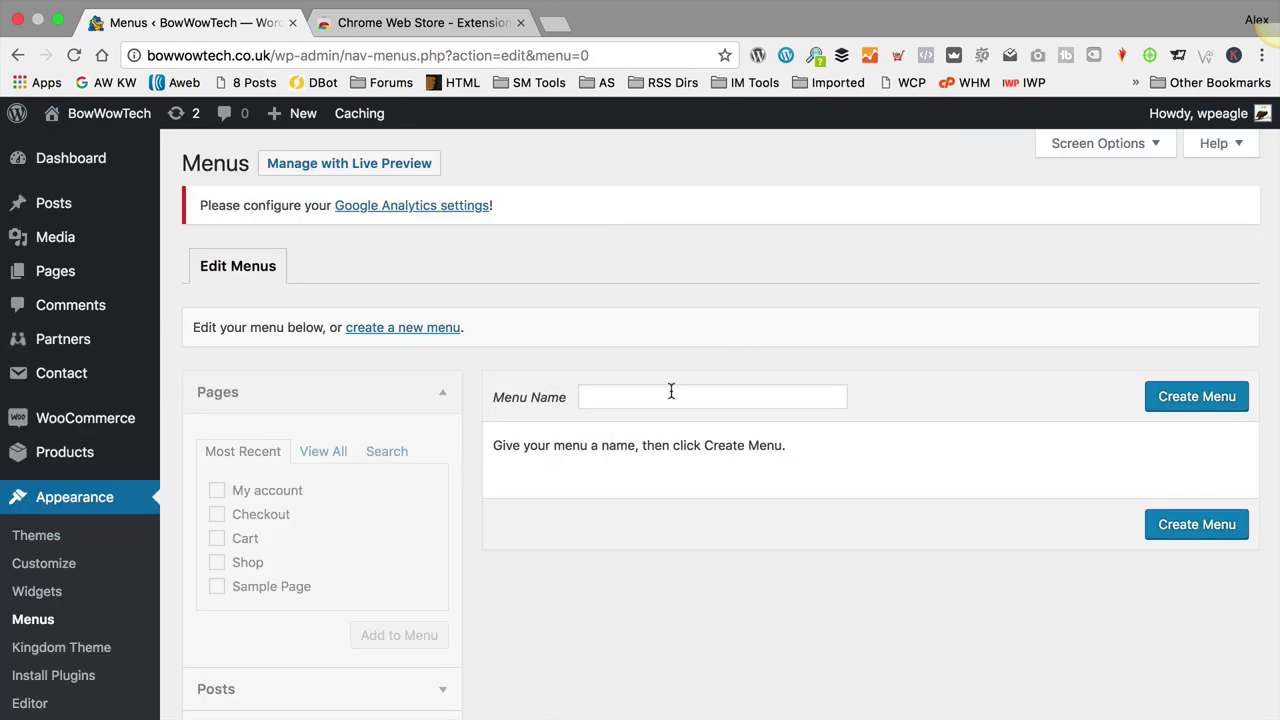
click(671, 391)
text(Main )
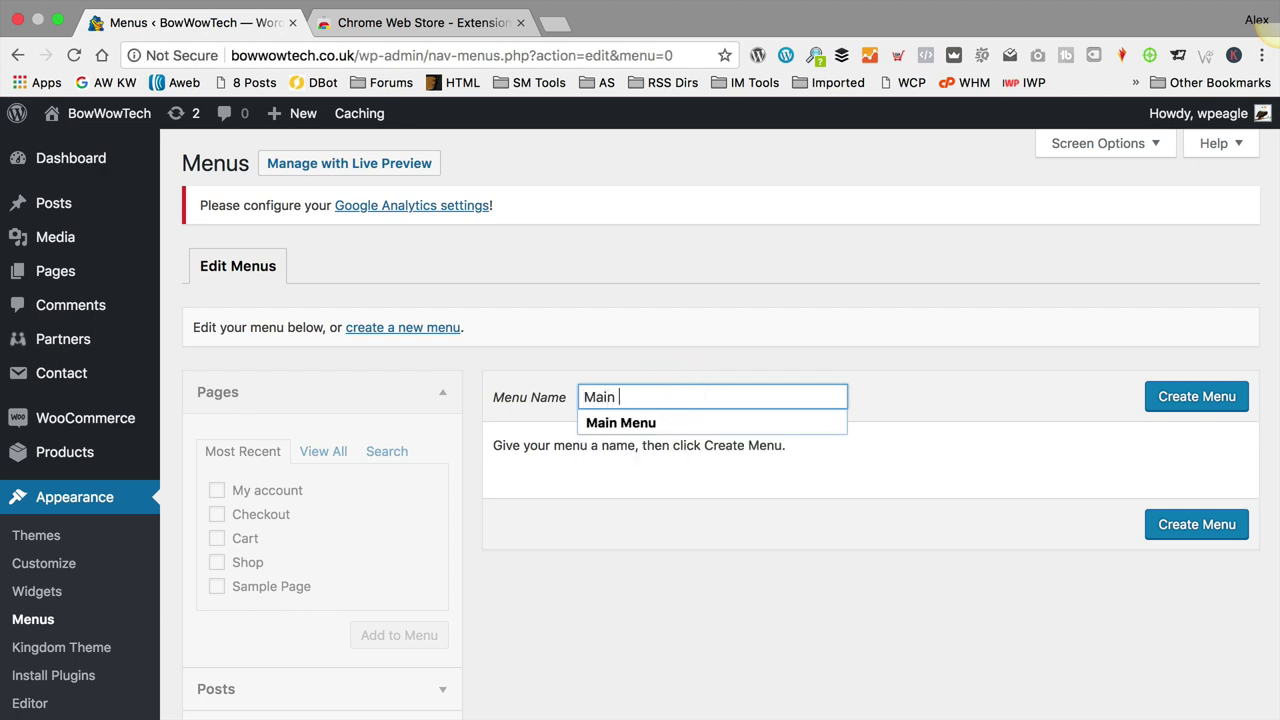
text(Menu)
click(1230, 401)
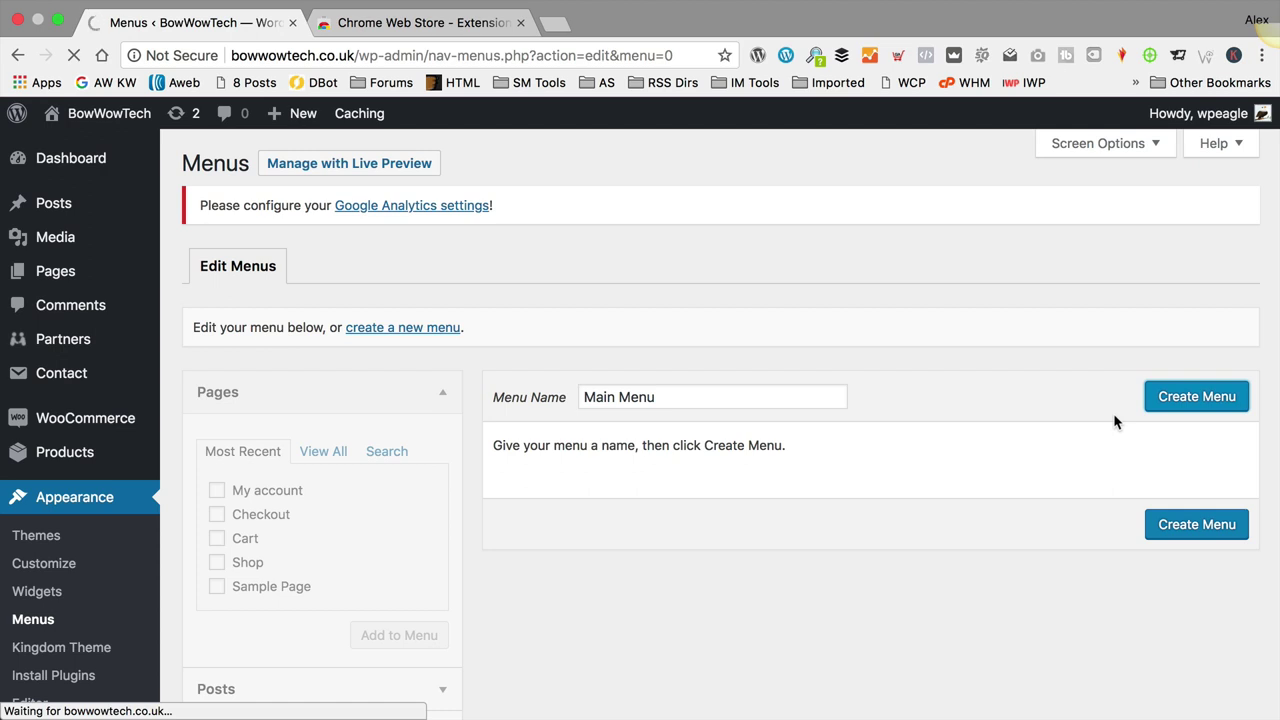
scroll(903, 389, down, 5)
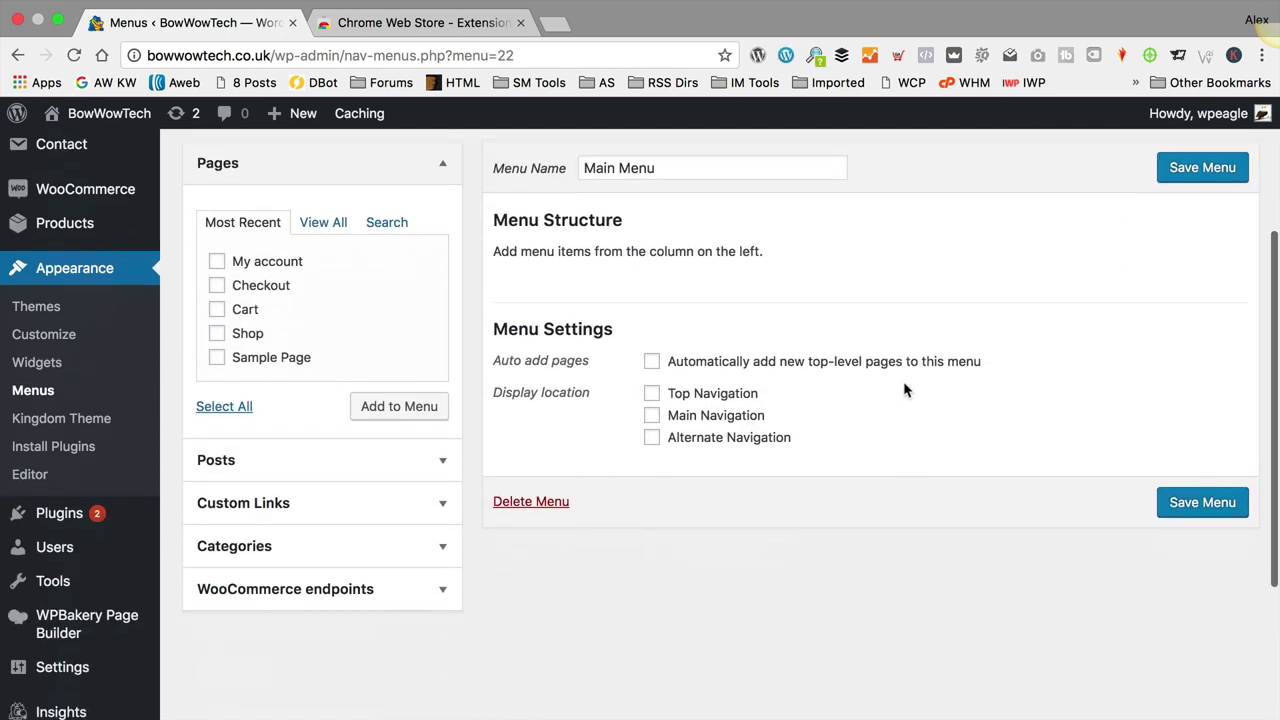
scroll(903, 389, up, 5)
scroll(902, 389, down, 5)
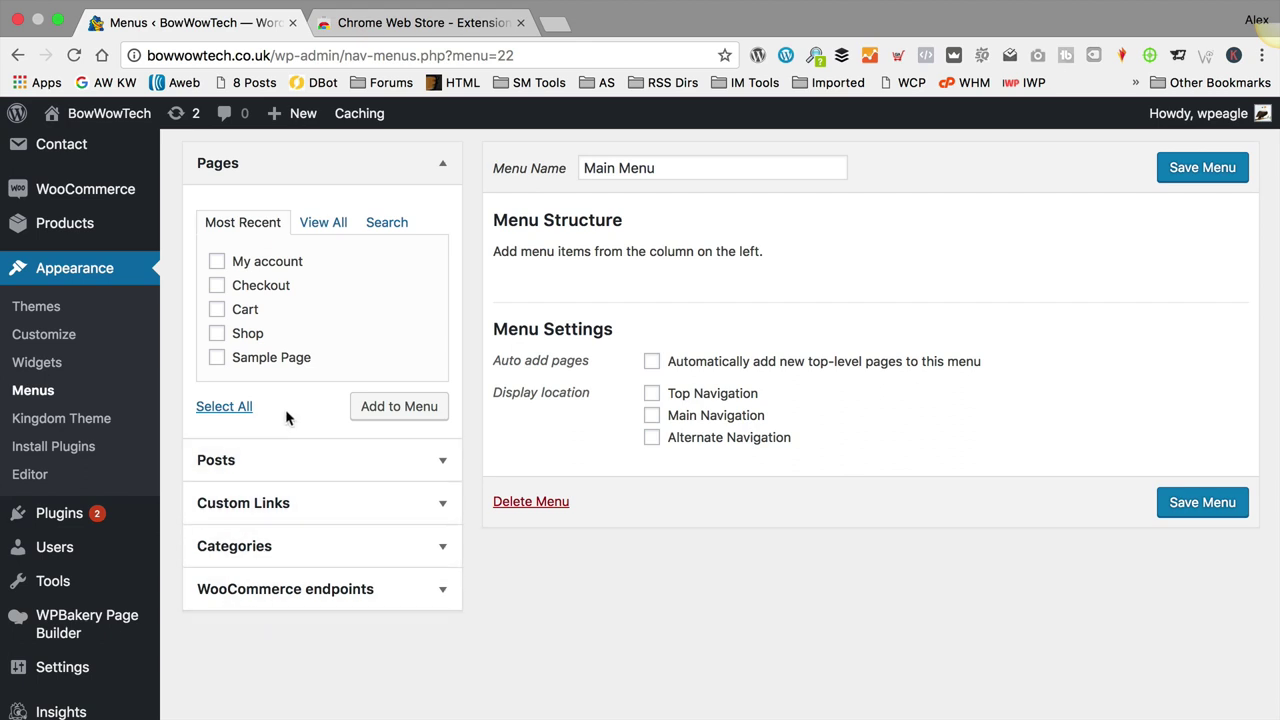
scroll(634, 578, up, 5)
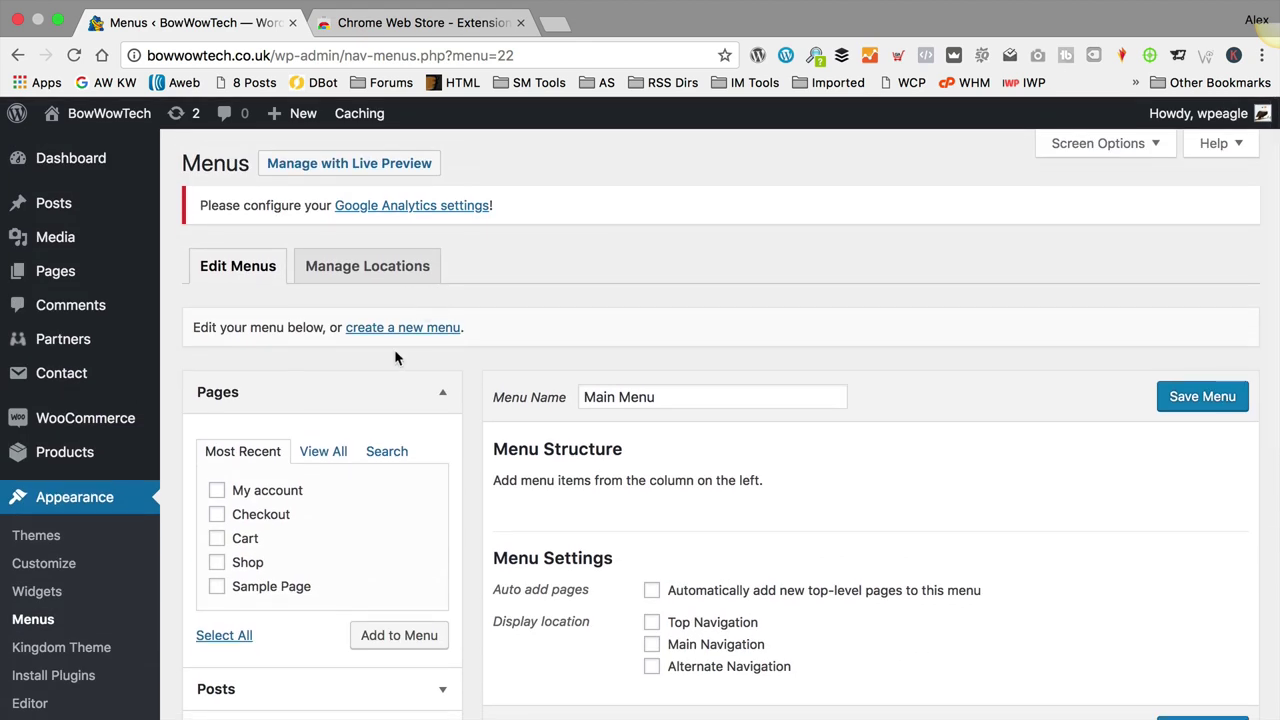
scroll(394, 349, down, 5)
scroll(463, 609, up, 5)
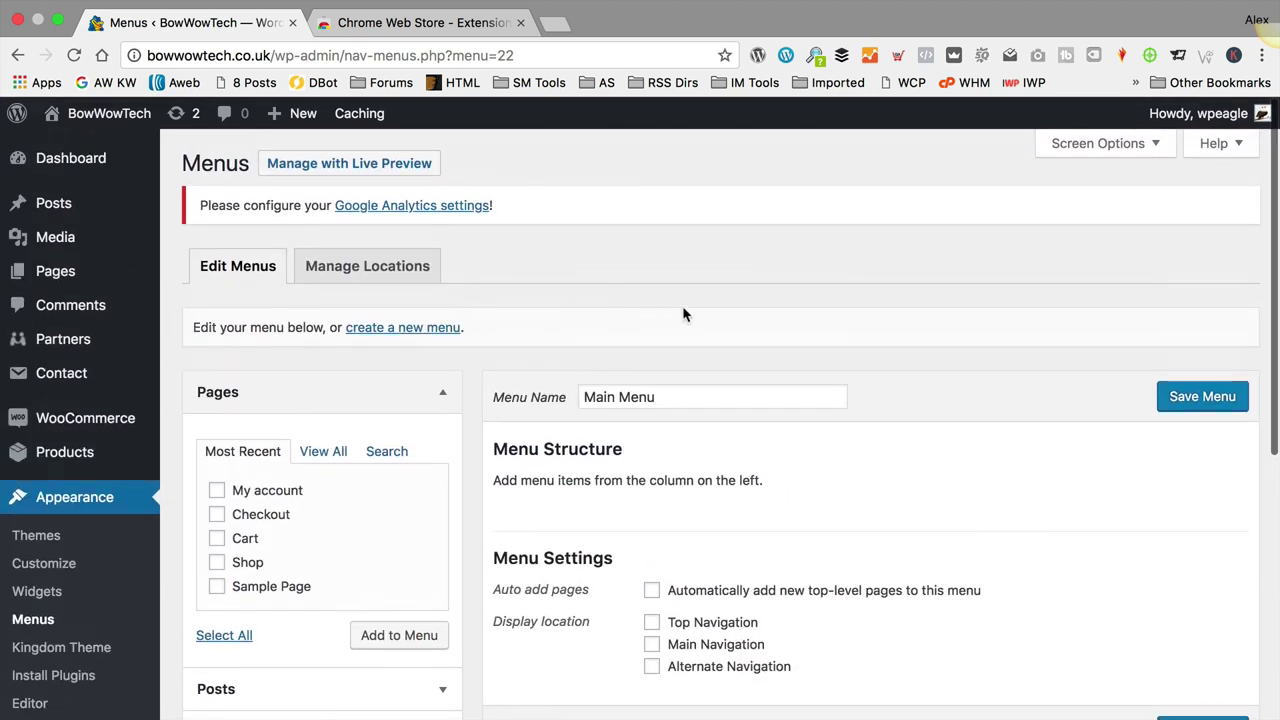
Step: Enable Product categories in Screen Options and list all categories in that panel
click(1096, 146)
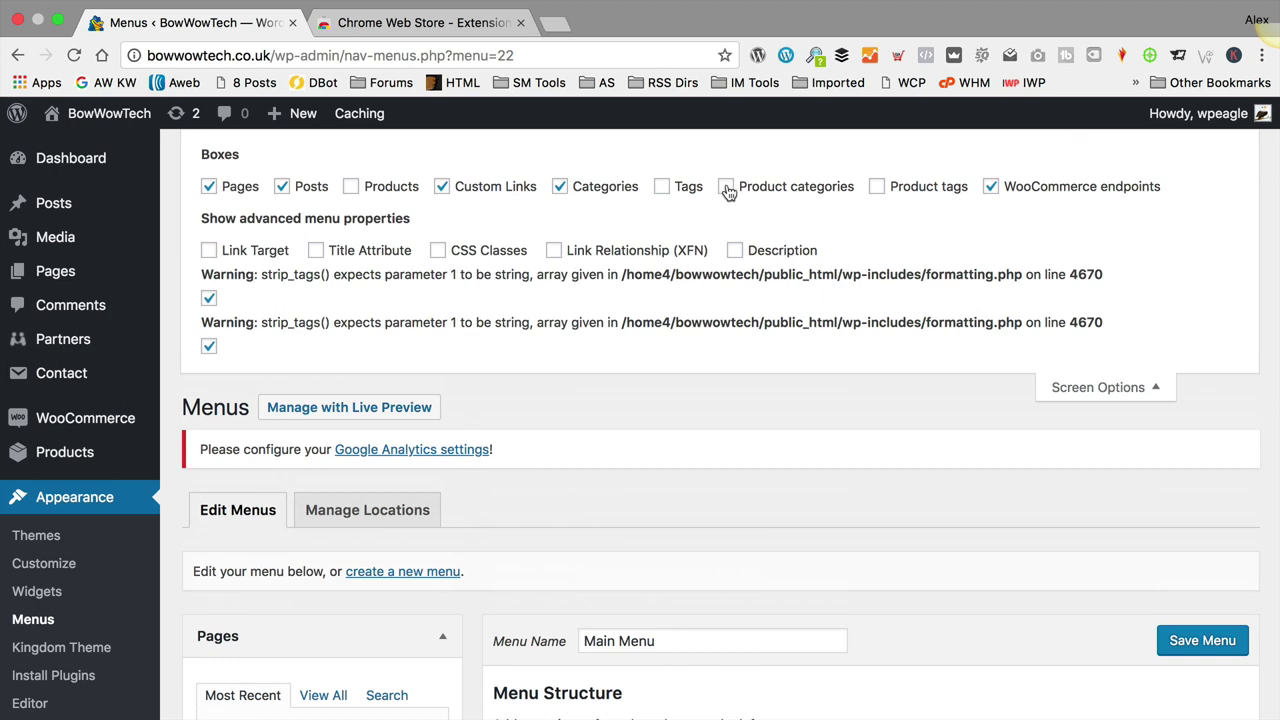
click(726, 188)
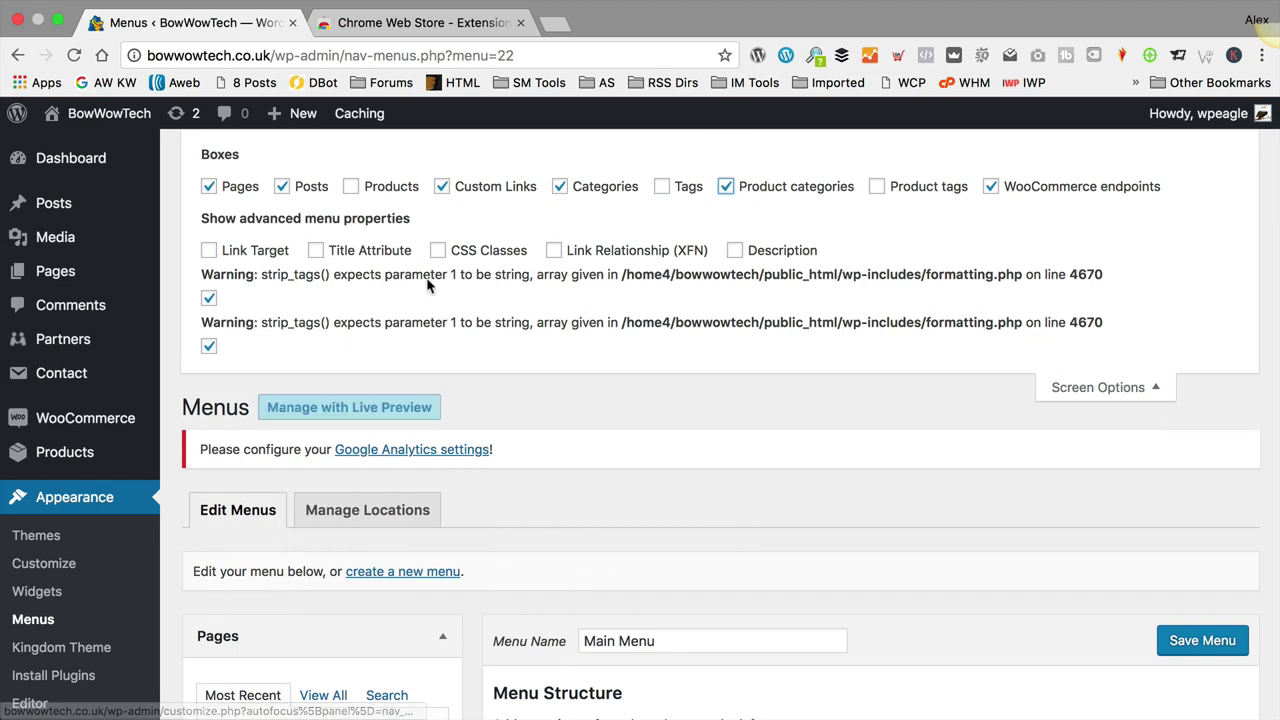
click(1078, 387)
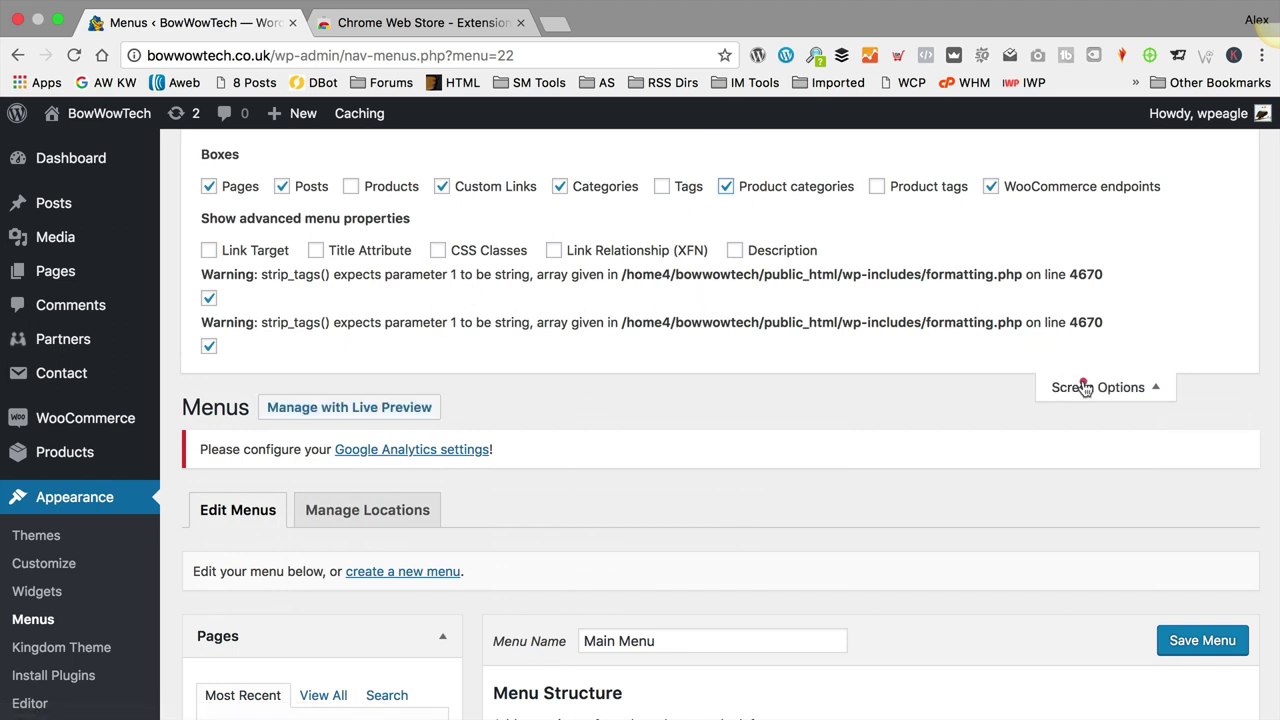
scroll(771, 211, down, 5)
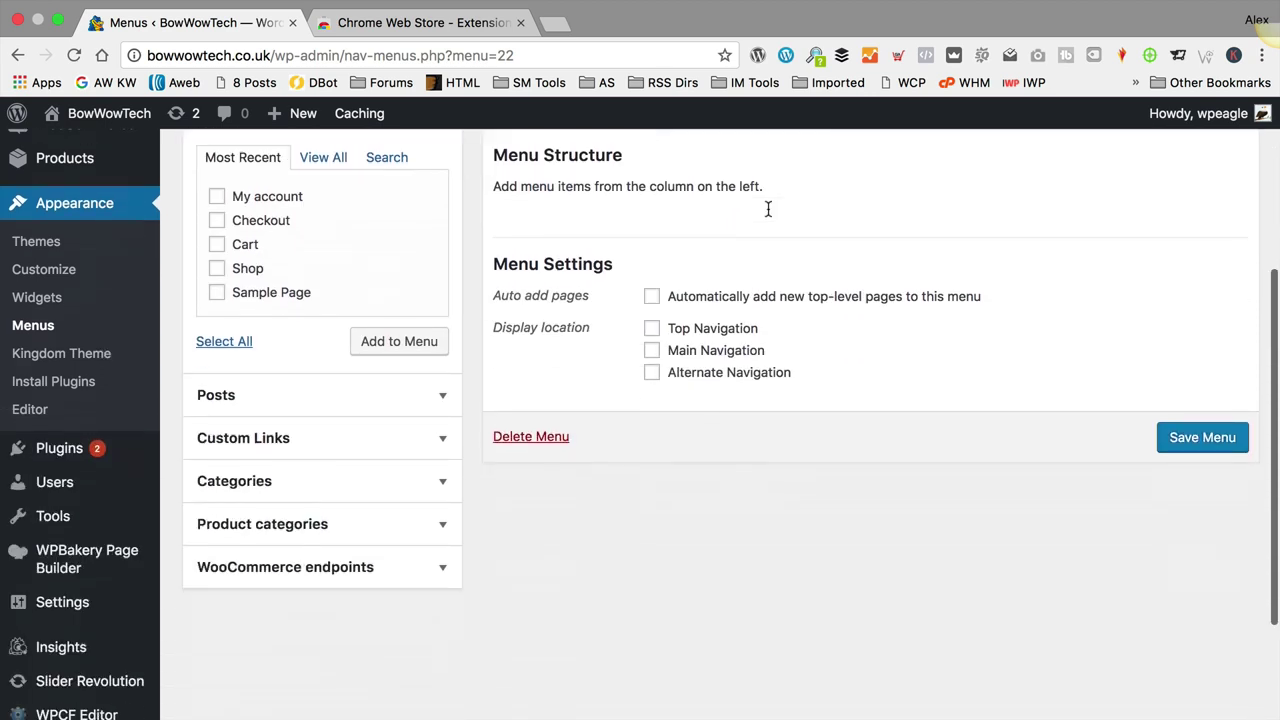
click(368, 512)
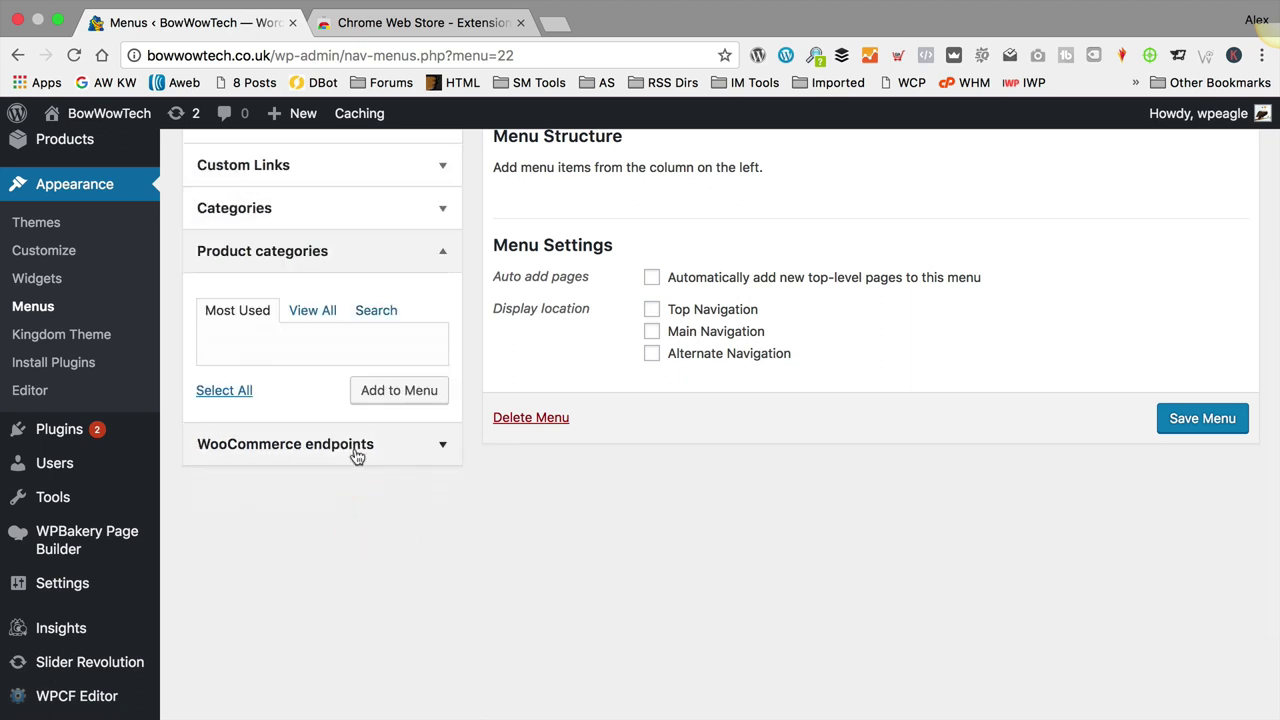
click(313, 310)
Step: Add all five dog categories to Main Menu, set Main Navigation, and save
click(216, 373)
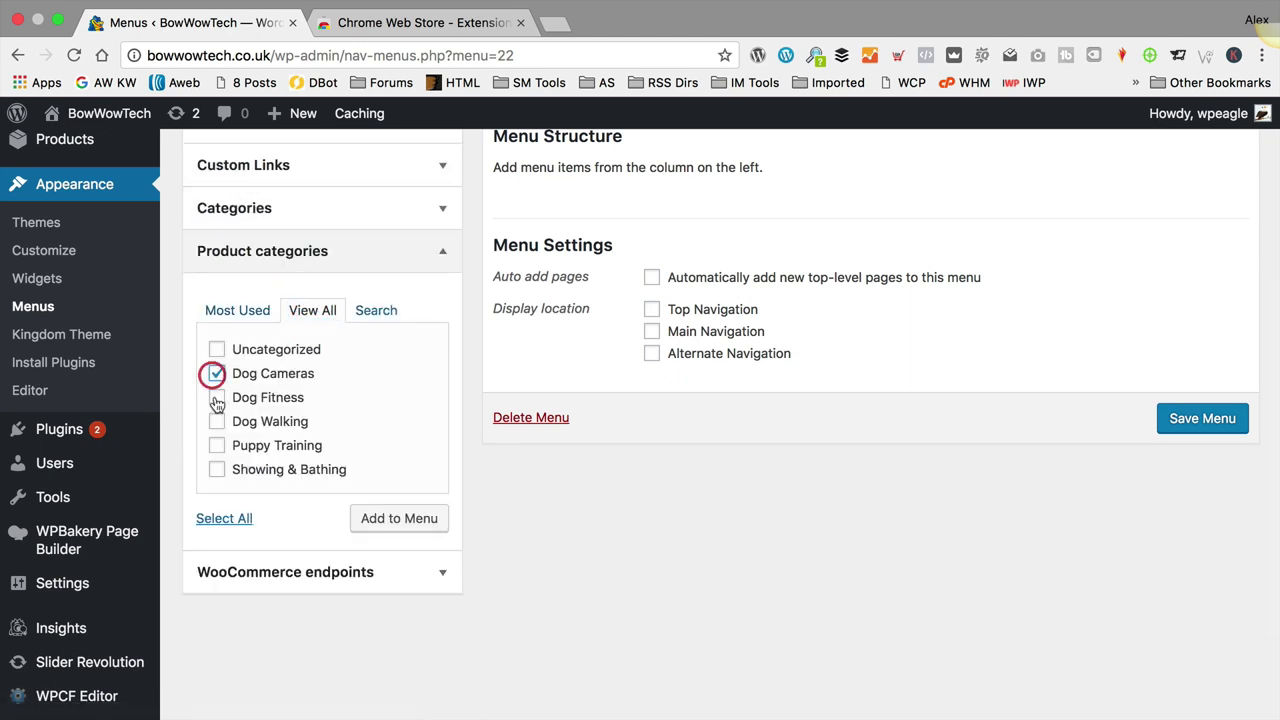
click(216, 397)
click(216, 421)
click(216, 445)
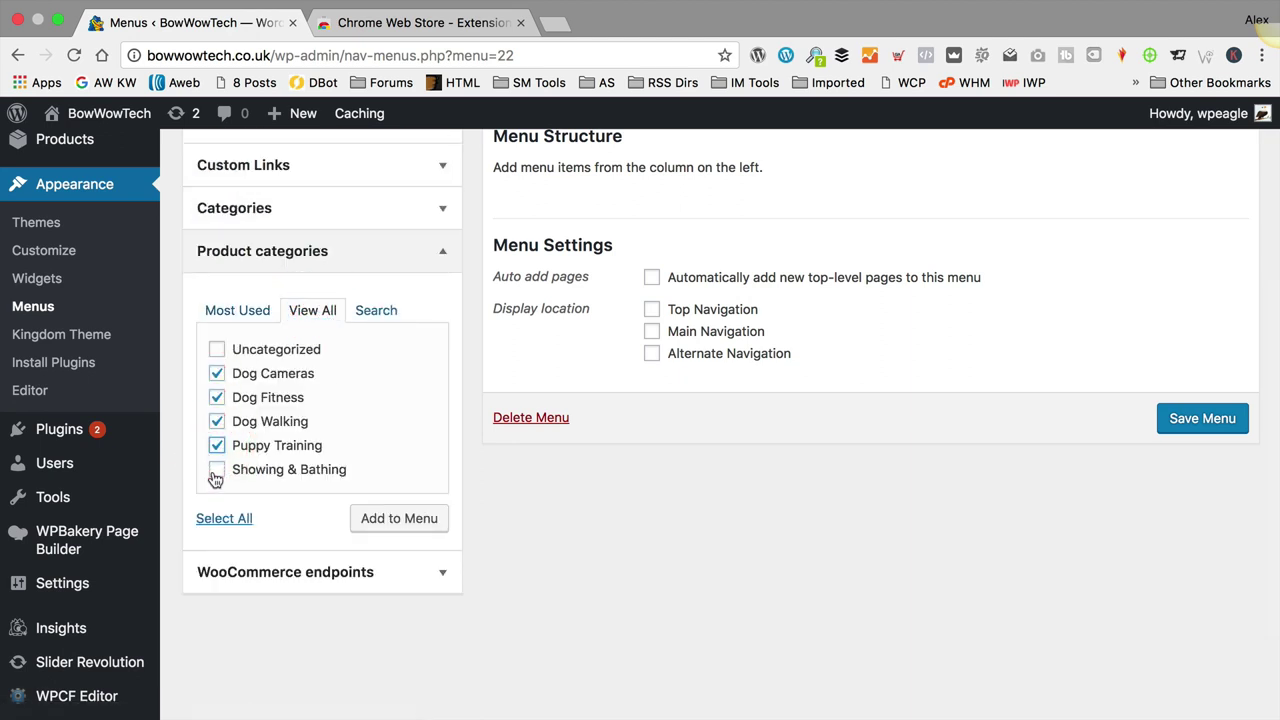
click(216, 469)
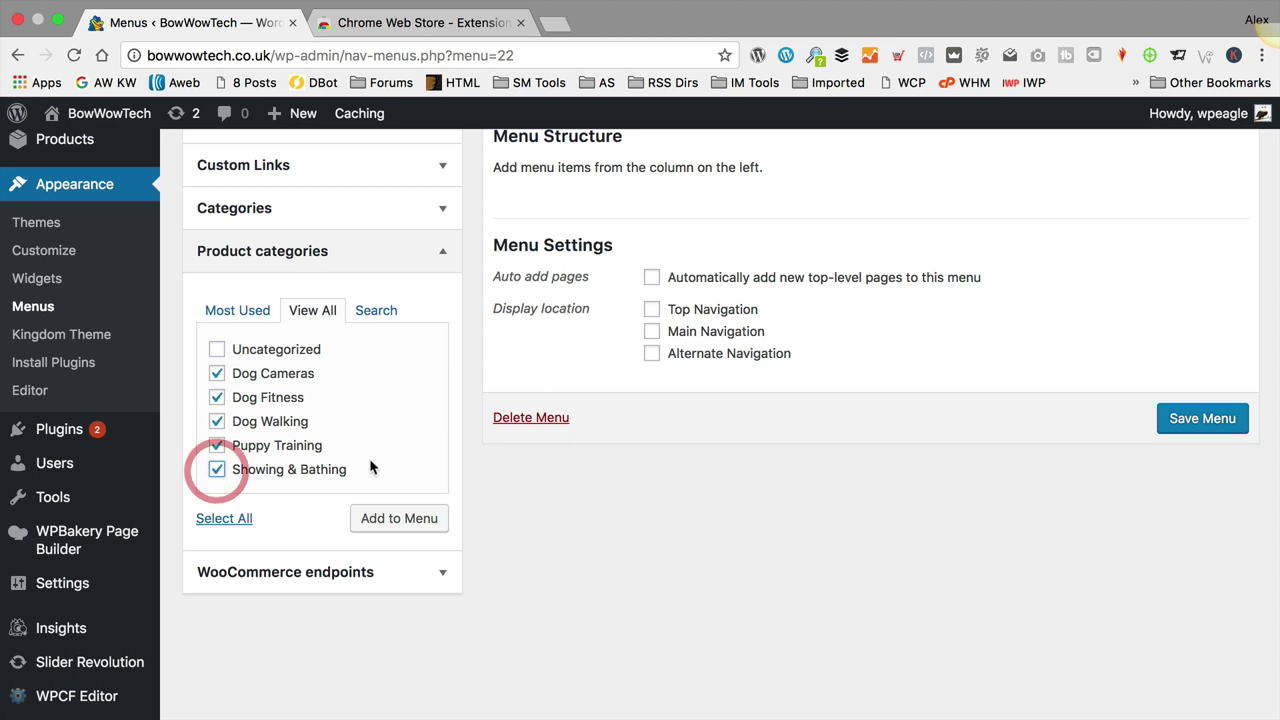
click(398, 520)
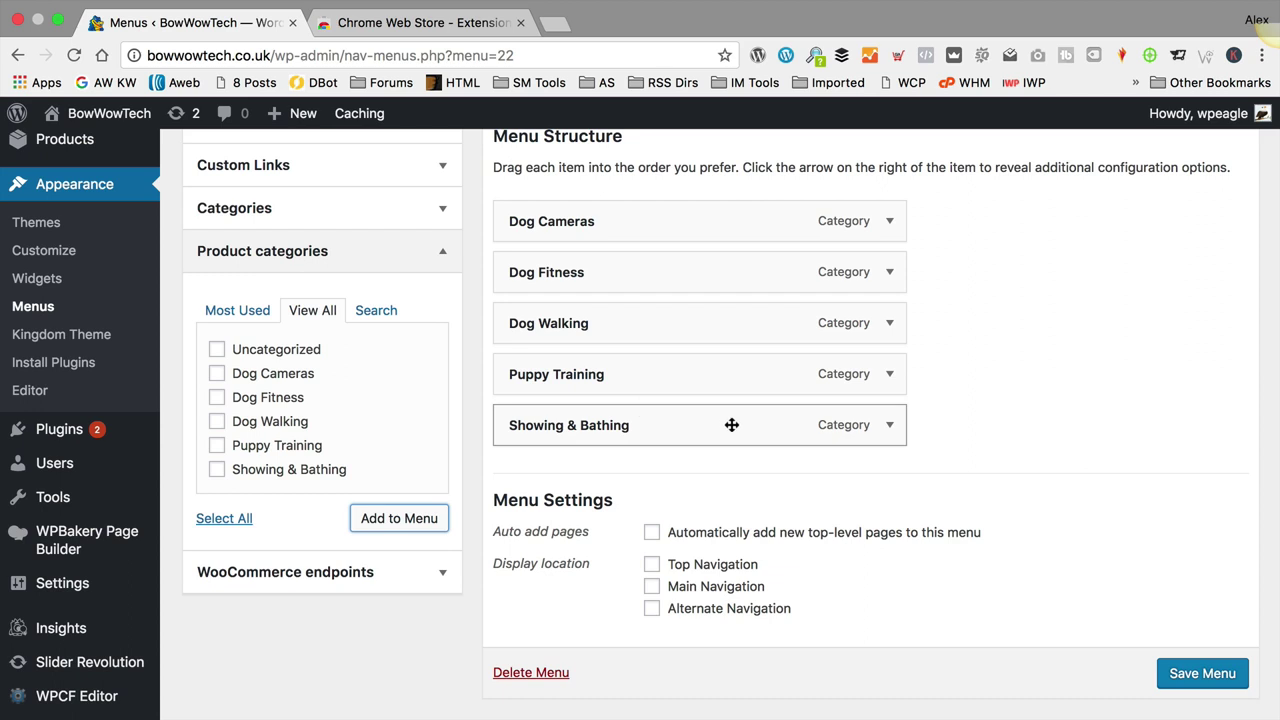
click(652, 587)
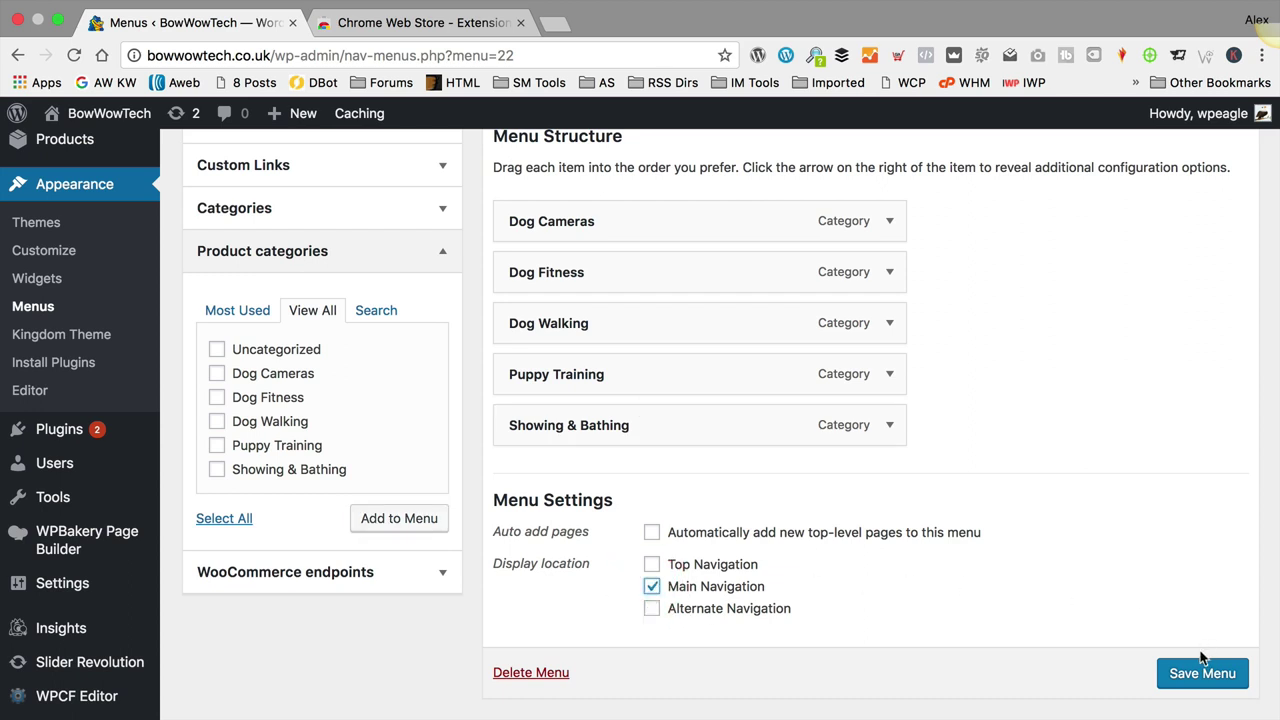
click(1195, 682)
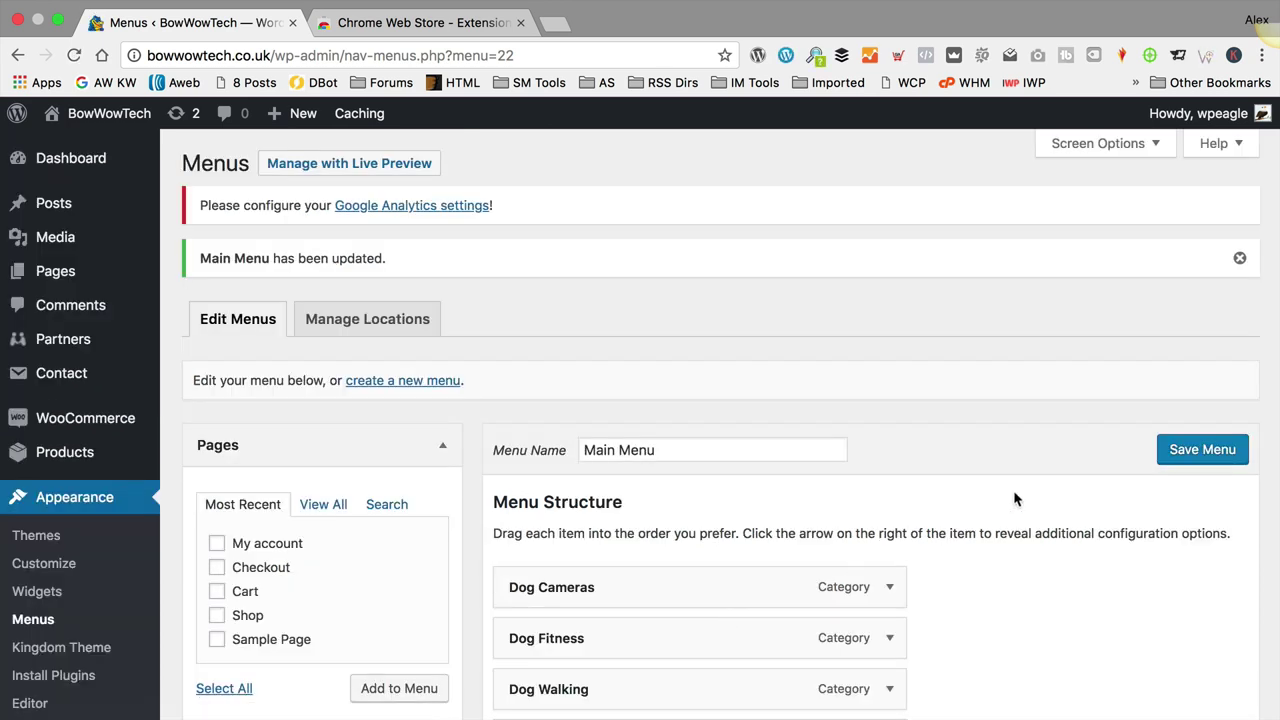
Step: Visit the live site to view the menu with Dog Cameras, Dog Fitness and Dog Walking
mouse_move(109, 113)
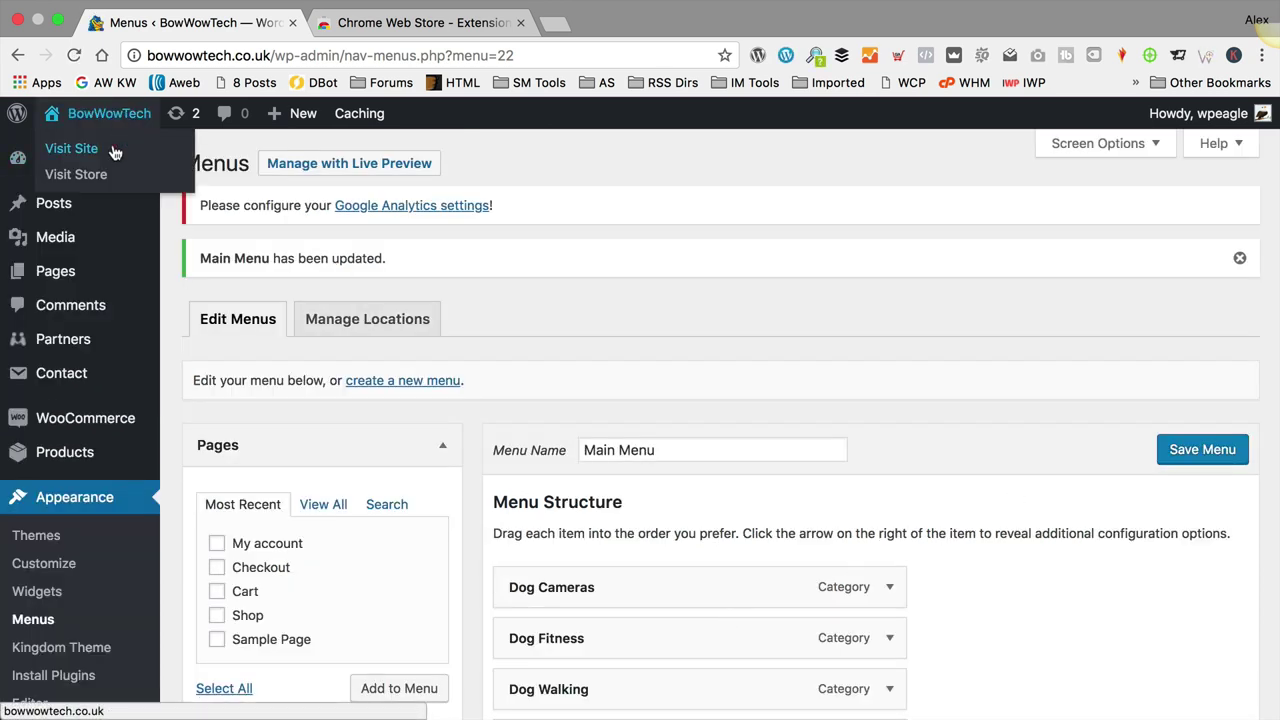
click(112, 148)
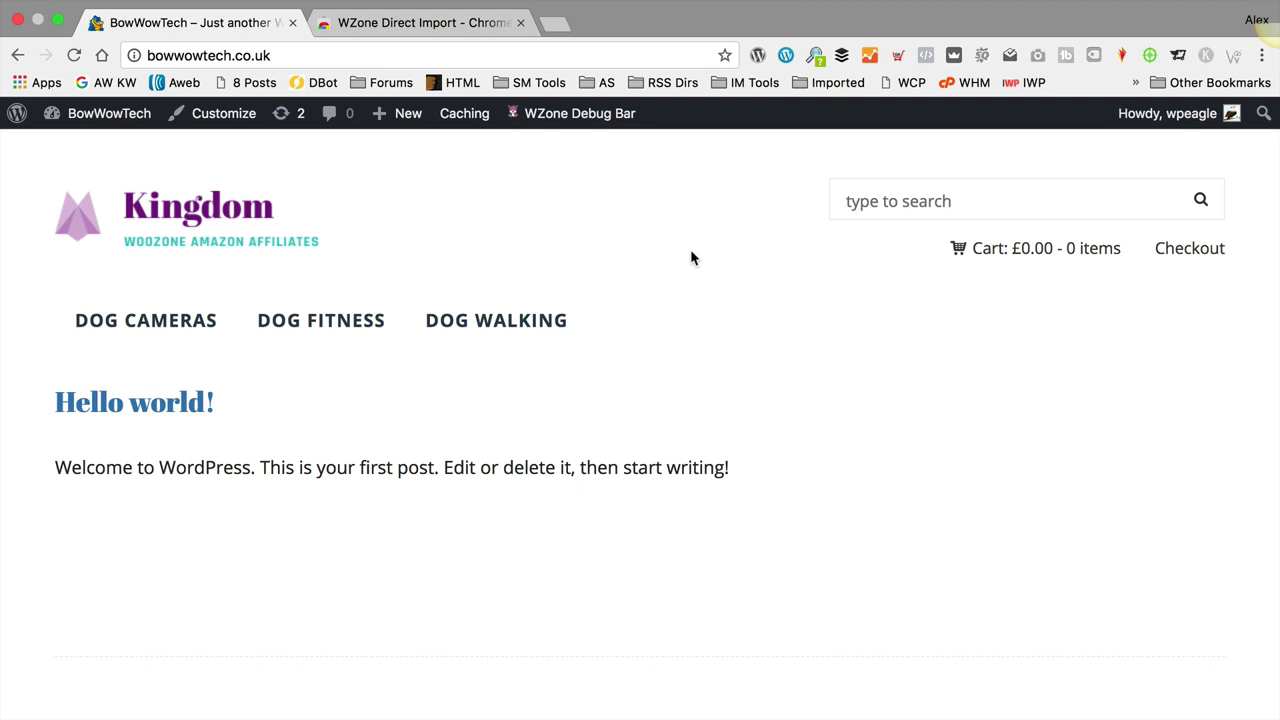
Step: Load amazon.co.uk and search for 'furminator' in the Pet Supplies store
click(385, 24)
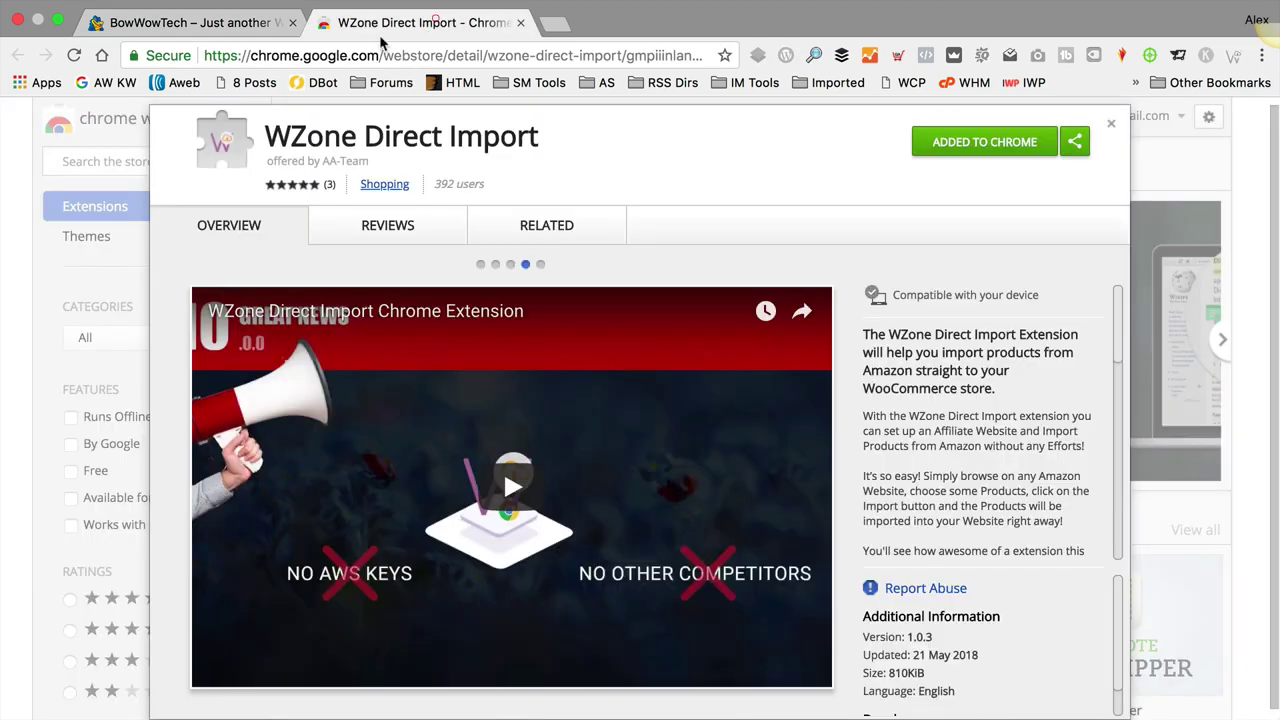
click(345, 55)
text(amazon.co.uk)
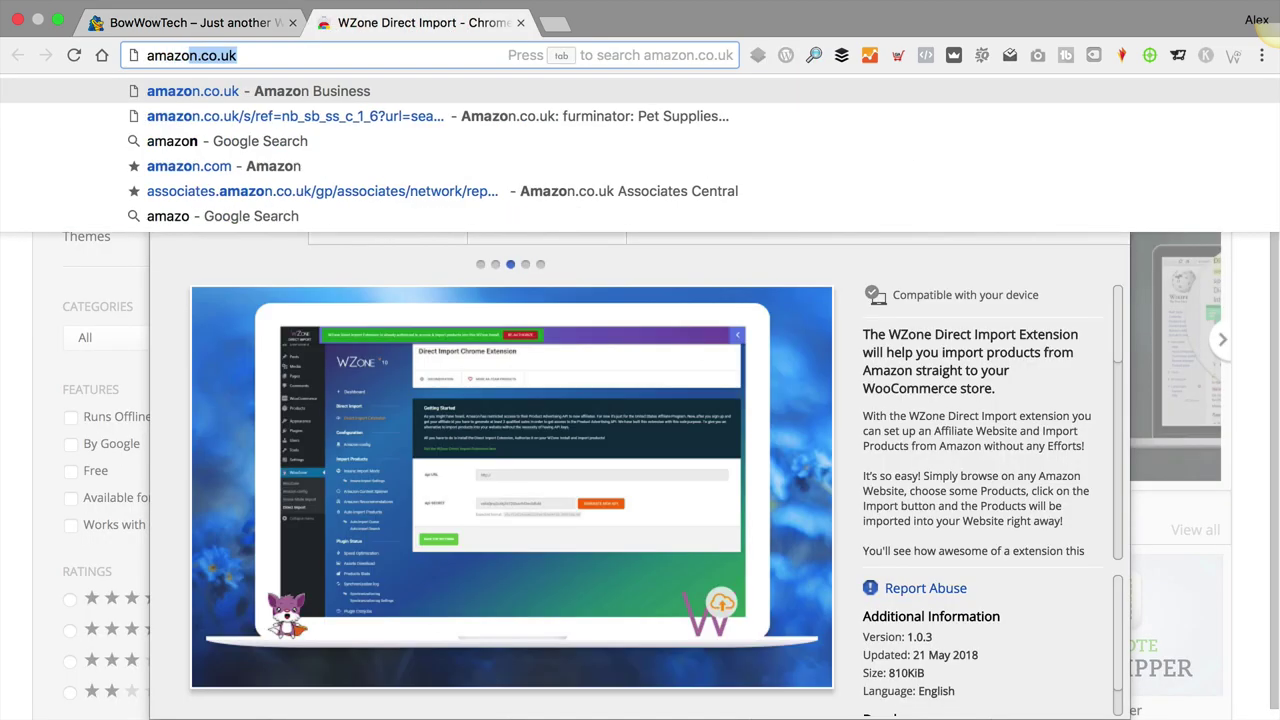
key(Return)
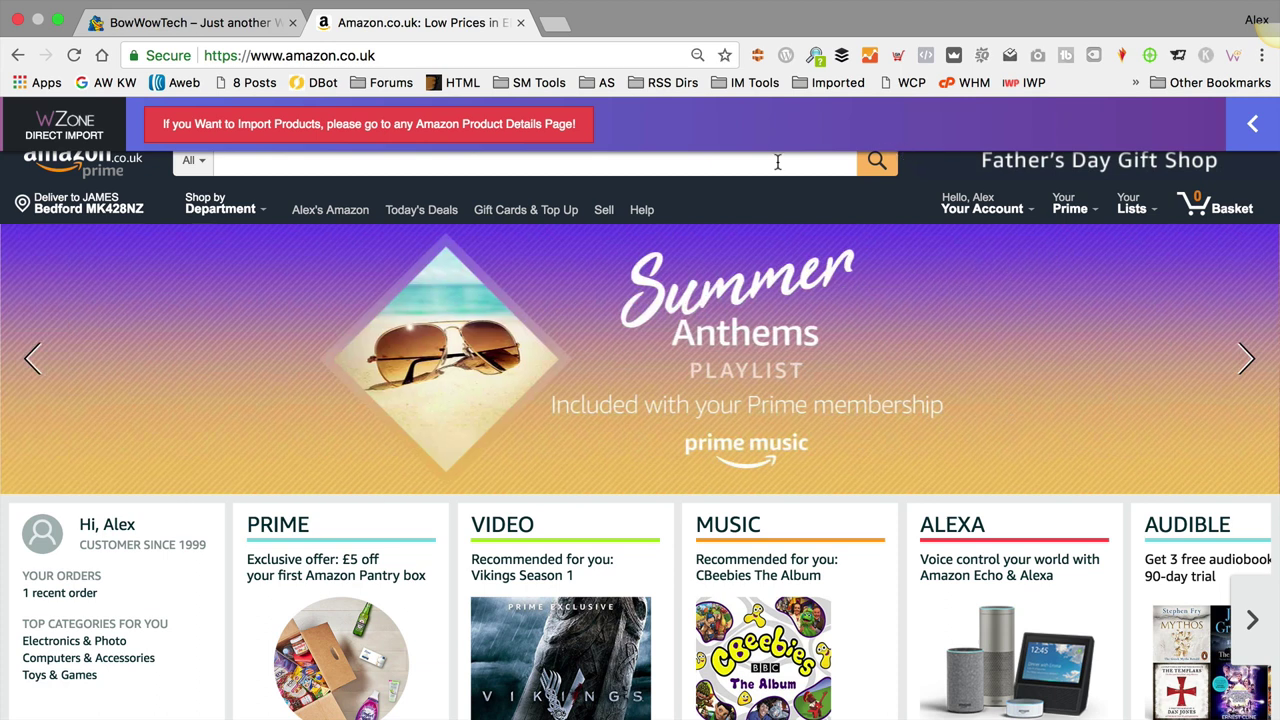
click(735, 161)
text(f)
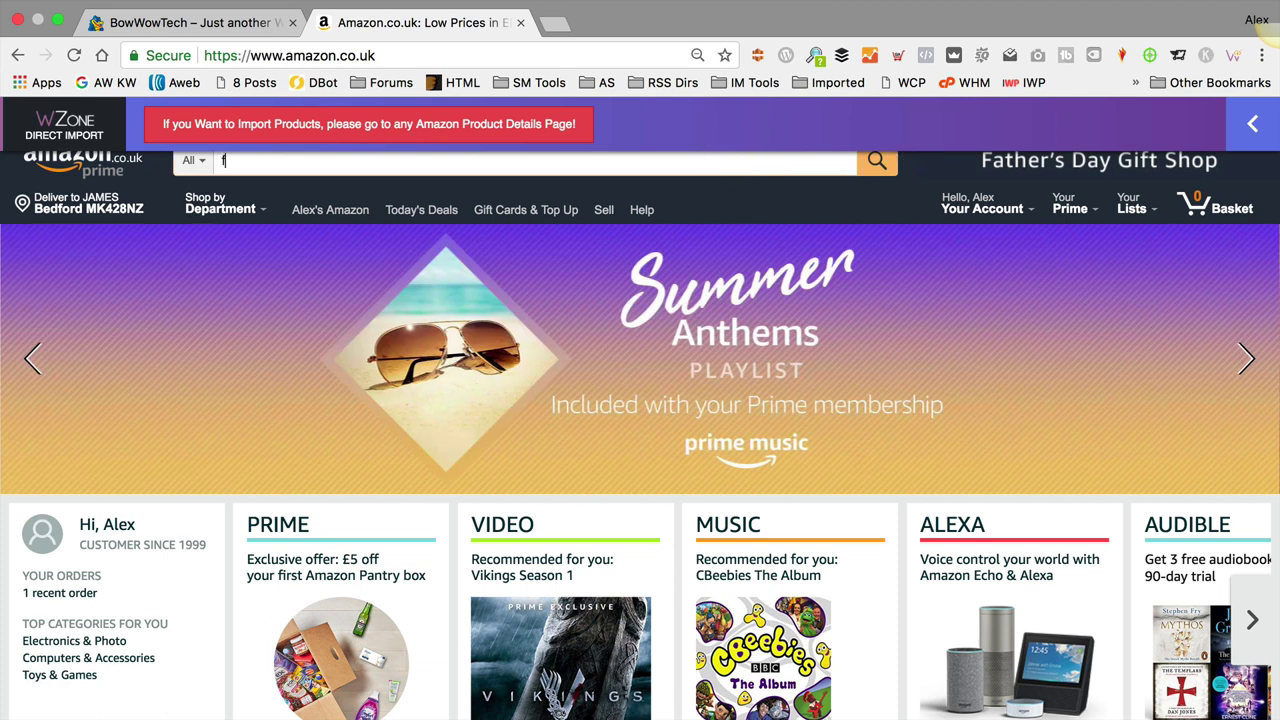
text(urminator)
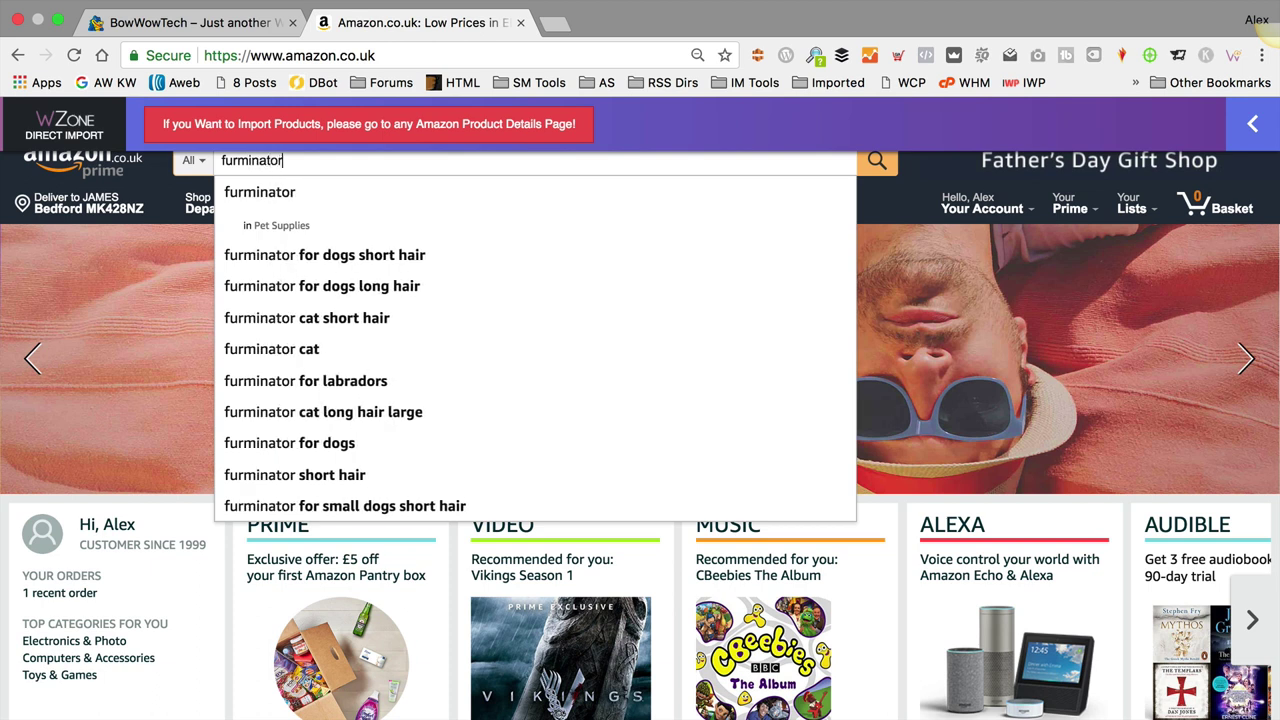
key(Return)
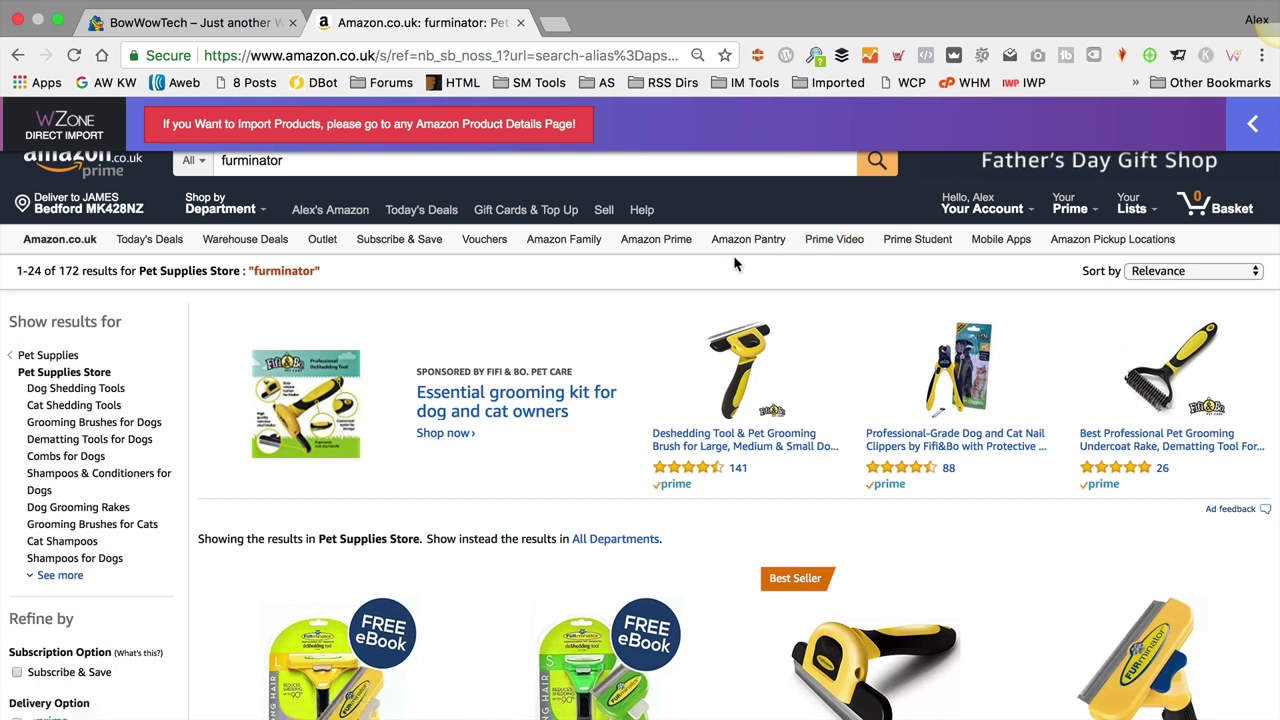
Step: Browse the furminator results and open the red FURminator Long Hair deShedding Tool, Medium
scroll(741, 265, down, 2)
scroll(741, 265, down, 5)
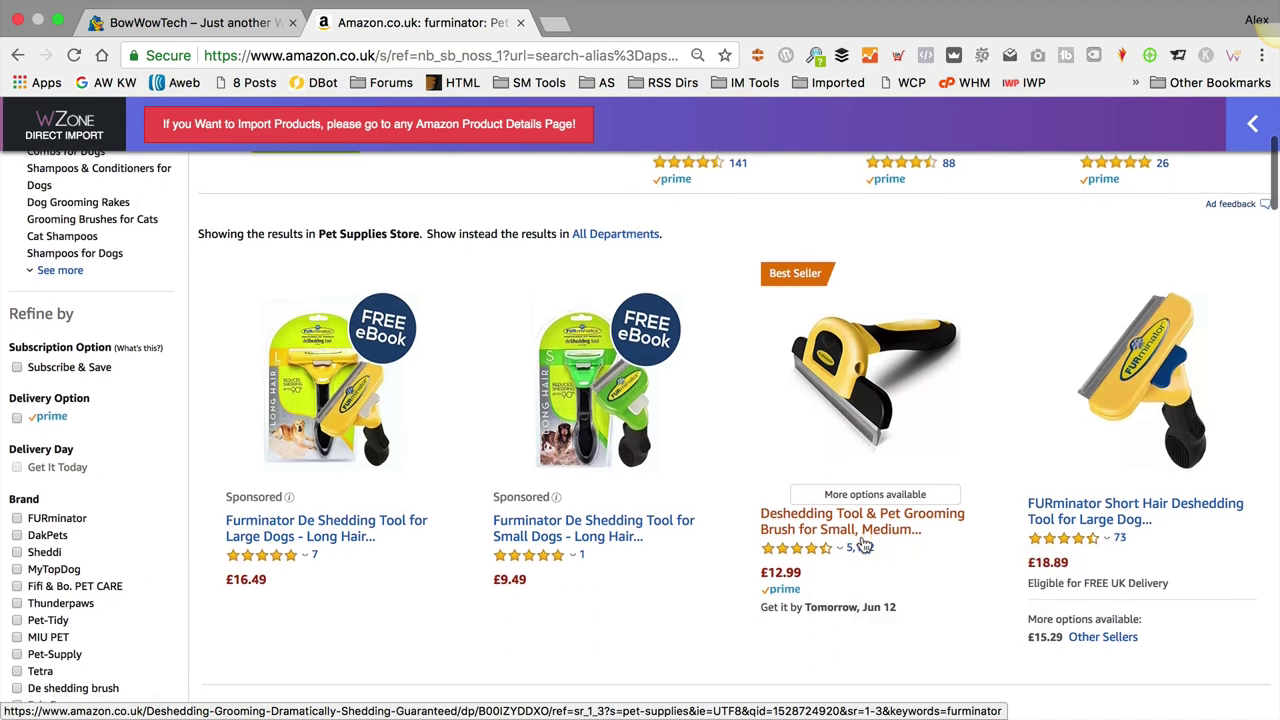
scroll(864, 543, down, 5)
scroll(864, 543, up, 3)
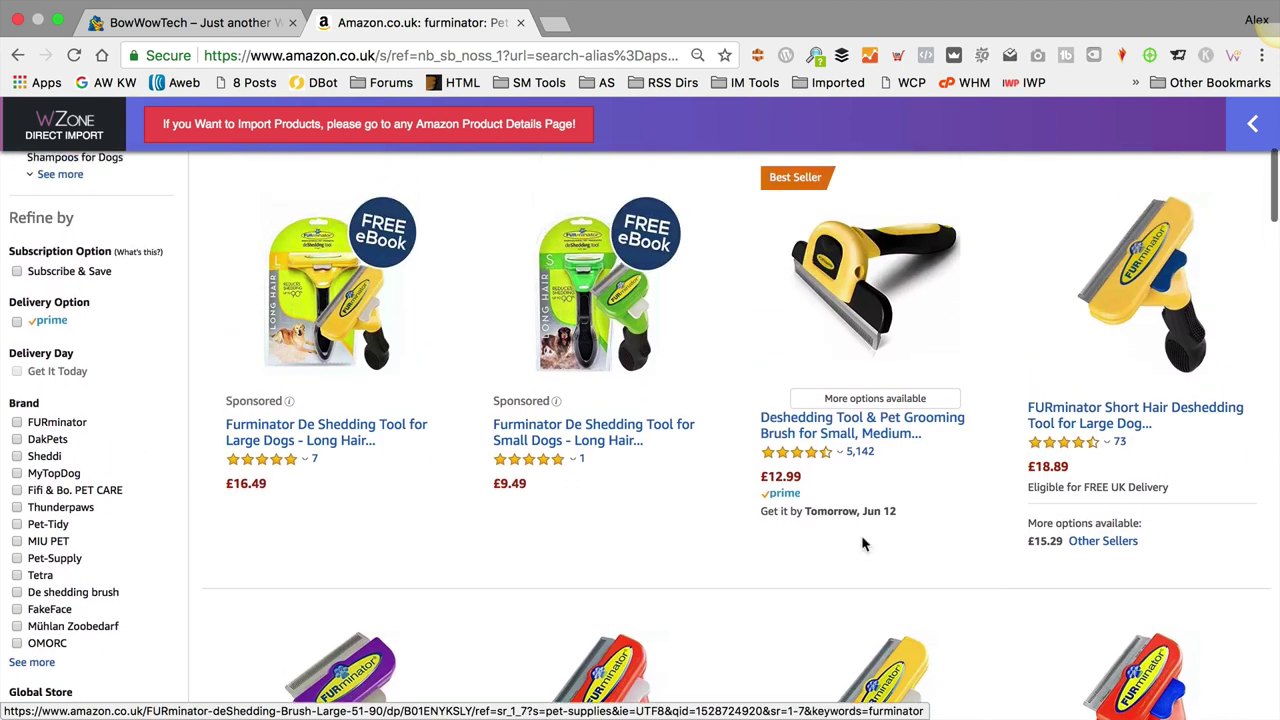
scroll(830, 280, down, 5)
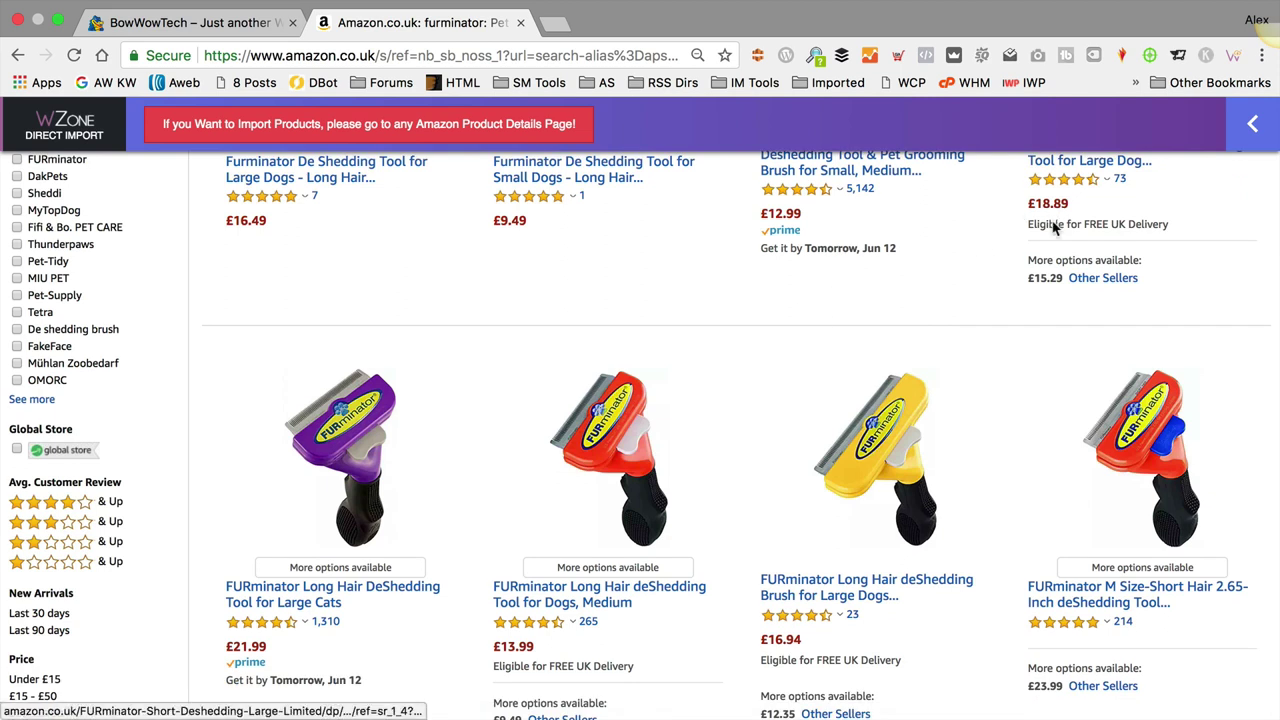
click(641, 430)
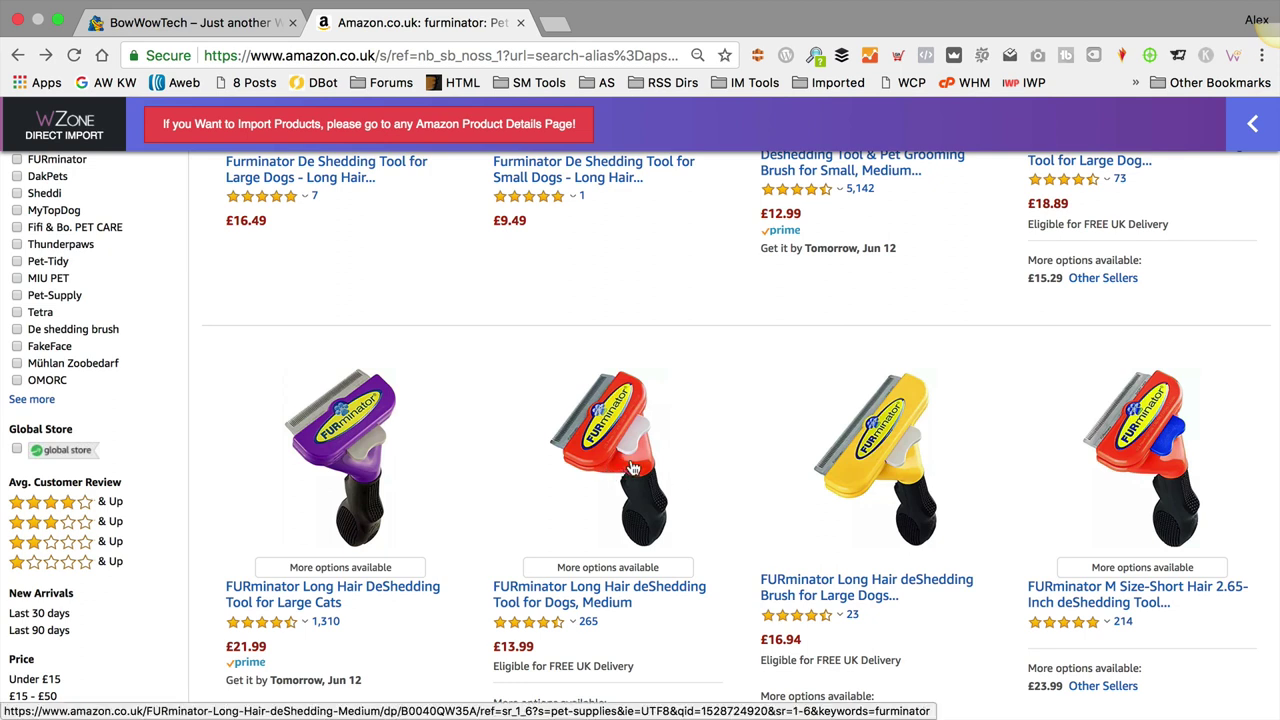
Step: Import the FURminator Long Hair deShedding Tool and all five variations with WZone, then view it in the shop
click(617, 447)
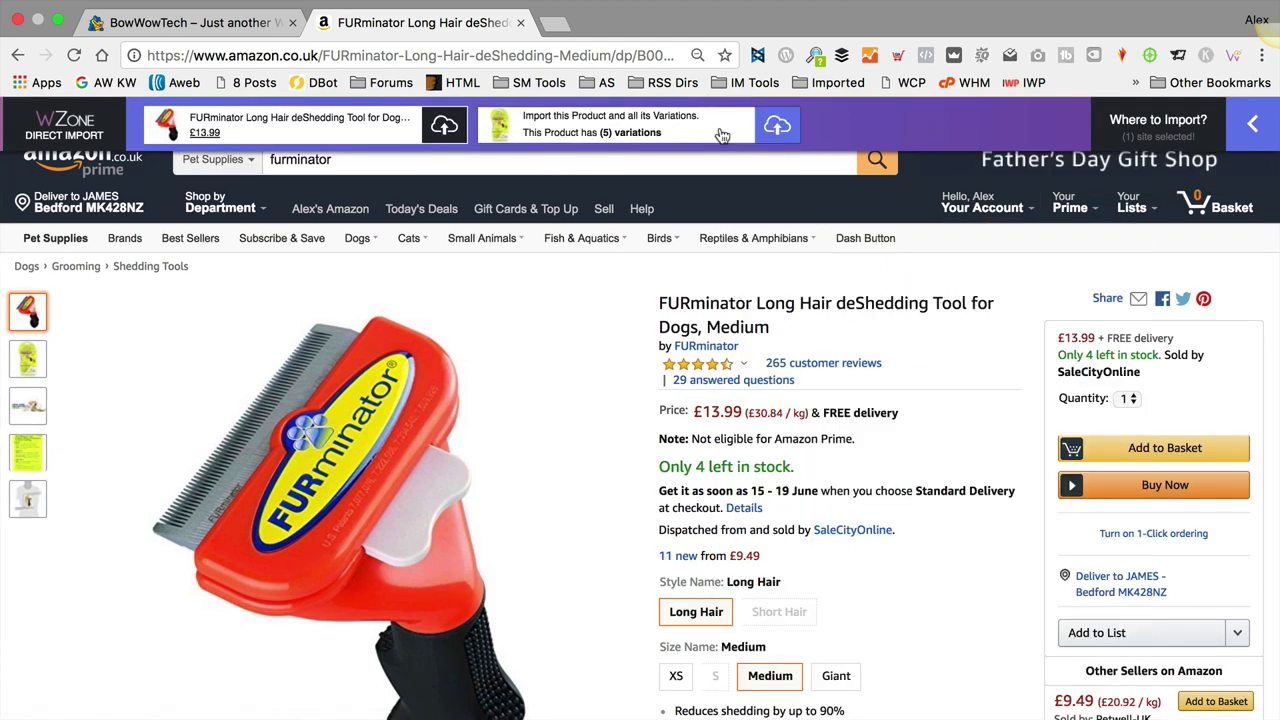
click(777, 127)
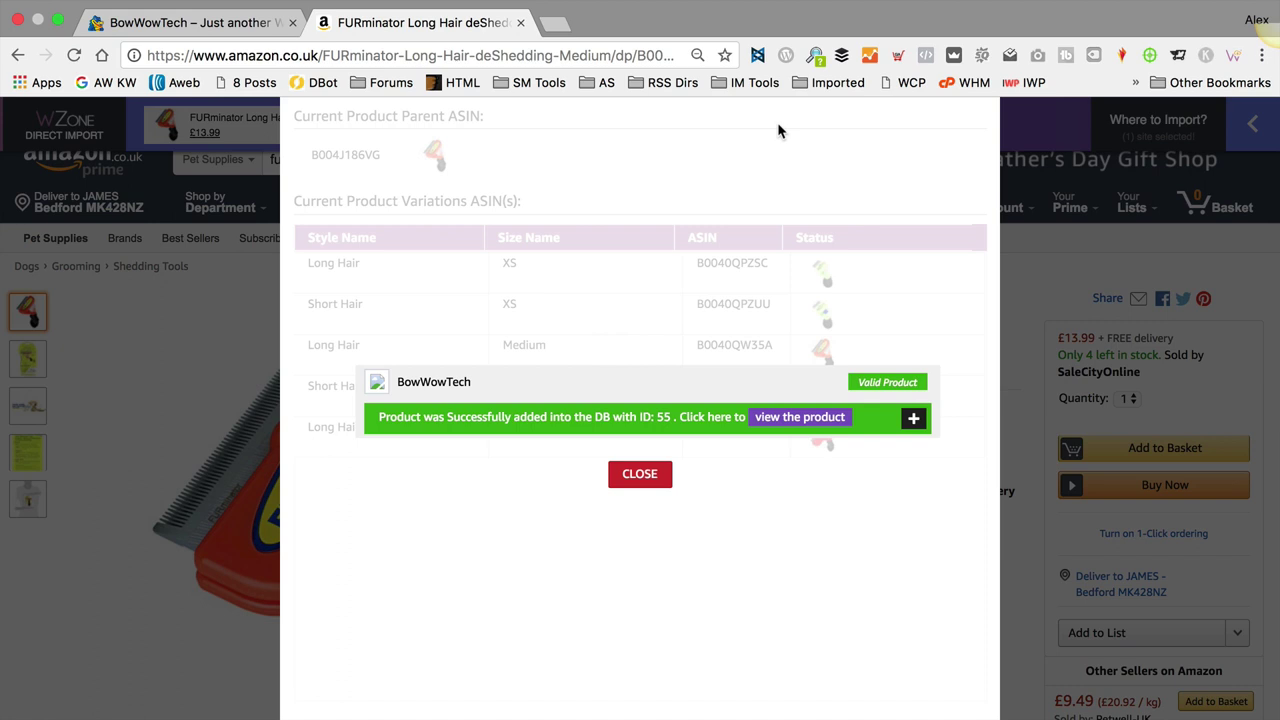
click(815, 418)
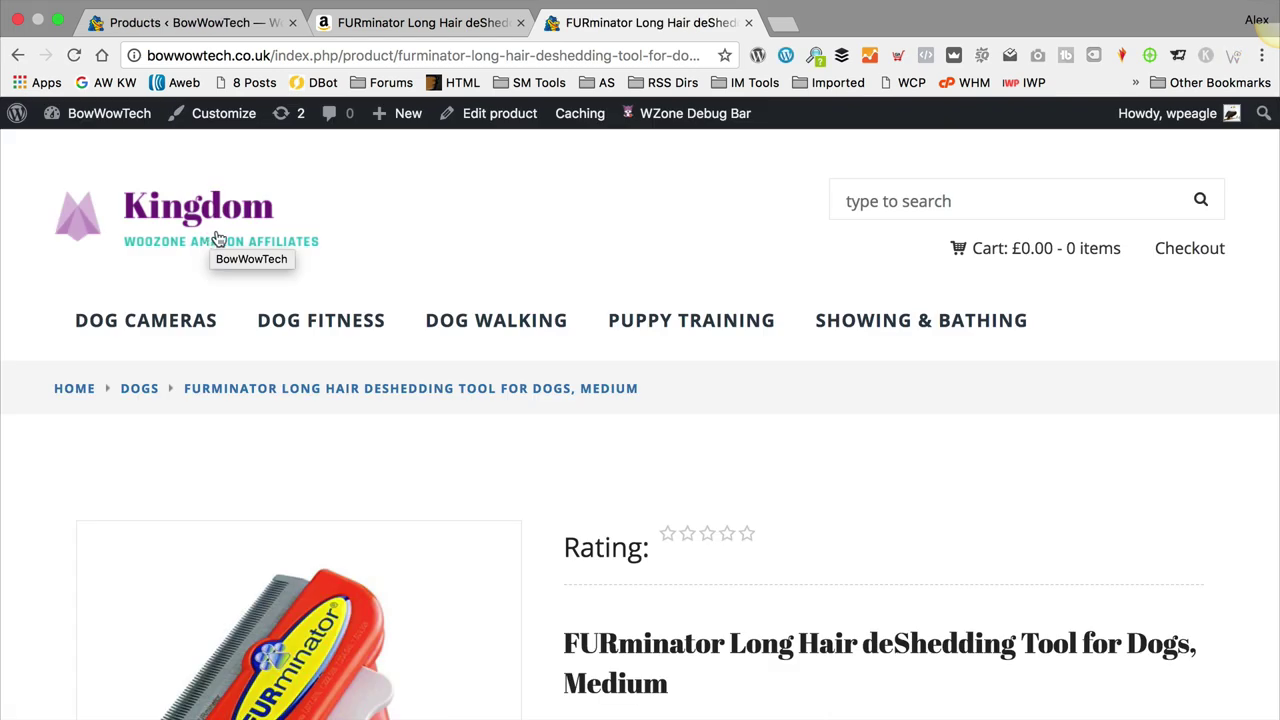
Step: Pick the Short Hair style and XS size on the FURminator page to show the £16.98 variation
scroll(885, 320, down, 5)
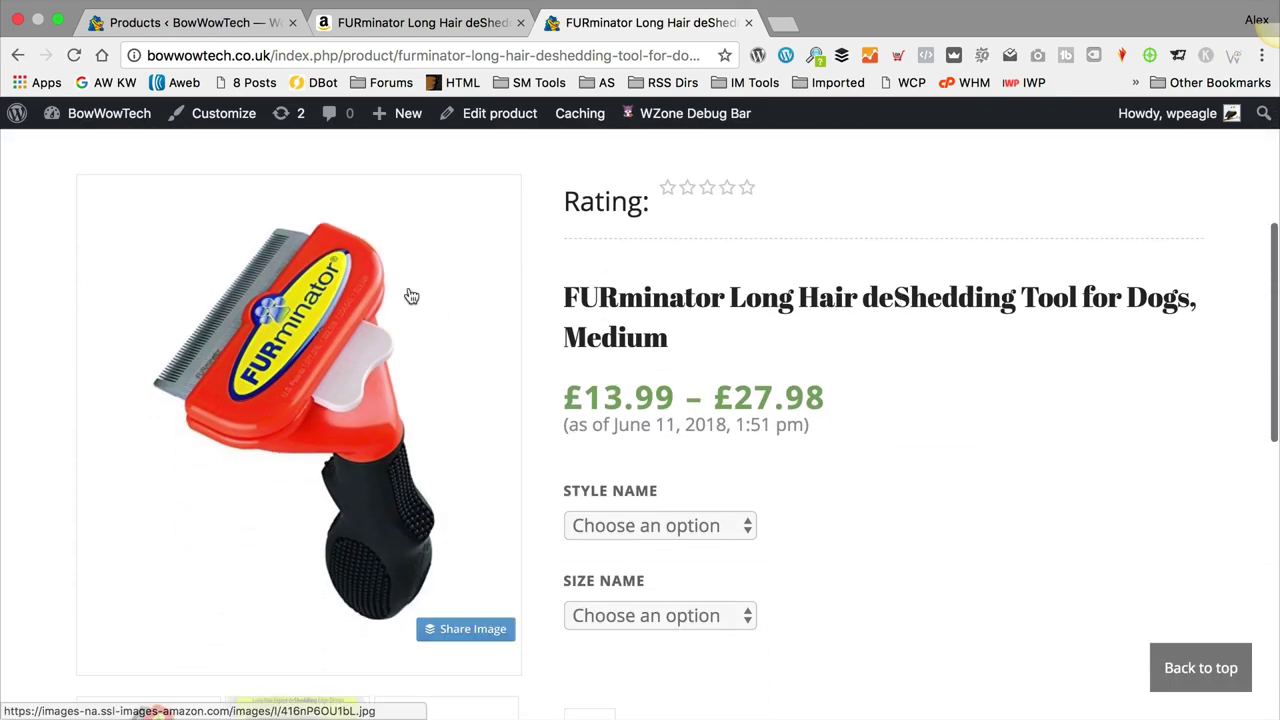
scroll(829, 274, down, 2)
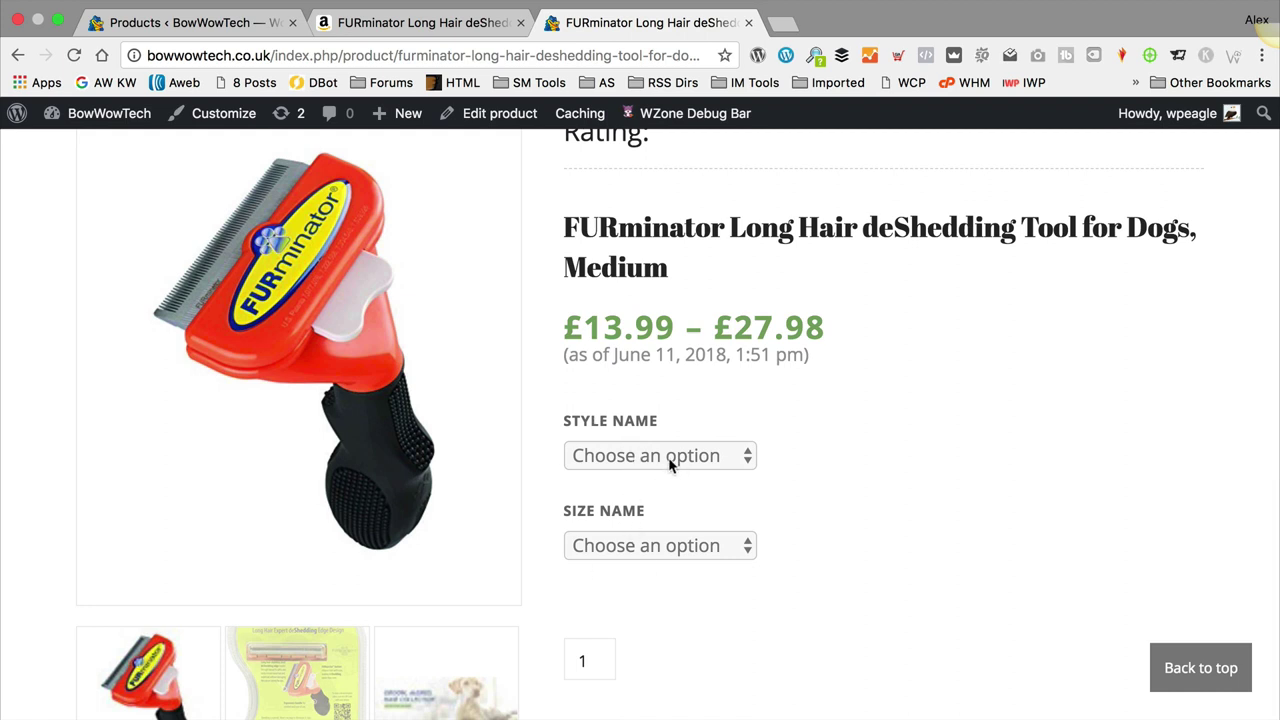
click(668, 457)
click(657, 480)
click(660, 462)
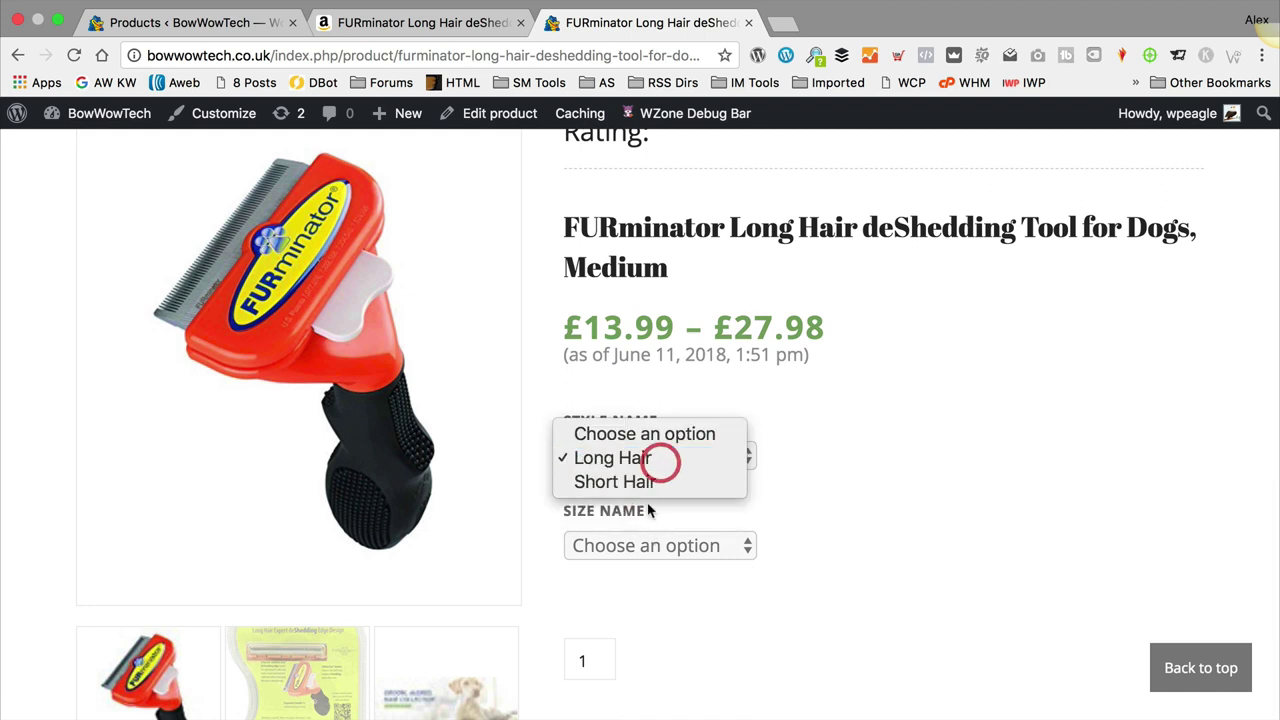
click(640, 482)
click(656, 545)
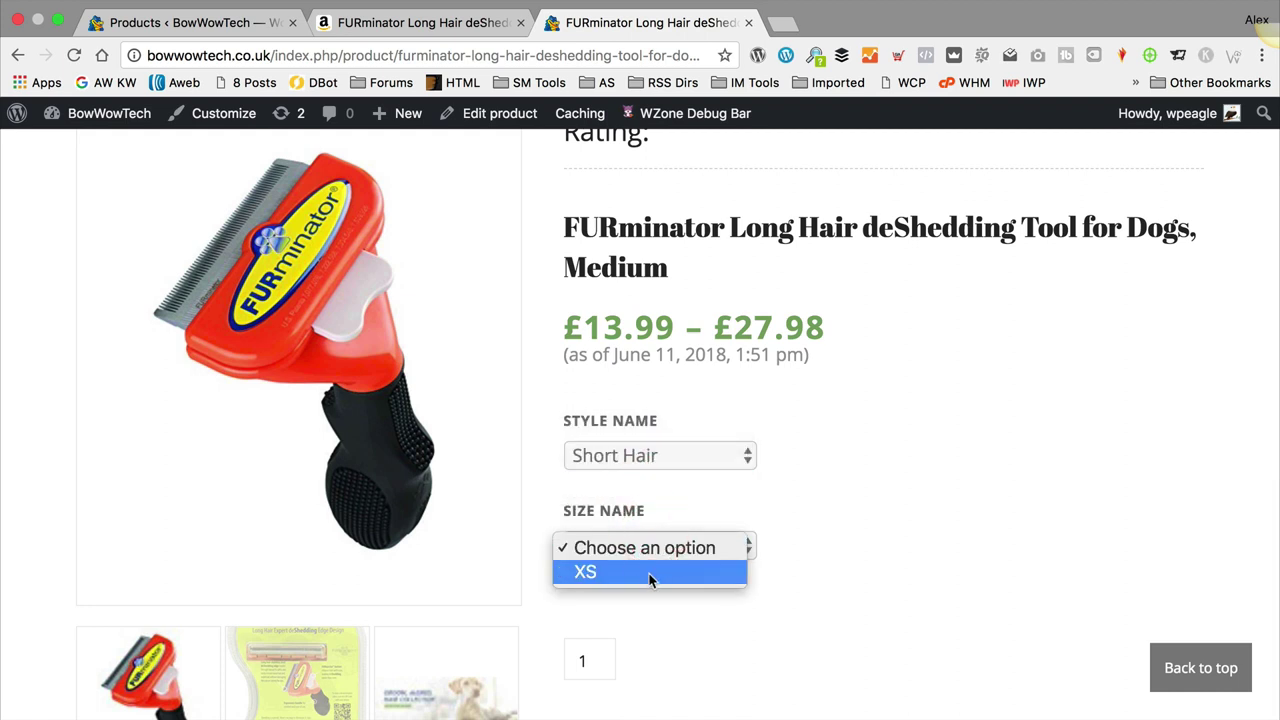
click(650, 575)
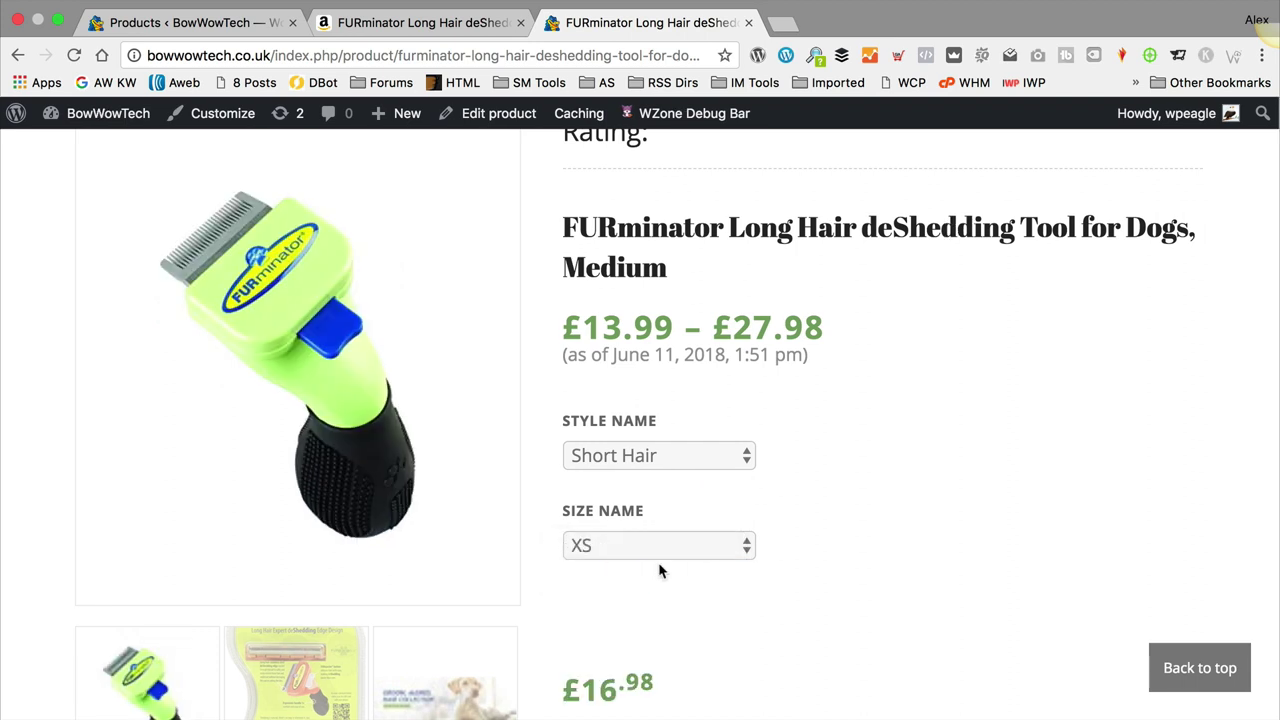
scroll(659, 571, down, 1)
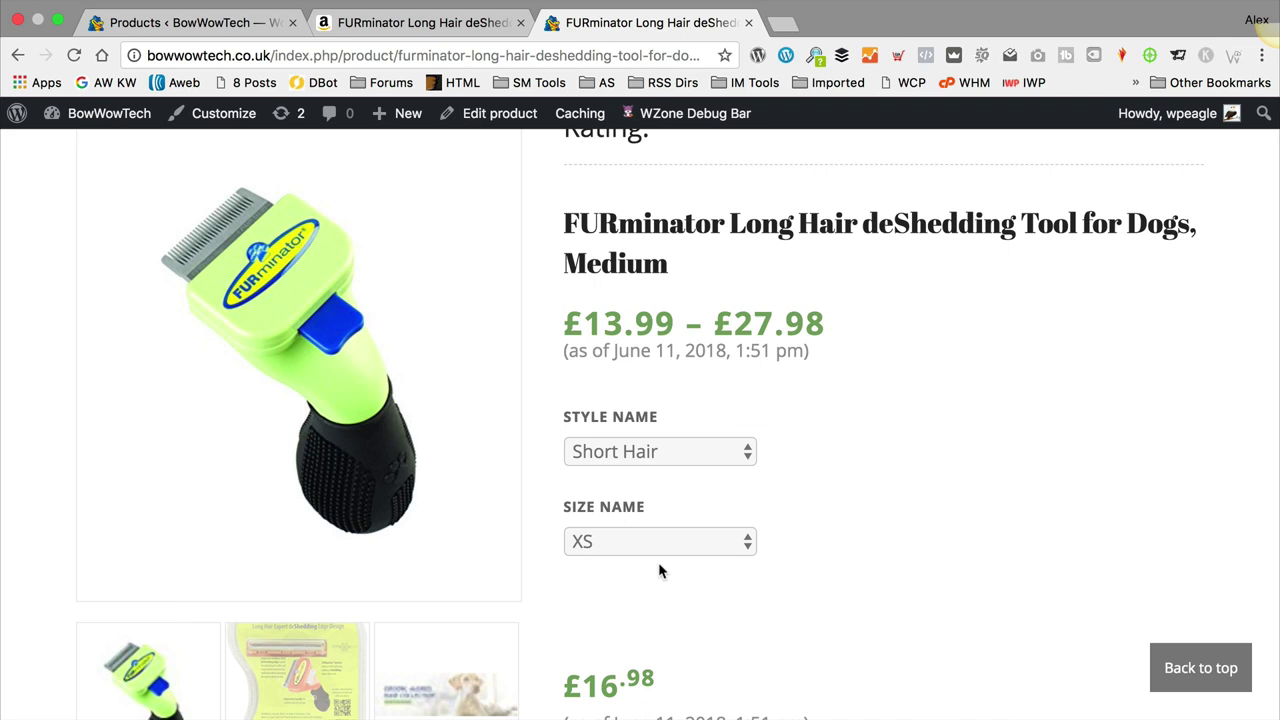
scroll(655, 567, down, 3)
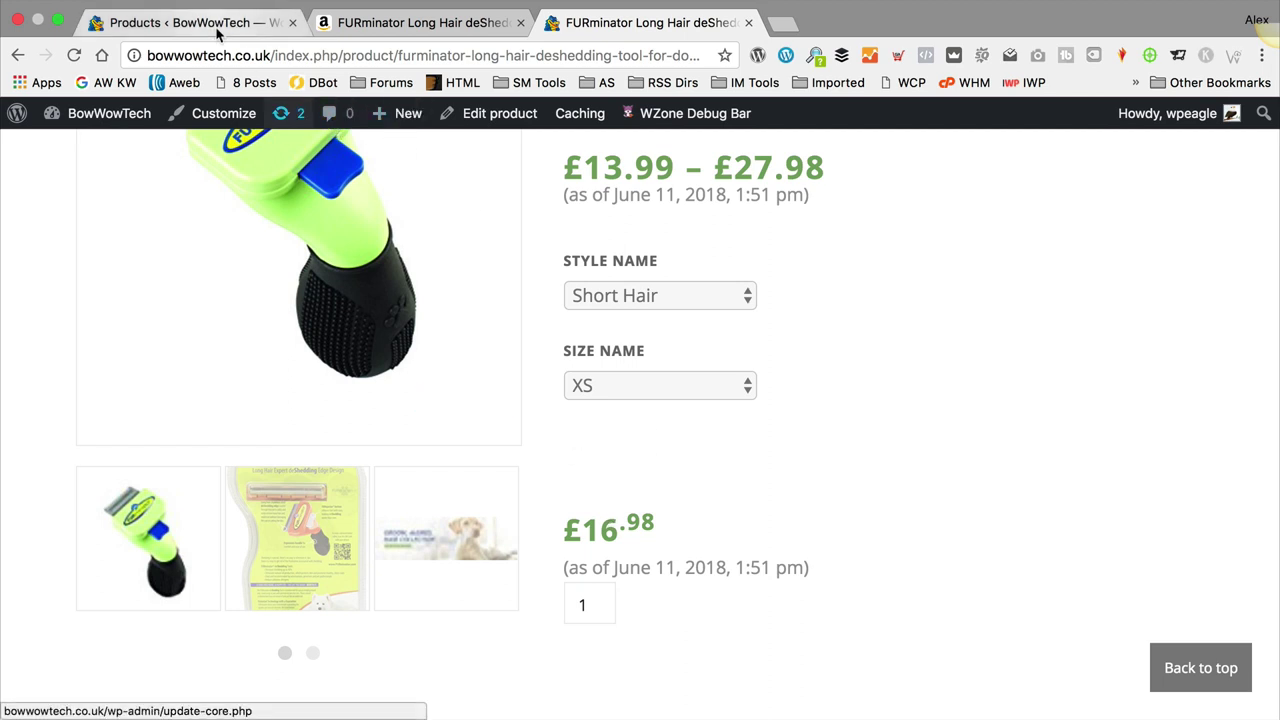
click(409, 22)
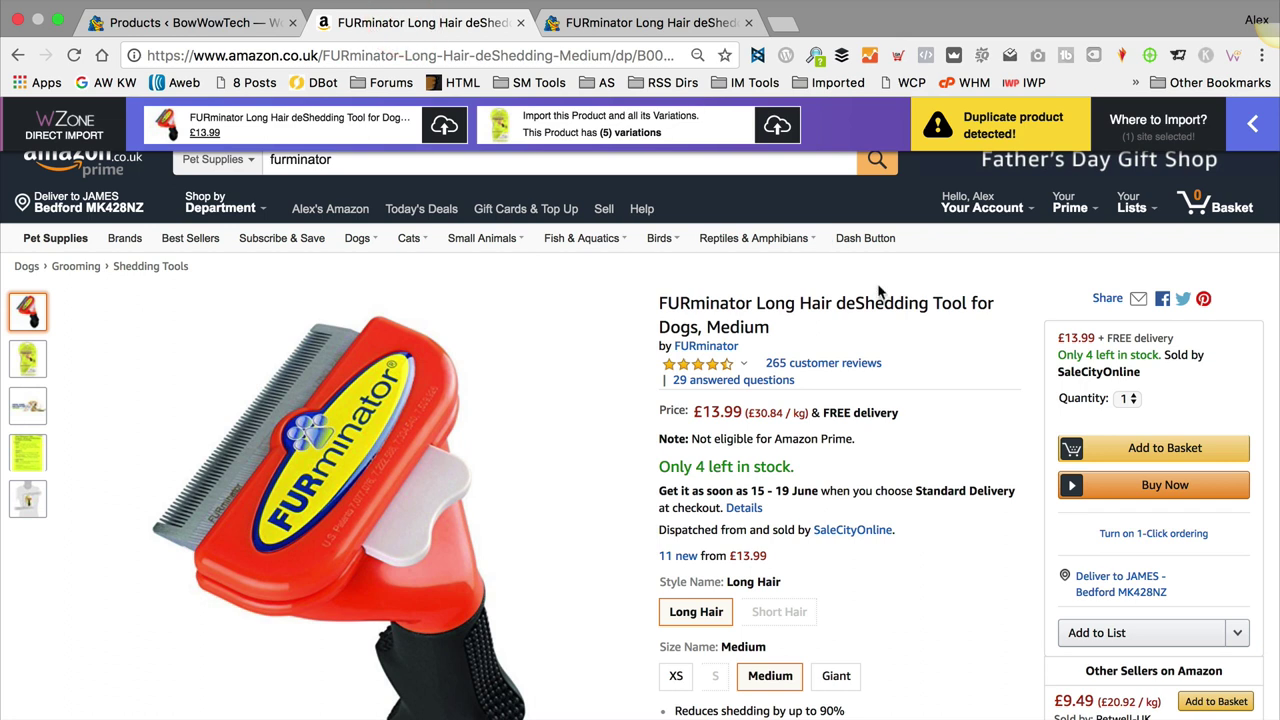
mouse_move(990, 142)
mouse_move(1170, 120)
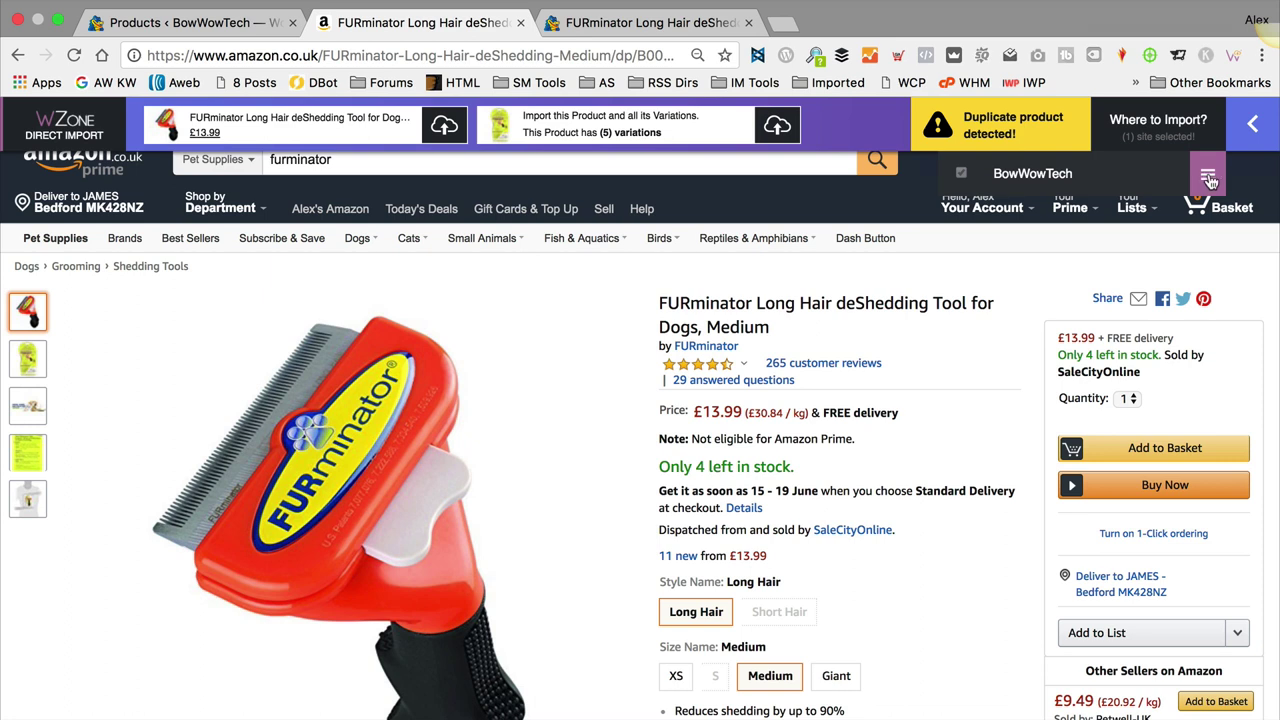
click(1208, 178)
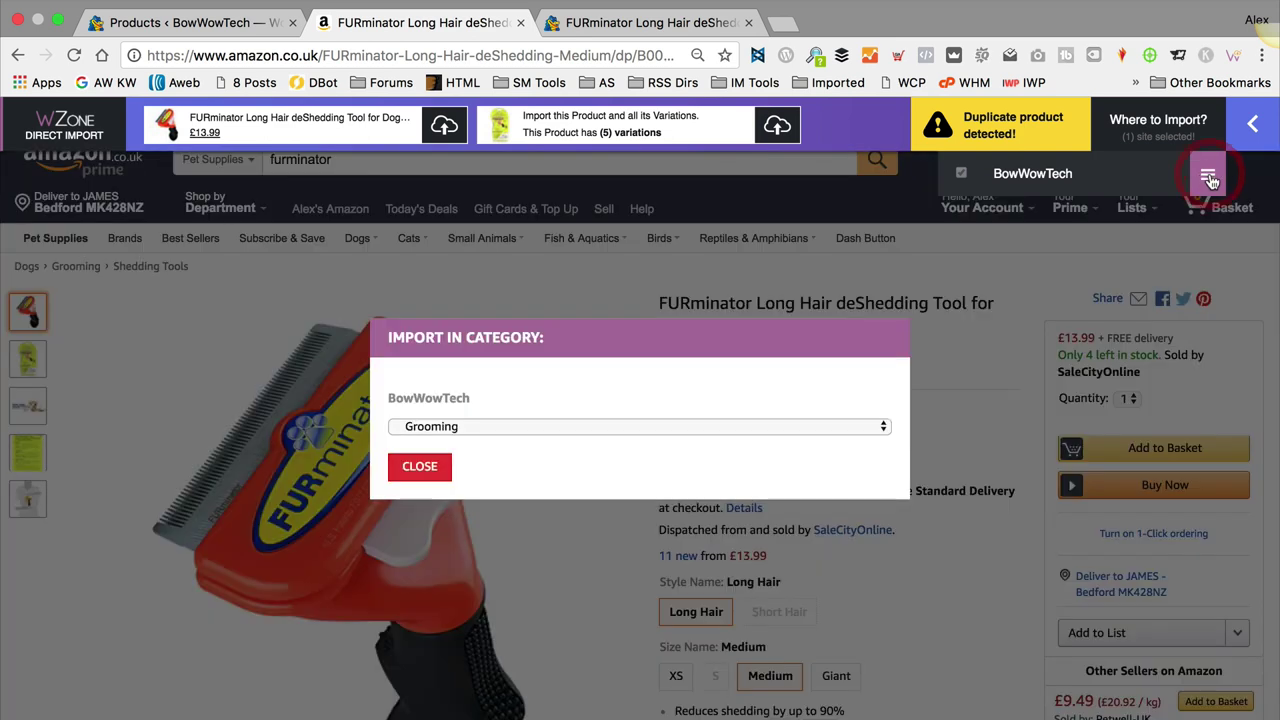
click(710, 428)
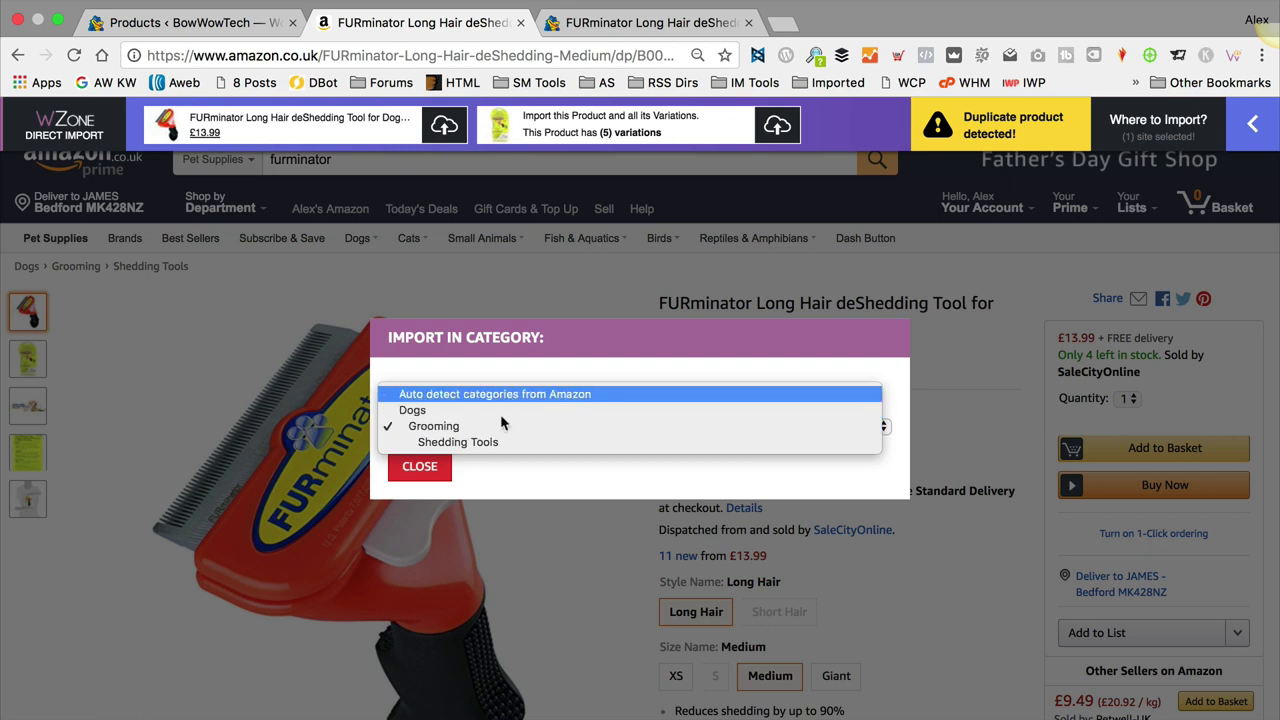
click(520, 461)
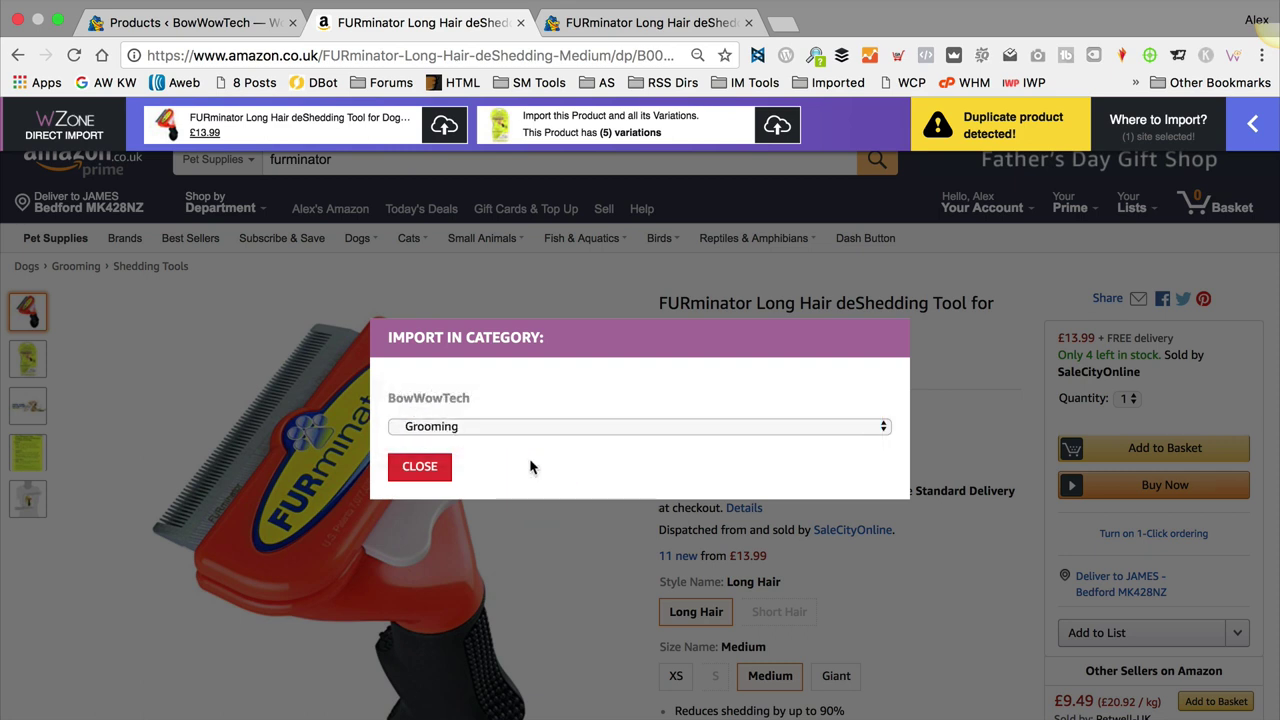
click(557, 424)
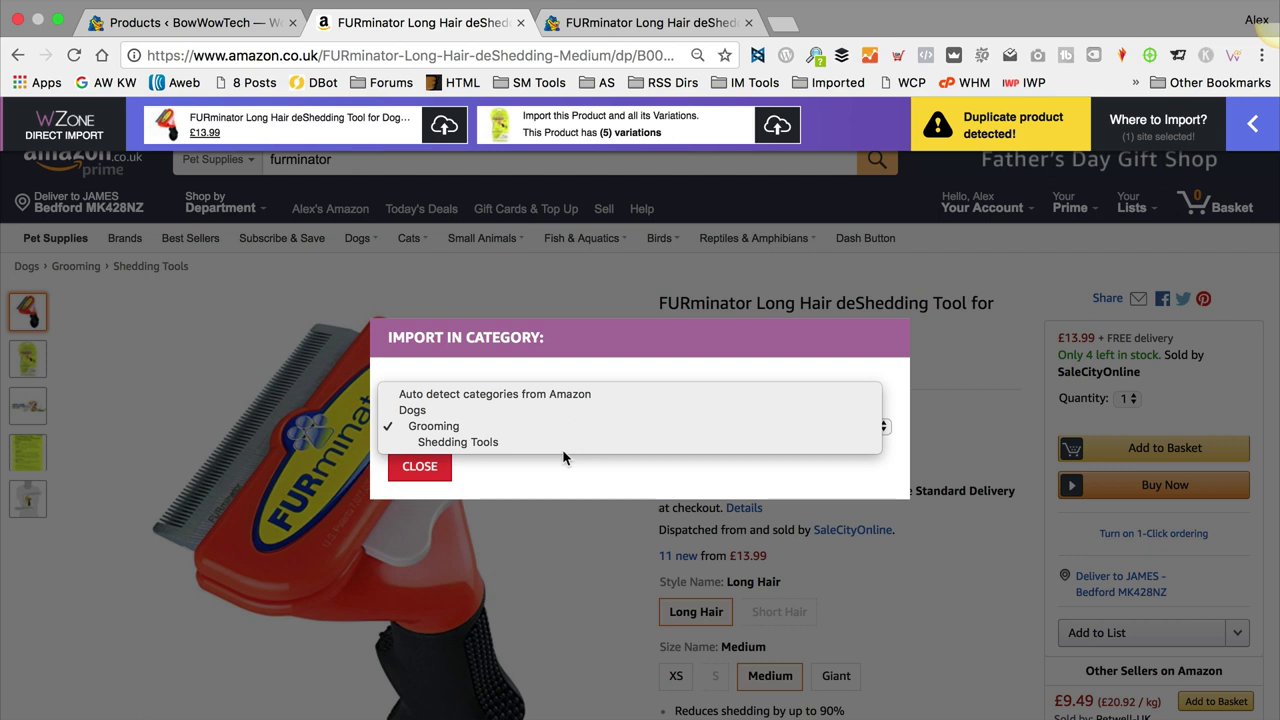
click(568, 461)
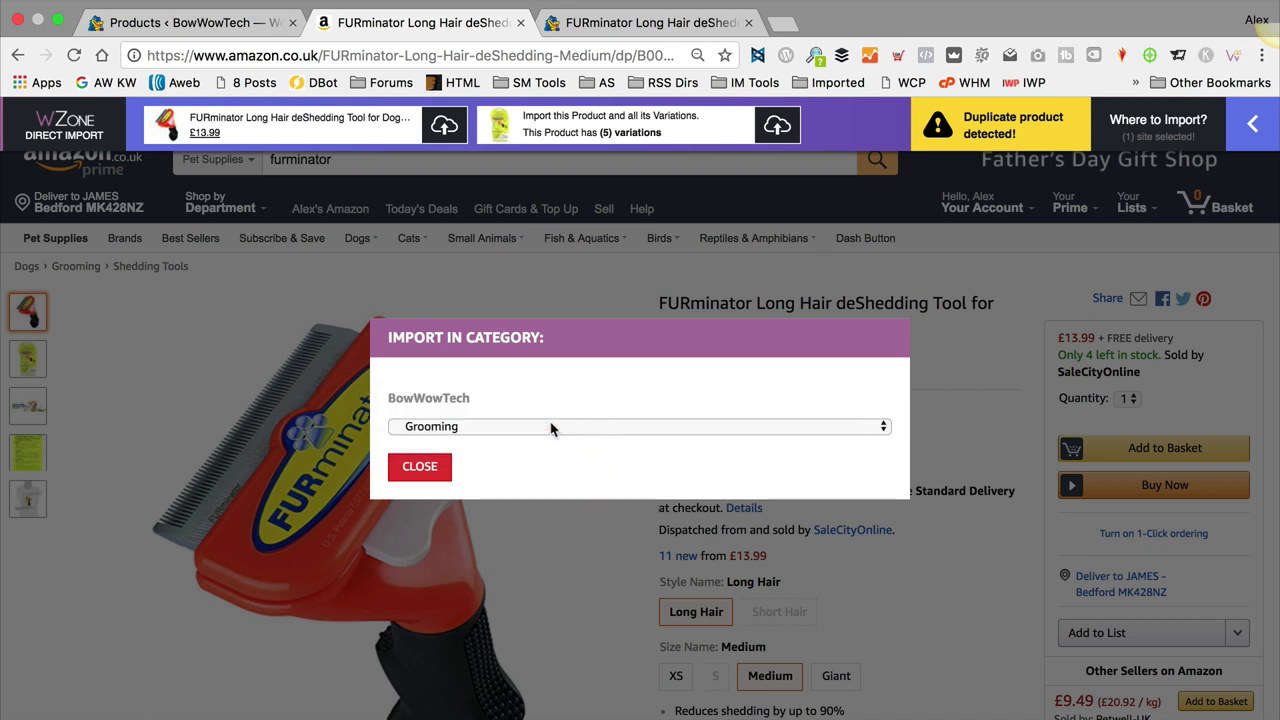
click(506, 427)
click(486, 428)
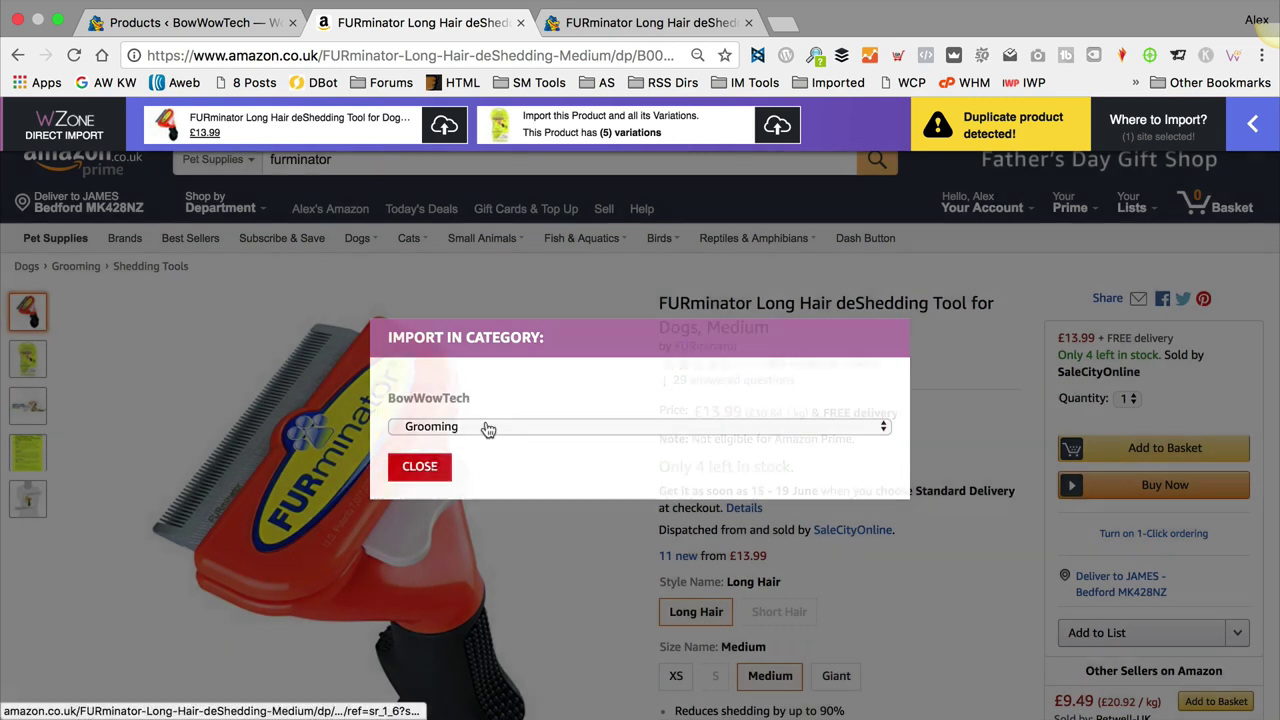
click(640, 22)
Step: Open the FURminator product (post 55) in the admin editor through Edit product in the admin bar
scroll(631, 406, up, 5)
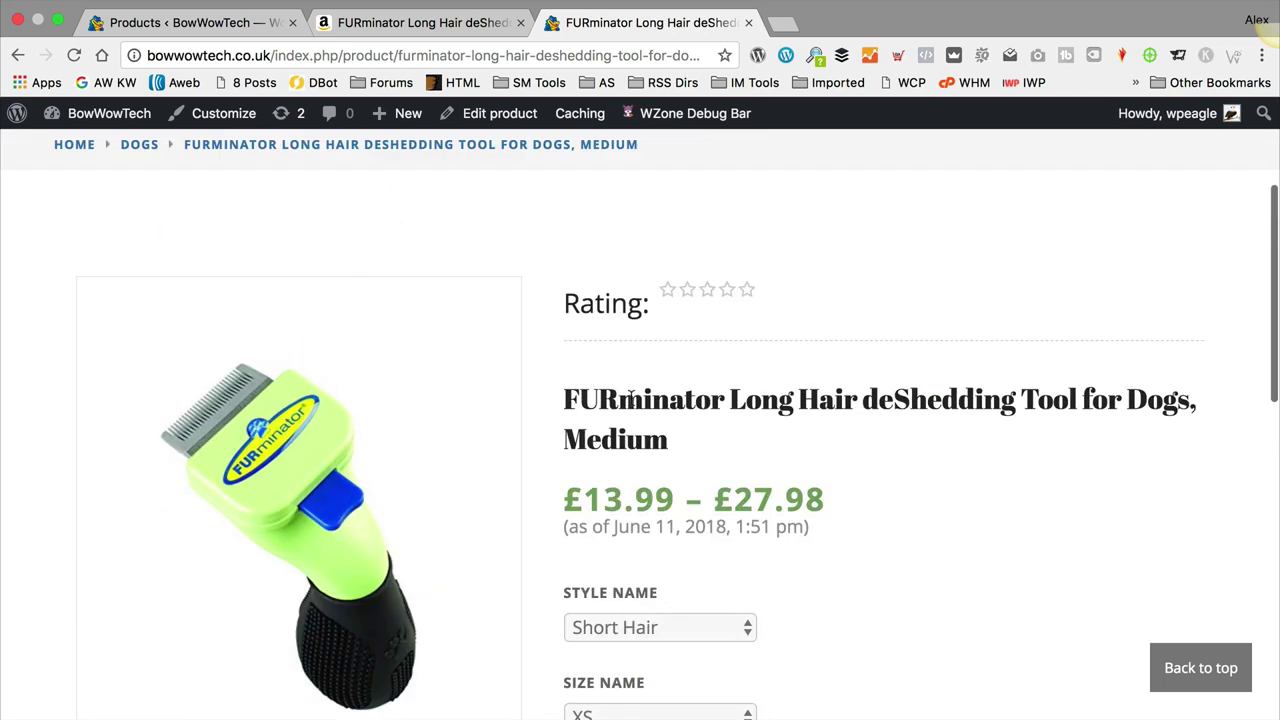
scroll(857, 423, down, 1)
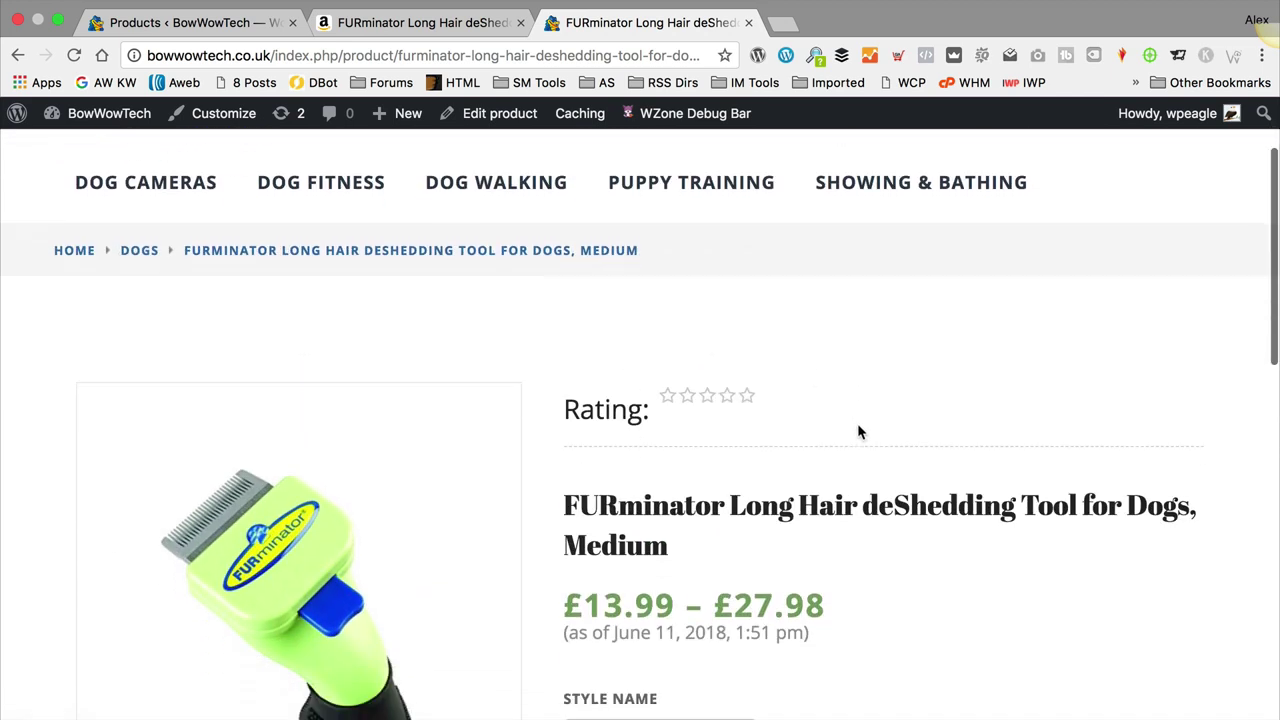
scroll(857, 423, up, 2)
scroll(857, 431, down, 1)
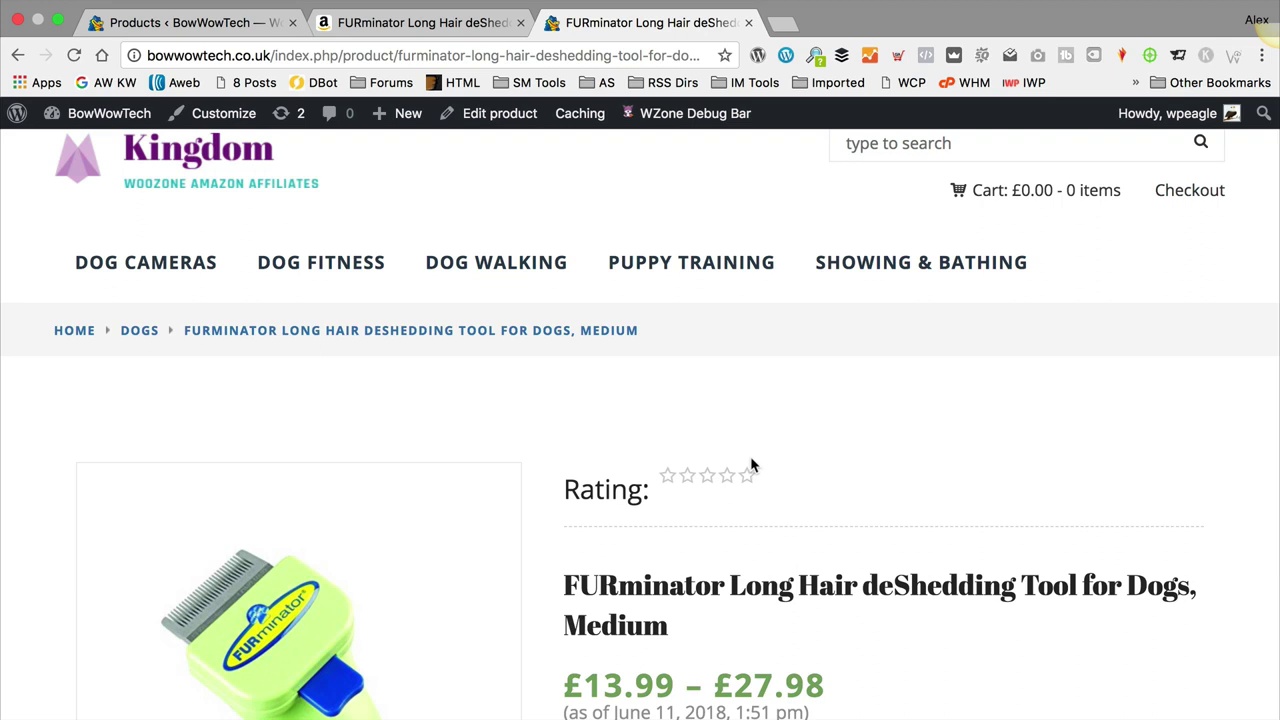
click(498, 115)
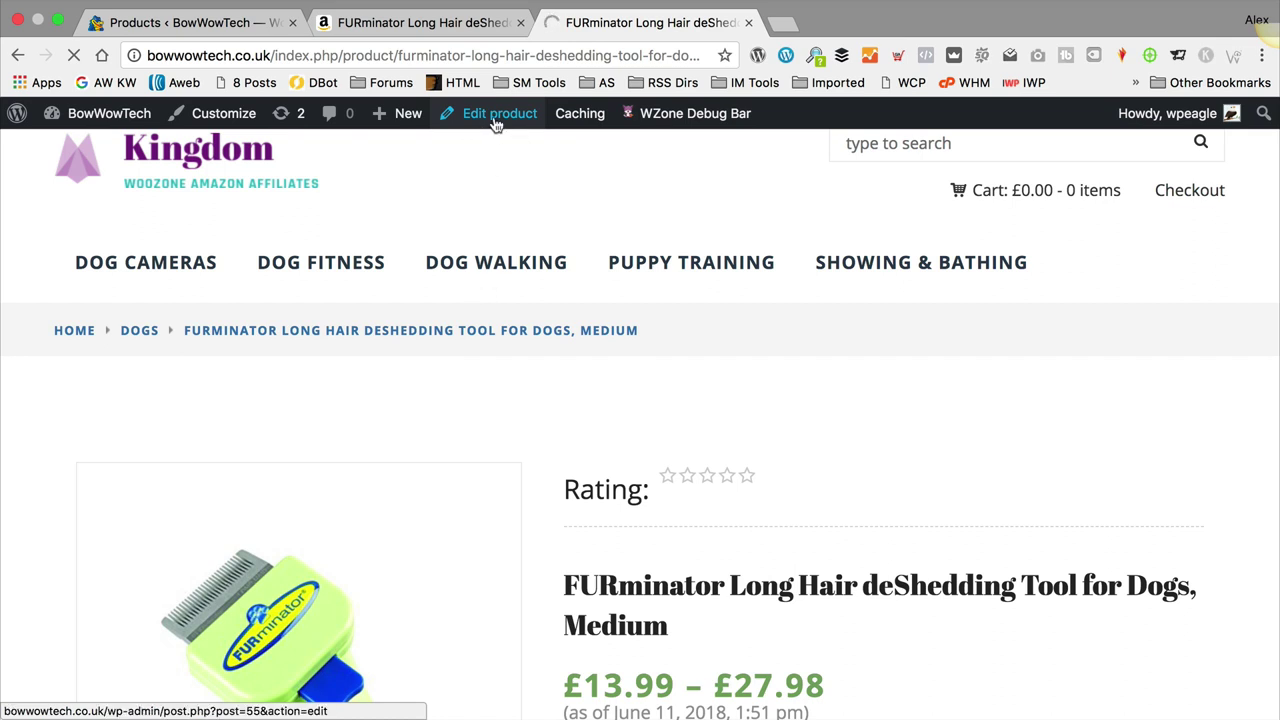
click(500, 116)
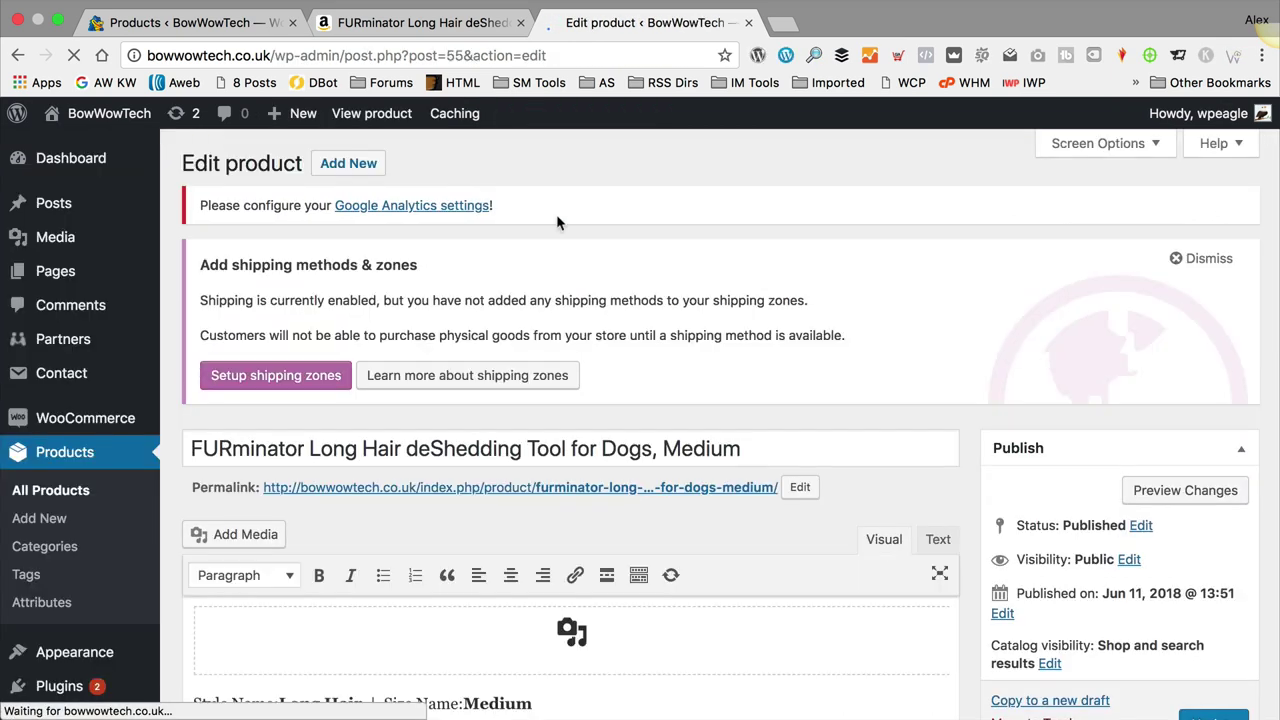
Step: Untick Dogs, Grooming and Shedding Tools and tick Showing & Bathing in Product categories
scroll(722, 240, down, 3)
scroll(722, 245, down, 5)
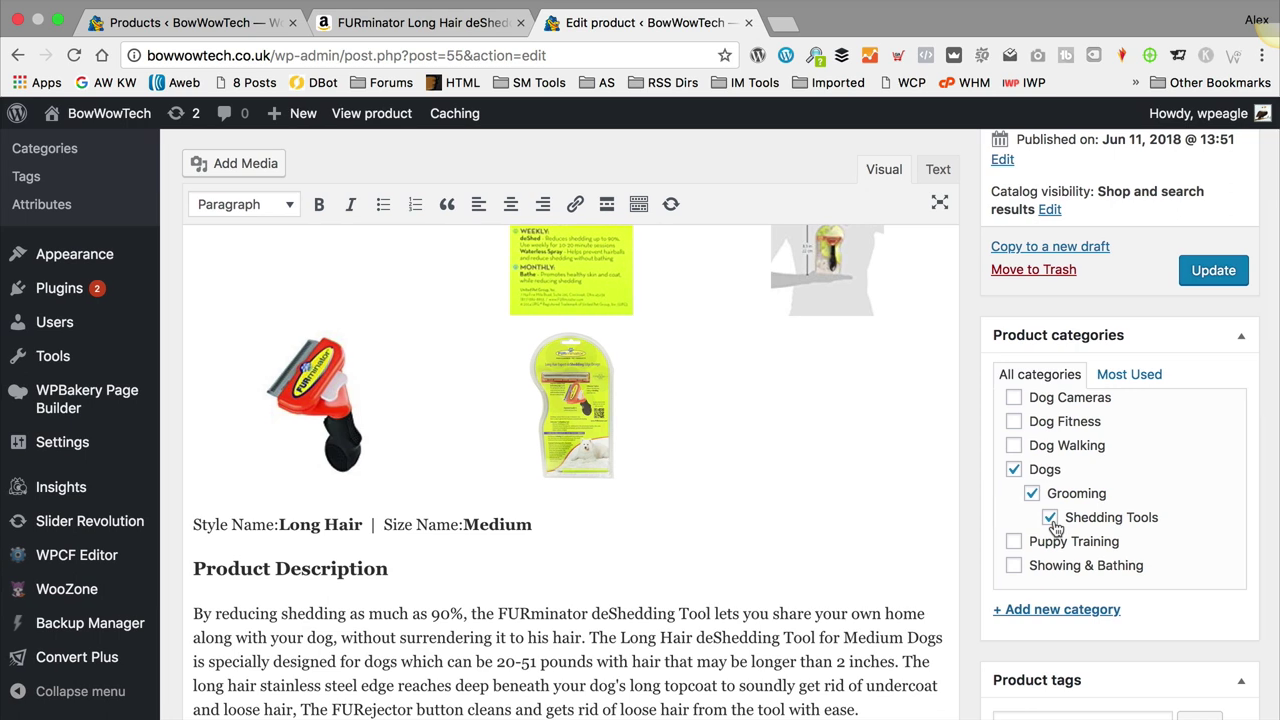
scroll(1055, 527, down, 1)
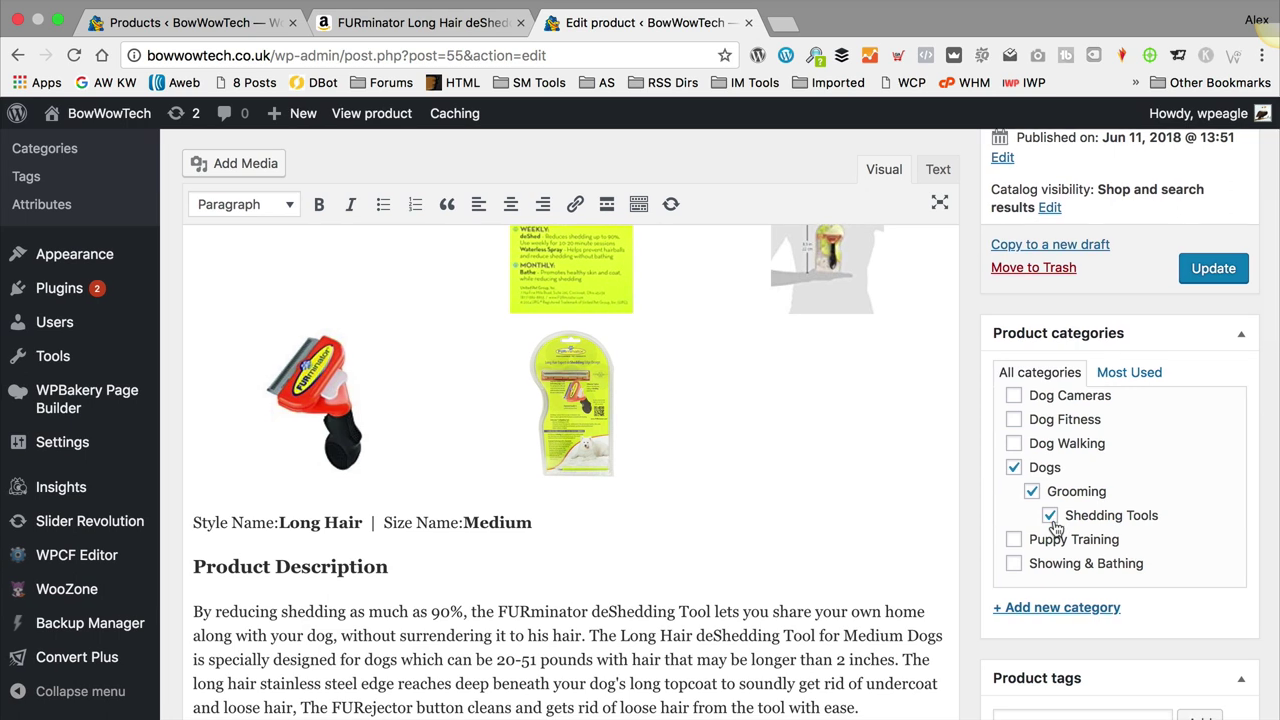
click(1014, 467)
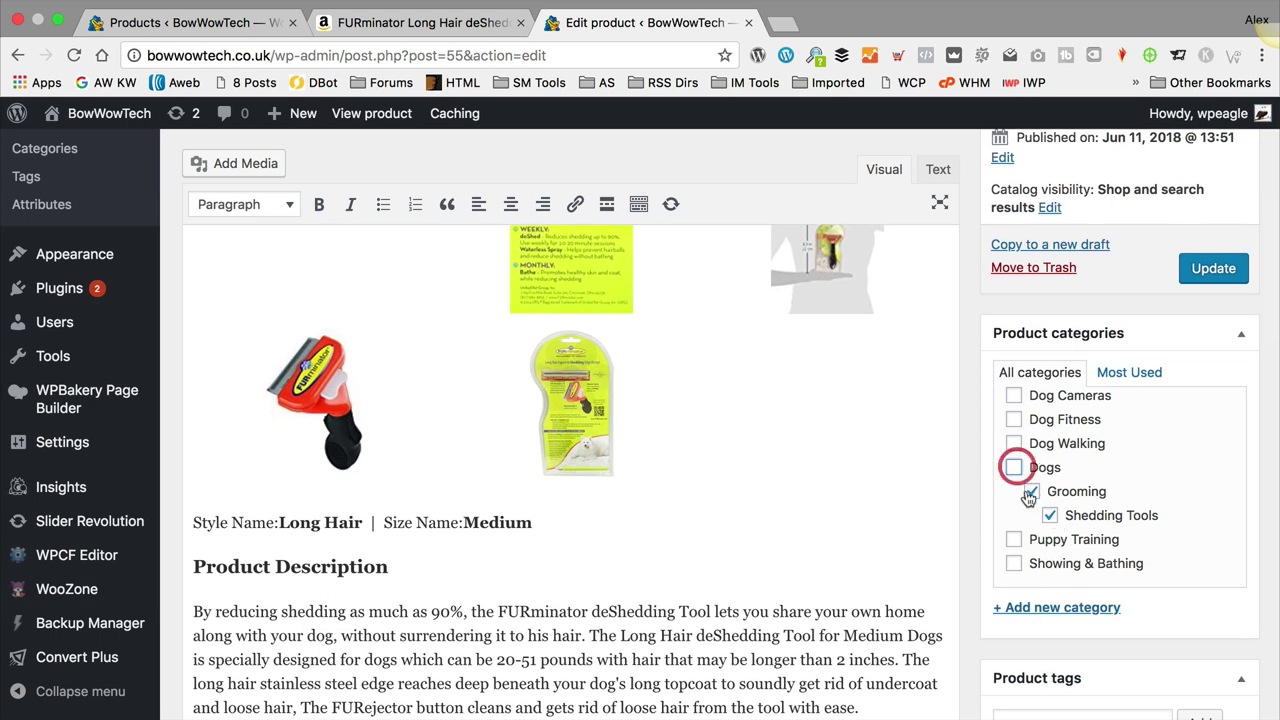
click(1031, 491)
click(1050, 515)
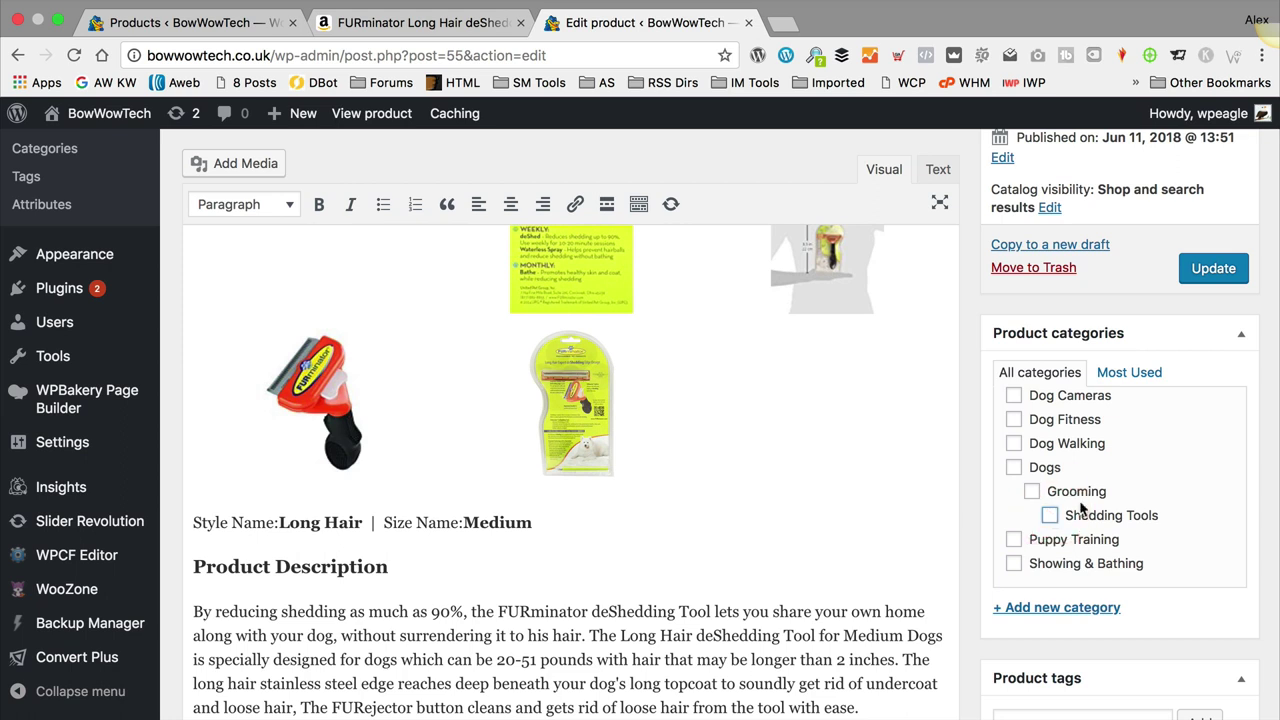
click(1014, 563)
Step: Update the product to save its new Showing & Bathing category
click(1215, 270)
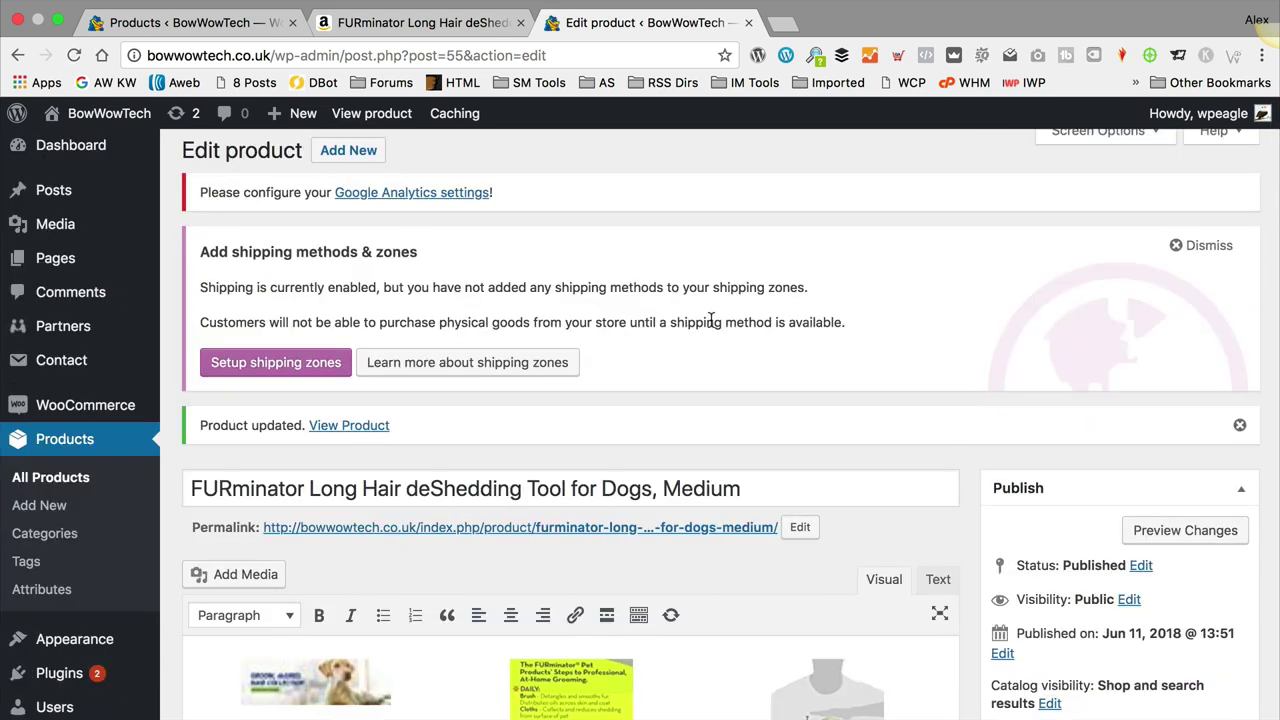
scroll(895, 344, down, 5)
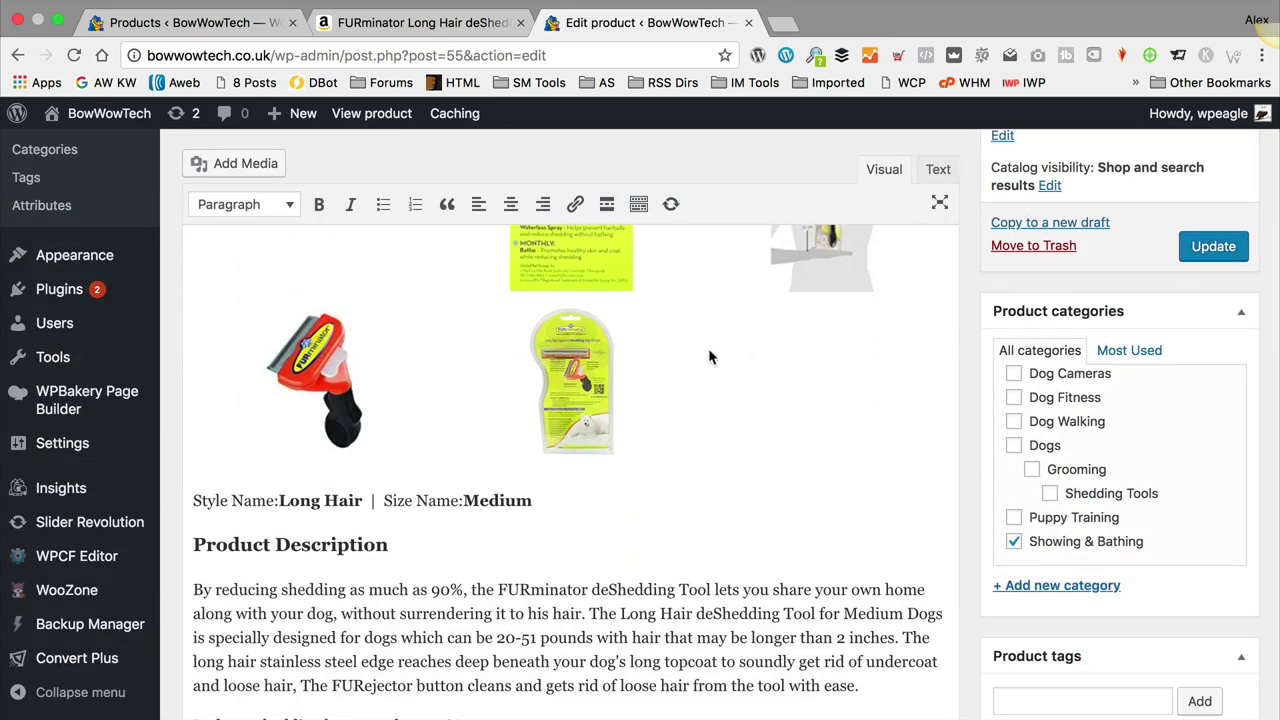
scroll(708, 348, up, 3)
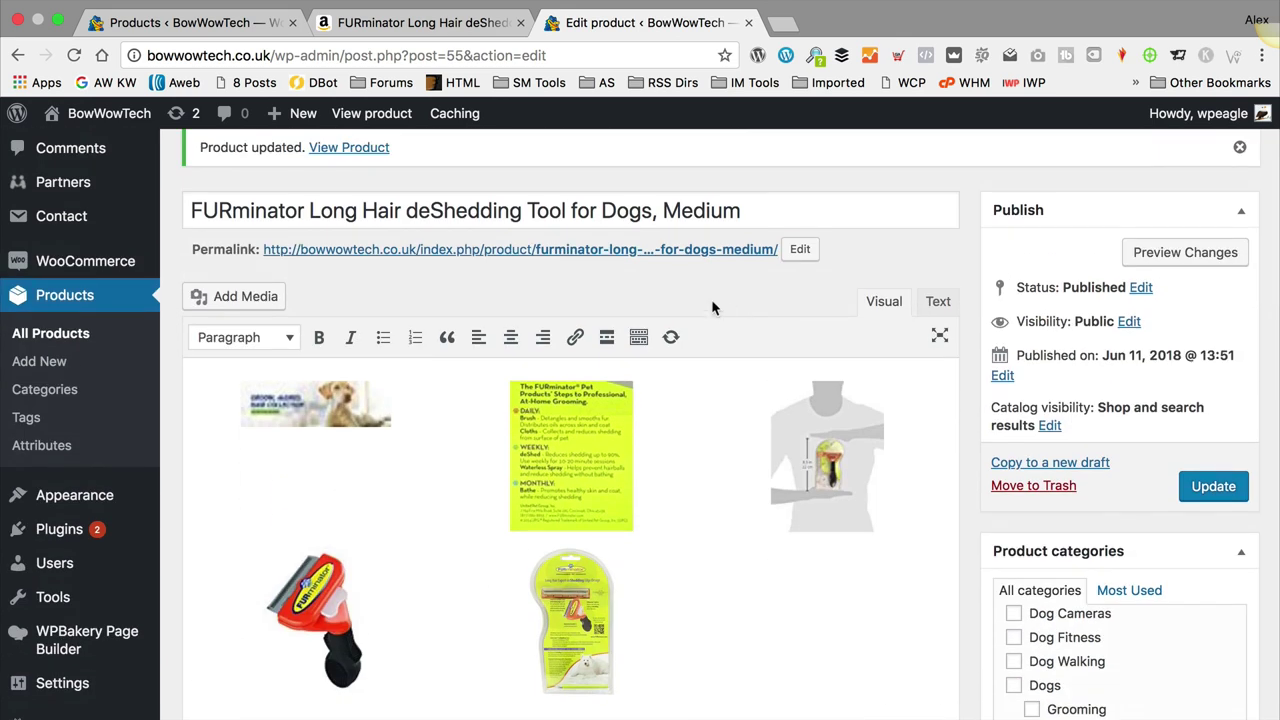
click(86, 396)
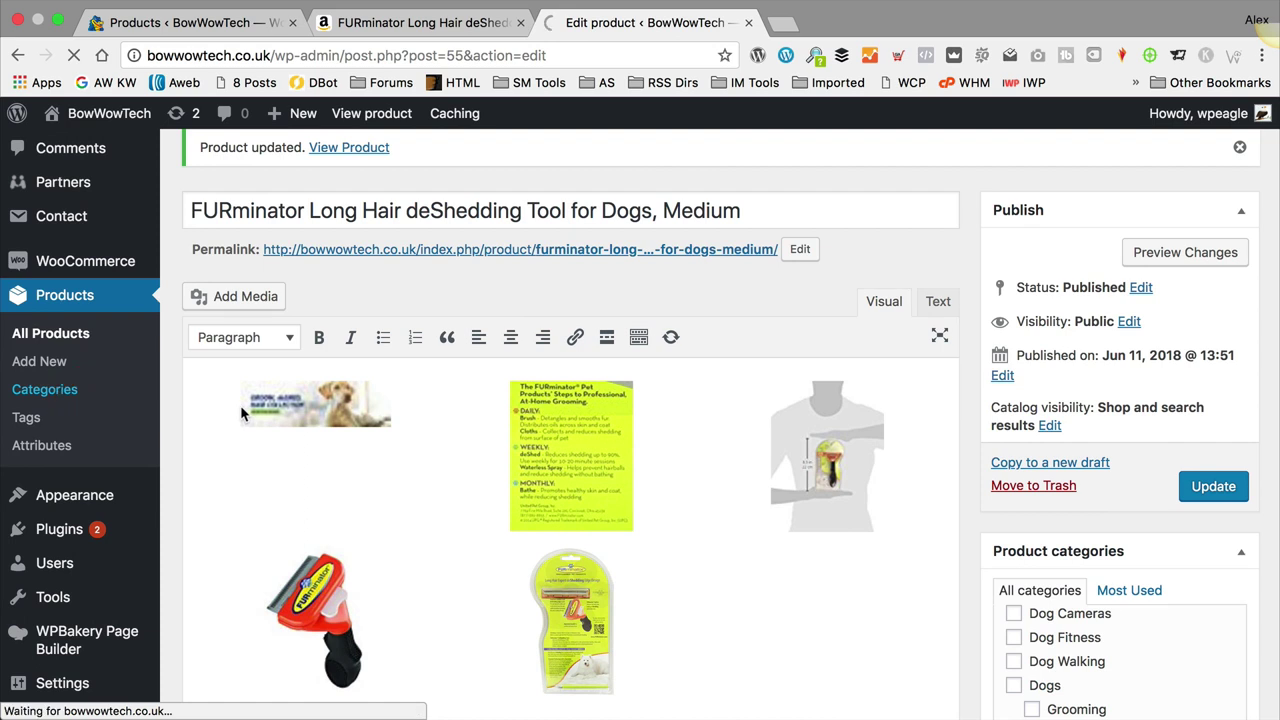
Step: Tick the Dogs, Grooming and Shedding Tools categories in the category list
scroll(708, 375, down, 3)
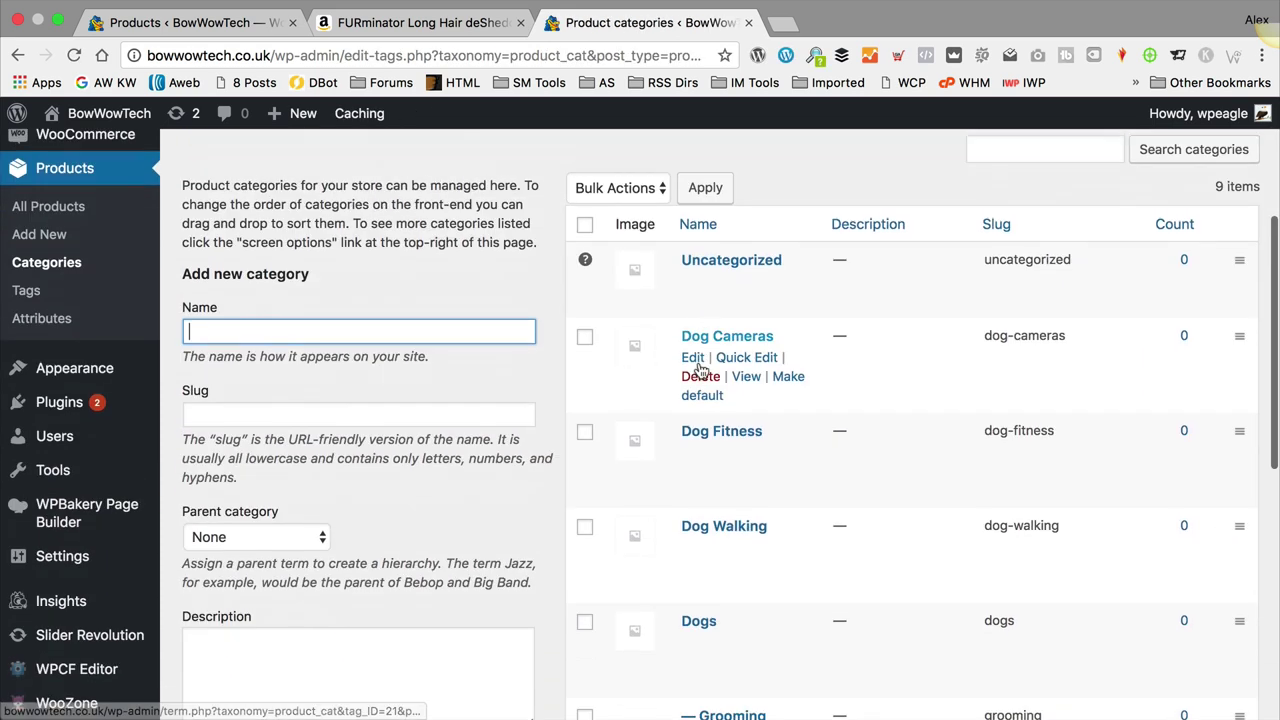
scroll(708, 375, down, 3)
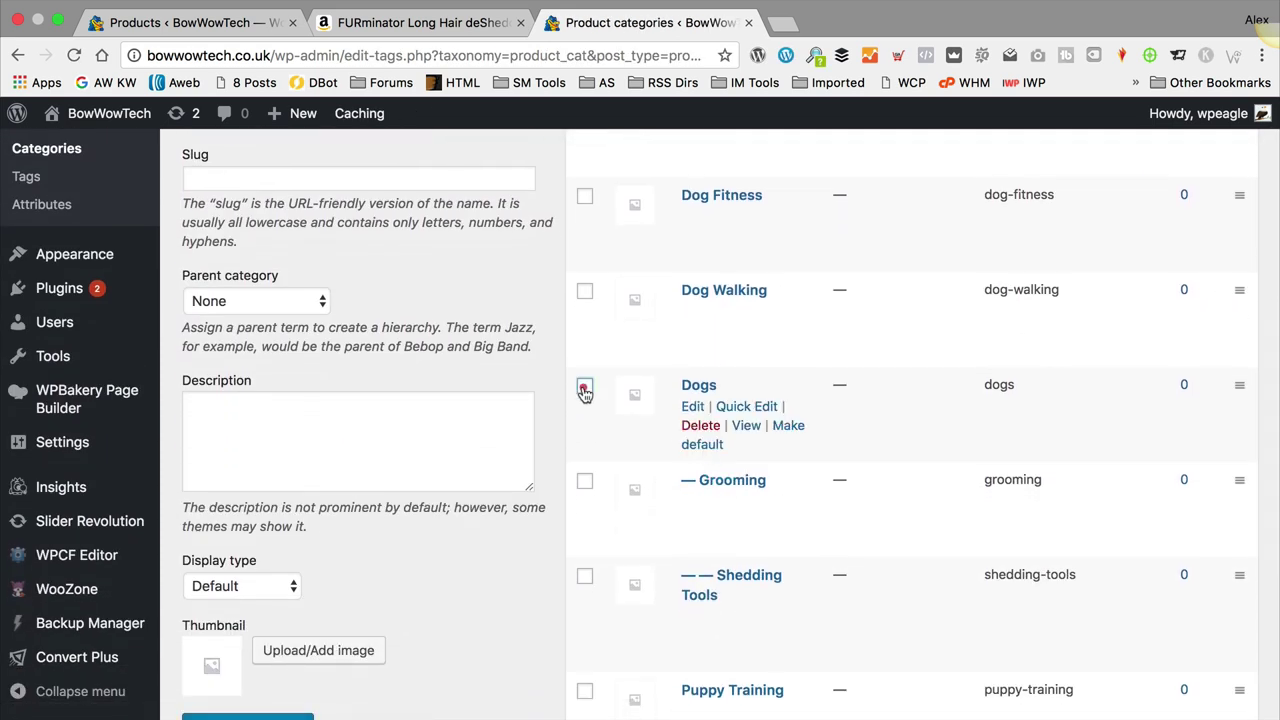
click(585, 386)
click(587, 482)
click(585, 577)
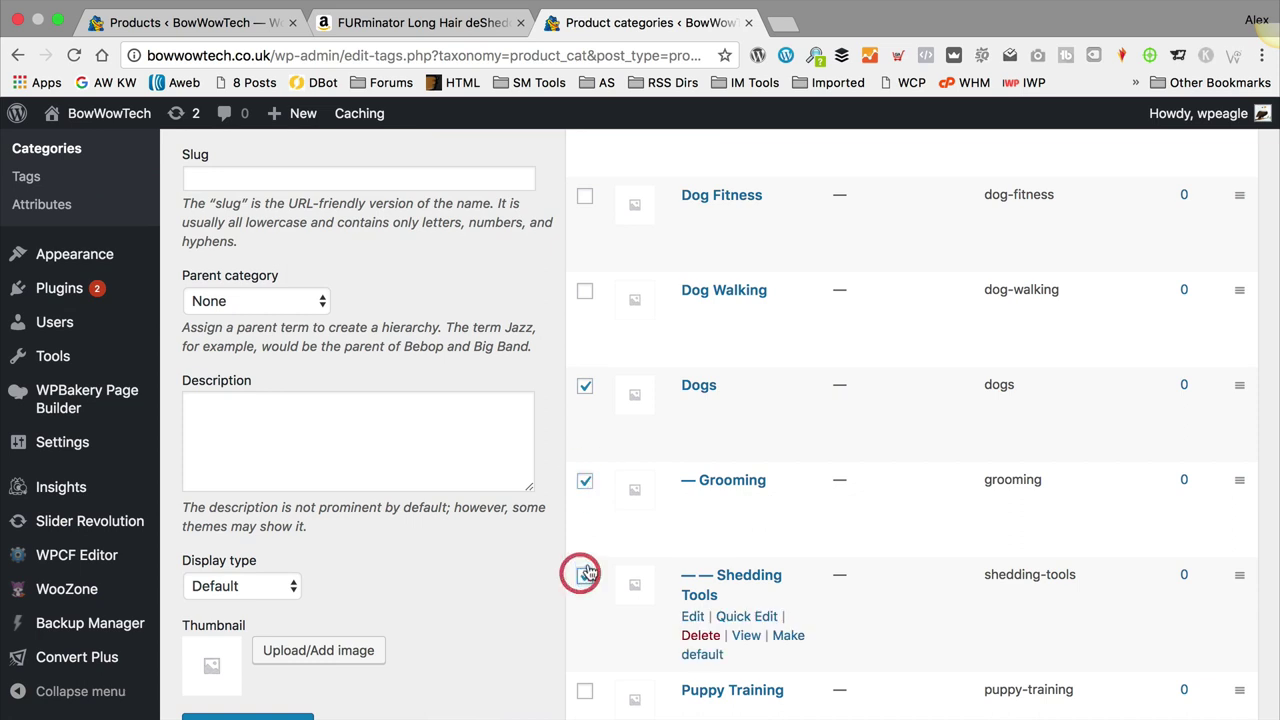
Step: Bulk-delete the three ticked categories with Delete from Bulk Actions
scroll(100, 260, up, 2)
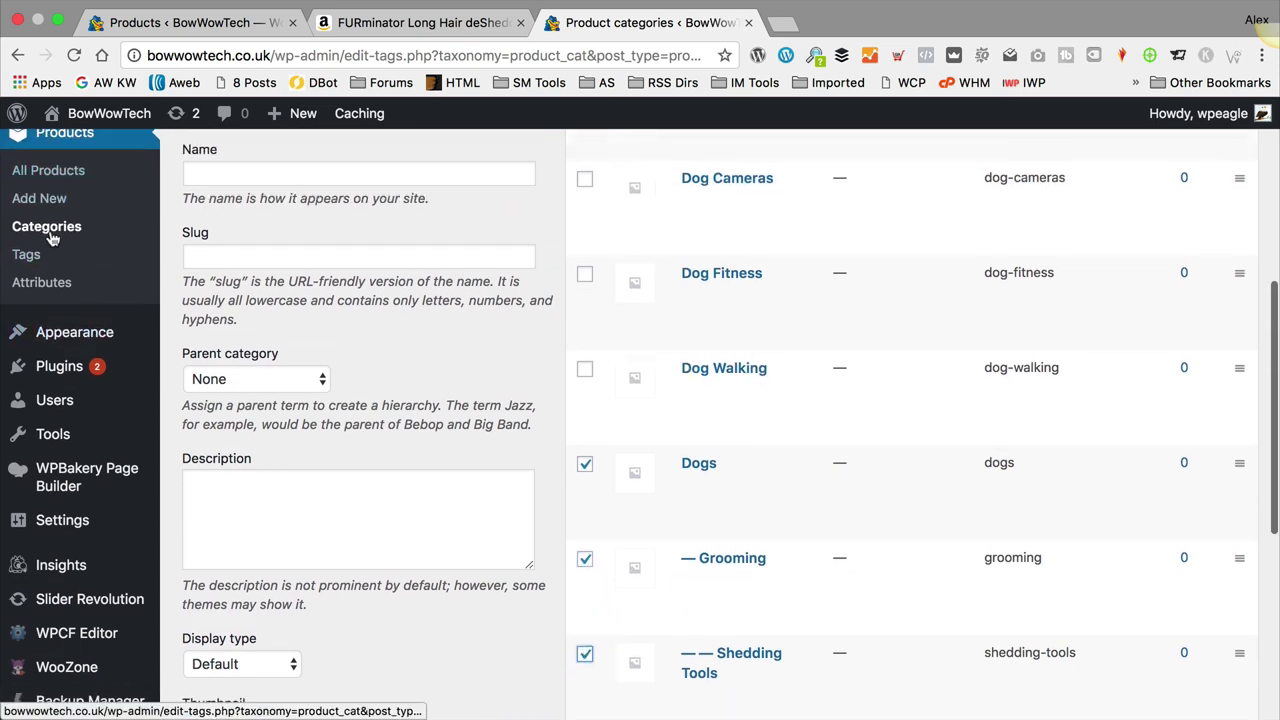
scroll(520, 327, down, 1)
scroll(600, 312, down, 2)
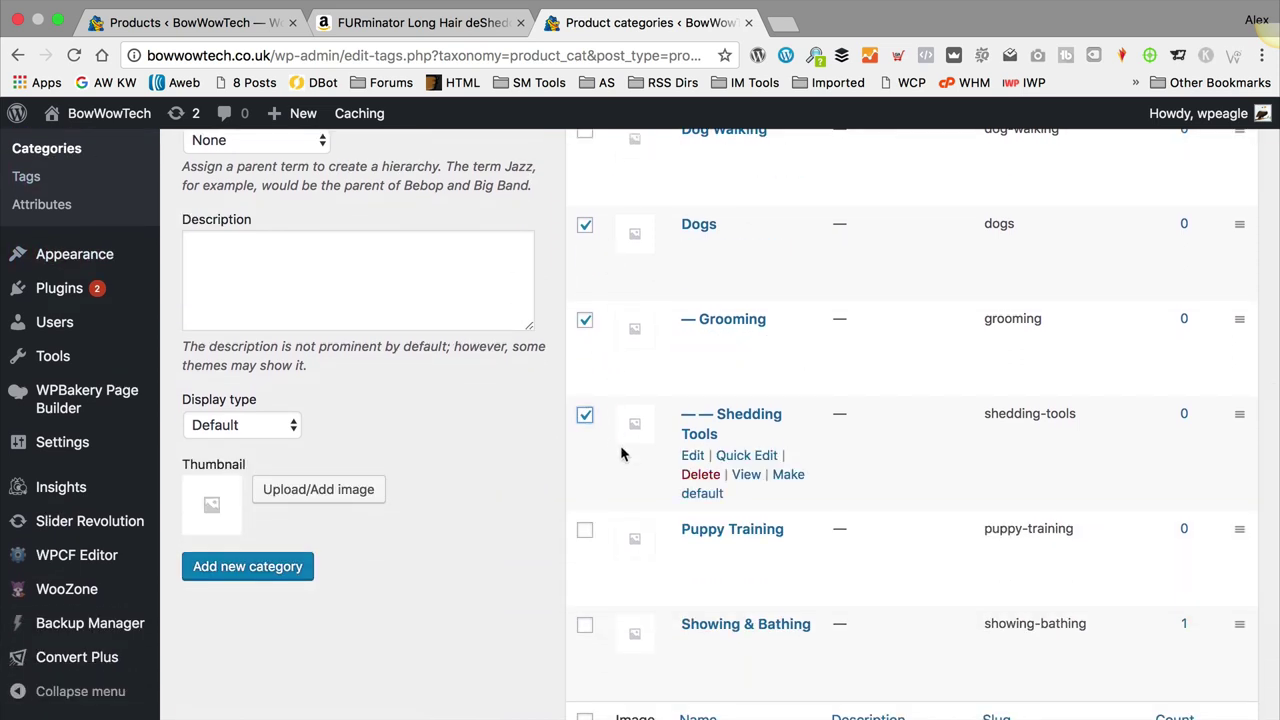
scroll(624, 450, down, 3)
click(620, 550)
click(600, 574)
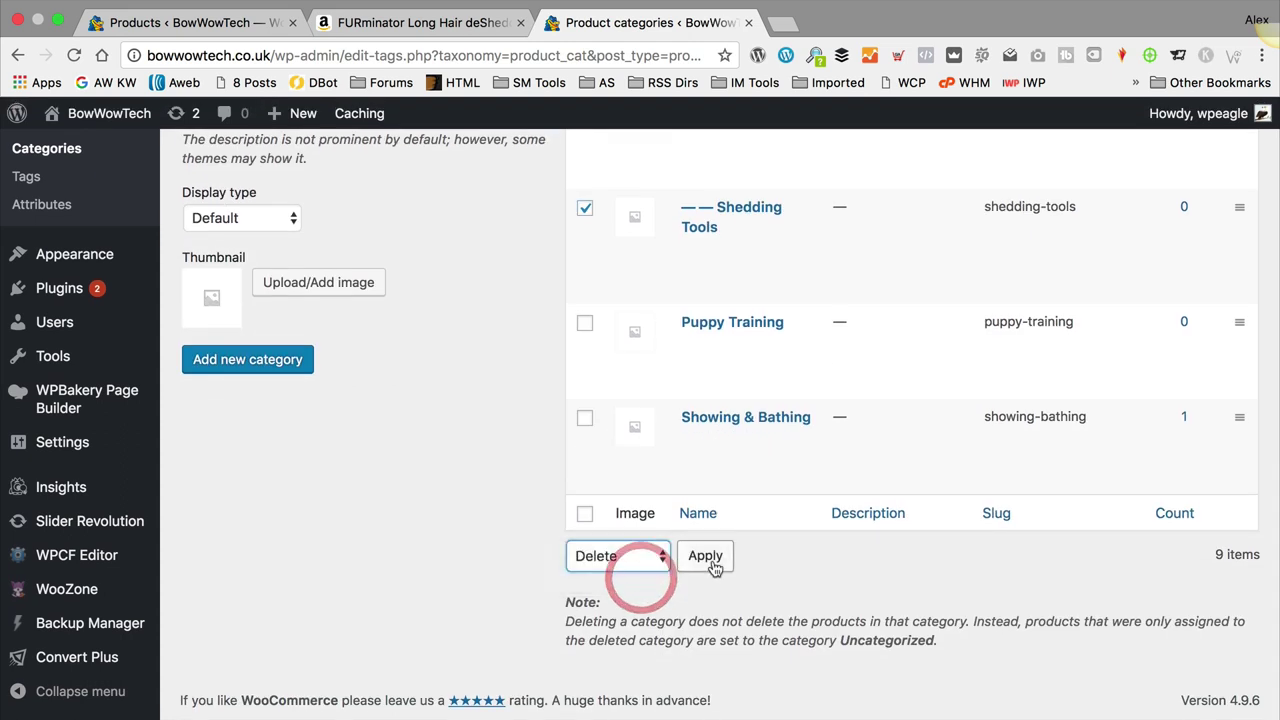
click(705, 550)
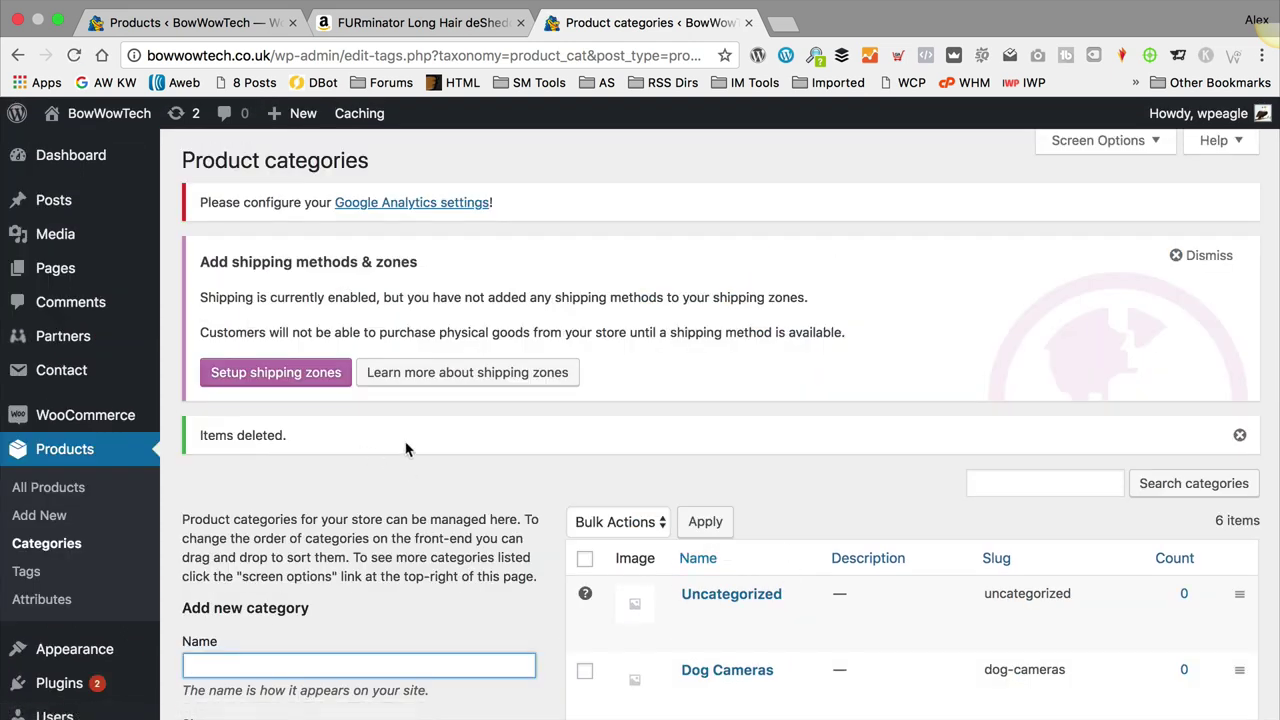
scroll(487, 432, down, 5)
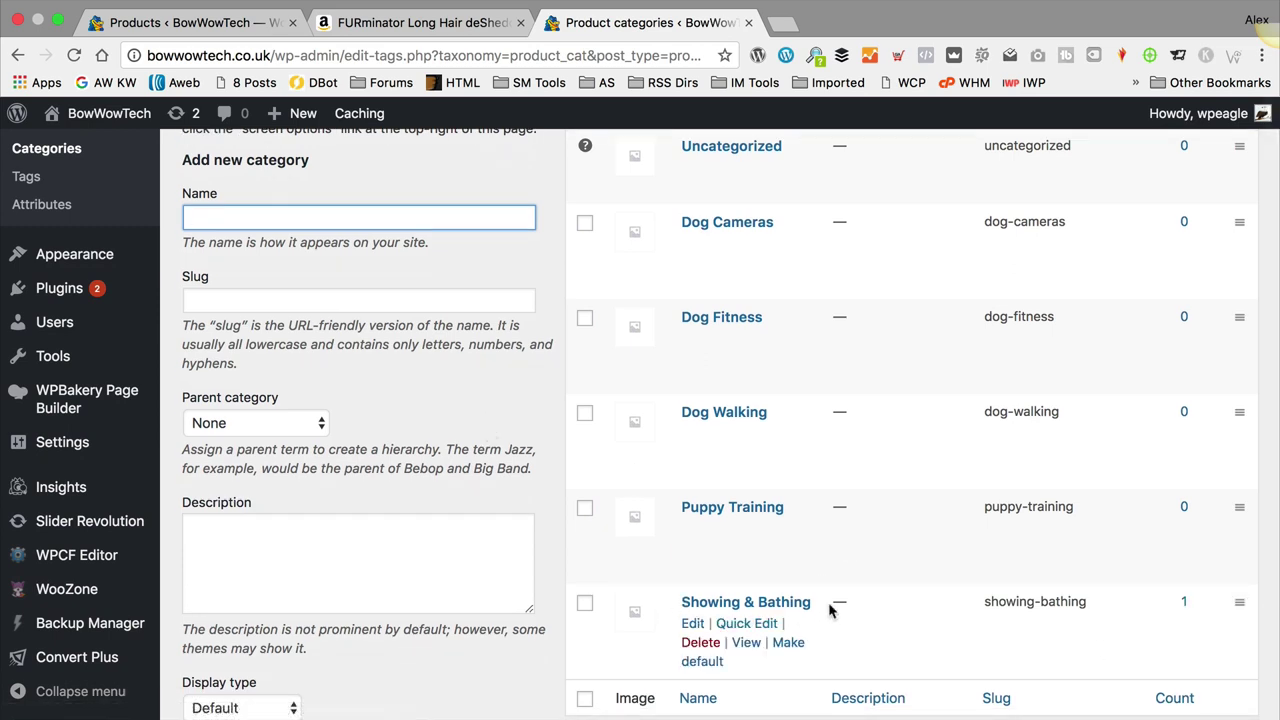
Step: Replace the Amazon search 'furminator' with 'glantop pet' and run the search
click(440, 24)
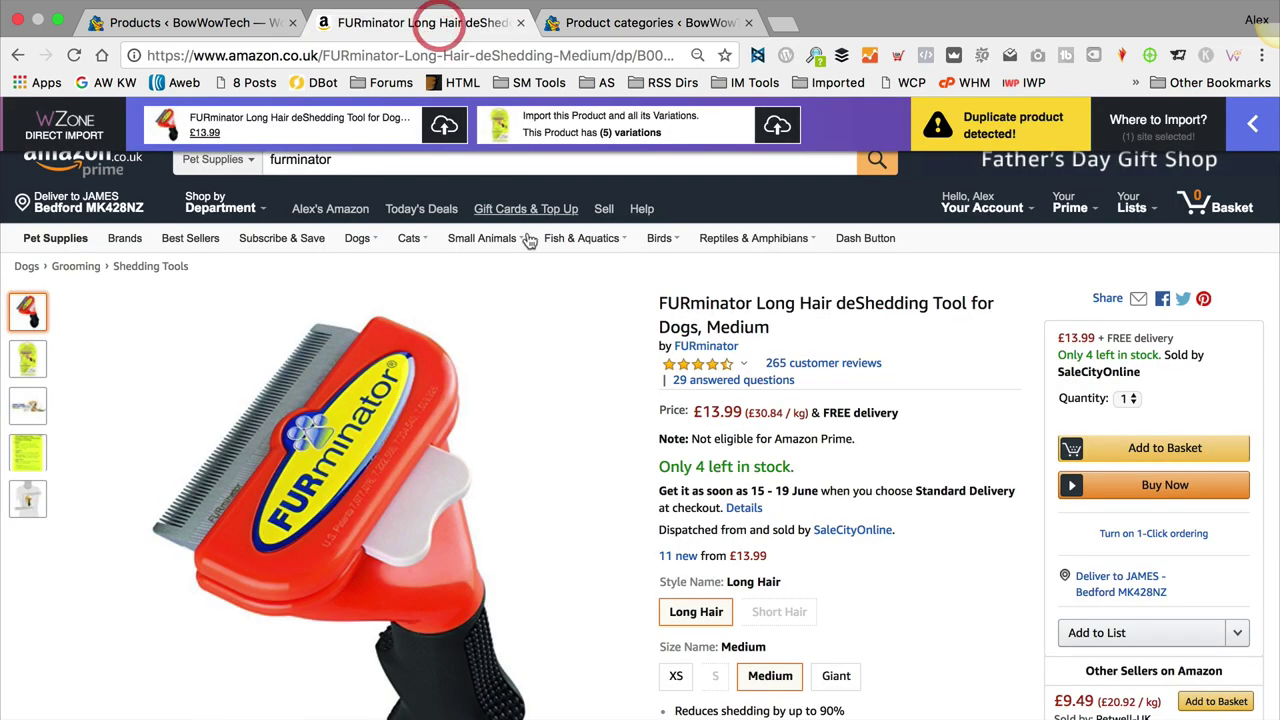
mouse_move(485, 230)
double_click(392, 165)
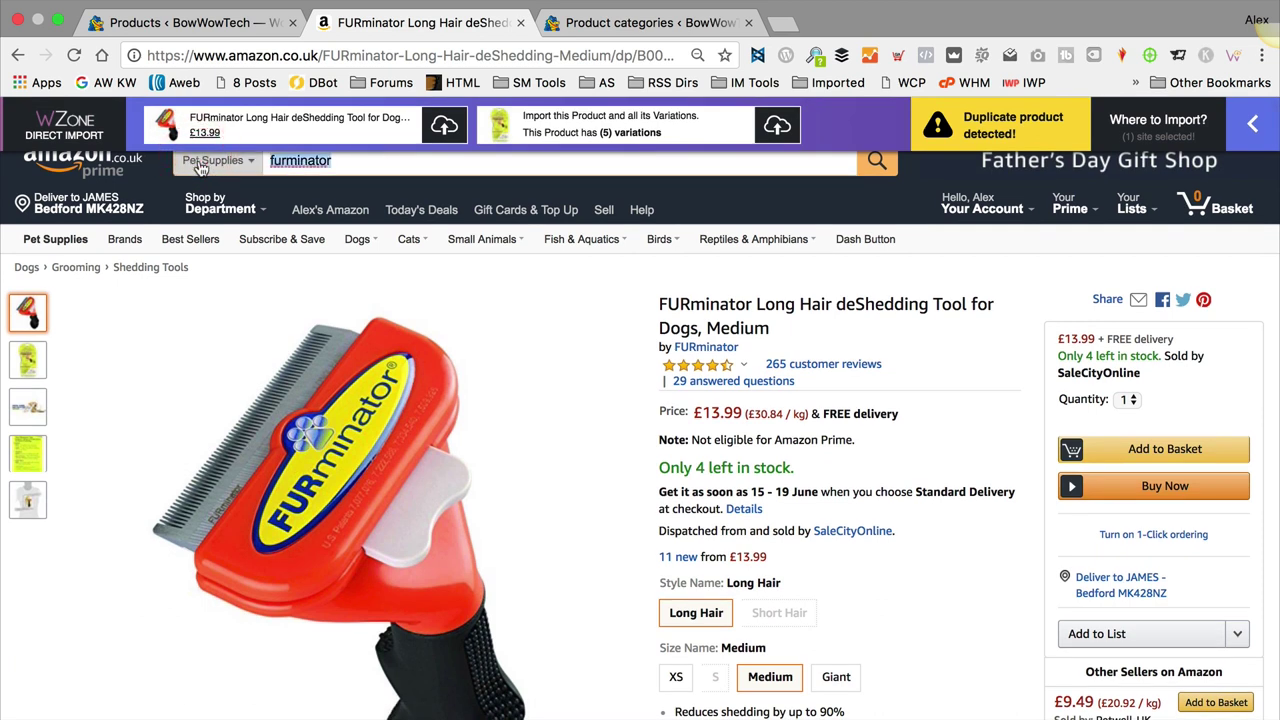
key(BackSpace)
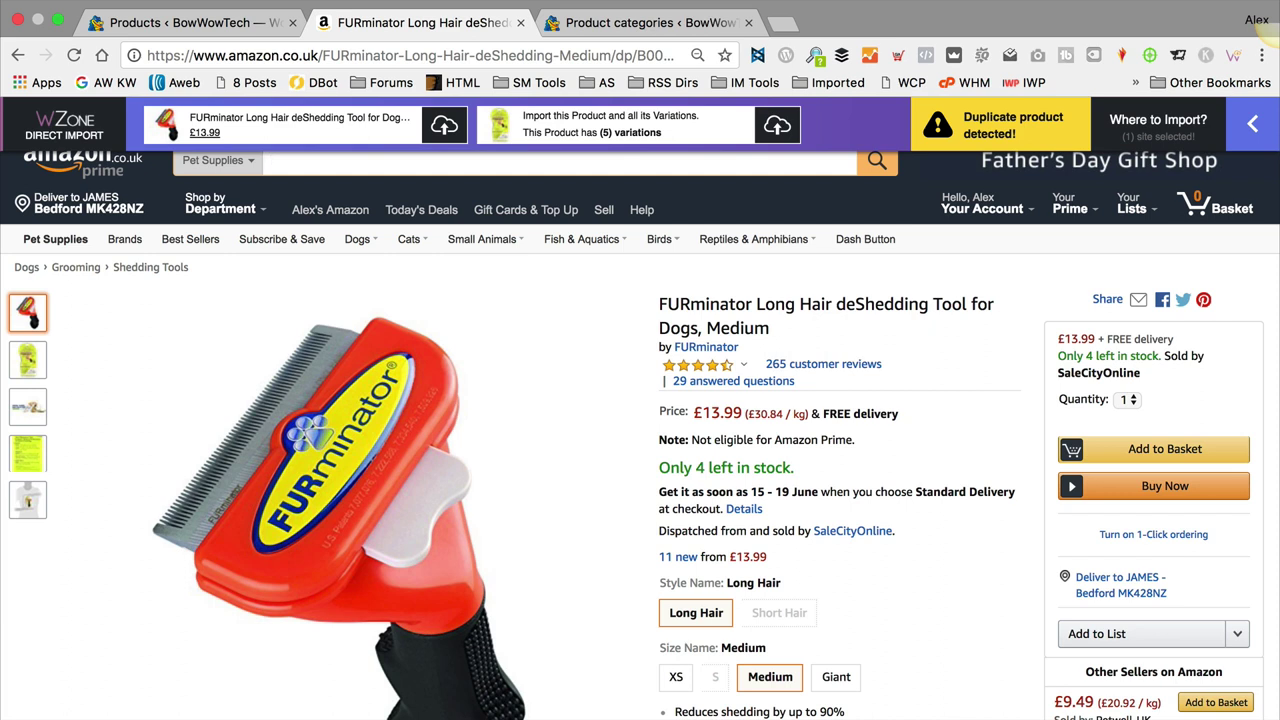
text(g)
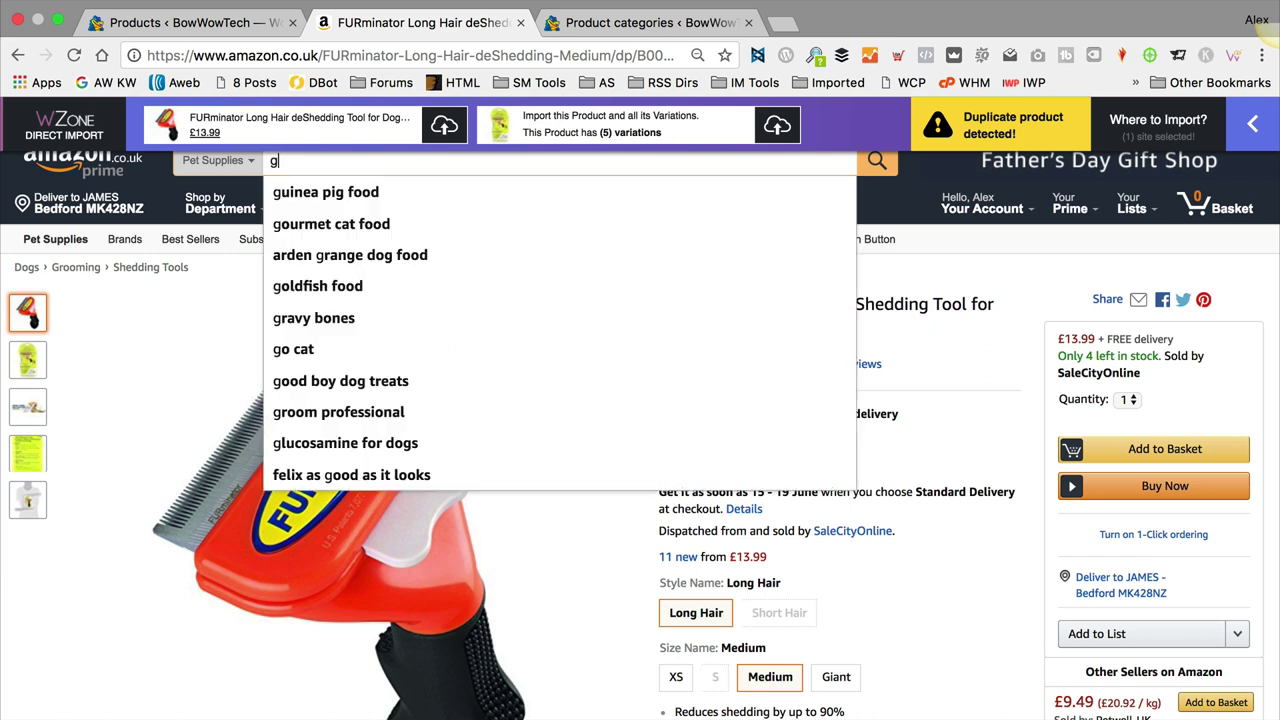
text(lantop pet)
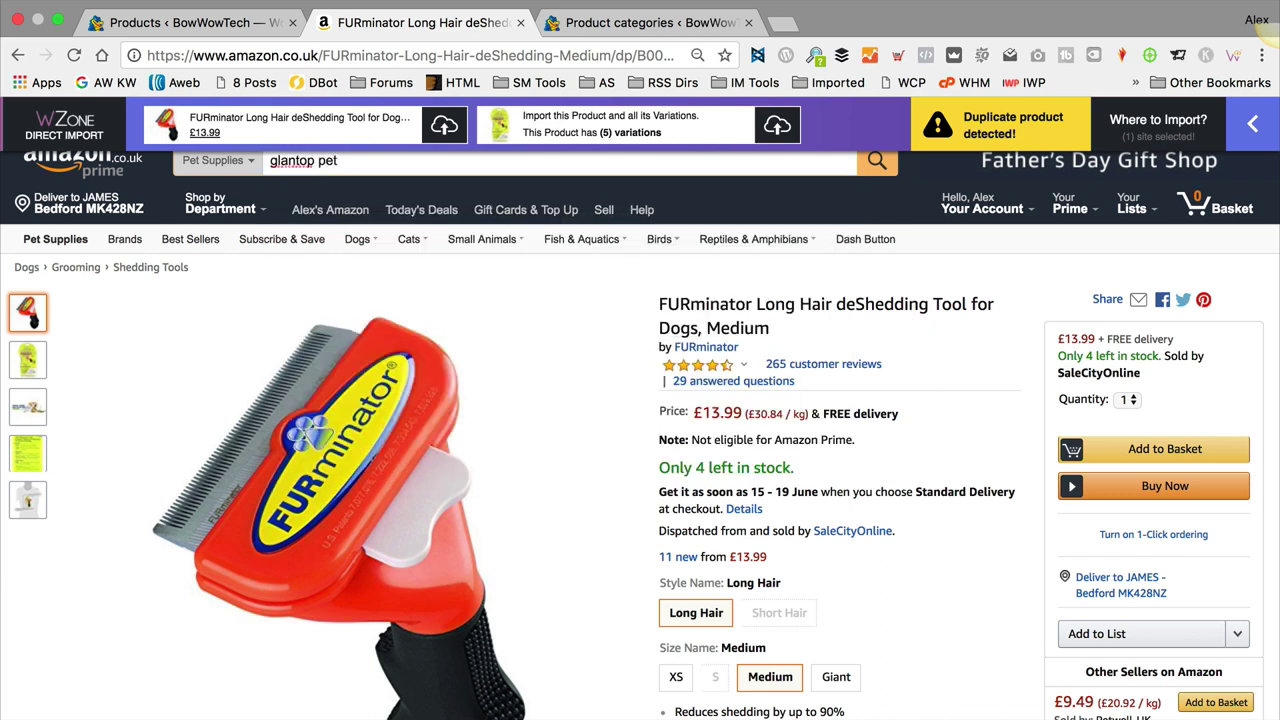
key(Return)
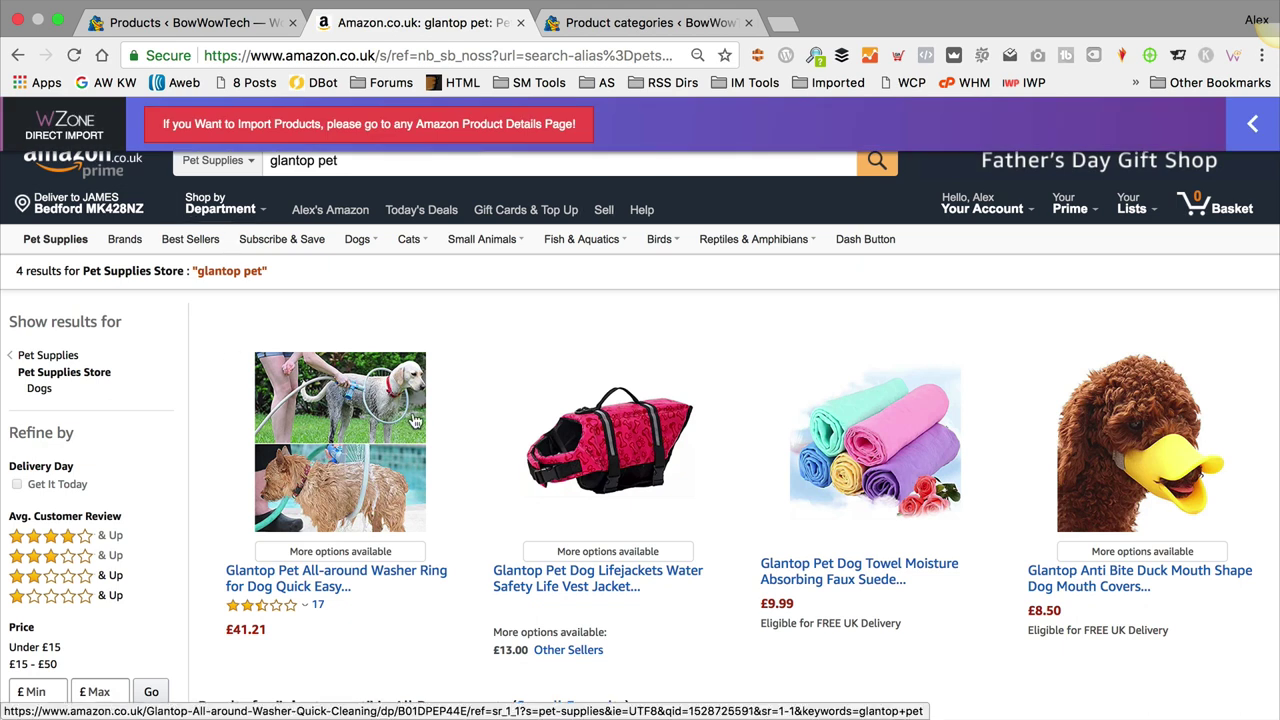
Step: Open the Glantop Pet All-around Washer Ring (Large, £41.21) product page
click(300, 578)
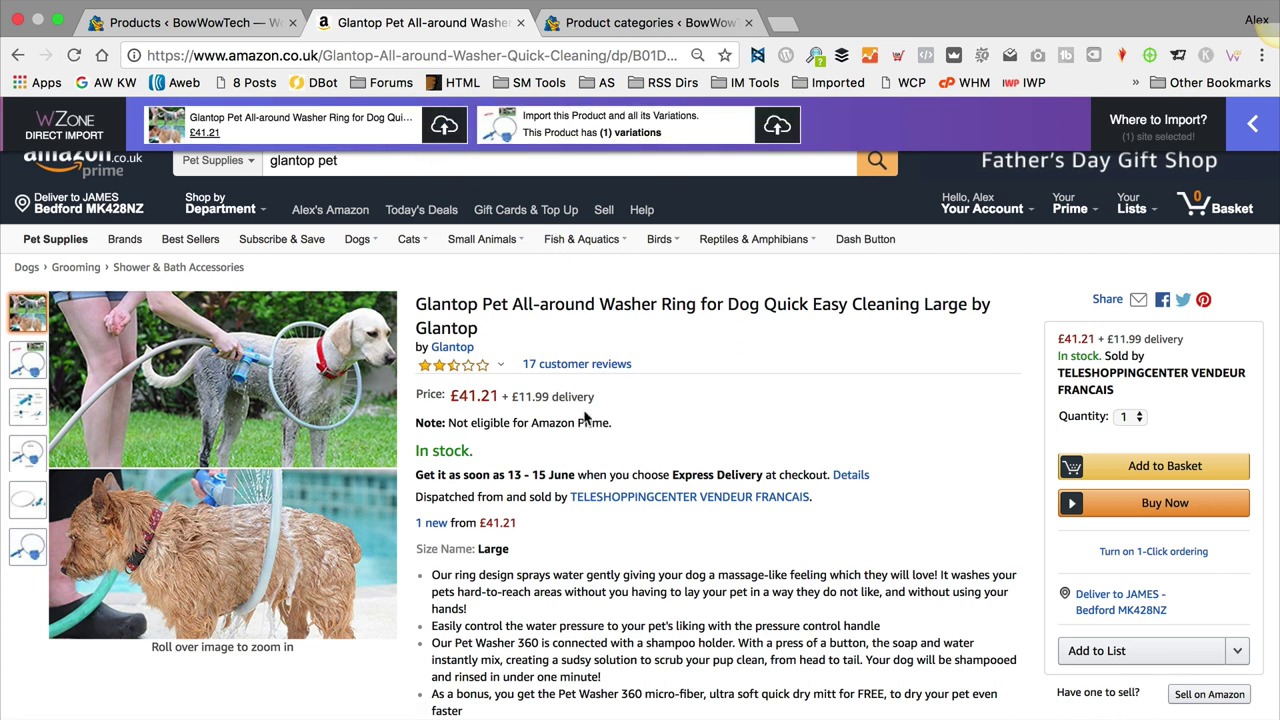
scroll(560, 220, down, 5)
scroll(529, 246, up, 5)
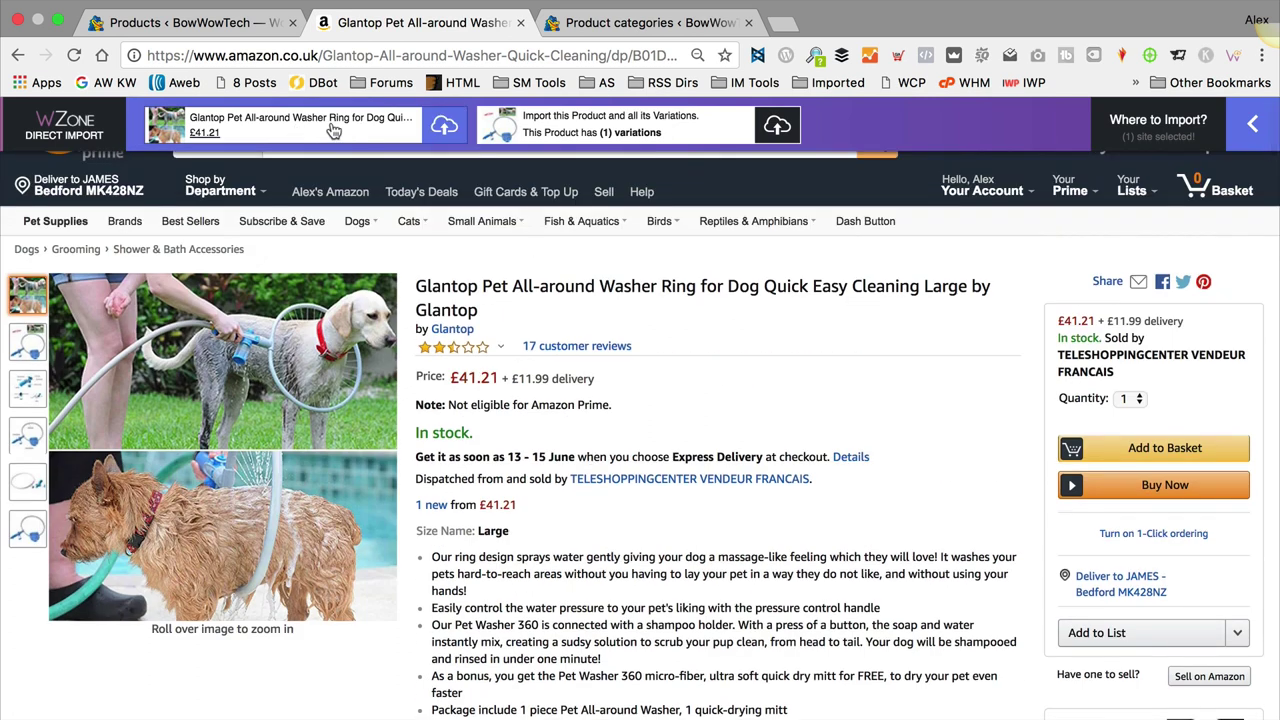
scroll(818, 264, up, 1)
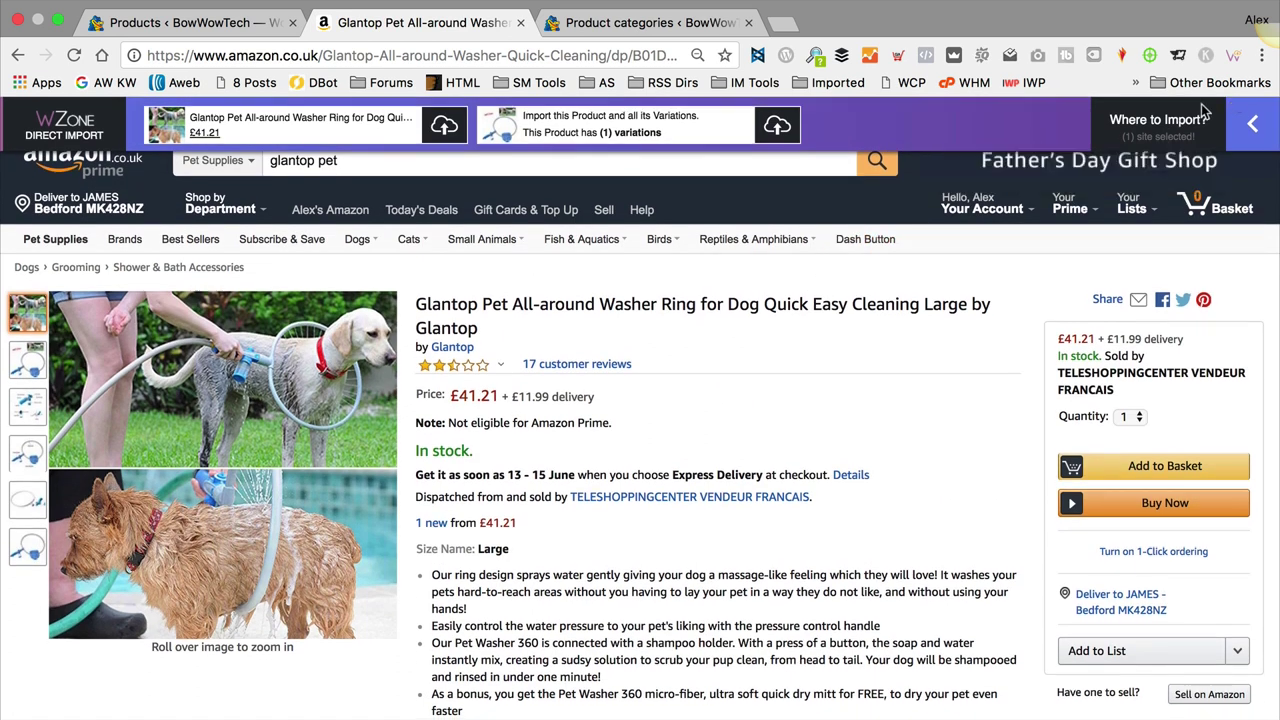
Step: Import the Glantop washer ring into Showing & Bathing via WZone and view its new product page
mouse_move(1150, 130)
click(1206, 176)
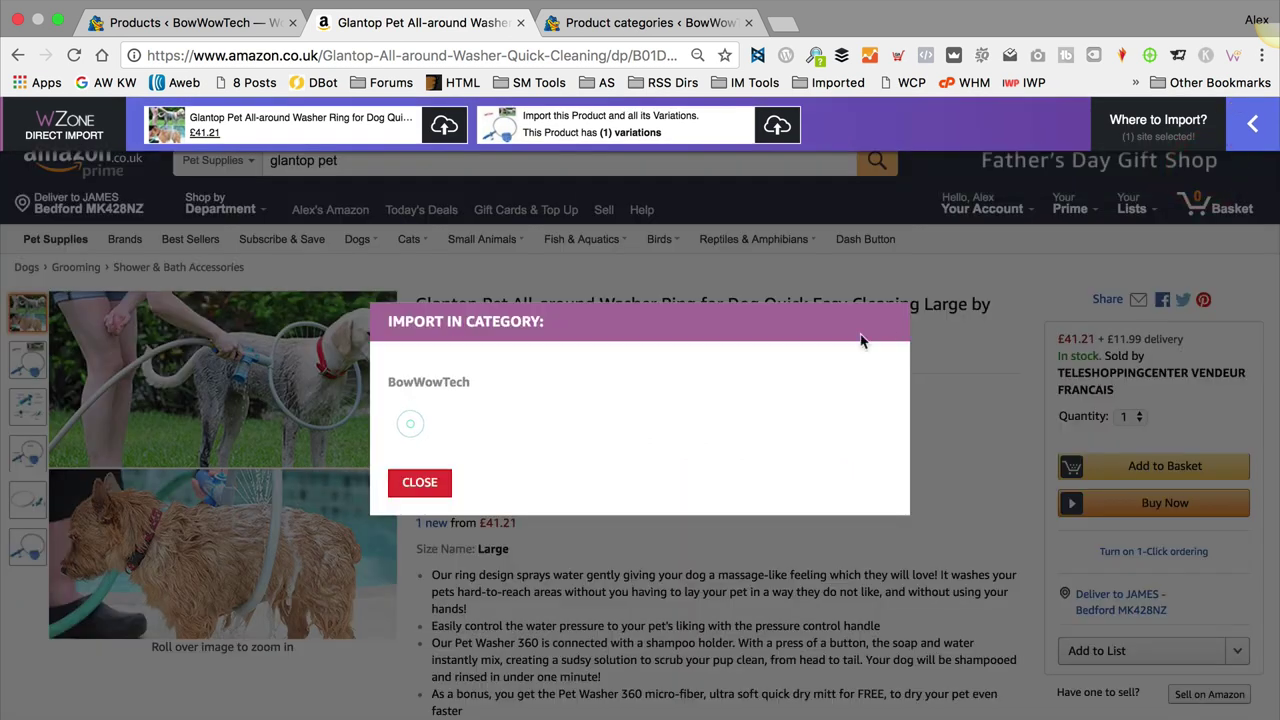
click(596, 428)
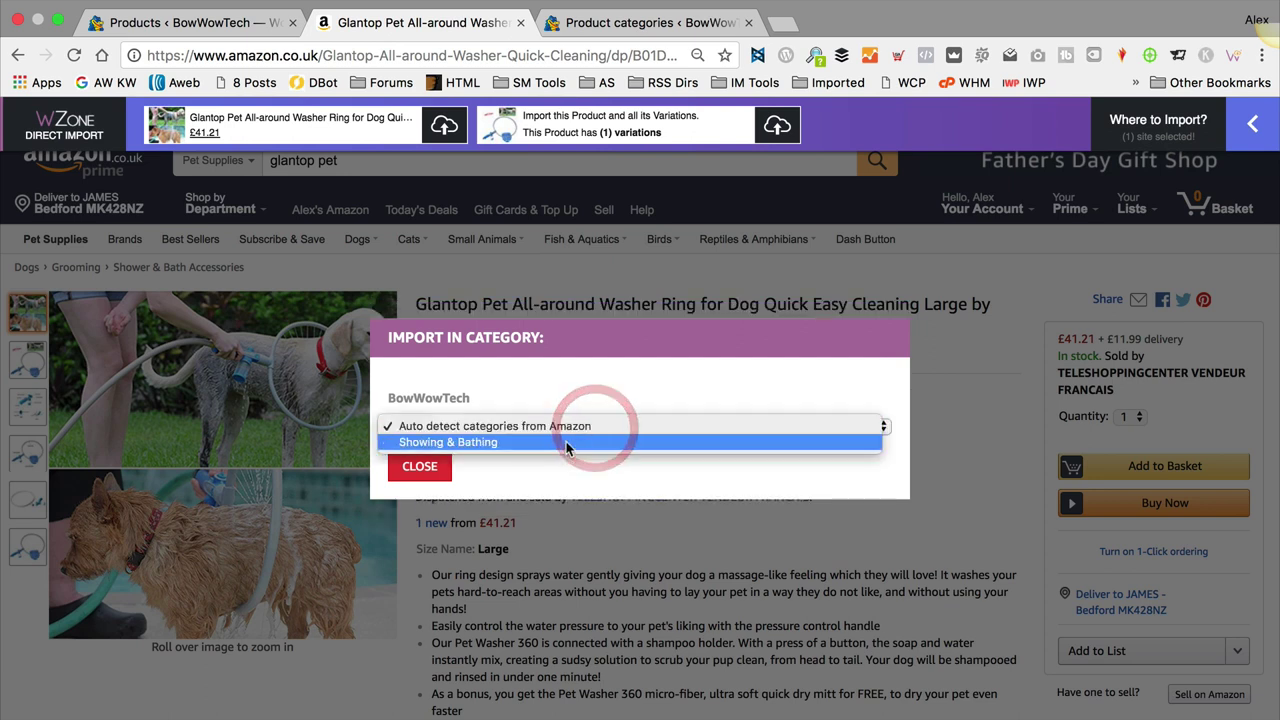
click(565, 442)
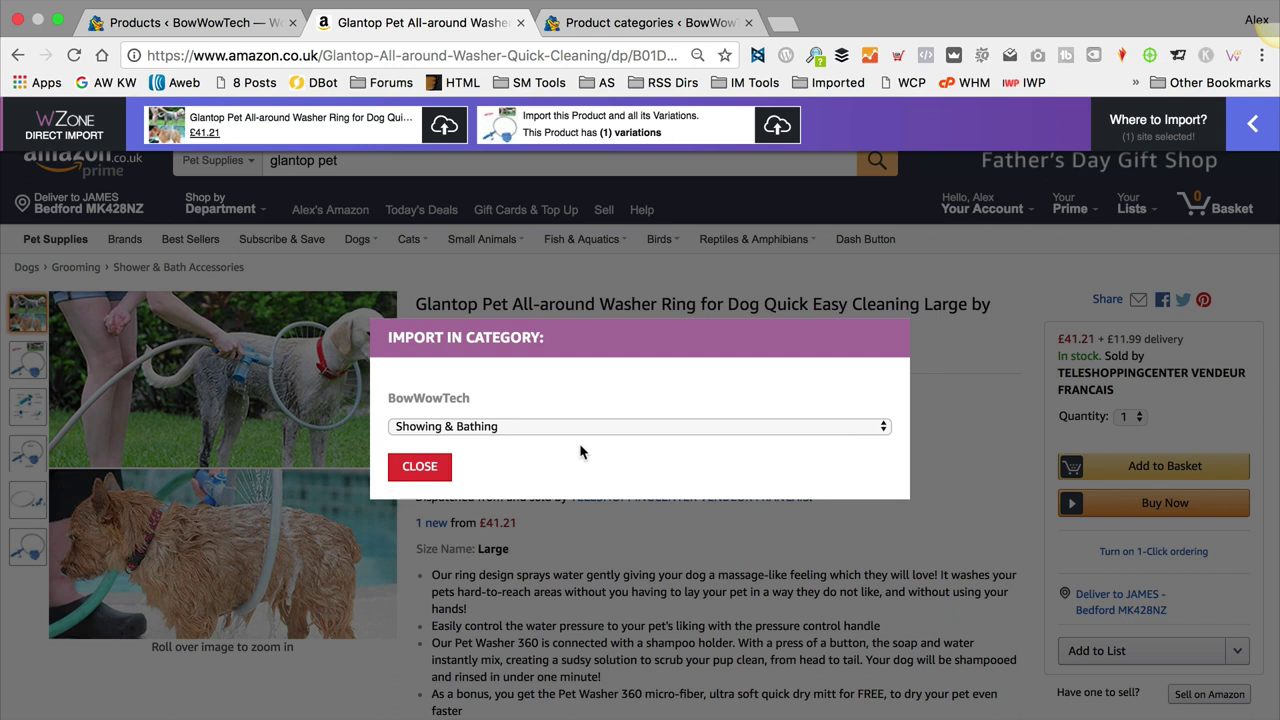
click(420, 468)
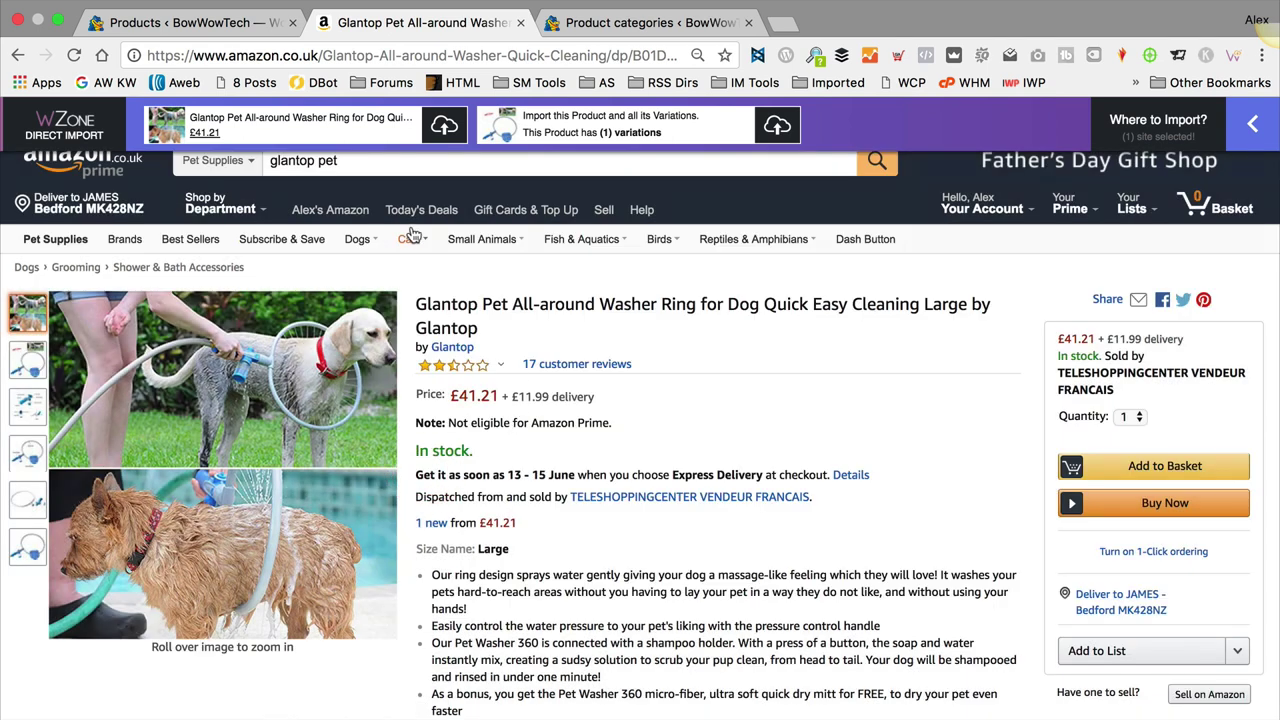
click(285, 124)
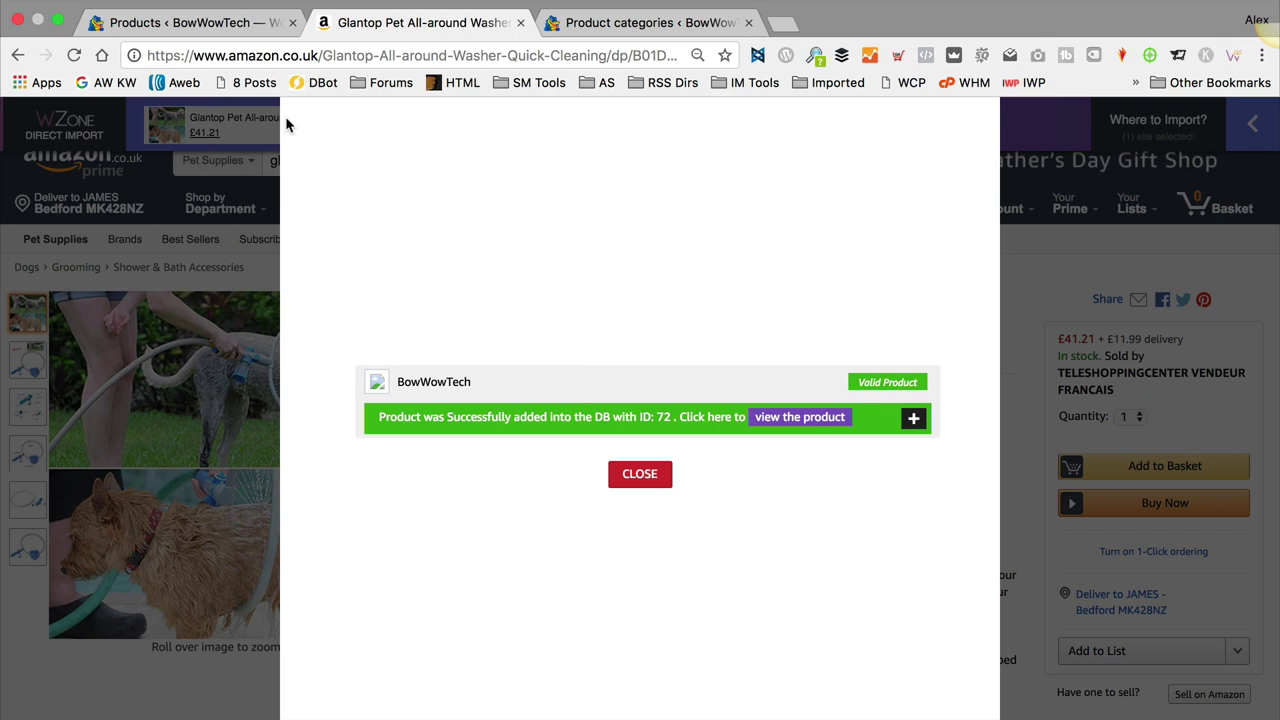
click(794, 420)
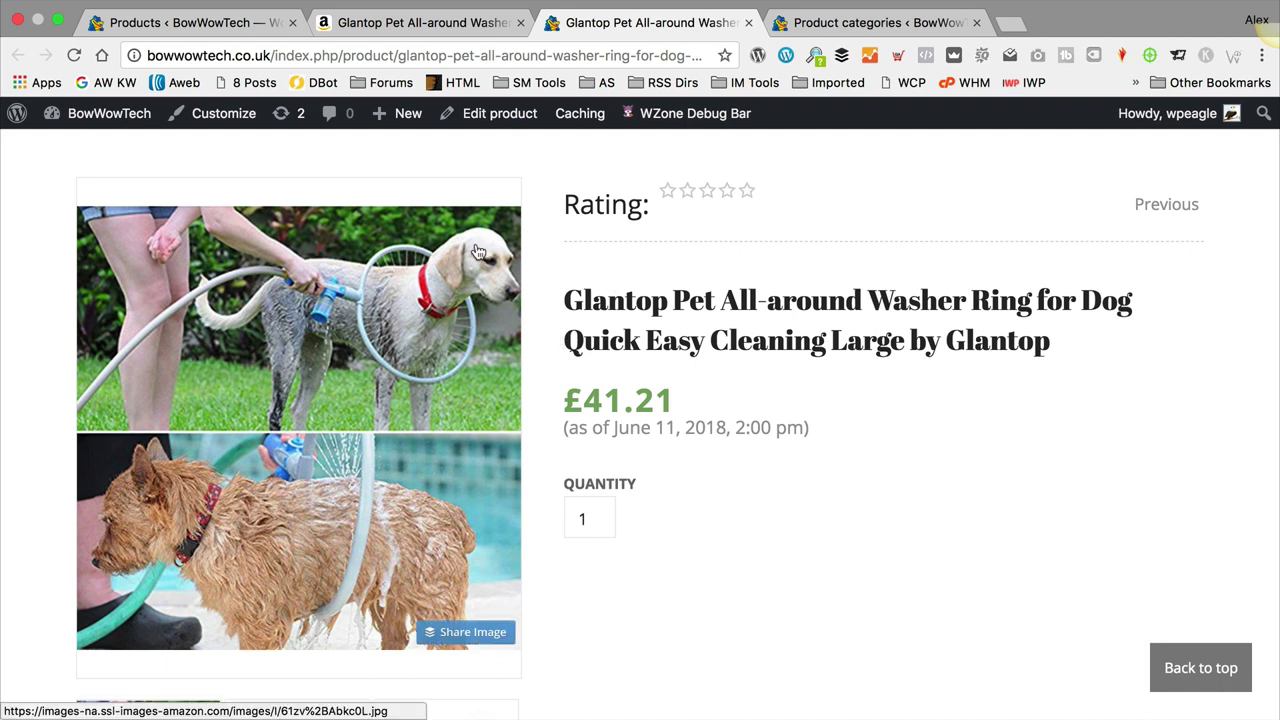
Step: Go to the BowWowTech admin Dashboard from the admin-bar site menu
mouse_move(96, 113)
click(86, 152)
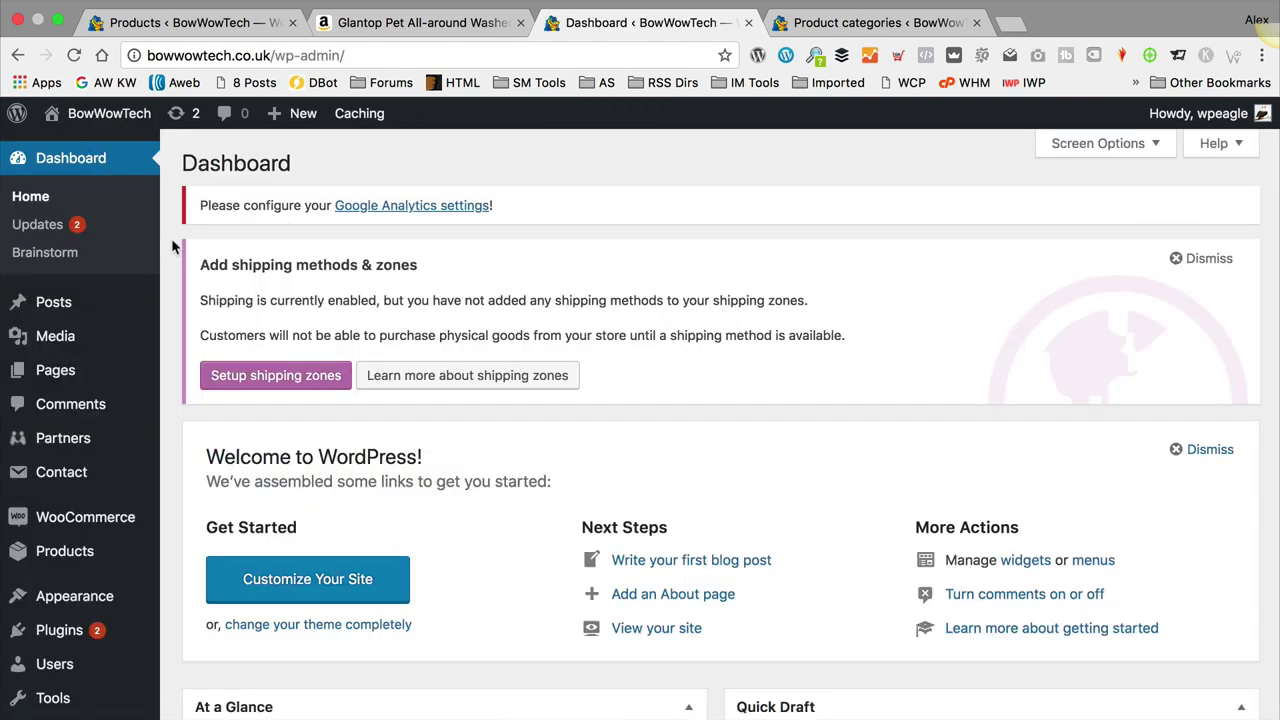
Step: Open WooZone > Insane Mode Import from the admin sidebar
scroll(171, 238, down, 1)
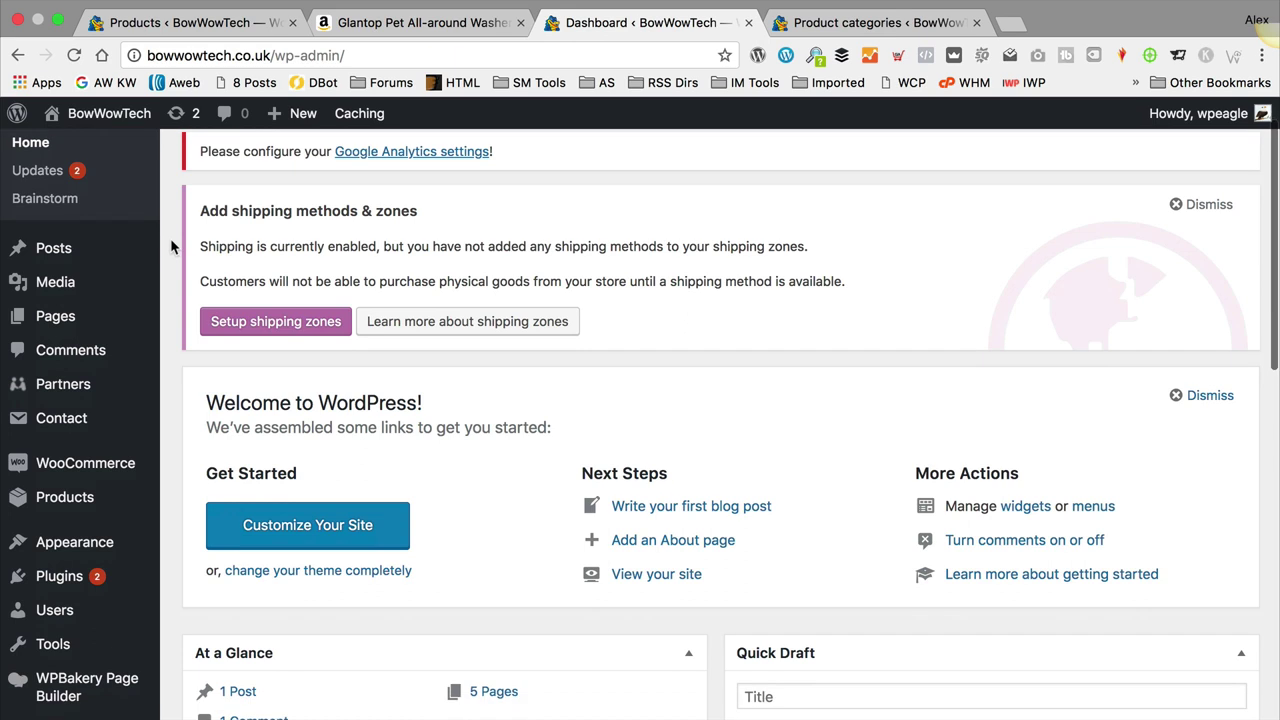
scroll(170, 238, down, 1)
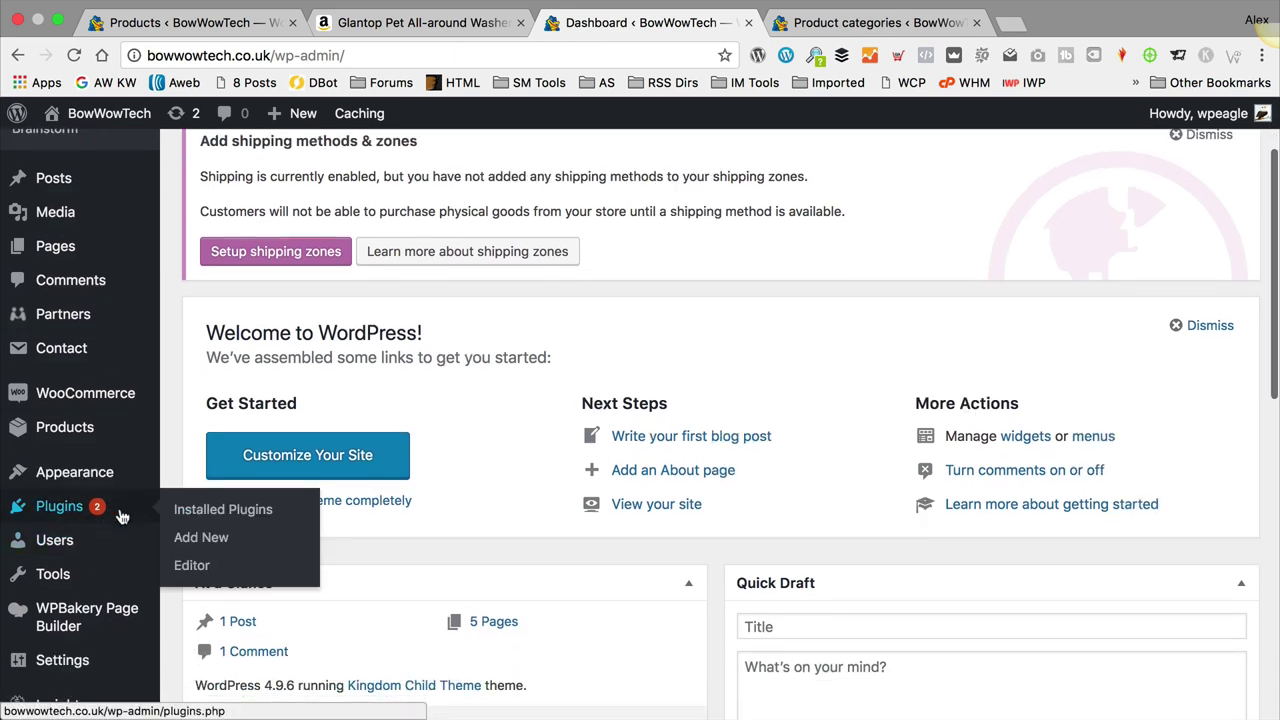
scroll(107, 510, down, 3)
mouse_move(100, 629)
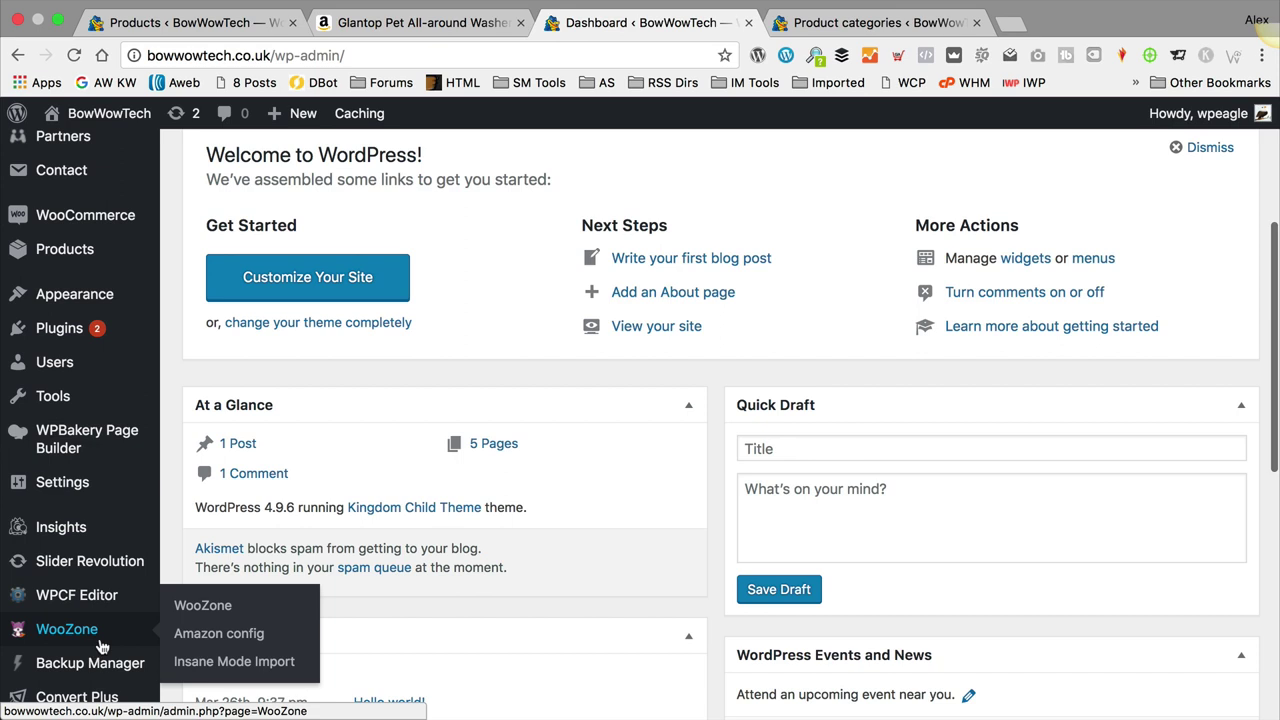
click(250, 664)
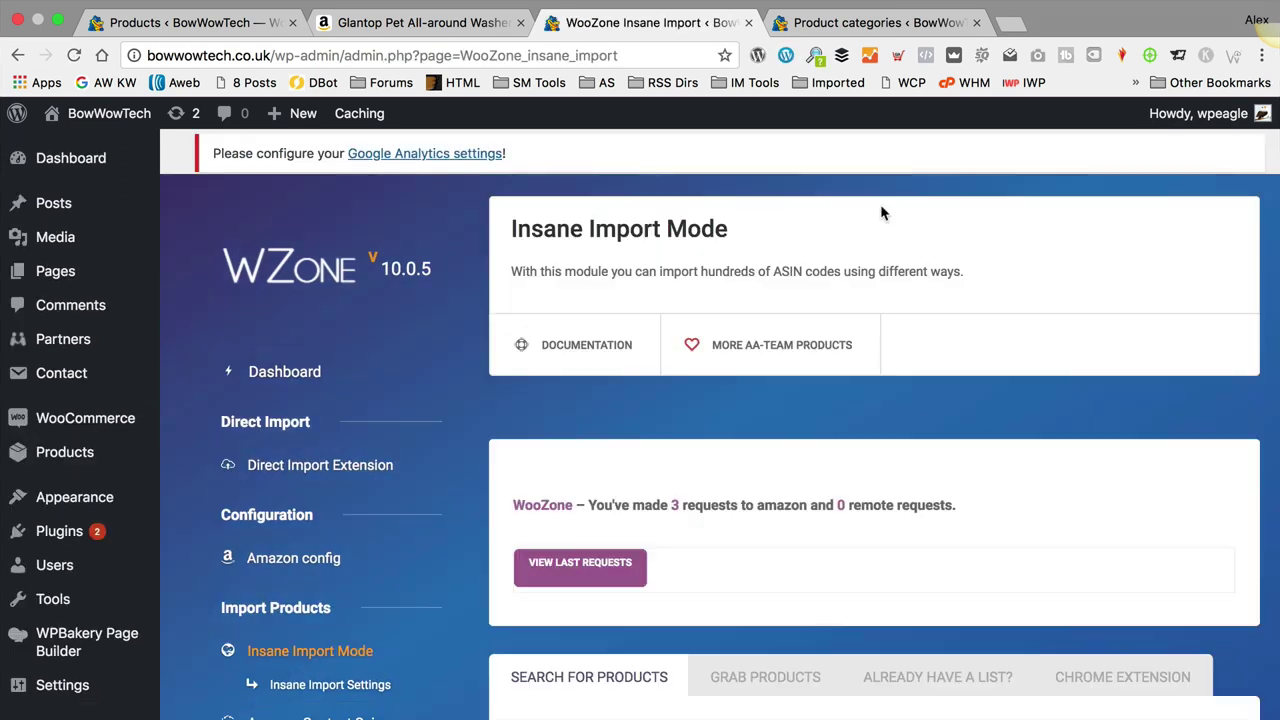
Step: Enter 'furminator for dogs' as the Amazon search keyword from the suggestions
scroll(871, 195, down, 5)
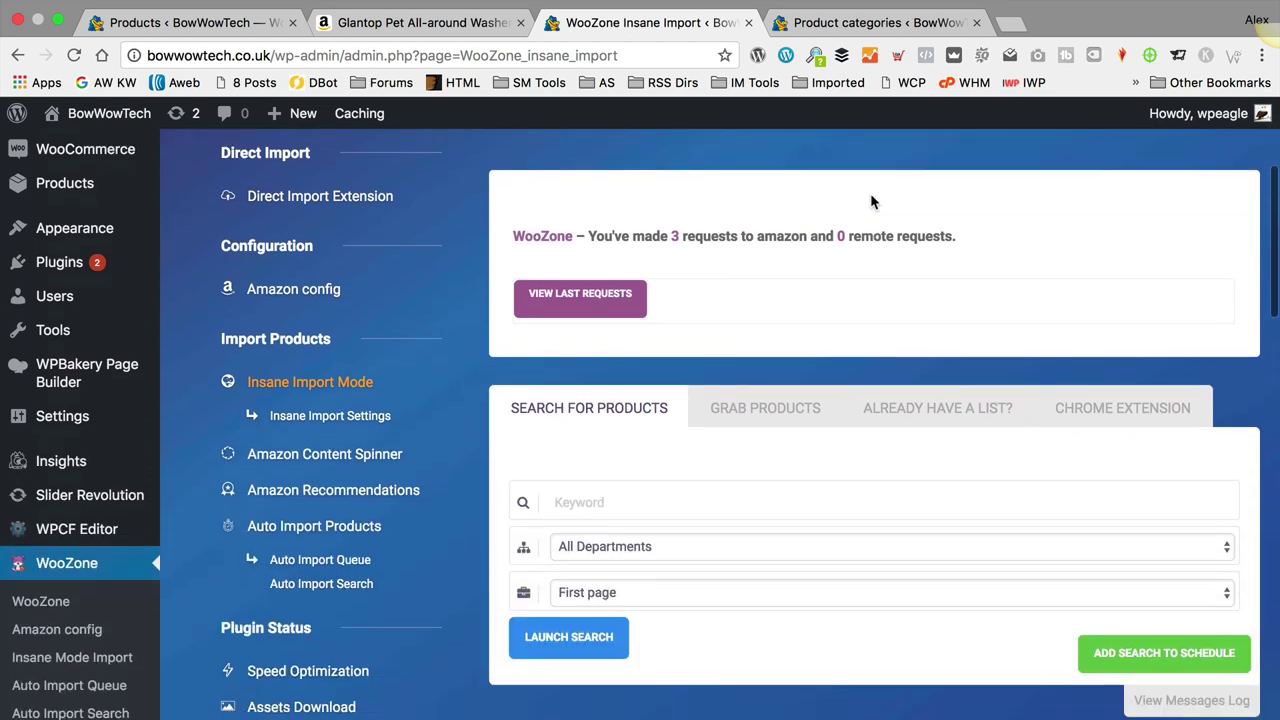
scroll(556, 298, down, 1)
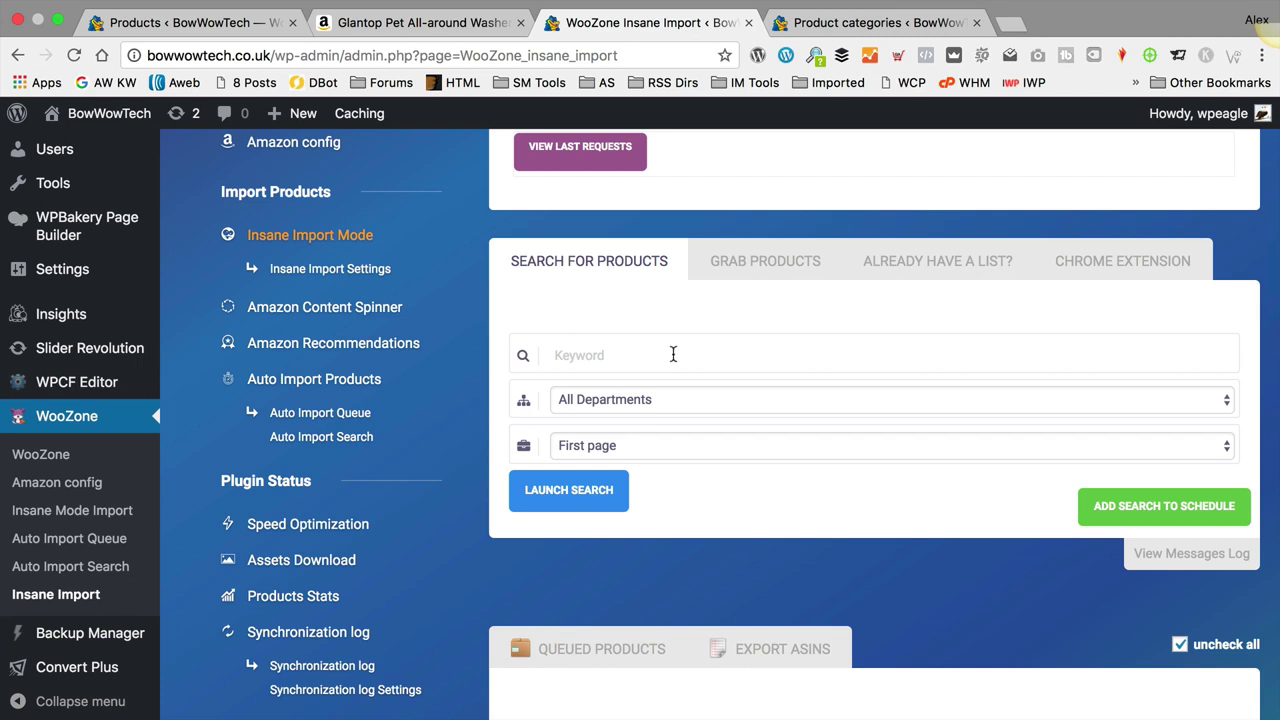
click(650, 354)
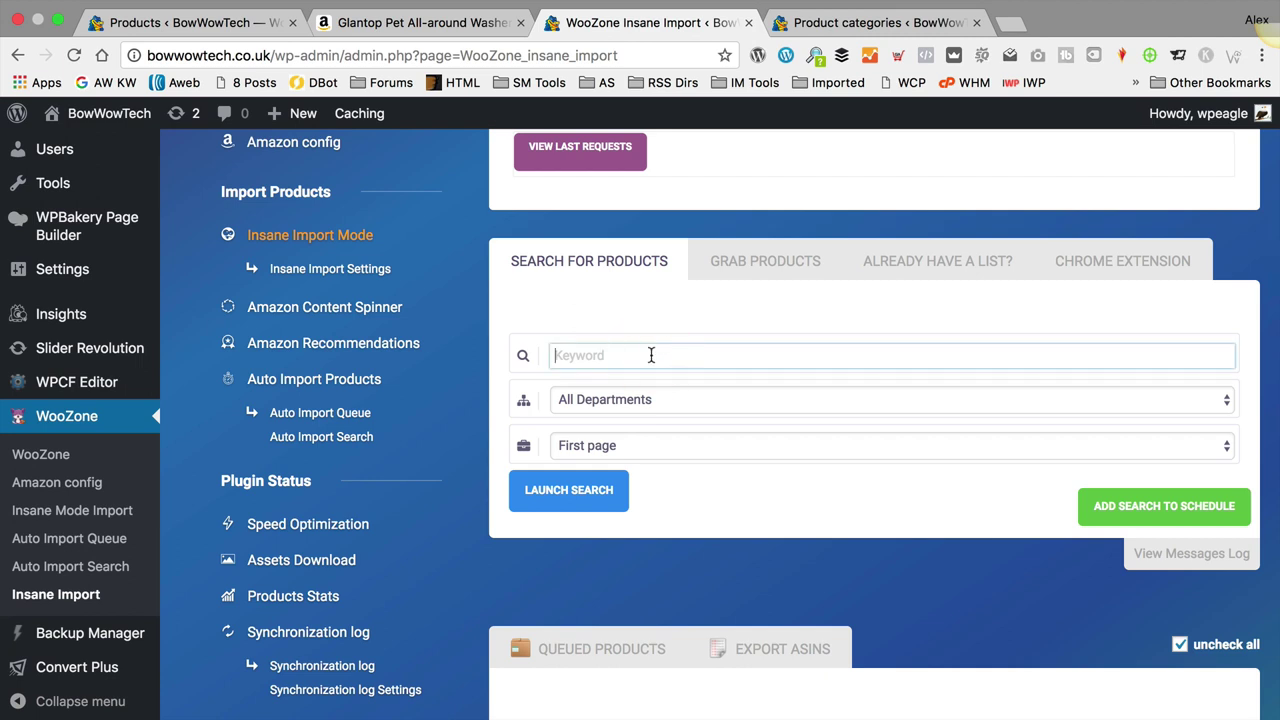
text(ferminat)
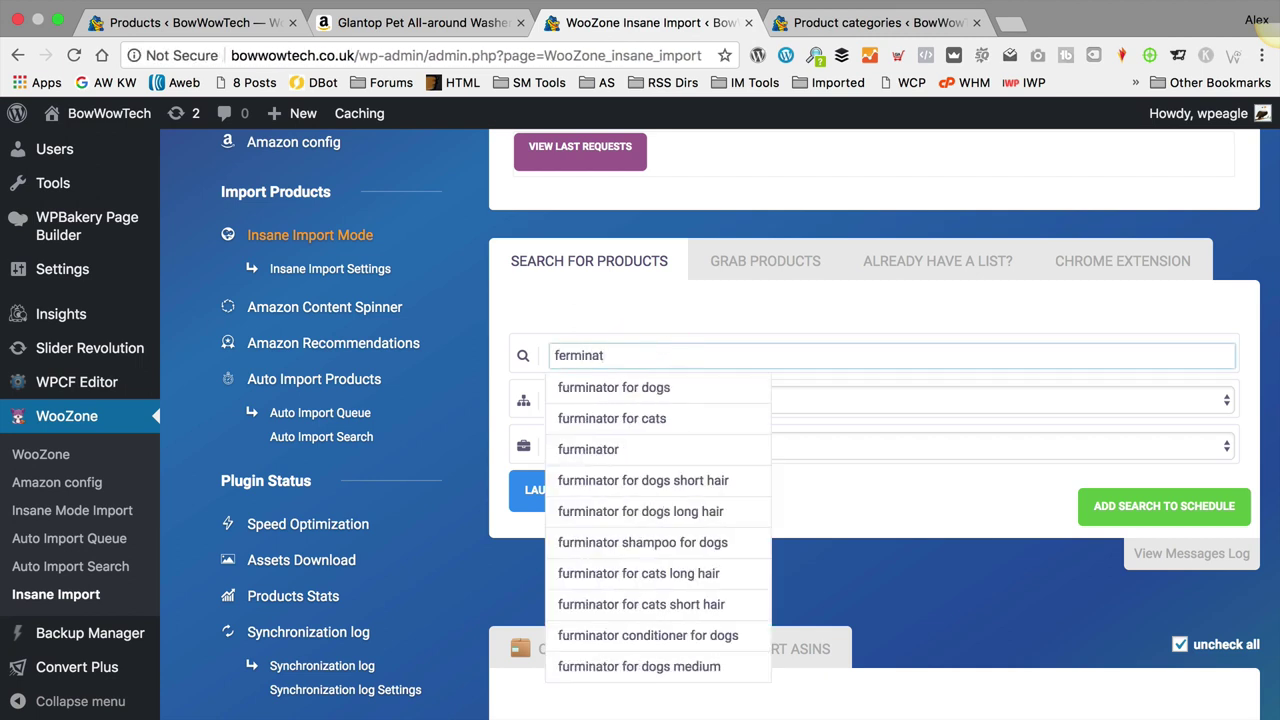
click(684, 390)
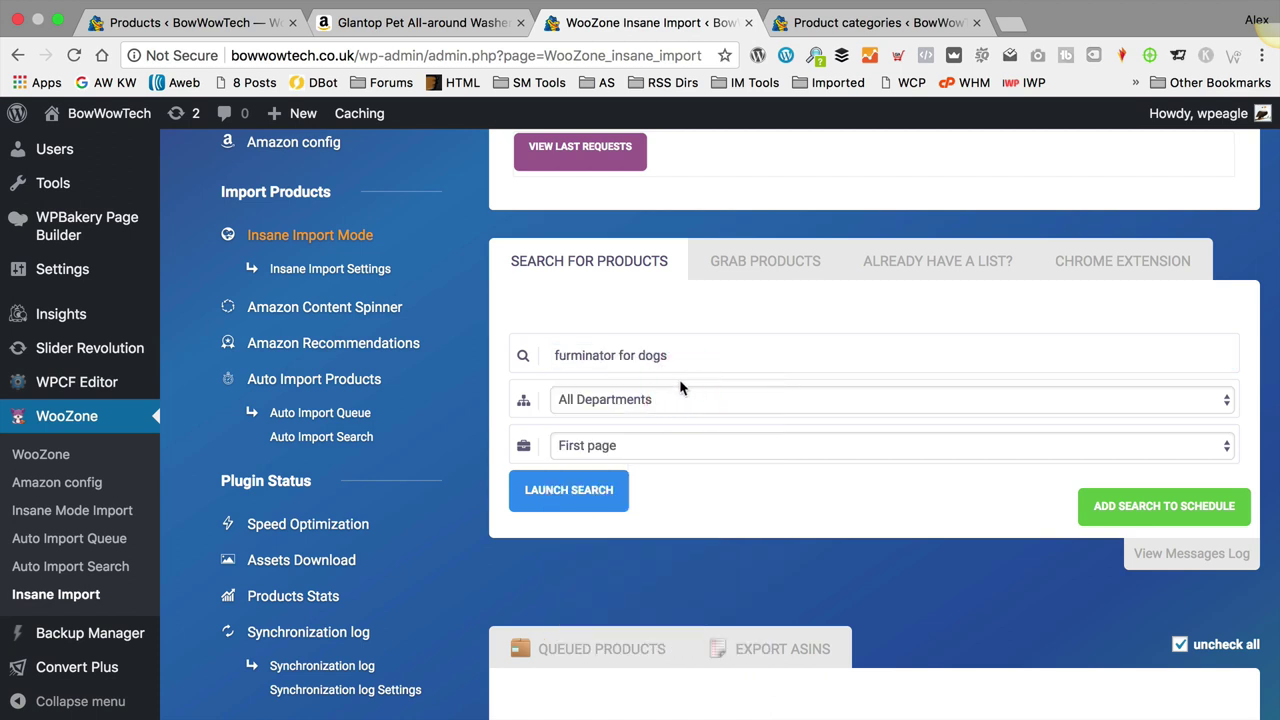
Step: Restrict the search to the Pet Supplies category with the Dogs browse node
click(581, 401)
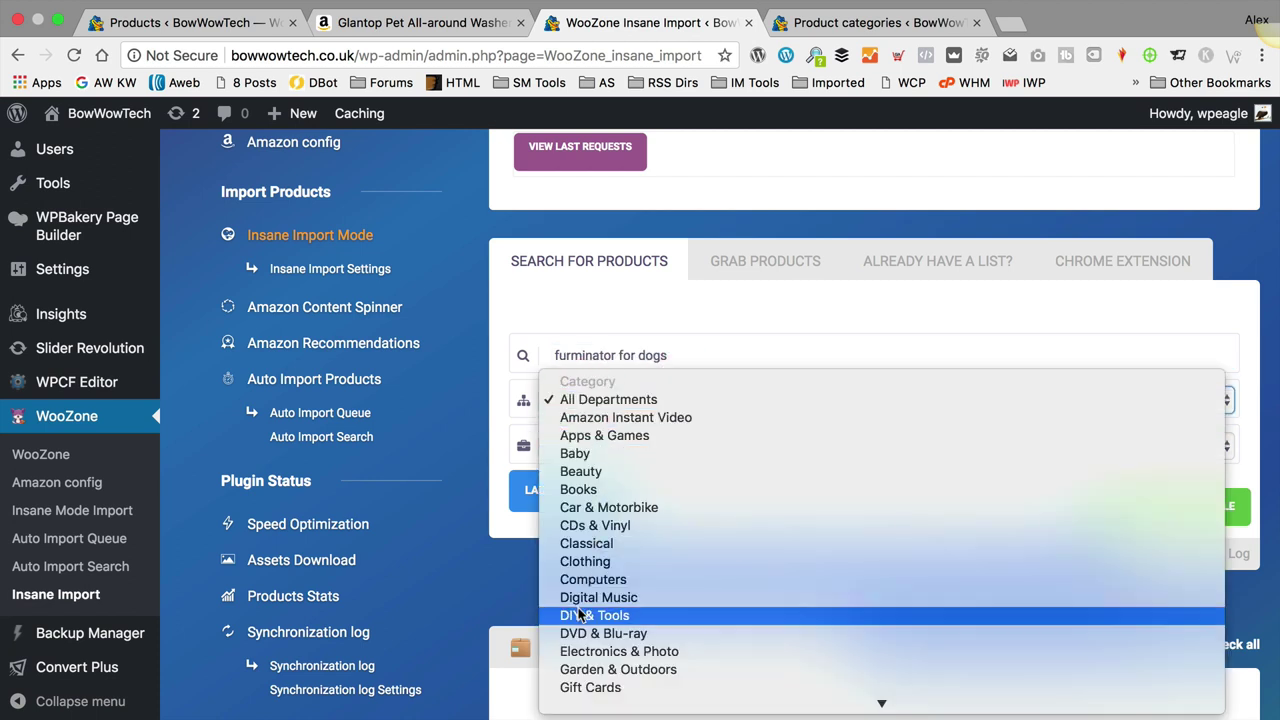
scroll(601, 568, down, 5)
scroll(601, 568, down, 5)
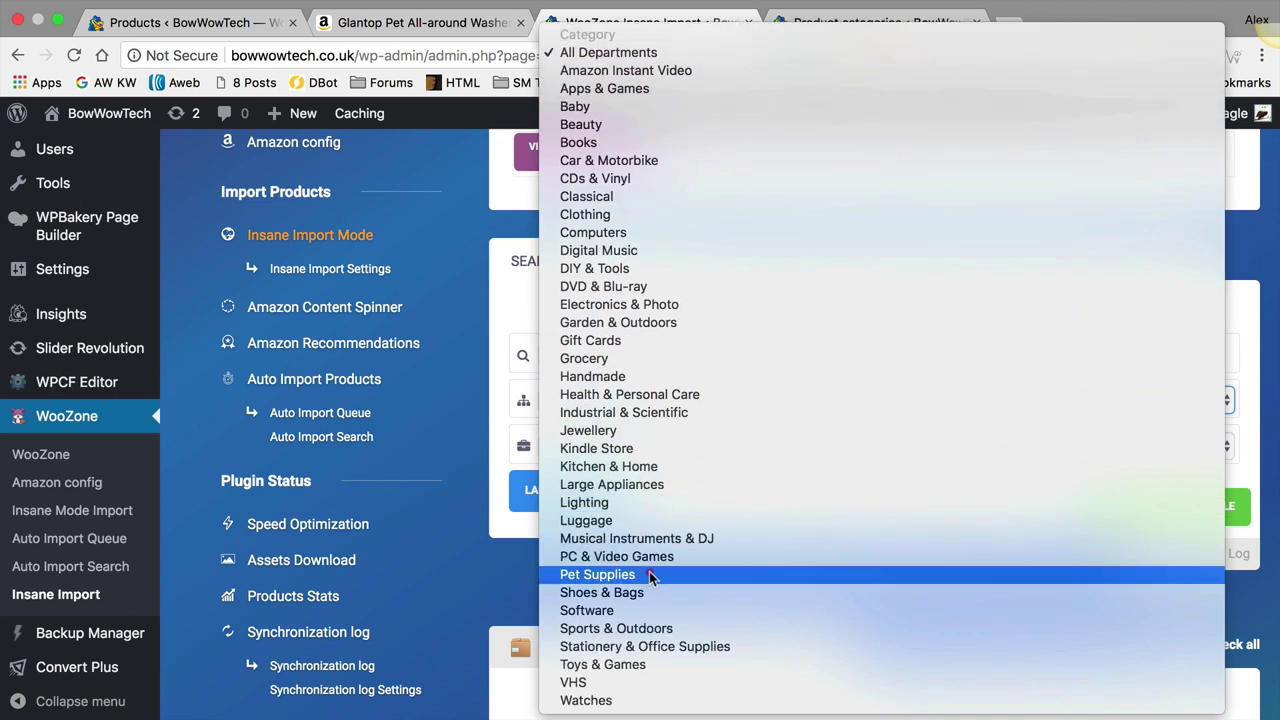
click(649, 575)
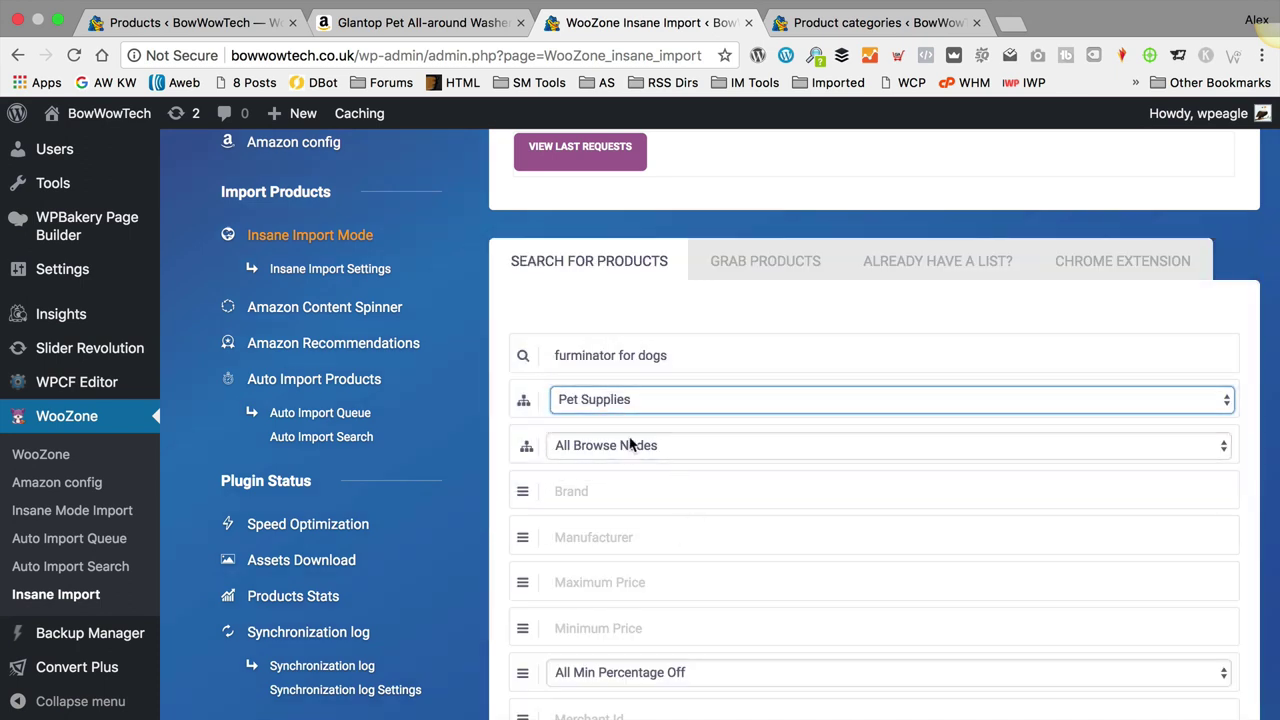
click(630, 445)
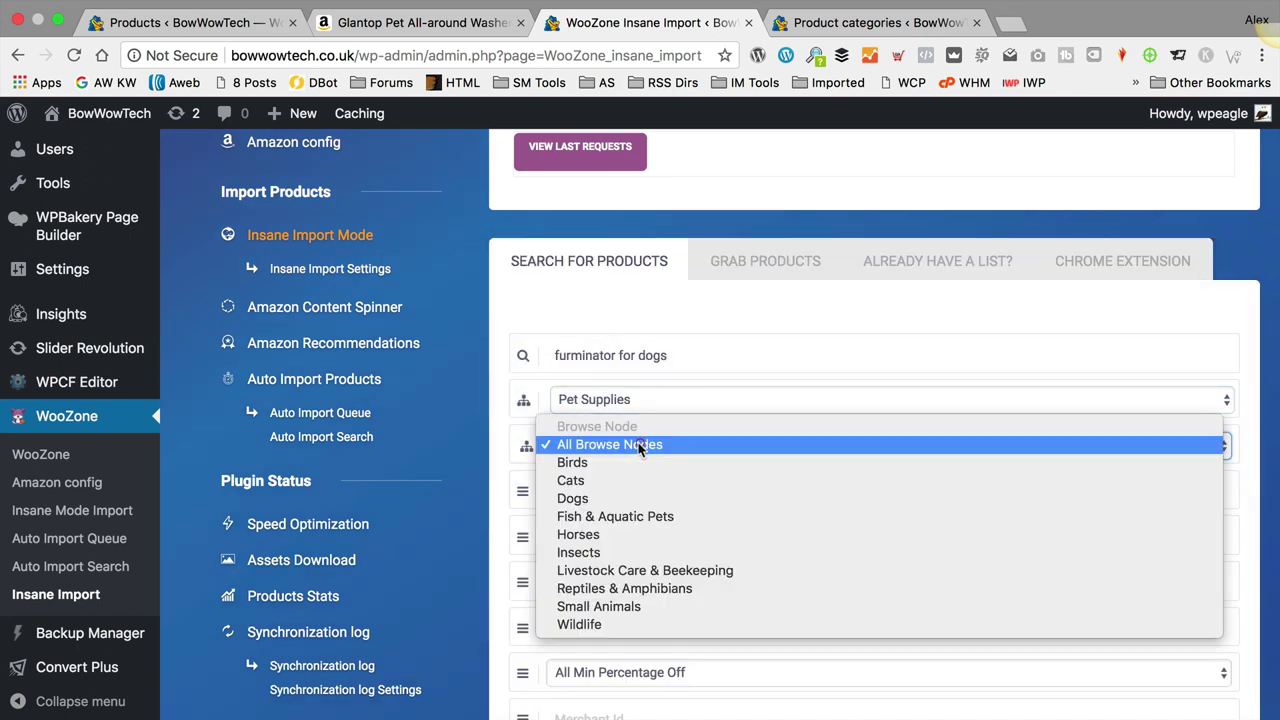
click(645, 498)
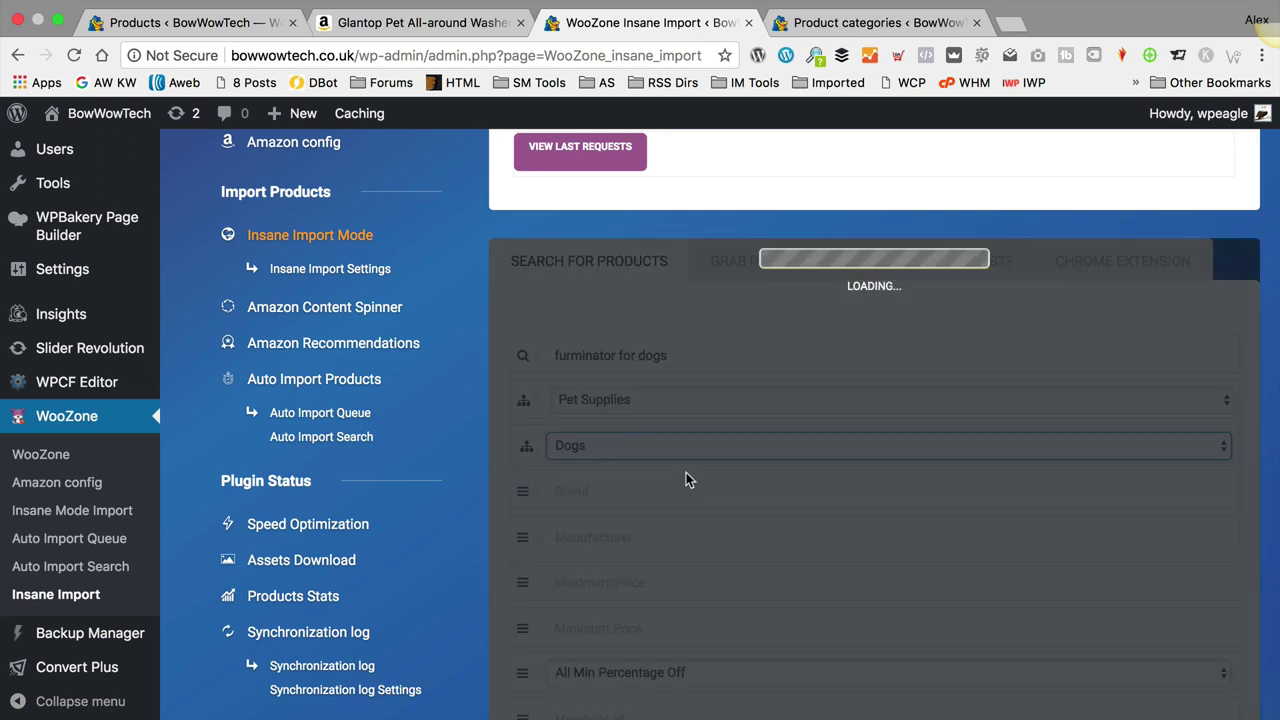
Step: Set Grab to the first 5 pages of results
scroll(686, 471, down, 1)
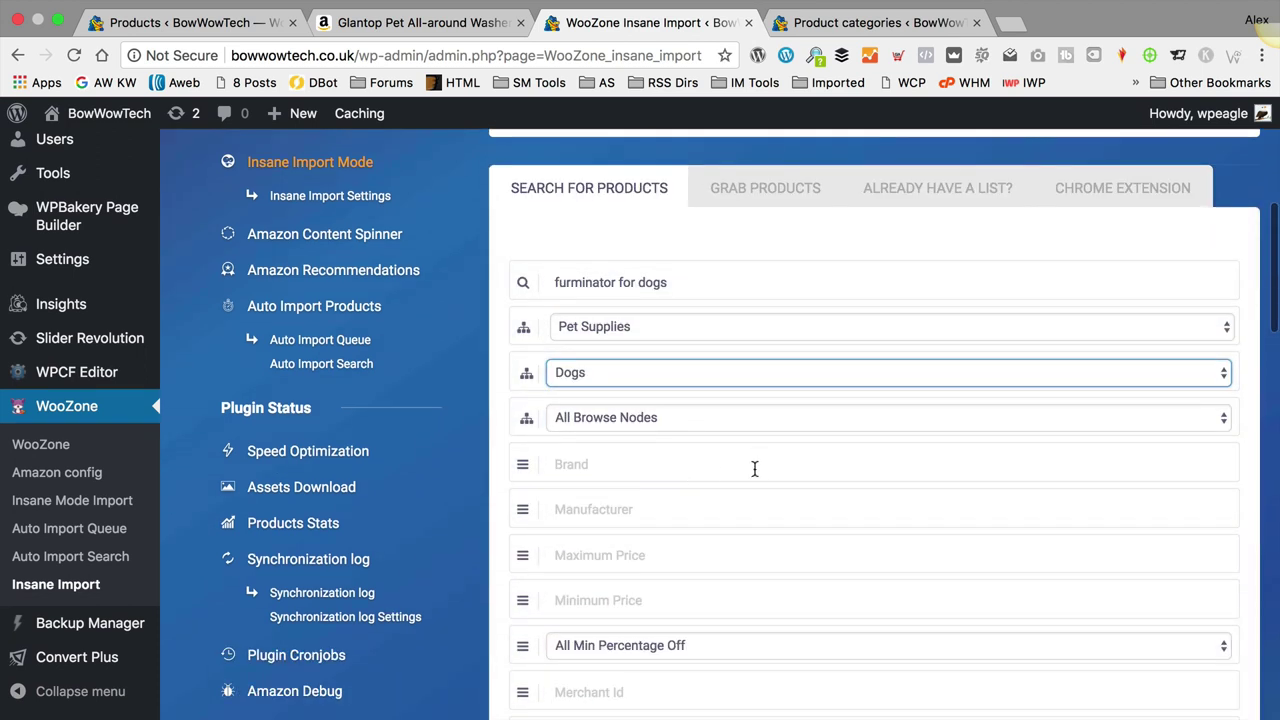
scroll(750, 463, down, 5)
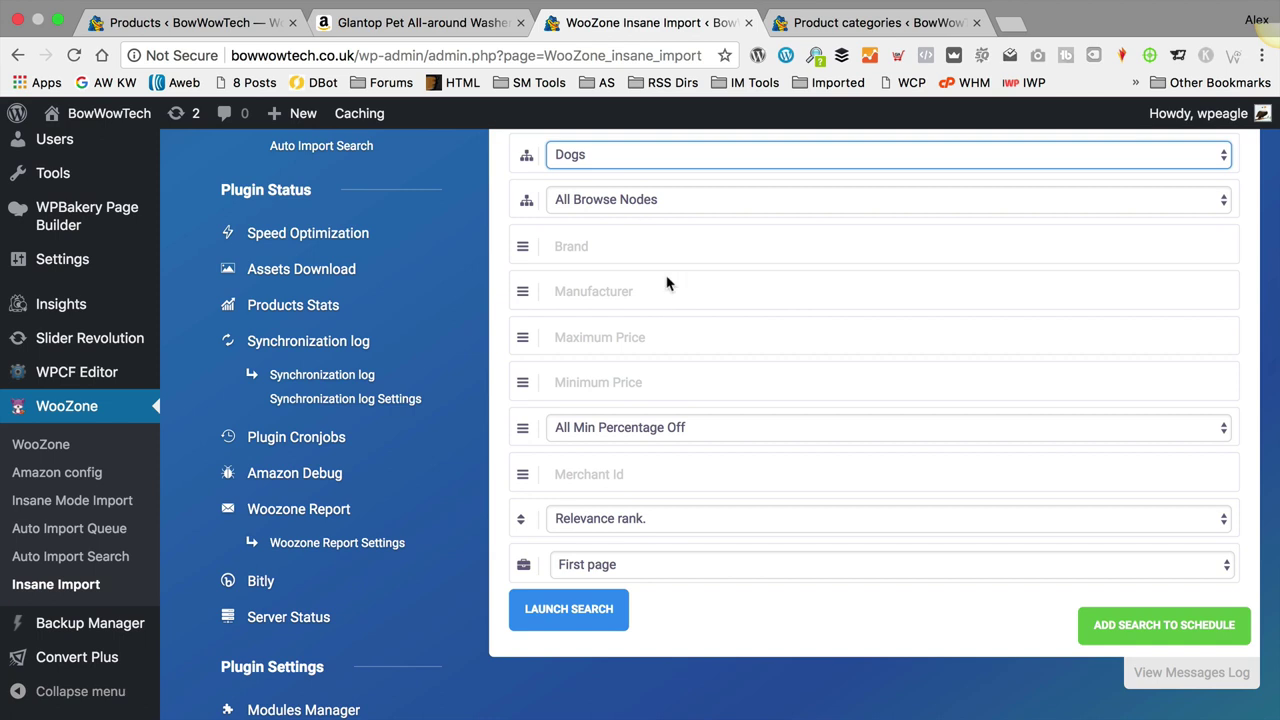
scroll(772, 468, down, 1)
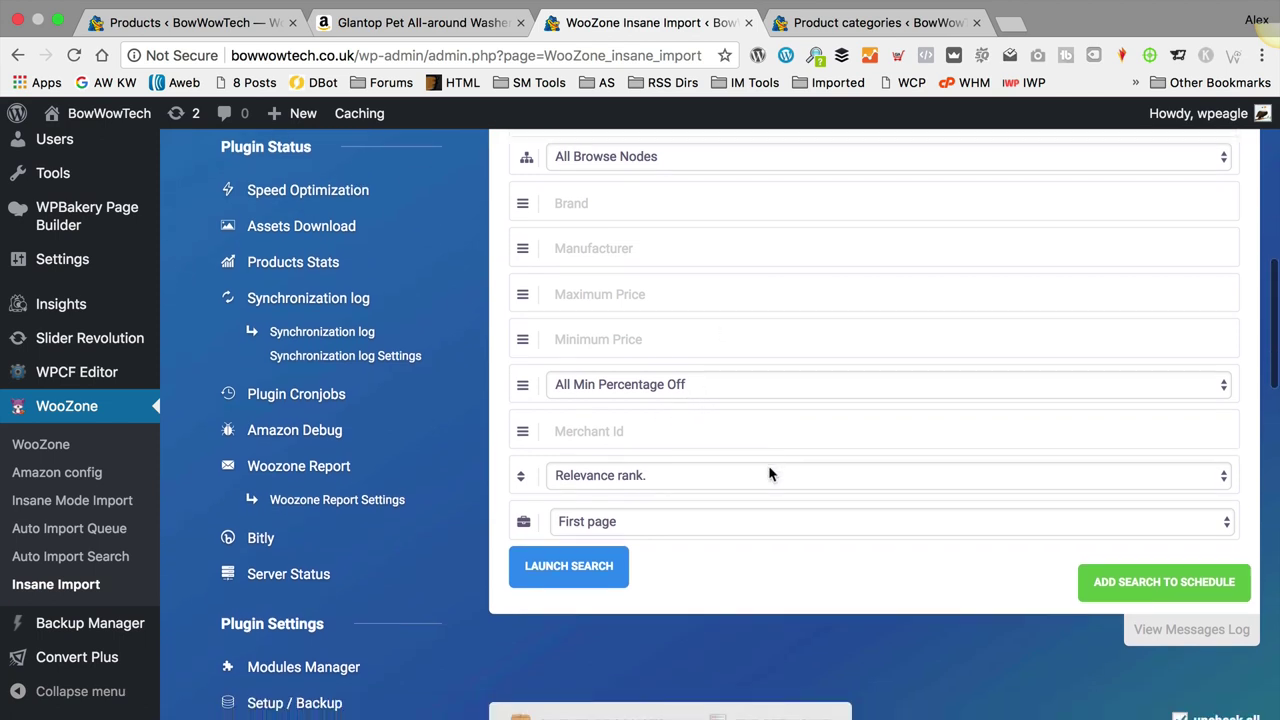
scroll(680, 440, down, 1)
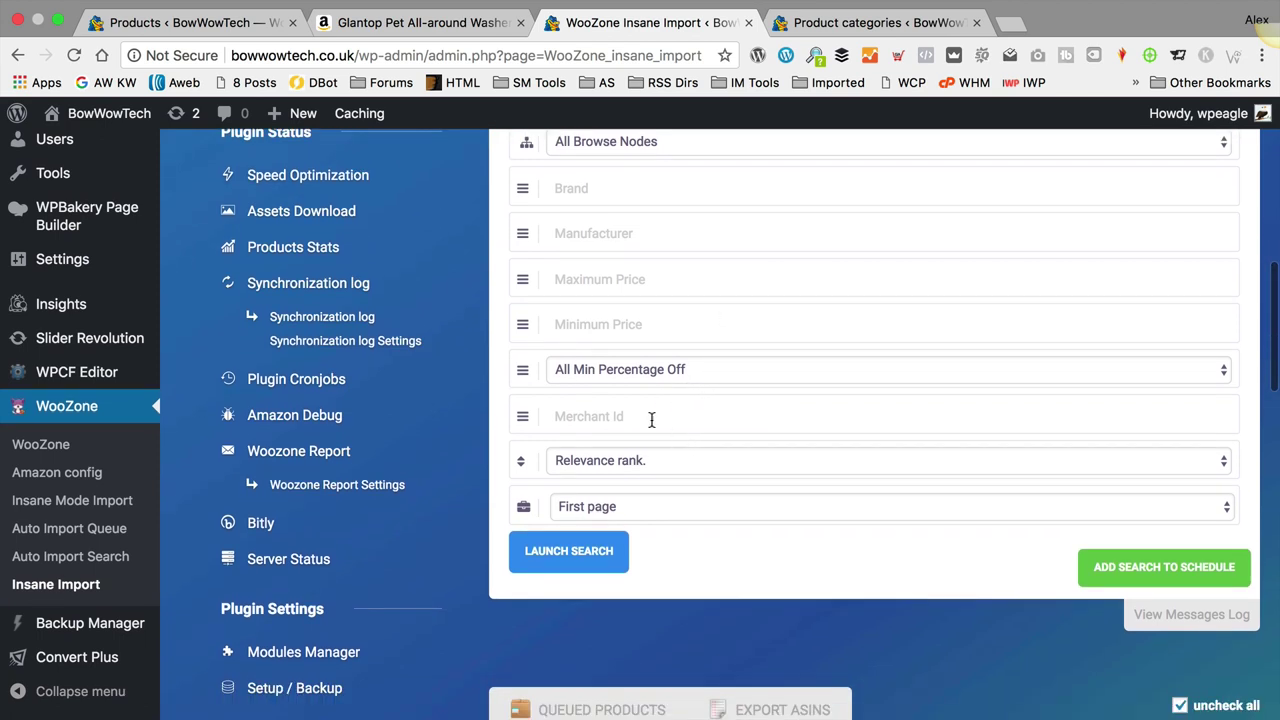
click(688, 506)
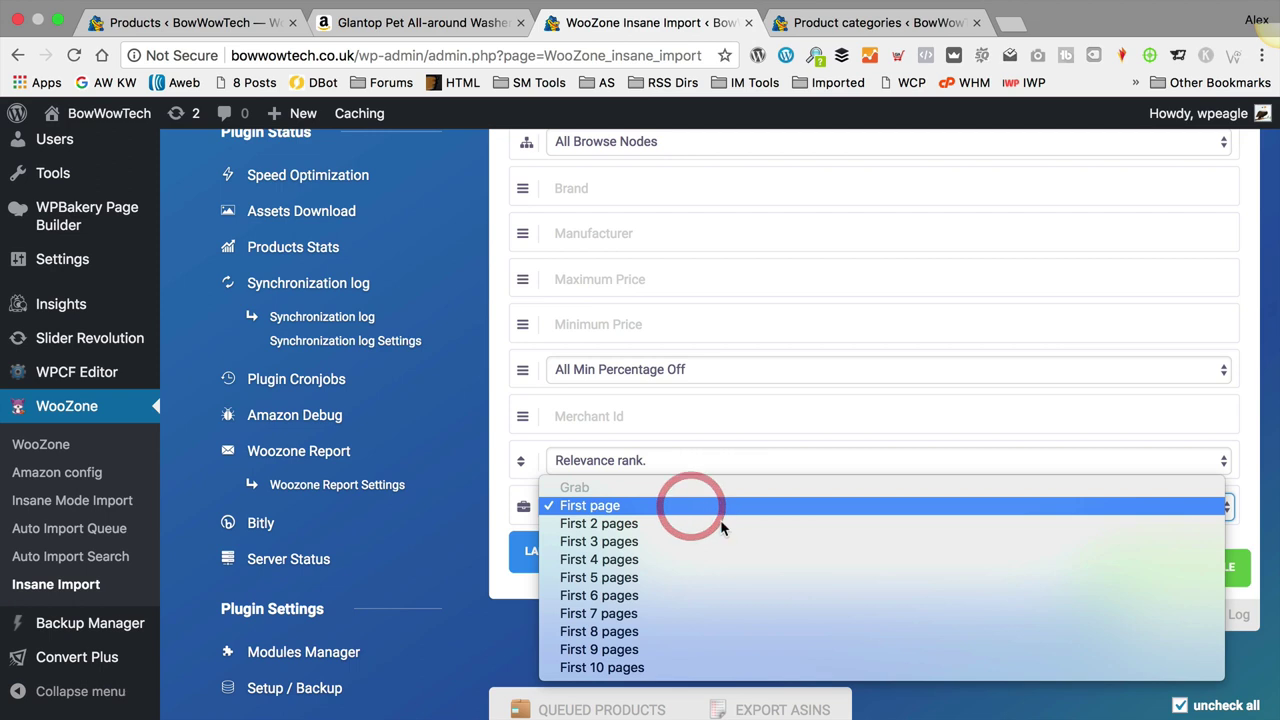
click(697, 579)
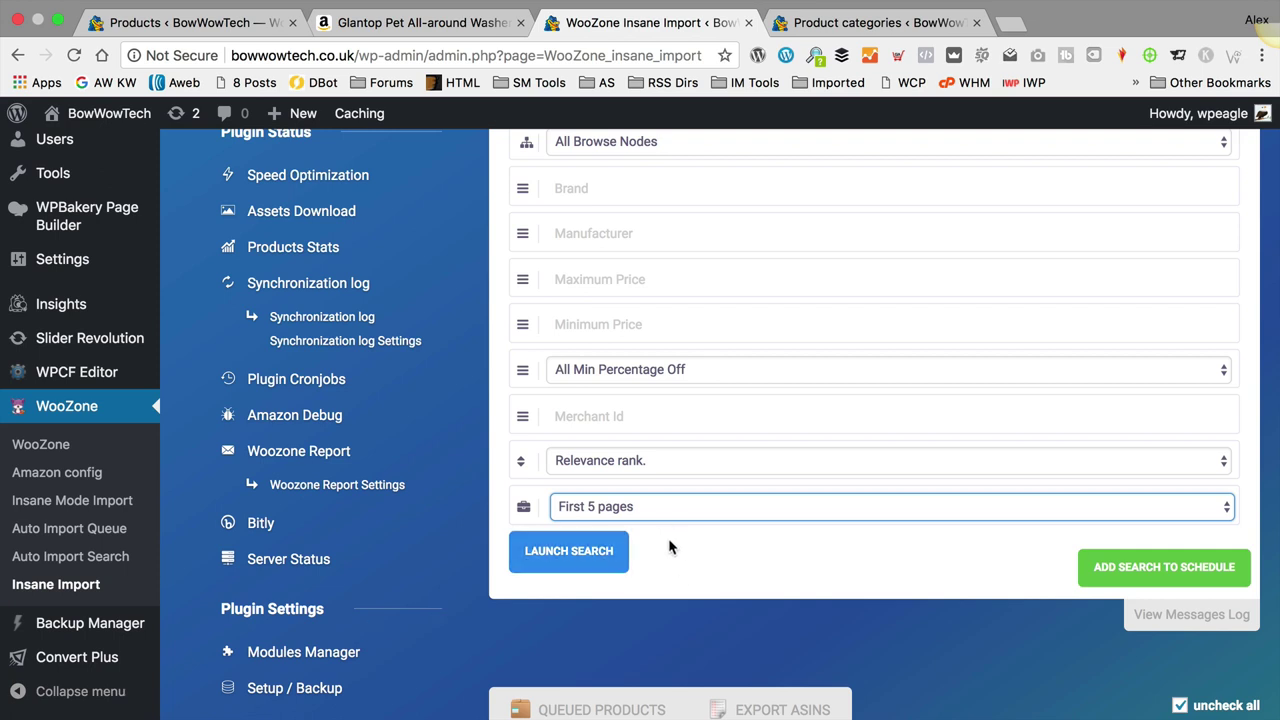
Step: Launch the furminator search and show the full grid of queued products
click(595, 555)
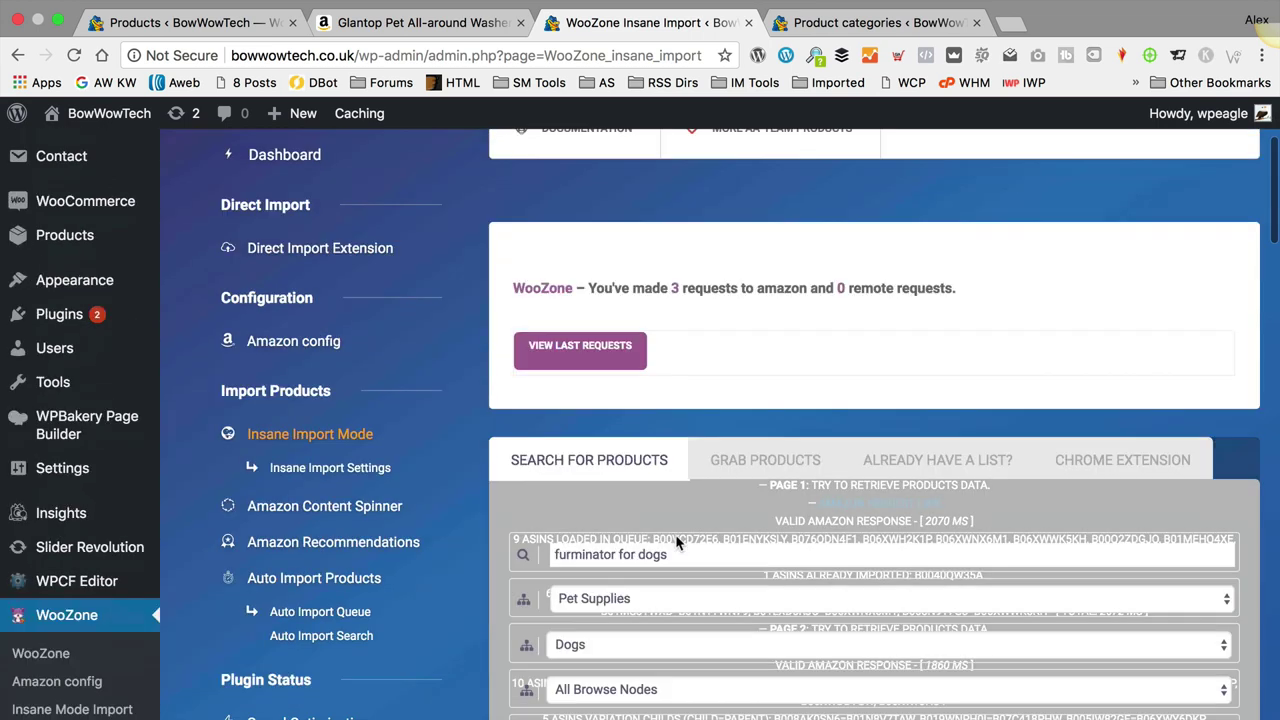
scroll(675, 543, down, 2)
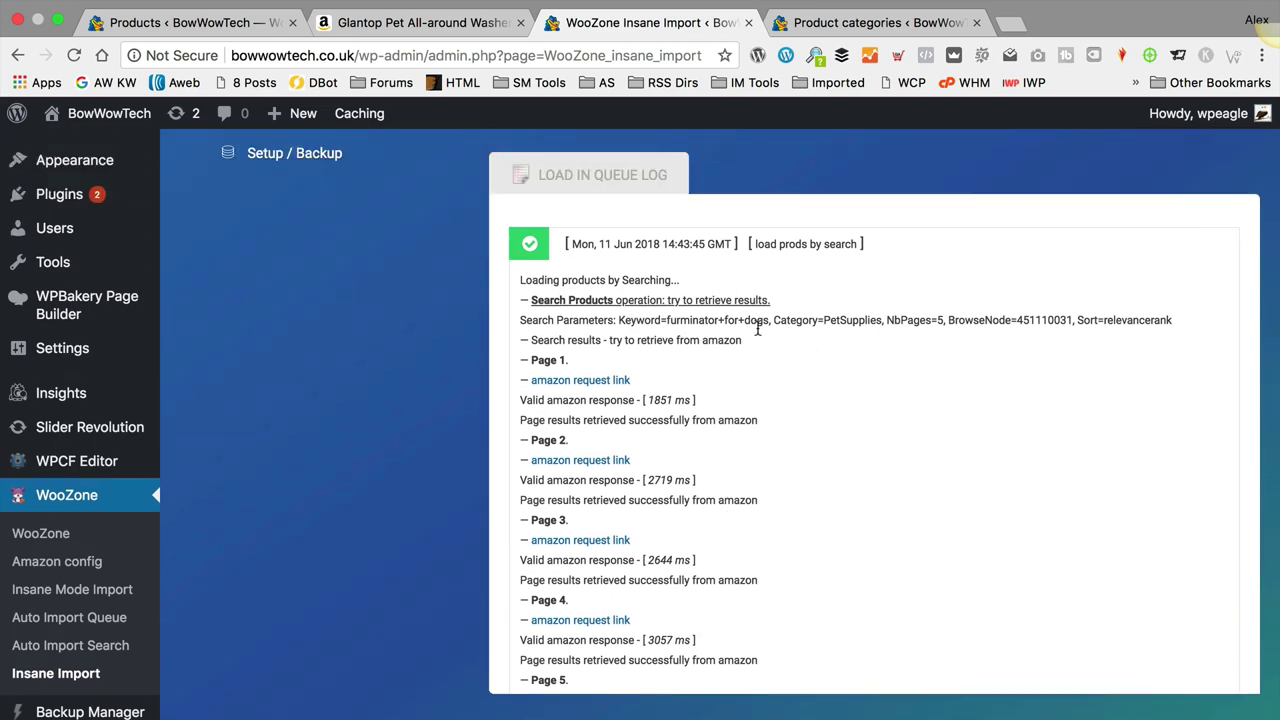
scroll(804, 346, down, 3)
scroll(805, 340, down, 10)
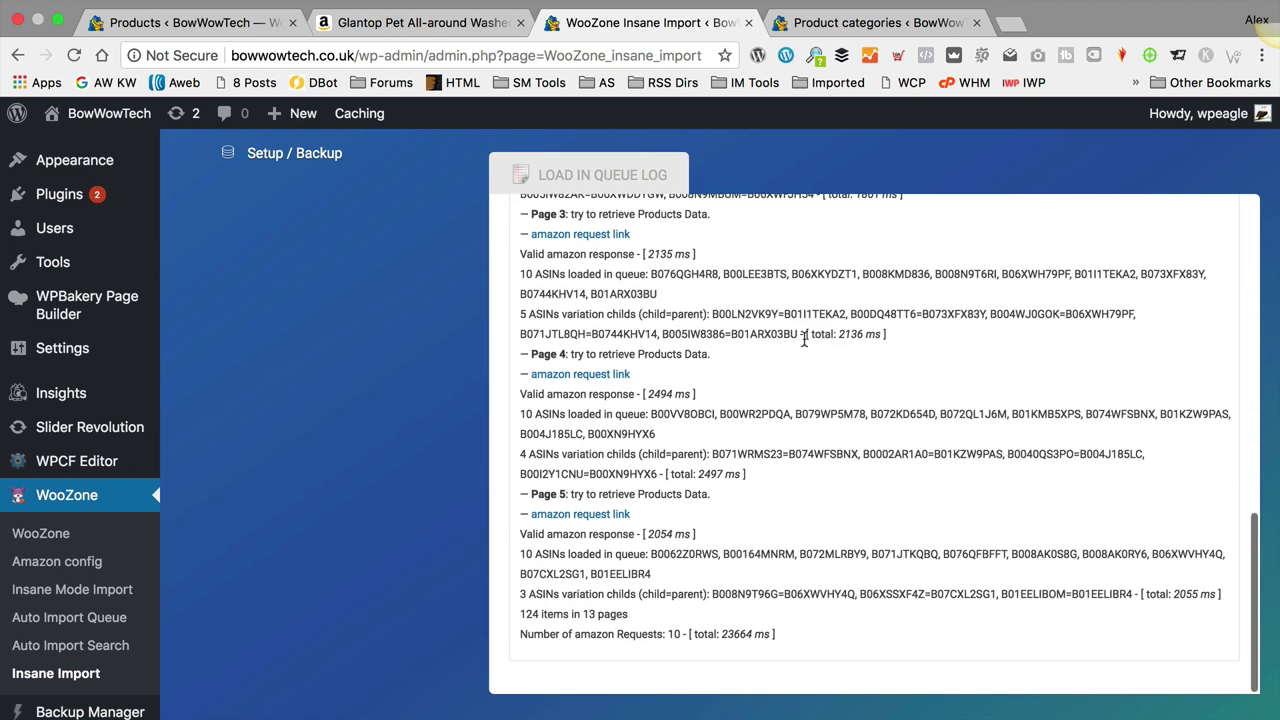
scroll(732, 363, down, 3)
scroll(780, 378, down, 3)
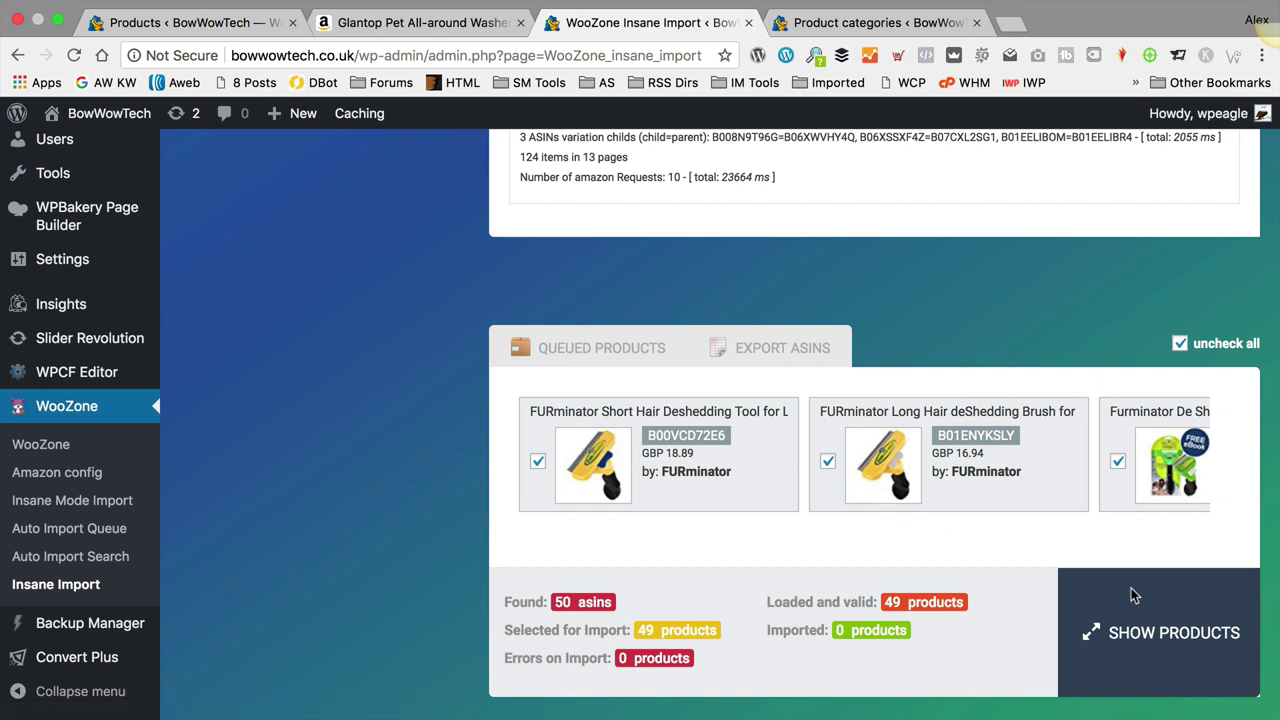
click(1152, 643)
Step: Uncheck the Deshedding & Pet Grooming Tool, 08-17-Deshedding Tool and IREENUO glove, leaving 46 selected
scroll(1037, 489, down, 5)
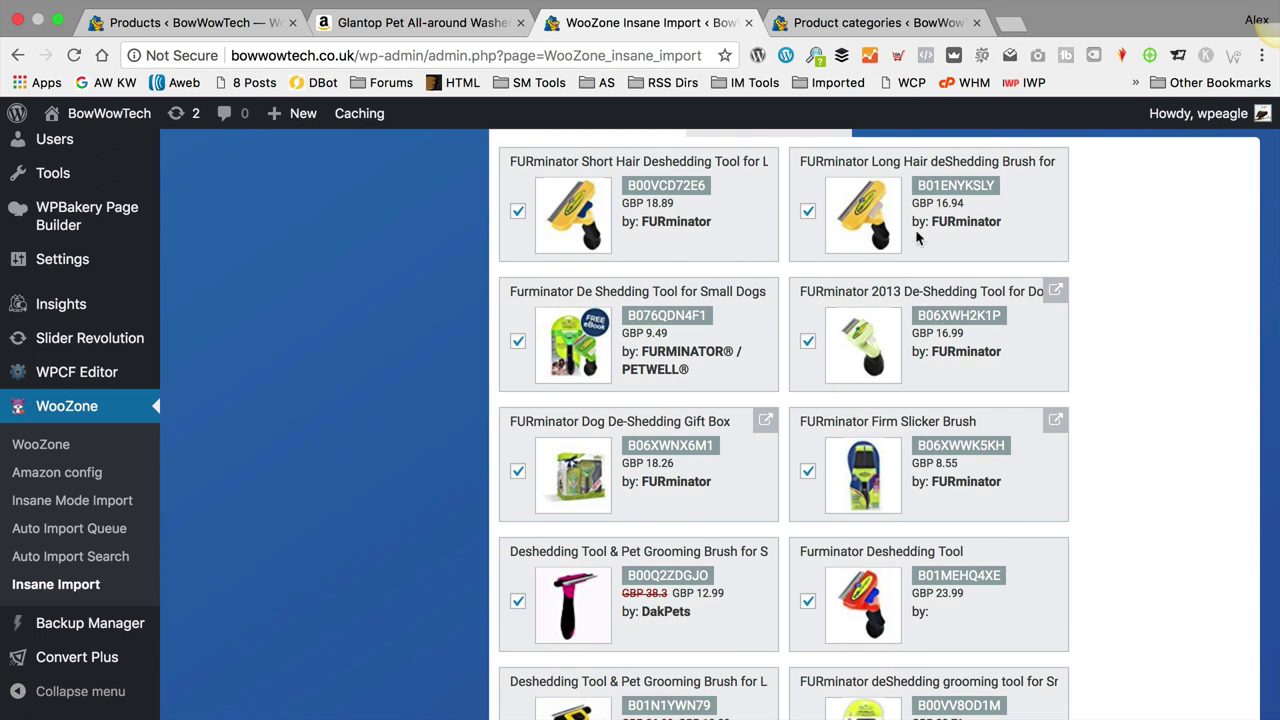
scroll(938, 261, down, 1)
scroll(736, 396, down, 2)
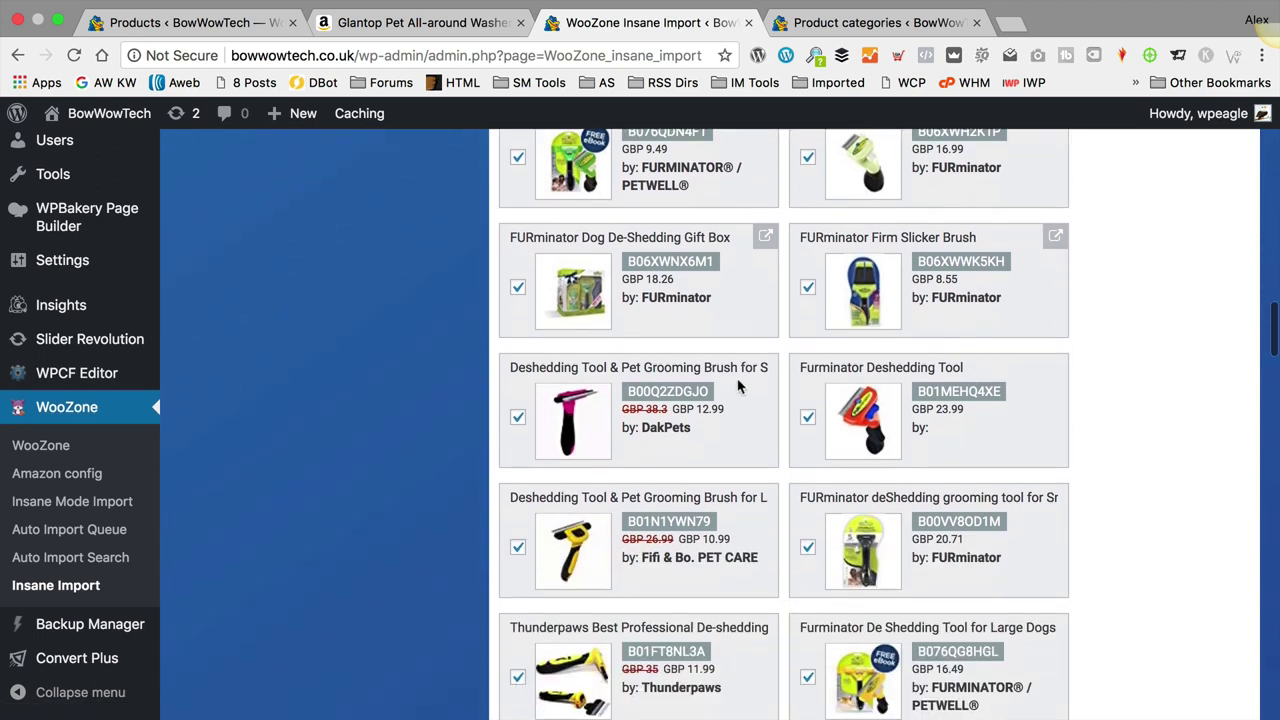
scroll(715, 314, down, 10)
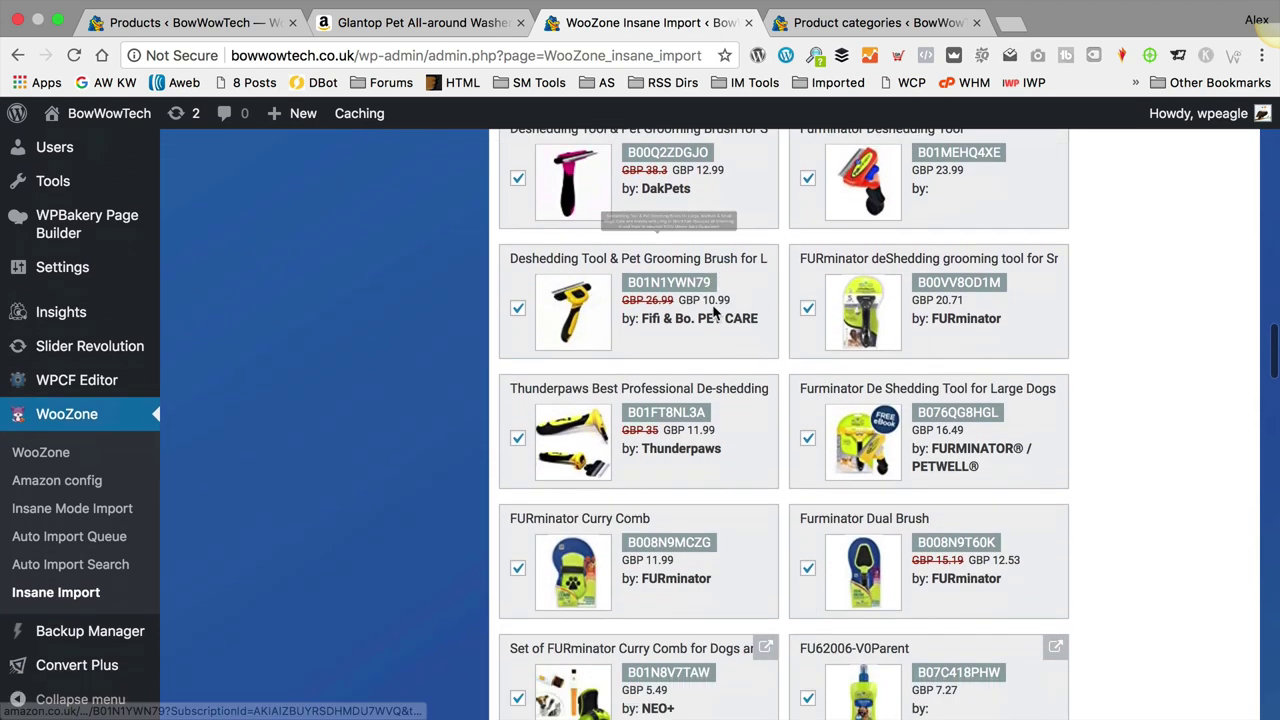
scroll(746, 470, down, 6)
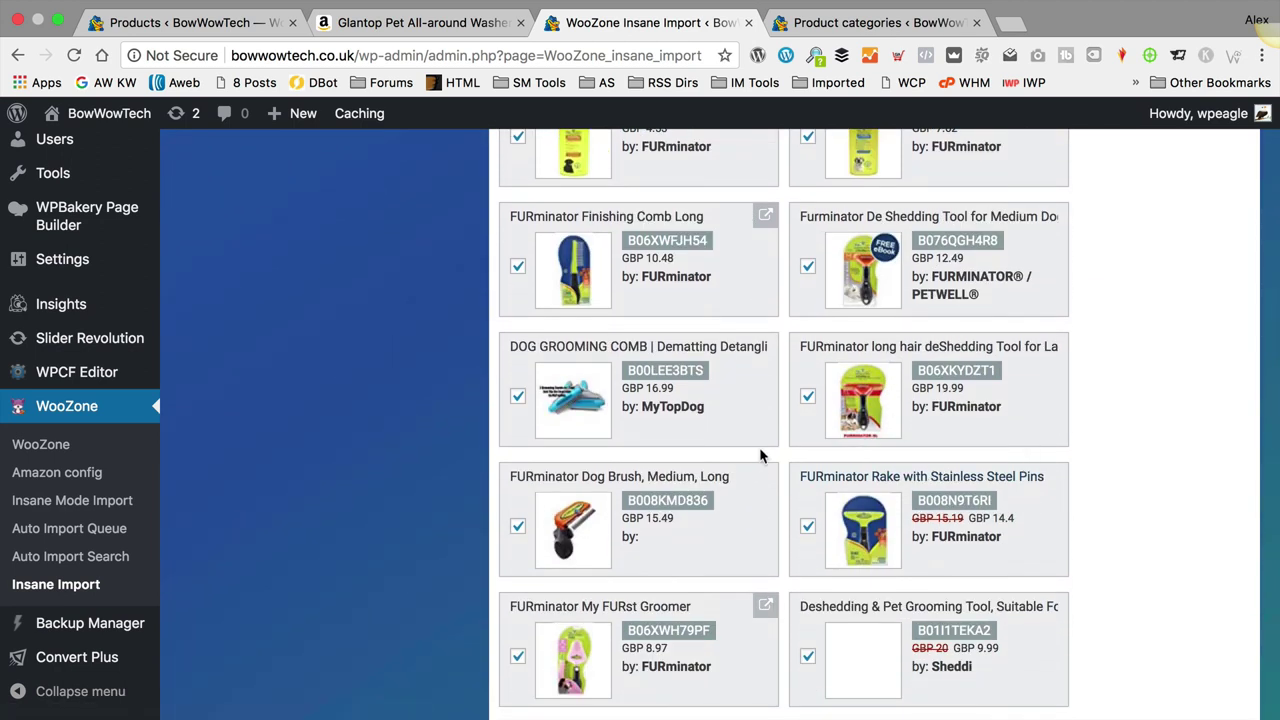
scroll(759, 455, down, 3)
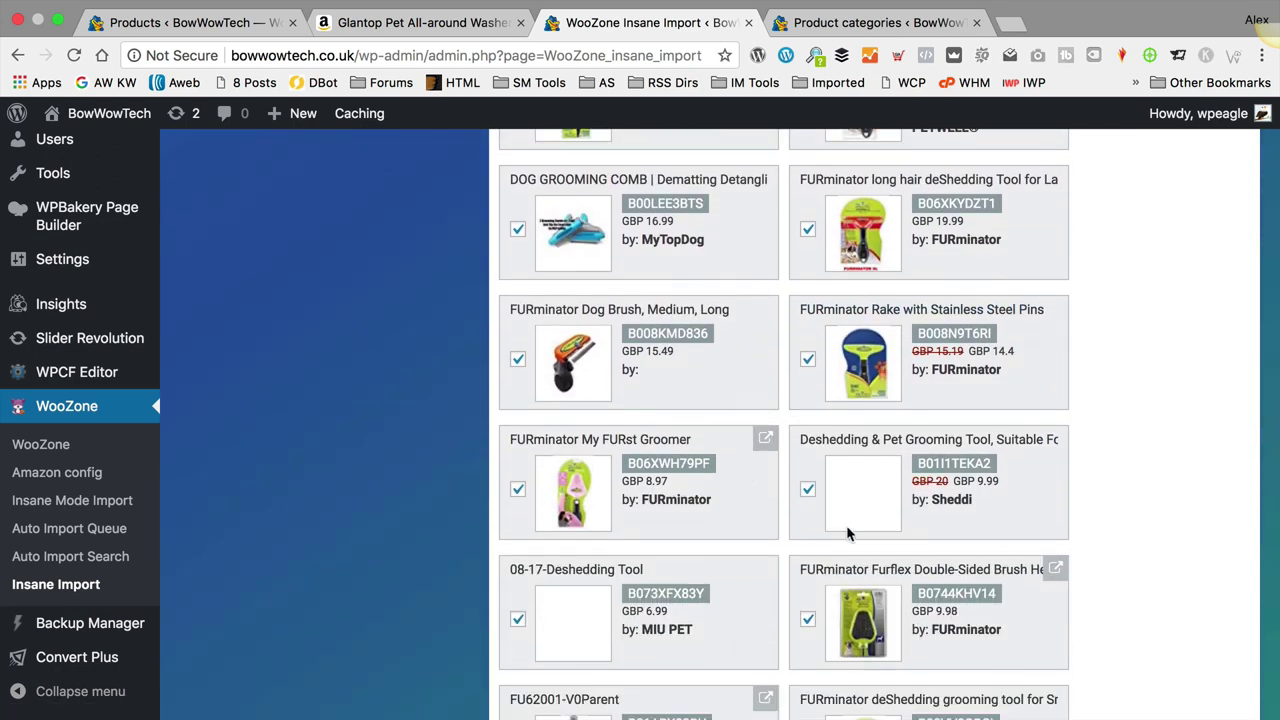
scroll(1241, 520, down, 1)
click(807, 428)
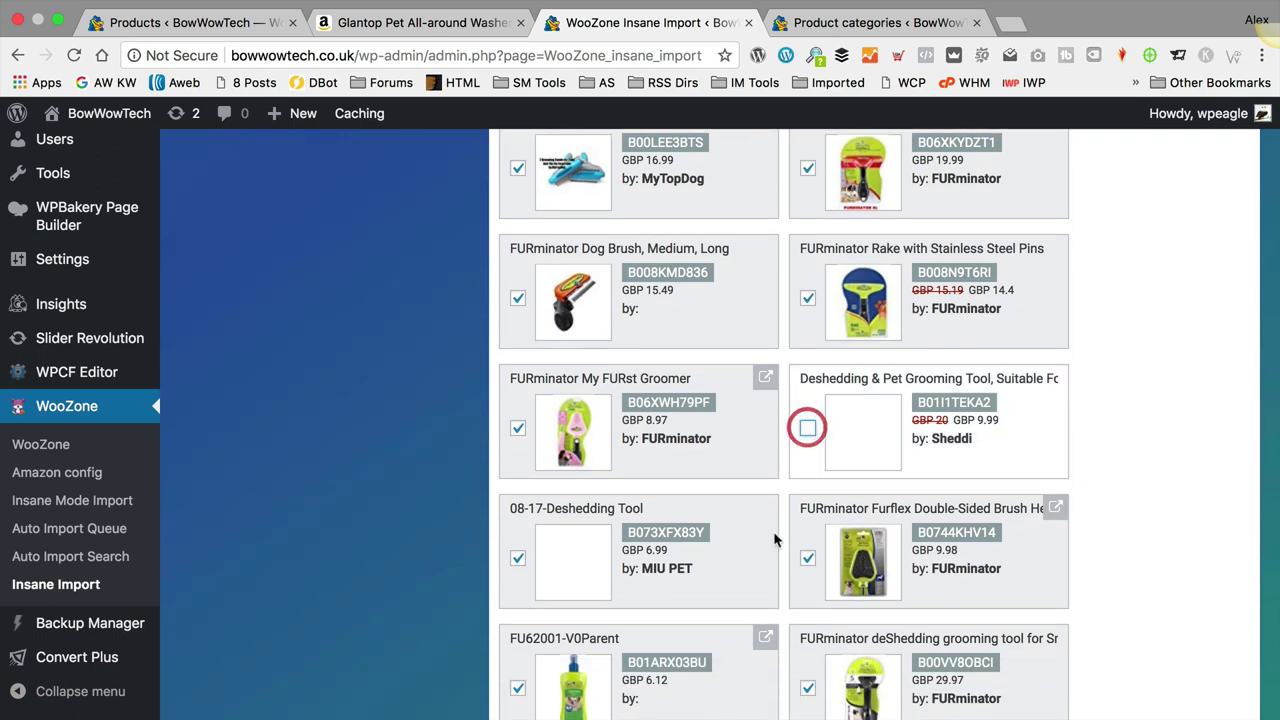
click(517, 558)
scroll(745, 450, down, 1)
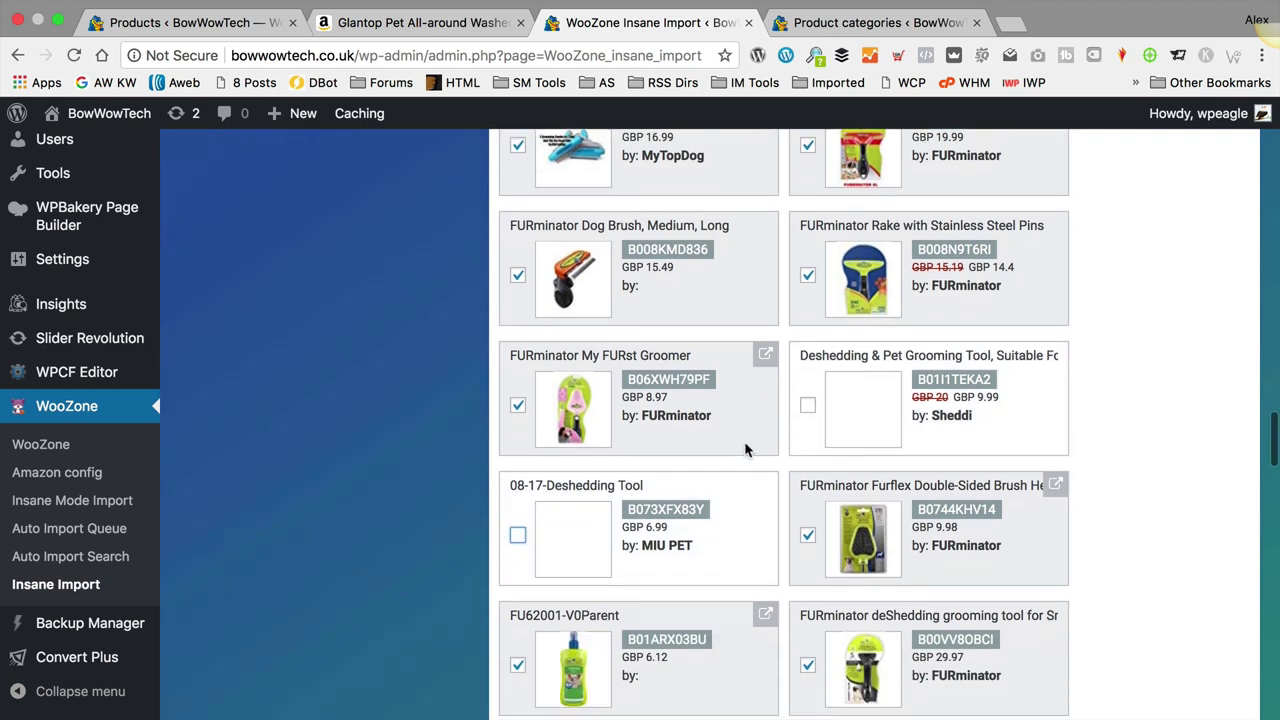
scroll(745, 450, down, 10)
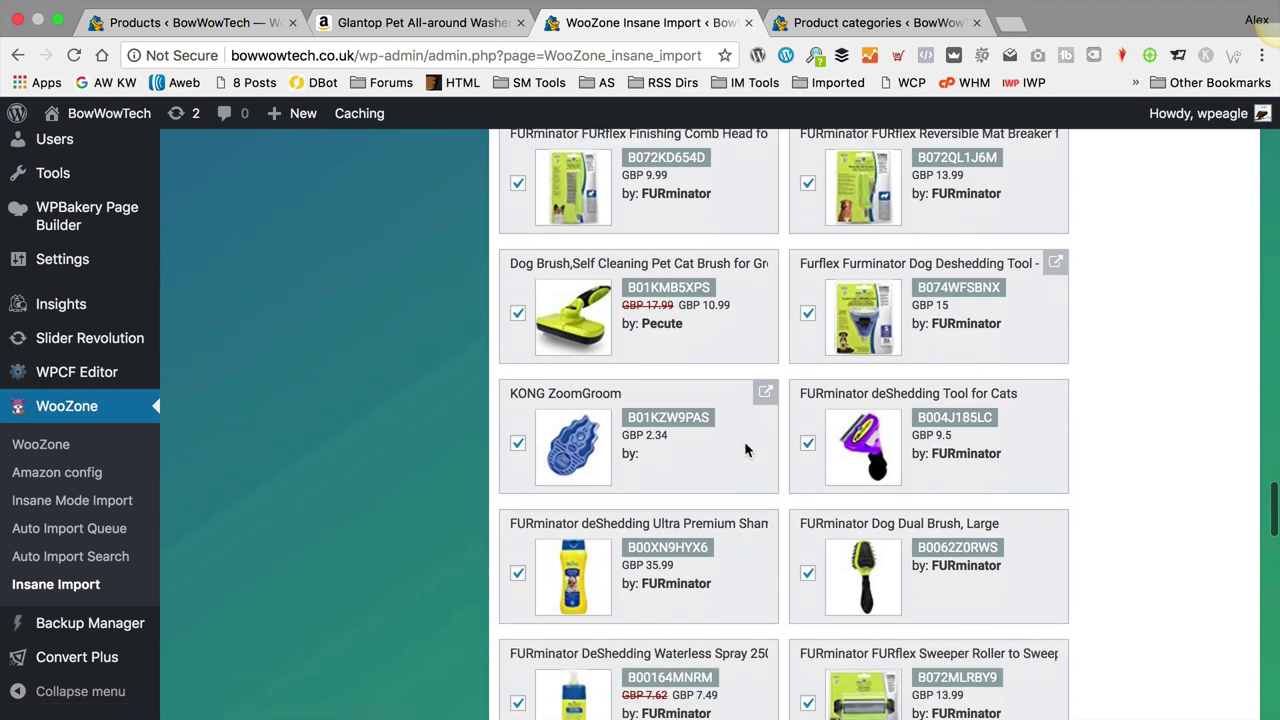
scroll(745, 450, down, 3)
scroll(745, 450, down, 3)
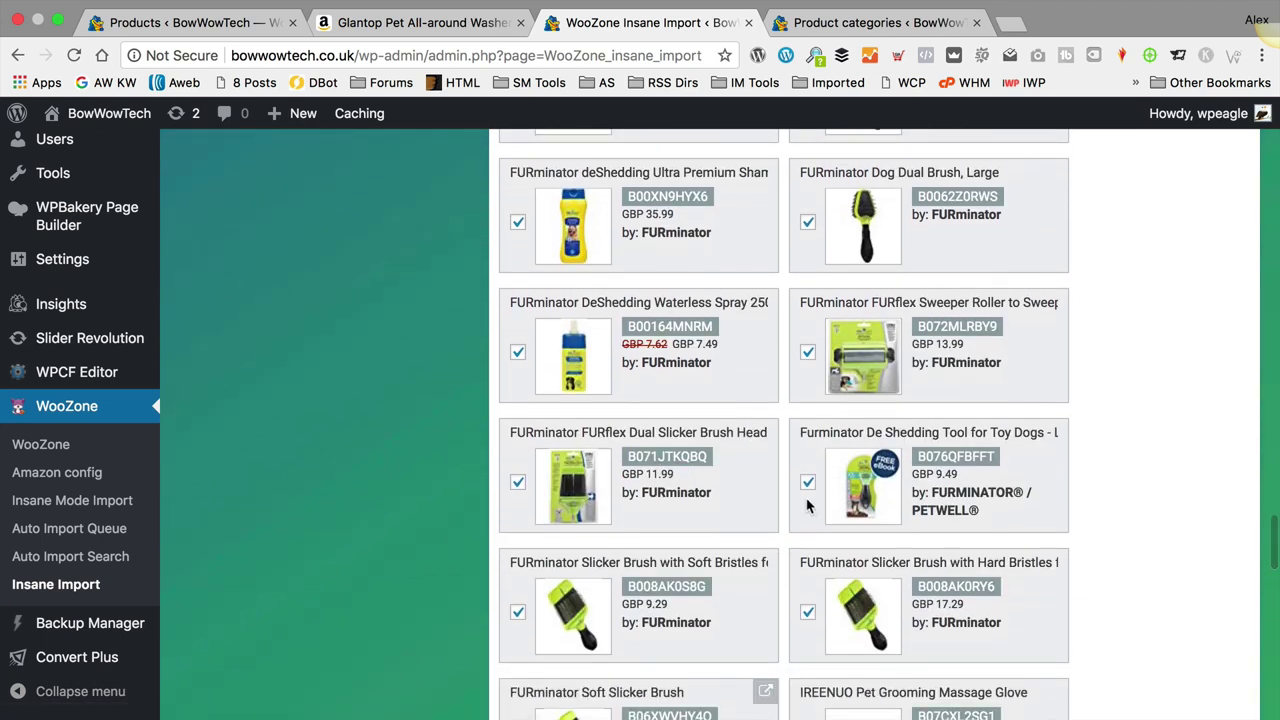
scroll(808, 506, down, 5)
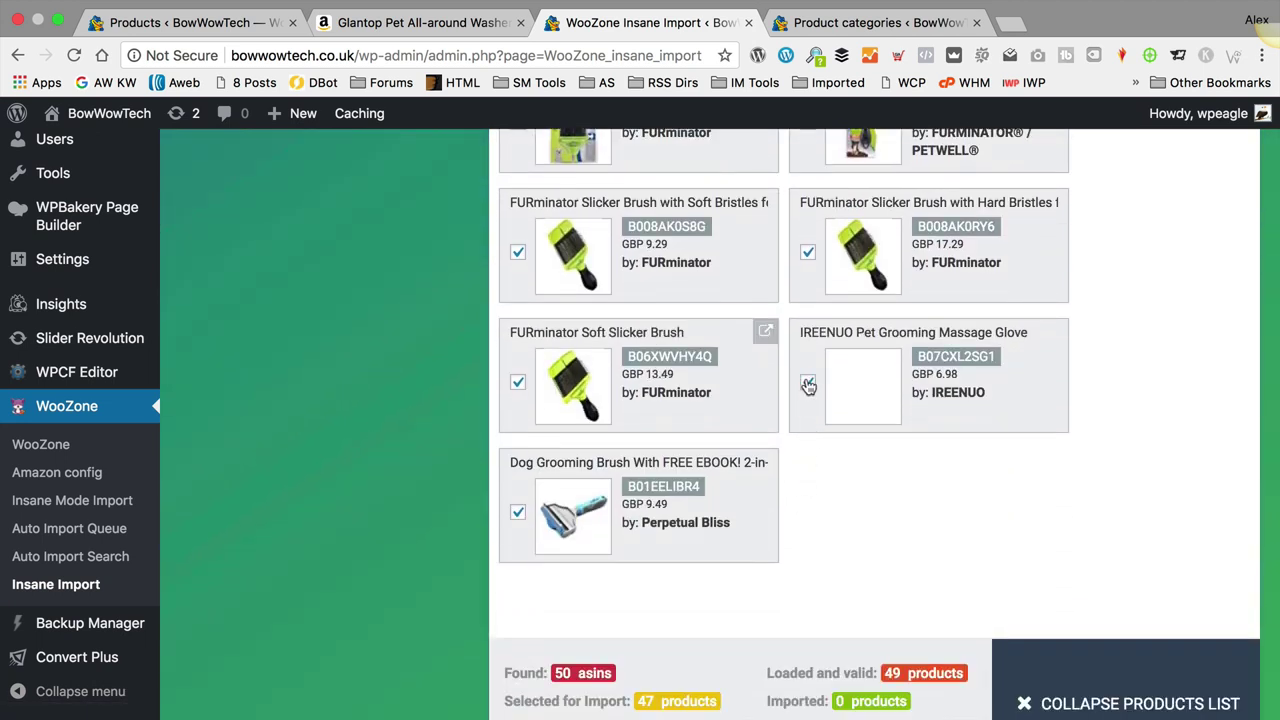
click(808, 385)
scroll(848, 445, down, 2)
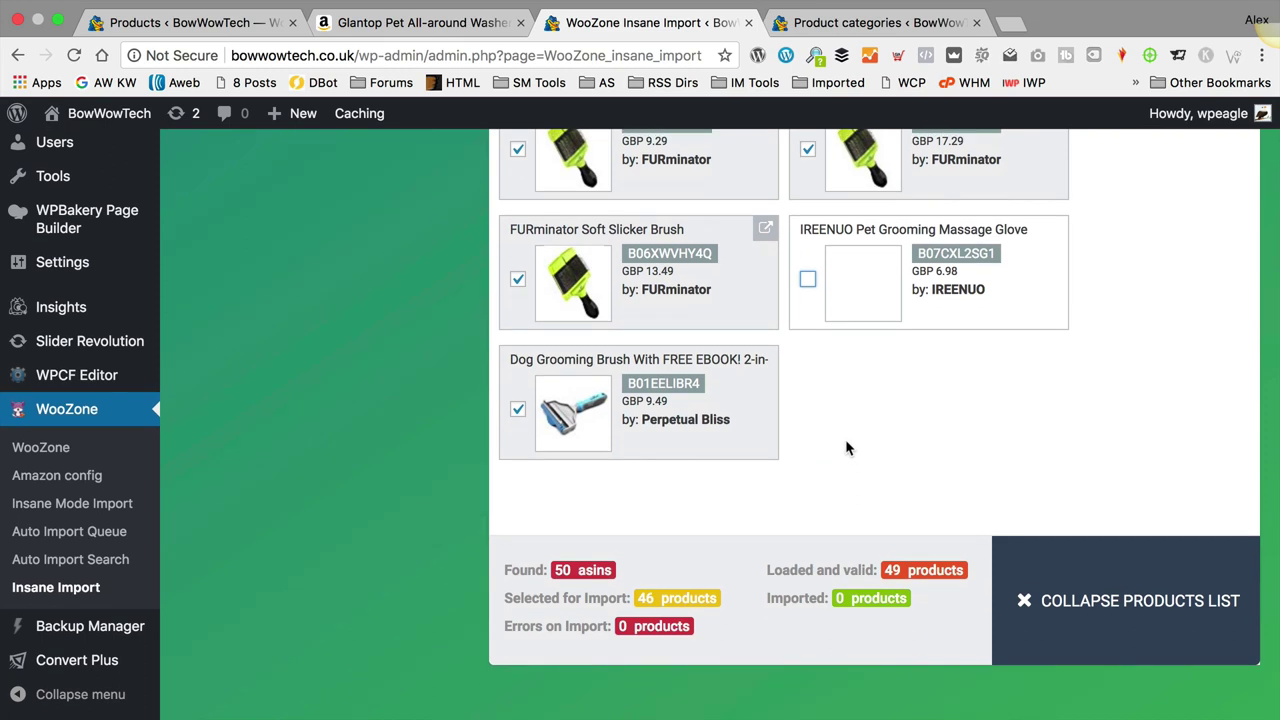
scroll(845, 448, down, 5)
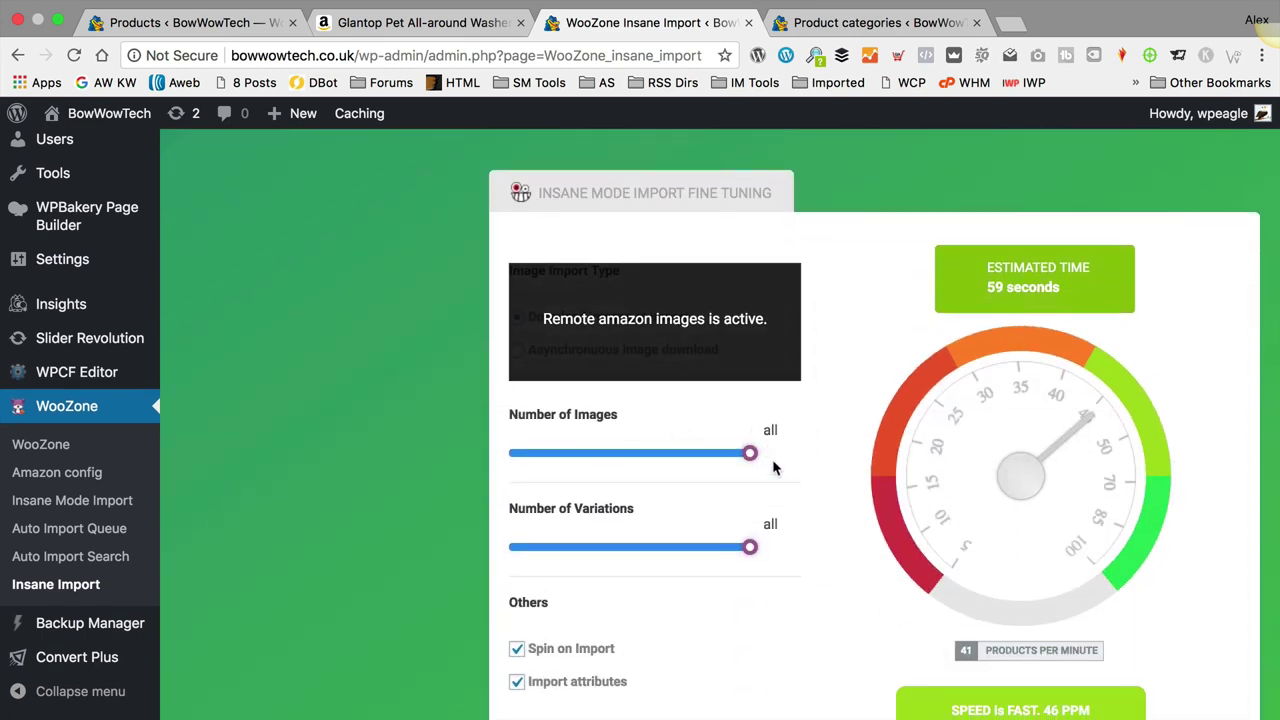
Step: Change 'Import in' from 'Use category from Amazon' to Showing & Bathing
scroll(770, 467, down, 1)
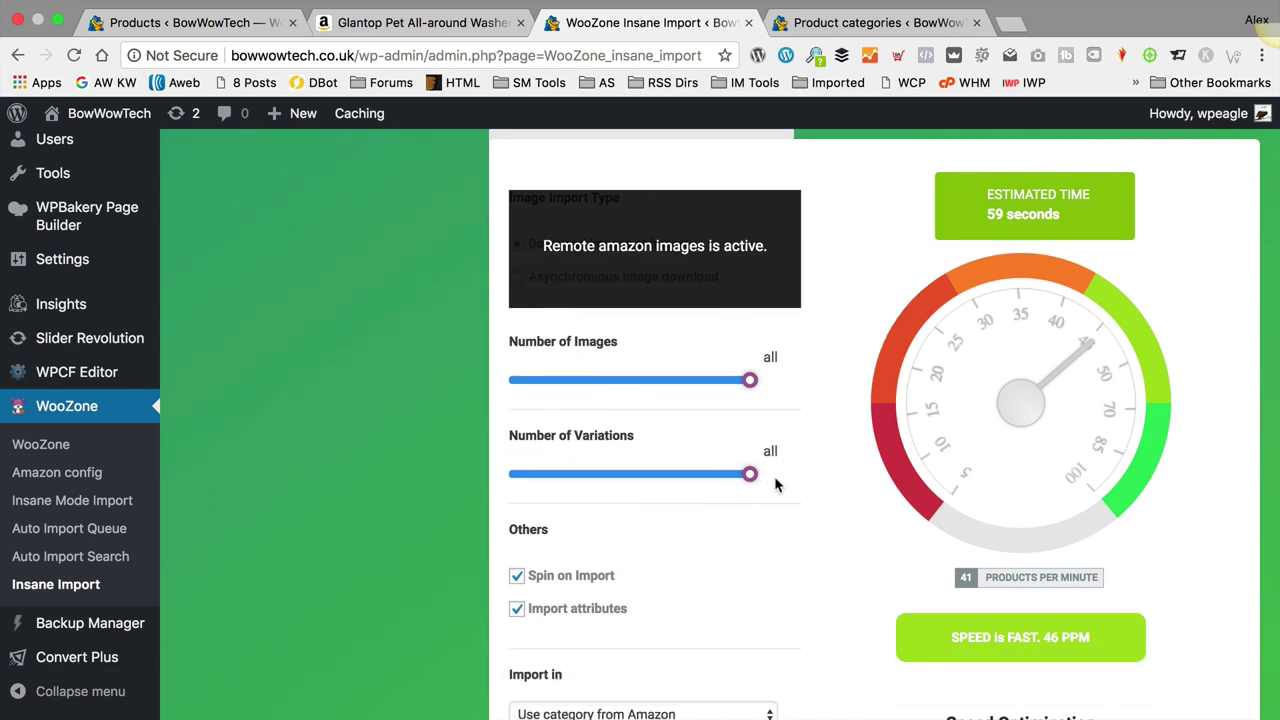
scroll(806, 466, down, 2)
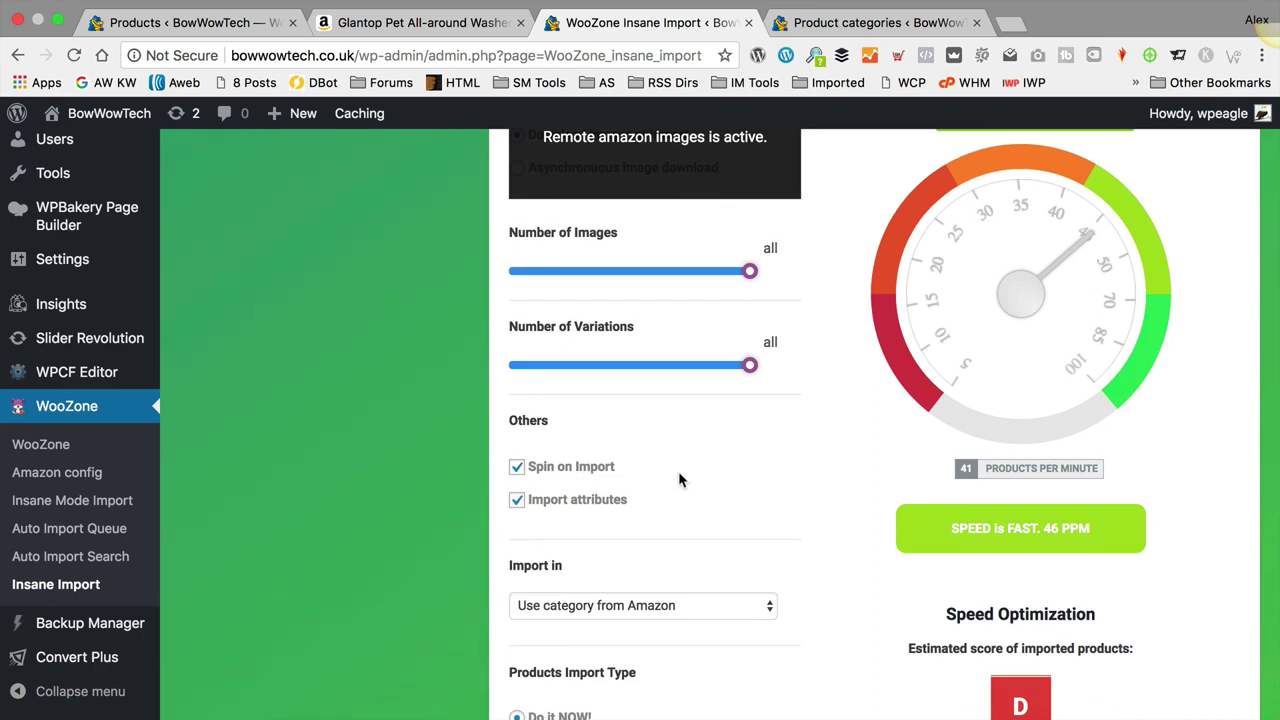
scroll(691, 461, down, 1)
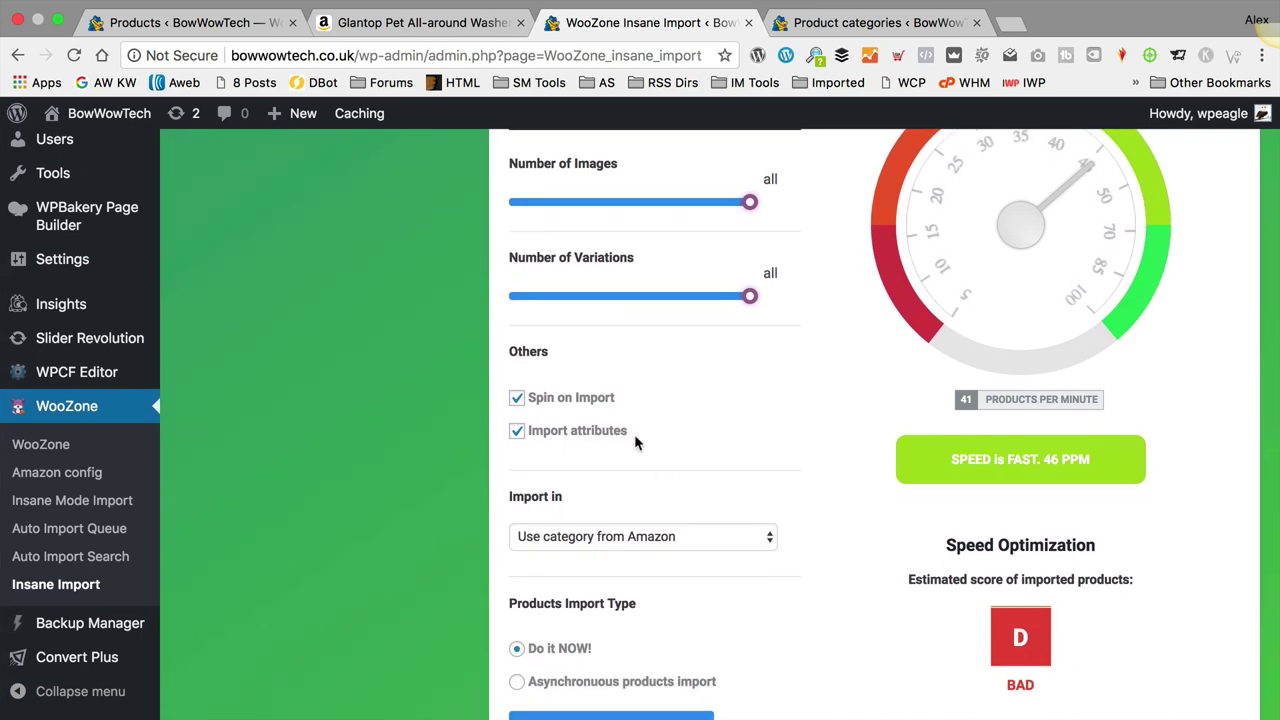
scroll(714, 437, down, 1)
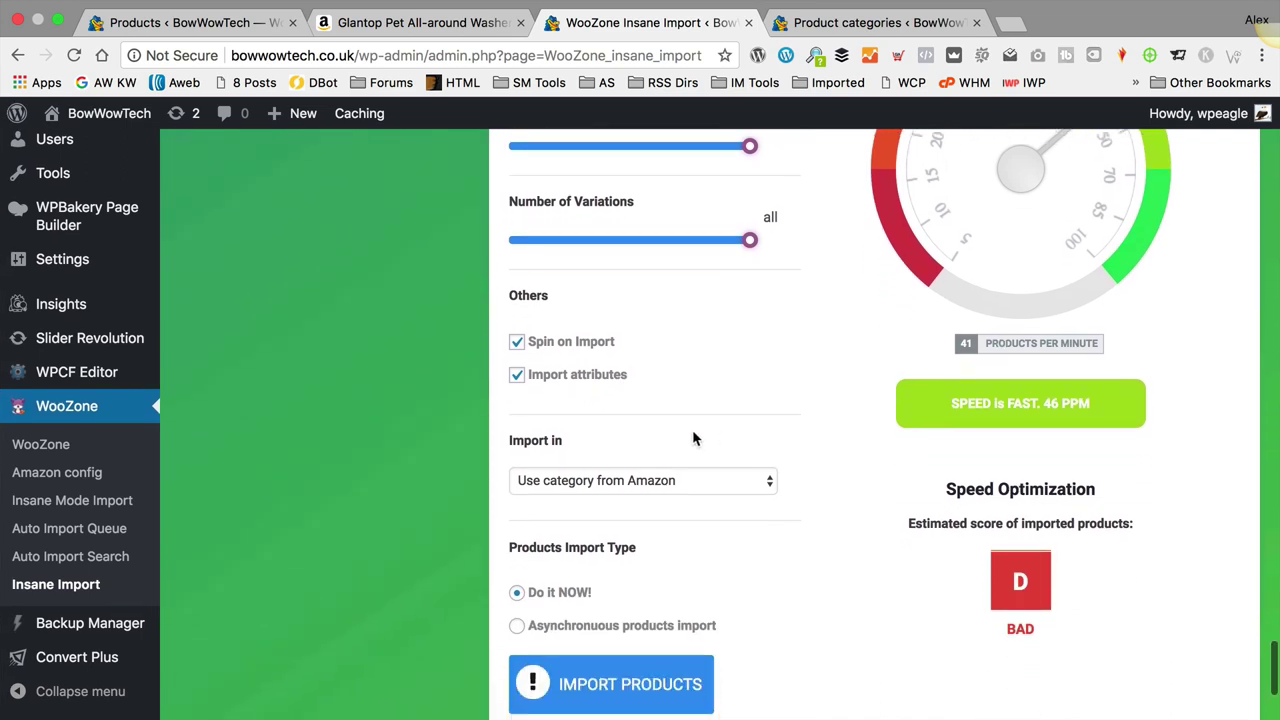
click(620, 484)
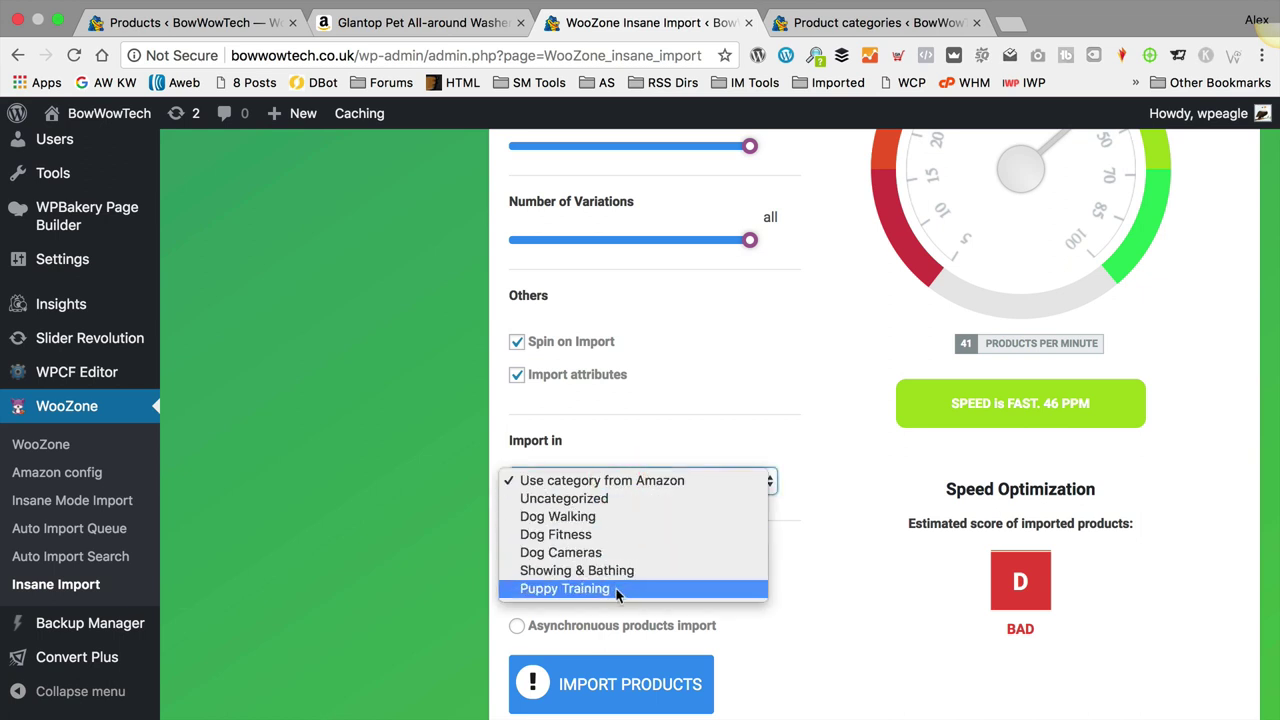
click(648, 574)
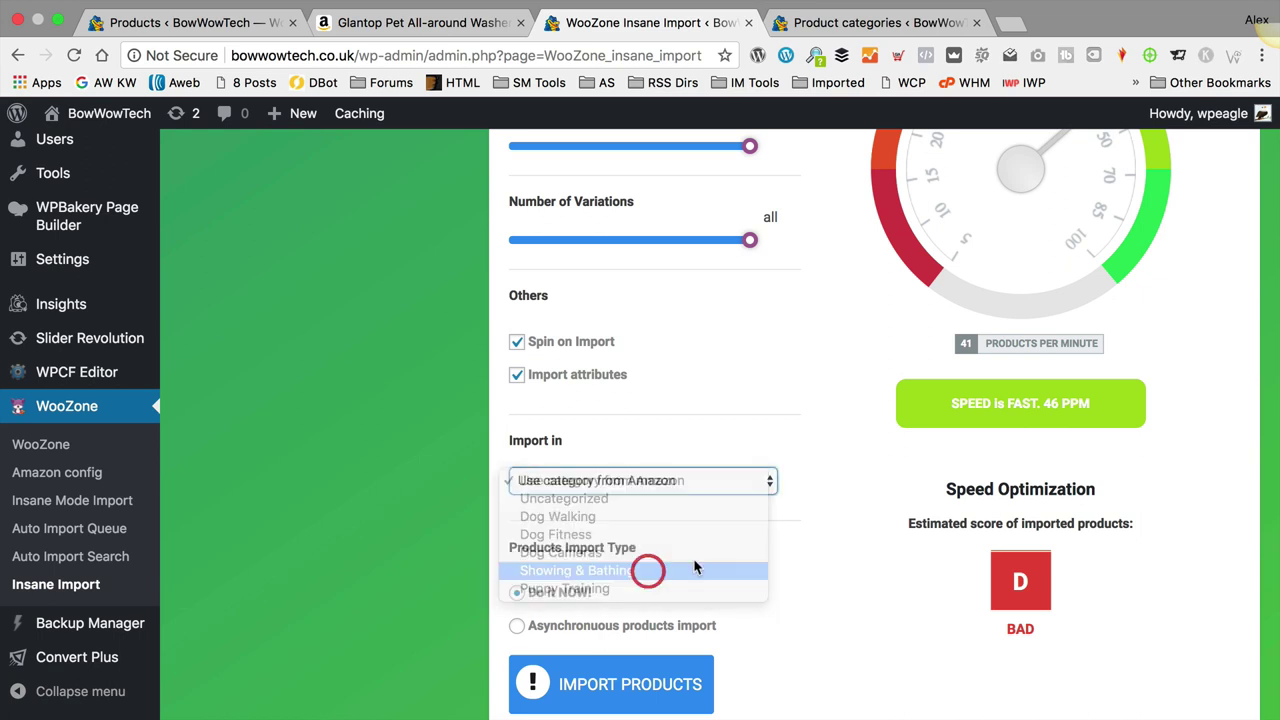
click(672, 490)
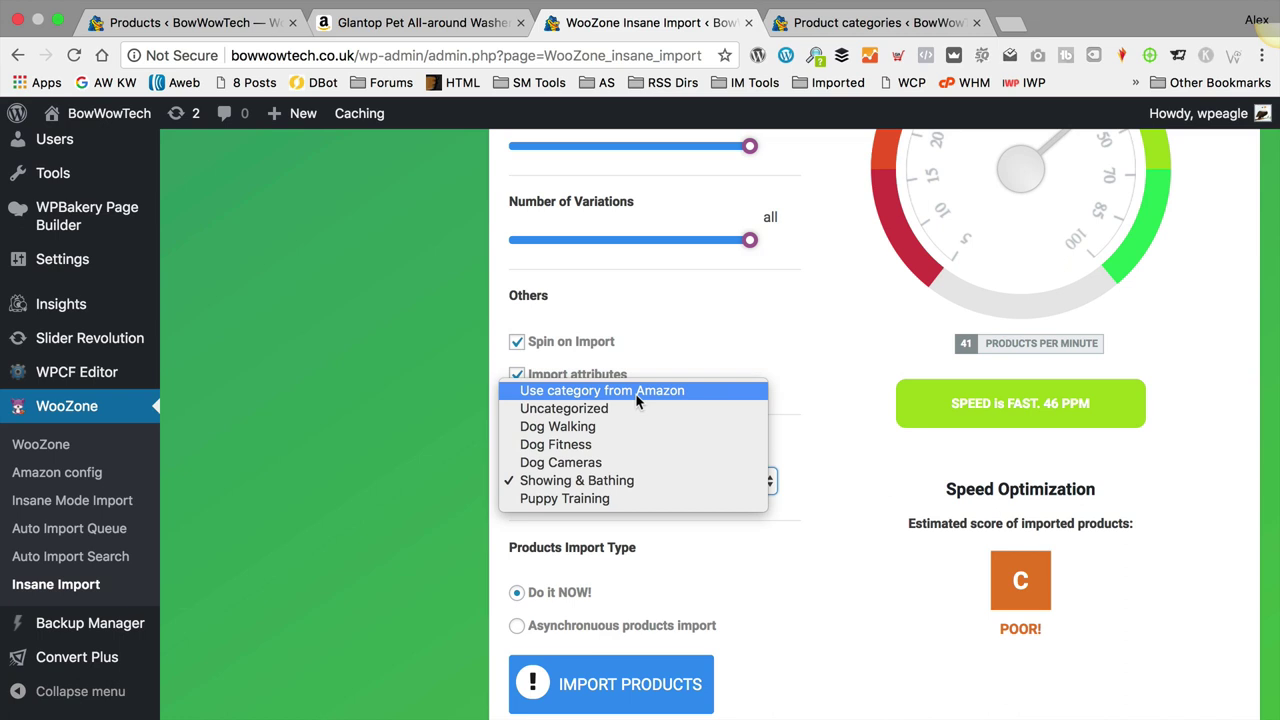
click(830, 420)
scroll(761, 556, down, 2)
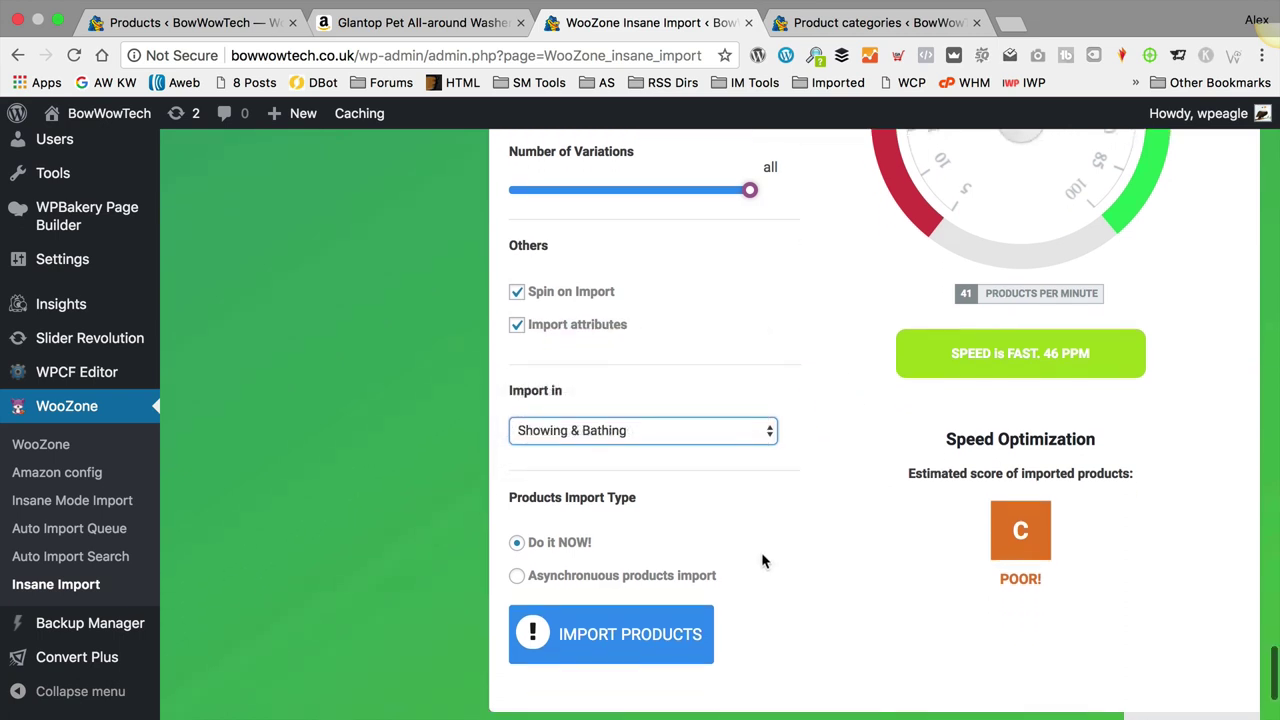
scroll(761, 552, down, 4)
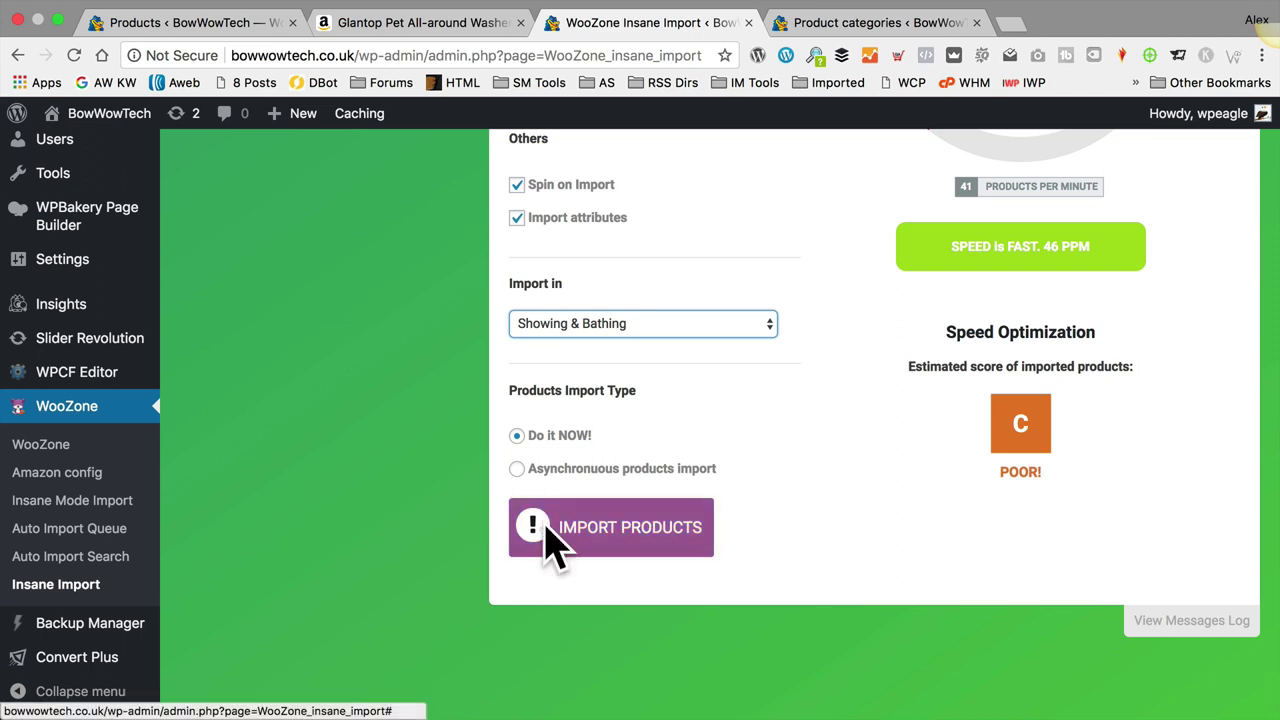
Step: Import the 46 products, waiting until 203 images and 42 variations finish at 100%
click(624, 527)
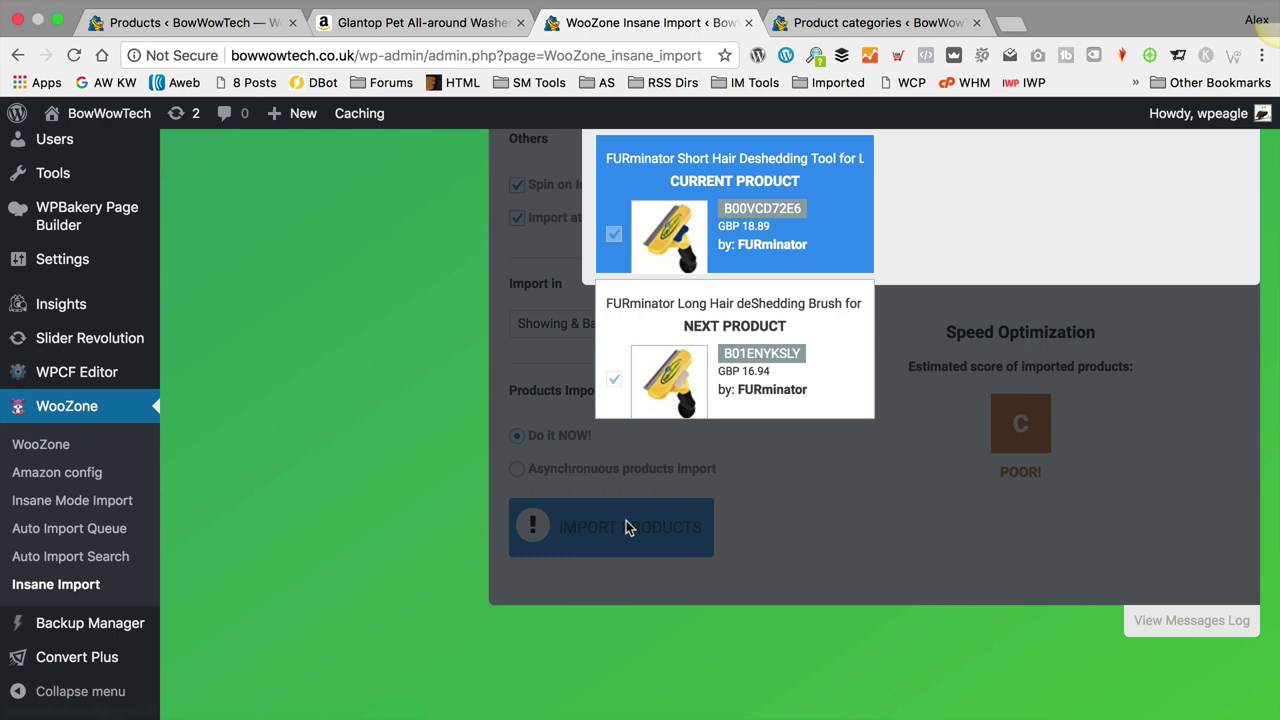
scroll(628, 528, up, 5)
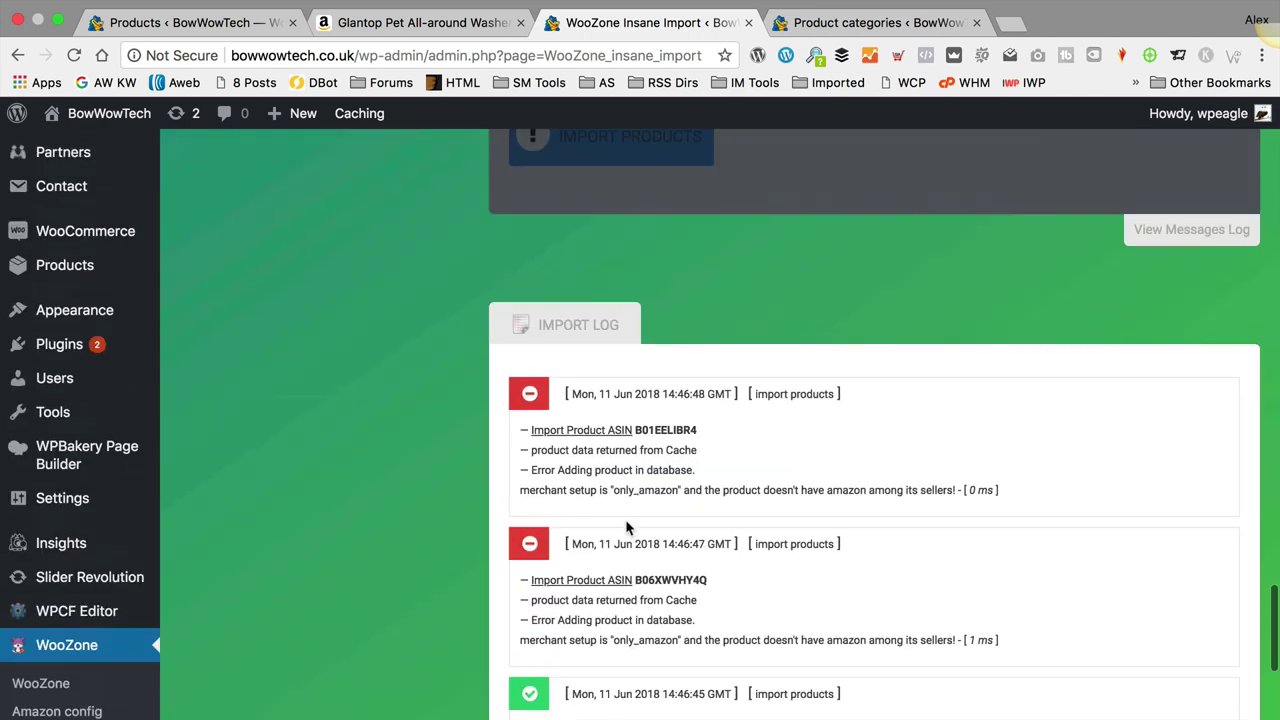
scroll(615, 380, down, 4)
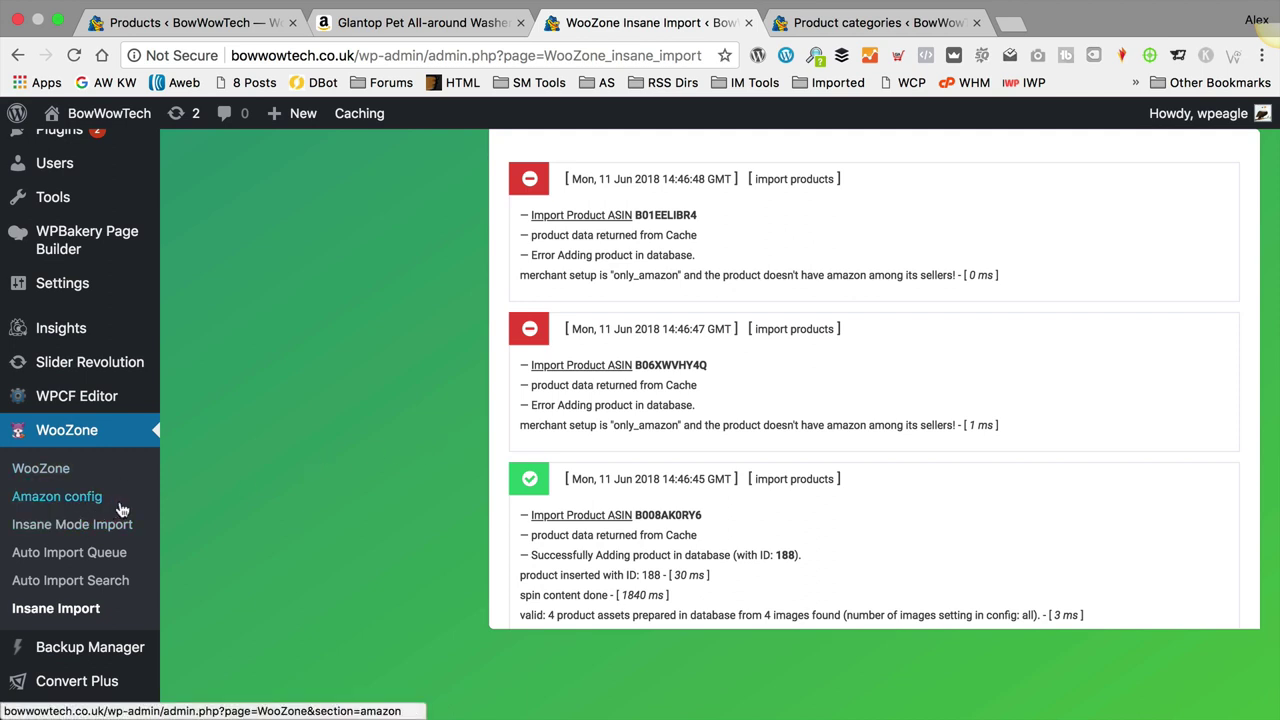
scroll(448, 432, up, 10)
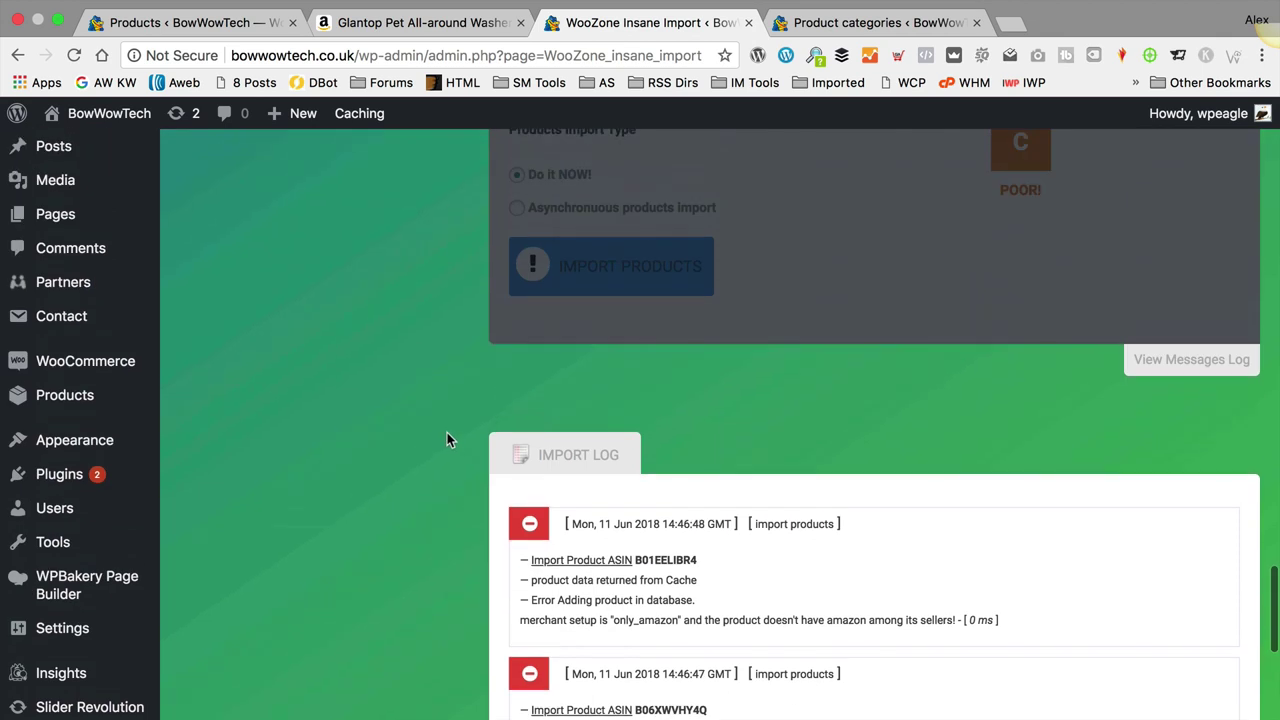
scroll(448, 431, up, 2)
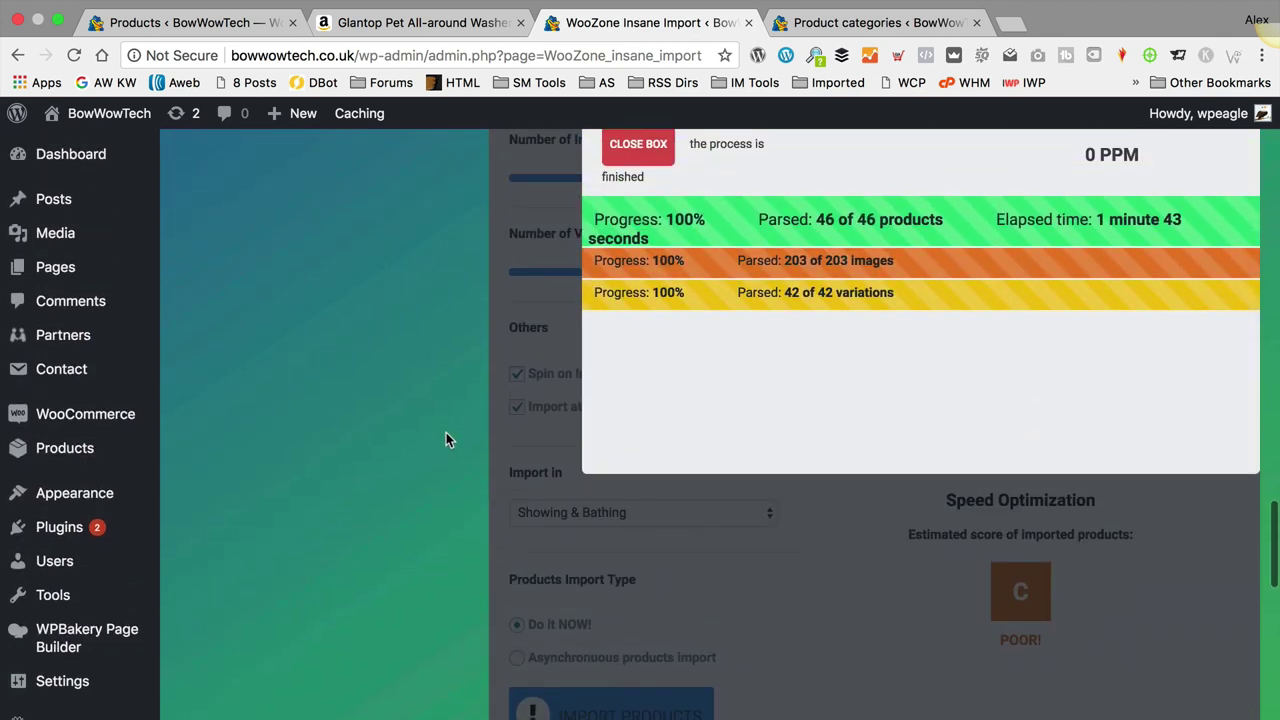
scroll(446, 440, down, 1)
Step: Review the imported items in the Products > All Products list
scroll(446, 434, up, 3)
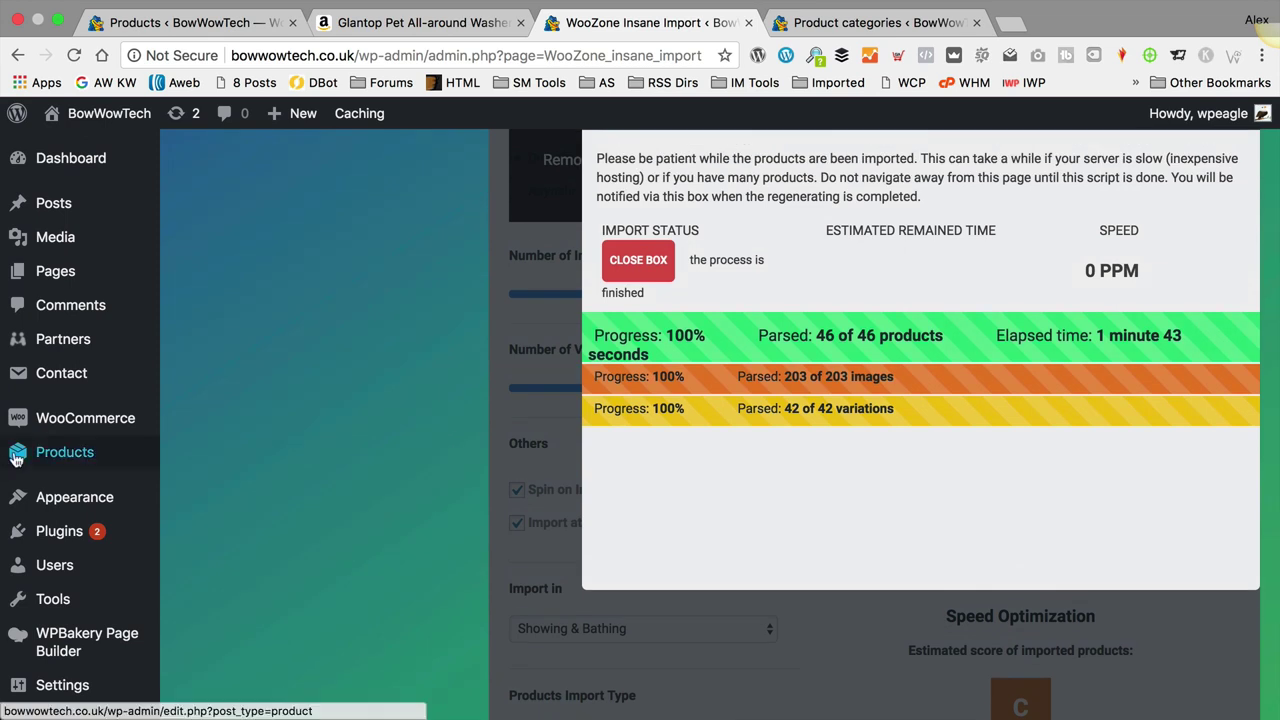
mouse_move(65, 455)
click(207, 455)
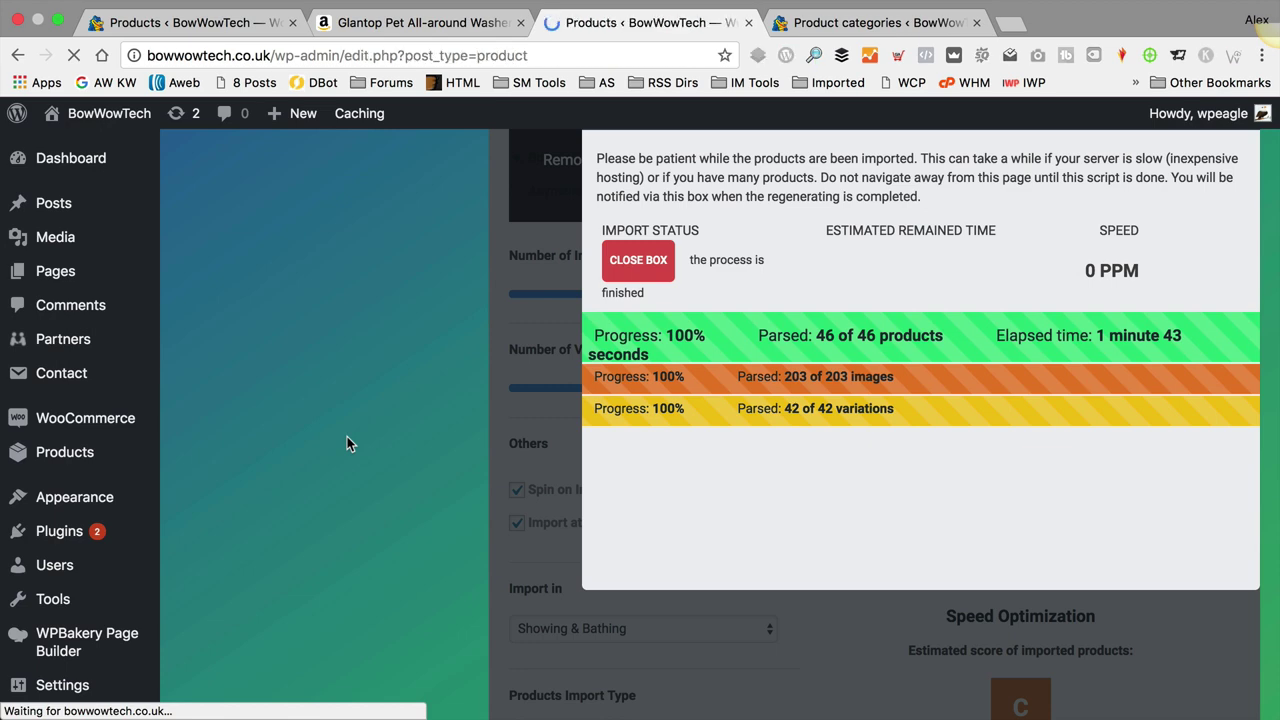
scroll(388, 262, down, 5)
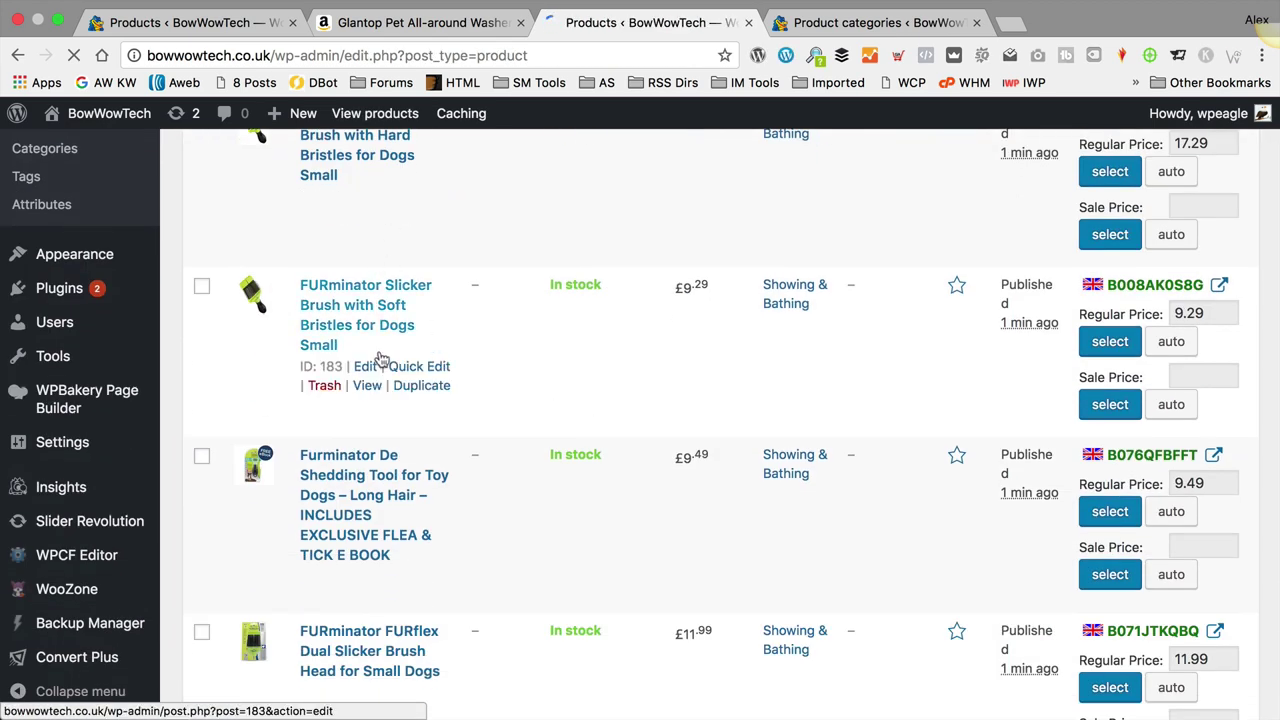
scroll(380, 357, down, 7)
scroll(390, 480, down, 2)
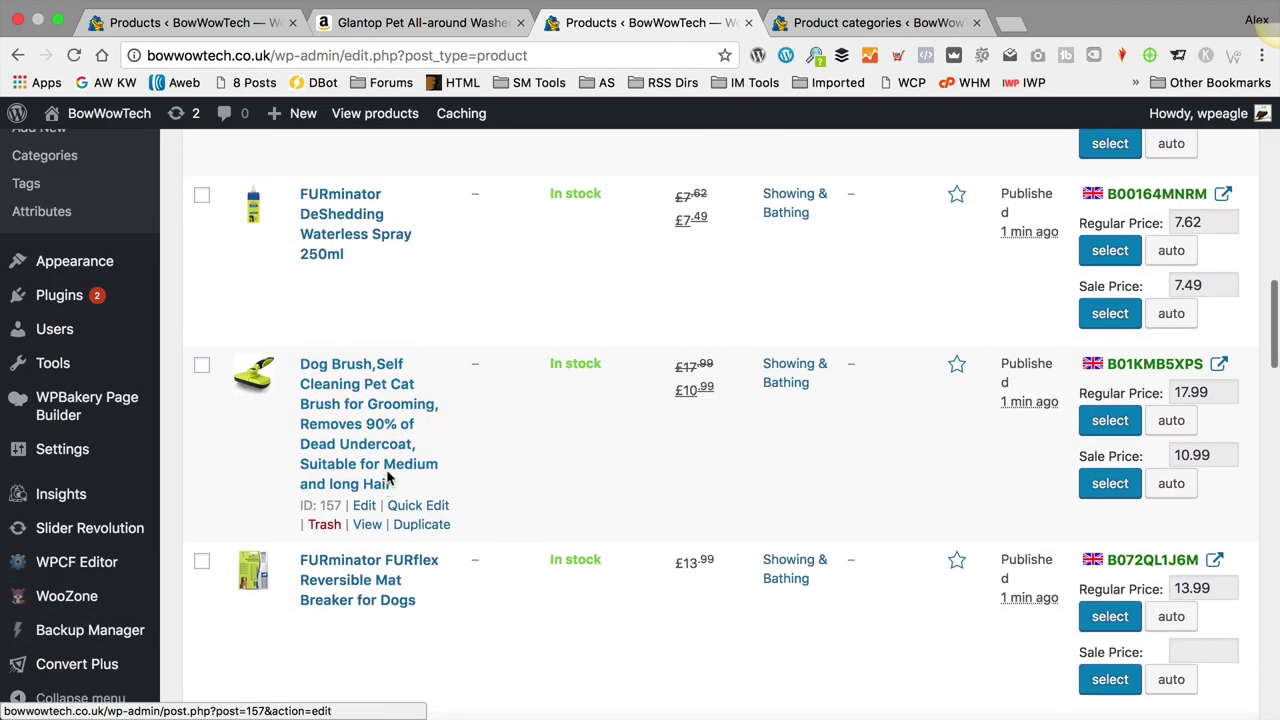
scroll(390, 480, up, 14)
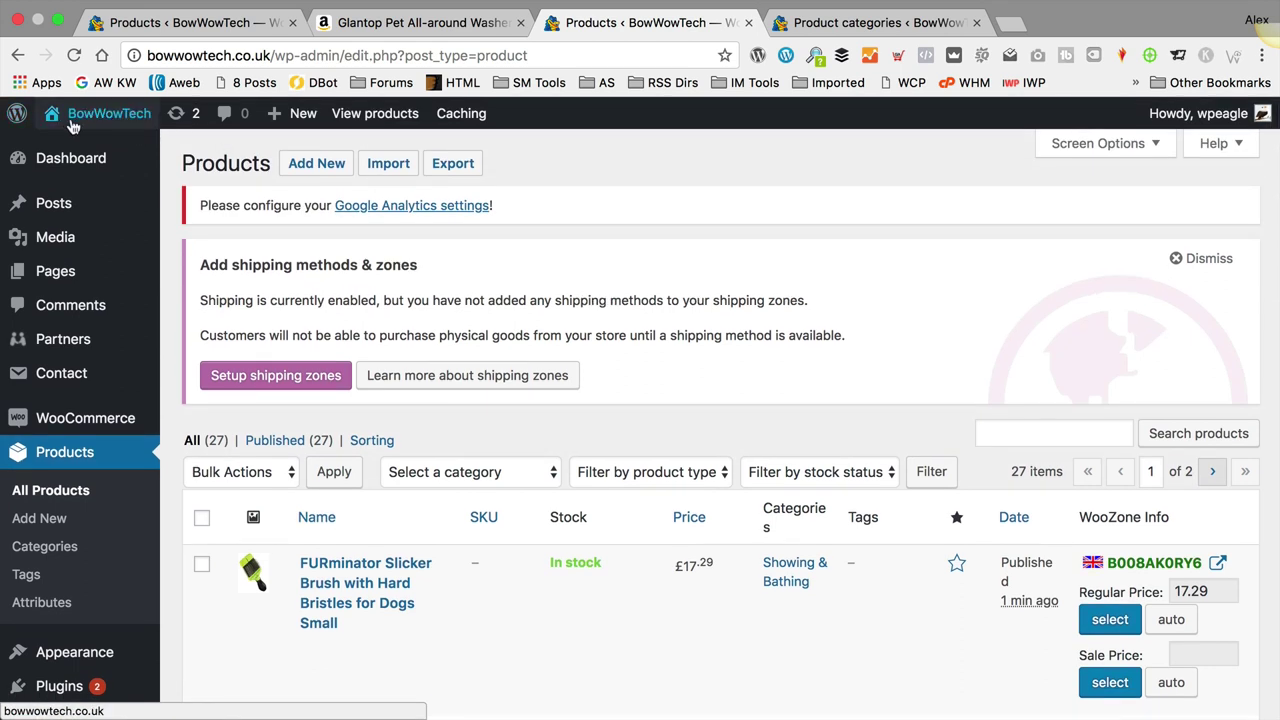
Step: Visit the front end and browse the 27-product Showing & Bathing category page
click(103, 121)
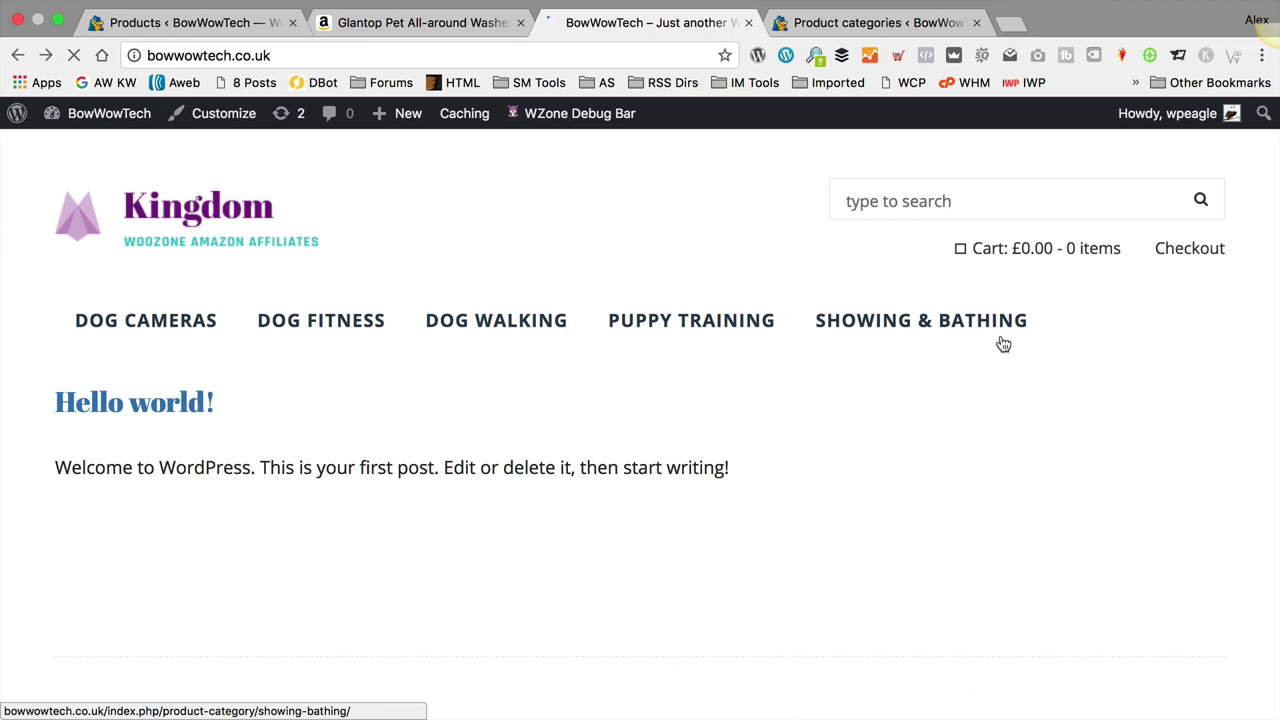
click(925, 323)
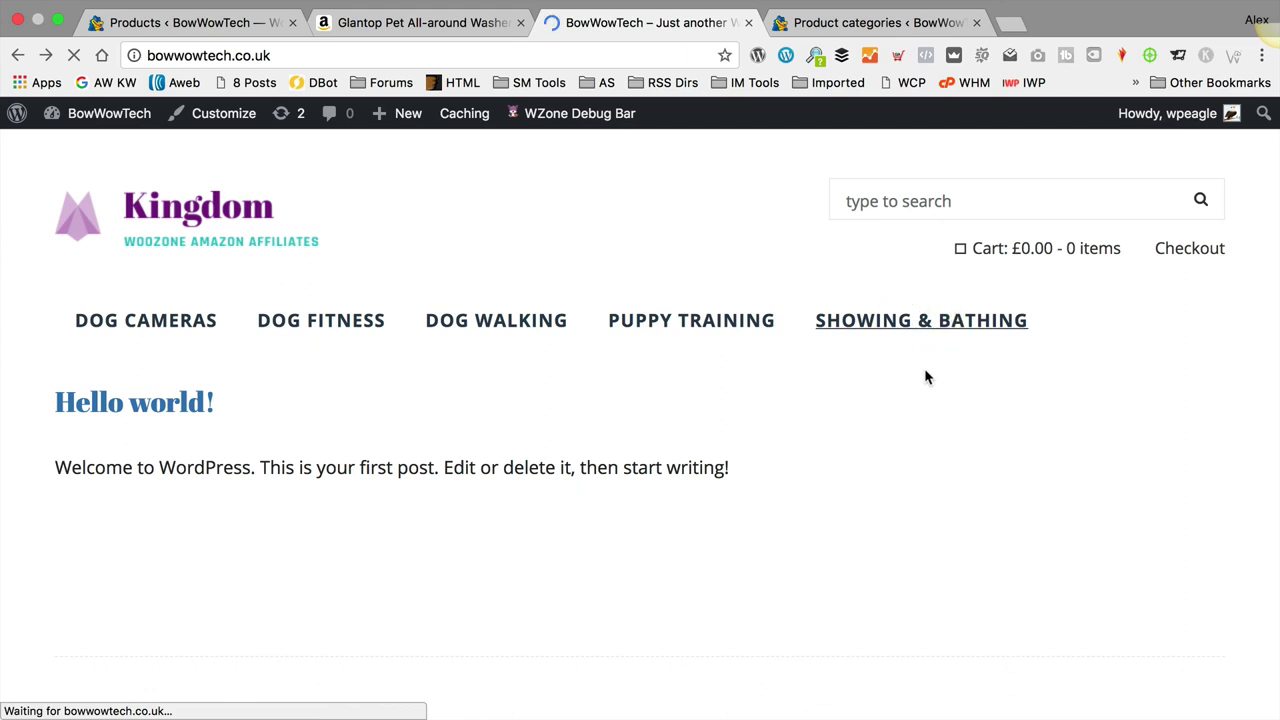
scroll(748, 391, down, 4)
scroll(745, 388, up, 3)
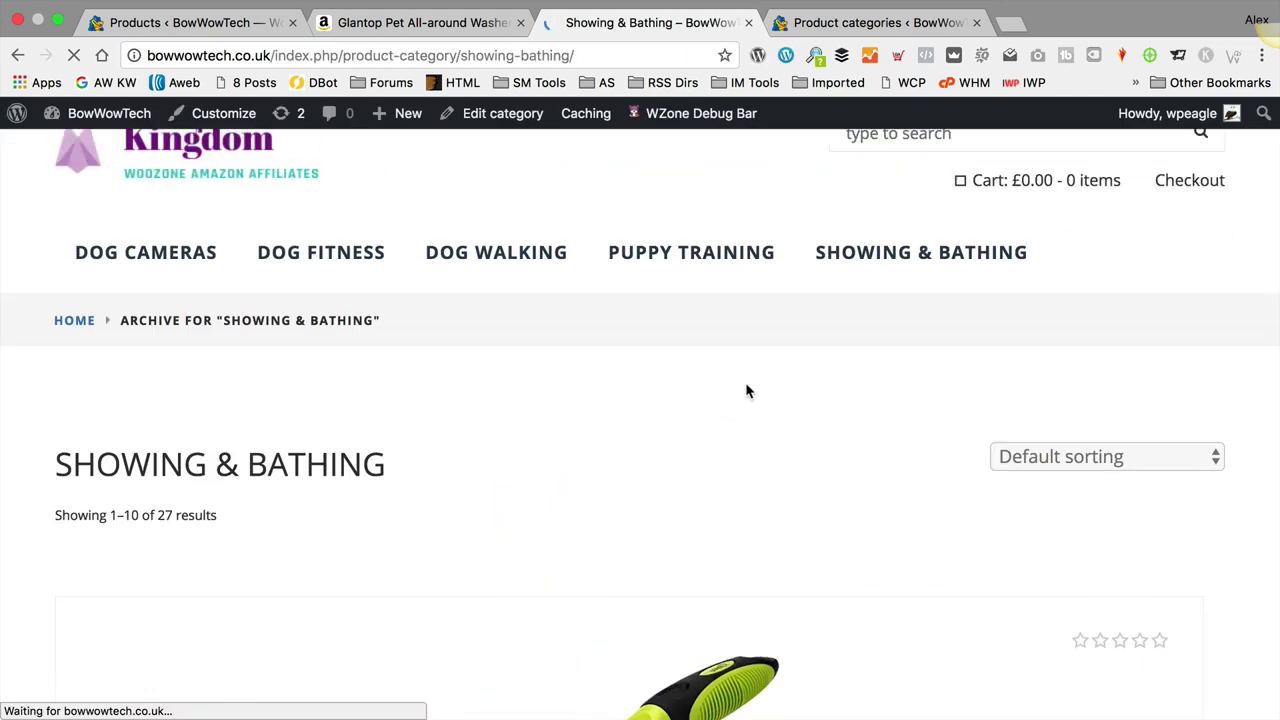
scroll(727, 390, down, 5)
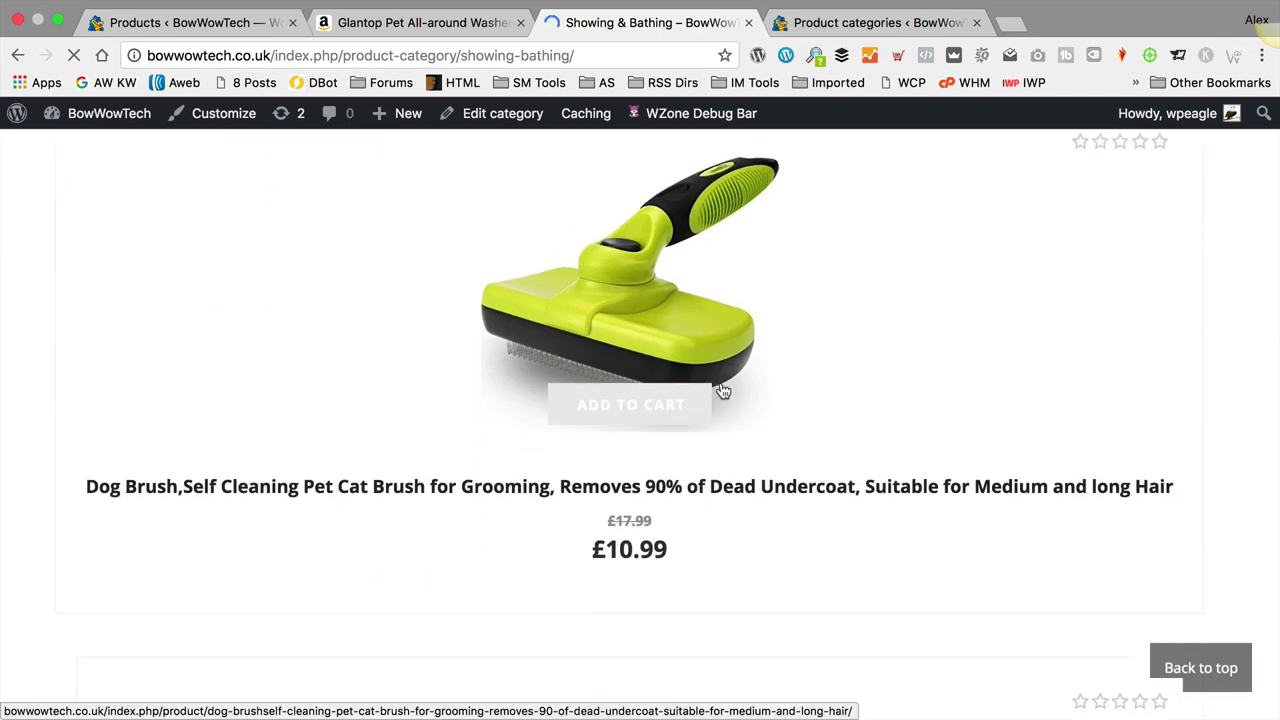
scroll(722, 390, up, 1)
scroll(700, 371, down, 3)
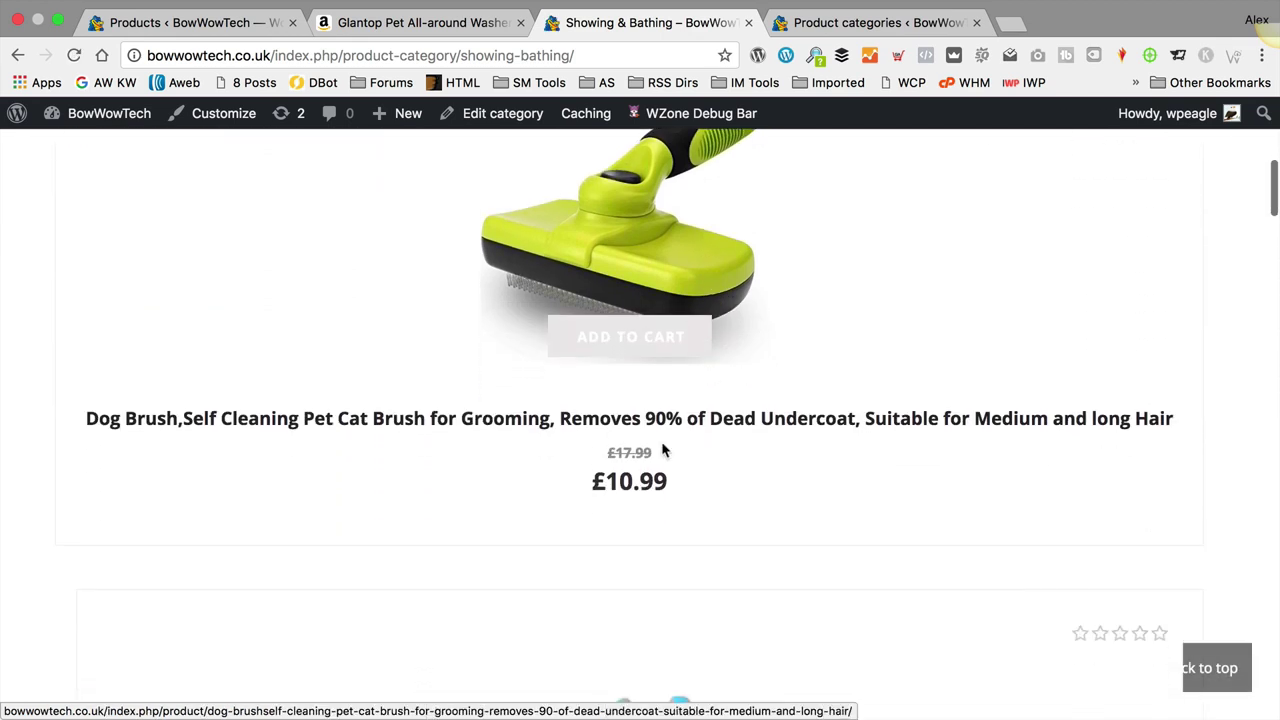
scroll(703, 421, down, 8)
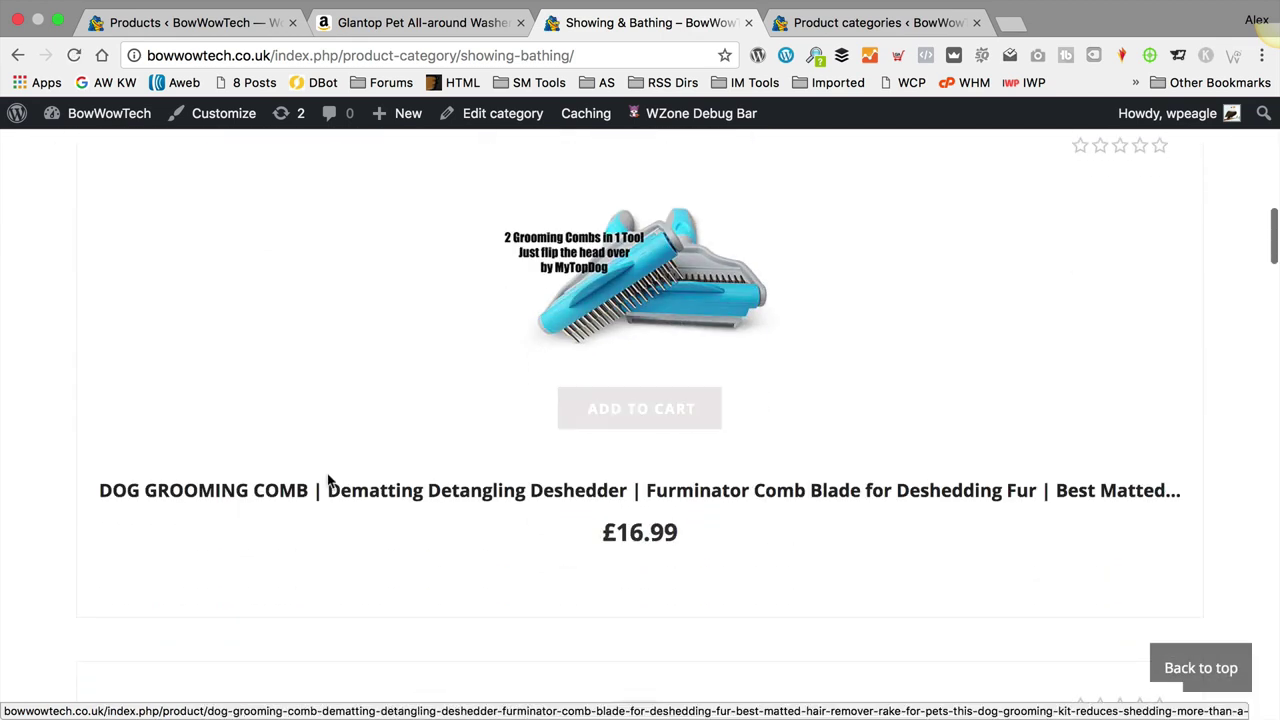
scroll(912, 356, down, 3)
scroll(909, 354, up, 10)
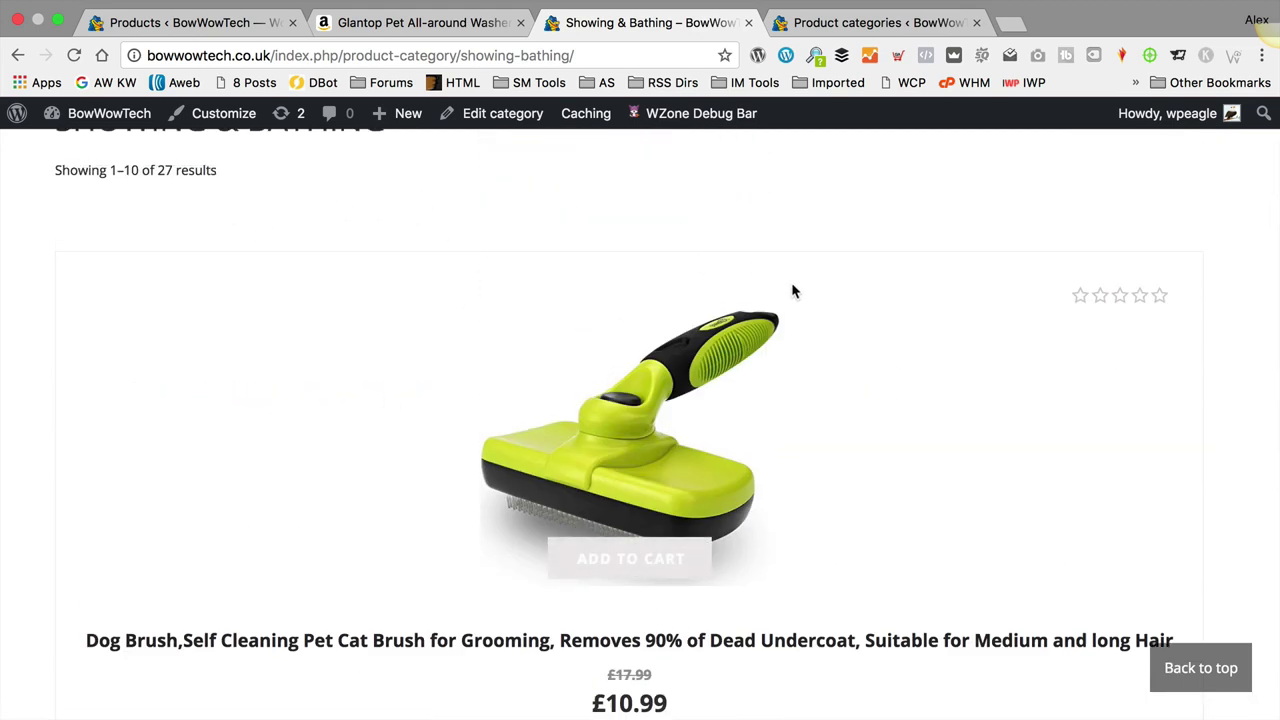
scroll(618, 328, up, 4)
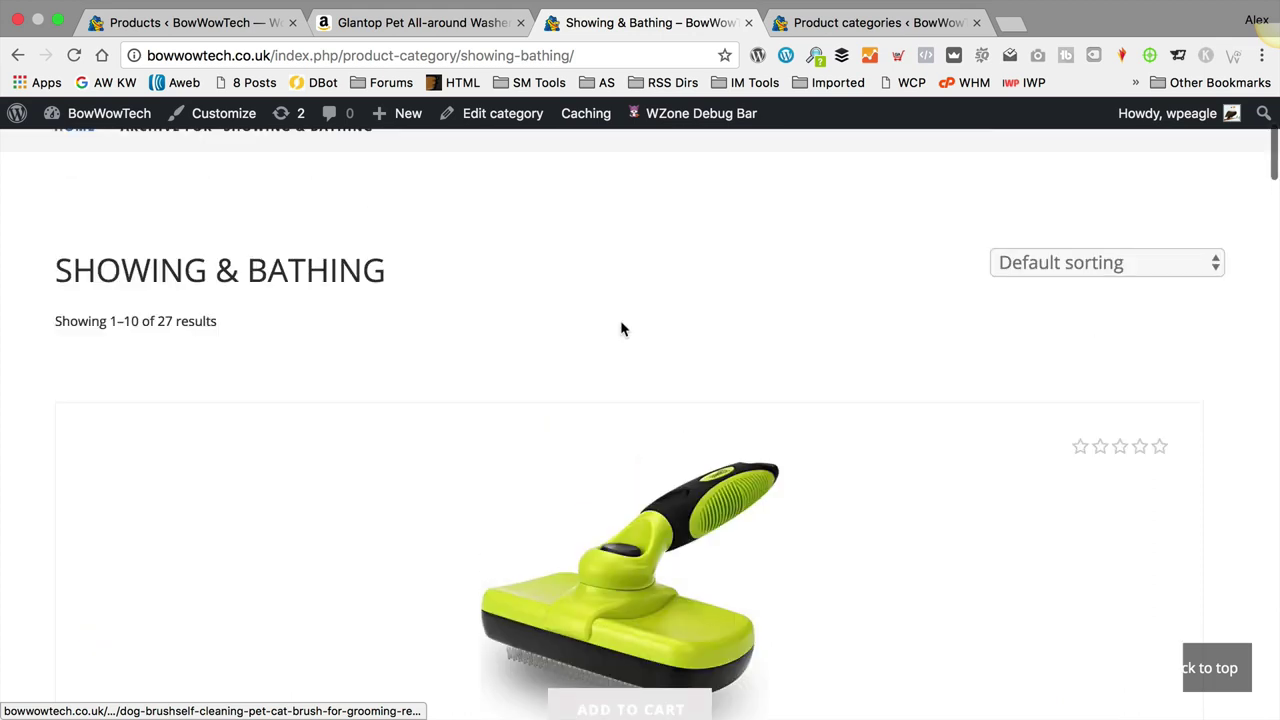
scroll(619, 331, up, 2)
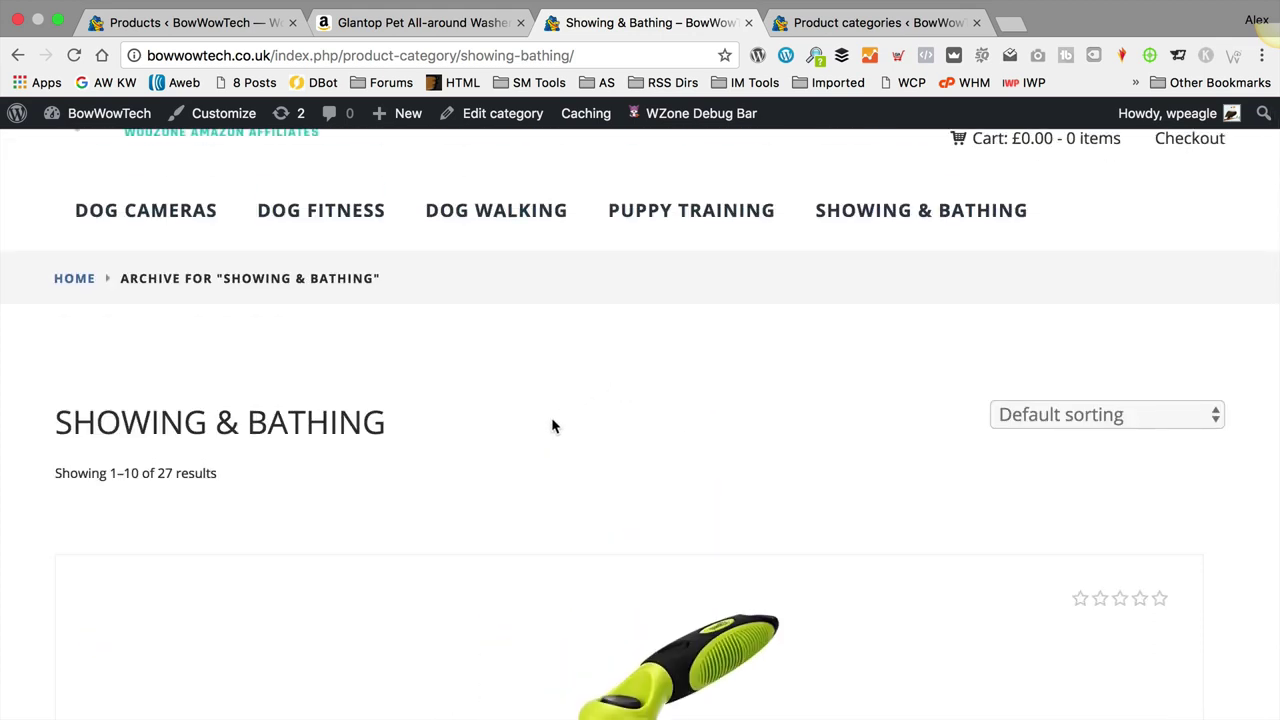
Step: Rename the category to Showering & Bathing with slug showering-bathing, update, and view it
click(490, 117)
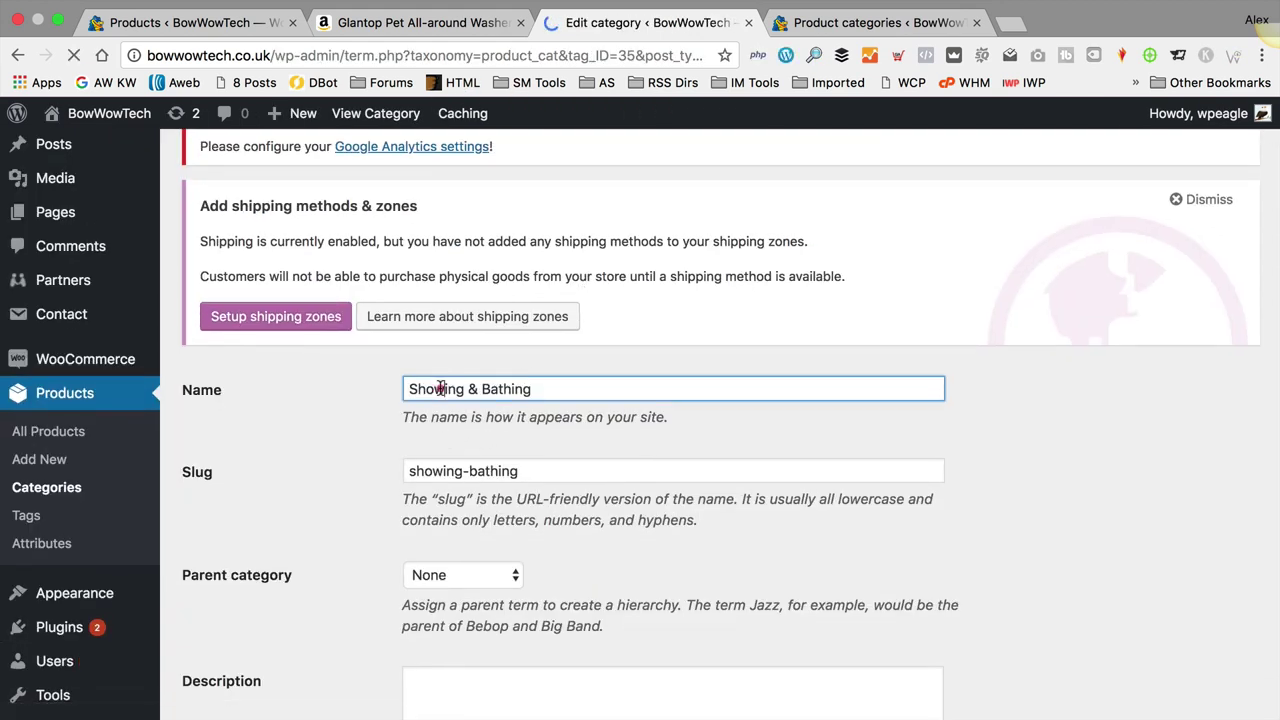
click(443, 389)
text(er)
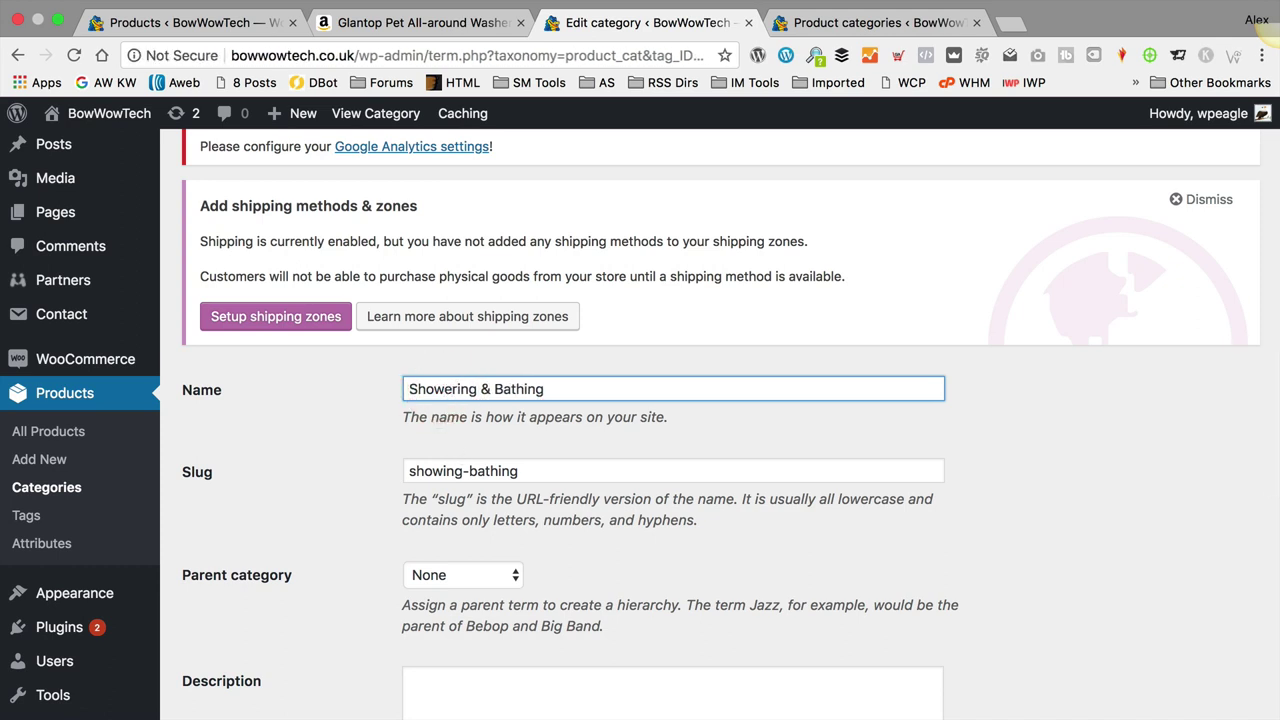
click(446, 473)
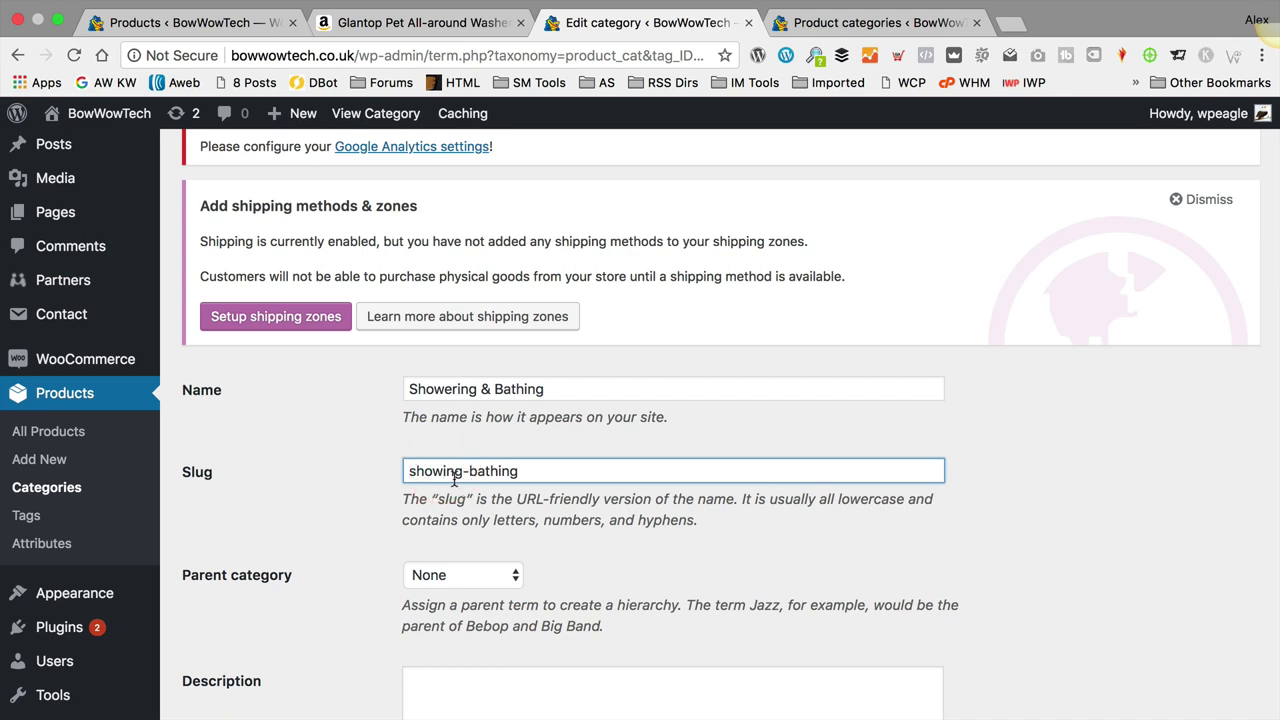
text(er)
scroll(517, 411, down, 5)
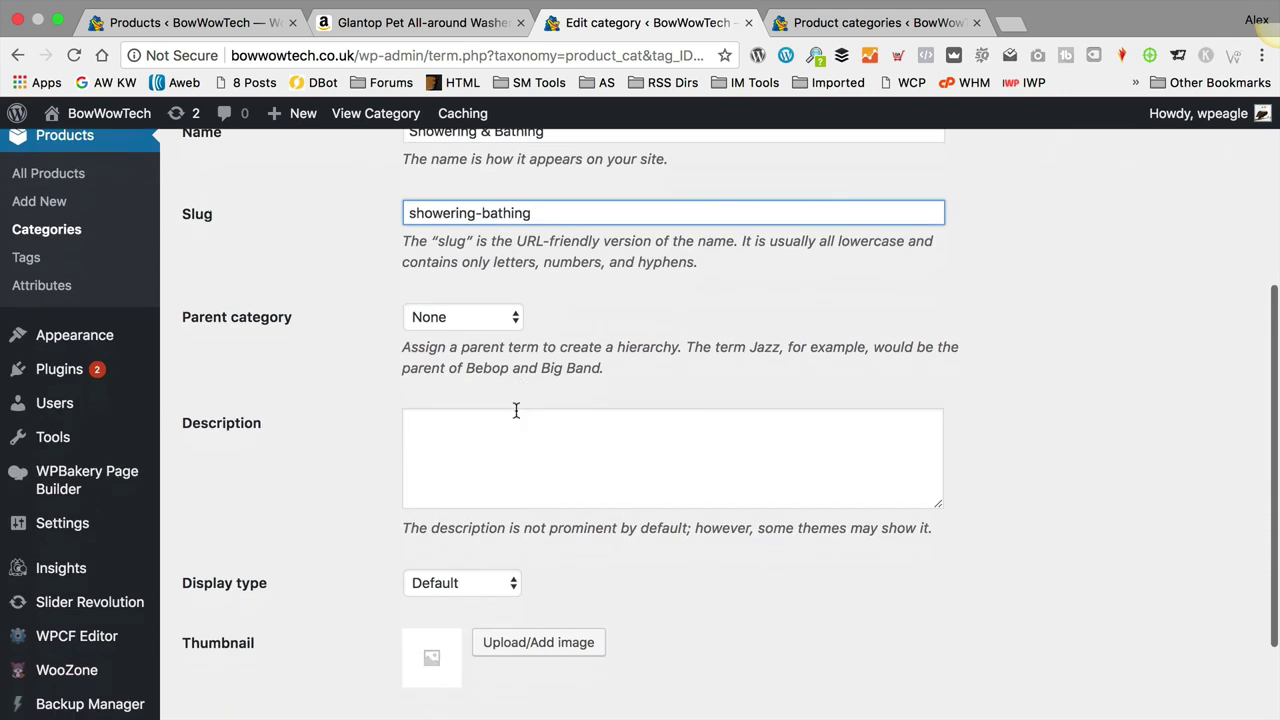
click(225, 632)
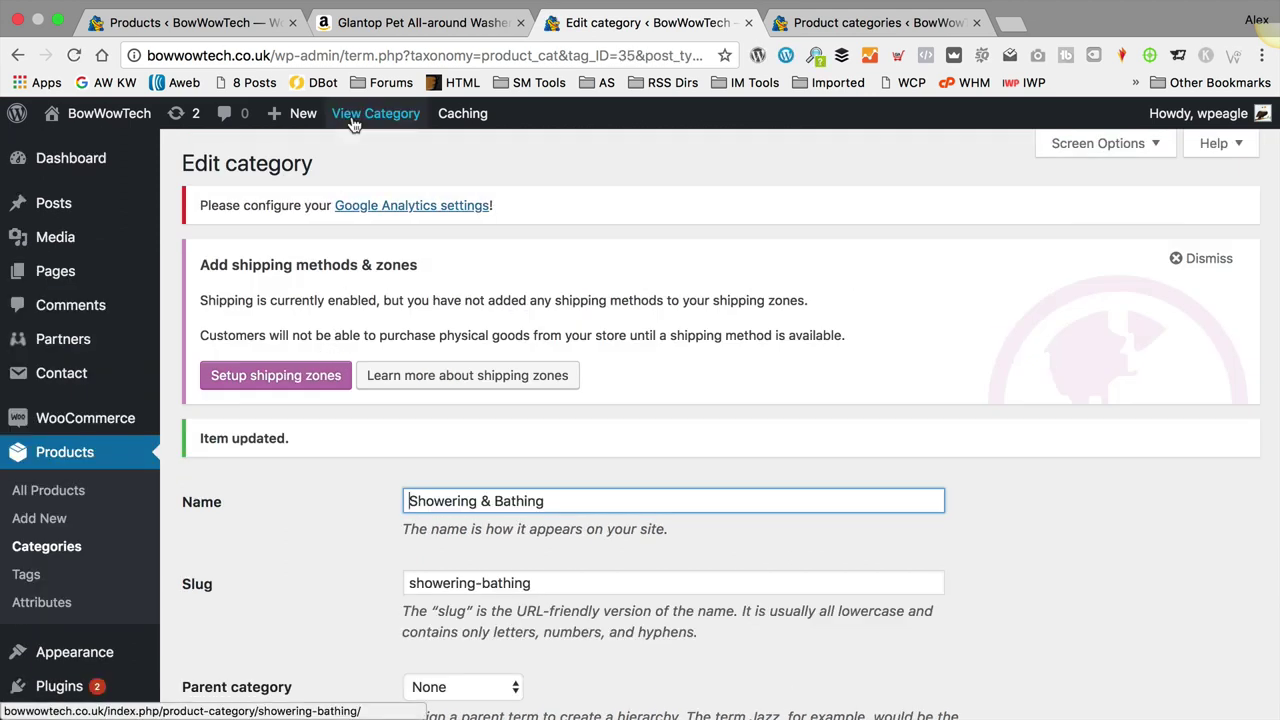
click(352, 116)
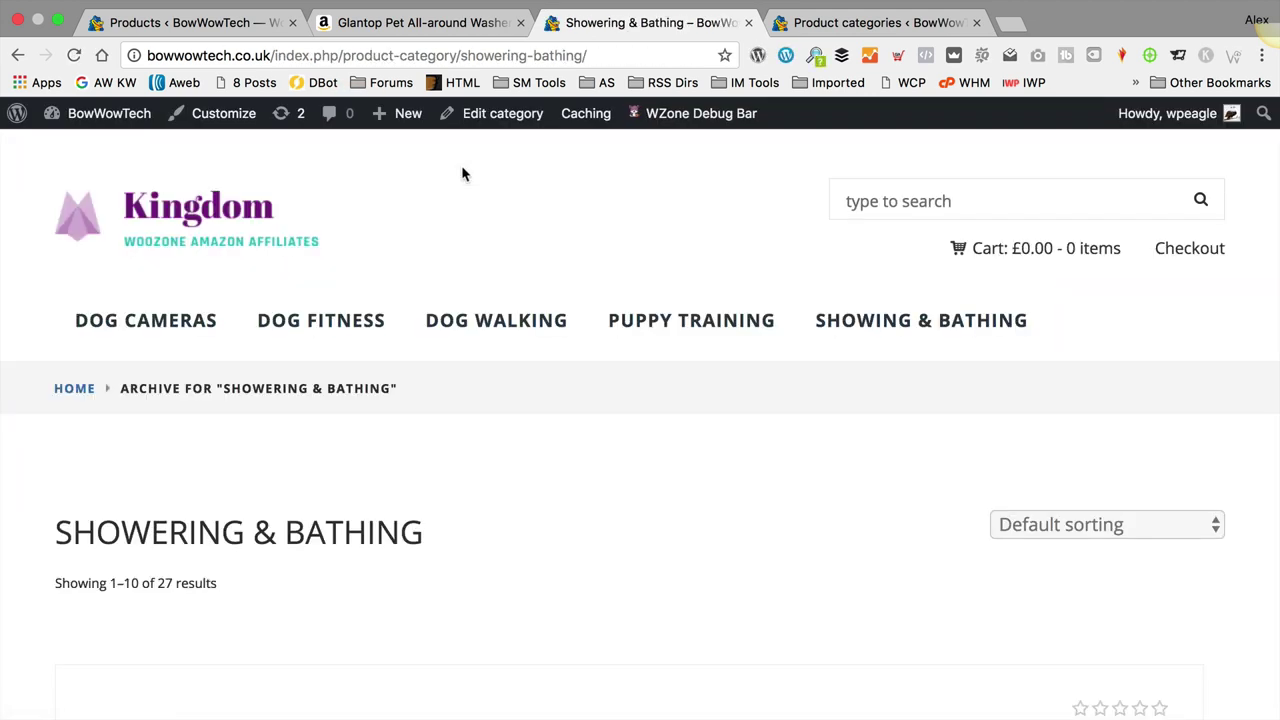
Step: Change the Main Menu item's navigation label to Showering & Bathing and save the menu
mouse_move(100, 113)
click(65, 228)
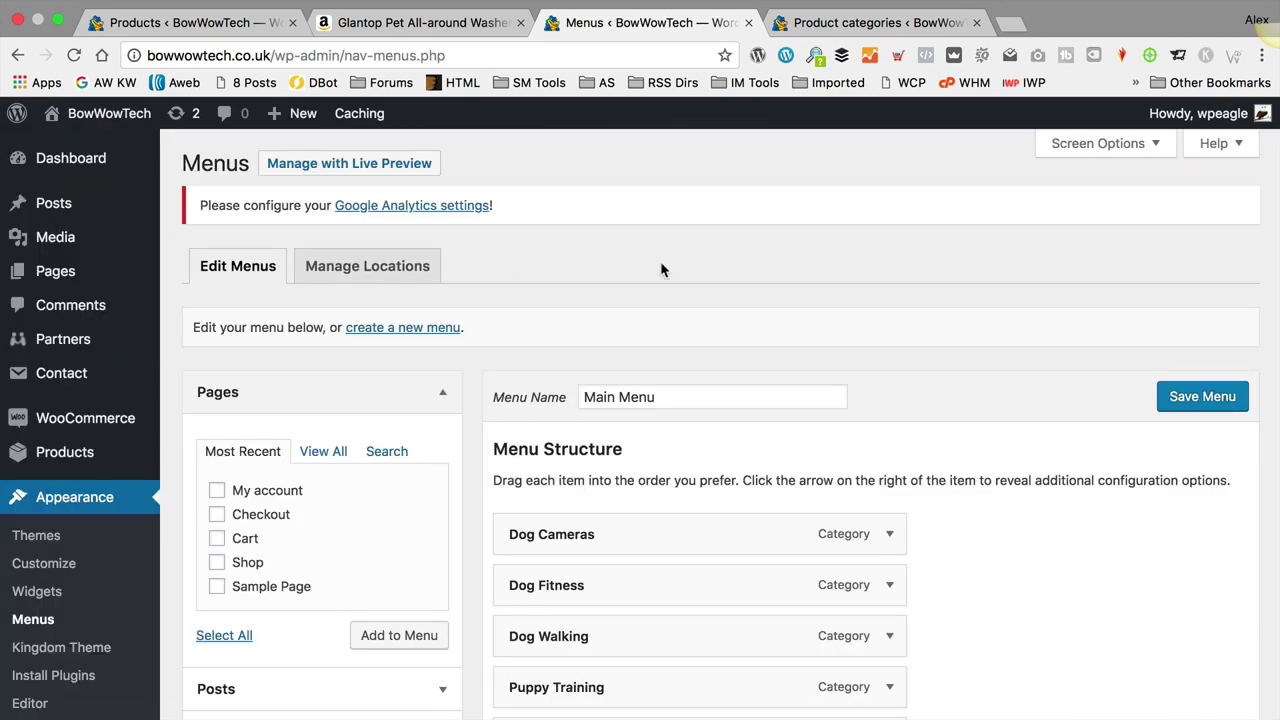
scroll(660, 261, down, 4)
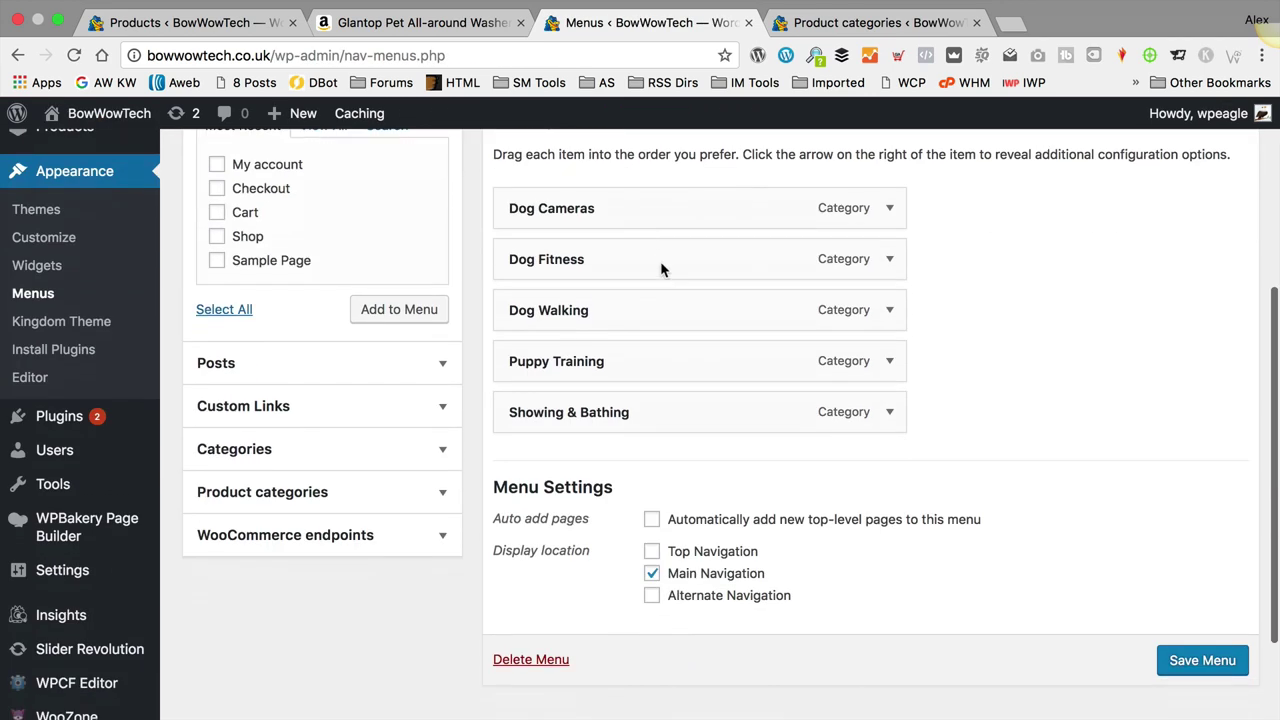
click(890, 414)
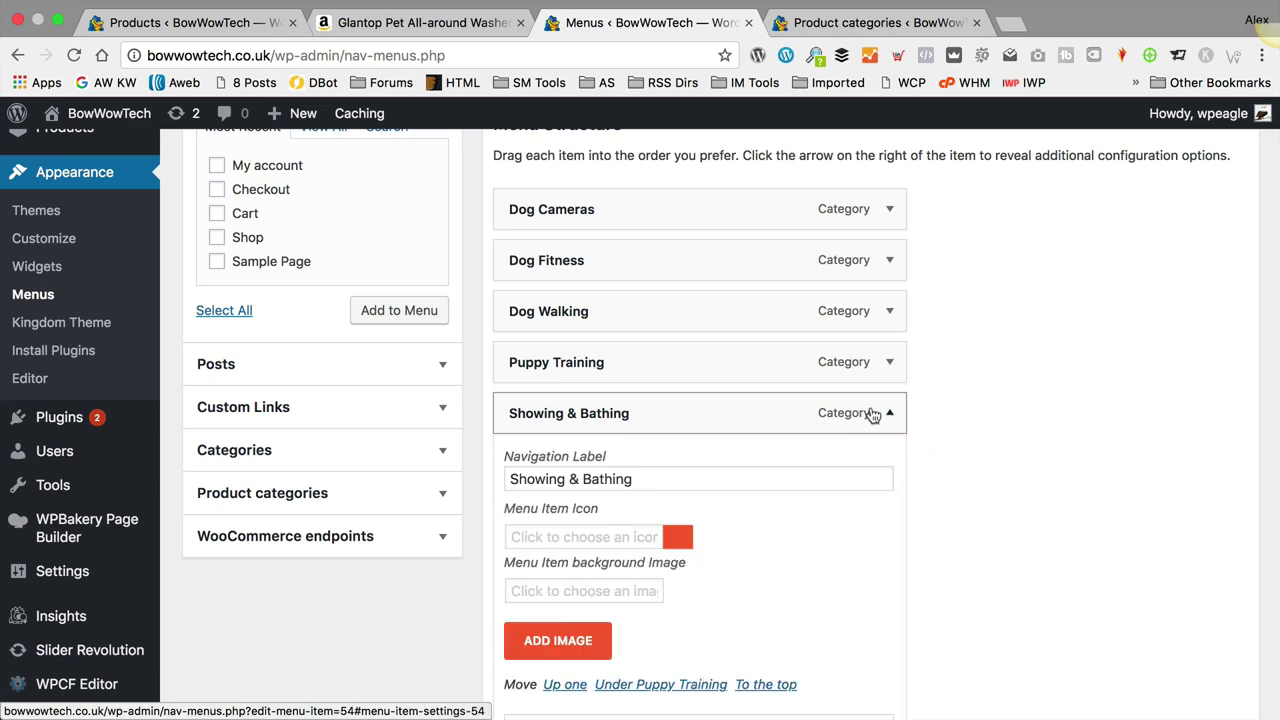
scroll(600, 430, down, 1)
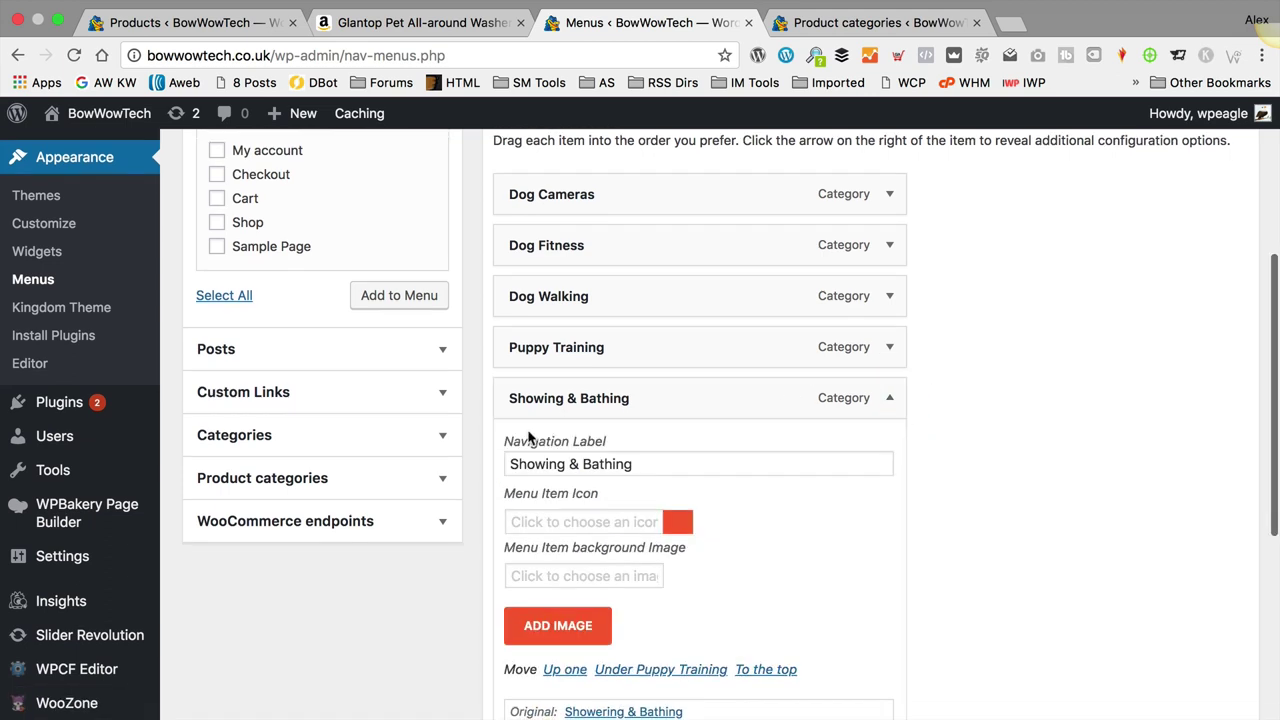
click(549, 464)
text(er)
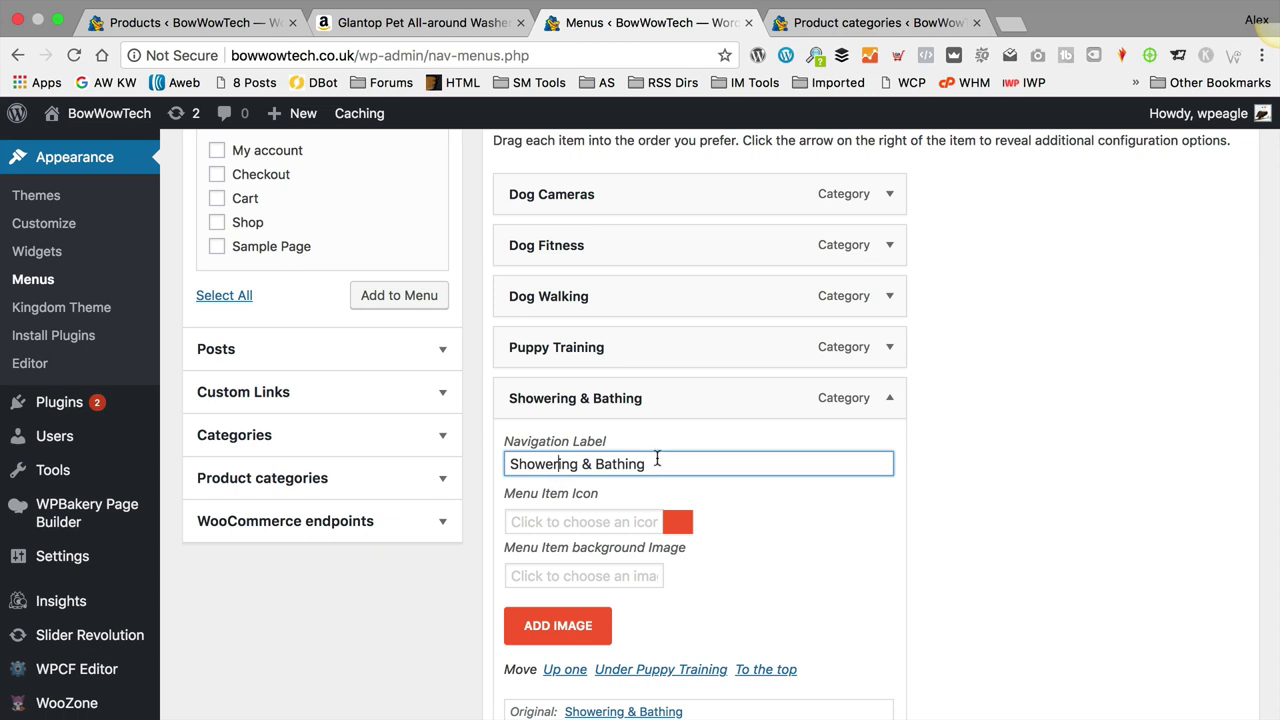
scroll(660, 460, down, 8)
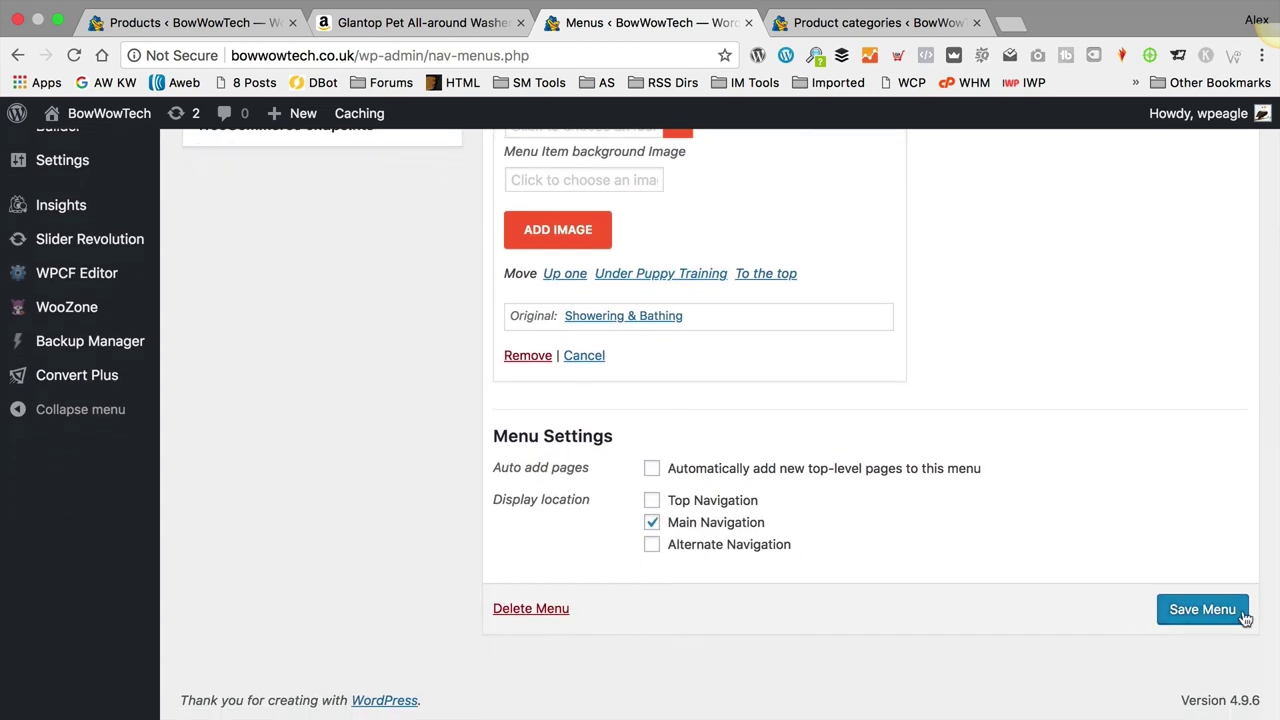
click(1208, 612)
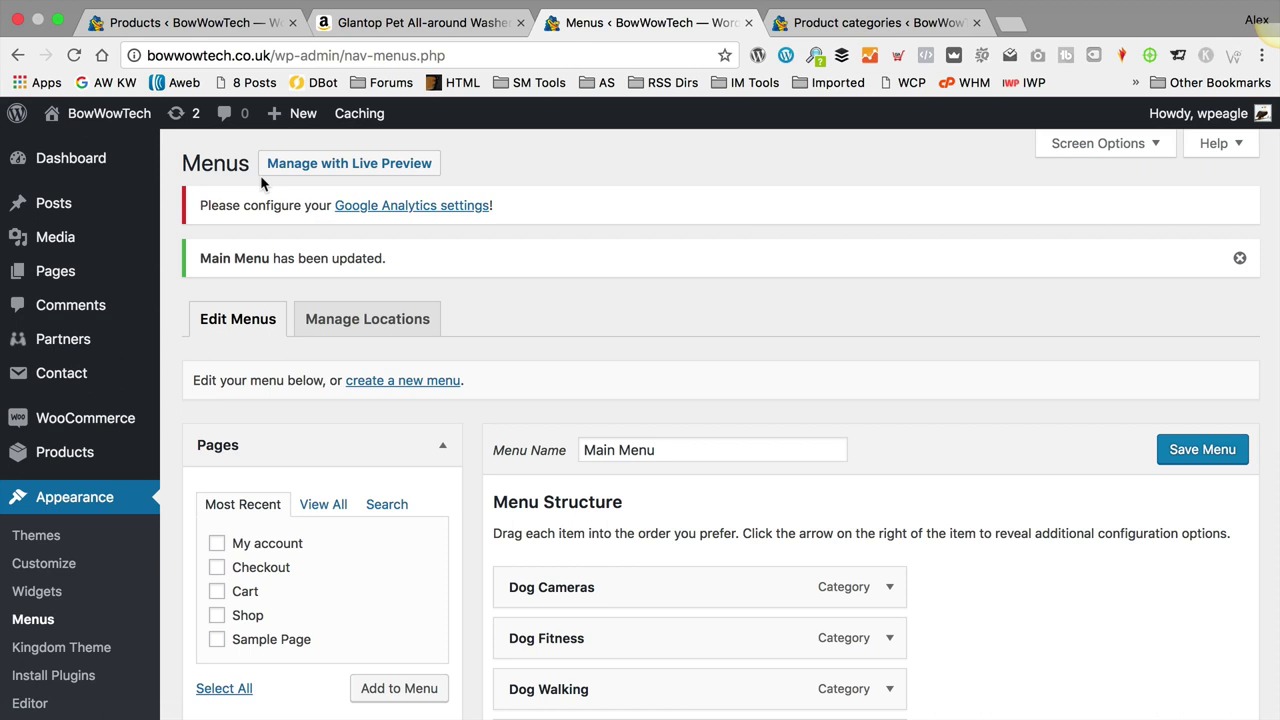
Step: Visit the live site and browse the 27 products under the Showering & Bathing menu item
mouse_move(100, 113)
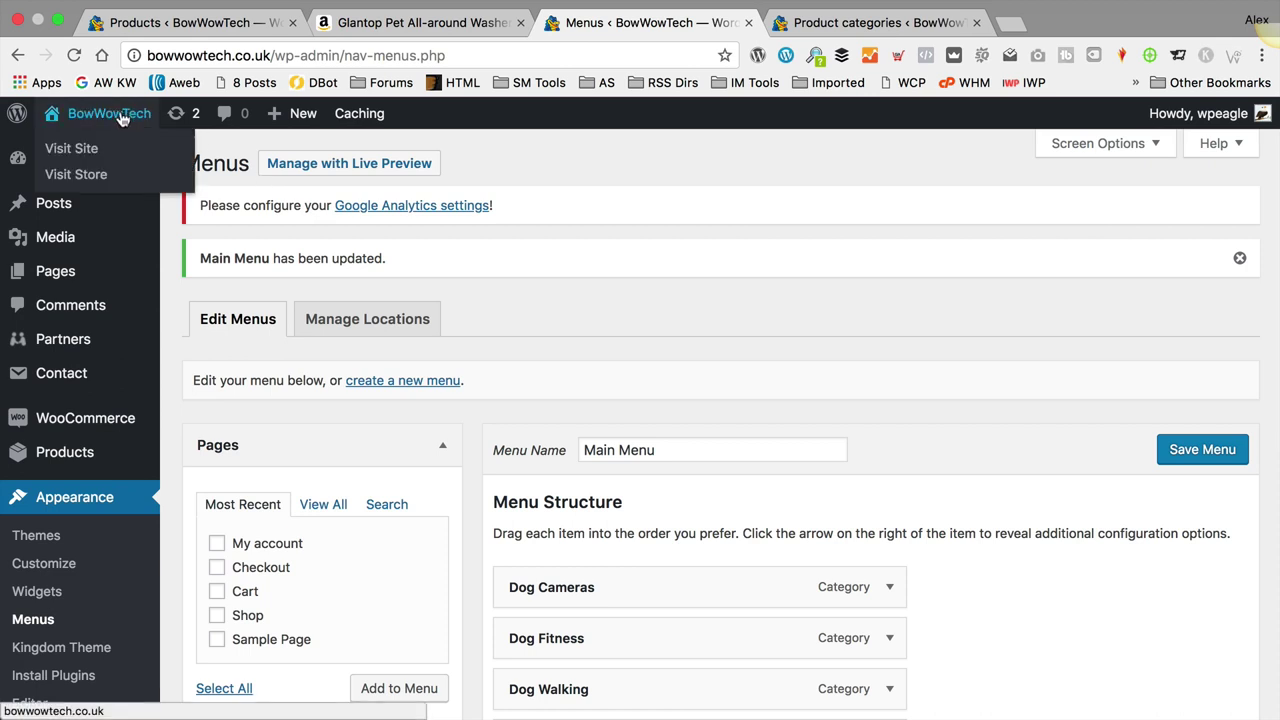
click(62, 146)
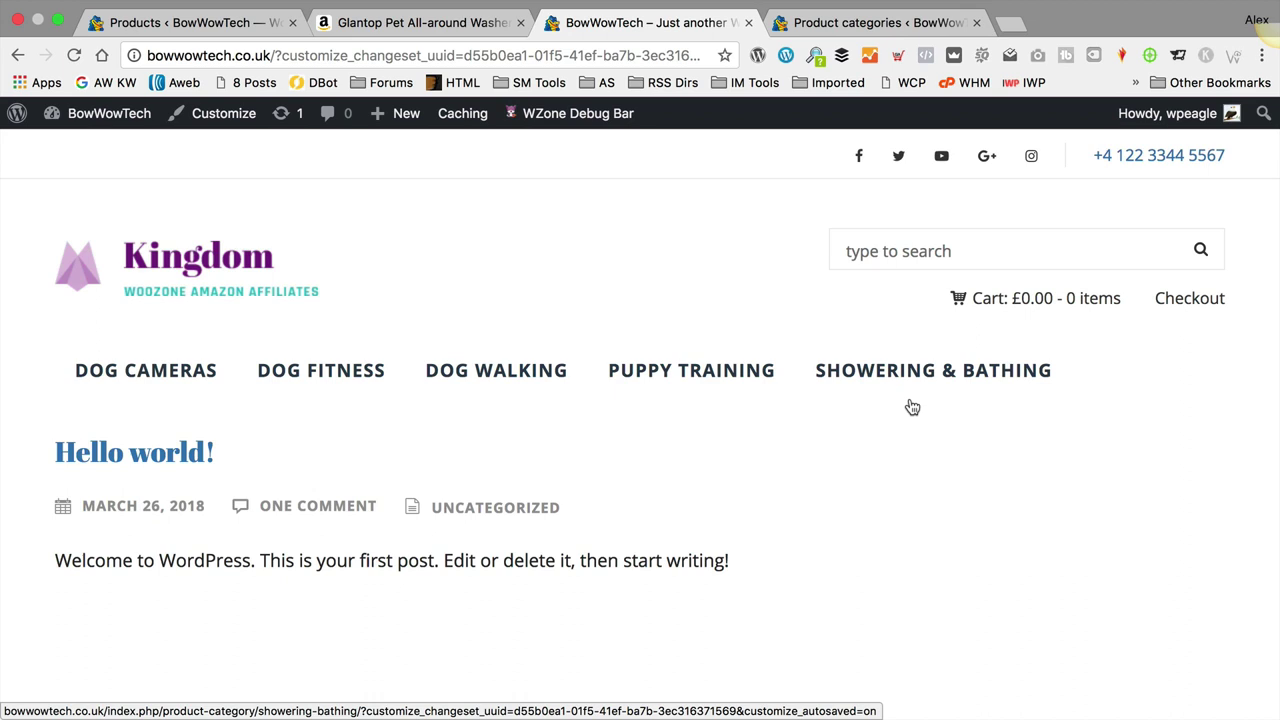
click(899, 373)
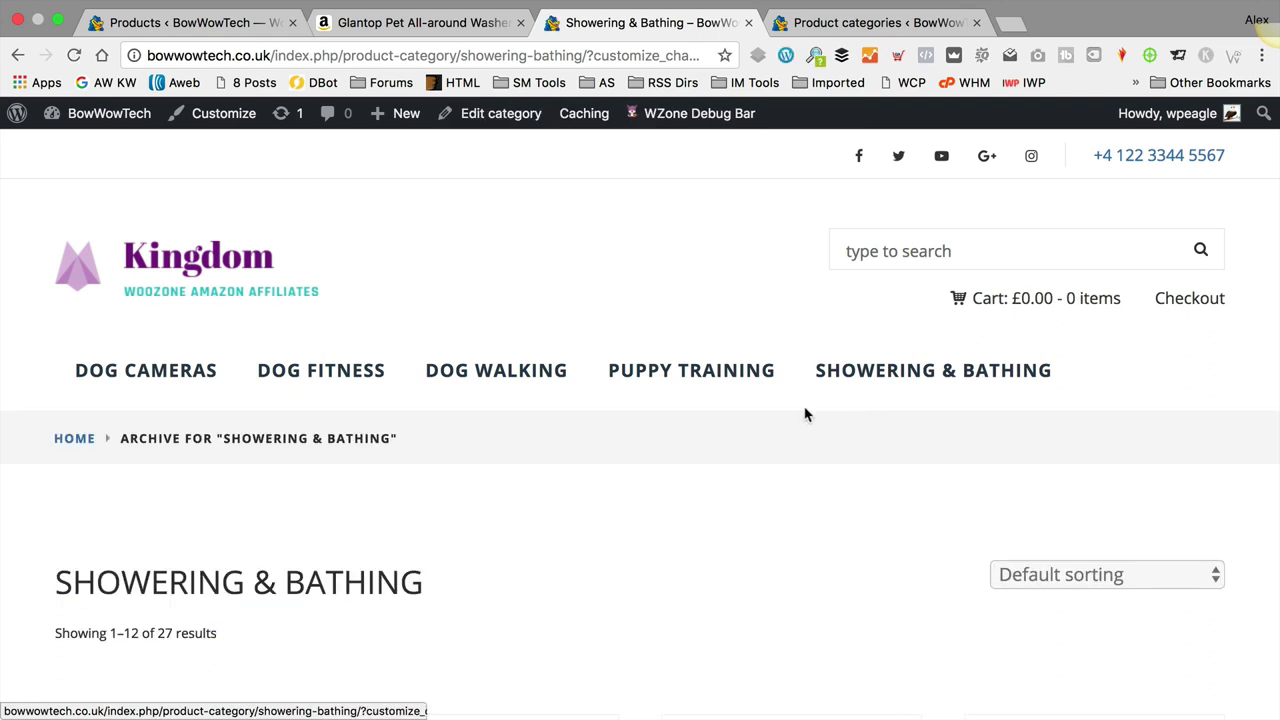
scroll(806, 414, down, 3)
scroll(801, 416, down, 2)
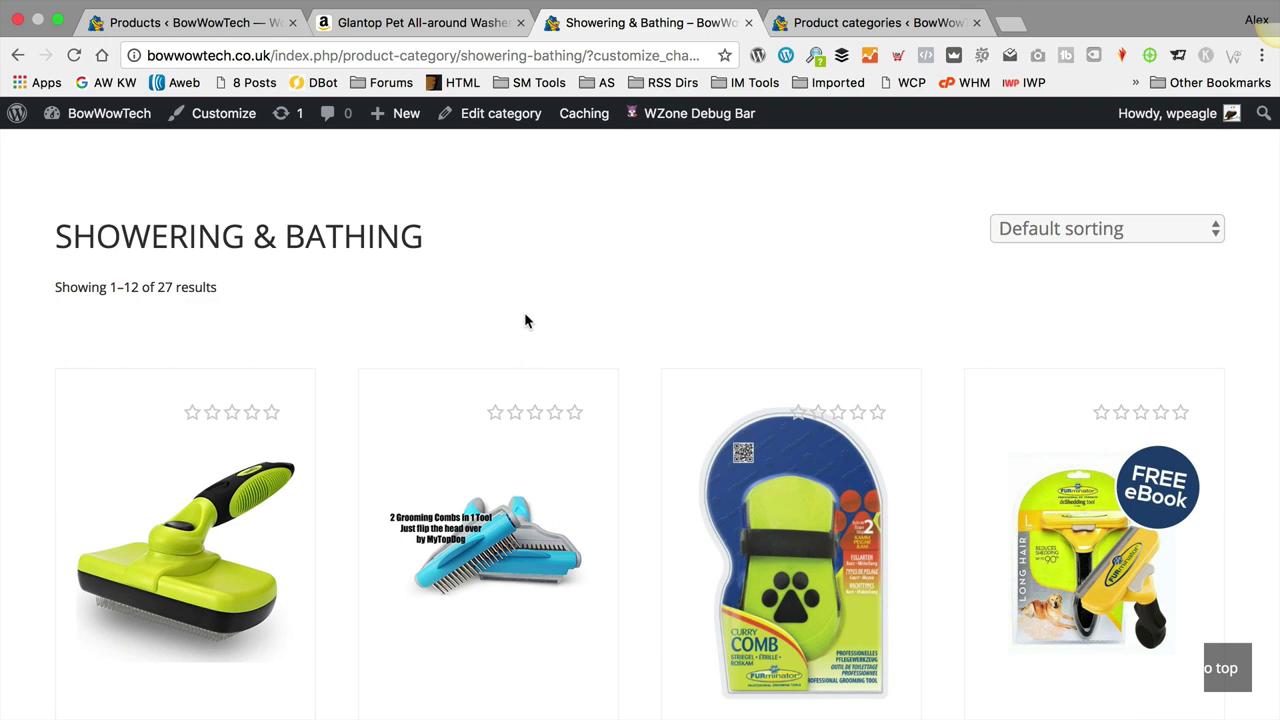
scroll(526, 318, down, 3)
scroll(708, 388, down, 10)
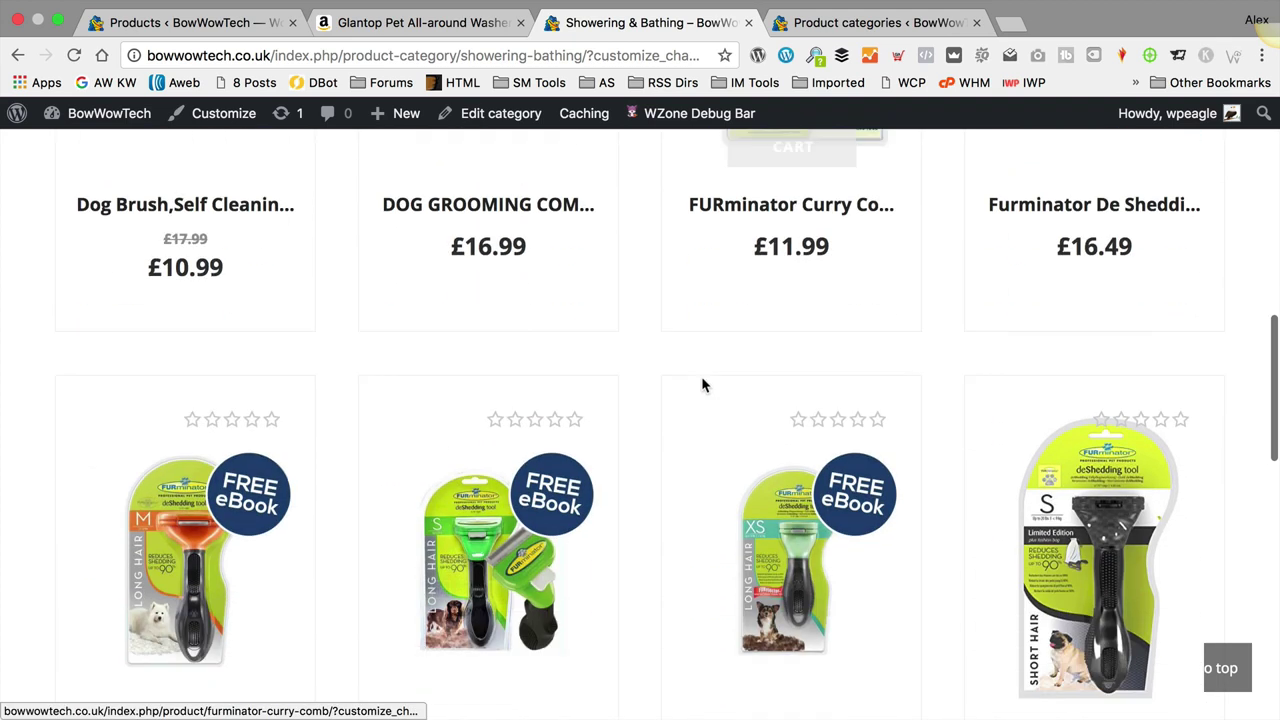
scroll(708, 386, up, 3)
scroll(708, 386, up, 10)
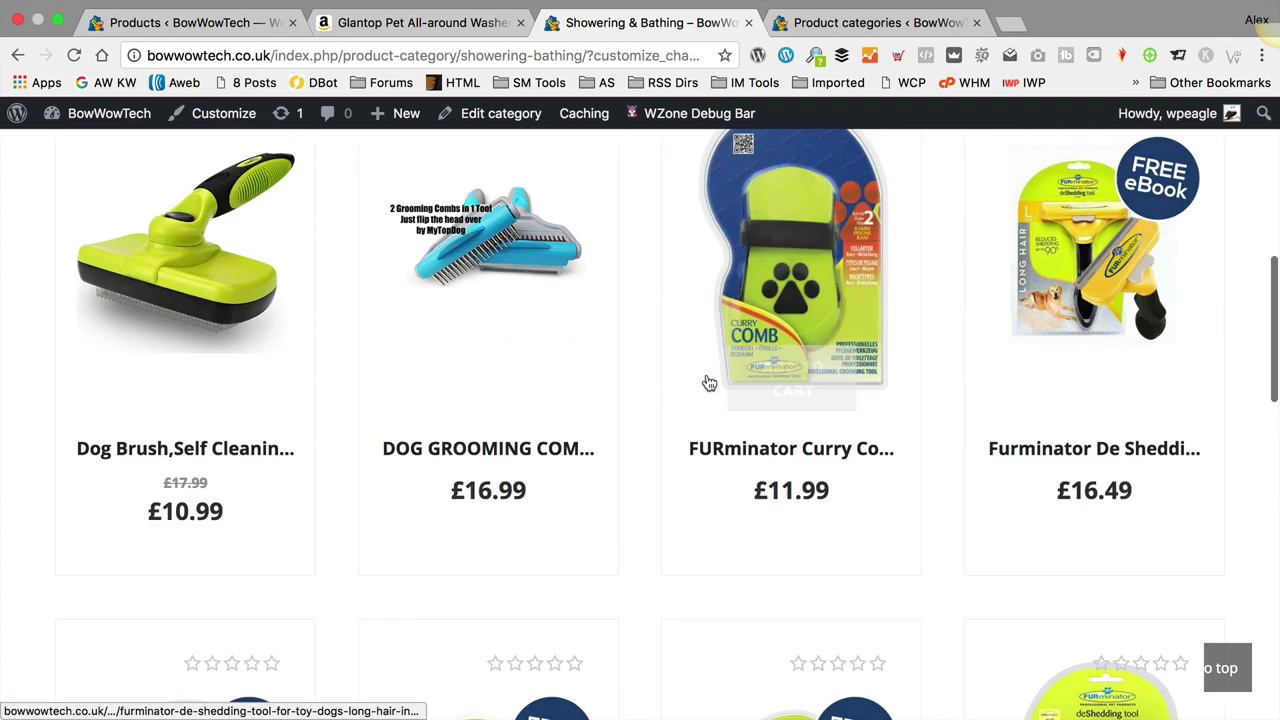
scroll(707, 382, up, 5)
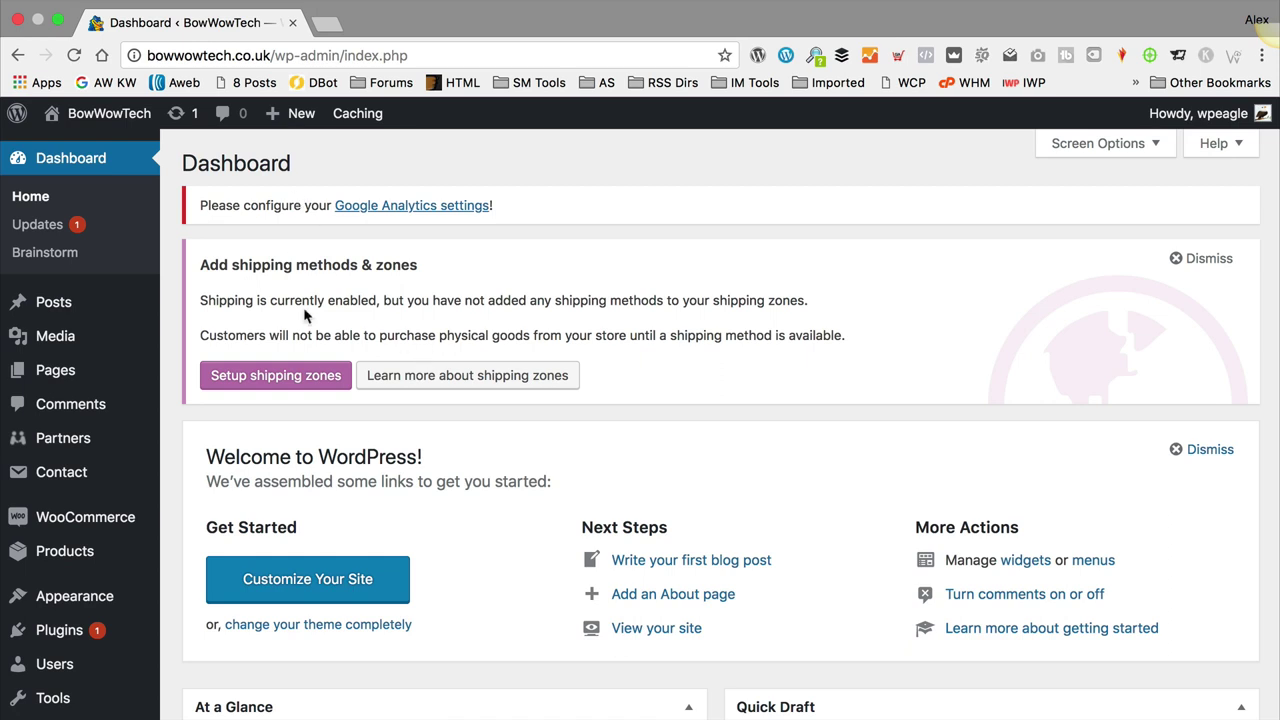
Step: Open Settings > Permalinks and clear the existing Custom Structure field
scroll(110, 272, down, 5)
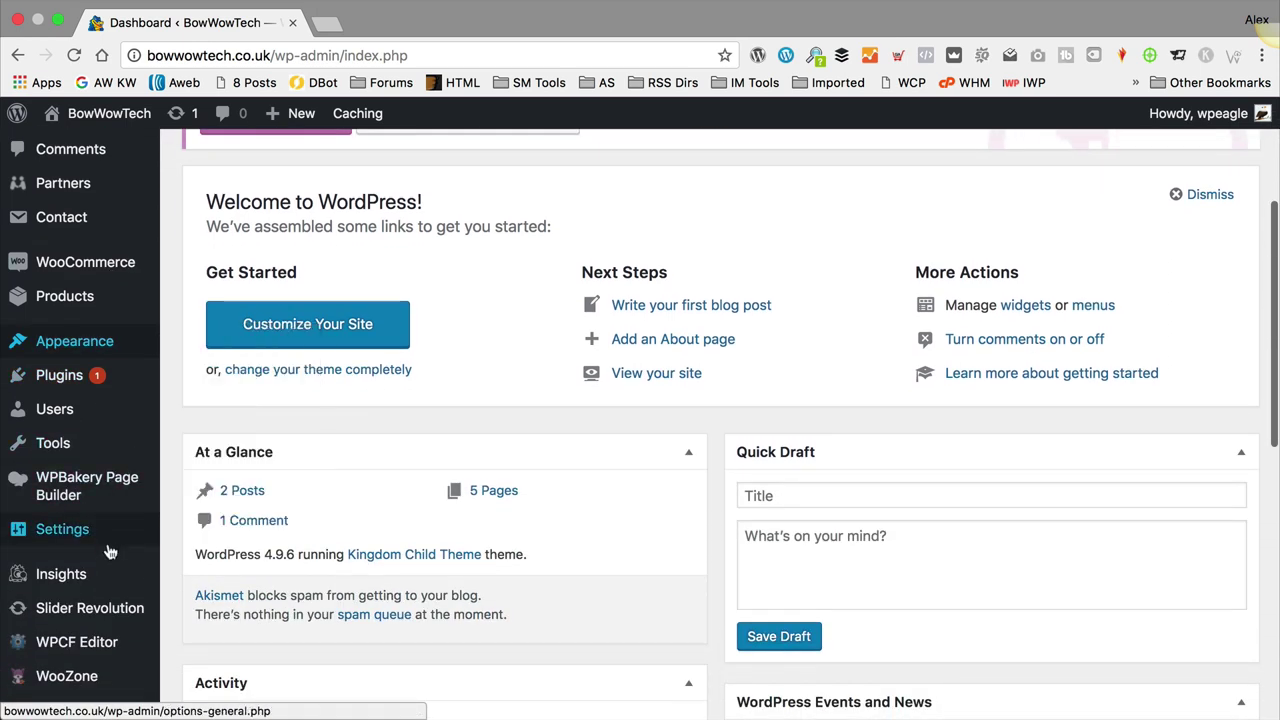
mouse_move(110, 551)
click(207, 606)
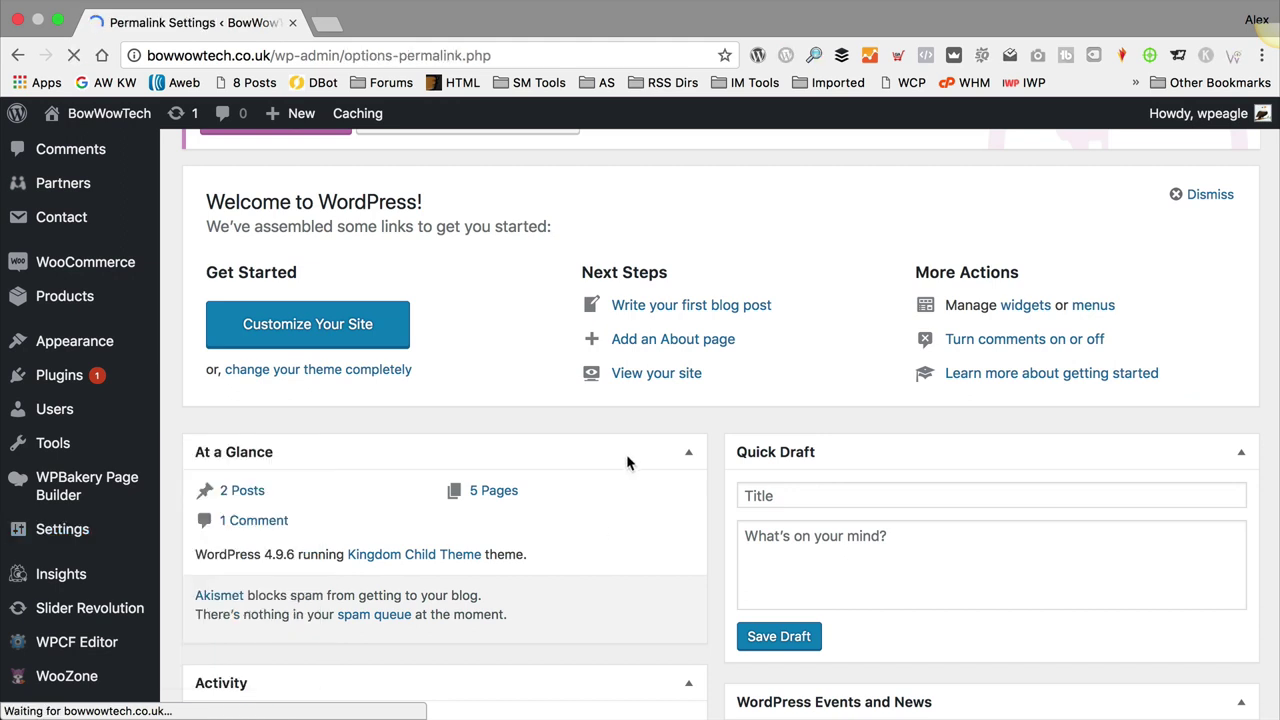
scroll(793, 322, down, 4)
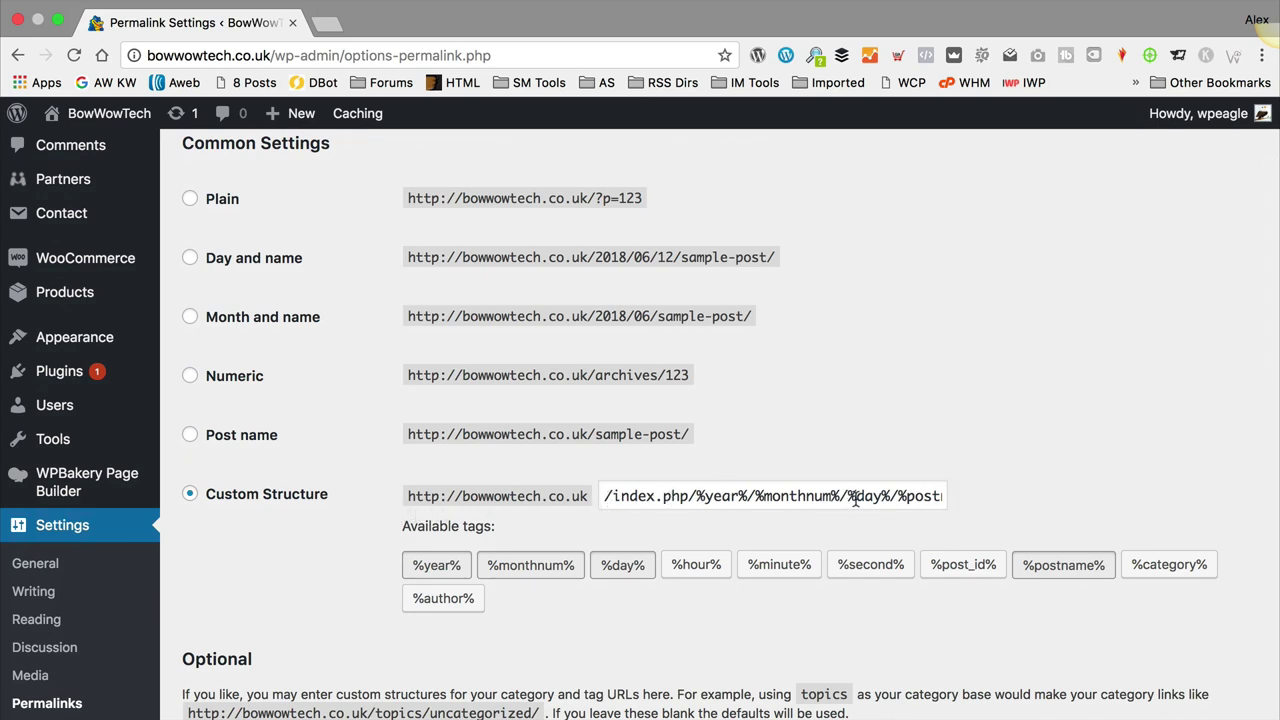
drag(850, 497, 1027, 489)
click(1000, 490)
click(682, 495)
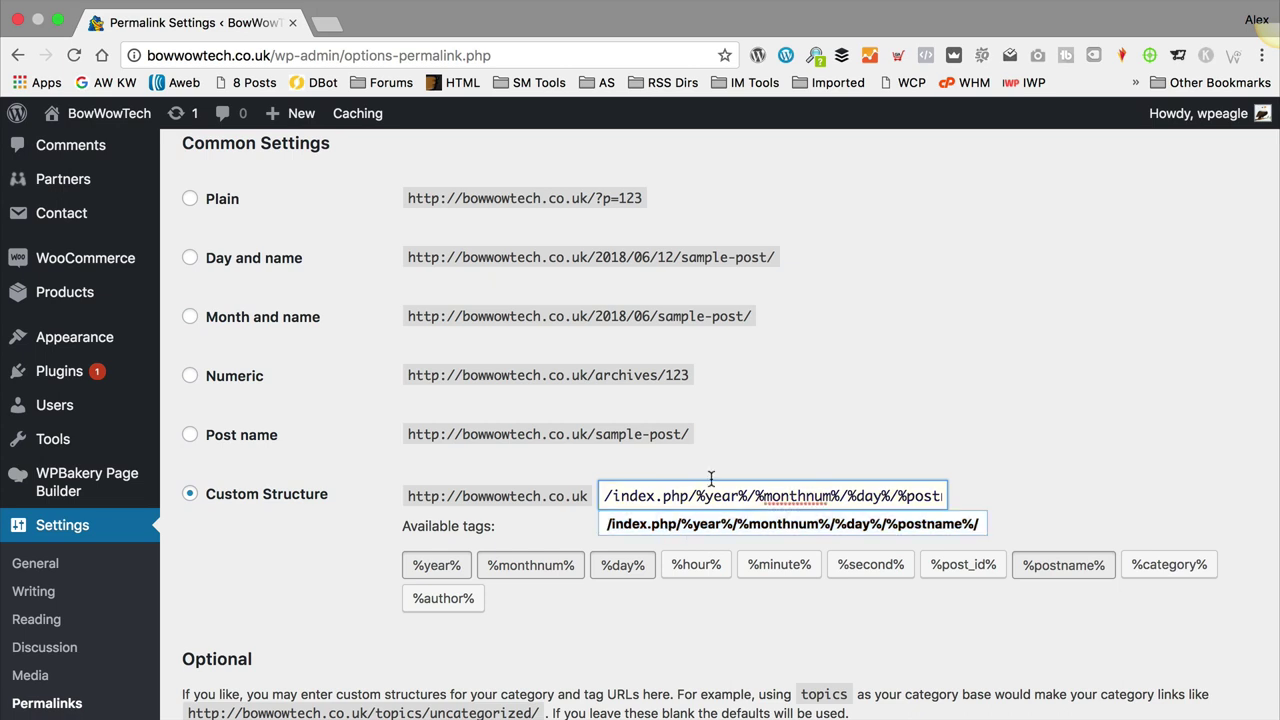
key(super+a)
key(BackSpace)
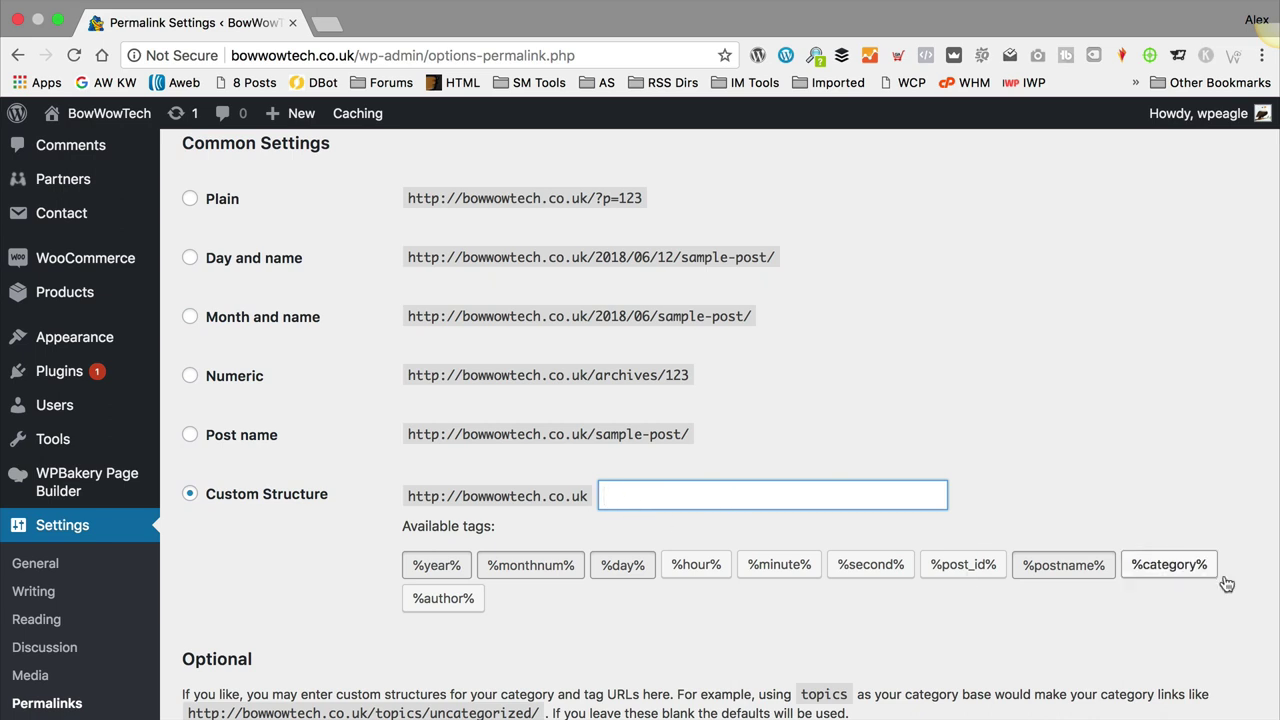
Step: Build the custom structure /%category%/%postname%/ from the tags and save the changes
click(1190, 568)
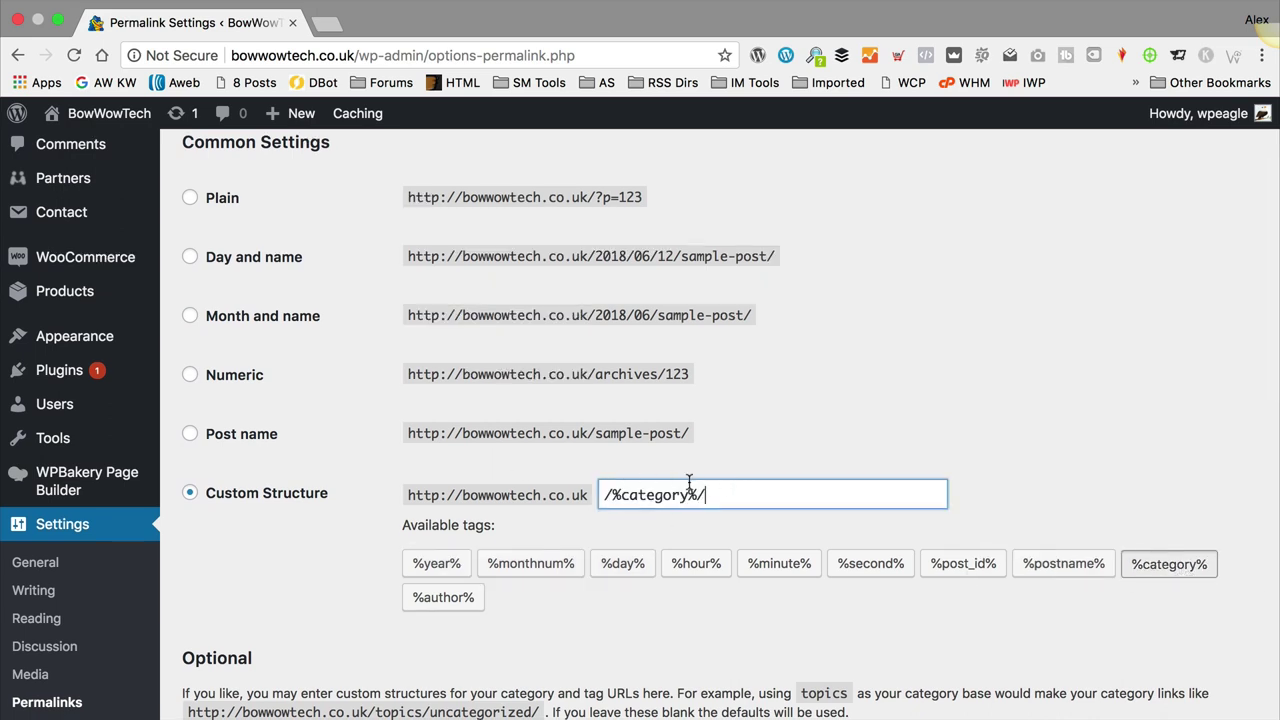
click(1068, 564)
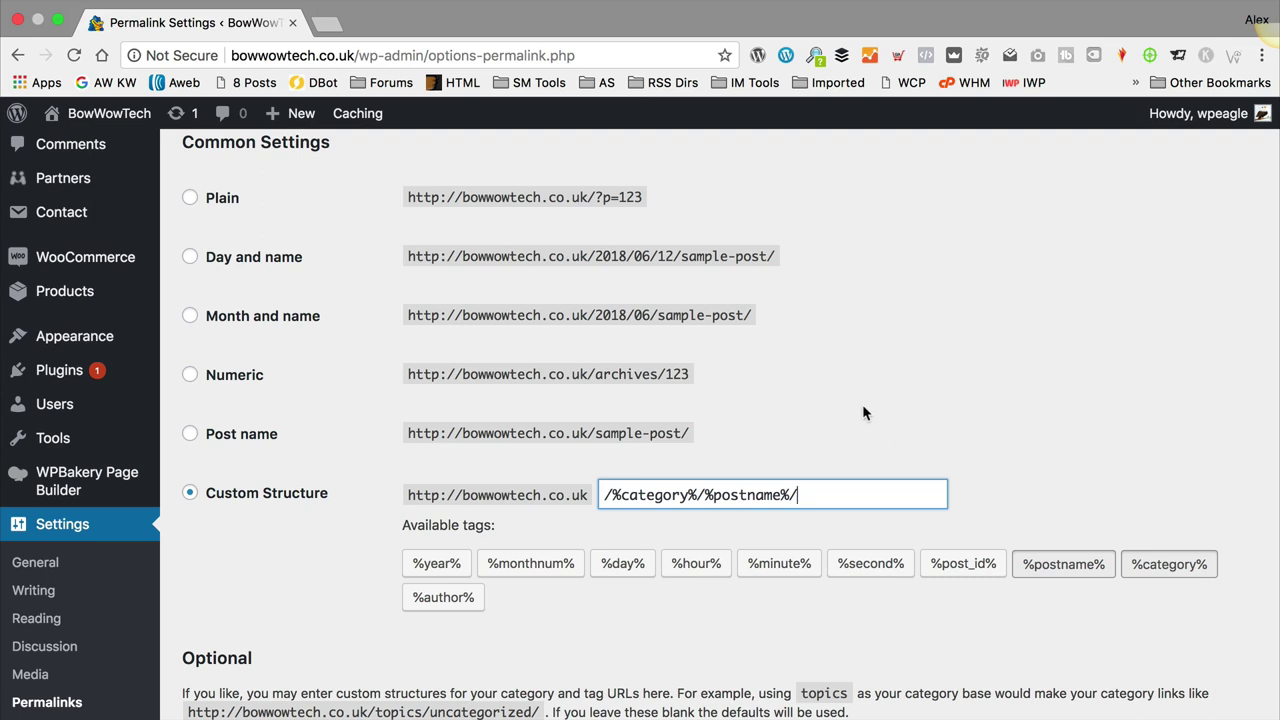
scroll(591, 363, down, 10)
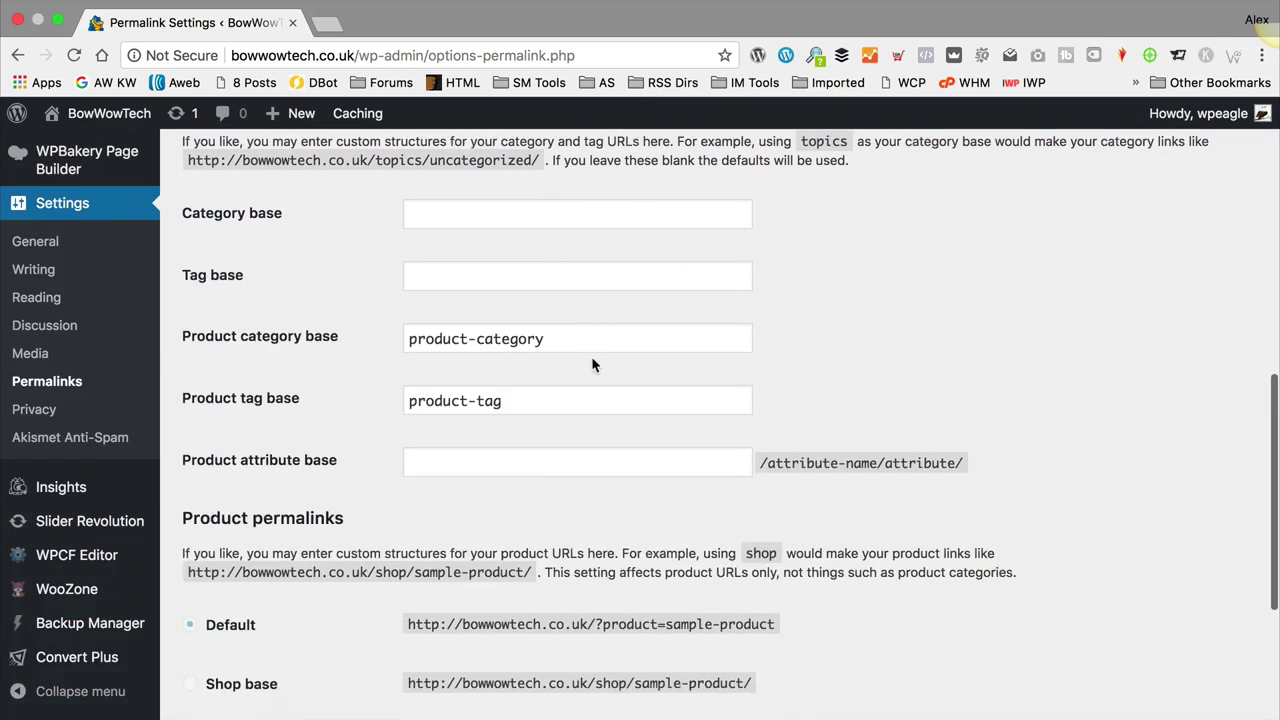
scroll(591, 365, down, 5)
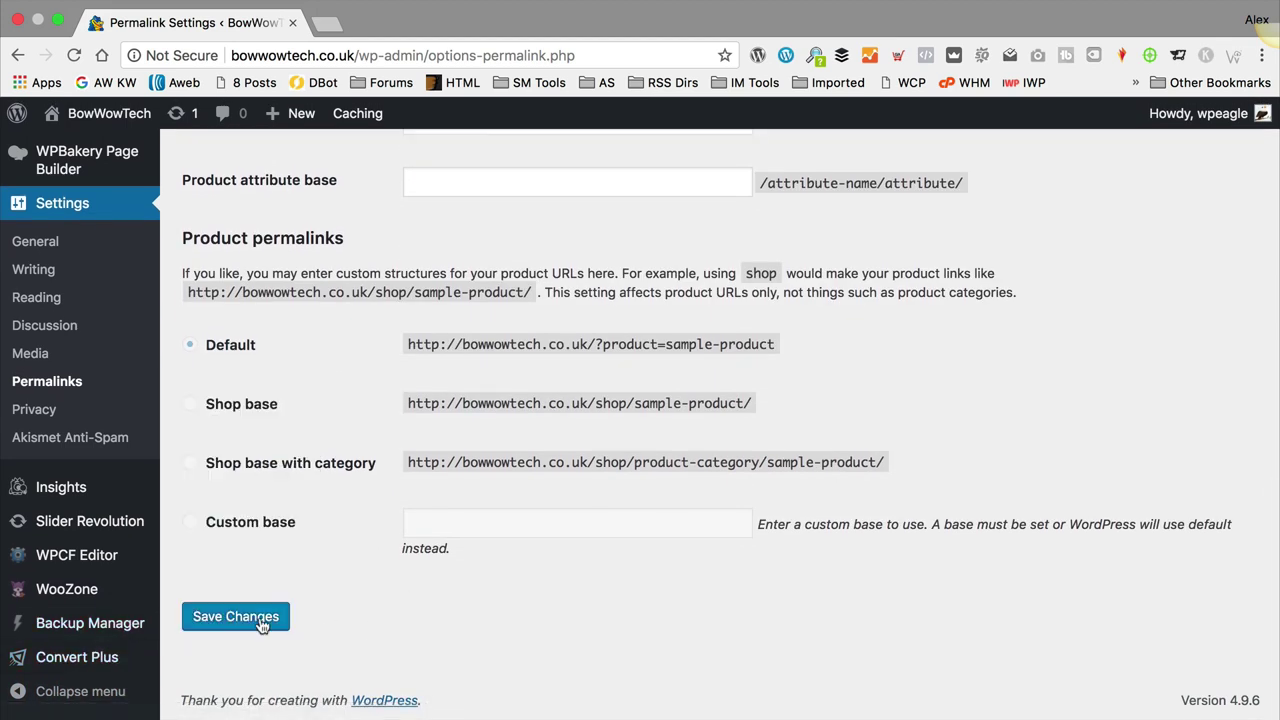
click(262, 622)
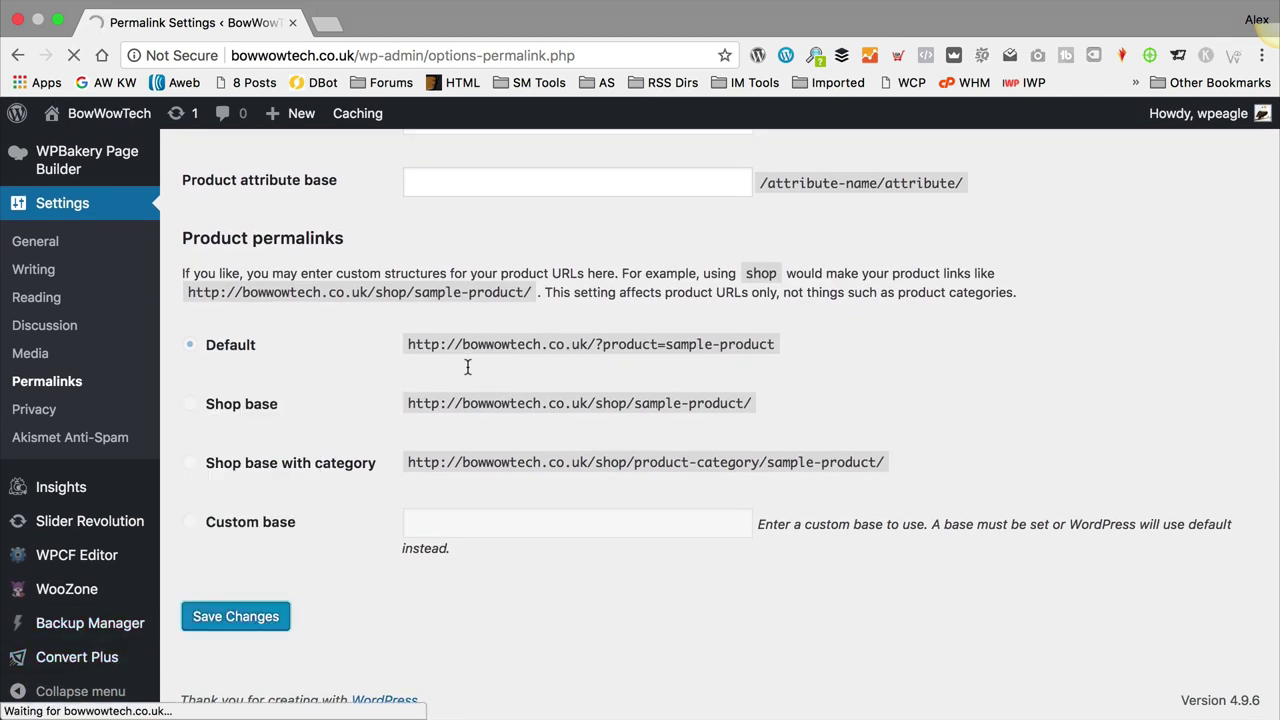
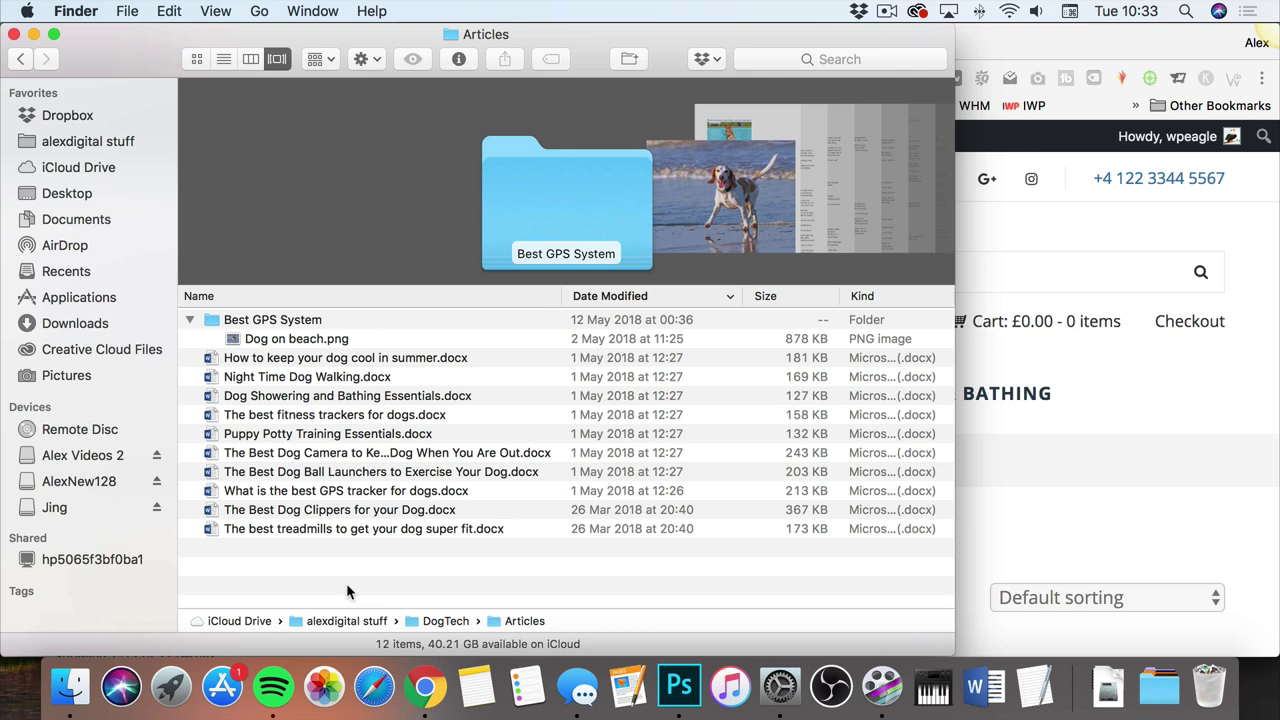
Step: Open Dog Showering and Bathing Essentials.docx from the Articles folder in Word
click(385, 404)
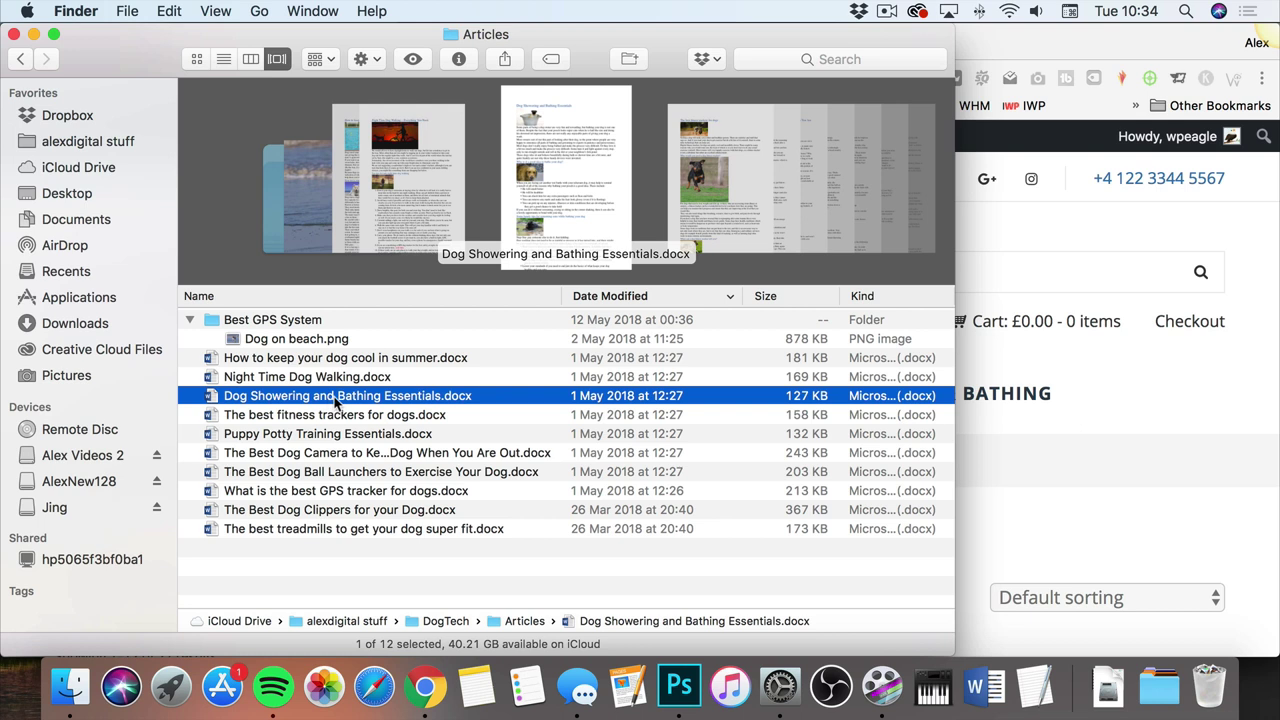
double_click(350, 397)
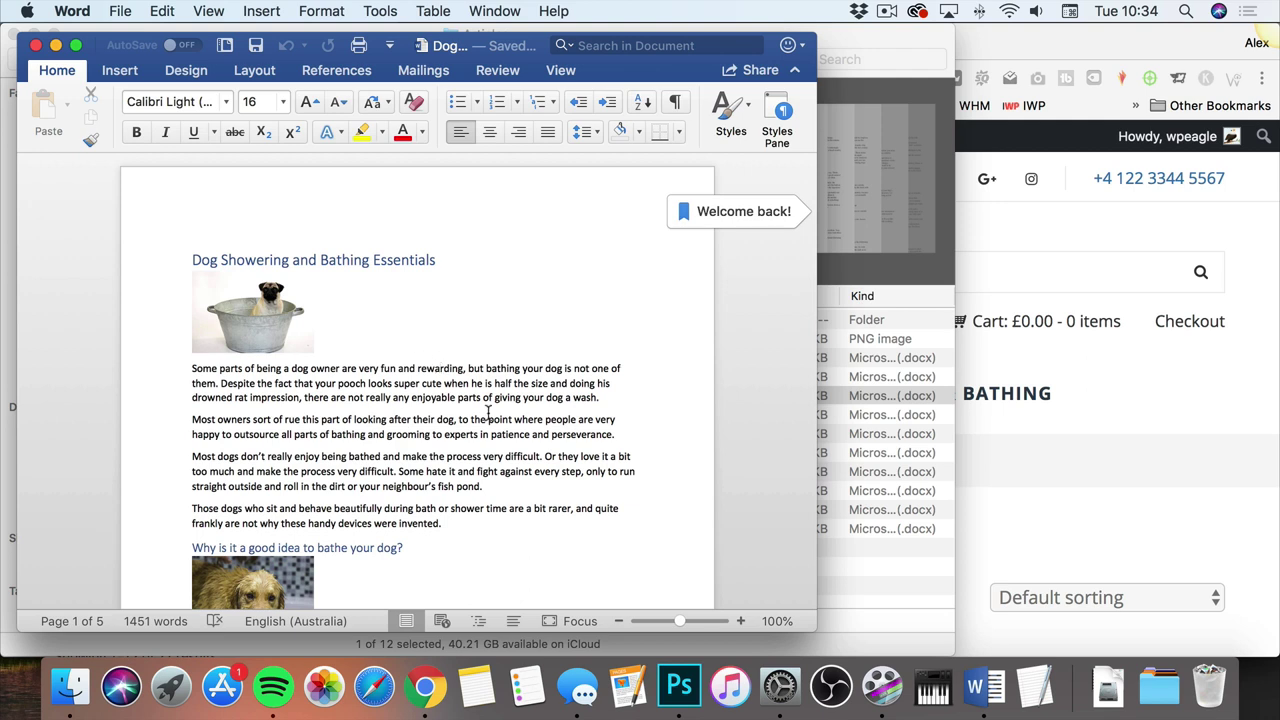
scroll(487, 414, down, 5)
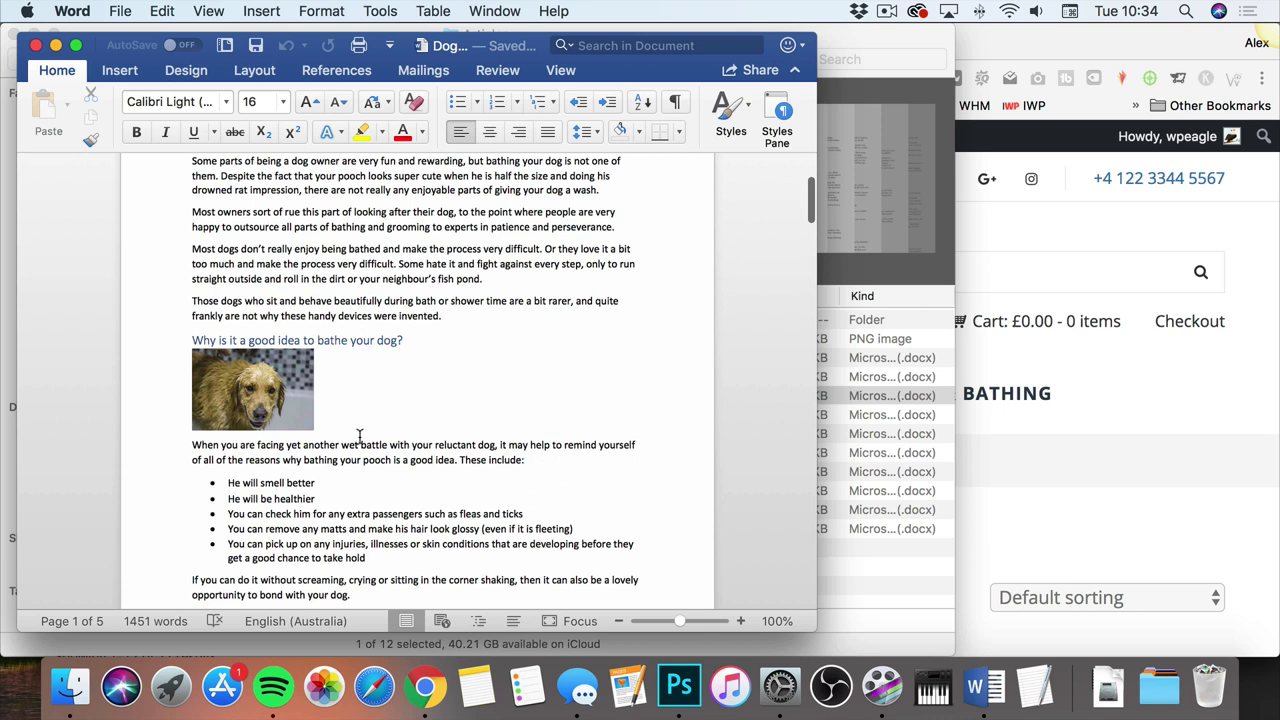
scroll(443, 442, down, 5)
scroll(415, 440, up, 1)
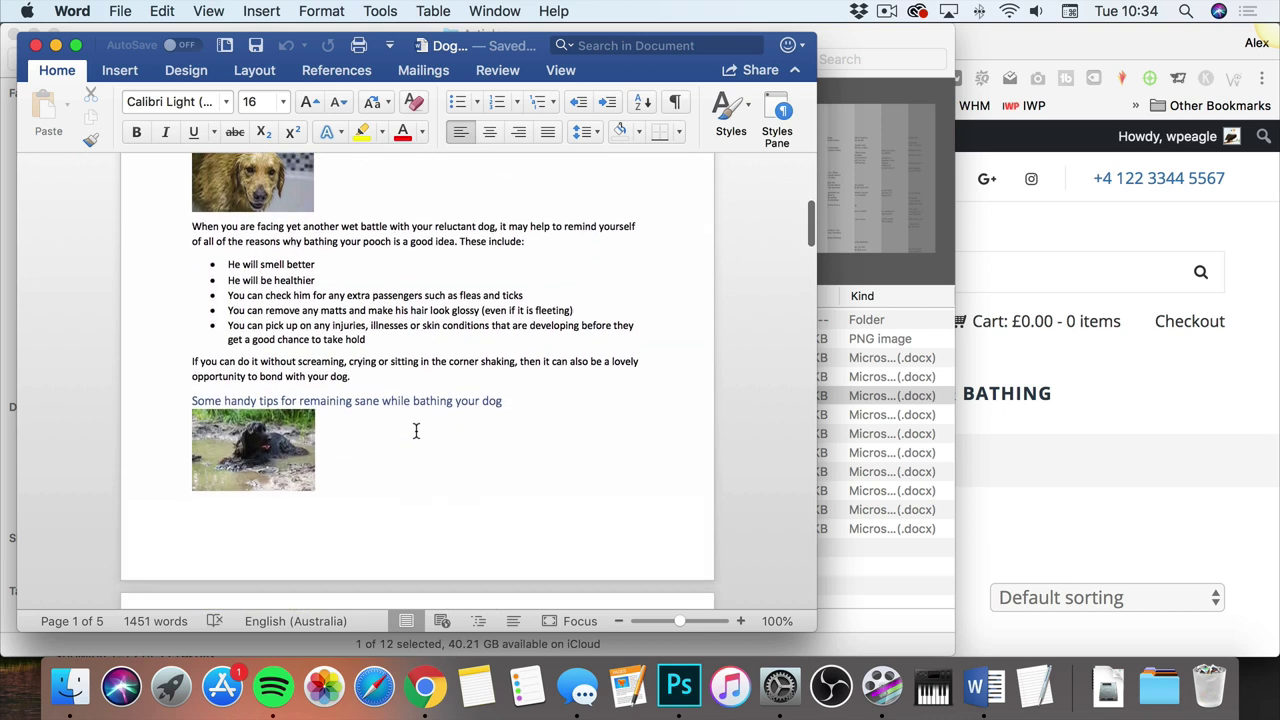
scroll(436, 352, down, 2)
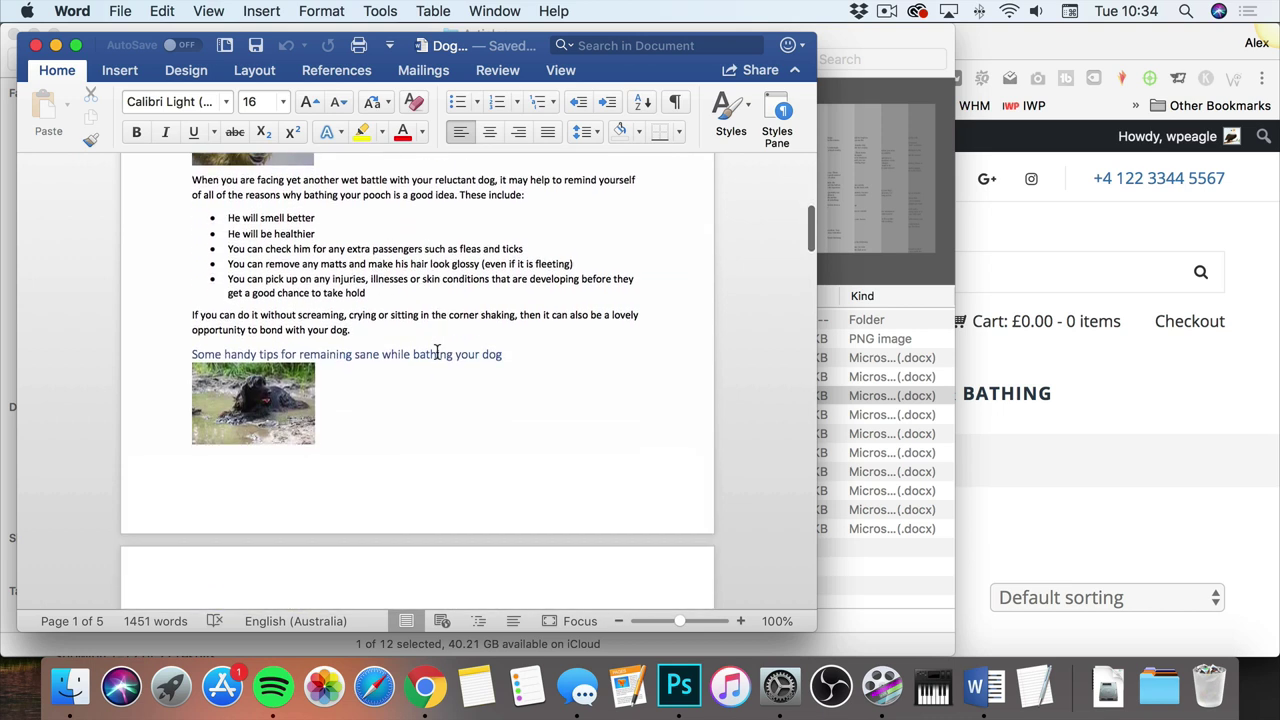
scroll(451, 391, down, 1)
scroll(293, 172, up, 3)
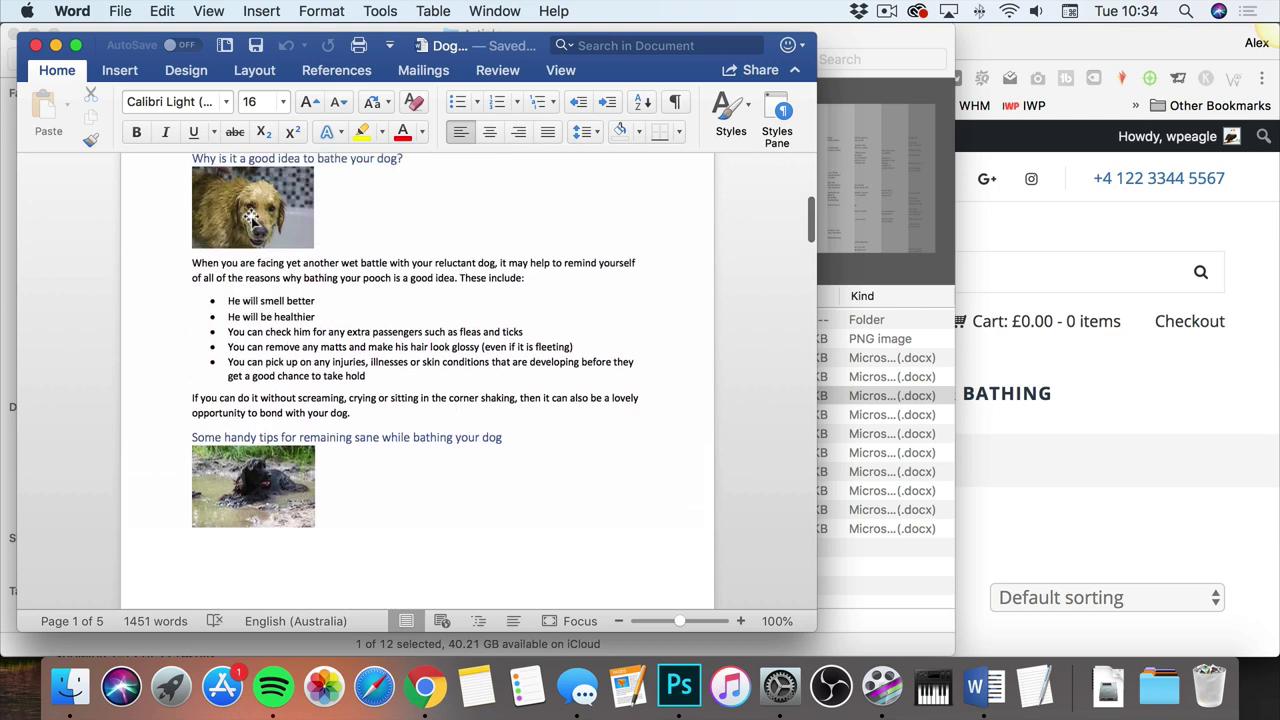
scroll(488, 381, down, 6)
scroll(488, 381, down, 5)
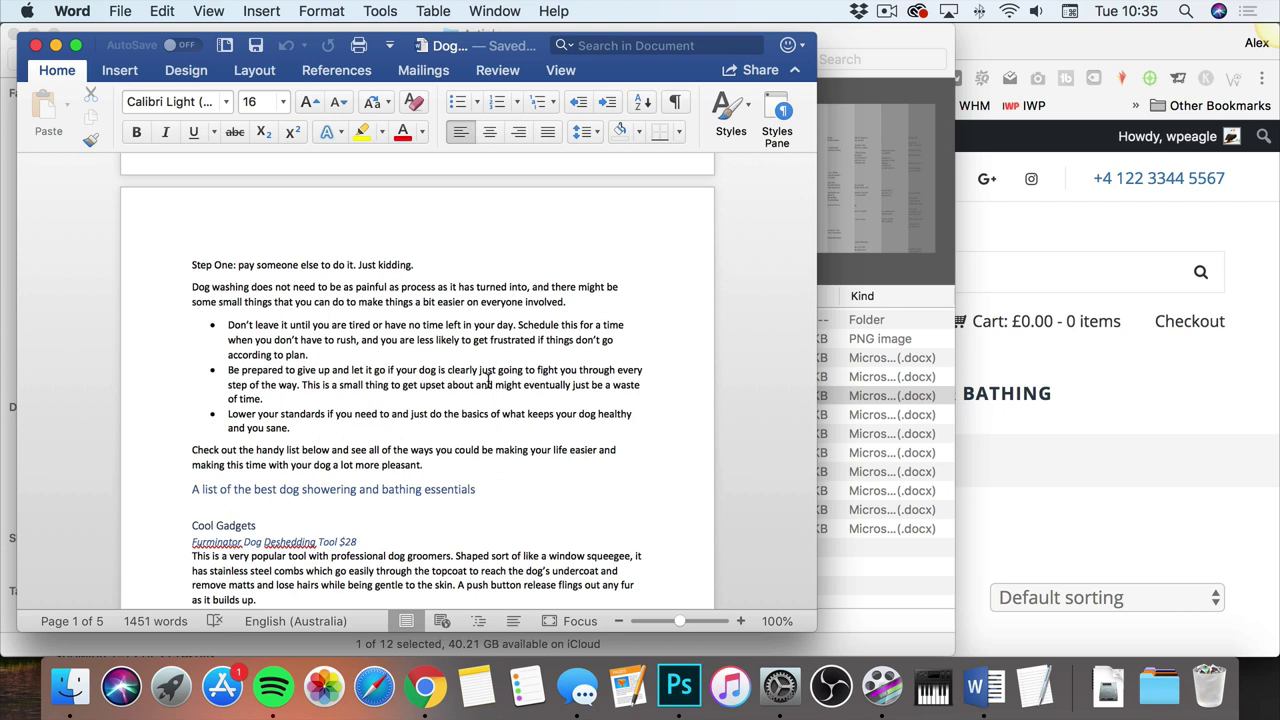
scroll(438, 357, down, 10)
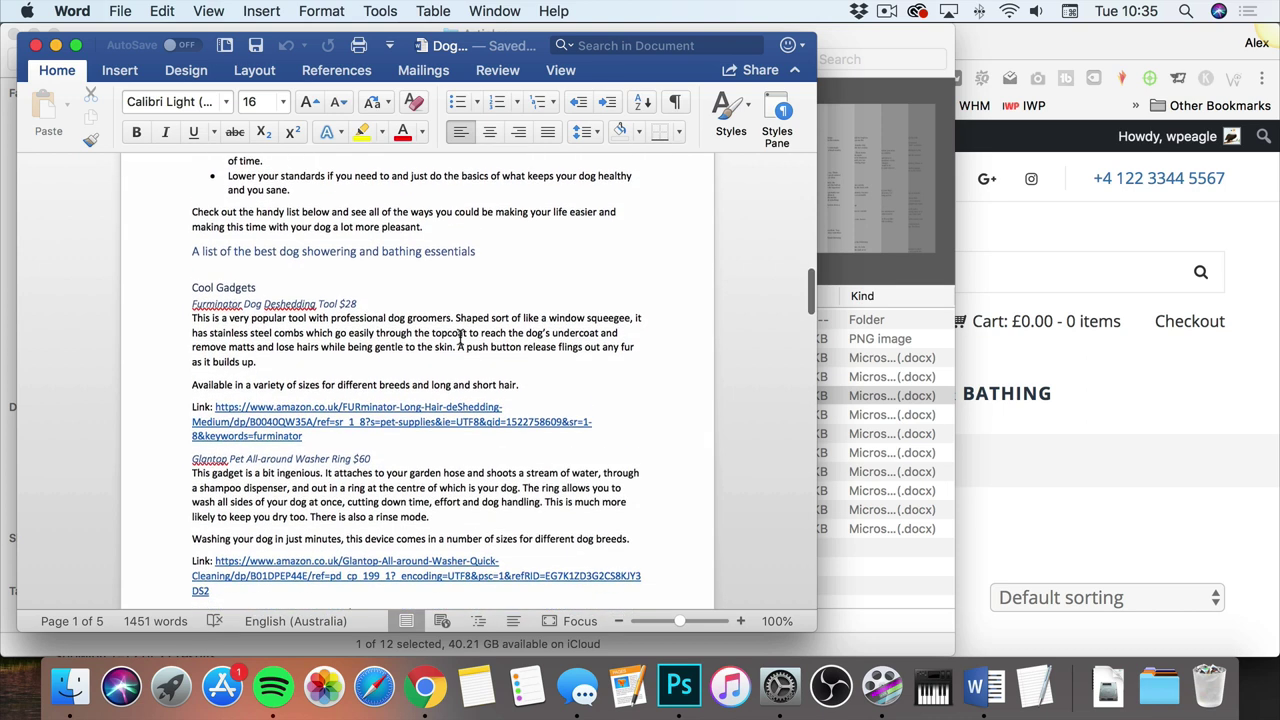
scroll(316, 247, down, 1)
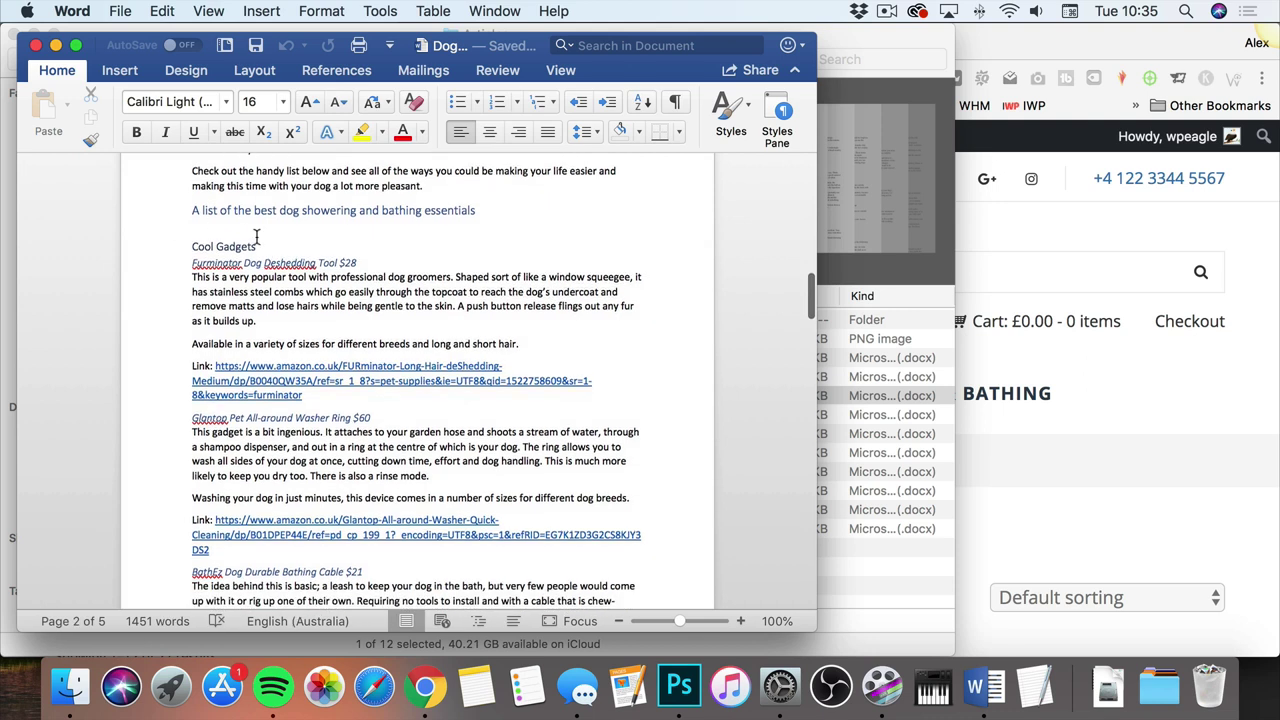
scroll(291, 247, down, 10)
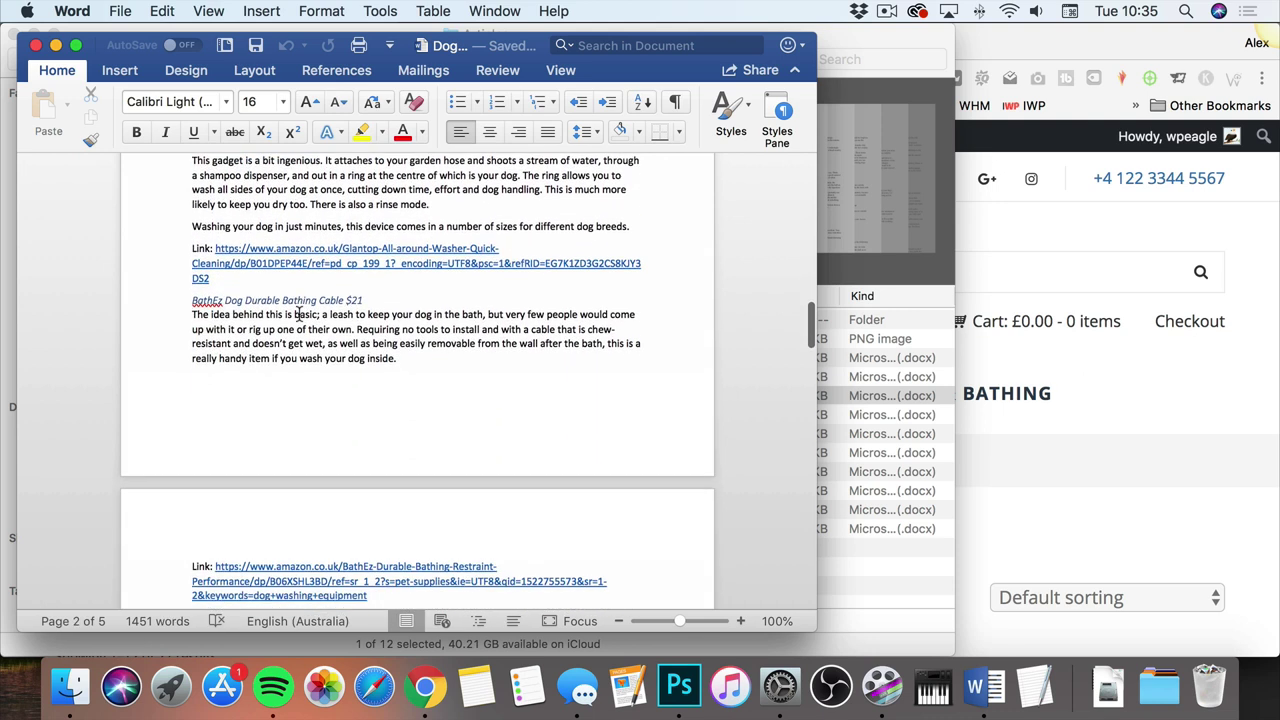
scroll(262, 310, down, 20)
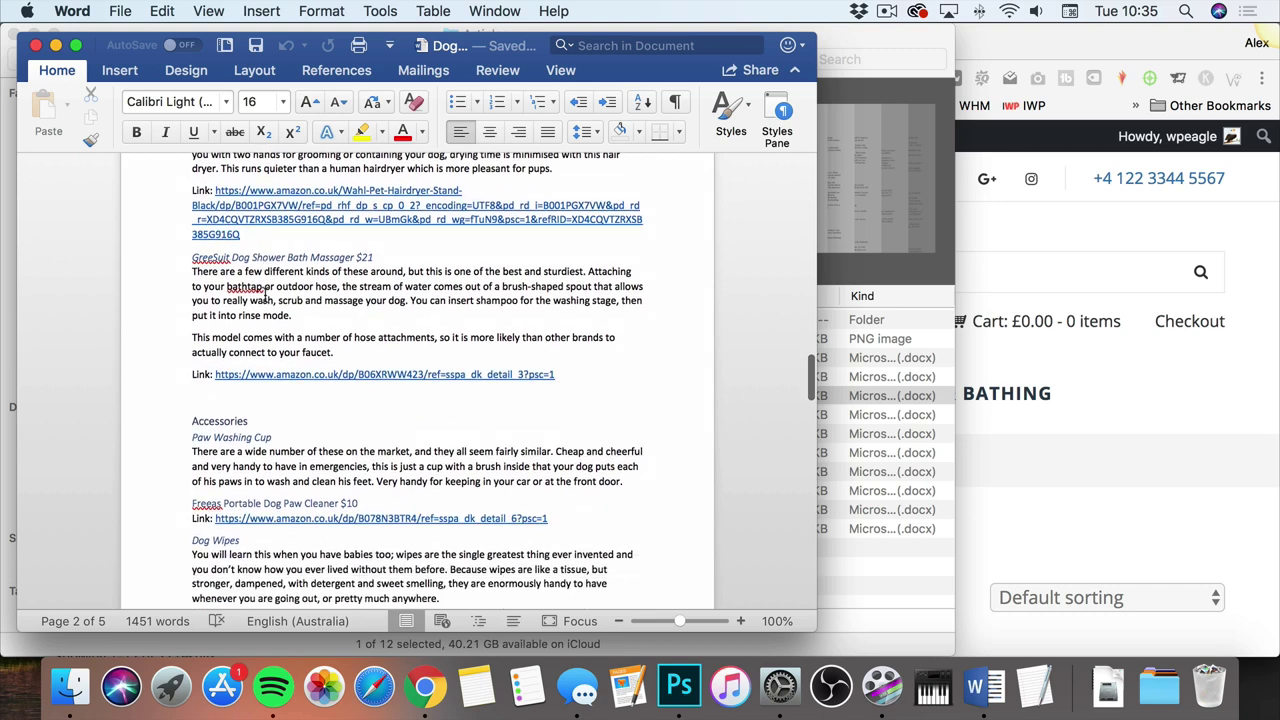
scroll(265, 296, down, 20)
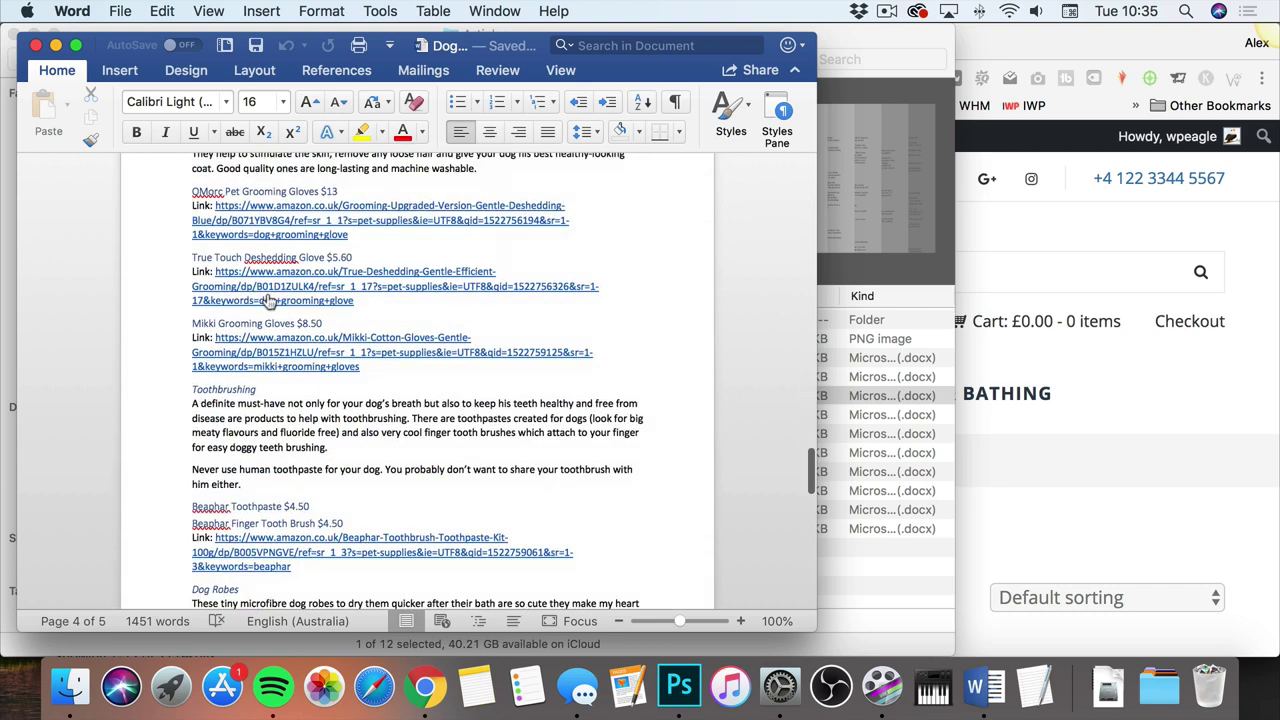
scroll(268, 300, up, 20)
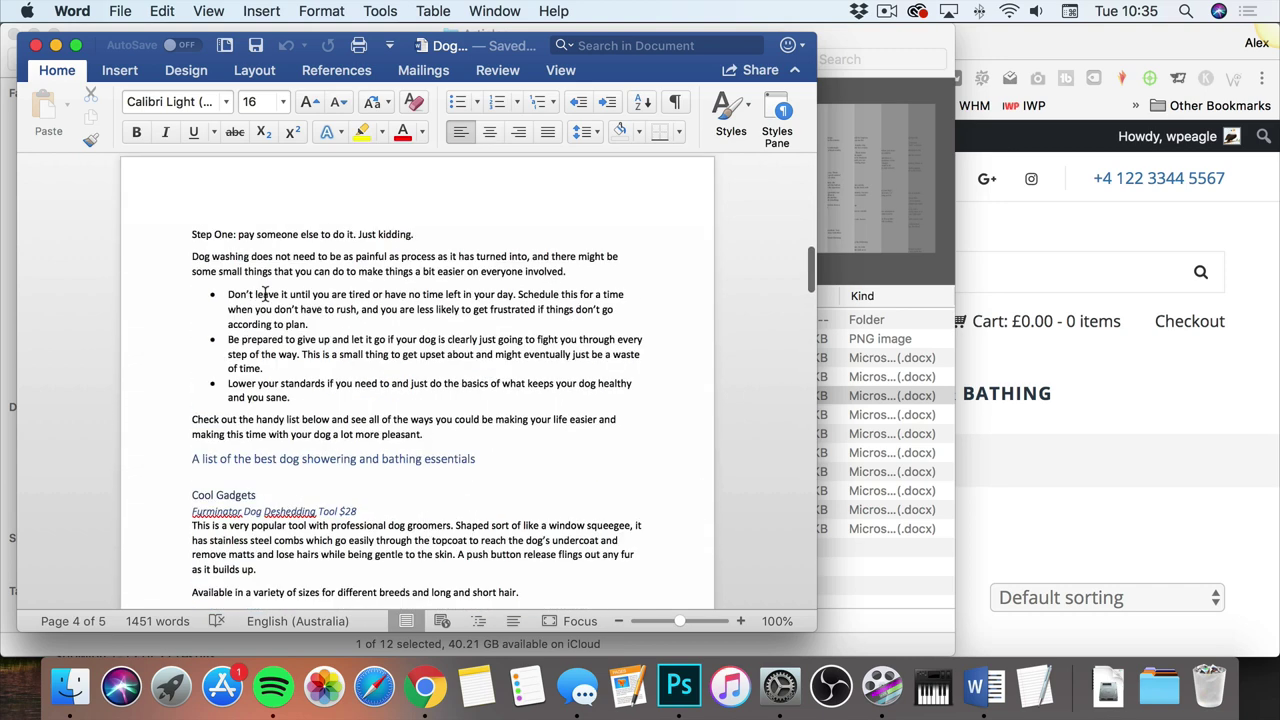
scroll(290, 272, up, 10)
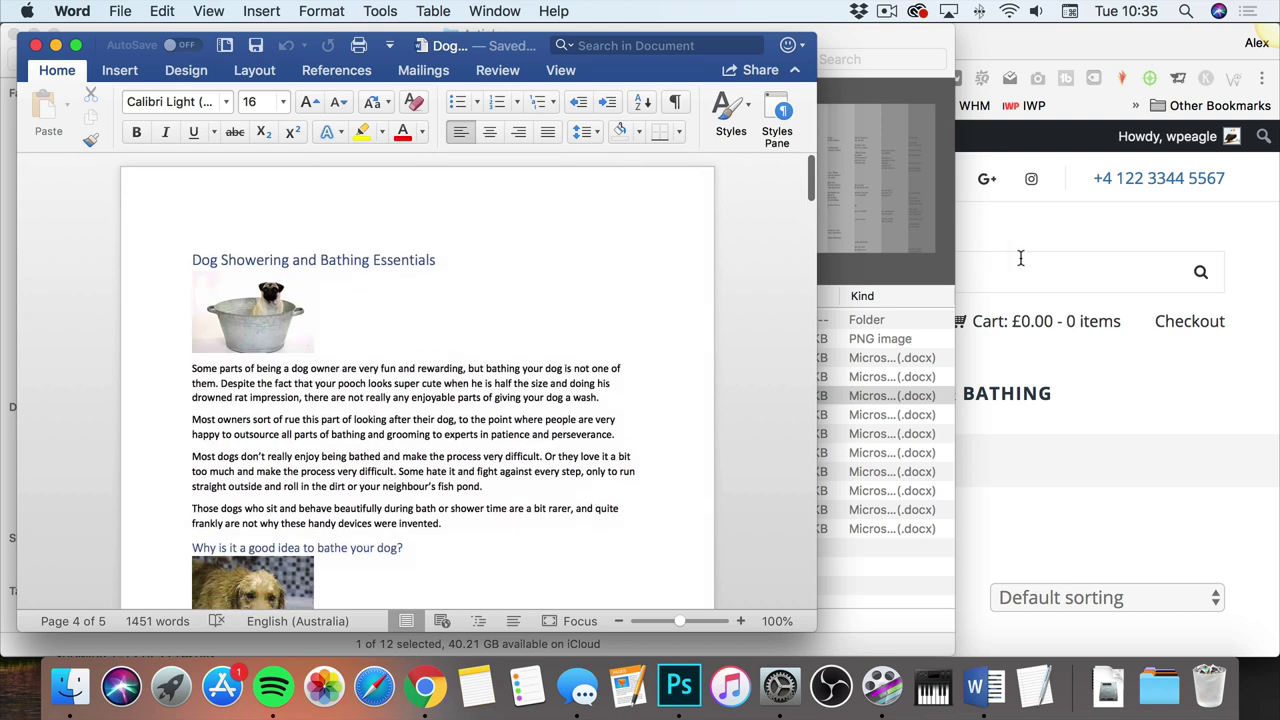
Step: Start a new blank post on the BowWowTech WordPress site via + New > Post
click(1057, 347)
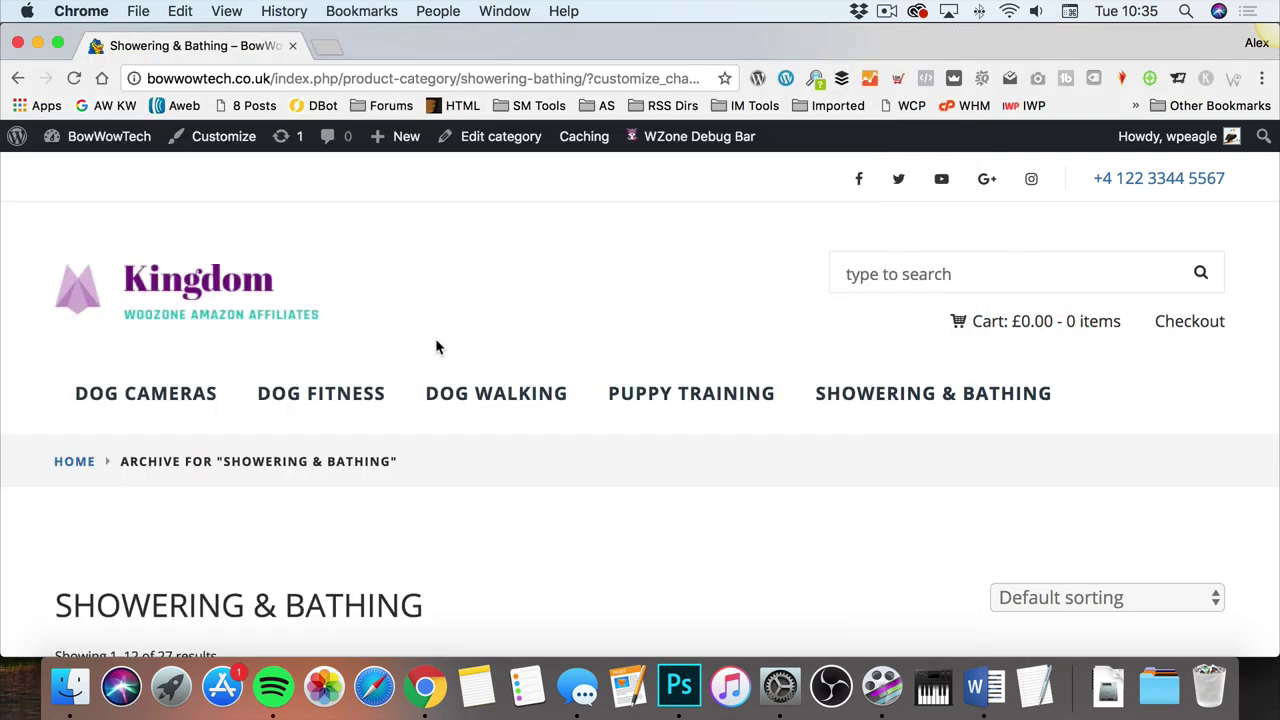
mouse_move(403, 136)
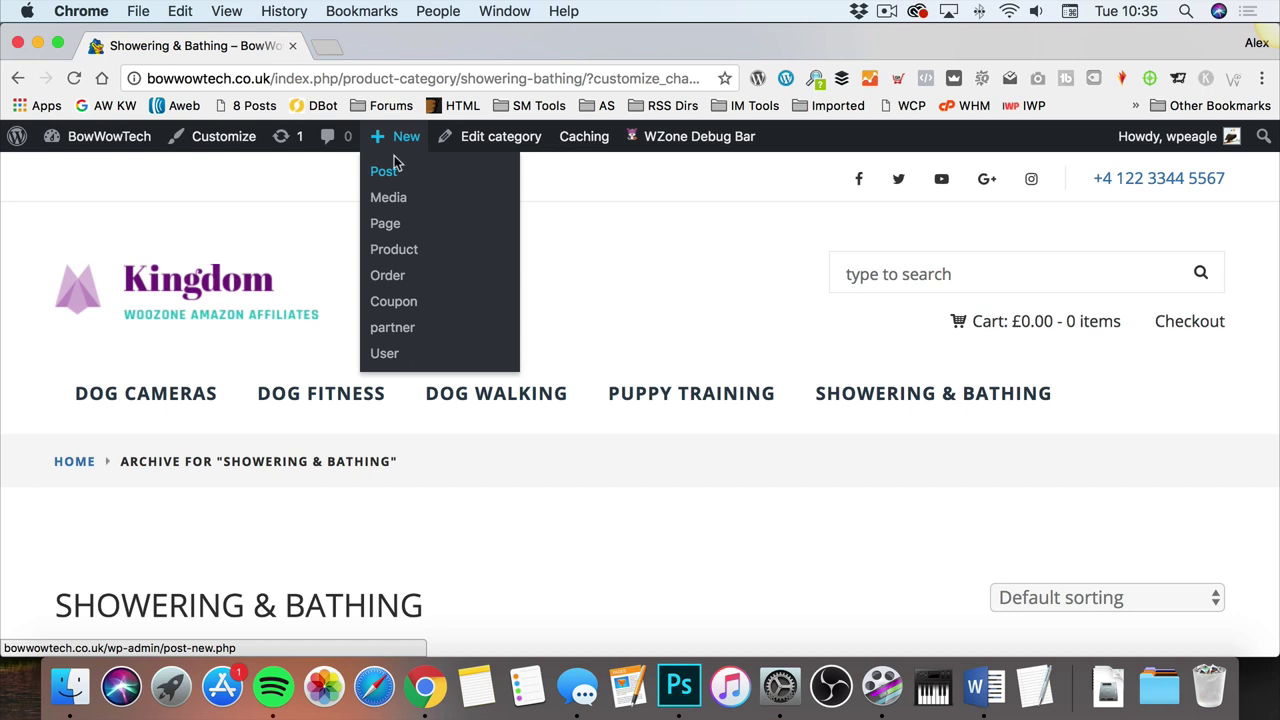
click(420, 170)
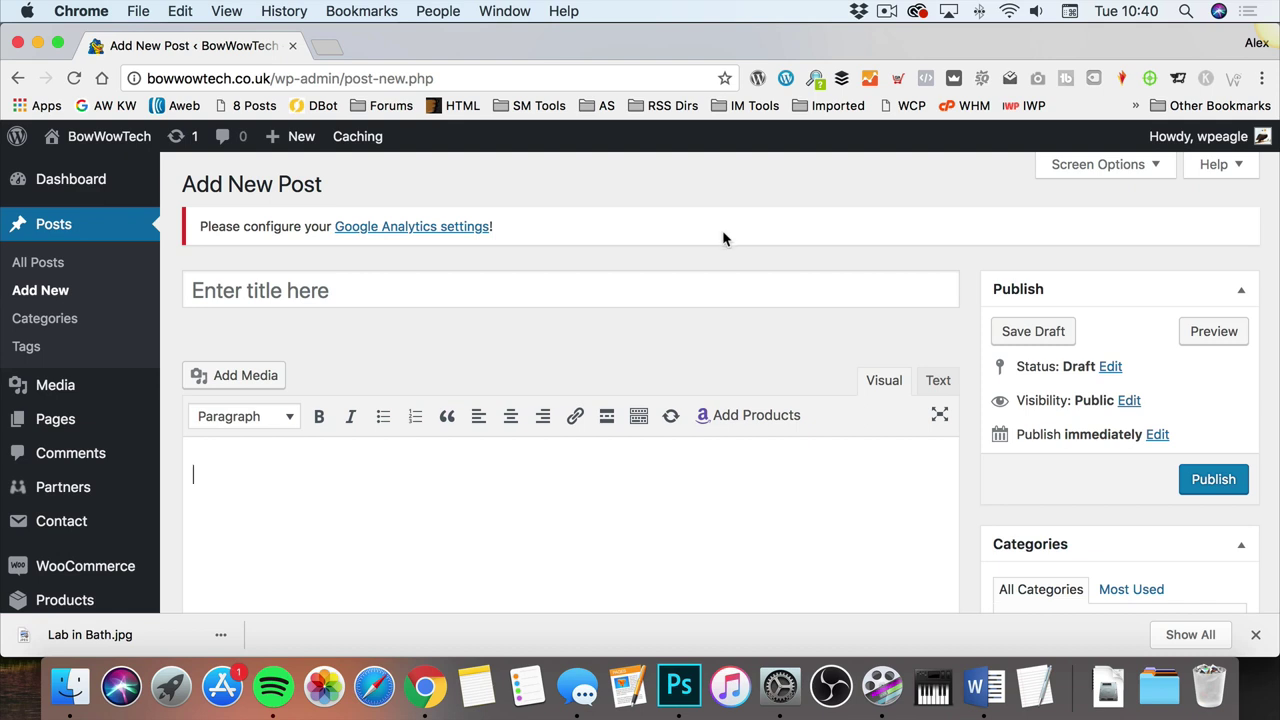
Step: Copy the 'Dog Showering and Bathing Essentials' heading line from the Word article
click(439, 290)
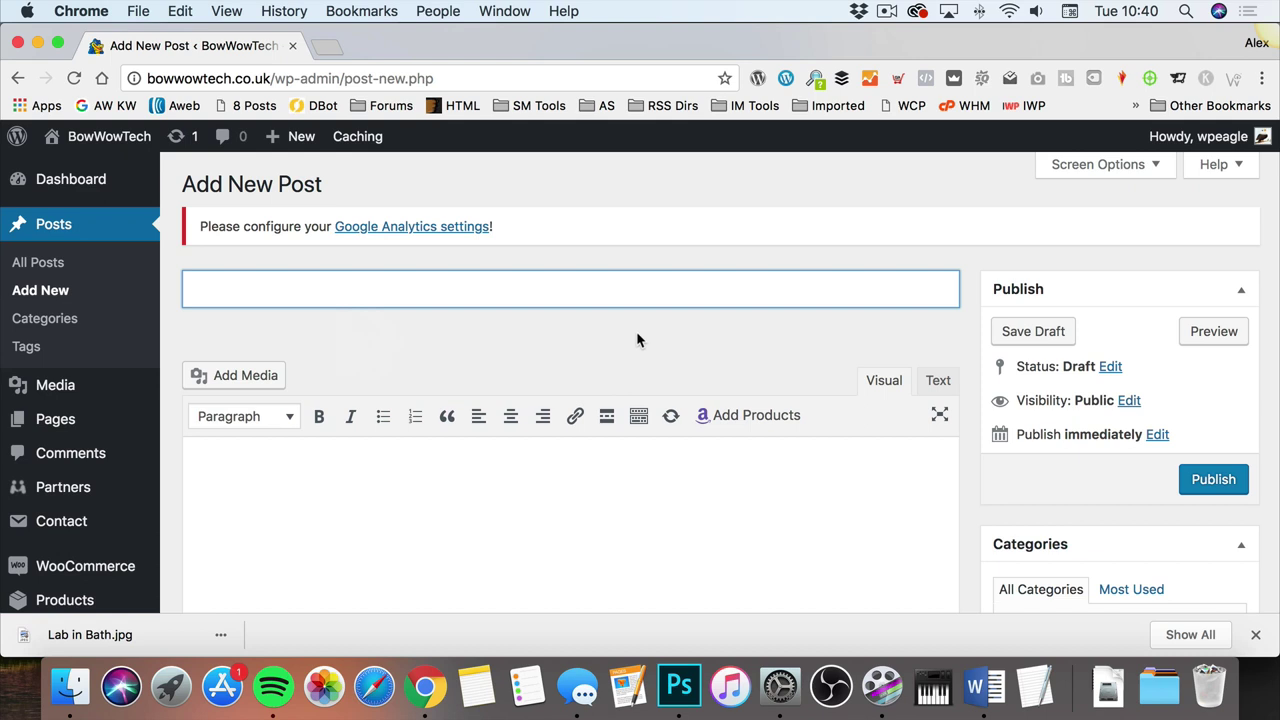
click(980, 681)
scroll(420, 380, up, 10)
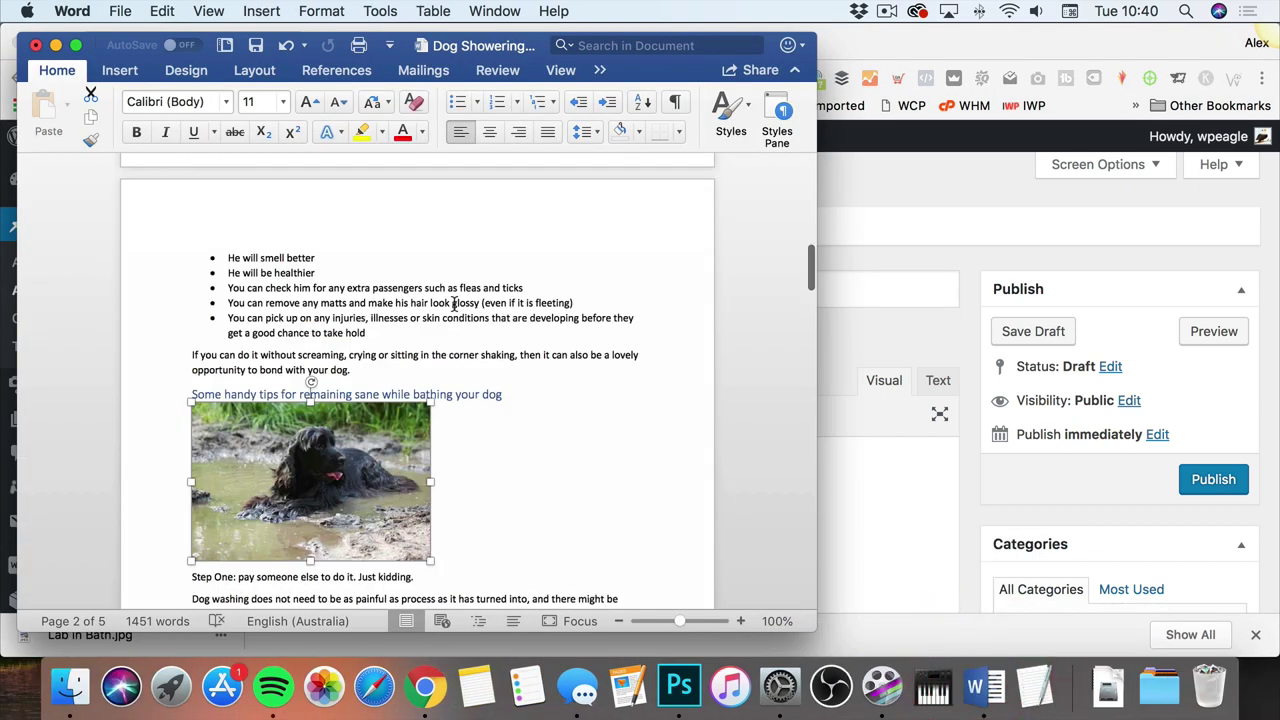
click(410, 327)
click(160, 250)
key(super+c)
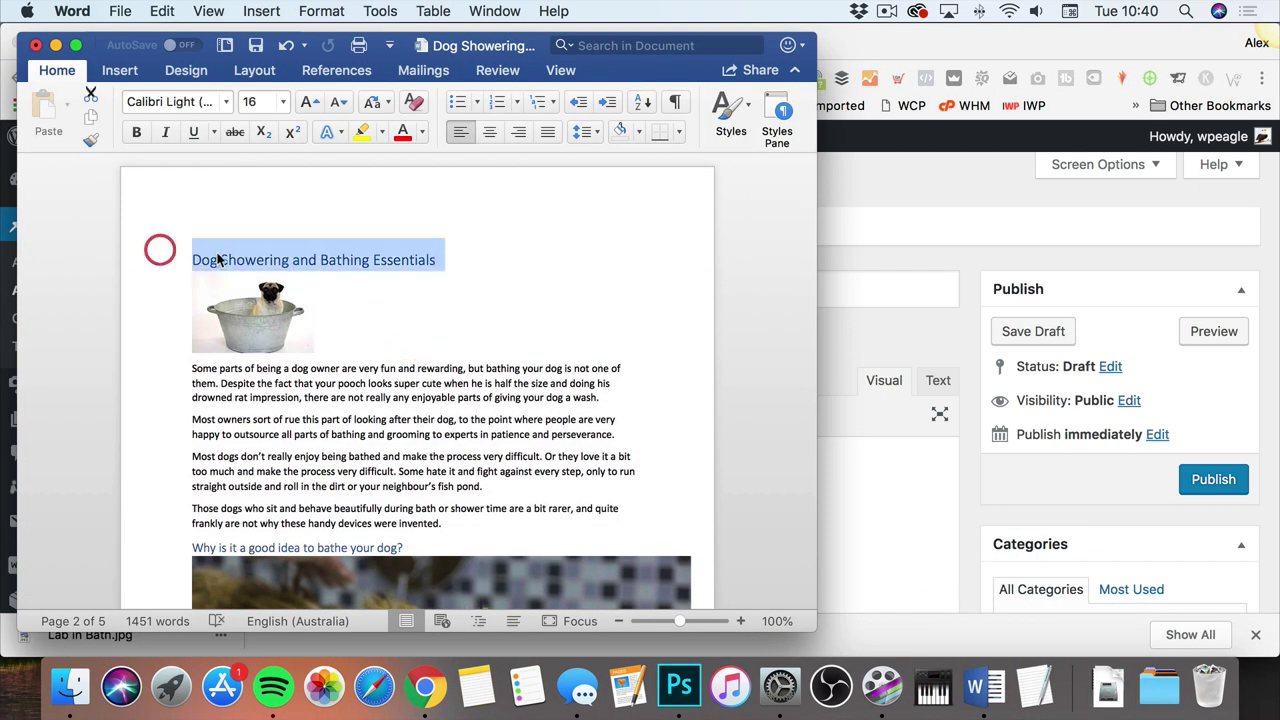
right_click(212, 253)
click(310, 283)
Step: Paste 'Dog Showering and Bathing Essentials' into the WordPress post title field
click(890, 291)
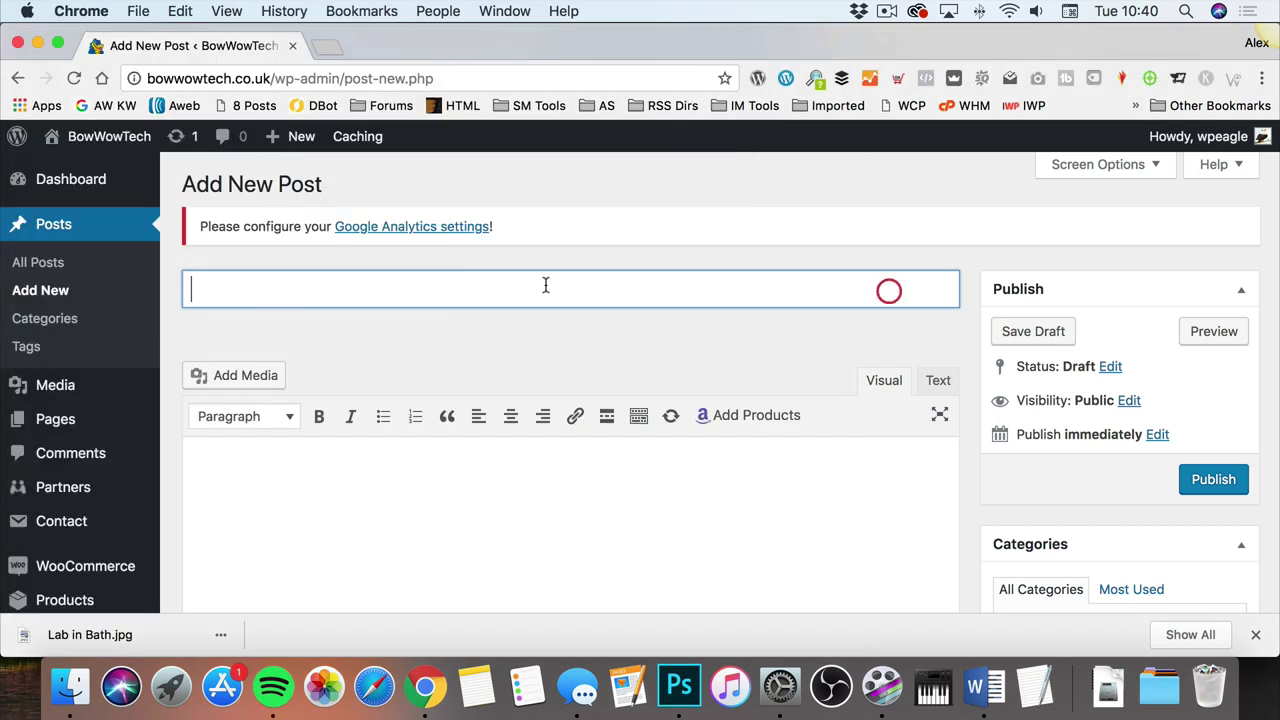
right_click(444, 285)
click(513, 381)
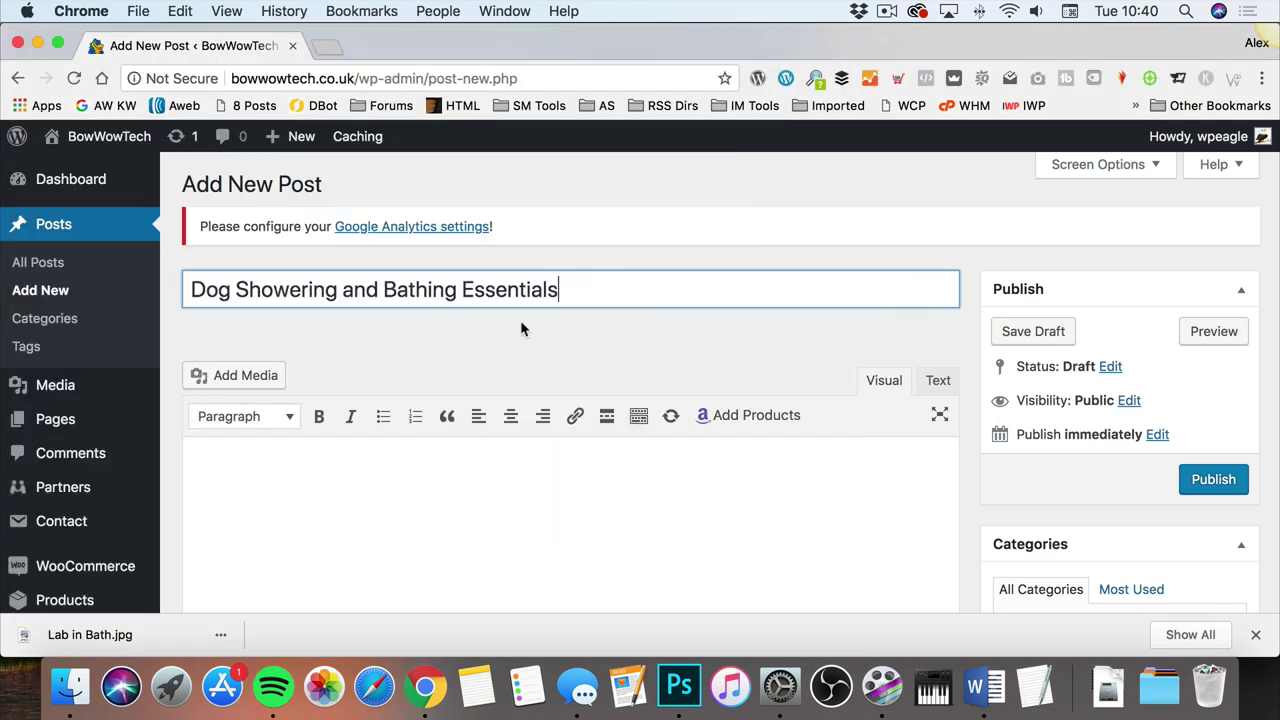
click(435, 488)
scroll(600, 420, down, 2)
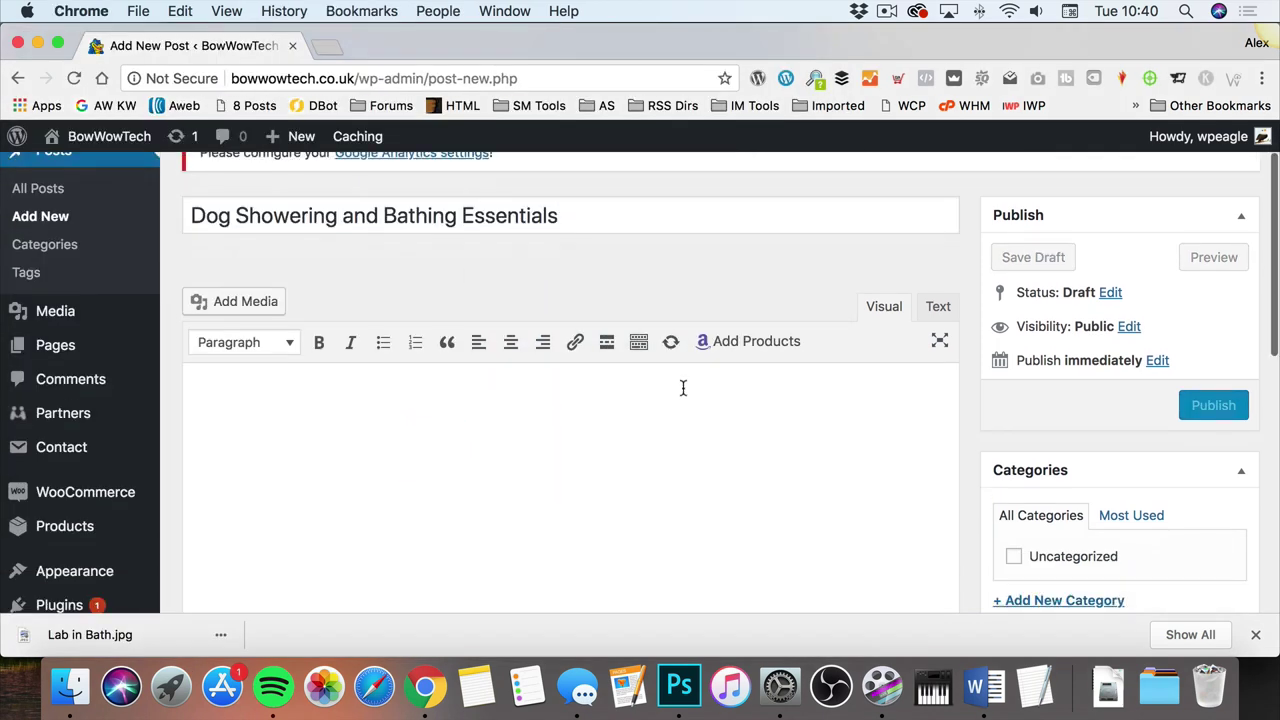
click(985, 705)
scroll(380, 350, down, 3)
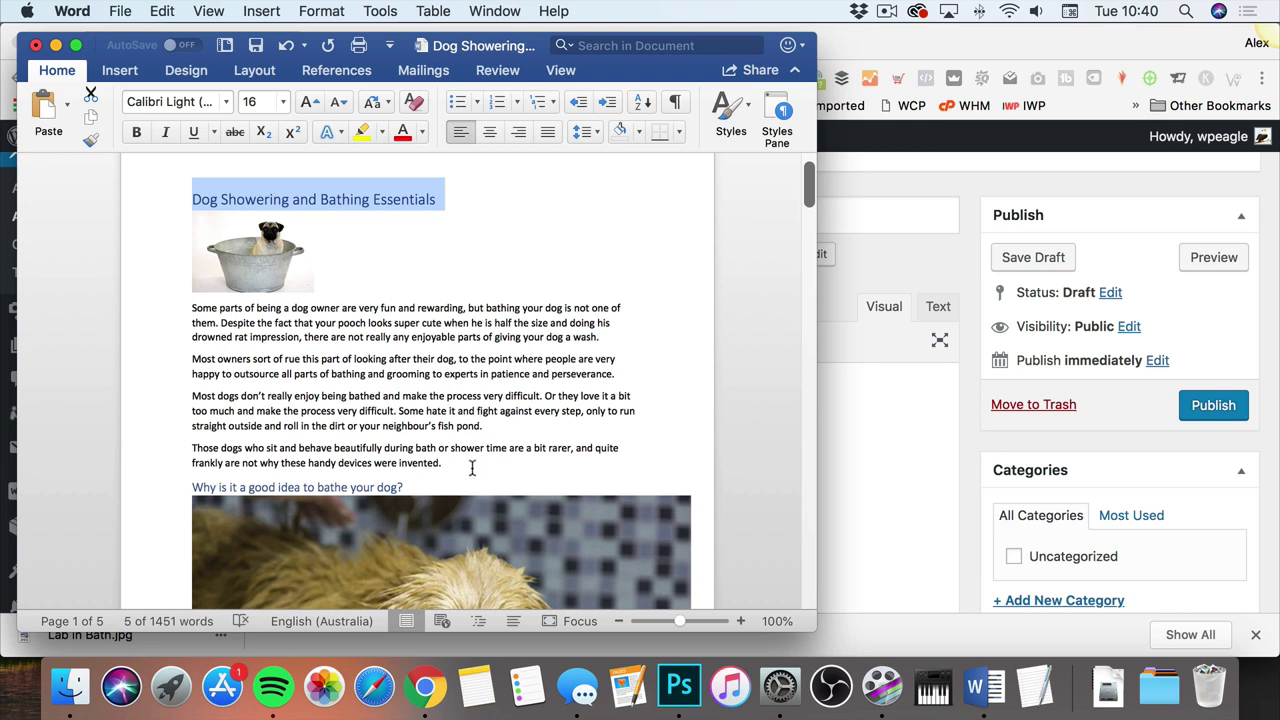
Step: Copy the four introductory paragraphs from Word into the empty post body
drag(472, 468, 177, 306)
key(super+c)
right_click(259, 320)
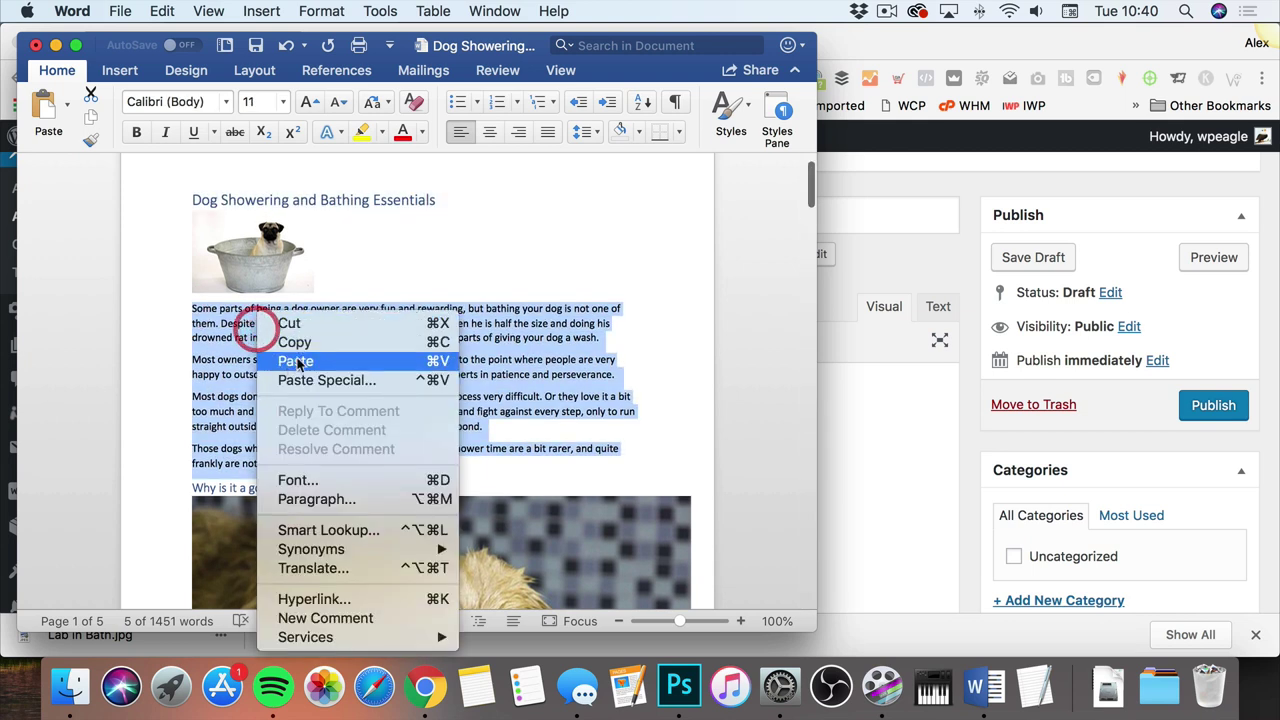
click(298, 342)
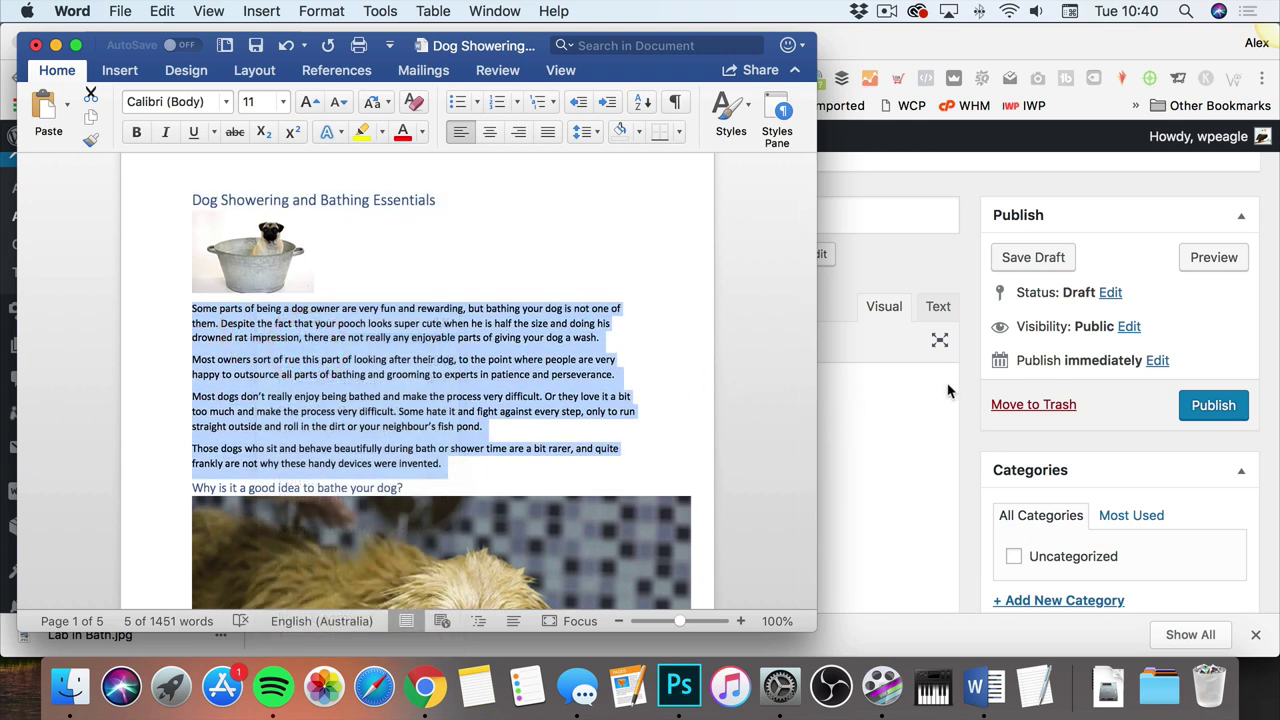
click(892, 395)
right_click(336, 405)
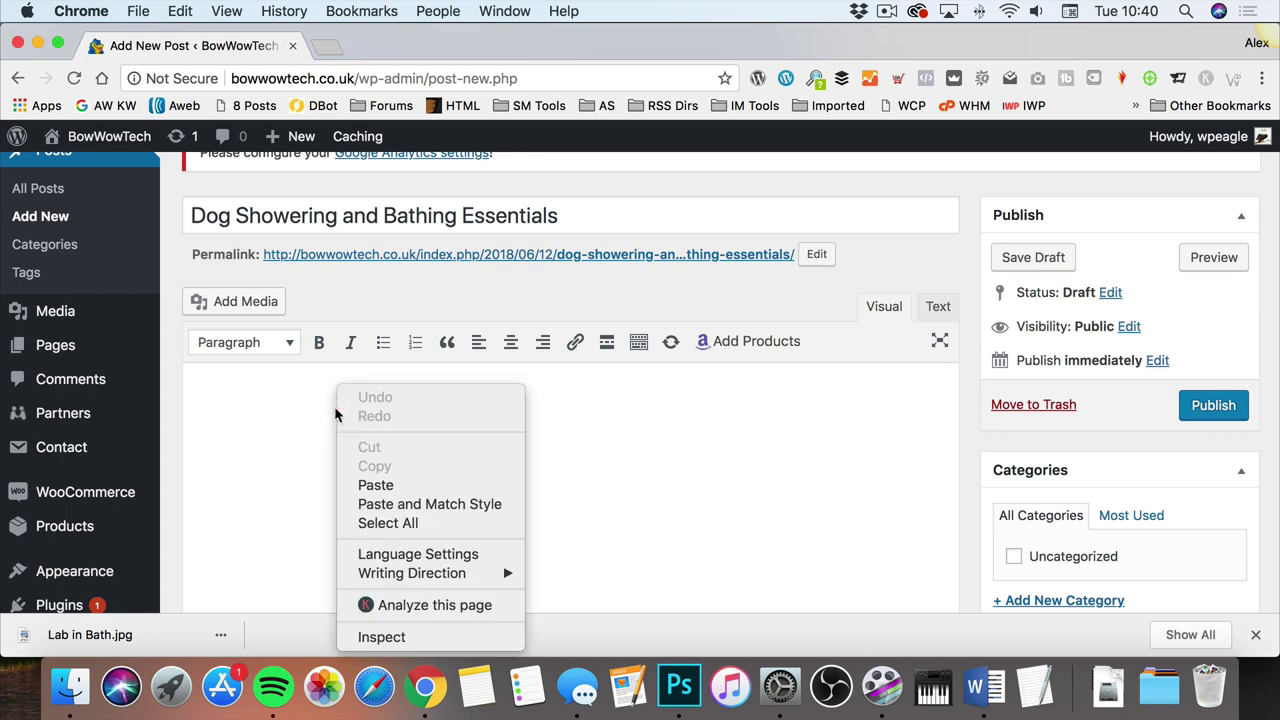
click(399, 485)
scroll(473, 414, down, 5)
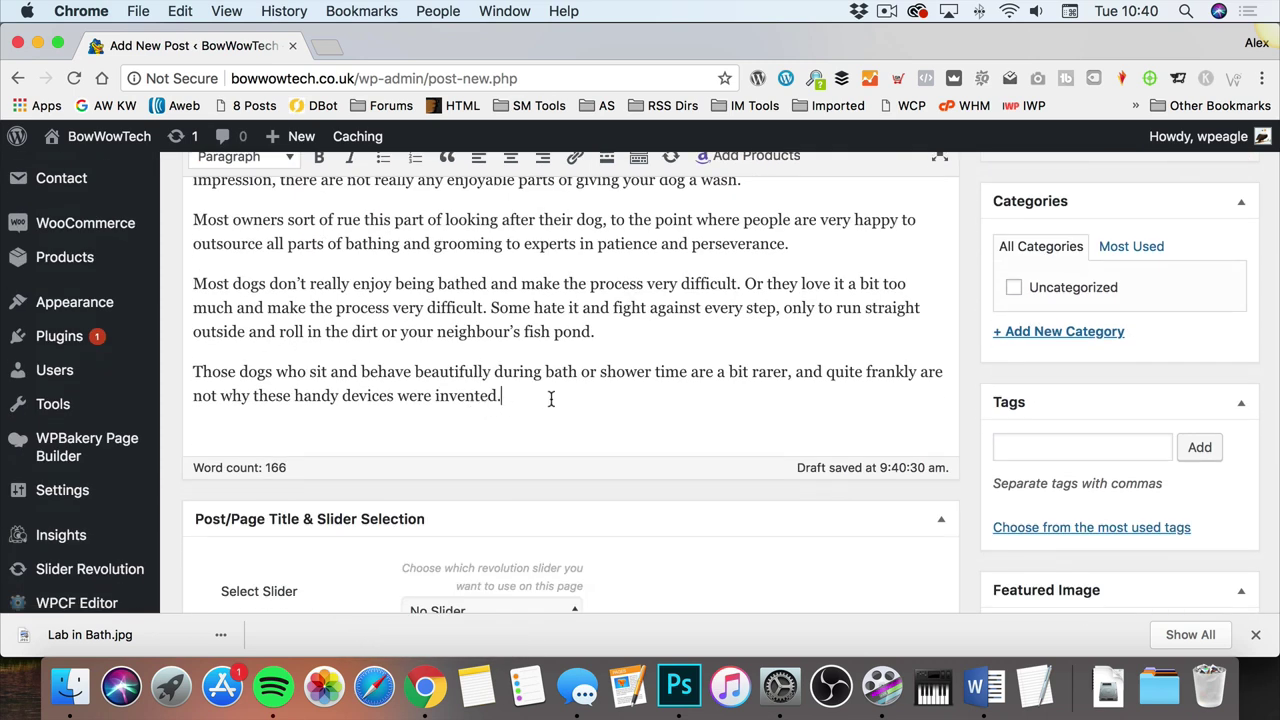
scroll(552, 390, up, 5)
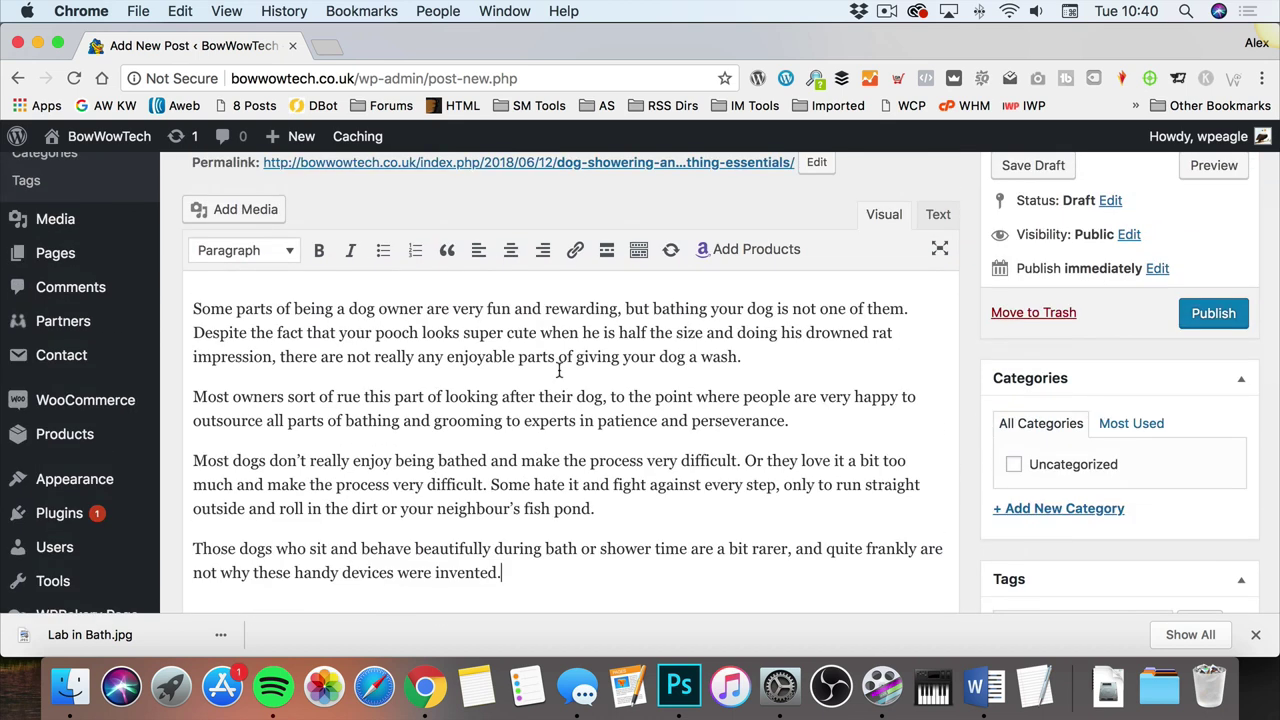
scroll(603, 369, down, 8)
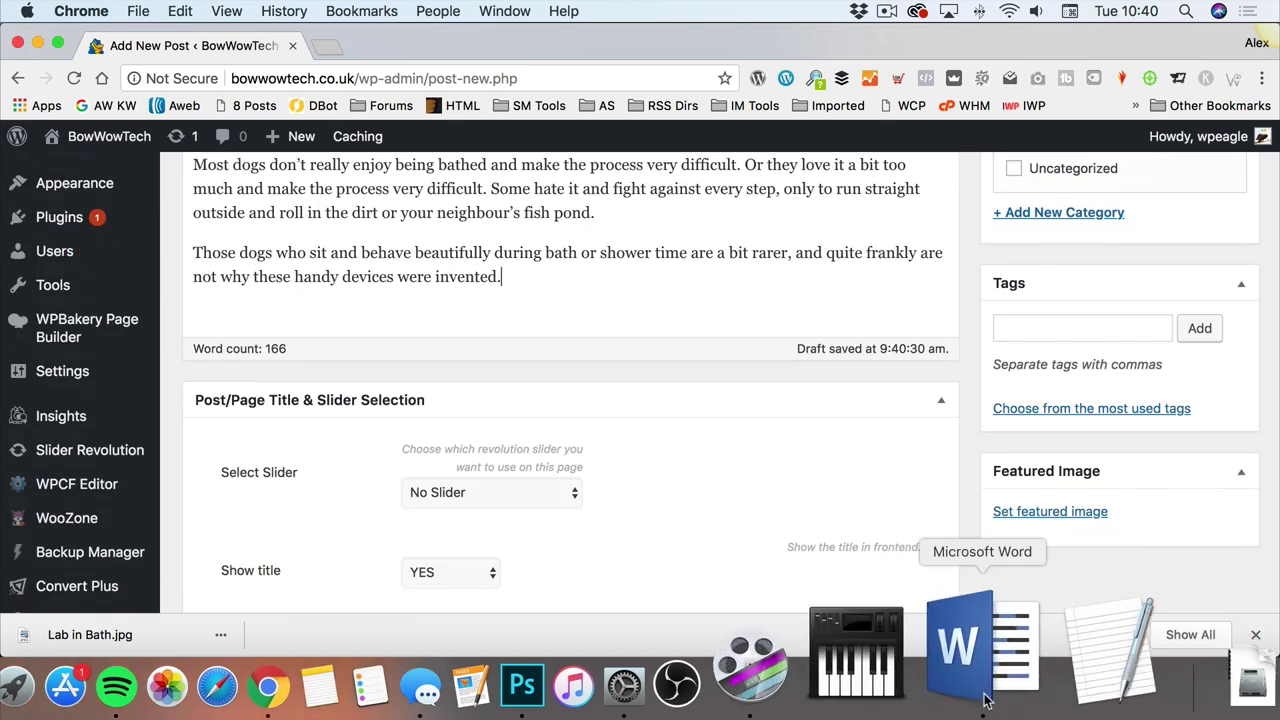
Step: Paste 'Why is it a good idea to bathe your dog?' on a new line after 'invented.'
click(985, 700)
scroll(586, 371, down, 5)
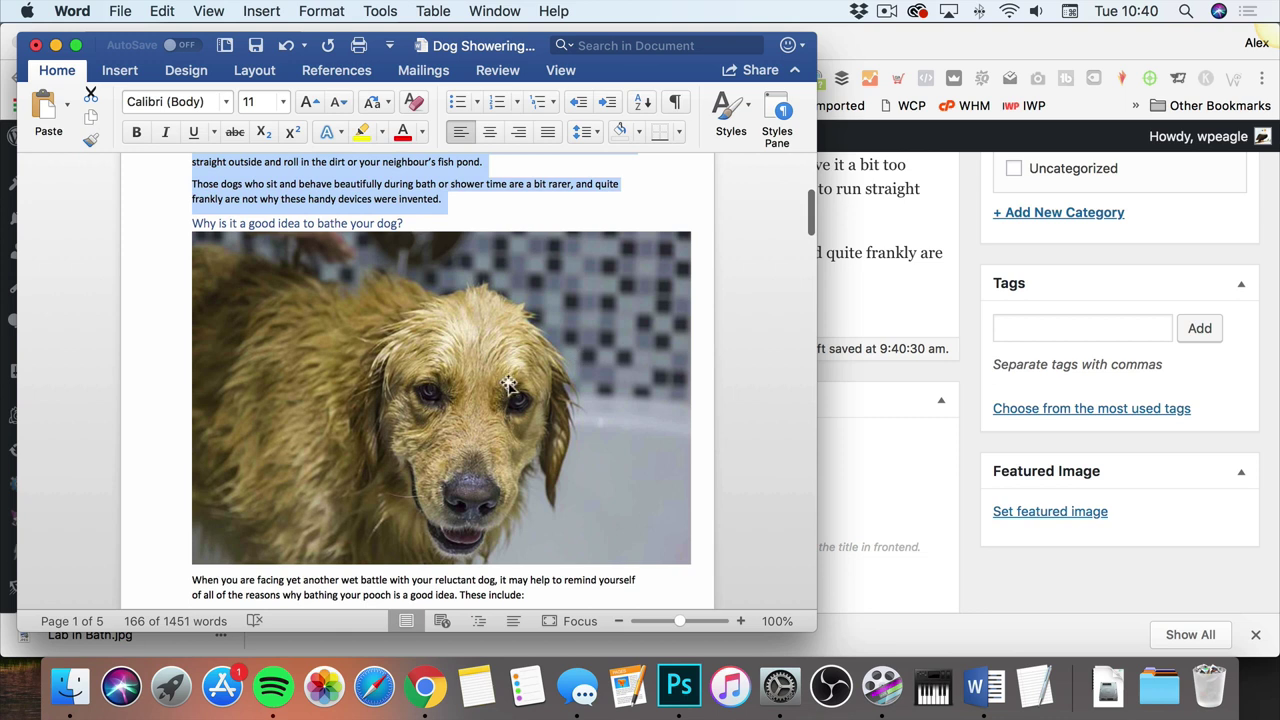
drag(412, 222, 180, 226)
key(super+c)
click(890, 321)
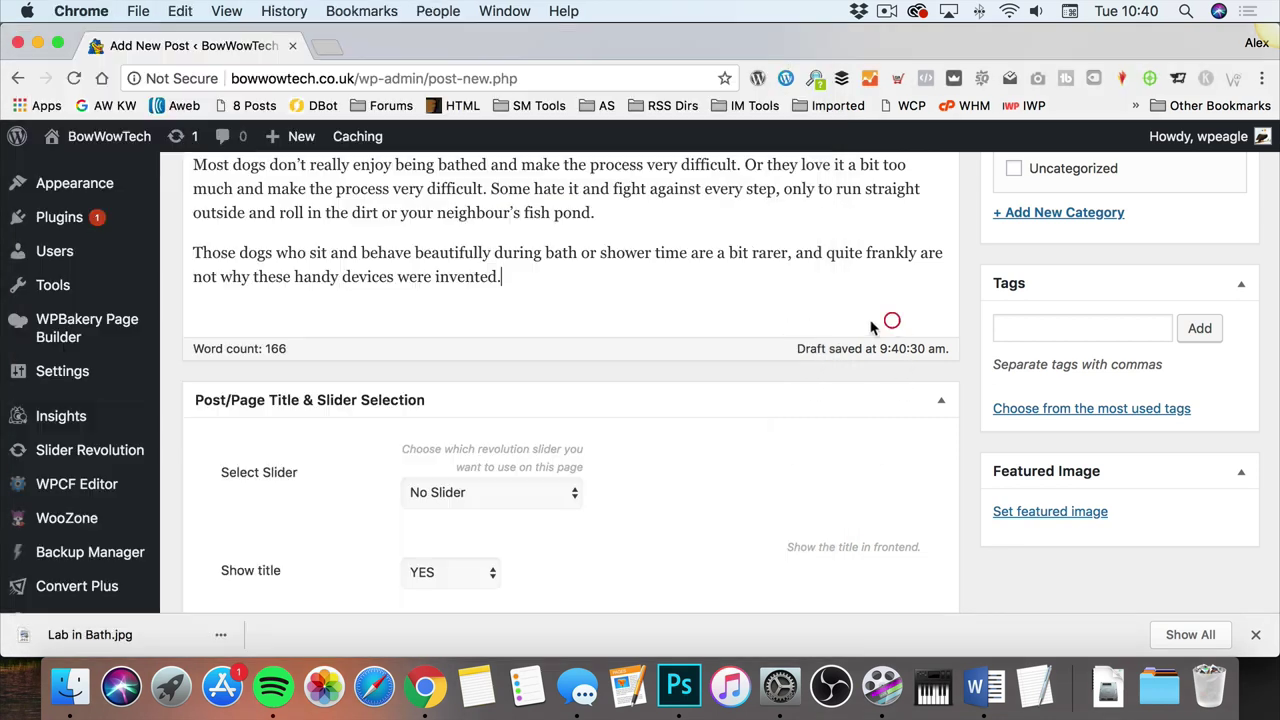
key(Return)
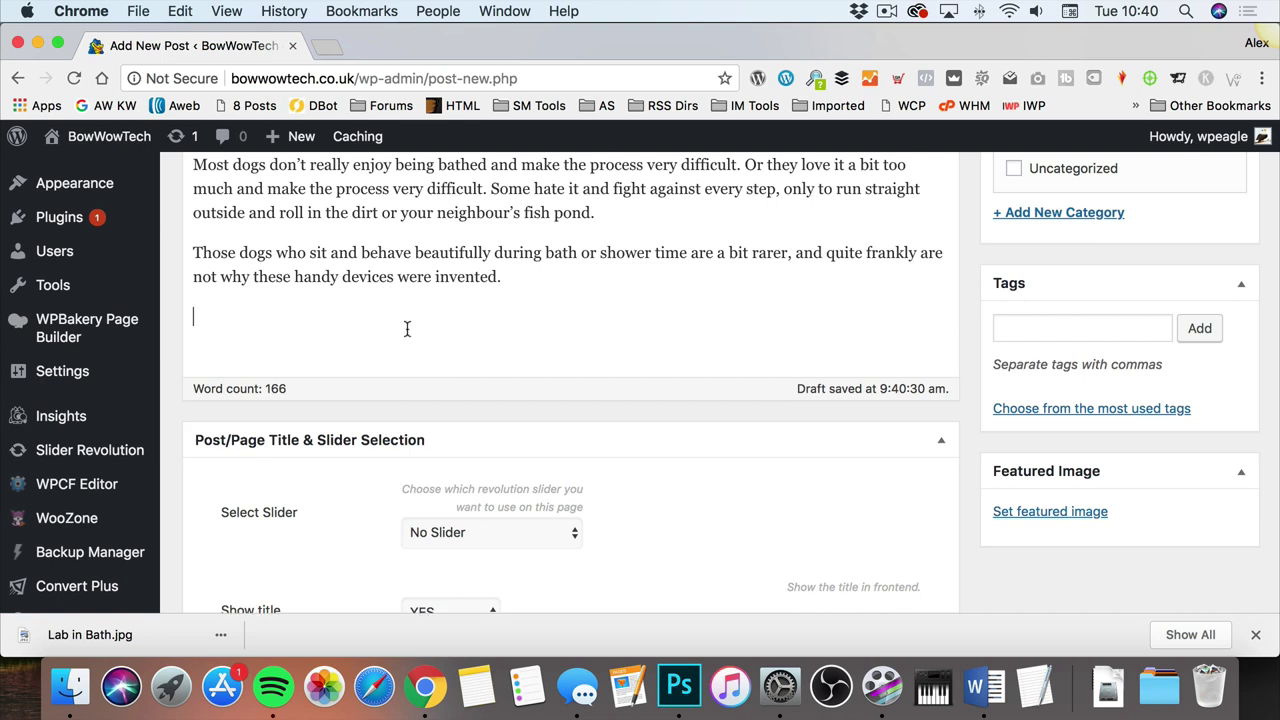
key(super+v)
Step: Check that the bathing heading is formatted as Heading 2, leaving it unchanged
scroll(903, 372, up, 3)
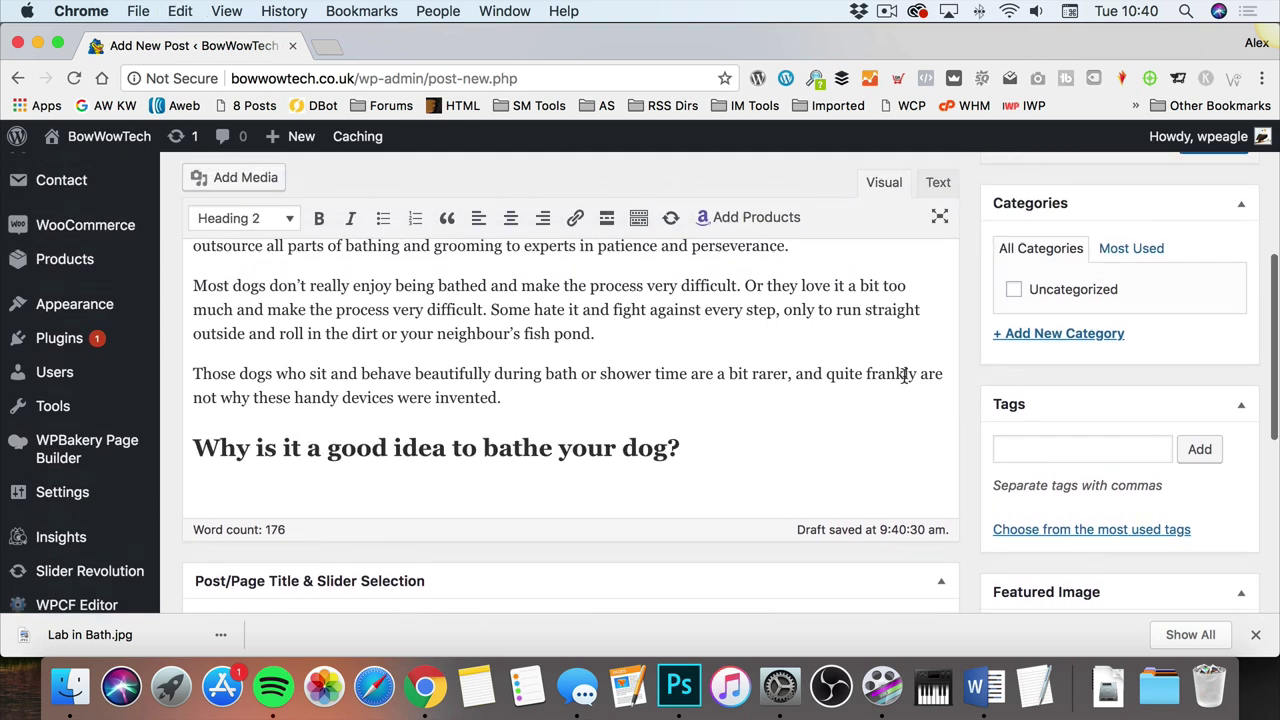
drag(590, 478, 172, 474)
scroll(533, 463, down, 1)
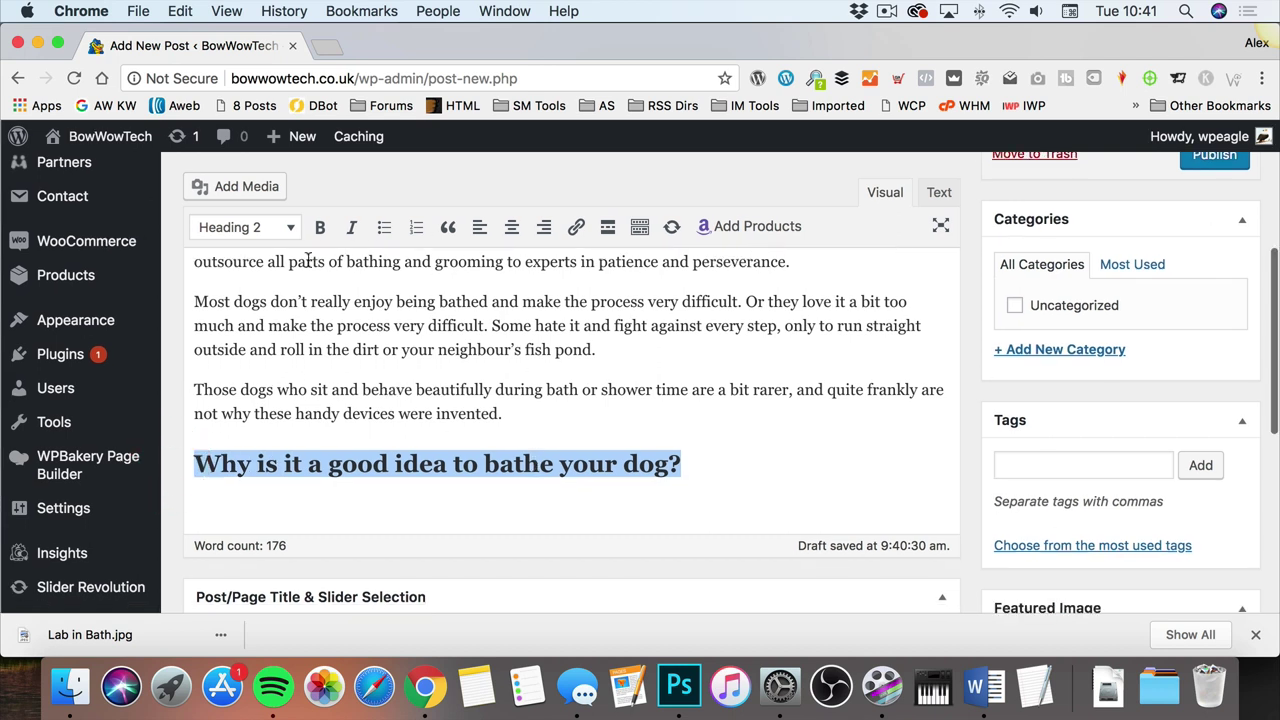
click(235, 227)
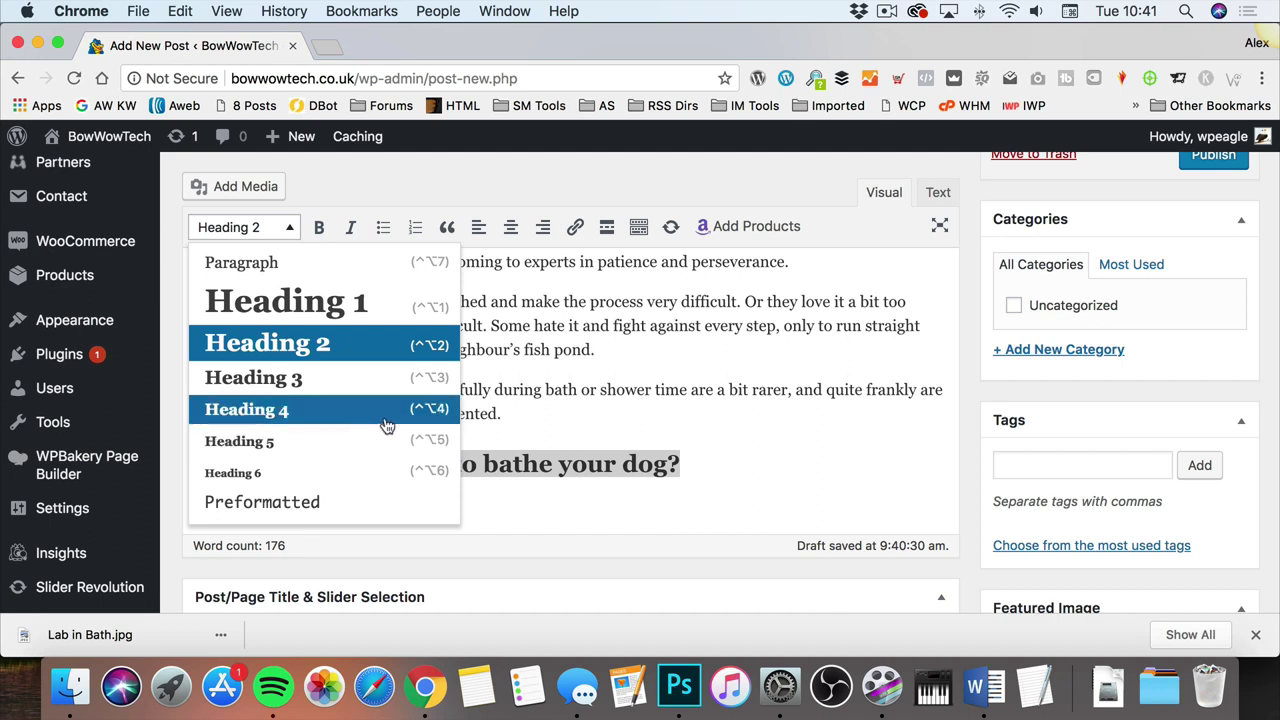
click(585, 375)
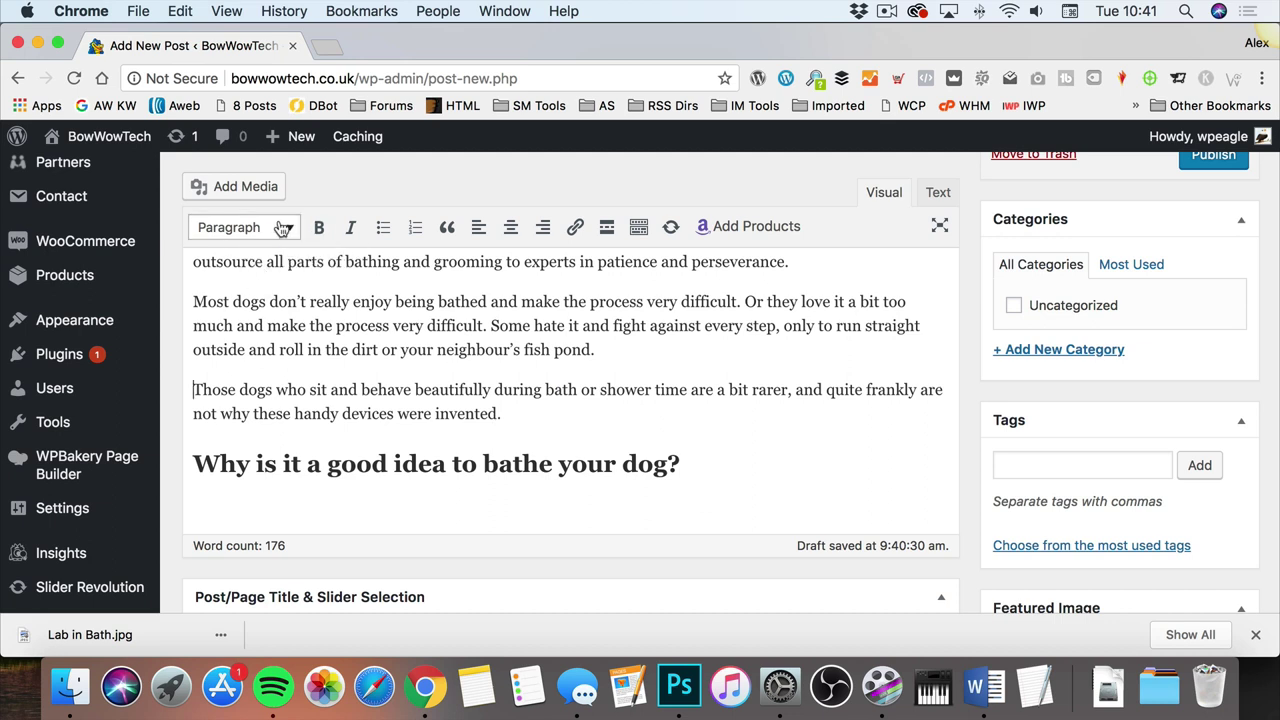
Step: Add an empty paragraph under the heading and bring up the Add Media uploader
click(704, 462)
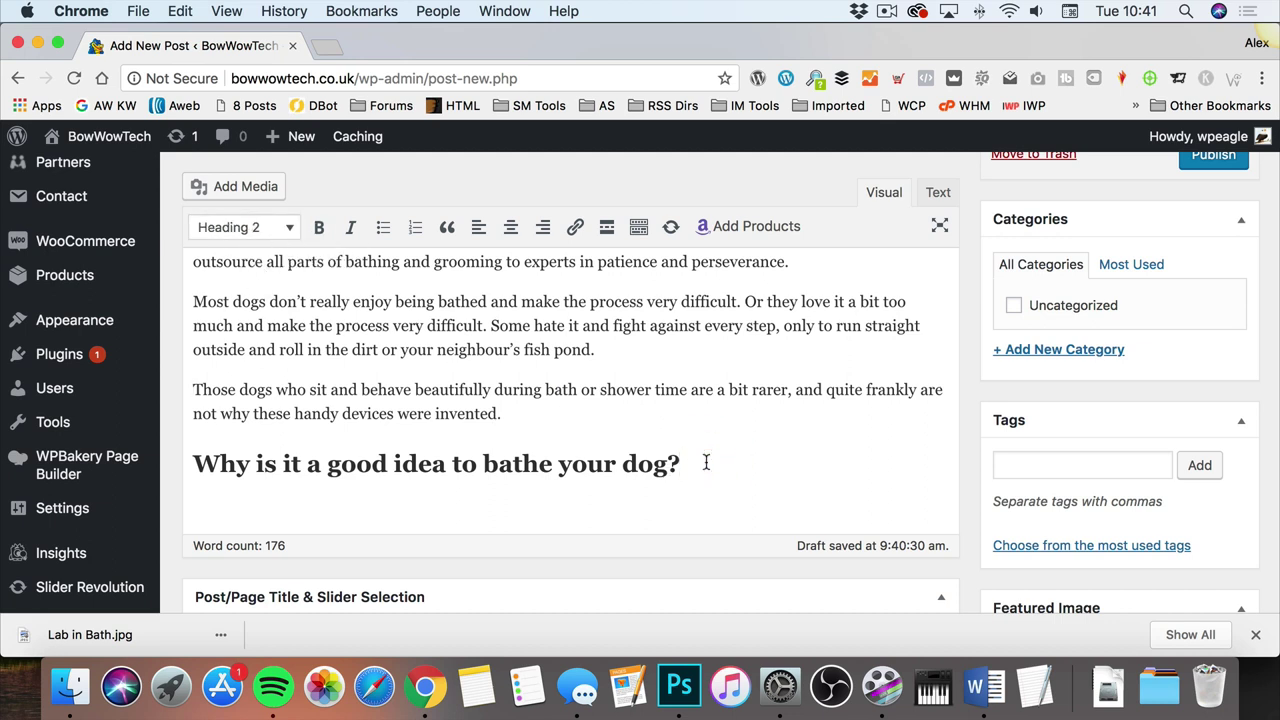
key(Return)
scroll(654, 386, down, 1)
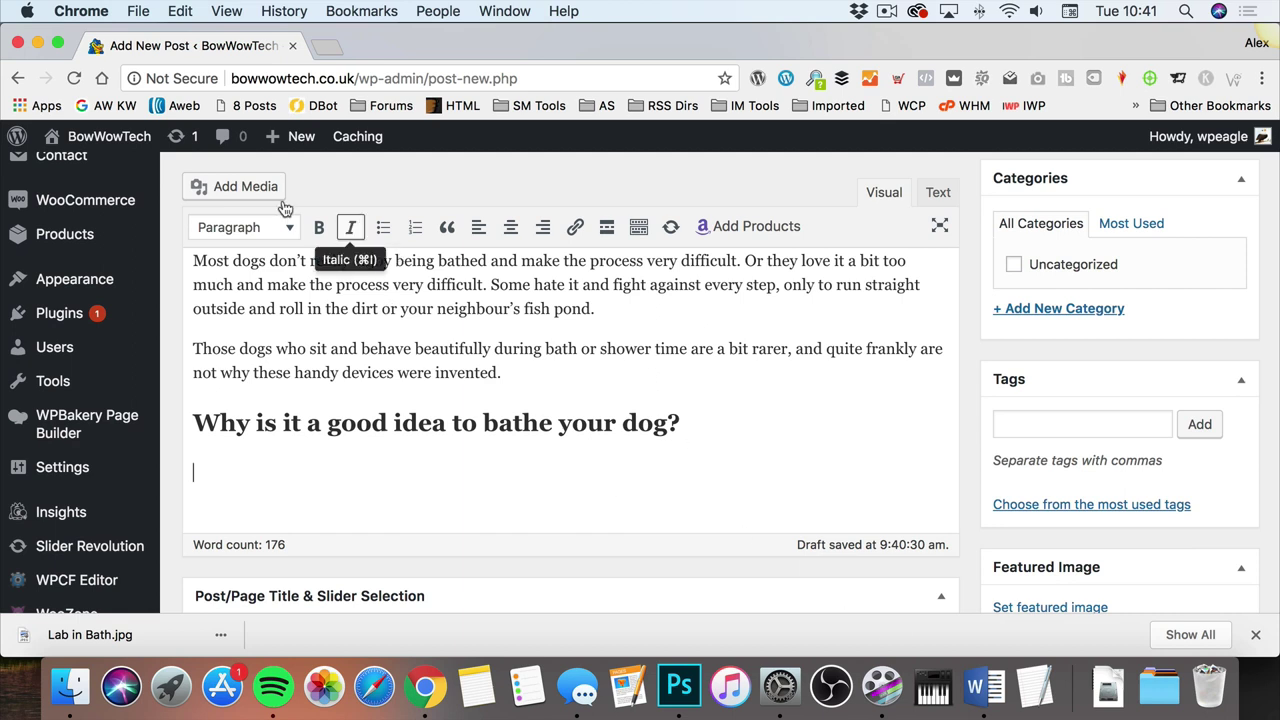
scroll(280, 215, down, 2)
scroll(273, 240, up, 4)
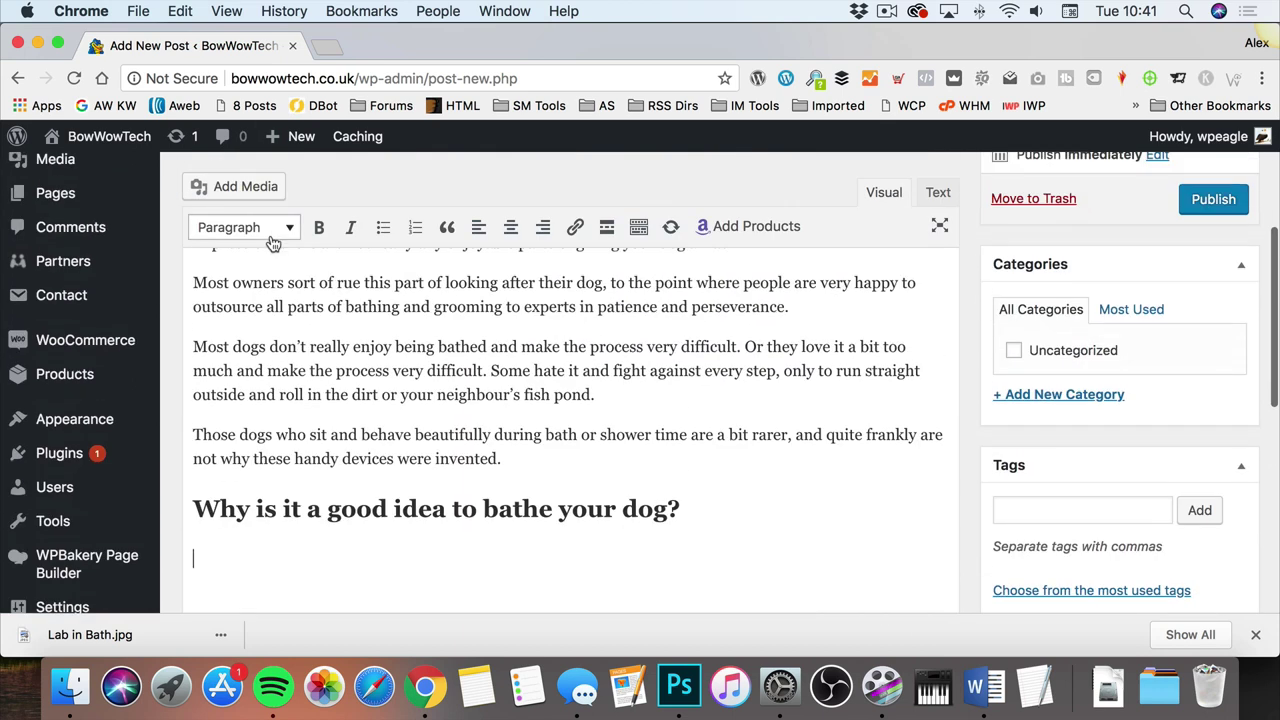
click(255, 187)
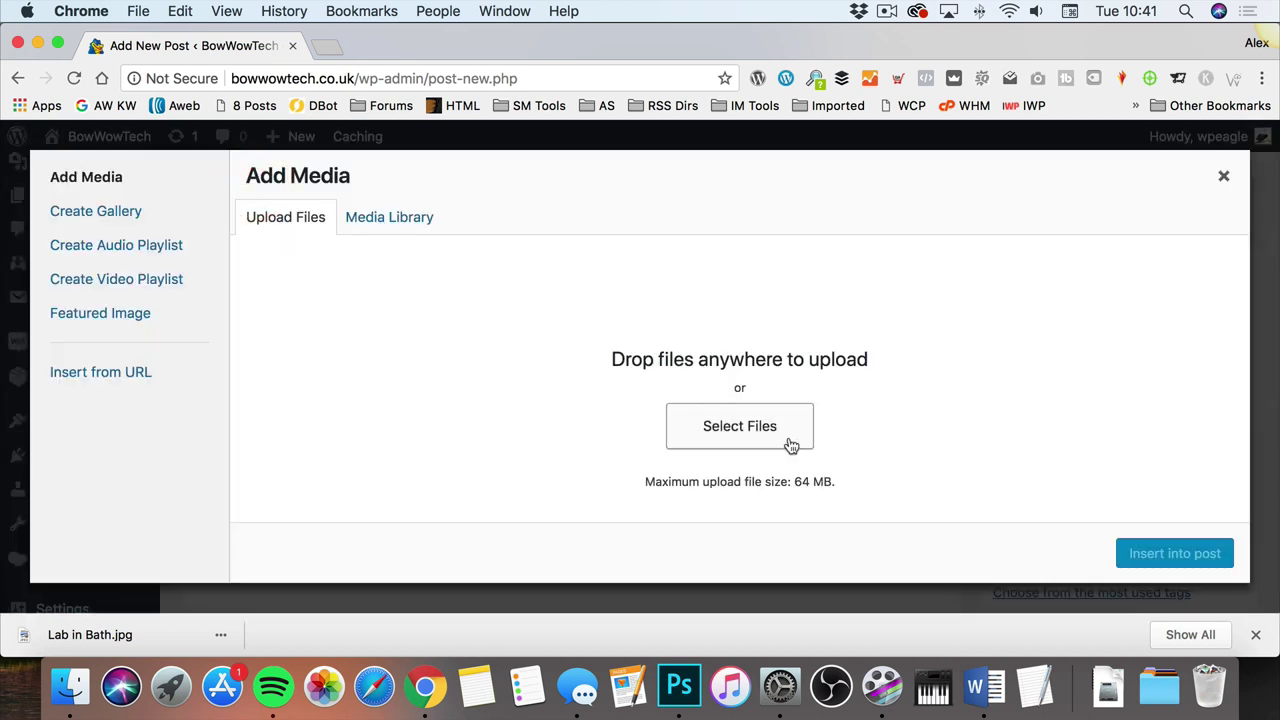
Step: Upload Wet dog].png from alexdigital stuff > DogTech > Articles > Bathing Photos and insert it
click(790, 445)
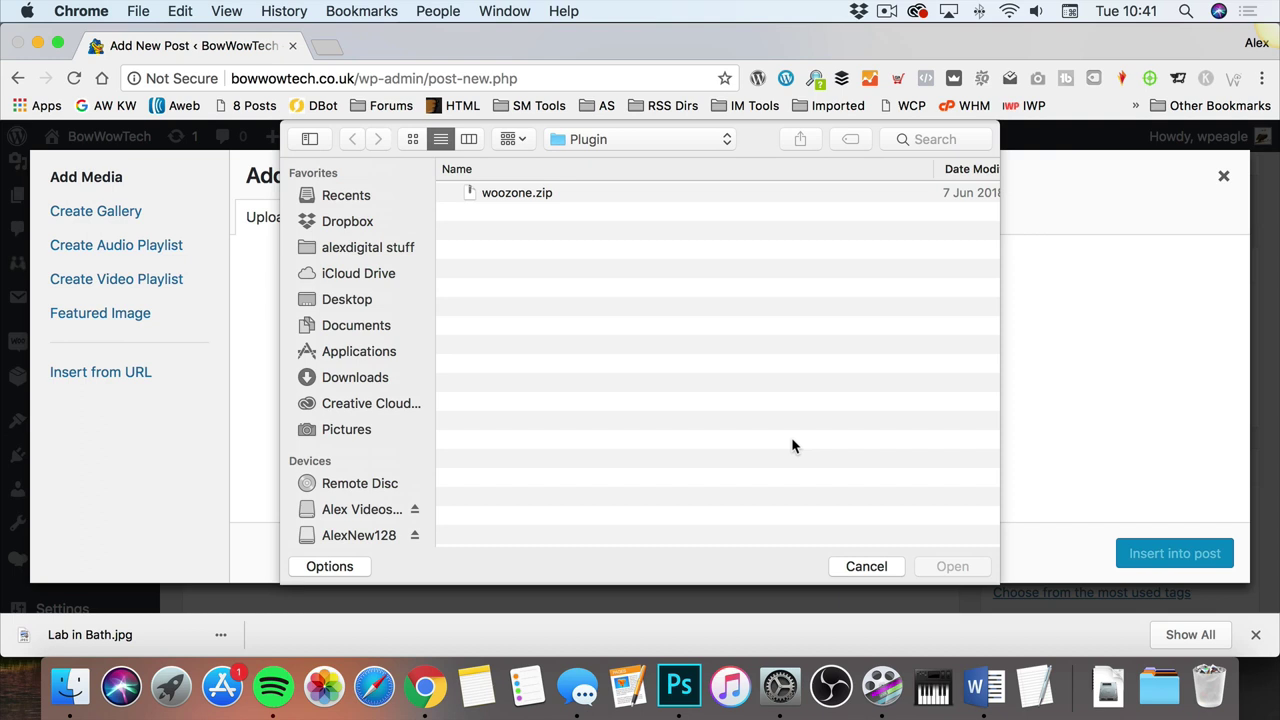
click(368, 247)
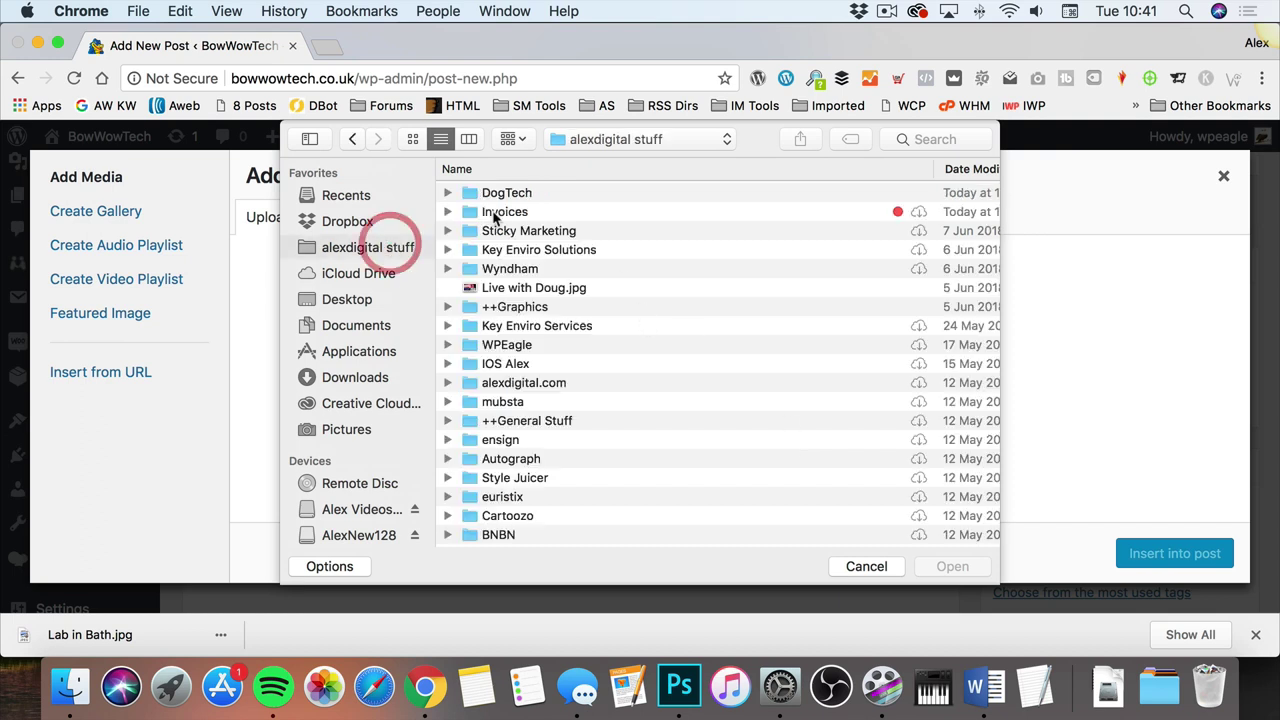
double_click(514, 192)
double_click(519, 193)
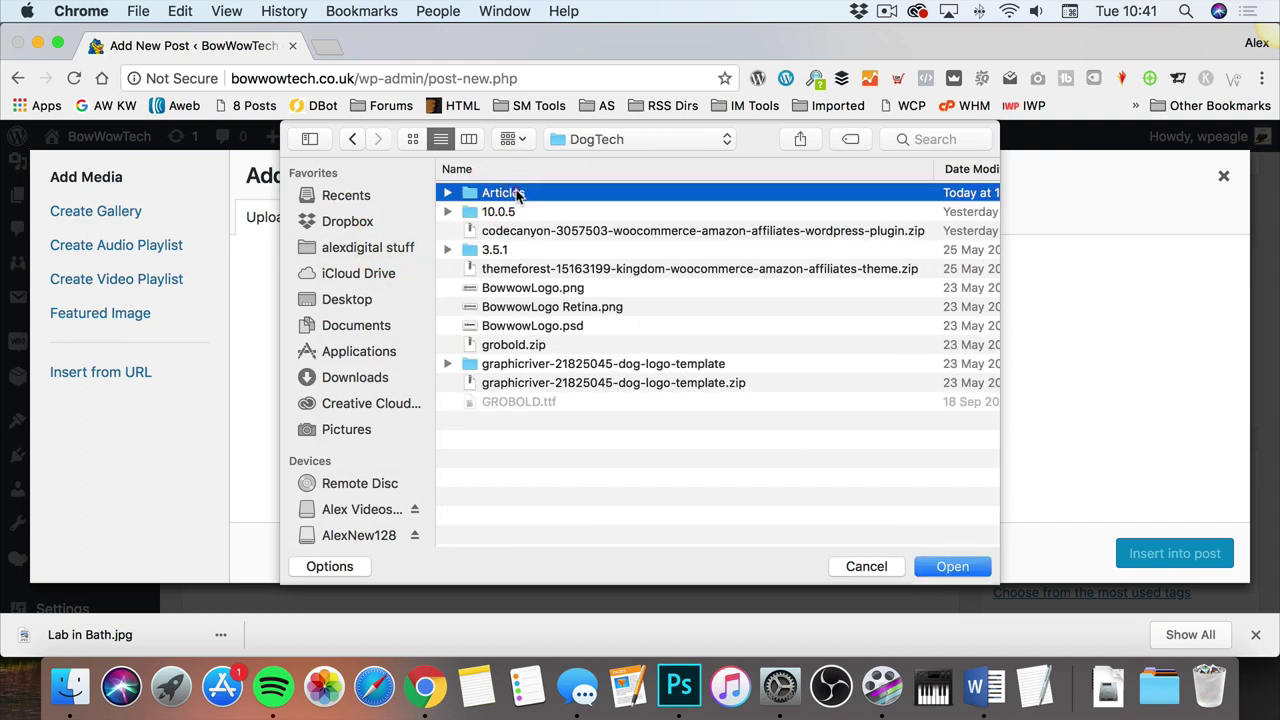
click(524, 196)
double_click(524, 196)
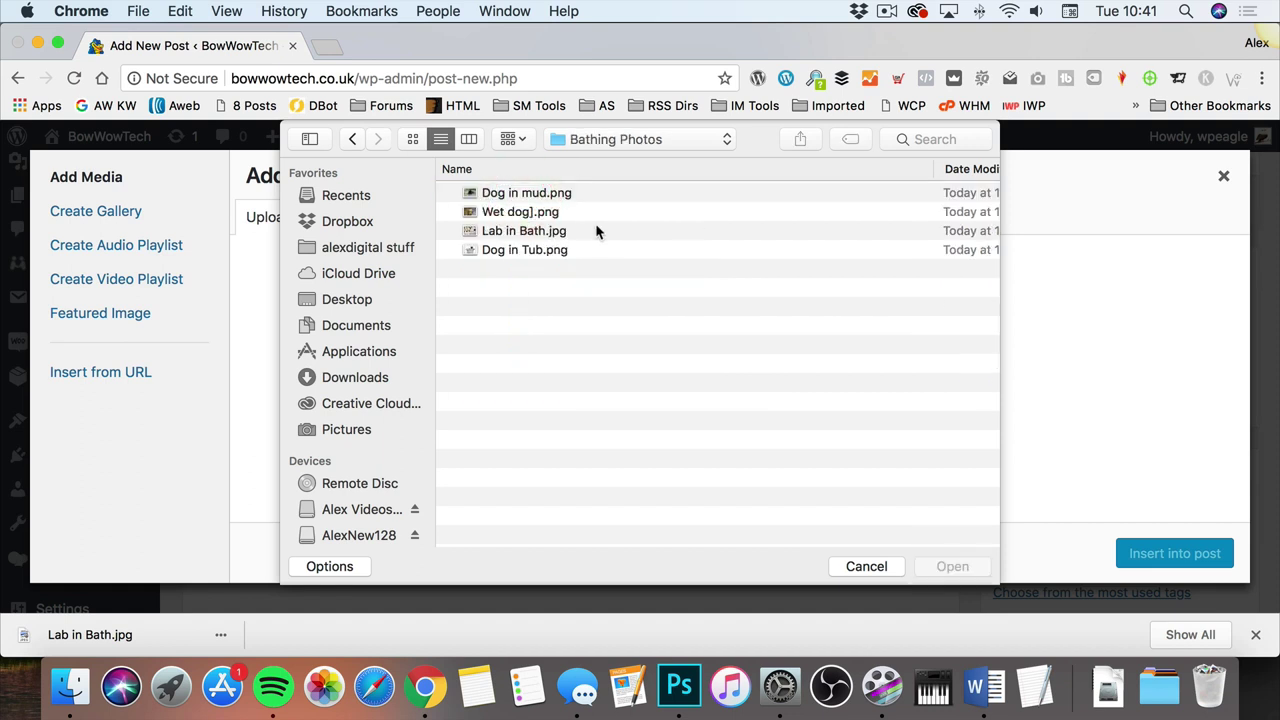
click(520, 212)
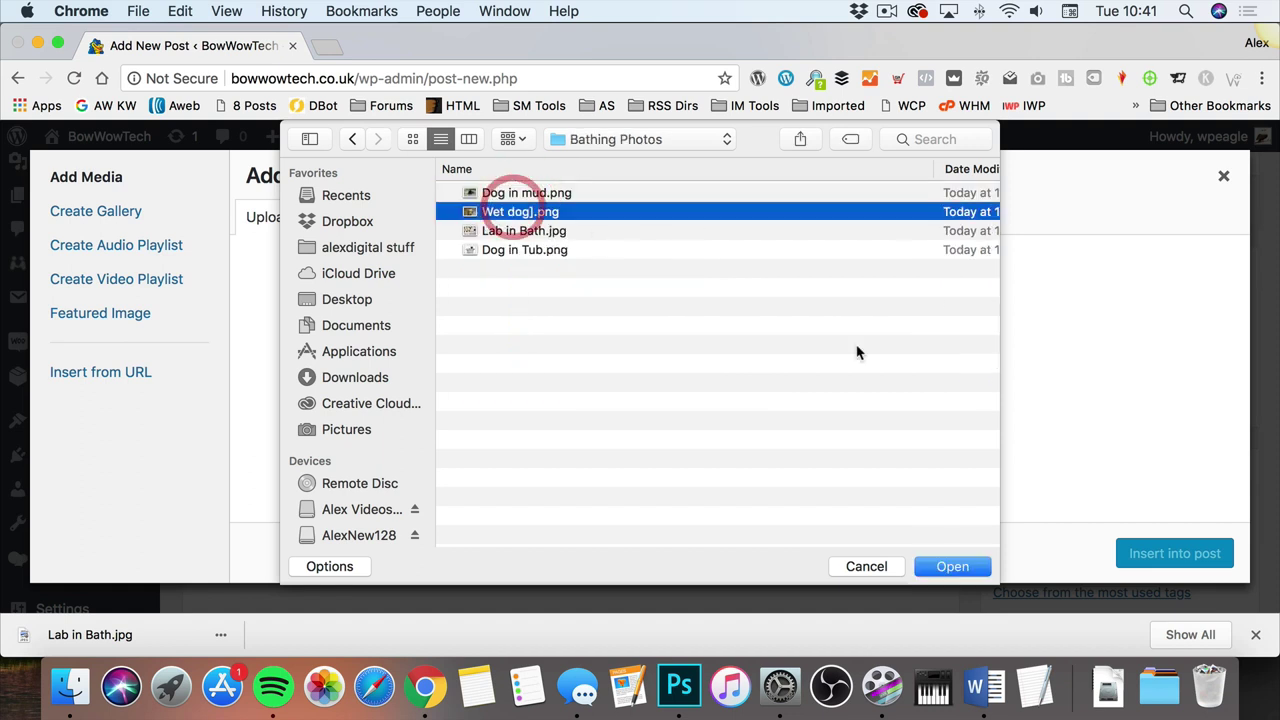
click(959, 563)
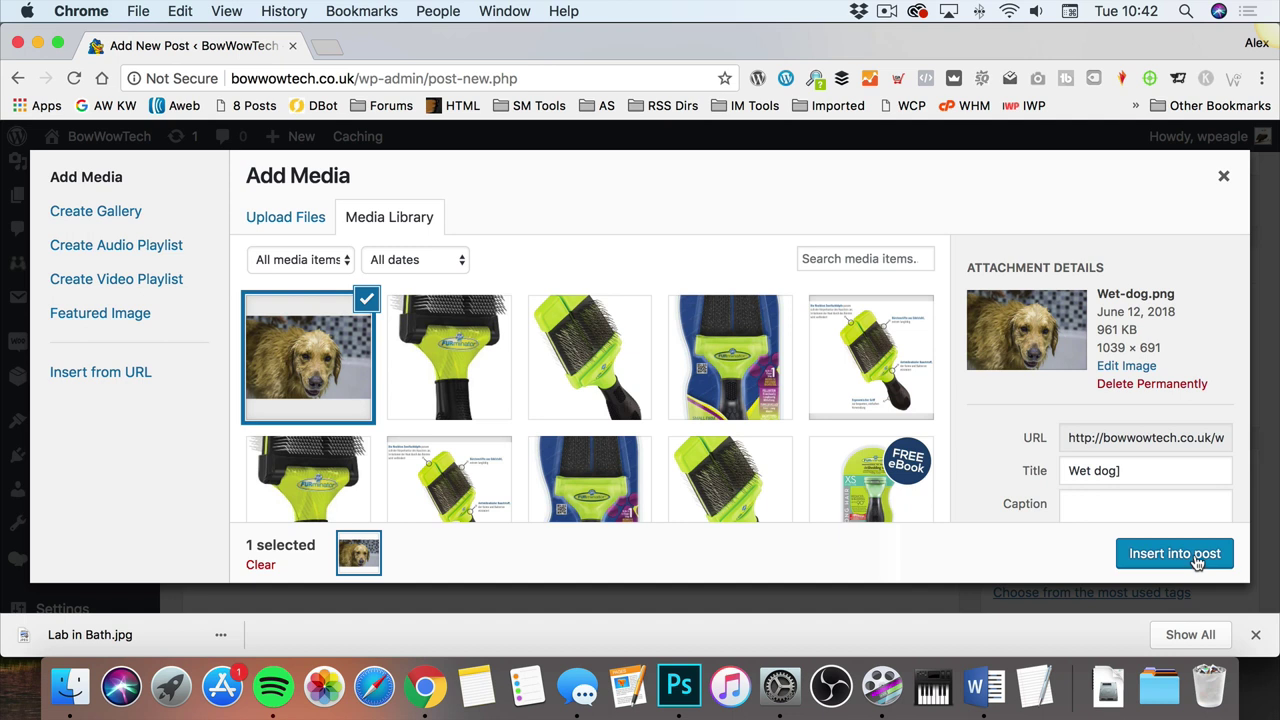
click(1175, 553)
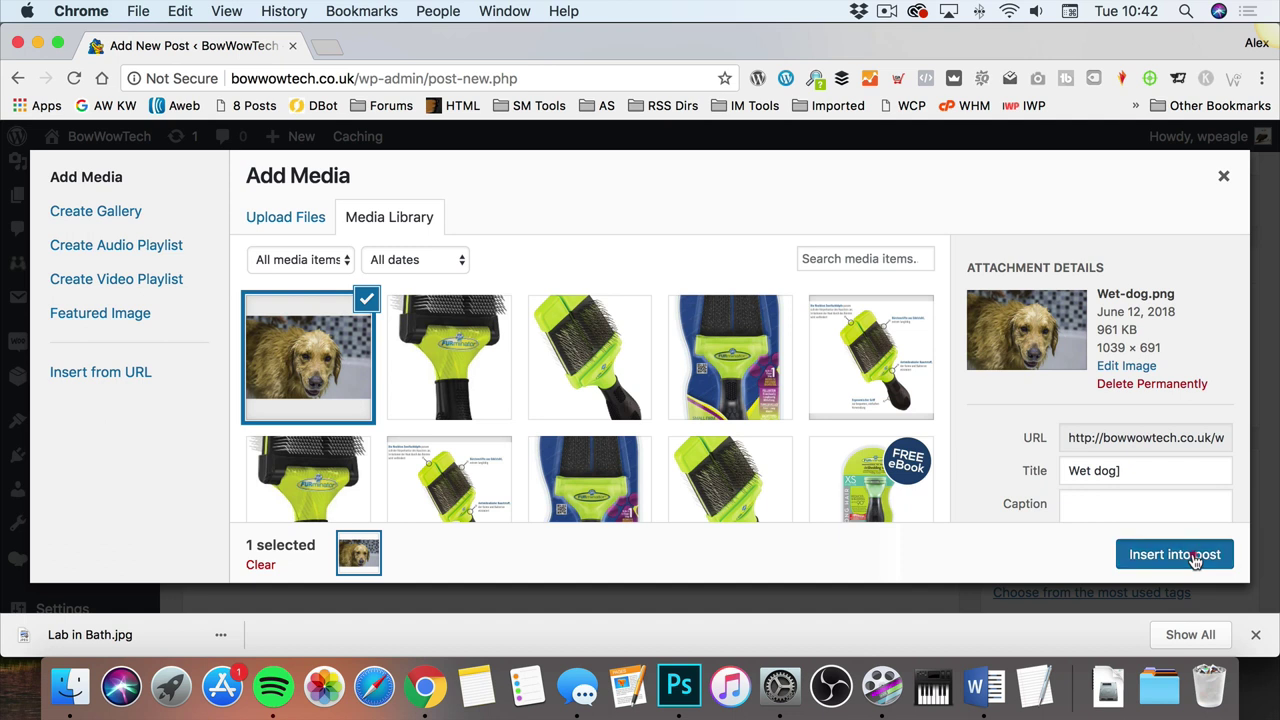
scroll(773, 320, down, 3)
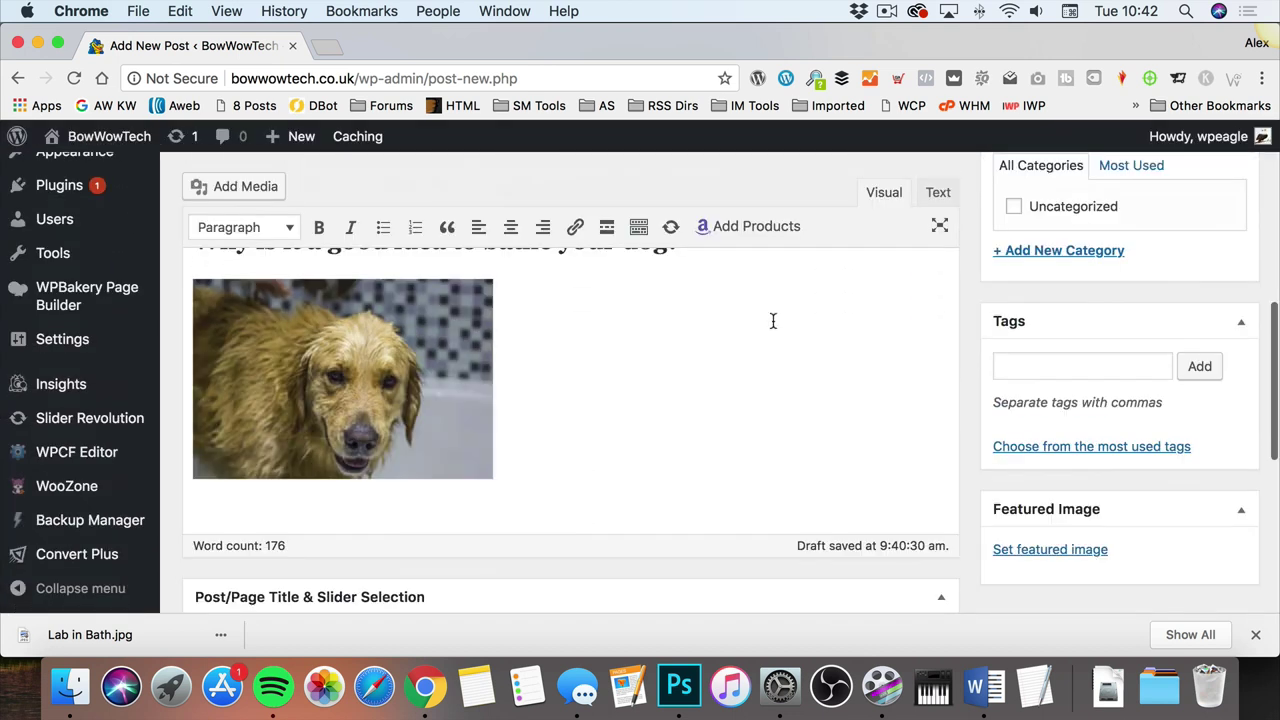
Step: Right-align the Wet dog image after trying the left and center alignments
scroll(530, 360, up, 1)
click(485, 413)
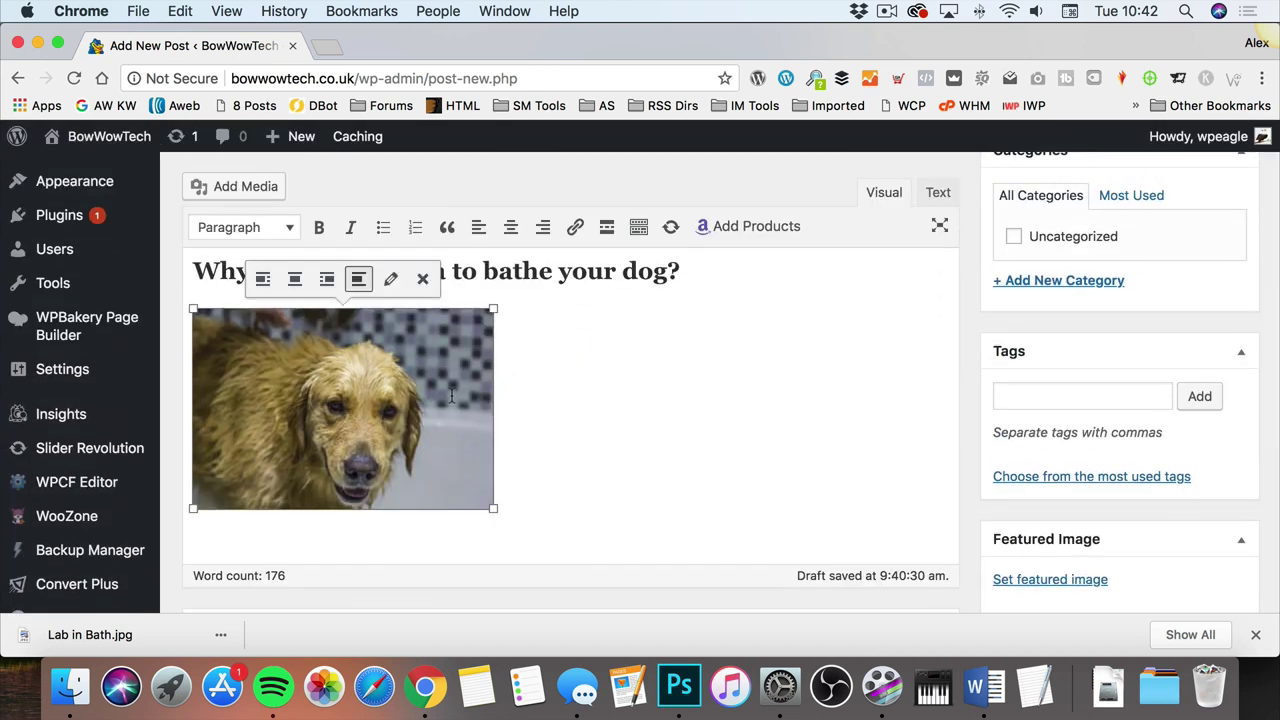
click(341, 361)
click(336, 372)
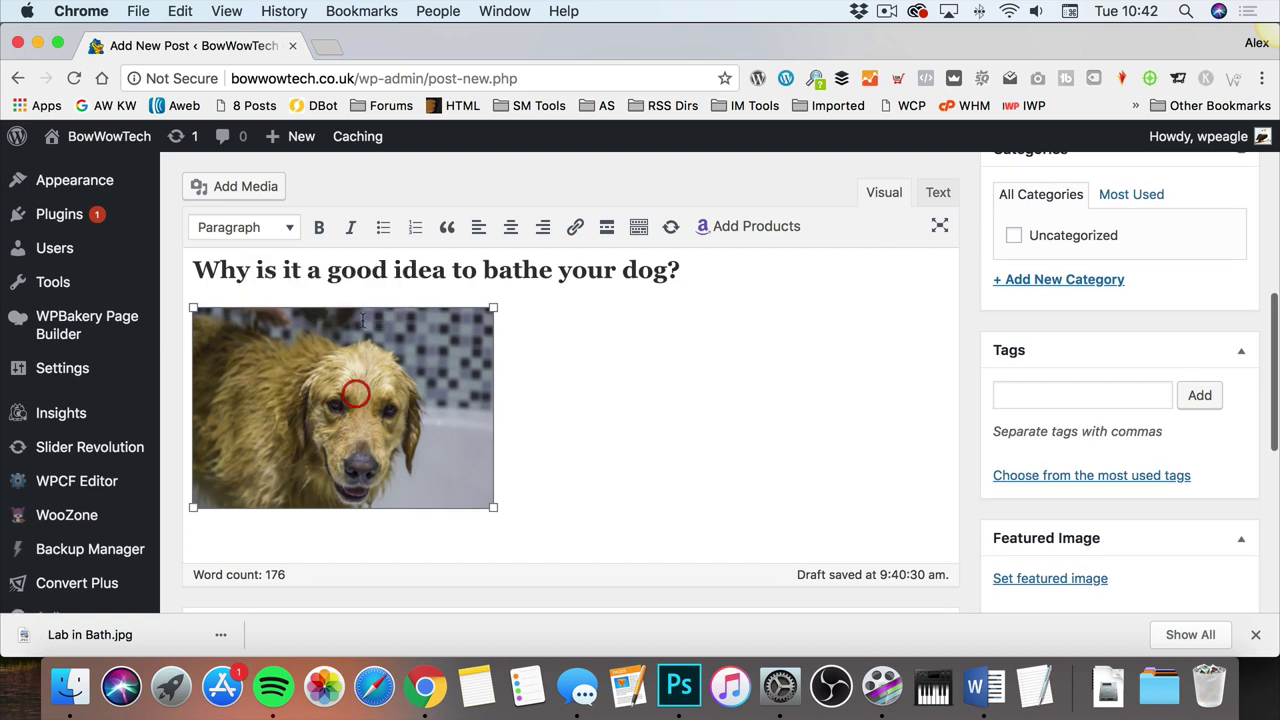
click(326, 277)
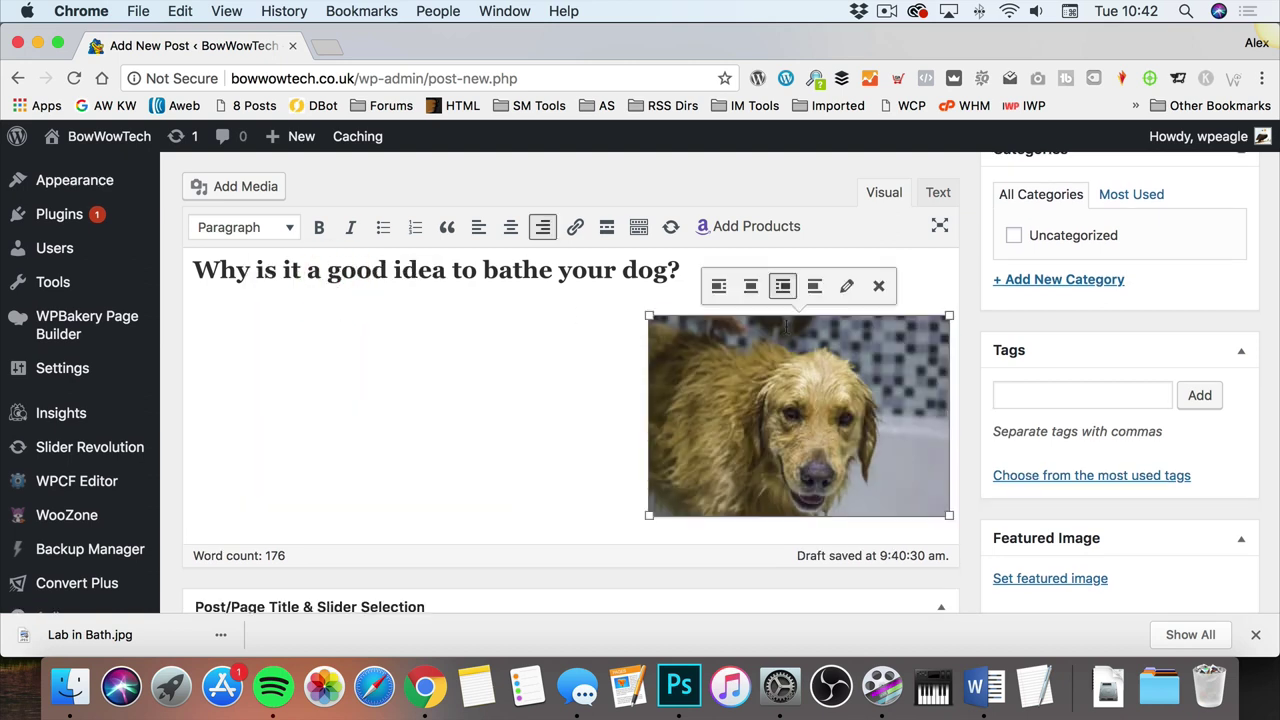
click(718, 286)
click(296, 287)
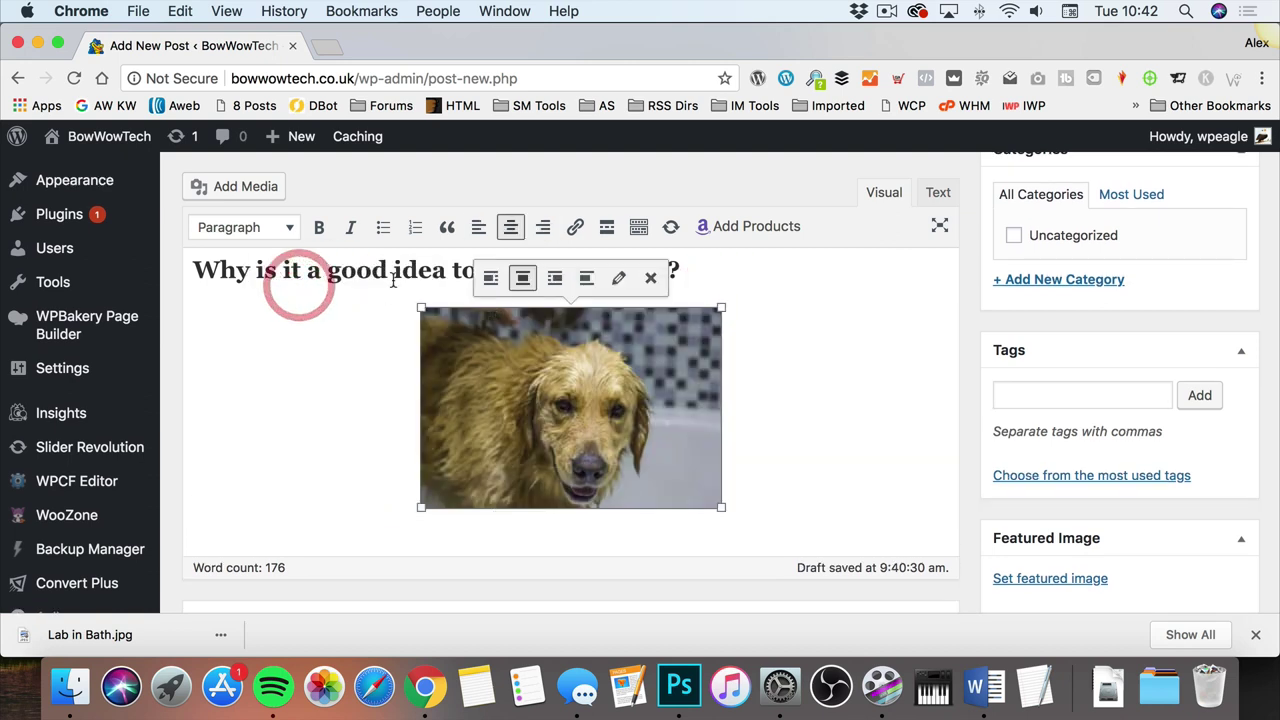
click(554, 283)
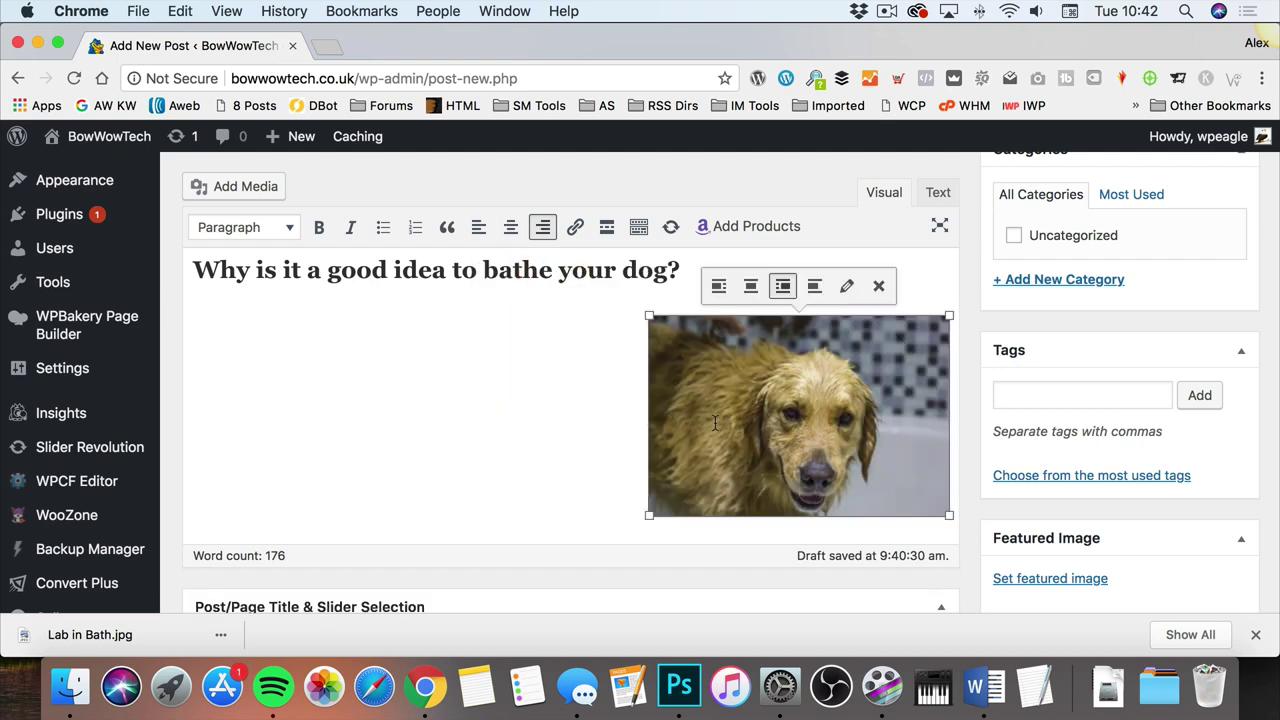
Step: Paste the next Word passage into a new paragraph below the bathing heading
click(978, 685)
scroll(595, 440, down, 5)
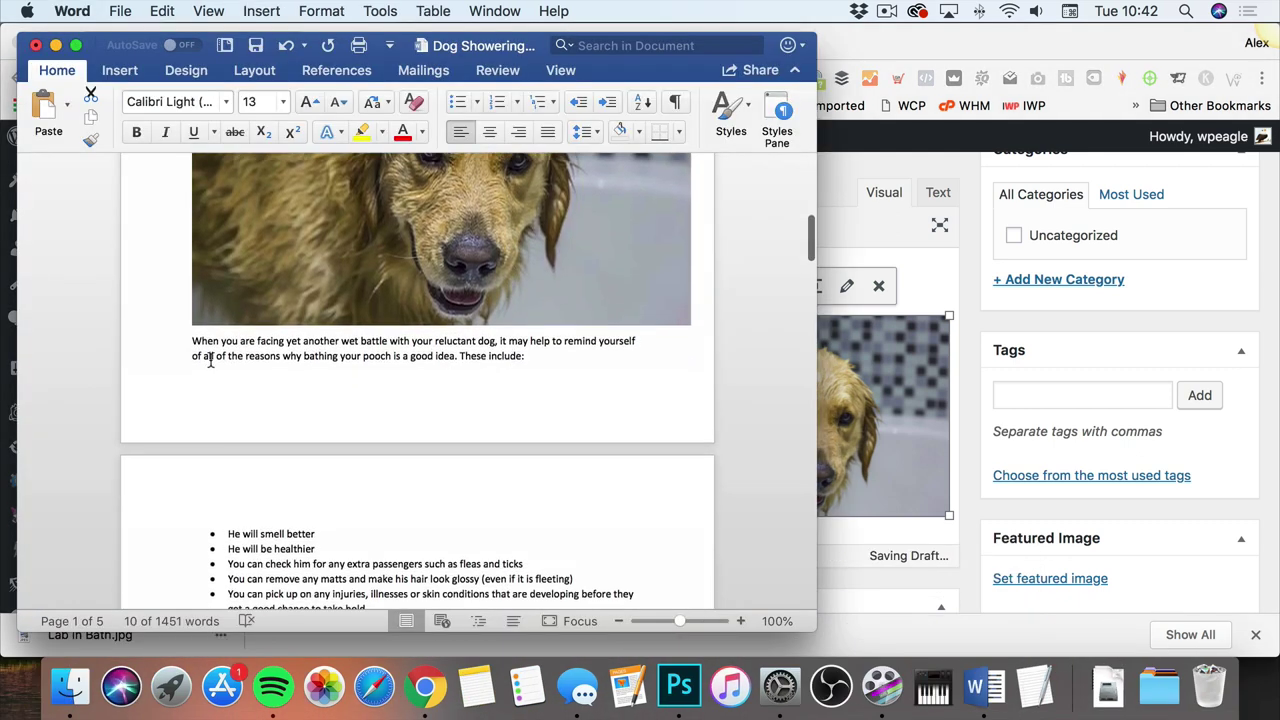
drag(193, 343, 437, 379)
right_click(262, 310)
click(292, 340)
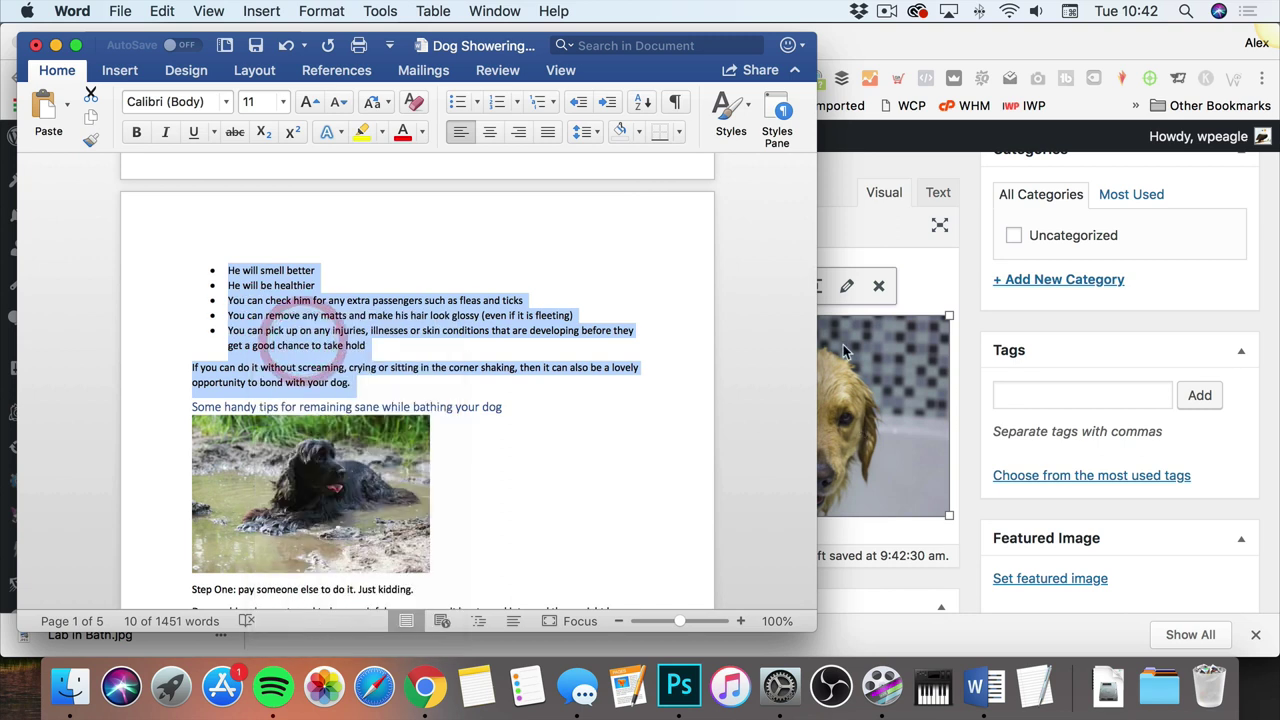
click(928, 275)
click(226, 331)
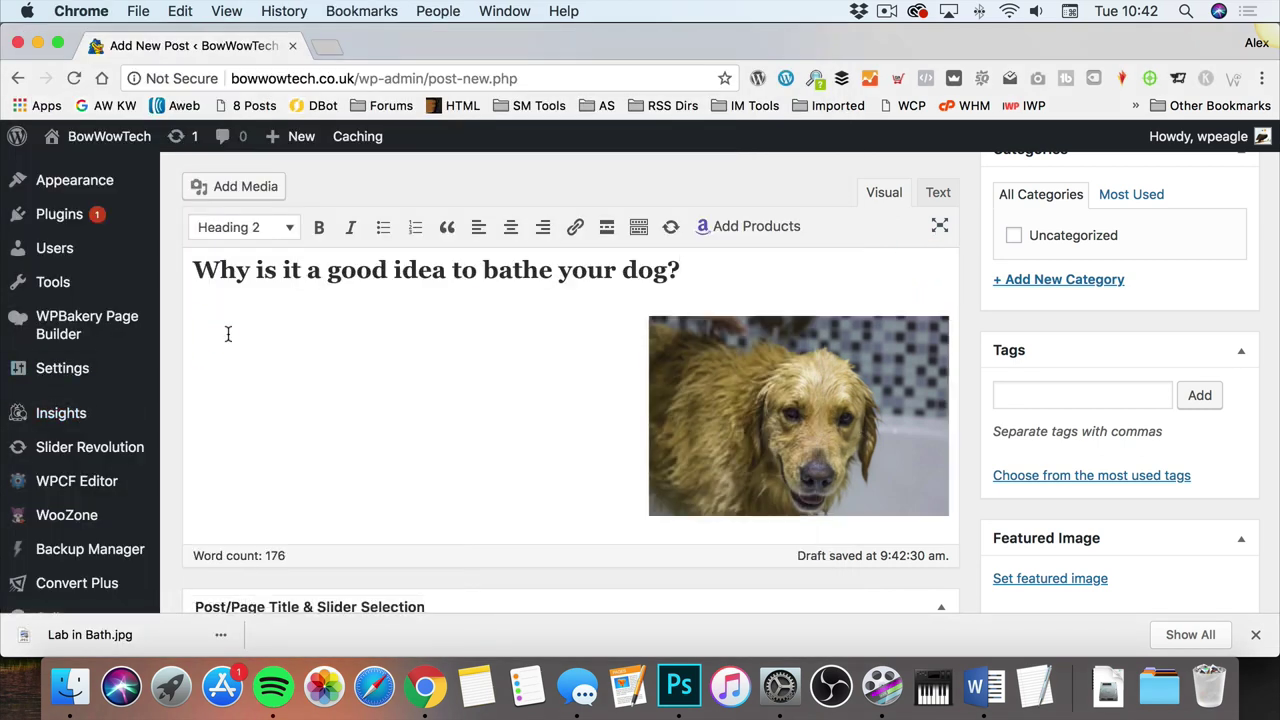
key(Return)
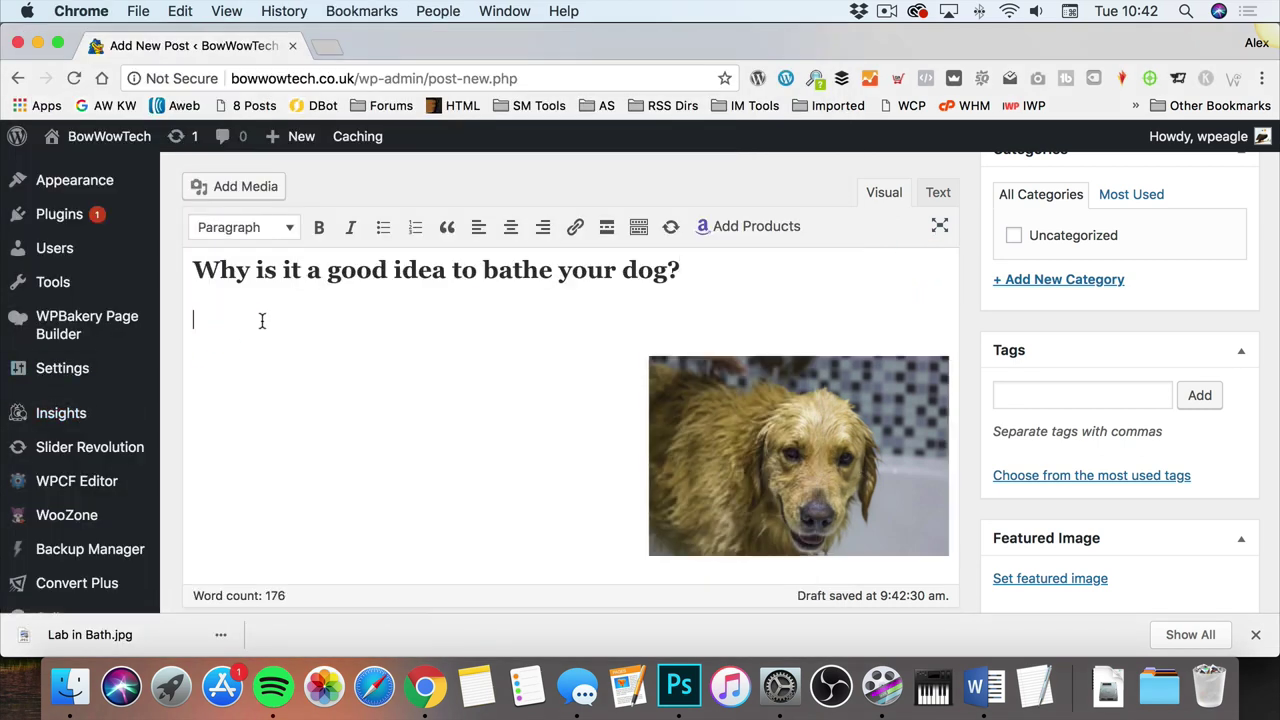
right_click(262, 320)
click(332, 414)
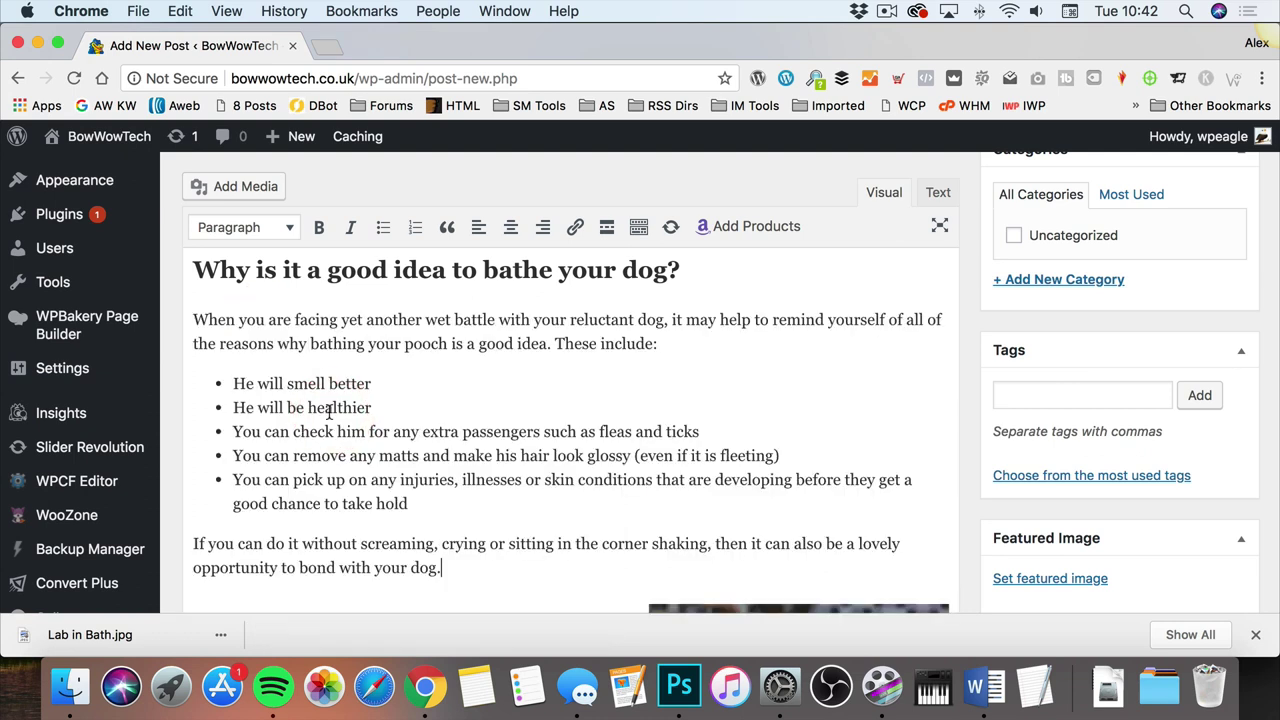
Step: Move the Wet dog image beside the first paragraph and add a paragraph after the closing sentence
scroll(520, 390, down, 1)
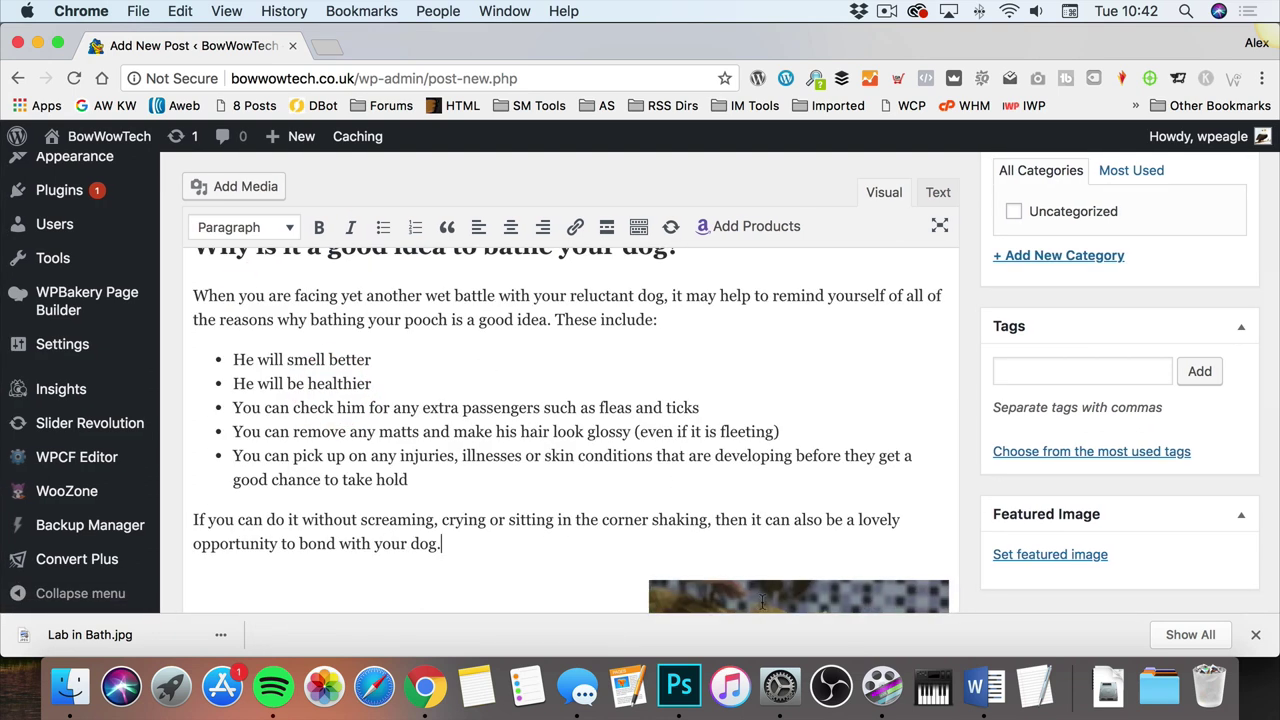
drag(762, 601, 634, 285)
drag(166, 320, 194, 281)
click(521, 386)
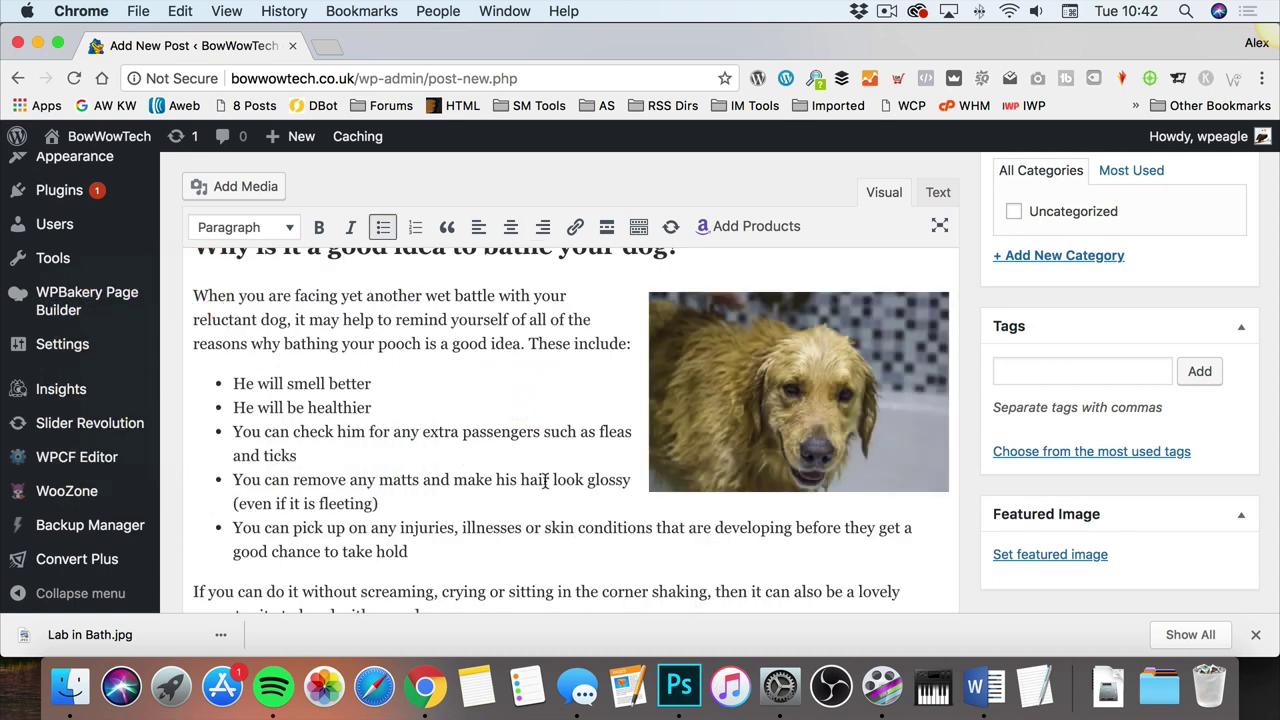
scroll(545, 481, down, 3)
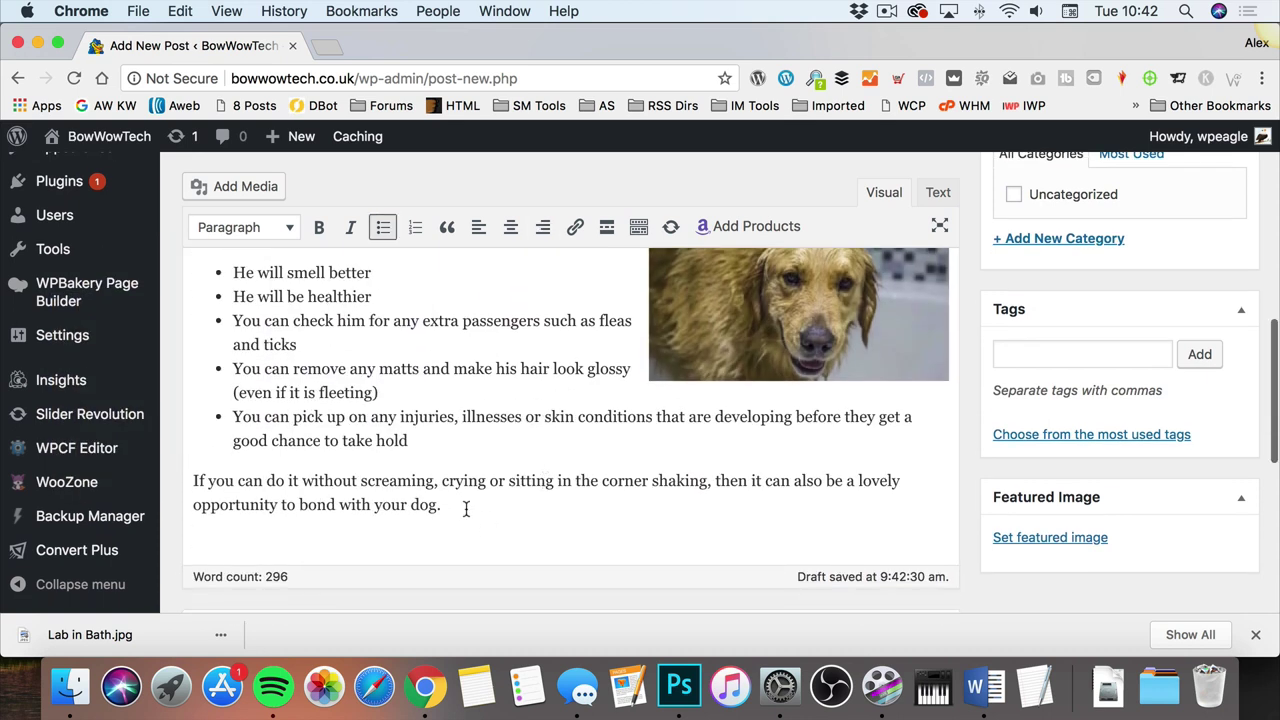
click(468, 509)
key(Return)
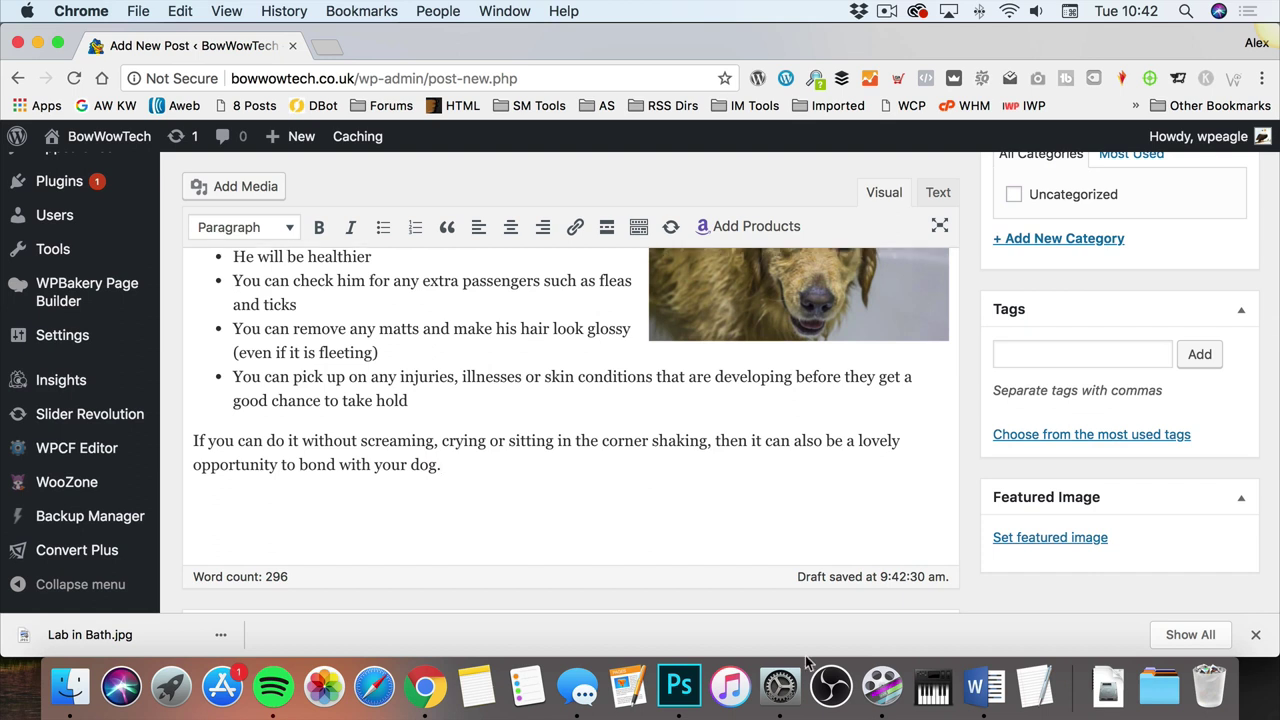
Step: Add the heading 'Some handy tips for remaining sane while bathing your dog' with an empty paragraph below
click(960, 690)
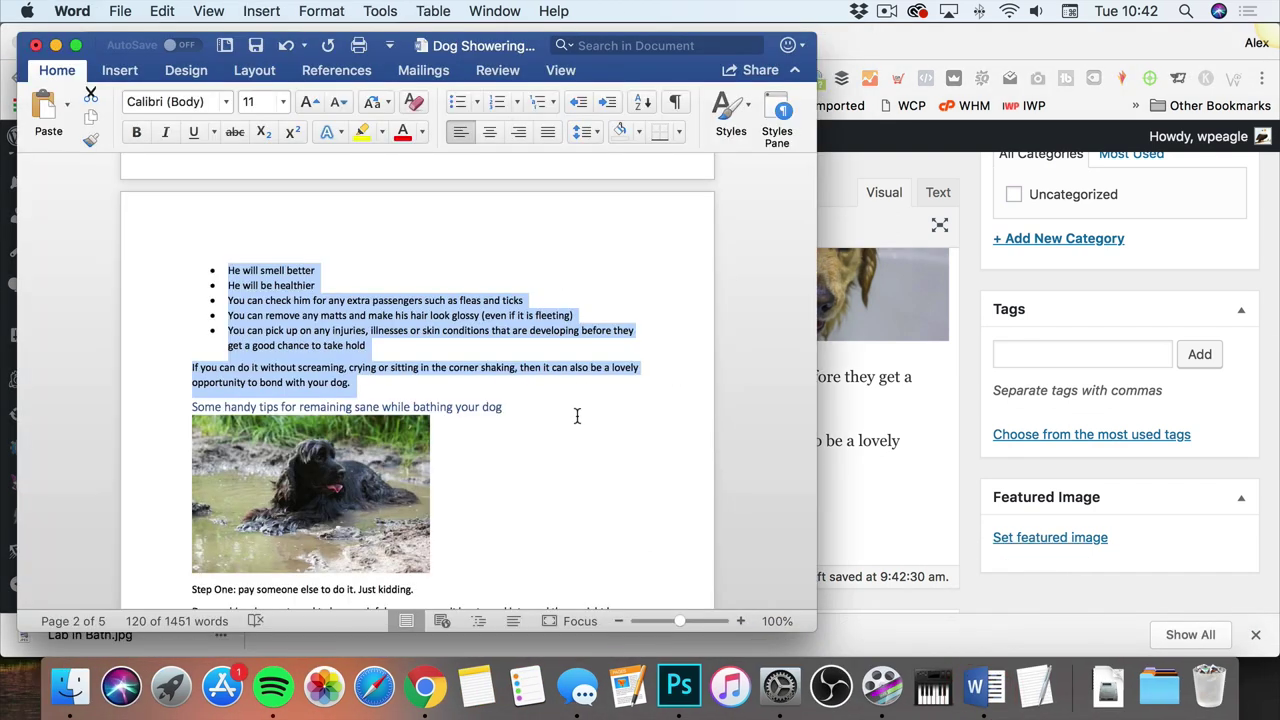
scroll(577, 416, down, 3)
drag(512, 285, 192, 286)
right_click(192, 286)
click(271, 313)
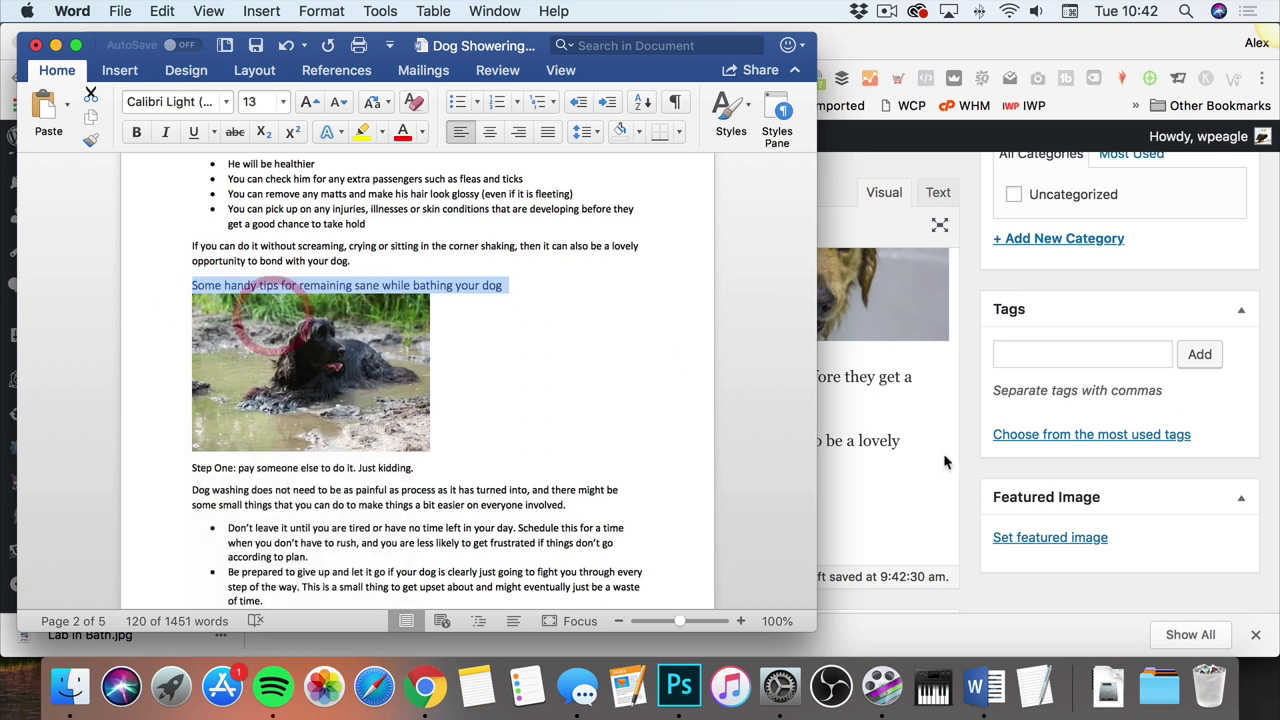
click(938, 456)
right_click(343, 520)
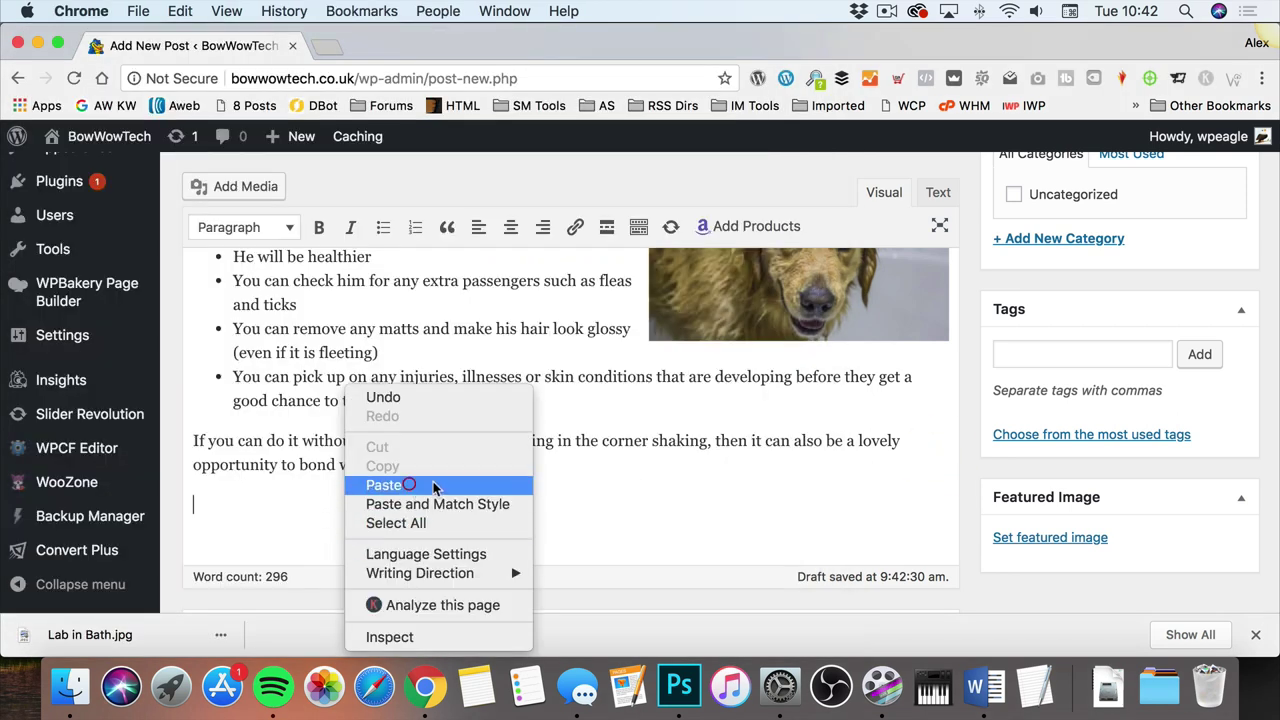
click(434, 488)
scroll(543, 520, down, 2)
click(345, 468)
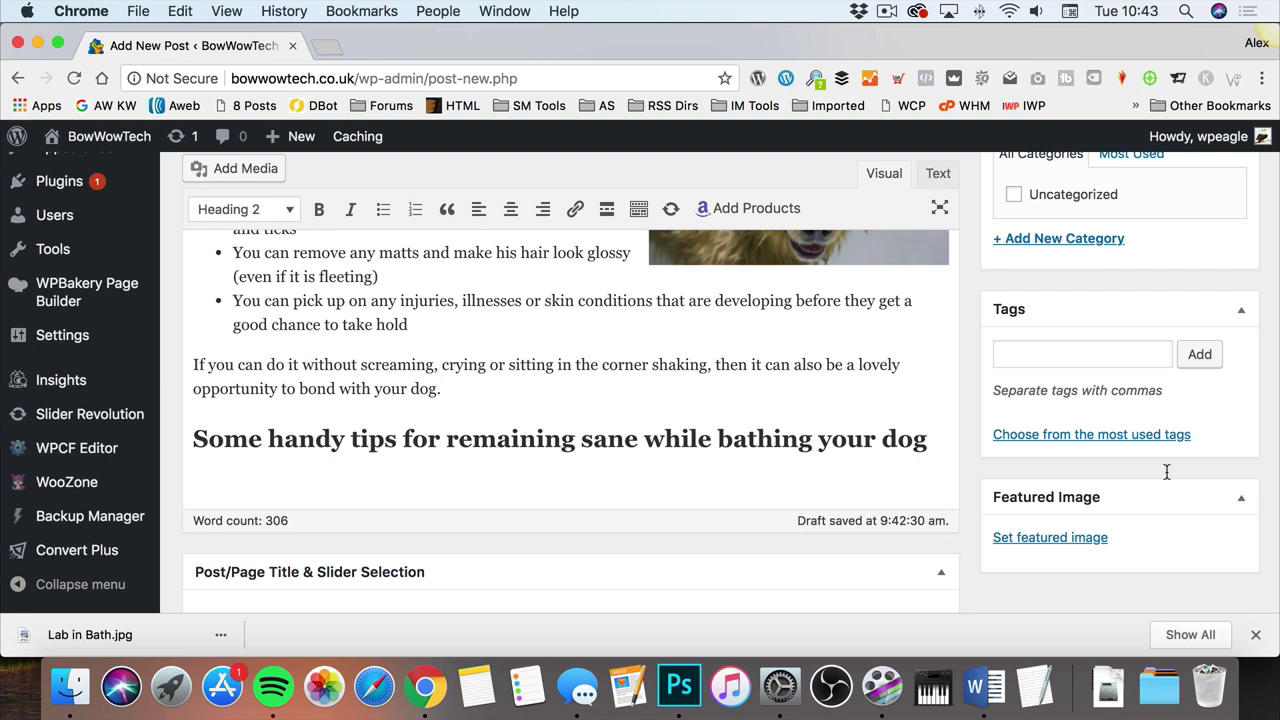
key(Return)
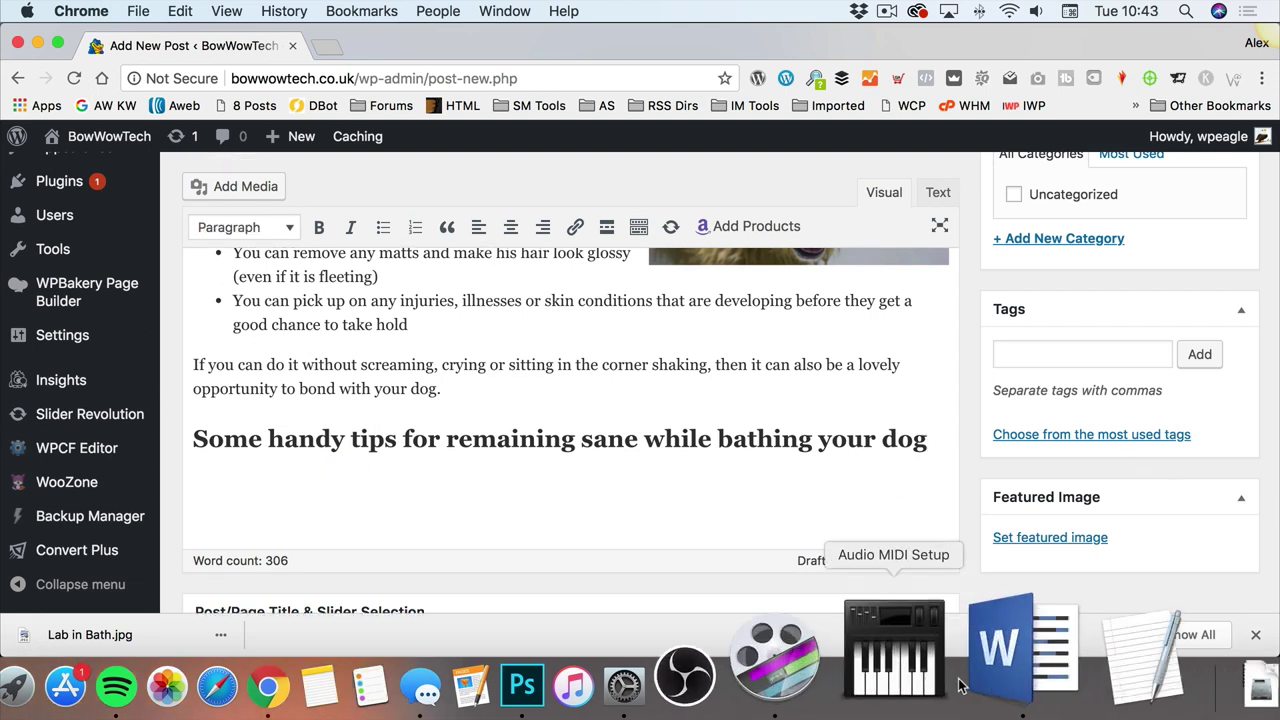
Step: Paste the Step One passage and its tips from Word under the handy tips heading
click(995, 670)
scroll(195, 379, down, 3)
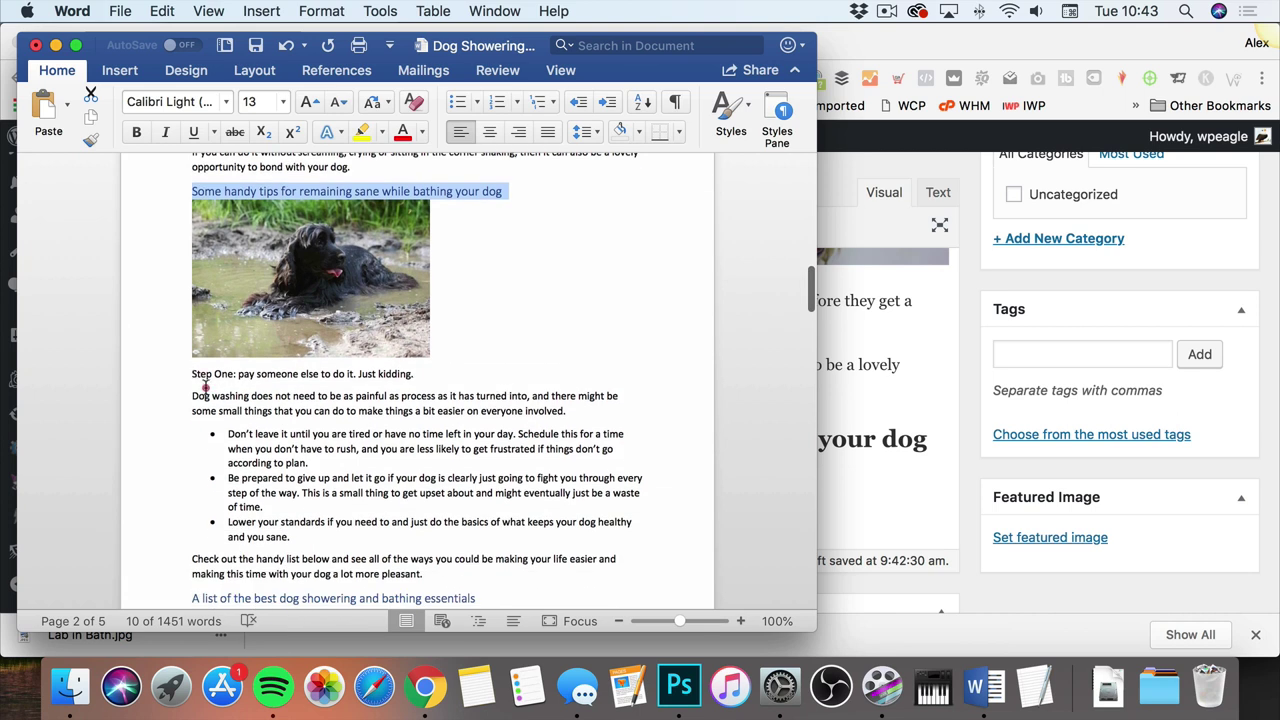
drag(204, 387, 486, 568)
right_click(264, 332)
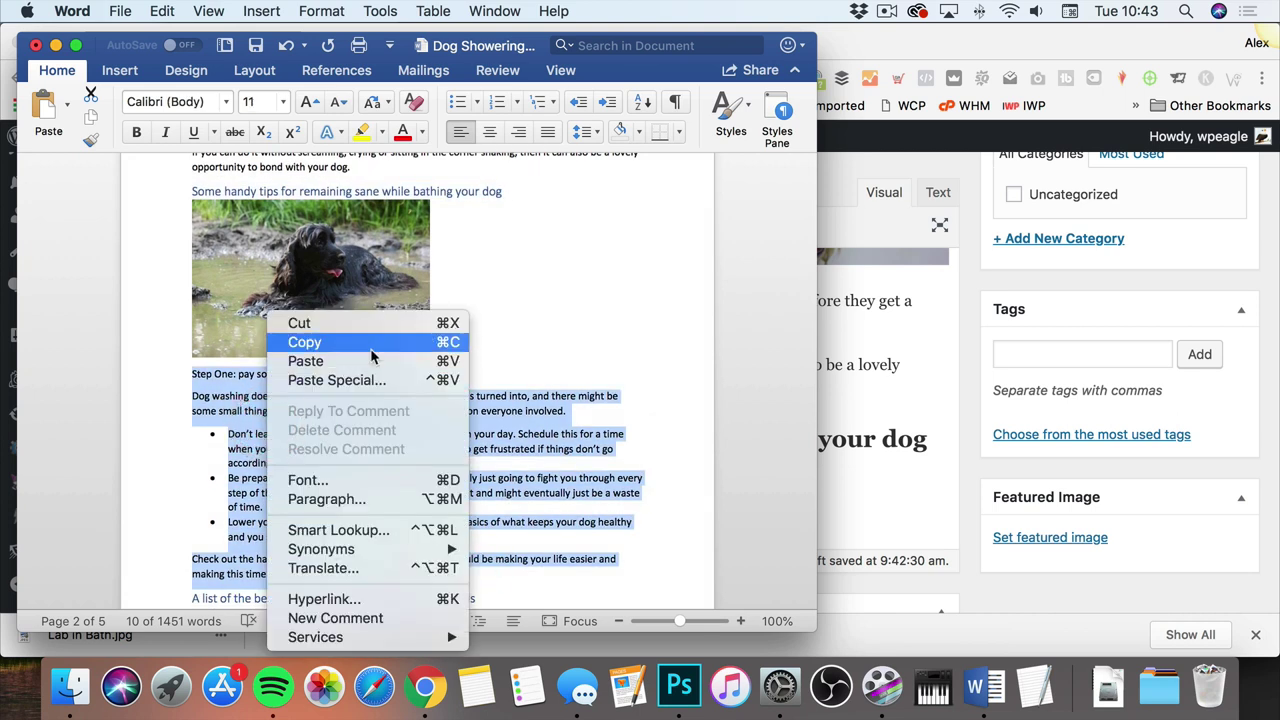
click(368, 346)
click(856, 454)
right_click(245, 488)
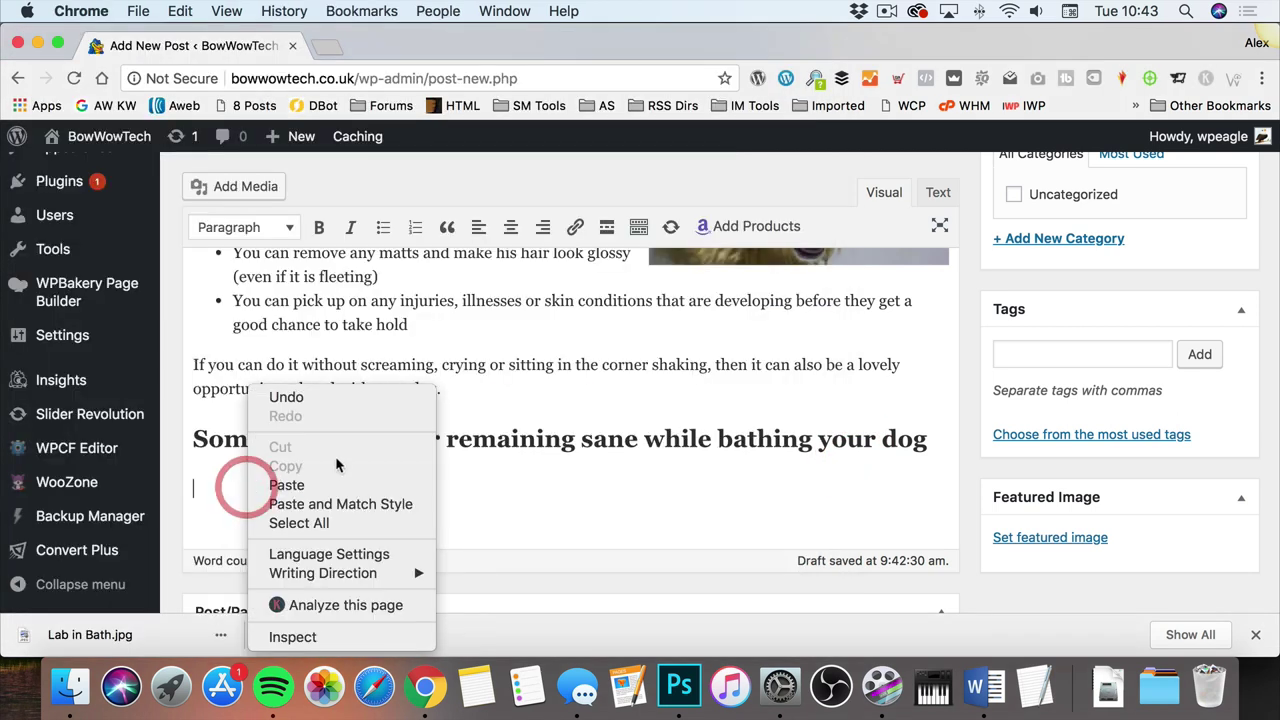
click(337, 486)
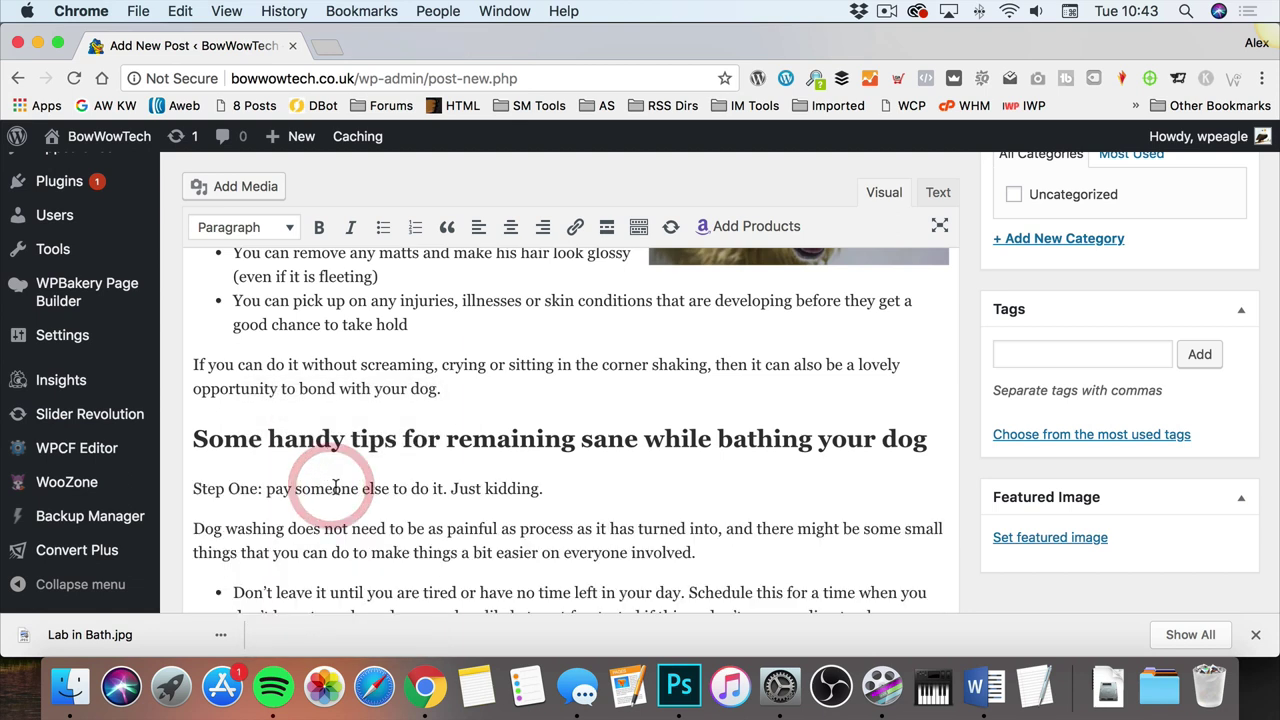
click(186, 490)
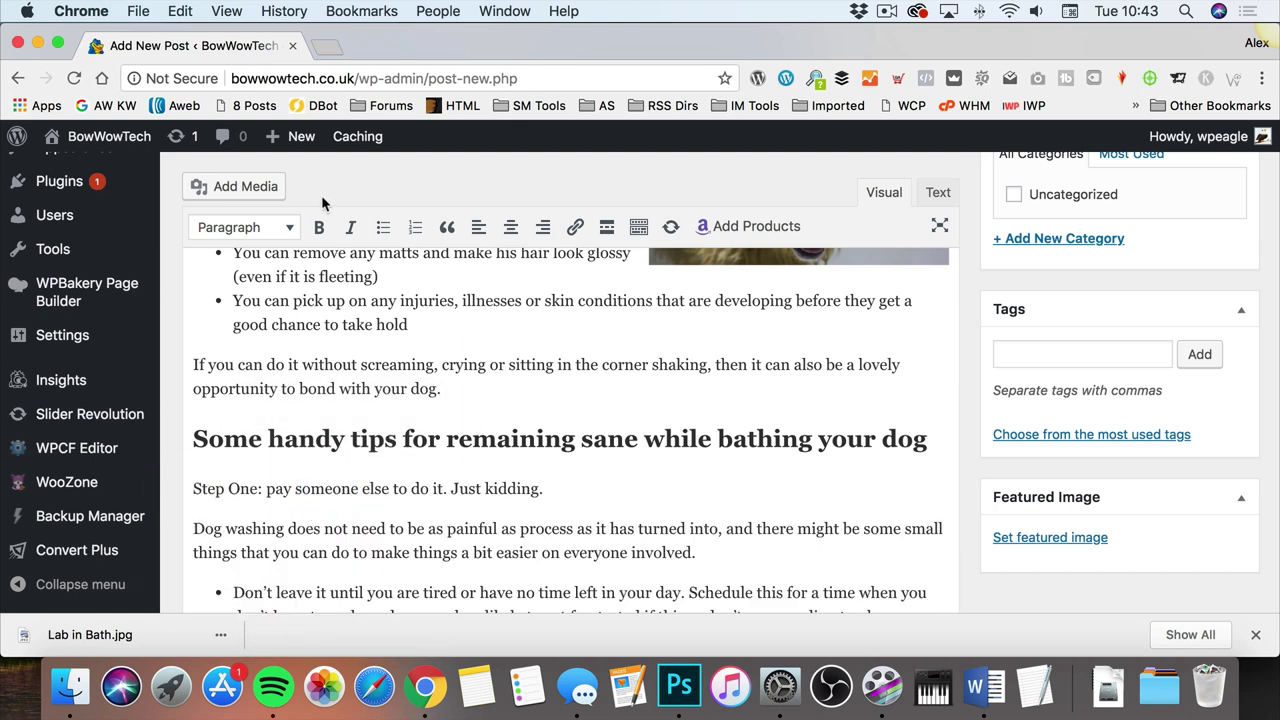
Step: Upload Dog in mud.png through the post's Add Media dialog
click(240, 186)
click(310, 227)
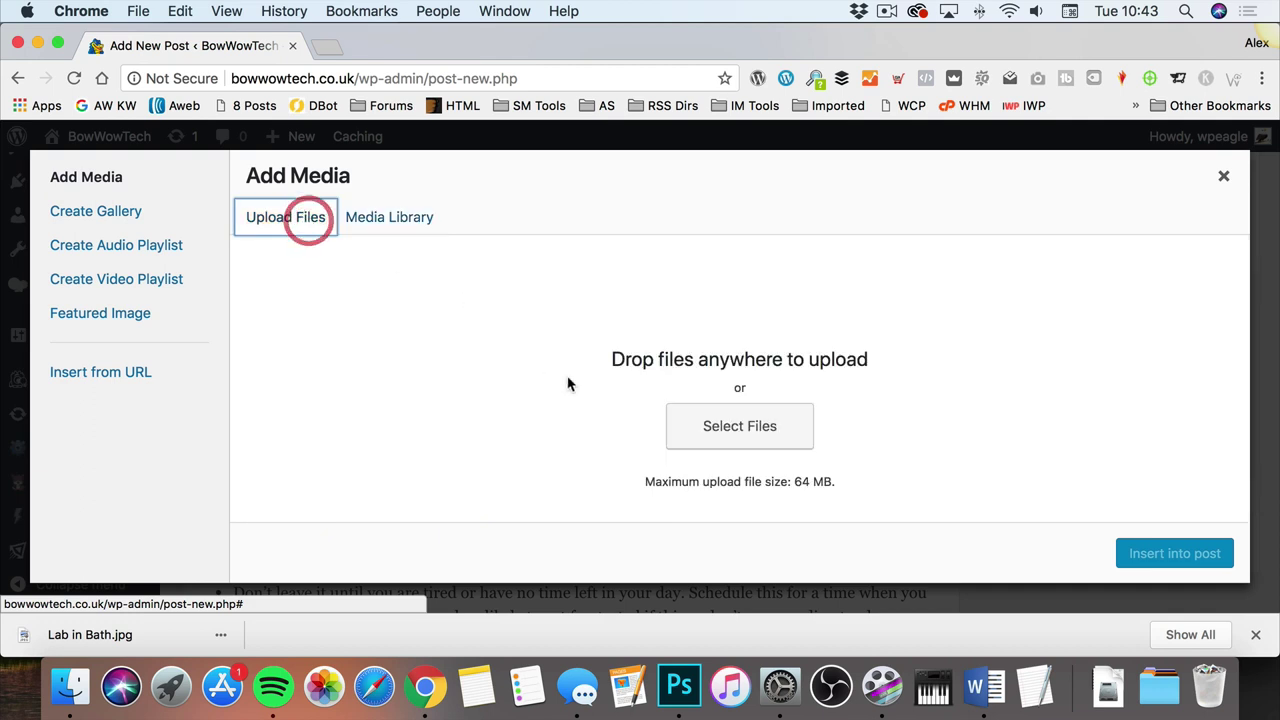
click(688, 414)
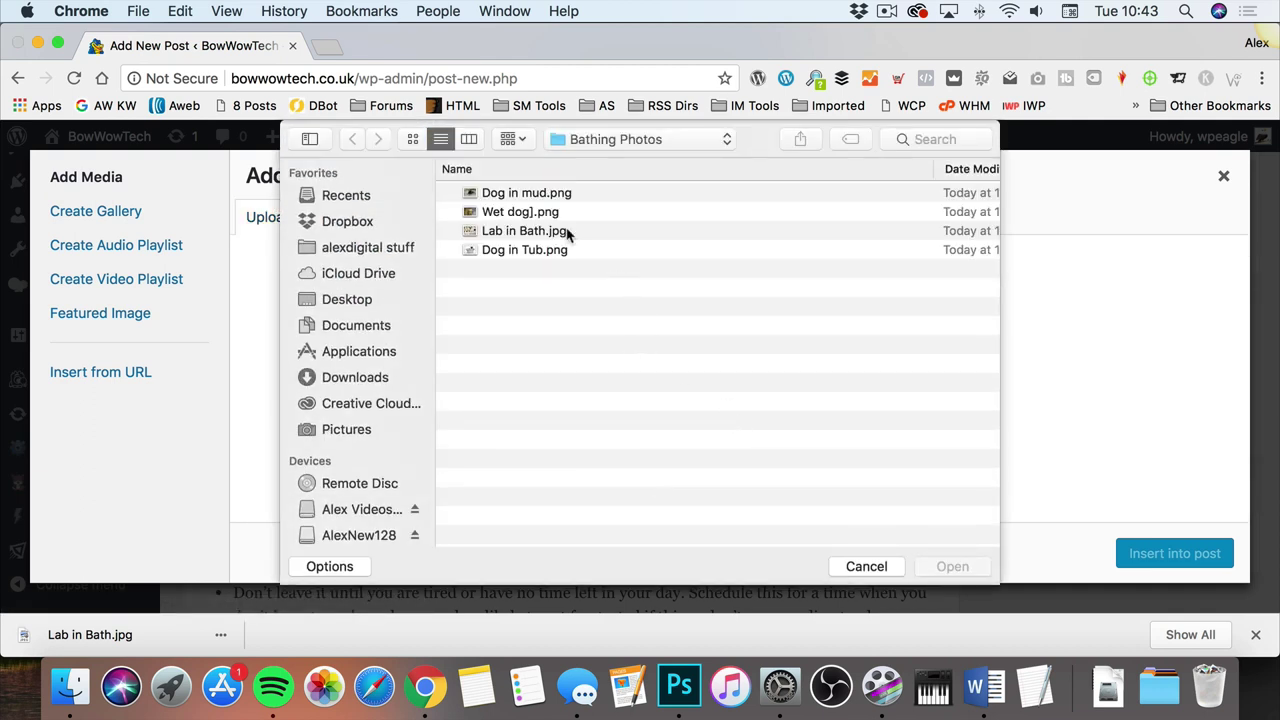
double_click(551, 193)
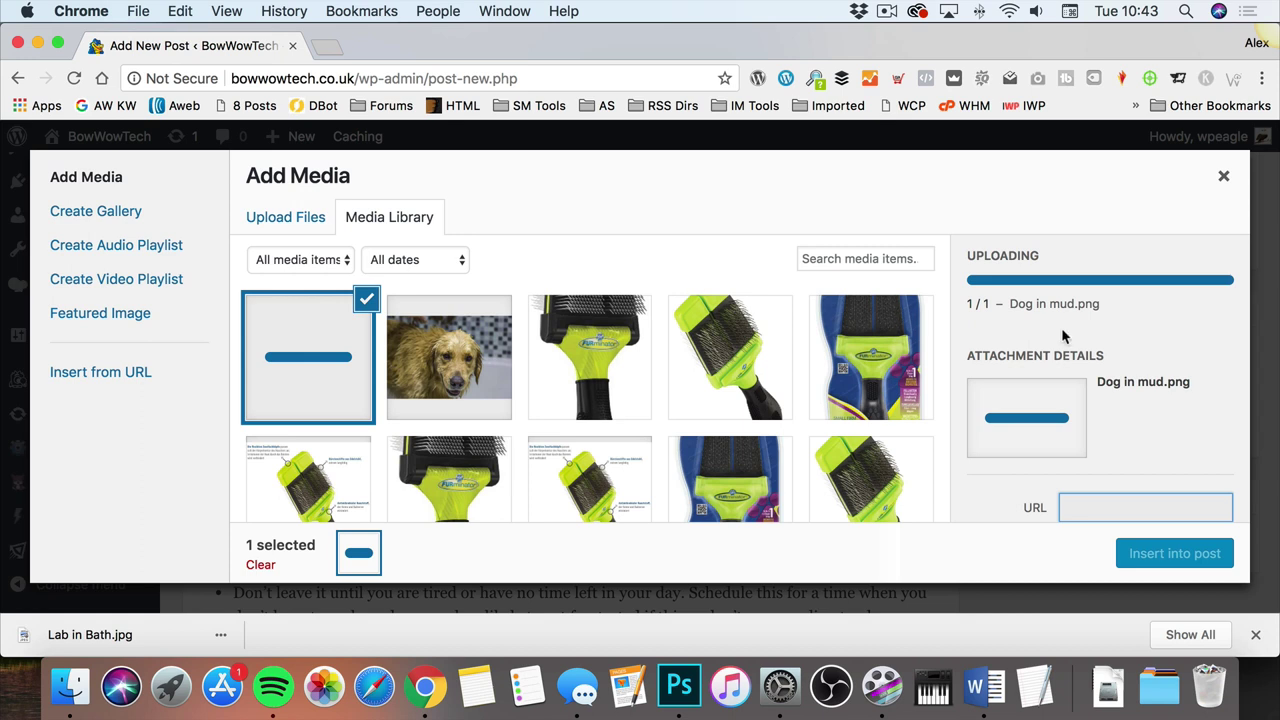
scroll(1062, 322, down, 5)
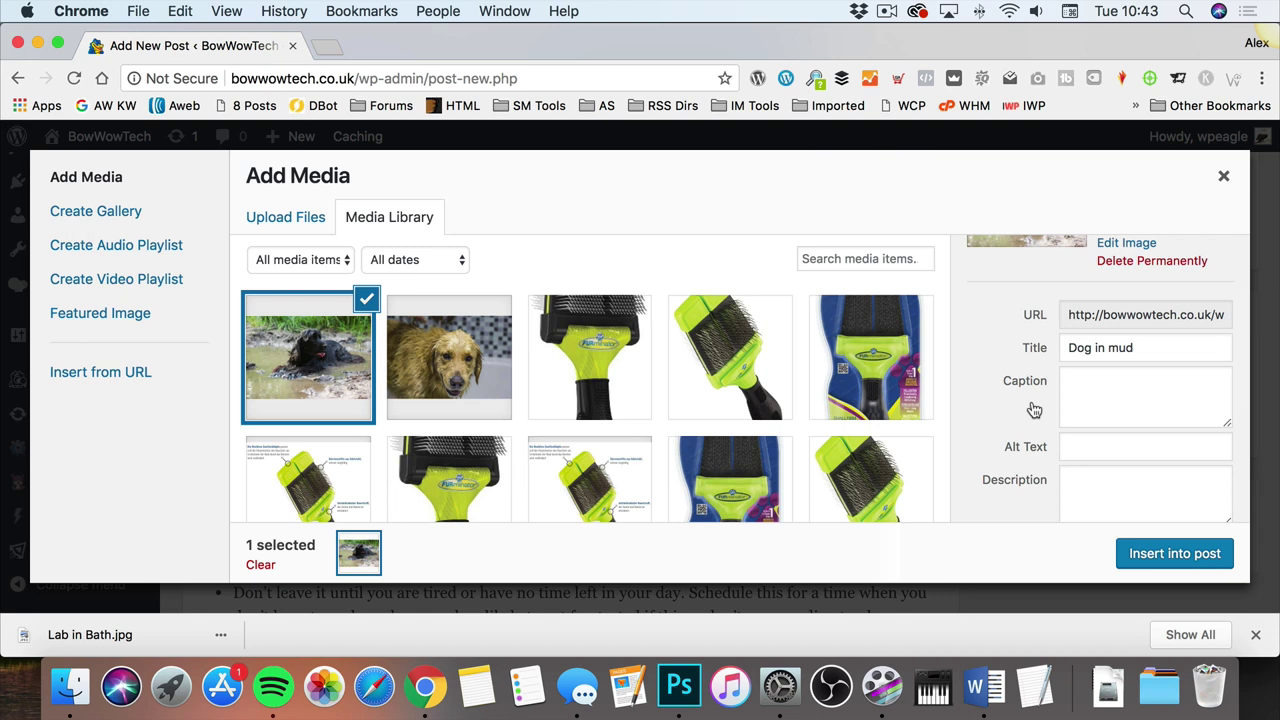
click(1165, 443)
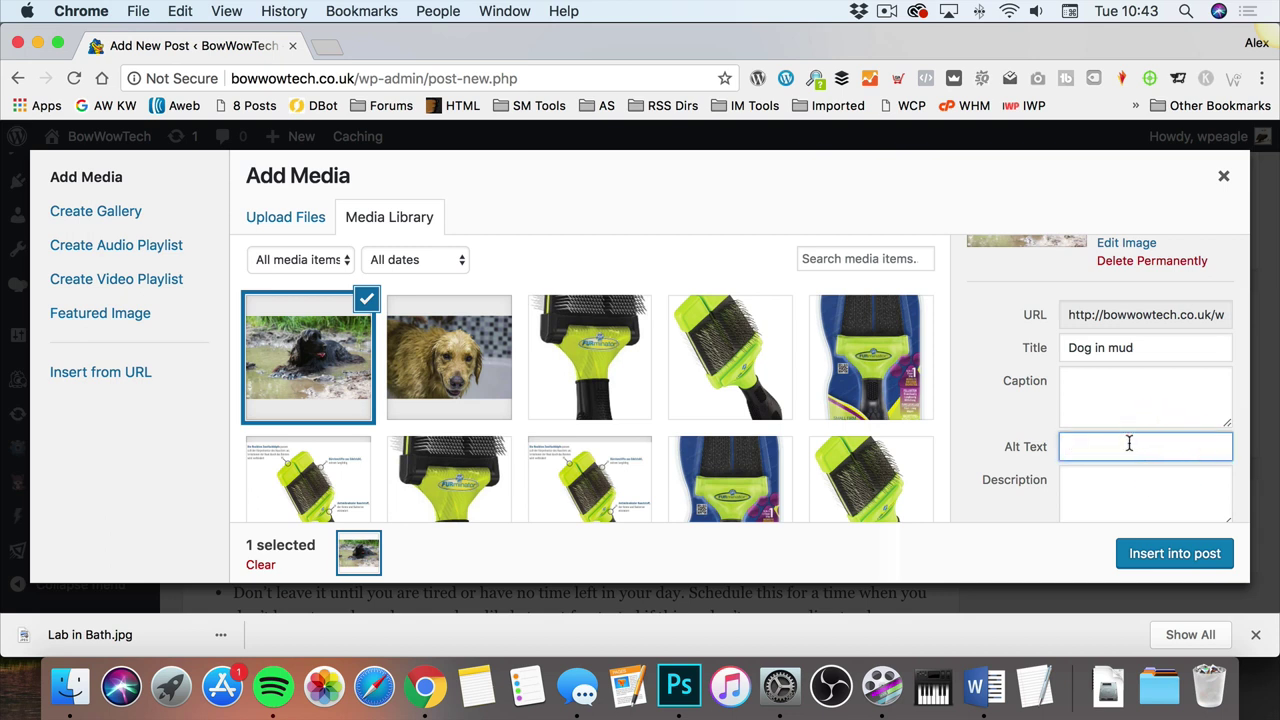
scroll(1160, 374, down, 5)
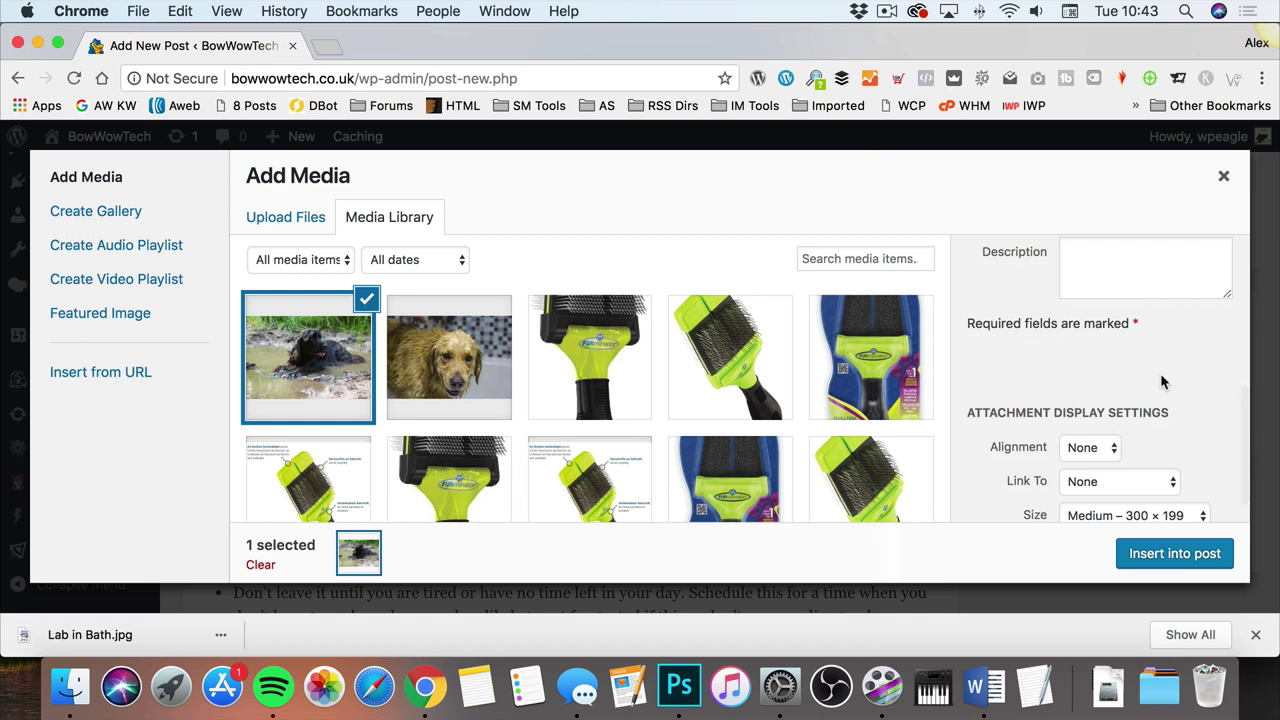
Step: Insert the mud-dog photo at Full Size 495 × 329 with Link To set to None
click(1113, 481)
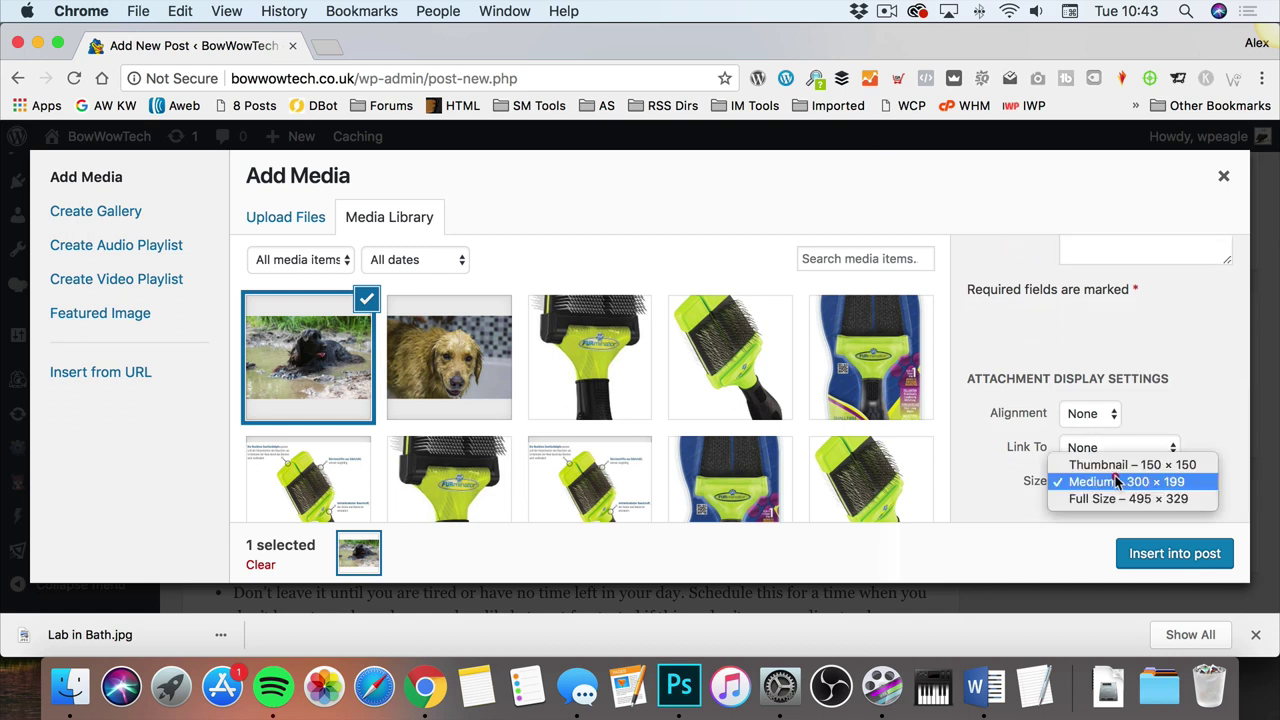
click(1137, 500)
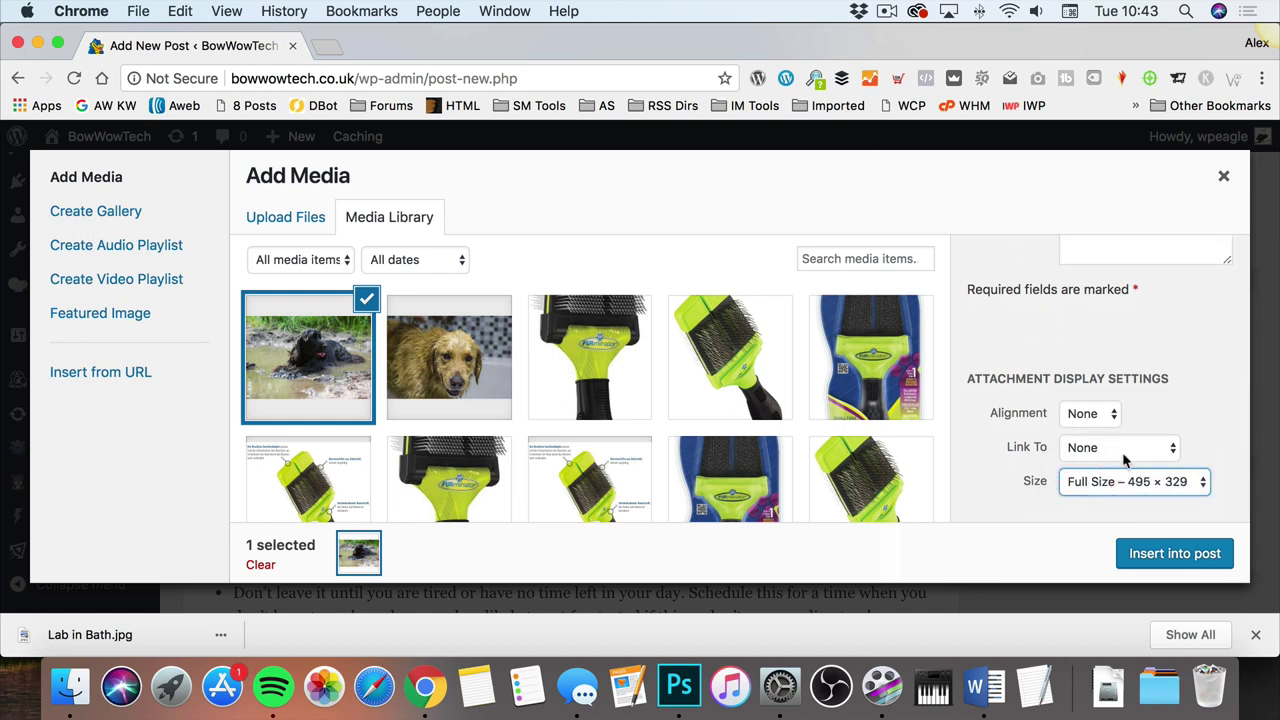
click(1125, 485)
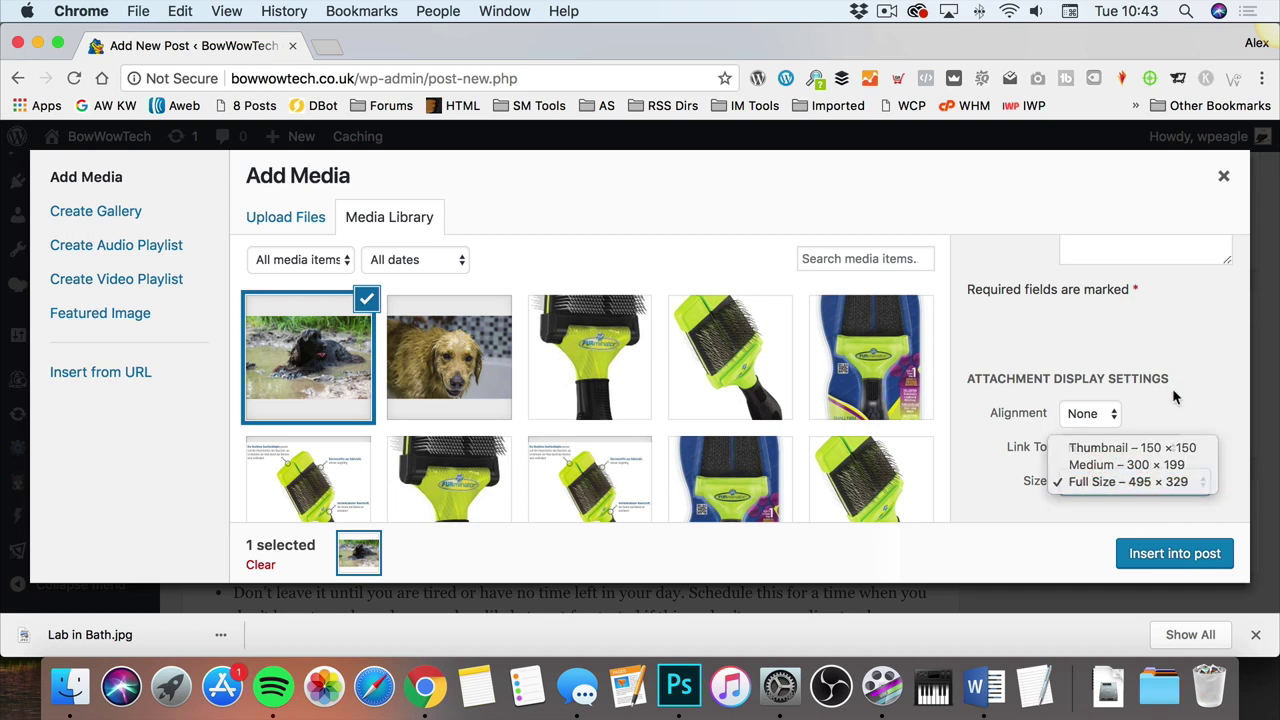
click(1165, 390)
click(1140, 449)
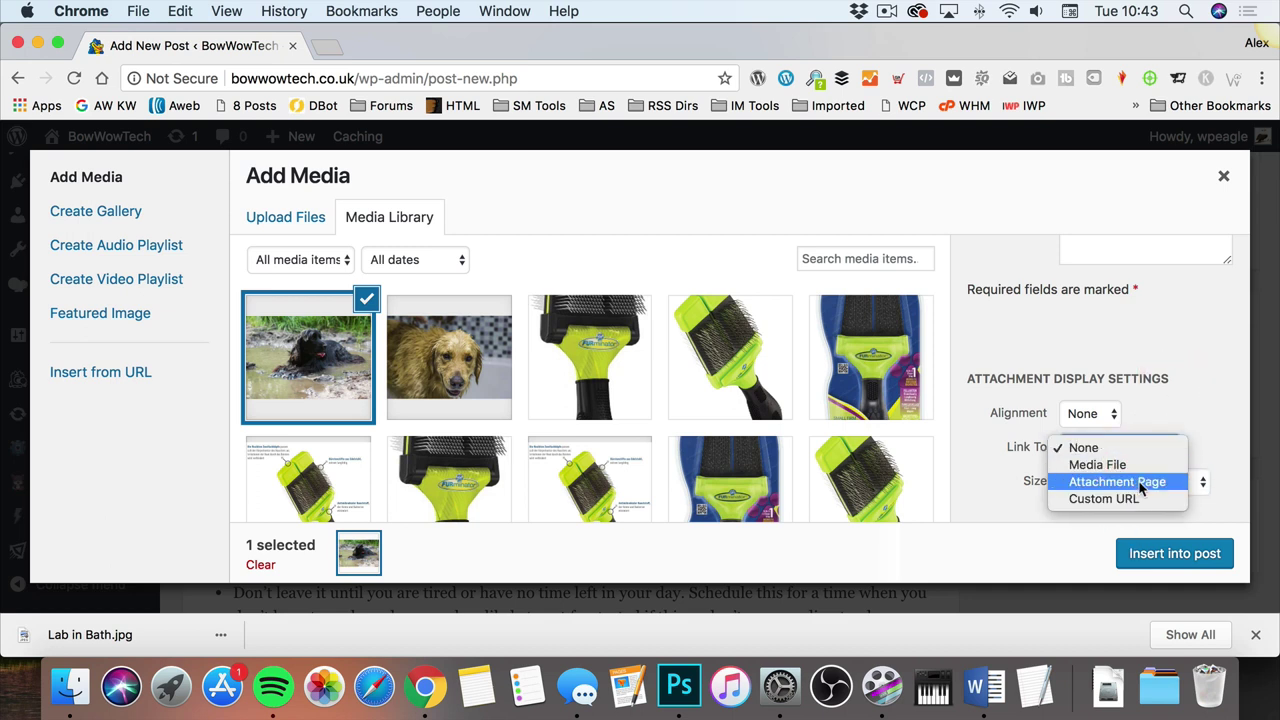
click(1168, 342)
click(1175, 553)
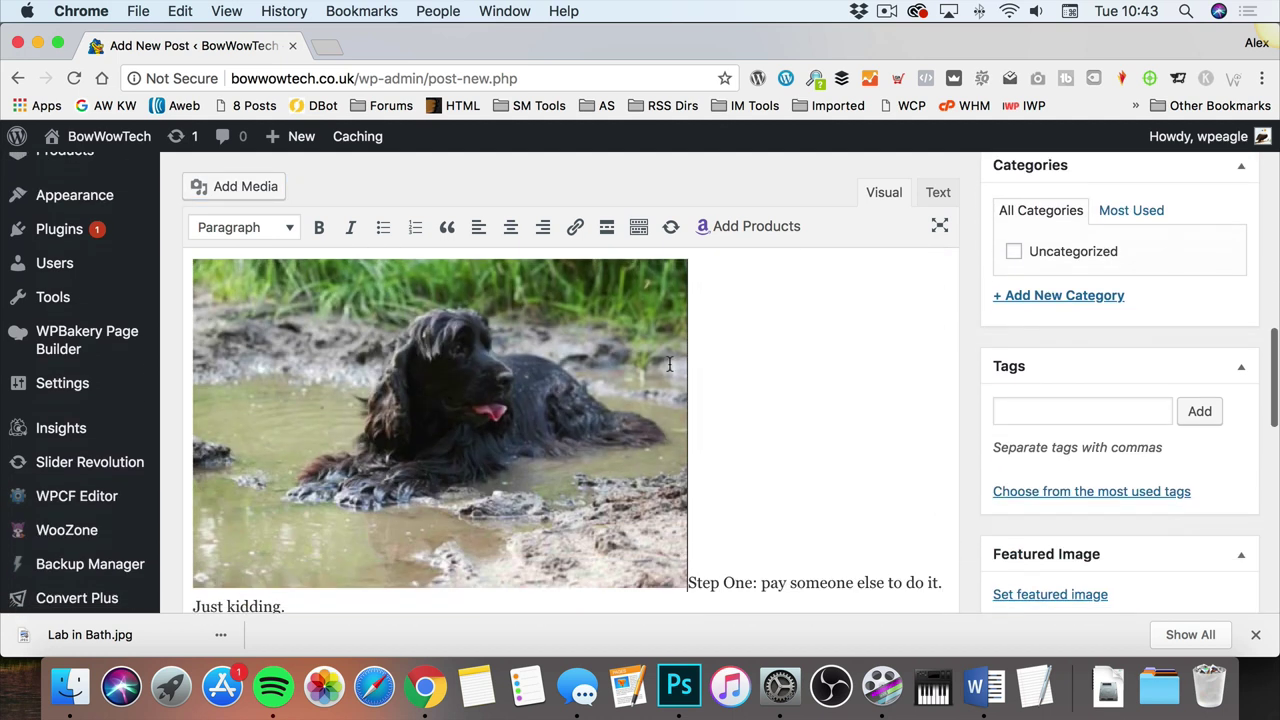
click(610, 310)
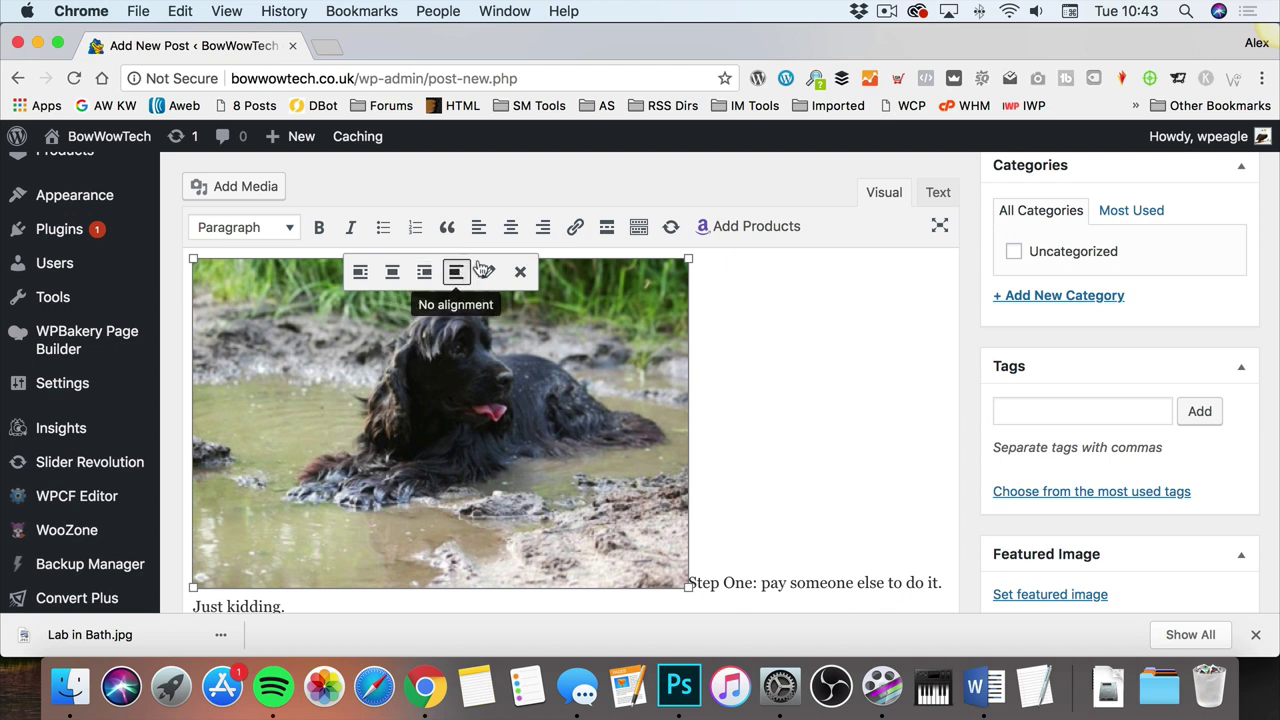
Step: Right-align the mud-dog photo and shrink it to about 337 px wide
click(541, 227)
scroll(500, 350, up, 3)
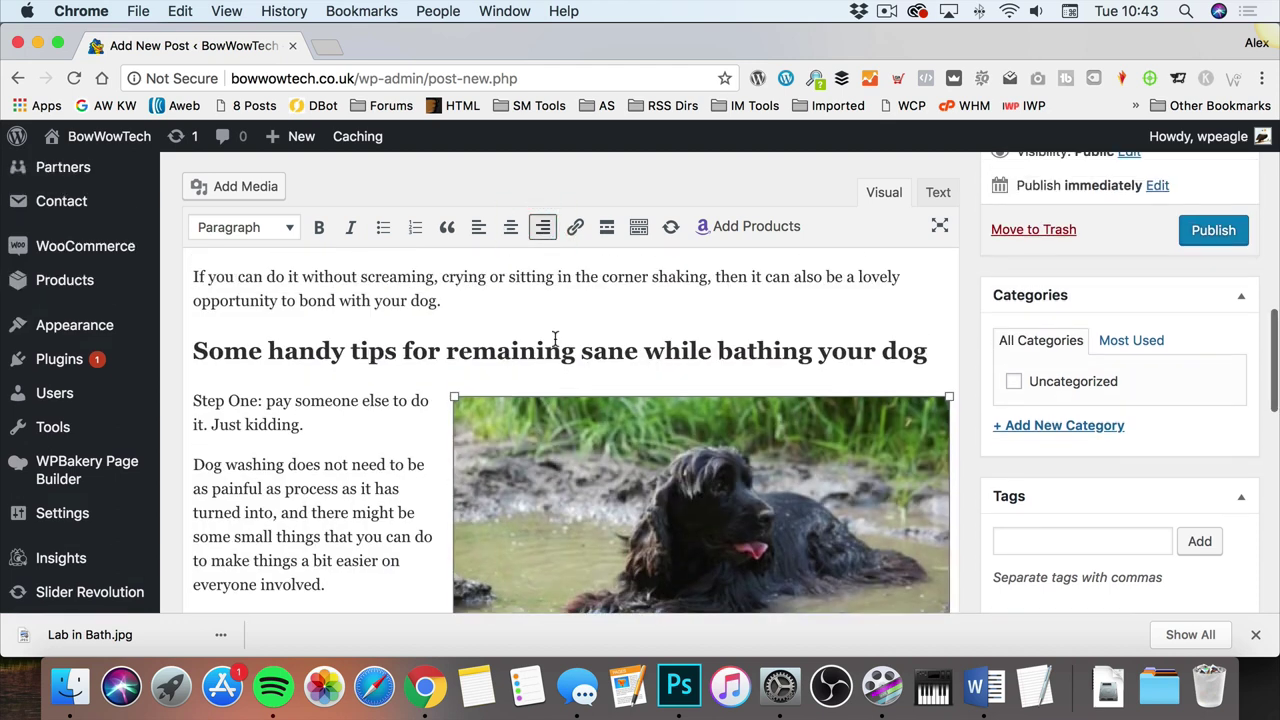
drag(453, 389, 612, 460)
Step: Add a blank line after the final paragraph ending 'pleasant.'
scroll(516, 393, down, 3)
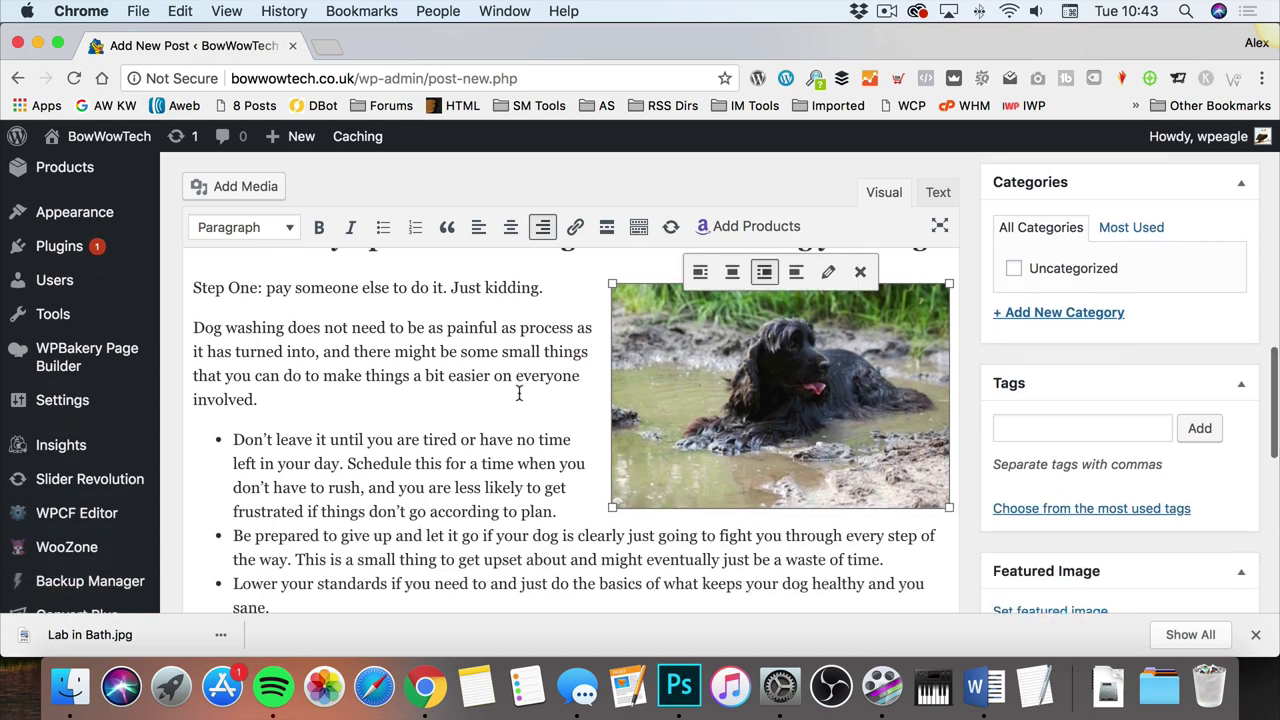
scroll(525, 384, up, 3)
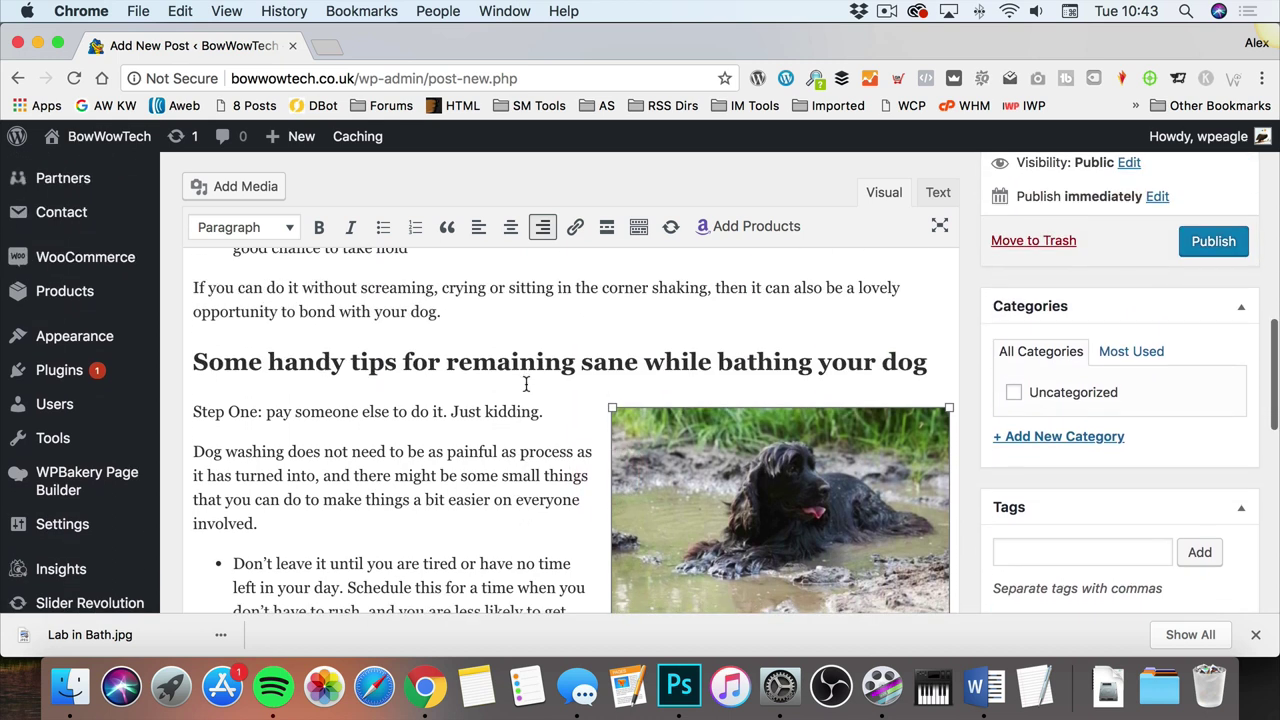
scroll(525, 385, down, 2)
scroll(524, 382, down, 3)
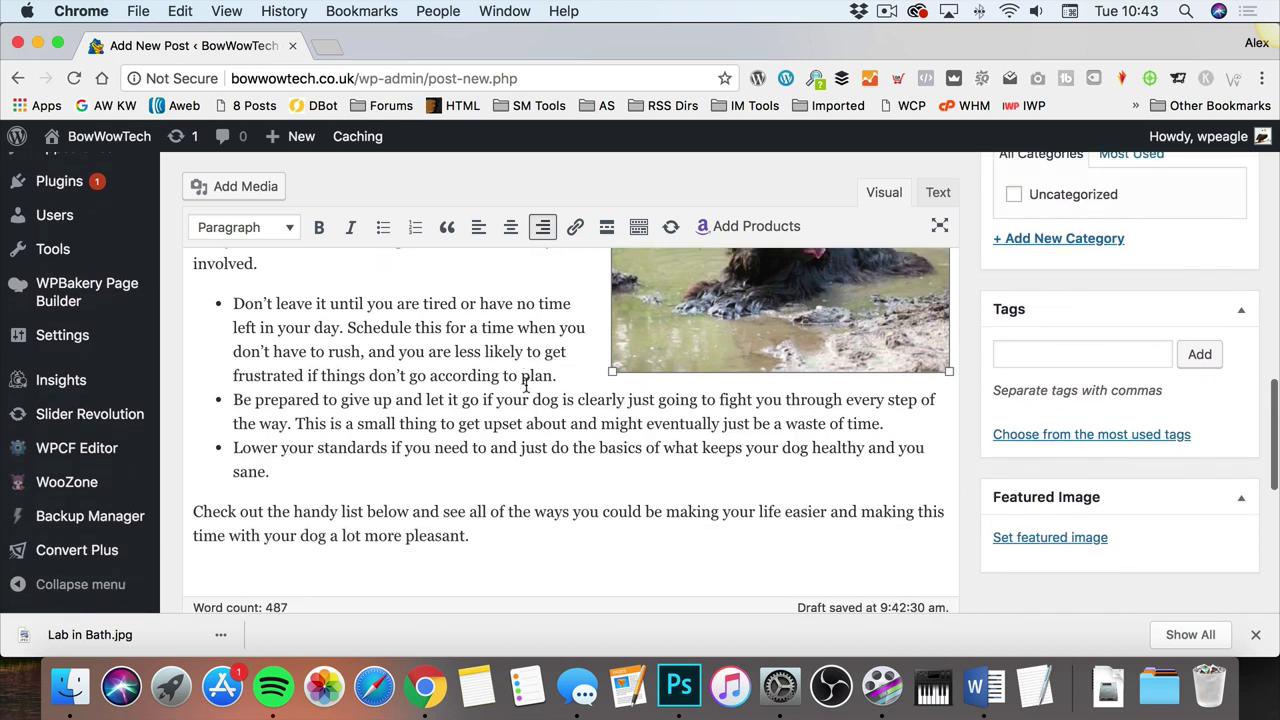
click(506, 535)
key(Return)
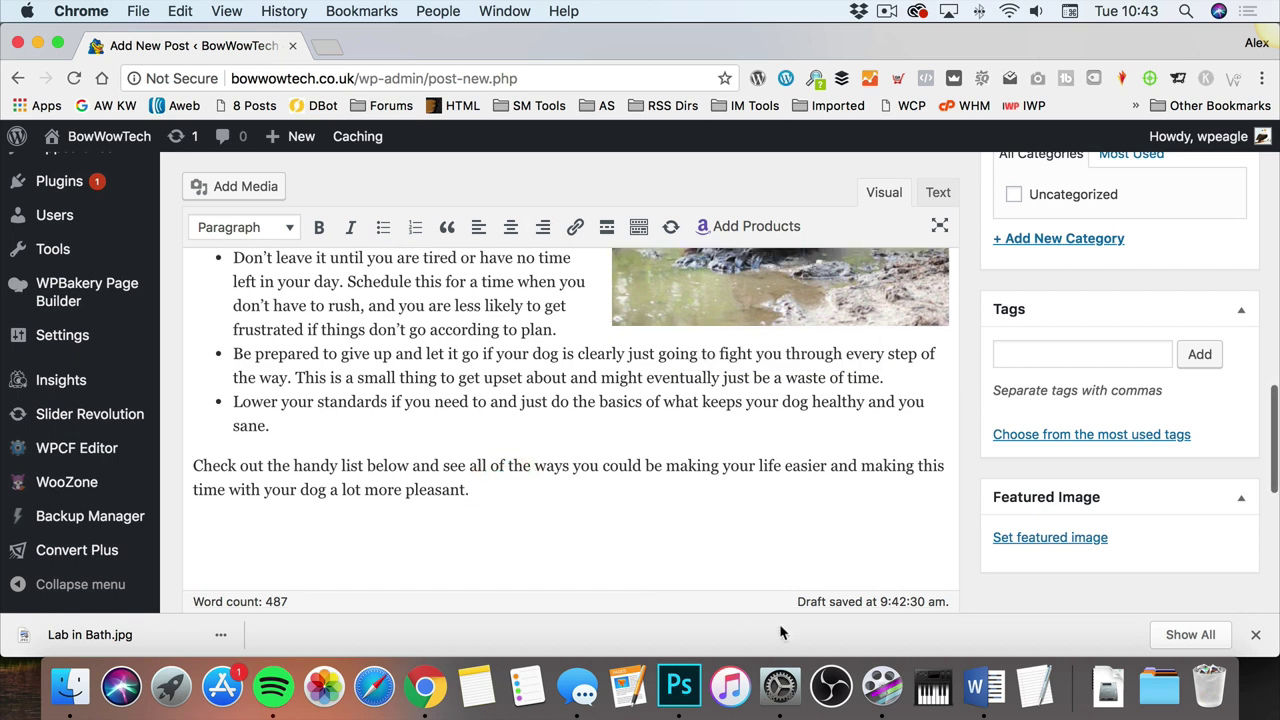
Step: In the Word draft, copy the text from the 'A list of the best…' heading through the furminator description
click(975, 686)
scroll(474, 336, down, 5)
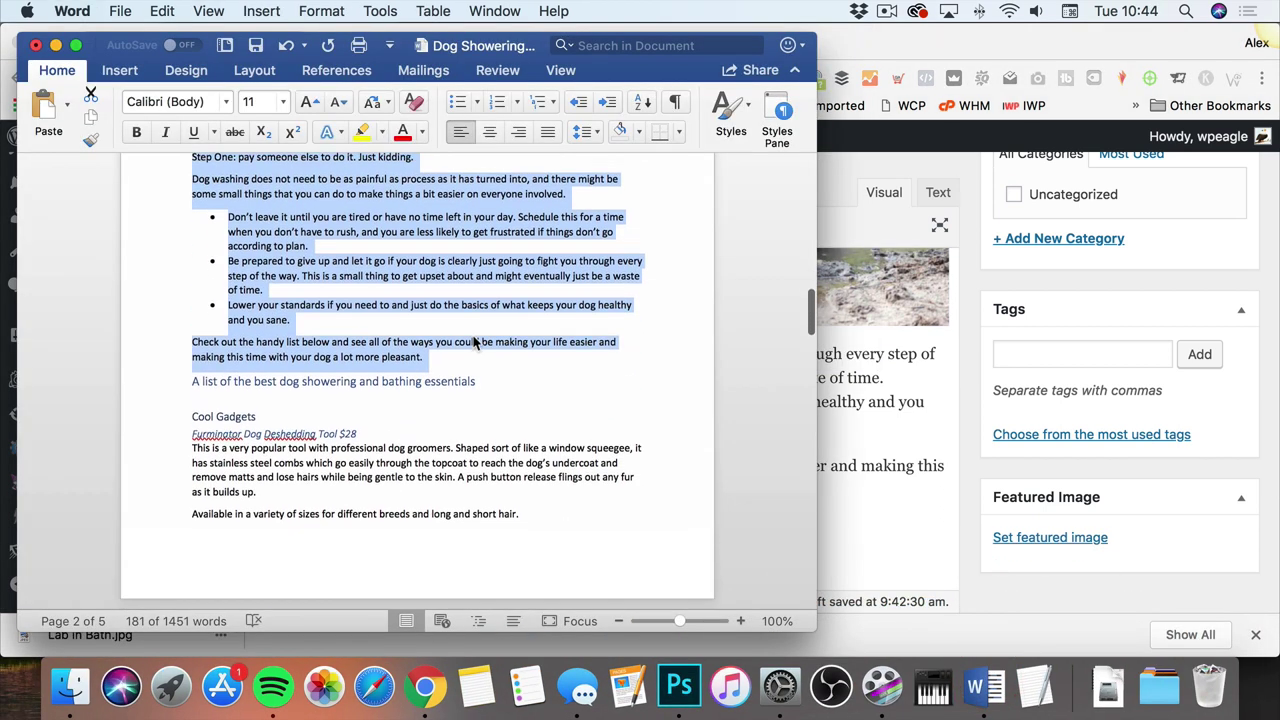
click(473, 336)
scroll(448, 363, down, 15)
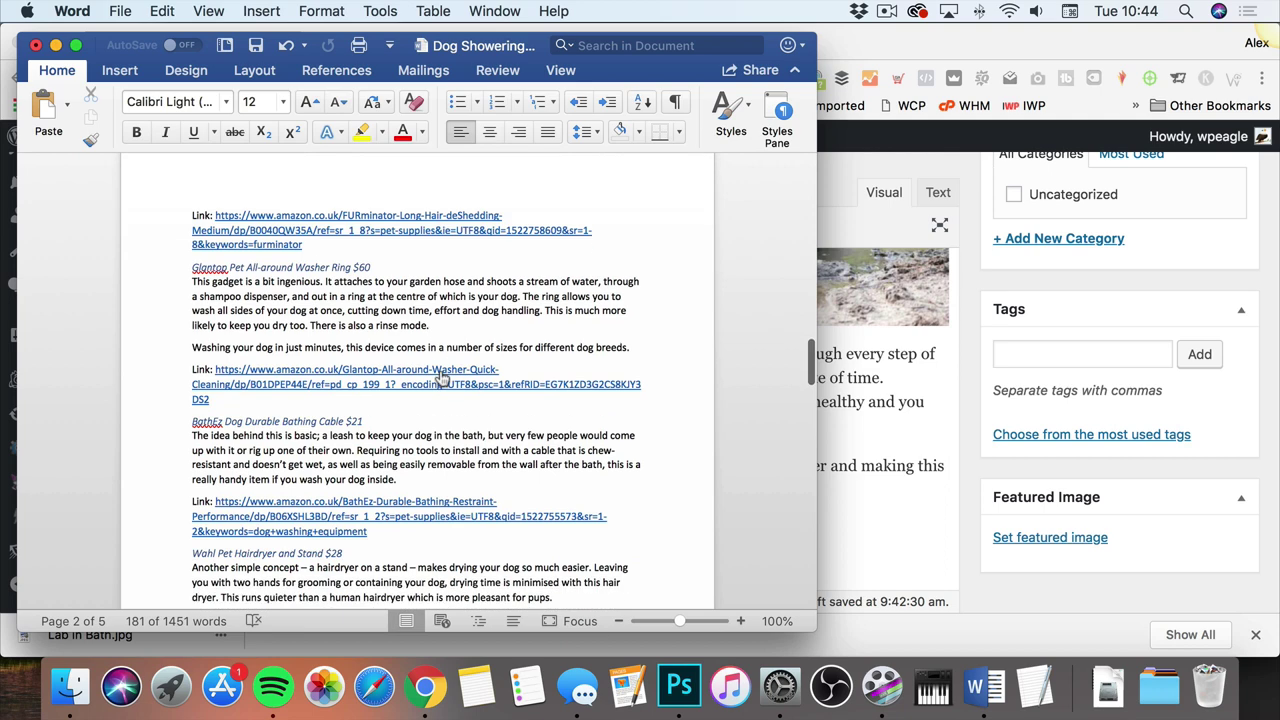
scroll(440, 372, down, 20)
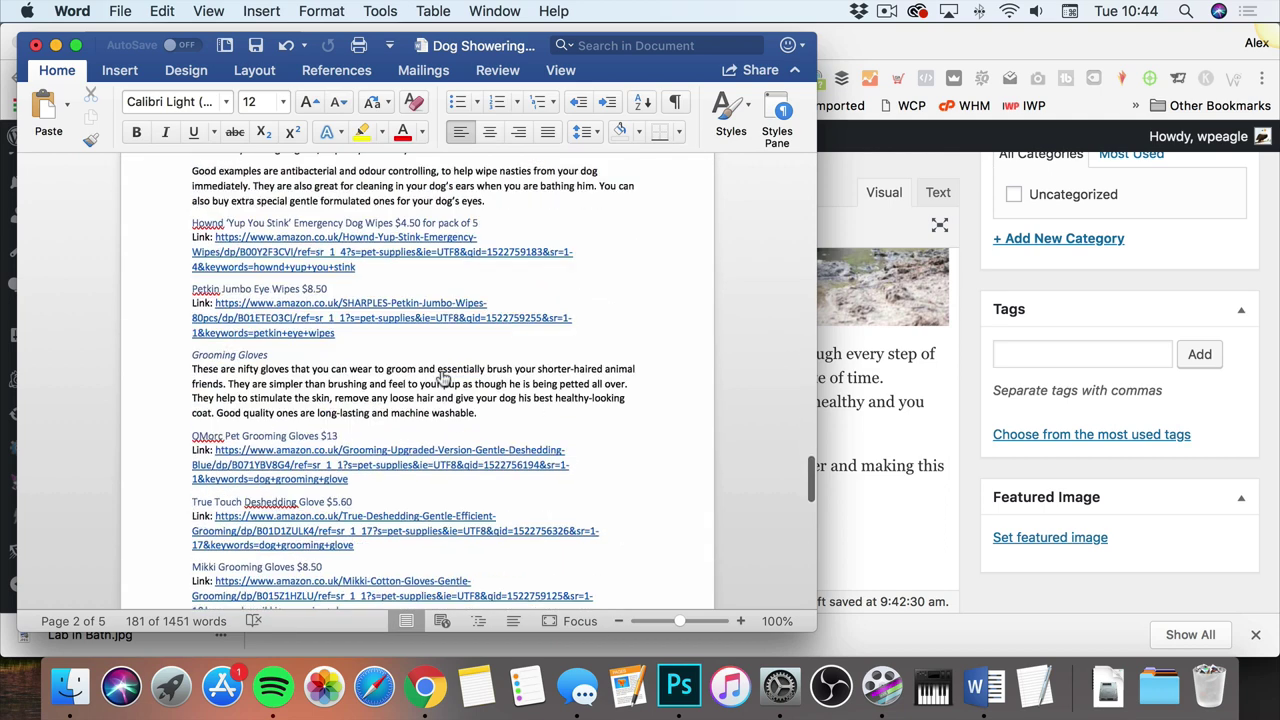
scroll(440, 371, down, 1)
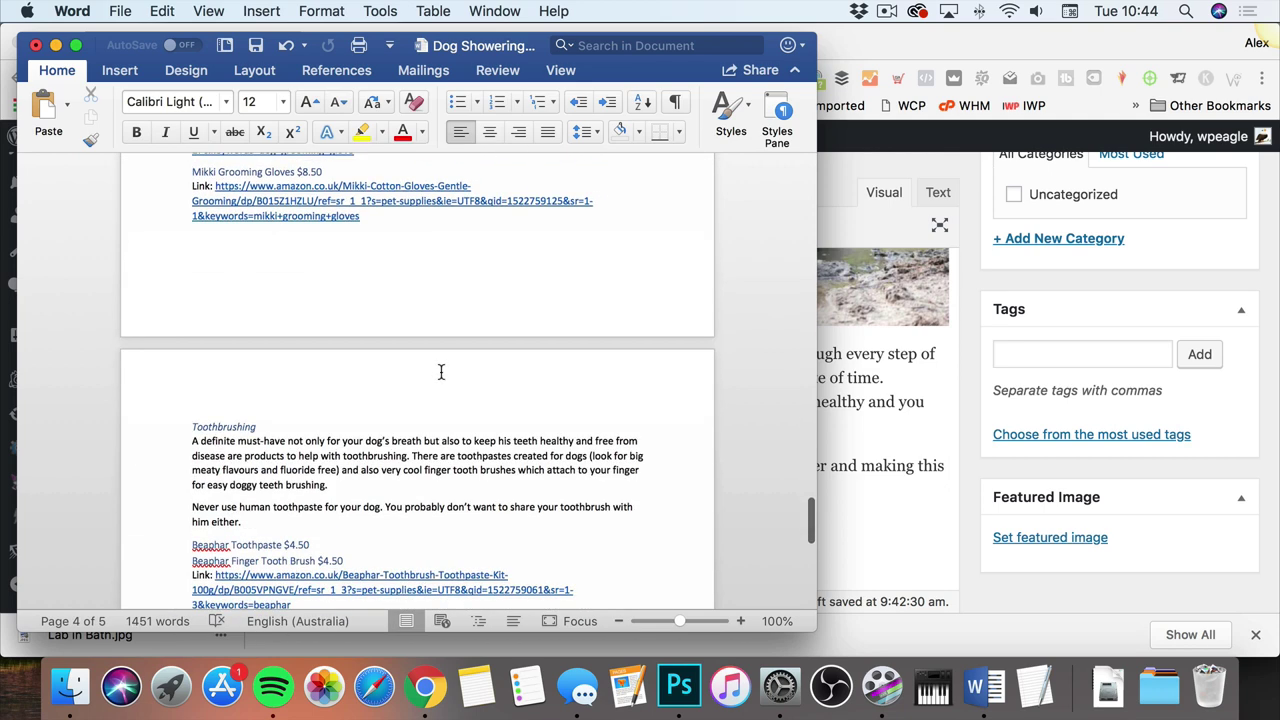
scroll(440, 372, down, 15)
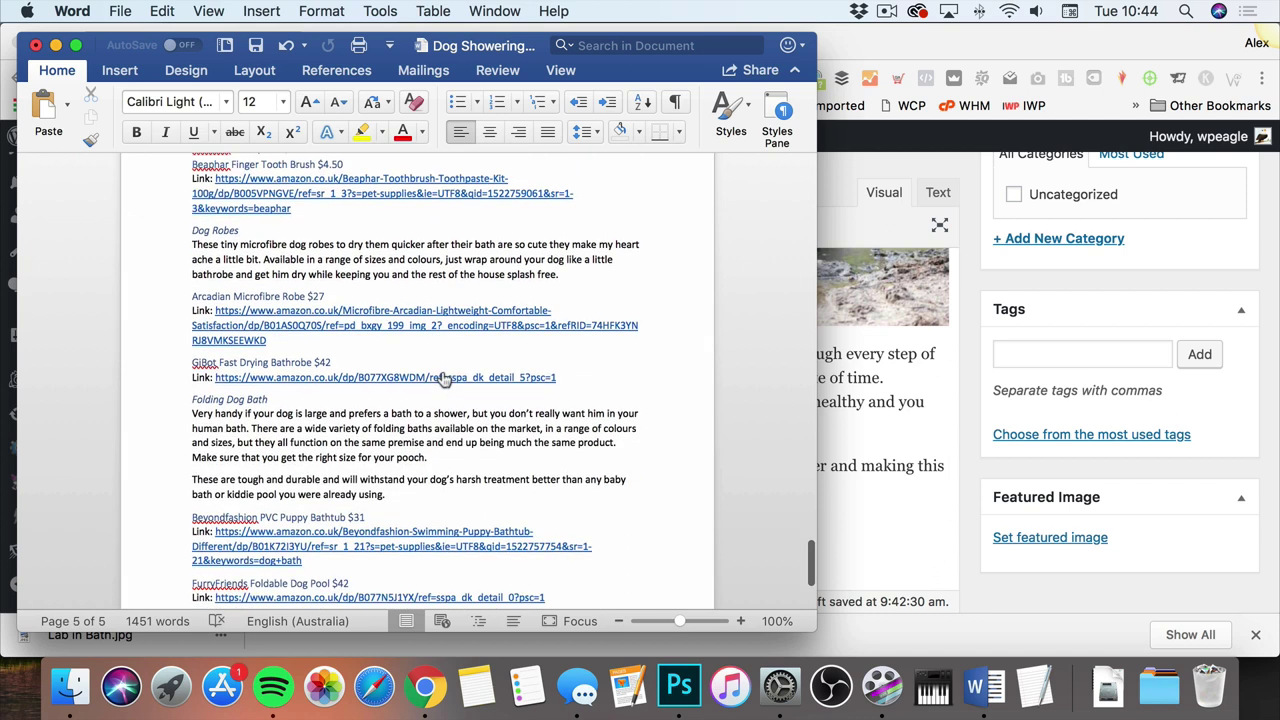
scroll(444, 378, down, 8)
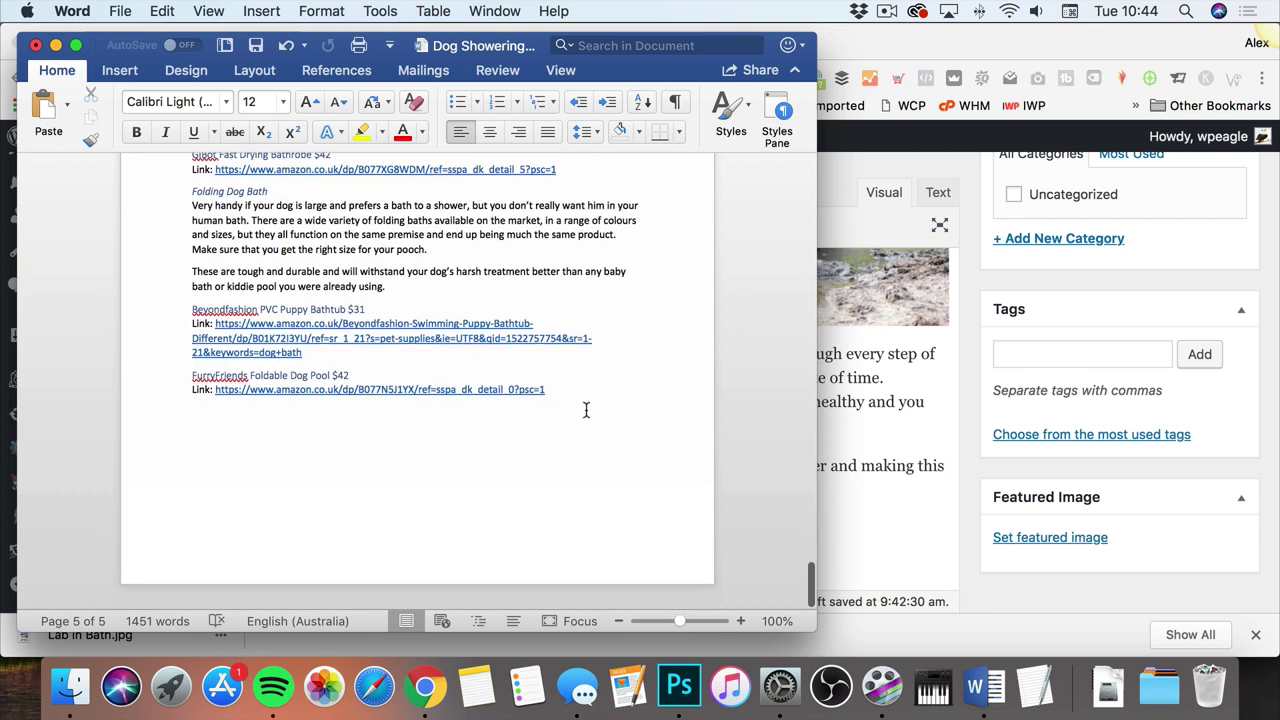
drag(588, 408, 188, 392)
right_click(192, 390)
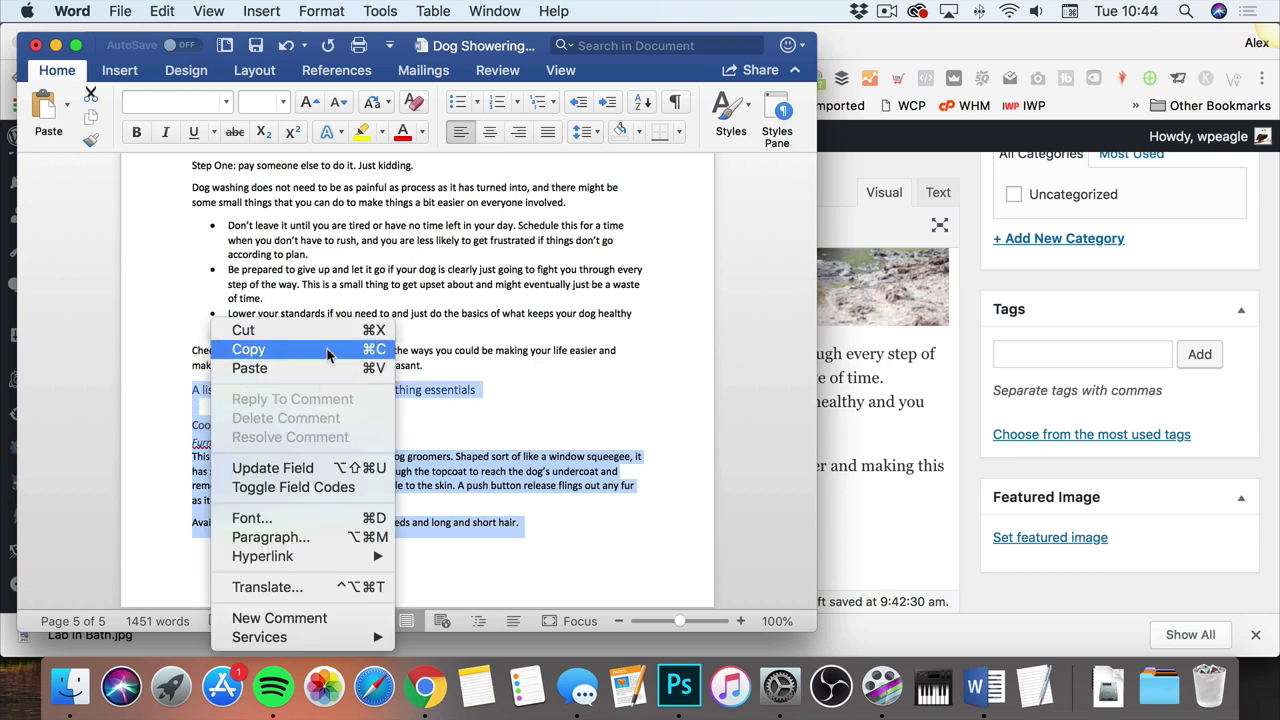
click(327, 349)
click(886, 431)
Step: Paste the copied Word content into the post body and remove the empty paragraph above Cool Gadgets
right_click(285, 530)
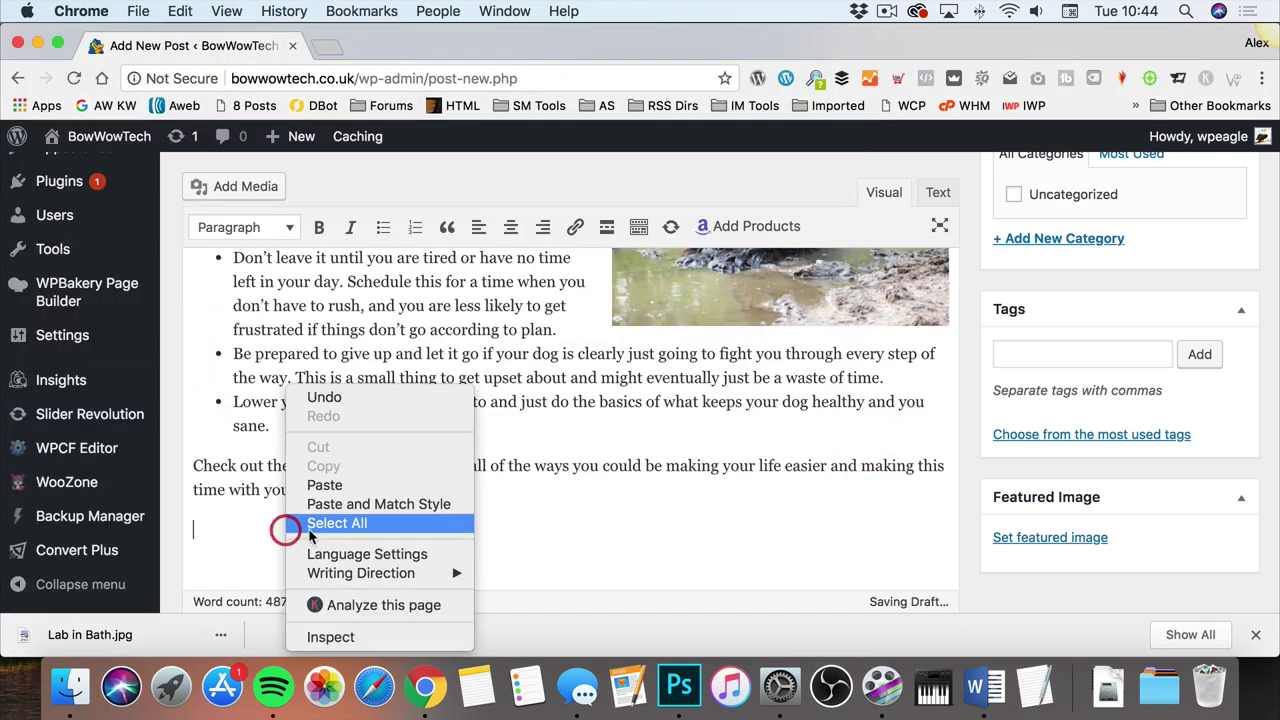
click(324, 485)
scroll(522, 437, down, 3)
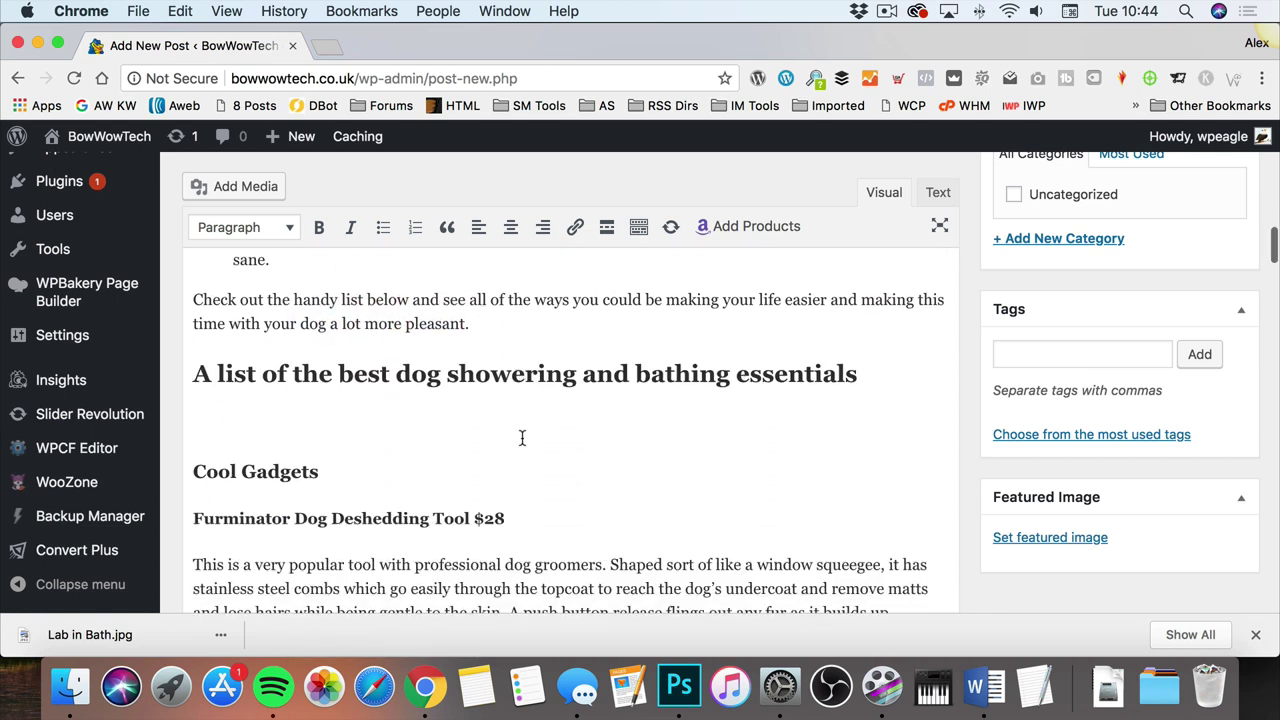
click(192, 429)
key(BackSpace)
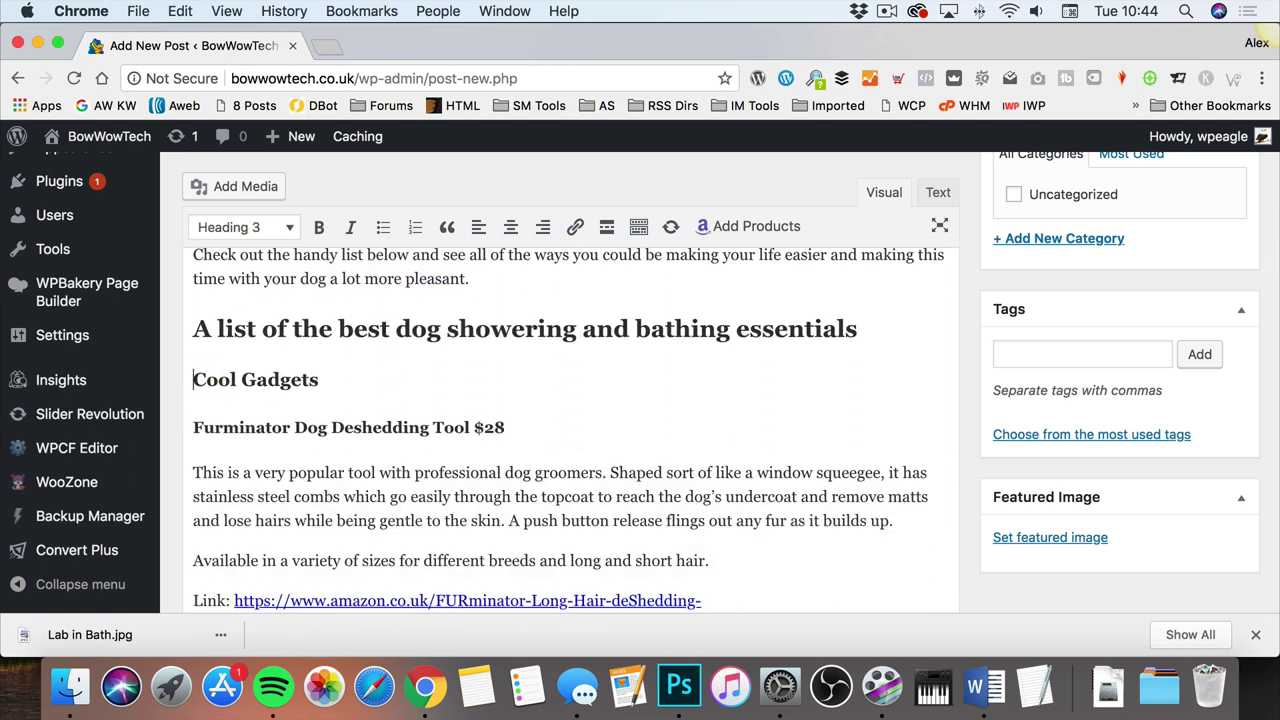
Step: Select the furminator's raw Amazon Link paragraph further down the post
scroll(582, 371, down, 2)
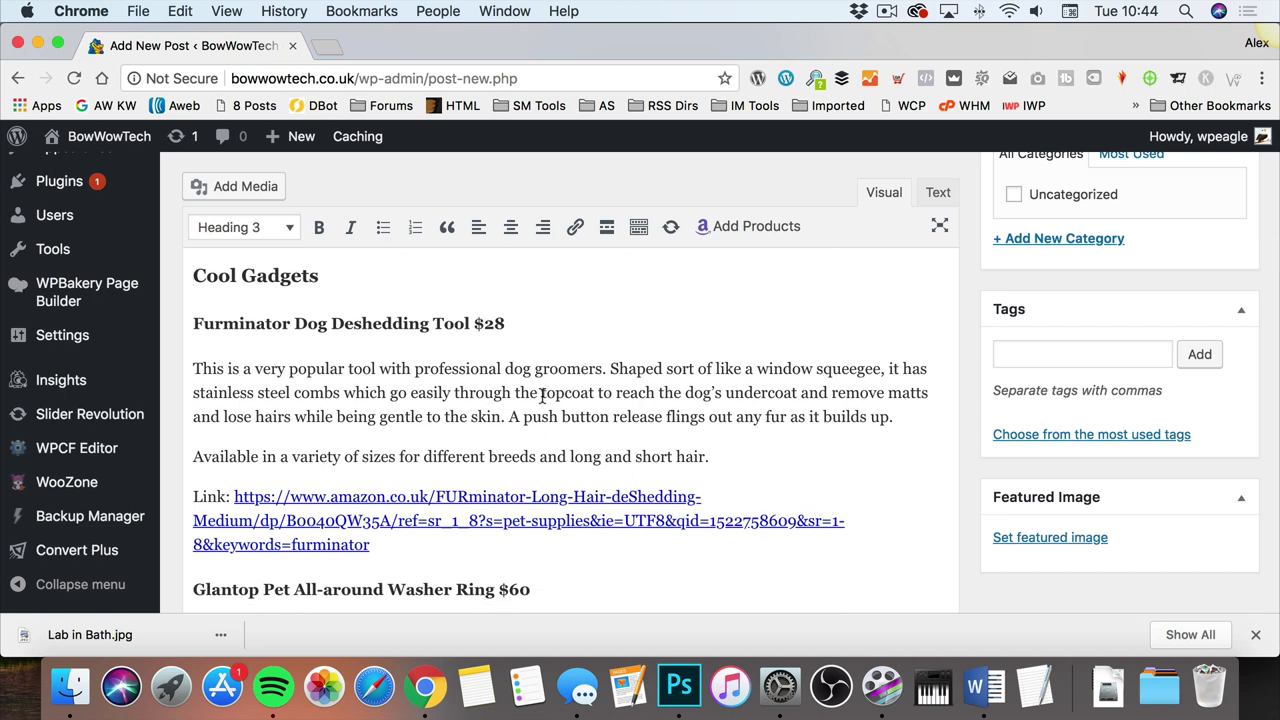
scroll(543, 397, down, 1)
scroll(543, 397, up, 1)
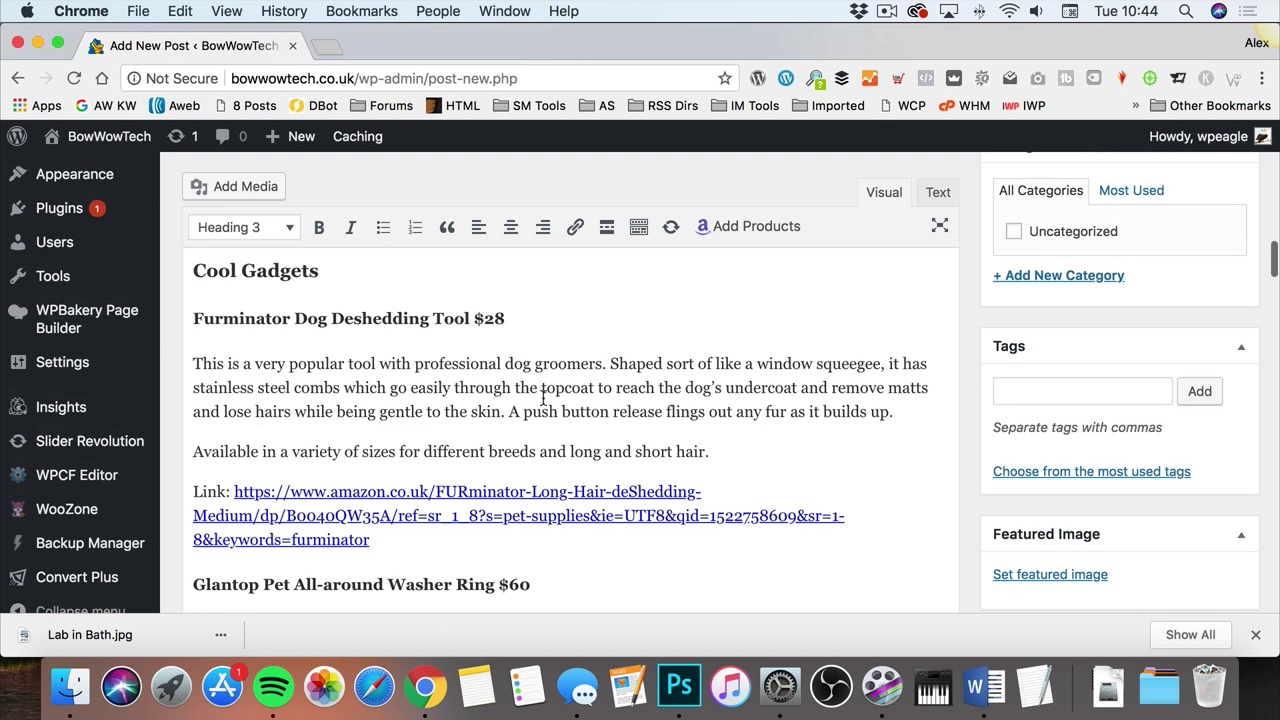
scroll(543, 397, down, 1)
scroll(543, 397, down, 1)
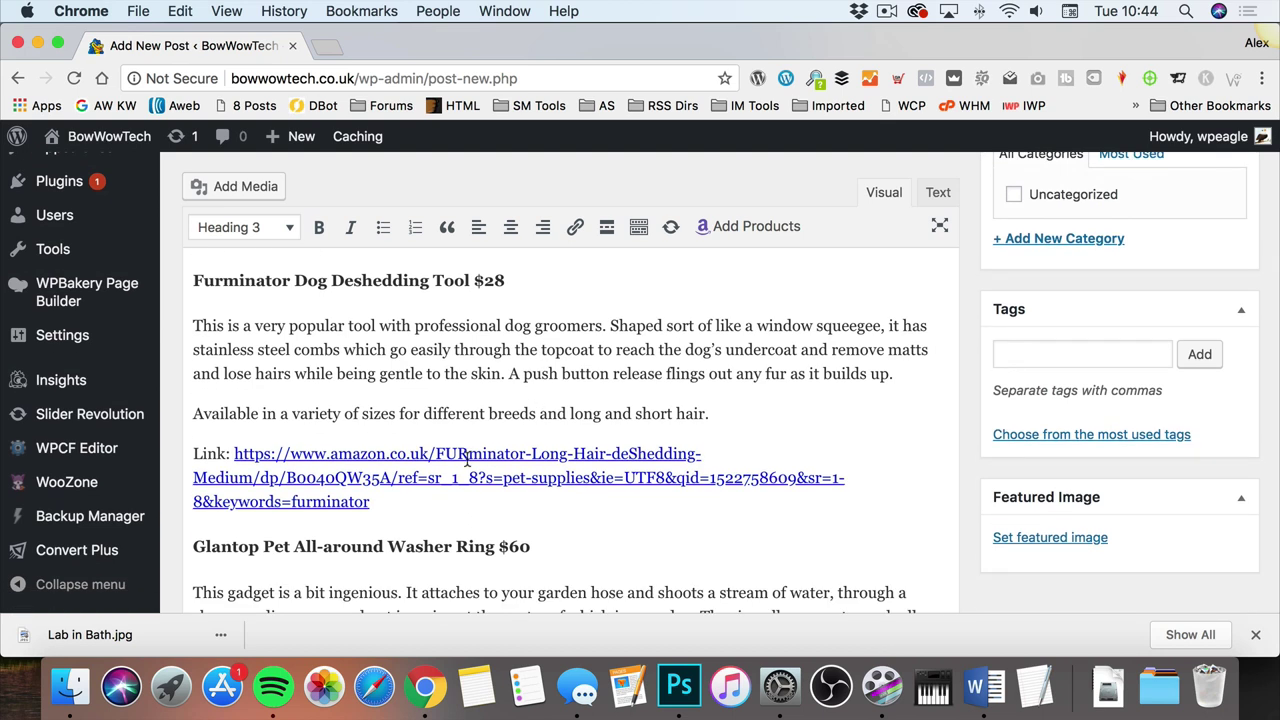
drag(405, 505, 369, 497)
Step: Replace the furminator's Link paragraph with a bold 'Check out the furminator' line
key(BackSpace)
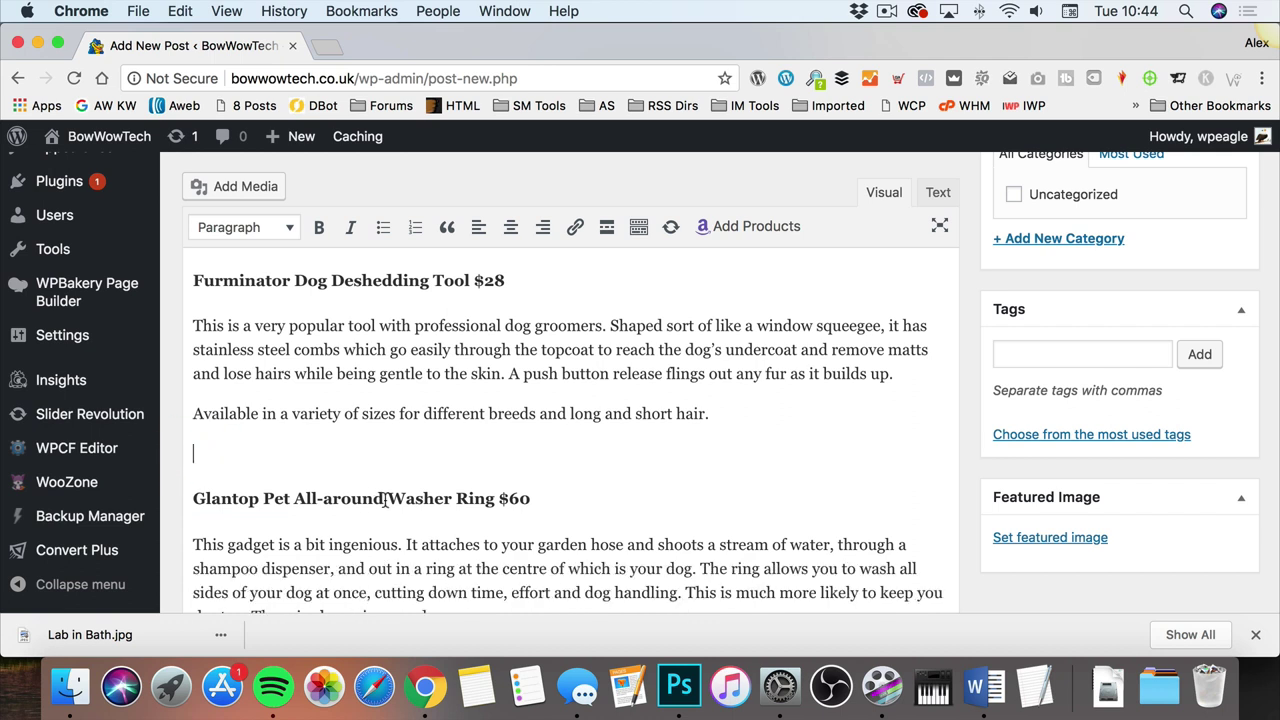
text(Check out the furminator)
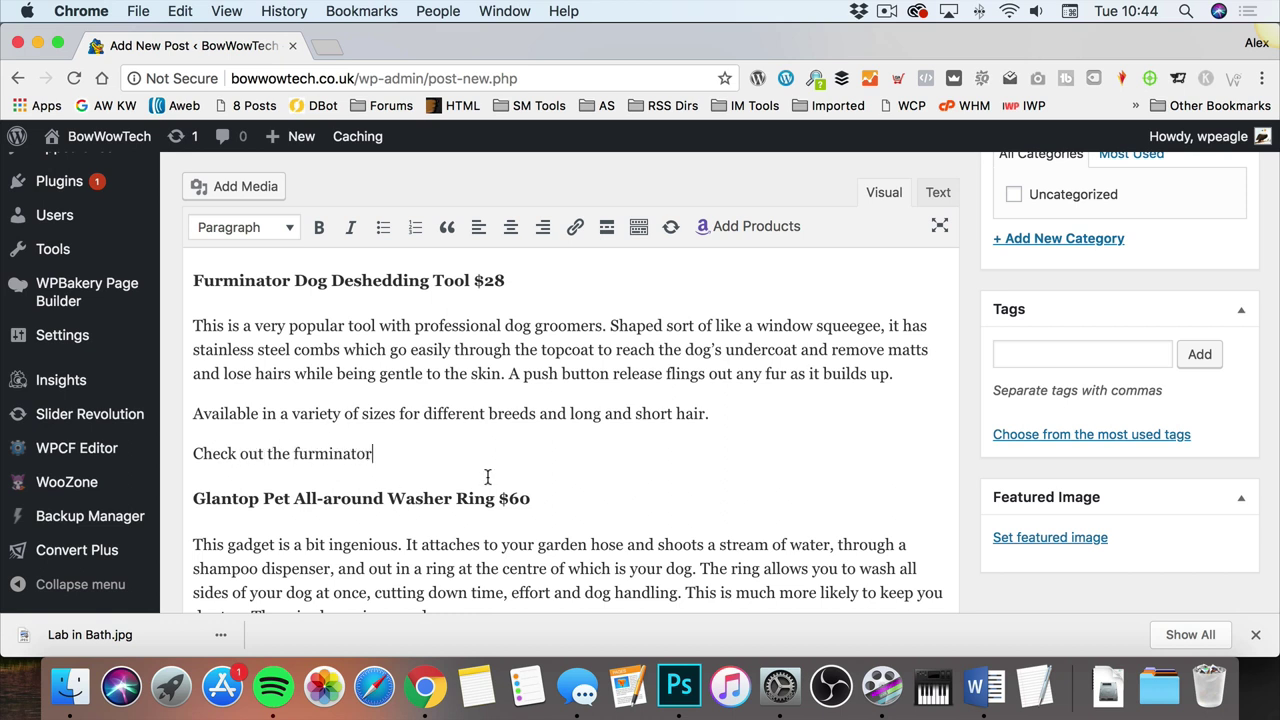
drag(354, 446, 191, 450)
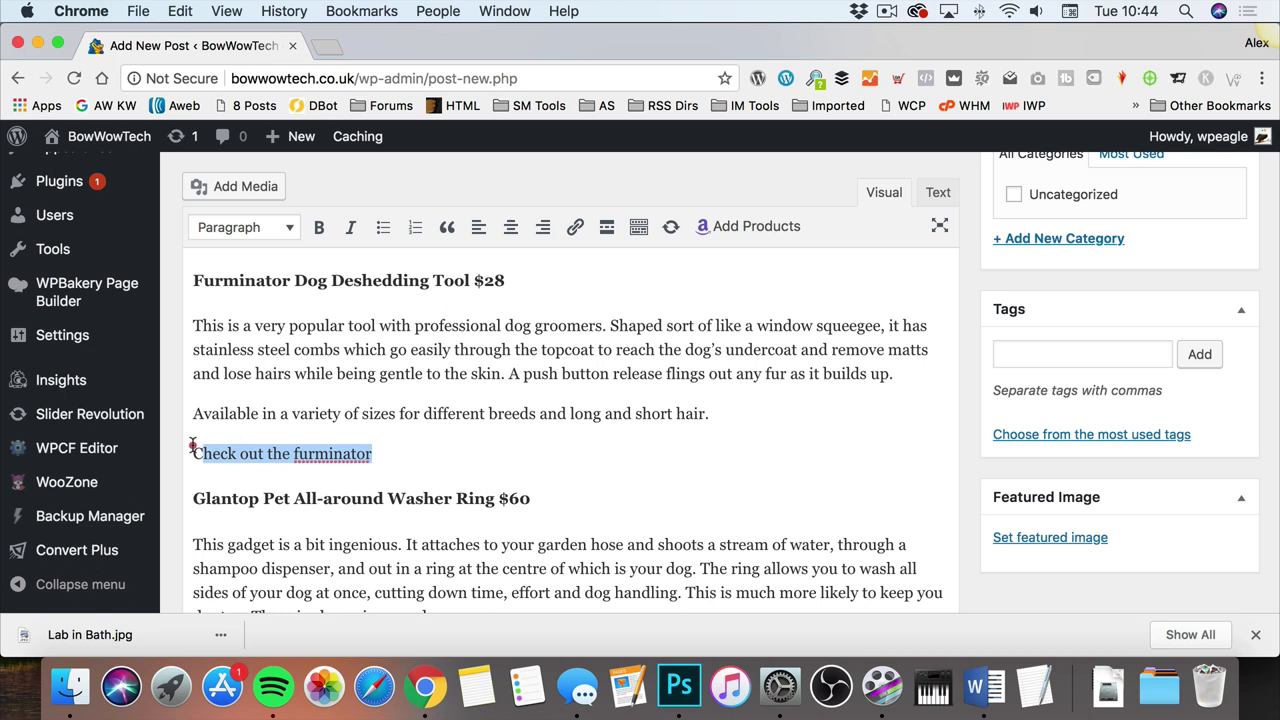
click(316, 228)
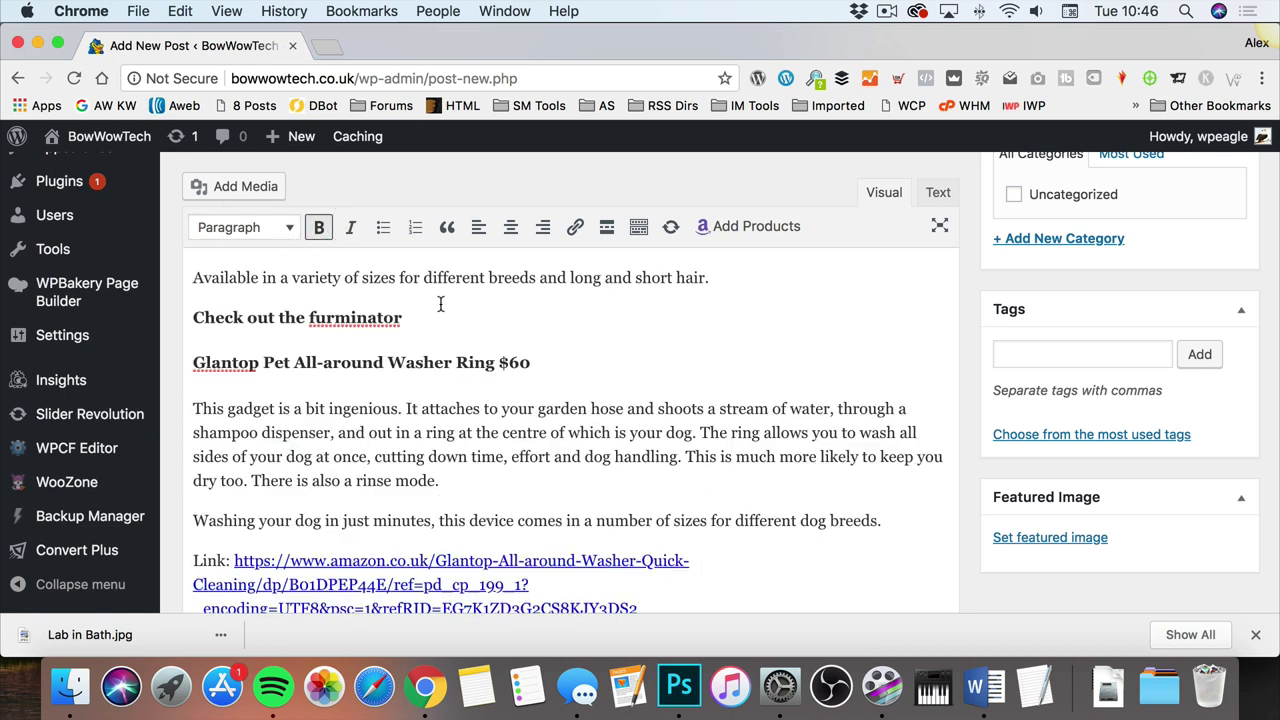
drag(423, 316, 193, 321)
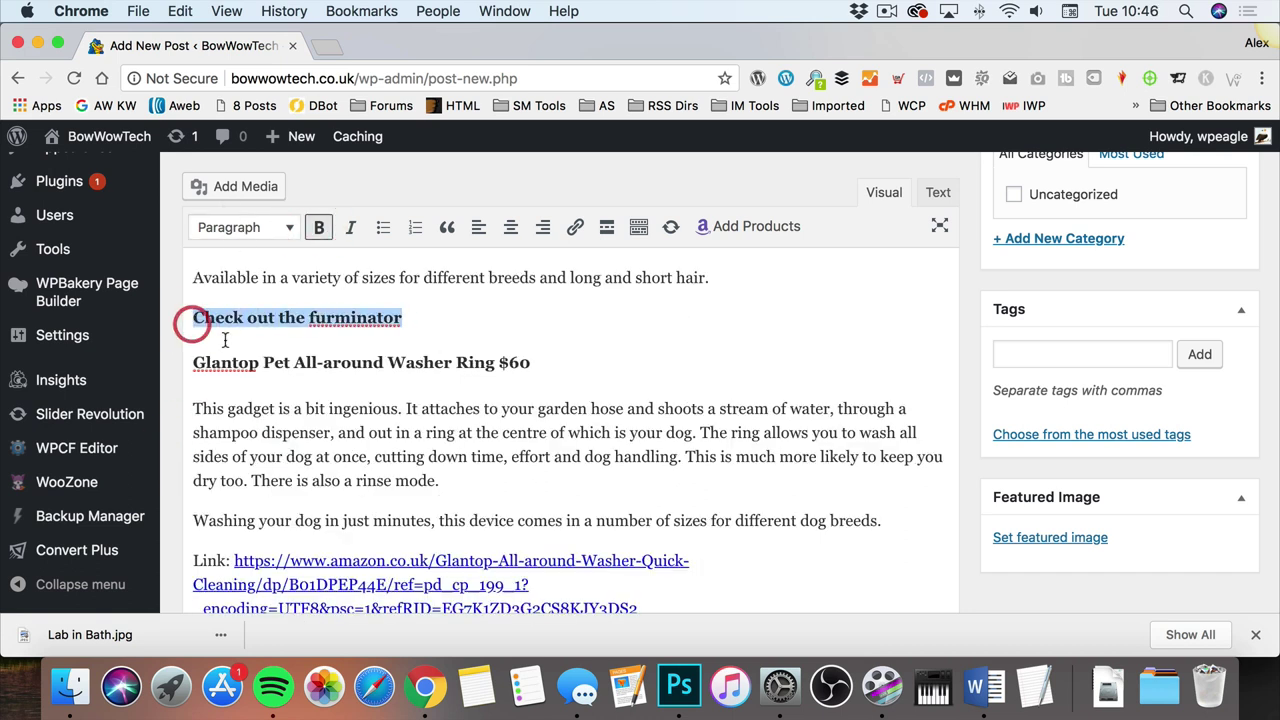
Step: Link 'Check out the furminator' to the FURminator Professional PET Products DeShedding Tool Brush product
click(575, 227)
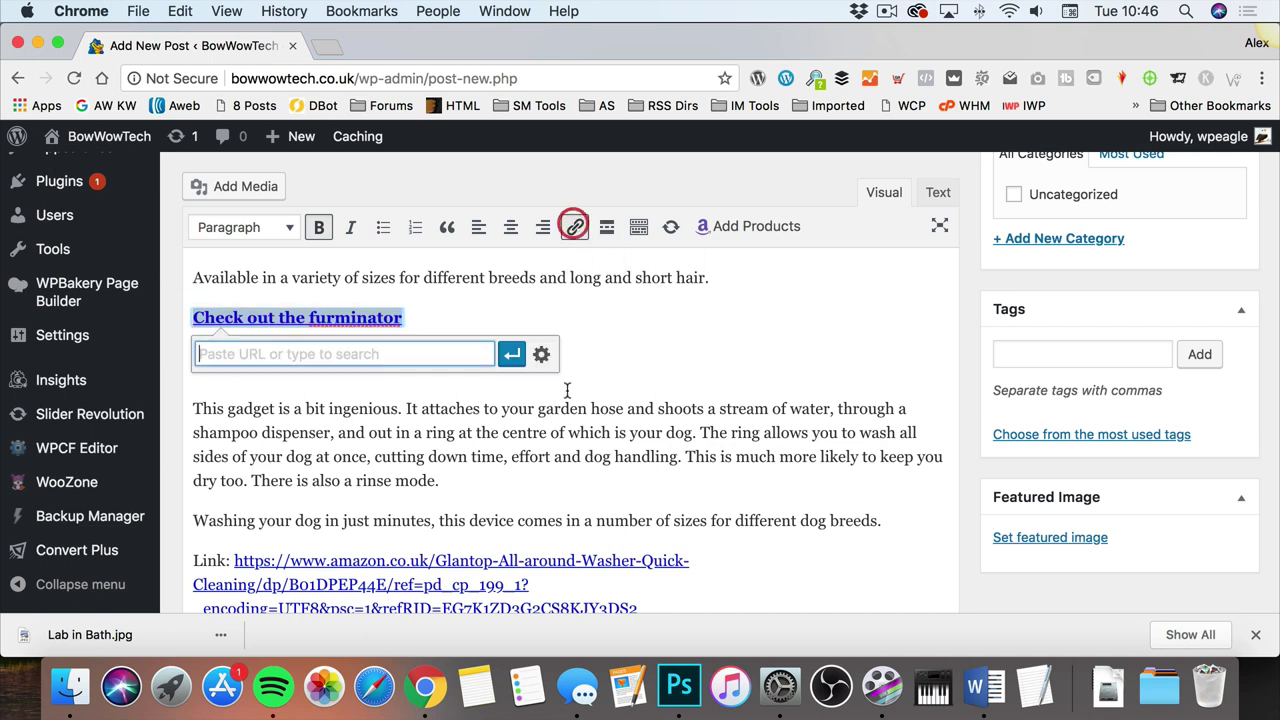
text(fur)
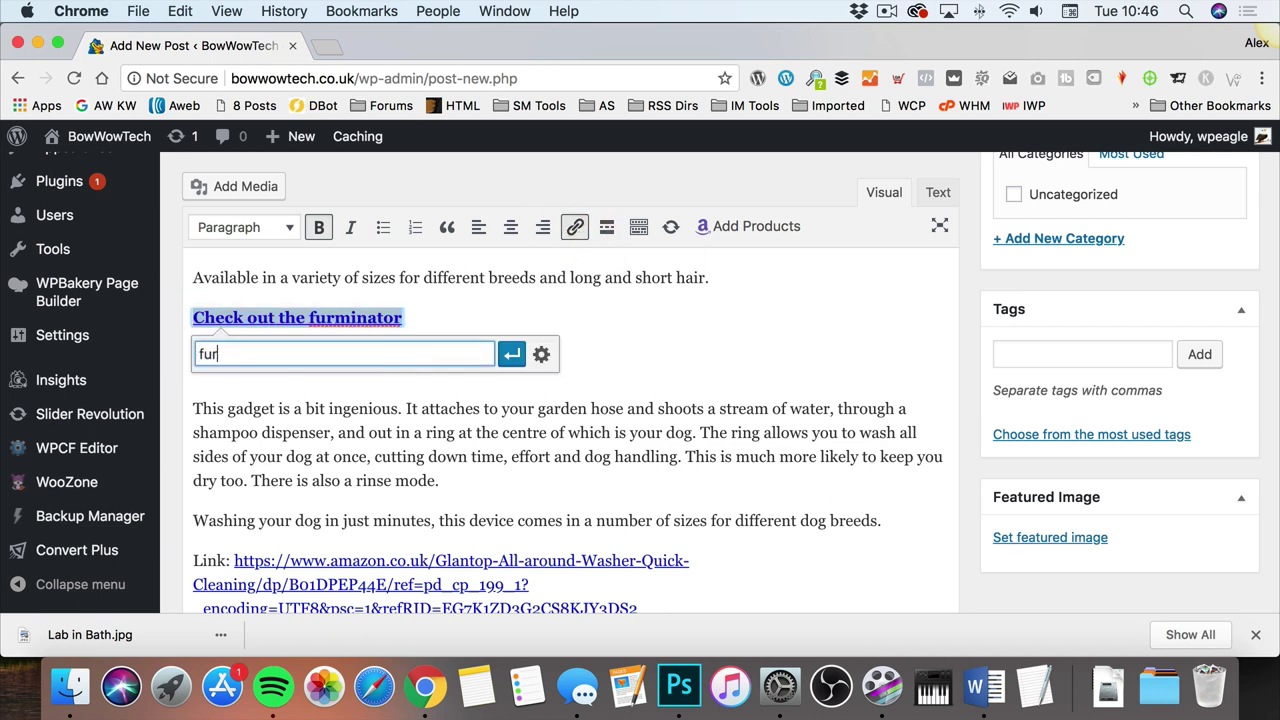
text(minator)
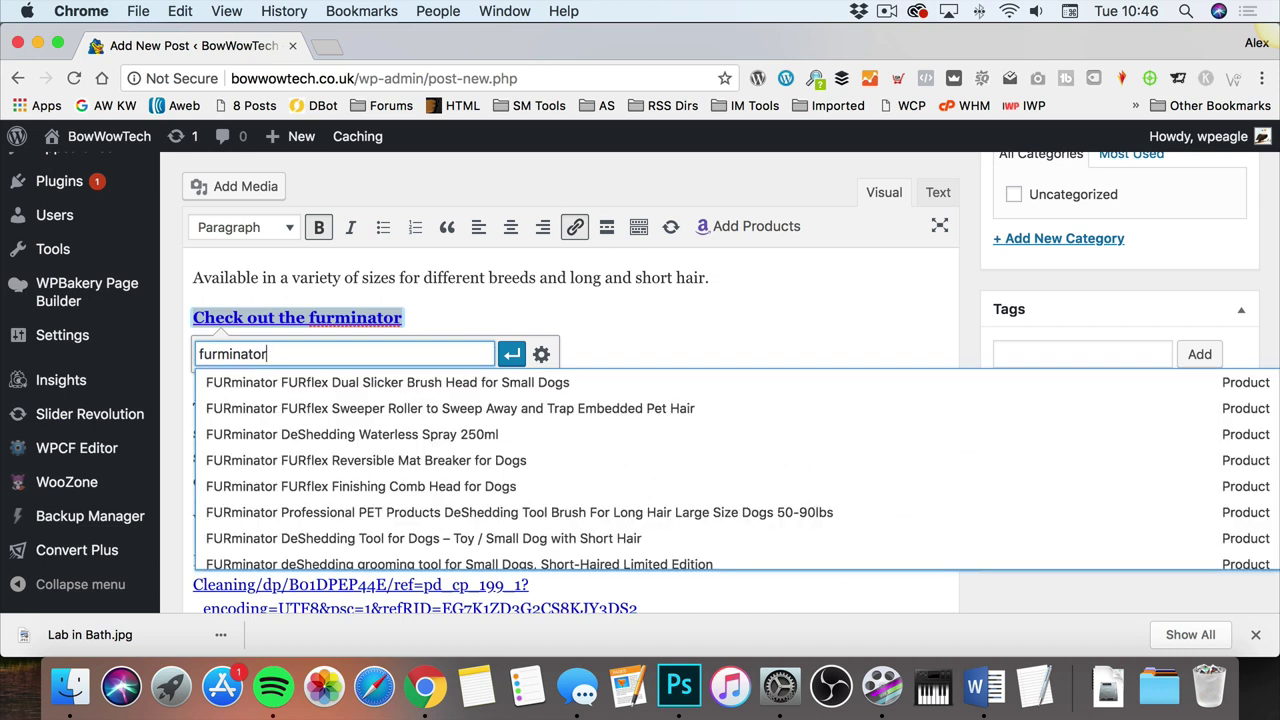
scroll(430, 486, down, 2)
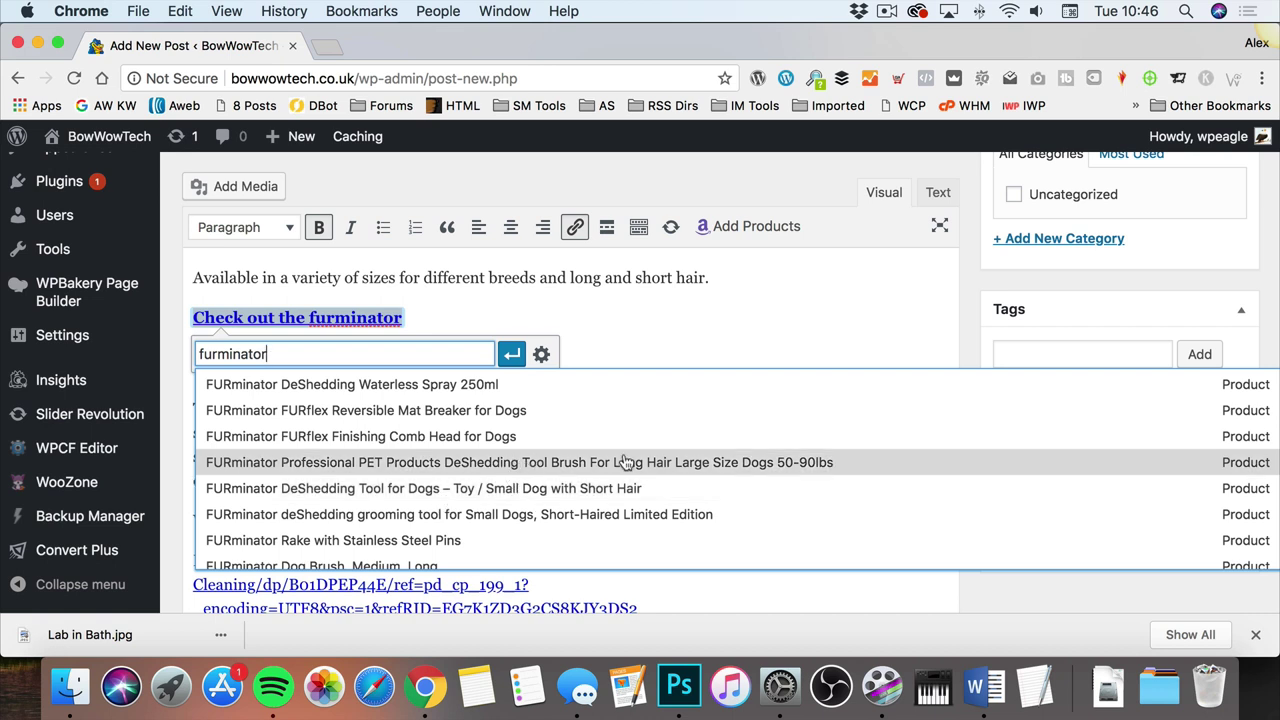
click(589, 461)
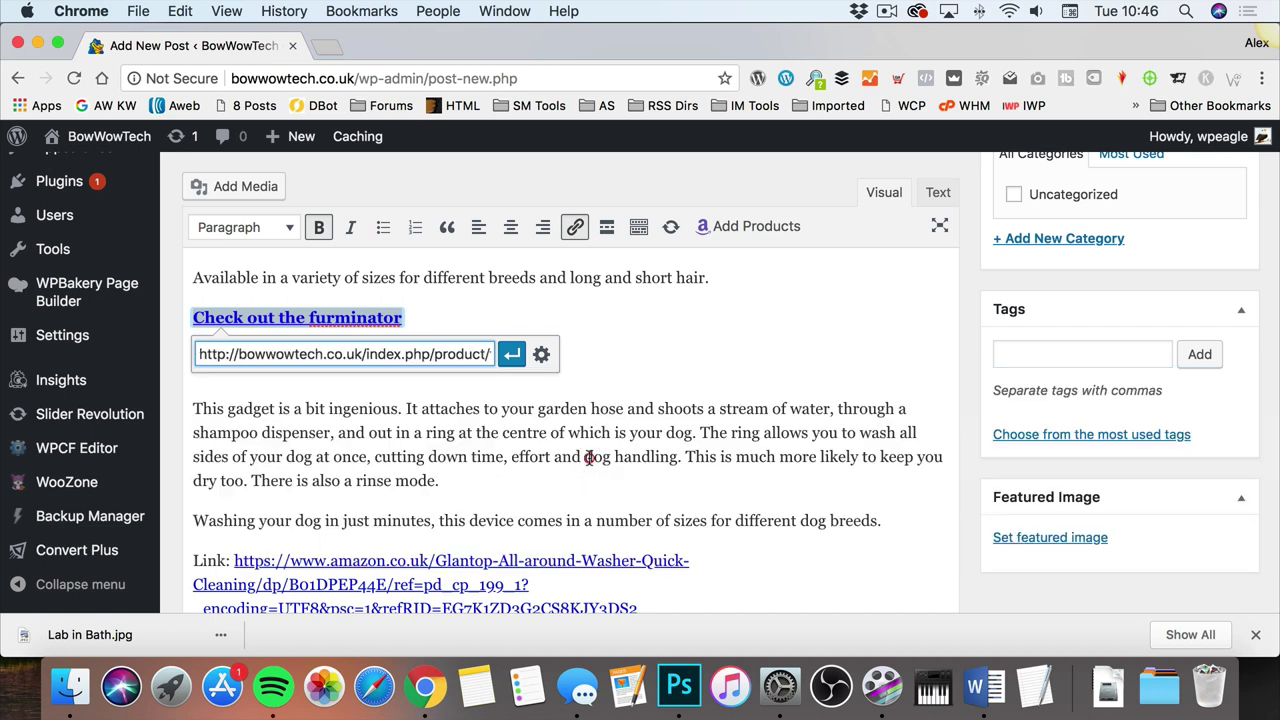
click(513, 356)
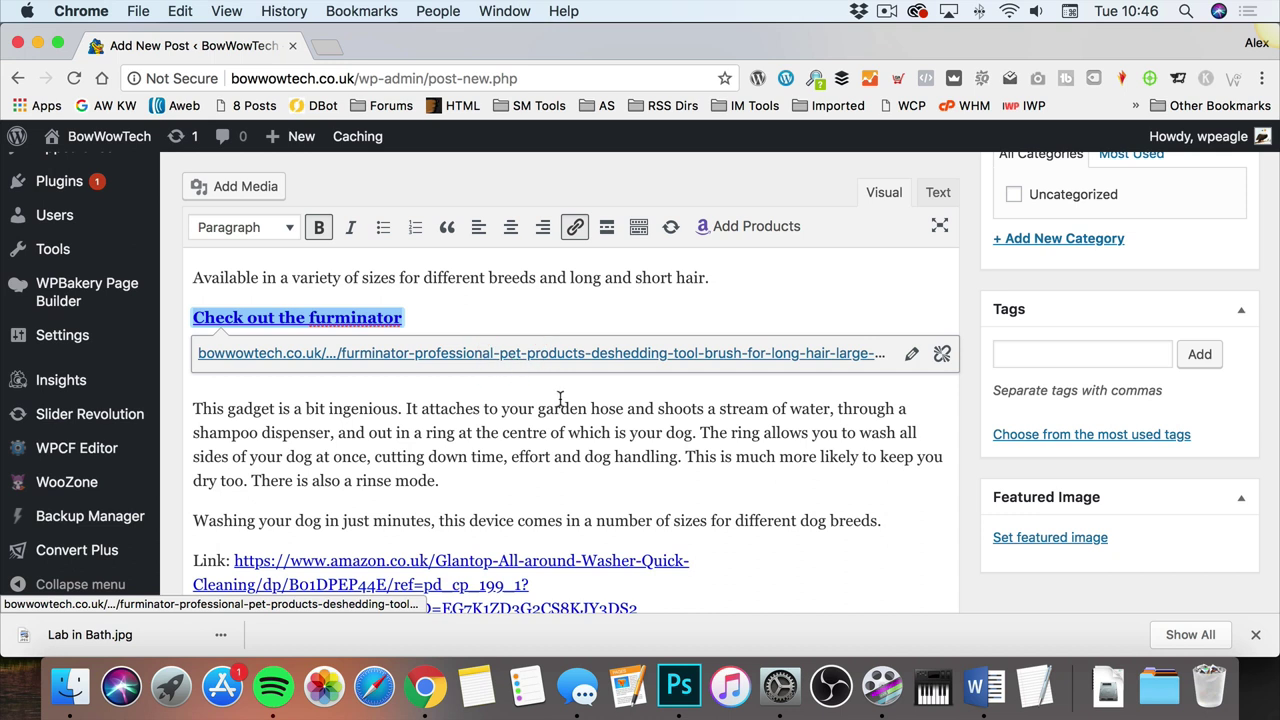
click(559, 400)
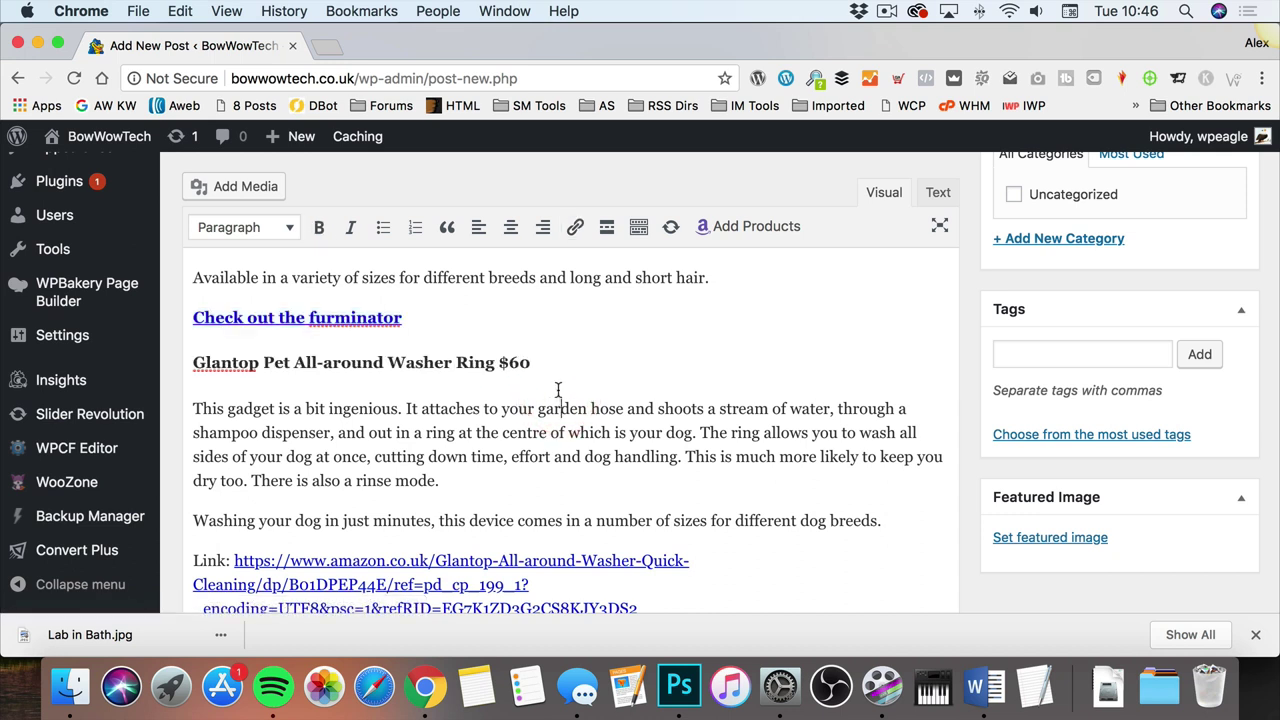
scroll(270, 356, down, 12)
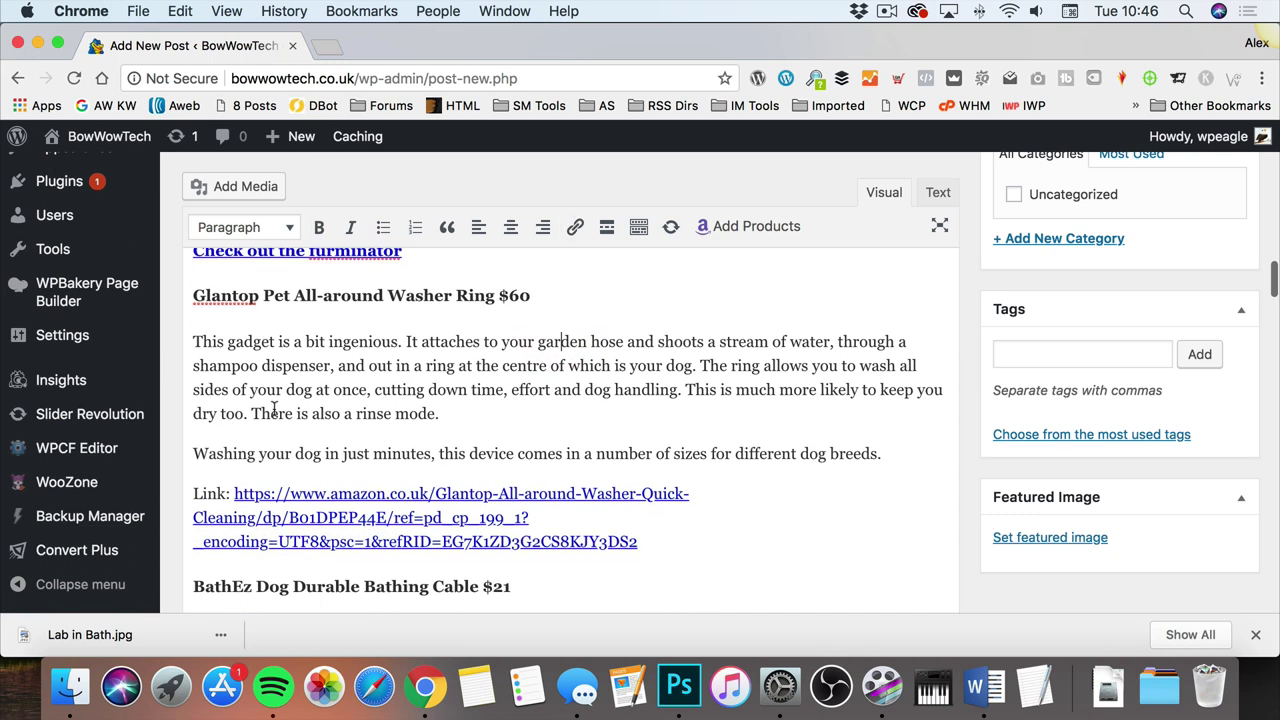
scroll(298, 392, up, 10)
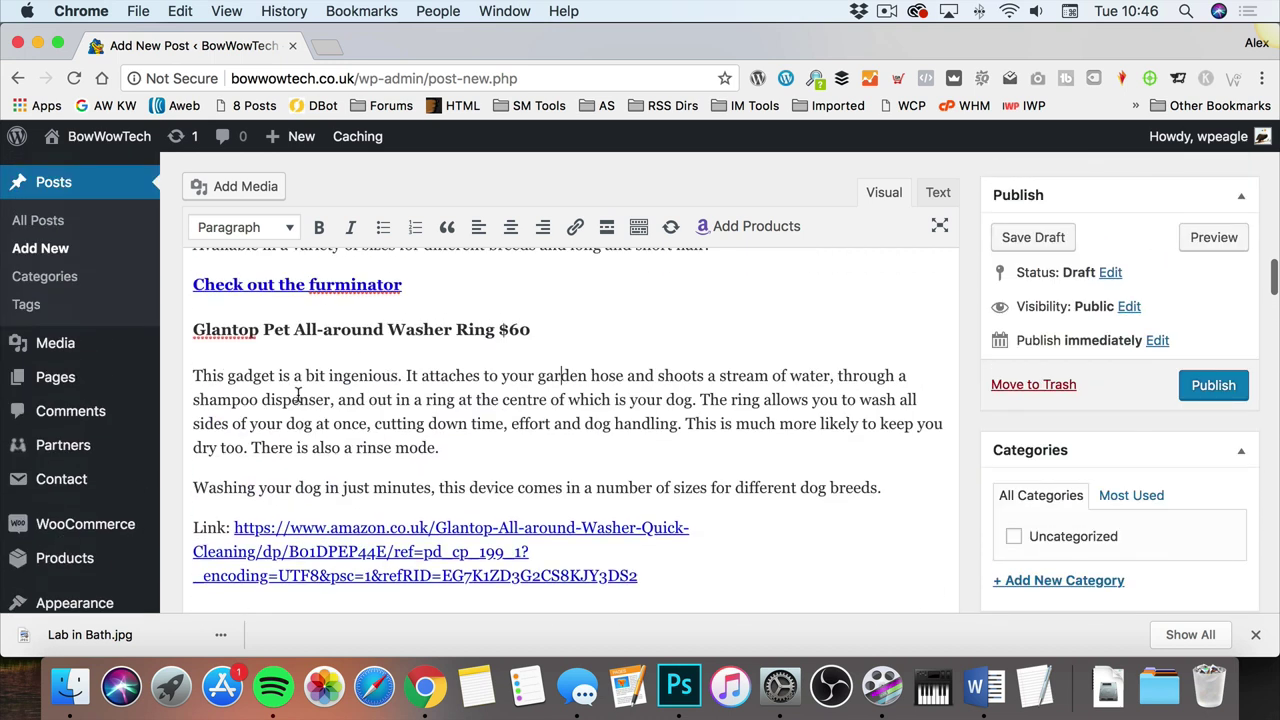
scroll(407, 425, down, 5)
scroll(407, 425, up, 8)
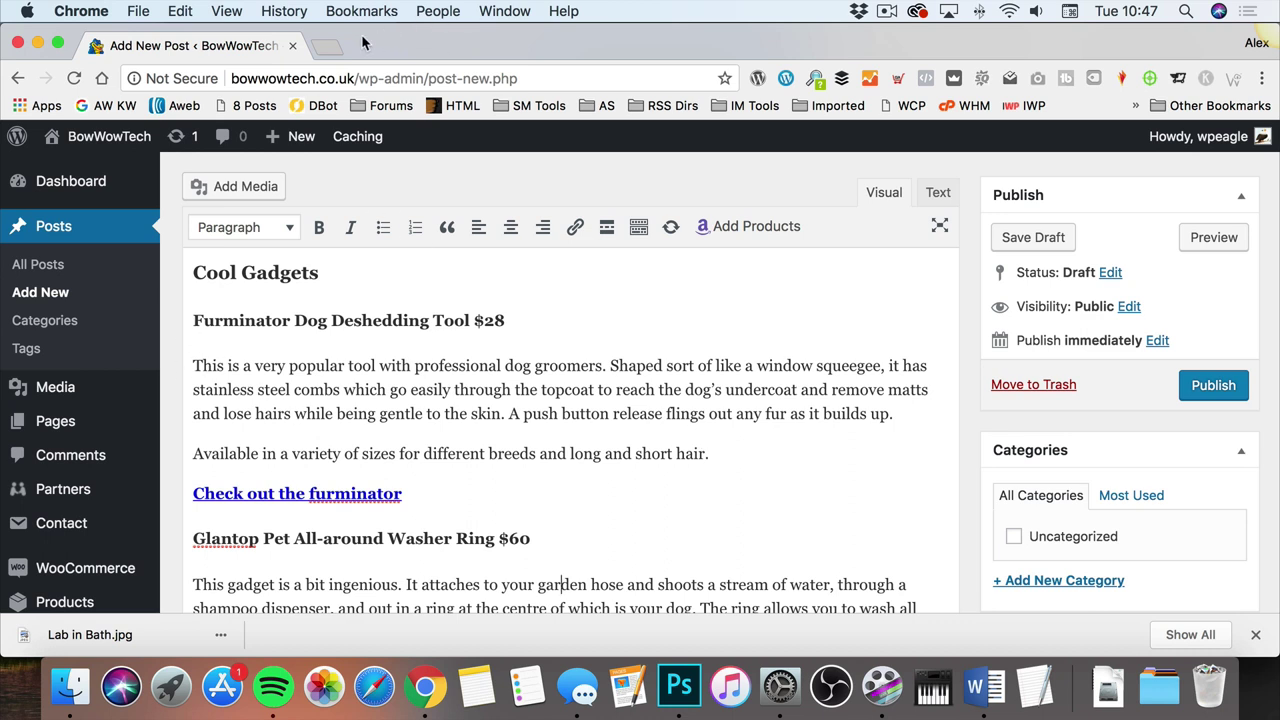
click(325, 46)
text(amaz)
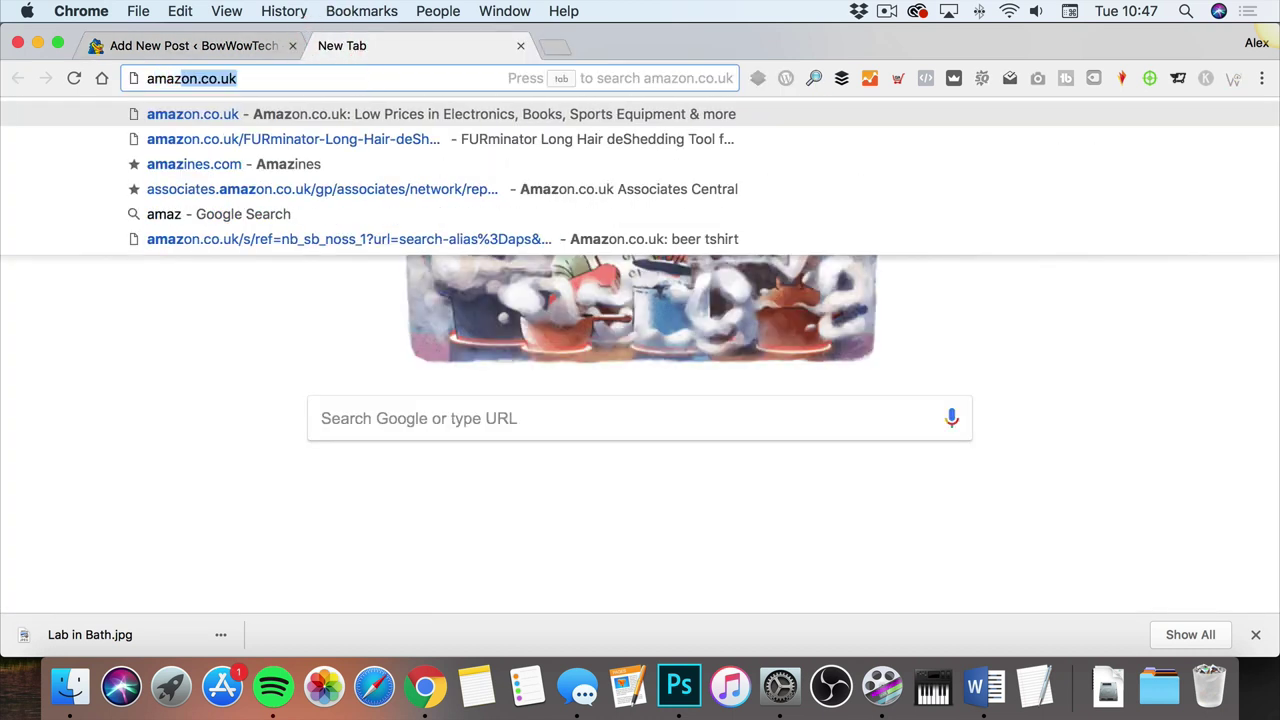
key(BackSpace)
key(Down)
key(Return)
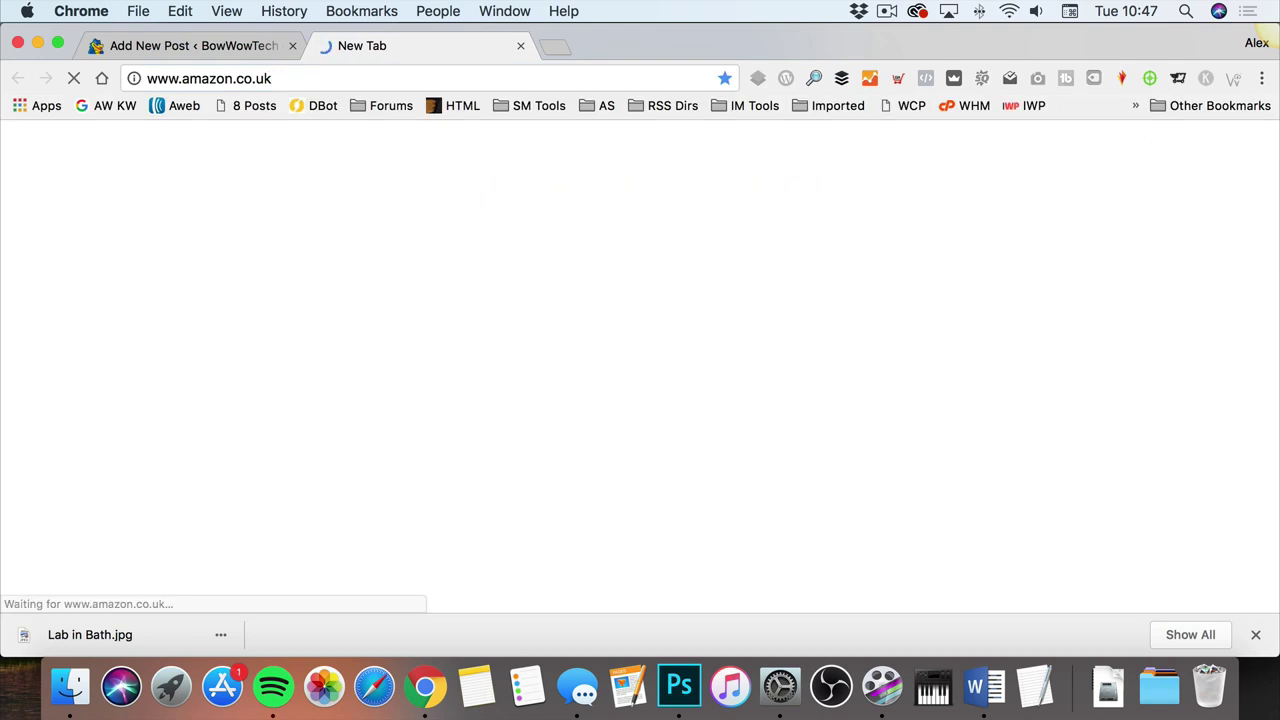
click(292, 183)
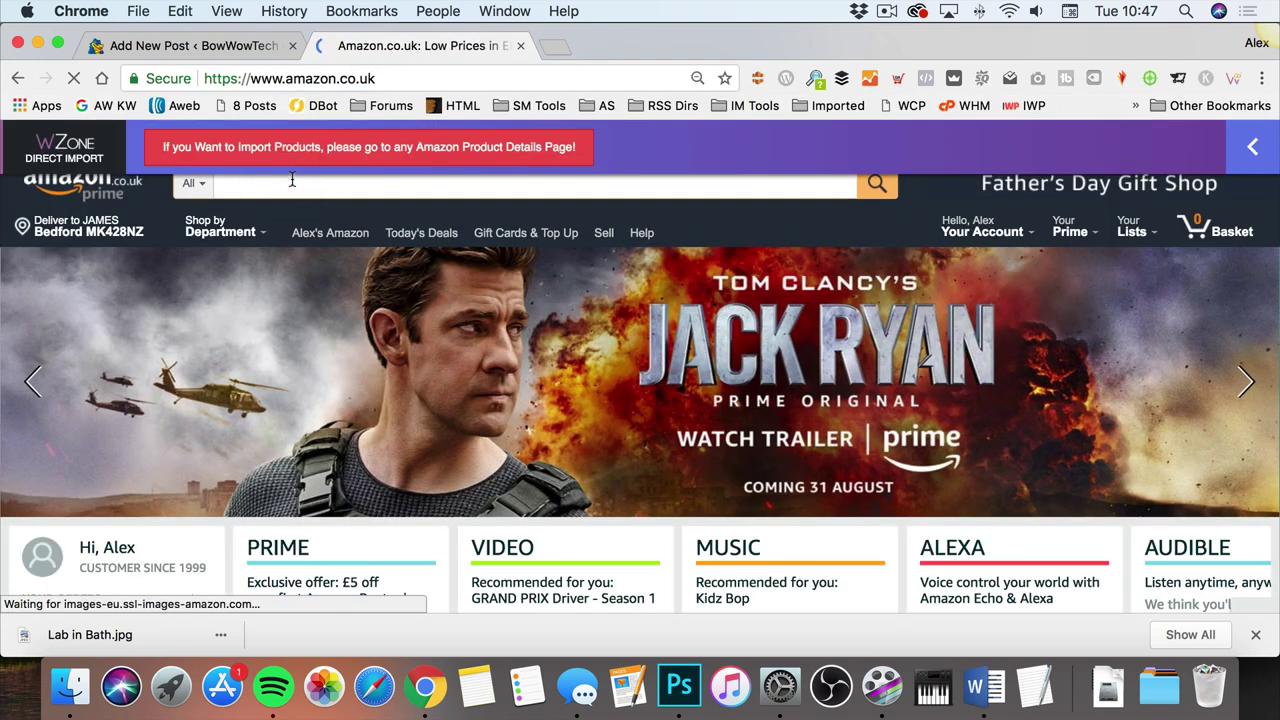
text(furm)
key(Down)
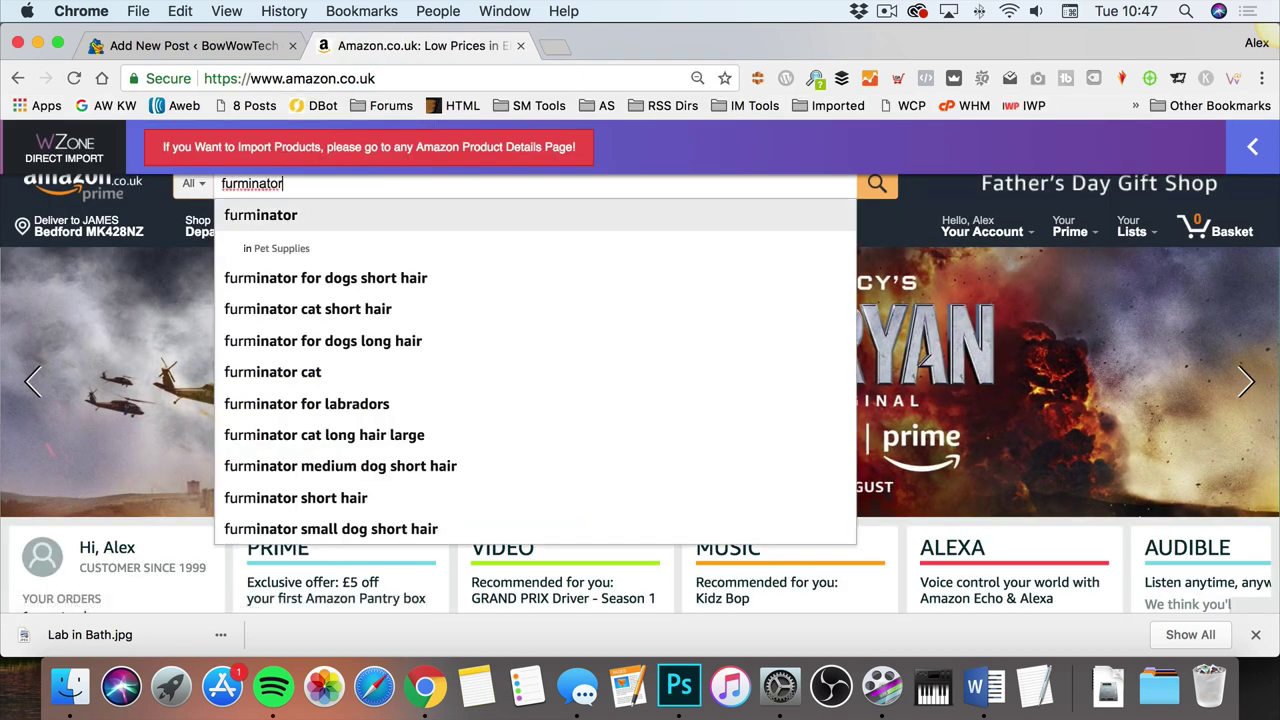
key(Return)
scroll(595, 354, down, 10)
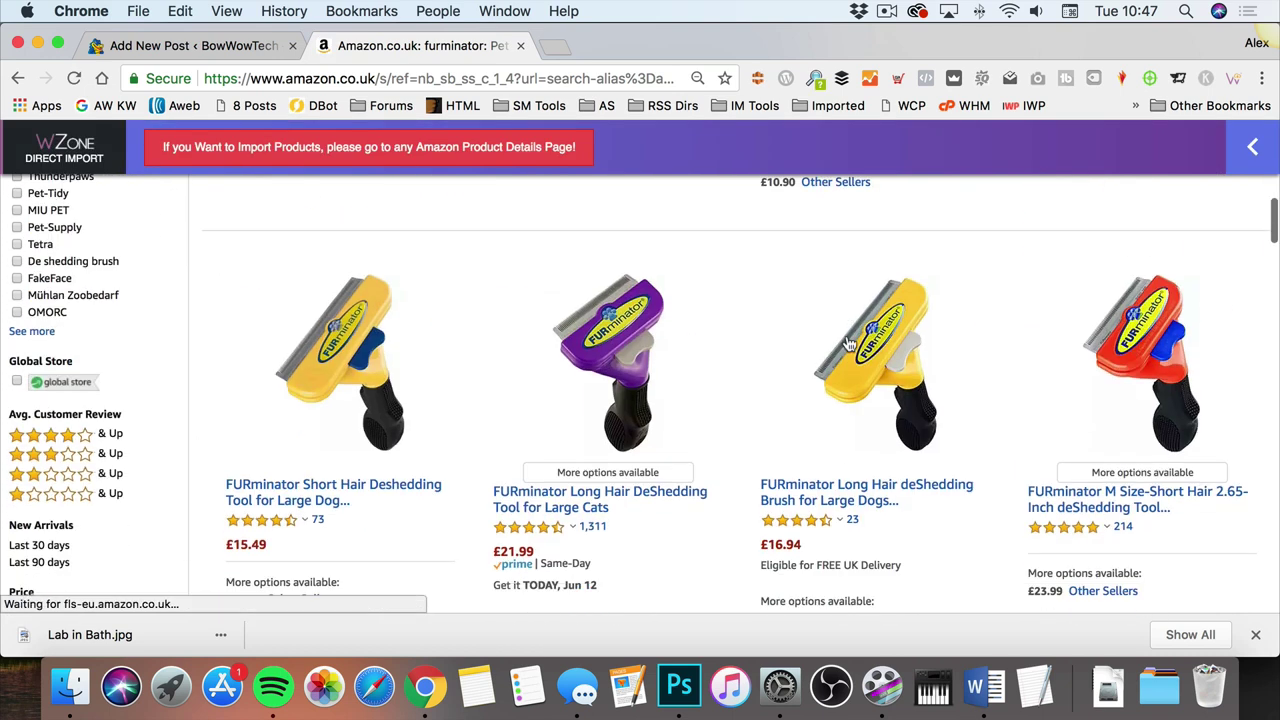
scroll(847, 340, down, 1)
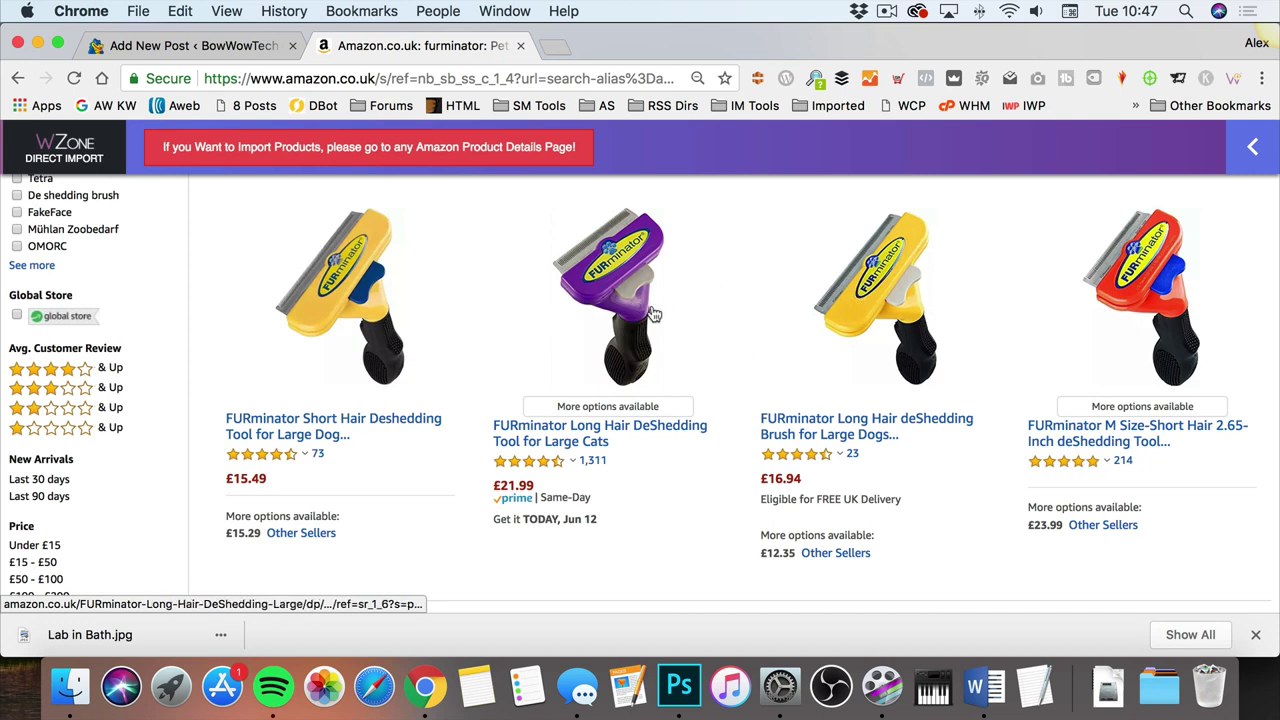
click(893, 294)
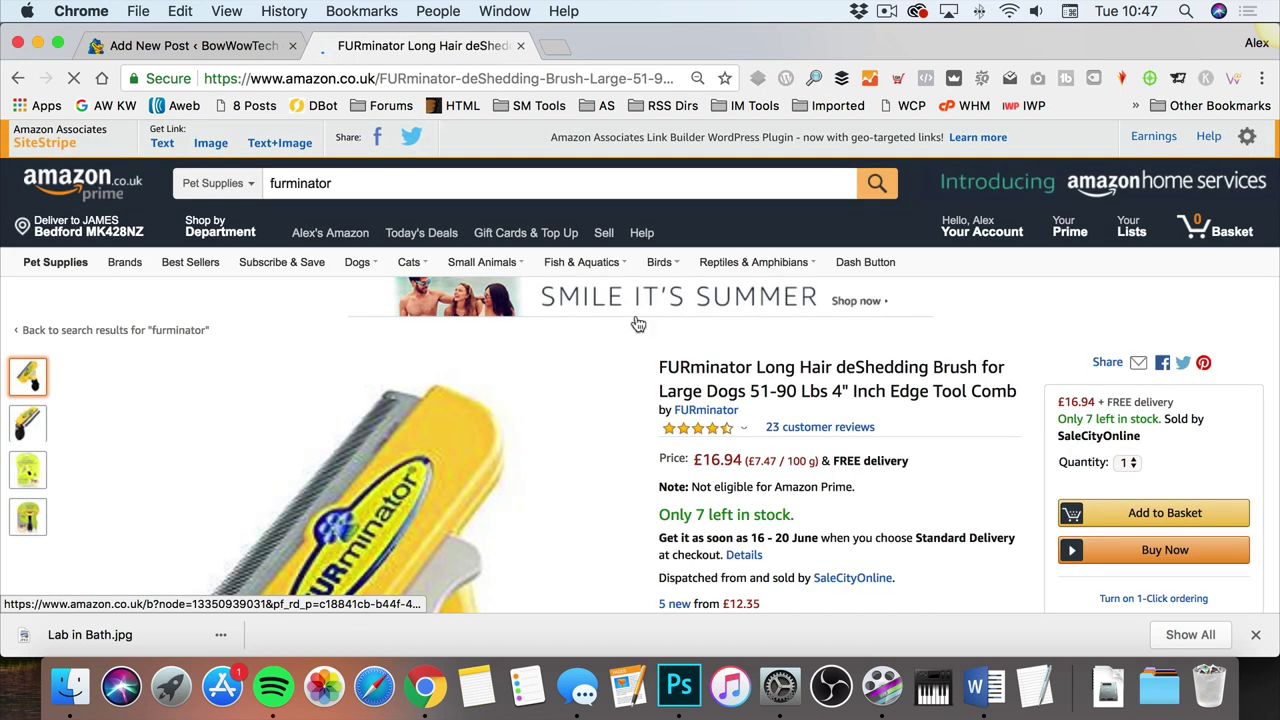
scroll(600, 330, down, 2)
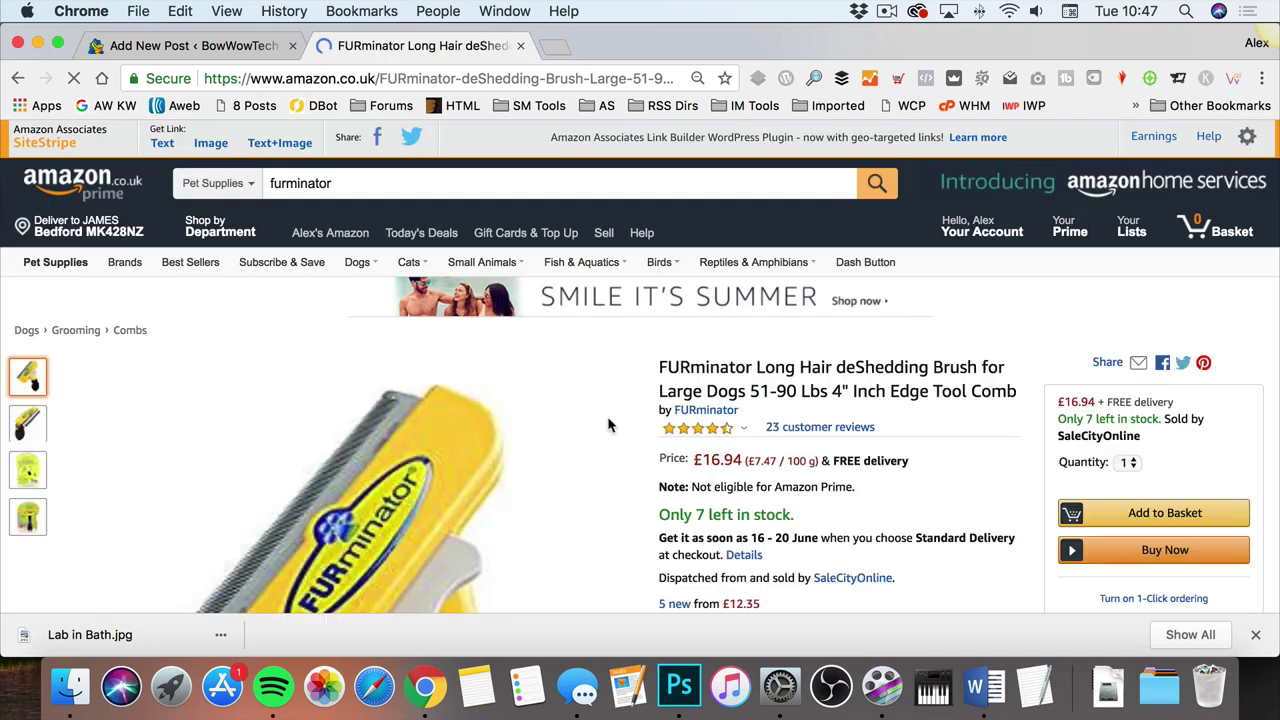
scroll(608, 423, down, 4)
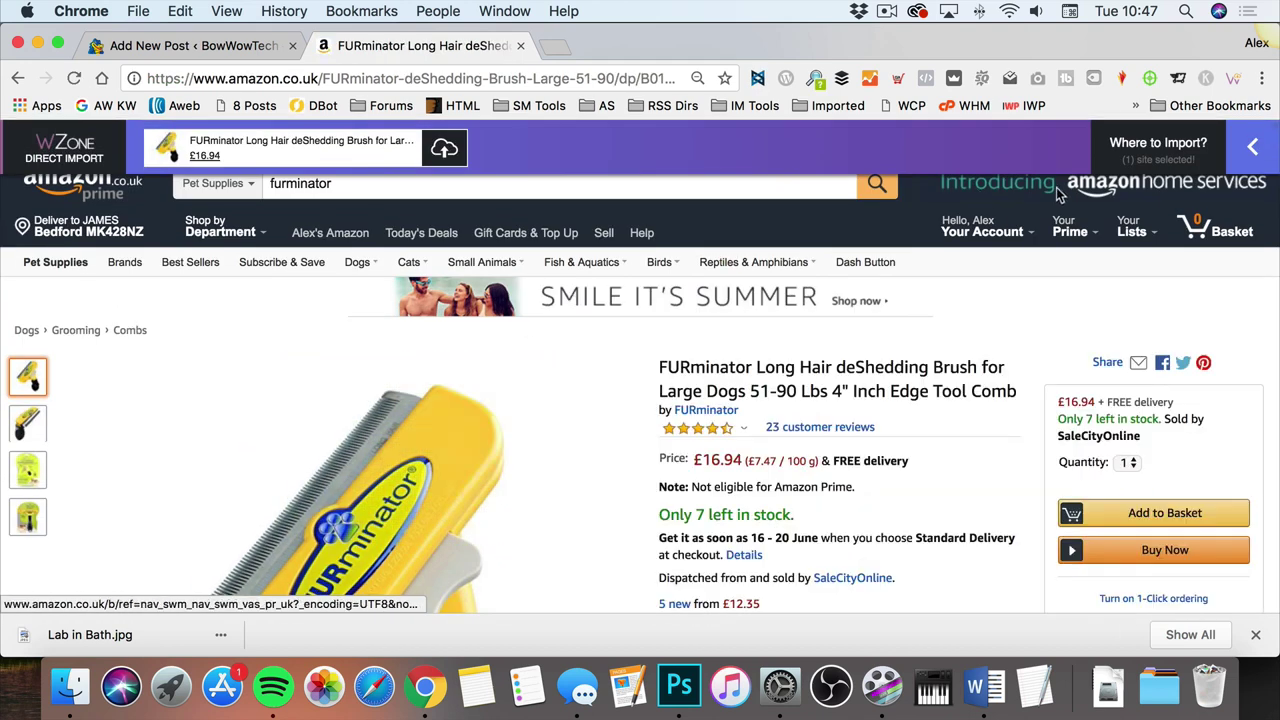
click(1258, 148)
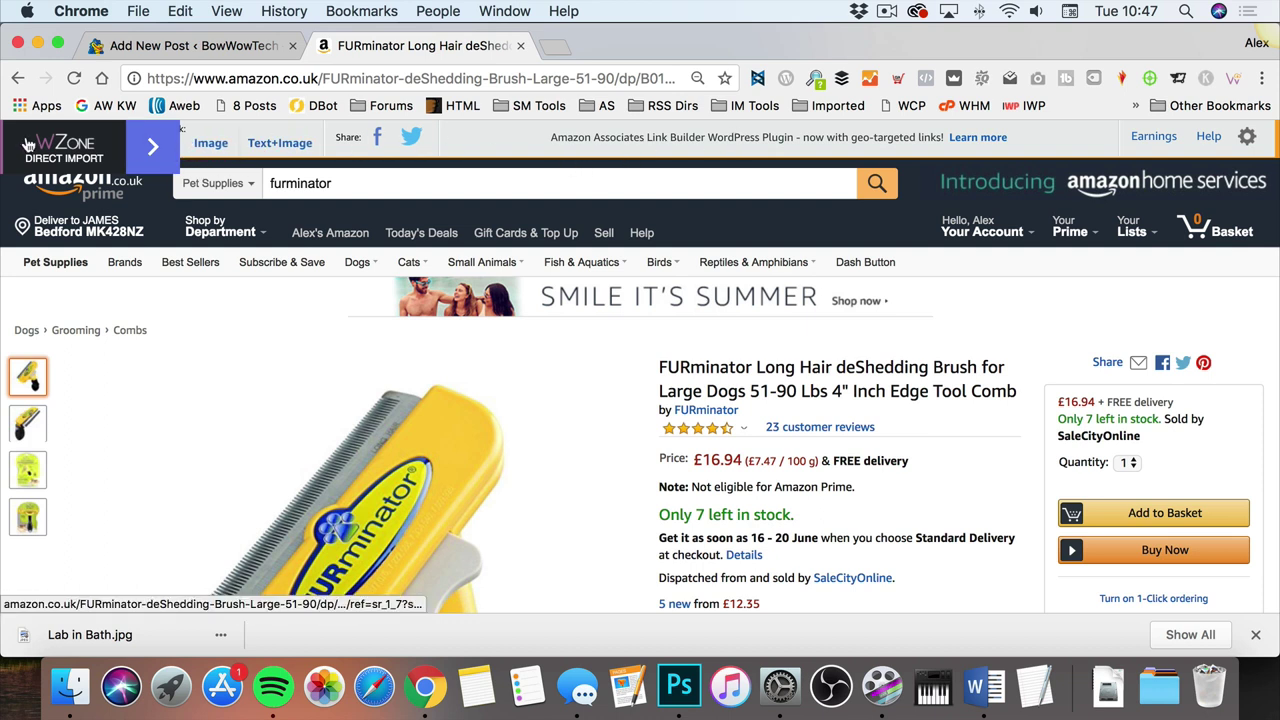
mouse_move(4, 136)
mouse_down()
mouse_move(20, 134)
mouse_move(0, 132)
mouse_up()
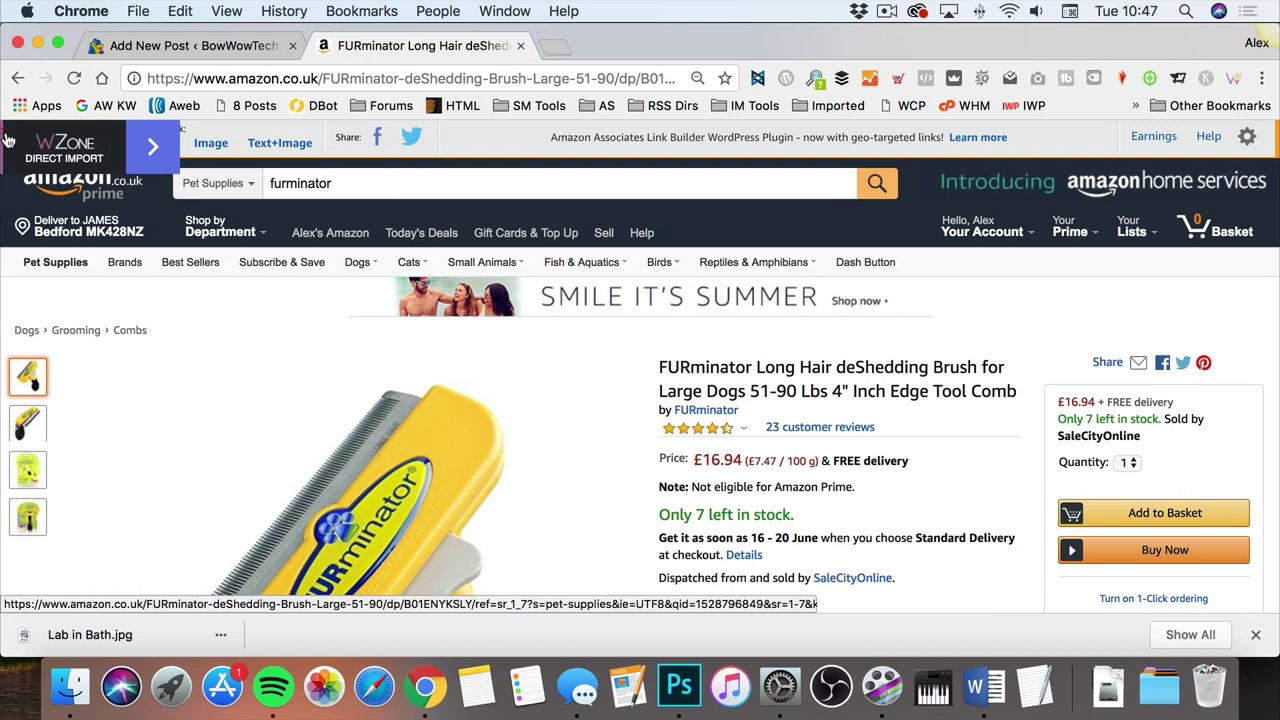
click(1234, 78)
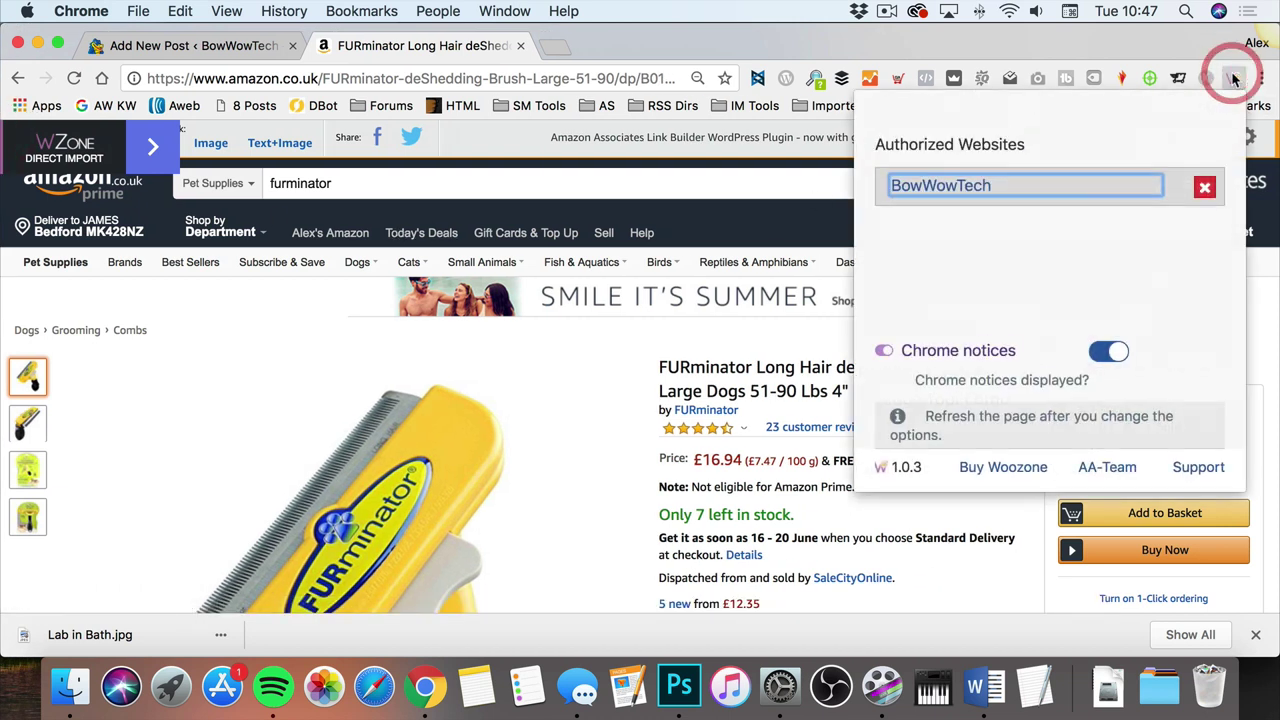
click(1120, 355)
click(1120, 355)
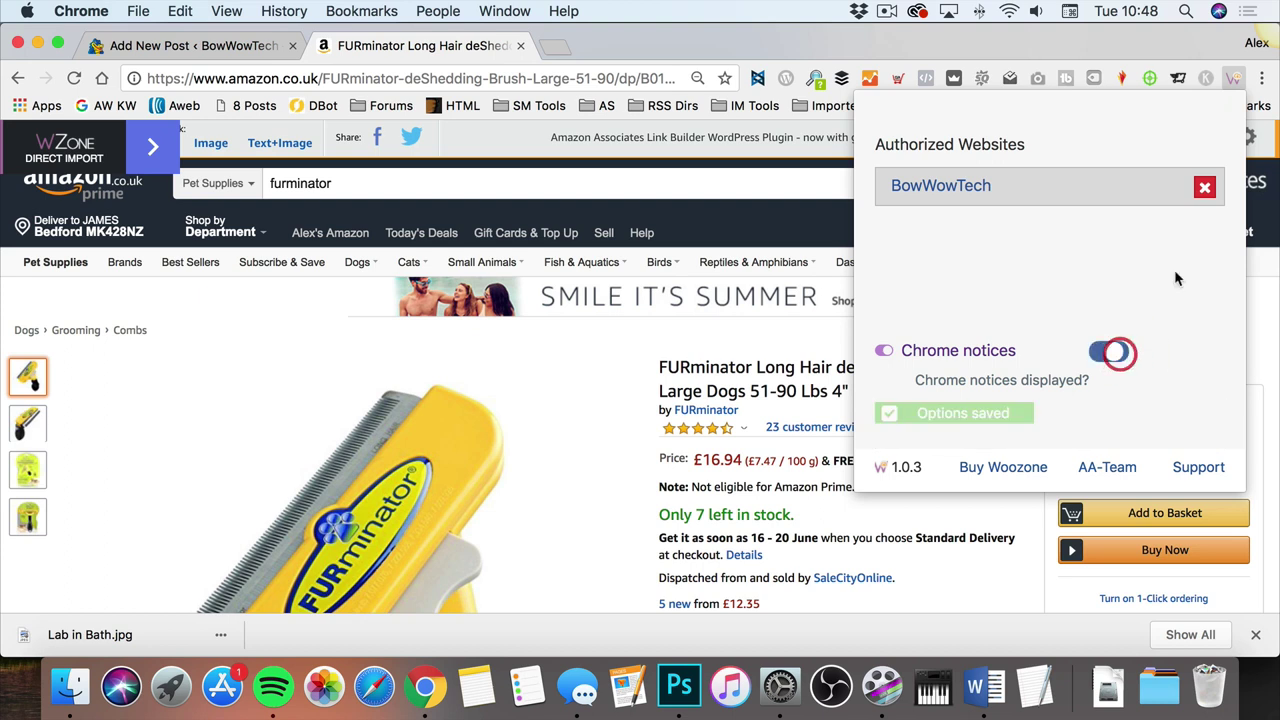
right_click(1234, 78)
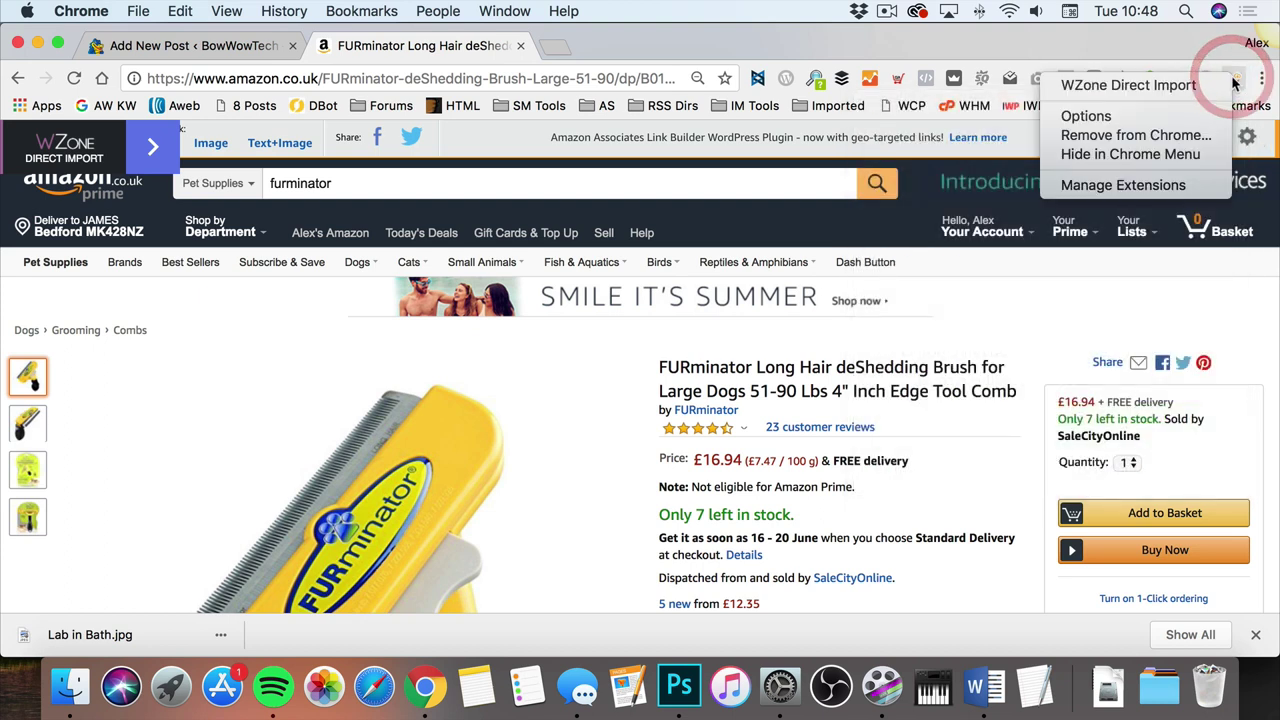
click(1200, 58)
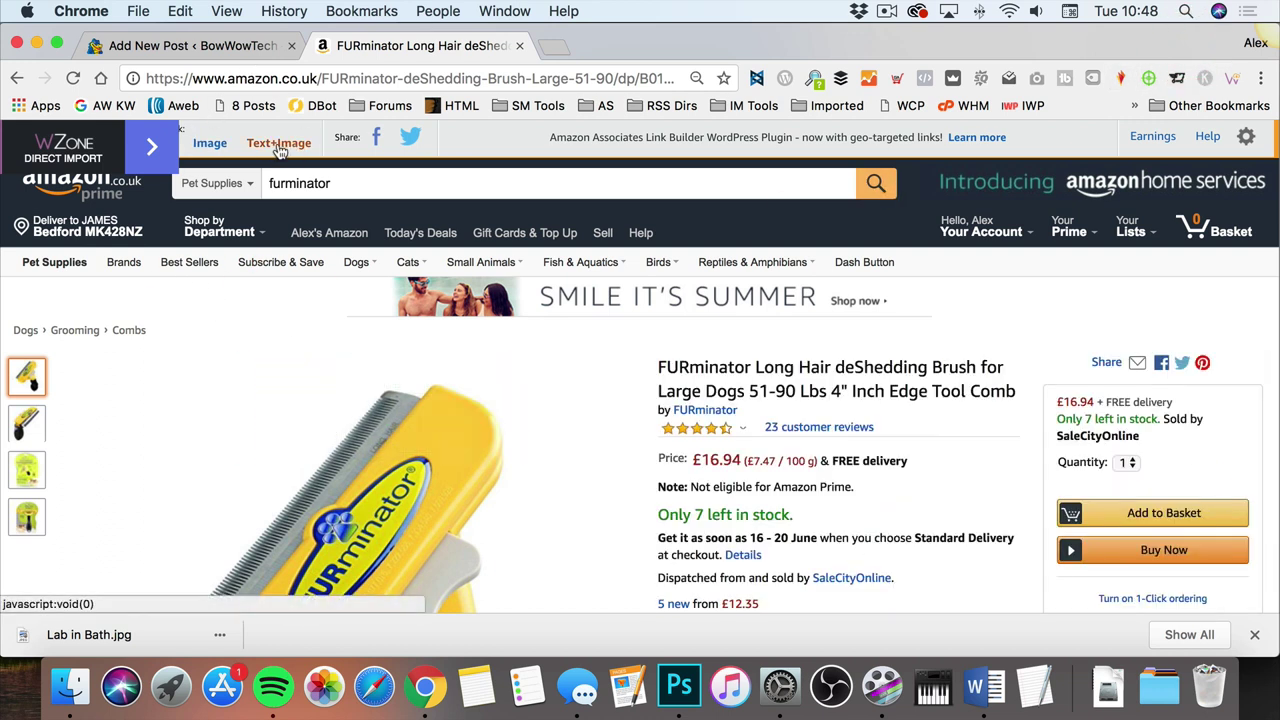
Step: Generate the FURminator brush's image-link HTML with WZone on Amazon, then go back to the post editor
click(209, 146)
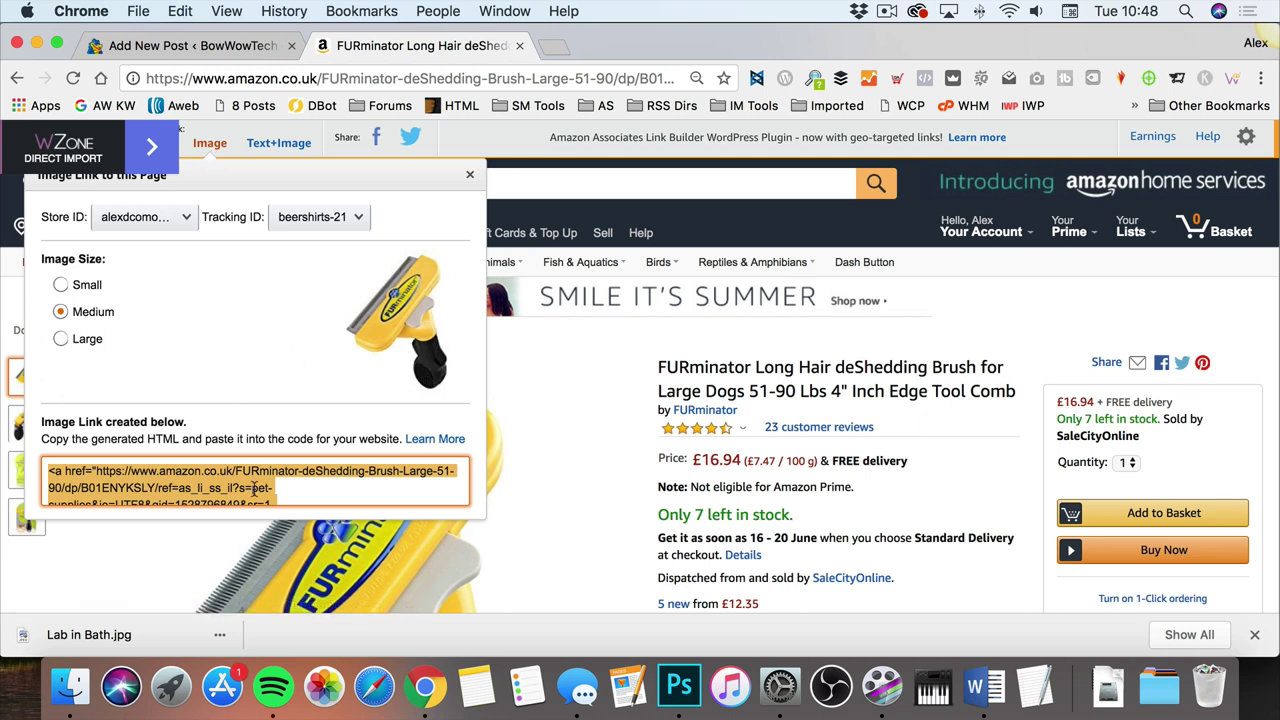
scroll(255, 488, down, 5)
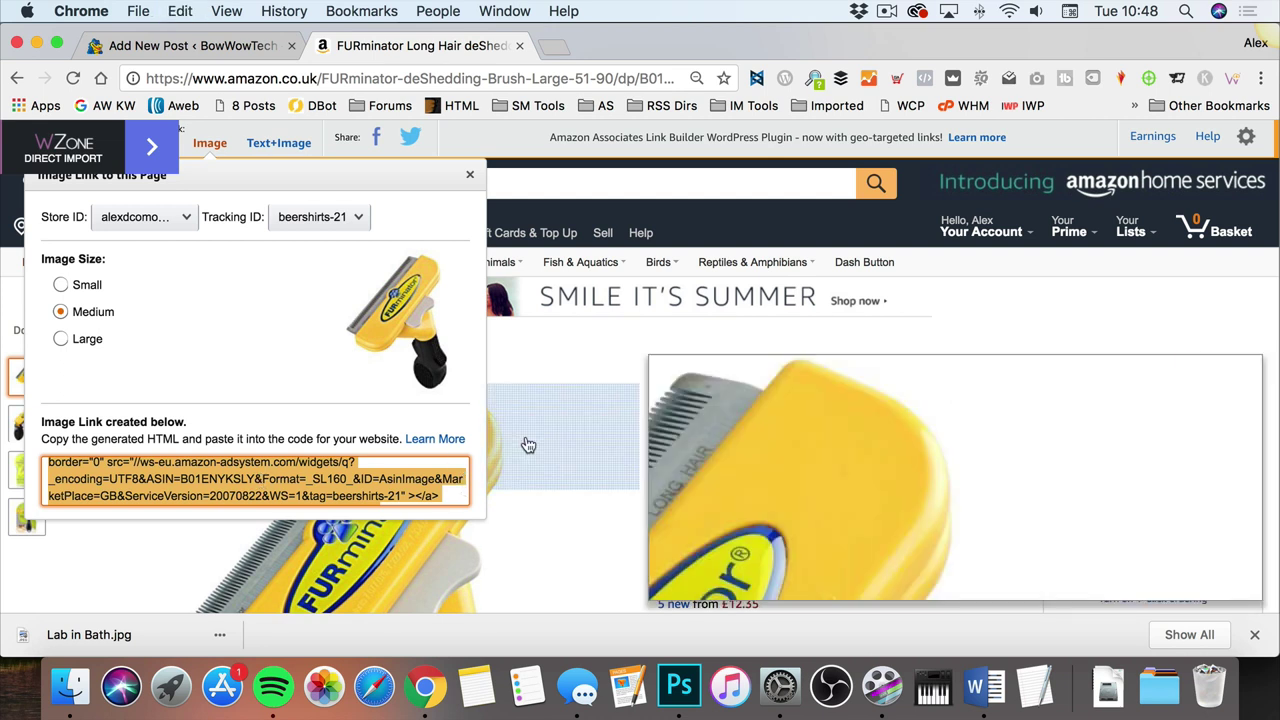
click(215, 46)
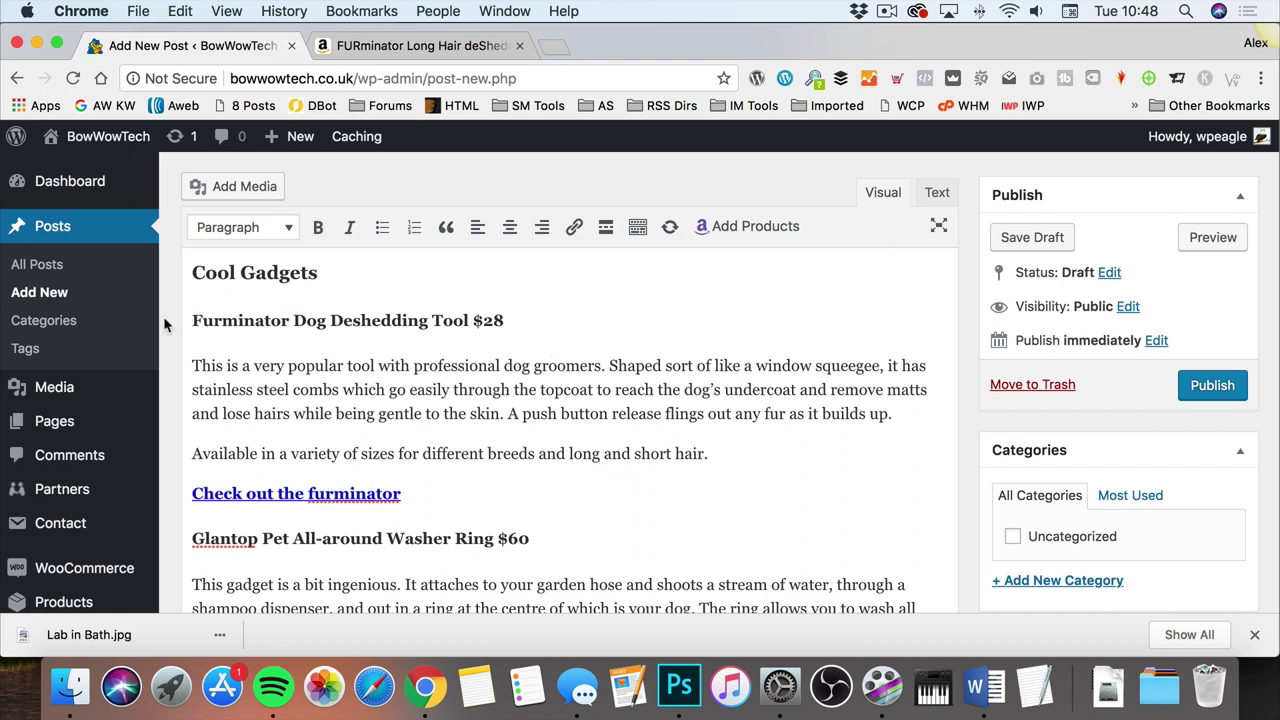
Step: In the HTML Text view, paste the brush image link before 'This is a very popular tool'
click(937, 194)
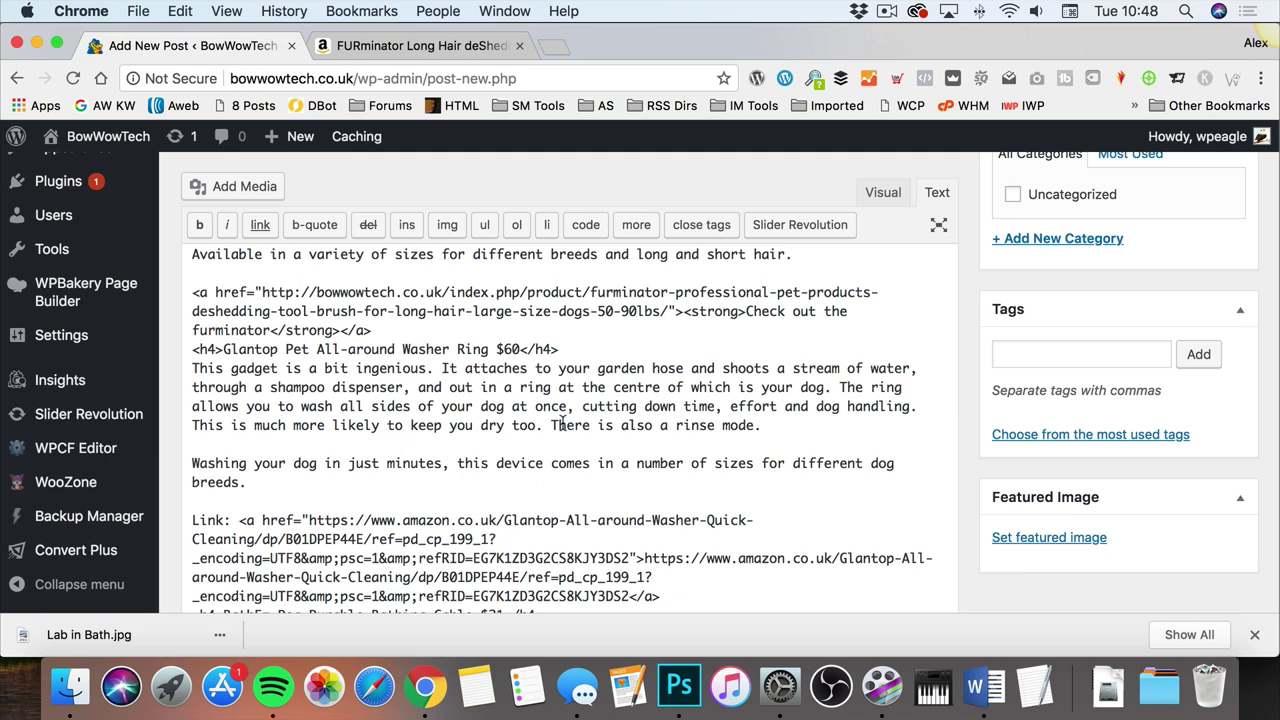
scroll(312, 430, up, 5)
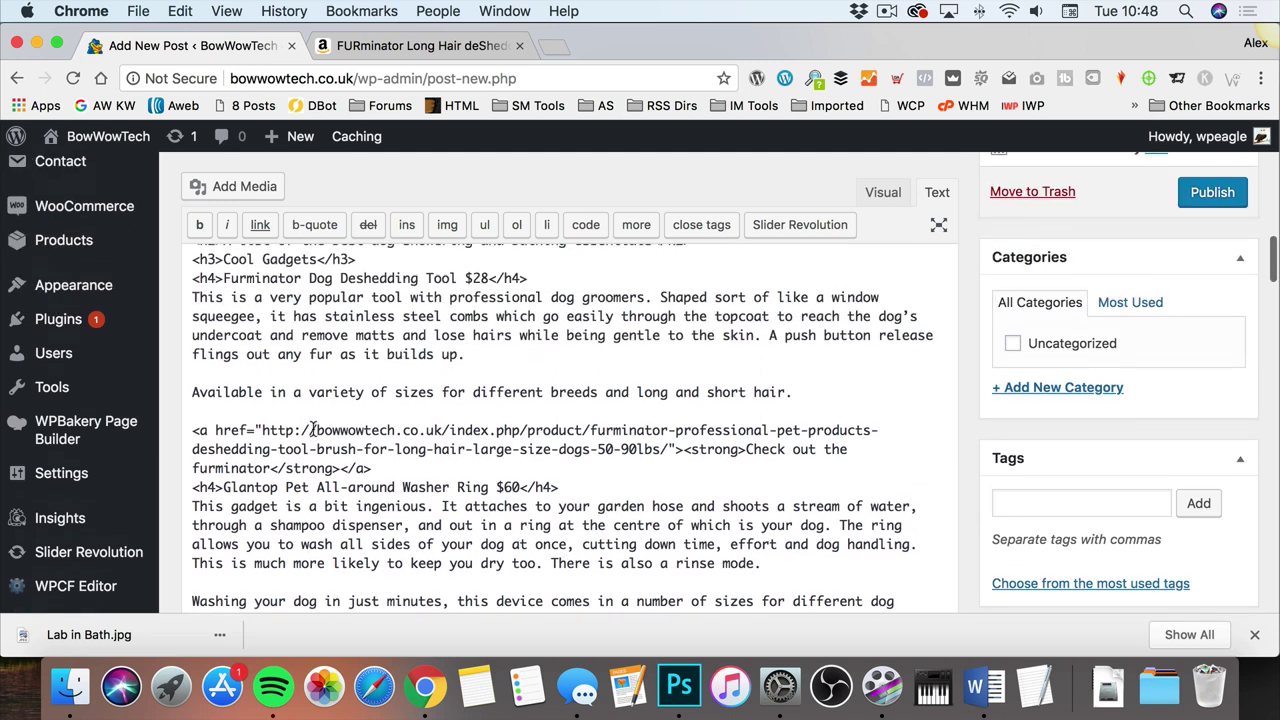
click(188, 309)
key(super+v)
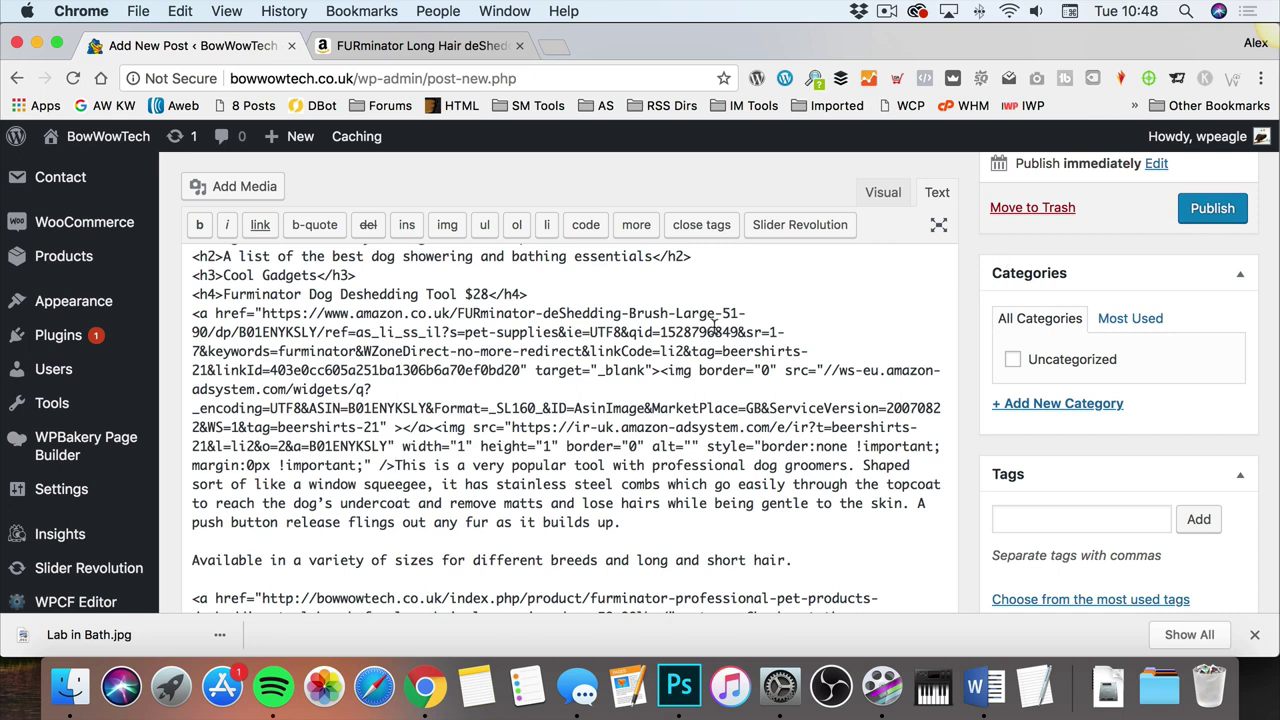
scroll(715, 325, down, 1)
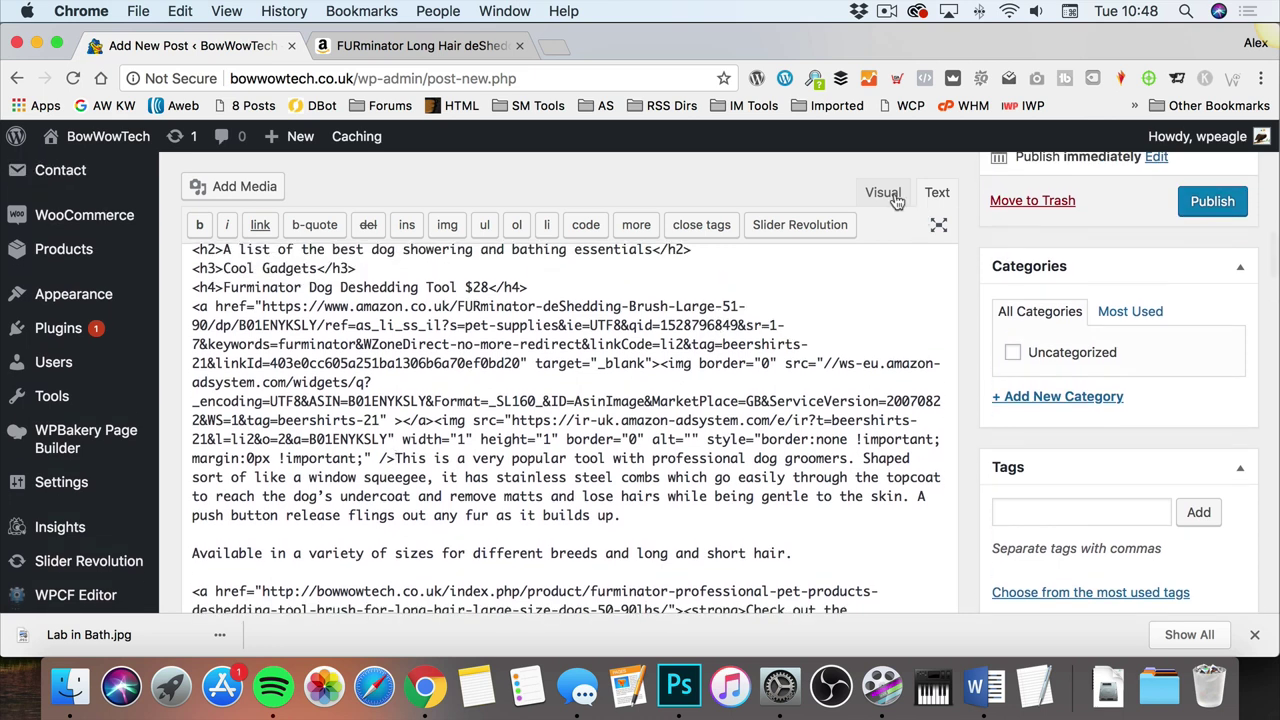
click(883, 193)
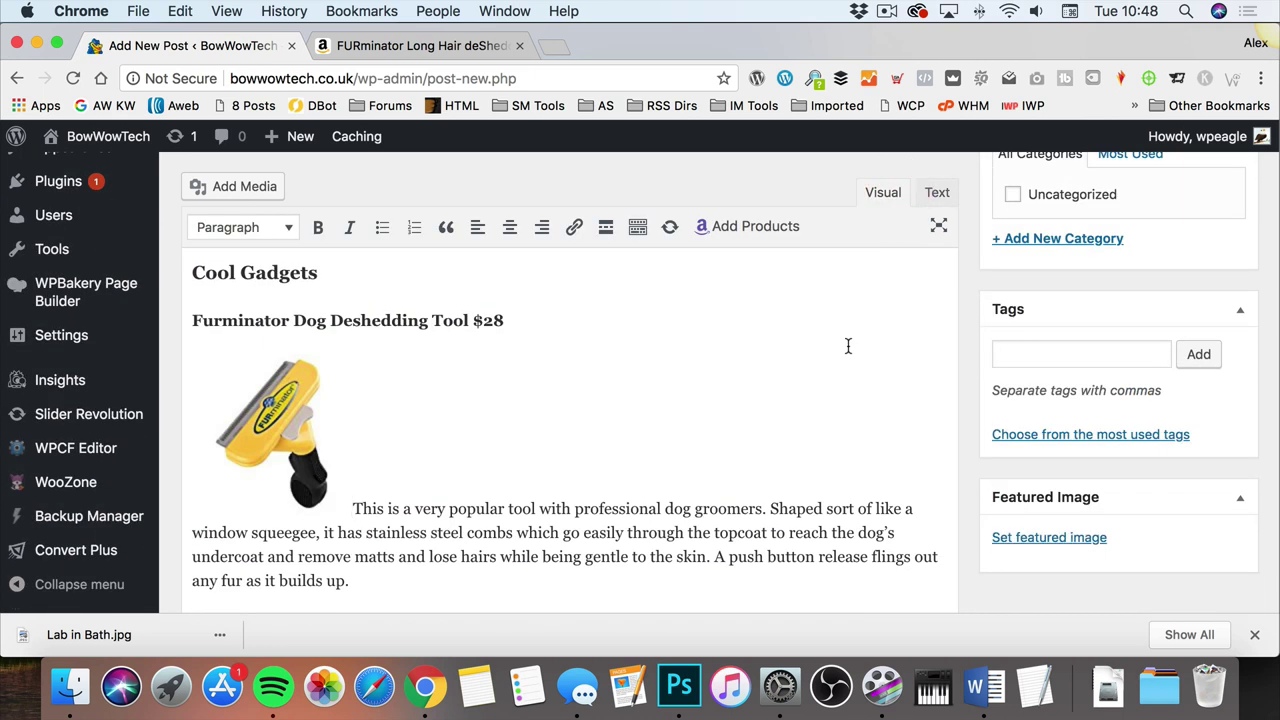
Step: Align the FURminator brush image to the right of its description paragraph
click(275, 432)
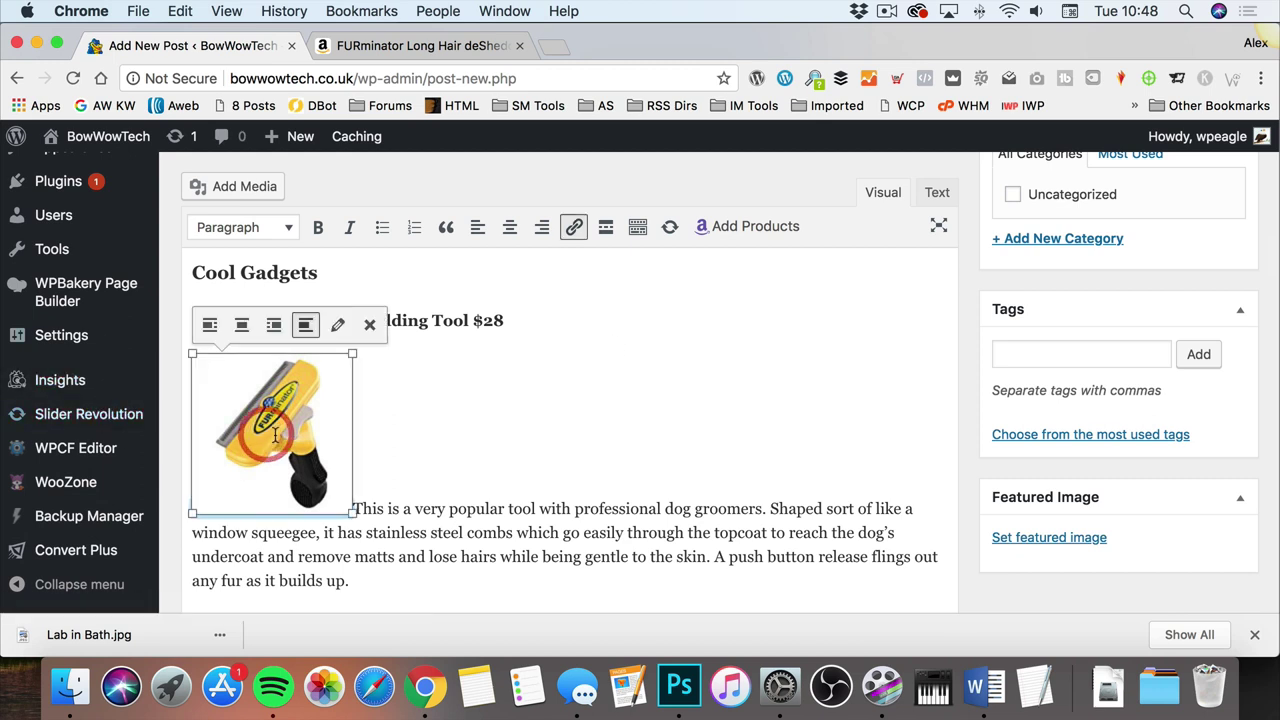
click(276, 326)
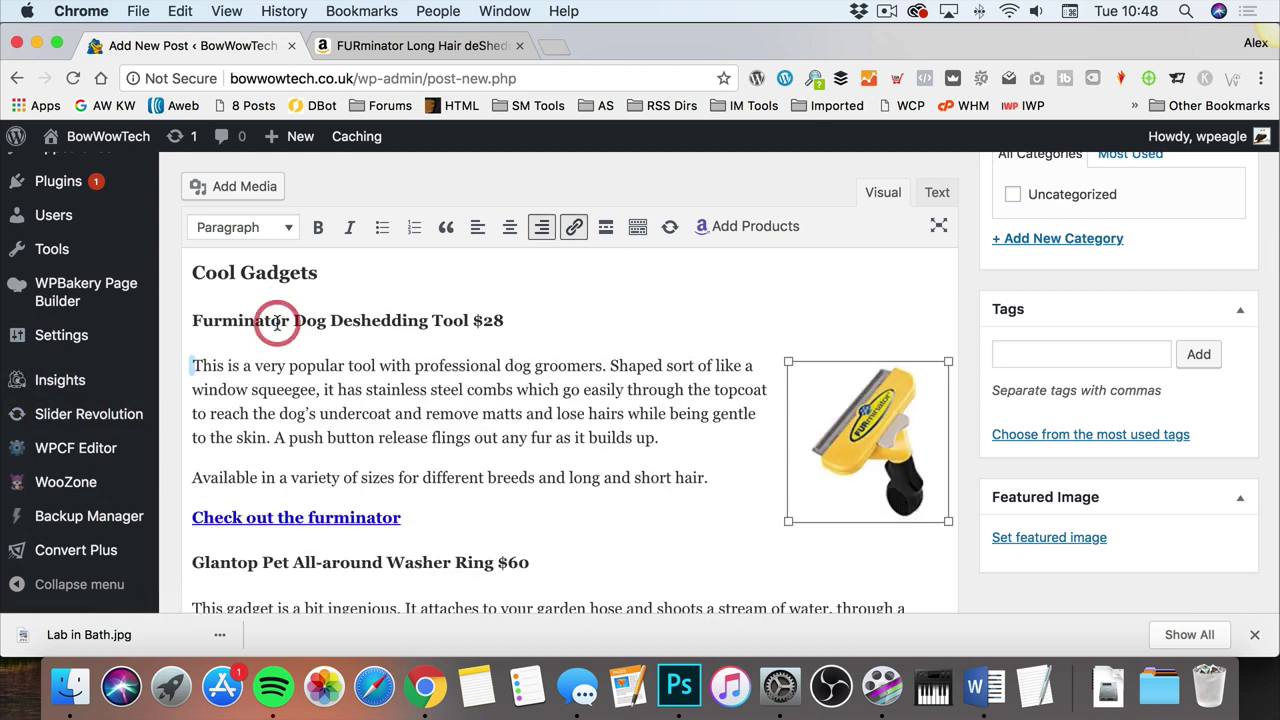
click(606, 436)
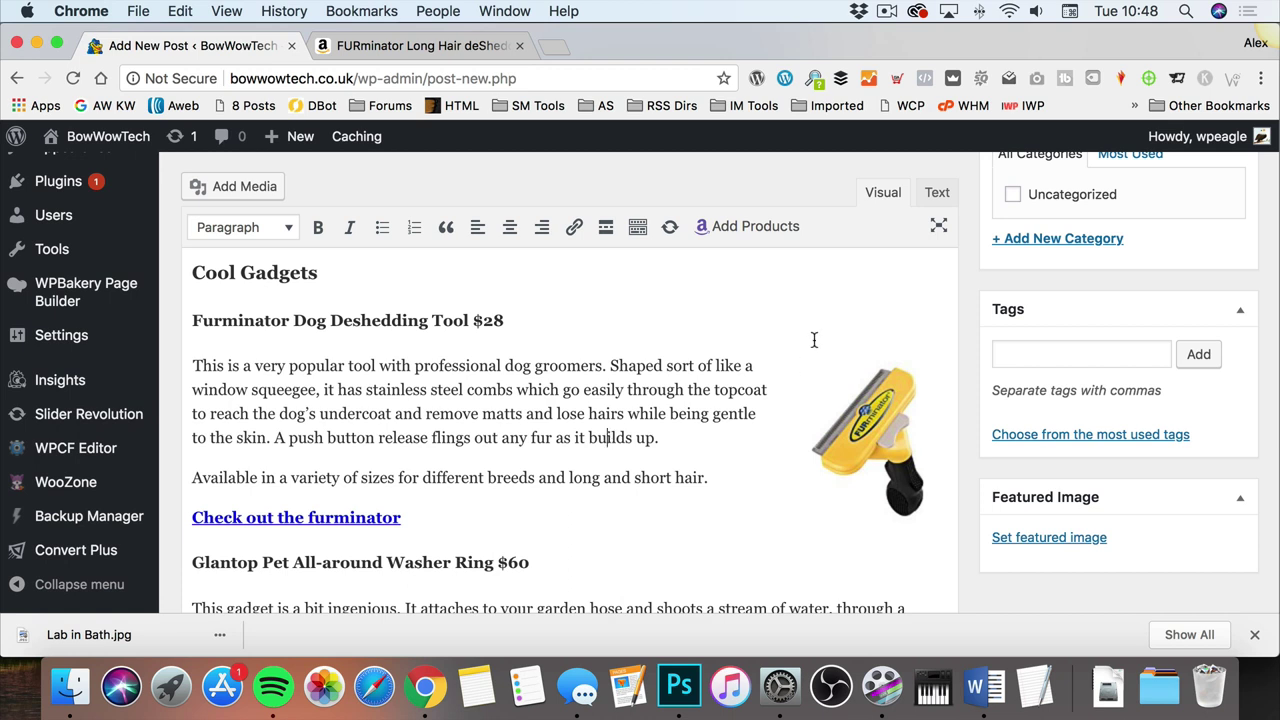
scroll(814, 340, down, 5)
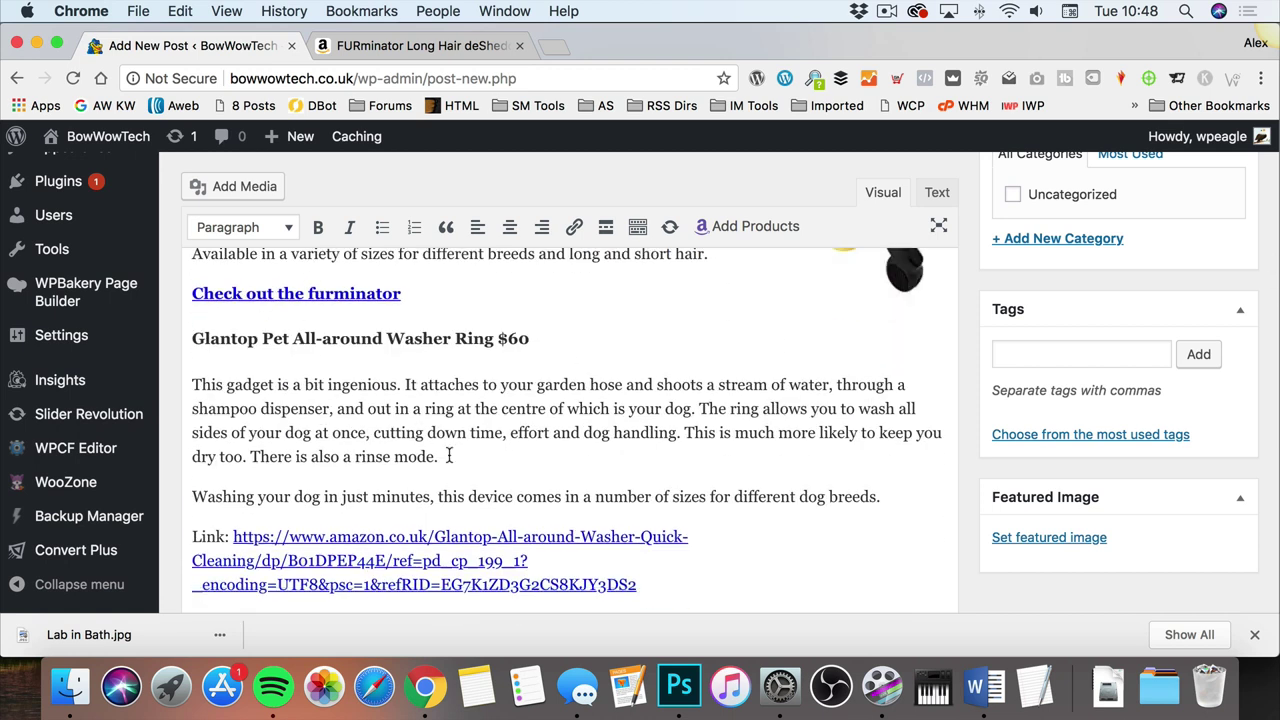
scroll(449, 449, down, 3)
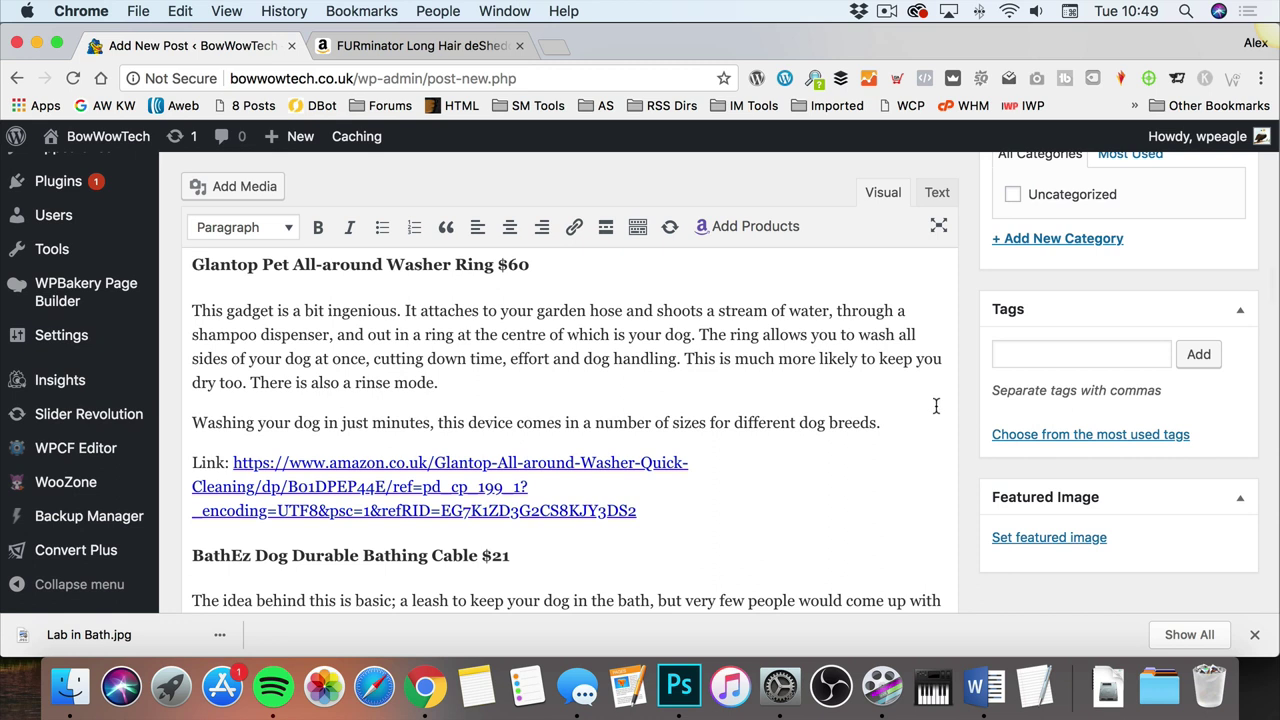
scroll(945, 398, up, 8)
scroll(957, 390, up, 3)
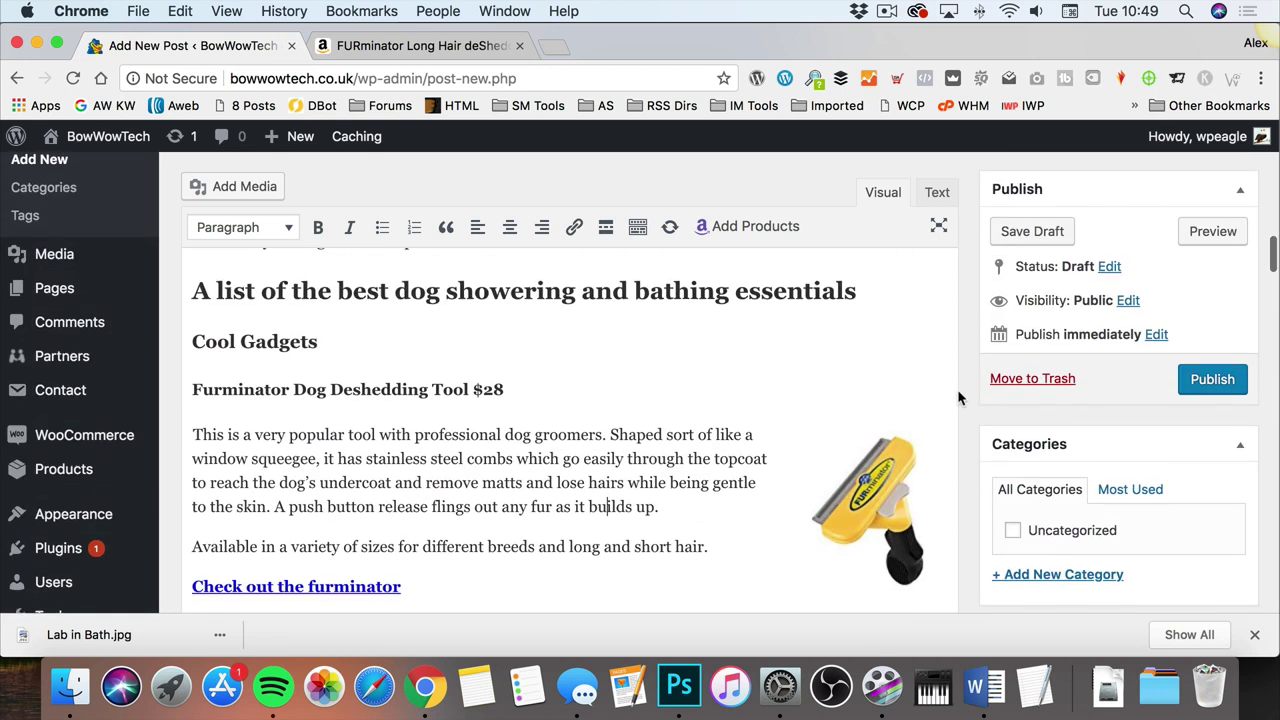
scroll(975, 268, down, 2)
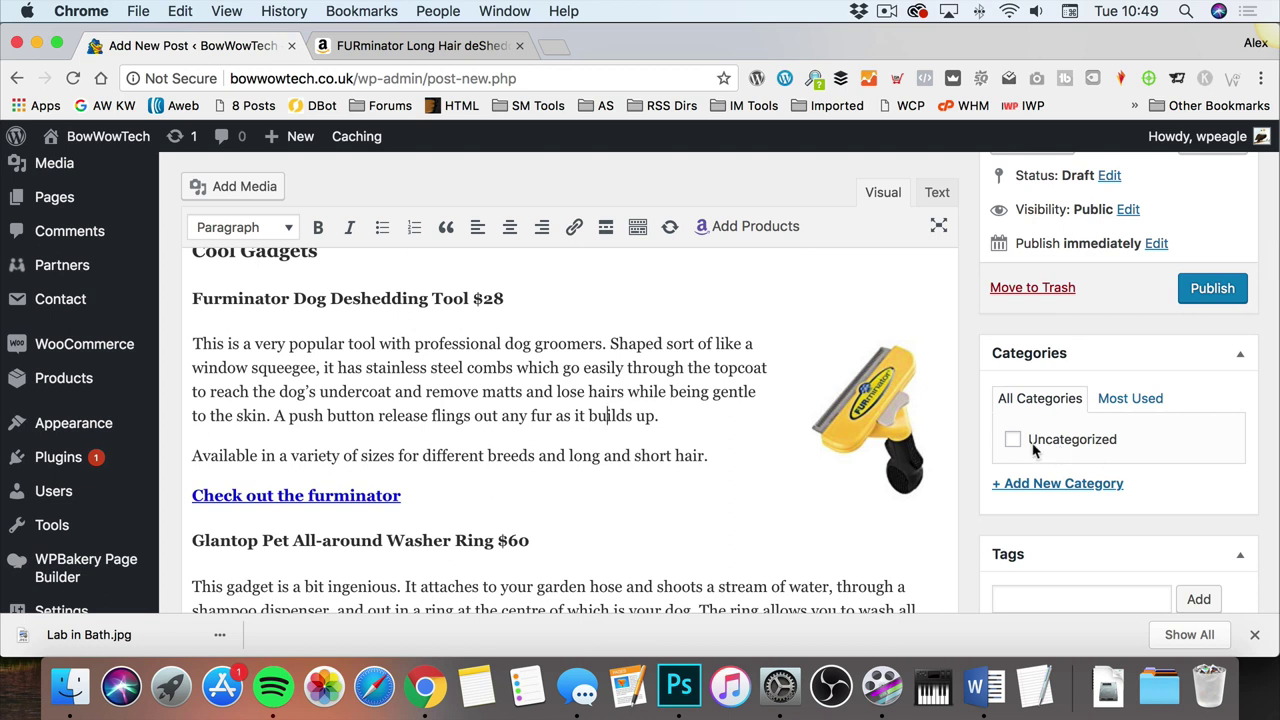
Step: Add and tick a new 'How to Guides' category, replacing the initially typed 'Articles'
click(1050, 485)
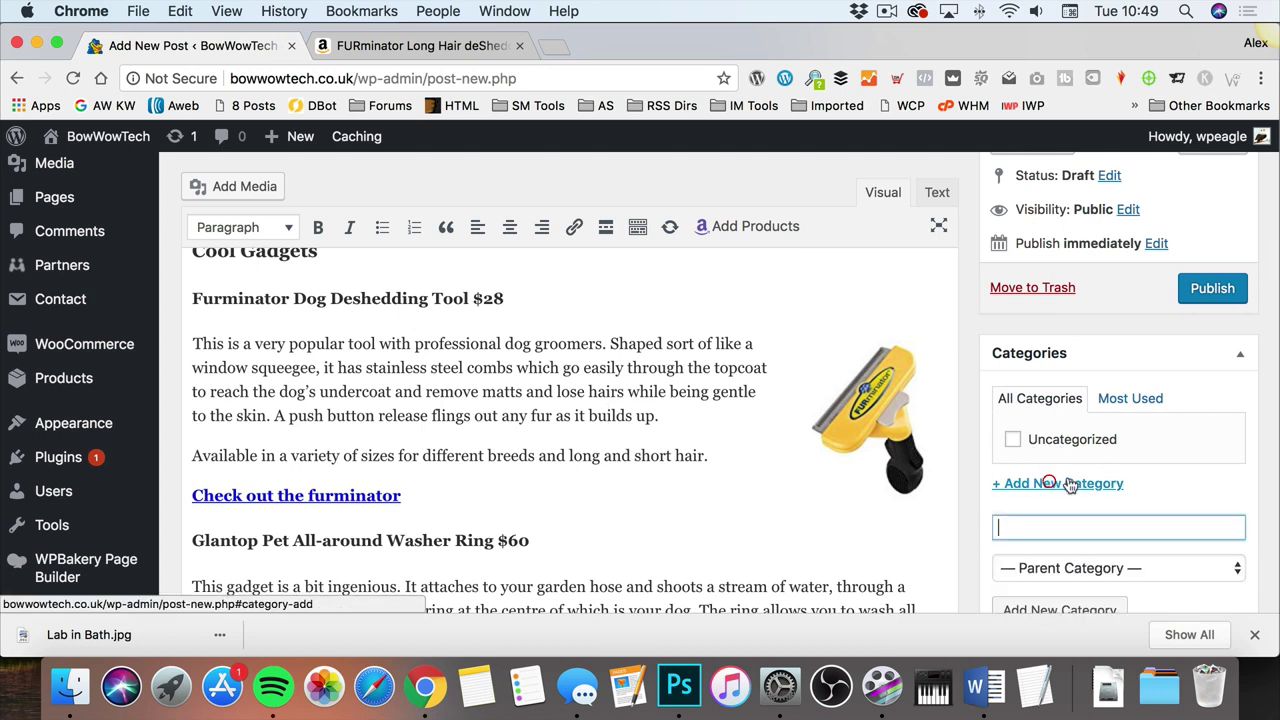
text(Art)
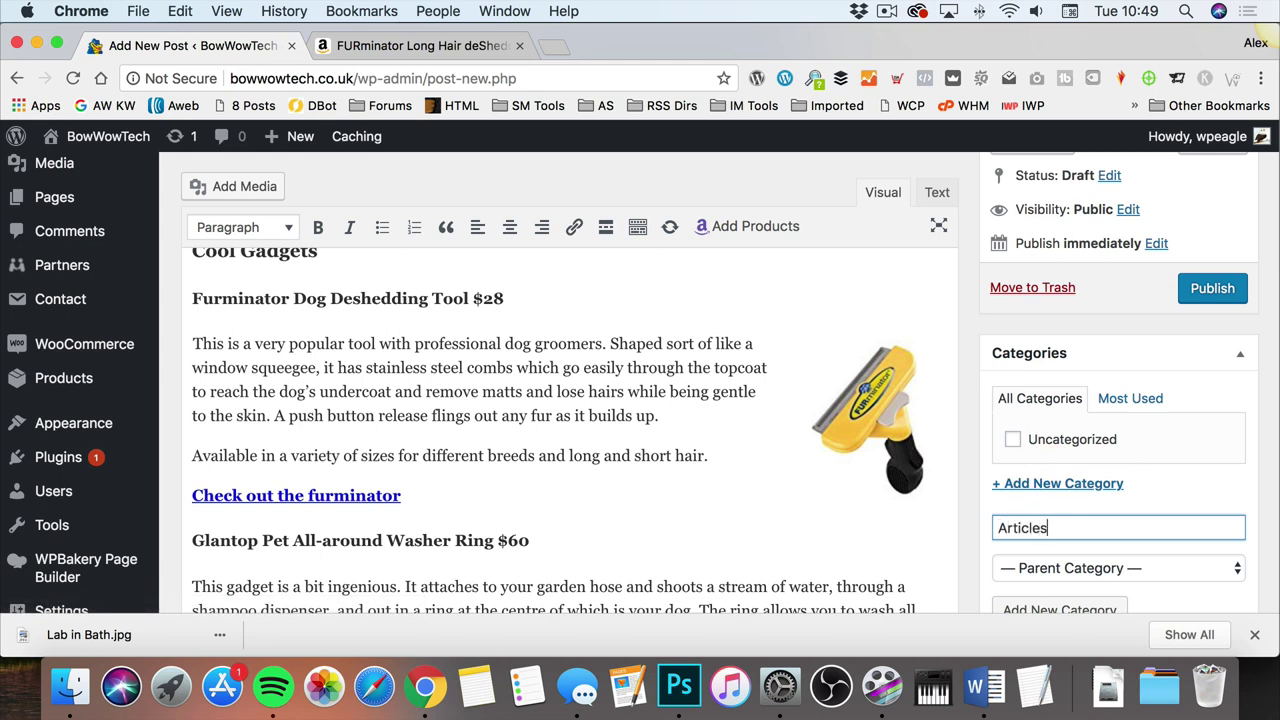
text(icles)
key(super+a)
text(How)
scroll(1173, 441, down, 2)
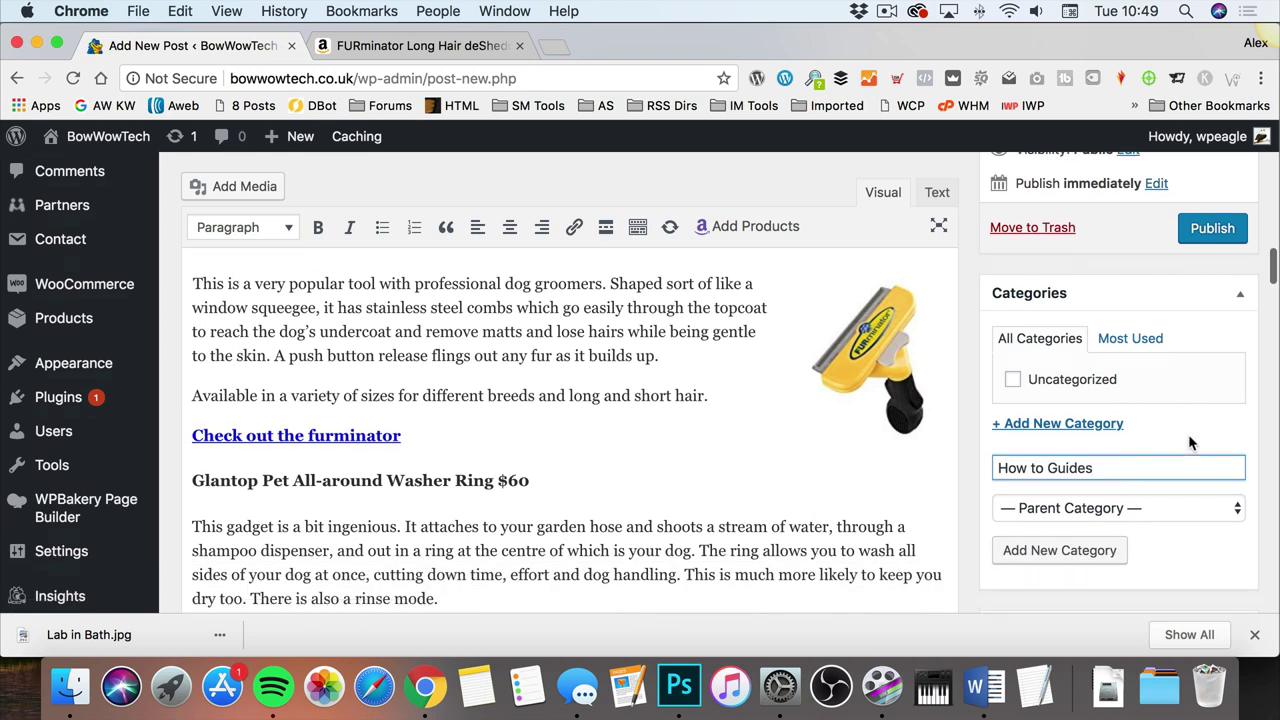
click(1095, 537)
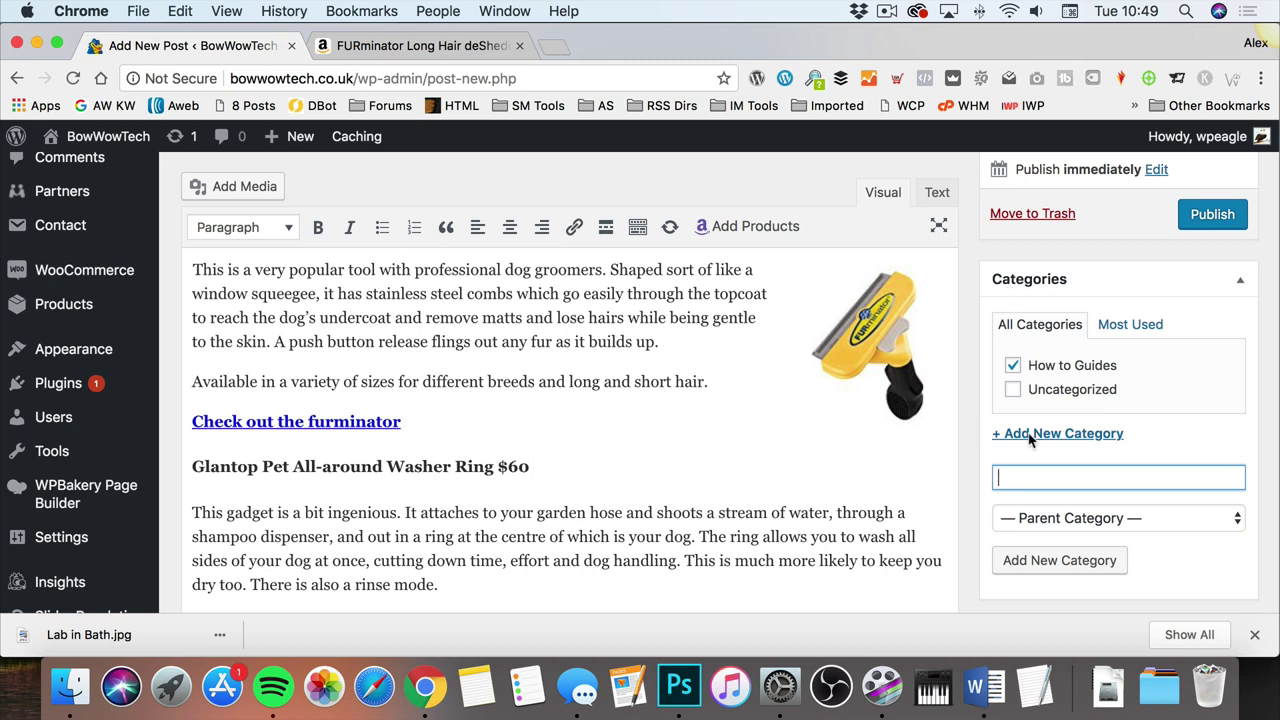
scroll(1066, 370, down, 5)
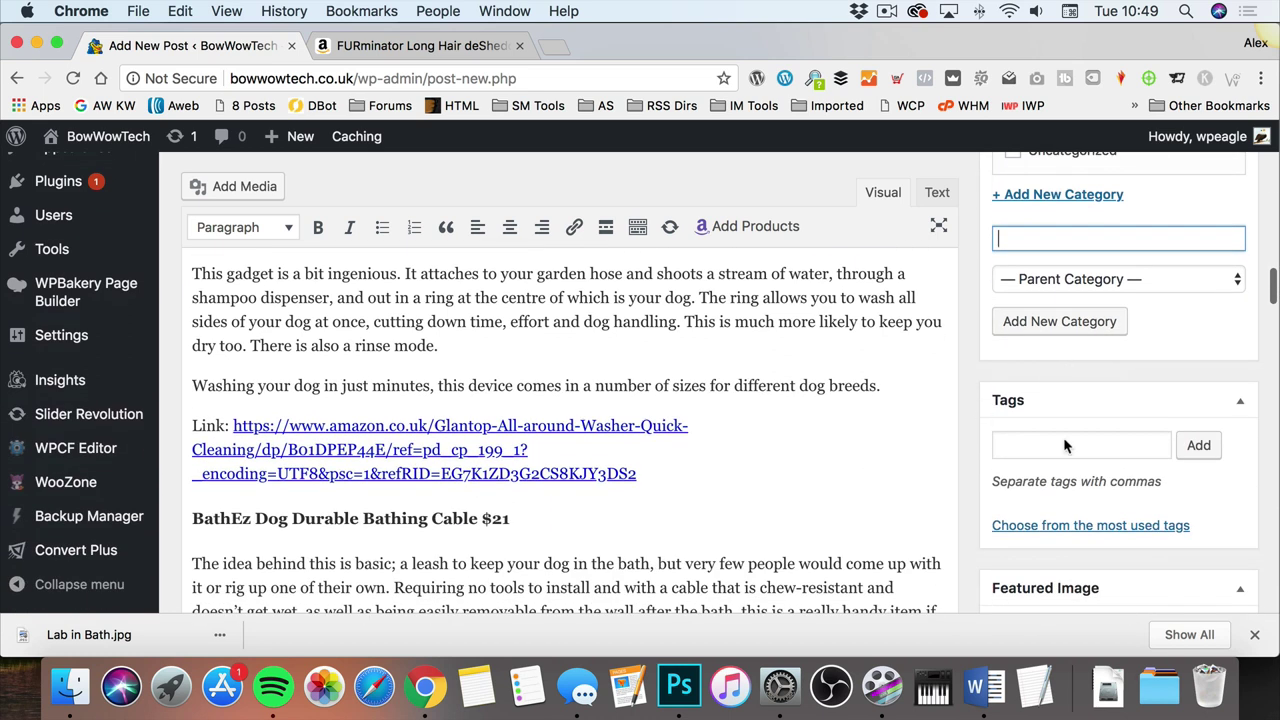
Step: Add the tags Shampoo, Dog Bathing and Dog Shower to the post
click(1058, 444)
text(Shamp)
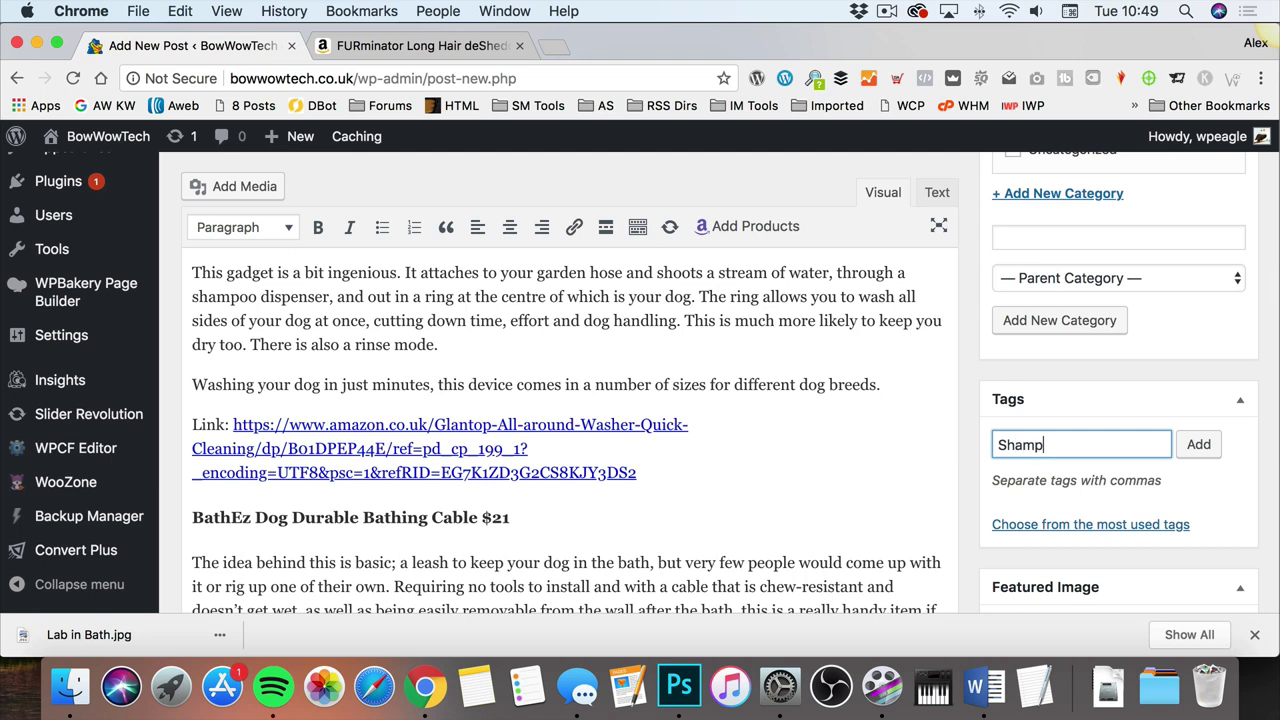
text(oo,Dog Bath)
text(ing,Dog Shower,)
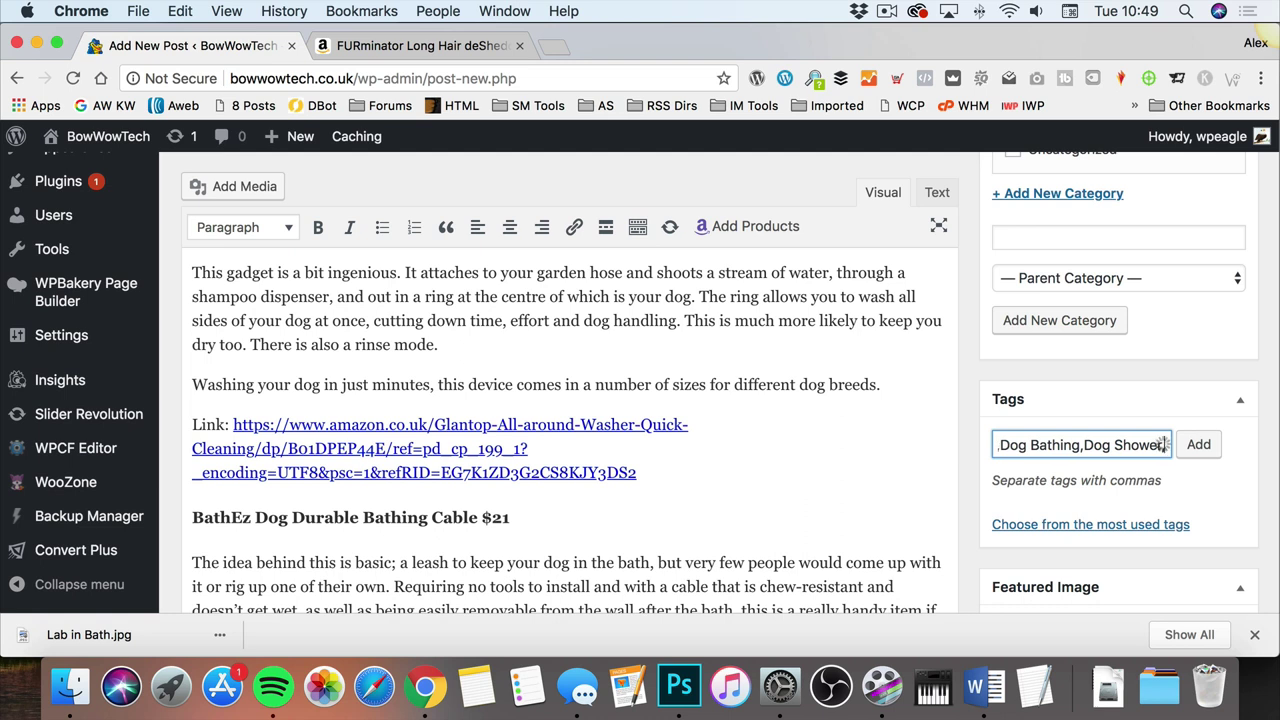
click(1197, 447)
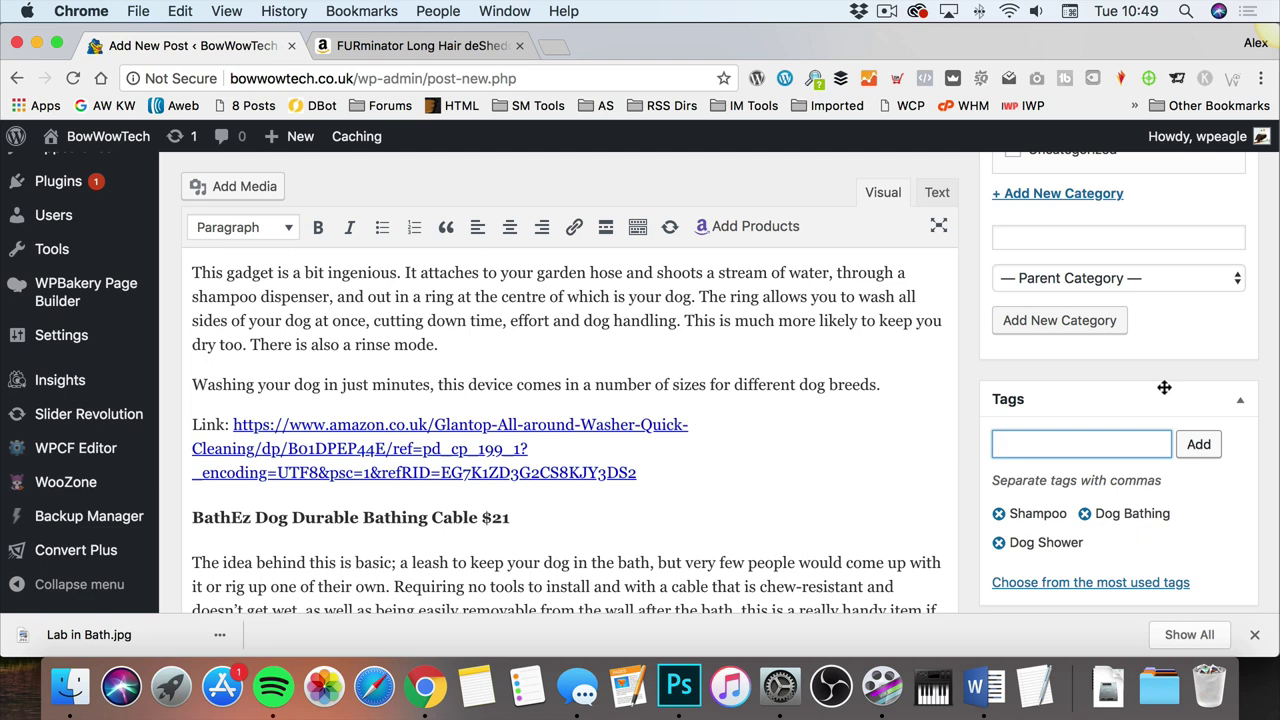
scroll(1096, 347, down, 3)
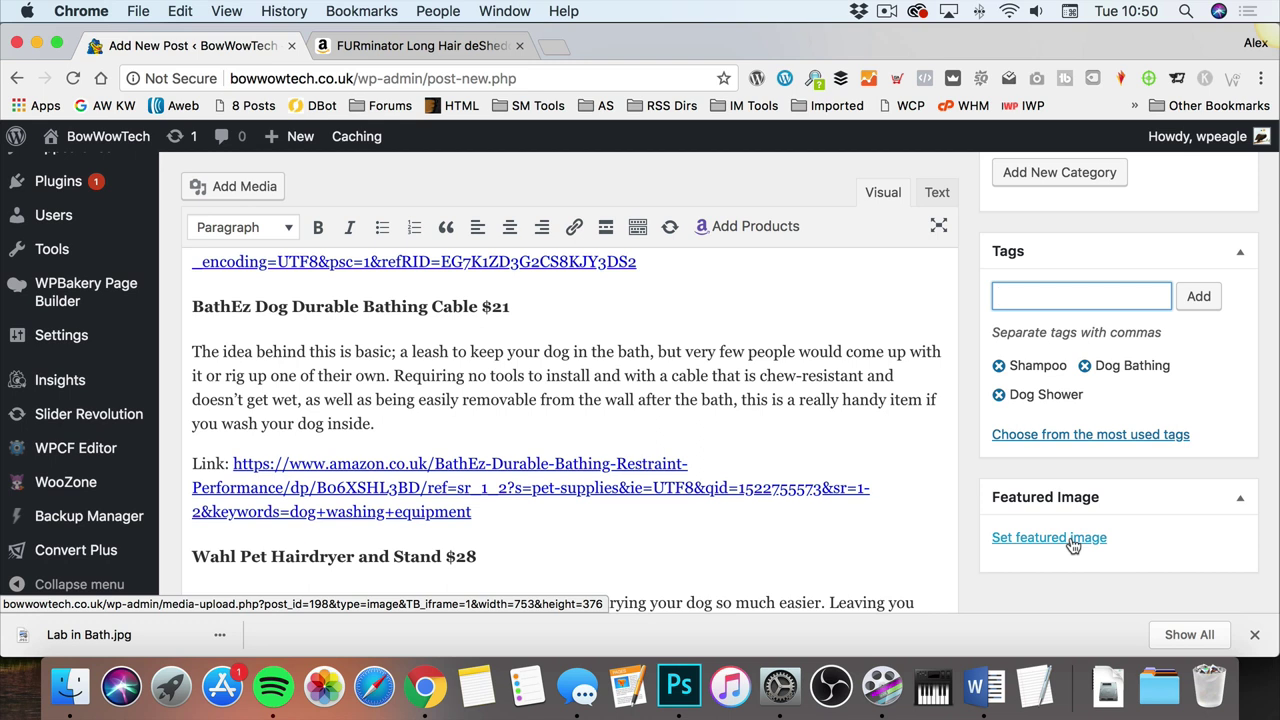
Step: Upload Lab in Bath.jpg from the computer and set it as the featured image
click(1071, 541)
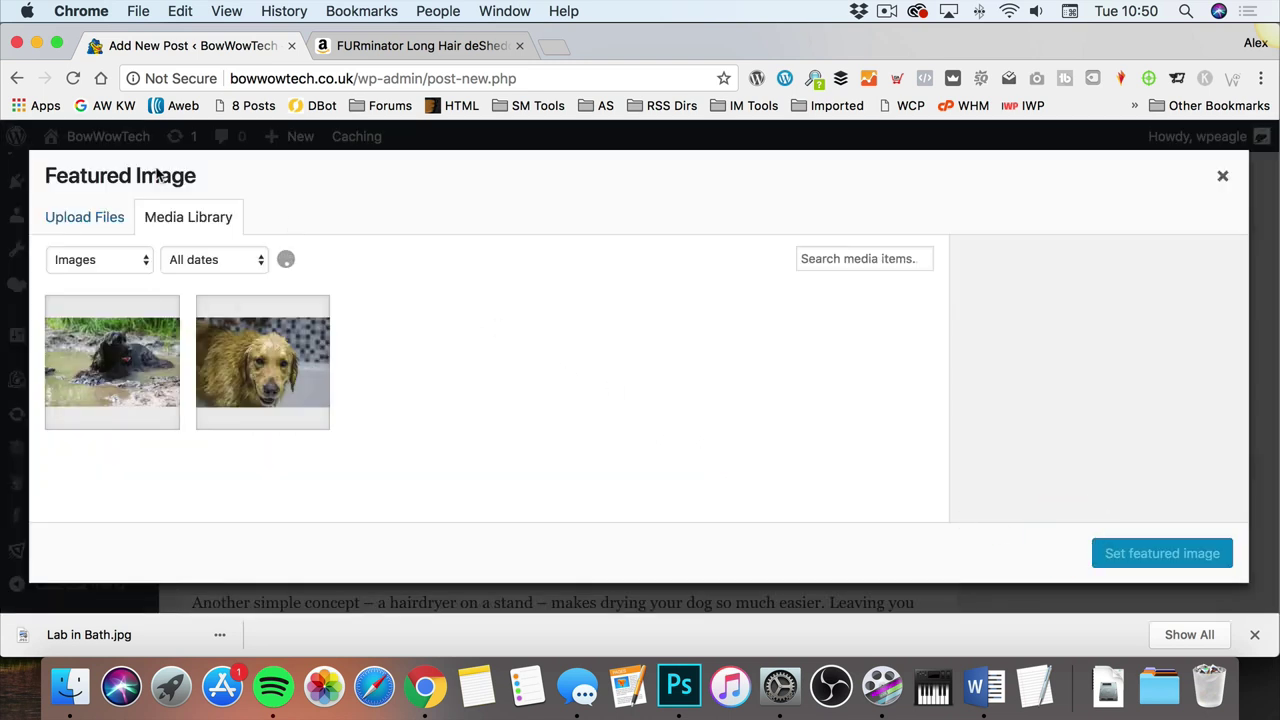
click(66, 218)
click(657, 443)
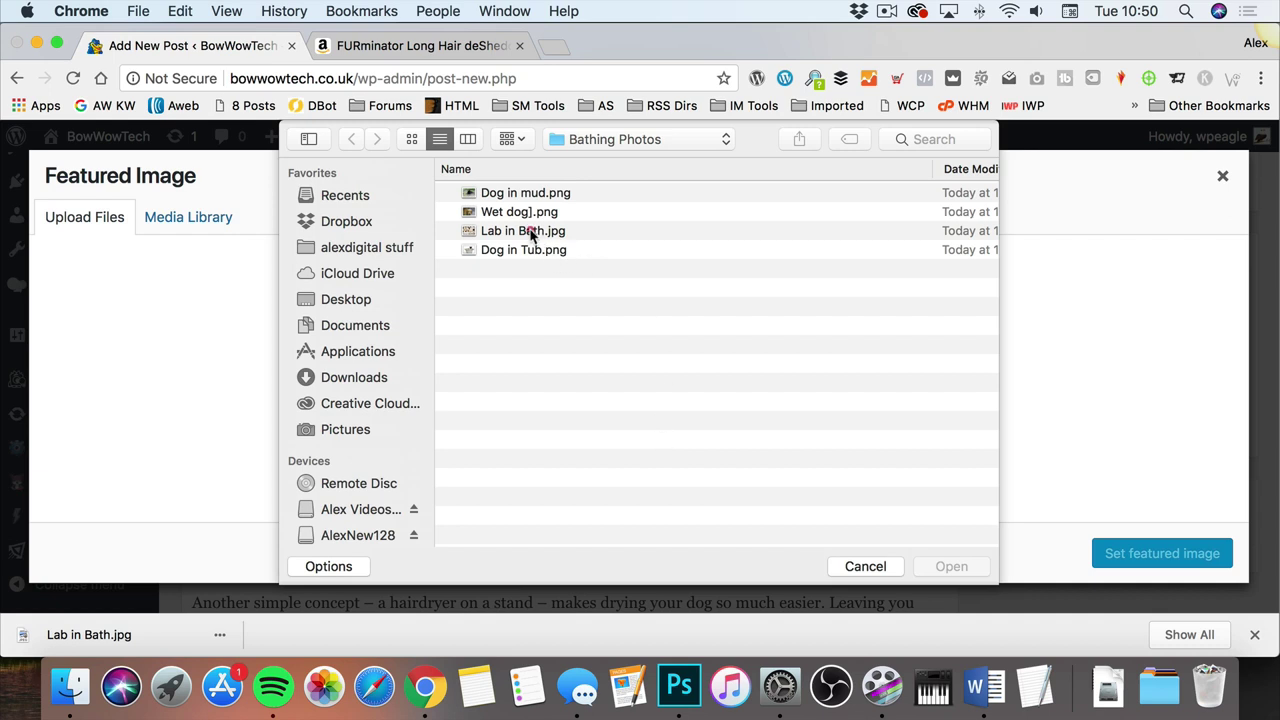
click(528, 232)
click(952, 566)
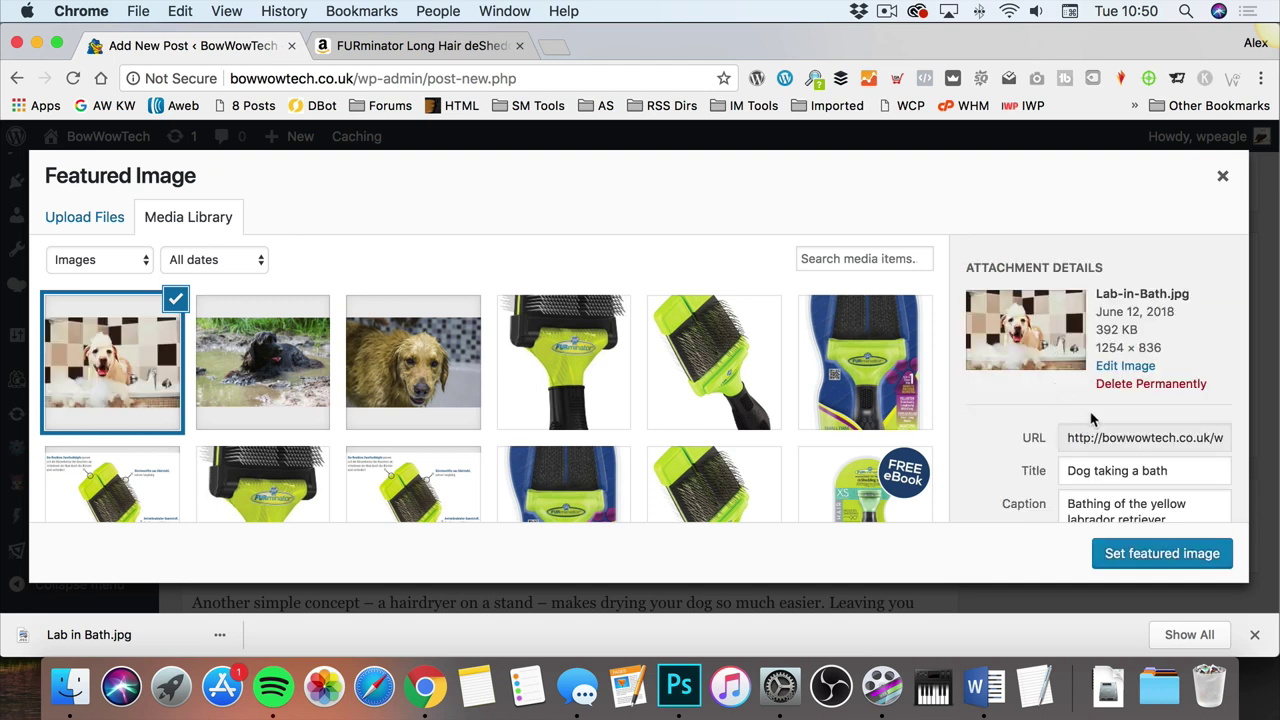
click(1148, 555)
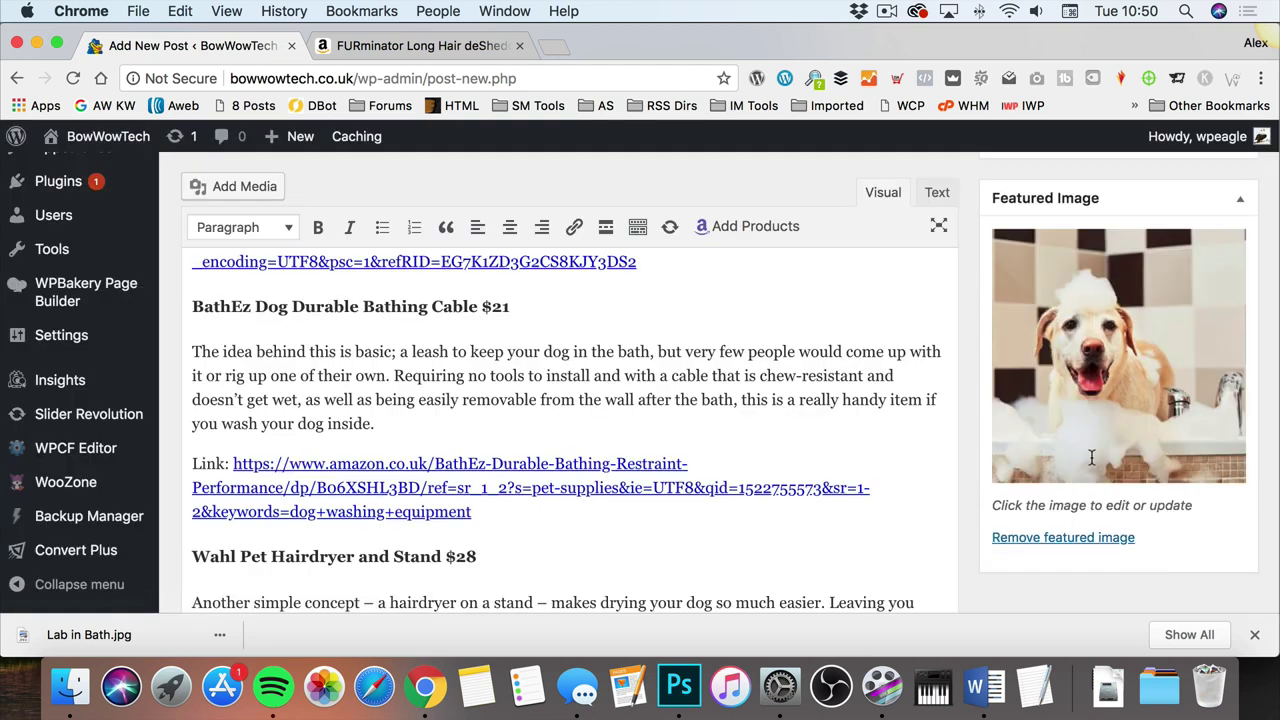
Step: Publish the Dog Showering and Bathing Essentials post and open its live page via View post
scroll(1093, 415, up, 10)
scroll(1093, 415, up, 3)
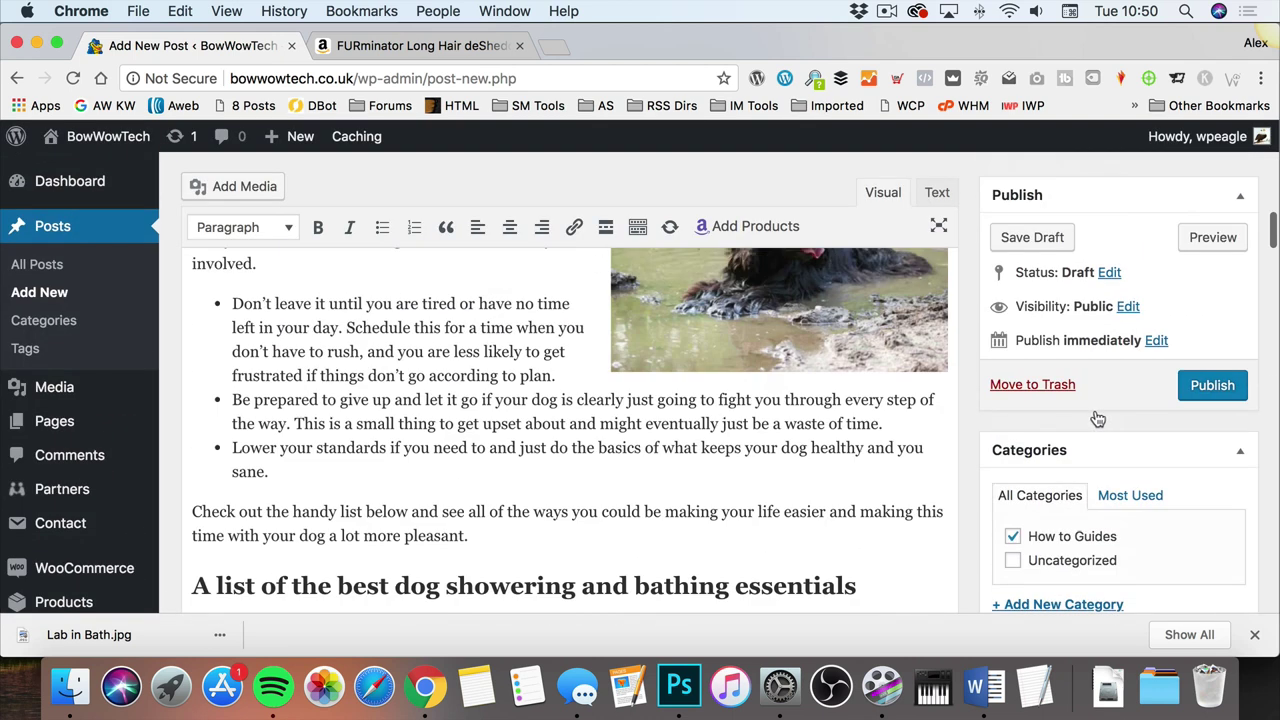
click(1210, 384)
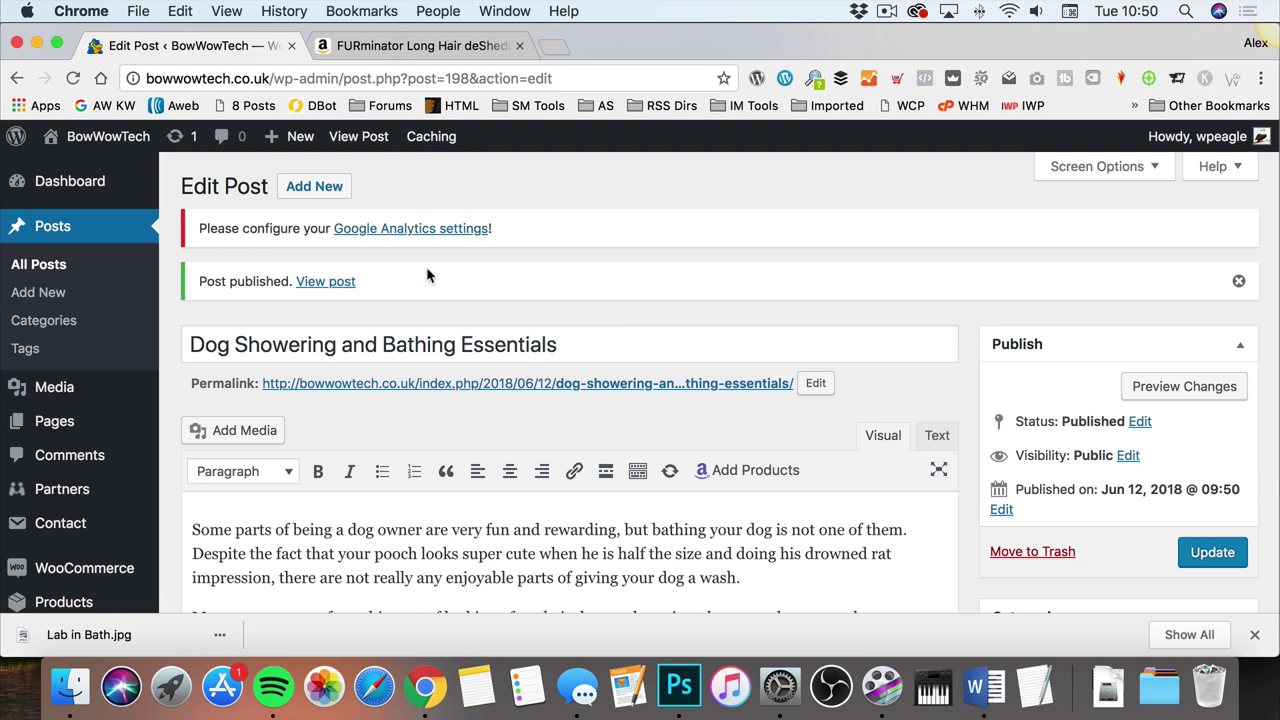
click(328, 284)
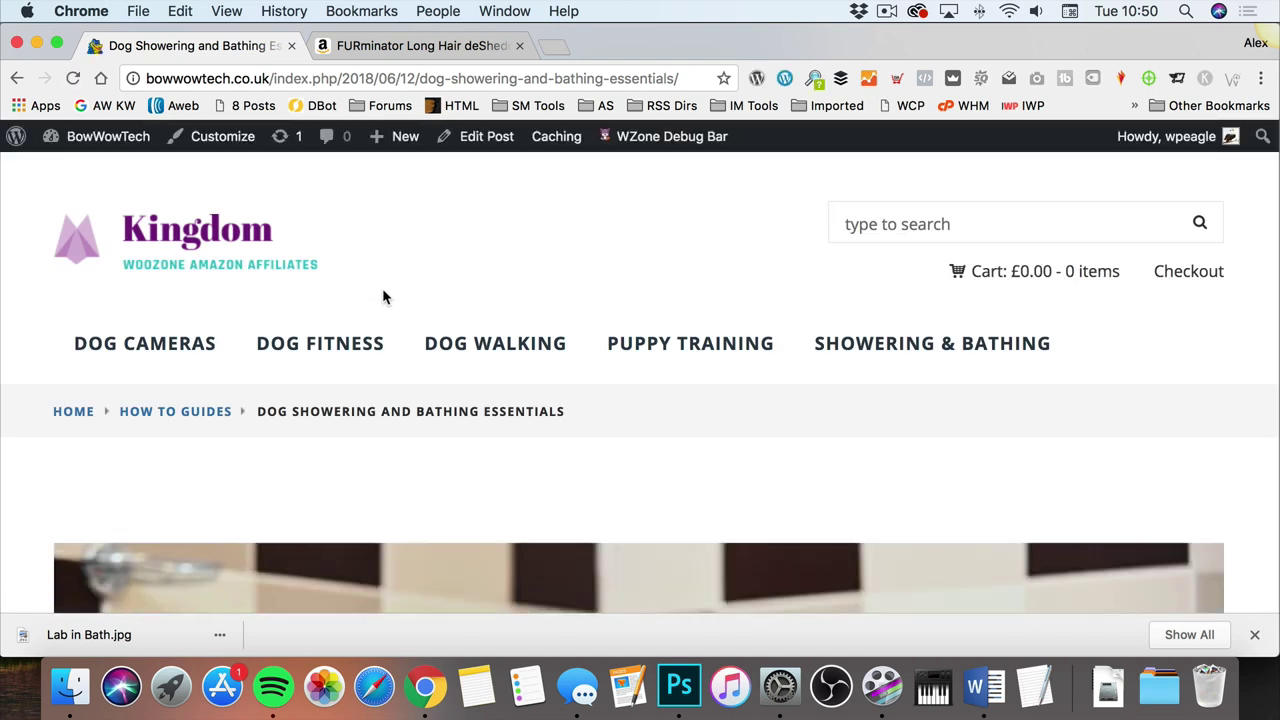
Step: Scroll through the live post to review the Lab-in-Bath featured image, intro, tips and Cool Gadgets products
scroll(511, 286, down, 10)
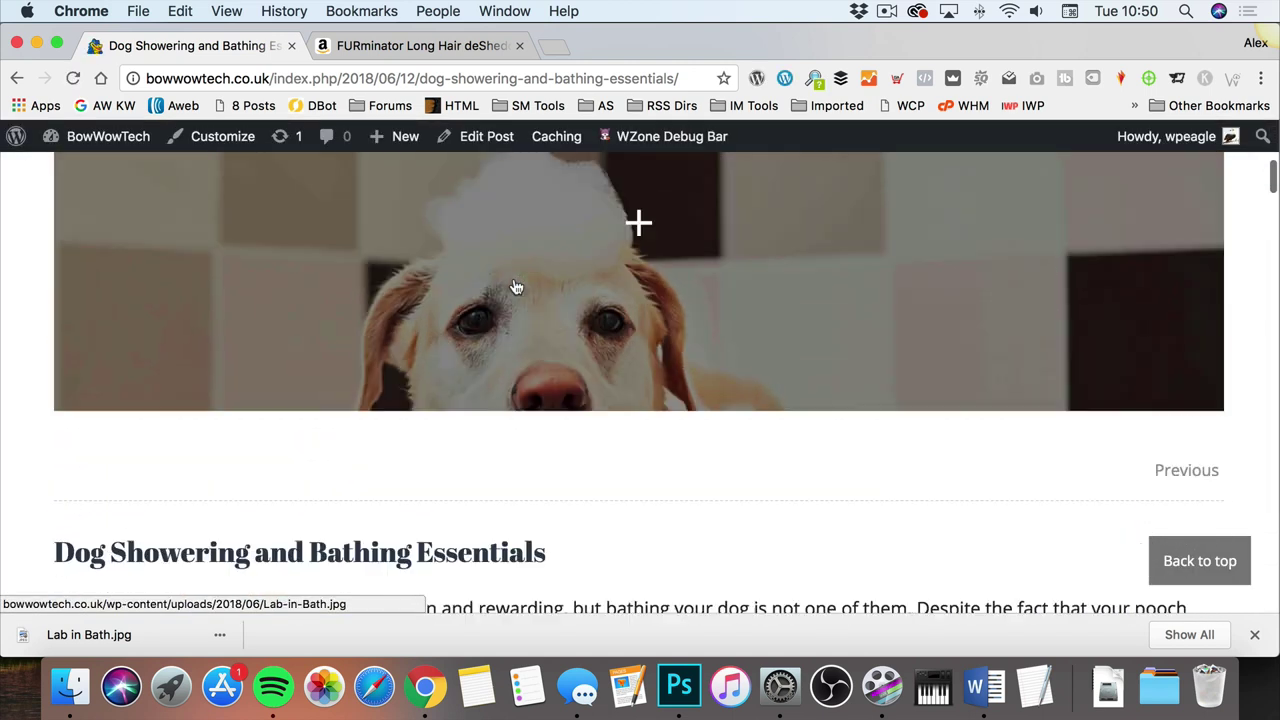
scroll(511, 286, up, 2)
scroll(514, 287, up, 2)
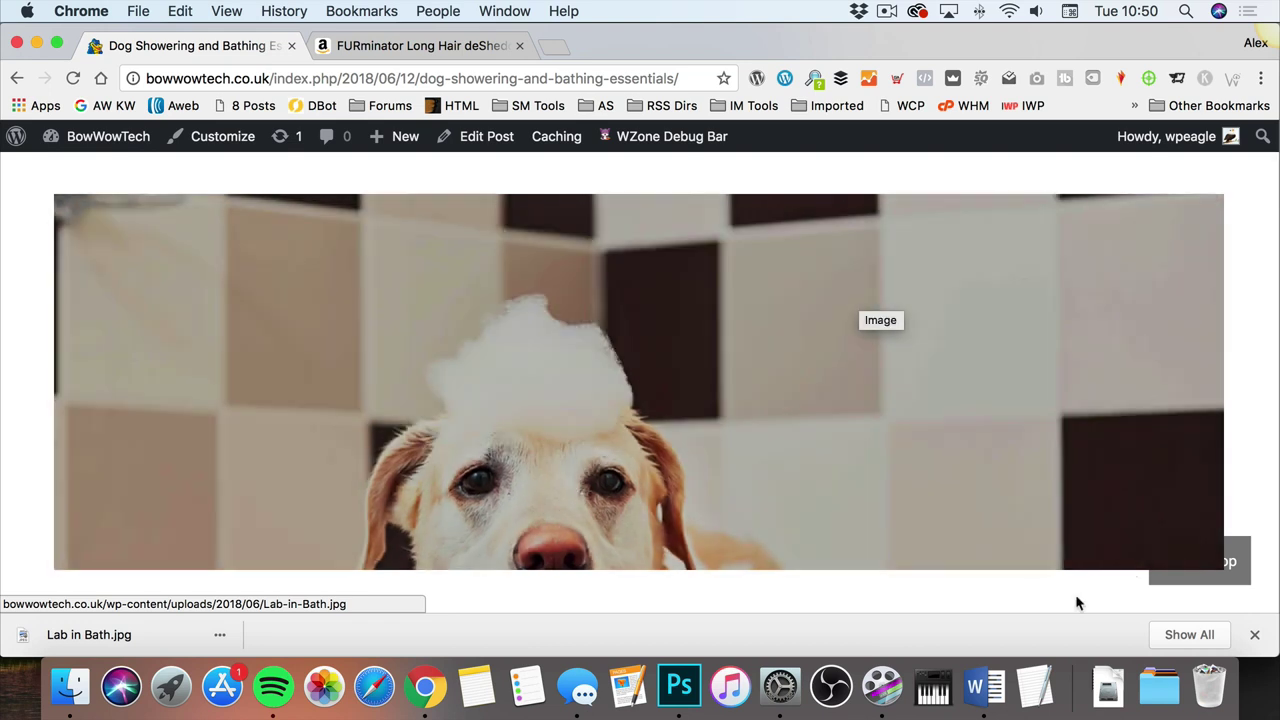
scroll(1028, 590, down, 1)
scroll(1030, 591, down, 1)
scroll(571, 449, up, 2)
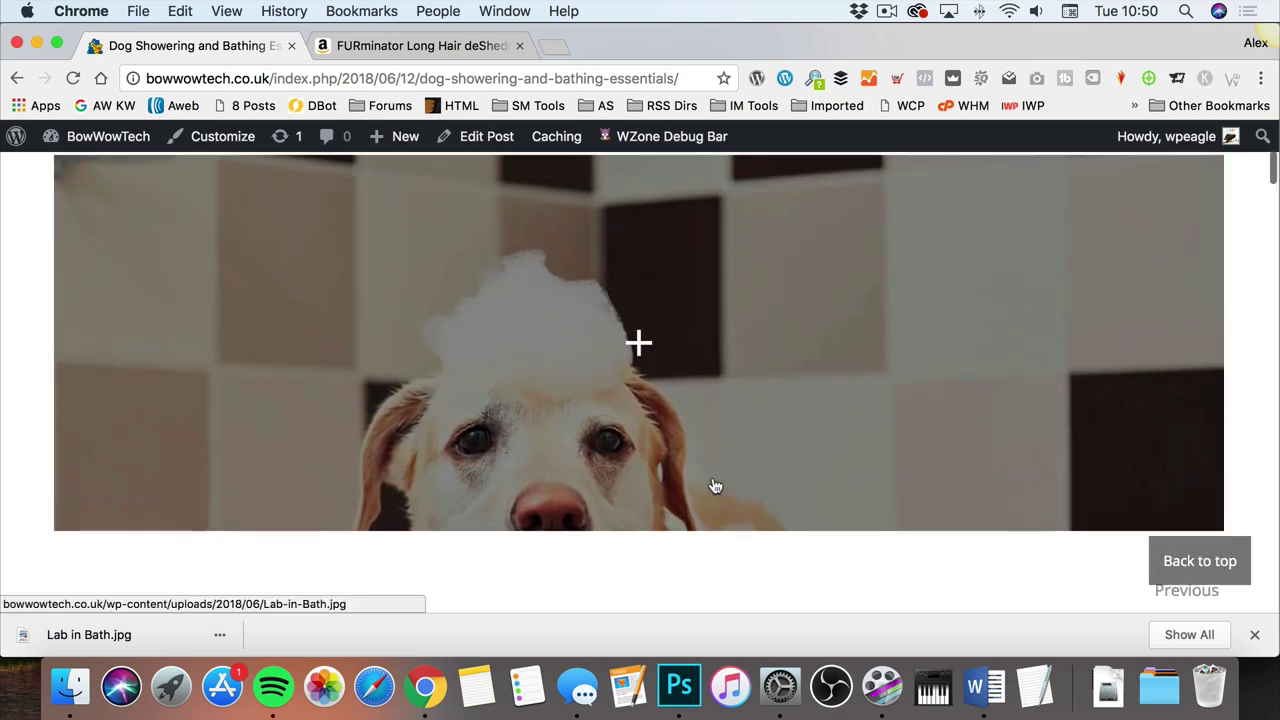
scroll(714, 486, down, 1)
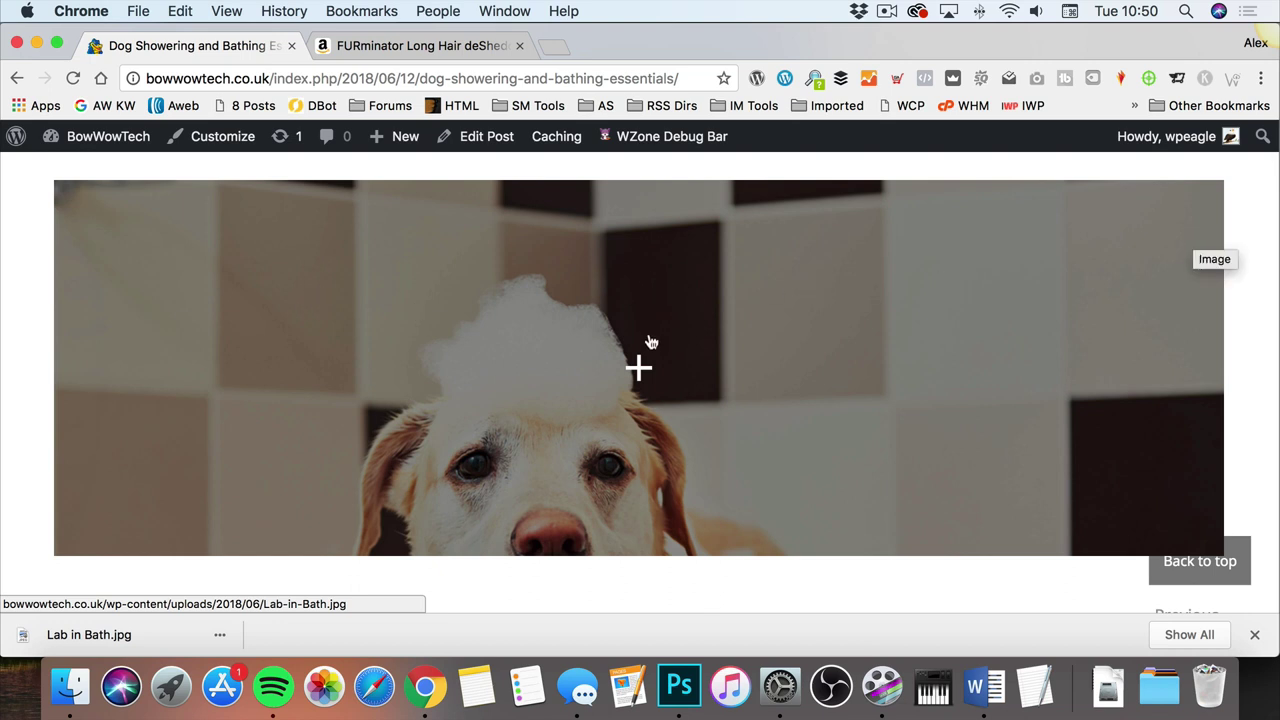
scroll(648, 340, down, 5)
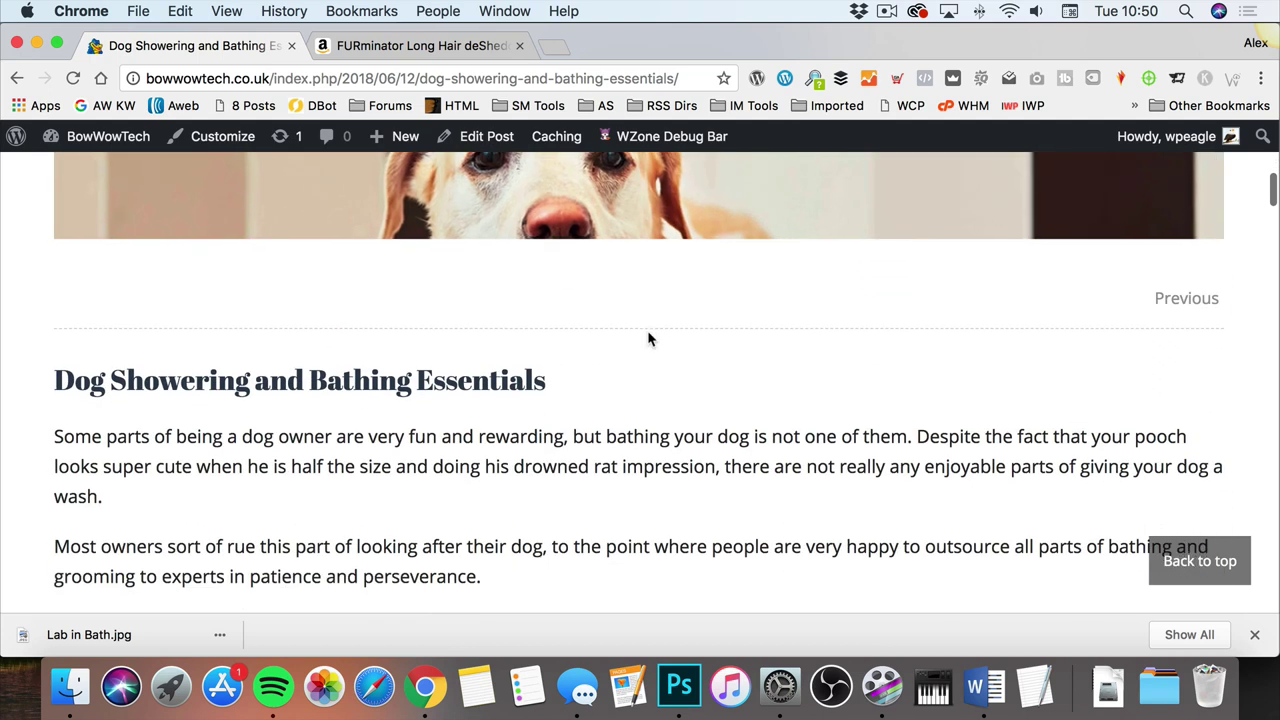
scroll(648, 340, down, 10)
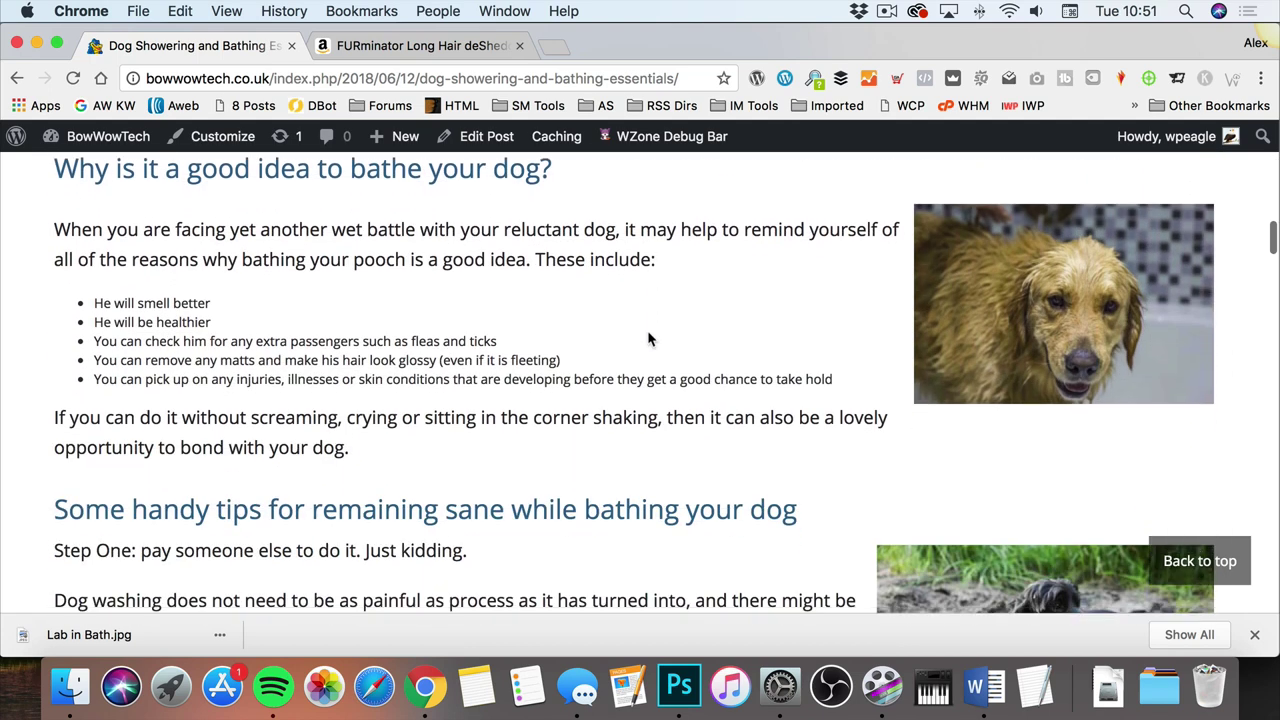
scroll(648, 340, down, 5)
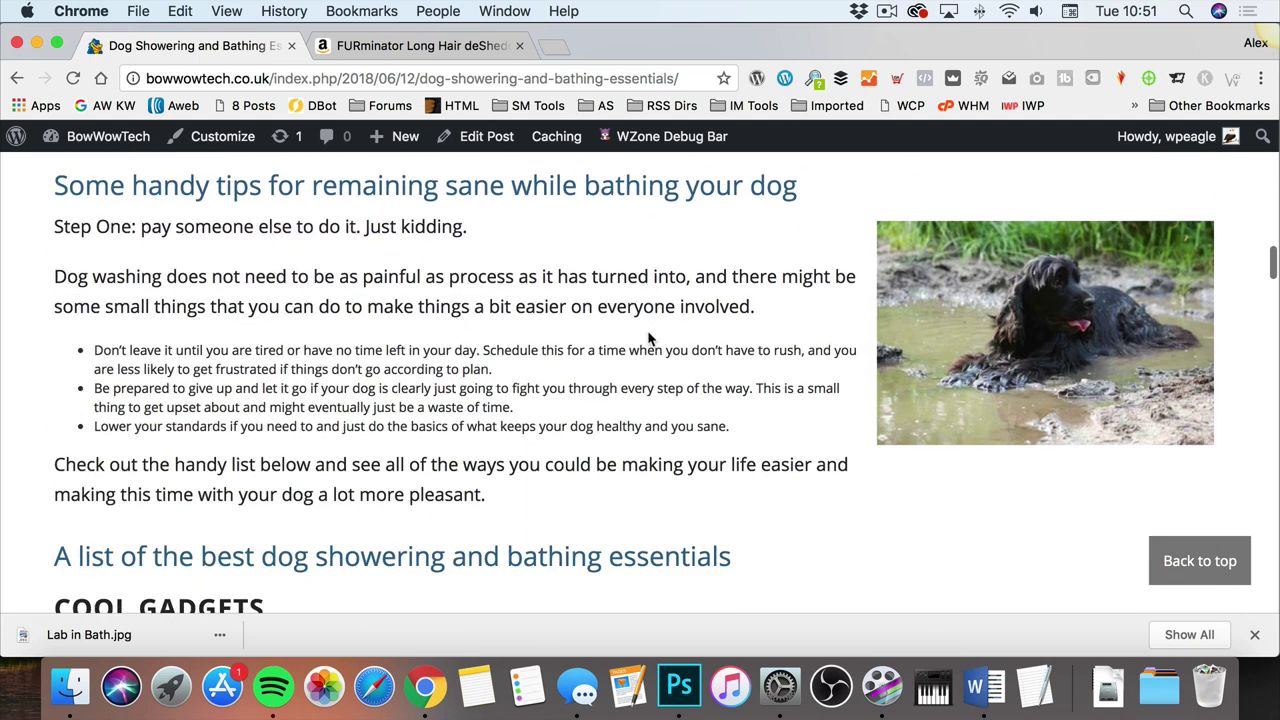
scroll(648, 340, down, 7)
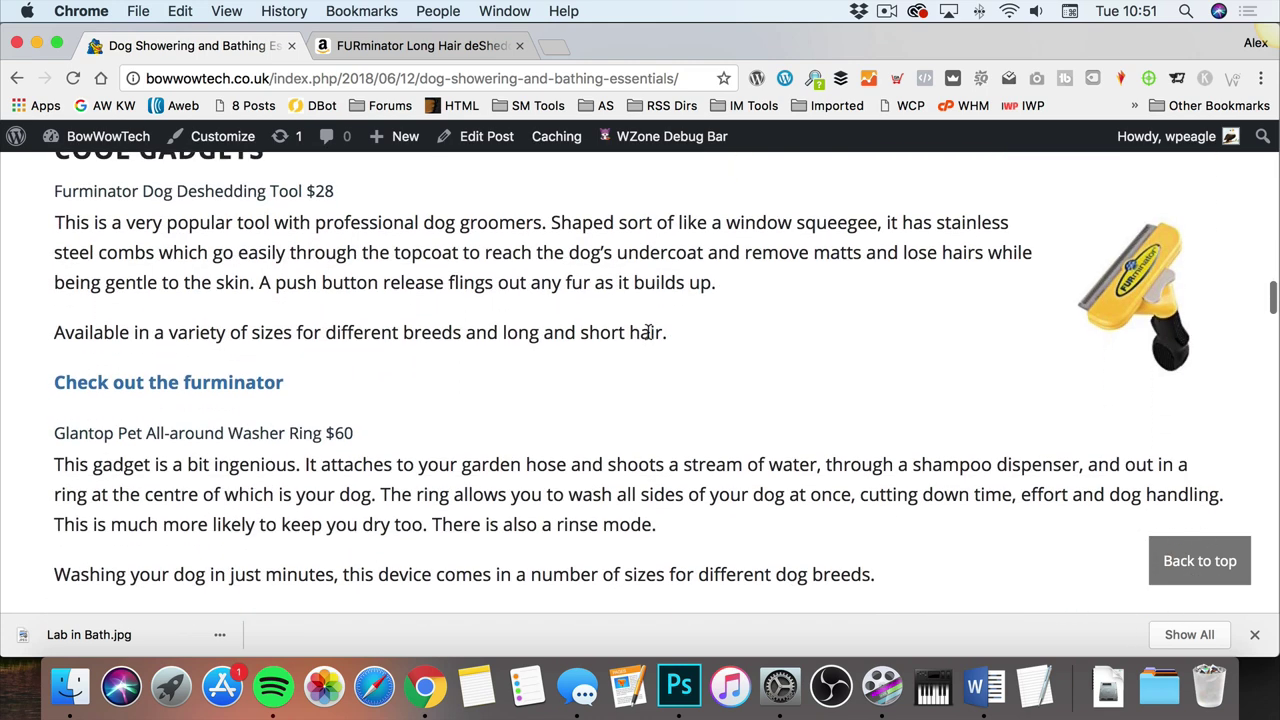
scroll(648, 332, down, 3)
scroll(750, 315, up, 2)
scroll(853, 300, down, 1)
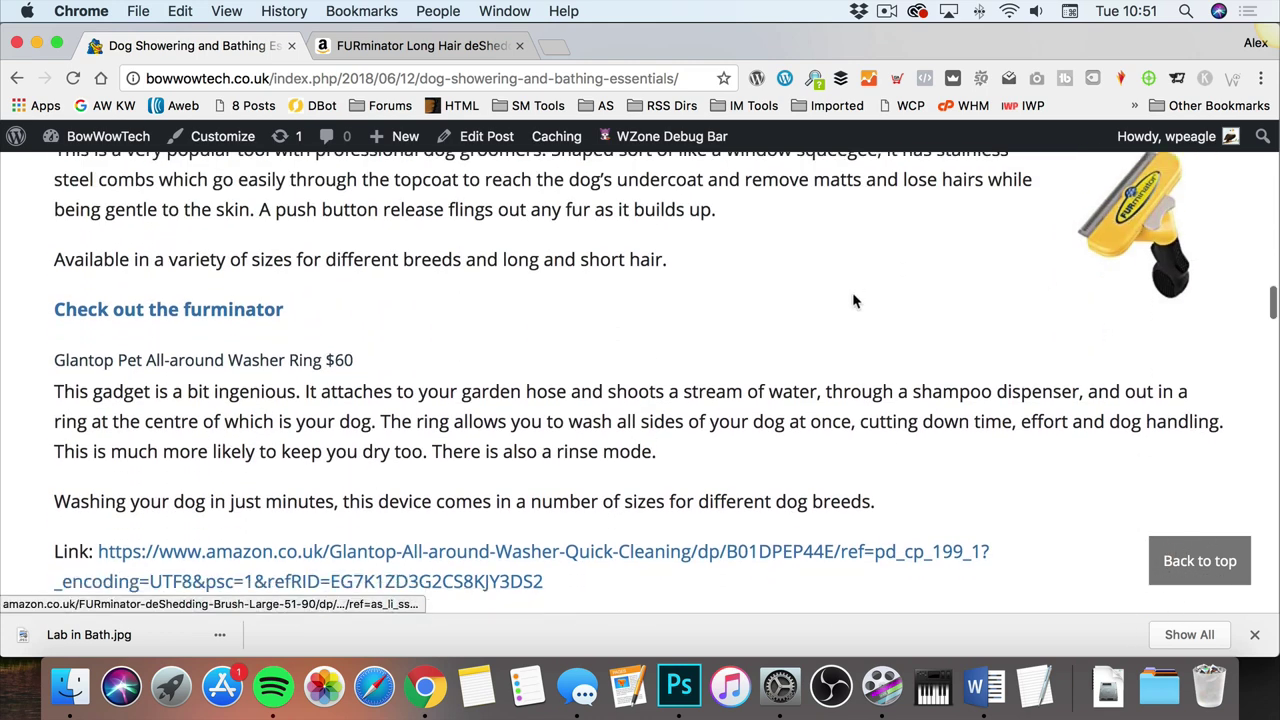
scroll(853, 300, down, 13)
scroll(856, 298, up, 11)
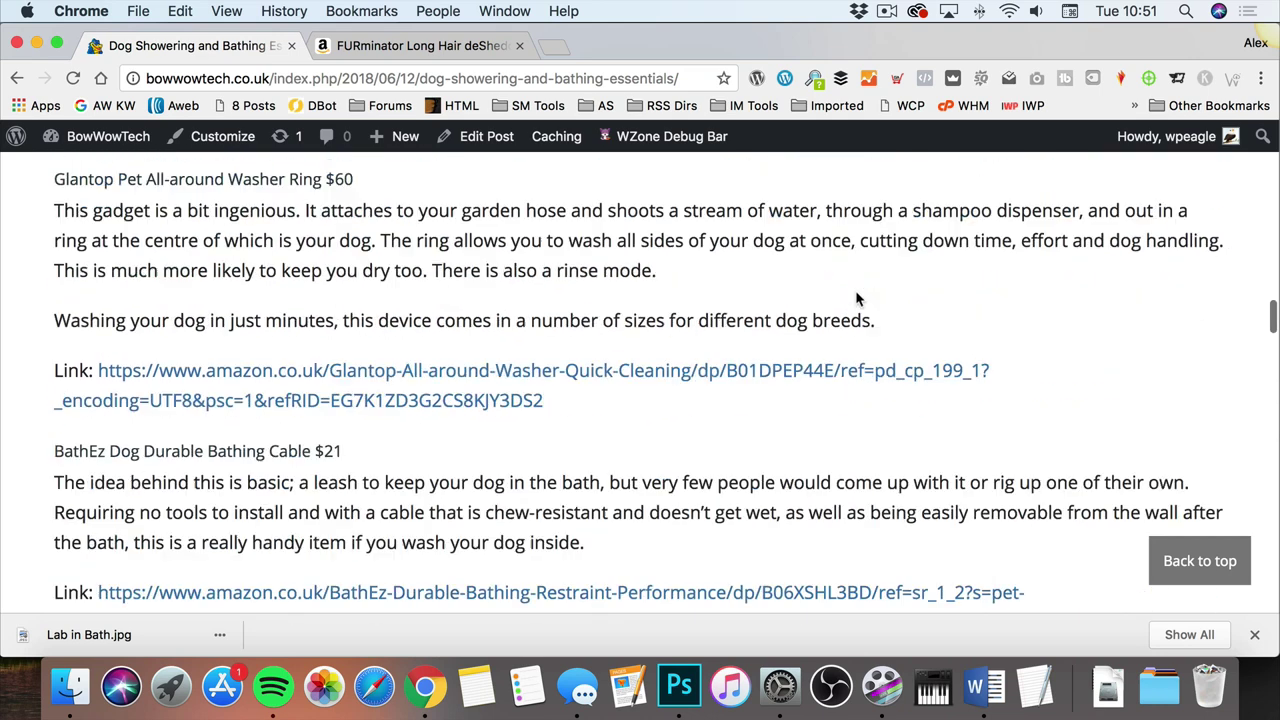
scroll(855, 298, up, 20)
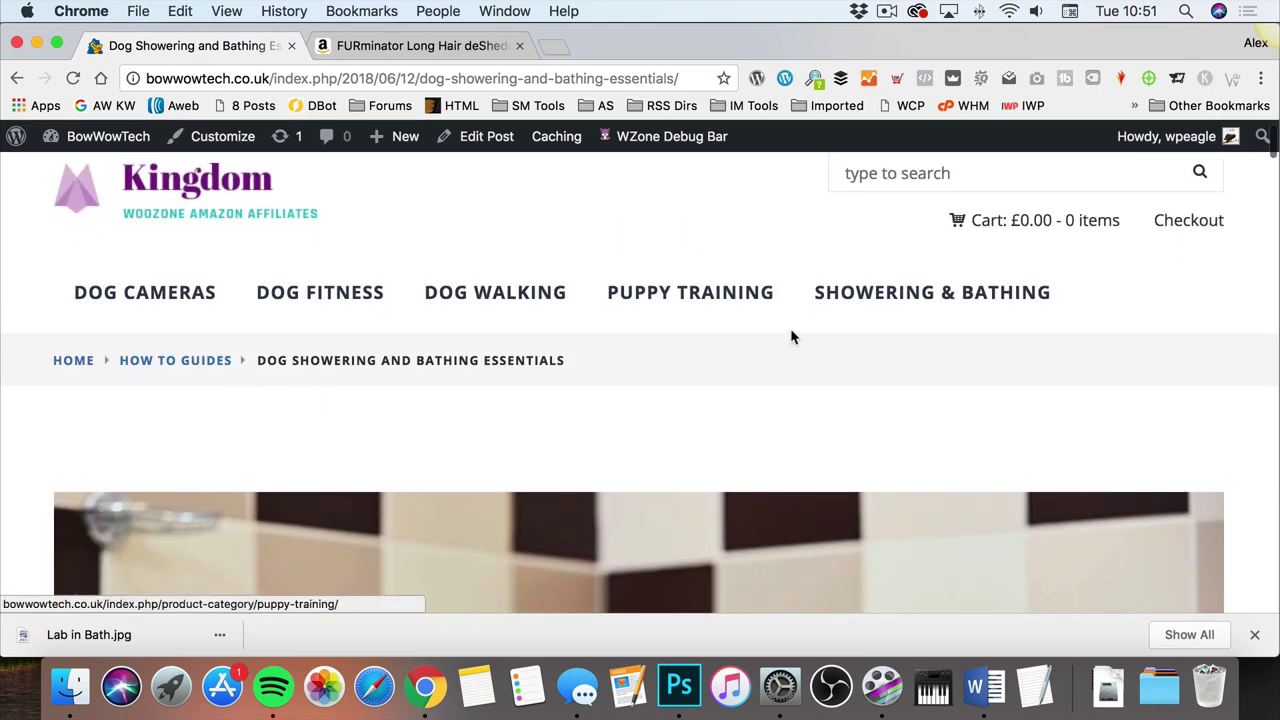
scroll(792, 332, down, 10)
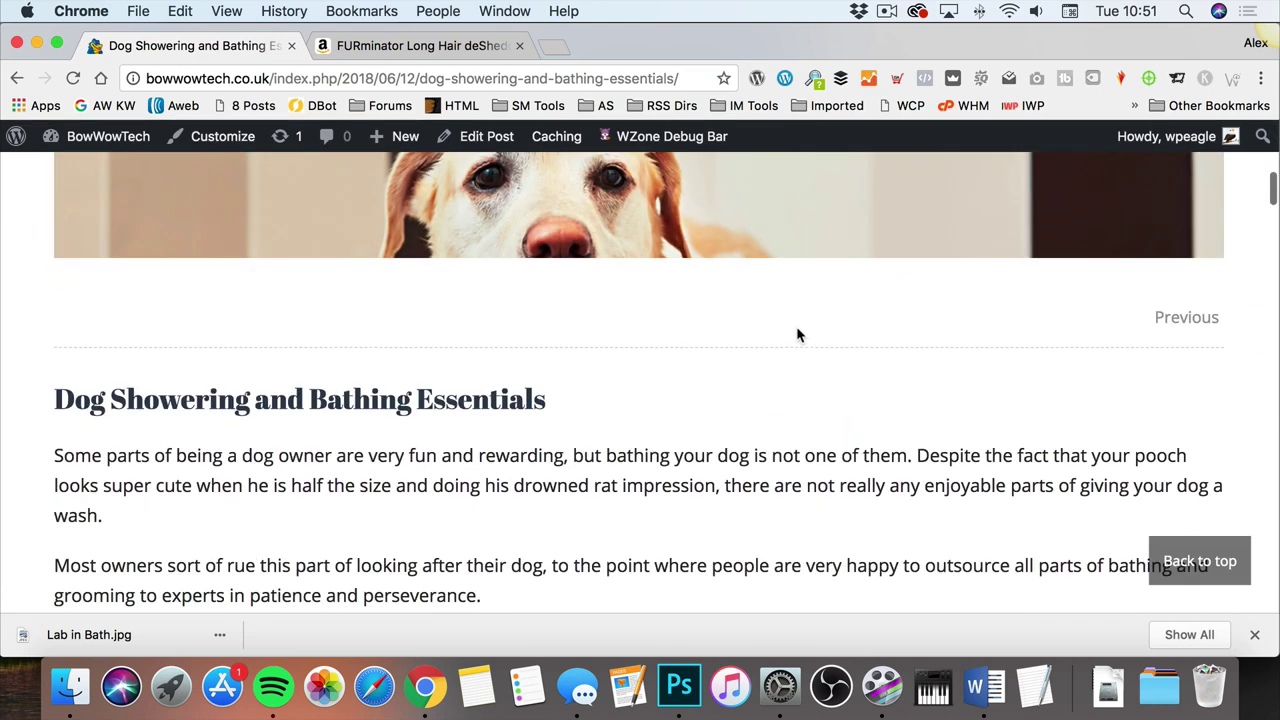
scroll(714, 354, down, 8)
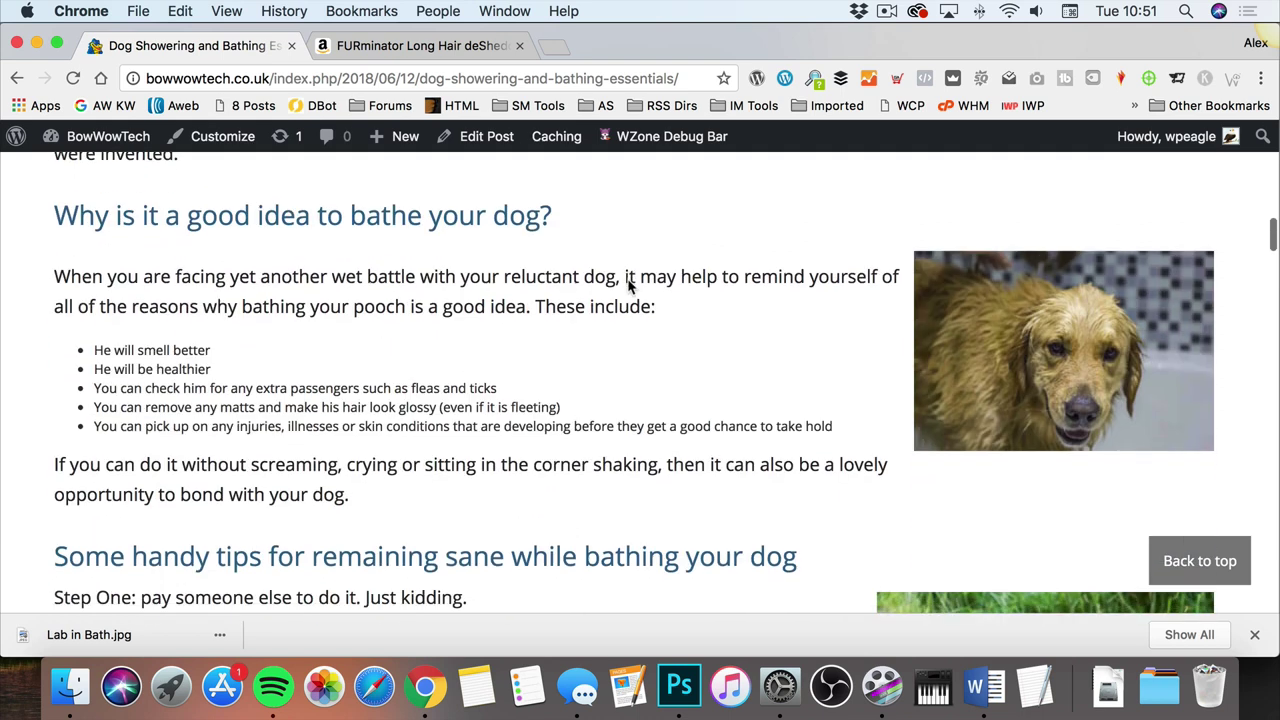
scroll(628, 282, up, 10)
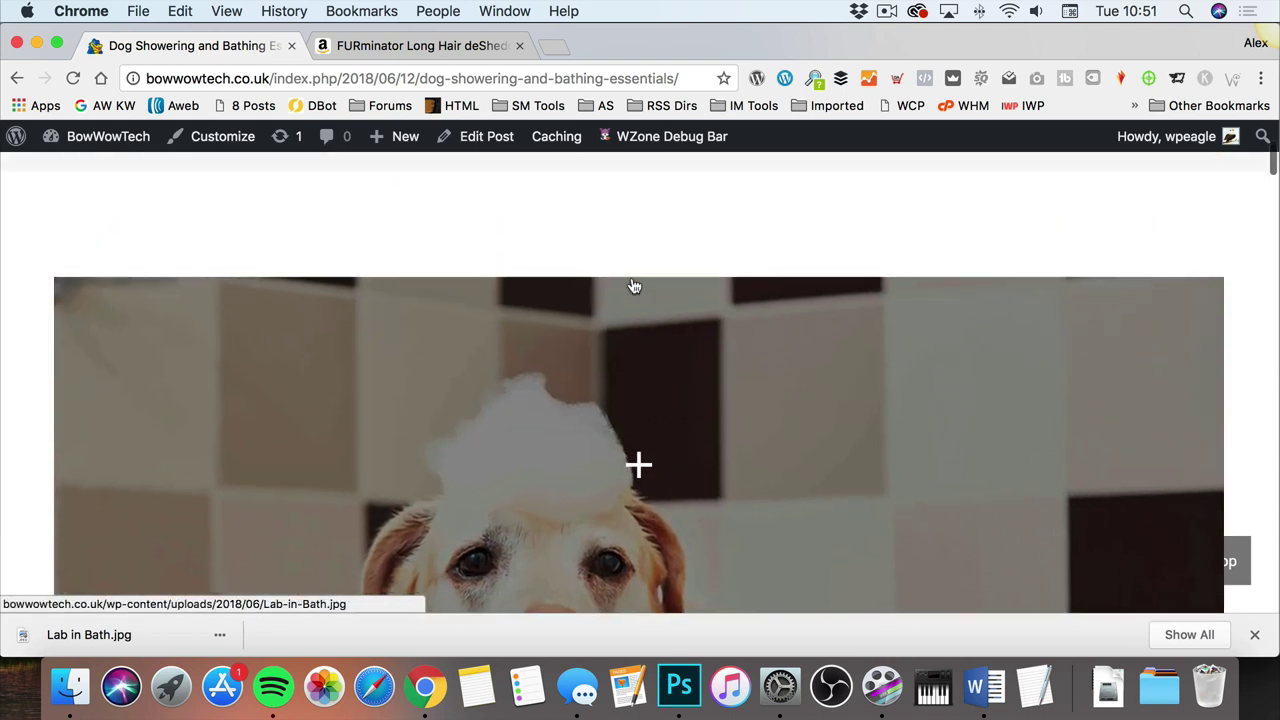
Step: Follow the article's 'Check out the Wahl Pet Hairdryer and Stand' link to its shop page
scroll(632, 280, down, 3)
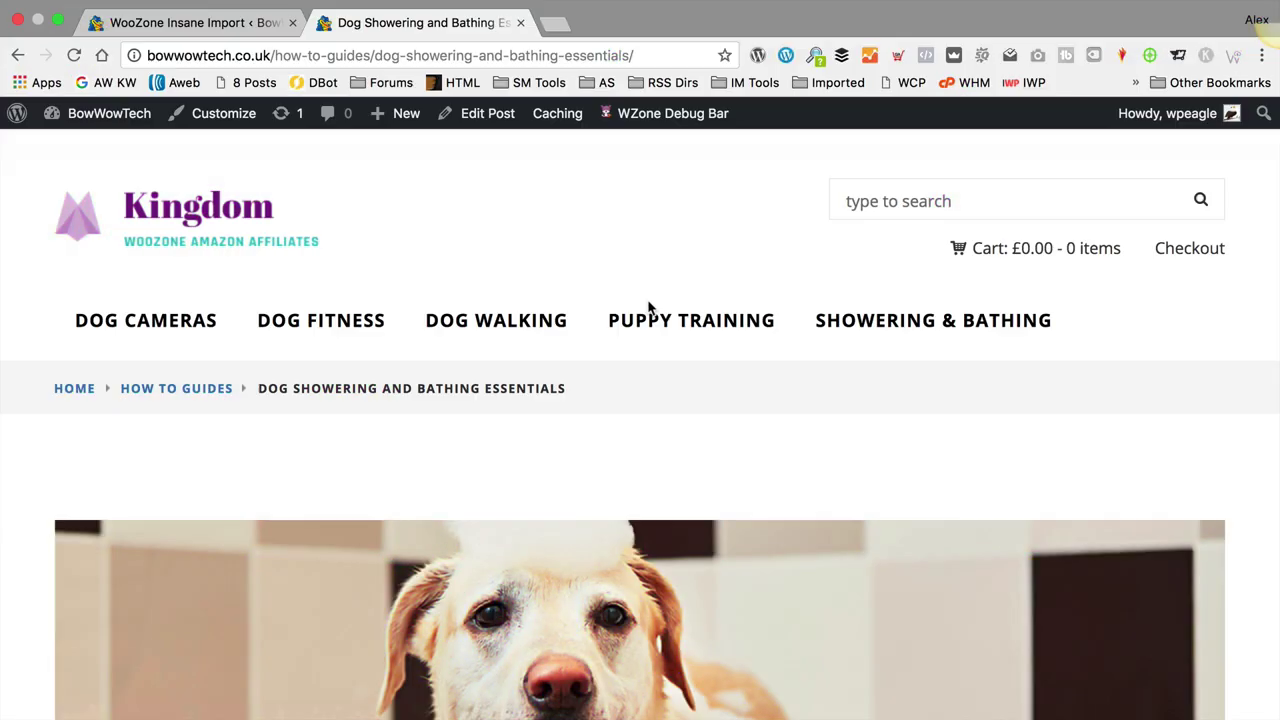
scroll(662, 316, down, 6)
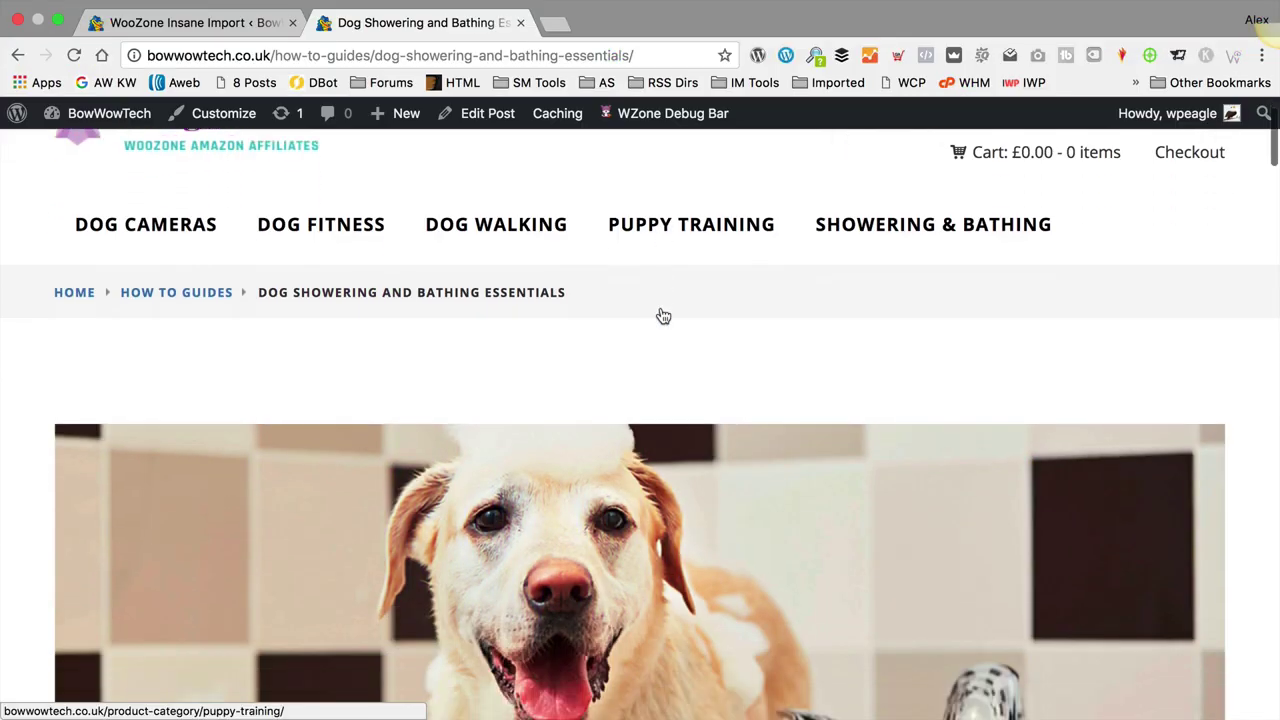
scroll(662, 316, down, 2)
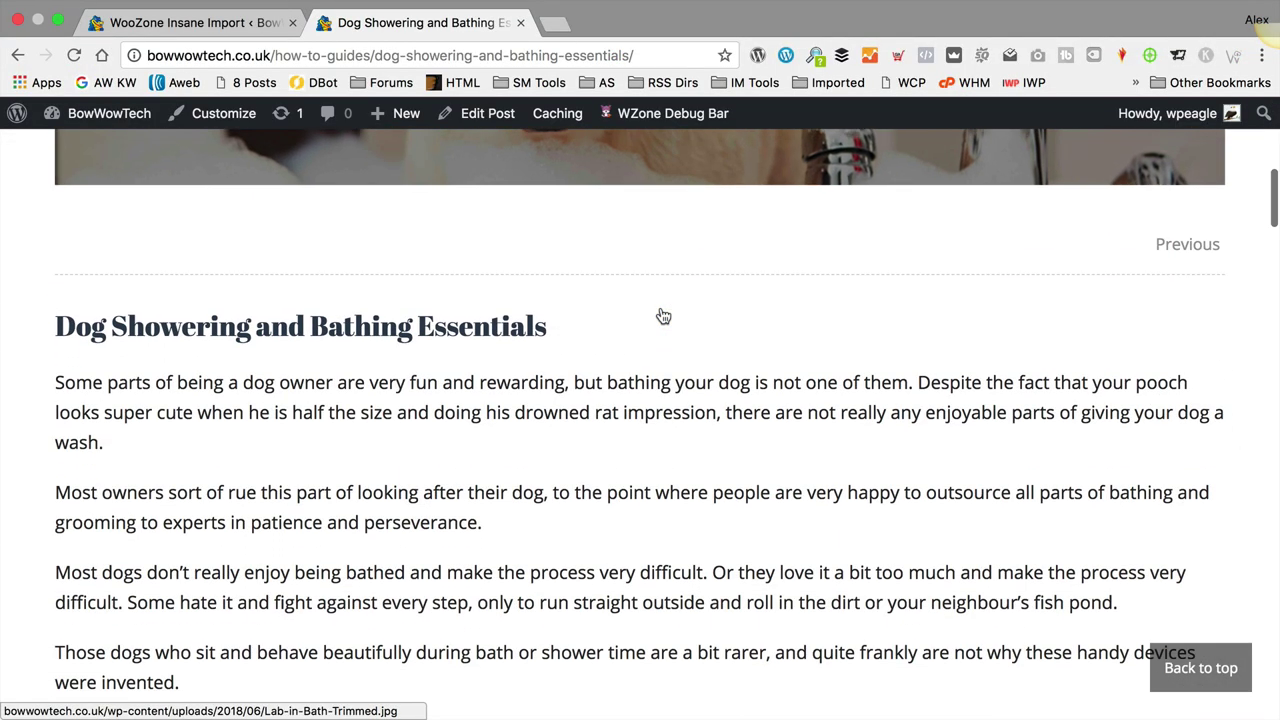
scroll(660, 310, down, 2)
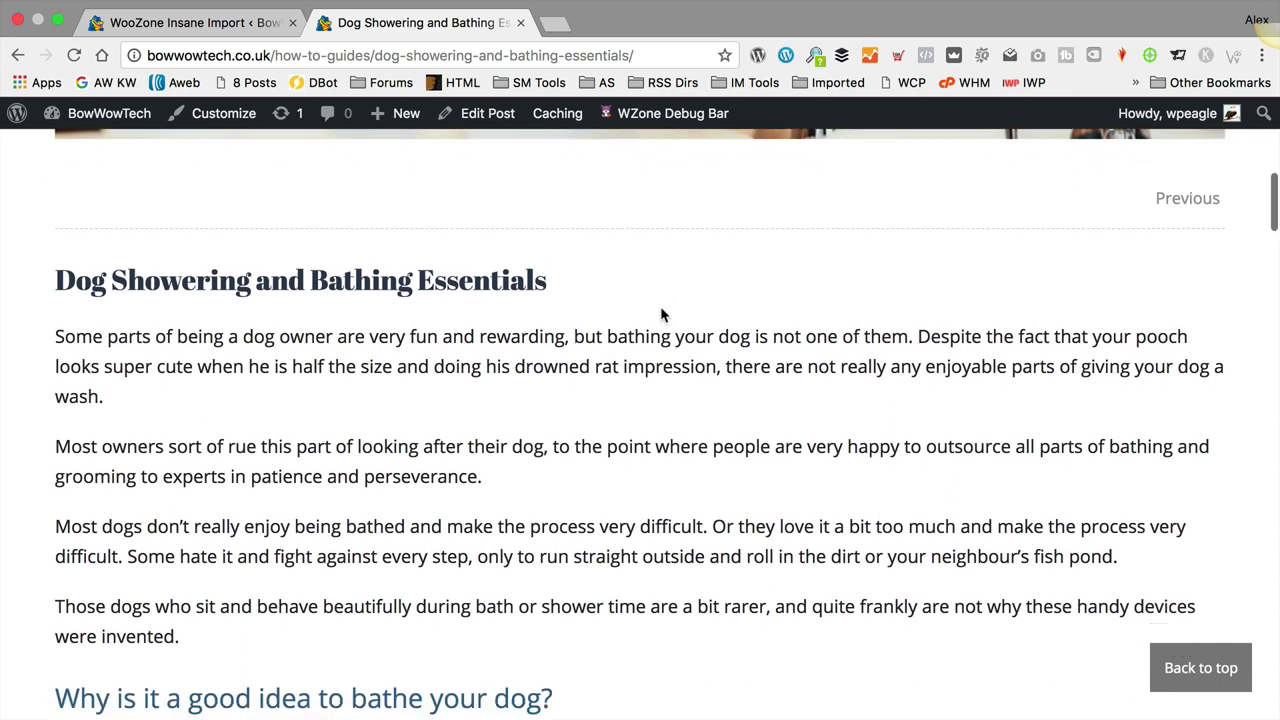
scroll(659, 313, down, 3)
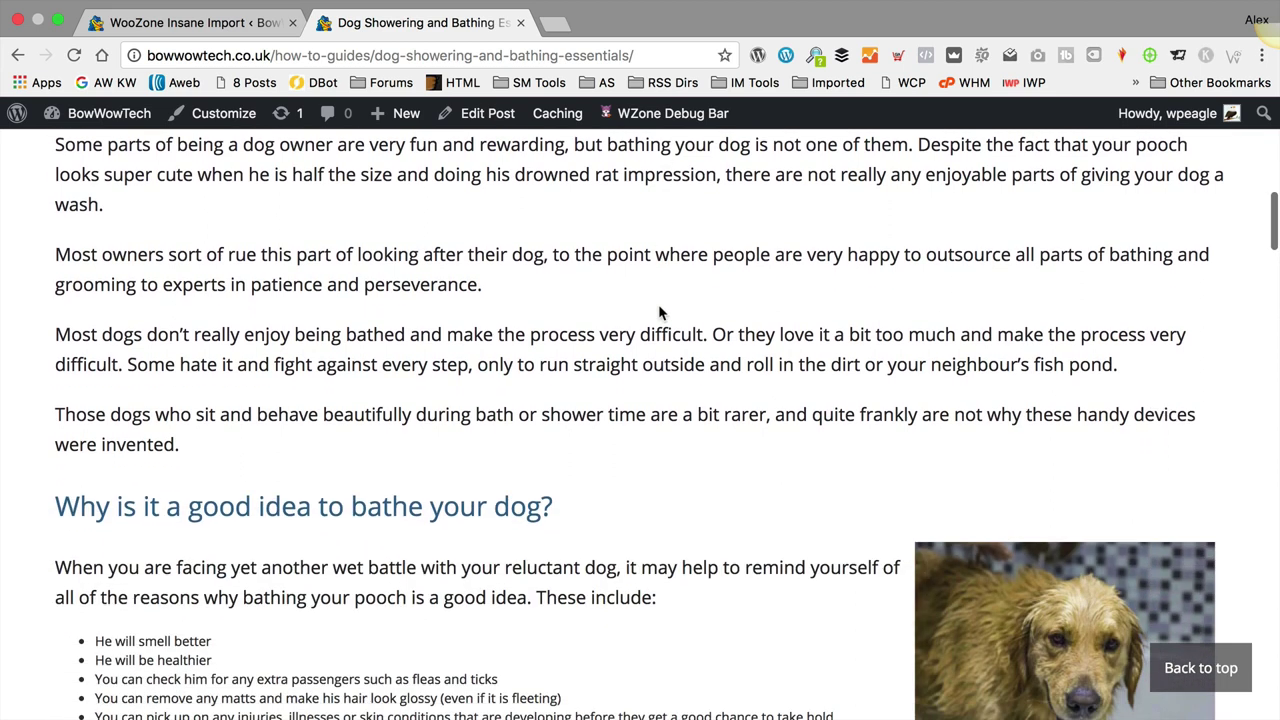
scroll(659, 313, down, 1)
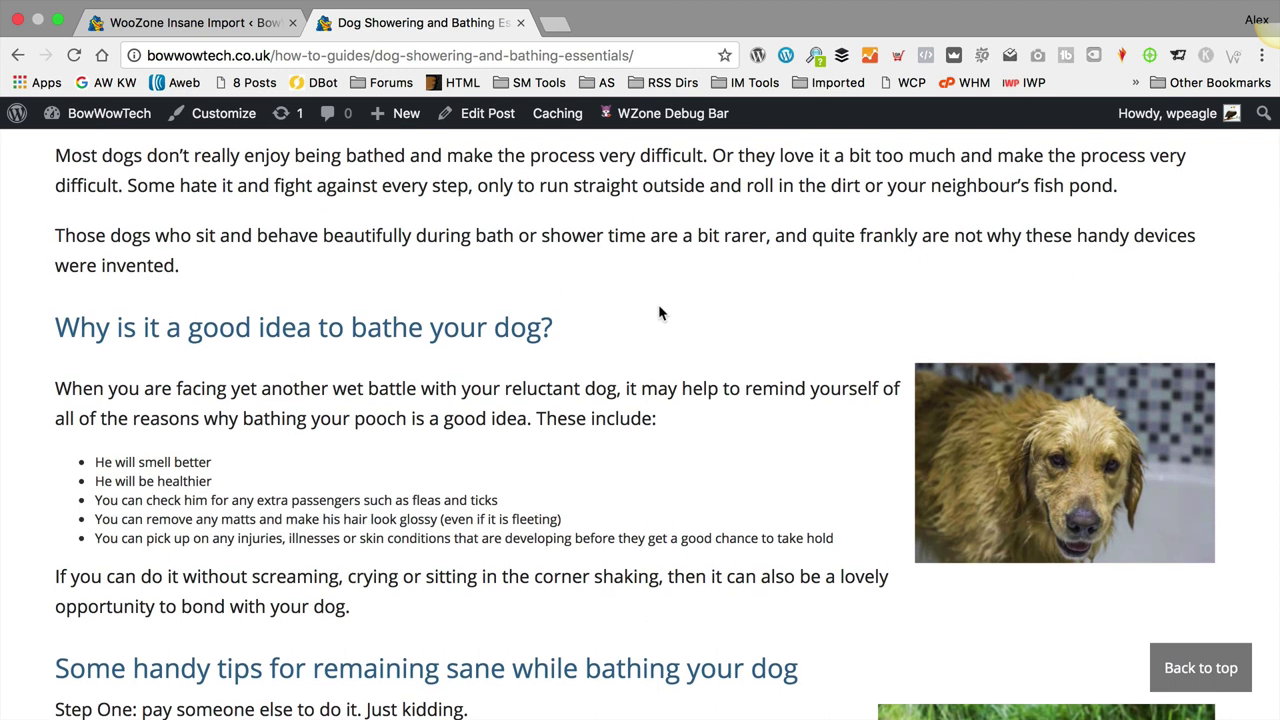
scroll(658, 313, down, 5)
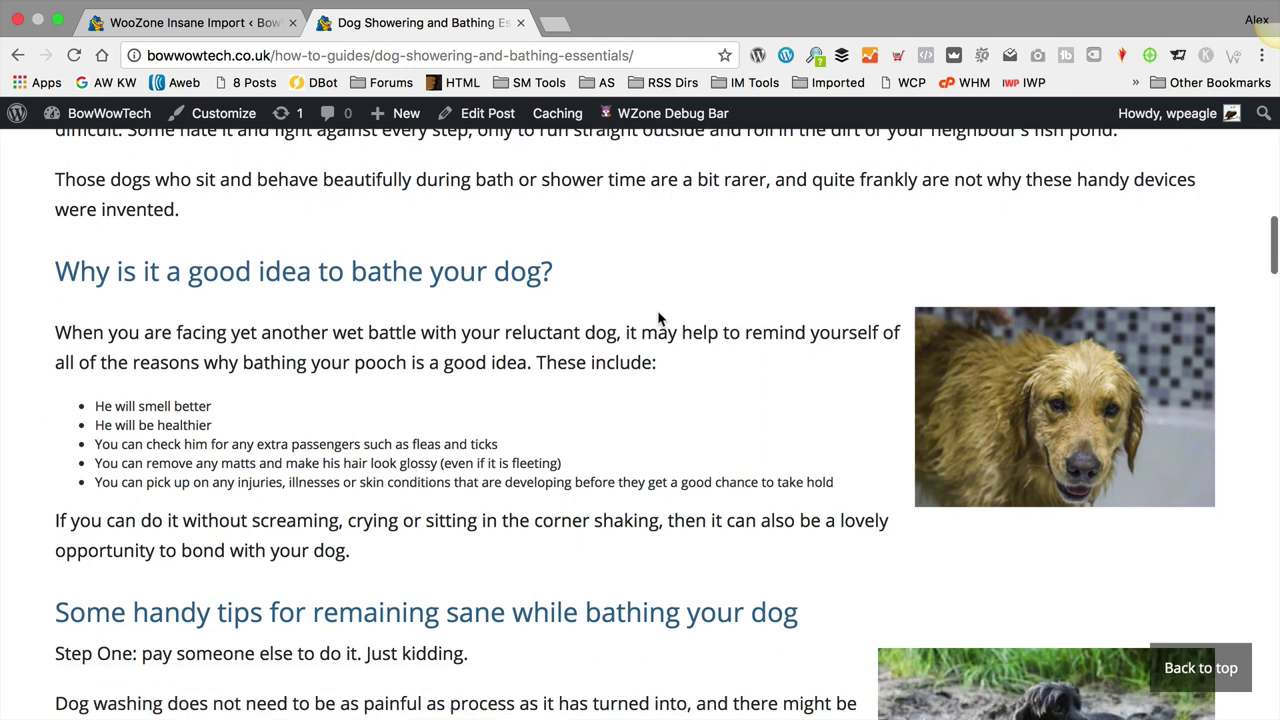
scroll(659, 310, down, 8)
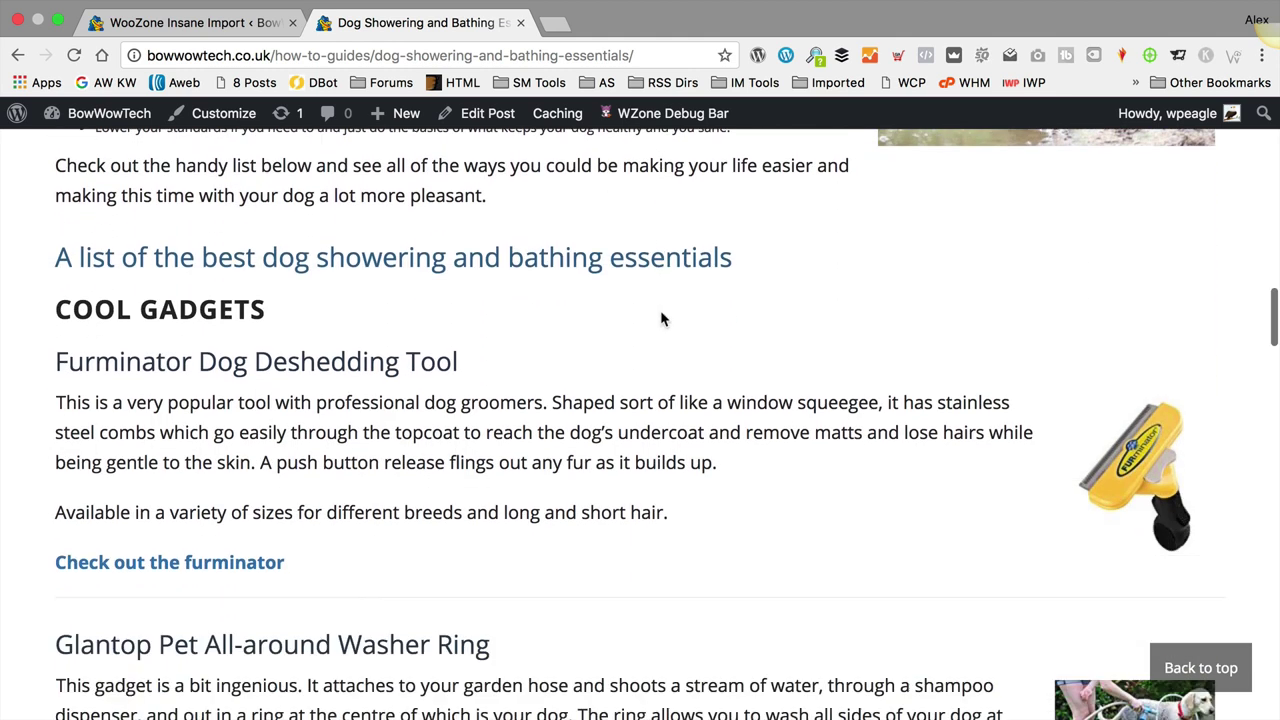
scroll(933, 404, down, 5)
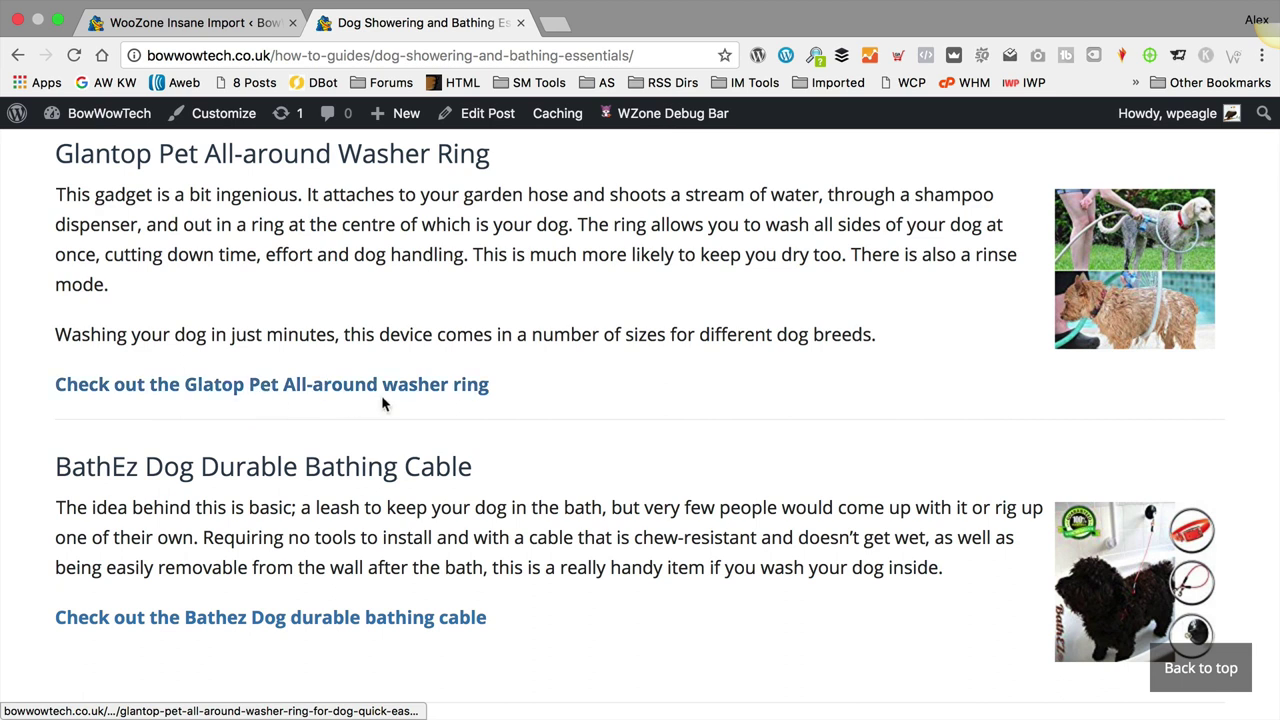
scroll(280, 380, down, 1)
scroll(586, 428, down, 5)
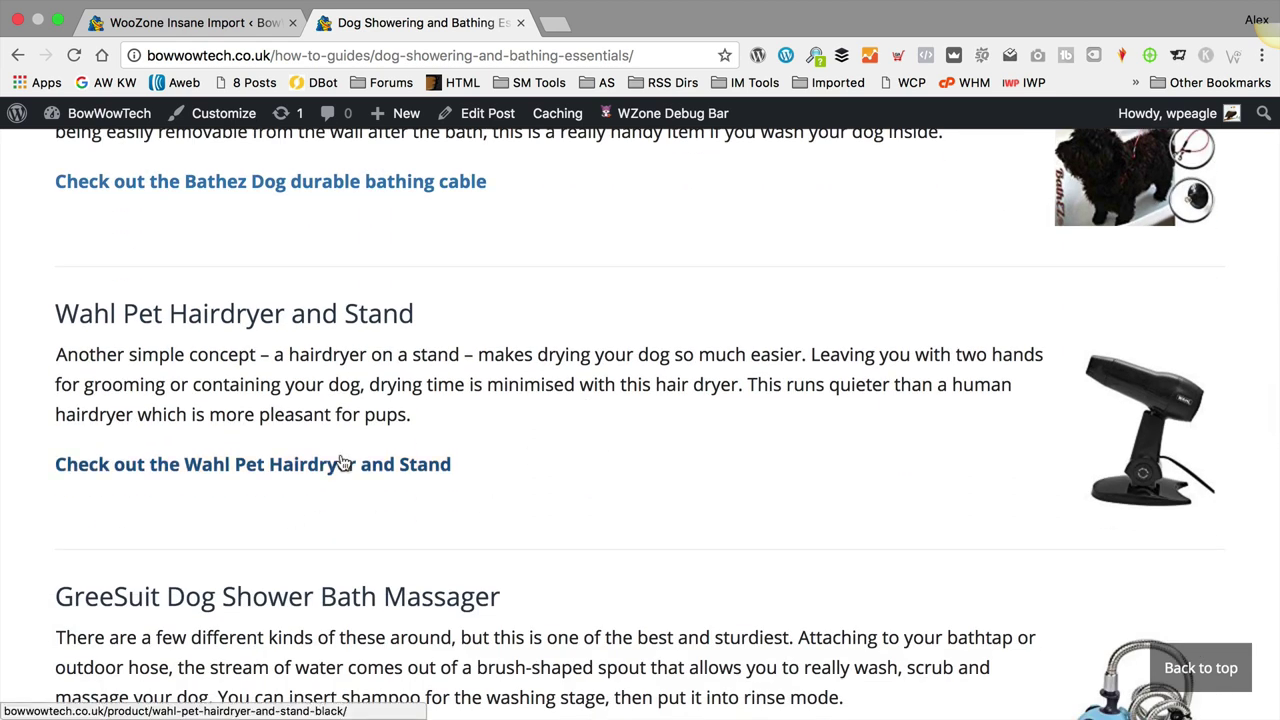
click(341, 464)
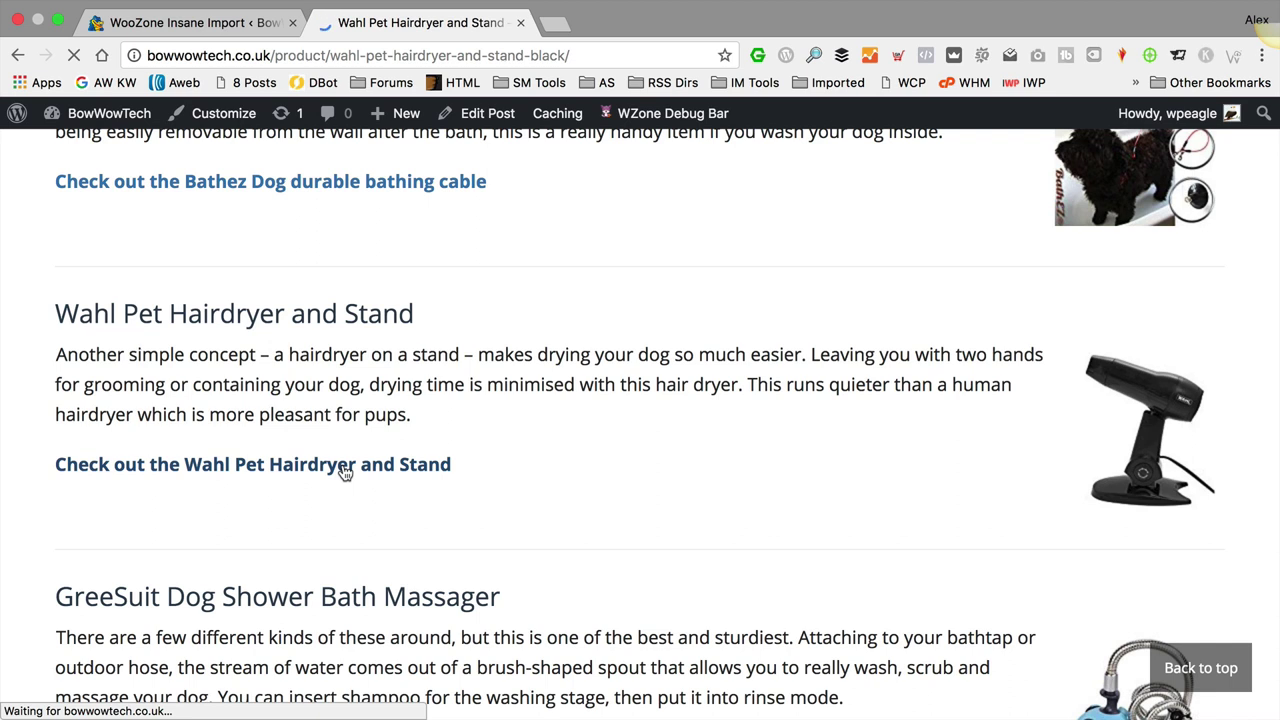
scroll(728, 413, down, 3)
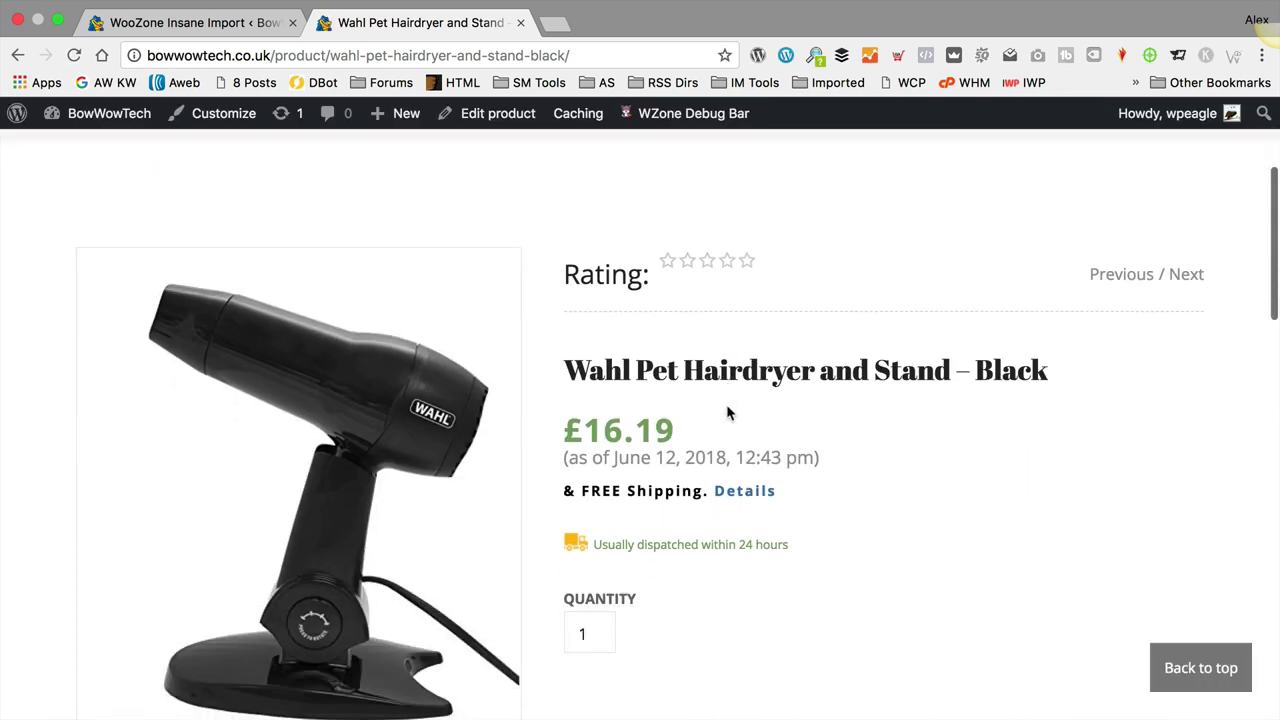
click(29, 53)
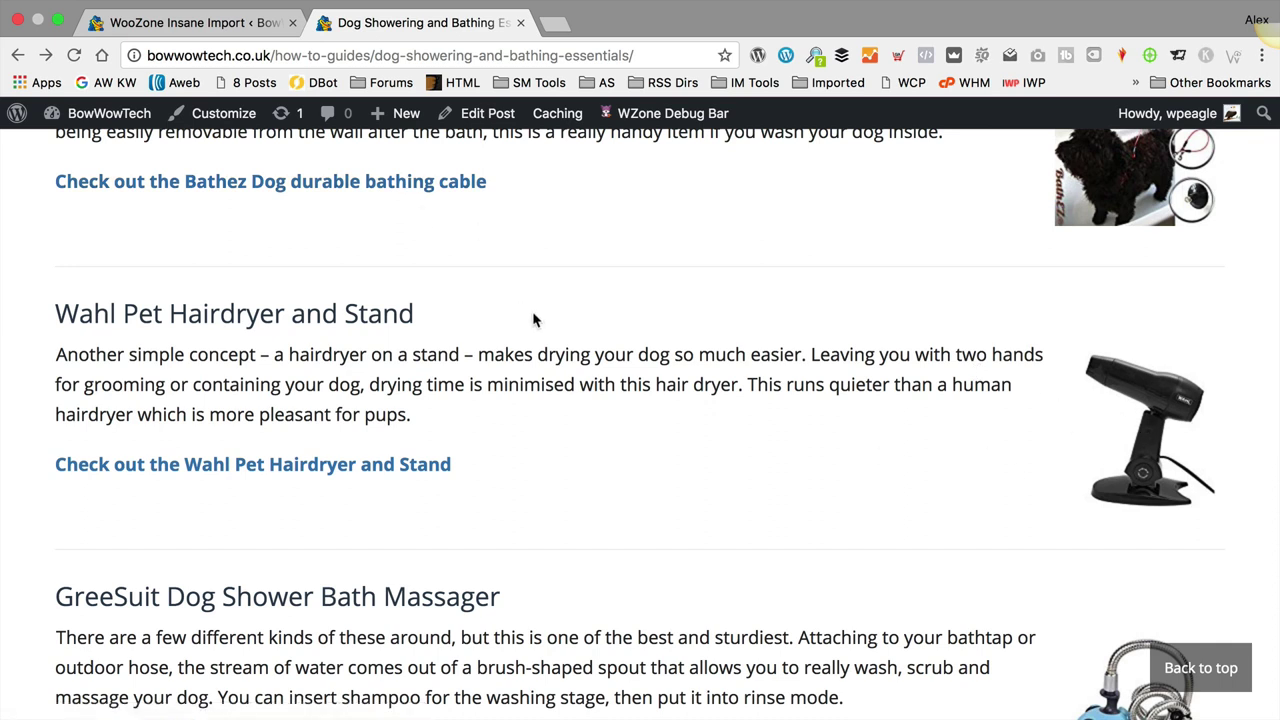
click(568, 25)
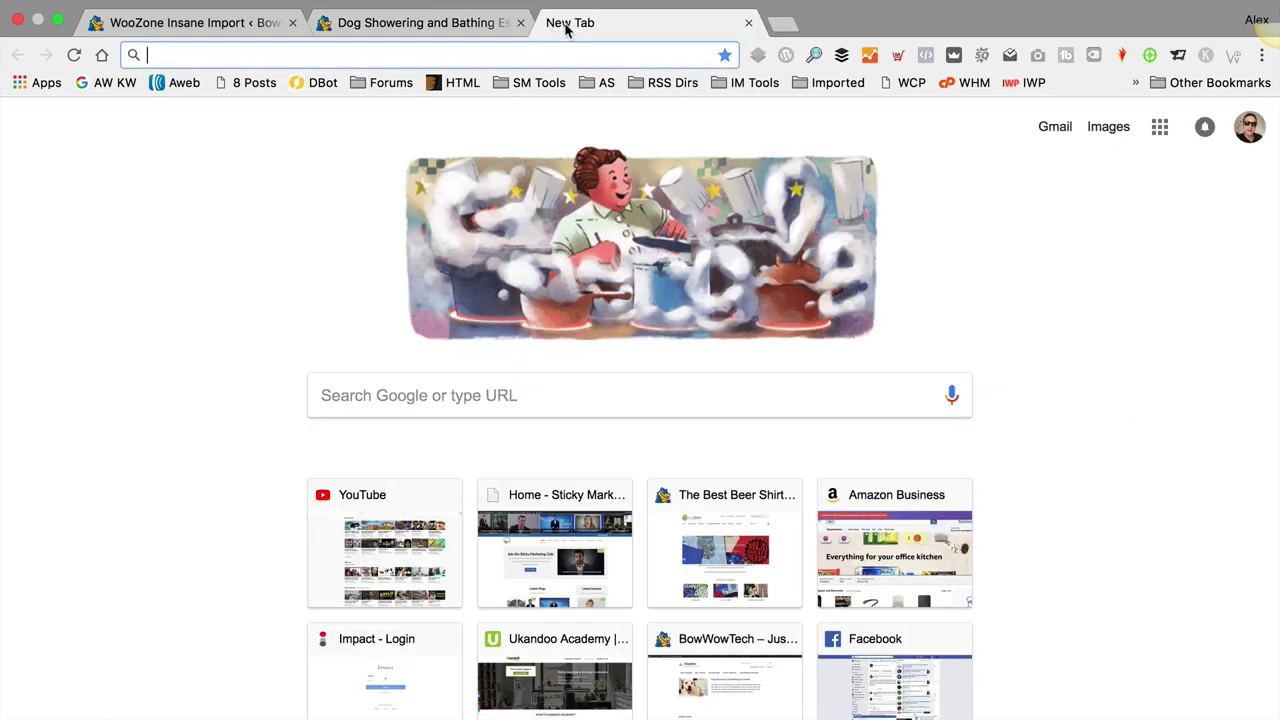
text(ama)
key(Return)
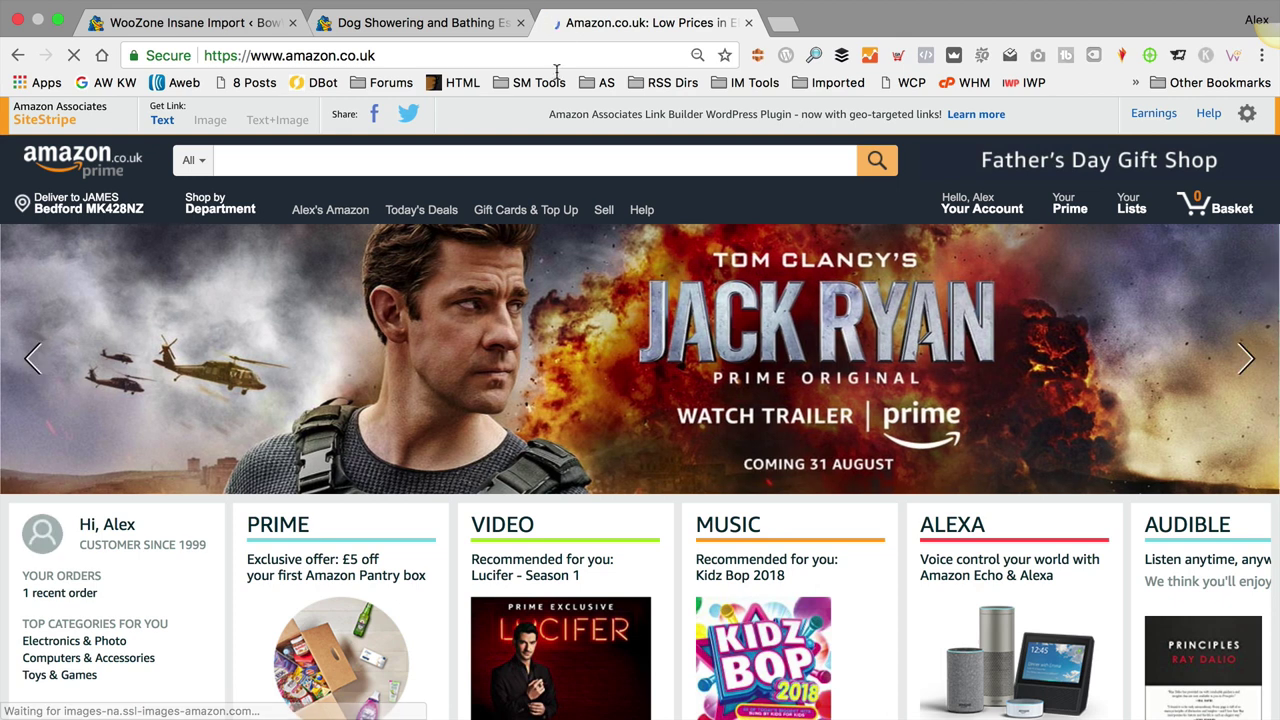
scroll(388, 531, down, 3)
scroll(388, 531, down, 3)
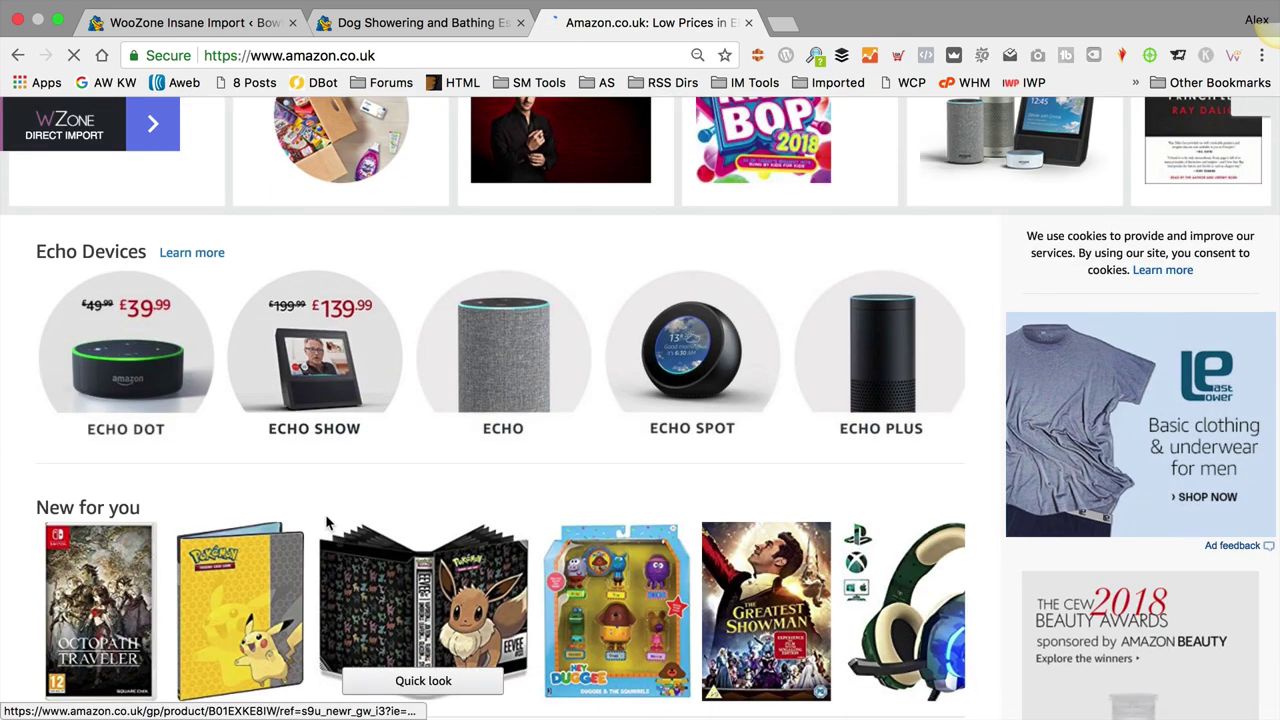
click(110, 610)
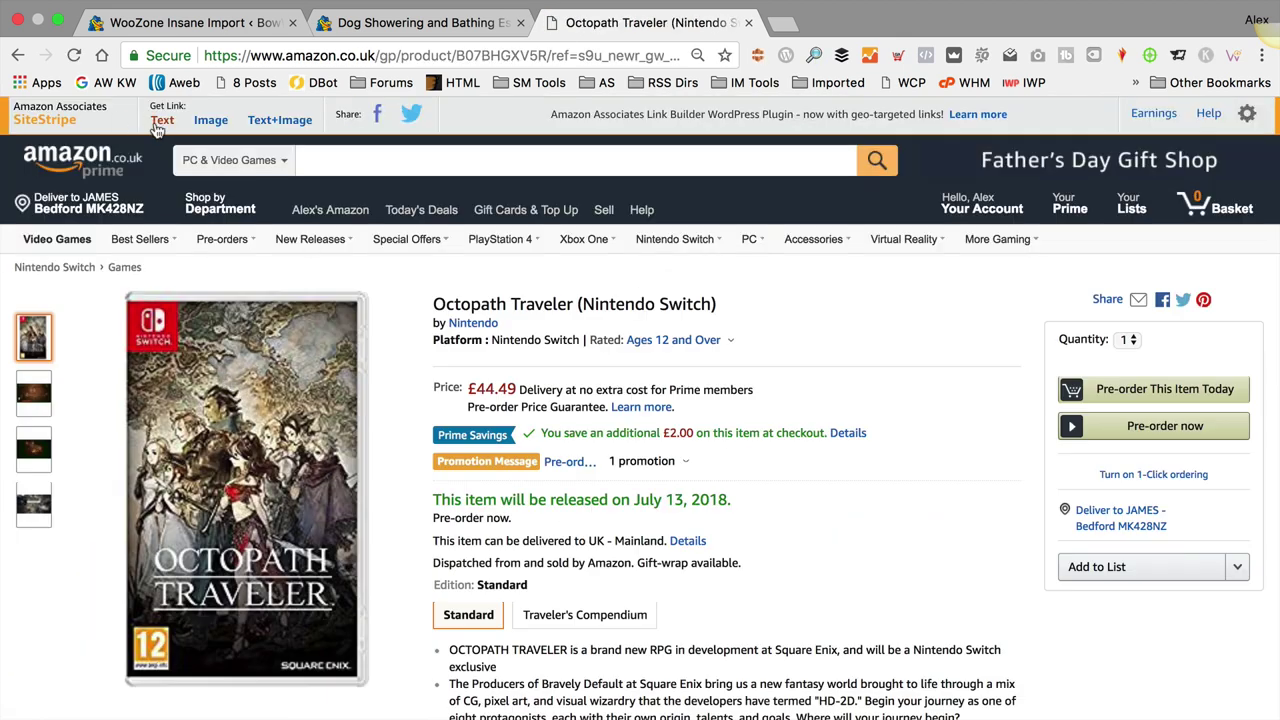
click(211, 122)
click(348, 192)
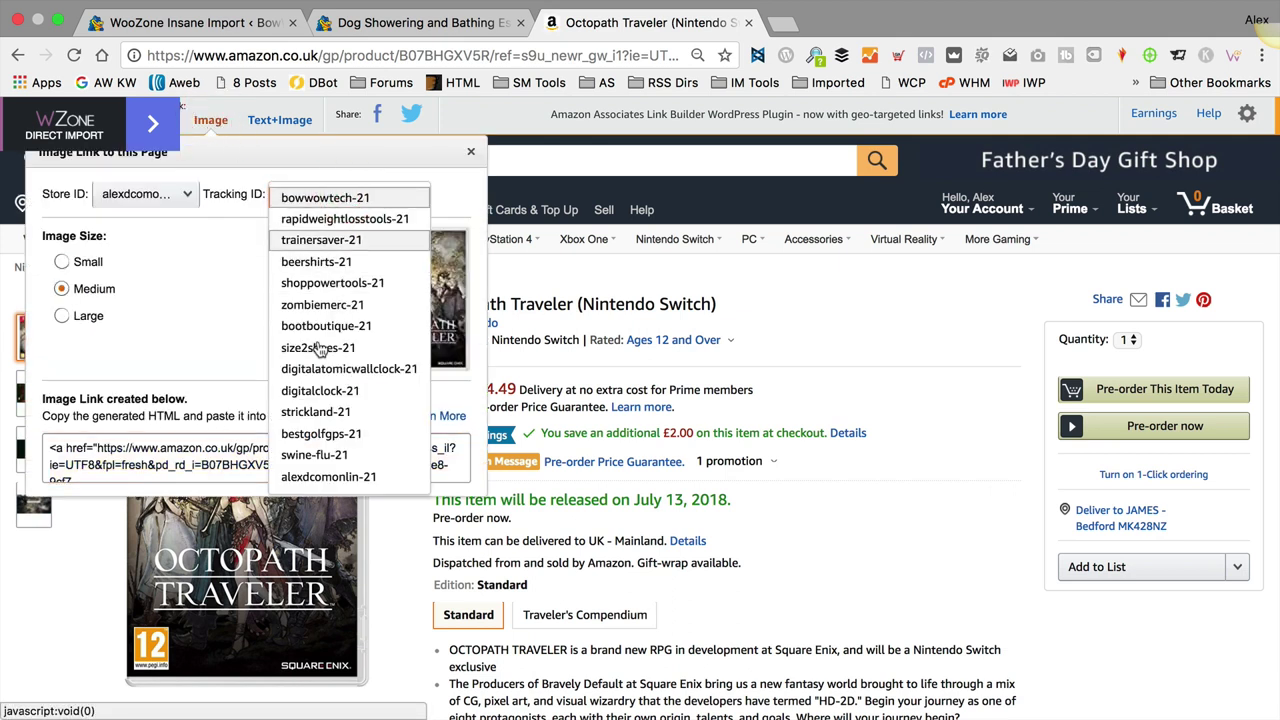
click(228, 316)
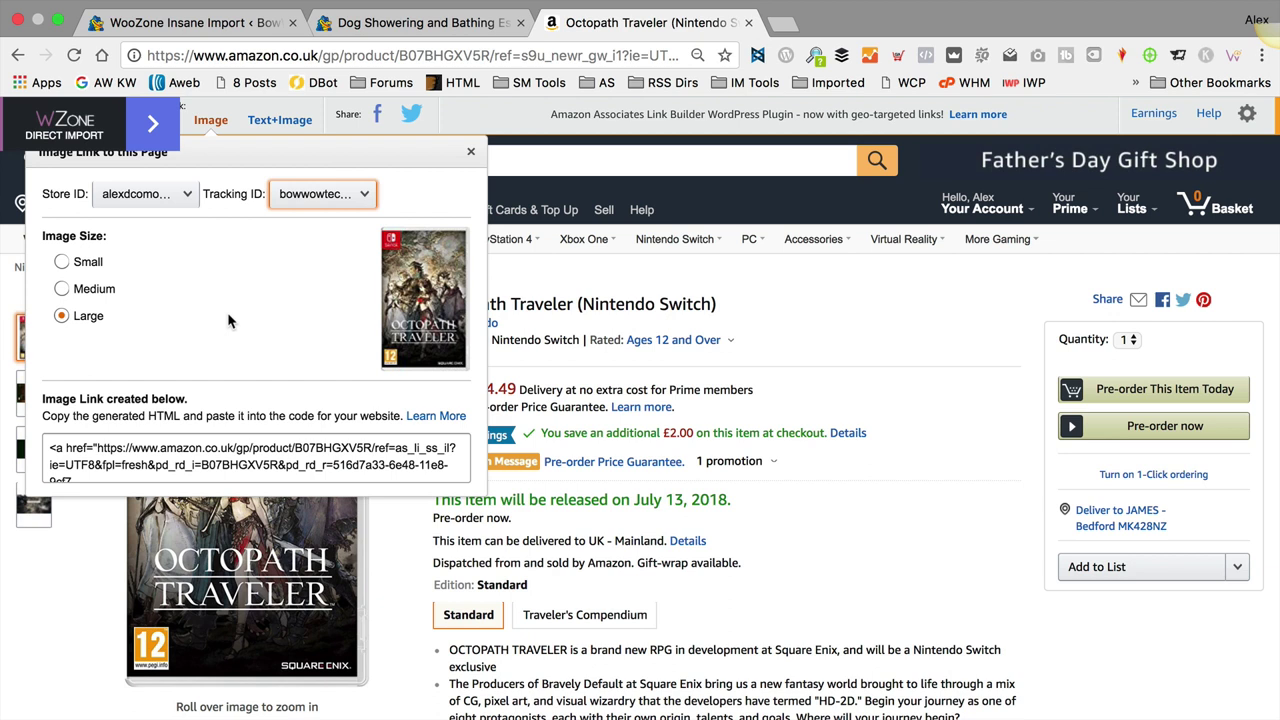
click(346, 192)
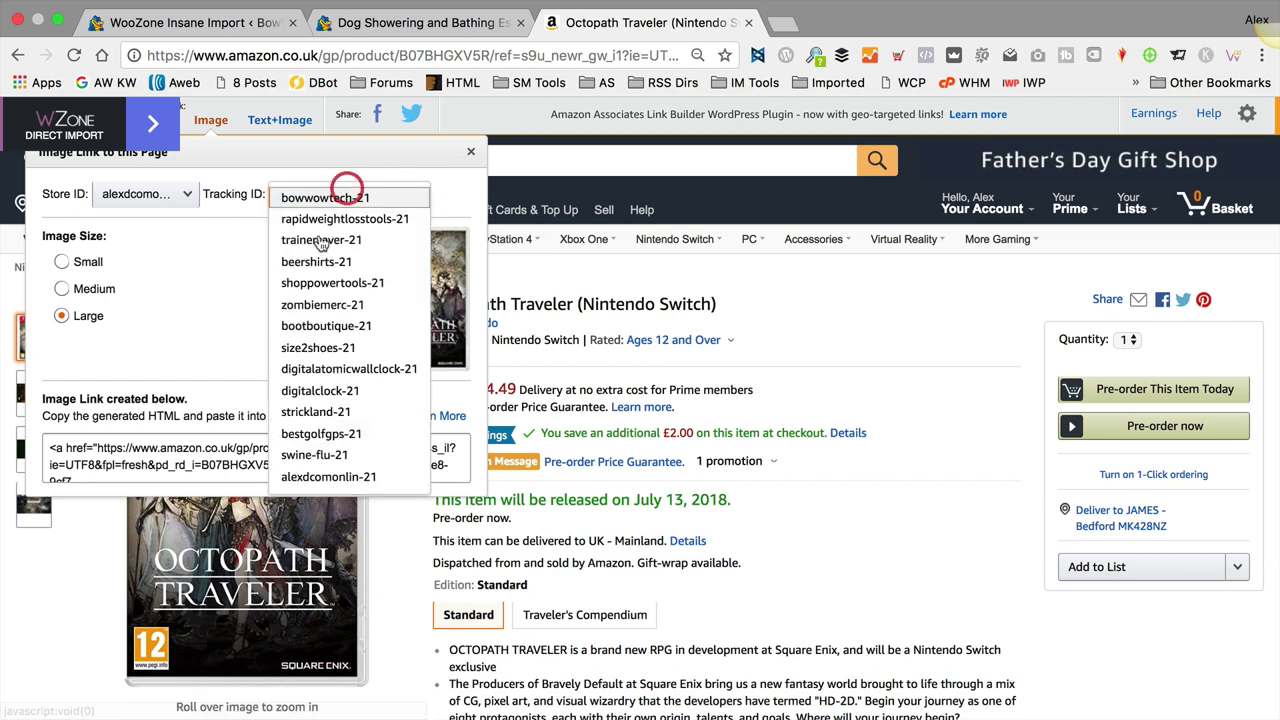
click(181, 318)
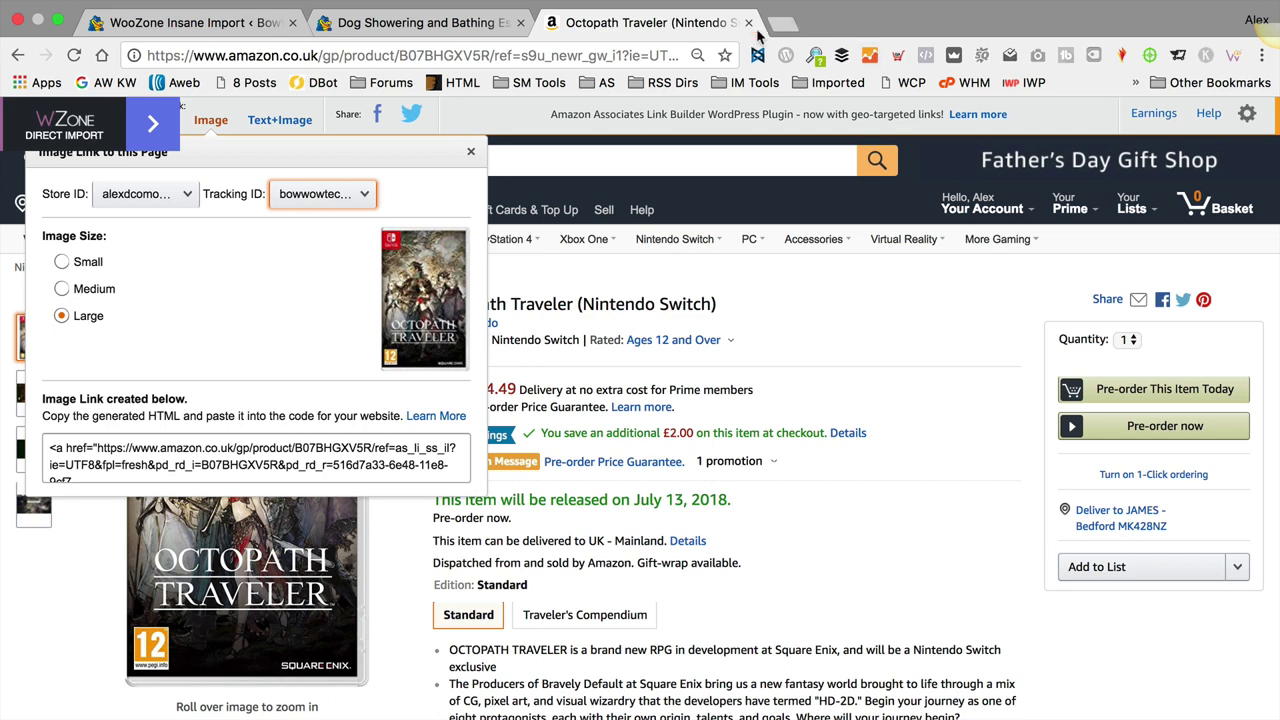
click(748, 22)
scroll(534, 407, up, 10)
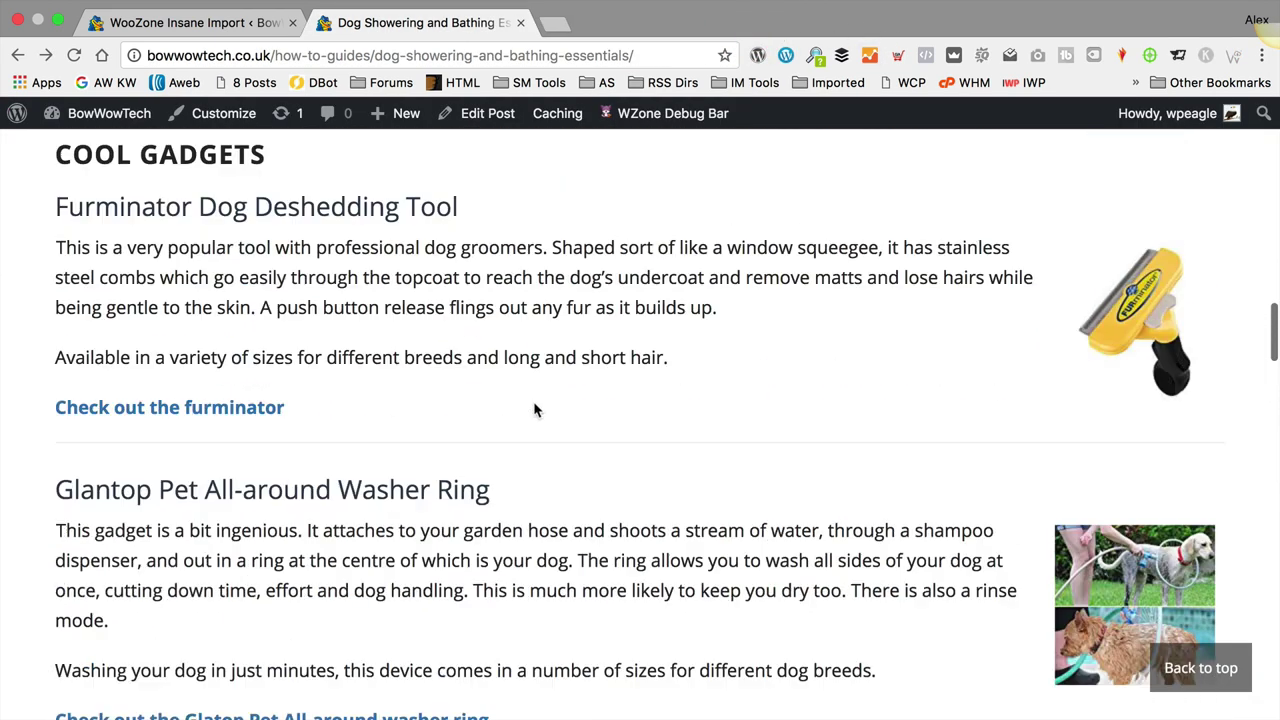
Step: Open the post in the editor from the admin bar and scroll through its content
scroll(534, 409, up, 10)
scroll(540, 405, down, 4)
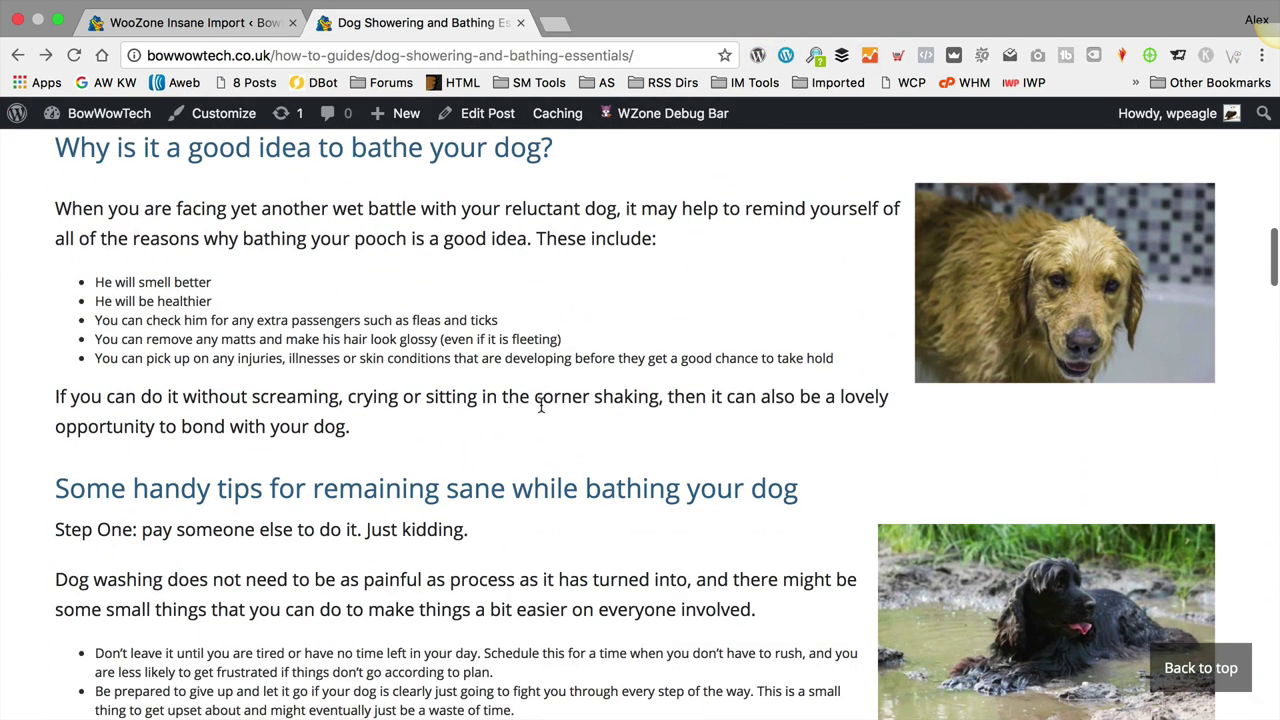
click(488, 118)
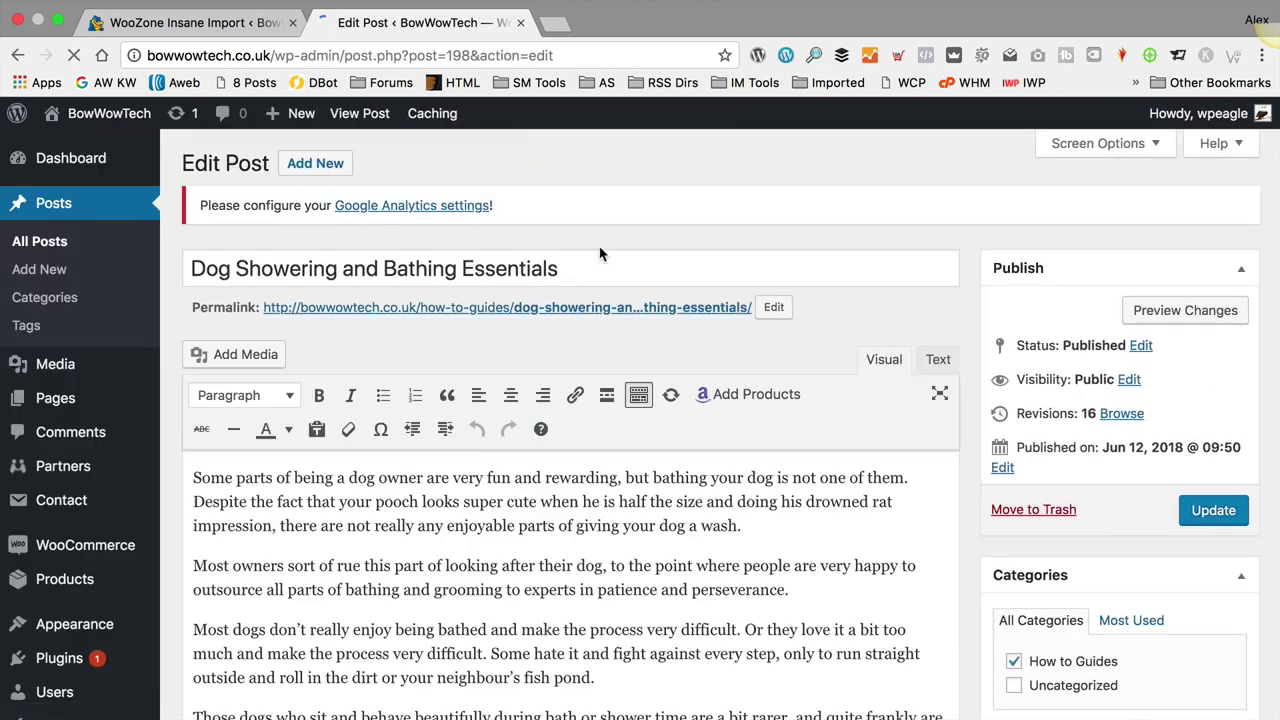
scroll(683, 381, down, 4)
scroll(683, 381, down, 10)
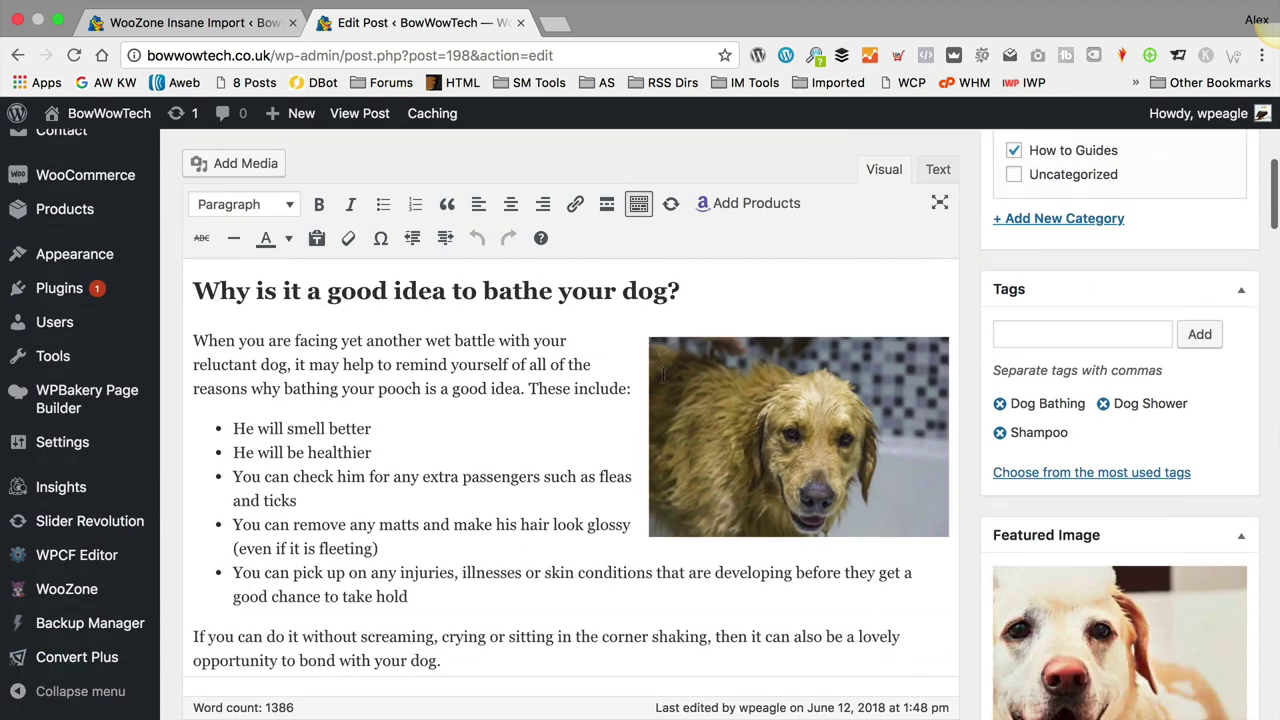
scroll(662, 372, down, 6)
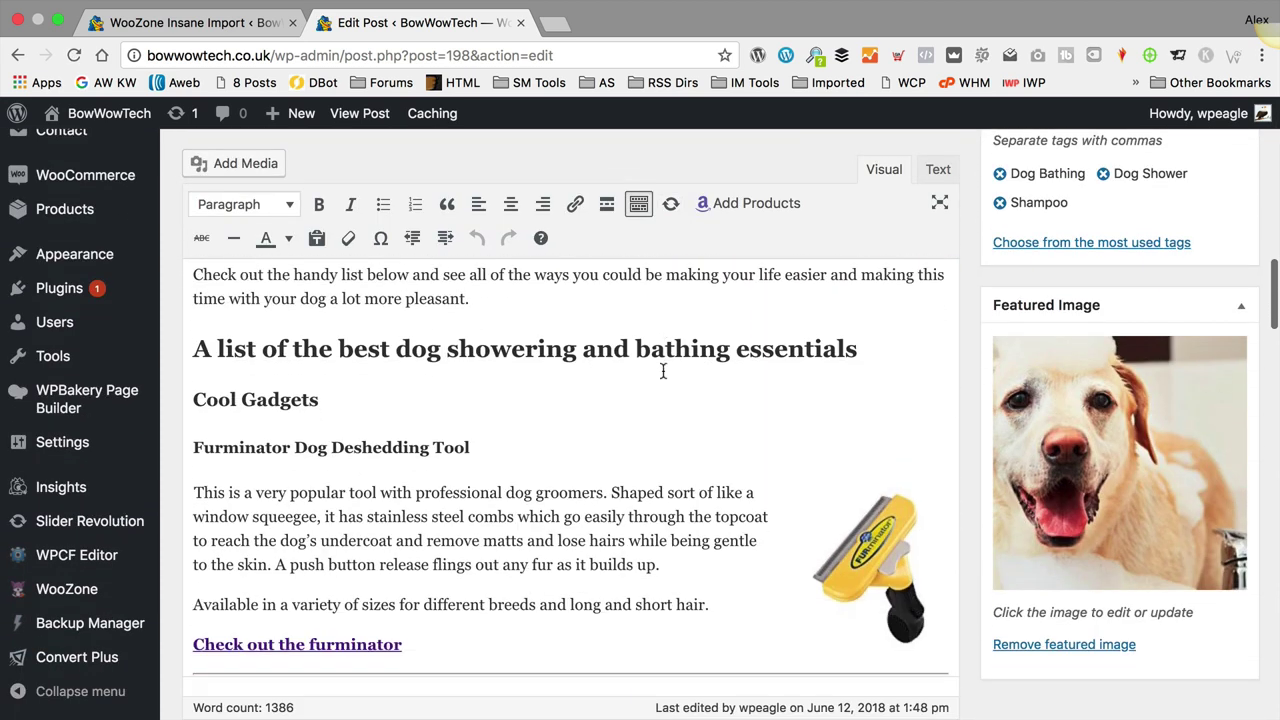
shift+click(192, 488)
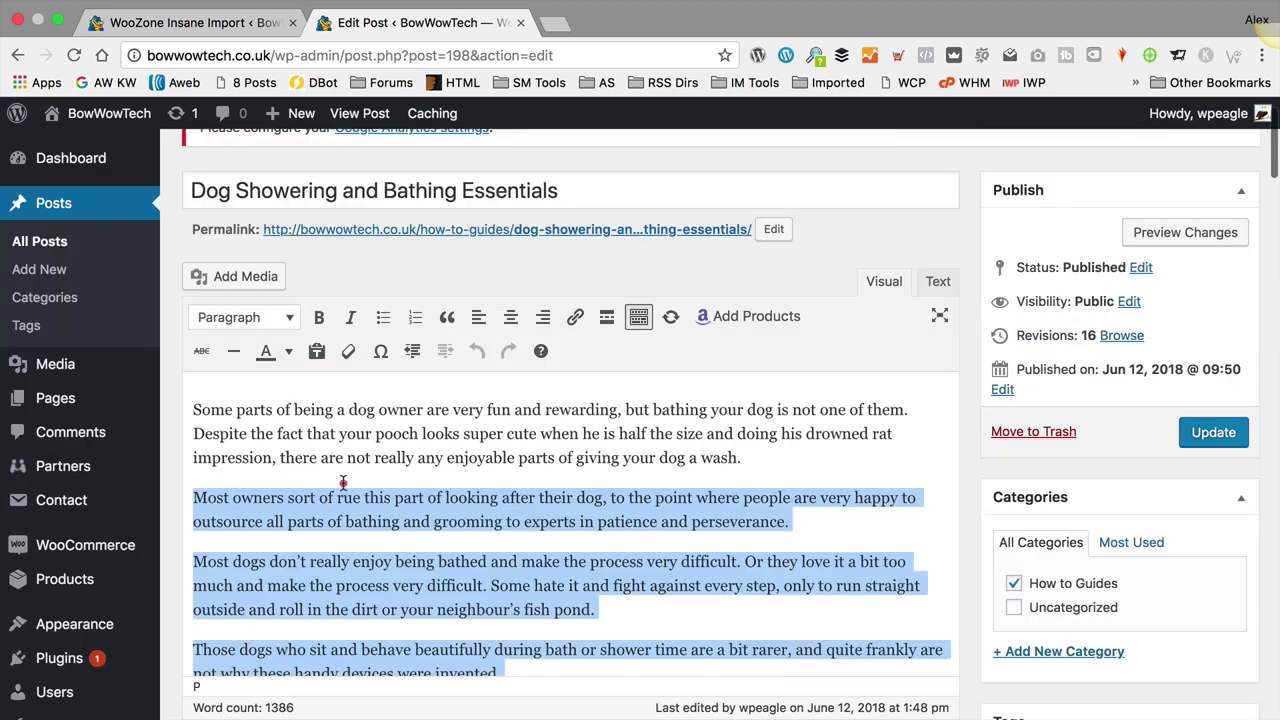
scroll(343, 483, down, 15)
click(342, 481)
scroll(342, 481, down, 10)
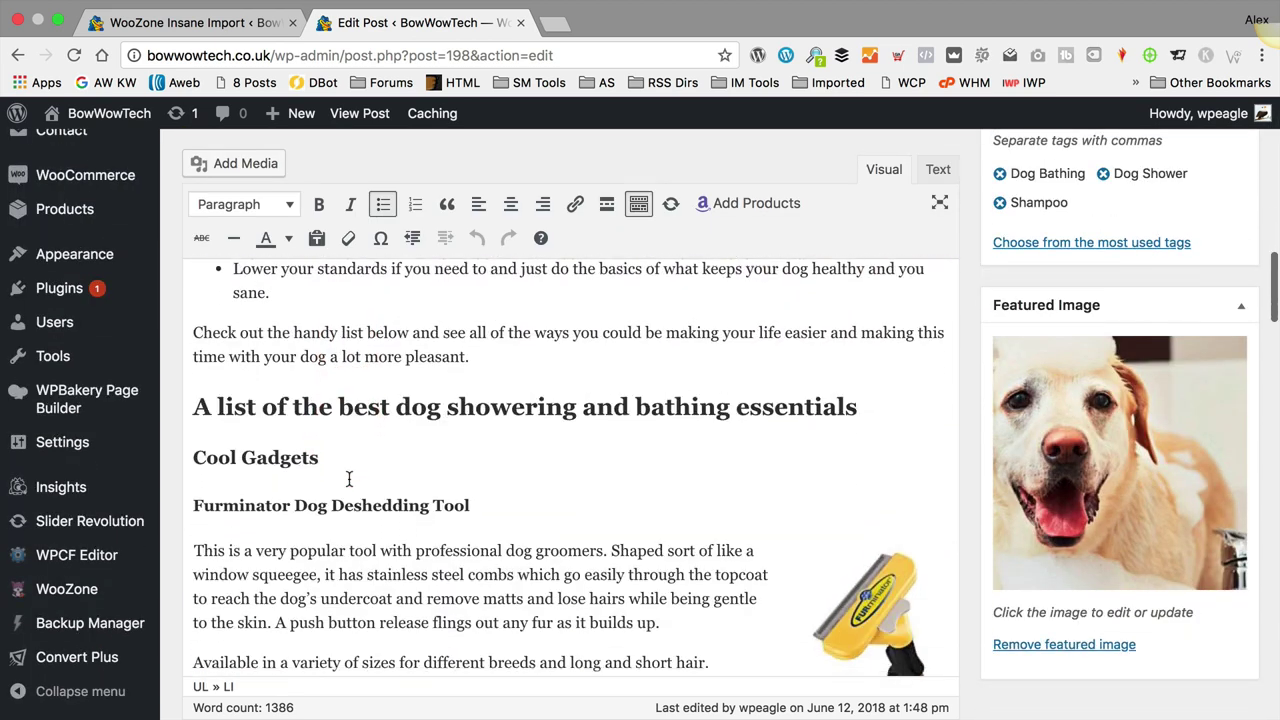
scroll(430, 550, down, 2)
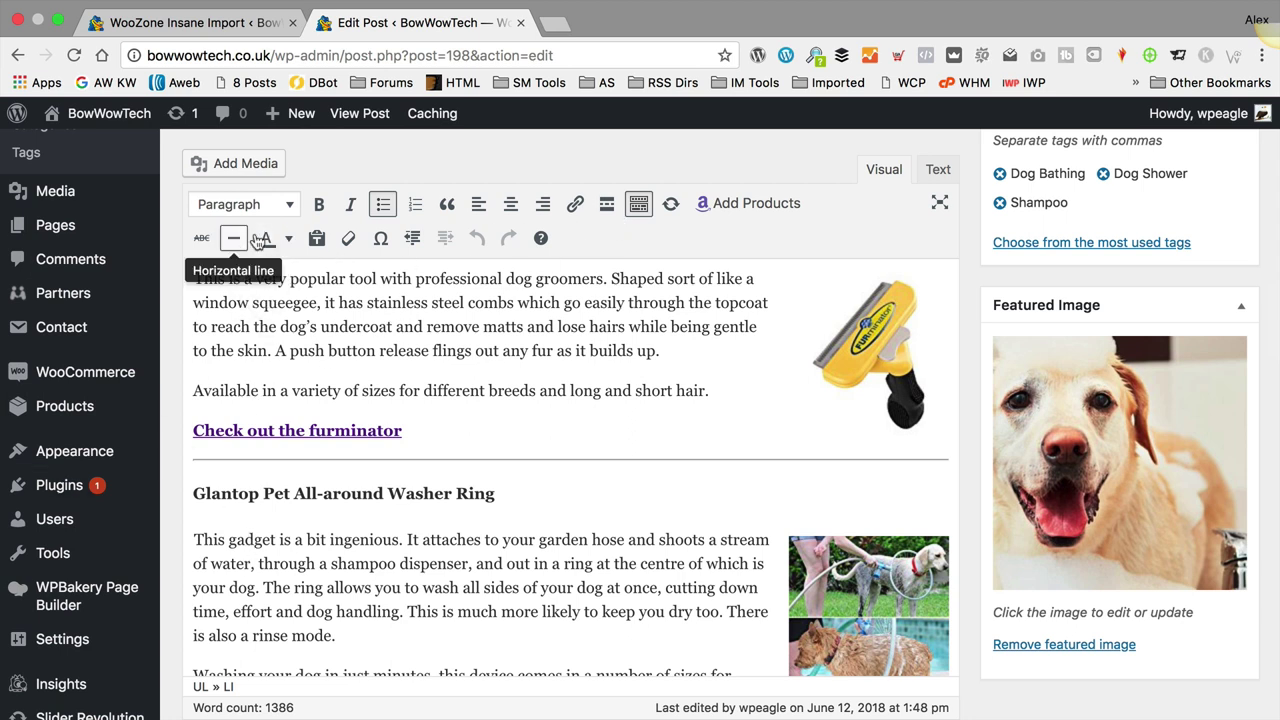
scroll(835, 455, down, 4)
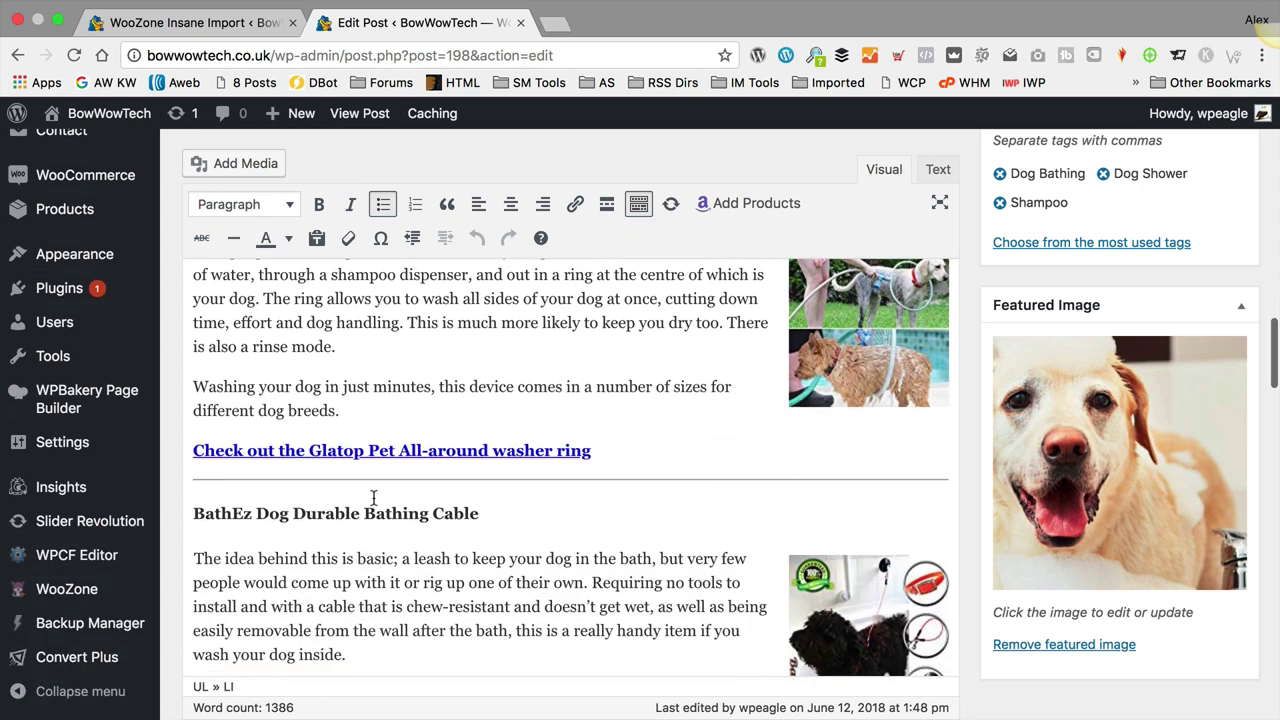
scroll(680, 540, up, 5)
scroll(621, 541, up, 1)
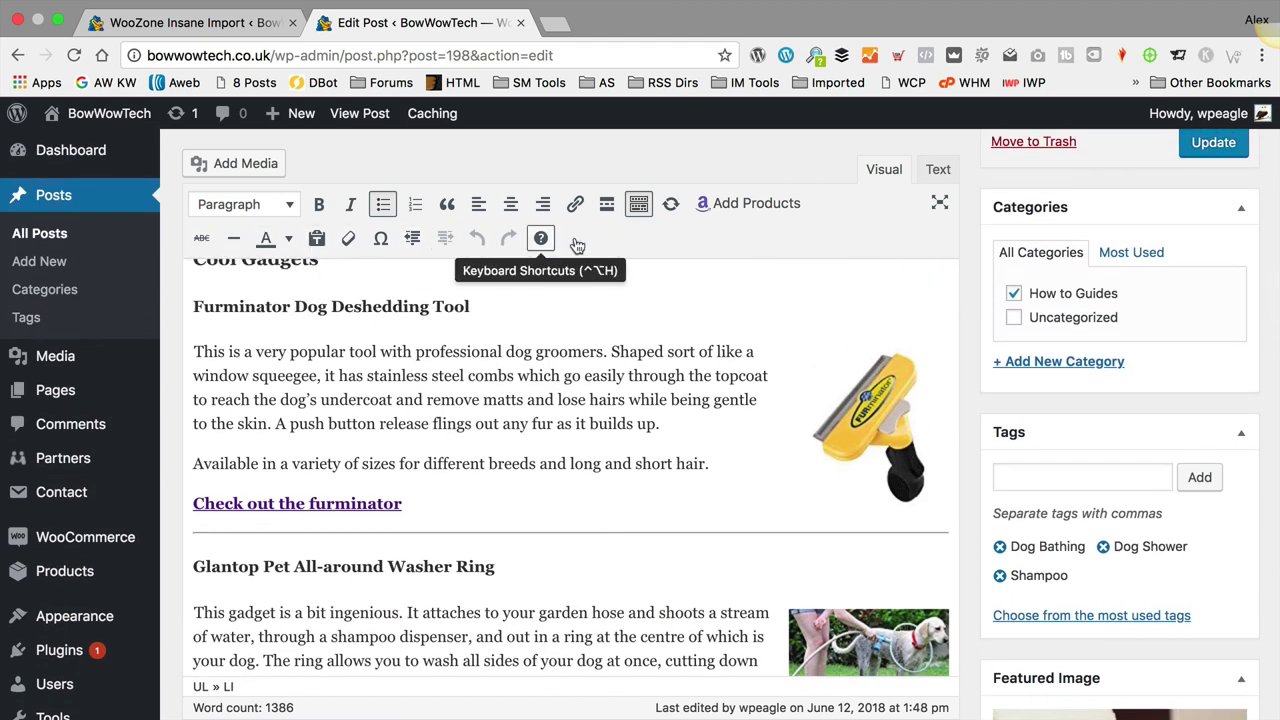
Step: Toggle the editor's extra row of formatting options and return to the top
click(639, 204)
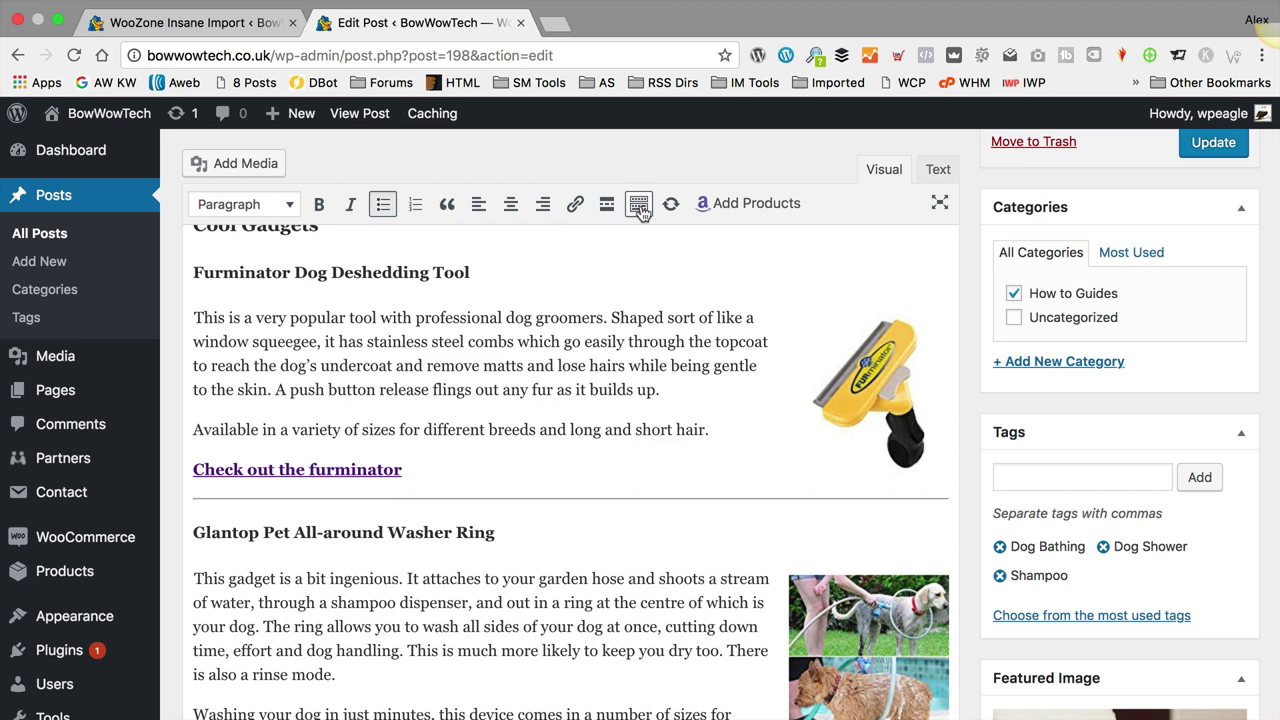
click(639, 204)
click(639, 204)
click(639, 204)
click(639, 204)
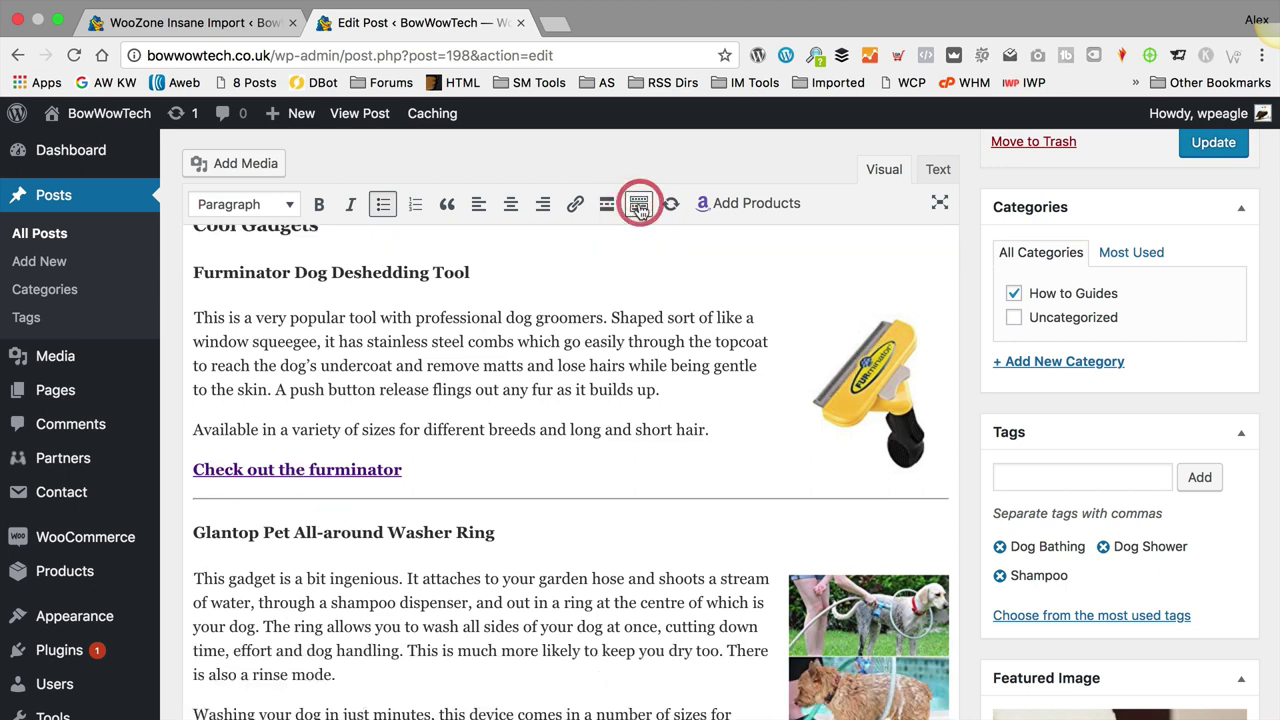
click(639, 204)
click(639, 204)
click(639, 204)
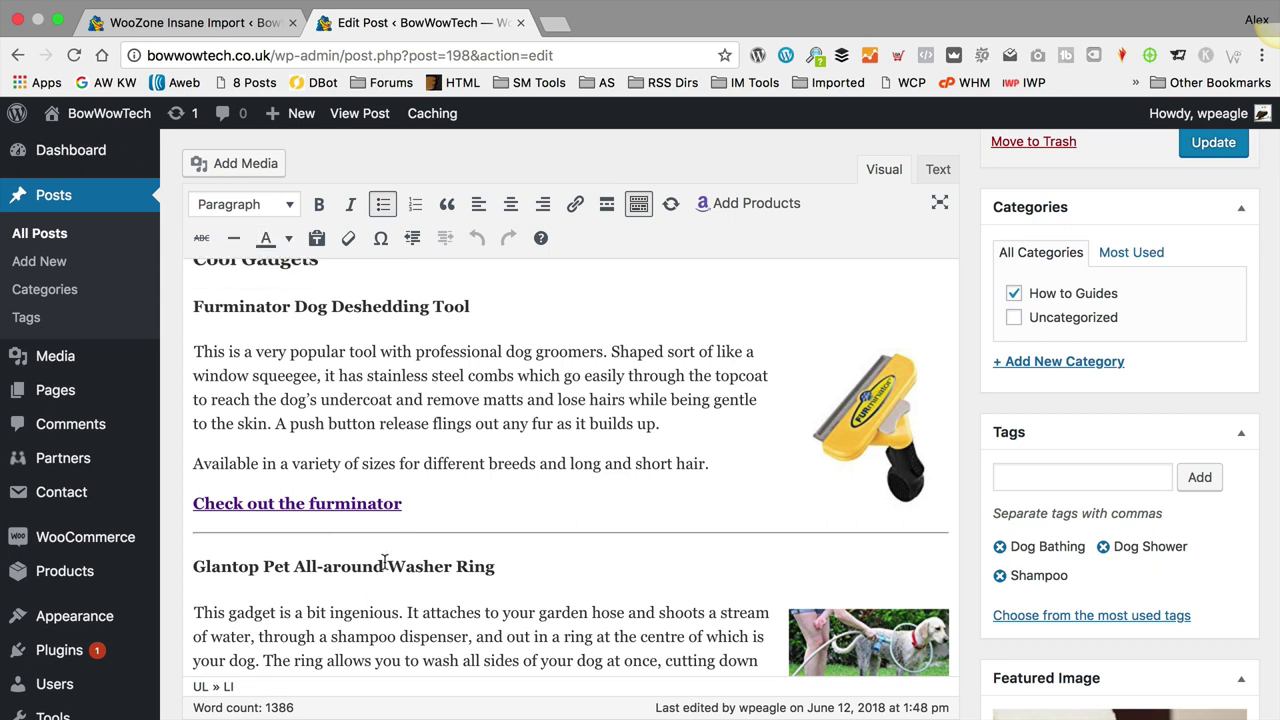
scroll(483, 543, down, 5)
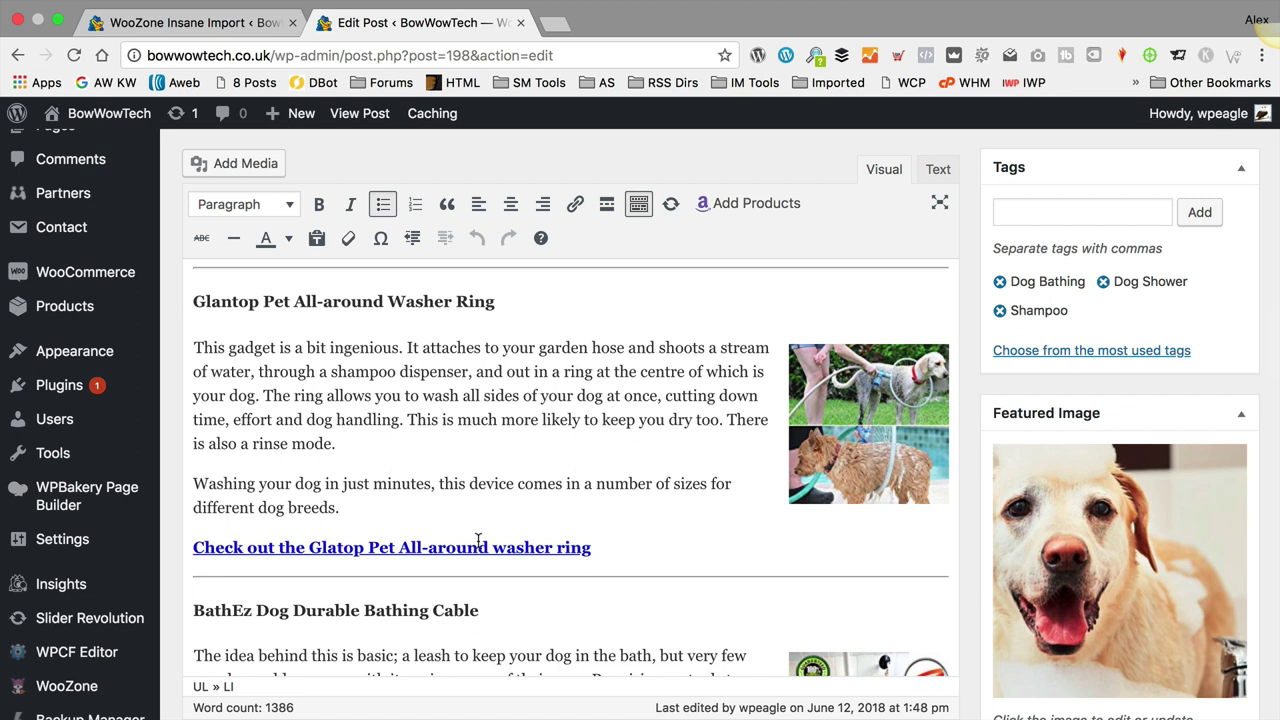
scroll(538, 311, up, 15)
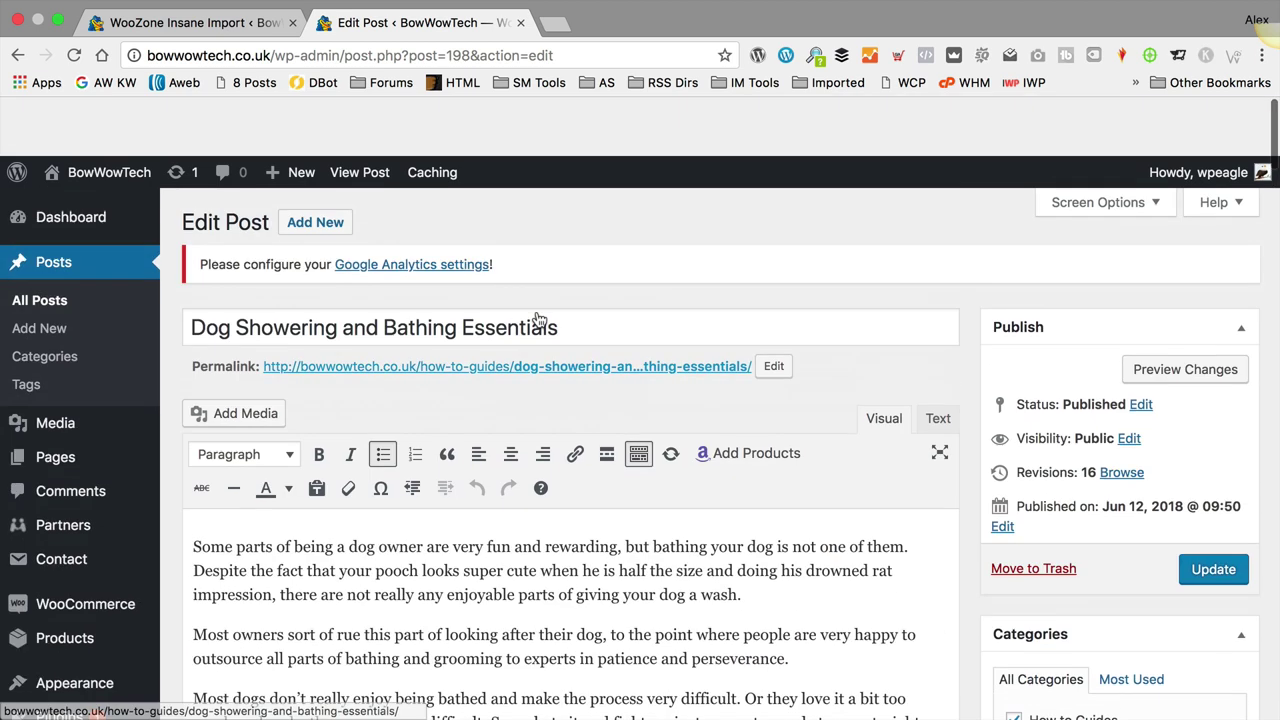
Step: View the live post, scroll to the bathing-reasons bullet list, and bring up the page context menu
click(425, 308)
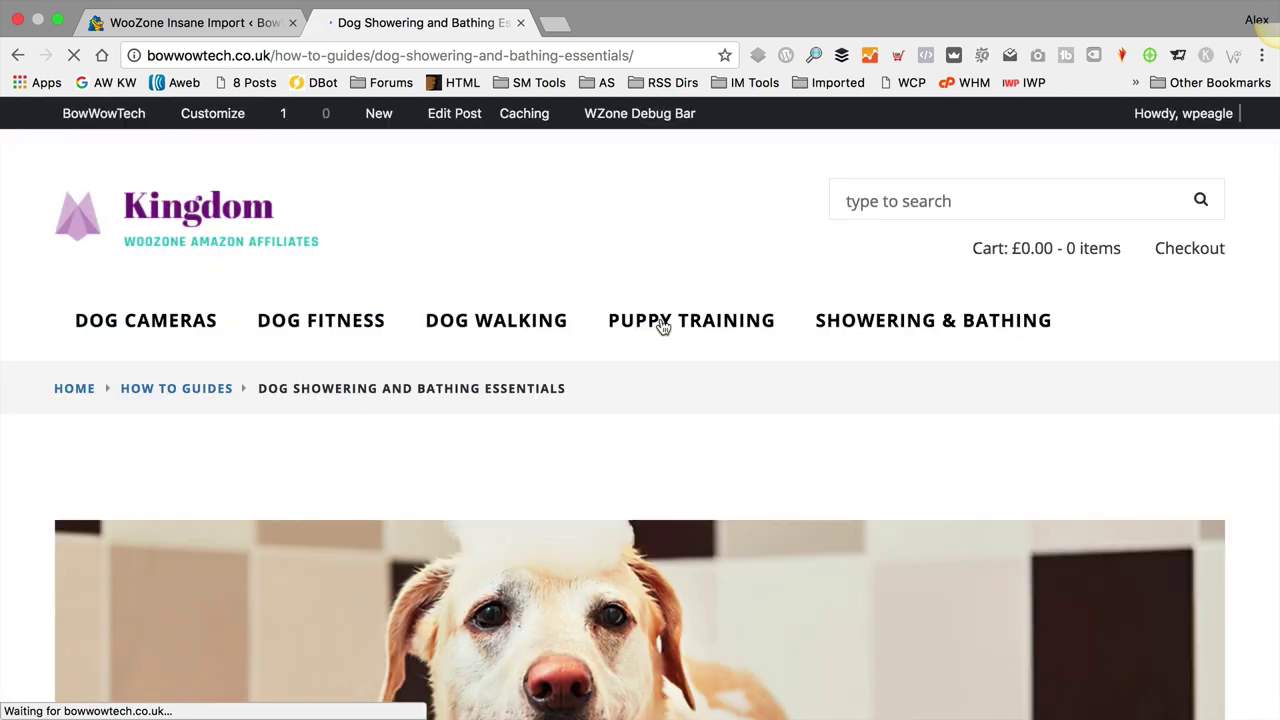
scroll(660, 318, down, 10)
scroll(660, 318, down, 3)
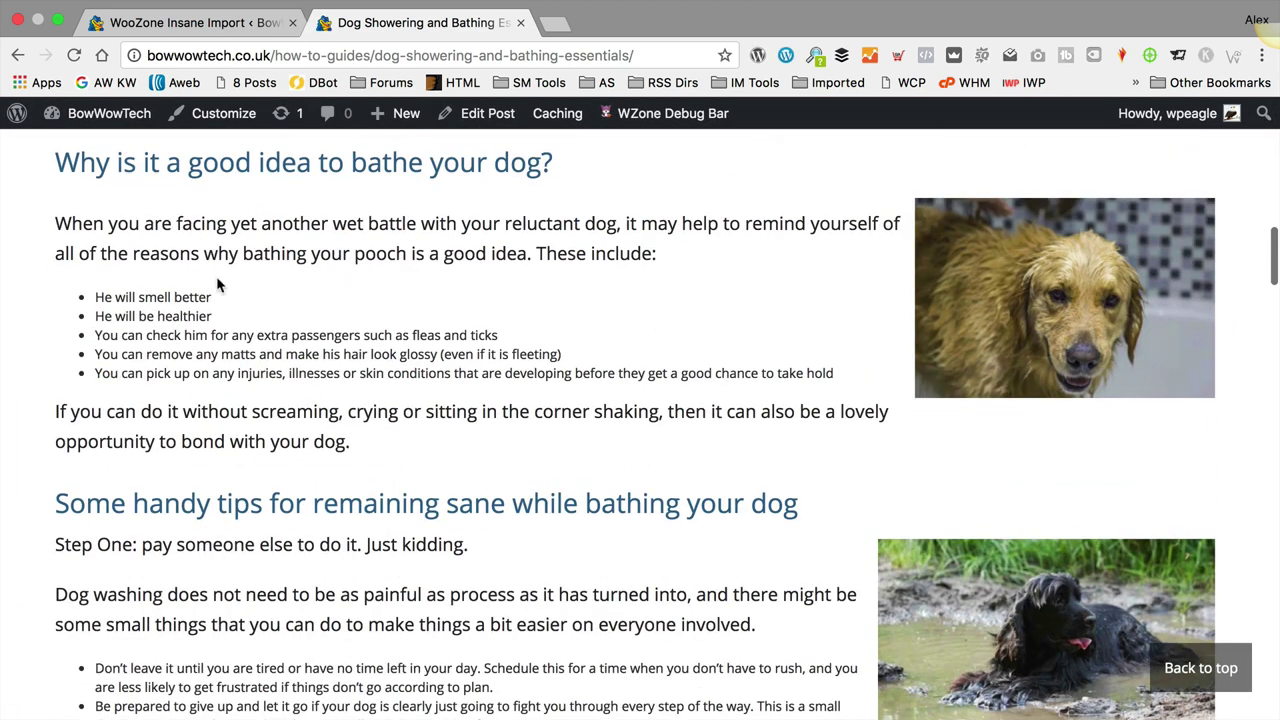
click(318, 300)
scroll(755, 296, down, 1)
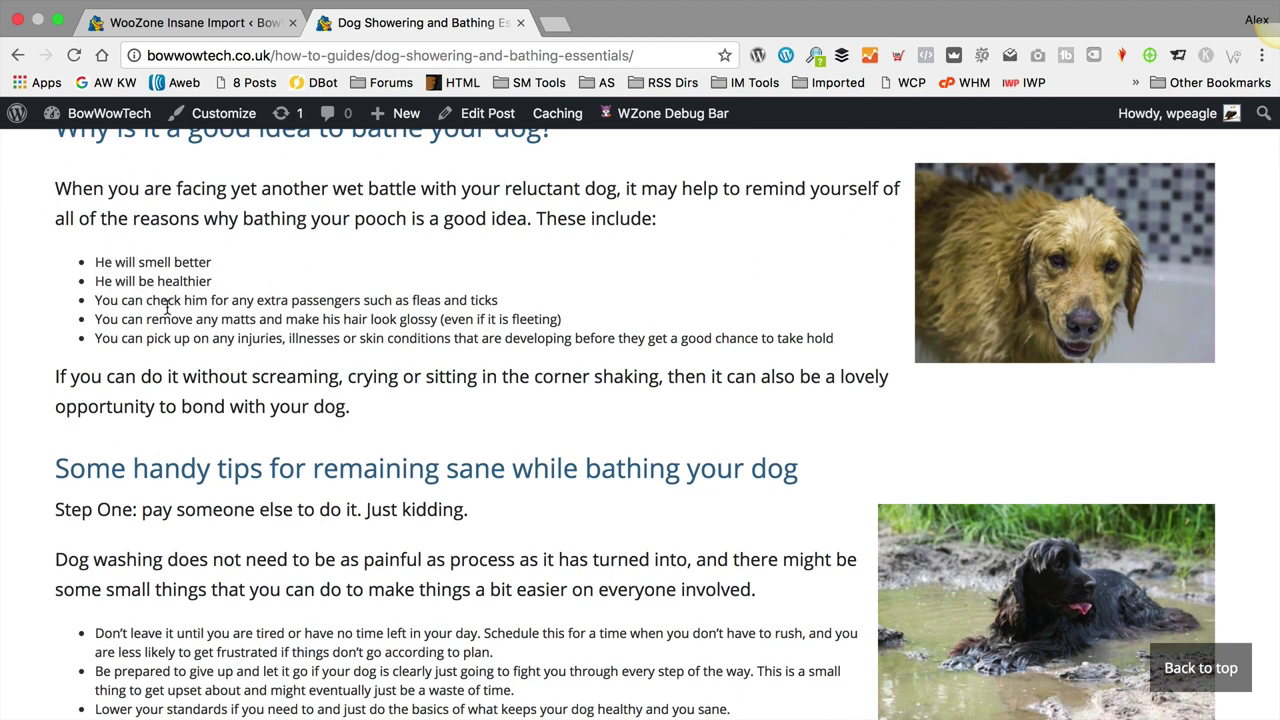
right_click(747, 250)
click(620, 452)
right_click(693, 214)
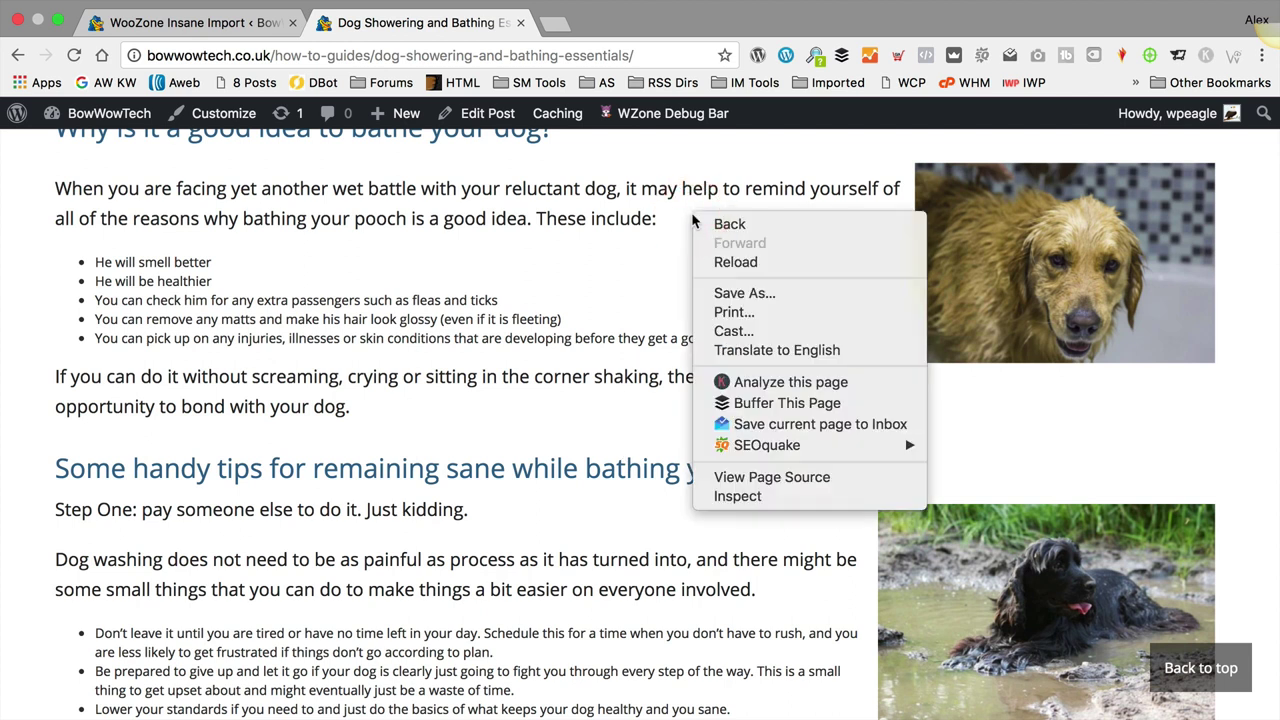
Step: Open DevTools, inspect the first bullet item, and add an li rule with font-size 18px
click(770, 495)
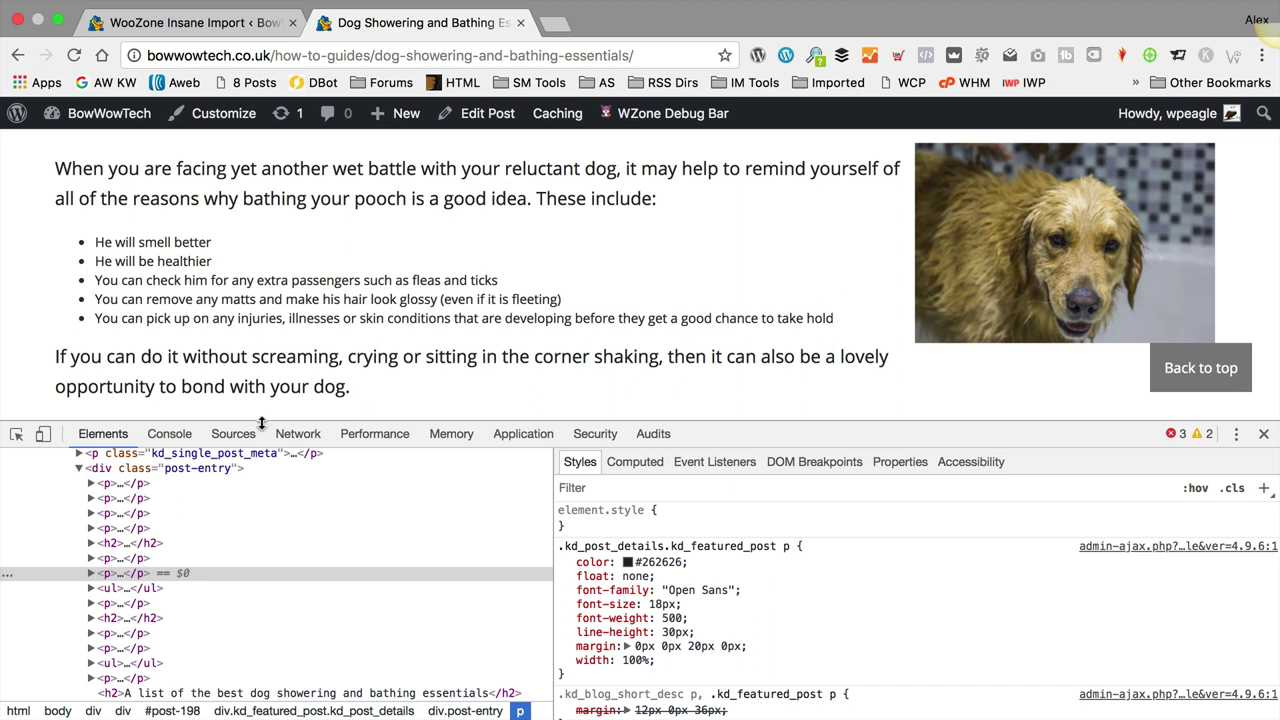
click(17, 438)
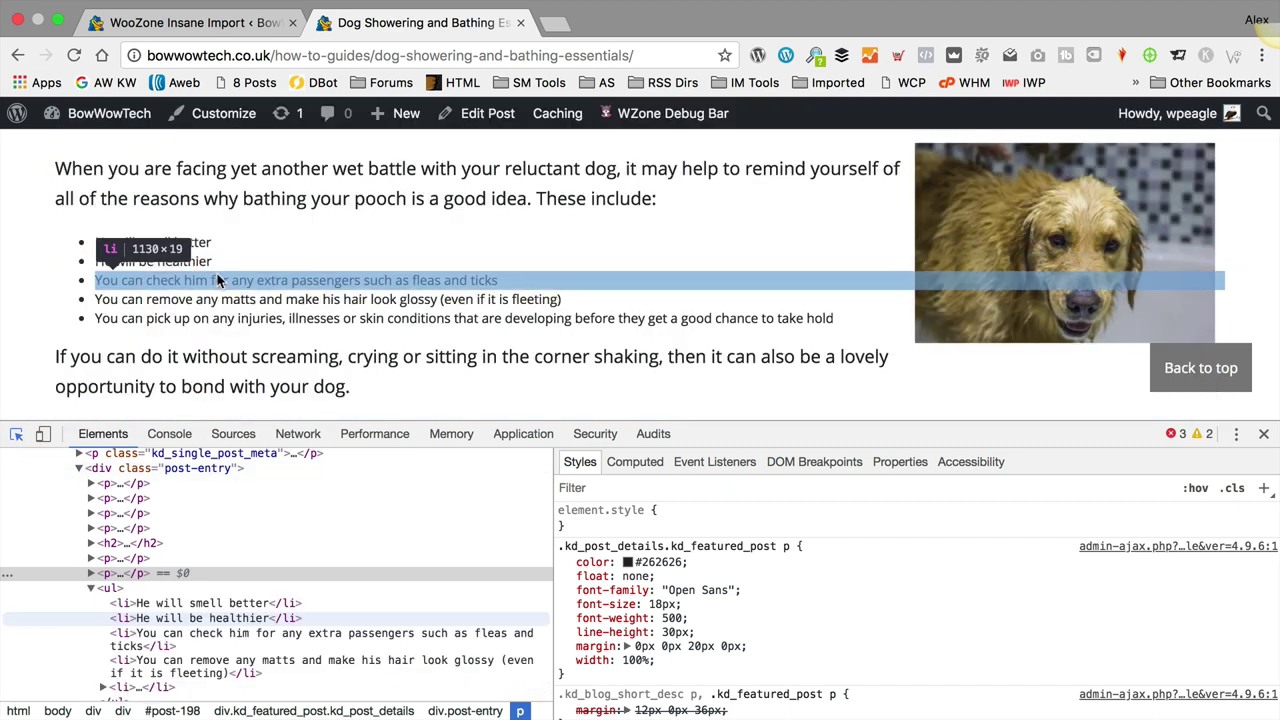
click(153, 245)
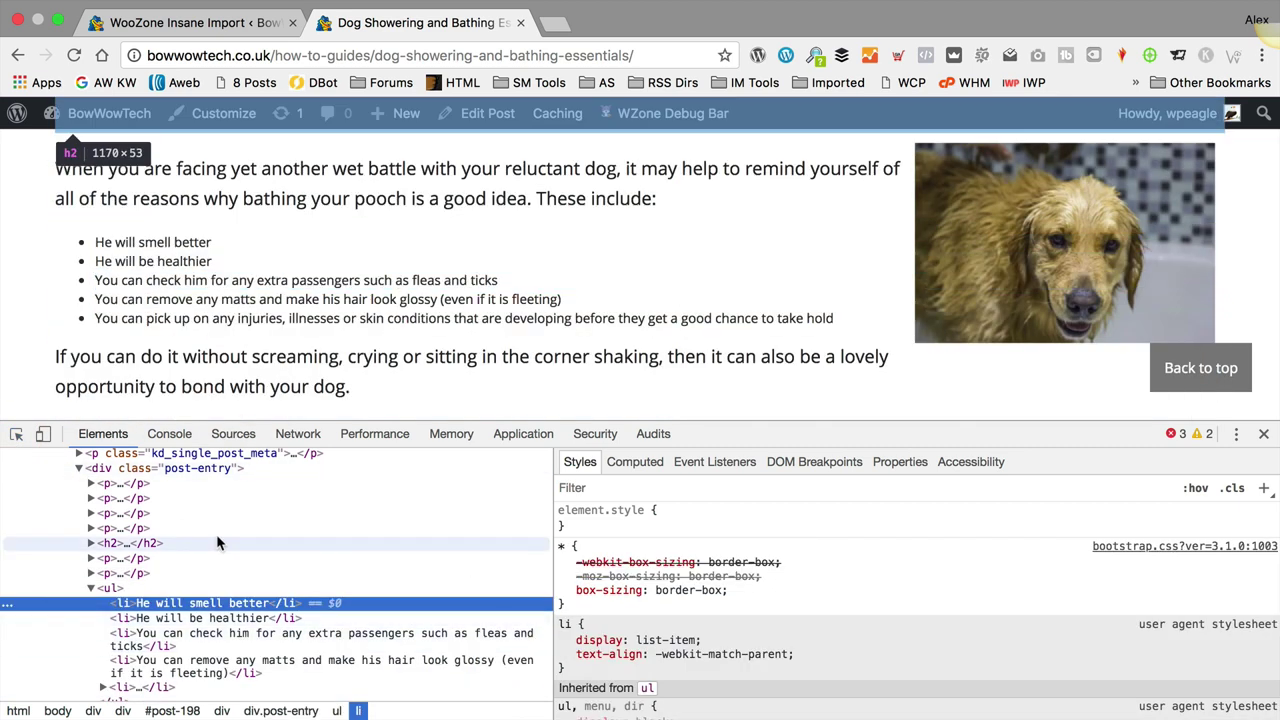
click(1264, 488)
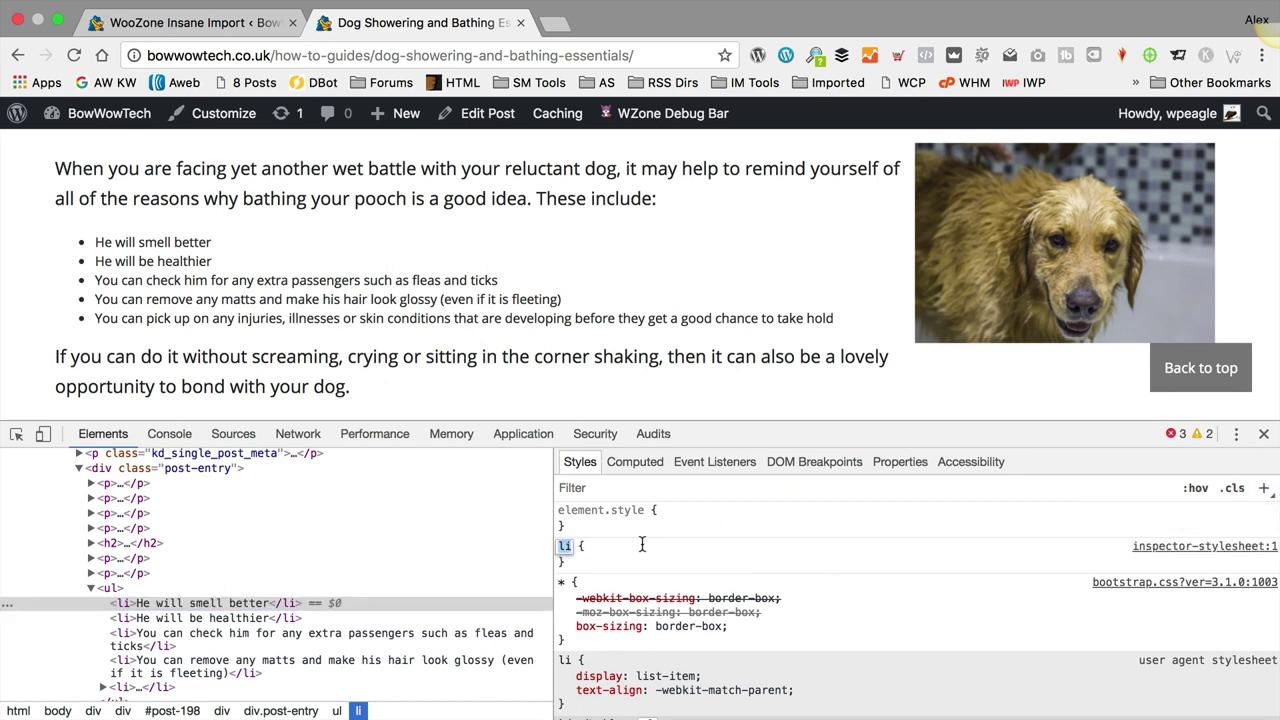
key(Return)
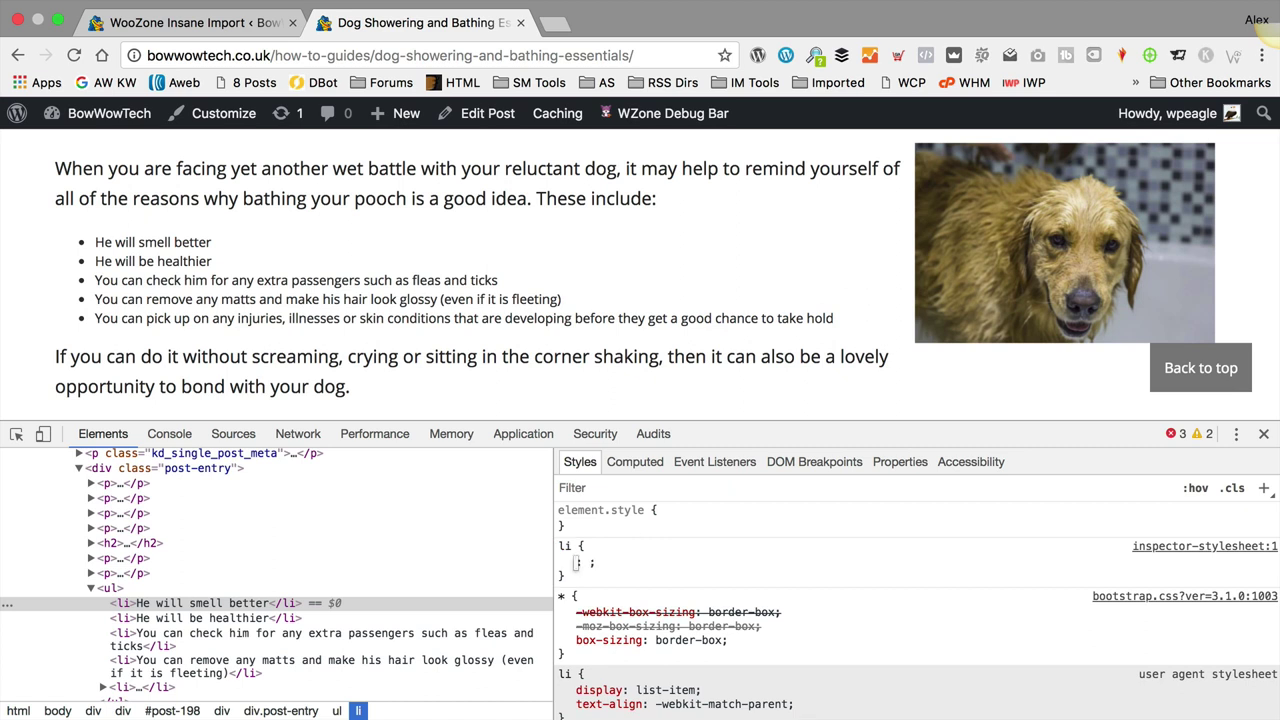
text(font-size)
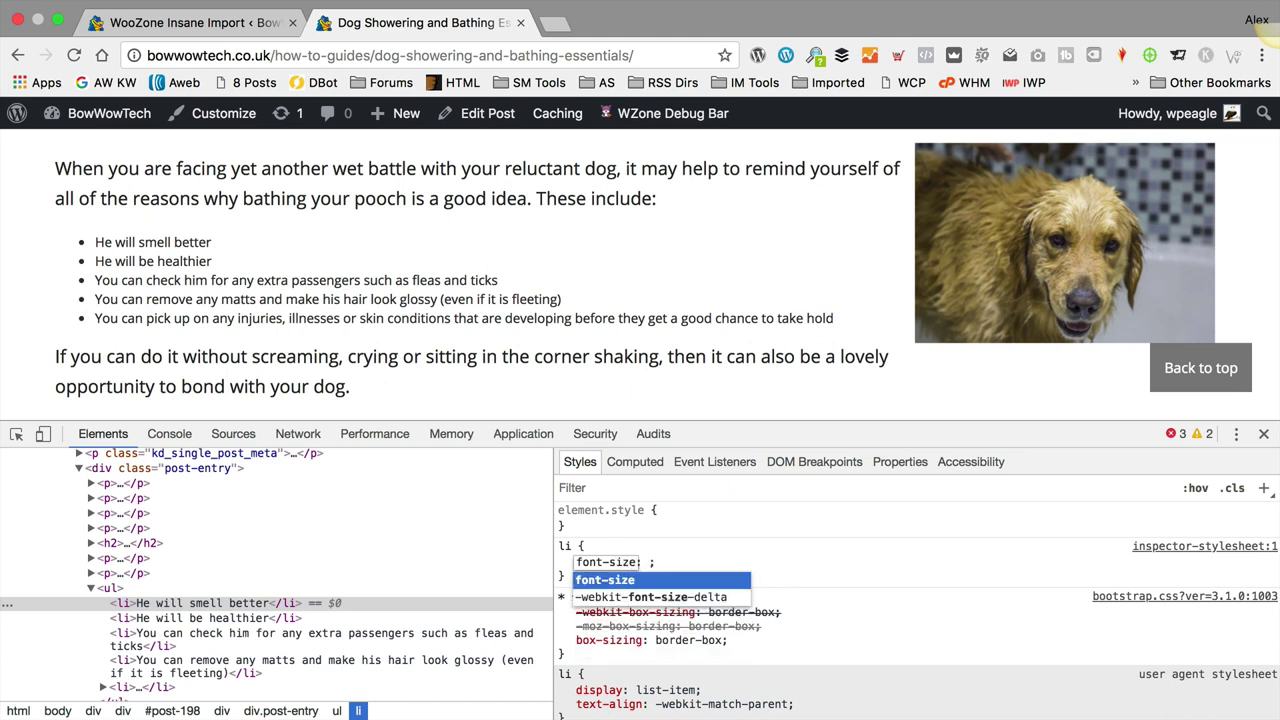
key(Tab)
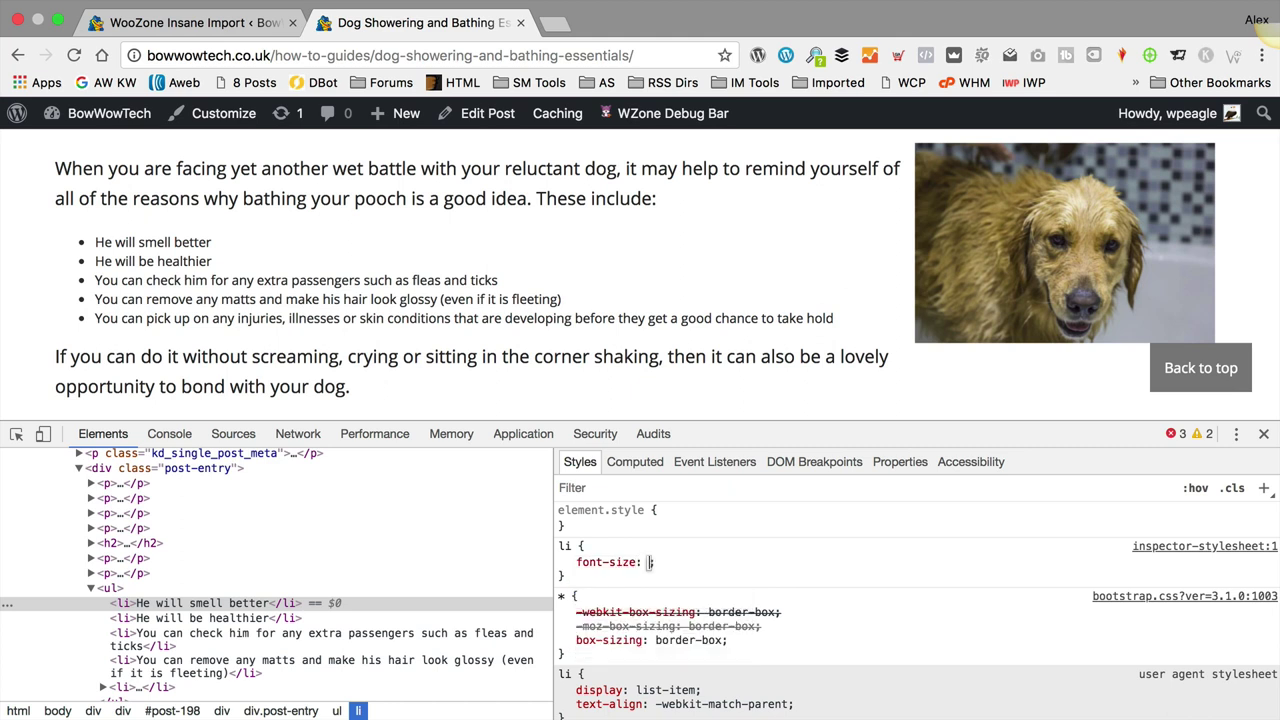
text(18px)
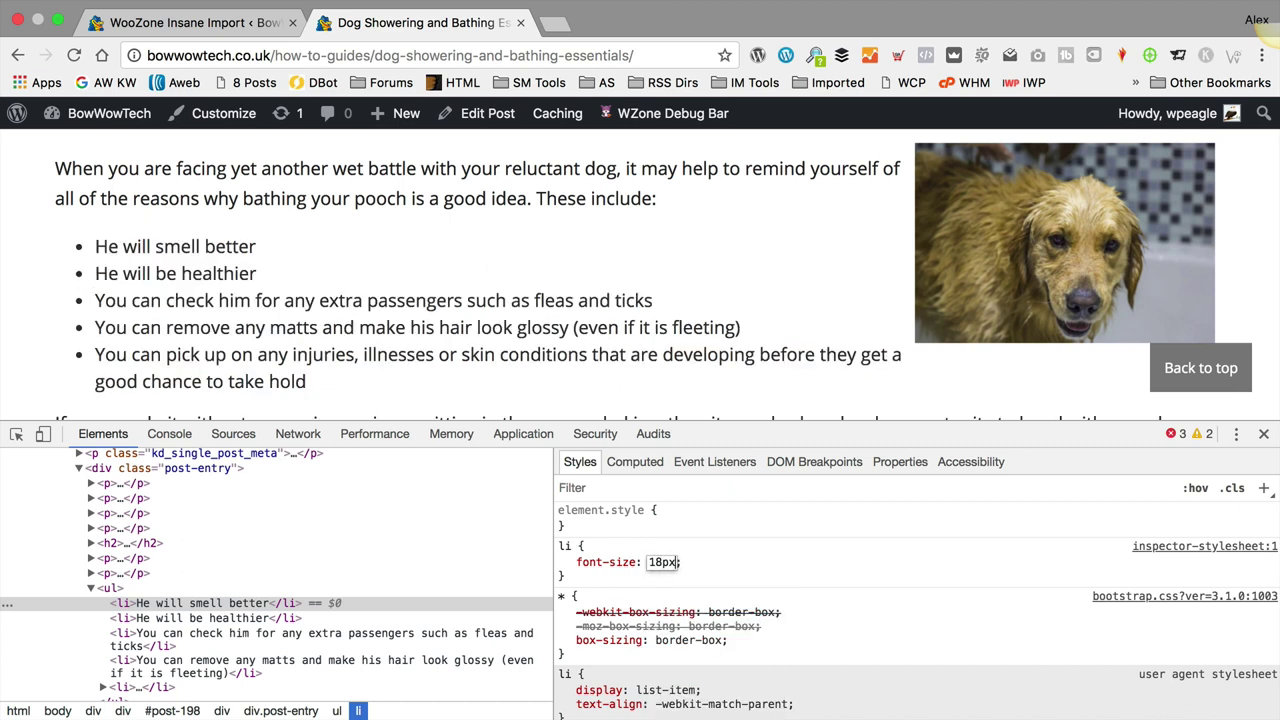
Step: Copy the 'li { font-size: 18px; }' rule from the Styles pane and close DevTools
click(15, 434)
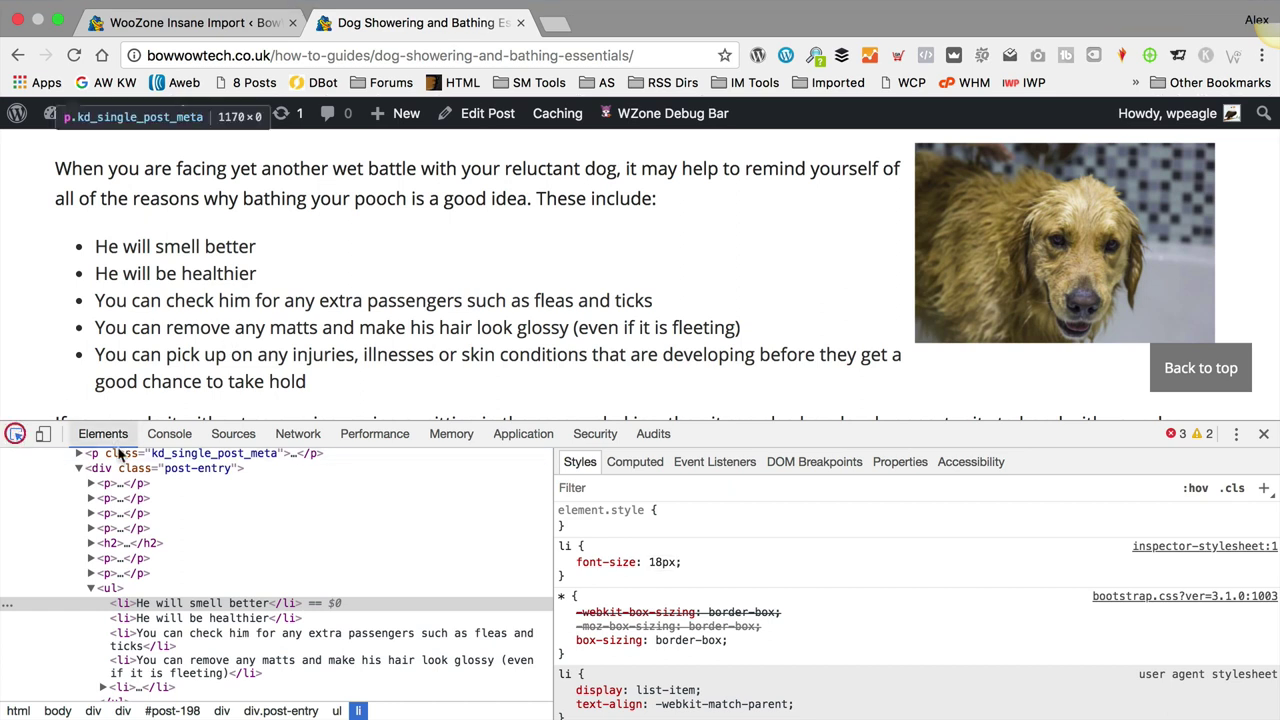
click(245, 197)
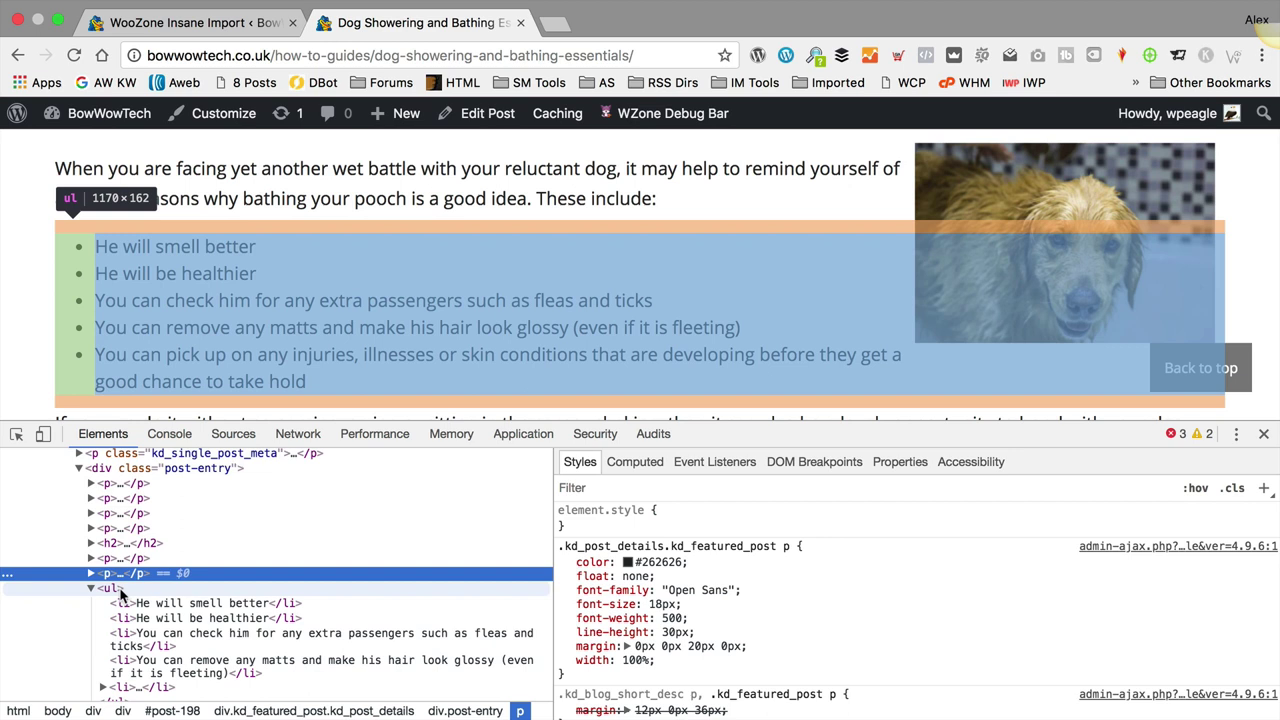
click(120, 587)
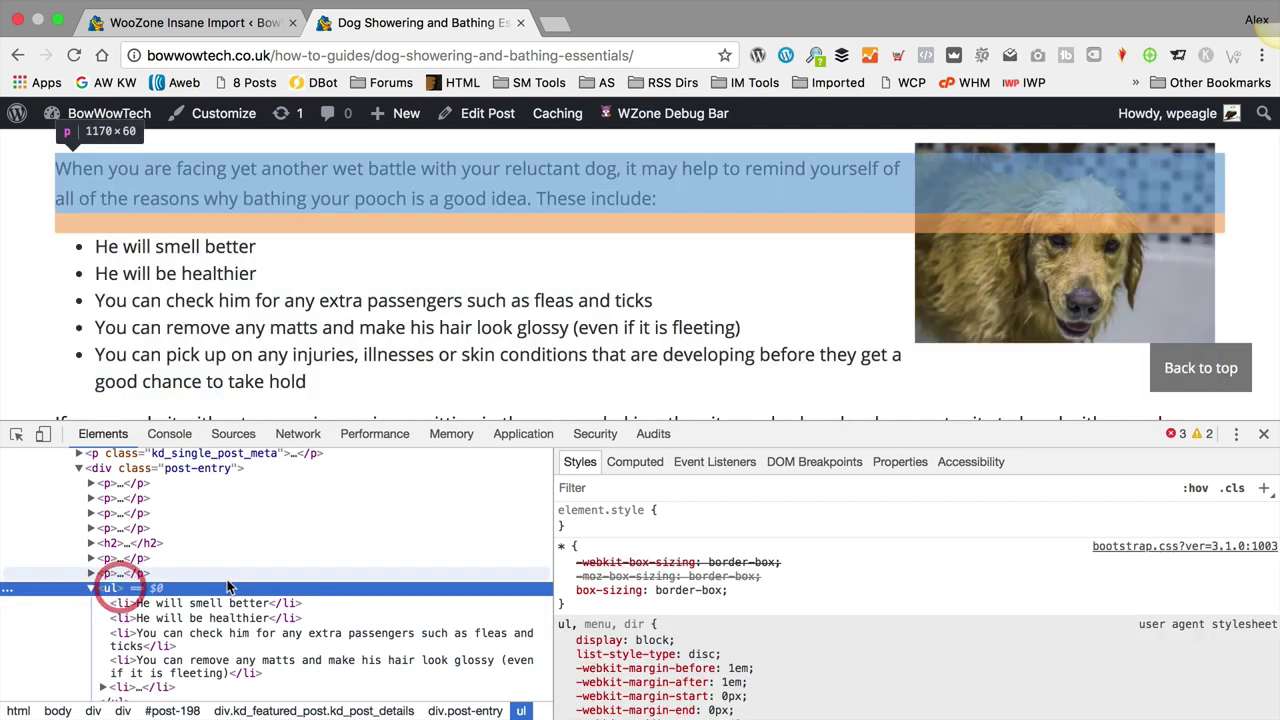
click(160, 603)
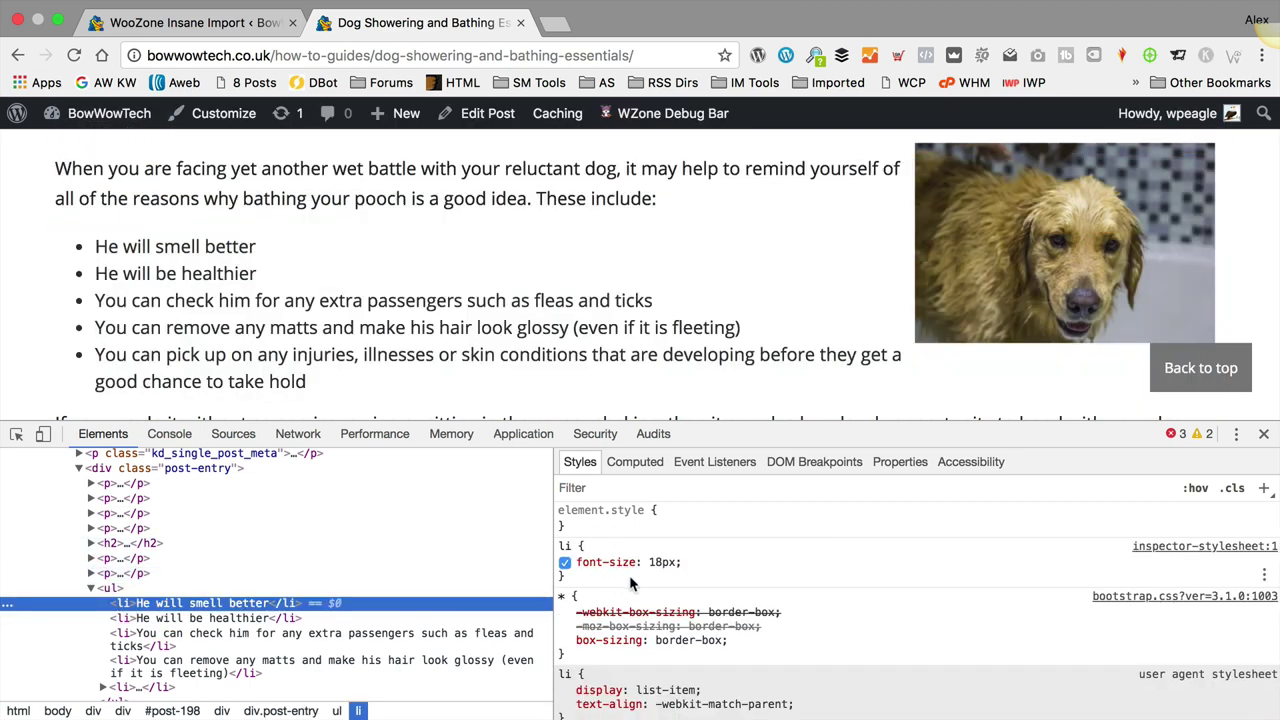
scroll(338, 226, down, 5)
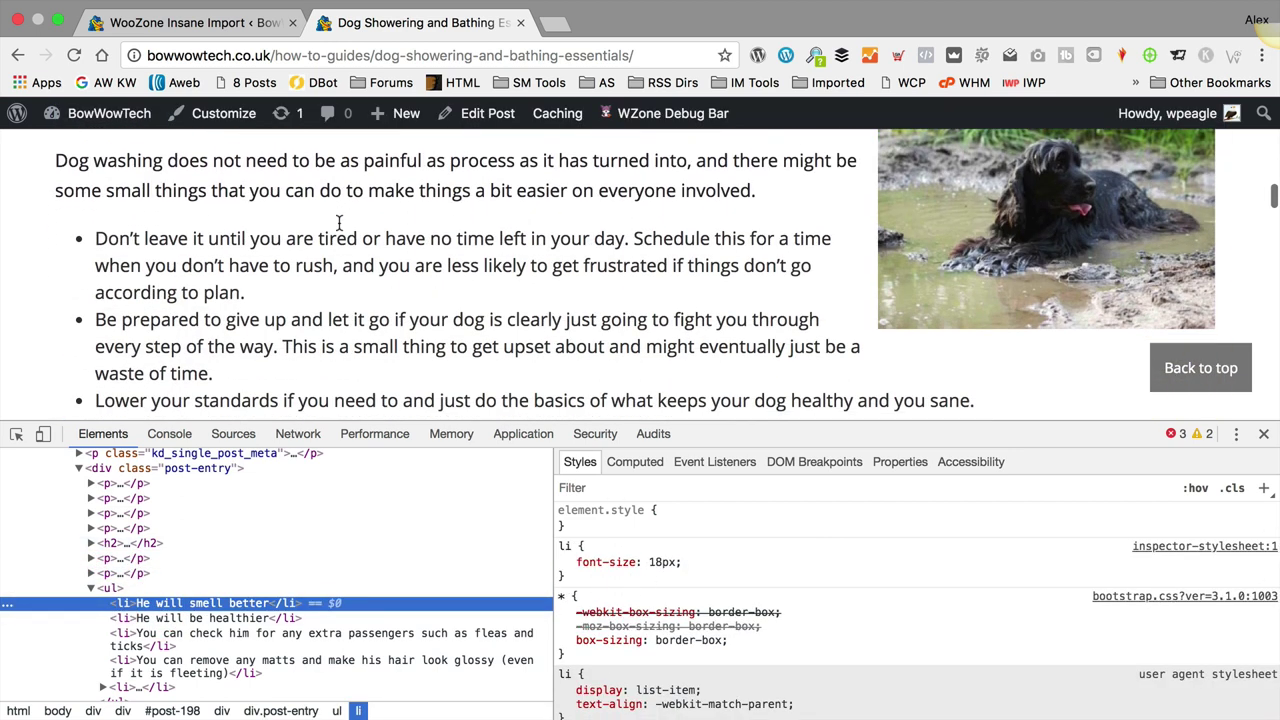
scroll(340, 226, up, 1)
click(584, 583)
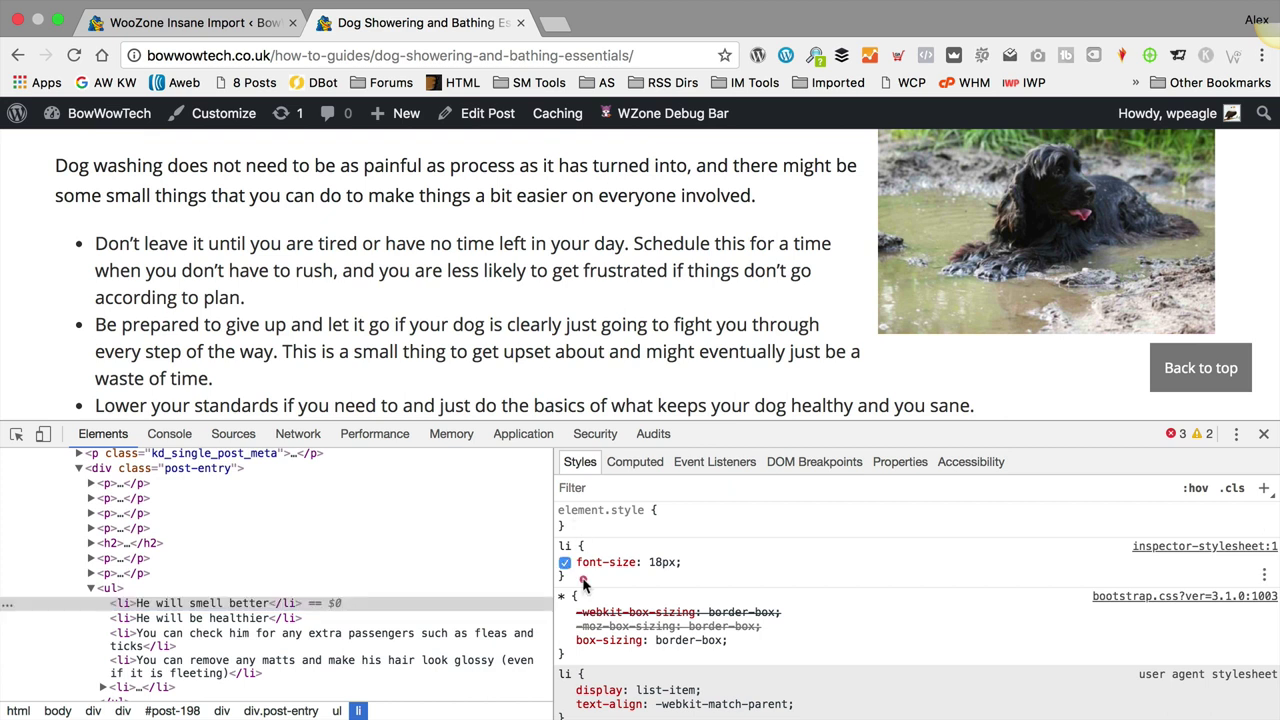
drag(584, 583, 562, 545)
key(super+c)
right_click(566, 545)
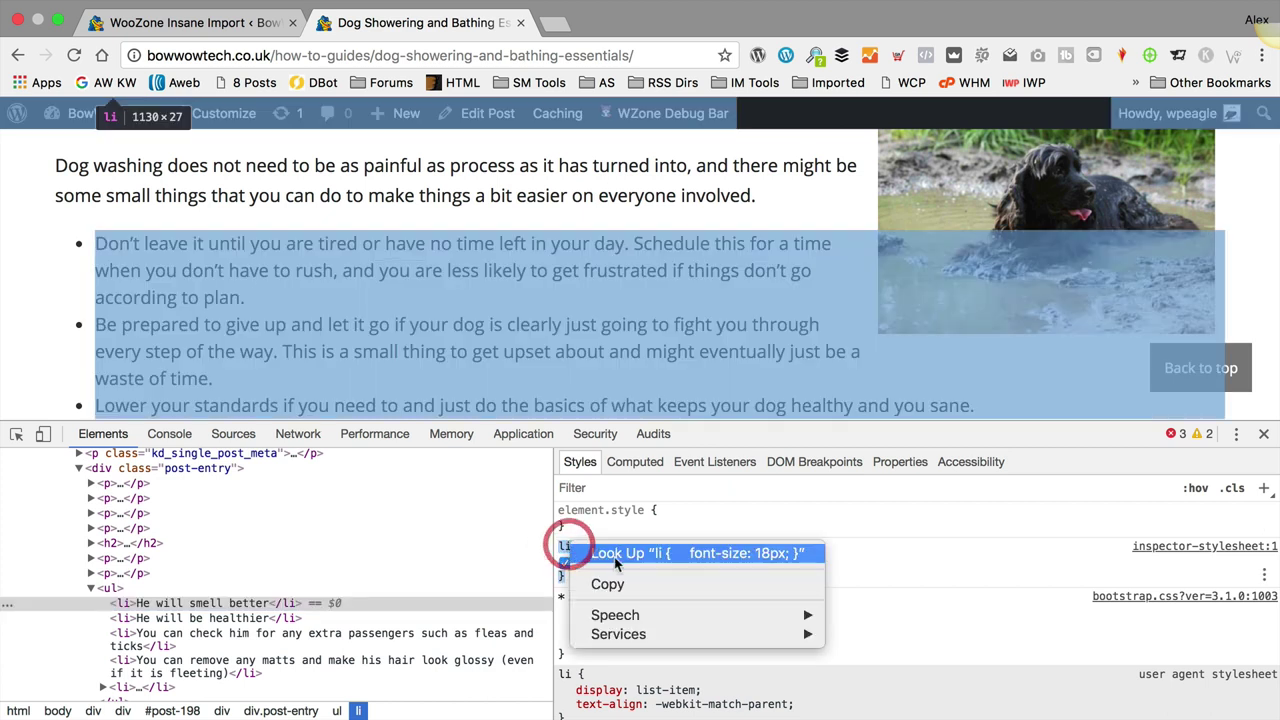
click(610, 584)
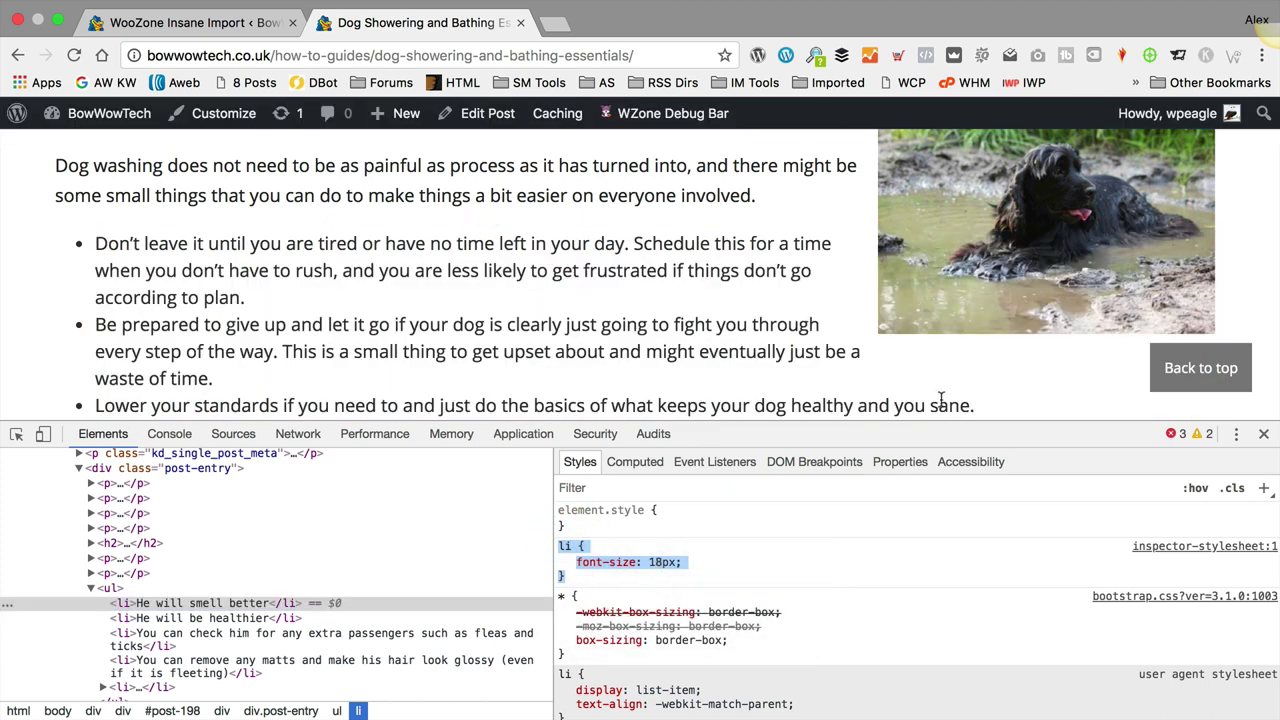
click(1263, 433)
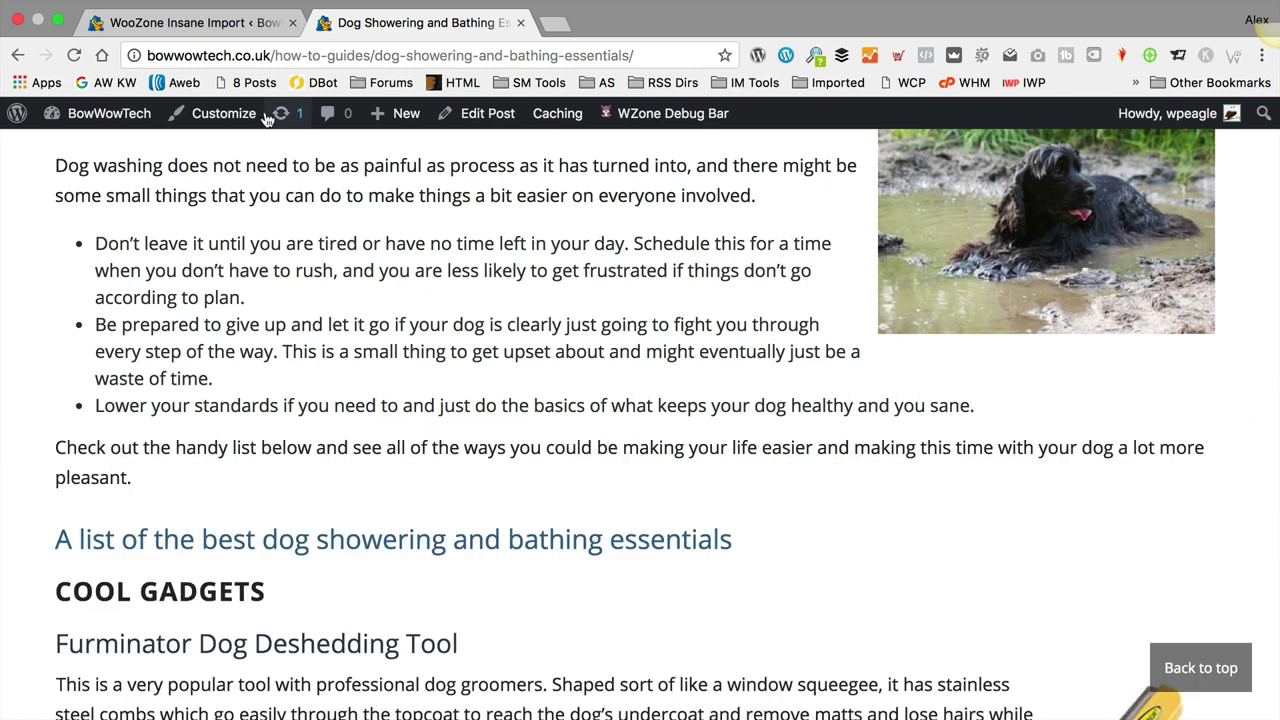
Step: Paste 'li { font-size: 18px; }' into the Customizer's Additional CSS, publish, and close the Customizer
click(224, 114)
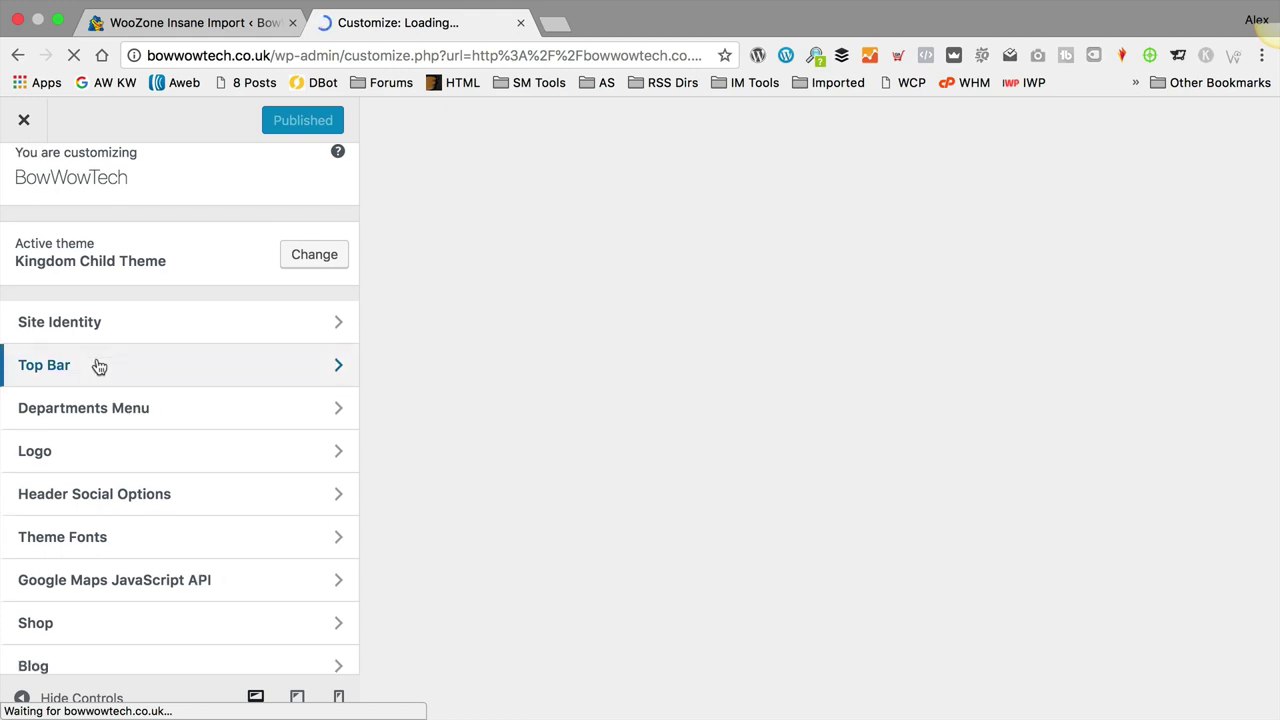
scroll(99, 367, down, 5)
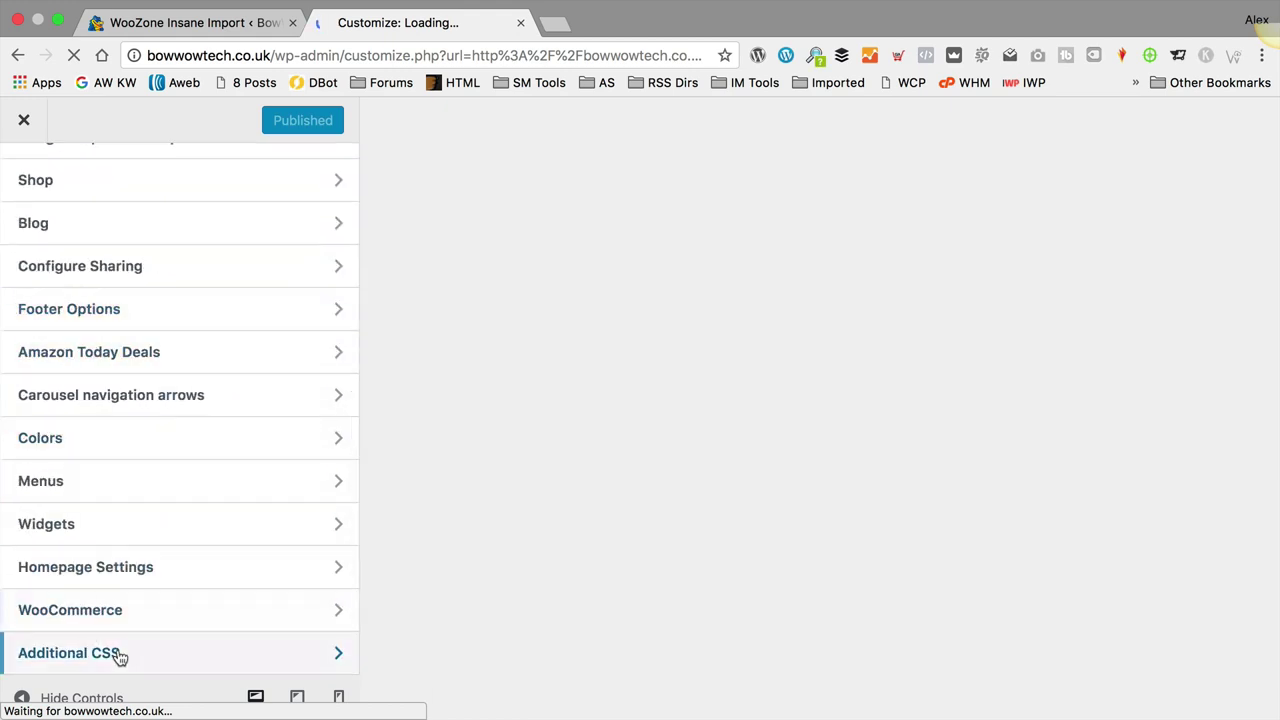
click(118, 653)
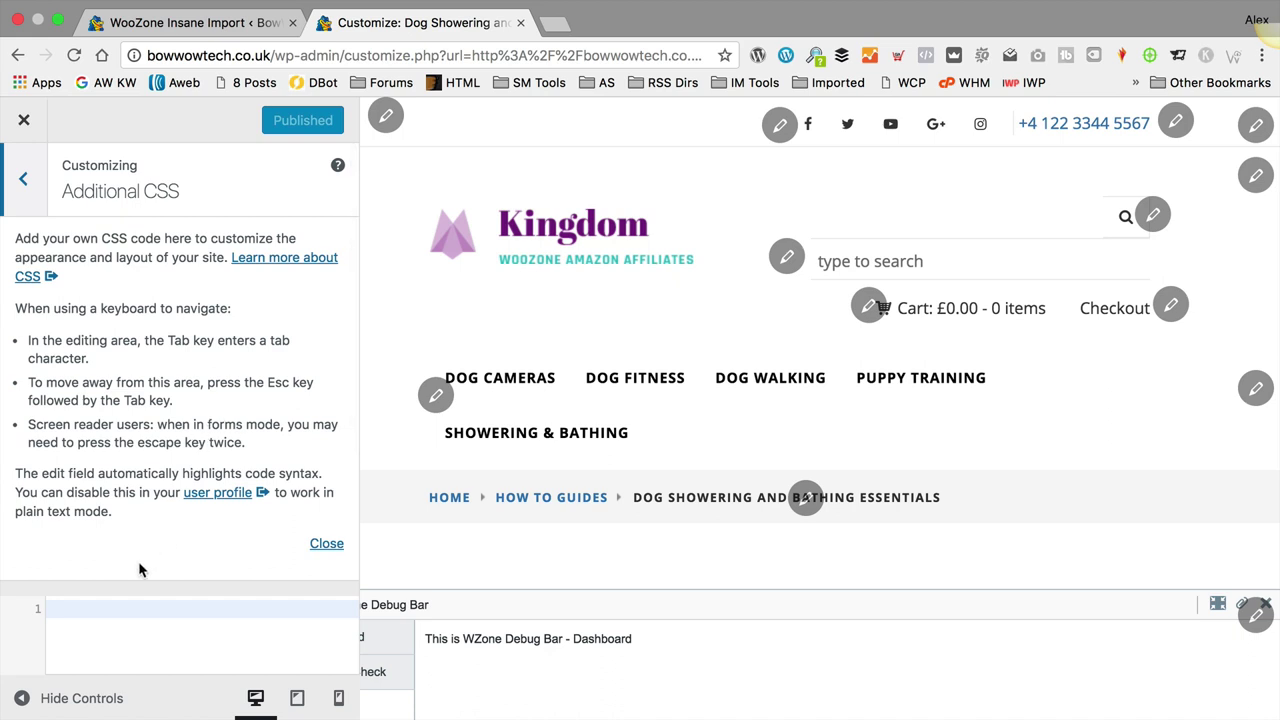
right_click(114, 608)
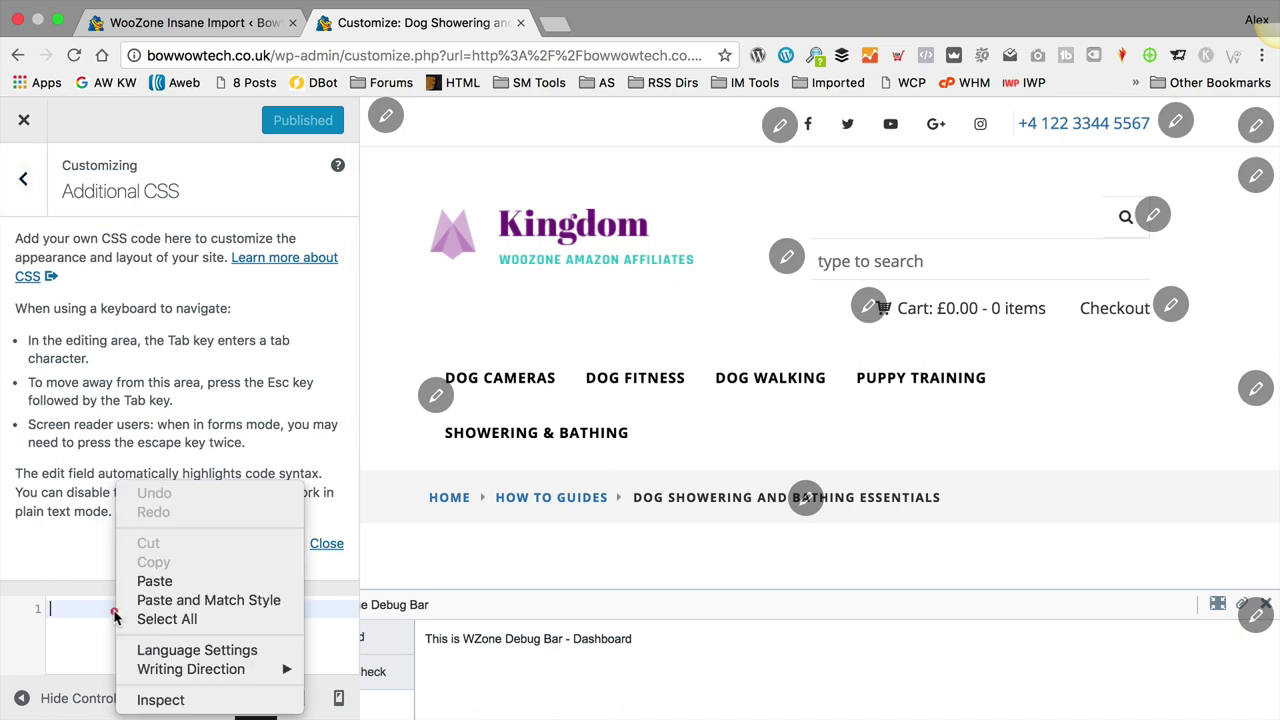
click(215, 580)
click(267, 120)
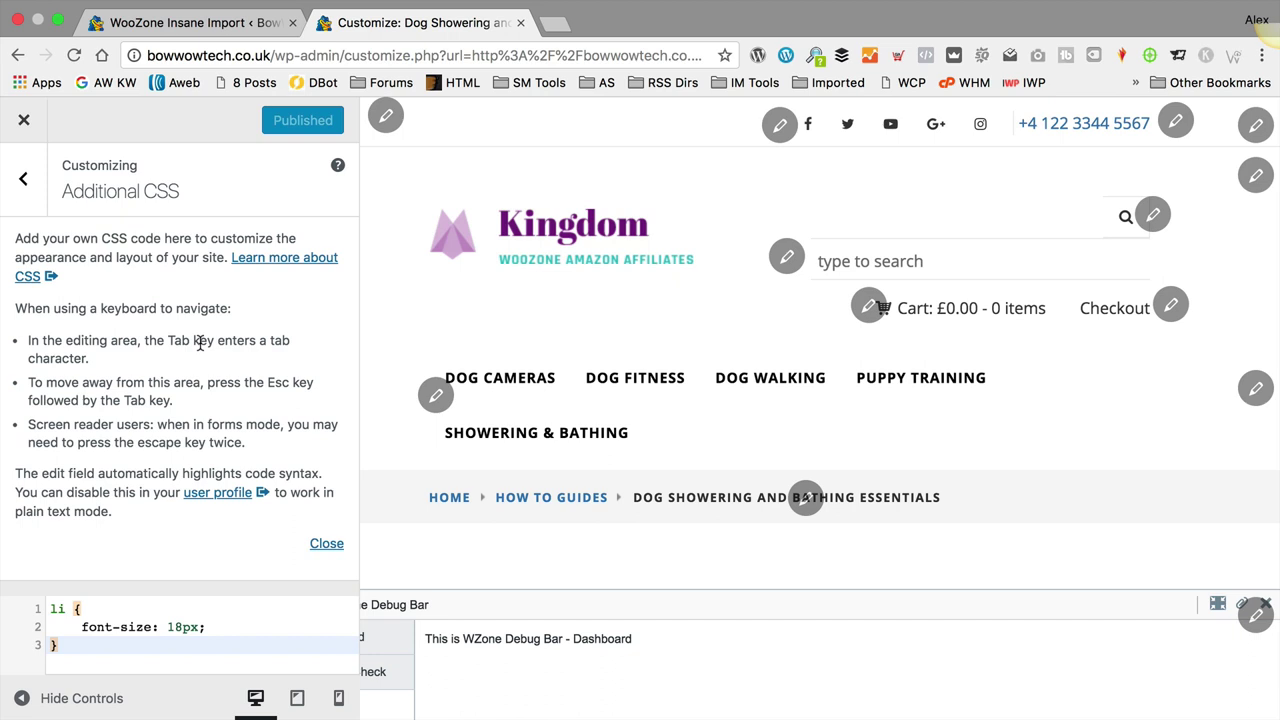
click(28, 125)
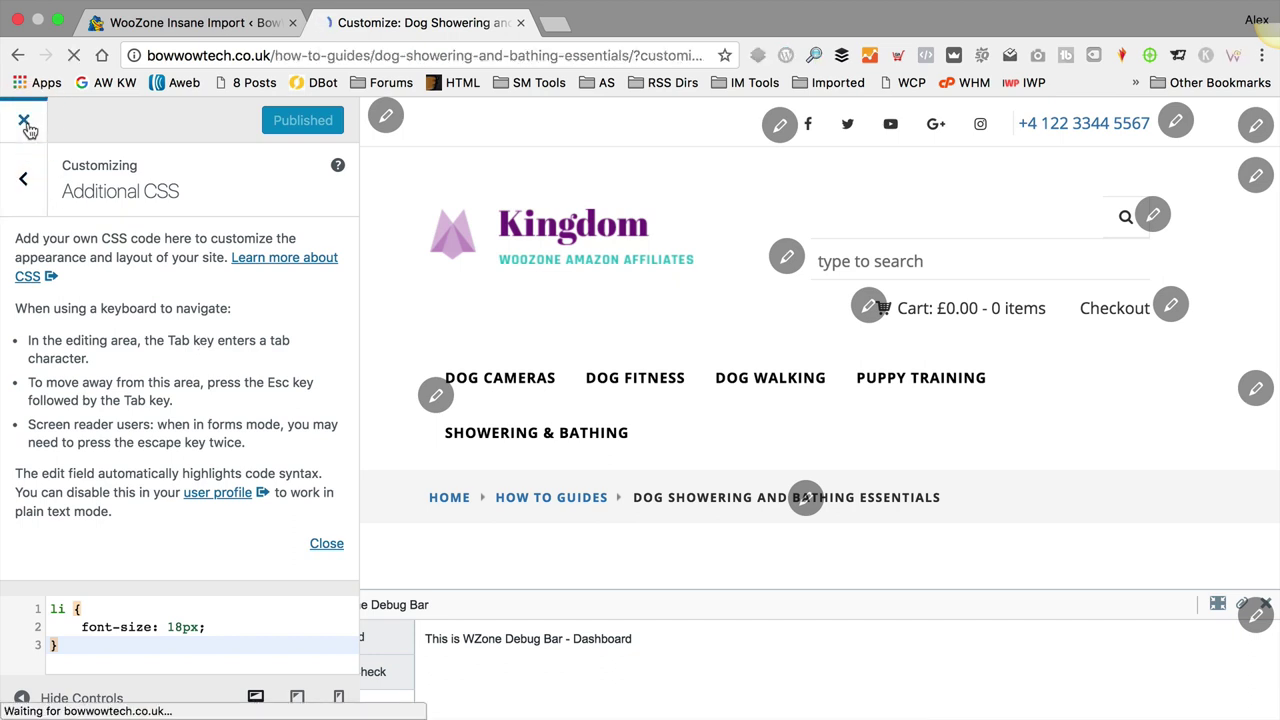
Step: Scroll through the live post to confirm its bullet lists now show 18px text
scroll(992, 318, down, 8)
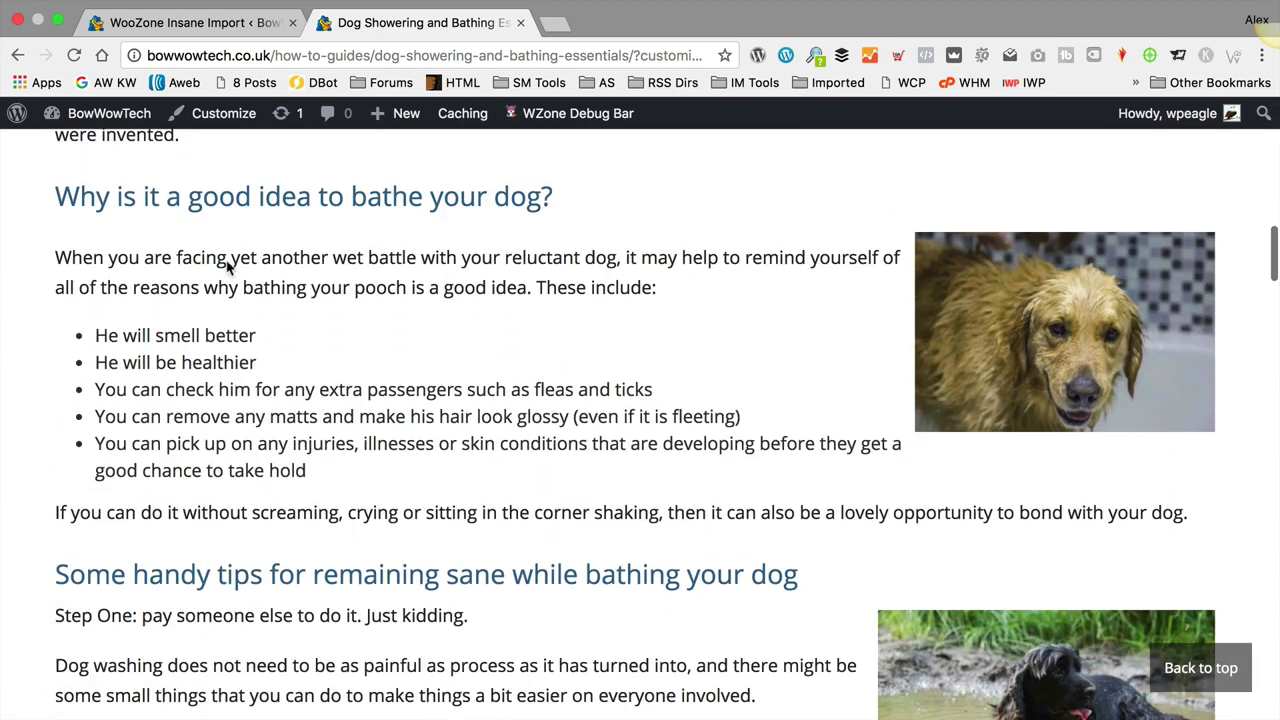
scroll(311, 290, down, 5)
scroll(311, 290, up, 8)
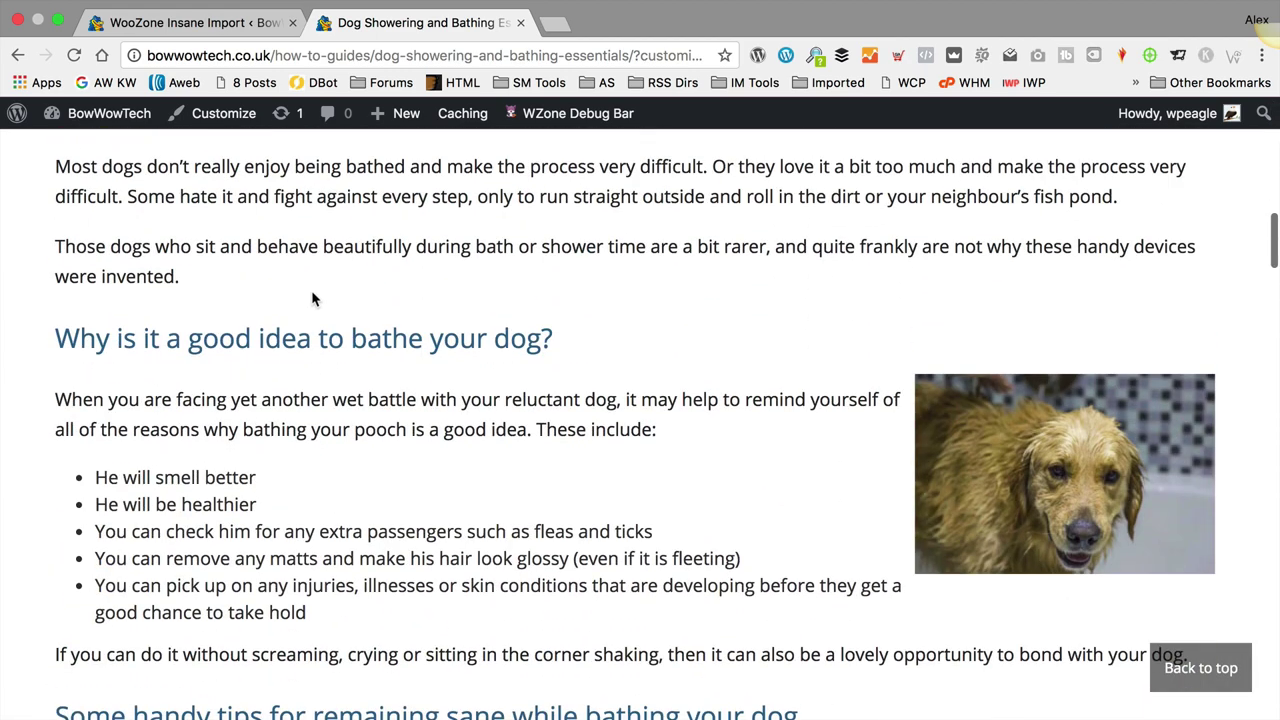
scroll(311, 290, down, 7)
scroll(306, 294, up, 15)
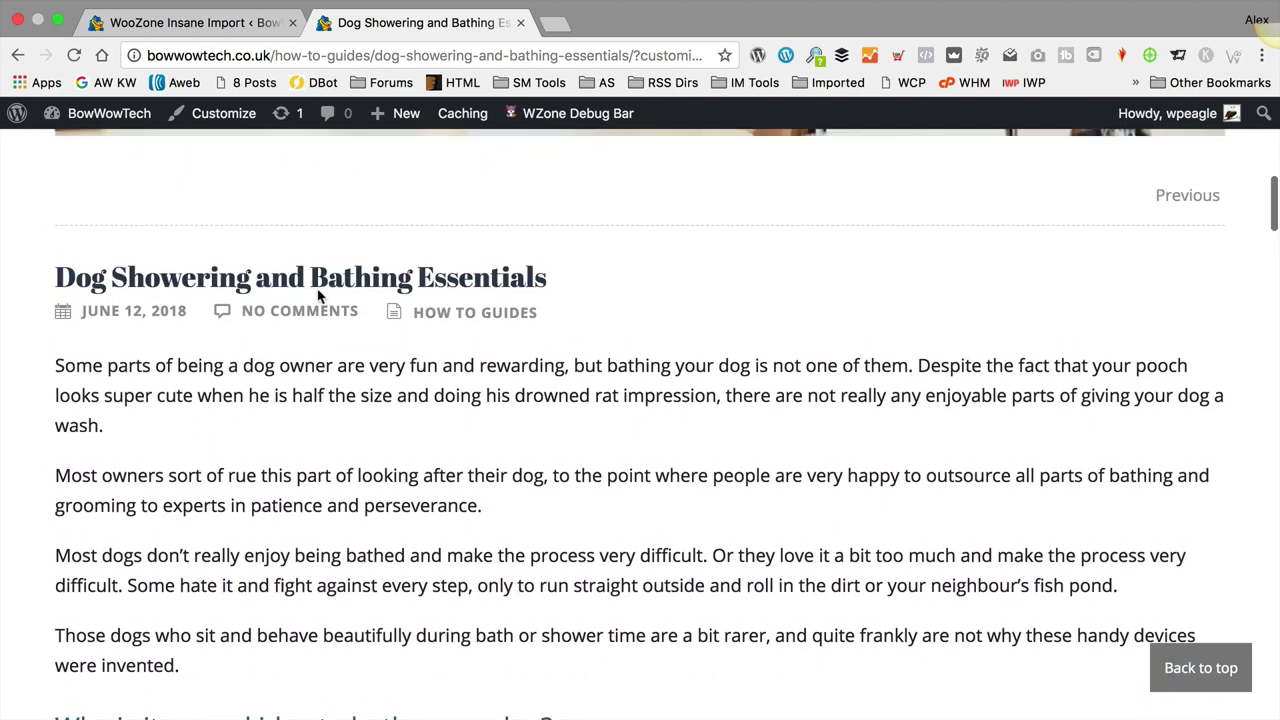
scroll(322, 296, down, 3)
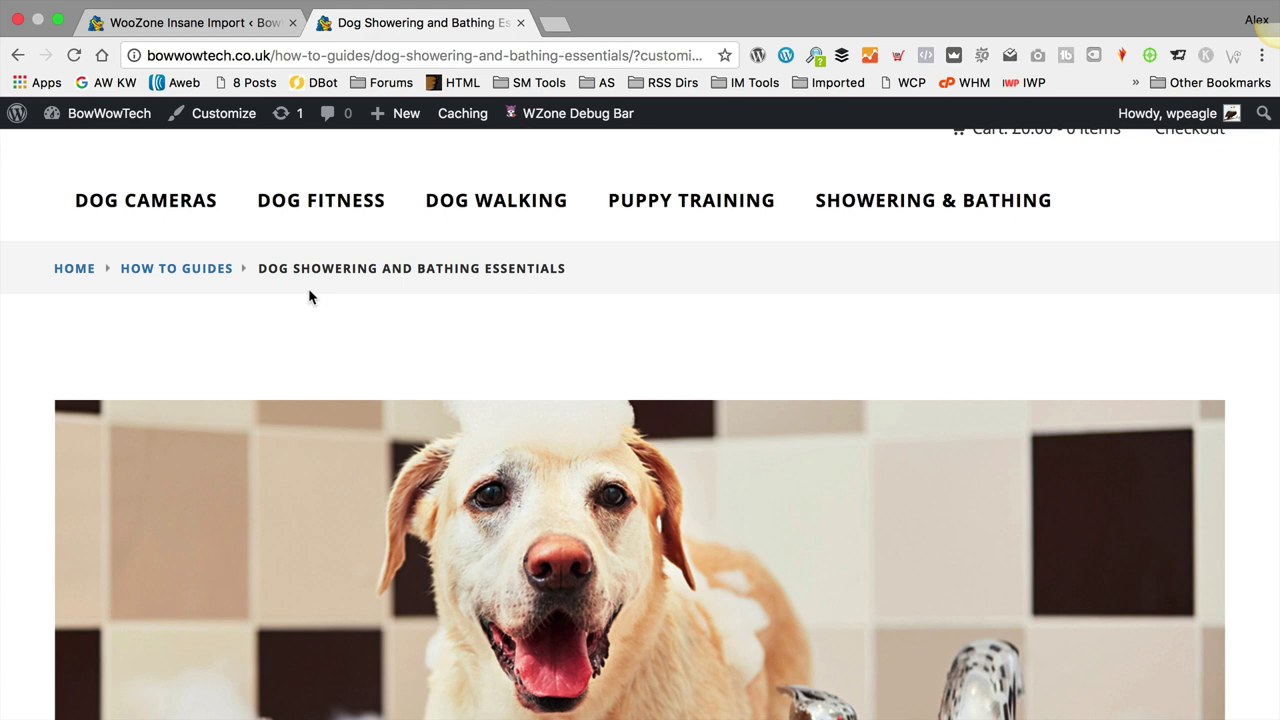
scroll(385, 290, down, 5)
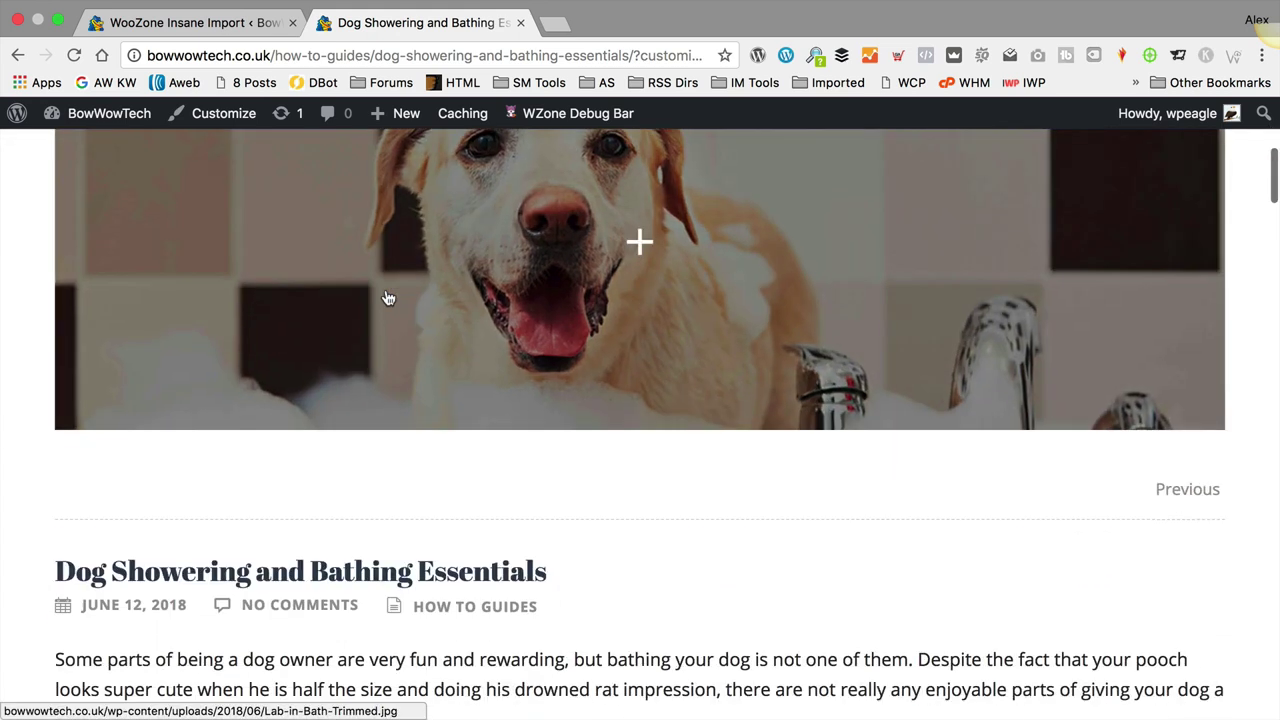
scroll(535, 607, down, 2)
scroll(405, 452, down, 4)
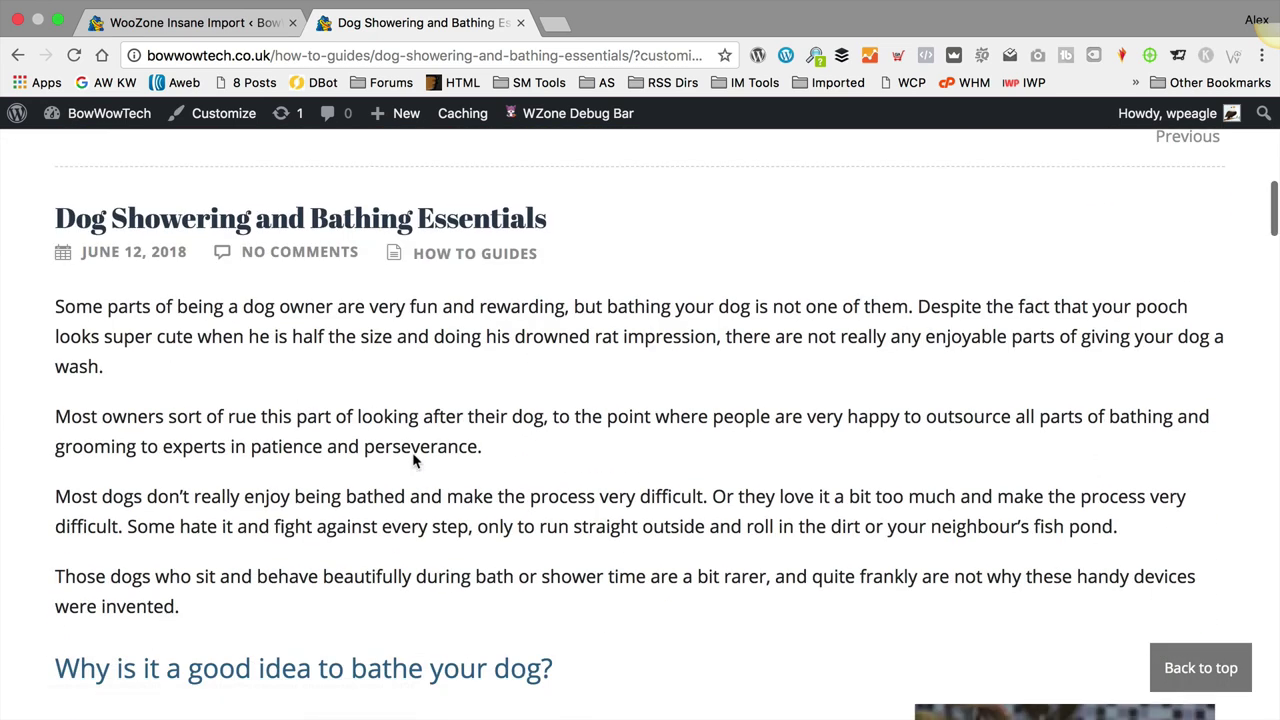
scroll(414, 457, up, 1)
scroll(589, 464, up, 10)
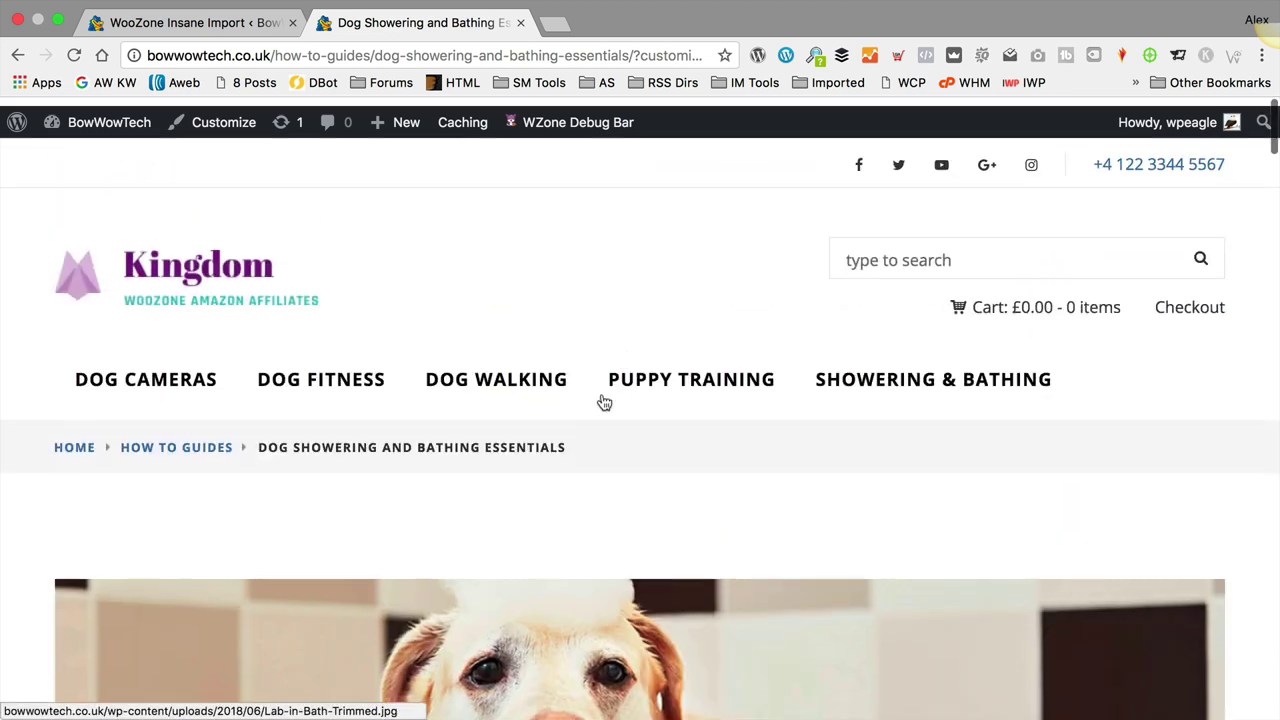
scroll(614, 387, down, 3)
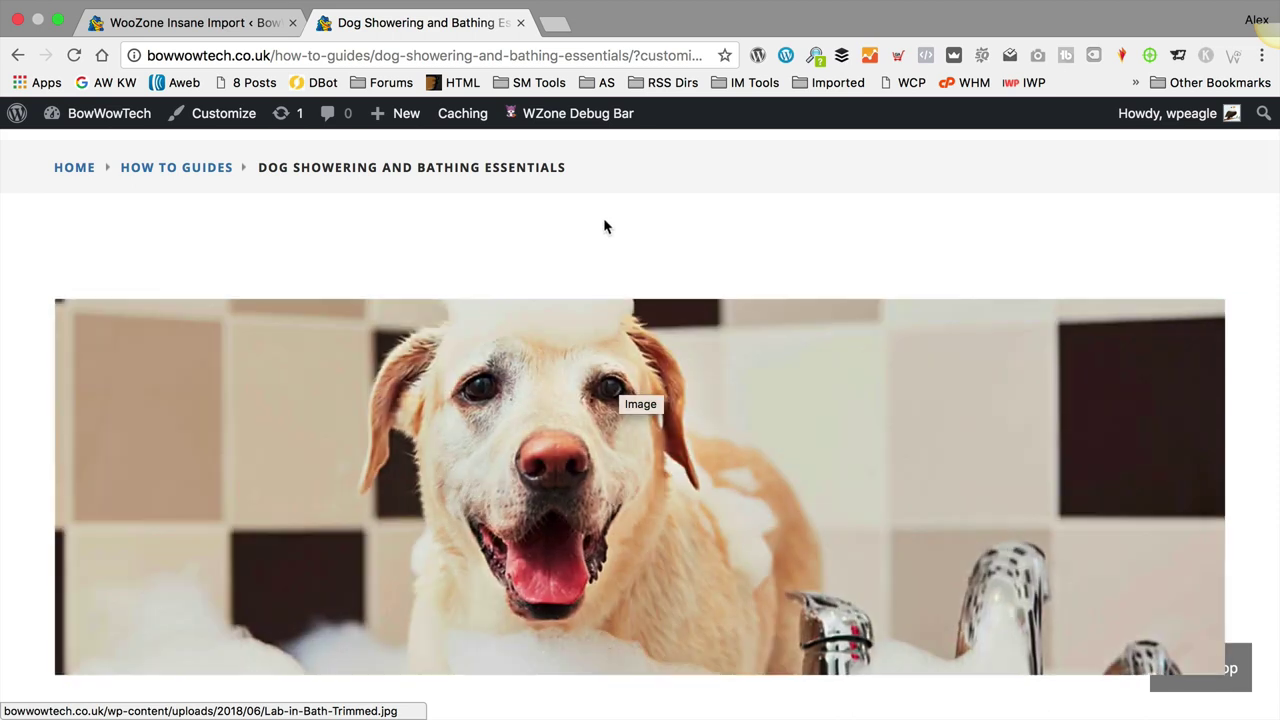
scroll(600, 260, up, 1)
scroll(600, 260, down, 5)
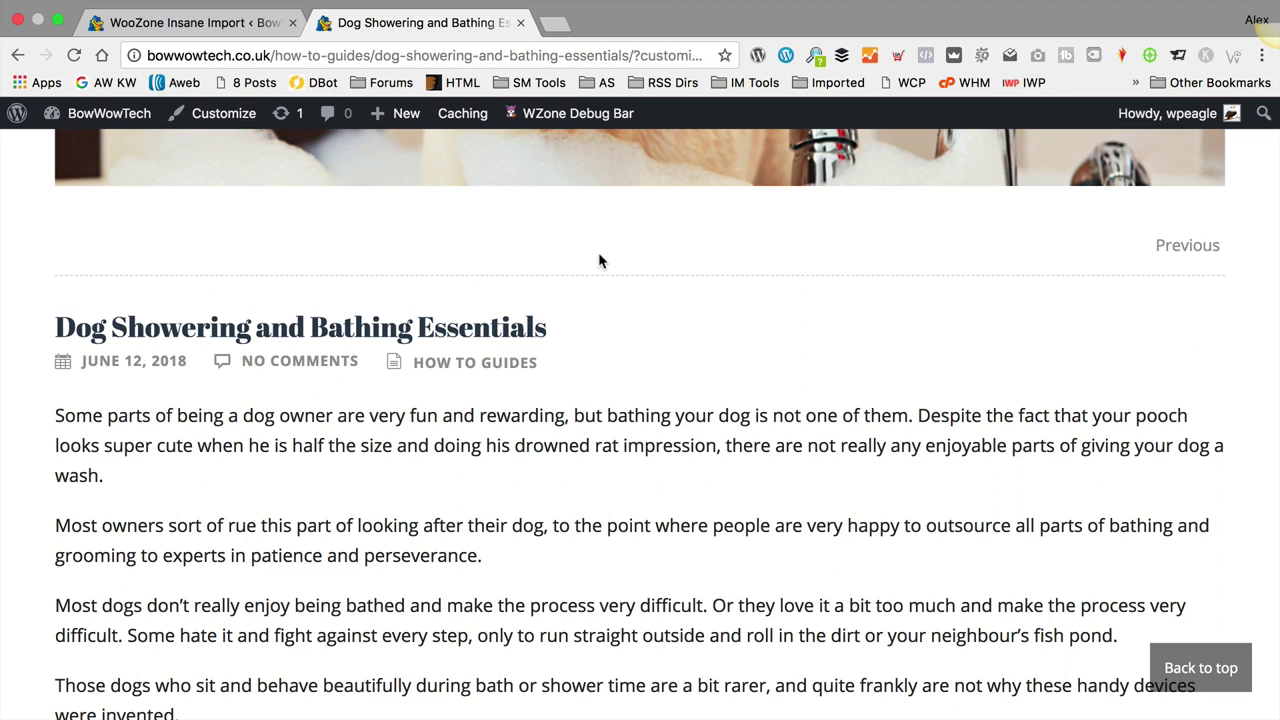
scroll(602, 220, up, 10)
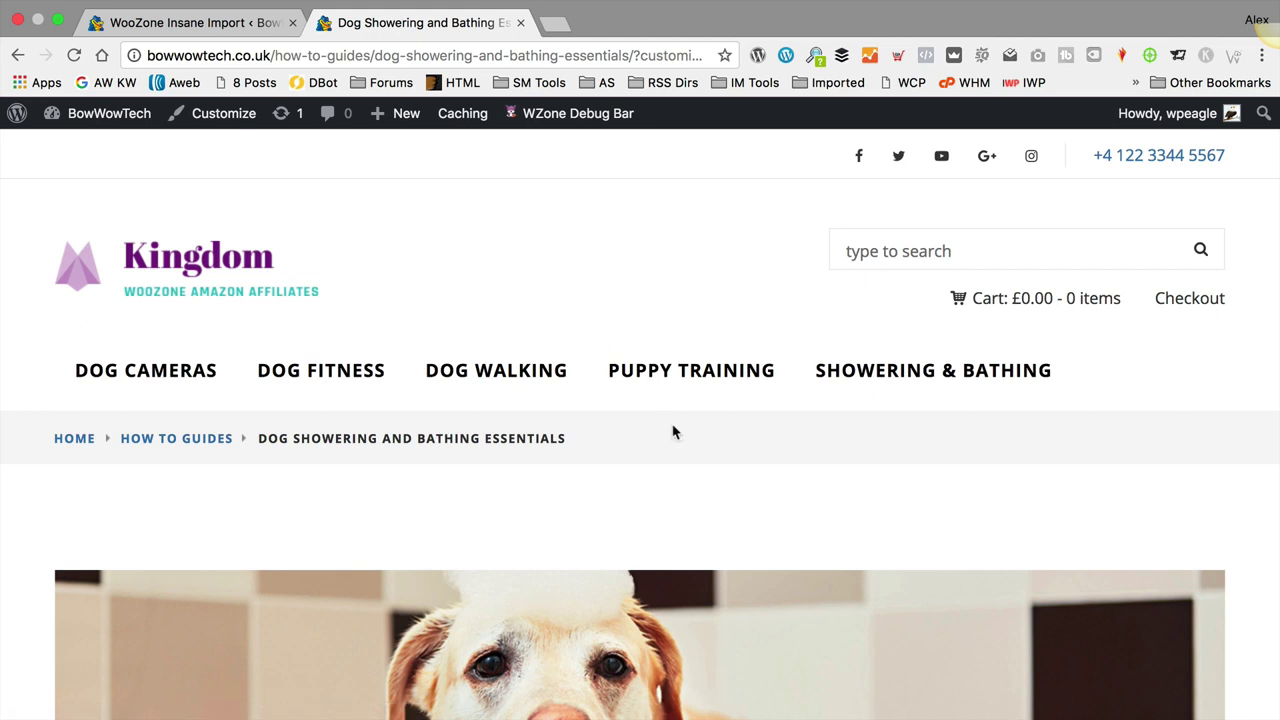
scroll(843, 253, down, 1)
scroll(843, 253, down, 1)
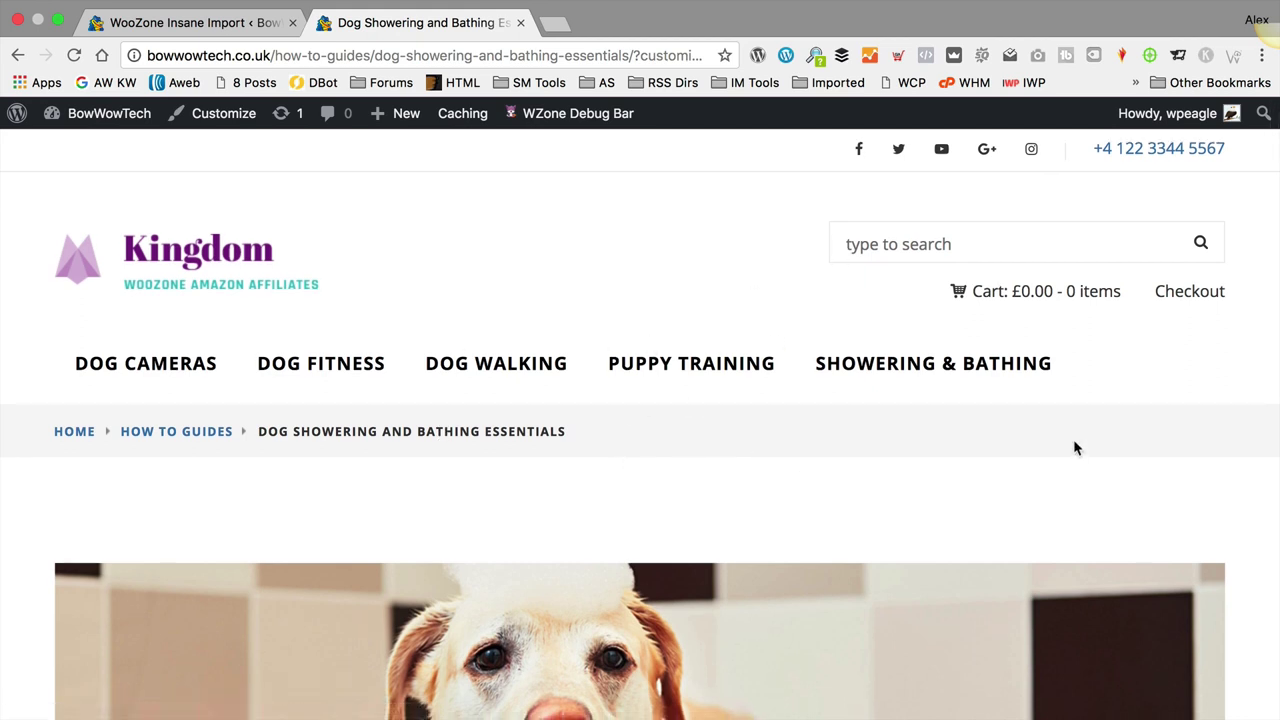
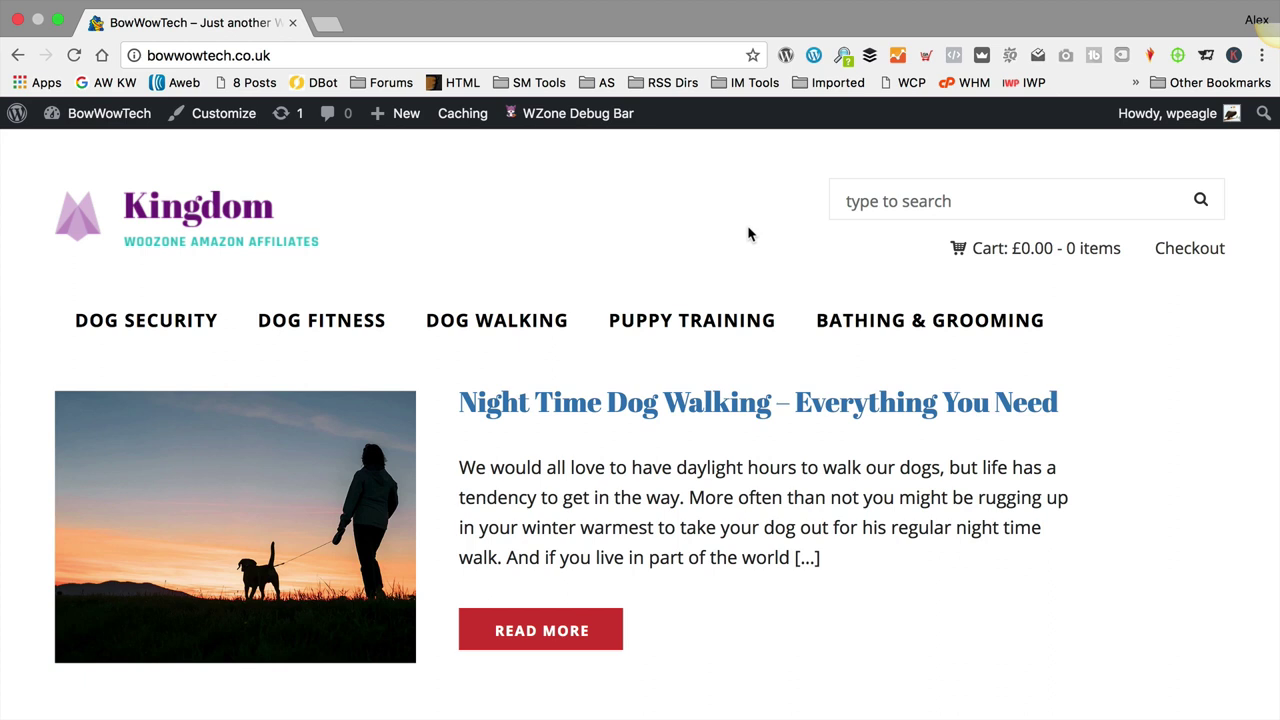
Step: Open the Best Dog Camera post and scroll through it to see its featured image
scroll(732, 466, down, 5)
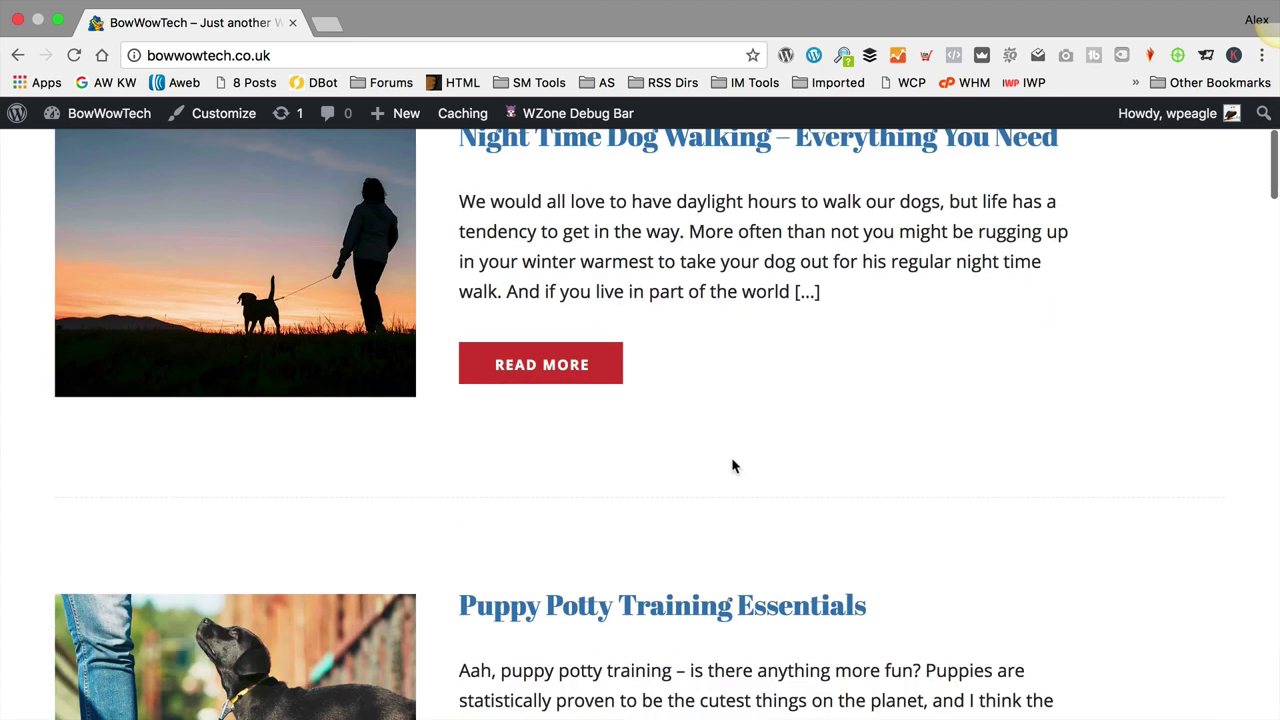
scroll(733, 466, down, 20)
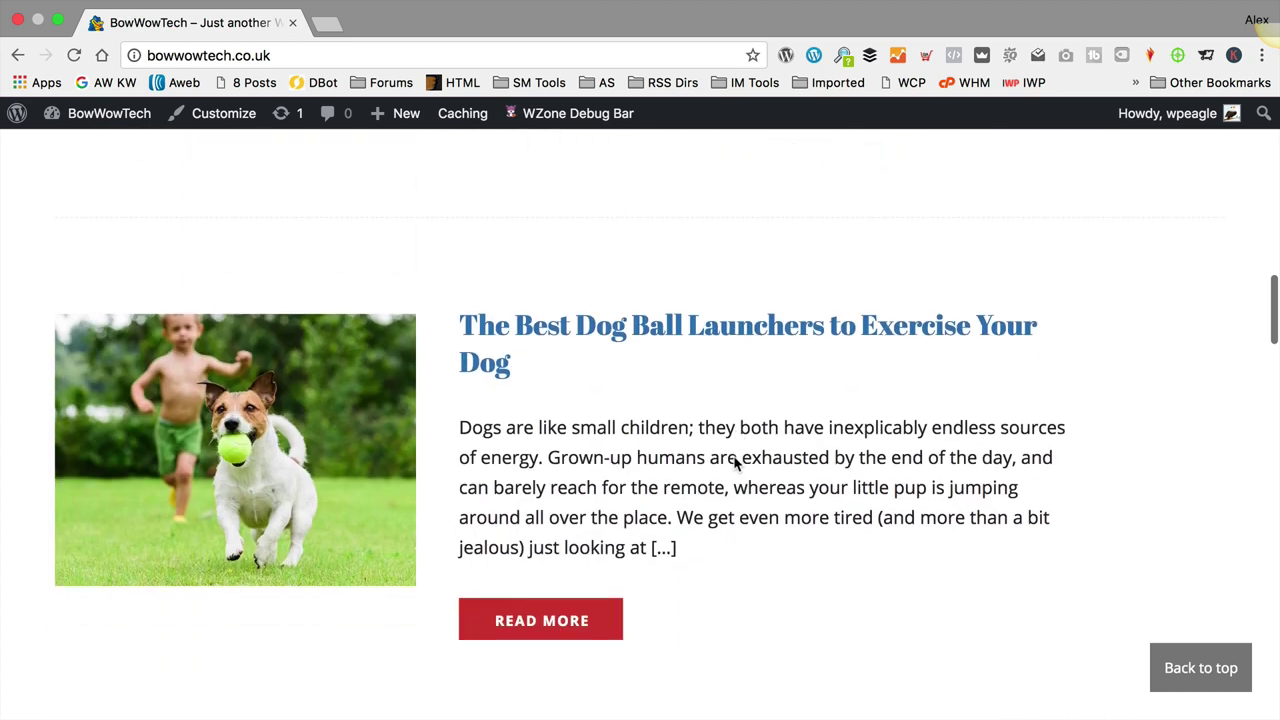
scroll(736, 455, up, 12)
click(620, 314)
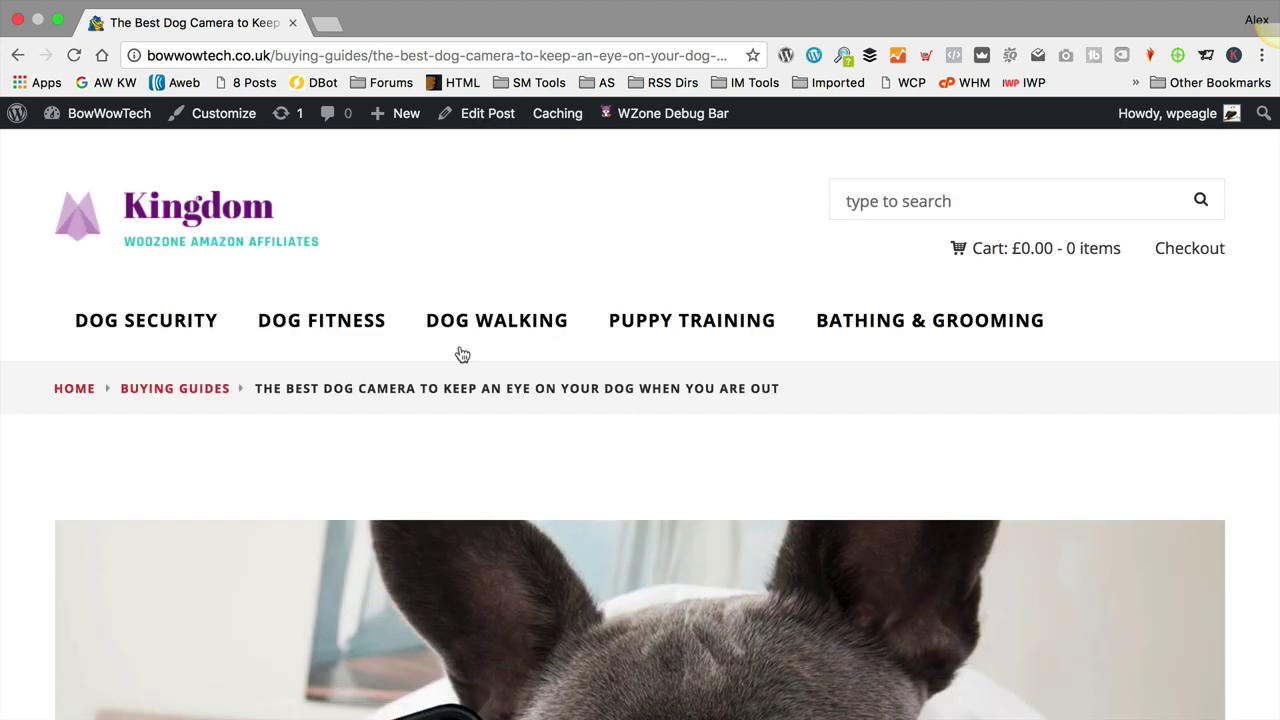
scroll(462, 354, down, 10)
scroll(470, 350, down, 15)
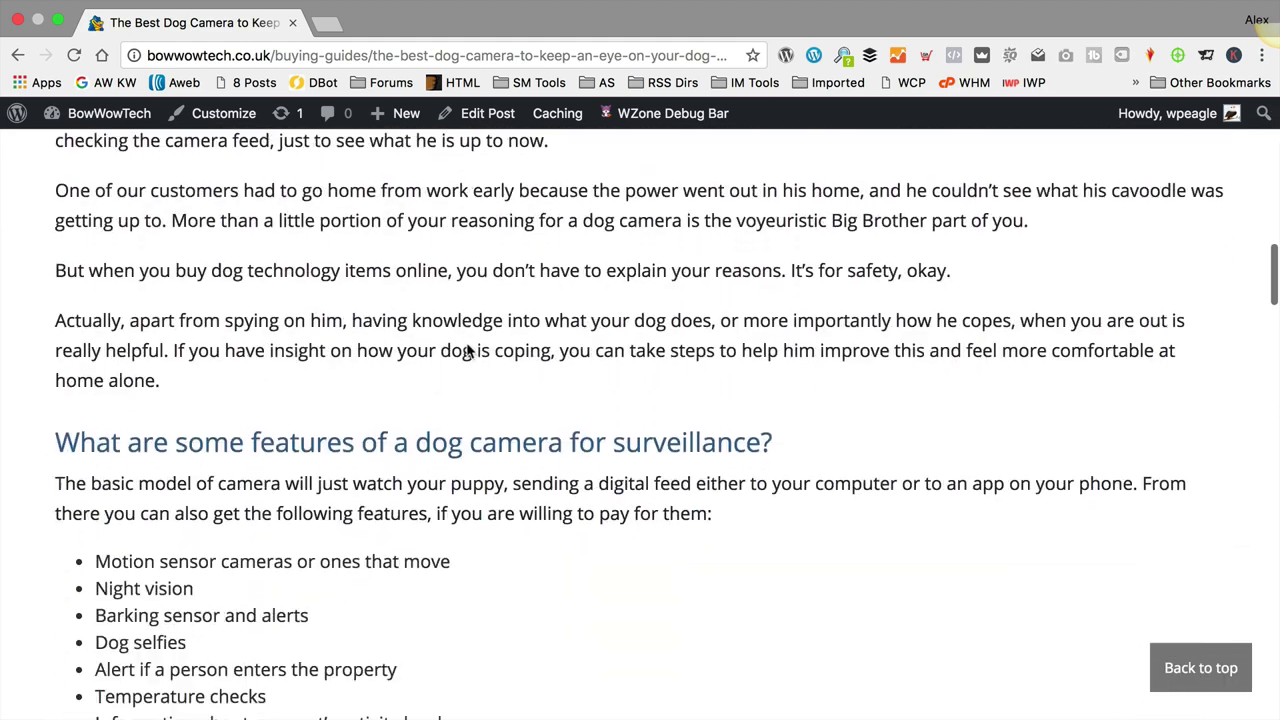
scroll(470, 350, down, 15)
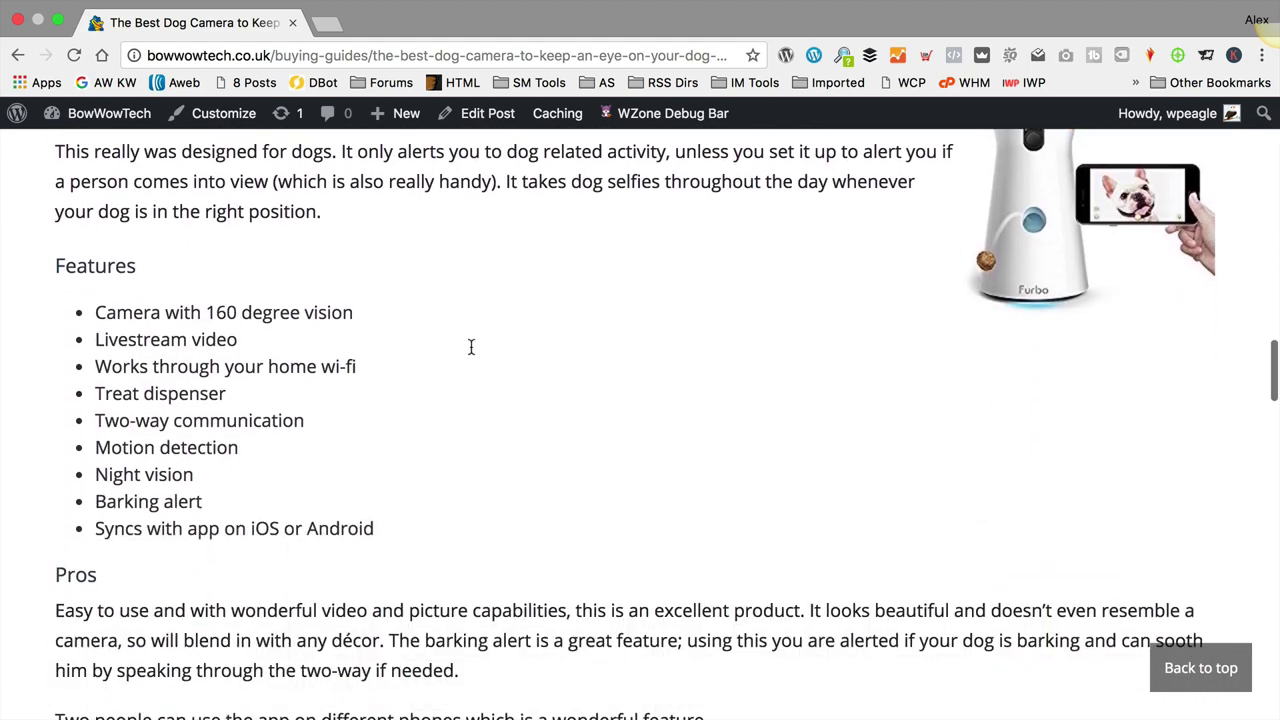
scroll(500, 363, down, 15)
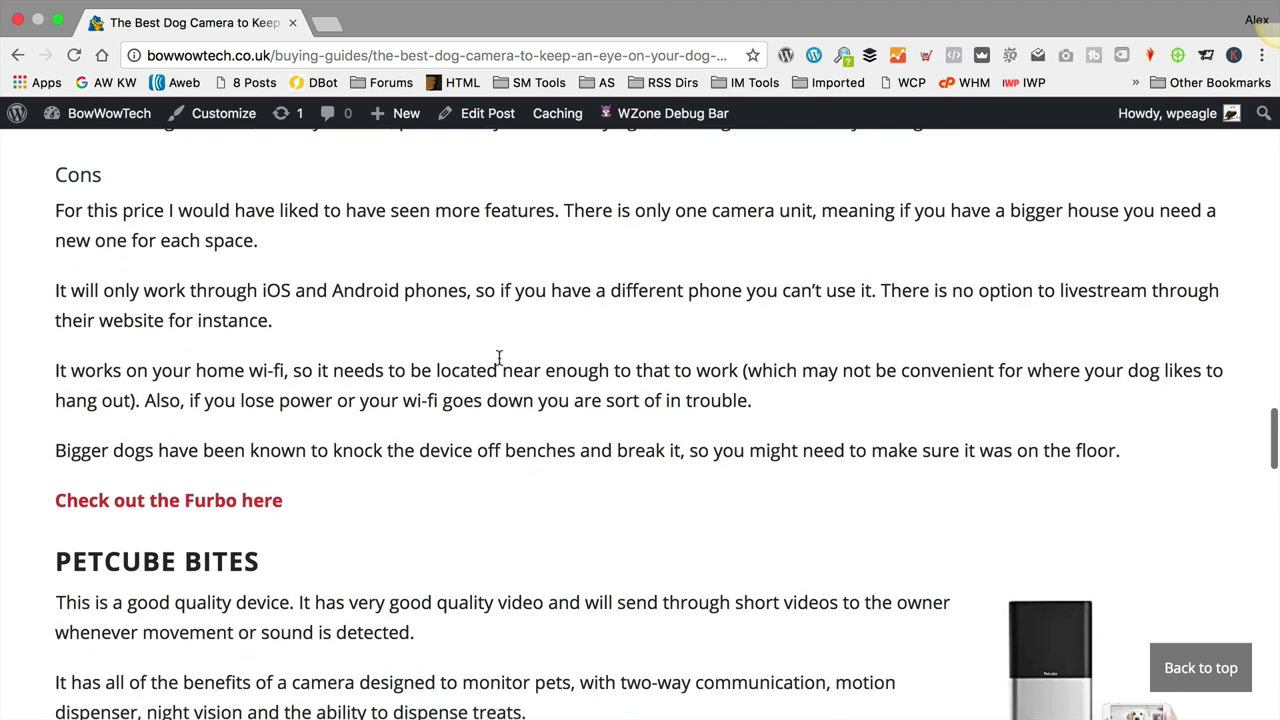
scroll(500, 363, down, 10)
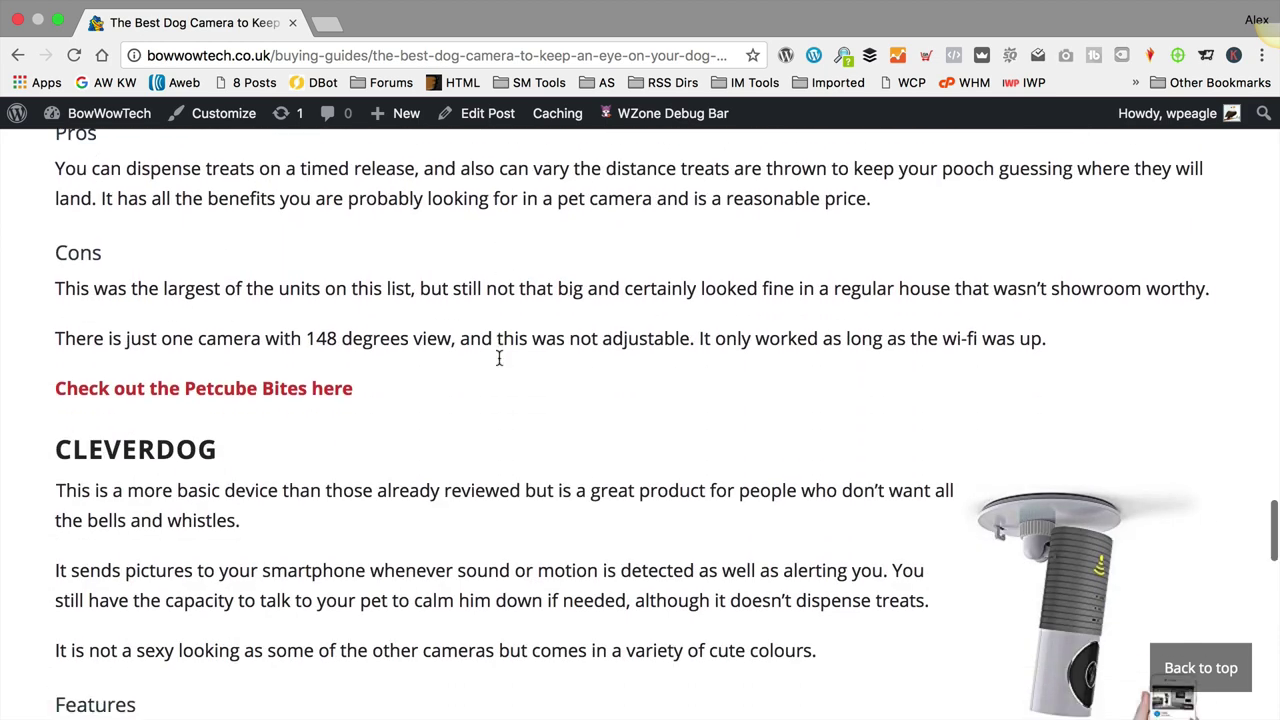
scroll(450, 420, down, 3)
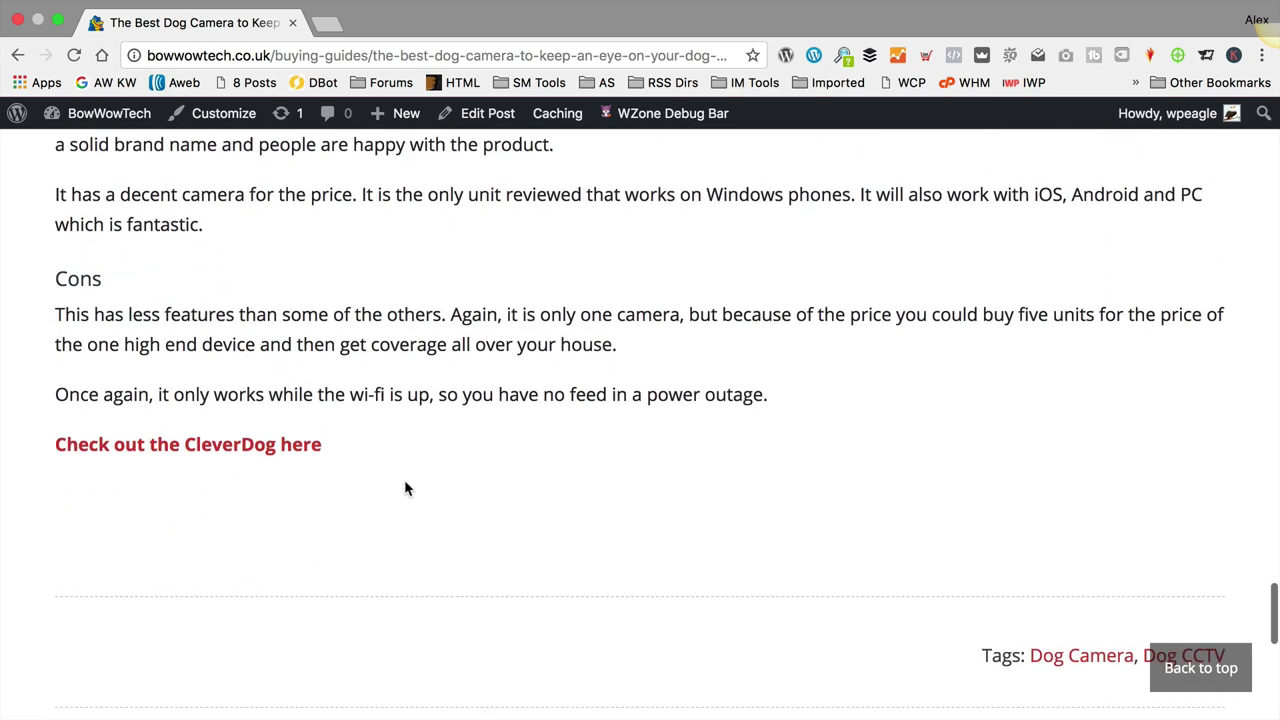
scroll(400, 449, up, 20)
scroll(500, 420, up, 5)
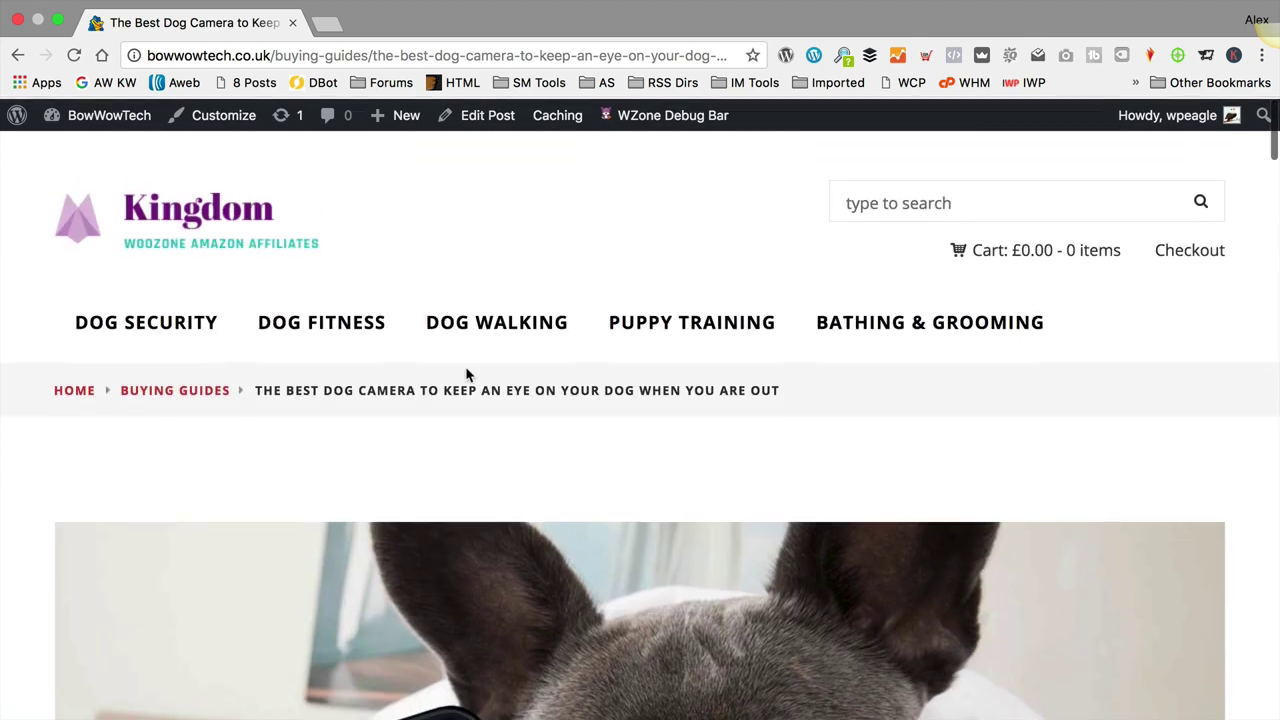
Step: Visit the DOG SECURITY category, then go back to the dog camera post and review it
click(178, 328)
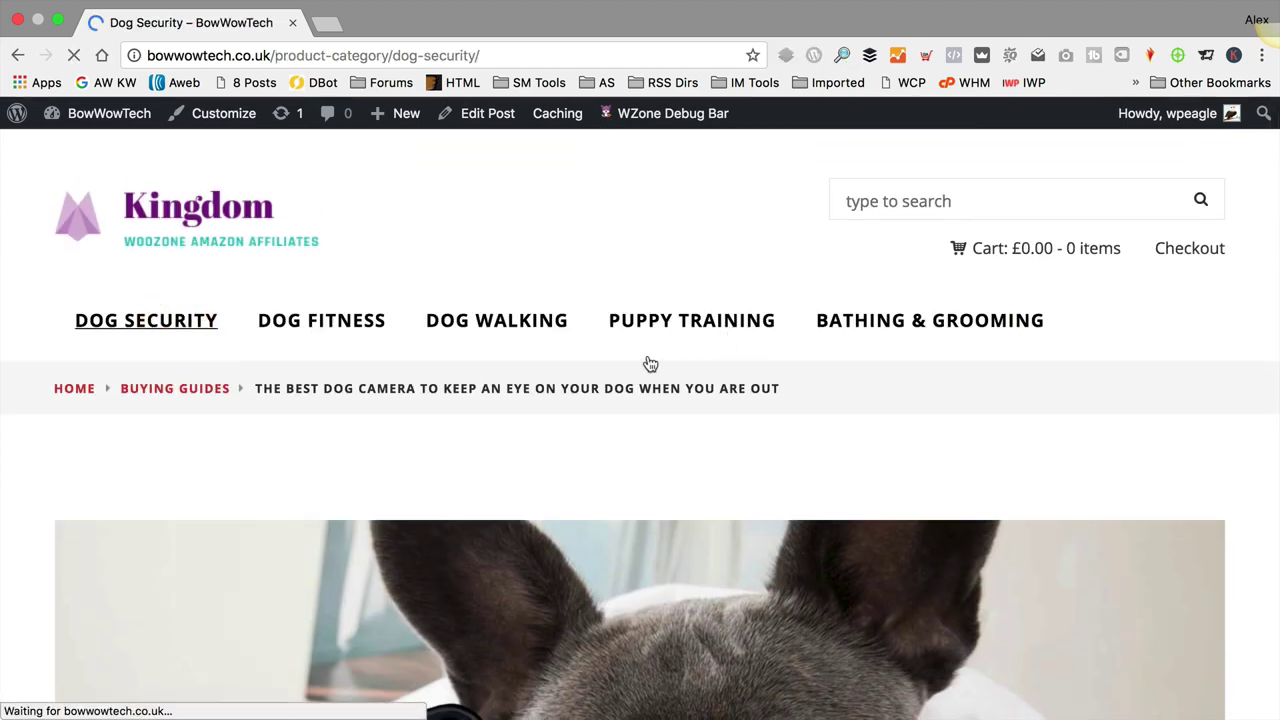
scroll(650, 362, down, 6)
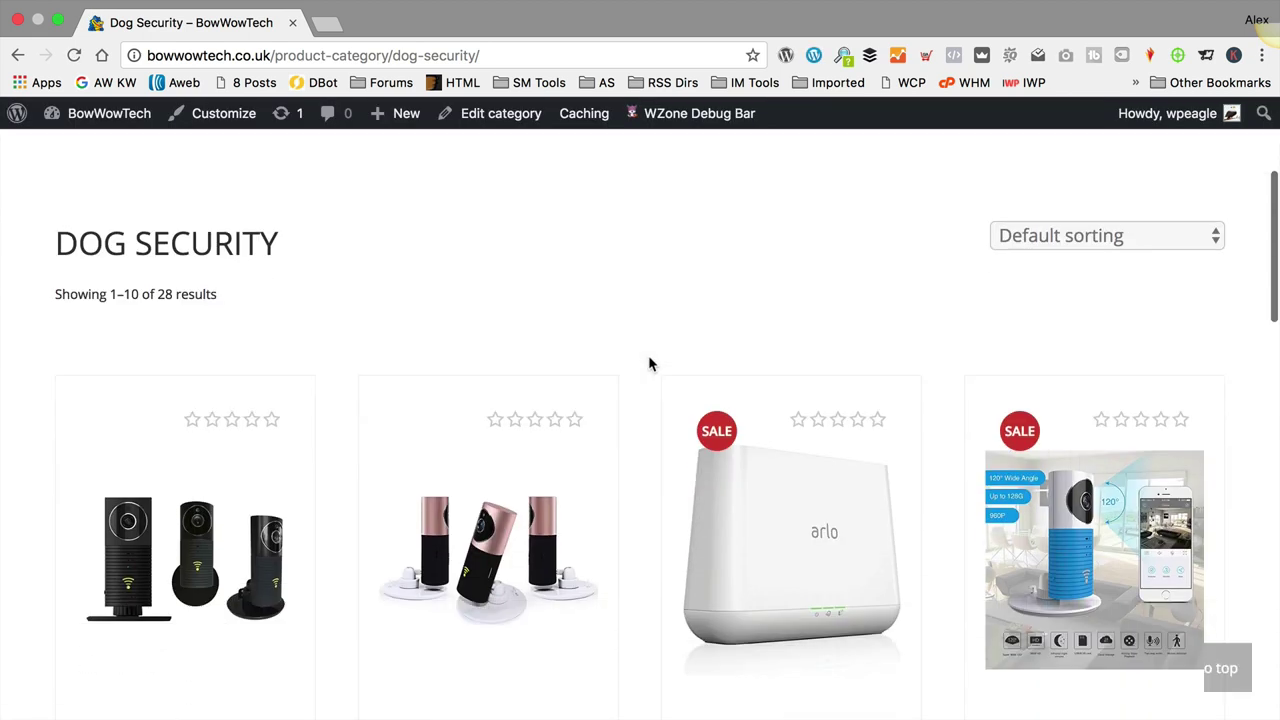
scroll(650, 358, up, 5)
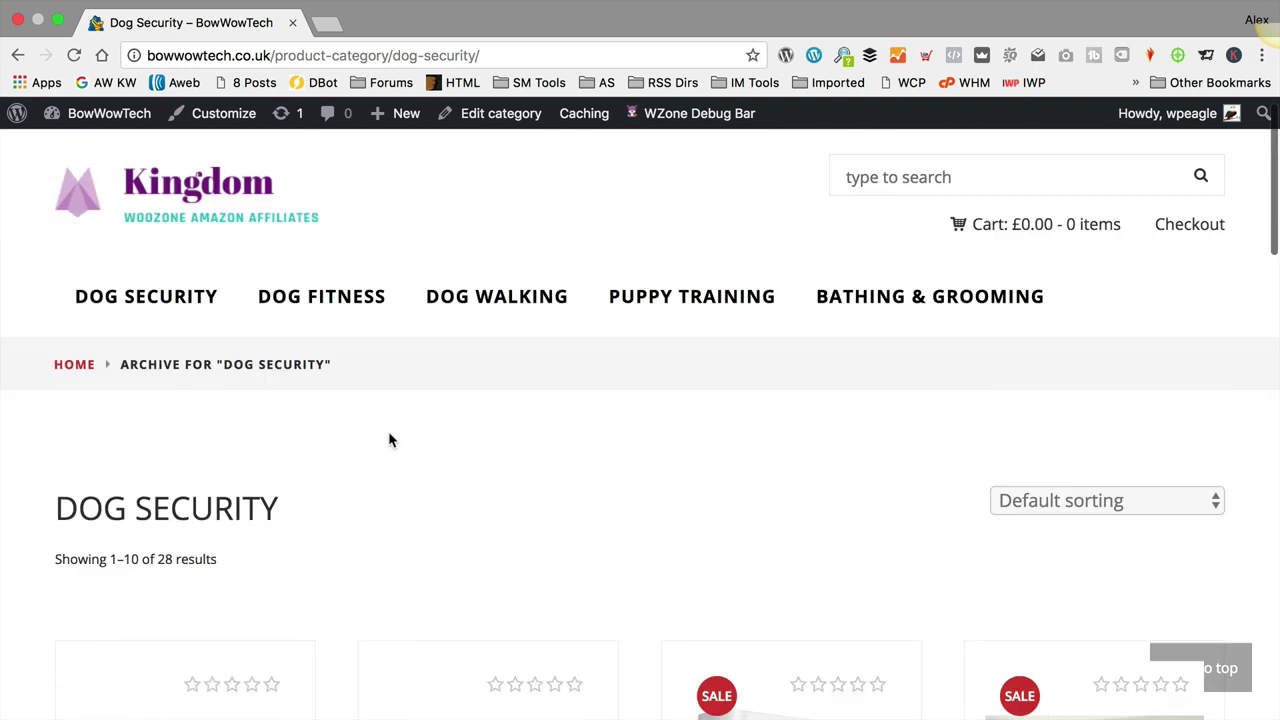
click(18, 55)
scroll(515, 301, down, 5)
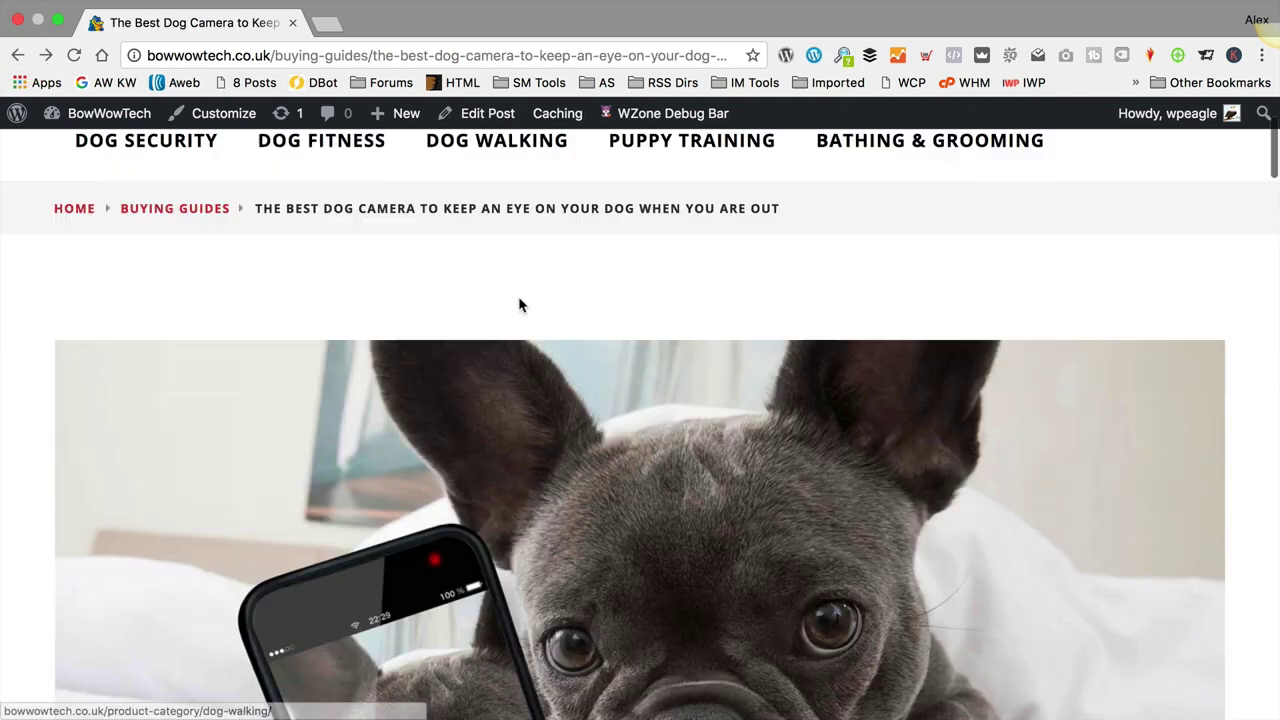
scroll(620, 393, up, 1)
scroll(620, 393, down, 1)
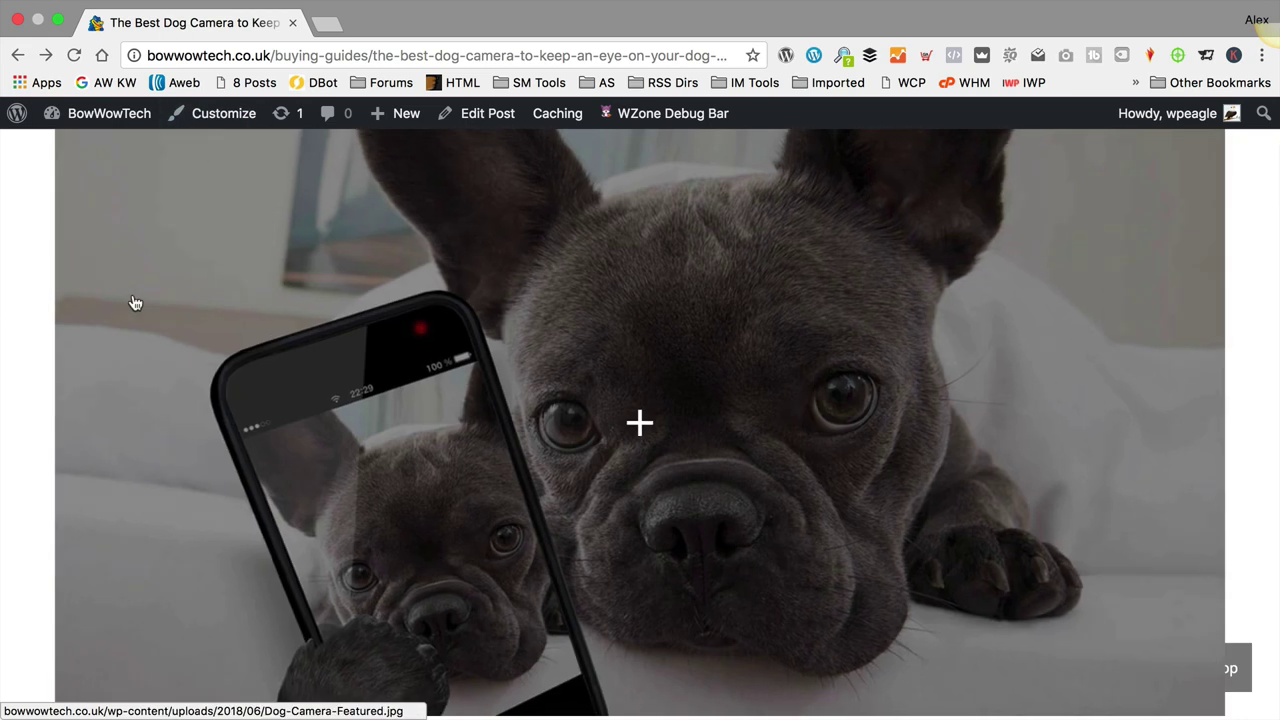
scroll(79, 280, up, 3)
scroll(260, 310, down, 2)
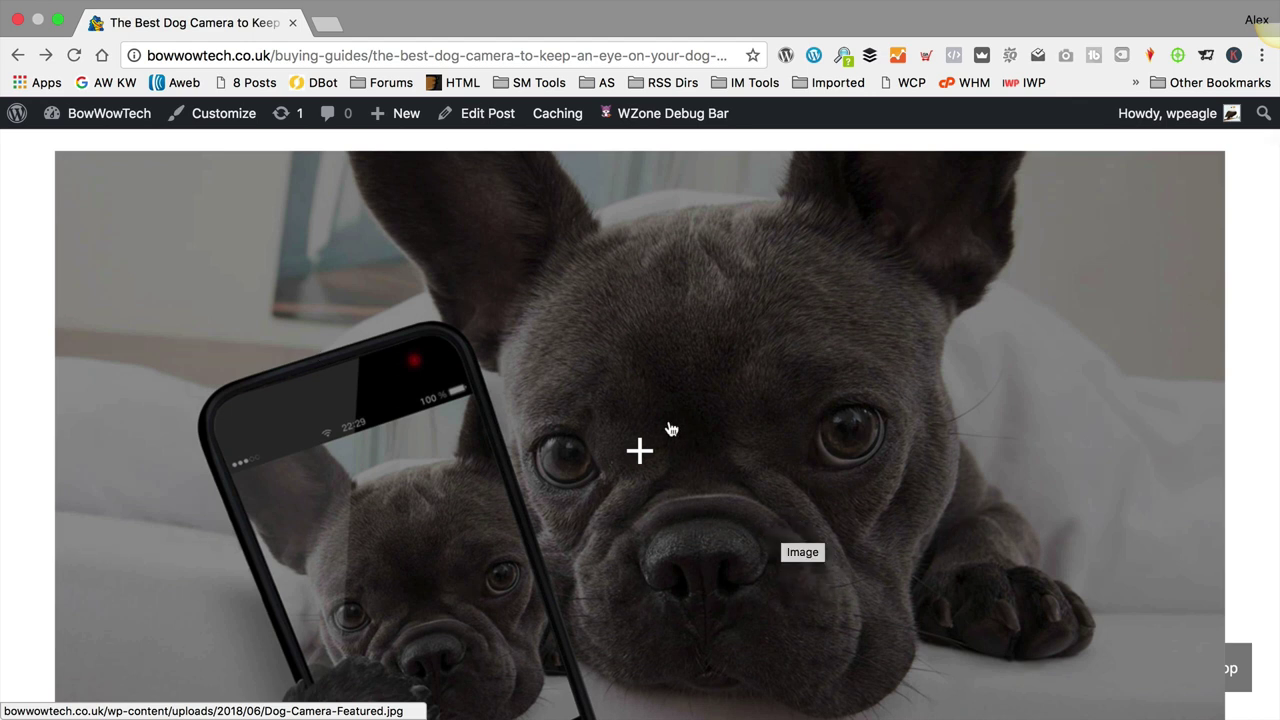
scroll(665, 427, down, 3)
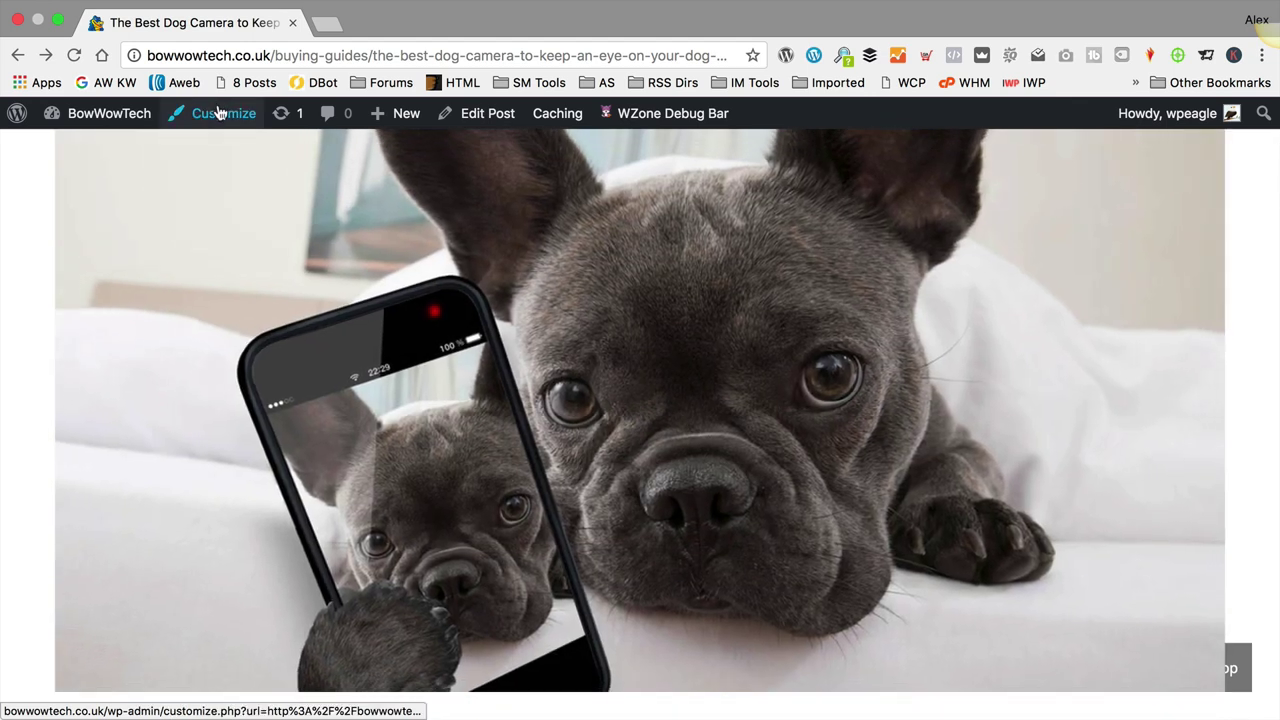
click(220, 113)
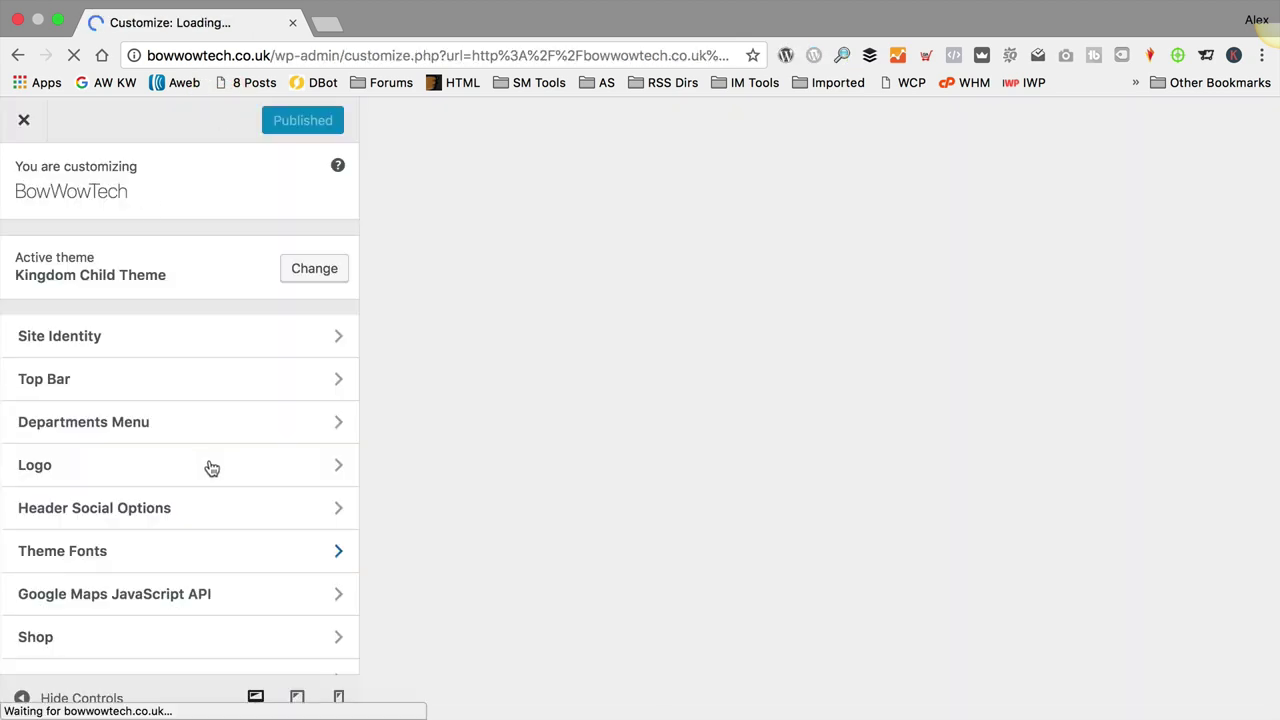
scroll(208, 466, down, 8)
click(157, 652)
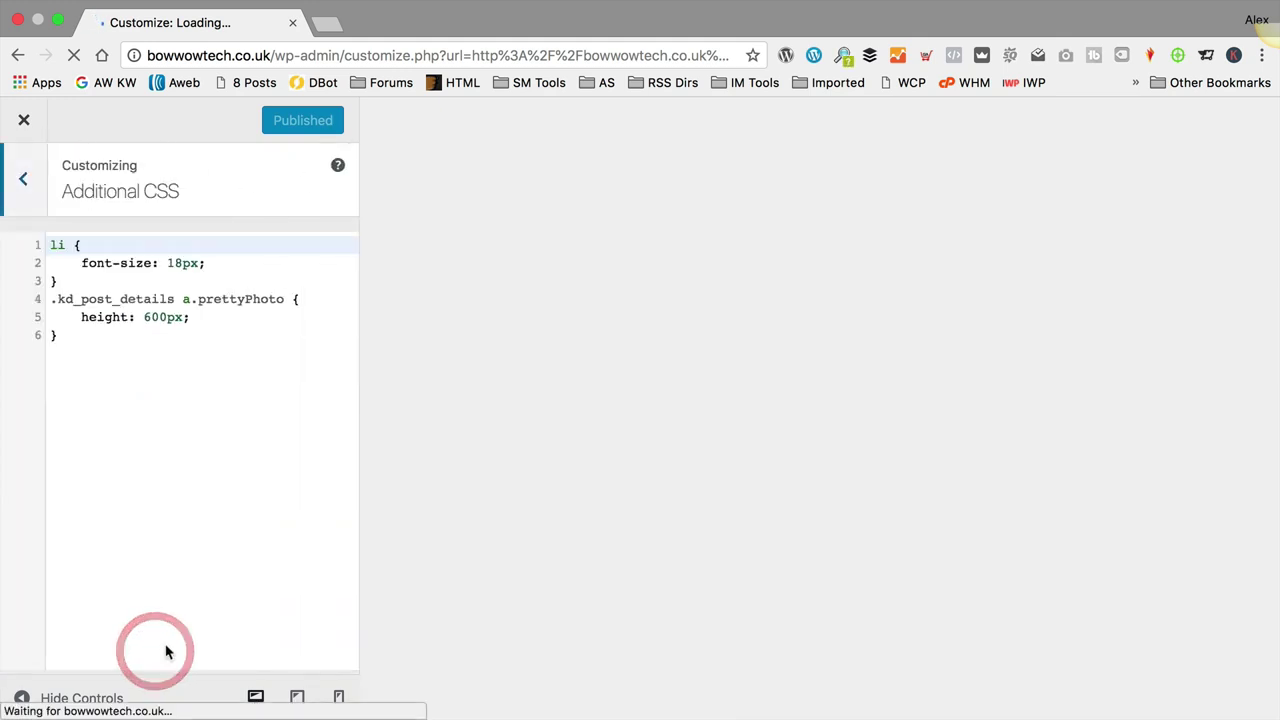
drag(60, 336, 50, 300)
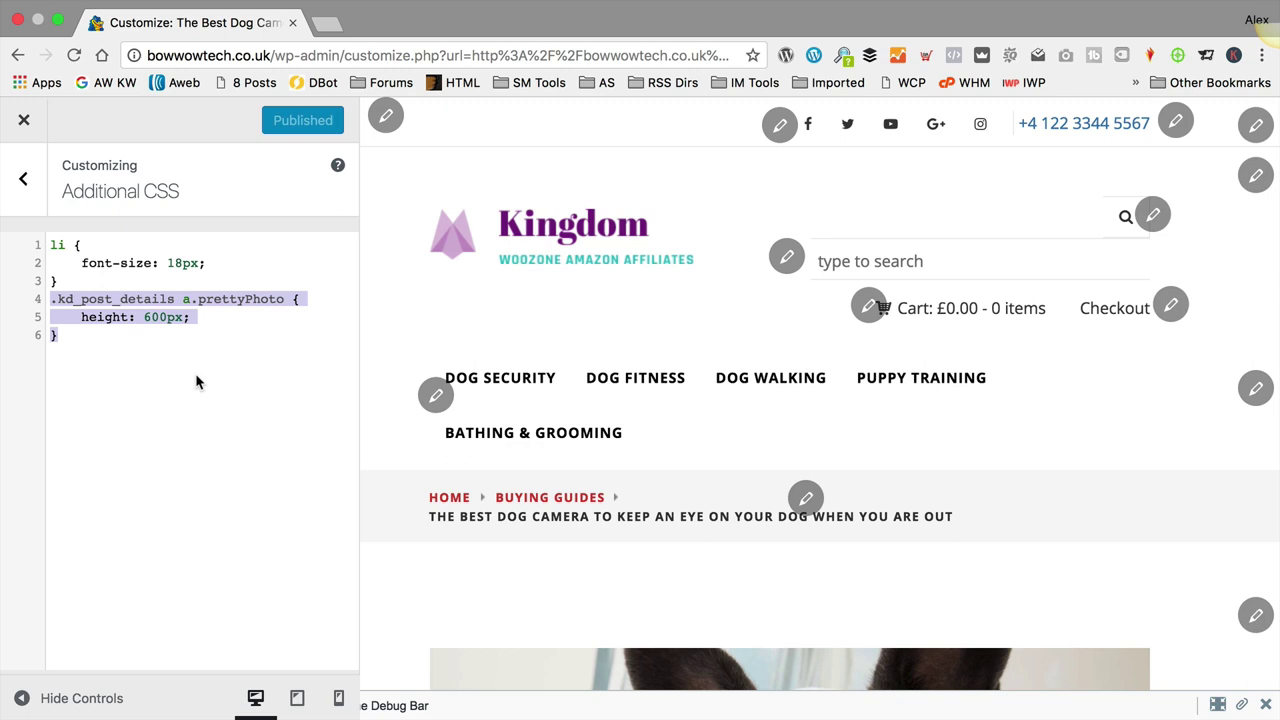
click(141, 314)
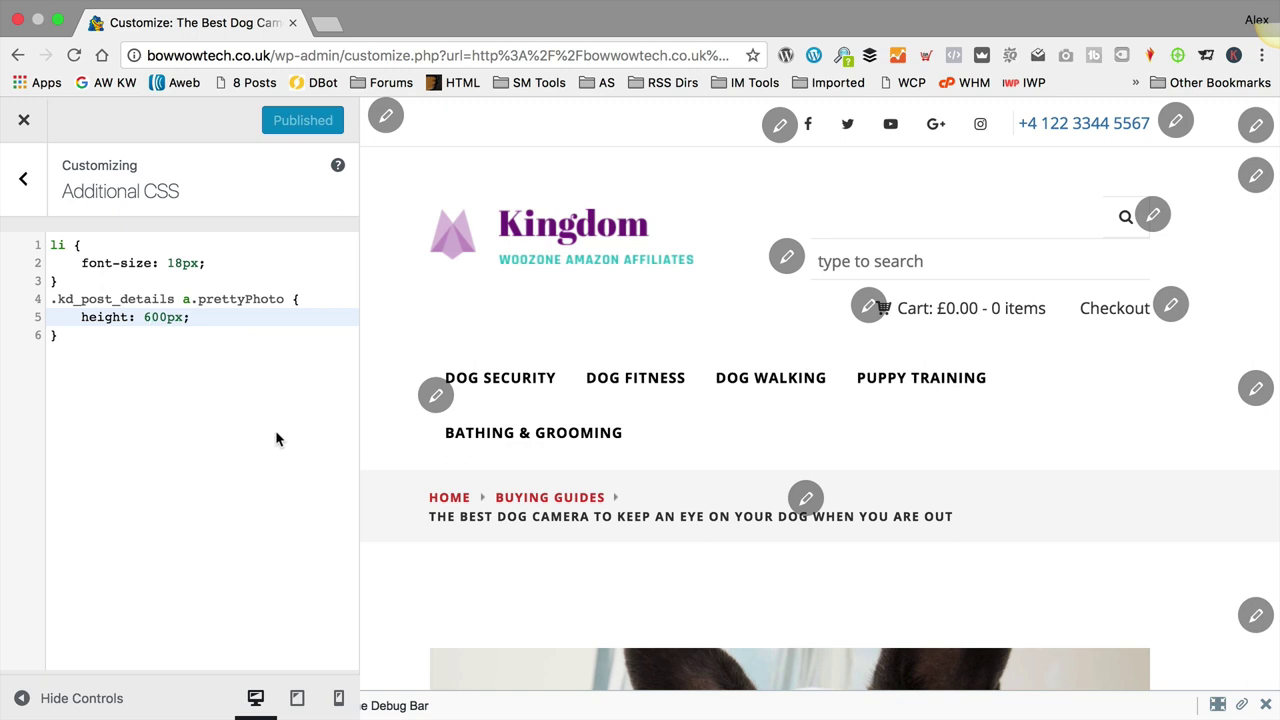
click(24, 121)
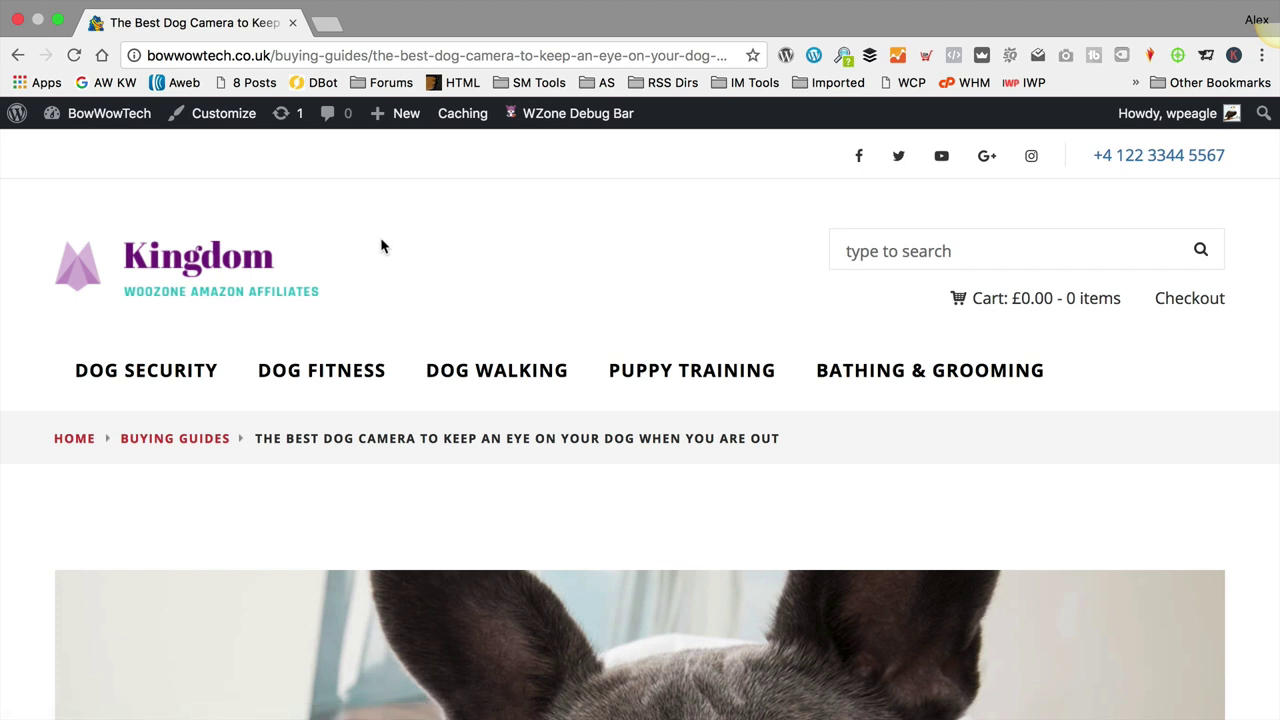
Step: Create a new page titled 'Blog' with empty content
mouse_move(398, 113)
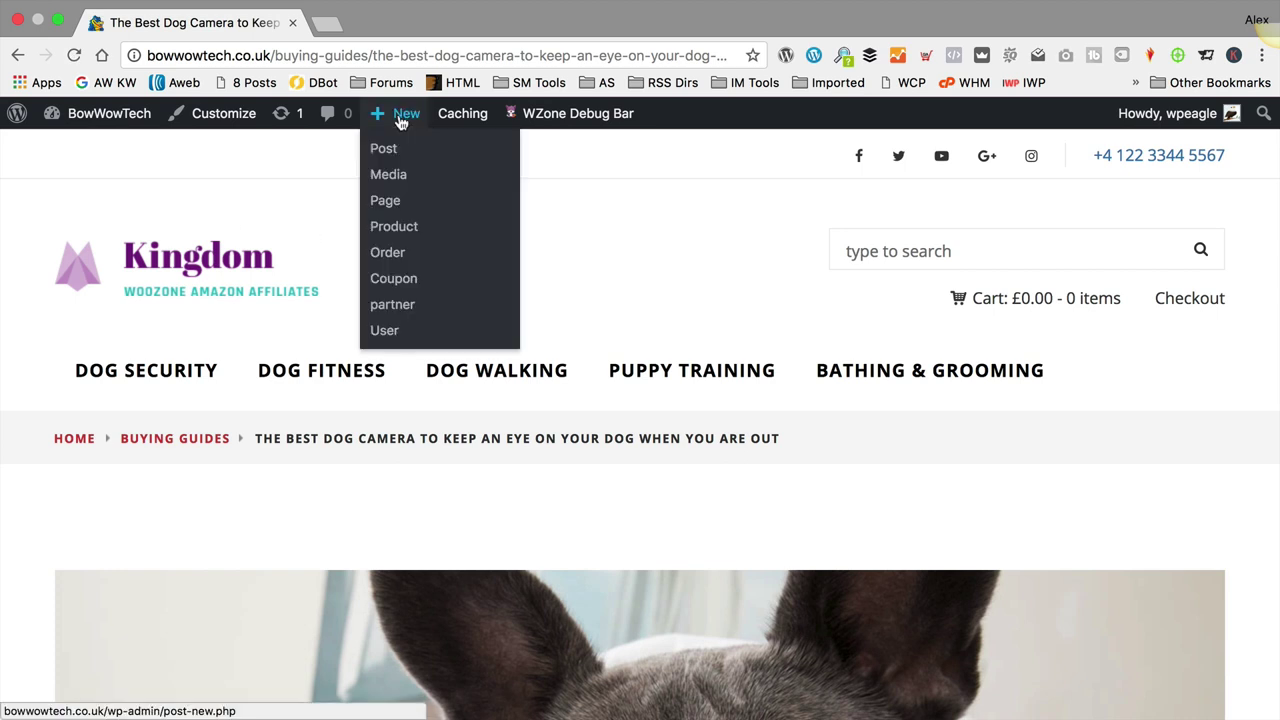
click(386, 201)
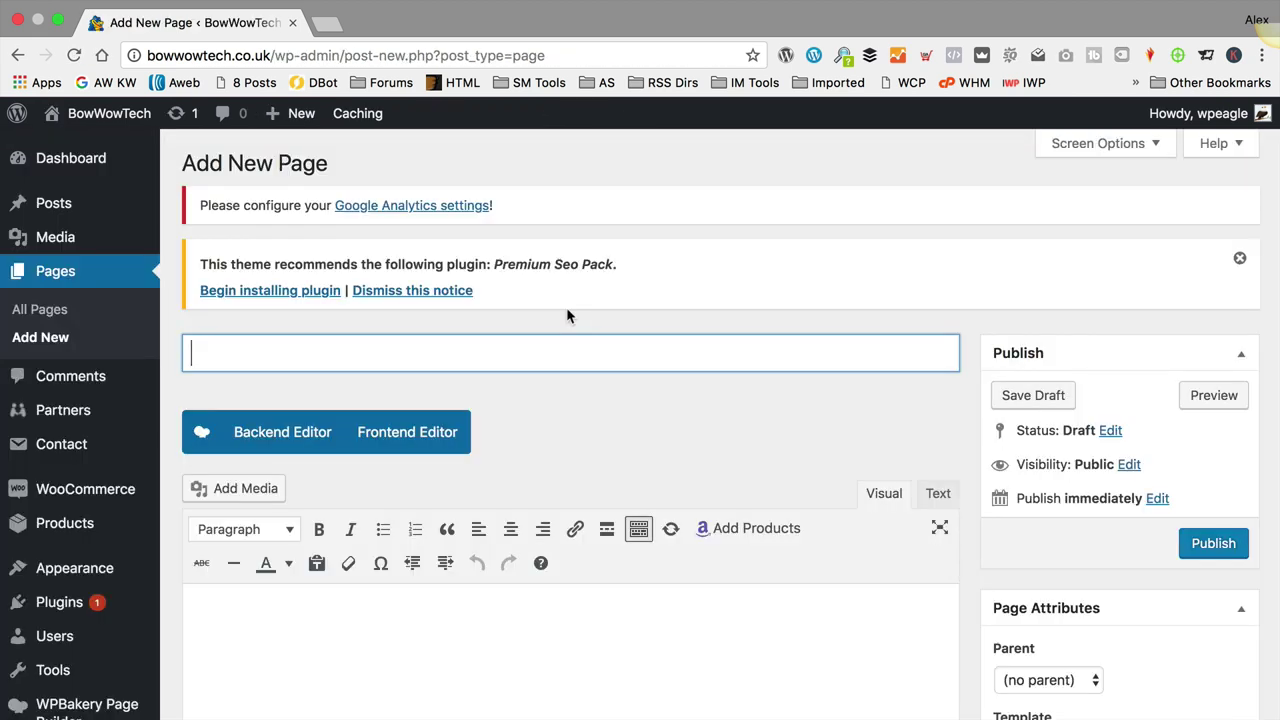
text(Blog)
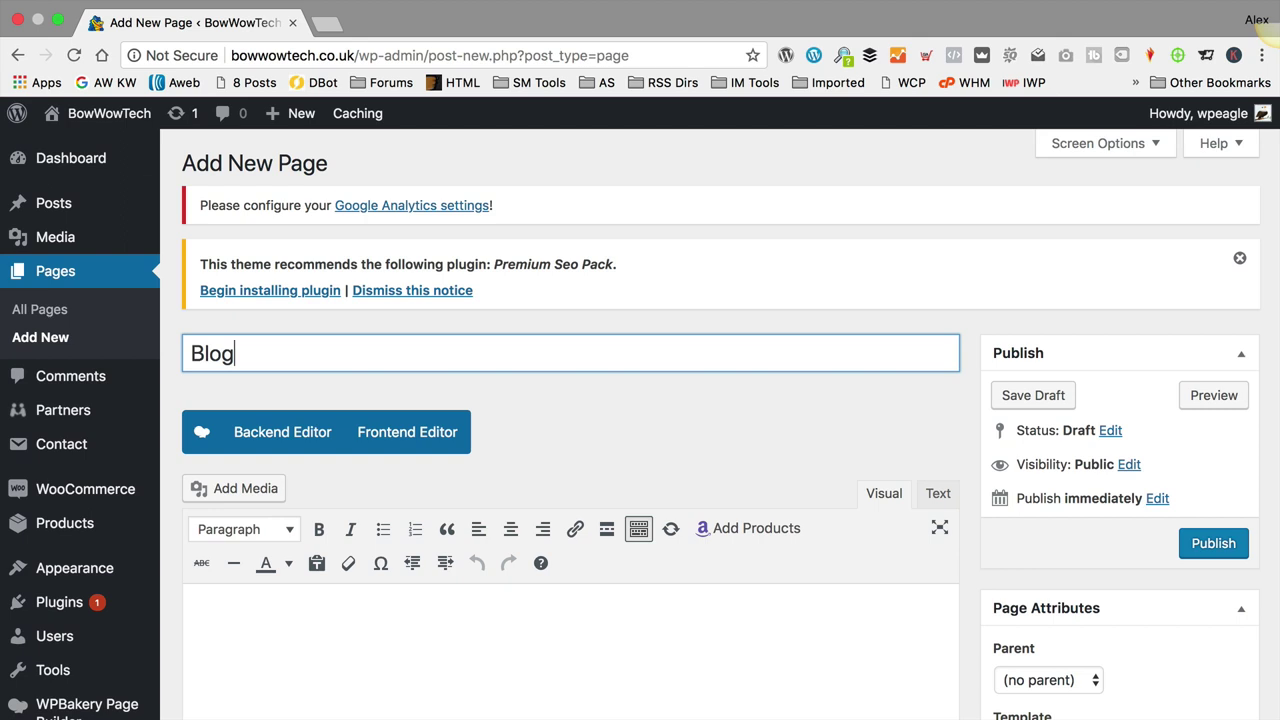
scroll(769, 386, down, 5)
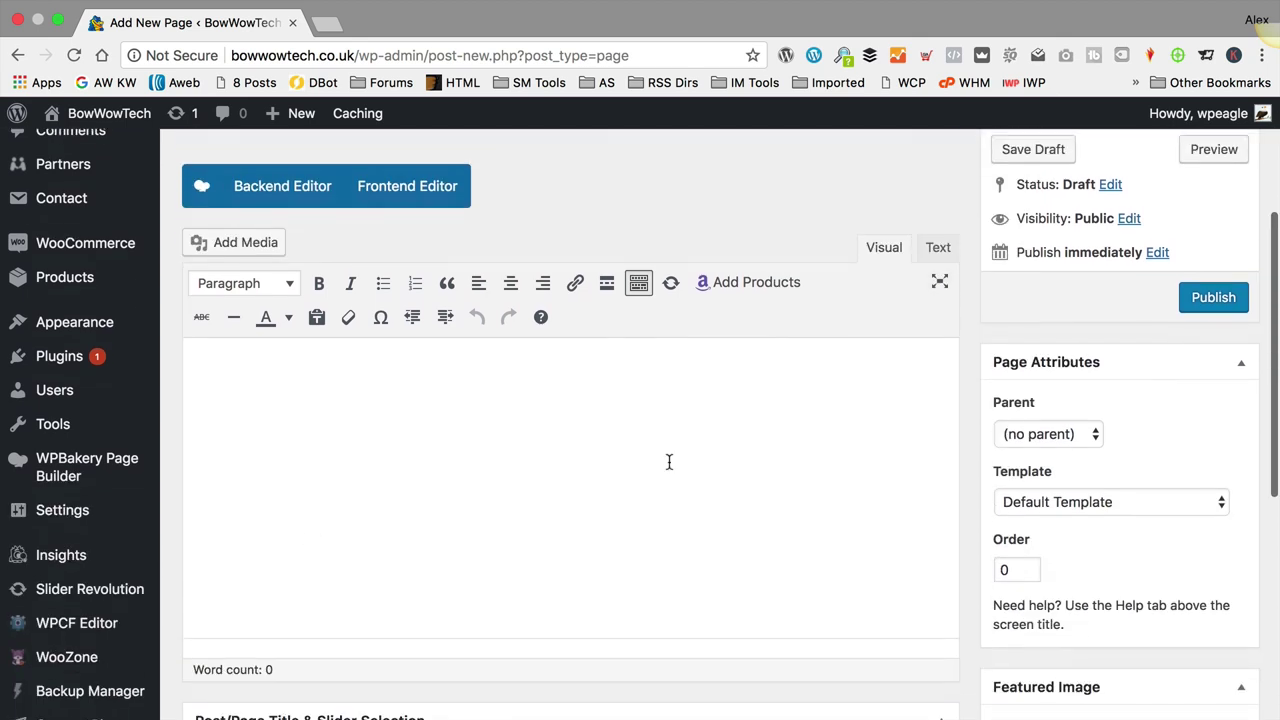
click(386, 427)
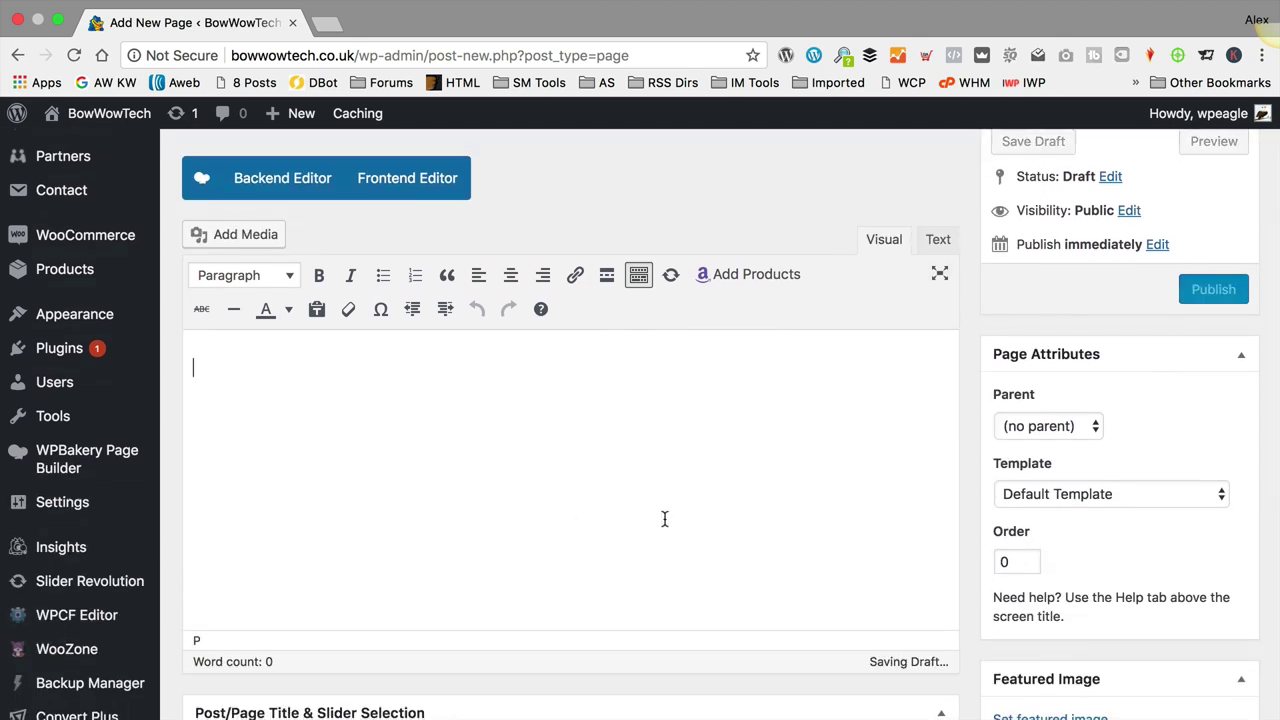
Step: Assign the Template Blog page template and publish the Blog page
click(1044, 496)
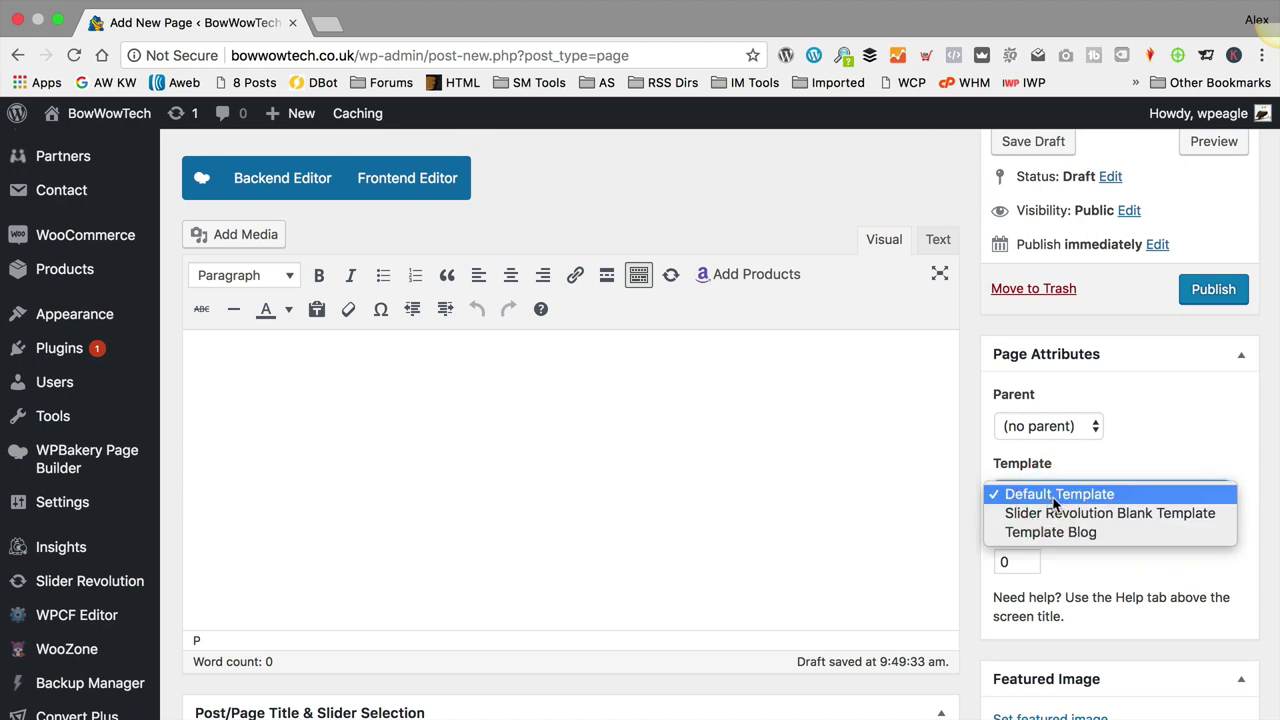
click(1072, 534)
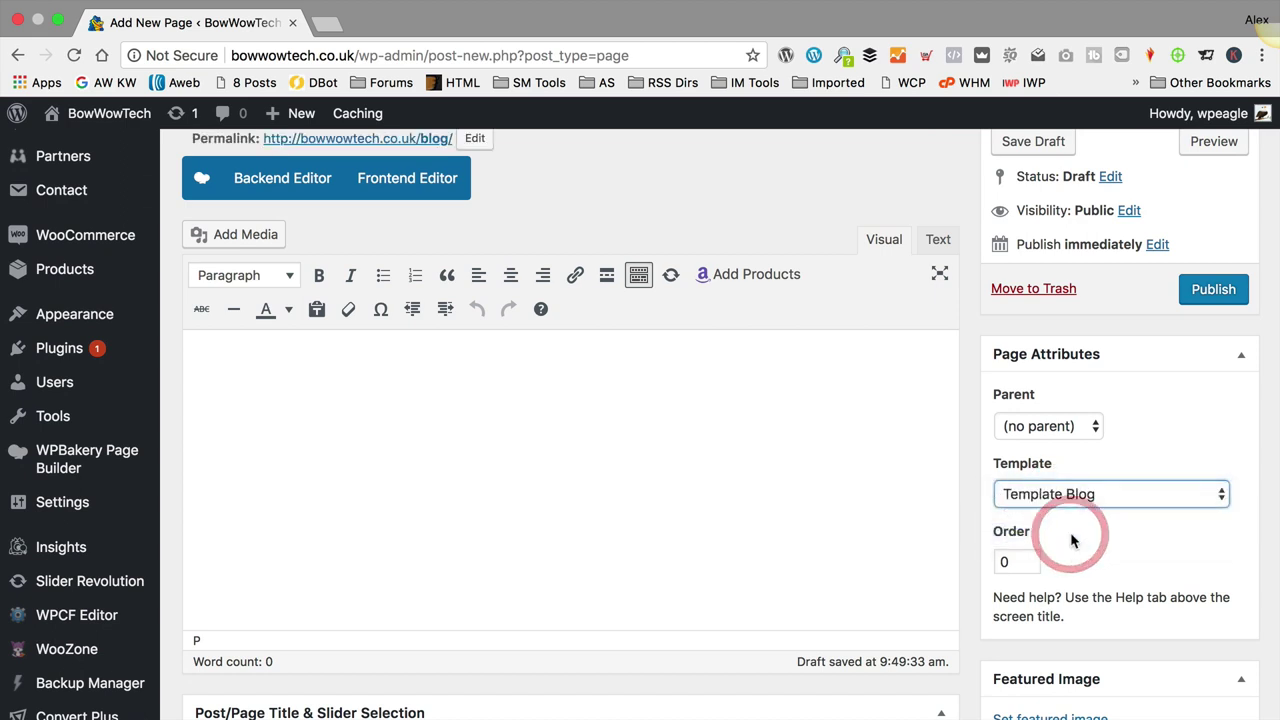
click(1214, 289)
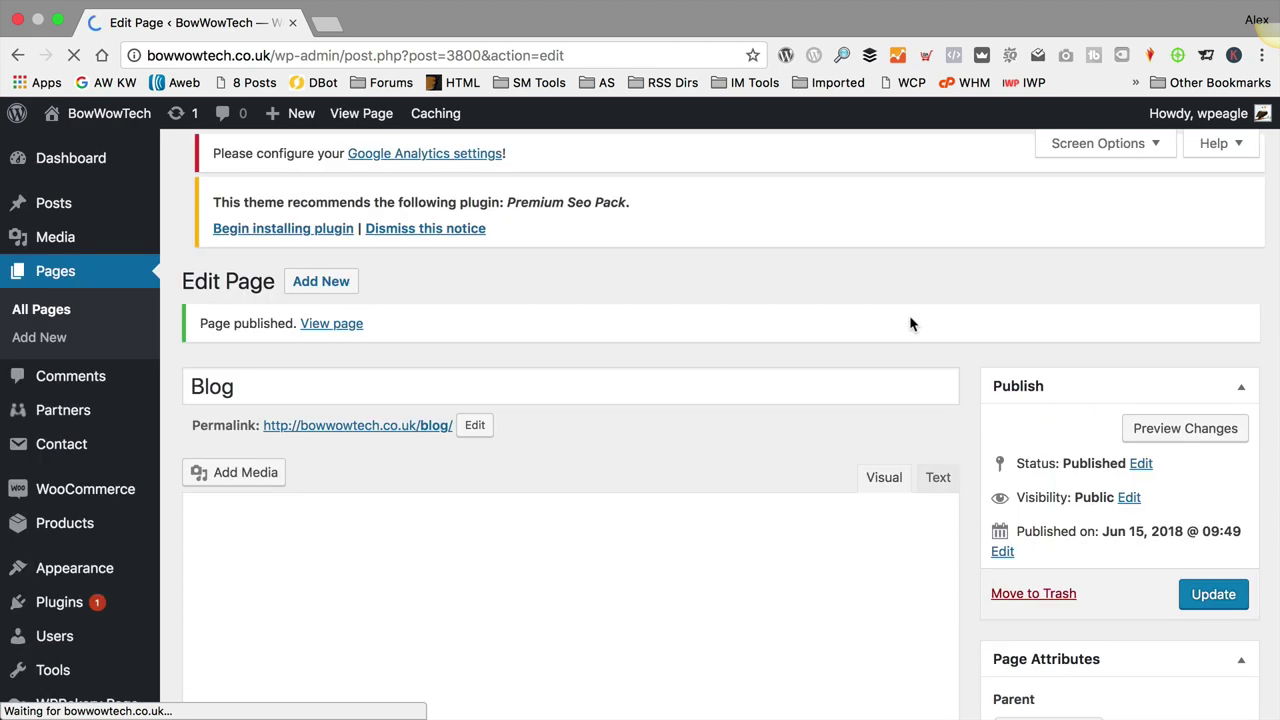
scroll(100, 290, down, 5)
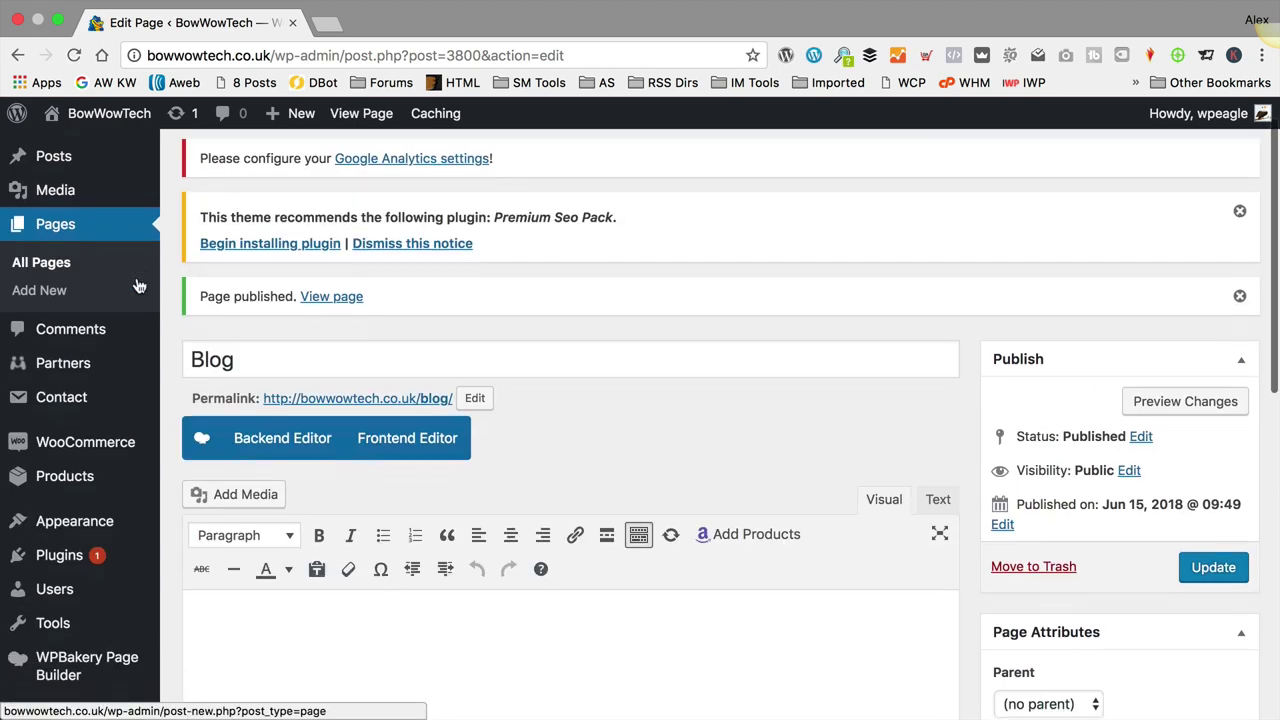
Step: In Reading settings, choose 'A static page', set Posts page to Blog, and save
mouse_move(98, 449)
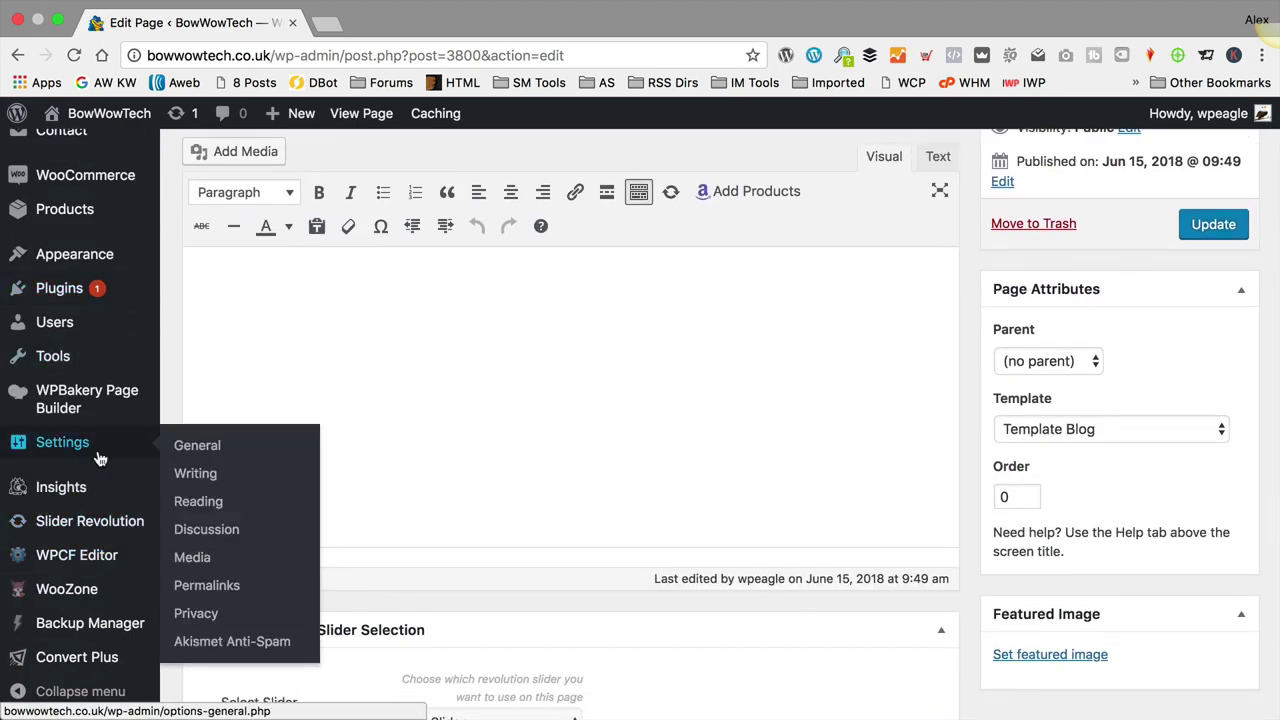
click(223, 511)
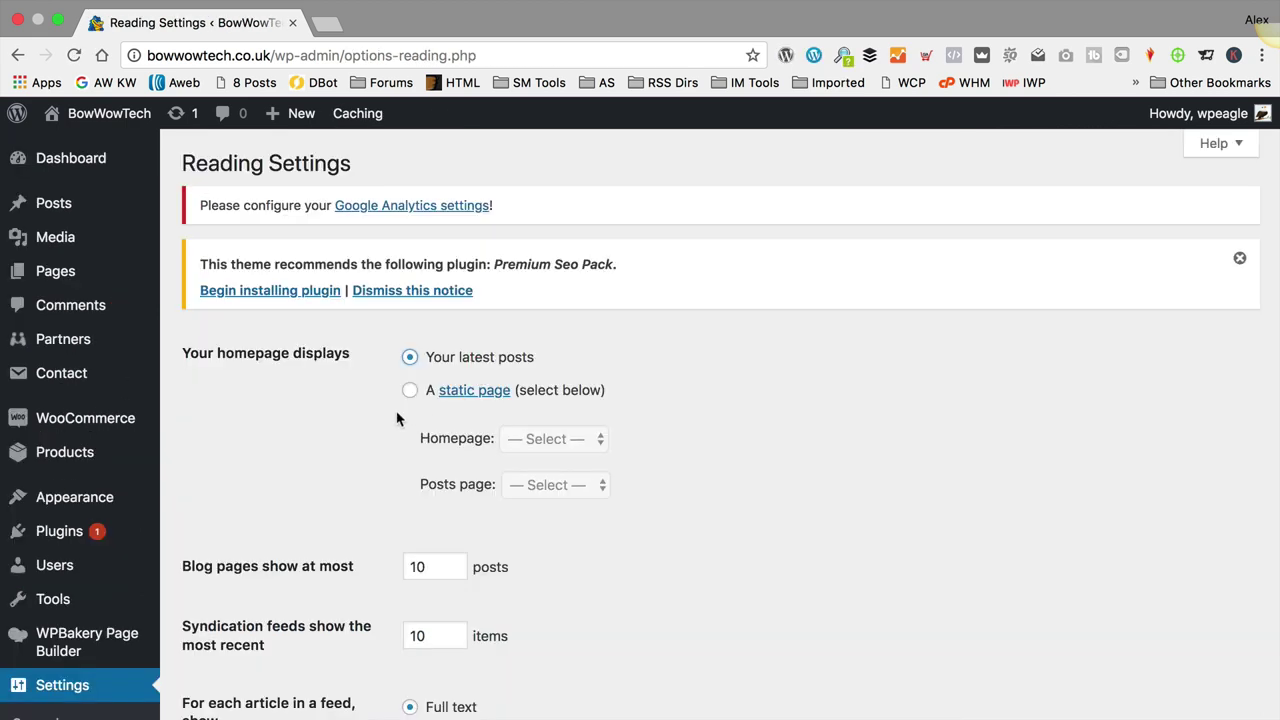
click(411, 392)
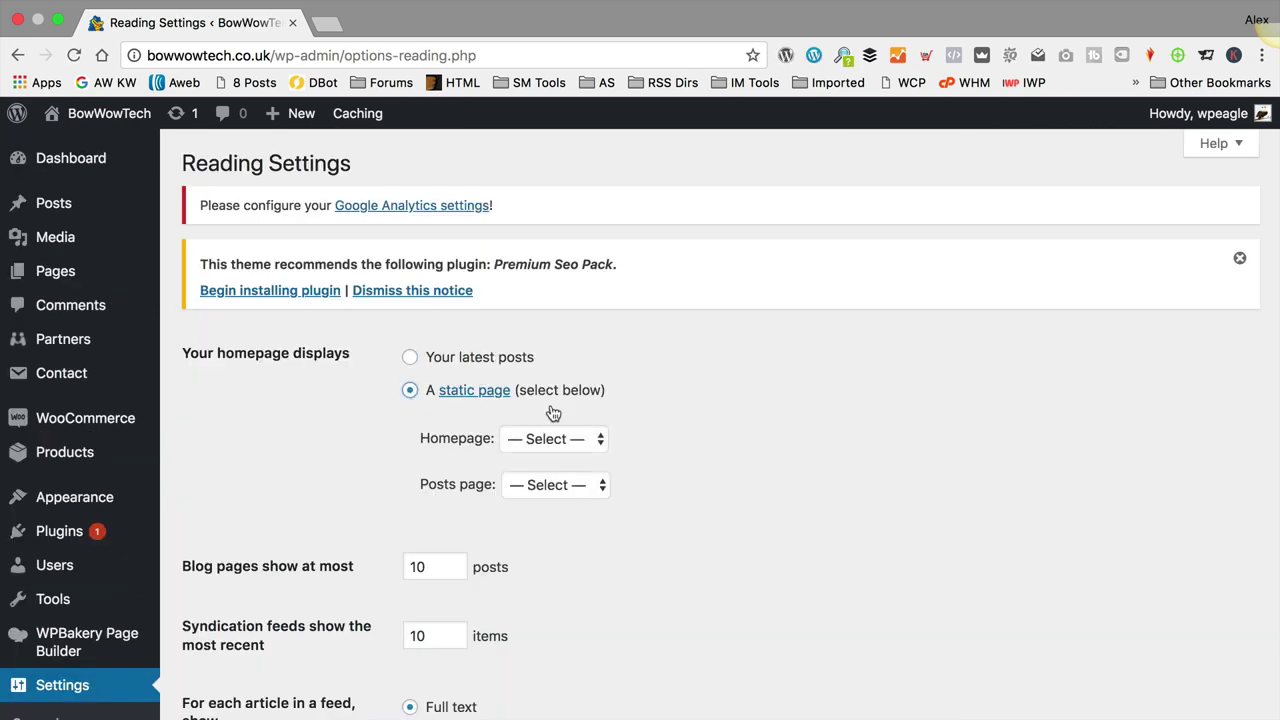
click(540, 485)
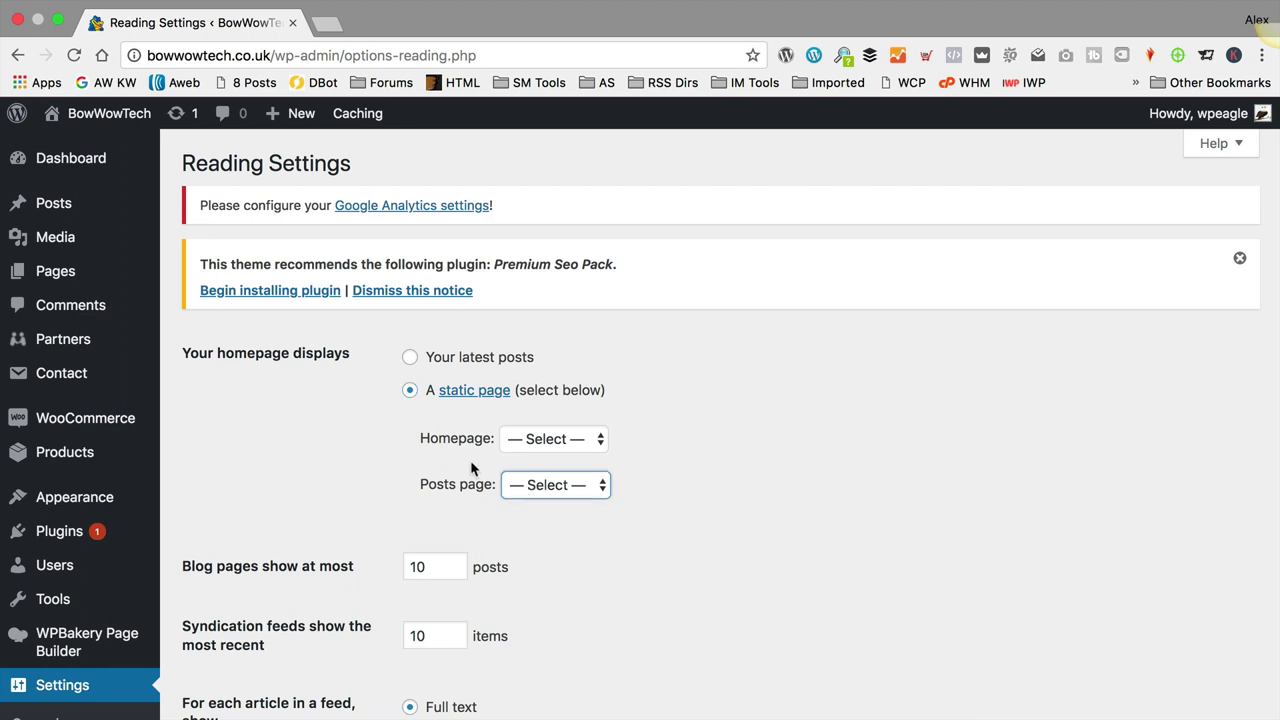
click(566, 486)
click(568, 506)
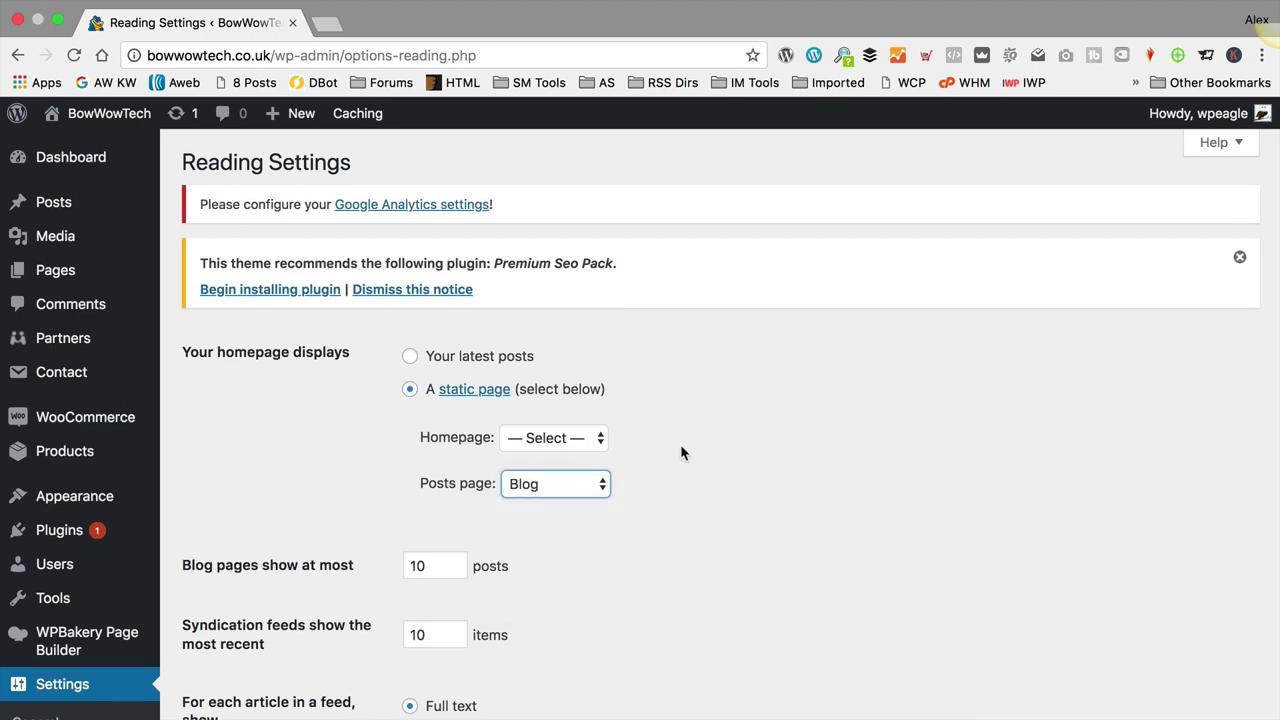
scroll(680, 449, down, 5)
scroll(508, 453, up, 5)
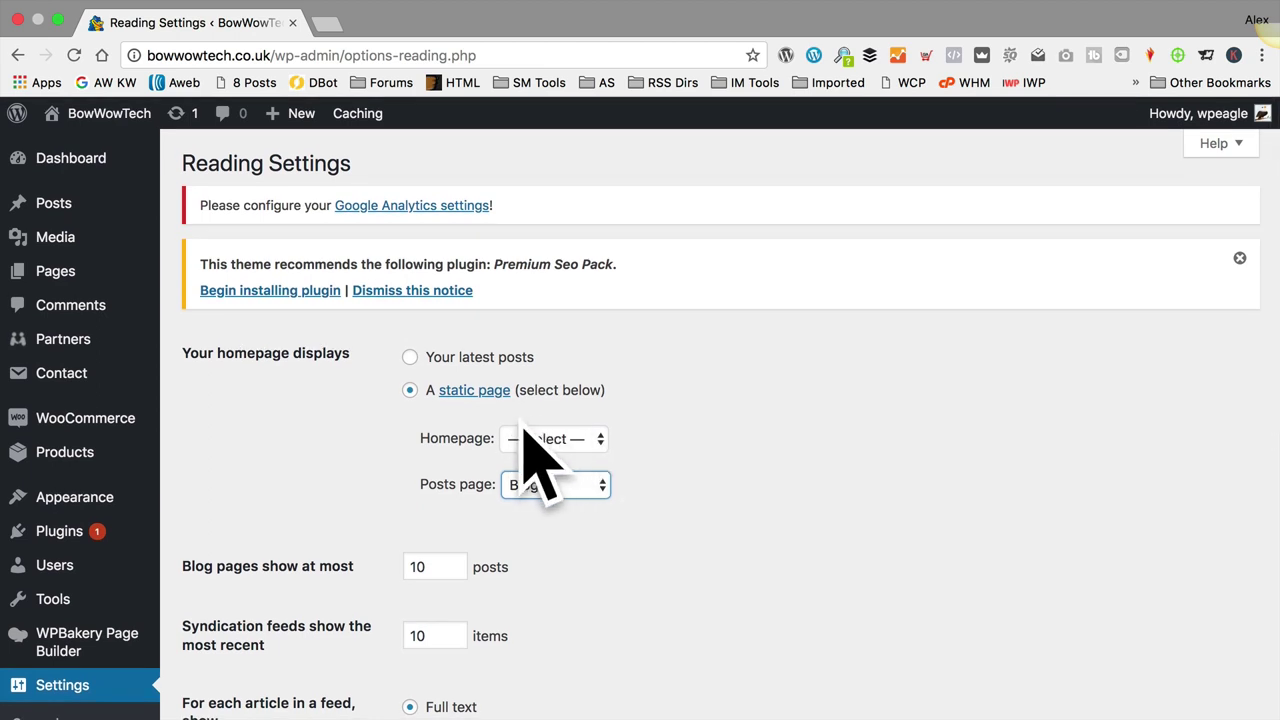
scroll(308, 481, down, 5)
click(210, 403)
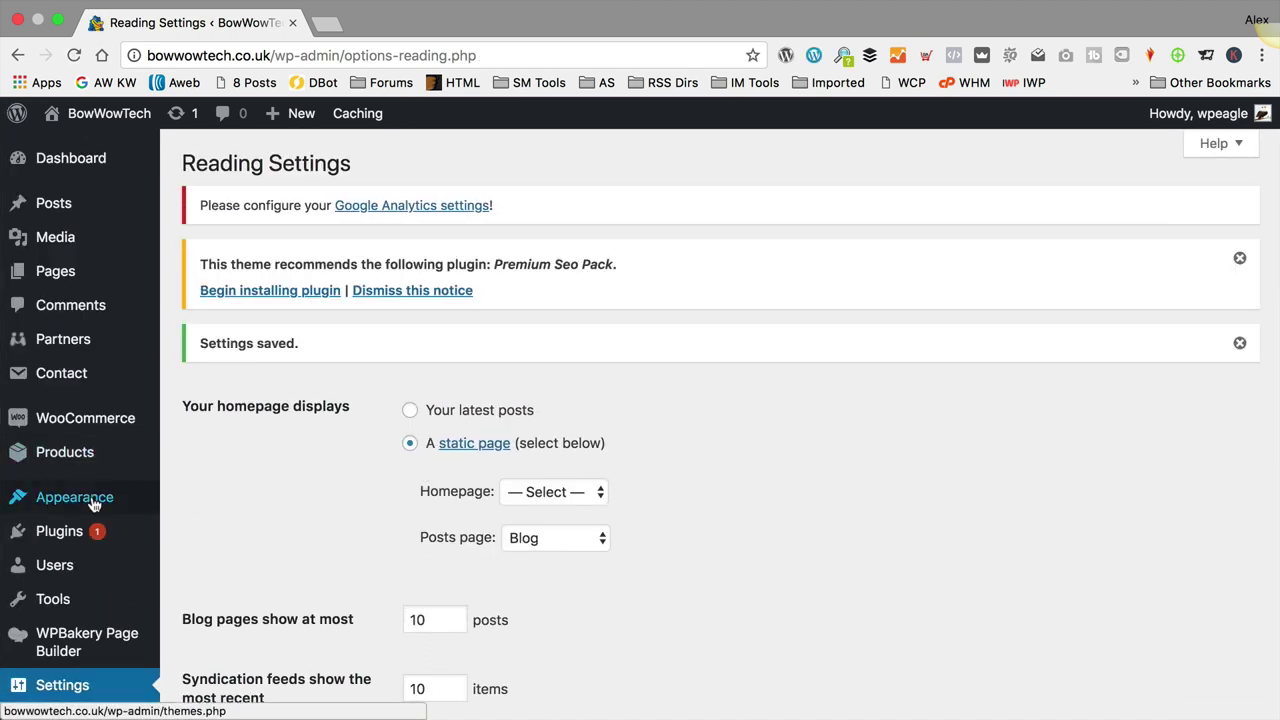
Step: Add the Blog page to the main menu and save the menu
mouse_move(100, 500)
click(236, 580)
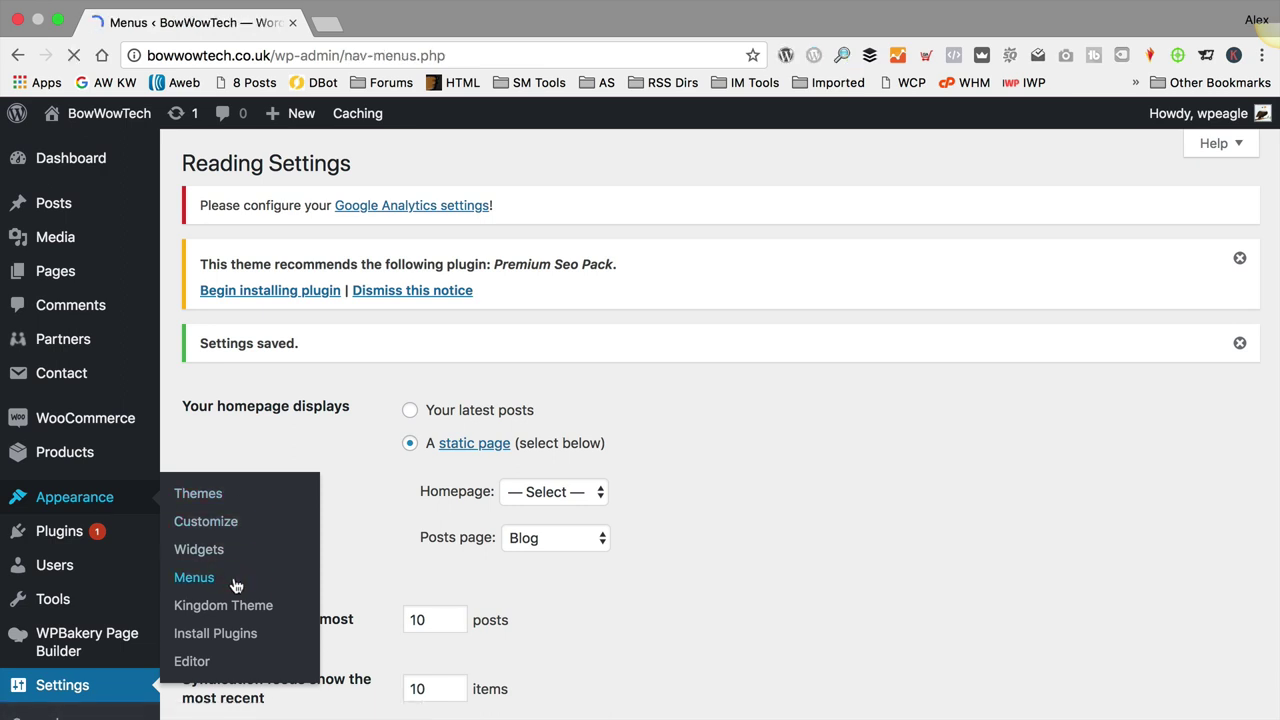
scroll(549, 432, down, 3)
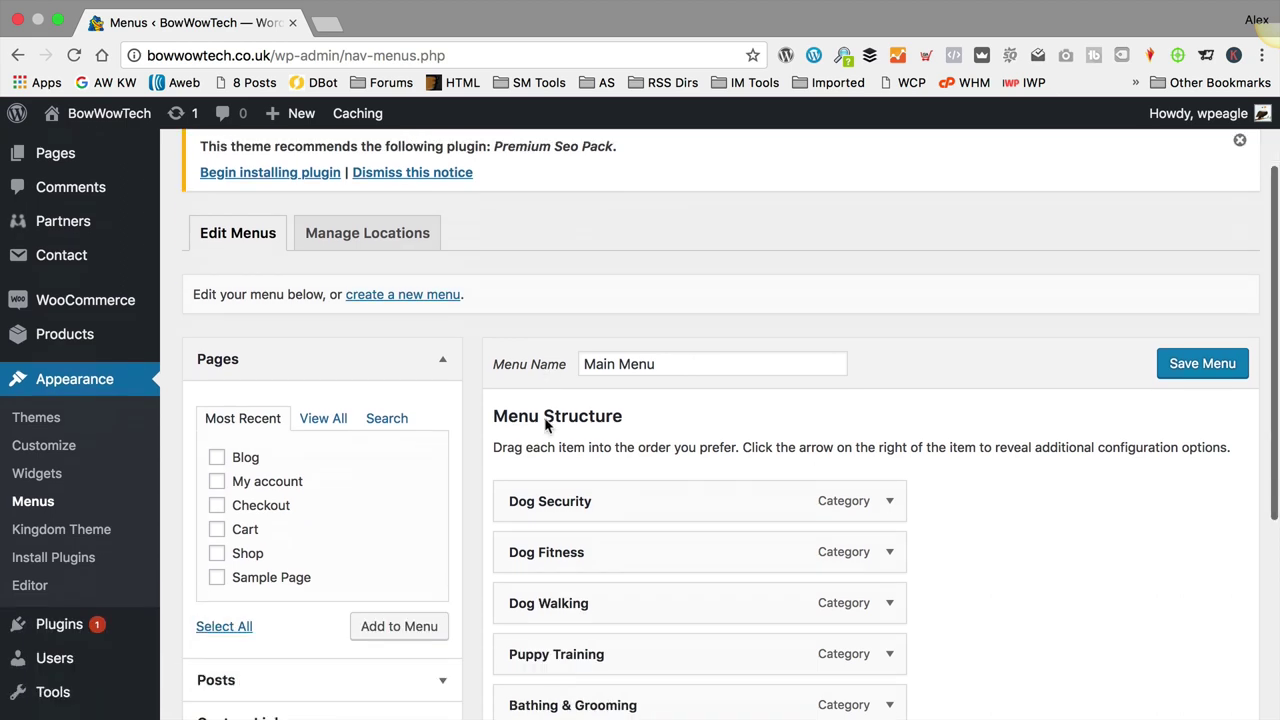
click(217, 408)
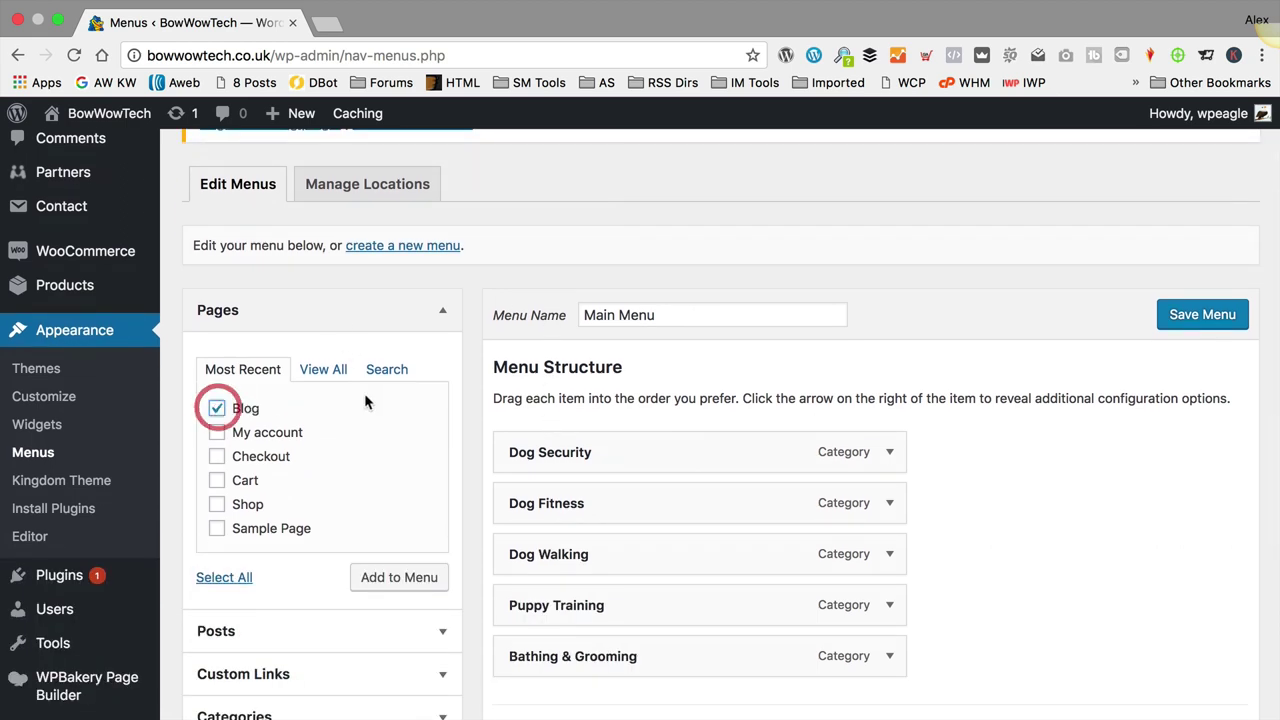
scroll(365, 394, down, 4)
click(423, 350)
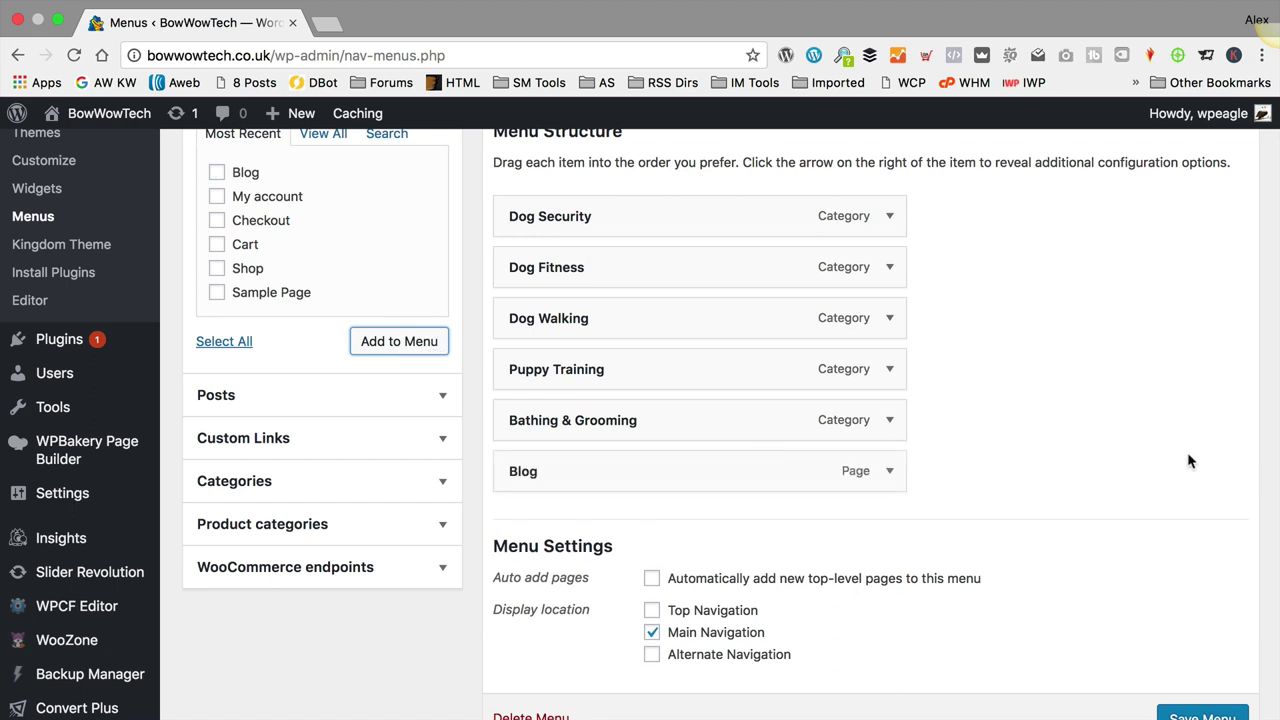
scroll(1187, 452, down, 2)
click(1190, 596)
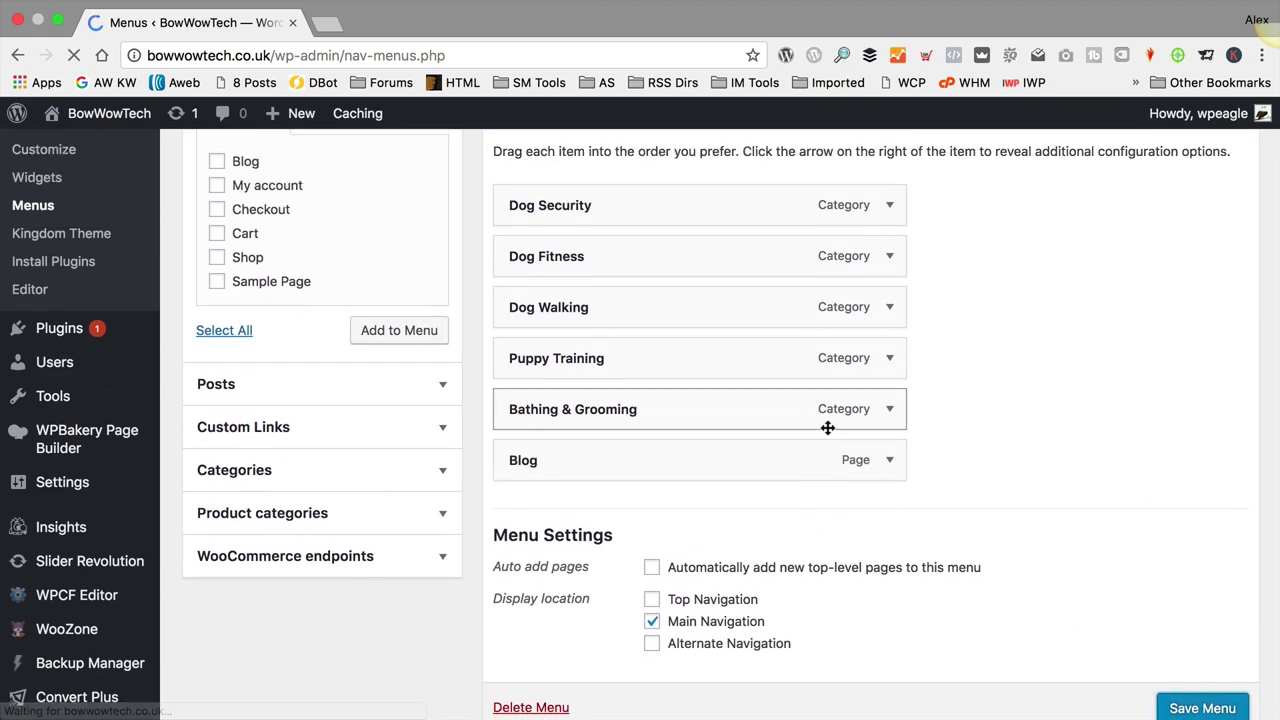
Step: Try reordering menu items, nesting Bathing & Grooming under Puppy Training, then restoring it
scroll(829, 434, down, 5)
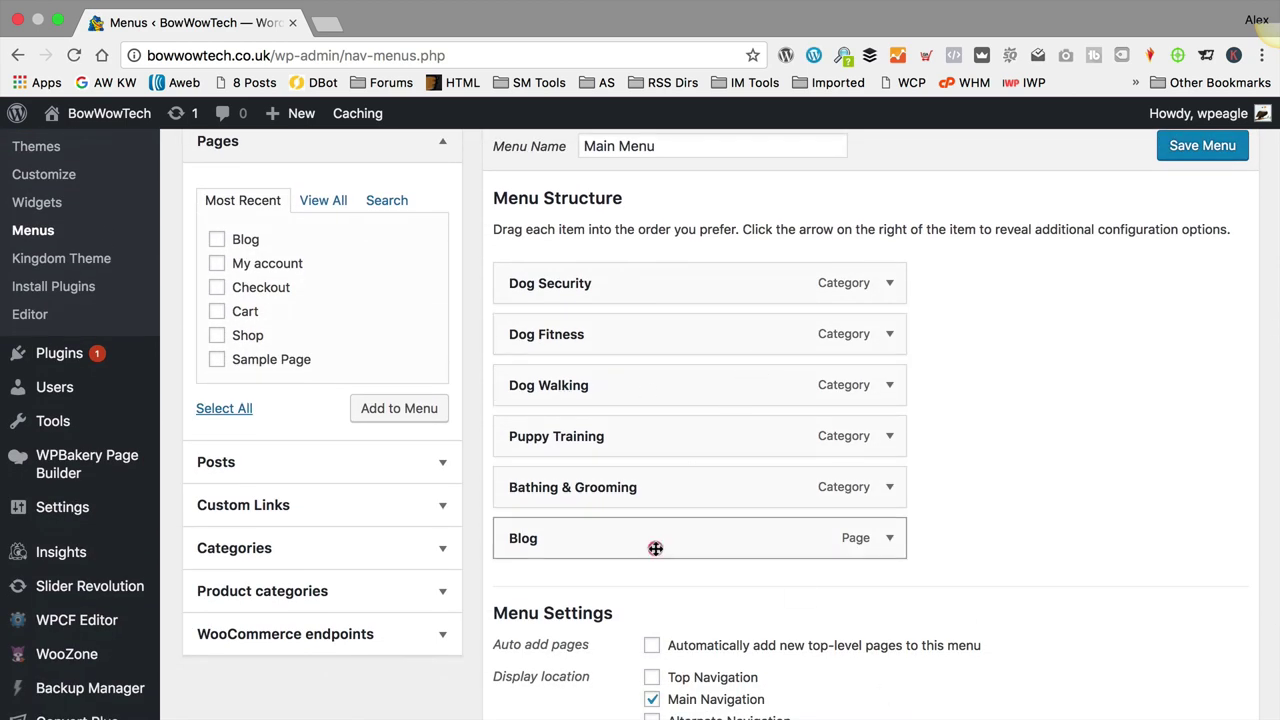
mouse_move(657, 551)
mouse_down()
mouse_move(699, 487)
mouse_move(660, 571)
mouse_move(663, 540)
mouse_up()
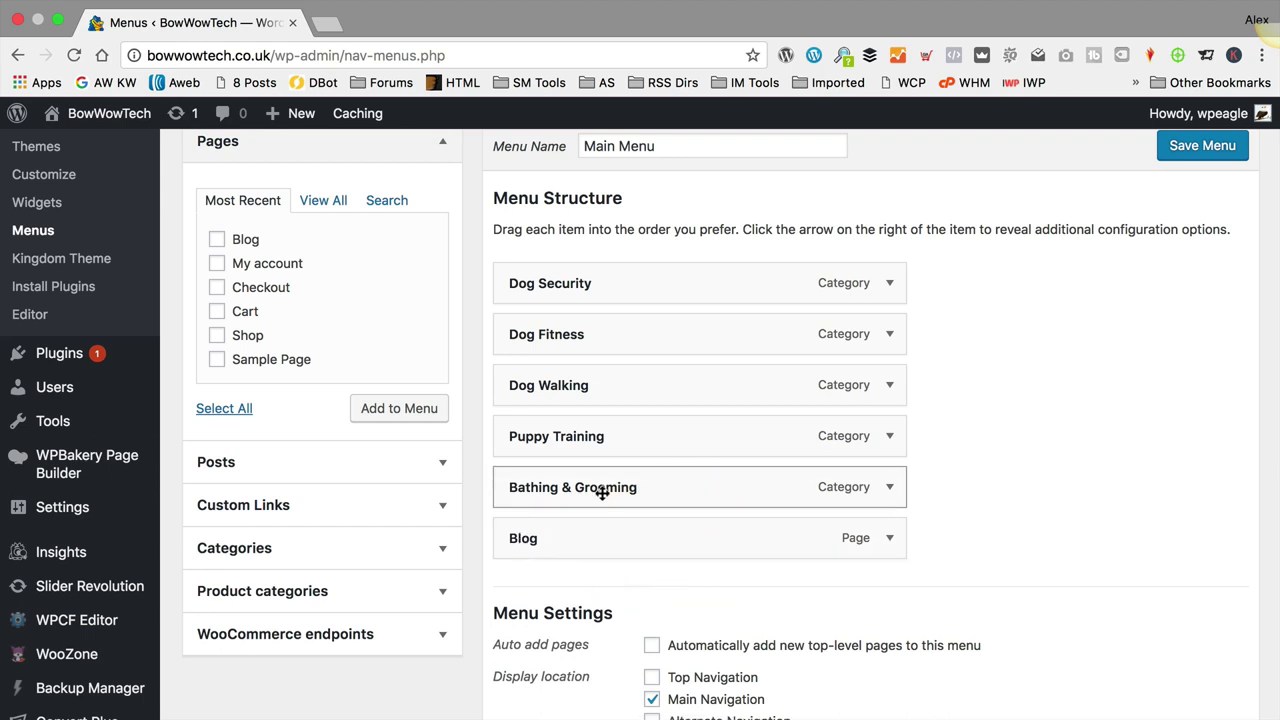
drag(597, 489, 651, 495)
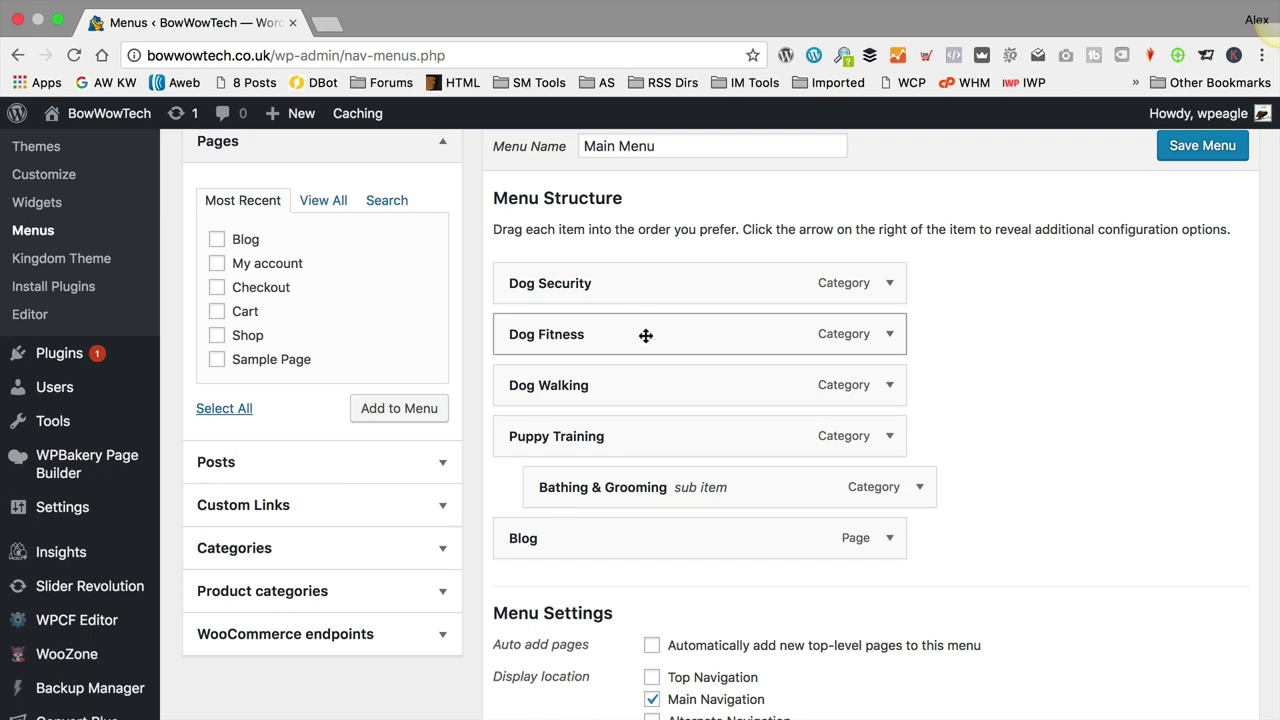
drag(757, 494, 729, 491)
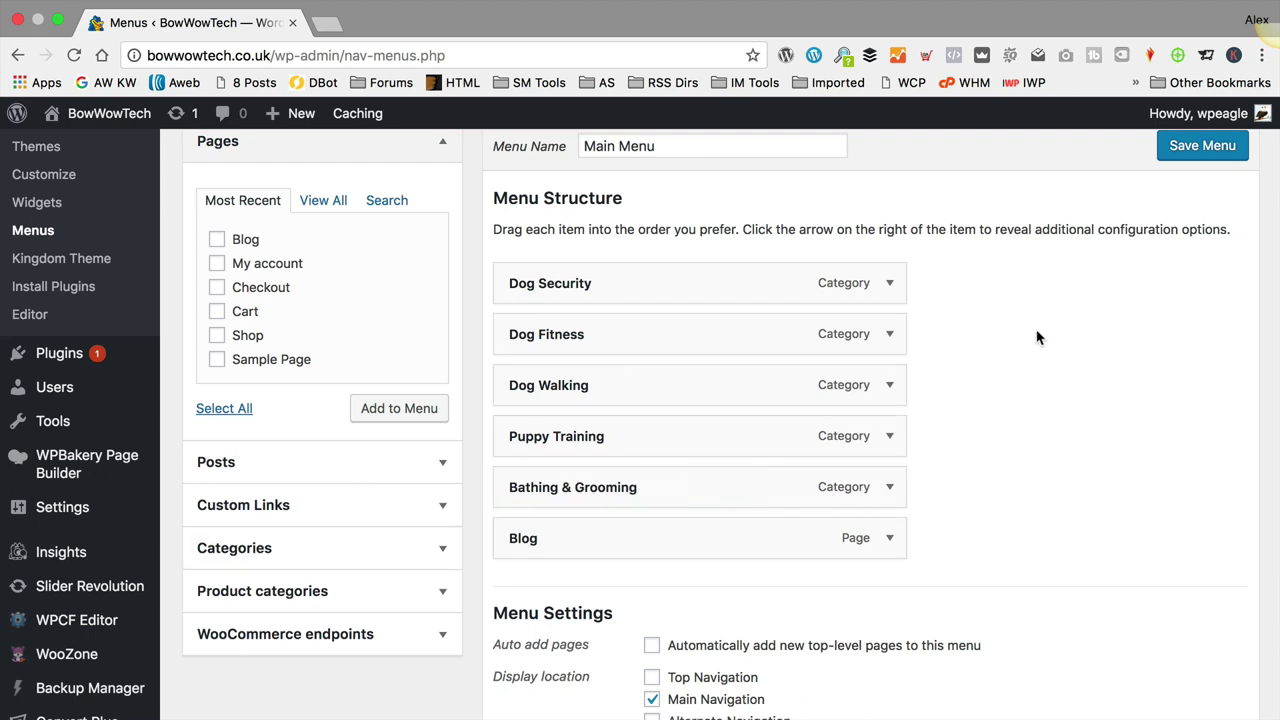
click(1075, 367)
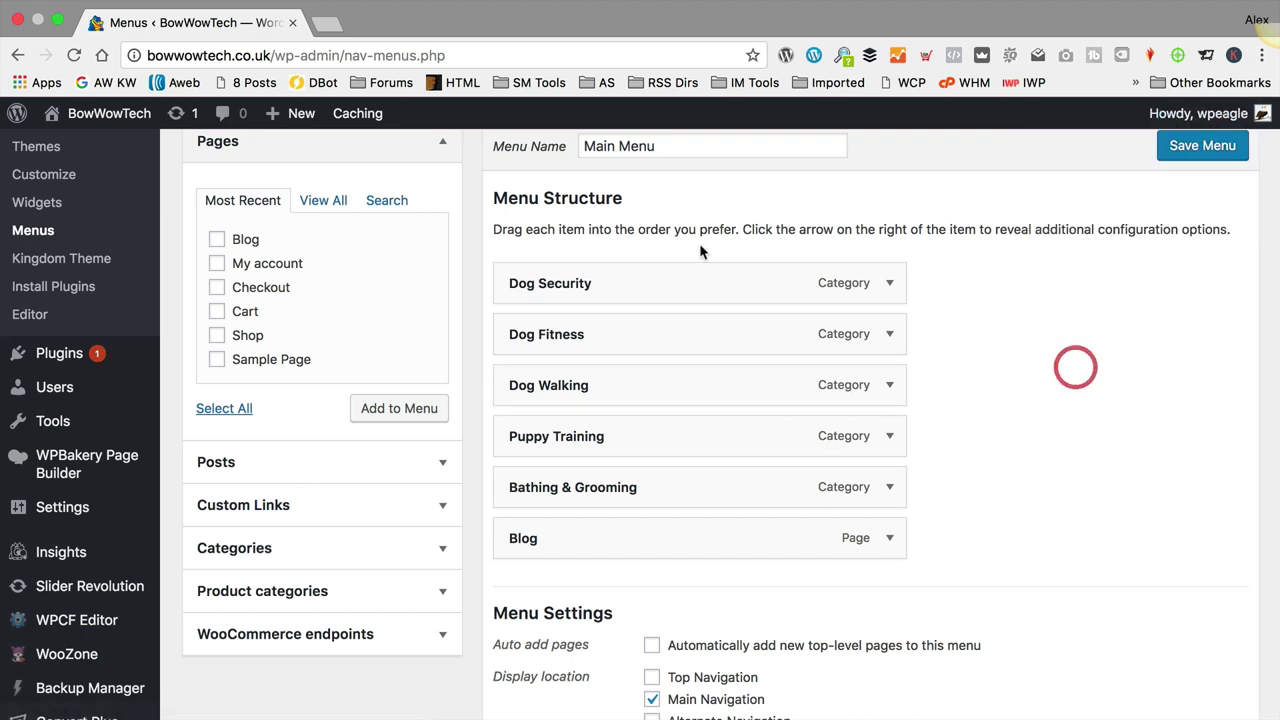
Step: Go to the live site, leaving the menu page without saving further changes
mouse_move(122, 118)
click(128, 148)
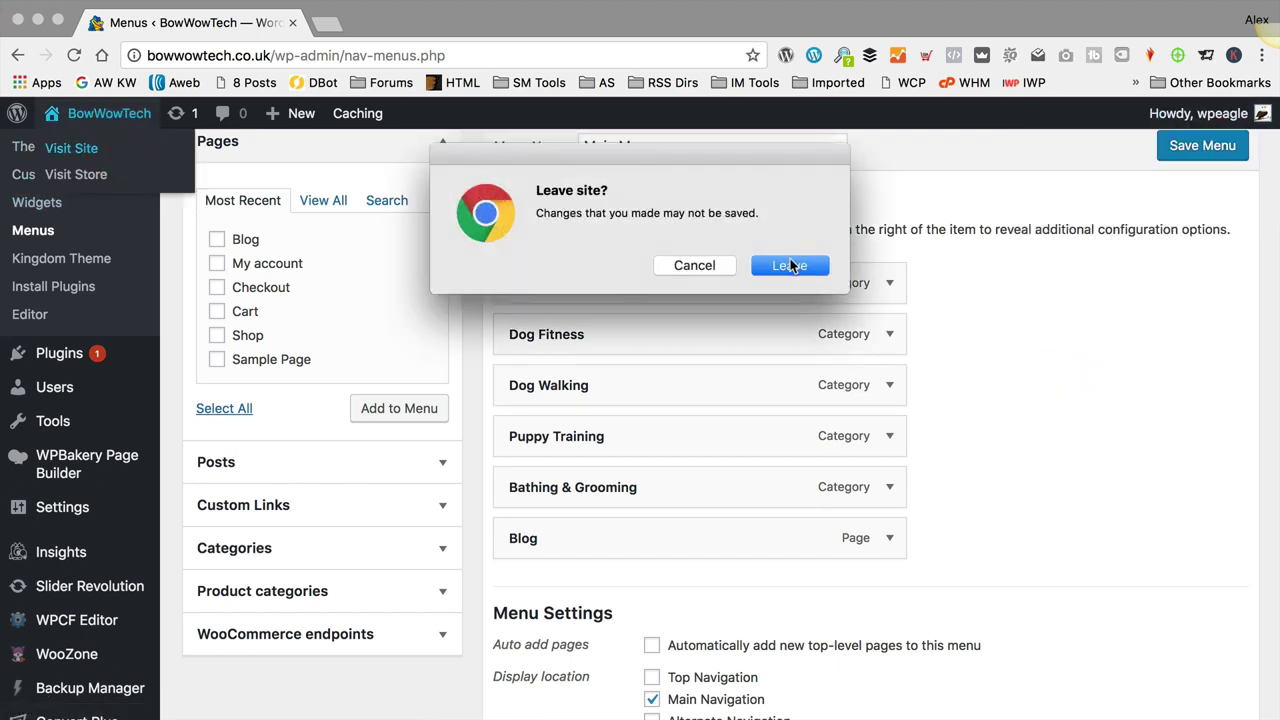
click(790, 265)
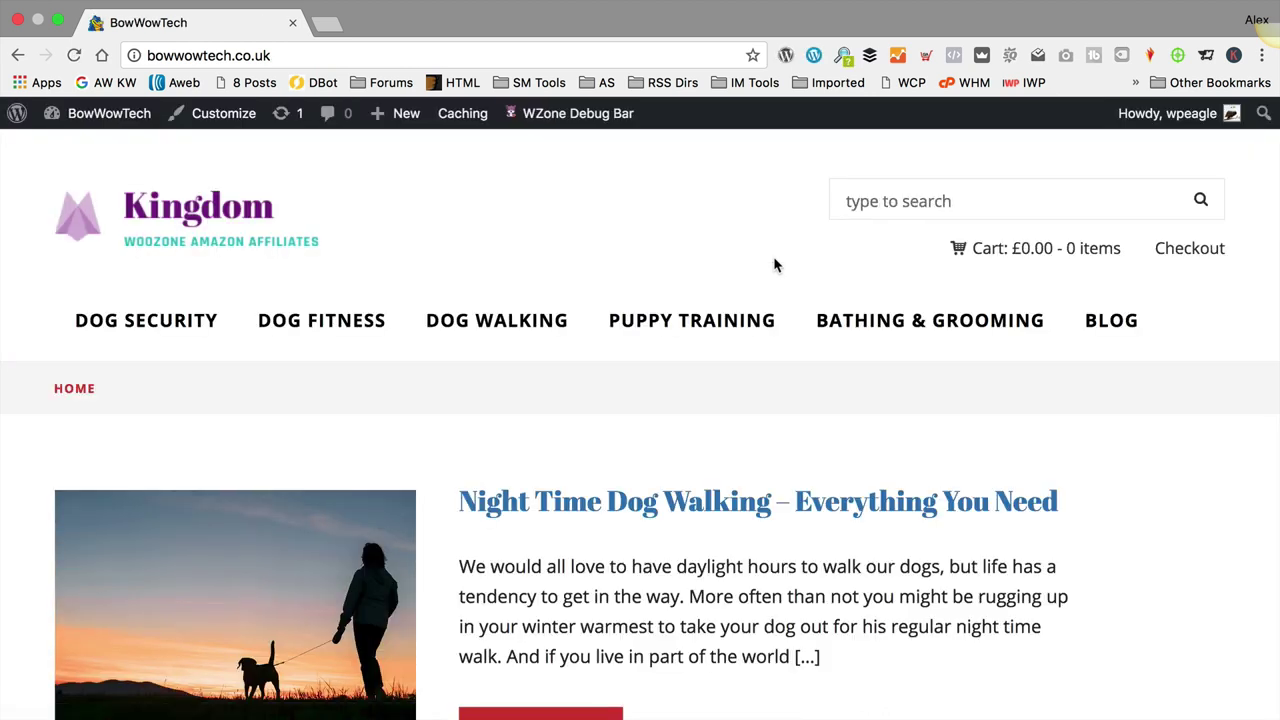
Step: Open the BLOG page on the live site and scroll through its post listing
click(1115, 322)
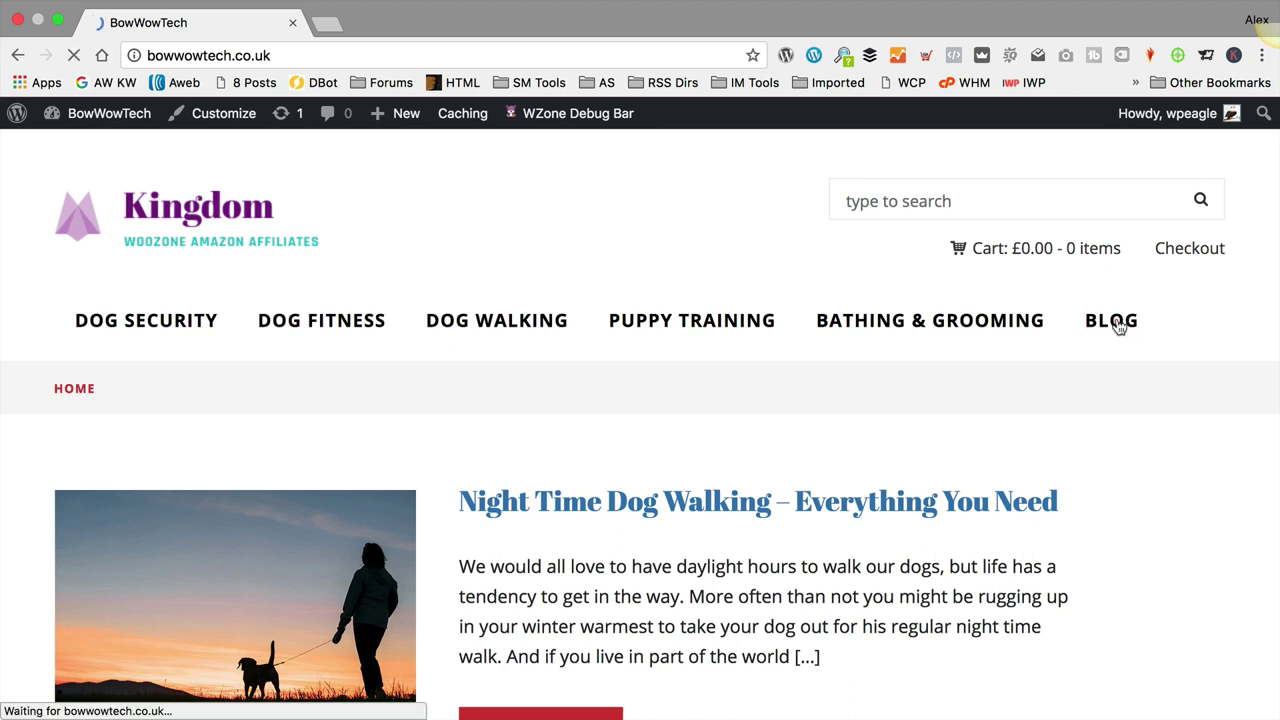
scroll(700, 380, down, 10)
scroll(705, 380, up, 7)
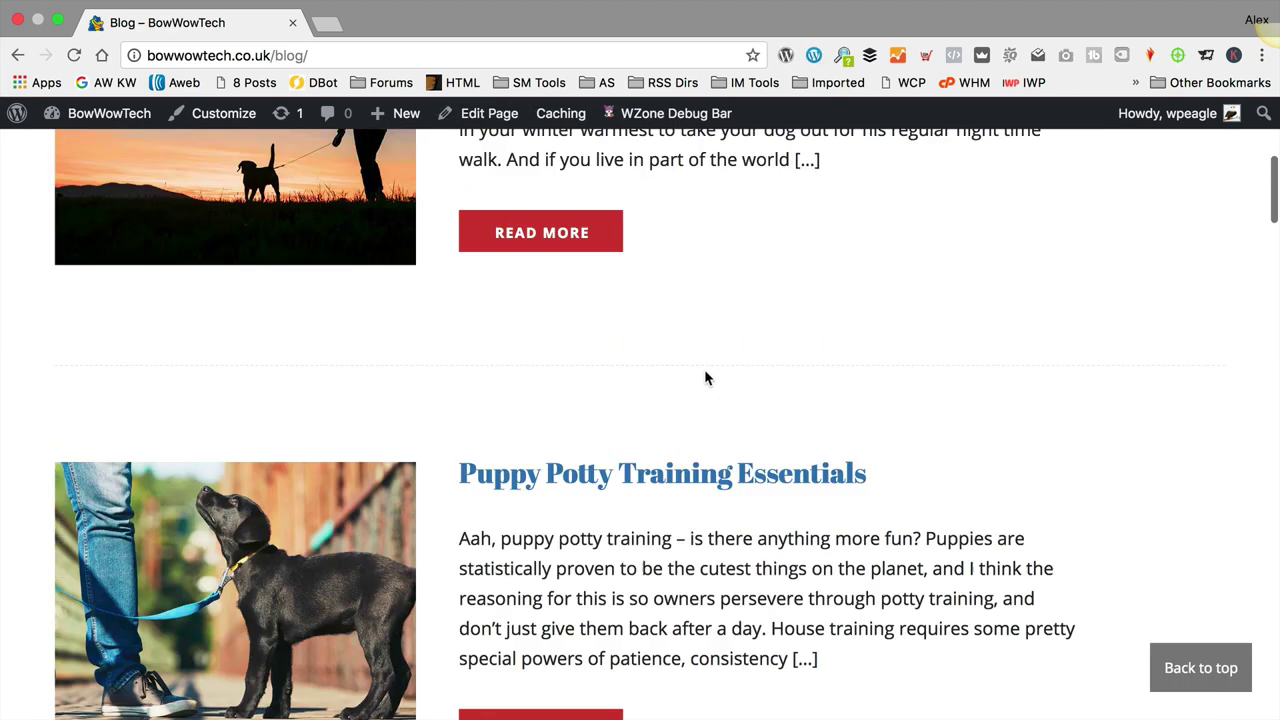
scroll(704, 369, up, 4)
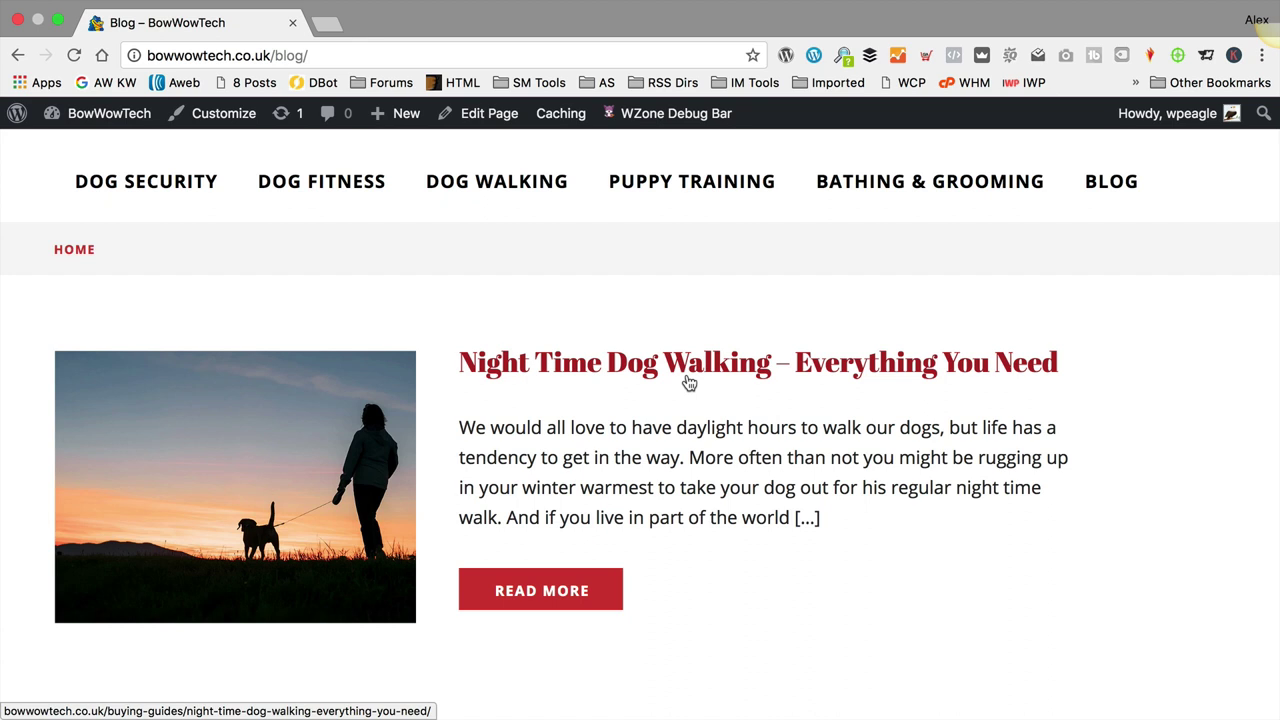
scroll(688, 382, up, 3)
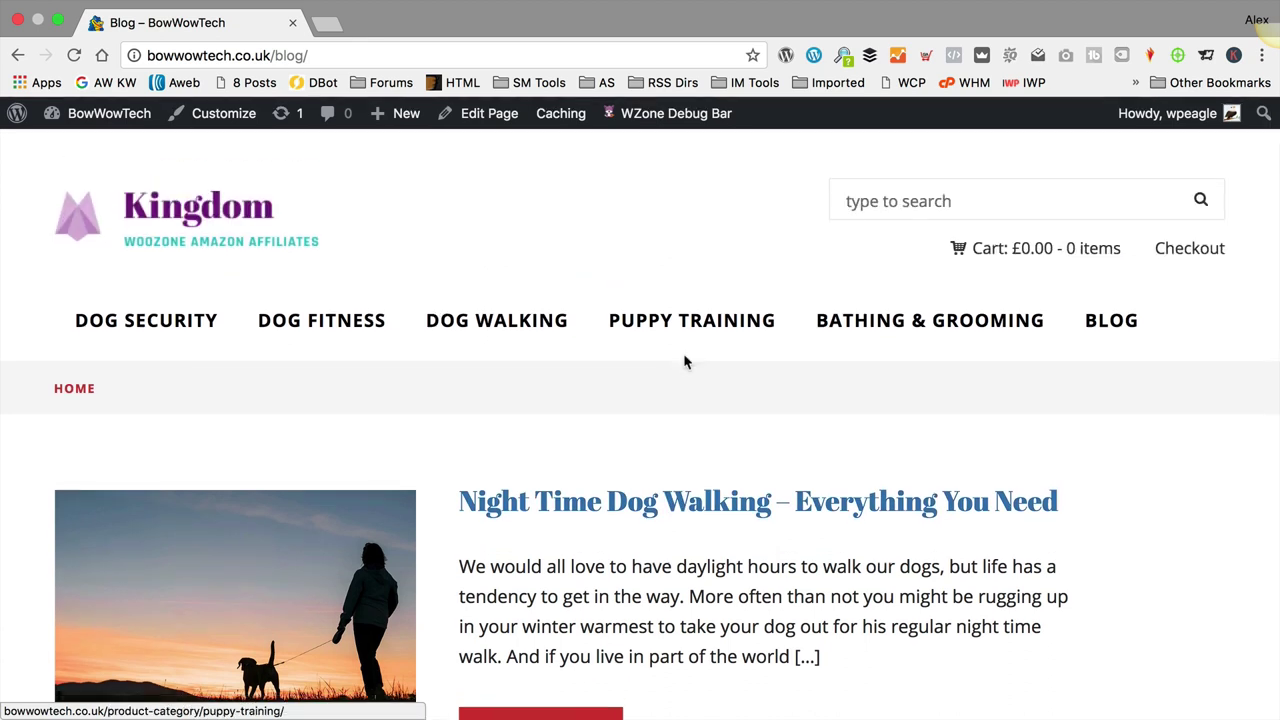
scroll(686, 363, down, 1)
scroll(697, 330, up, 1)
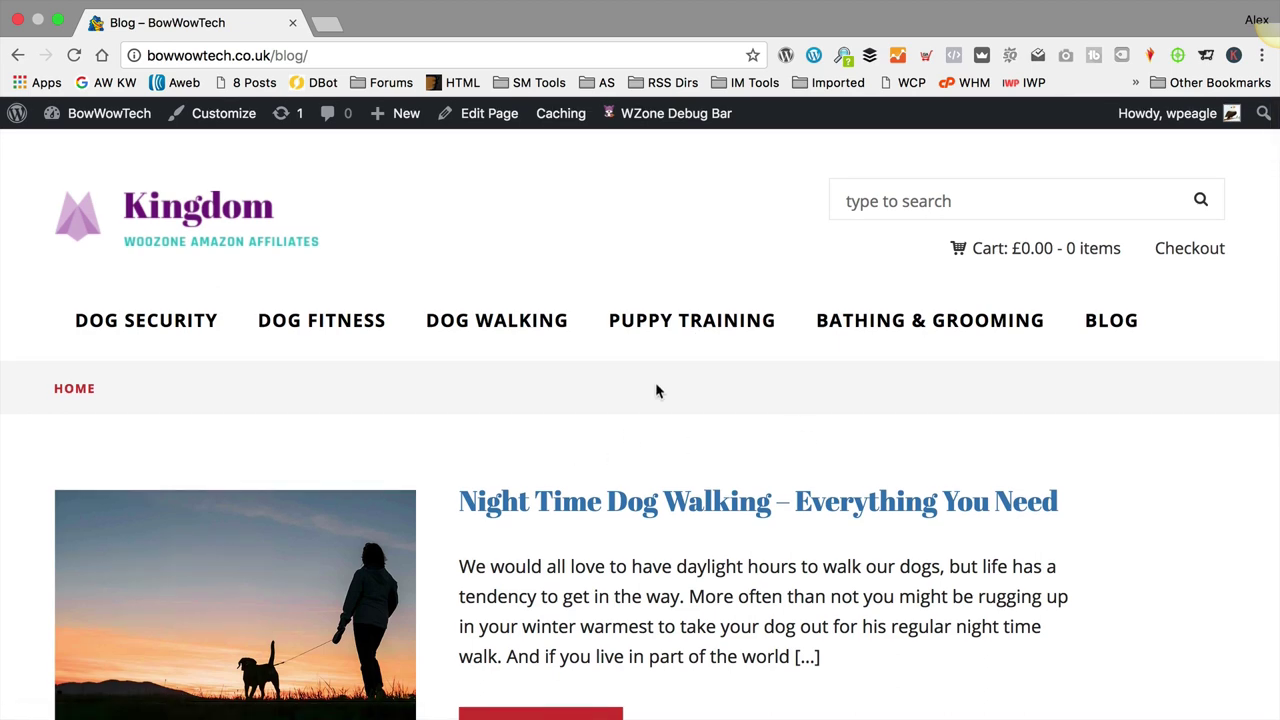
scroll(903, 399, down, 20)
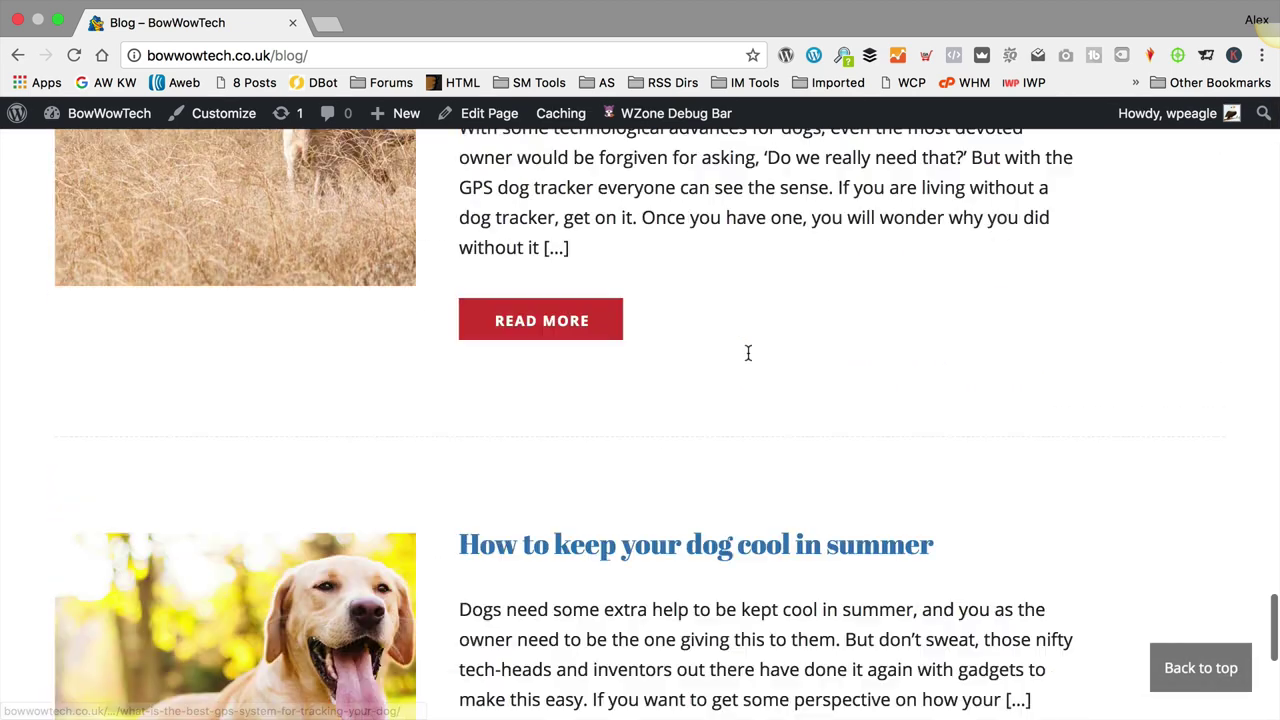
scroll(748, 352, down, 5)
Step: View the older posts page showing Hello world, then return to the admin Dashboard
click(1189, 530)
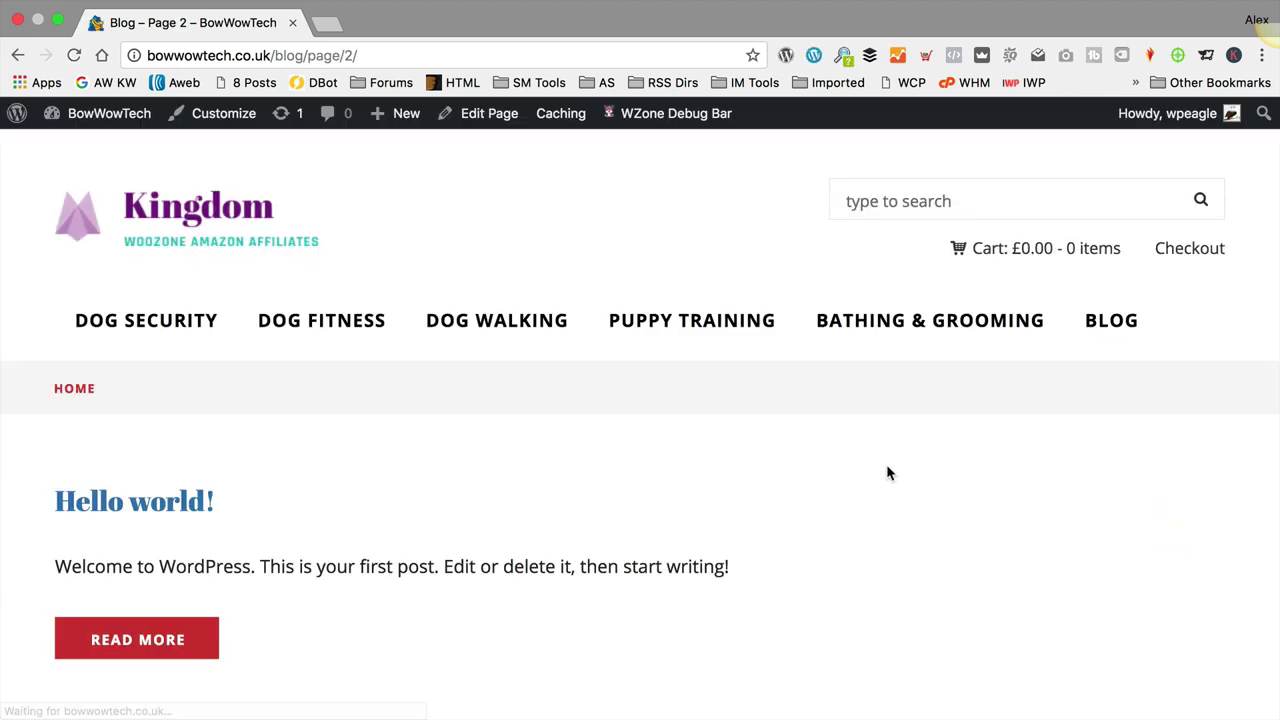
scroll(866, 453, down, 2)
scroll(5, 405, down, 1)
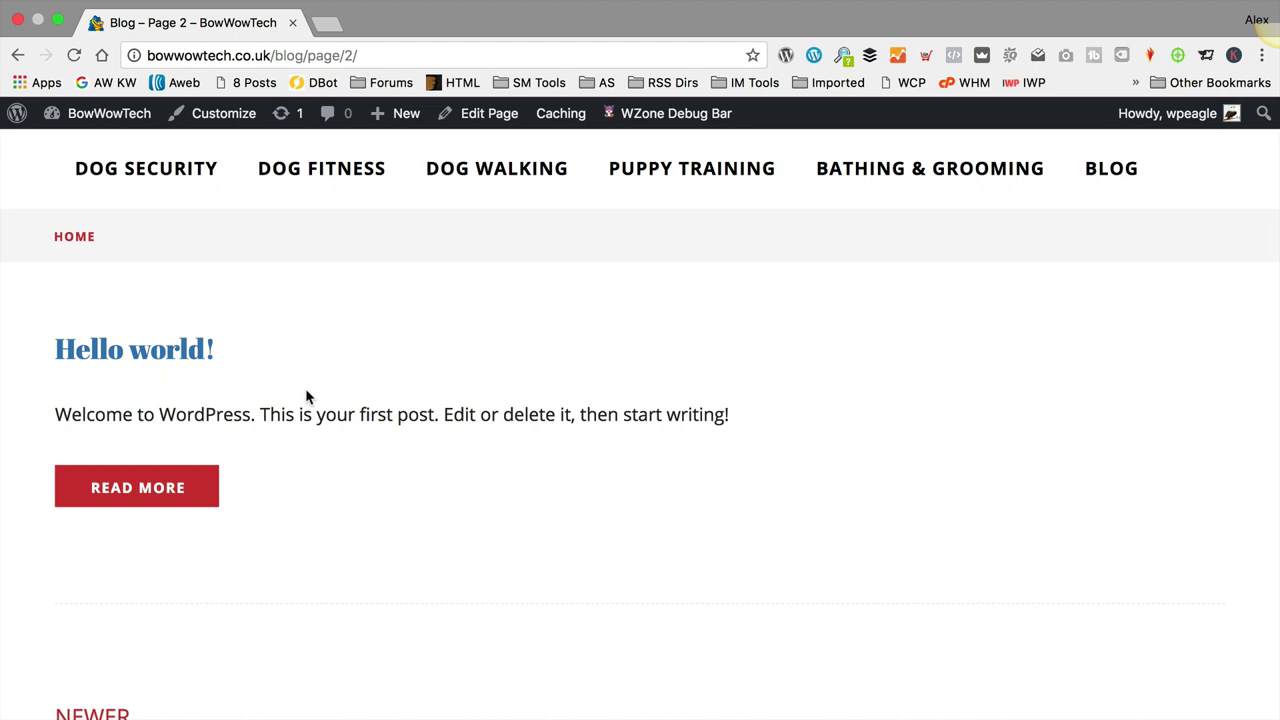
scroll(300, 396, up, 2)
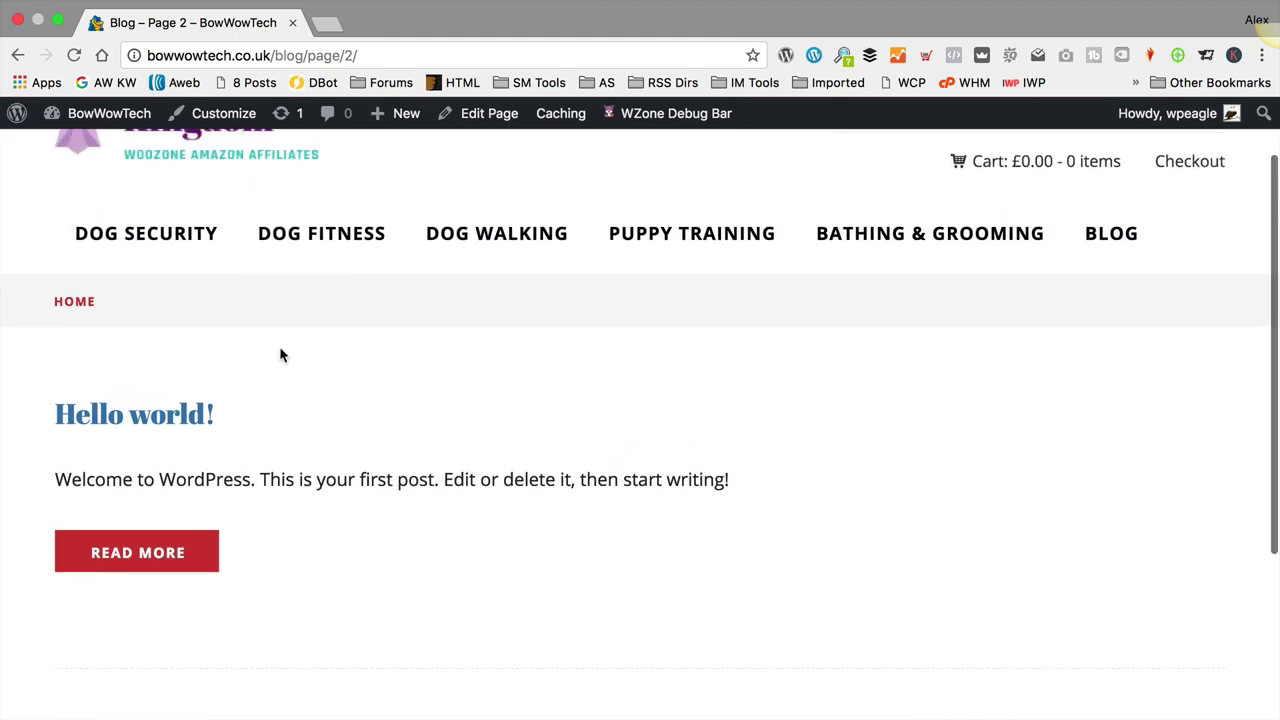
mouse_move(100, 130)
click(88, 152)
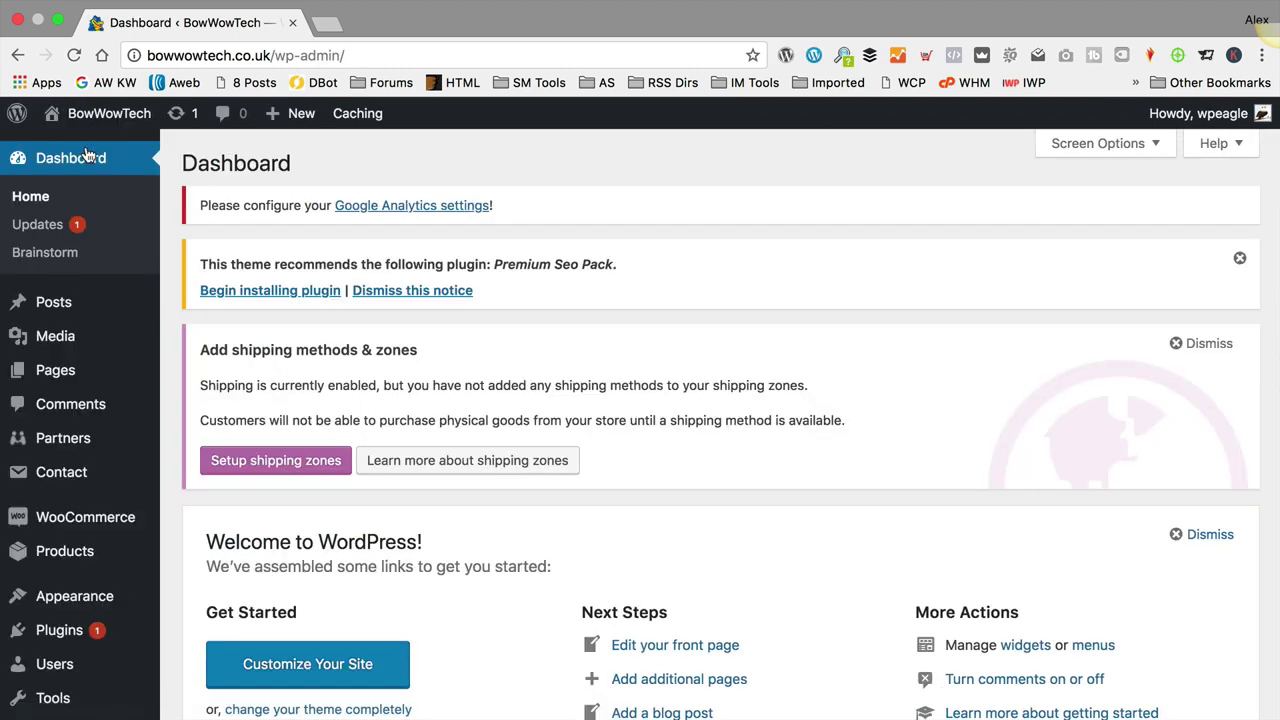
Step: In All Posts, move the Hello world! post to the Trash
mouse_move(86, 297)
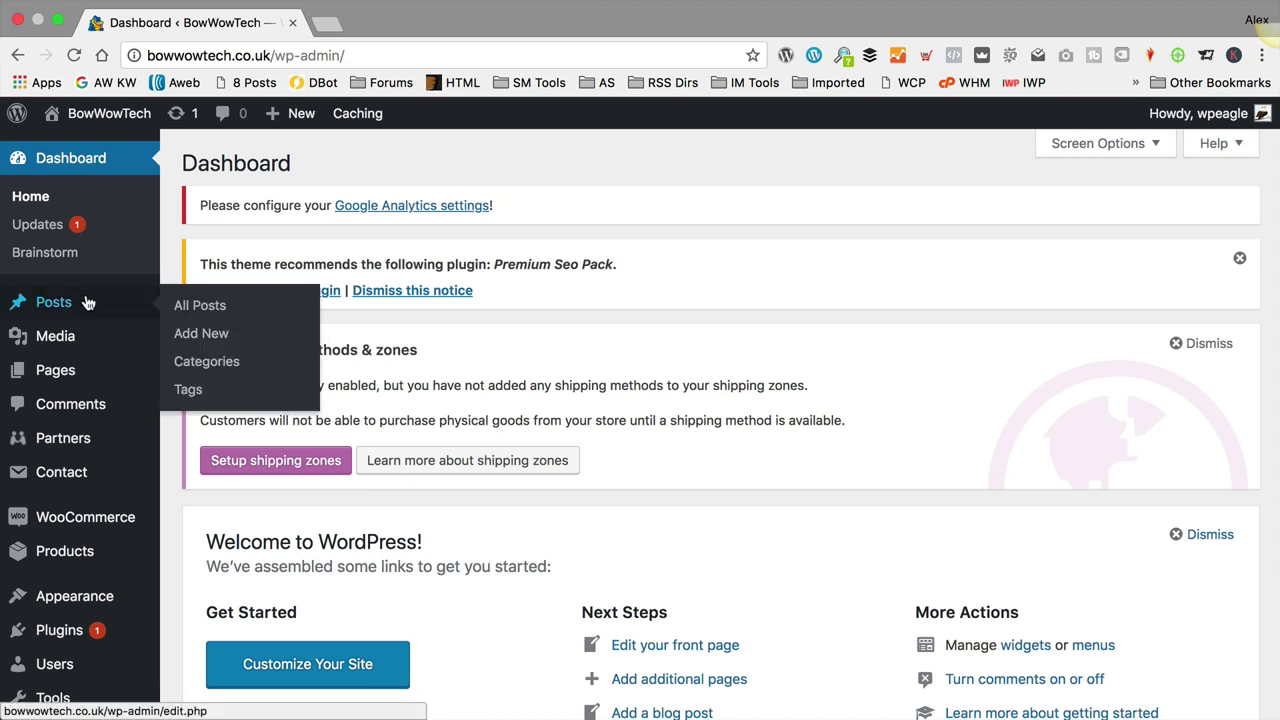
click(248, 310)
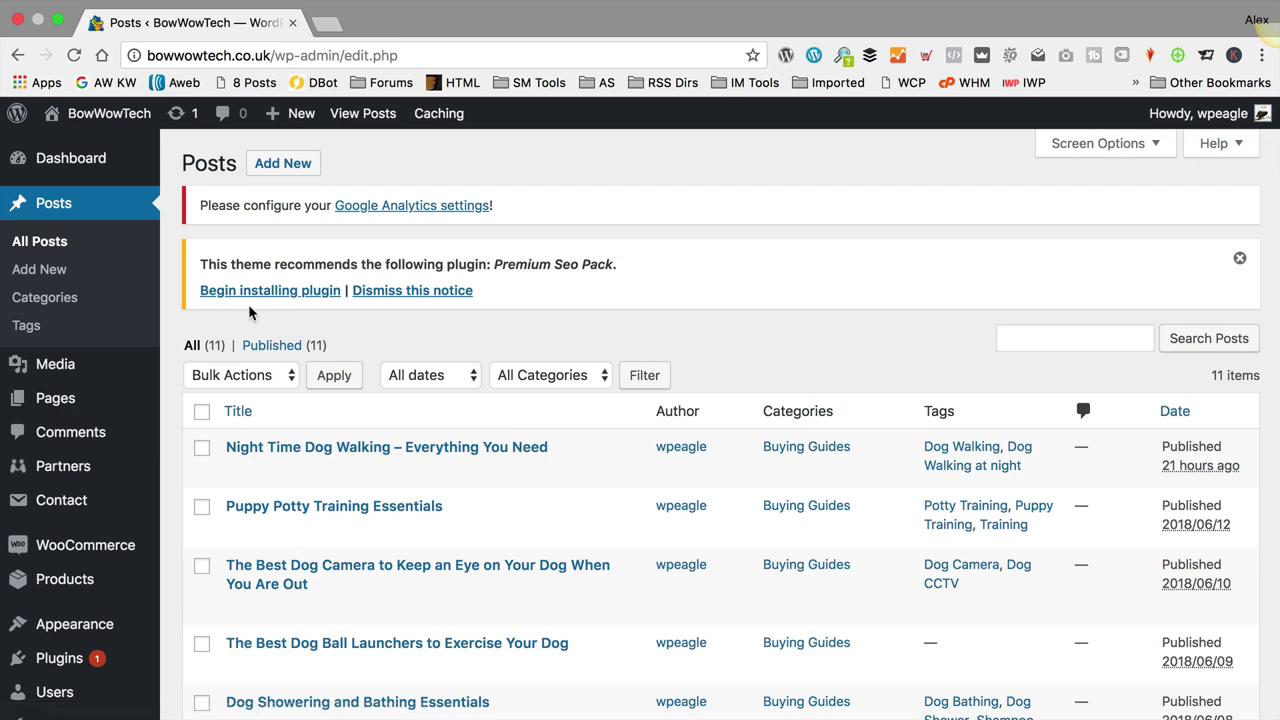
scroll(437, 328, down, 3)
scroll(437, 328, down, 6)
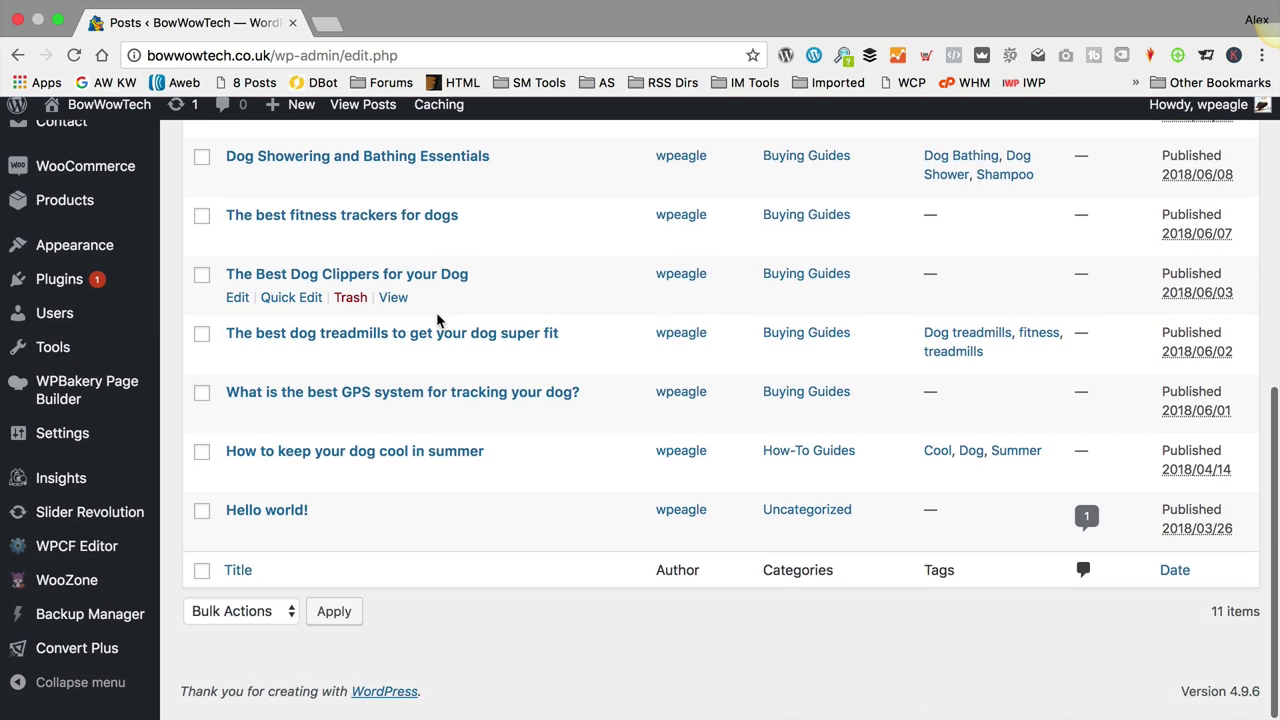
click(350, 542)
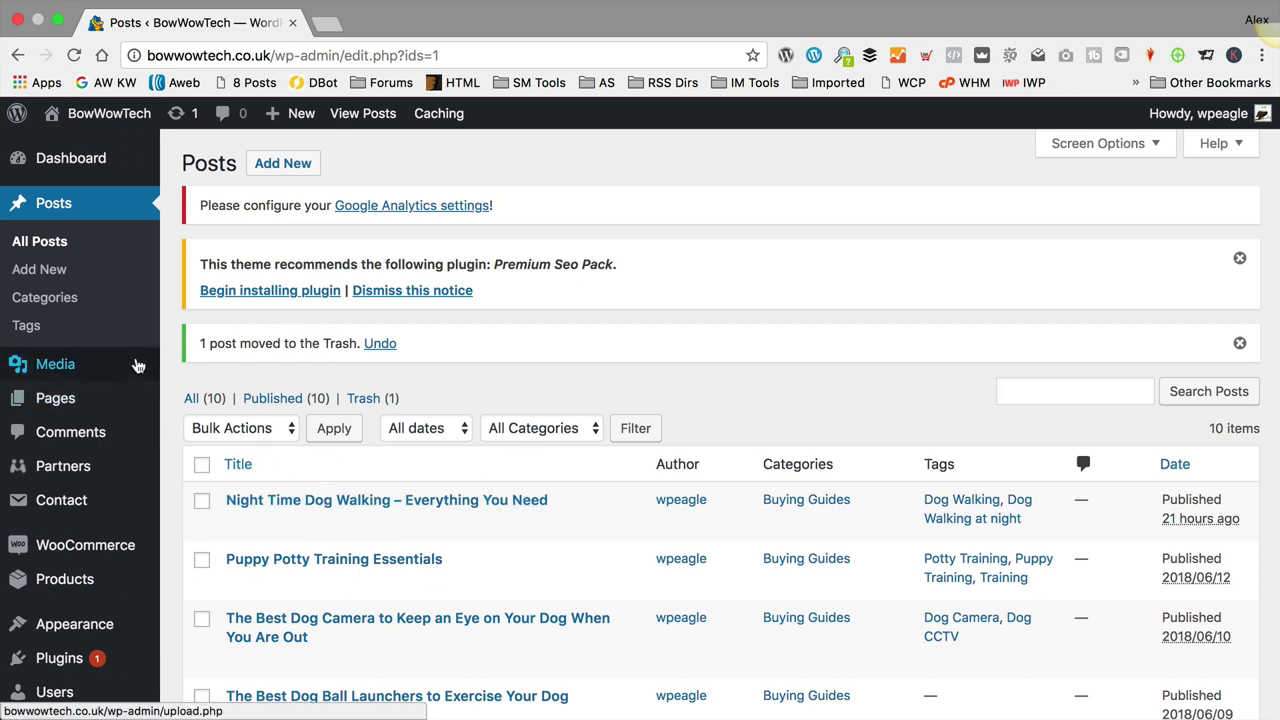
Step: Open the shop's All Products list
mouse_move(112, 405)
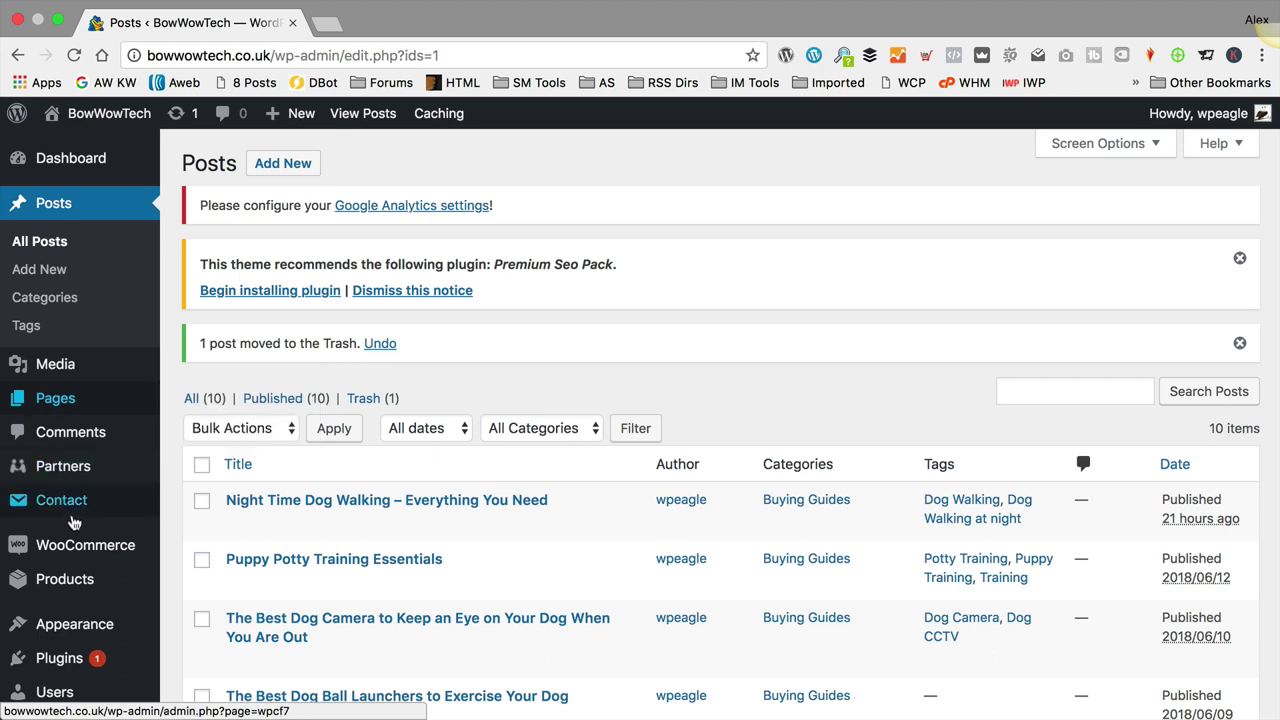
mouse_move(75, 585)
click(226, 558)
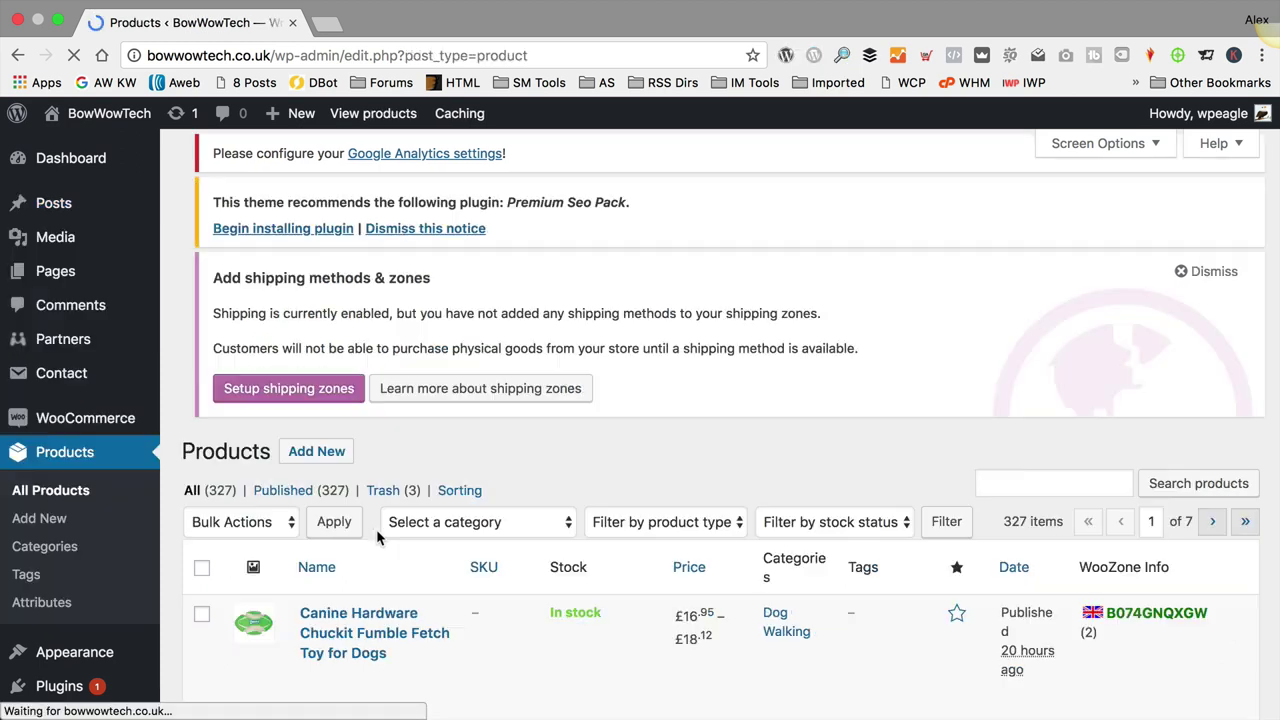
Step: Select the first three Chuckit products for Move to Trash, then visit the live BowWowTech site
scroll(517, 400, down, 5)
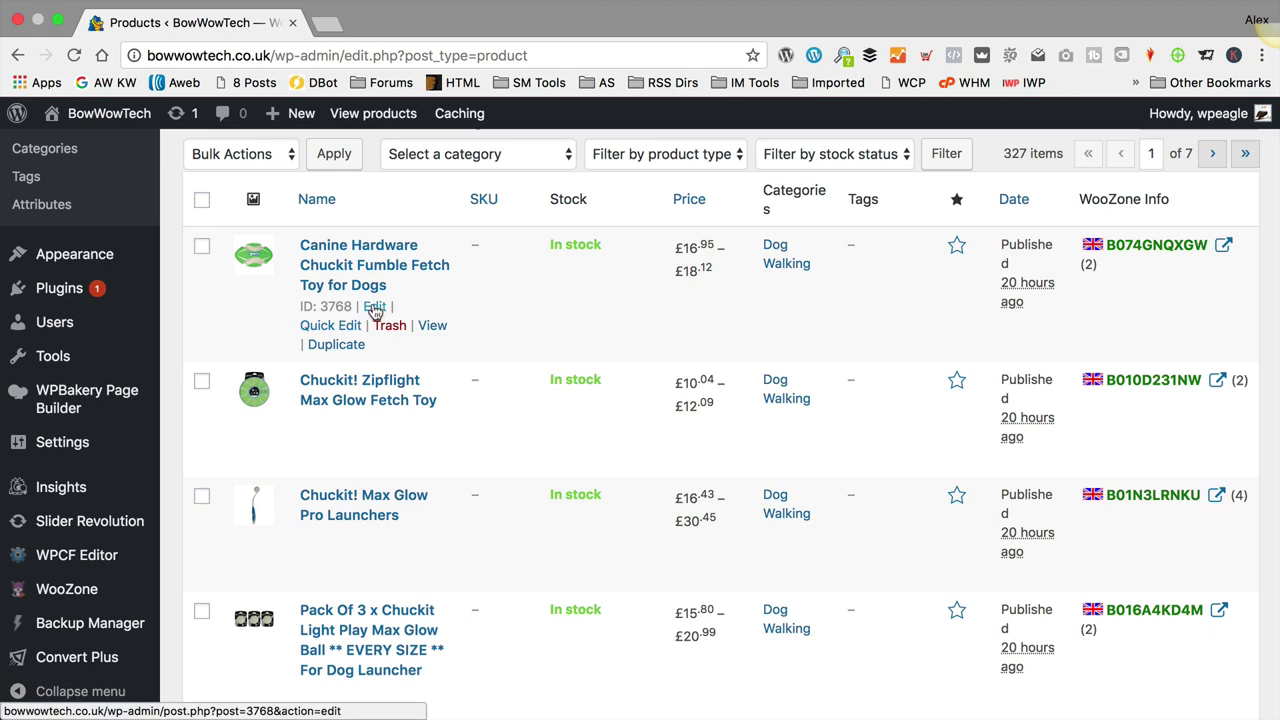
scroll(460, 385, down, 1)
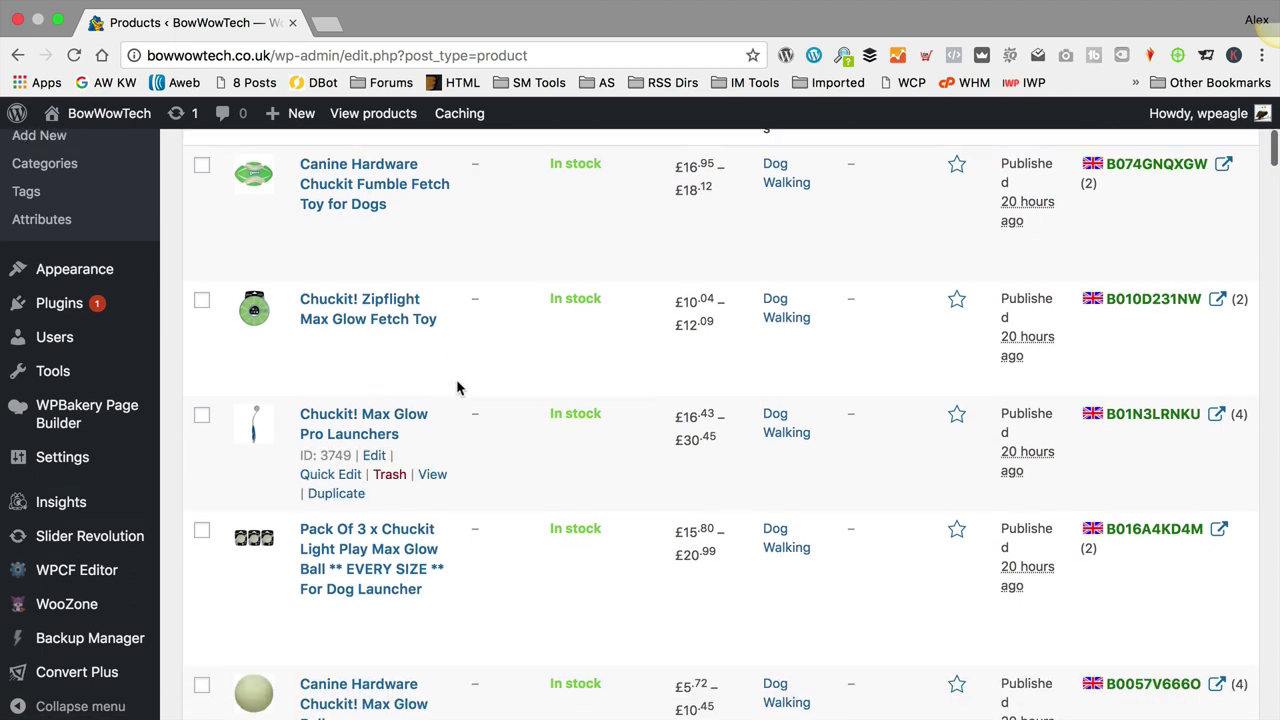
scroll(458, 388, up, 1)
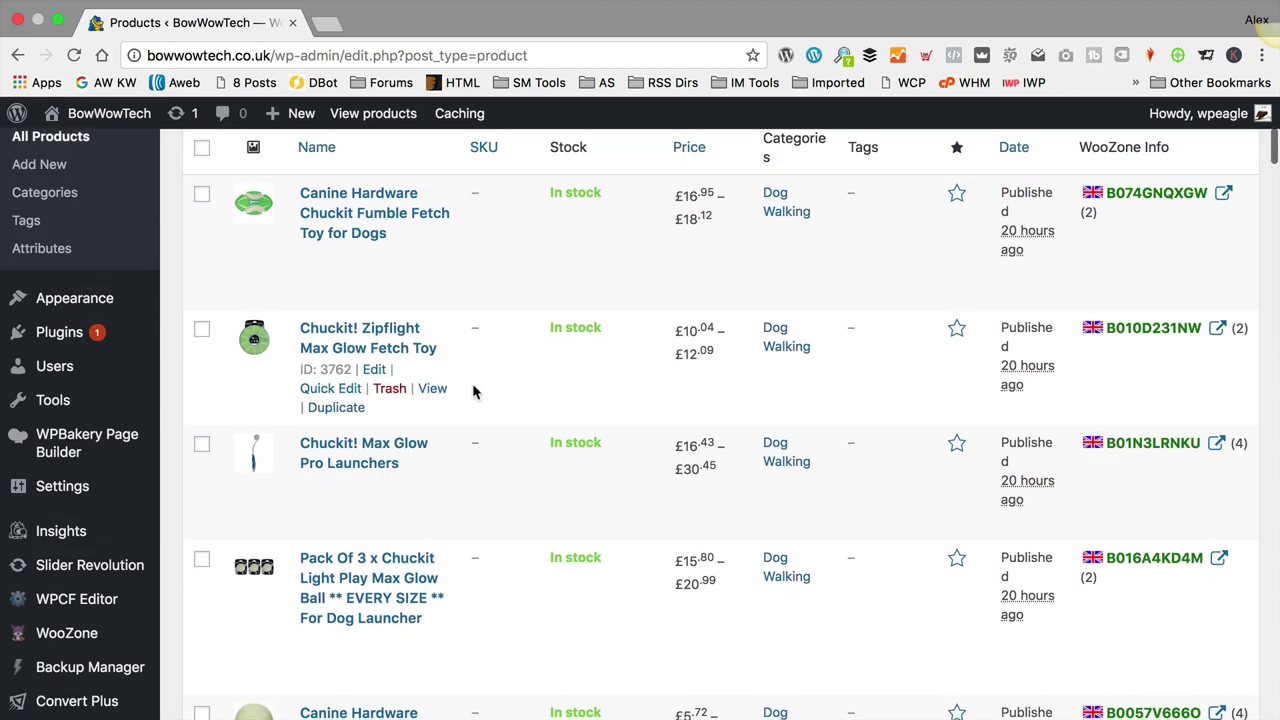
click(201, 194)
click(201, 330)
click(202, 447)
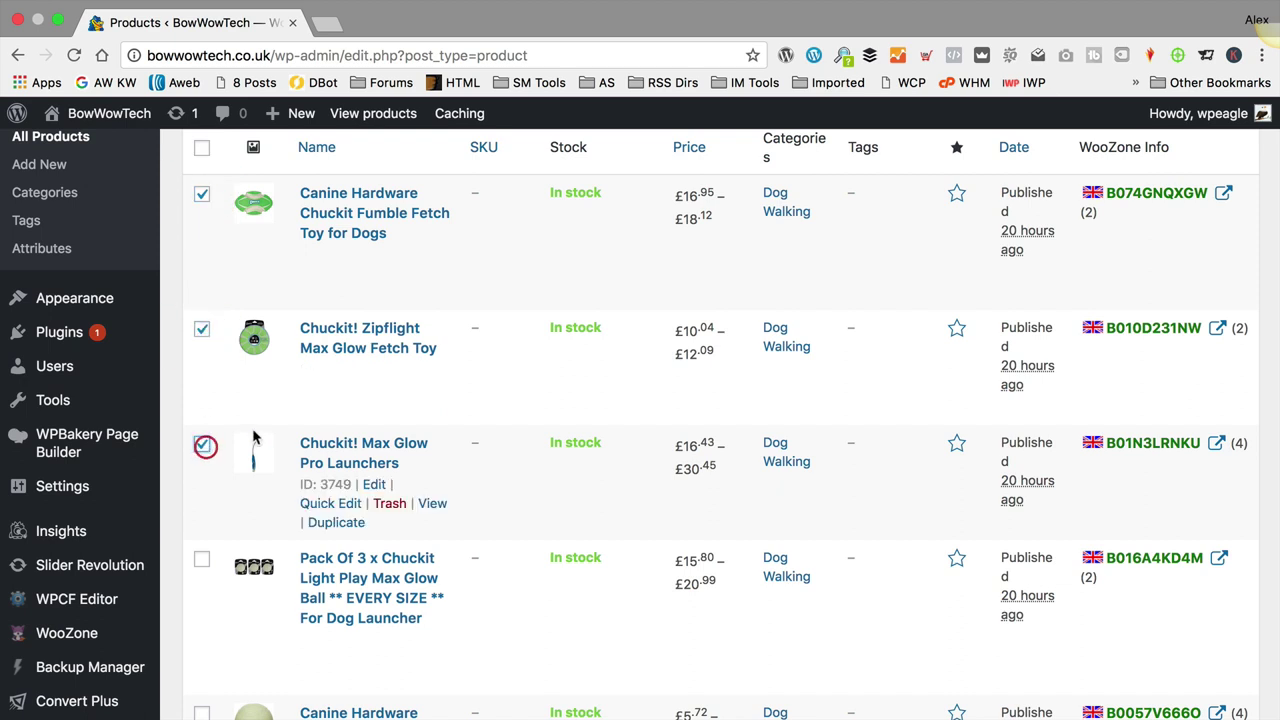
scroll(205, 440, up, 3)
click(257, 287)
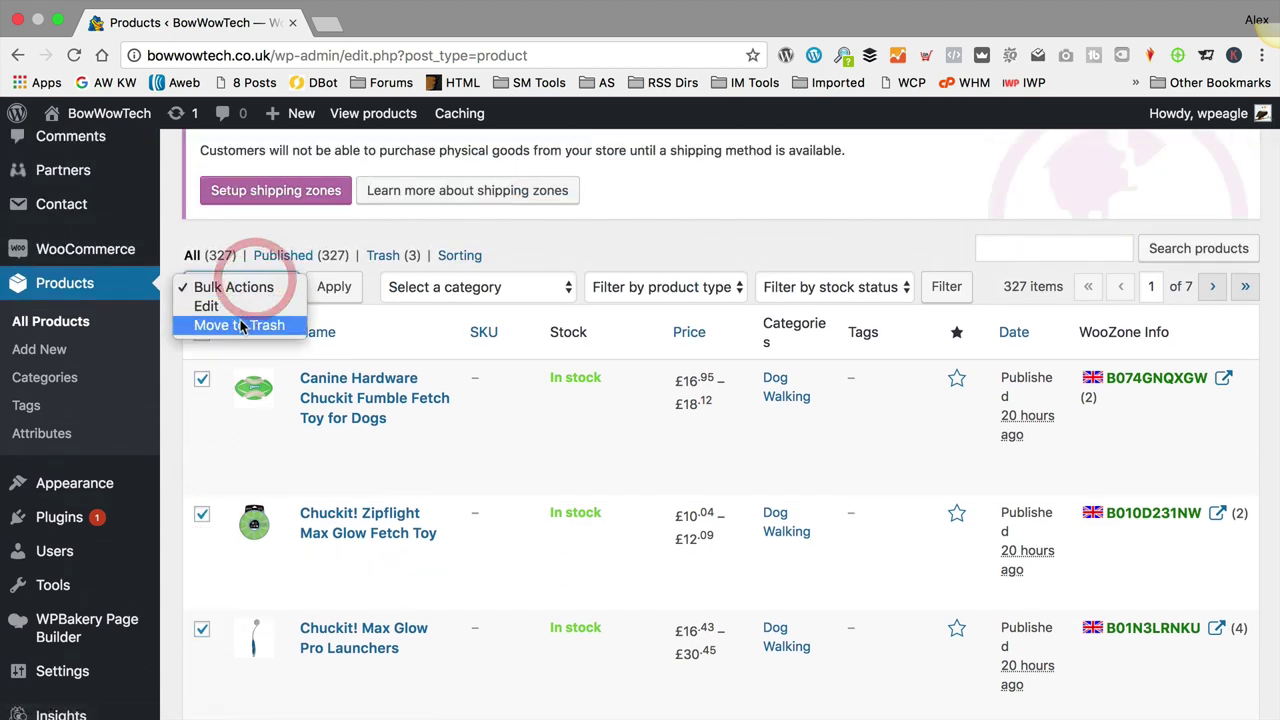
click(245, 324)
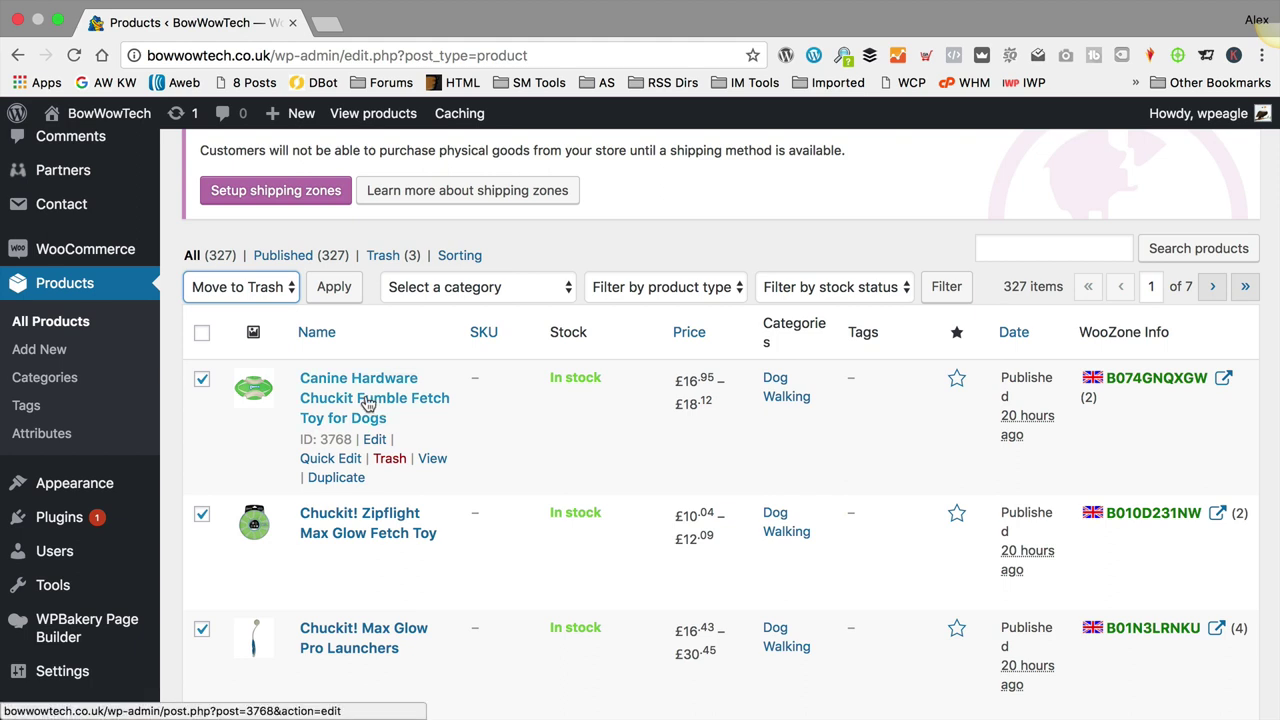
mouse_move(100, 113)
click(90, 150)
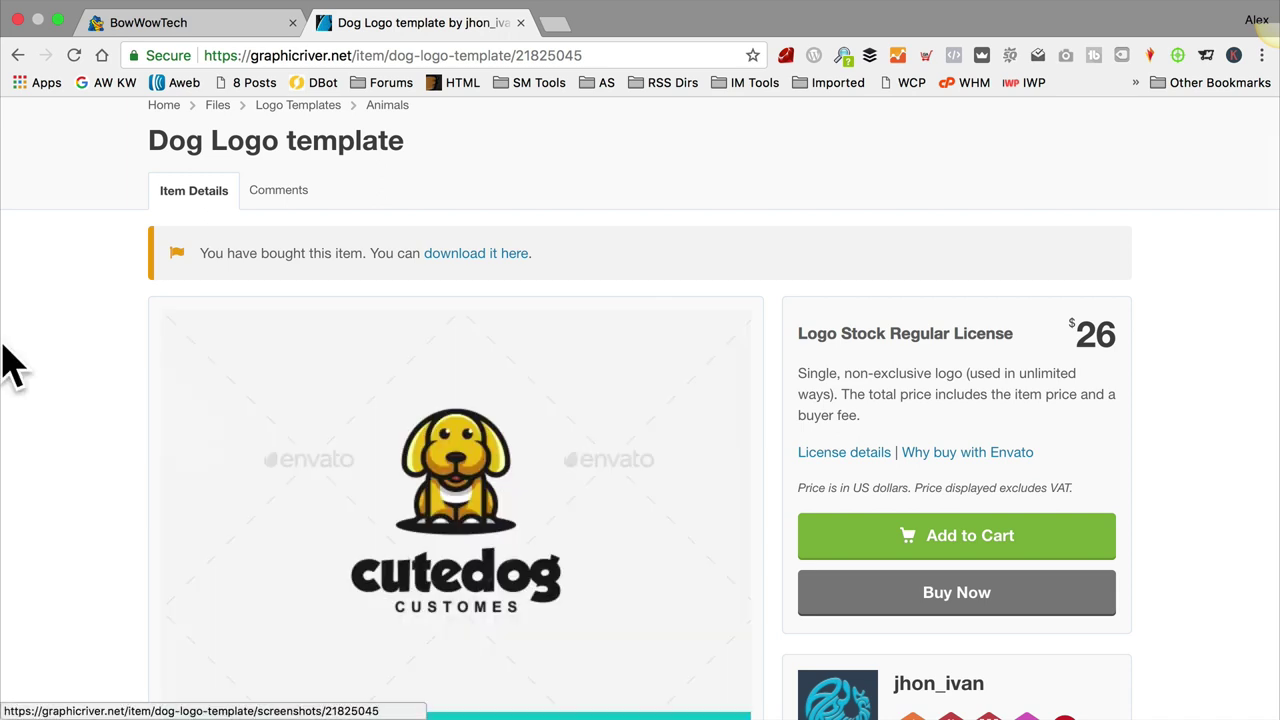
Step: Scroll through the purchased Dog Logo template page, then switch back to the BowWowTech tab
scroll(58, 351, up, 2)
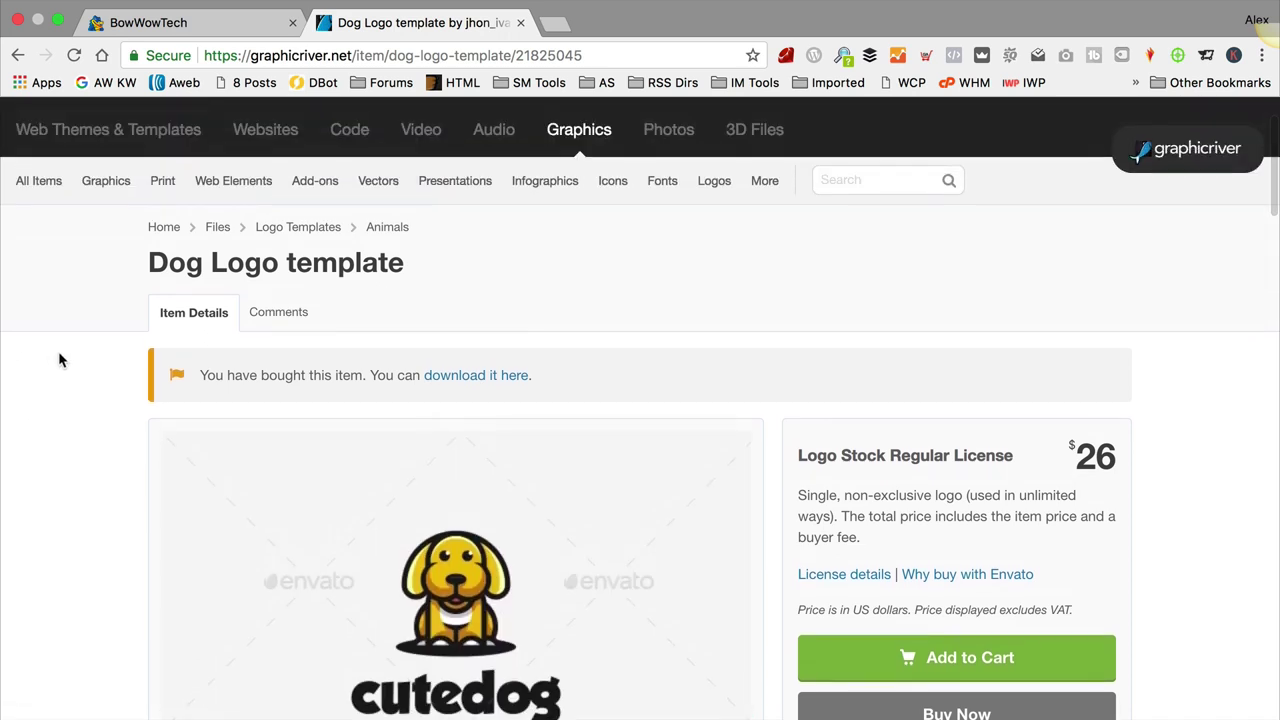
scroll(62, 355, up, 2)
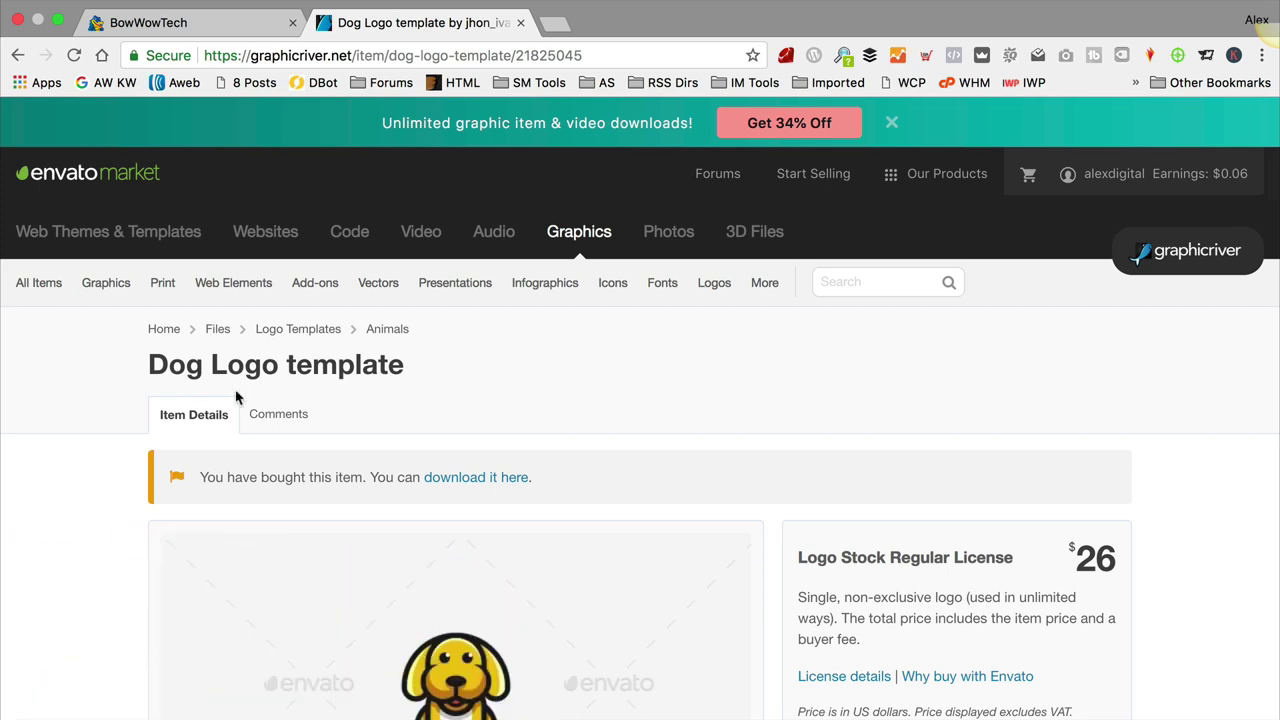
scroll(440, 391, down, 1)
scroll(443, 392, up, 1)
scroll(680, 400, down, 2)
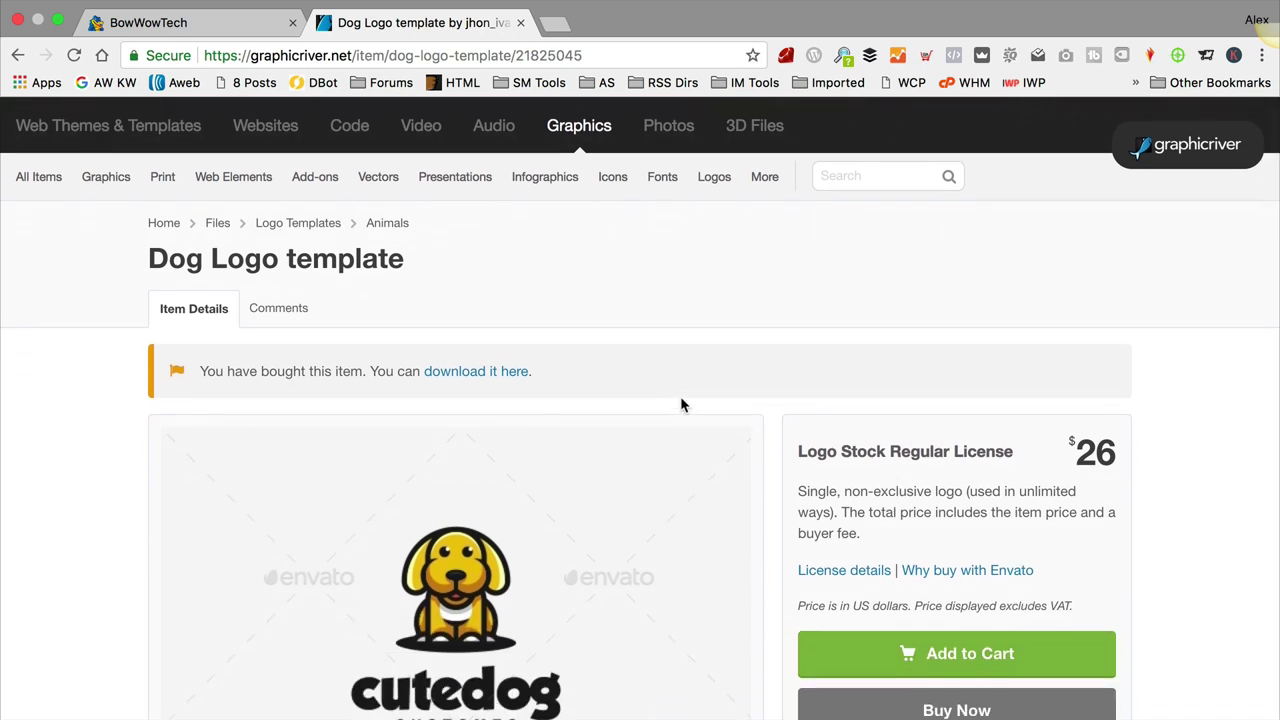
scroll(680, 405, down, 1)
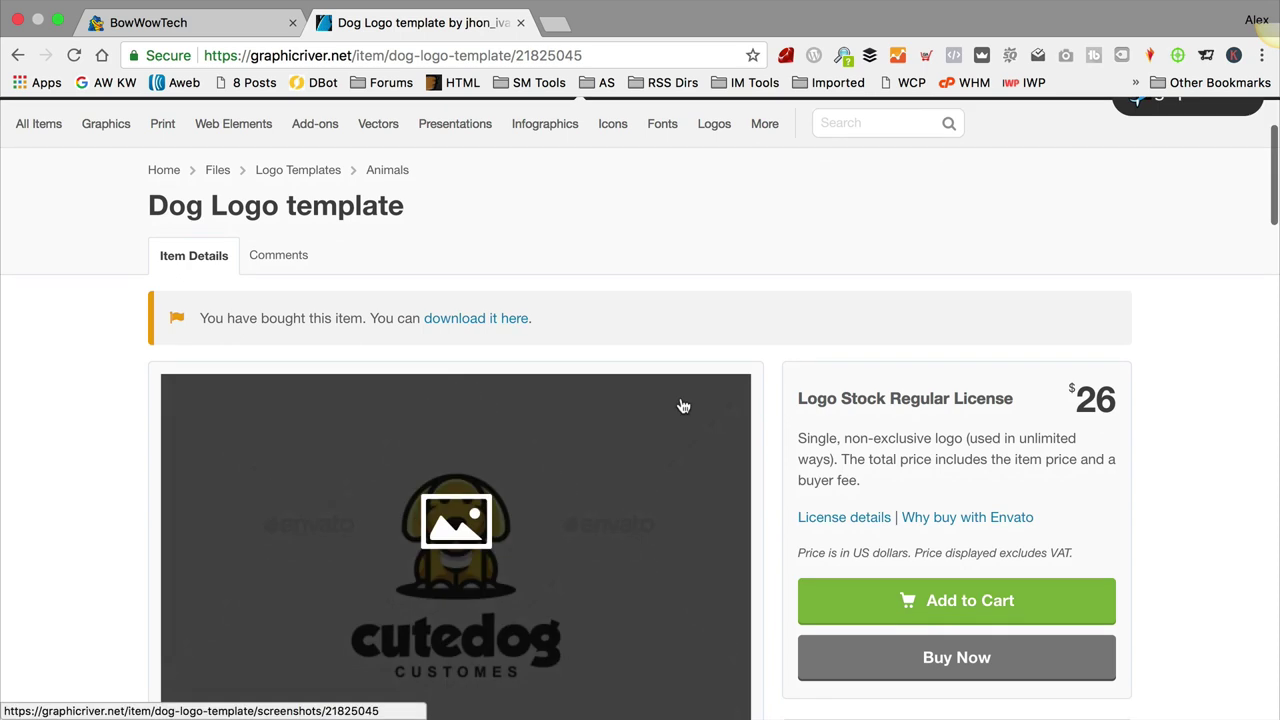
scroll(700, 402, down, 3)
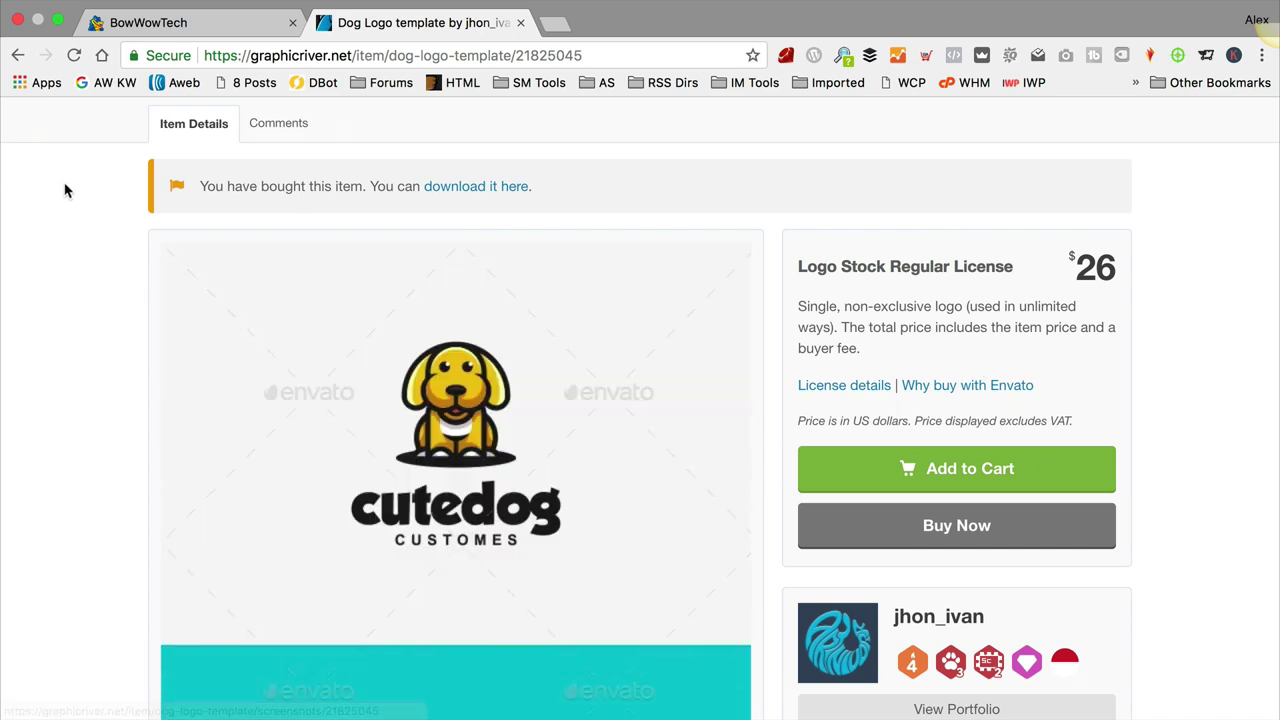
click(175, 15)
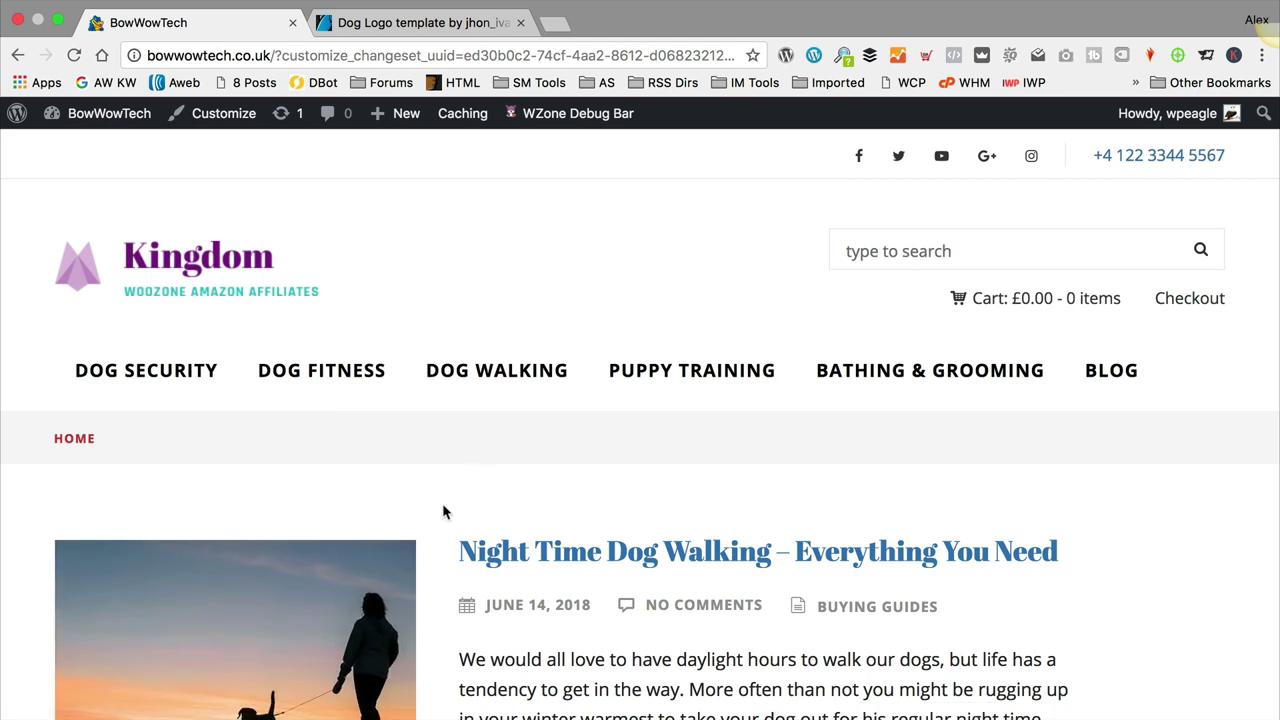
Step: Open the DogTech folder, Quick Look BowwowLogo.png, and return to the browser
mouse_move(414, 716)
click(66, 695)
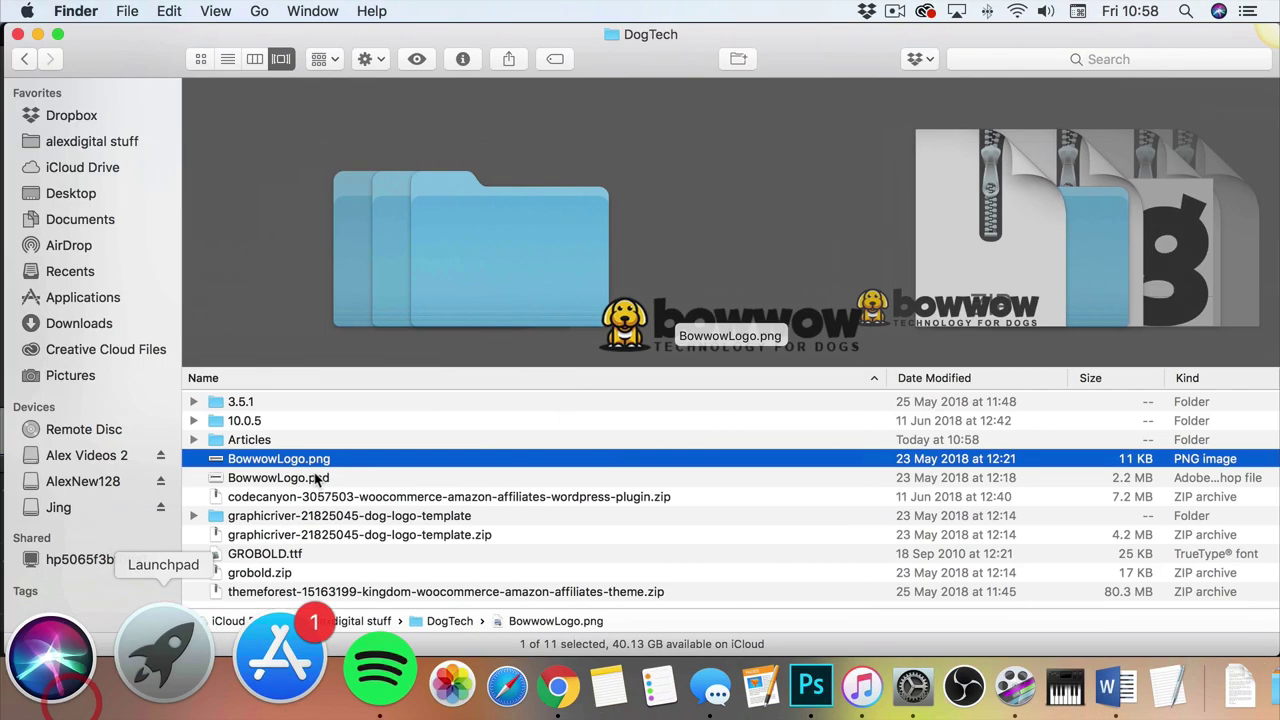
click(417, 58)
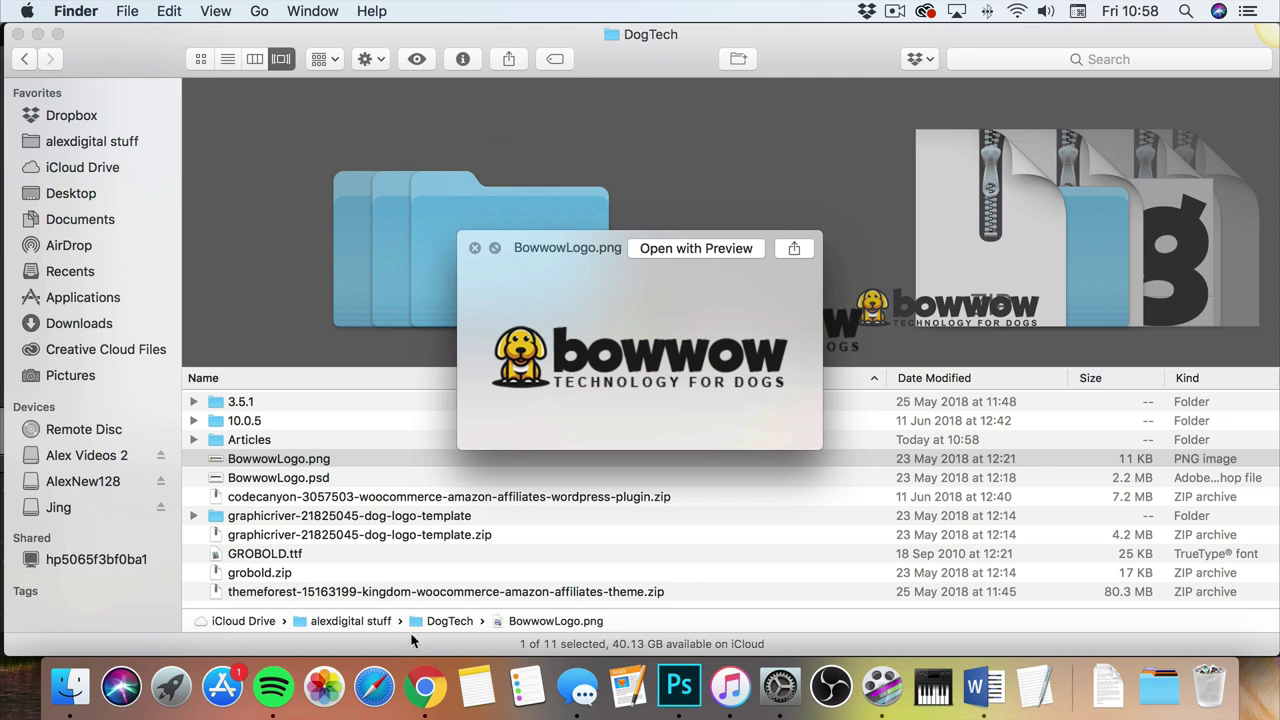
click(423, 672)
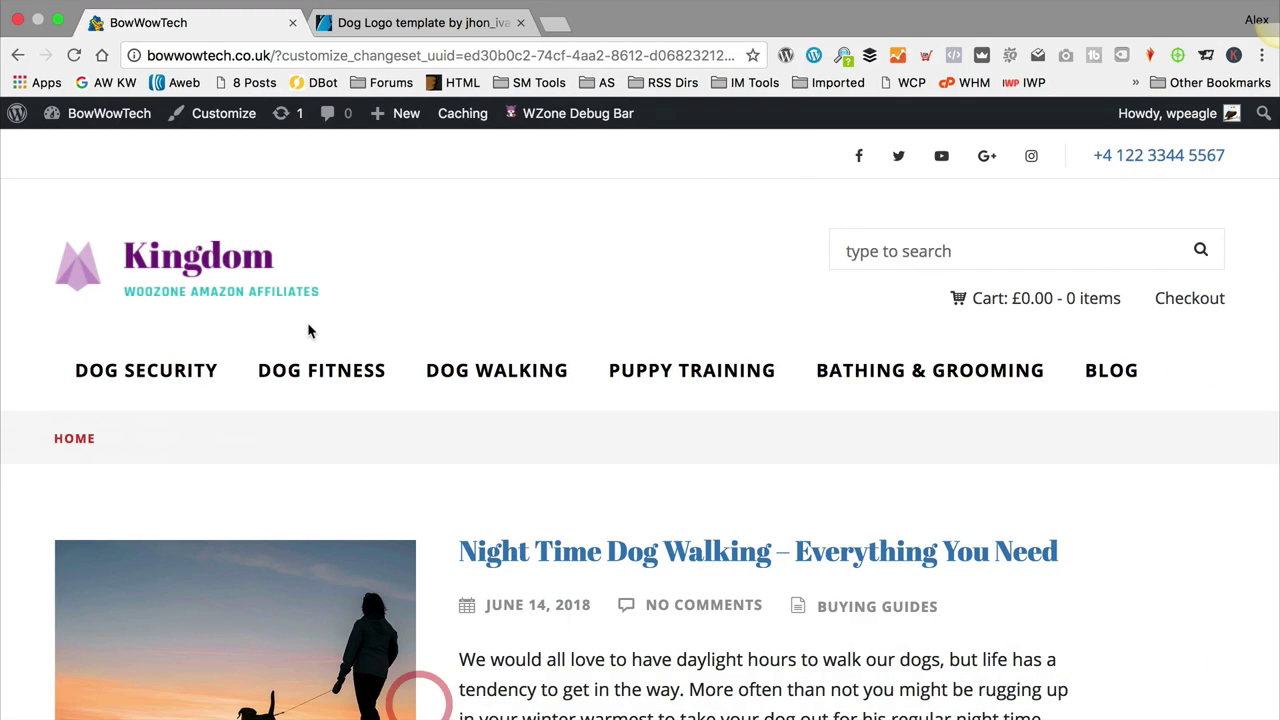
Step: In the Customizer, upload DogTech/BowwowLogo.png and set it as the site logo
click(213, 116)
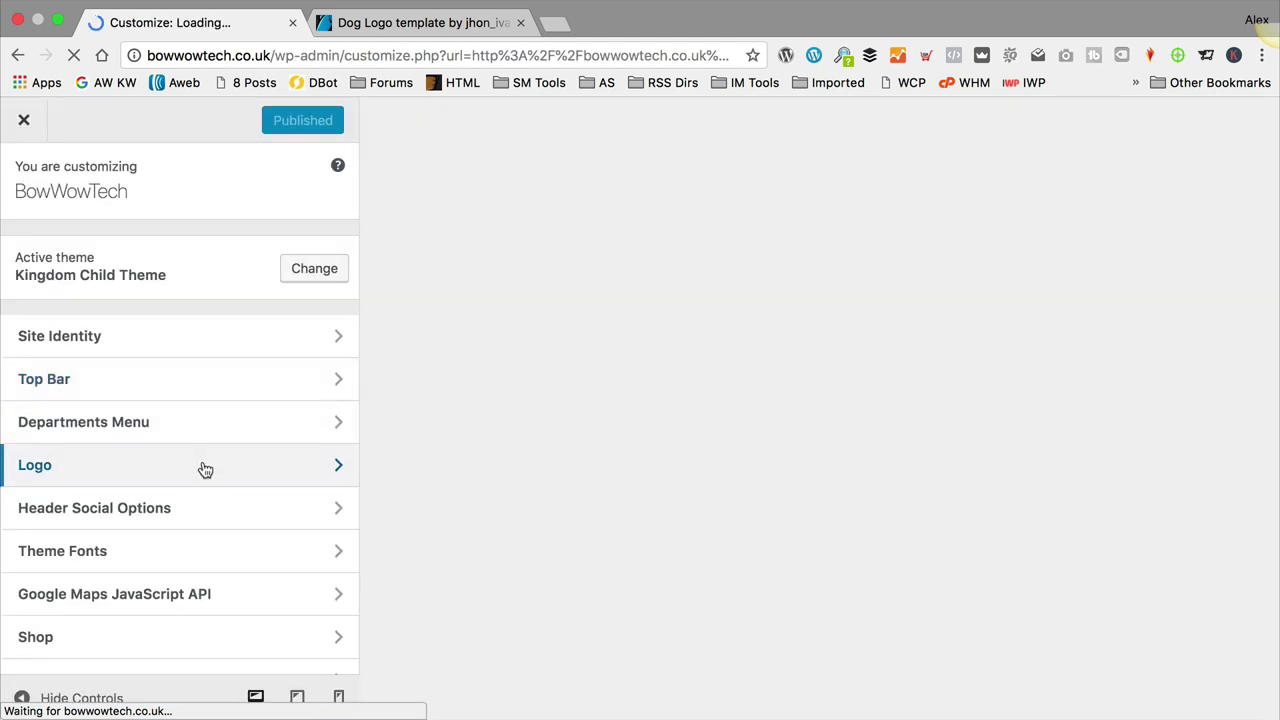
click(200, 464)
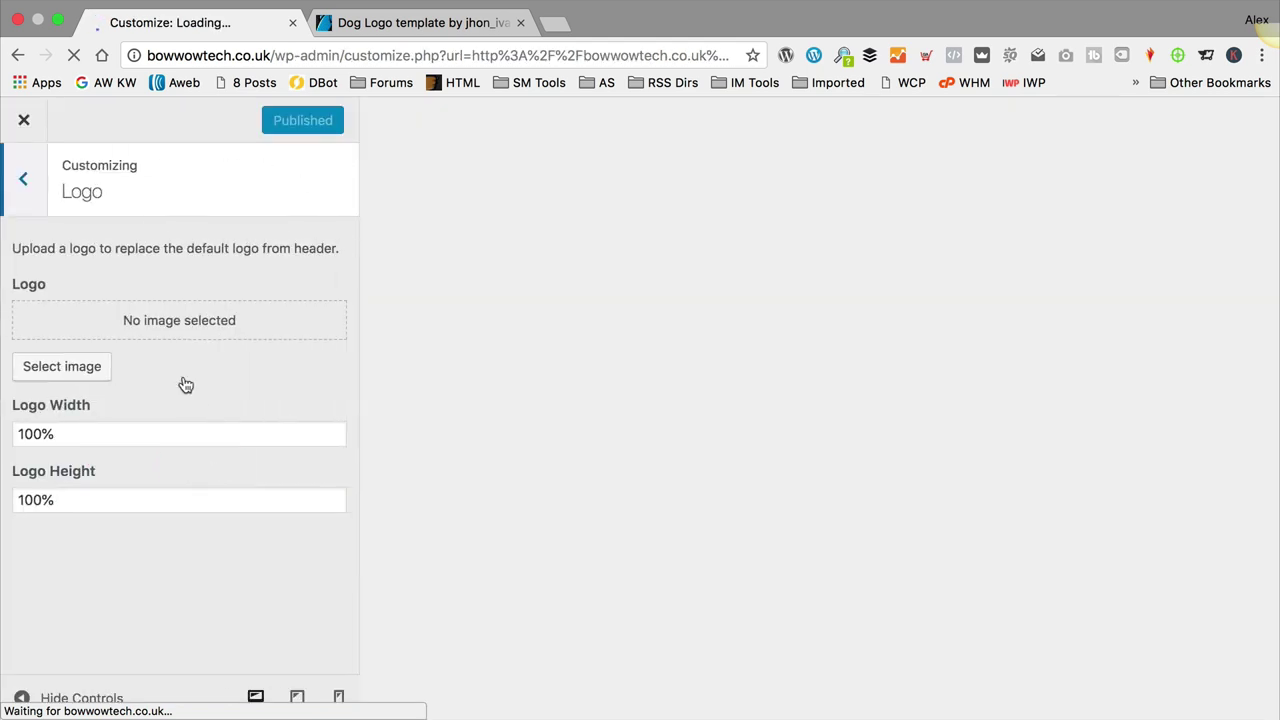
click(90, 368)
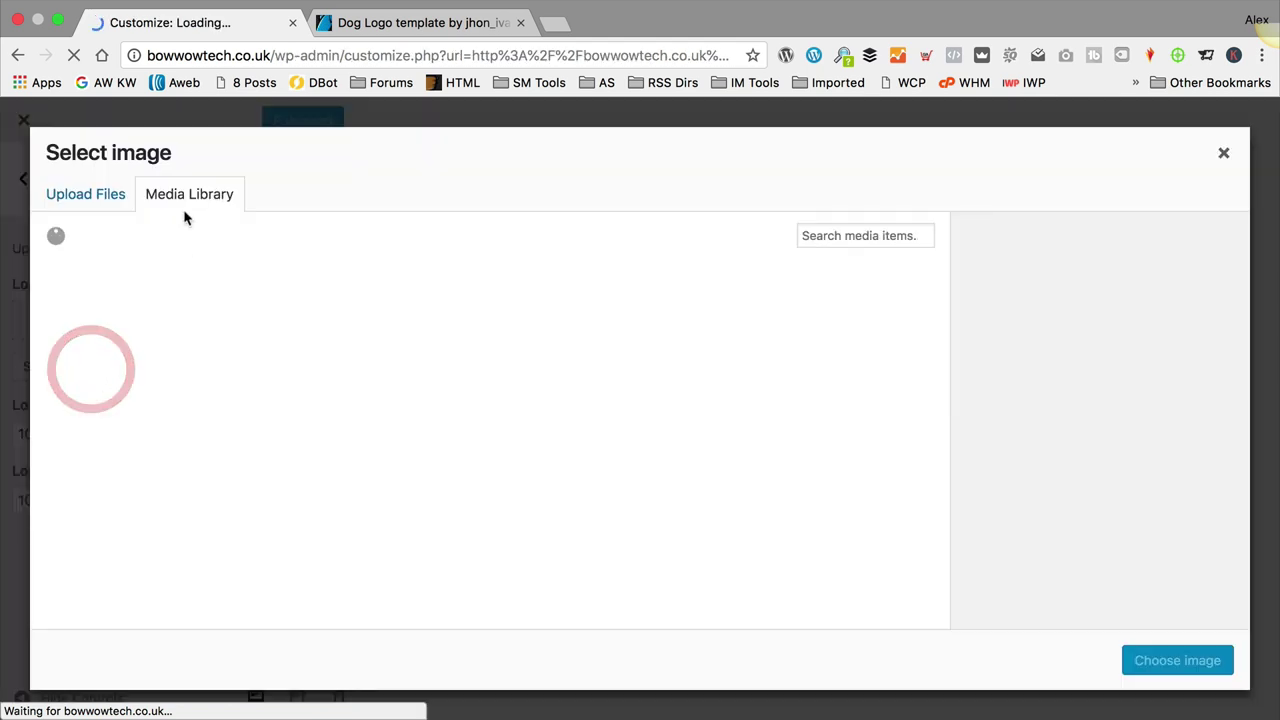
click(93, 194)
click(650, 450)
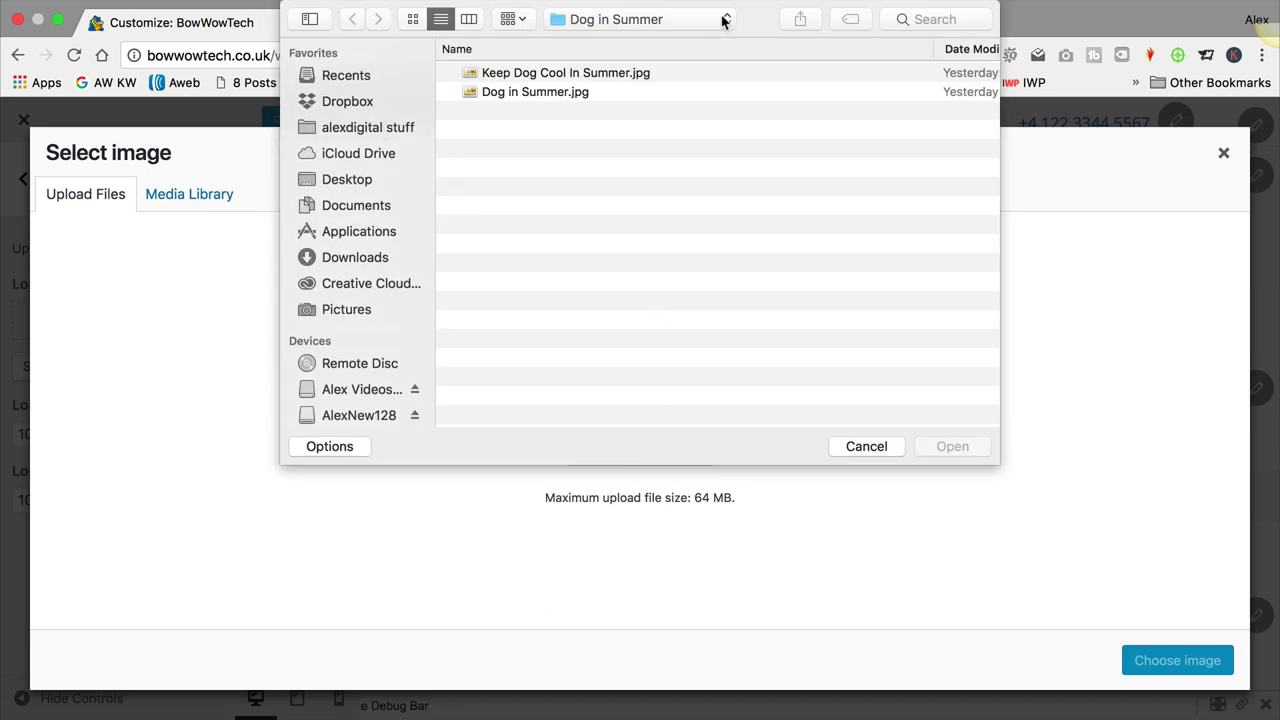
click(725, 20)
click(678, 68)
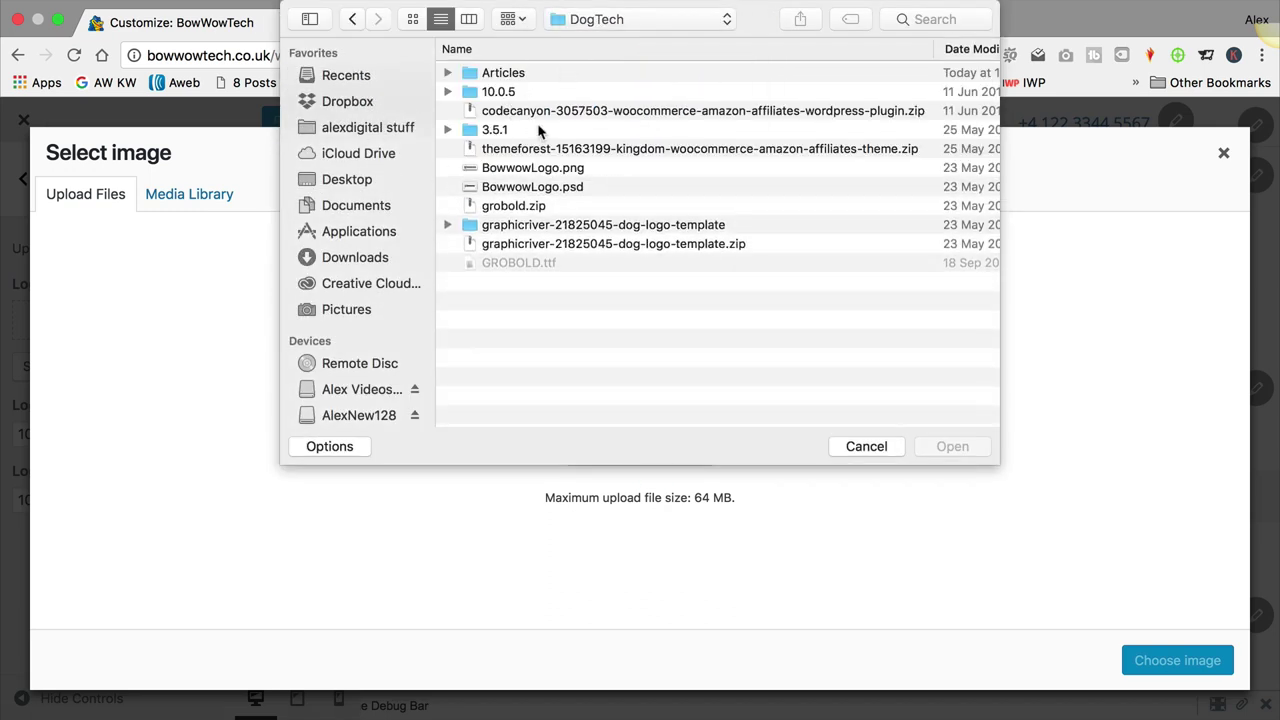
double_click(510, 168)
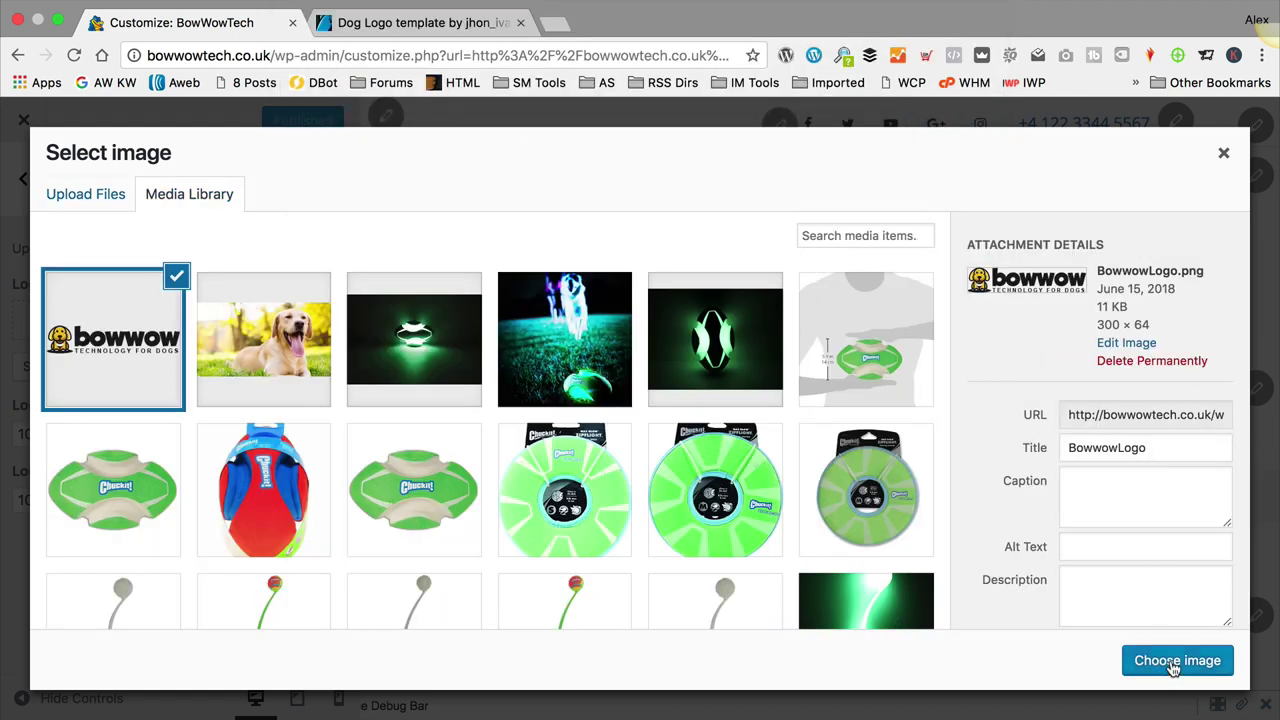
click(1173, 662)
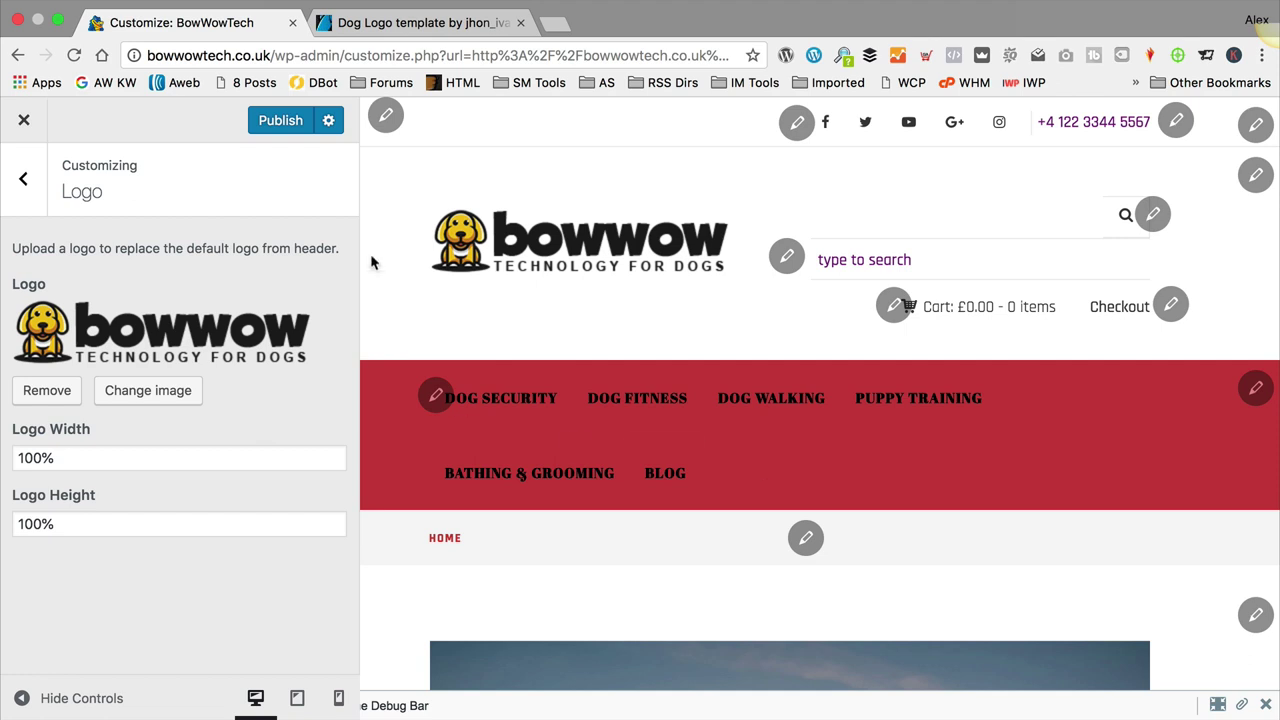
Step: Publish the new logo, close the Customizer, and open the Bowwow colours note in Notes
click(290, 125)
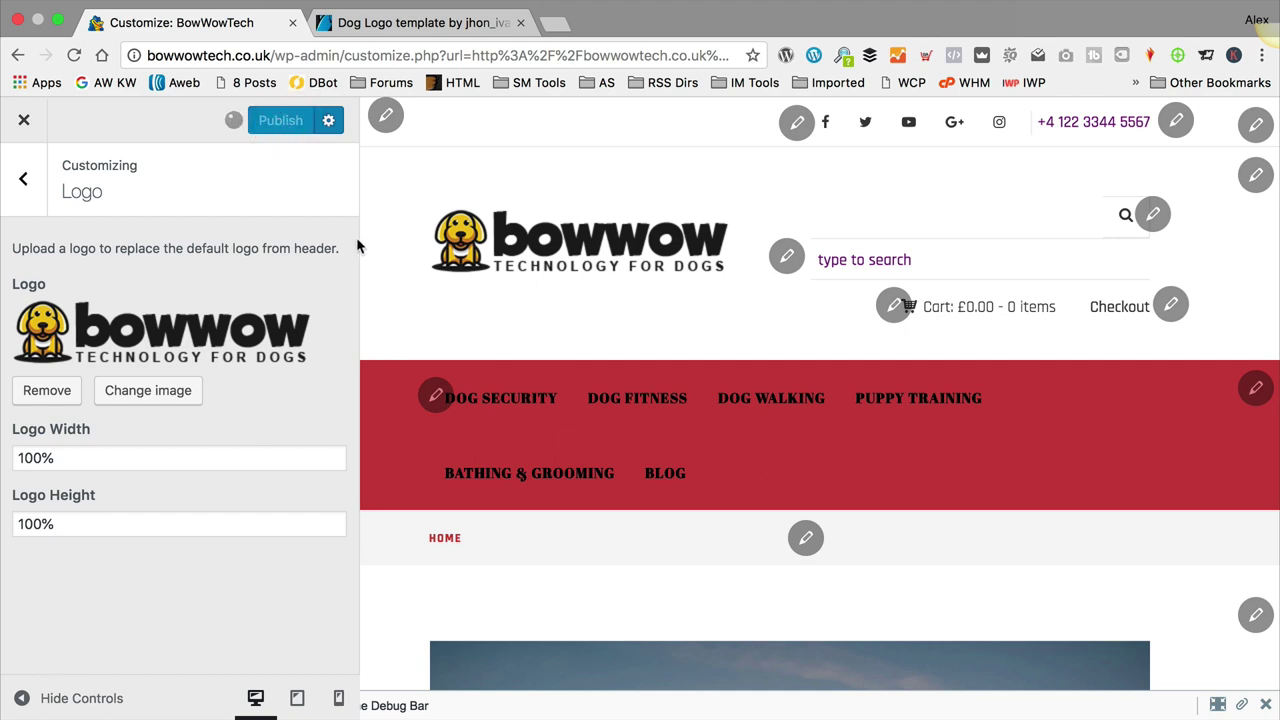
click(24, 119)
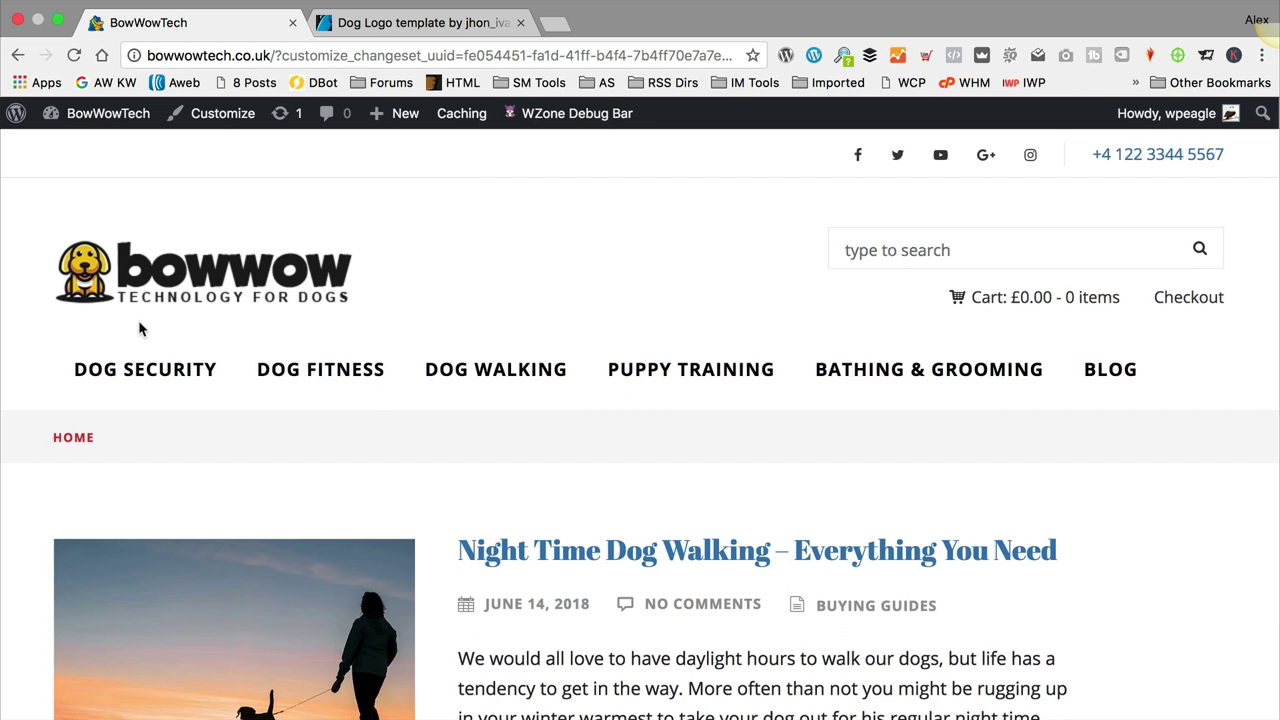
click(495, 645)
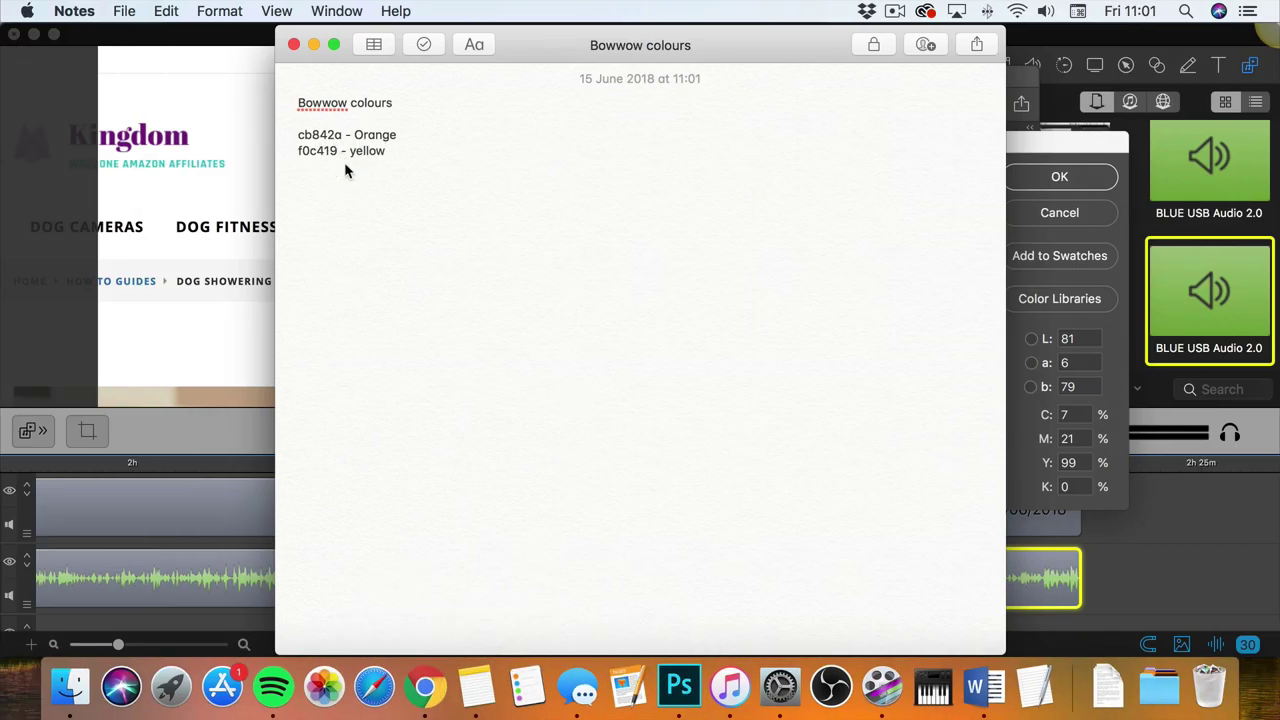
Step: Select the code cb842a in the Bowwow colours note and copy it
drag(346, 136, 298, 135)
key(super+c)
drag(341, 134, 297, 136)
Step: Copy the orange code again and open the Customizer's Colors settings on the BowWowTech site
key(super+c)
click(427, 650)
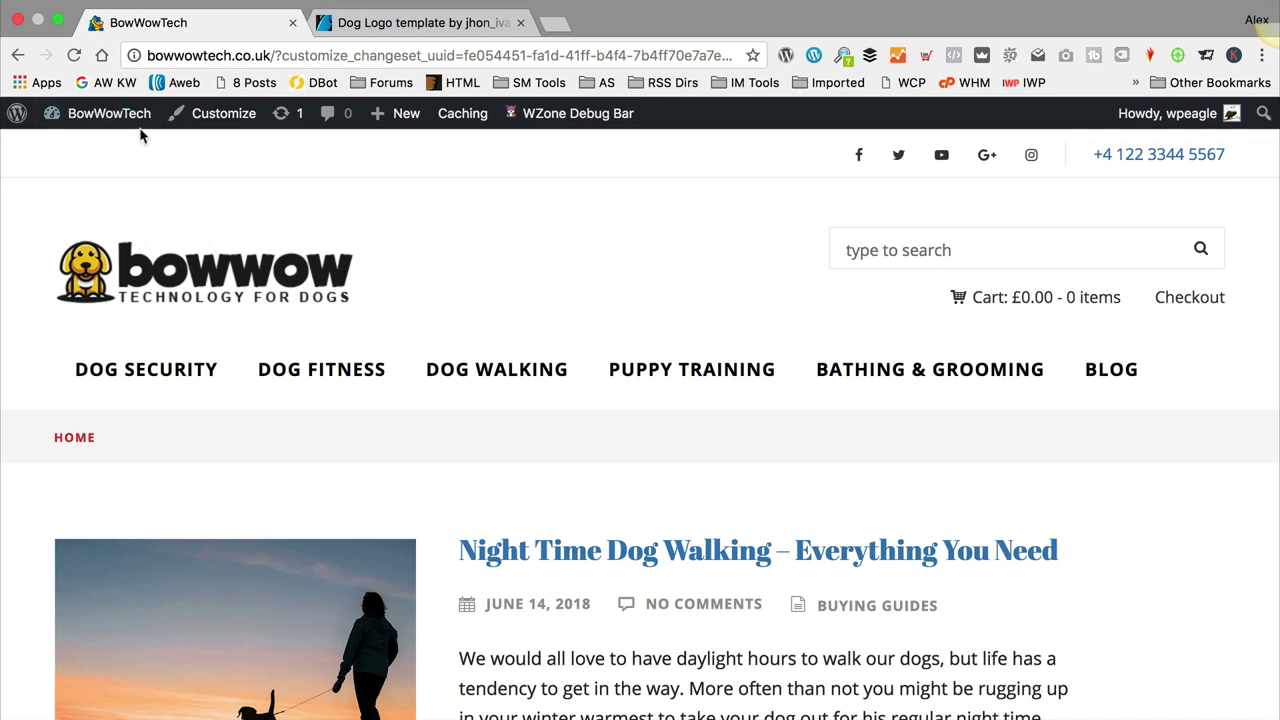
click(223, 127)
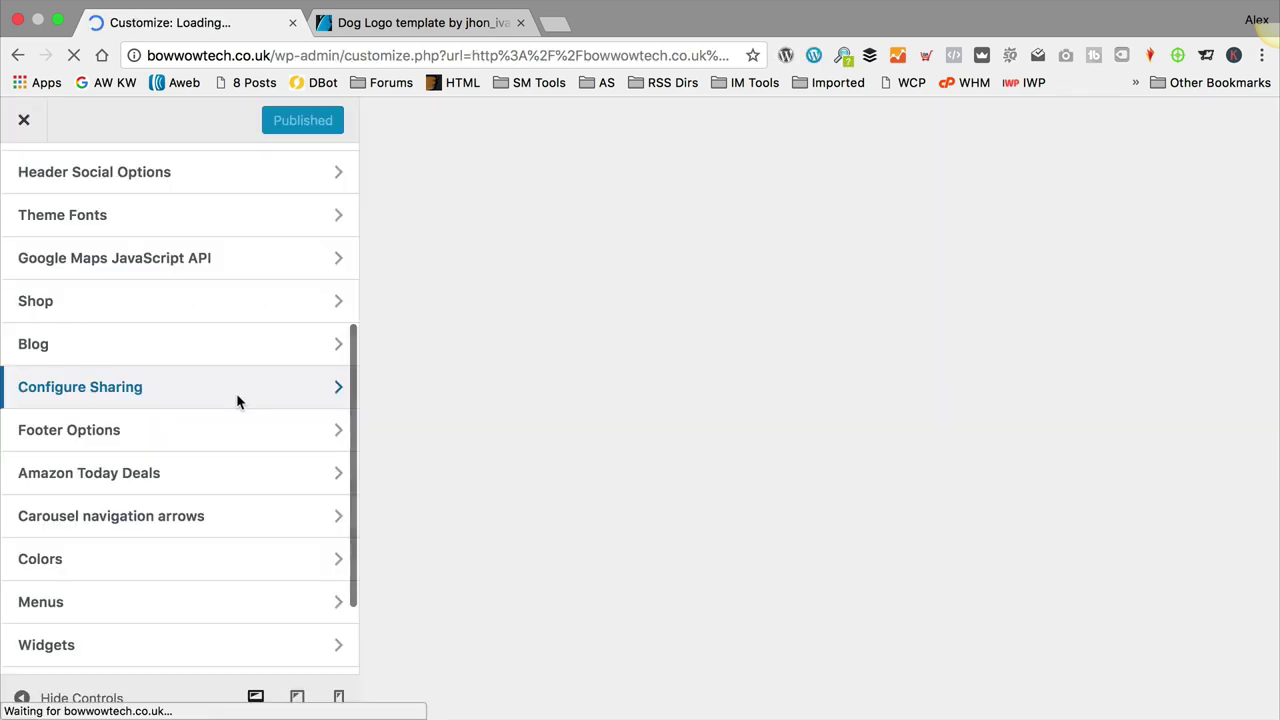
scroll(200, 480, down, 1)
click(131, 515)
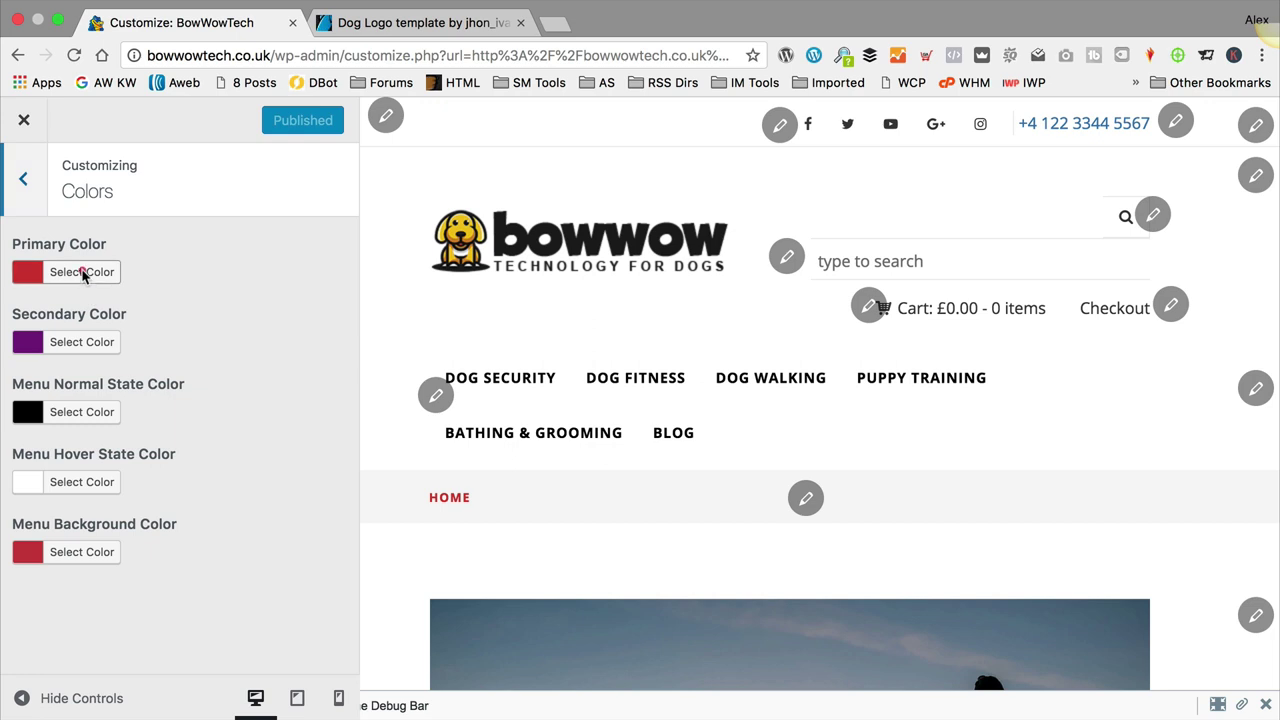
Step: Replace the Primary Color hex value with #cb842a
click(82, 272)
click(172, 276)
drag(184, 280, 140, 274)
key(super+v)
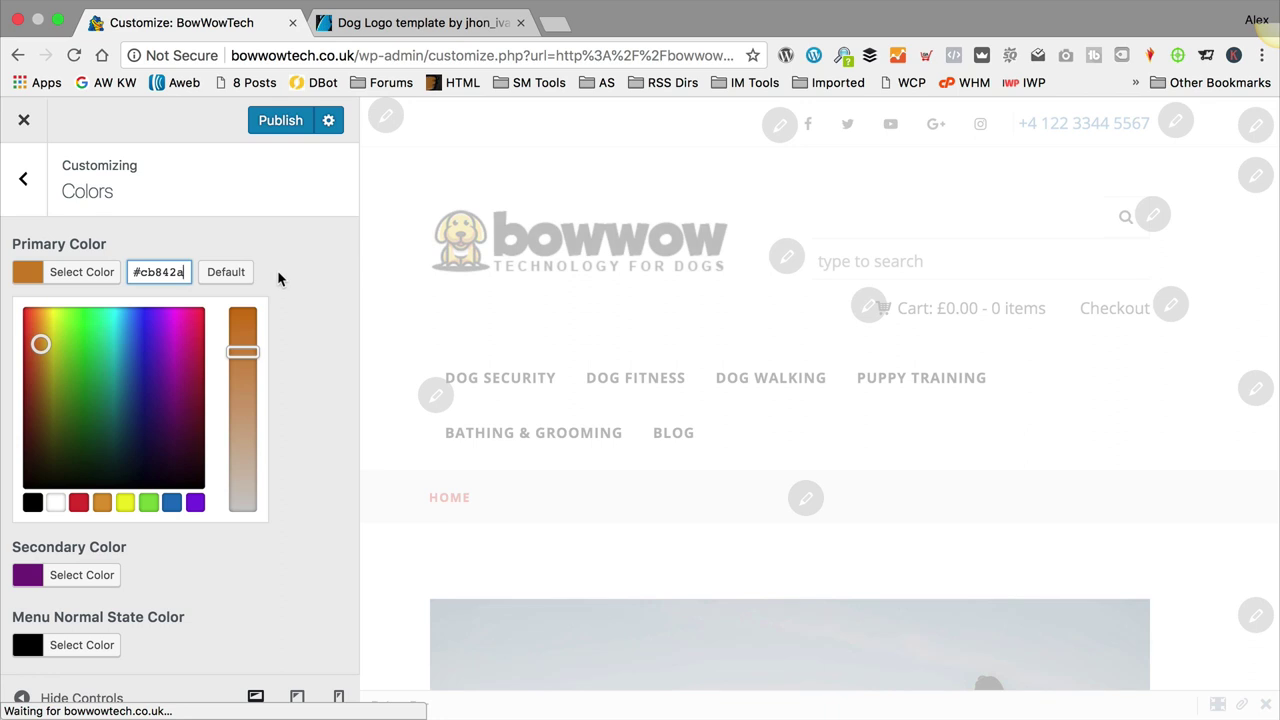
scroll(291, 457, down, 1)
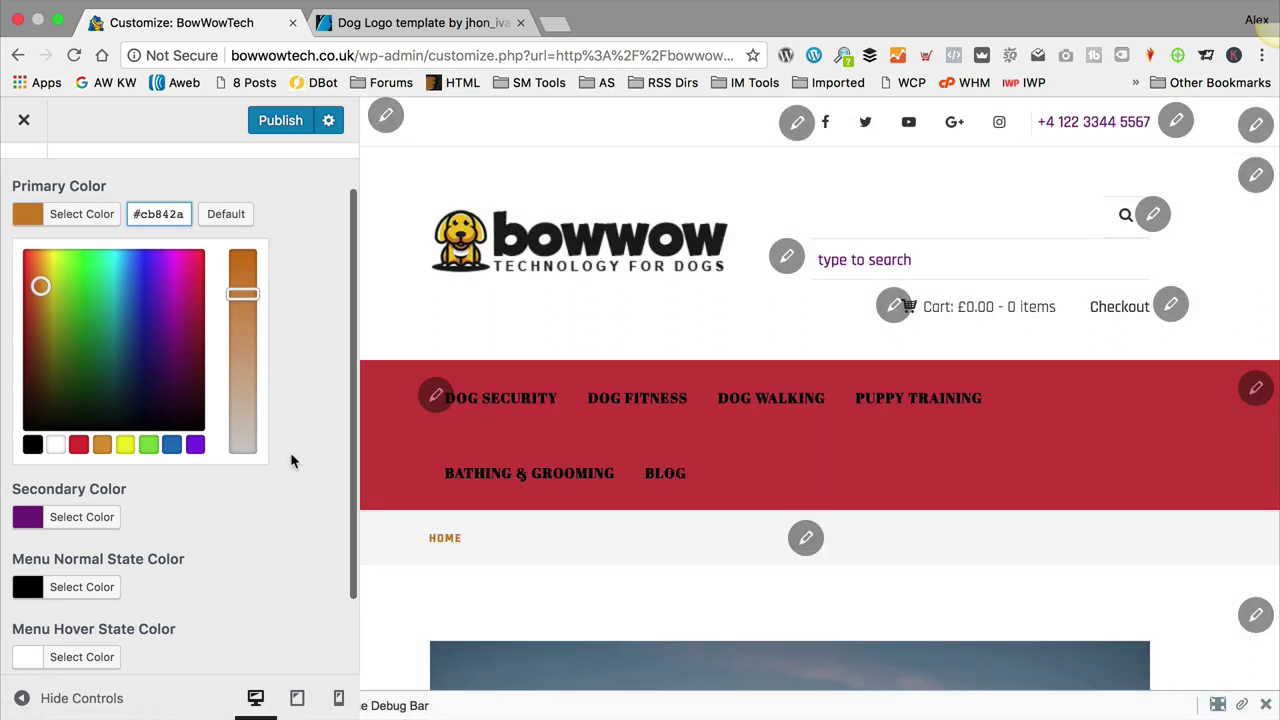
click(102, 520)
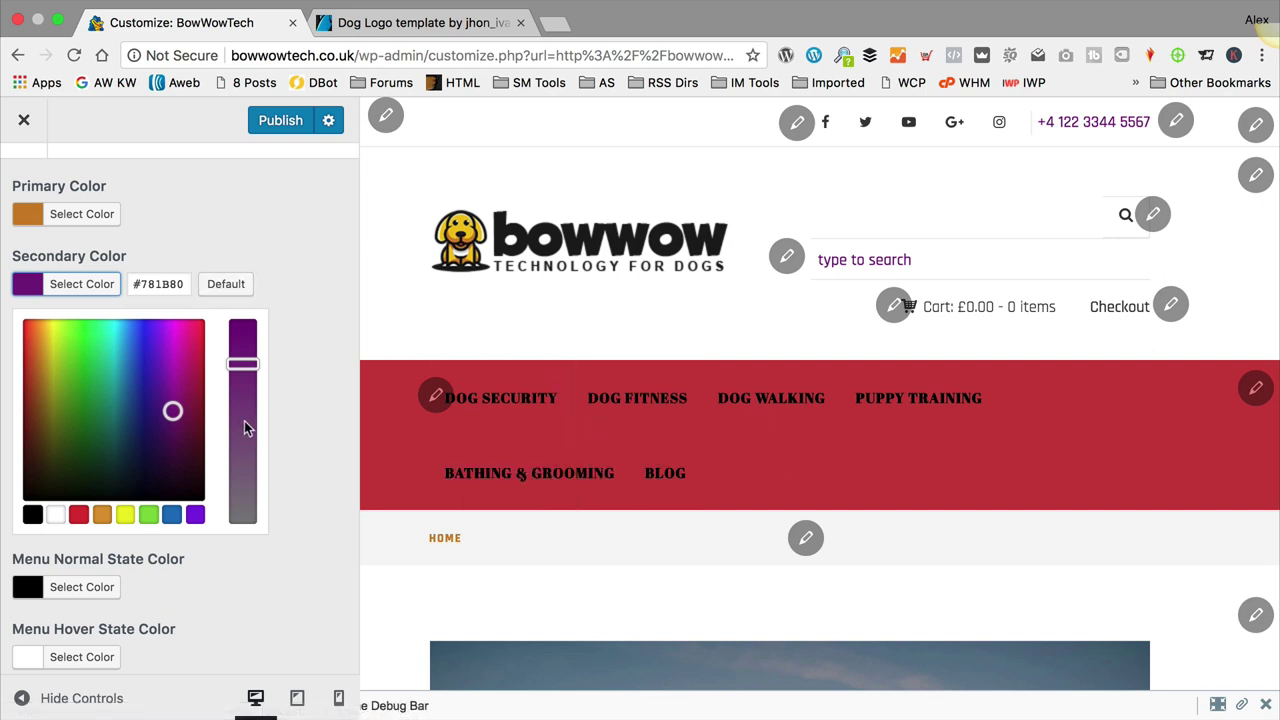
Step: Paste the yellow code f0c419 from the Bowwow colours note as the Secondary Color
click(457, 630)
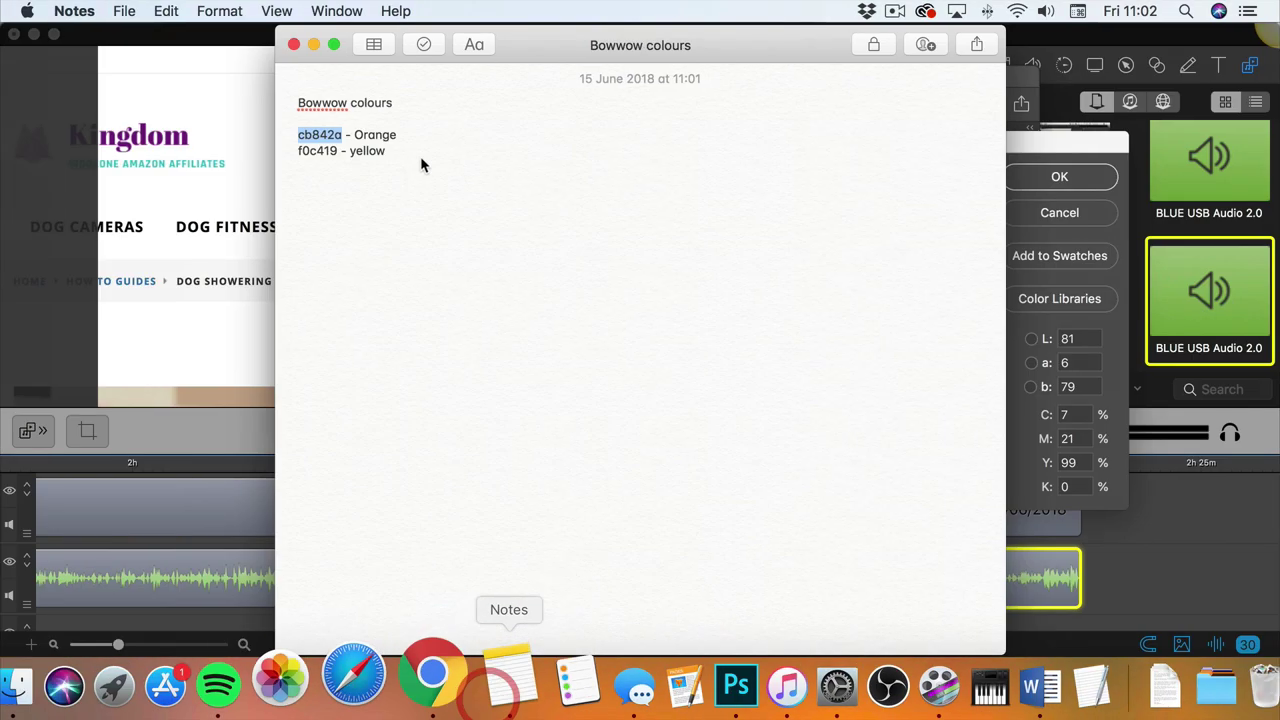
drag(336, 150, 296, 151)
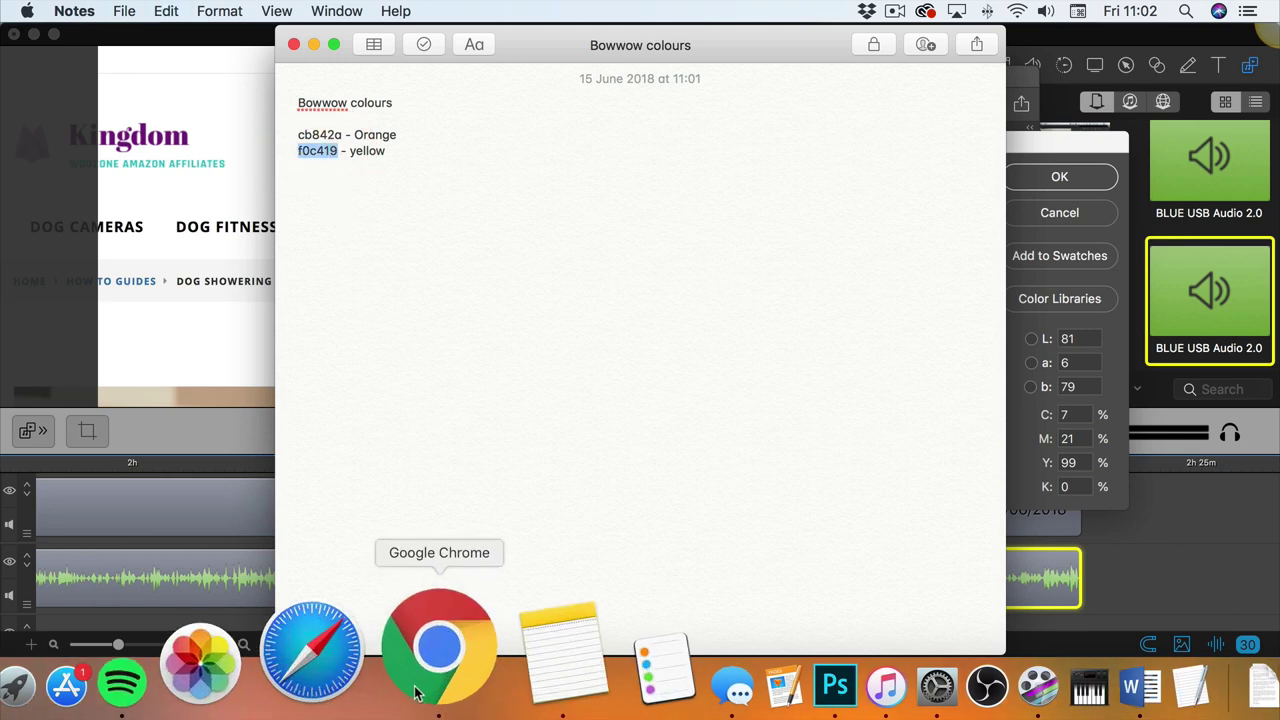
click(428, 642)
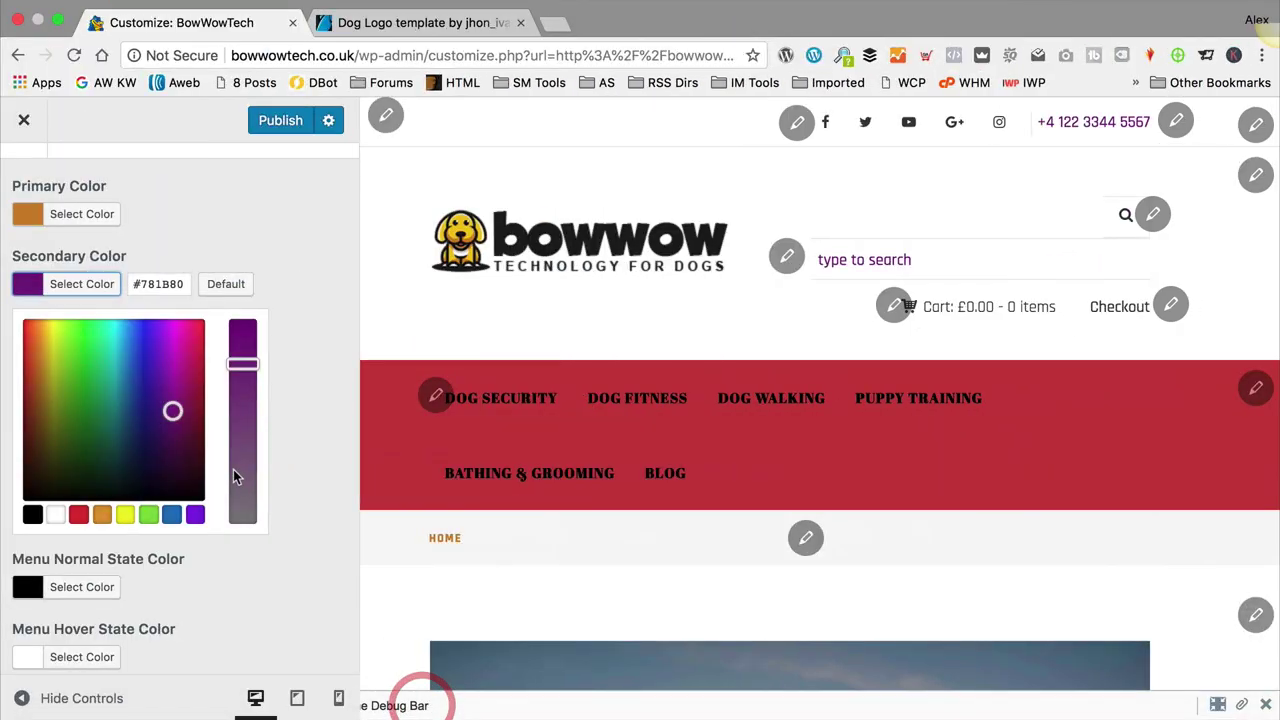
double_click(155, 284)
key(ctrl+v)
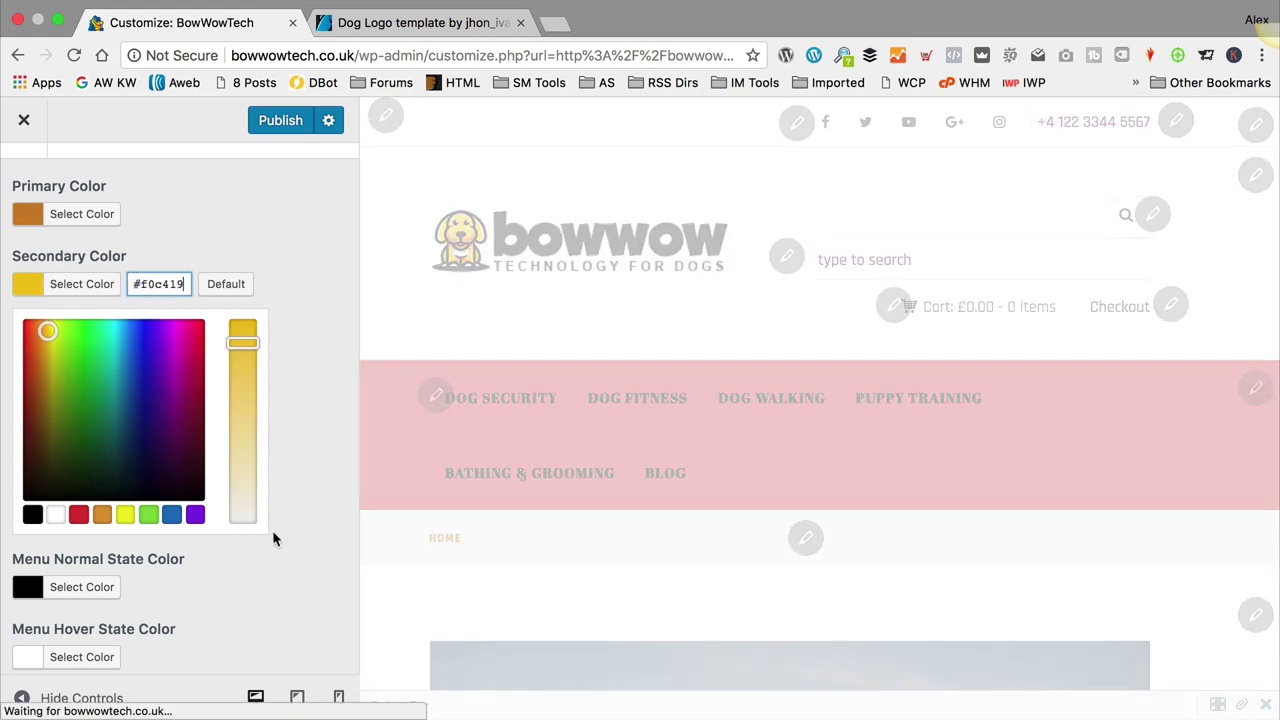
Step: Copy the primary orange code into Menu Background, removing the duplicated # sign
scroll(273, 540, down, 3)
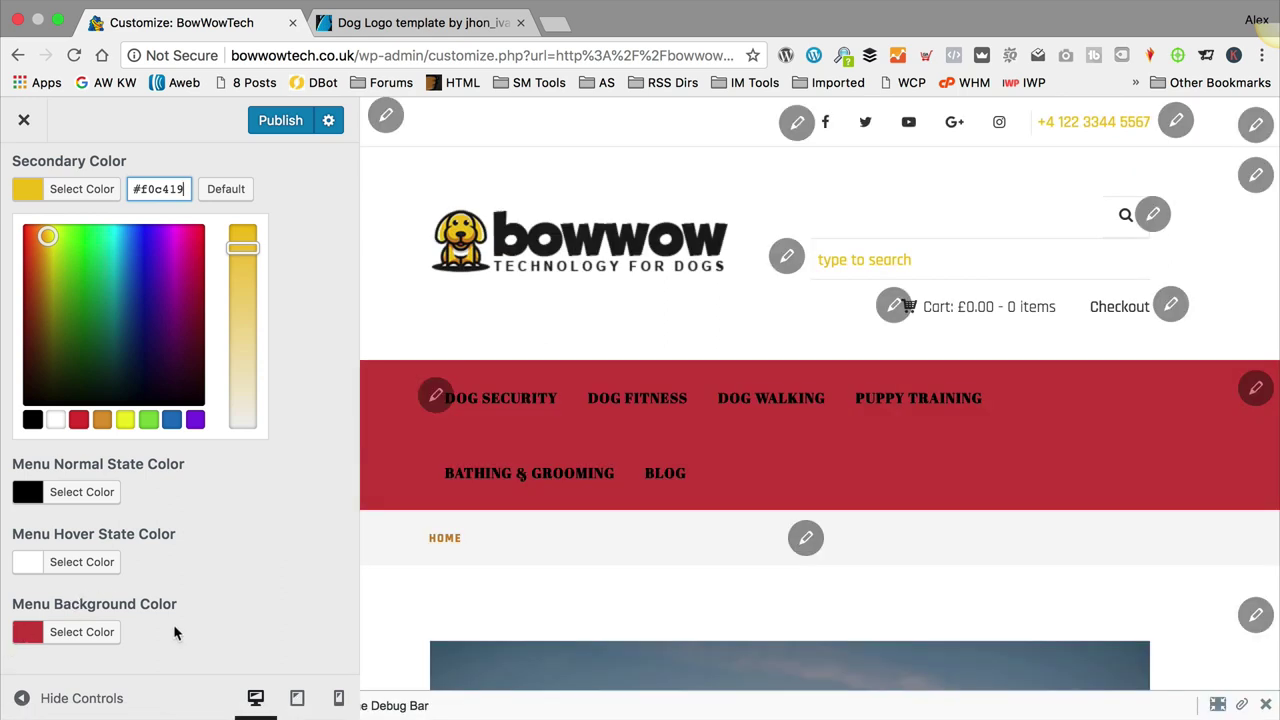
scroll(165, 500, up, 5)
click(84, 272)
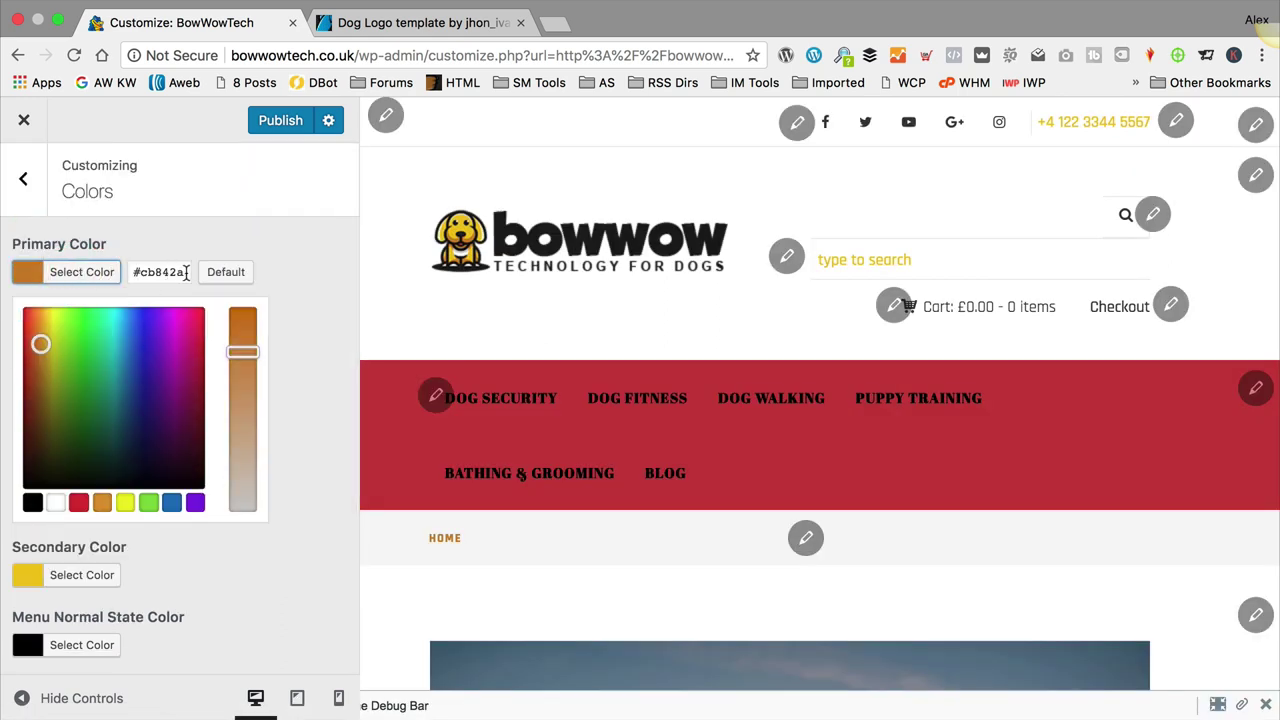
triple_click(171, 272)
scroll(305, 318, down, 5)
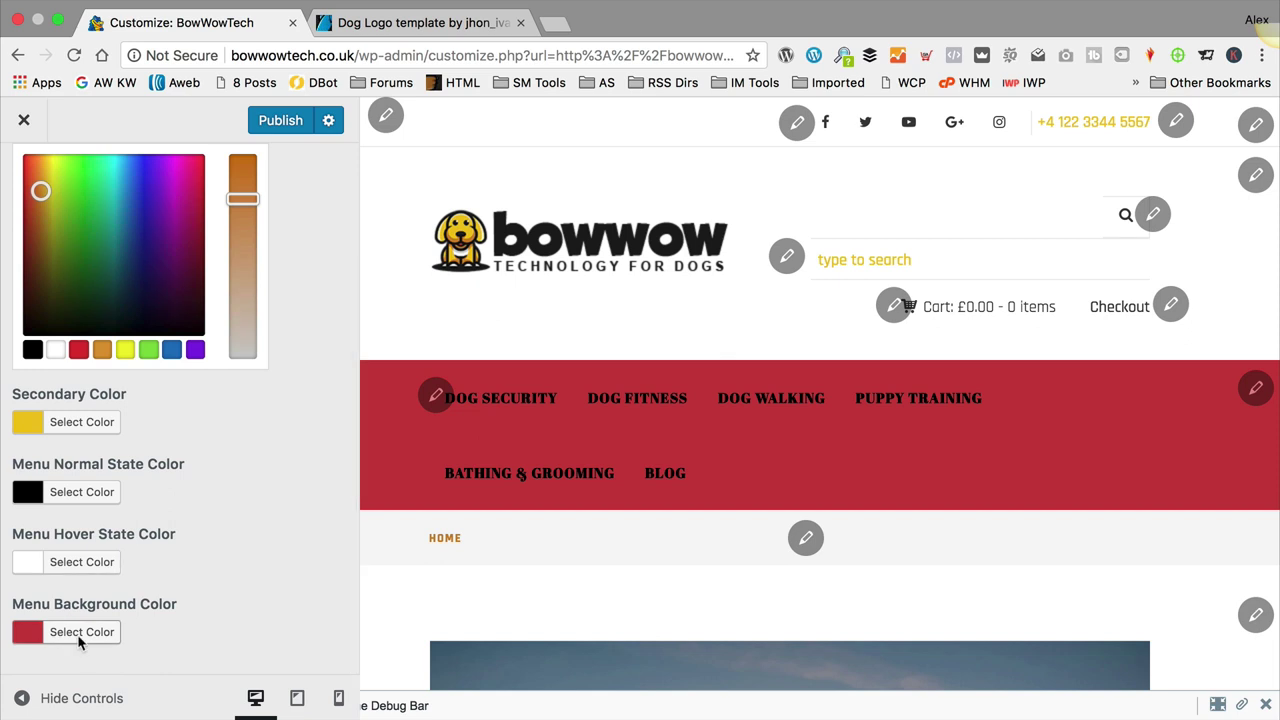
click(80, 632)
drag(186, 402, 143, 411)
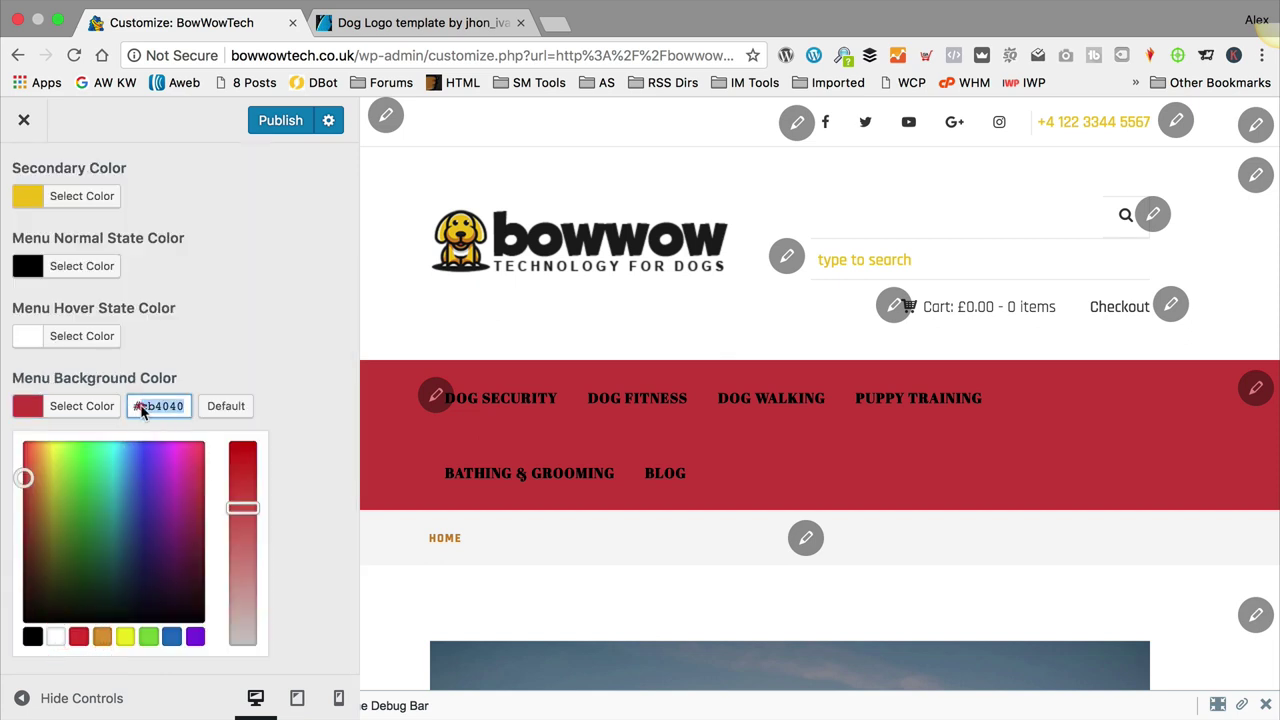
key(super+v)
click(141, 406)
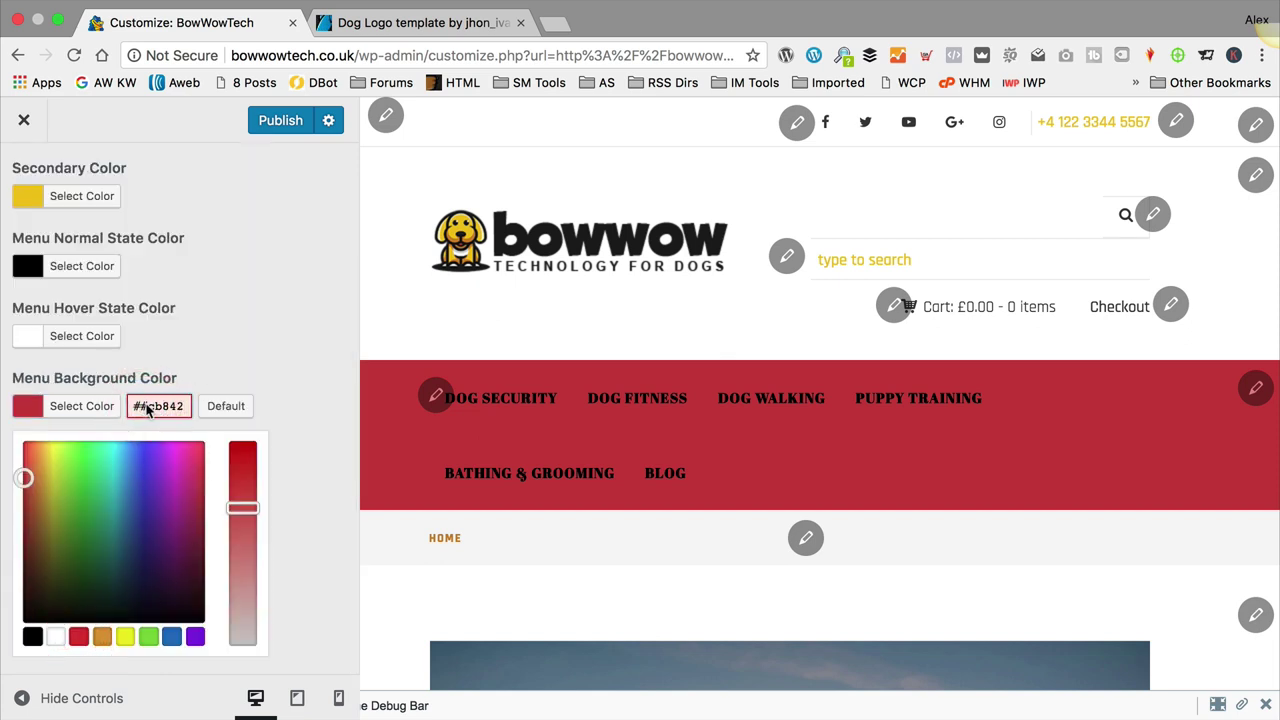
key(BackSpace)
text(#)
Step: Correct the Menu Background value to #cb842a by restoring its final 'a'
scroll(117, 248, up, 3)
click(55, 276)
triple_click(150, 272)
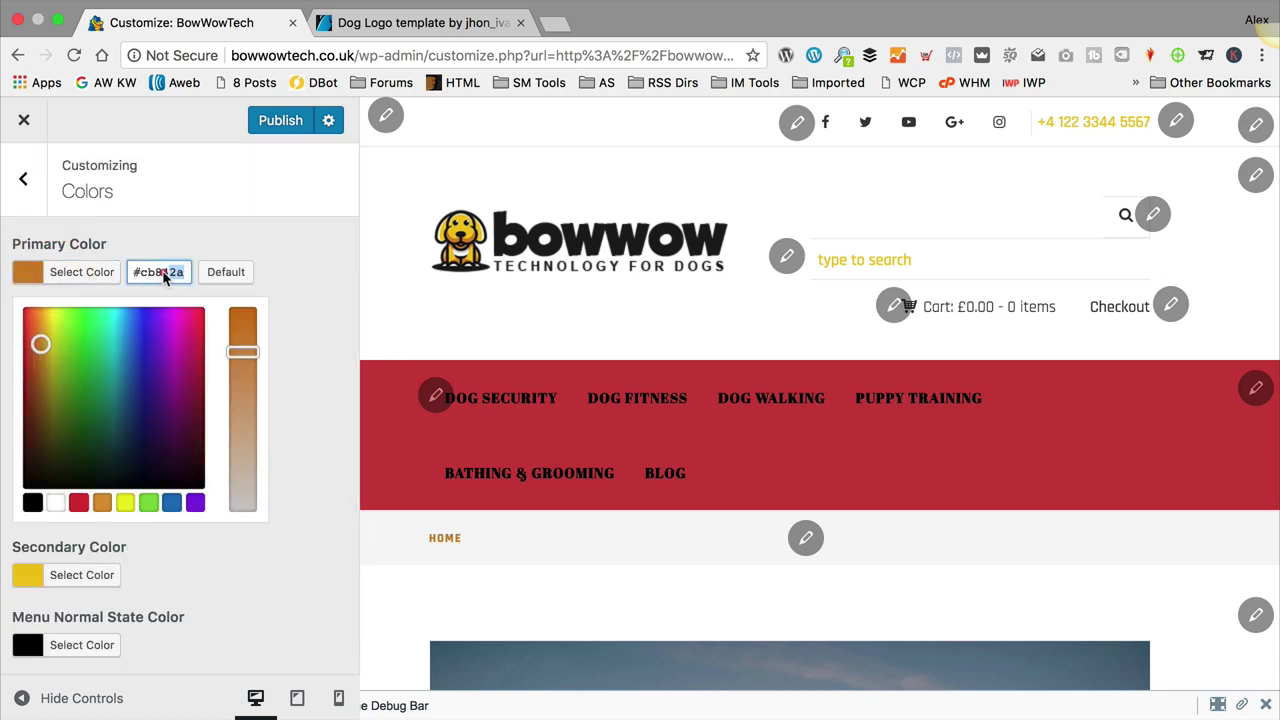
scroll(321, 332, down, 3)
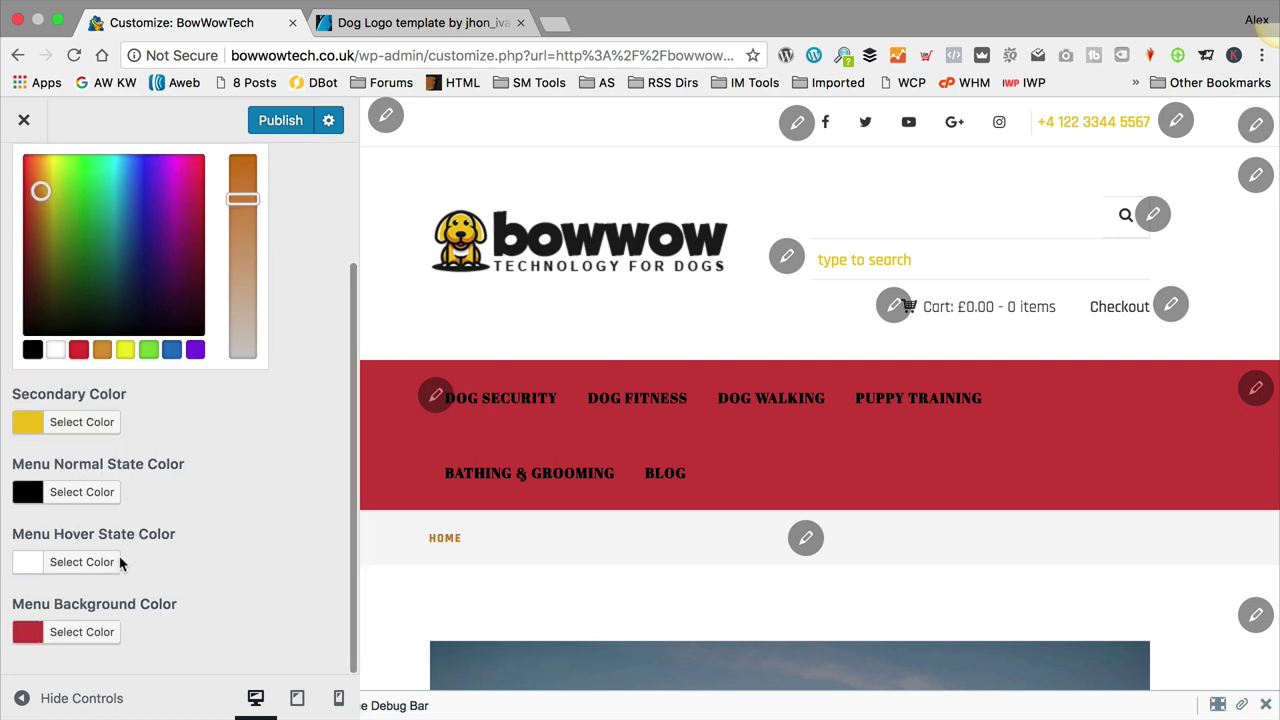
click(80, 632)
click(185, 406)
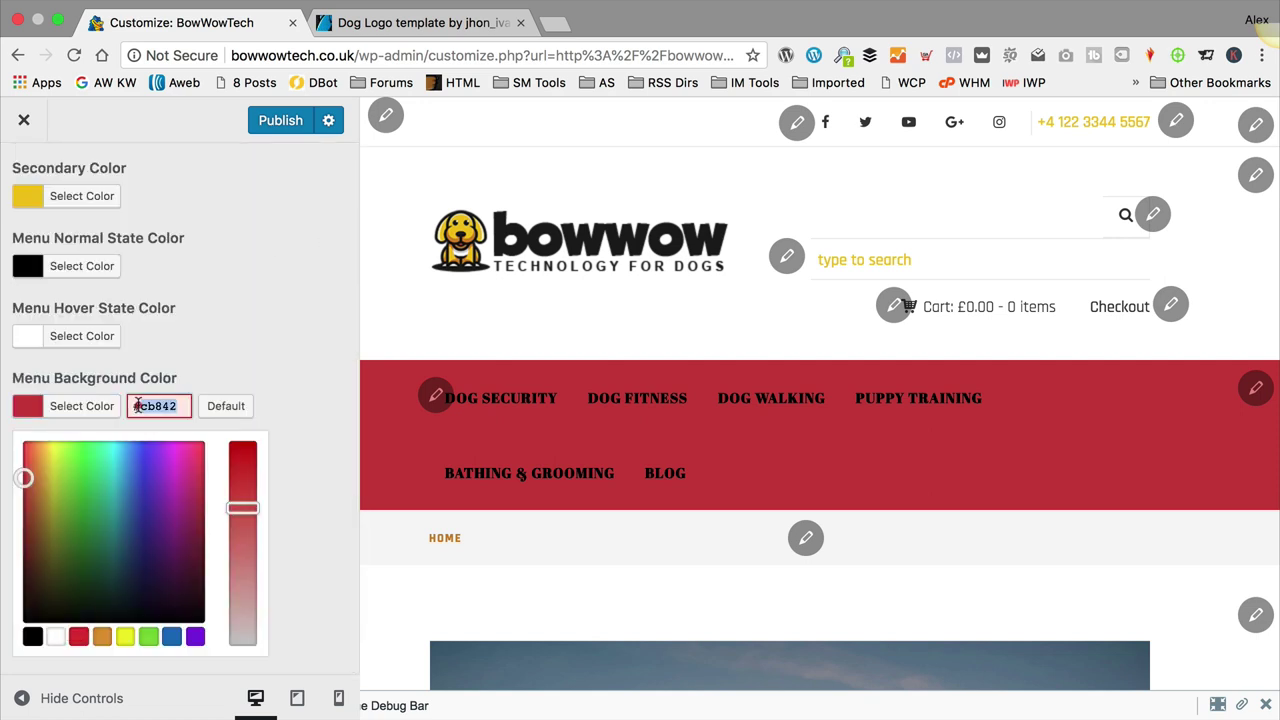
text(a)
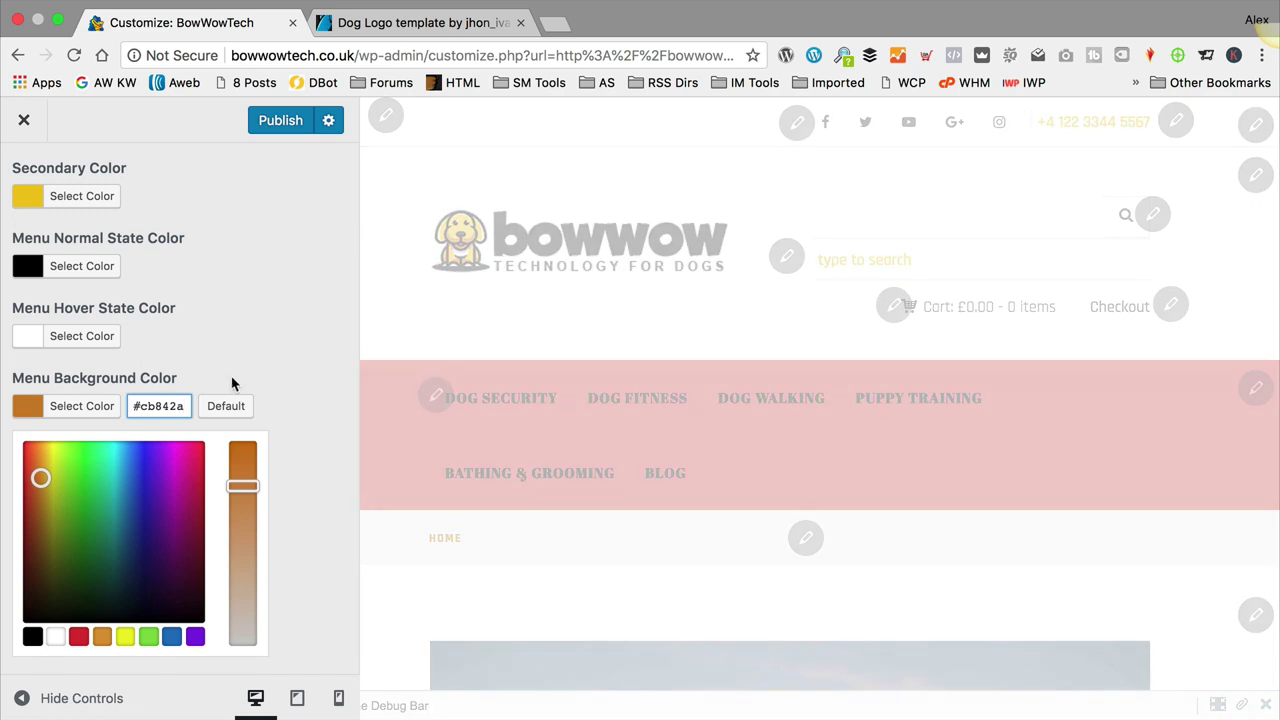
Step: Make the menu text white and publish the colour changes
click(97, 266)
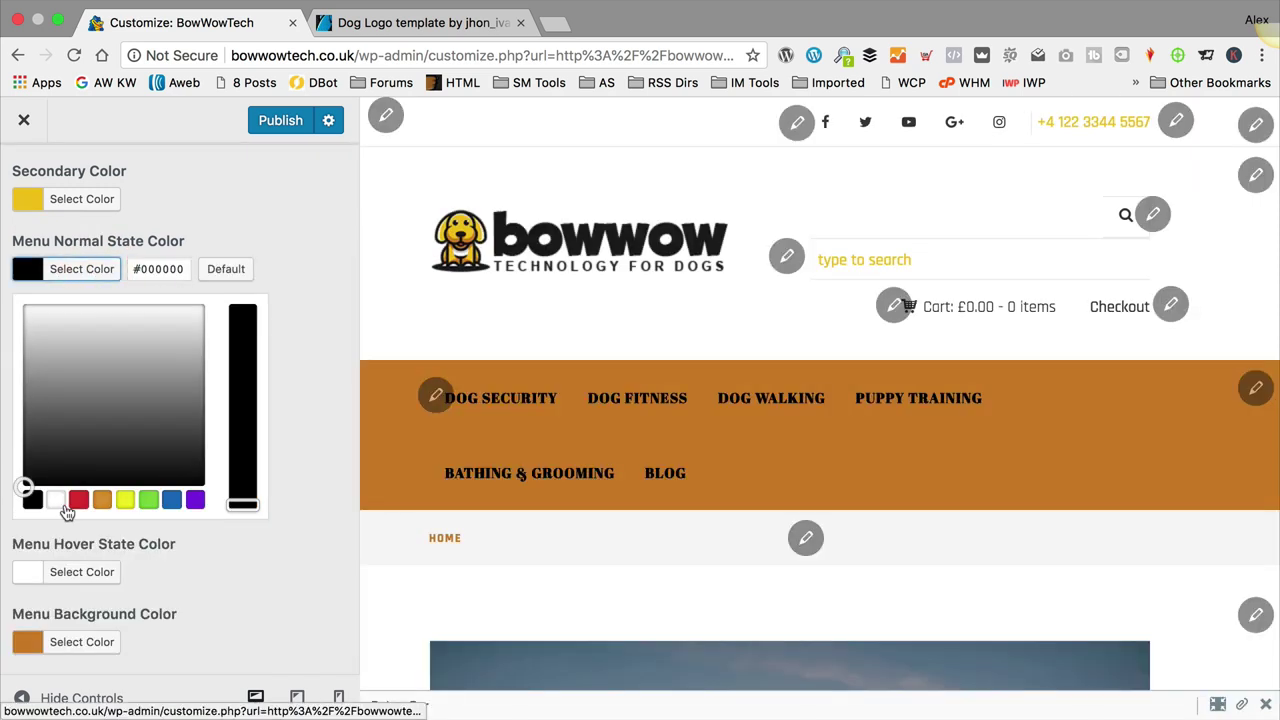
click(57, 500)
click(283, 207)
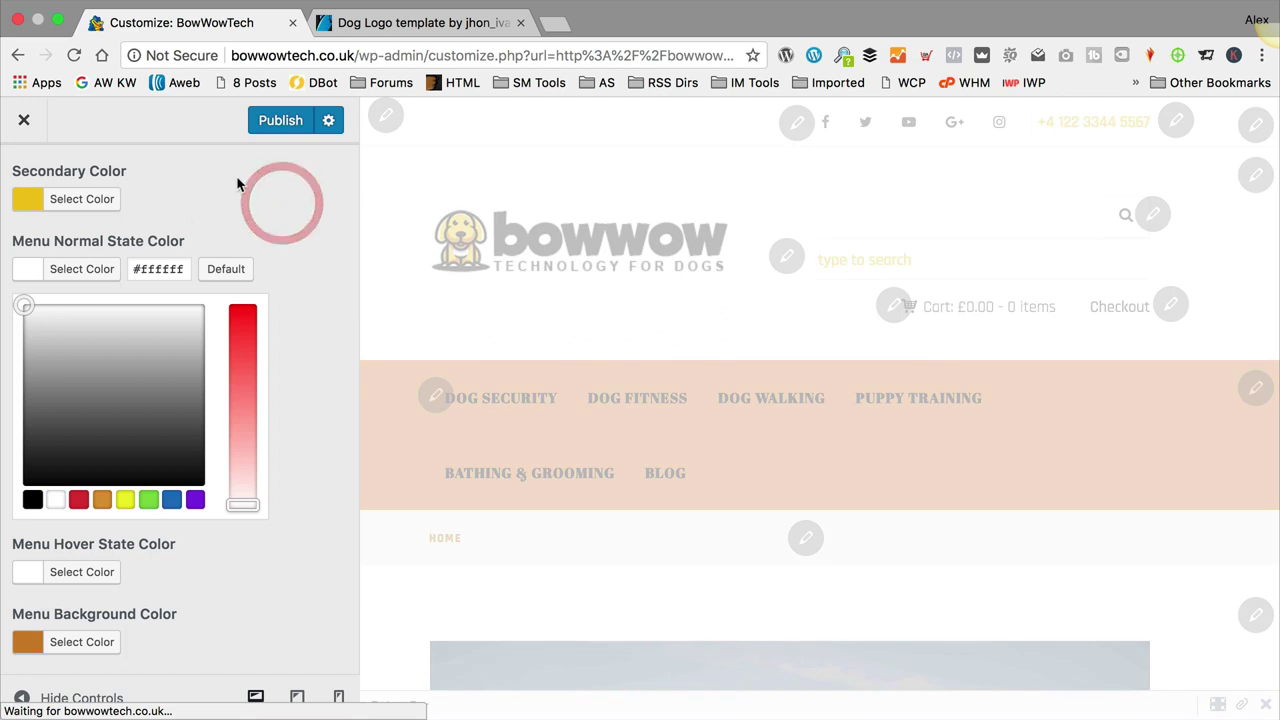
click(283, 121)
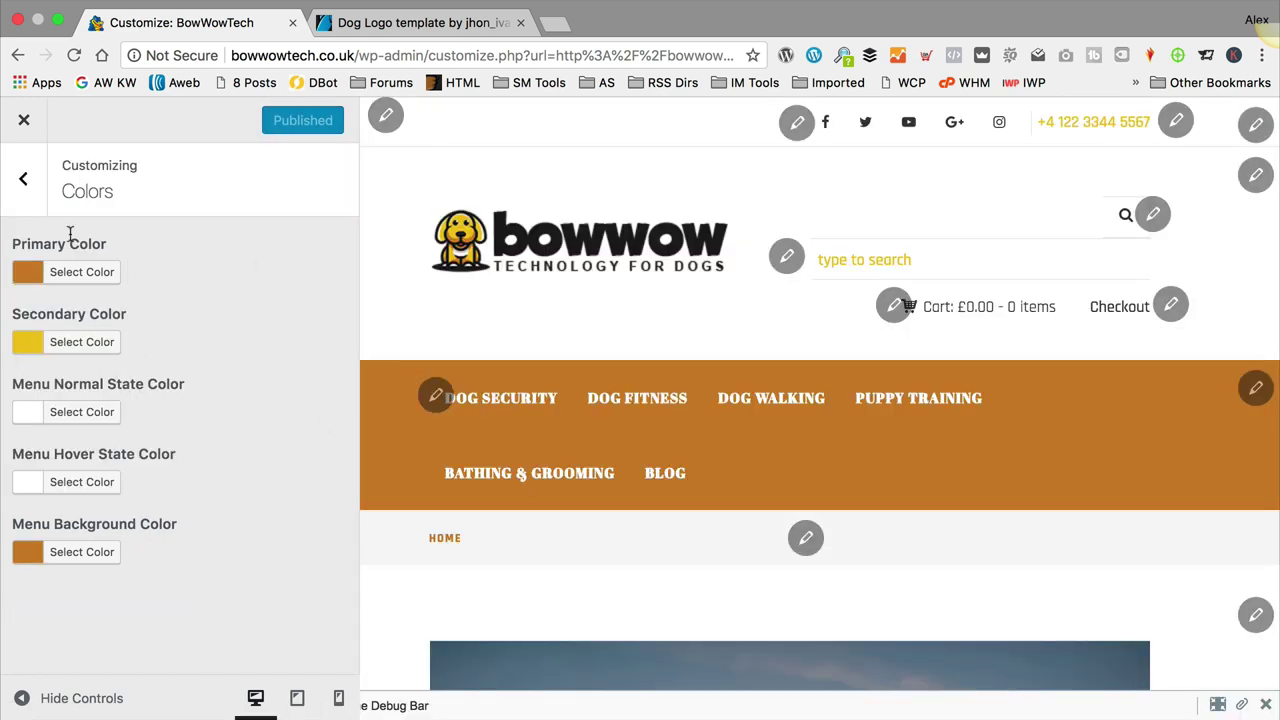
click(24, 119)
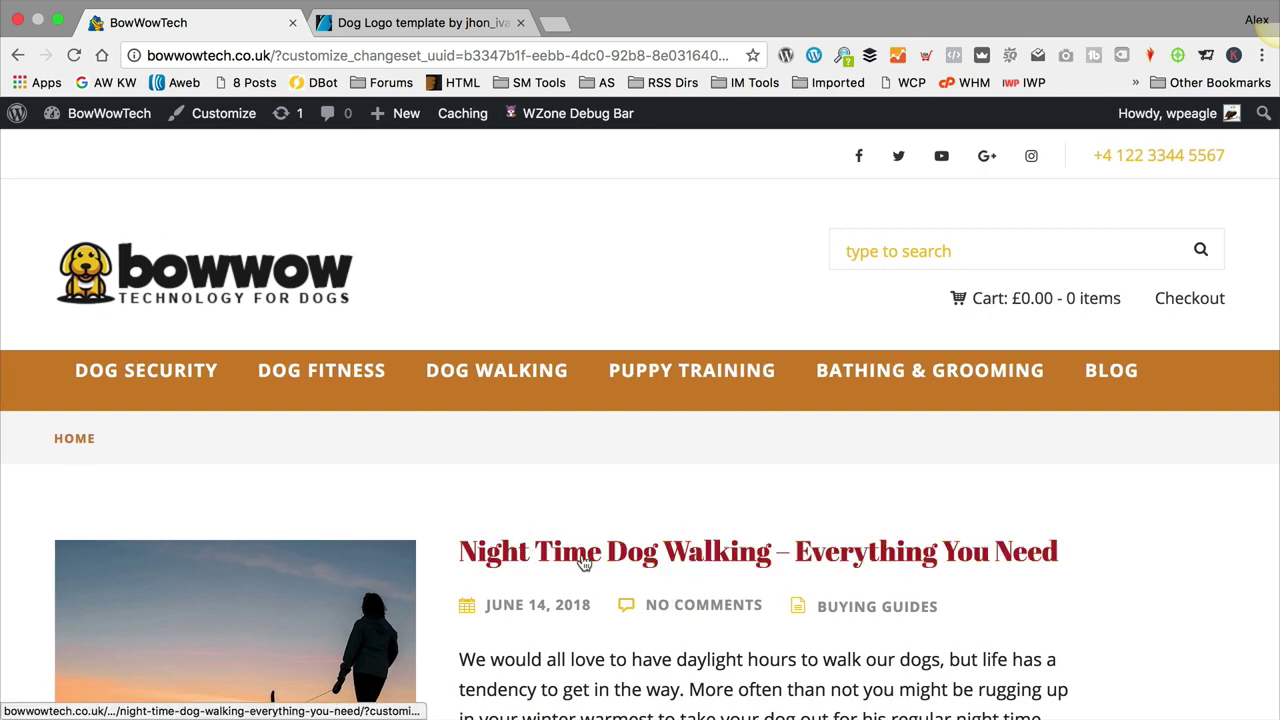
Step: Scroll the live homepage to inspect the orange navigation bar and yellow post titles
scroll(677, 473, down, 1)
scroll(677, 473, down, 4)
scroll(657, 371, up, 4)
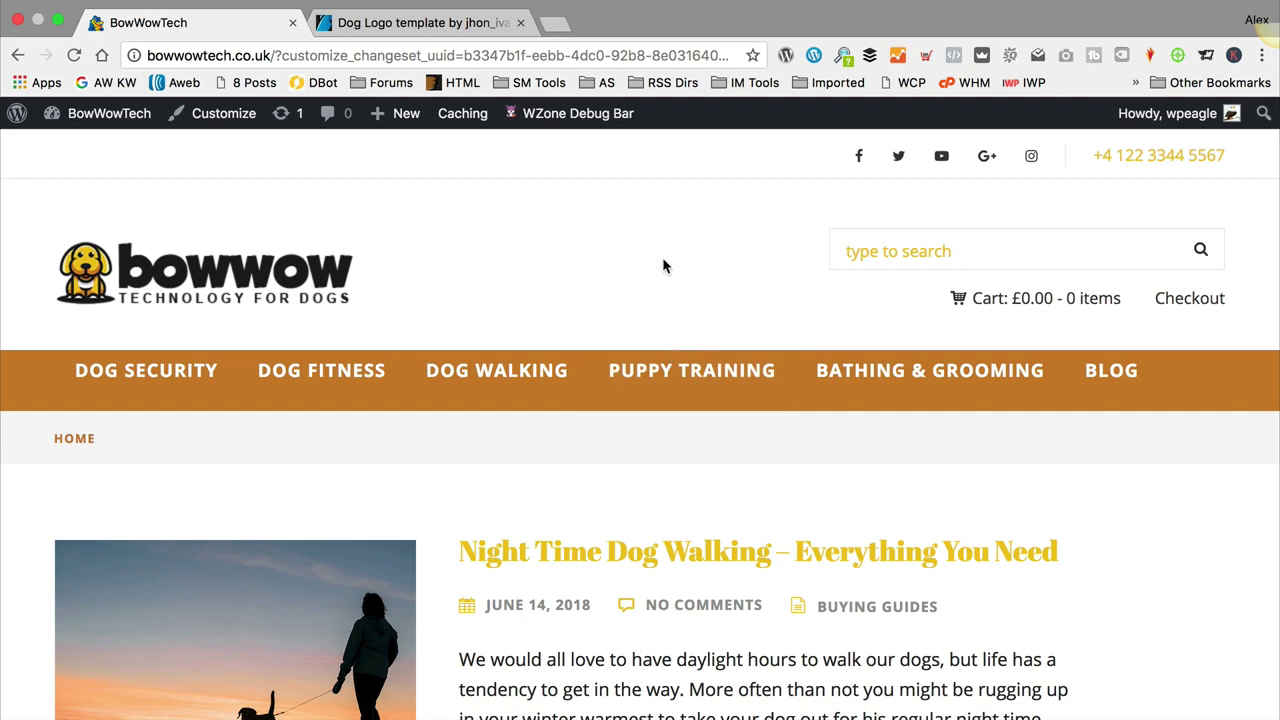
scroll(662, 262, down, 2)
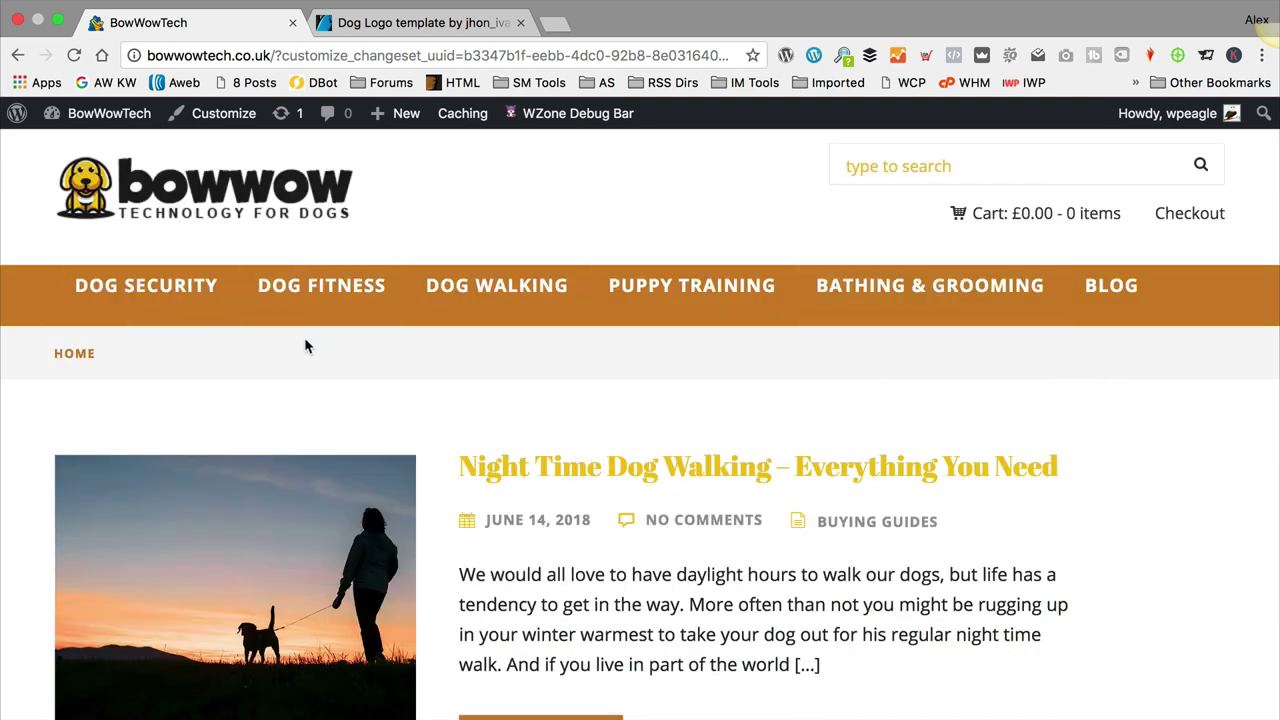
Step: Inspect the DOG SECURITY menu item's list element in Chrome DevTools
right_click(574, 224)
click(654, 497)
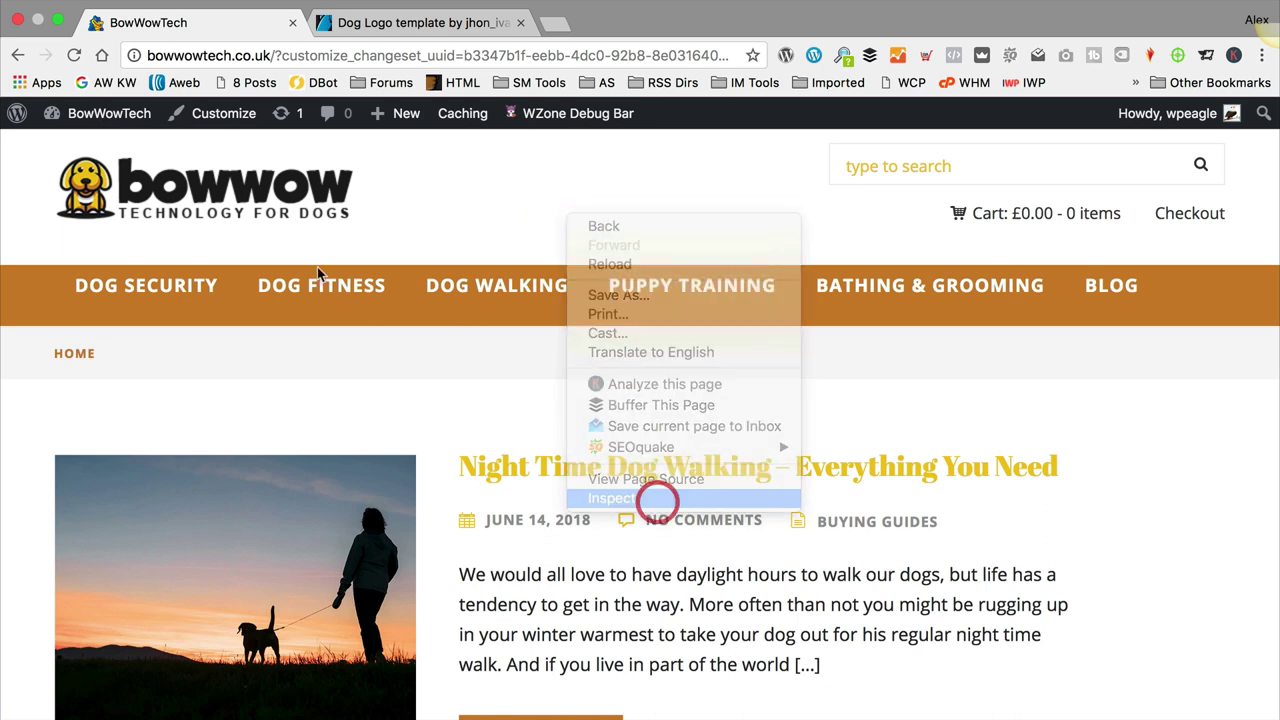
click(16, 433)
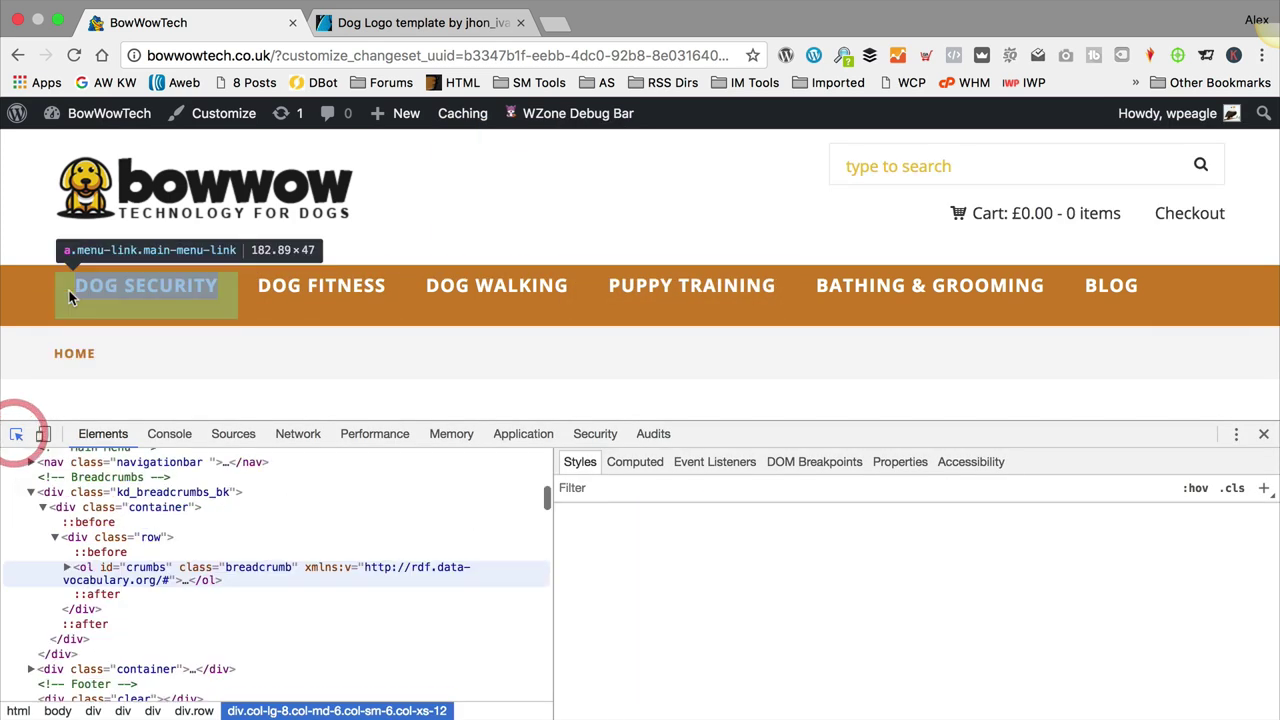
click(73, 293)
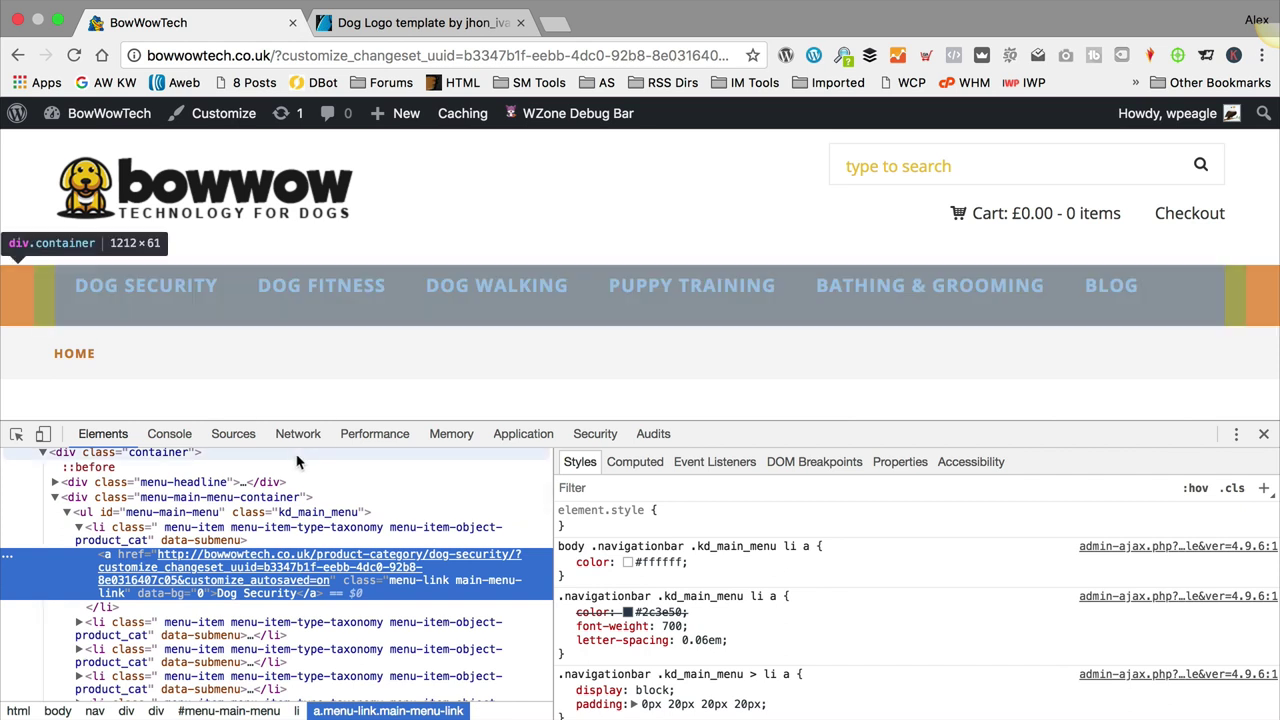
click(107, 527)
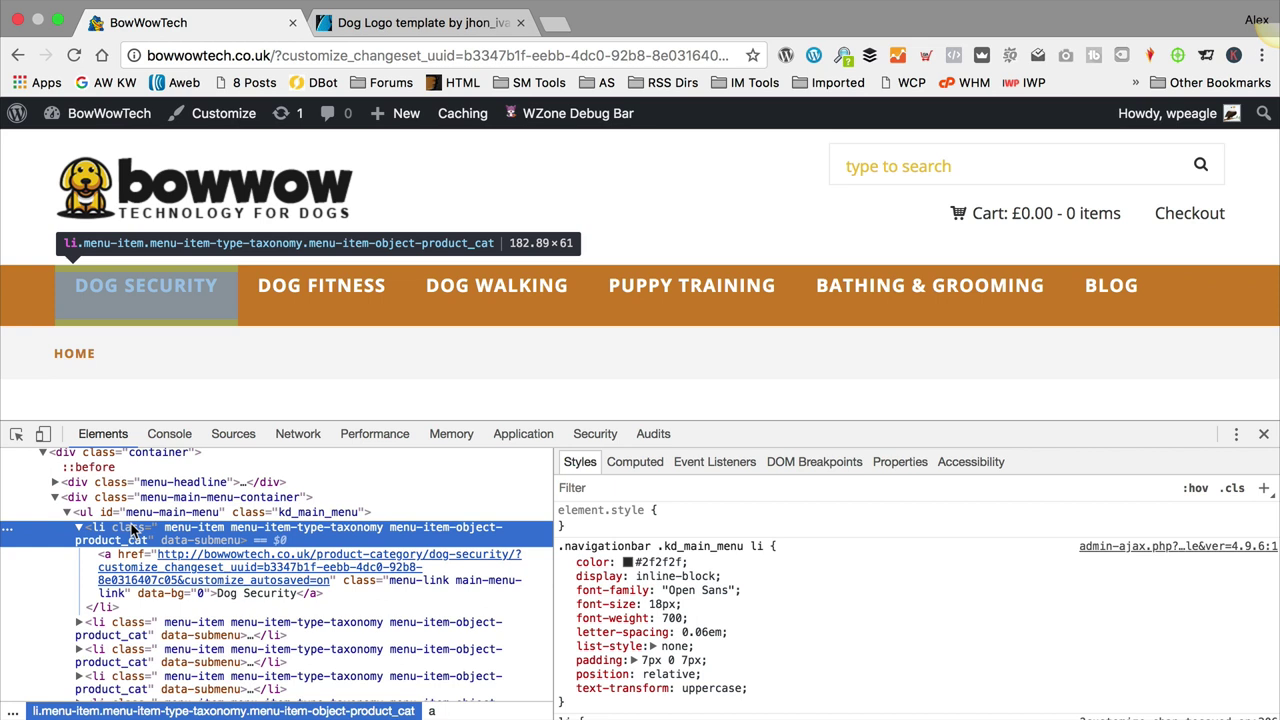
Step: Change the menu item padding to 25 and copy the .navigationbar .kd_main_menu li rule
scroll(133, 530, up, 3)
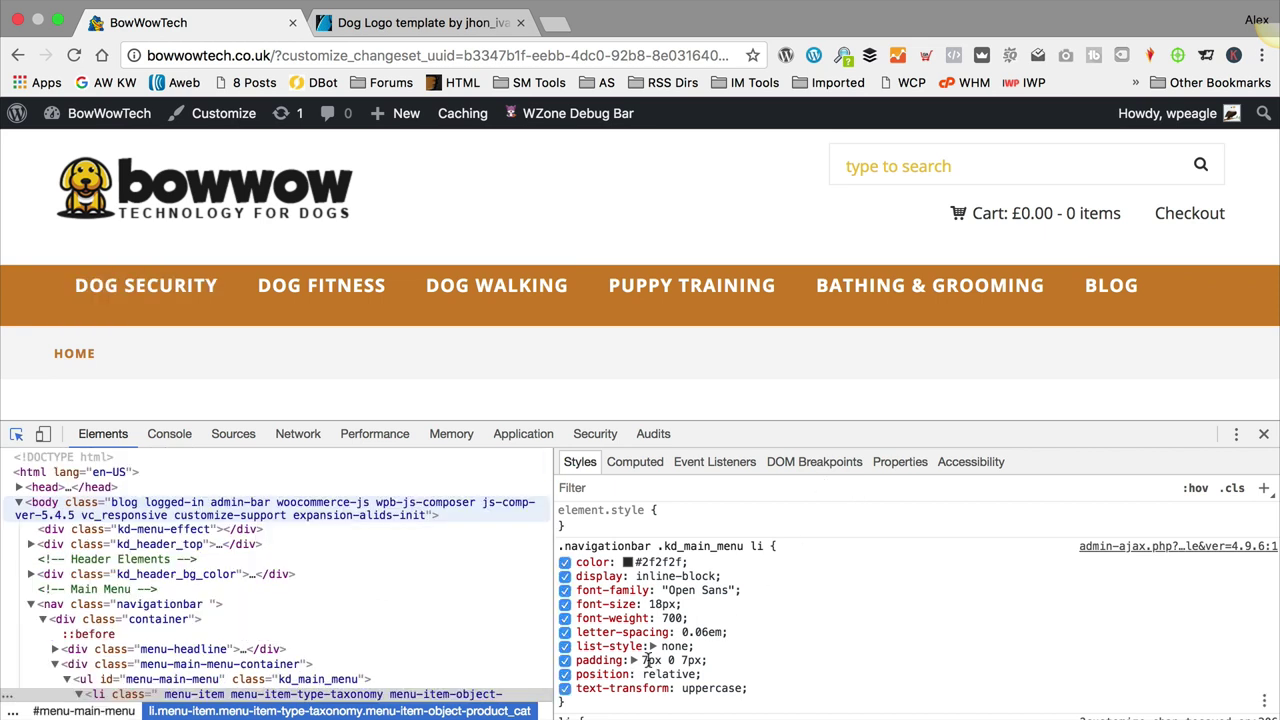
click(645, 660)
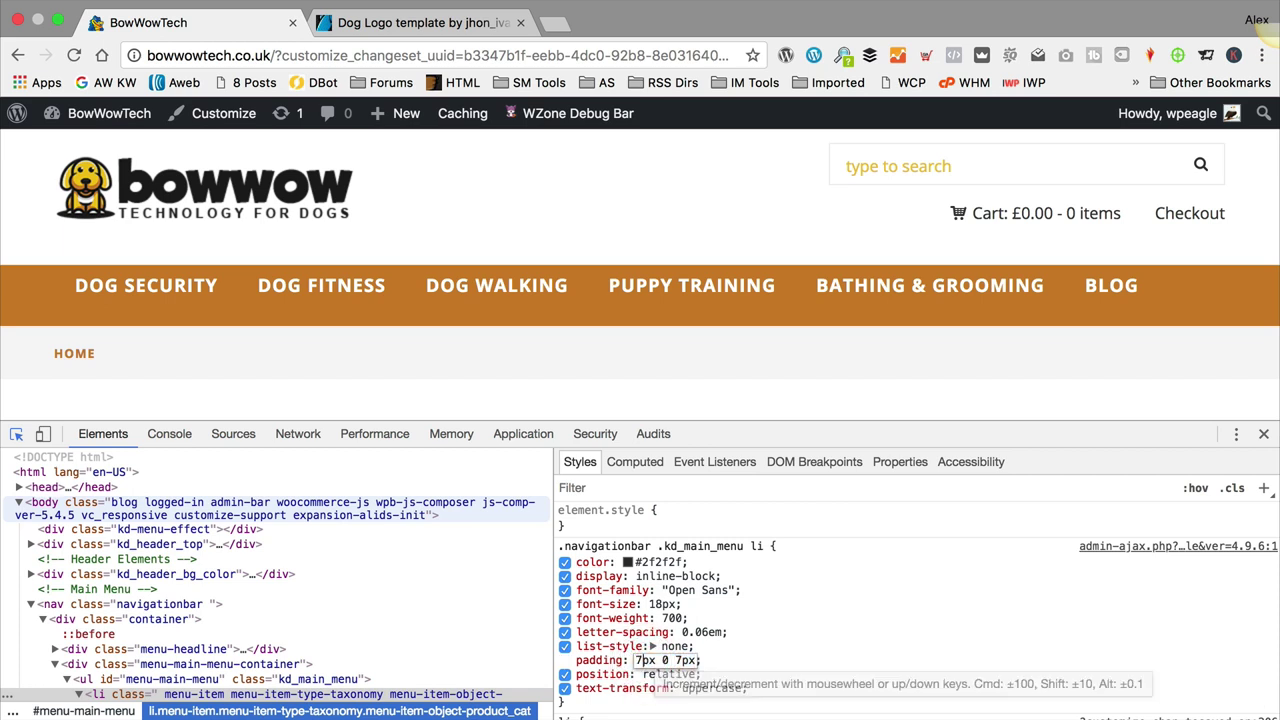
text(2)
key(BackSpace)
key(BackSpace)
text(25)
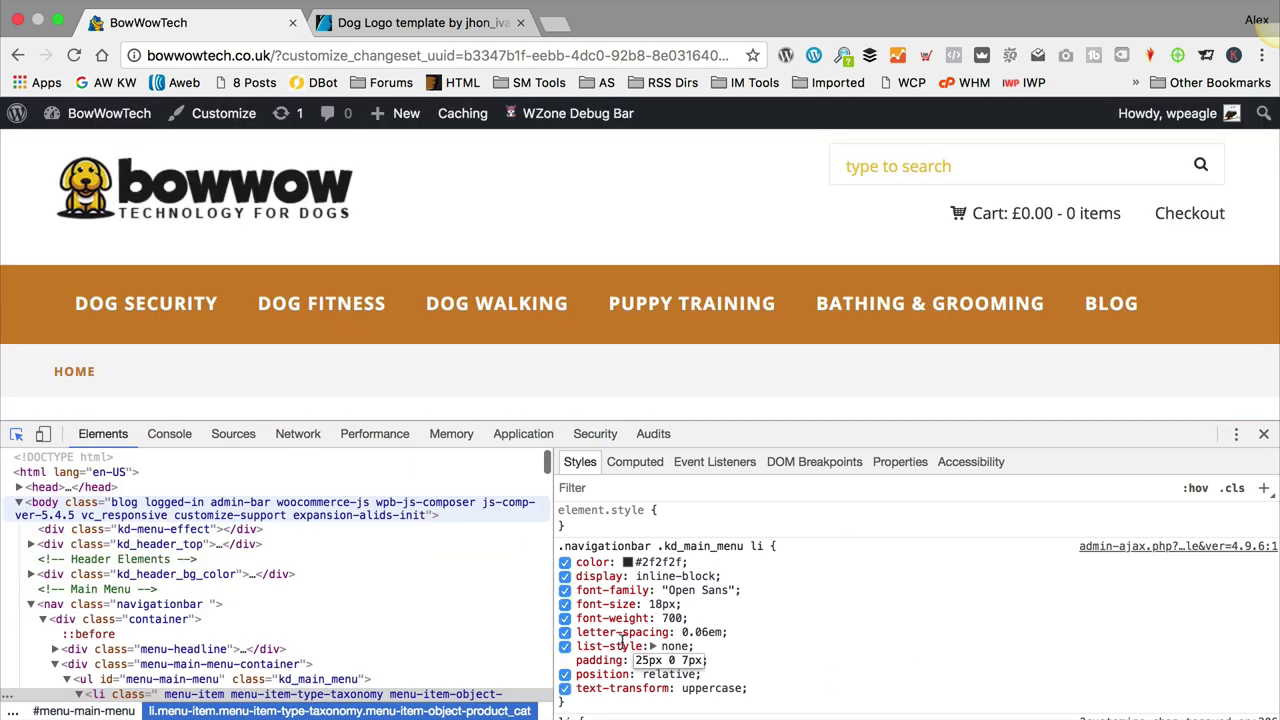
drag(585, 705, 563, 545)
key(super+c)
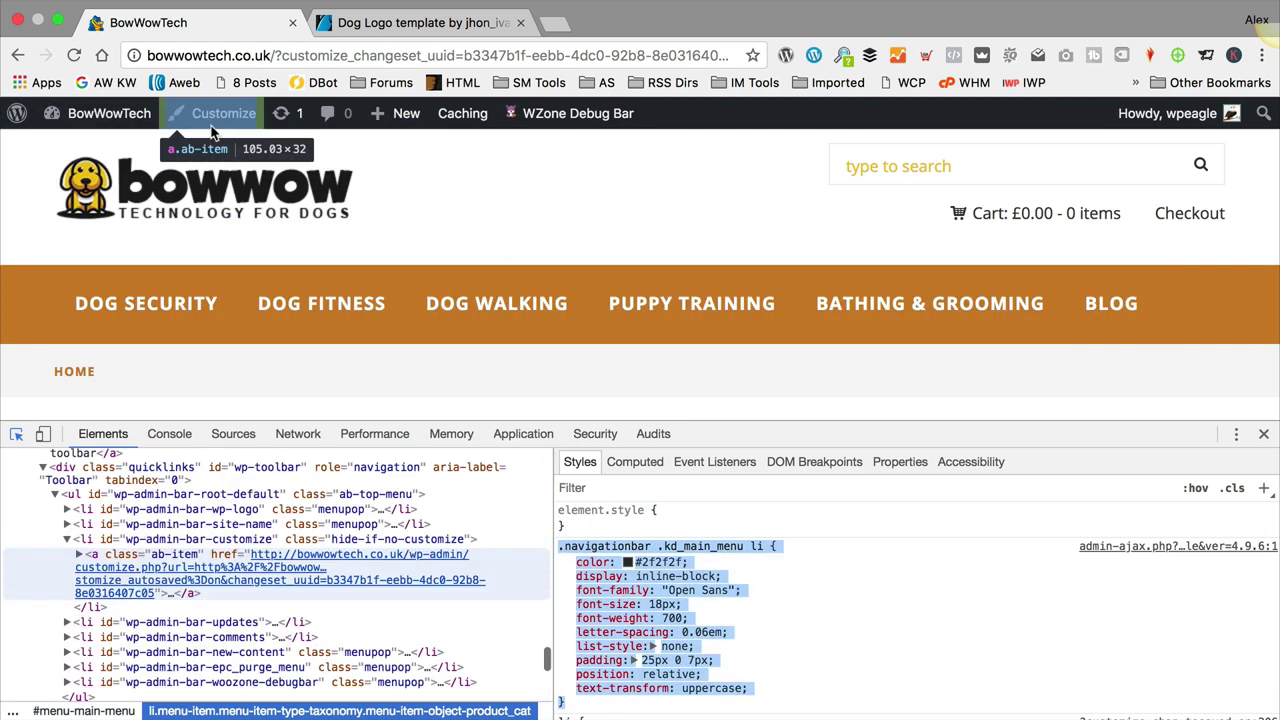
click(494, 183)
click(218, 113)
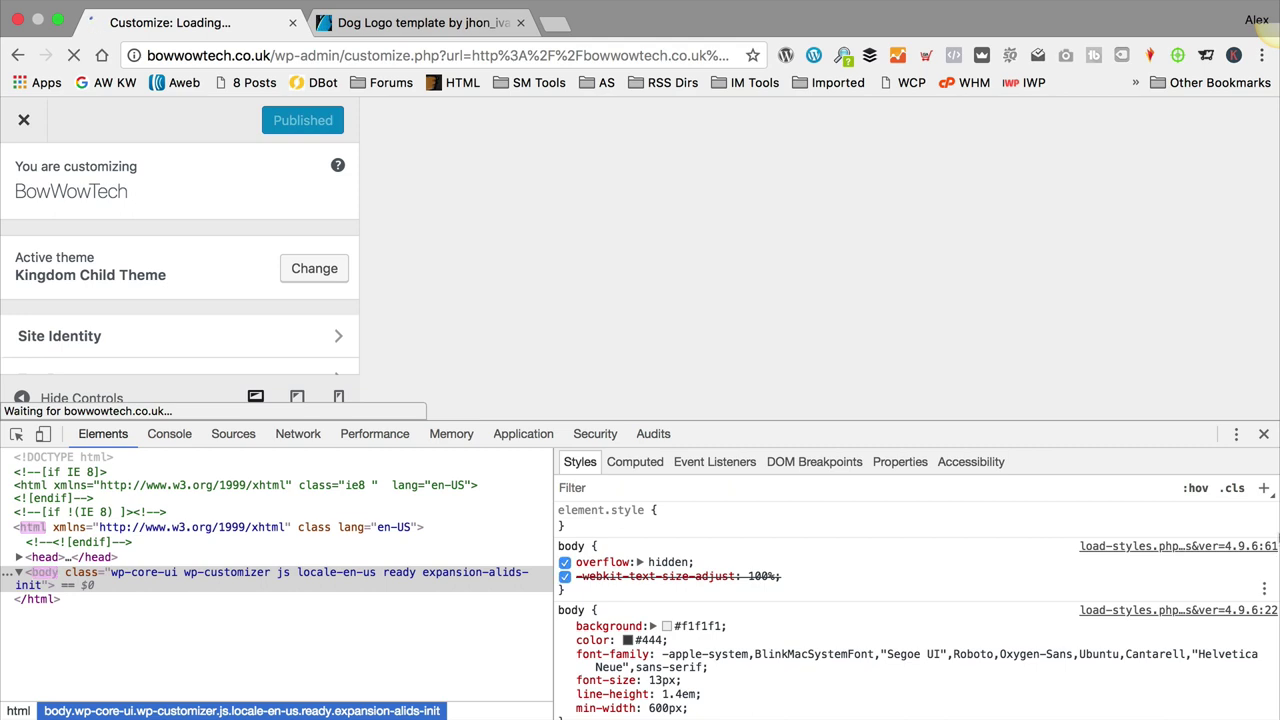
Step: Paste the copied main menu item rule on a new line in Additional CSS
click(1264, 433)
scroll(125, 416, down, 5)
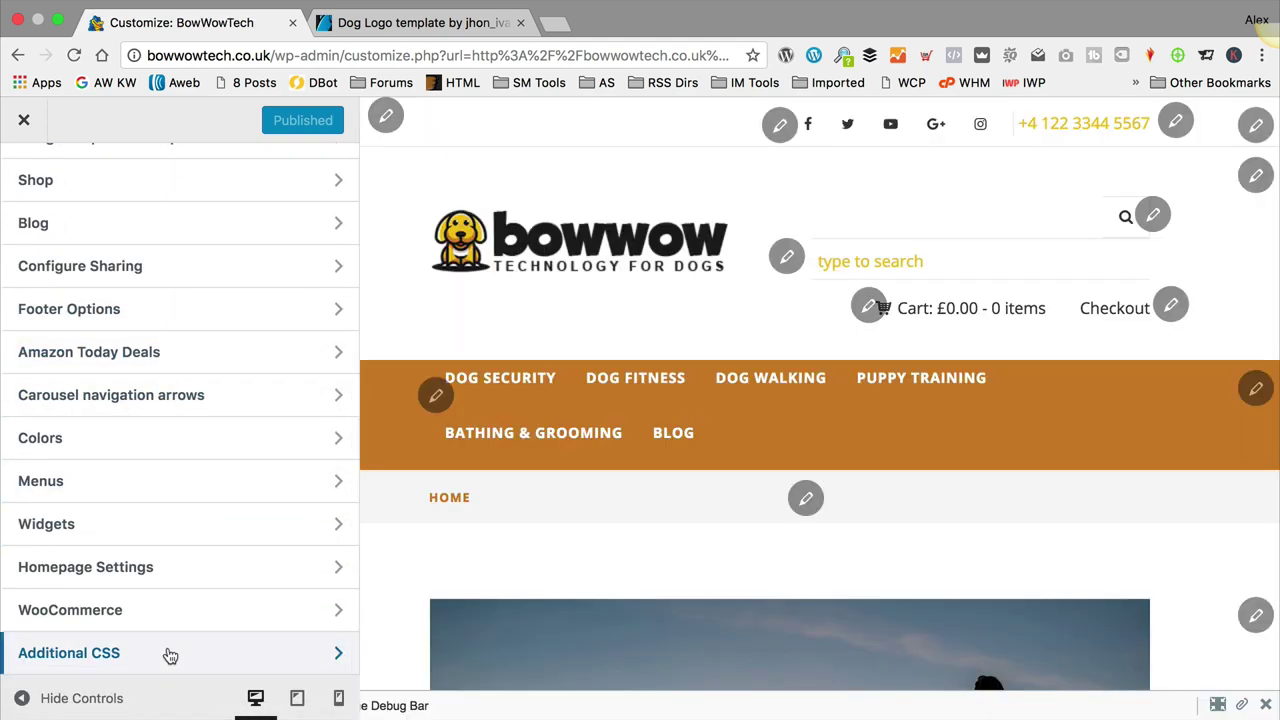
click(171, 655)
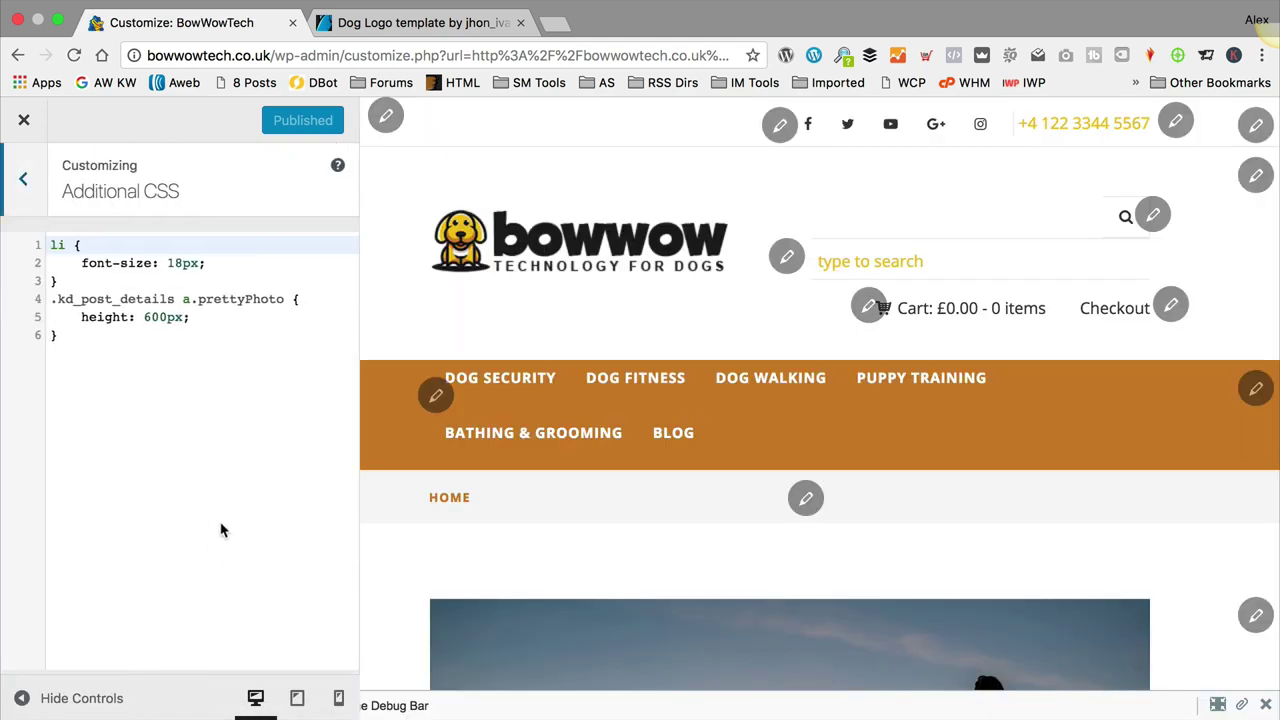
click(89, 330)
key(Return)
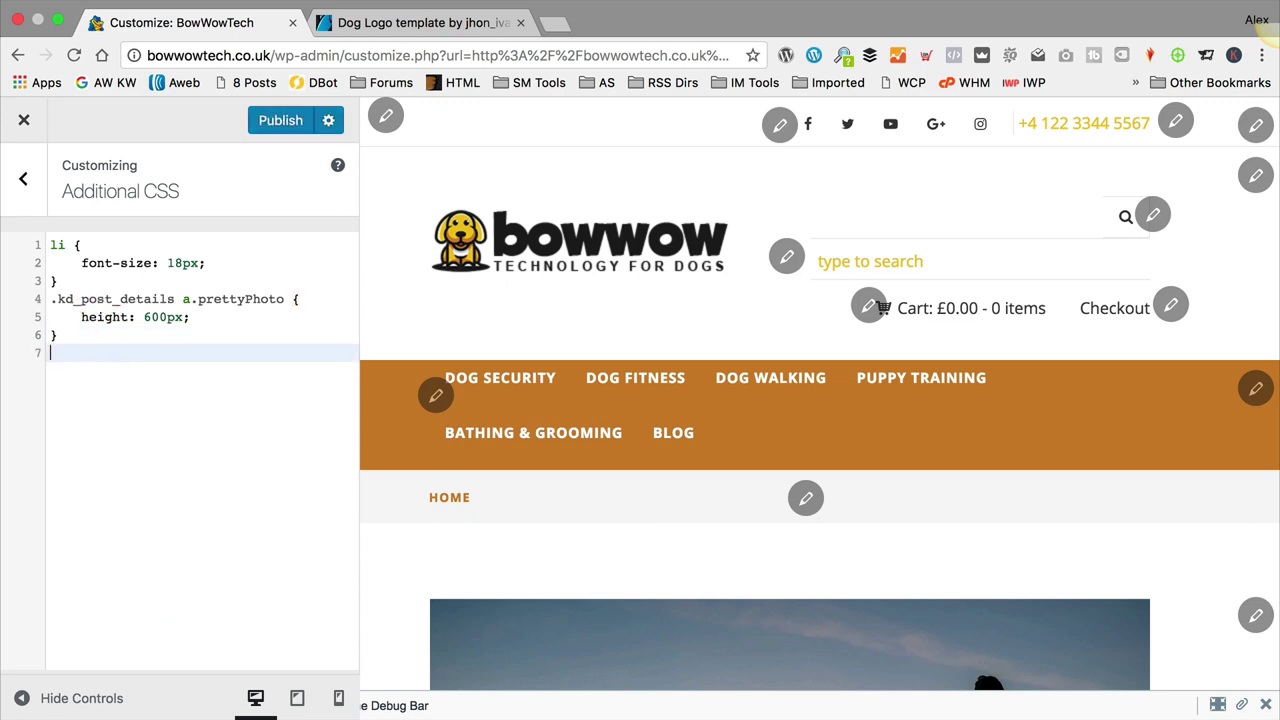
key(super+v)
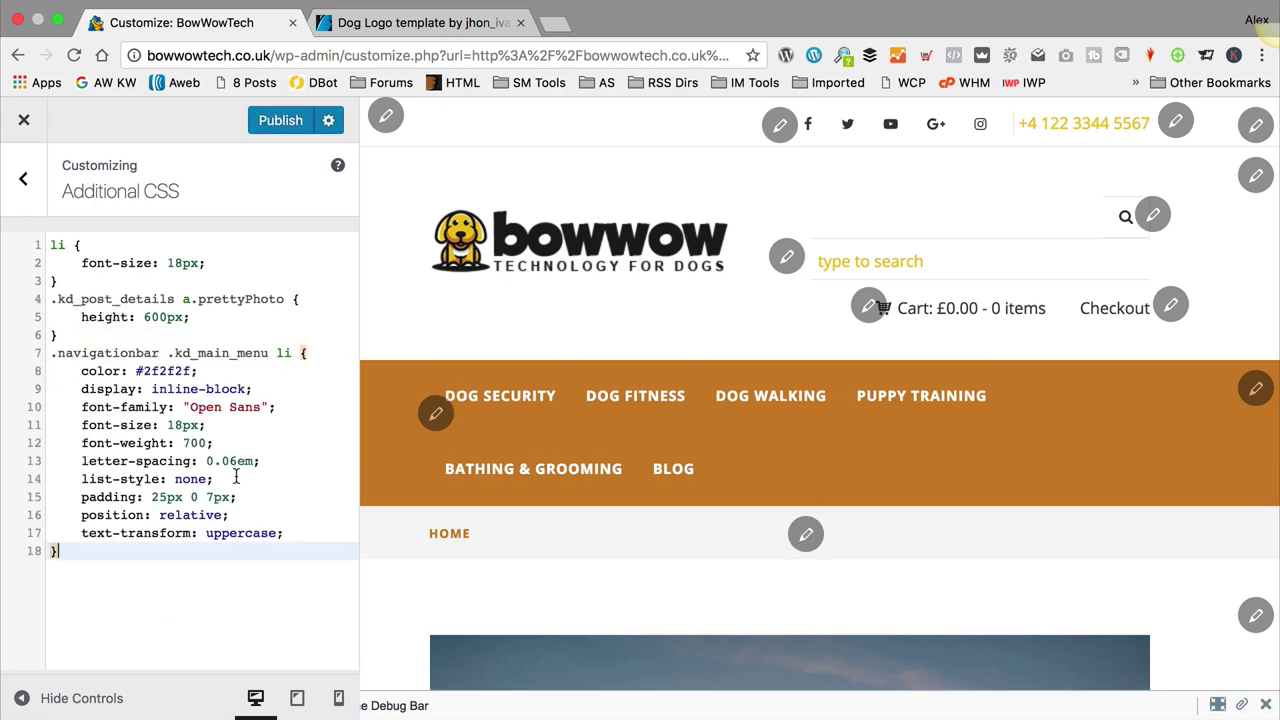
Step: Trim the rule to only padding: 25px 0 7px and publish it
drag(214, 479, 29, 362)
key(BackSpace)
click(78, 380)
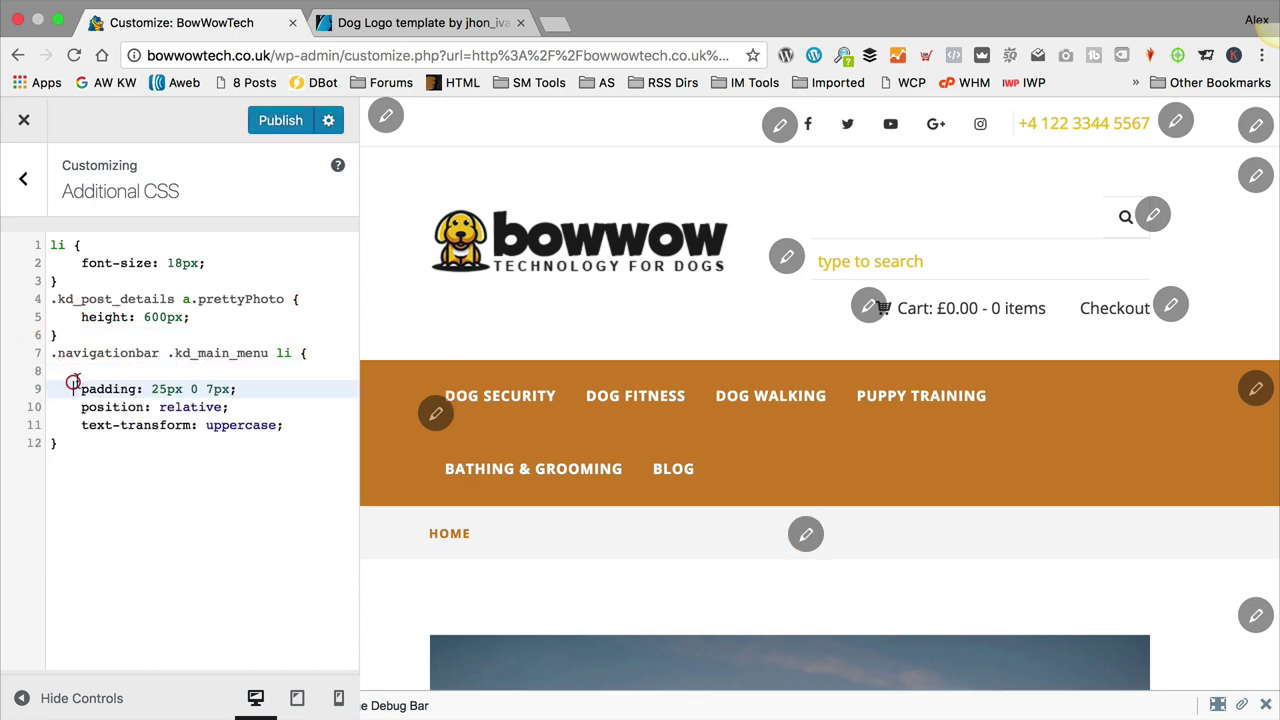
key(BackSpace)
key(BackSpace)
key(BackSpace)
key(BackSpace)
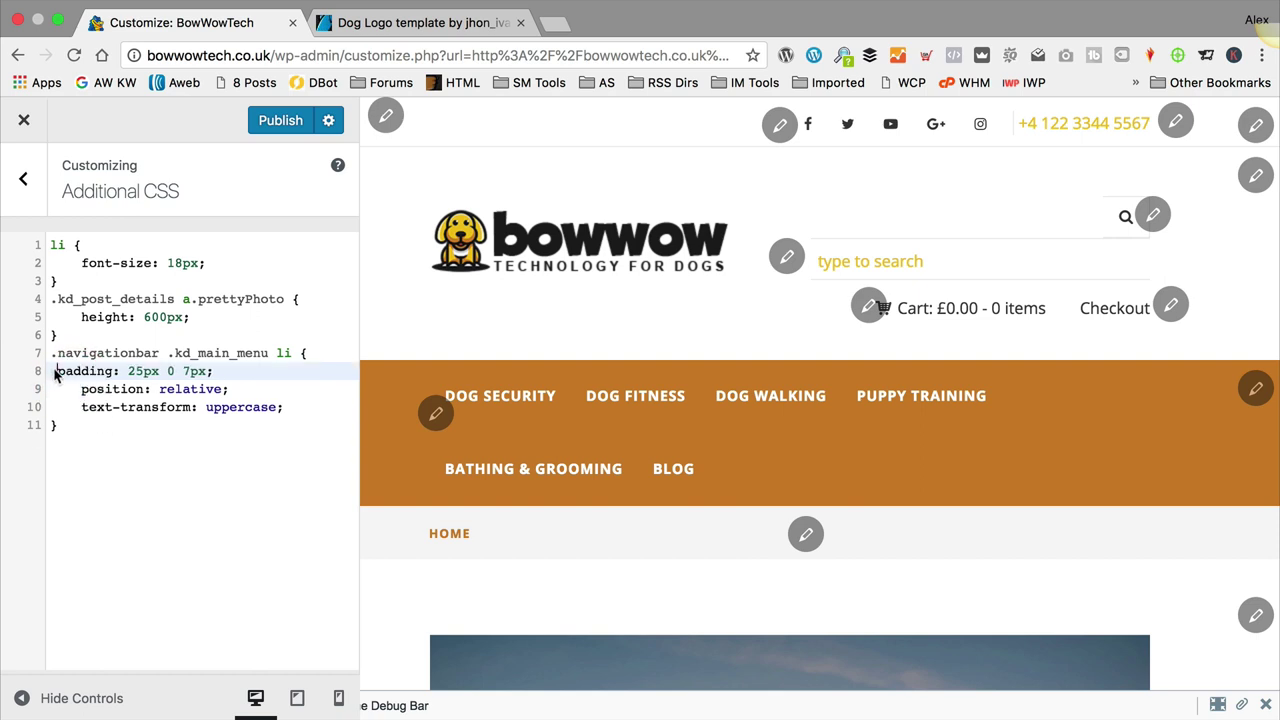
key(BackSpace)
drag(78, 390, 294, 414)
key(BackSpace)
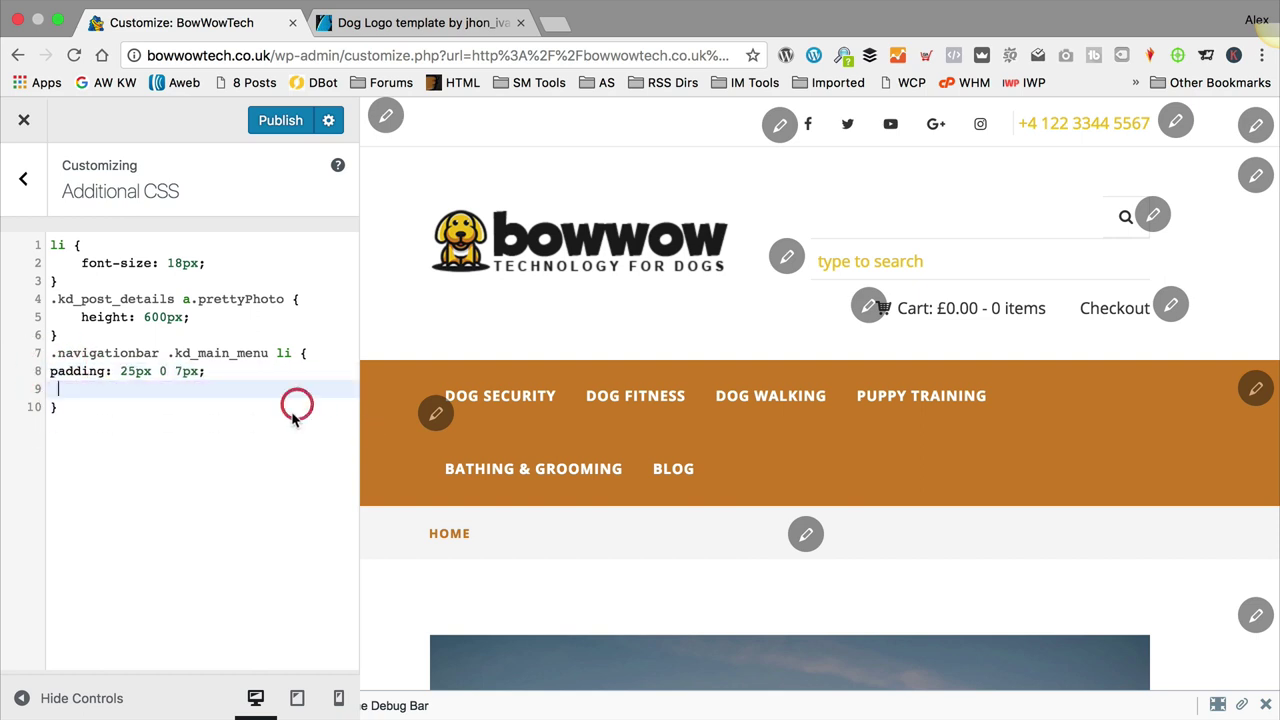
key(BackSpace)
click(285, 121)
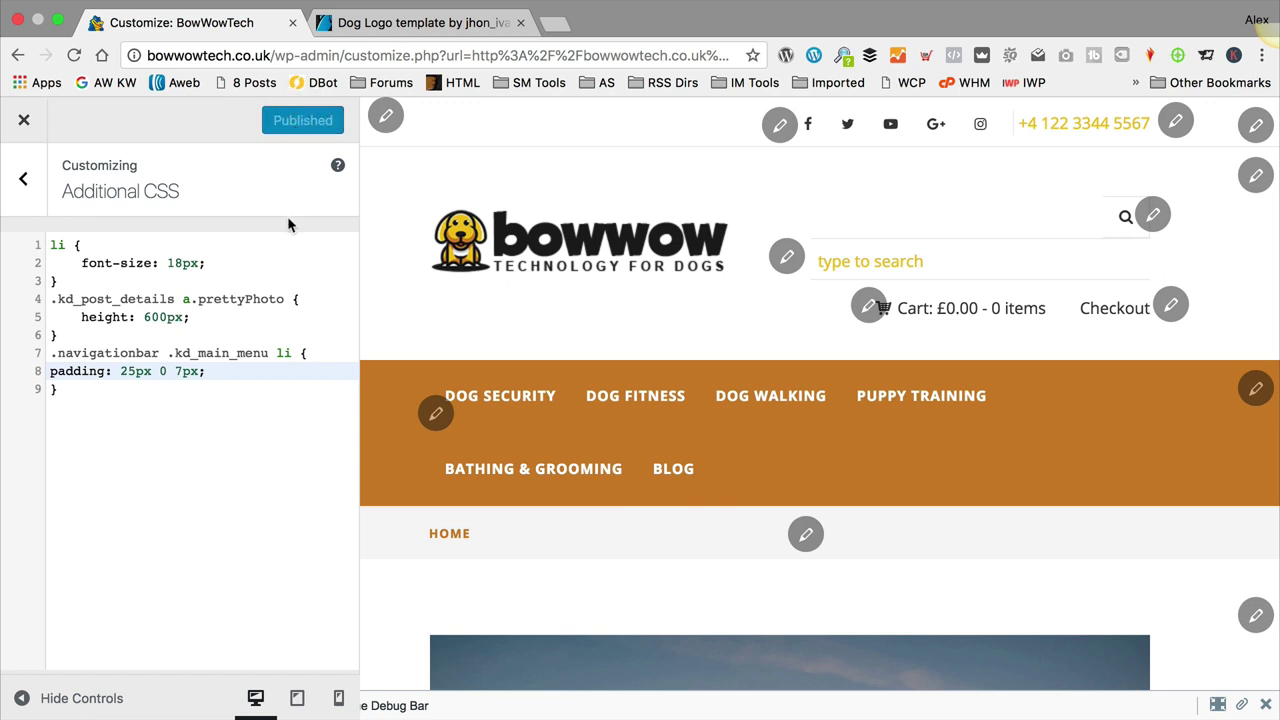
click(24, 124)
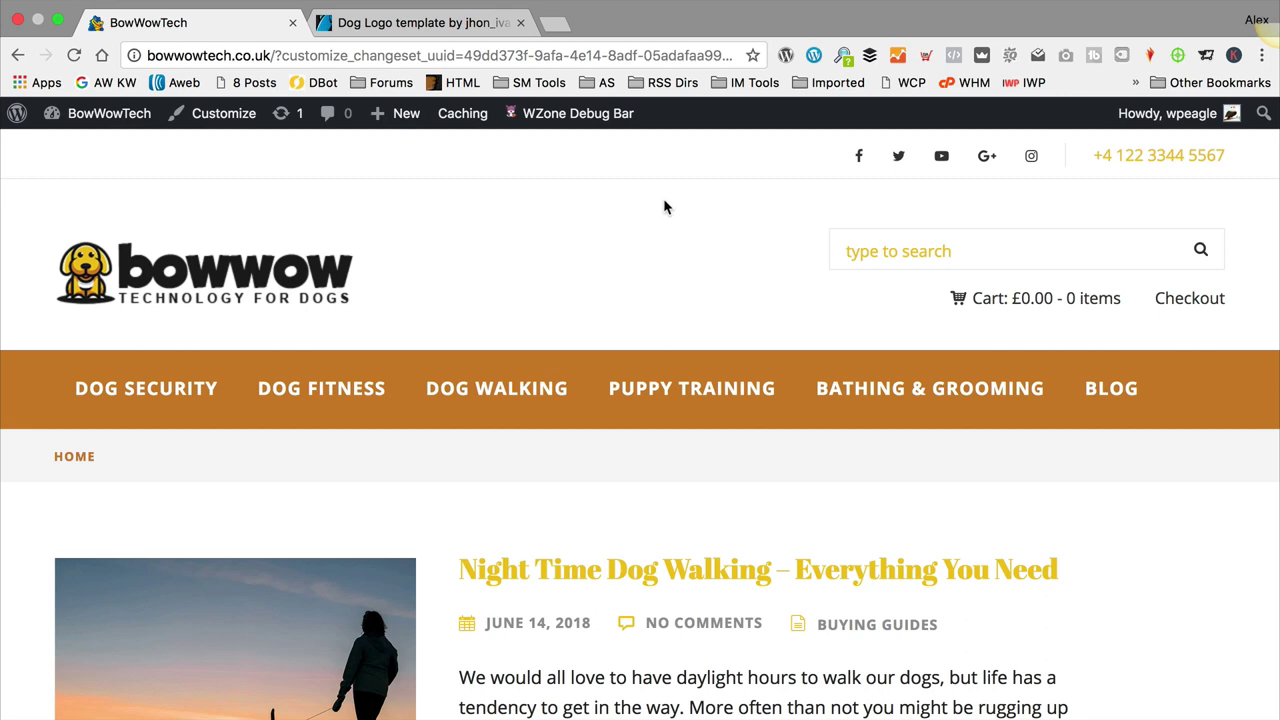
Step: Open DOG SECURITY from the menu and select the Arlo Pro camera product
scroll(662, 208, down, 10)
scroll(660, 210, down, 3)
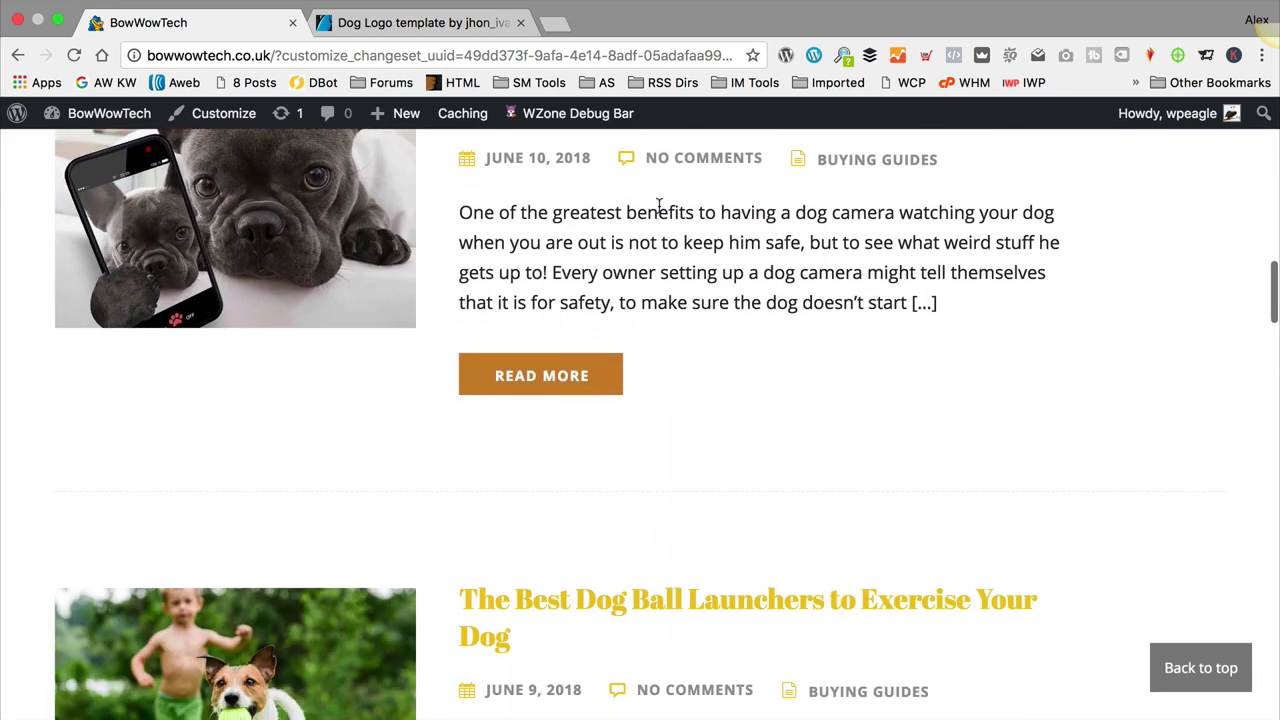
scroll(665, 207, up, 15)
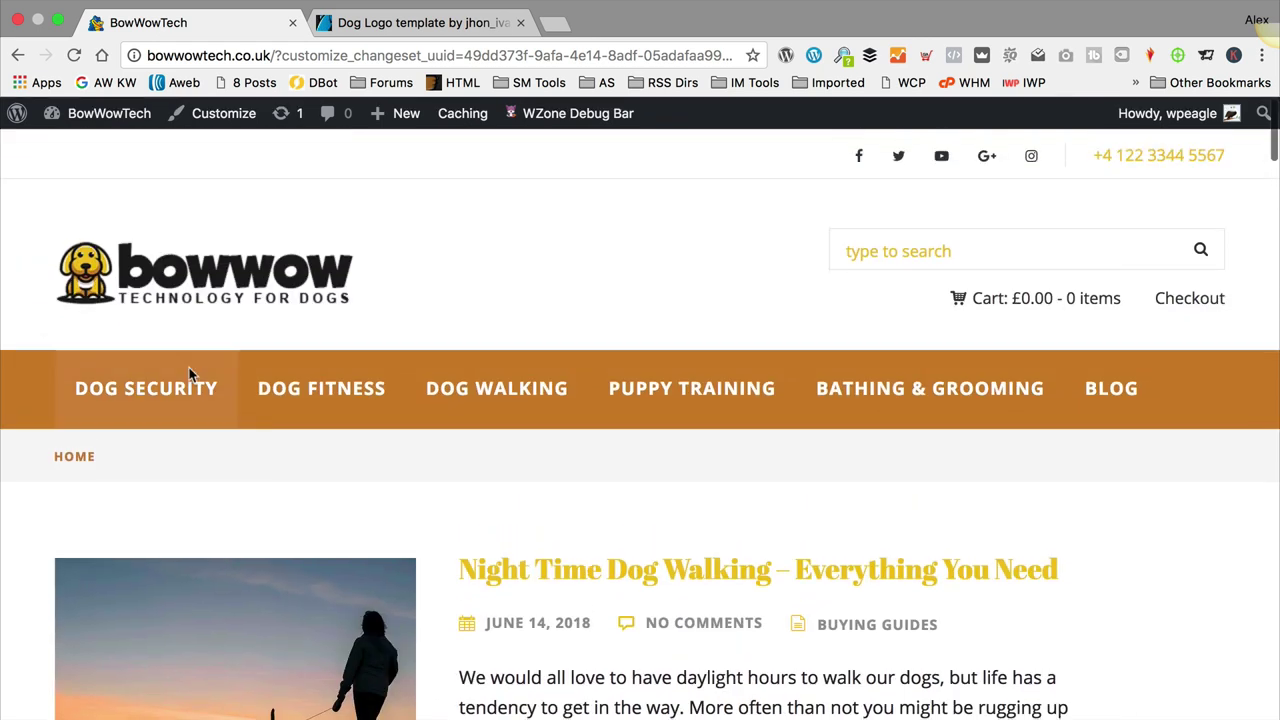
click(189, 384)
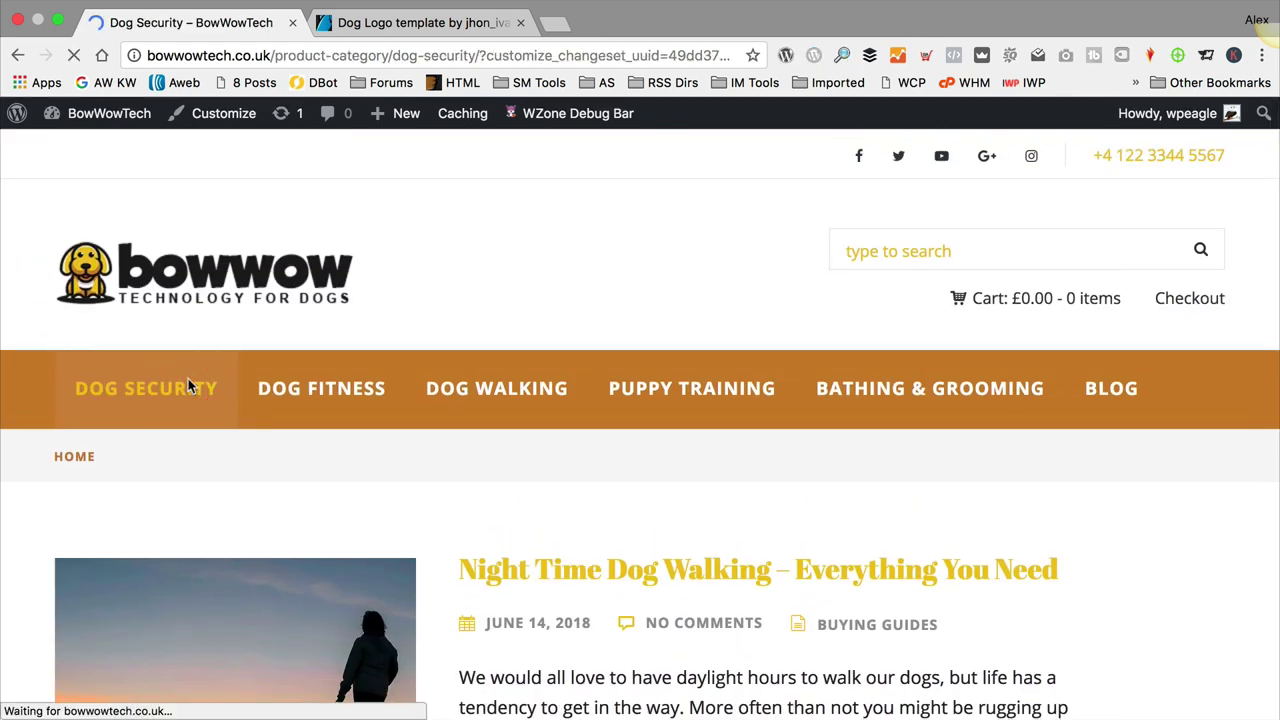
scroll(442, 350, down, 5)
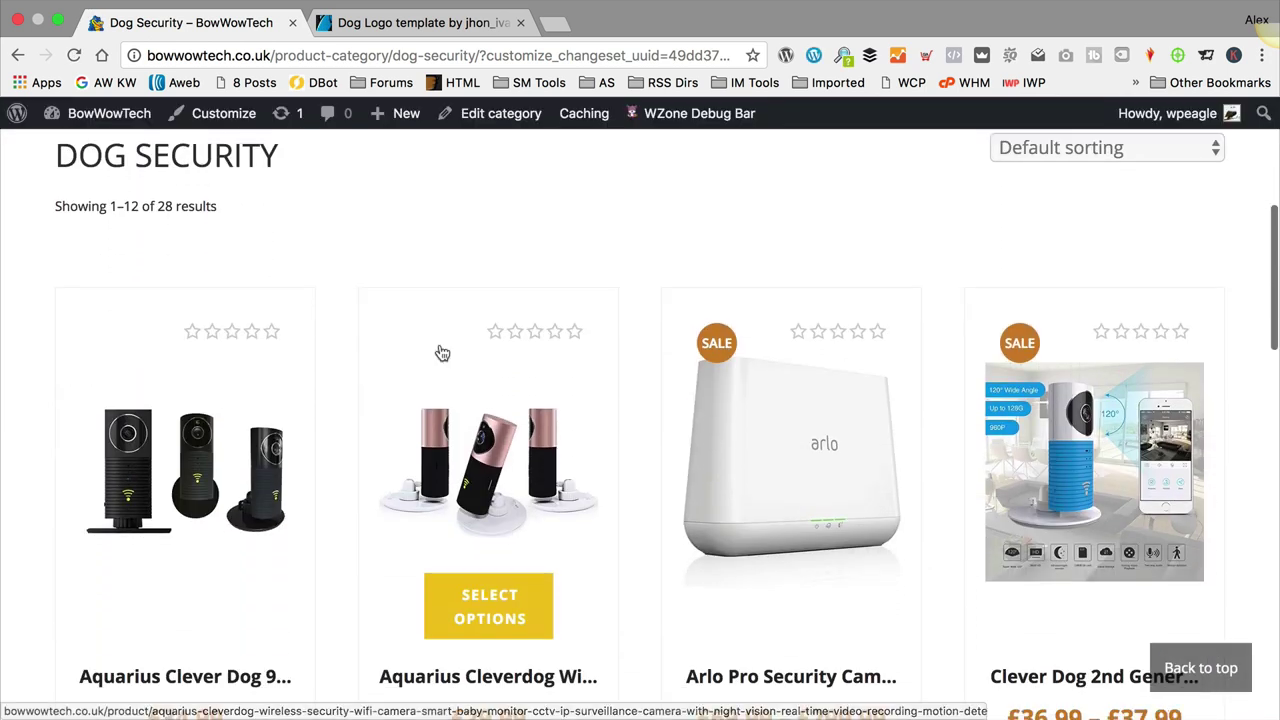
click(813, 477)
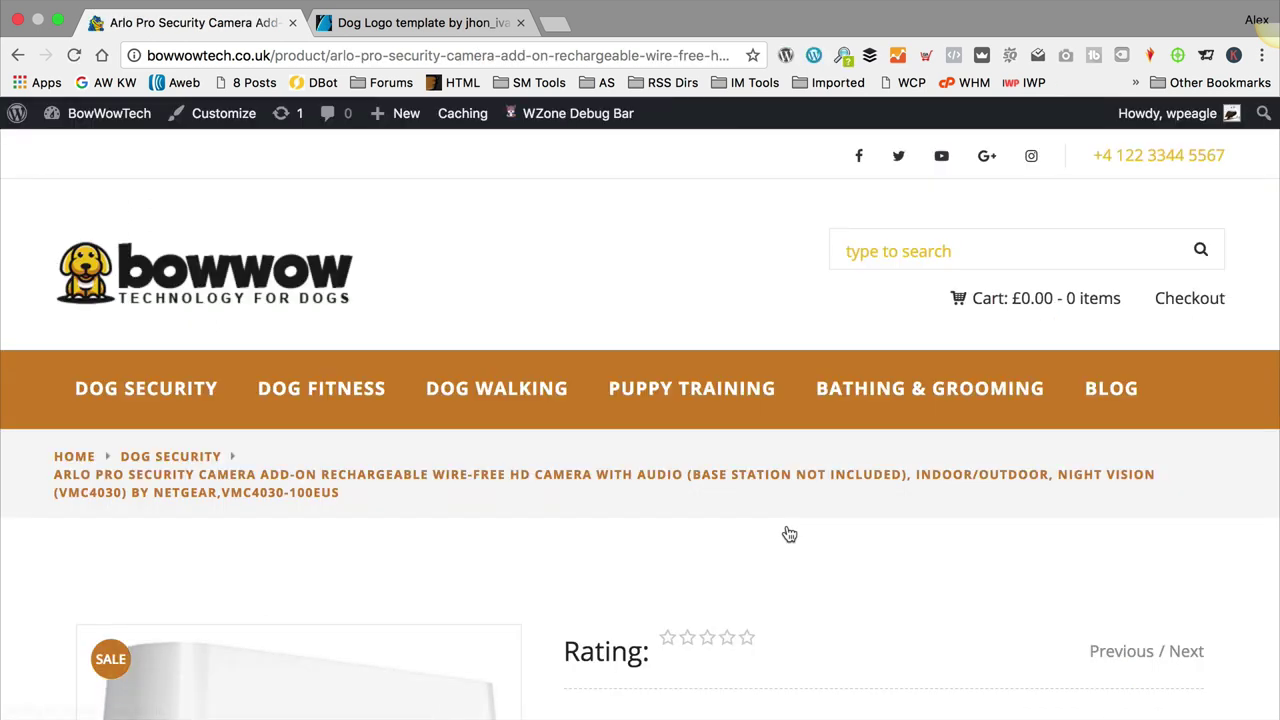
Step: Scroll the Arlo Pro Security Camera page and try Add to Cart
scroll(727, 466, down, 10)
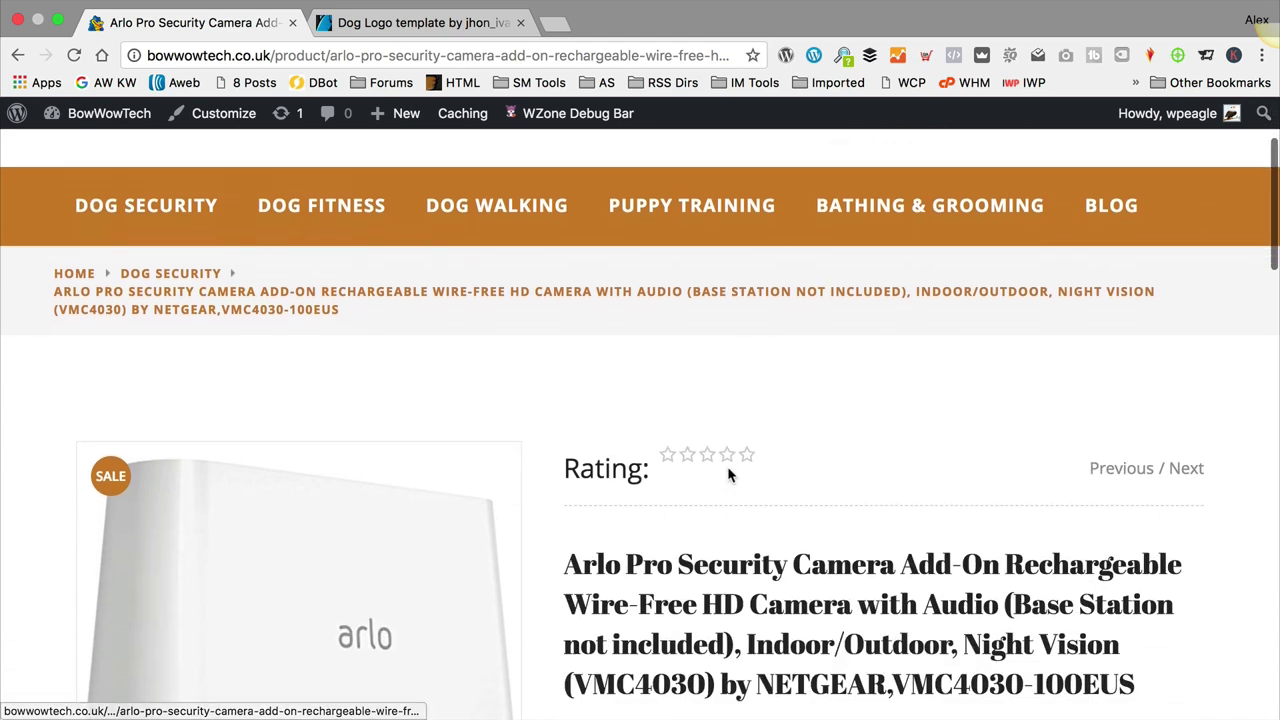
scroll(731, 464, down, 4)
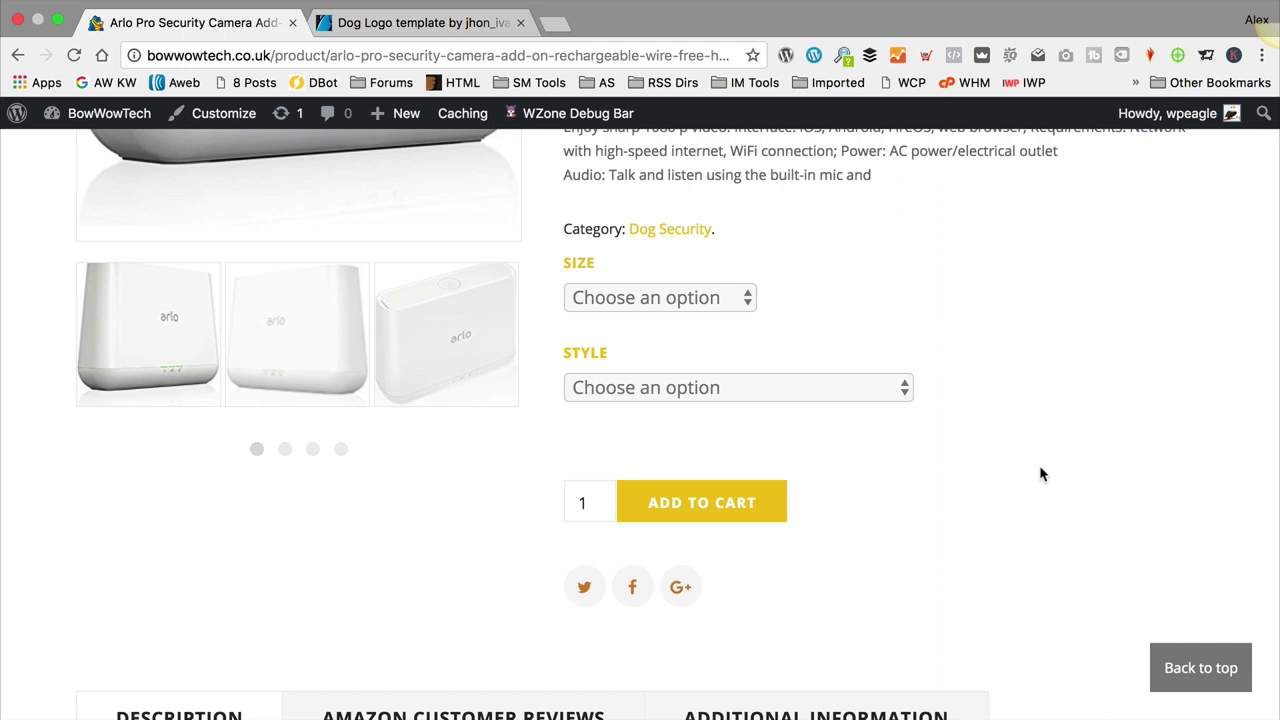
click(666, 515)
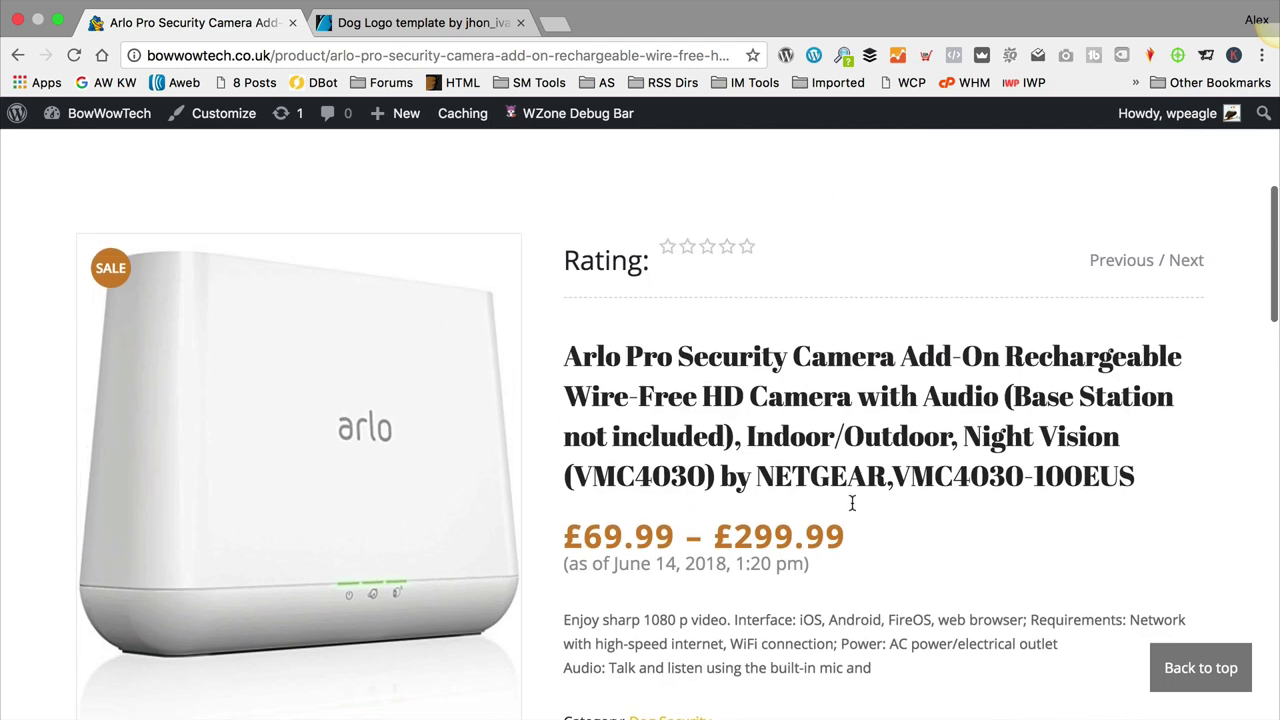
scroll(852, 503, up, 5)
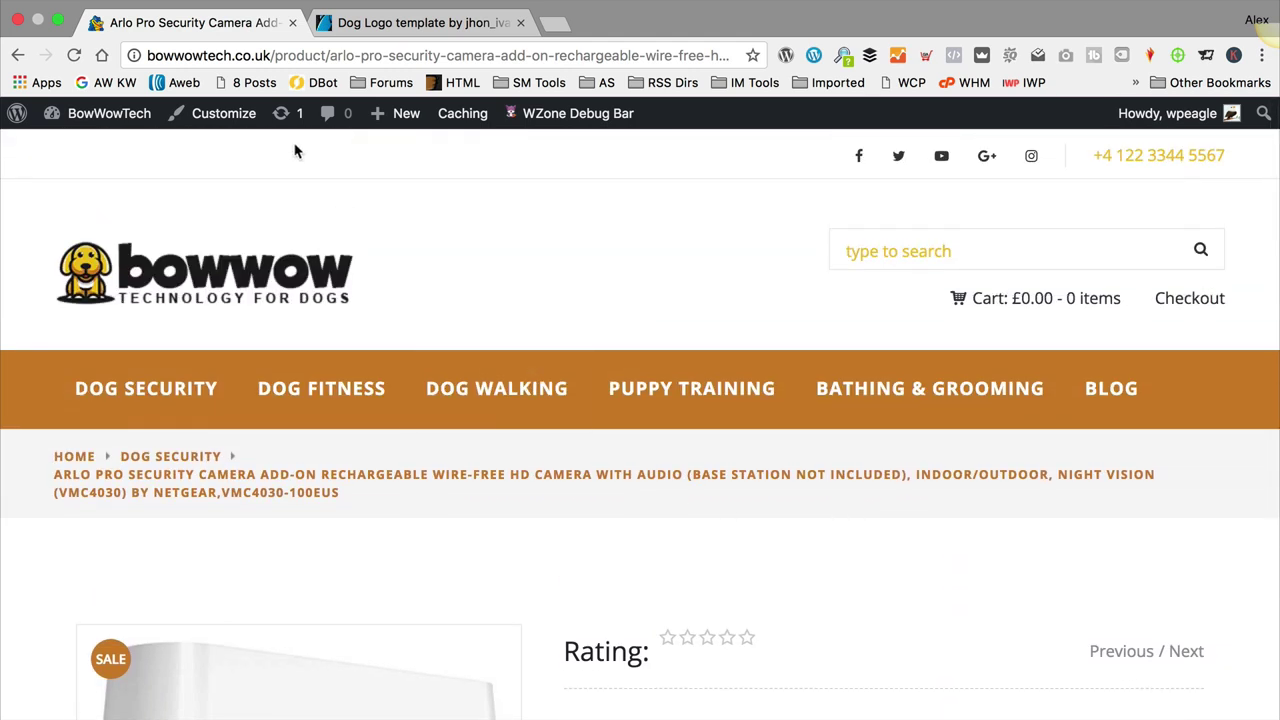
Step: Open the Customizer's Theme Fonts panel and expand the Main font dropdown
click(216, 118)
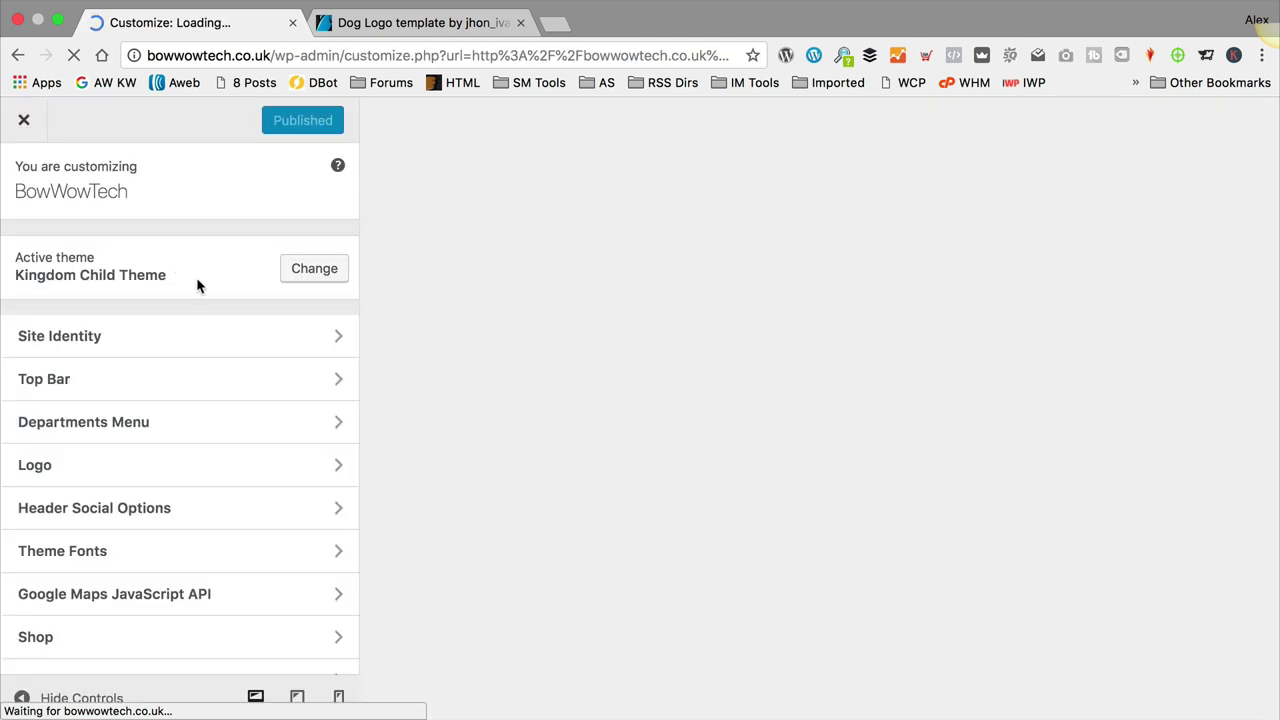
click(120, 553)
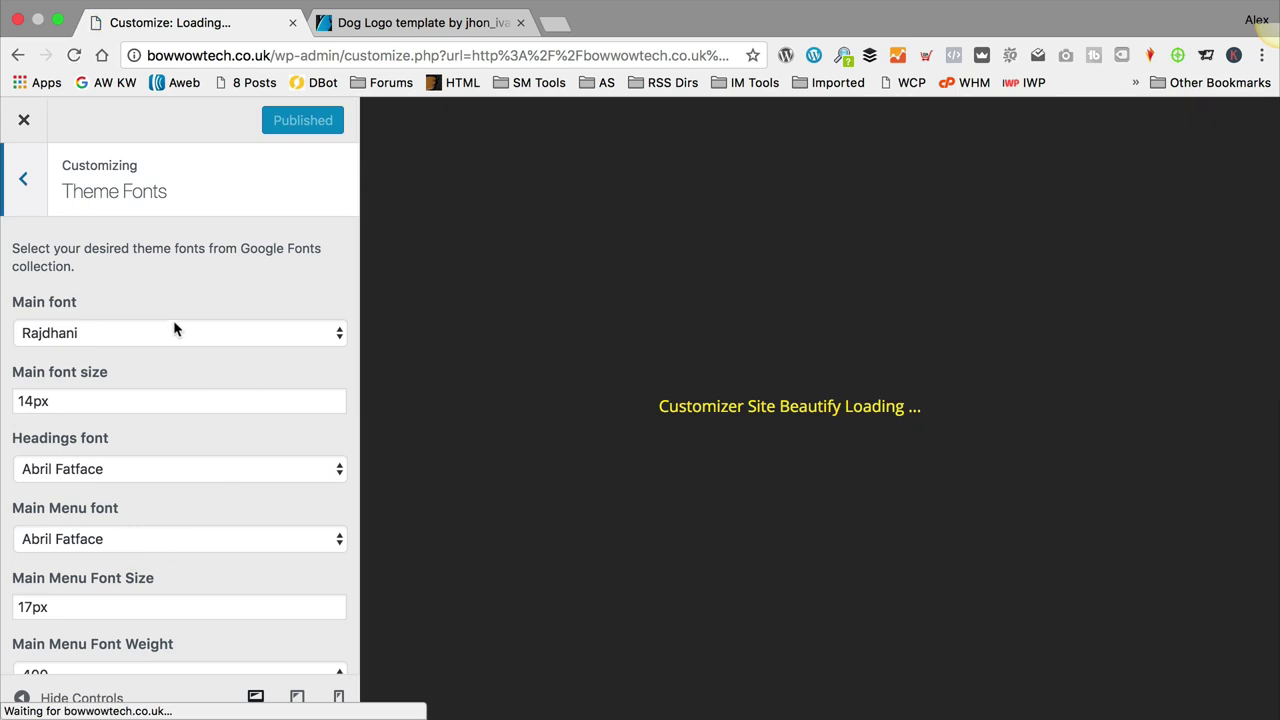
scroll(520, 390, down, 10)
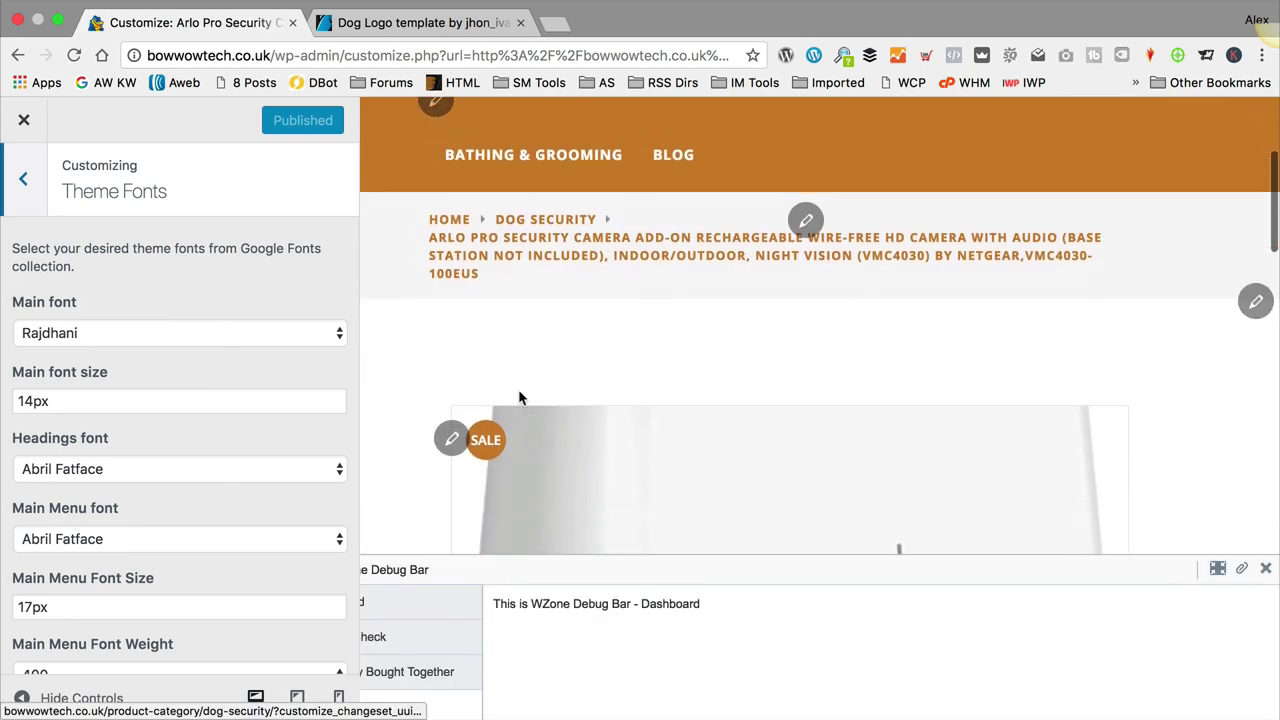
scroll(520, 395, down, 5)
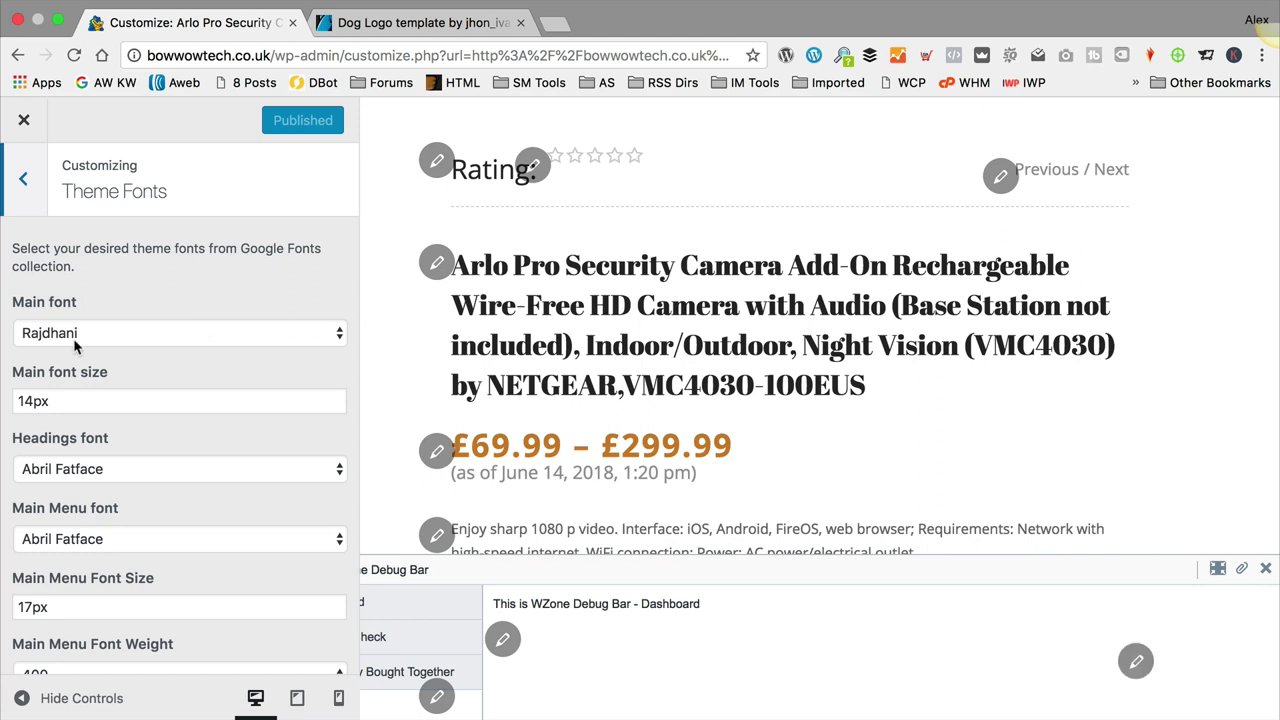
click(190, 338)
Step: Set the main font to Radley, then try Italianno
click(191, 315)
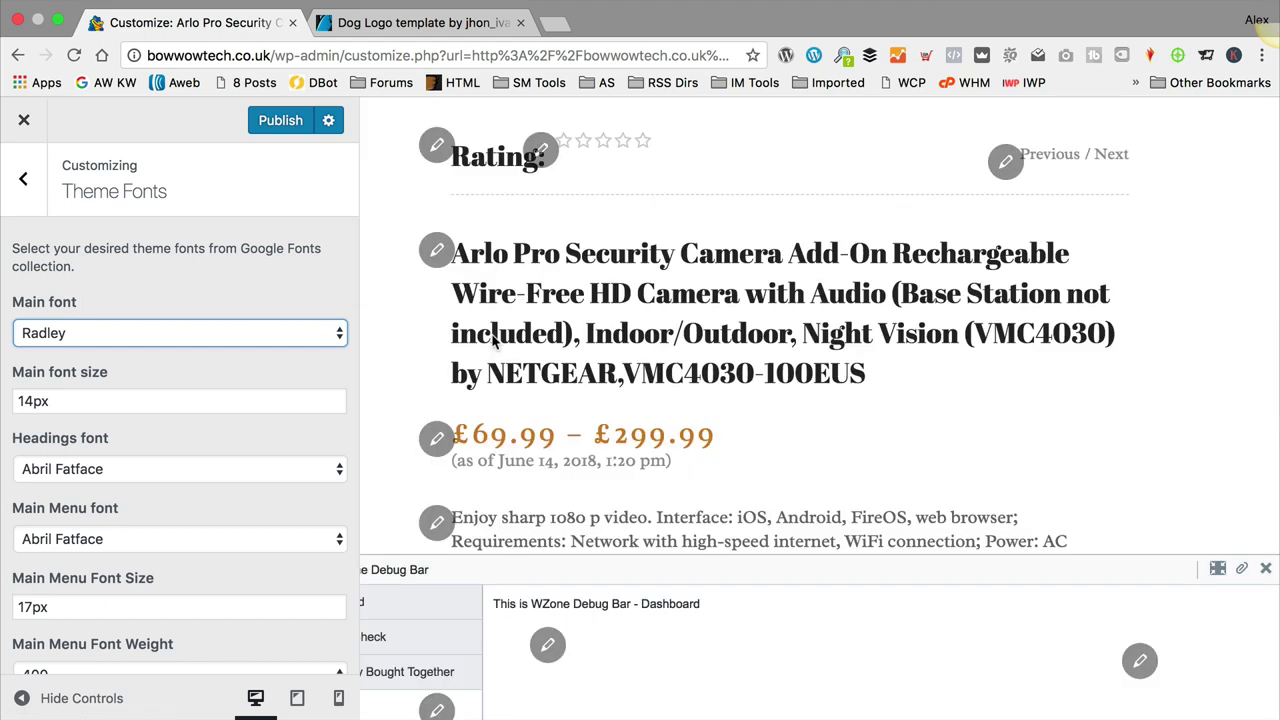
scroll(492, 340, down, 2)
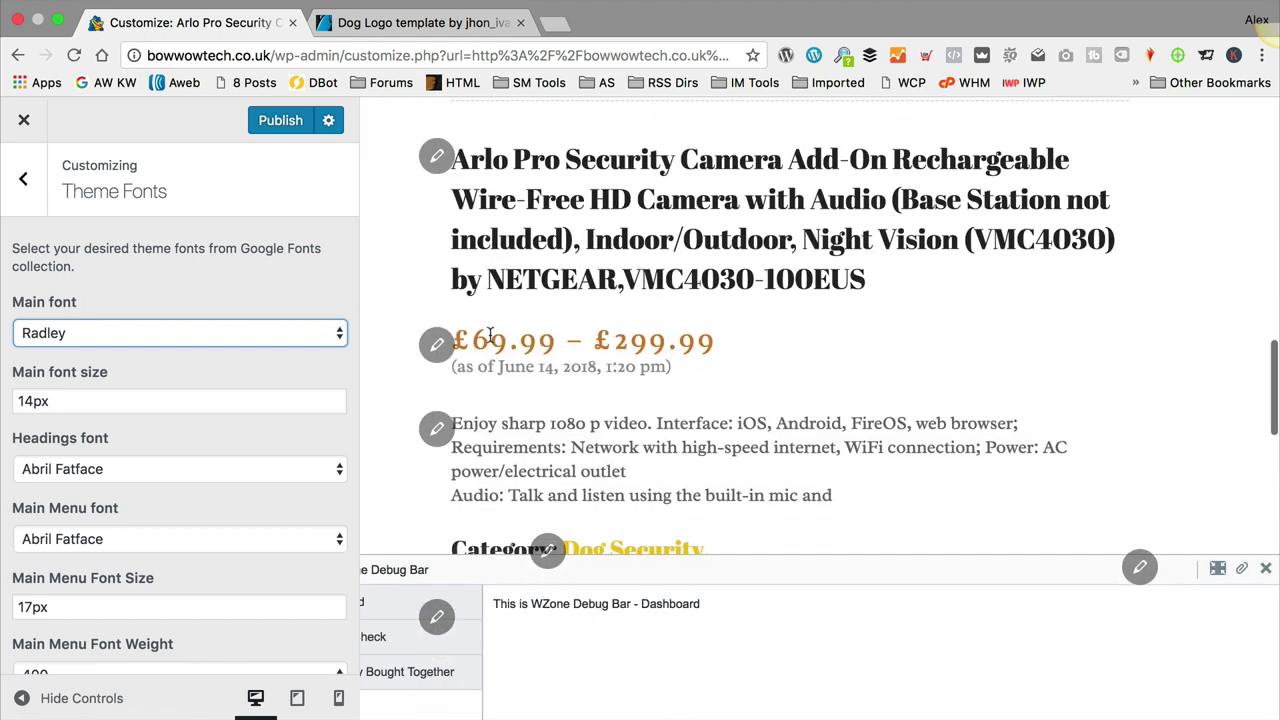
click(135, 335)
scroll(171, 385, up, 20)
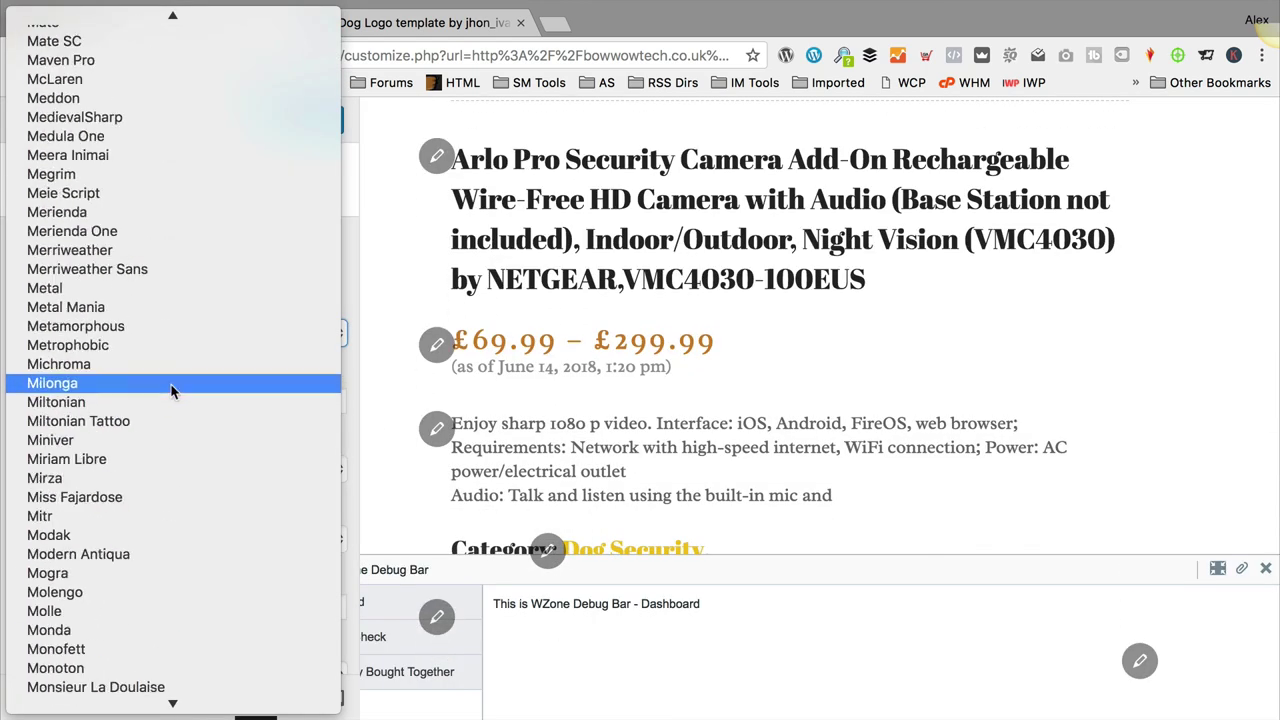
scroll(171, 388, up, 20)
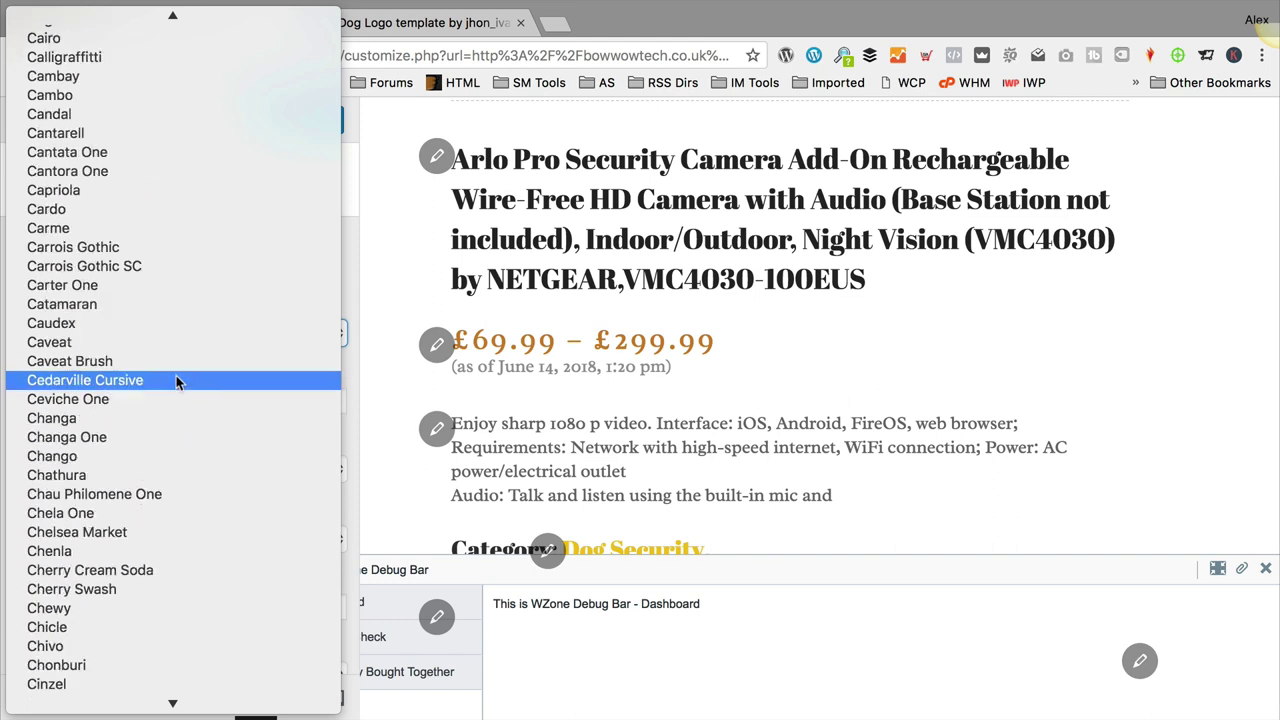
scroll(176, 378, up, 20)
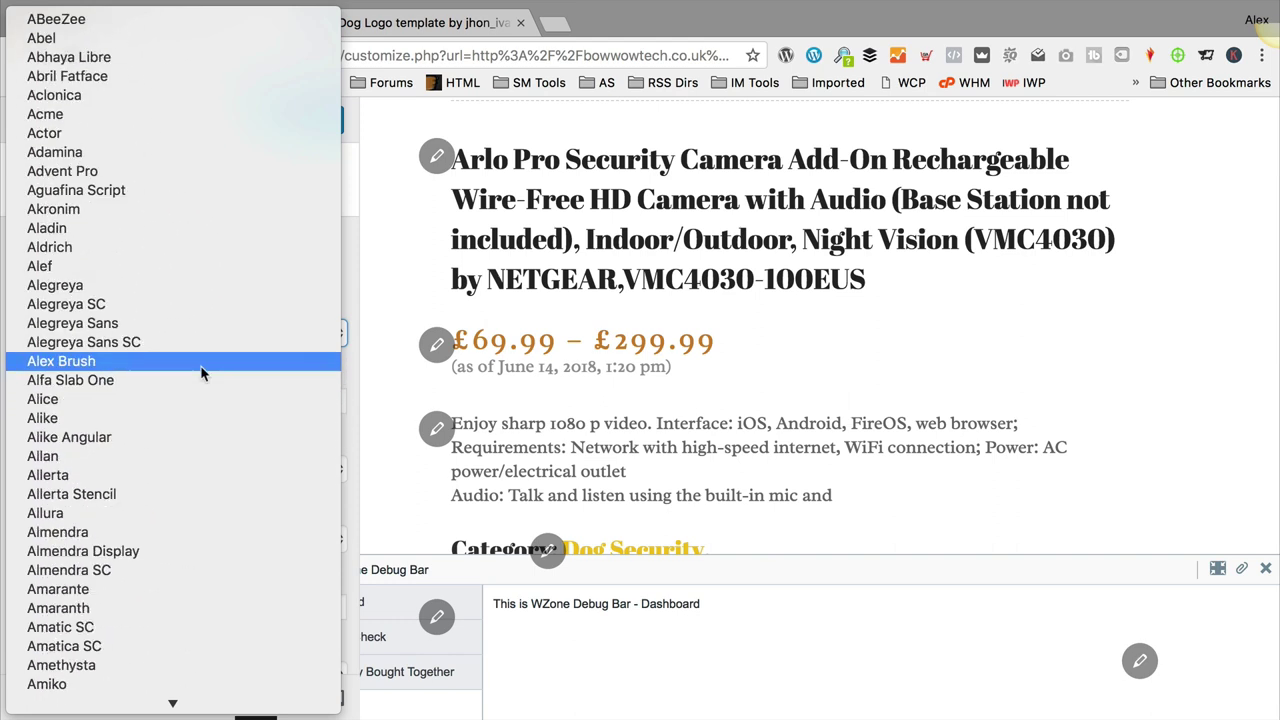
scroll(200, 373, down, 10)
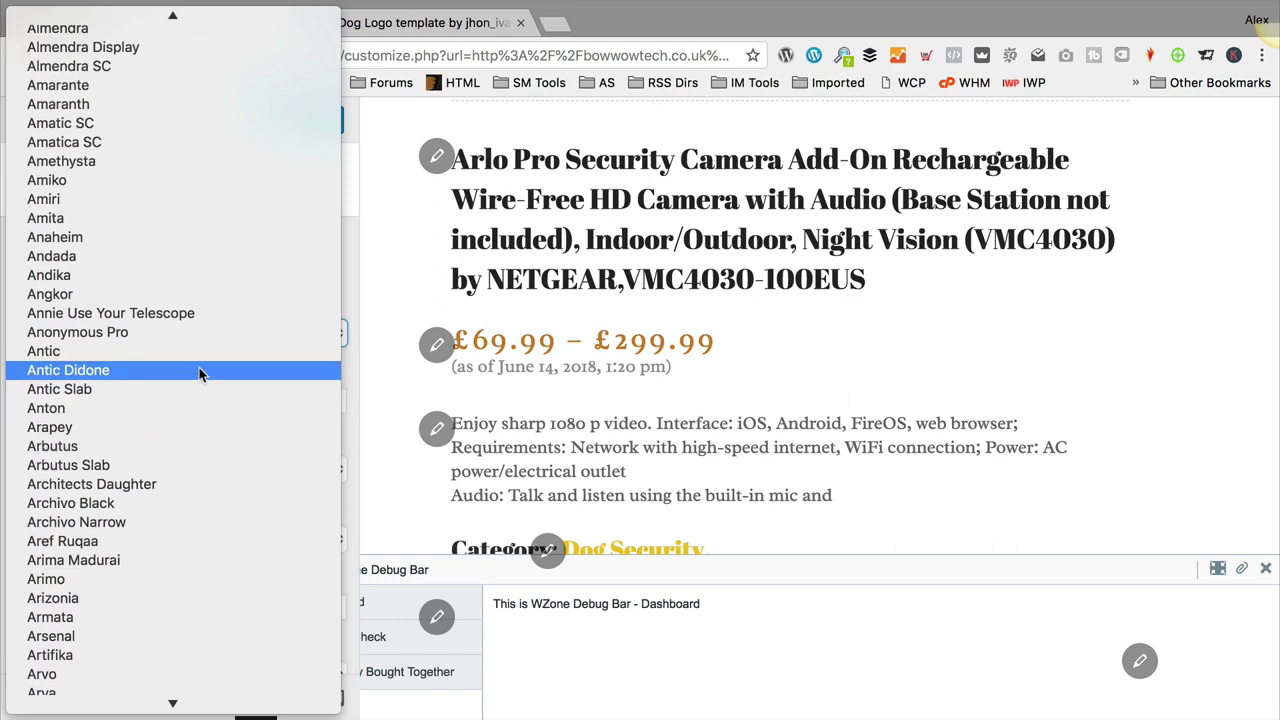
scroll(199, 373, down, 20)
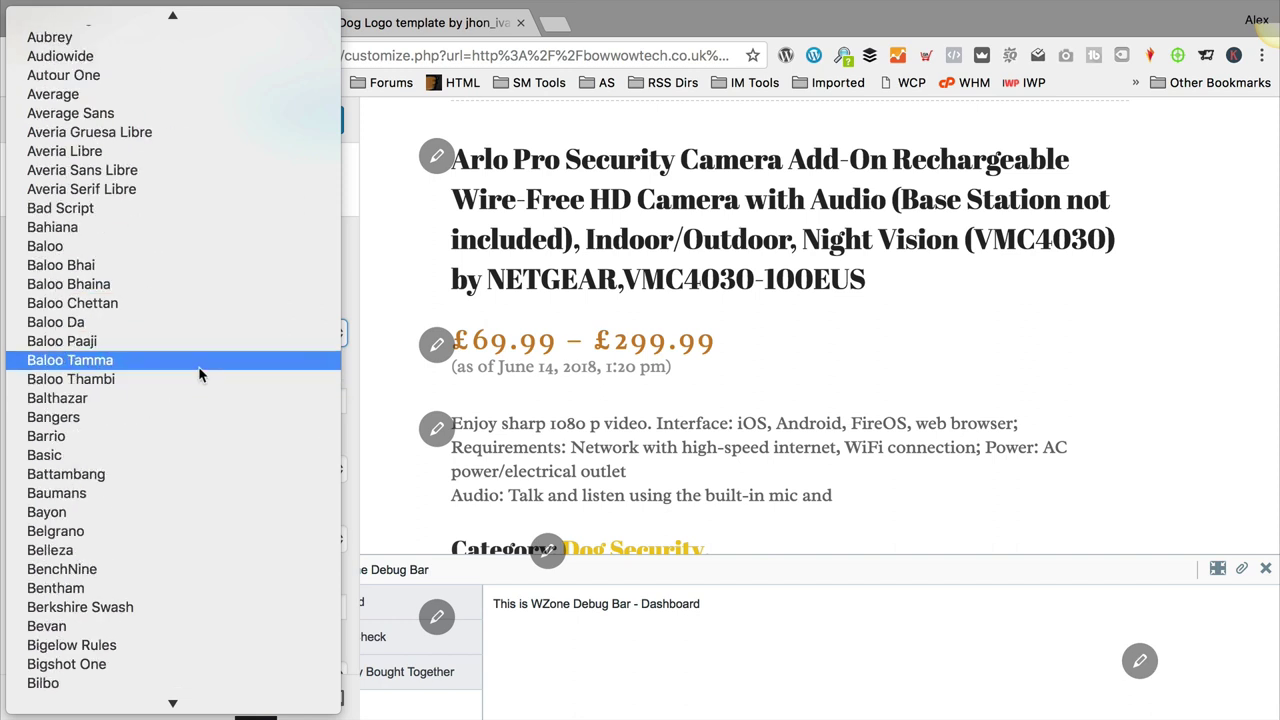
scroll(240, 348, down, 5)
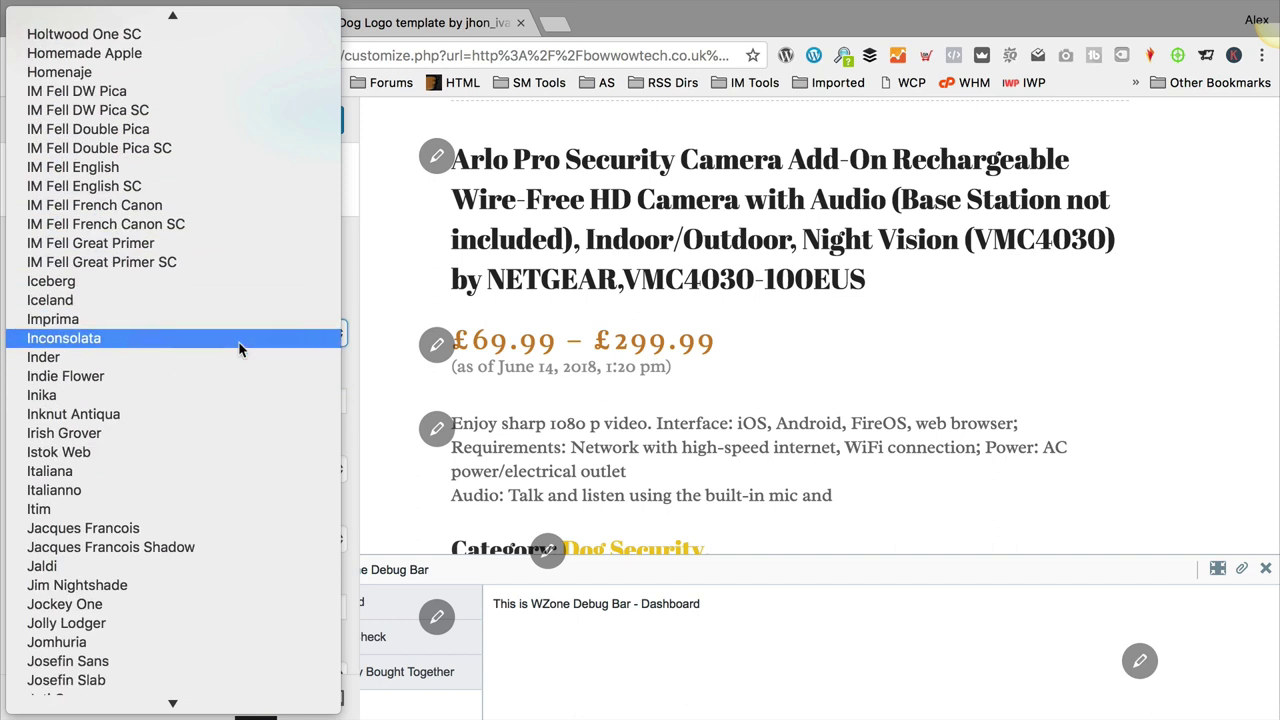
click(168, 480)
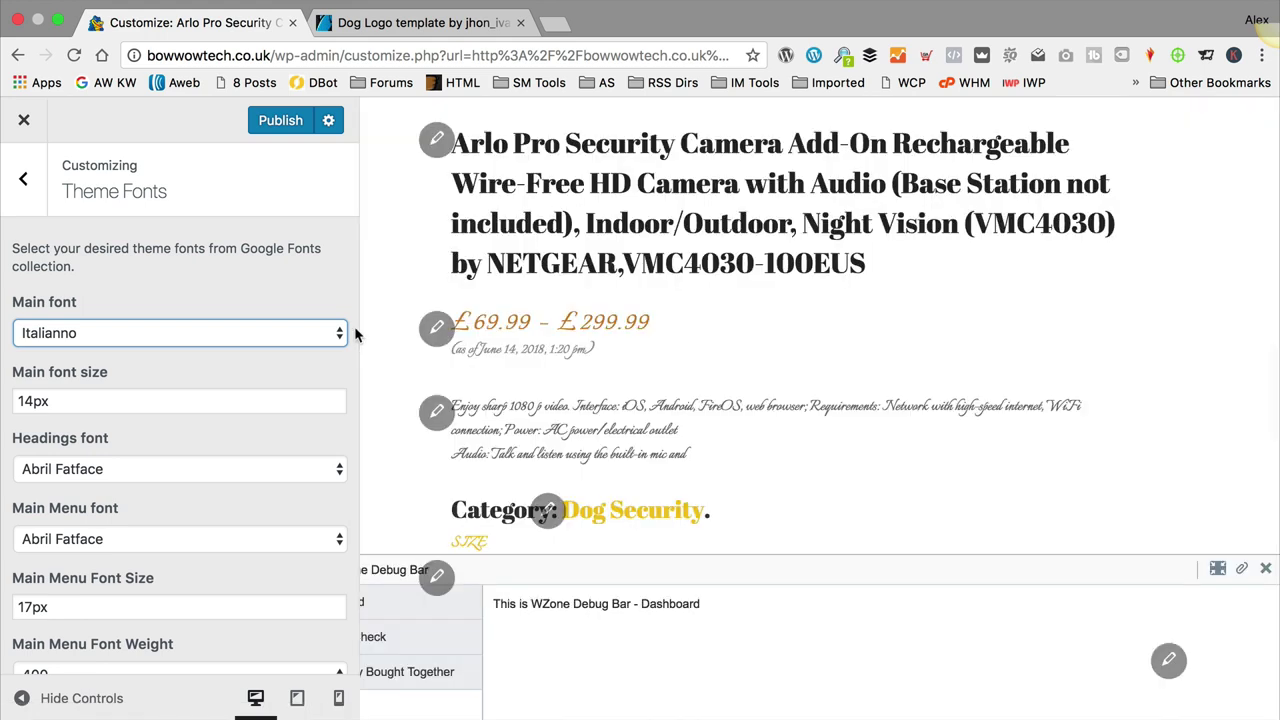
Step: Try Coda as the main font
click(285, 333)
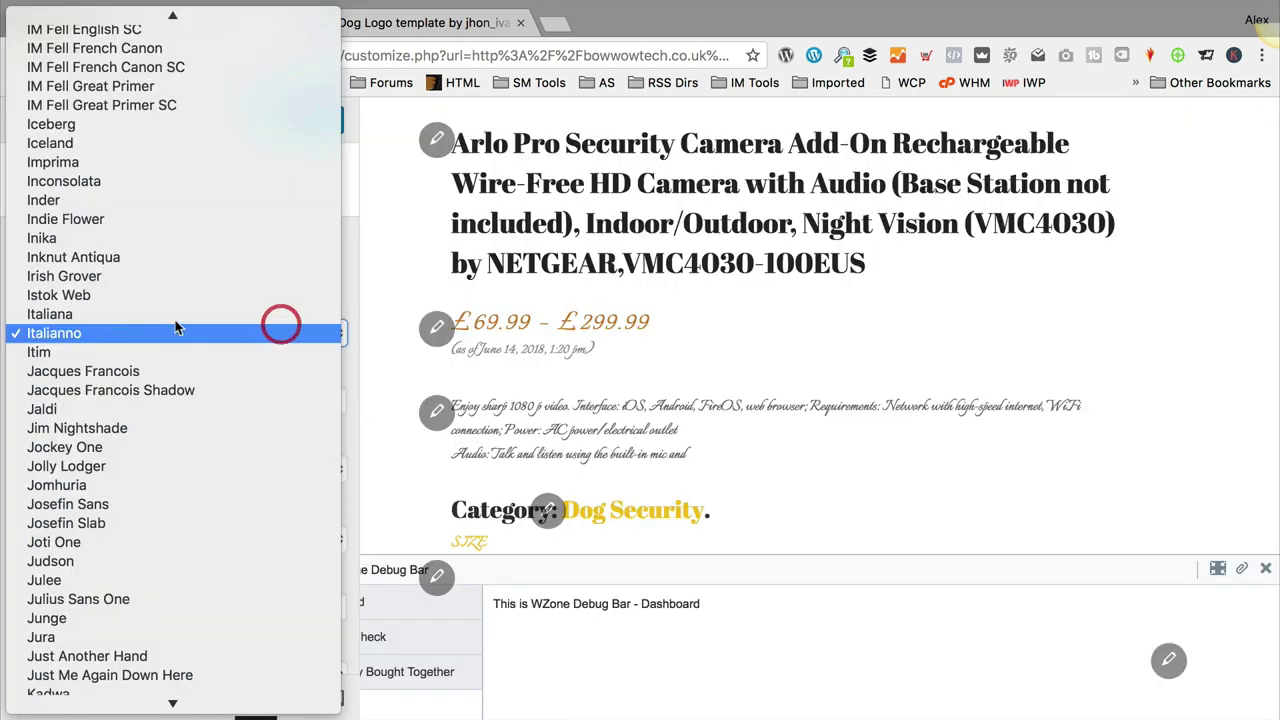
scroll(170, 316, up, 8)
scroll(170, 316, up, 15)
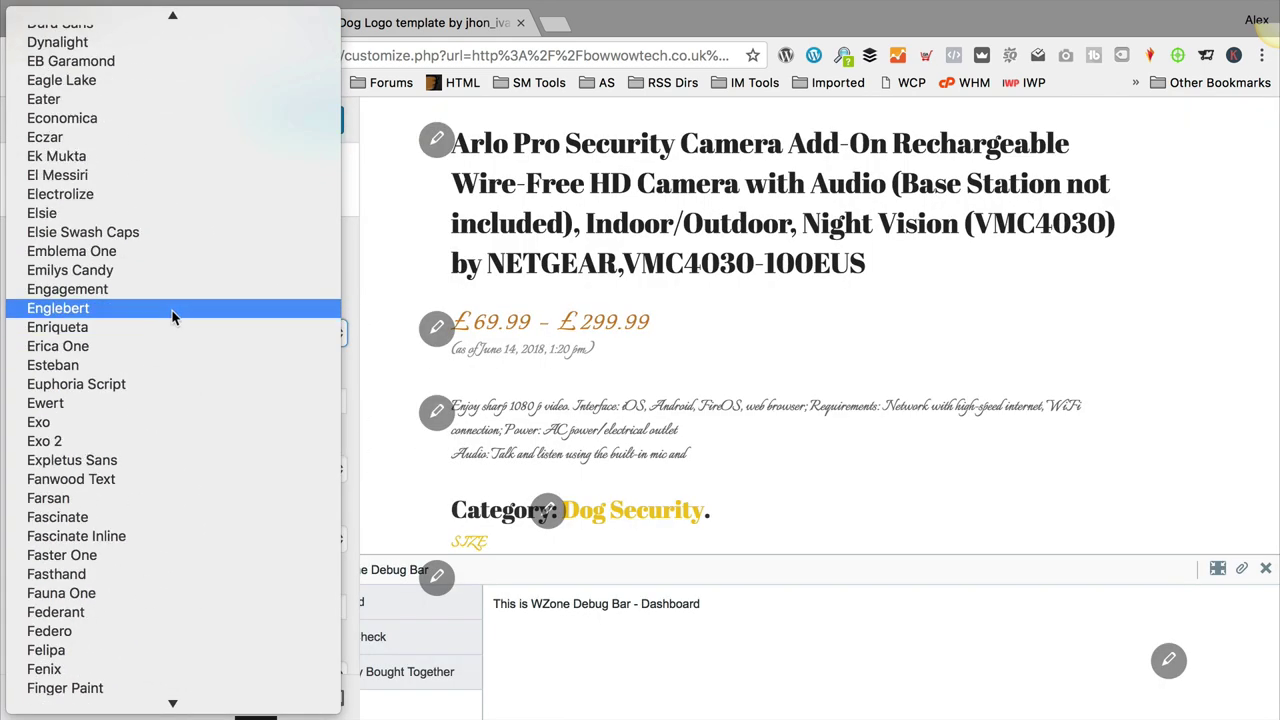
scroll(172, 316, up, 20)
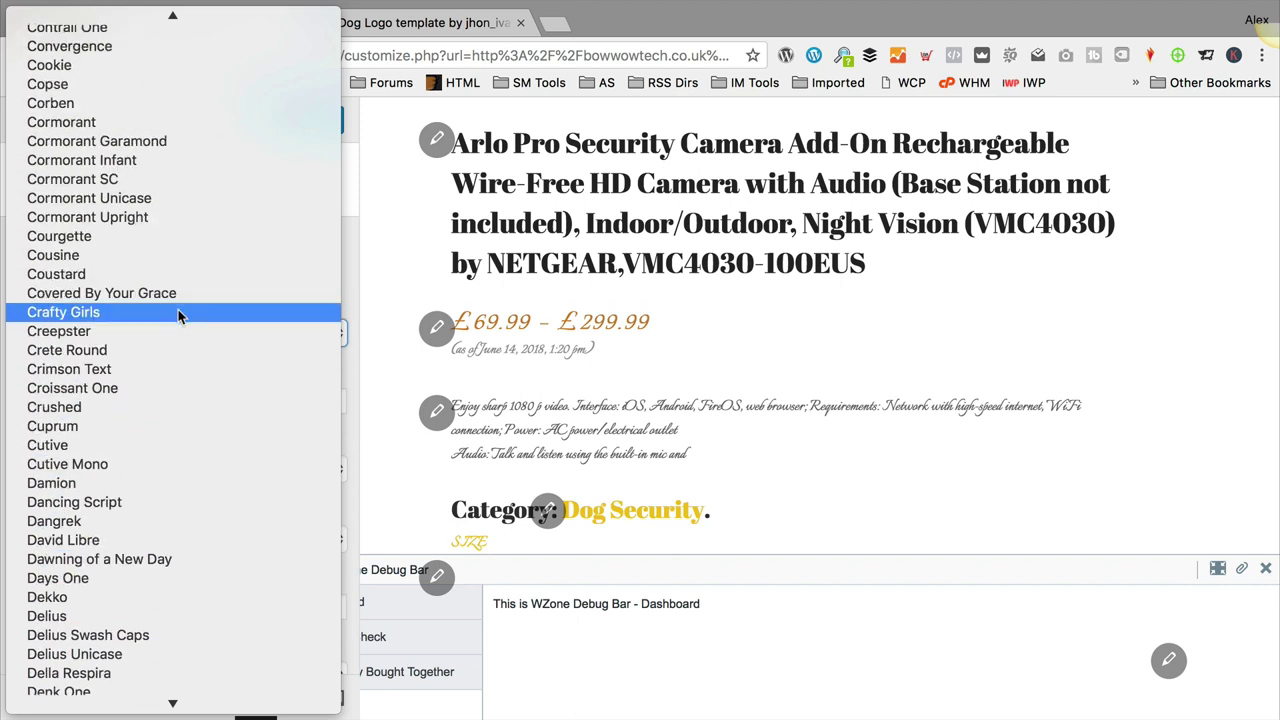
scroll(180, 316, up, 1)
scroll(180, 316, up, 6)
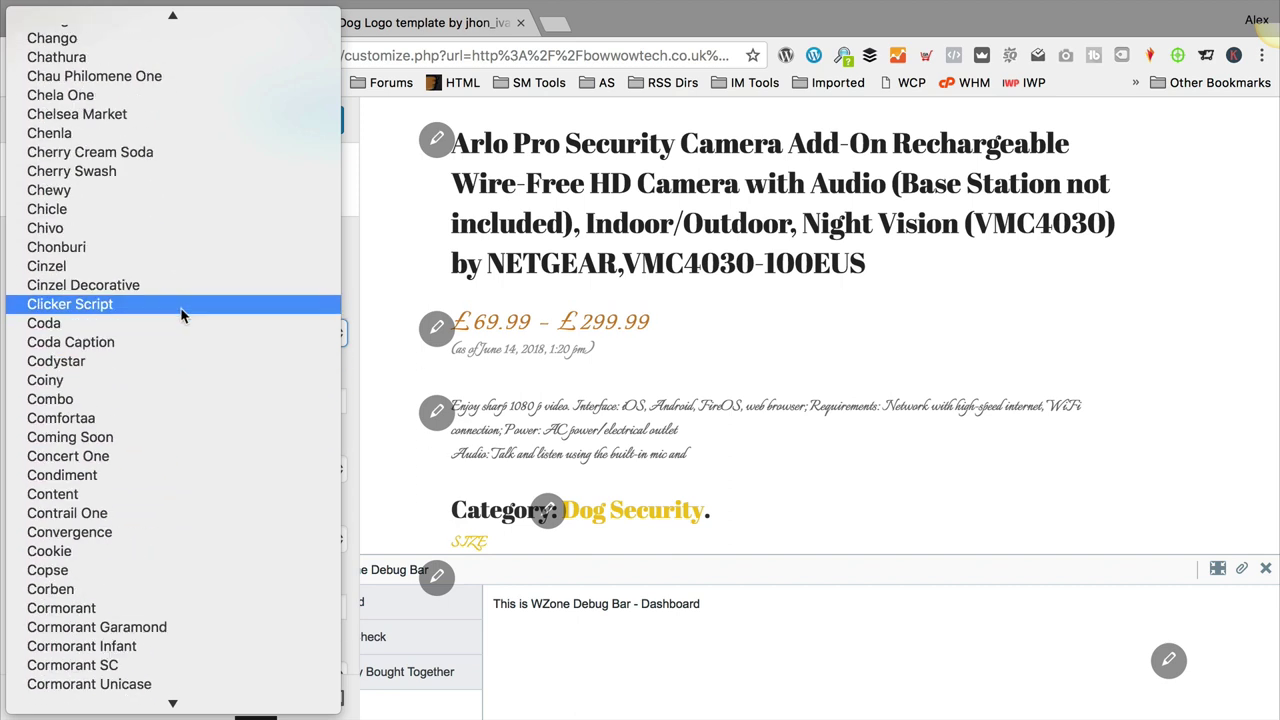
click(152, 328)
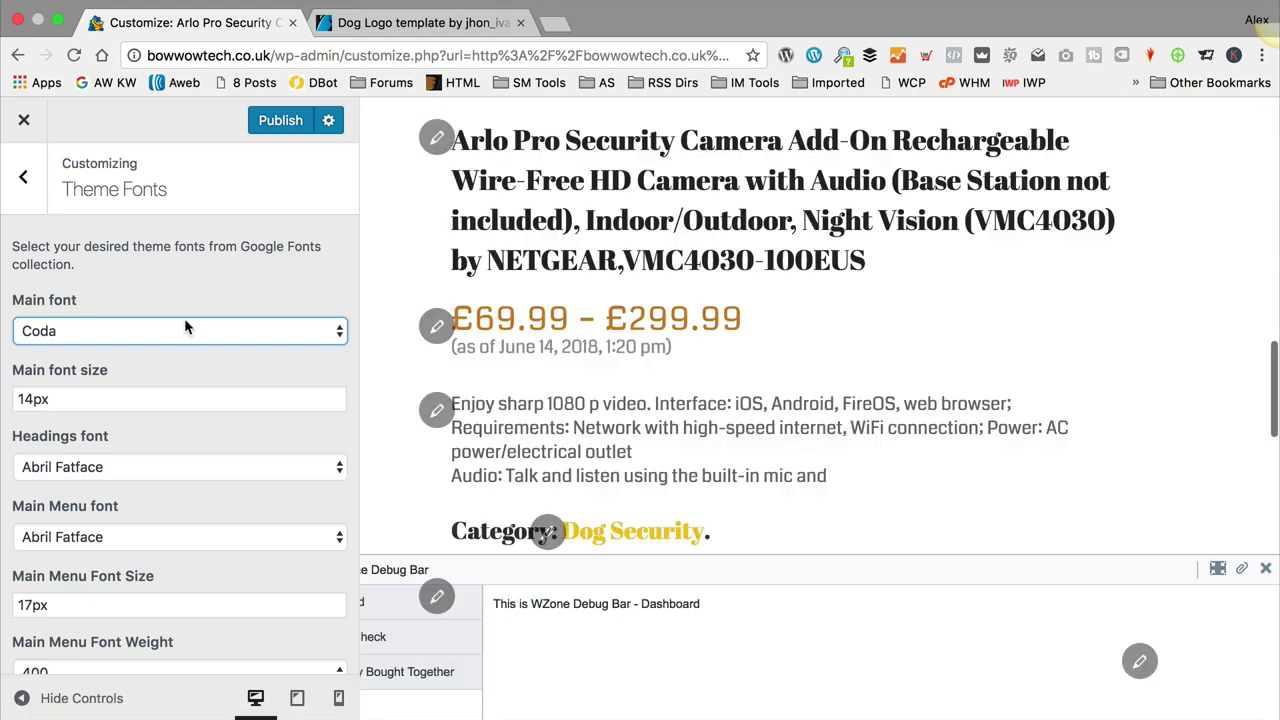
Step: Try Buda, then settle the main font on Average Sans
click(277, 331)
scroll(225, 330, up, 5)
scroll(220, 326, up, 10)
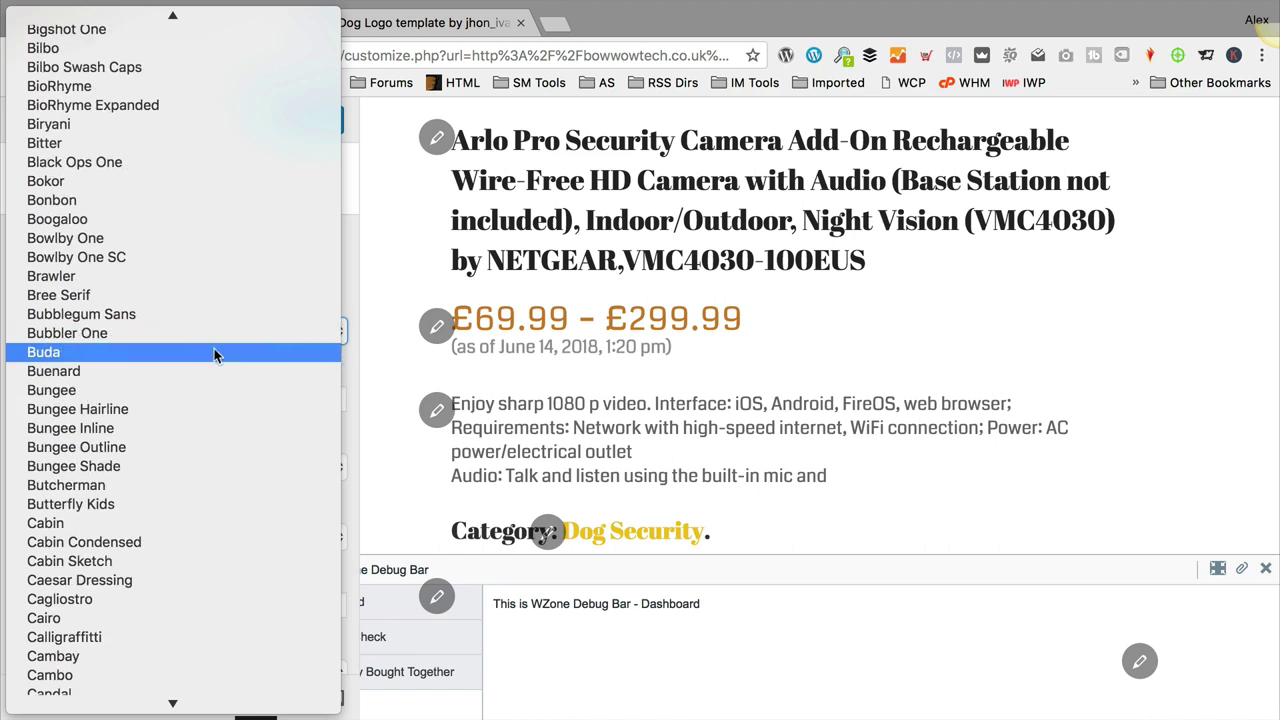
click(218, 350)
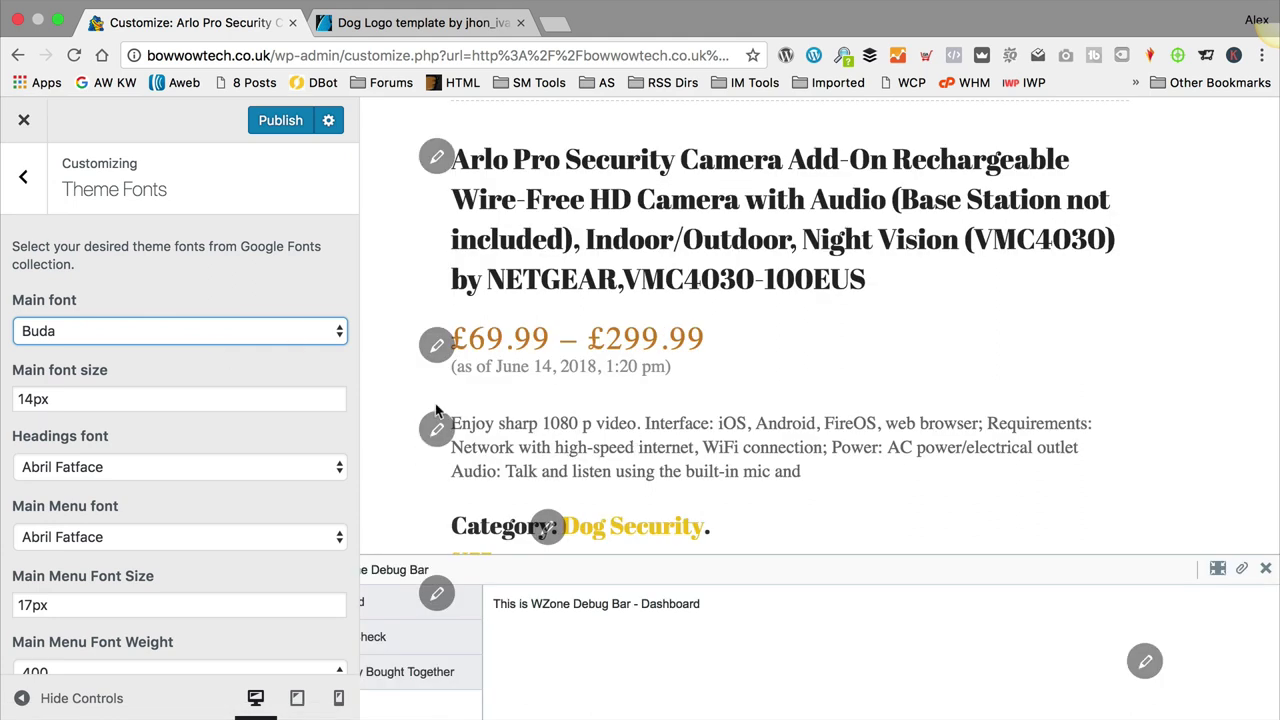
click(283, 338)
scroll(281, 338, up, 5)
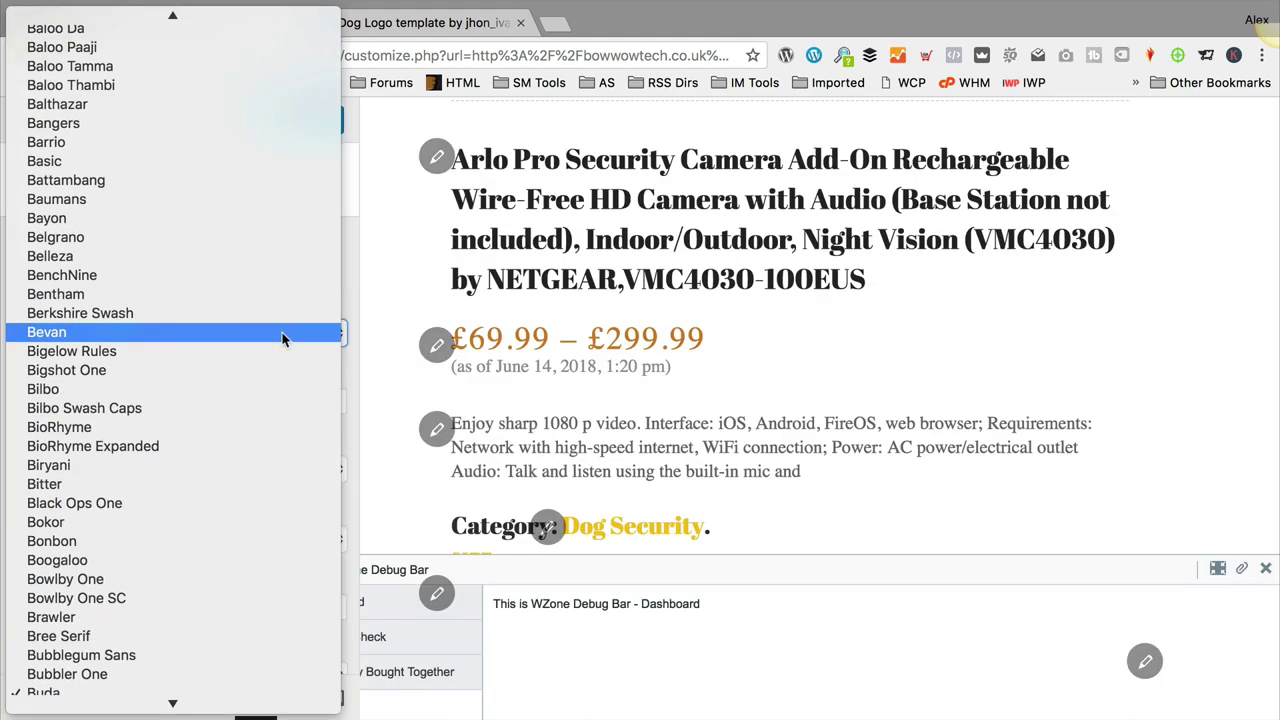
scroll(283, 338, up, 6)
scroll(283, 338, up, 2)
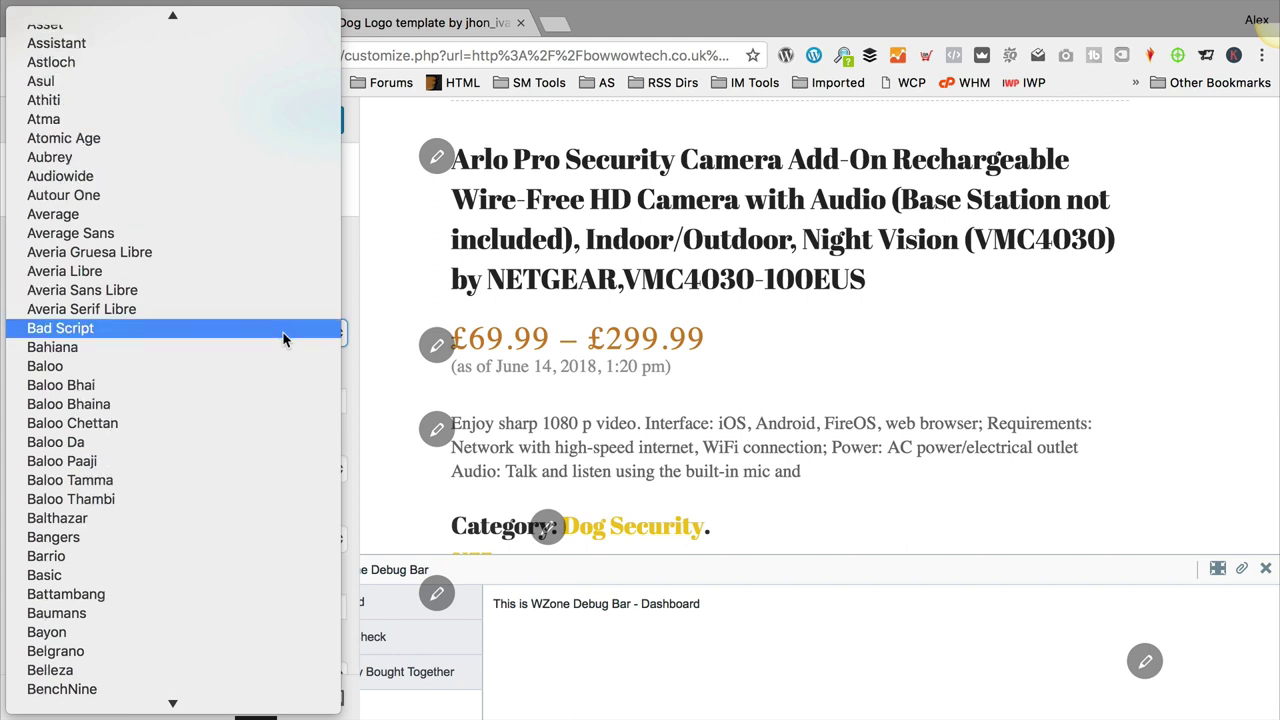
scroll(266, 298, up, 1)
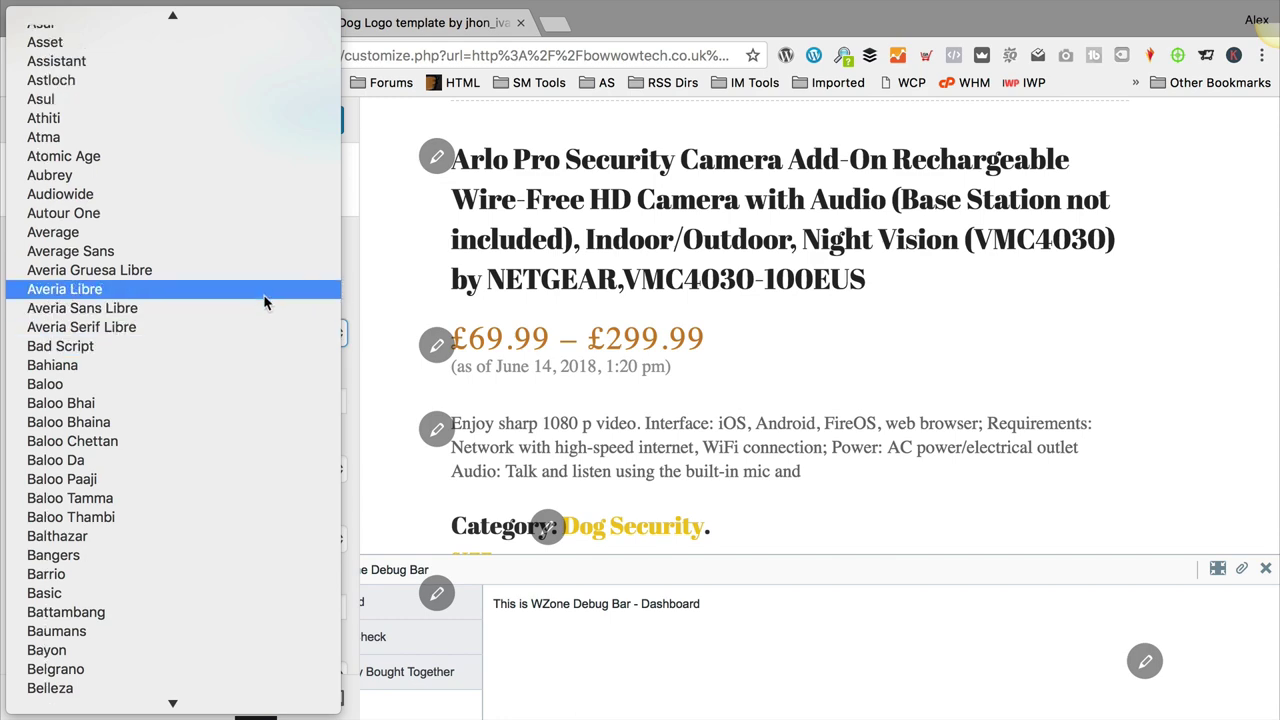
click(266, 251)
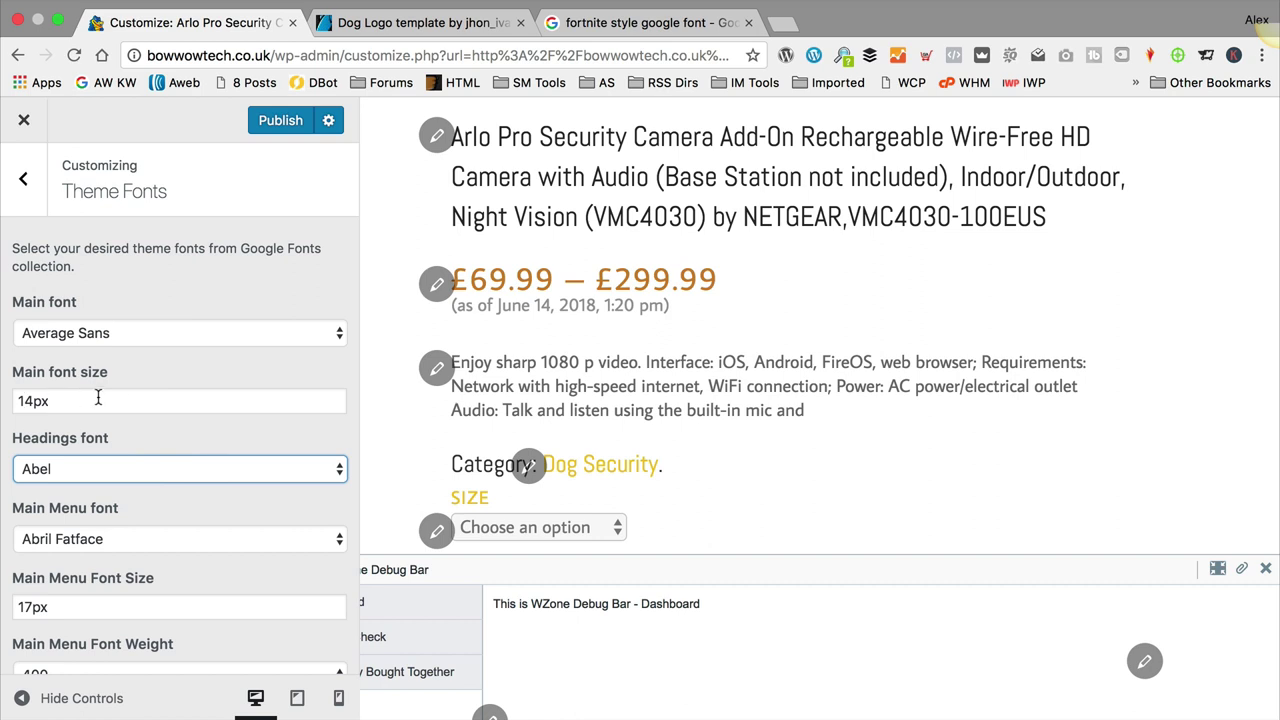
Step: Pick Luckiest Guy as the Headings font and check the Arlo Pro title in the preview
scroll(98, 398, down, 1)
scroll(150, 352, down, 2)
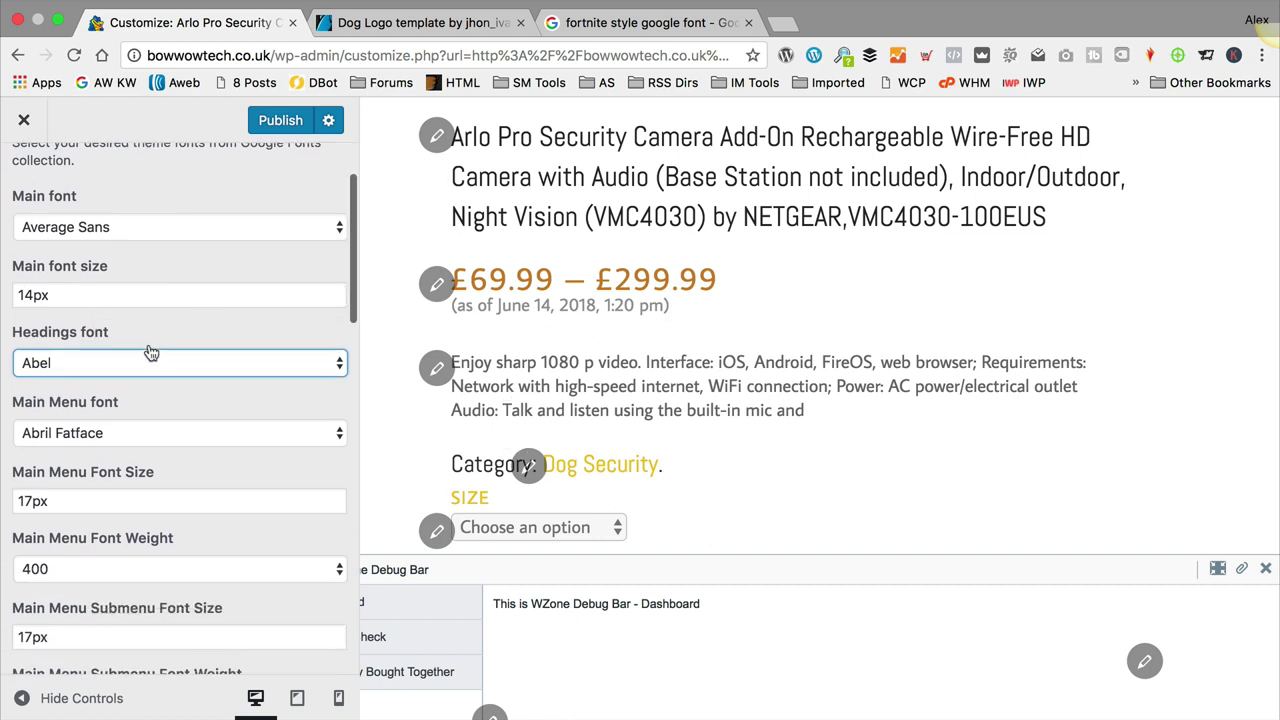
click(150, 352)
scroll(212, 462, down, 10)
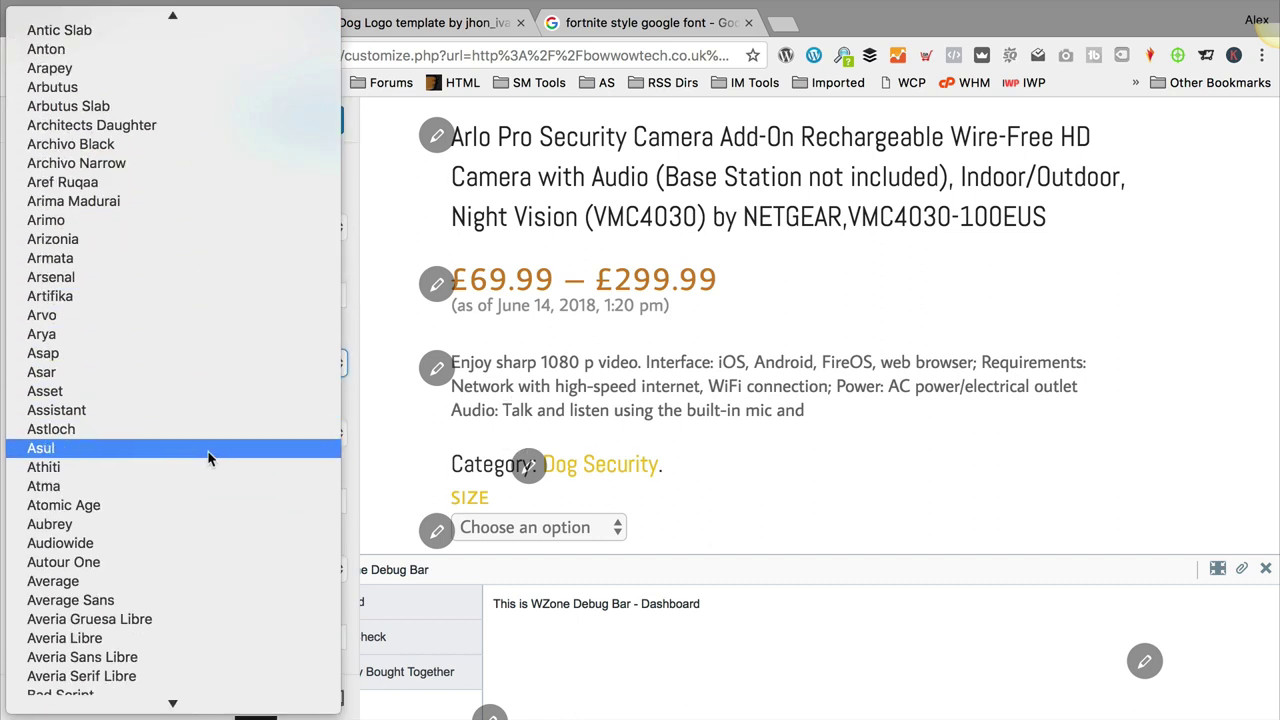
scroll(212, 458, down, 20)
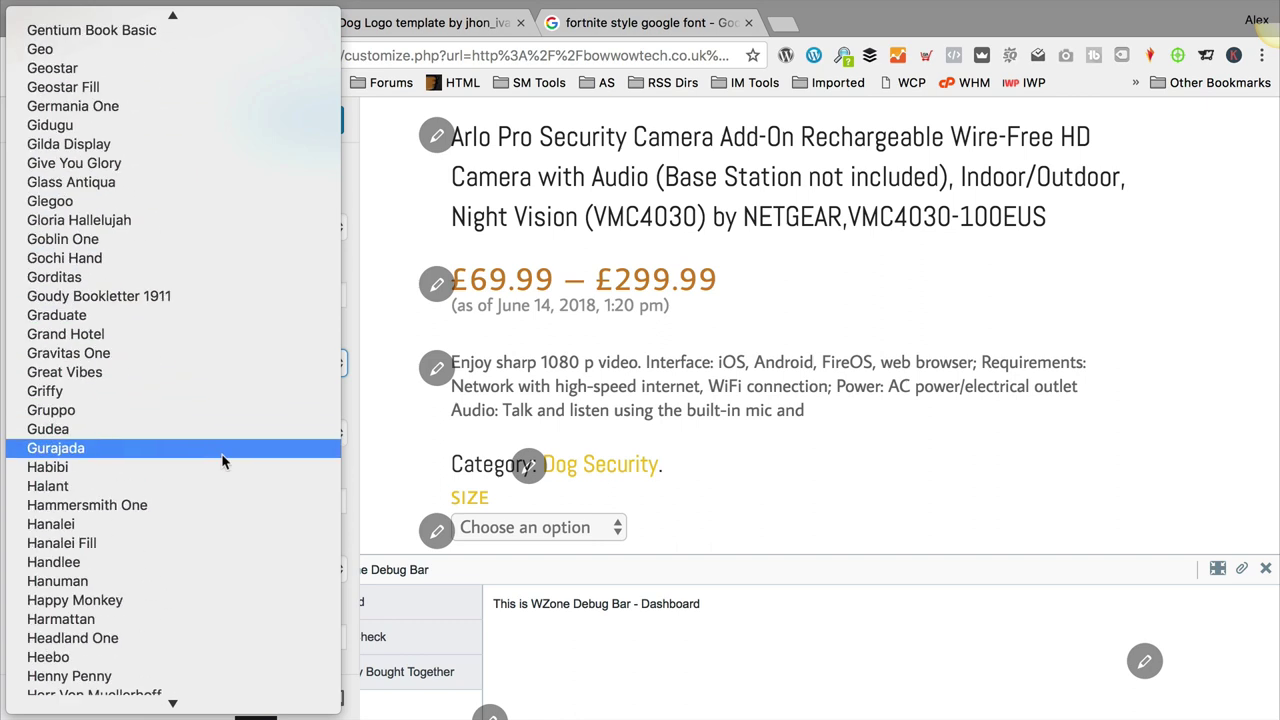
scroll(223, 461, down, 20)
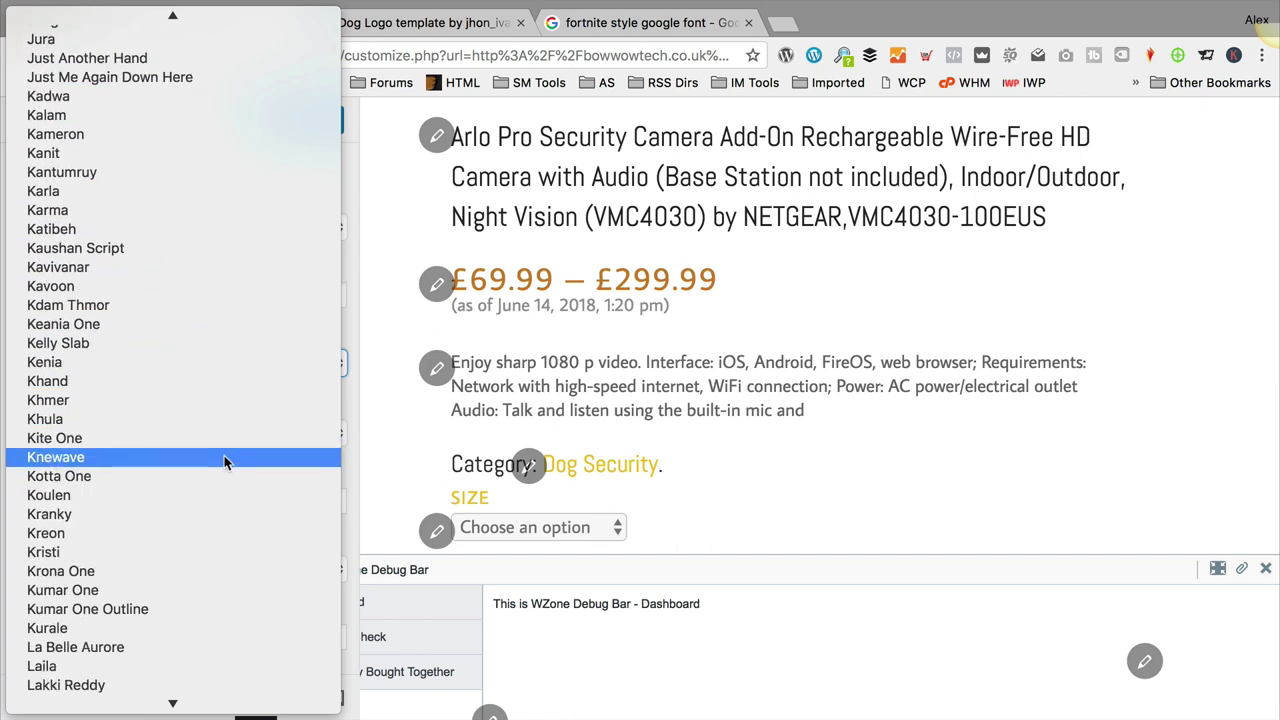
scroll(224, 462, down, 20)
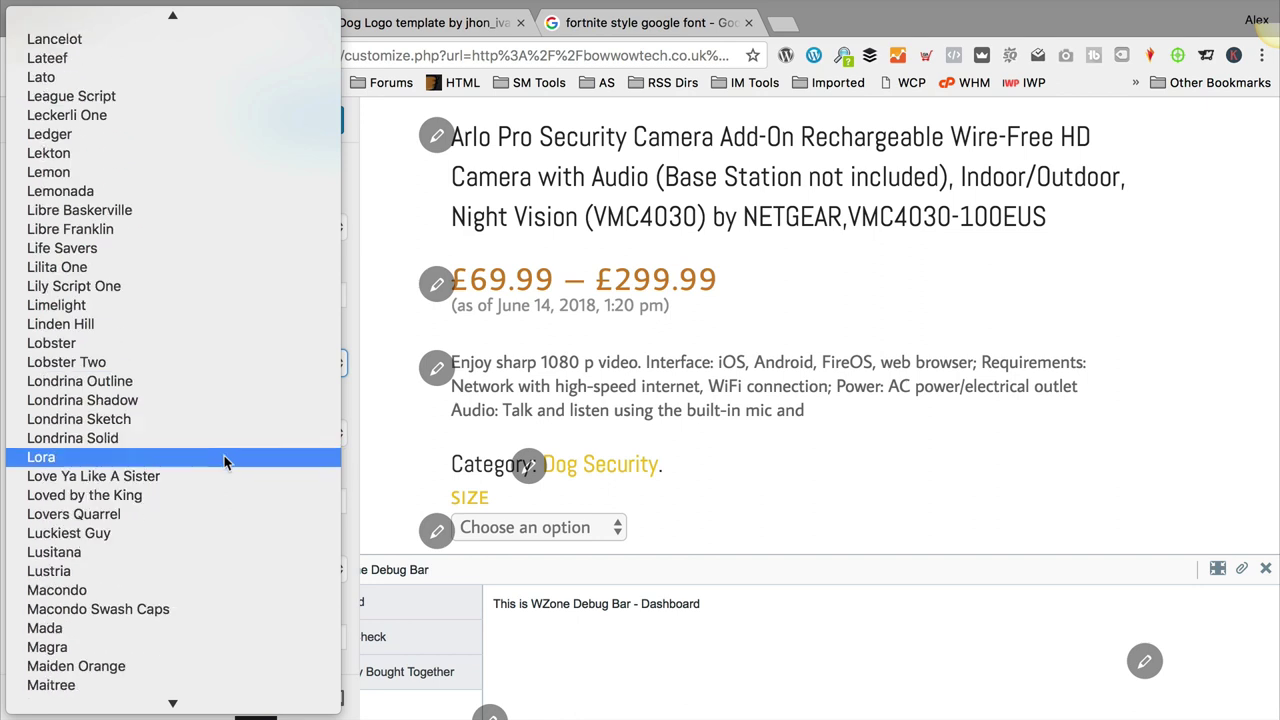
click(189, 535)
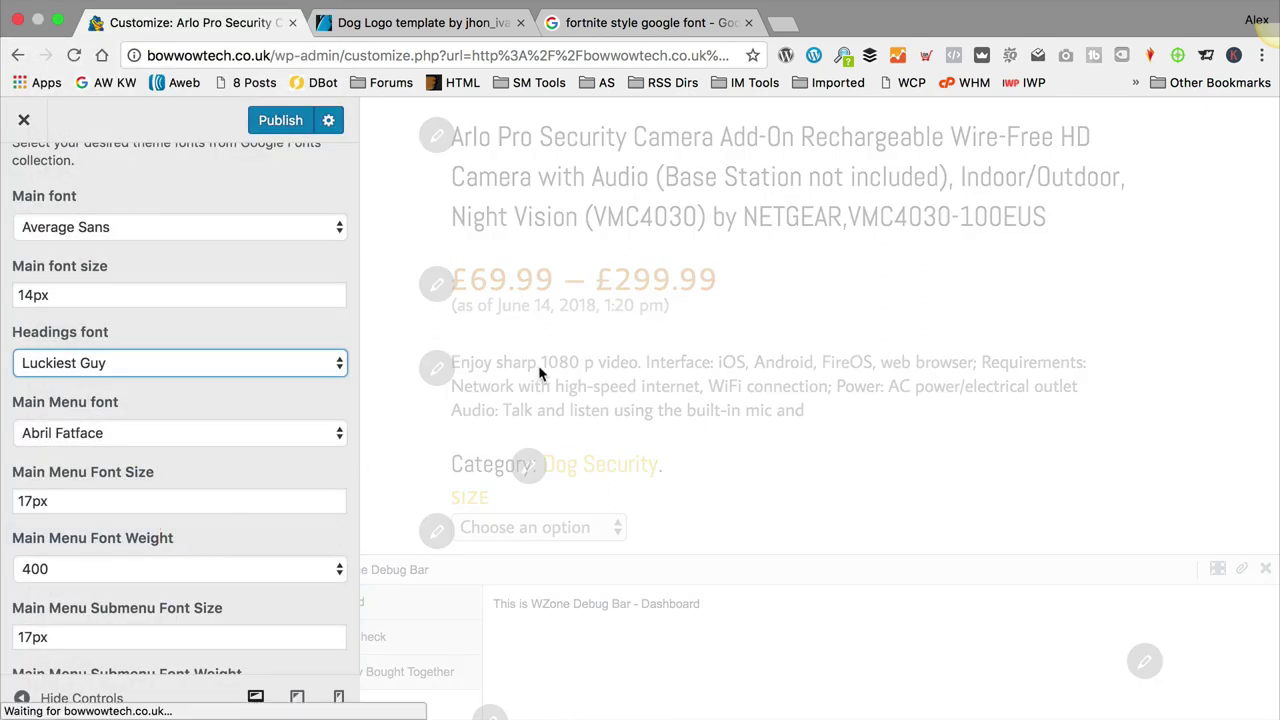
scroll(540, 373, up, 3)
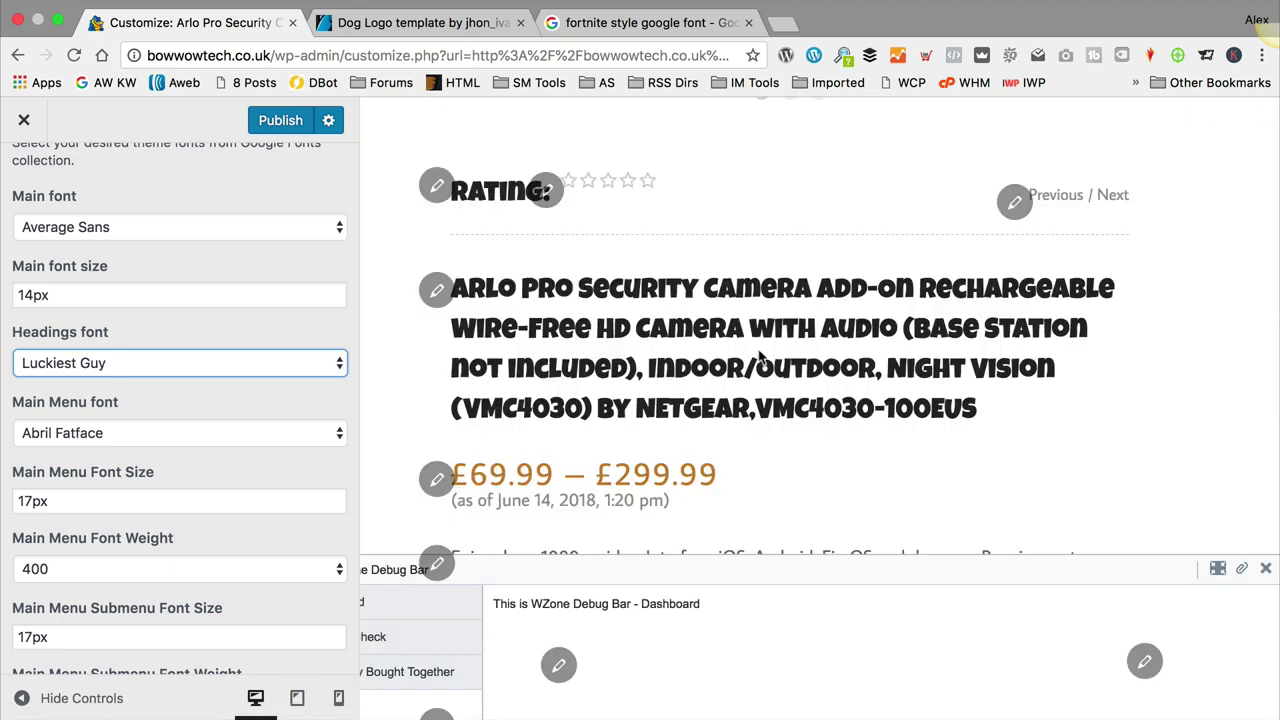
scroll(782, 359, up, 10)
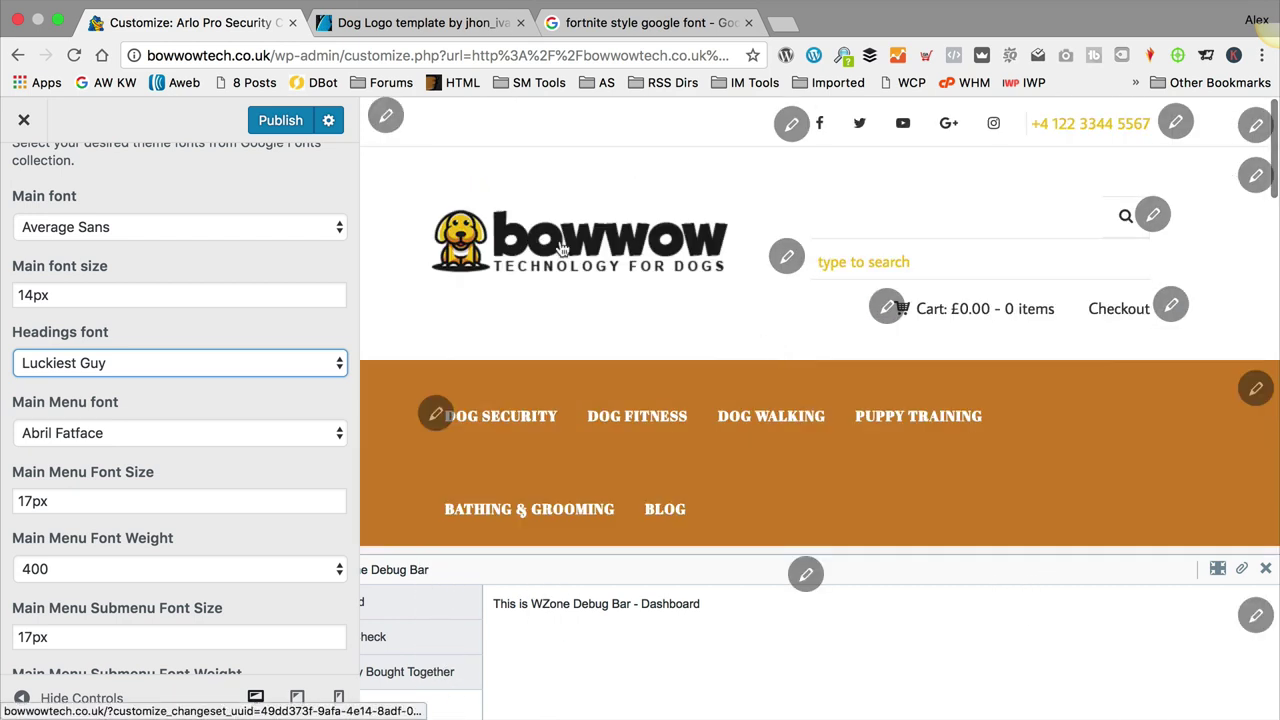
scroll(584, 248, down, 5)
scroll(584, 248, down, 5)
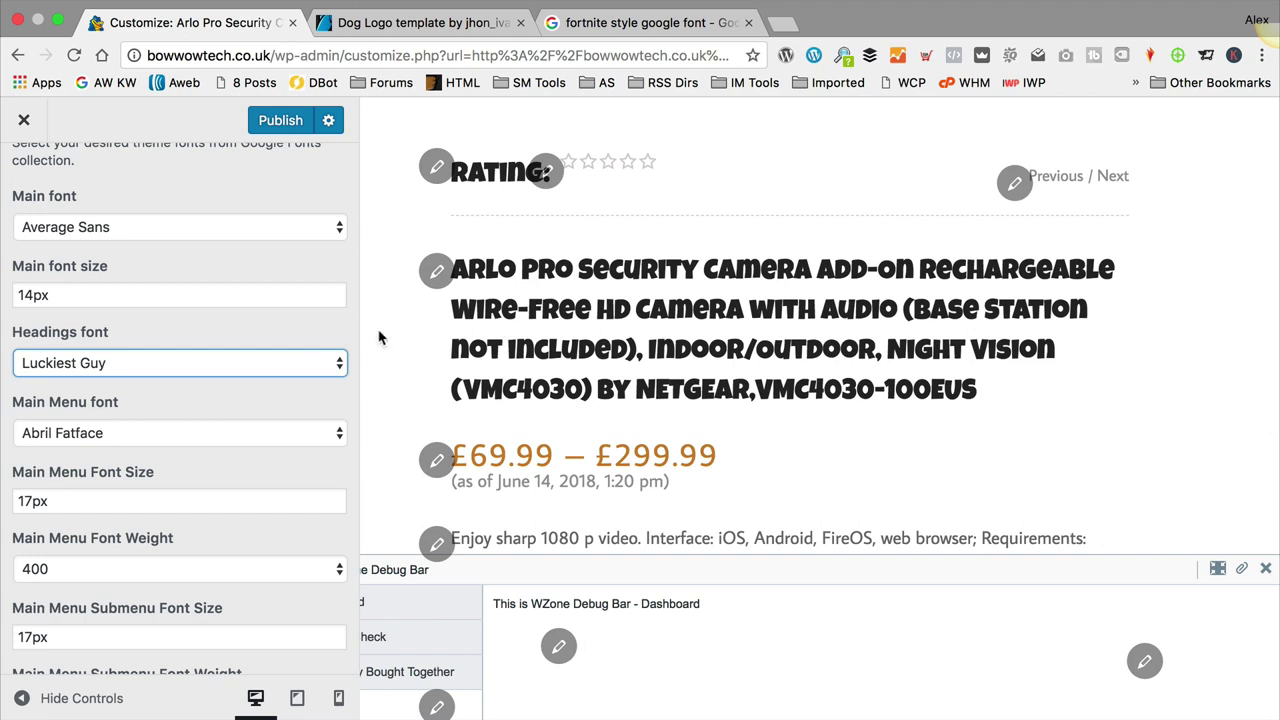
scroll(263, 320, down, 1)
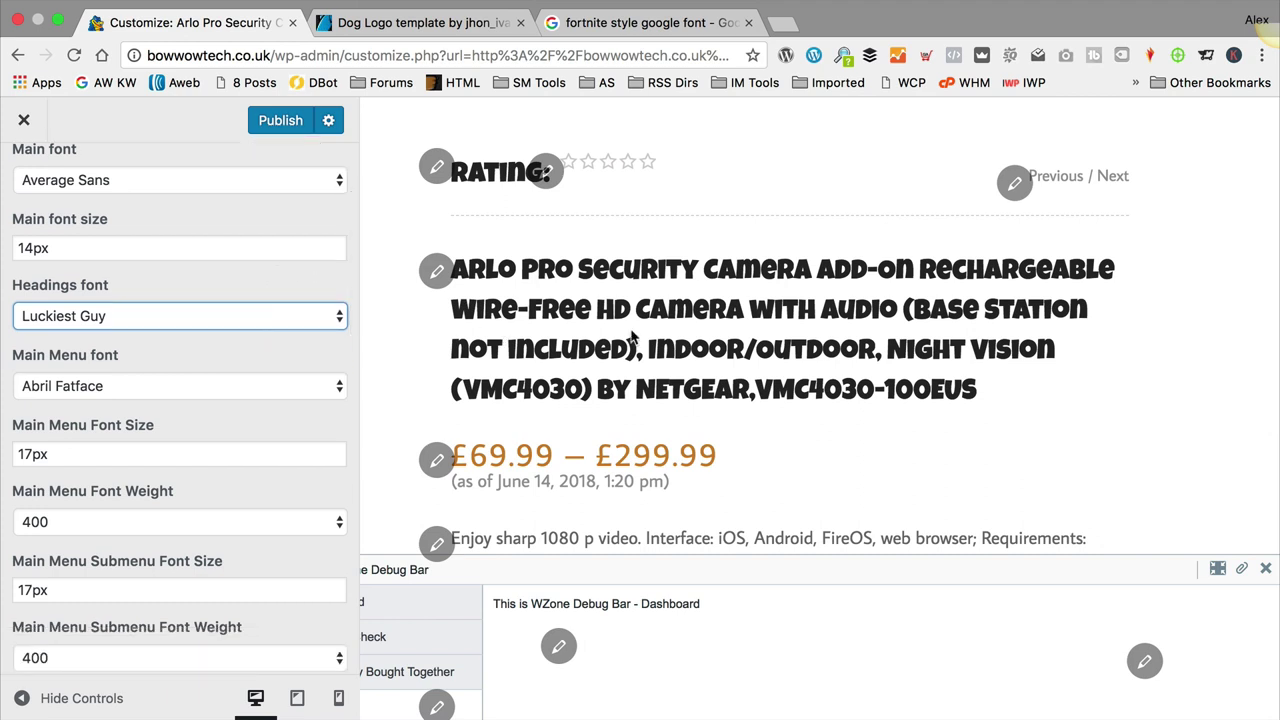
scroll(630, 335, up, 4)
scroll(630, 335, up, 6)
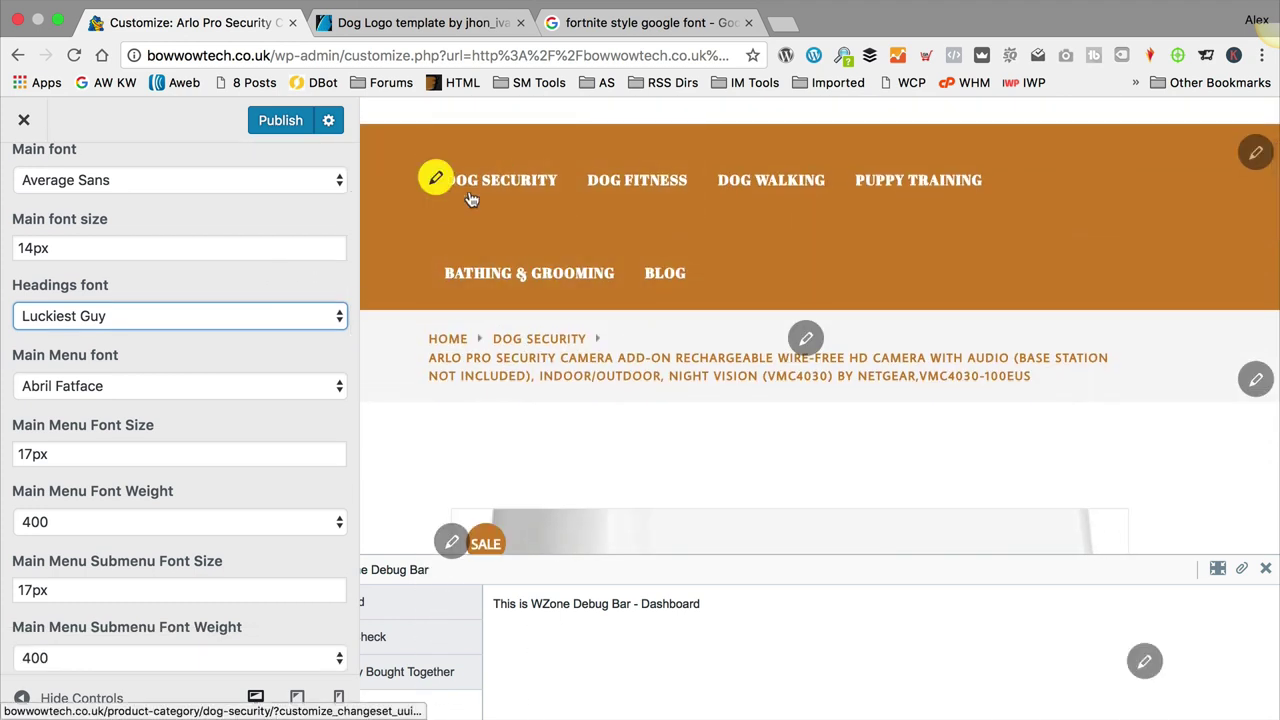
Step: Set the main menu font to Luckiest Guy
click(214, 387)
scroll(222, 381, down, 20)
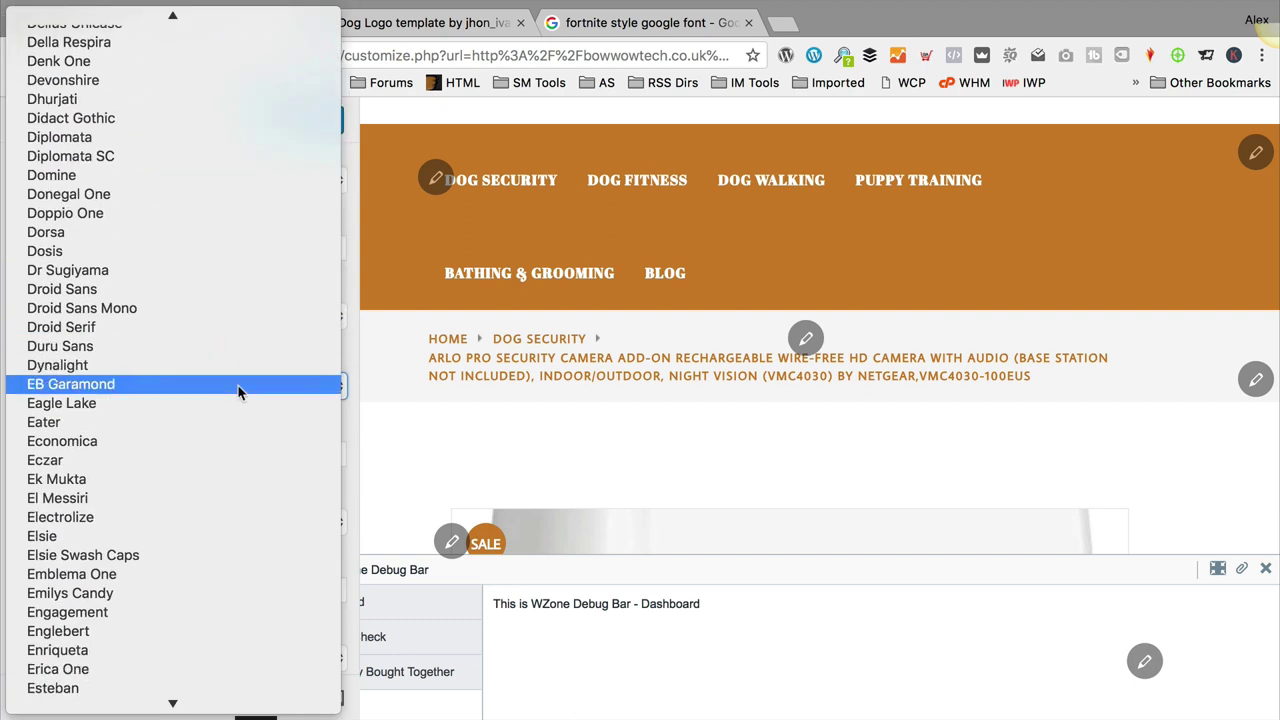
scroll(238, 390, down, 10)
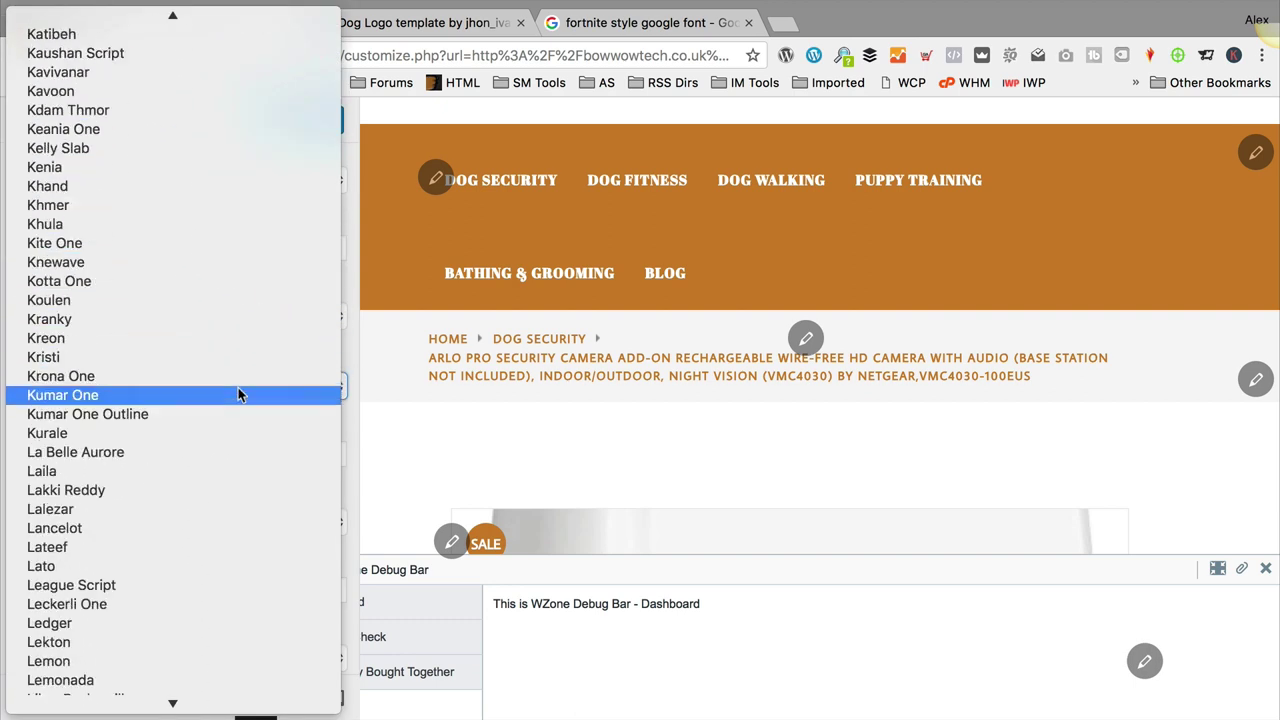
scroll(238, 394, down, 1)
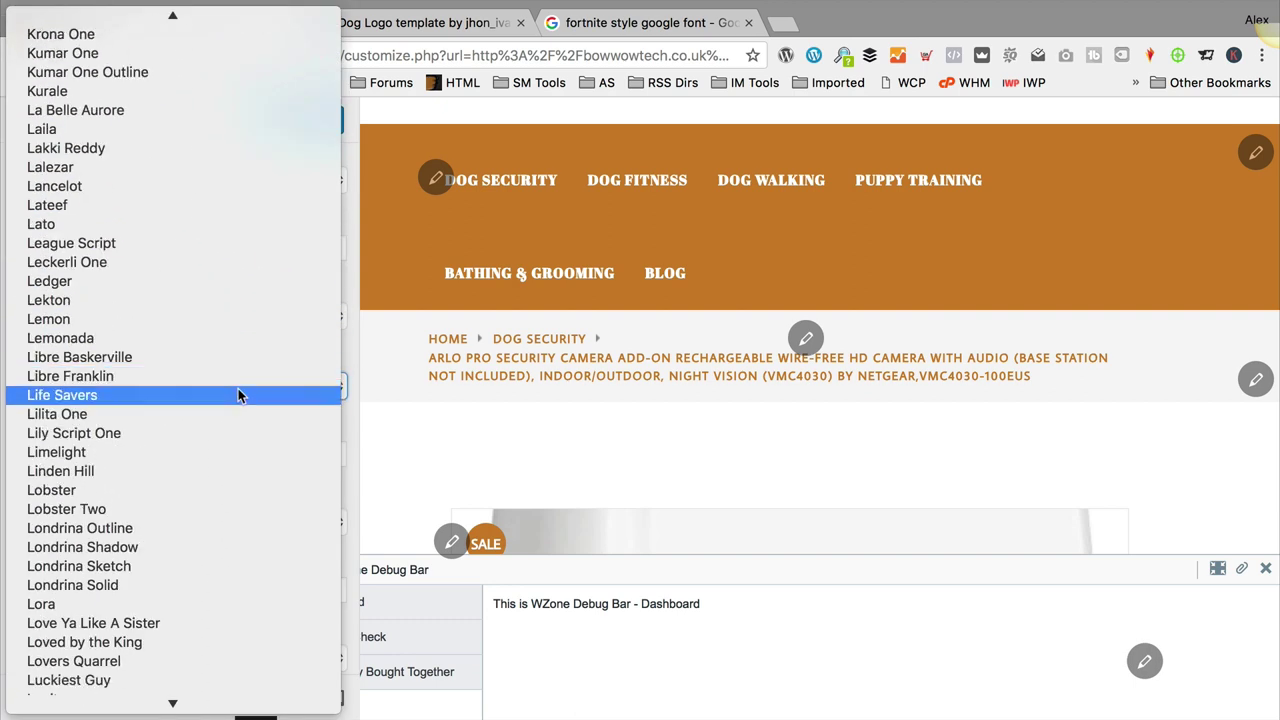
scroll(192, 620, down, 3)
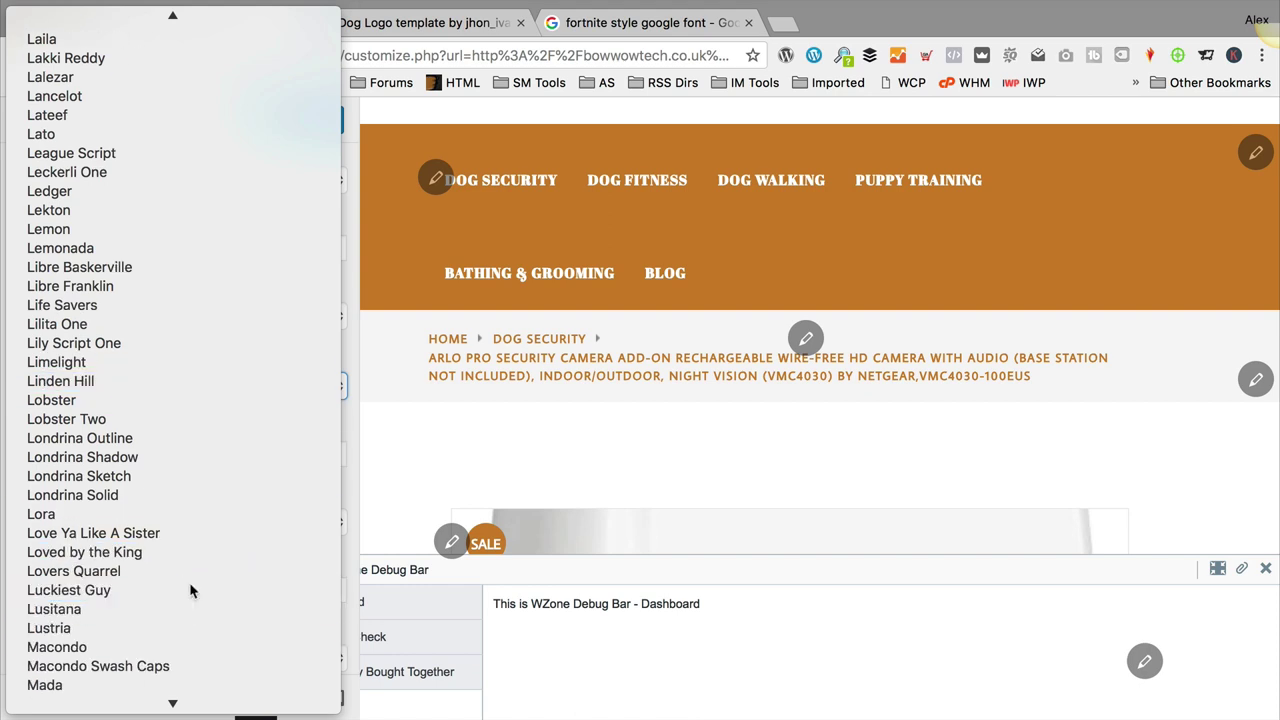
click(190, 590)
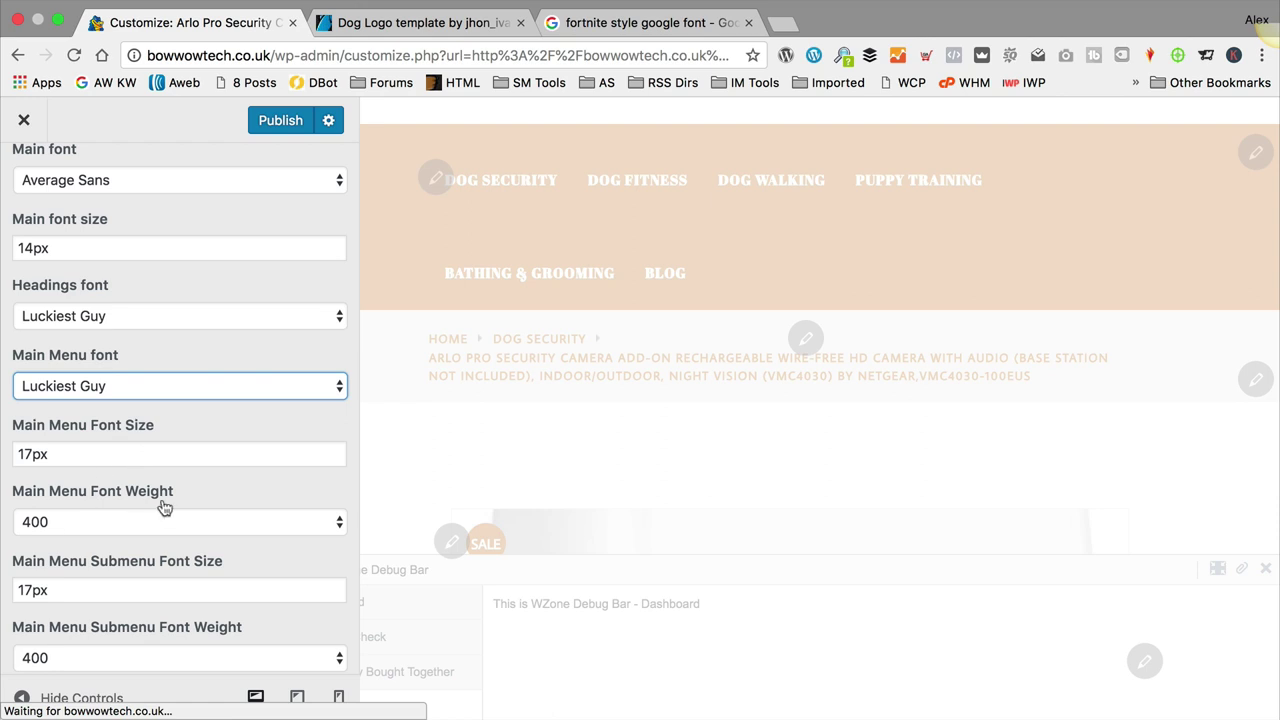
Step: Keep the main menu font weight at 400, set its size to 20px, and close the Customizer
scroll(162, 488, down, 1)
scroll(171, 470, down, 8)
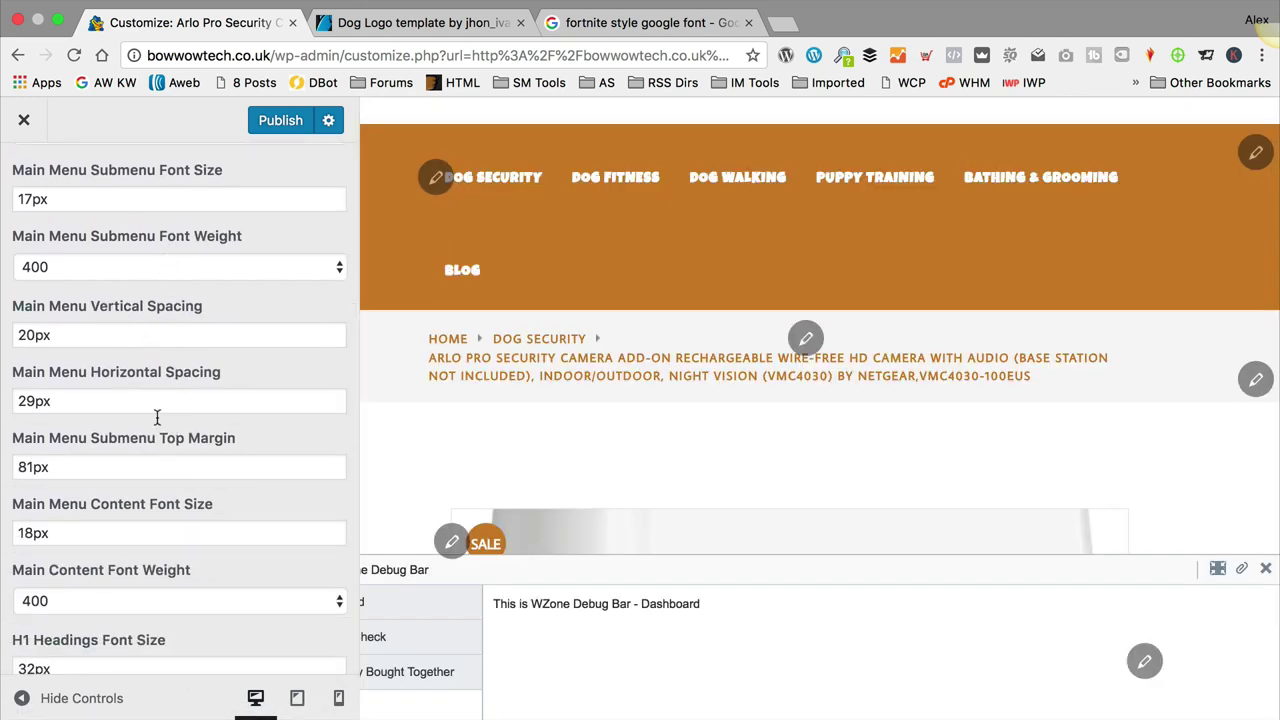
scroll(185, 572, down, 8)
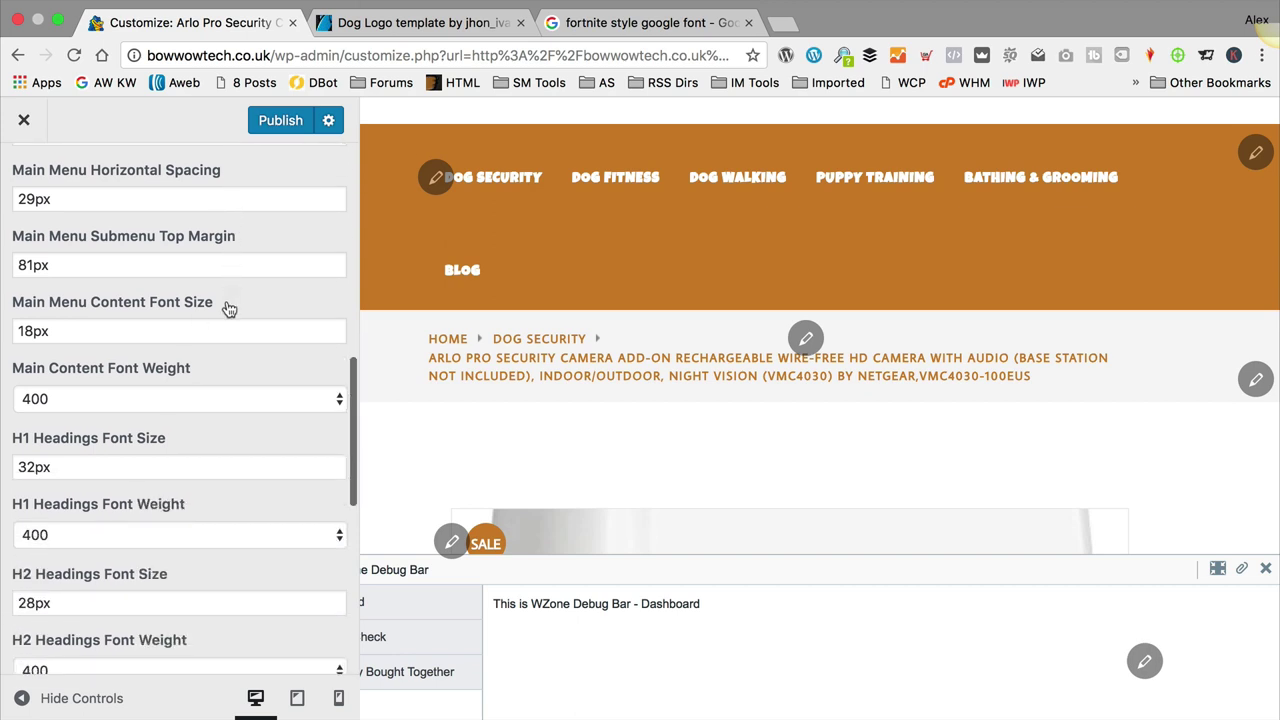
scroll(106, 600, down, 9)
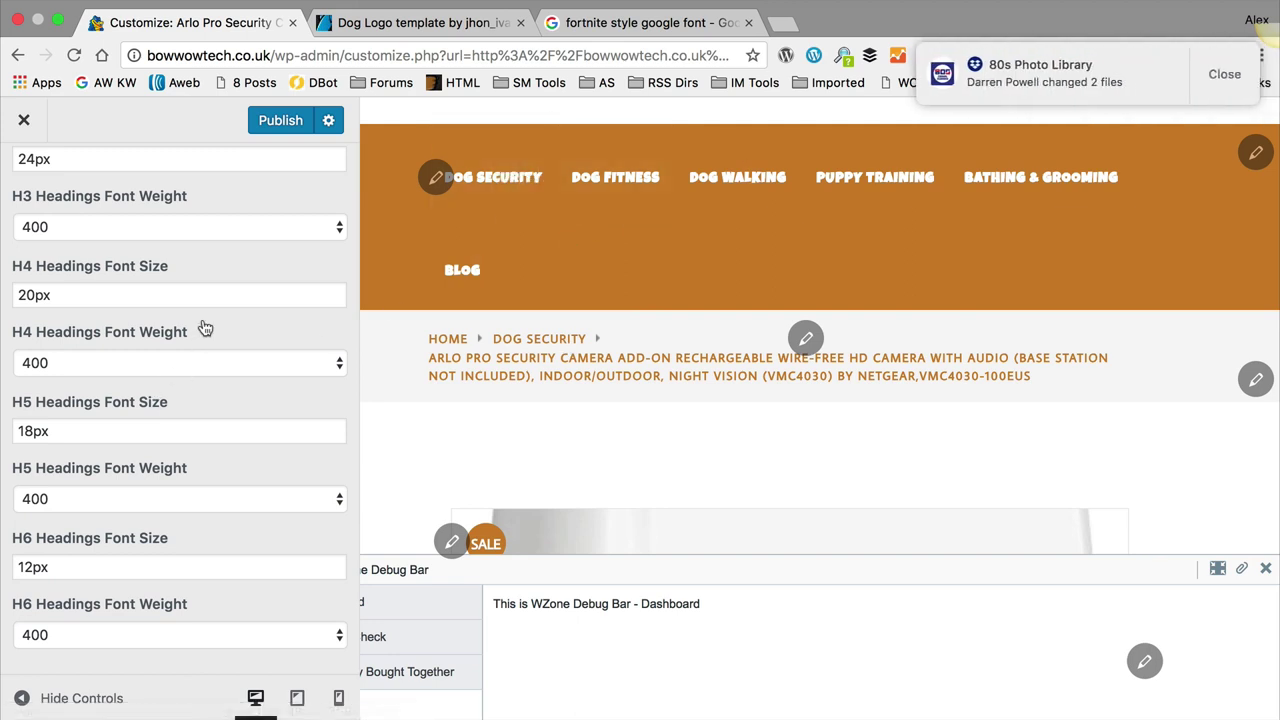
scroll(205, 330, up, 15)
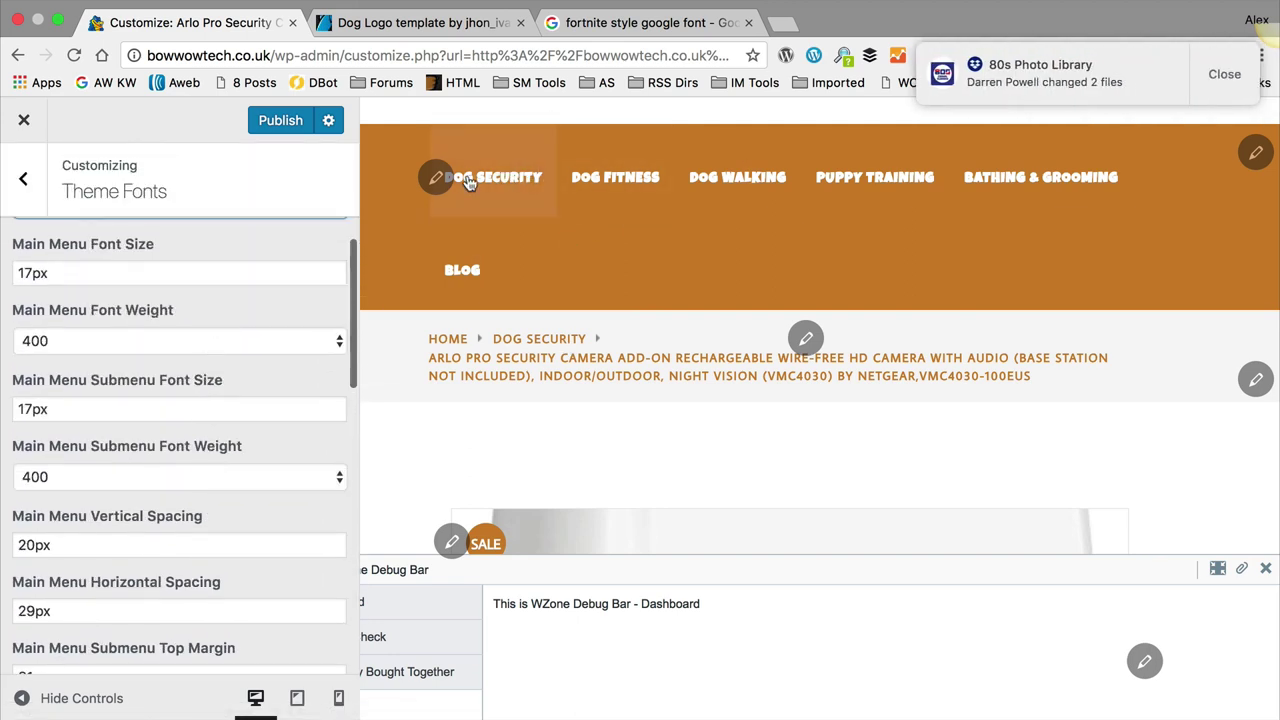
scroll(285, 458, up, 2)
click(302, 440)
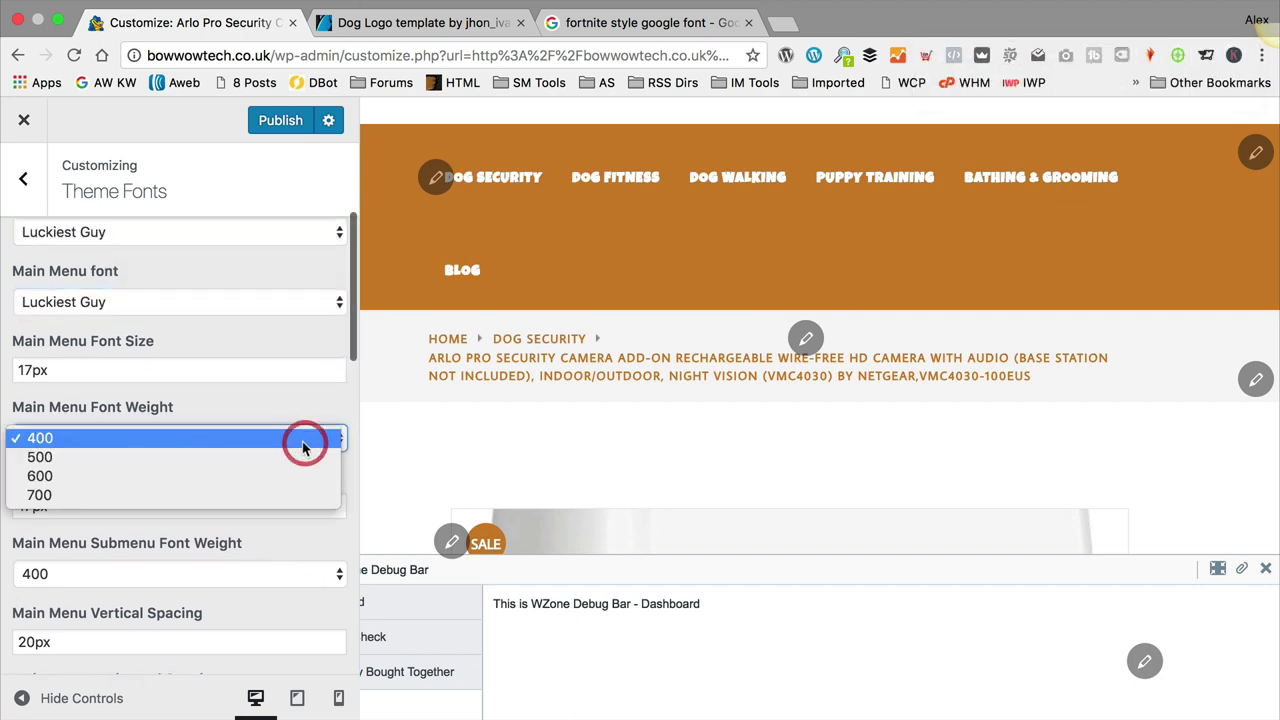
click(256, 410)
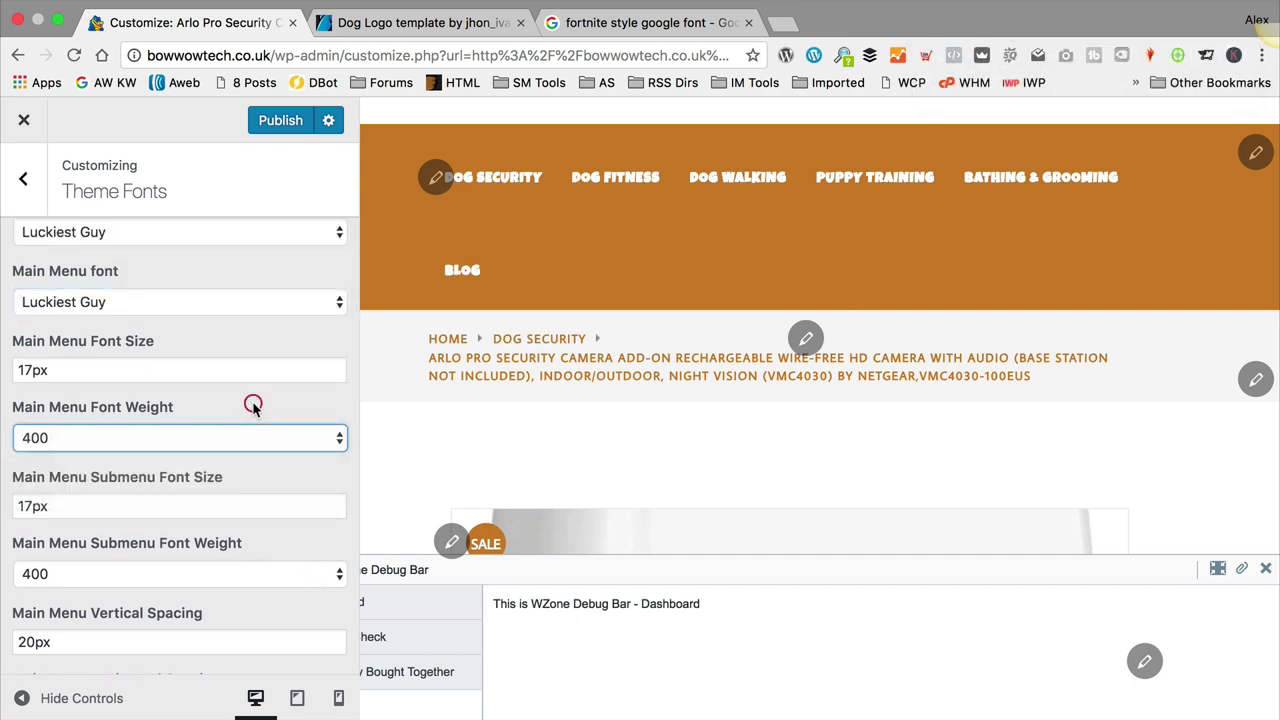
click(30, 370)
key(BackSpace)
key(BackSpace)
text(20)
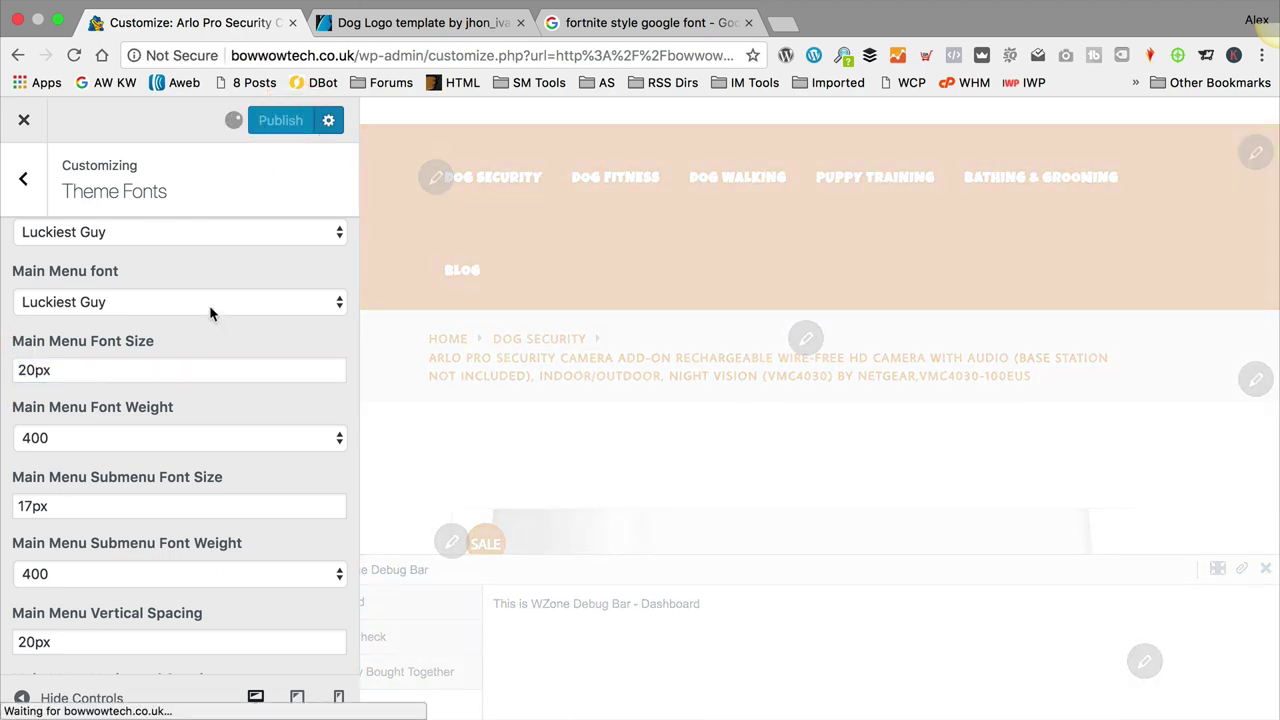
click(26, 122)
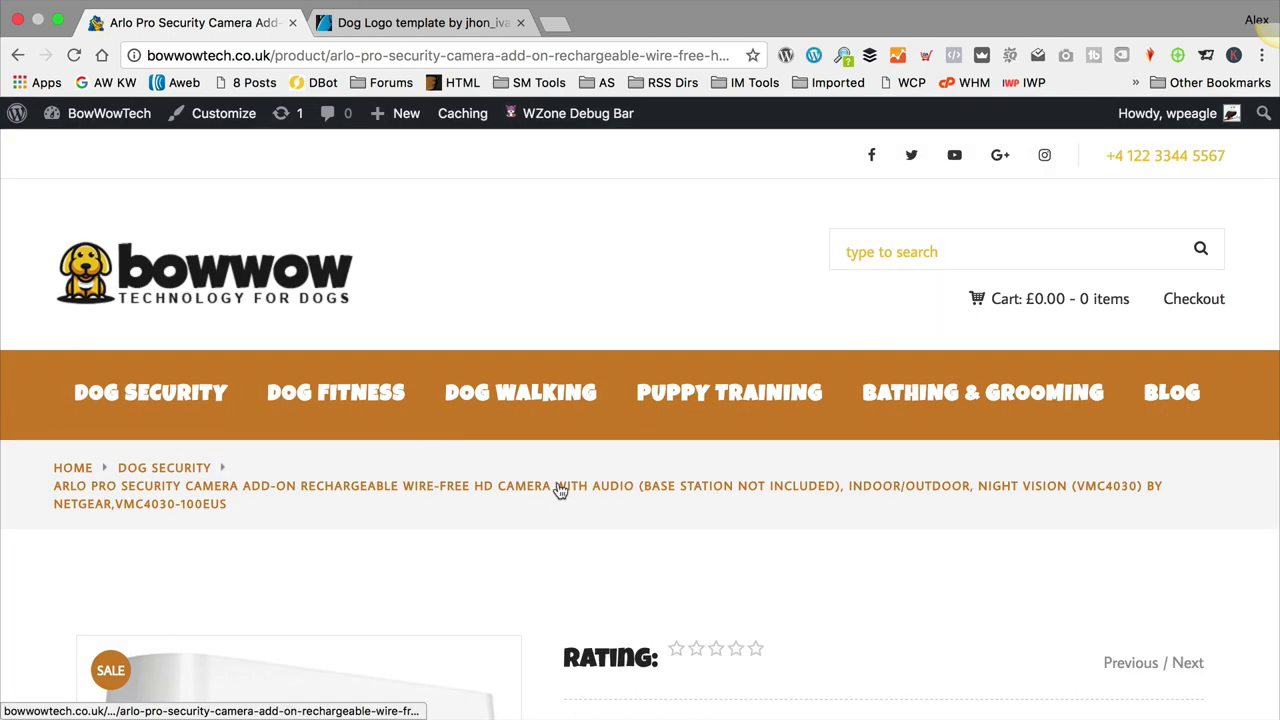
Step: Check the Luckiest Guy menu on the live Arlo Pro page, then reopen the Customizer
scroll(874, 391, down, 5)
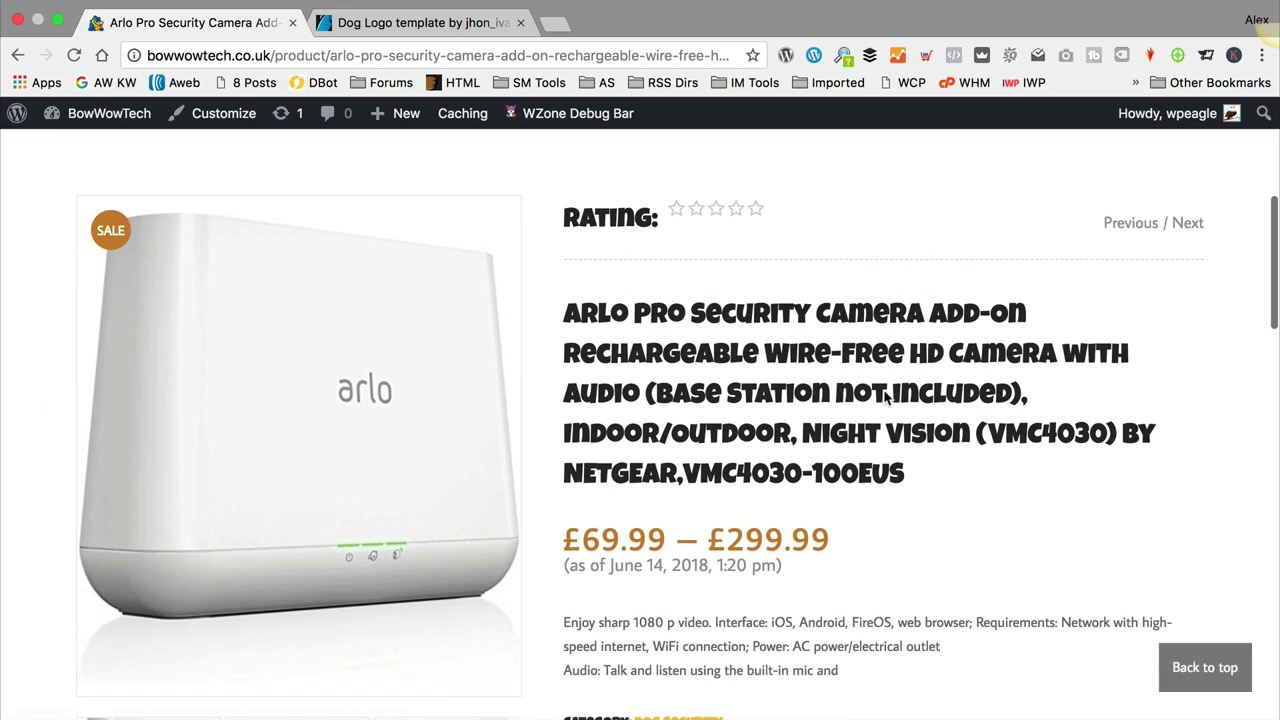
scroll(886, 397, up, 5)
scroll(886, 397, down, 5)
scroll(550, 400, up, 5)
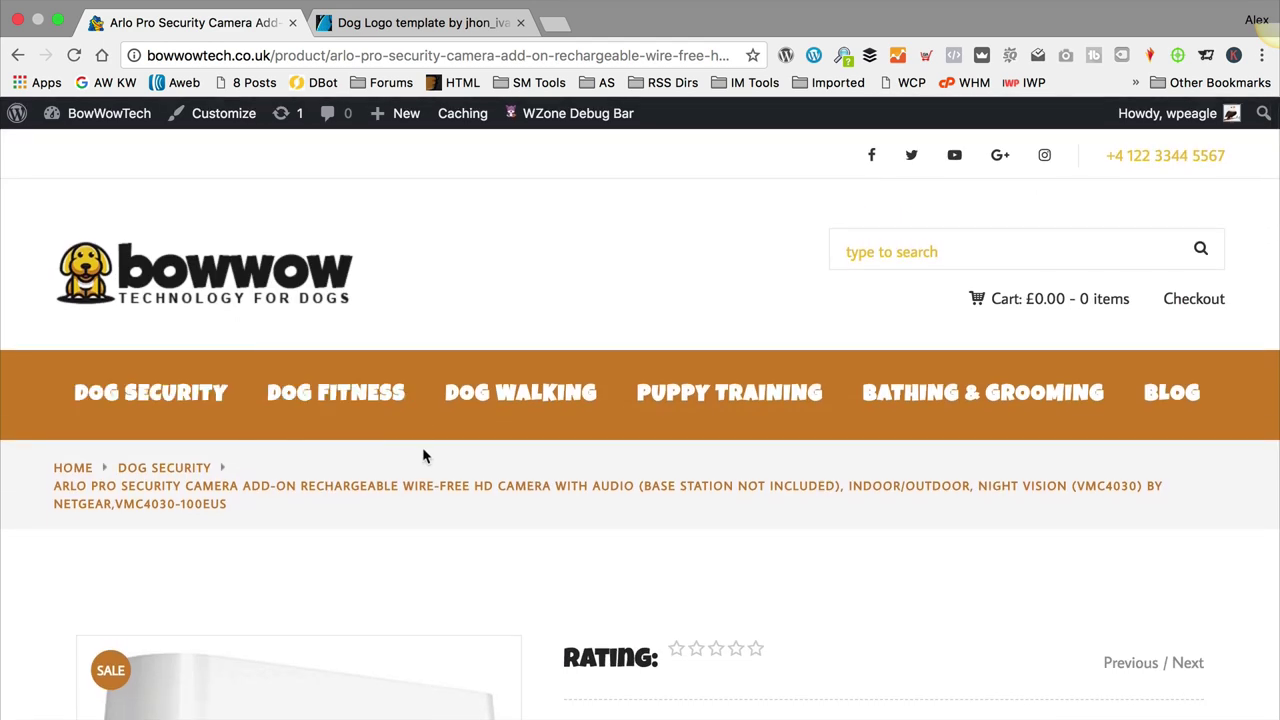
click(212, 114)
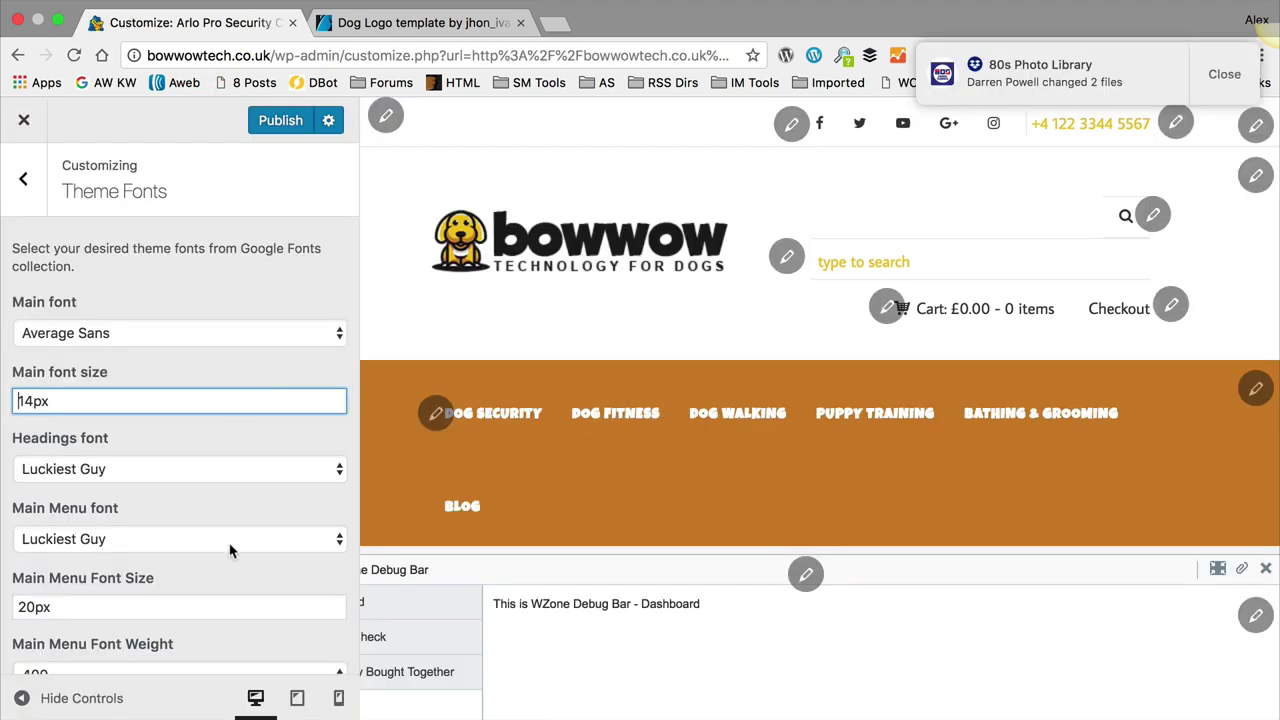
Step: Choose Average Sans for the main menu, change its size from 20px to 22px, and publish
click(226, 538)
scroll(214, 539, up, 20)
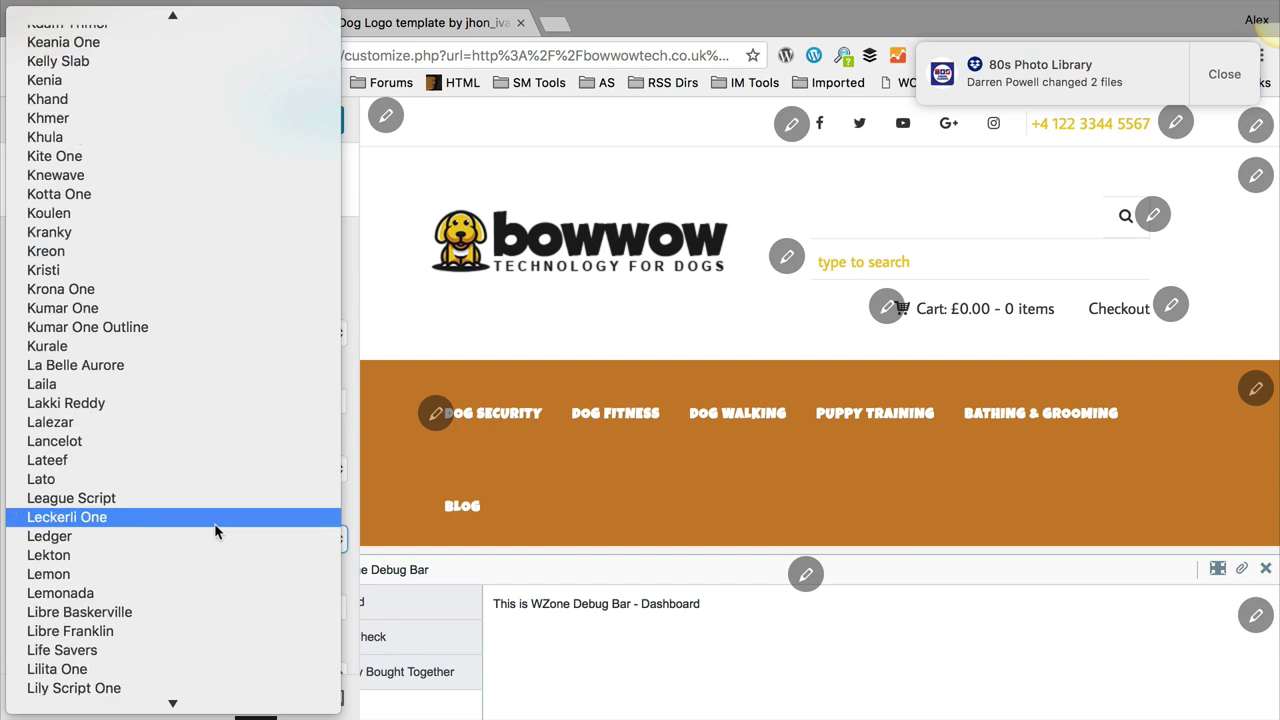
scroll(216, 419, down, 15)
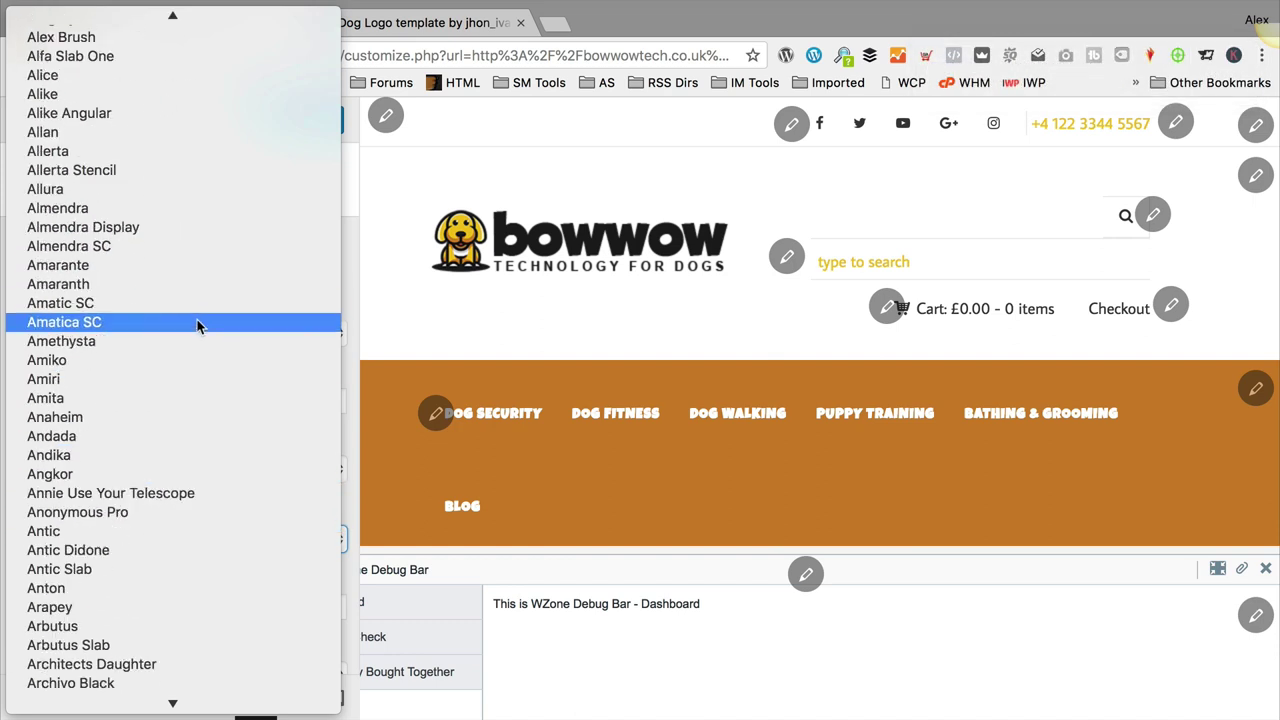
scroll(160, 531, down, 2)
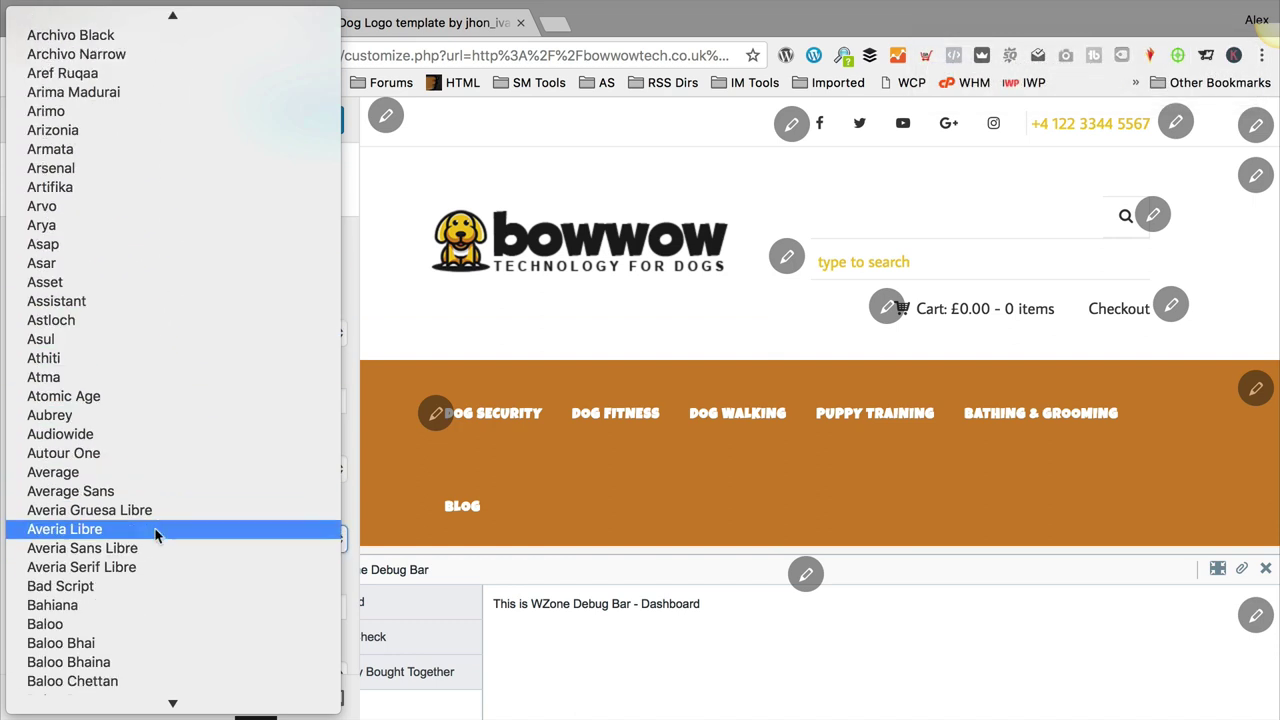
click(162, 489)
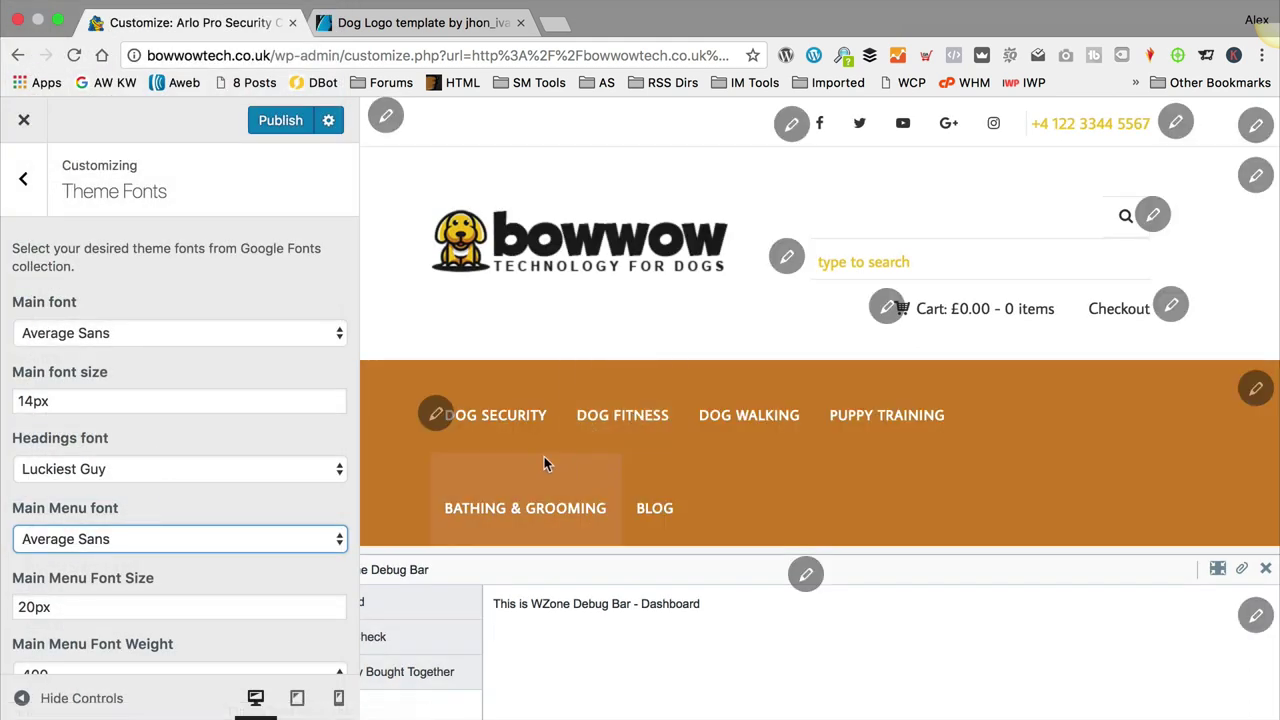
click(35, 606)
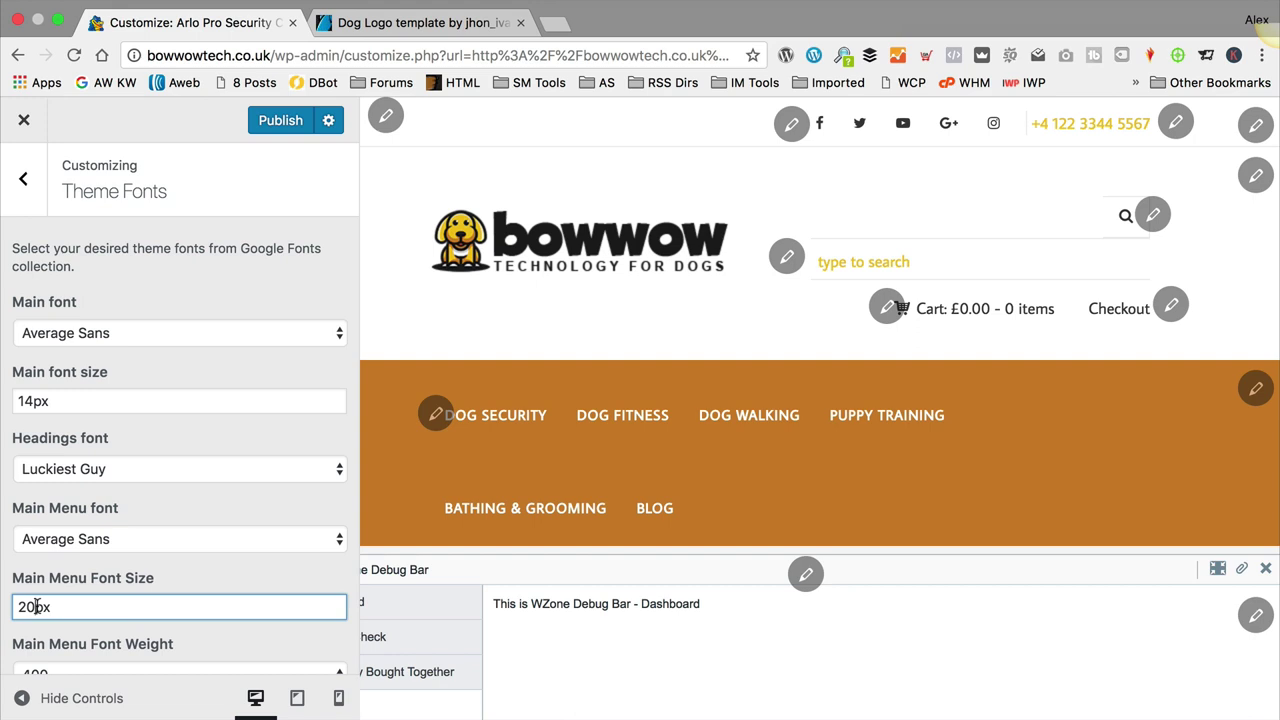
key(BackSpace)
text(2)
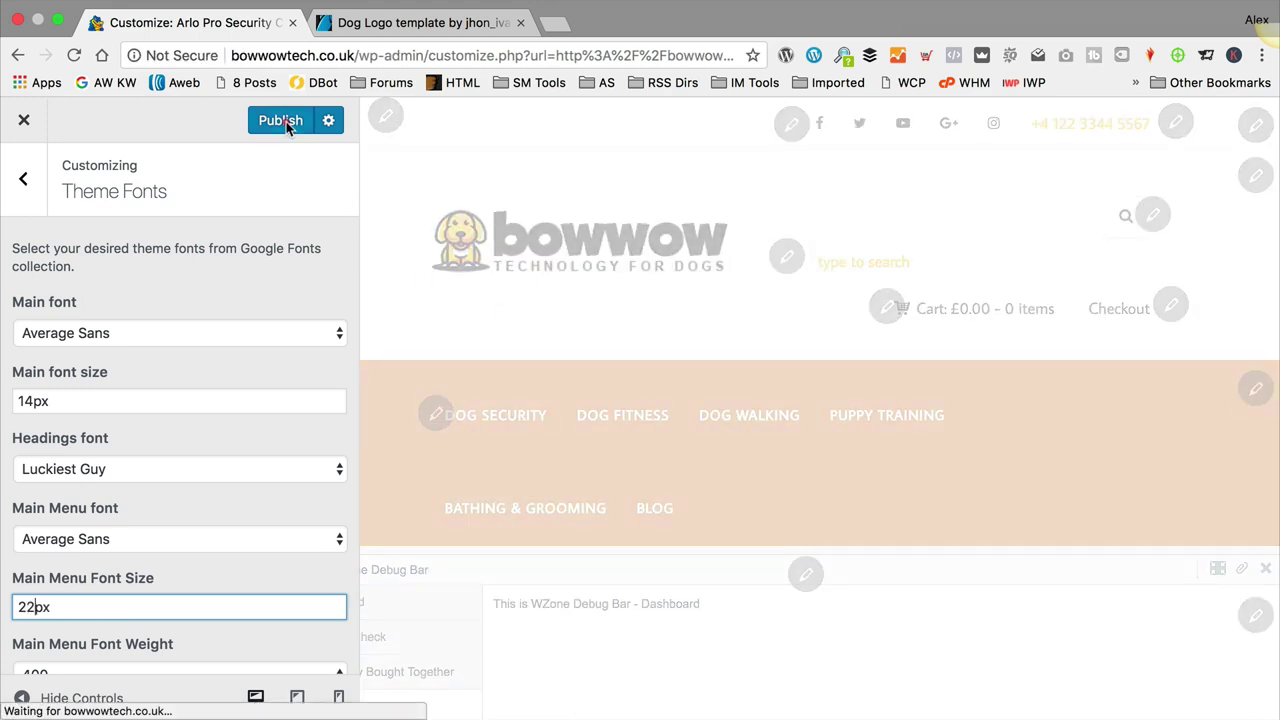
click(281, 121)
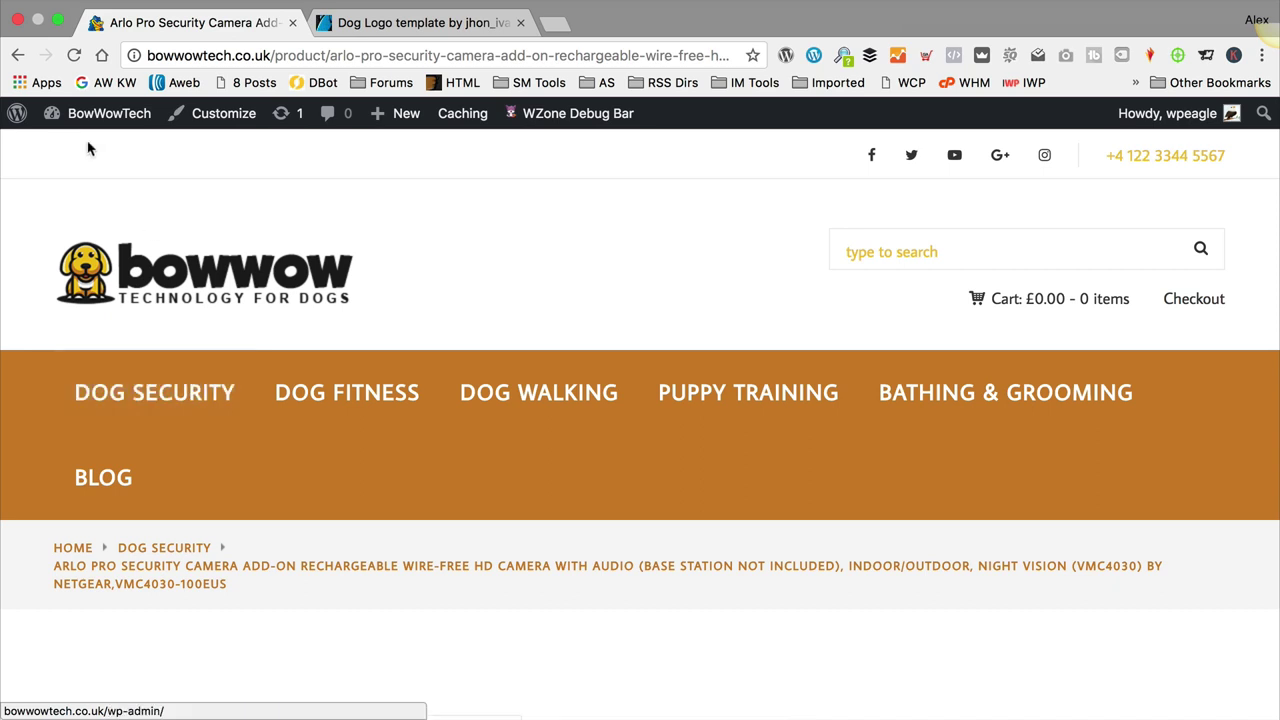
Step: Reopen the Customizer, reduce the Average Sans menu size from 22px to 20px, publish, and go back
click(220, 115)
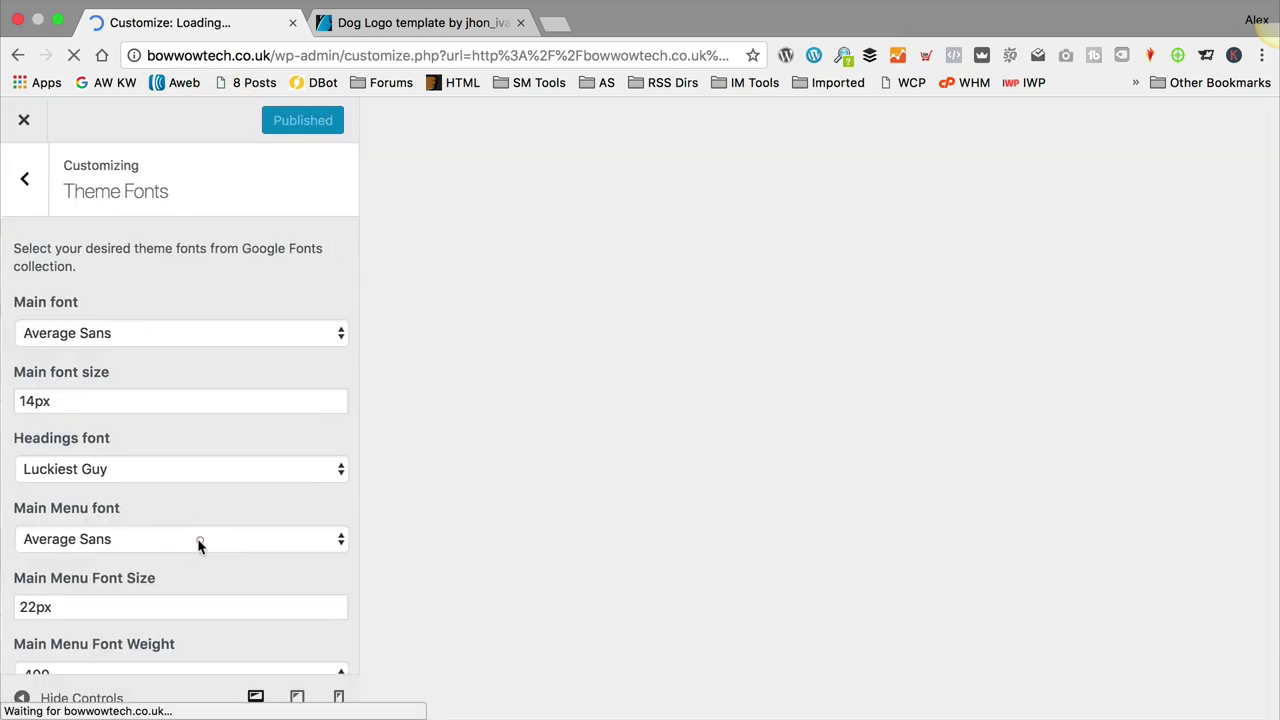
scroll(192, 502, down, 2)
click(42, 540)
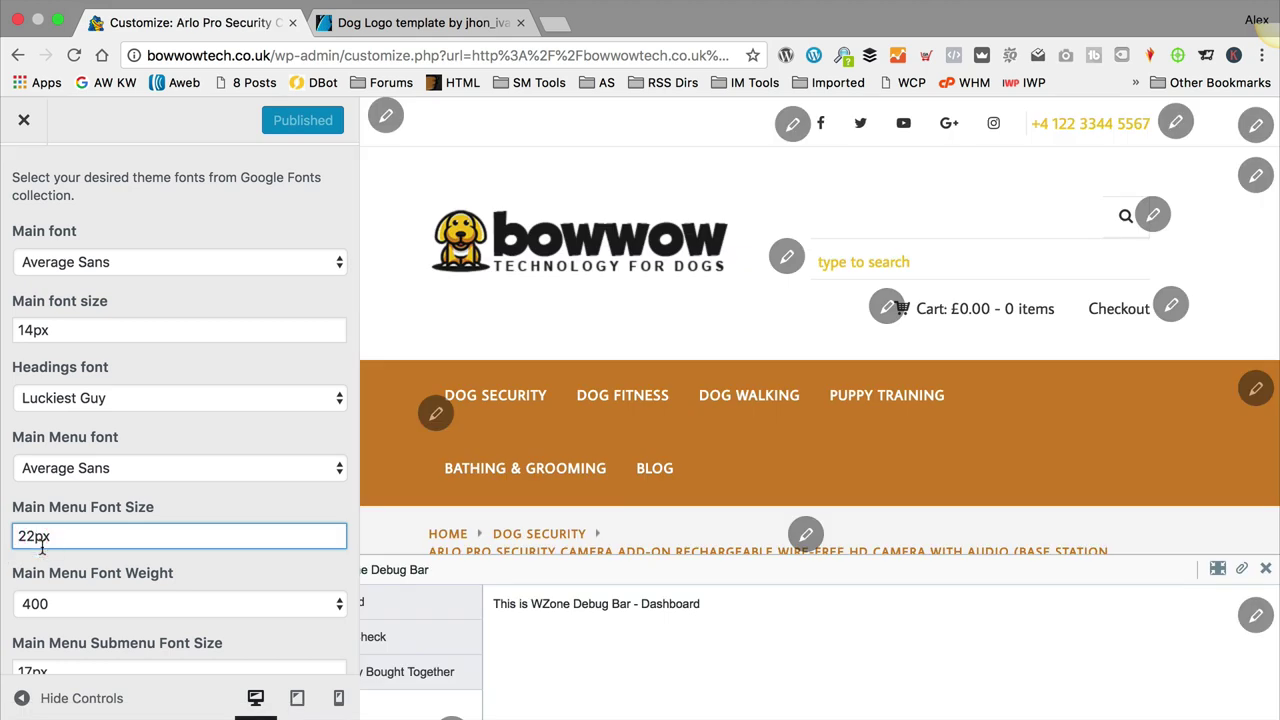
key(BackSpace)
text(0)
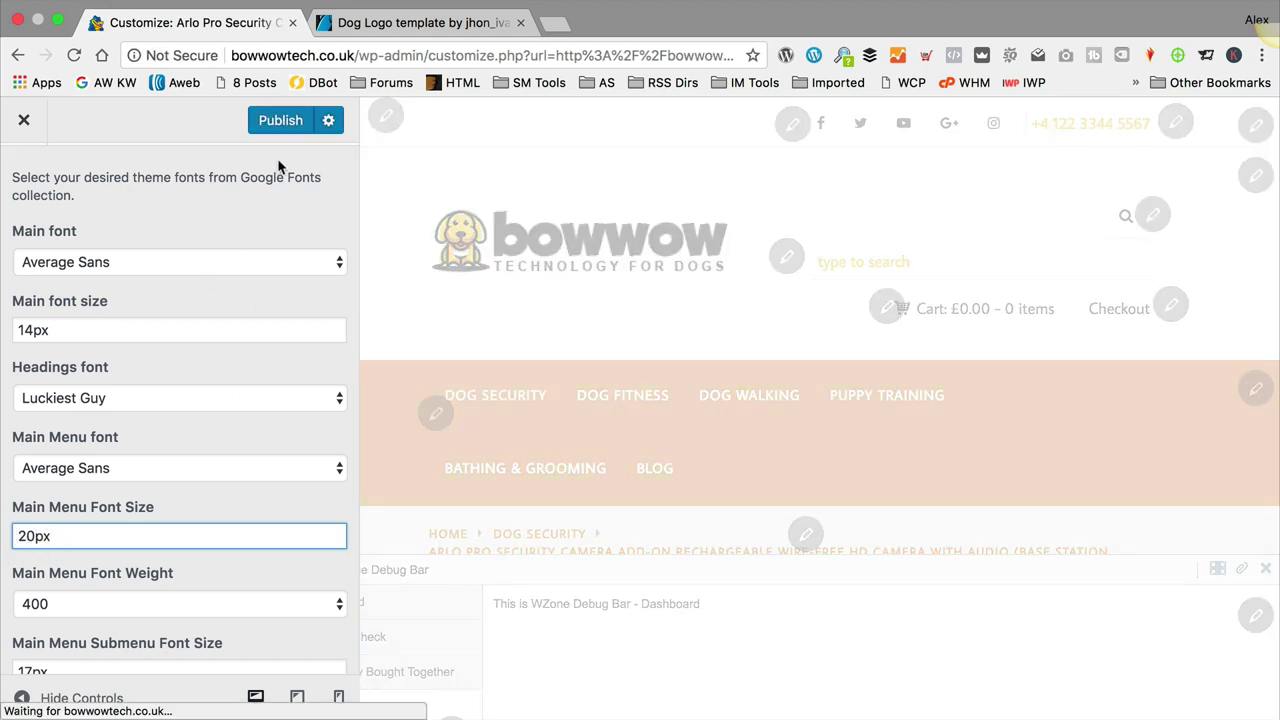
click(278, 121)
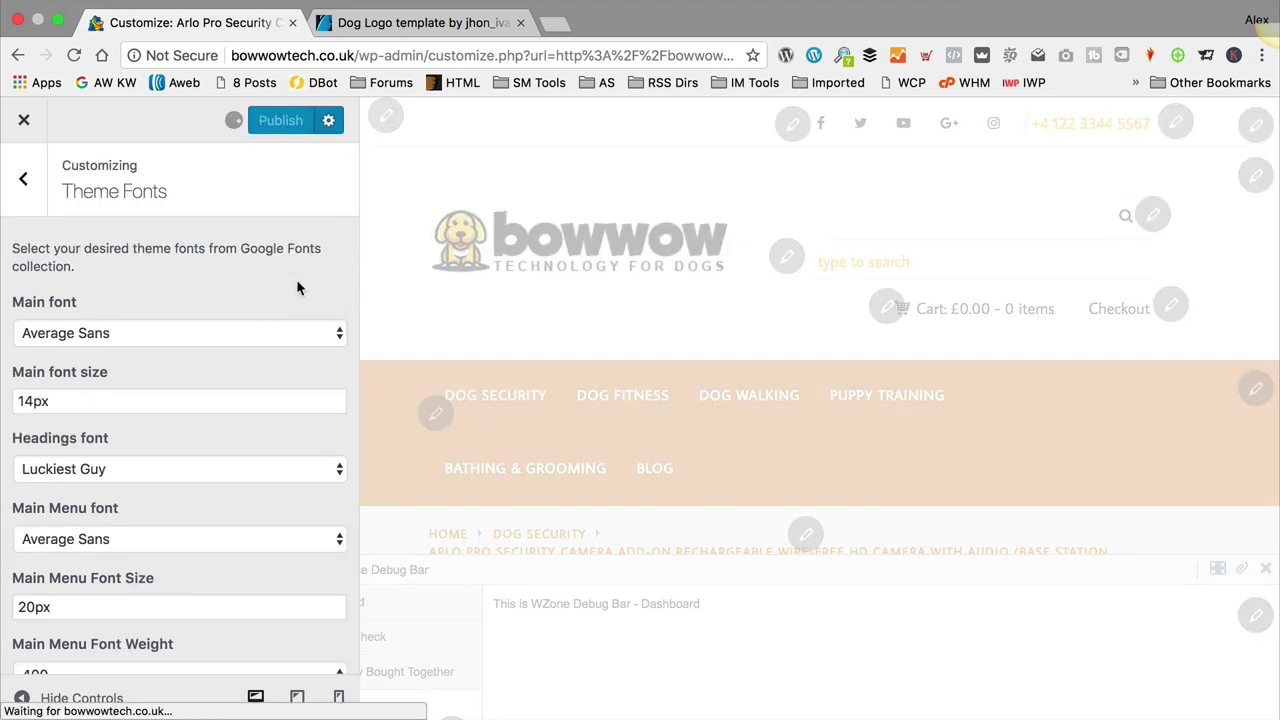
click(21, 185)
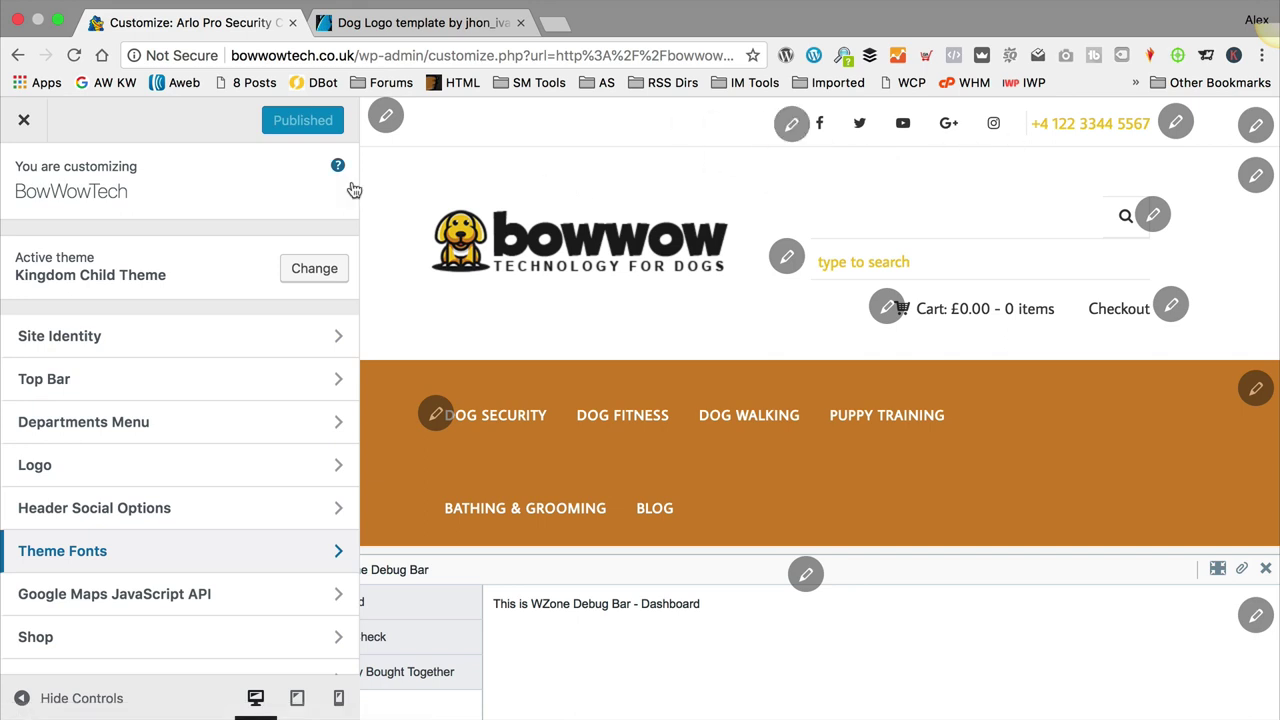
Step: Delete the Top Bar phone number, keep Enable Top Bar on YES, and publish
click(139, 379)
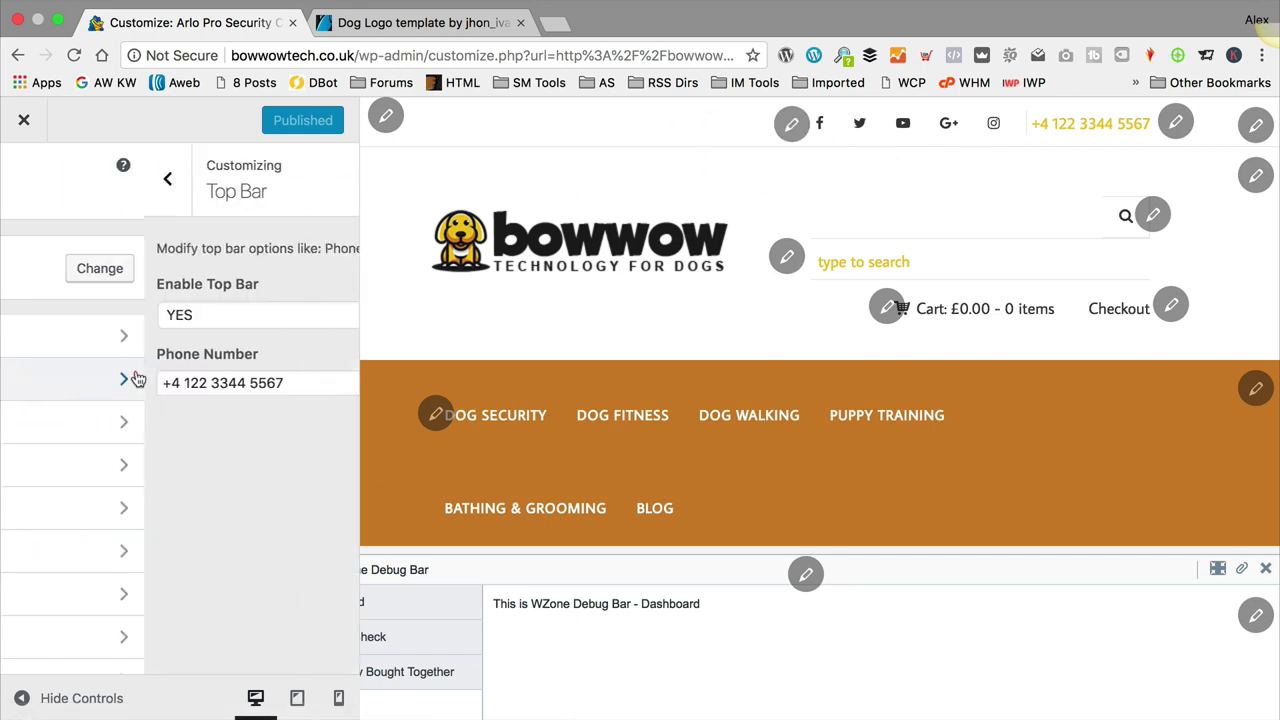
triple_click(181, 377)
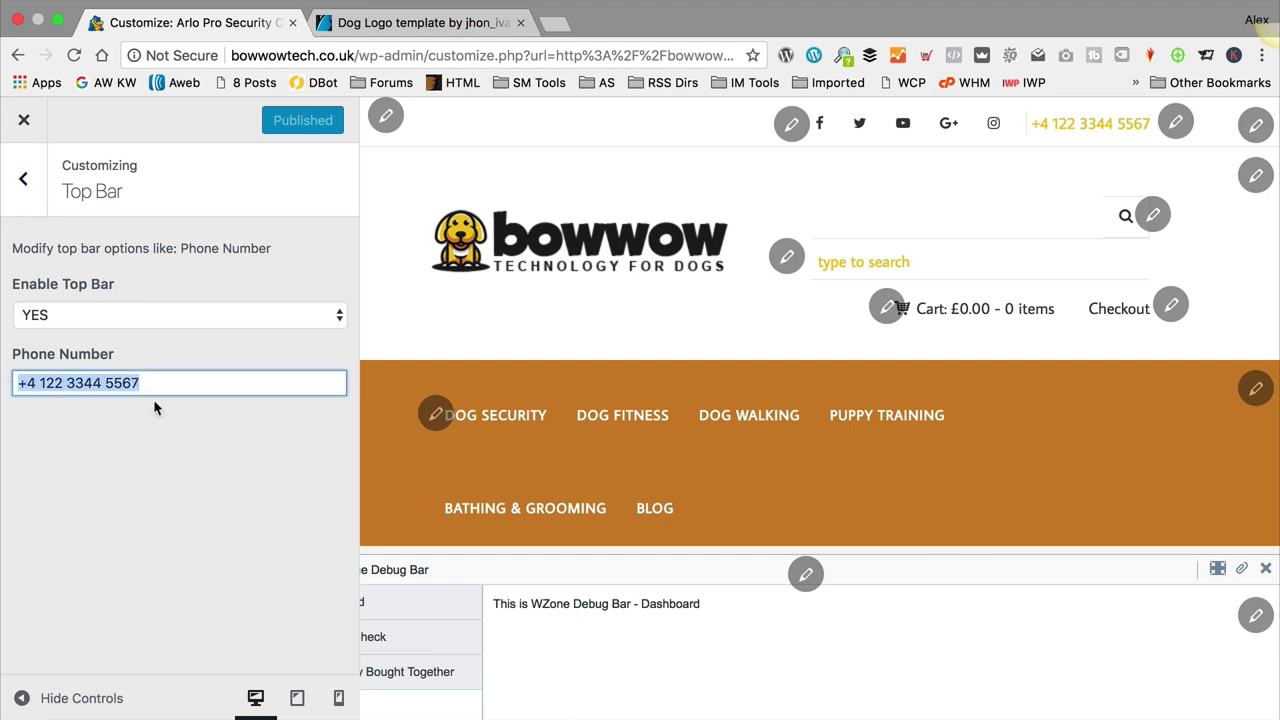
key(BackSpace)
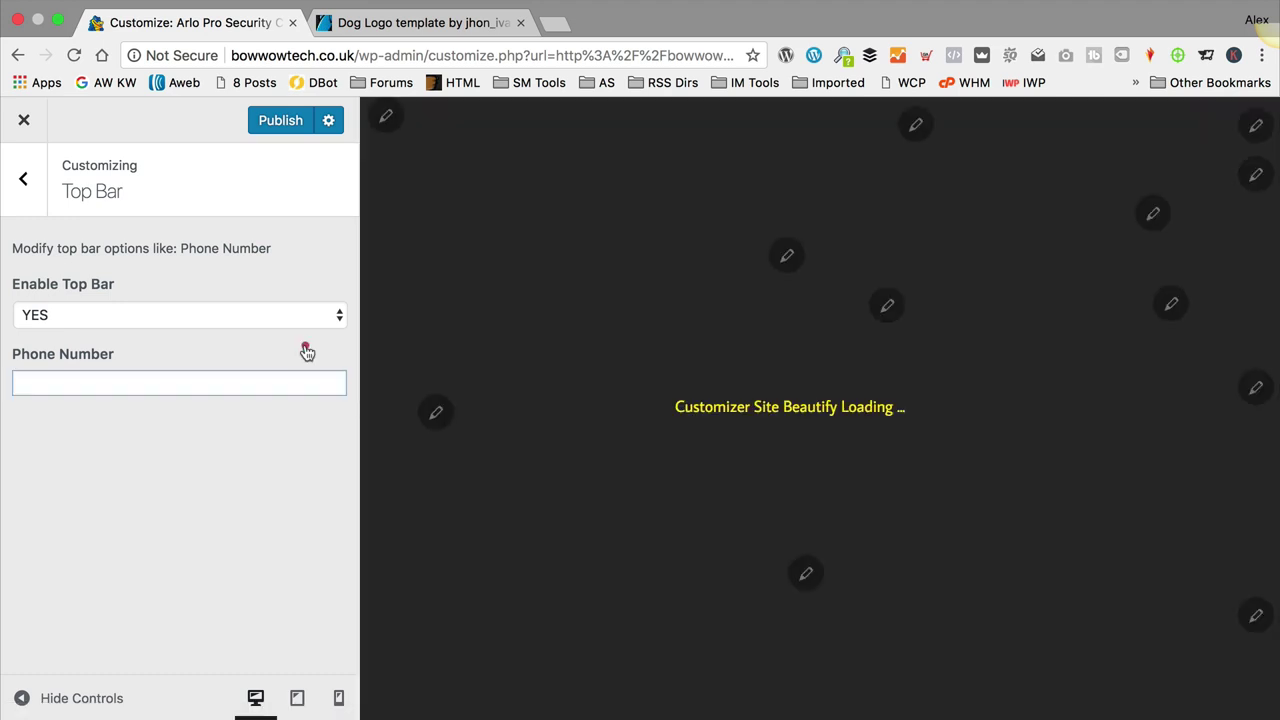
click(307, 352)
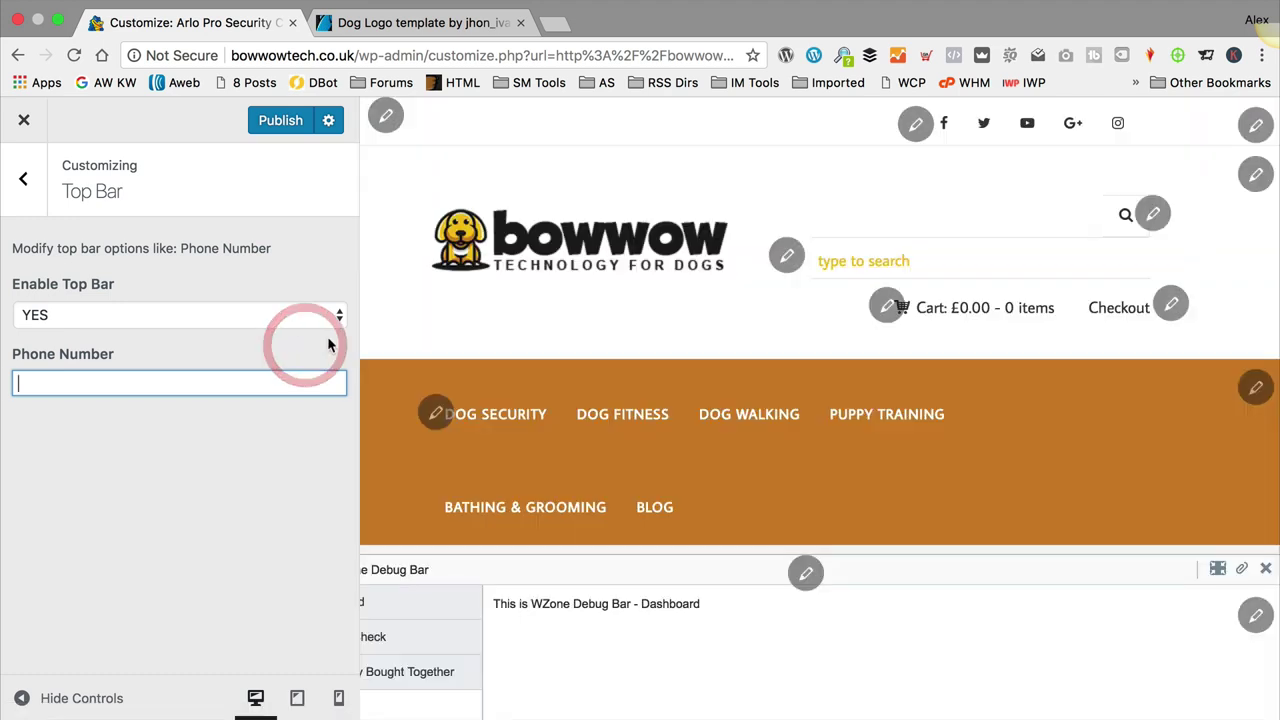
click(289, 312)
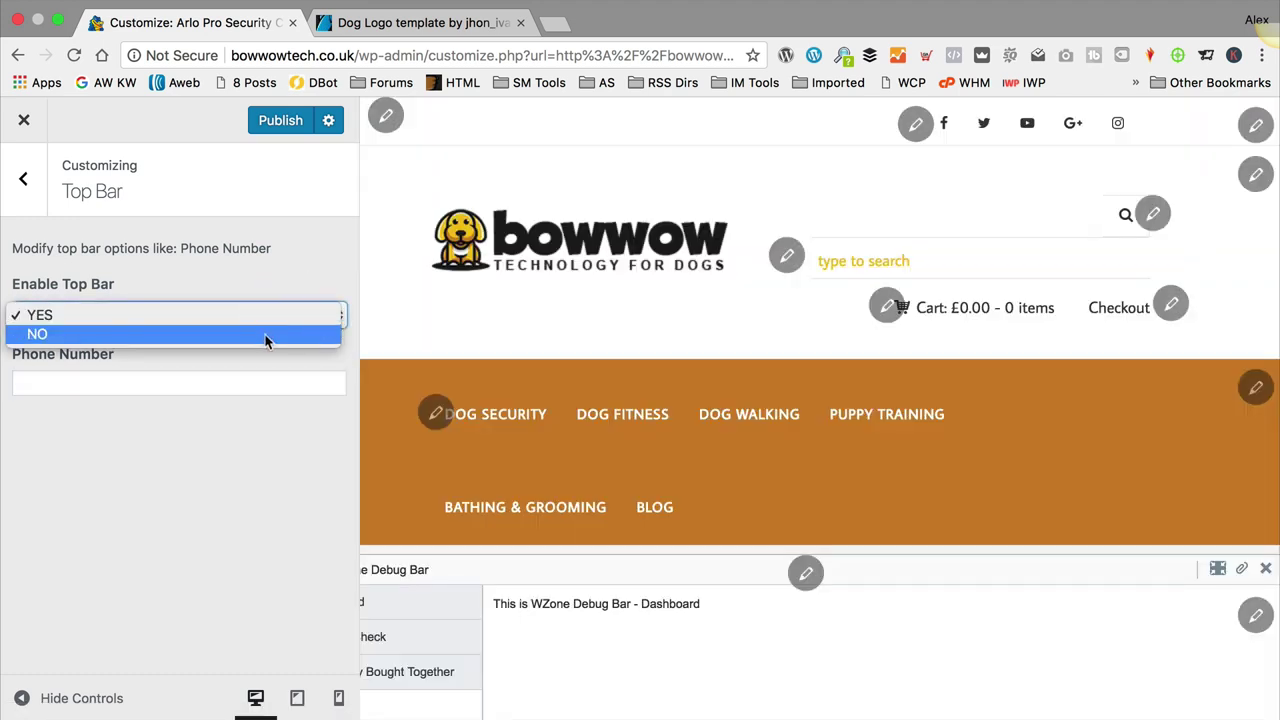
click(194, 257)
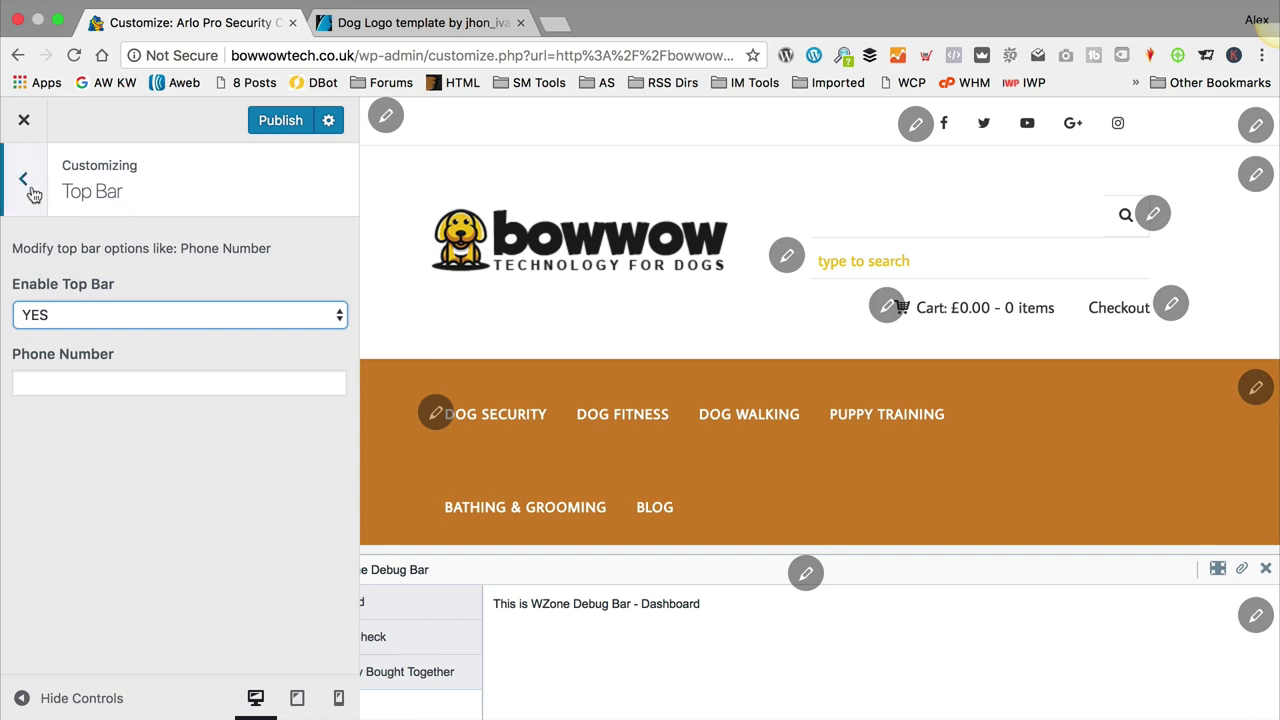
click(282, 121)
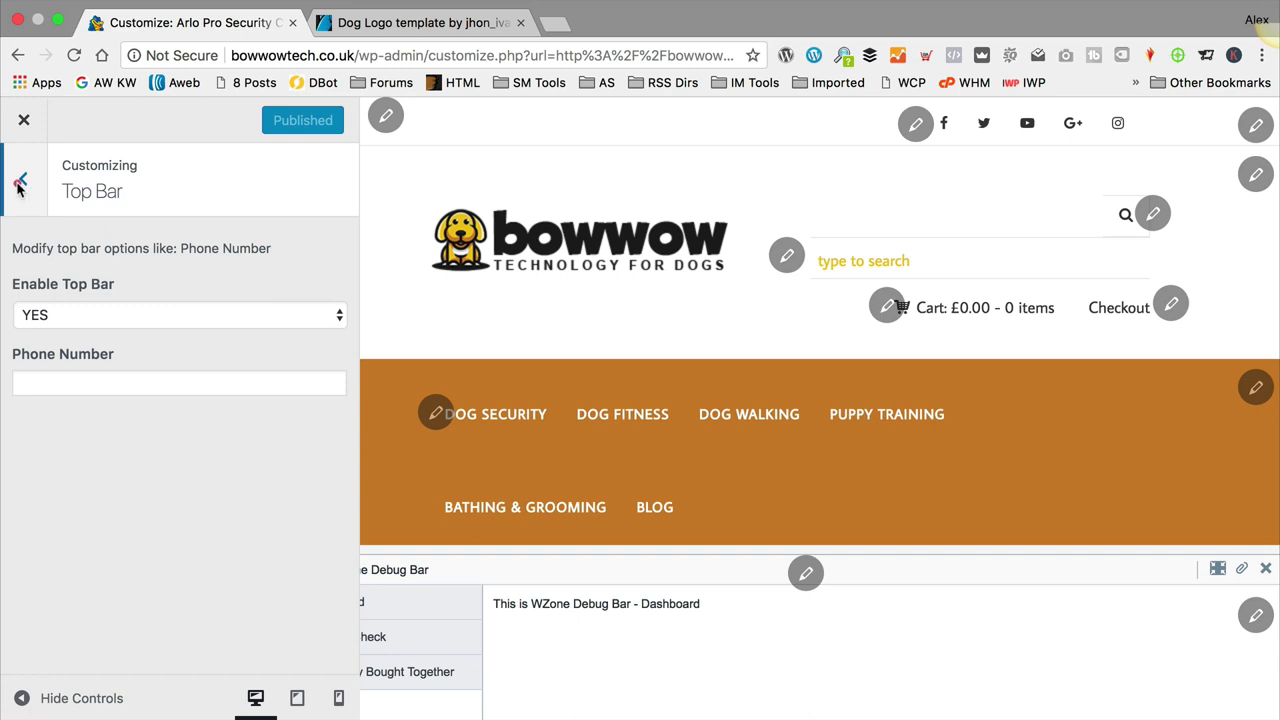
click(19, 184)
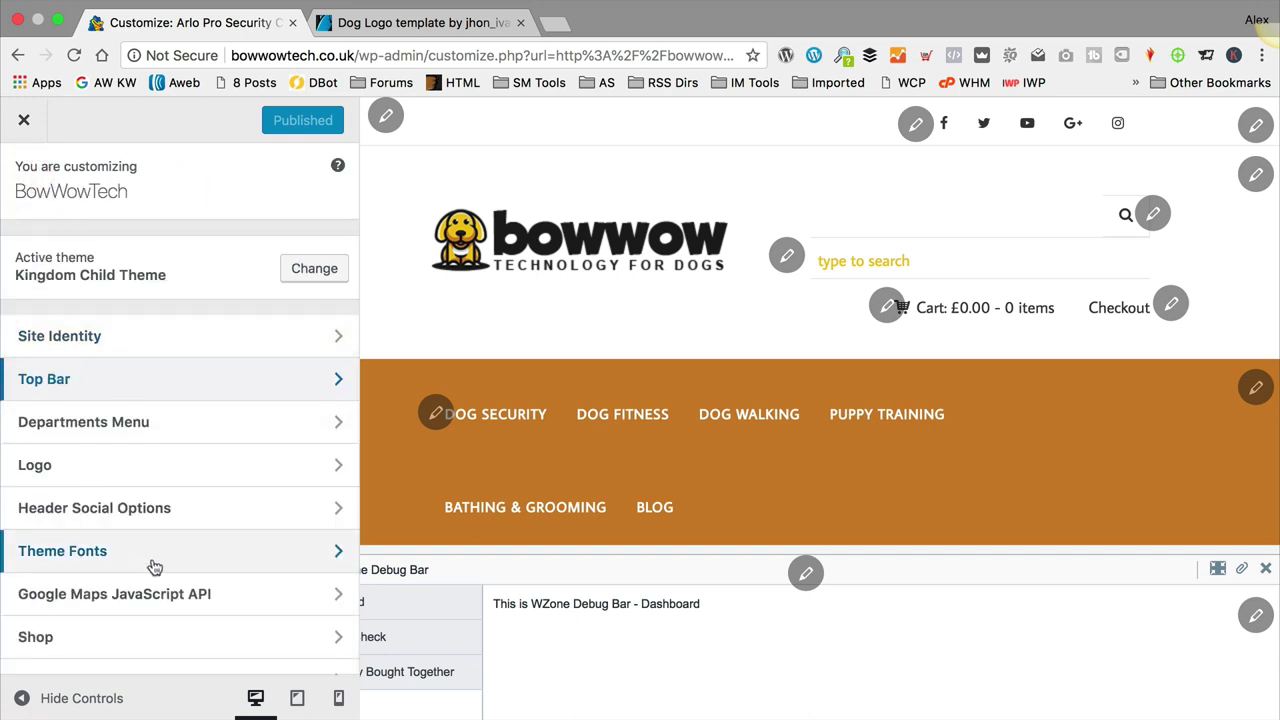
Step: Look over the Header Social Options, then go back to the main Customizer section list
click(149, 515)
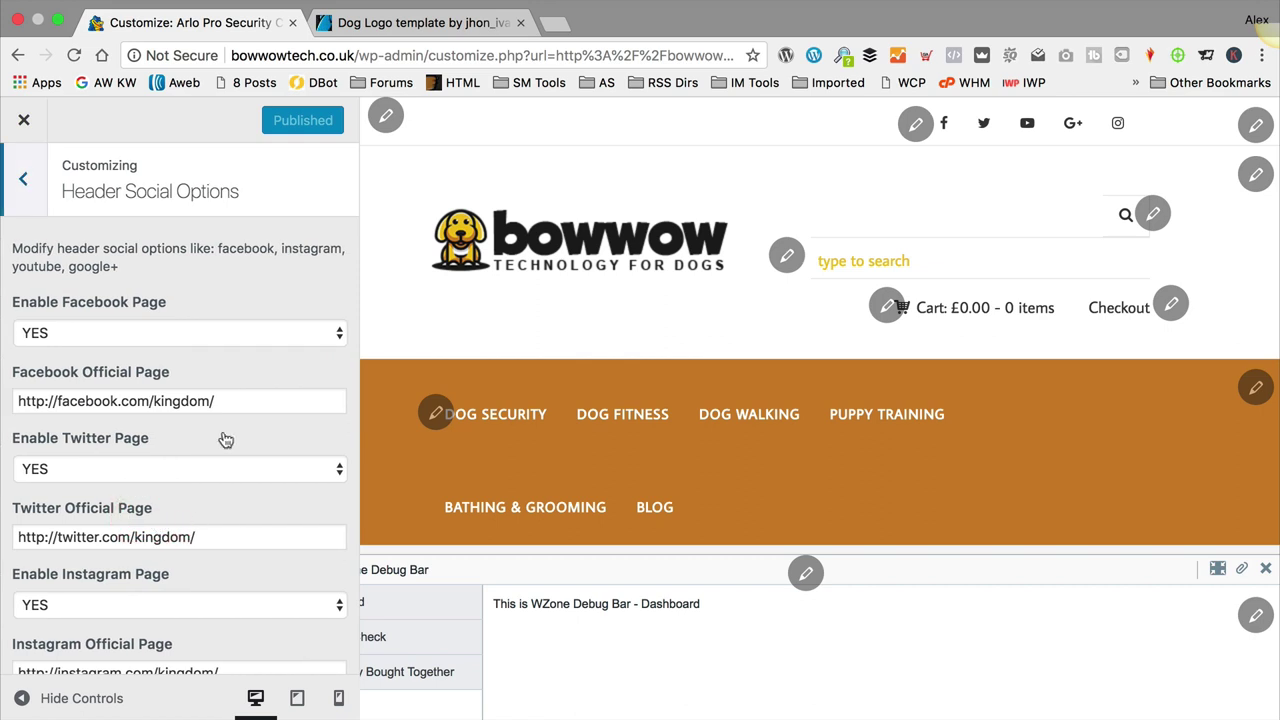
scroll(132, 436, down, 5)
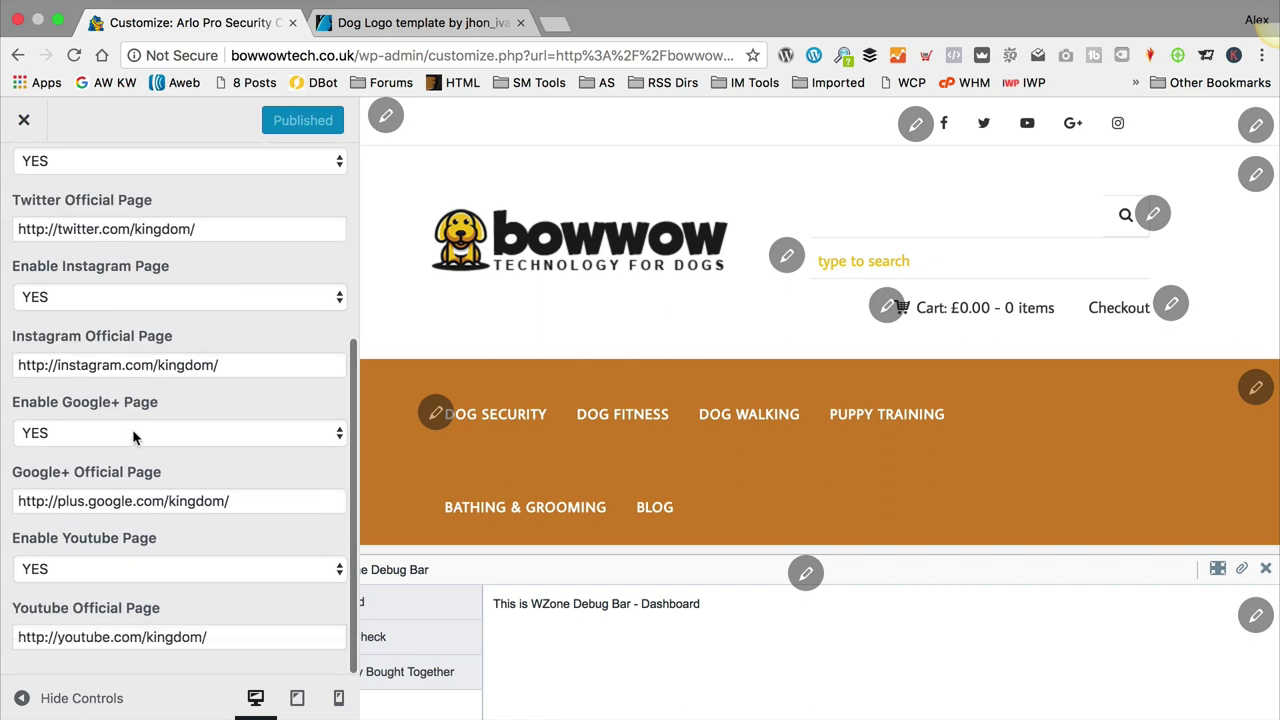
scroll(135, 434, up, 5)
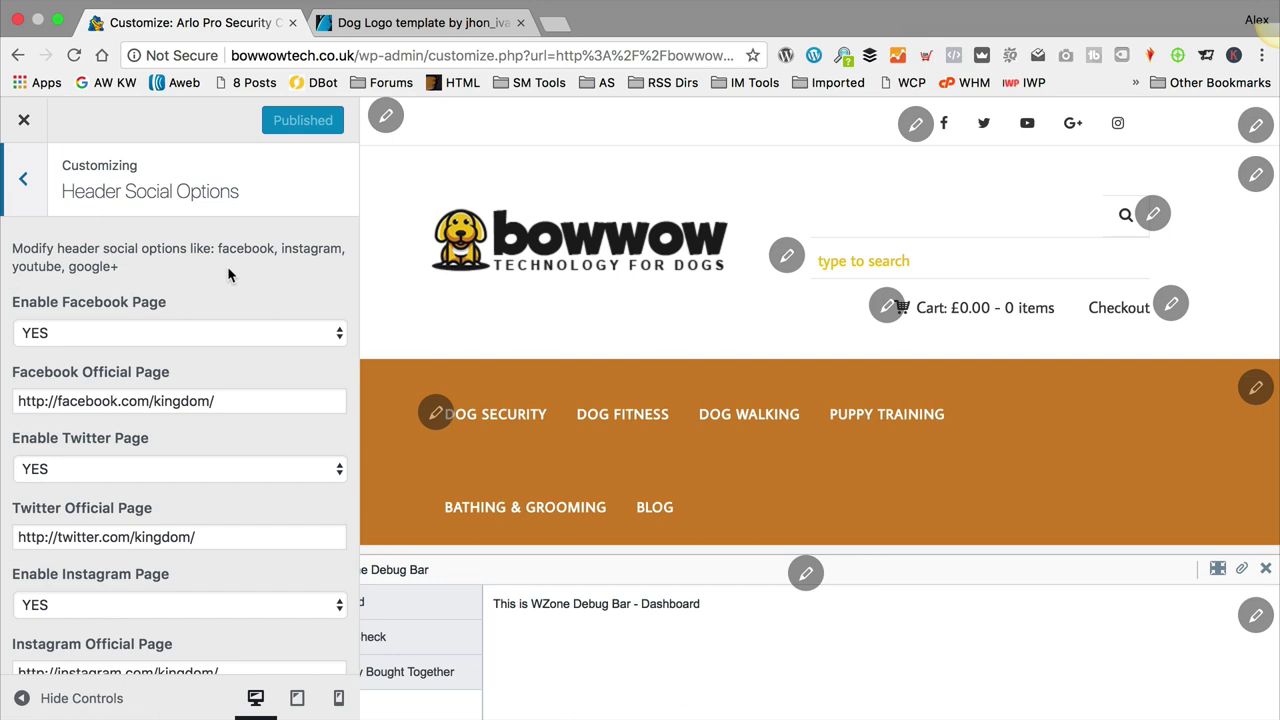
key(Escape)
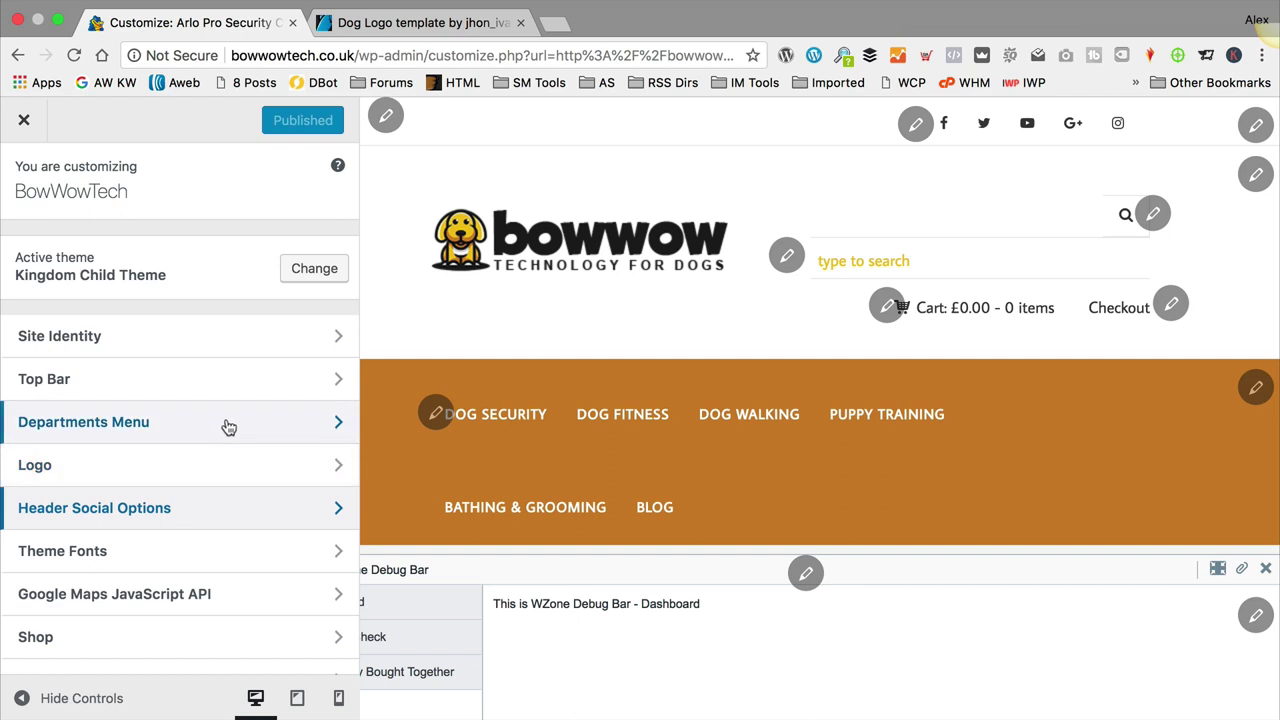
scroll(226, 429, down, 3)
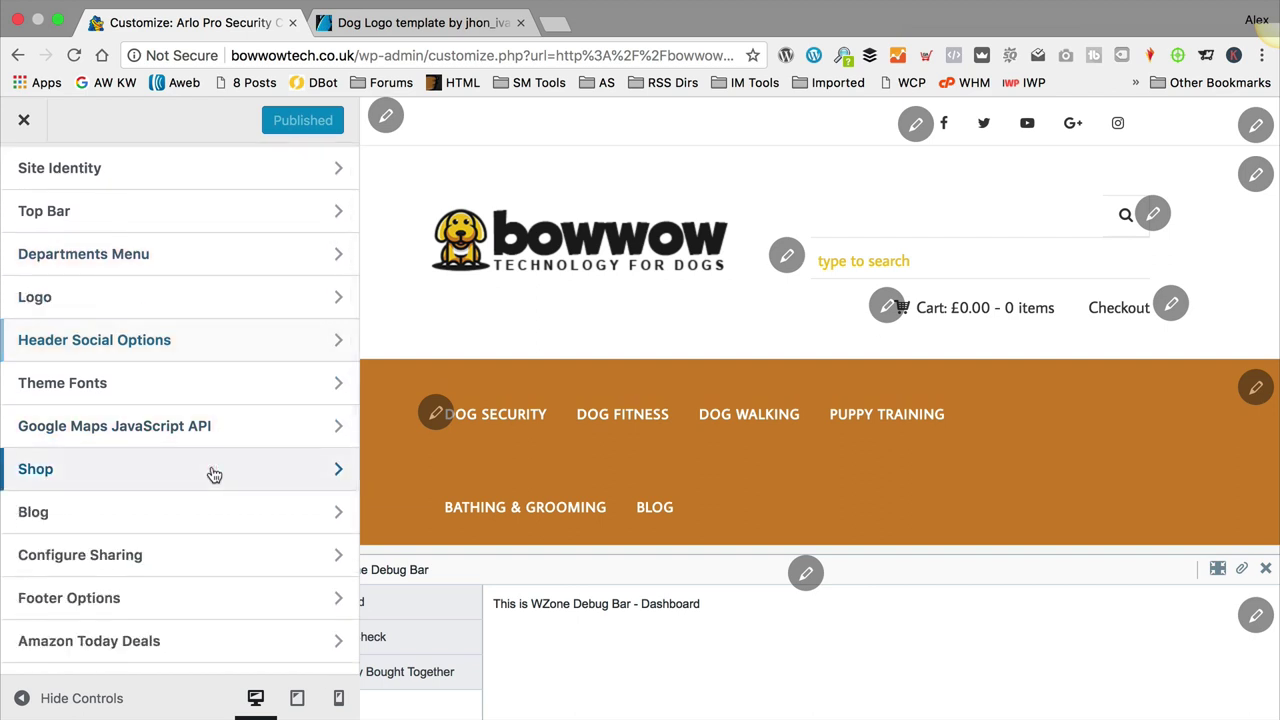
Step: In Shop settings, keep the product general description shown, sourced from the first paragraph
click(212, 470)
scroll(231, 366, down, 2)
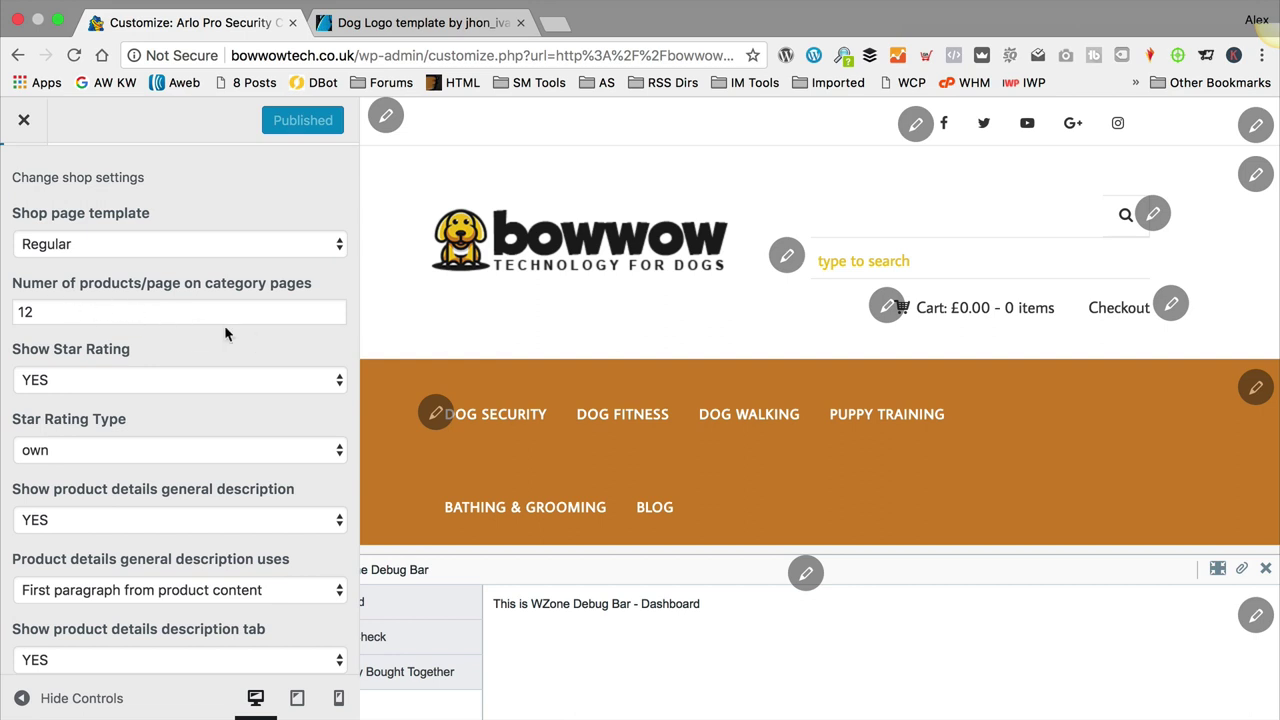
scroll(208, 320, down, 1)
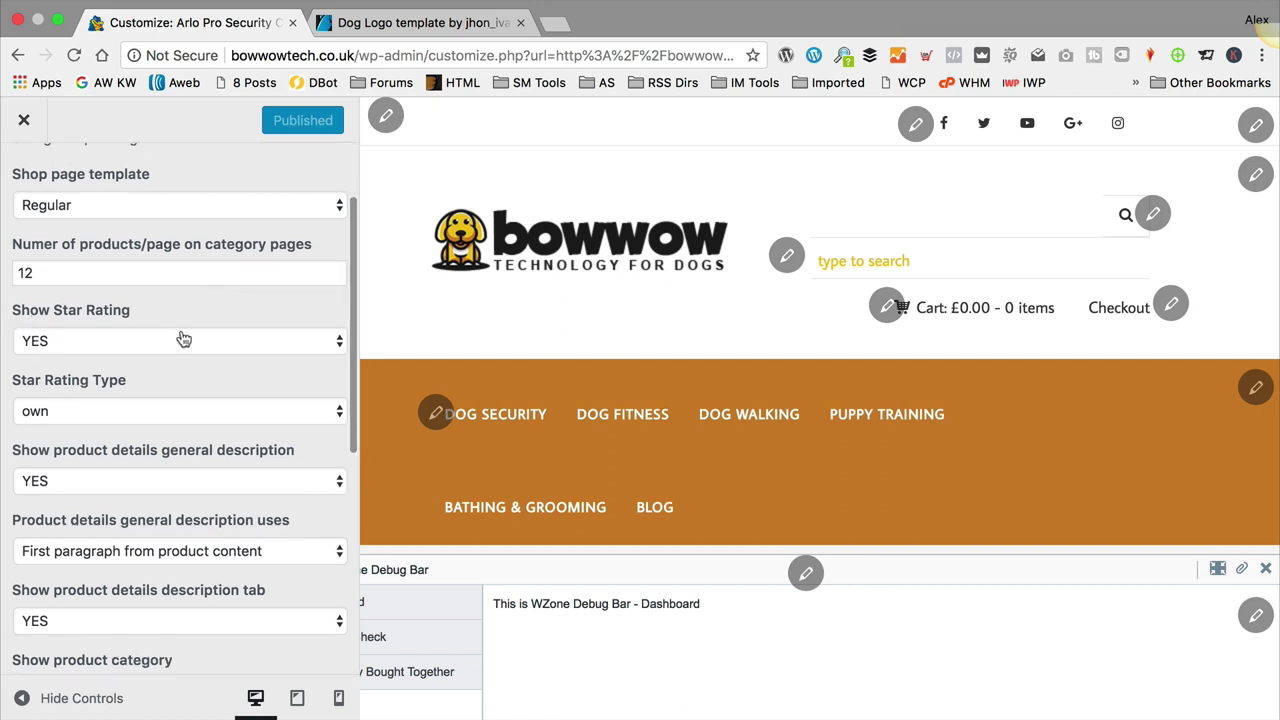
scroll(206, 355, down, 1)
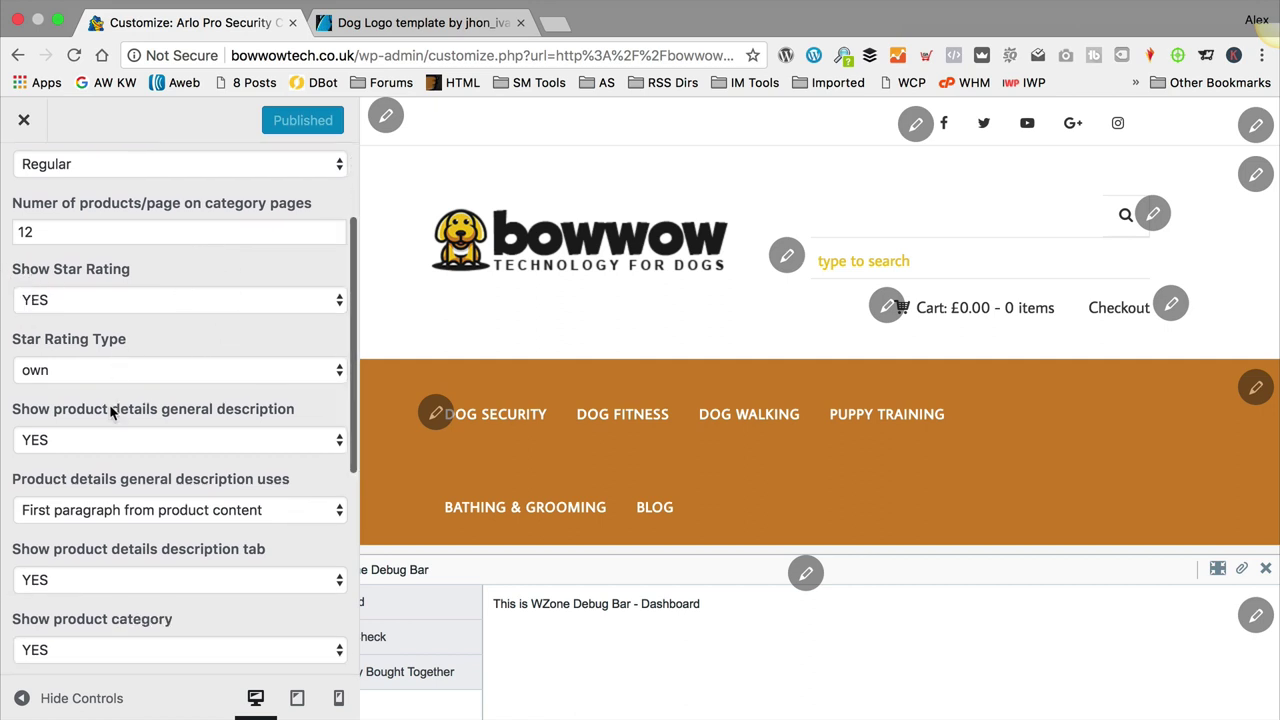
scroll(112, 413, down, 1)
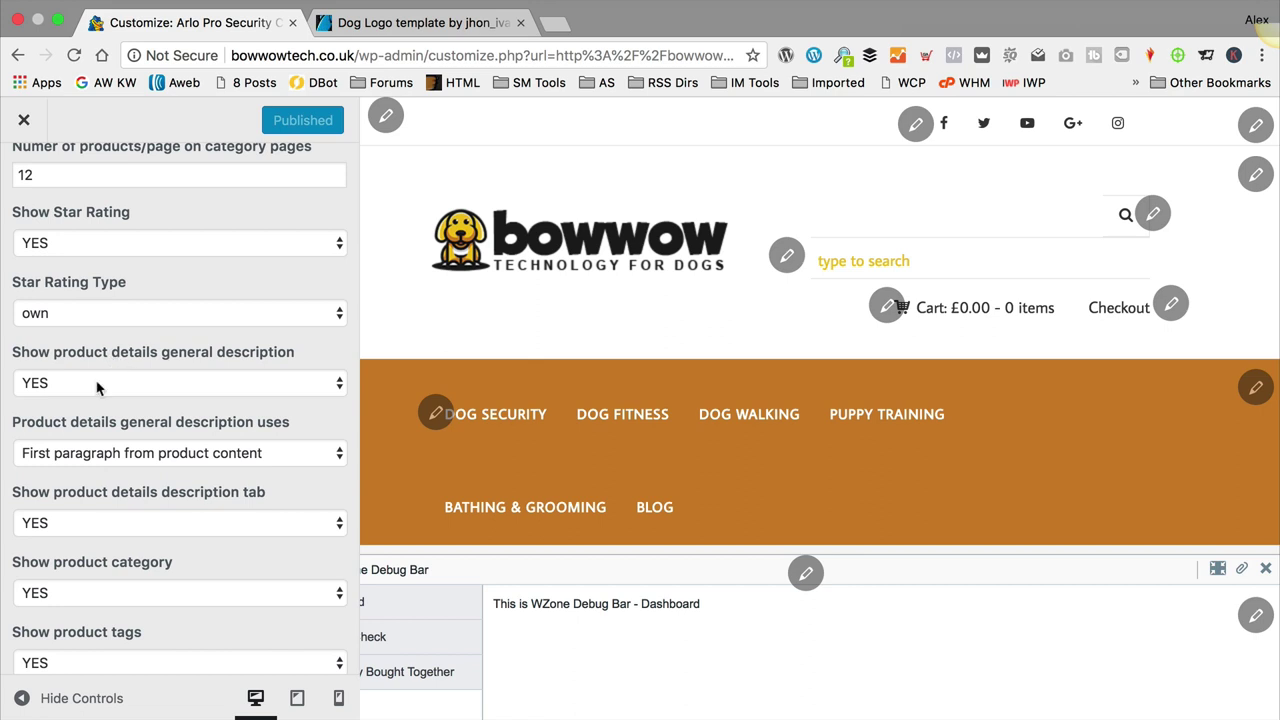
scroll(115, 385, down, 1)
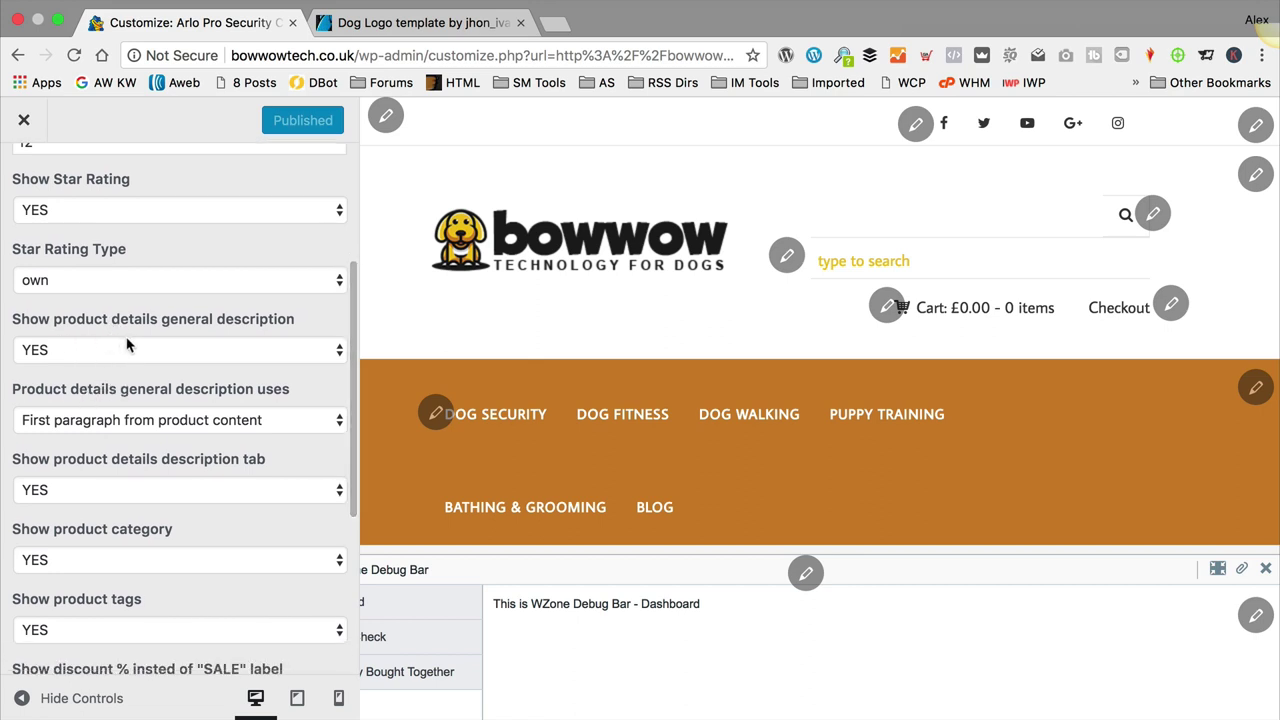
click(180, 344)
click(195, 318)
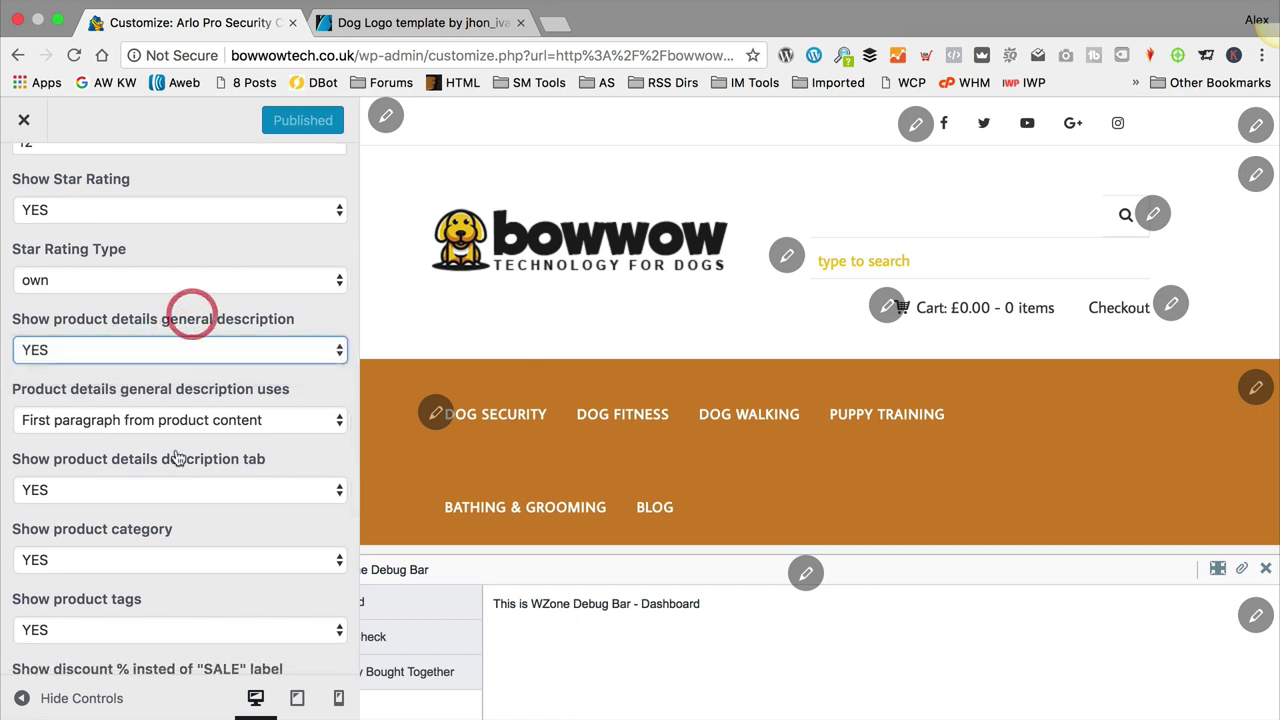
scroll(170, 372, down, 1)
click(115, 376)
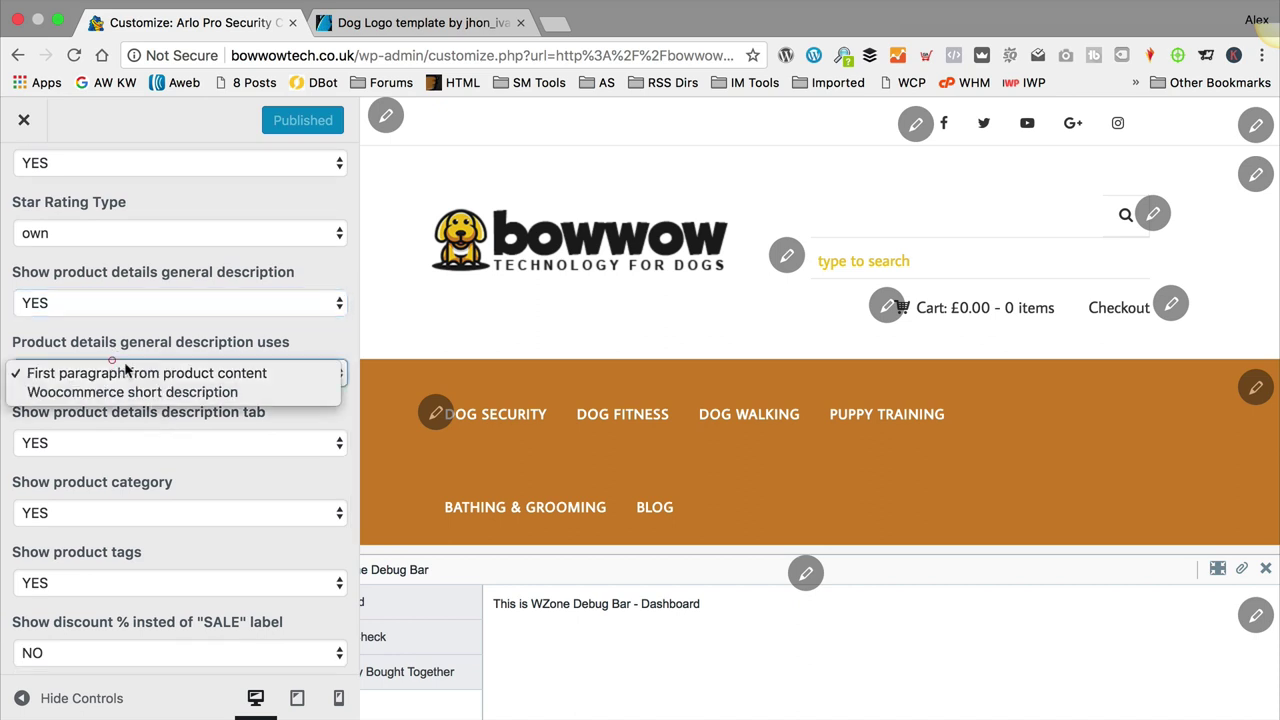
click(185, 372)
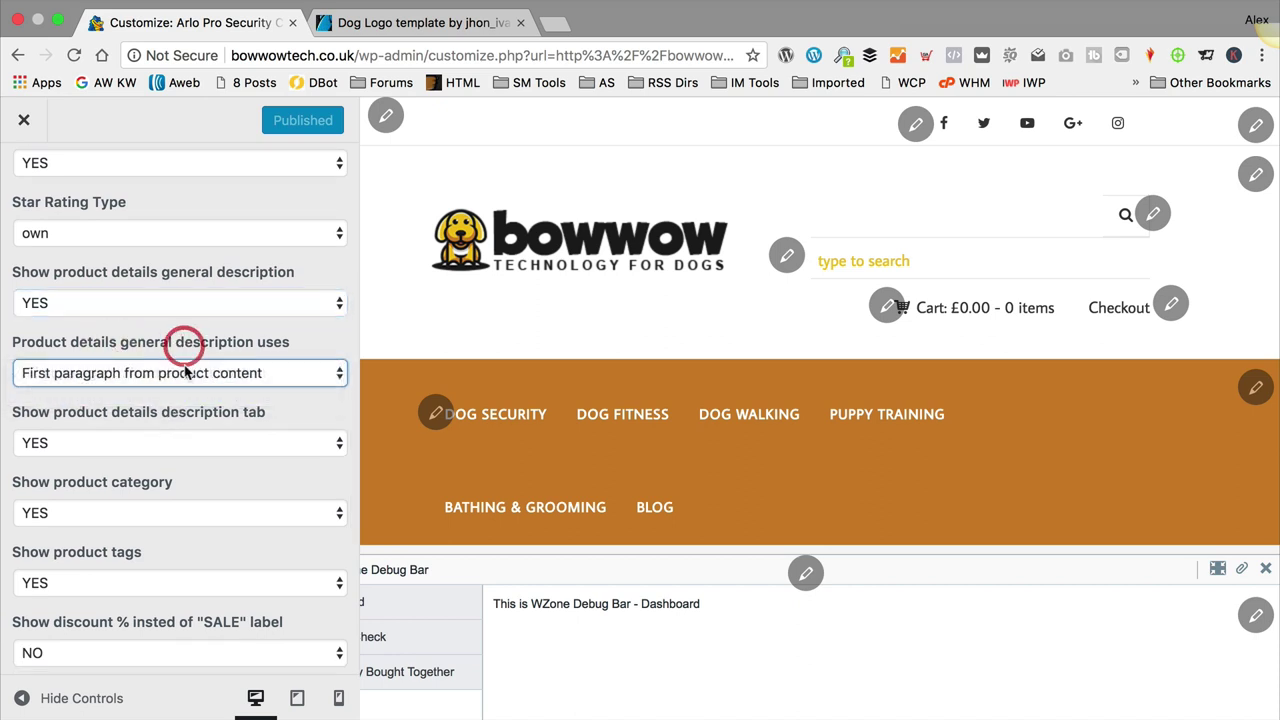
click(181, 386)
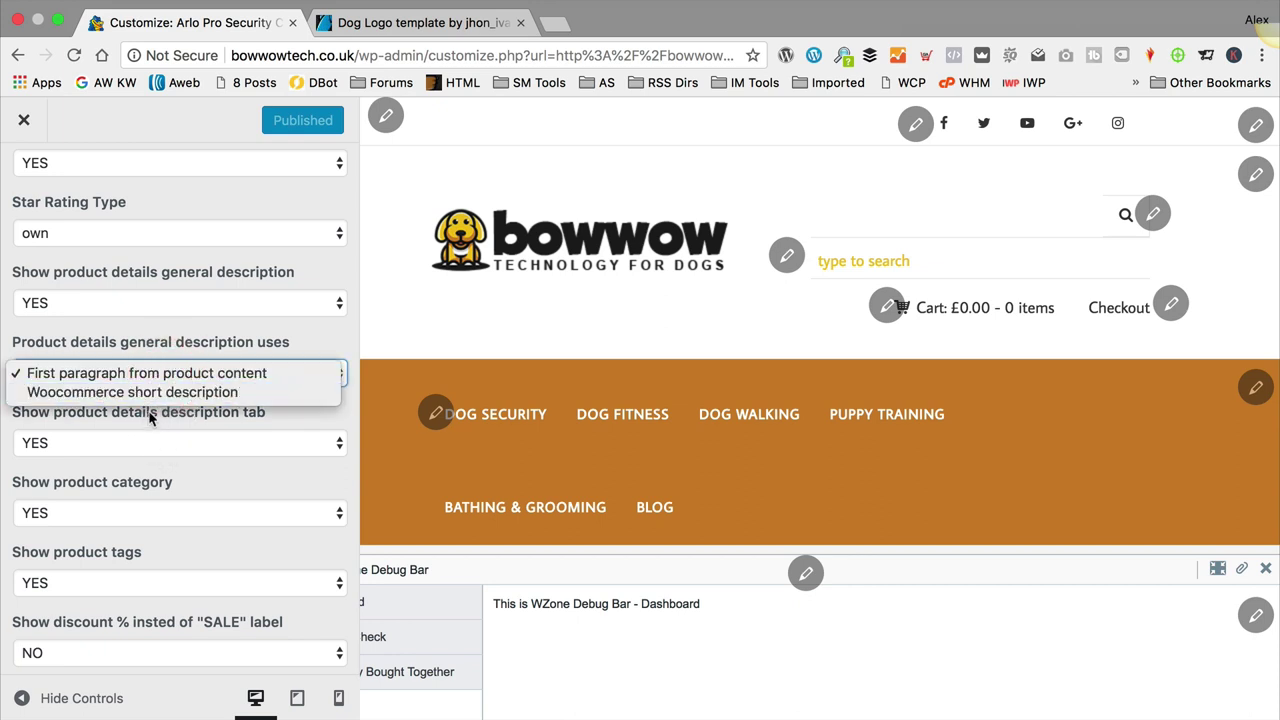
click(150, 412)
Step: Keep the SALE label instead of discount, and set top and bottom filters to NO
scroll(172, 396, down, 2)
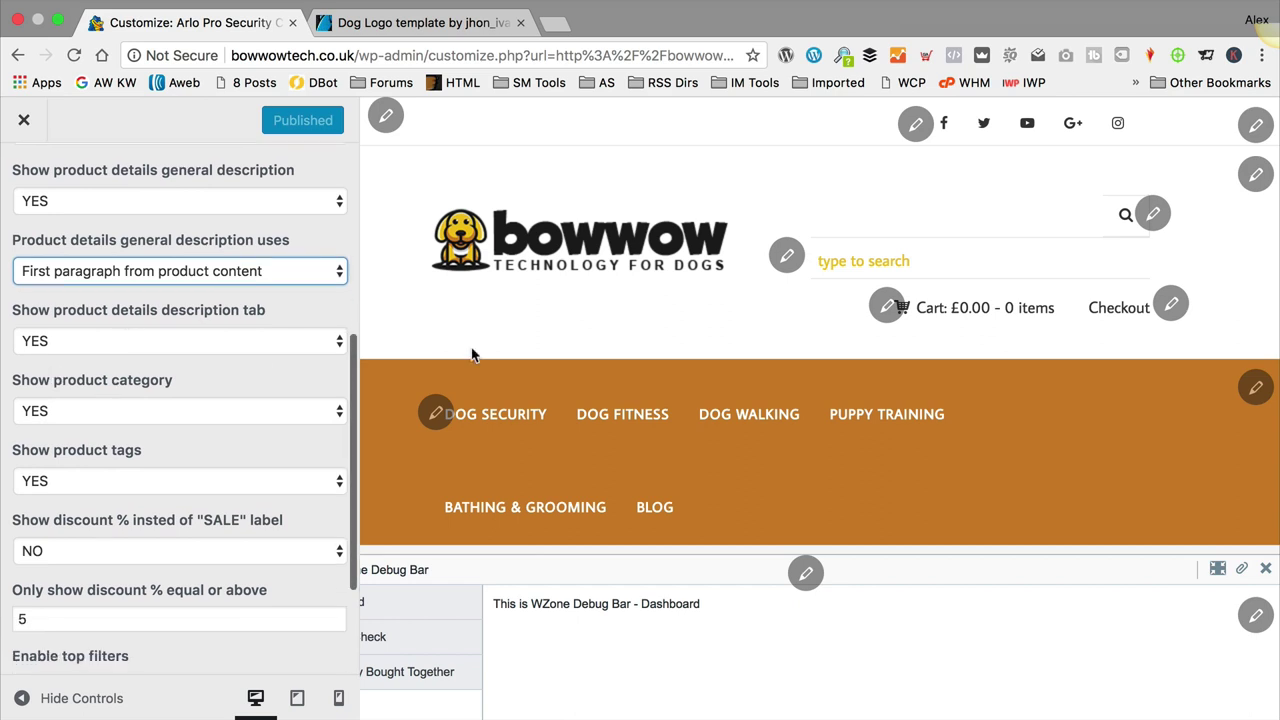
scroll(132, 395, down, 2)
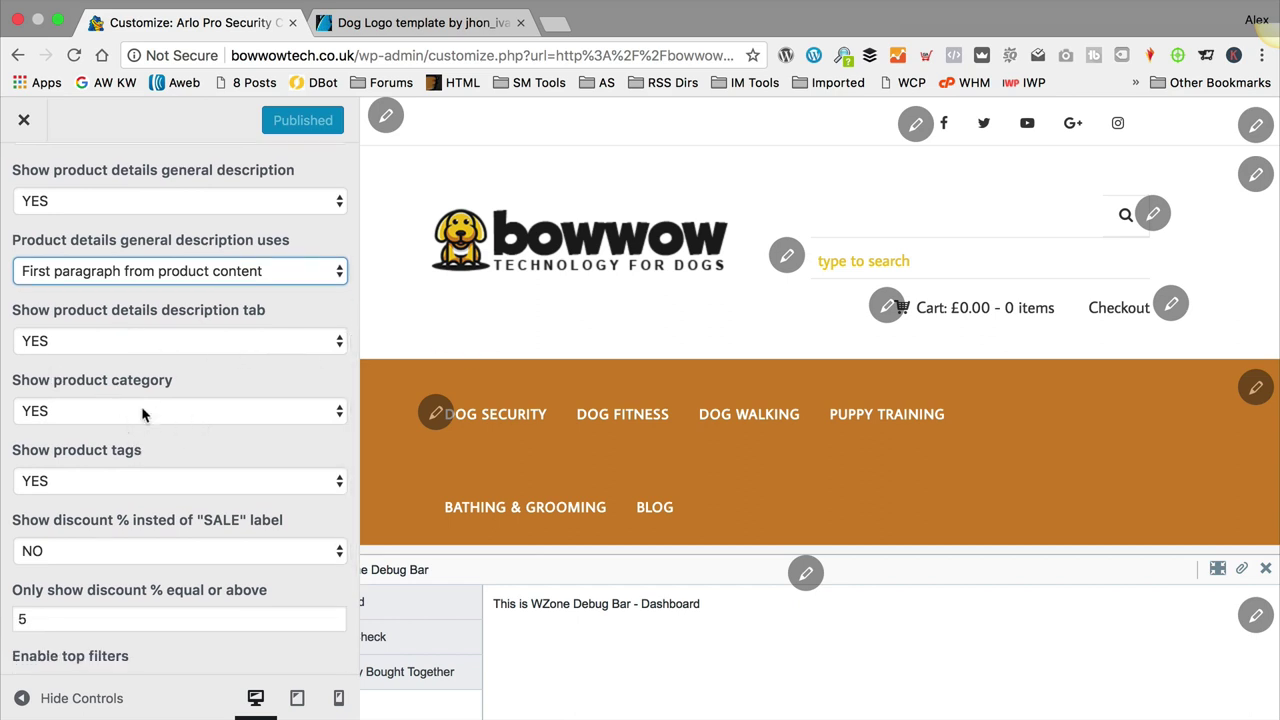
scroll(142, 414, down, 5)
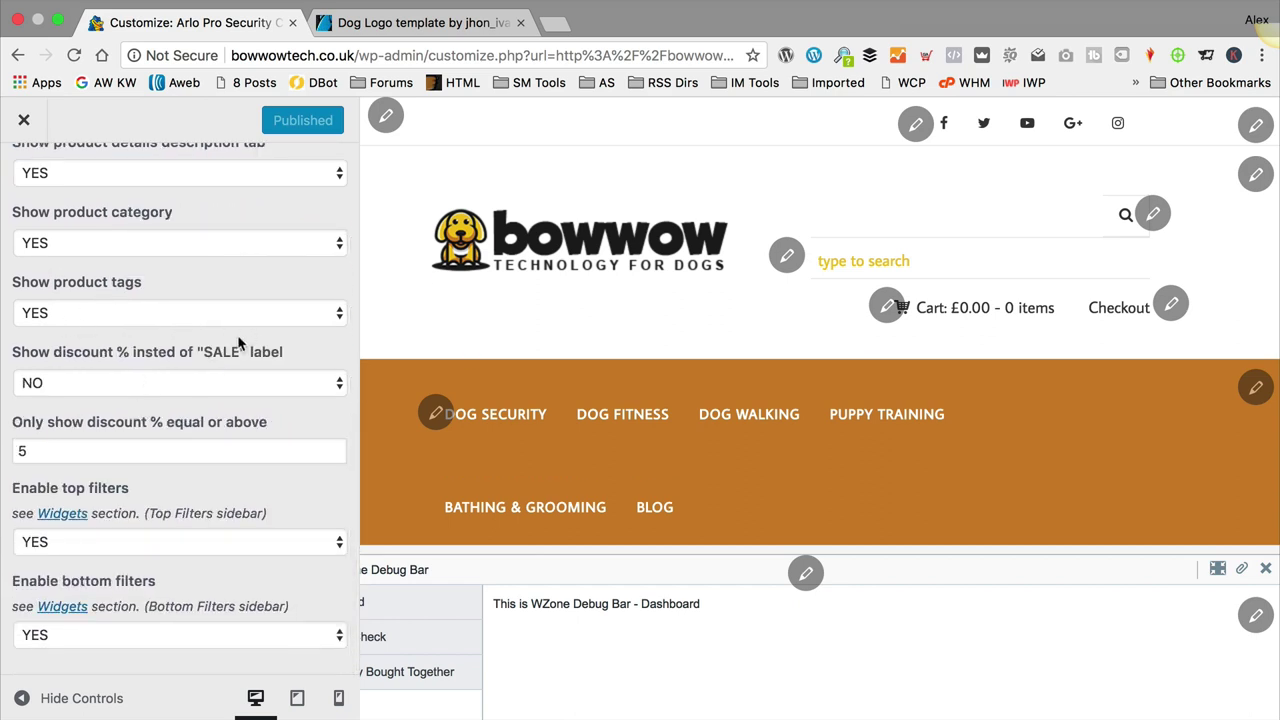
click(188, 381)
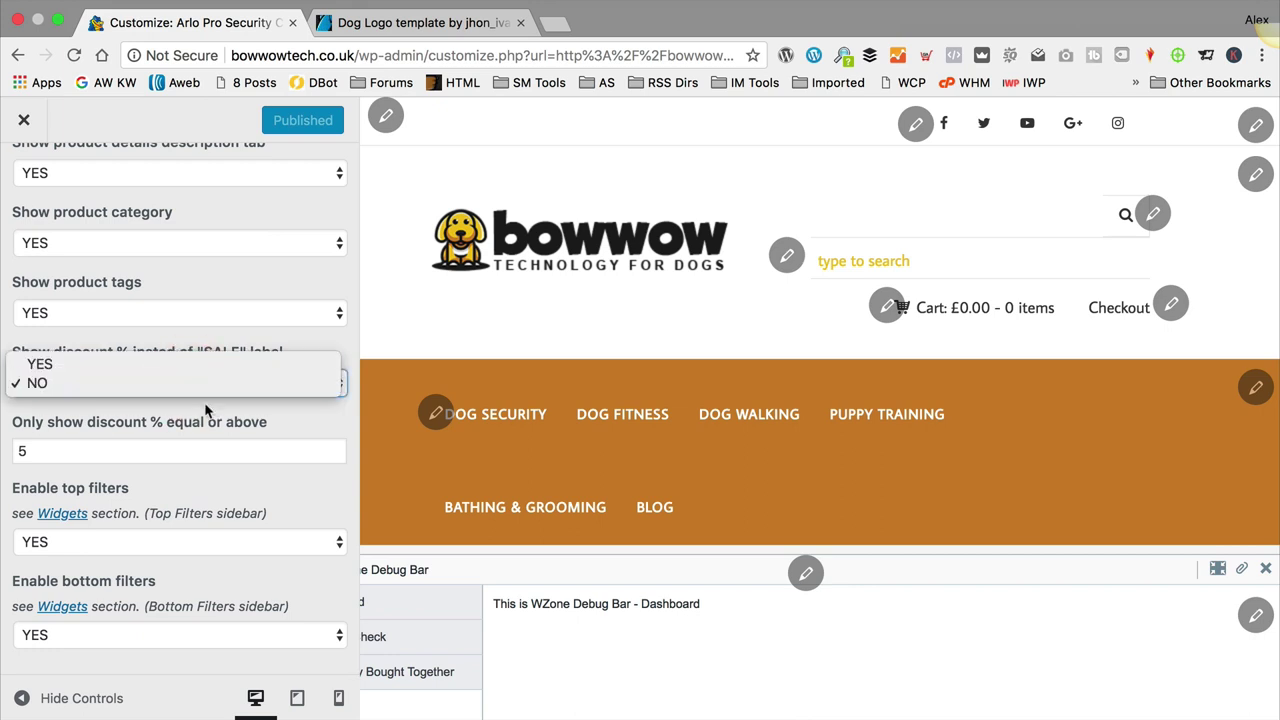
click(206, 418)
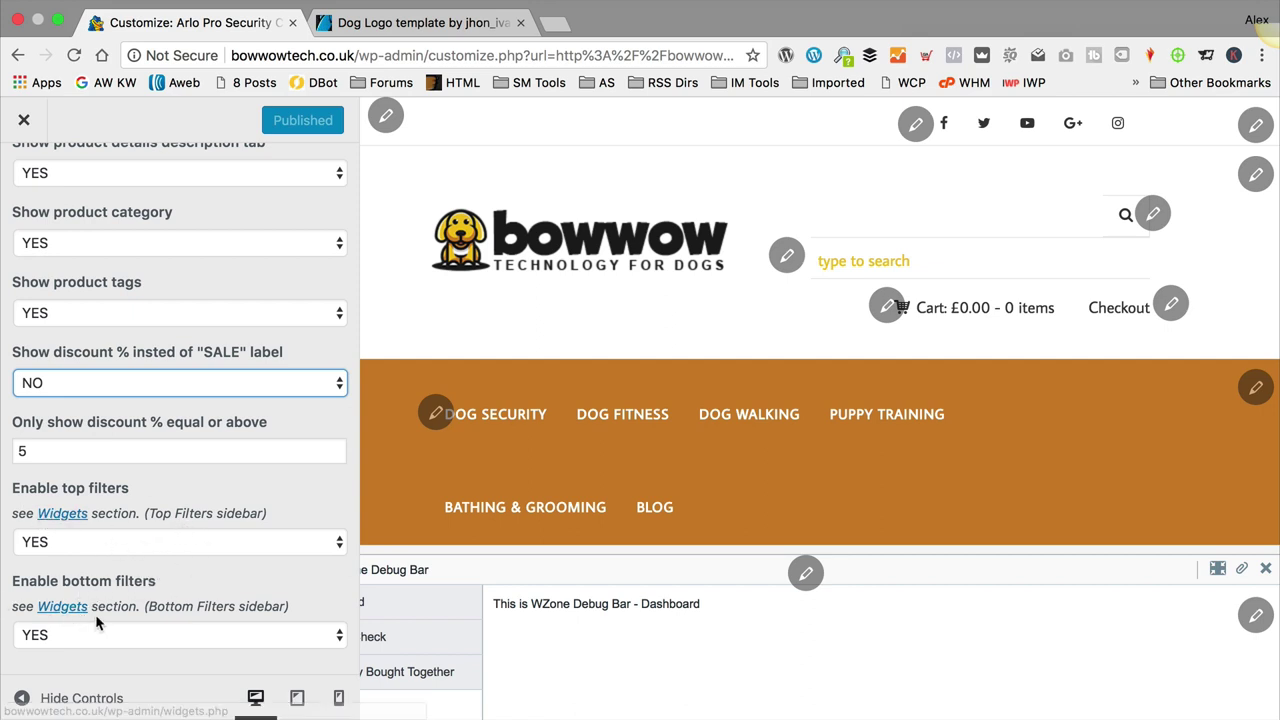
click(152, 542)
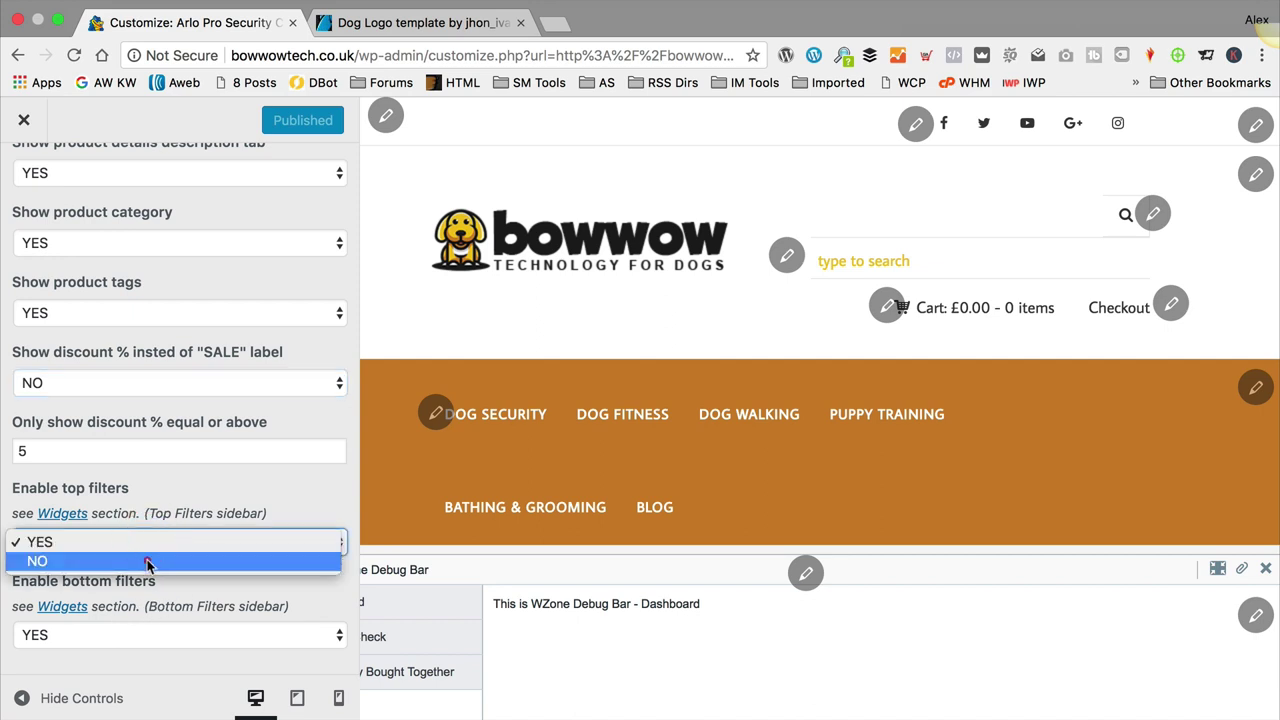
click(150, 560)
click(140, 635)
click(128, 654)
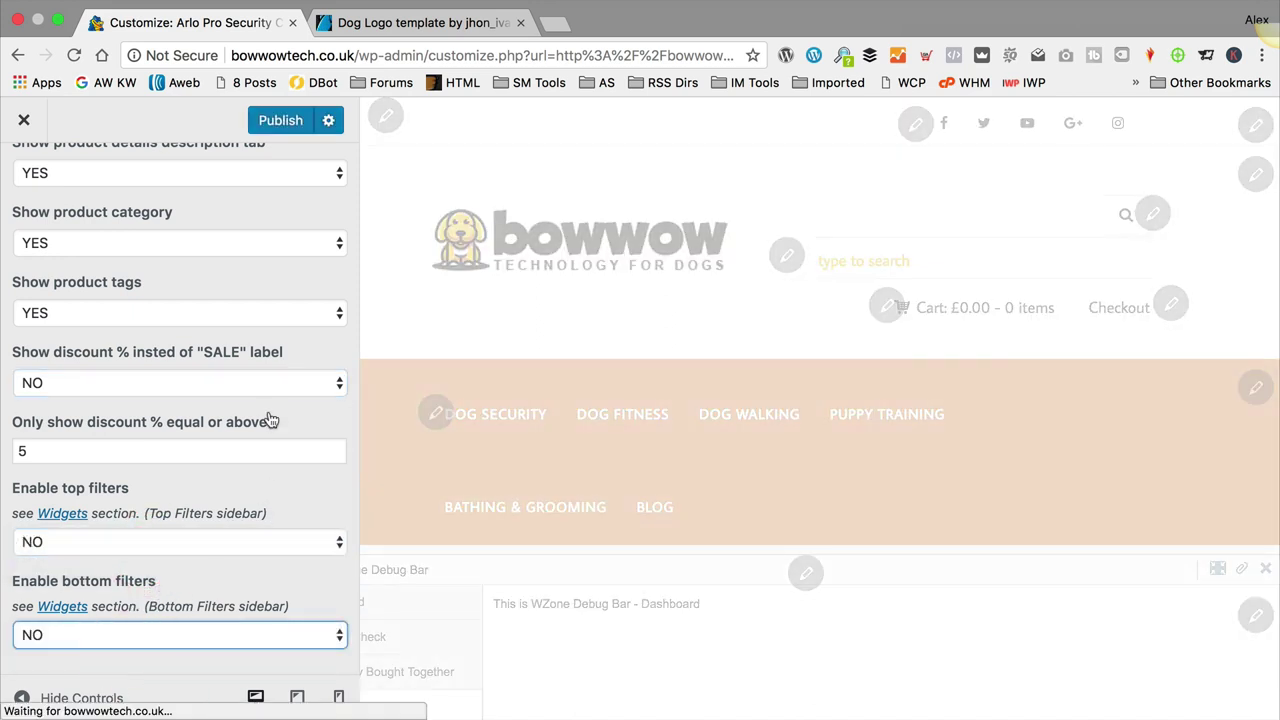
scroll(216, 318, up, 1)
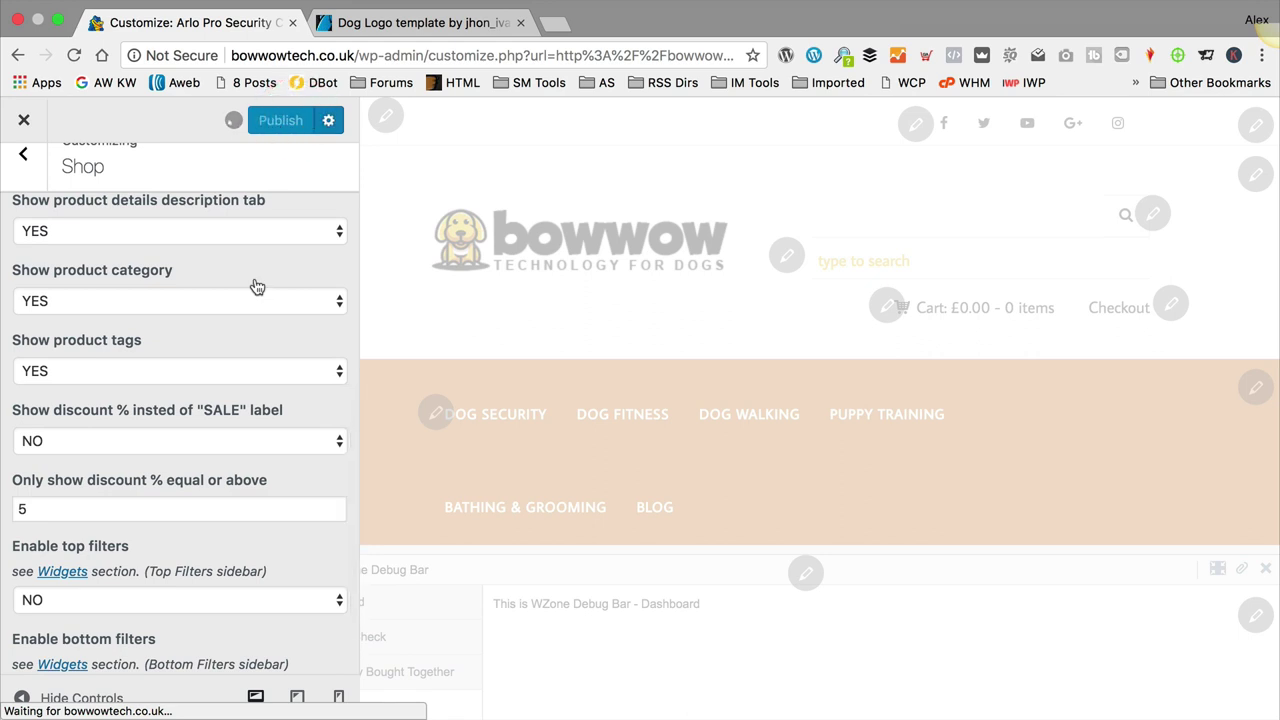
Step: Visit the Blog settings and return, then open Footer Options
click(22, 156)
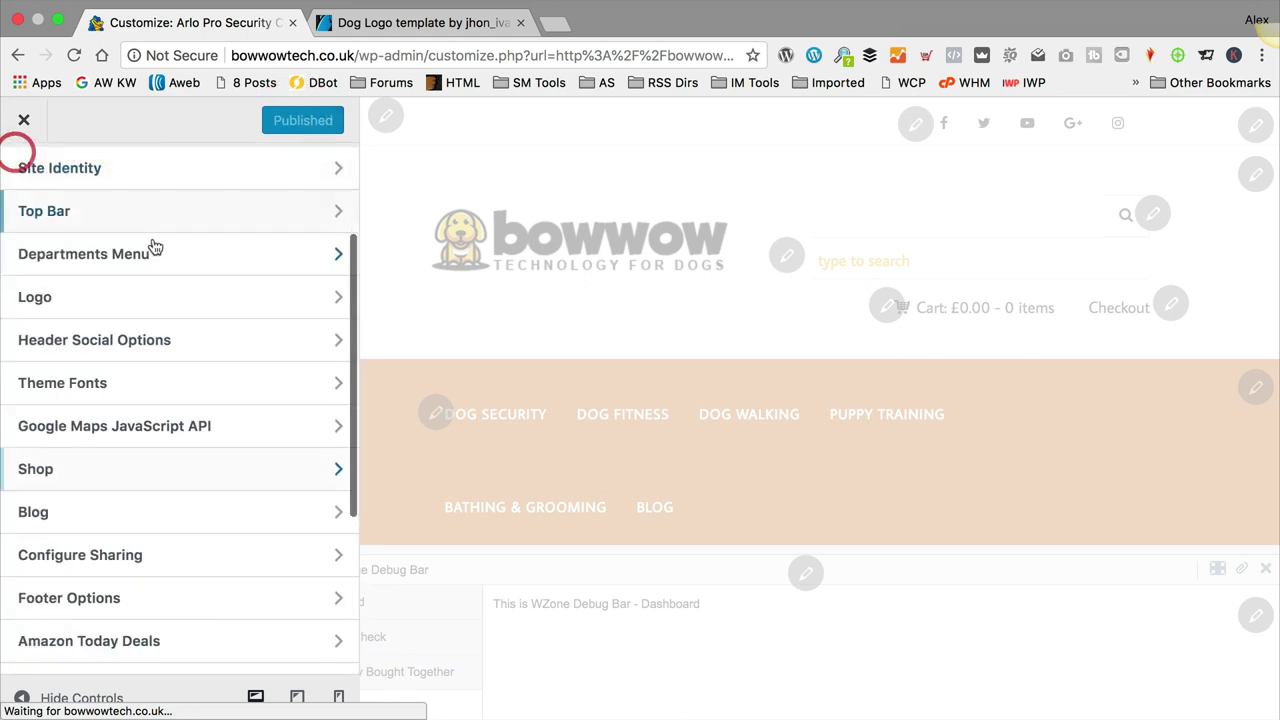
scroll(155, 246, down, 5)
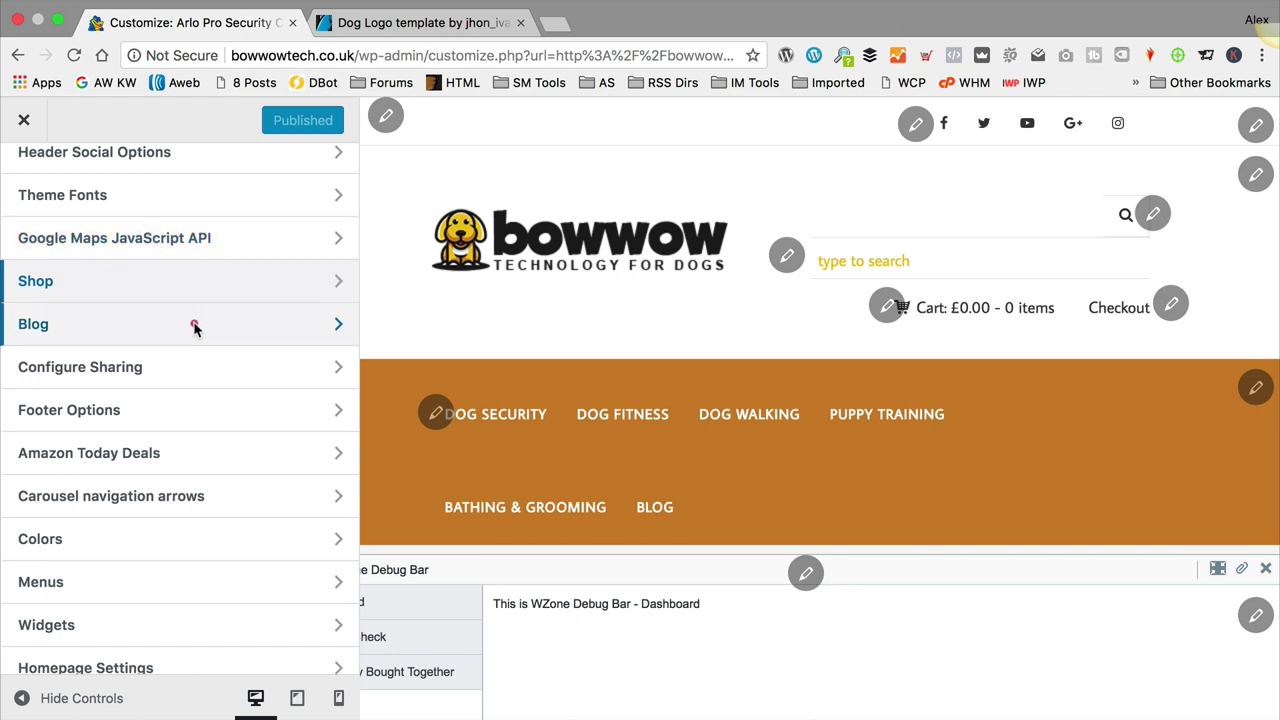
click(194, 323)
key(Escape)
click(150, 318)
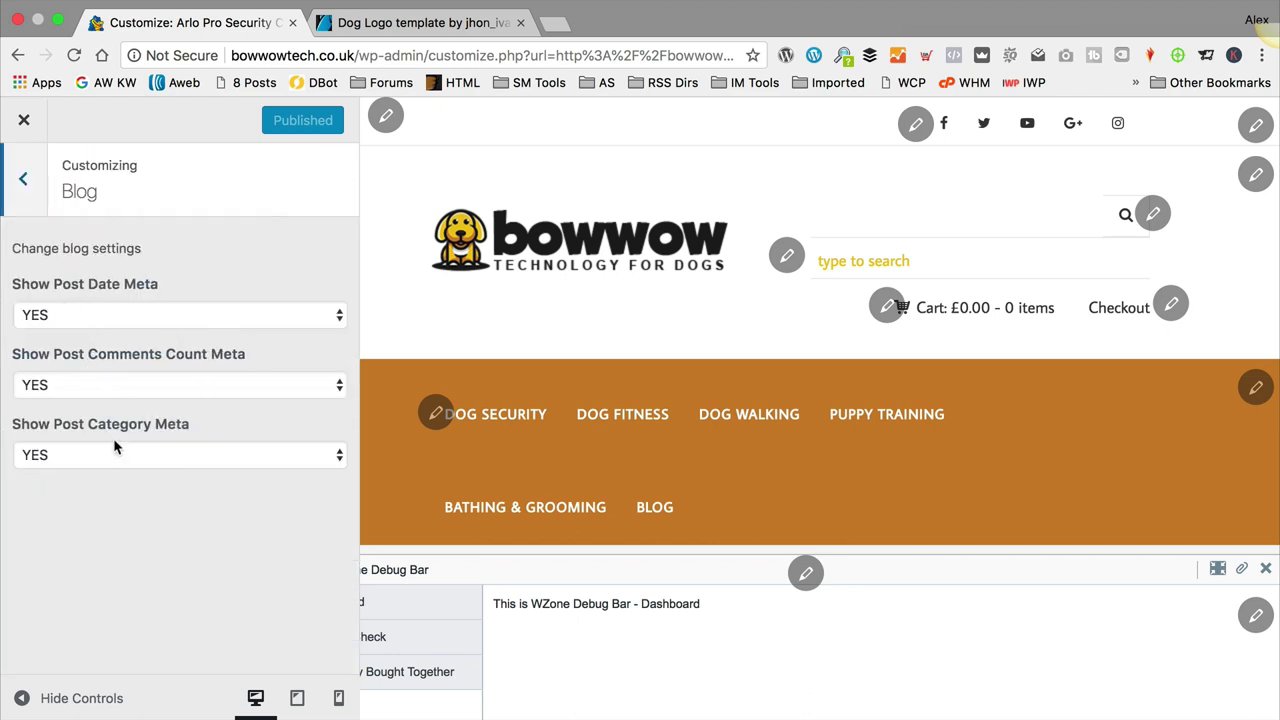
click(31, 190)
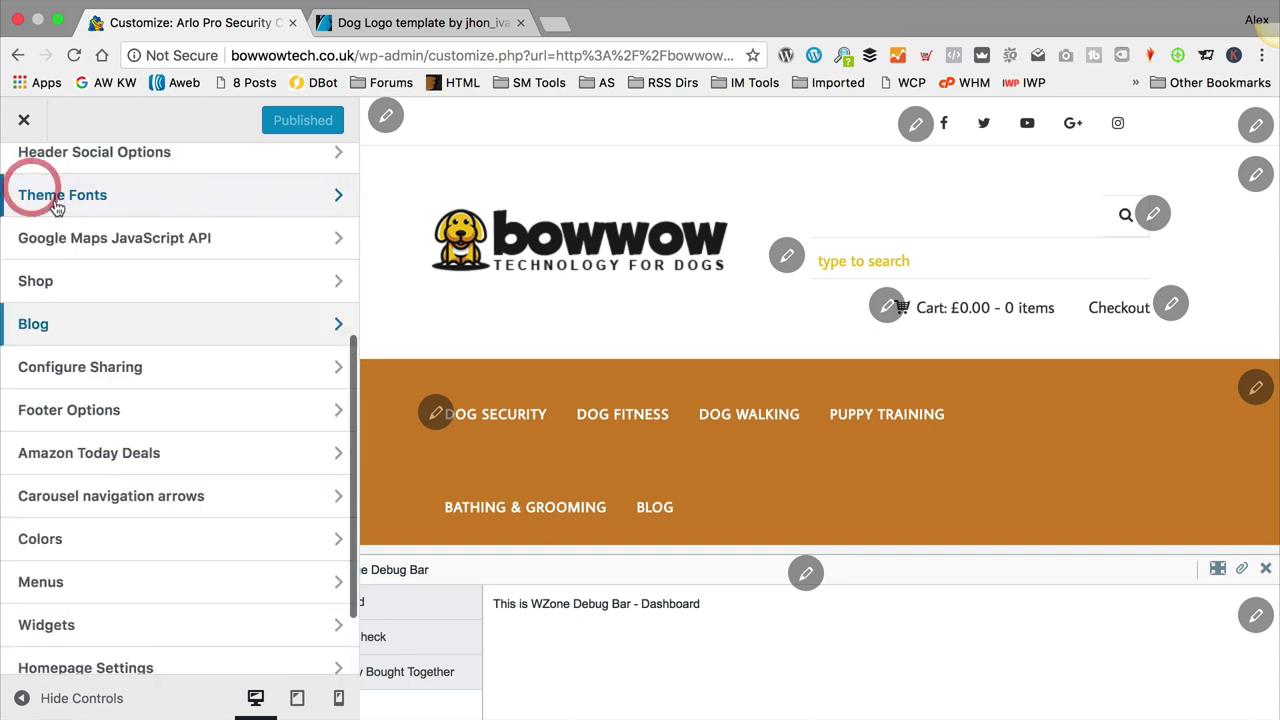
click(123, 414)
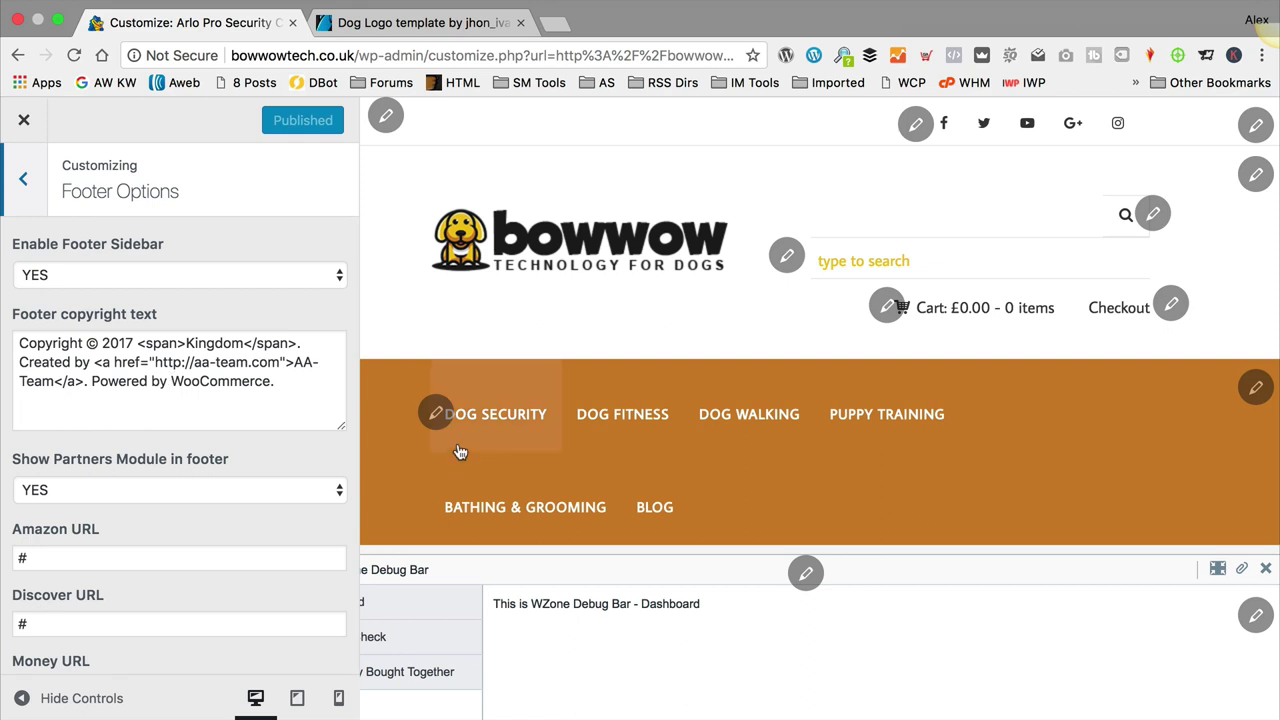
Step: Replace the footer copyright with '2018 WP EAGLE. Build a website just like this, watch the video here' plus a YouTube link
scroll(502, 426, down, 20)
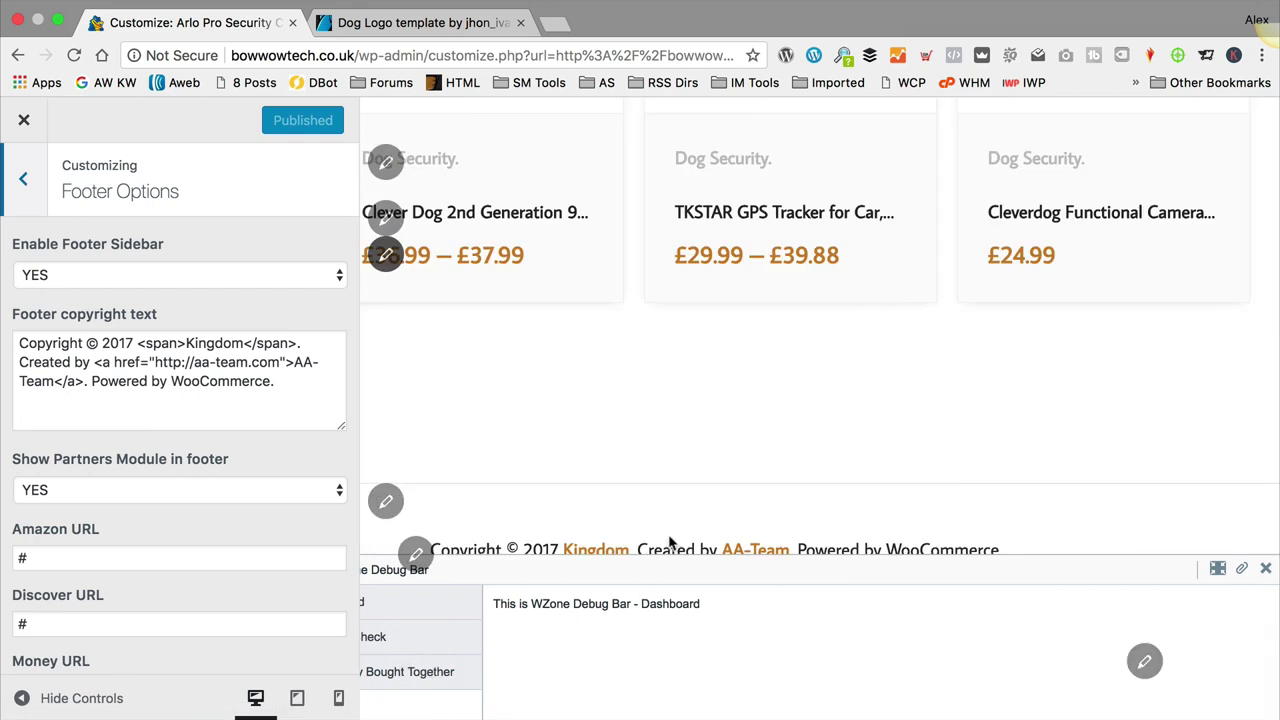
drag(187, 343, 247, 362)
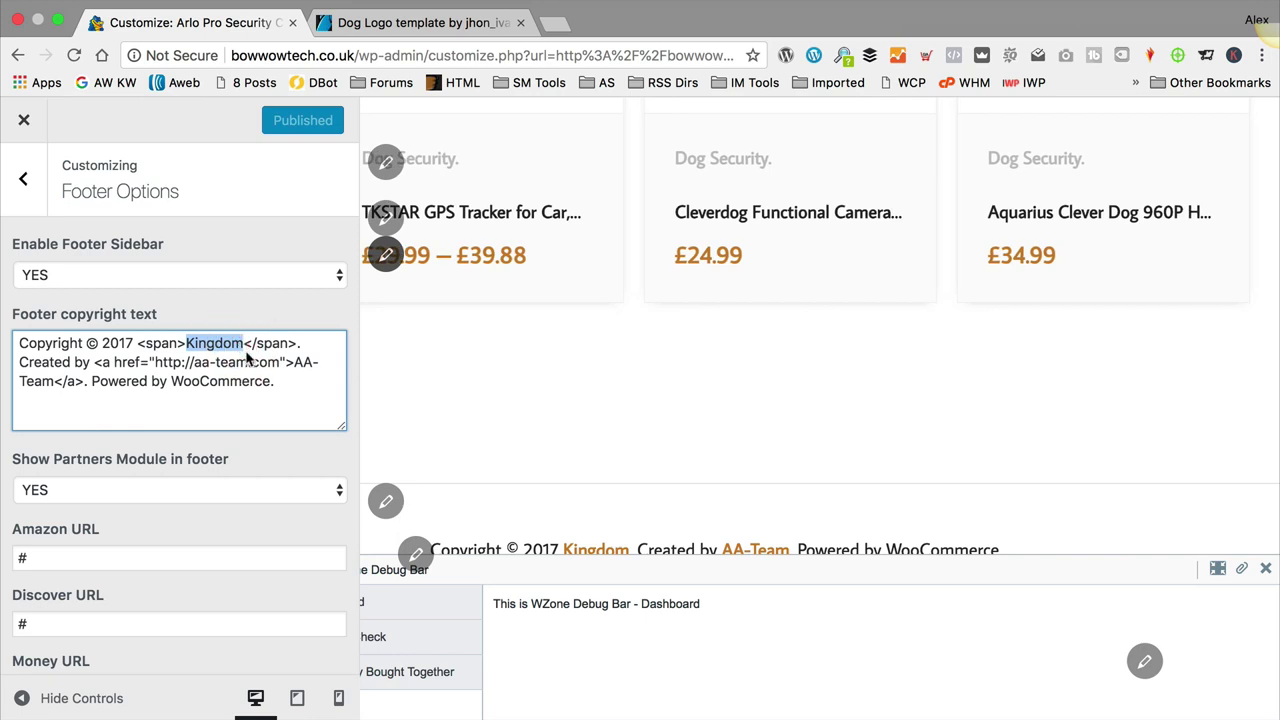
click(285, 383)
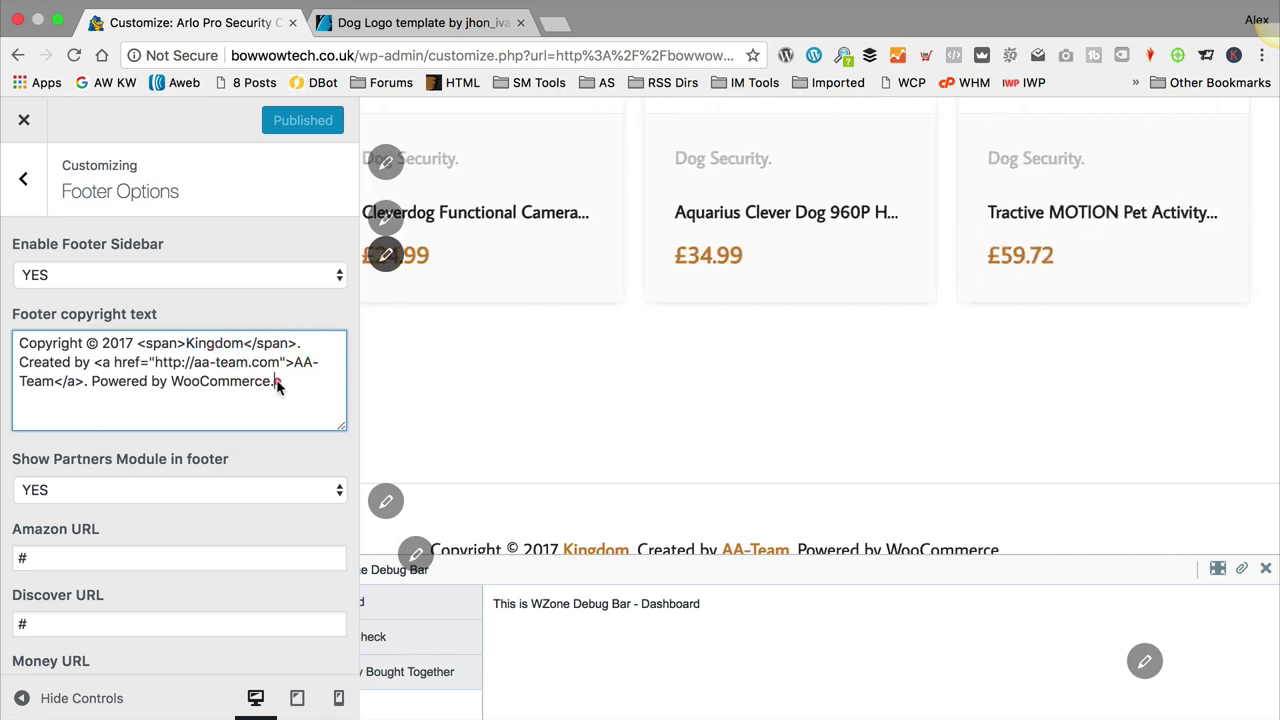
shift+click(150, 350)
shift+click(105, 349)
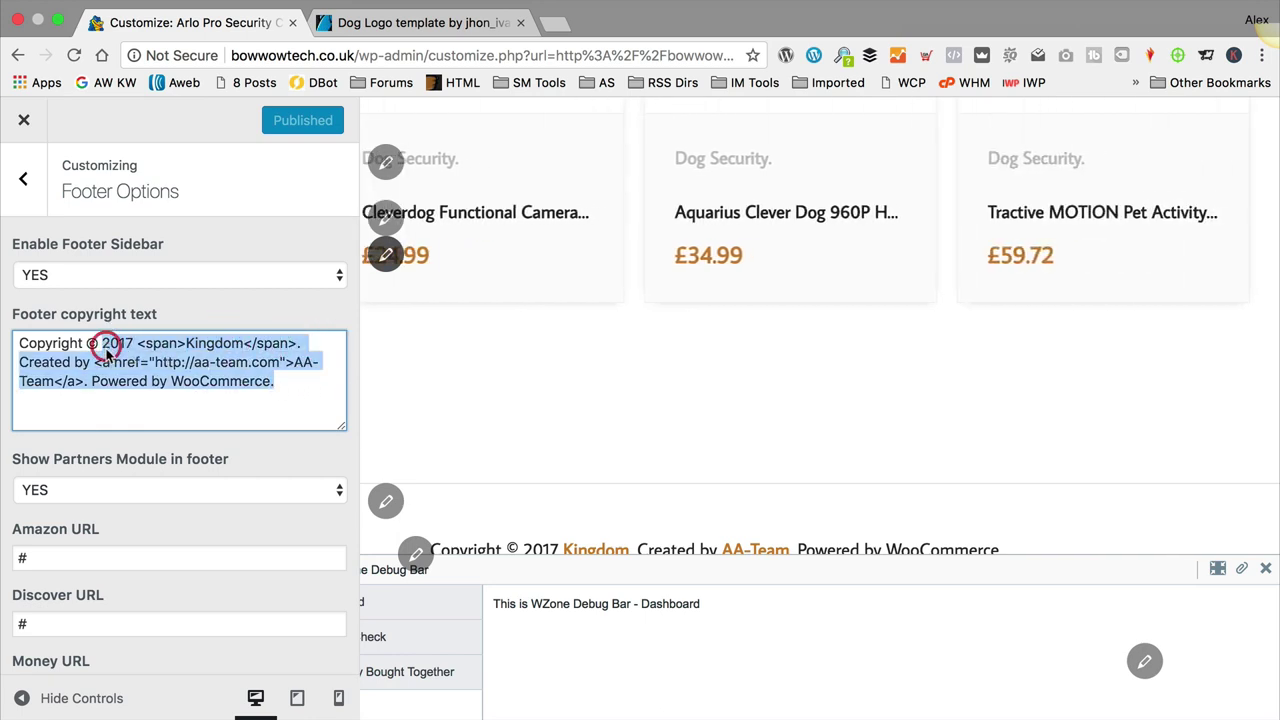
text(2018 WP )
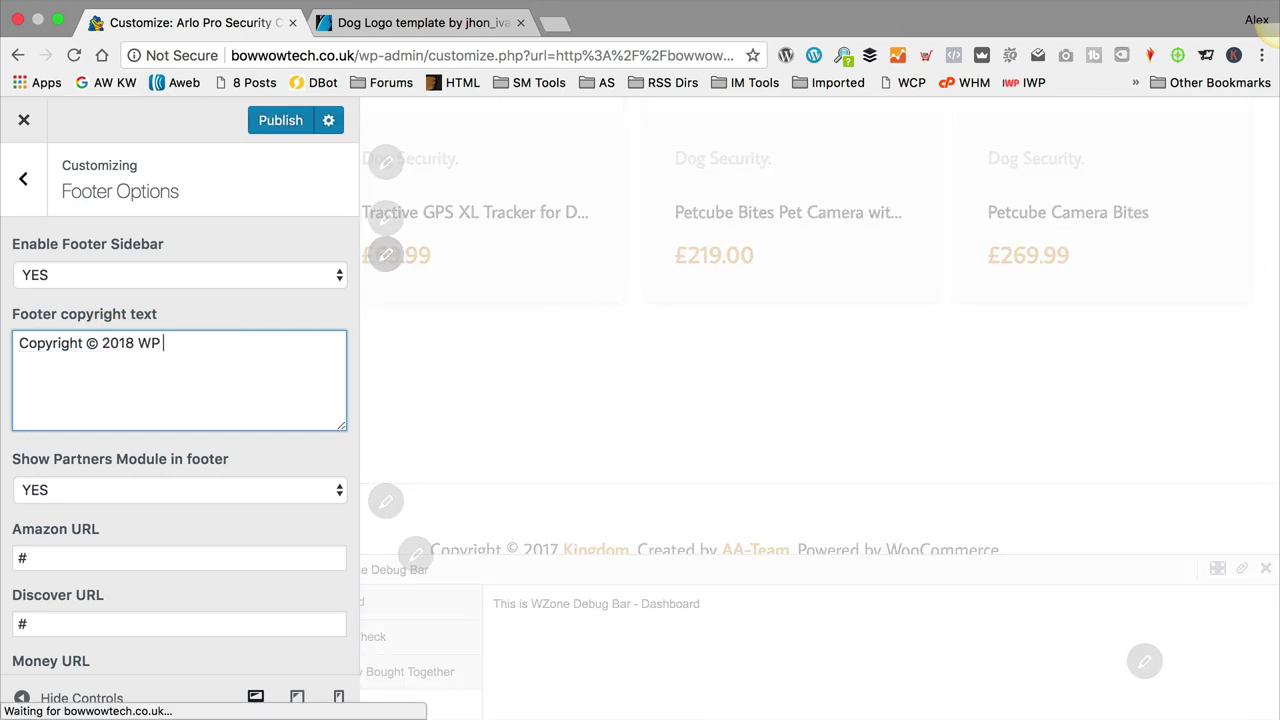
text(EAGLE.)
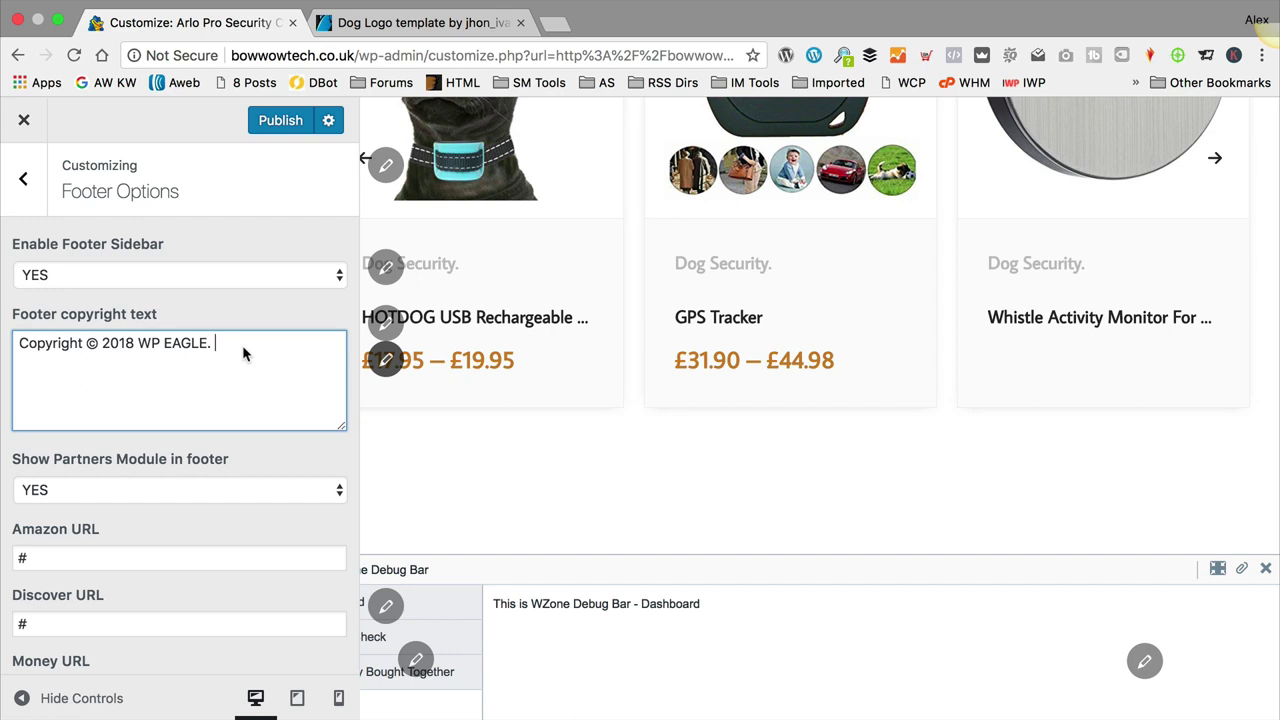
text( Build a web)
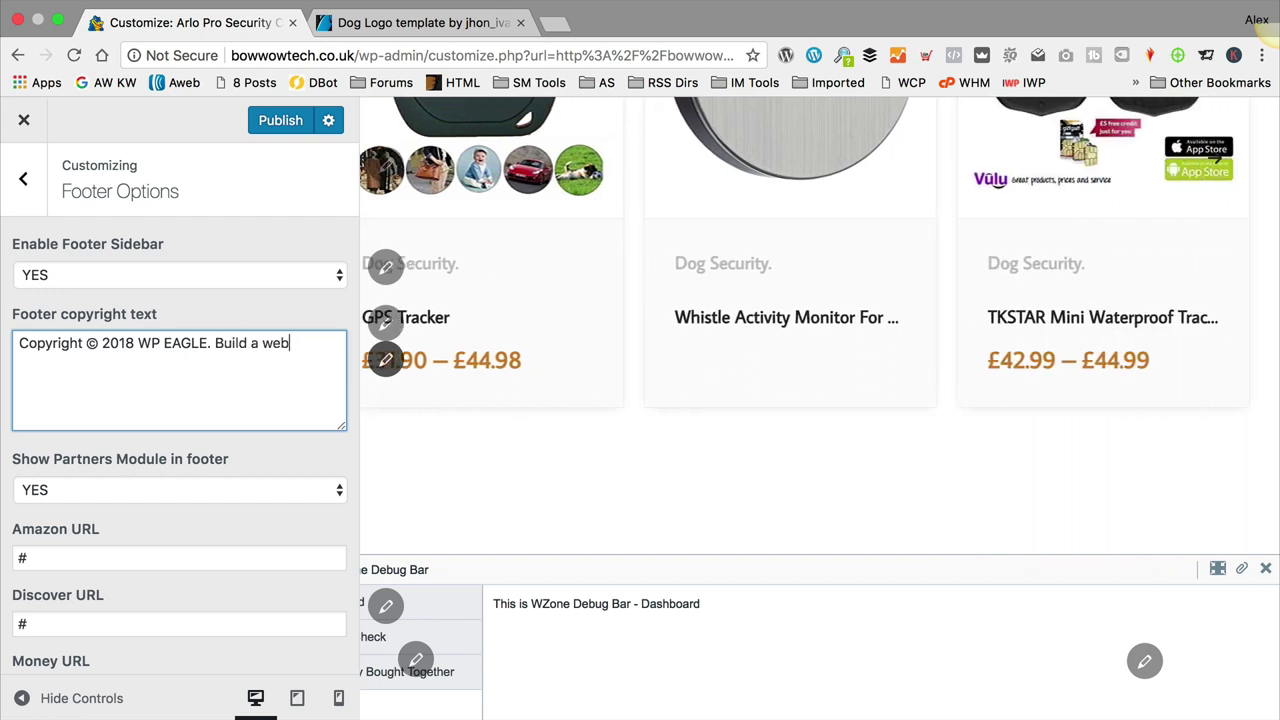
text(site just like th)
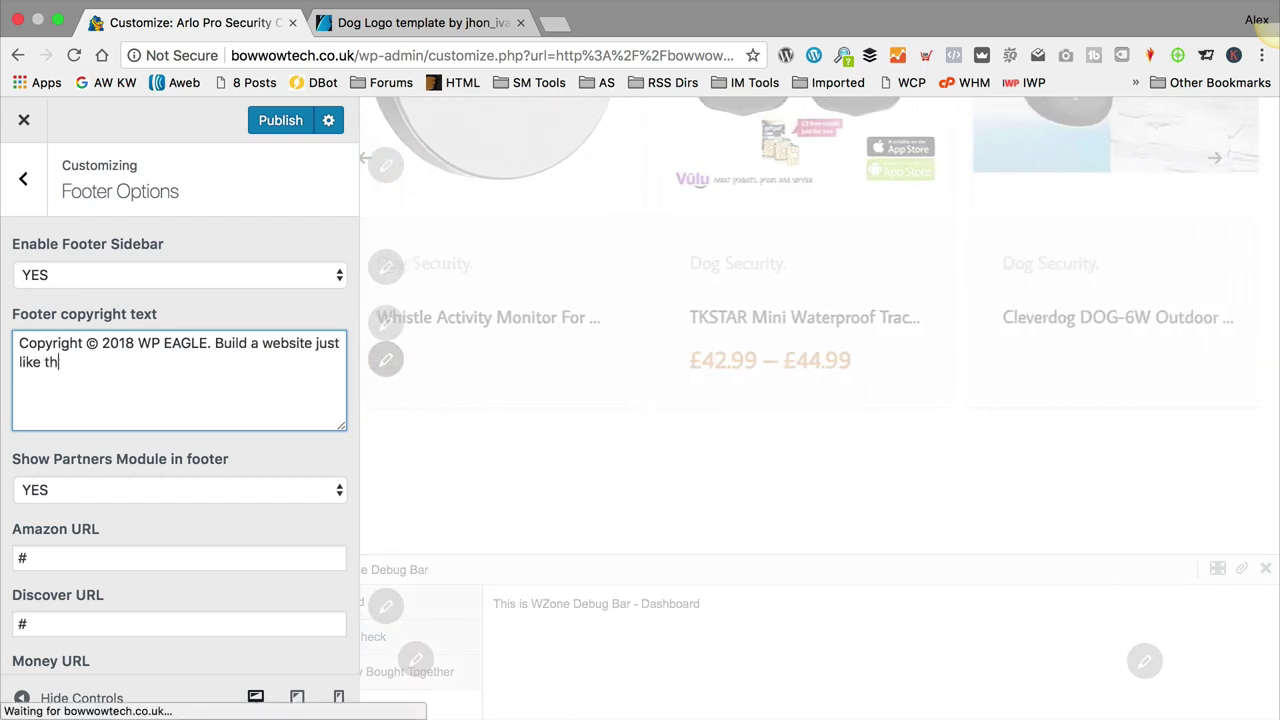
text(is, watch the )
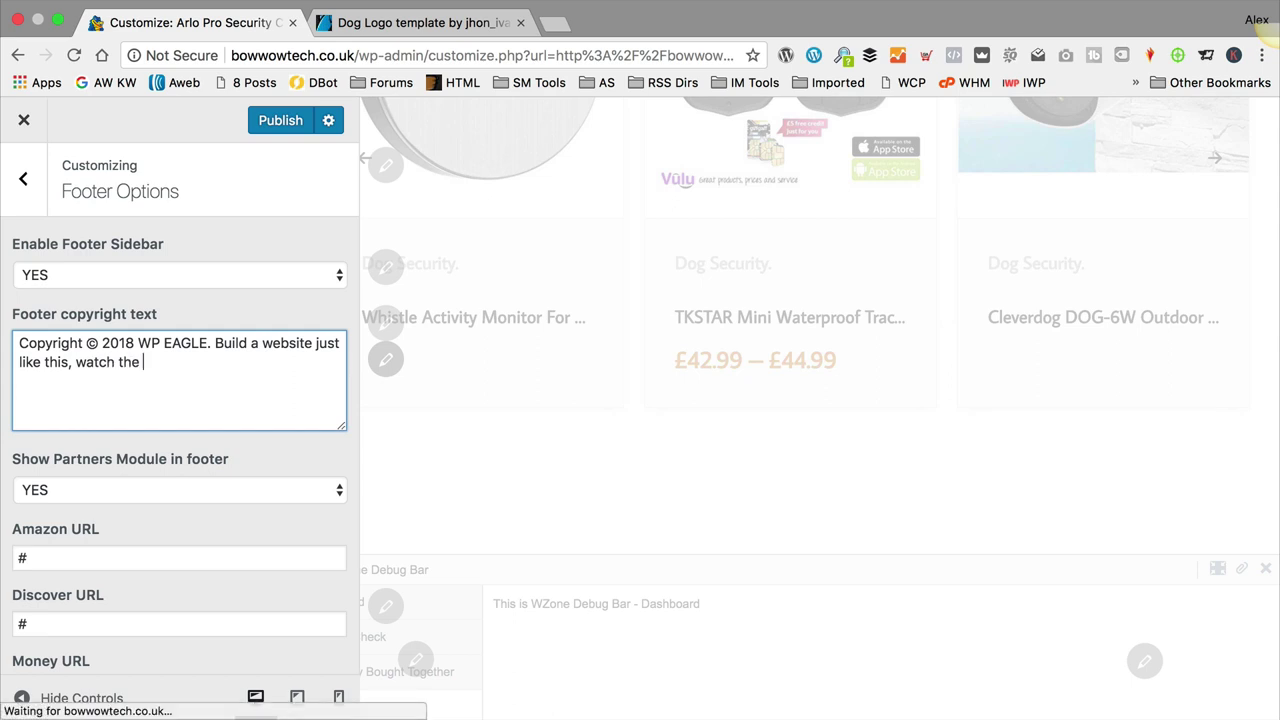
text(video here.)
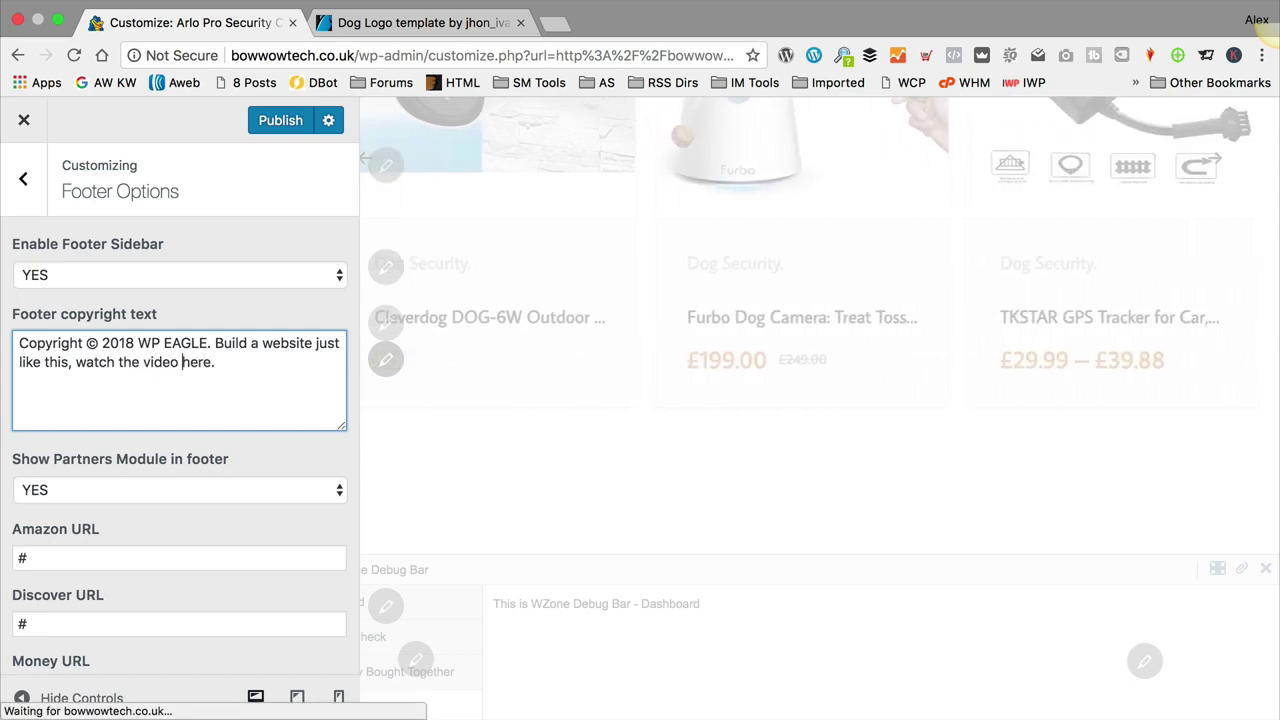
text(<)
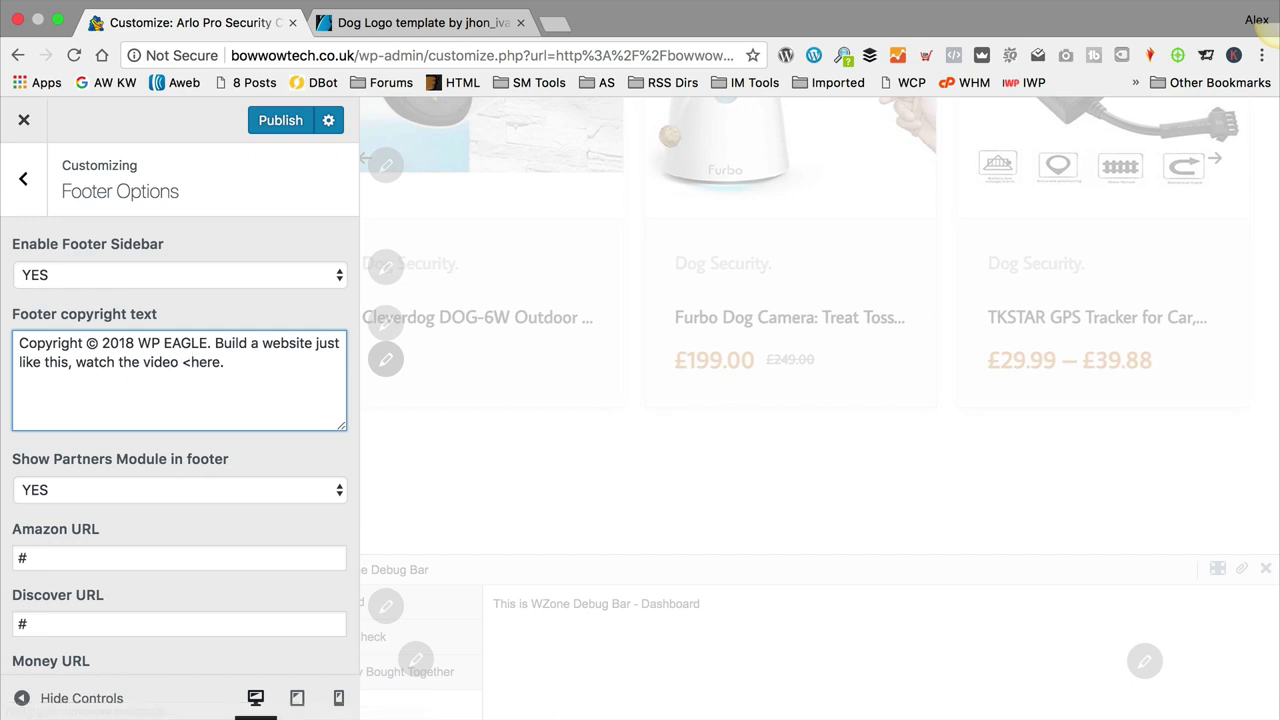
text(a )
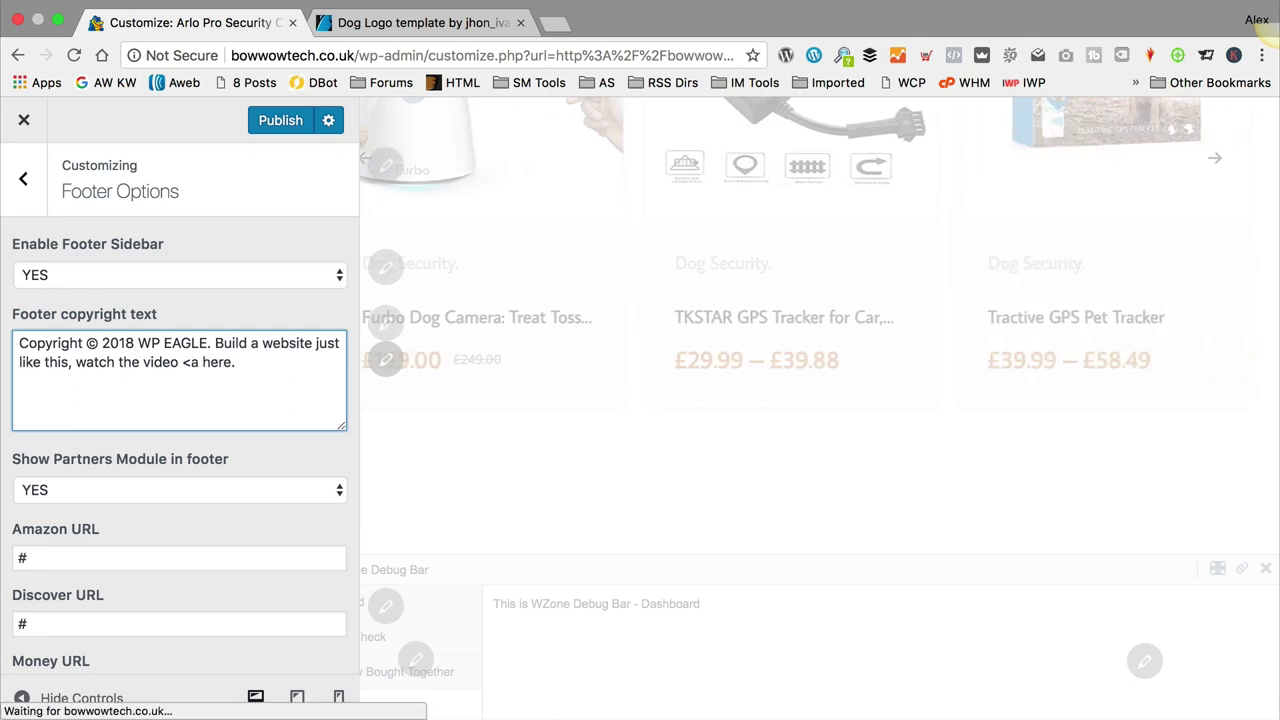
text(href)
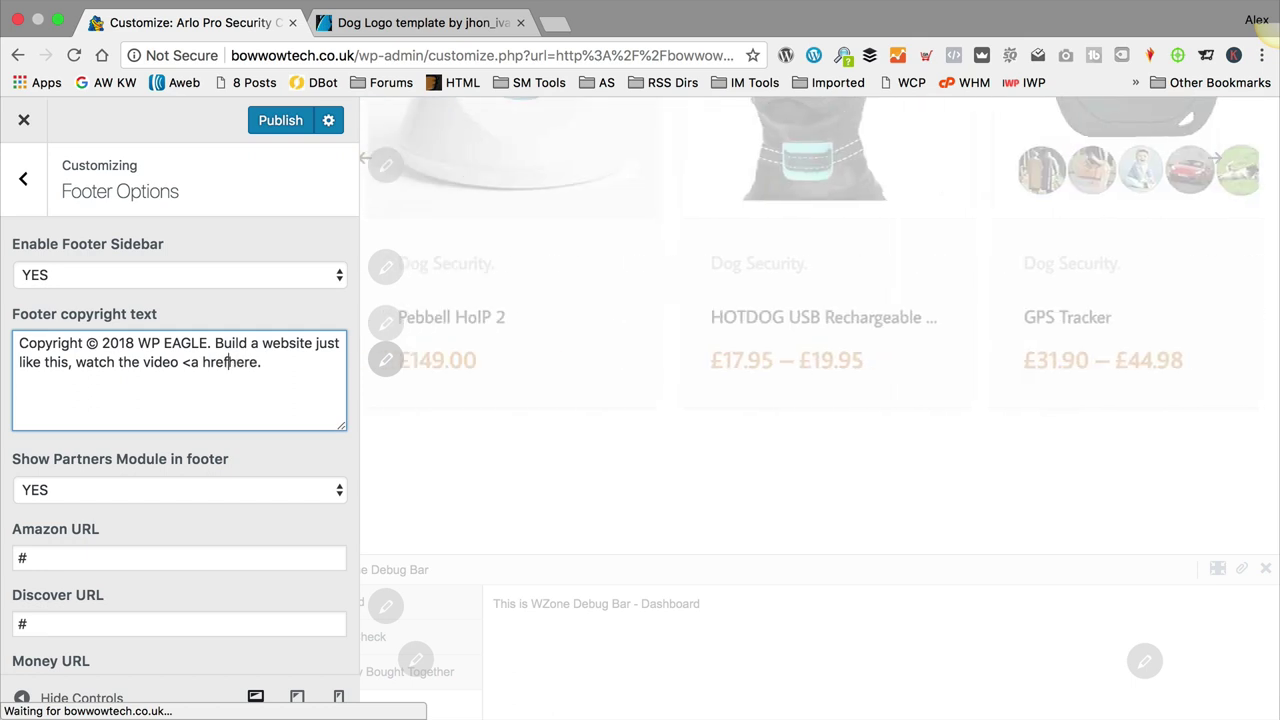
text(=")
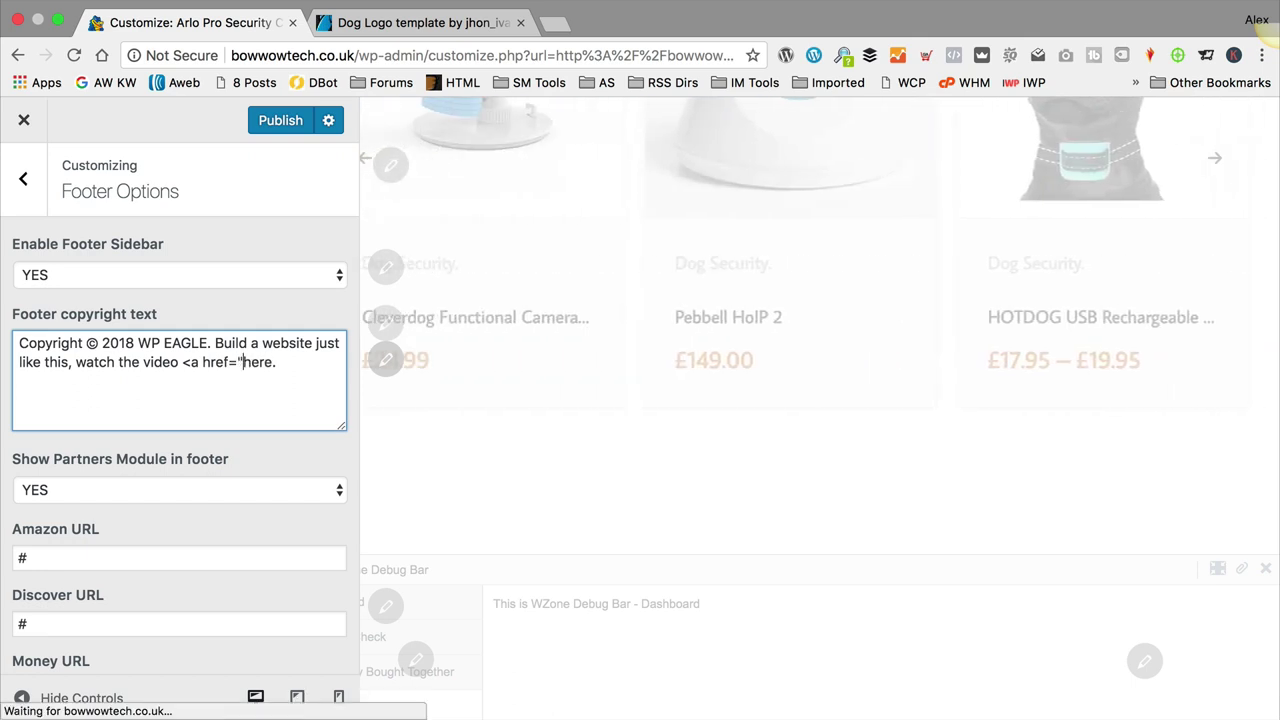
text(htt)
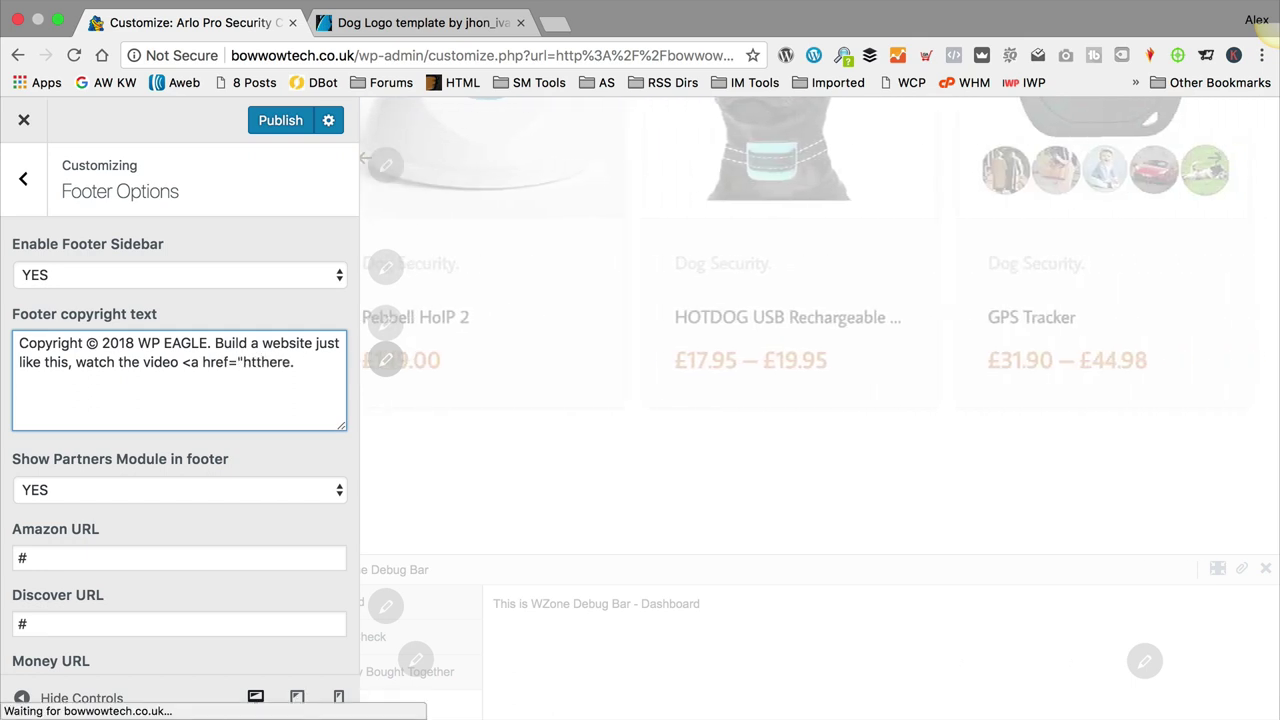
text(p://www.you)
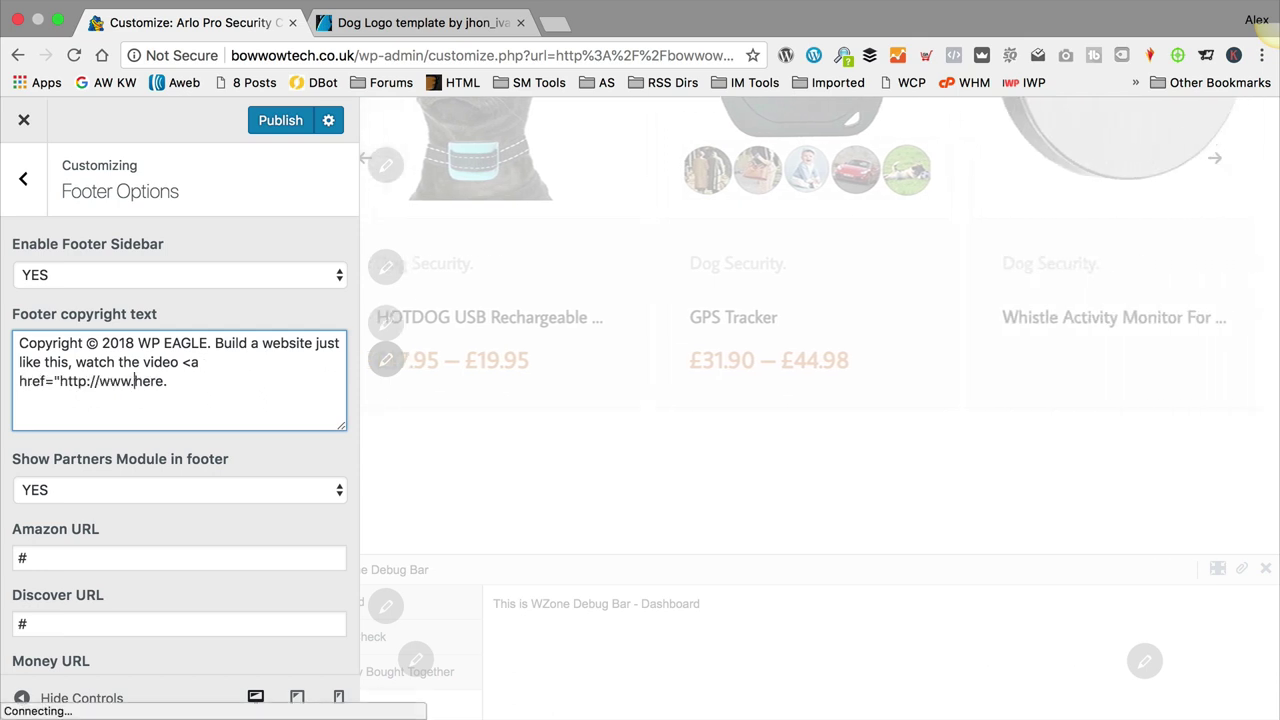
text(tube.com)
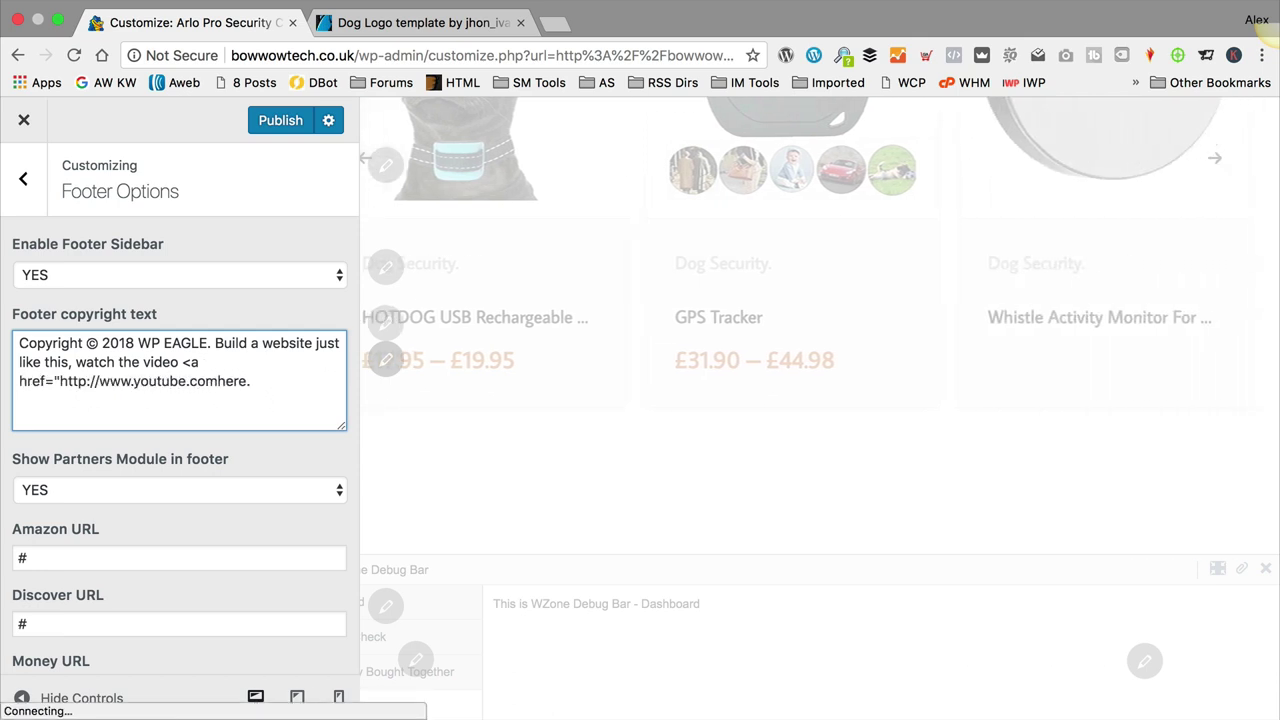
text(/)
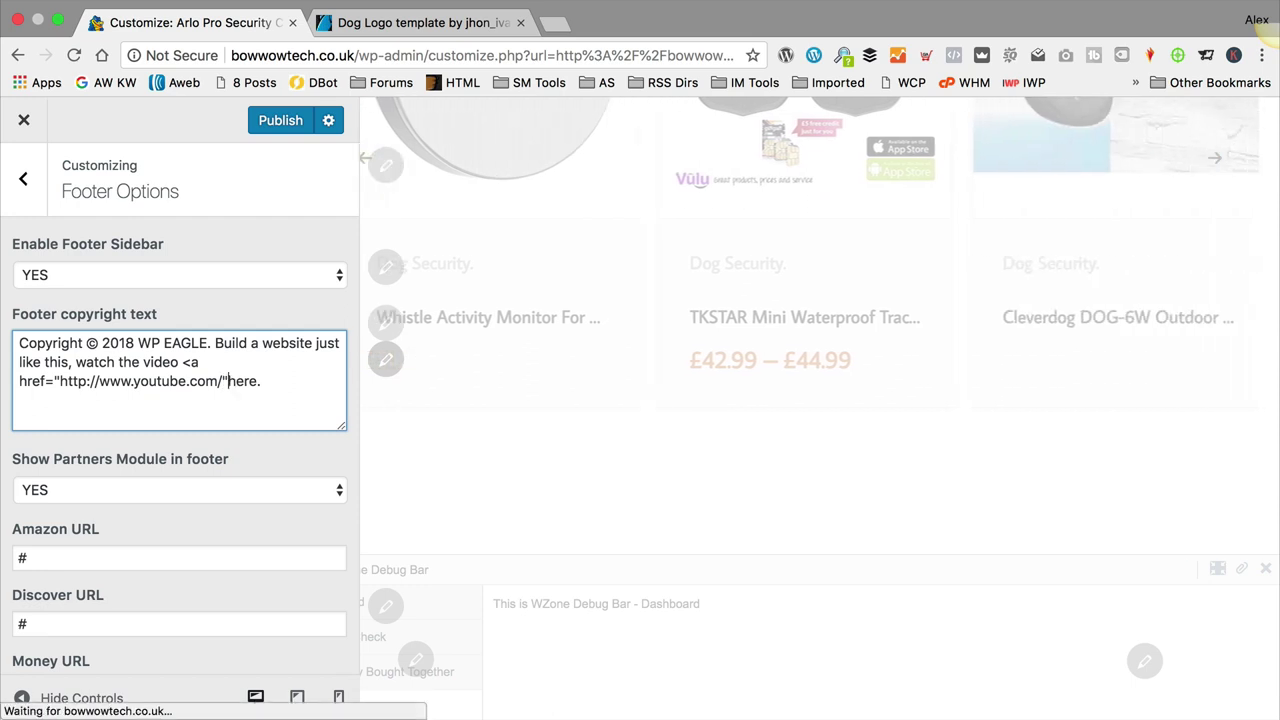
text(")
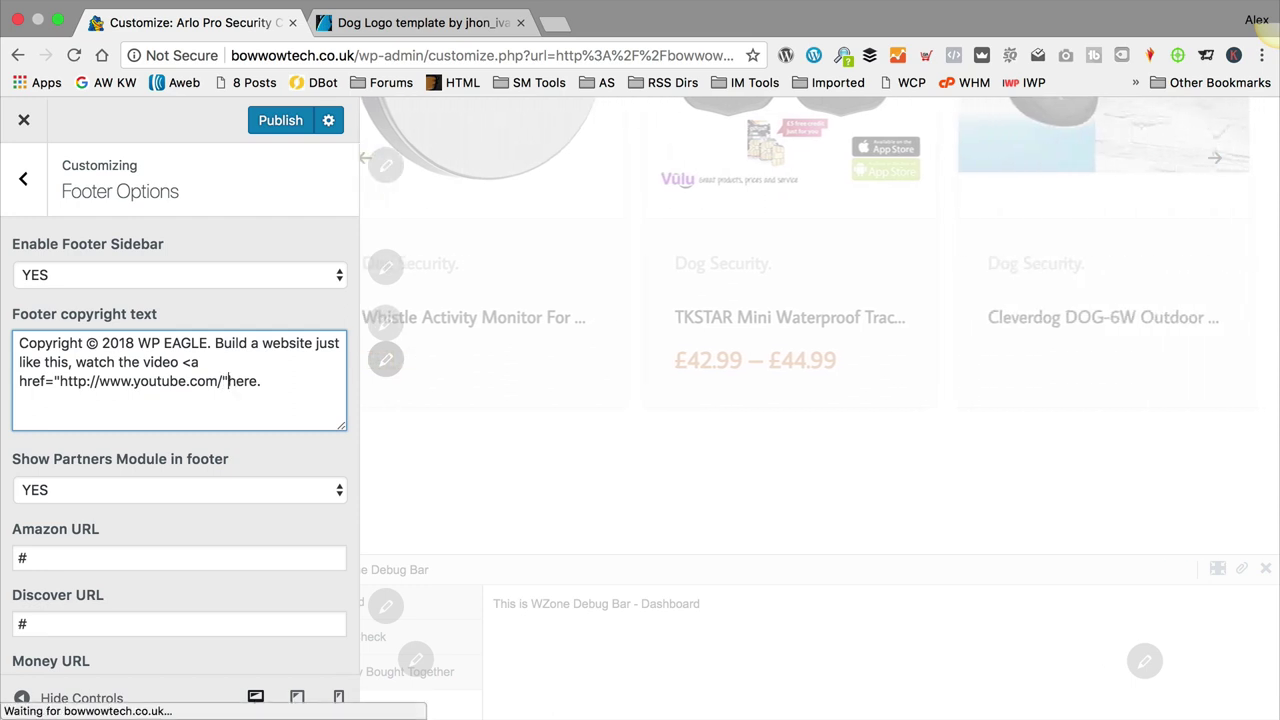
text(>)
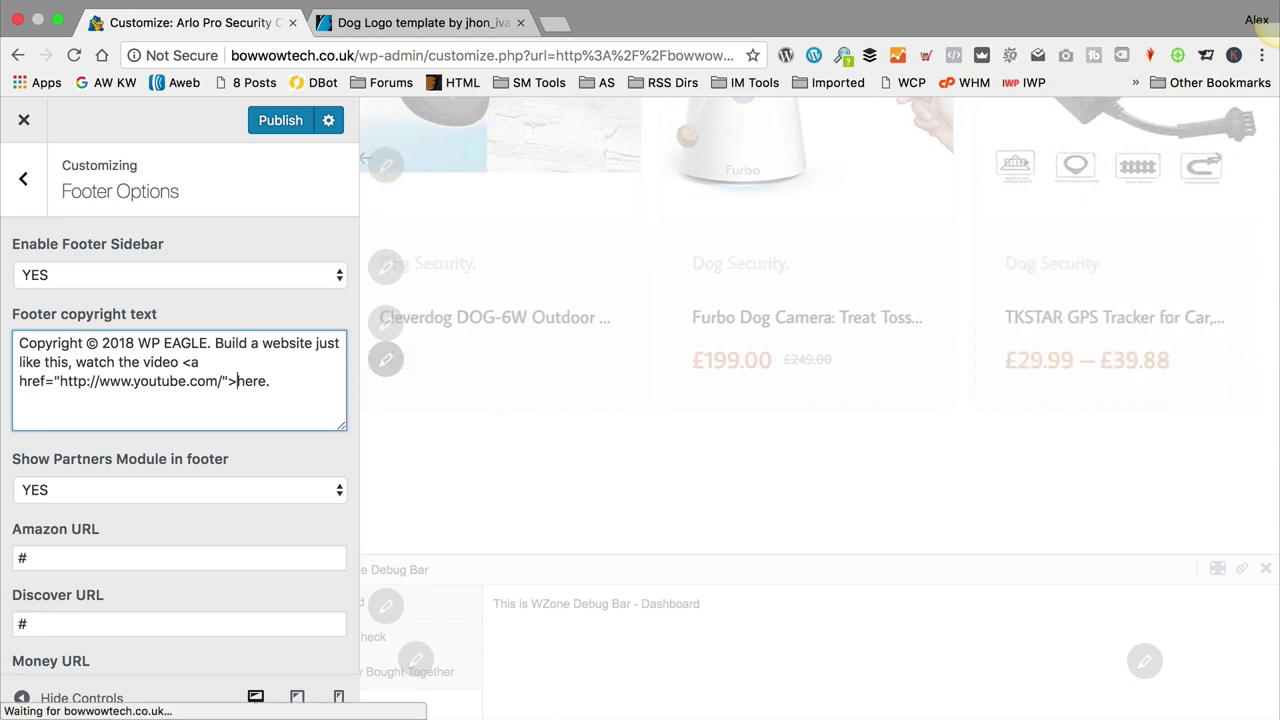
click(245, 381)
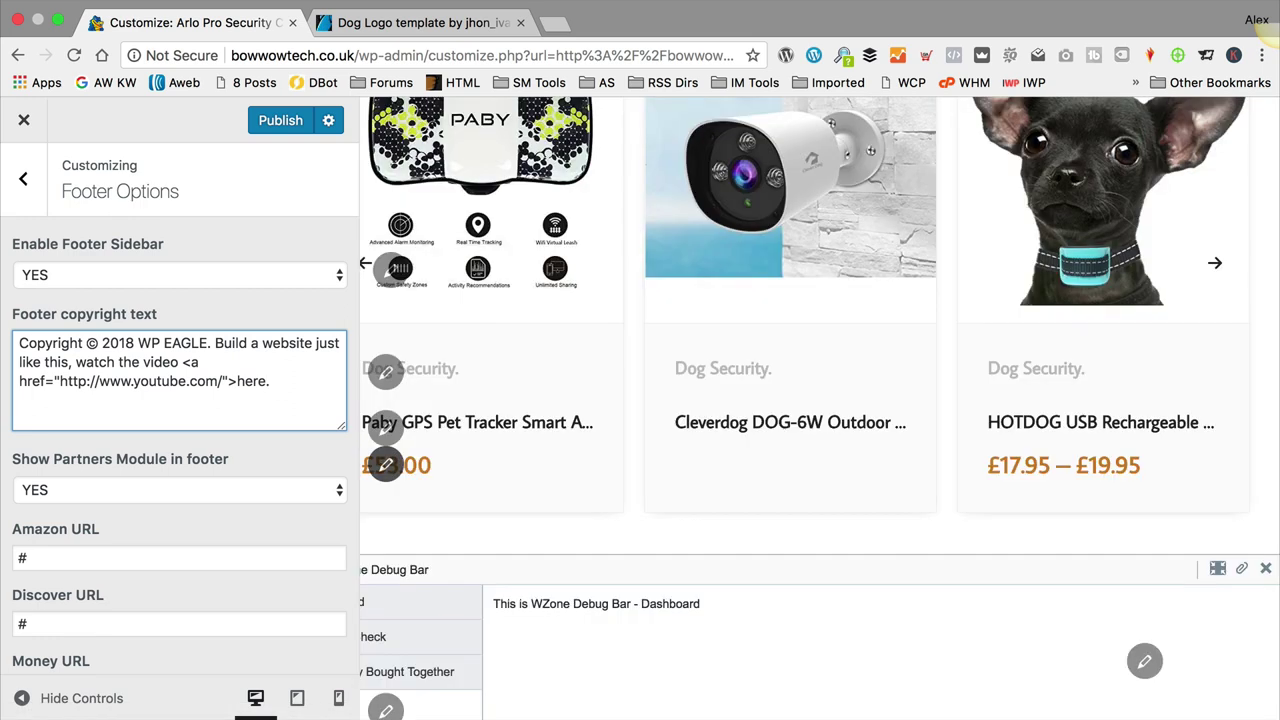
Step: Close the link with </a> after 'here' and check the footer in the preview
text(</a>)
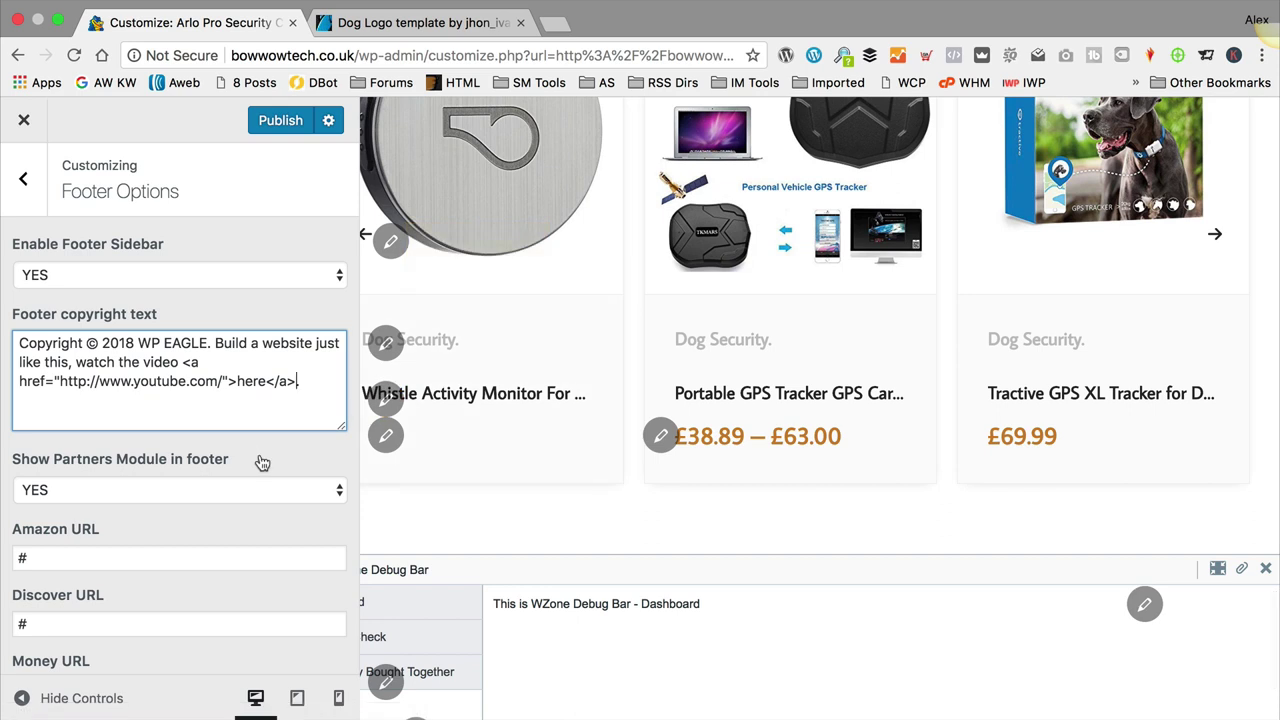
scroll(310, 476, down, 1)
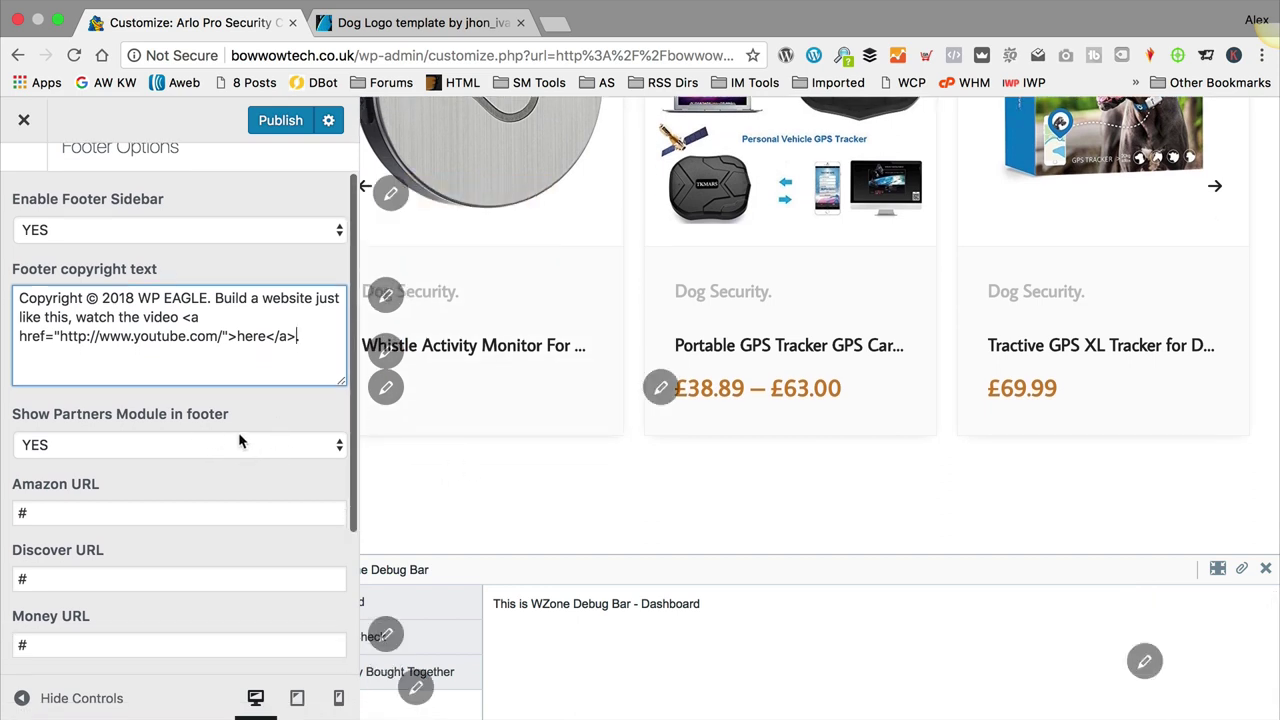
scroll(250, 440, down, 1)
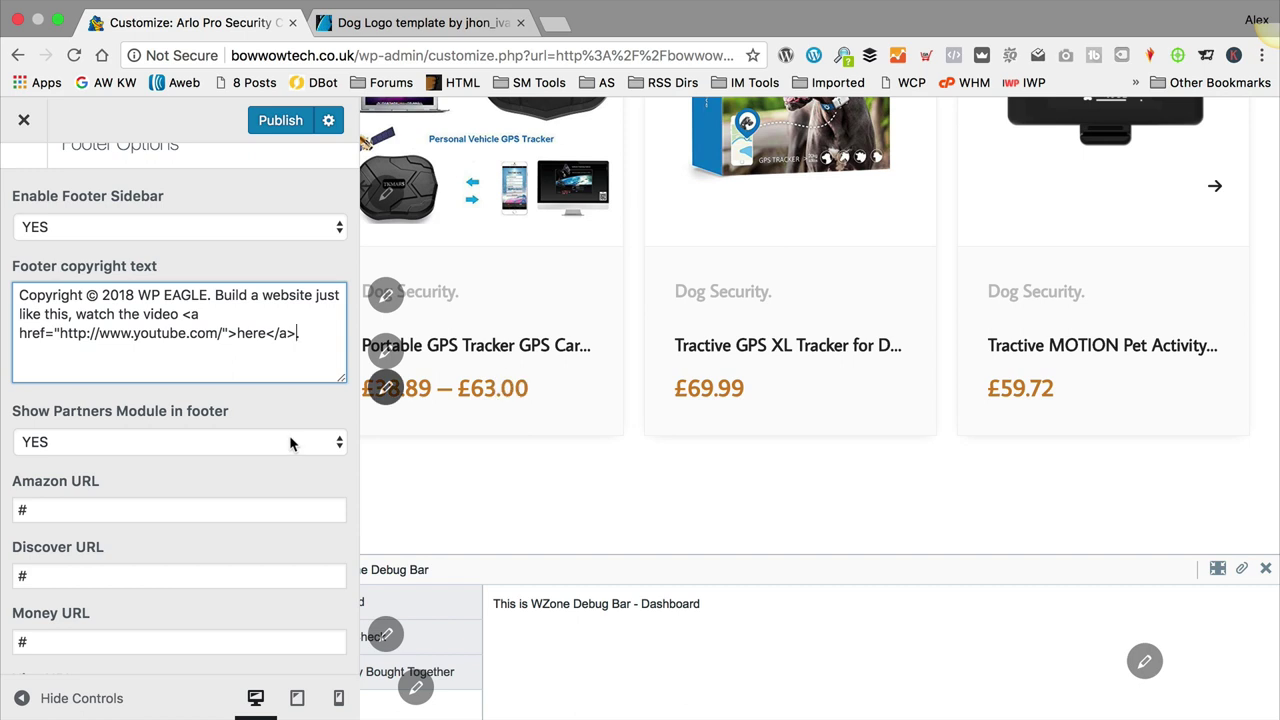
scroll(290, 443, down, 4)
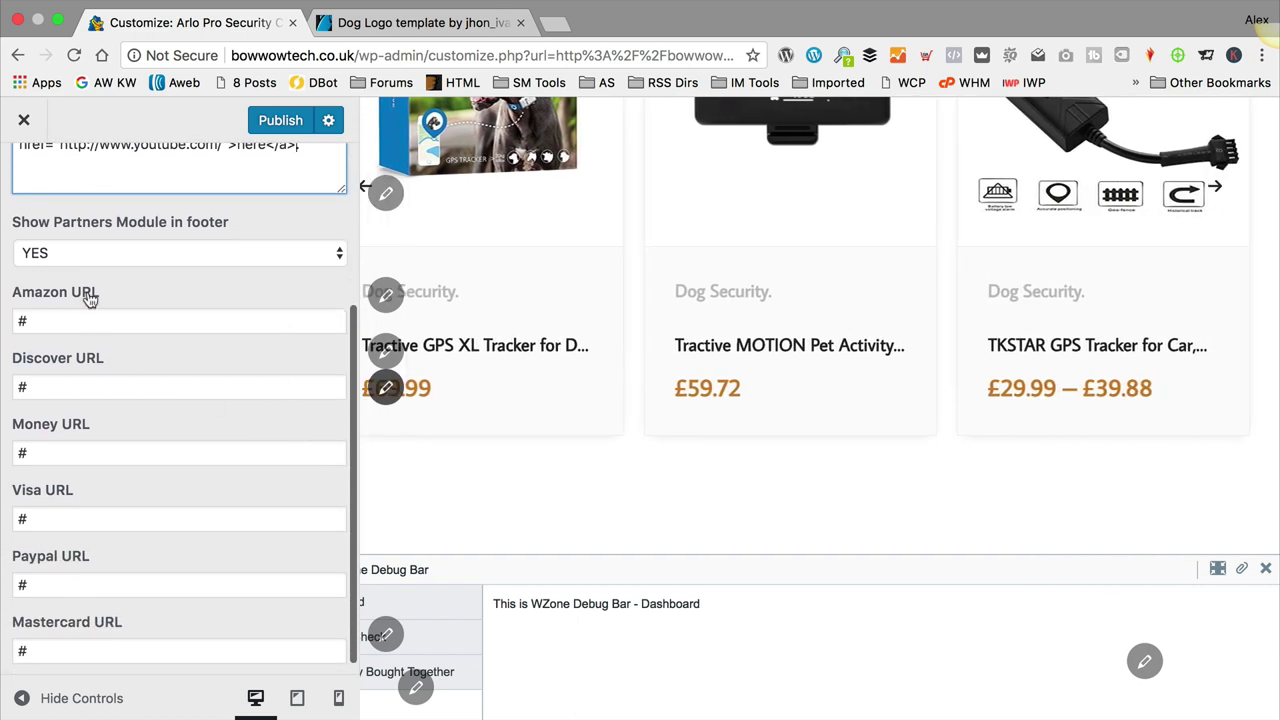
scroll(152, 527, down, 1)
scroll(776, 475, down, 3)
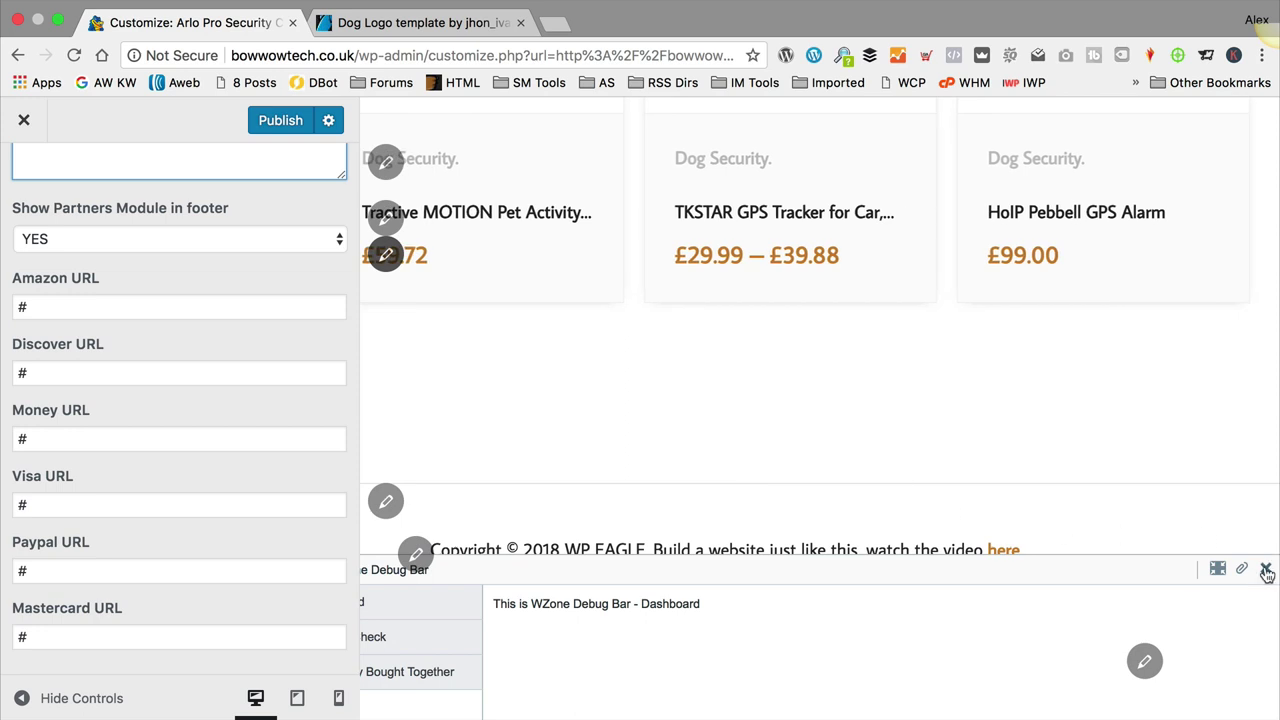
drag(1276, 557, 1274, 554)
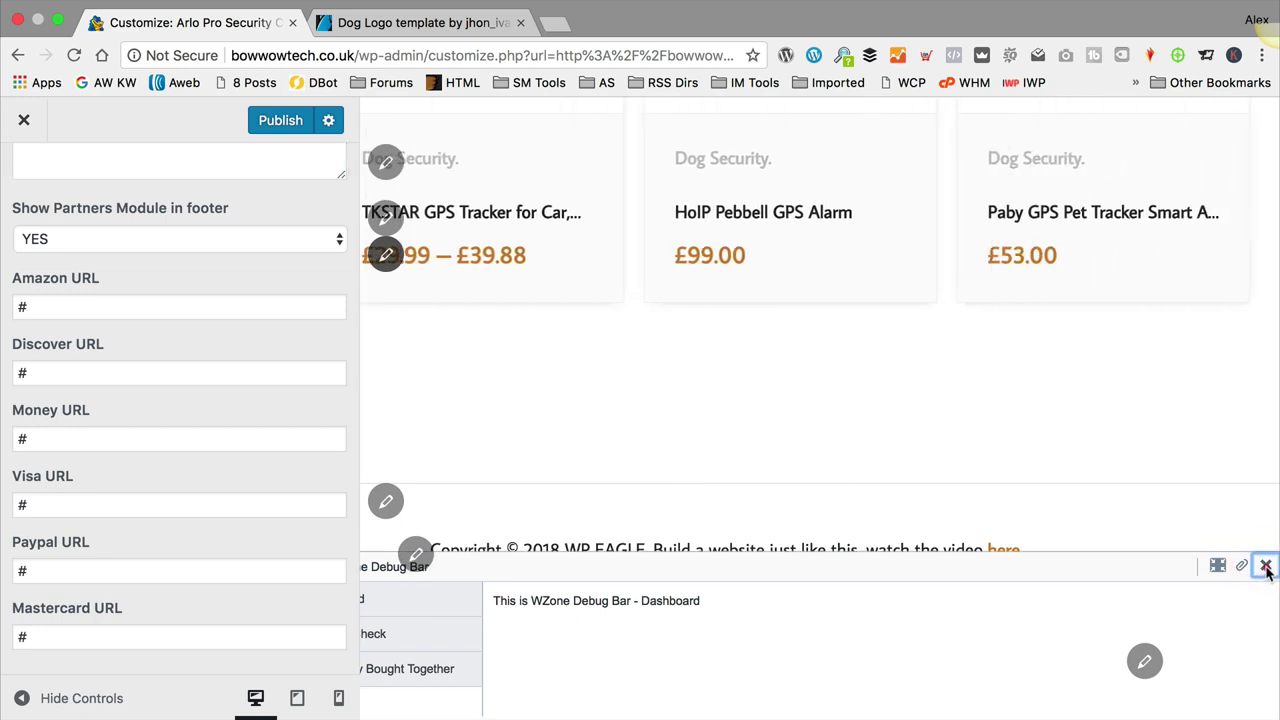
scroll(1258, 565, up, 5)
scroll(1108, 466, down, 5)
scroll(1108, 466, down, 1)
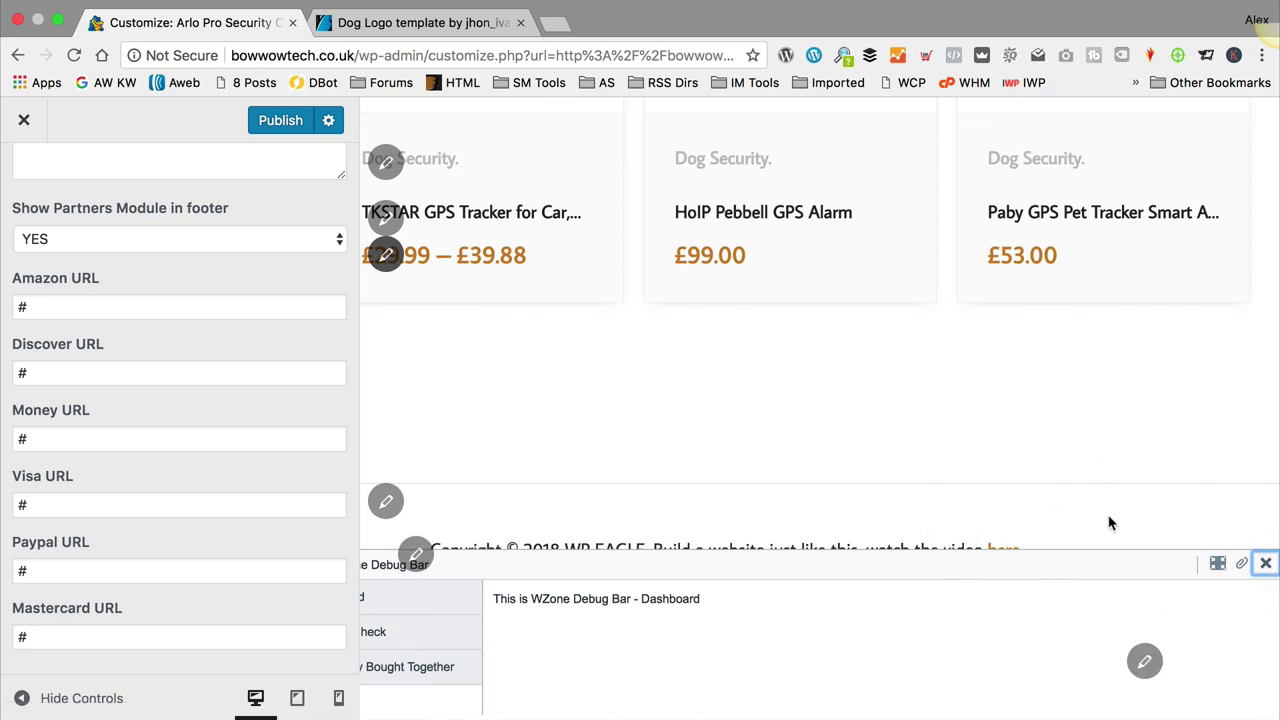
Step: Publish the new footer copyright and return to the Customizer section list
click(264, 121)
scroll(48, 203, up, 5)
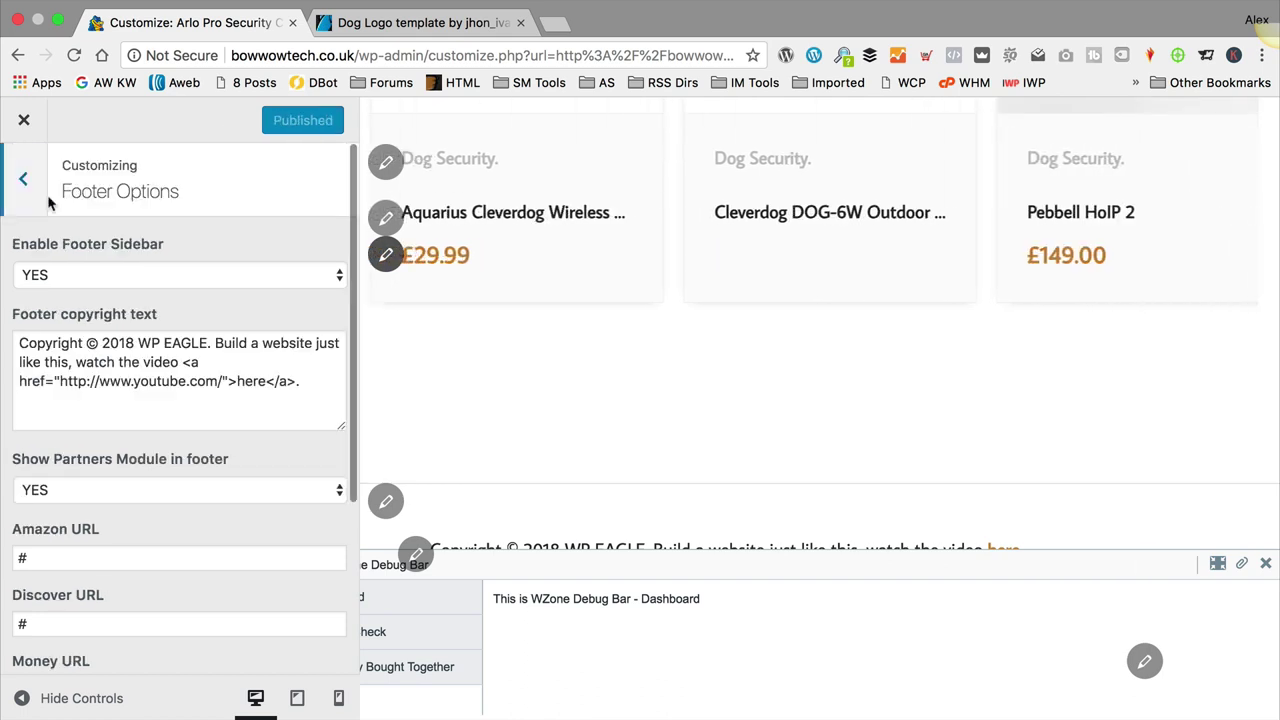
click(34, 194)
scroll(166, 289, down, 3)
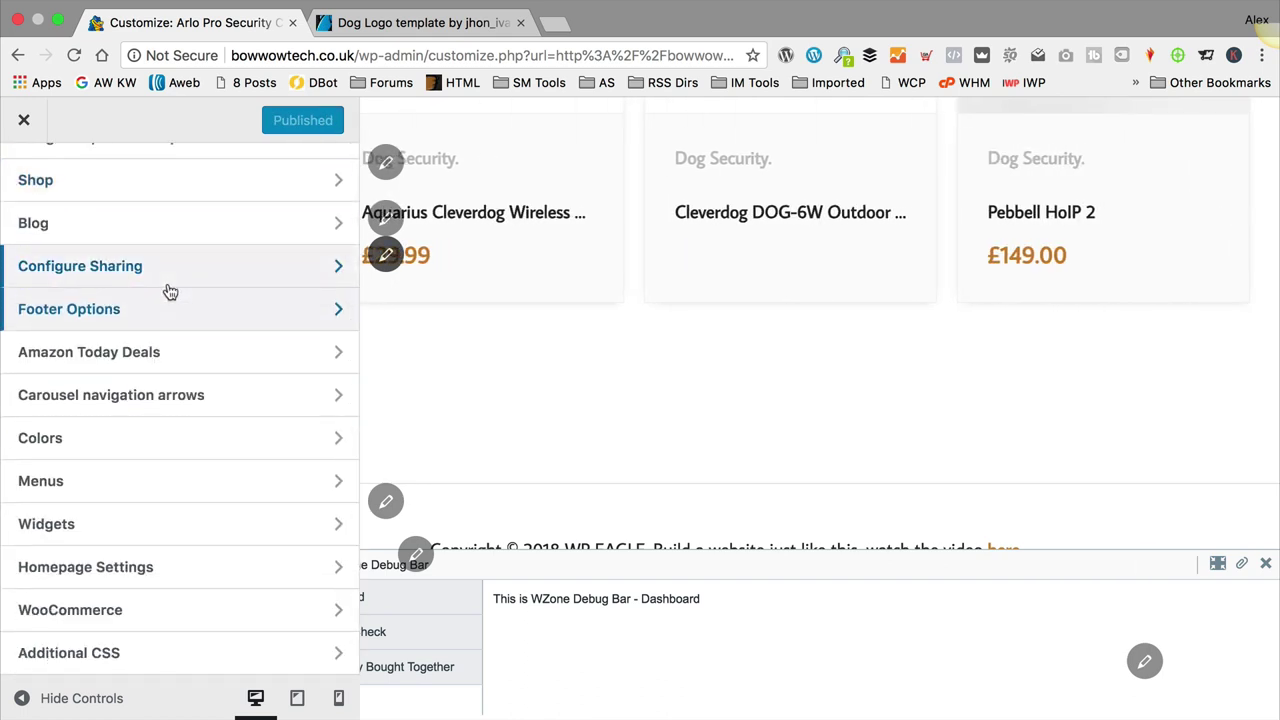
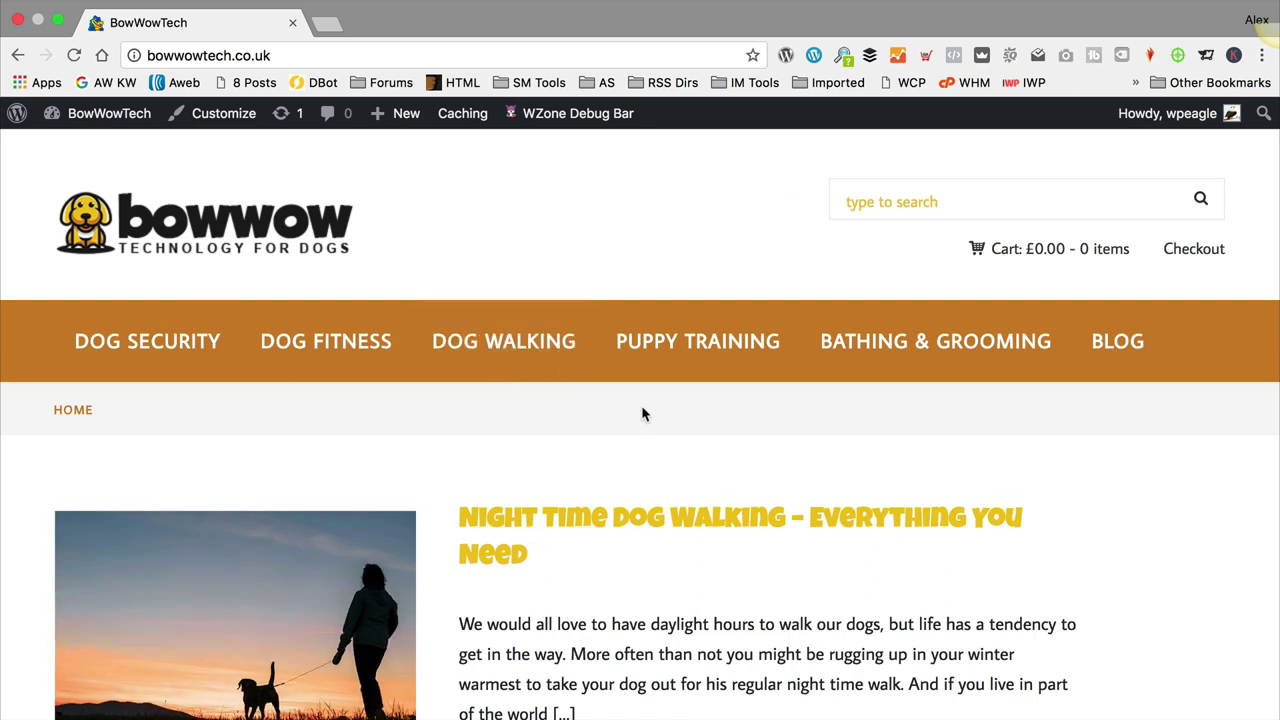
Step: Add a new page titled 'Home' and publish it at the /home/ permalink
scroll(773, 410, down, 7)
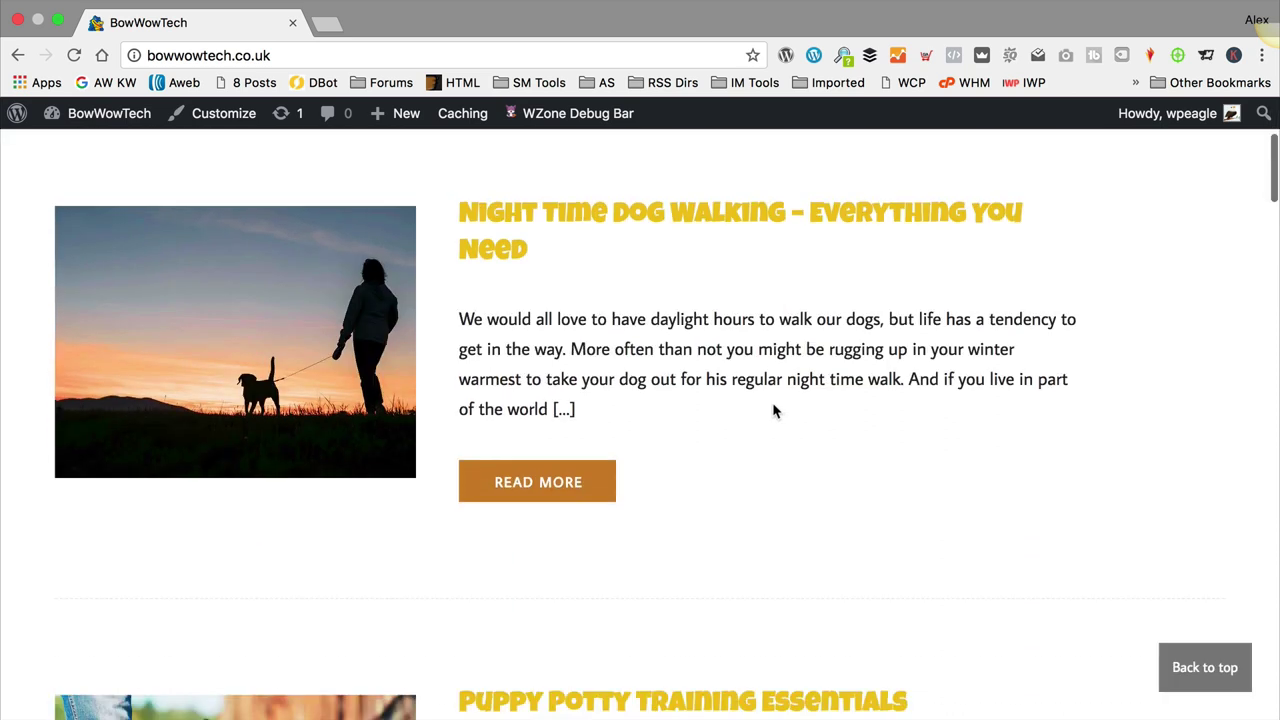
scroll(773, 410, up, 5)
scroll(773, 410, up, 3)
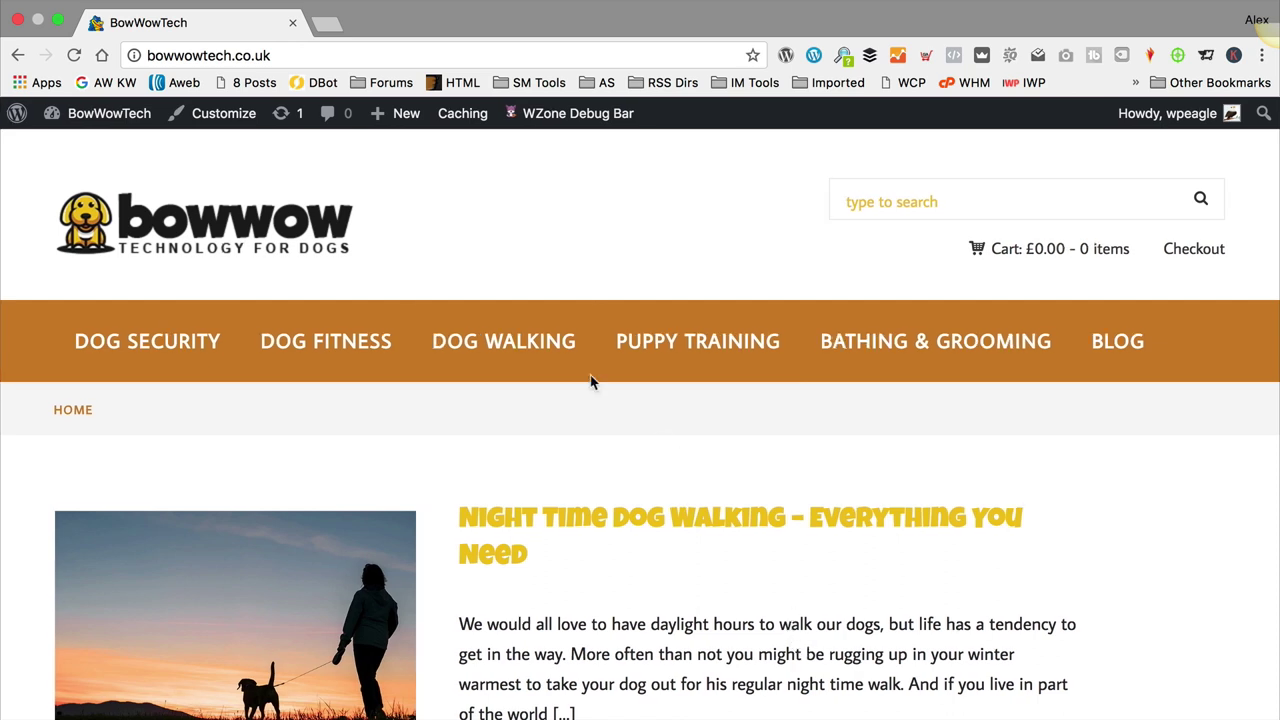
mouse_move(395, 115)
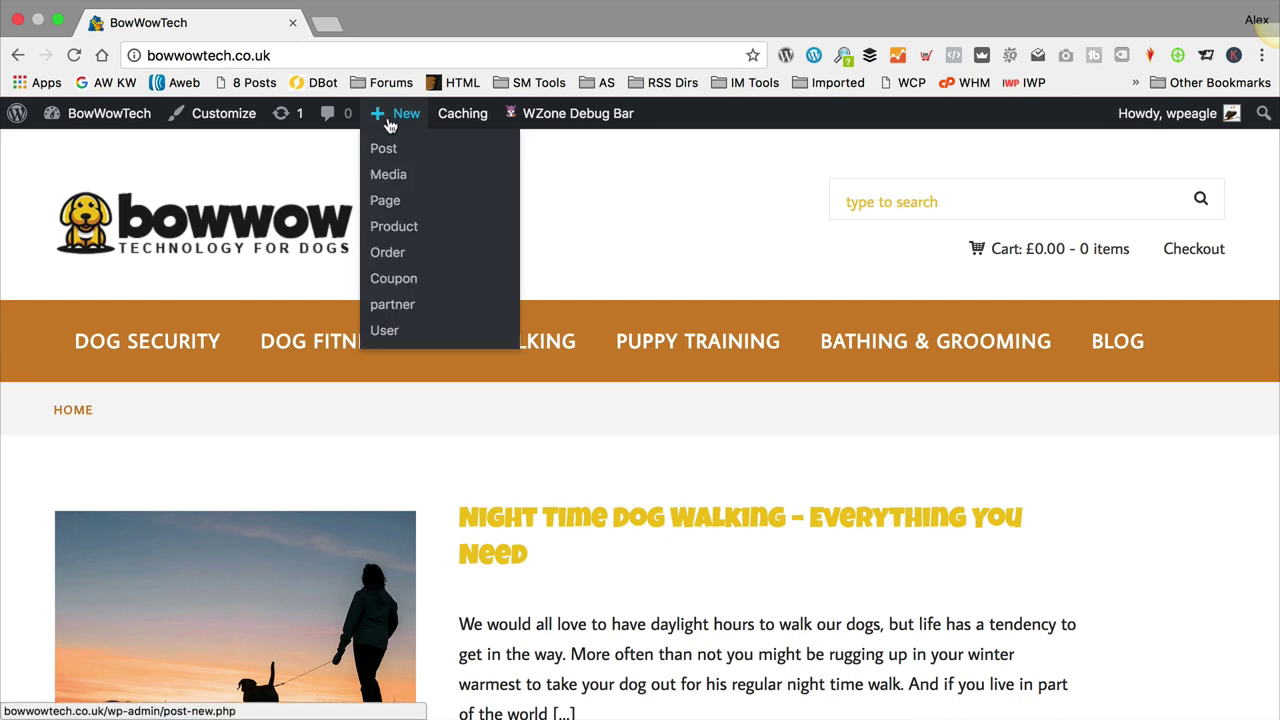
click(418, 205)
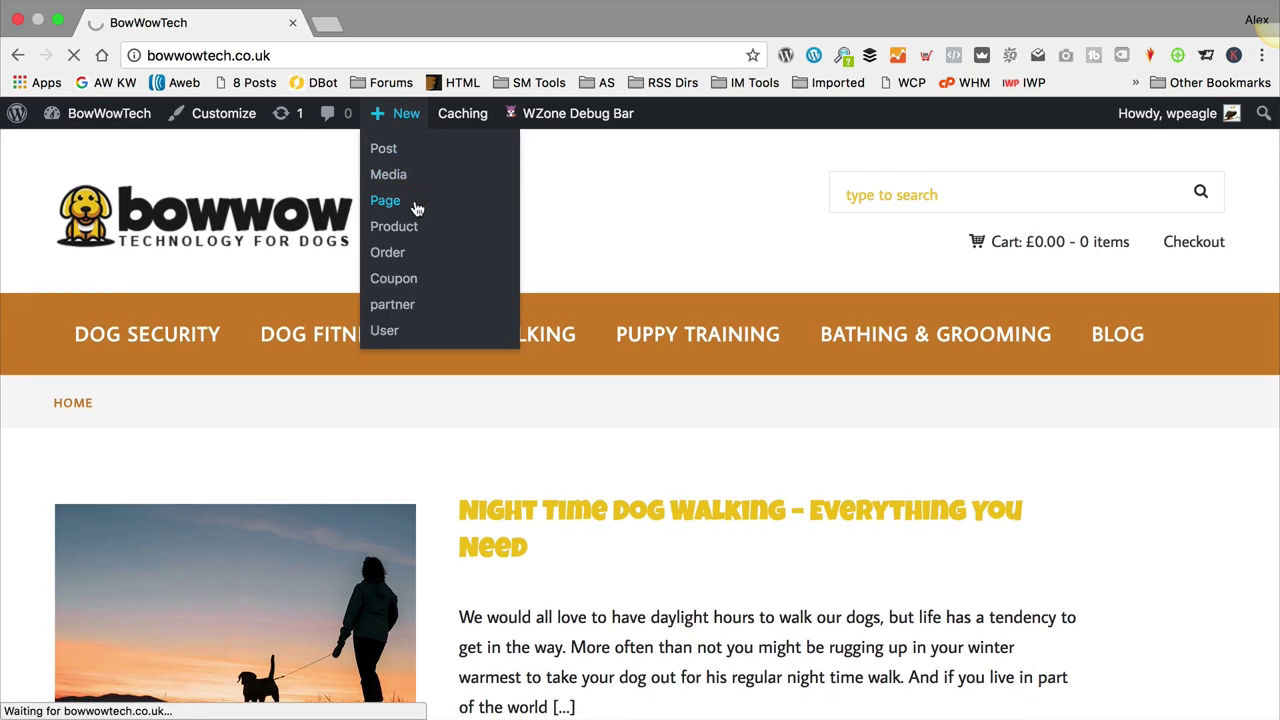
text(Home)
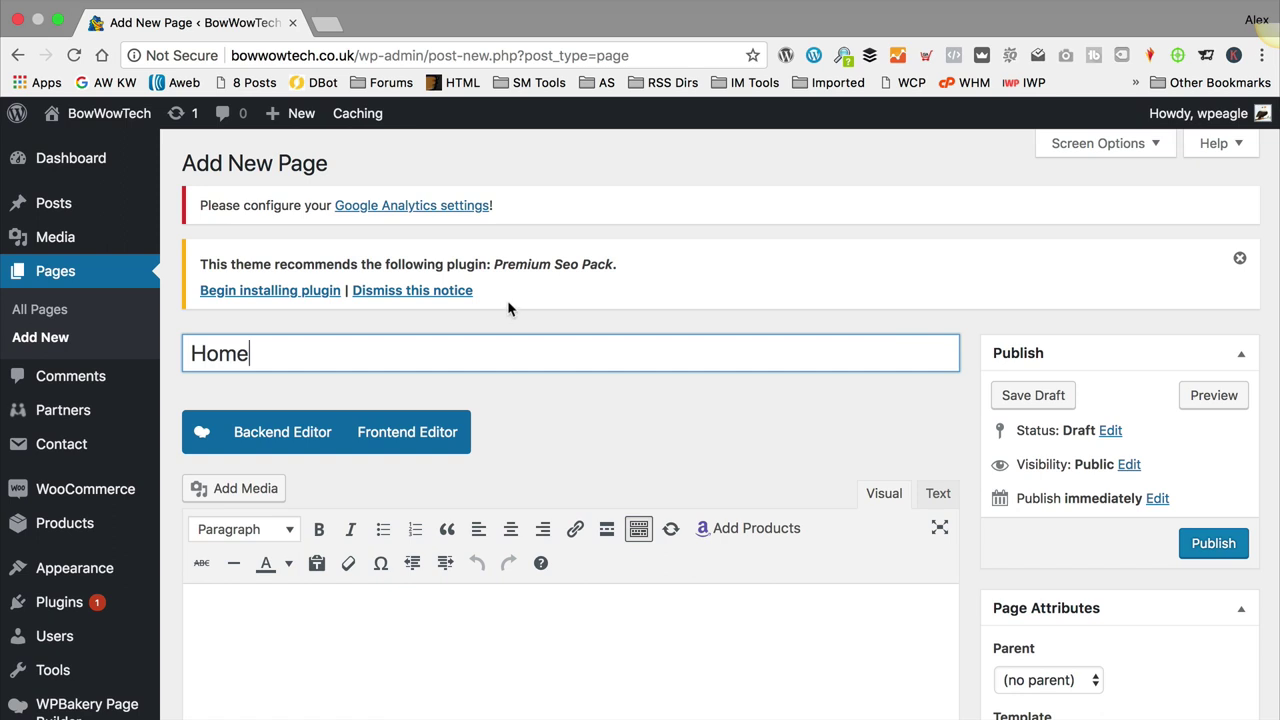
scroll(541, 286, down, 3)
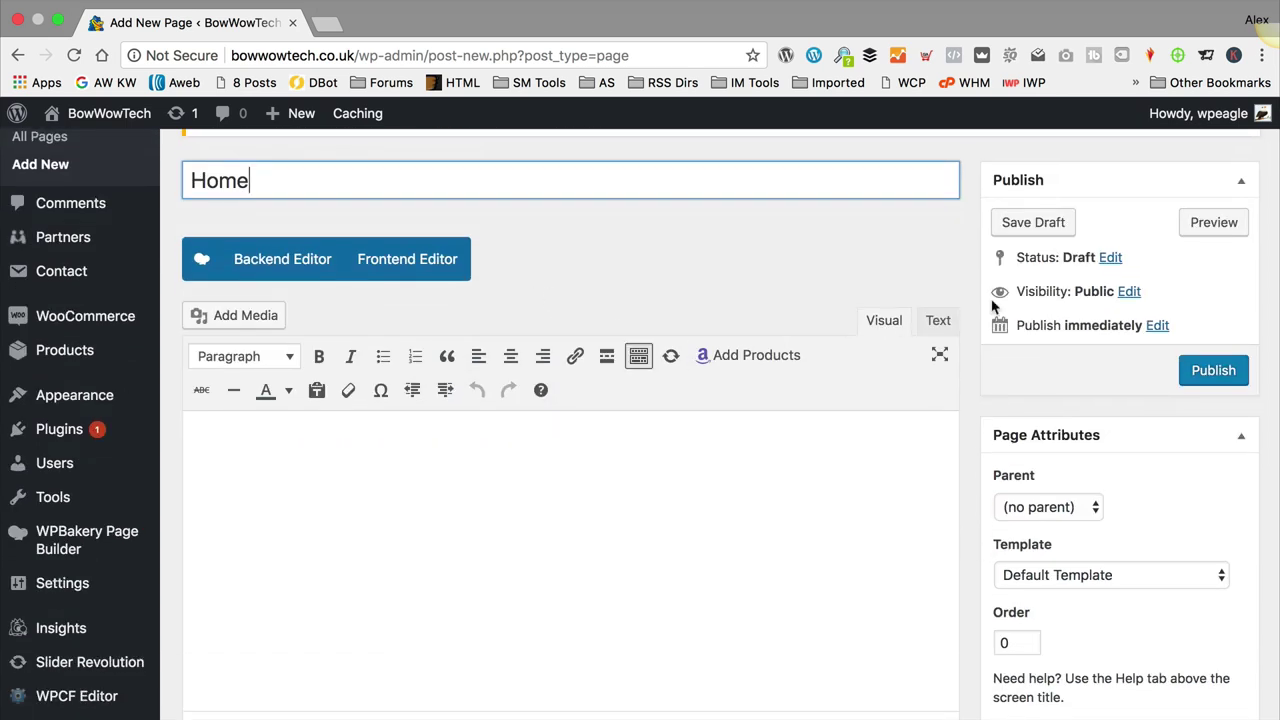
click(1213, 370)
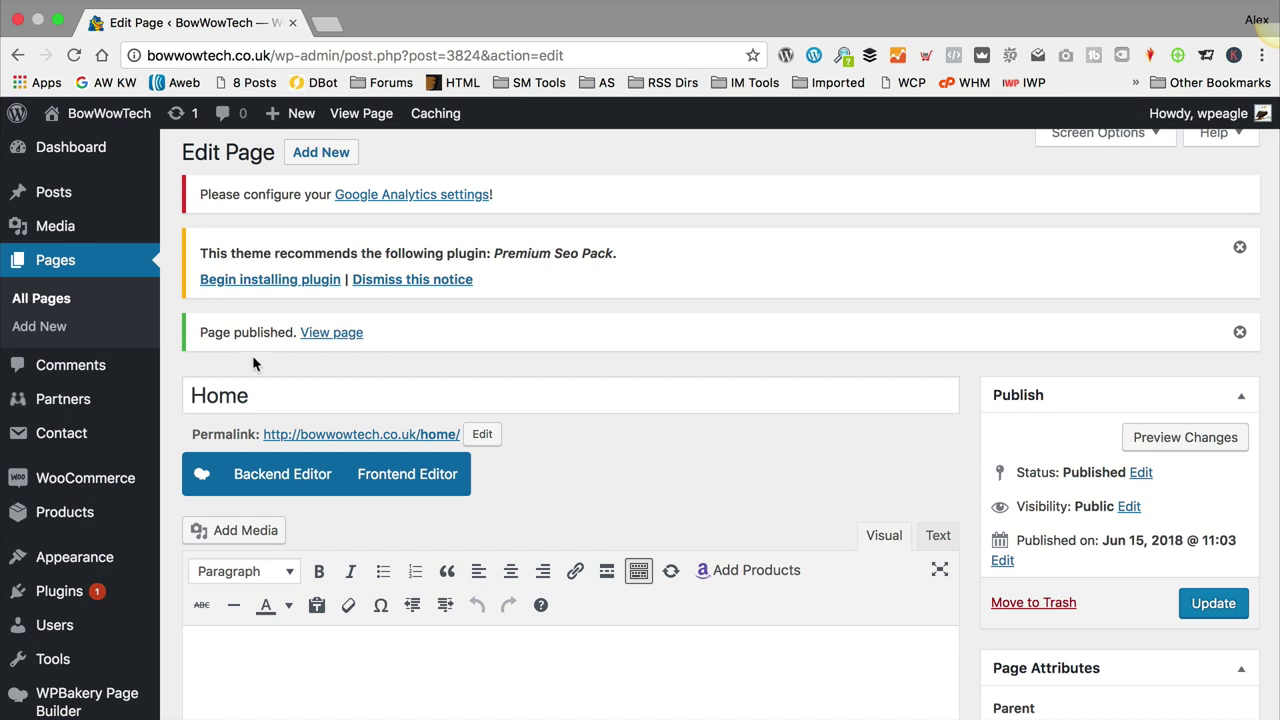
Step: In Reading Settings, set the static Homepage to the 'Home' page and save
scroll(150, 350, down, 3)
mouse_move(100, 442)
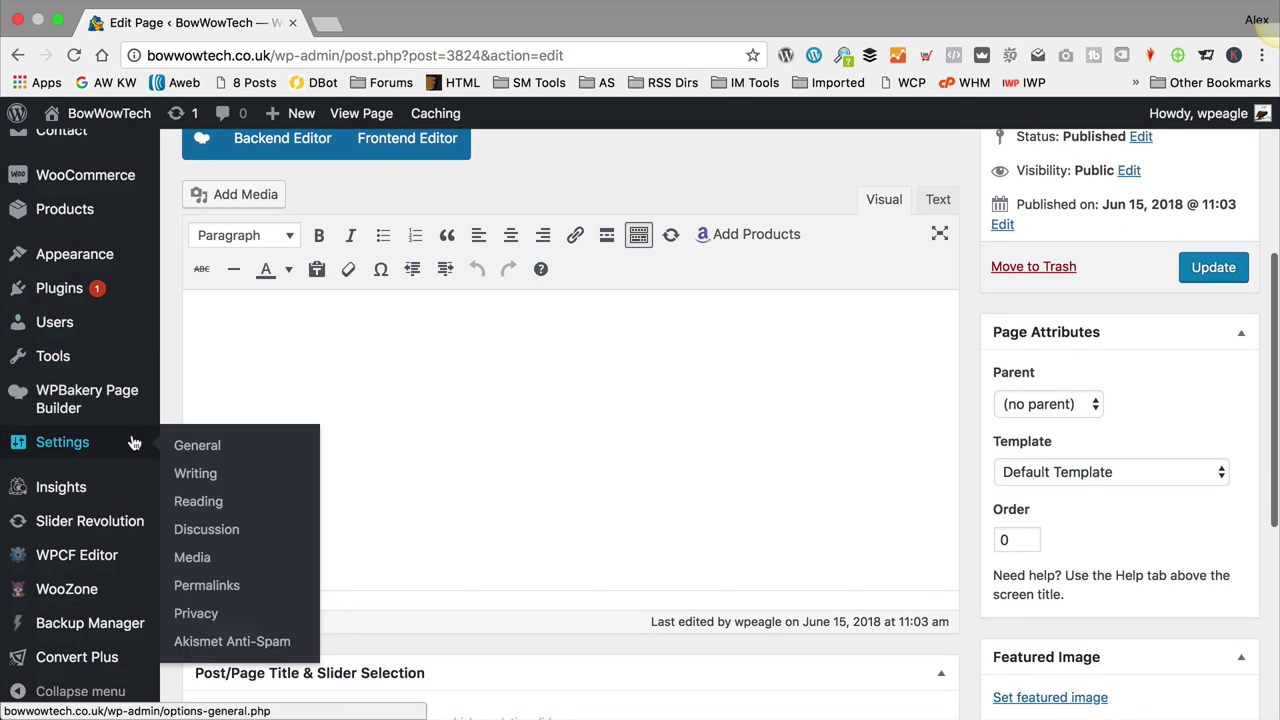
click(236, 502)
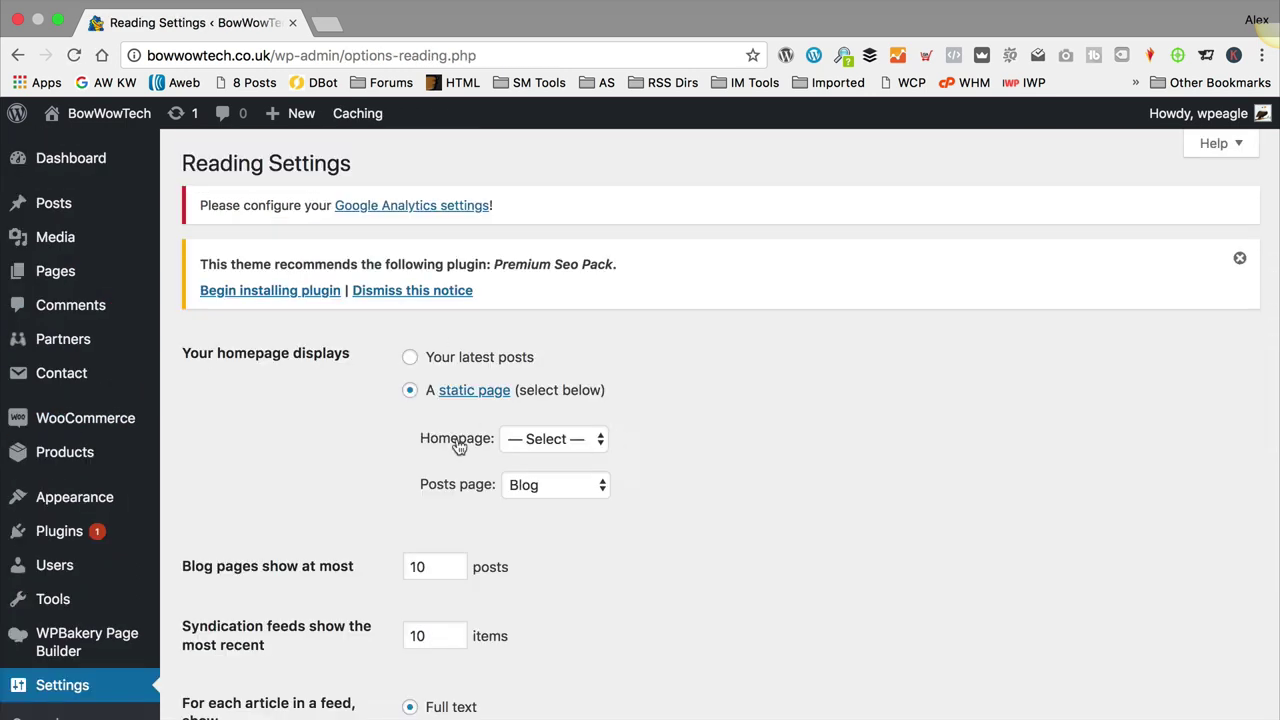
click(545, 439)
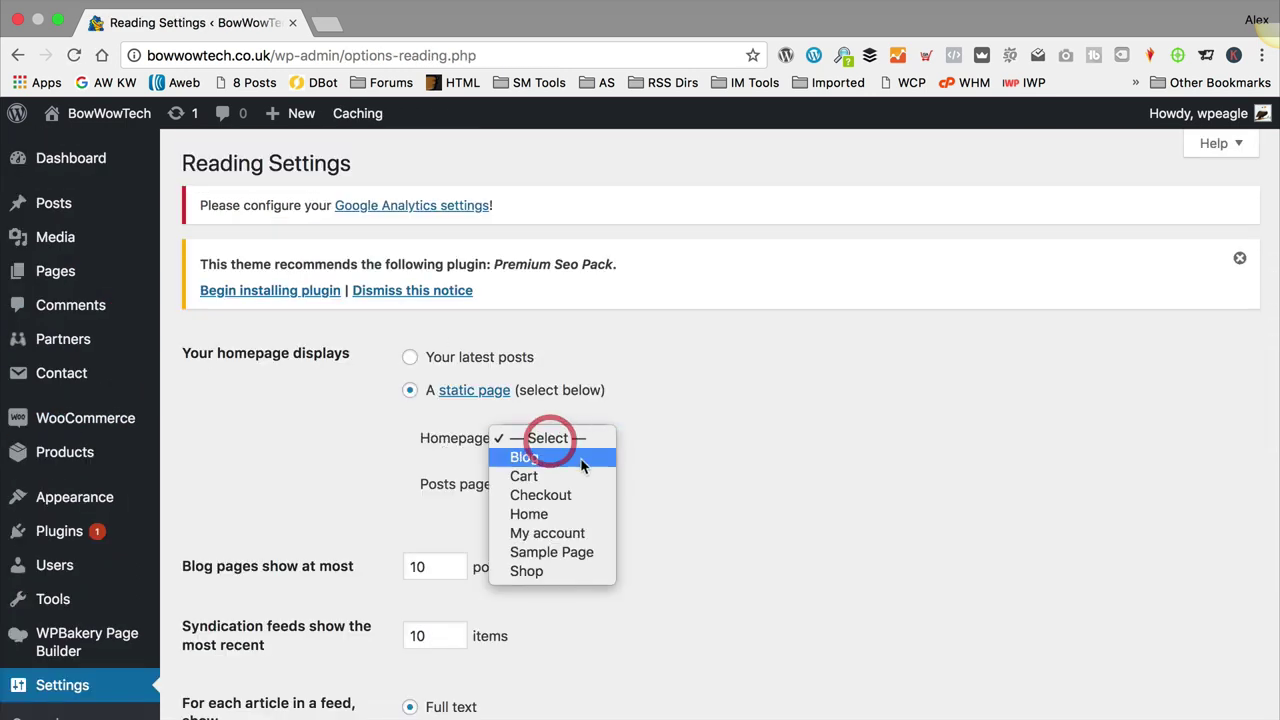
click(583, 516)
scroll(708, 461, down, 5)
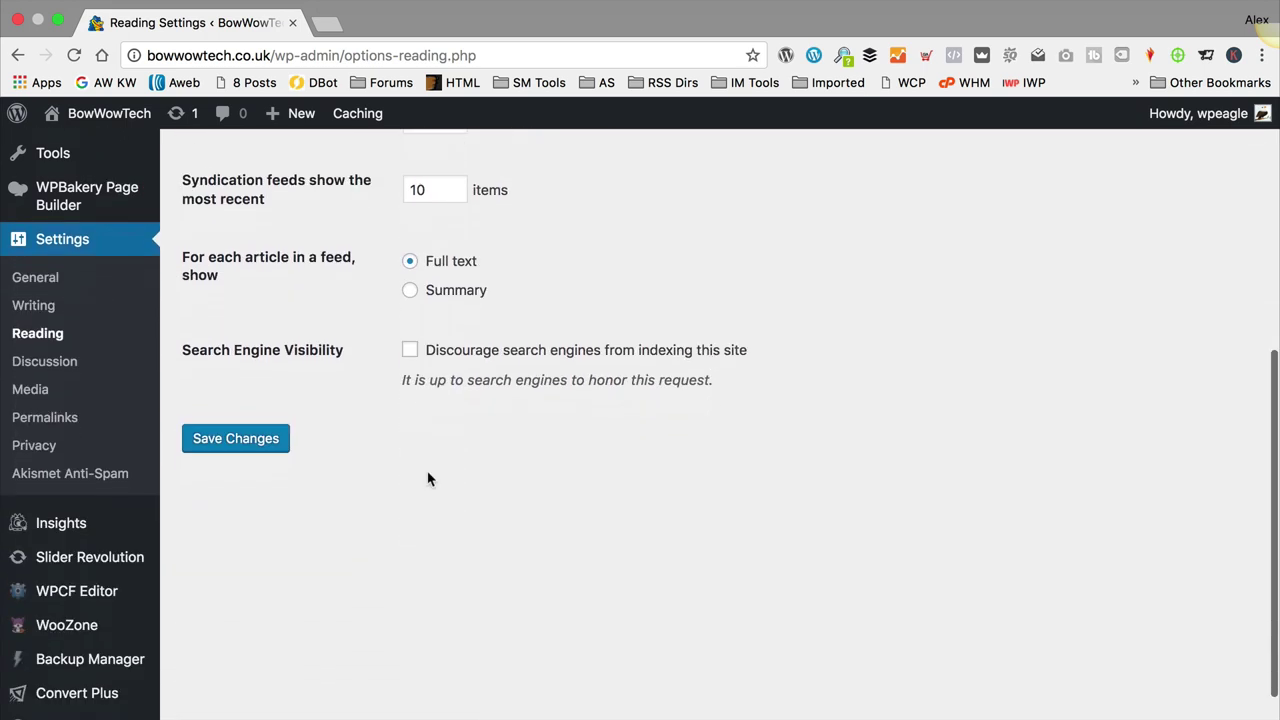
click(247, 405)
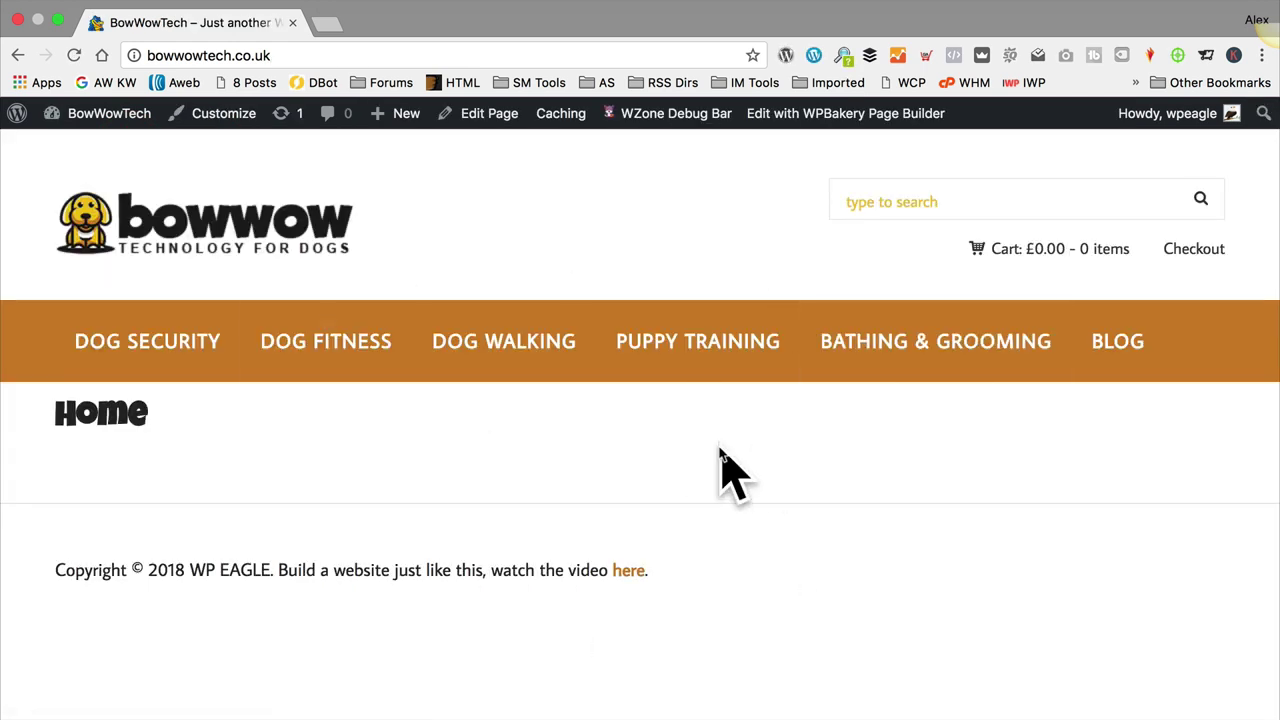
drag(150, 418, 55, 412)
click(62, 405)
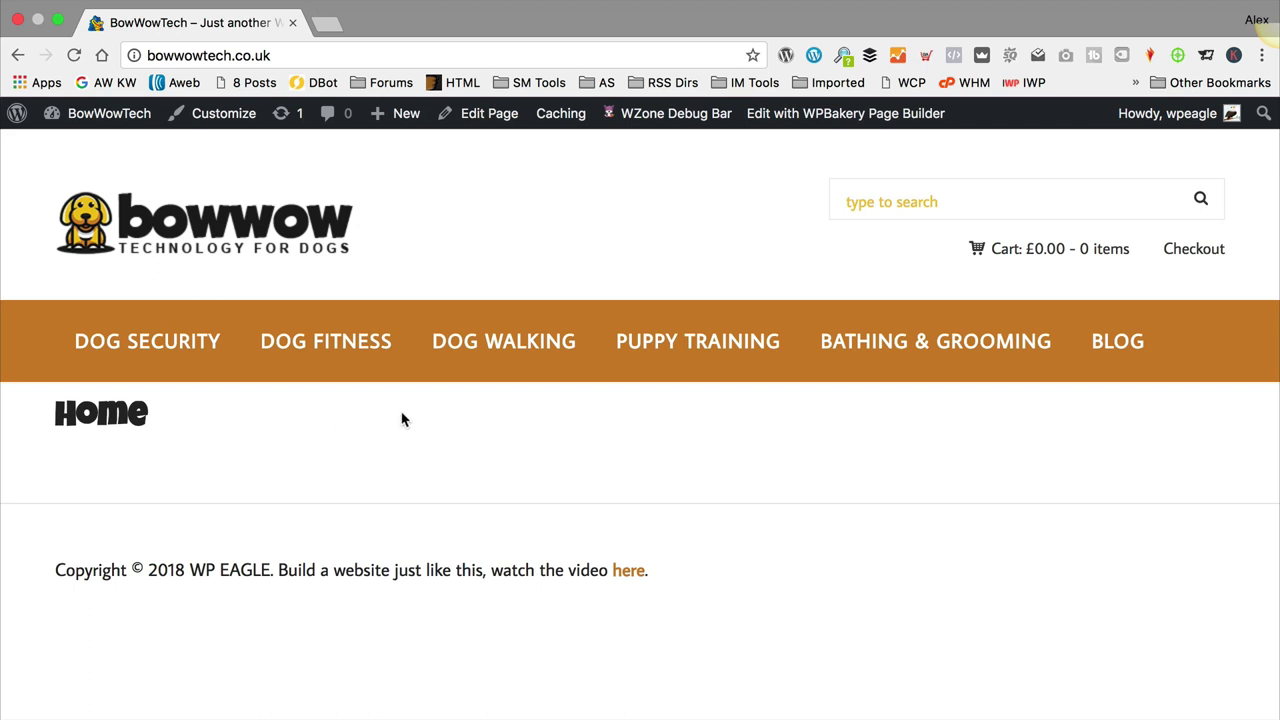
Step: Go to the admin Dashboard and open the Slider Revolution plugin page
mouse_move(126, 130)
click(127, 180)
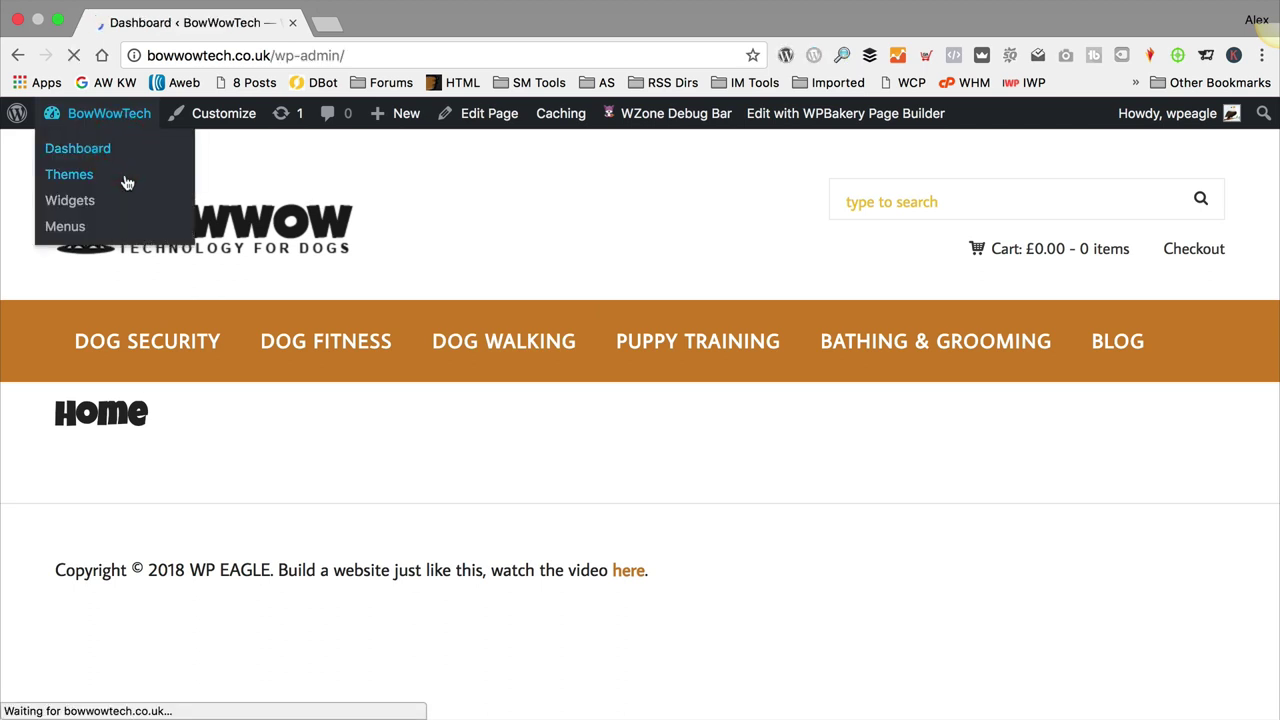
scroll(133, 274, down, 5)
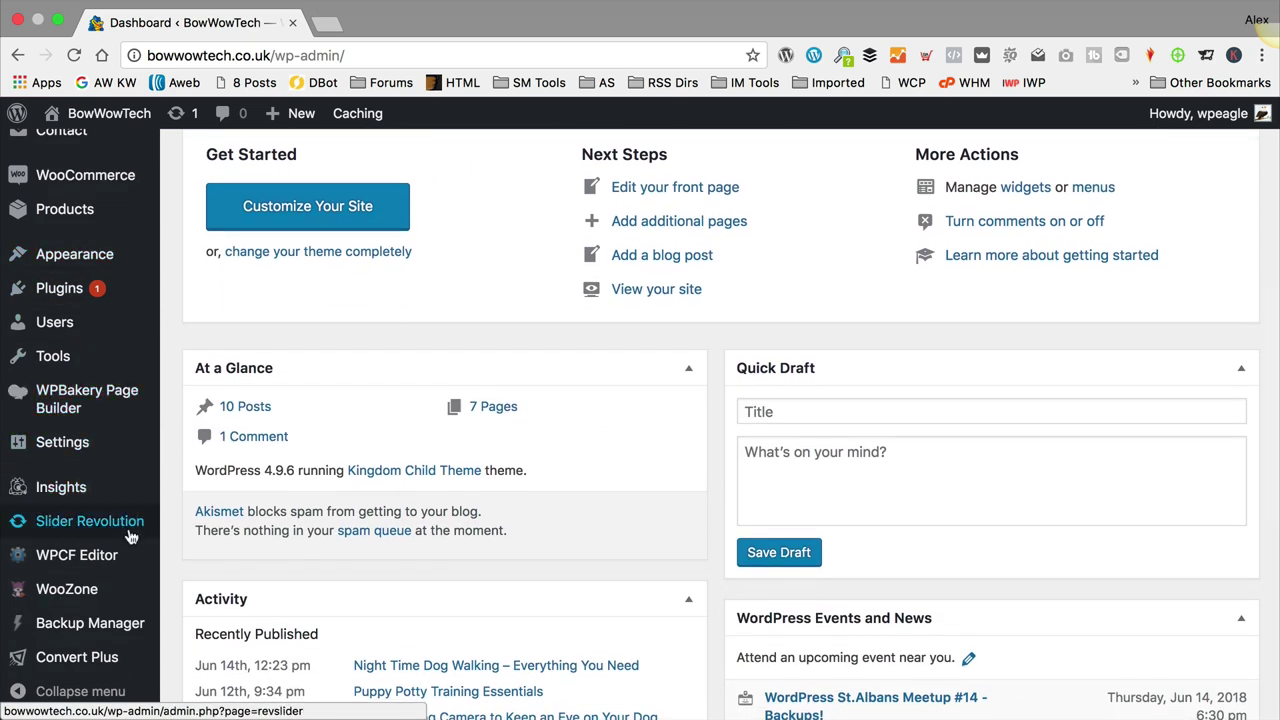
click(77, 531)
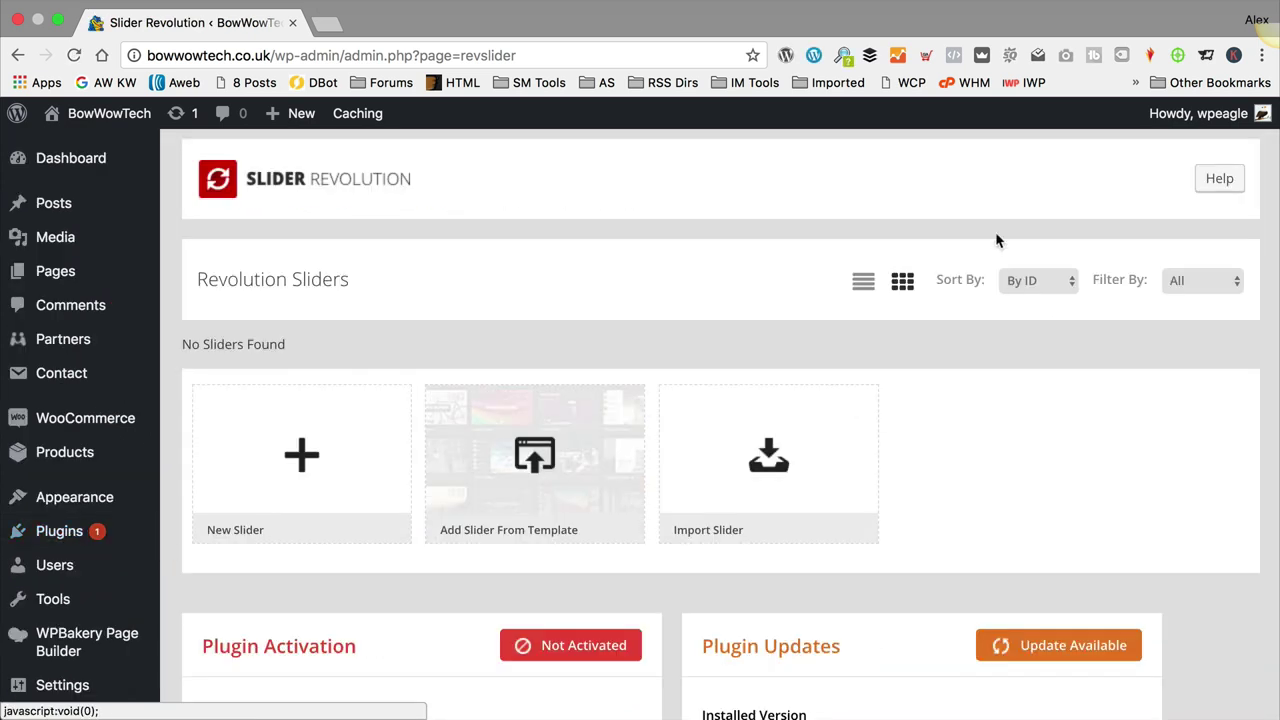
Step: Start a new Post-Based Slider fetching Posts by Categories & Tags
click(313, 469)
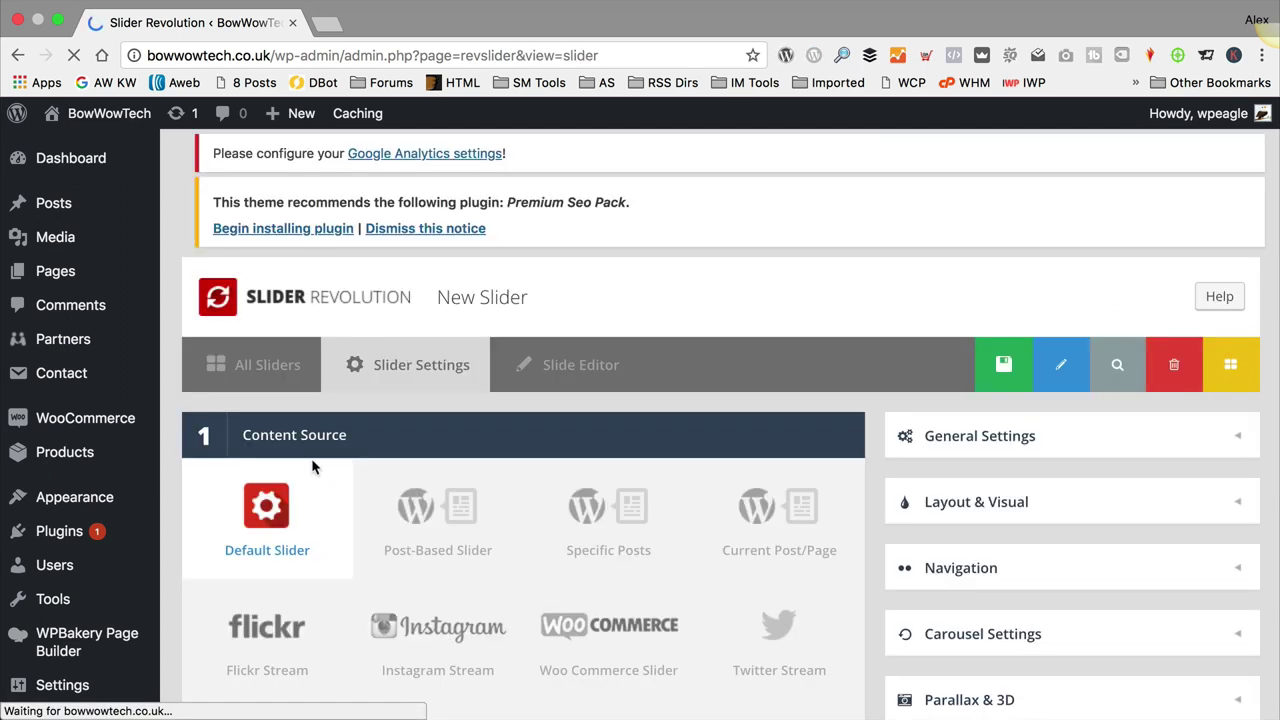
scroll(352, 350, up, 5)
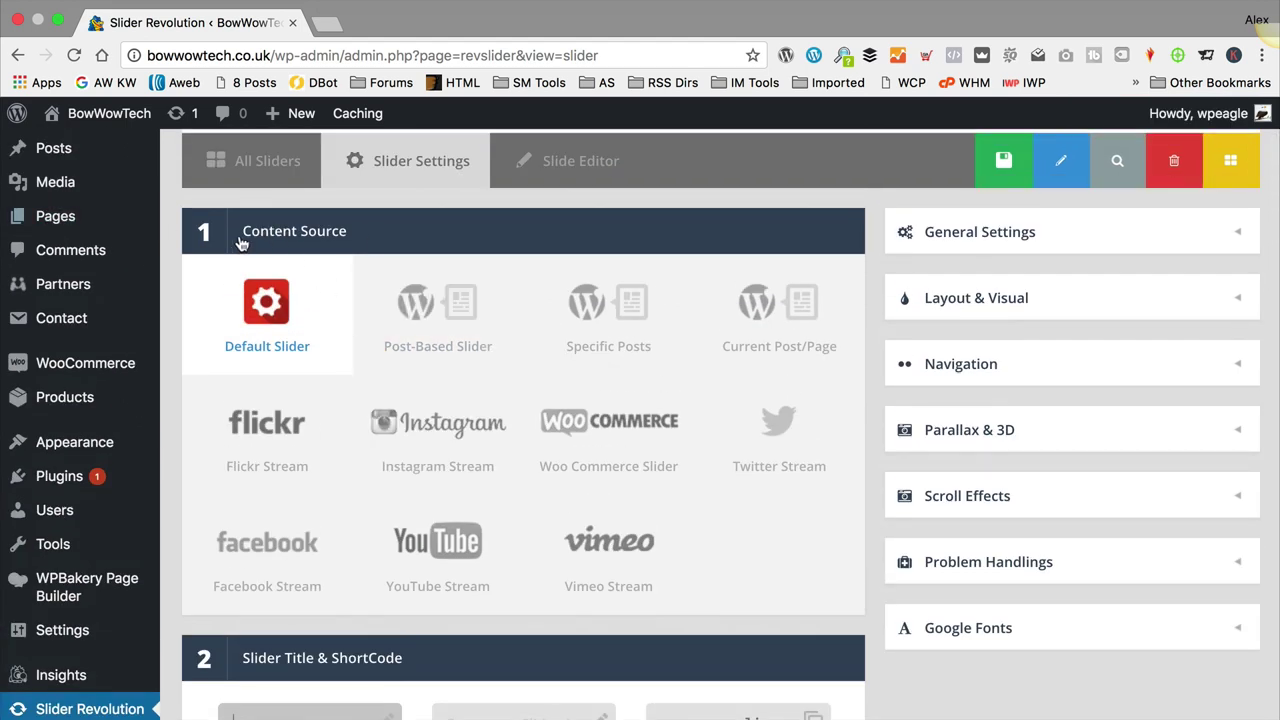
click(466, 316)
scroll(470, 320, down, 5)
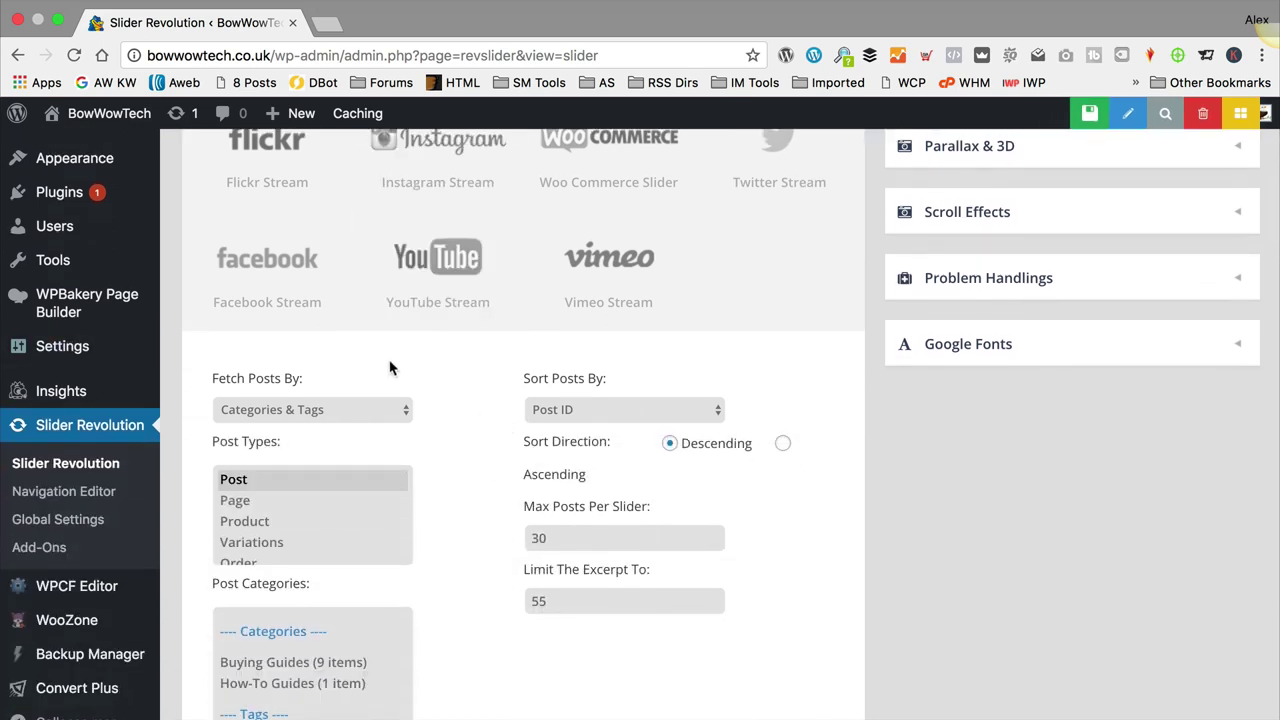
scroll(447, 412, down, 2)
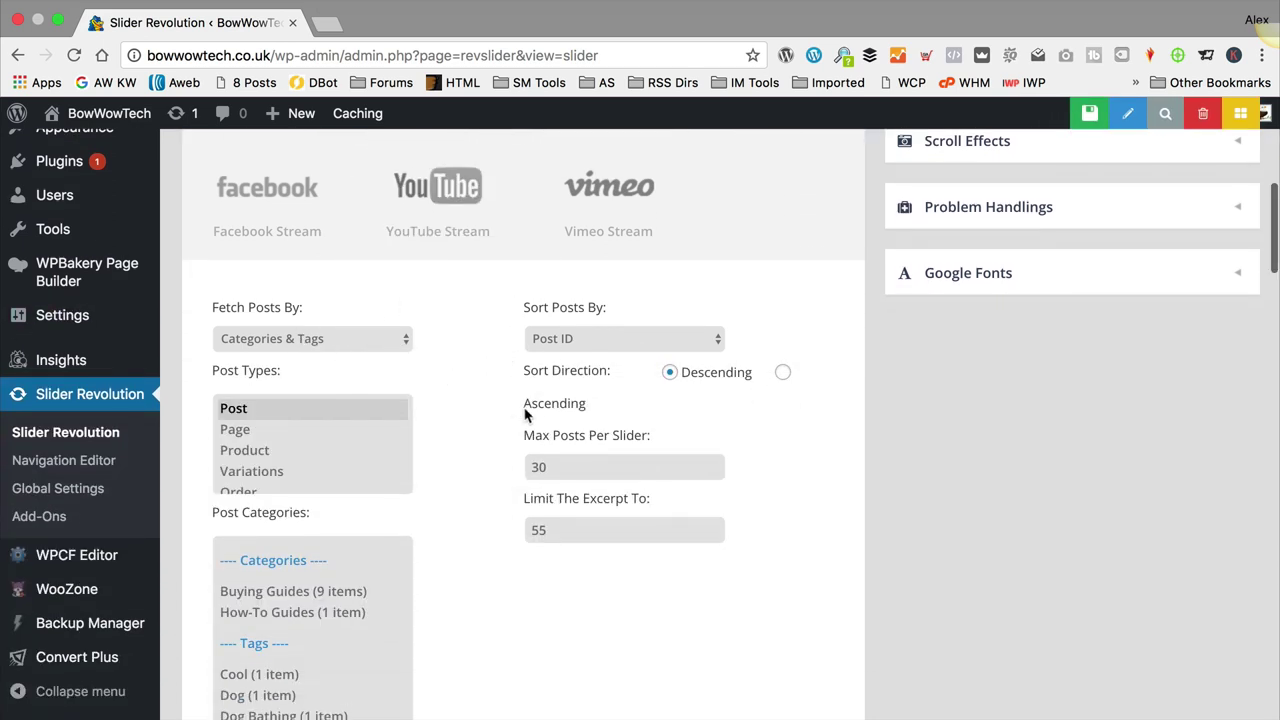
click(337, 336)
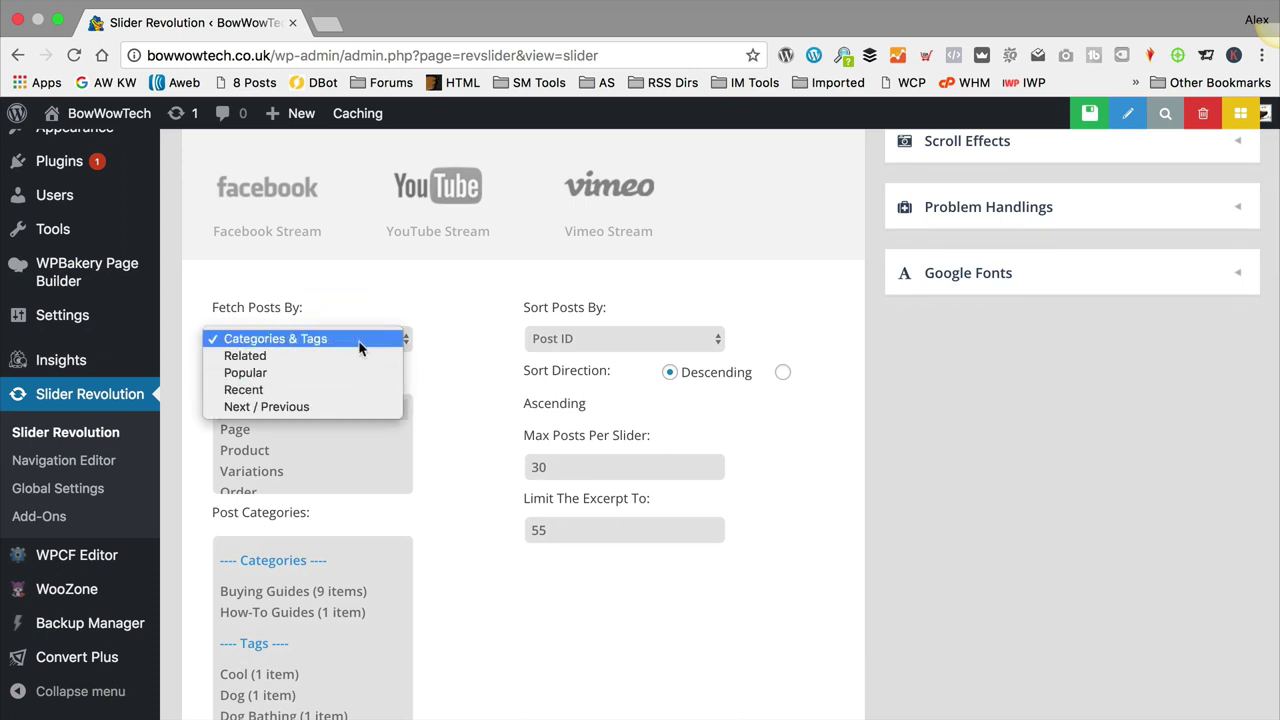
click(442, 374)
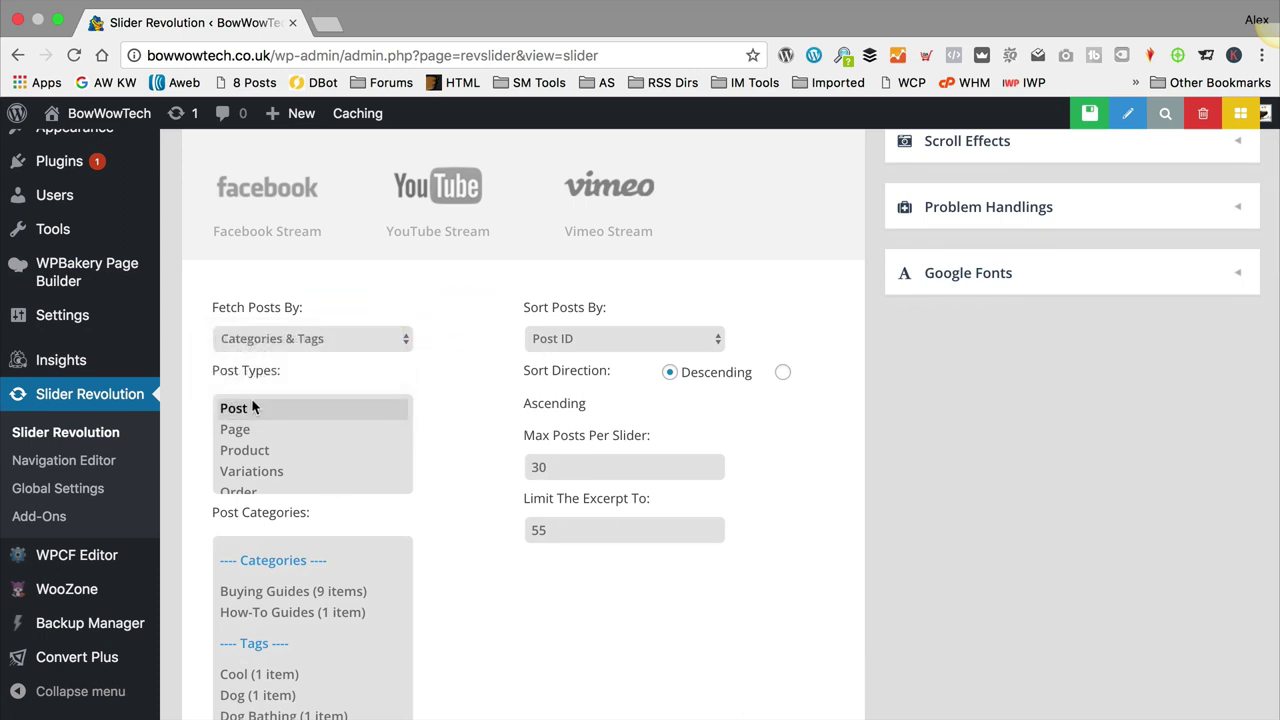
click(239, 414)
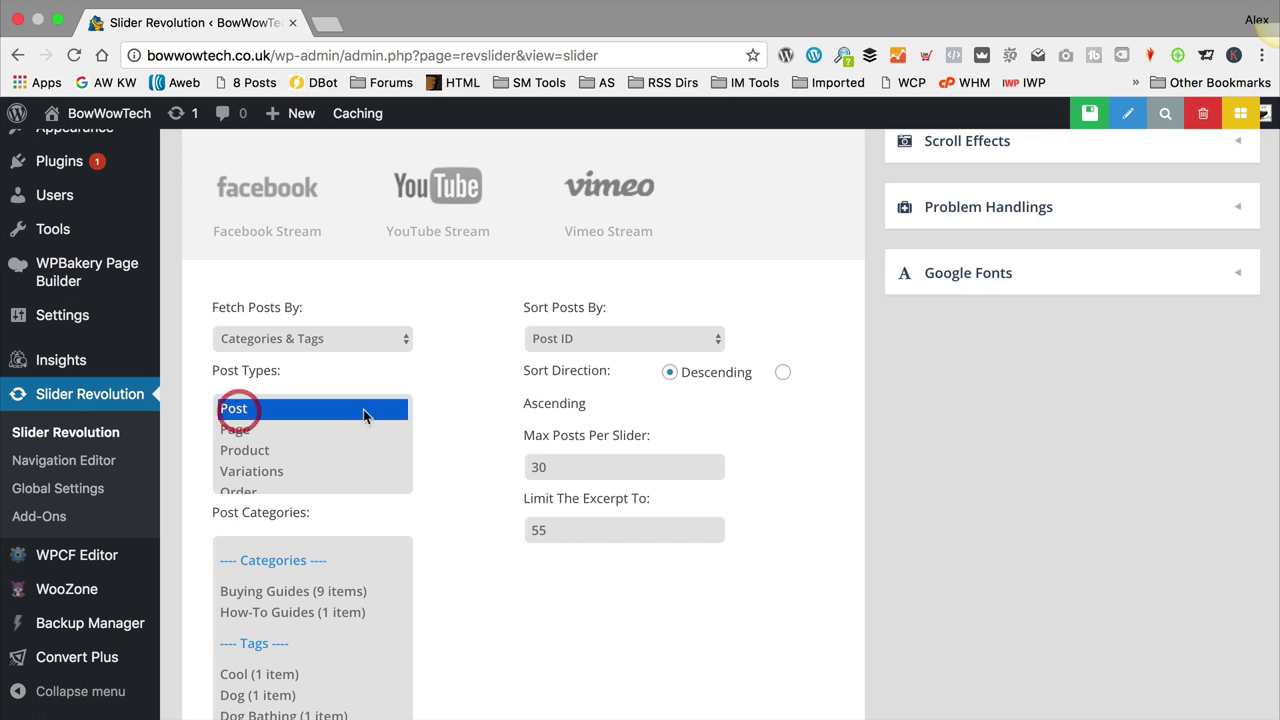
Step: Select the Buying Guides and How-To Guides categories and set Max Posts Per Slider to 4
scroll(453, 394, down, 4)
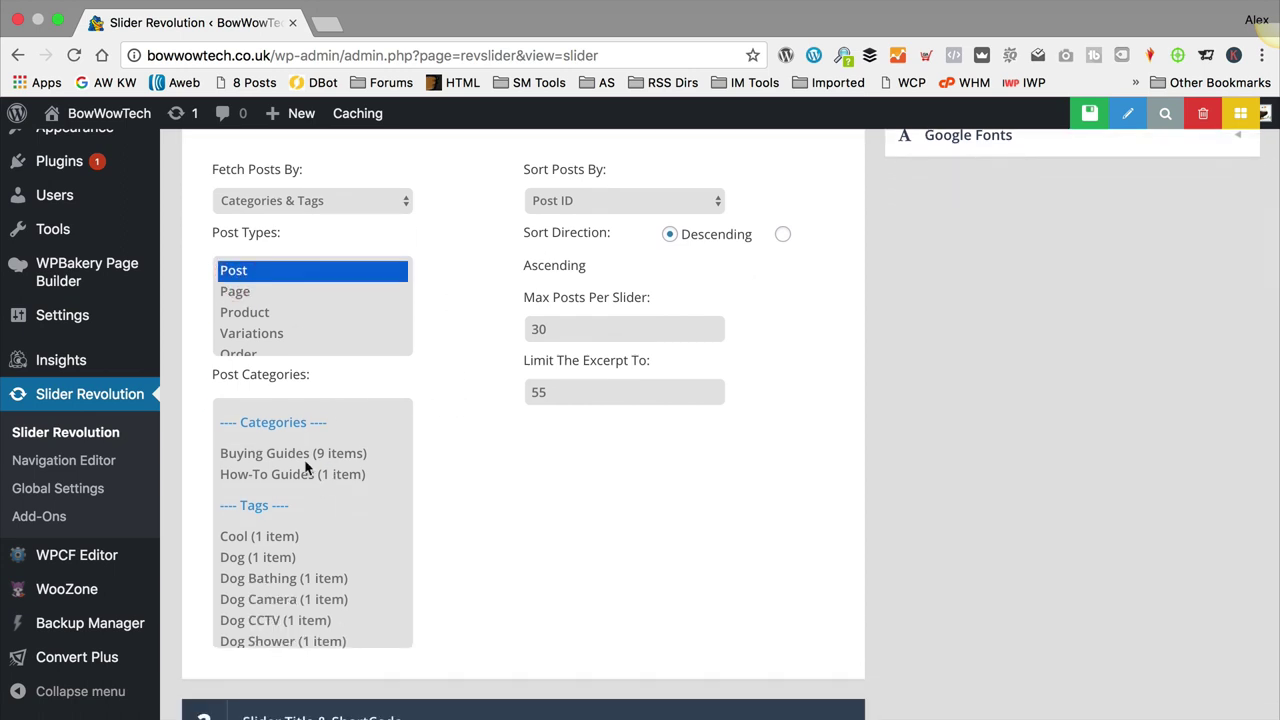
click(303, 453)
click(313, 470)
click(352, 453)
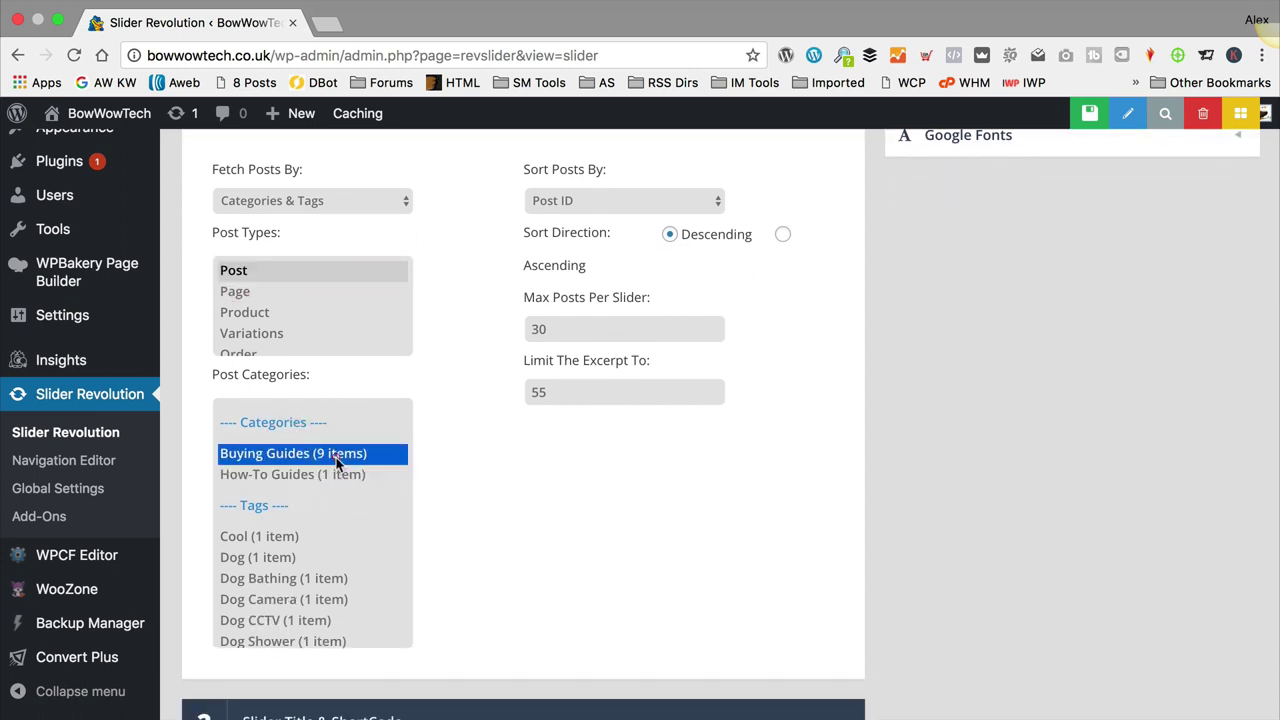
shift+click(340, 474)
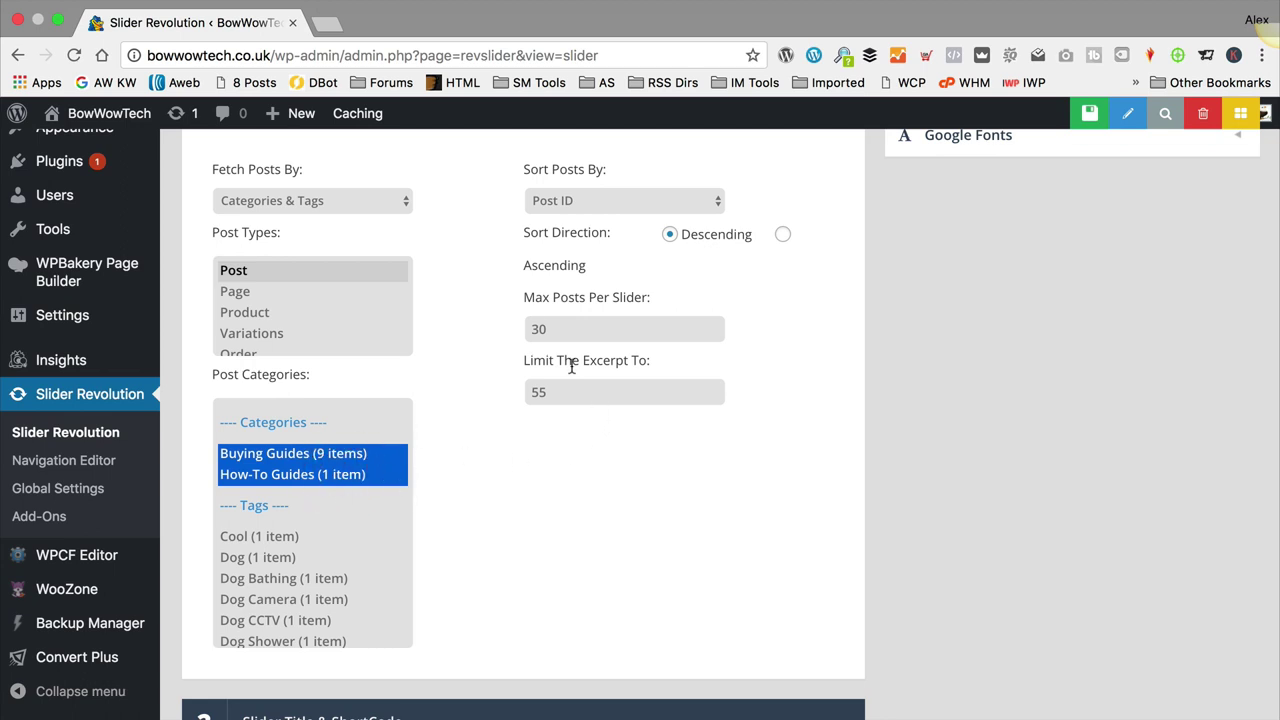
double_click(556, 328)
text(4)
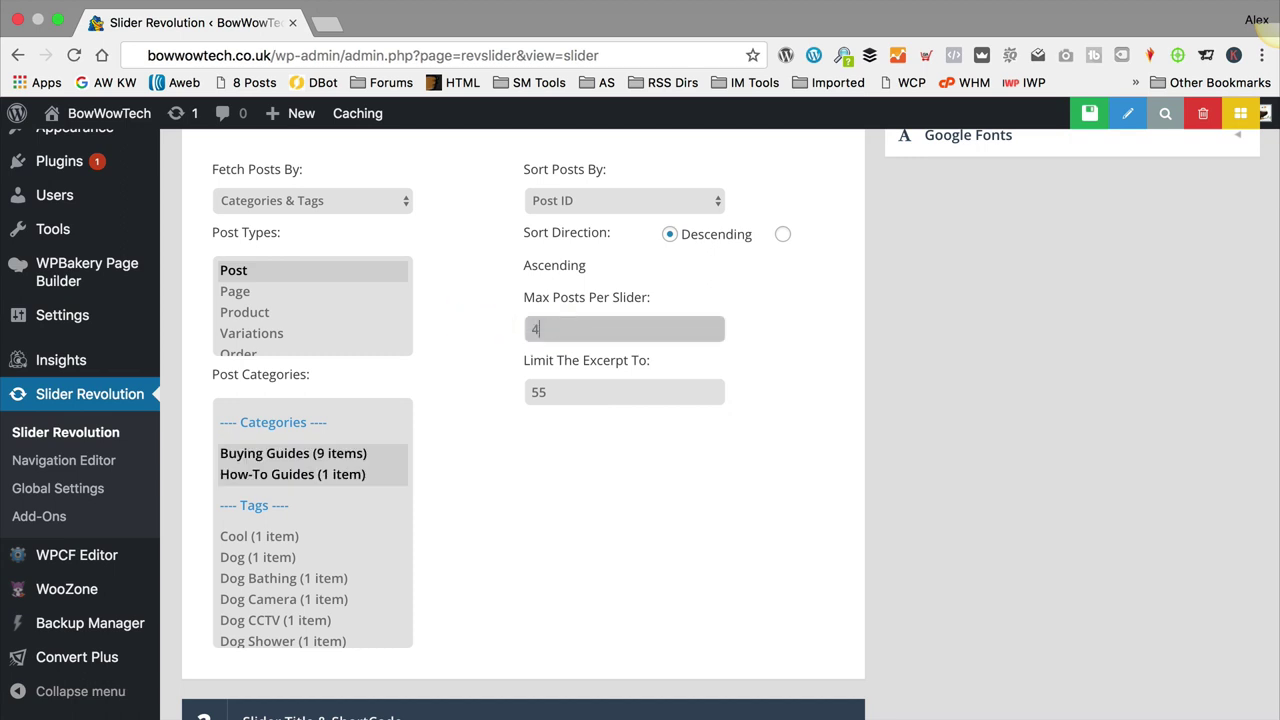
click(557, 460)
scroll(558, 450, down, 3)
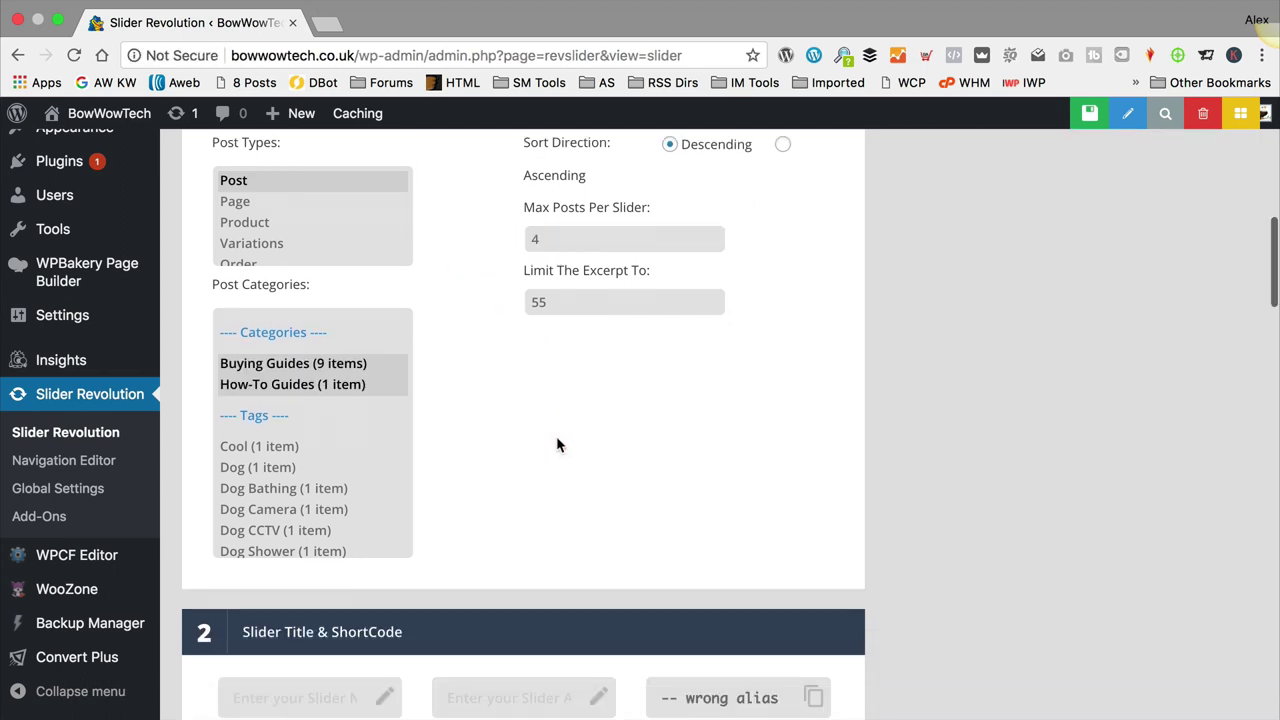
scroll(506, 363, down, 1)
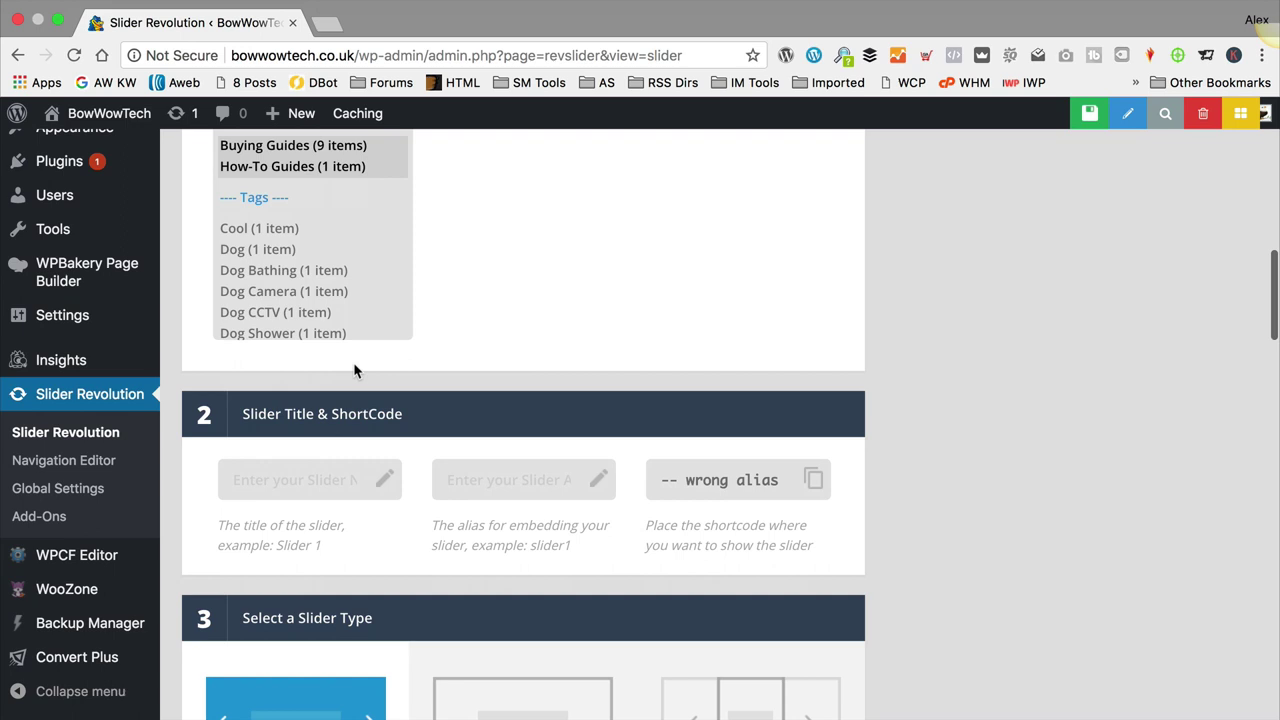
Step: Enter 'homepage' as slider title and alias, keeping the Standard Slider type
click(270, 477)
scroll(625, 367, down, 1)
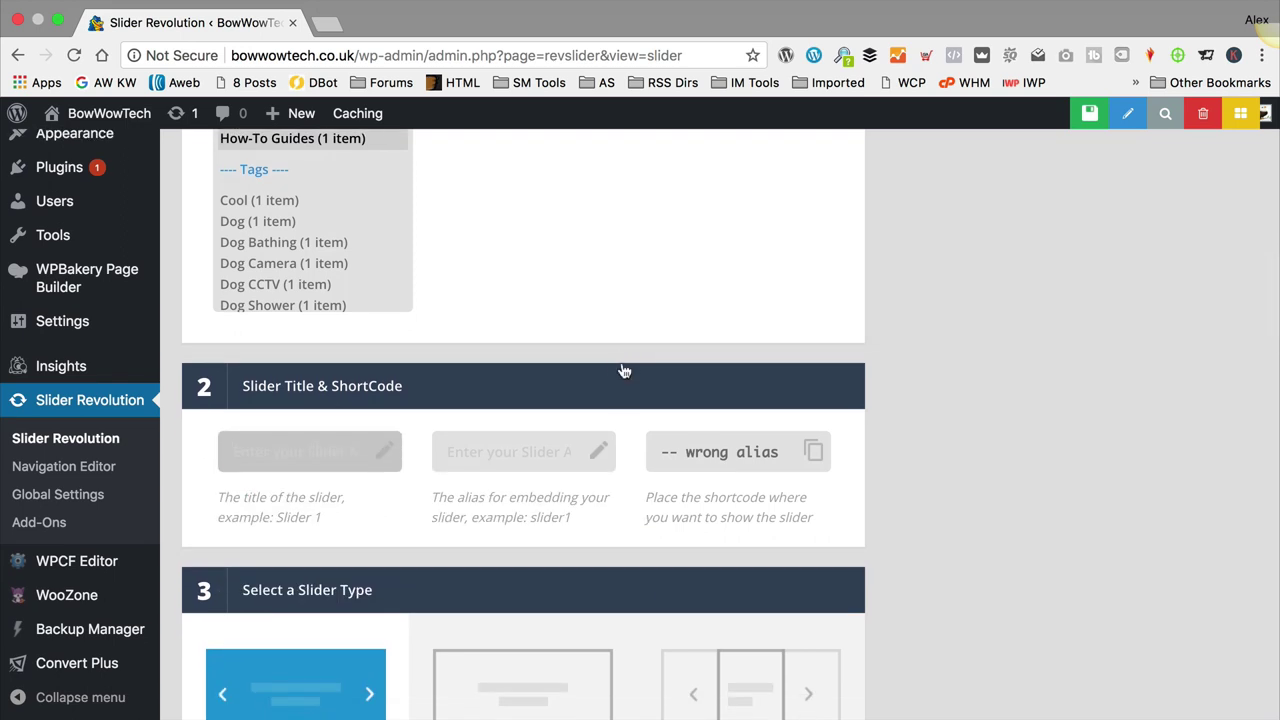
text(homepage)
click(447, 452)
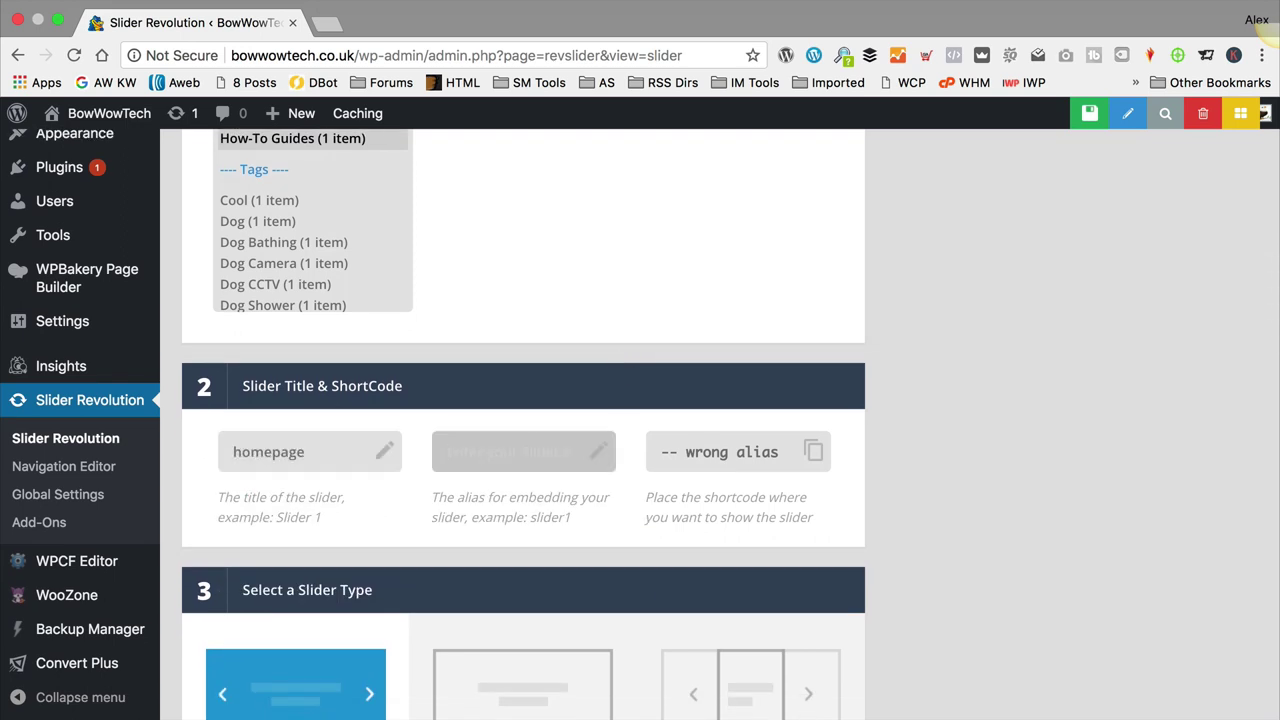
text(homepage)
key(Tab)
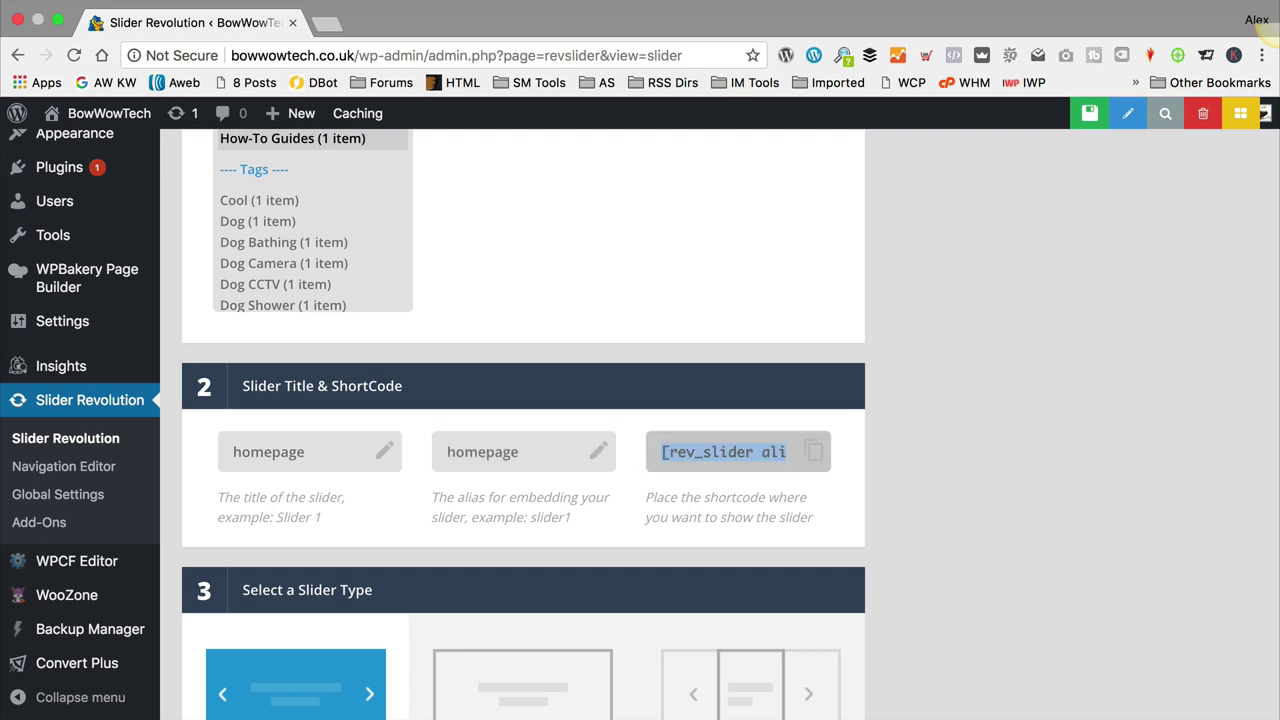
scroll(728, 362, down, 3)
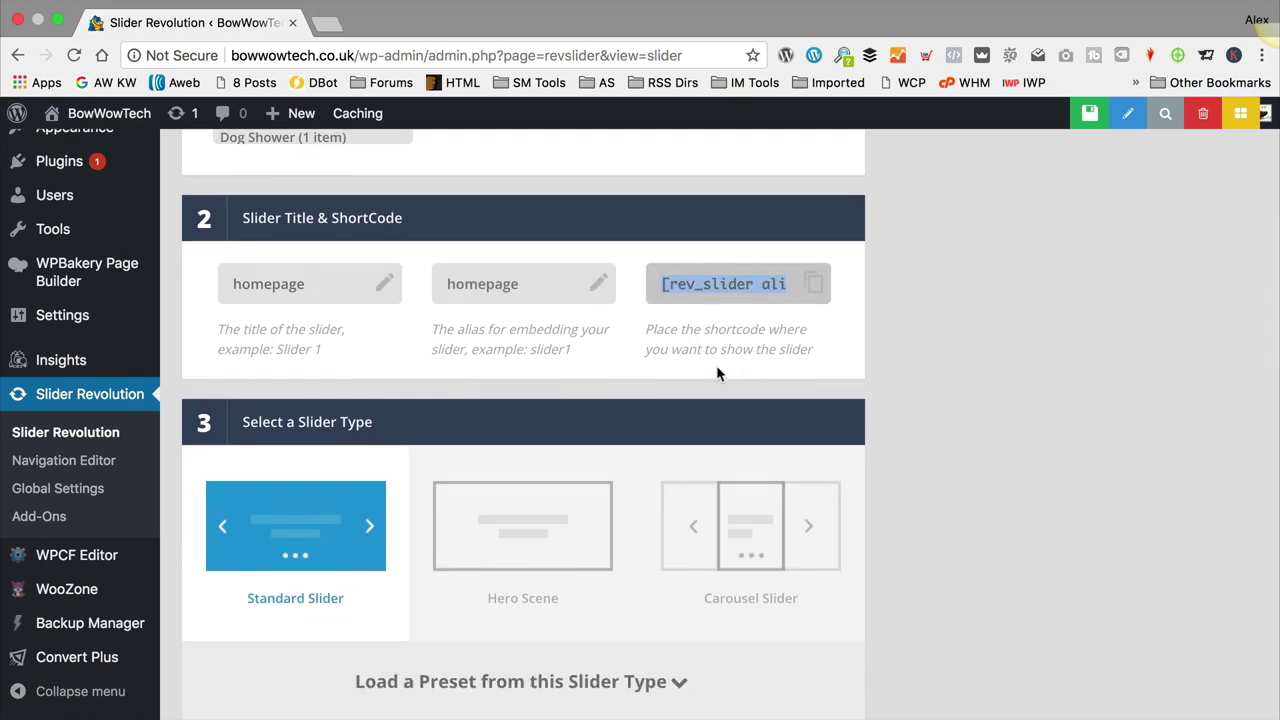
scroll(715, 372, down, 2)
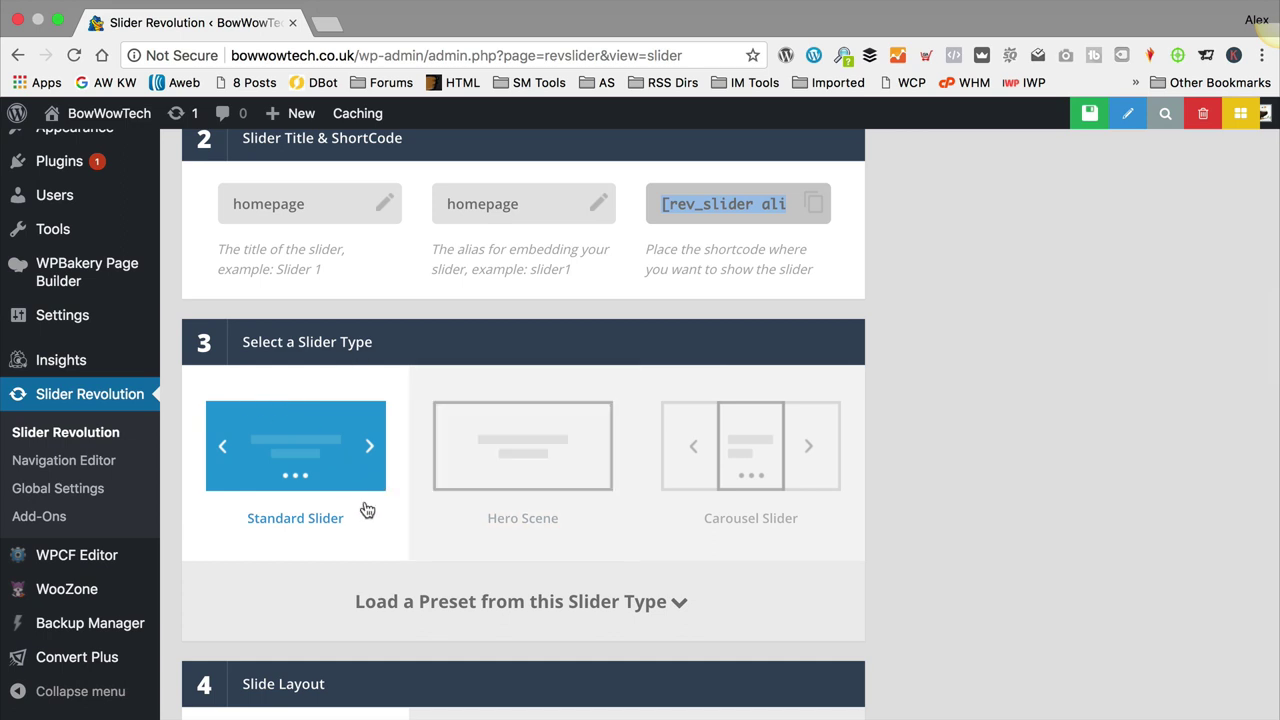
click(416, 468)
scroll(424, 459, down, 2)
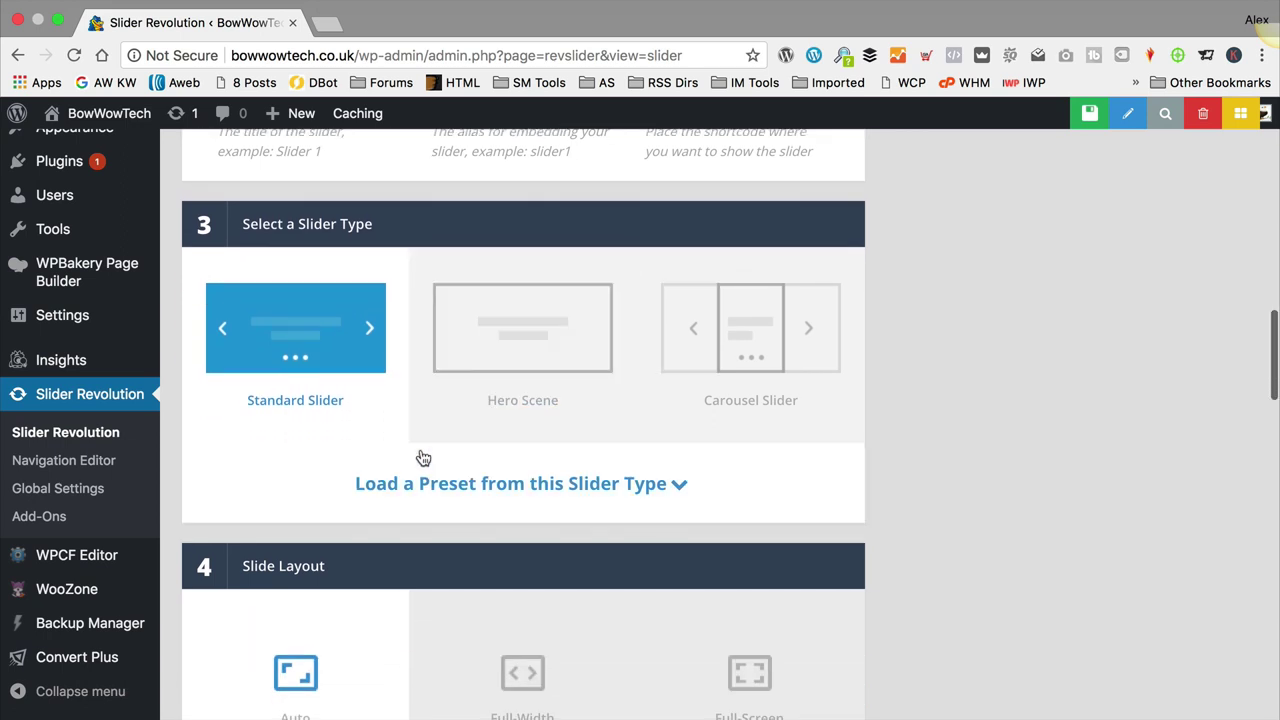
scroll(358, 396, down, 5)
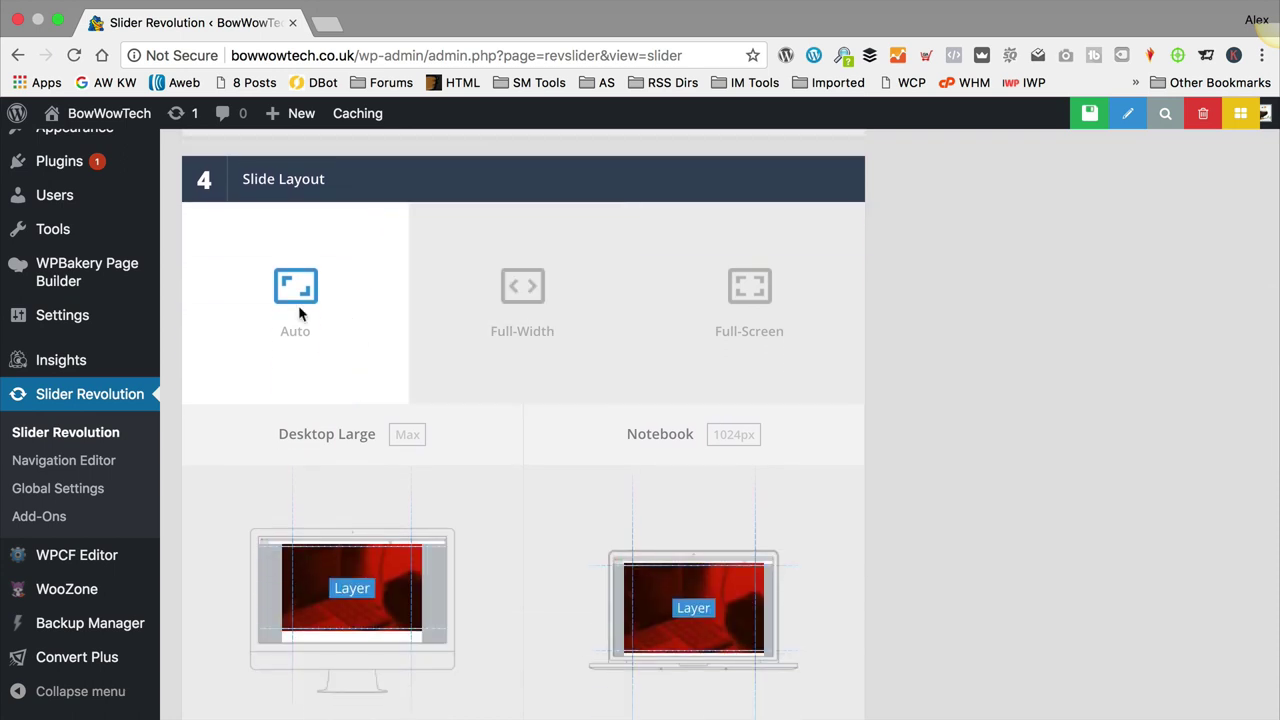
Step: Switch the slide layout to Full-Width, change the layer grid height from 868 to 400px, and save settings
scroll(557, 300, down, 1)
click(557, 277)
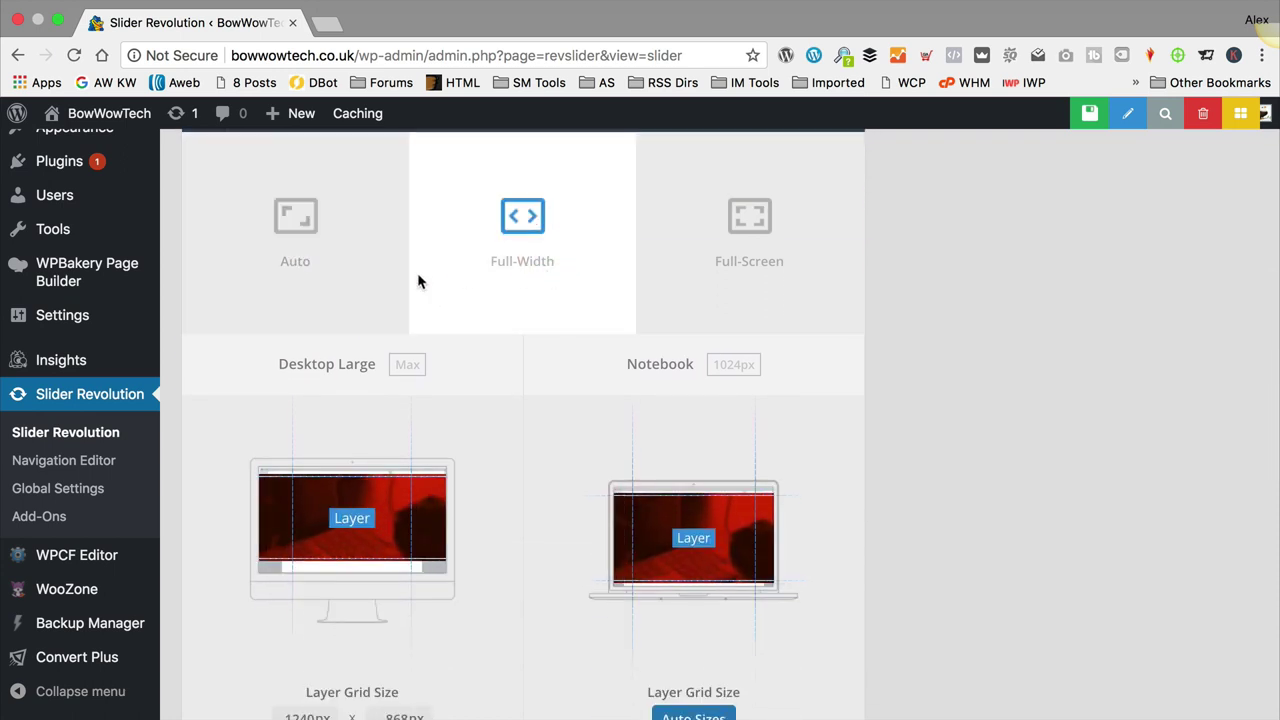
scroll(410, 282, down, 3)
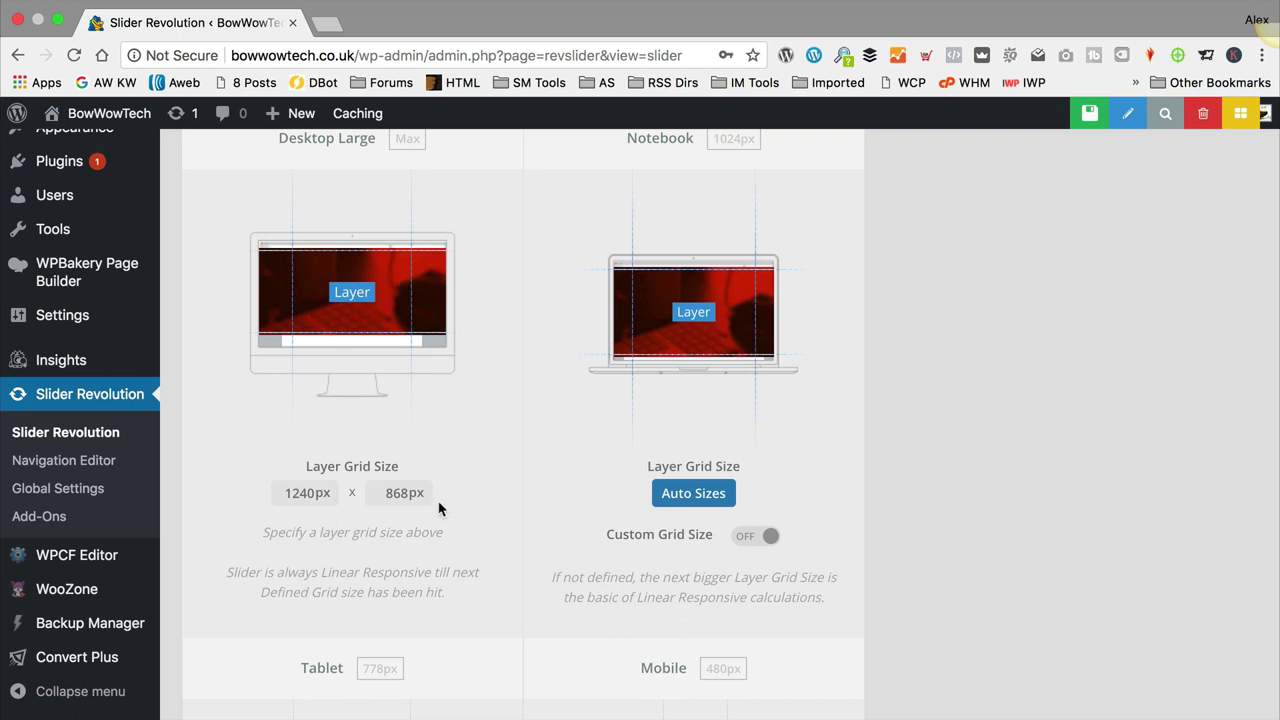
click(404, 495)
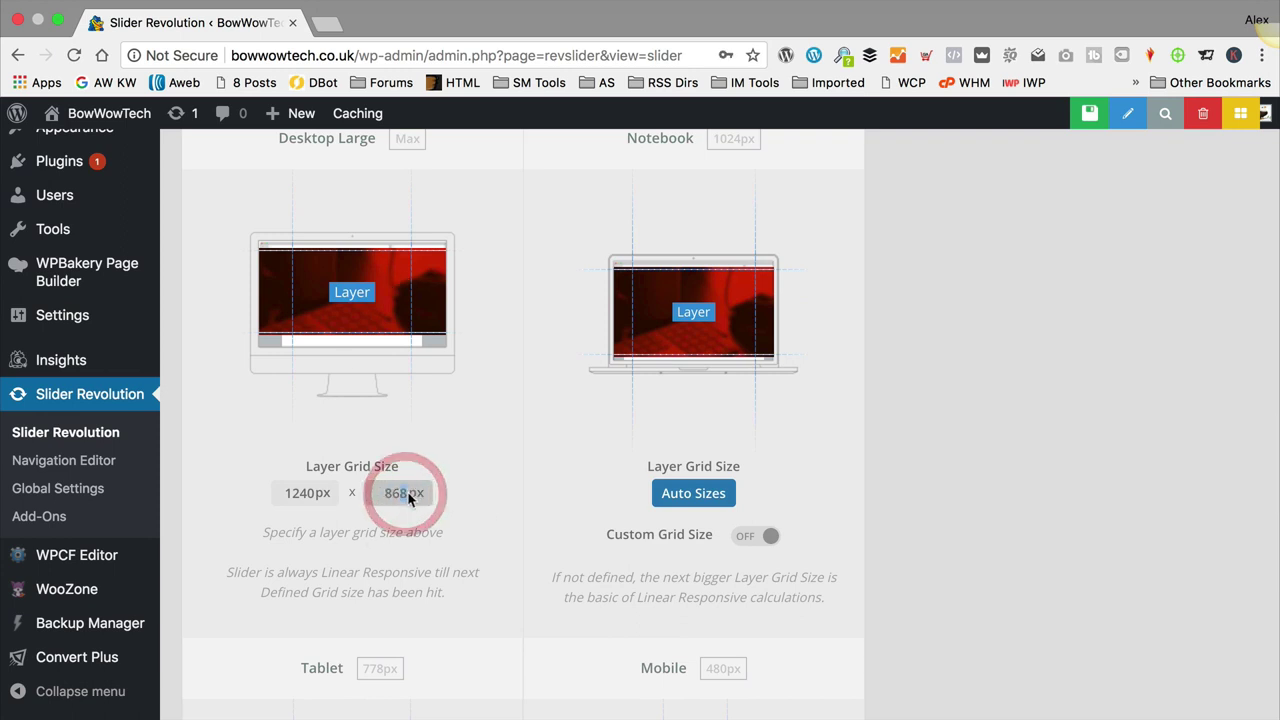
click(383, 497)
scroll(390, 495, down, 1)
double_click(398, 491)
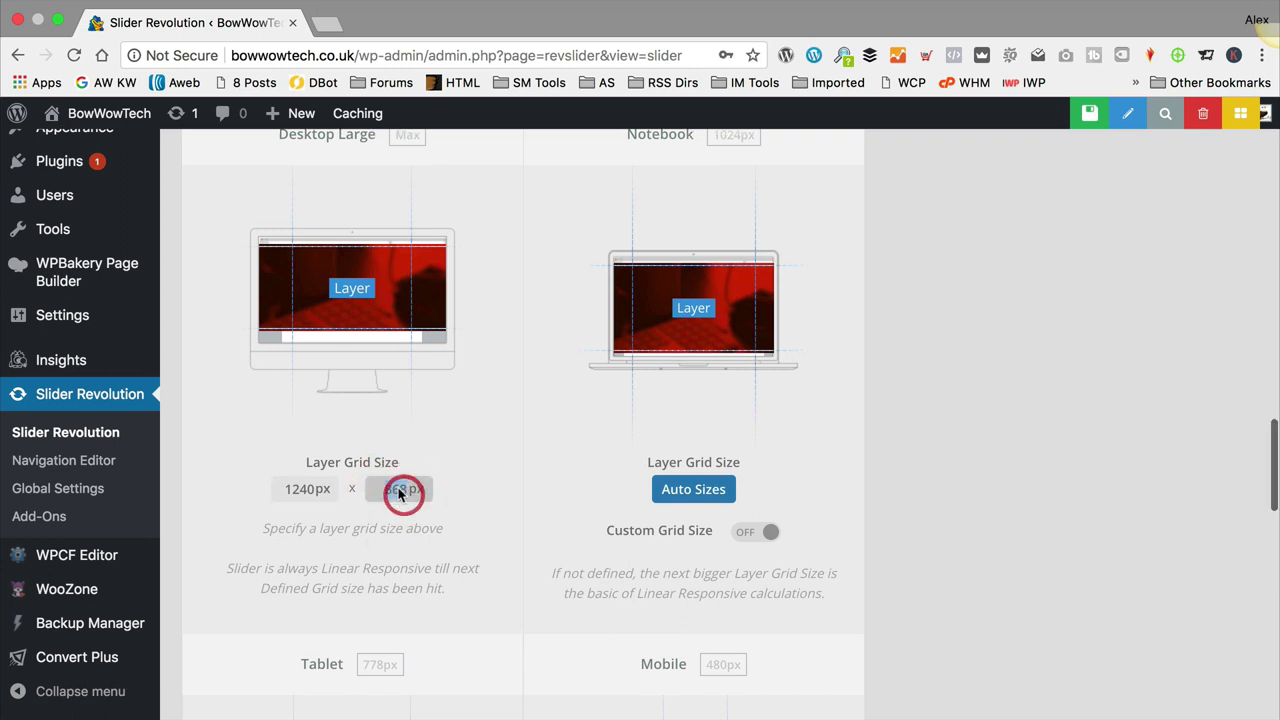
text(400)
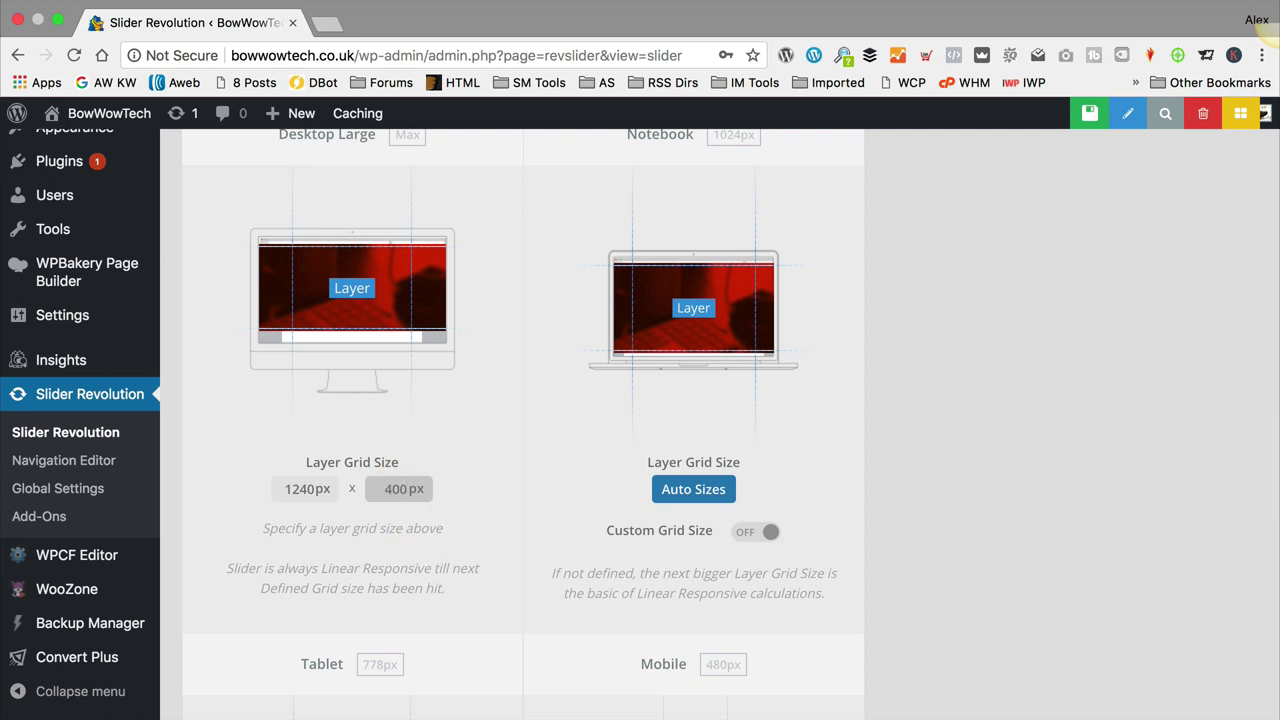
click(478, 474)
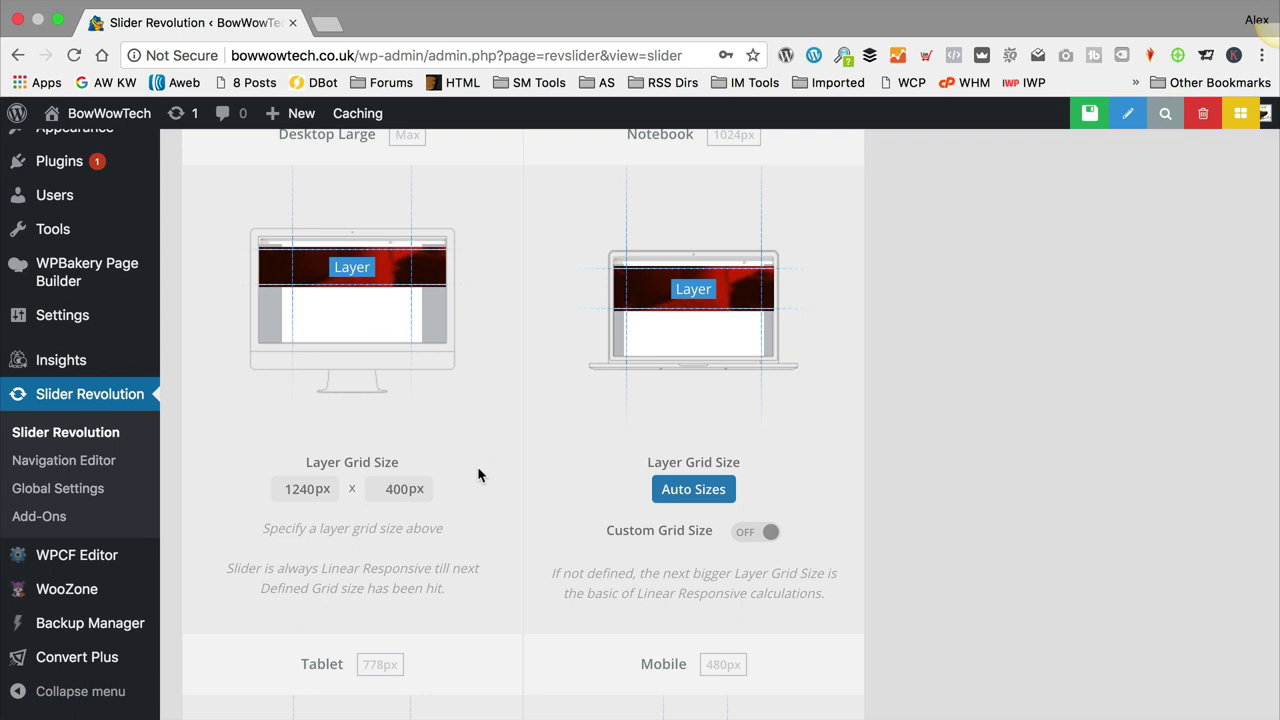
scroll(477, 475, down, 5)
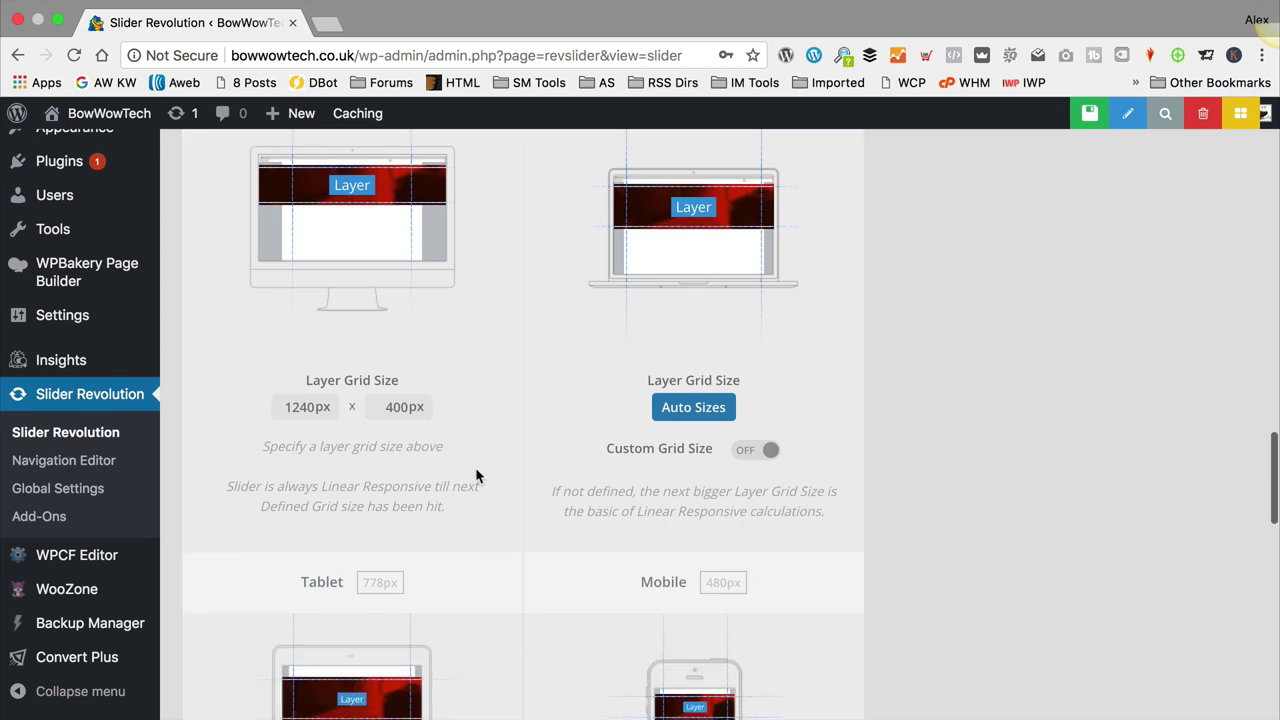
scroll(476, 476, down, 5)
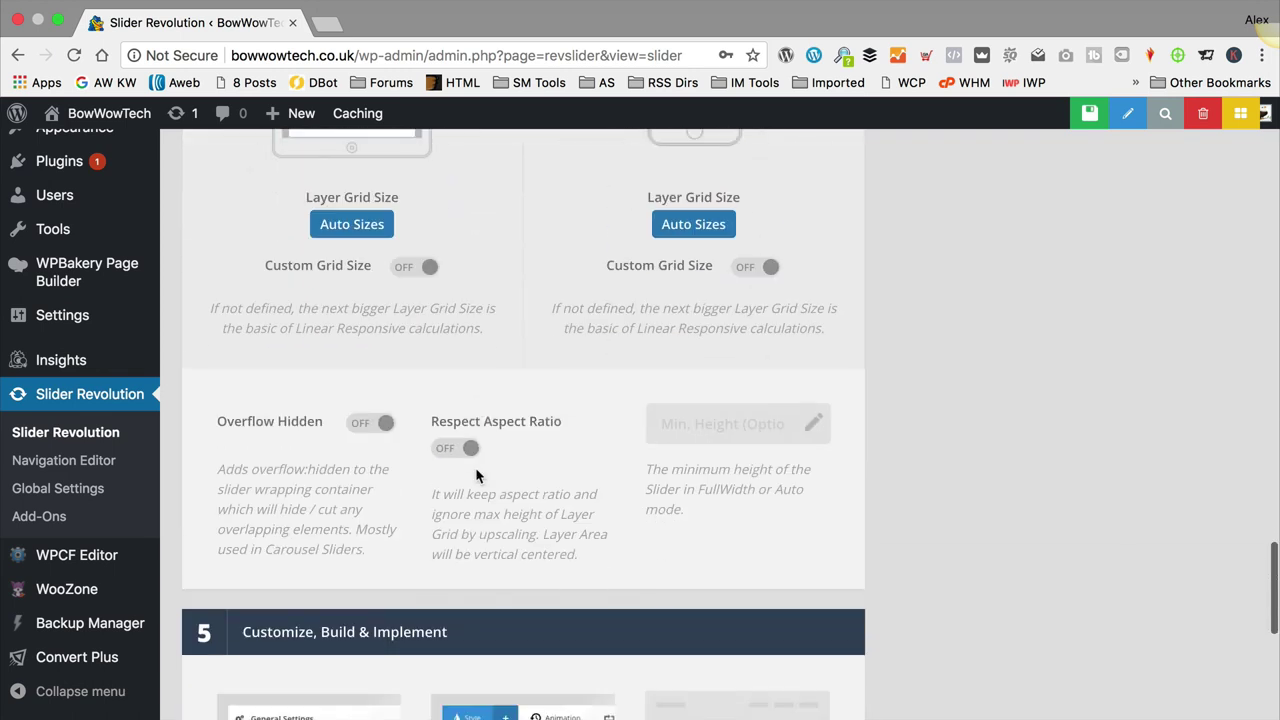
scroll(476, 470, down, 2)
scroll(478, 479, down, 3)
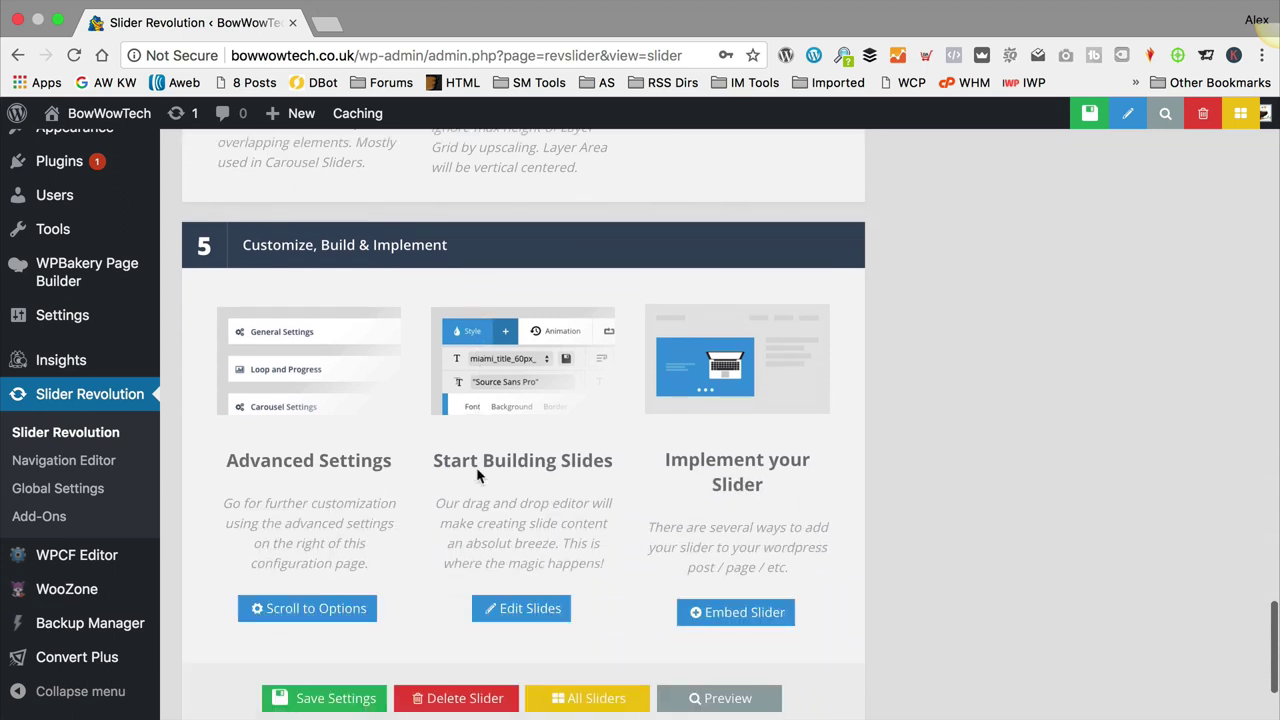
click(350, 679)
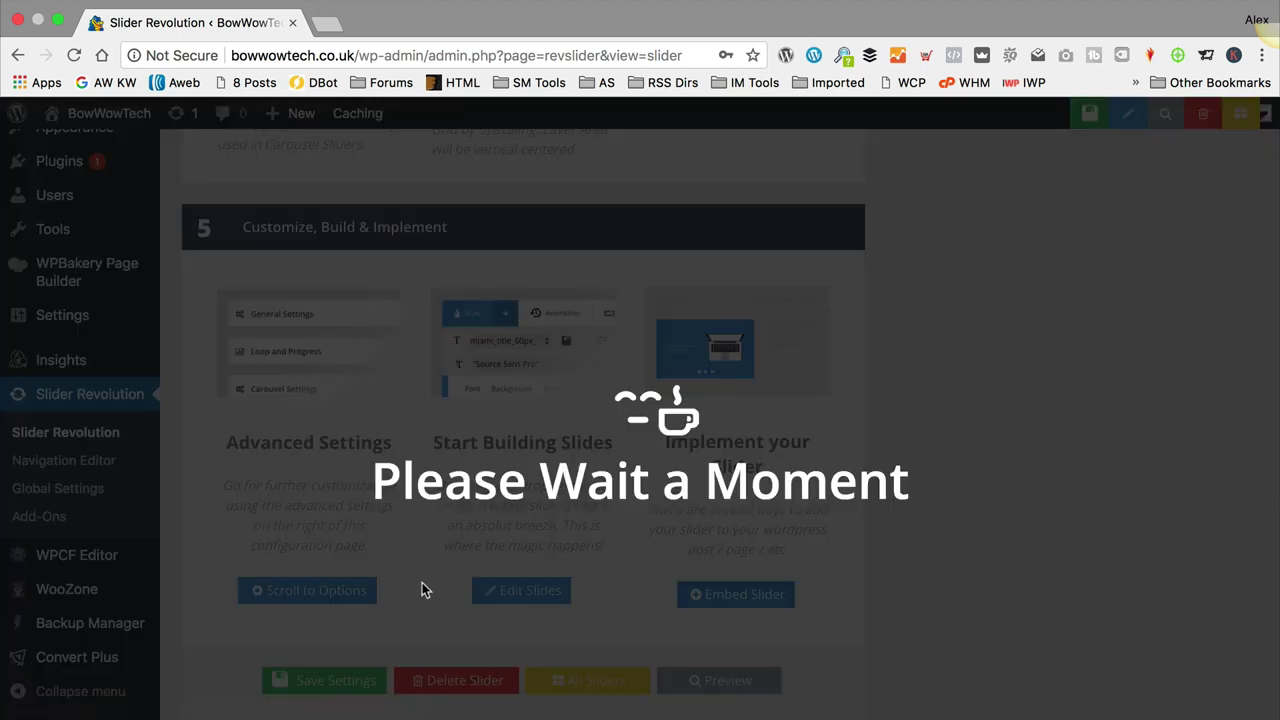
Step: Set the slide's Main Background source to Featured Image
scroll(380, 560, down, 2)
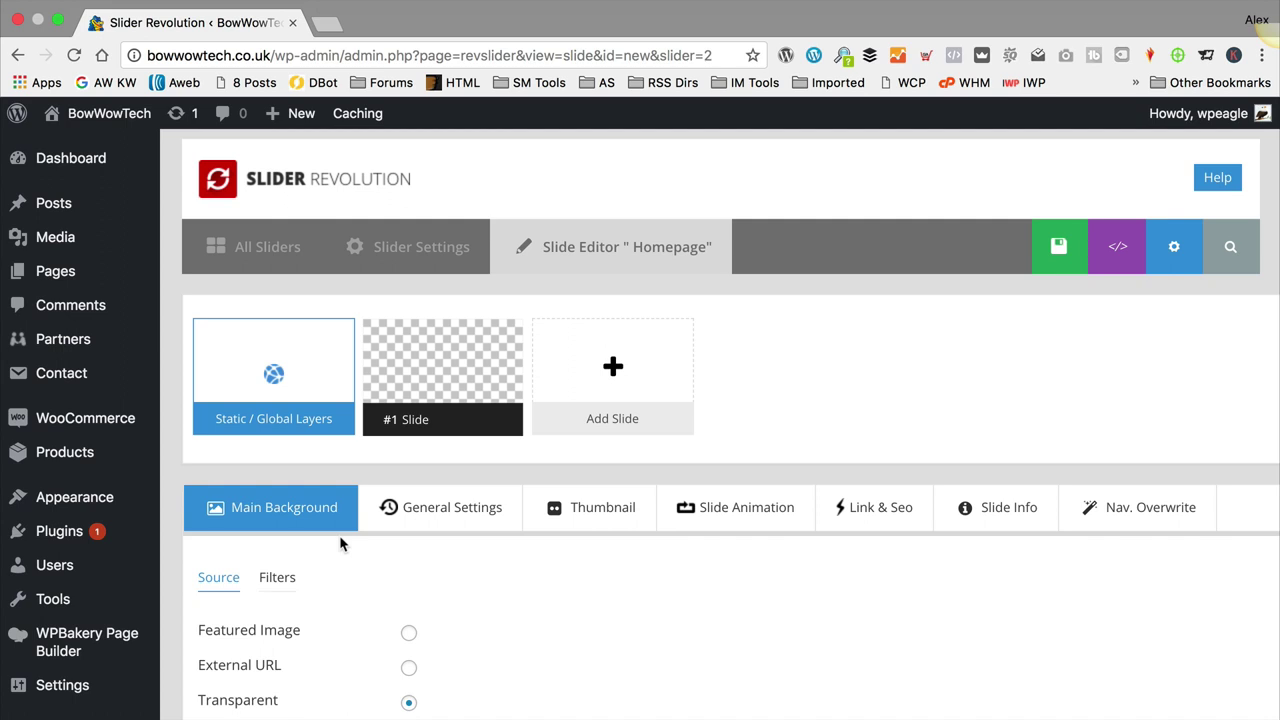
scroll(423, 570, down, 3)
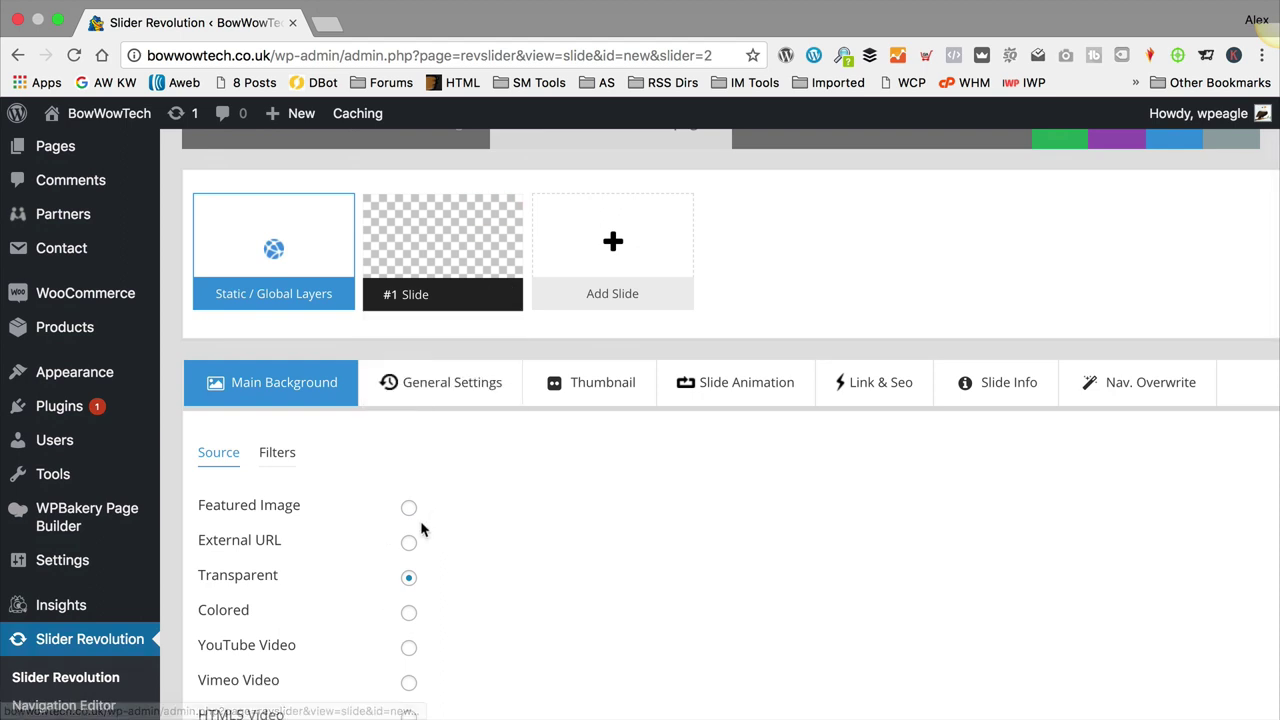
scroll(330, 500, down, 2)
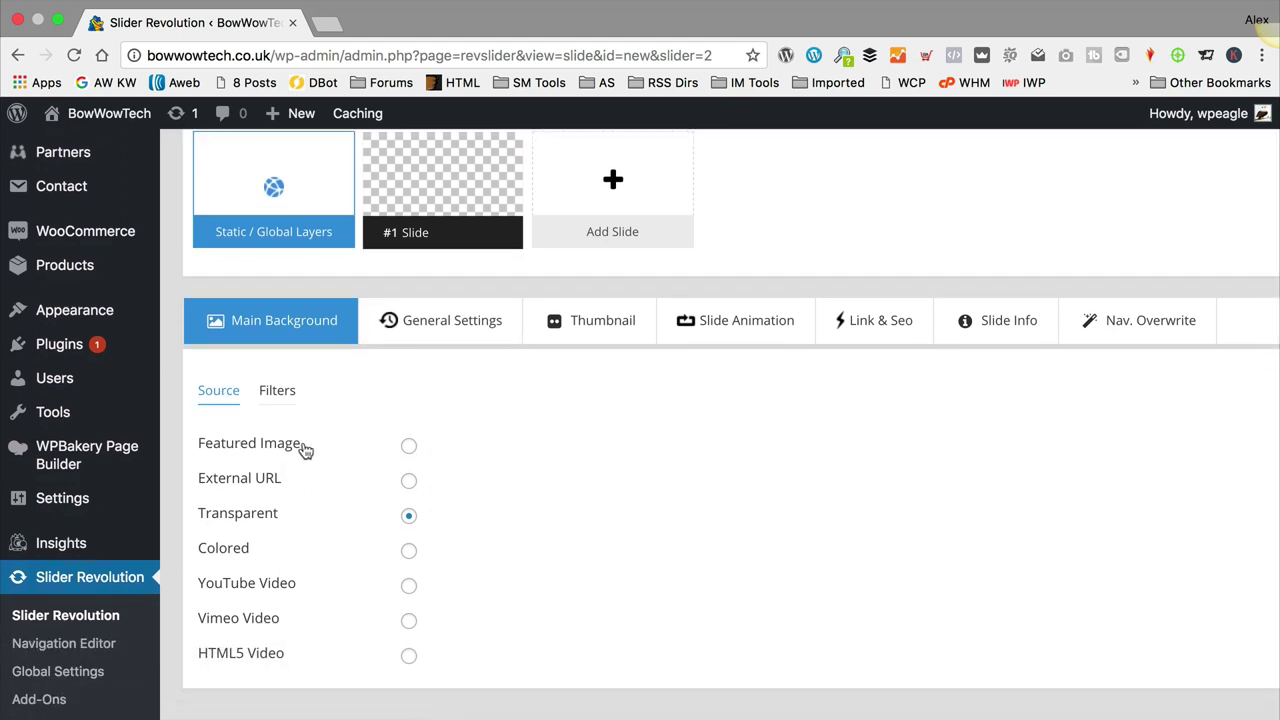
click(409, 447)
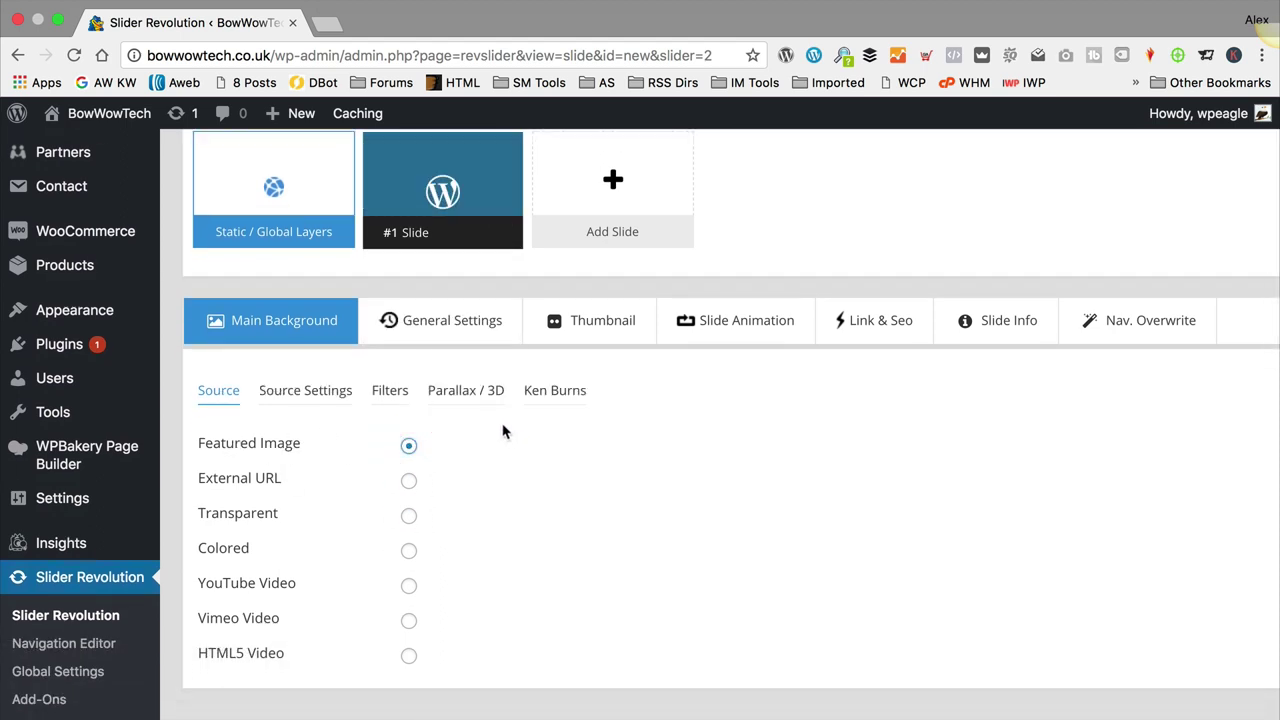
scroll(503, 431, down, 2)
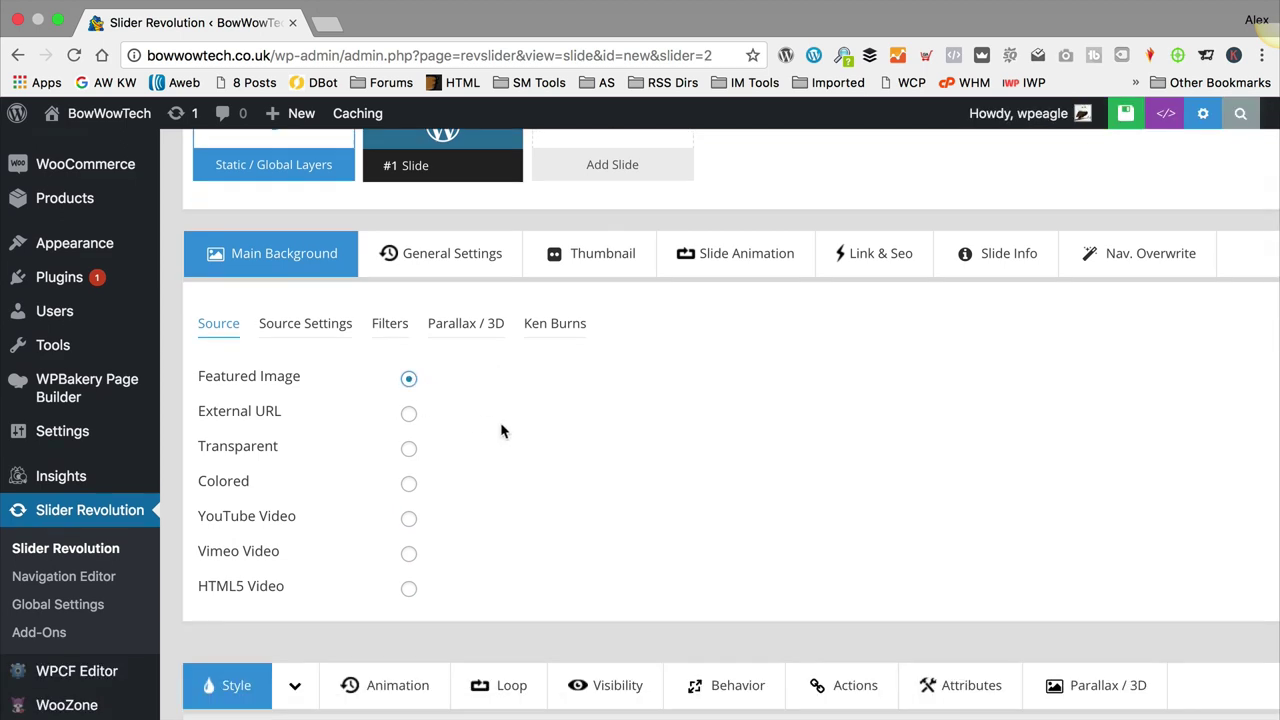
Step: Enable a Regular link on the whole slide with Slide Link set to {{link}}
click(889, 257)
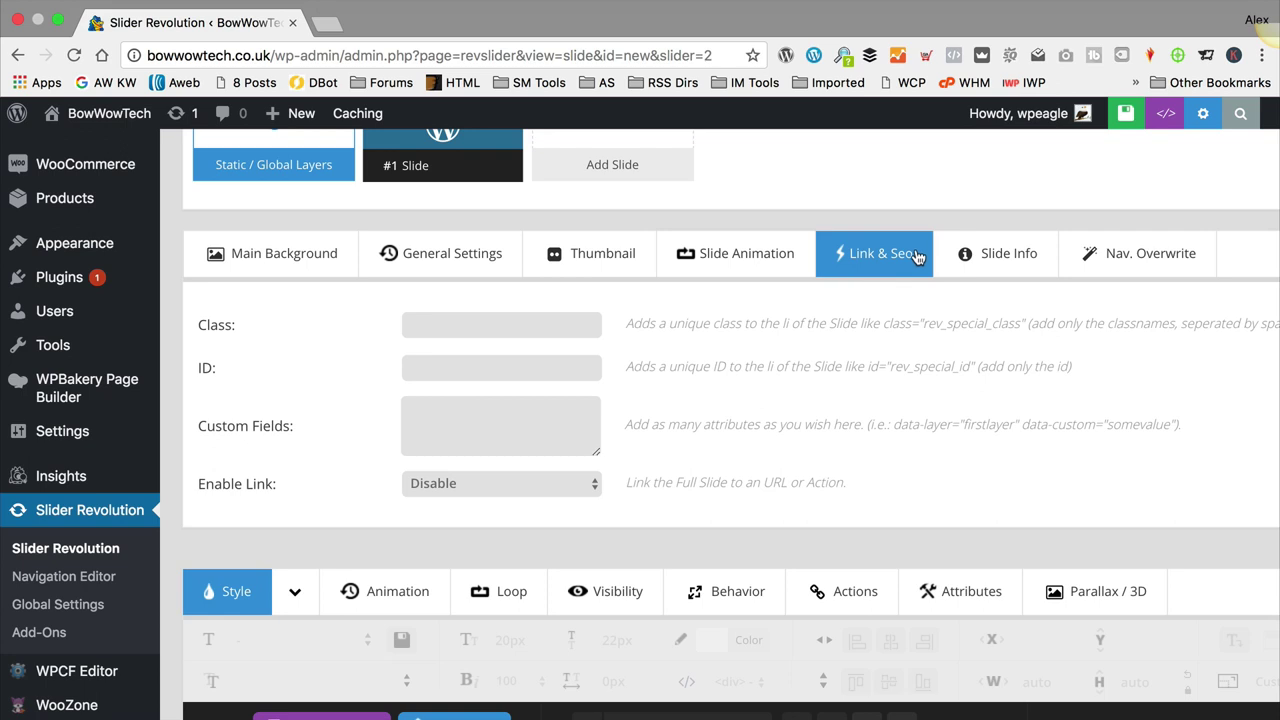
click(575, 487)
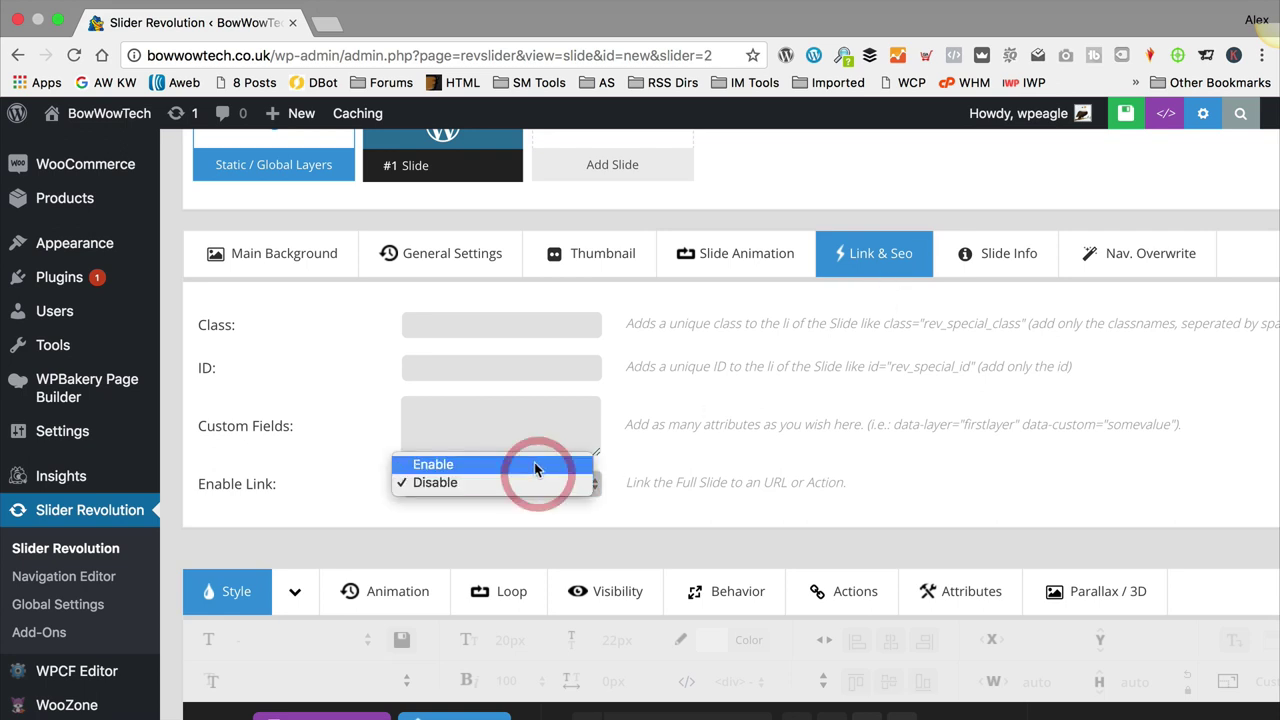
click(532, 463)
scroll(688, 421, down, 3)
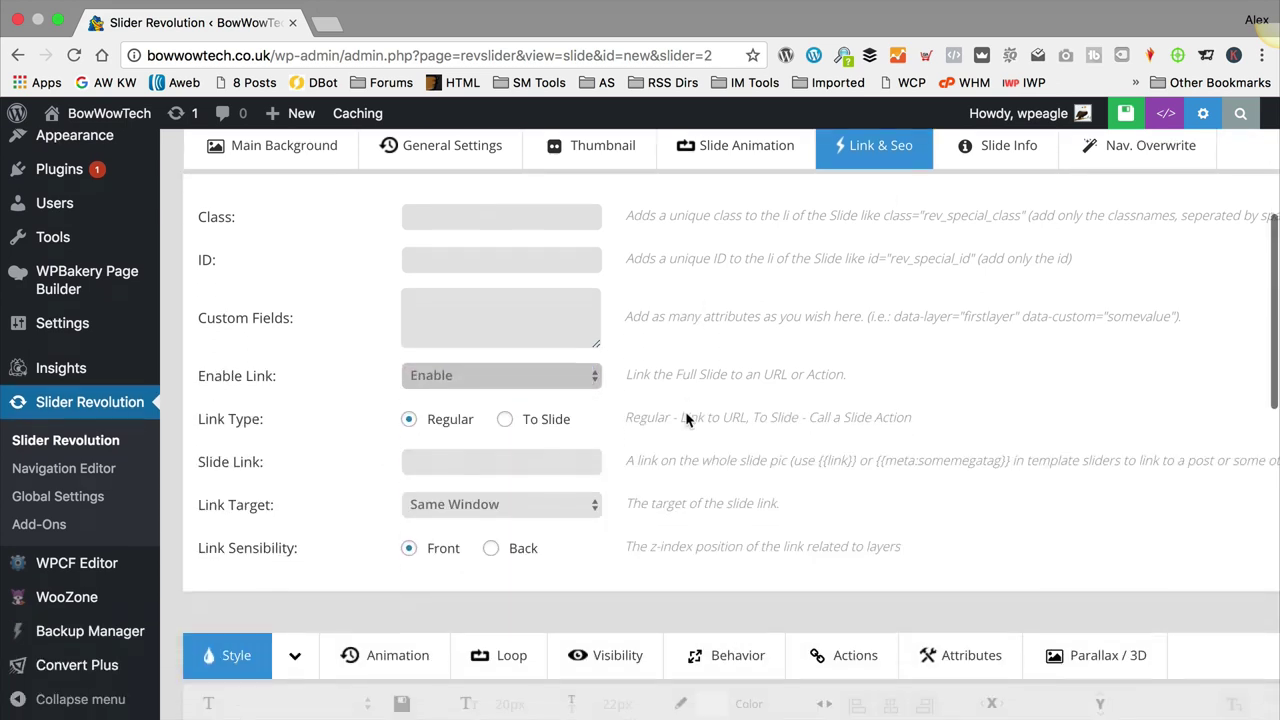
click(474, 462)
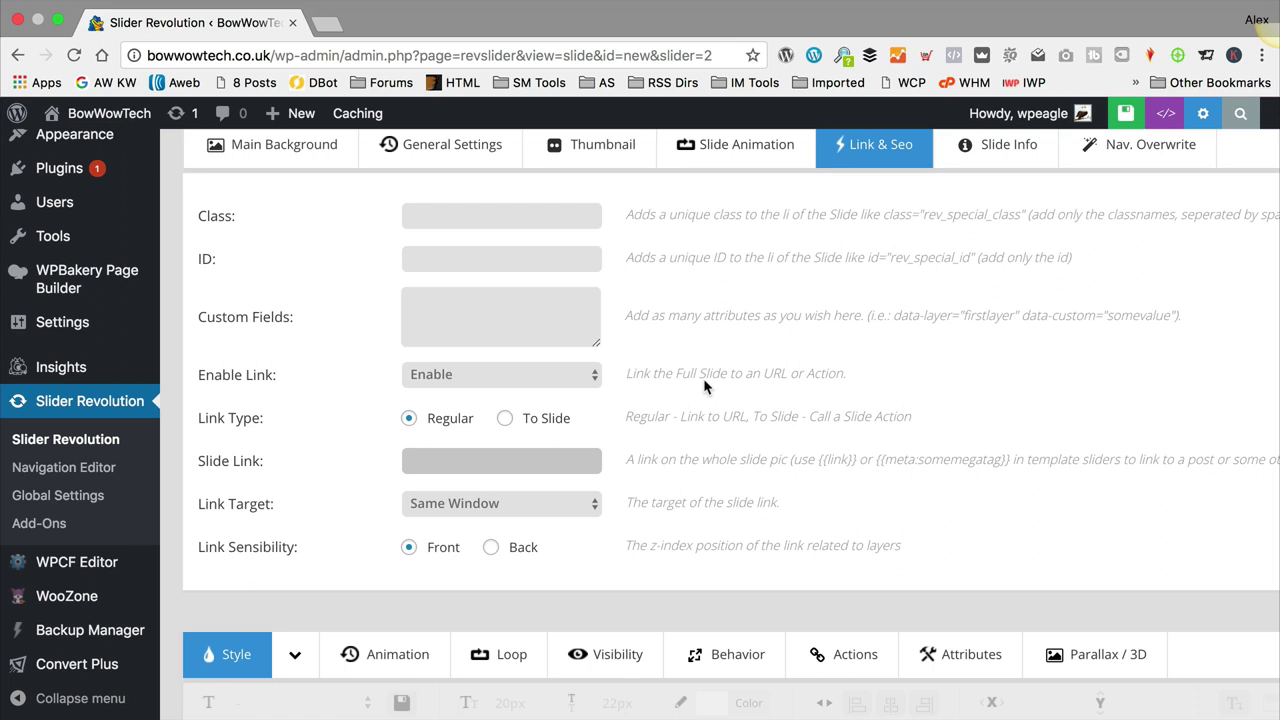
text({{link)
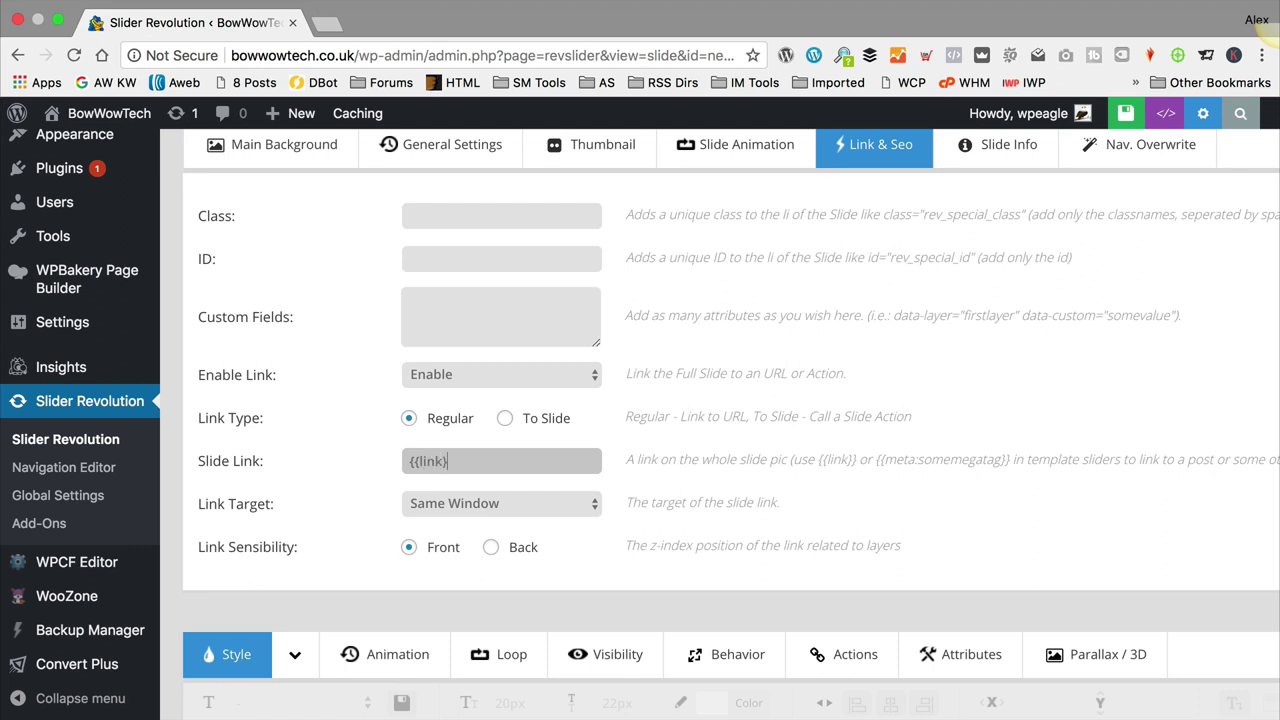
Step: Add a Text/Html layer to the slide and delete its 'Caption Text1' placeholder
scroll(772, 374, down, 5)
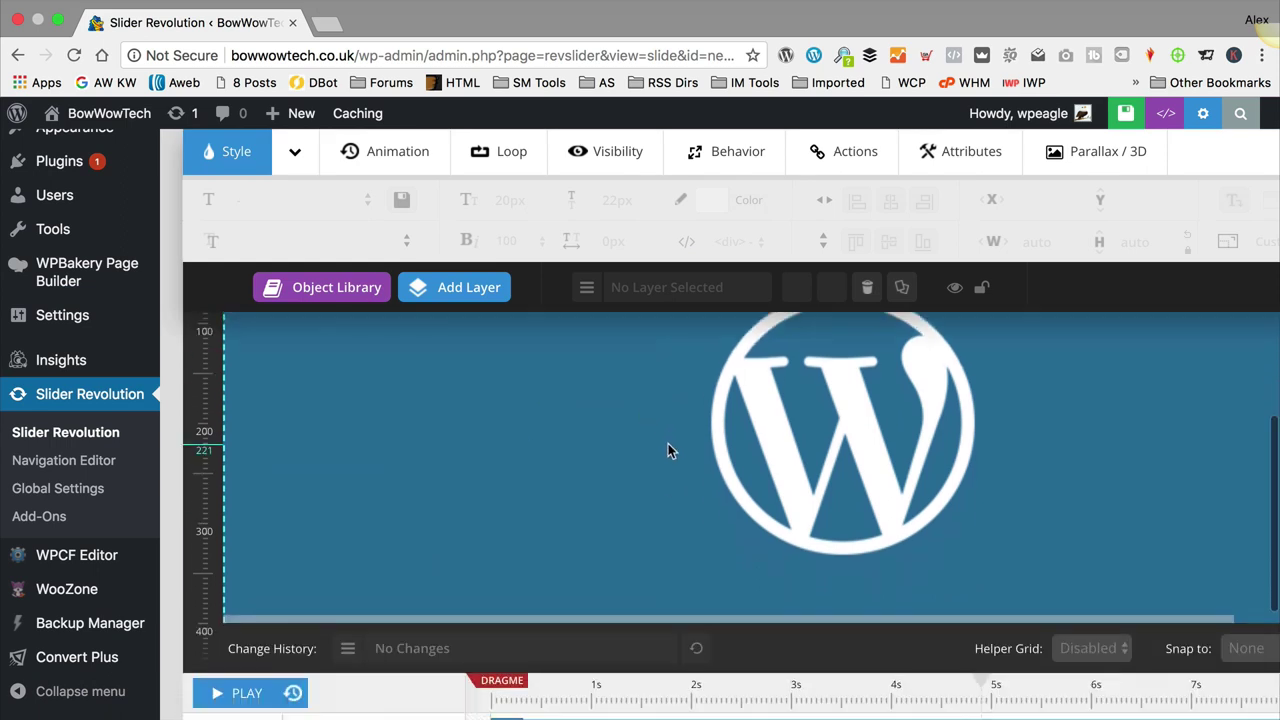
scroll(668, 449, up, 3)
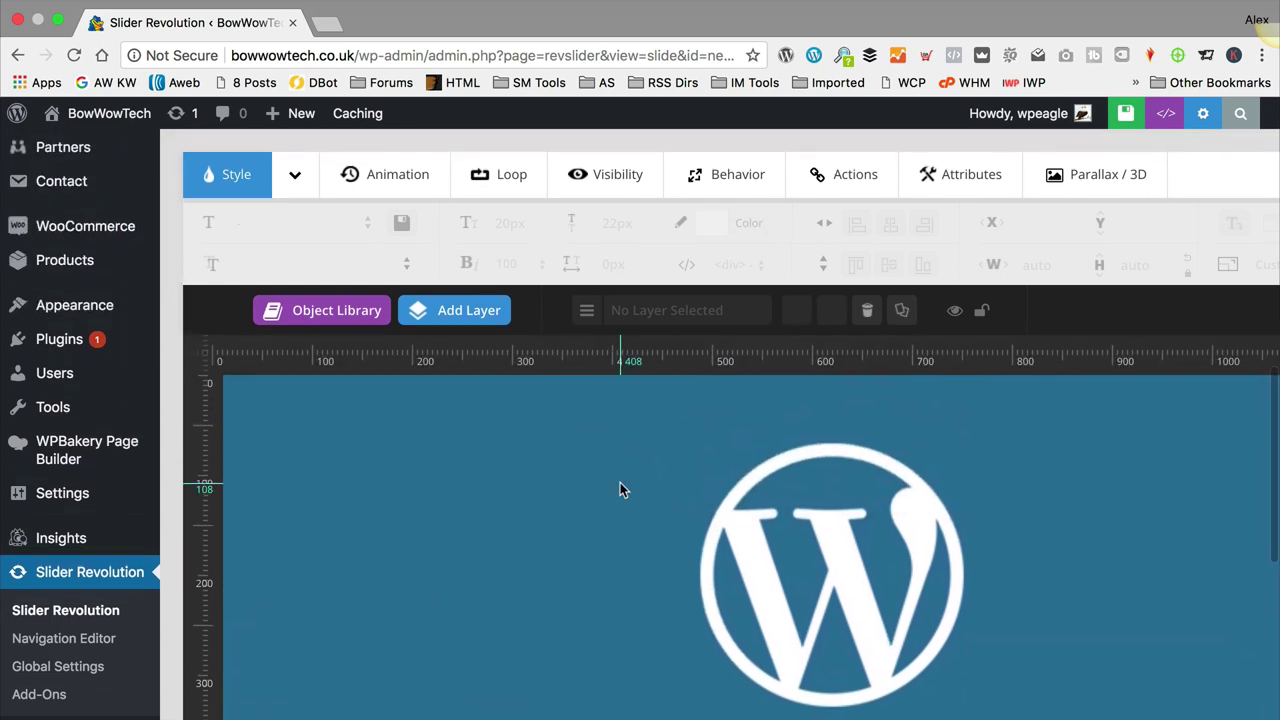
scroll(620, 484, down, 1)
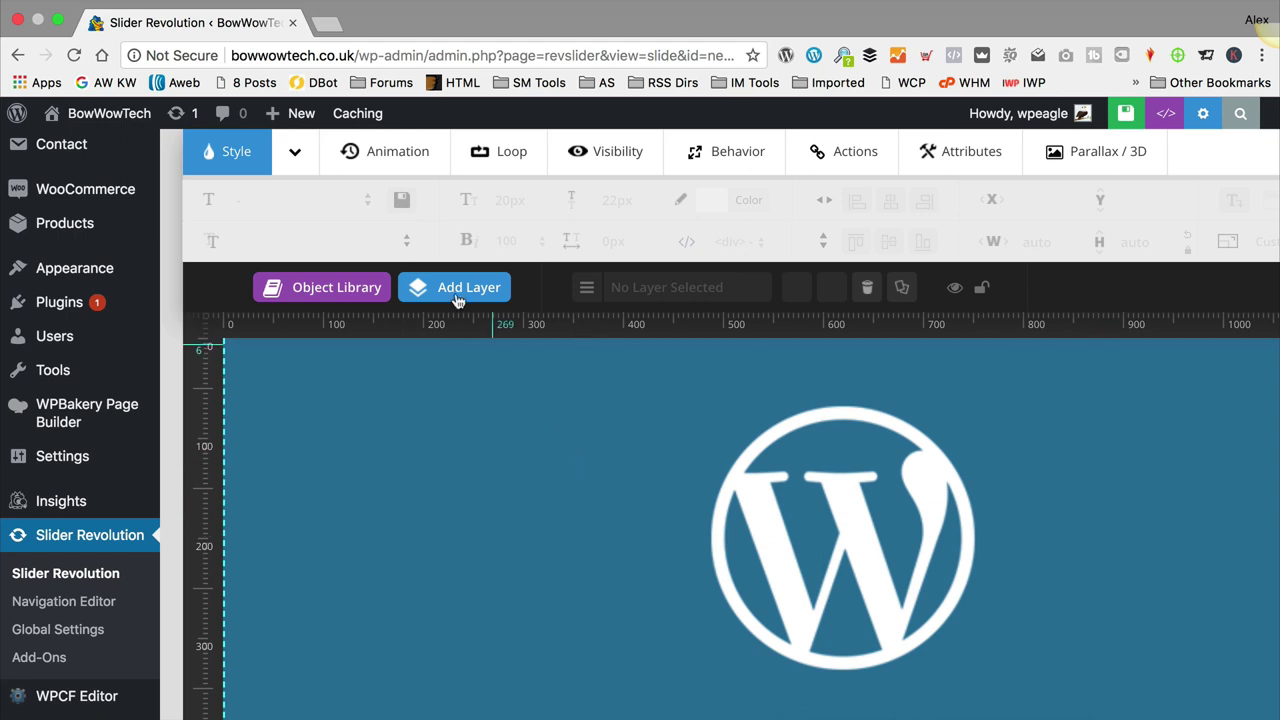
mouse_move(420, 286)
click(449, 340)
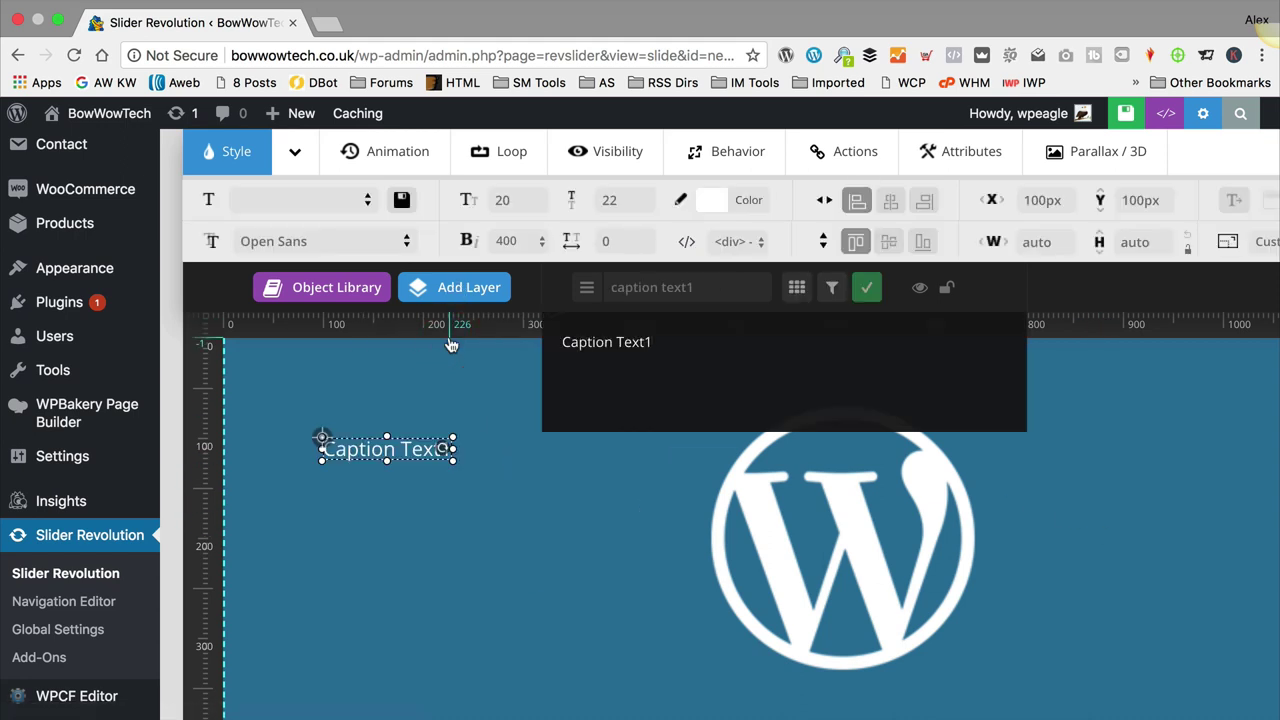
drag(703, 345, 543, 343)
key(BackSpace)
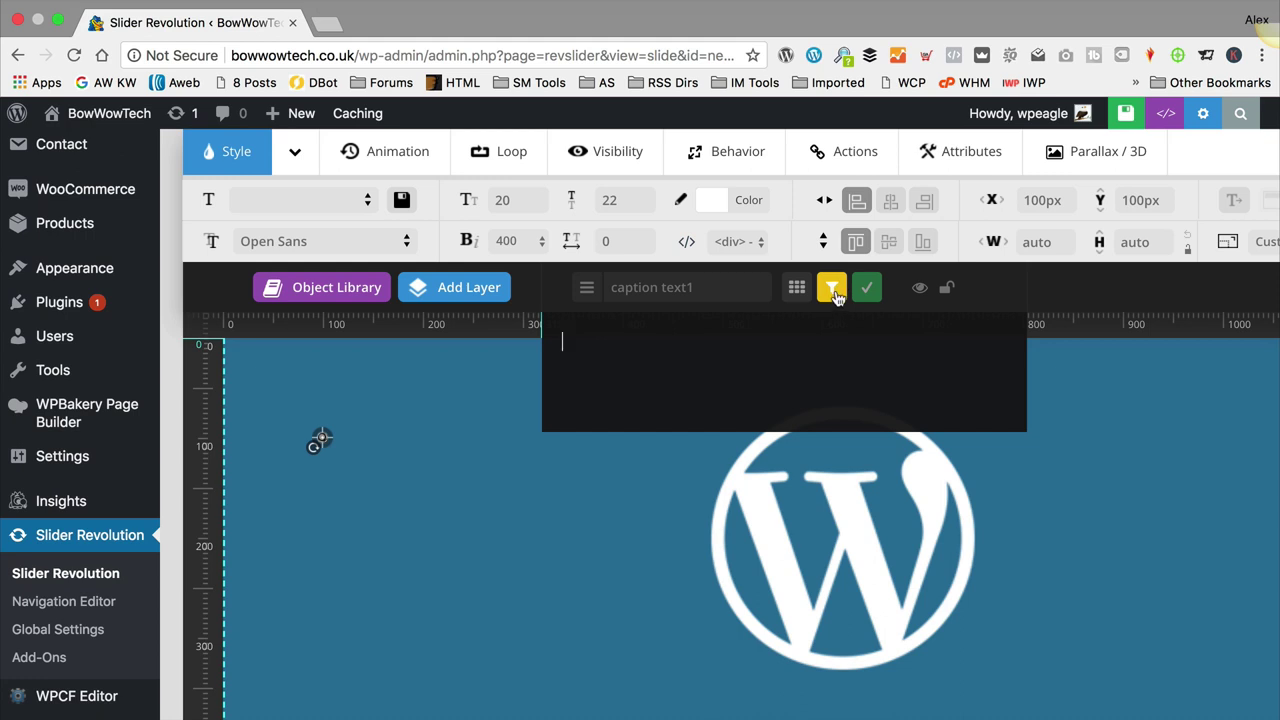
Step: Insert the {{title}} meta placeholder into the layer and align it centre and middle
click(834, 291)
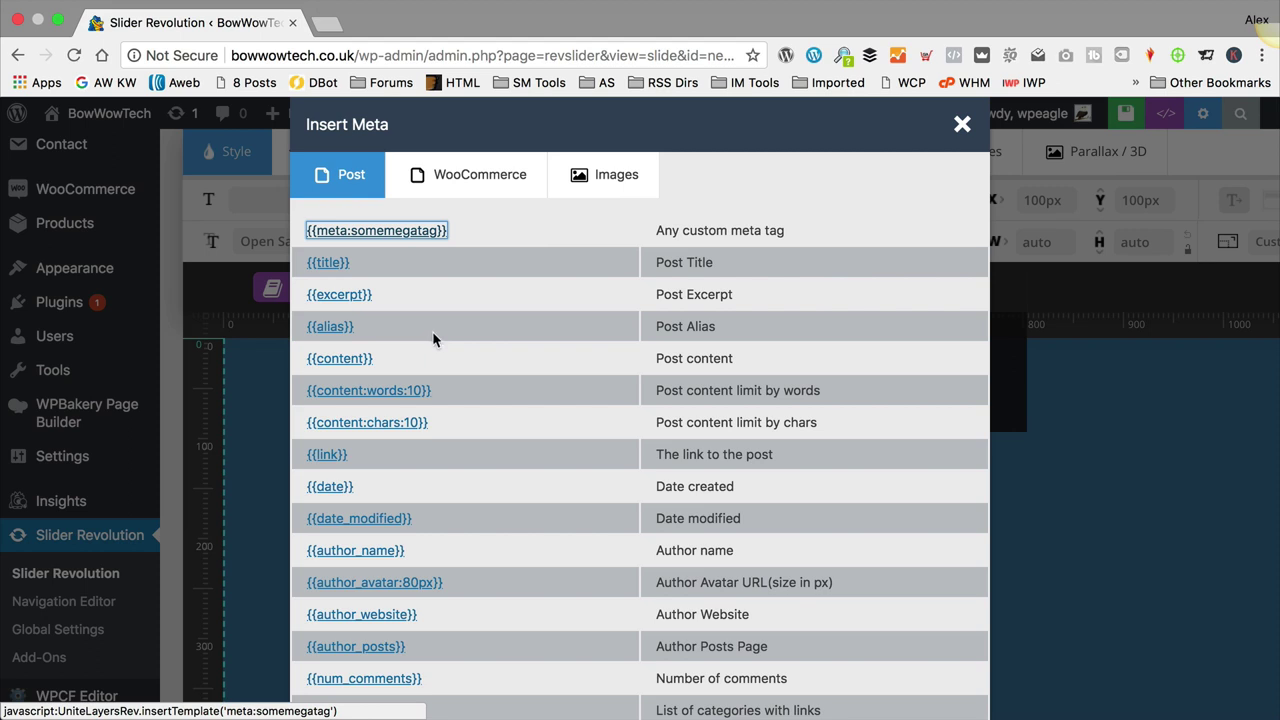
click(327, 263)
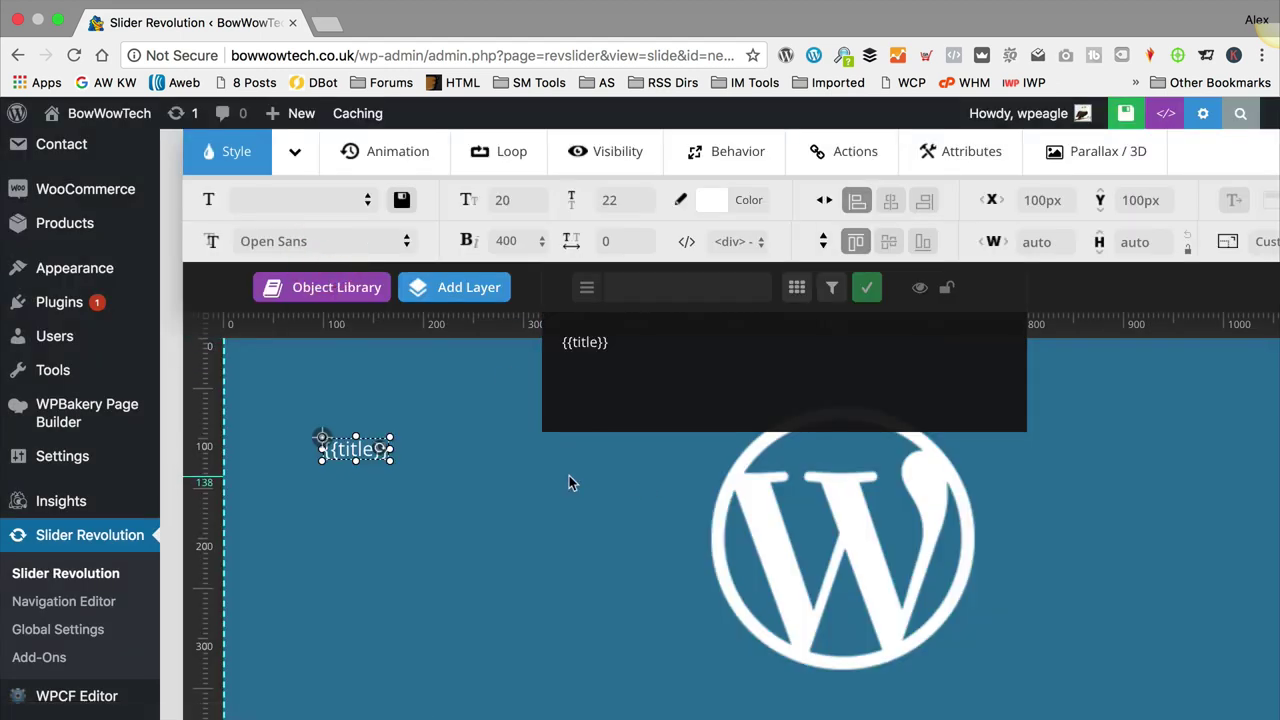
click(866, 289)
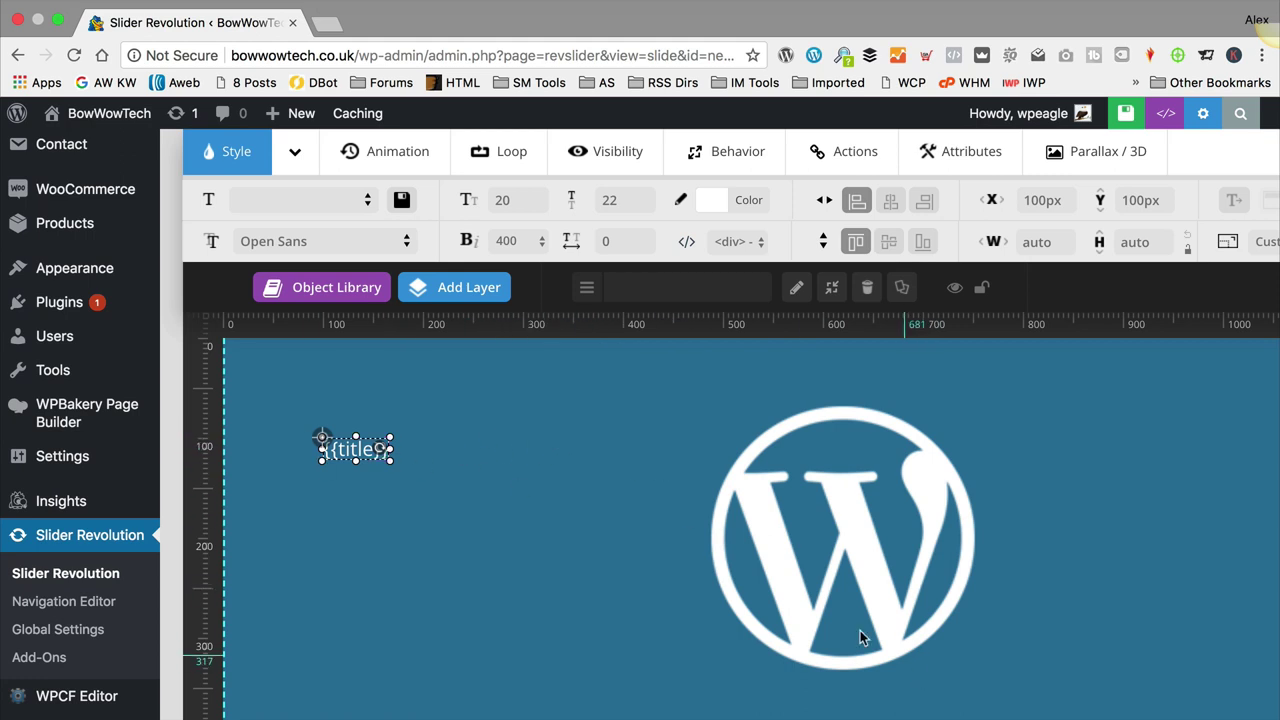
click(890, 203)
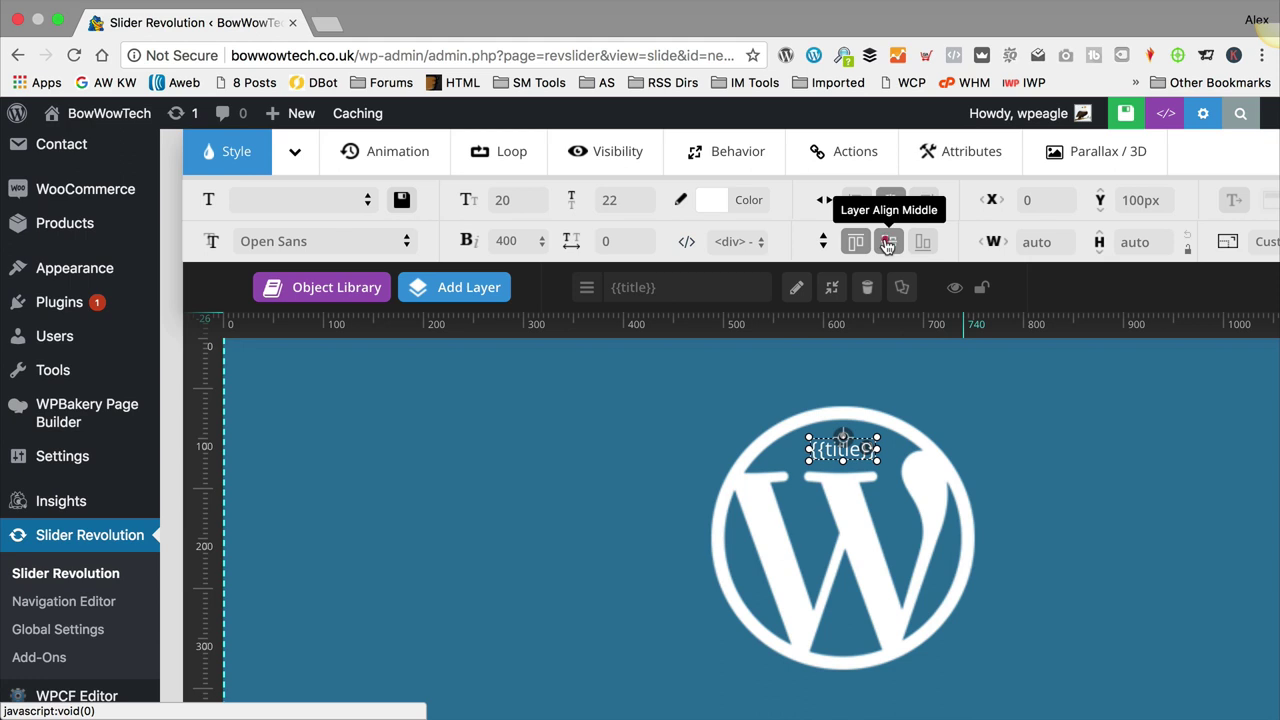
click(889, 241)
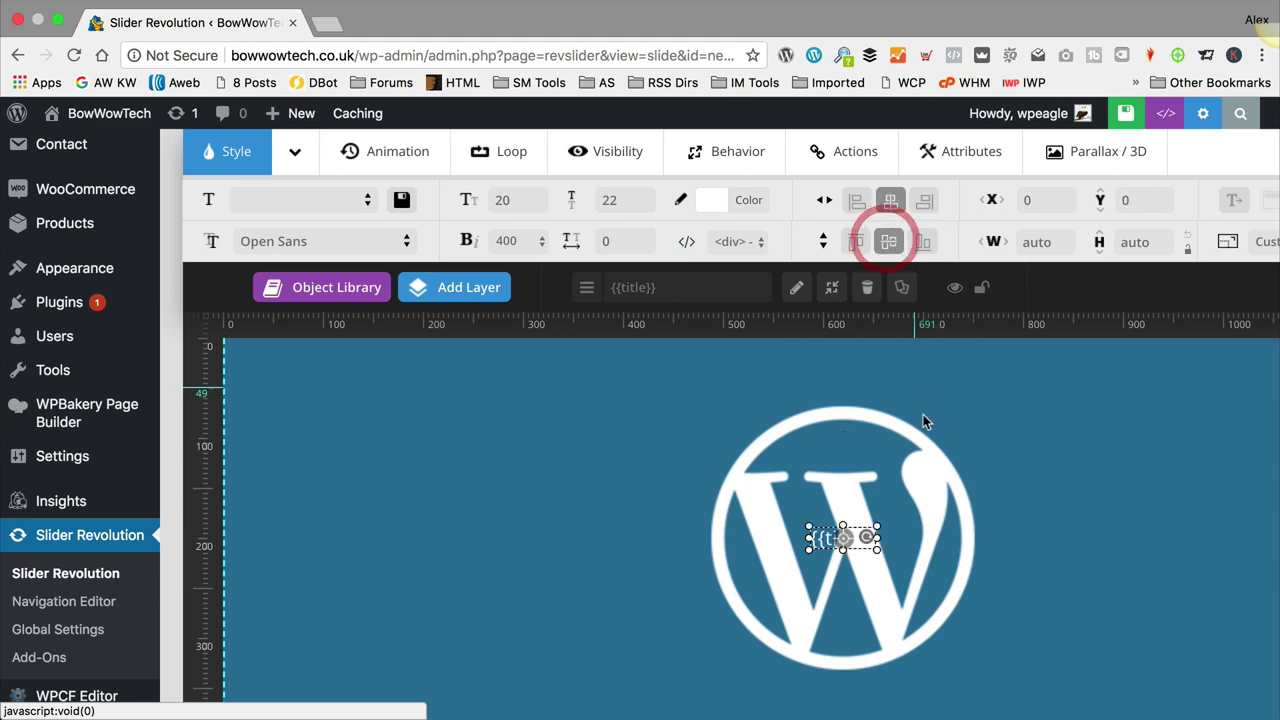
click(367, 199)
drag(427, 283, 383, 710)
Step: Set the title layer's font family to Luckiest Guy
scroll(305, 540, down, 10)
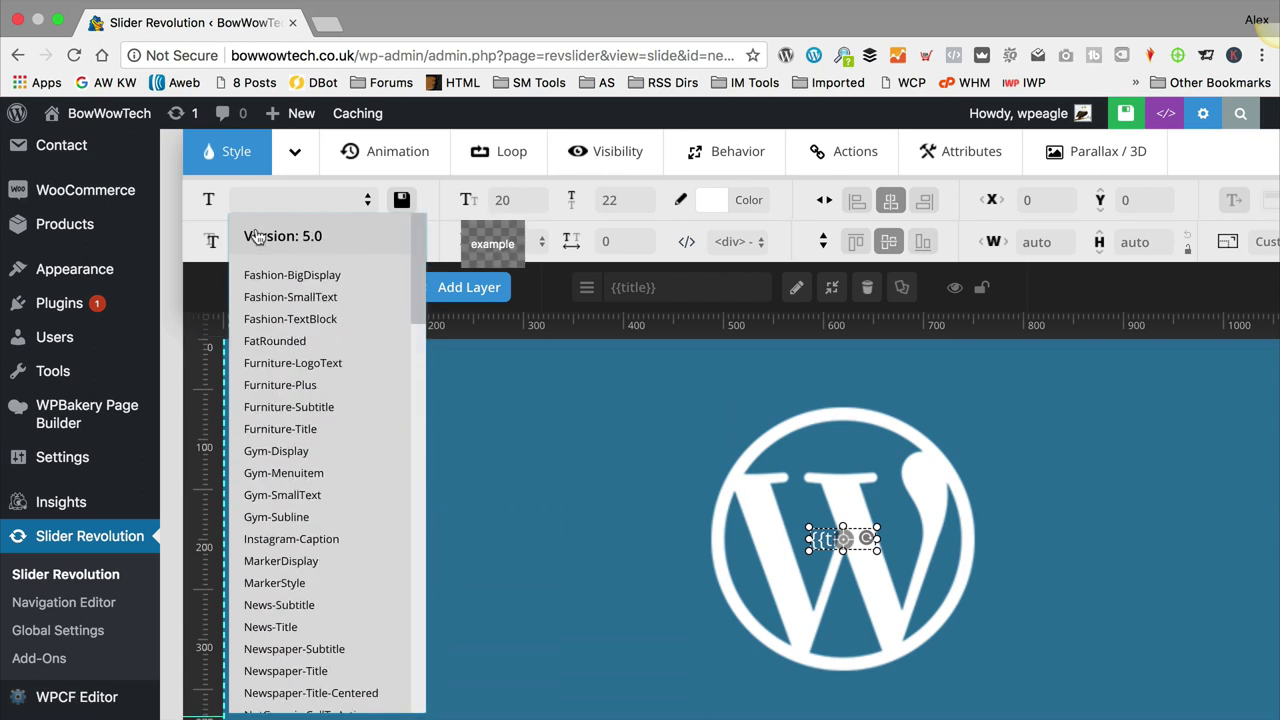
click(600, 371)
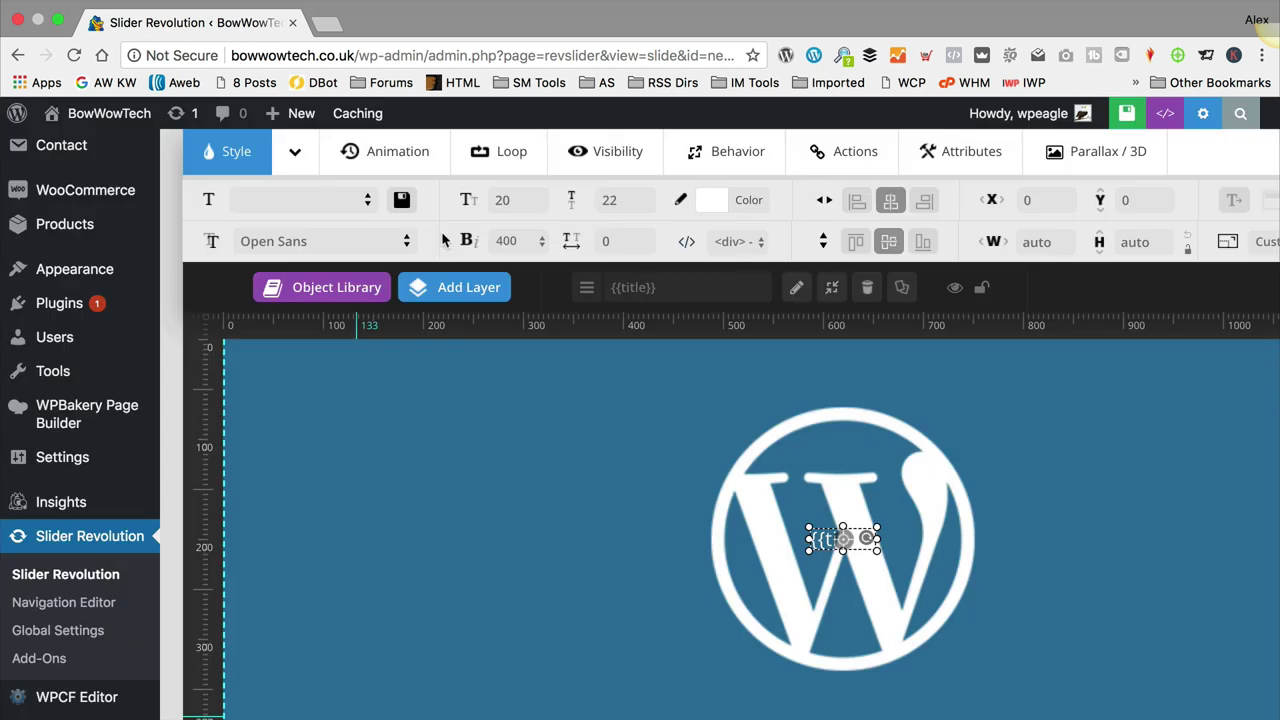
click(303, 243)
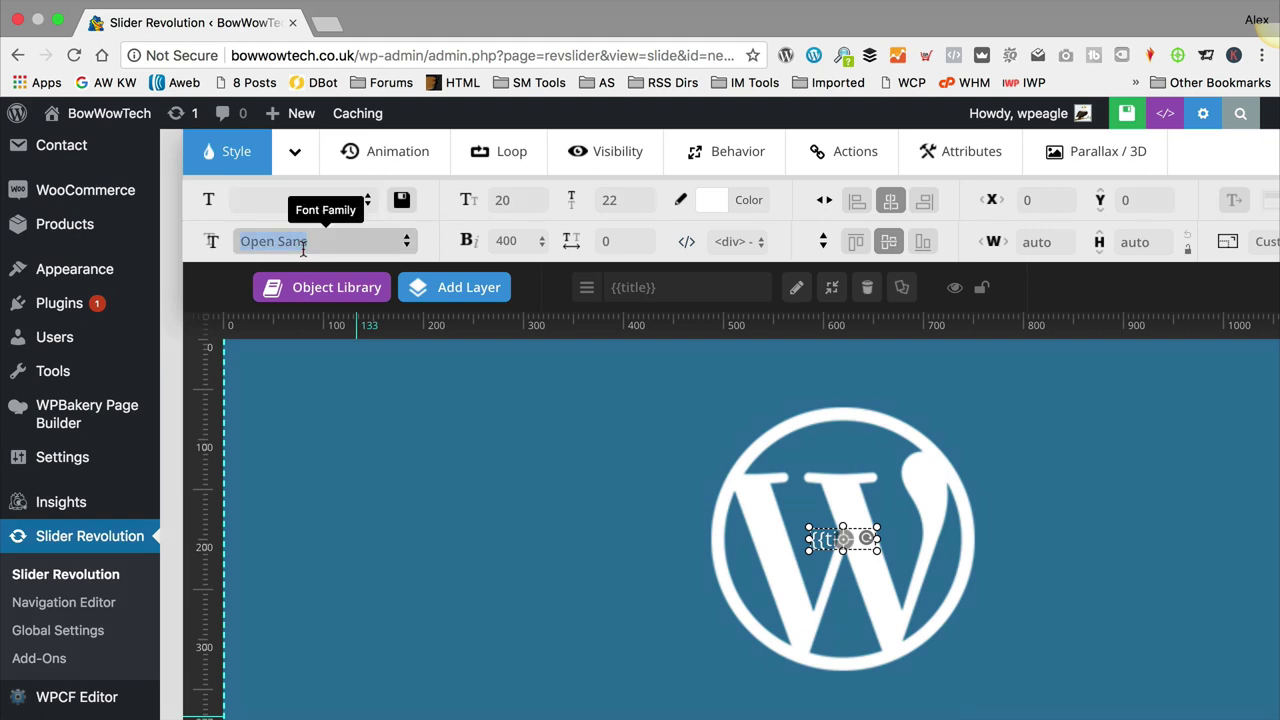
click(407, 241)
scroll(375, 428, down, 3)
scroll(375, 428, down, 20)
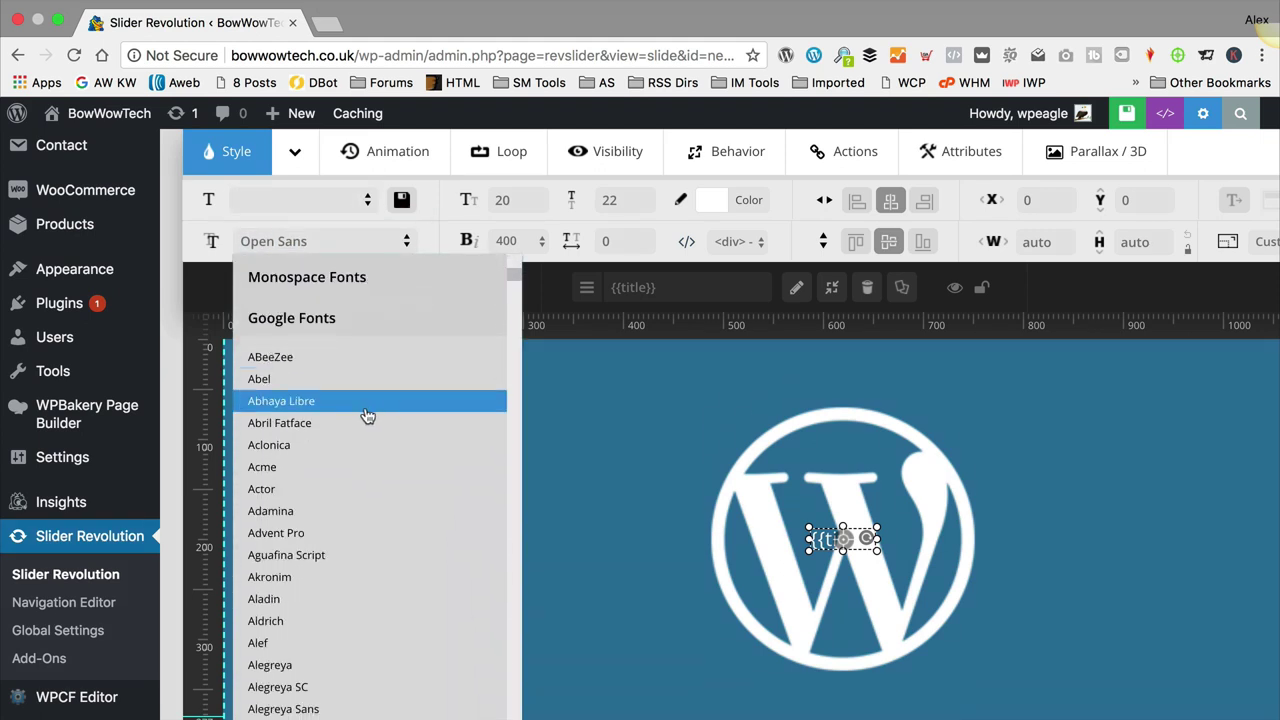
scroll(396, 420, down, 20)
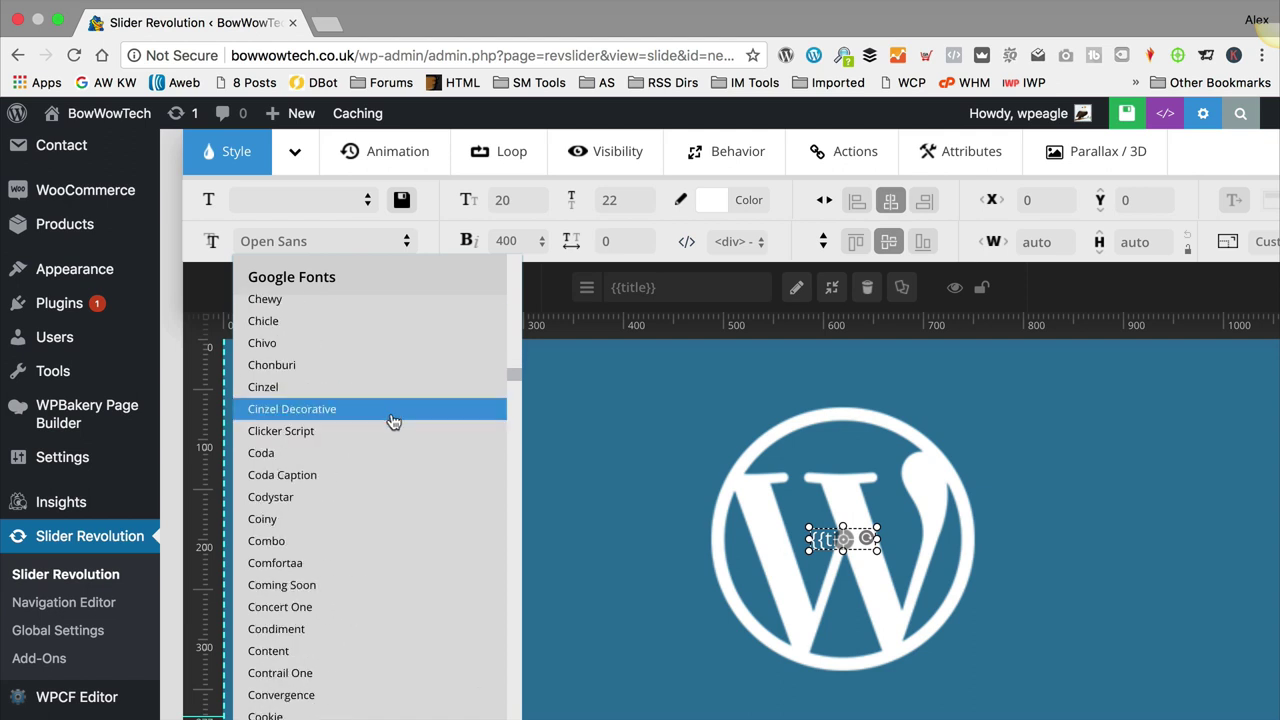
scroll(392, 422, down, 20)
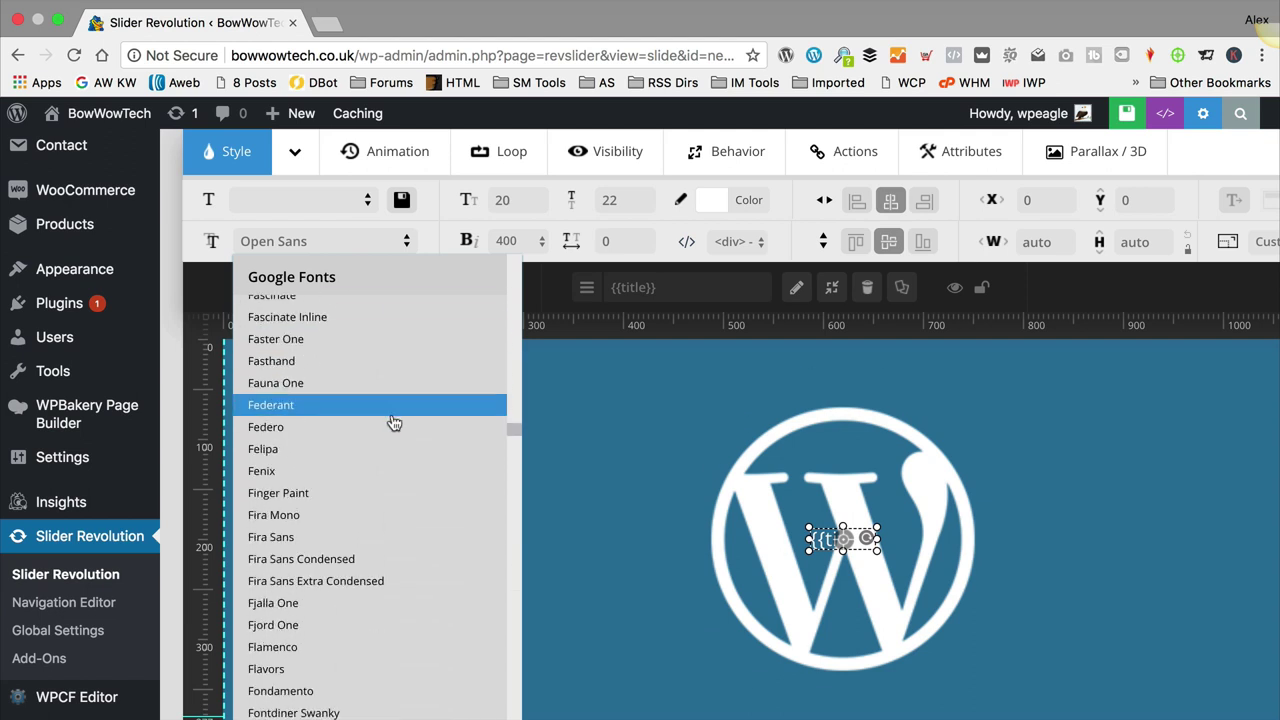
click(371, 523)
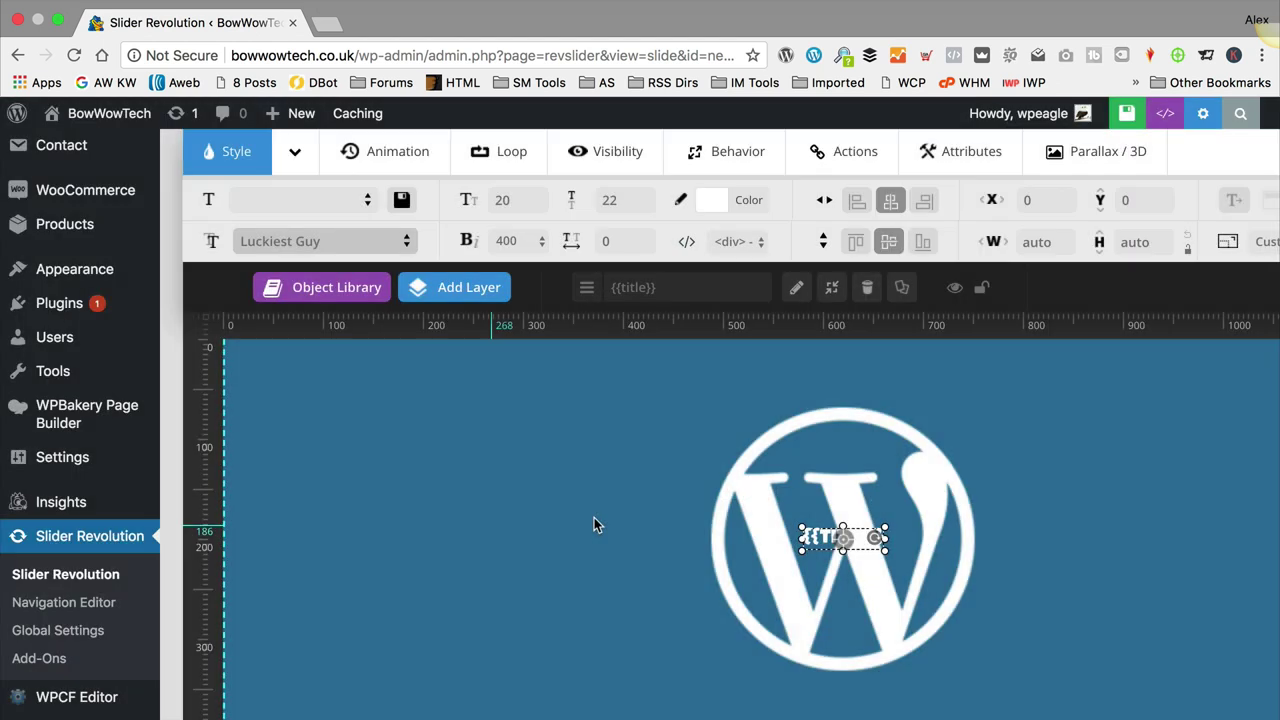
Step: Give the title a 40px font size and 48px line height, then save the slide
click(509, 199)
click(509, 200)
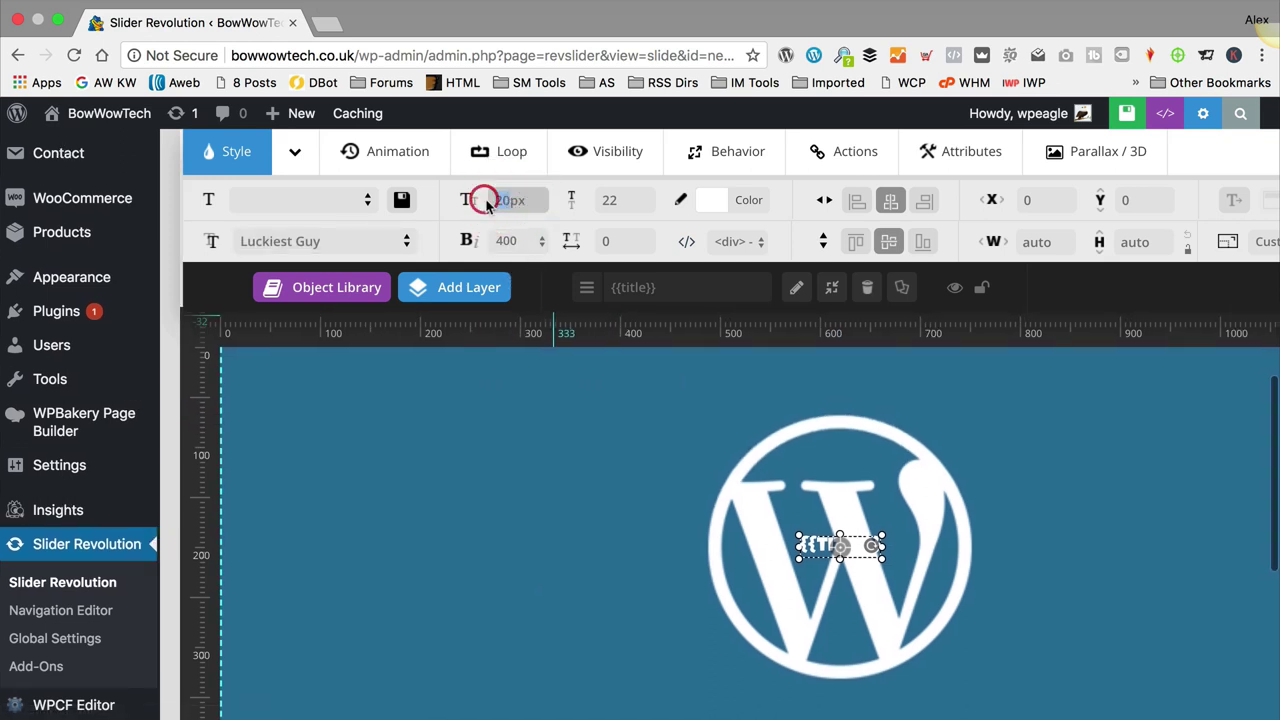
text(4)
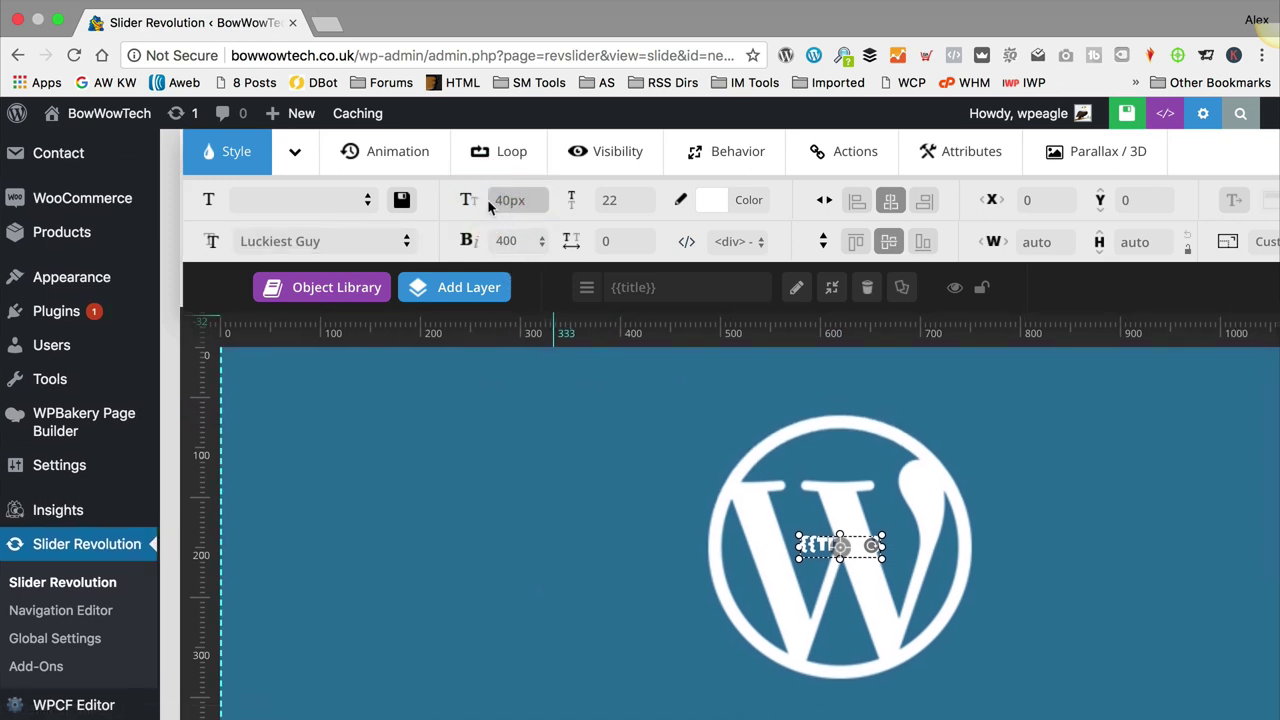
click(615, 200)
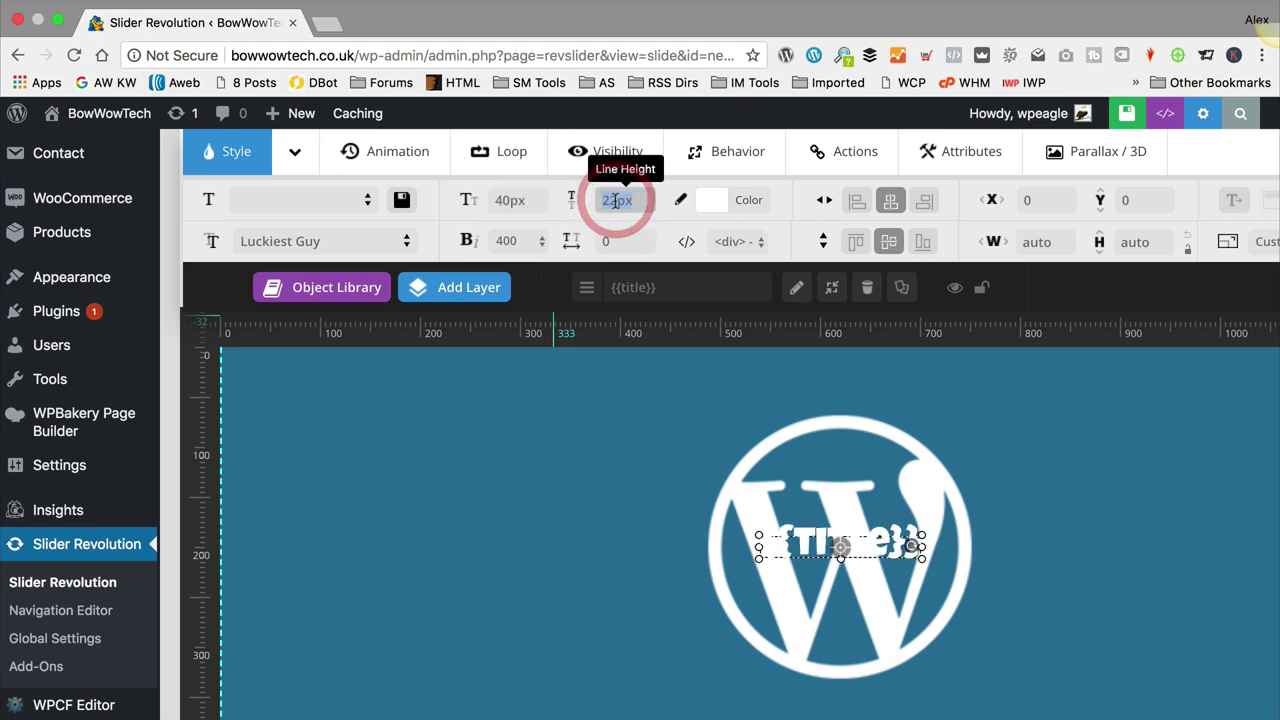
double_click(610, 201)
key(BackSpace)
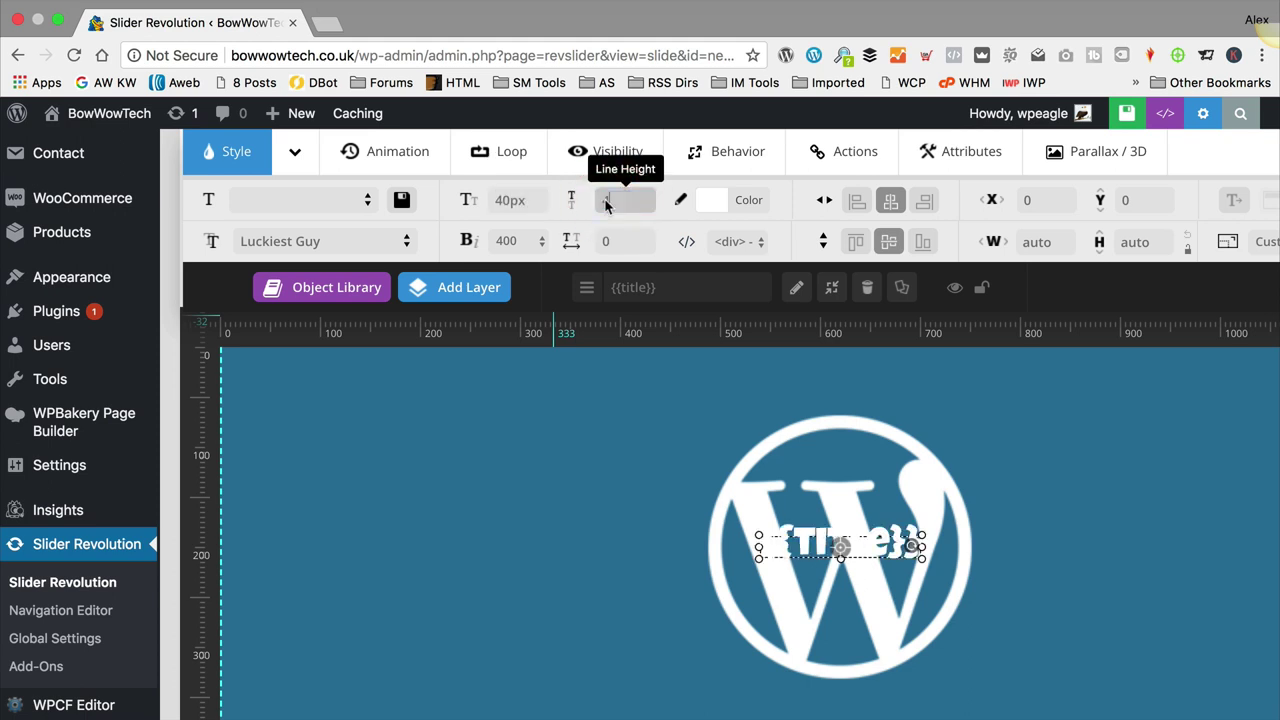
text(48)
key(Return)
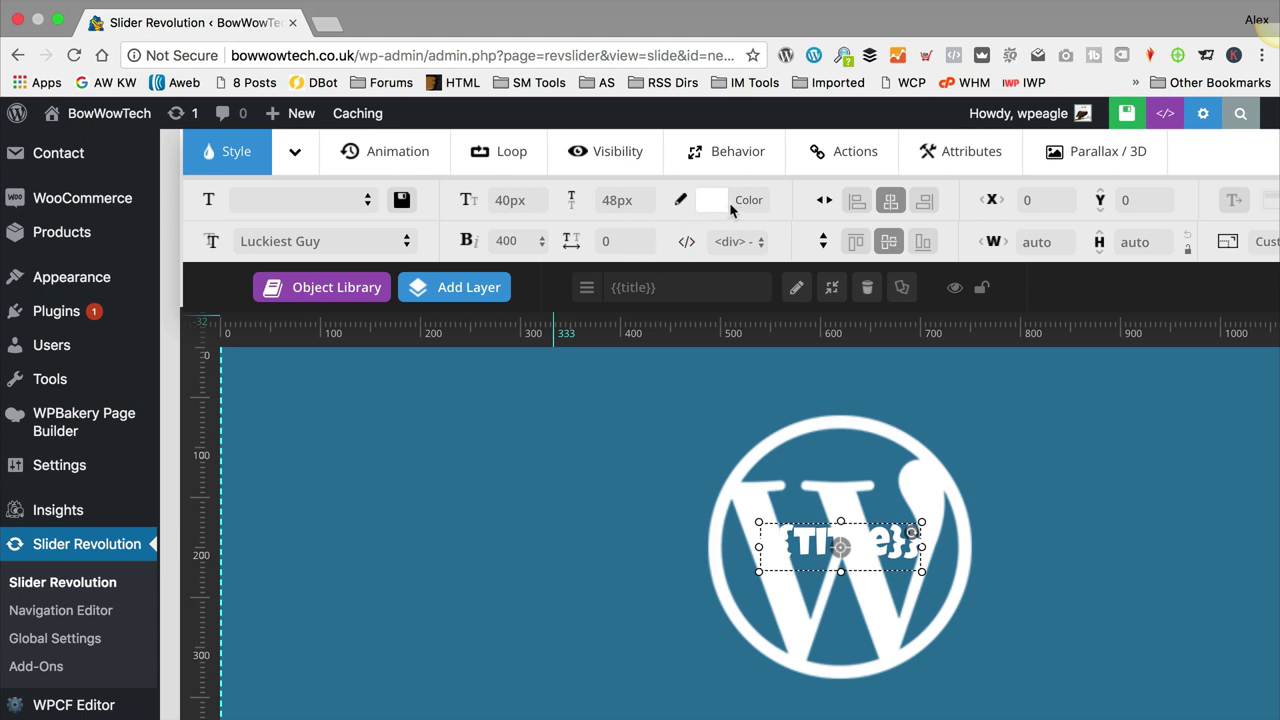
click(1112, 113)
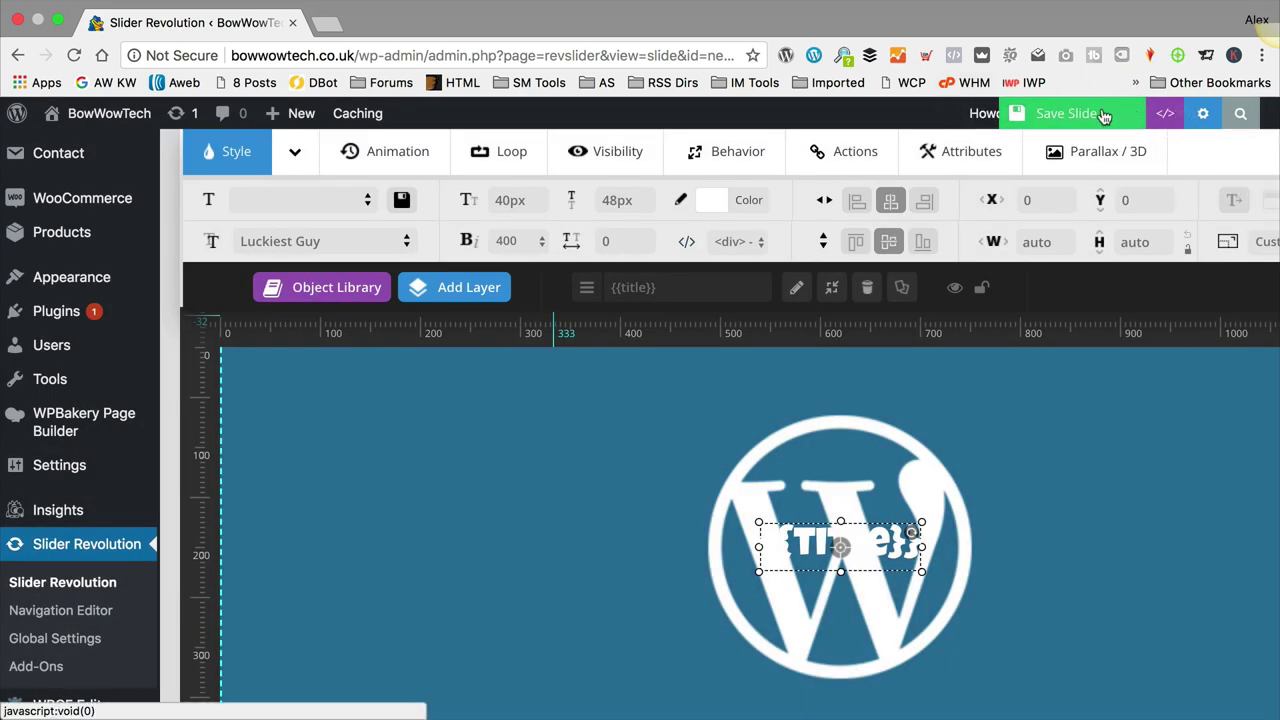
scroll(661, 348, up, 5)
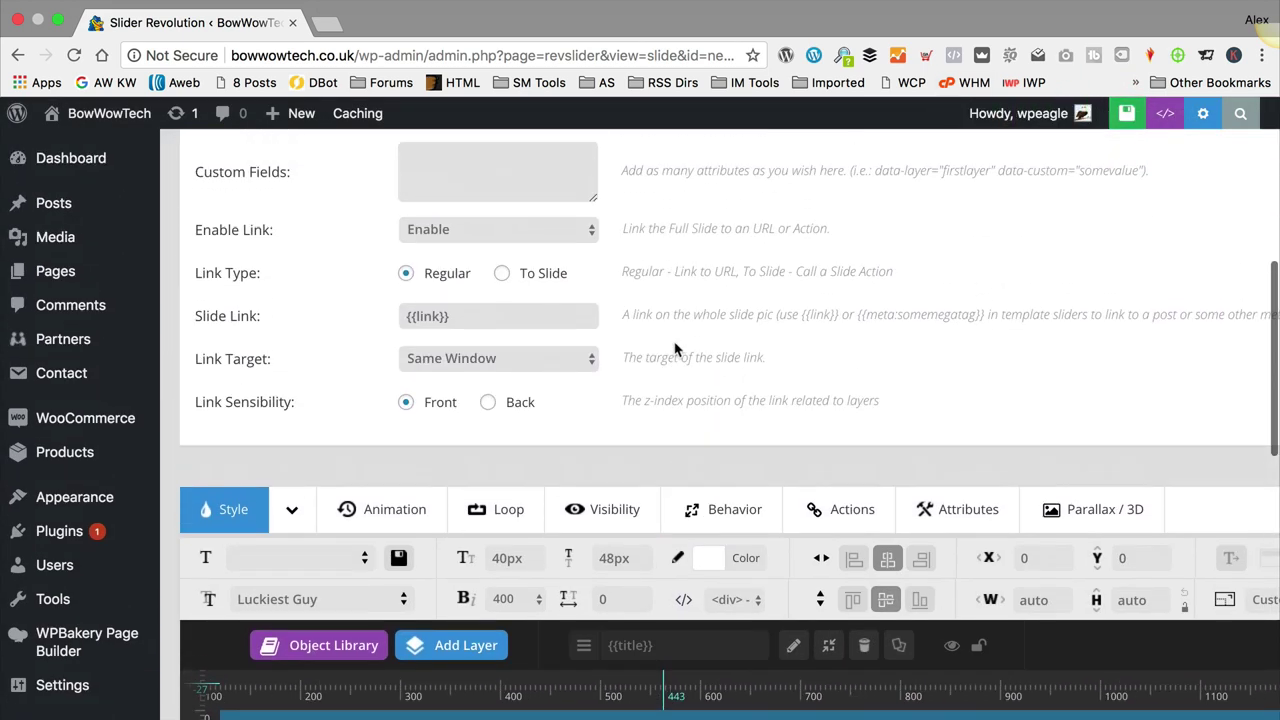
scroll(675, 348, up, 5)
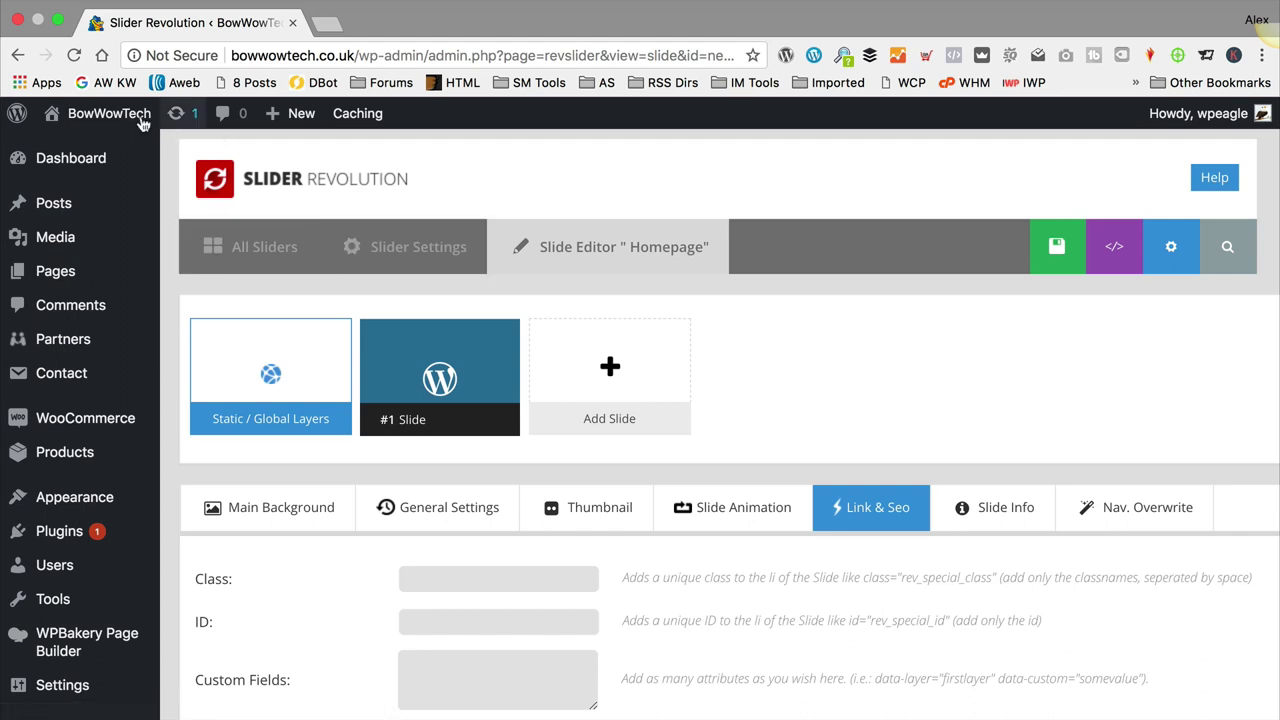
Step: Go to the live site and open the Home page for editing
mouse_move(60, 115)
click(127, 151)
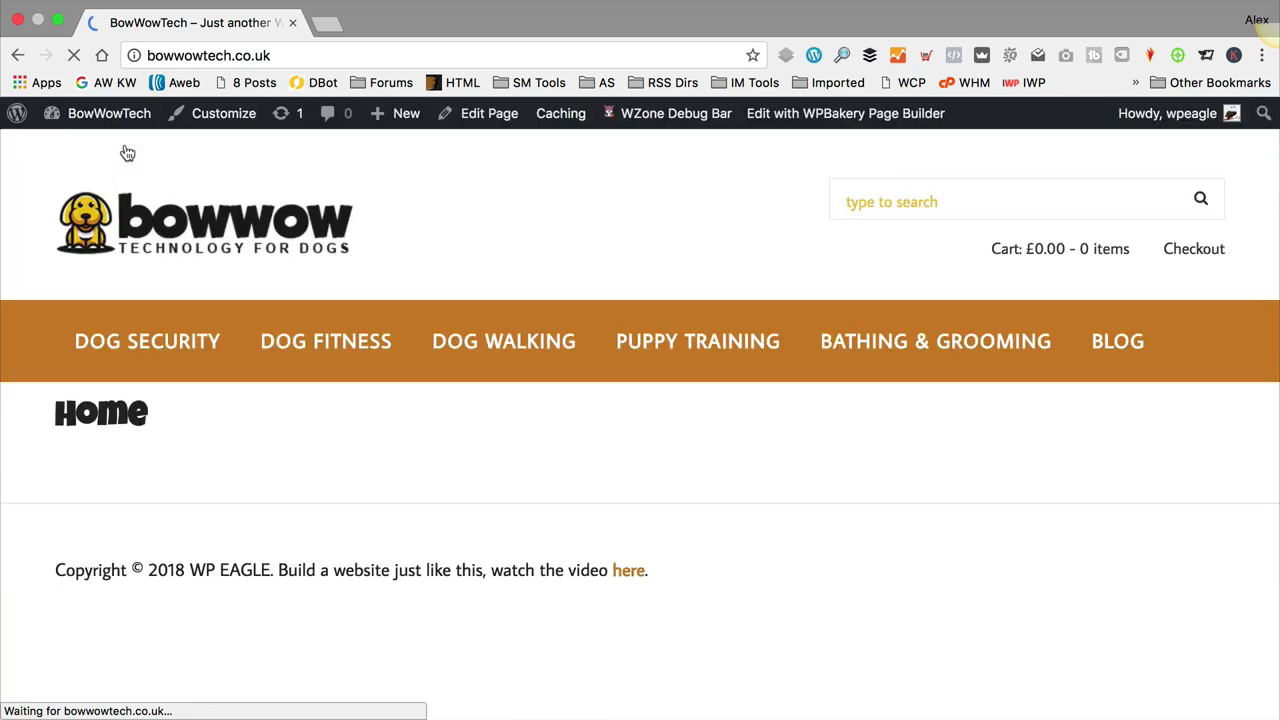
click(479, 126)
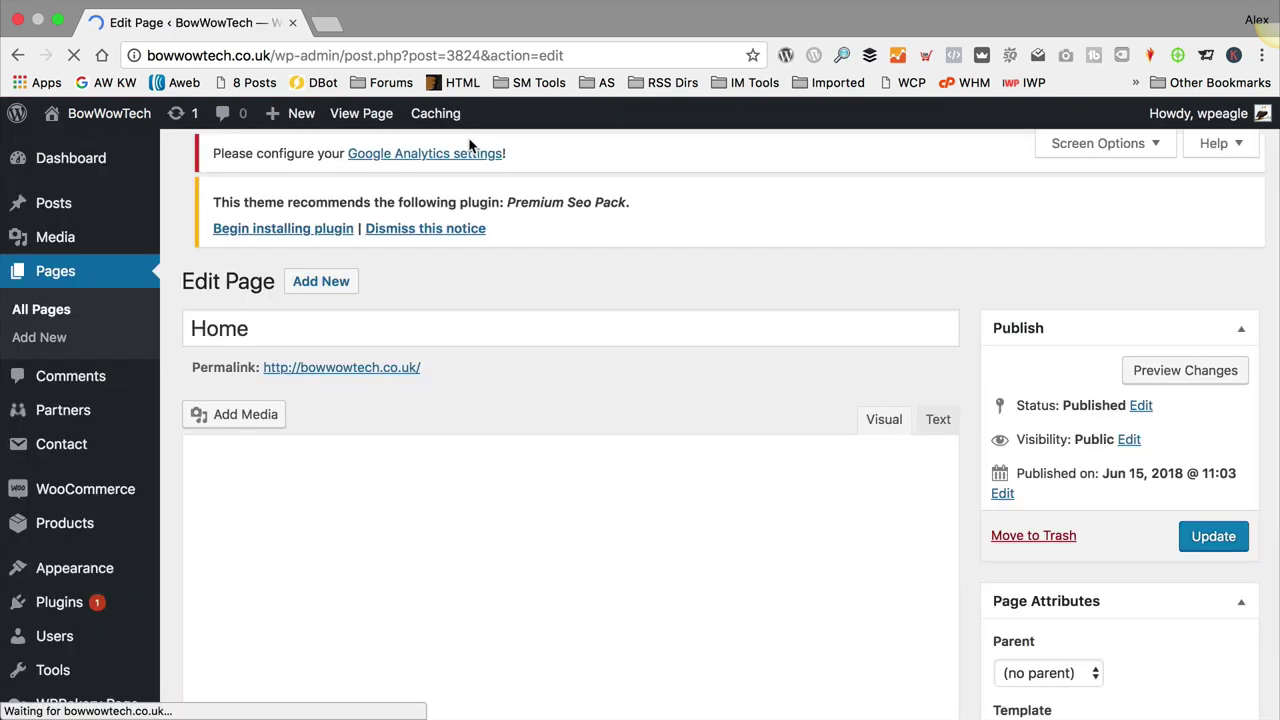
Step: Set Select Slider to Homepage and Show title to NO, then update the page
scroll(648, 231, down, 10)
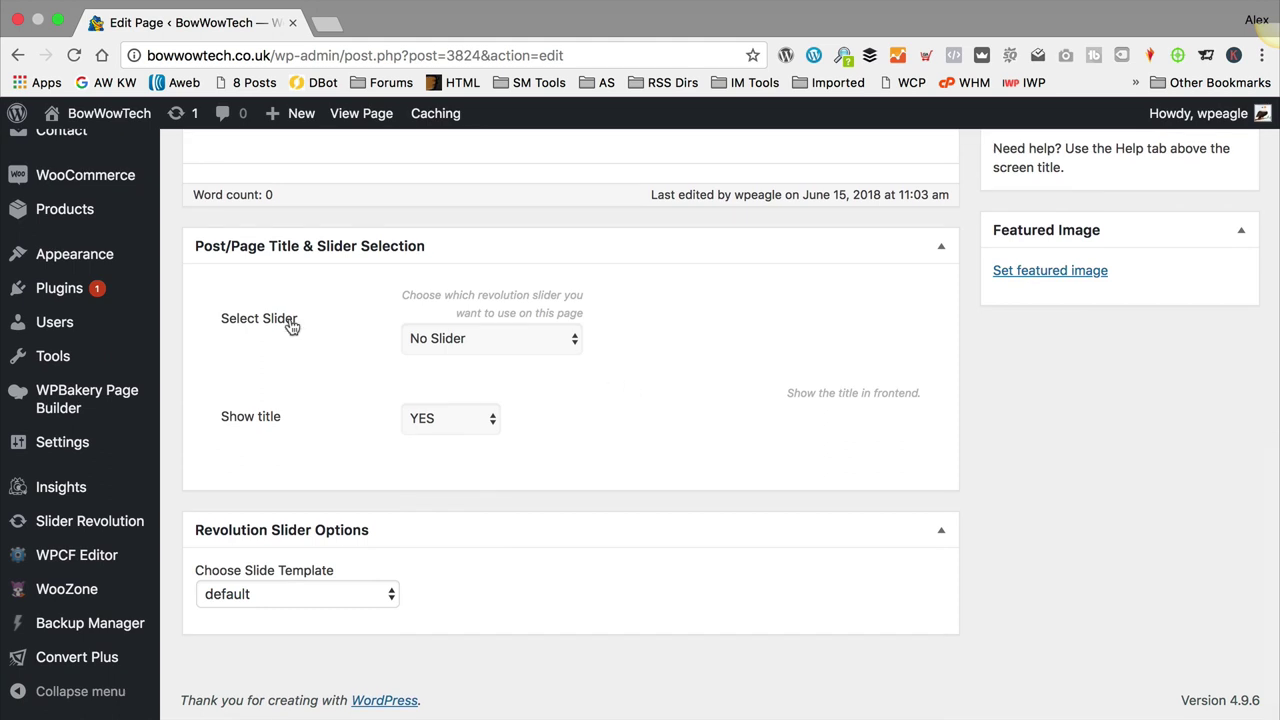
click(530, 345)
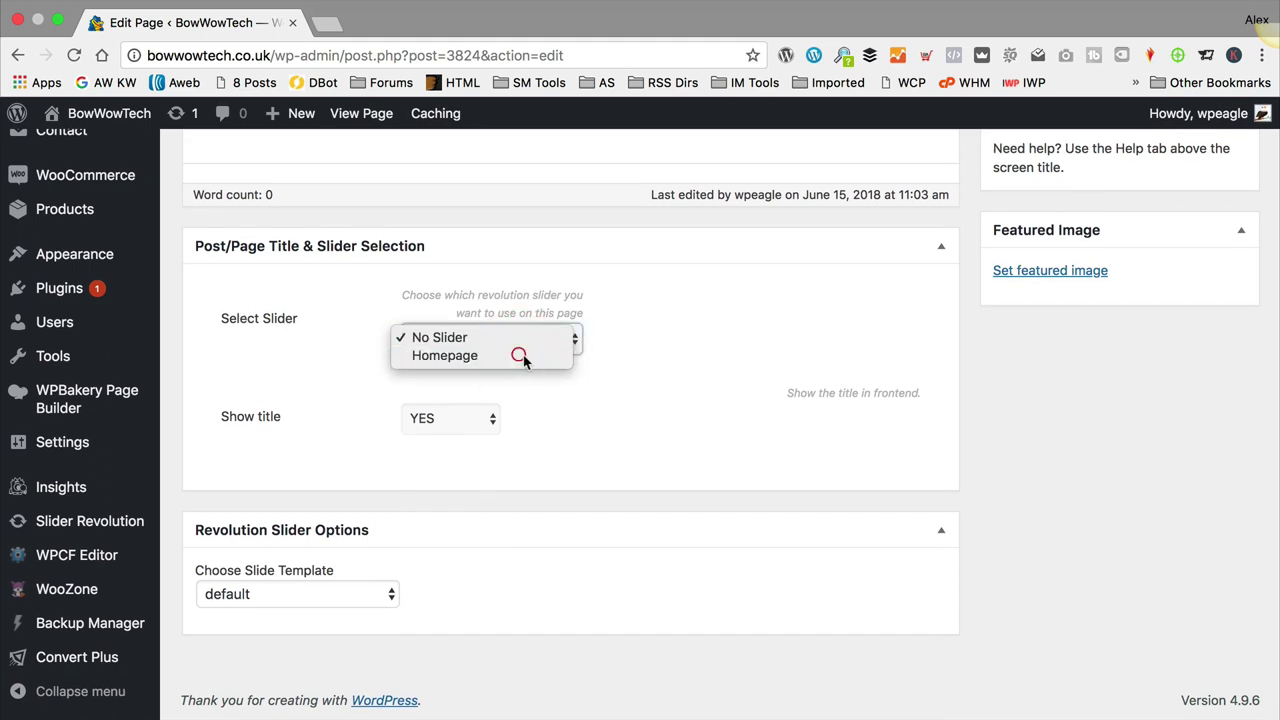
click(523, 357)
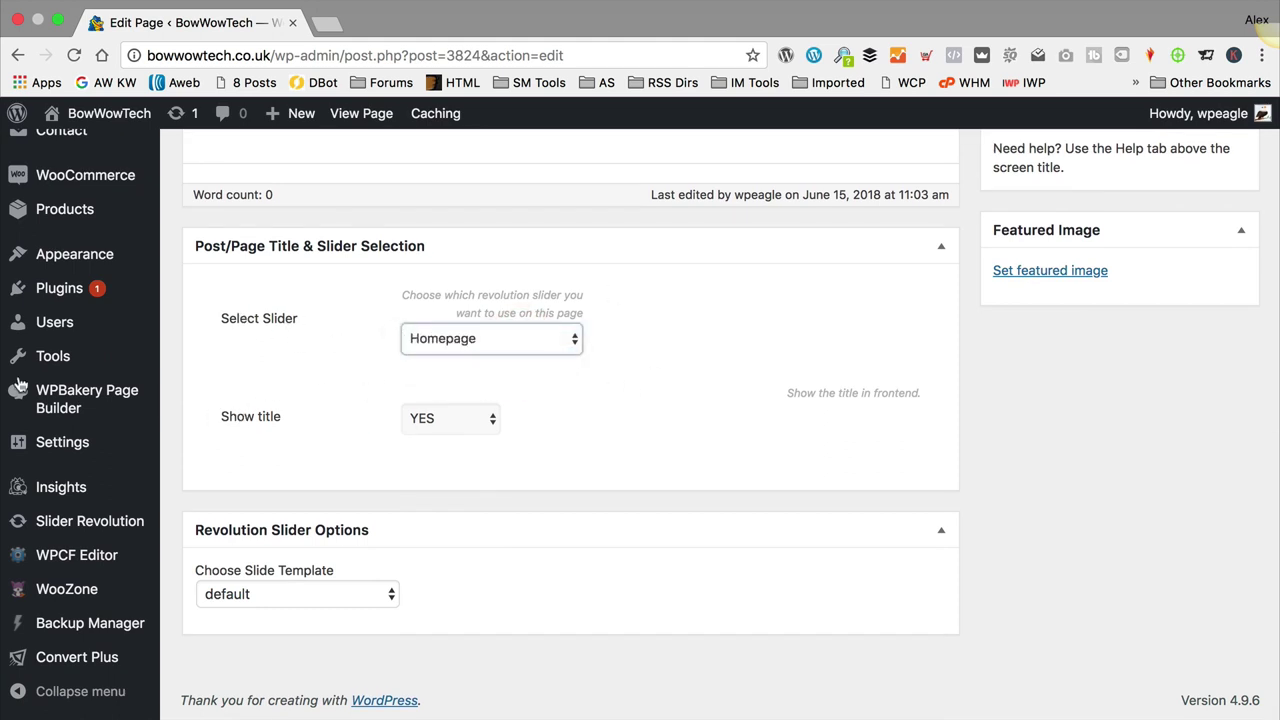
click(471, 420)
click(471, 433)
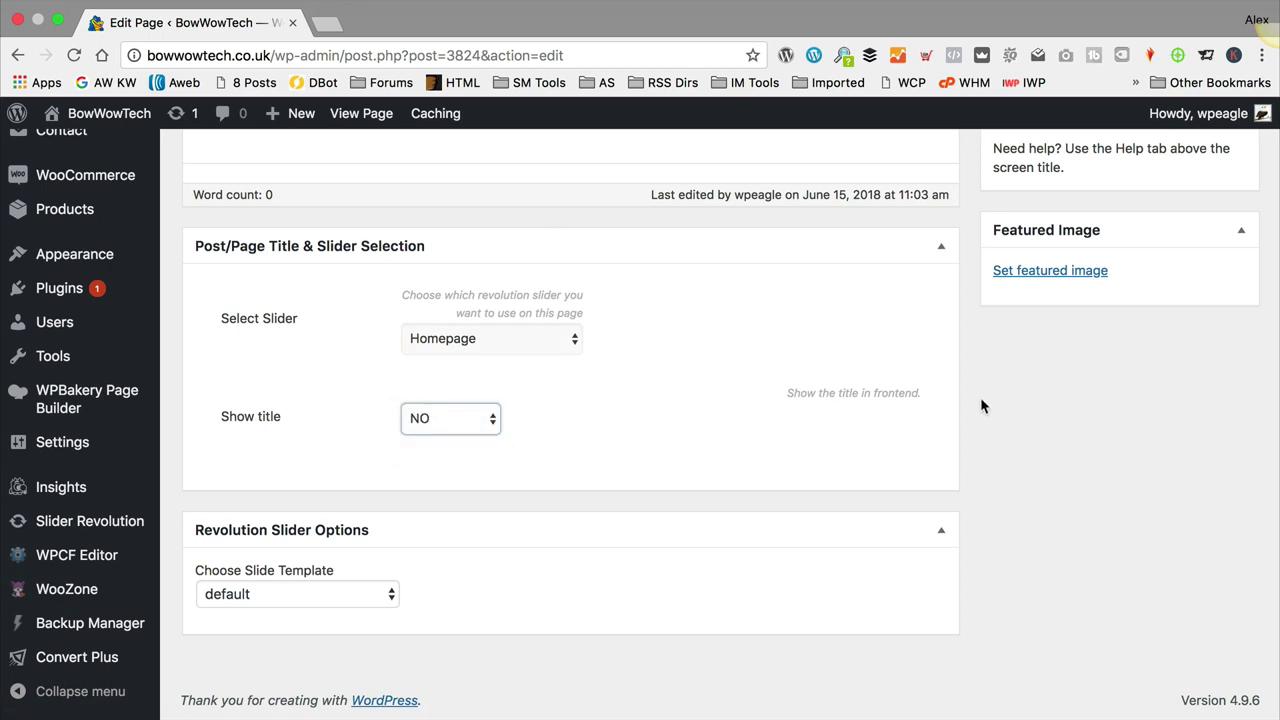
scroll(982, 396, up, 10)
click(1214, 559)
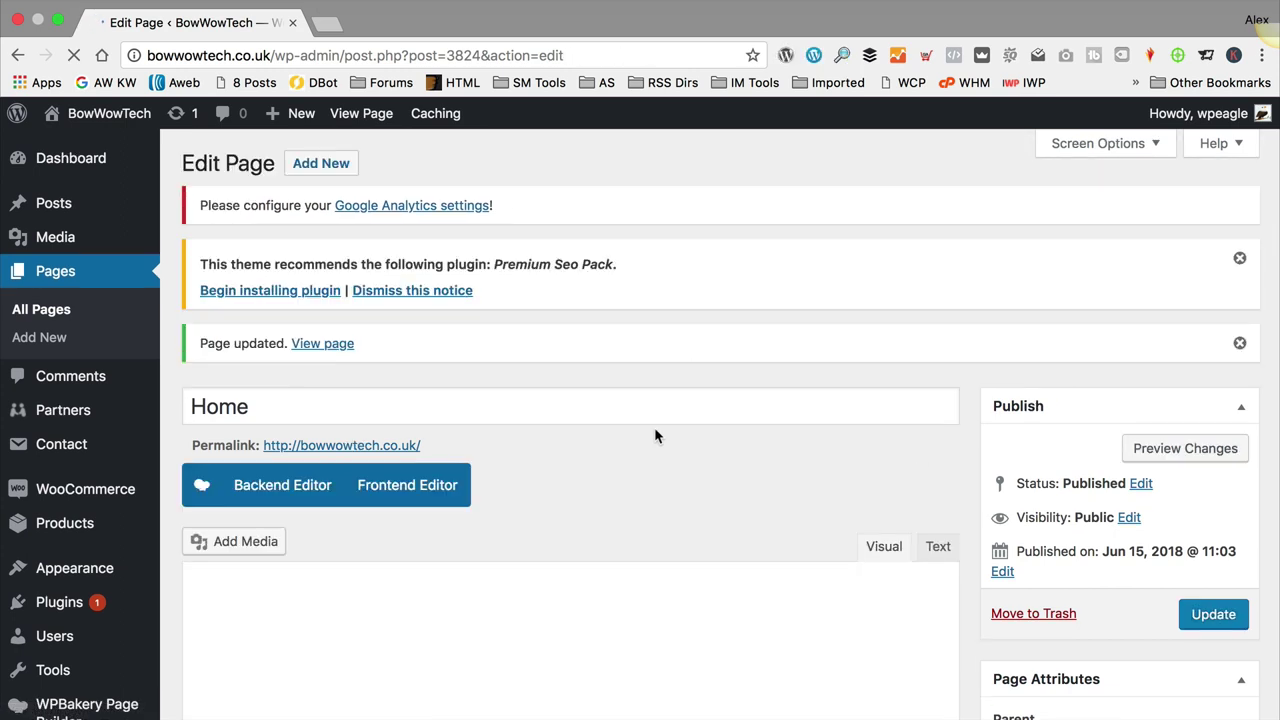
click(322, 343)
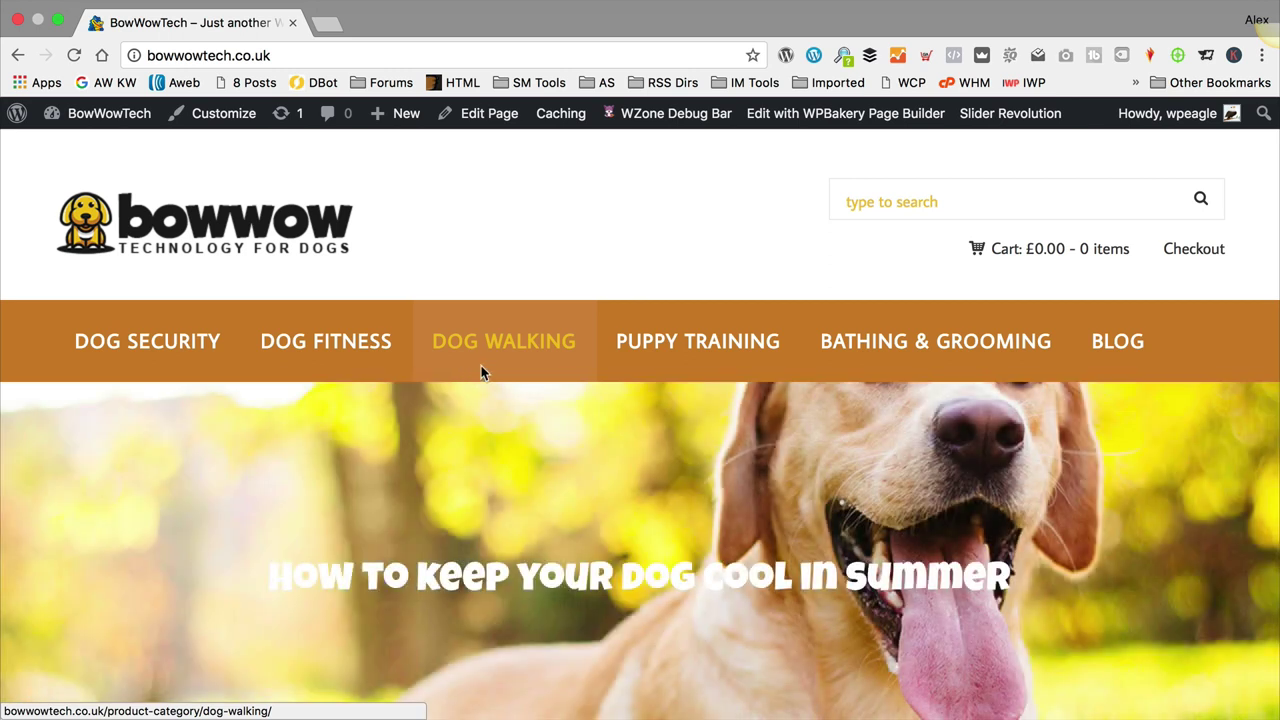
scroll(481, 370, down, 3)
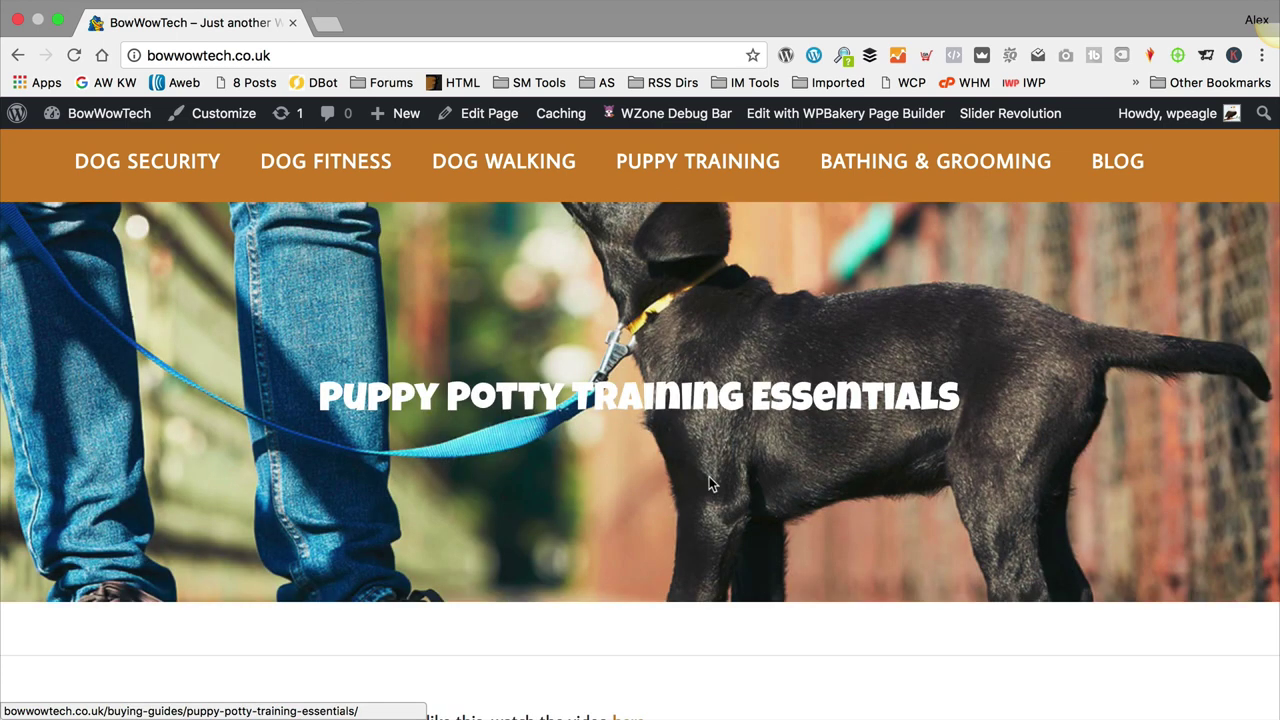
scroll(709, 476, down, 2)
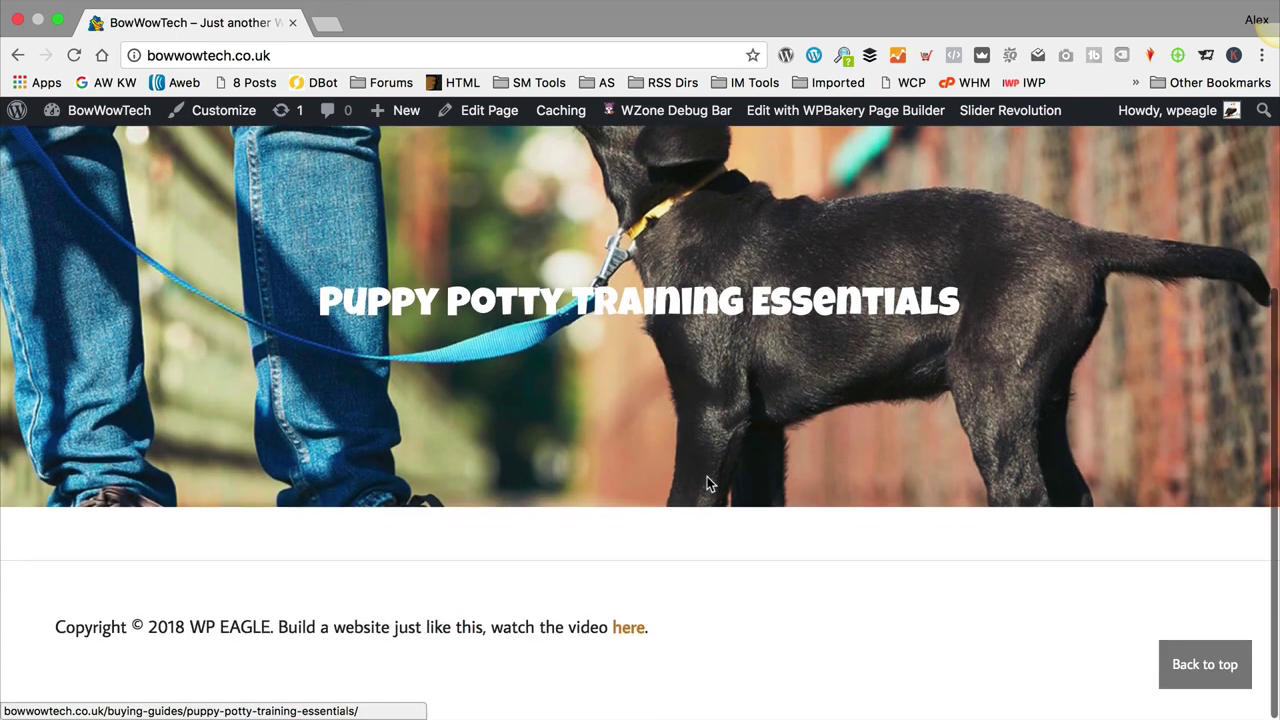
scroll(709, 476, up, 3)
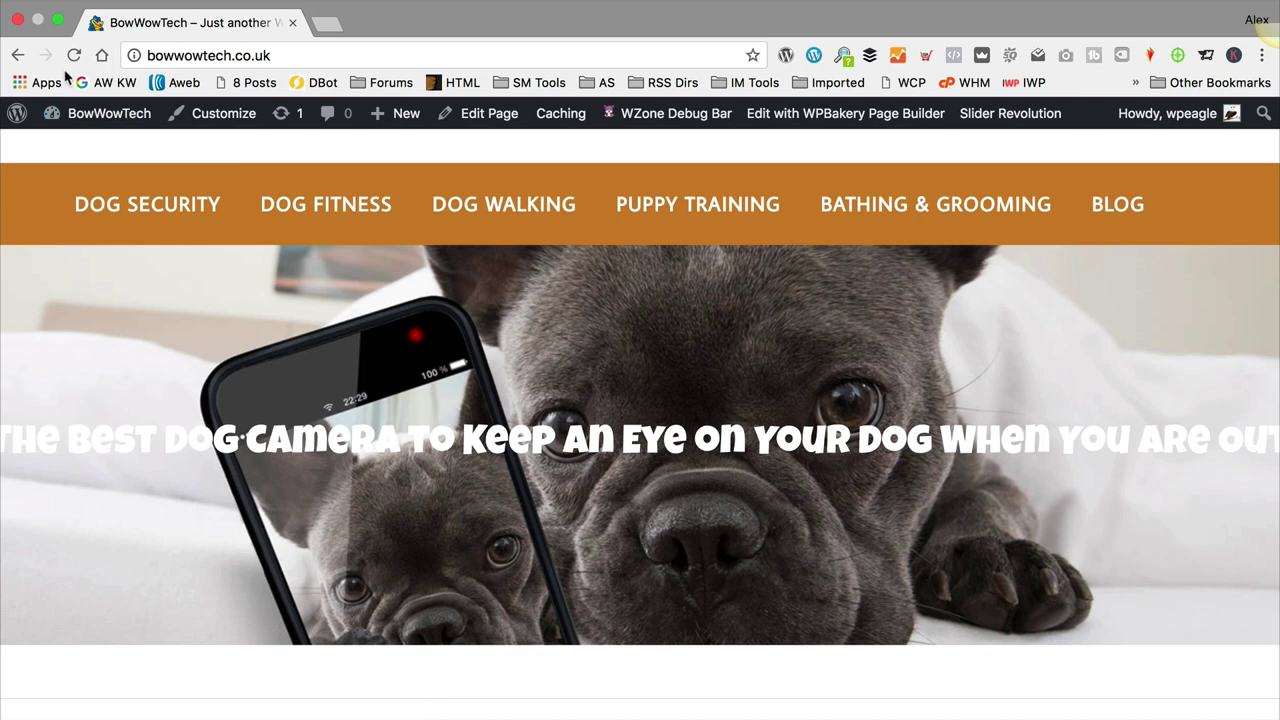
Step: Go to the dashboard and open the Slider Revolution slider settings
mouse_move(100, 115)
click(108, 160)
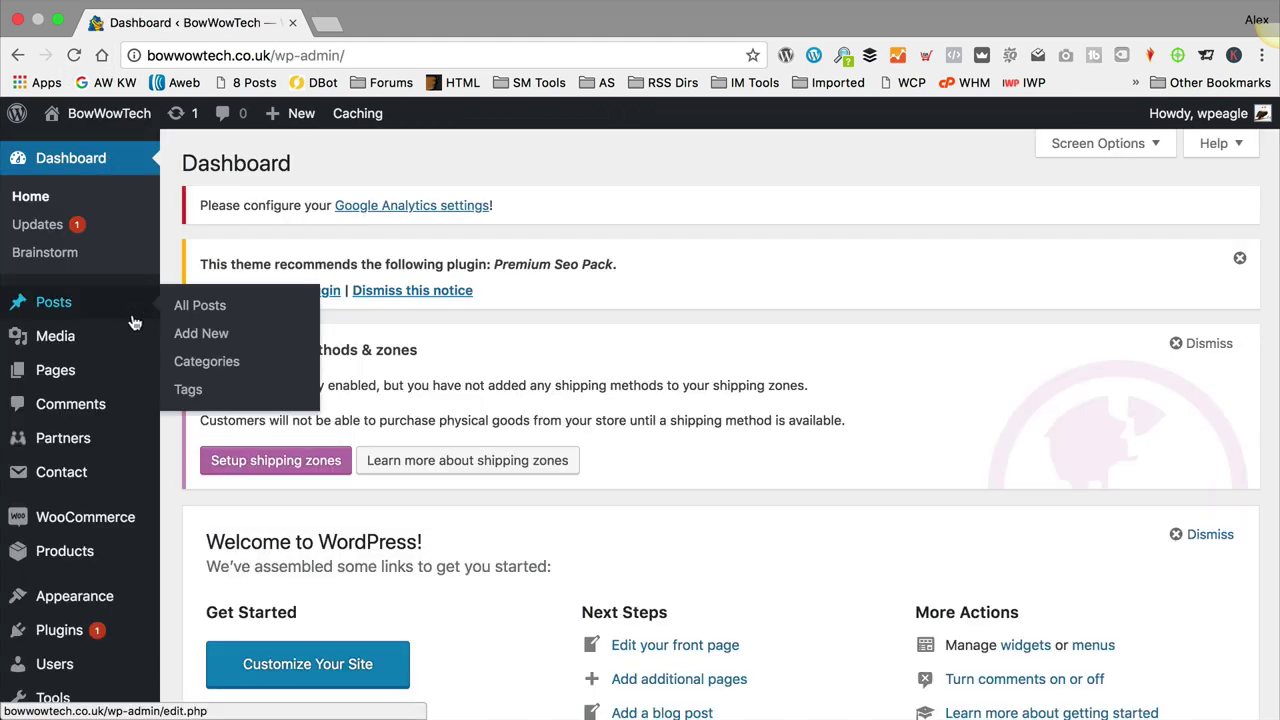
scroll(90, 320, down, 5)
mouse_move(105, 523)
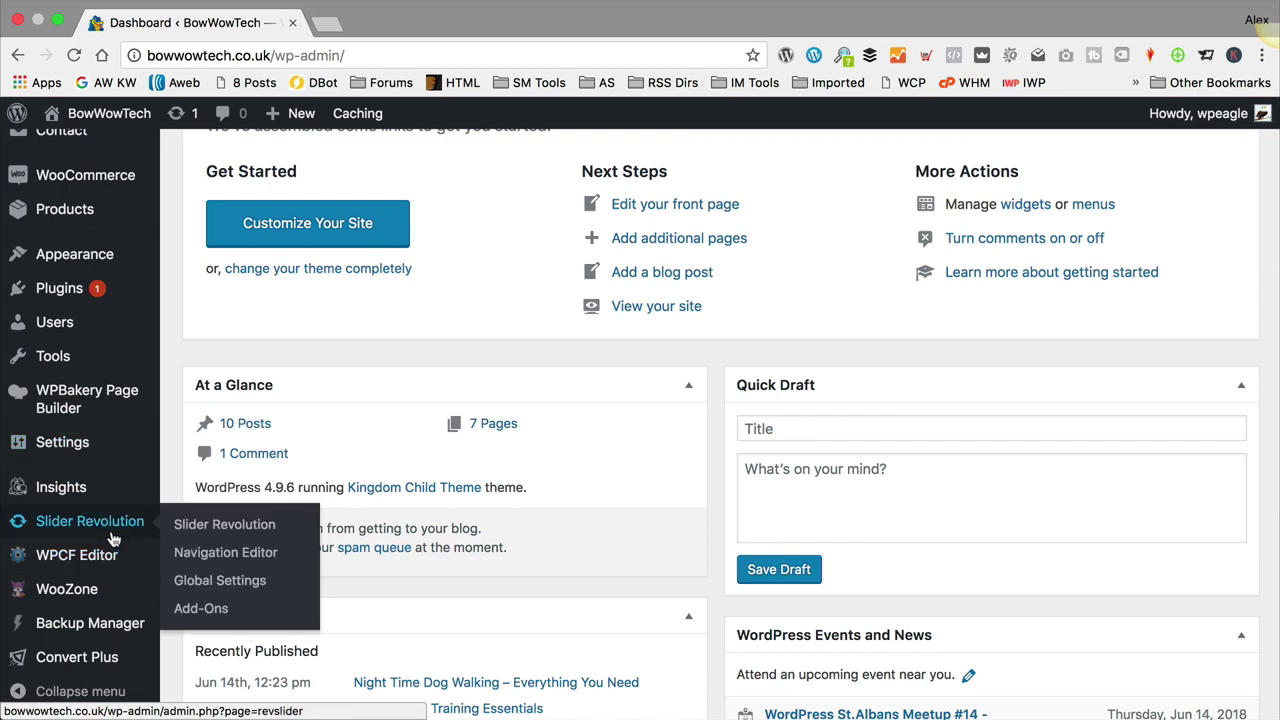
click(235, 533)
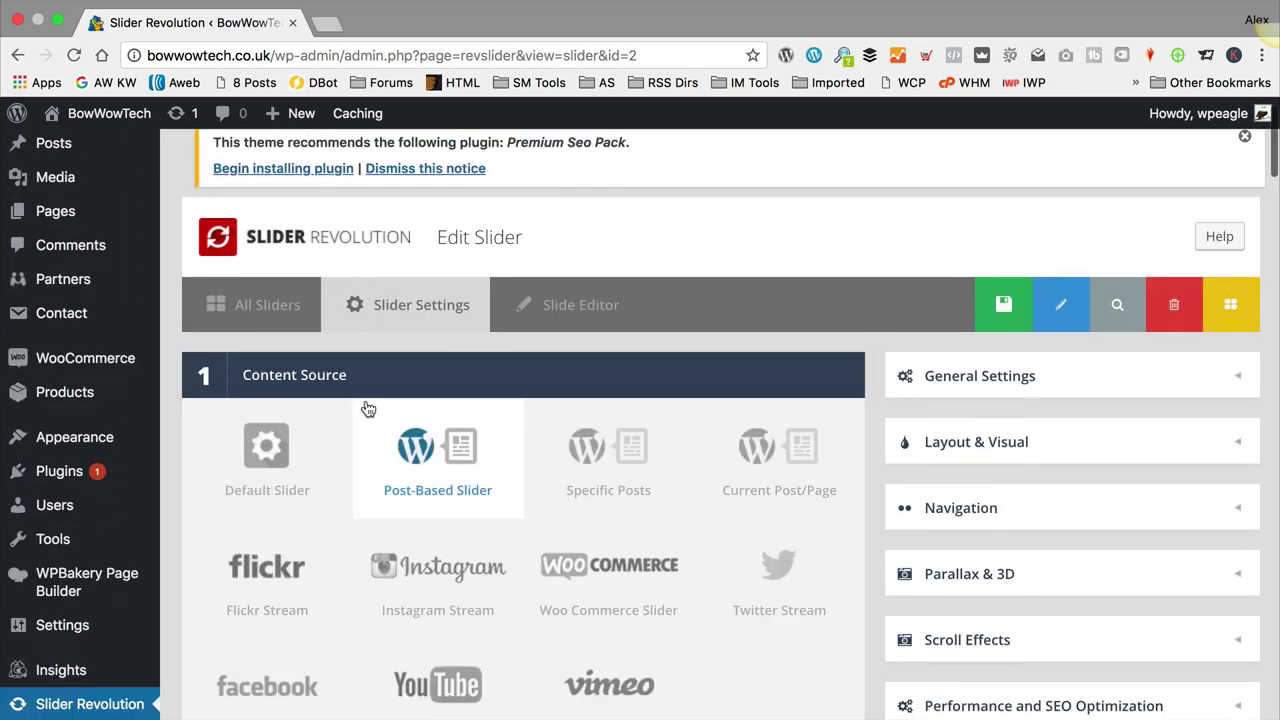
Step: Make the slider Full-Width with a 500px layer grid height, and save
scroll(366, 406, down, 5)
scroll(366, 406, down, 15)
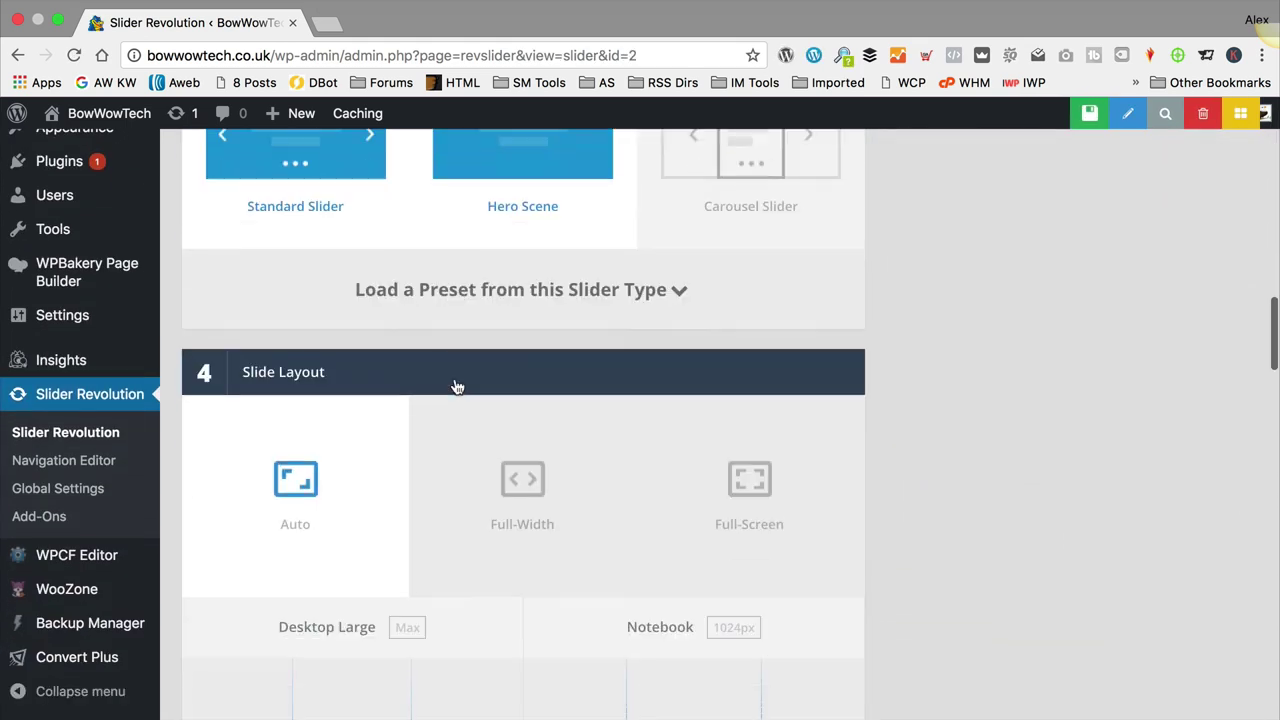
scroll(450, 388, down, 1)
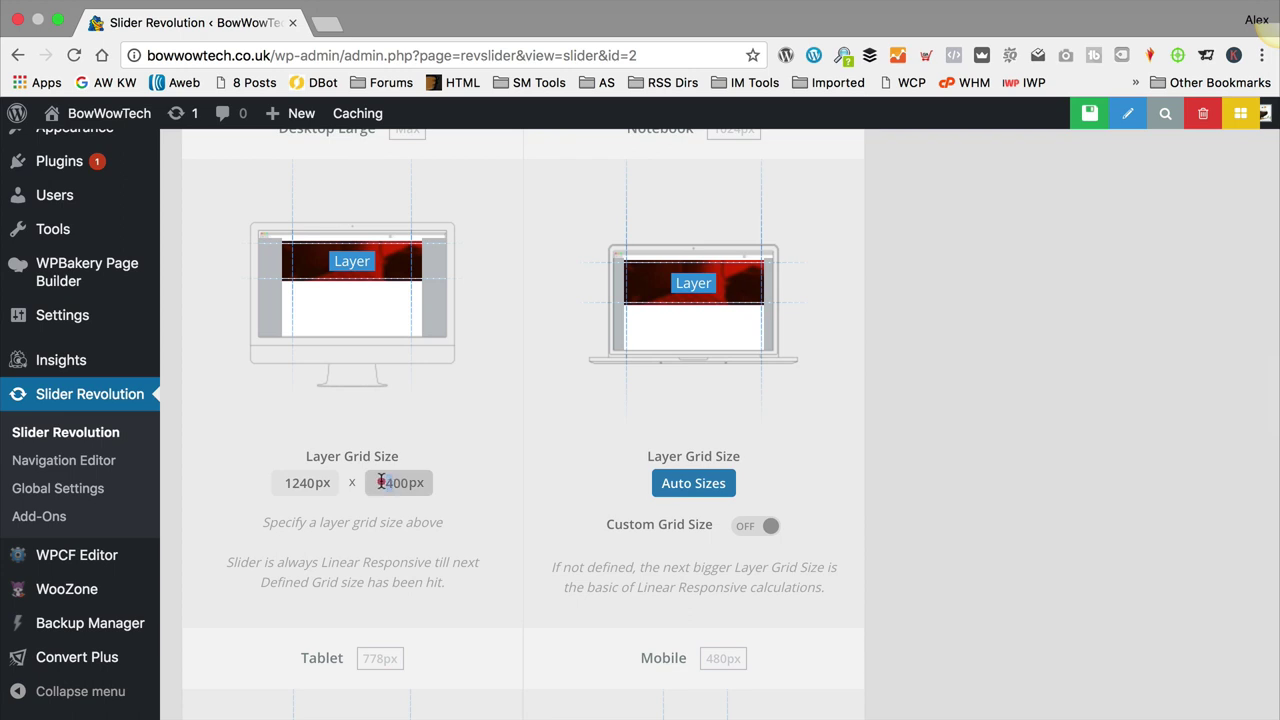
click(384, 481)
click(474, 409)
scroll(477, 408, up, 5)
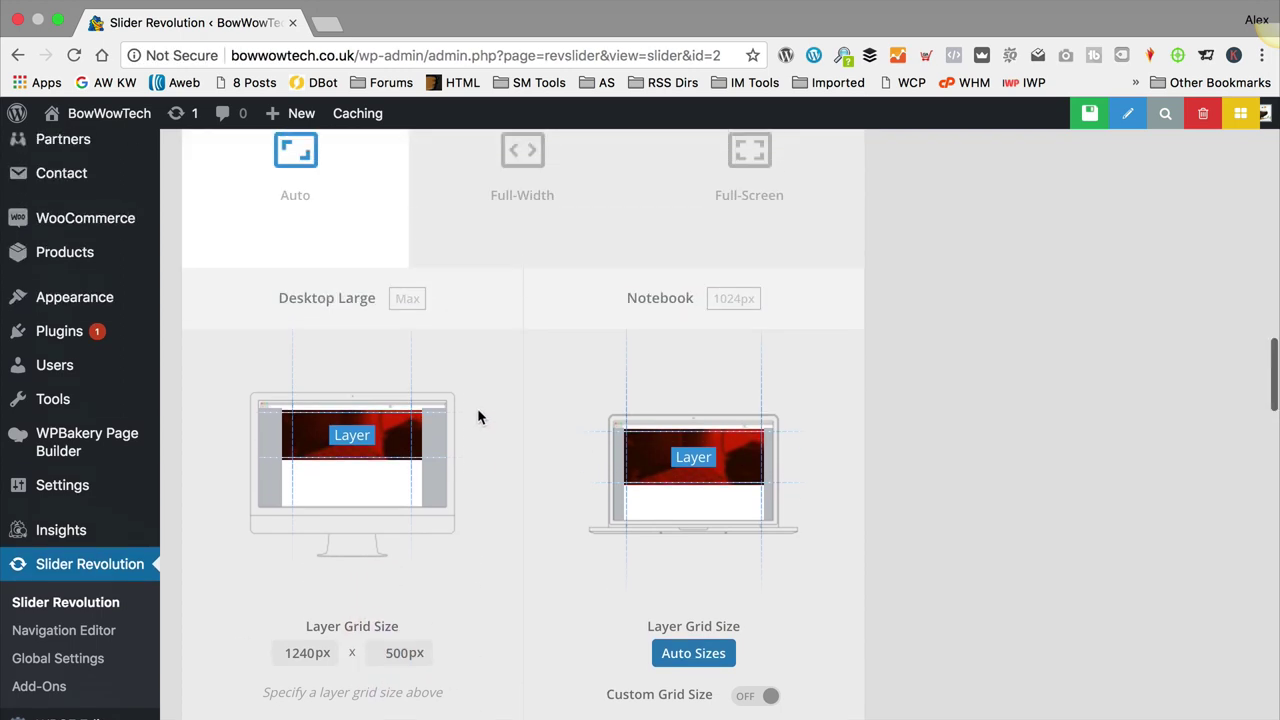
scroll(474, 410, up, 8)
scroll(474, 410, down, 10)
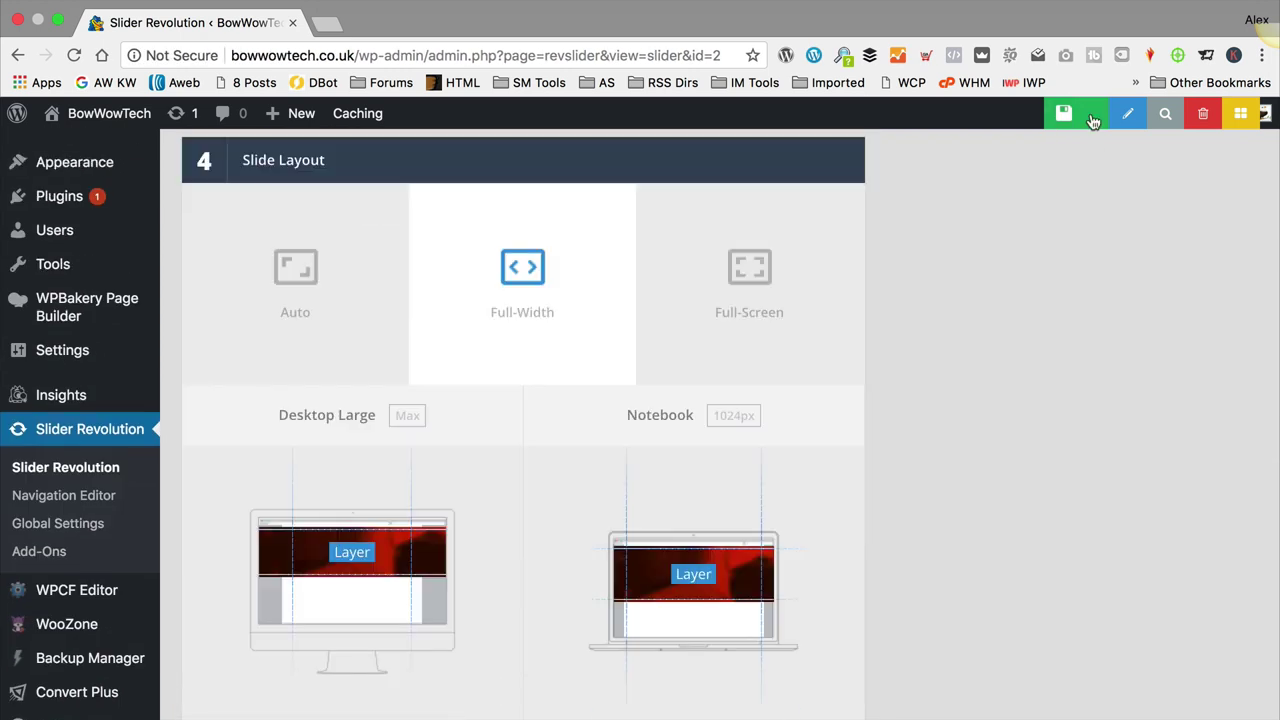
click(1089, 113)
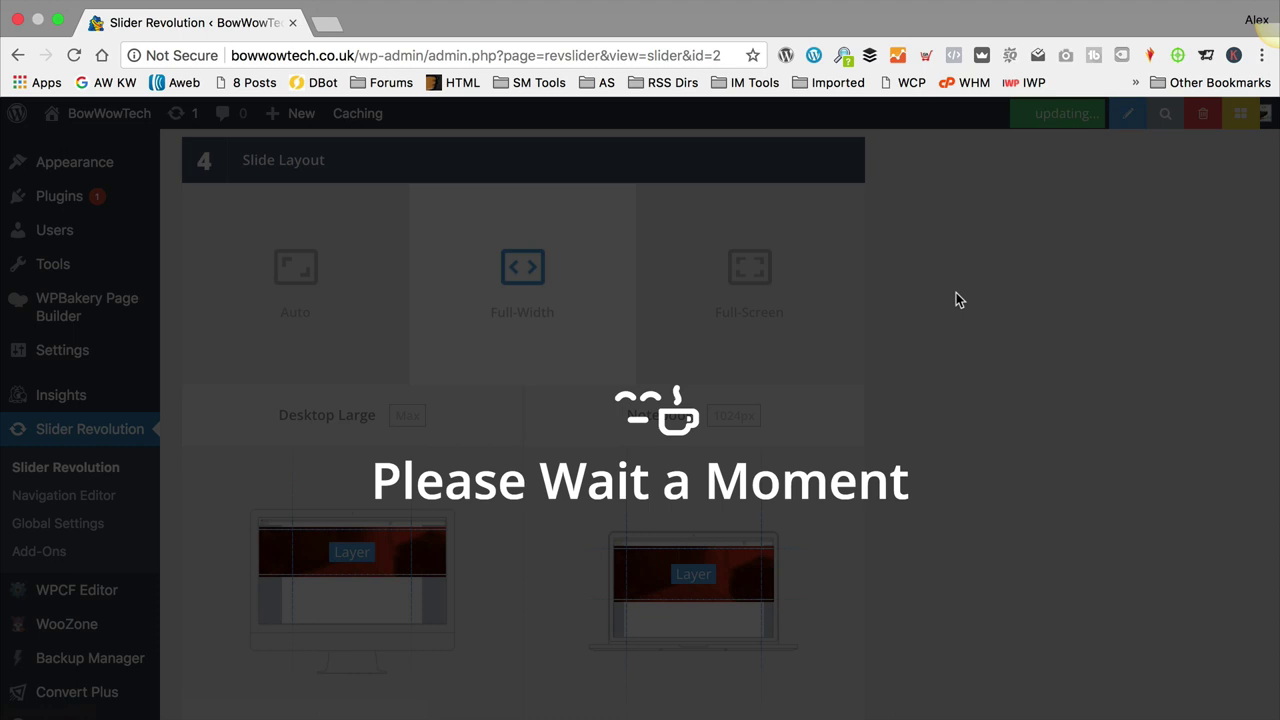
scroll(477, 315, down, 8)
Step: In the Navigation panel, switch Enable Arrows on (Hesperiden style) and save the settings
scroll(477, 315, up, 8)
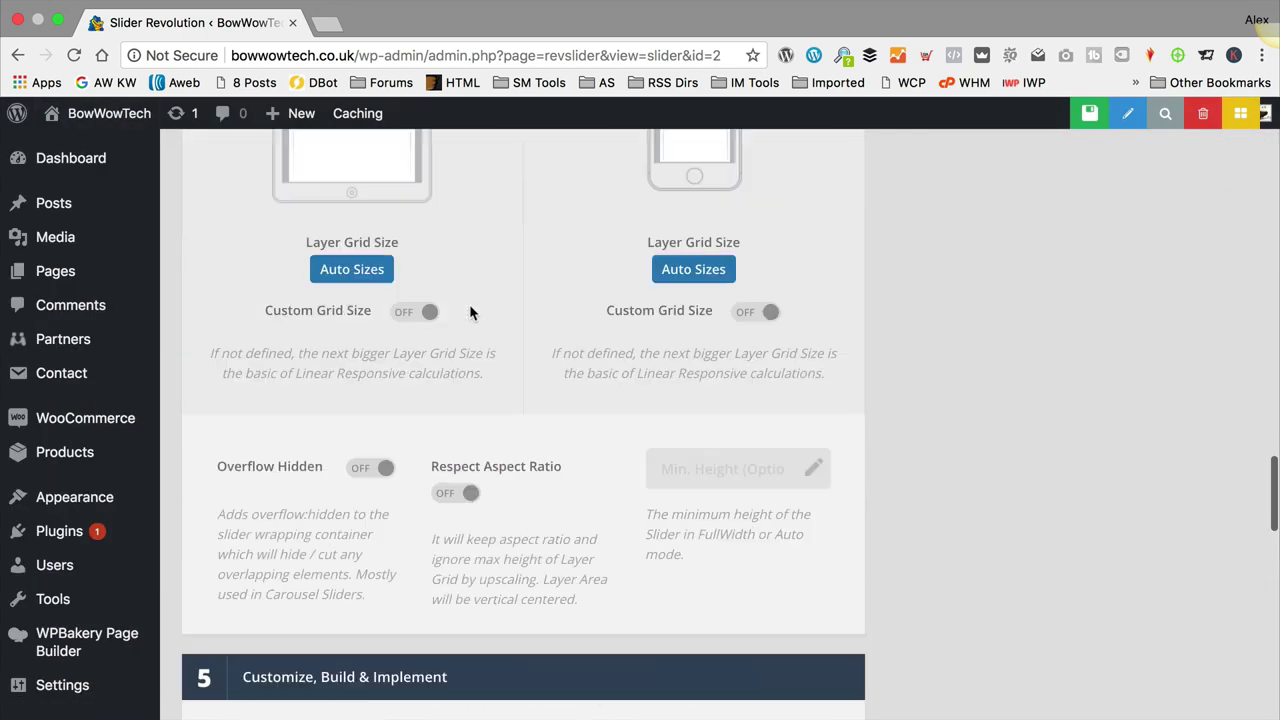
scroll(474, 307, up, 10)
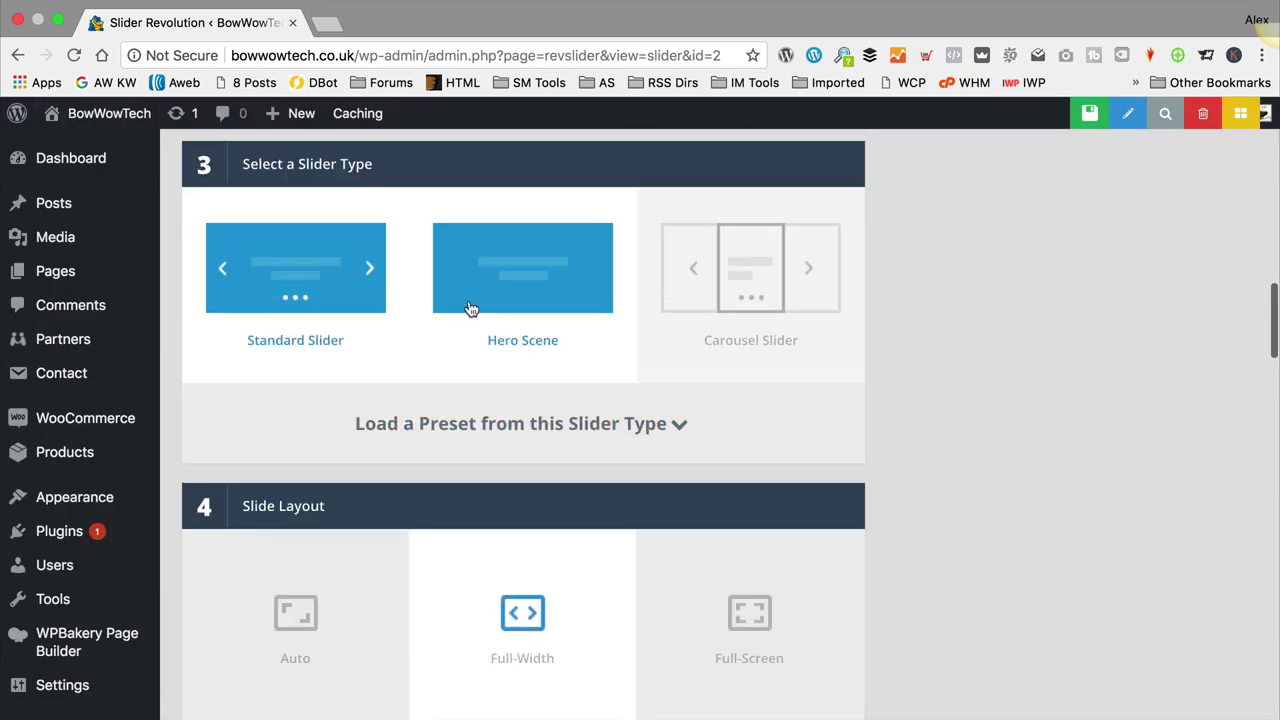
scroll(1119, 345, down, 3)
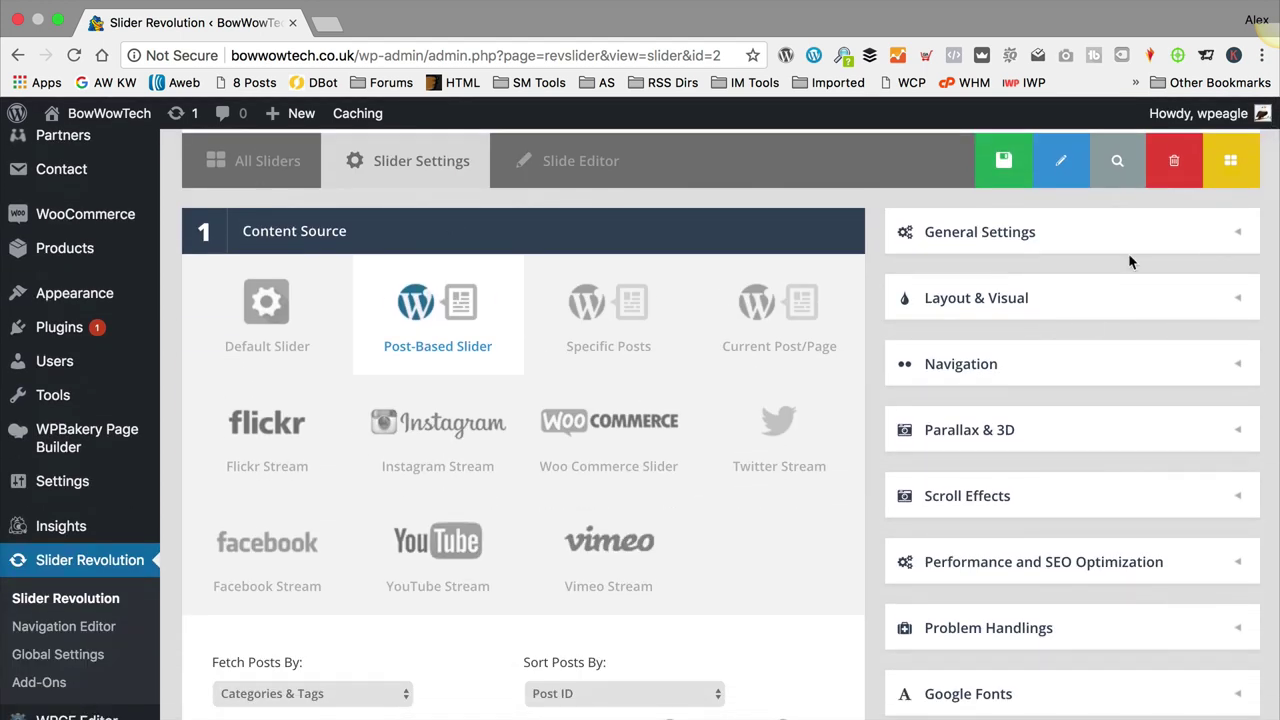
click(1238, 364)
scroll(1137, 362, down, 3)
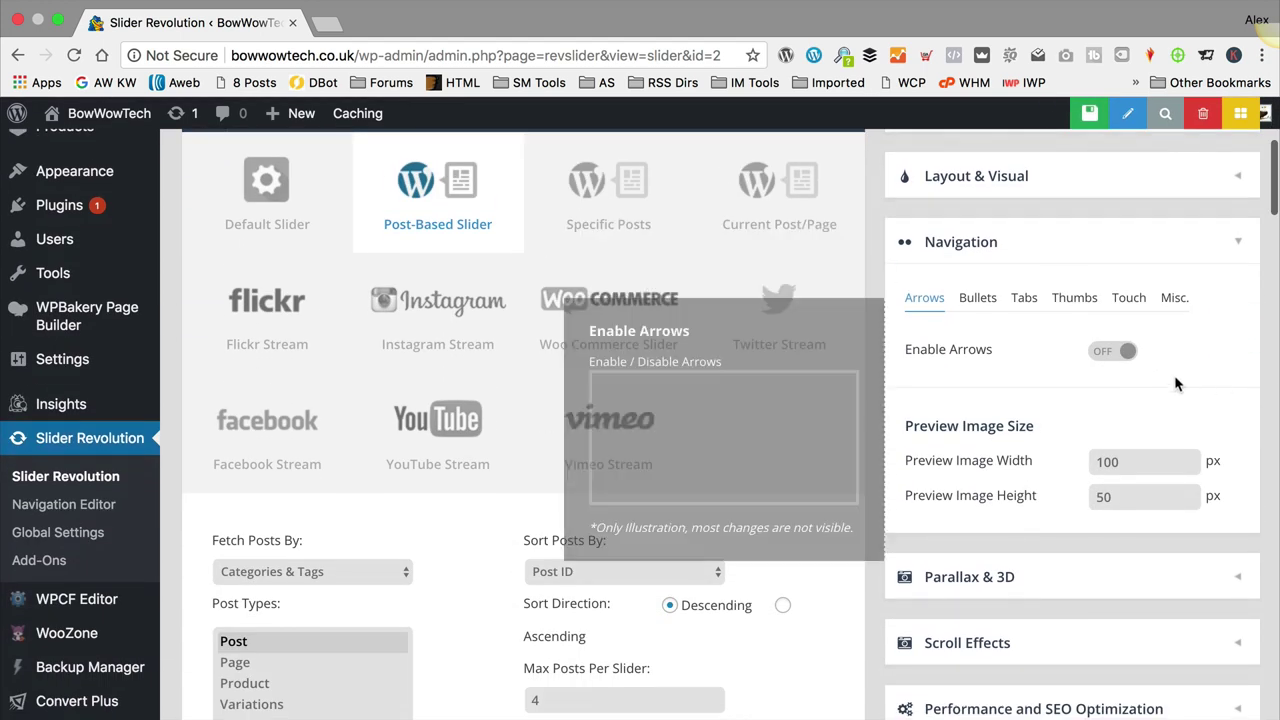
click(1122, 350)
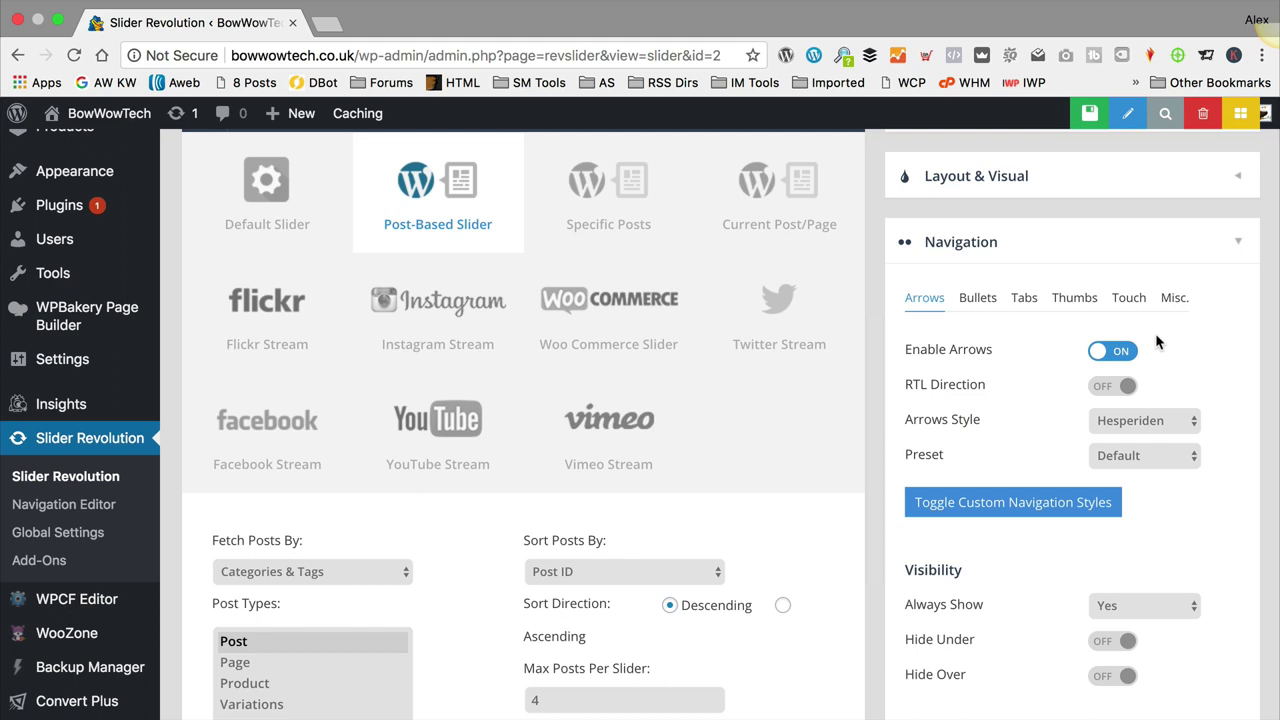
scroll(1150, 336, down, 8)
scroll(1149, 336, down, 4)
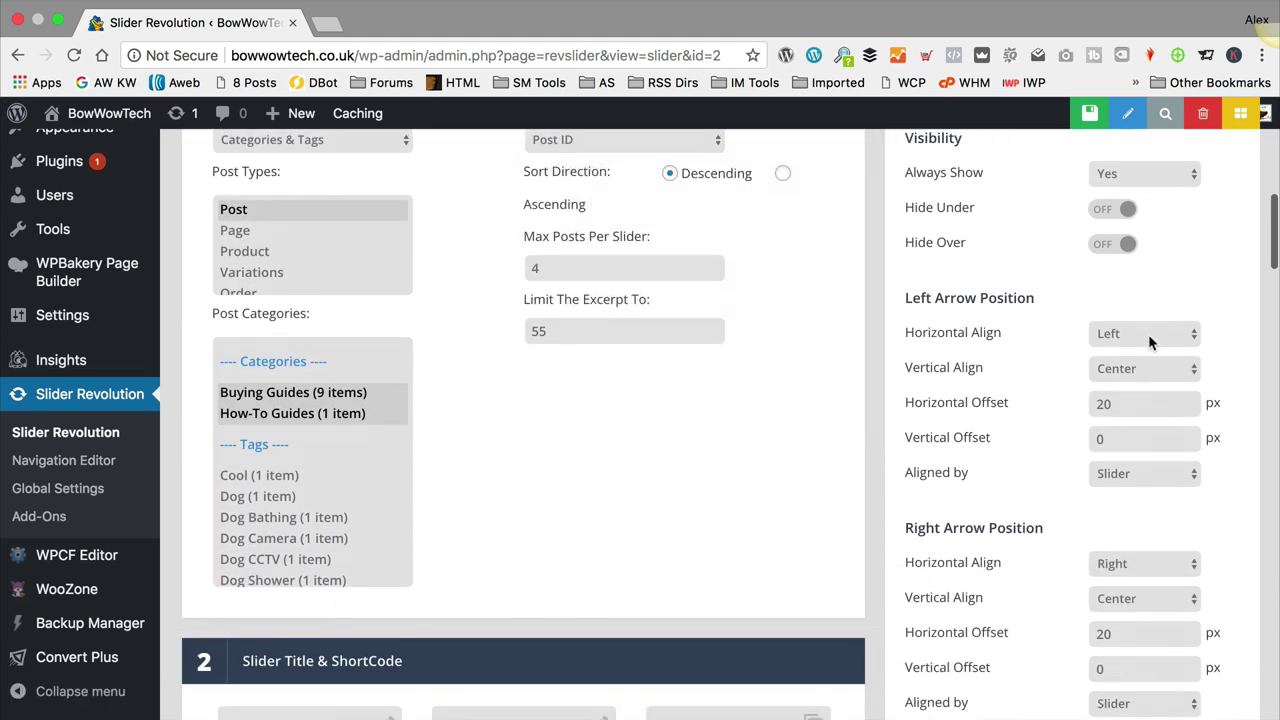
scroll(1148, 338, down, 8)
scroll(1143, 337, up, 4)
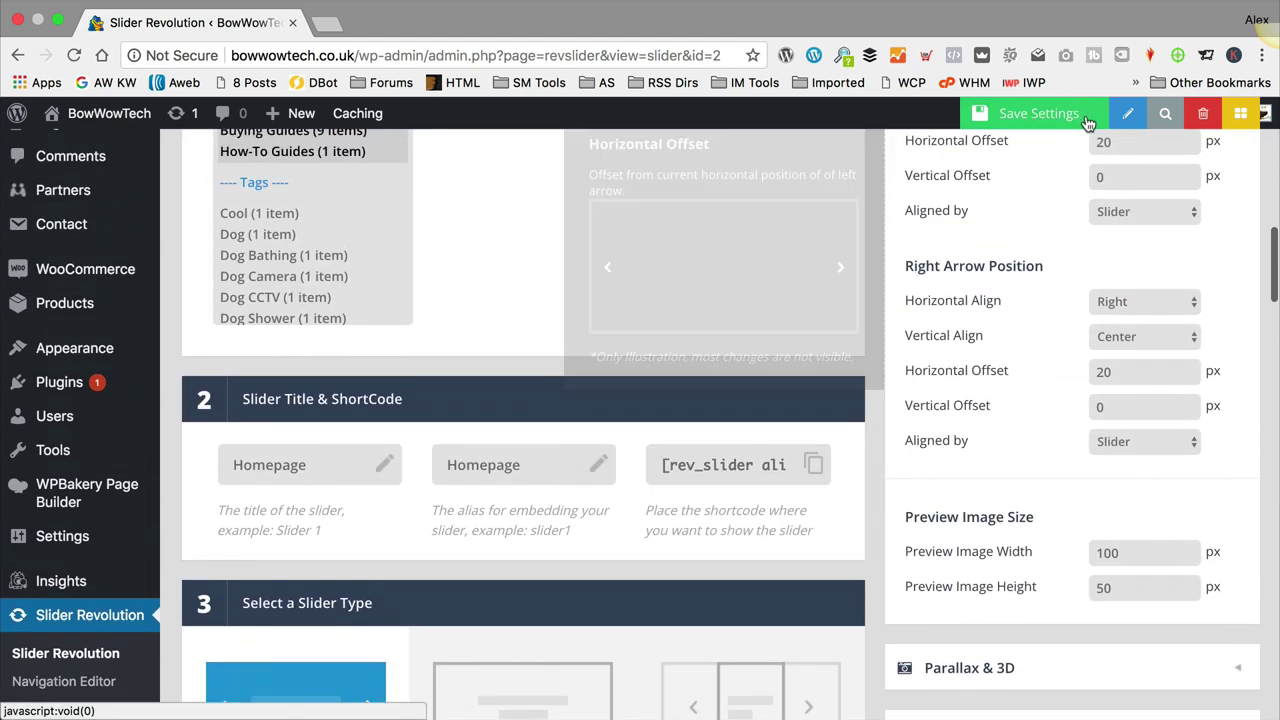
click(1040, 114)
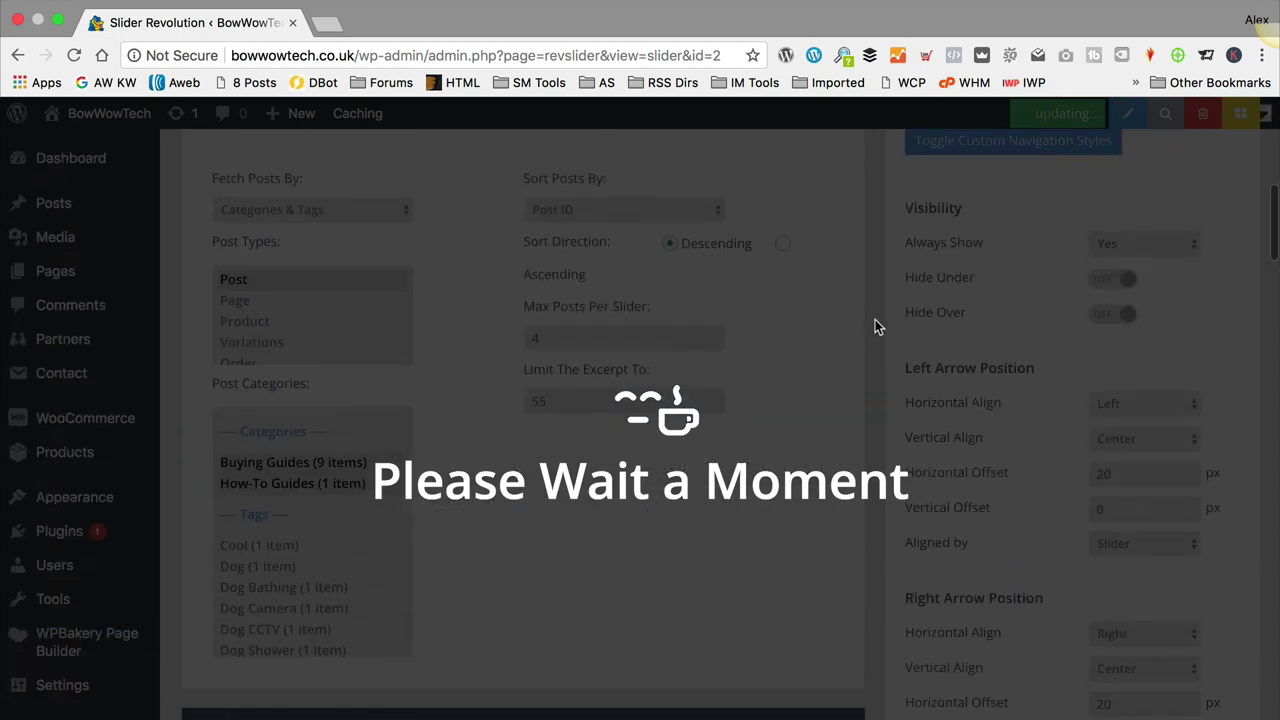
scroll(873, 318, up, 10)
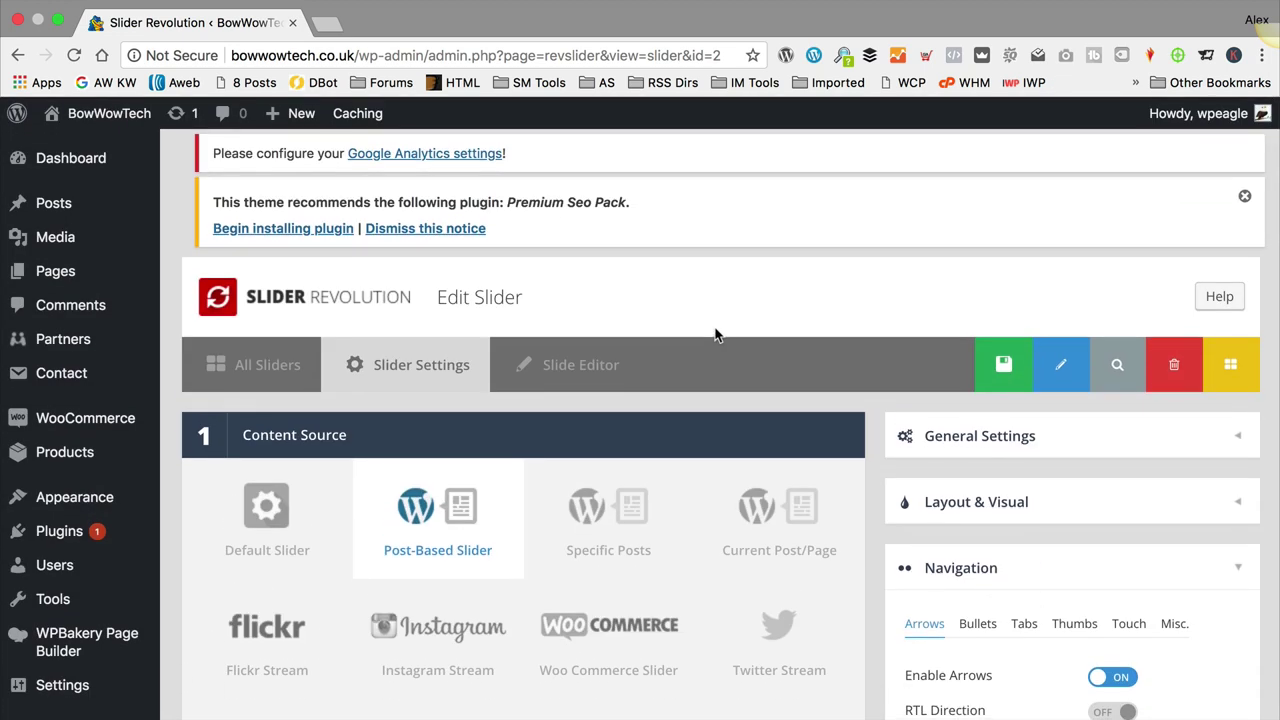
Step: In the Slide Editor, set the title layer's Behavior Align to Slide Based
click(583, 370)
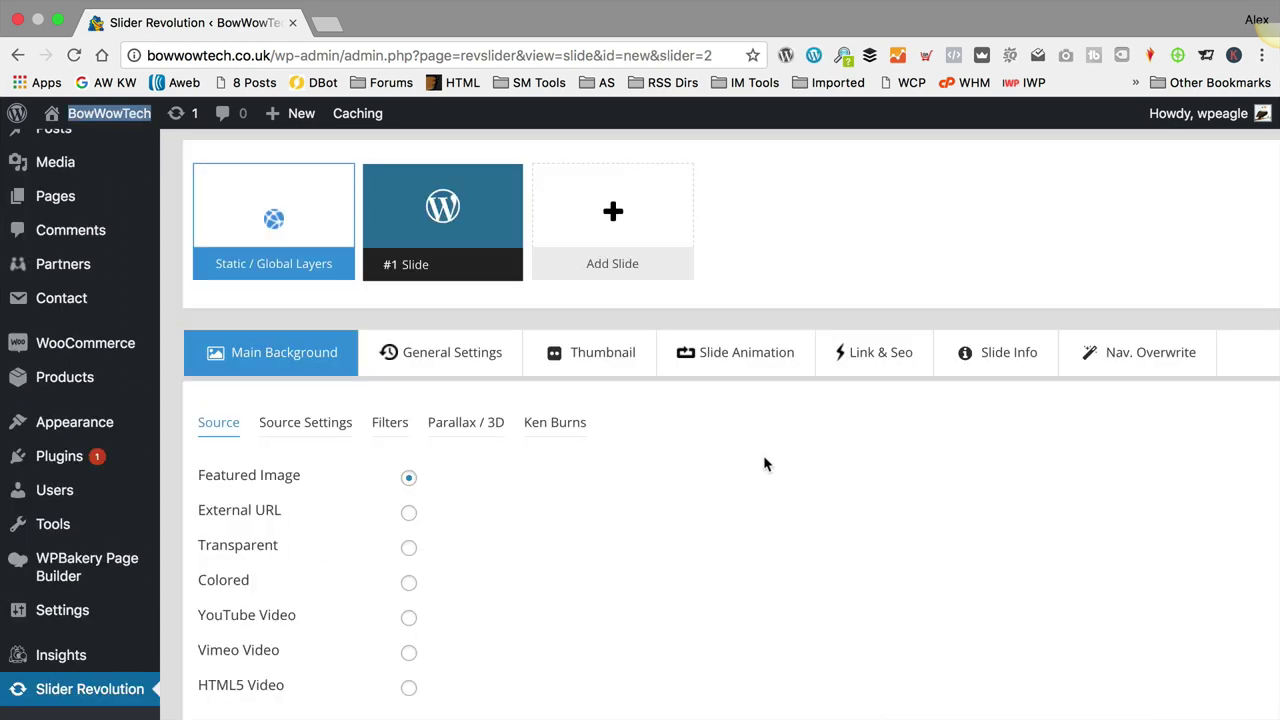
scroll(763, 458, down, 5)
scroll(726, 455, down, 1)
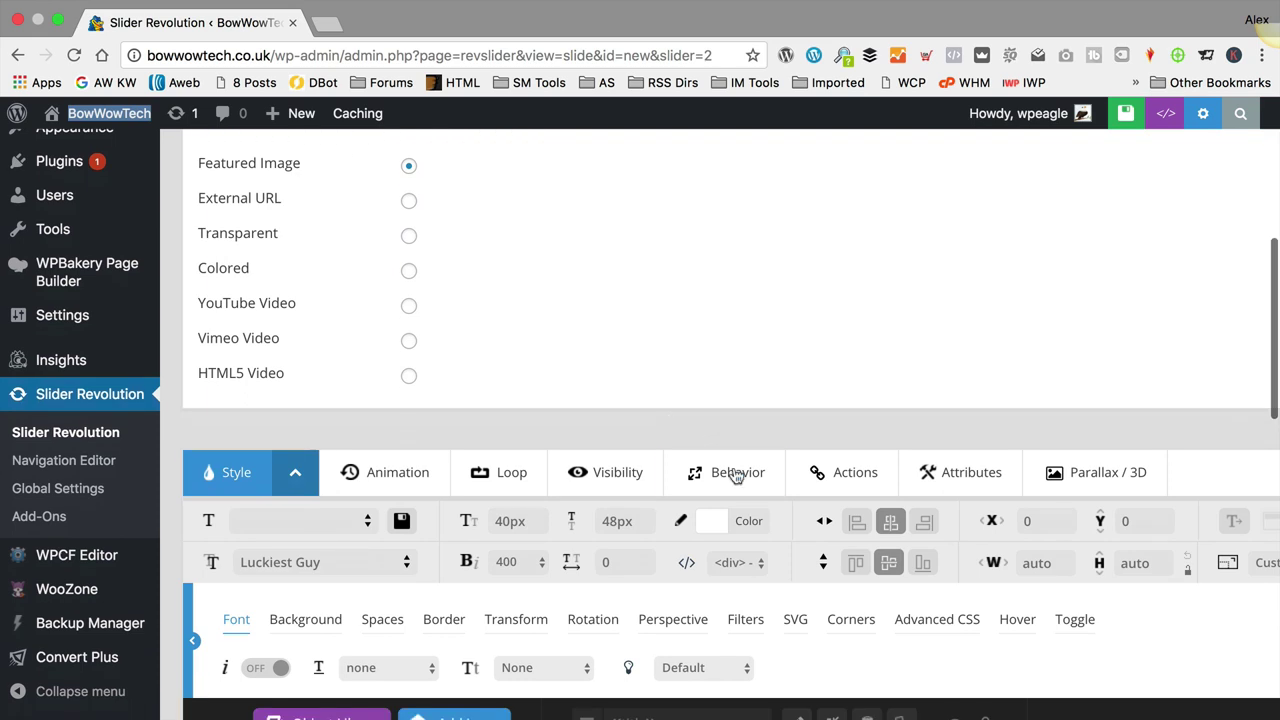
click(736, 477)
scroll(700, 400, down, 1)
click(822, 483)
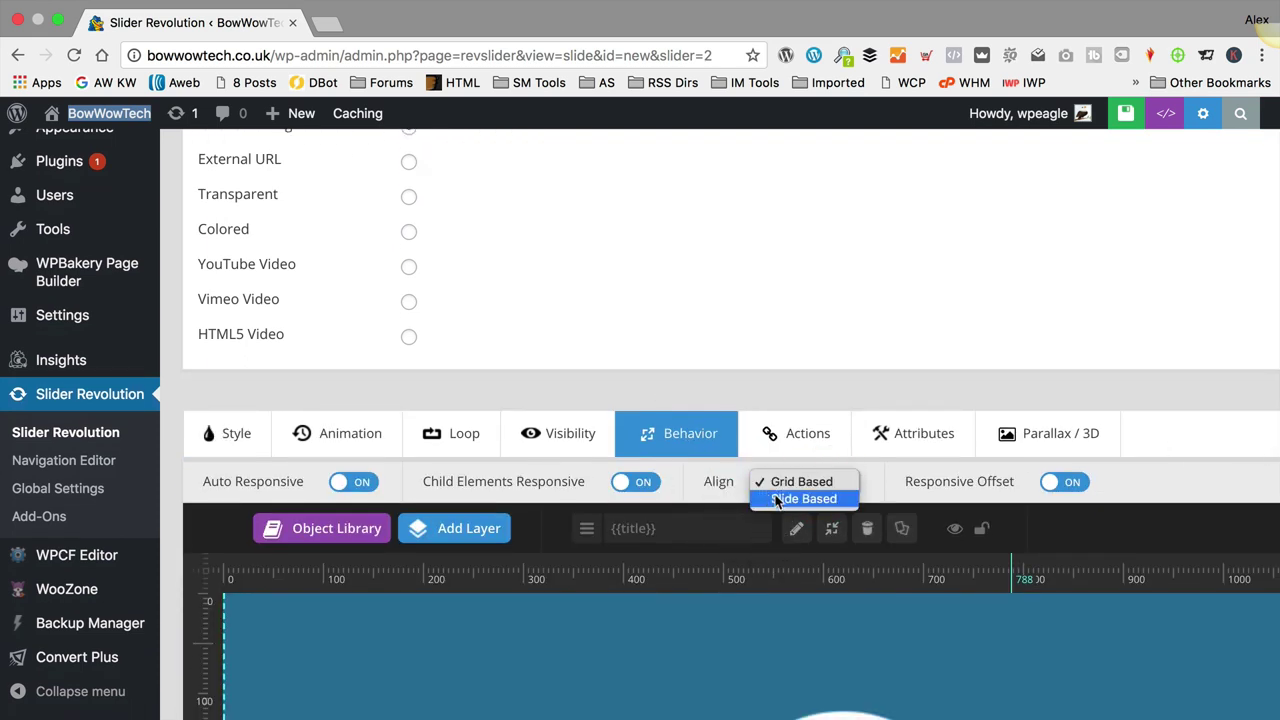
click(795, 500)
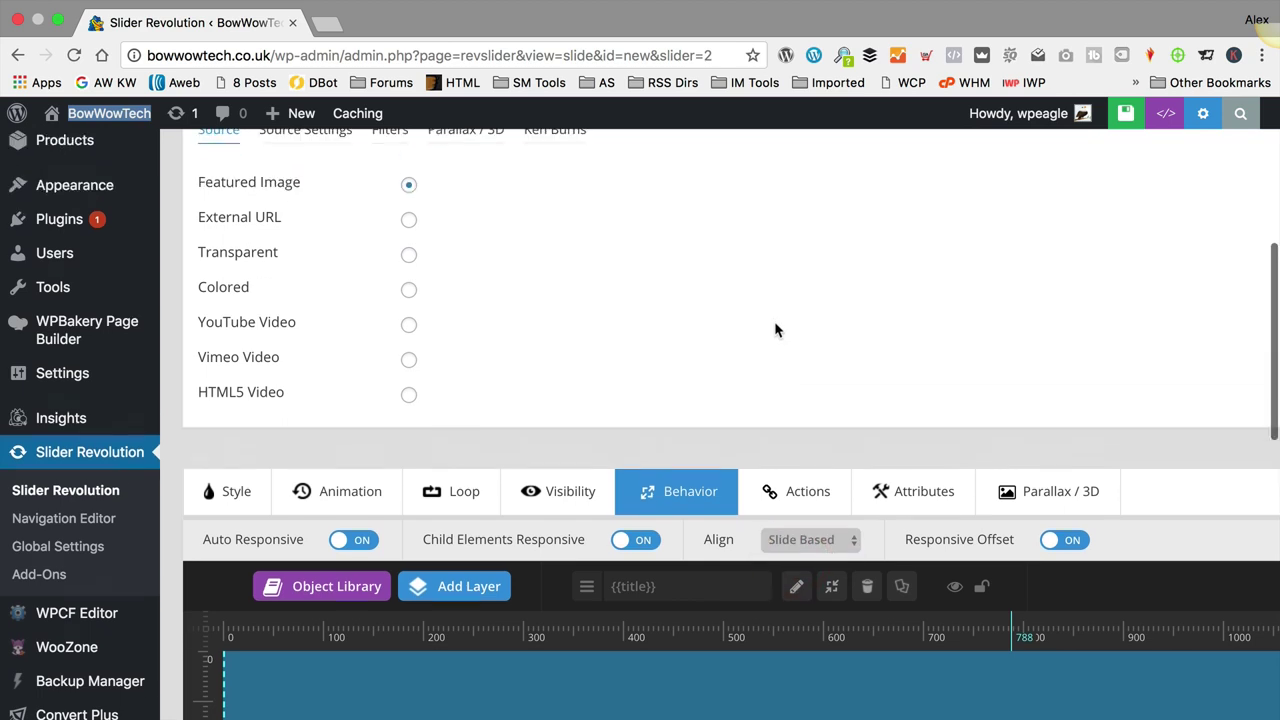
Step: In Style, switch the layer width W to Custom % and start editing the value
scroll(776, 330, down, 3)
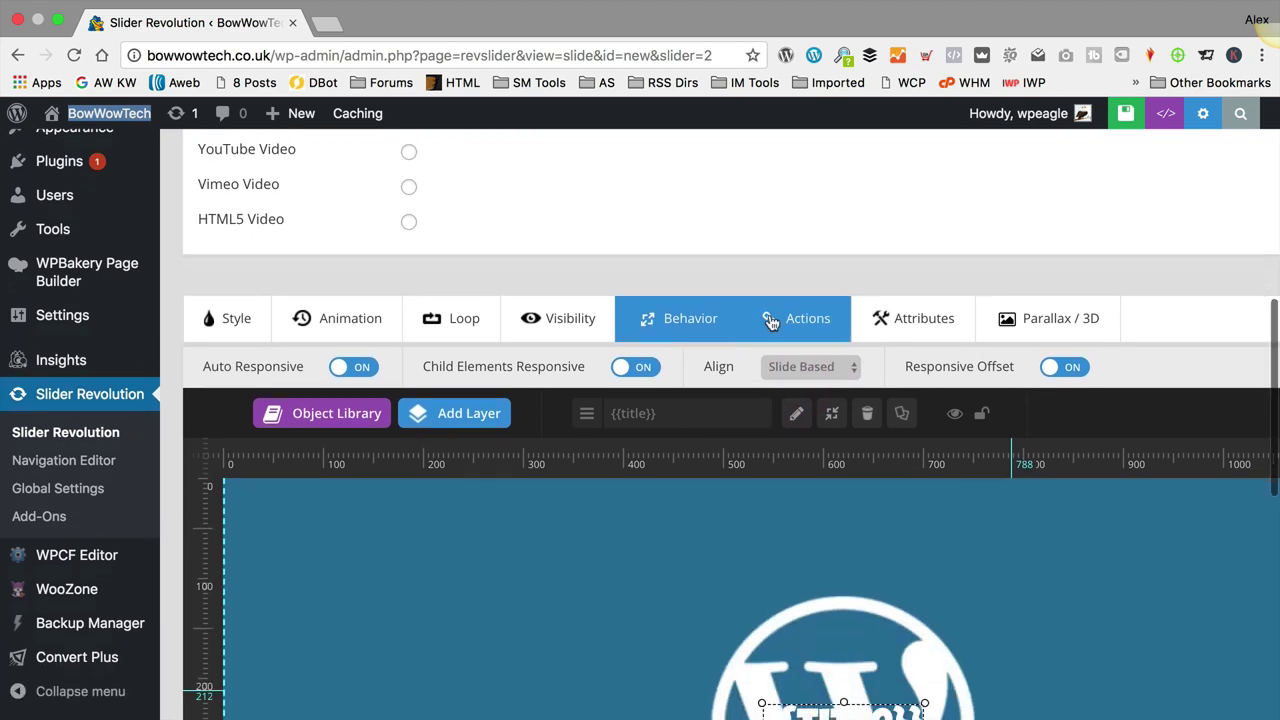
scroll(770, 322, down, 5)
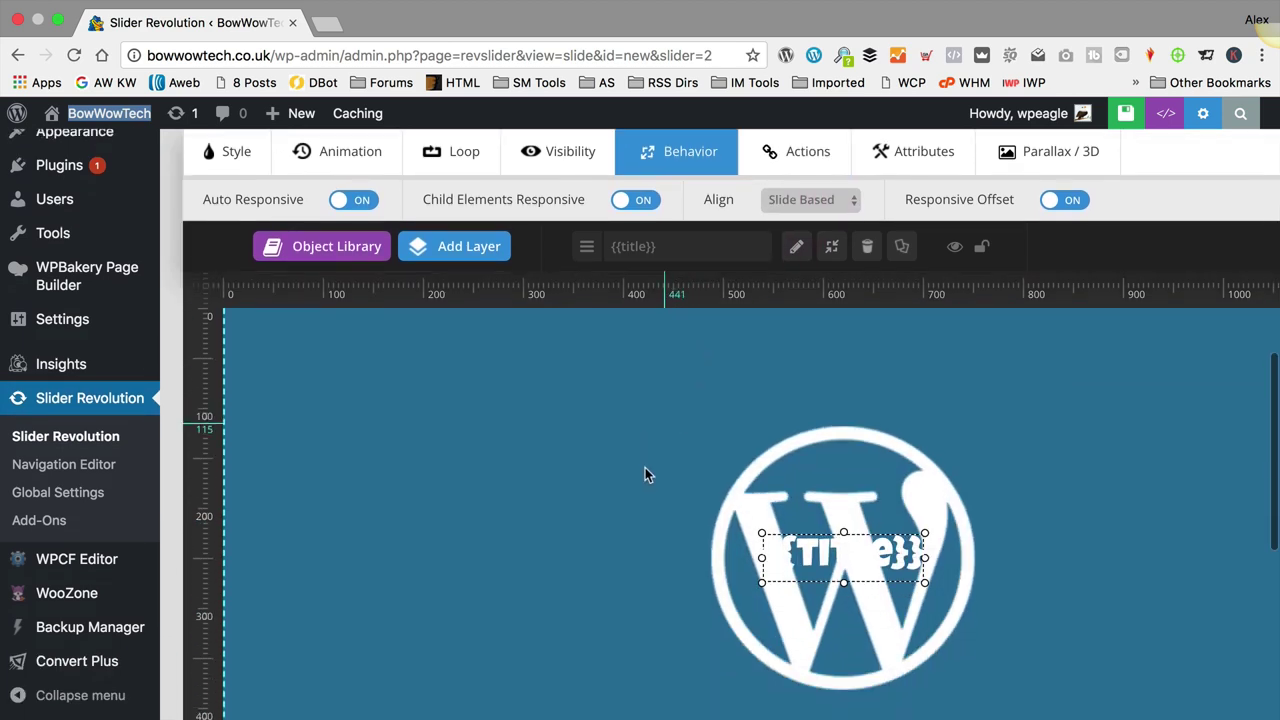
click(244, 163)
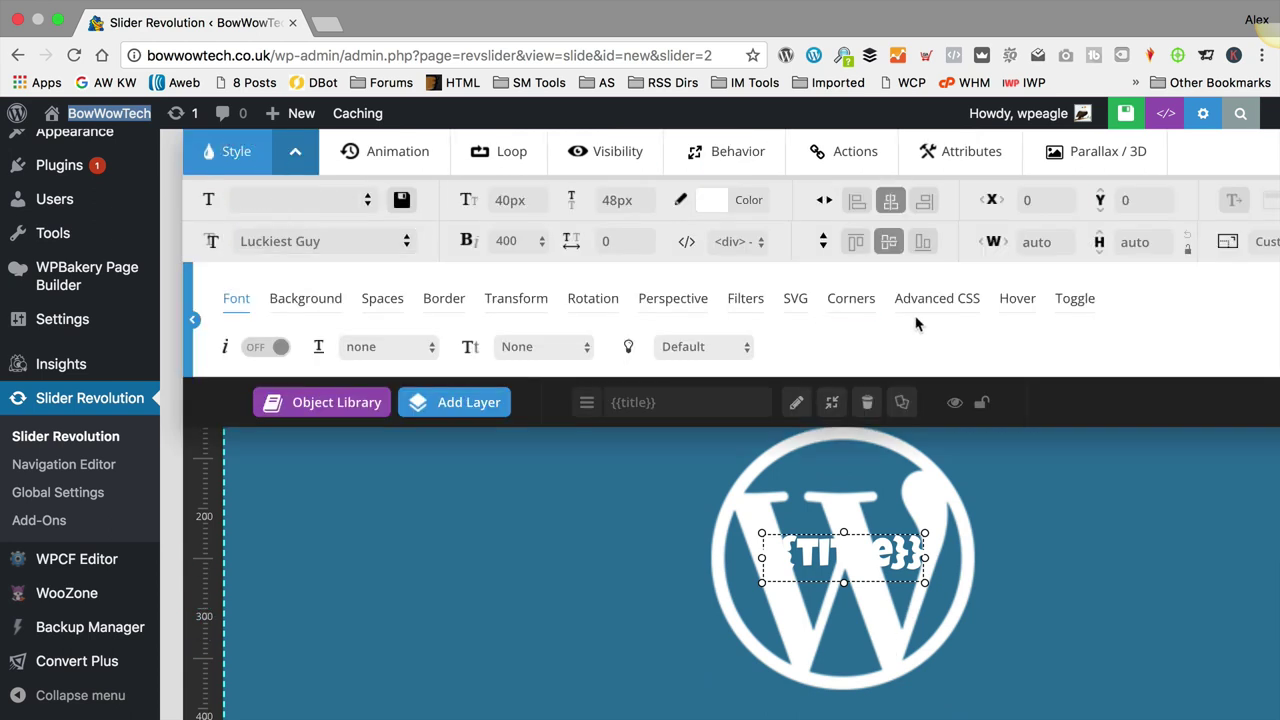
click(1051, 245)
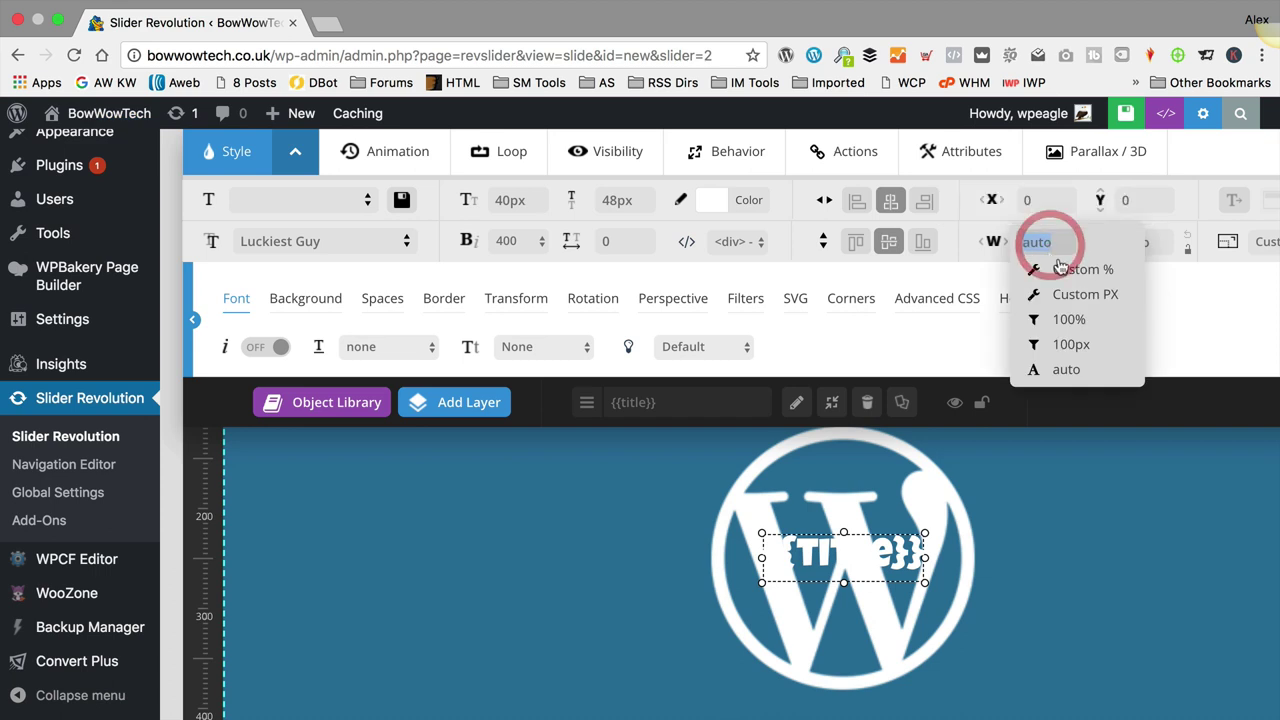
click(1108, 270)
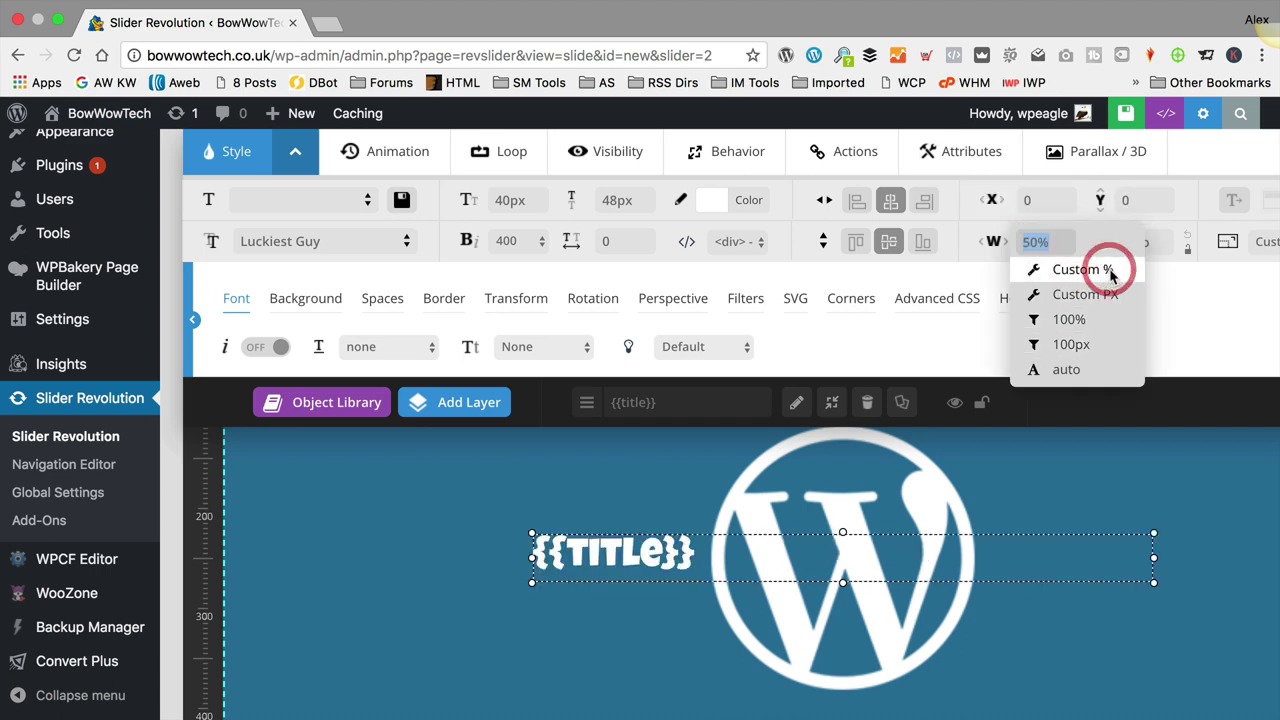
click(1030, 245)
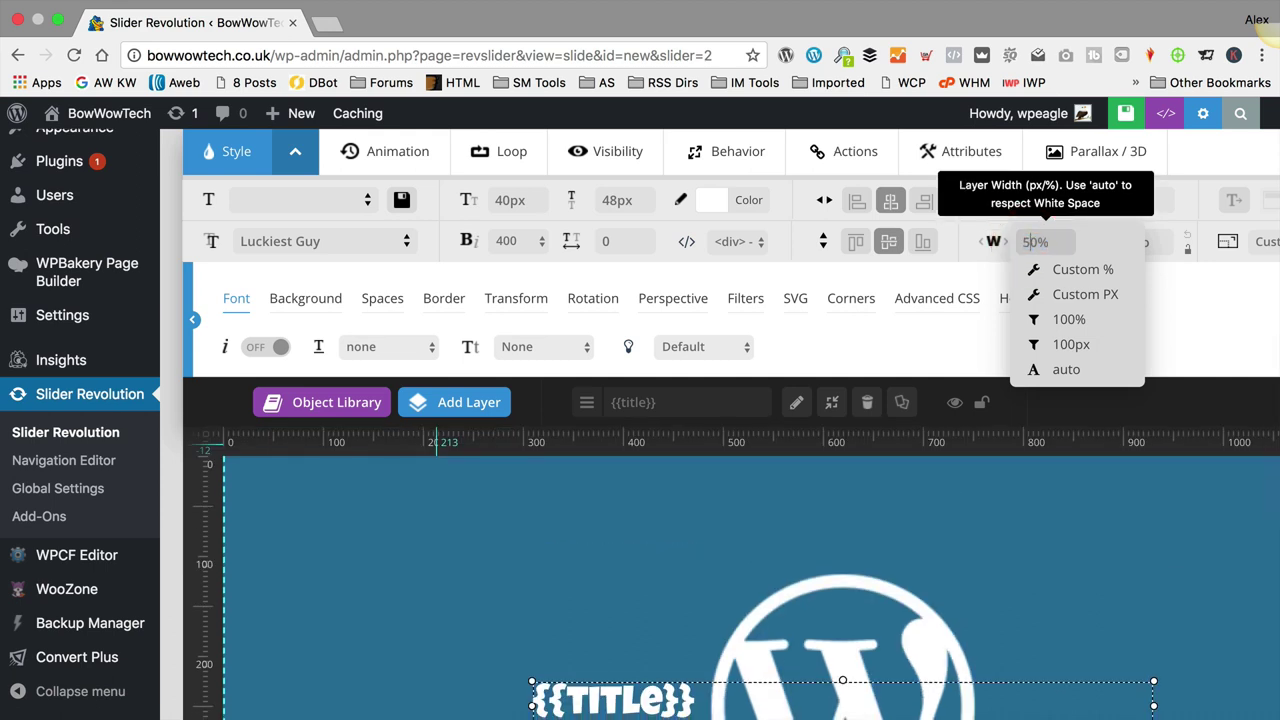
key(BackSpace)
Step: Set the title layer width to 60% and enable Auto Linebreak
text(6)
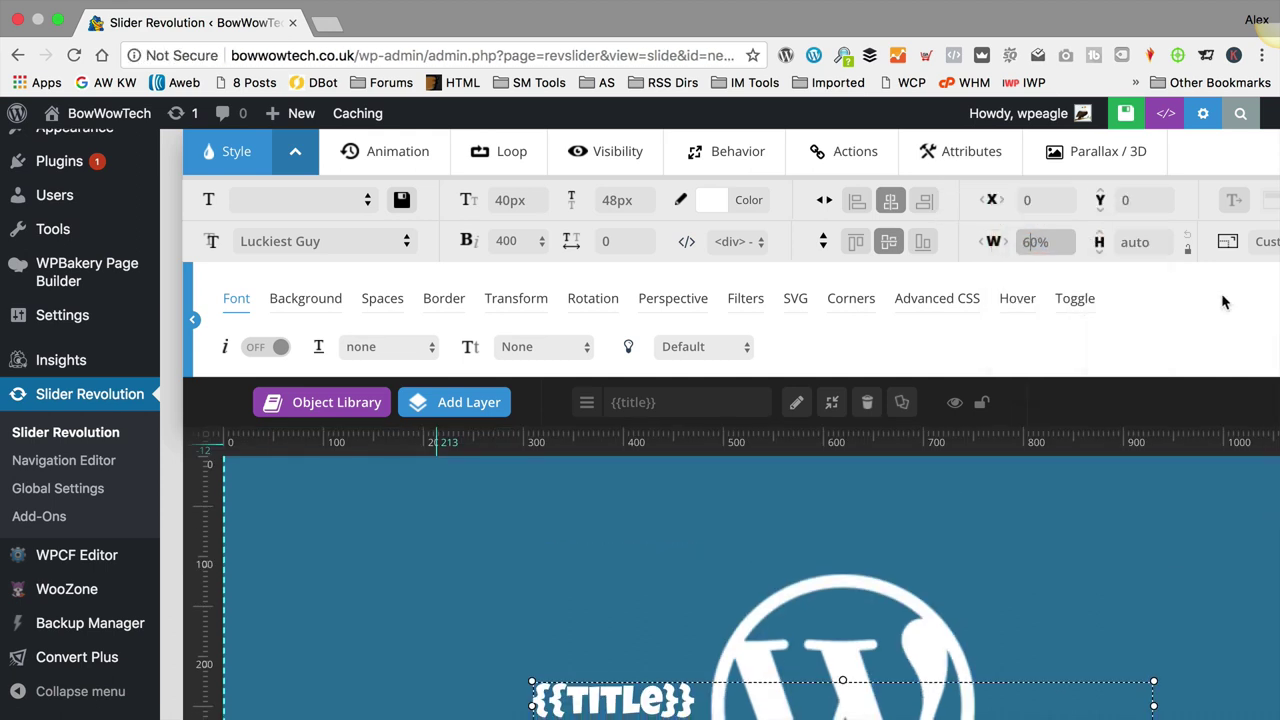
click(1222, 296)
scroll(1114, 275, down, 1)
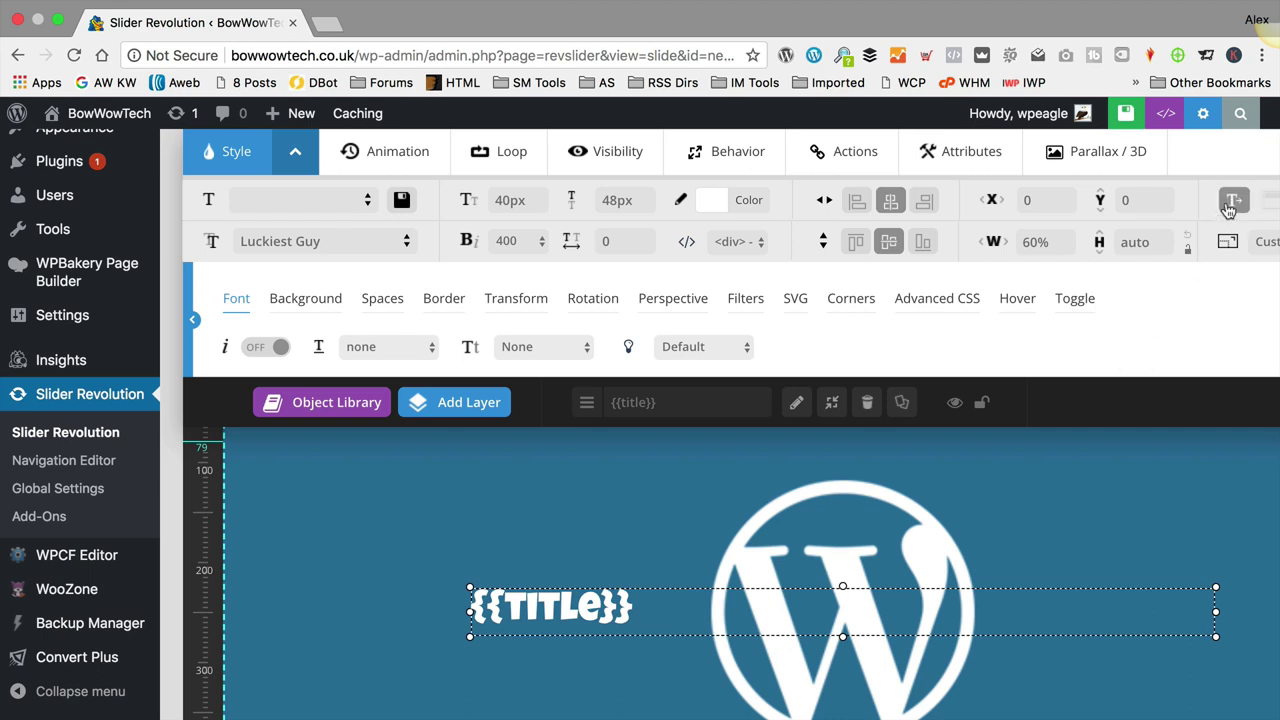
click(1236, 202)
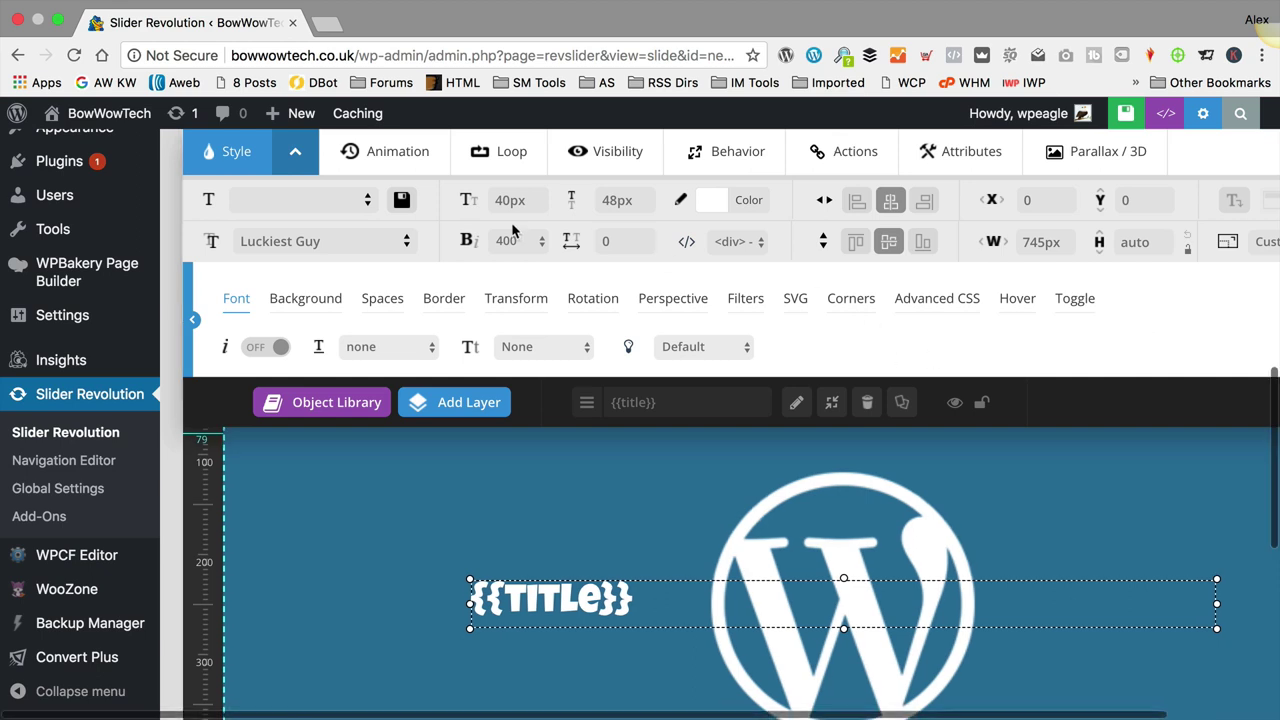
Step: In the Spaces settings, set the title's Text Align to Center
mouse_move(287, 157)
click(386, 304)
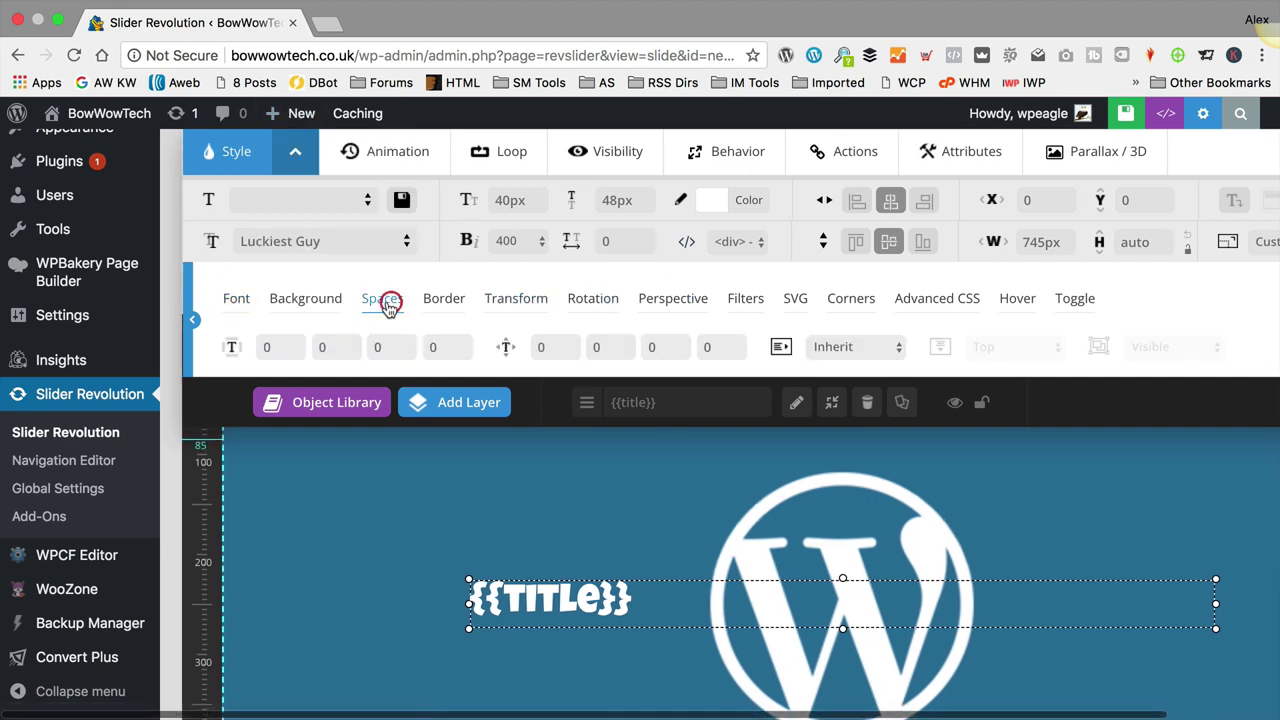
click(296, 158)
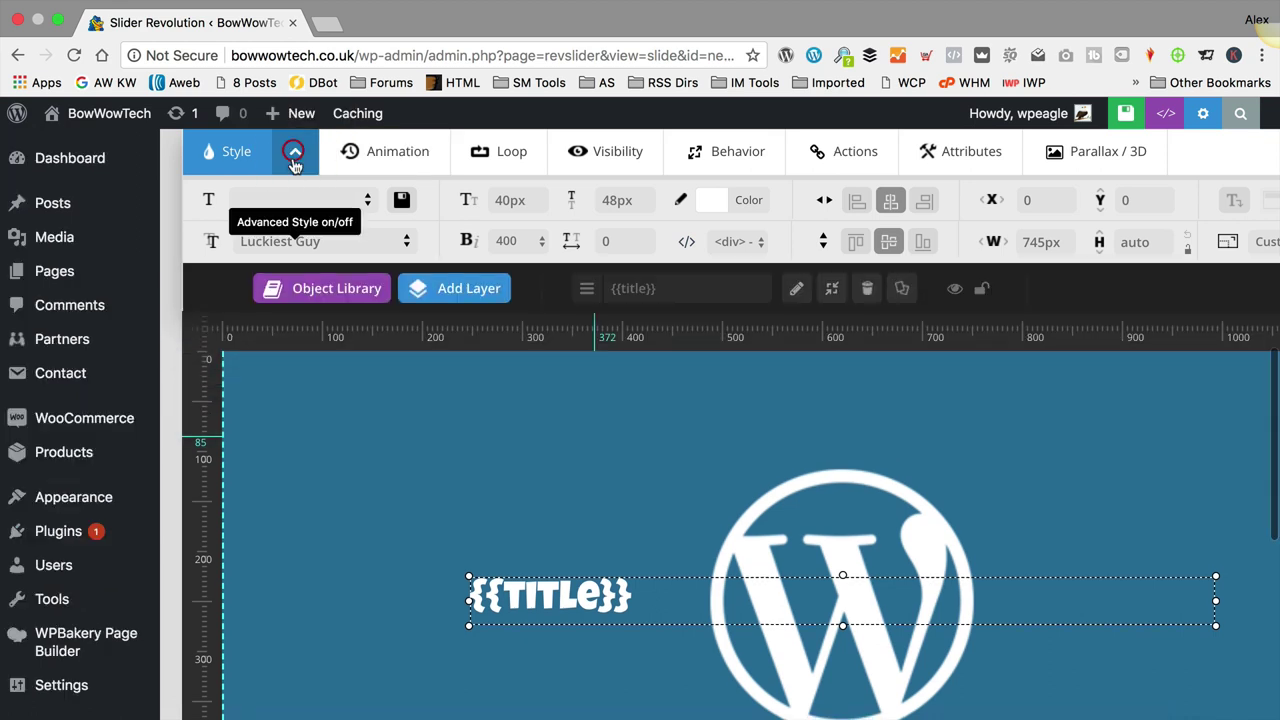
click(296, 158)
click(296, 158)
click(296, 158)
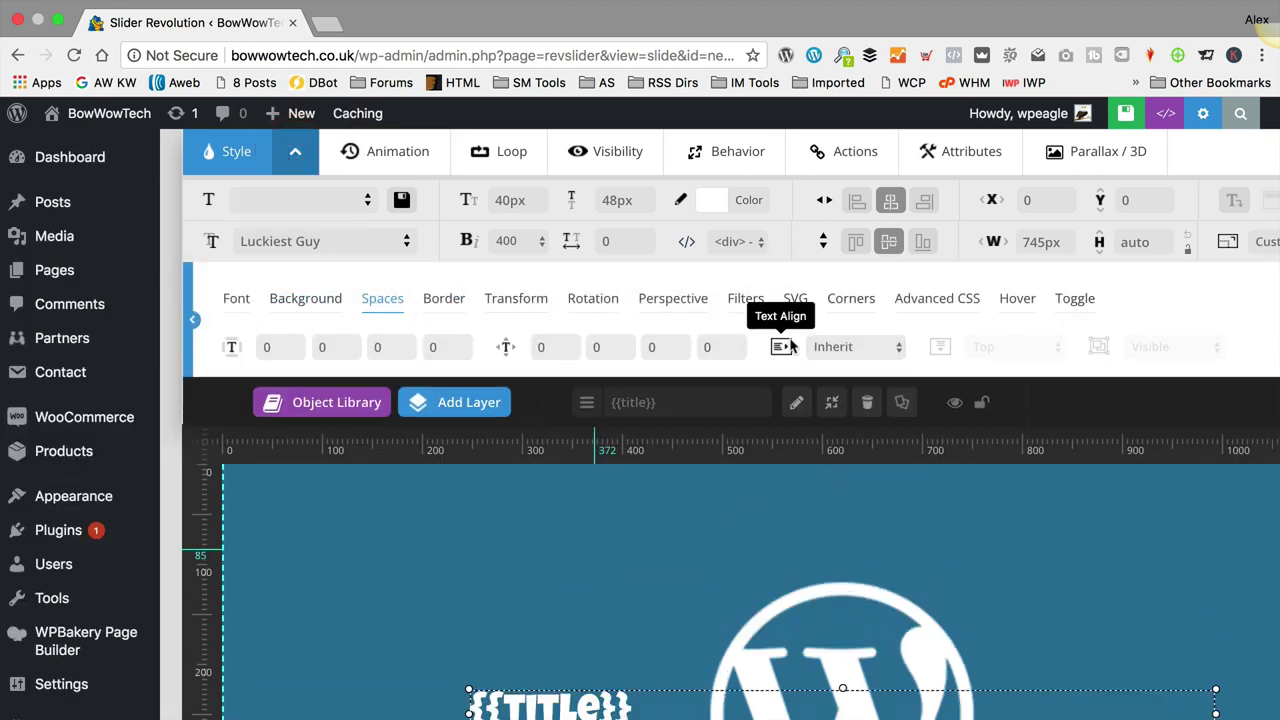
click(846, 348)
click(859, 382)
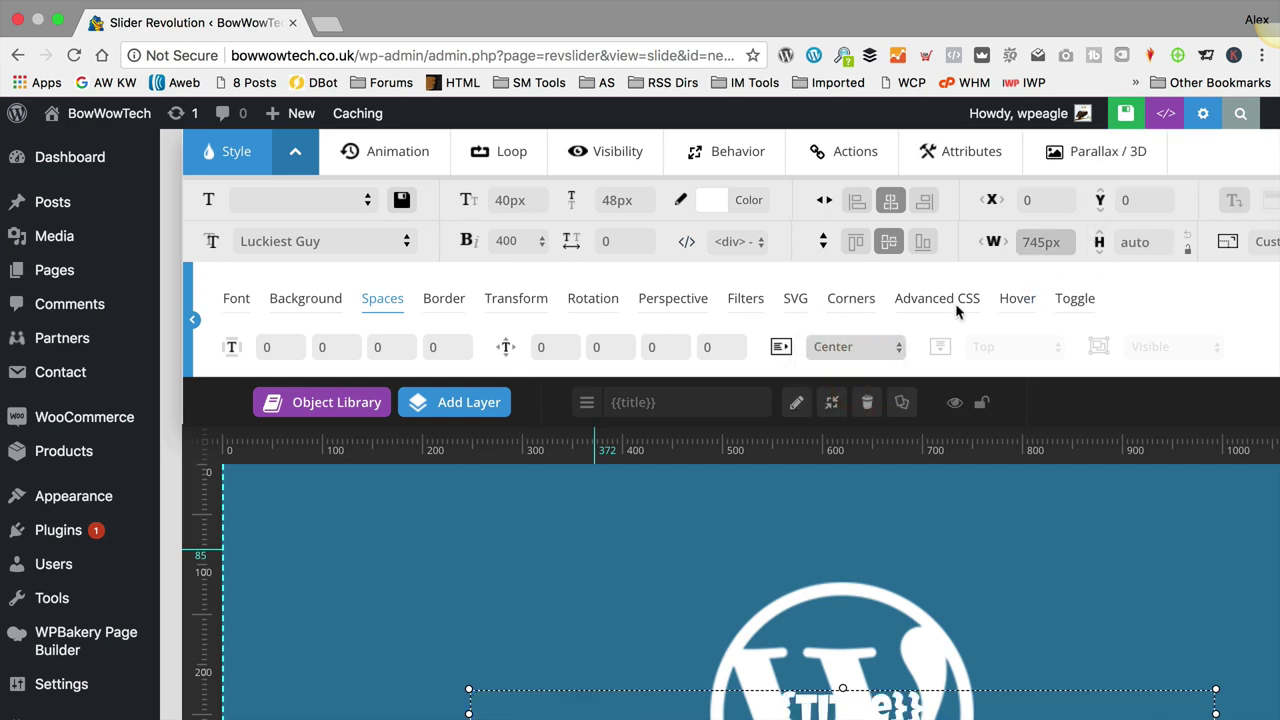
Step: Save the slide and visit the live BowWowTech site
scroll(912, 372, down, 4)
scroll(912, 372, up, 3)
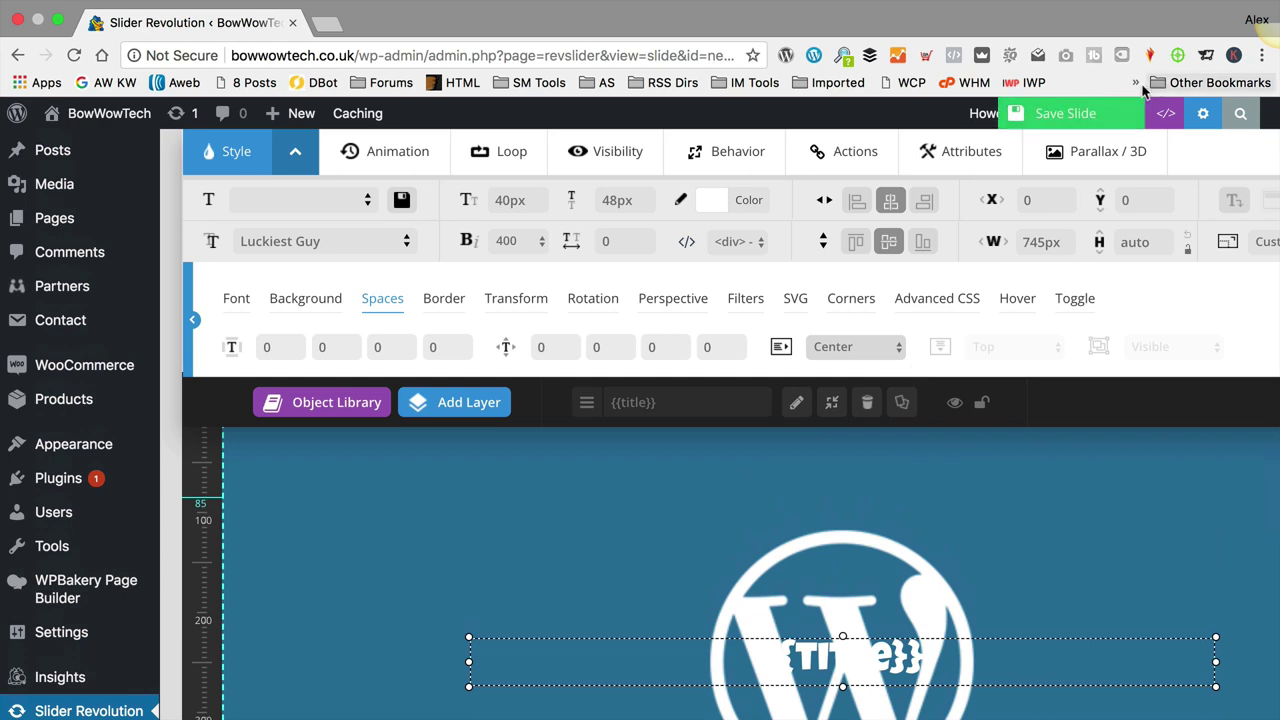
click(1074, 114)
mouse_move(113, 119)
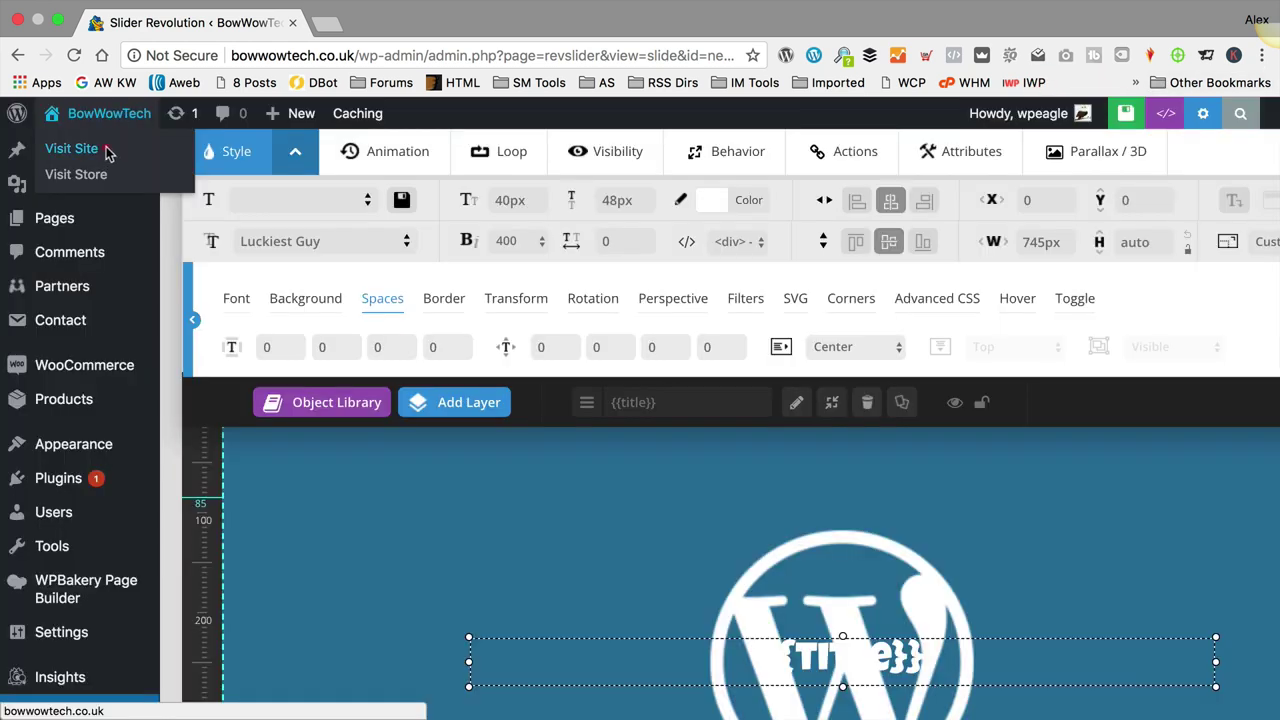
click(106, 150)
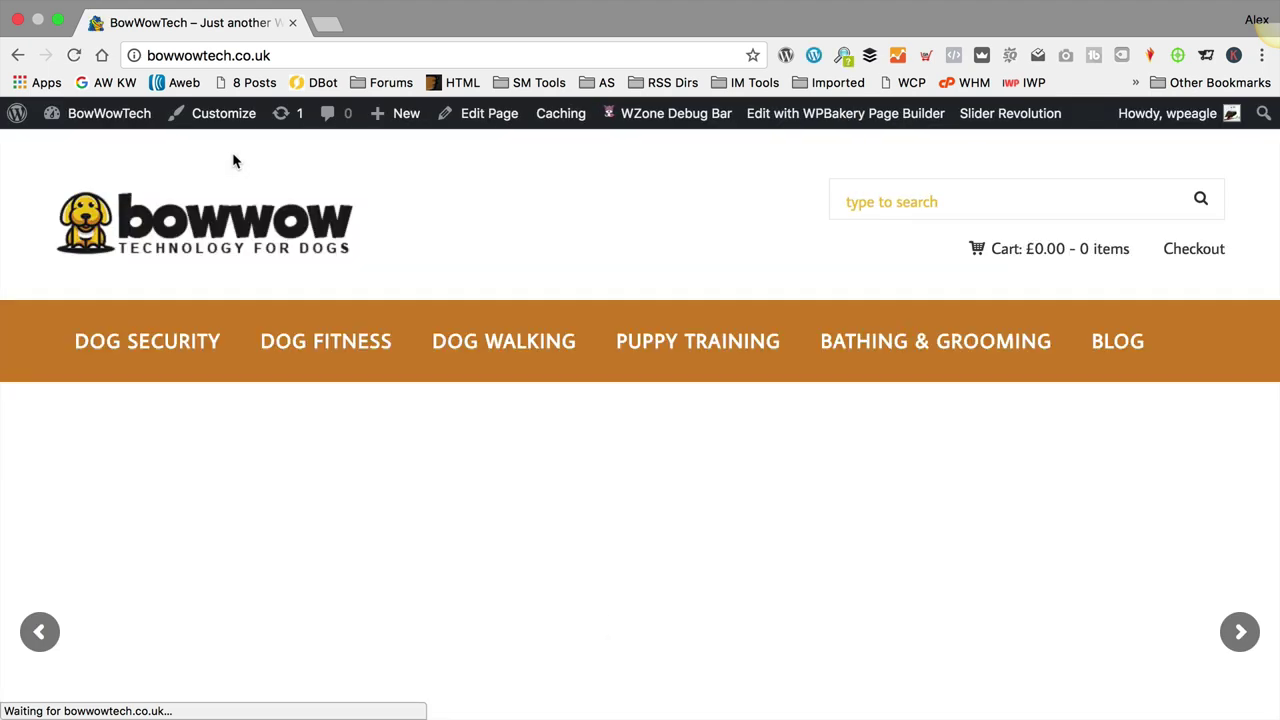
Step: Advance the slider through slides like Puppy Potty Training Essentials and The Best Dog Camera
scroll(498, 211, down, 2)
scroll(498, 211, down, 1)
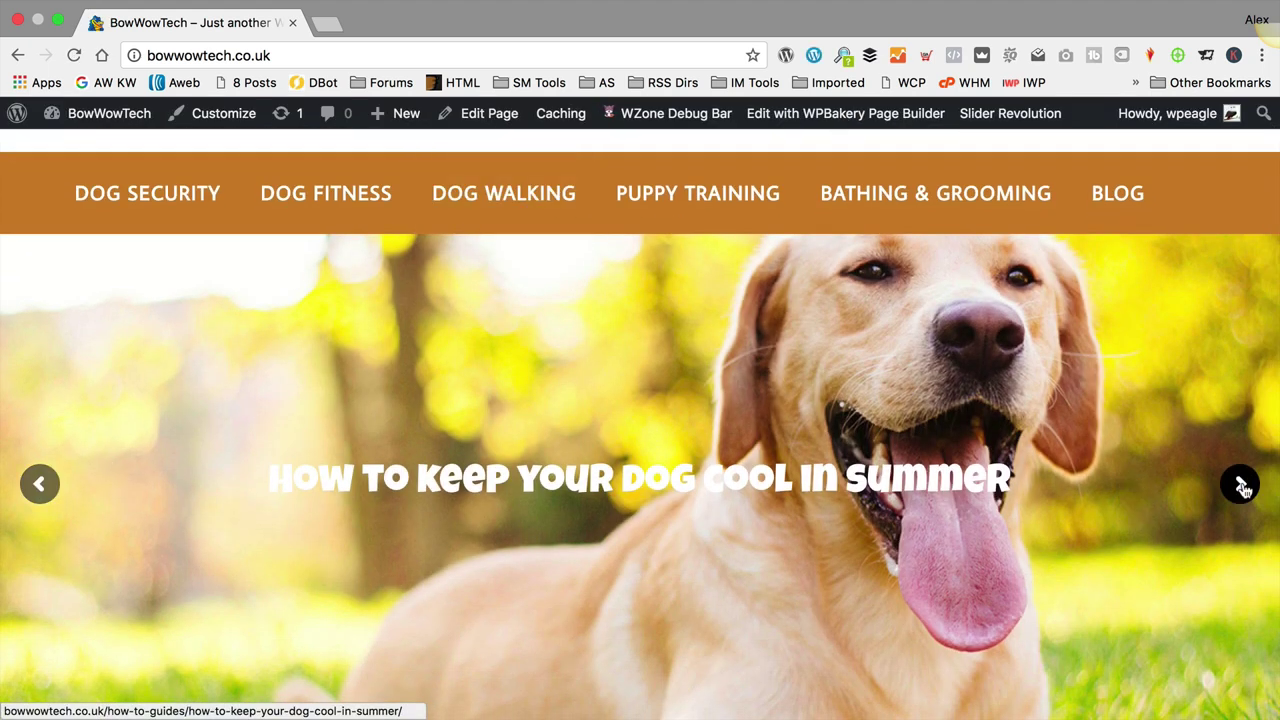
click(1241, 485)
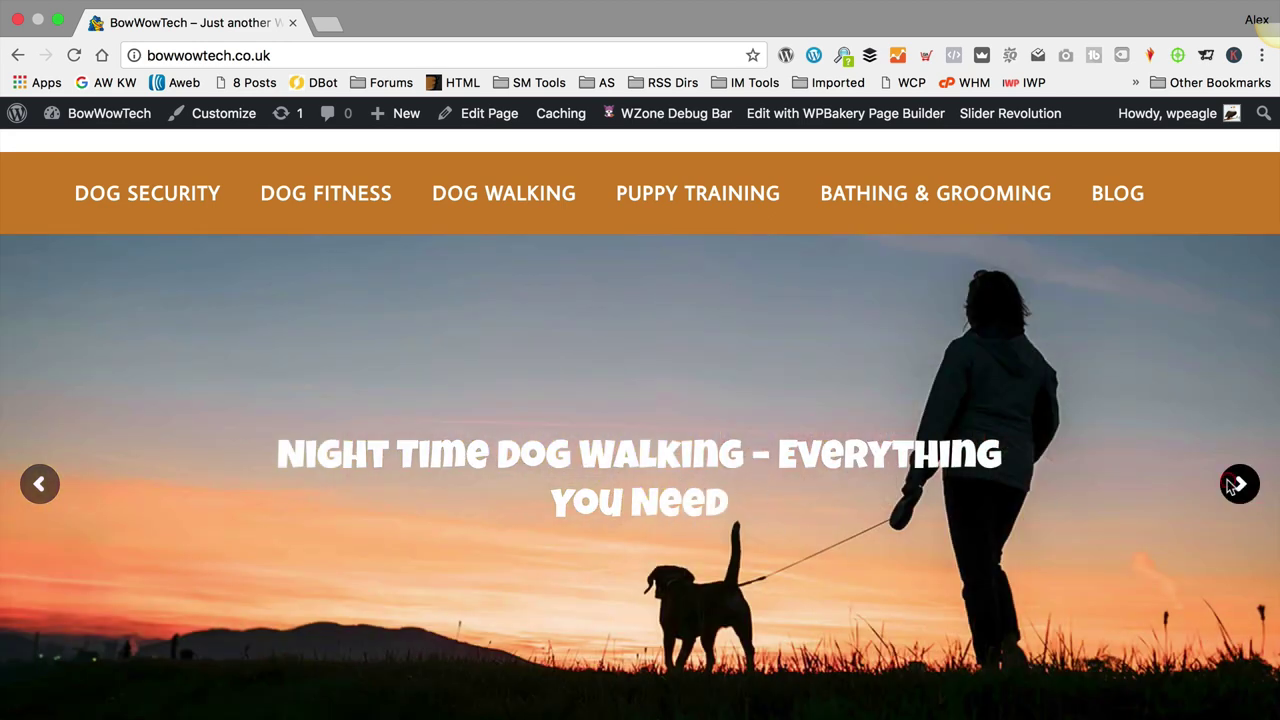
click(1234, 482)
scroll(1234, 484, down, 1)
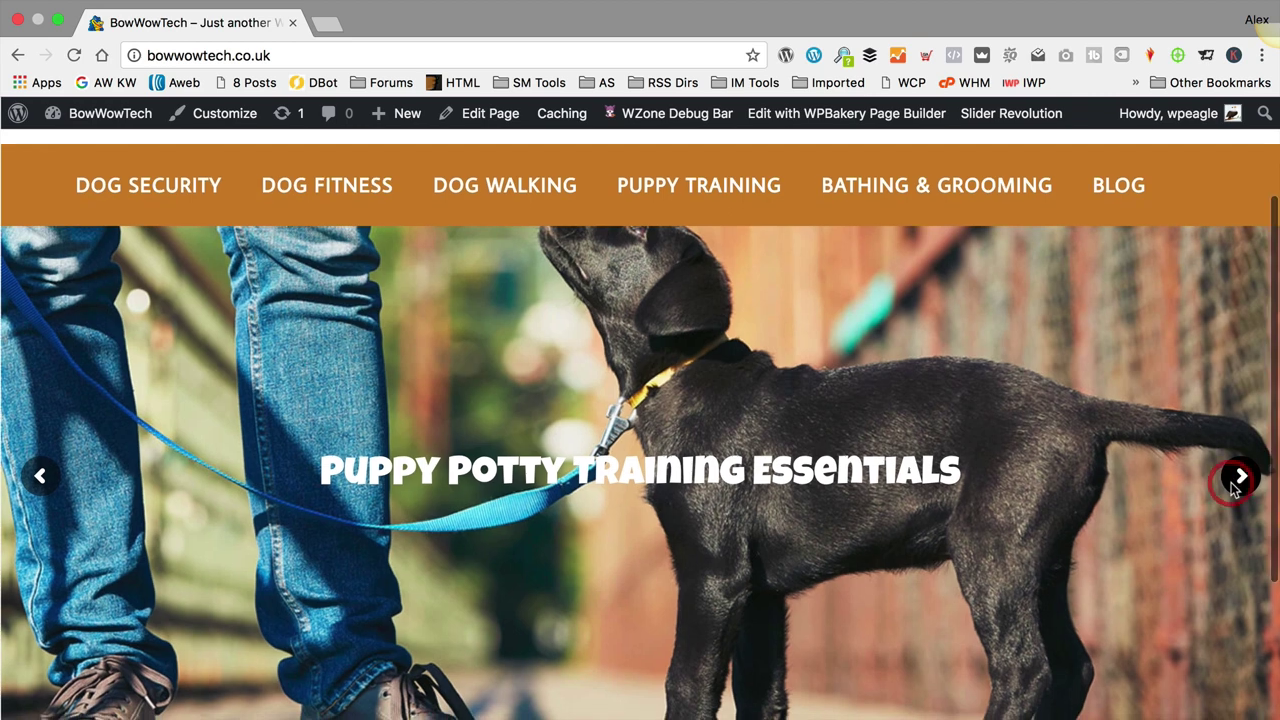
click(1236, 483)
scroll(875, 385, down, 4)
scroll(881, 397, up, 6)
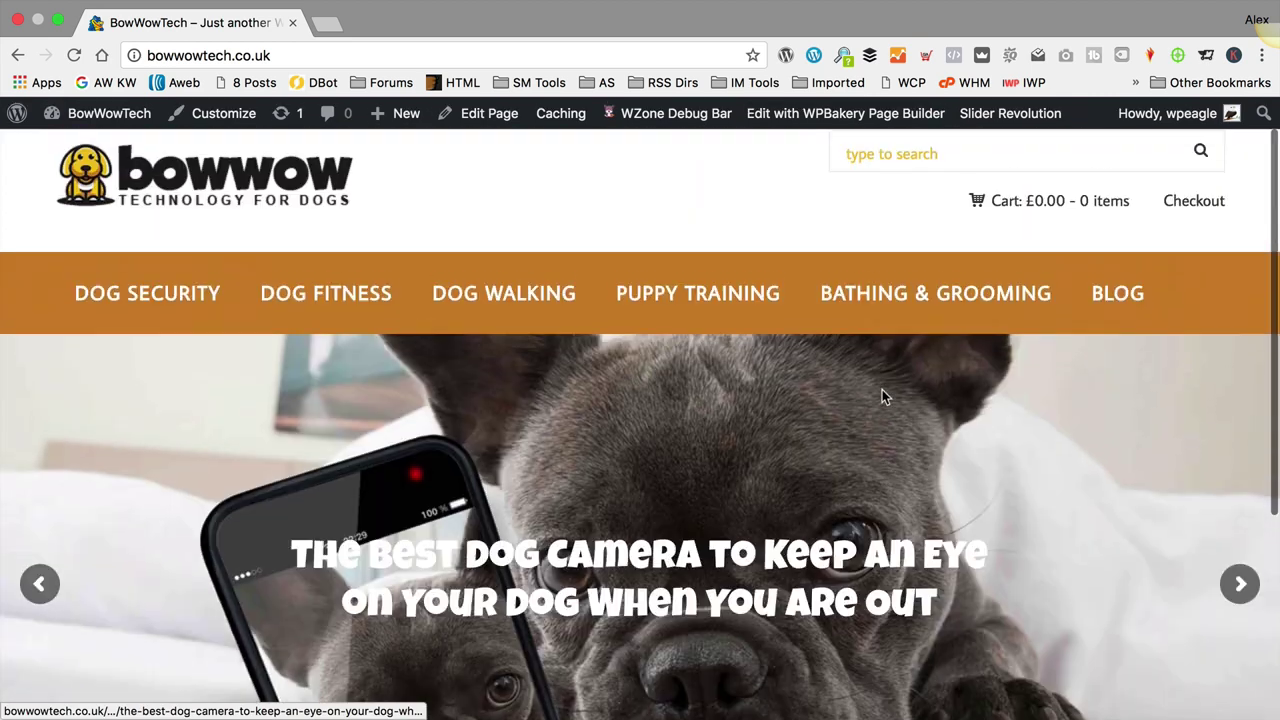
scroll(880, 394, down, 2)
scroll(871, 398, down, 3)
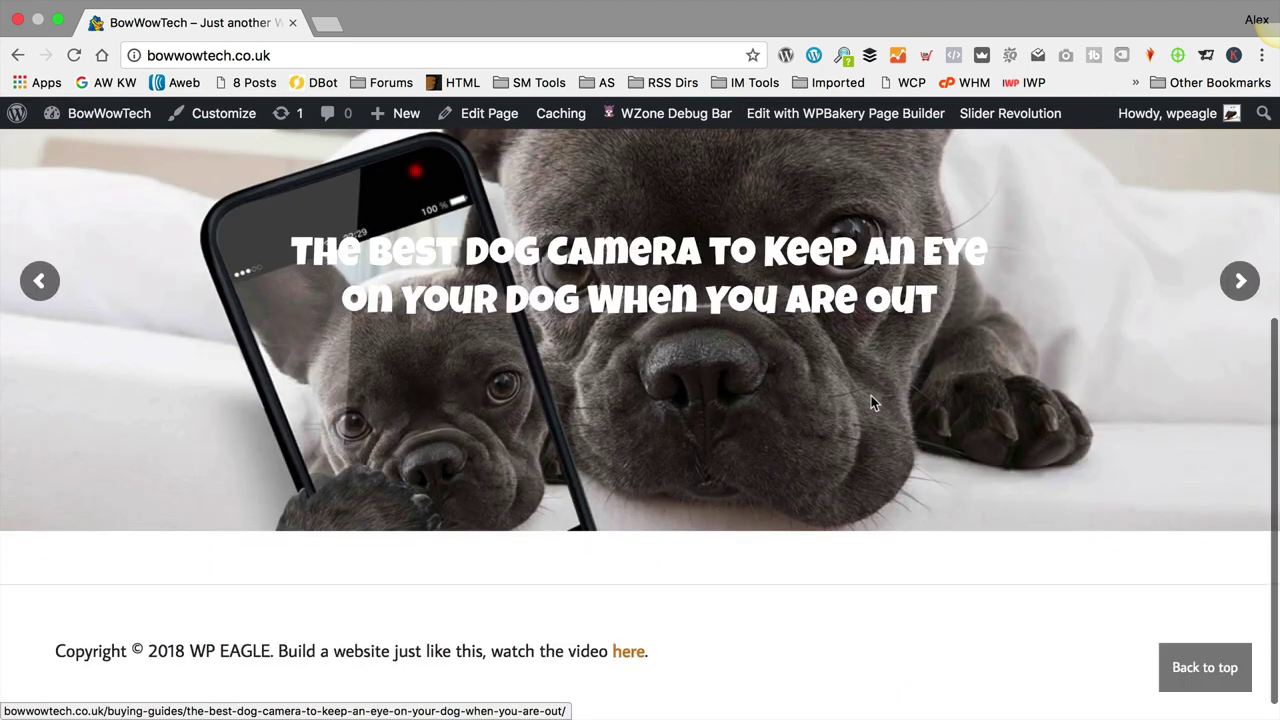
scroll(871, 398, up, 1)
scroll(871, 400, down, 1)
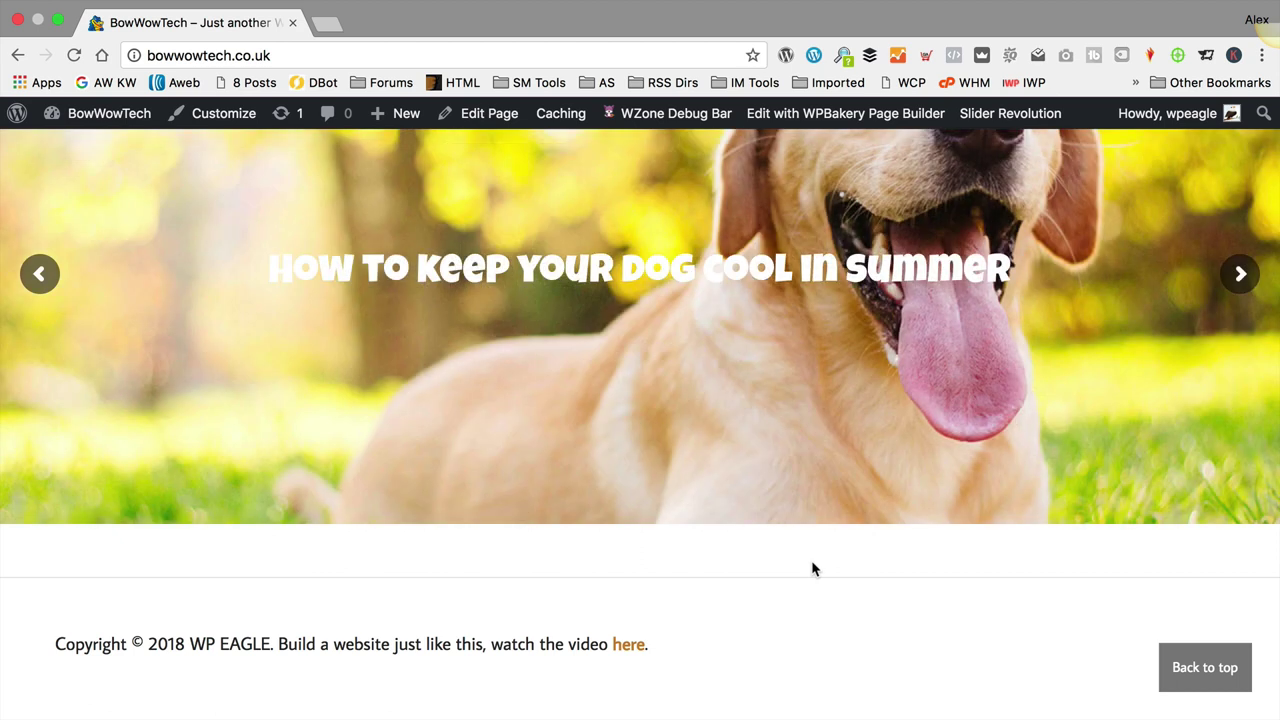
Step: In WPBakery, add a WooCommerce Recent products element with 12 per page and 4 columns
click(812, 117)
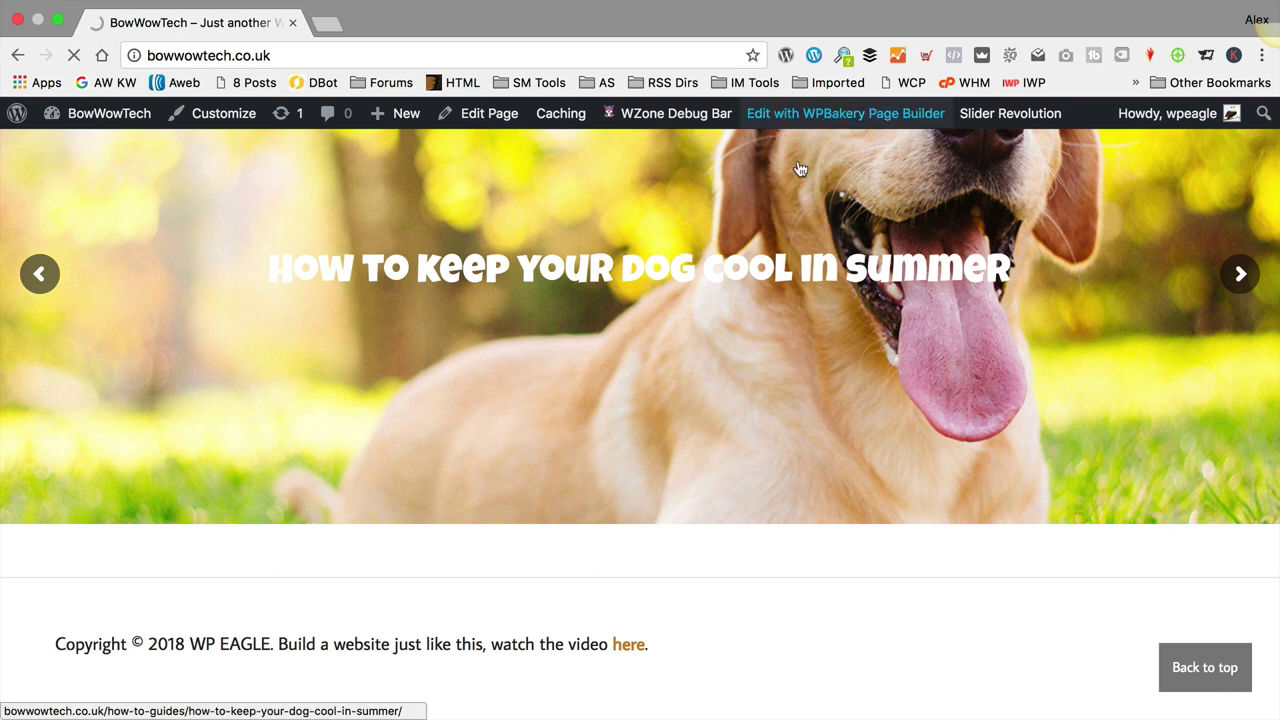
scroll(782, 198, down, 5)
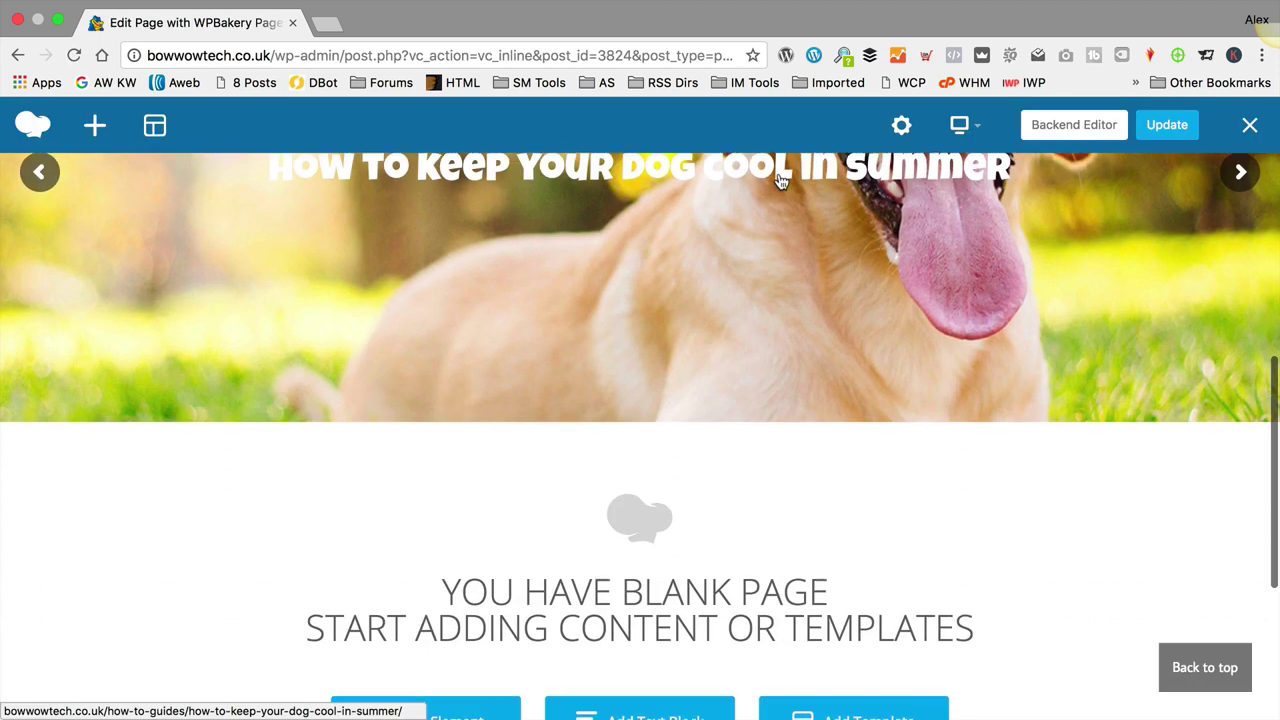
scroll(782, 180, down, 3)
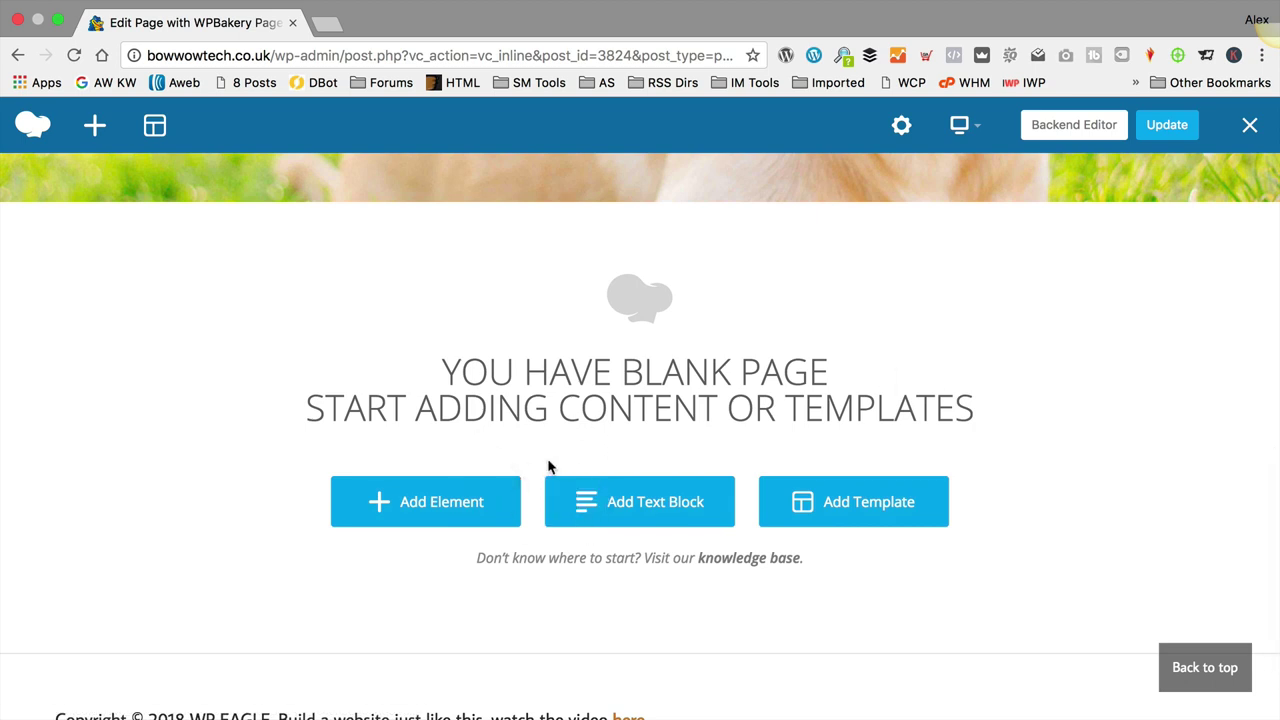
click(437, 518)
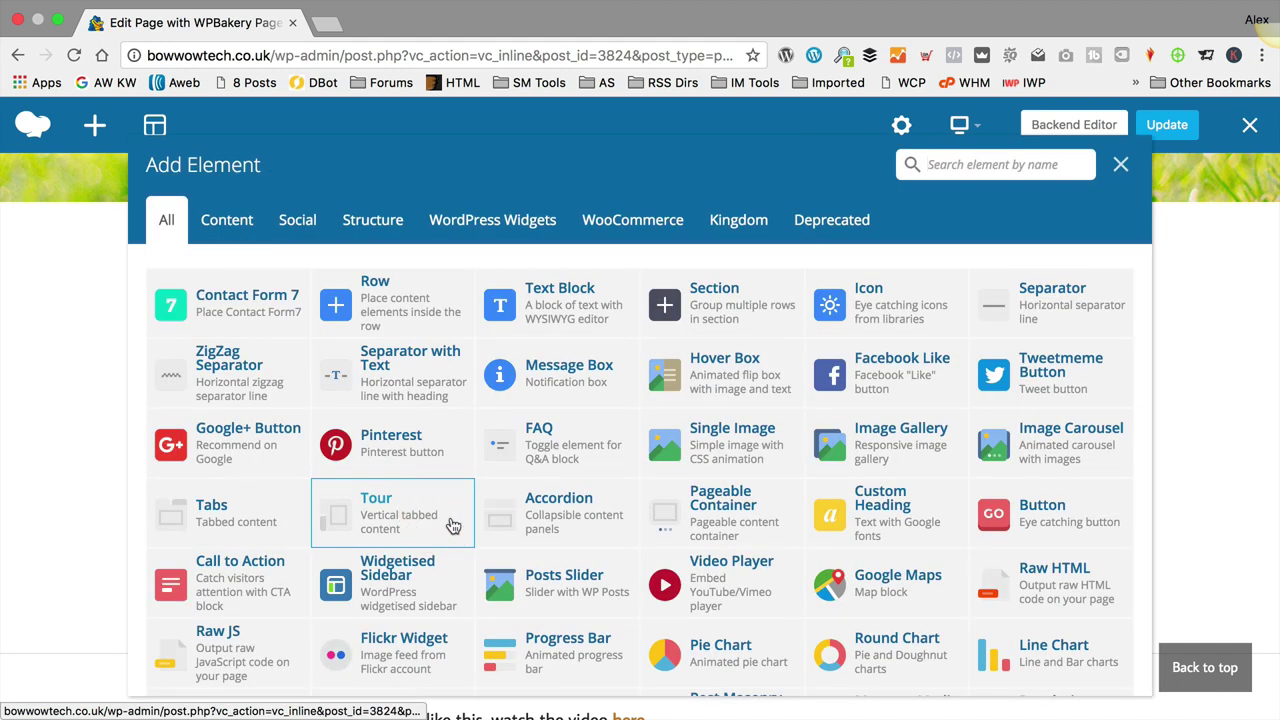
click(625, 222)
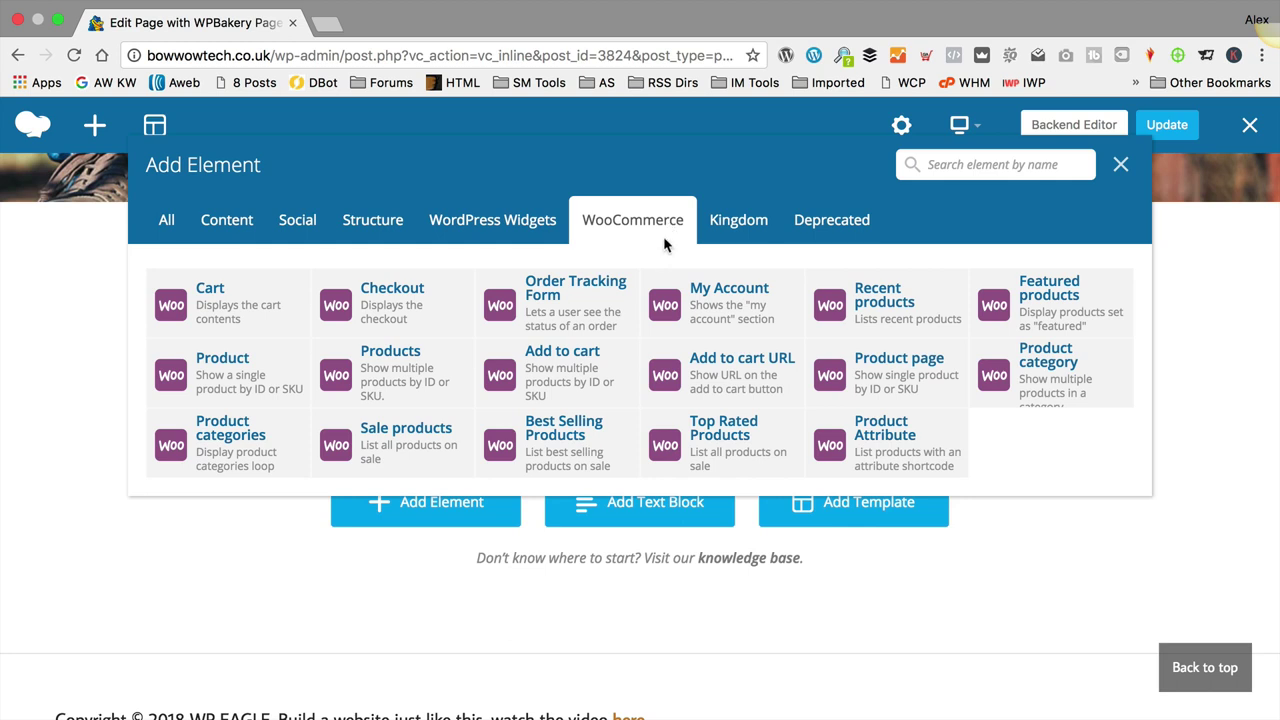
click(887, 304)
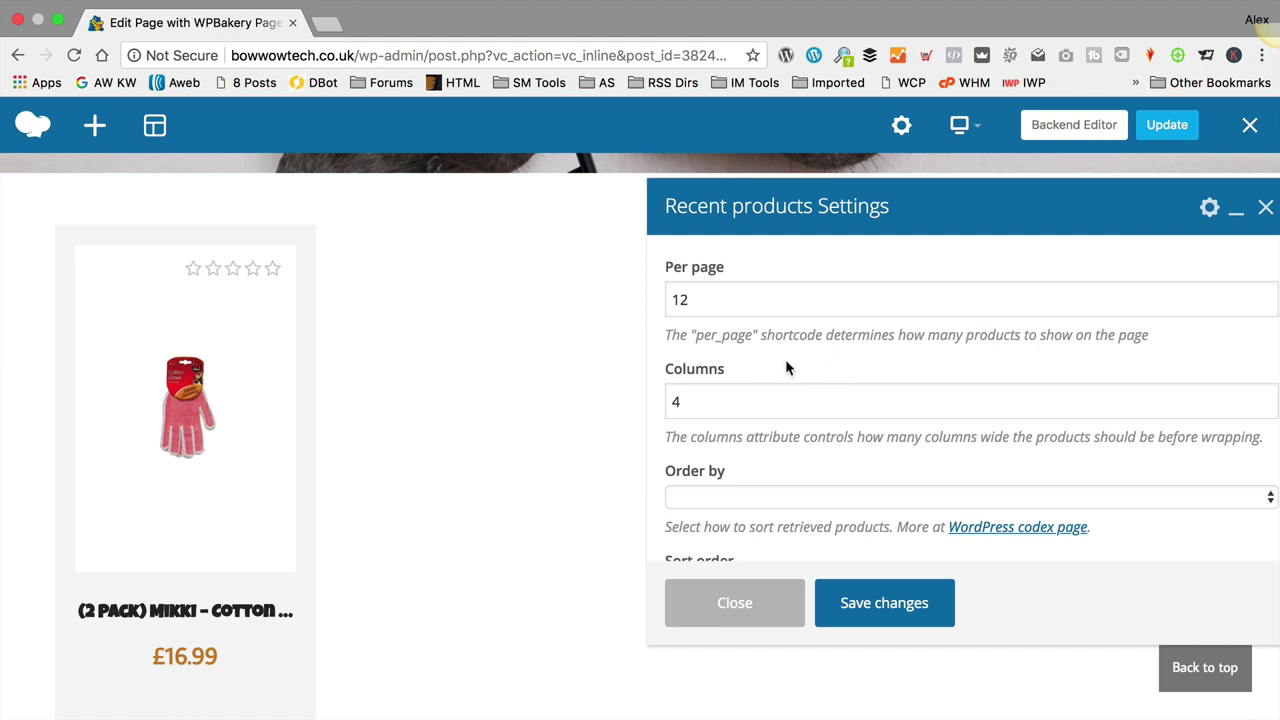
scroll(785, 360, down, 2)
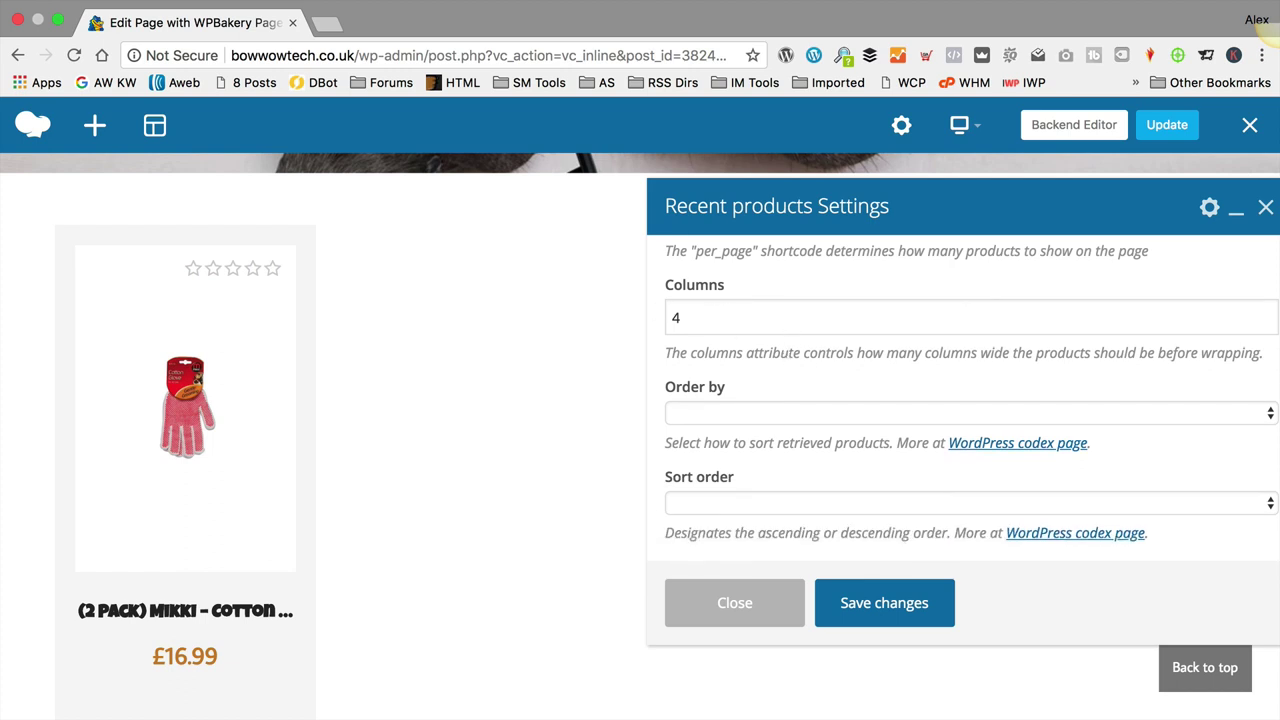
click(901, 612)
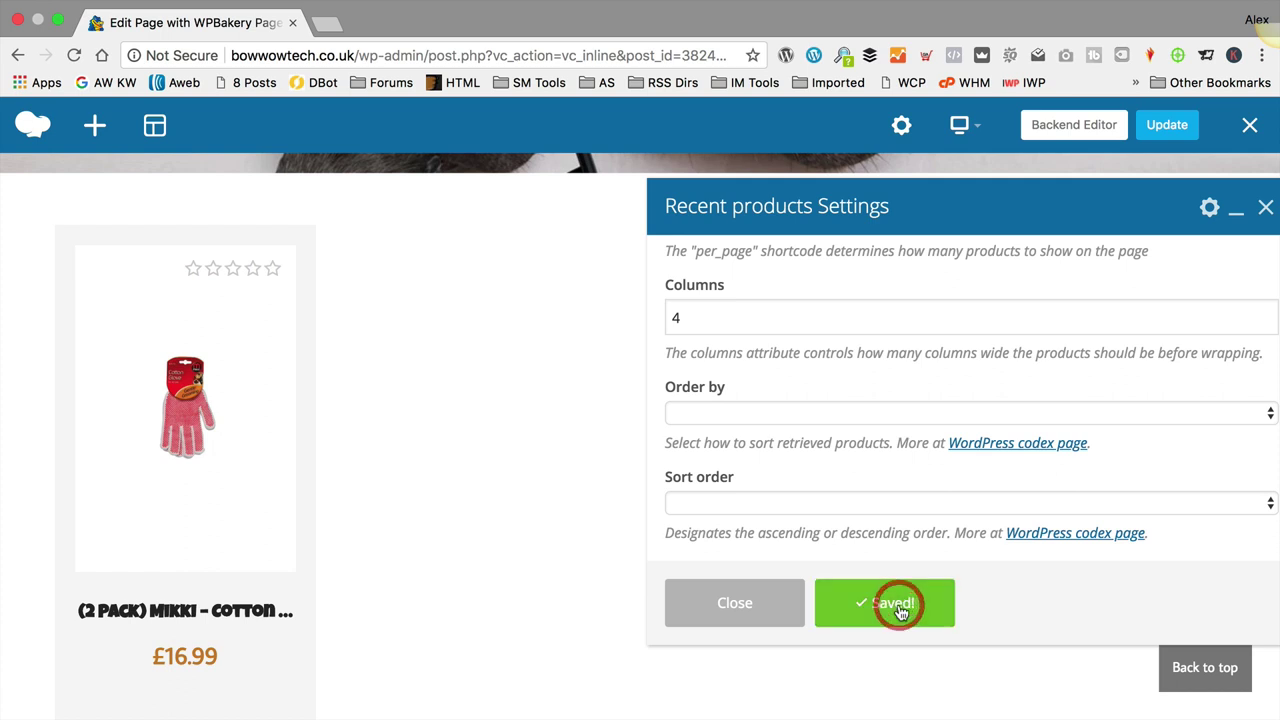
click(754, 606)
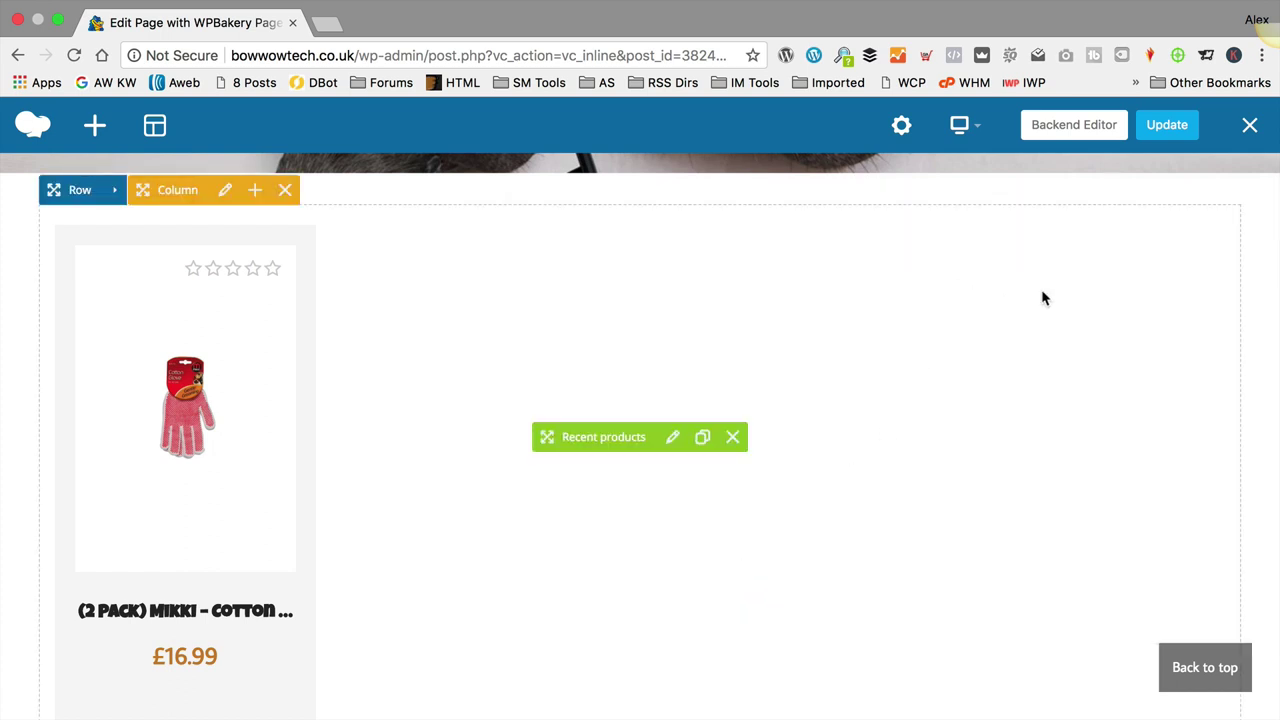
Step: Add a Kingdom Headline element titled 'Recent Products' and save it
scroll(703, 351, up, 1)
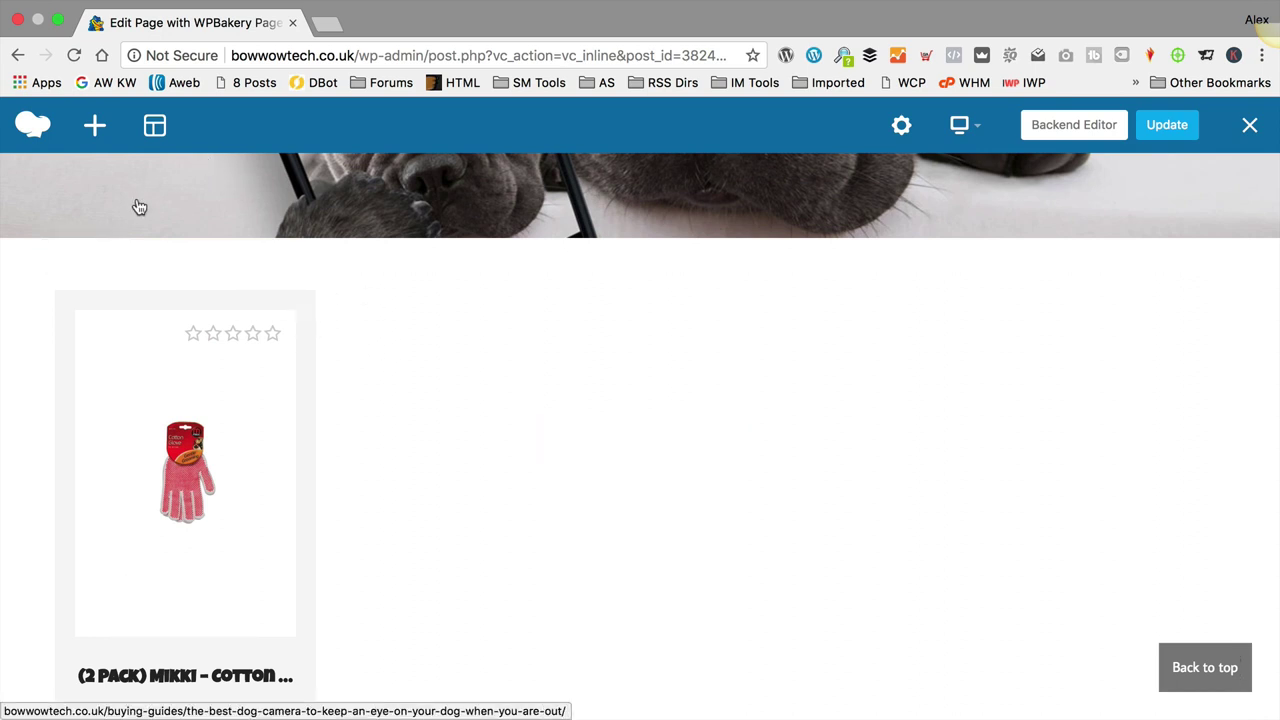
click(94, 124)
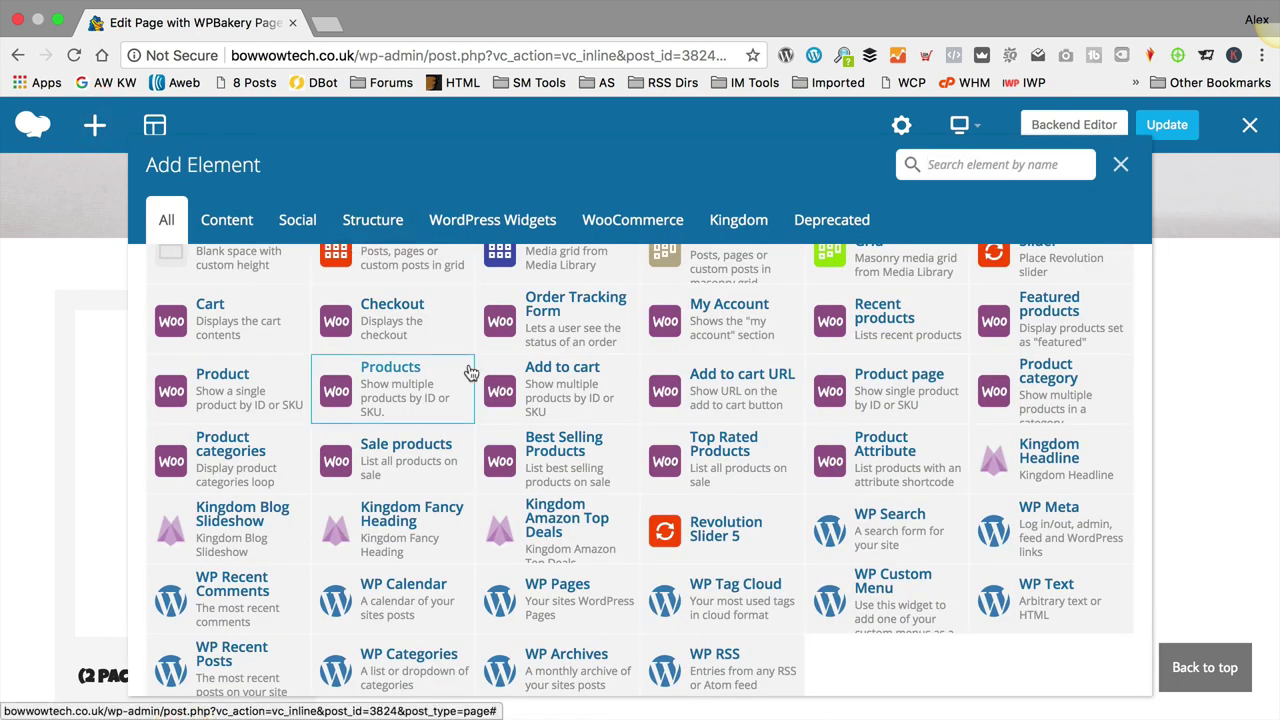
click(738, 219)
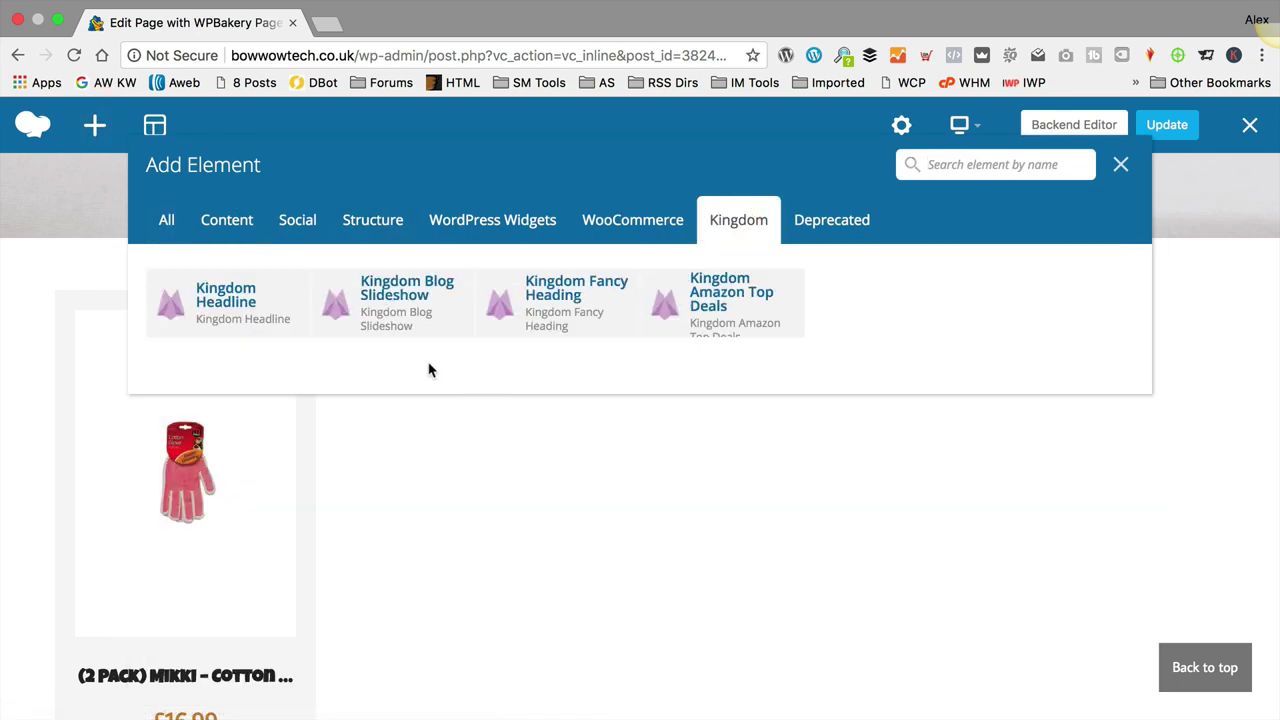
click(250, 297)
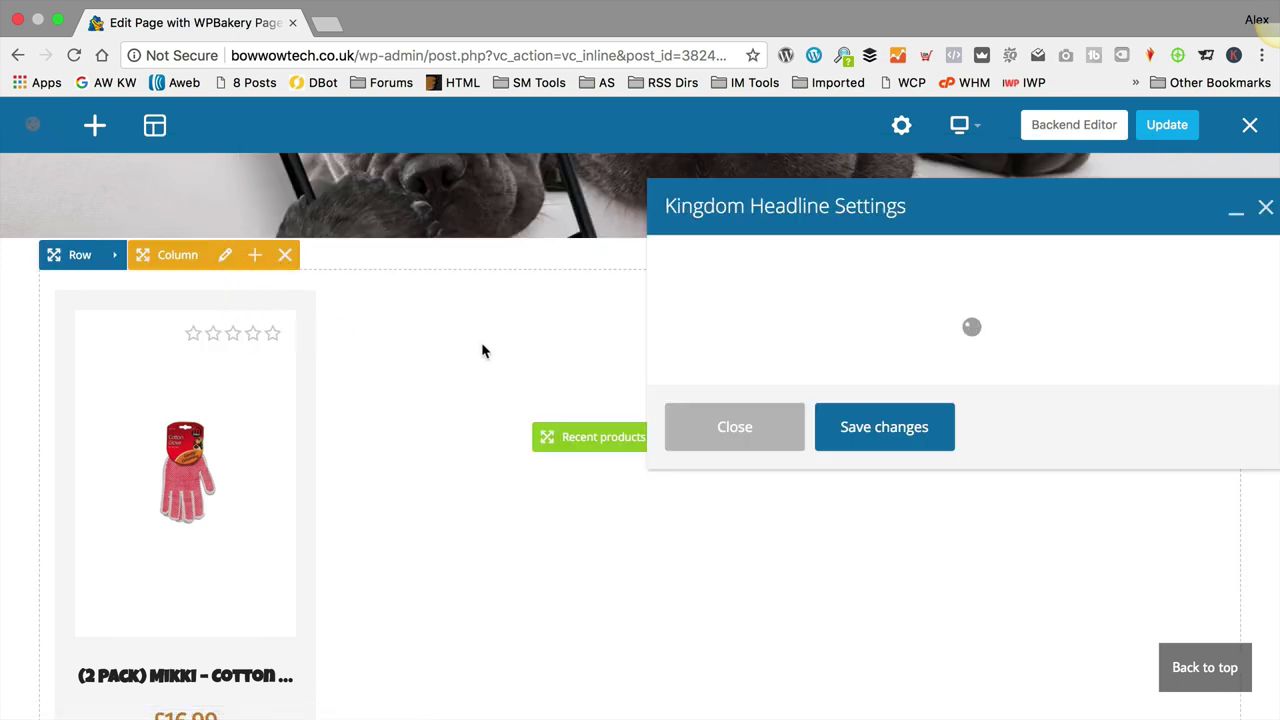
drag(857, 329, 557, 320)
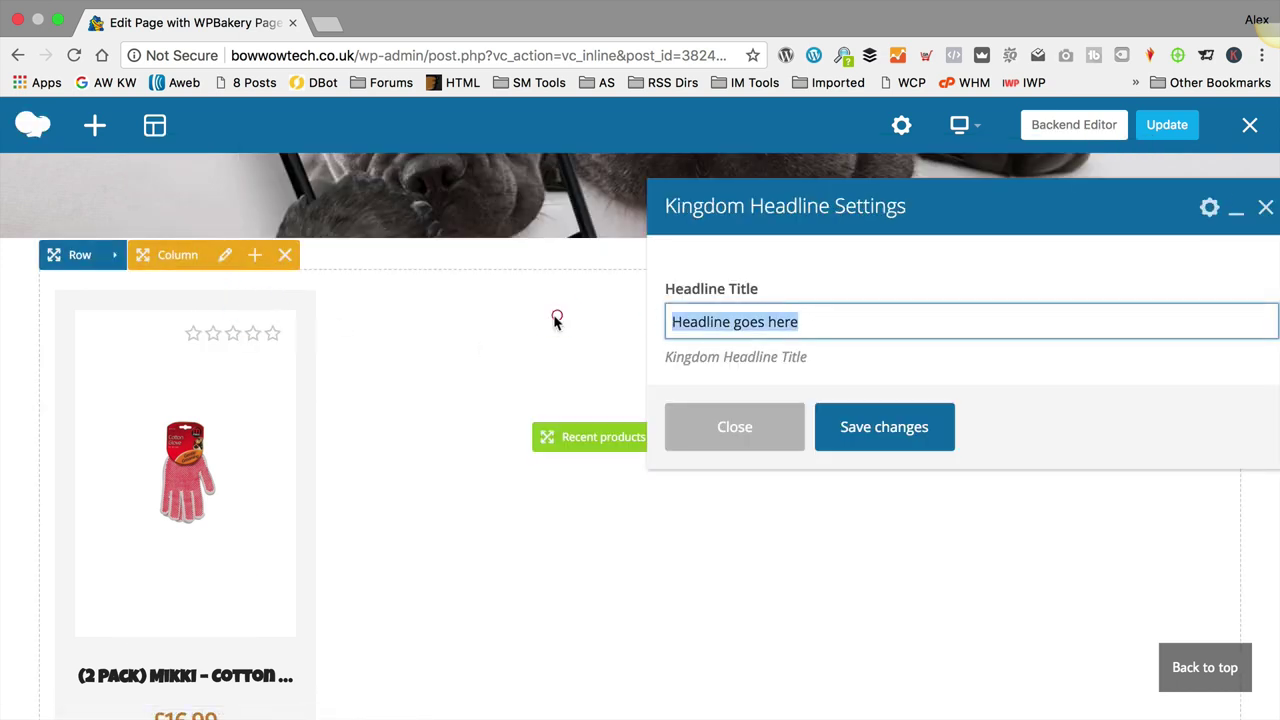
text(Recent Products)
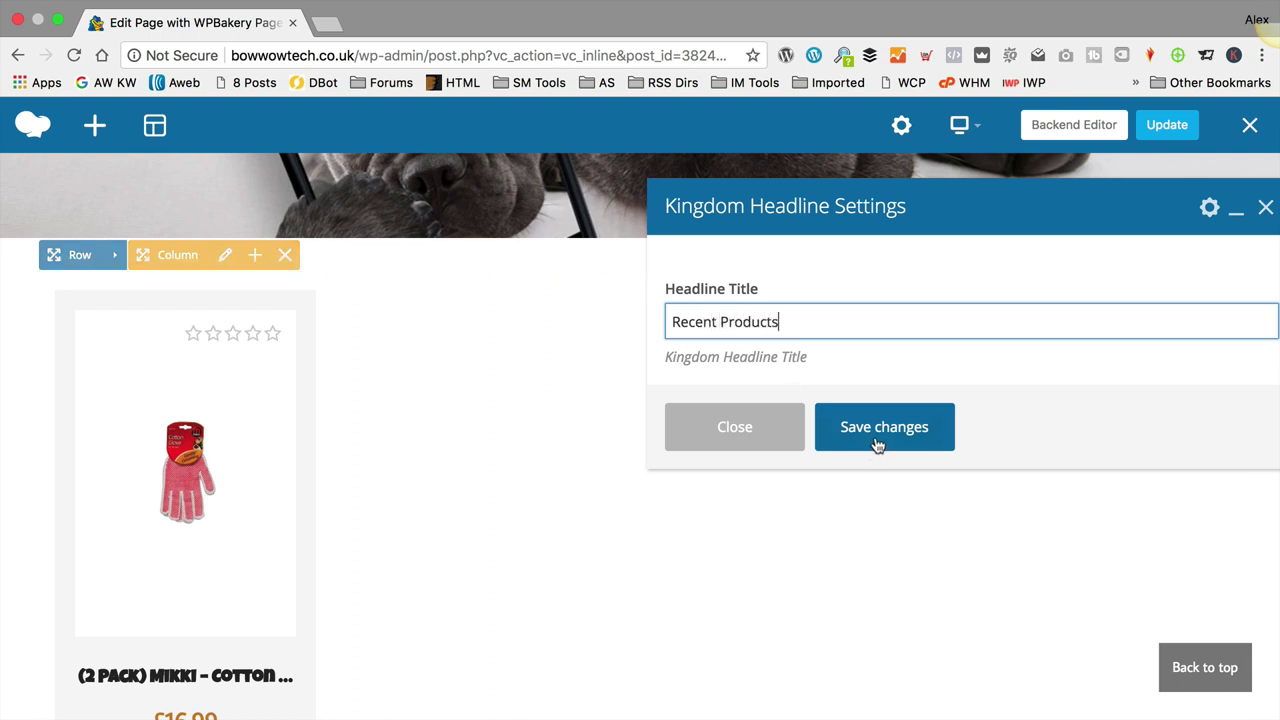
click(884, 437)
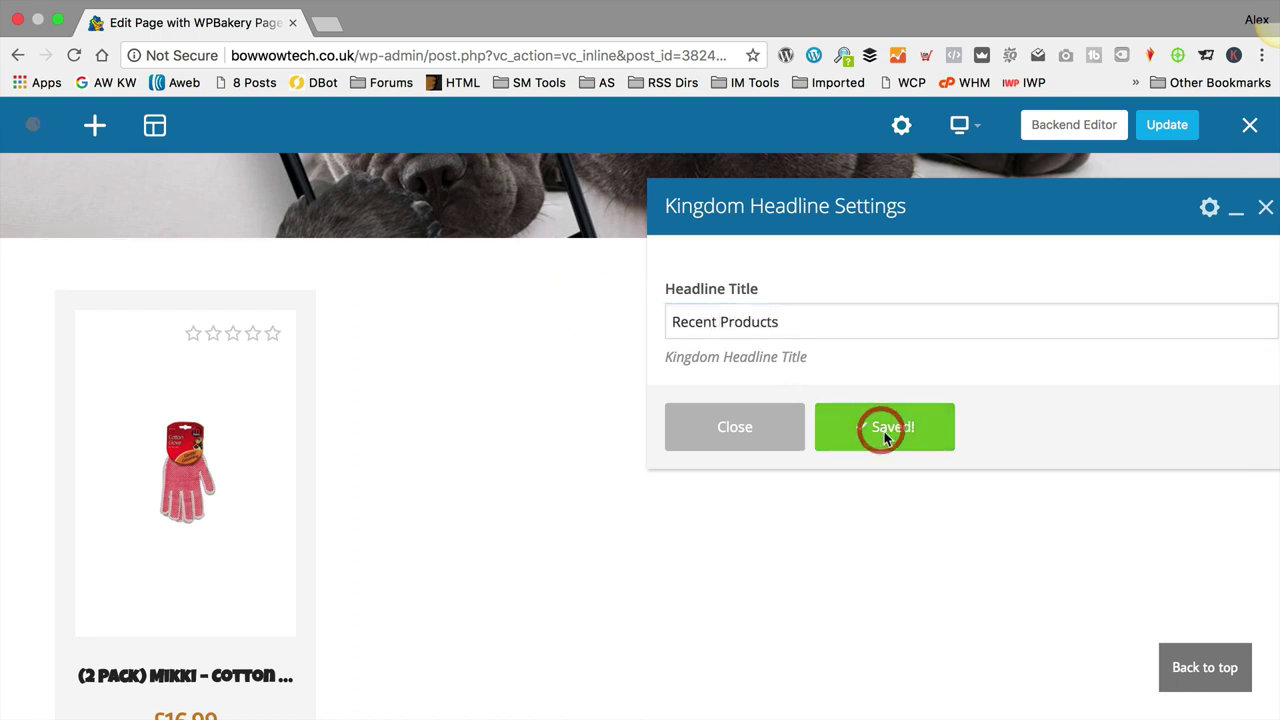
click(758, 427)
Step: Drag the Recent Products headline above the Recent products element
scroll(640, 425, down, 5)
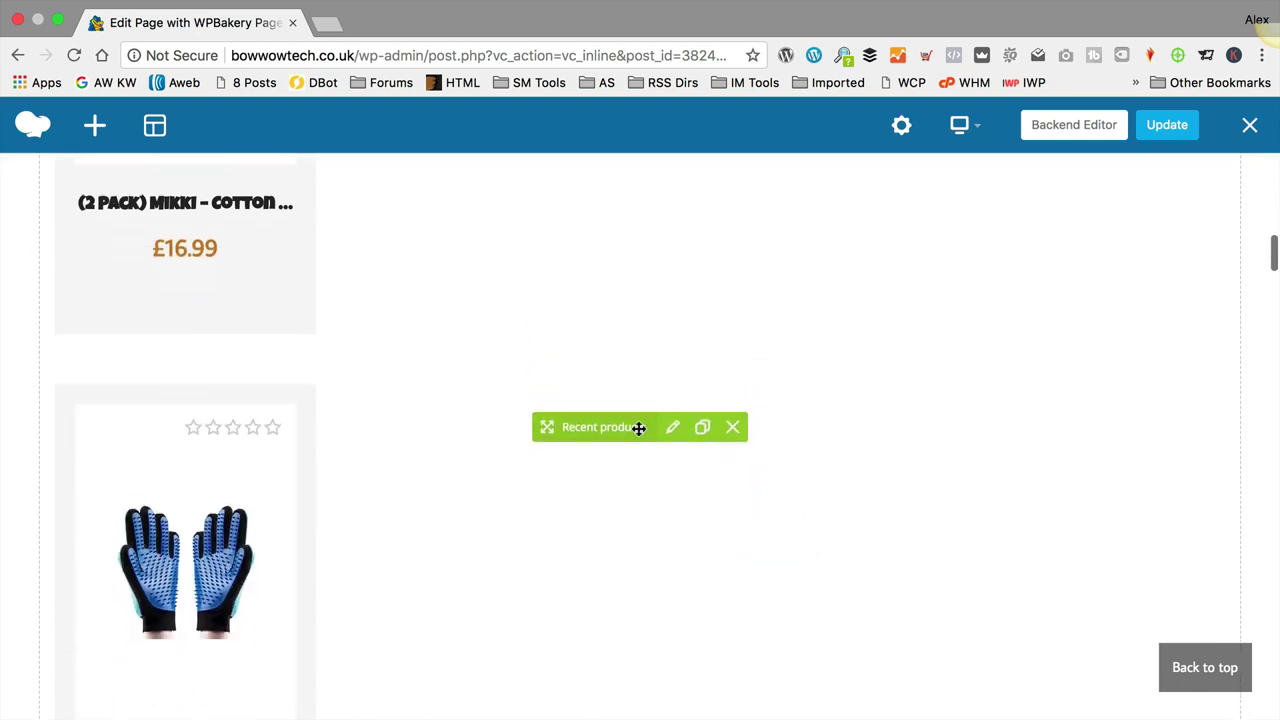
scroll(639, 428, down, 15)
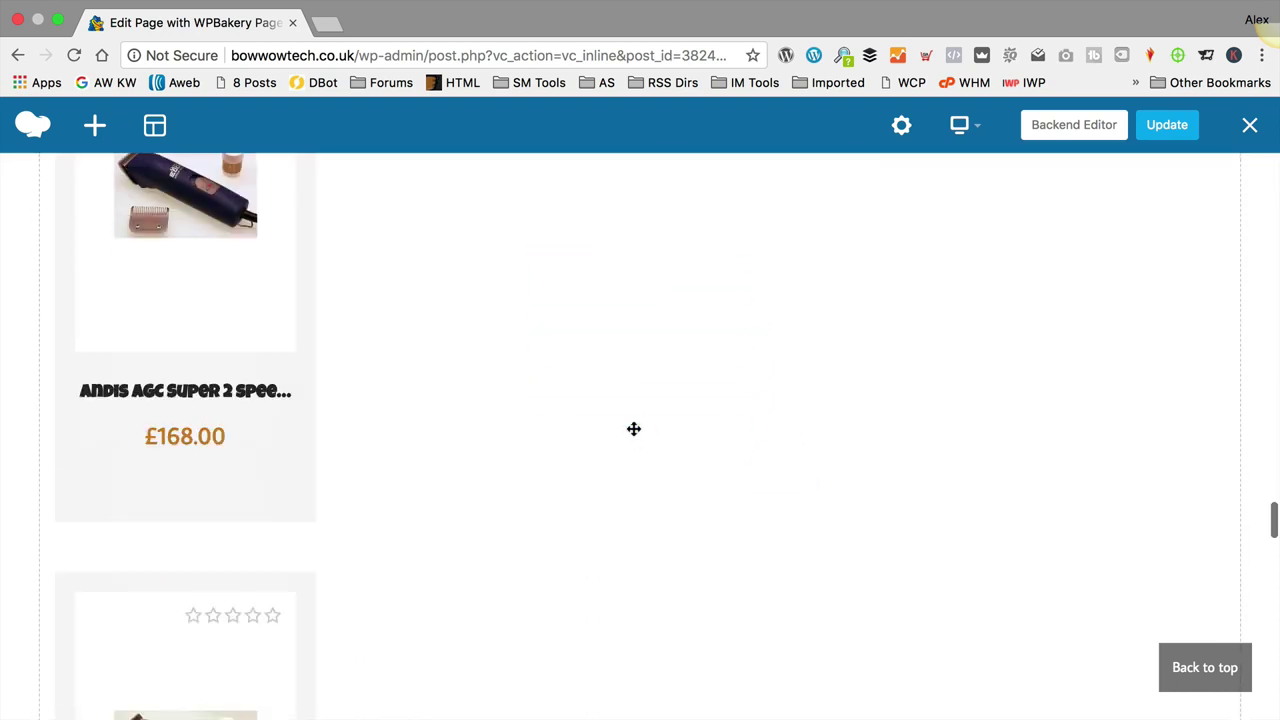
scroll(635, 440, down, 10)
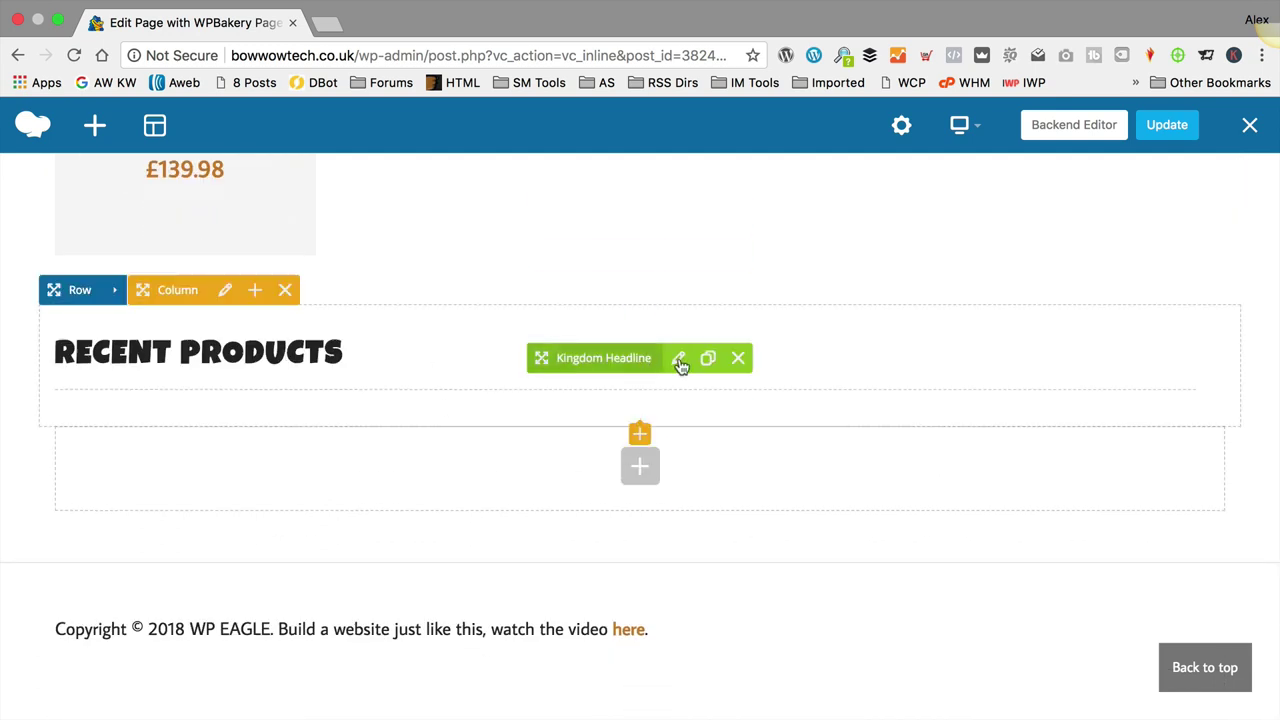
drag(589, 362, 160, 420)
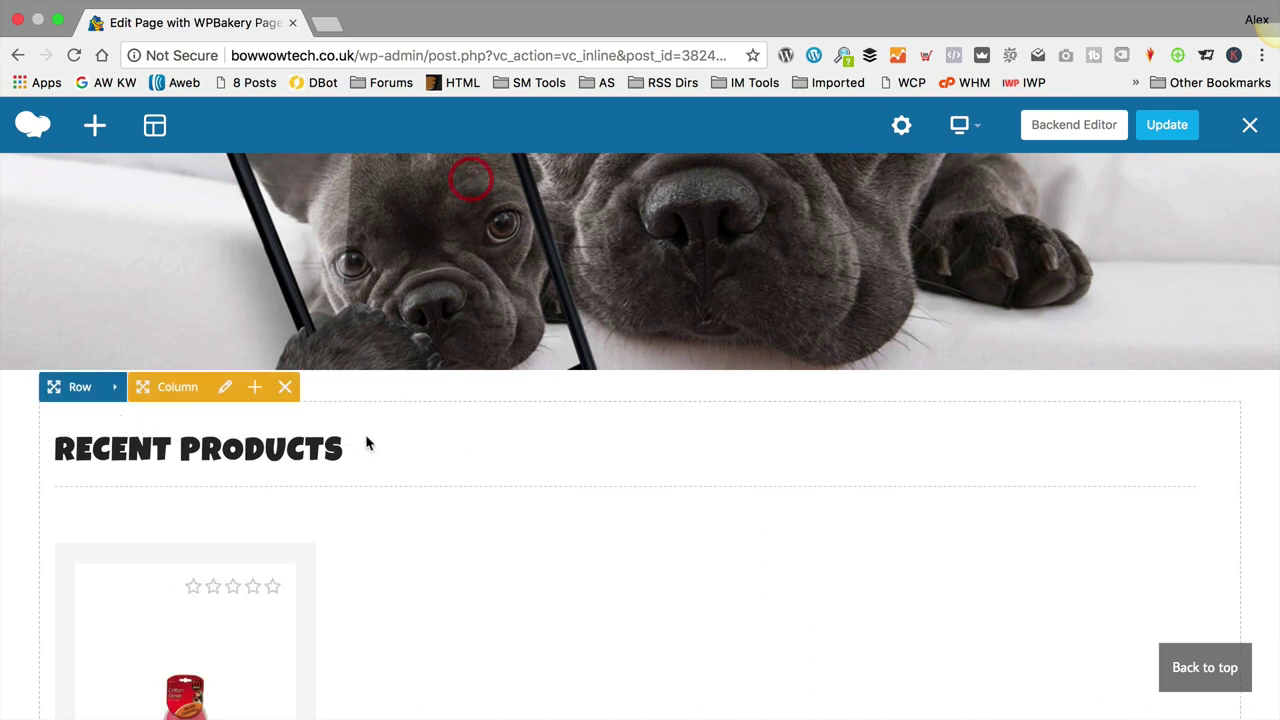
Step: Update the page, exit WPBakery, and advance the live Recent Products carousel twice
click(1176, 131)
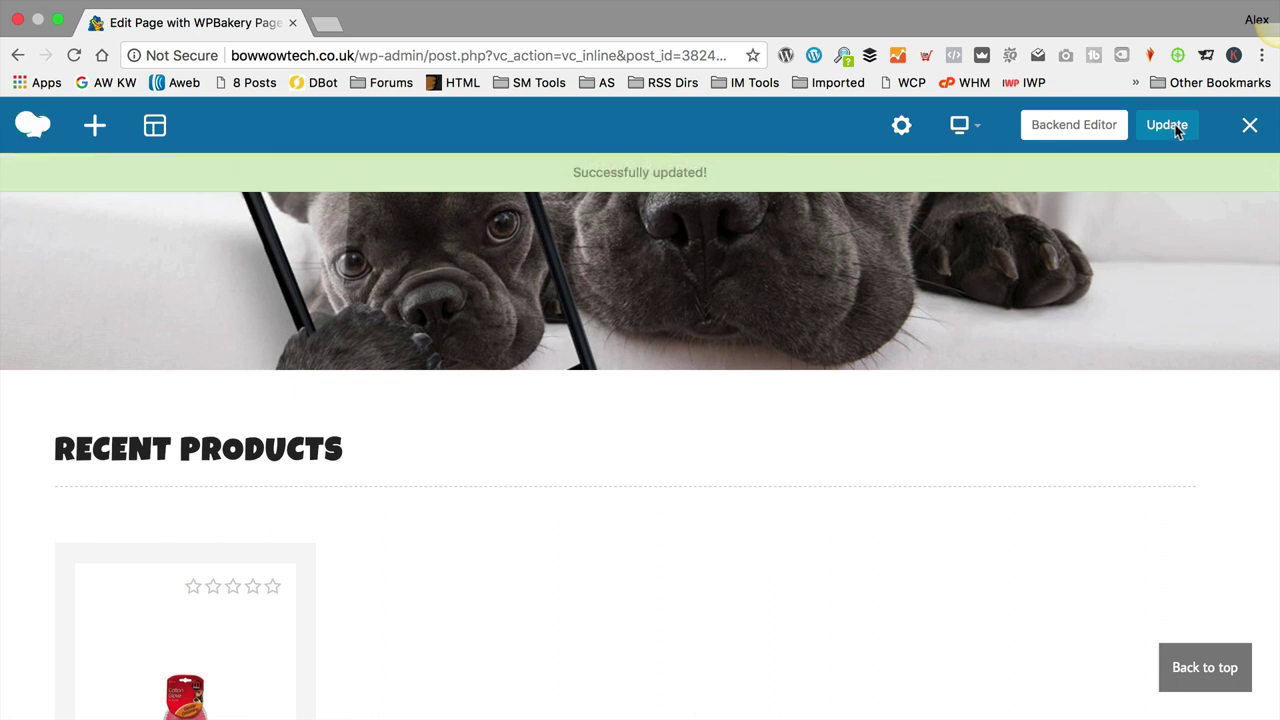
click(1249, 130)
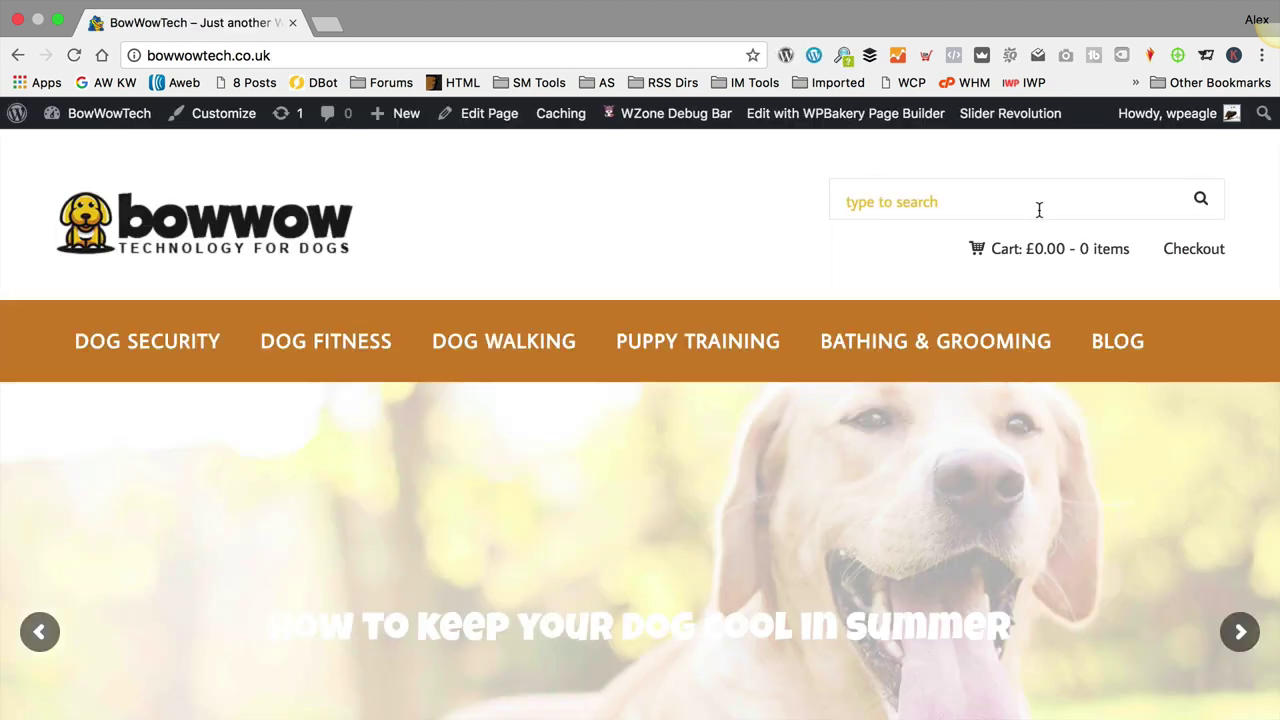
mouse_move(908, 303)
scroll(908, 303, down, 10)
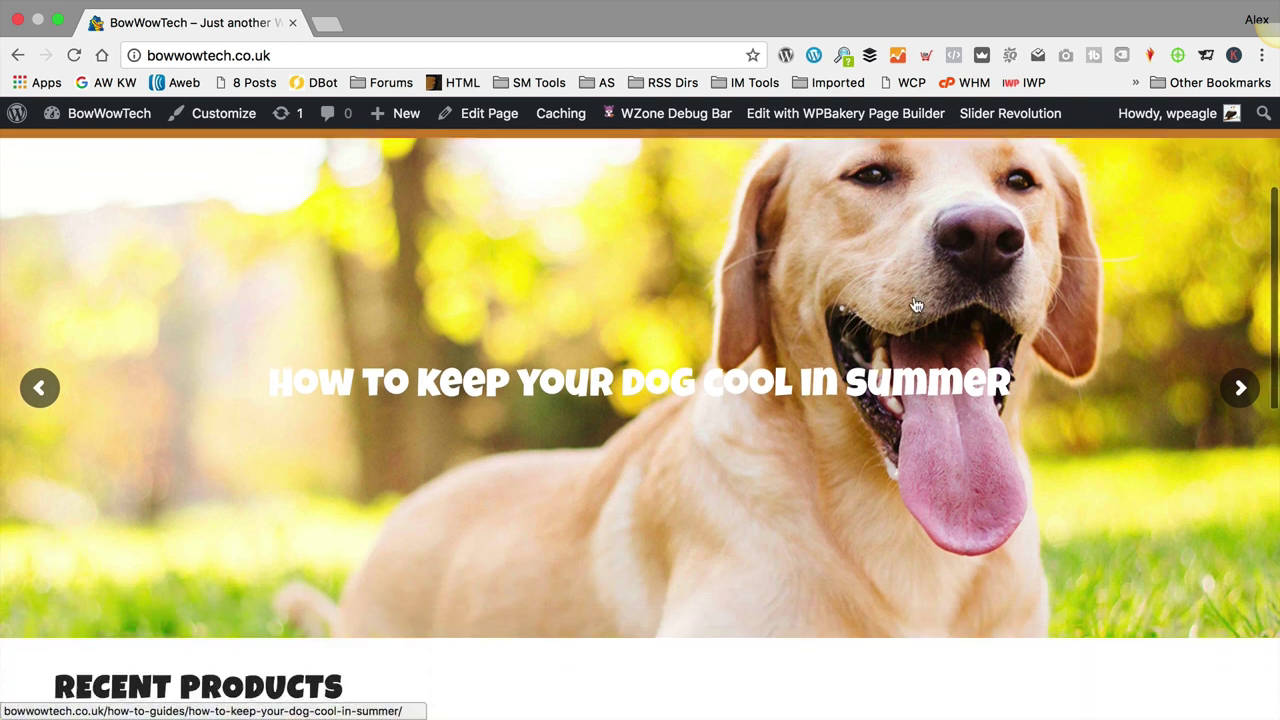
scroll(391, 357, down, 5)
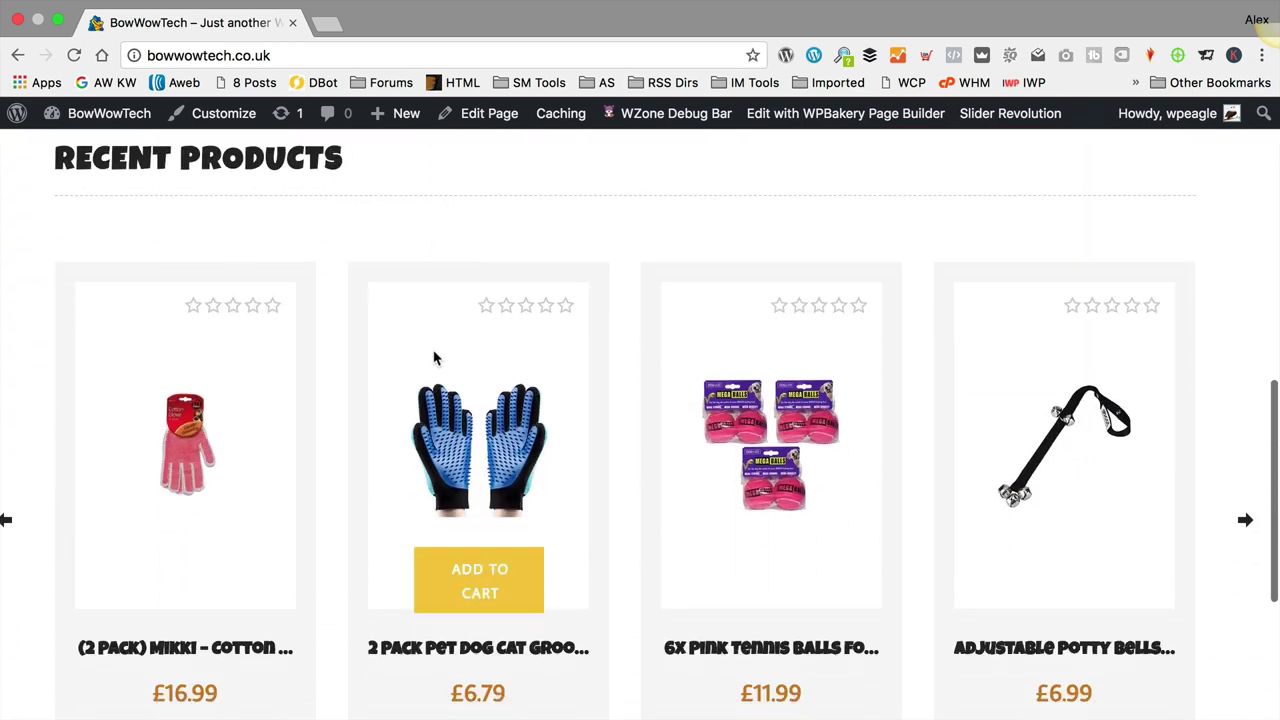
click(1245, 480)
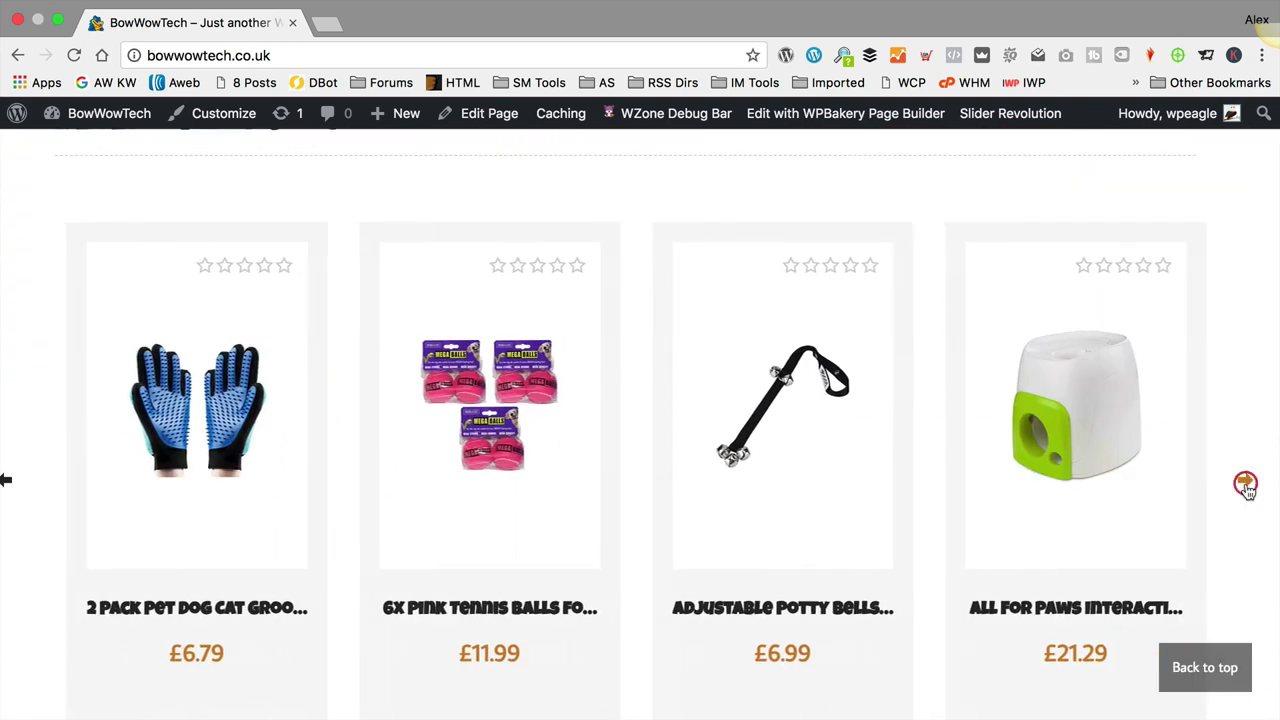
click(1246, 482)
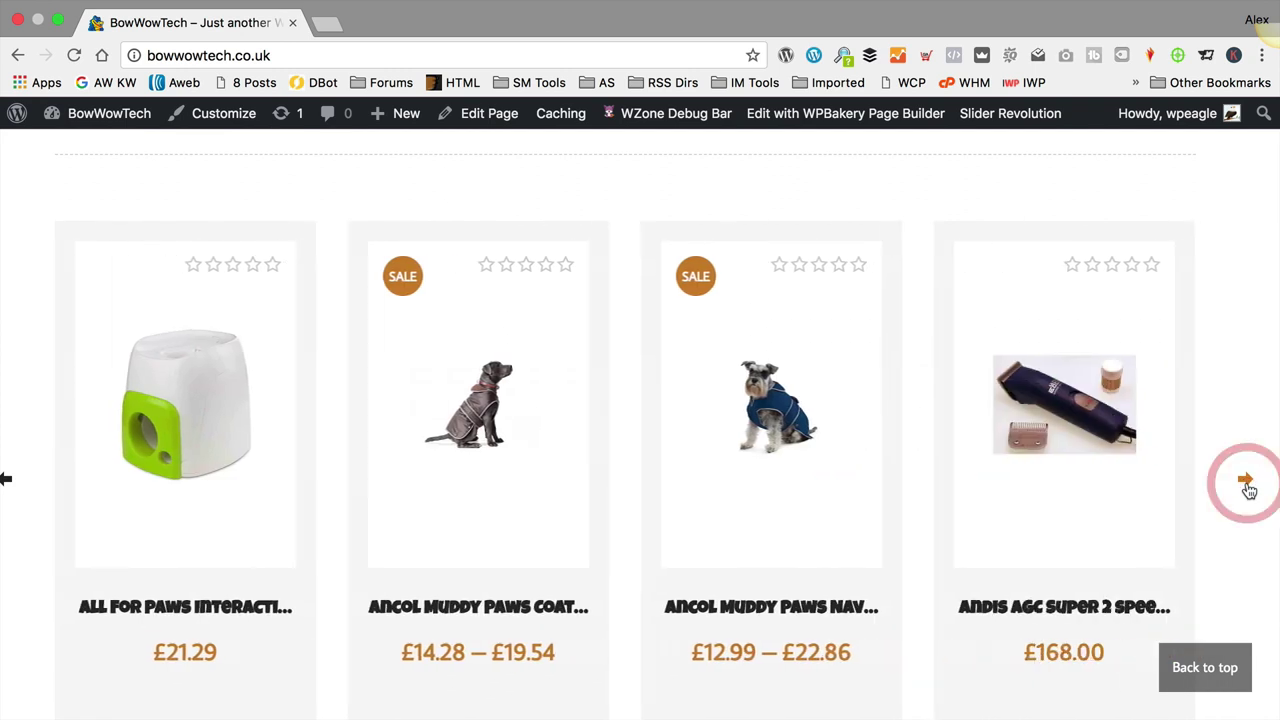
scroll(1248, 490, down, 3)
scroll(1248, 490, up, 3)
scroll(1246, 489, down, 2)
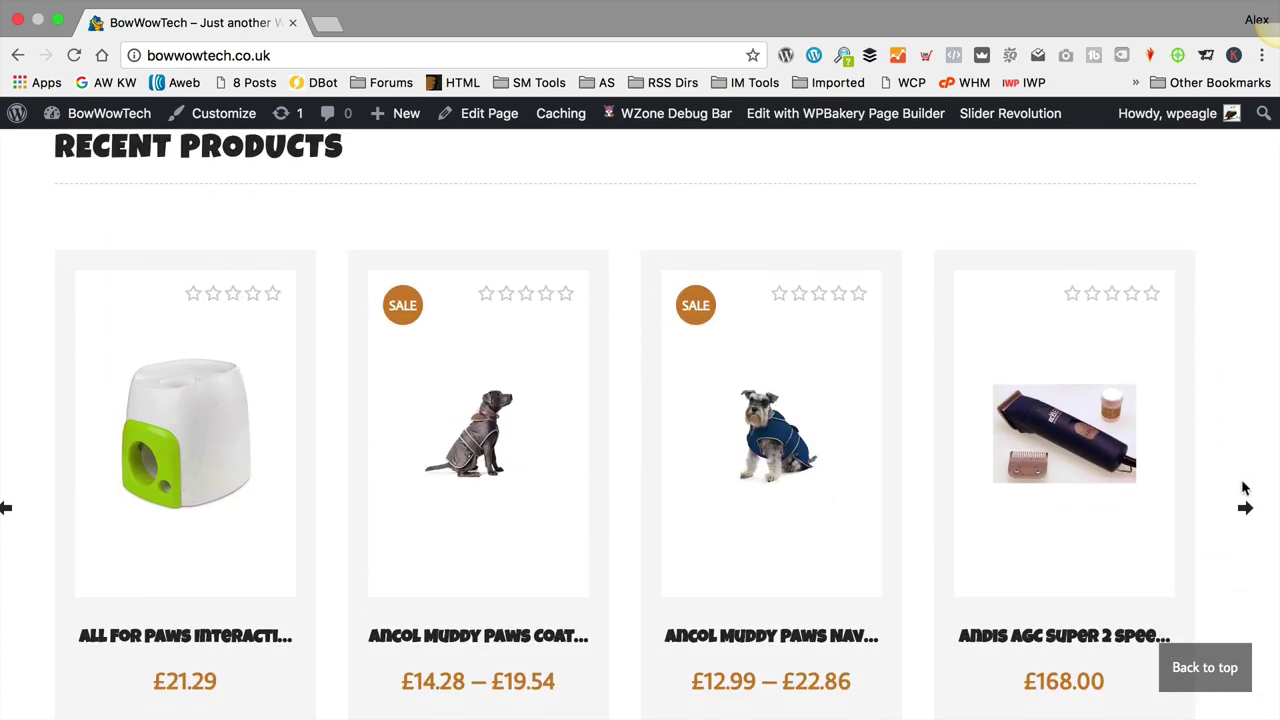
scroll(478, 360, down, 3)
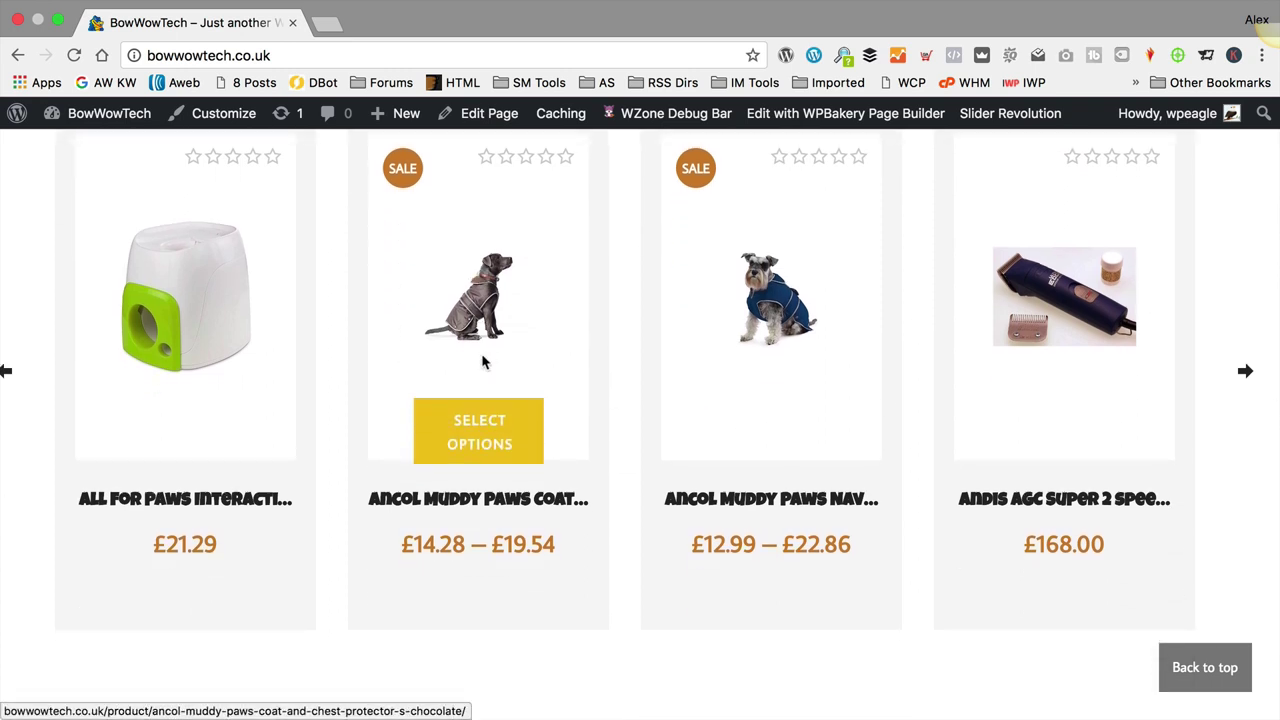
Step: Reopen the homepage in the page builder and add a WooCommerce Product category element
click(789, 116)
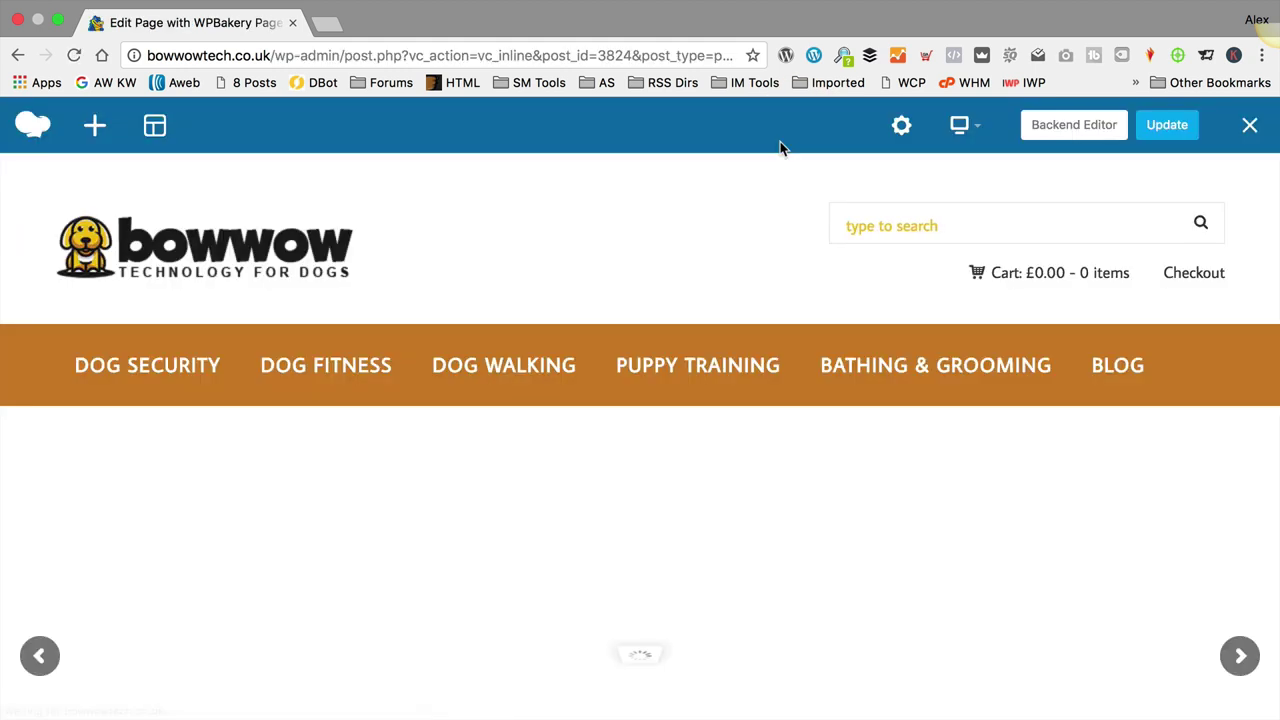
scroll(694, 247, down, 10)
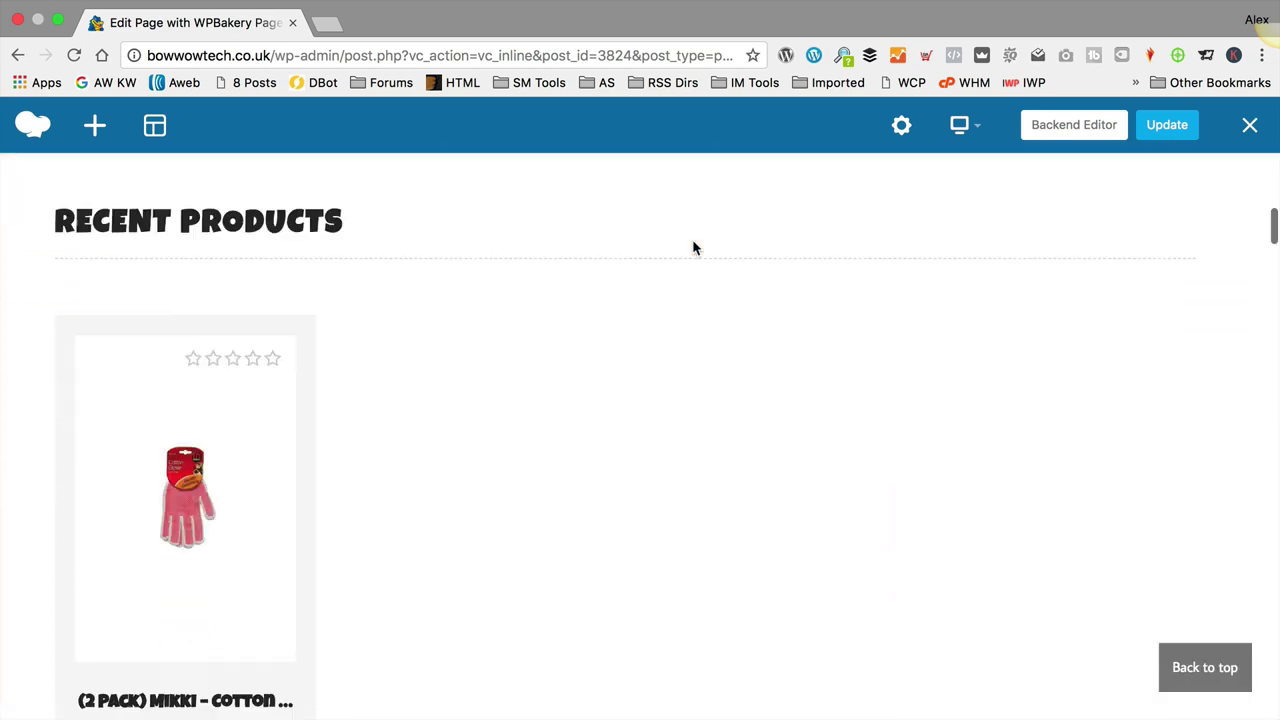
scroll(489, 401, up, 3)
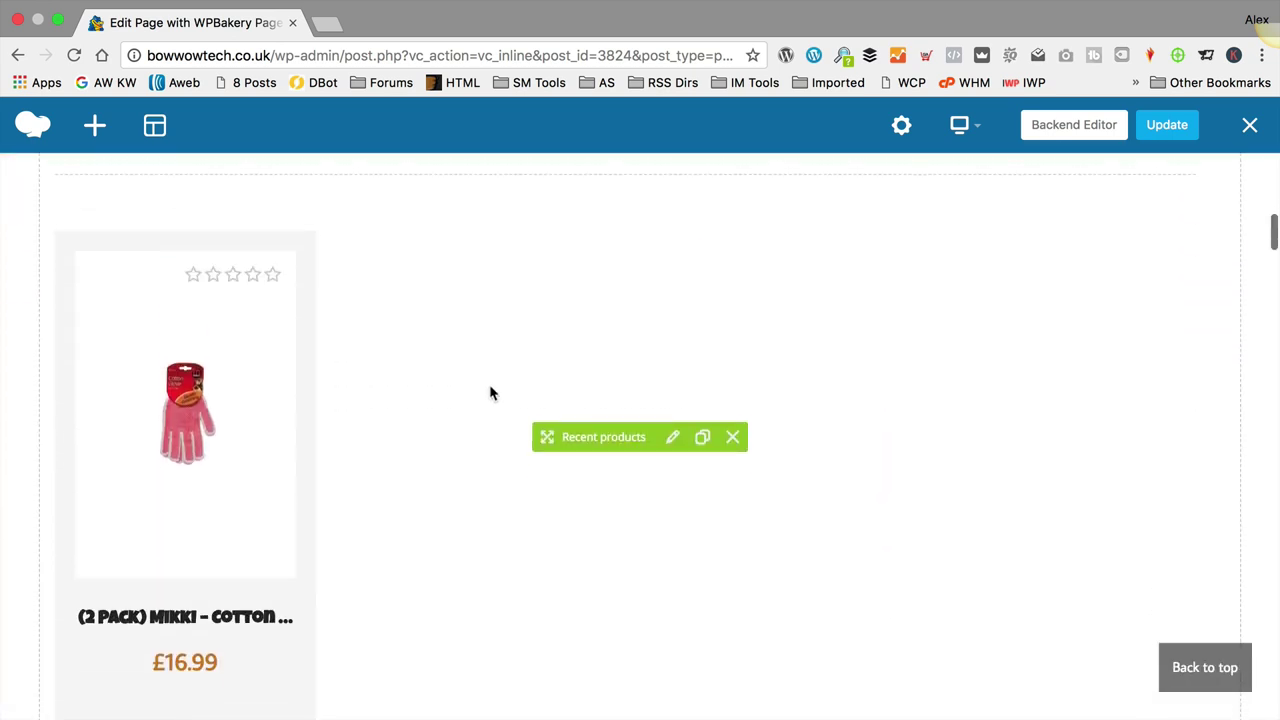
click(94, 125)
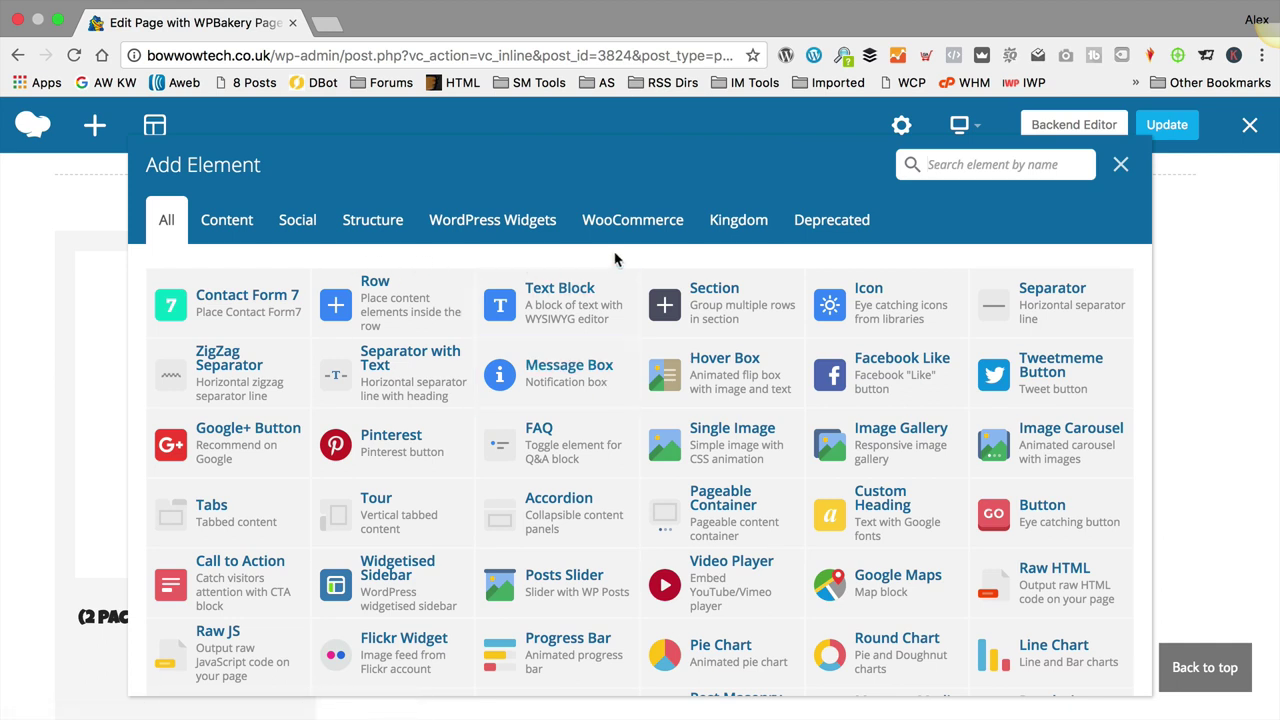
click(645, 222)
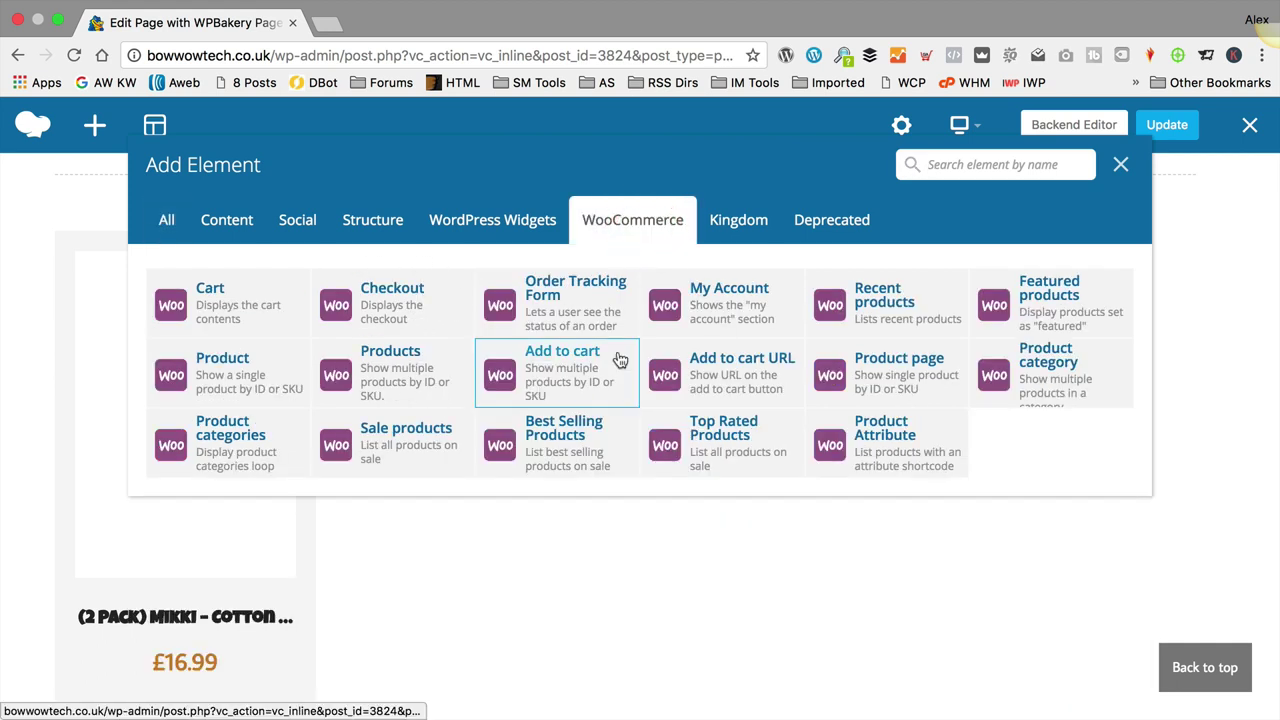
click(1030, 375)
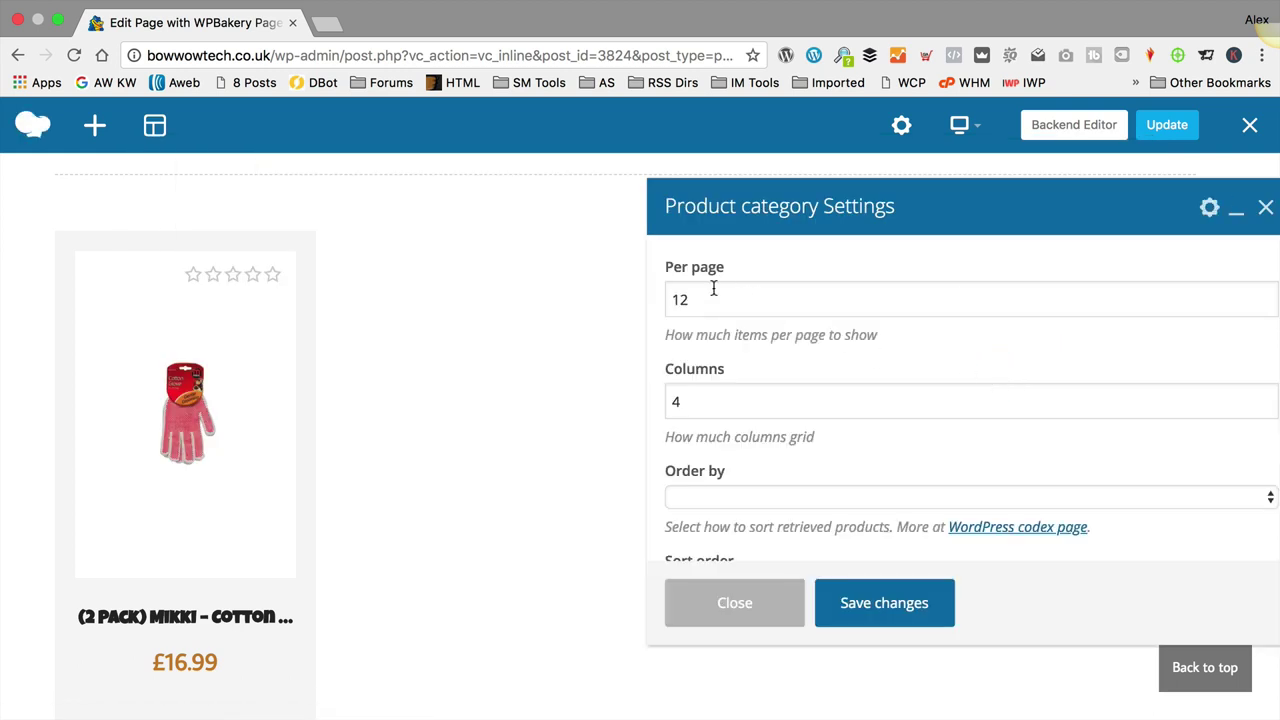
Step: Set the Product category element to Bathing & Grooming and save its settings
scroll(710, 388, down, 3)
click(845, 522)
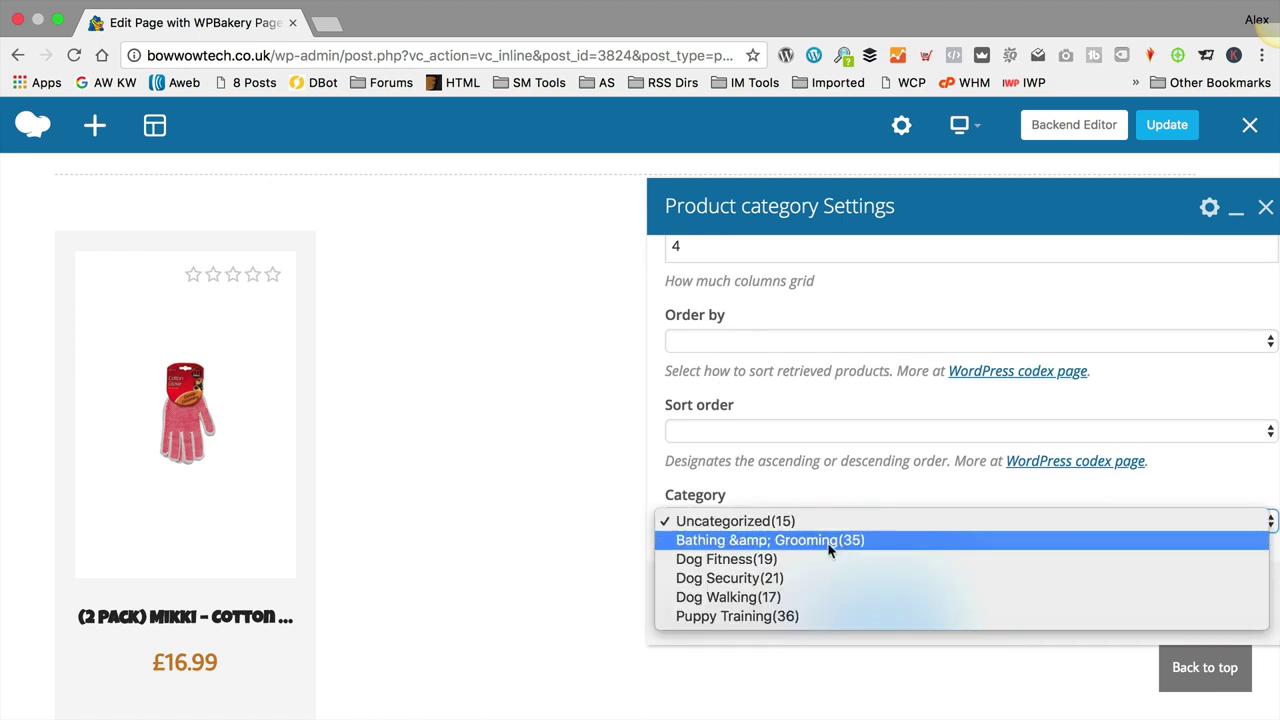
click(829, 545)
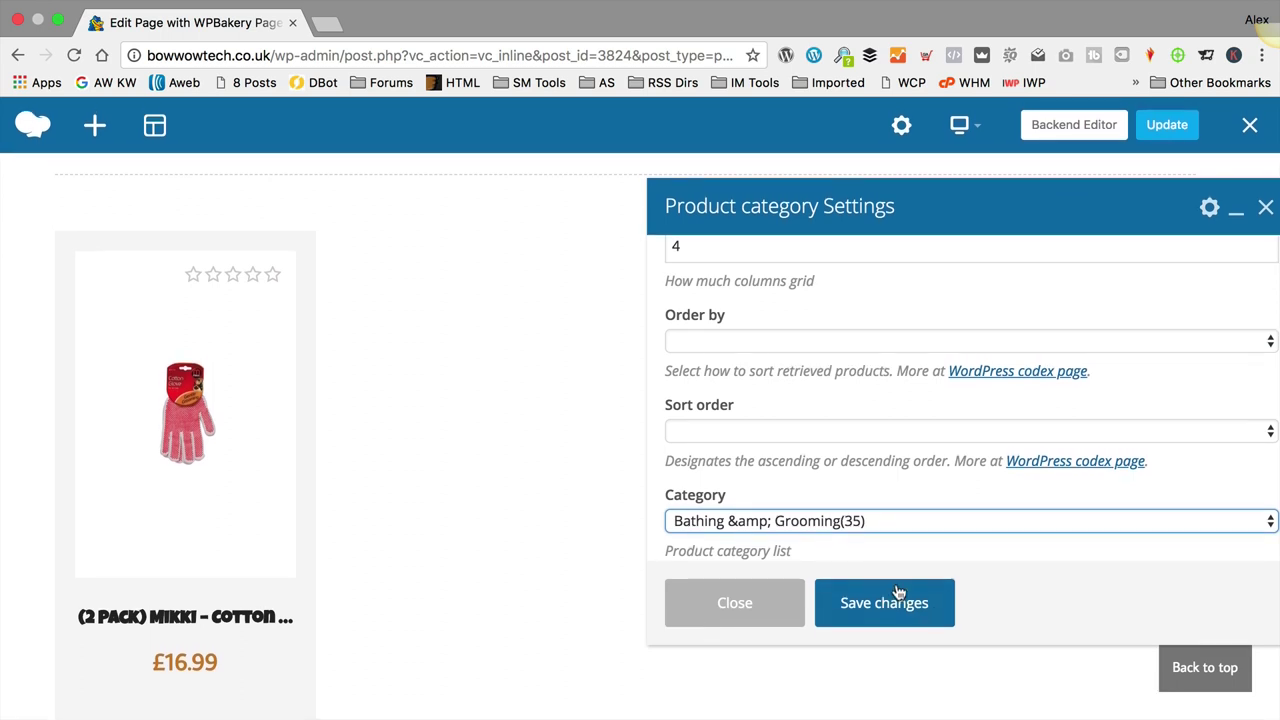
click(885, 606)
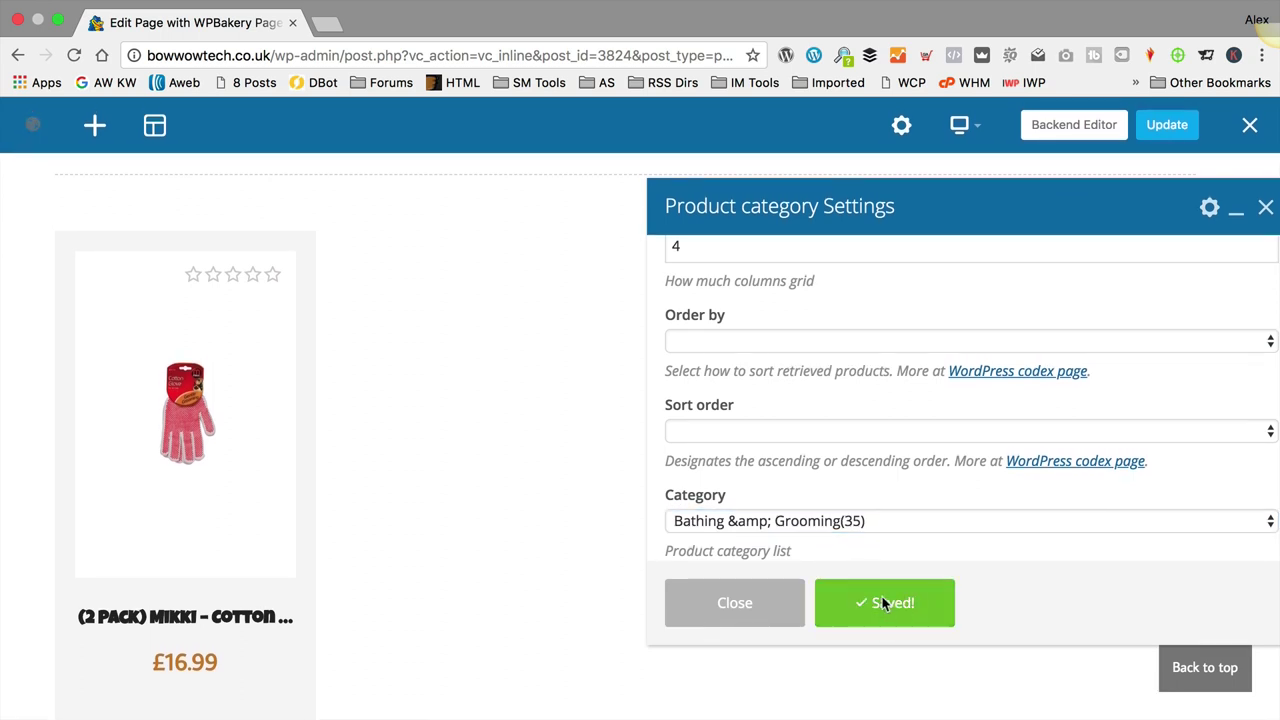
click(767, 612)
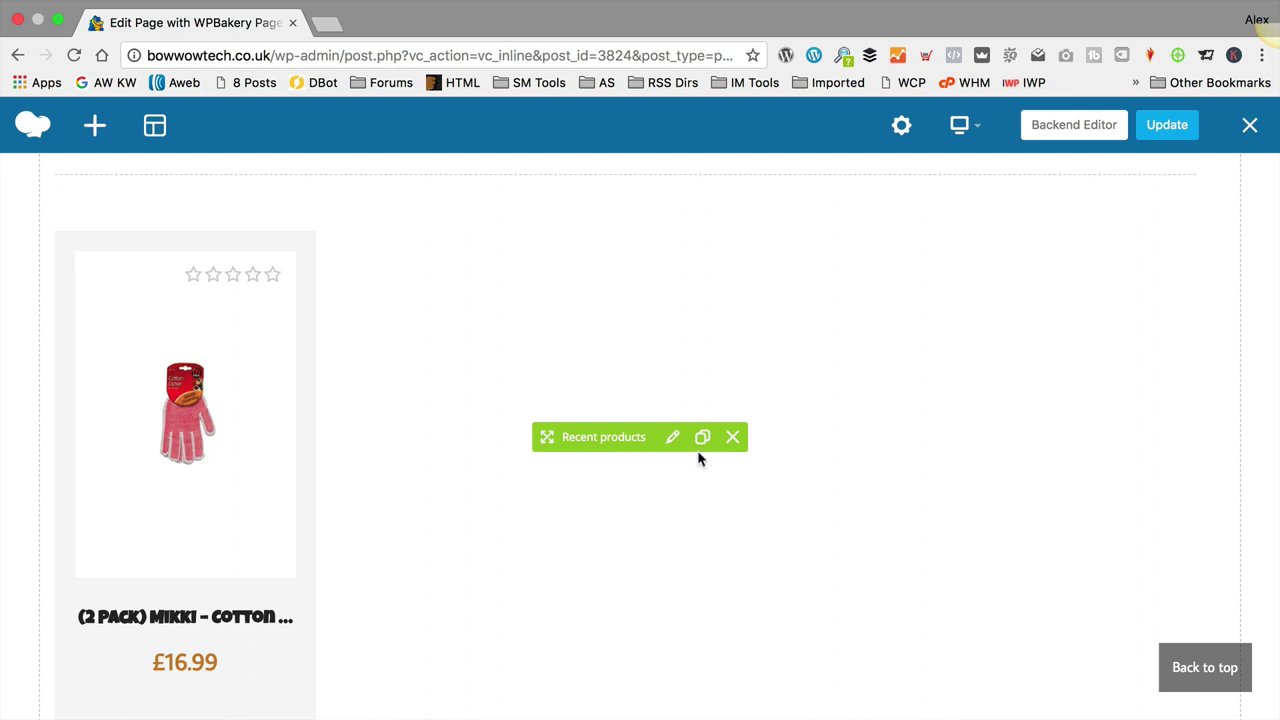
scroll(697, 460, down, 10)
scroll(679, 488, down, 10)
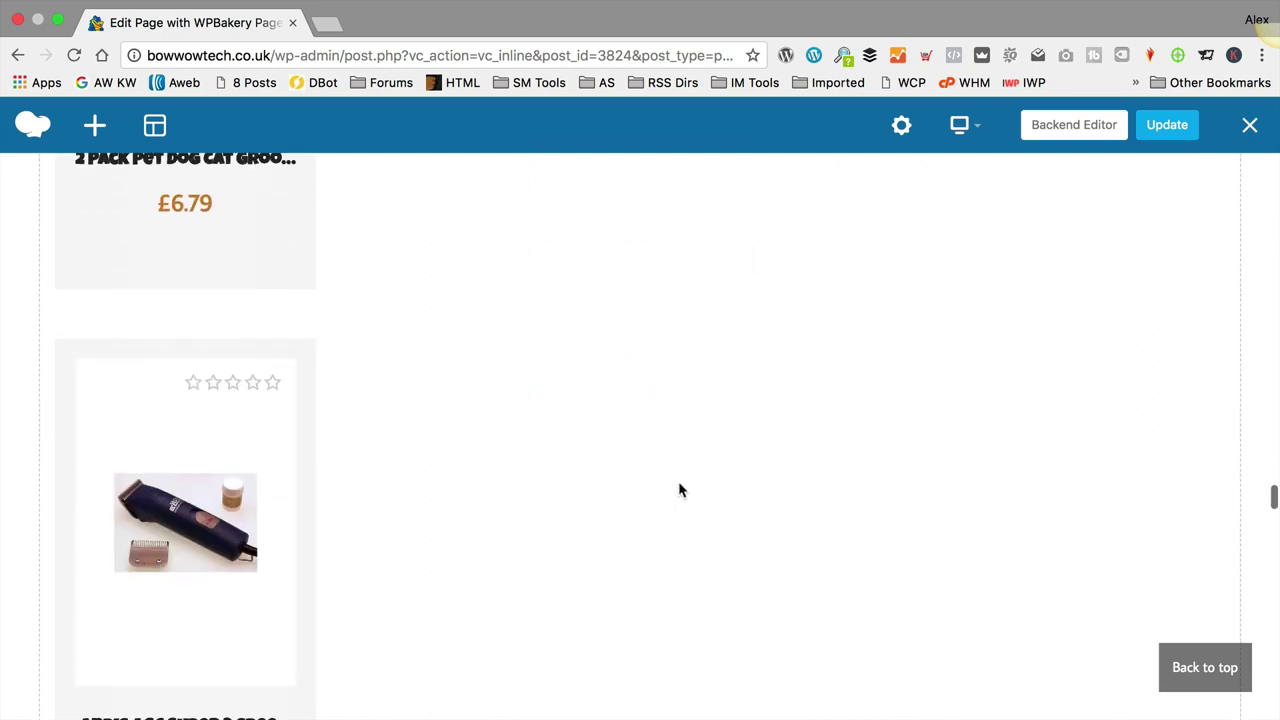
scroll(672, 498, down, 10)
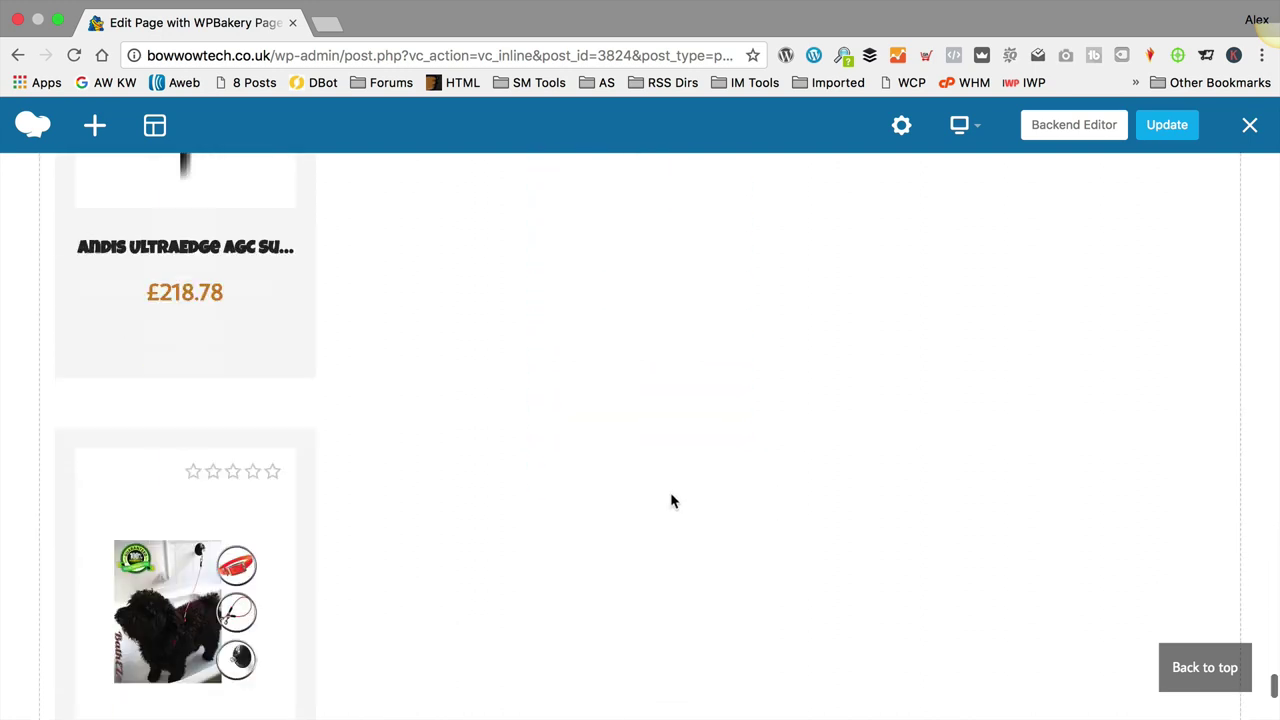
scroll(674, 490, down, 5)
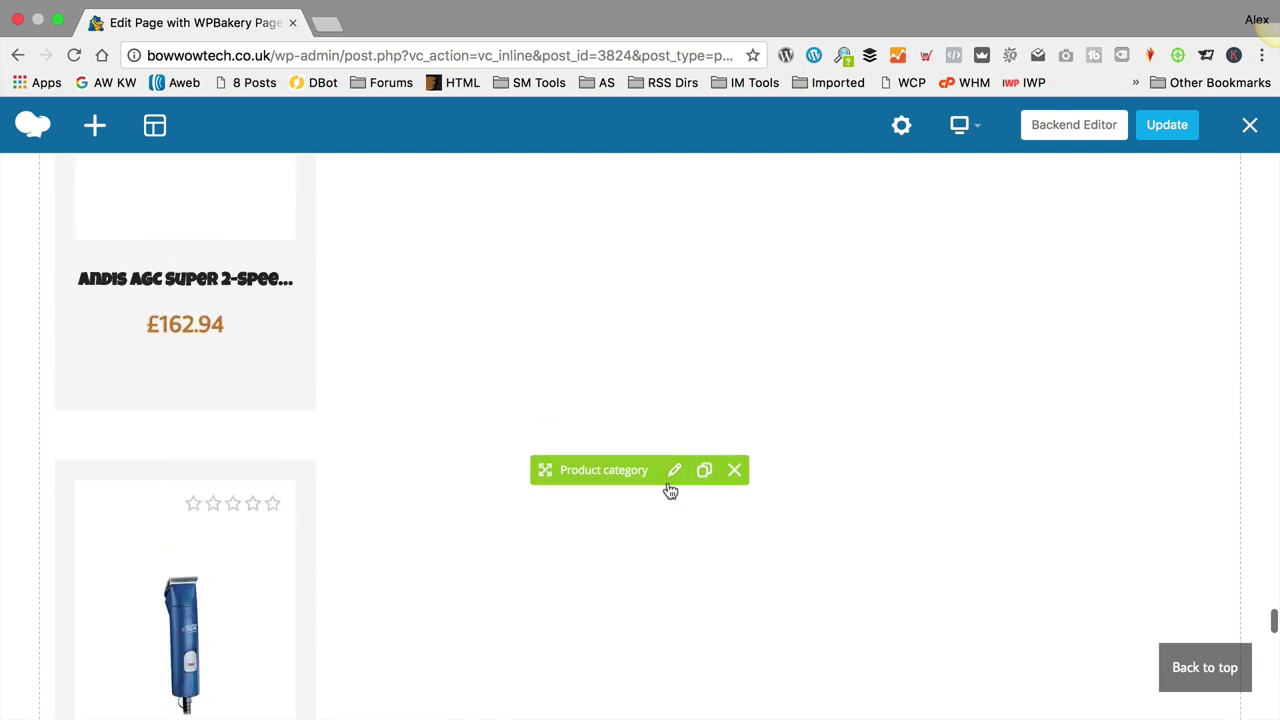
scroll(668, 483, up, 10)
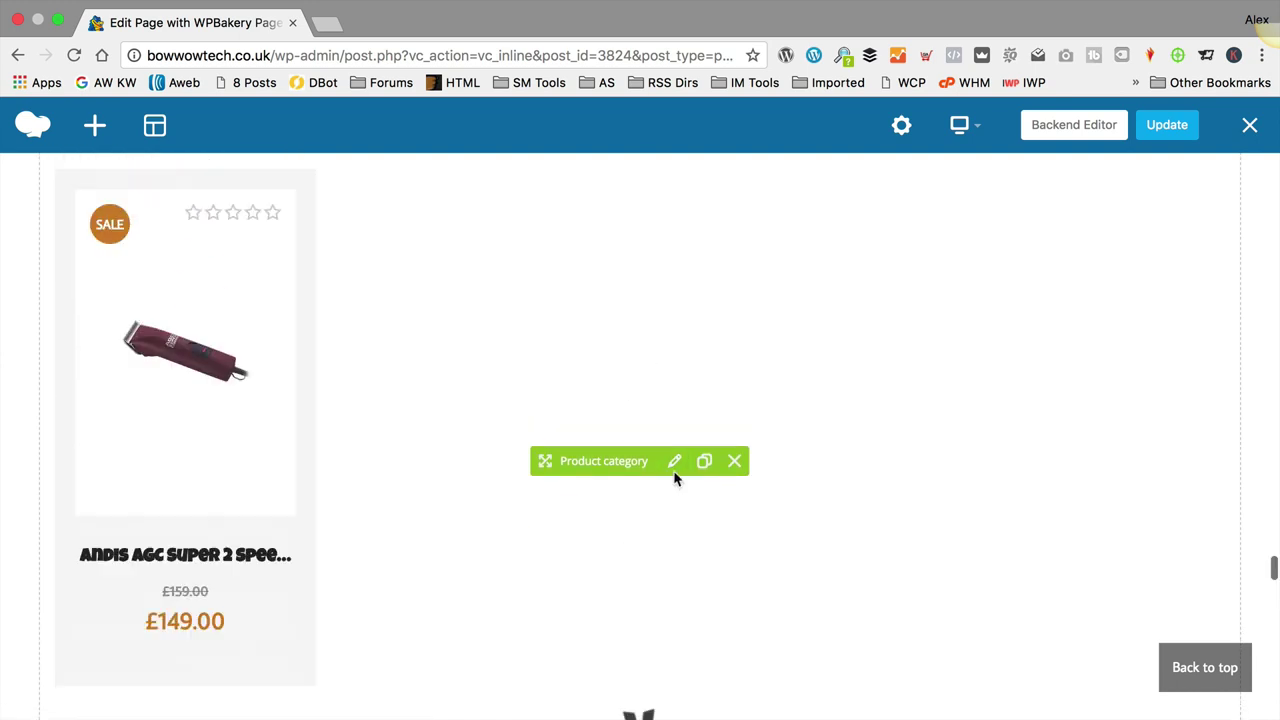
scroll(669, 470, up, 10)
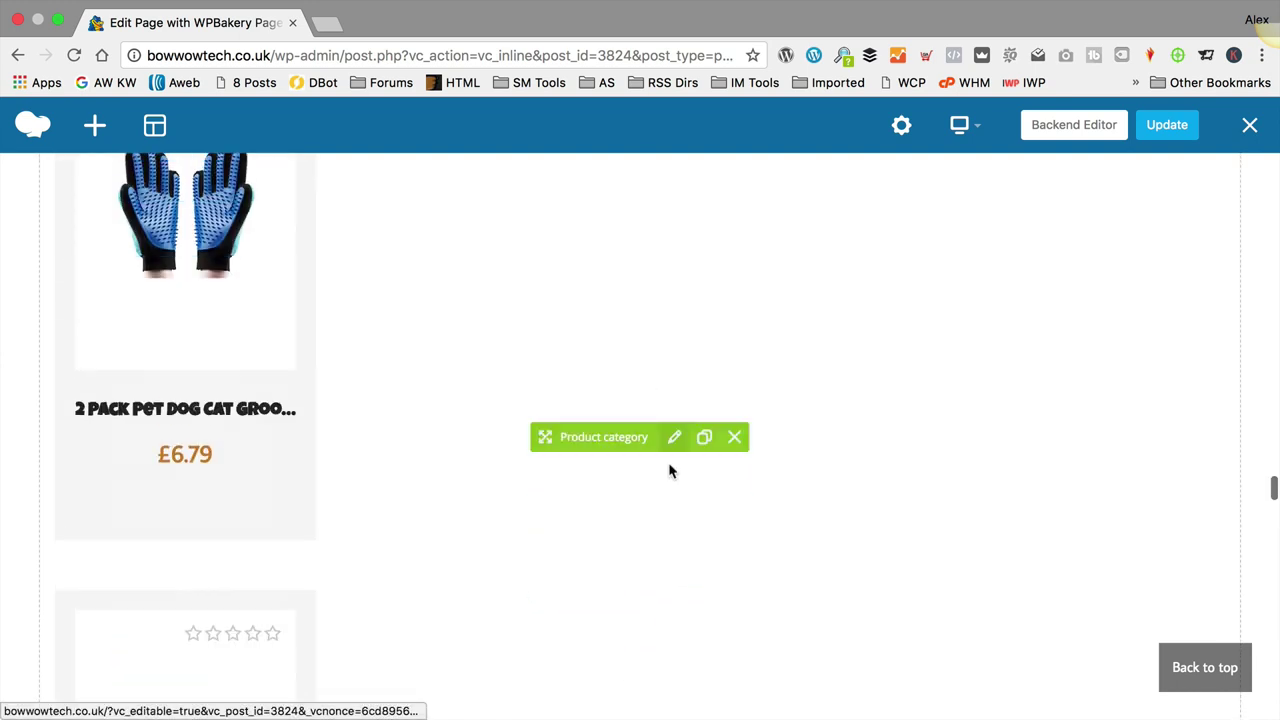
scroll(662, 463, up, 10)
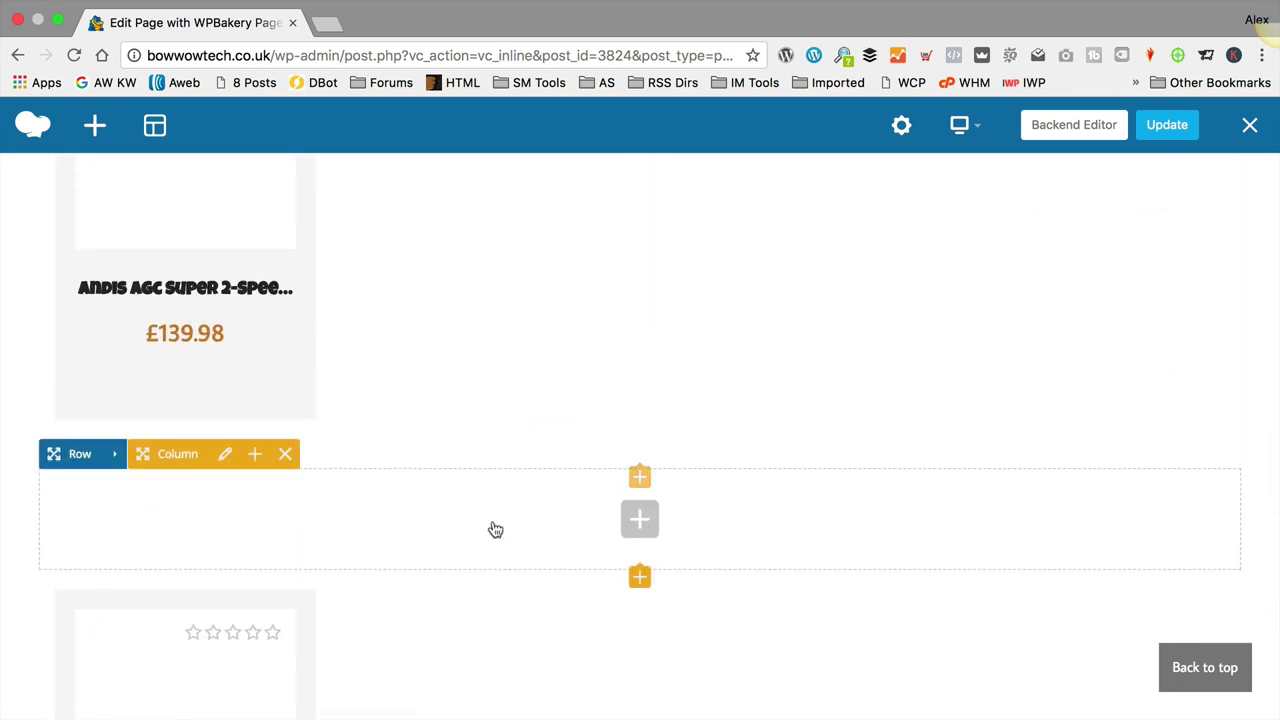
scroll(345, 537, down, 1)
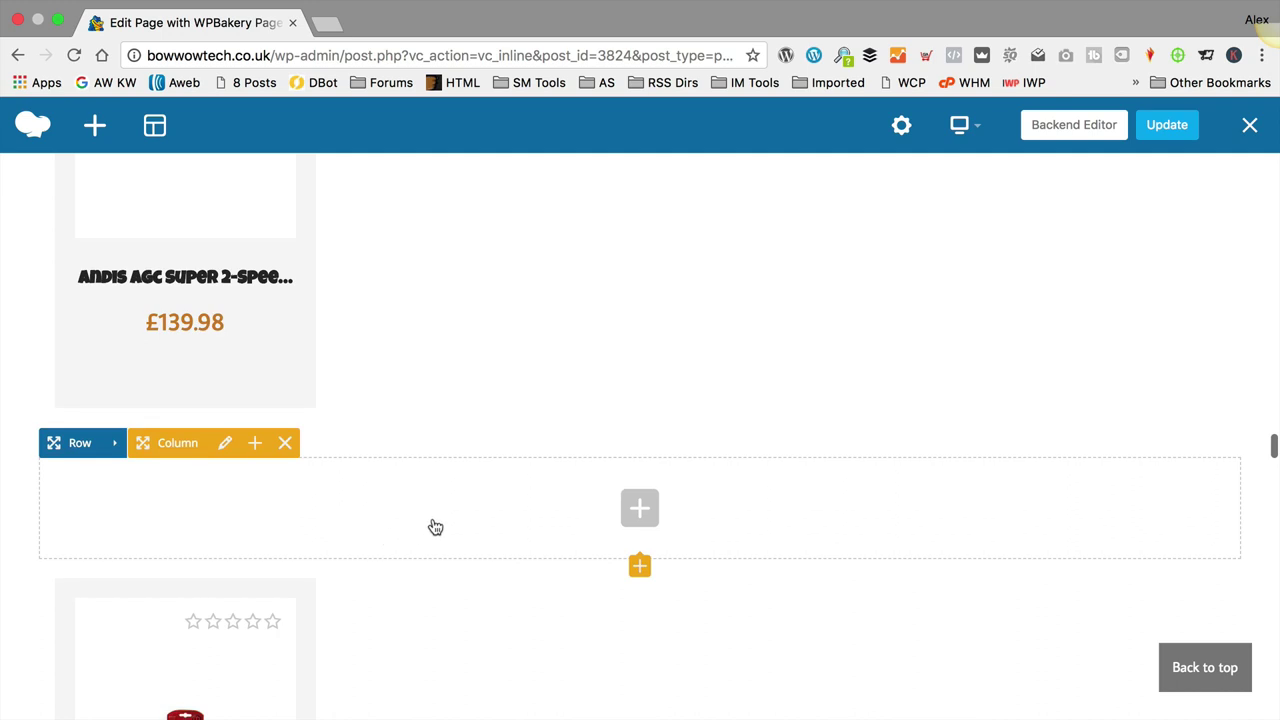
Step: Add a Kingdom Headline titled 'Bathing & Grooming' to the empty row and update the page
click(638, 512)
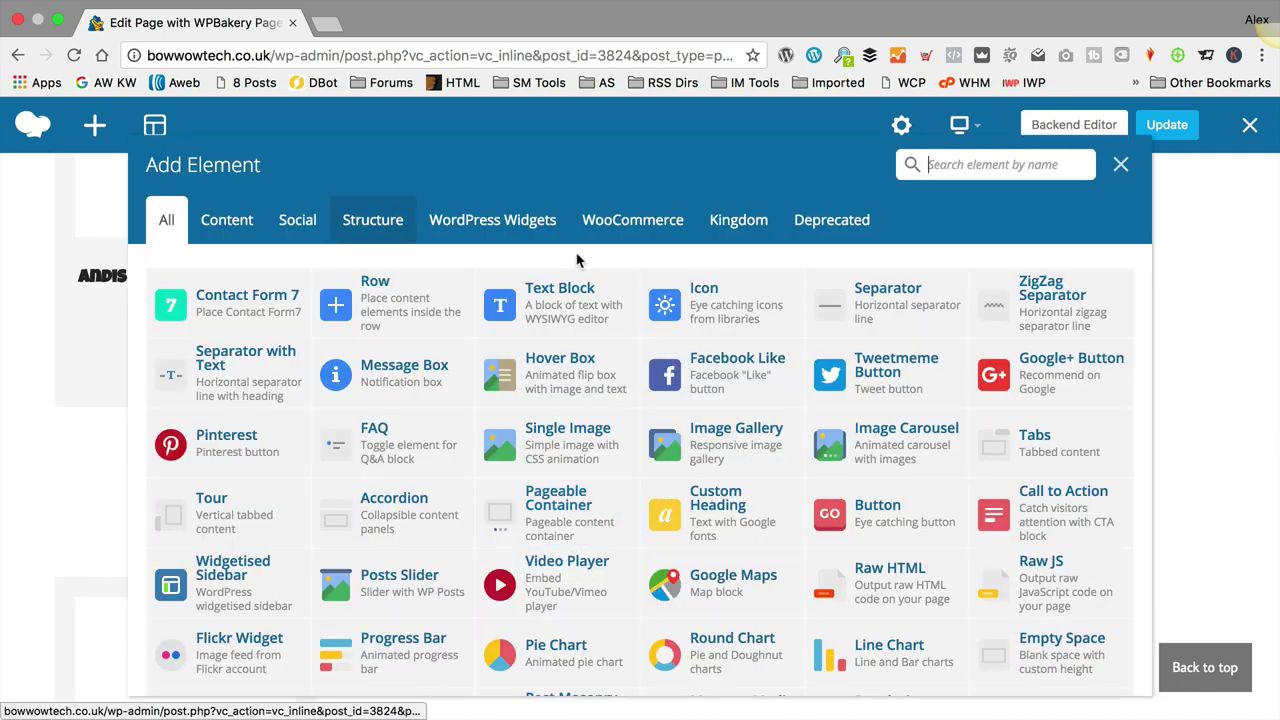
click(735, 220)
click(193, 296)
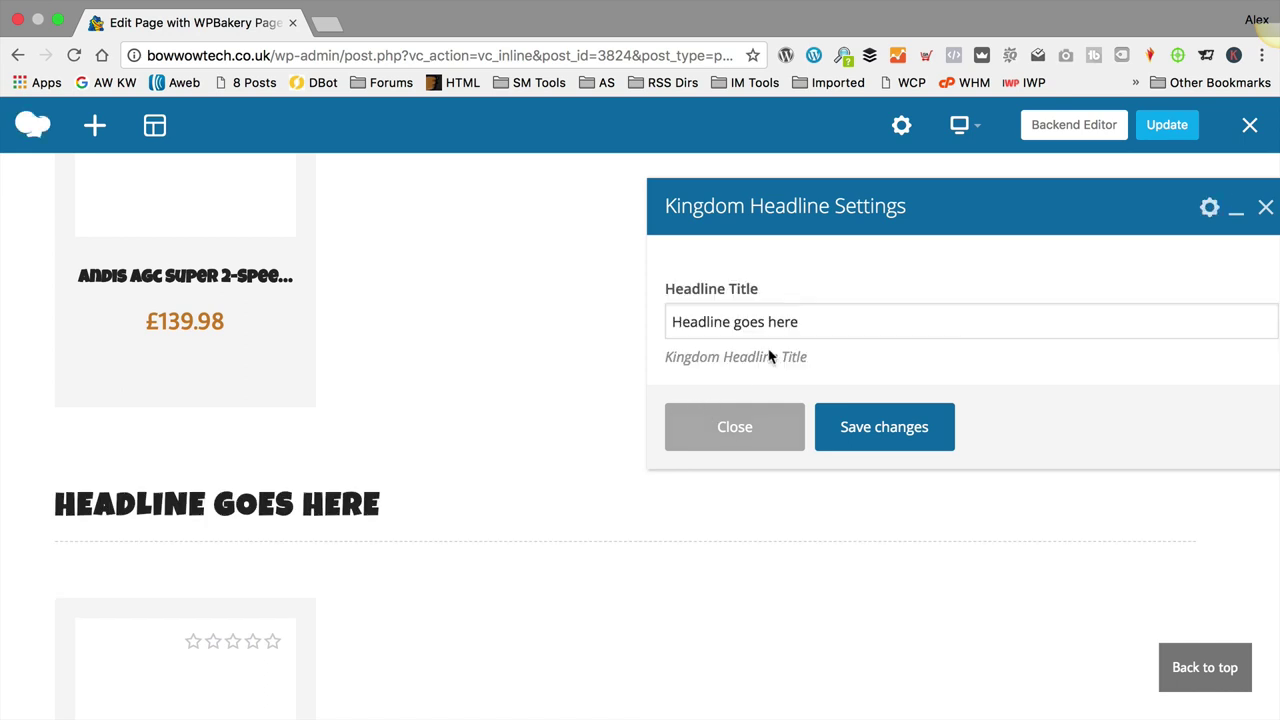
triple_click(777, 321)
text(Va)
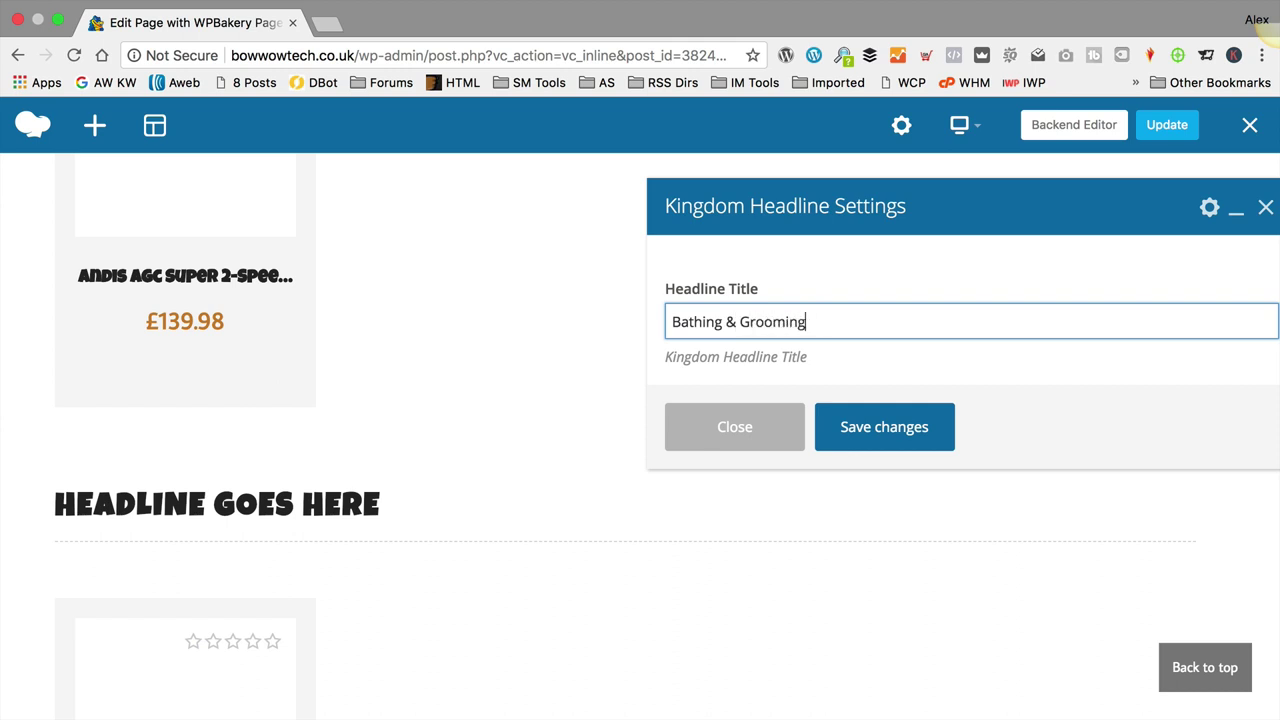
click(878, 428)
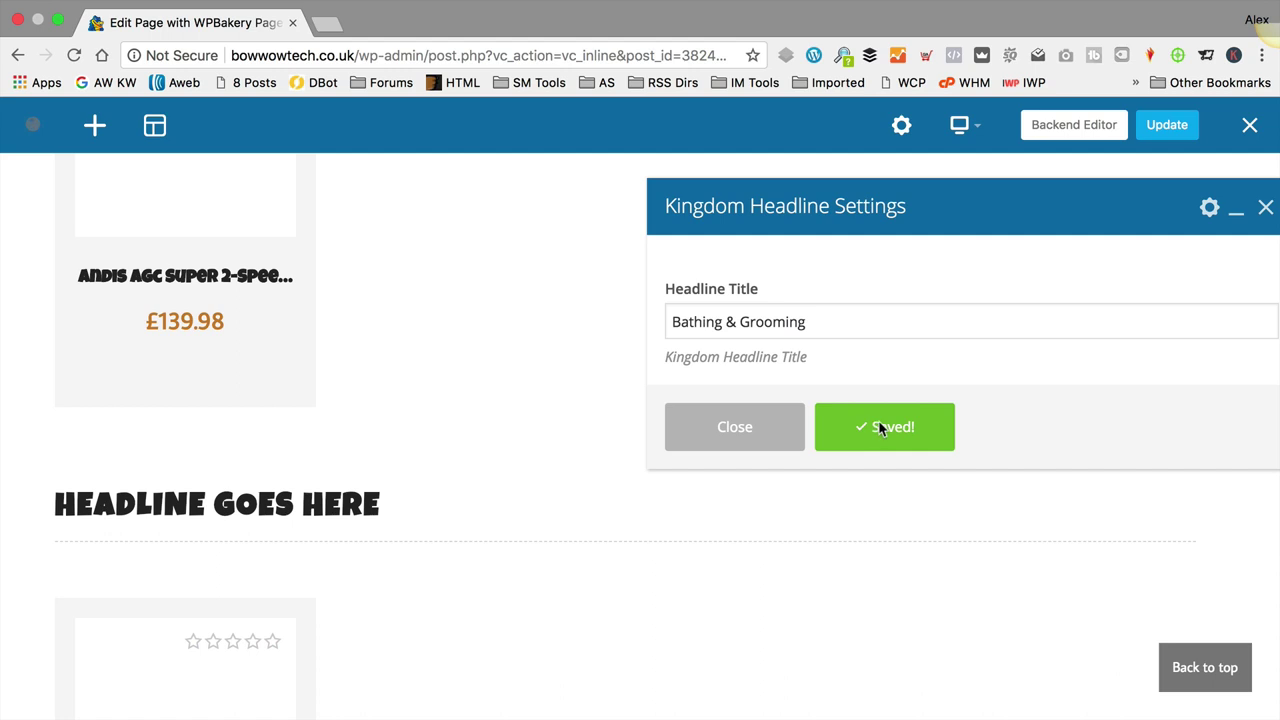
click(748, 435)
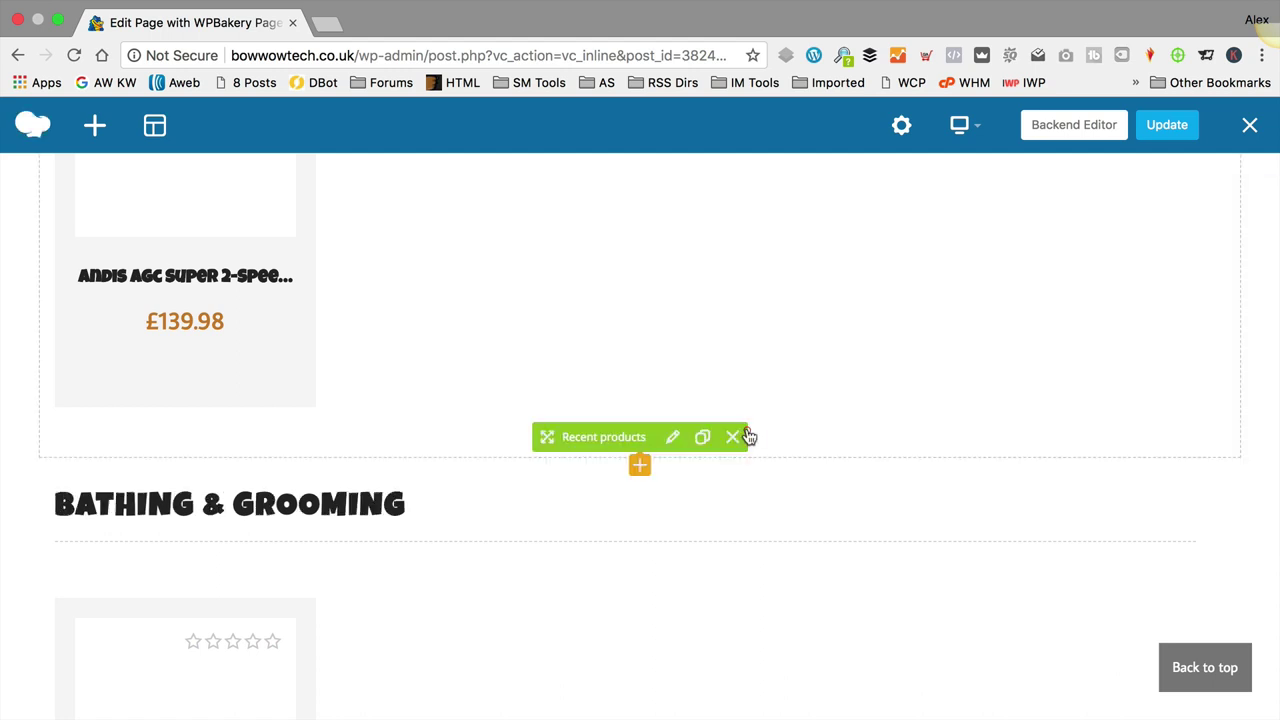
click(1168, 128)
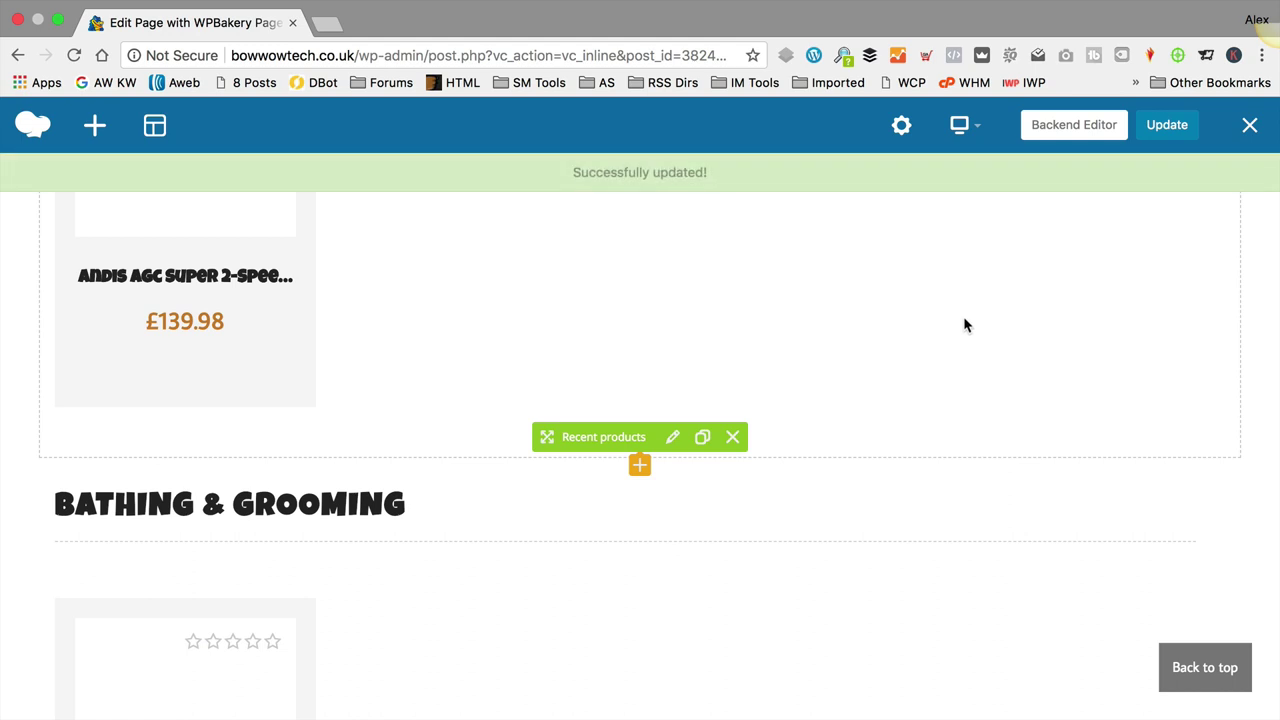
Step: Exit WPBakery and scroll the live homepage to the Bathing & Grooming section and footer
click(1250, 125)
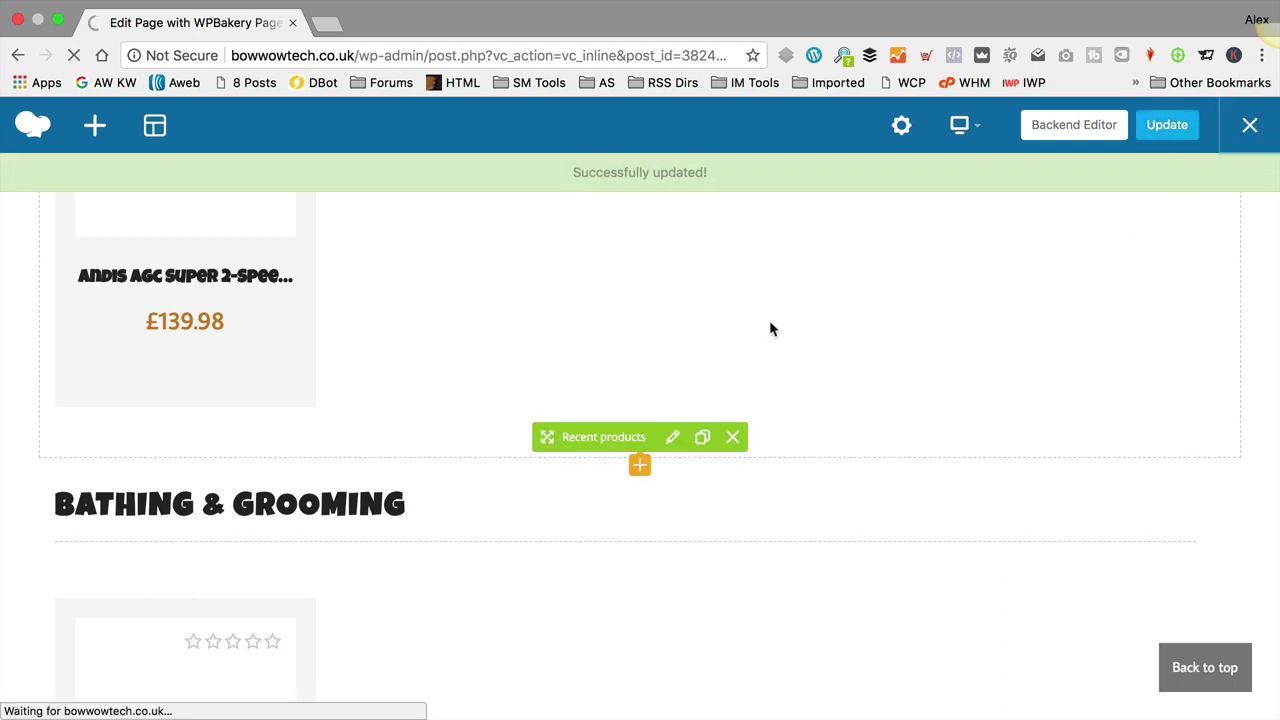
scroll(772, 328, down, 8)
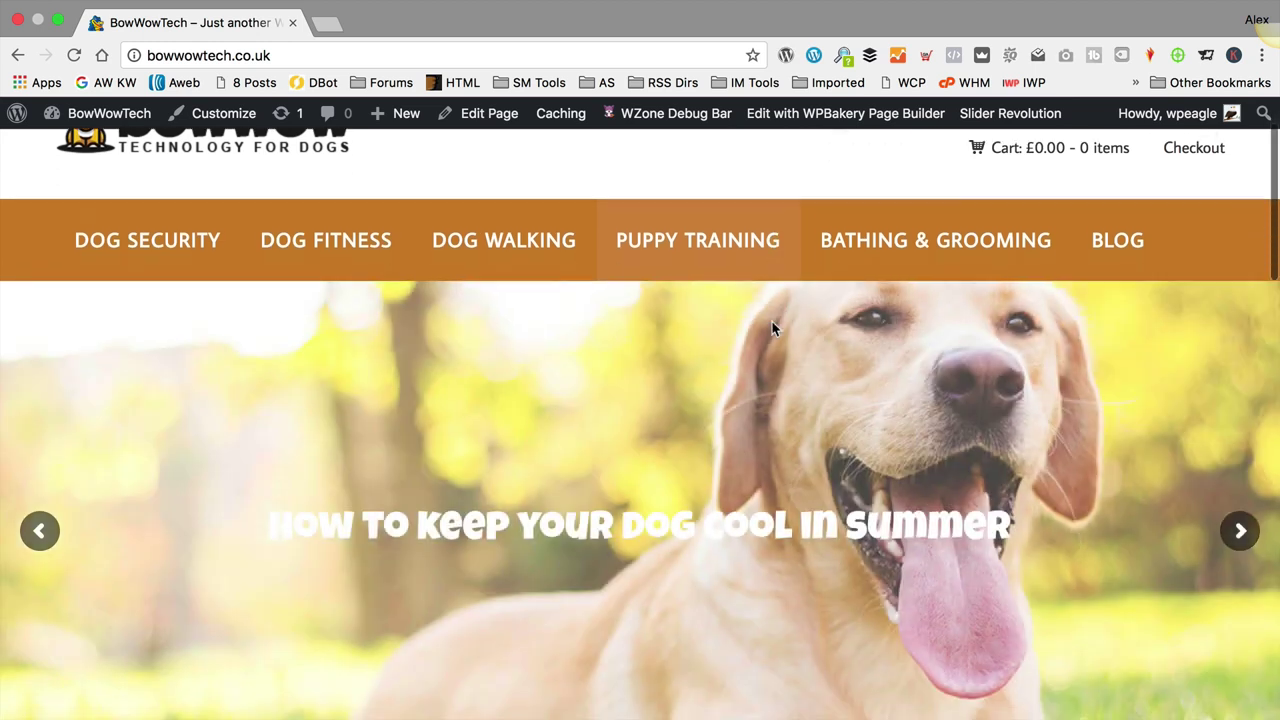
scroll(772, 328, down, 8)
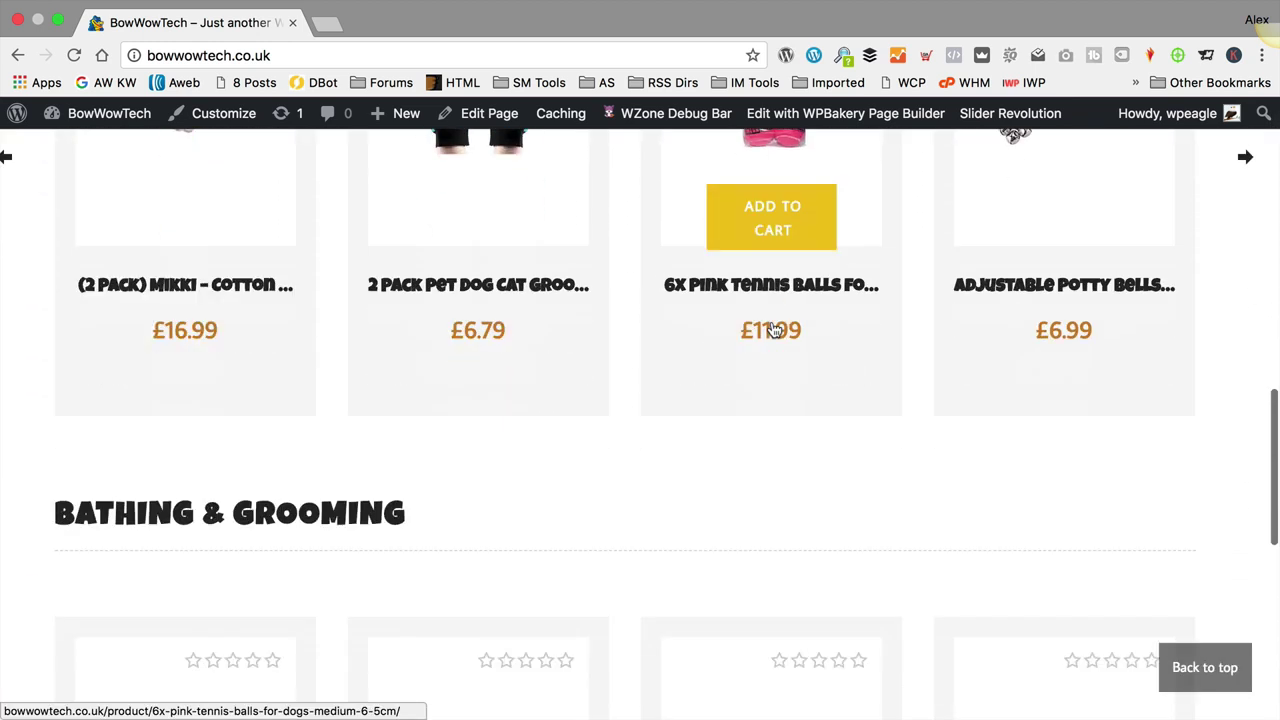
scroll(769, 318, down, 5)
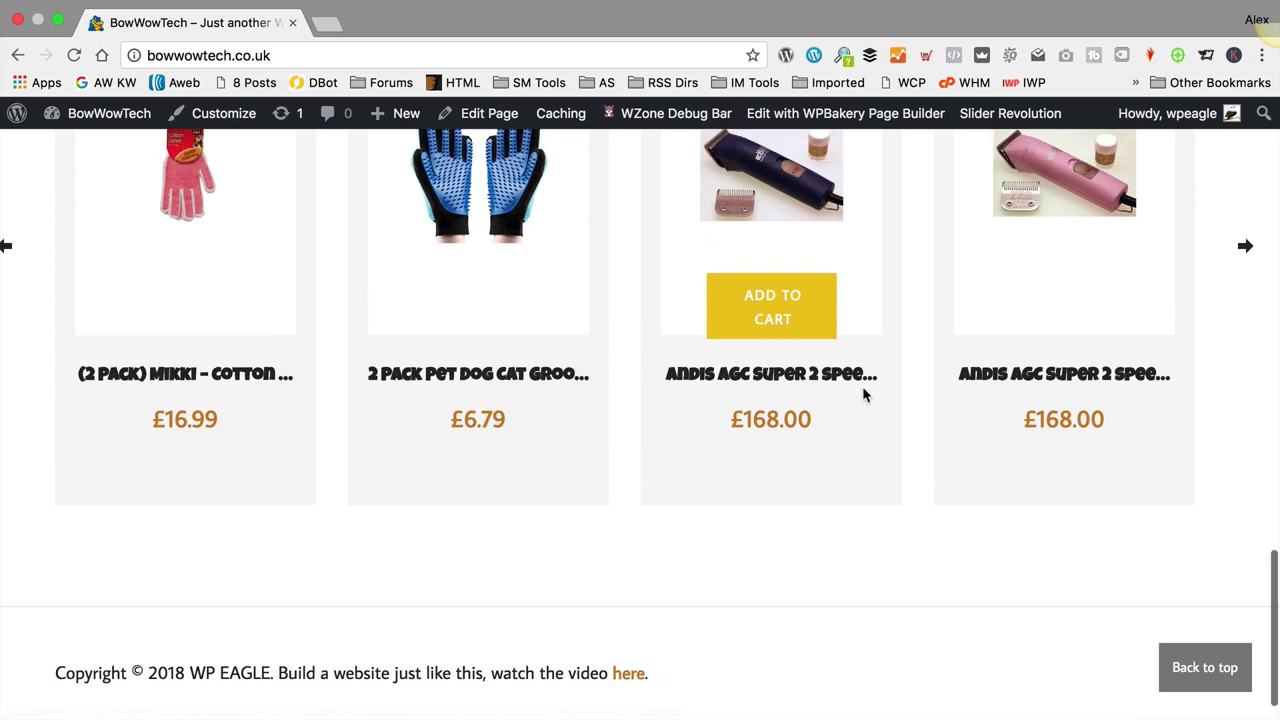
scroll(865, 393, up, 5)
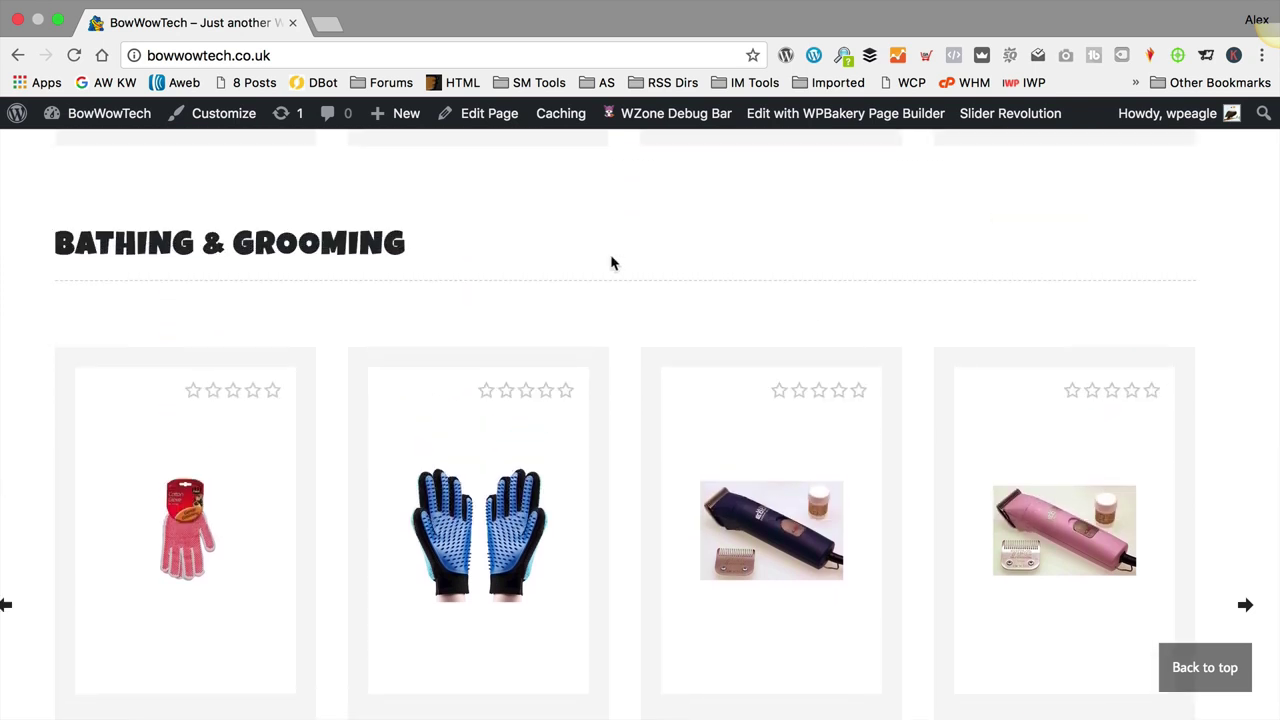
scroll(612, 262, down, 2)
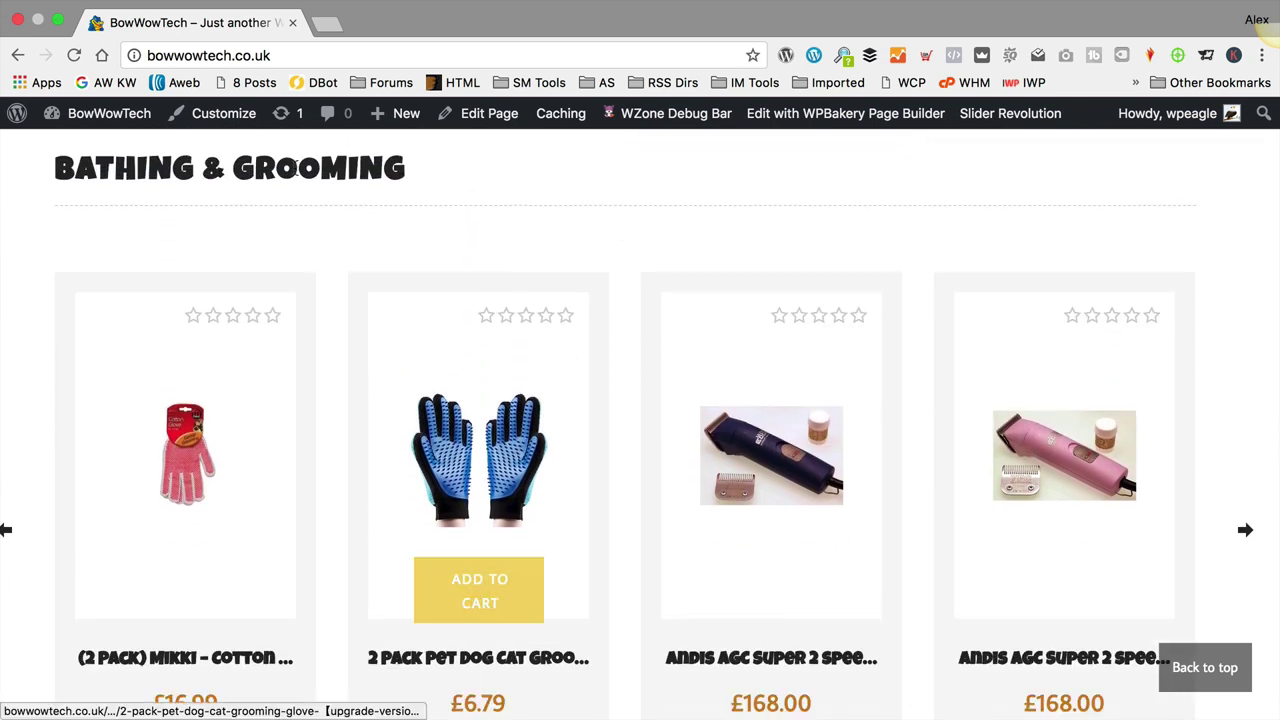
mouse_move(360, 330)
scroll(363, 310, down, 3)
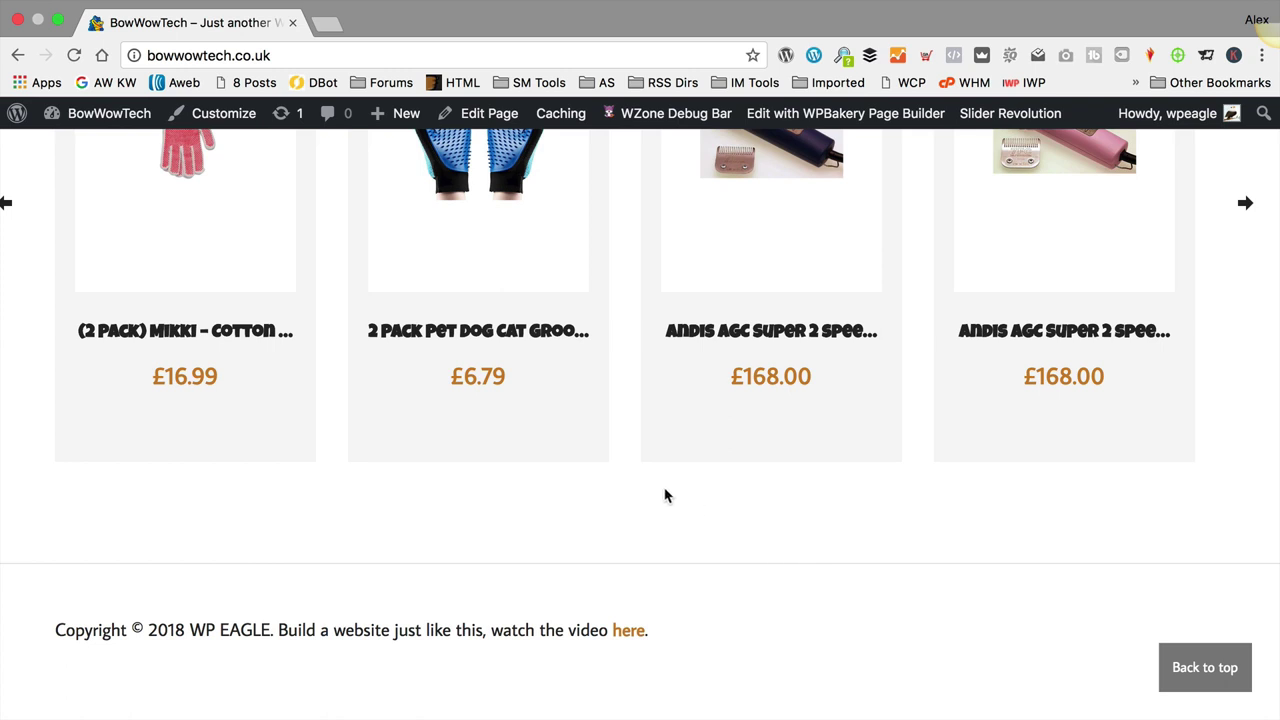
Step: Reopen the homepage in the builder and add a Post Grid element to the empty row
mouse_move(646, 443)
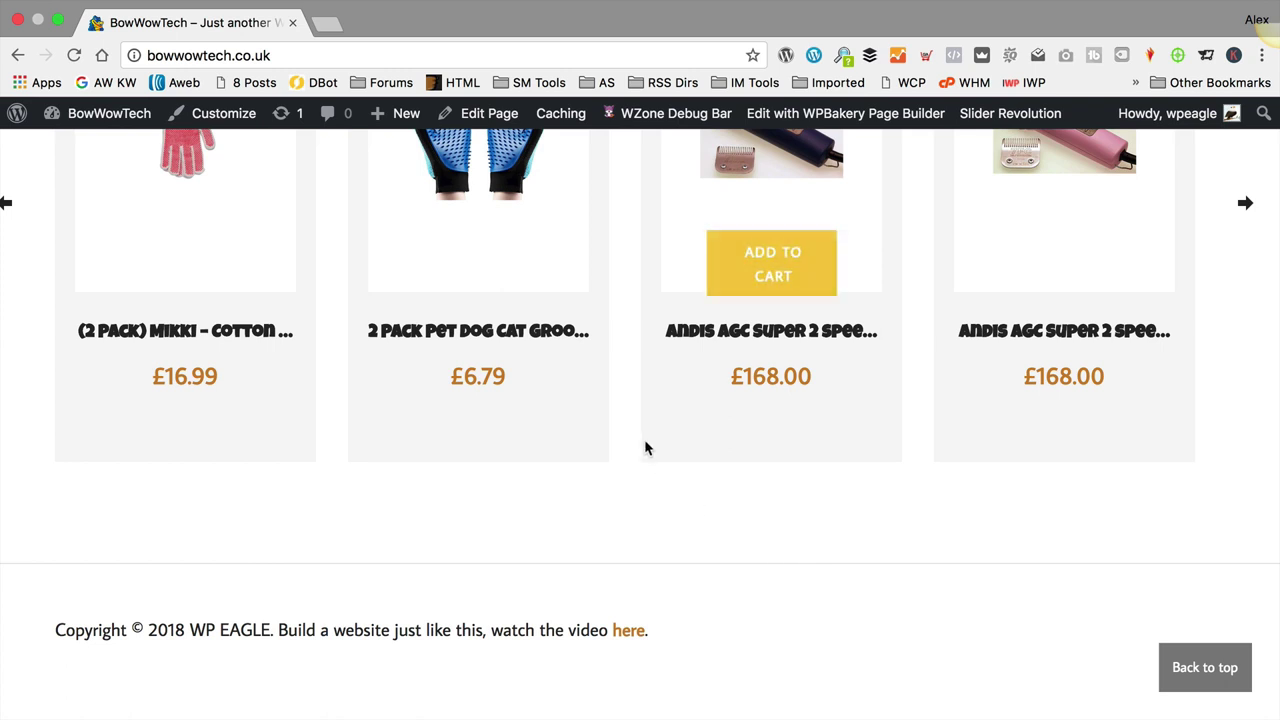
click(870, 115)
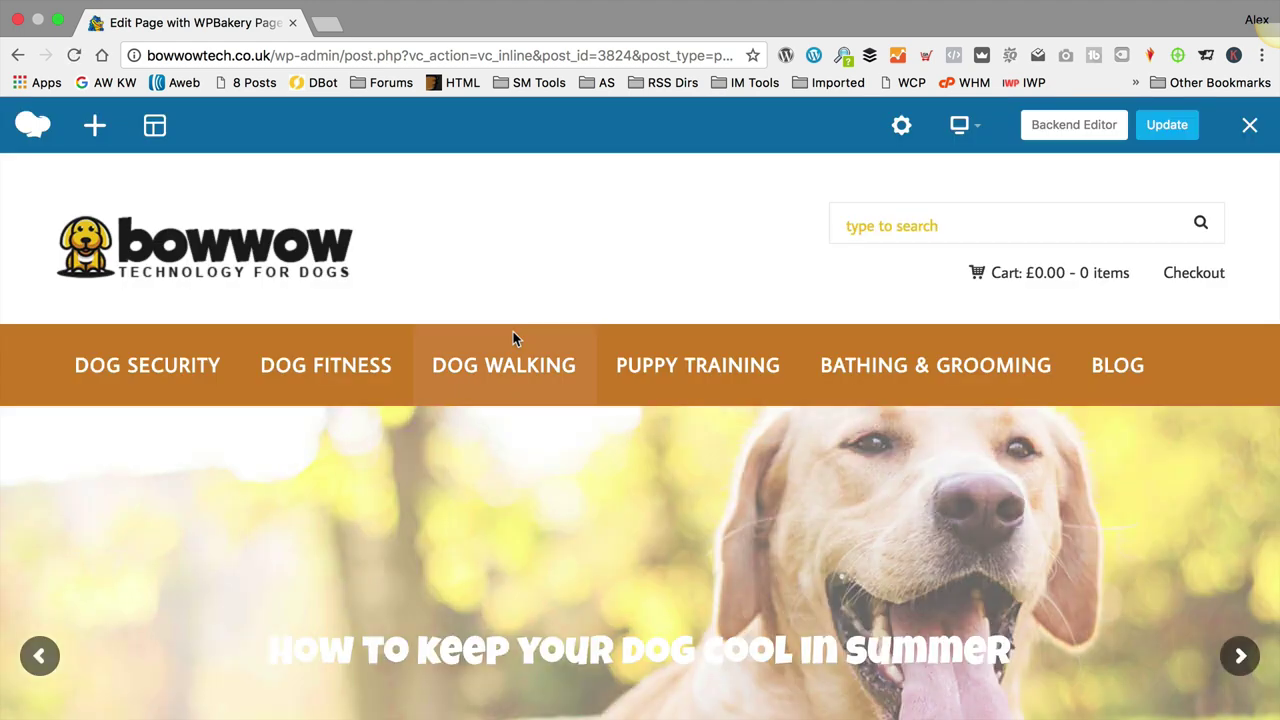
scroll(513, 331, down, 20)
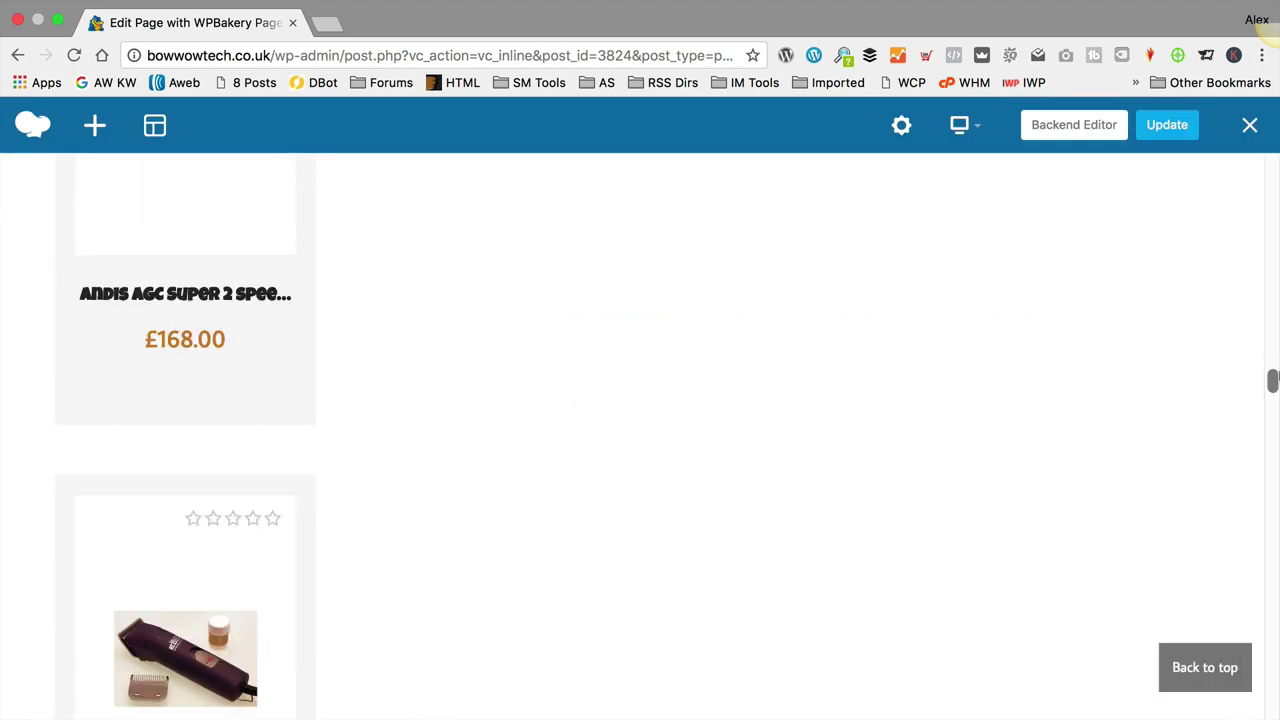
scroll(722, 643, down, 15)
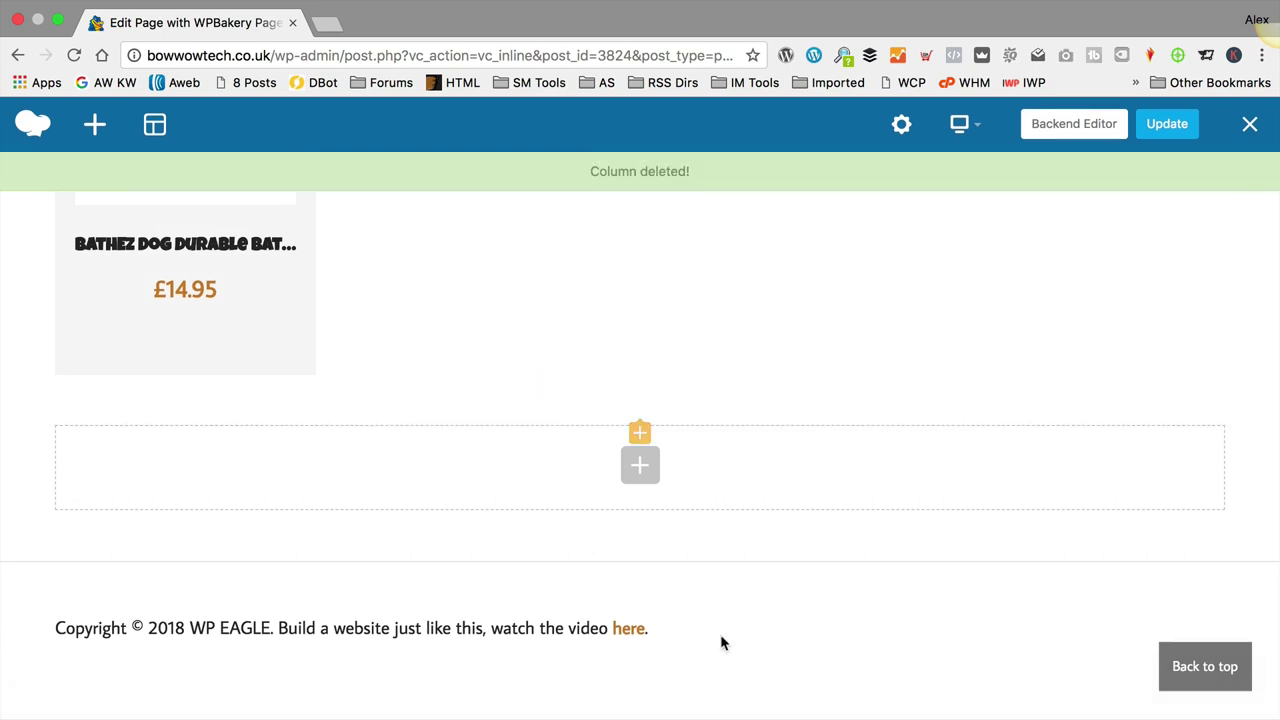
click(639, 470)
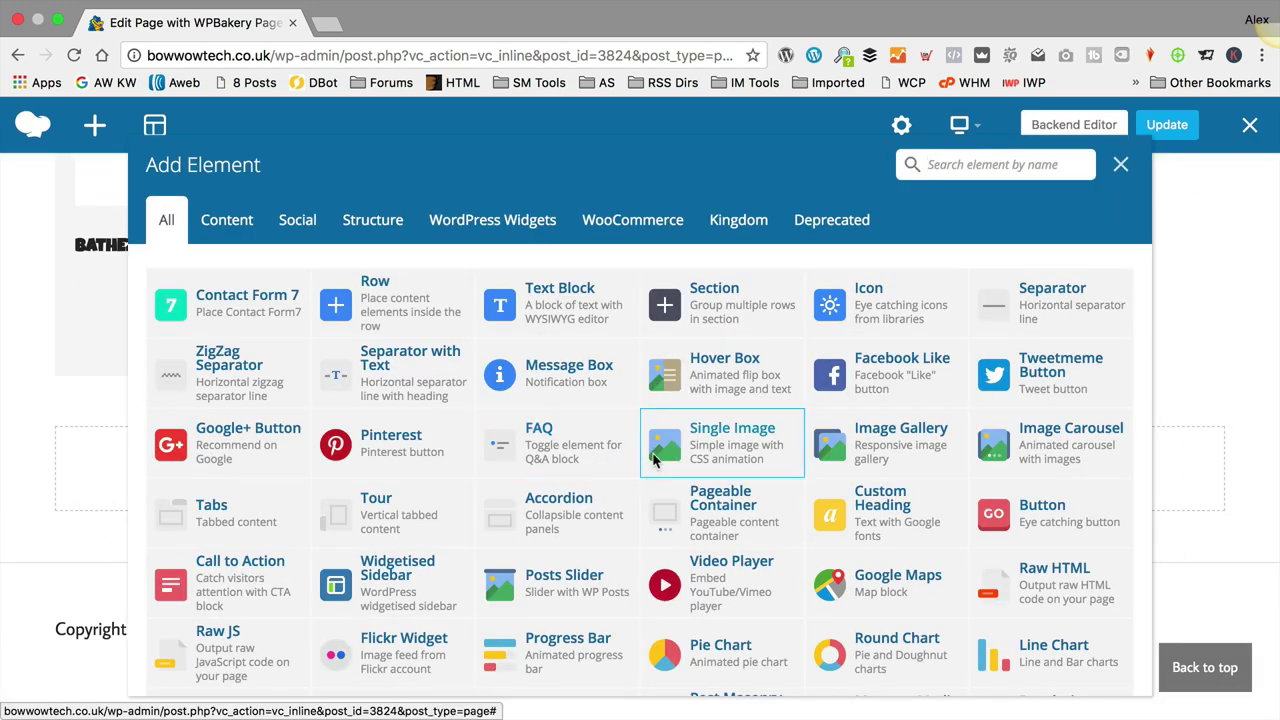
scroll(698, 418, down, 5)
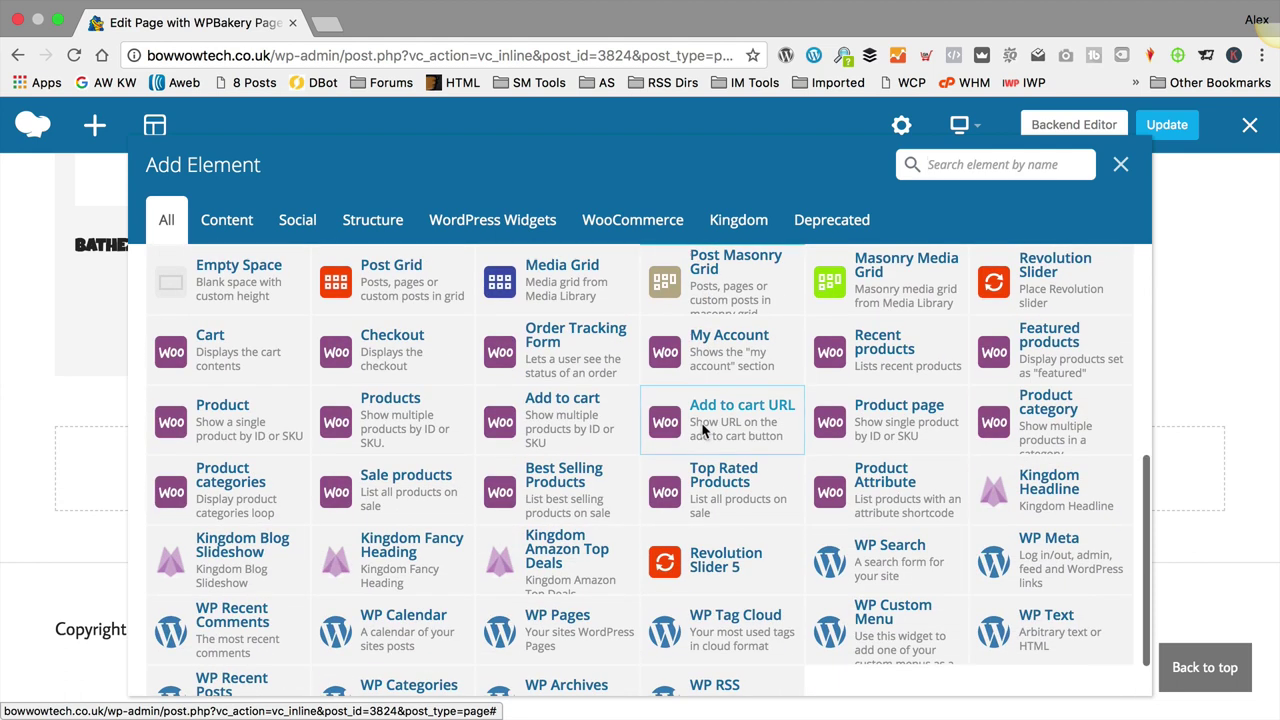
scroll(703, 428, up, 3)
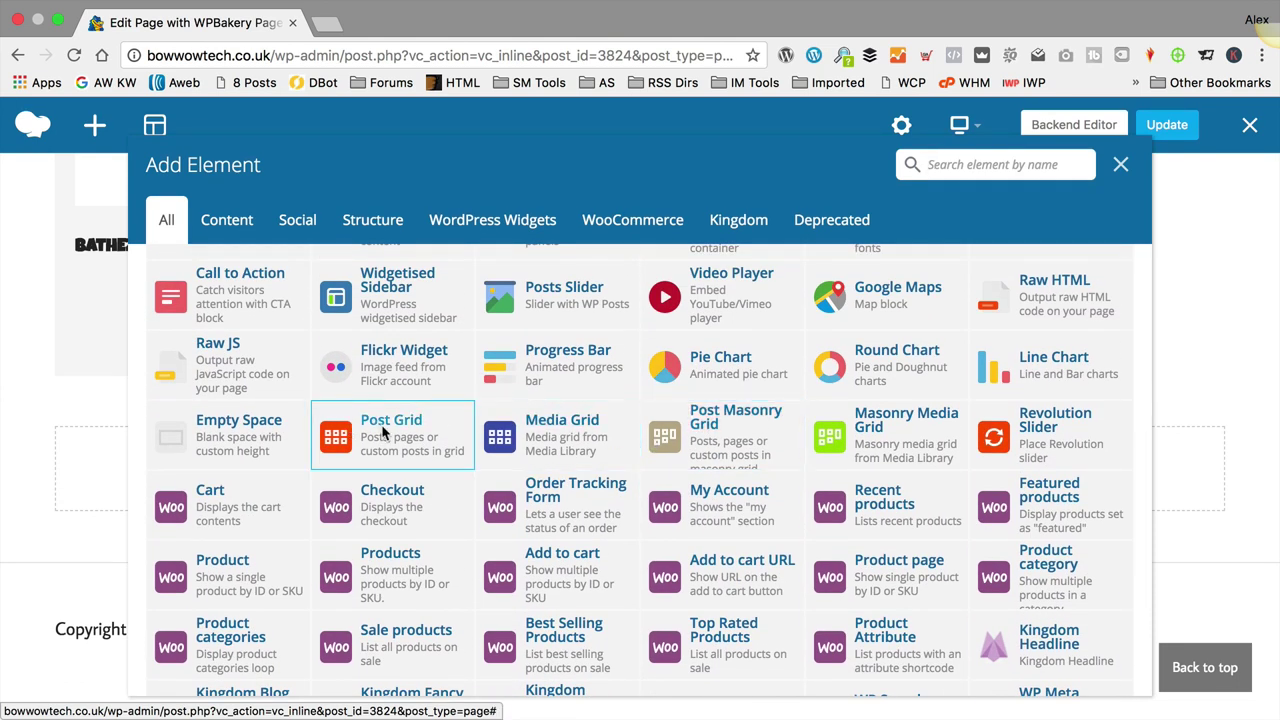
click(383, 432)
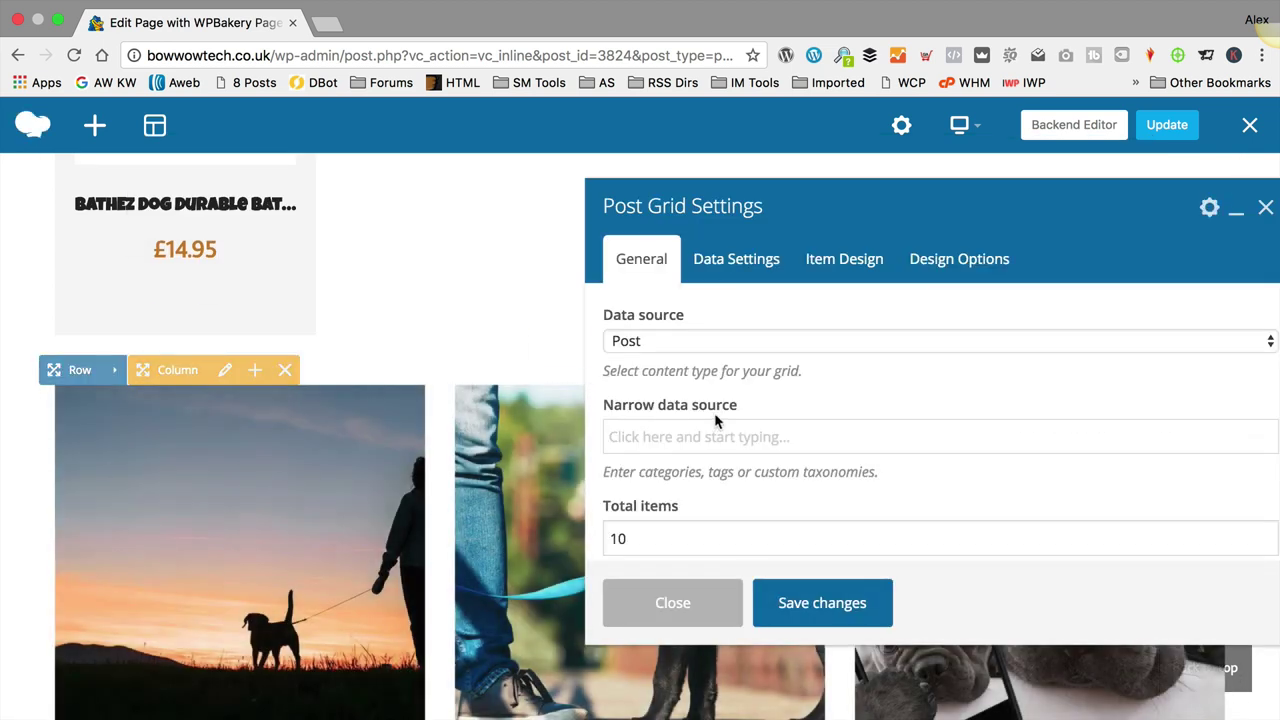
Step: Enter 4 in the Post Grid settings, set four posts per row, and save
scroll(737, 393, down, 2)
scroll(737, 393, up, 1)
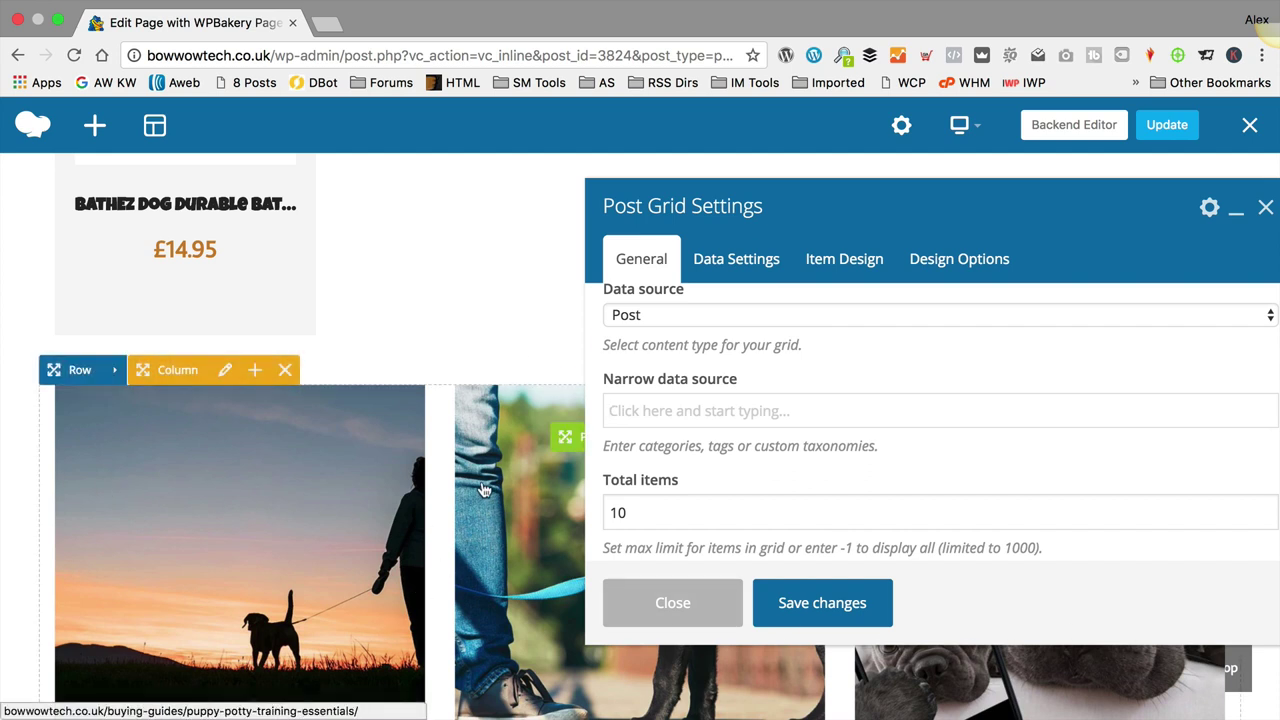
scroll(637, 423, up, 1)
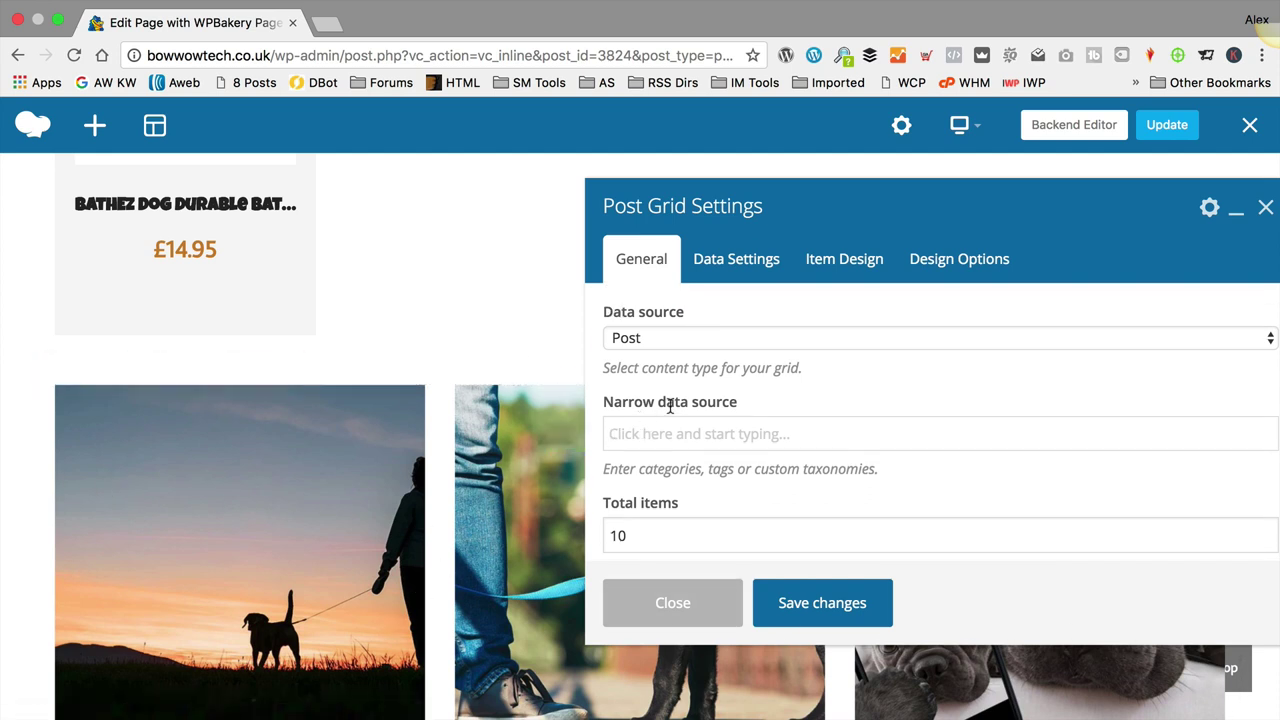
scroll(700, 390, down, 3)
drag(680, 363, 557, 366)
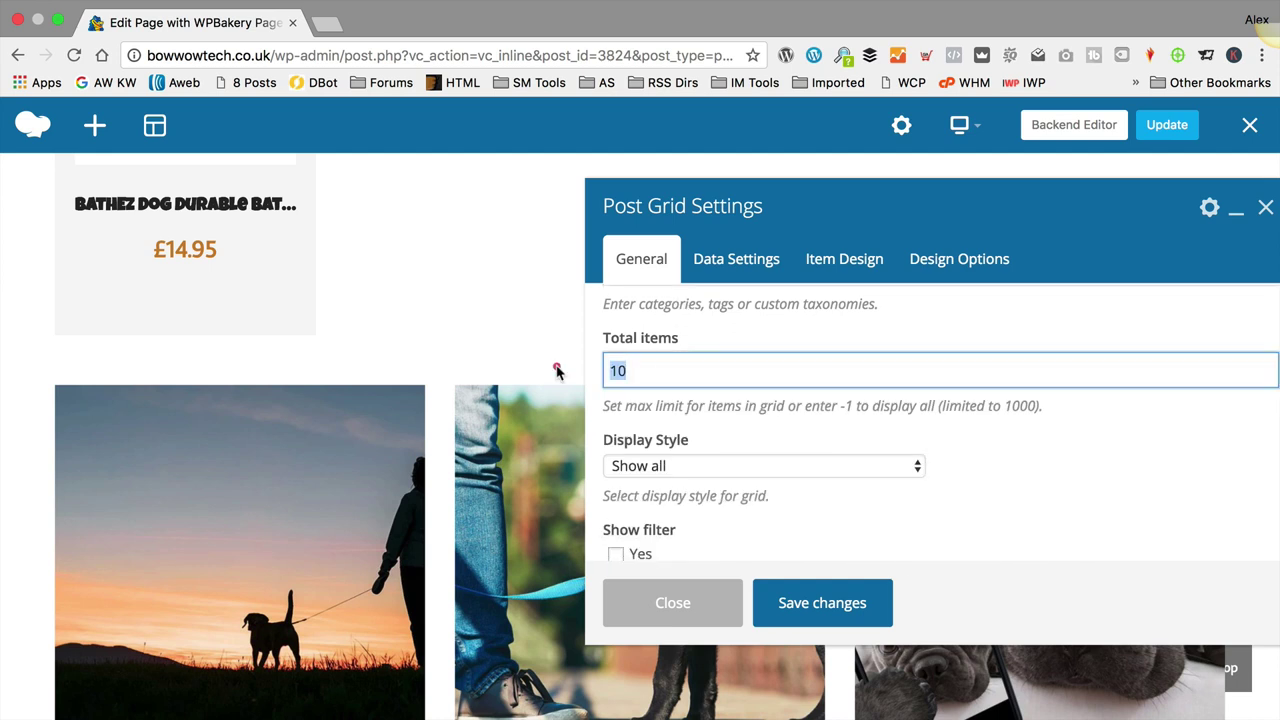
text(4)
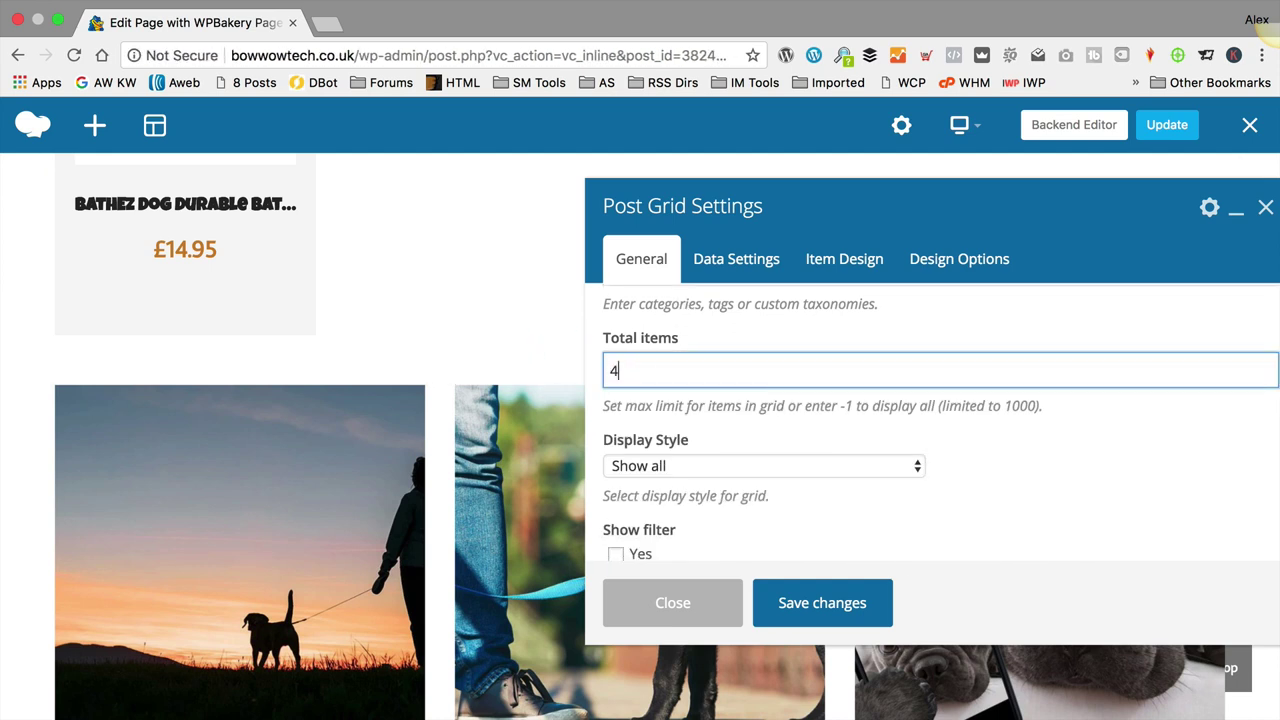
scroll(810, 408, down, 4)
click(657, 443)
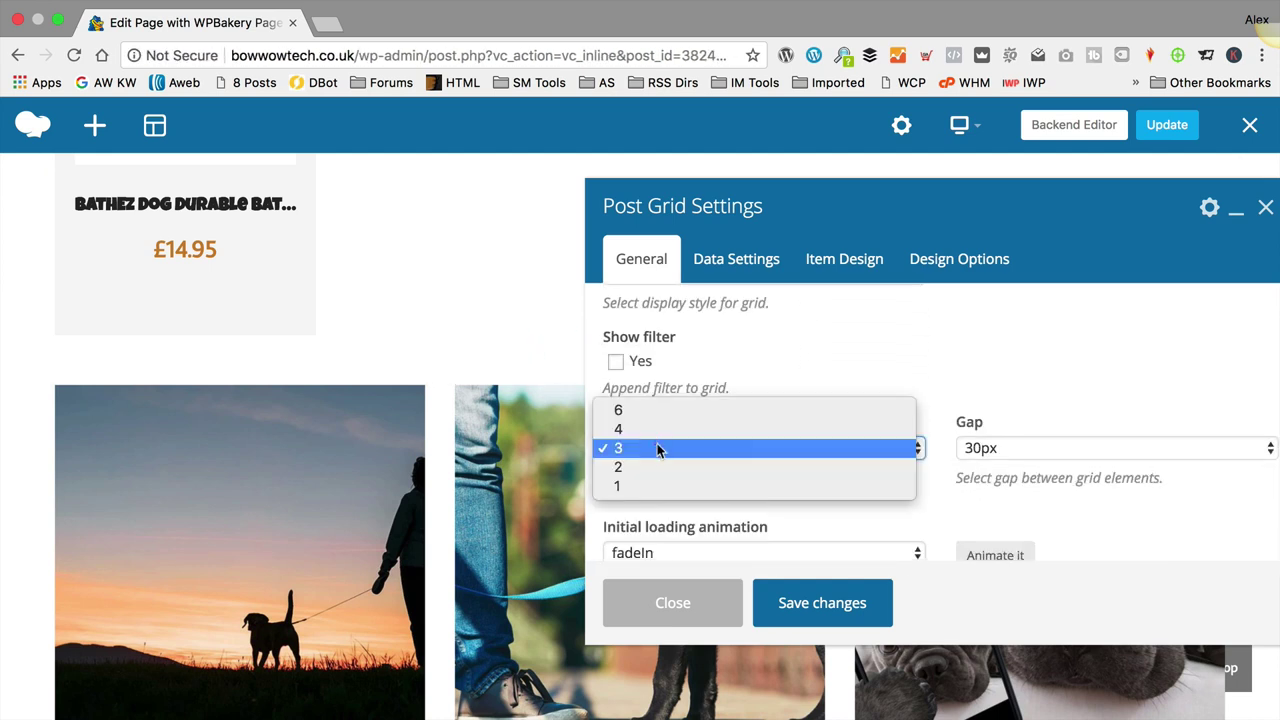
click(667, 430)
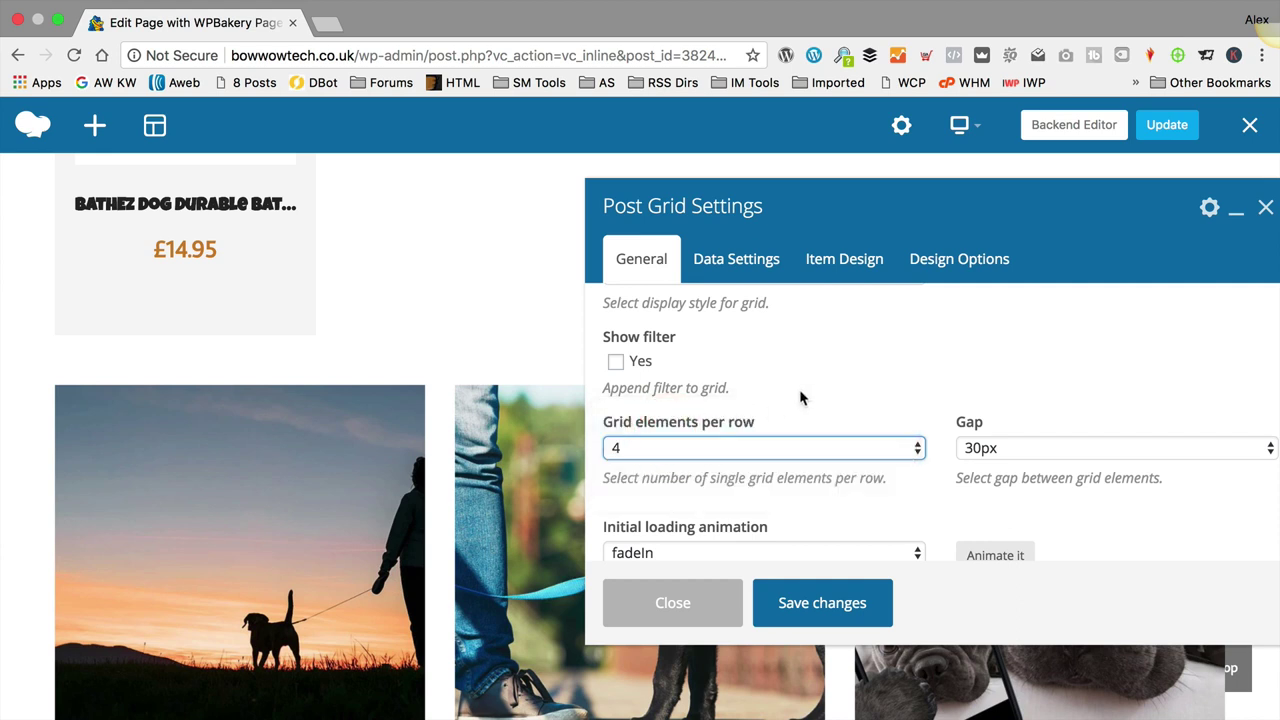
scroll(800, 398, down, 3)
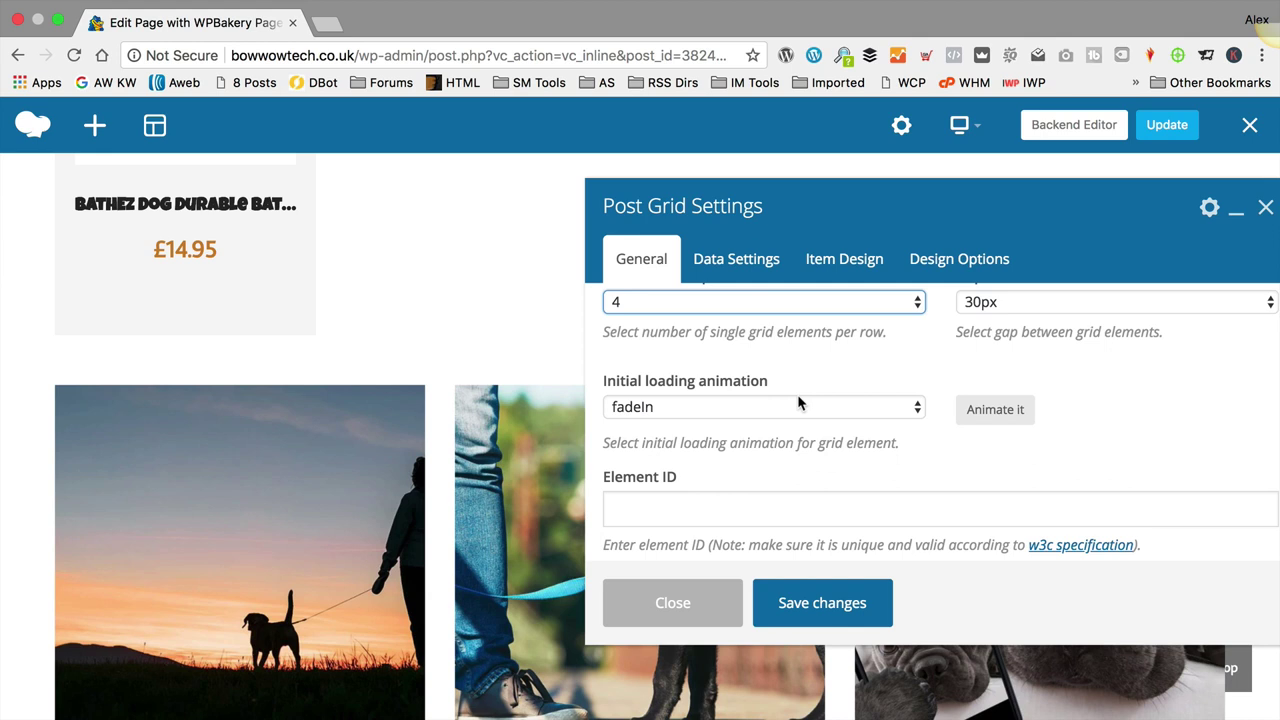
scroll(797, 400, down, 2)
click(838, 600)
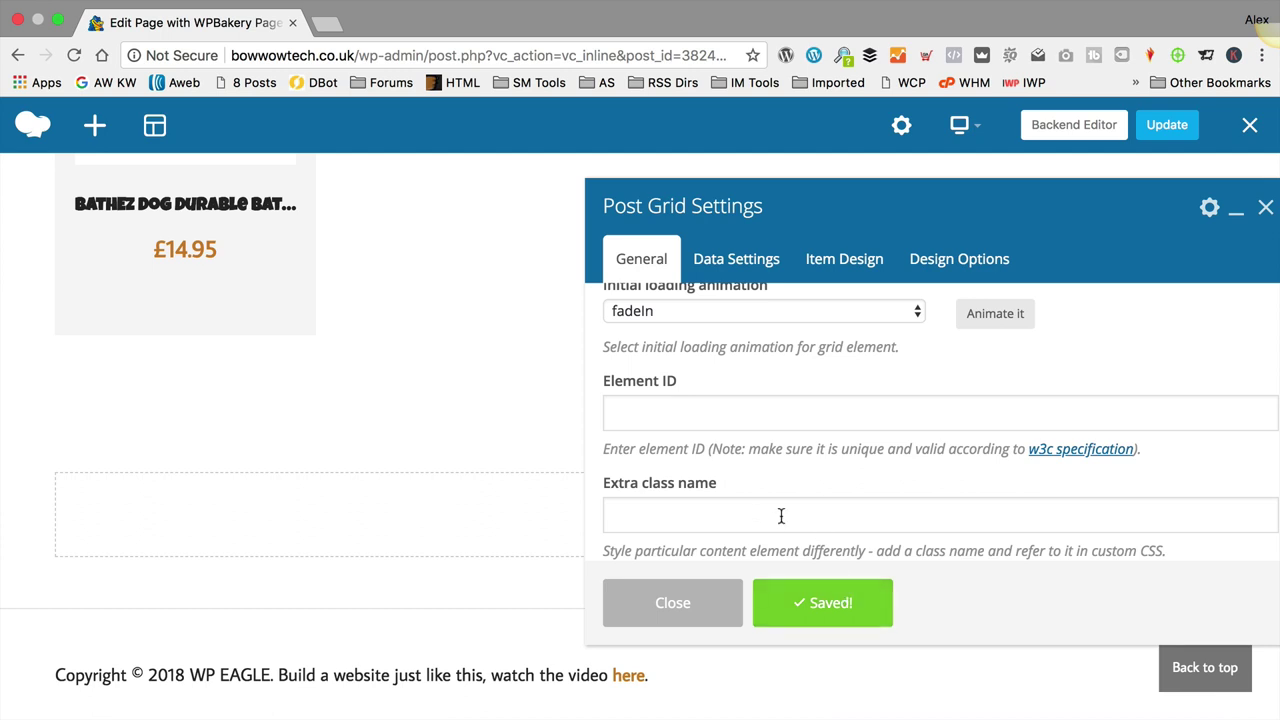
click(665, 603)
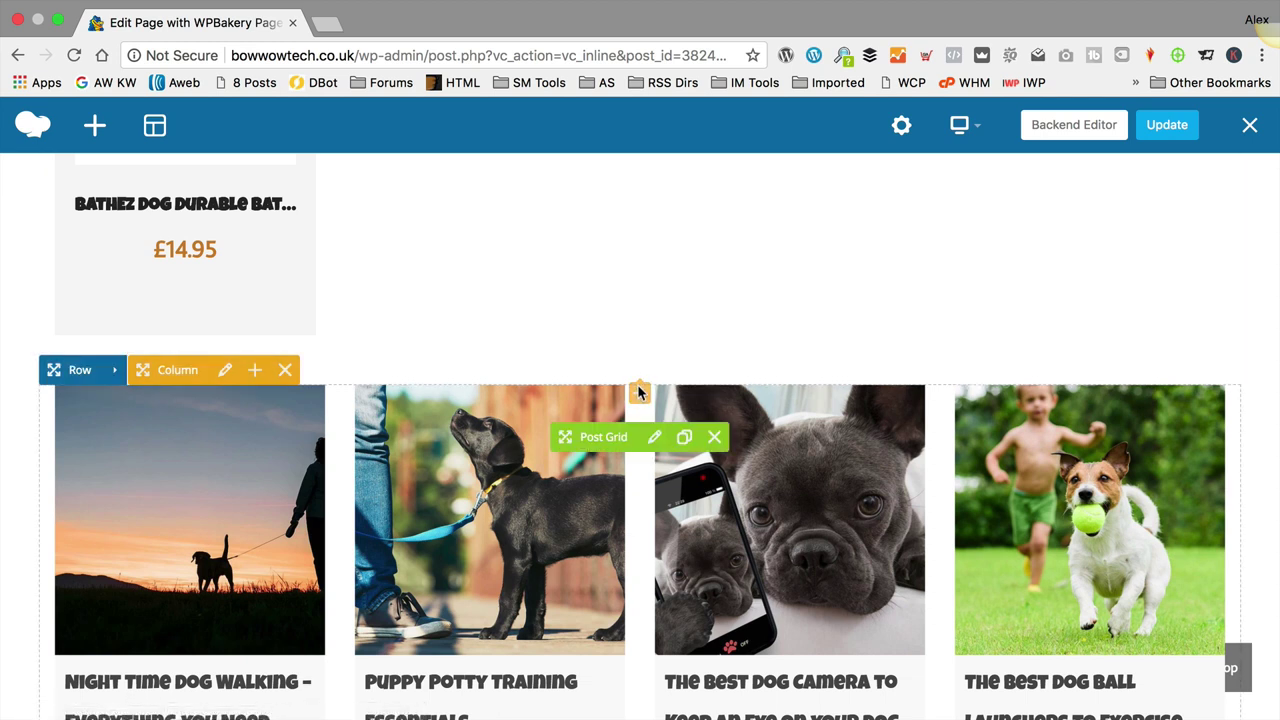
Step: Add a Kingdom Headline titled 'Dog Technology Articles' above the post grid and update the page
click(640, 390)
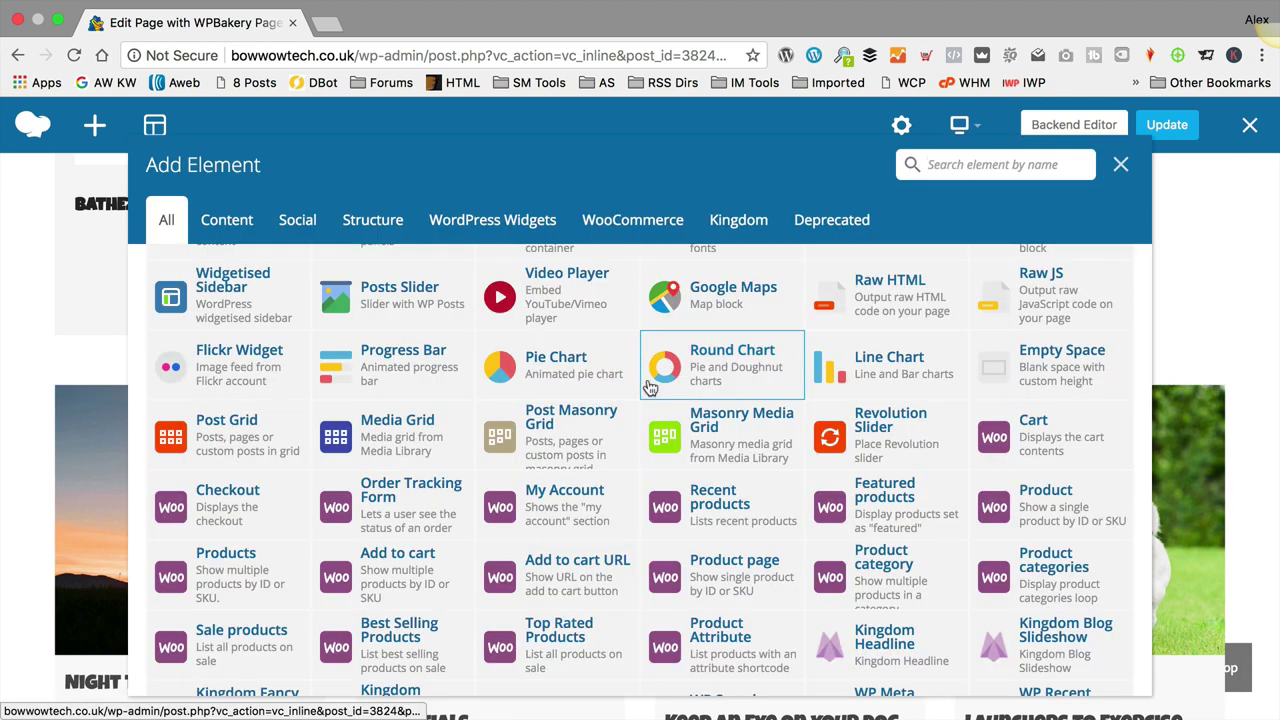
scroll(200, 363, up, 5)
click(728, 221)
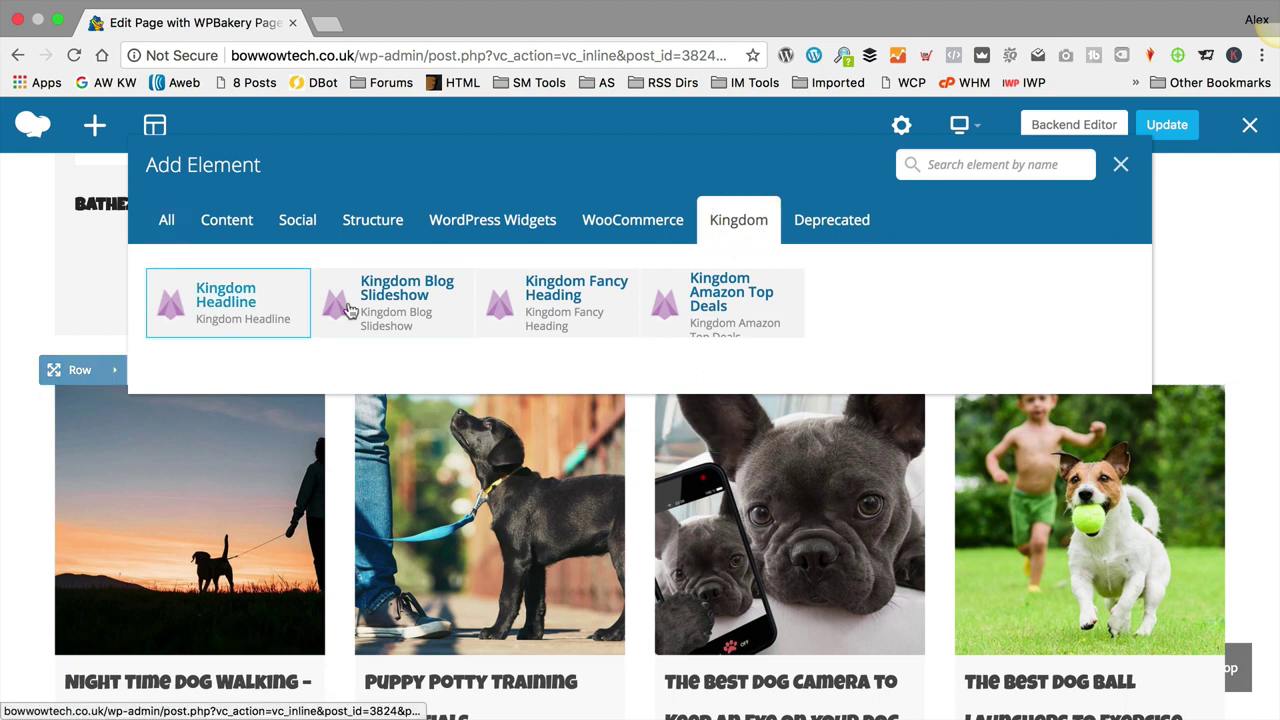
click(265, 306)
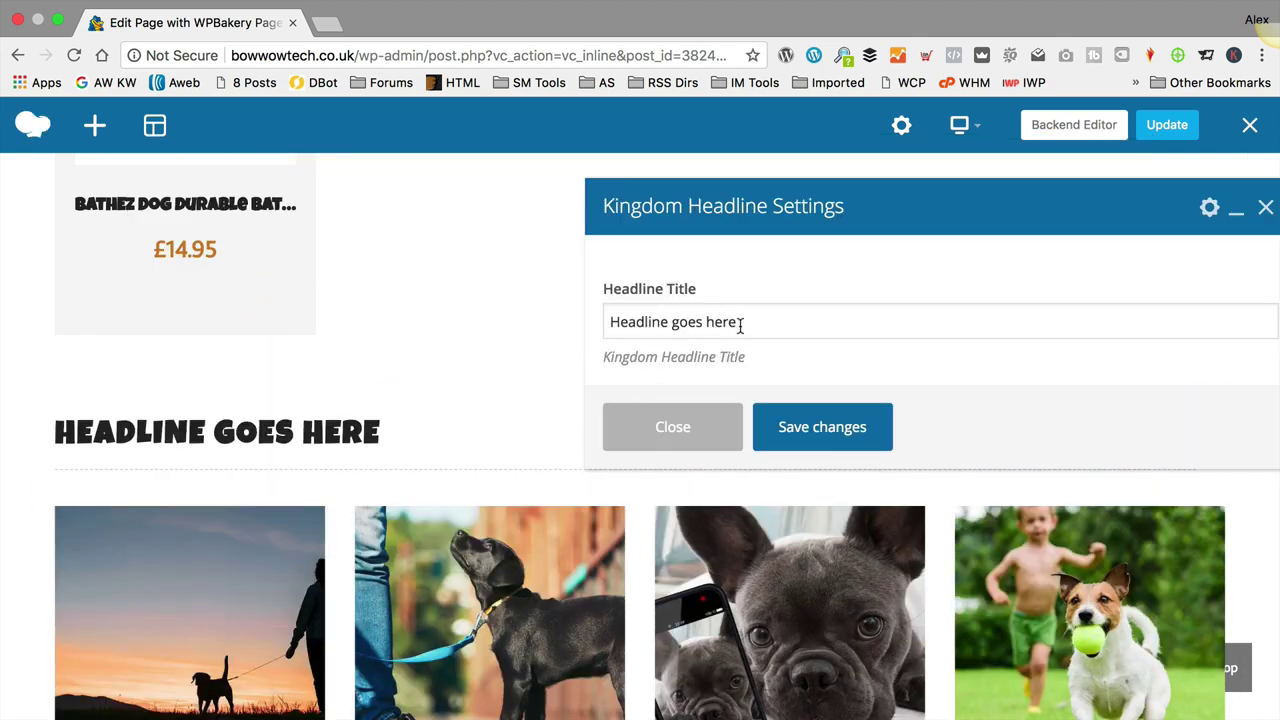
triple_click(749, 323)
text(Dog Technology Articles)
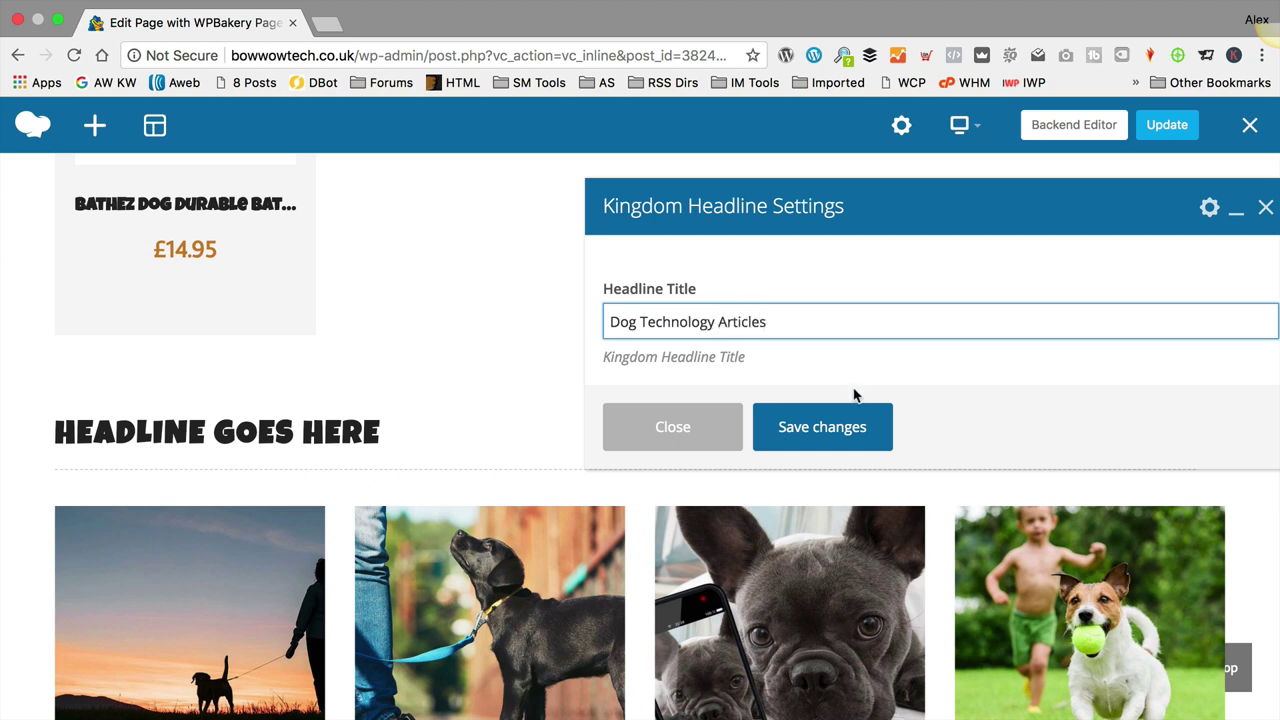
click(822, 433)
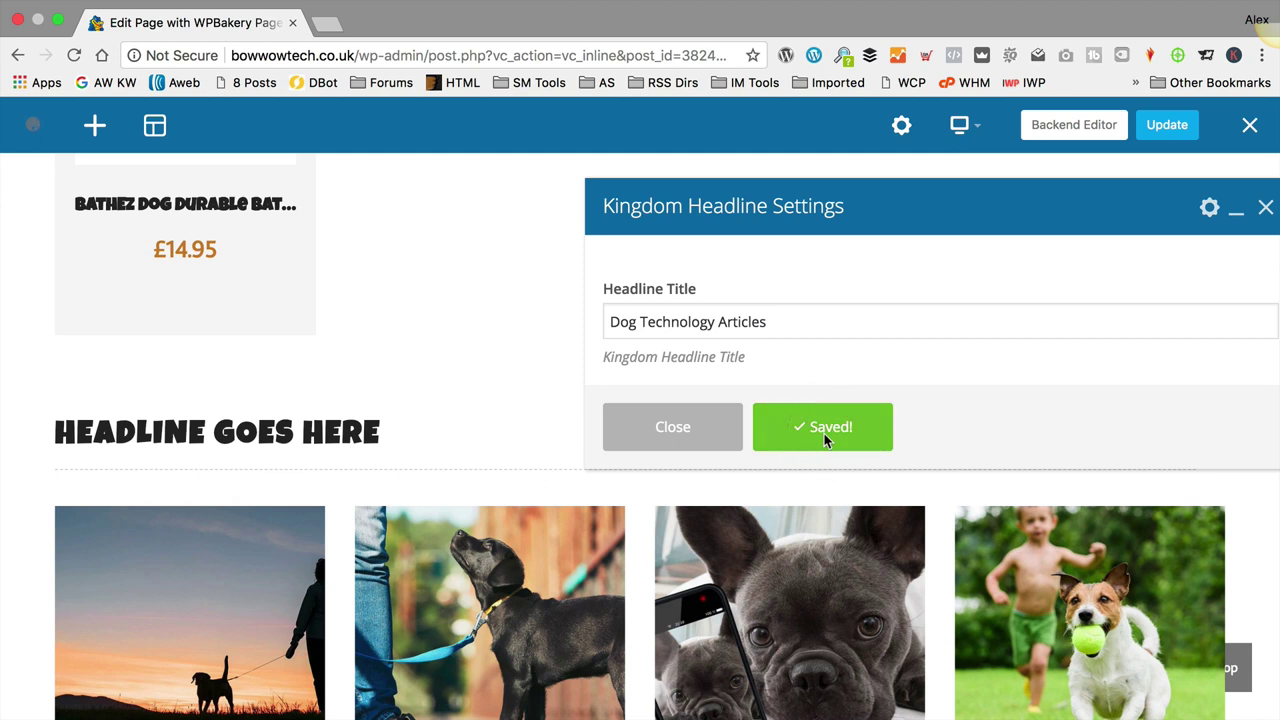
click(705, 428)
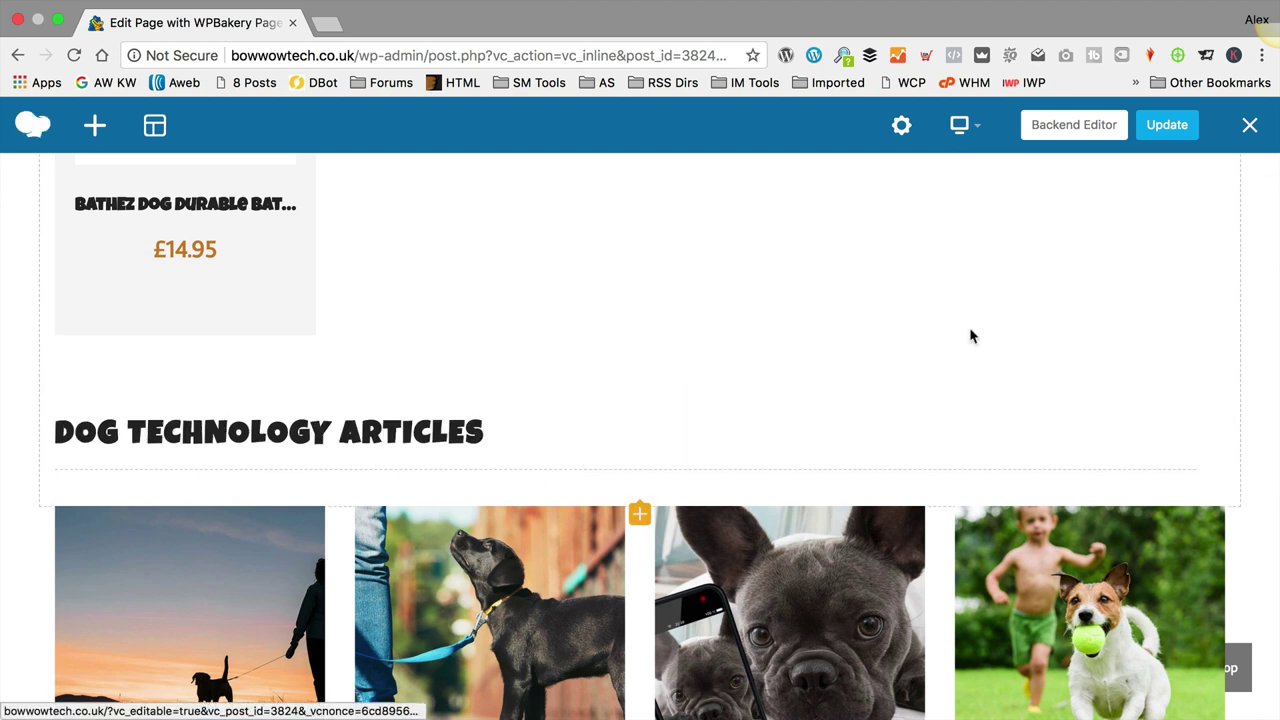
click(1145, 127)
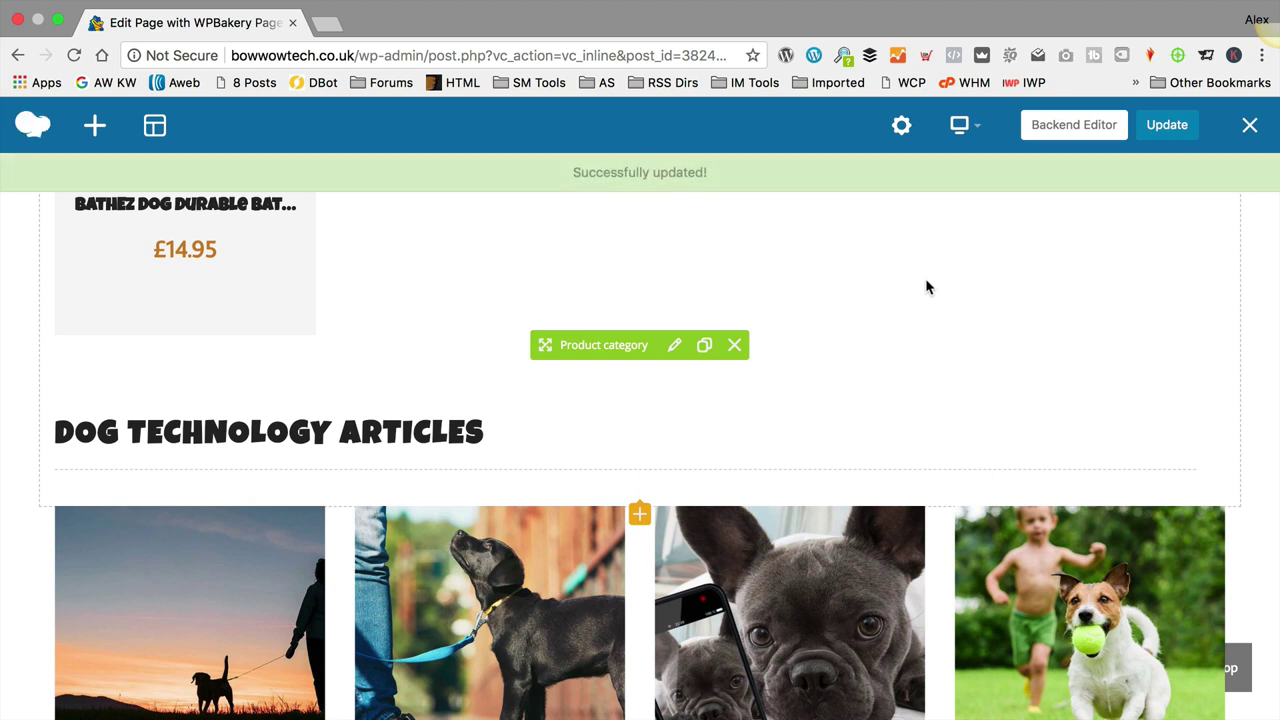
Step: Exit the builder and scroll the live homepage down to the four blog article cards
click(1250, 124)
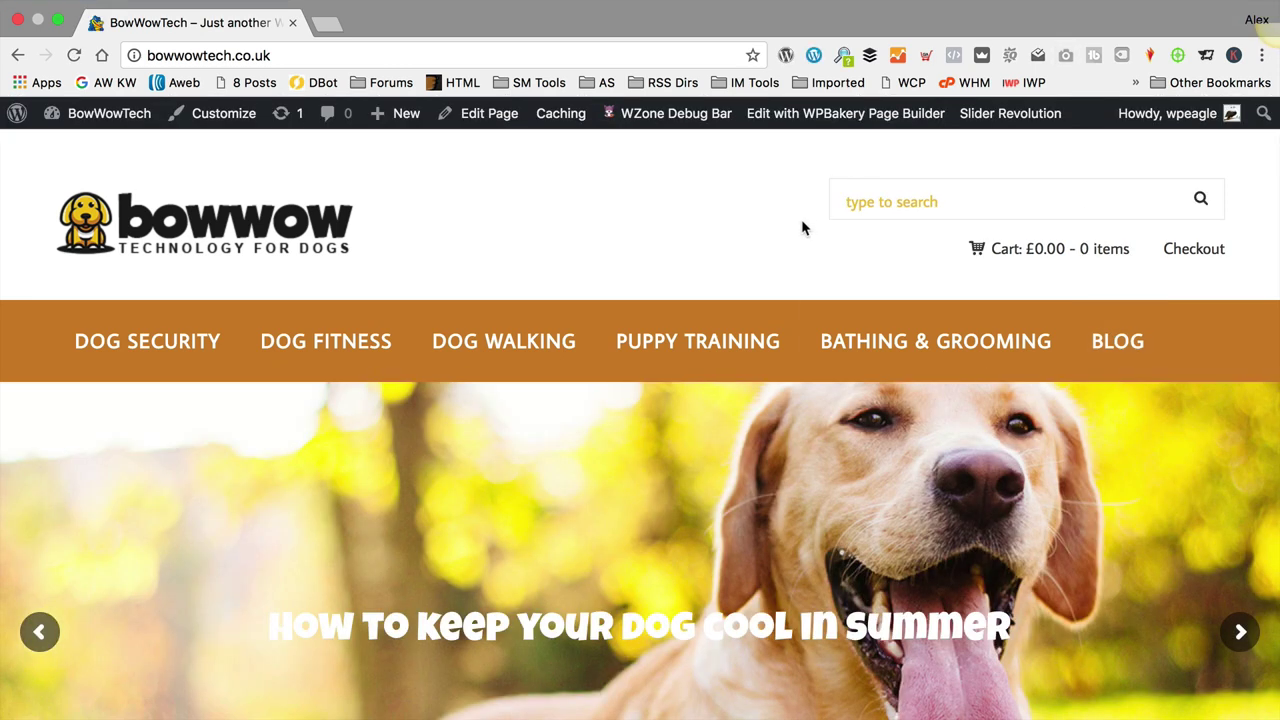
scroll(801, 222, down, 10)
scroll(801, 232, down, 8)
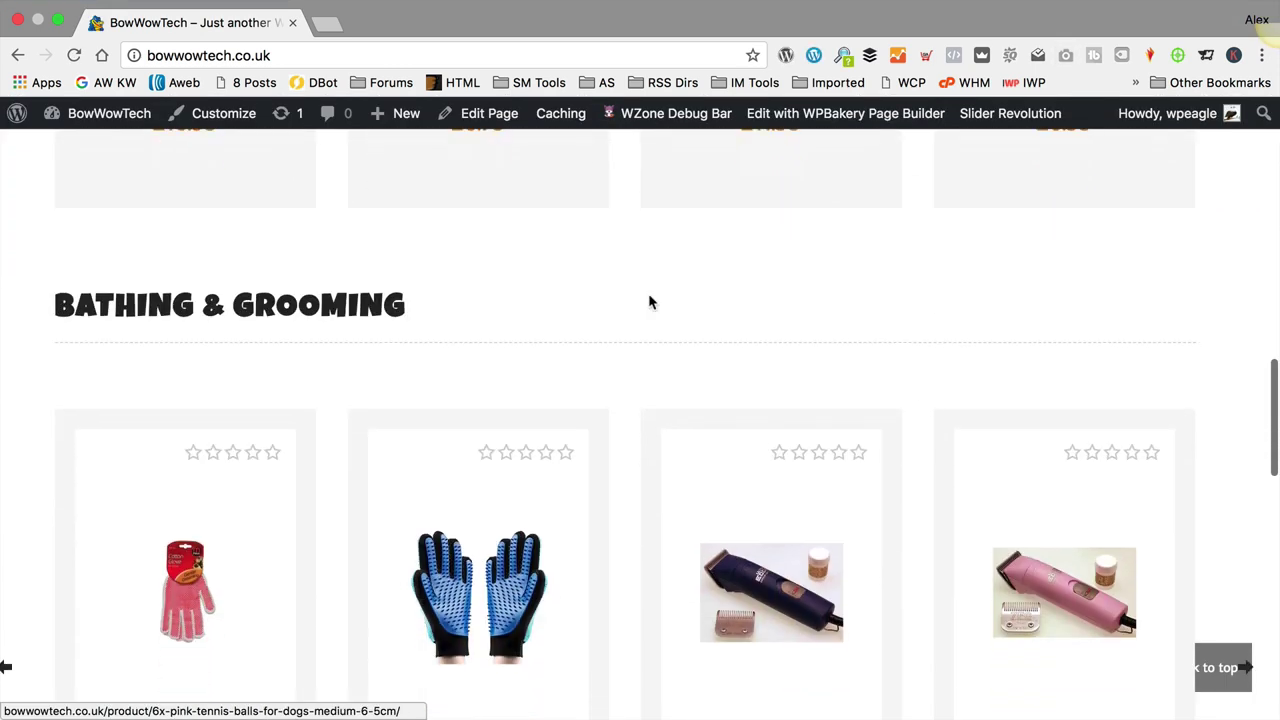
scroll(728, 315, down, 3)
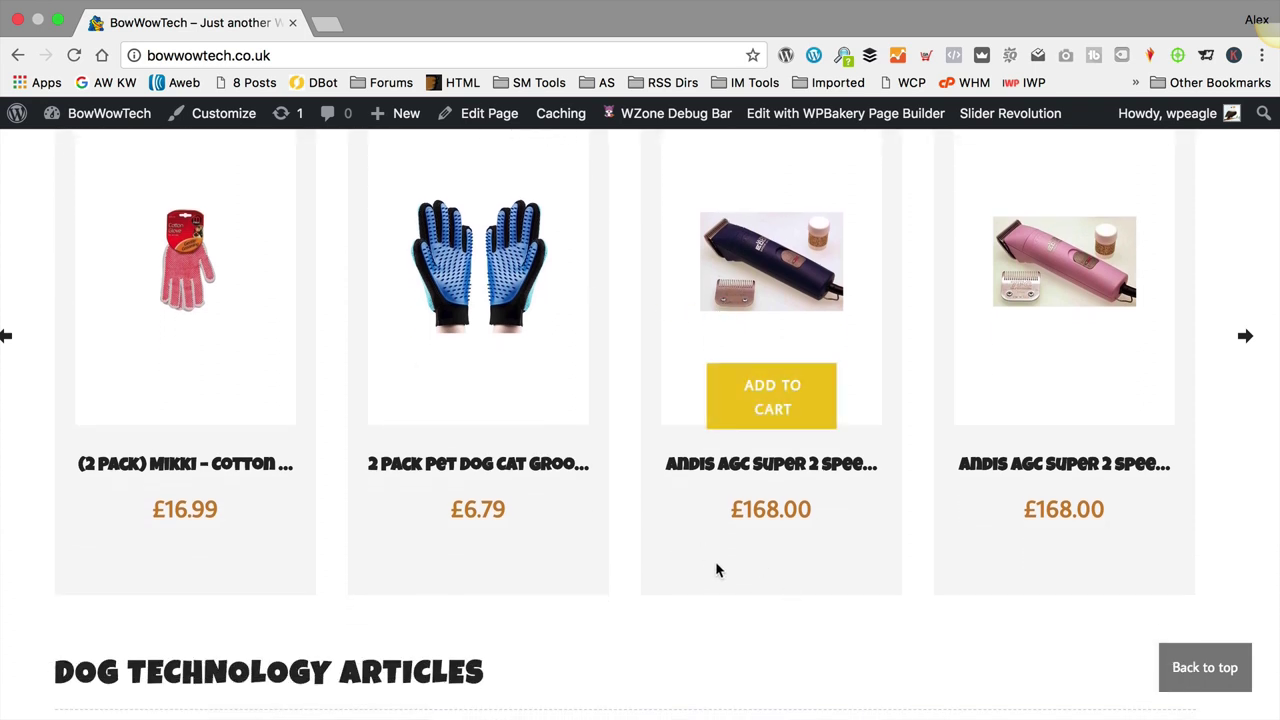
scroll(649, 574, down, 1)
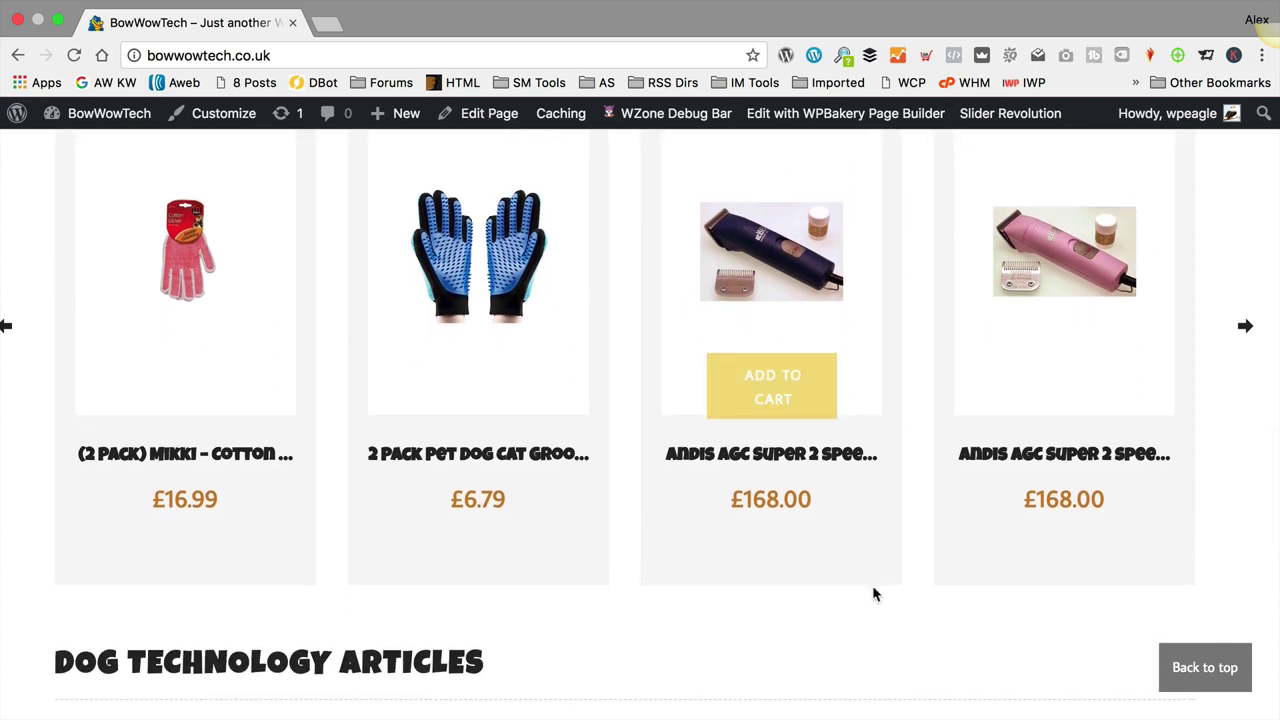
scroll(770, 560, up, 3)
scroll(745, 515, down, 6)
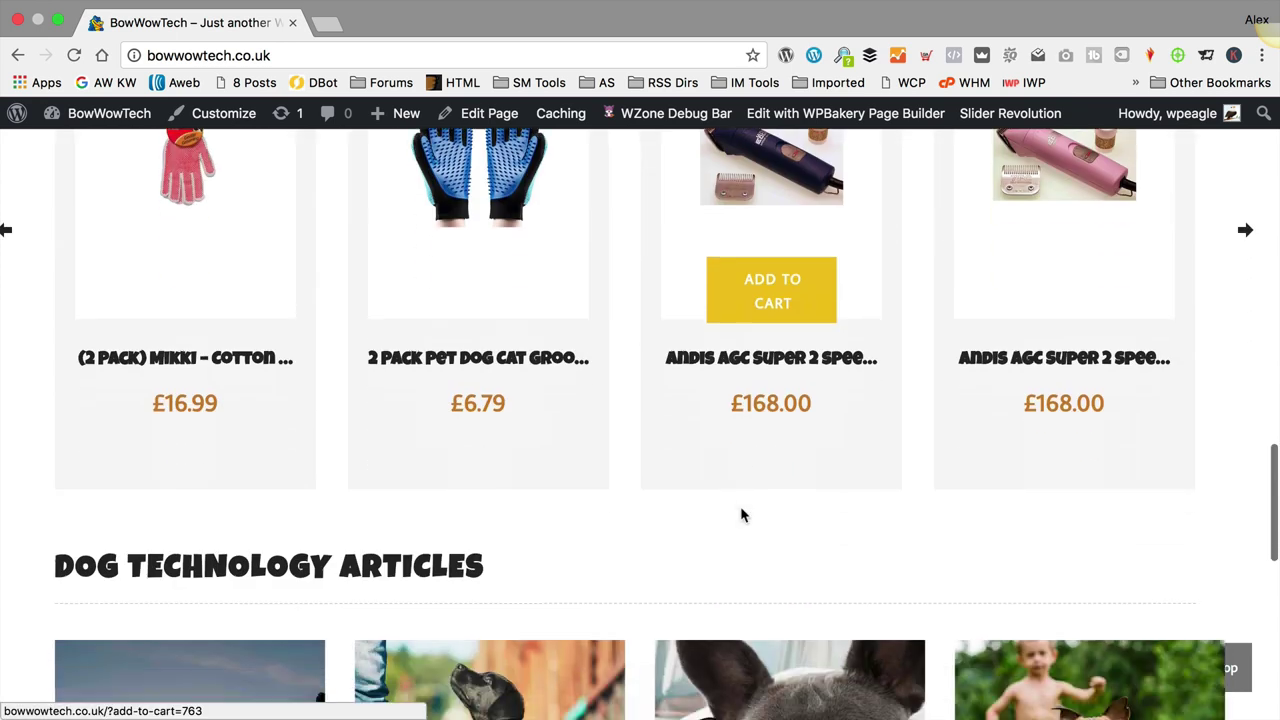
scroll(617, 340, down, 2)
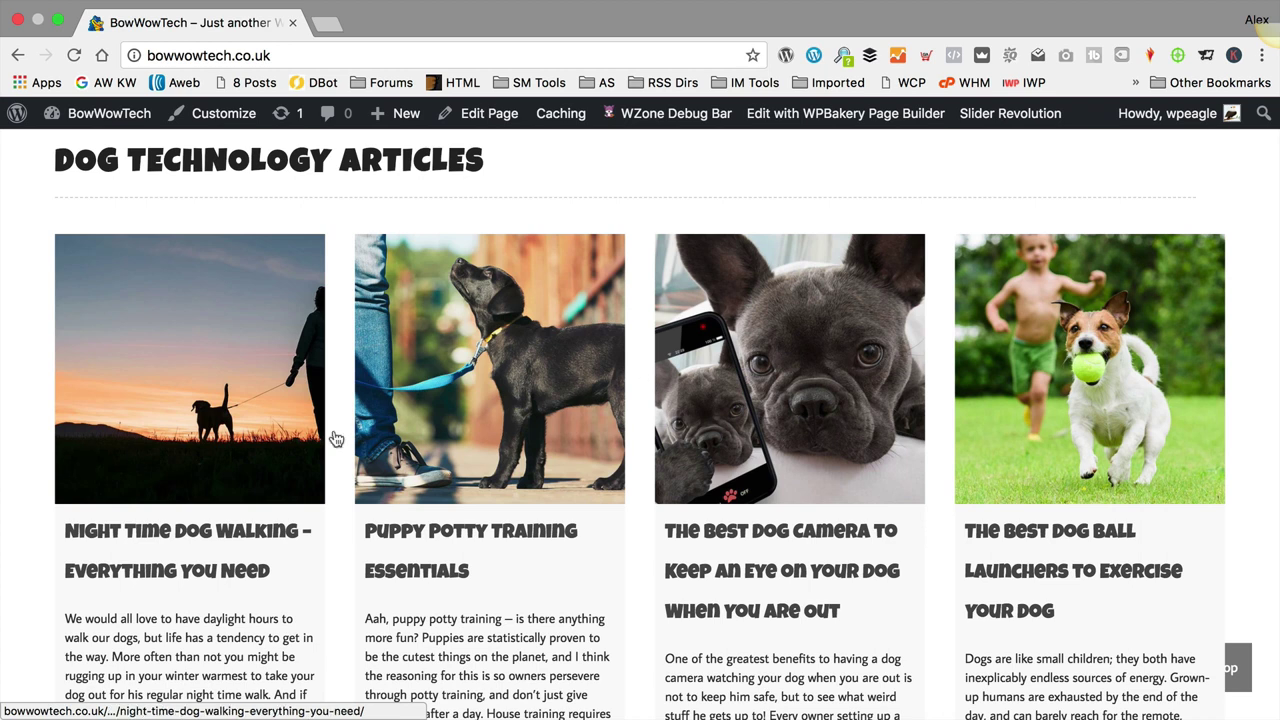
scroll(1249, 414, down, 3)
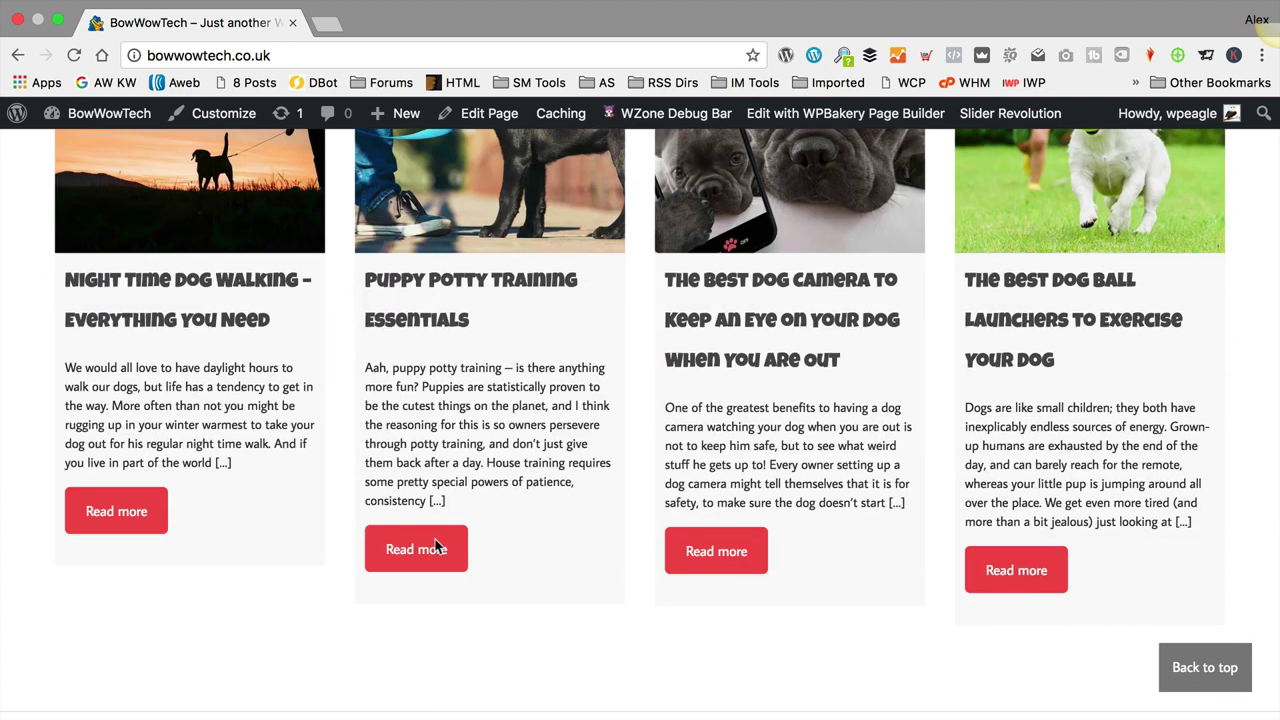
scroll(703, 400, down, 1)
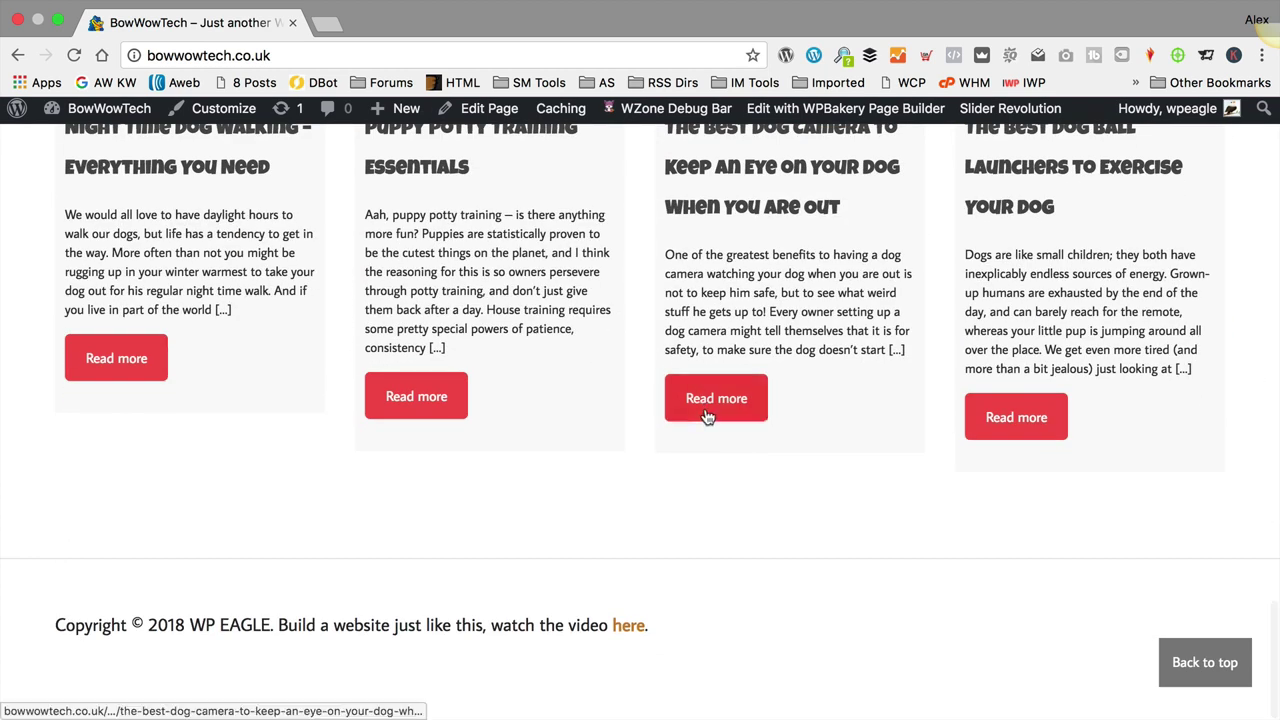
scroll(707, 405, up, 10)
scroll(705, 417, up, 10)
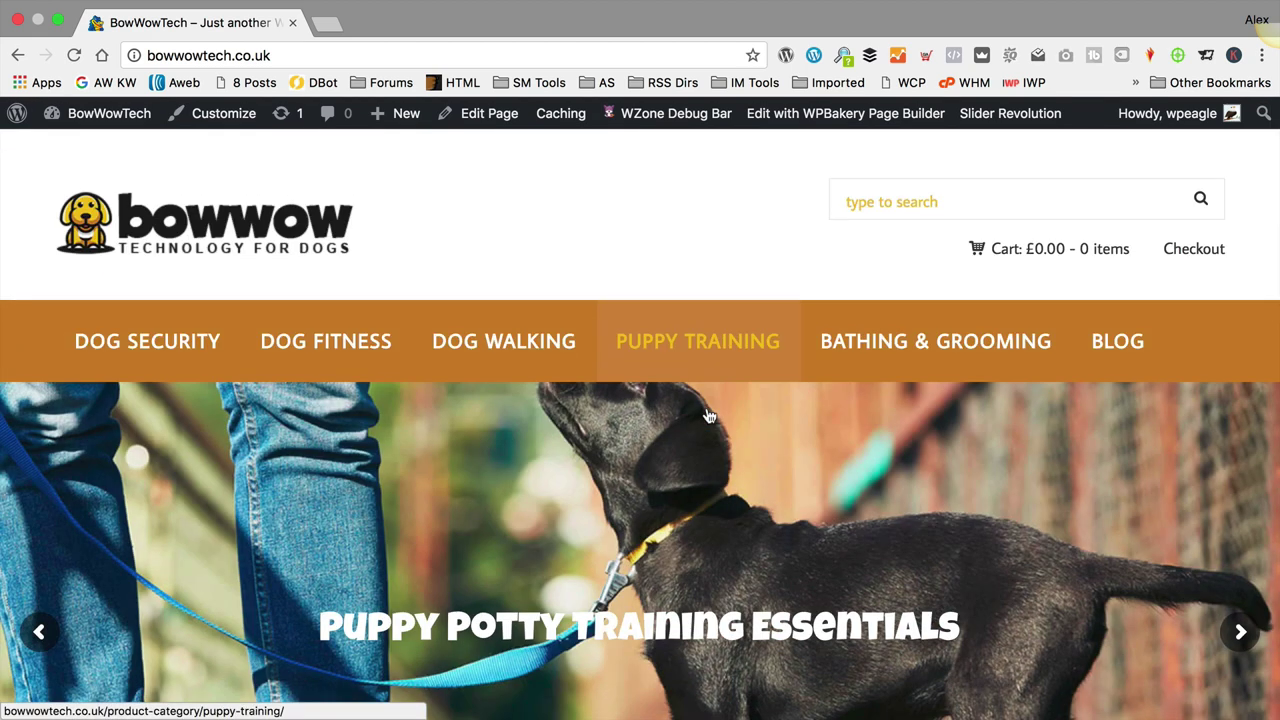
scroll(708, 415, down, 5)
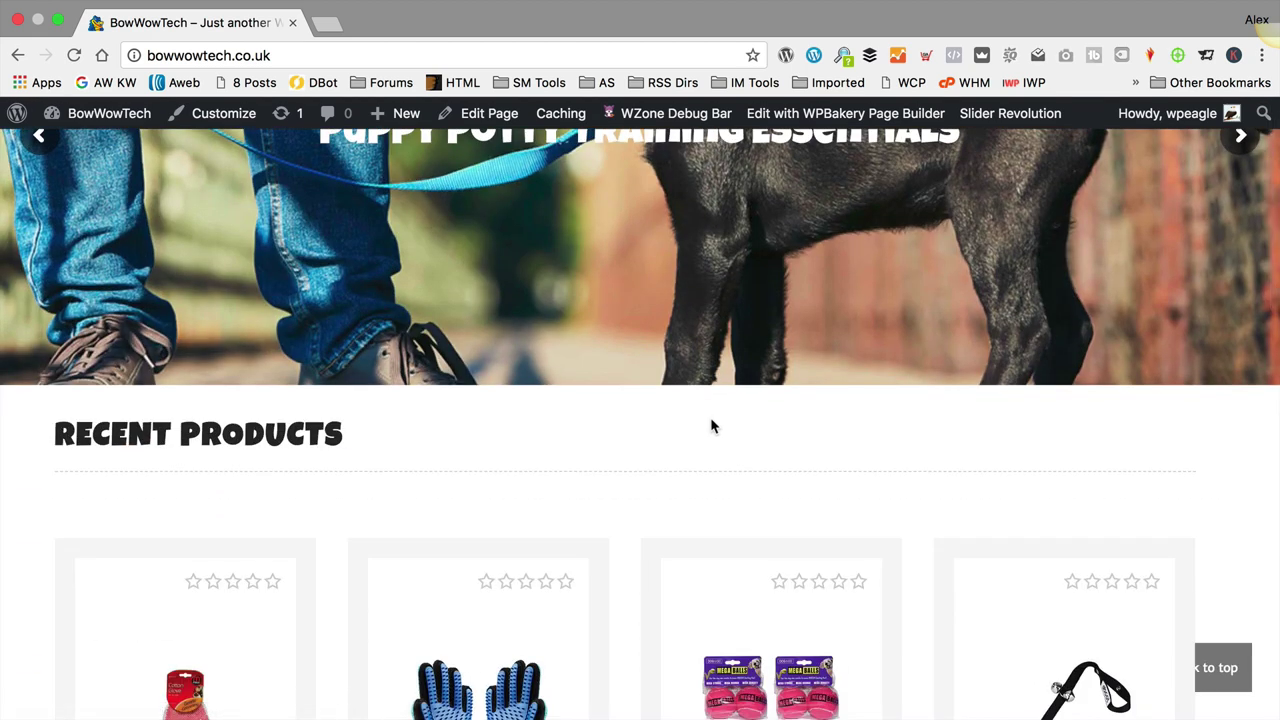
scroll(711, 421, down, 5)
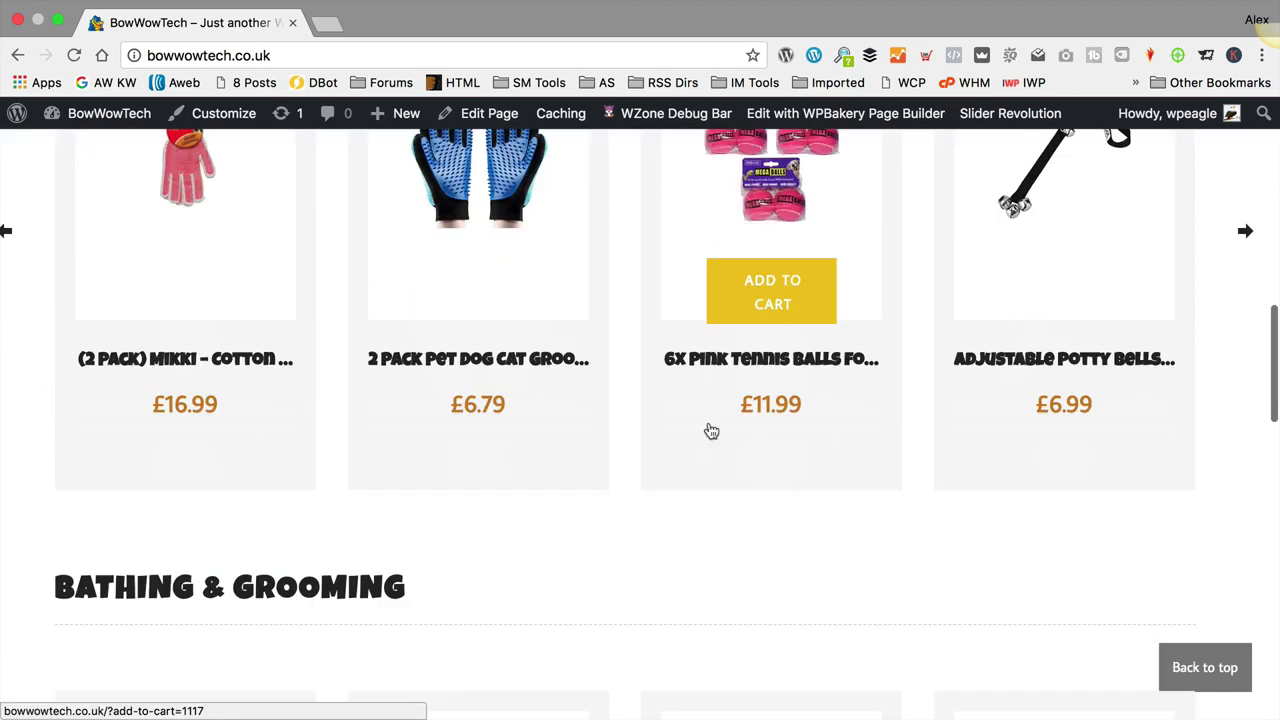
scroll(711, 431, down, 15)
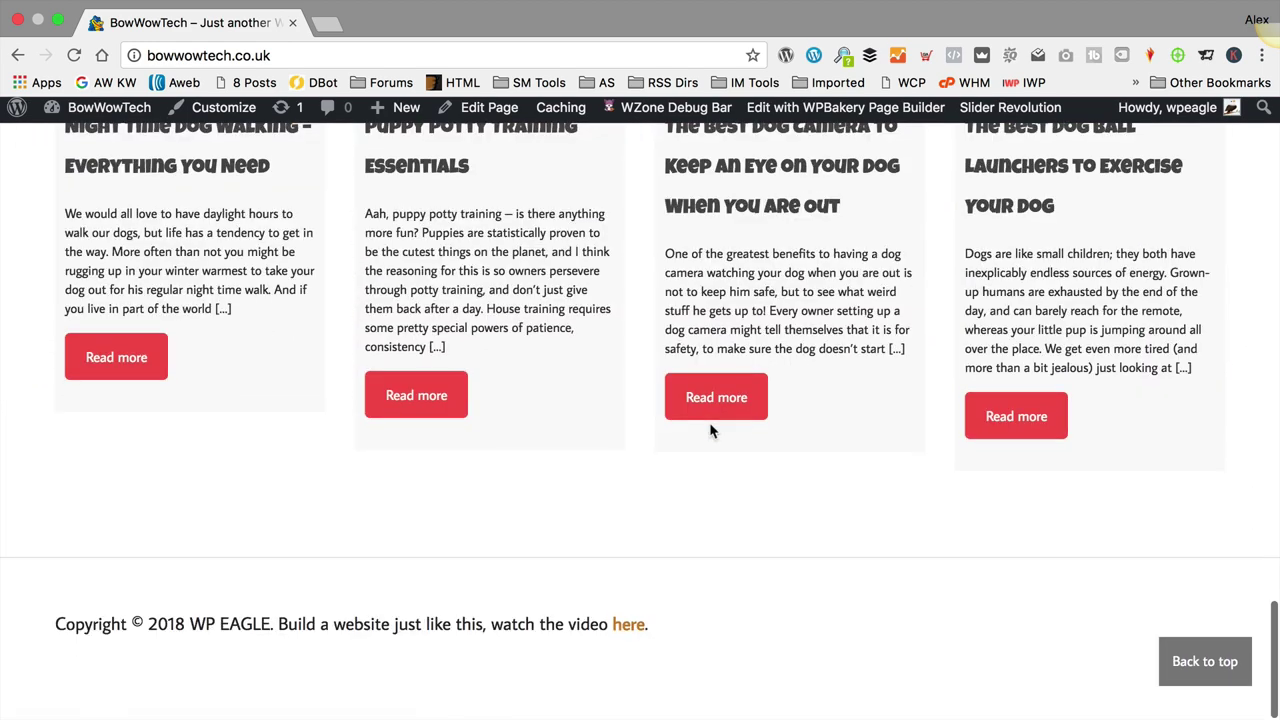
scroll(1186, 443, up, 1)
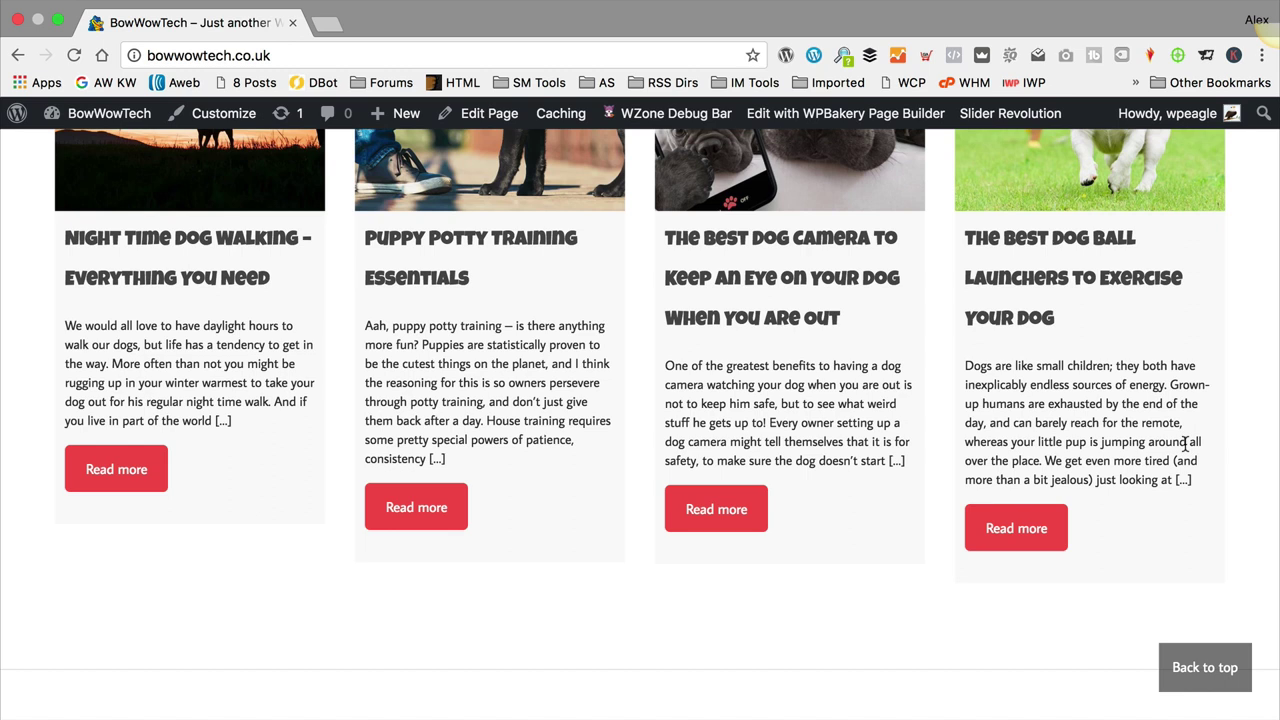
scroll(768, 300, up, 20)
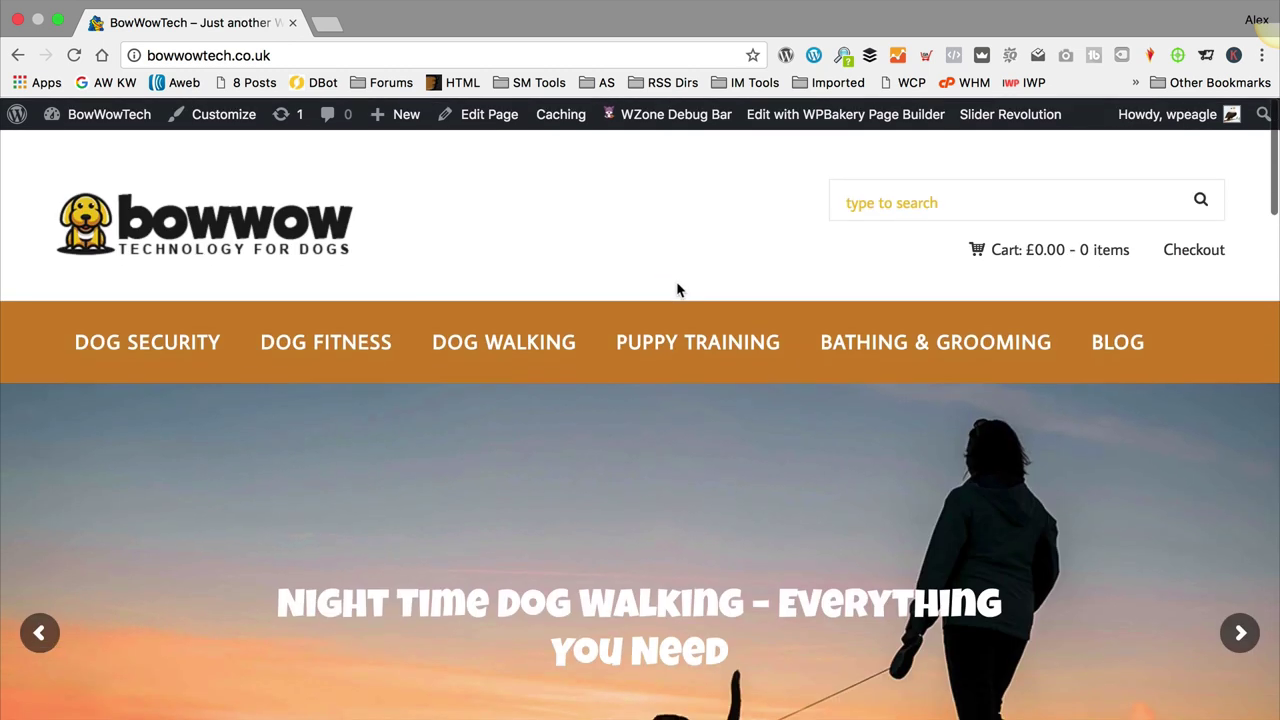
scroll(677, 290, down, 3)
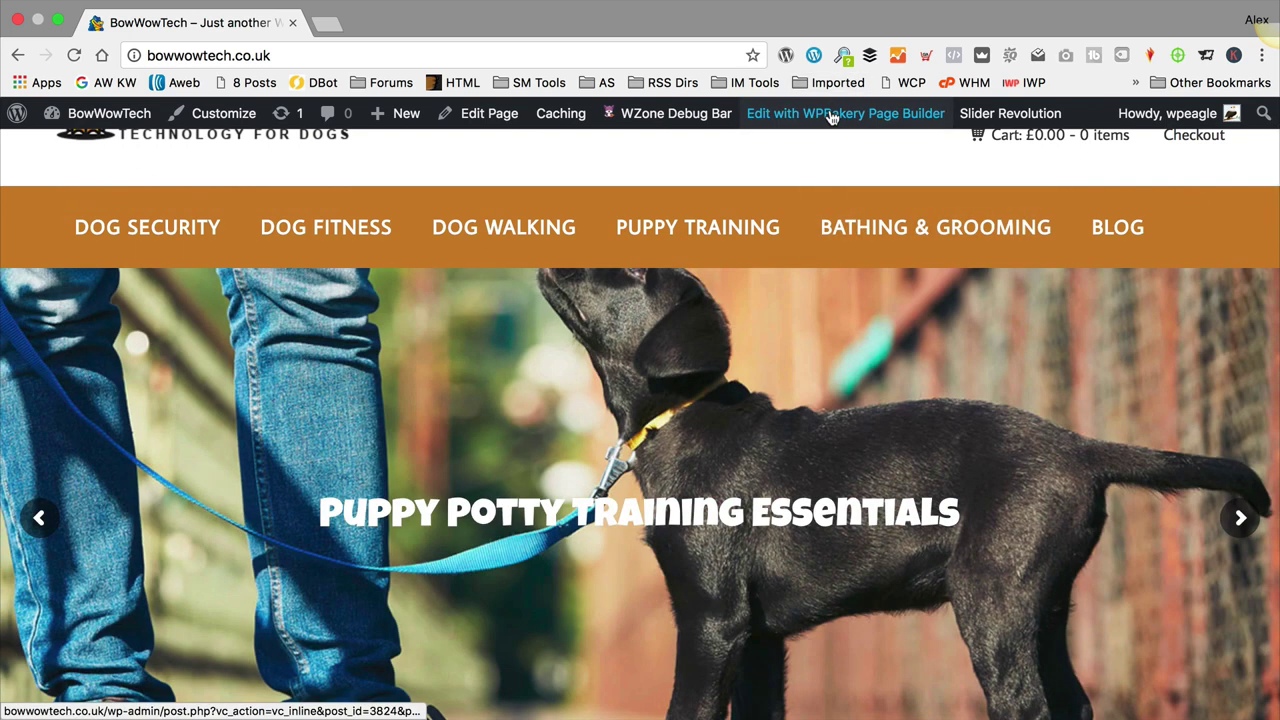
Step: Open the homepage in the WPBakery front-end editor and scroll to the Recent Products section
click(830, 118)
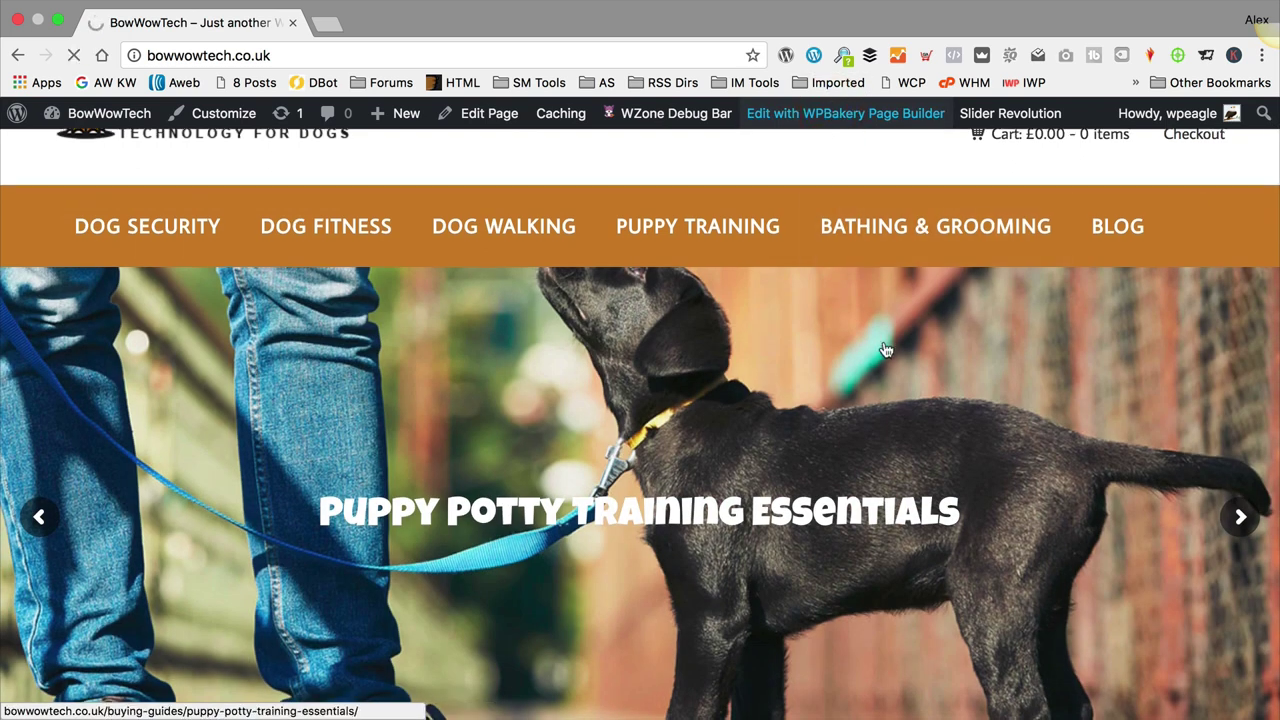
scroll(884, 345, down, 10)
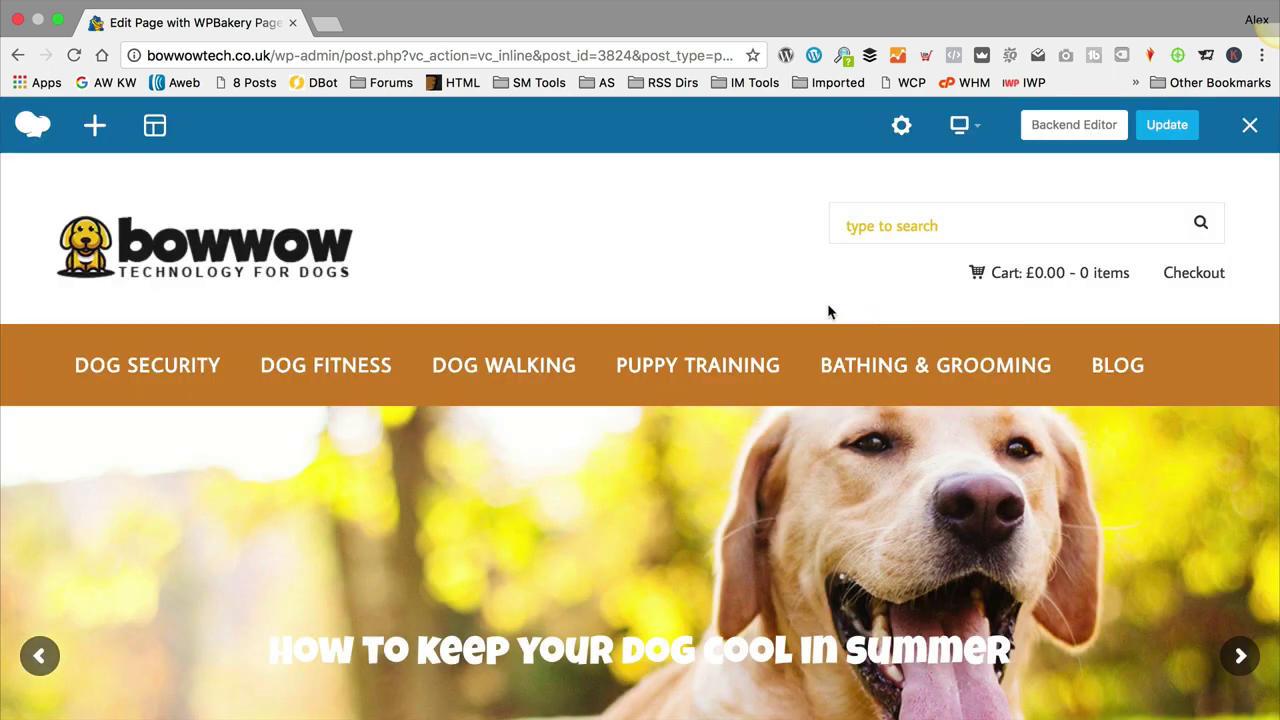
scroll(827, 303, down, 10)
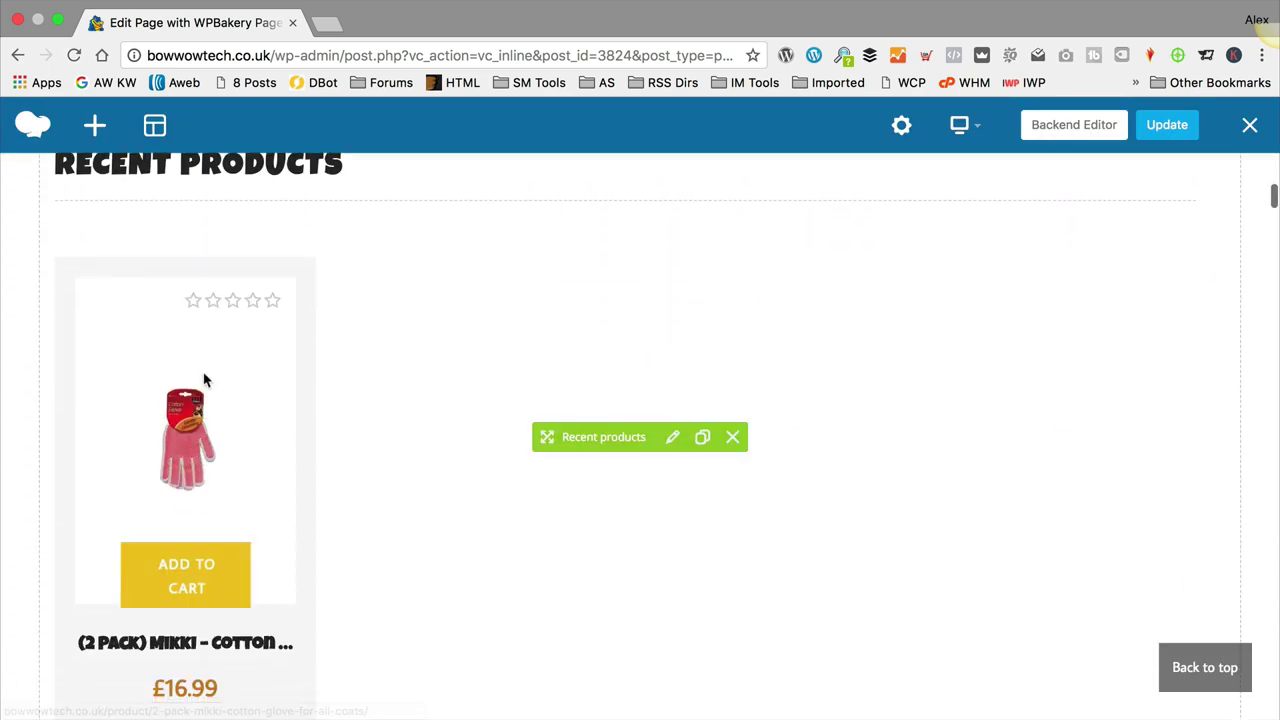
scroll(240, 294, down, 15)
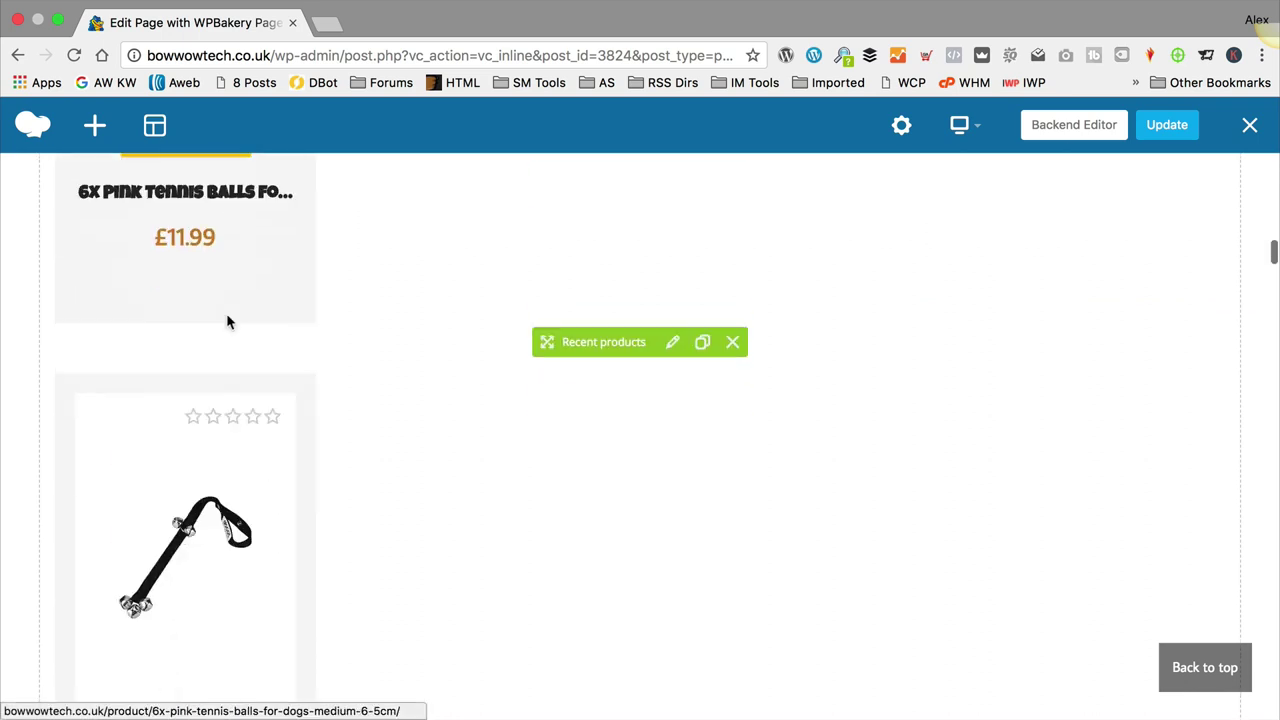
scroll(228, 321, up, 20)
scroll(382, 368, down, 6)
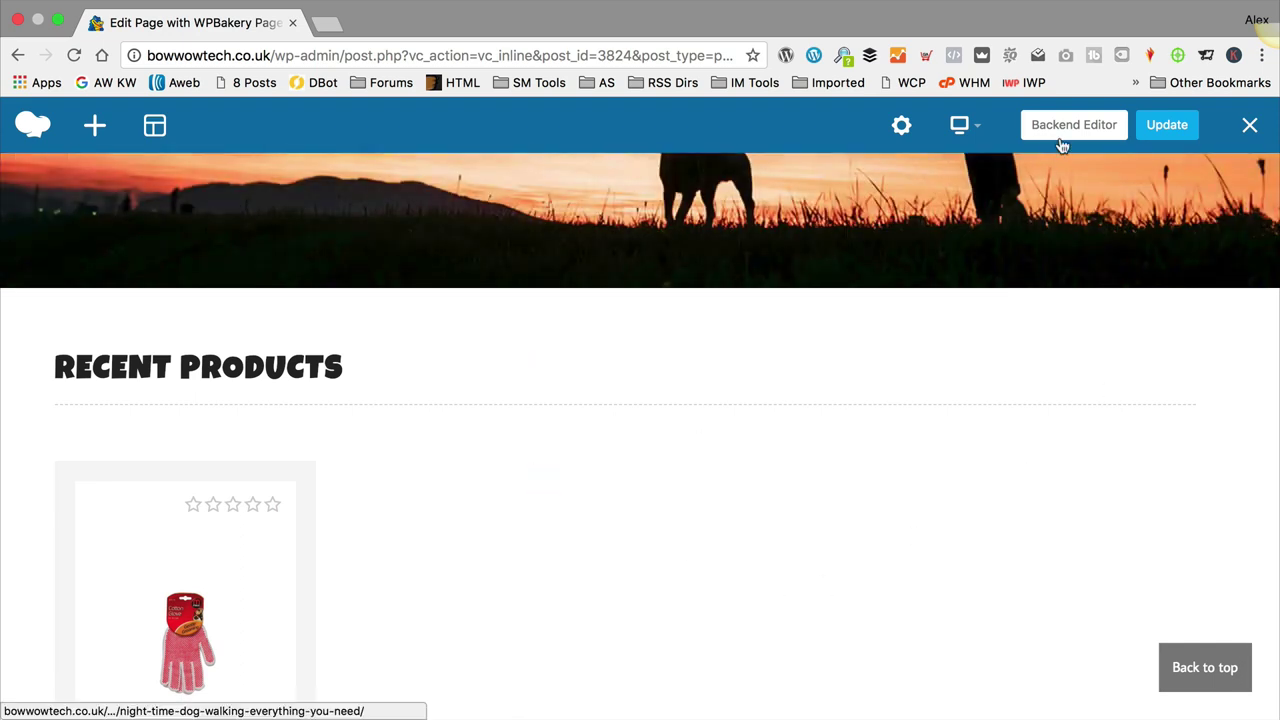
Step: In the back-end builder, clone the Product category block three times to make four
click(1070, 132)
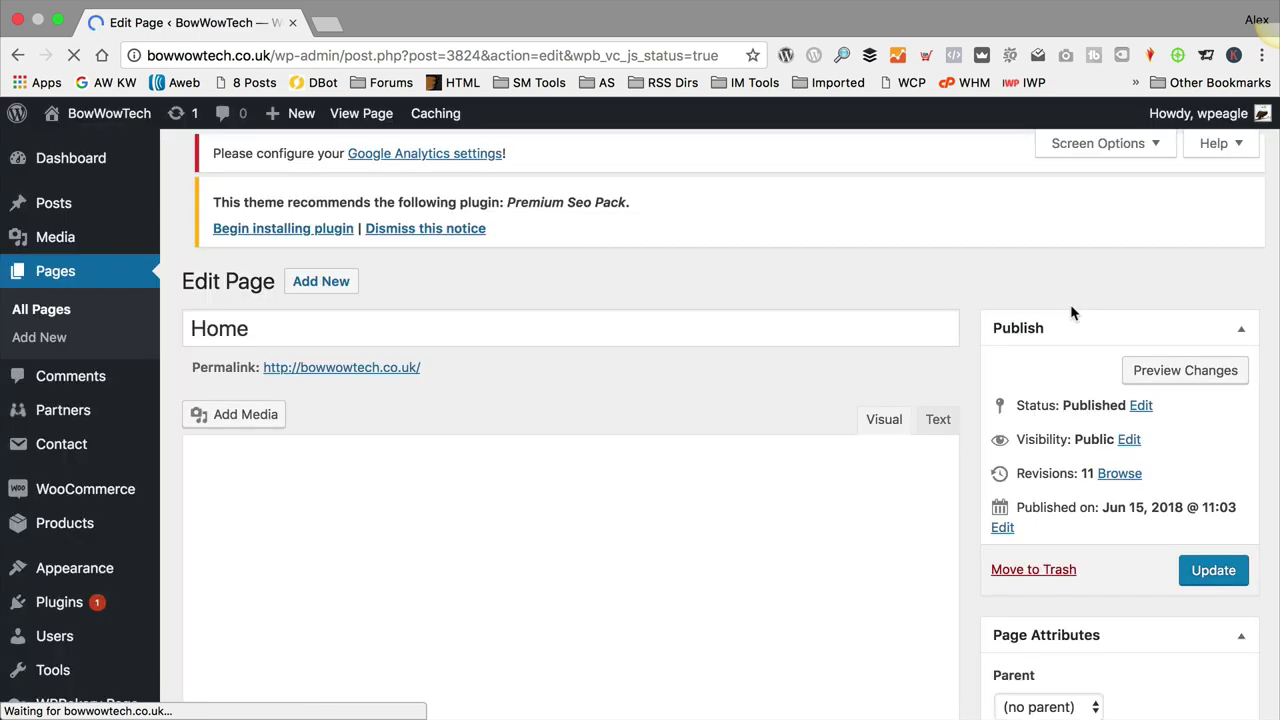
scroll(829, 337, down, 5)
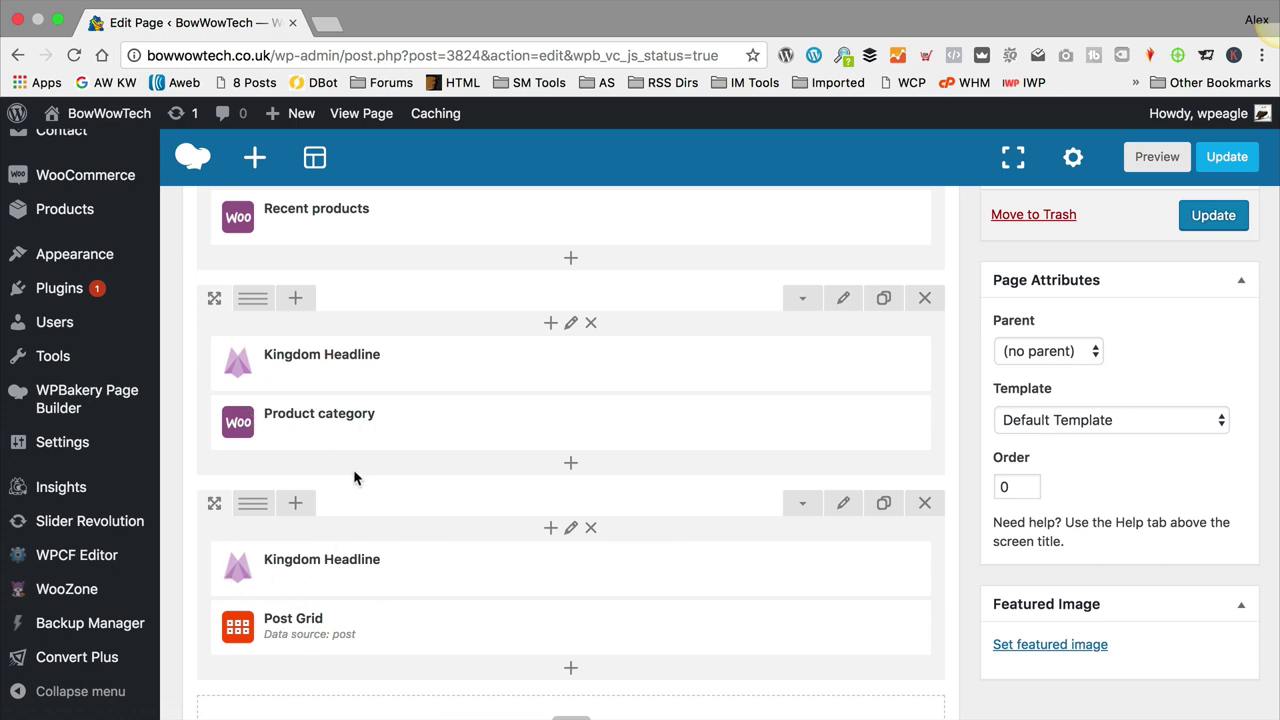
scroll(354, 477, up, 3)
scroll(330, 390, down, 2)
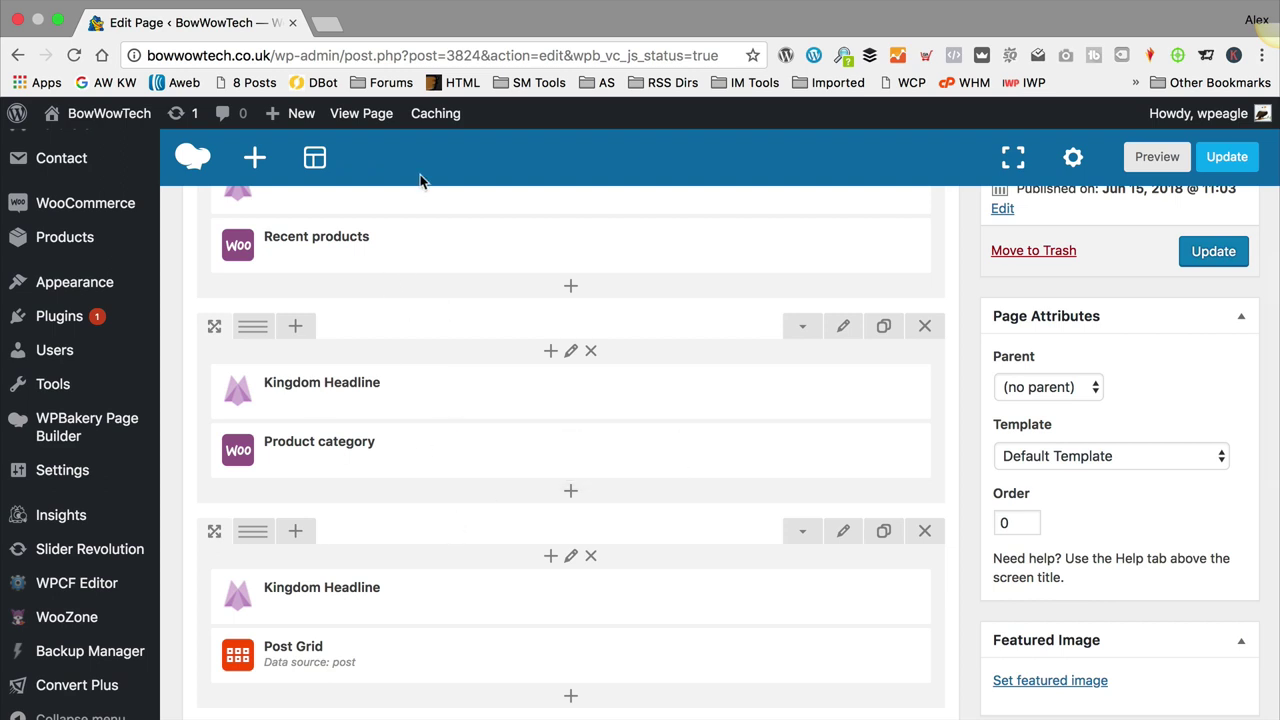
scroll(531, 486, down, 1)
mouse_move(555, 438)
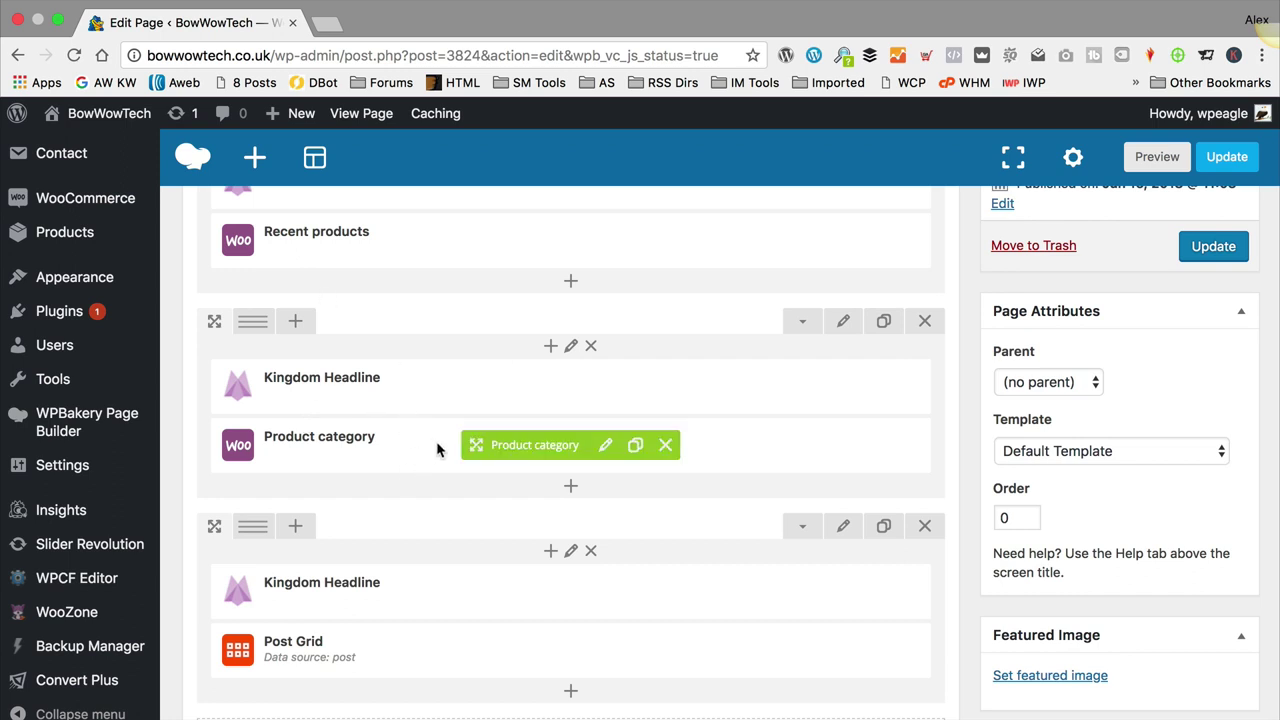
click(635, 447)
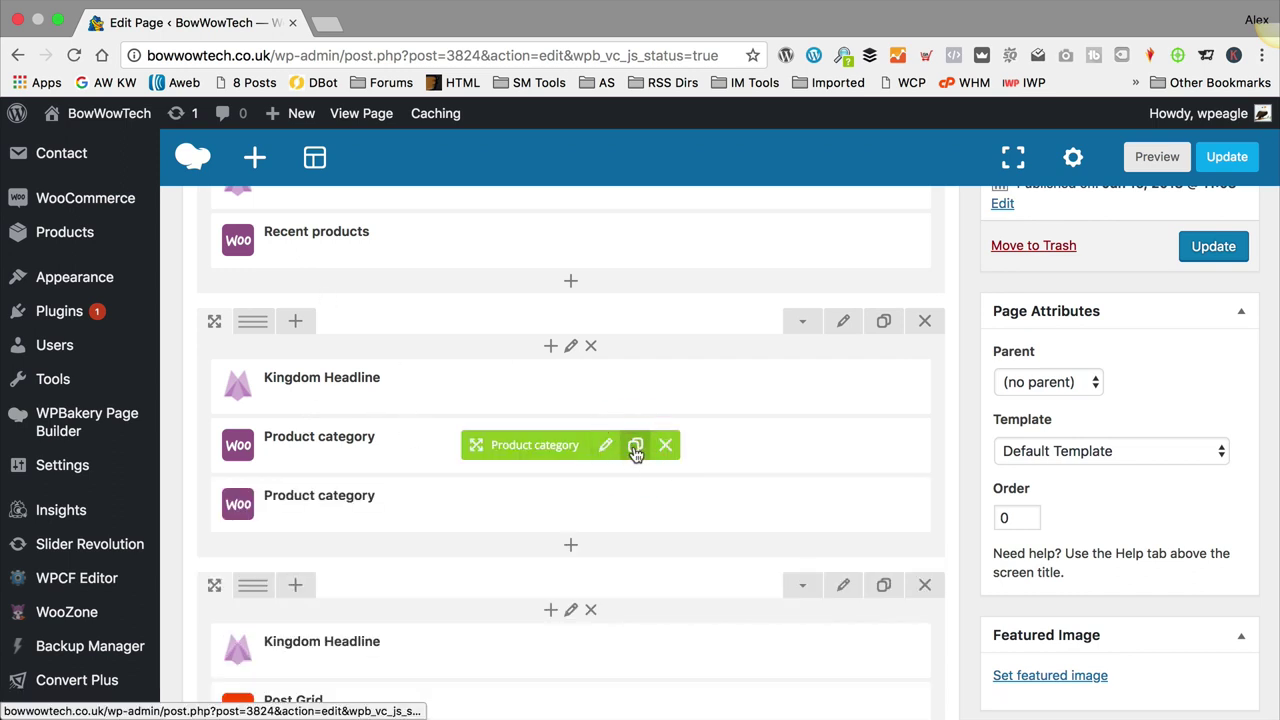
click(635, 447)
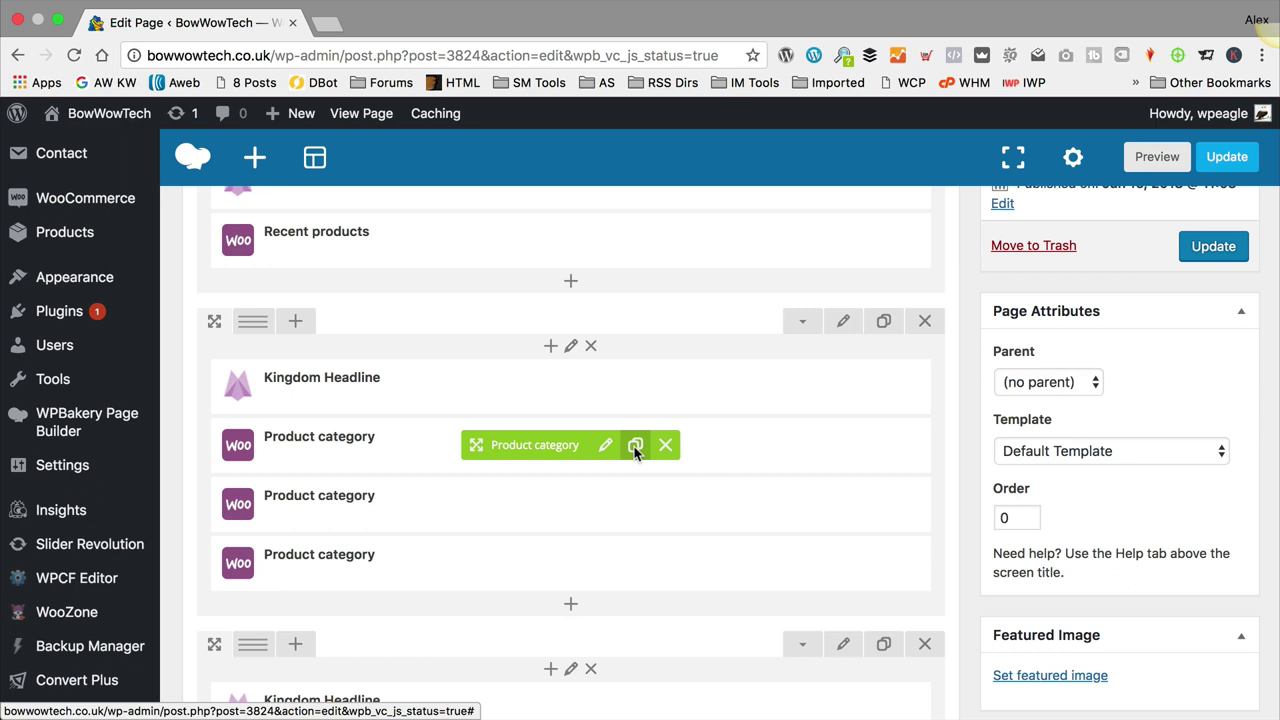
click(635, 447)
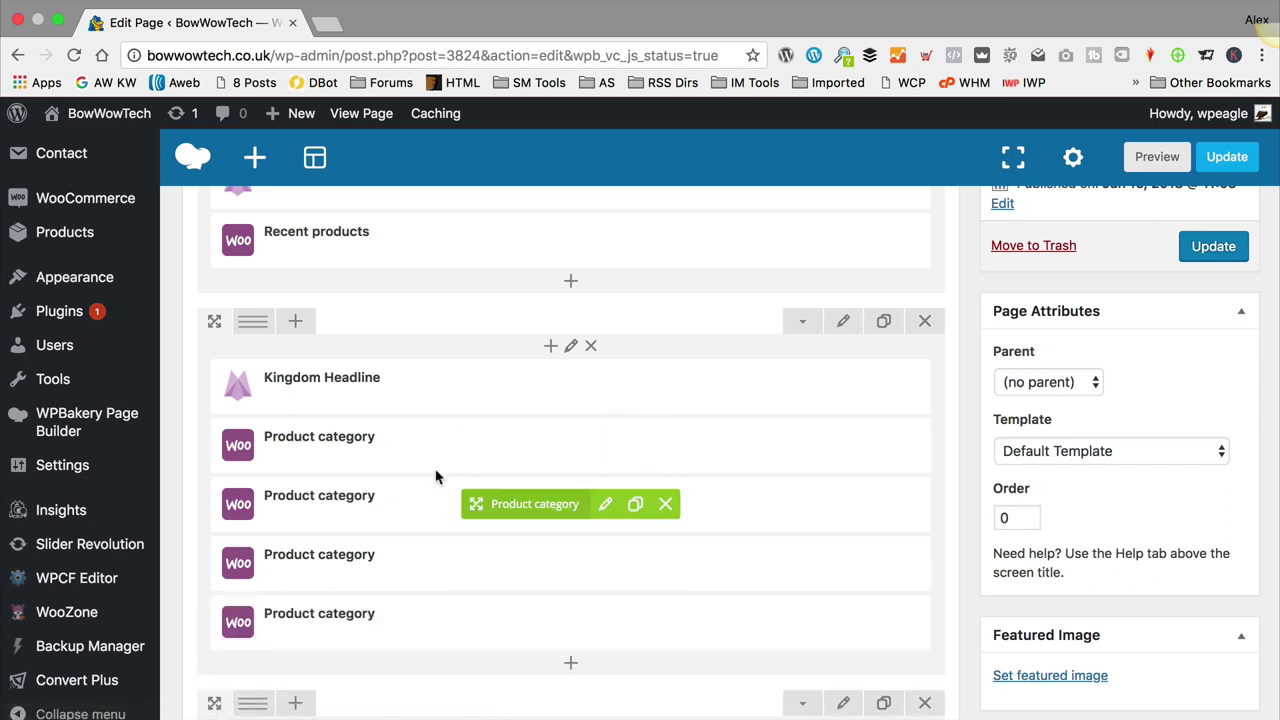
Step: Clone the Kingdom Headline and drag the copies so headlines alternate with Product category blocks
click(637, 387)
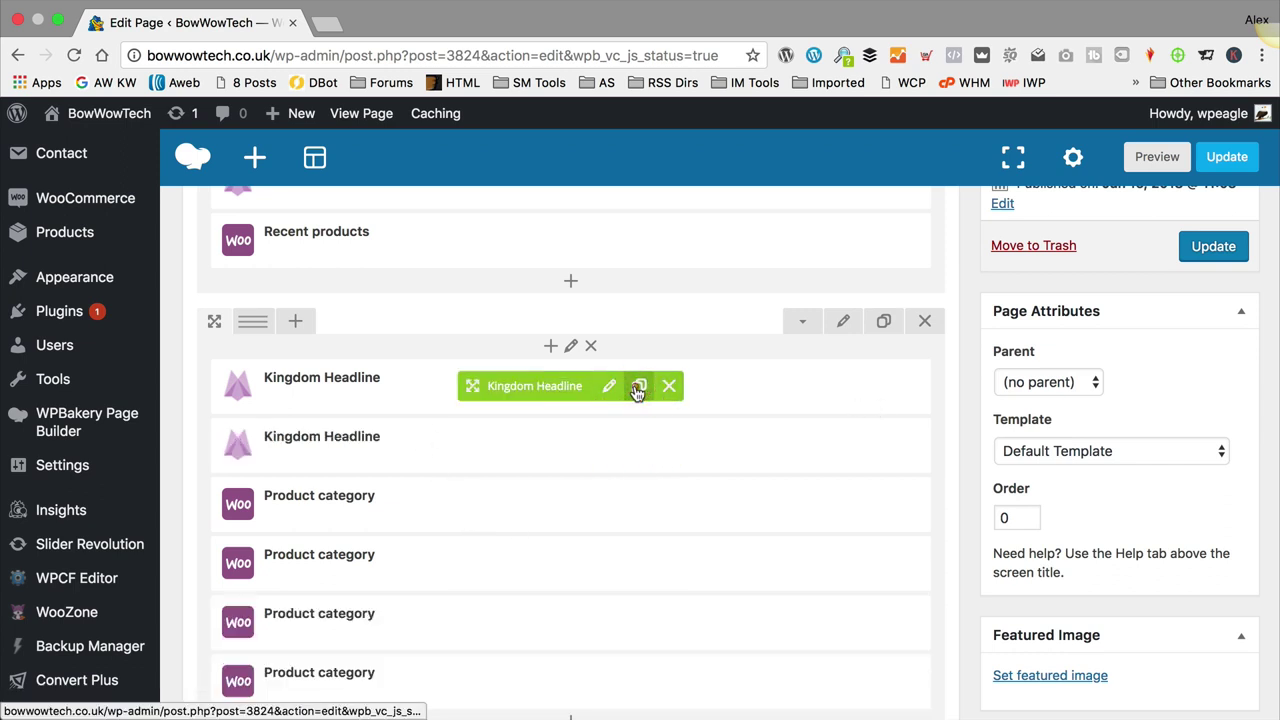
click(637, 387)
click(637, 387)
scroll(620, 420, down, 3)
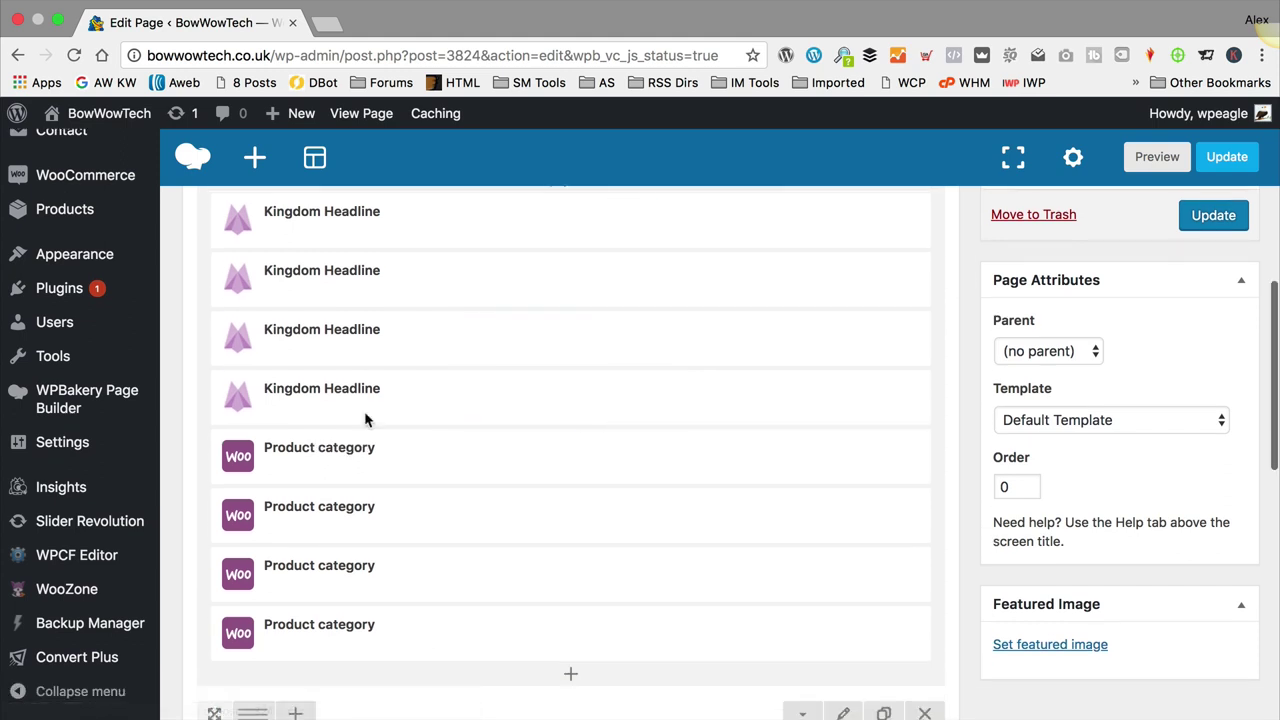
drag(367, 288, 351, 503)
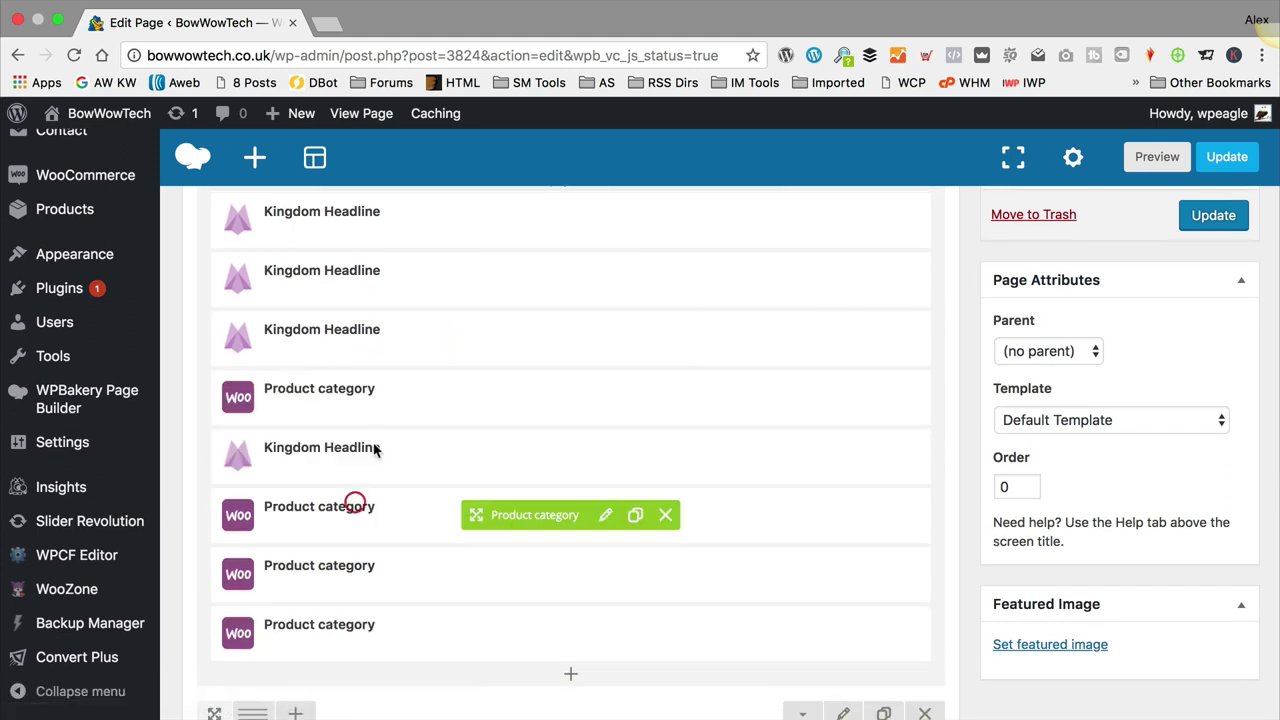
drag(378, 358, 371, 557)
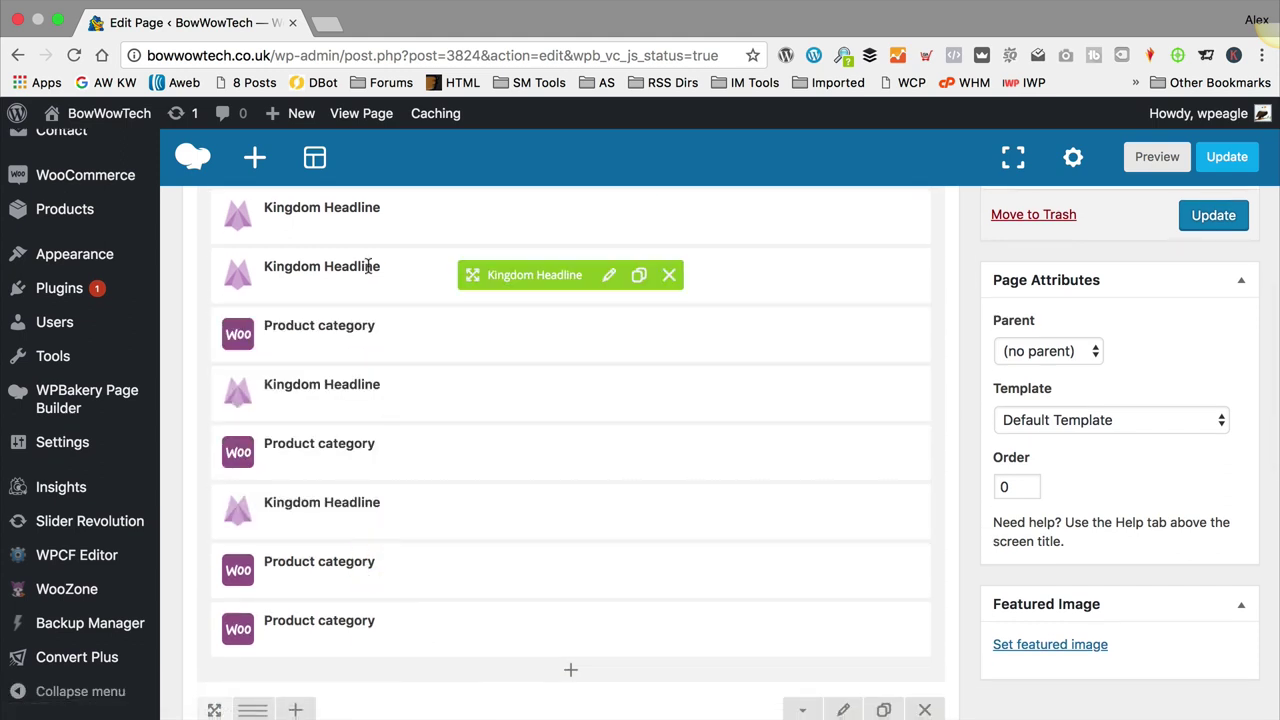
drag(371, 263, 389, 602)
scroll(465, 614, up, 4)
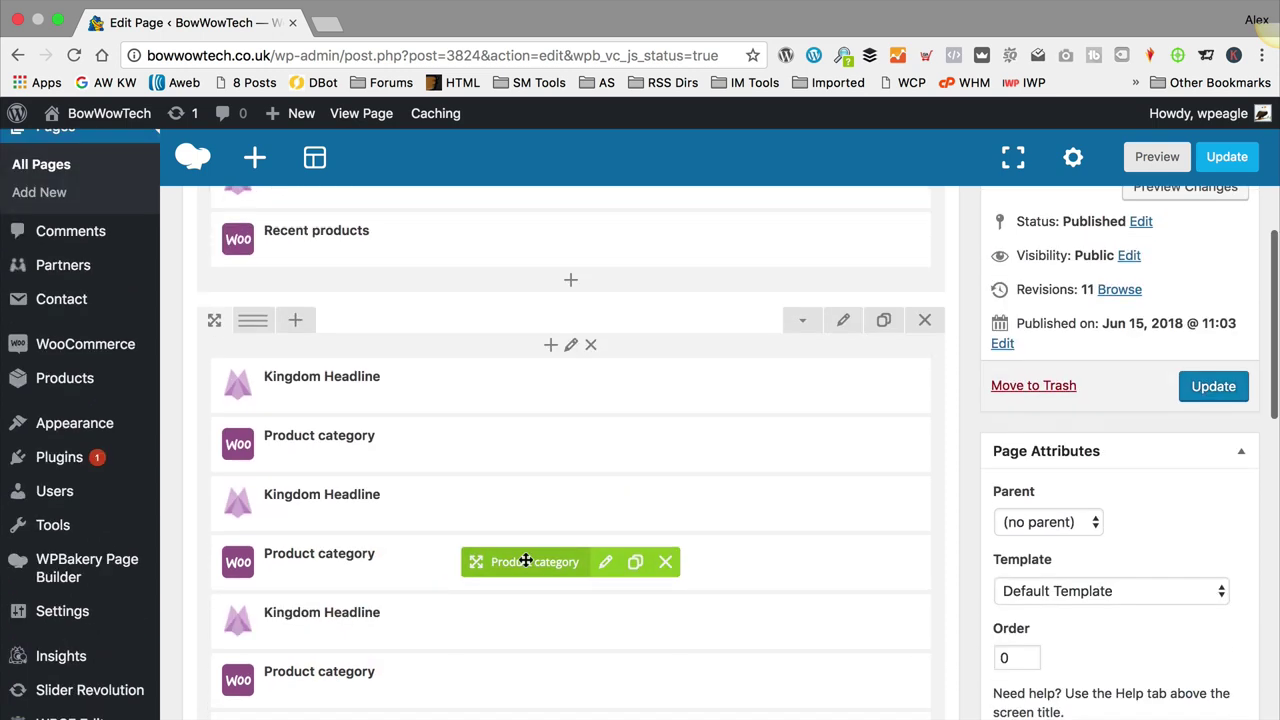
scroll(531, 546, down, 1)
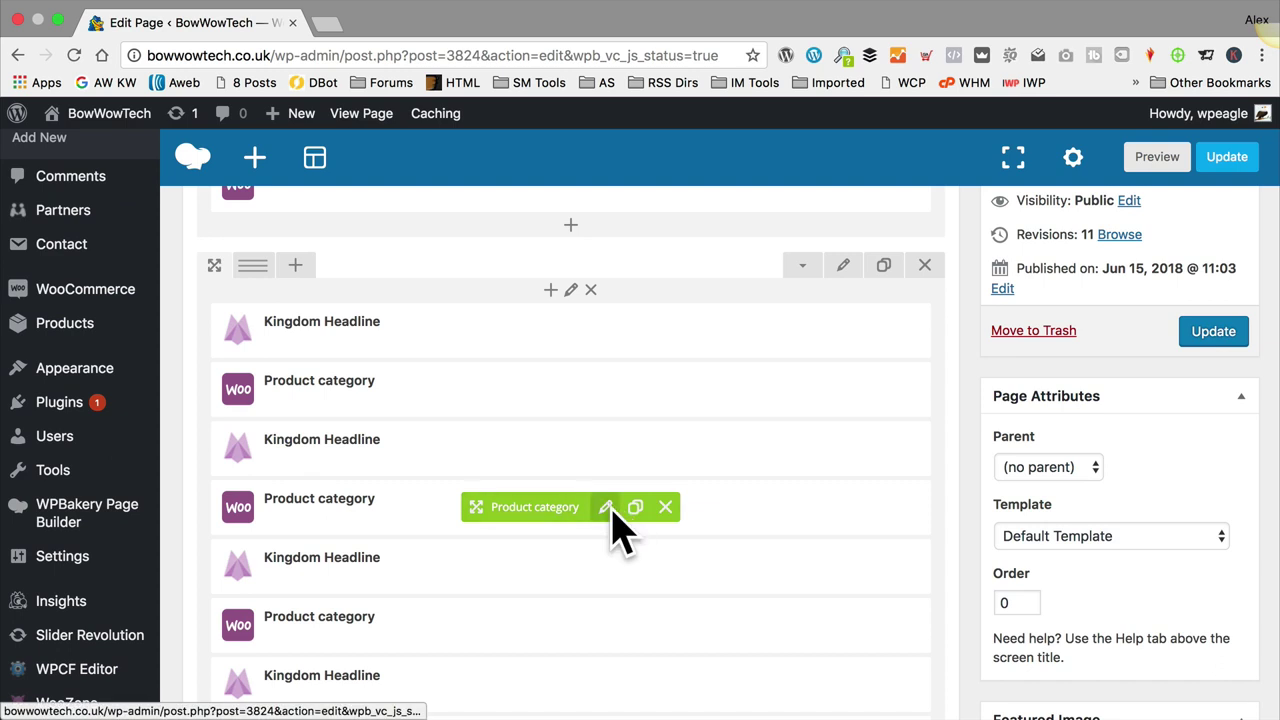
Step: Set the second Product category block to Dog Fitness and retitle its matching headline
click(606, 508)
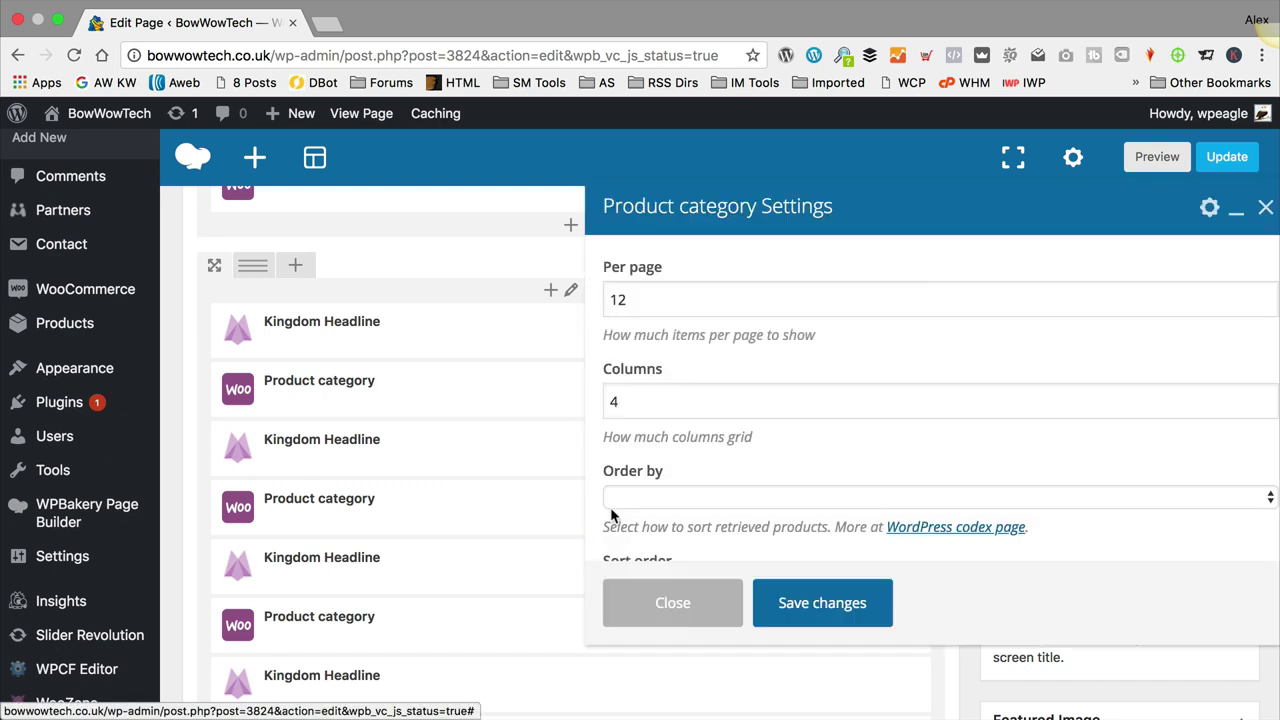
scroll(730, 460, down, 3)
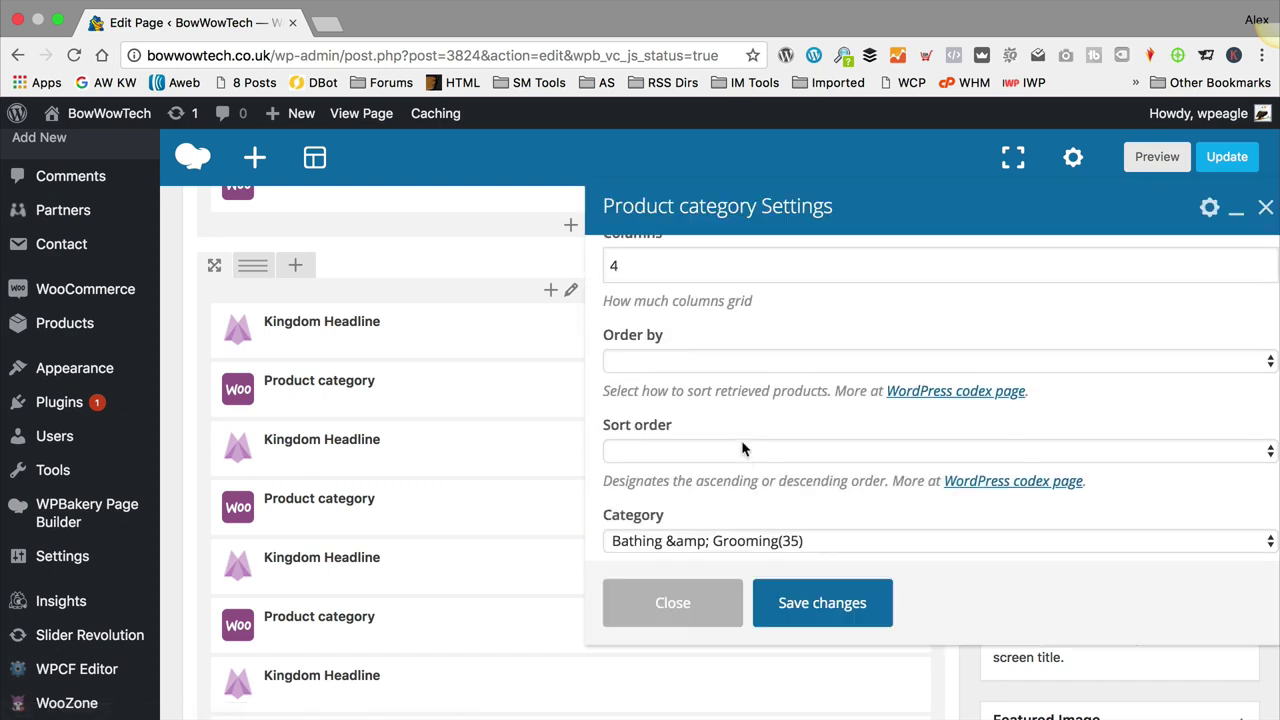
click(740, 528)
click(737, 531)
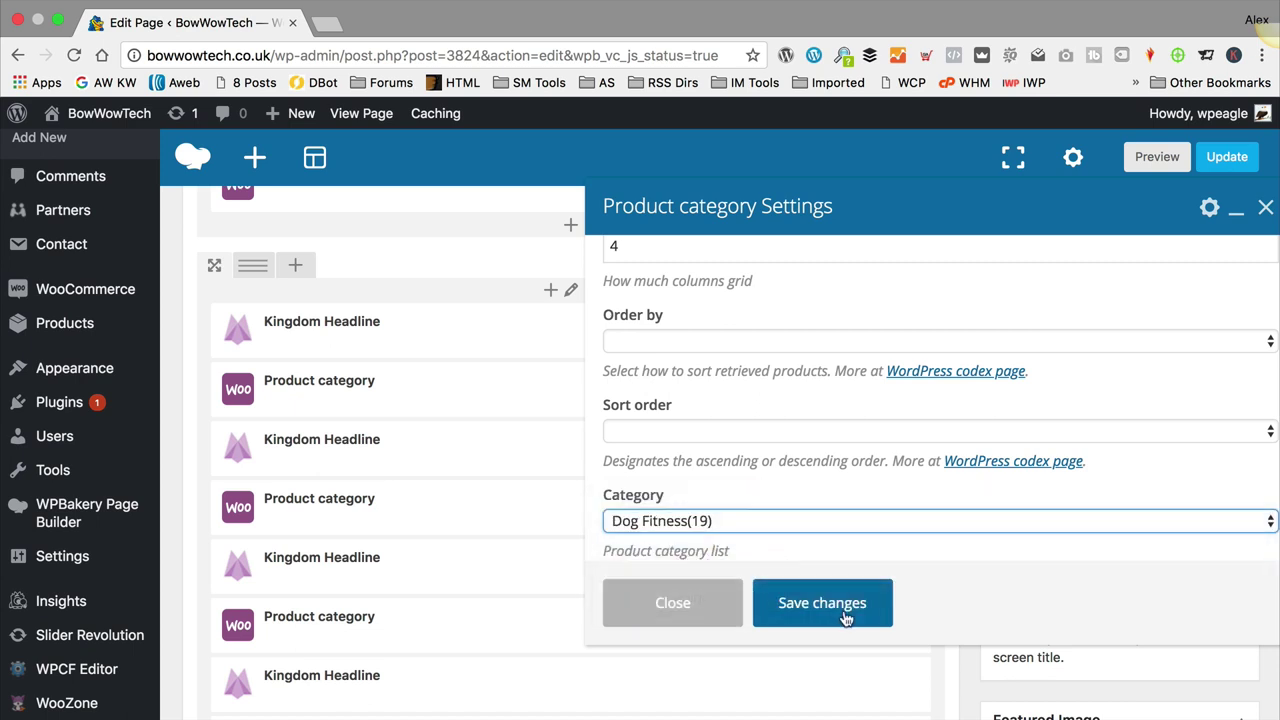
click(843, 615)
click(607, 446)
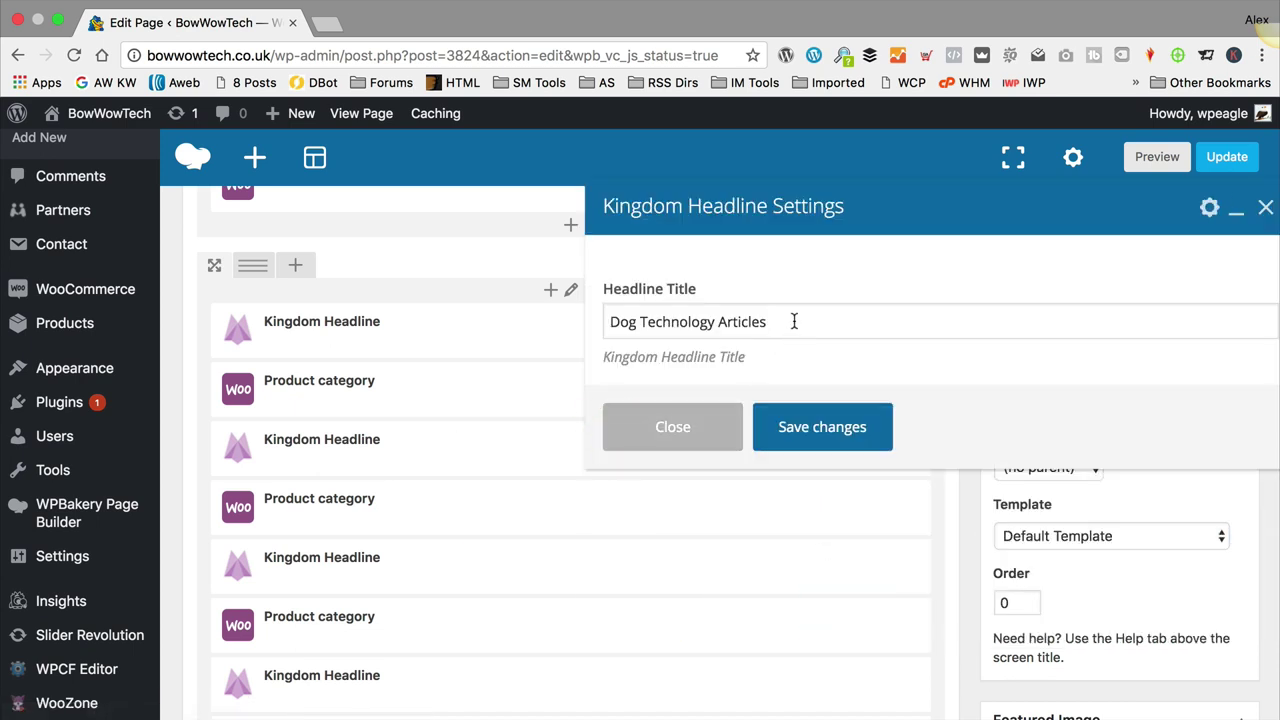
drag(794, 321, 543, 306)
text(Dog Fitness)
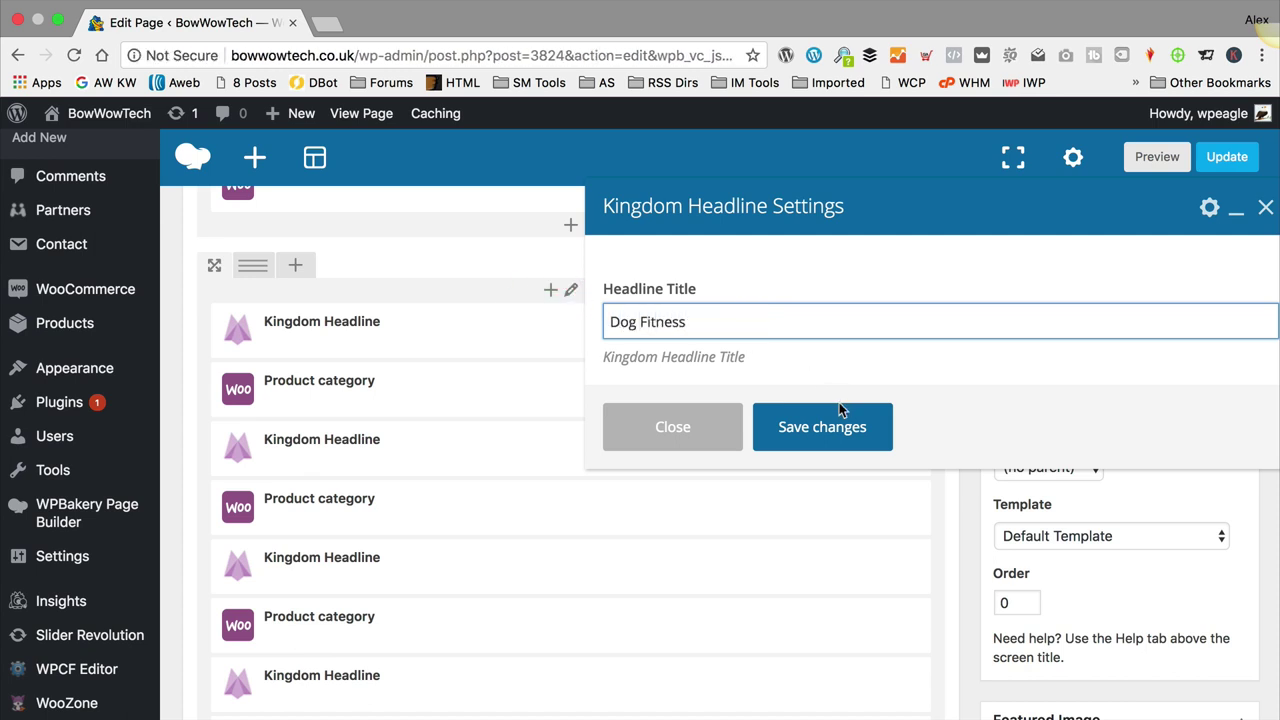
click(840, 427)
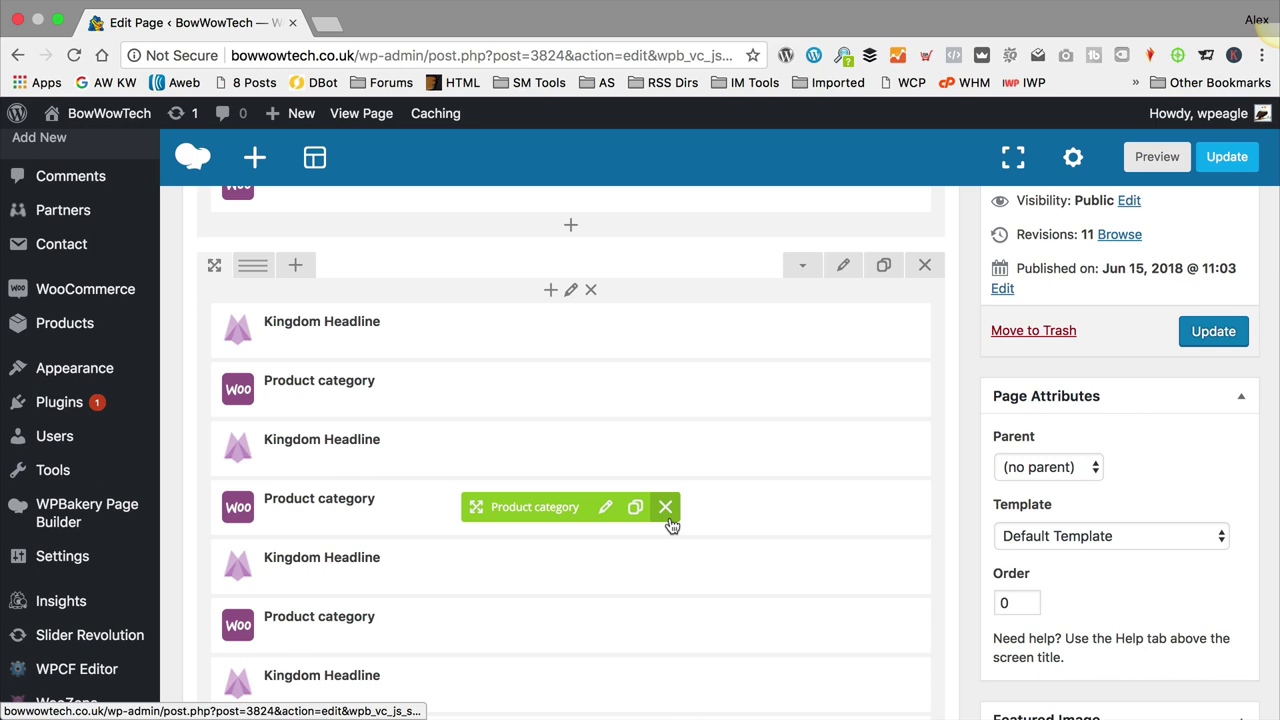
scroll(668, 524, down, 1)
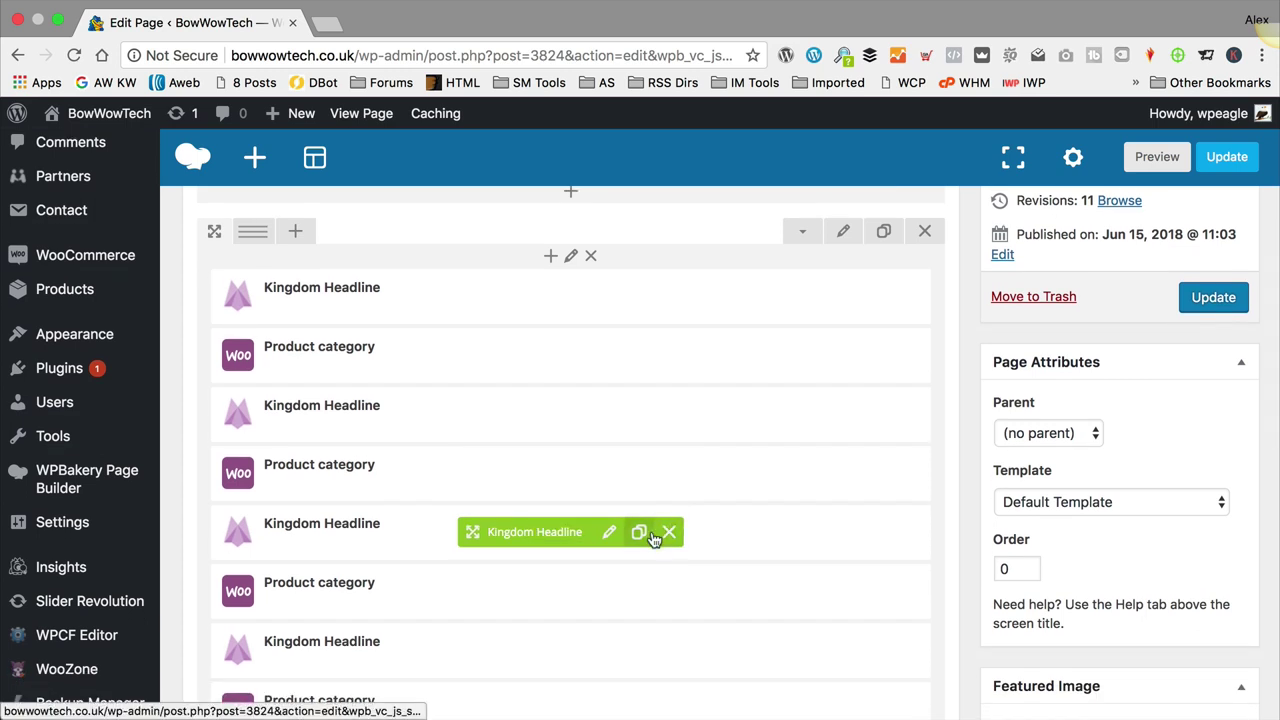
scroll(654, 540, down, 1)
Step: Set the next Product category block to Dog Security and title its headline 'Dog Security'
click(606, 552)
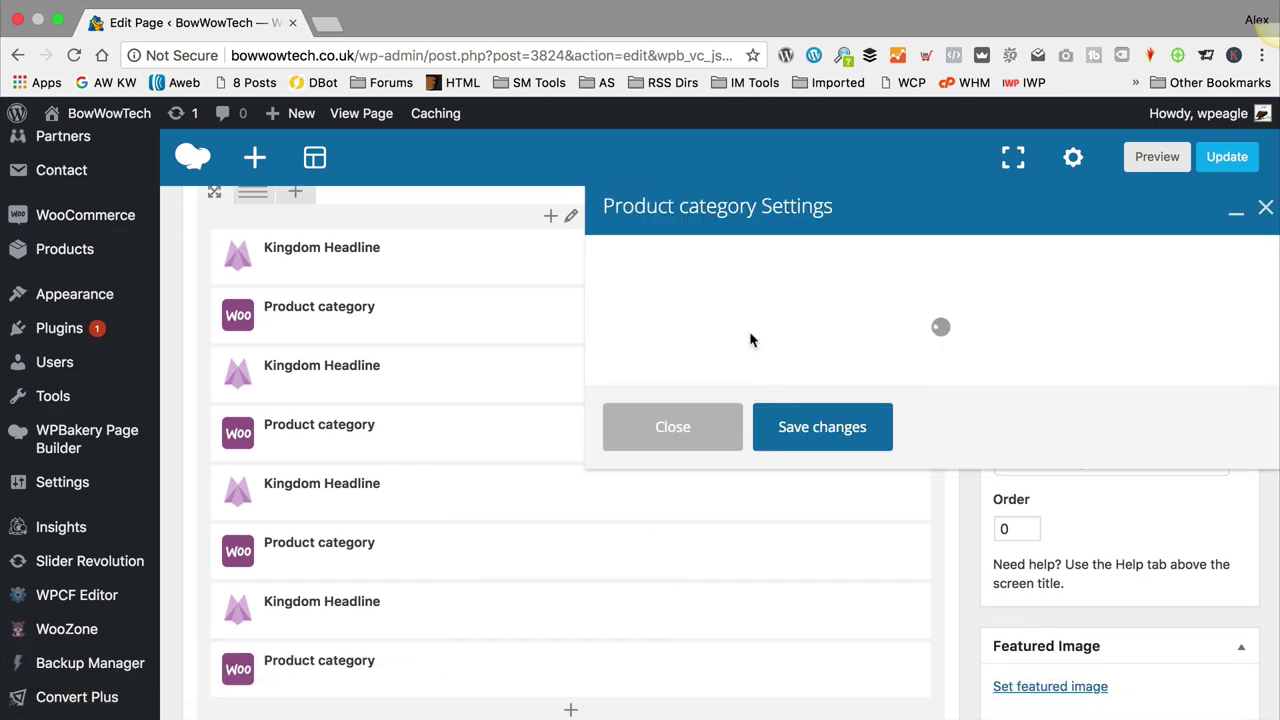
scroll(752, 340, down, 3)
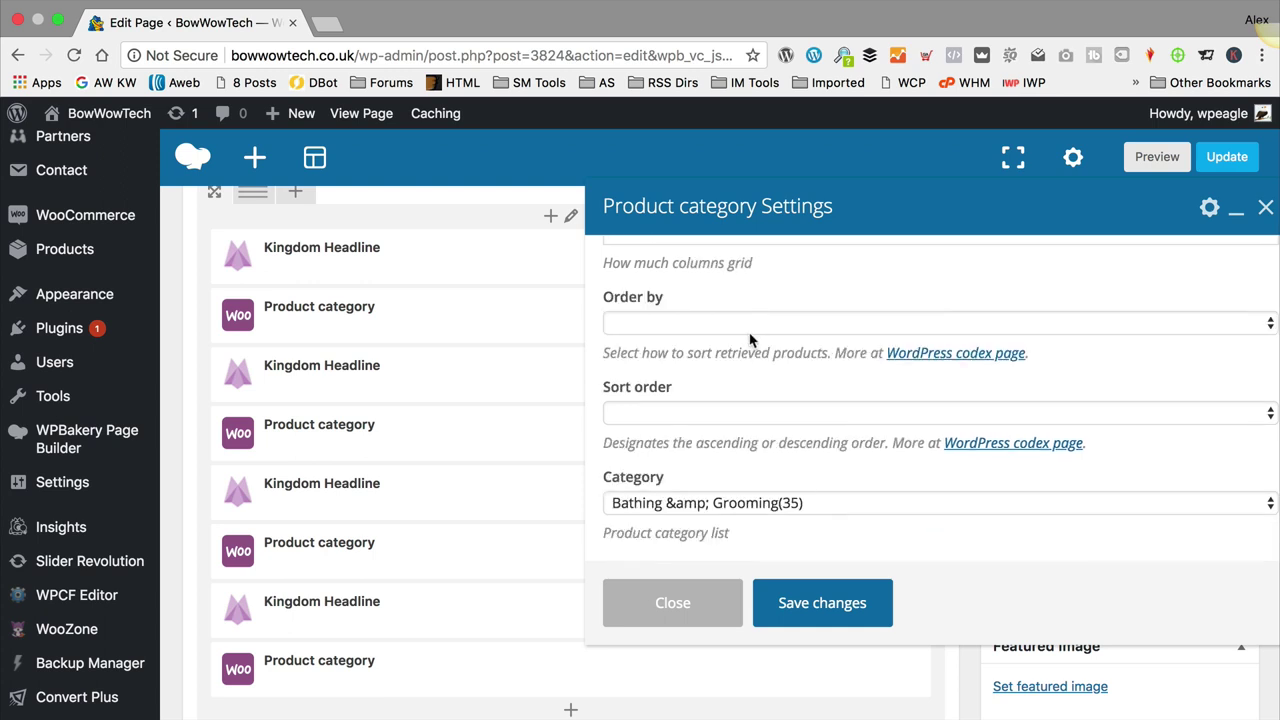
click(712, 505)
click(680, 537)
click(820, 608)
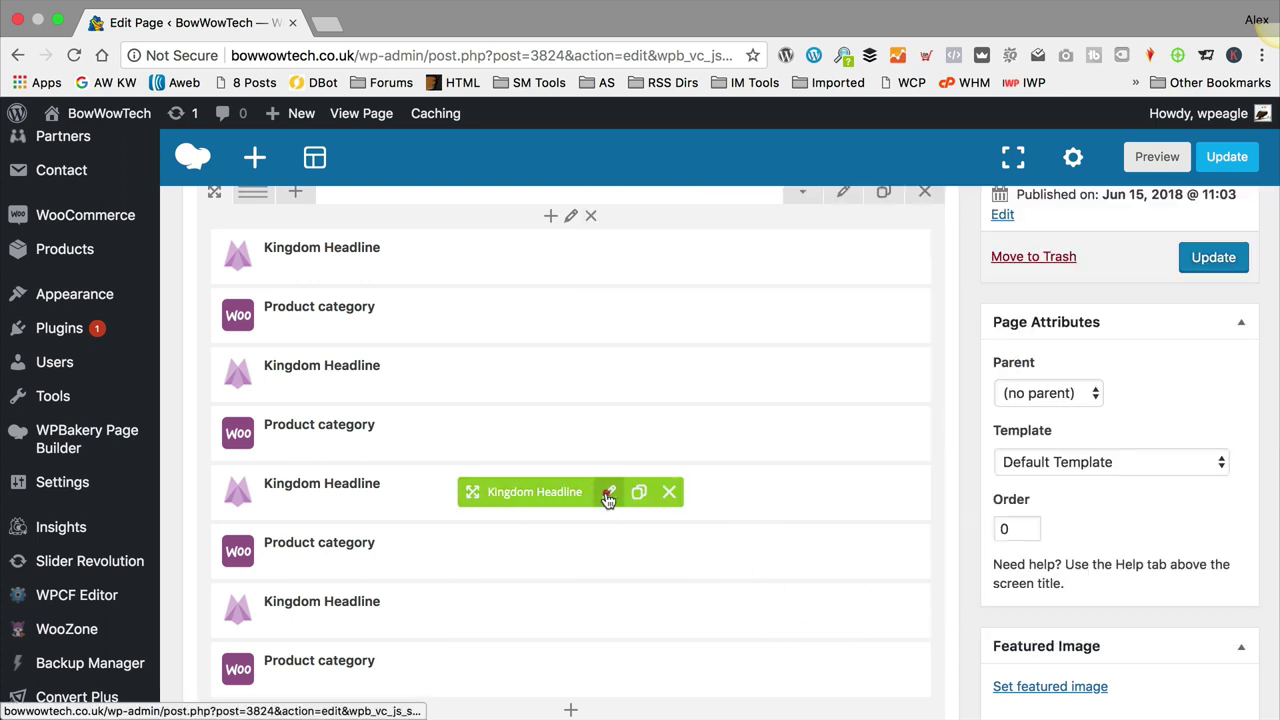
click(608, 492)
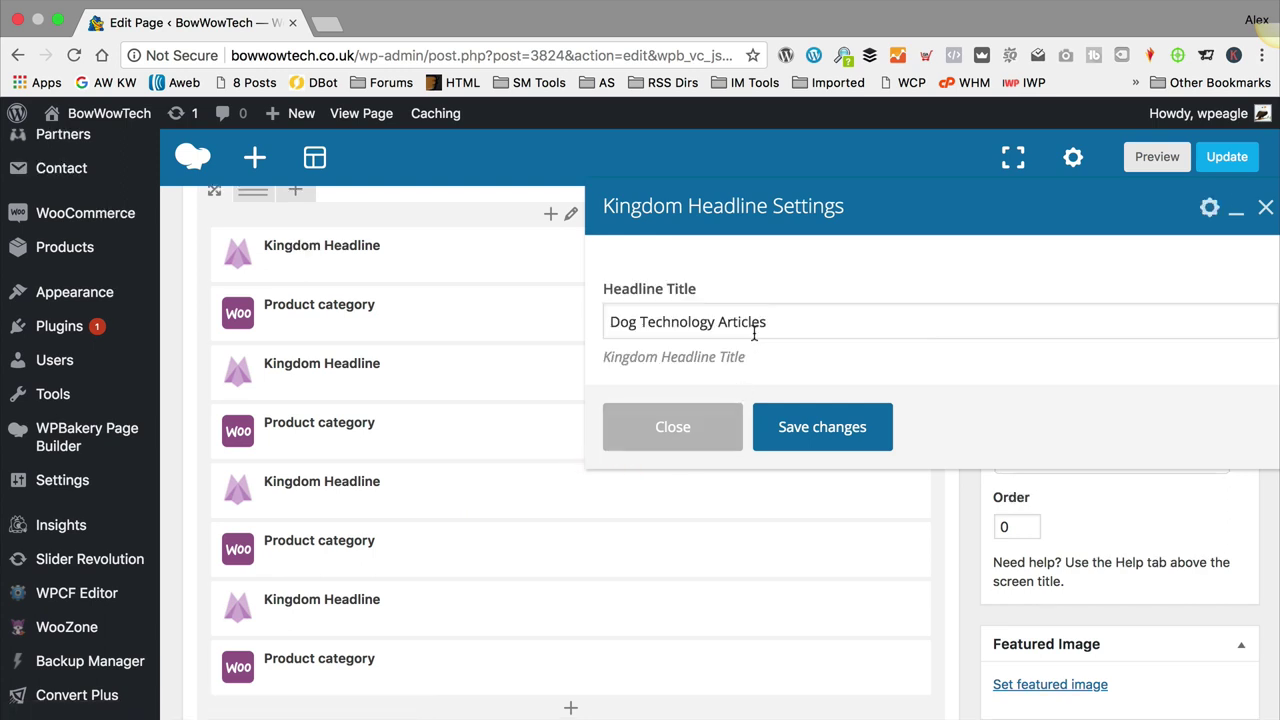
scroll(766, 323, down, 4)
drag(766, 323, 523, 323)
text(Dog Security)
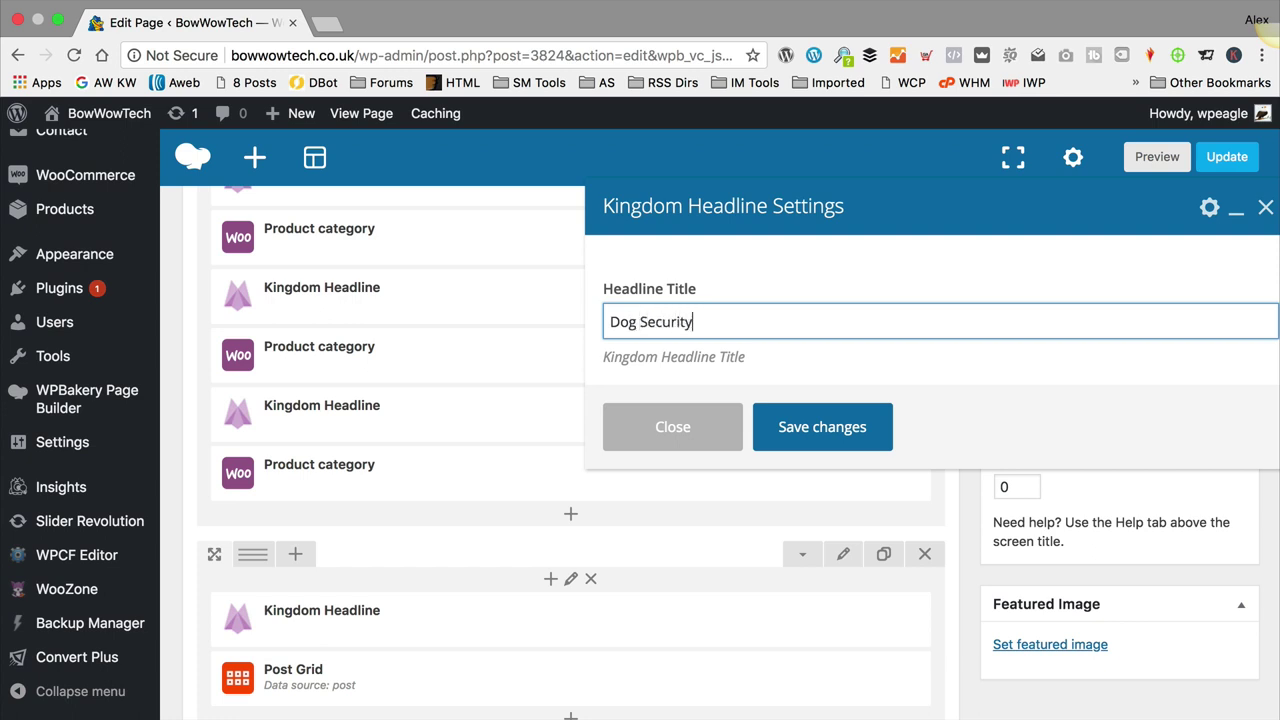
click(855, 450)
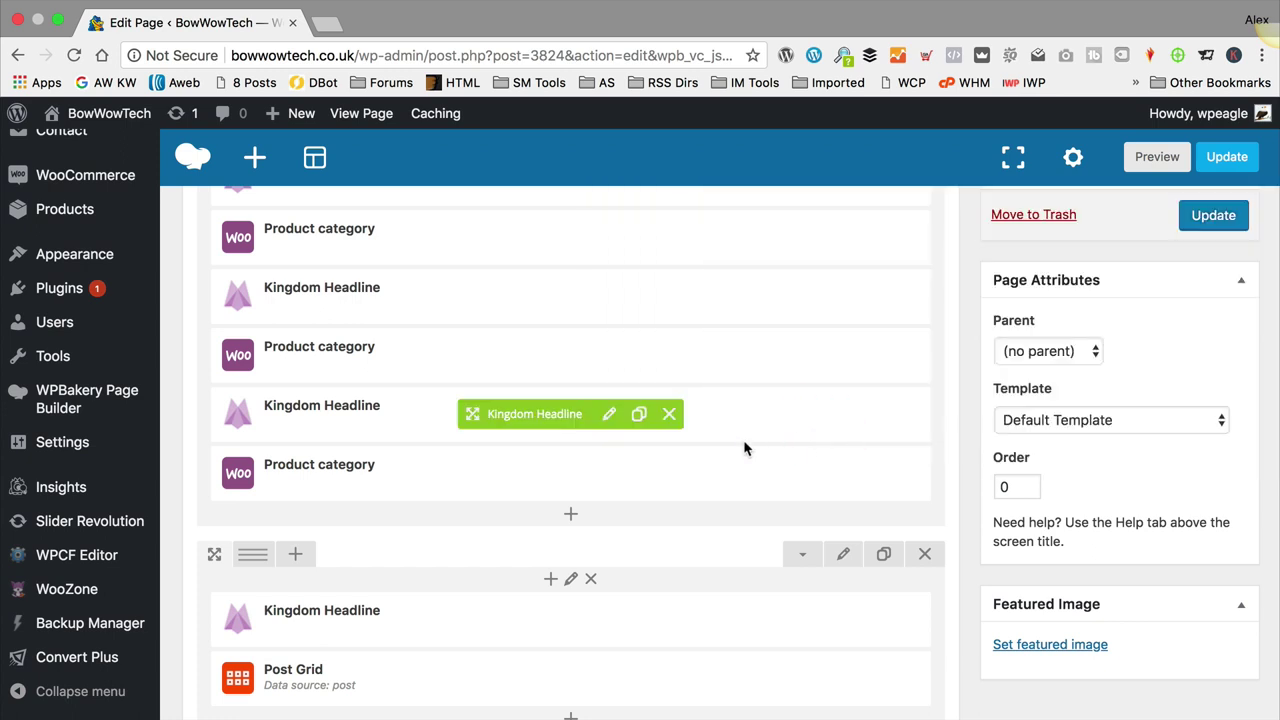
click(607, 476)
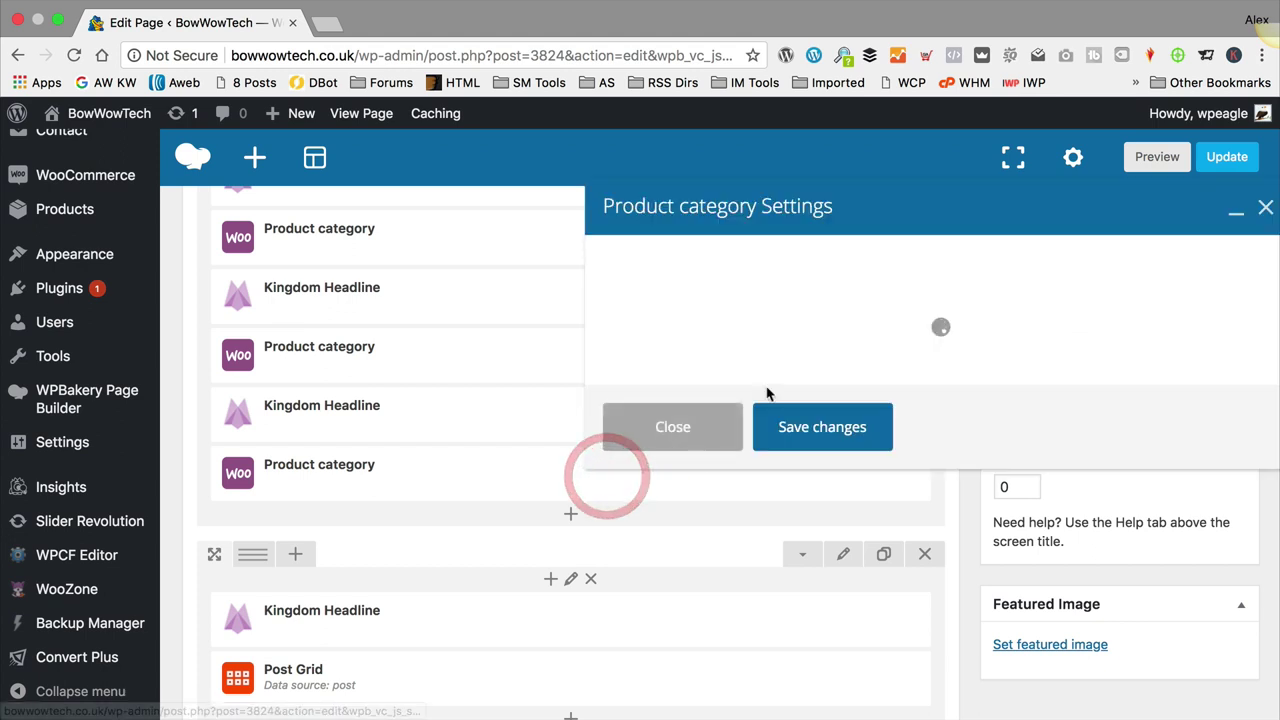
scroll(795, 310, down, 2)
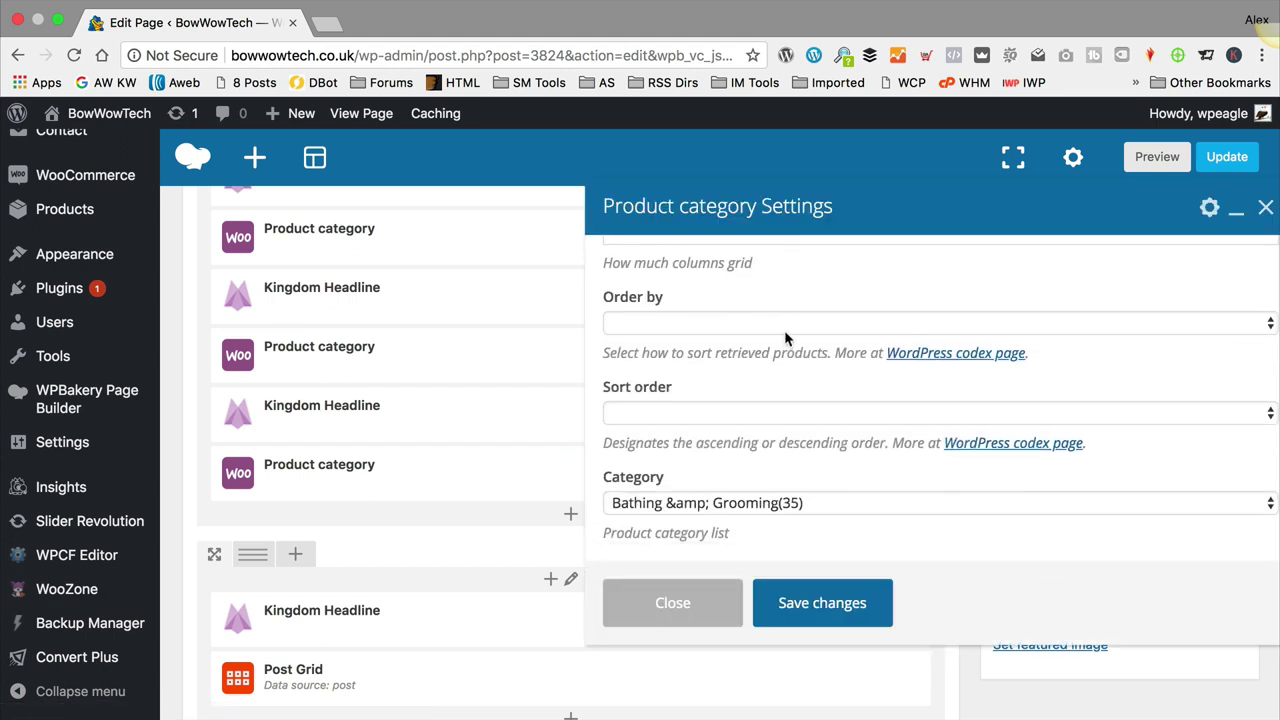
click(760, 503)
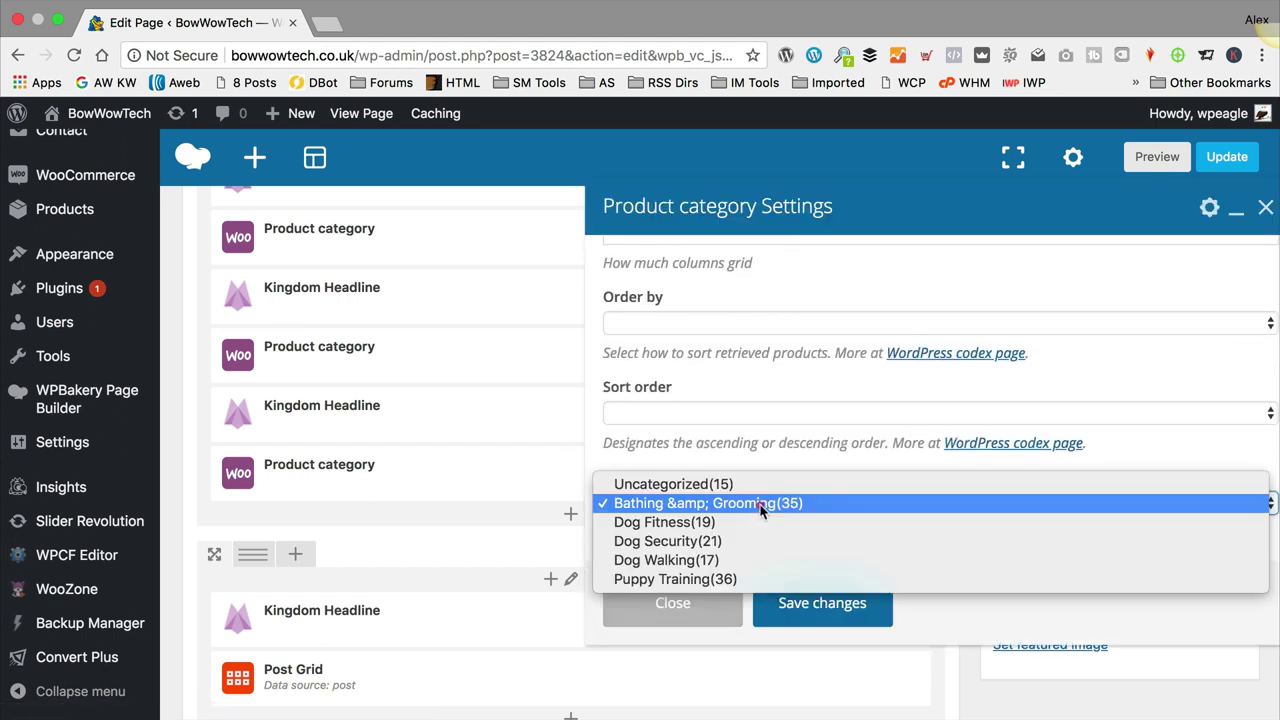
click(744, 562)
click(826, 605)
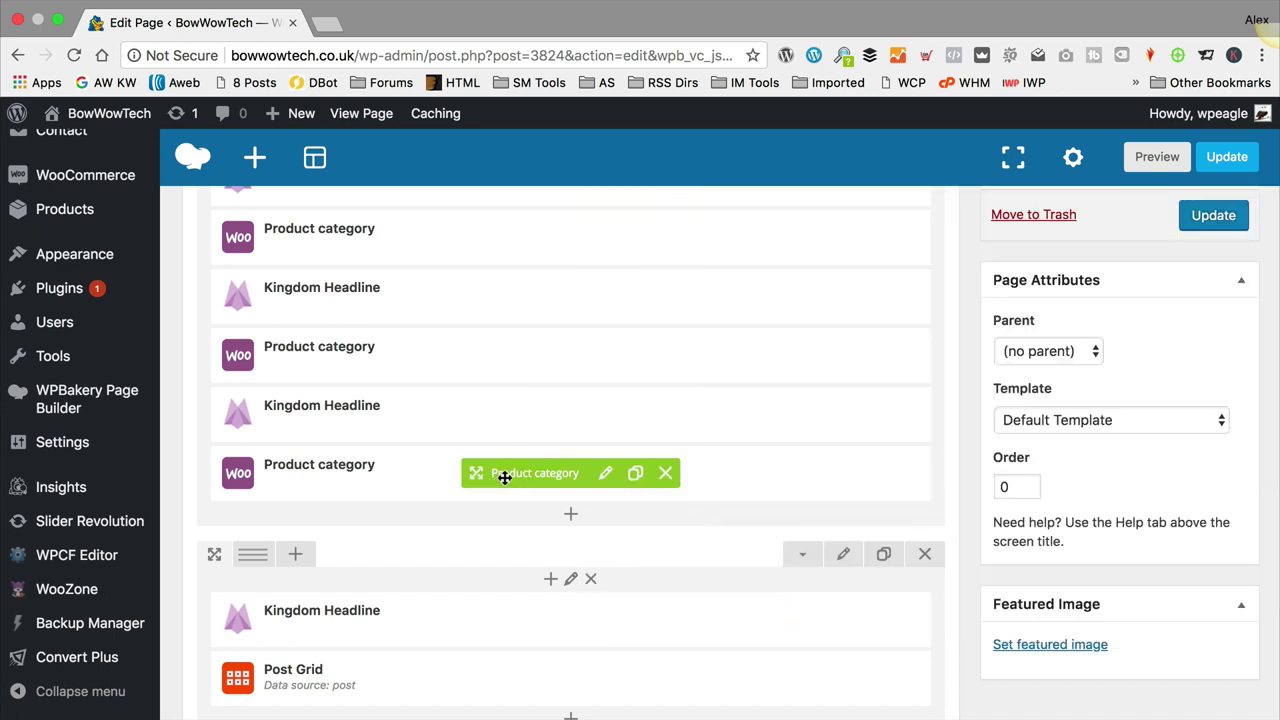
click(610, 417)
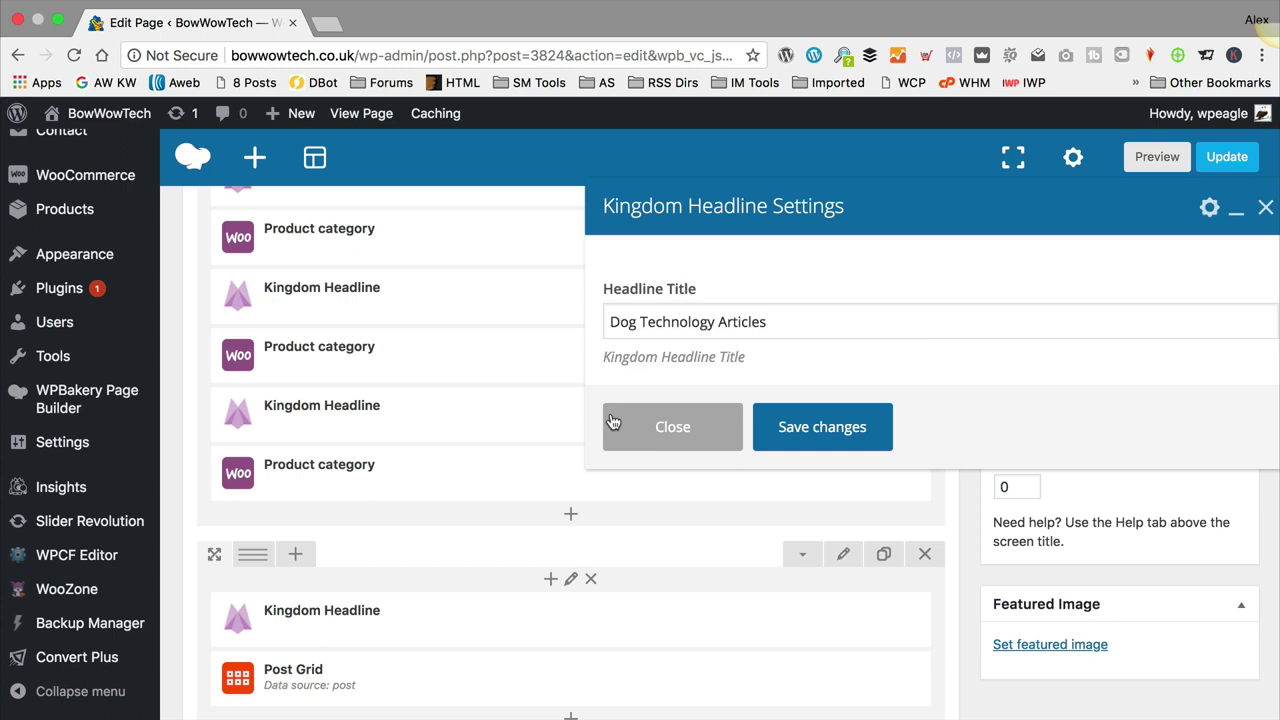
drag(794, 323, 569, 316)
text(Dog Walking)
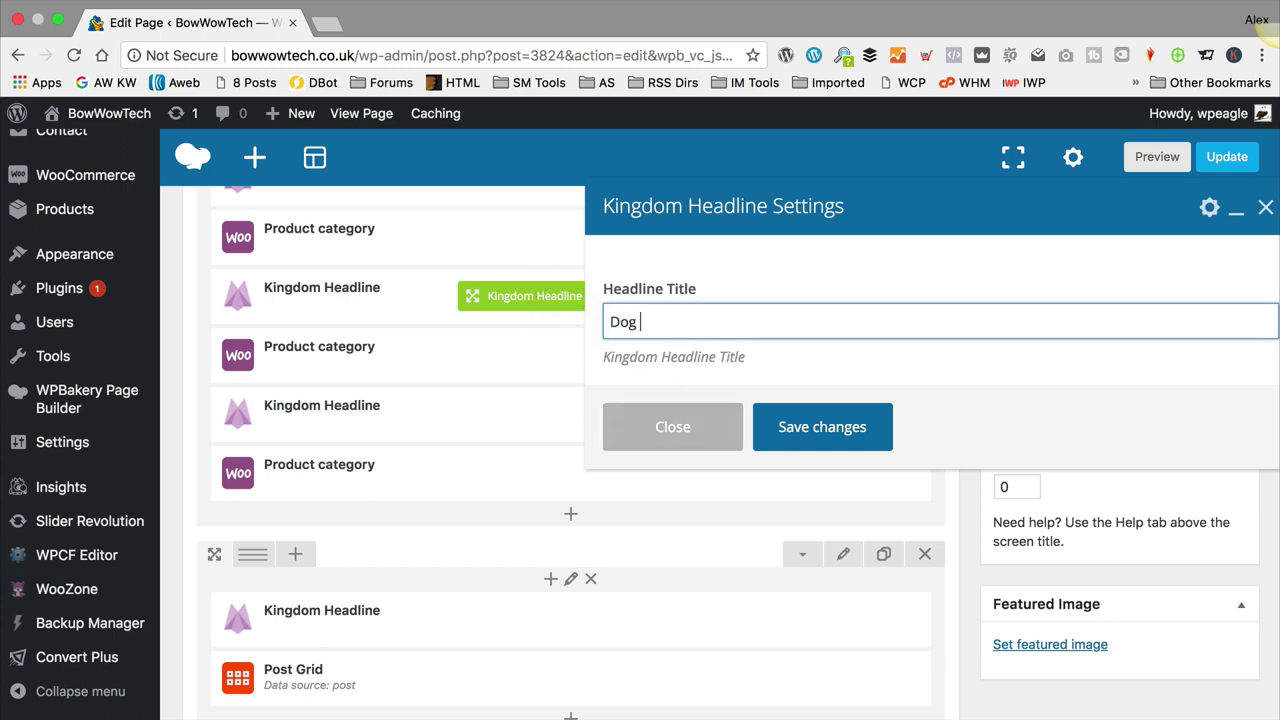
click(868, 440)
click(607, 476)
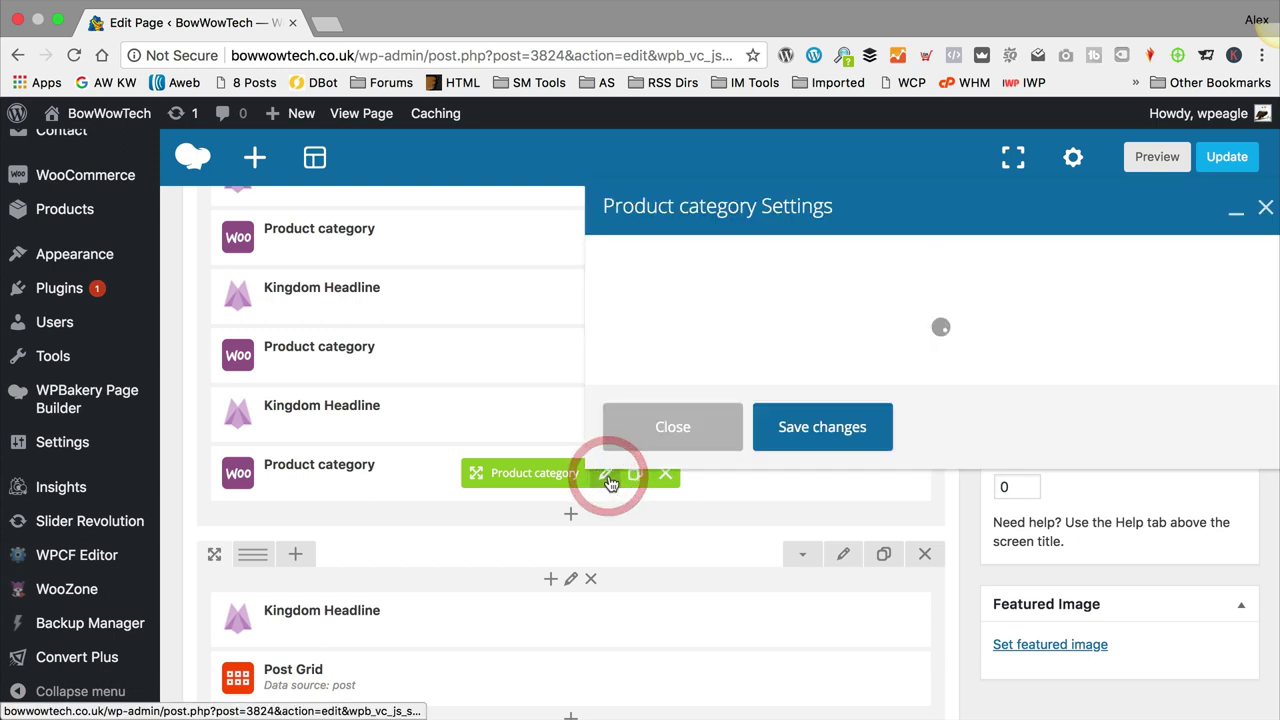
scroll(791, 305, down, 3)
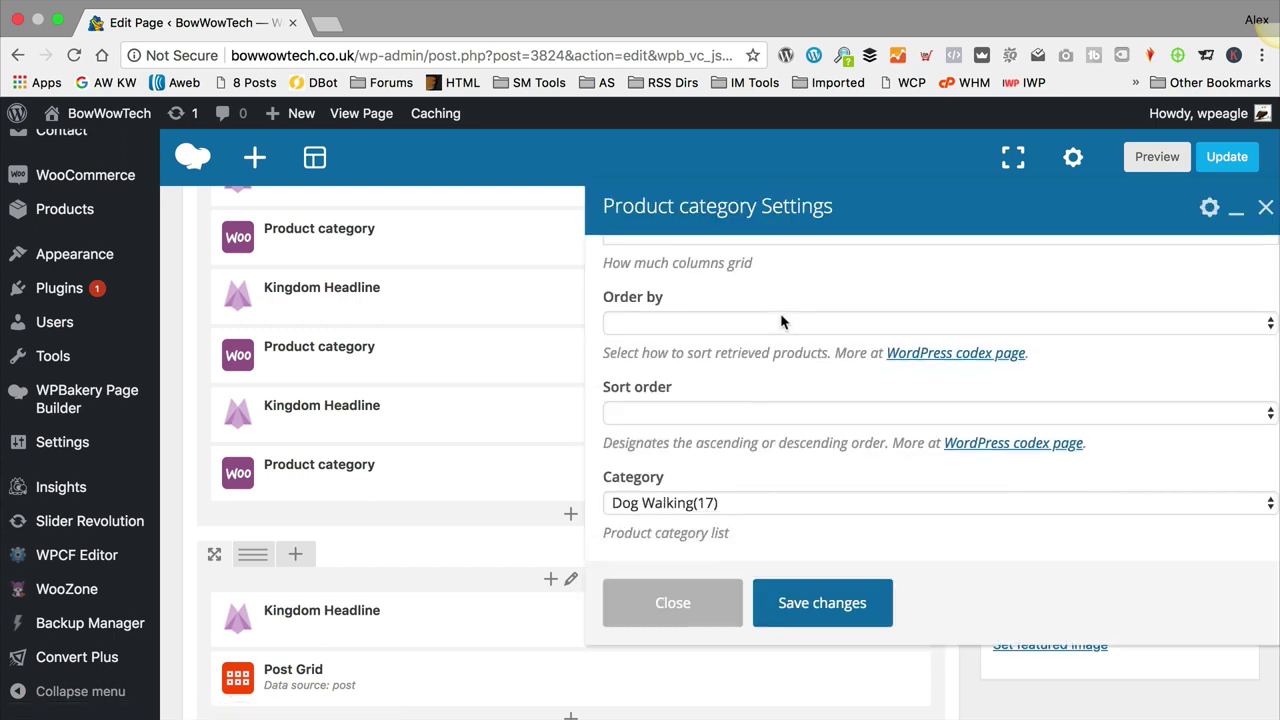
click(673, 603)
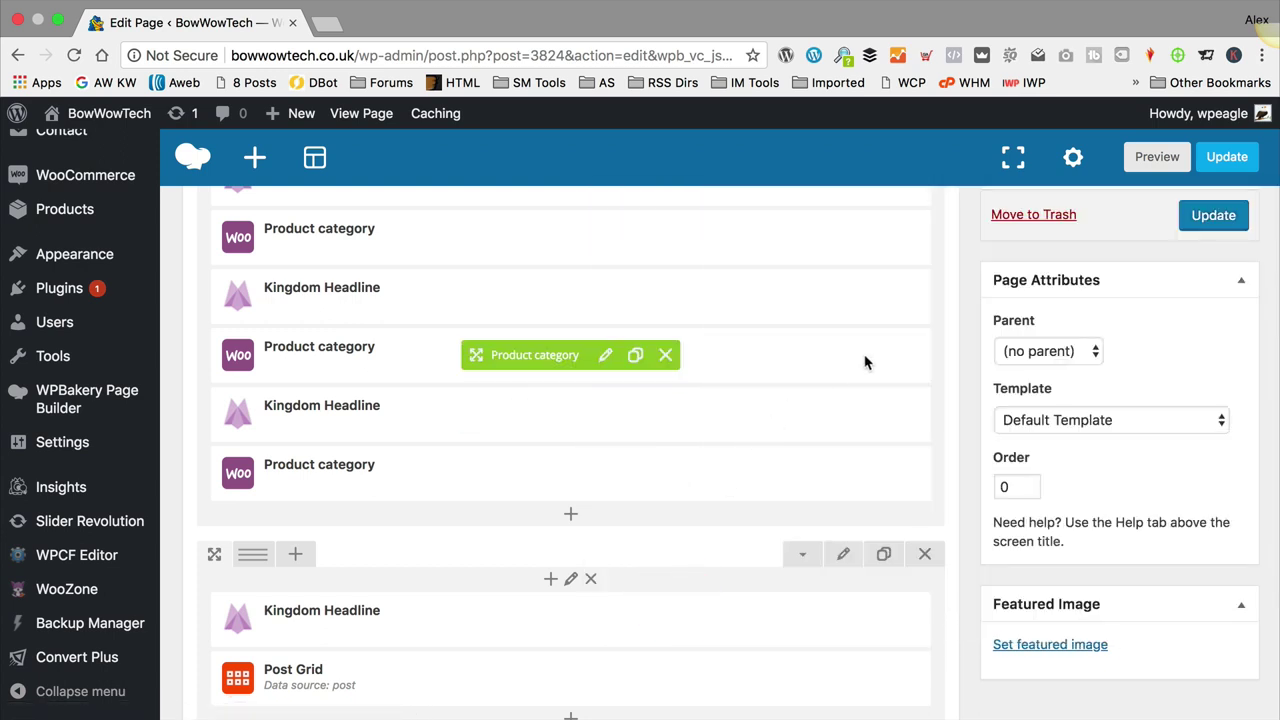
scroll(737, 390, down, 1)
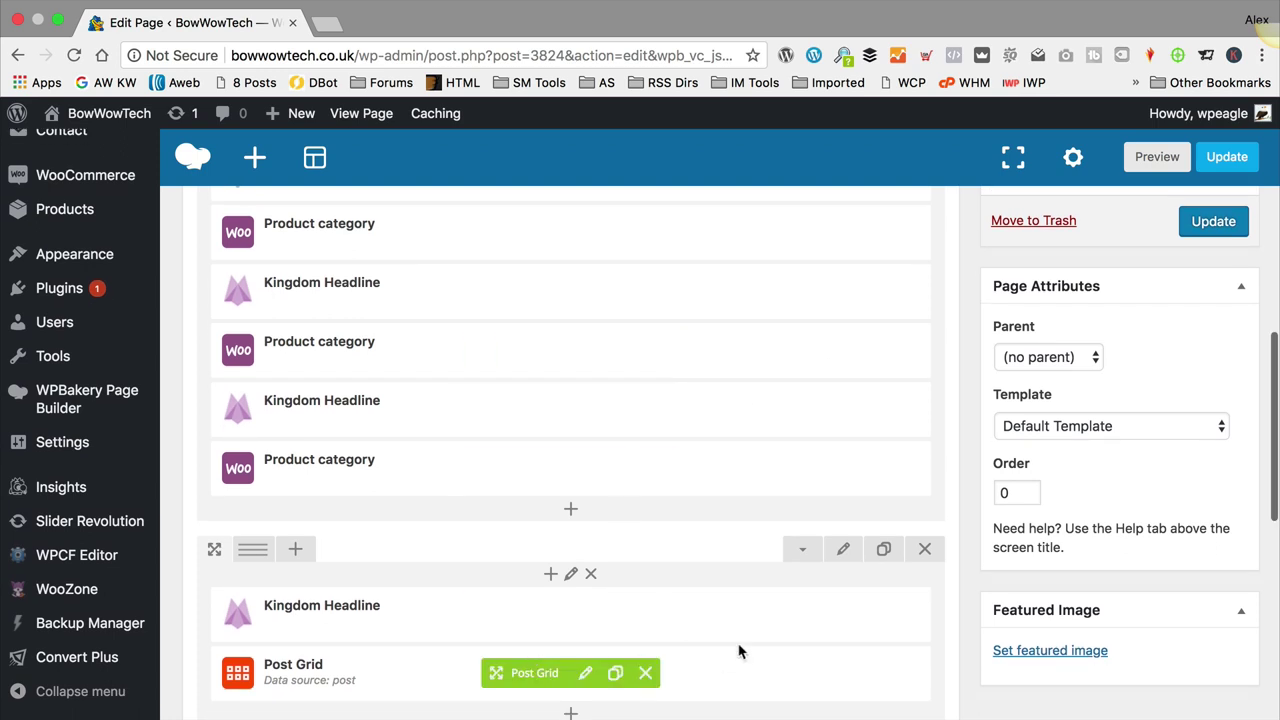
click(612, 620)
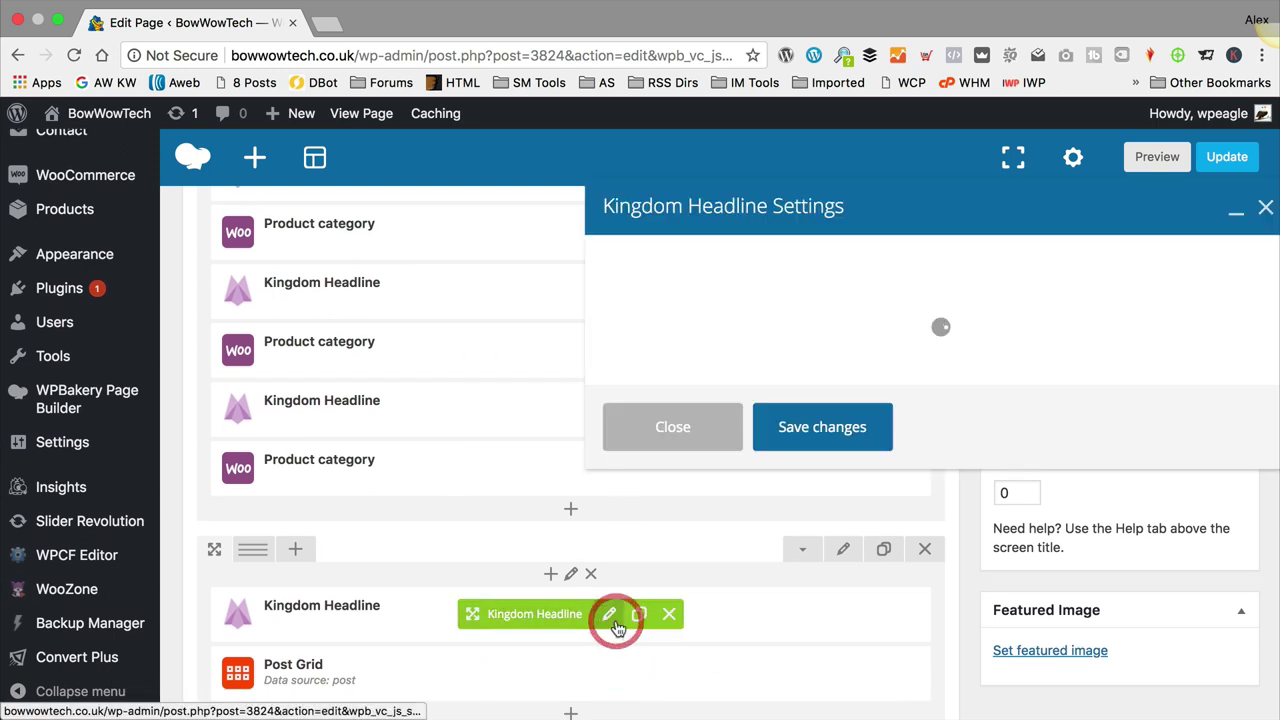
click(712, 428)
scroll(715, 430, up, 5)
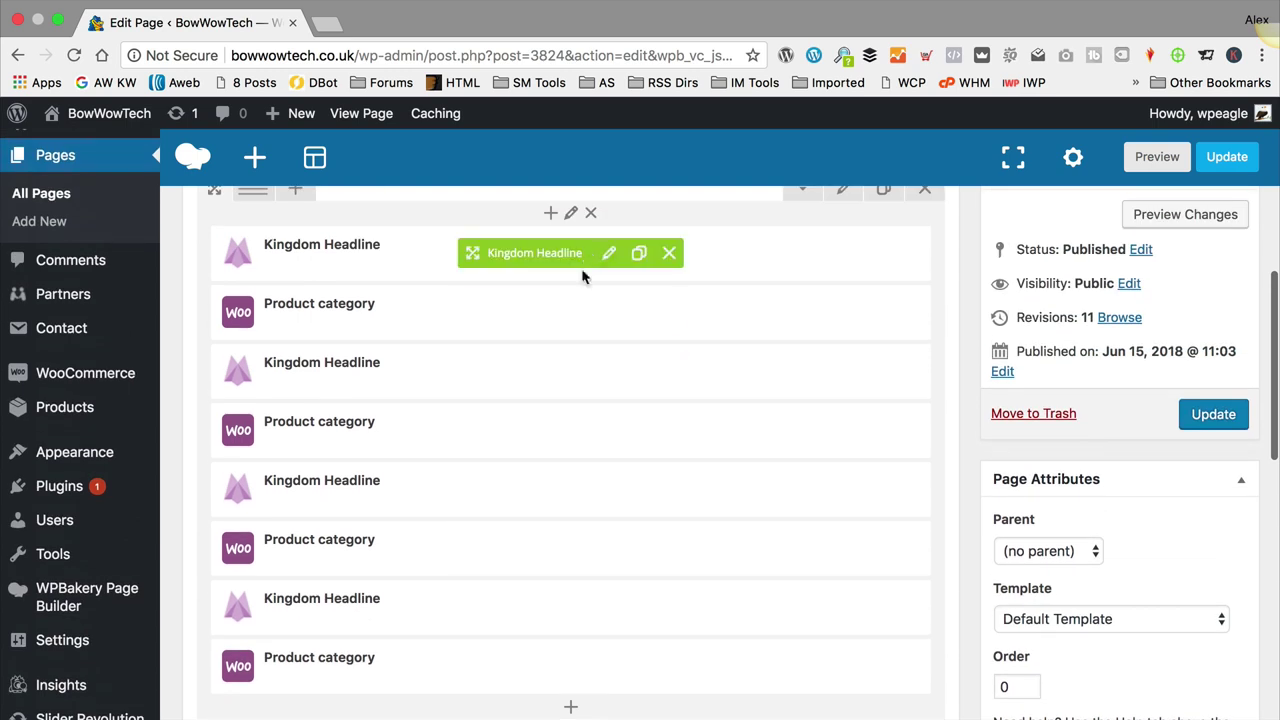
Step: After checking the first headline and category settings, retitle that headline 'Bathing & Grooming' and save
click(607, 256)
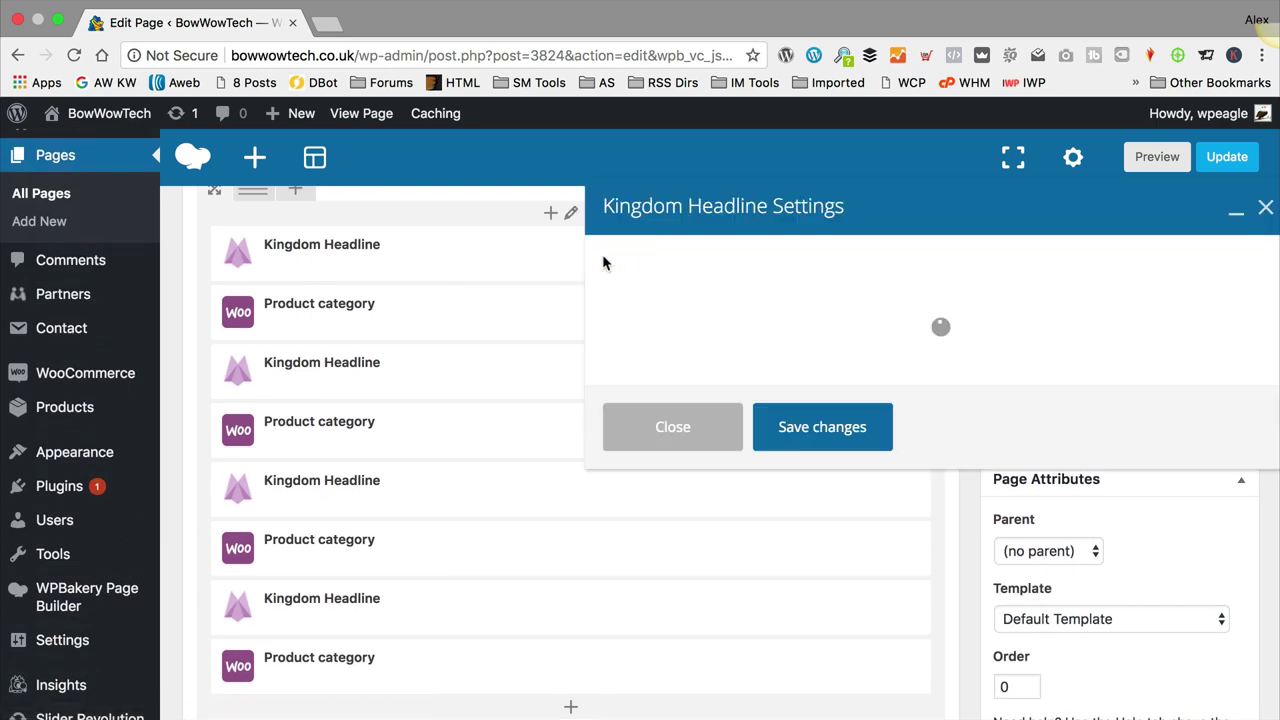
click(680, 425)
scroll(678, 427, up, 3)
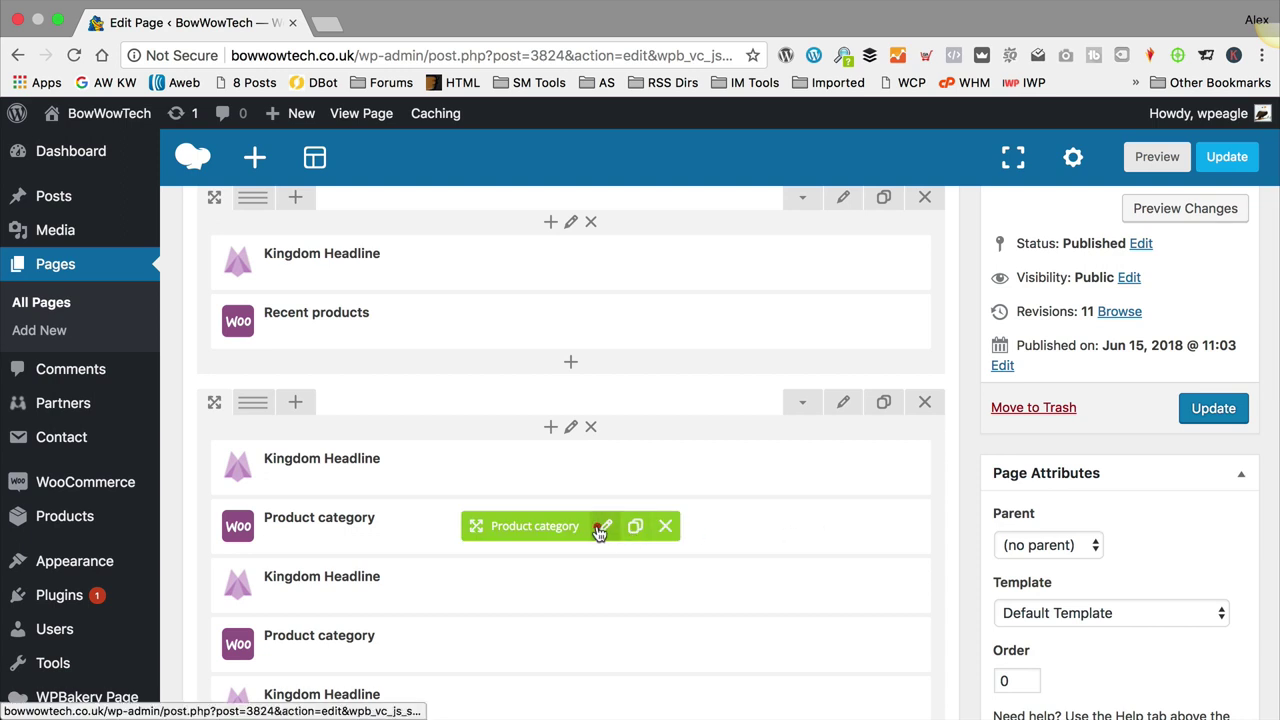
click(603, 527)
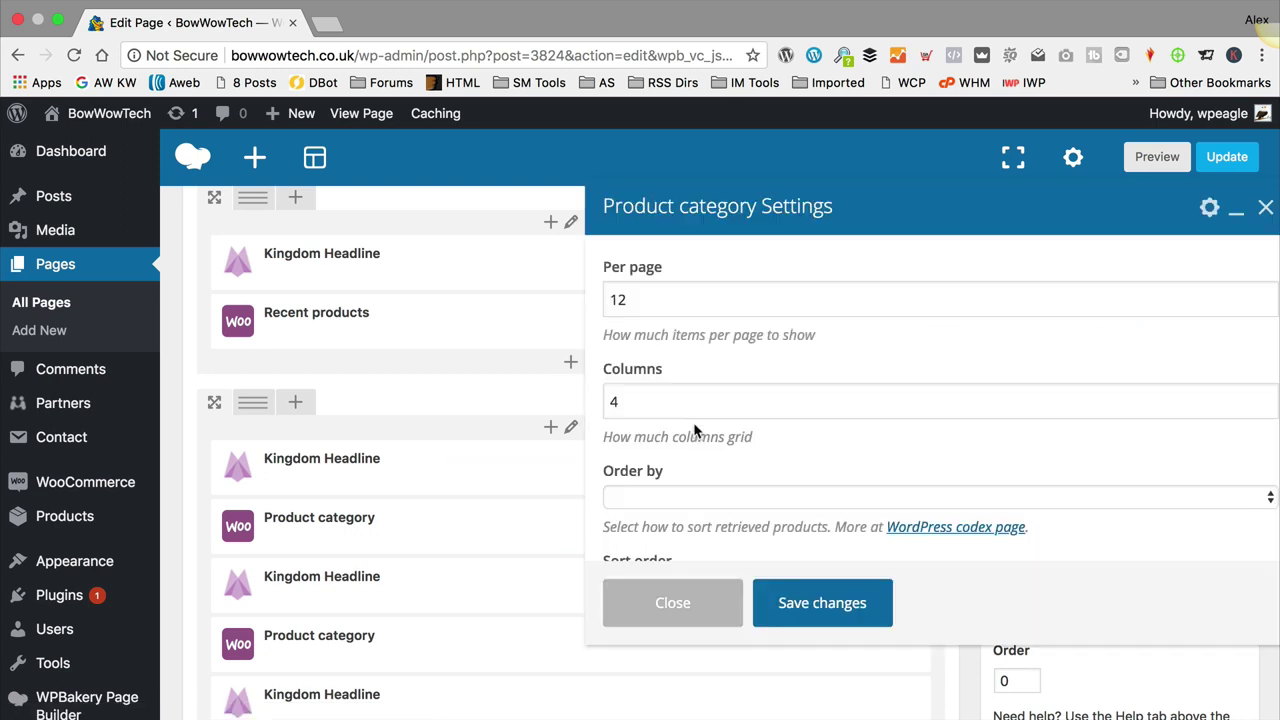
scroll(697, 432, down, 3)
click(672, 602)
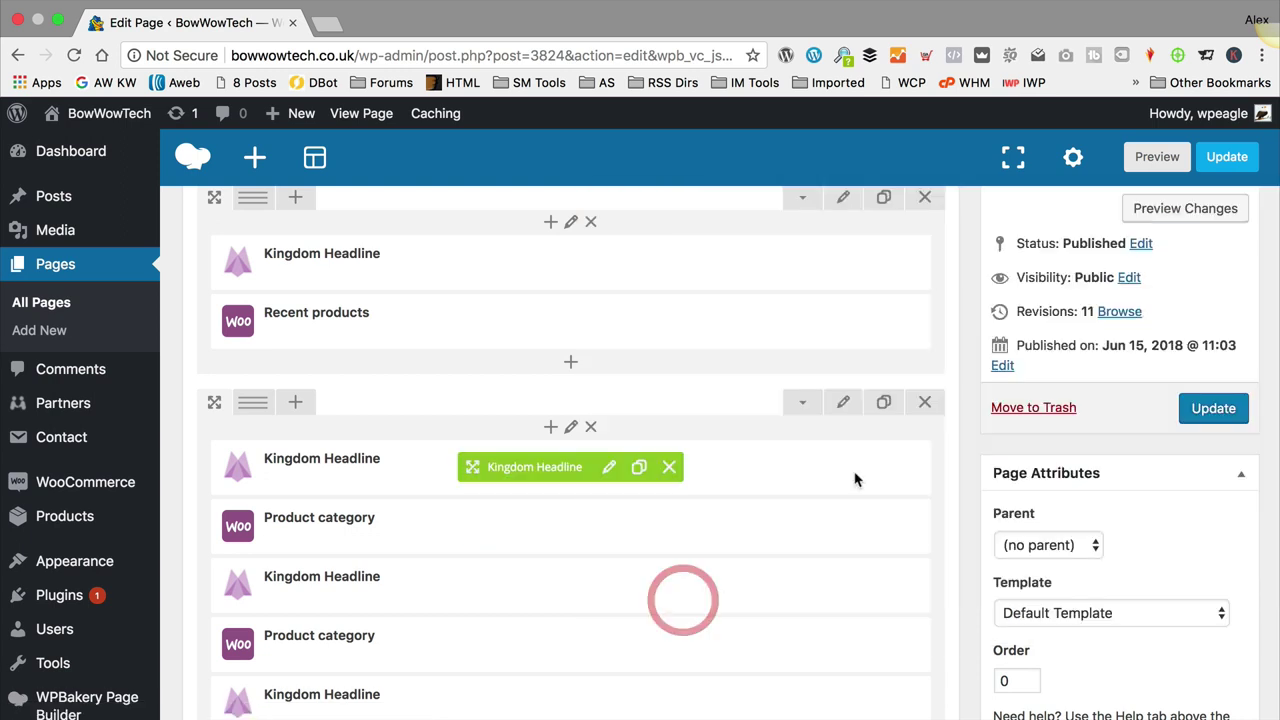
click(609, 466)
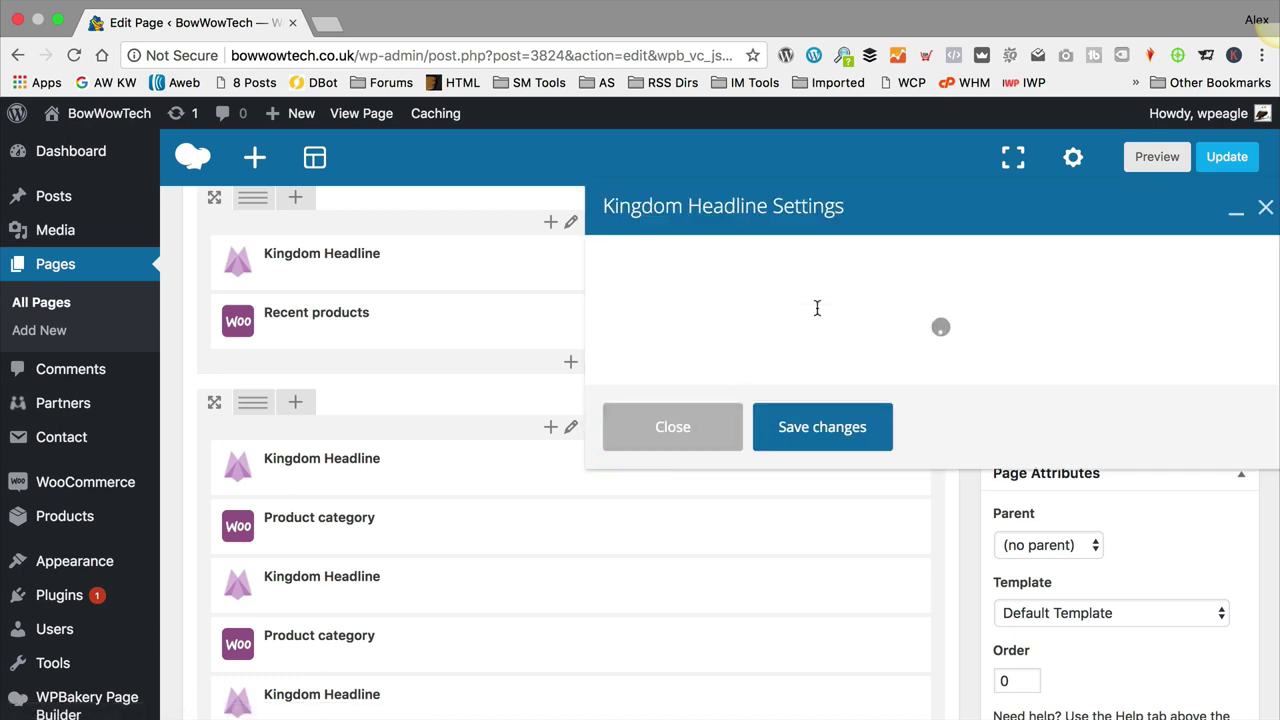
drag(774, 323, 491, 294)
text(Bathing & Grooming)
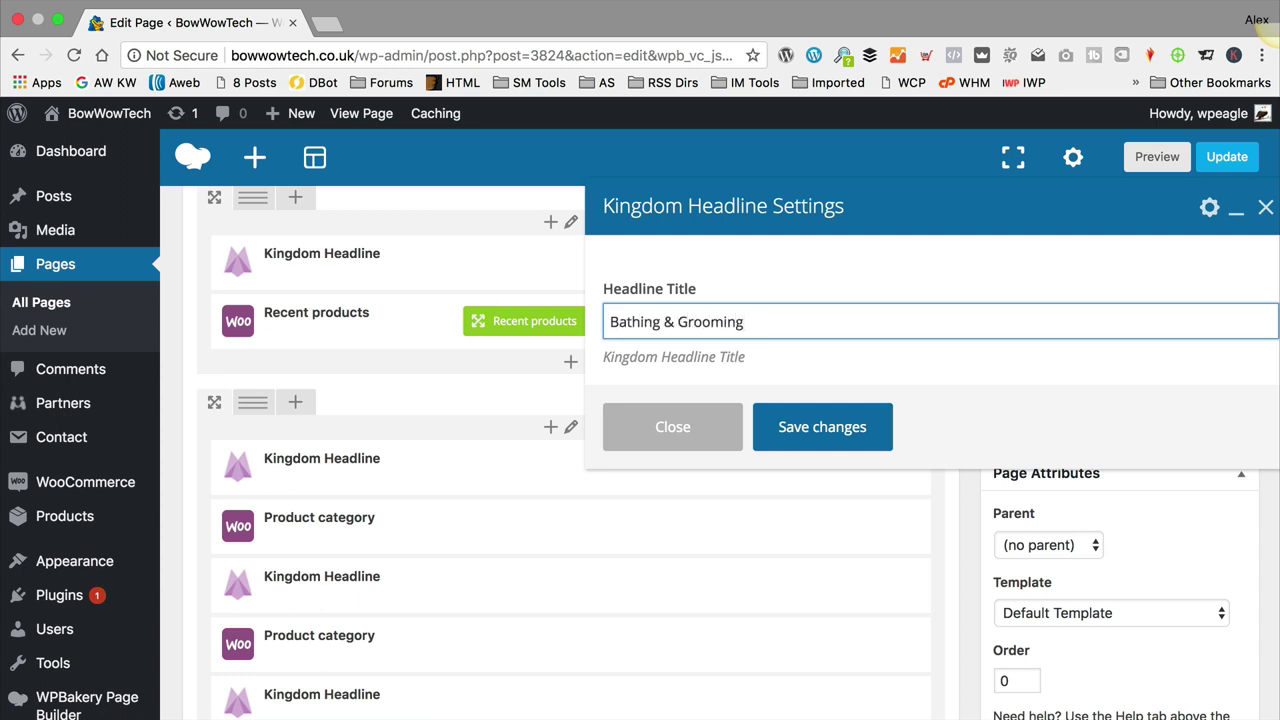
click(843, 434)
Step: Update the Home page and view the live BowWowTech homepage to check the Bathing & Grooming menu item
mouse_move(1225, 165)
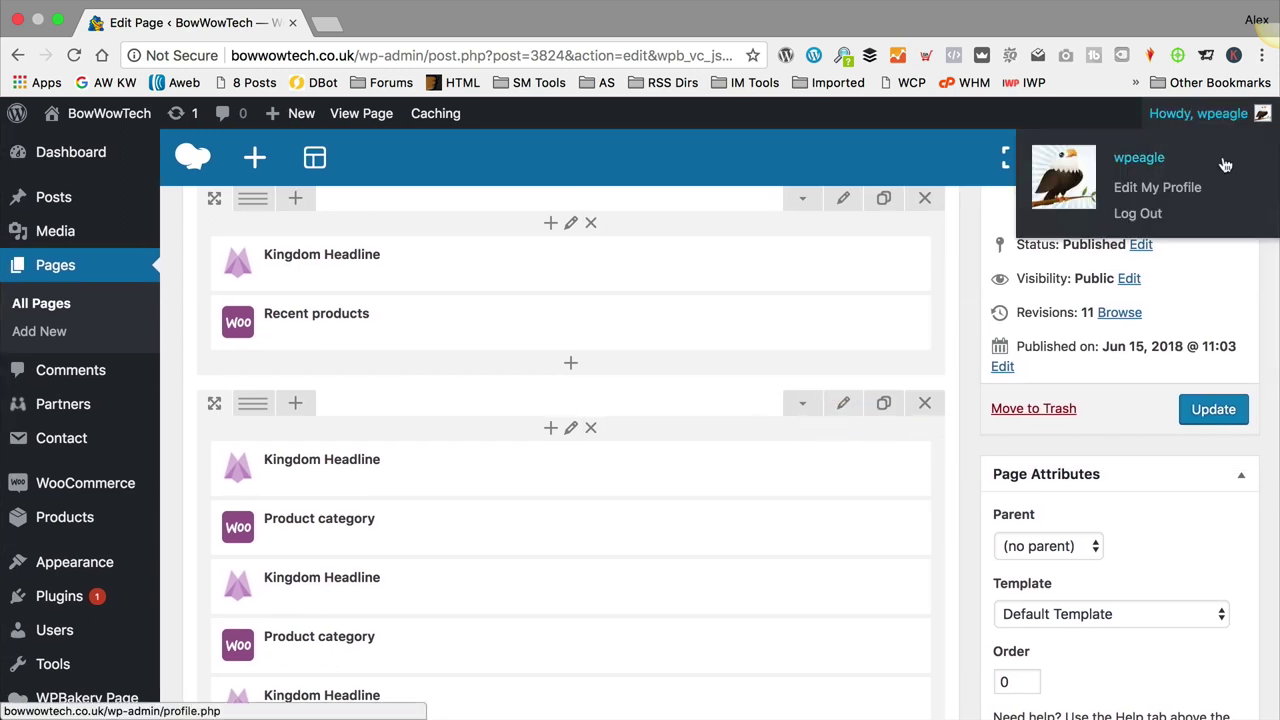
click(1206, 420)
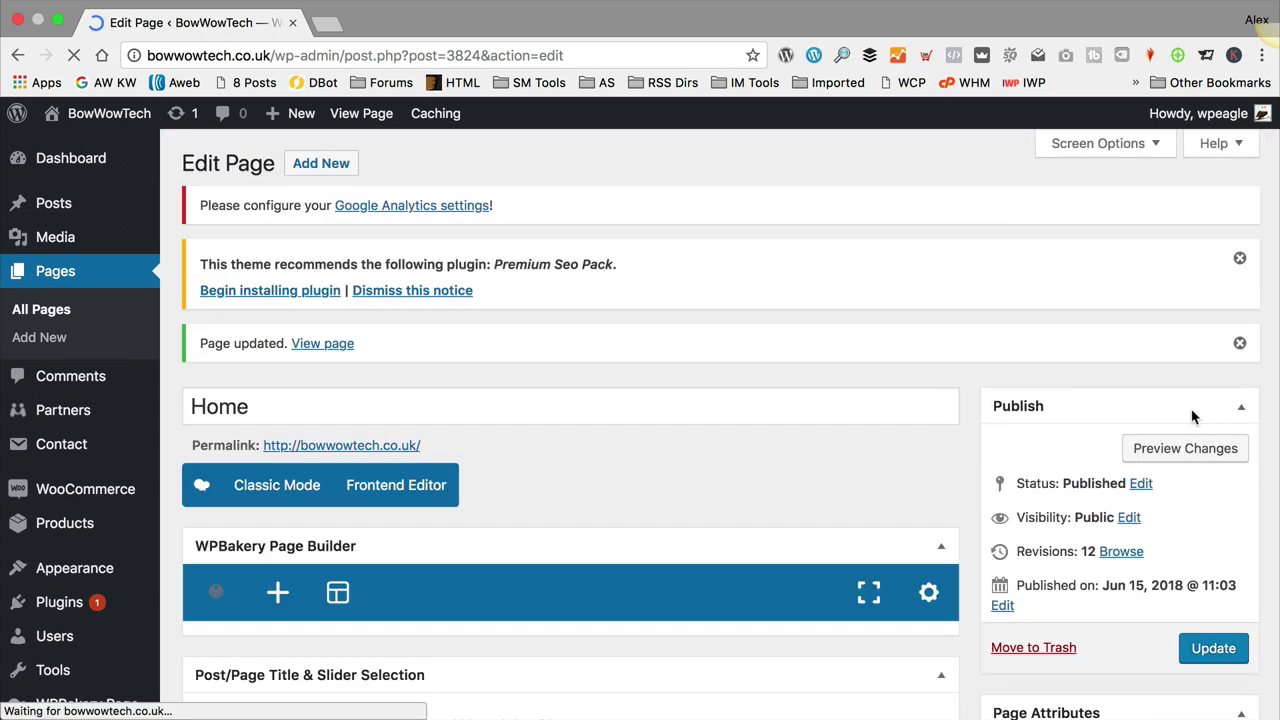
click(307, 321)
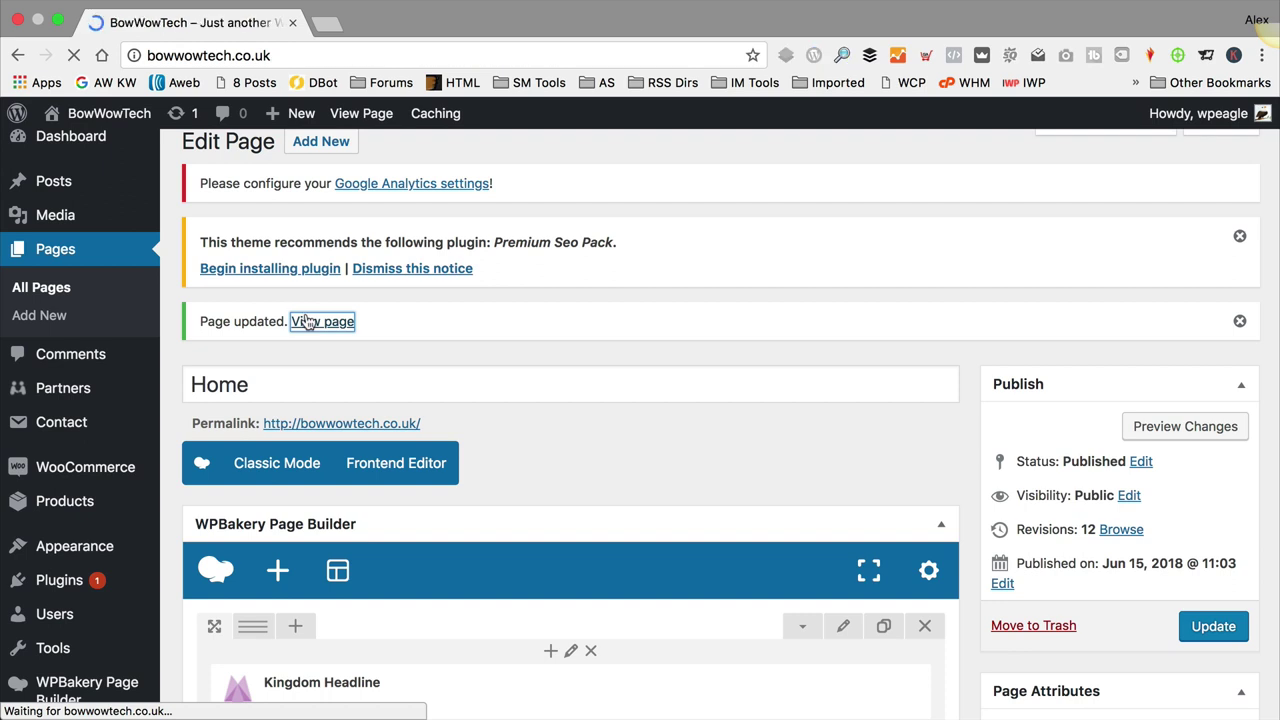
scroll(468, 271, down, 1)
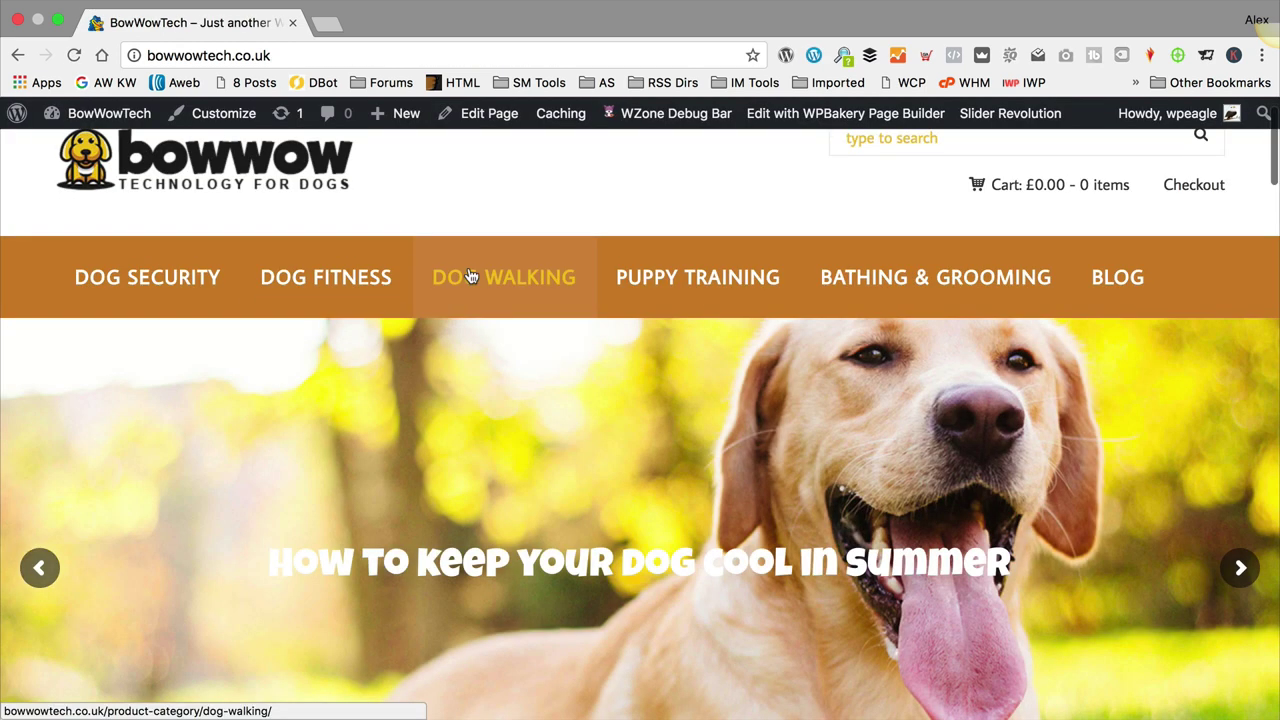
scroll(470, 276, down, 10)
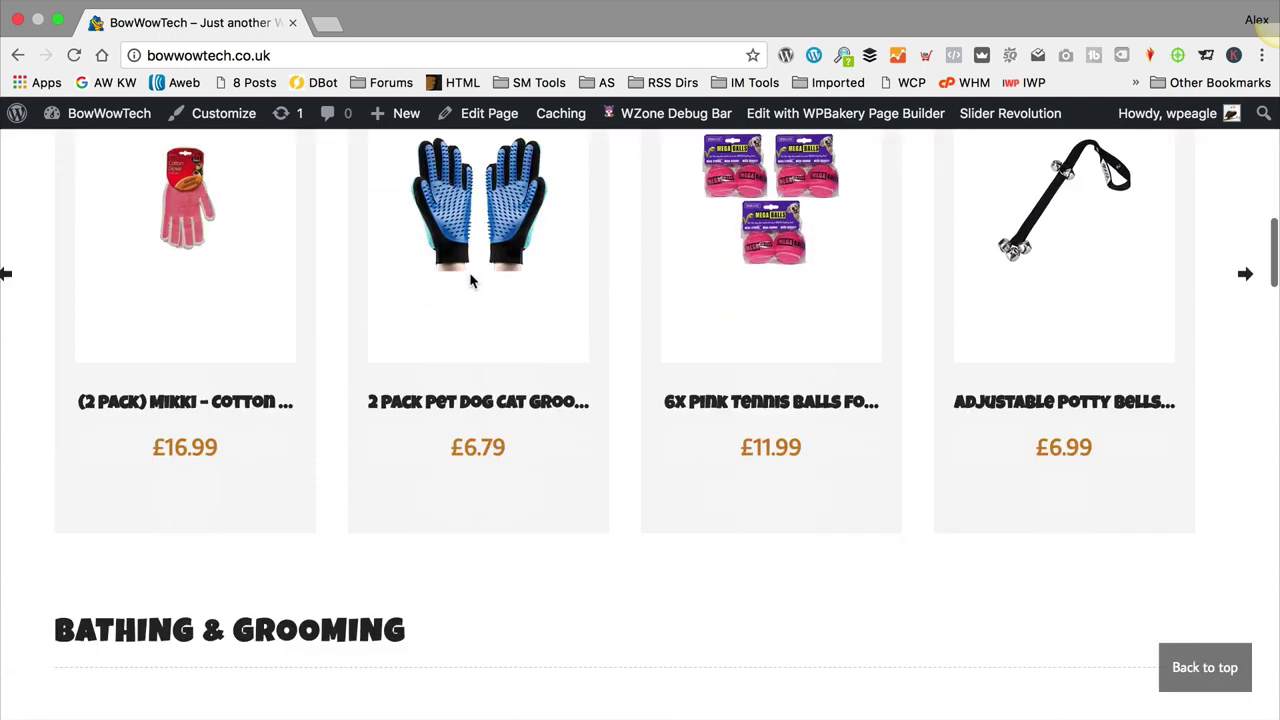
scroll(471, 280, down, 10)
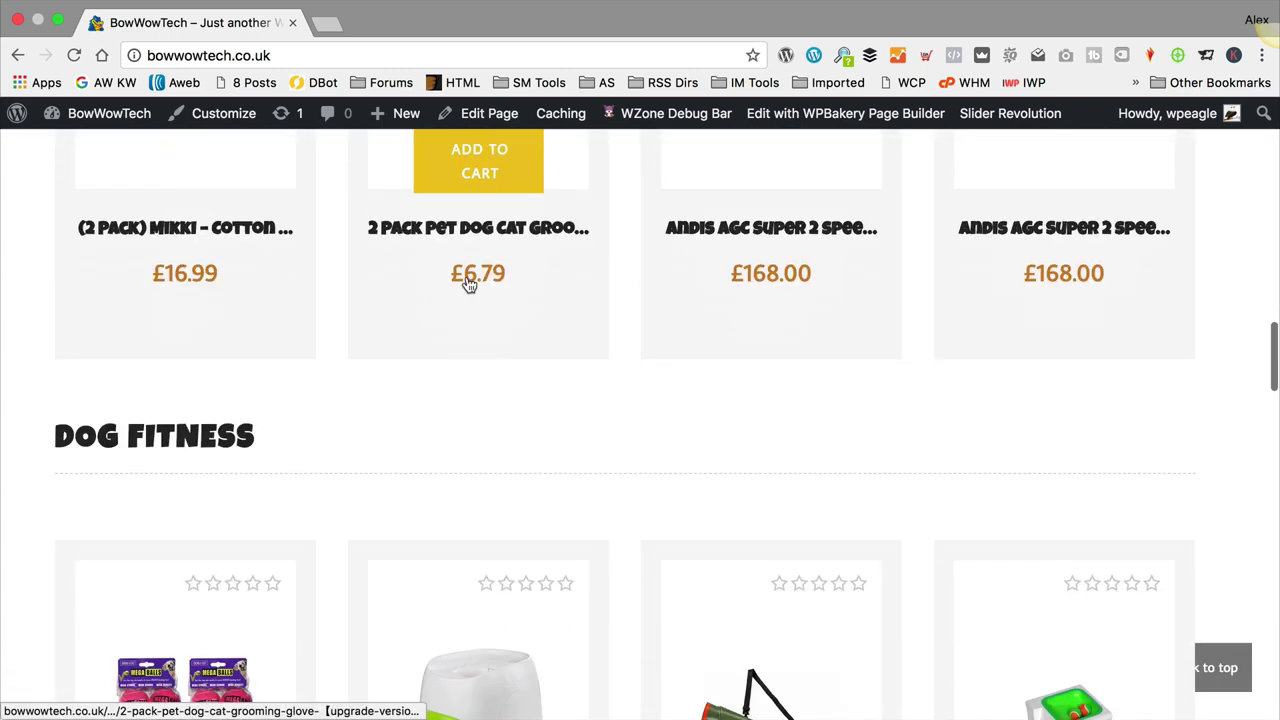
scroll(470, 284, down, 10)
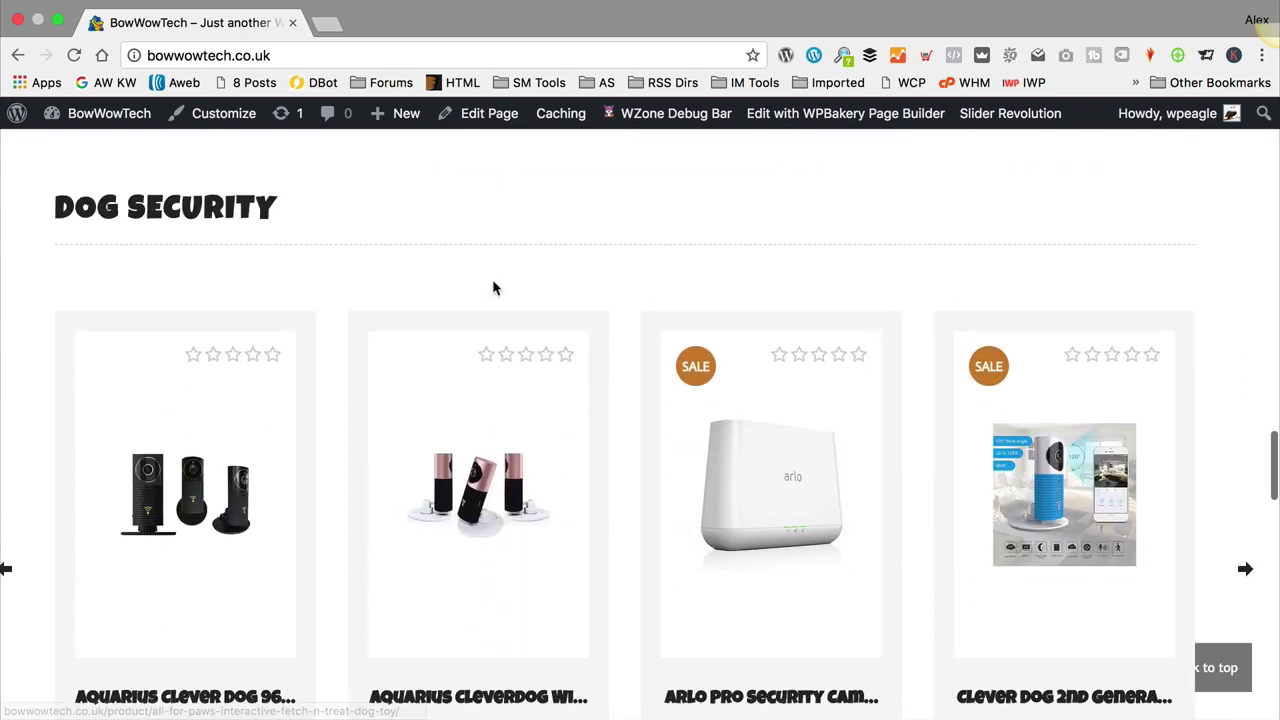
scroll(493, 288, down, 10)
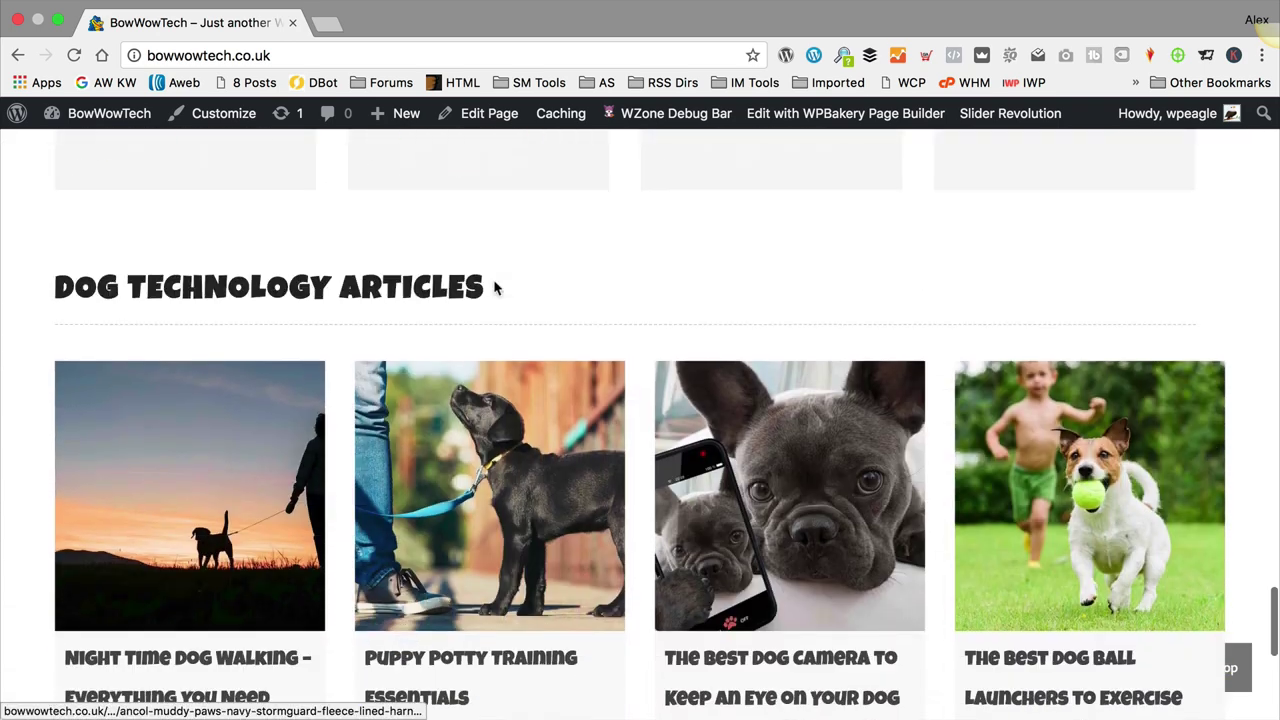
scroll(493, 288, down, 8)
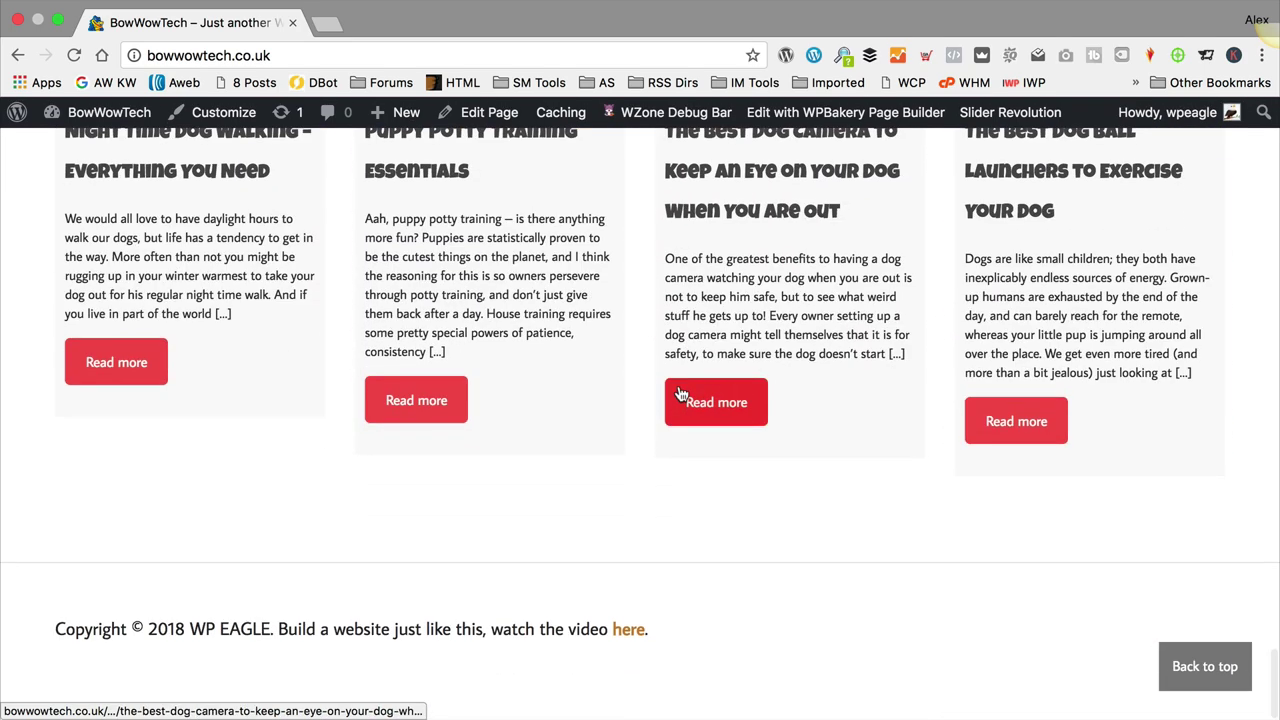
scroll(679, 394, up, 20)
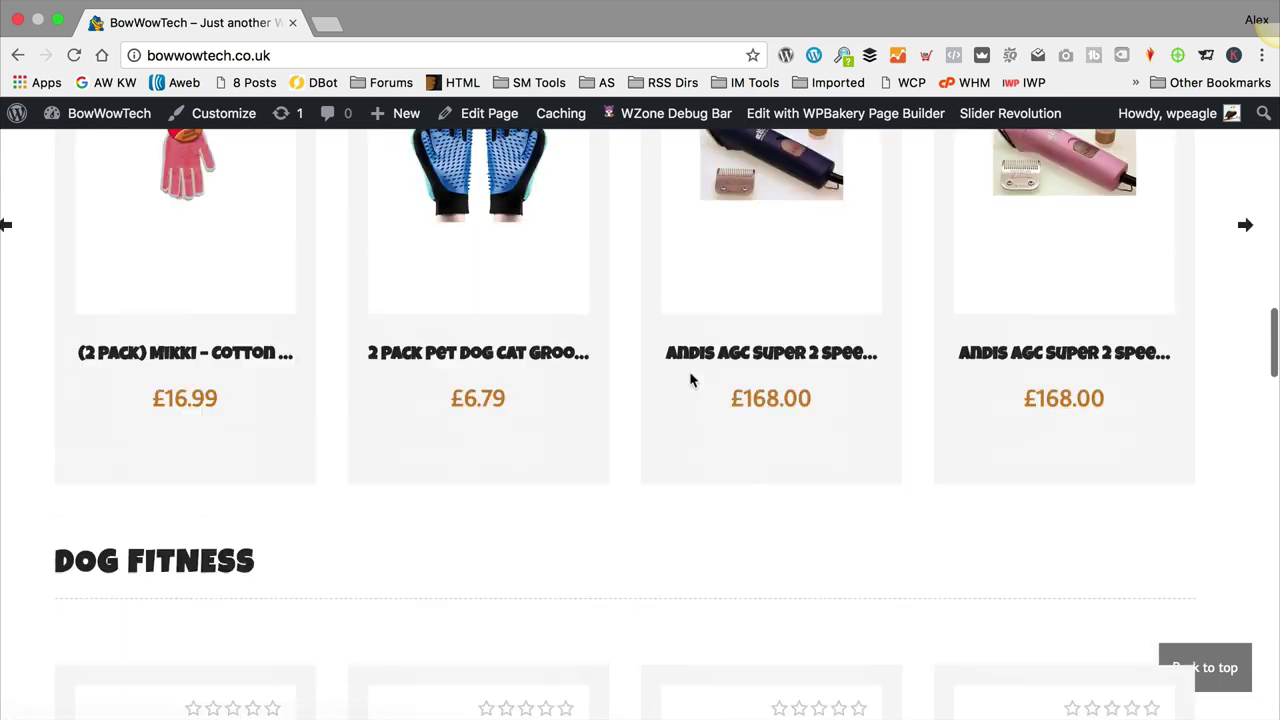
scroll(690, 380, up, 15)
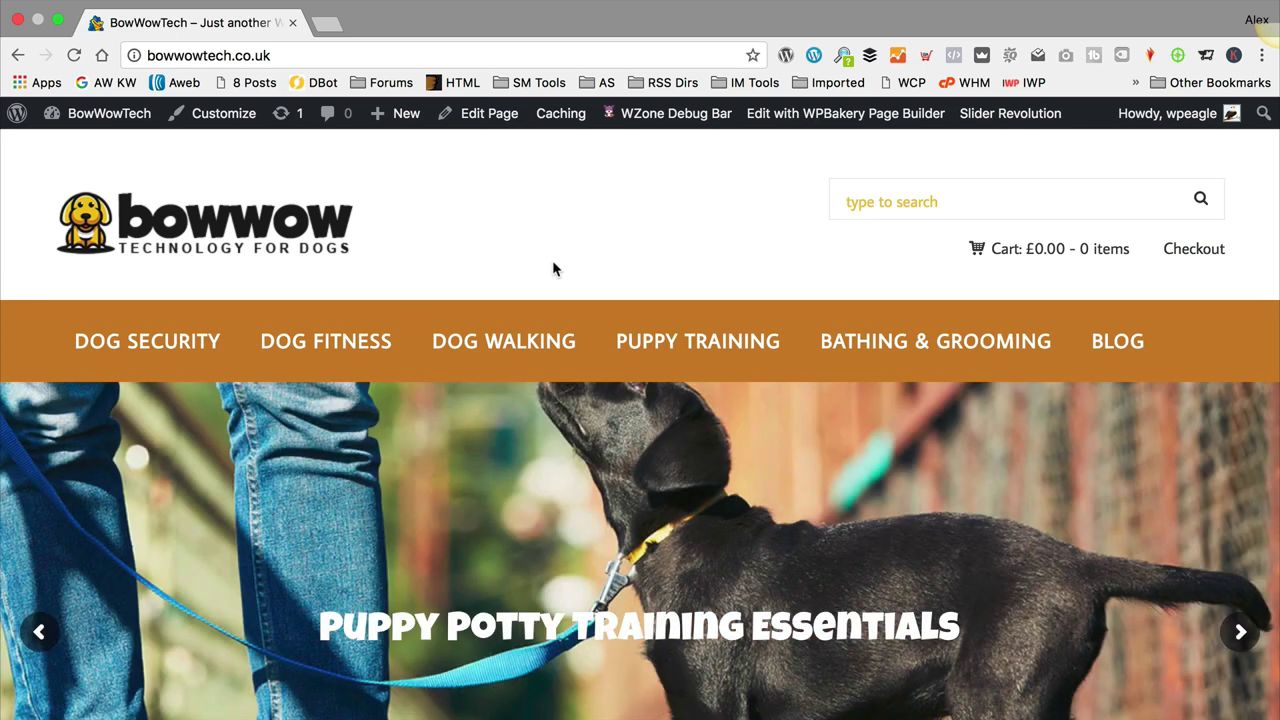
scroll(555, 275, down, 15)
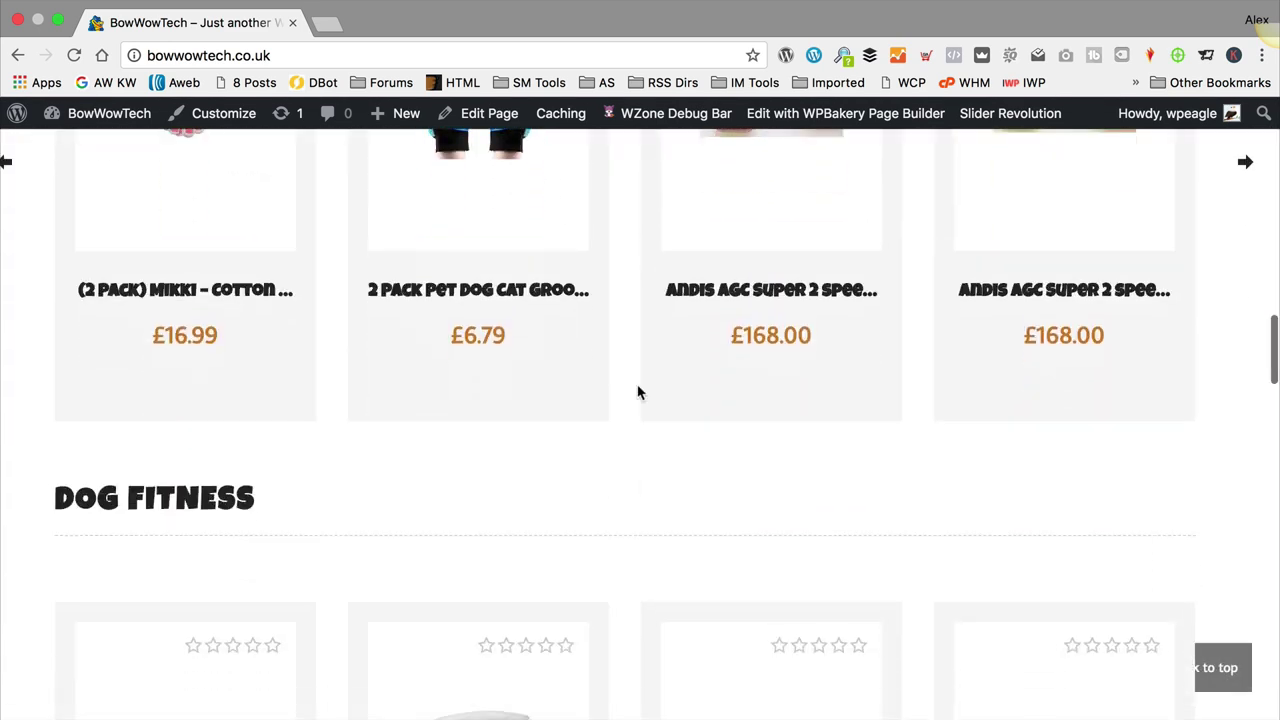
scroll(638, 393, down, 20)
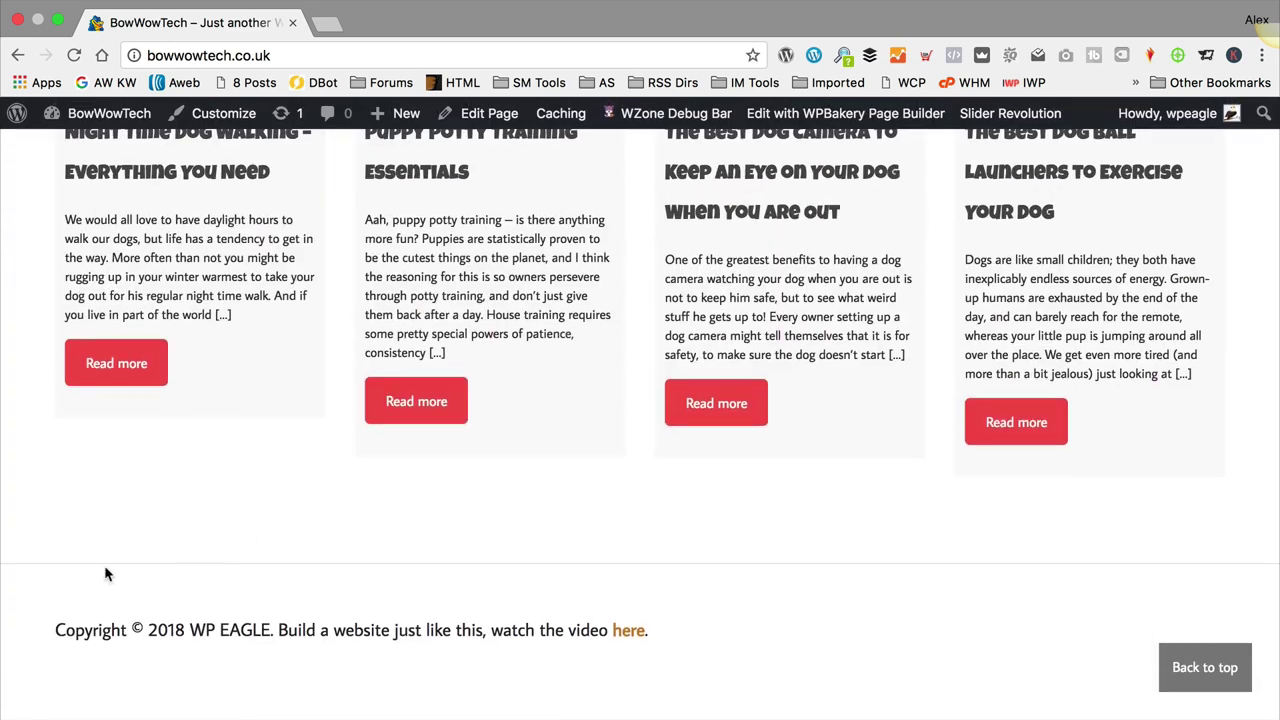
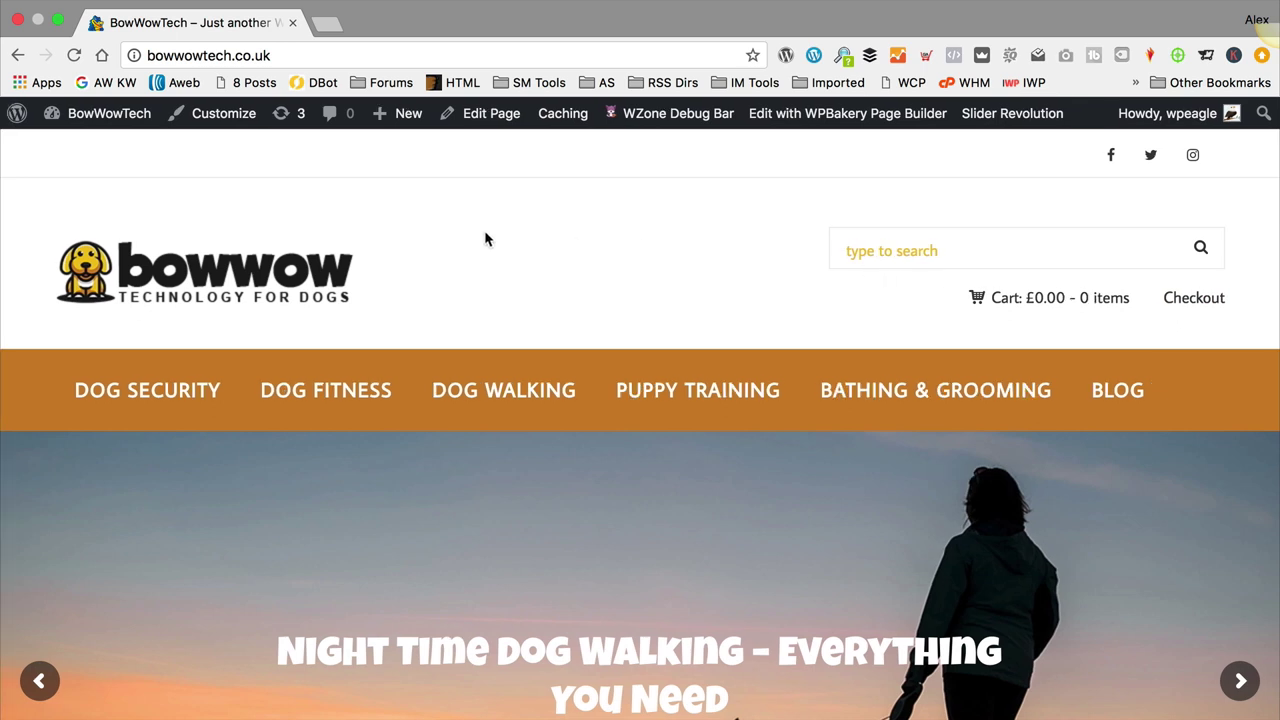
Step: Start a new page titled 'About us'
mouse_move(399, 115)
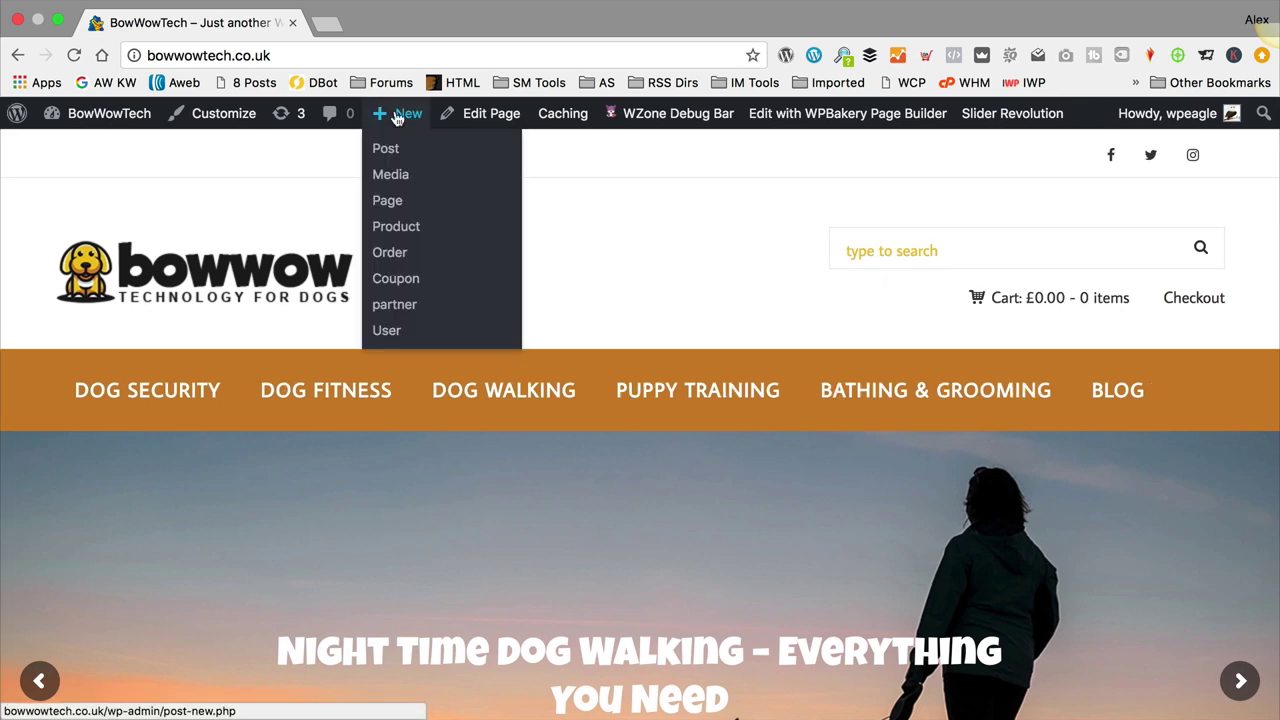
click(416, 210)
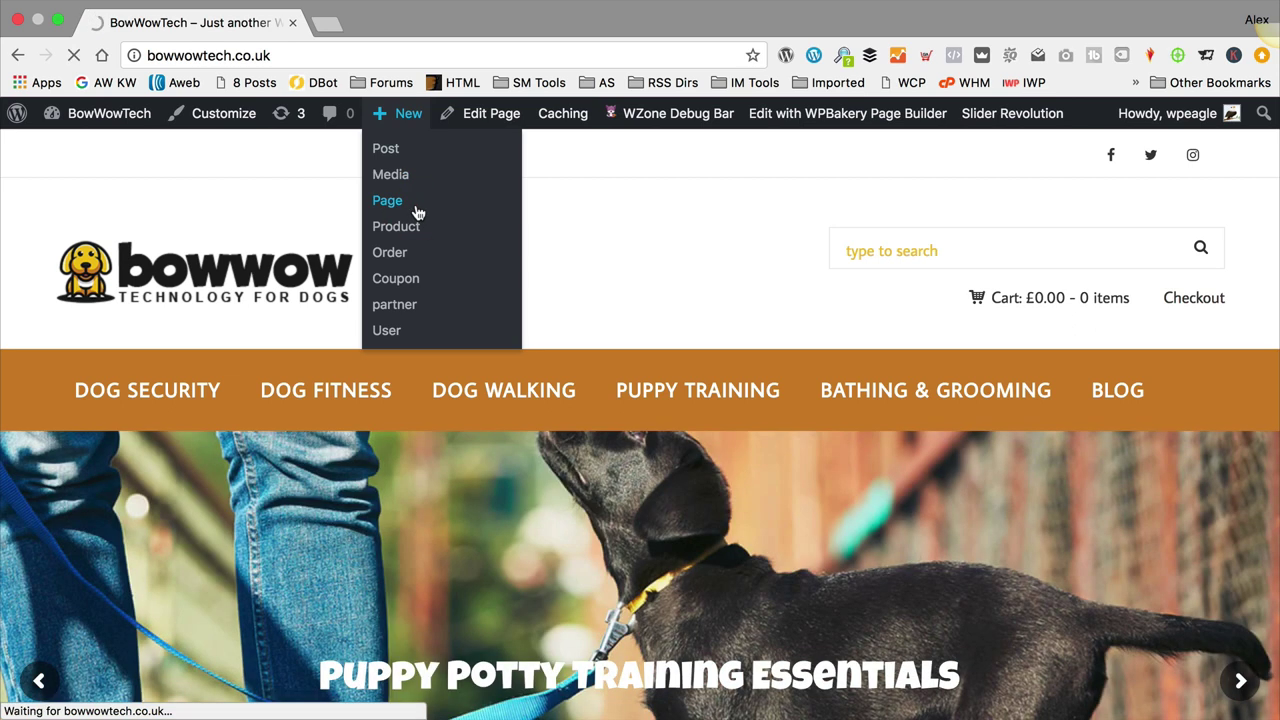
text(Abou)
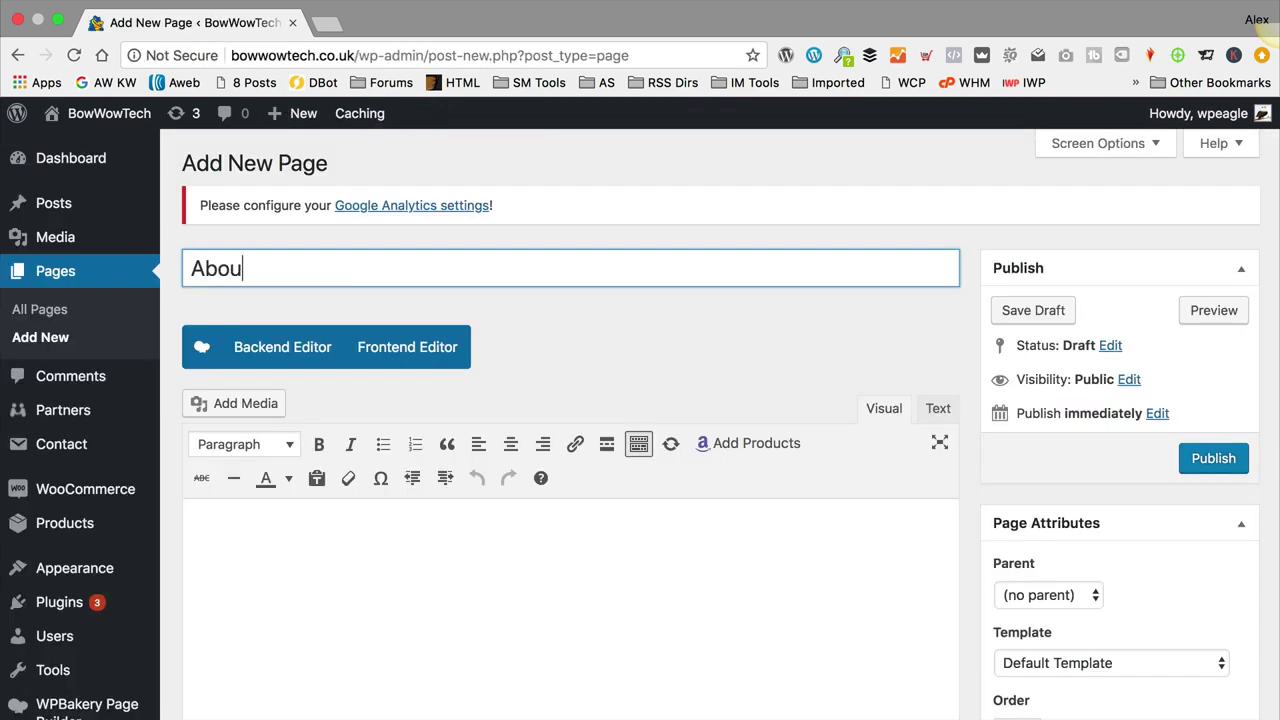
text(t us)
key(Tab)
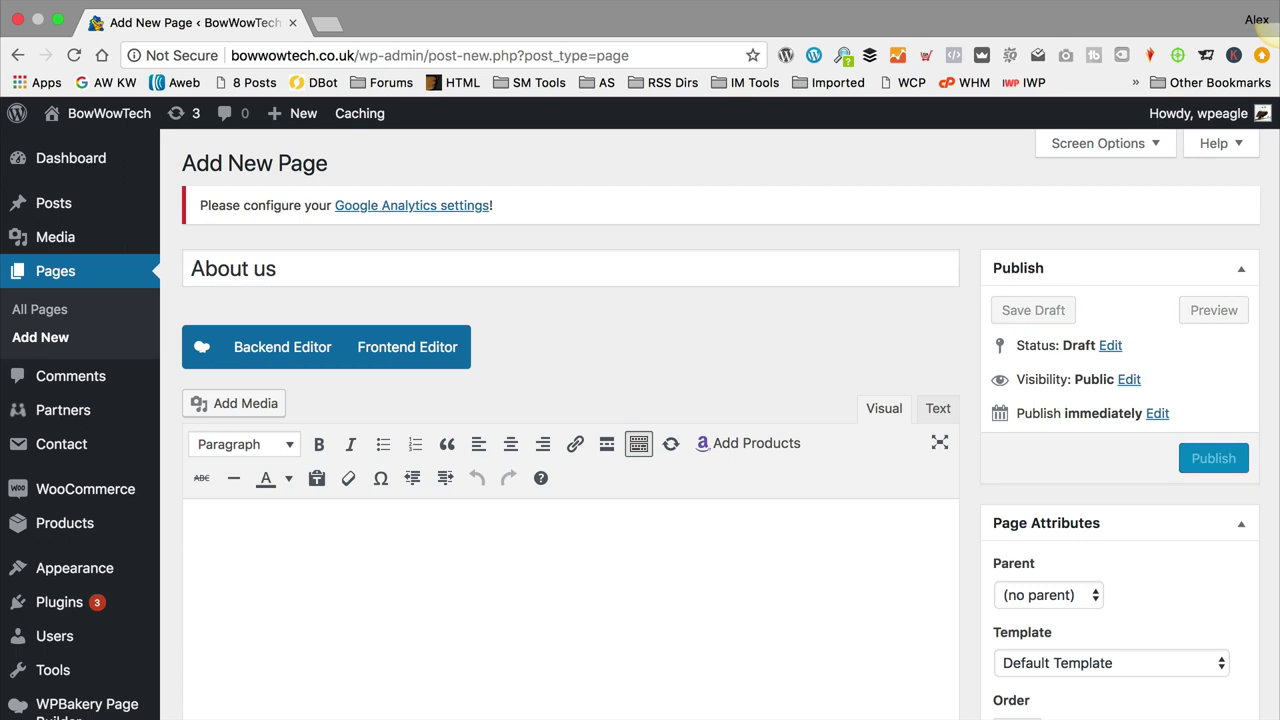
Step: Write the body 'We find the best dog technology products on Amazon just for you.' and fix the 'technolgy' typo
scroll(699, 337, down, 5)
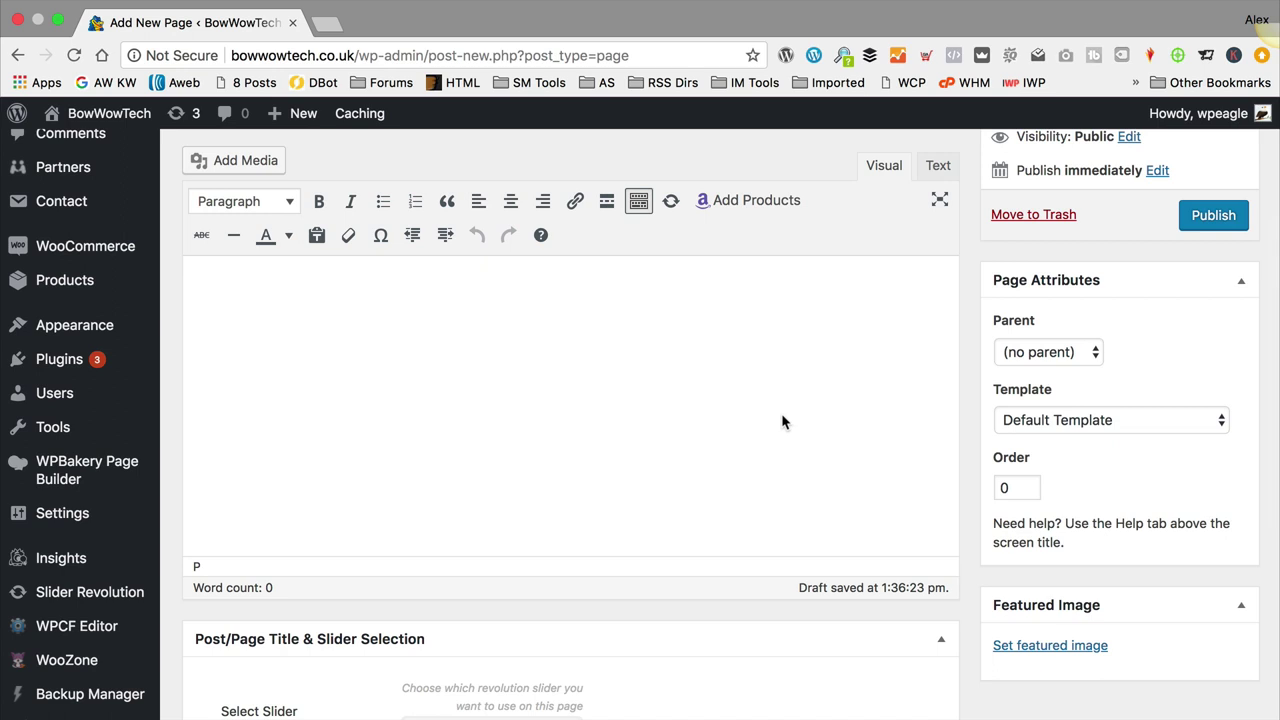
text(We find the best dog techn)
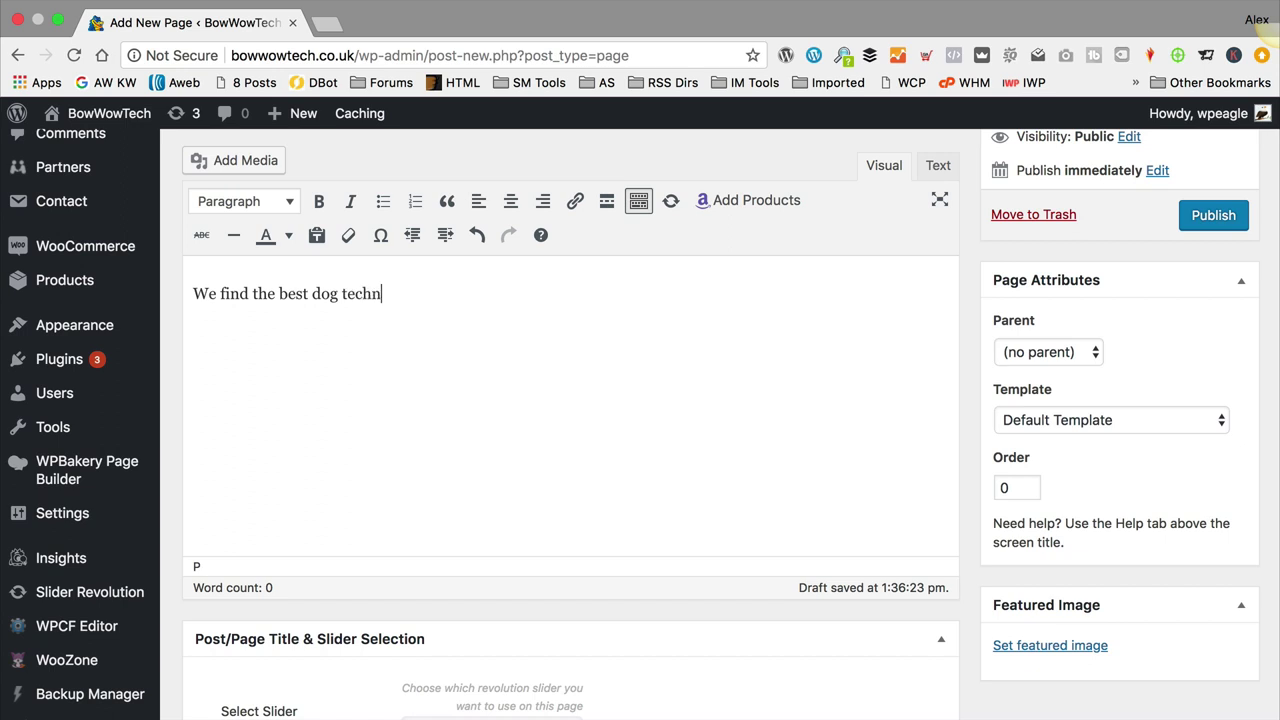
text(olgy products online)
key(BackSpace)
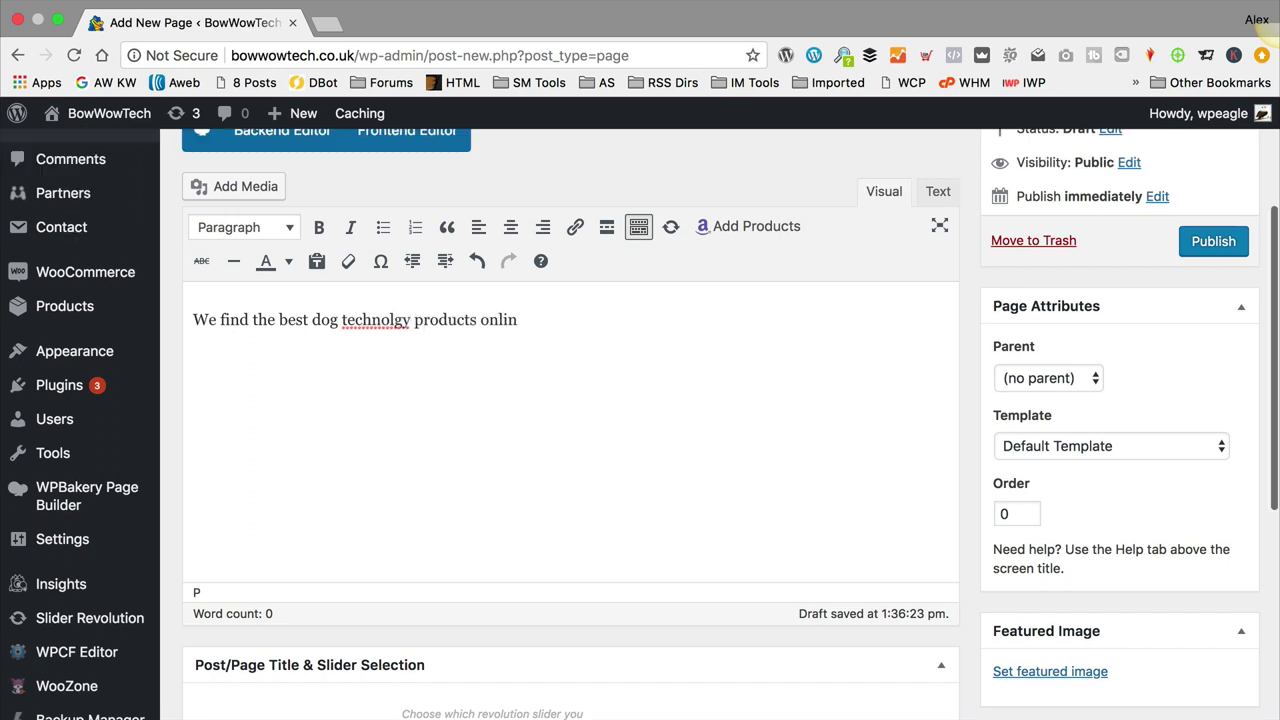
key(BackSpace)
key(BackSpace)
text(on Ama)
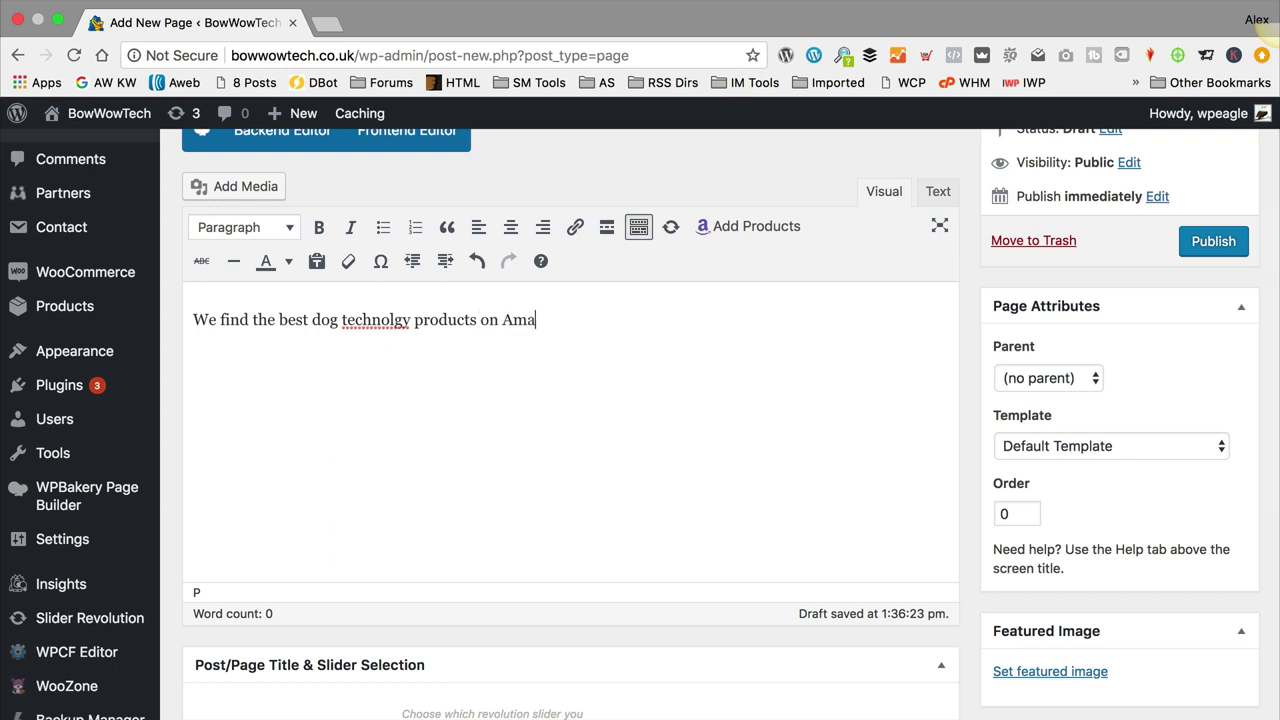
text(zon just for you.)
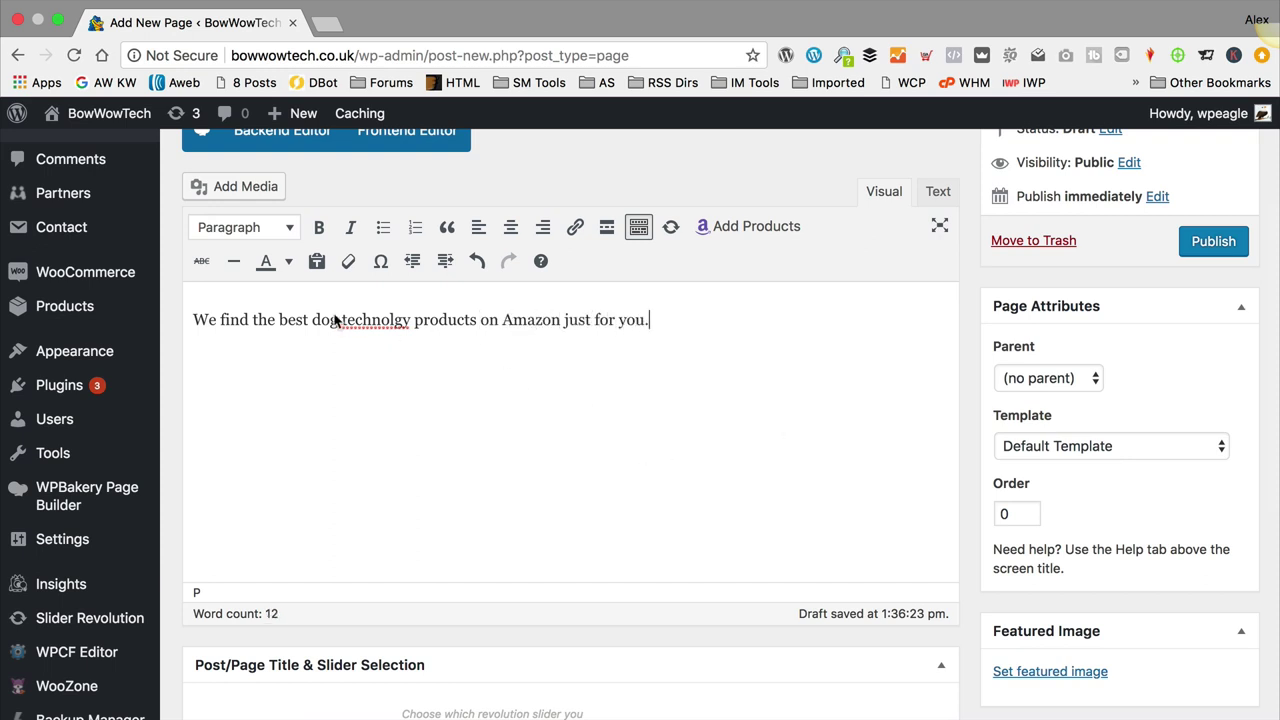
right_click(360, 322)
click(360, 325)
Step: Publish the About us page
scroll(592, 352, up, 4)
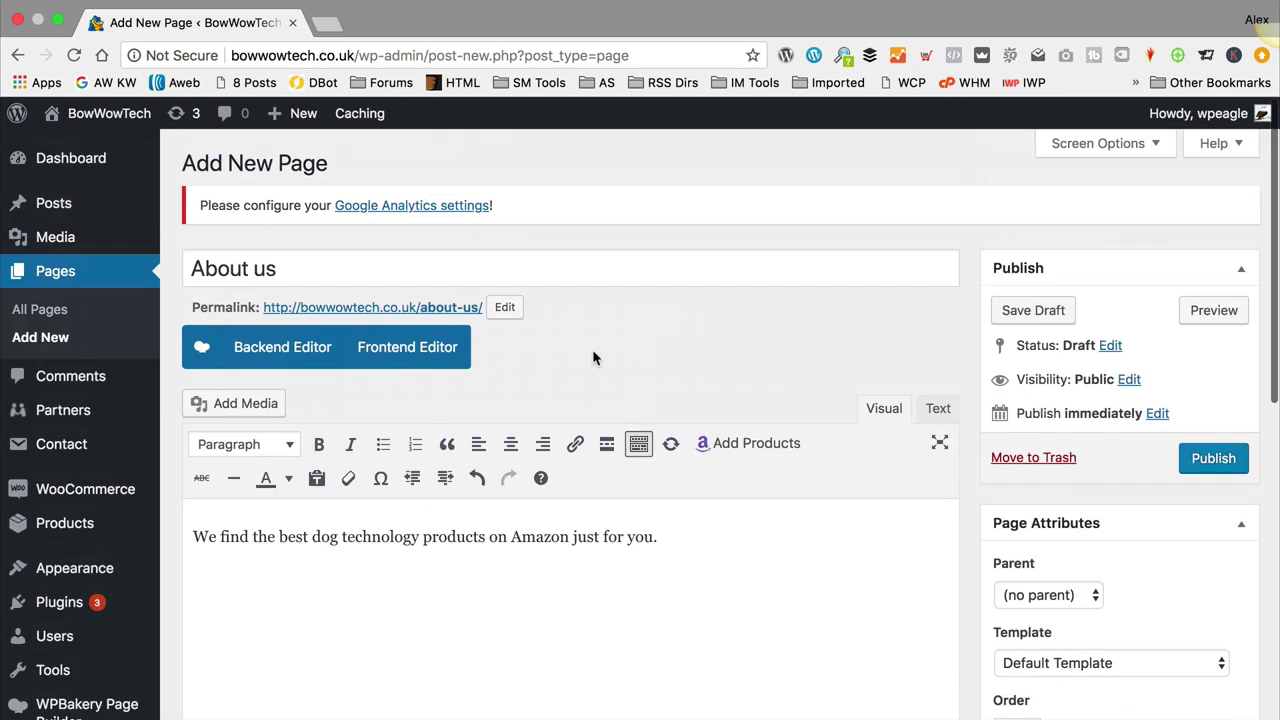
scroll(592, 352, down, 3)
scroll(592, 355, down, 1)
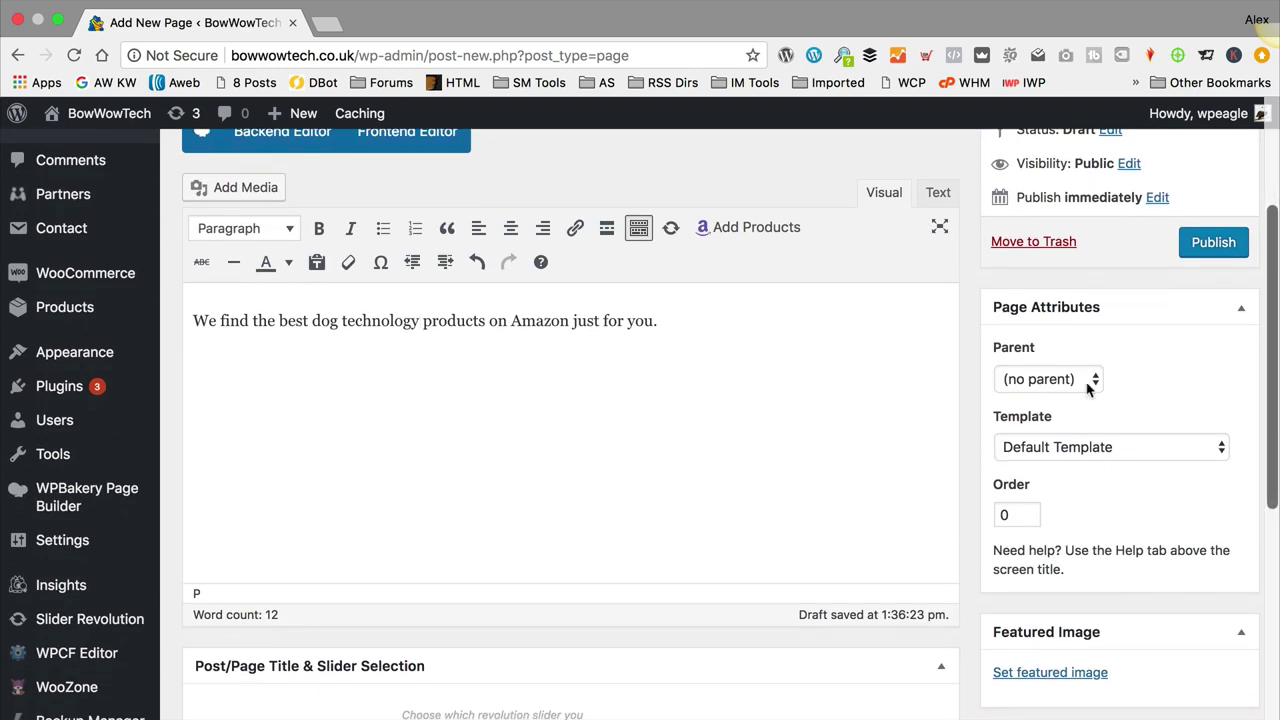
scroll(877, 424, up, 2)
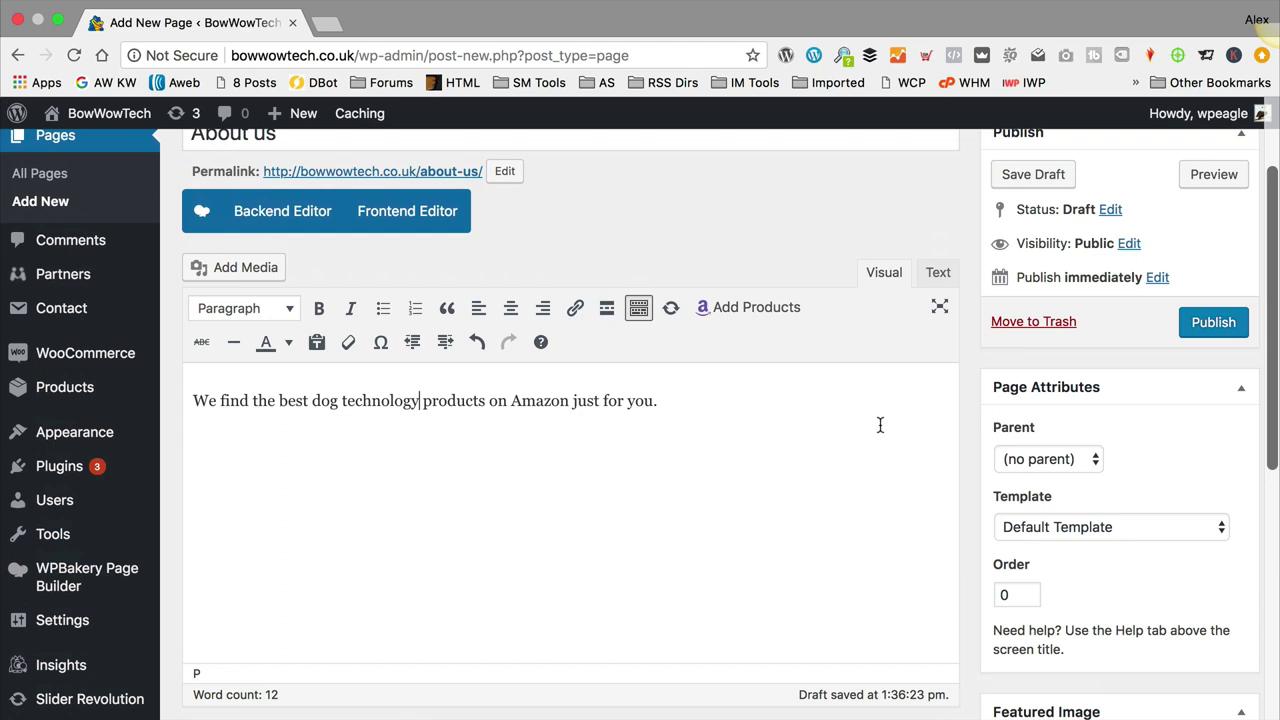
click(1208, 330)
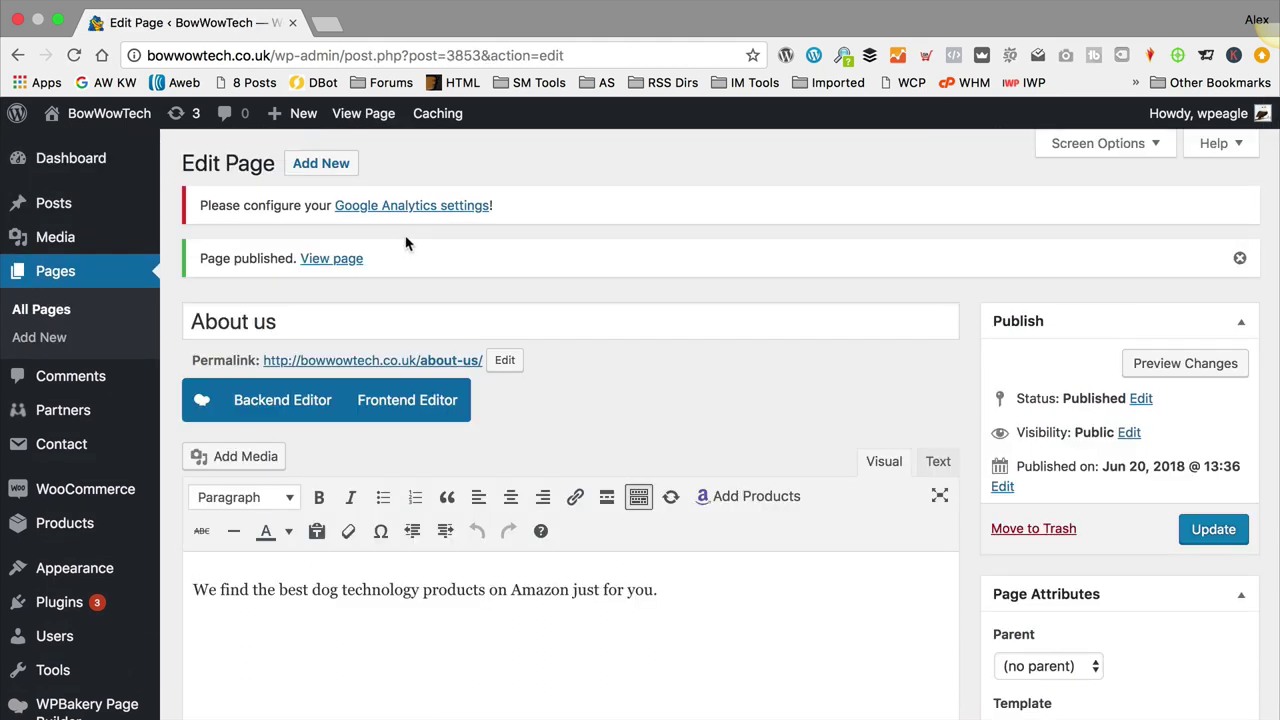
click(316, 163)
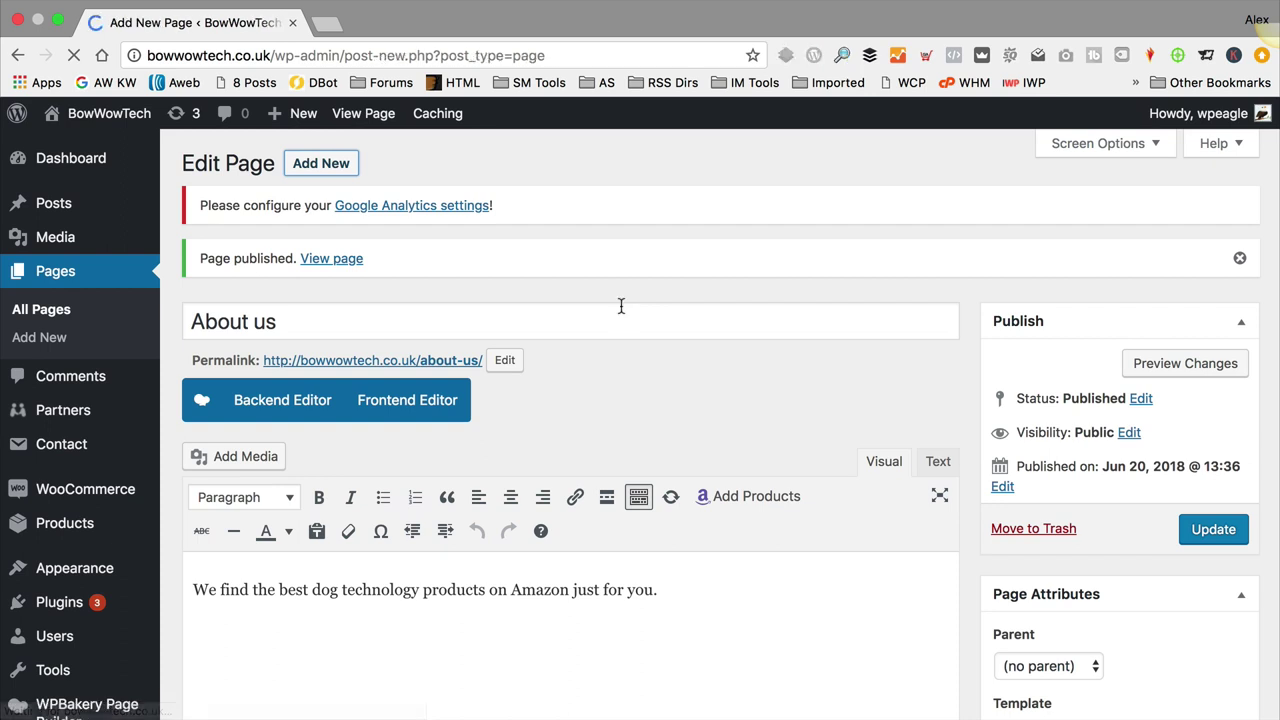
Step: Create a page titled 'Privacy Policy' with no body content
text(Priv)
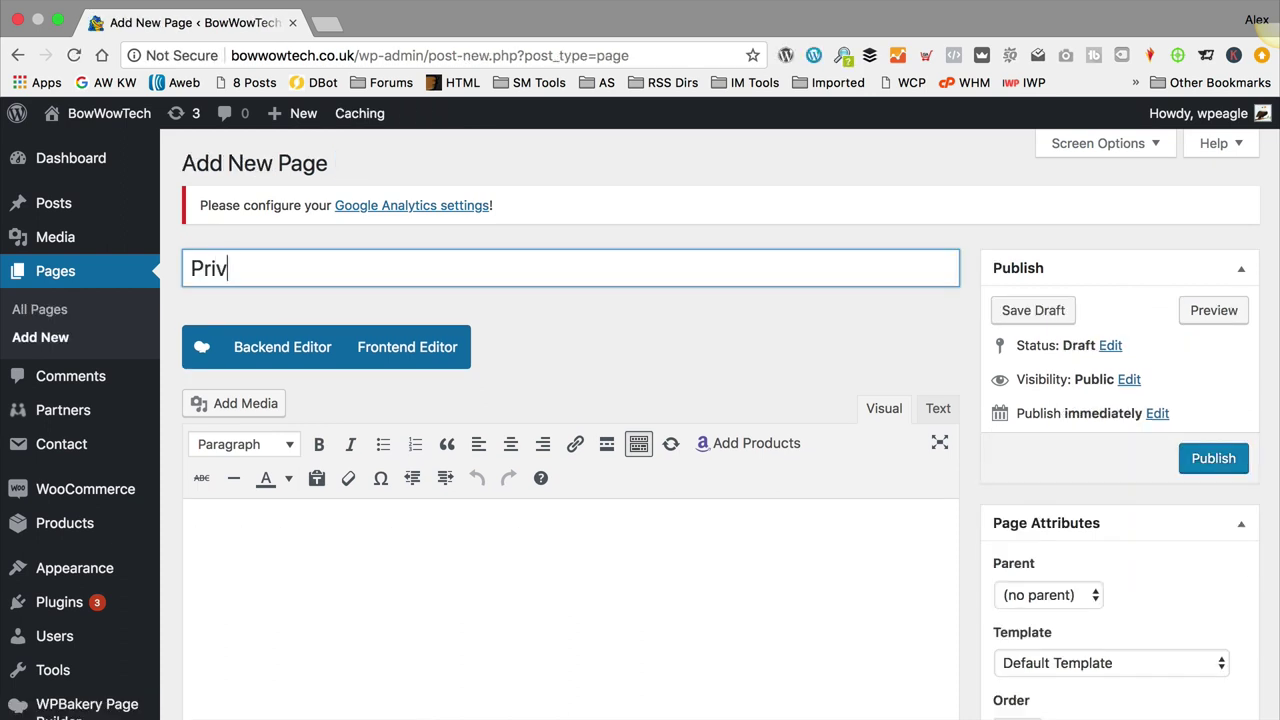
text(acy Policy)
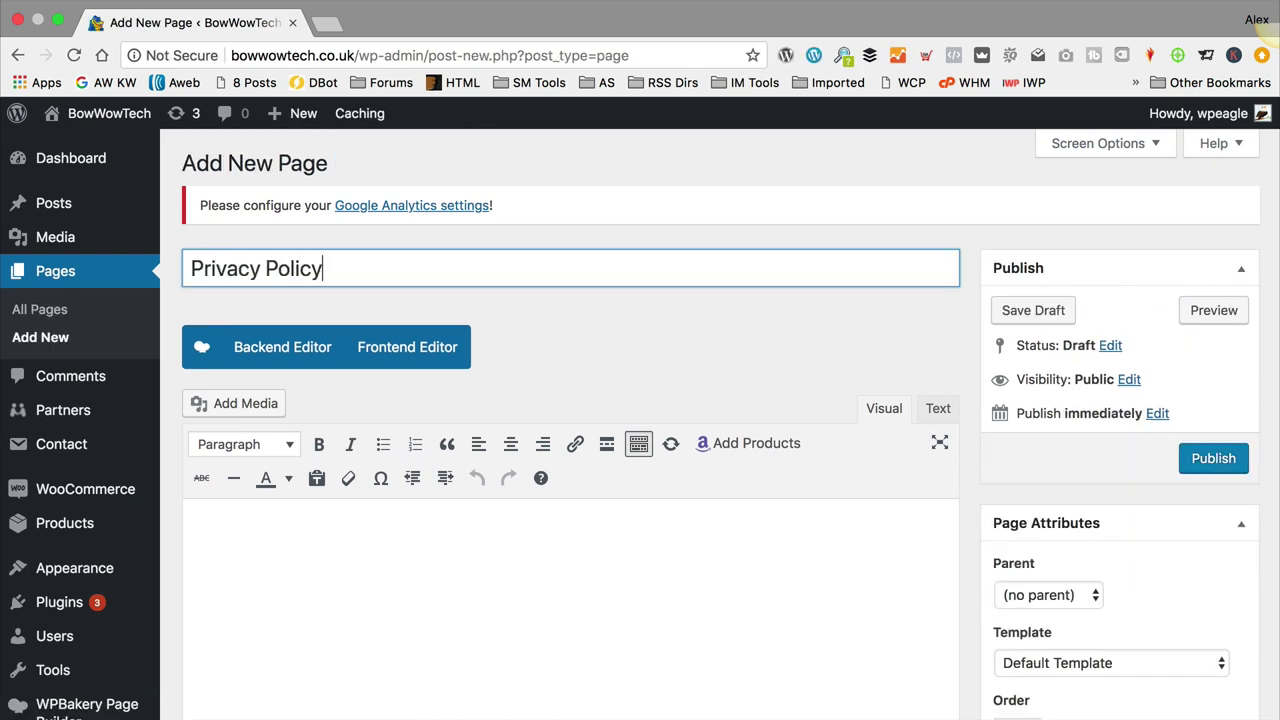
click(443, 574)
scroll(550, 505, down, 4)
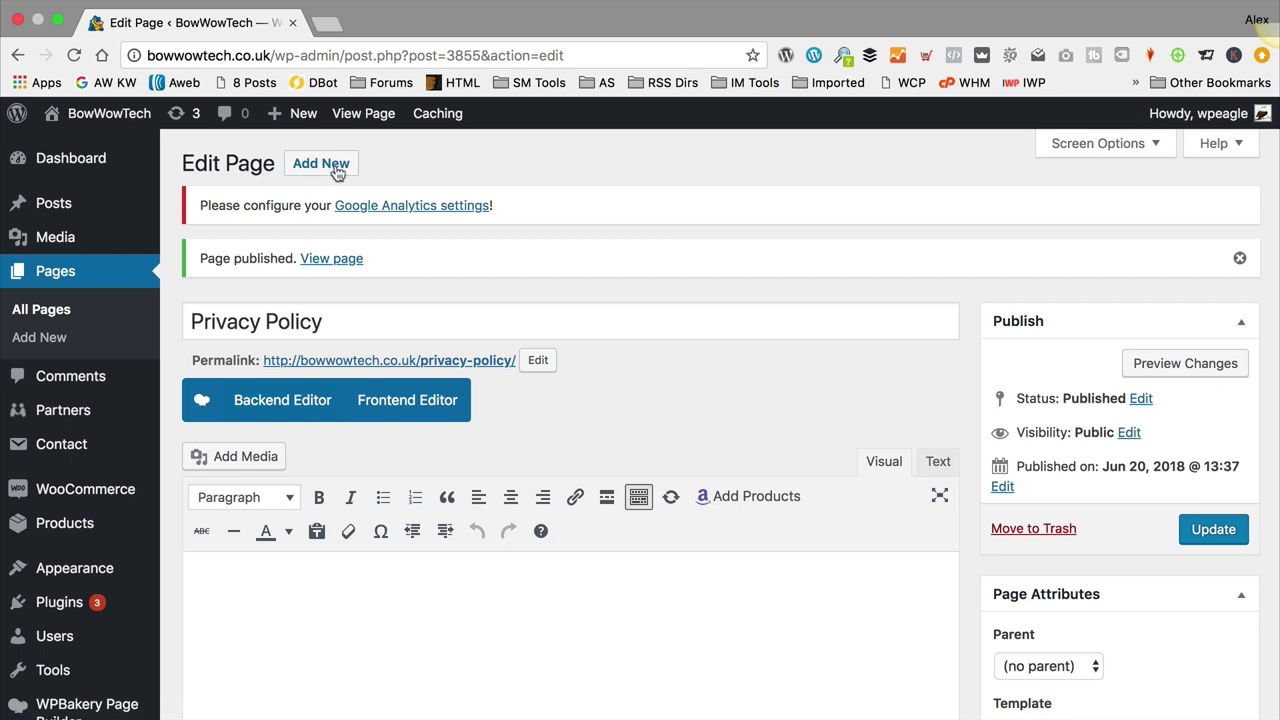
Step: Create an empty 'Contact us' page and publish it
click(321, 162)
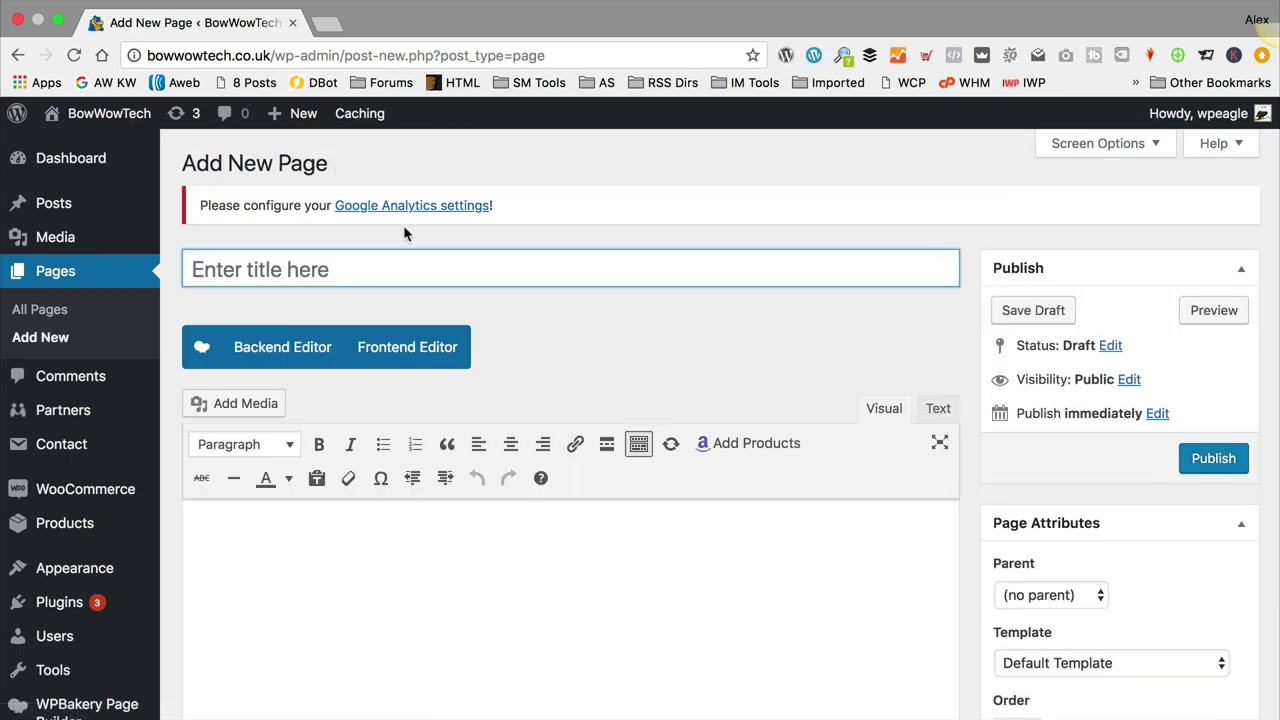
text(Contact us)
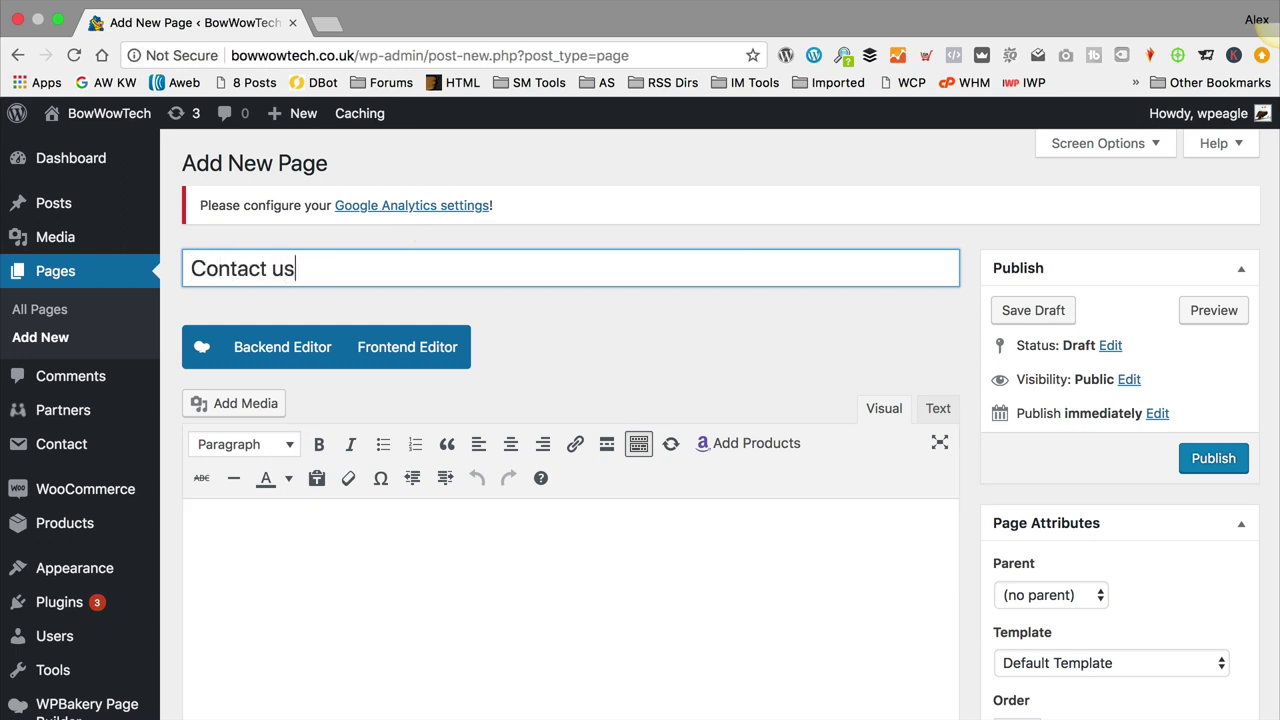
scroll(583, 377, down, 2)
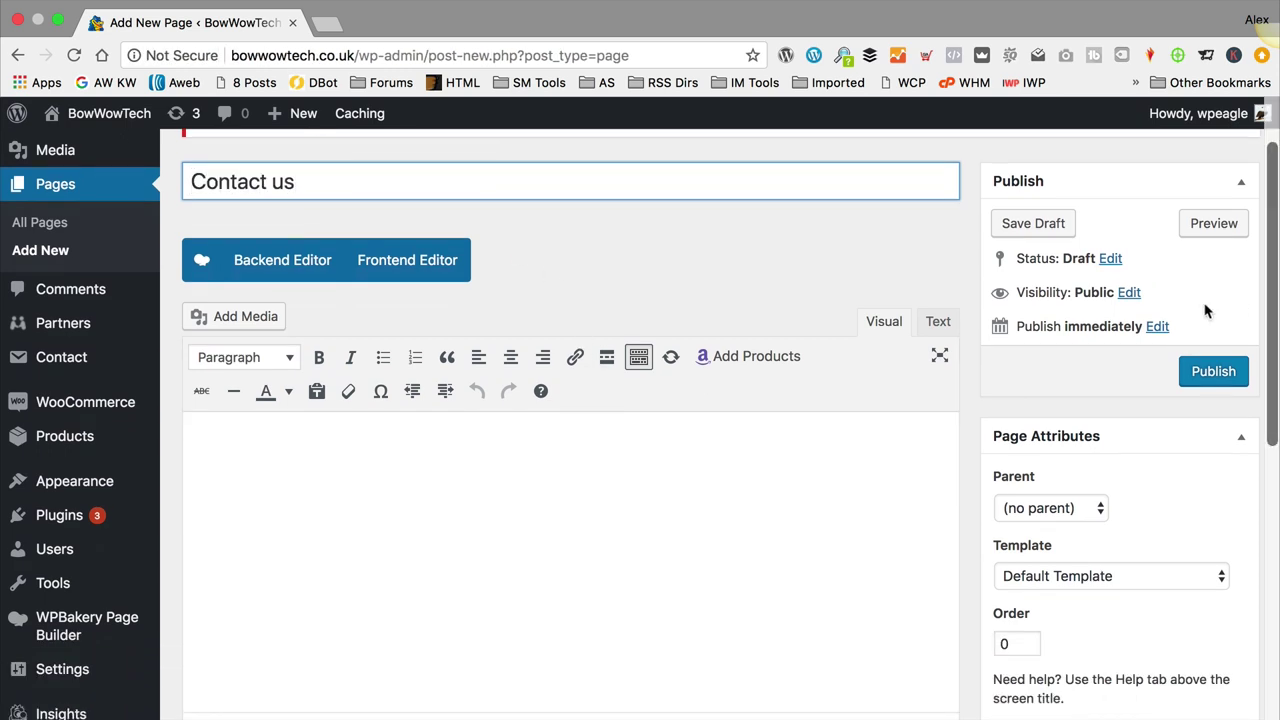
click(1213, 371)
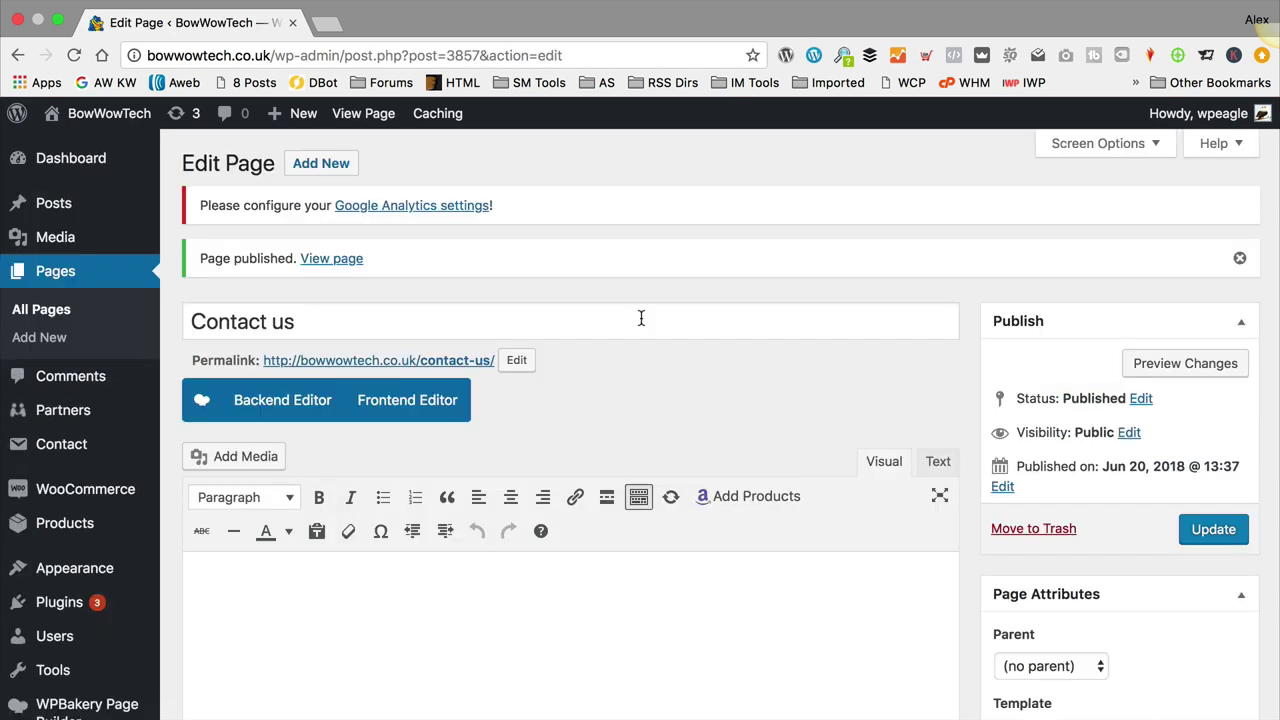
Step: Rename Contact form 1 to 'Contact us' in Contact Form 7
mouse_move(62, 455)
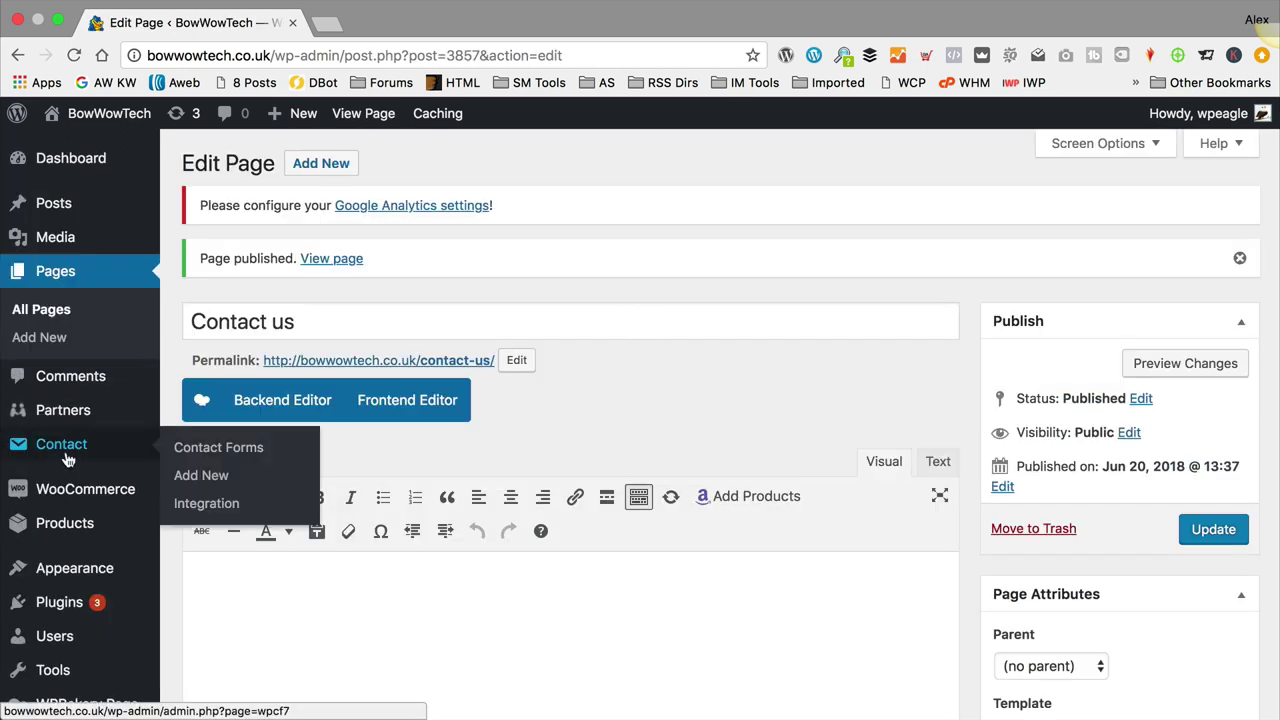
click(211, 452)
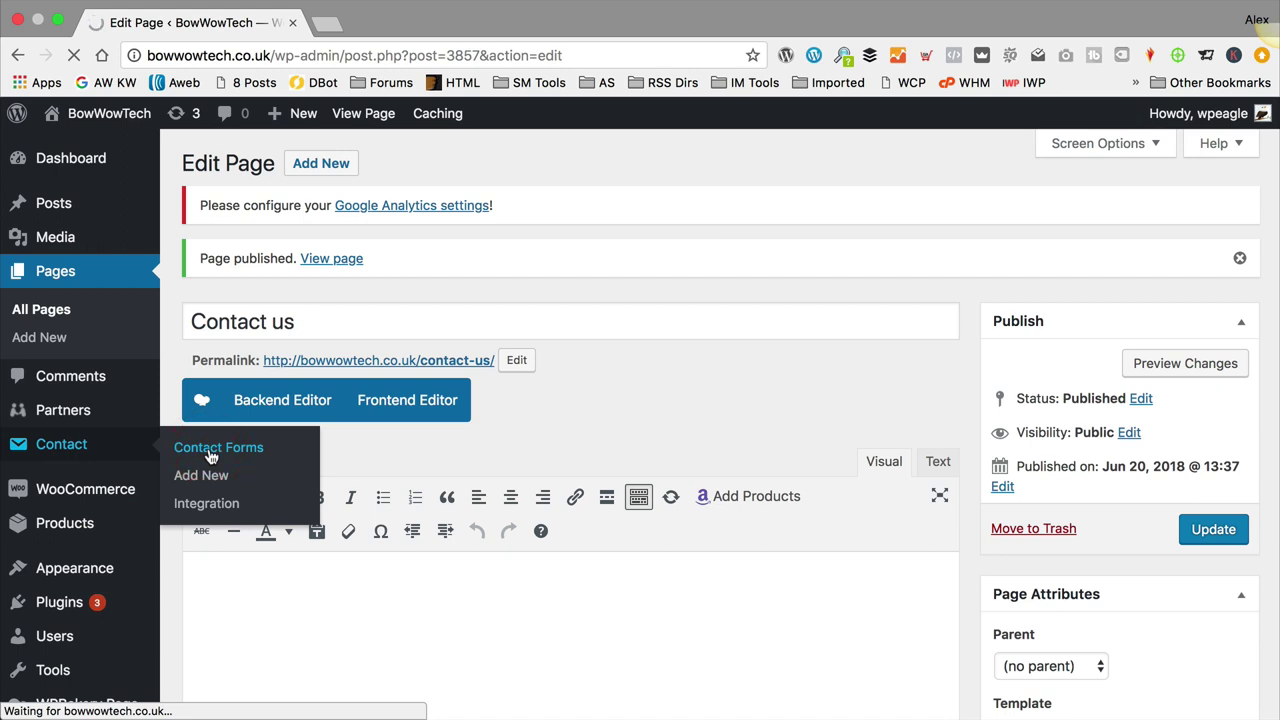
scroll(343, 420, down, 2)
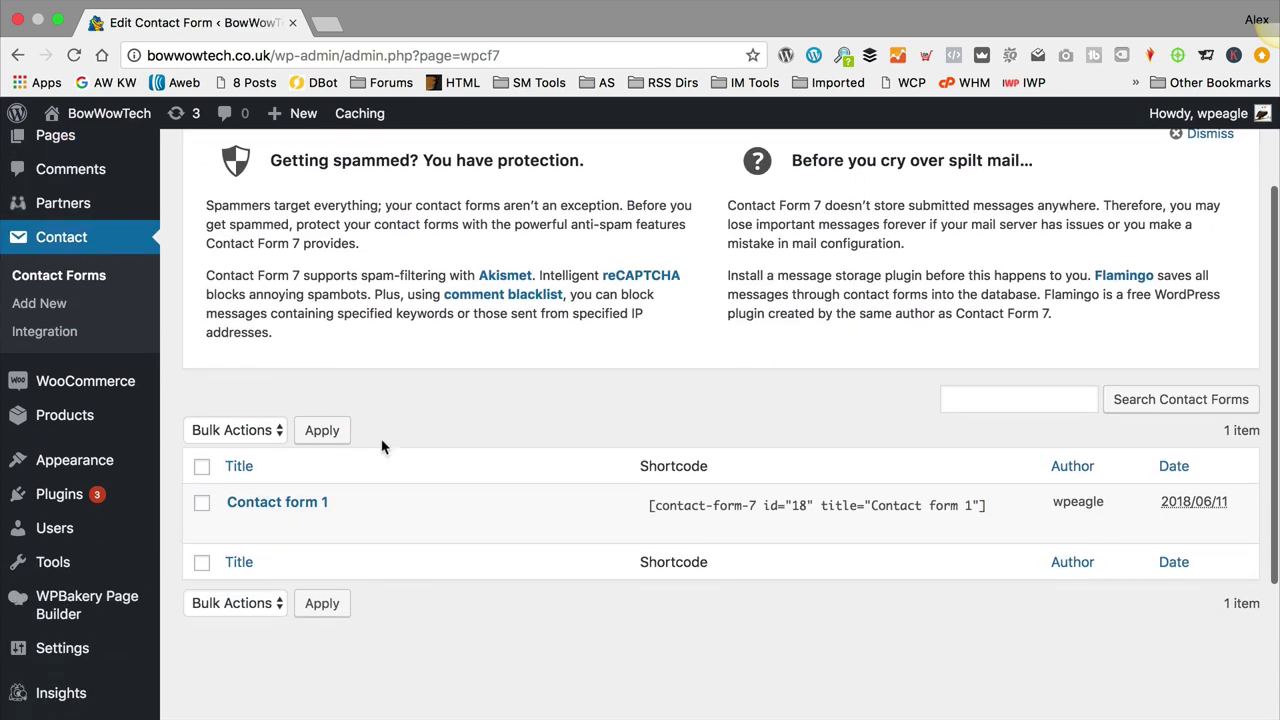
click(238, 525)
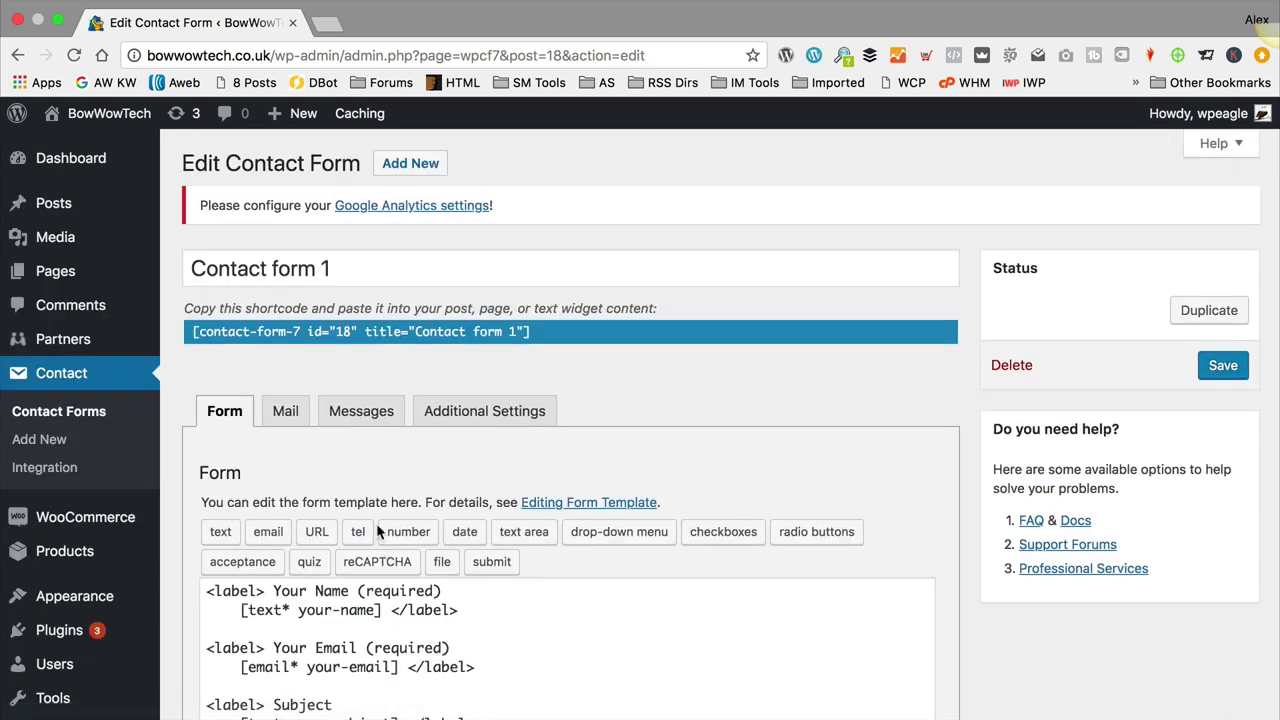
scroll(423, 409, down, 2)
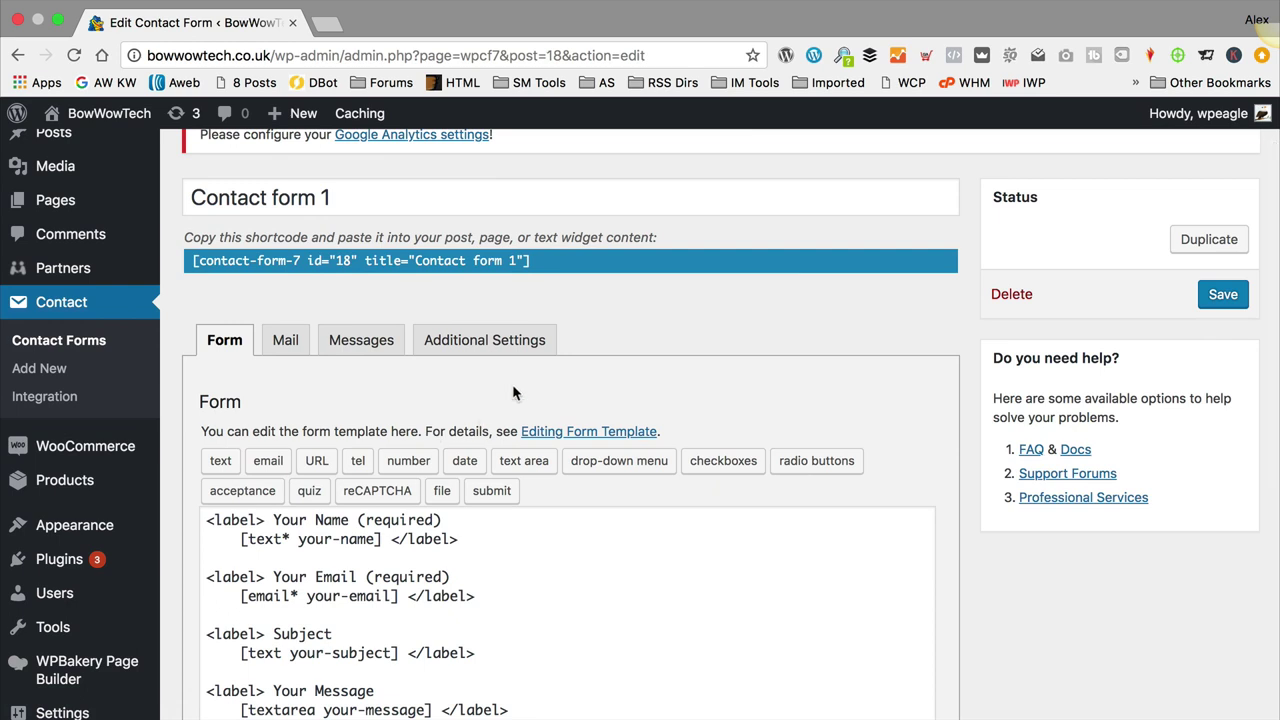
scroll(512, 392, up, 2)
drag(340, 268, 268, 266)
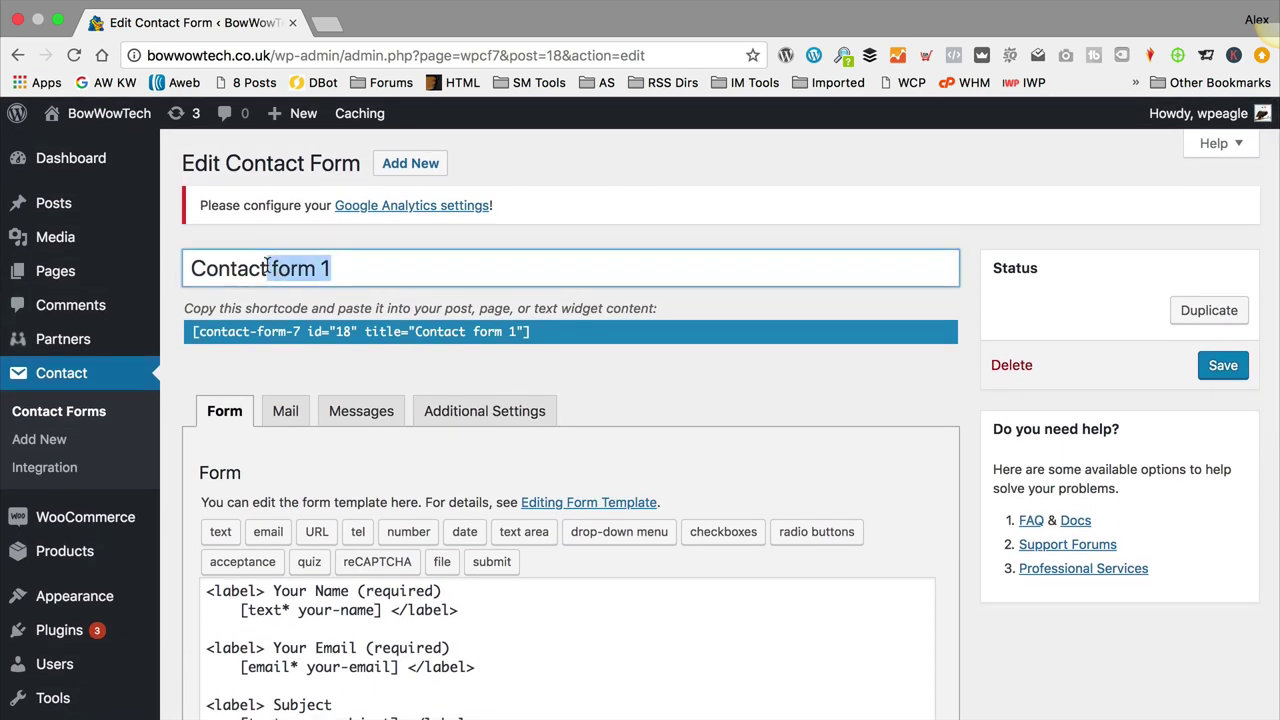
text(us)
Step: Review the form's mail settings and save the contact form
scroll(501, 487, down, 3)
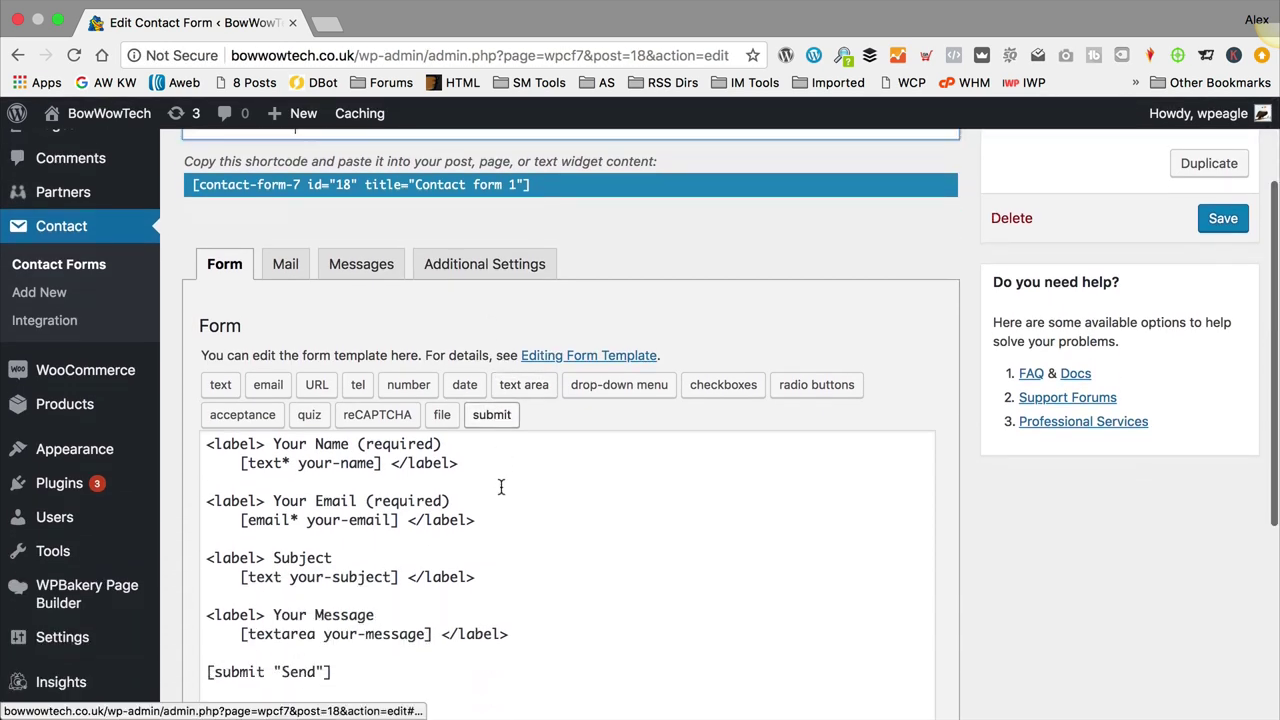
scroll(501, 487, down, 3)
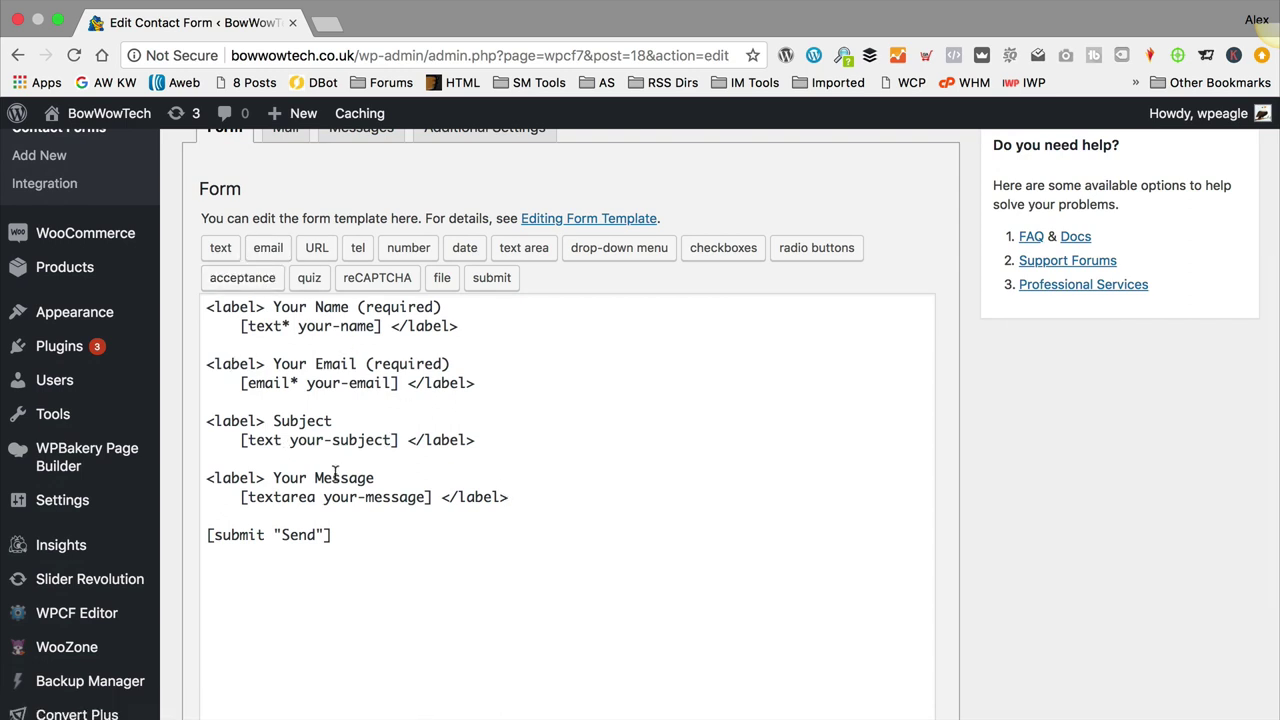
scroll(440, 594, up, 4)
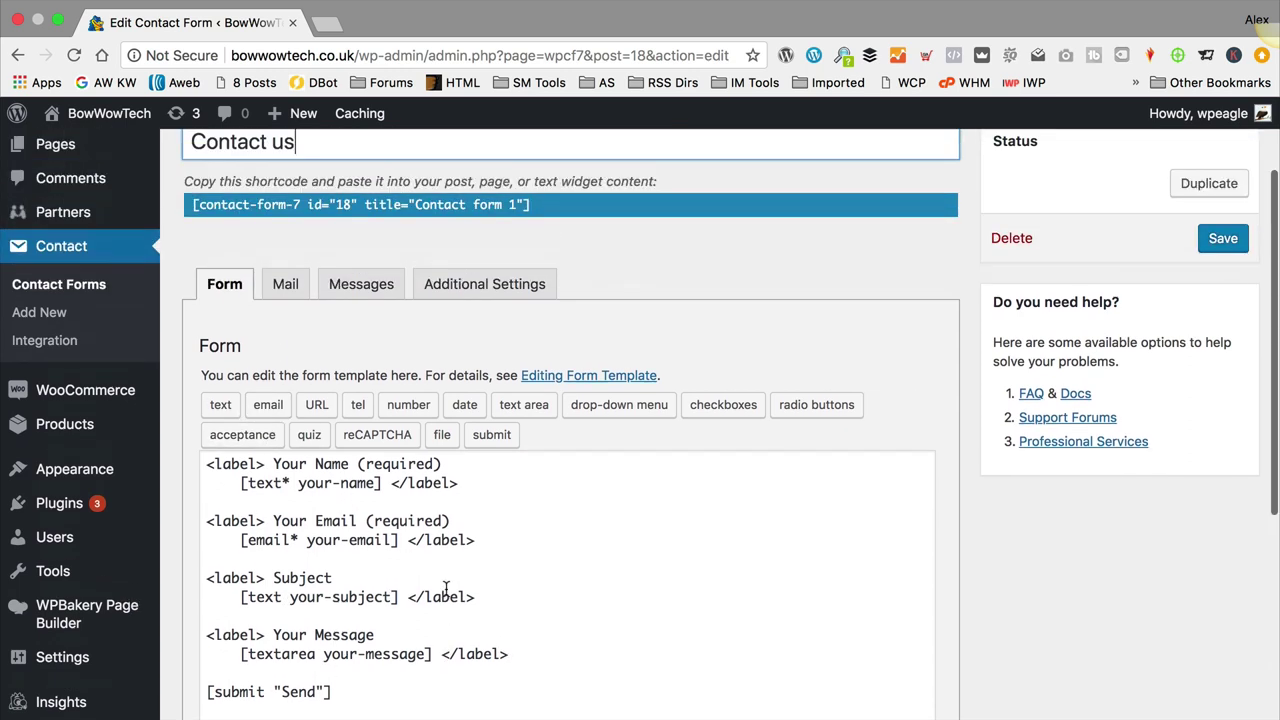
click(280, 299)
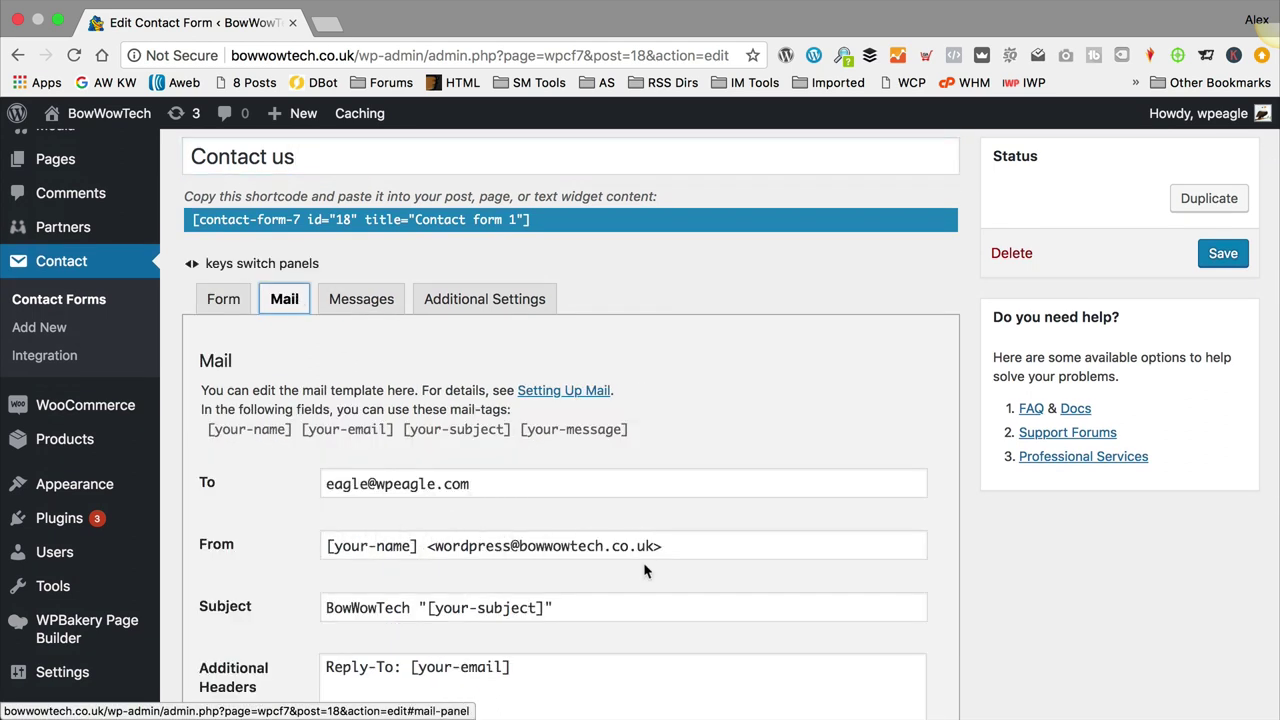
scroll(533, 558, down, 1)
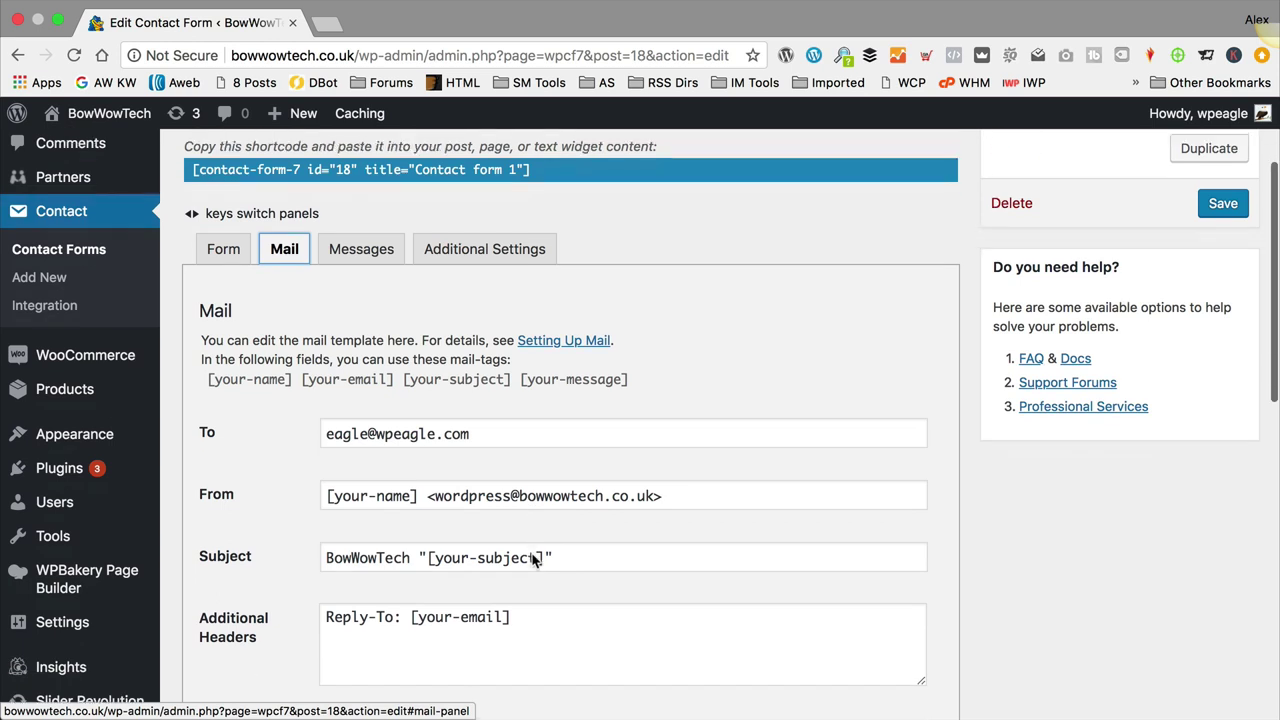
click(700, 490)
click(1236, 258)
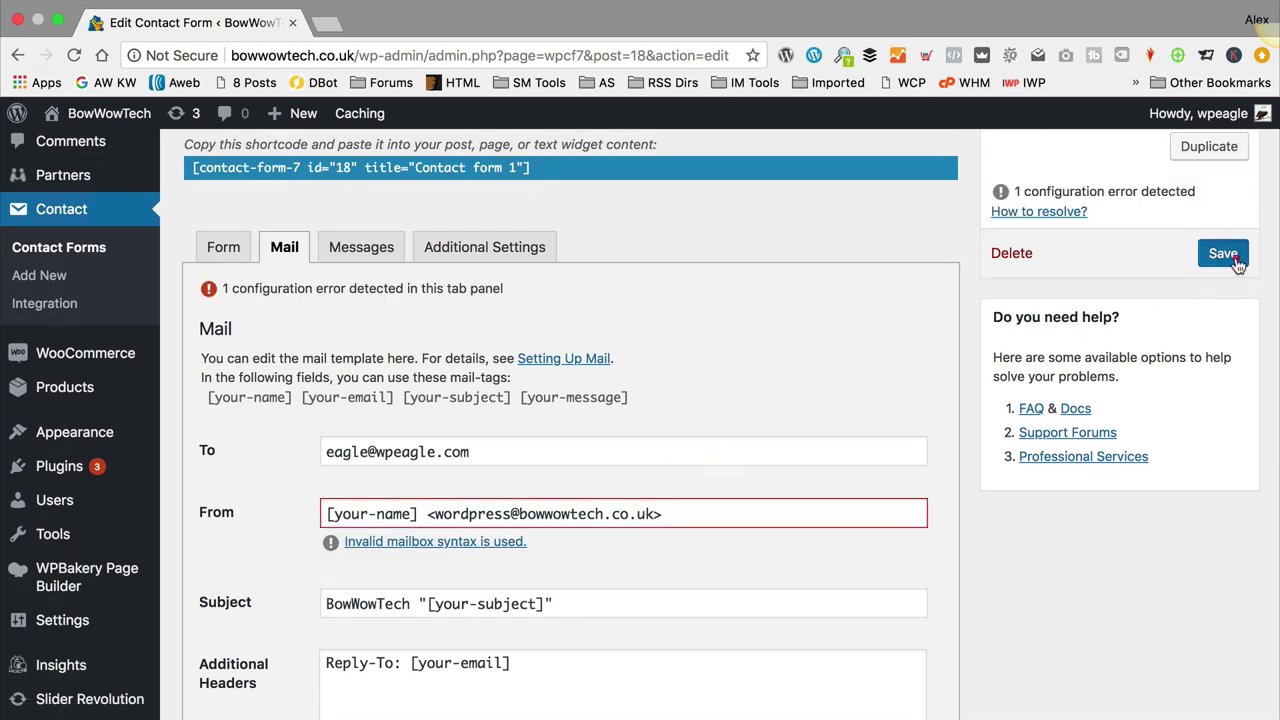
click(1236, 258)
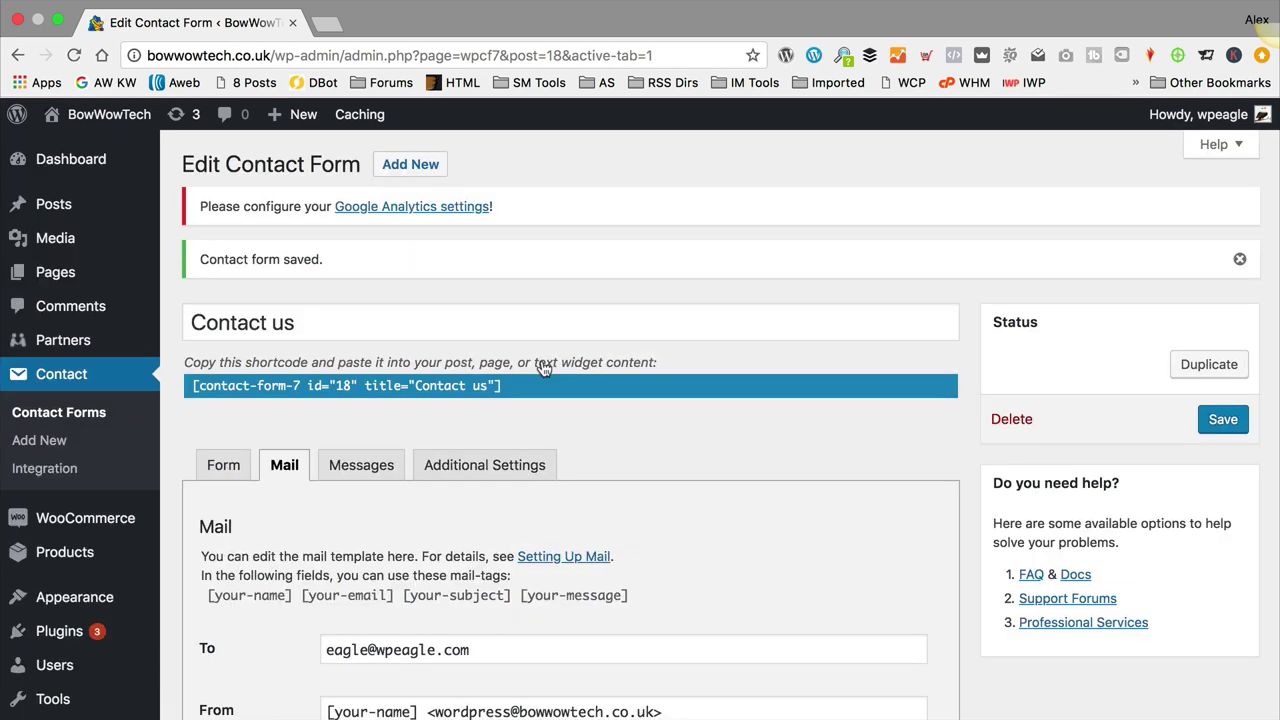
Step: Select and copy the shortcode [contact-form-7 id="18" title="Contact us"]
click(507, 386)
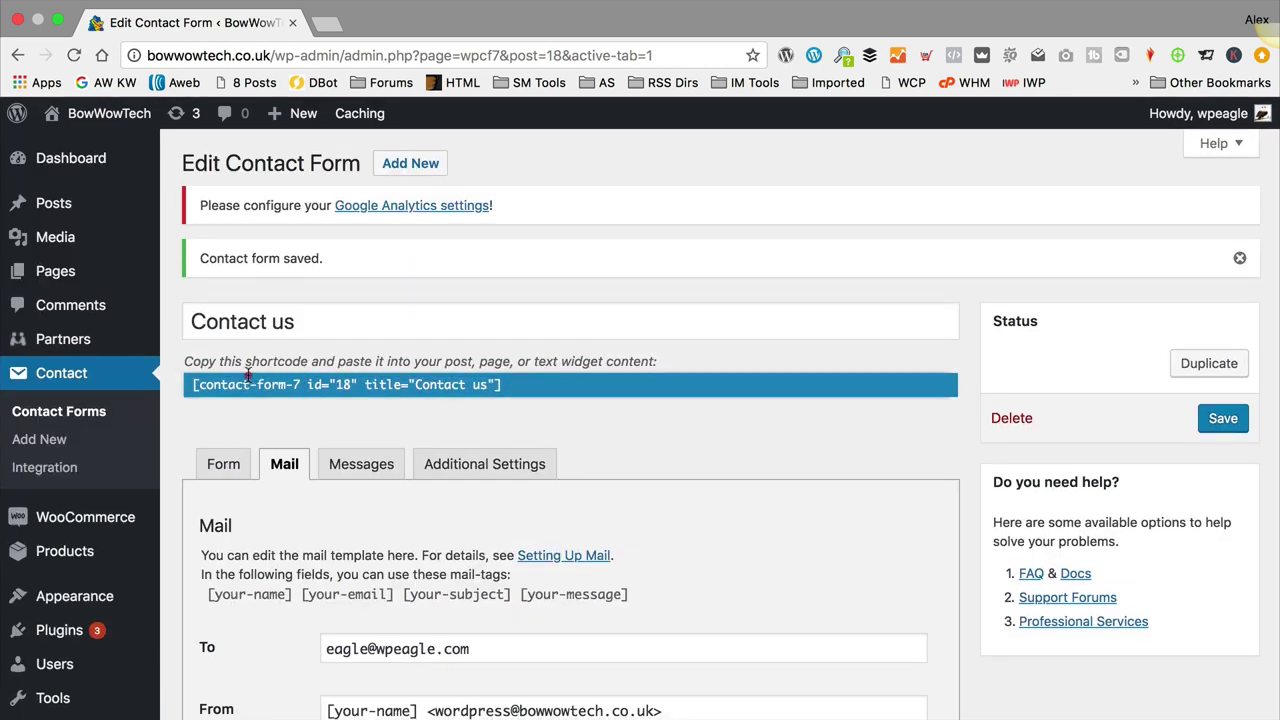
drag(236, 380, 507, 386)
key(super+c)
click(507, 386)
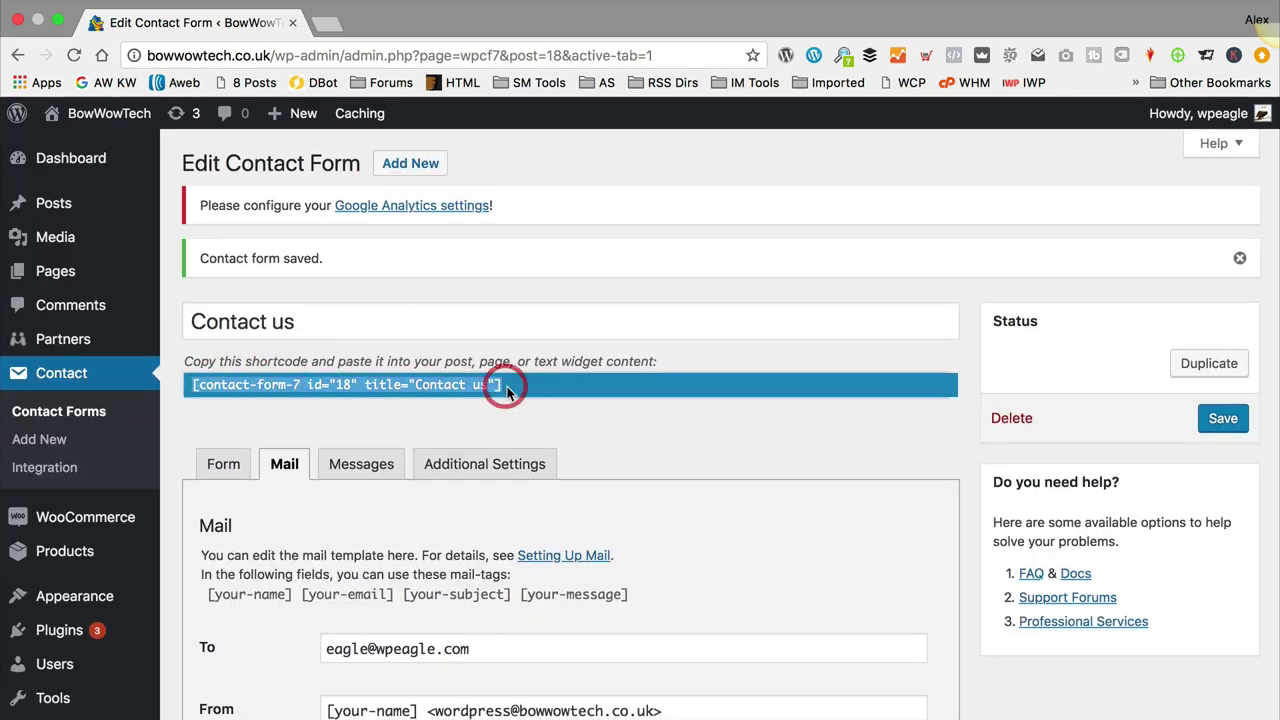
Step: Add 'Send us a message..' plus the pasted form shortcode to the Contact us page and update it
mouse_move(80, 271)
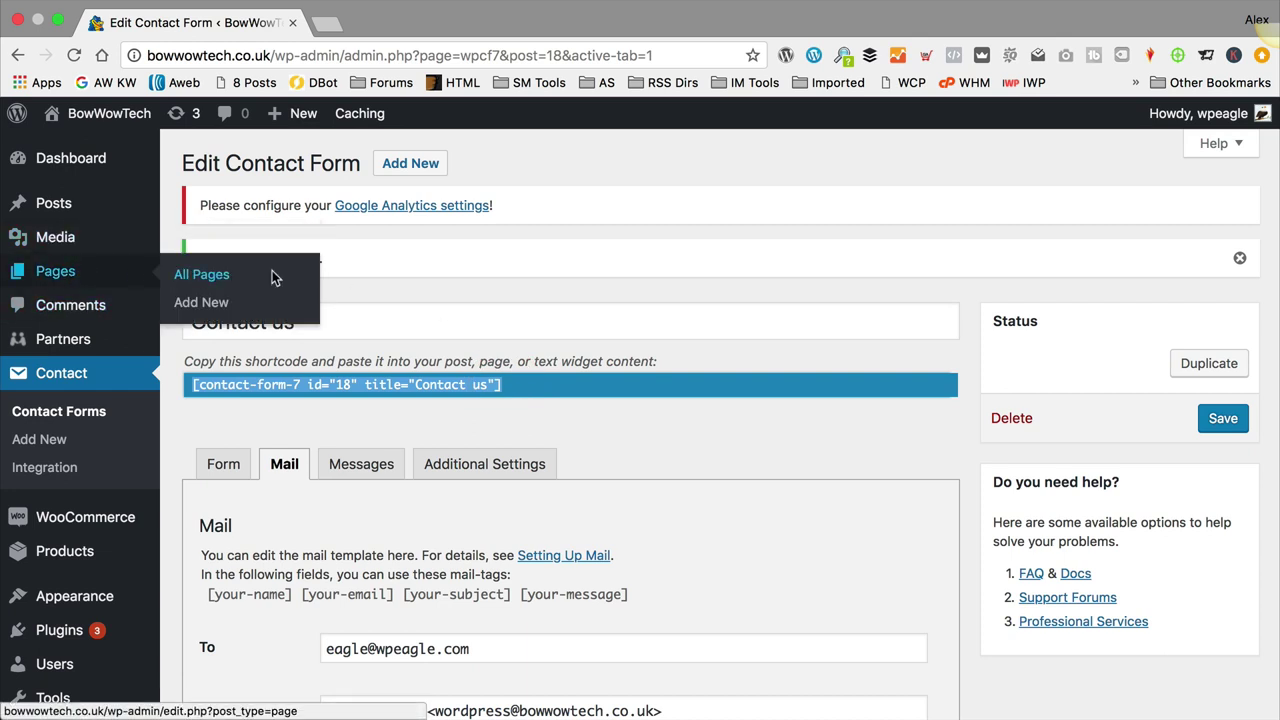
click(273, 275)
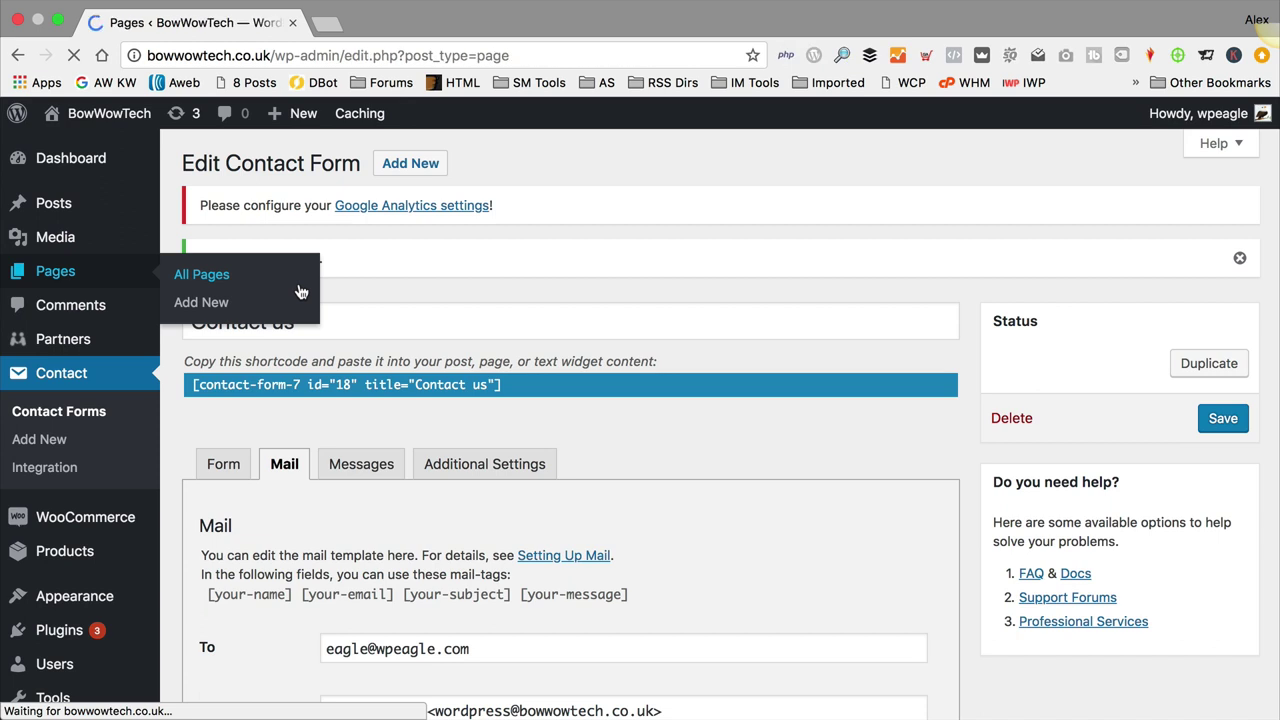
scroll(243, 471, down, 3)
click(238, 538)
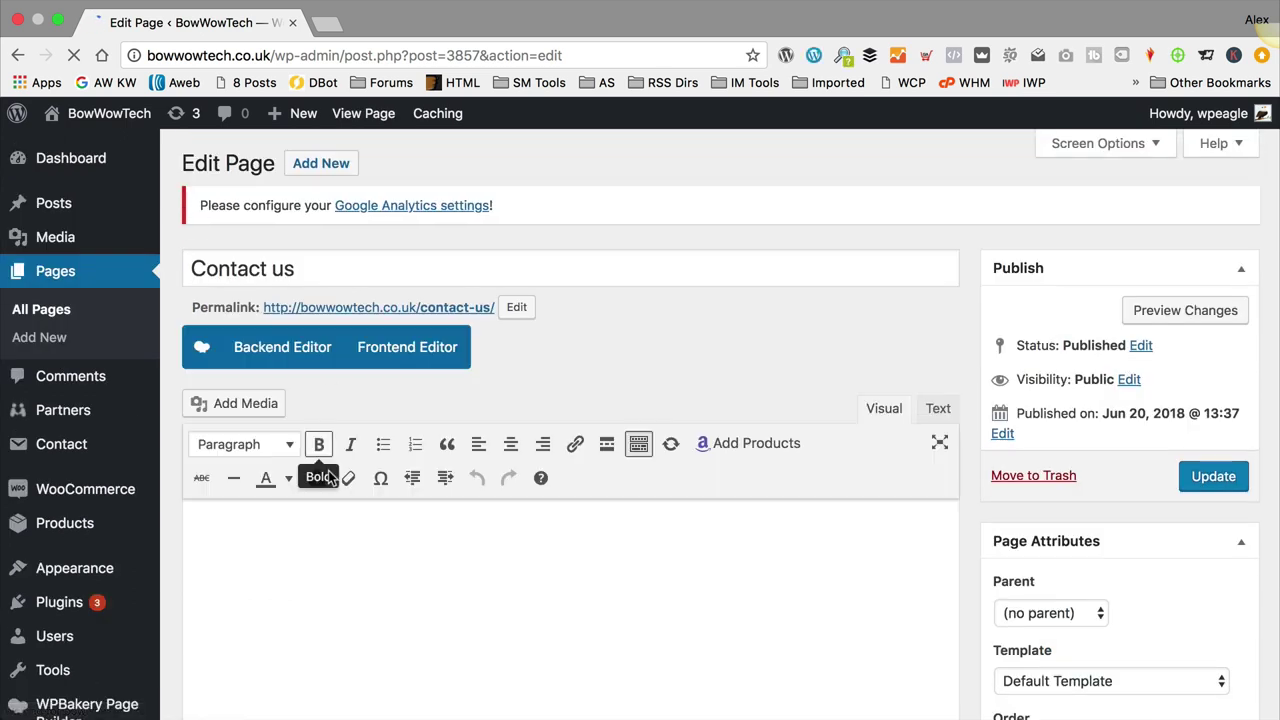
click(374, 572)
text(Send us)
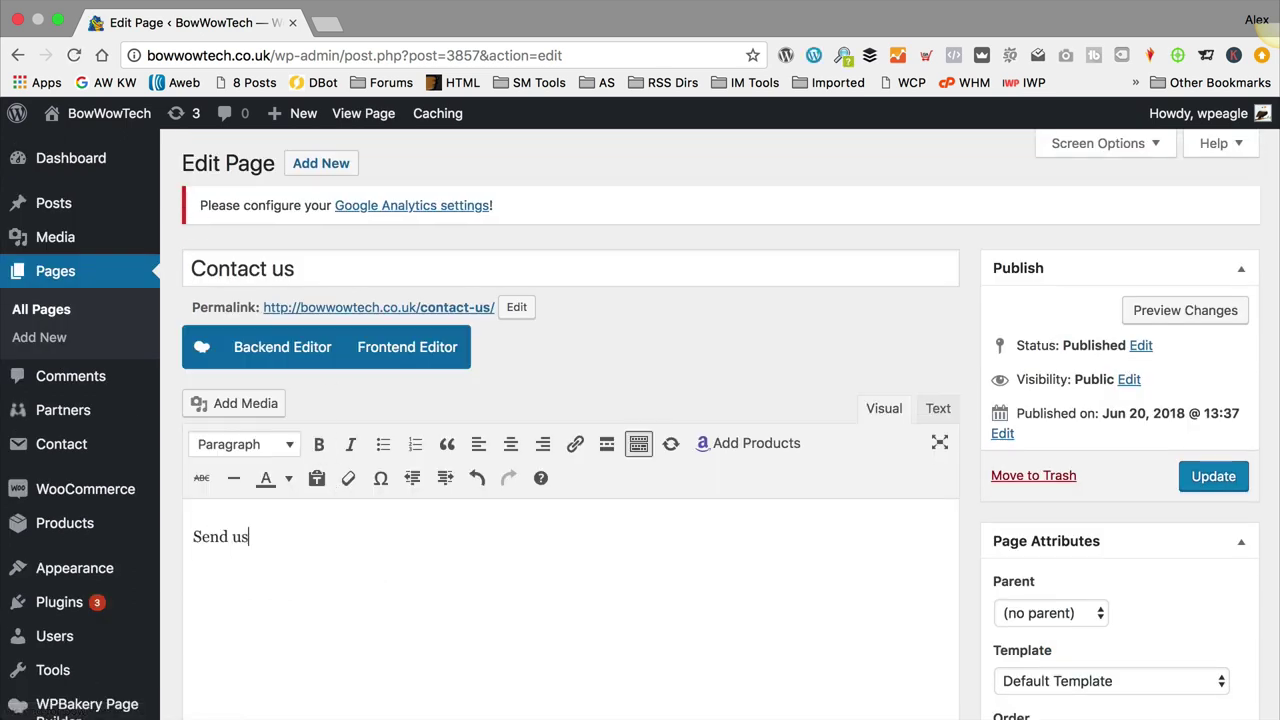
text( a message..)
key(super+v)
scroll(571, 541, down, 1)
key(shift+Home)
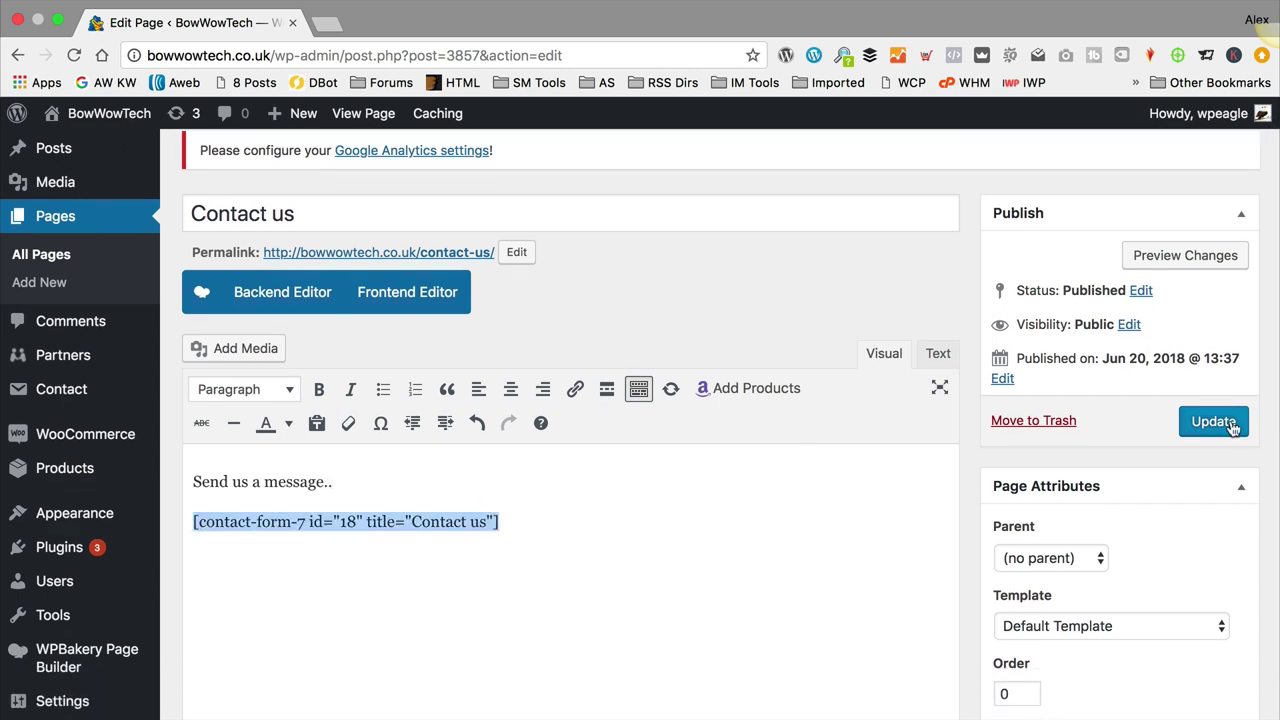
click(1213, 421)
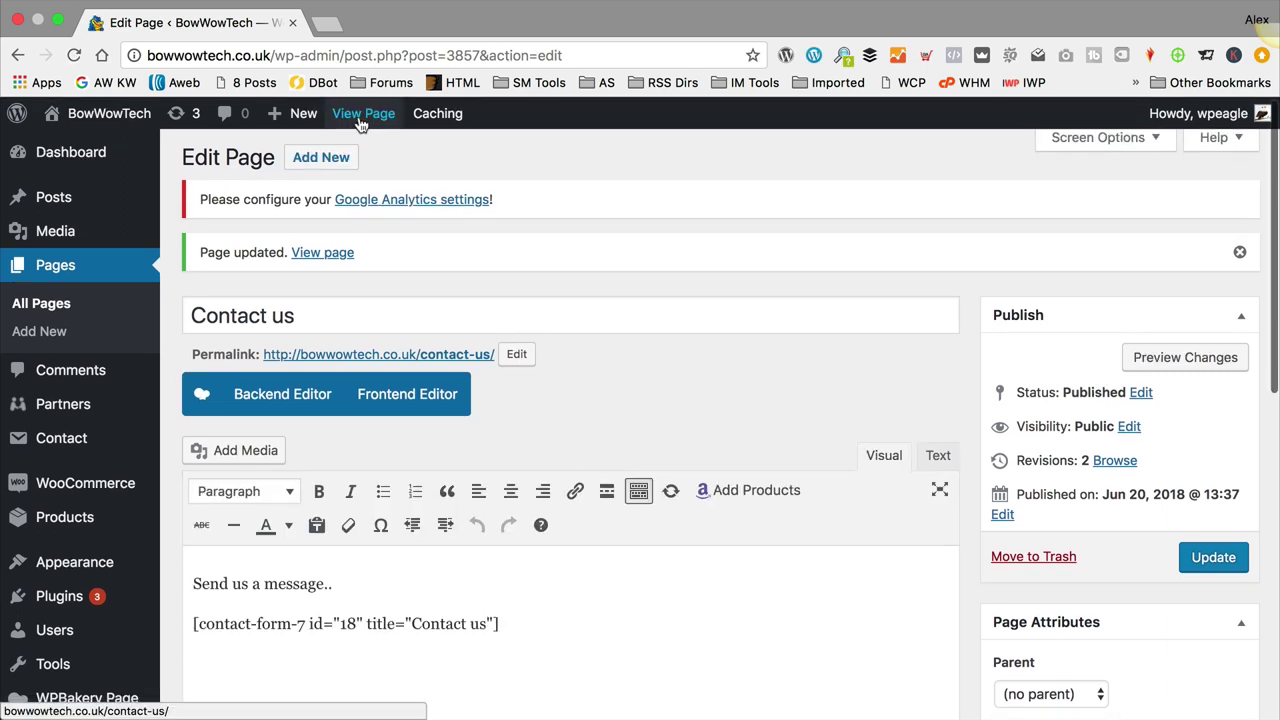
Step: View the live Contact us page and scroll through its Name, Email, Subject and Message form
click(362, 114)
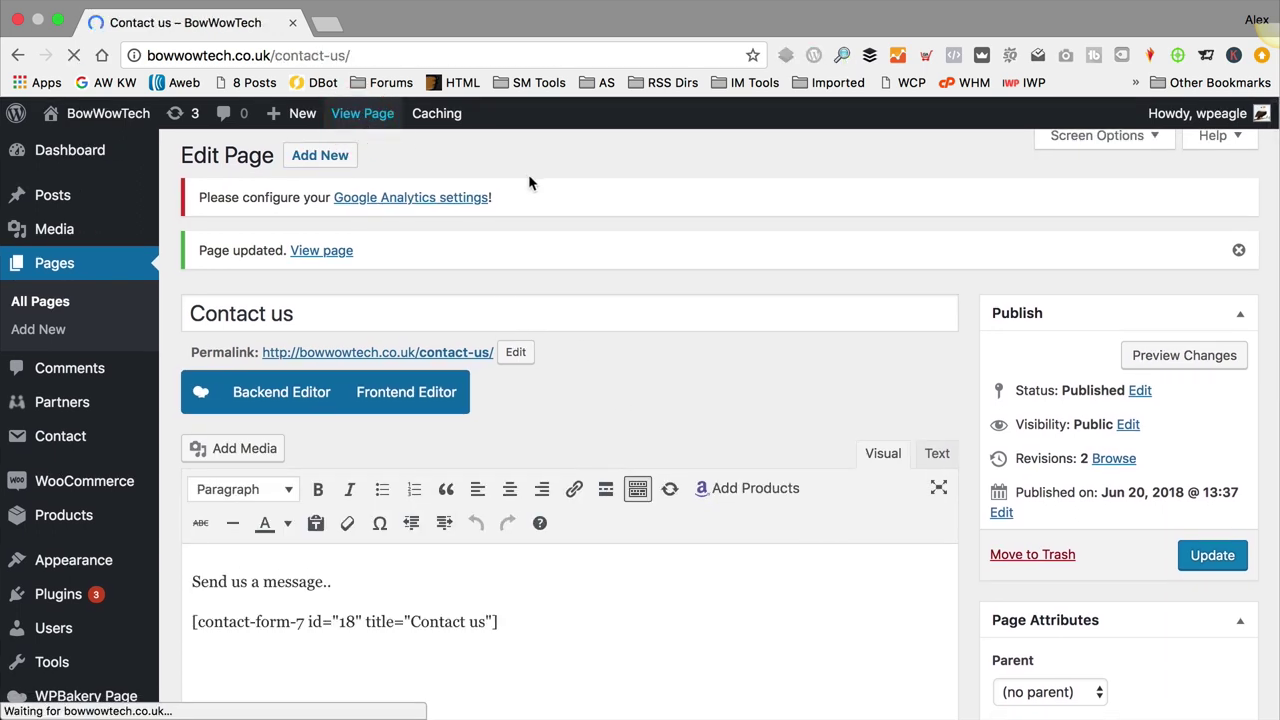
scroll(592, 262, down, 4)
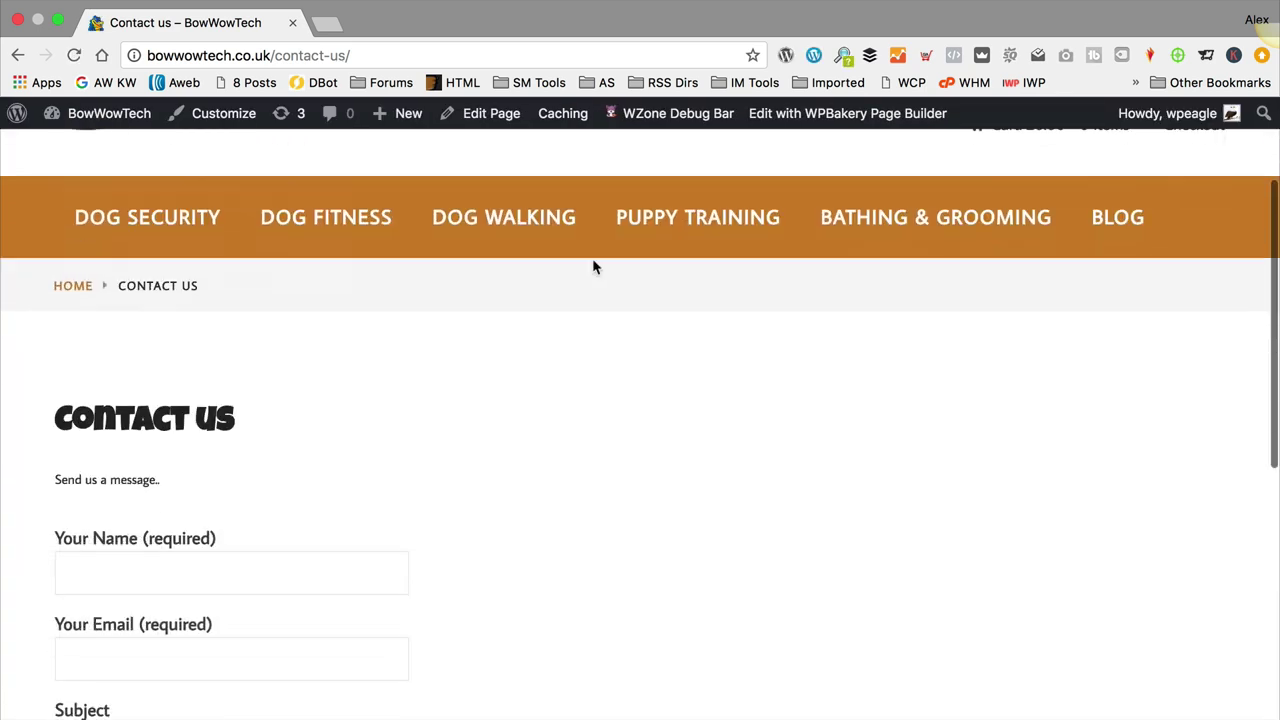
scroll(303, 337, down, 5)
scroll(414, 560, up, 5)
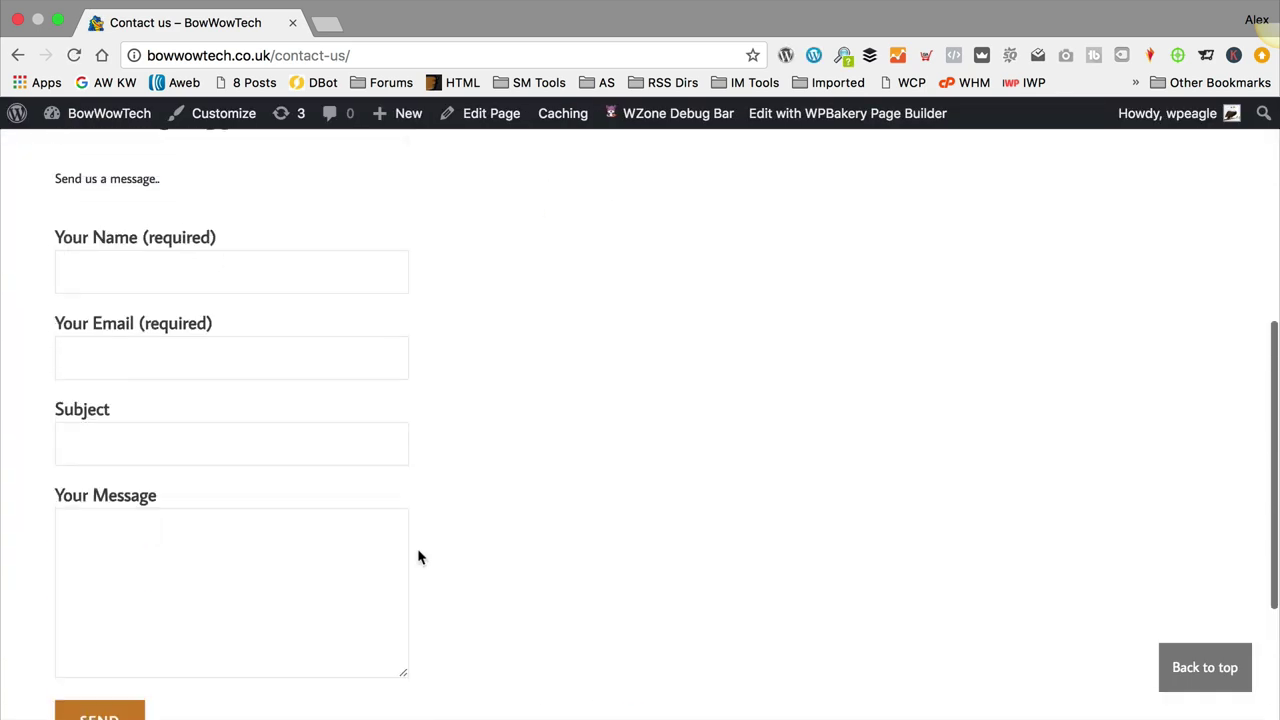
scroll(419, 557, up, 5)
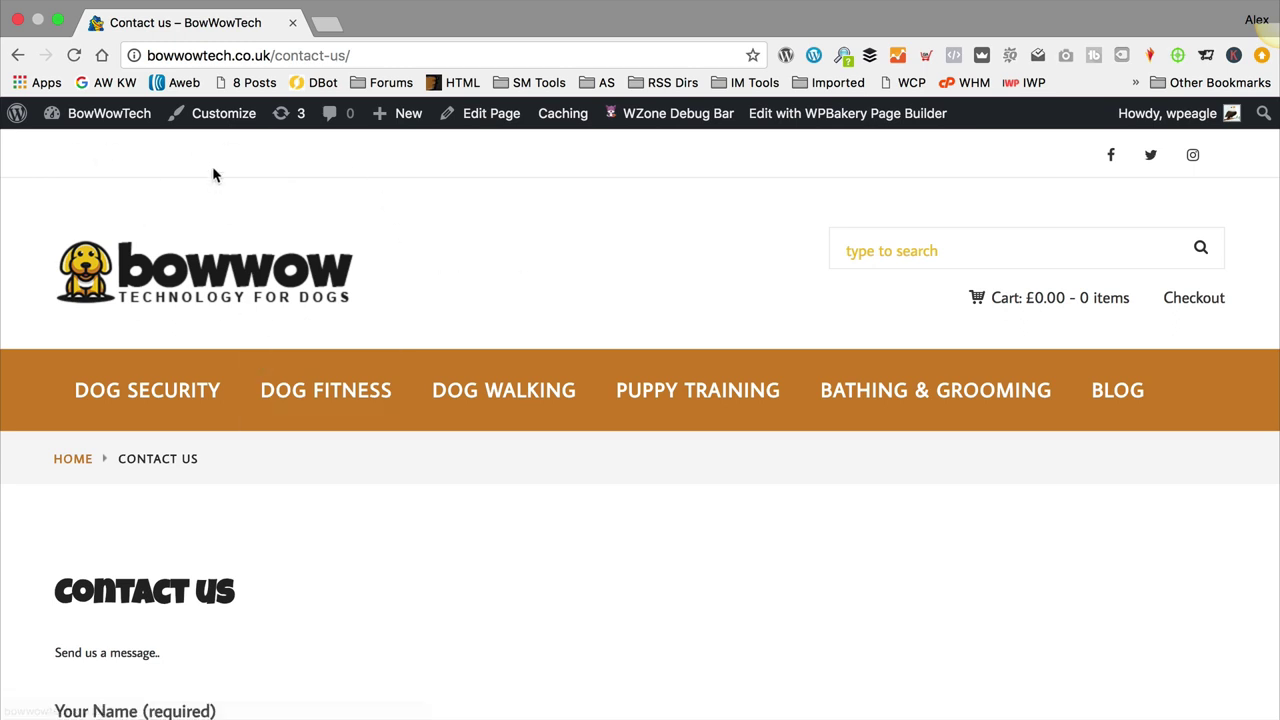
Step: Create a new menu named 'Top Menu'
mouse_move(110, 120)
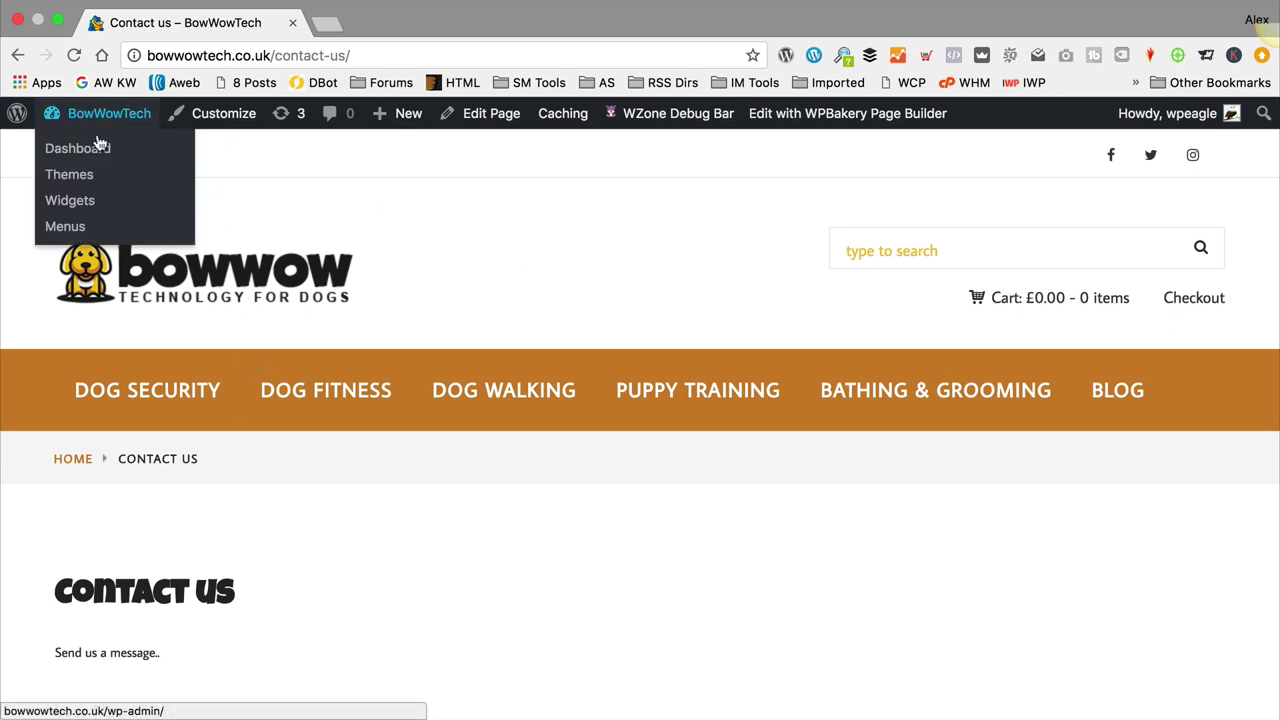
click(90, 230)
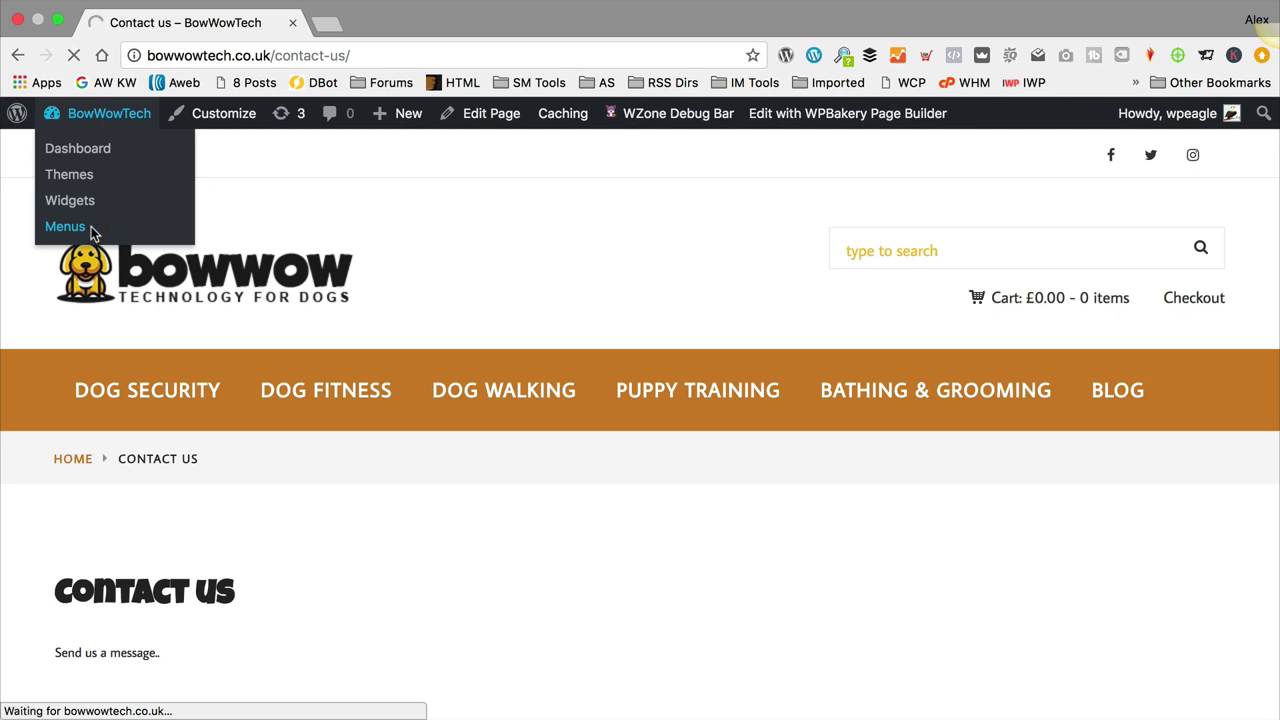
click(398, 337)
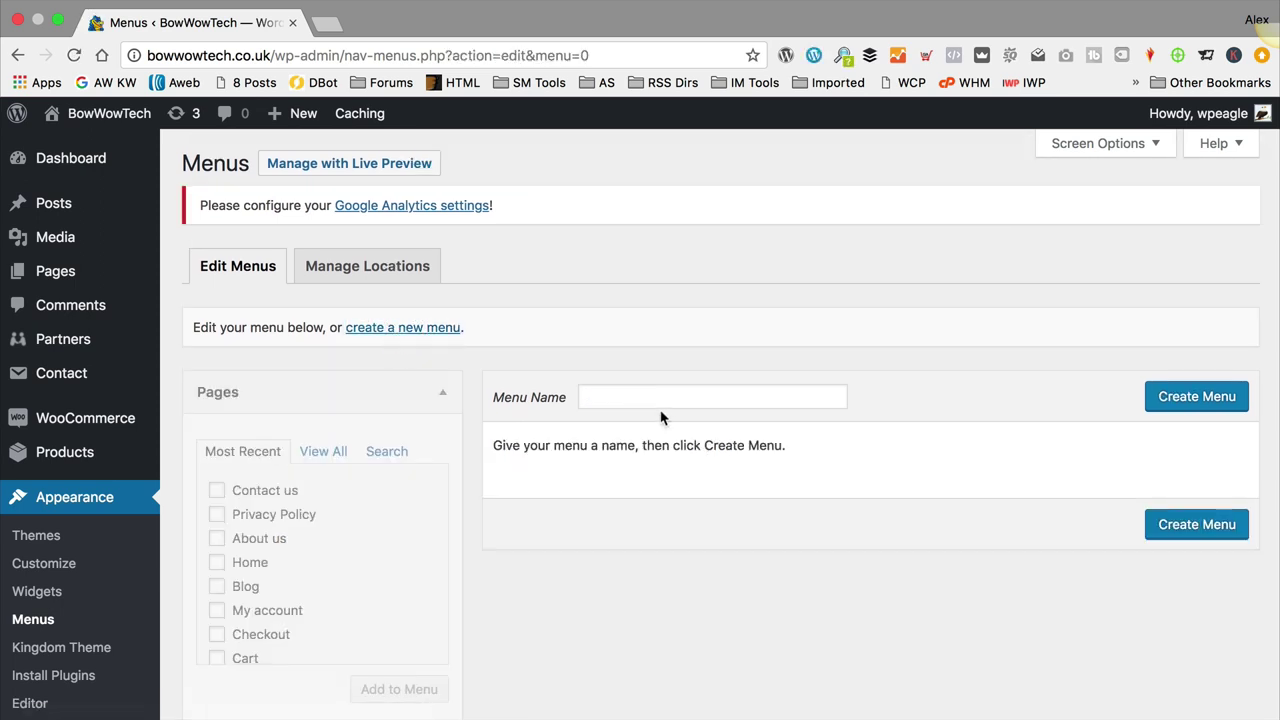
click(663, 399)
text(Top Menu)
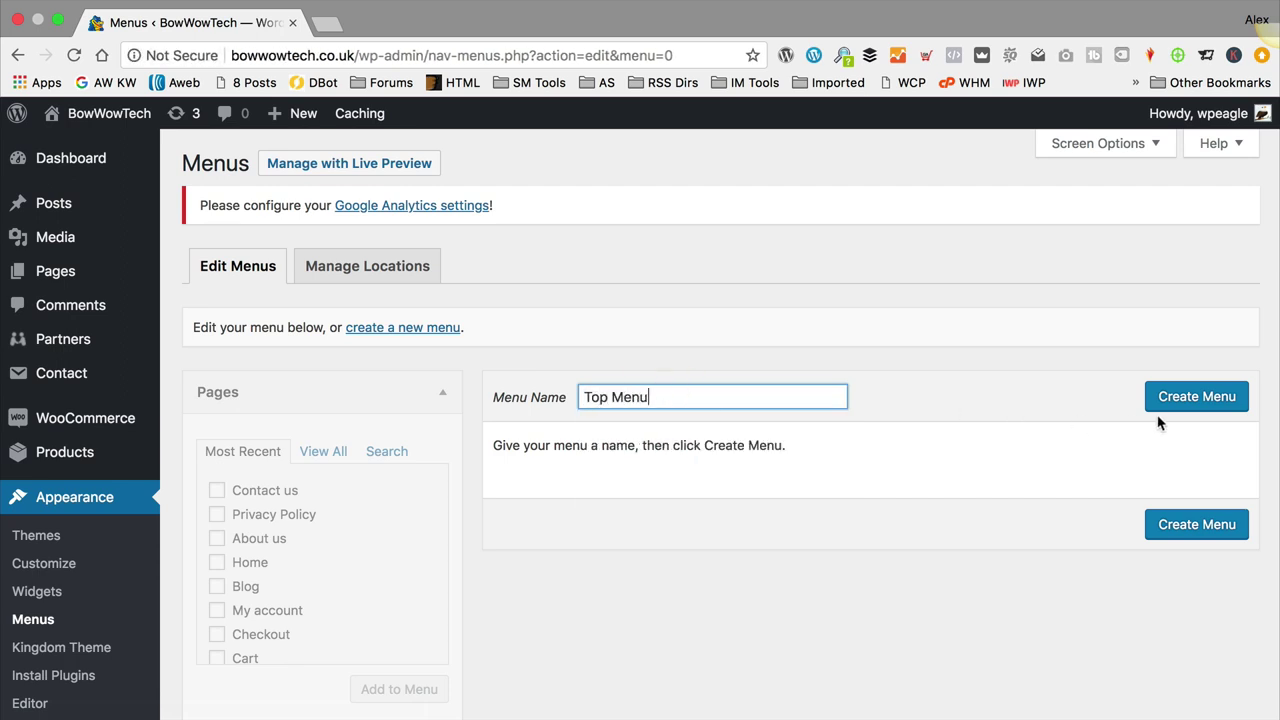
click(1194, 398)
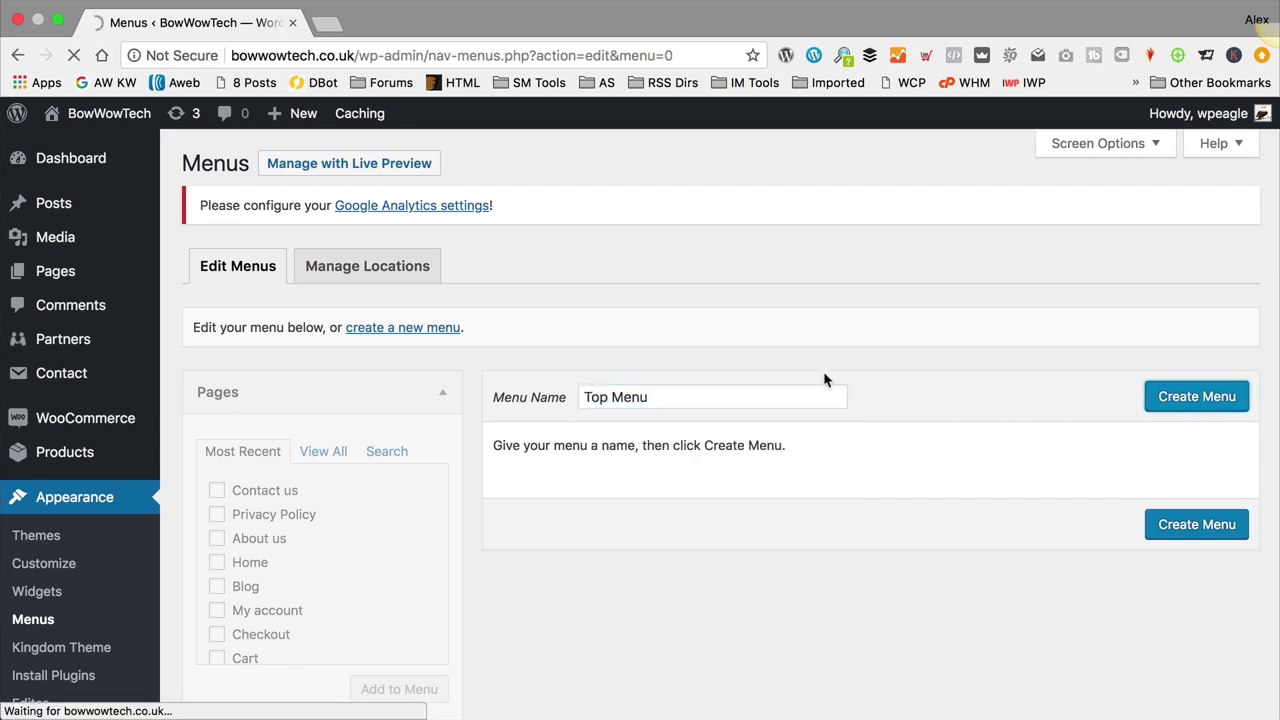
Step: Add the About us, Privacy Policy, Contact us and Blog pages to Top Menu
scroll(640, 434, down, 3)
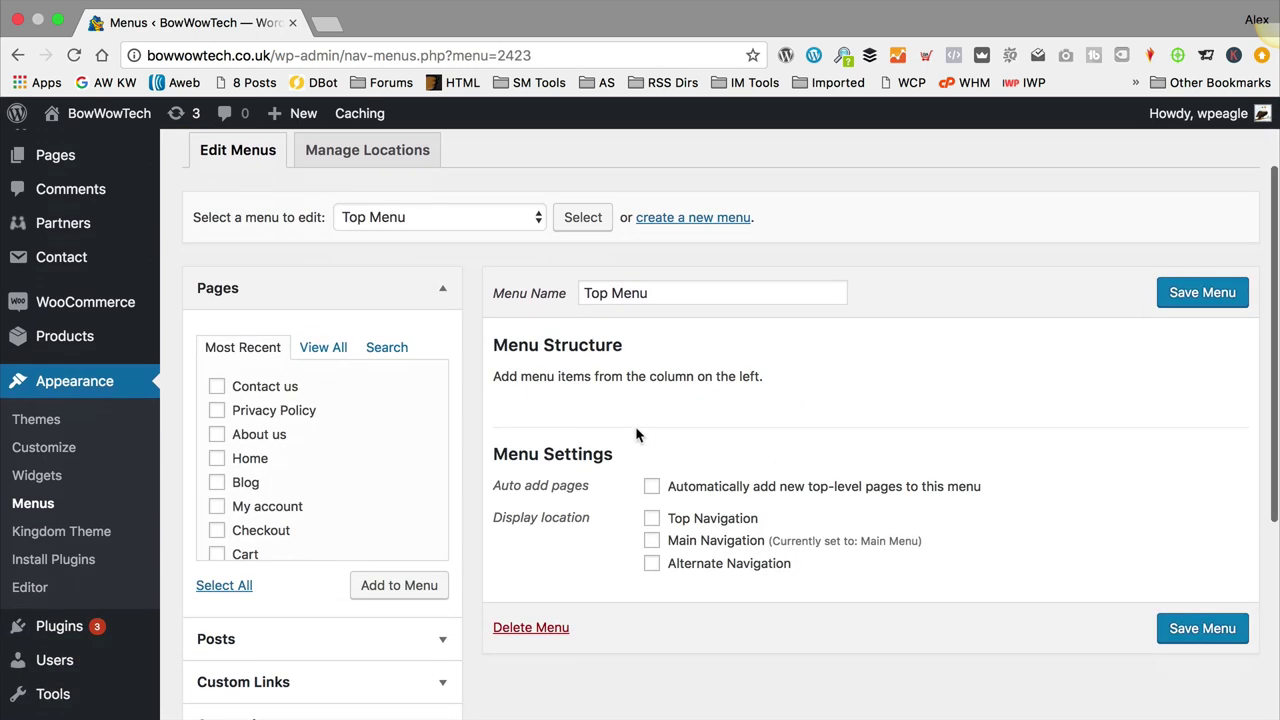
click(217, 434)
click(217, 410)
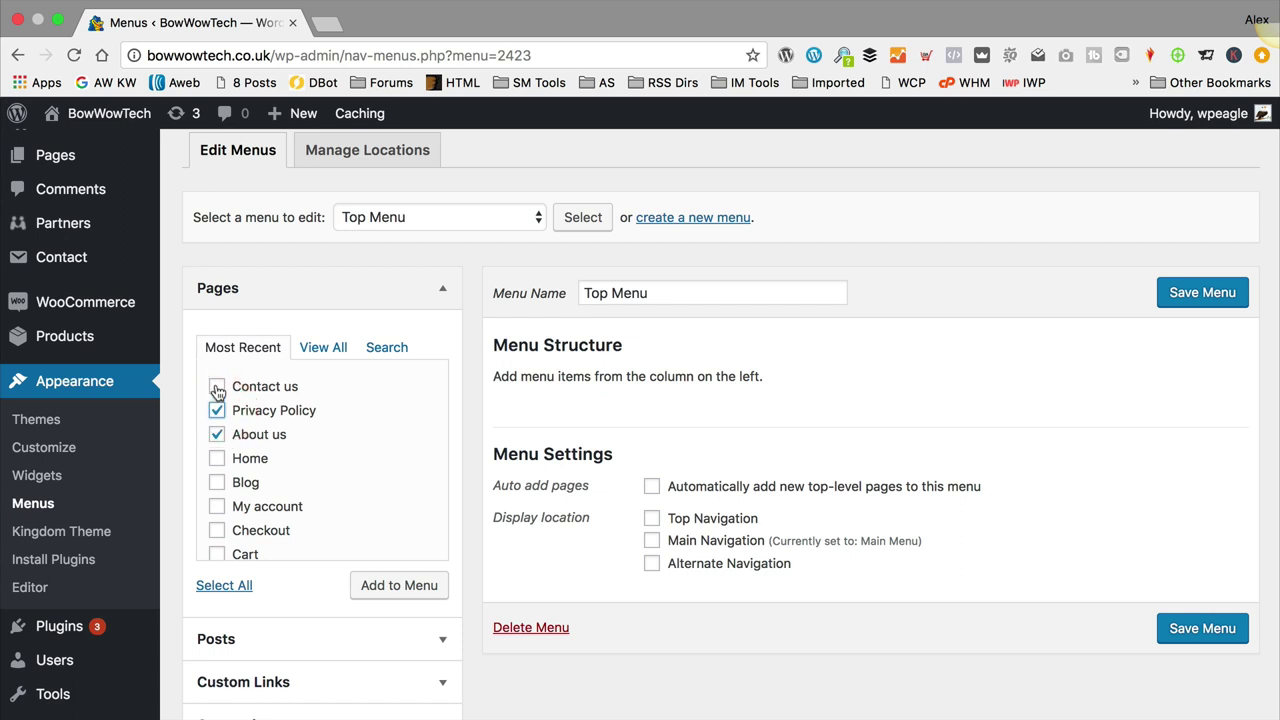
click(217, 387)
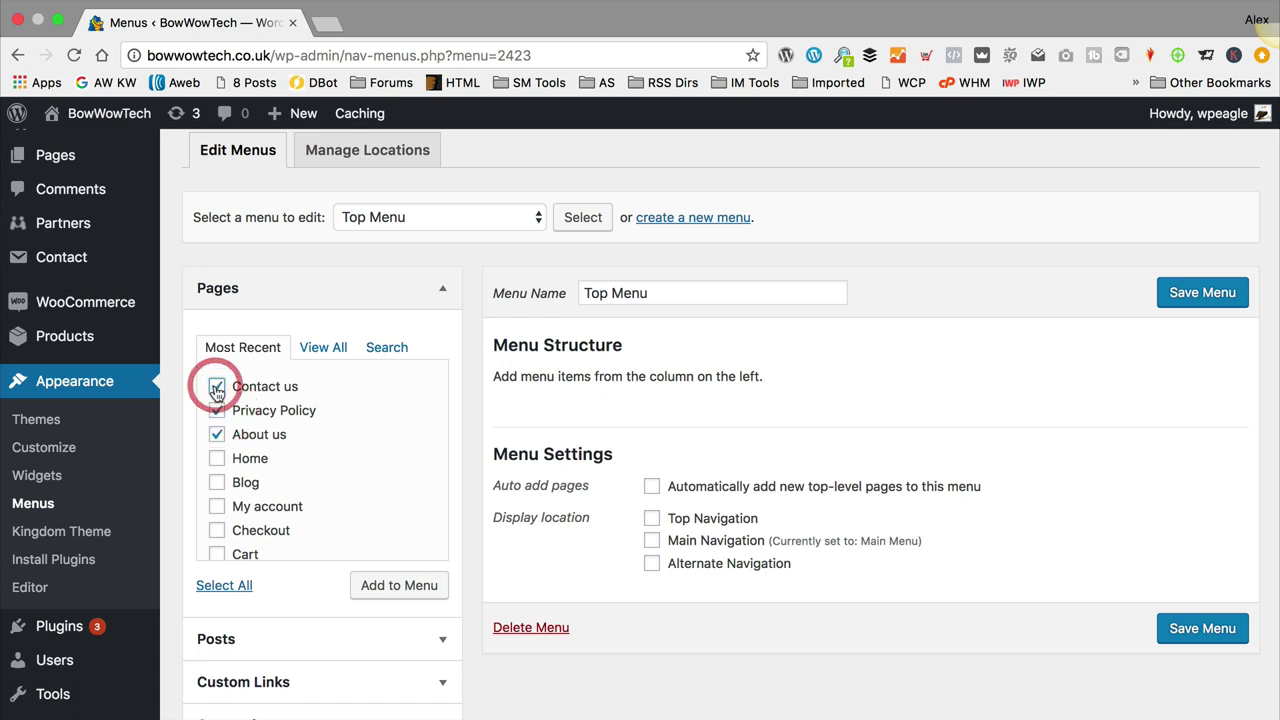
click(217, 482)
scroll(320, 474, down, 2)
scroll(320, 474, up, 1)
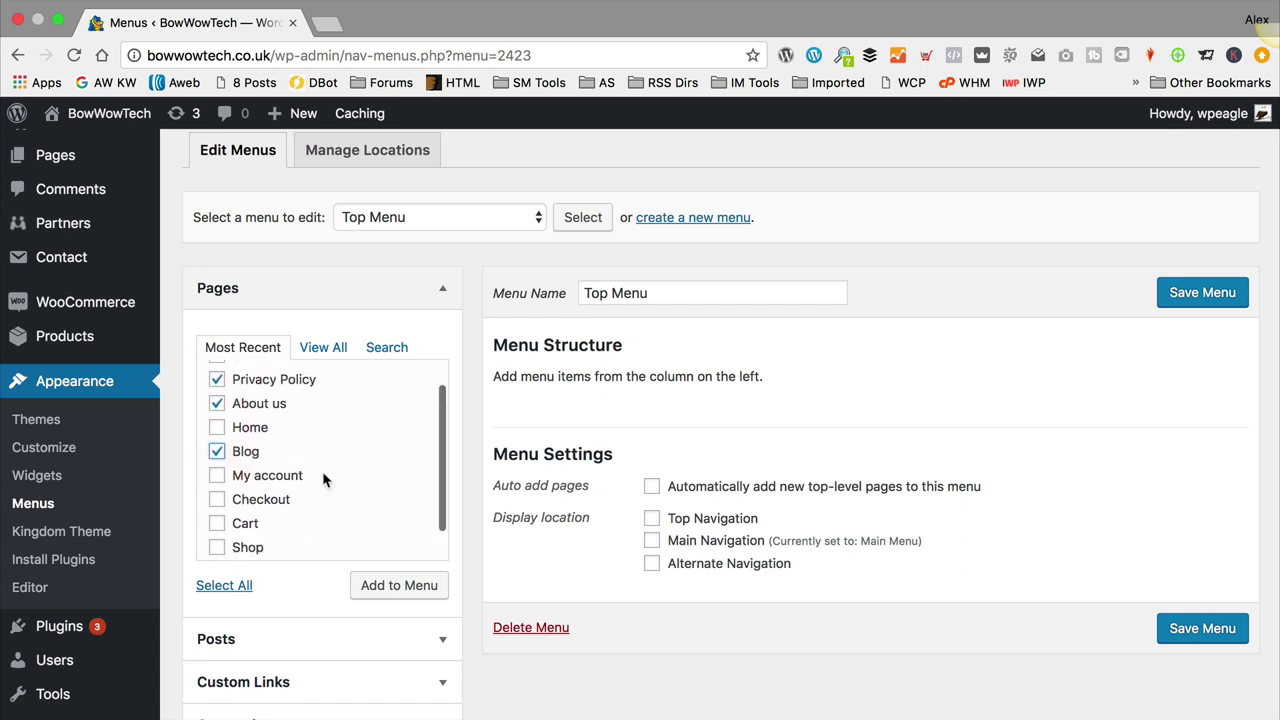
click(395, 587)
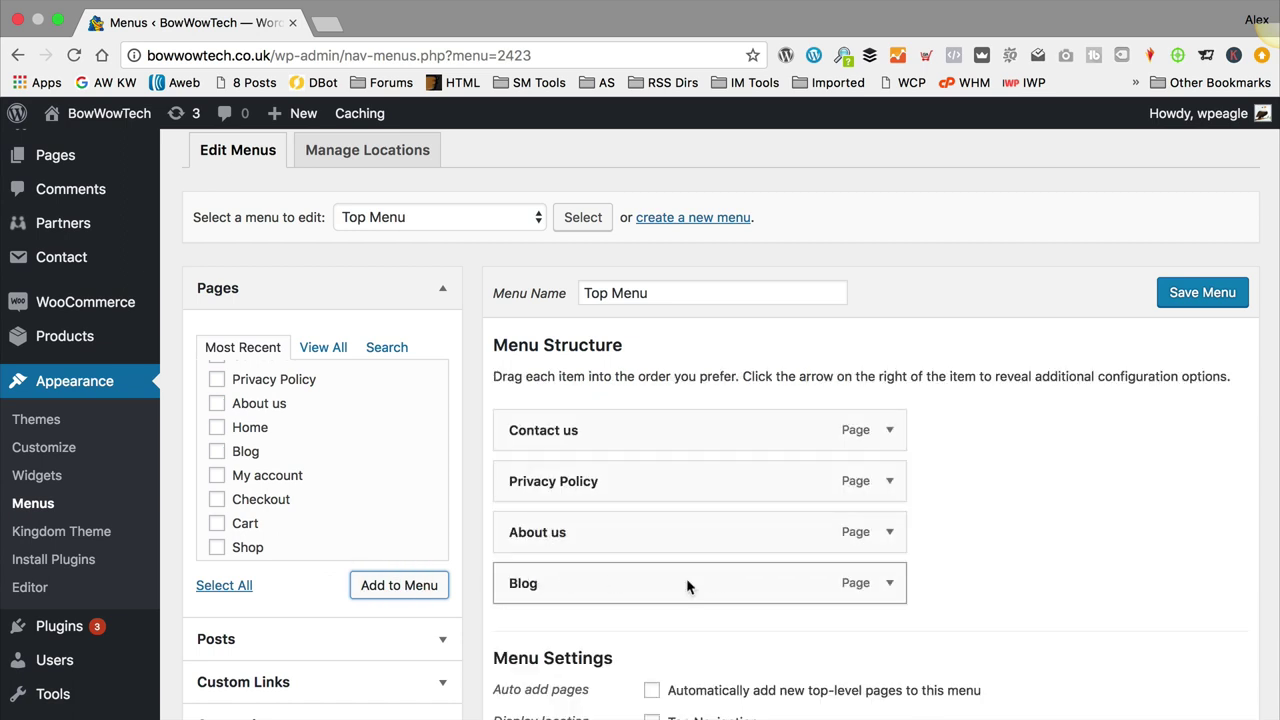
Step: Order the items Blog, About us, Privacy Policy, Contact us, assign Top Navigation, and save
drag(660, 583, 663, 426)
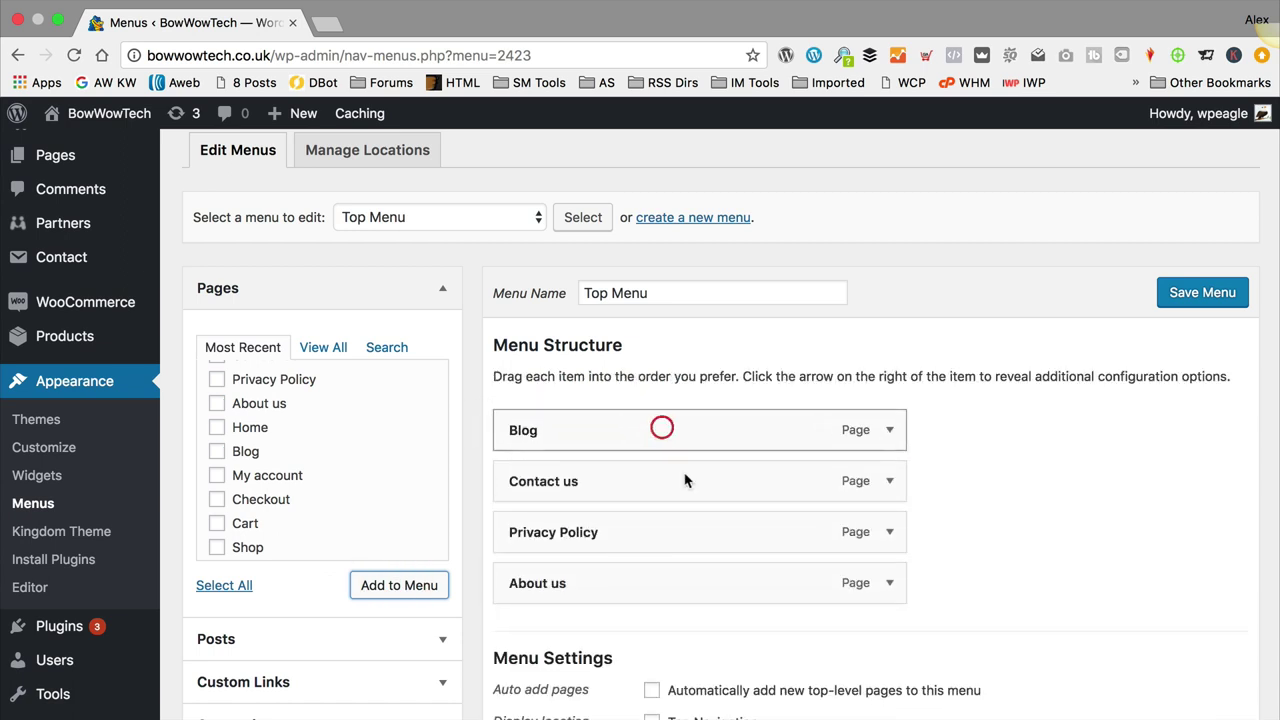
drag(645, 492, 623, 600)
drag(623, 531, 625, 487)
scroll(679, 472, down, 5)
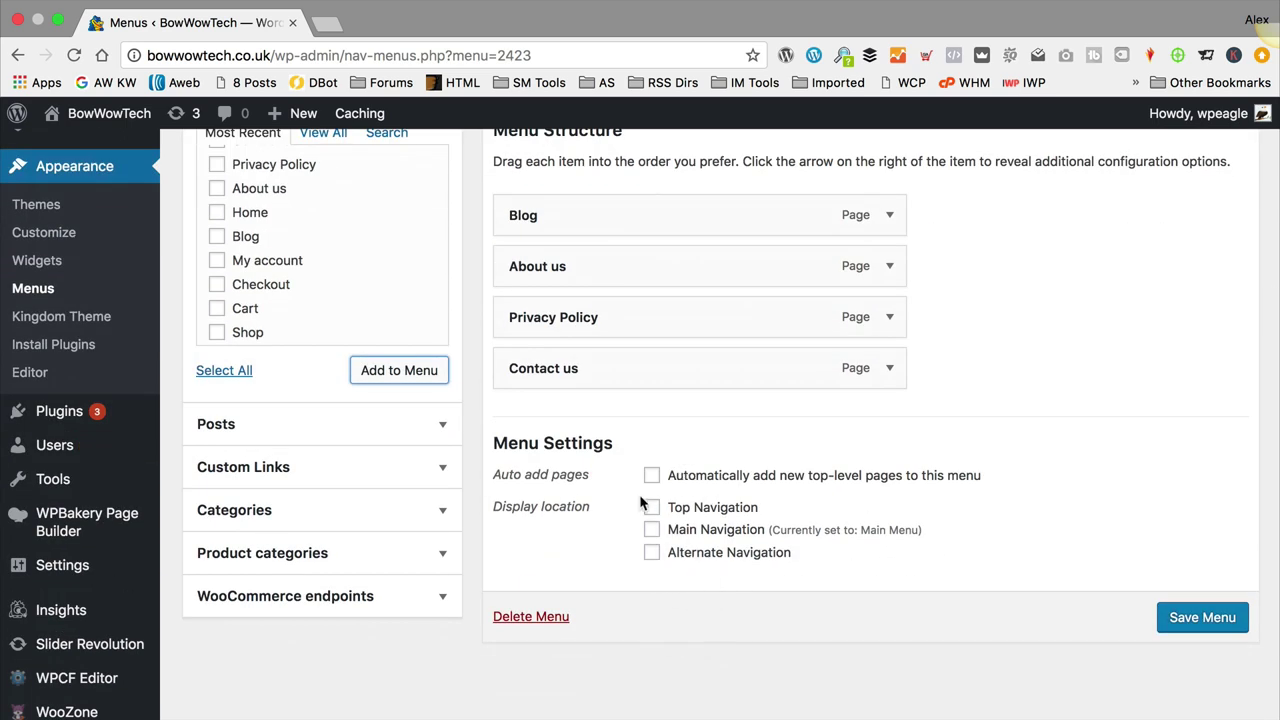
click(652, 508)
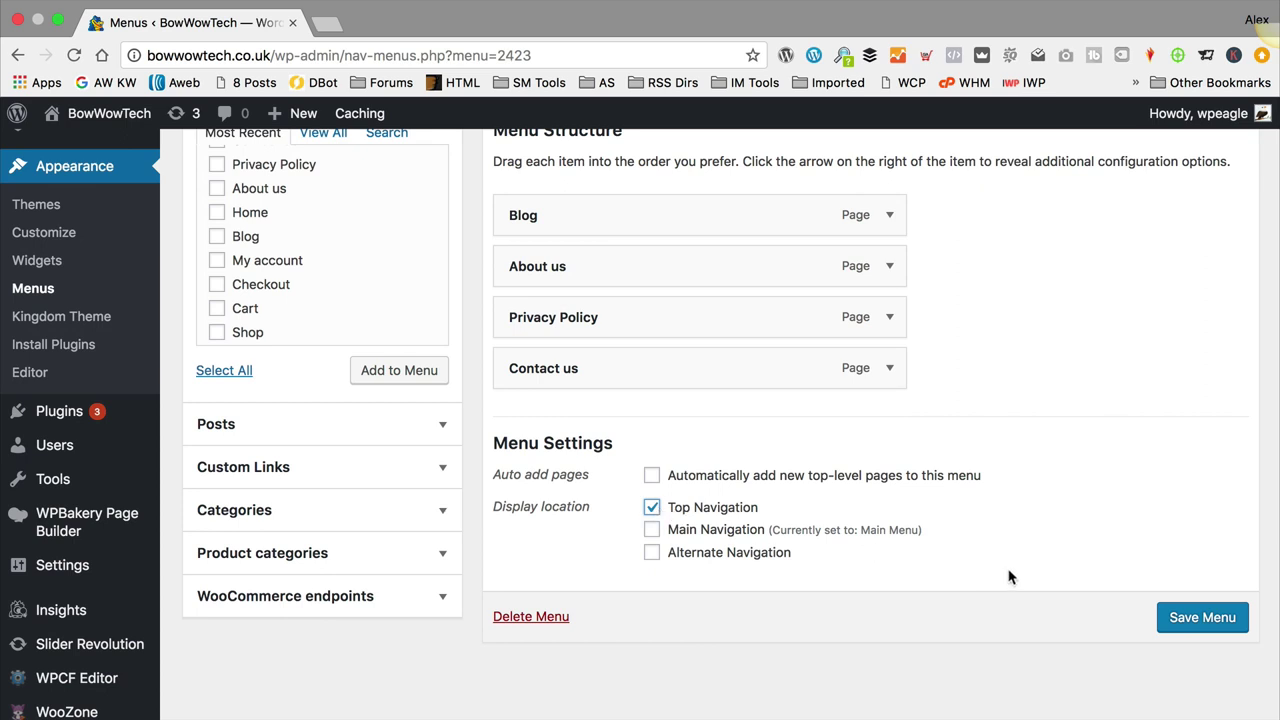
click(1213, 622)
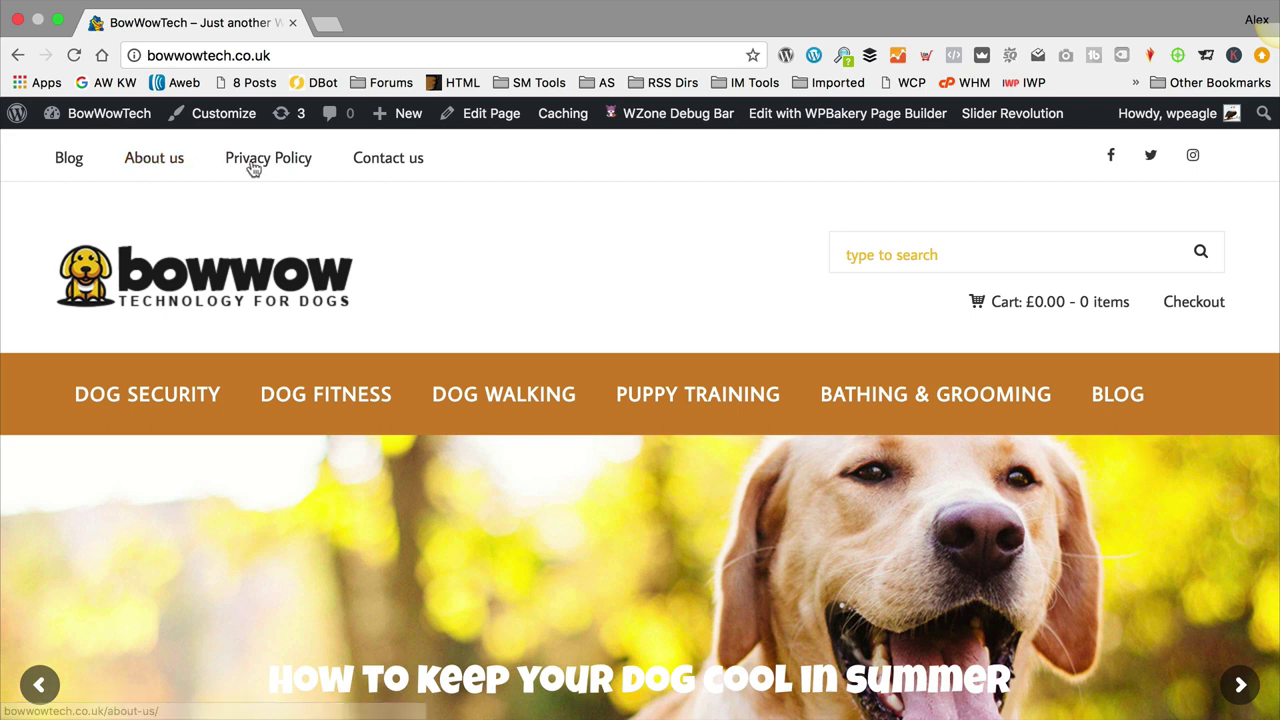
Step: Scroll down the homepage to the footer to review the layout
scroll(503, 180, down, 15)
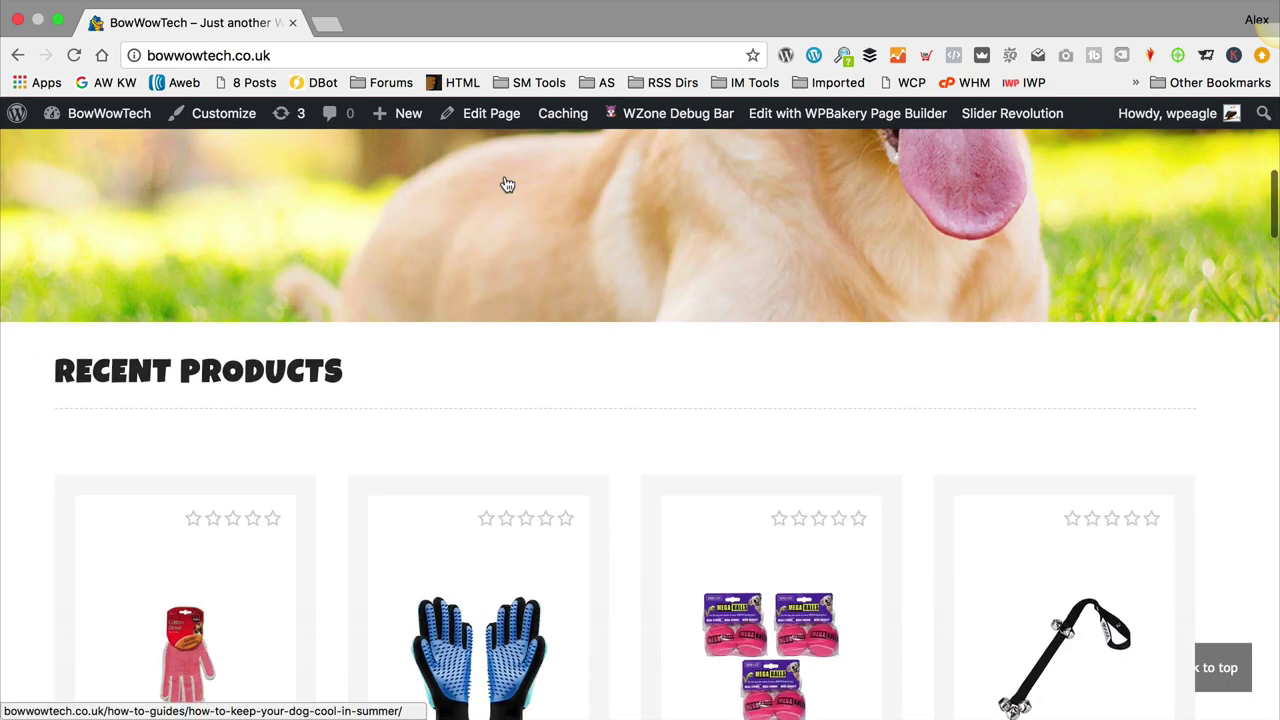
scroll(509, 182, down, 15)
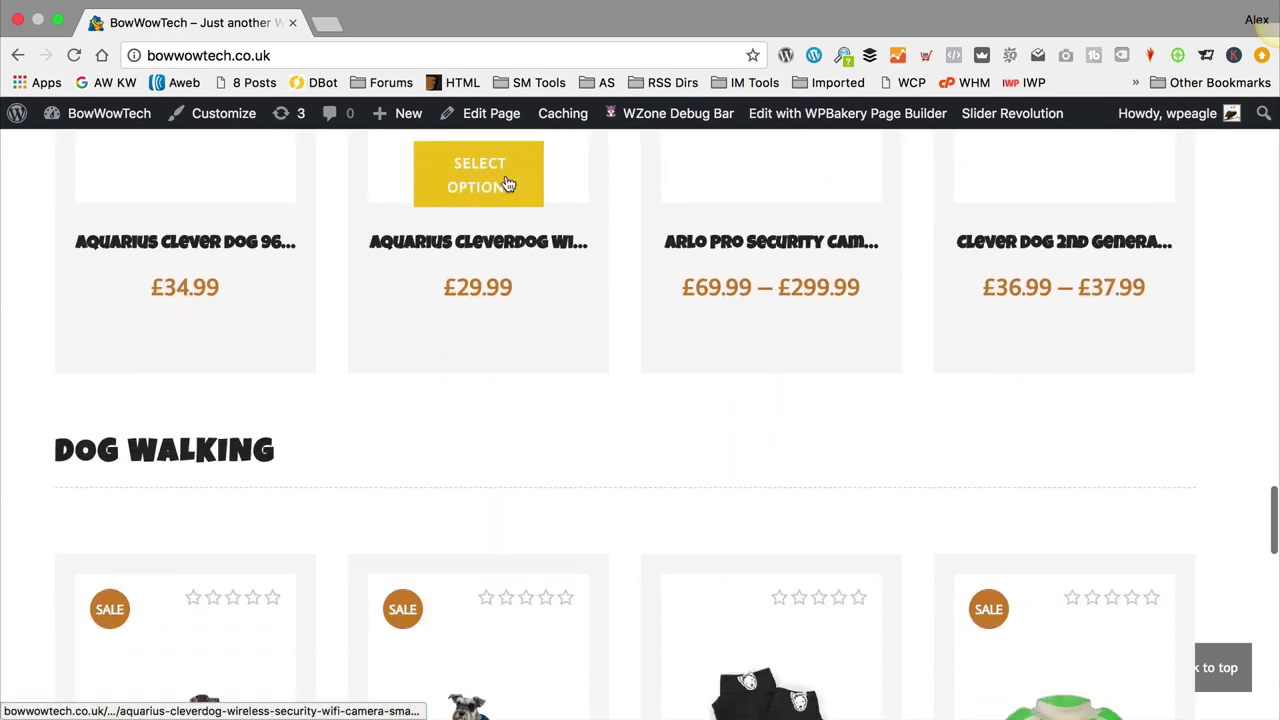
scroll(509, 188, down, 2)
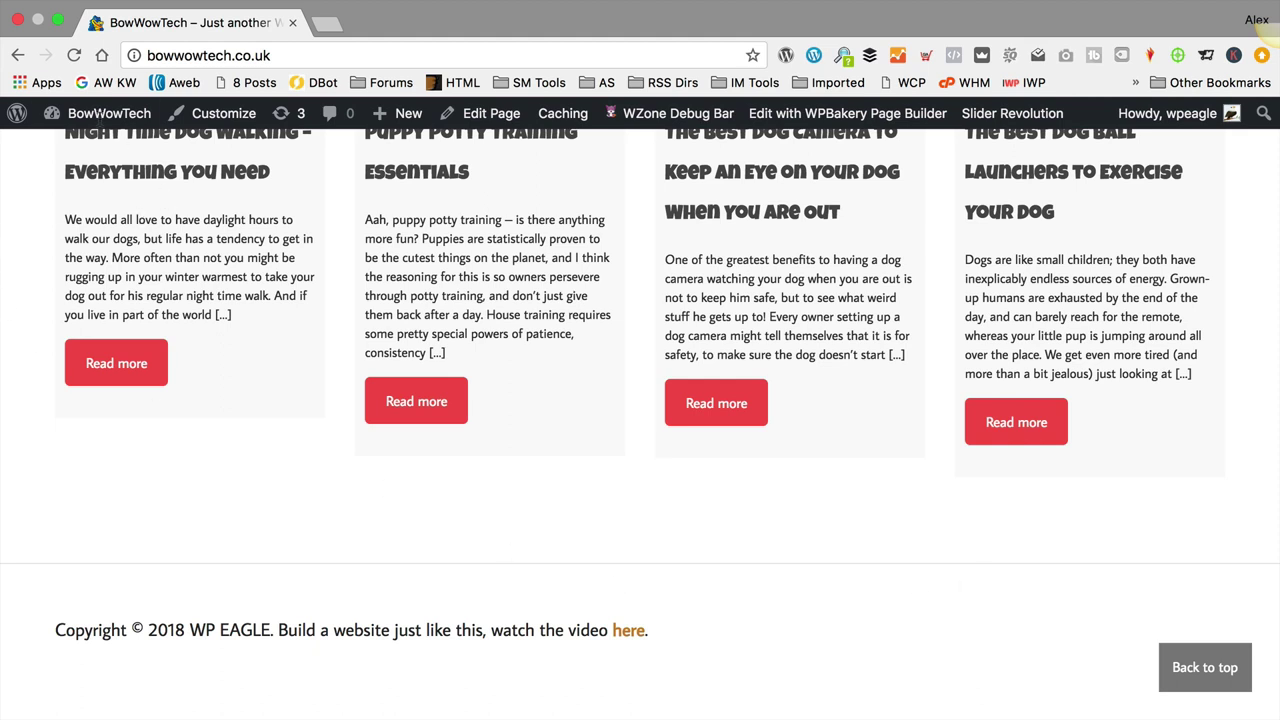
Step: Add a Text widget to the Footer Content widget area
mouse_move(97, 117)
click(86, 201)
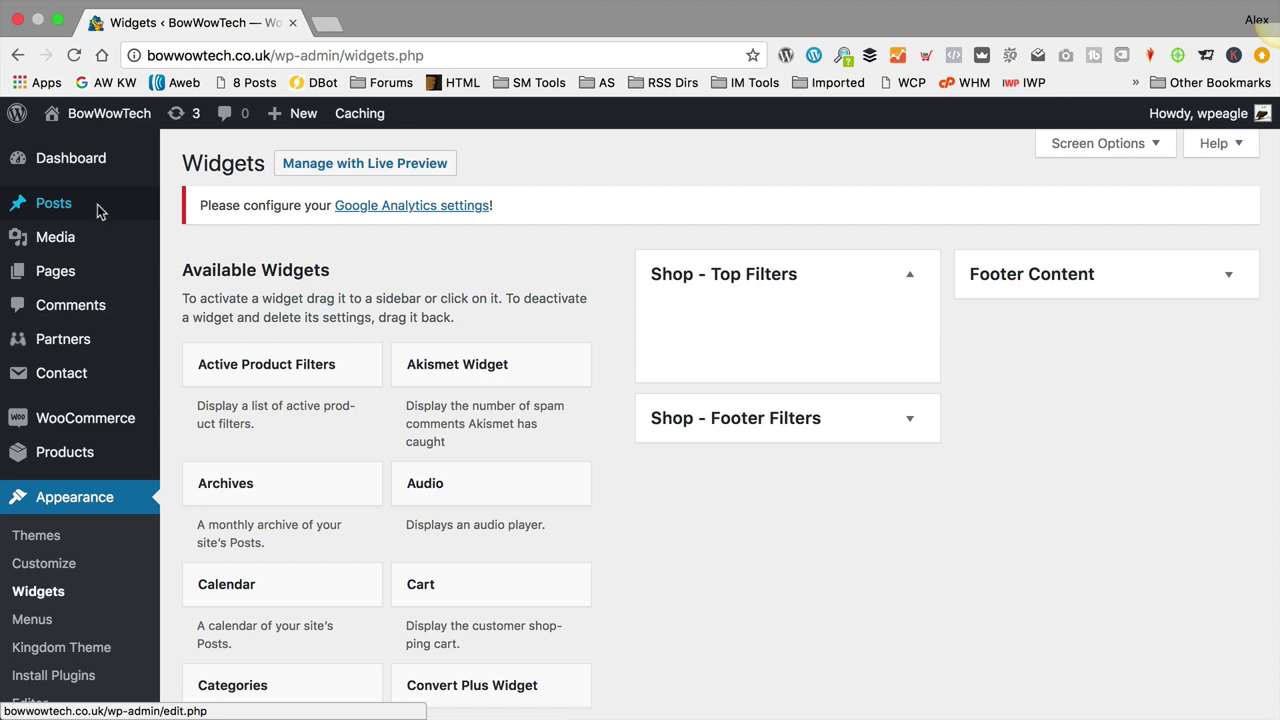
scroll(585, 290, down, 1)
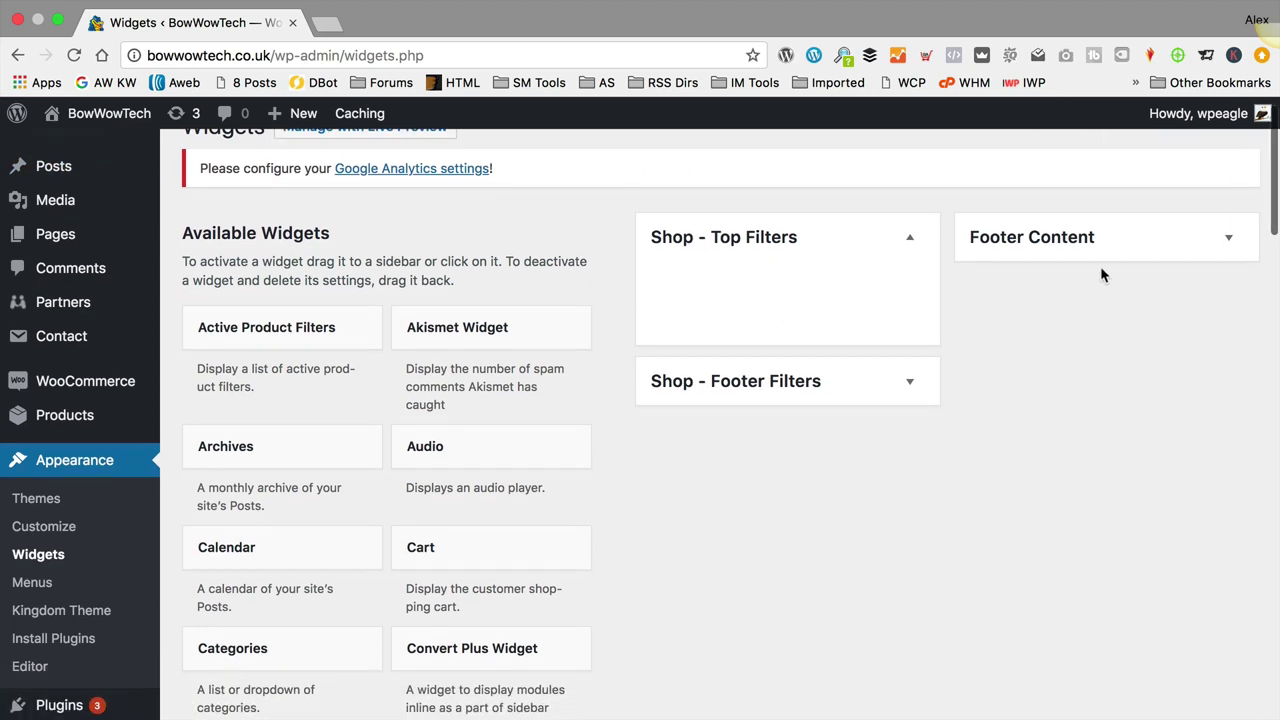
click(1176, 240)
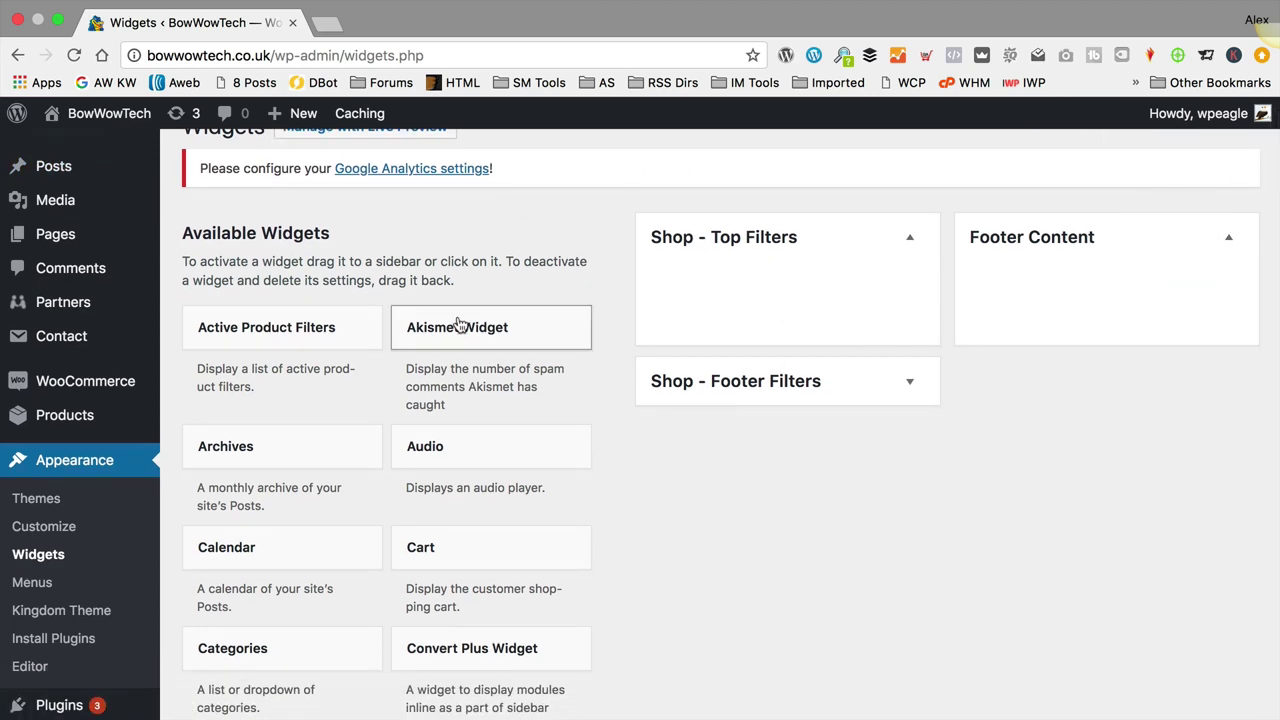
scroll(375, 405, down, 2)
scroll(375, 405, down, 20)
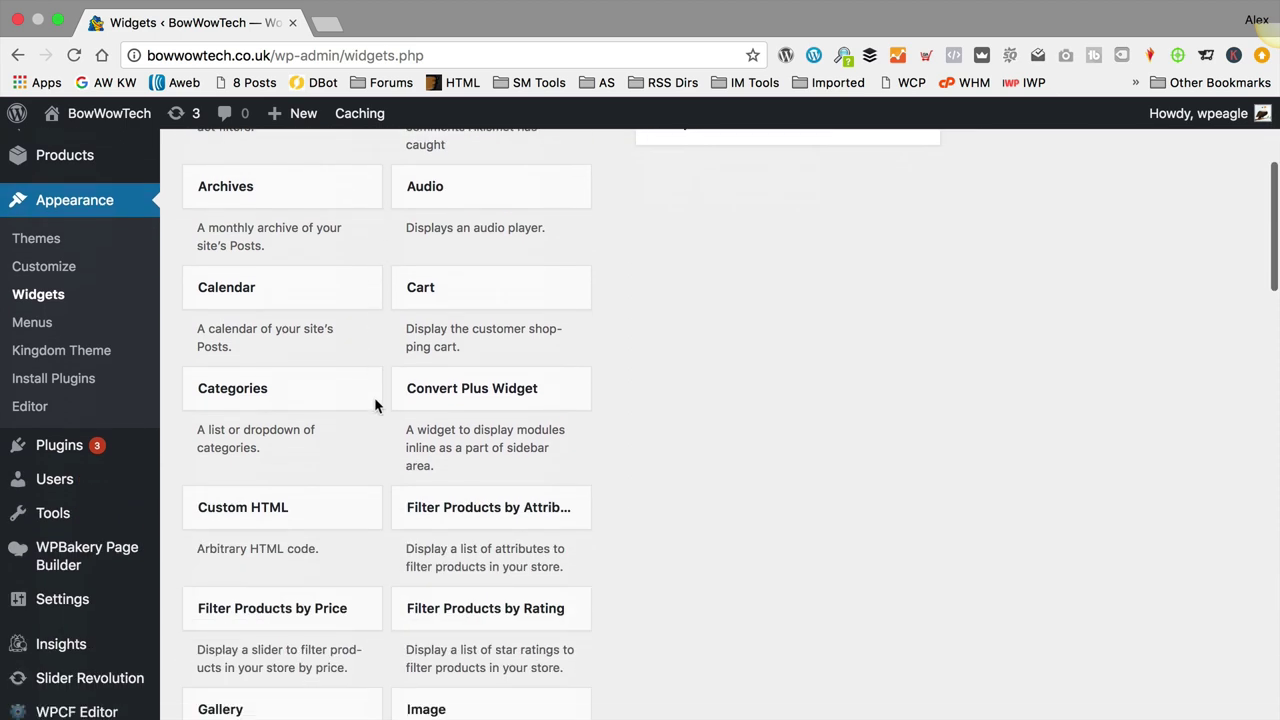
scroll(375, 404, down, 15)
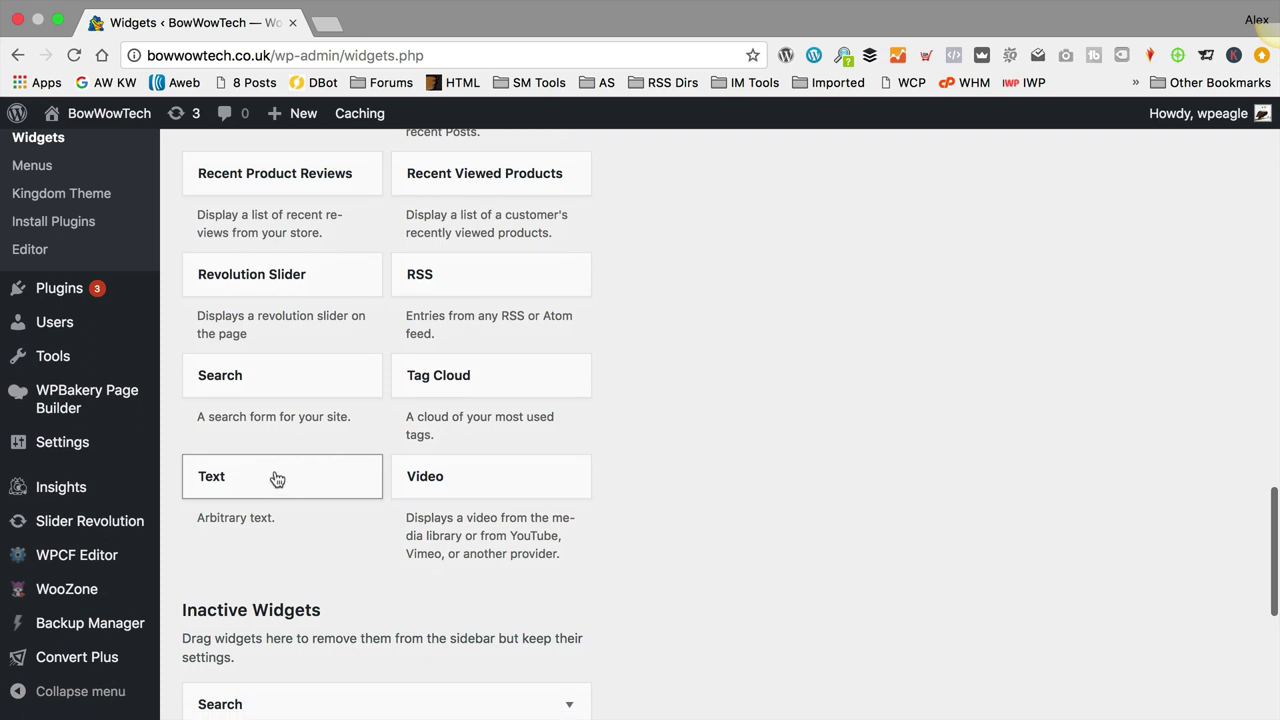
drag(277, 477, 1060, 265)
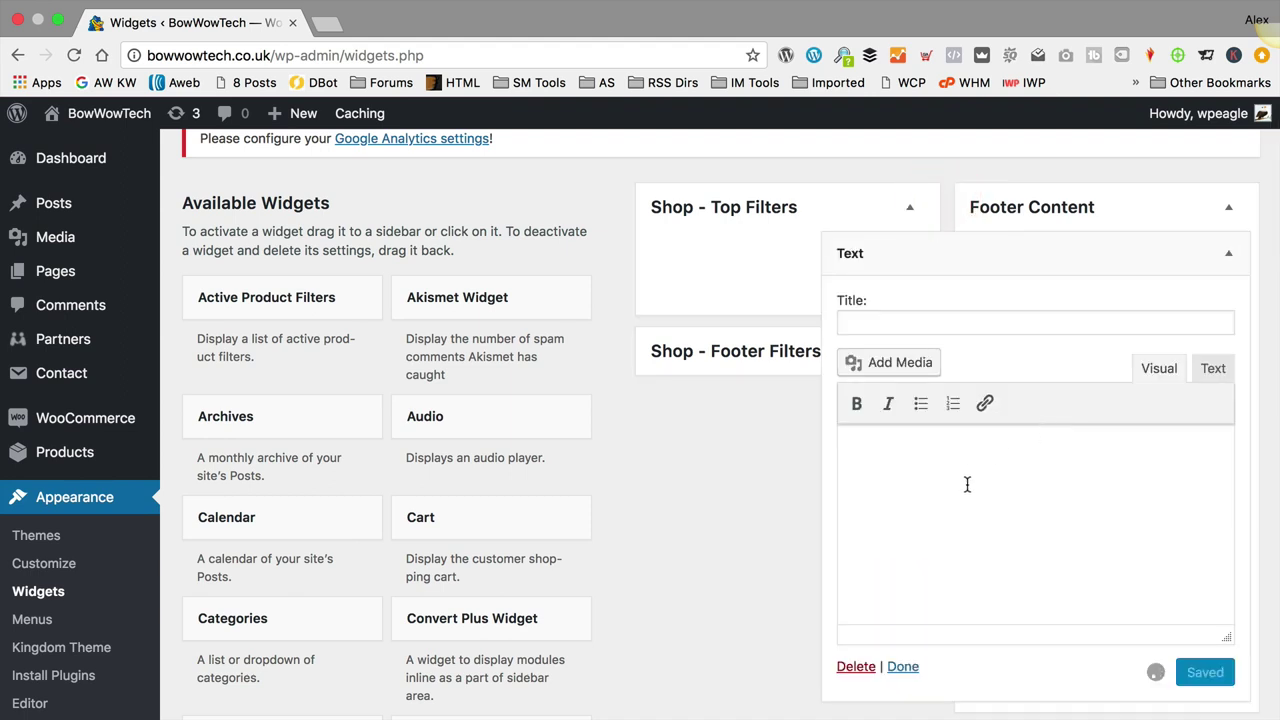
click(967, 482)
Step: Copy the Amazon disclaimer paragraph from the note in Notes
mouse_move(690, 718)
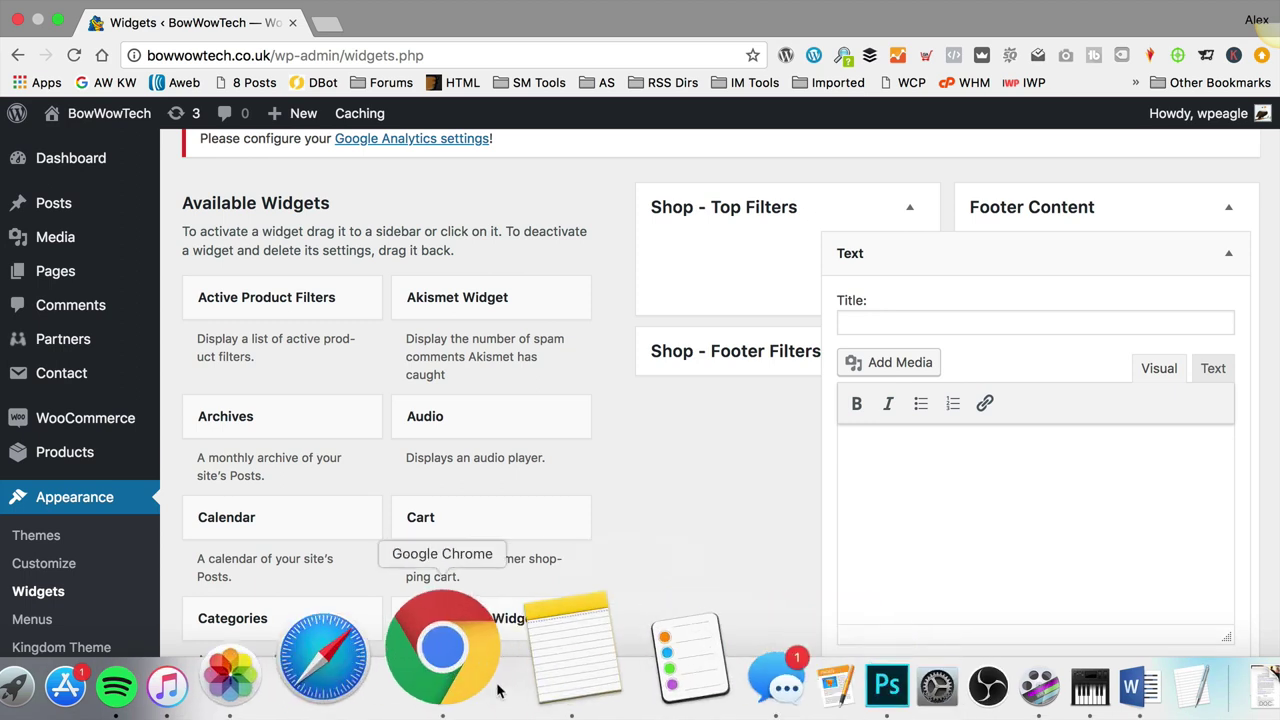
click(528, 685)
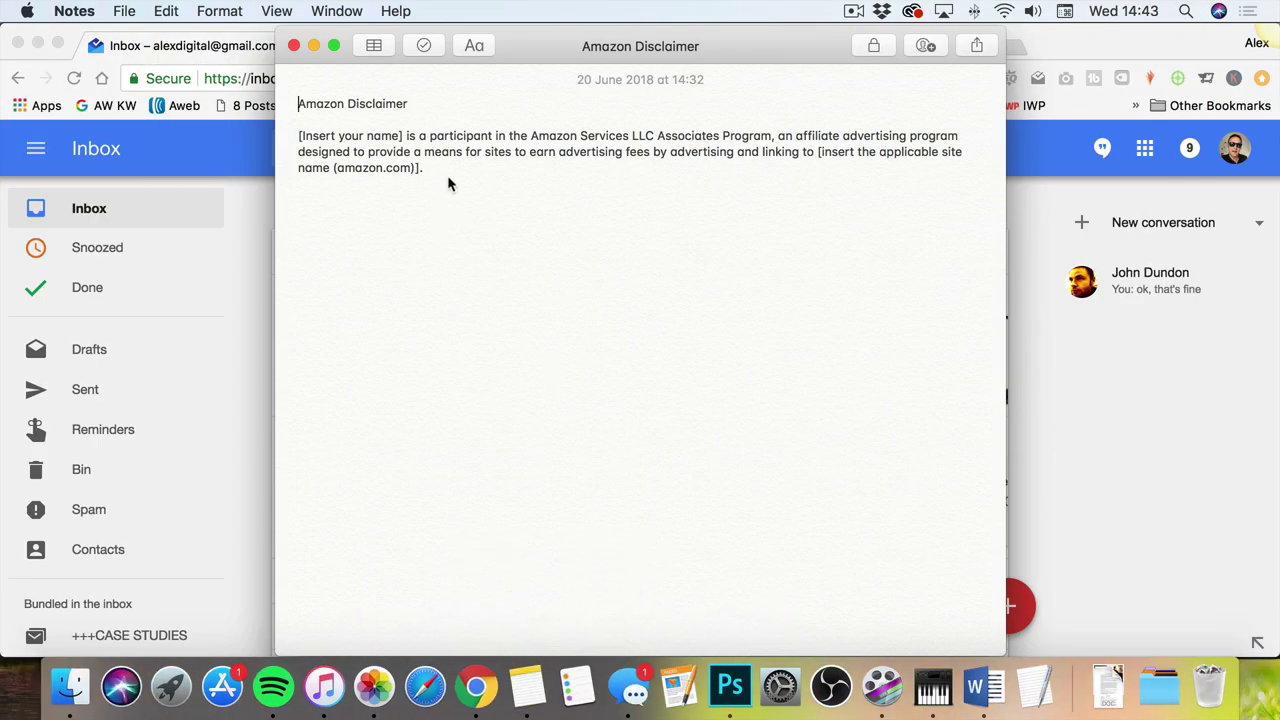
drag(447, 175, 289, 129)
click(300, 131)
triple_click(381, 166)
key(super+c)
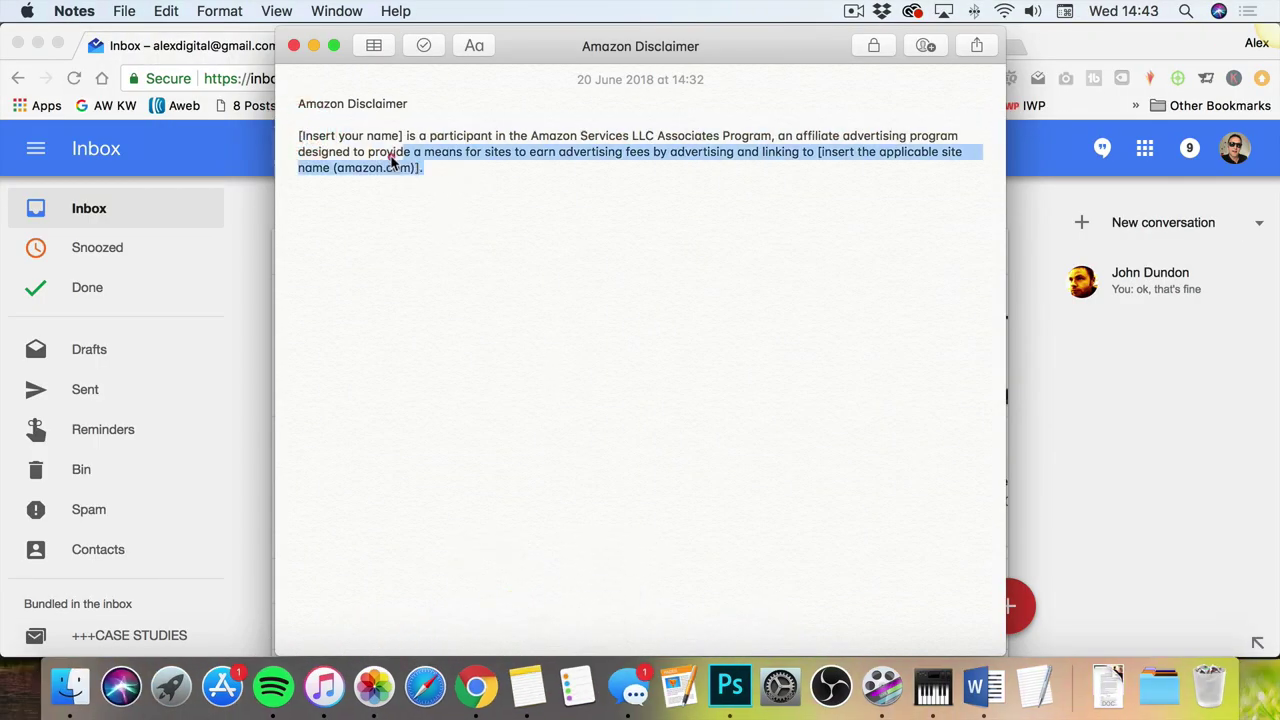
click(300, 135)
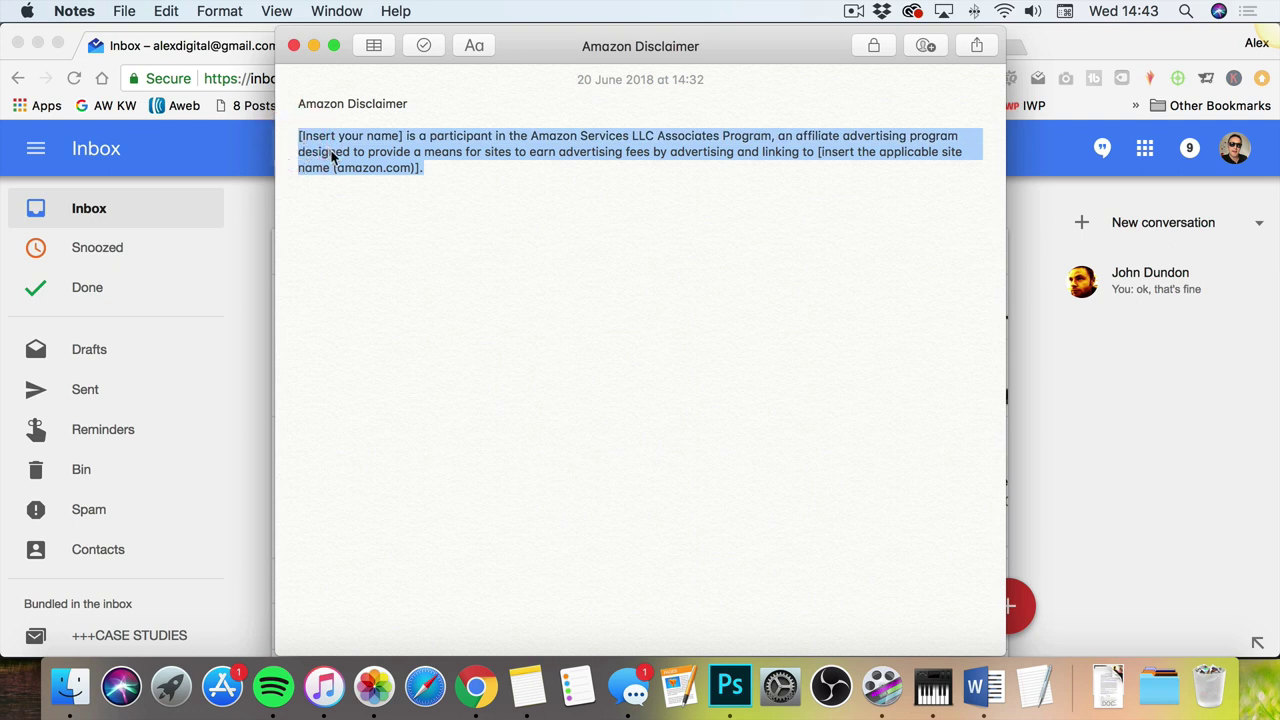
click(476, 688)
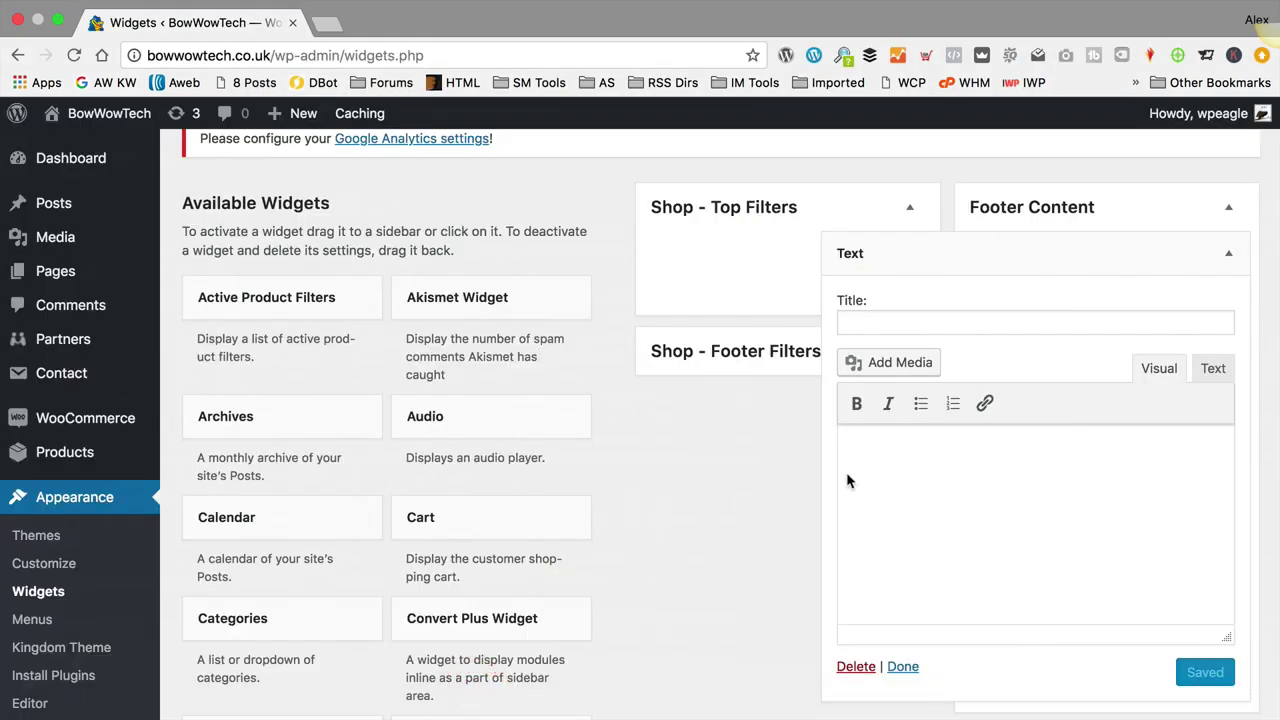
Step: Paste the disclaimer into the widget, replacing its placeholders with BowWowTech and amazon.co.uk
key(super+v)
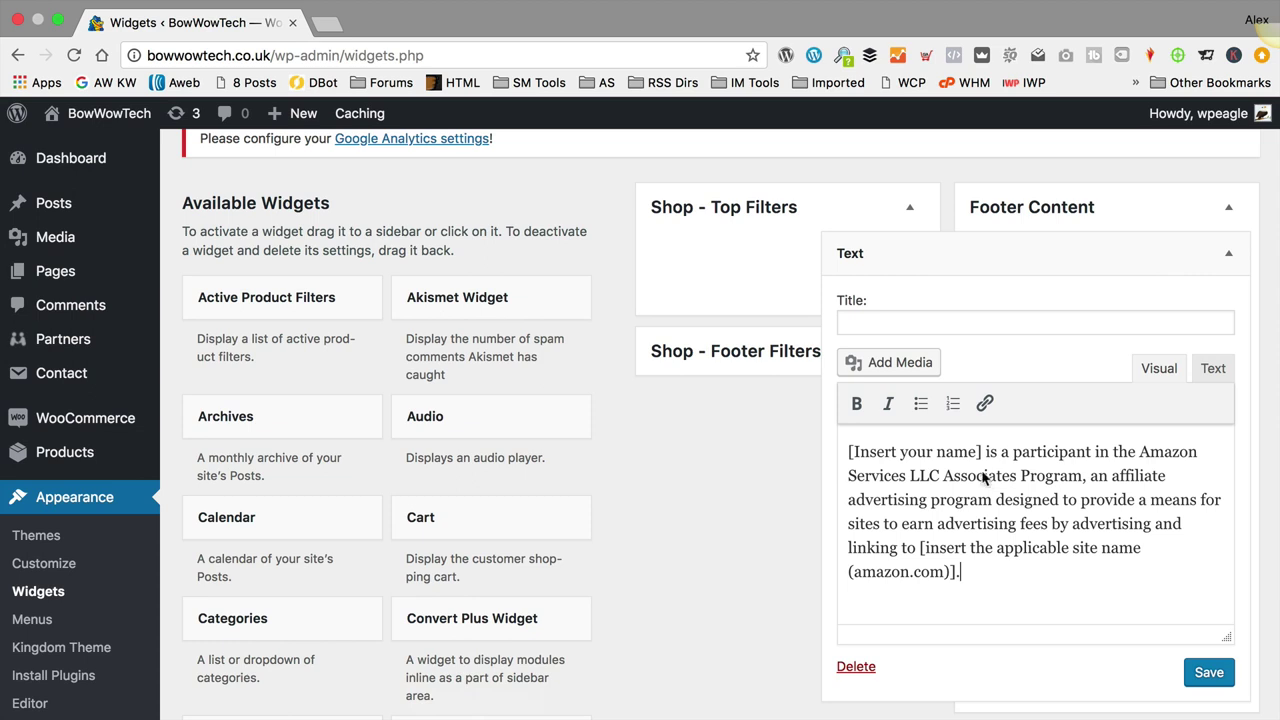
drag(980, 451, 834, 450)
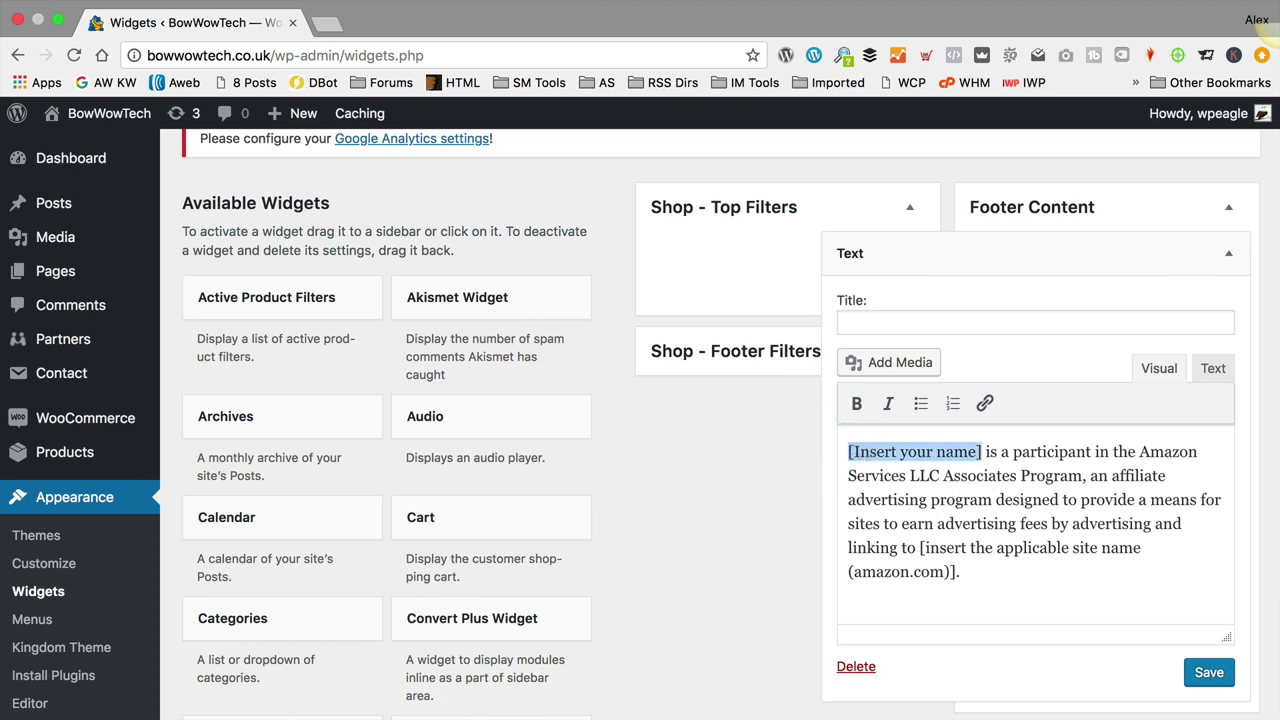
text(BowWowTech)
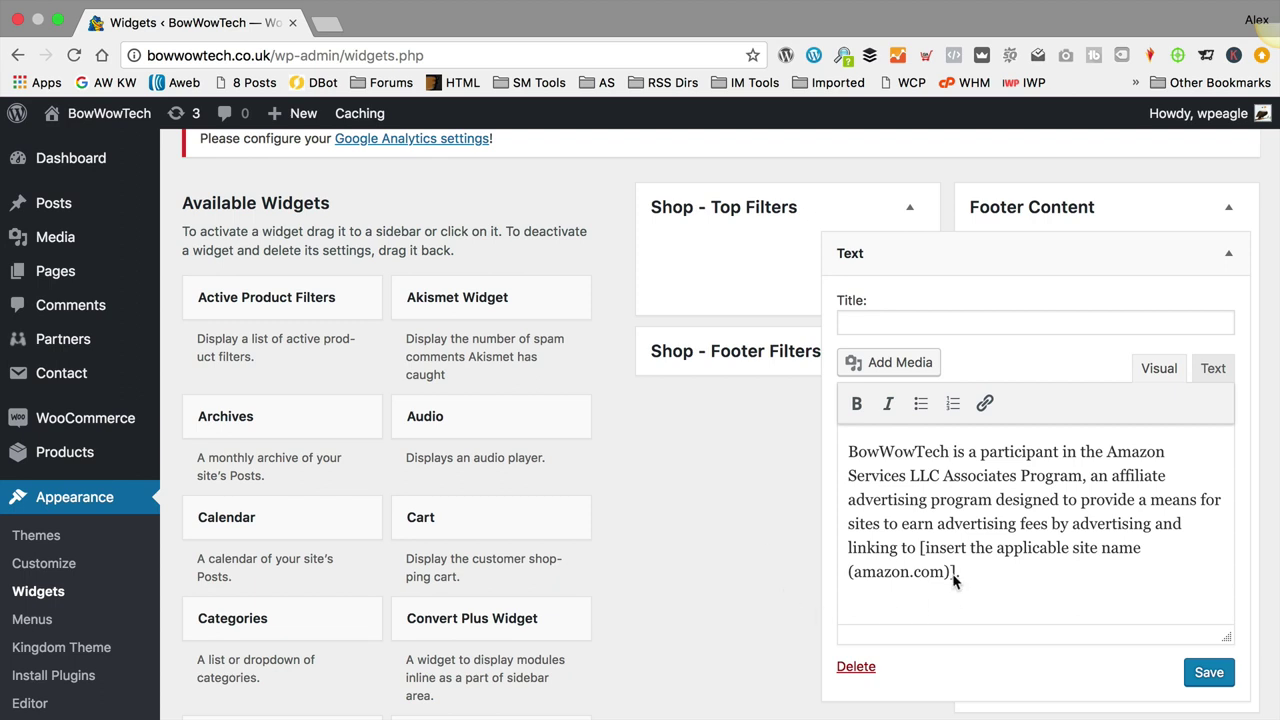
drag(958, 573, 922, 557)
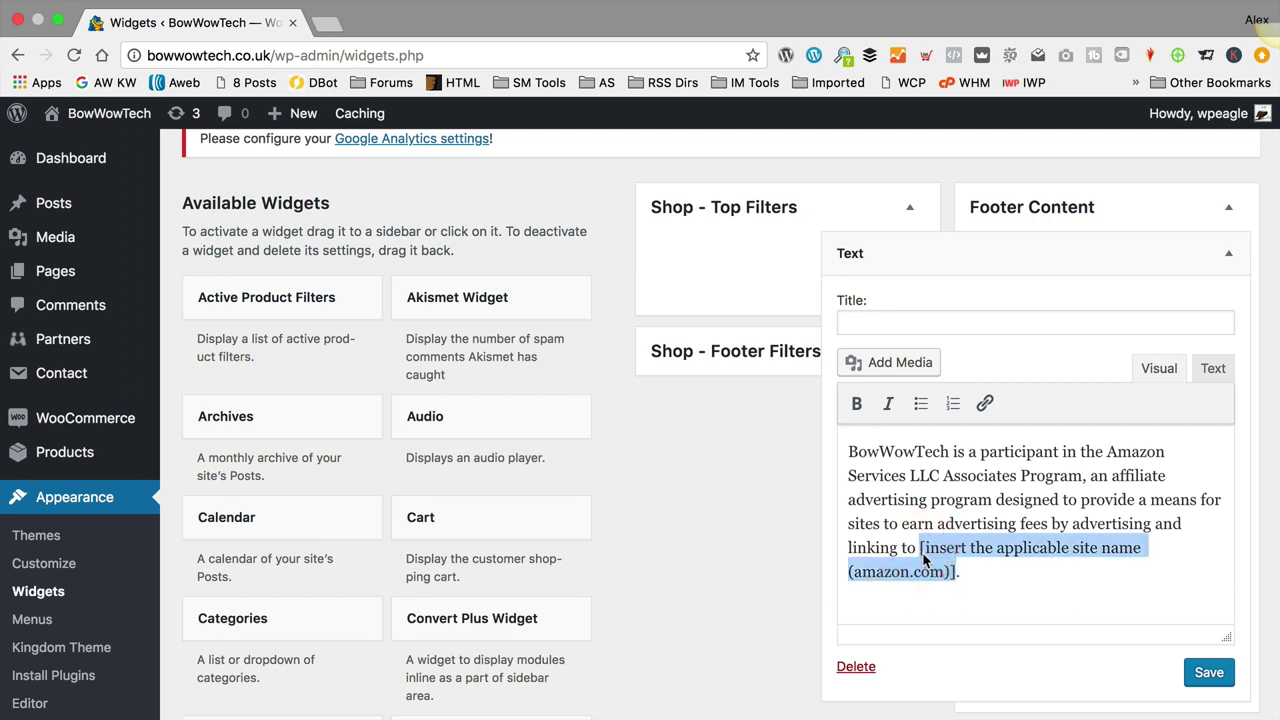
text(amazon.co.uk)
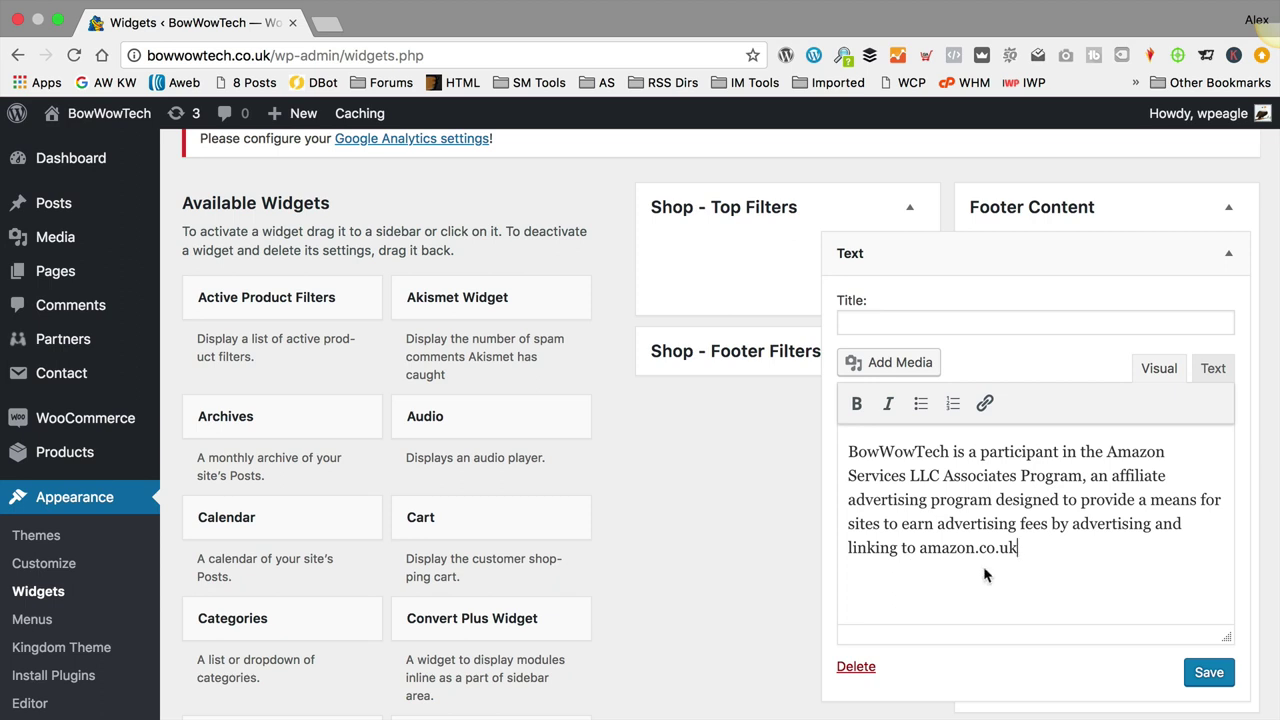
Step: Title the widget 'We're an Amazon Affiliate' and save it
click(987, 323)
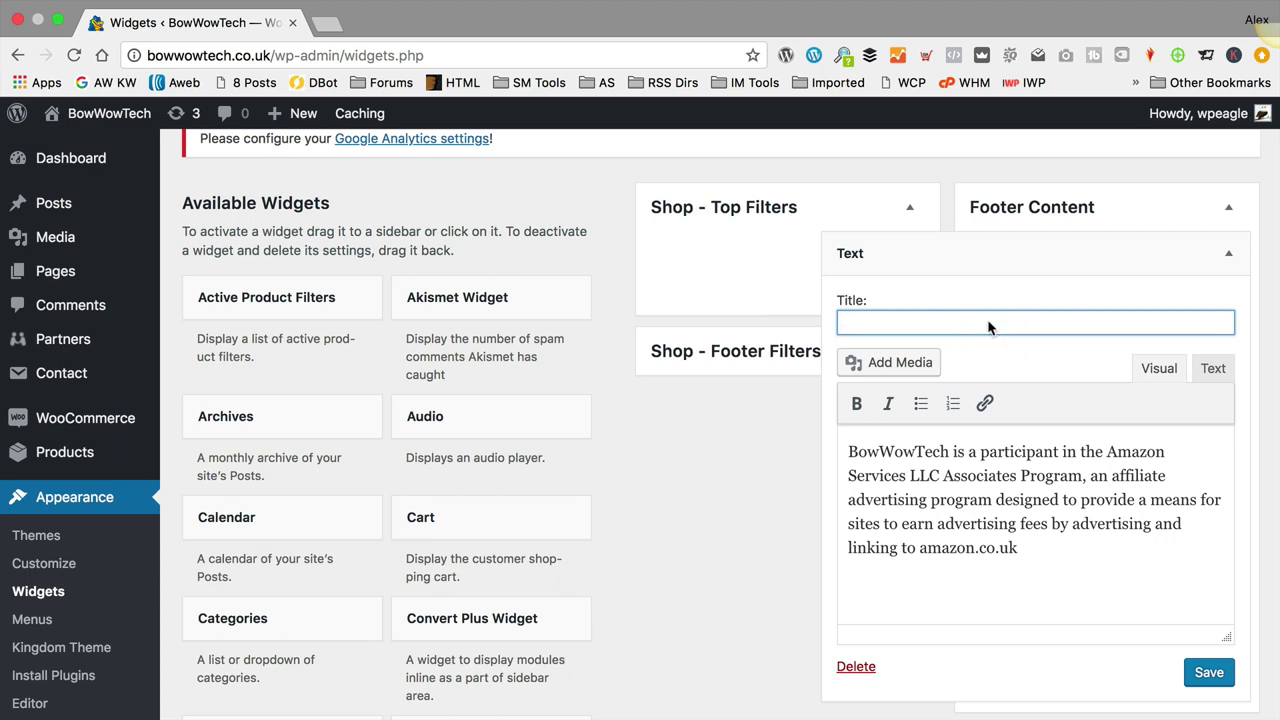
text(We're an a)
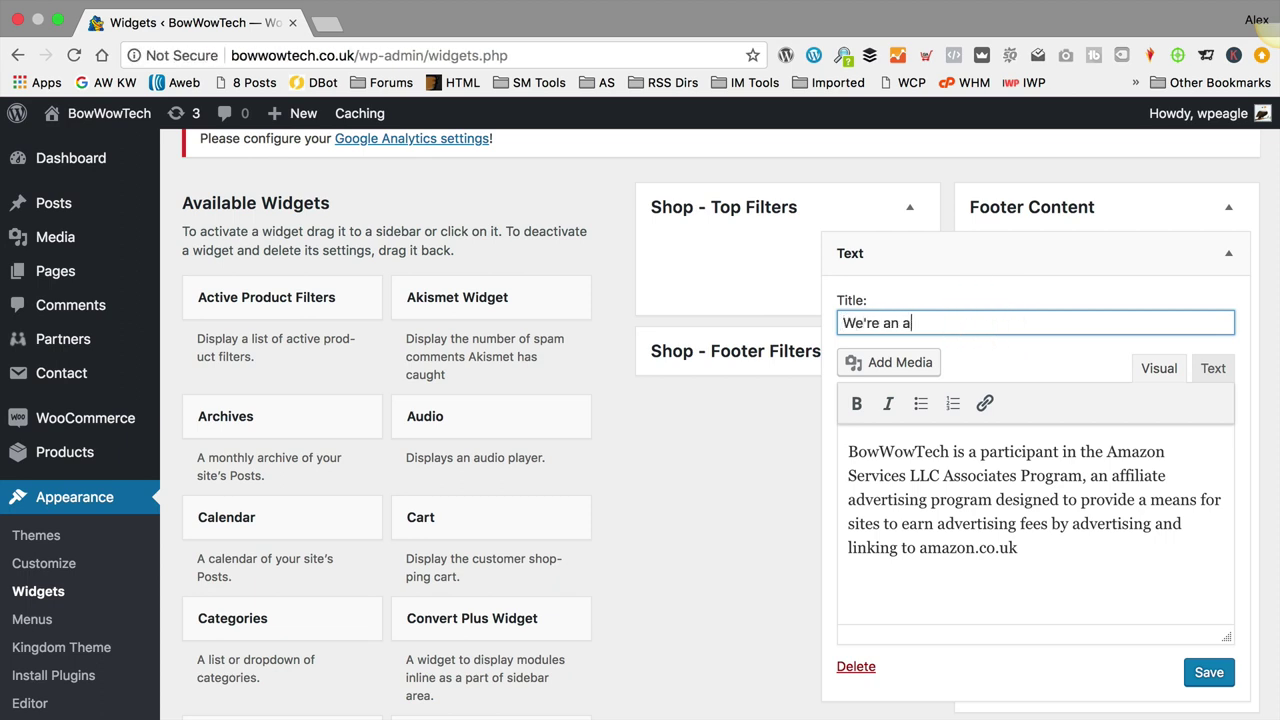
text(ffil)
text(Amazon Affil)
click(1212, 674)
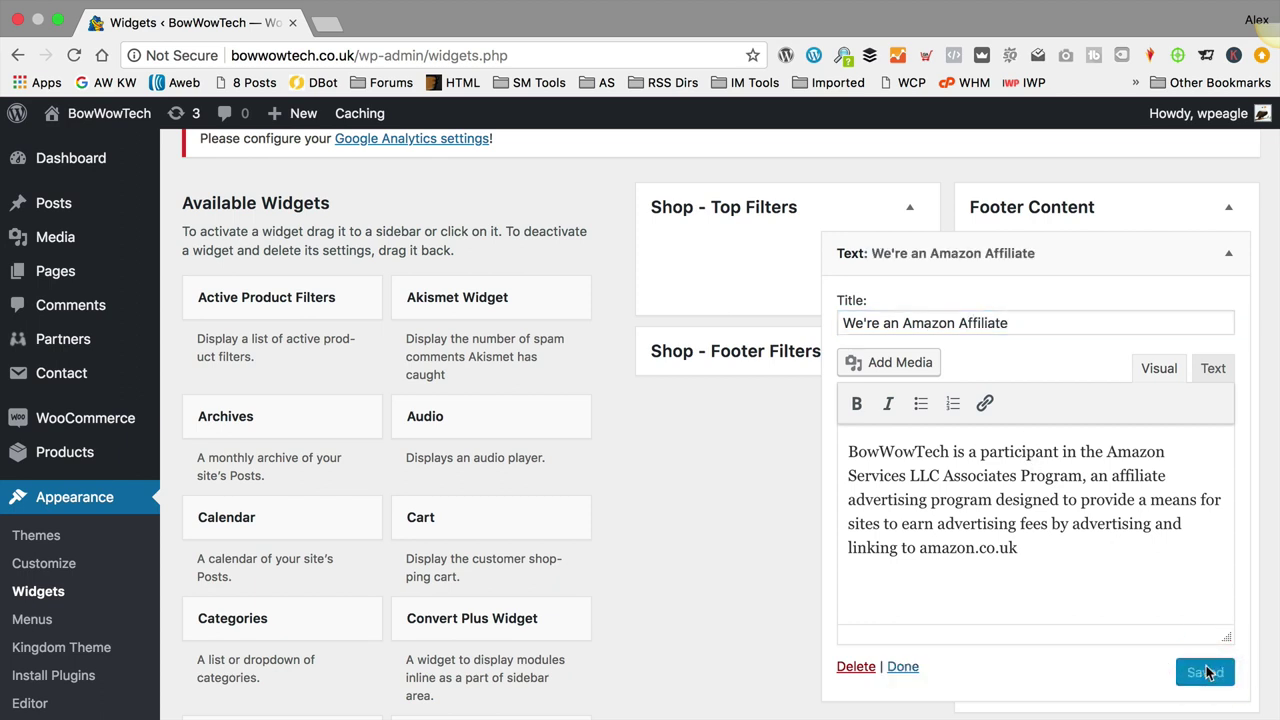
click(1228, 253)
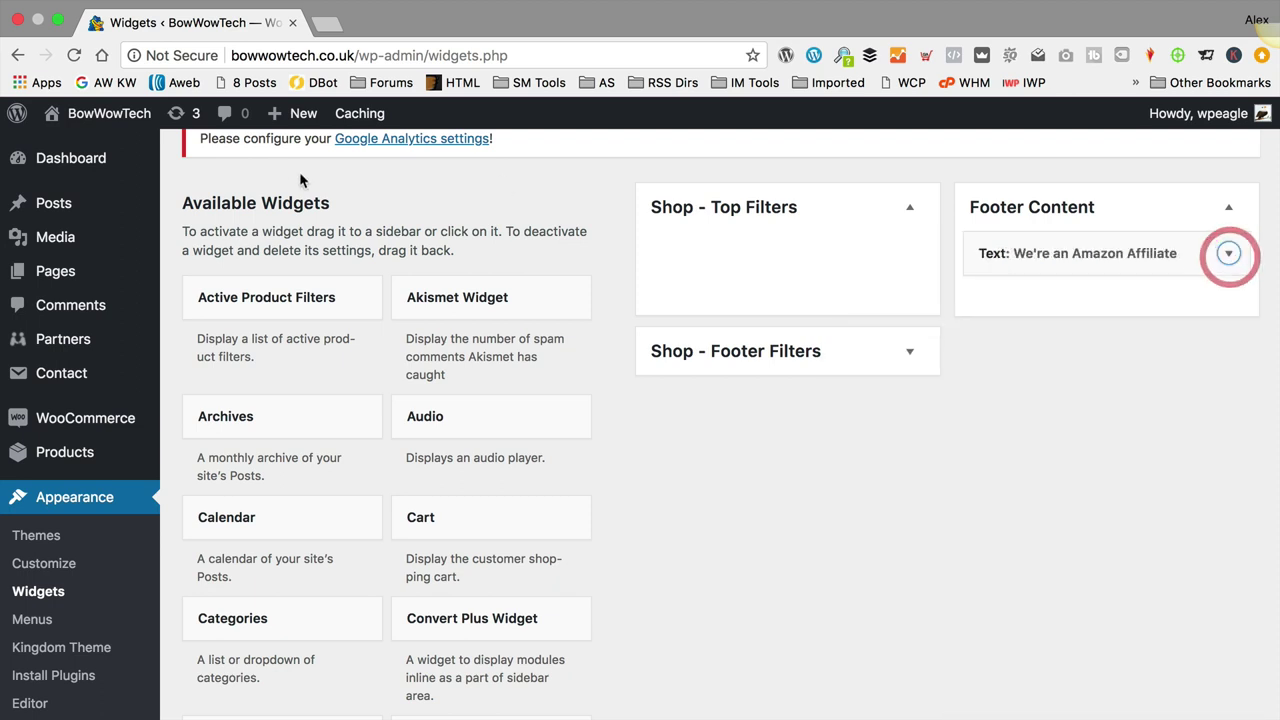
Step: Visit the live site and scroll to the 'We're an Amazon Affiliate' disclaimer in the footer
click(71, 150)
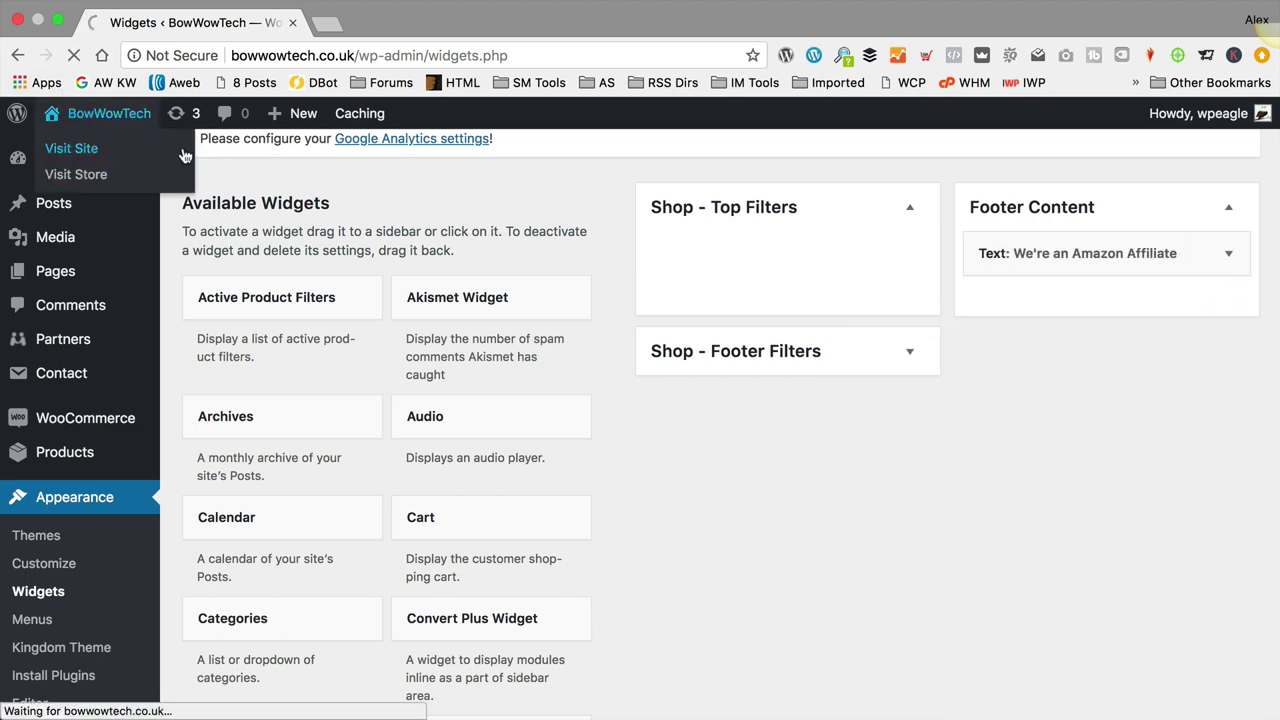
click(1230, 253)
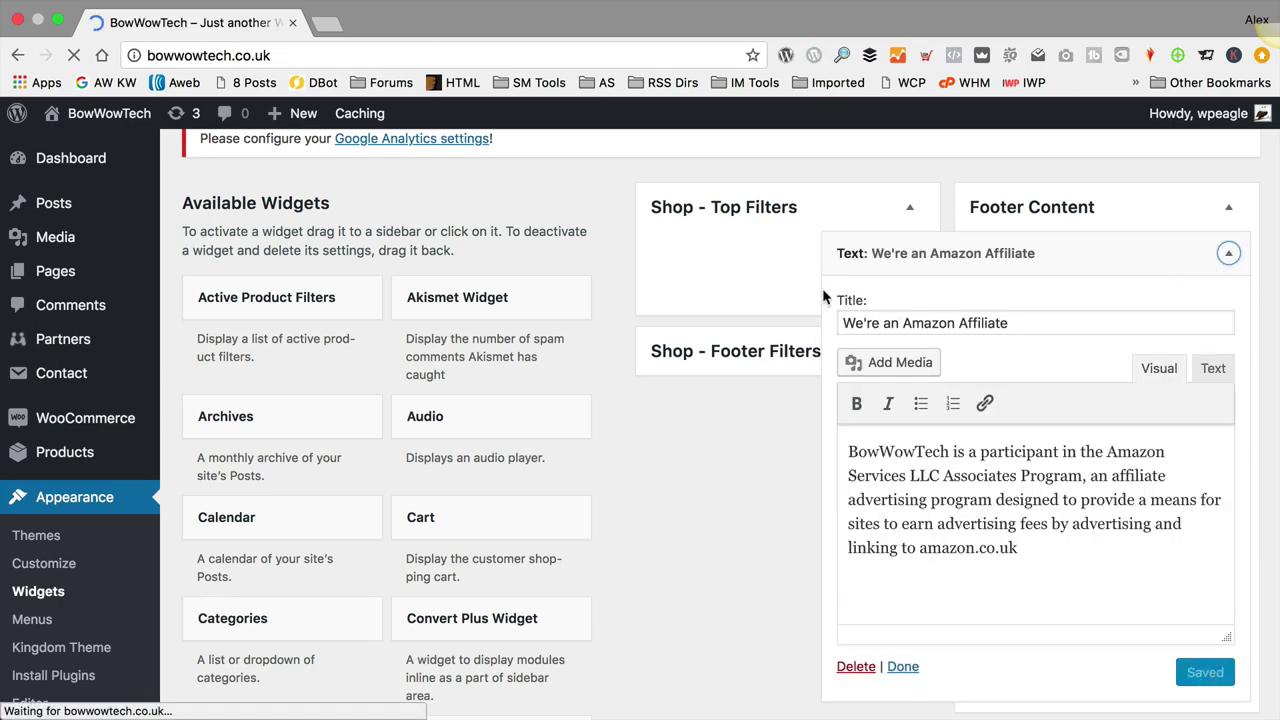
scroll(635, 282, down, 20)
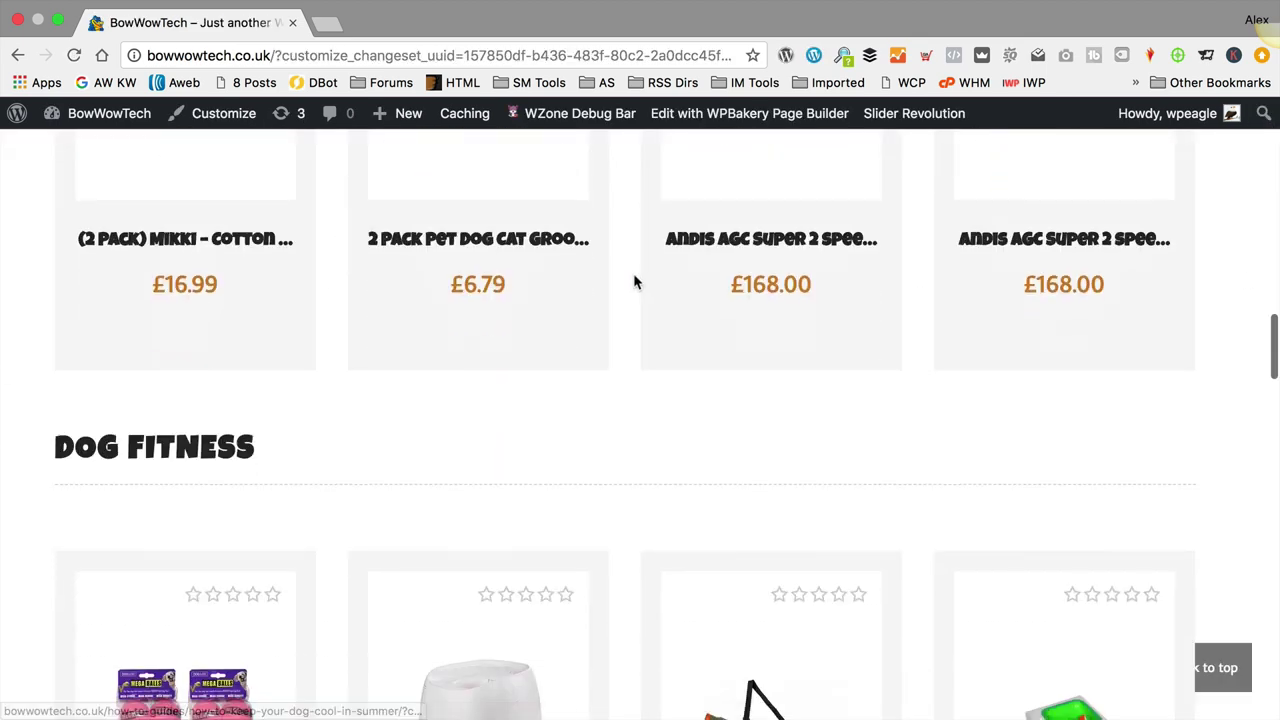
scroll(634, 281, down, 10)
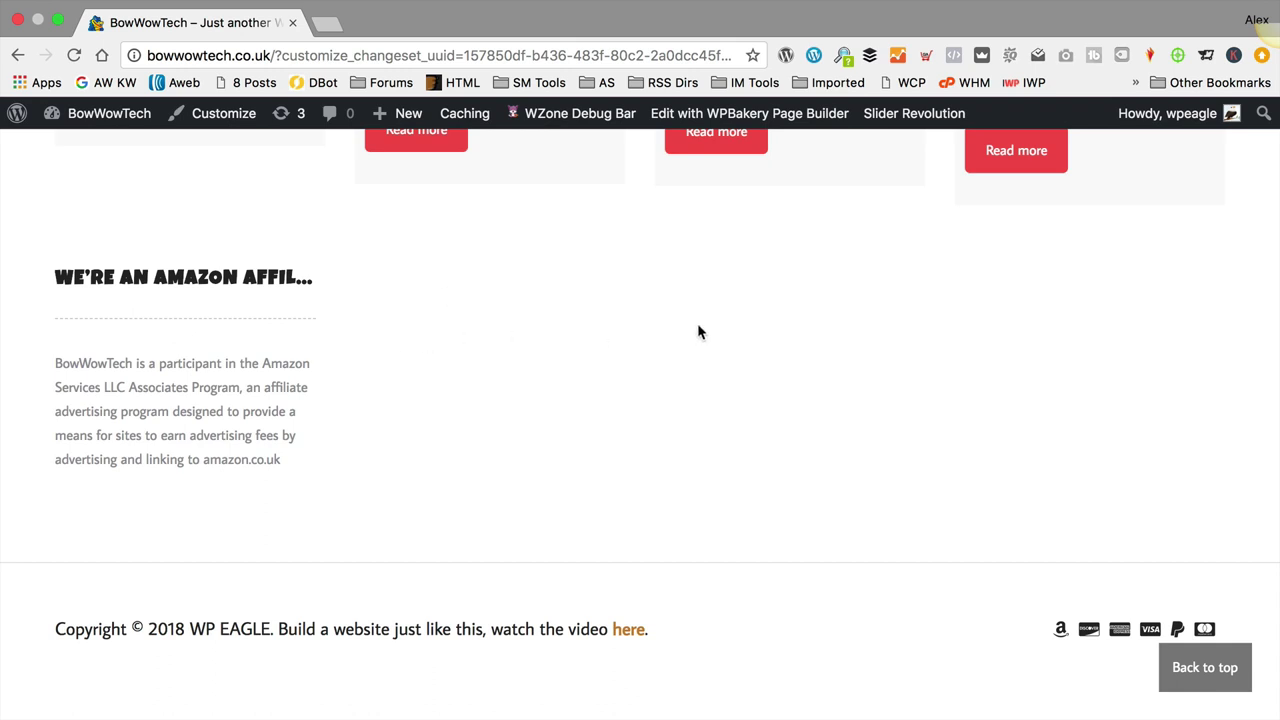
scroll(697, 330, up, 2)
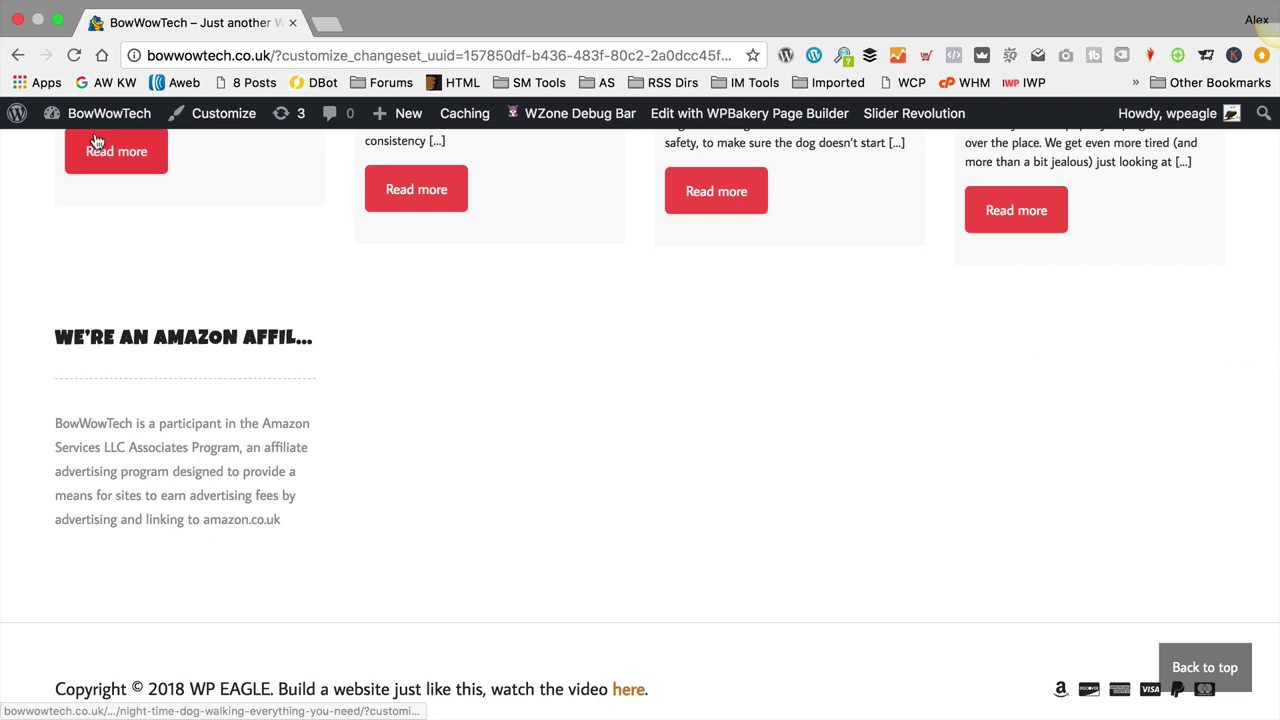
Step: Return to Widgets and open the 'We're an Amazon Affiliate' text widget in Footer Content
mouse_move(90, 113)
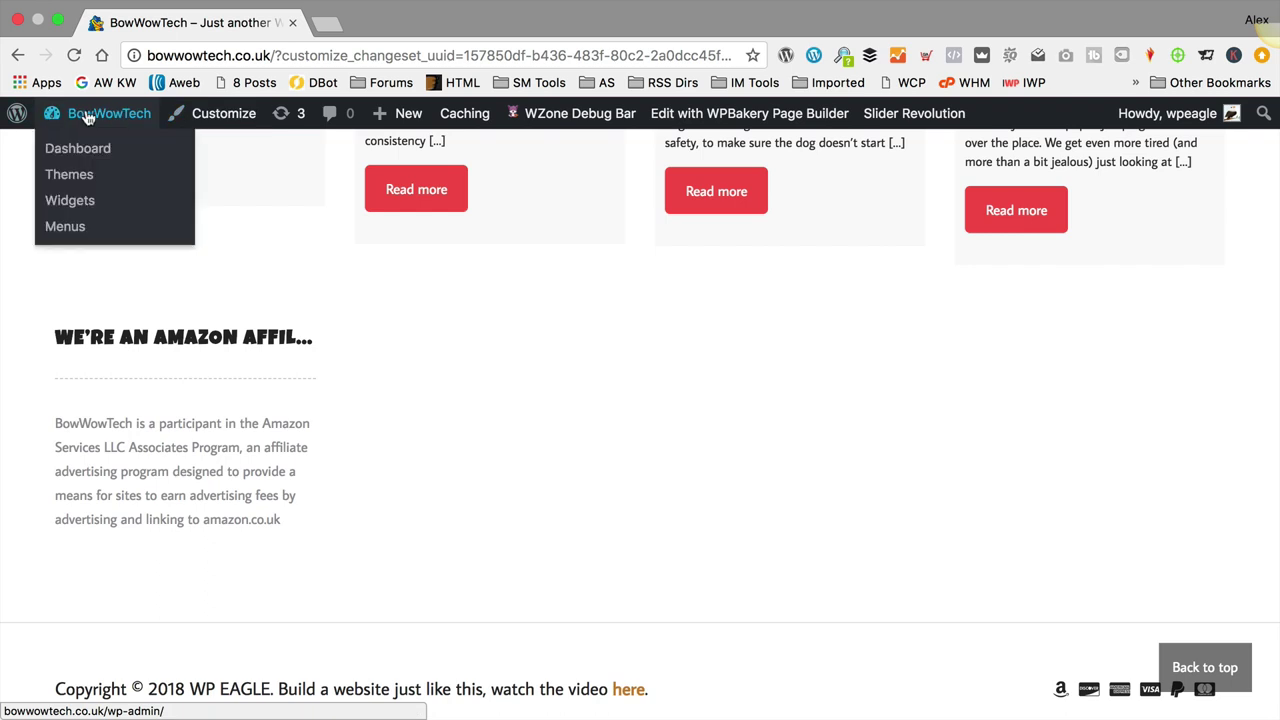
click(90, 213)
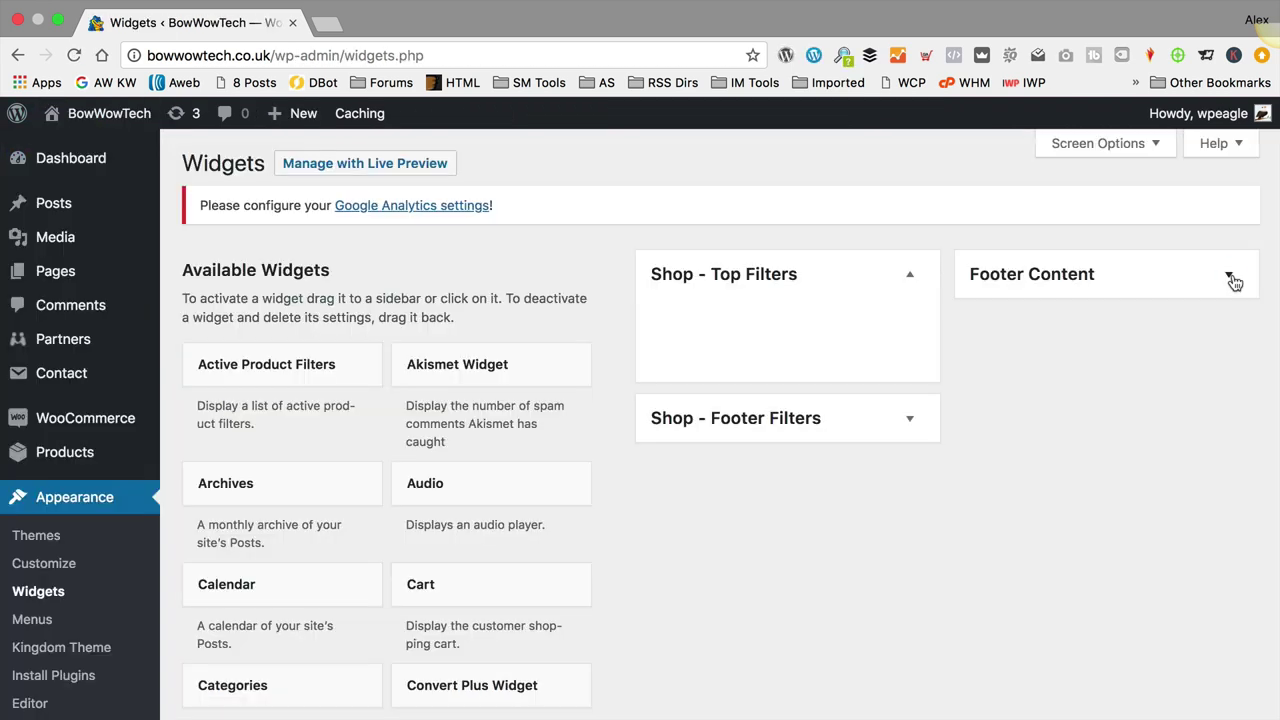
click(1228, 275)
click(1228, 320)
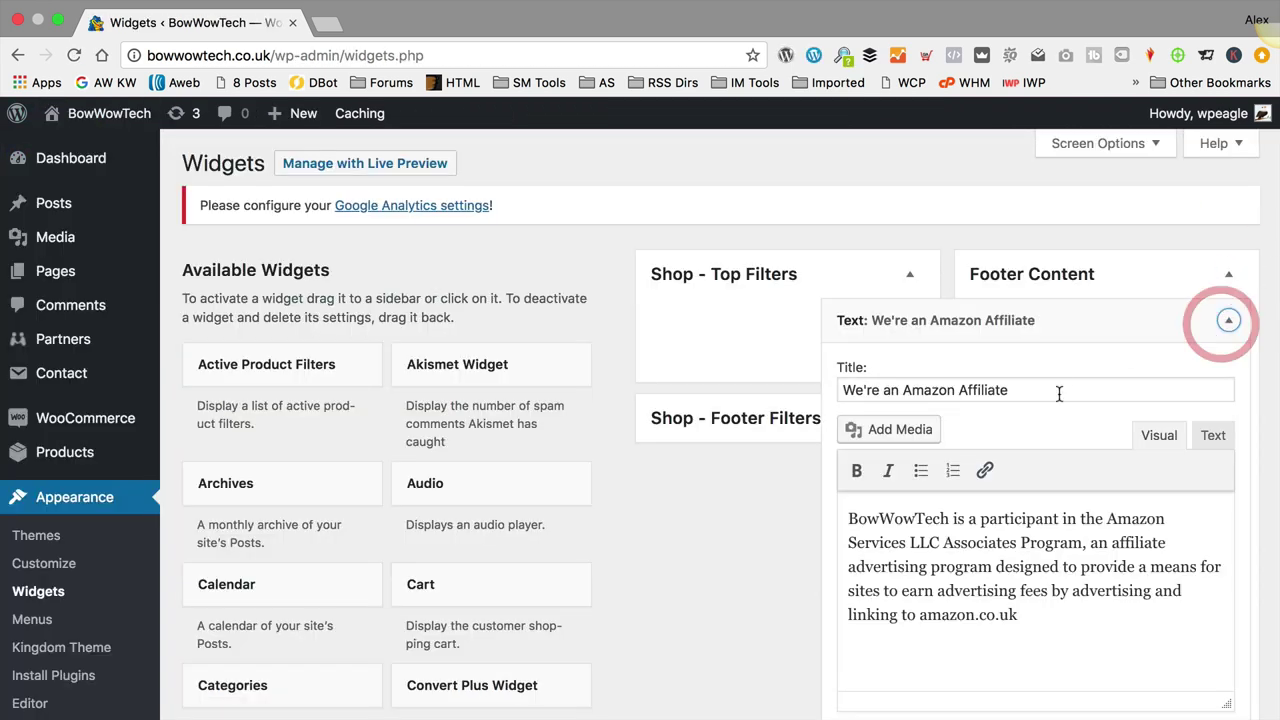
Step: Remove 'We're an' so the title reads 'Amazon Affiliate', and save the widget
drag(899, 390, 813, 391)
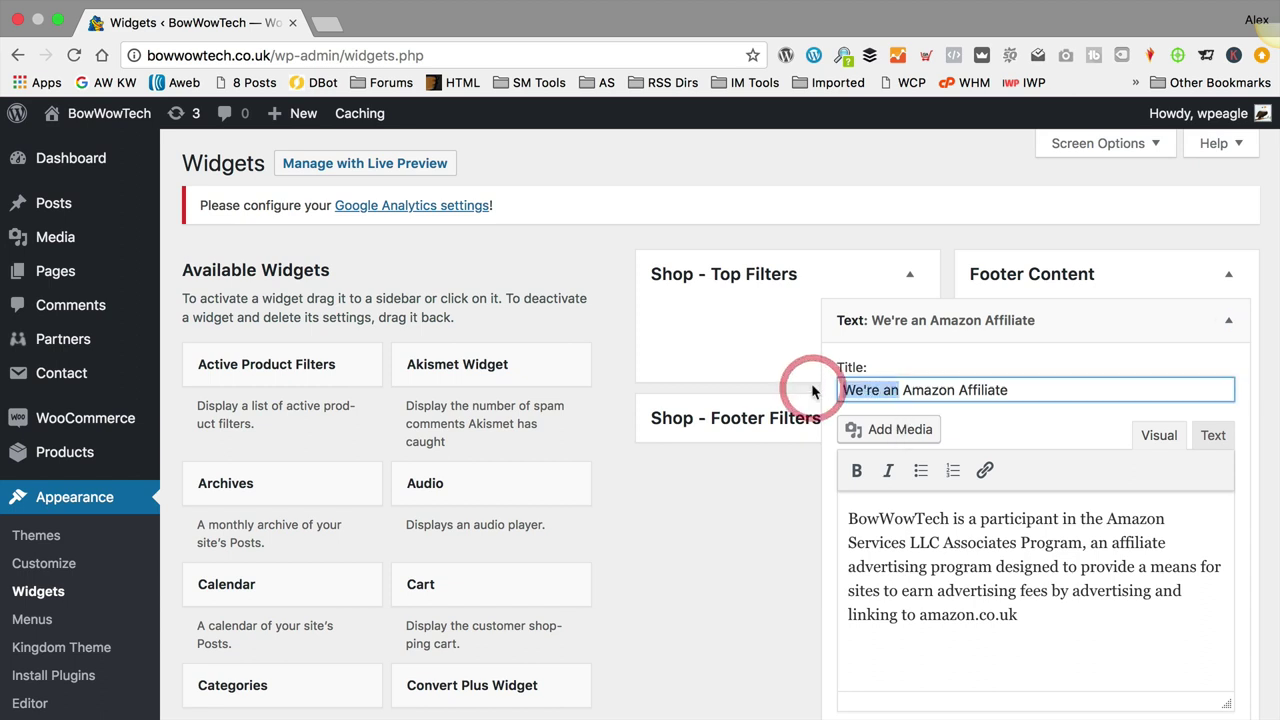
key(BackSpace)
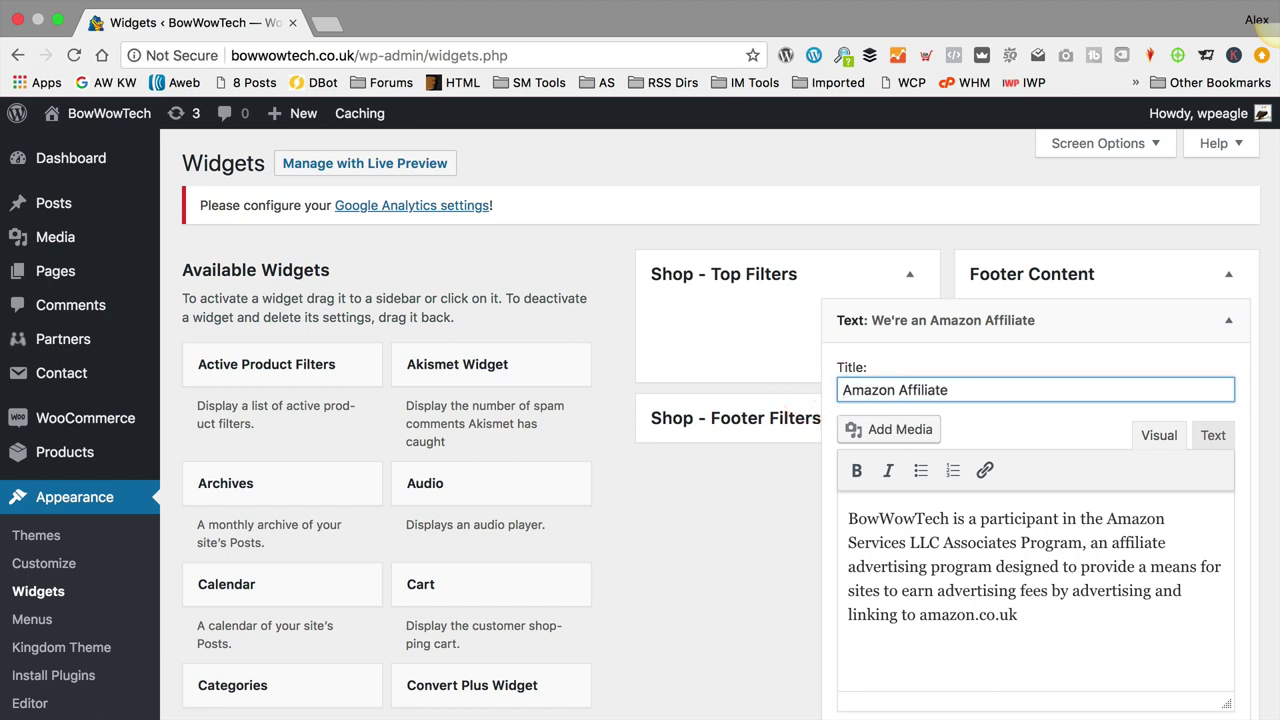
scroll(991, 400, down, 5)
click(1211, 486)
scroll(1190, 470, up, 4)
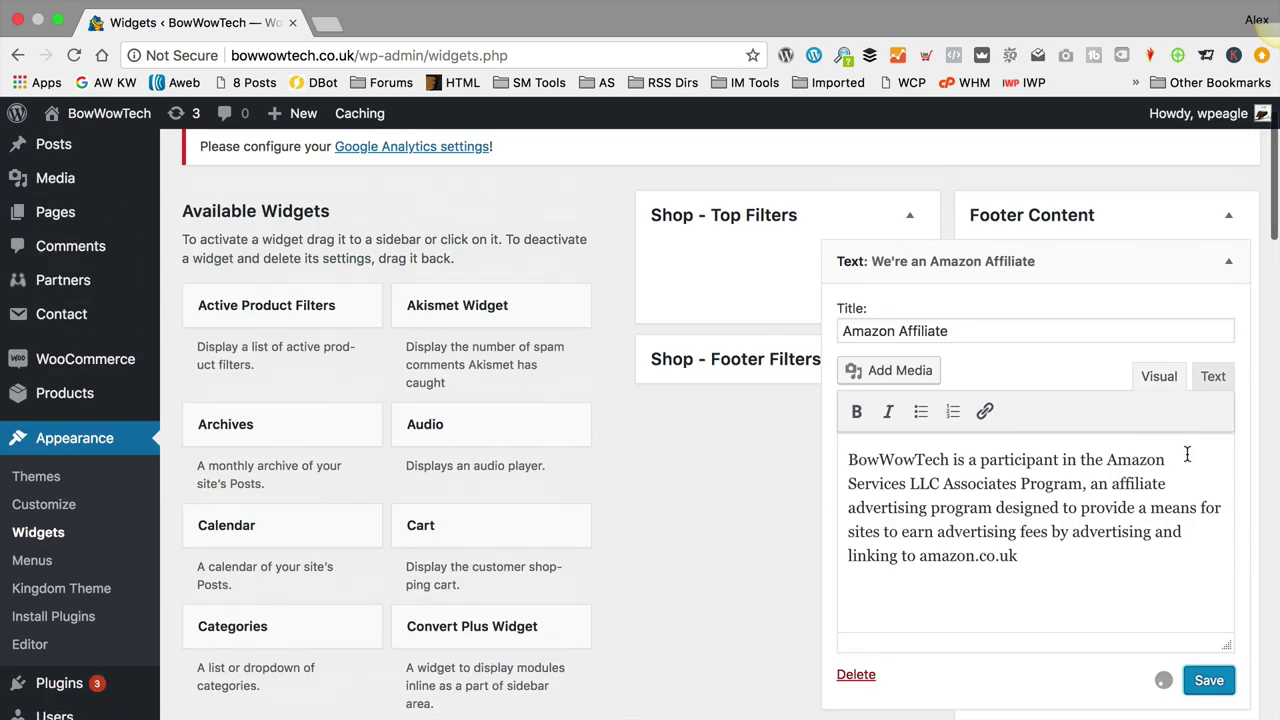
Step: Collapse the Amazon Affiliate widget and drag a Navigation Menu widget into Footer Content
click(1229, 262)
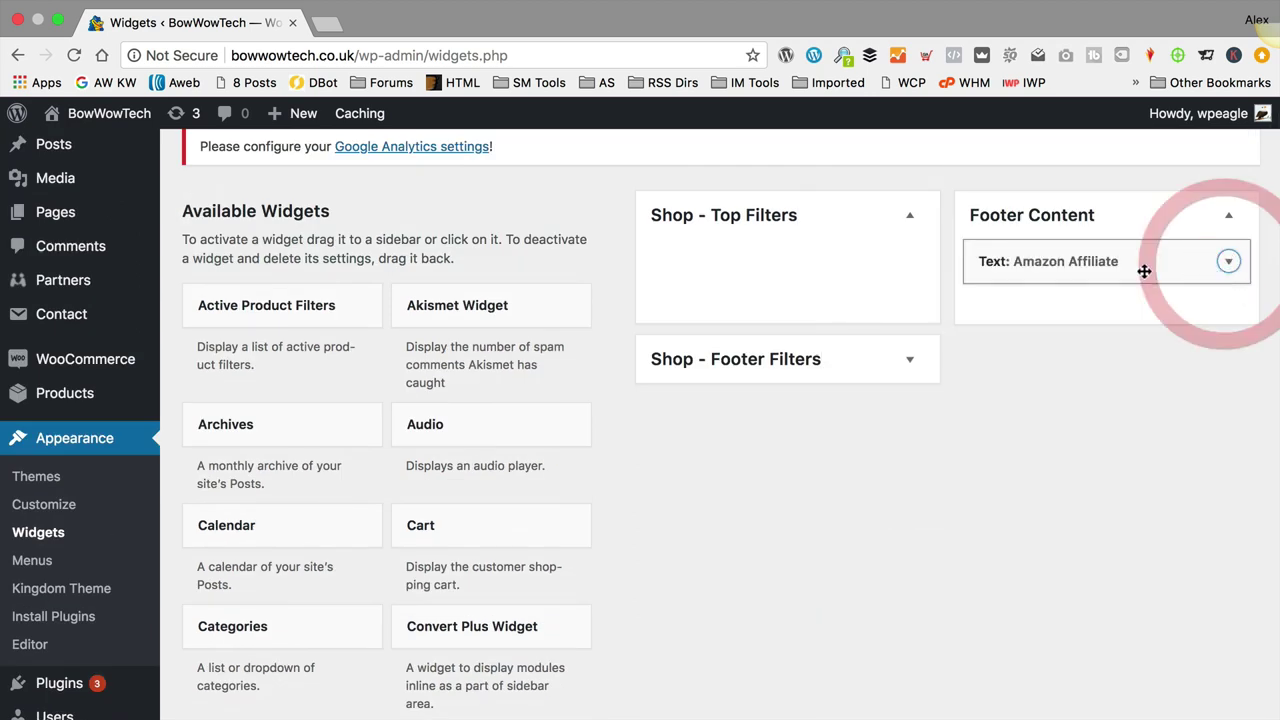
scroll(466, 392, down, 10)
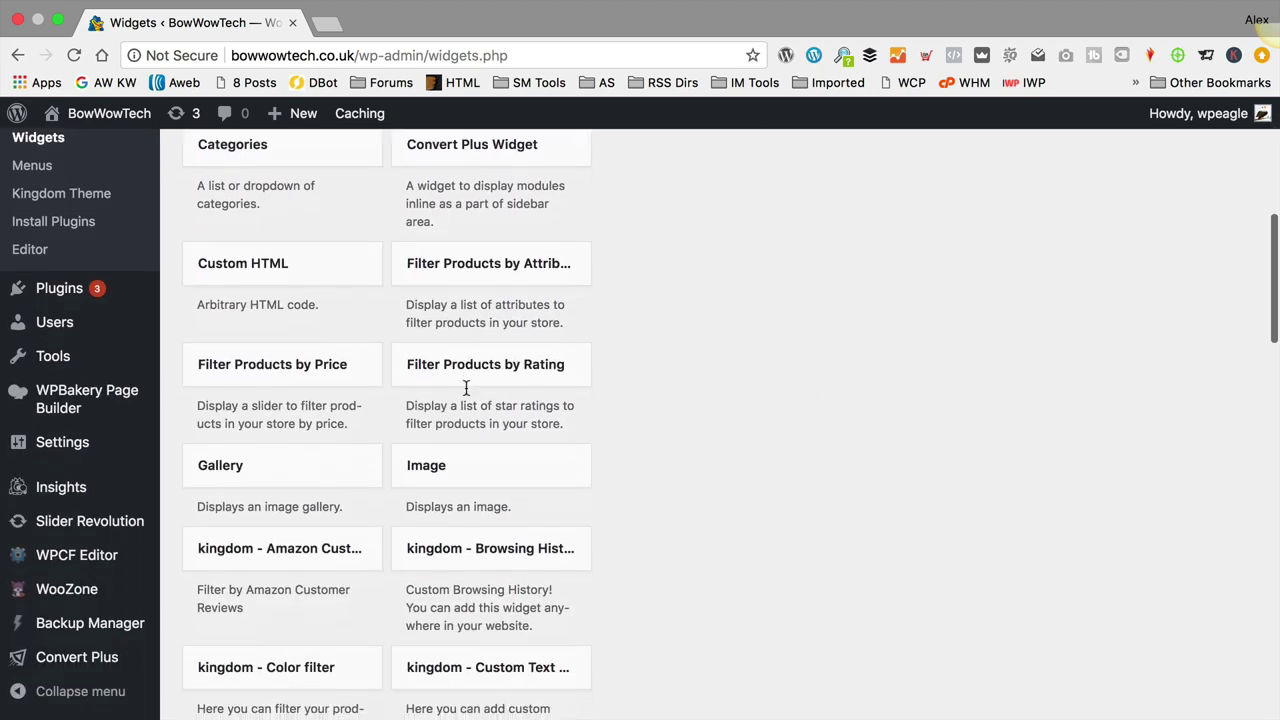
scroll(466, 390, down, 5)
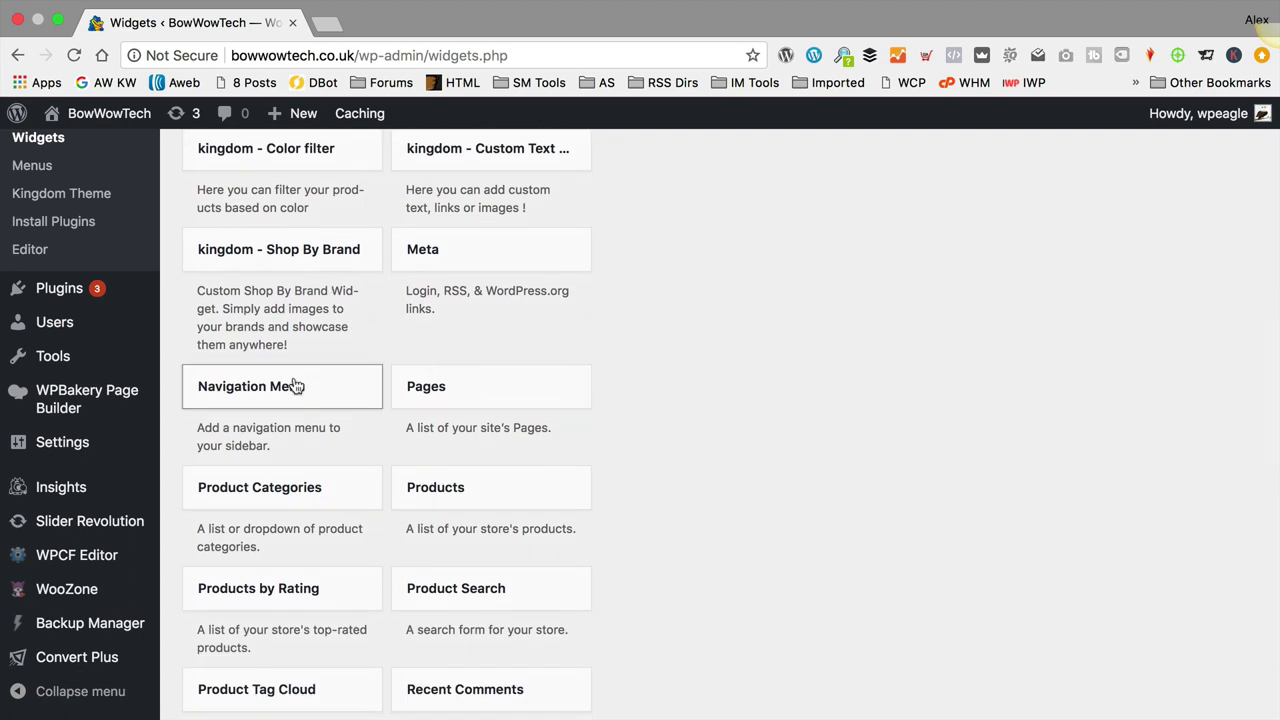
drag(294, 380, 1090, 228)
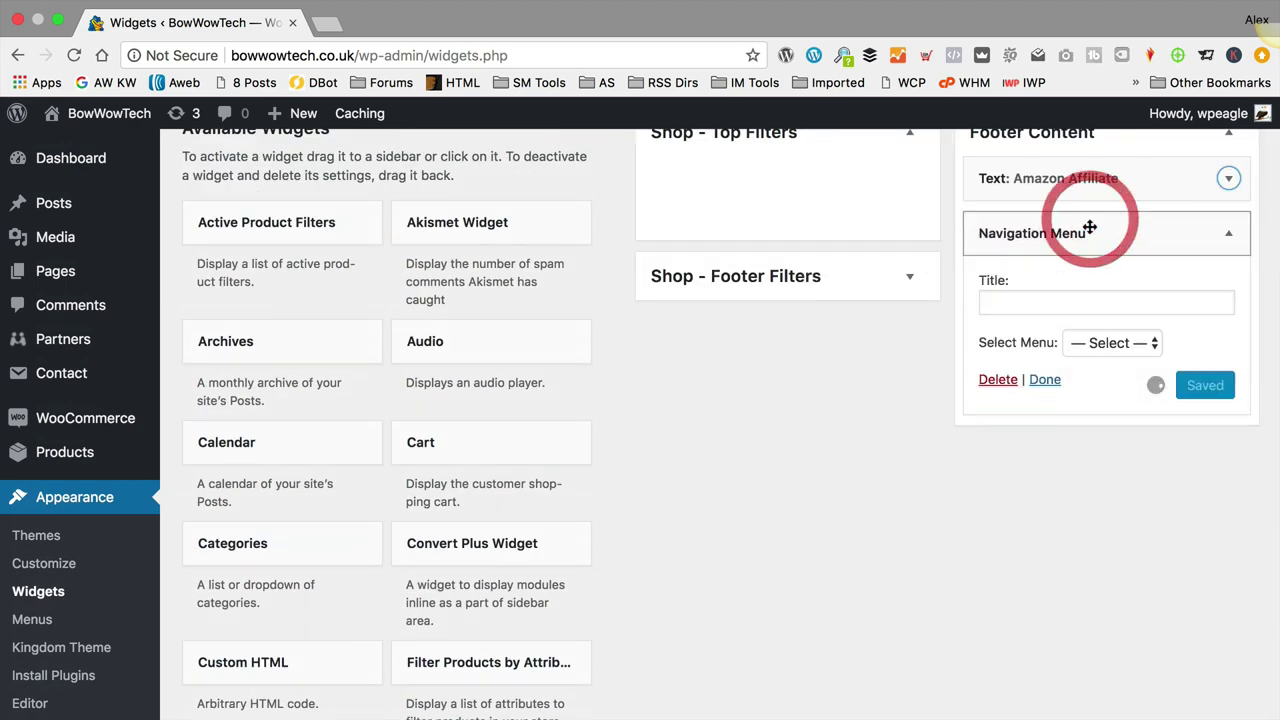
Step: Title the navigation widget 'More info', choose Top Menu, save and collapse it
click(1092, 305)
text(More info)
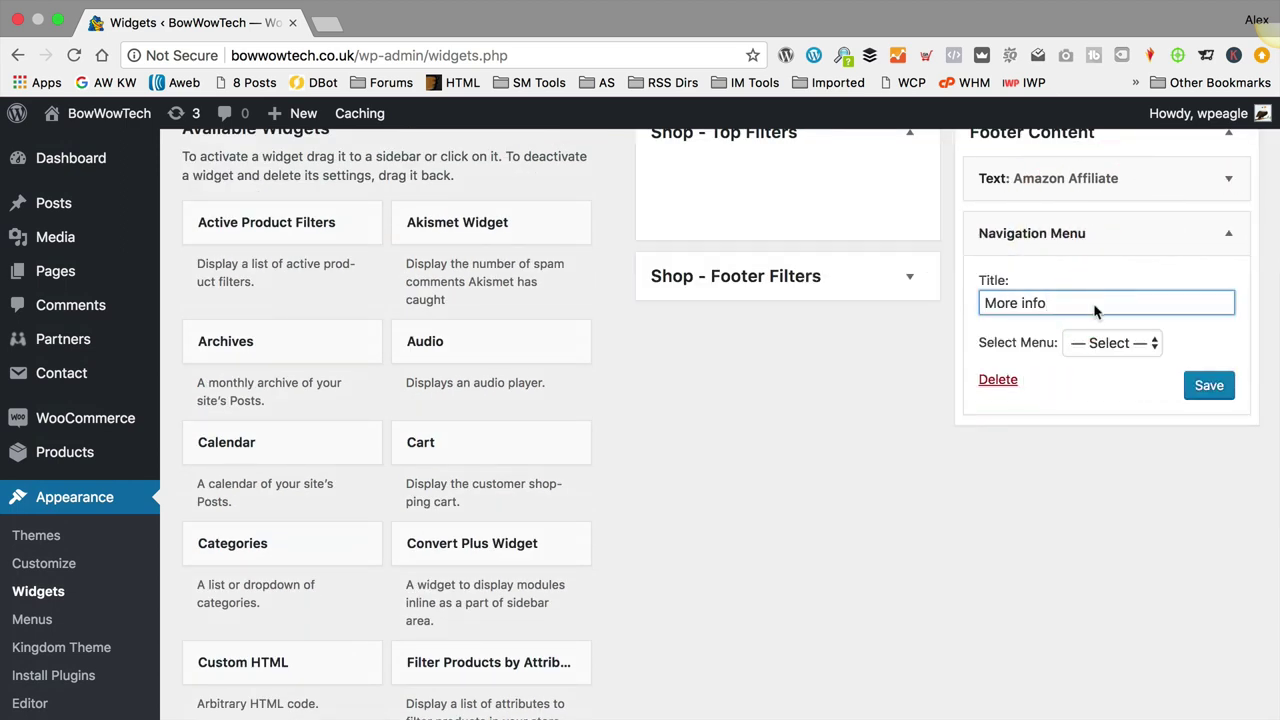
click(1112, 343)
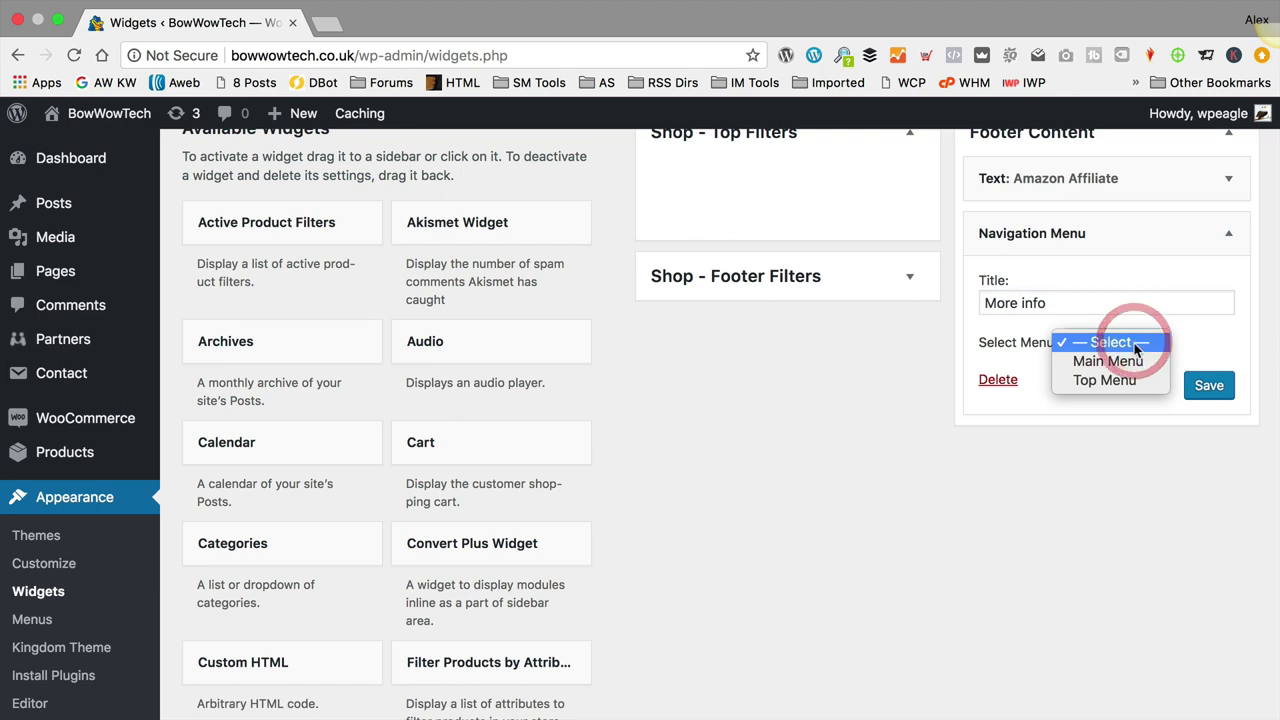
click(1126, 380)
click(1200, 391)
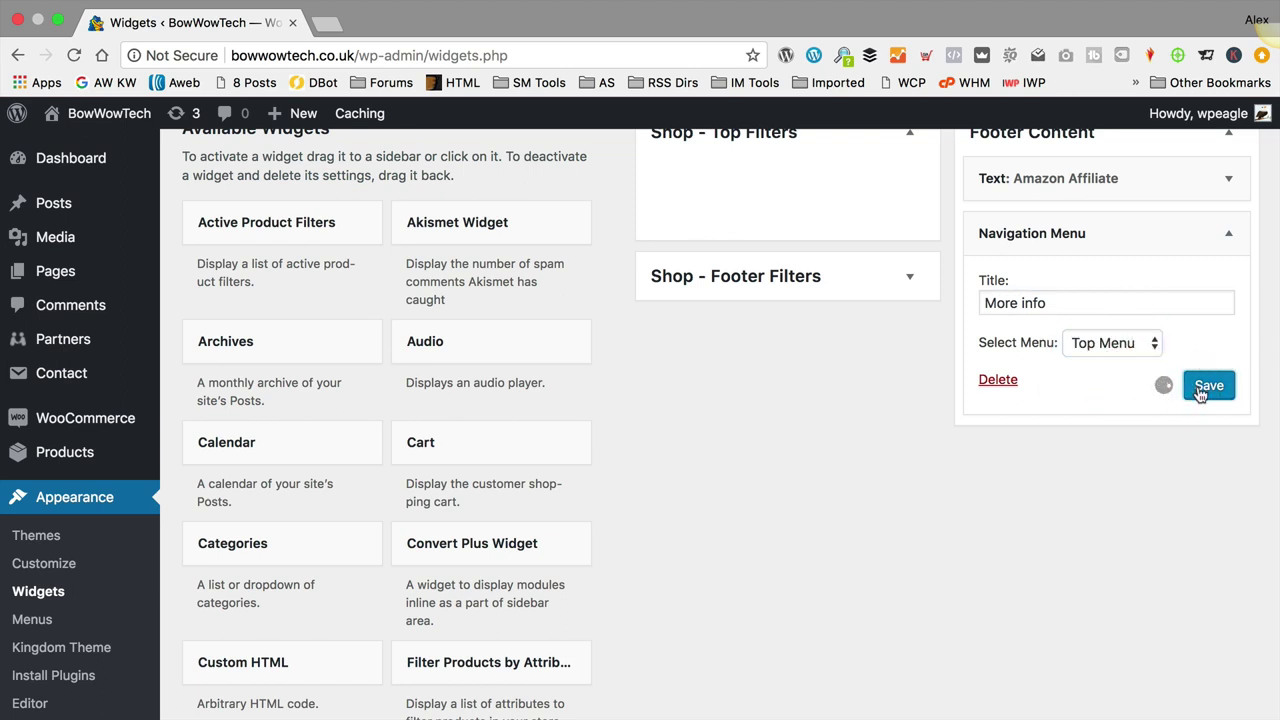
click(1229, 233)
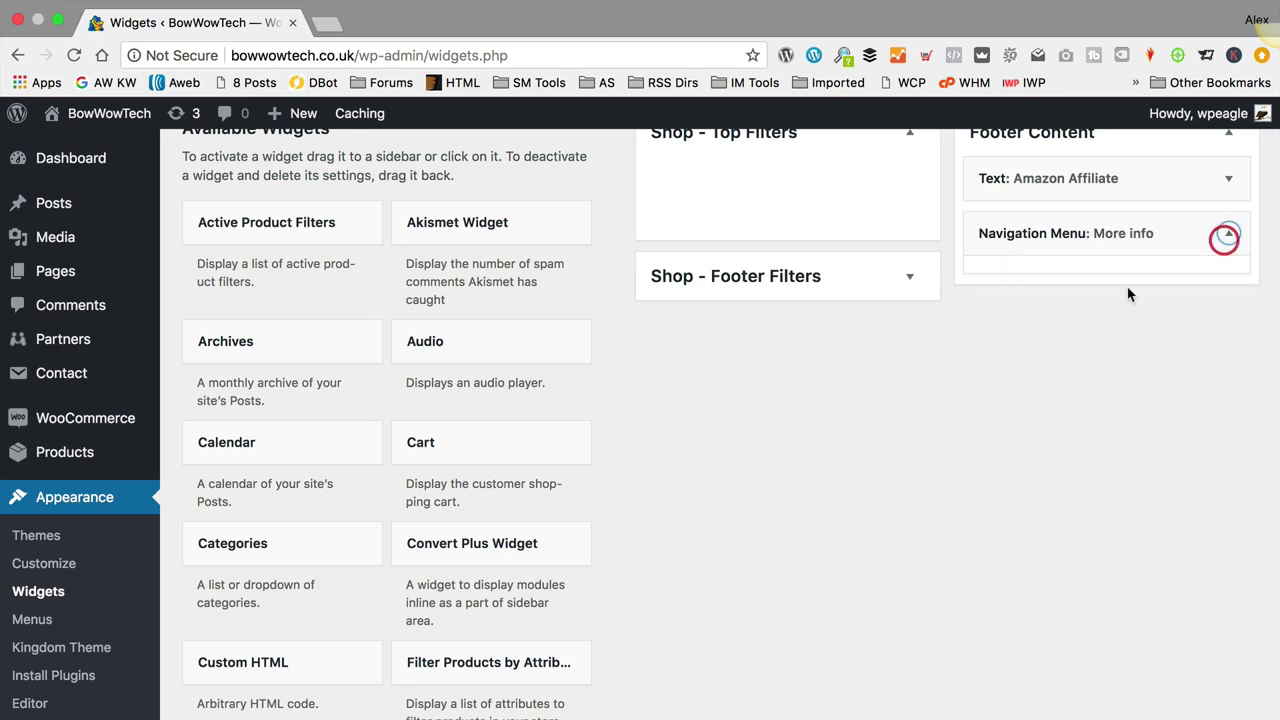
scroll(445, 300, down, 5)
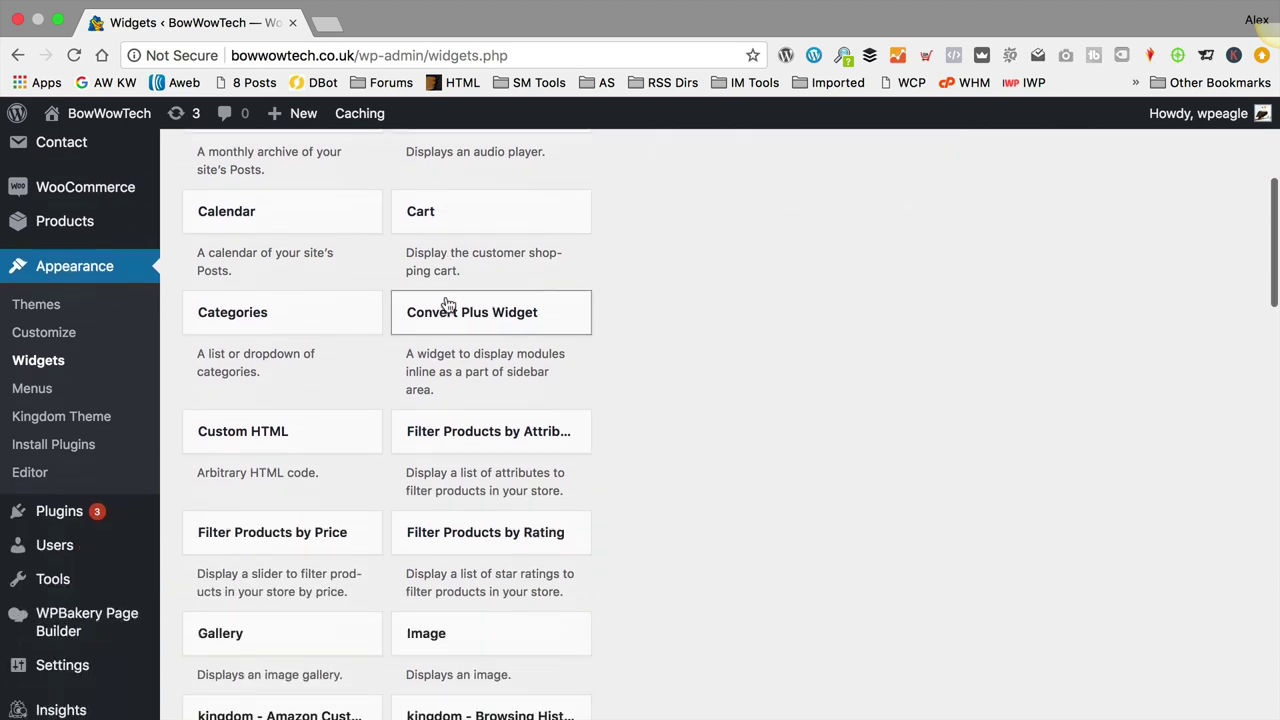
Step: Drag a Product Categories widget into the Footer Content area
scroll(448, 302, down, 8)
scroll(450, 300, down, 10)
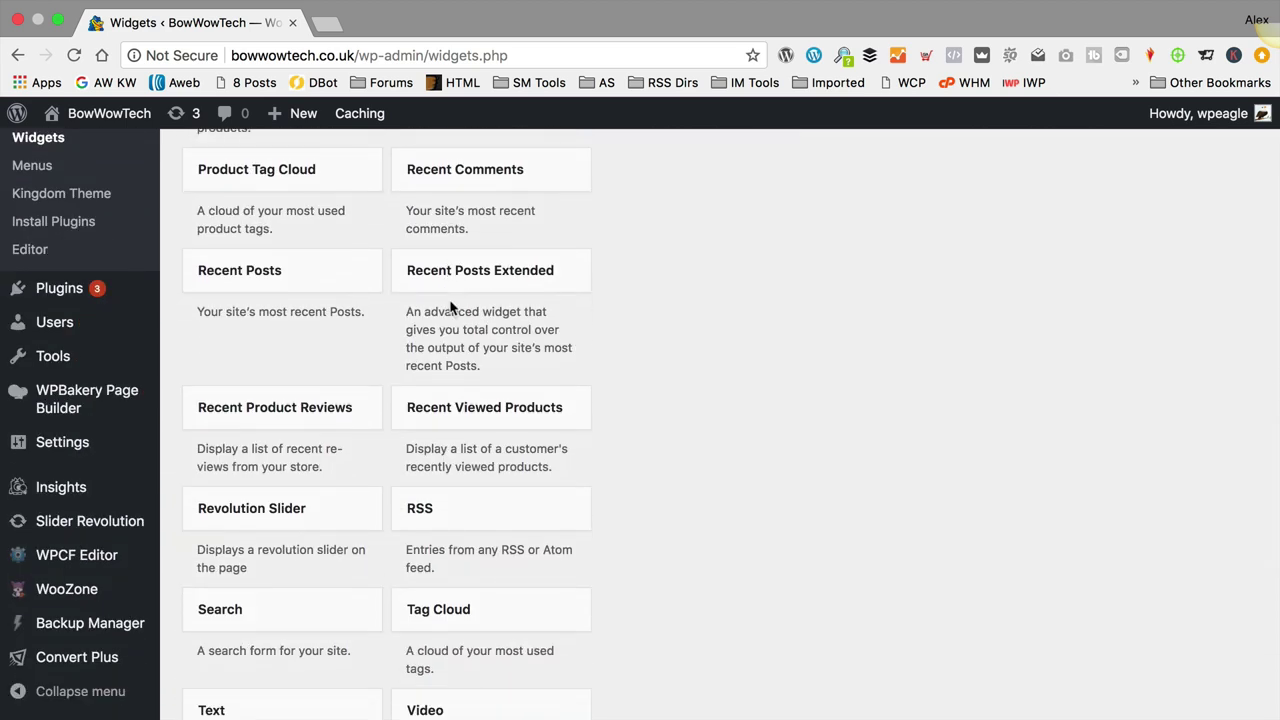
scroll(450, 308, down, 5)
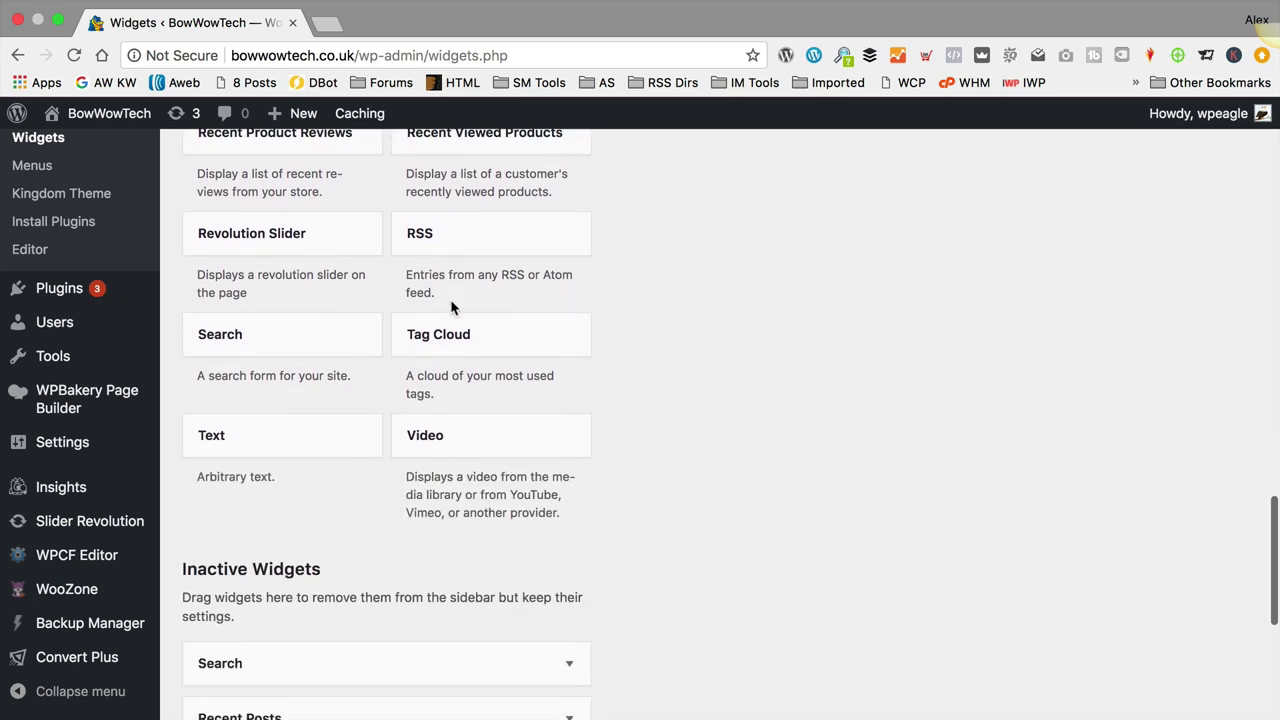
scroll(450, 308, up, 5)
scroll(423, 360, up, 2)
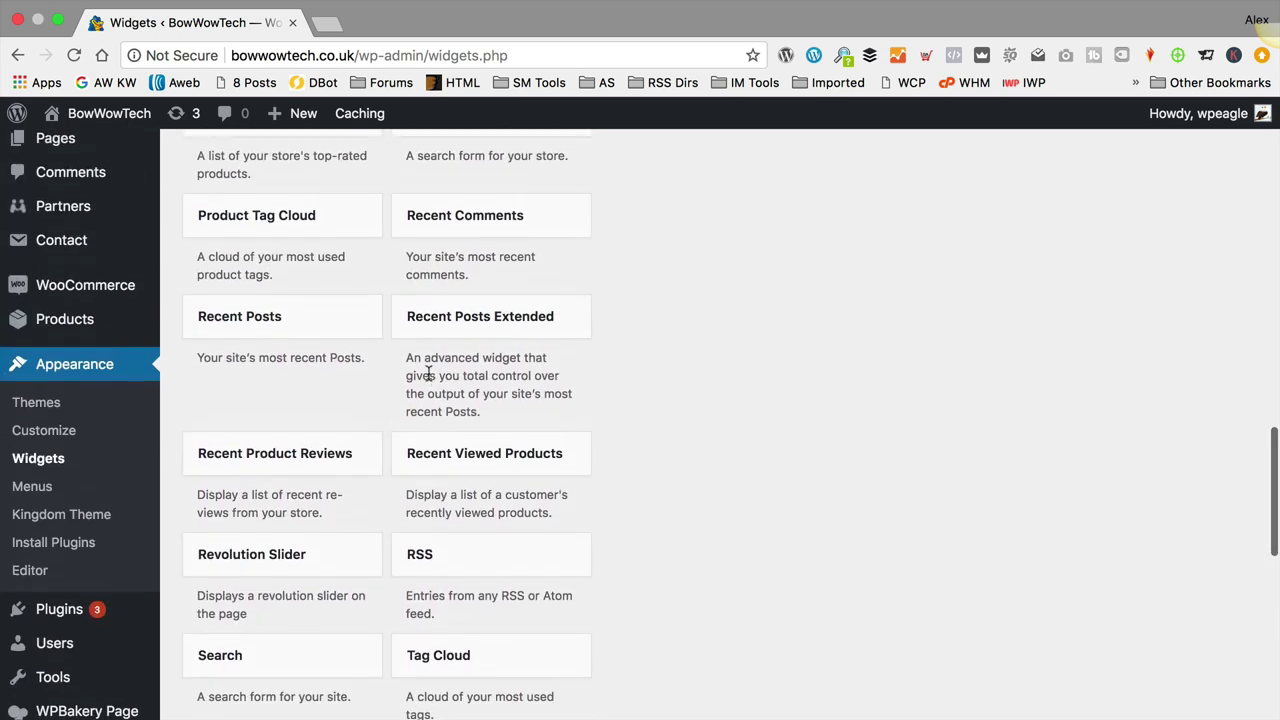
scroll(480, 328, up, 1)
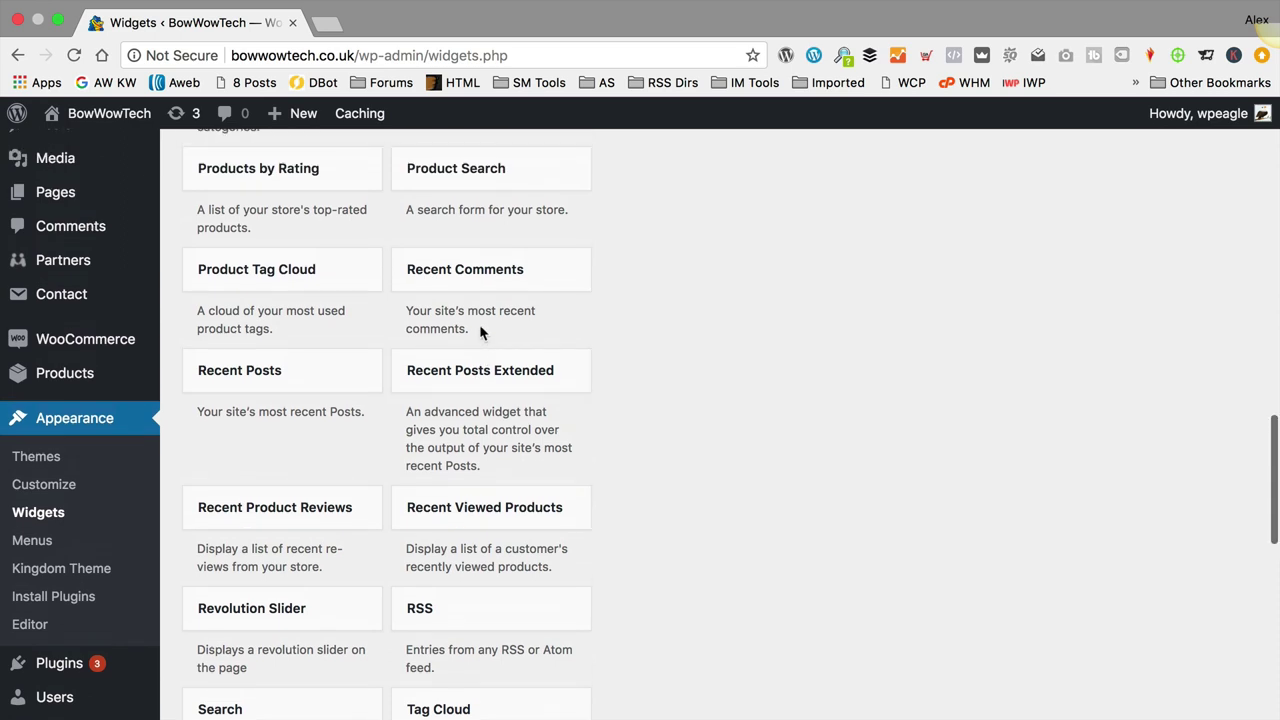
scroll(352, 432, up, 2)
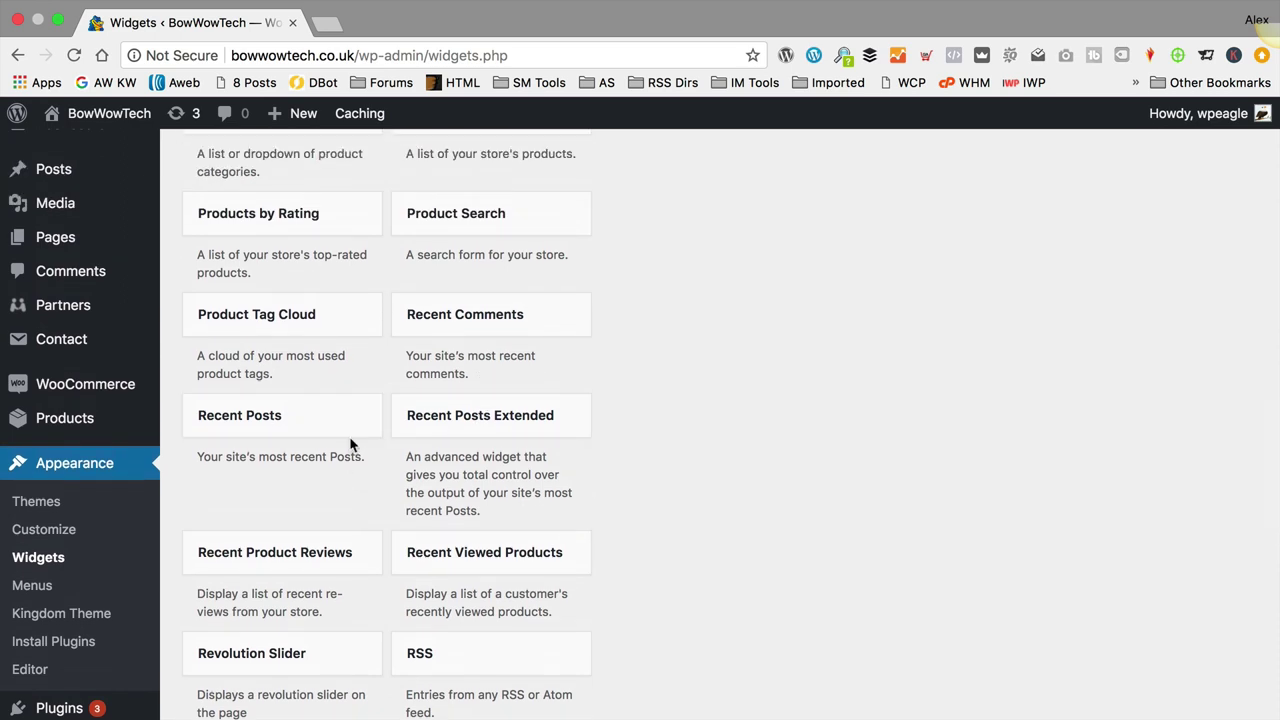
scroll(351, 443, up, 1)
scroll(350, 440, up, 4)
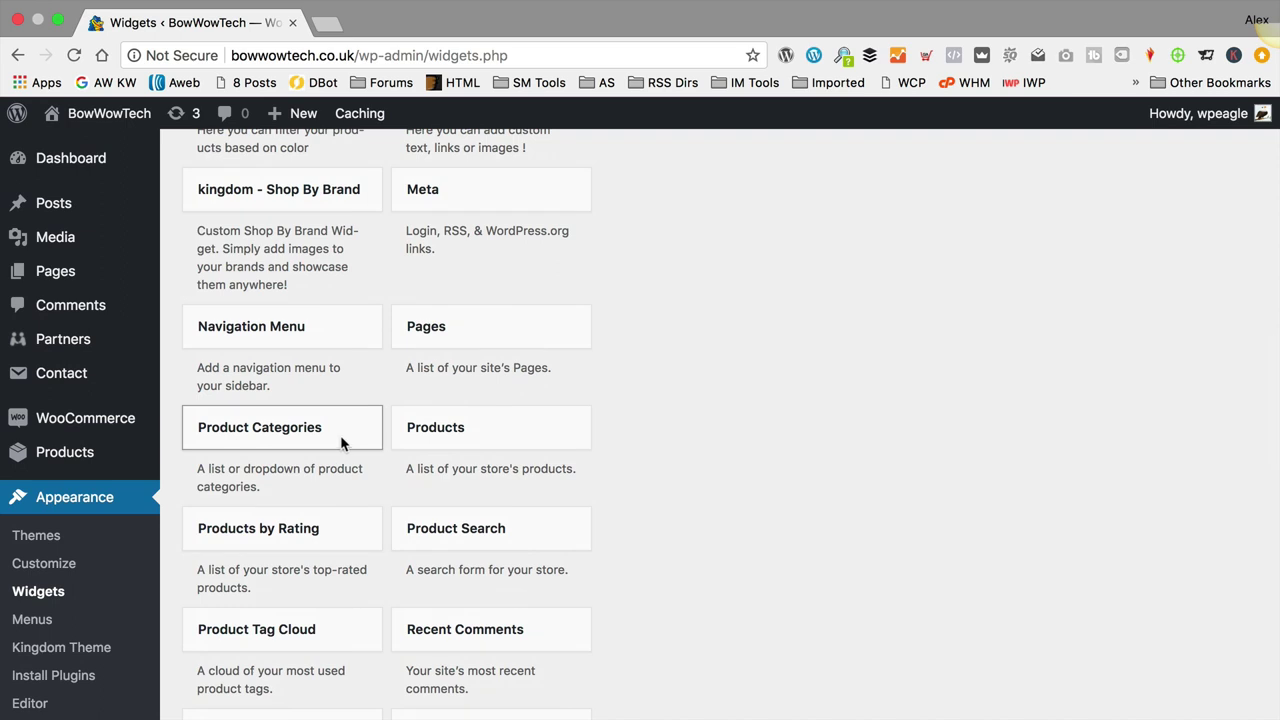
scroll(340, 435, up, 1)
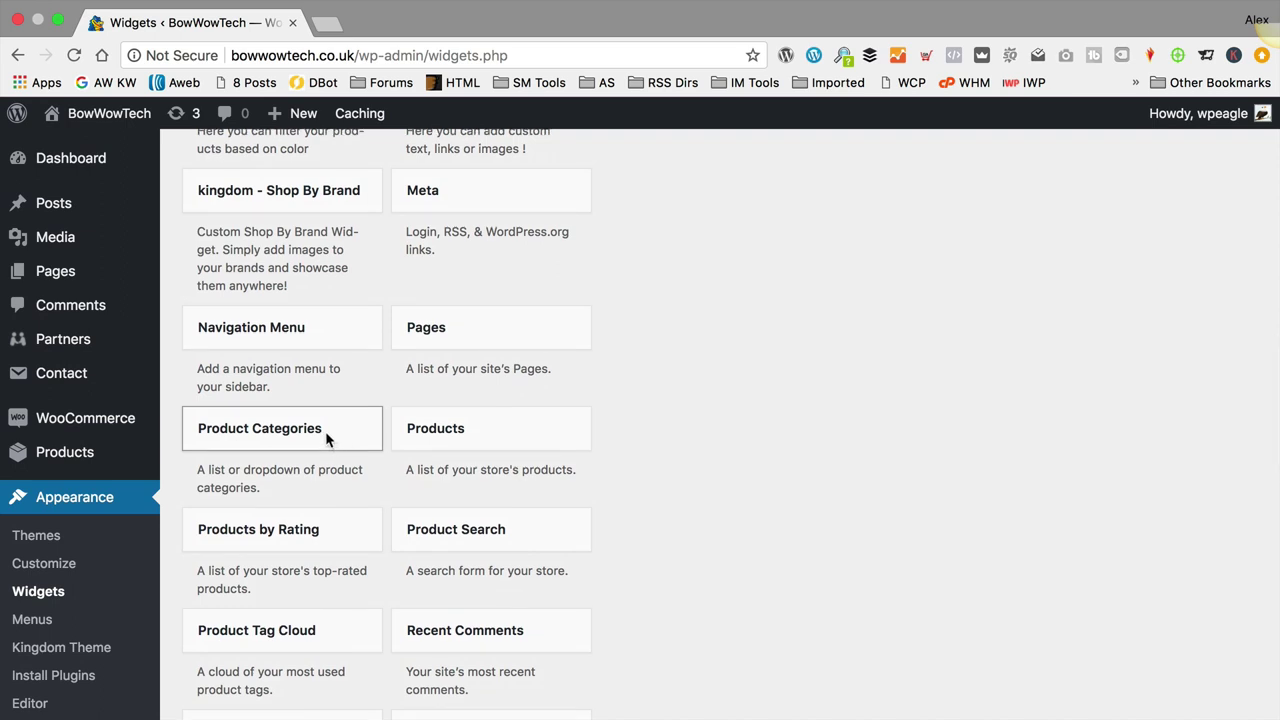
drag(318, 432, 1151, 371)
Step: Turn off Show hierarchy, save the Product Categories widget, and collapse it
scroll(900, 297, up, 10)
scroll(1143, 277, up, 3)
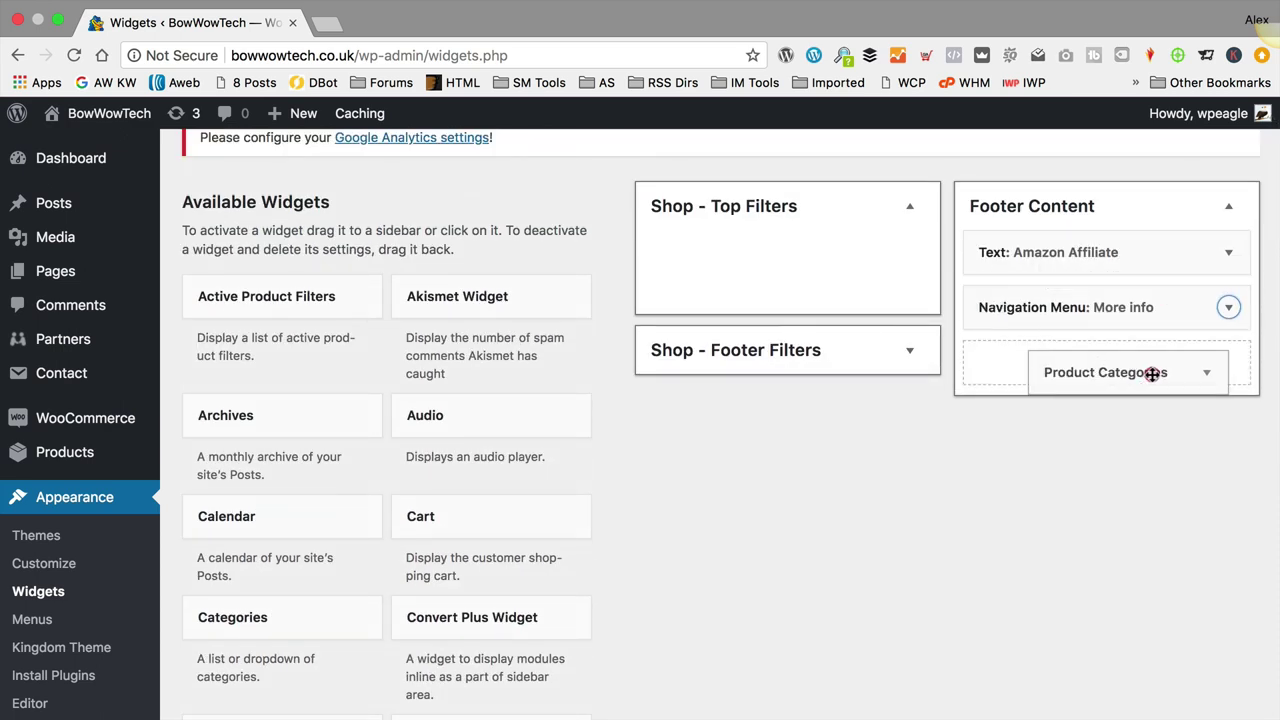
scroll(1176, 414, down, 3)
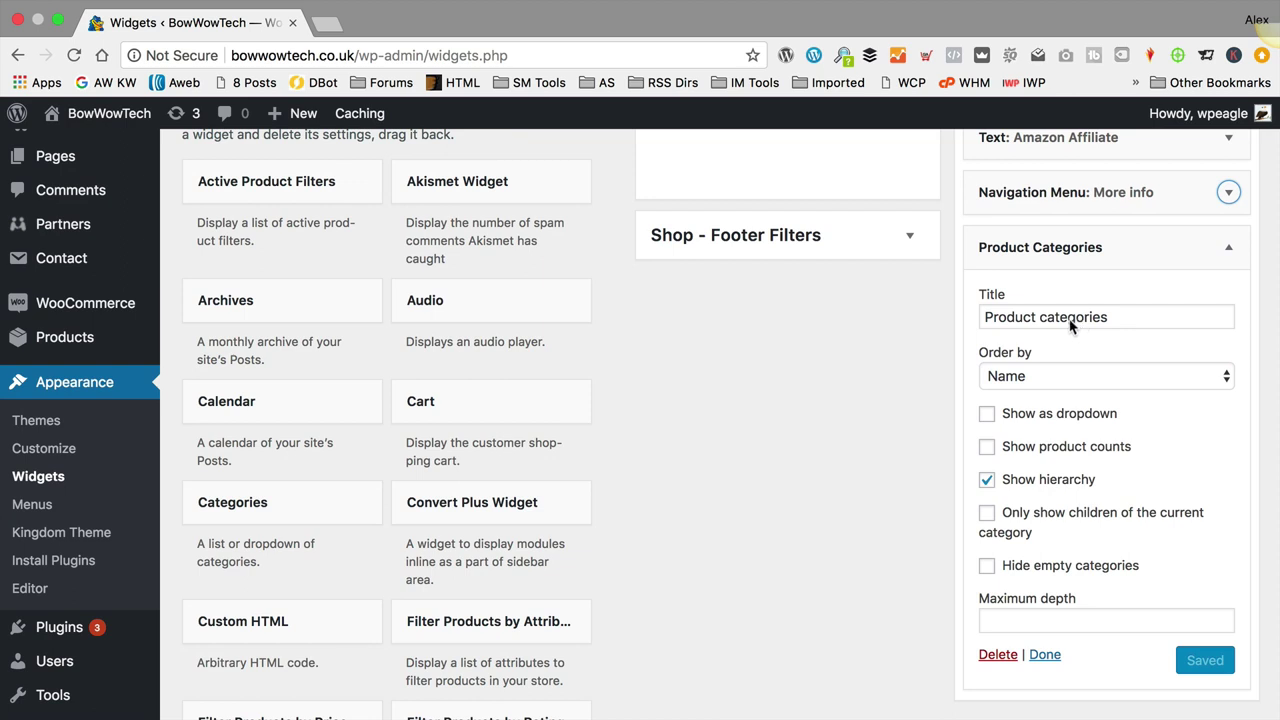
click(986, 481)
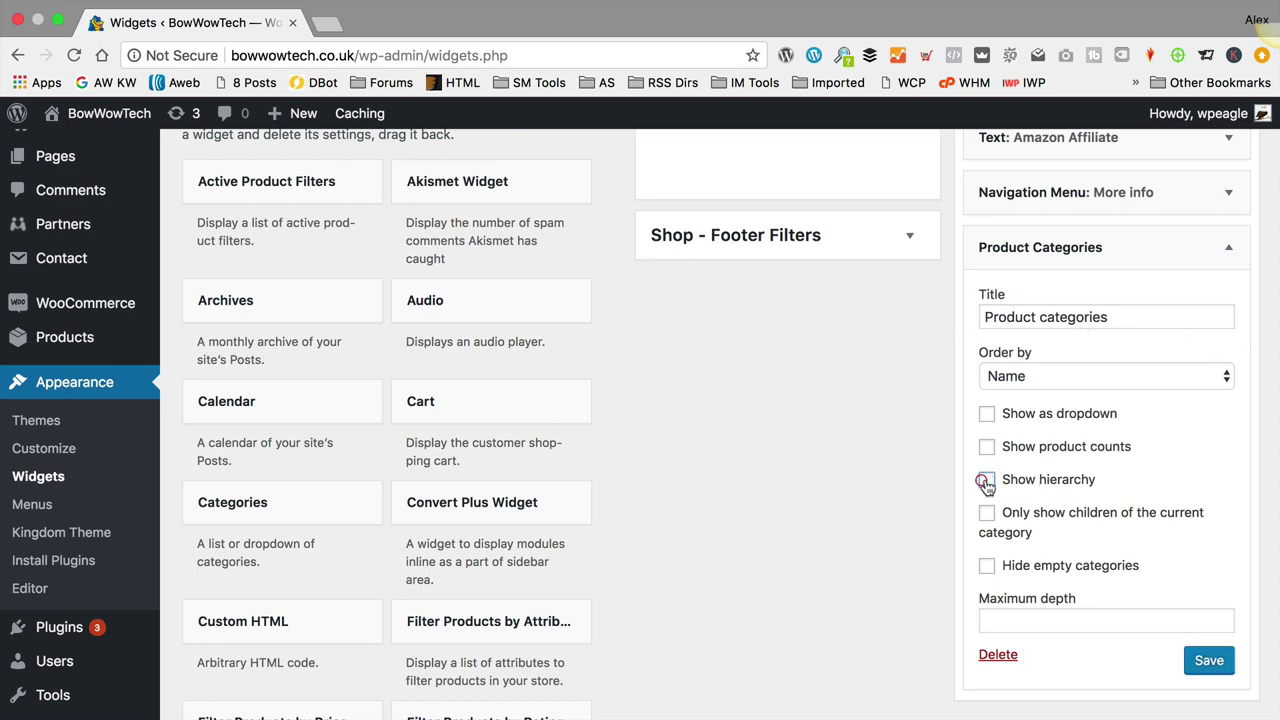
scroll(1200, 434, down, 2)
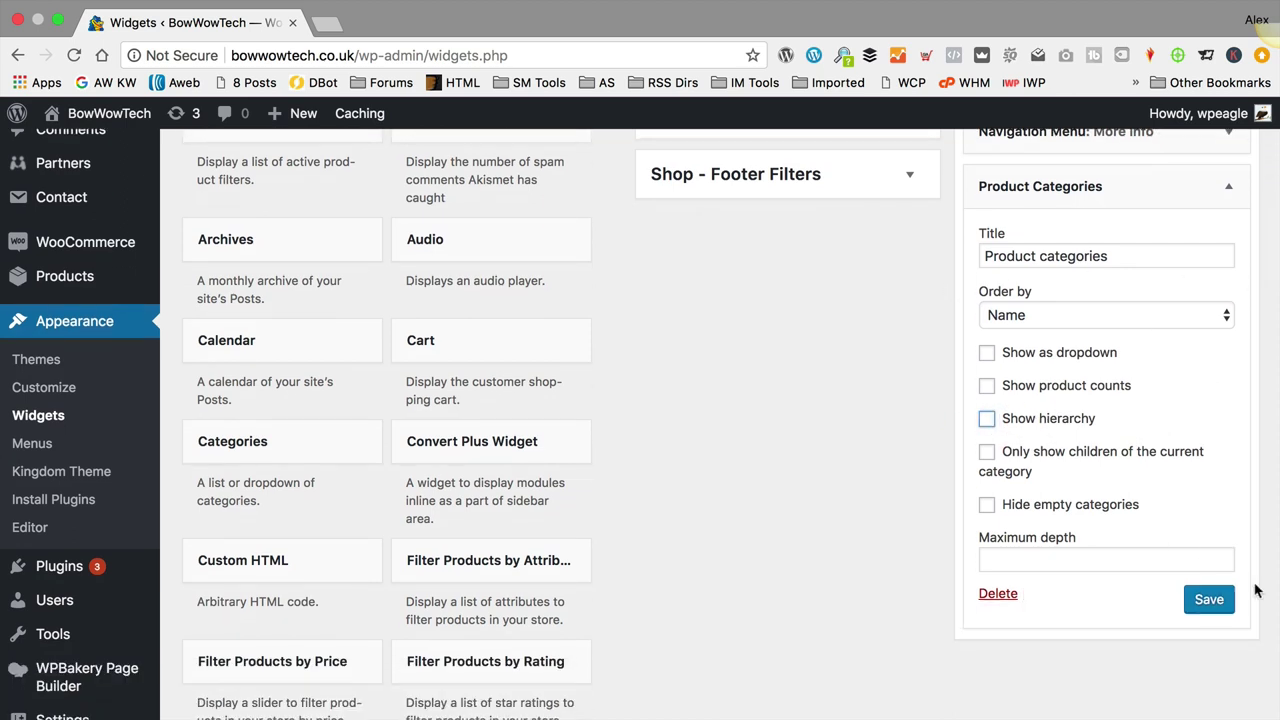
click(1210, 606)
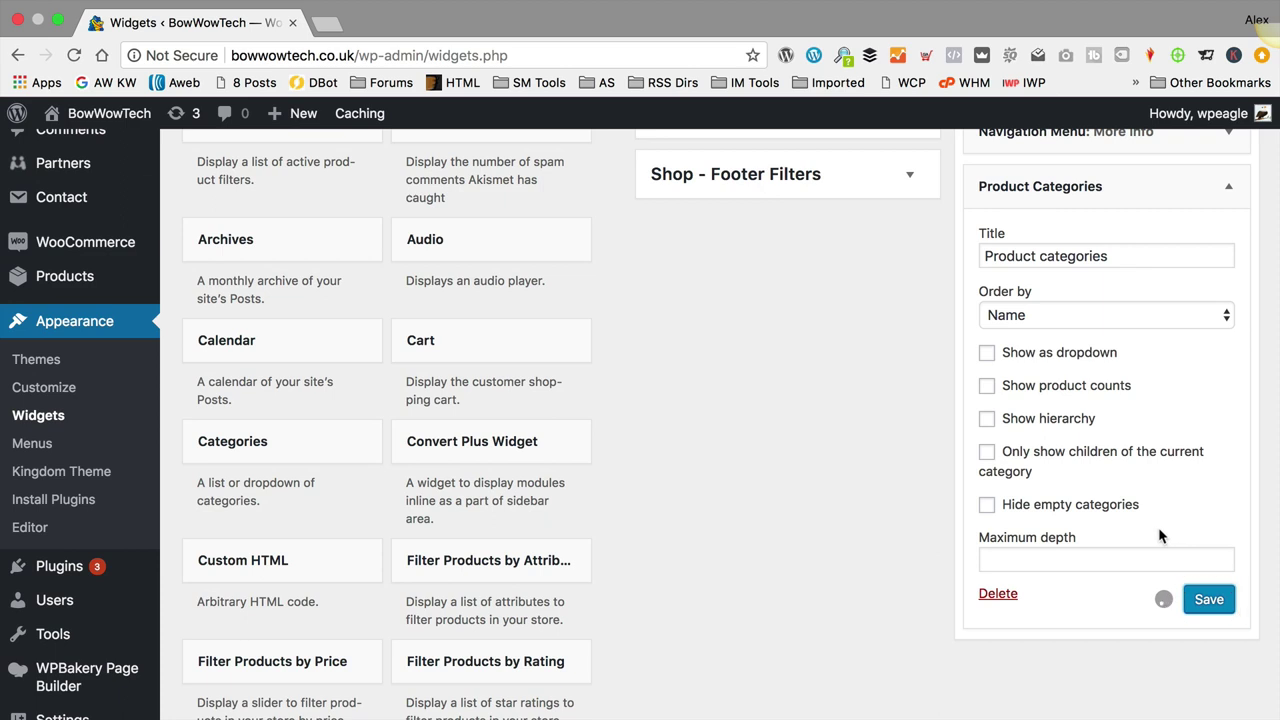
click(1231, 187)
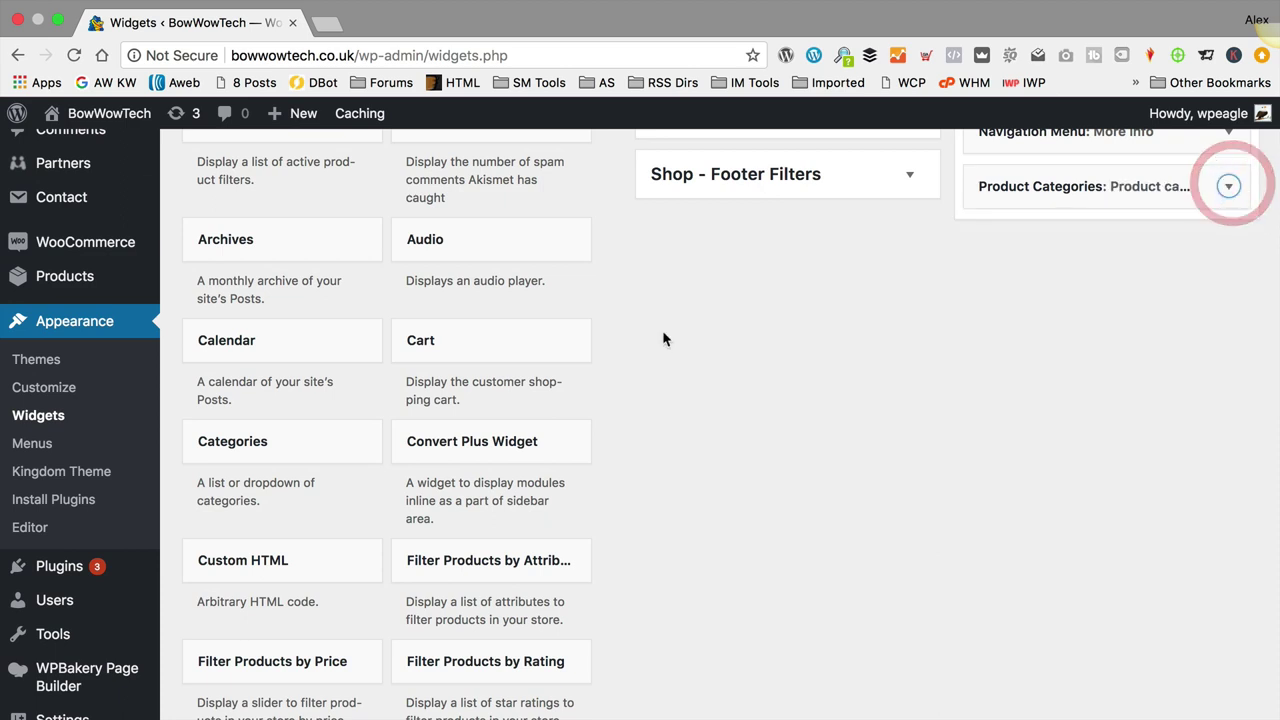
scroll(600, 340, down, 15)
Step: Add a Recent Posts widget titled 'Articles' to Footer Content, save it, and visit the live site
scroll(604, 345, down, 3)
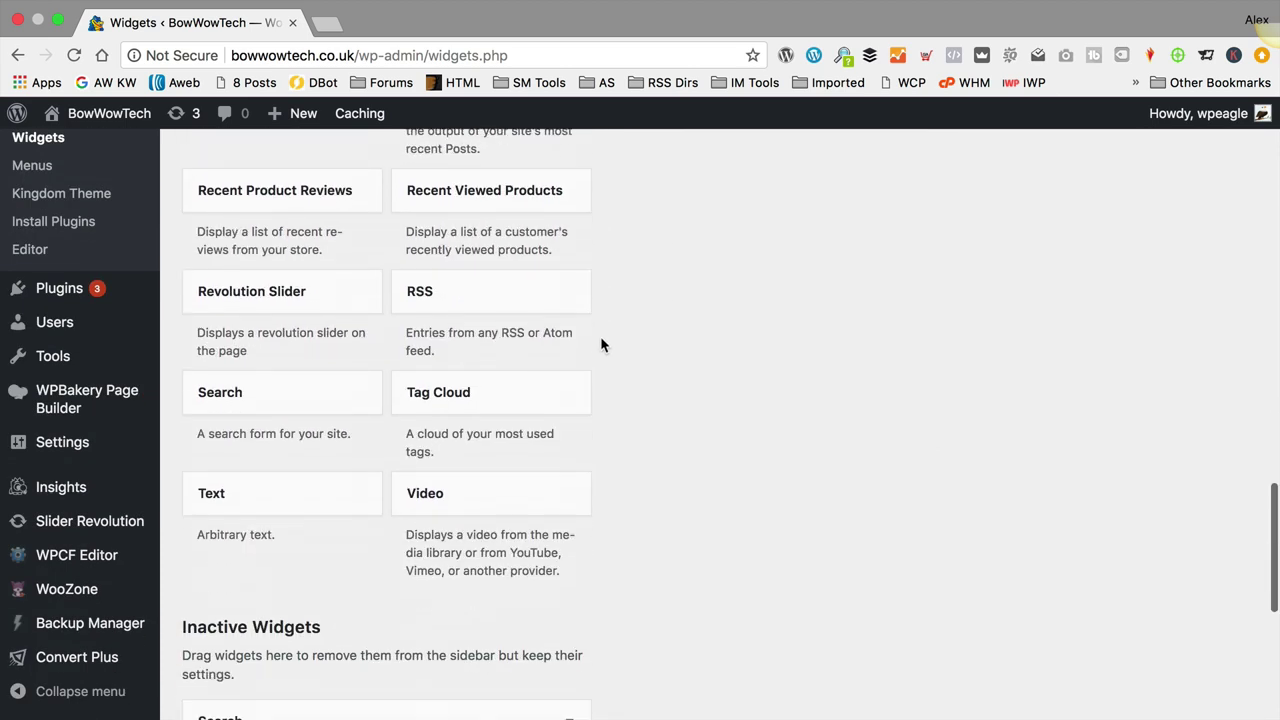
scroll(600, 343, up, 5)
drag(317, 449, 929, 243)
click(1037, 290)
text(L)
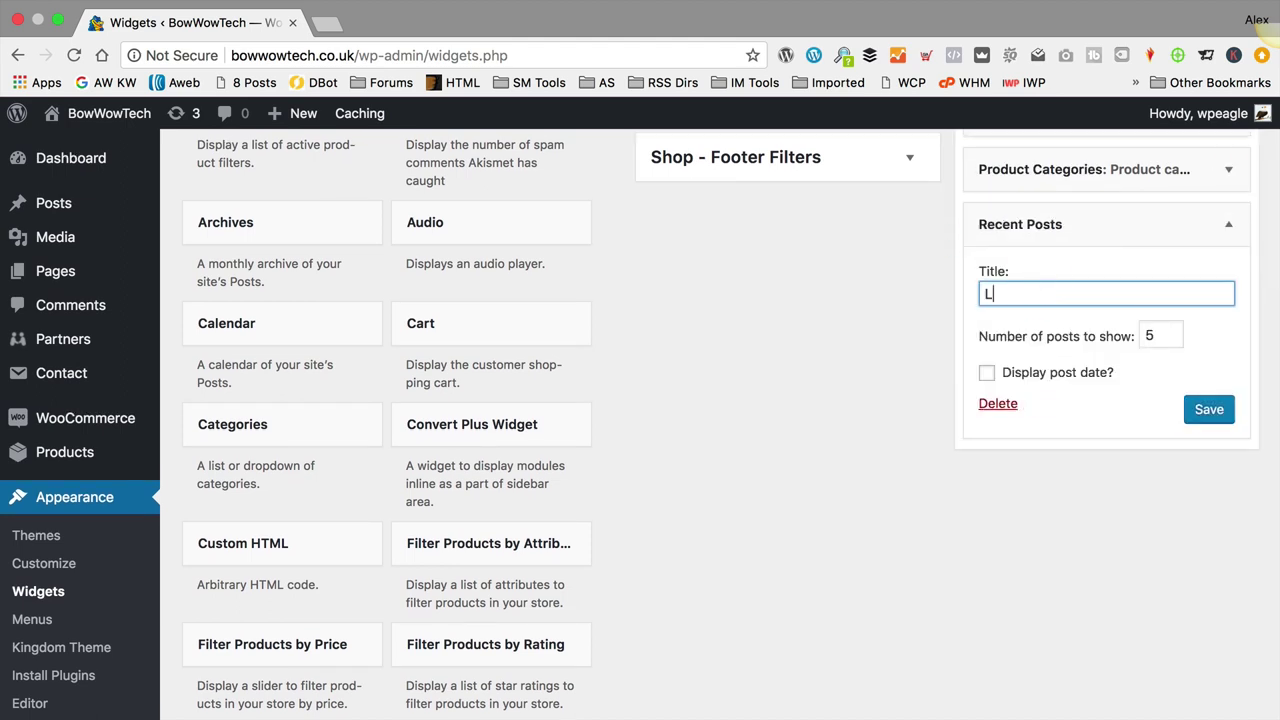
text(atest from the)
key(super+a)
text(D)
click(1205, 408)
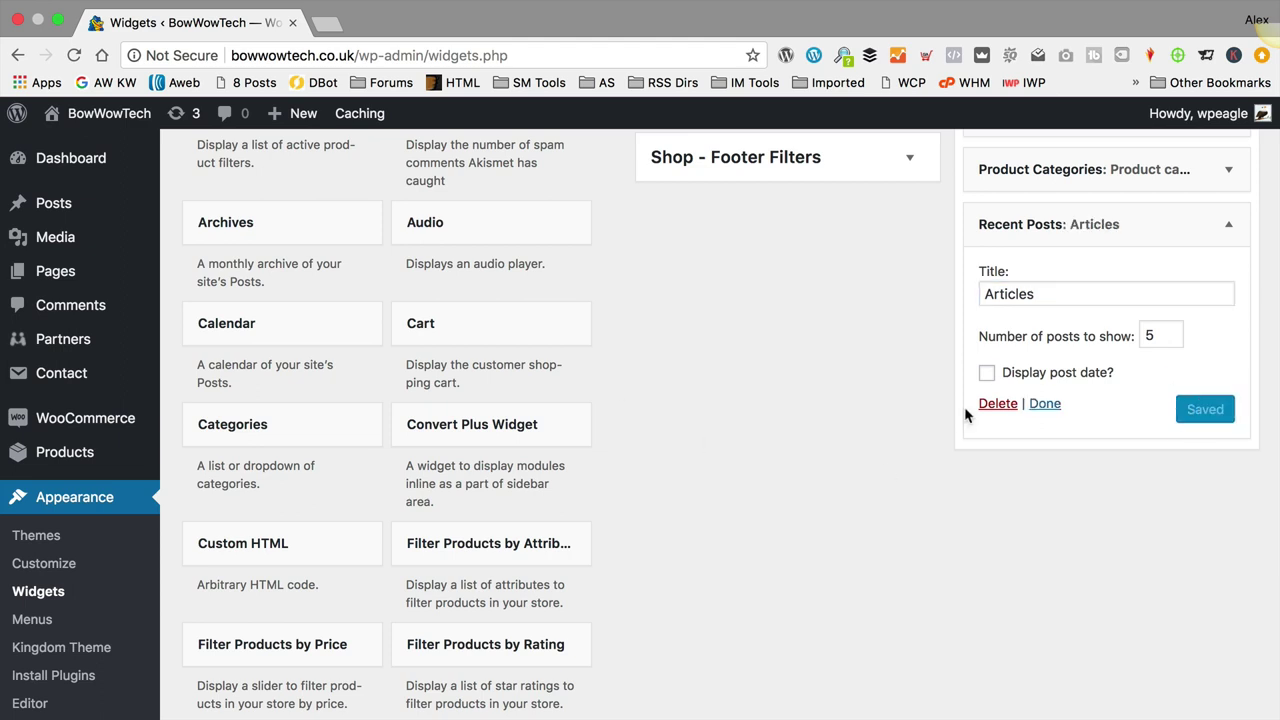
mouse_move(105, 113)
click(105, 149)
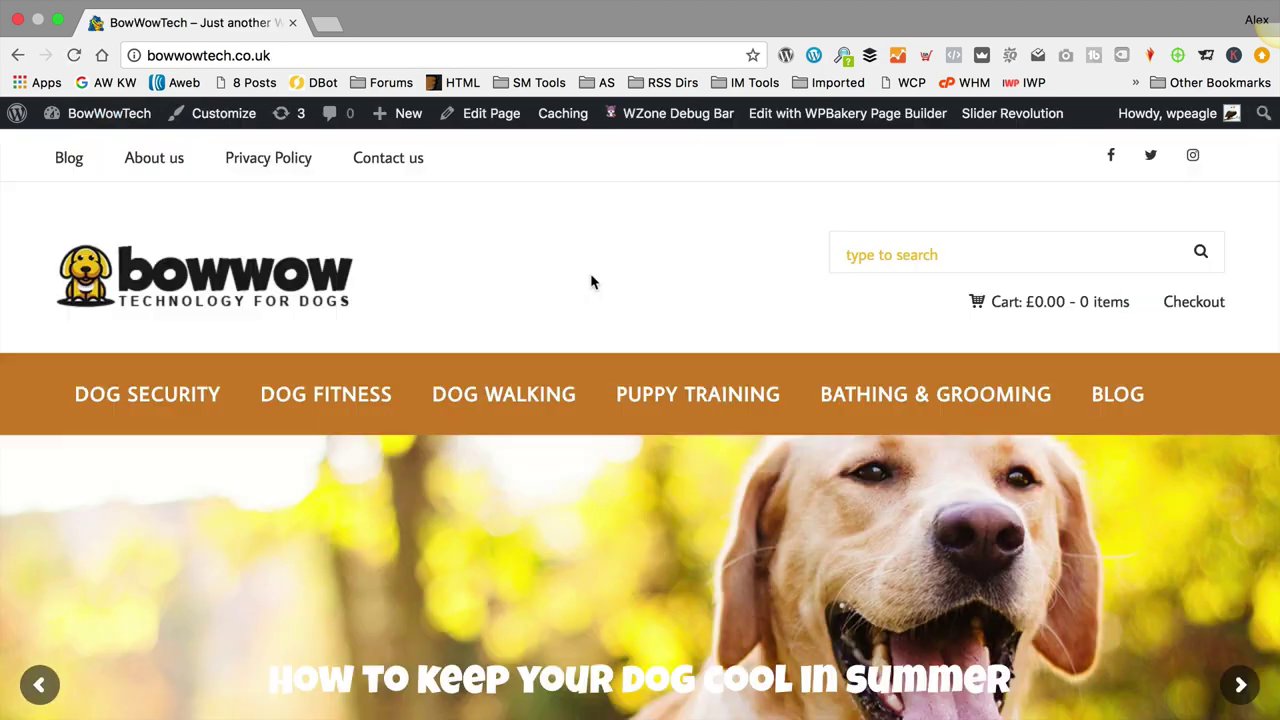
Step: Scroll through the live site's four footer columns, then go to the Widgets admin page
scroll(591, 278, down, 10)
scroll(609, 286, down, 20)
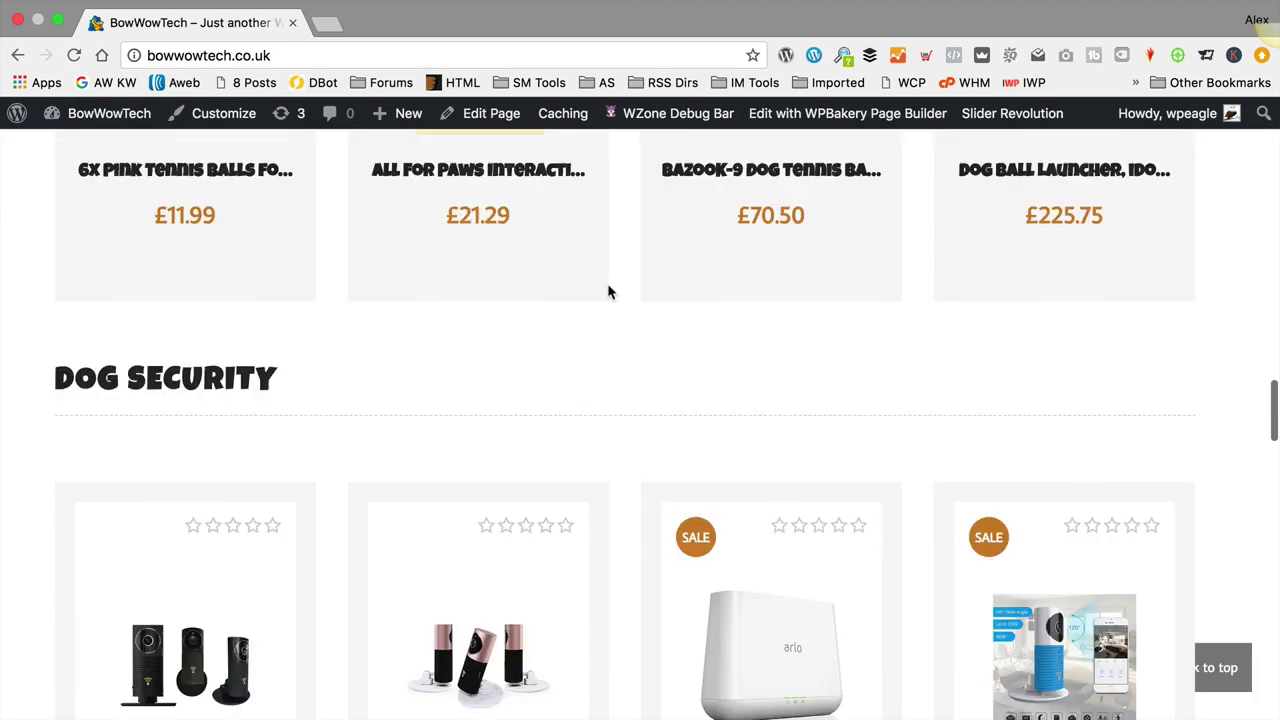
scroll(608, 290, down, 15)
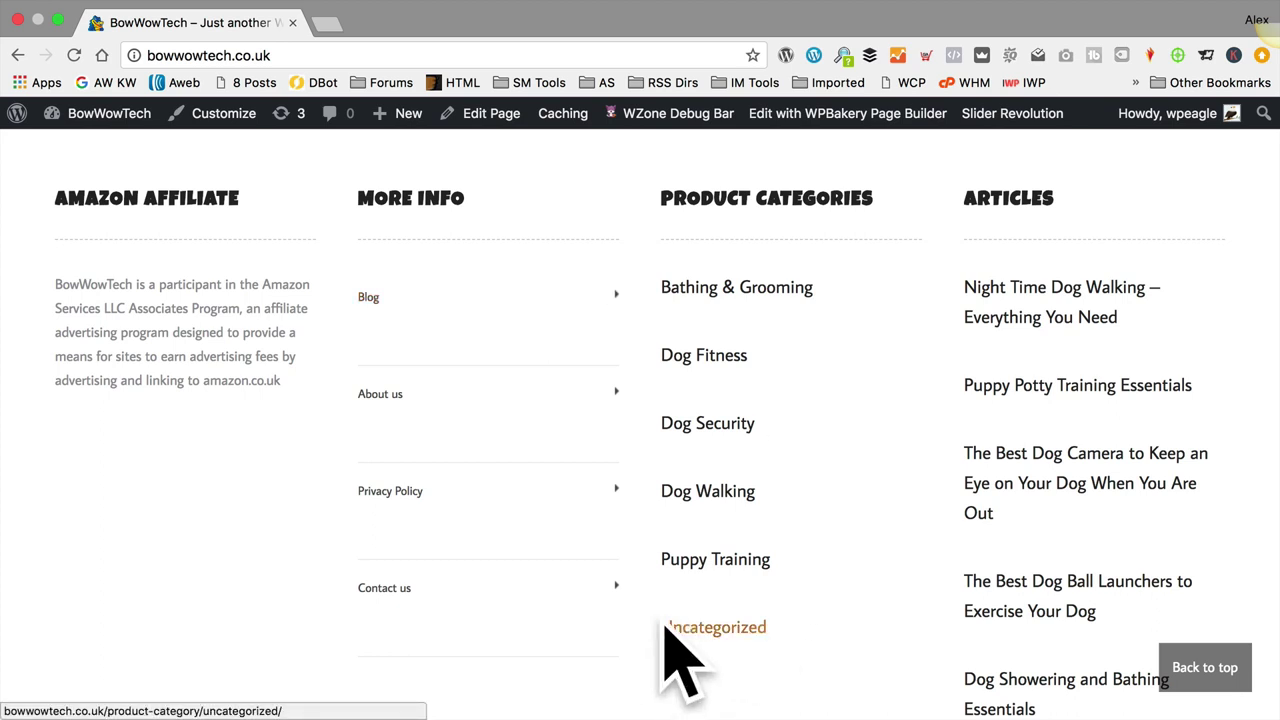
scroll(815, 600, down, 1)
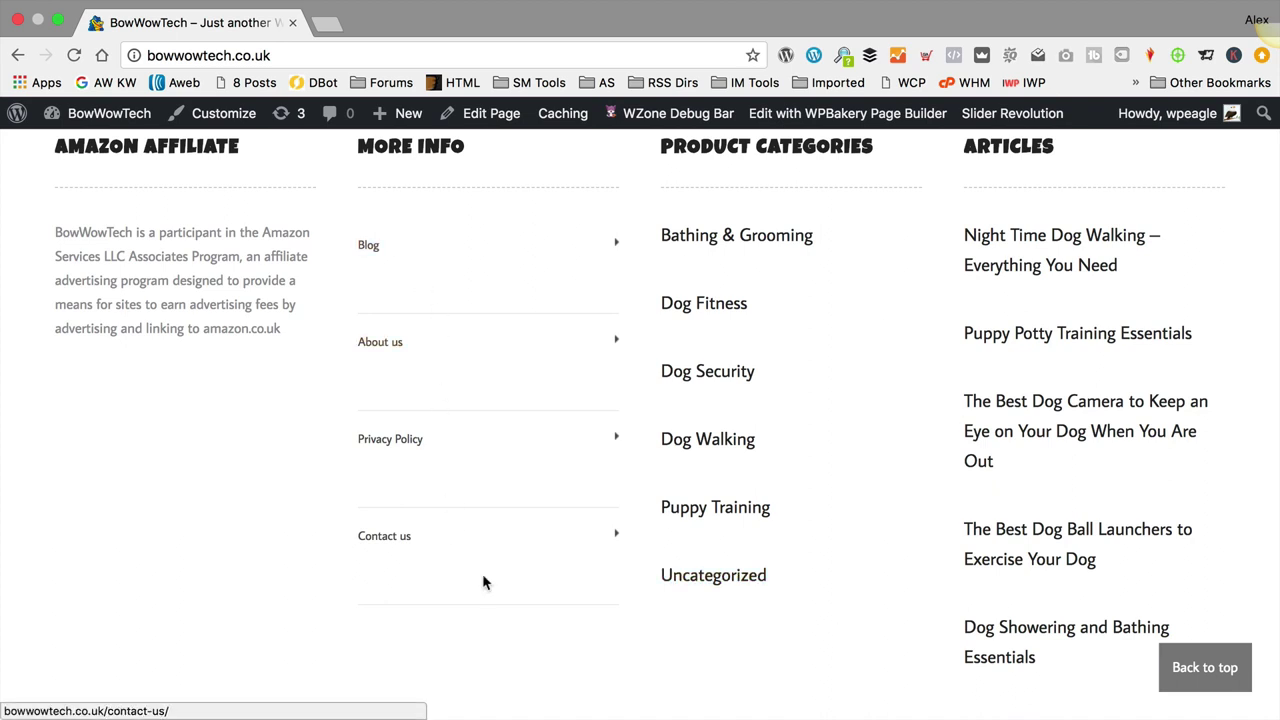
scroll(943, 457, up, 2)
scroll(917, 460, down, 1)
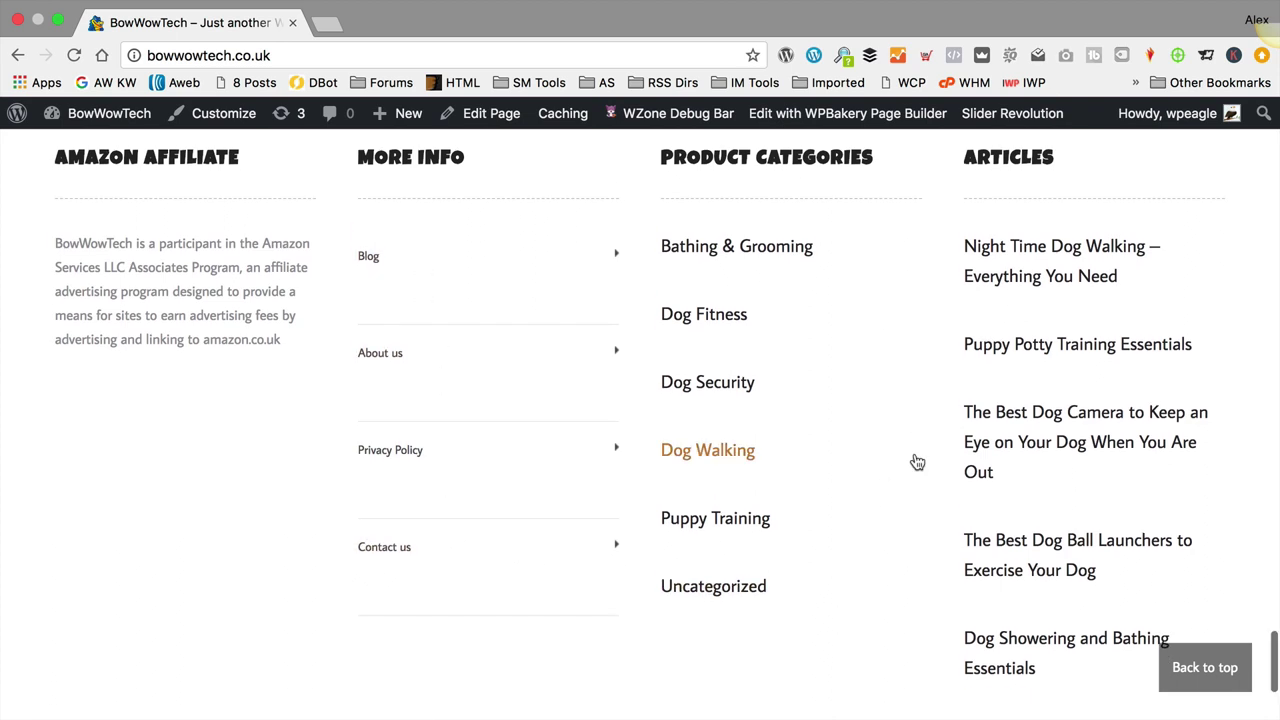
scroll(917, 460, up, 1)
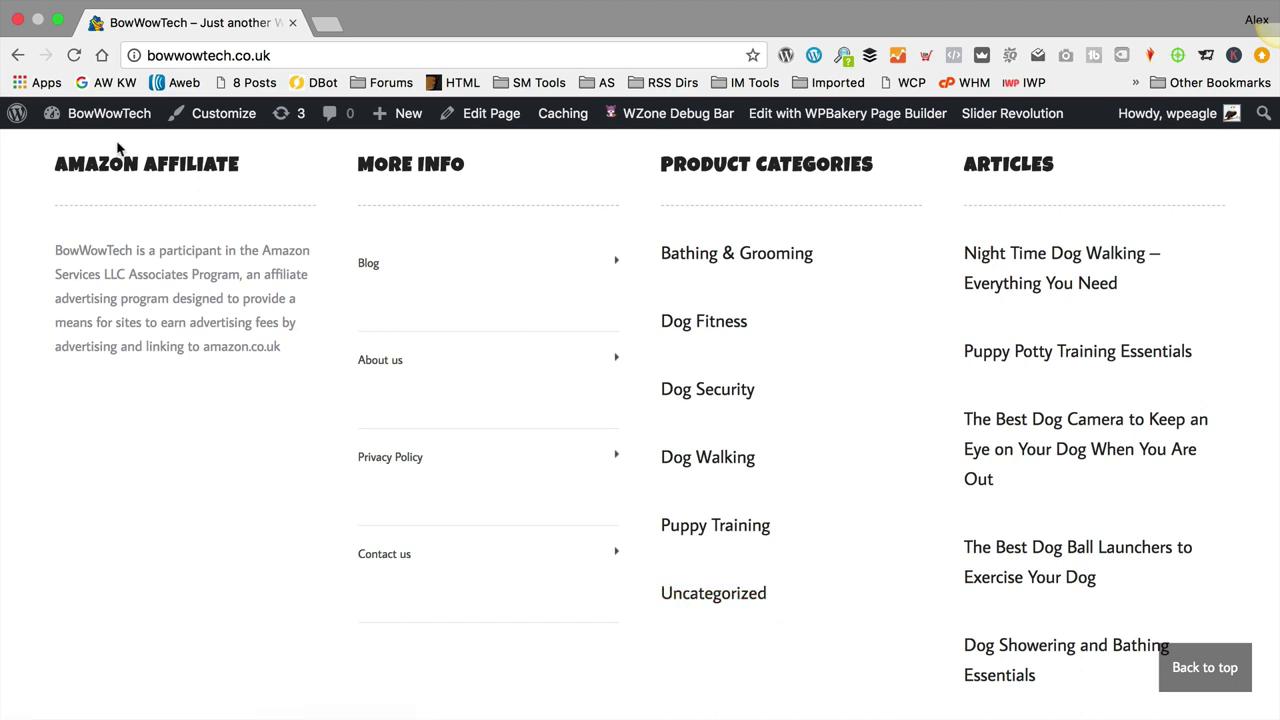
mouse_move(111, 121)
click(533, 270)
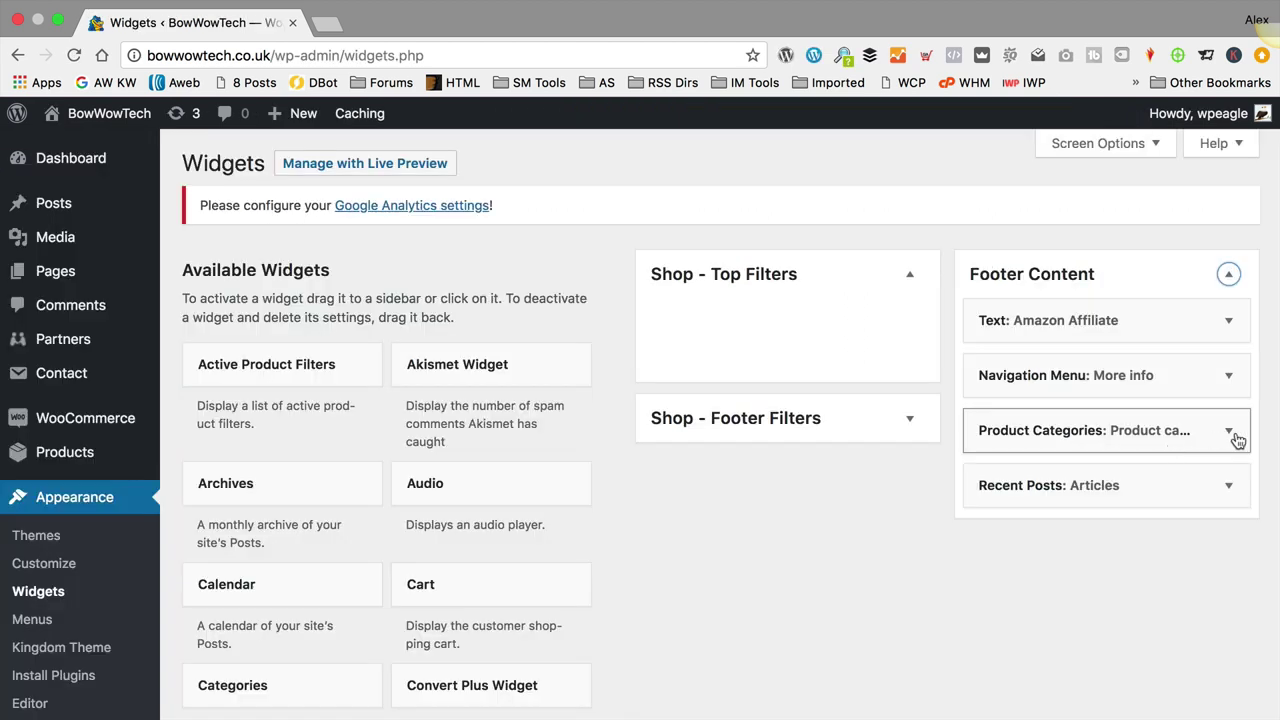
Step: Enable Hide empty categories on the Product categories widget, save, and return to the live site
click(1232, 432)
scroll(1196, 440, down, 3)
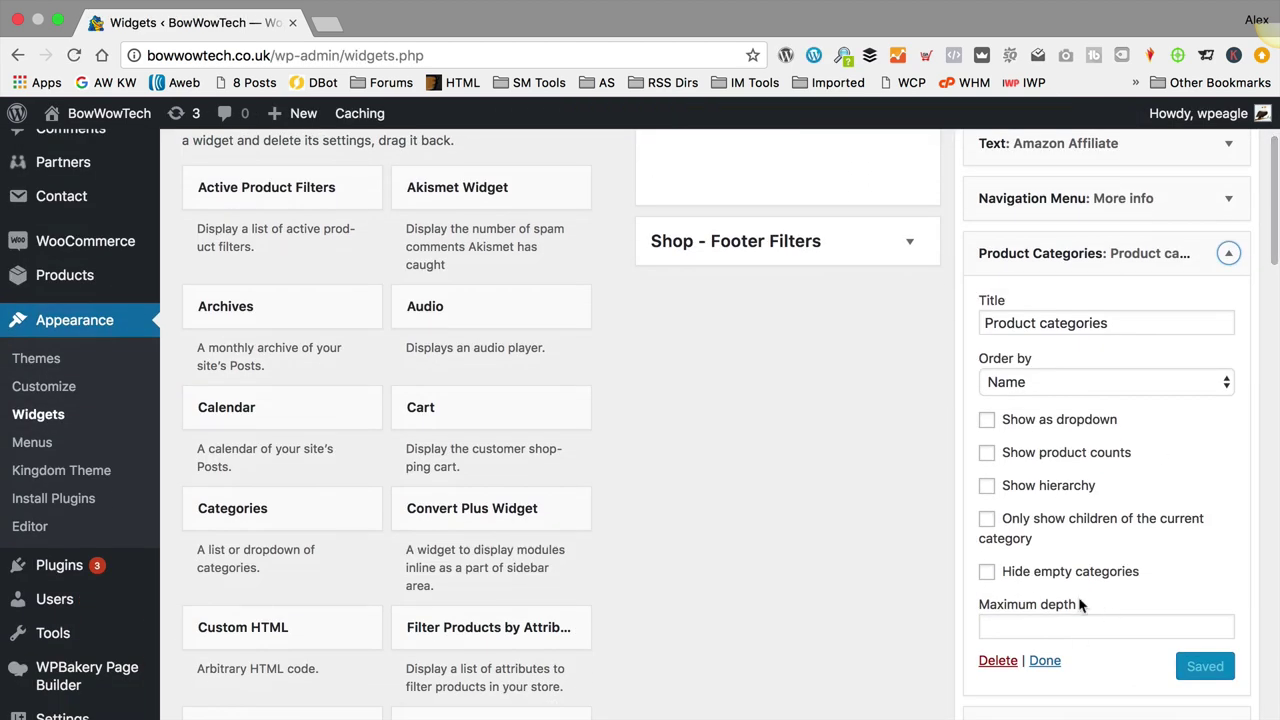
click(987, 571)
click(1230, 668)
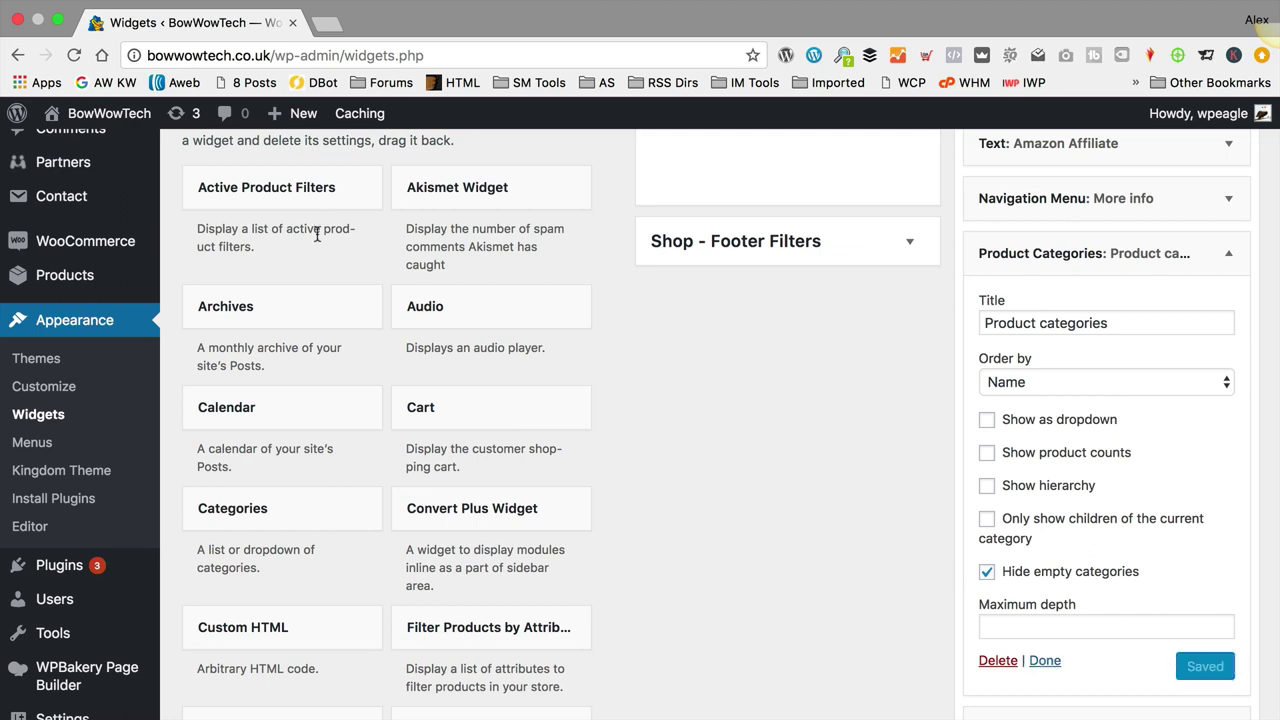
mouse_move(127, 126)
click(55, 146)
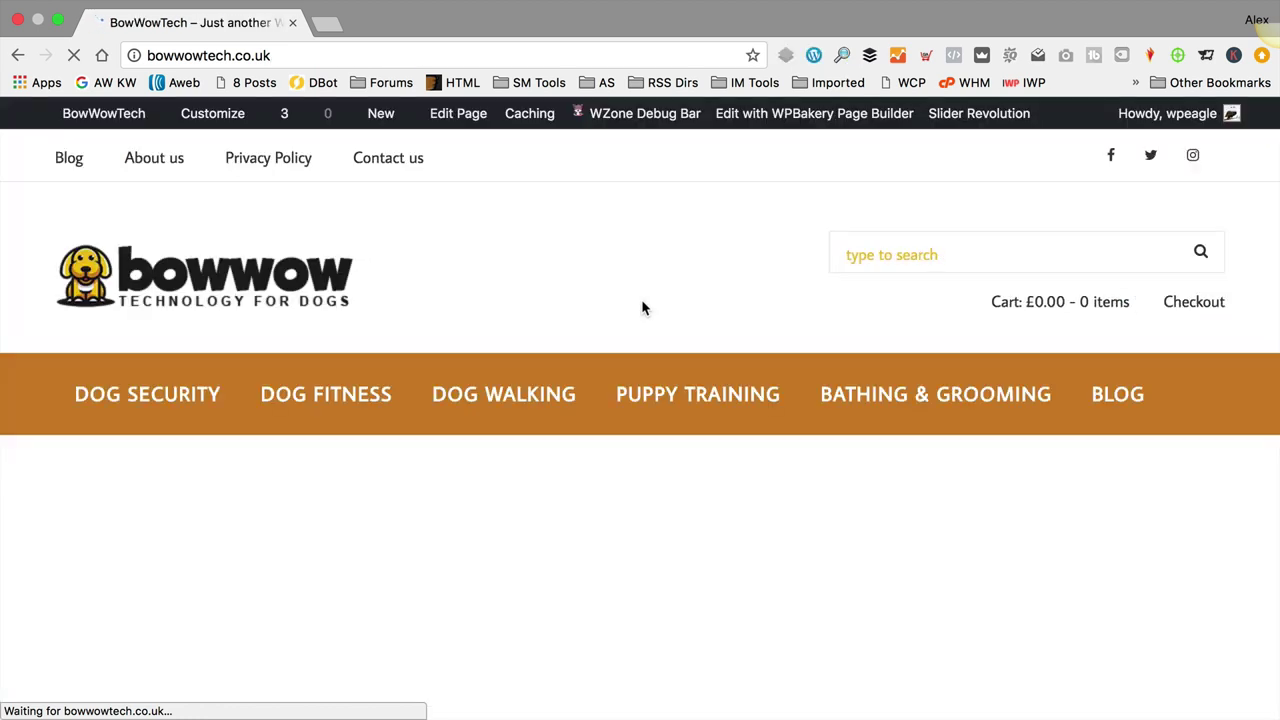
Step: Scroll to the live footer to confirm Uncategorized is gone from Product Categories
scroll(644, 298, down, 10)
scroll(647, 302, down, 15)
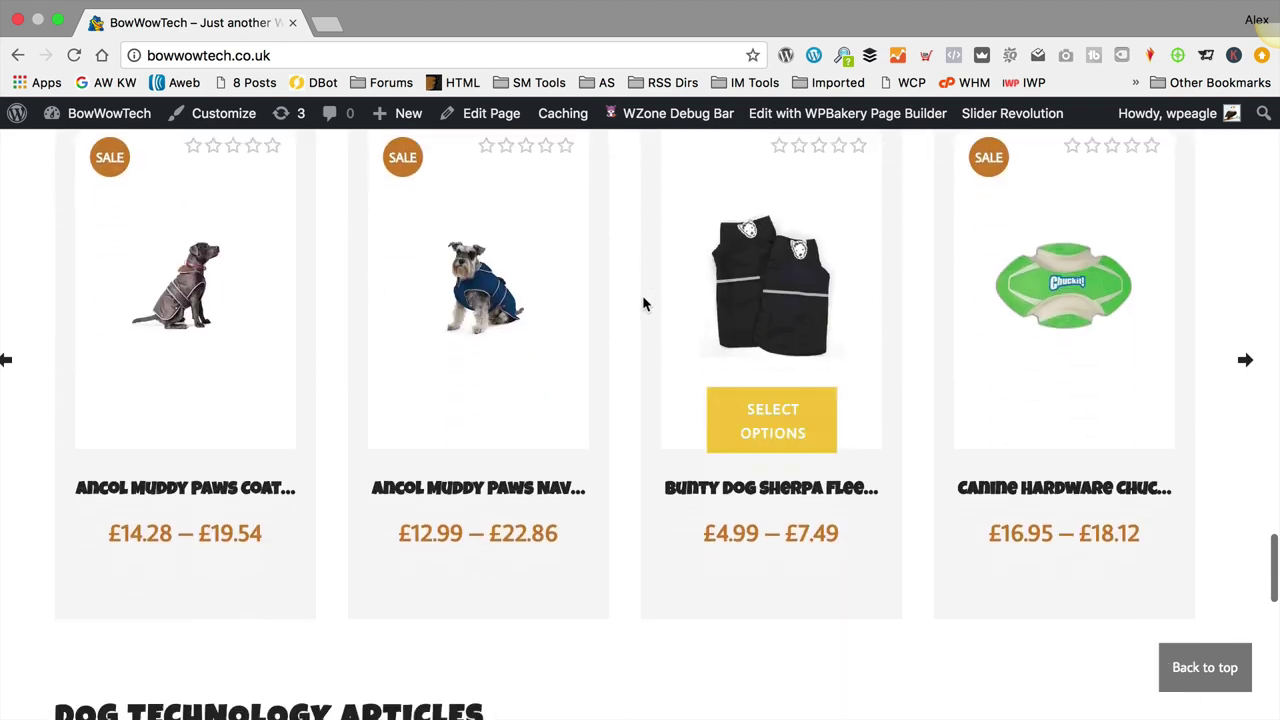
scroll(645, 292, down, 1)
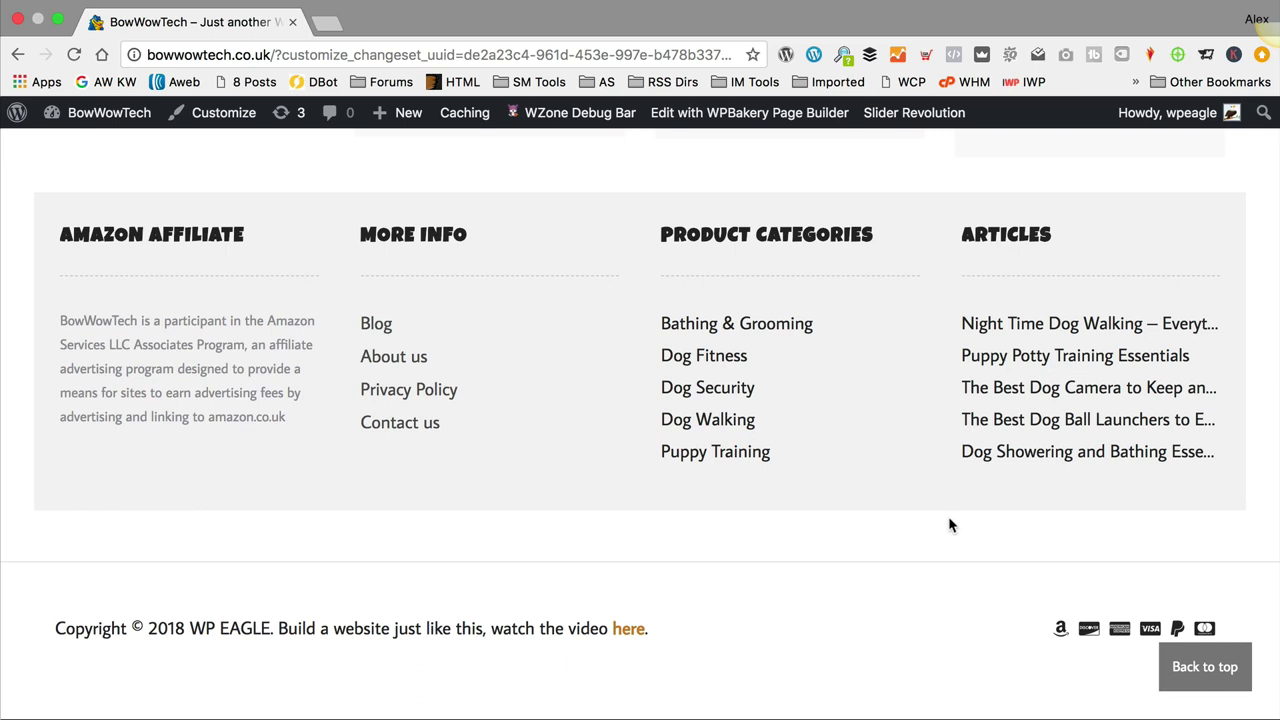
Step: Open the Additional CSS editor in the Customizer
click(223, 113)
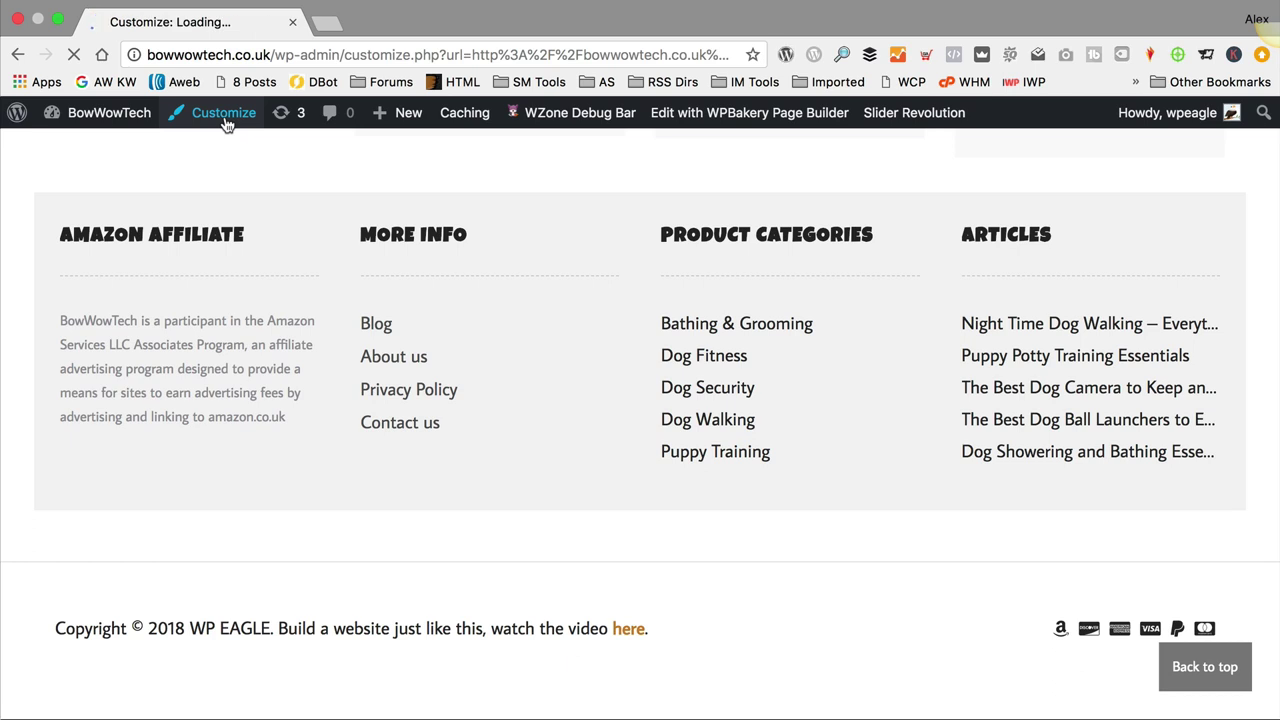
scroll(146, 320, down, 5)
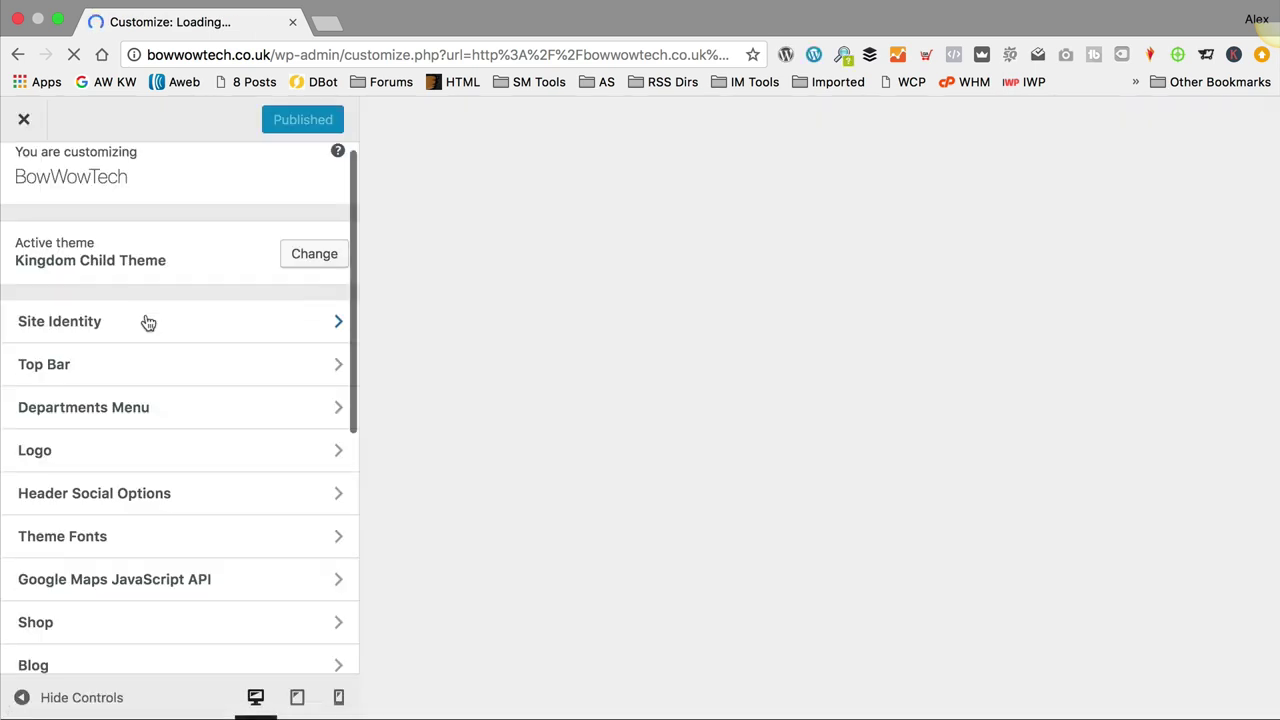
click(163, 645)
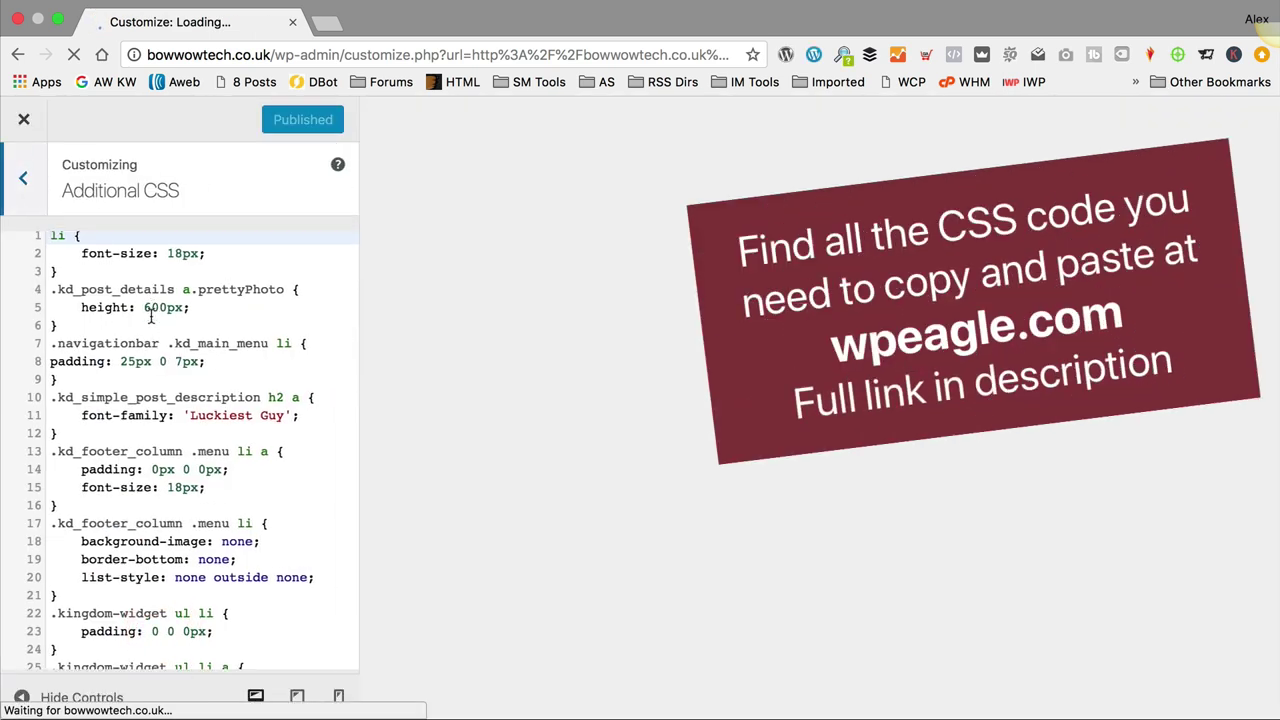
scroll(152, 314, down, 4)
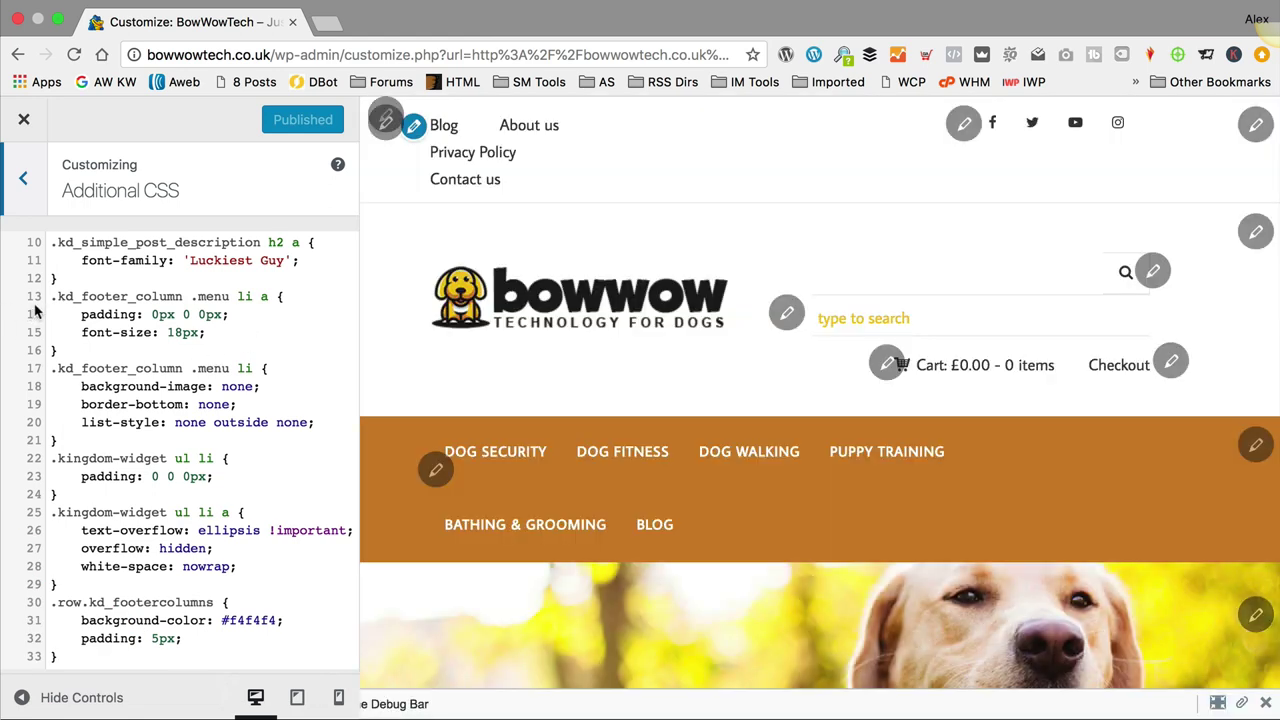
Step: Highlight the footer CSS rules (18px link size, .row.kd_footercolumns #f4f4f4), then close the Customizer
drag(50, 296, 161, 655)
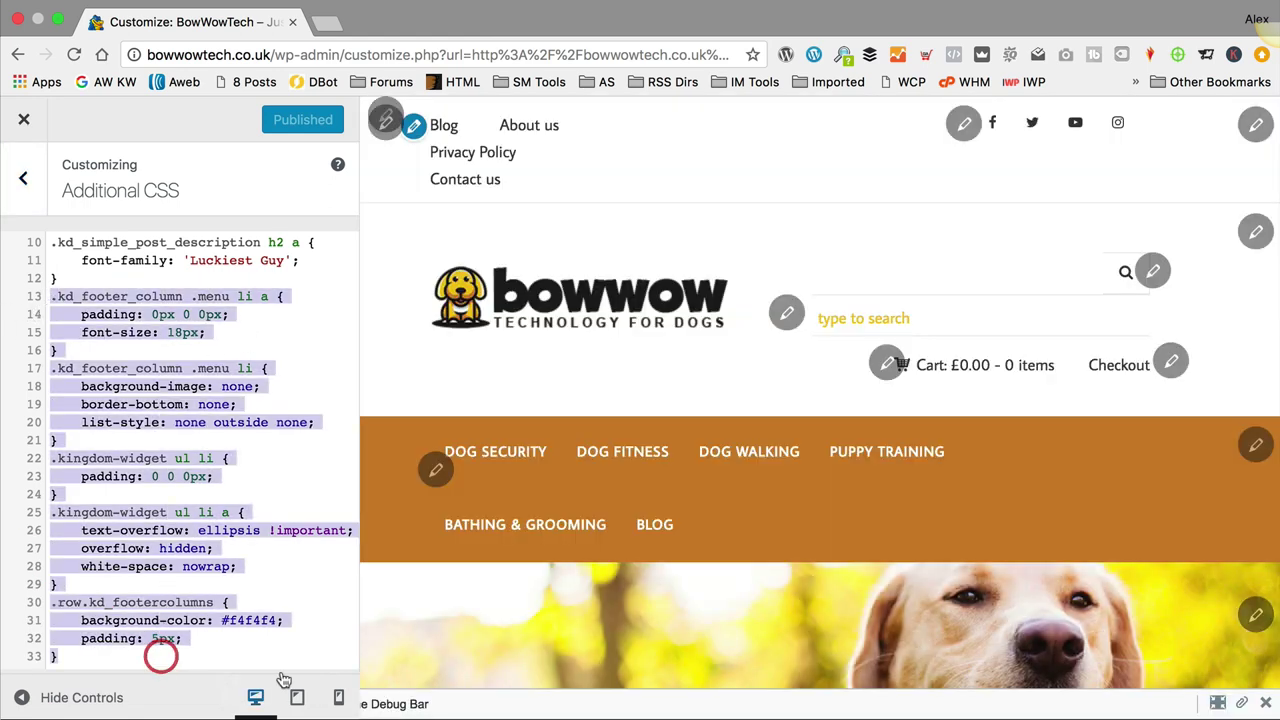
click(178, 521)
click(205, 332)
double_click(176, 332)
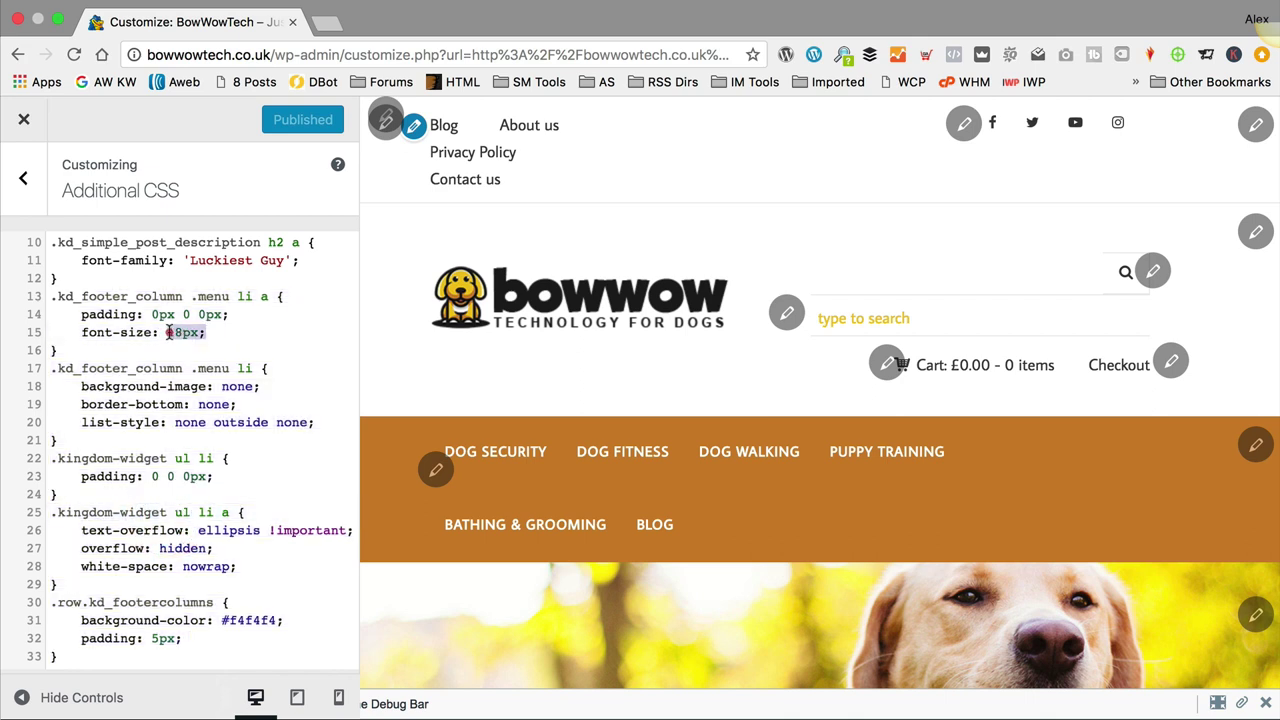
click(262, 332)
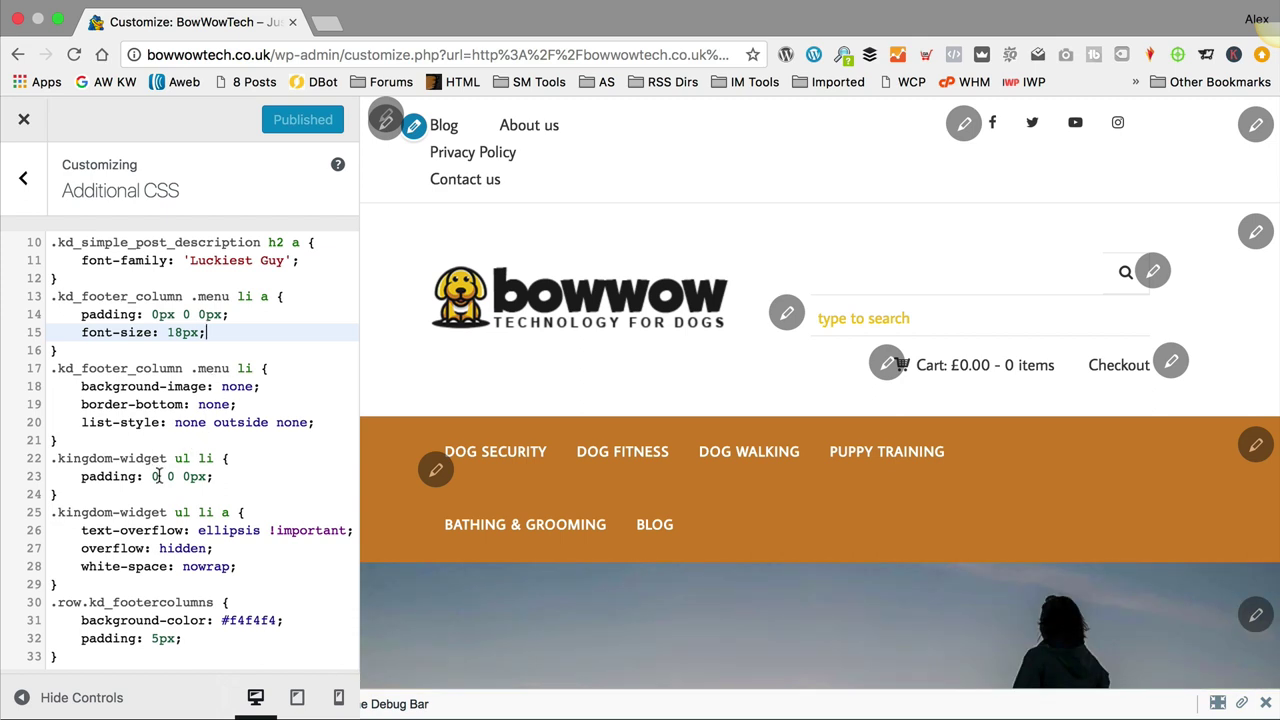
drag(218, 582, 34, 515)
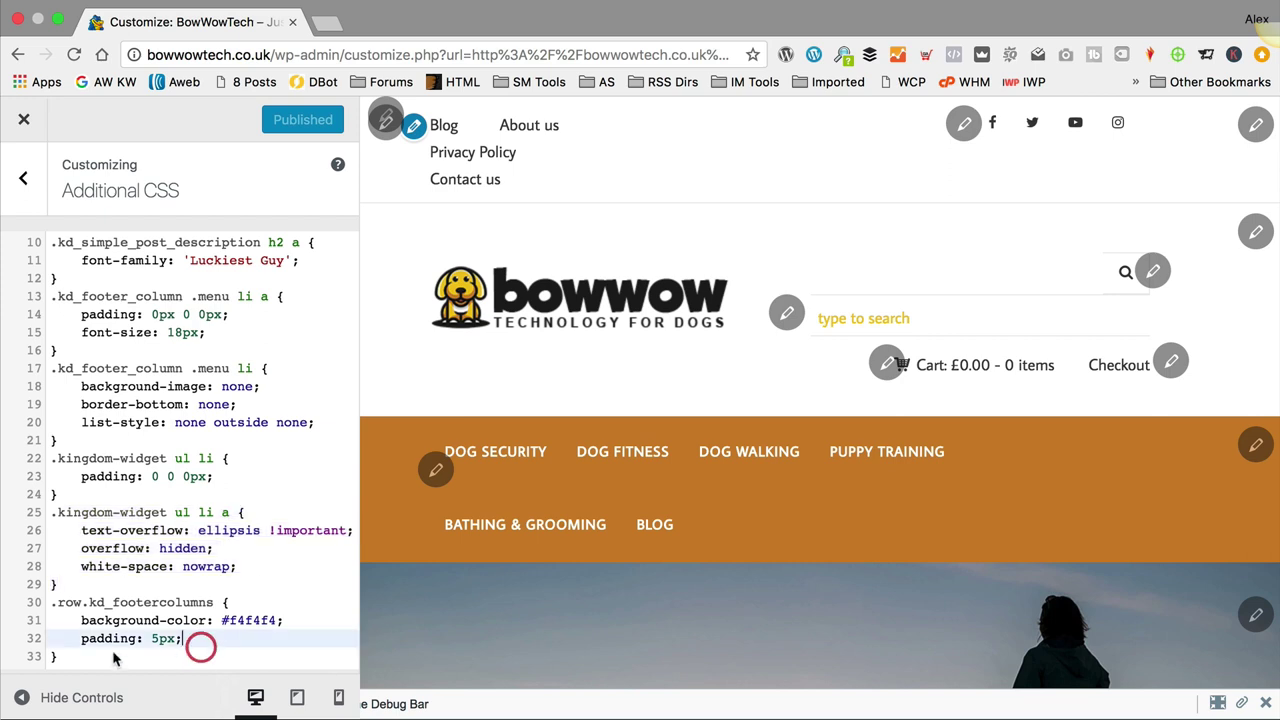
drag(200, 646, 45, 605)
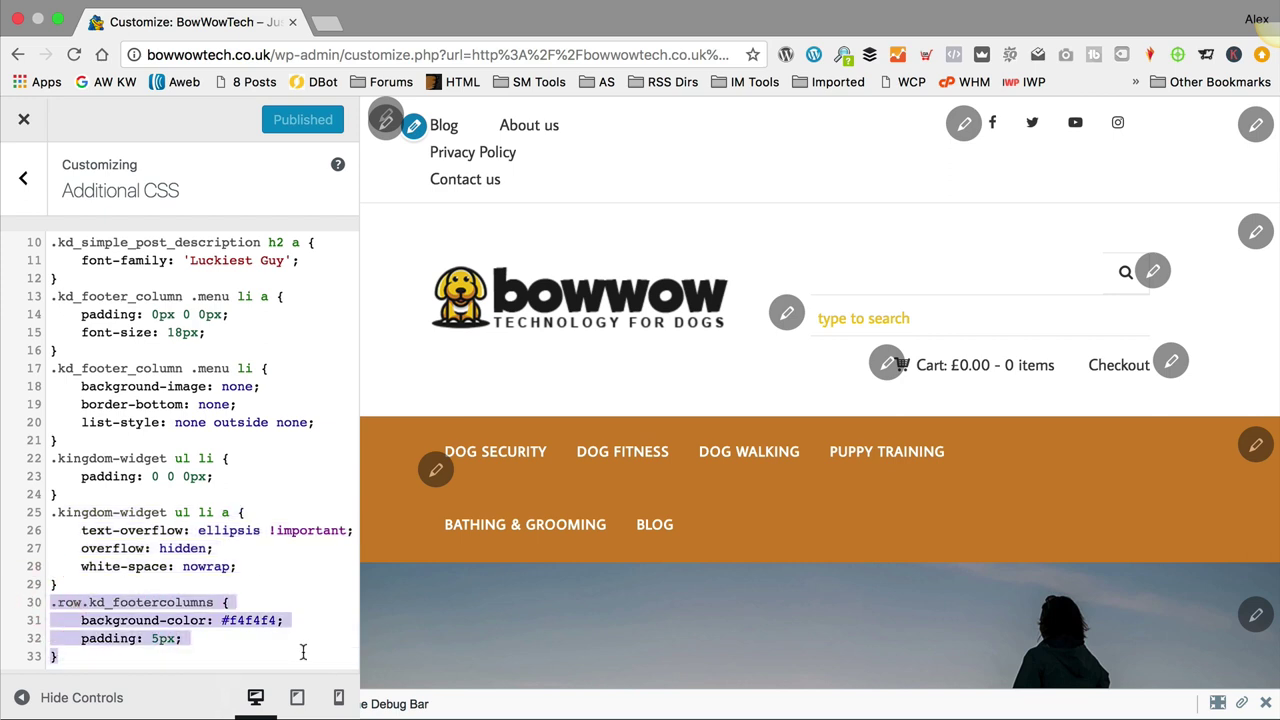
click(242, 648)
drag(274, 620, 221, 620)
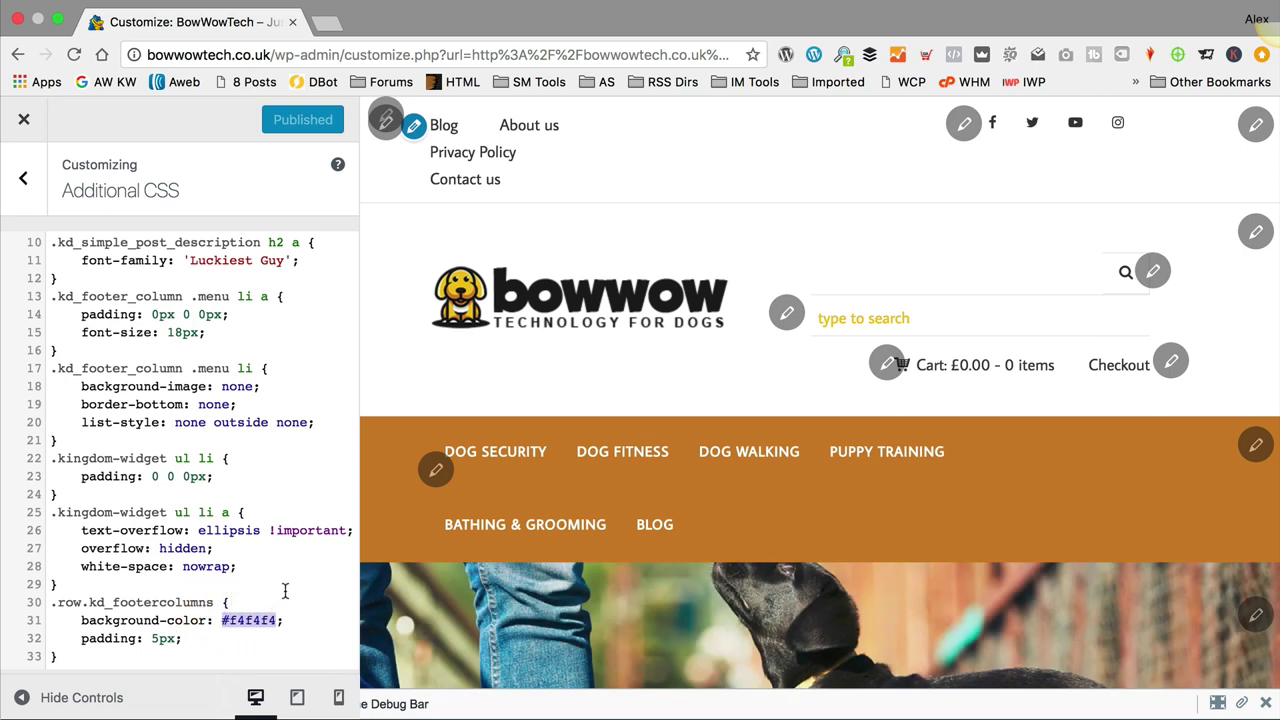
click(24, 119)
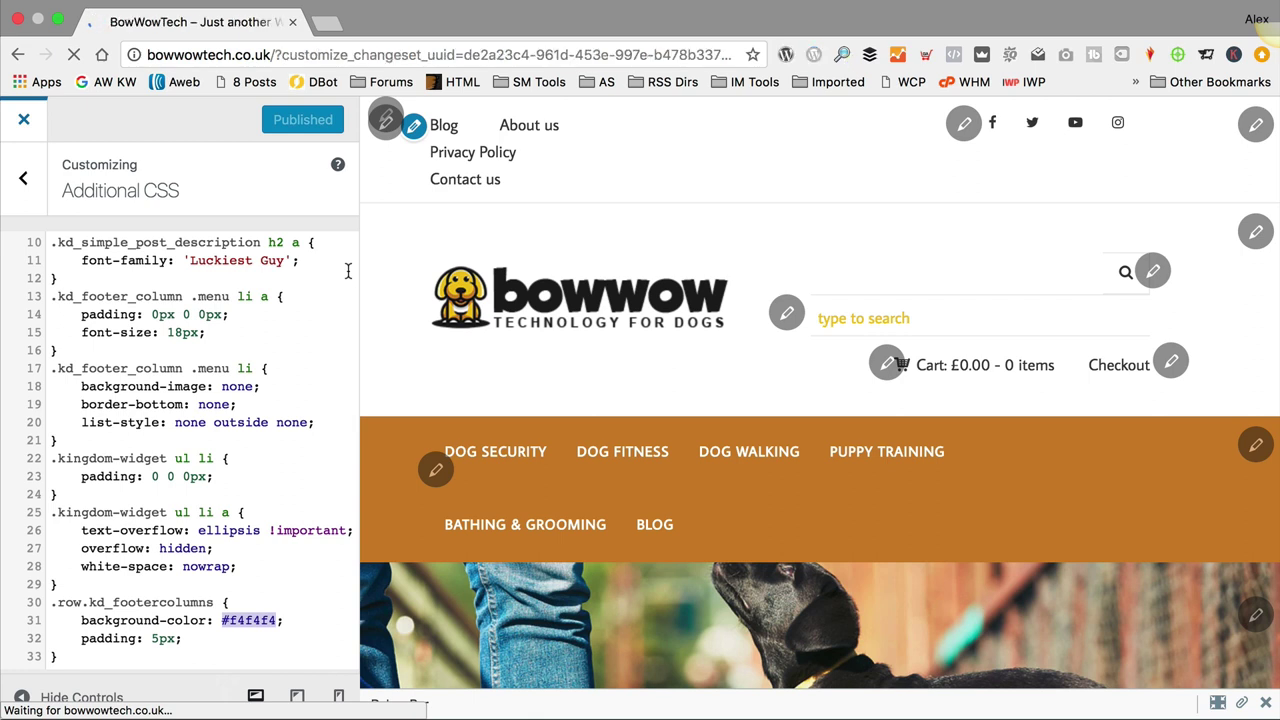
Step: Scroll the homepage down to the grey-boxed footer and back to the top
scroll(436, 272, down, 10)
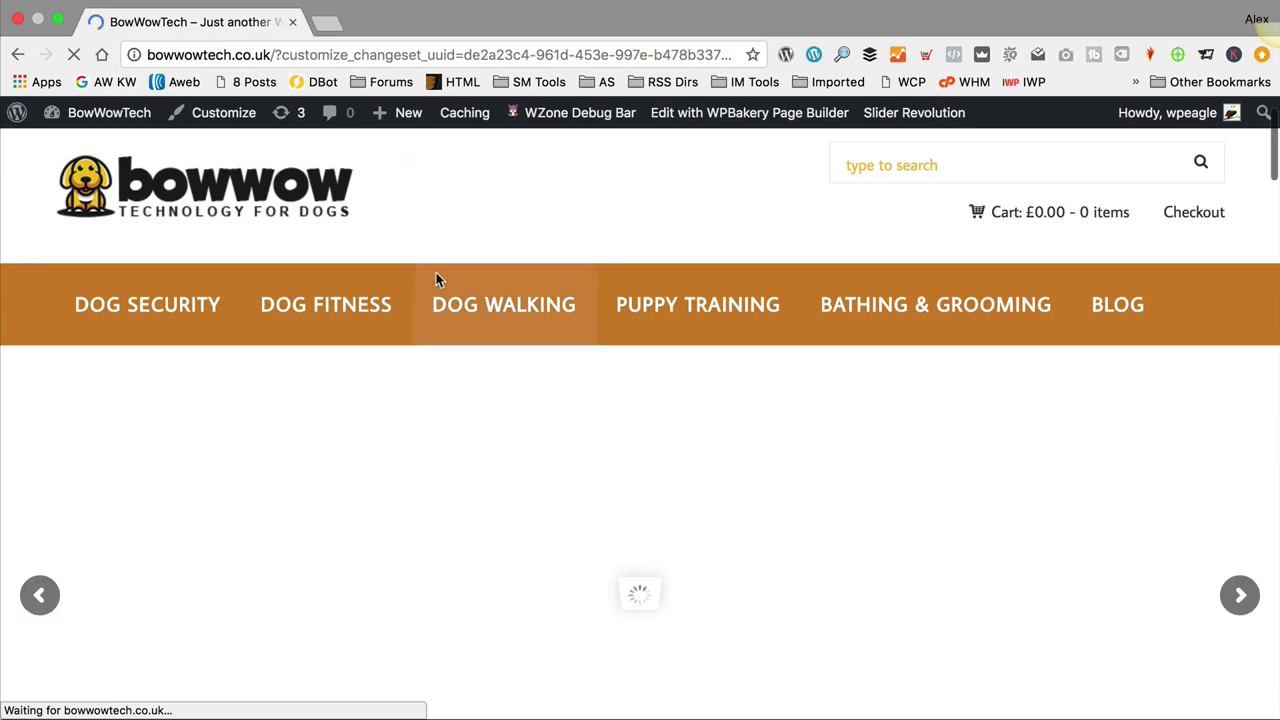
scroll(431, 284, down, 20)
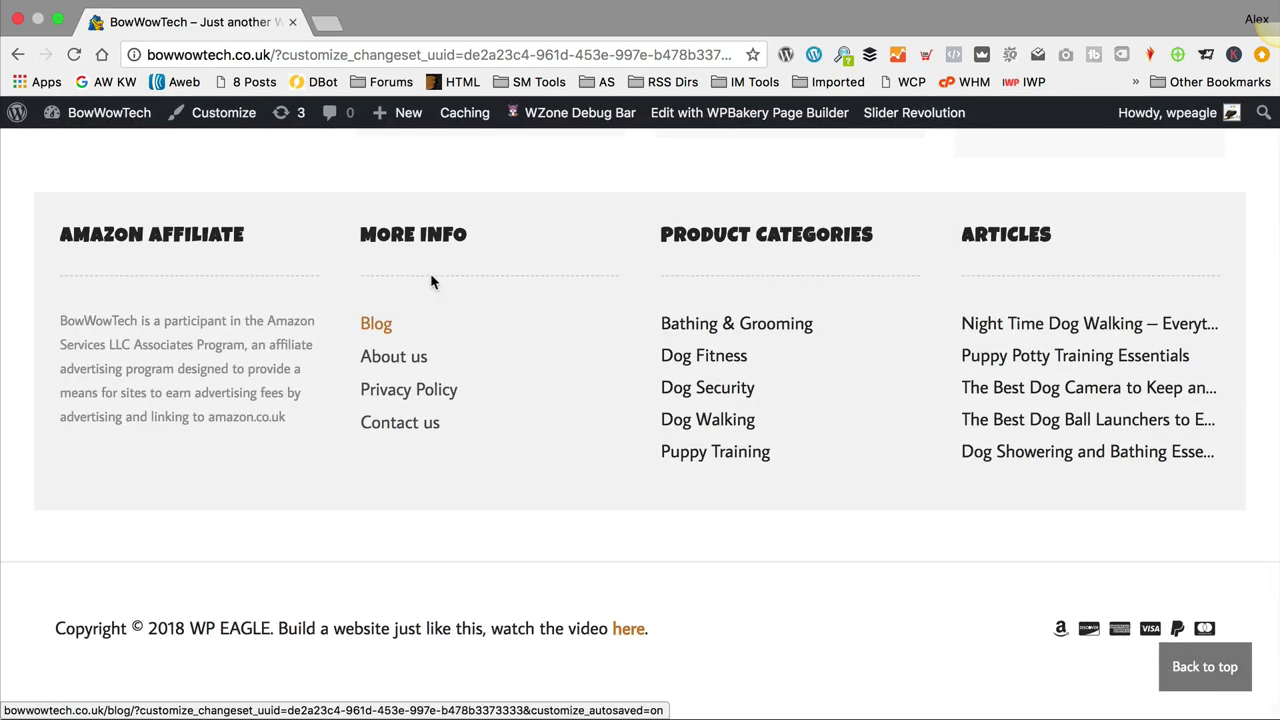
scroll(351, 357, up, 20)
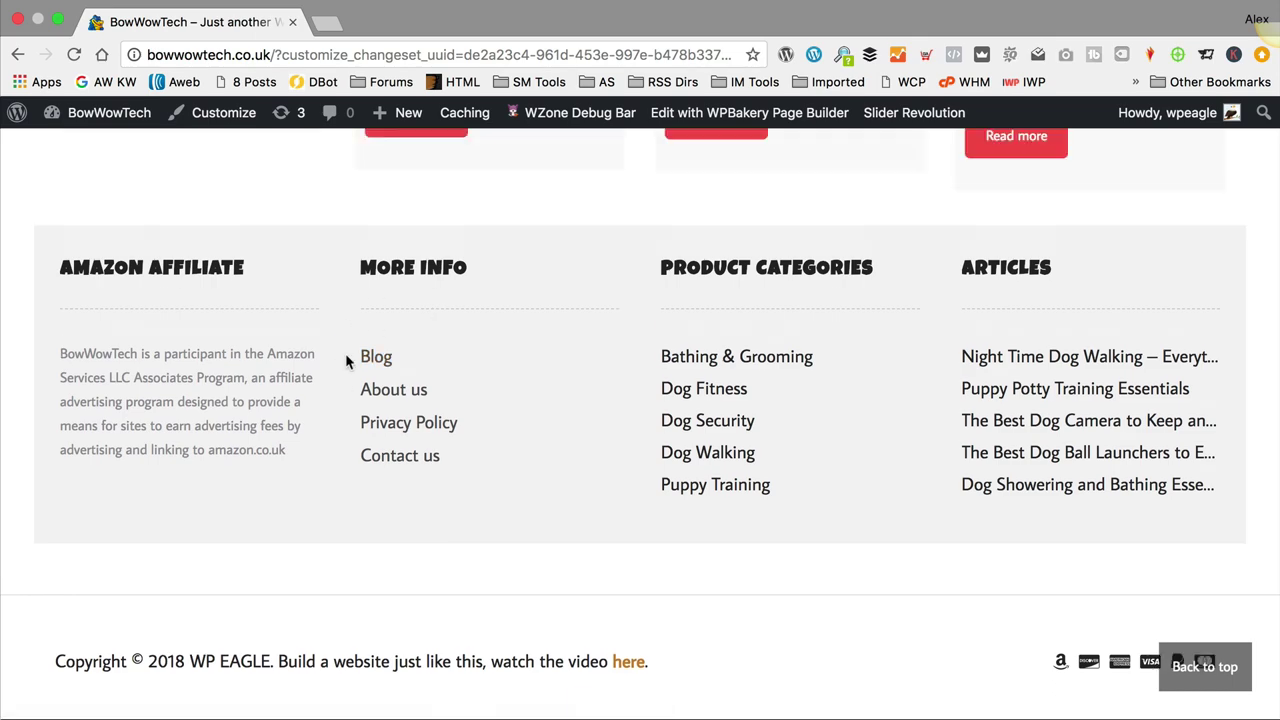
scroll(351, 357, up, 3)
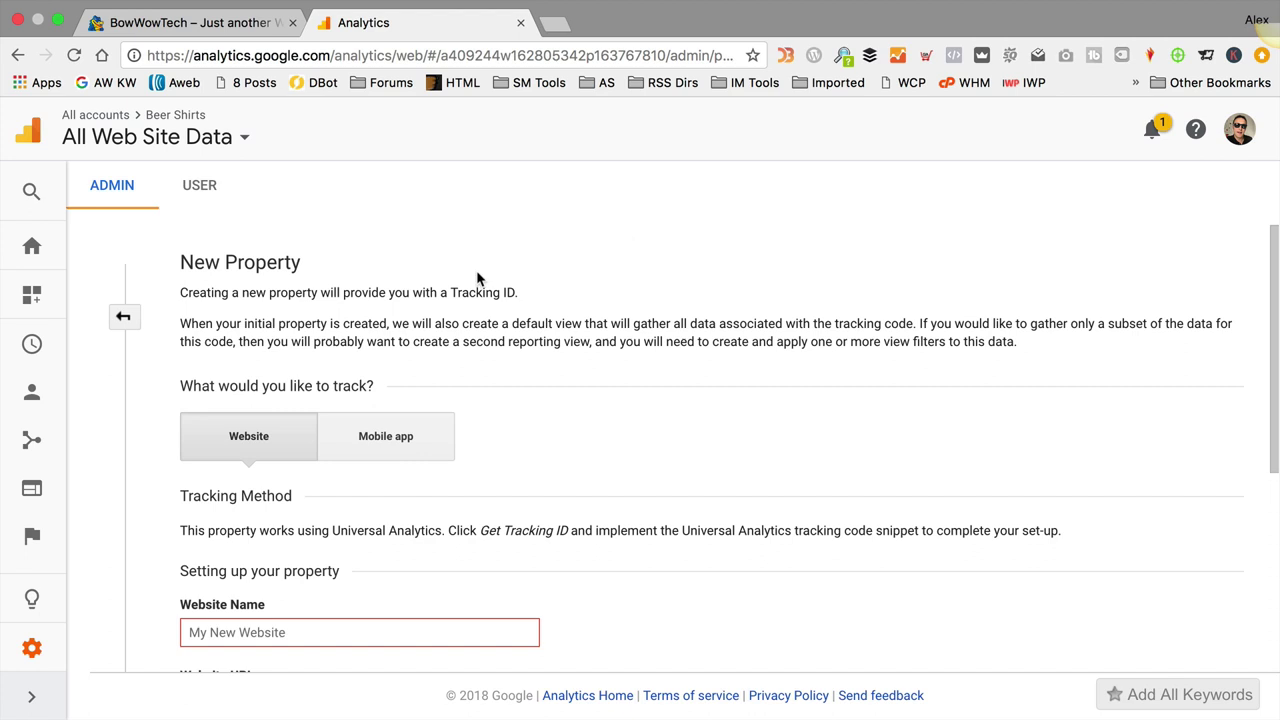
Step: Enter website name 'Bowwowtech' and URL 'bowwowtech.co.uk' for the new property
scroll(476, 270, down, 3)
click(315, 467)
text(Bow)
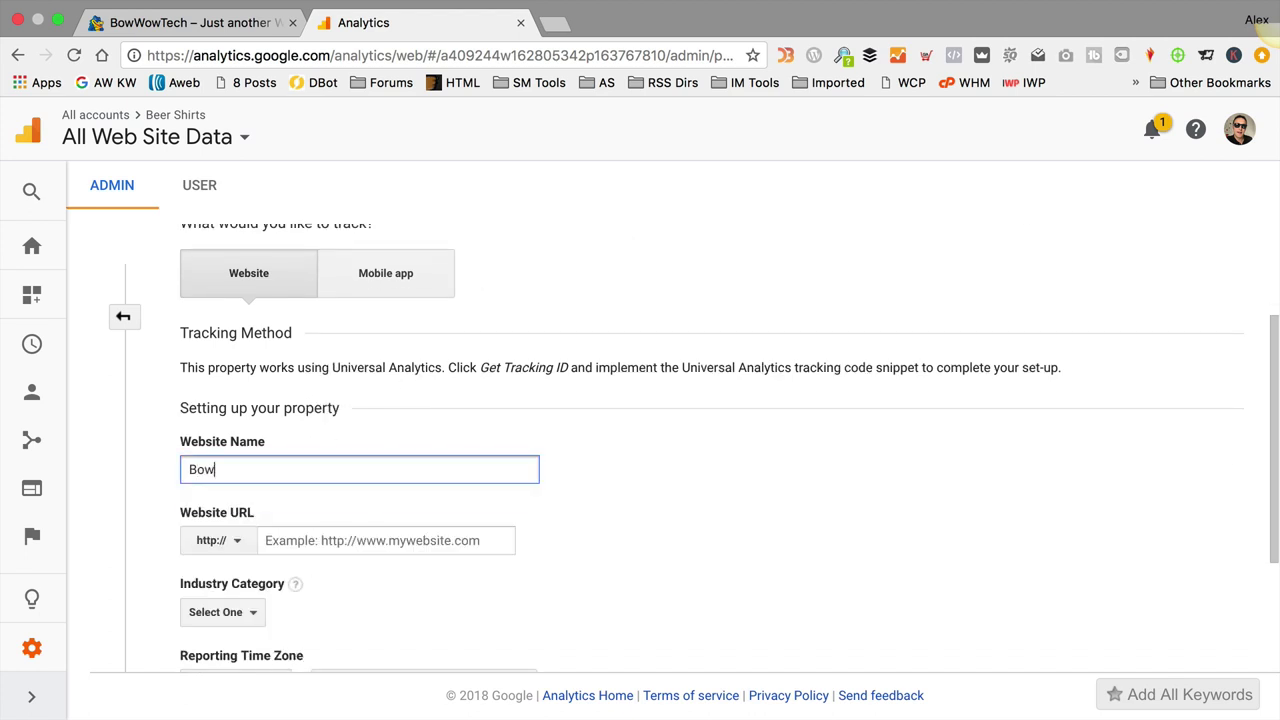
text(wowtech)
key(Tab)
key(Tab)
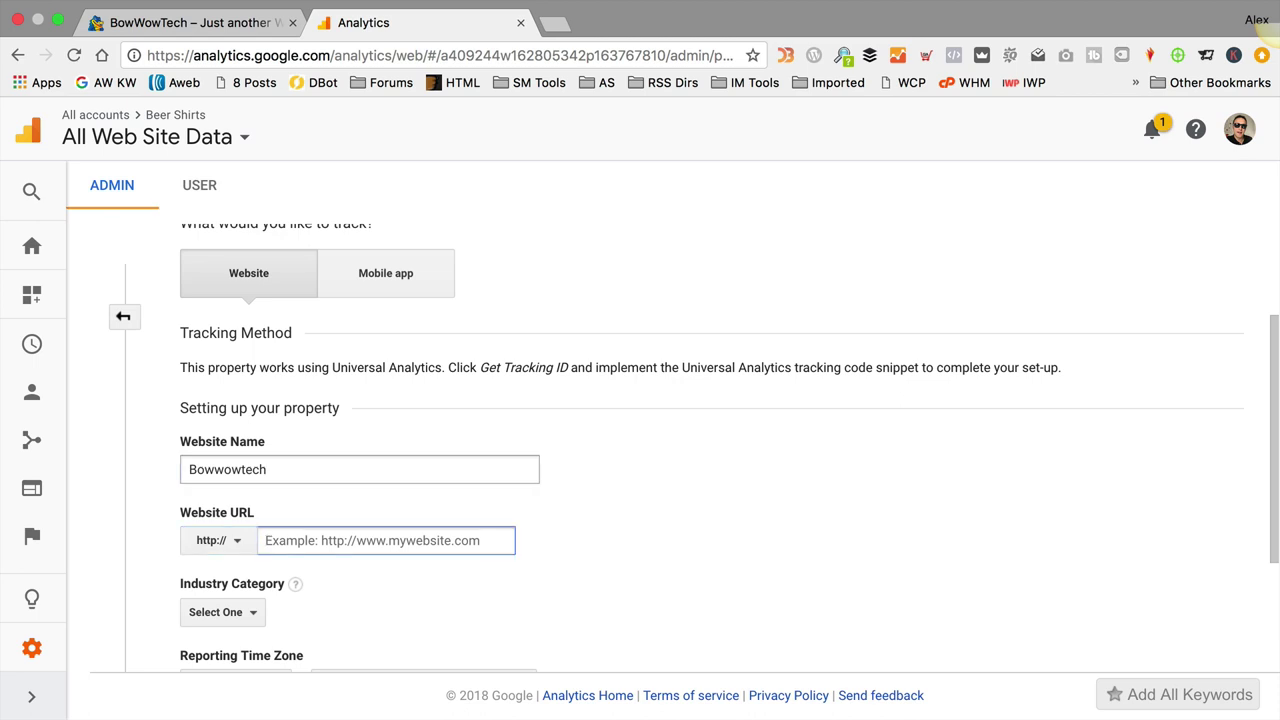
text(bowwowtec)
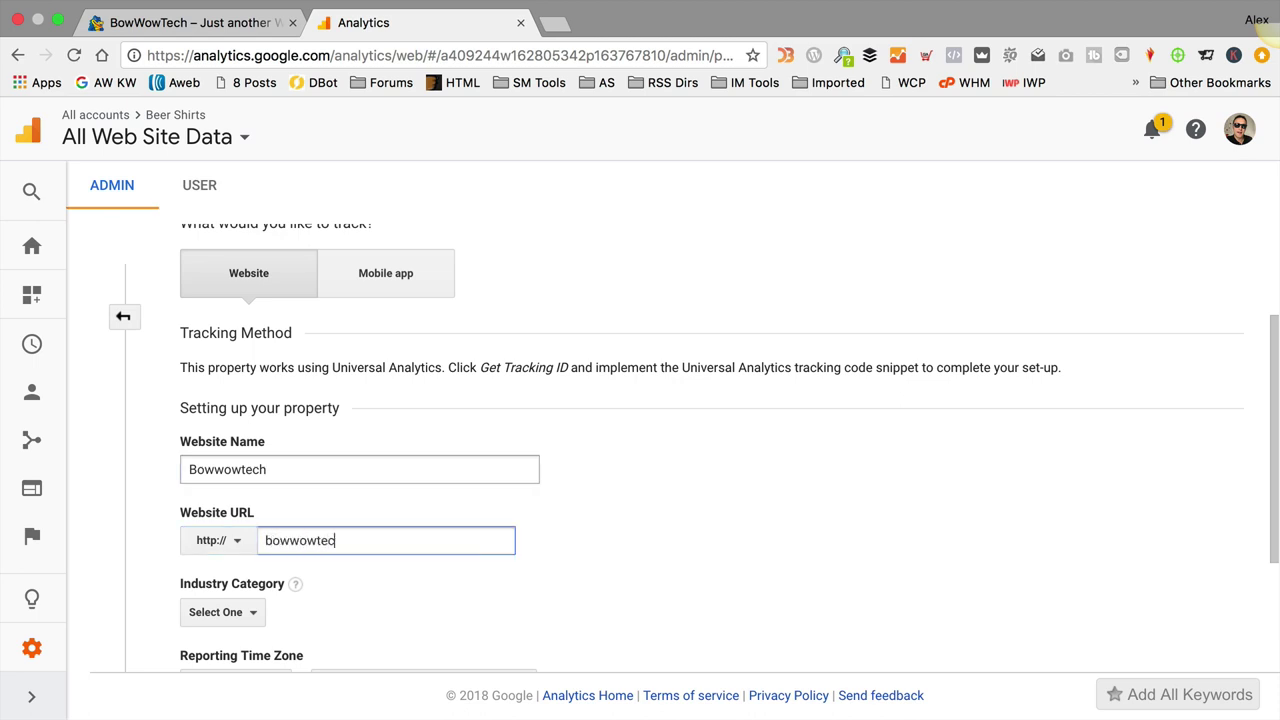
text(h.co.uk)
key(Tab)
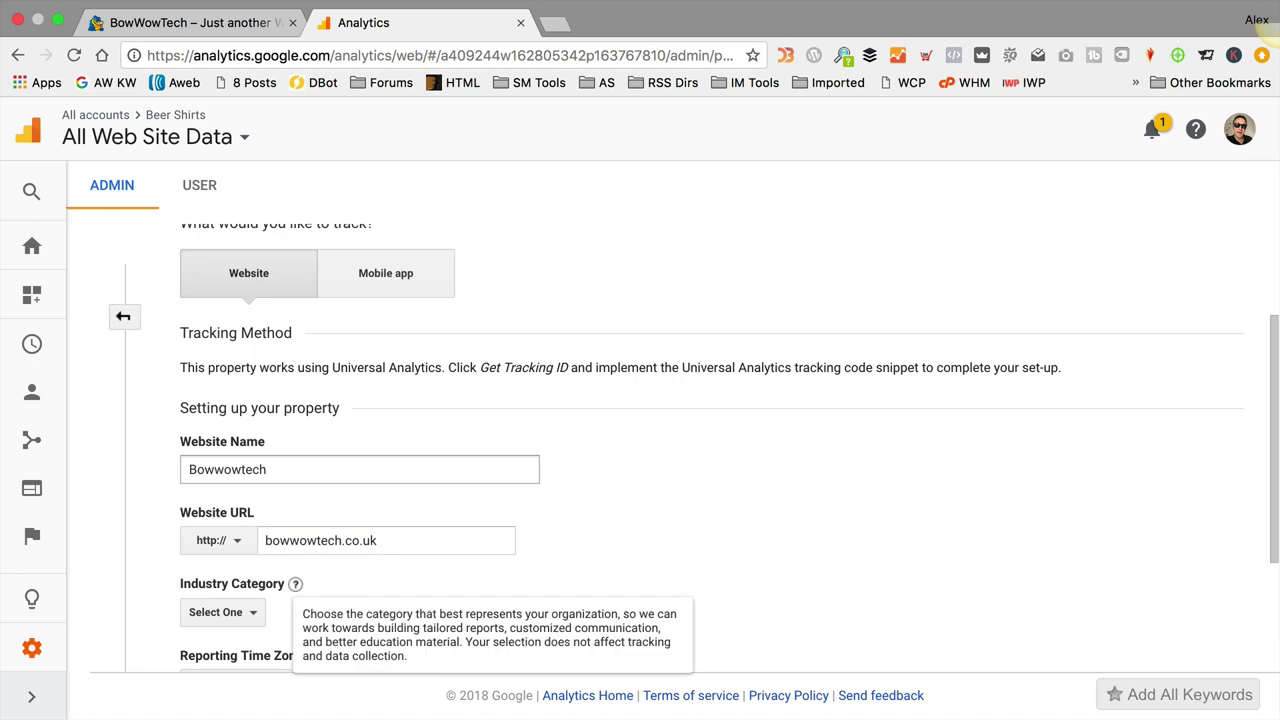
Step: Set the industry category to Shopping, get the tracking ID, and return to the BowWowTech site
scroll(580, 483, down, 3)
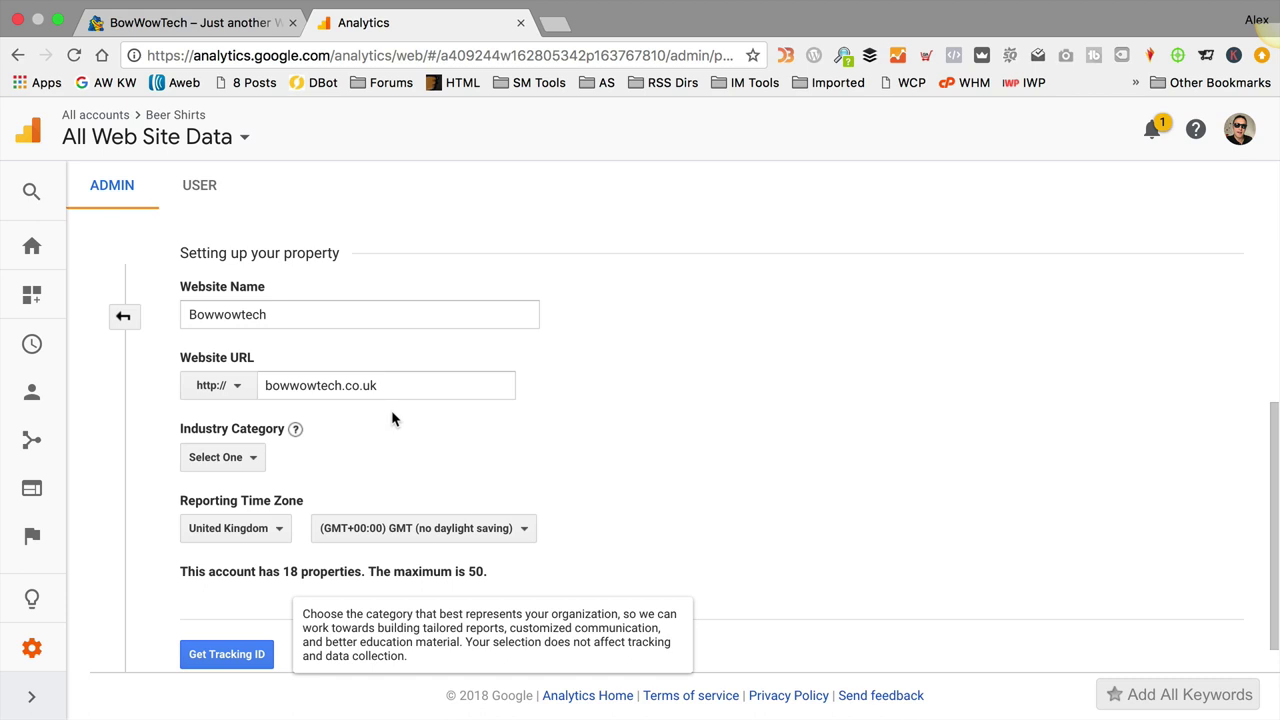
scroll(391, 417, down, 1)
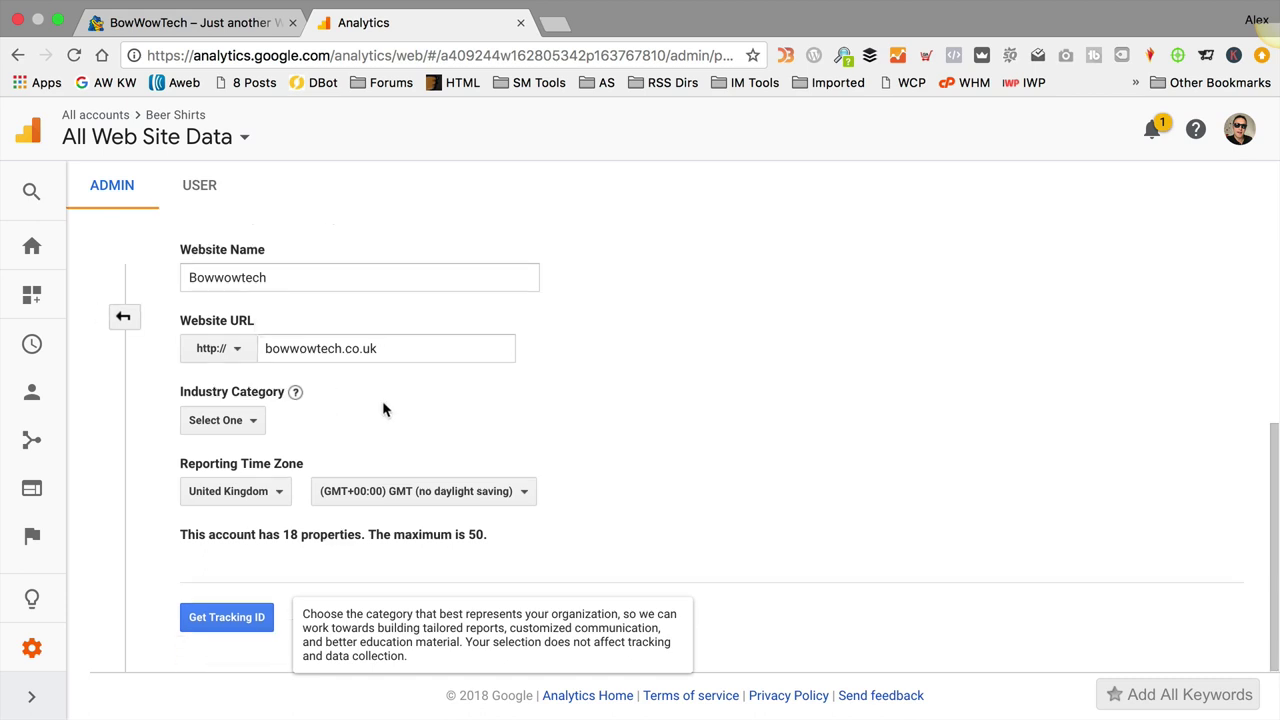
click(251, 423)
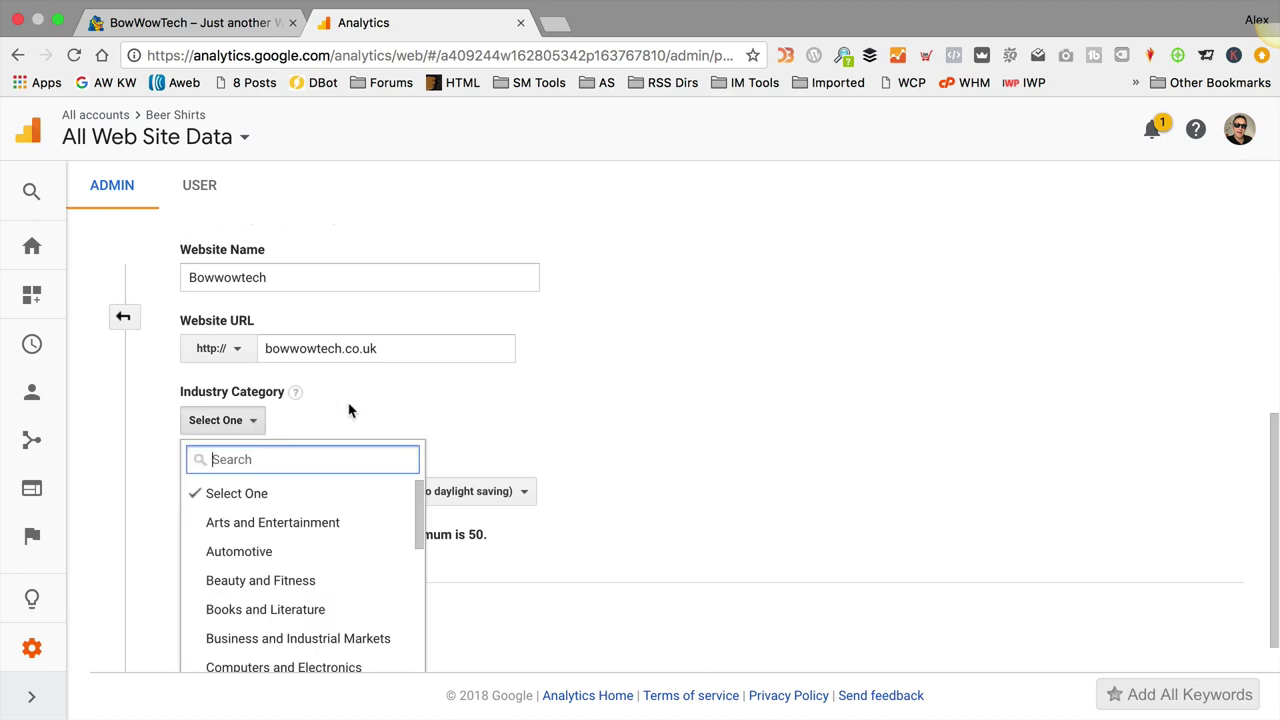
scroll(340, 494, down, 3)
scroll(338, 500, down, 10)
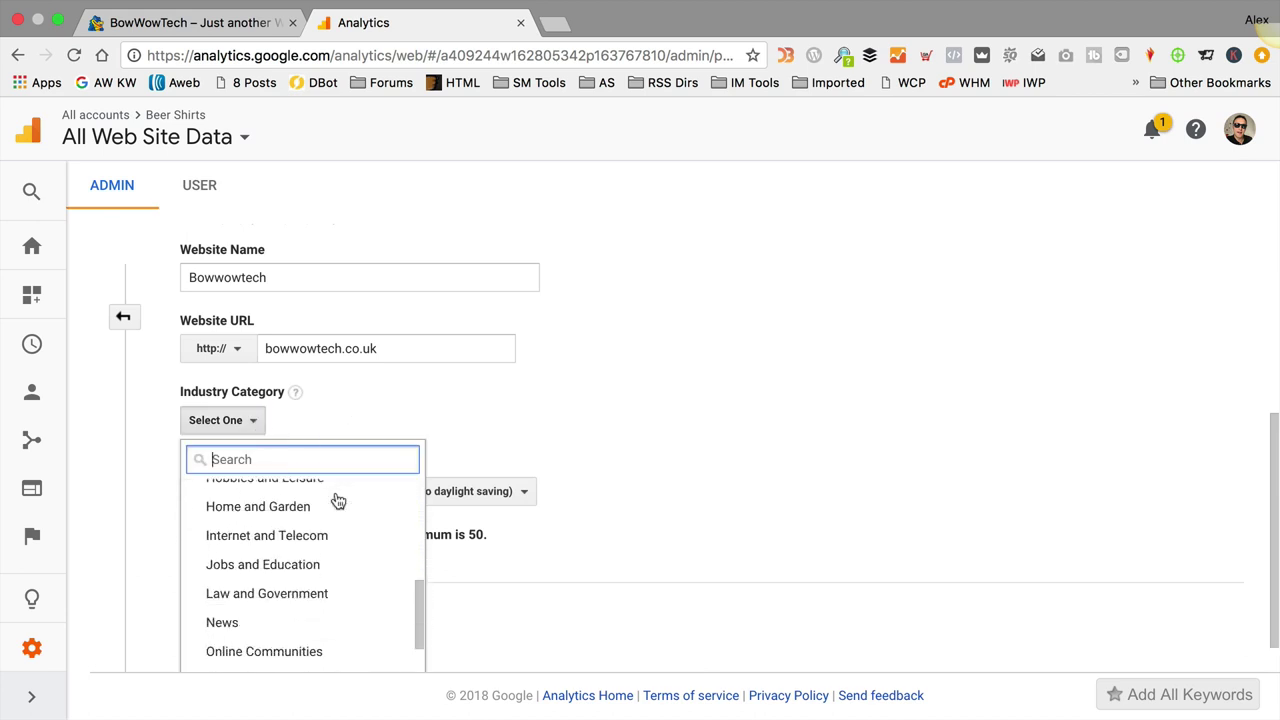
scroll(288, 567, down, 2)
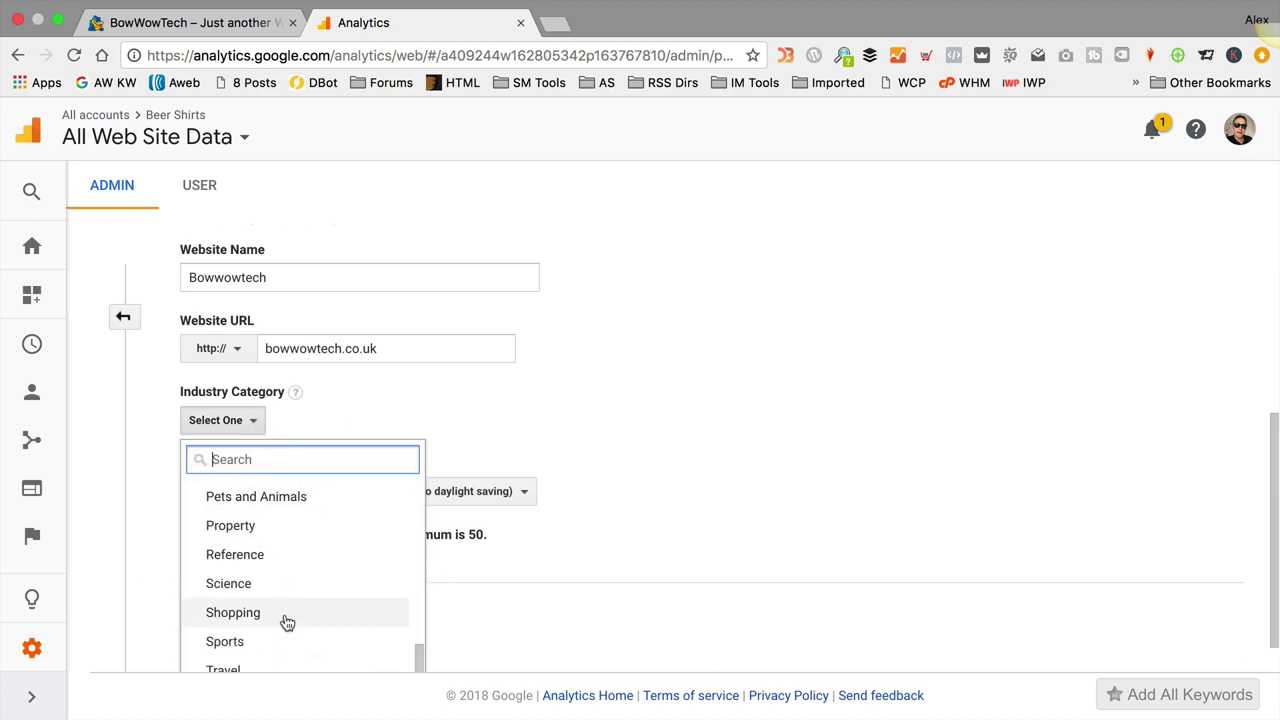
click(283, 614)
click(429, 424)
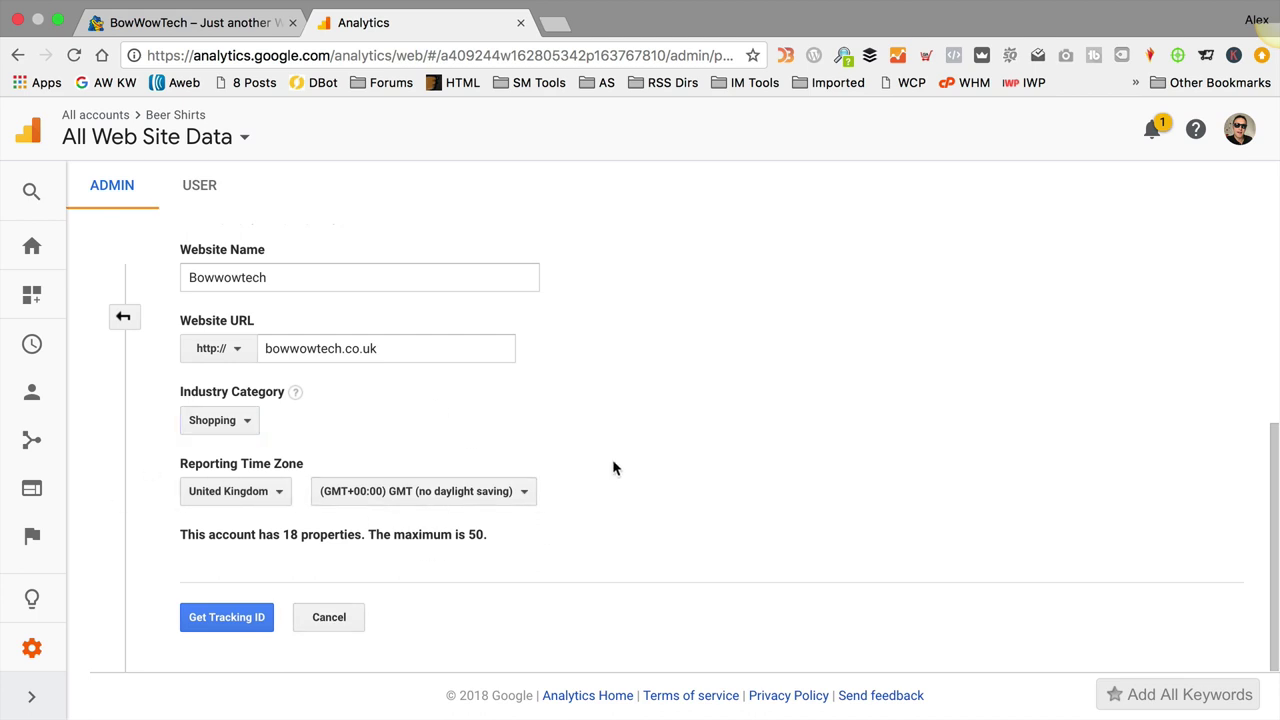
click(232, 622)
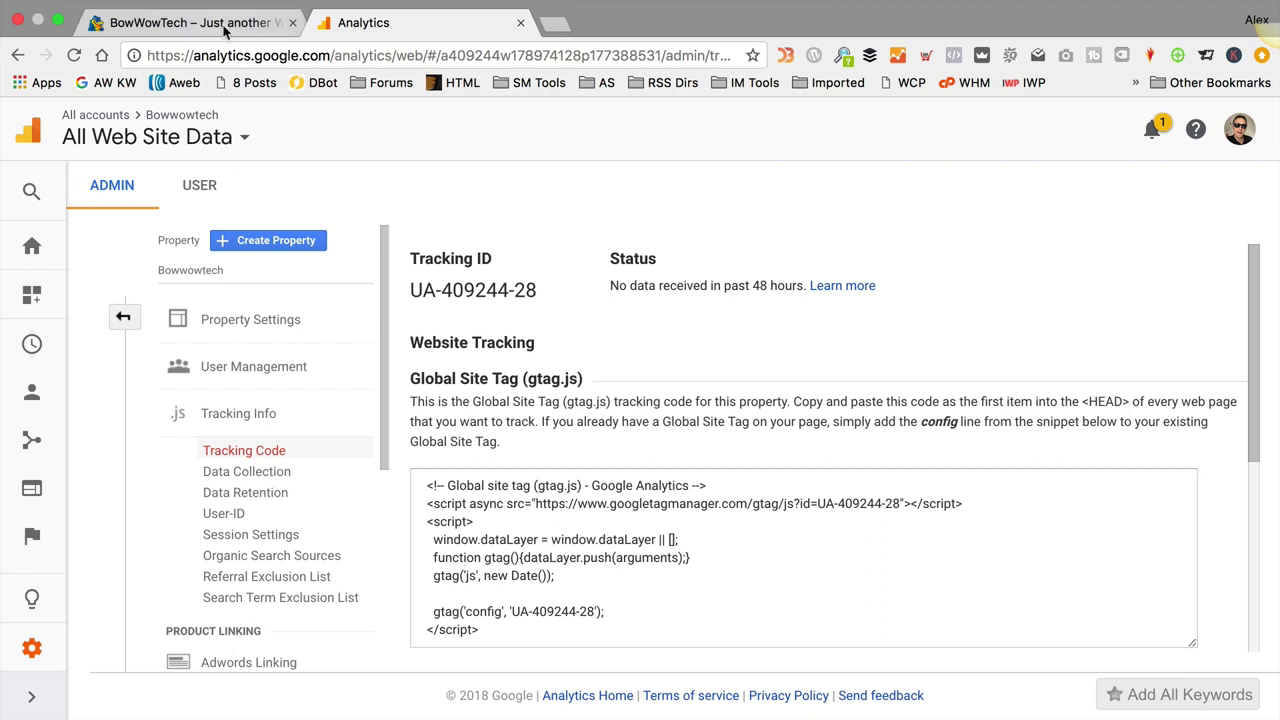
click(190, 22)
Step: From the Dashboard, open MonsterInsights' Google Analytics settings and begin Google account authentication
click(294, 327)
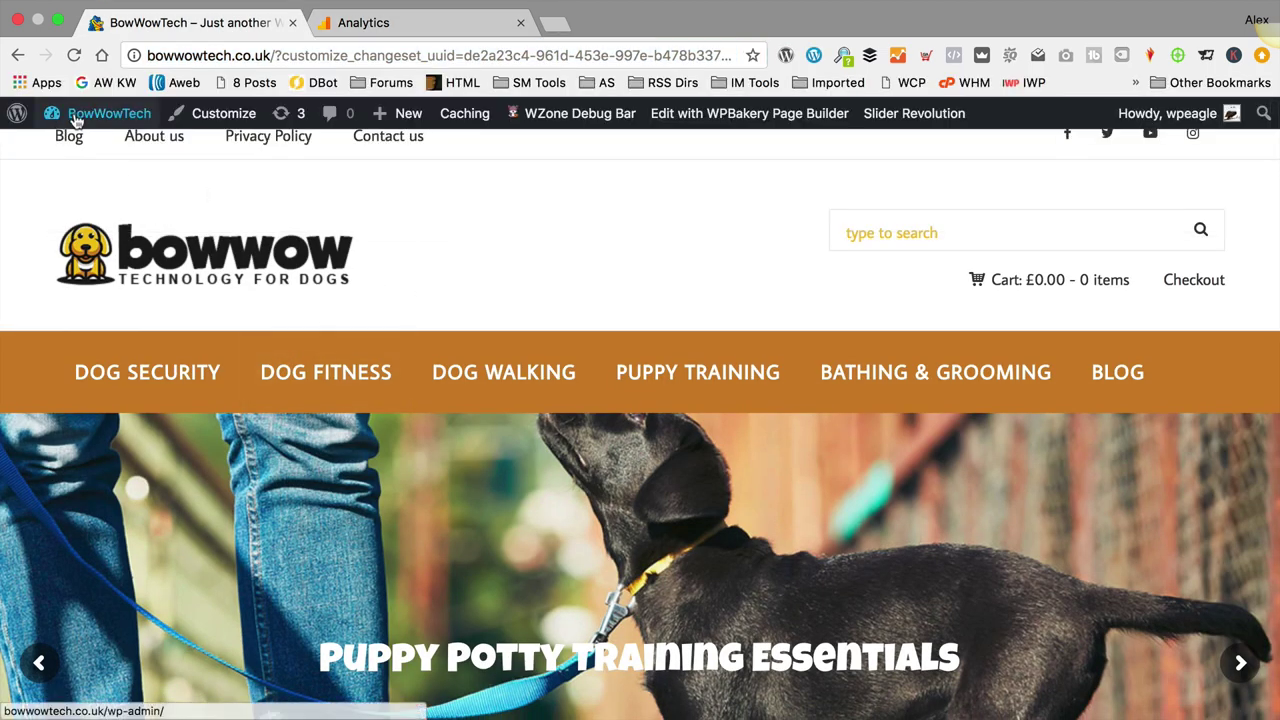
click(91, 152)
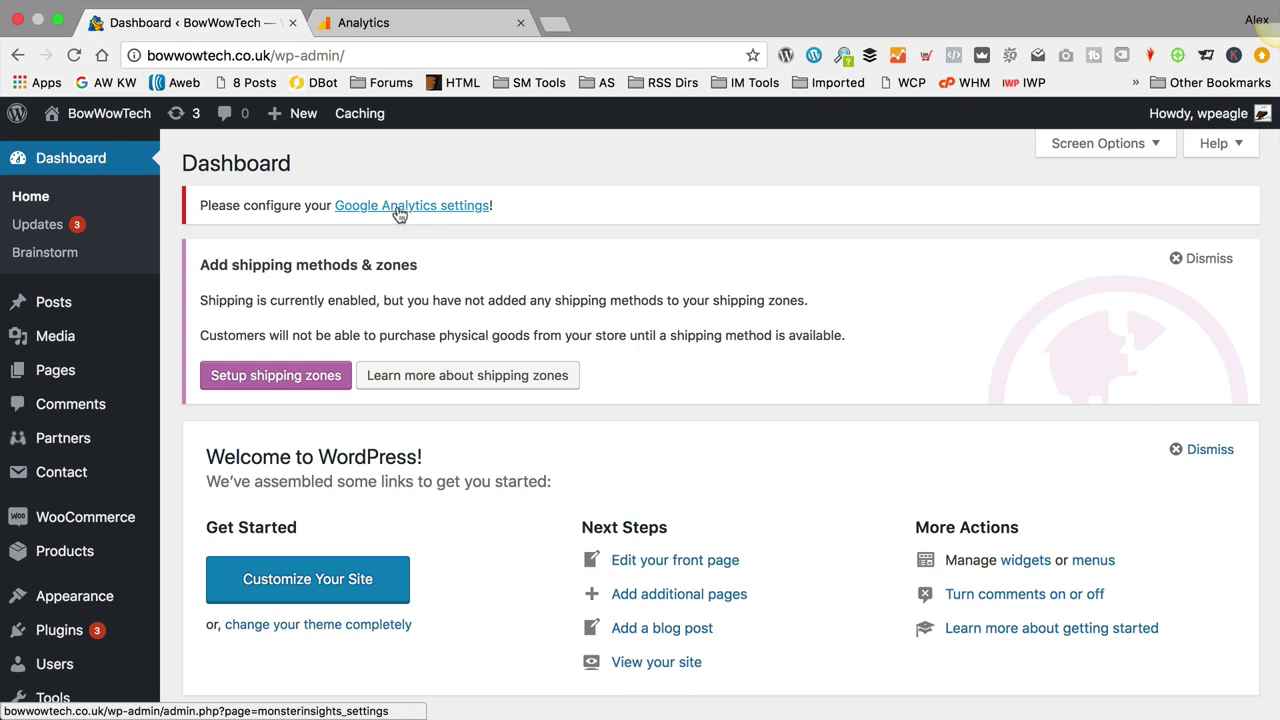
click(400, 208)
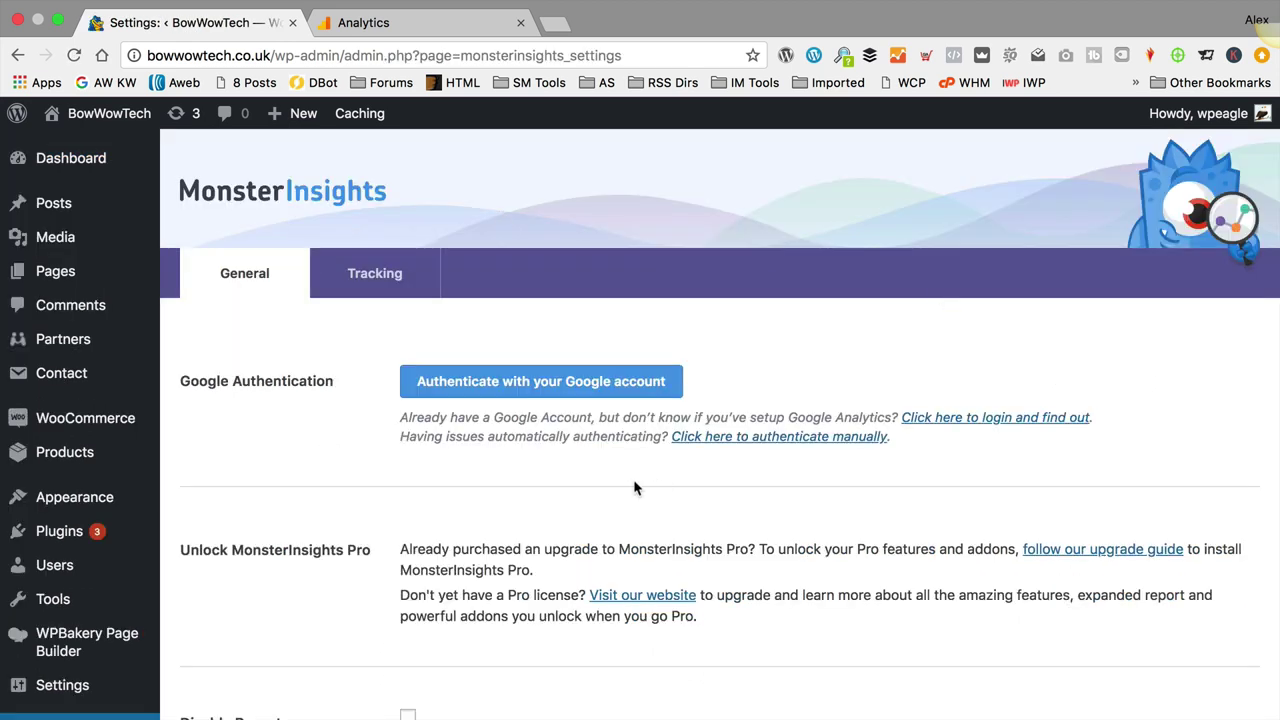
click(560, 381)
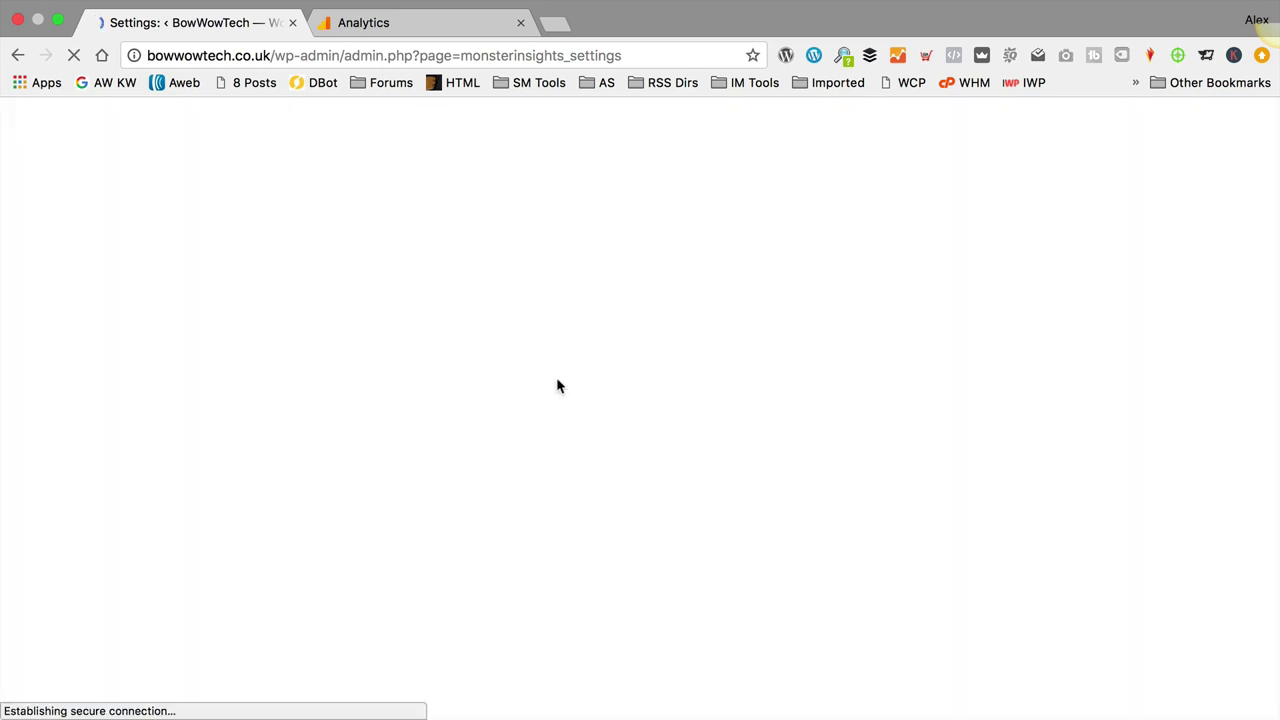
Step: Sign in to Google, allow access, and complete authentication with Bowwowtech's All Web Site Data view
click(557, 377)
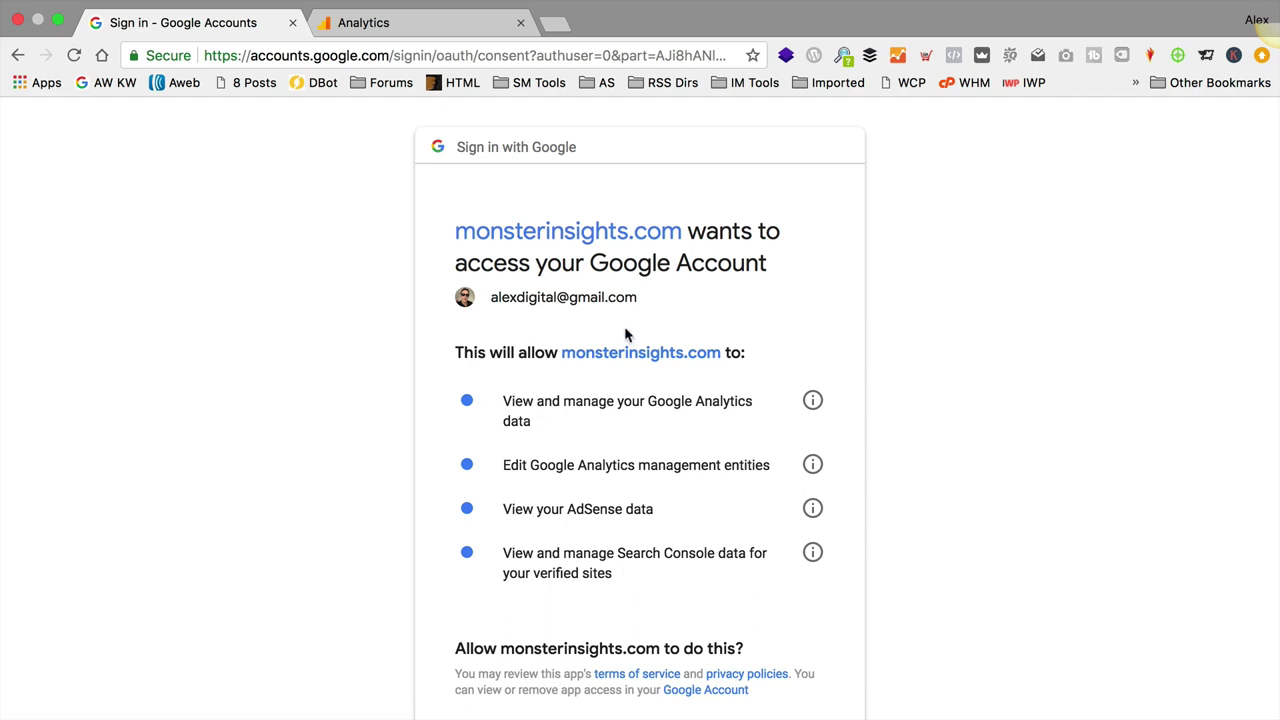
scroll(630, 340, down, 2)
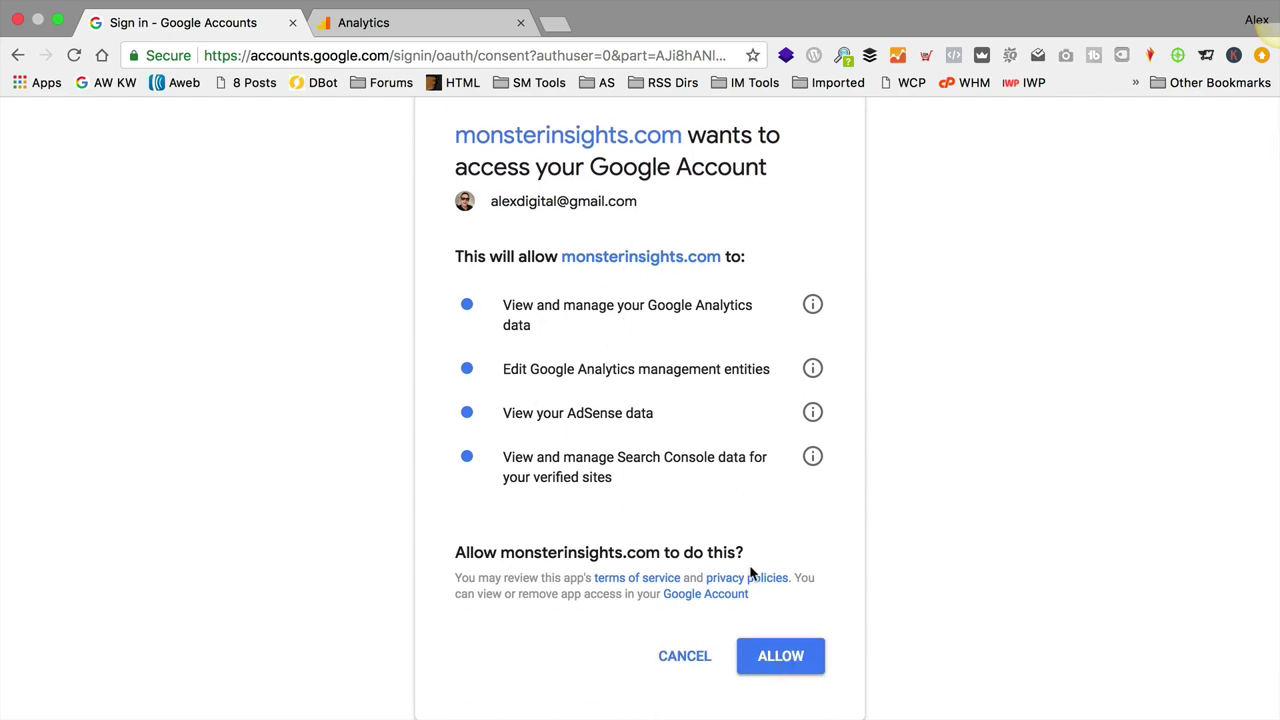
click(766, 654)
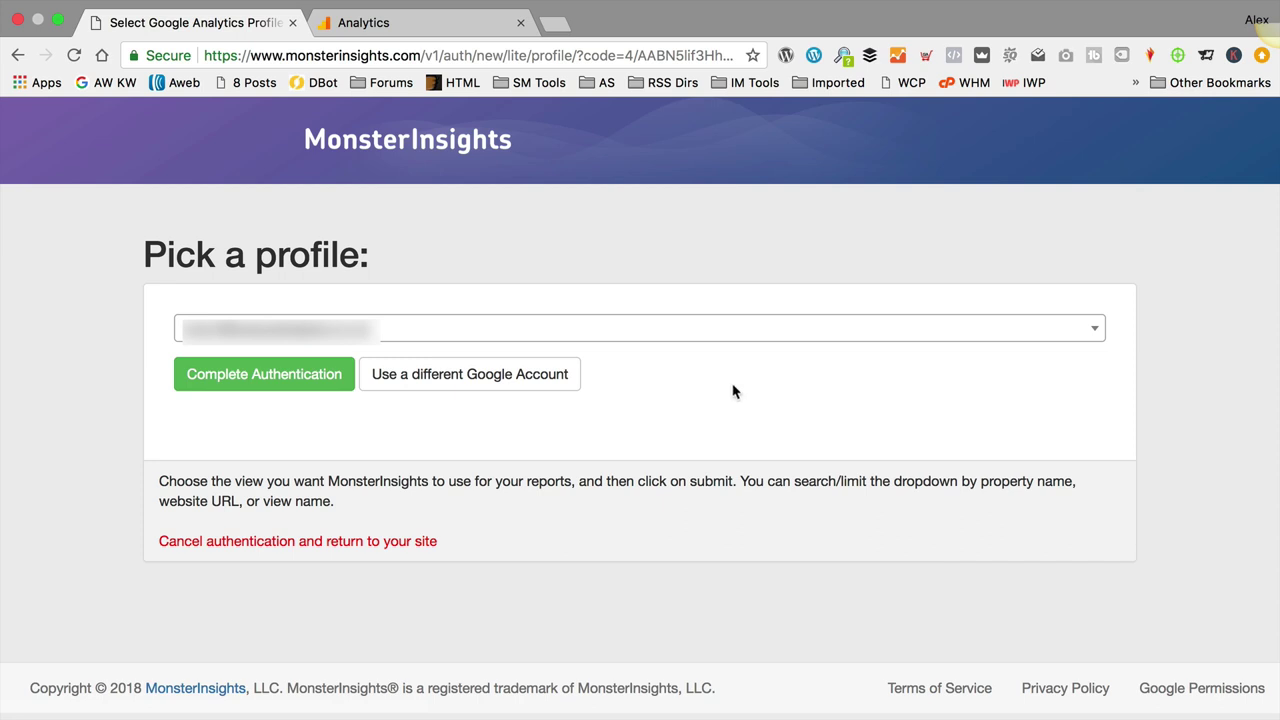
click(697, 330)
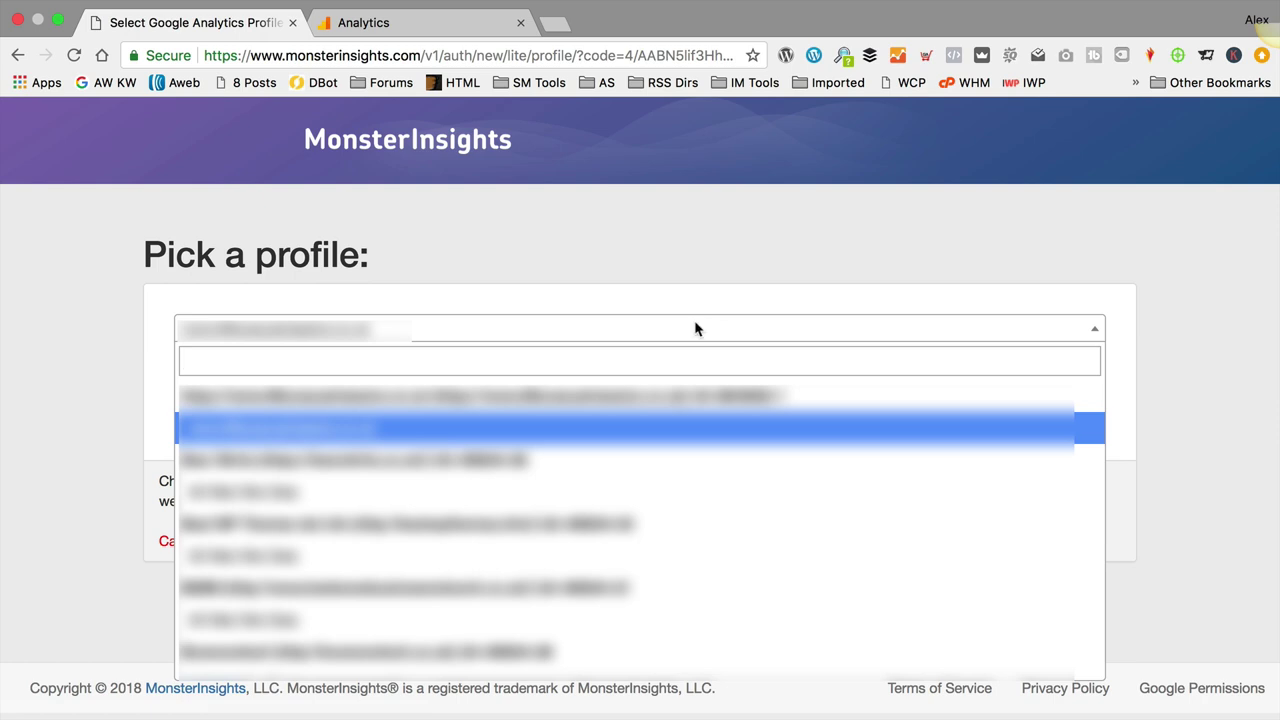
text(bow)
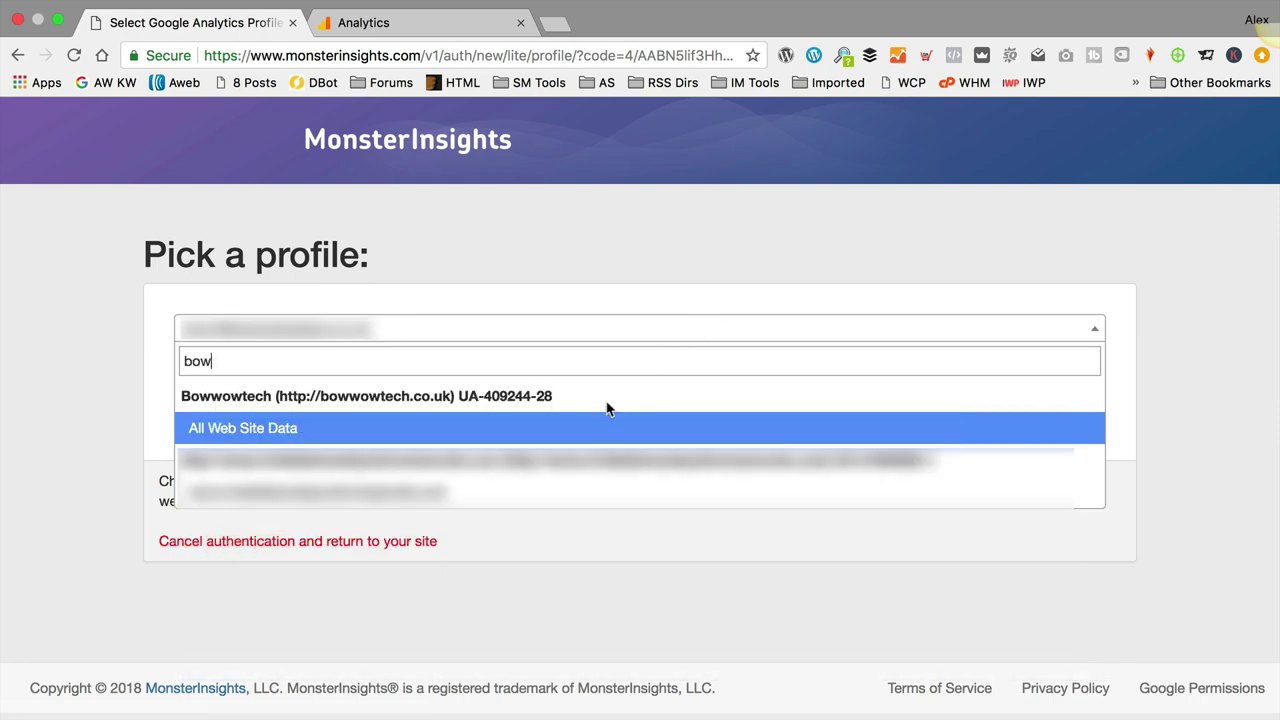
click(512, 430)
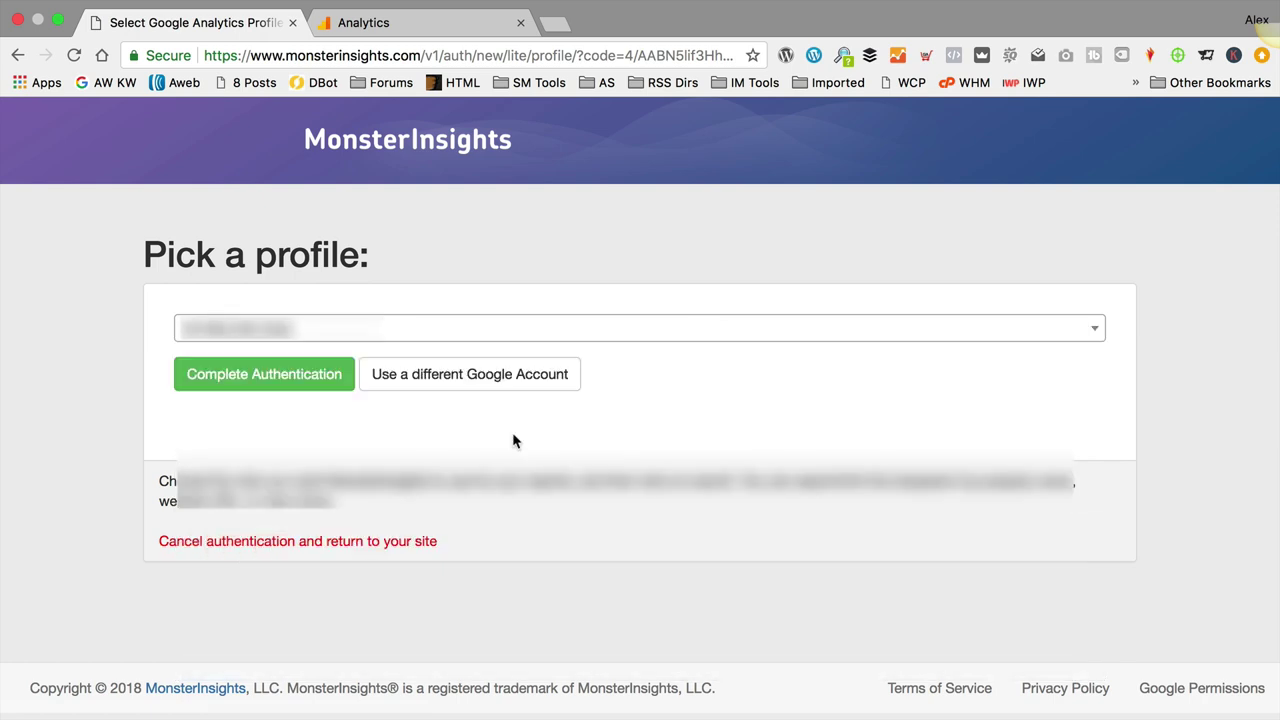
click(297, 389)
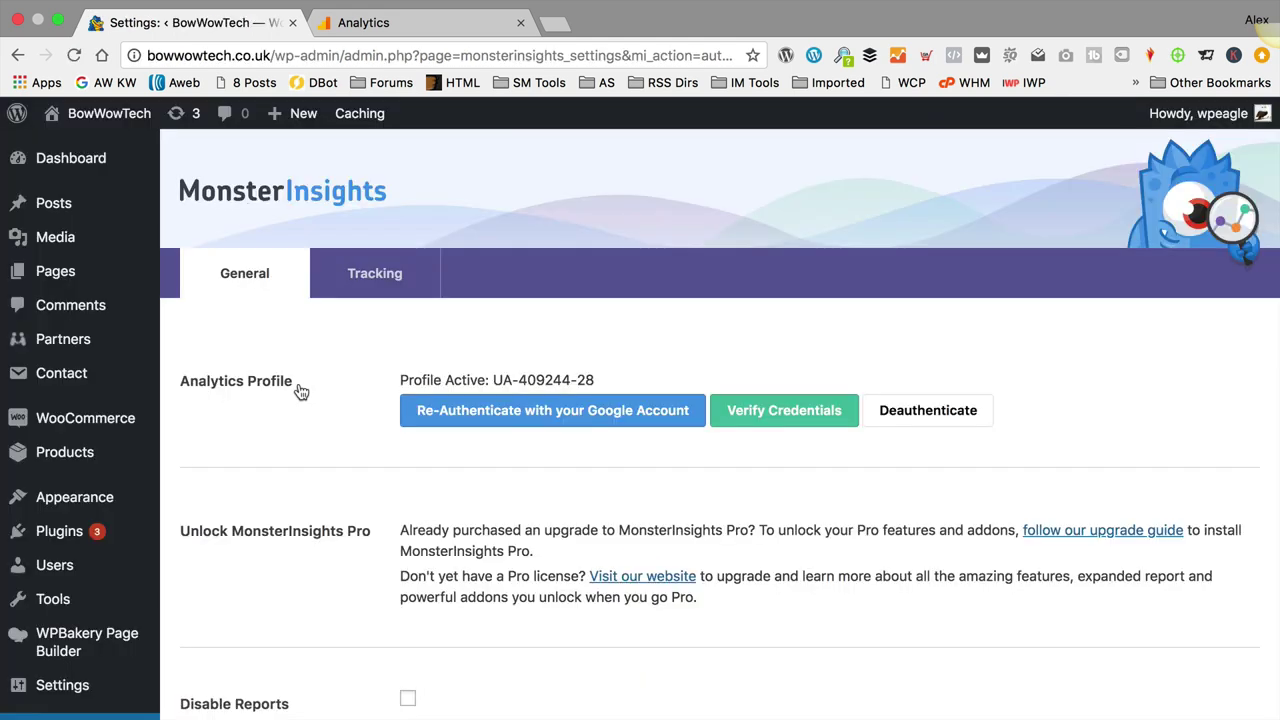
Step: Compare the active MonsterInsights profile ID with the Analytics Tracking ID
drag(603, 381, 493, 379)
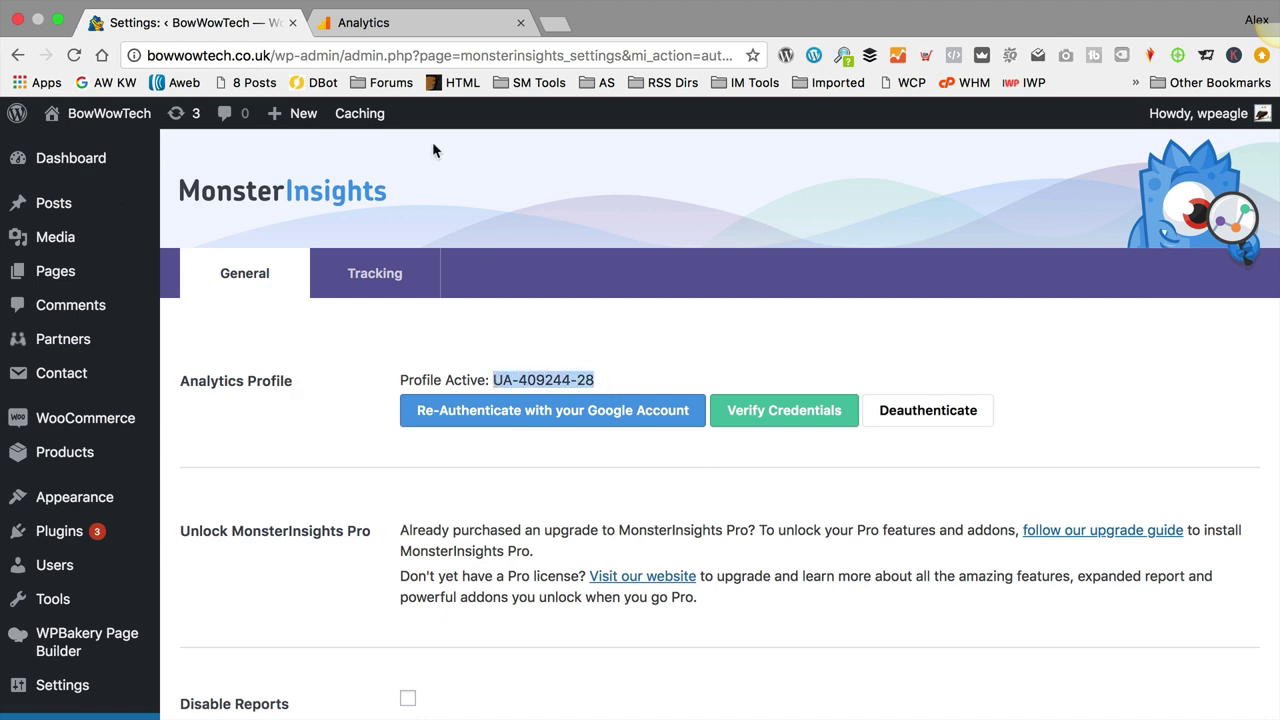
click(404, 28)
drag(540, 292, 411, 289)
click(618, 364)
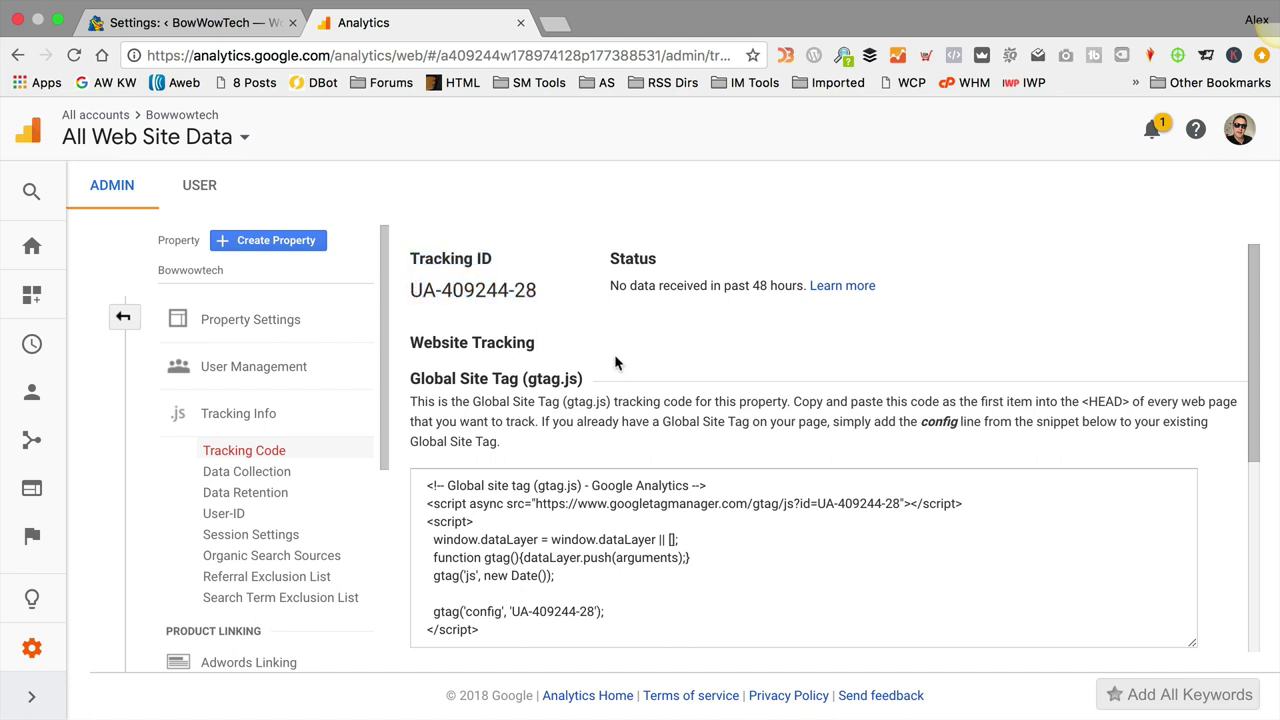
click(220, 22)
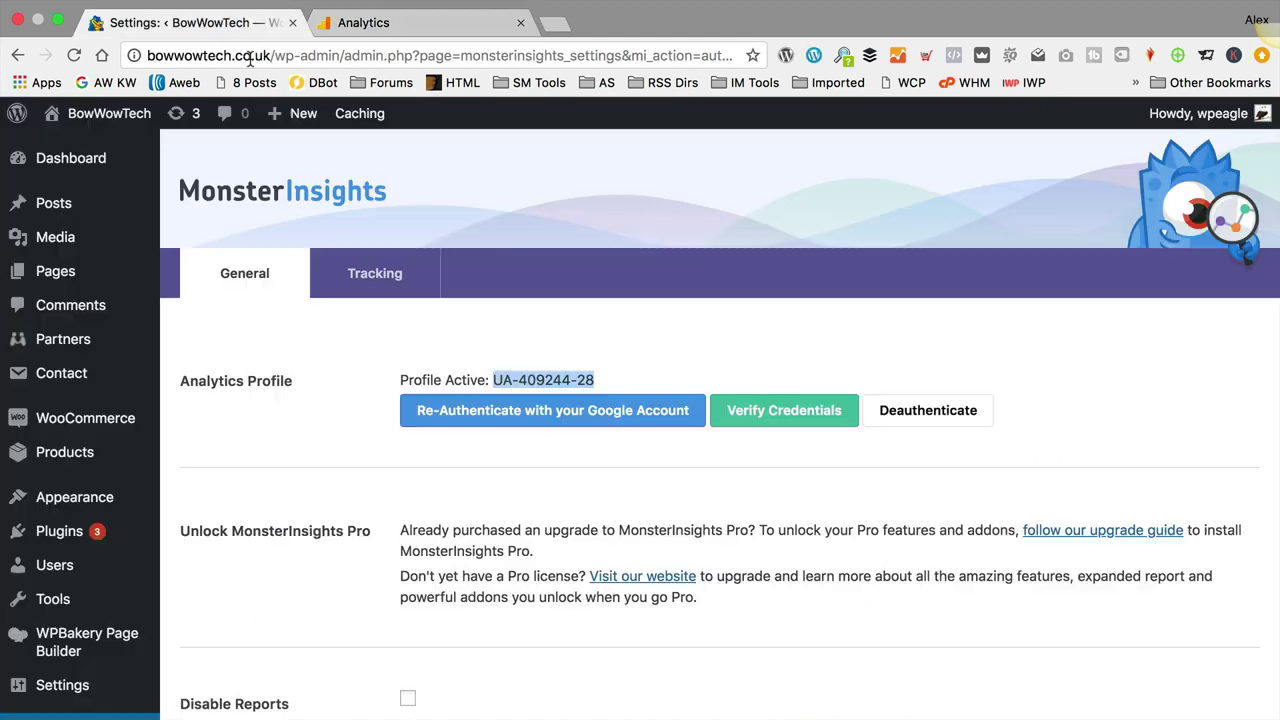
click(648, 325)
Step: Look over the MonsterInsights General settings and open the Tracking tab
scroll(648, 325, down, 5)
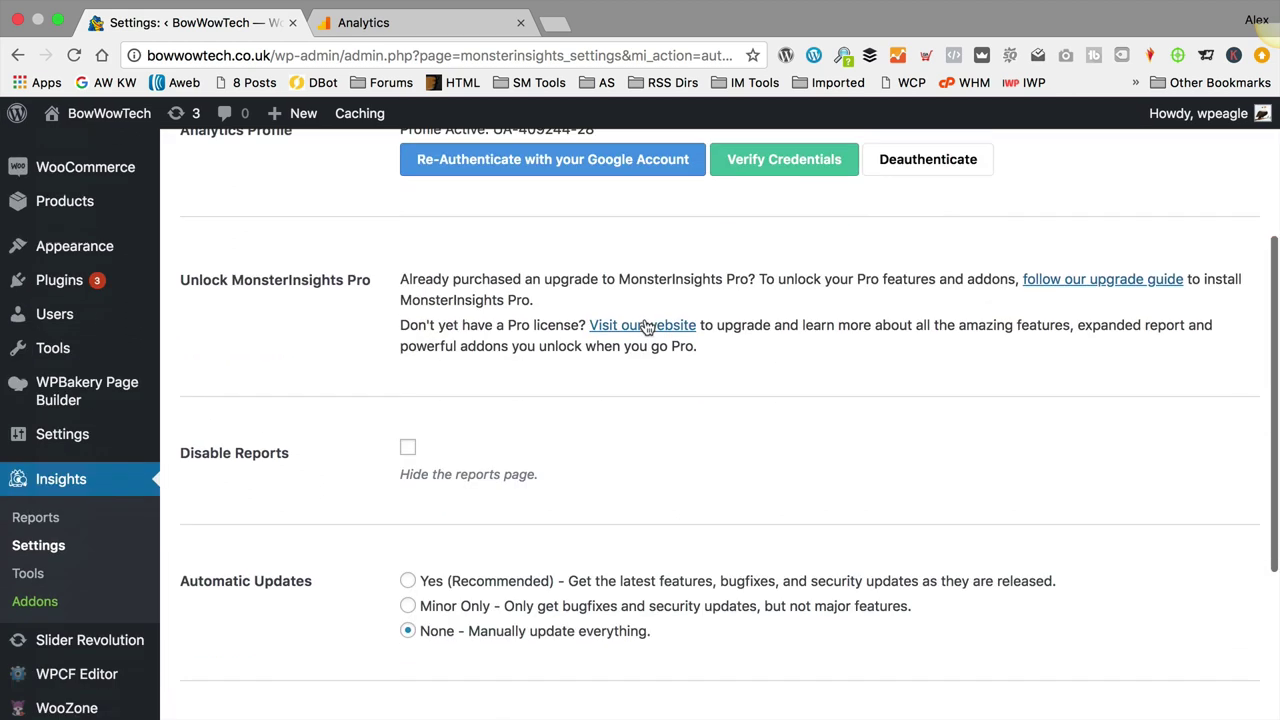
scroll(644, 316, down, 4)
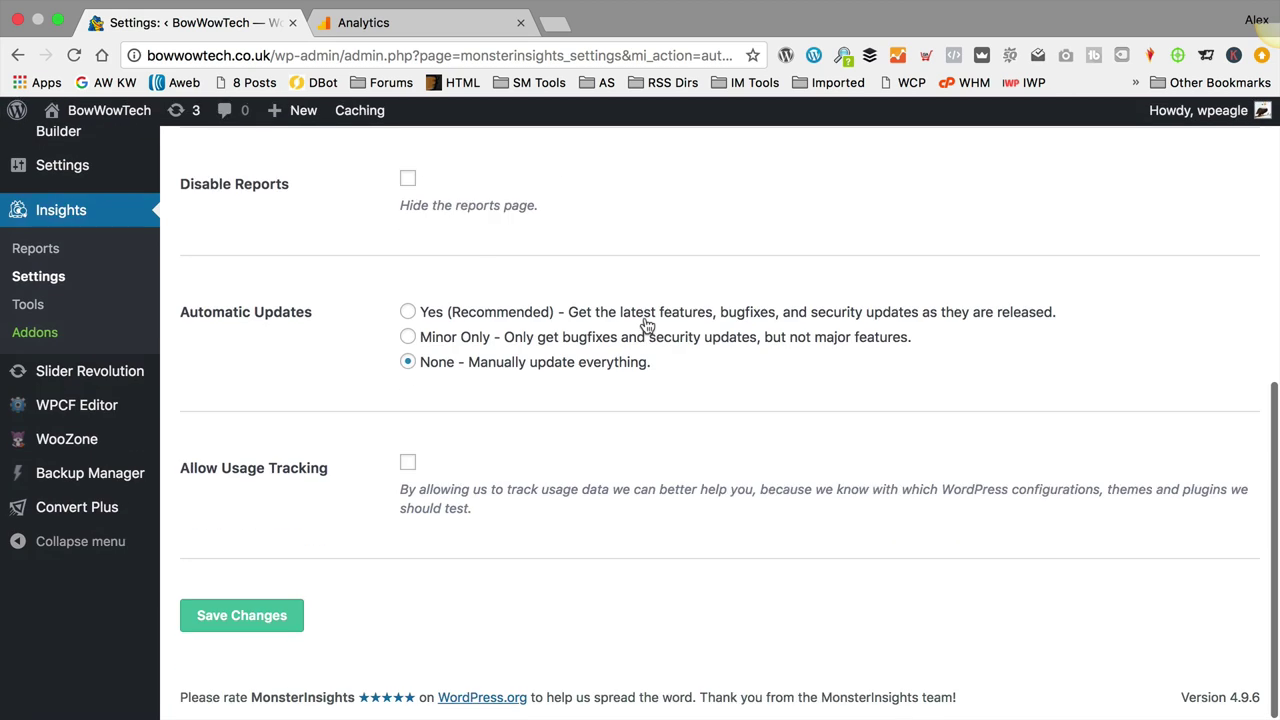
scroll(645, 323, up, 9)
click(403, 281)
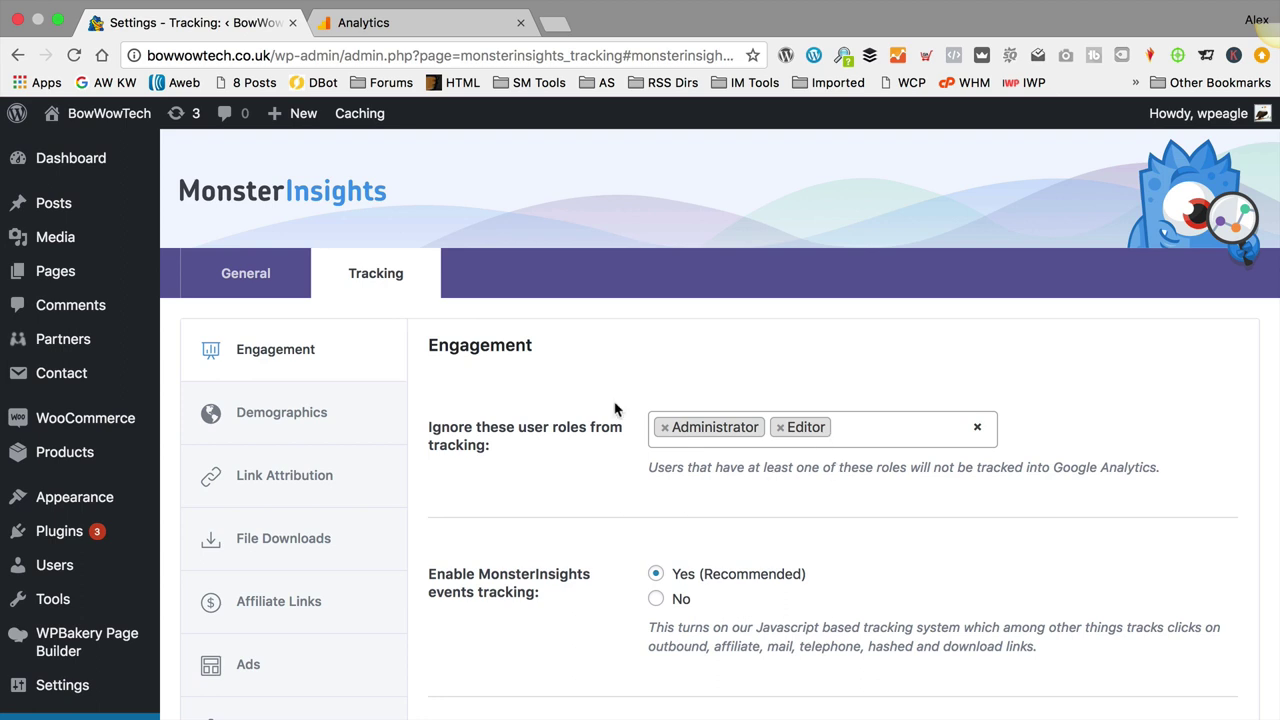
Step: Scroll through the MonsterInsights Engagement tracking options for ignored roles and events tracking
scroll(729, 392, down, 1)
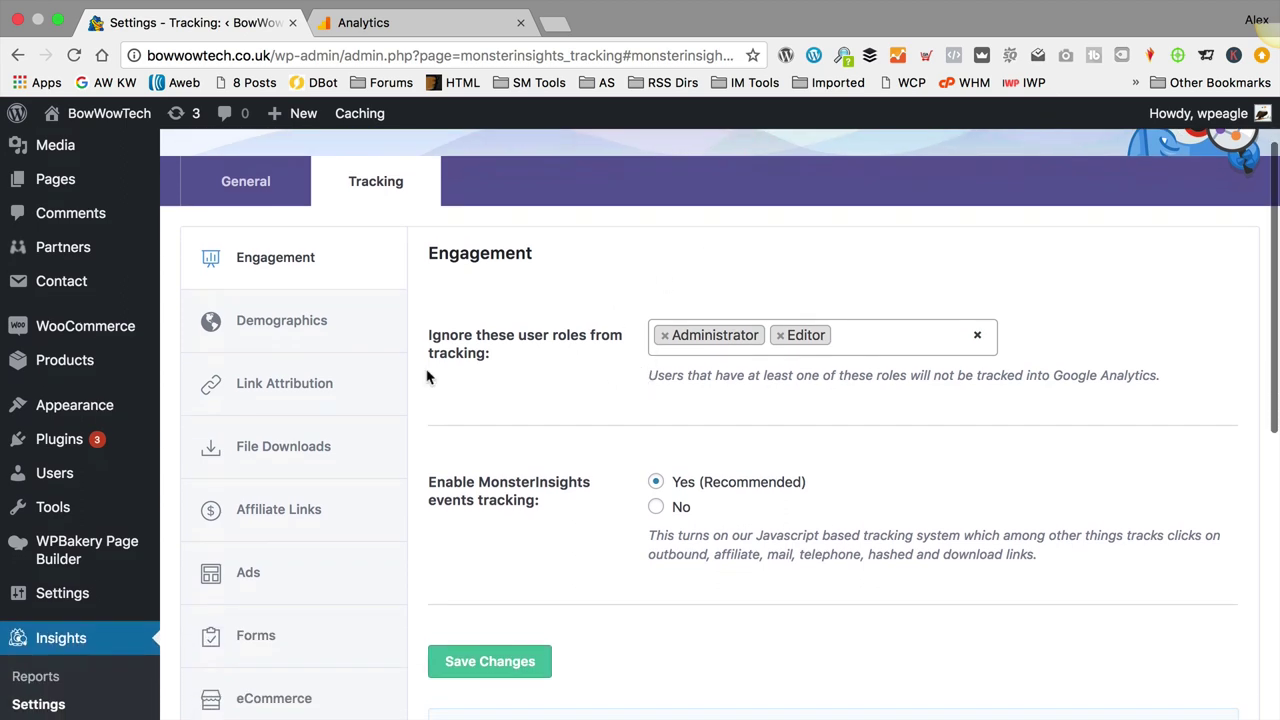
scroll(766, 509, down, 1)
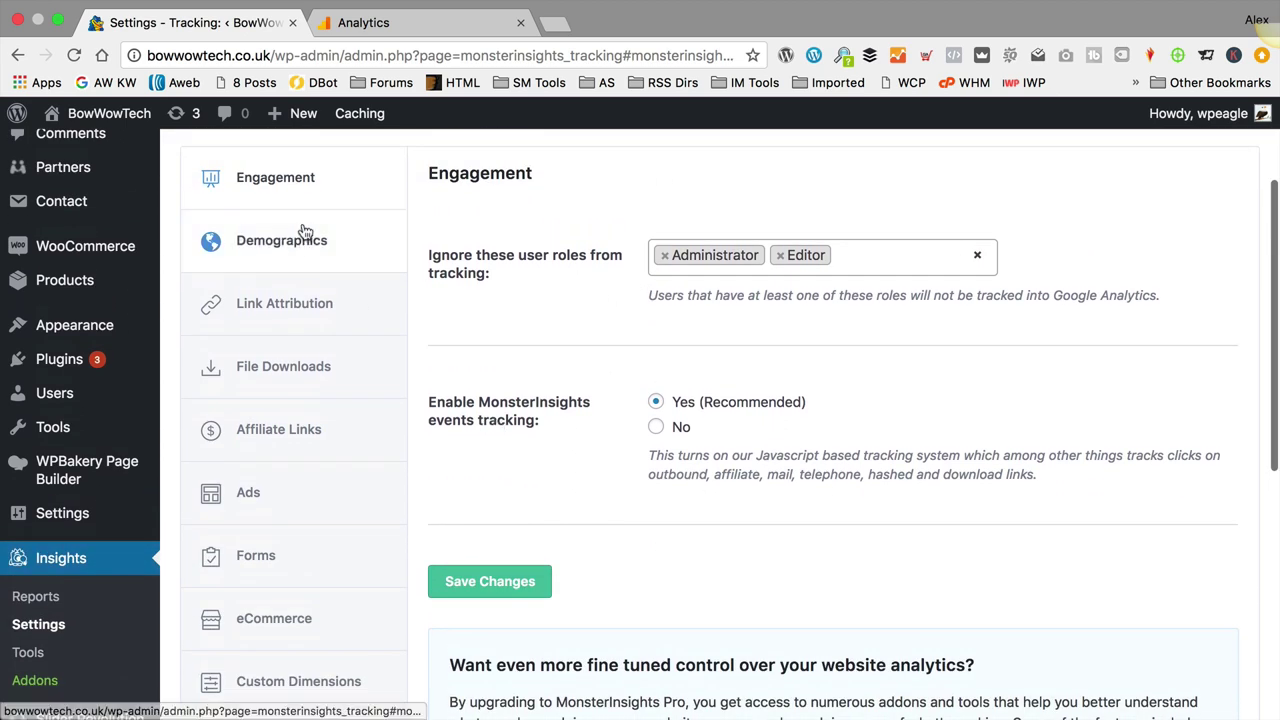
scroll(580, 477, up, 1)
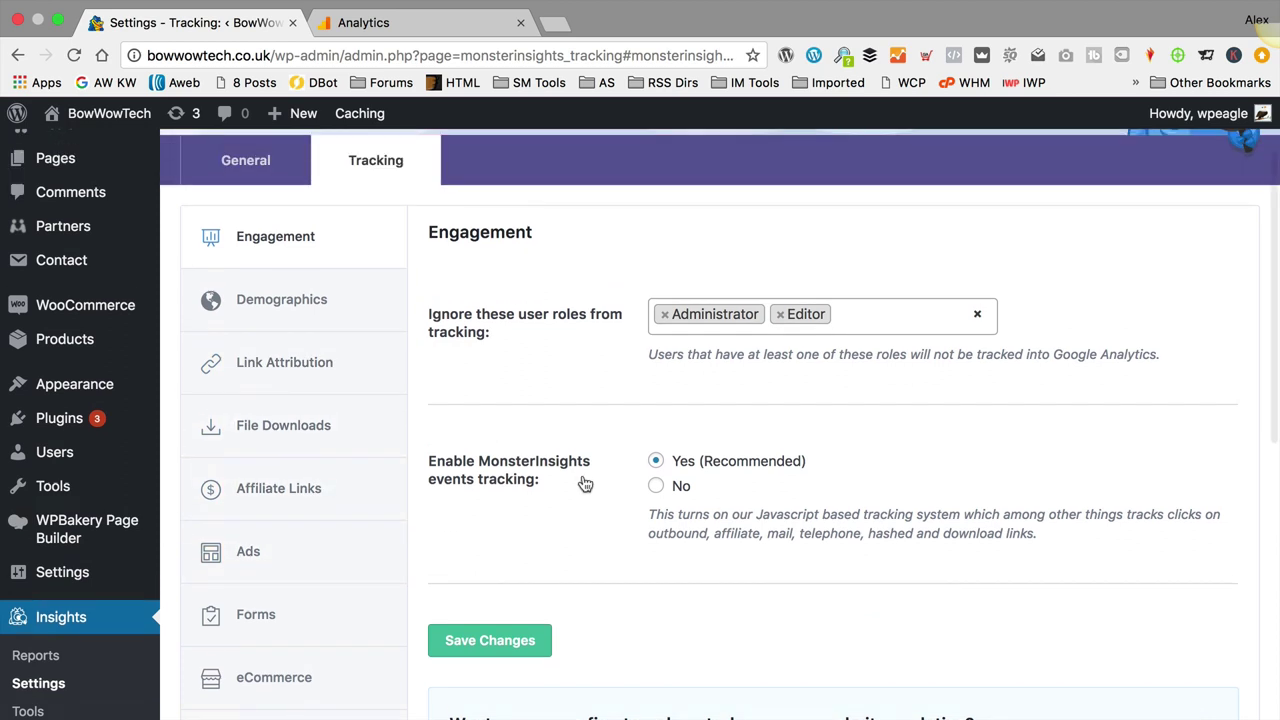
scroll(584, 483, down, 5)
scroll(586, 480, up, 5)
scroll(588, 486, up, 2)
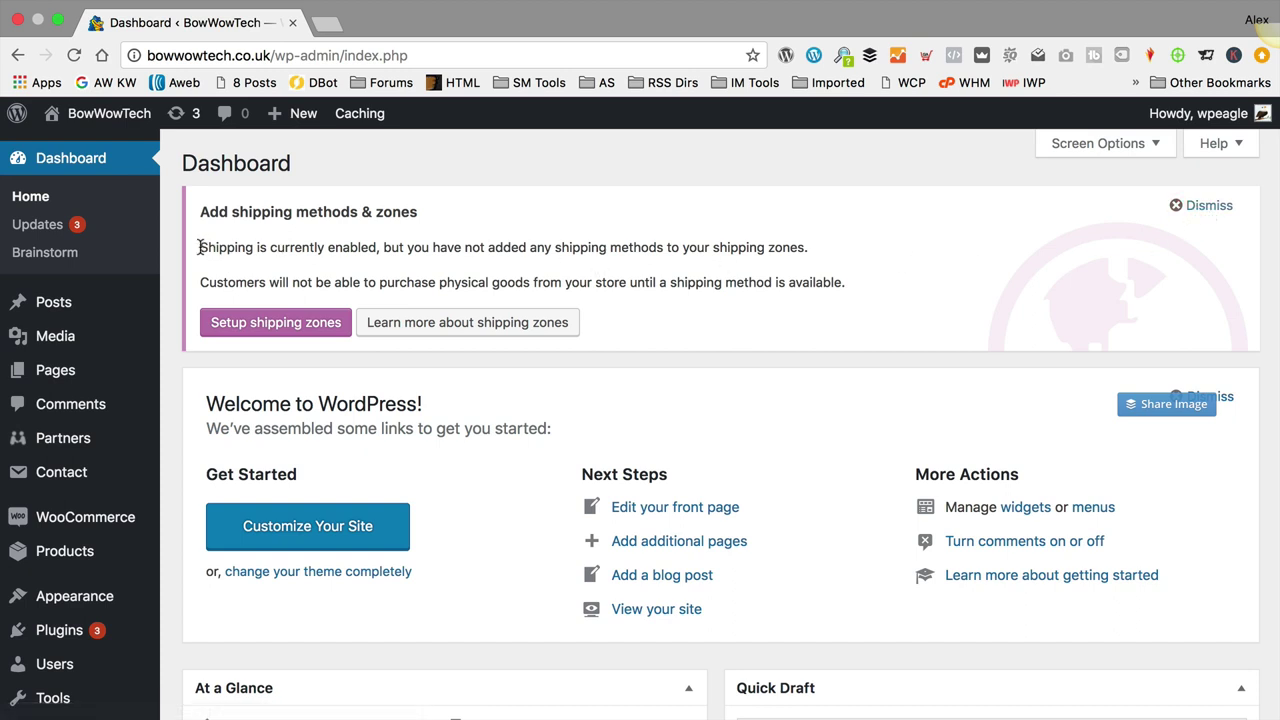
Step: Read the shipping-enabled notice and open WooCommerce's General store settings
drag(200, 247, 373, 248)
click(368, 245)
scroll(60, 480, down, 1)
mouse_move(70, 503)
click(235, 594)
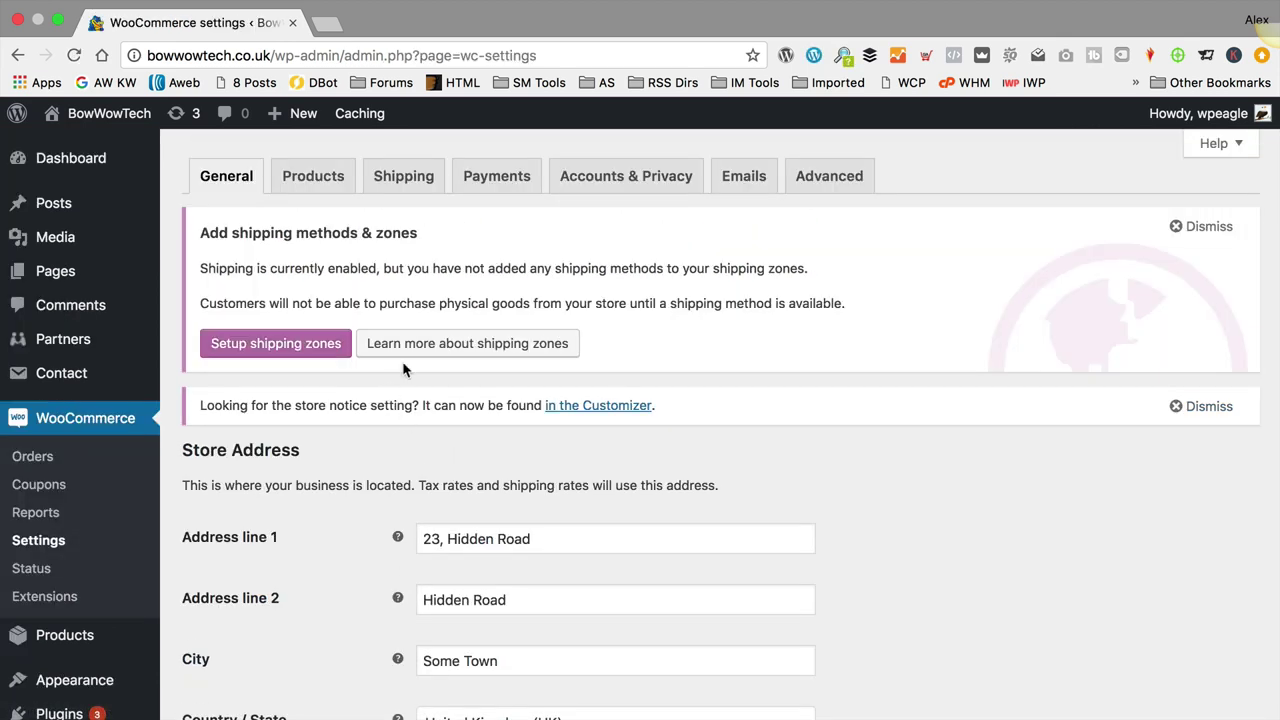
click(430, 190)
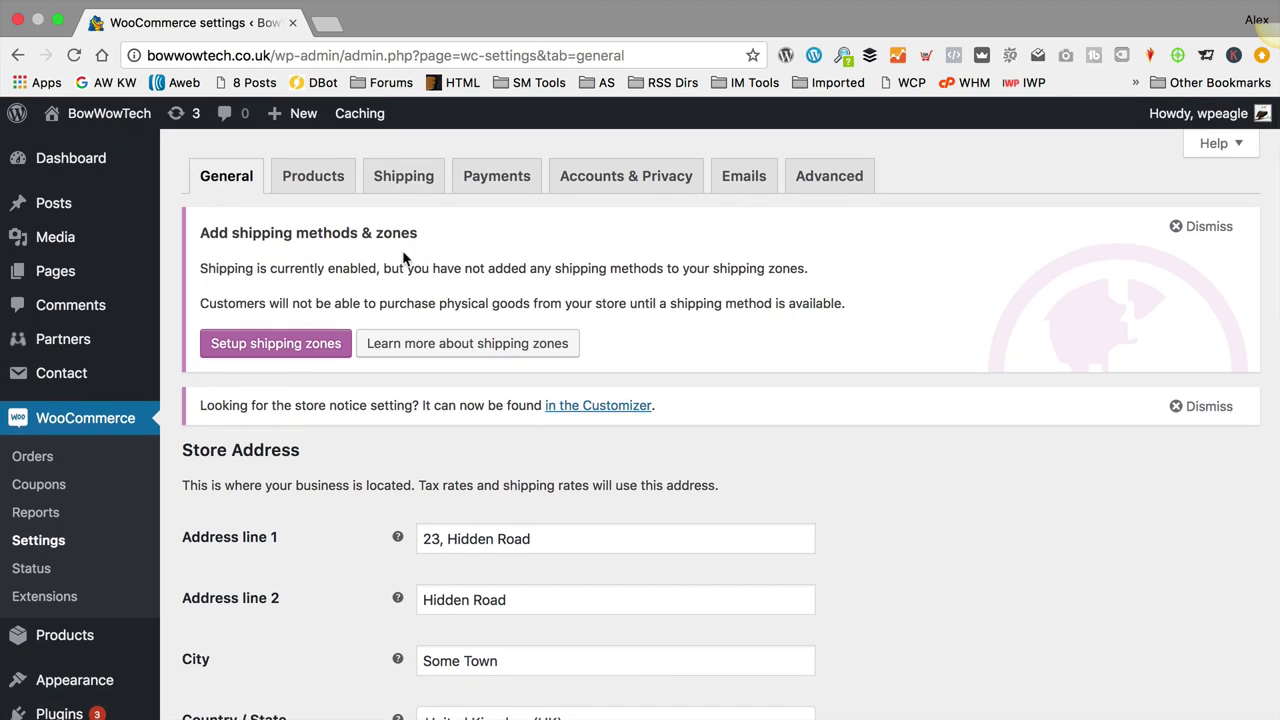
Step: Set Shipping location(s) to 'Disable shipping & shipping calculations' and save the changes
scroll(403, 260, down, 10)
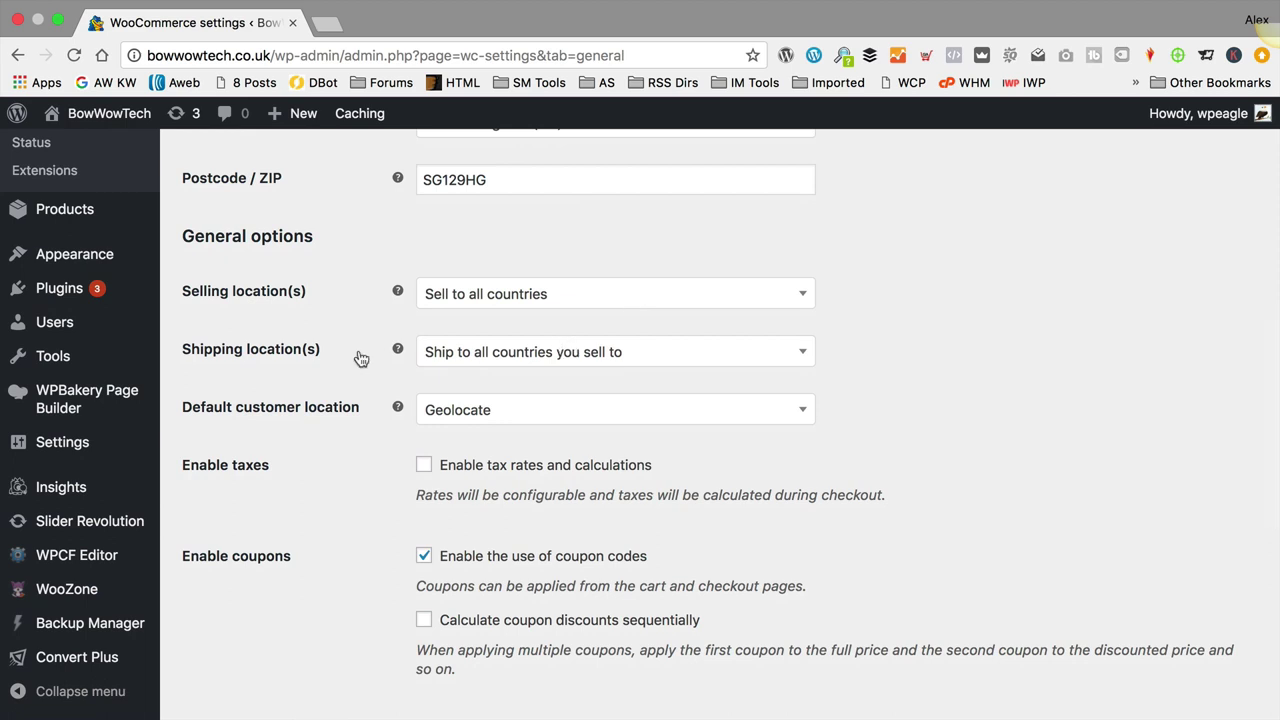
click(523, 352)
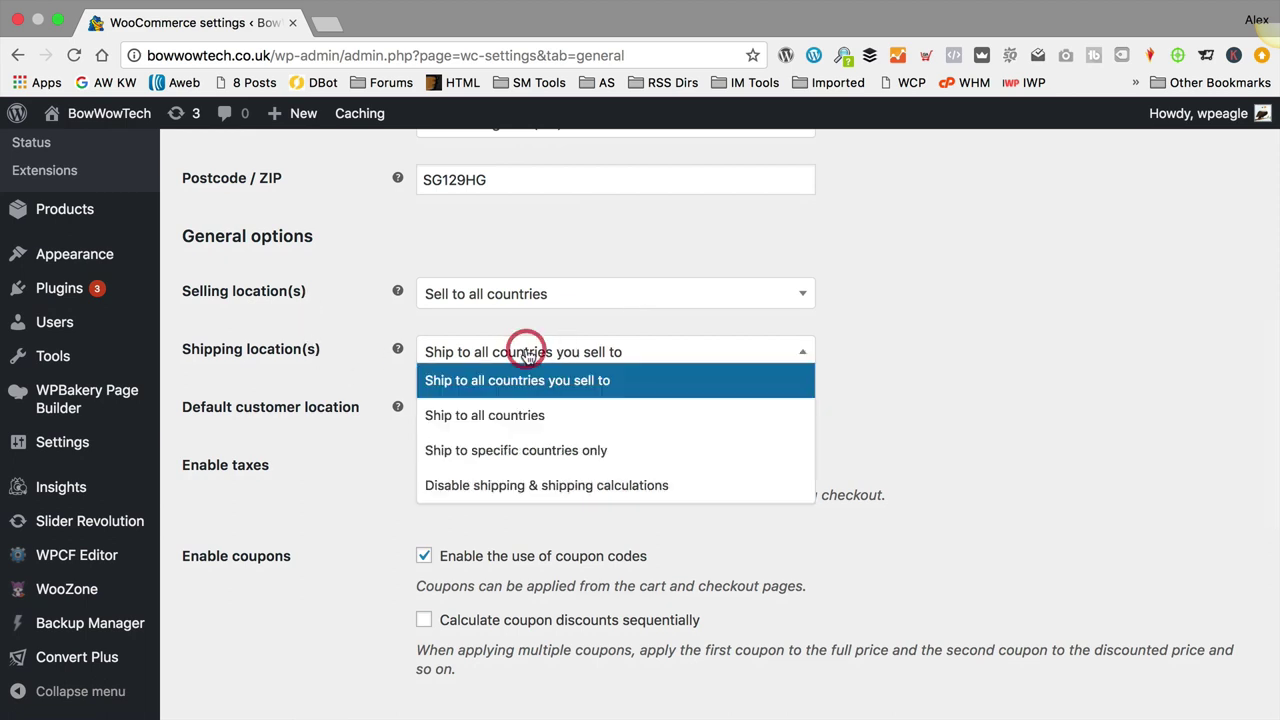
click(550, 485)
scroll(1000, 385, down, 5)
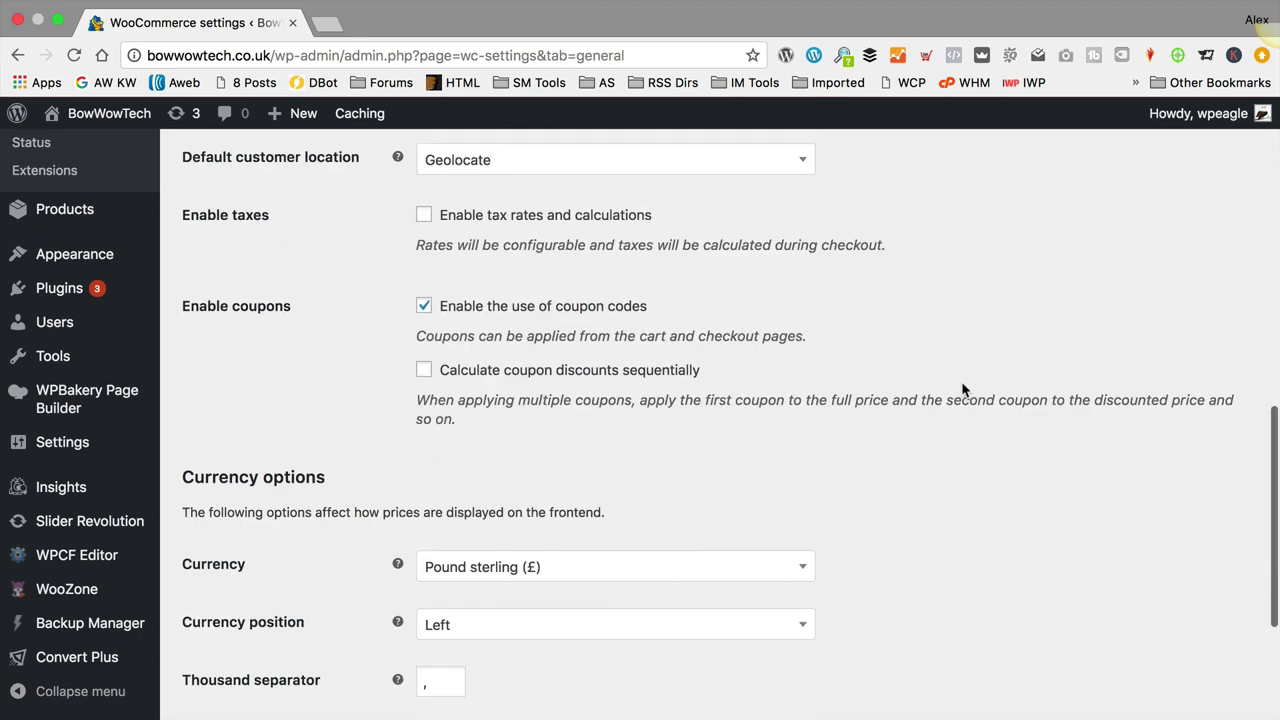
click(268, 612)
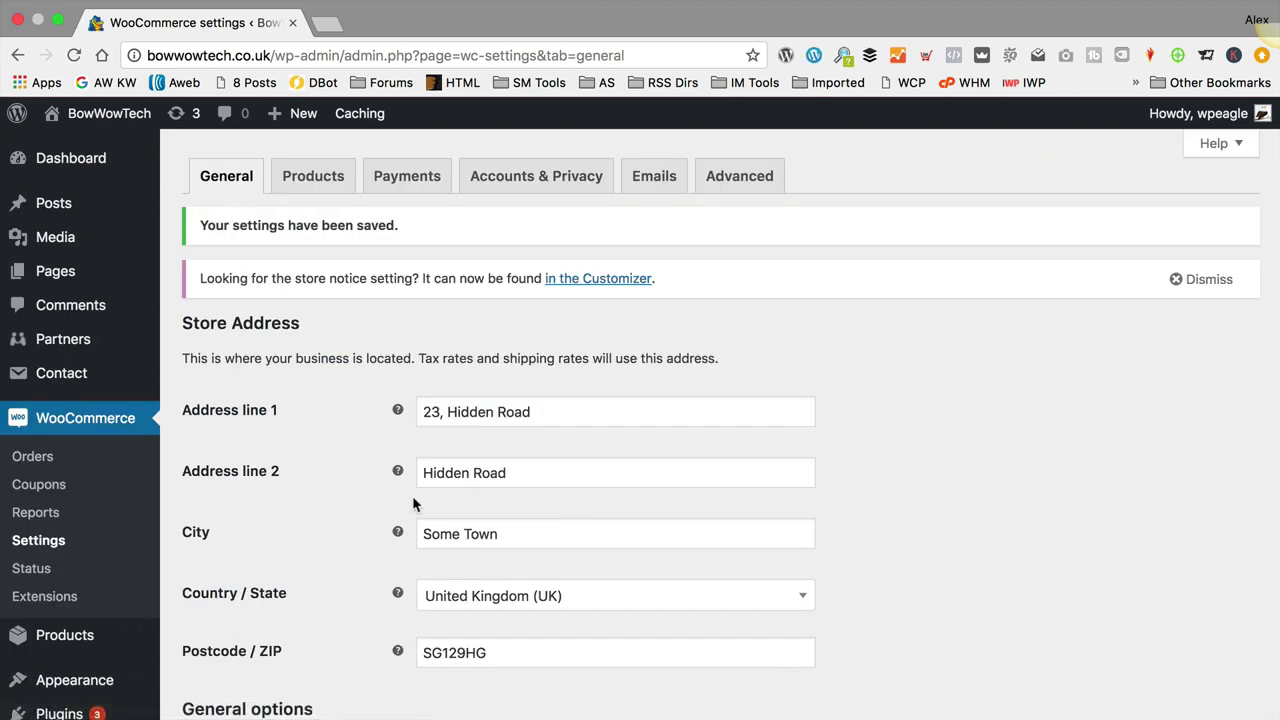
click(108, 168)
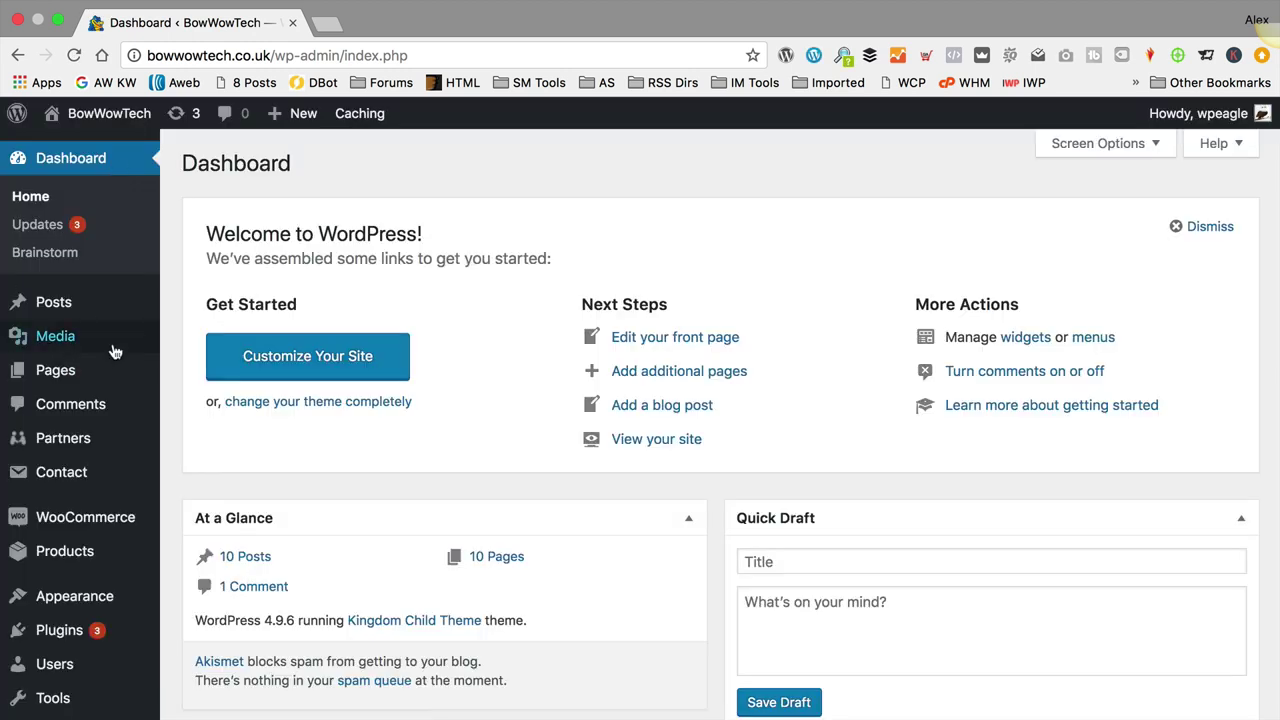
Step: Search Add New plugins for 'yoast seo', then install and activate Yoast SEO
scroll(115, 352, down, 5)
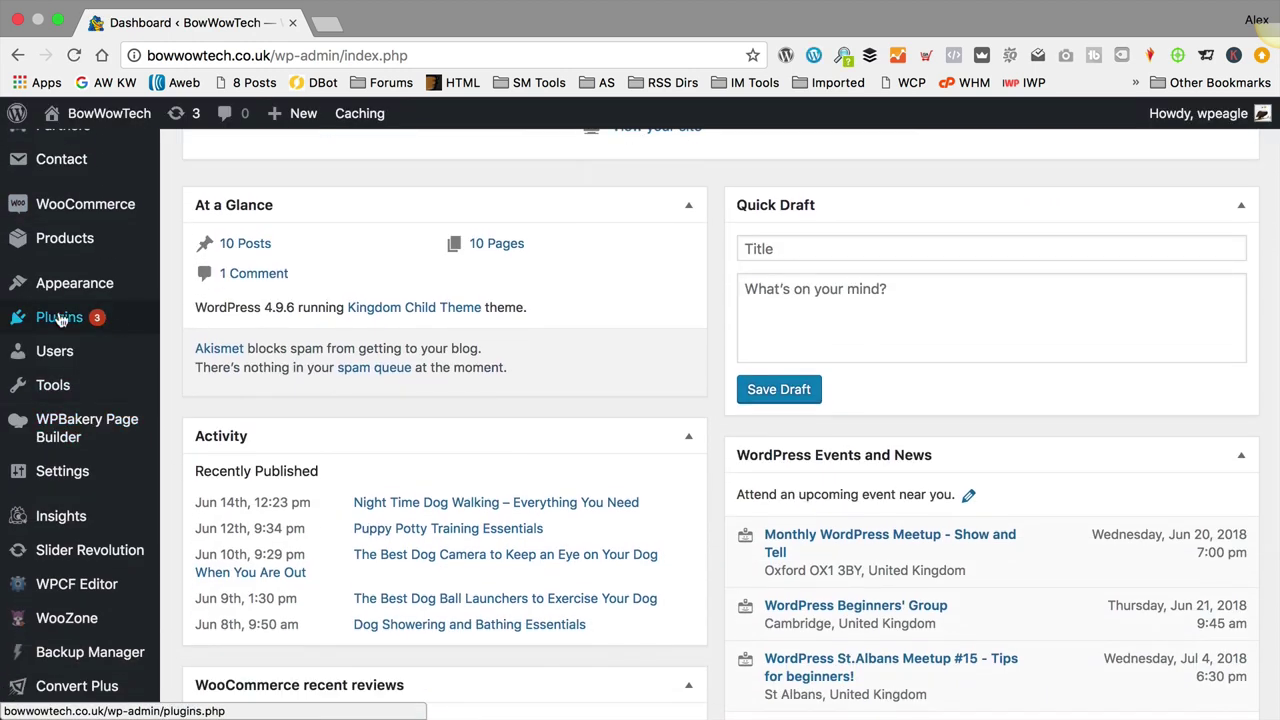
click(60, 318)
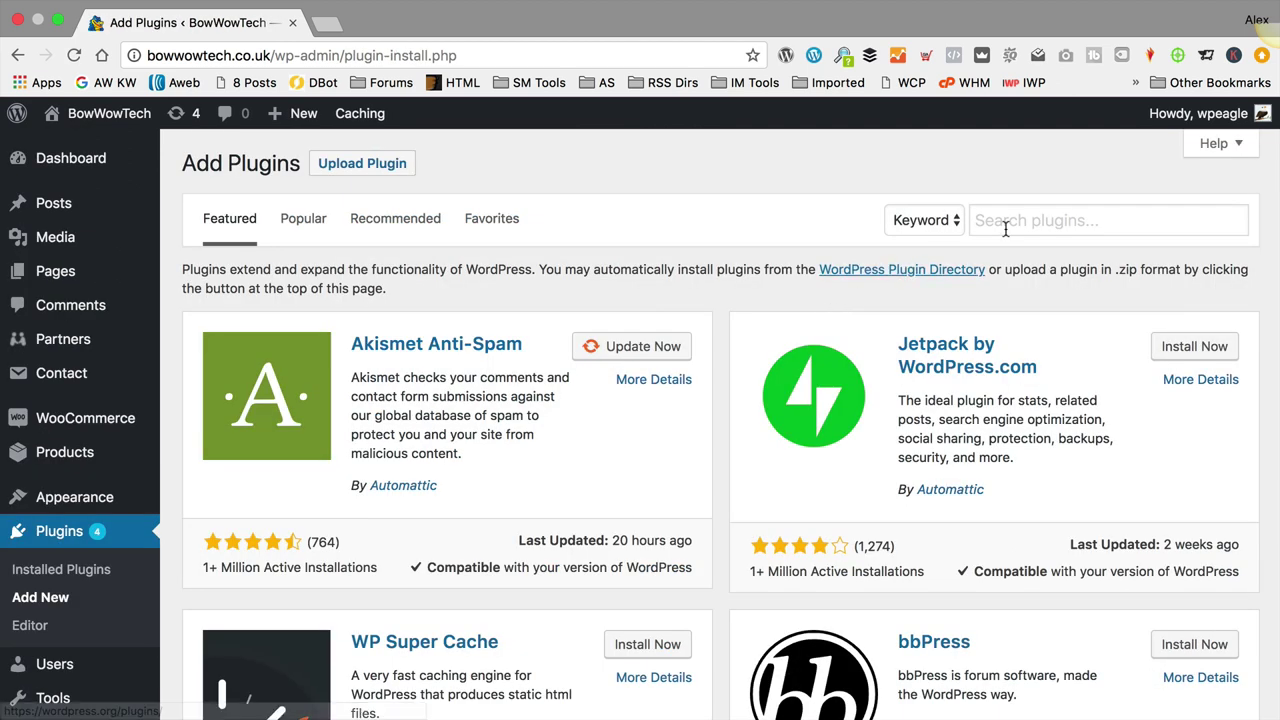
click(1025, 221)
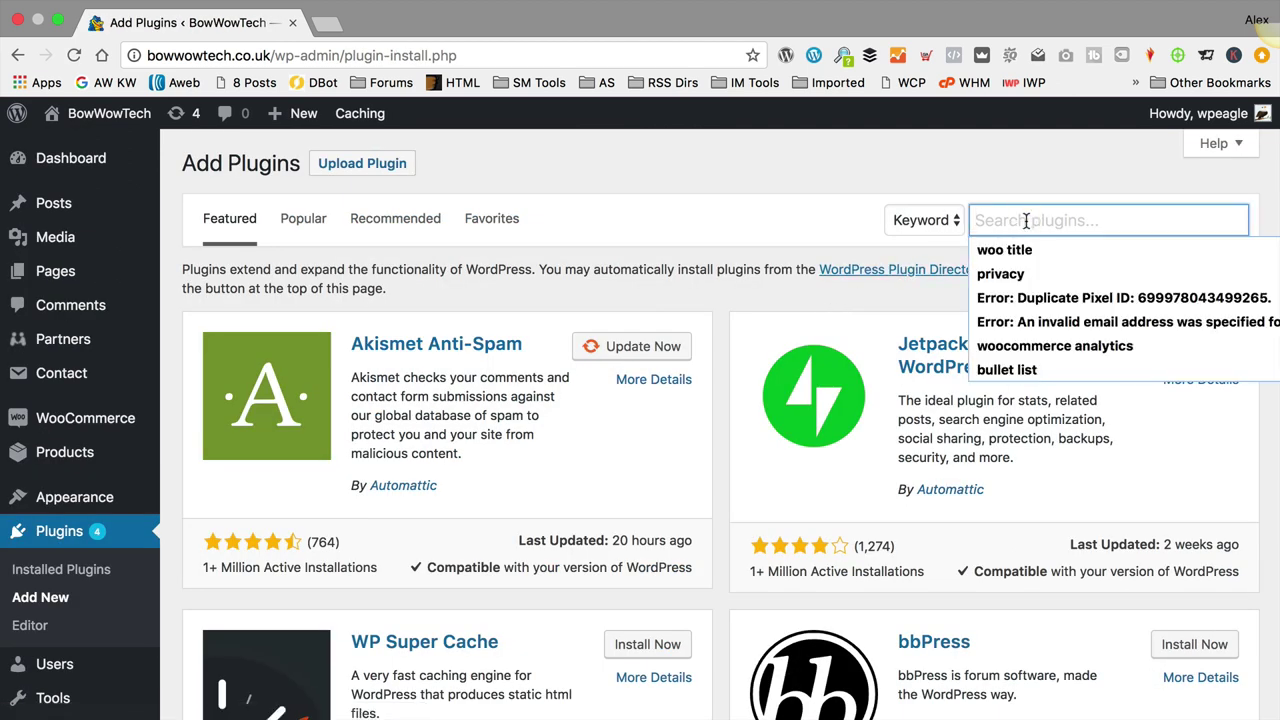
text(yoast)
key(BackSpace)
key(BackSpace)
key(BackSpace)
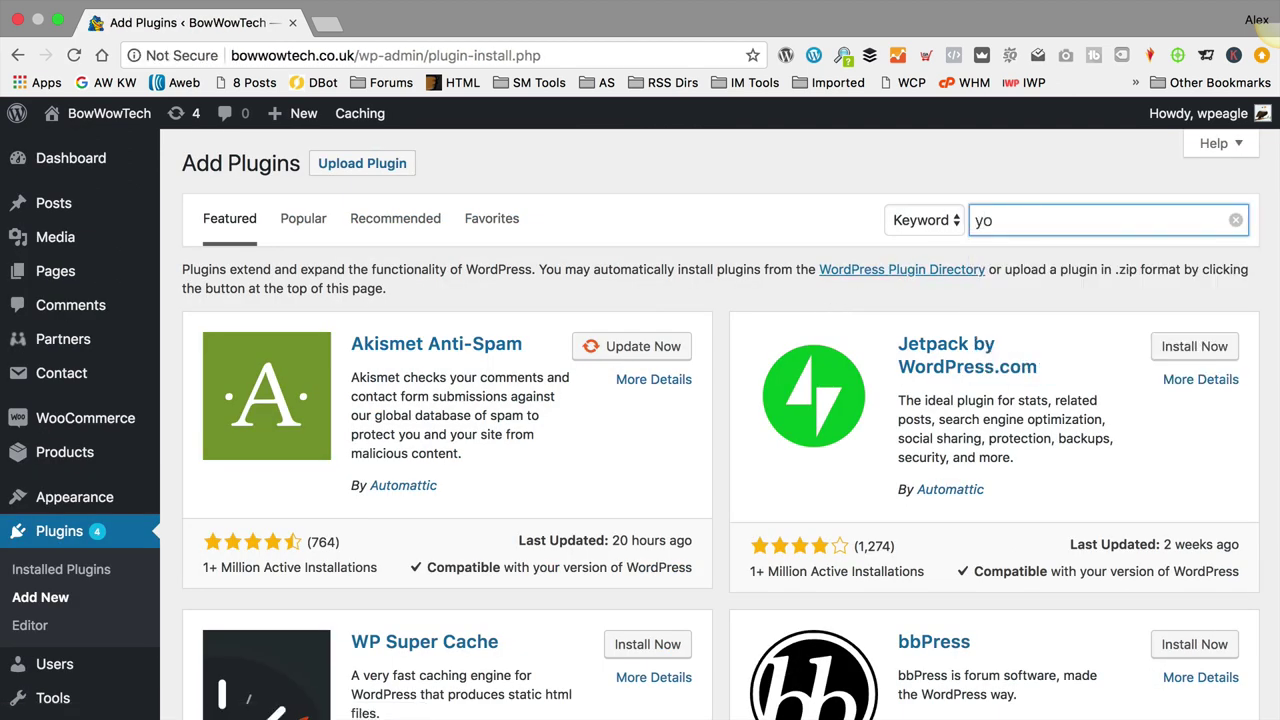
text(ast seo)
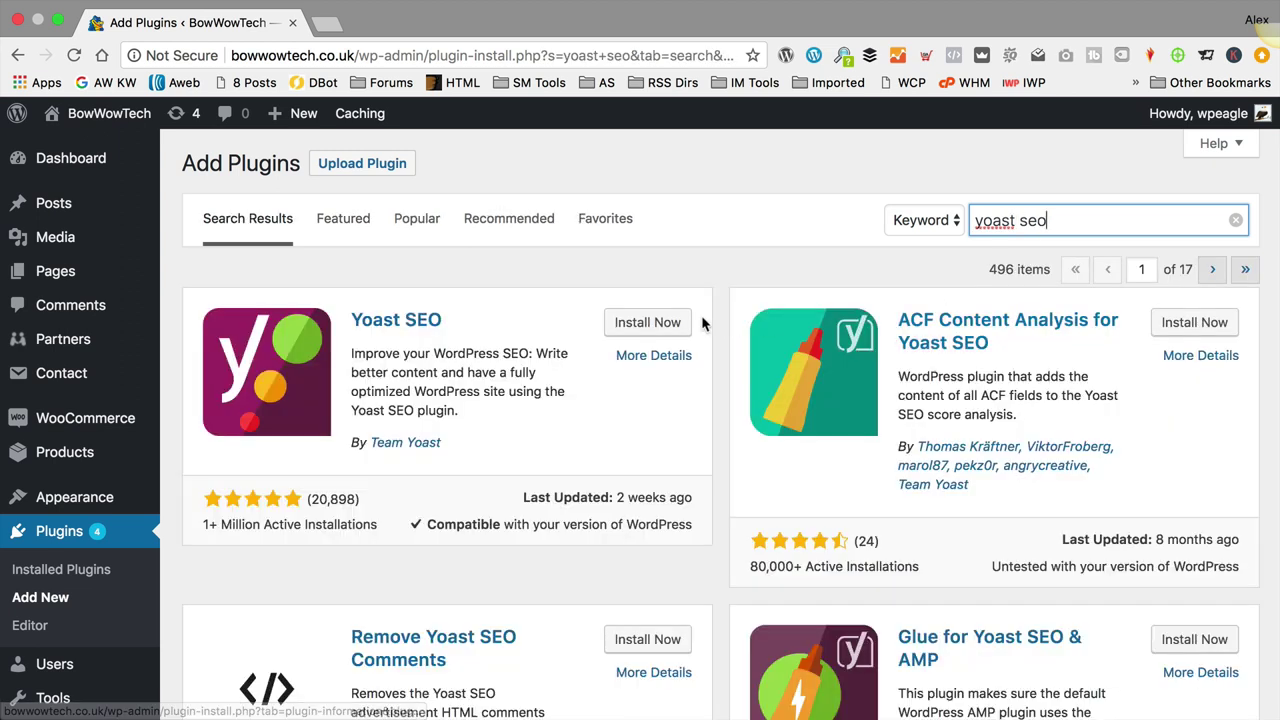
click(648, 323)
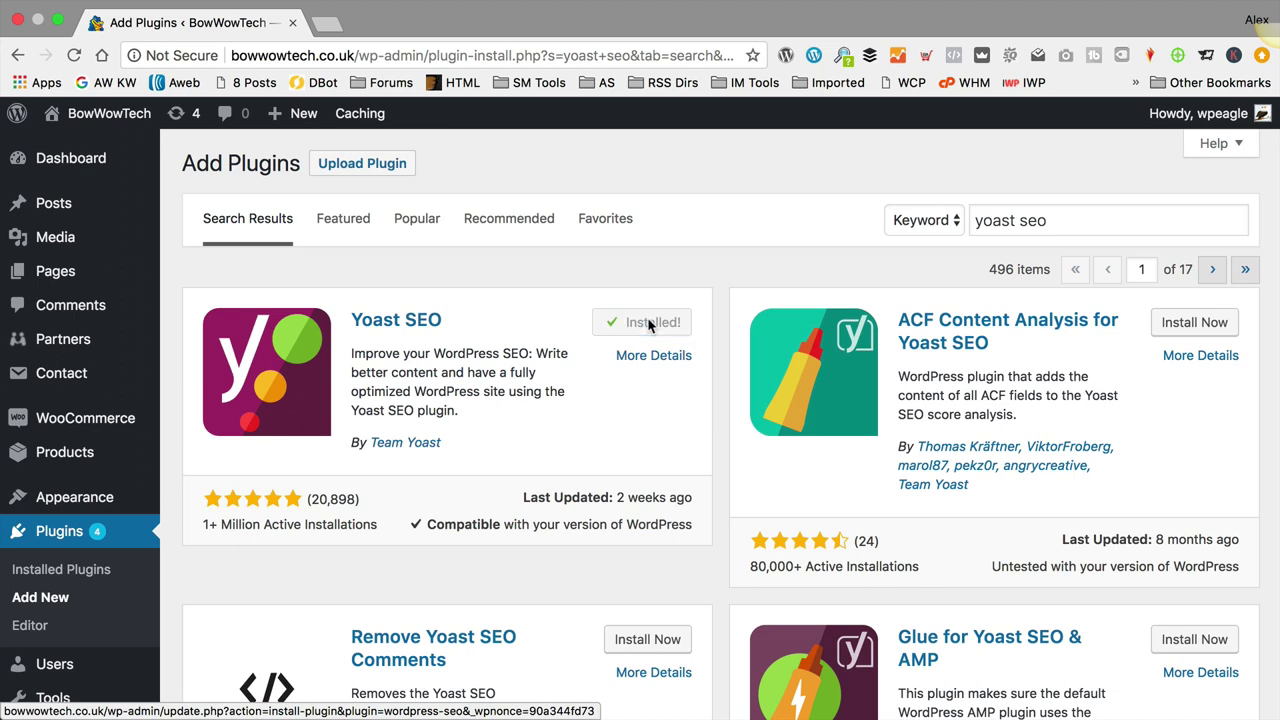
click(652, 322)
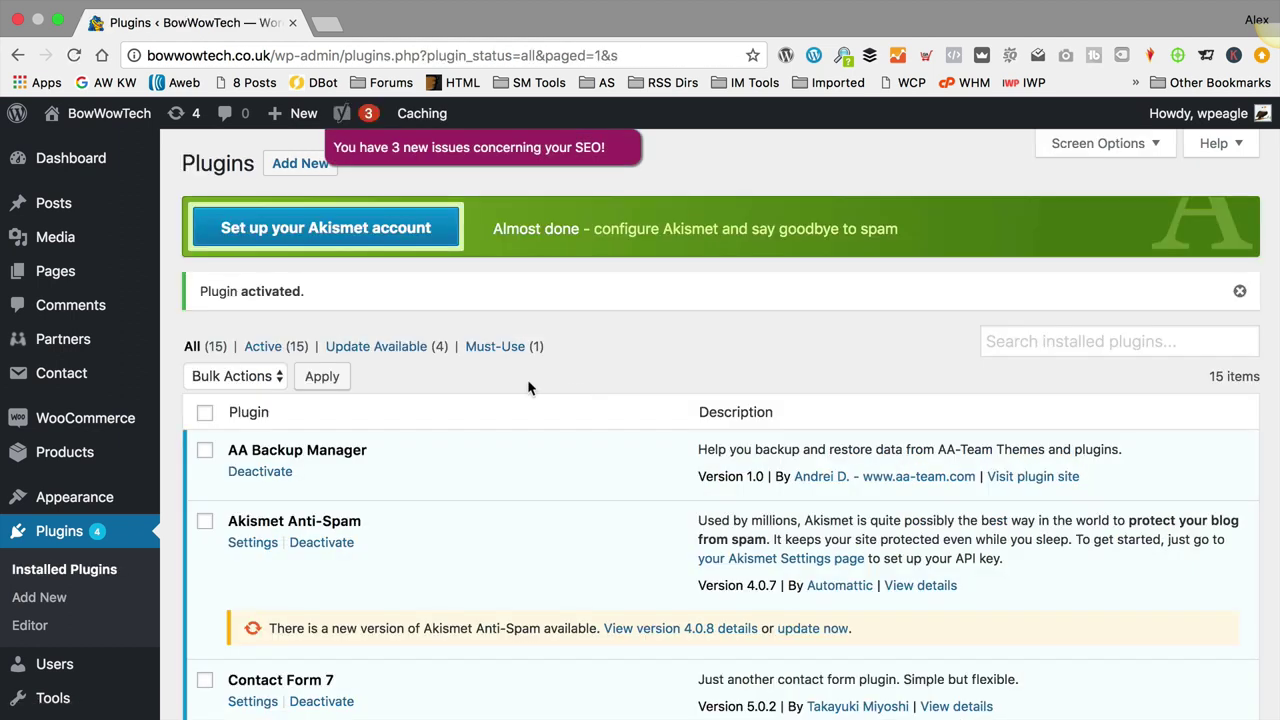
Step: Review the problems on Yoast's SEO General page and follow the default-tagline fix to the Customizer
scroll(100, 340, down, 9)
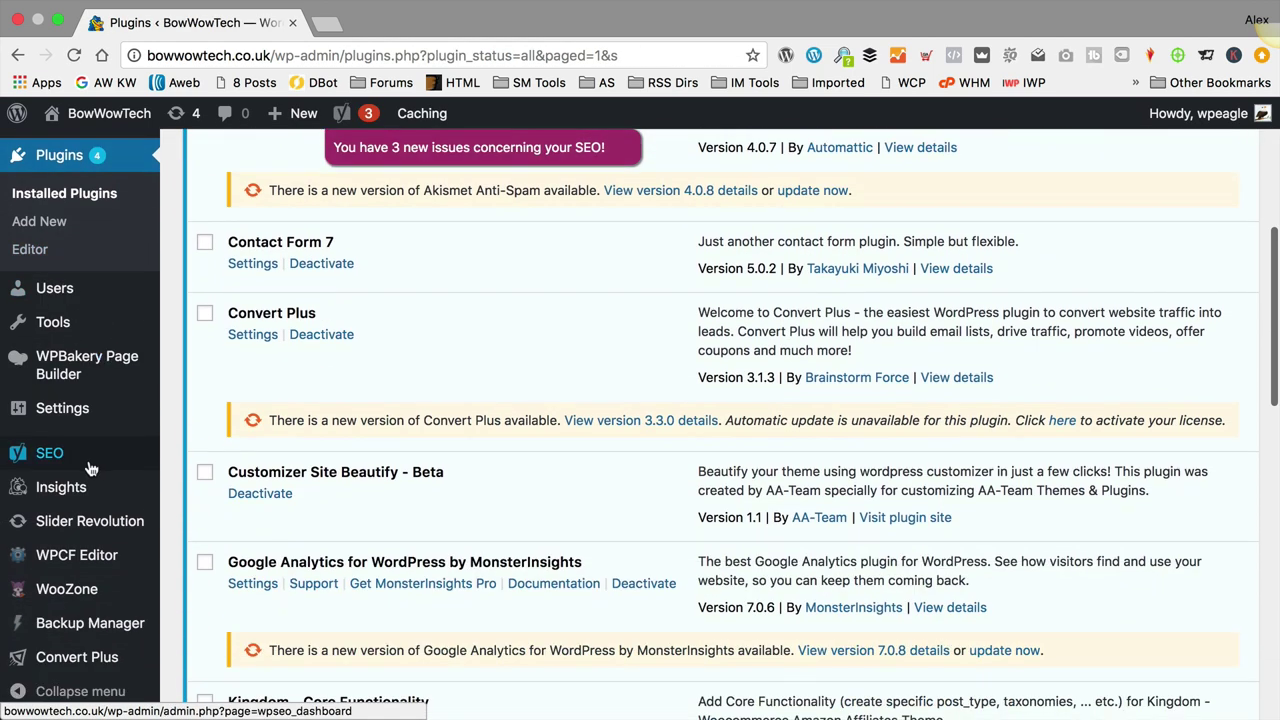
mouse_move(94, 458)
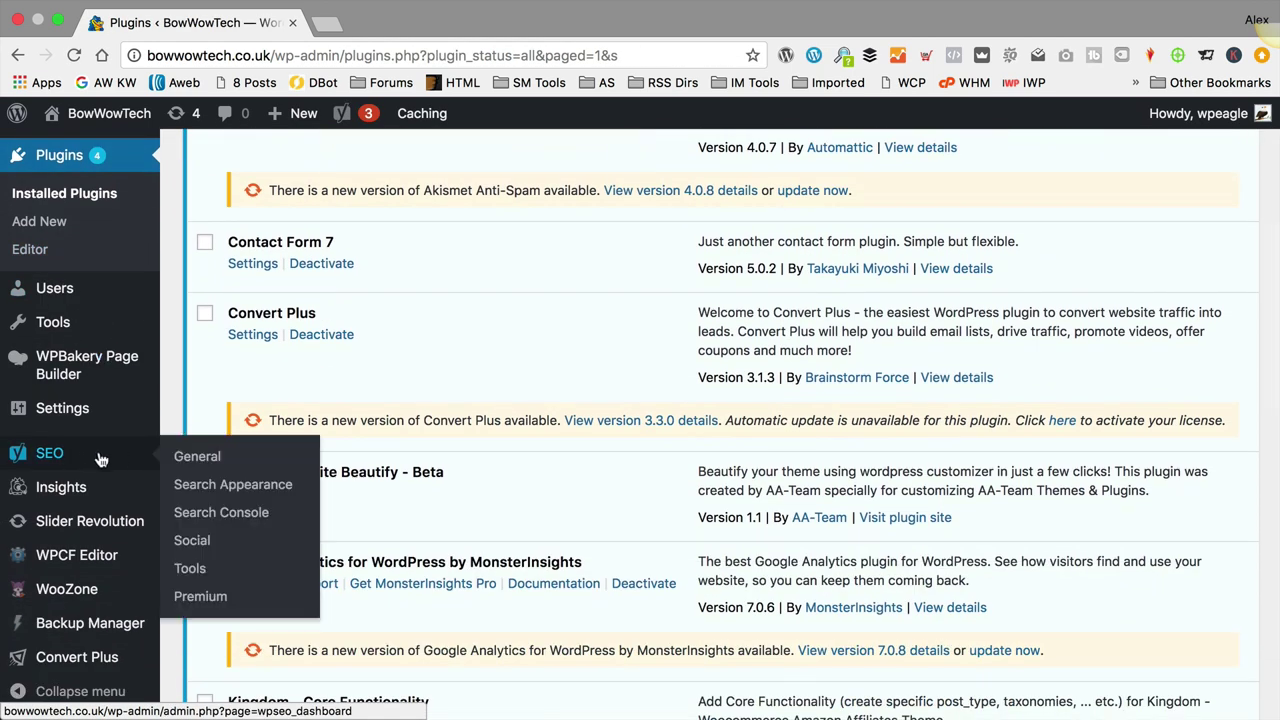
click(218, 462)
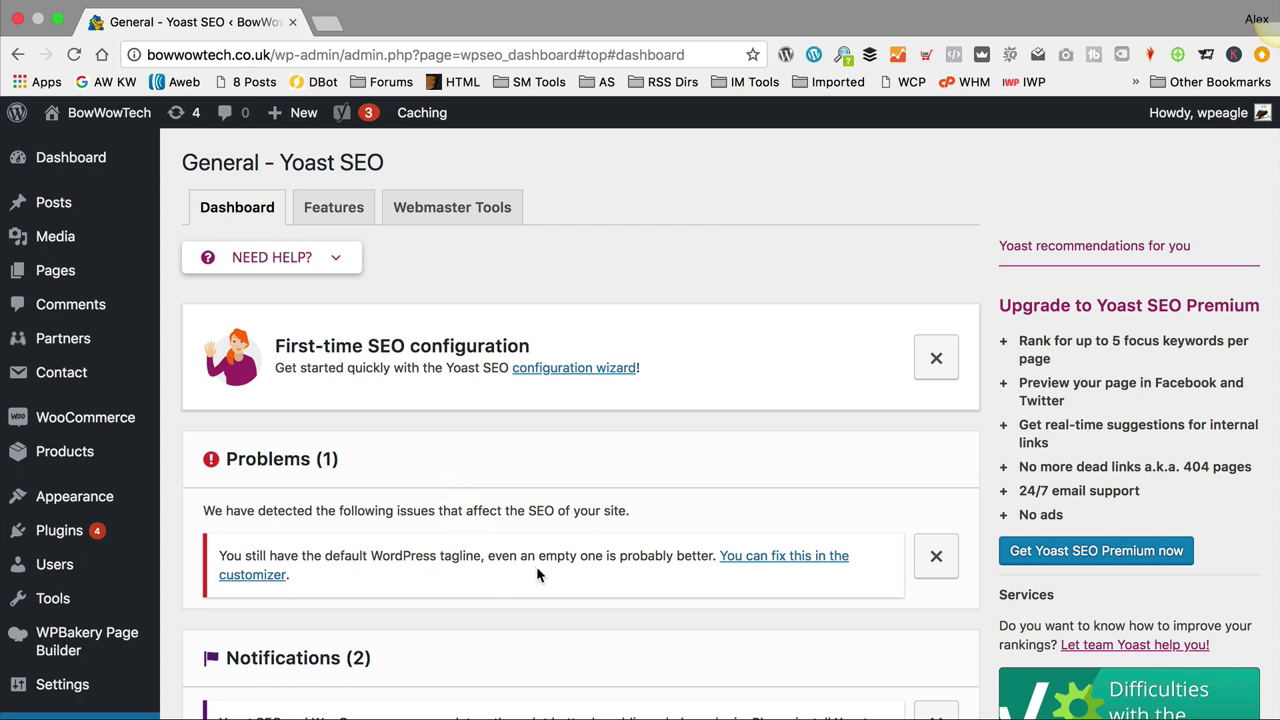
click(791, 566)
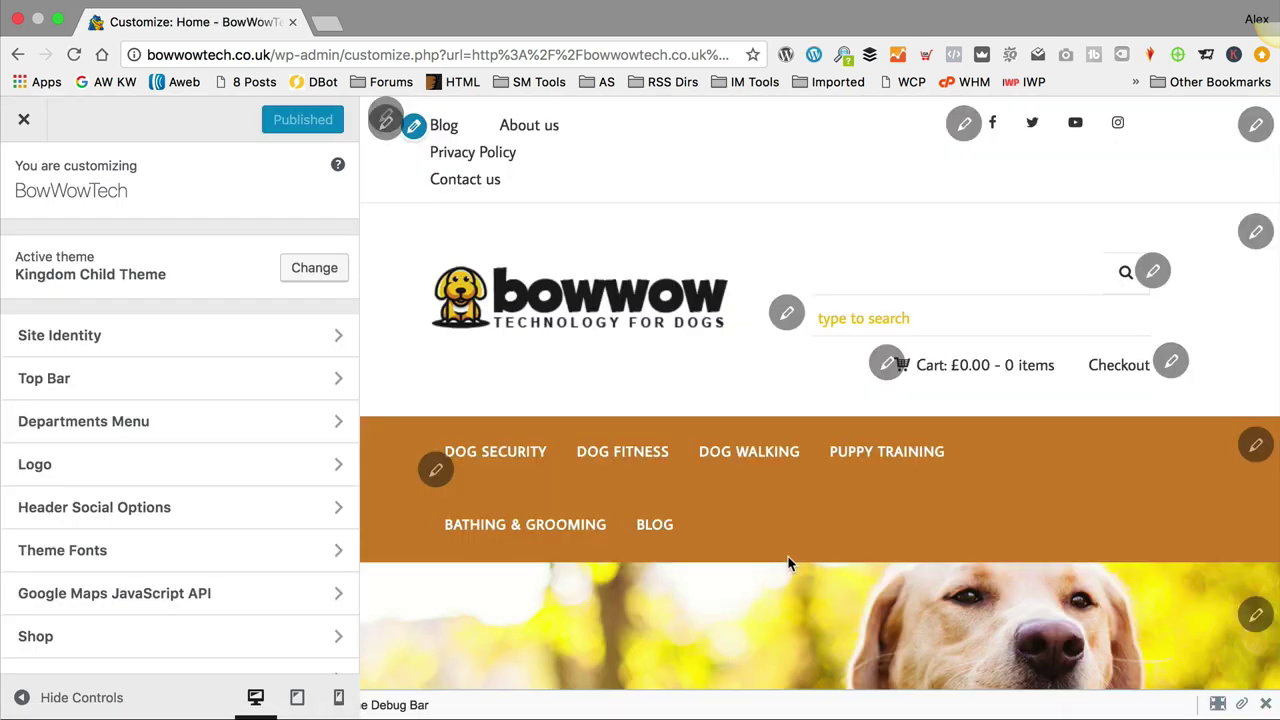
Step: Replace the Site Identity tagline with 'The best dog technology on the web'
click(130, 345)
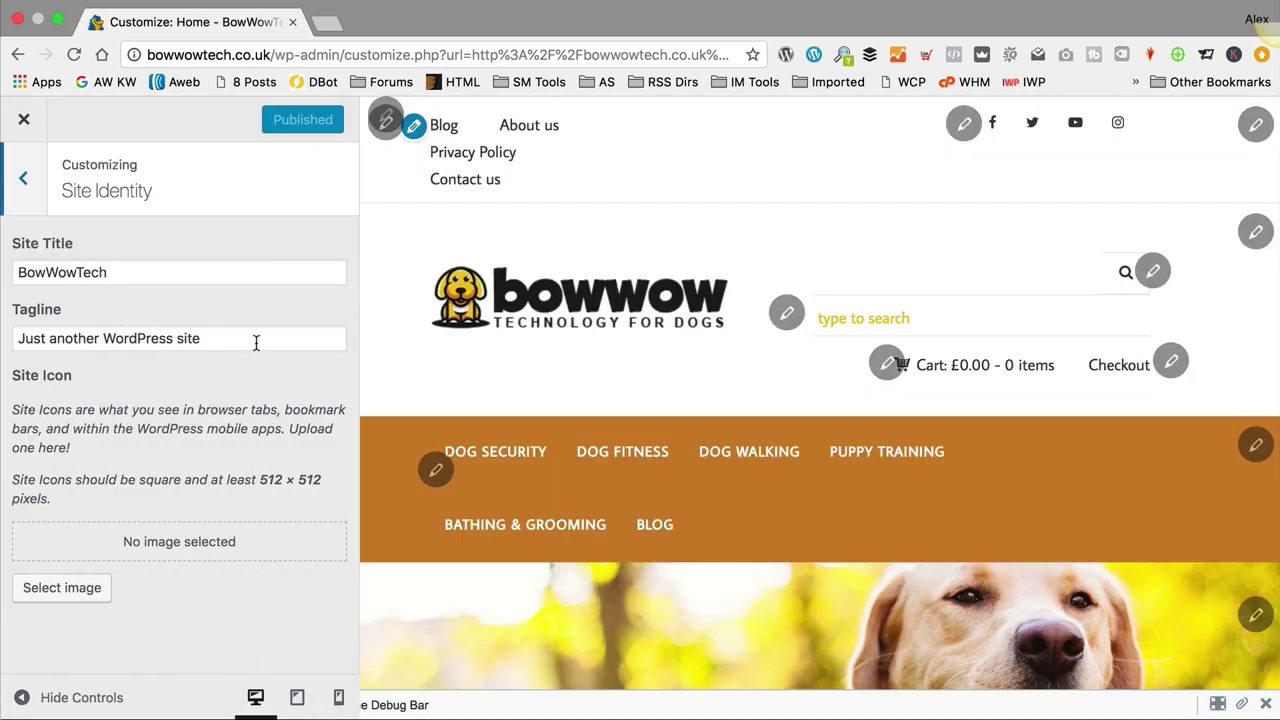
drag(254, 343, 5, 330)
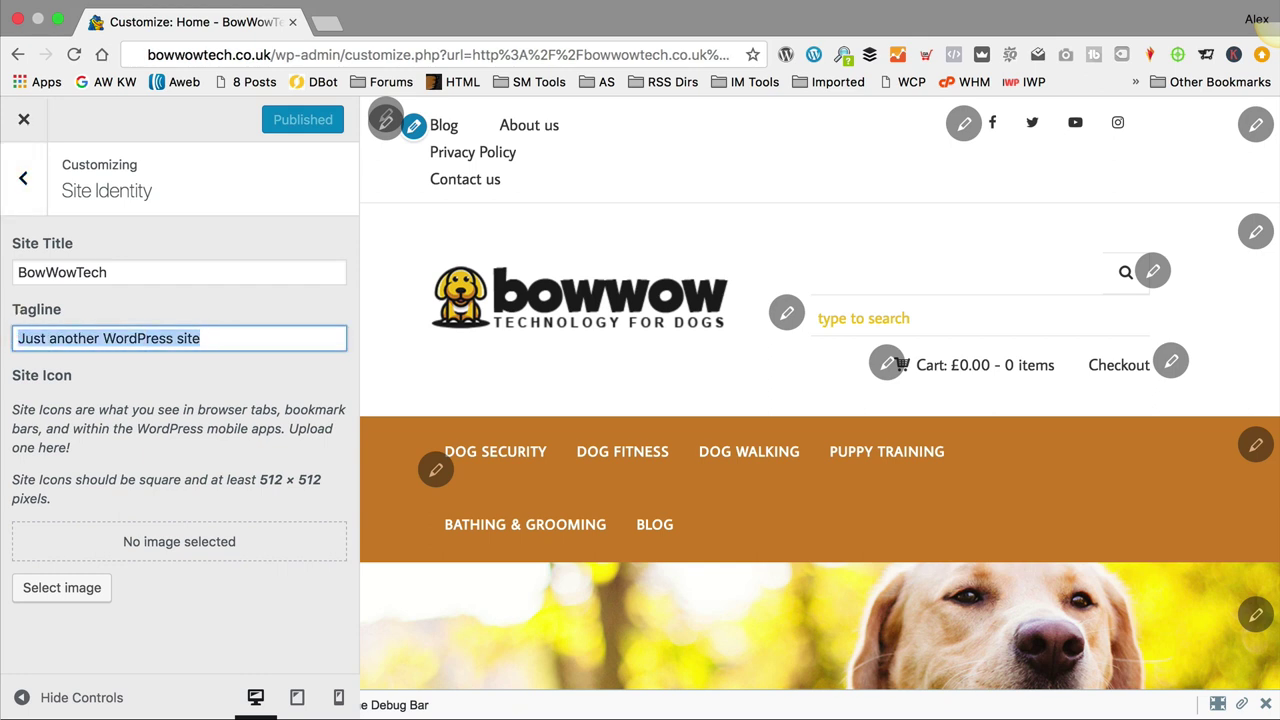
text(The best dog technolog)
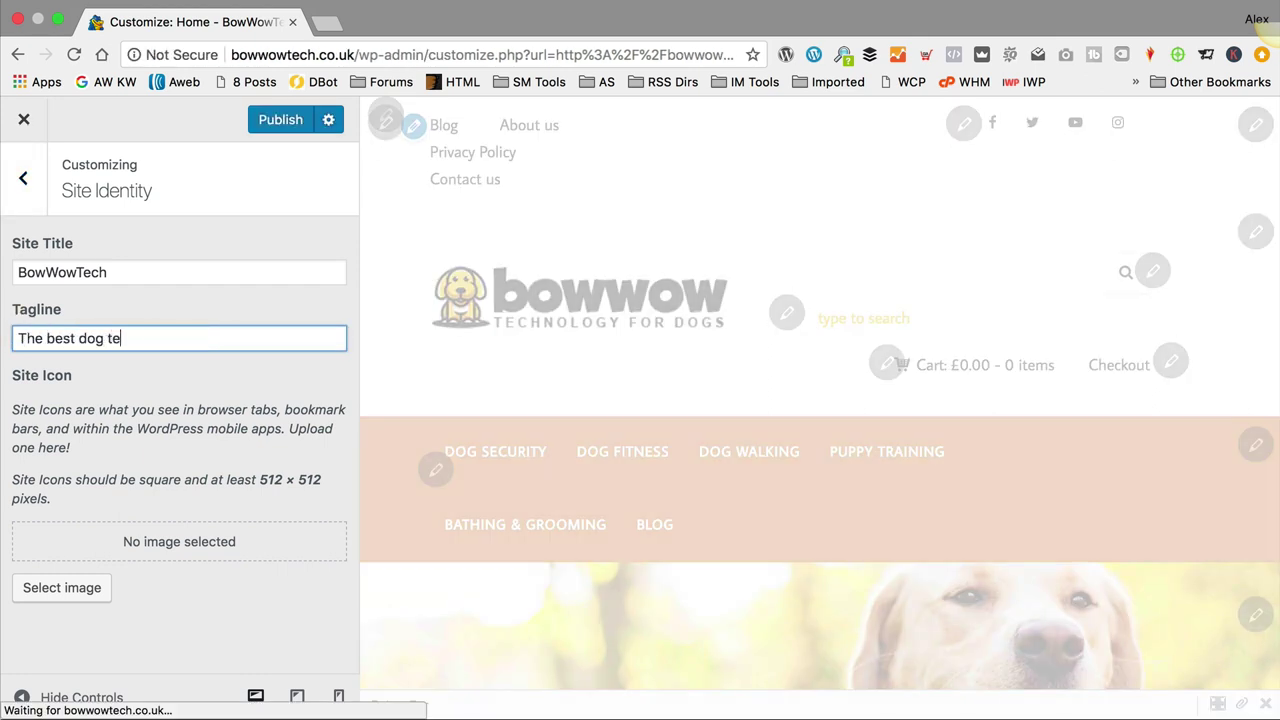
text(on the web)
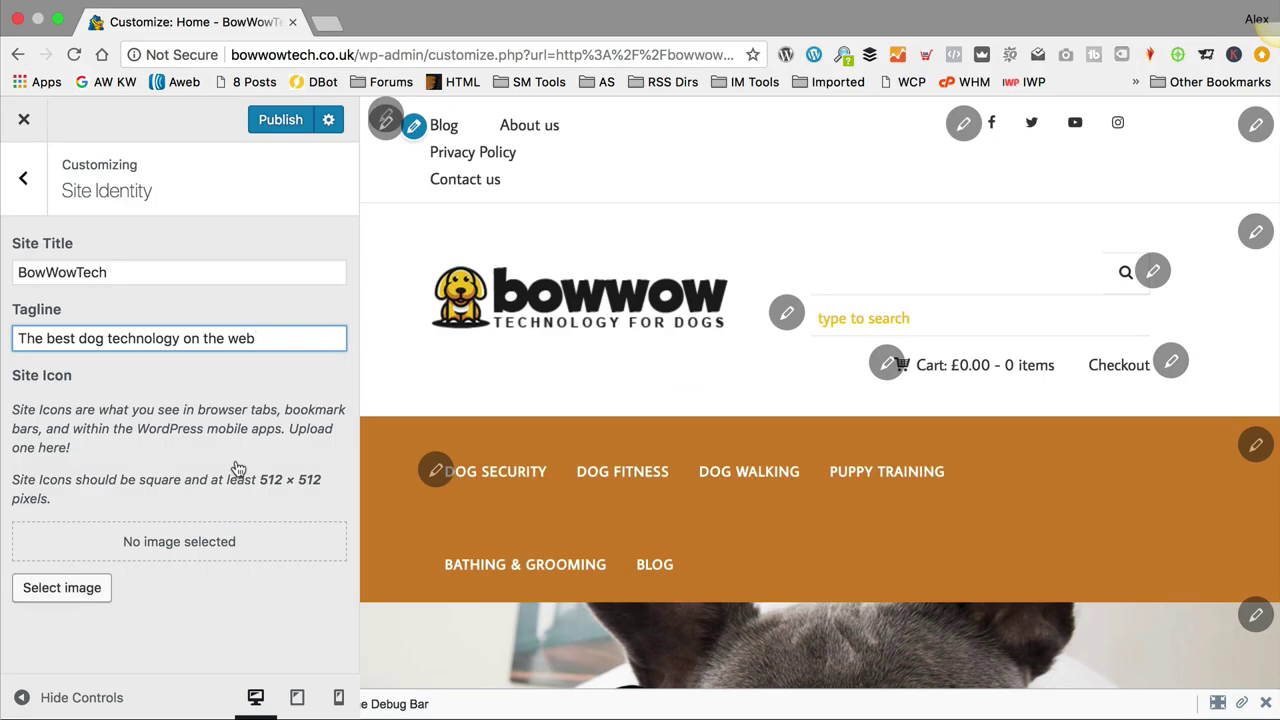
click(61, 588)
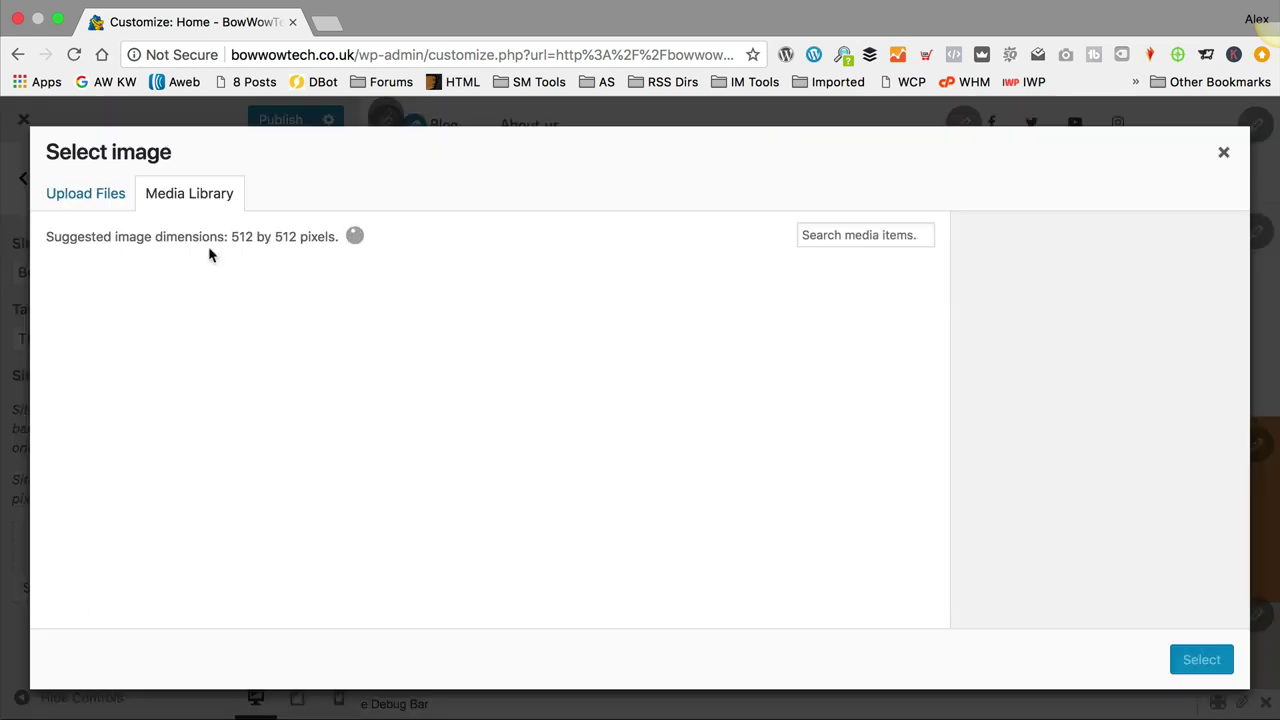
Step: Upload Bowwowtech favicon.png from the DogTech folder as a new image
click(80, 197)
click(692, 456)
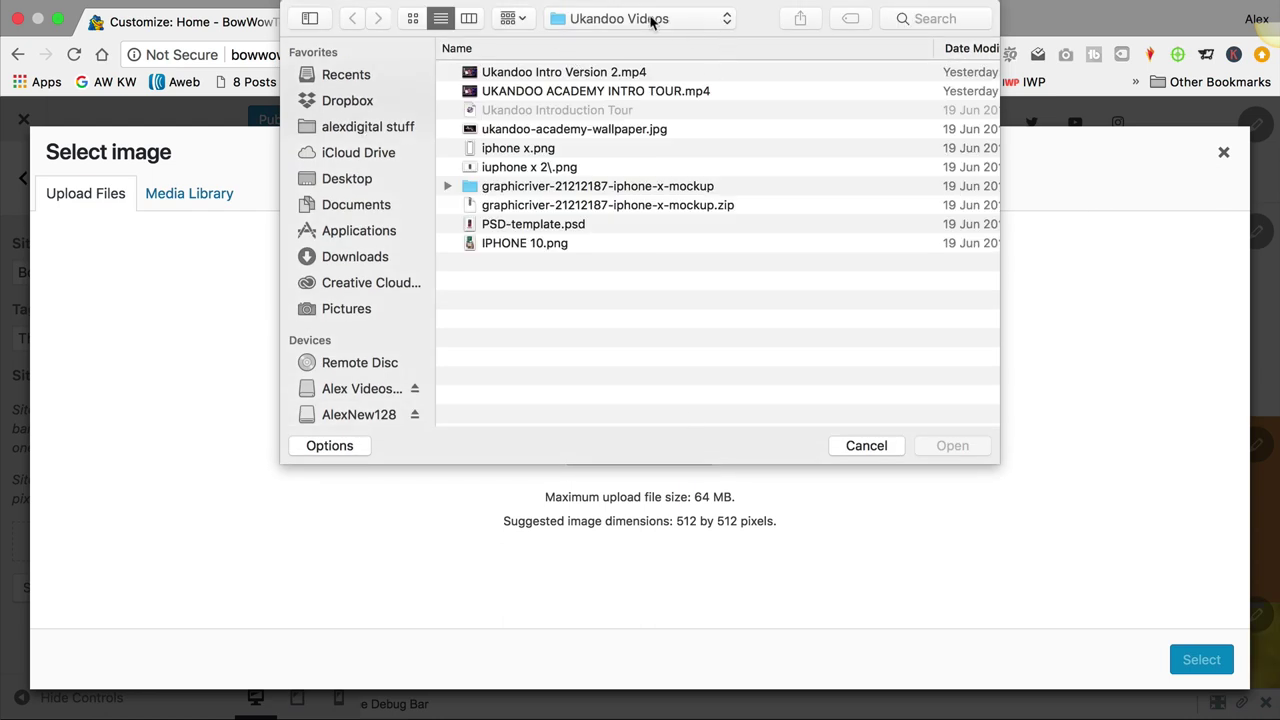
click(651, 21)
click(637, 168)
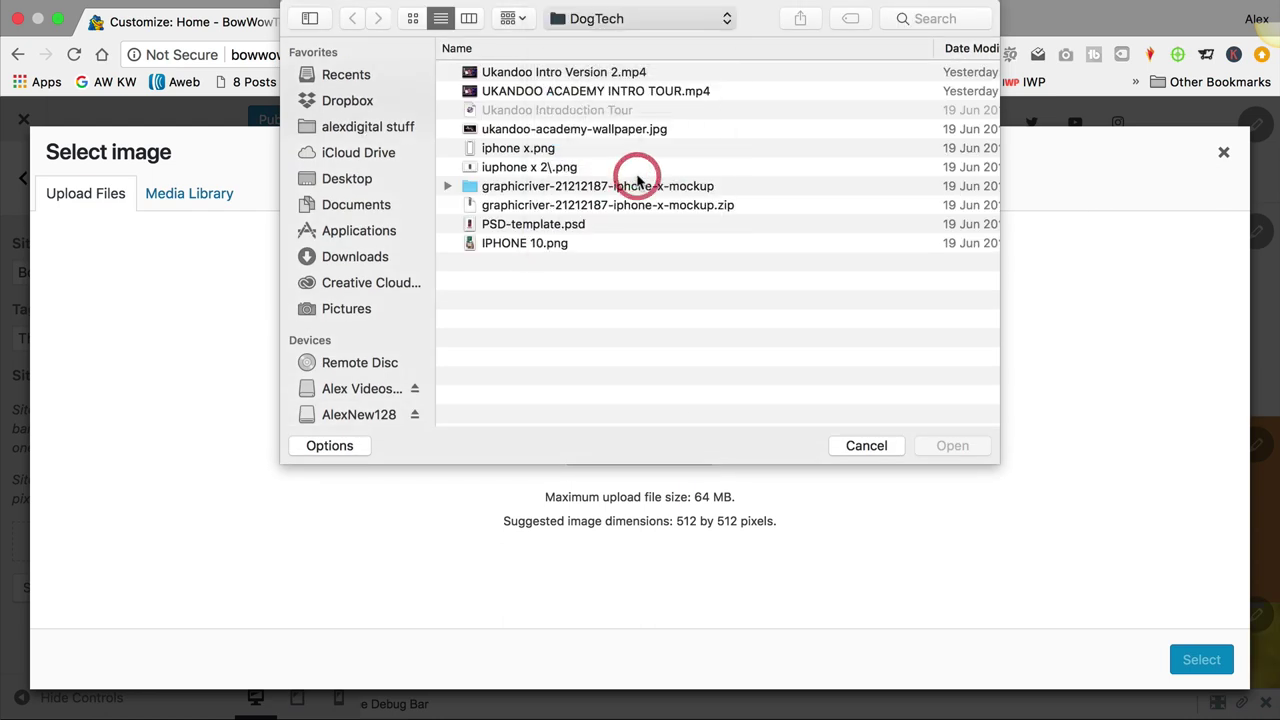
click(515, 74)
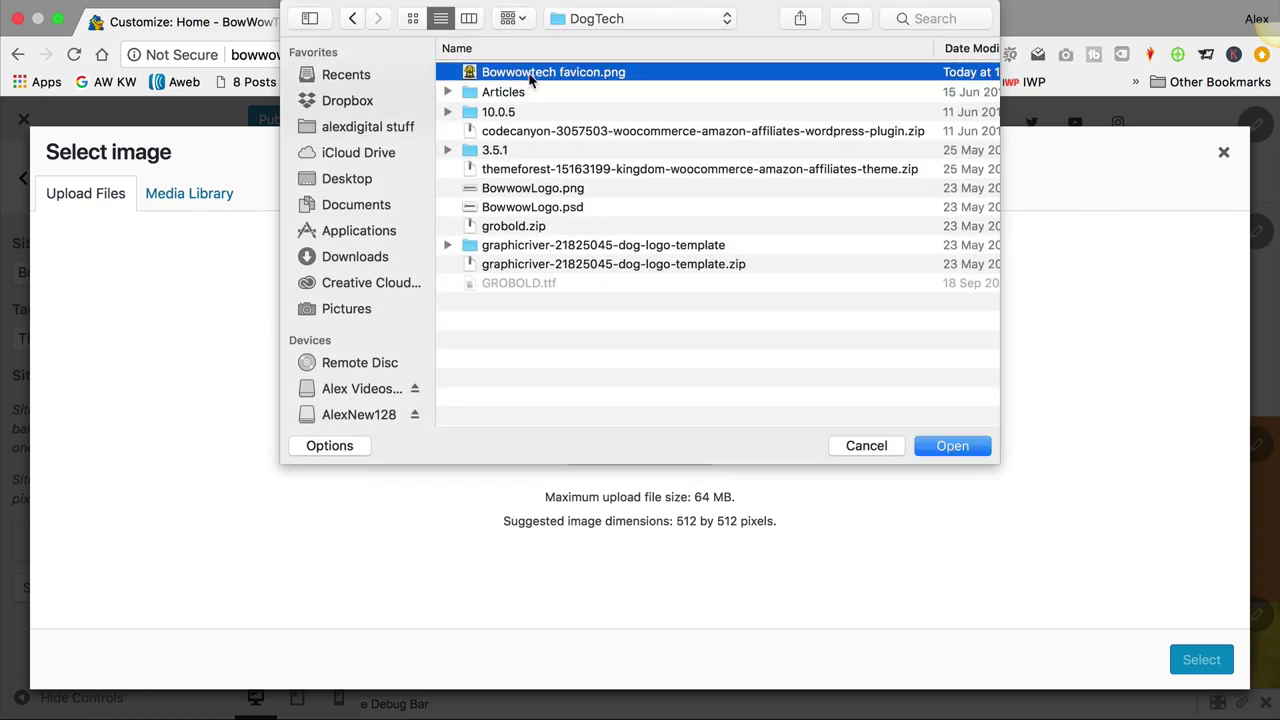
click(966, 455)
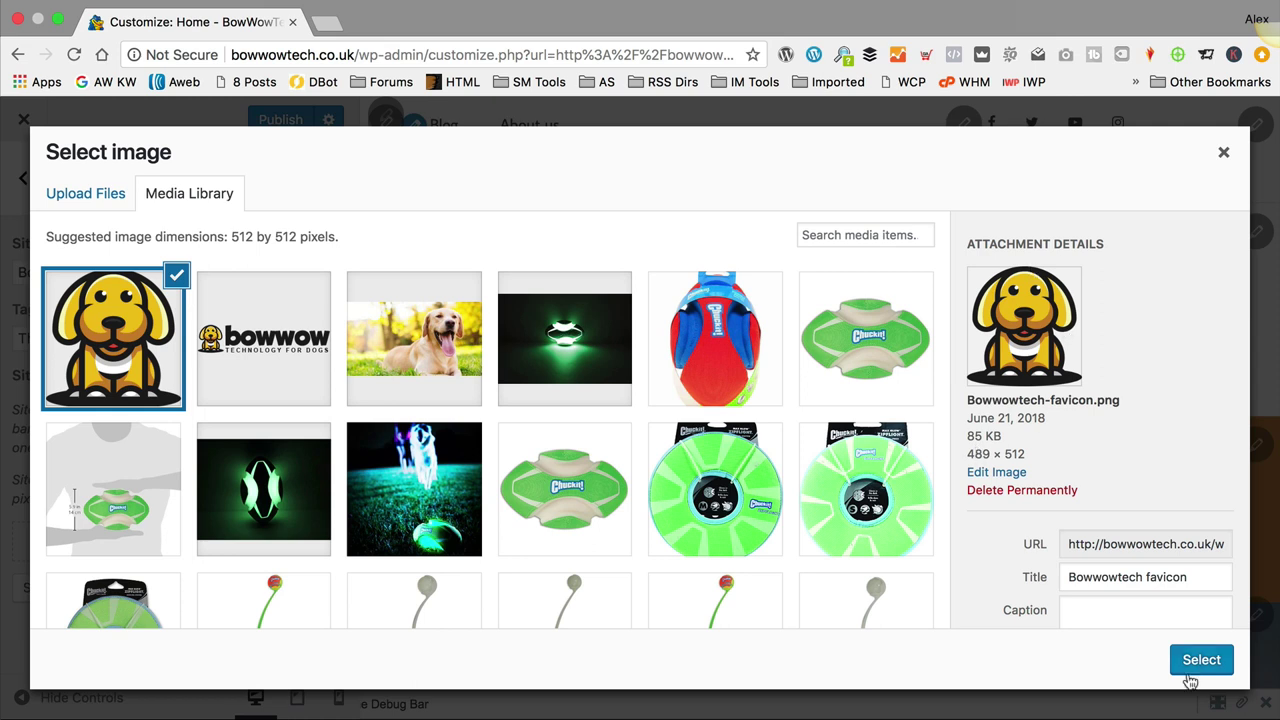
Step: Crop the favicon into the site icon and publish the tagline and icon changes
click(1203, 663)
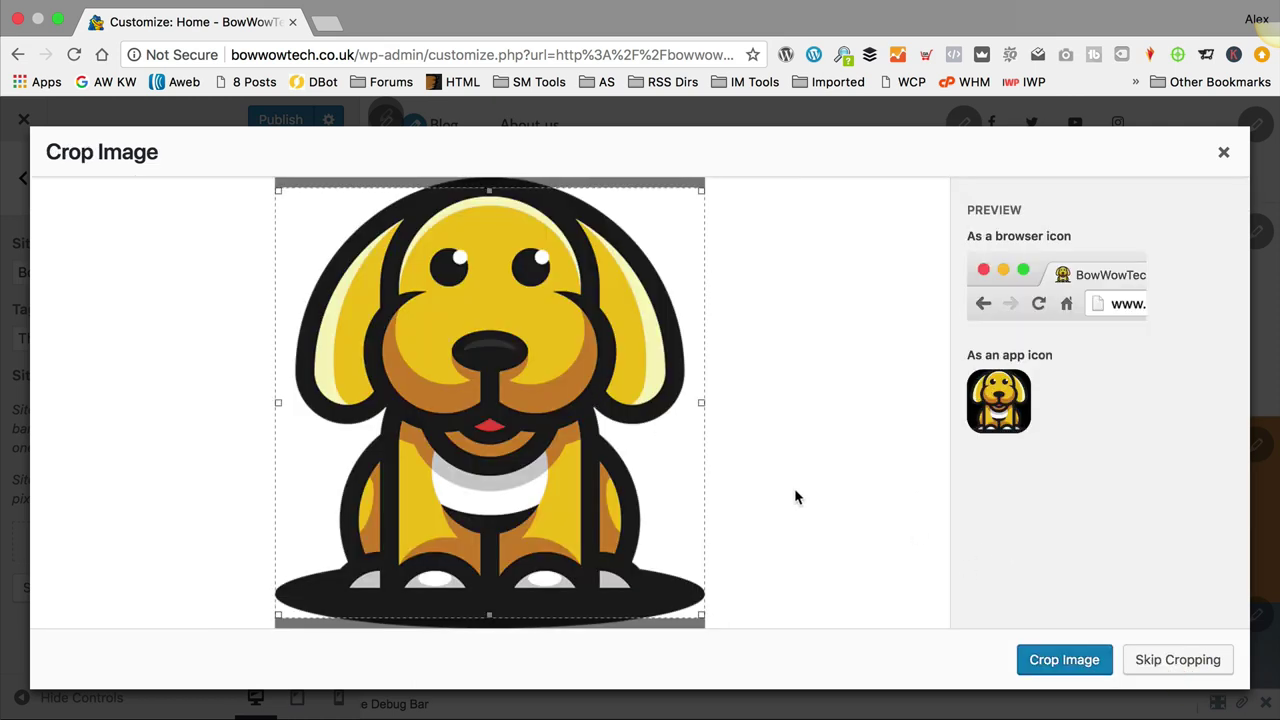
drag(418, 383, 476, 355)
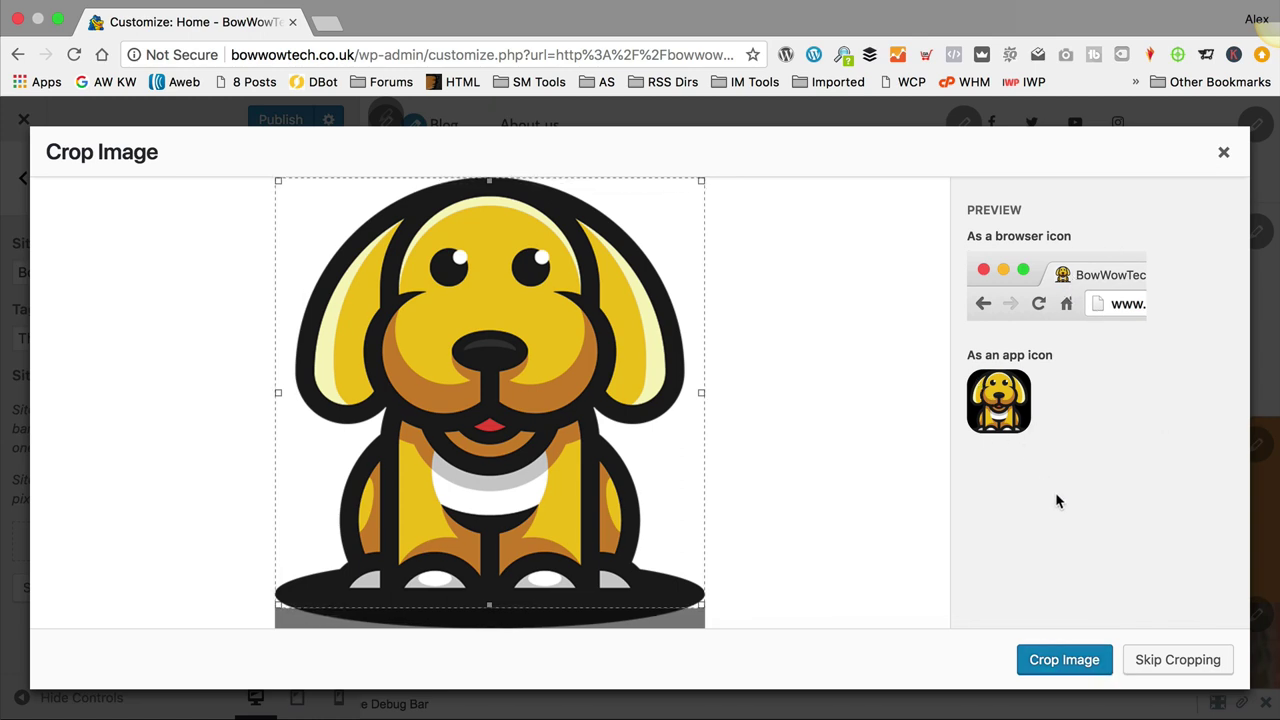
click(1057, 665)
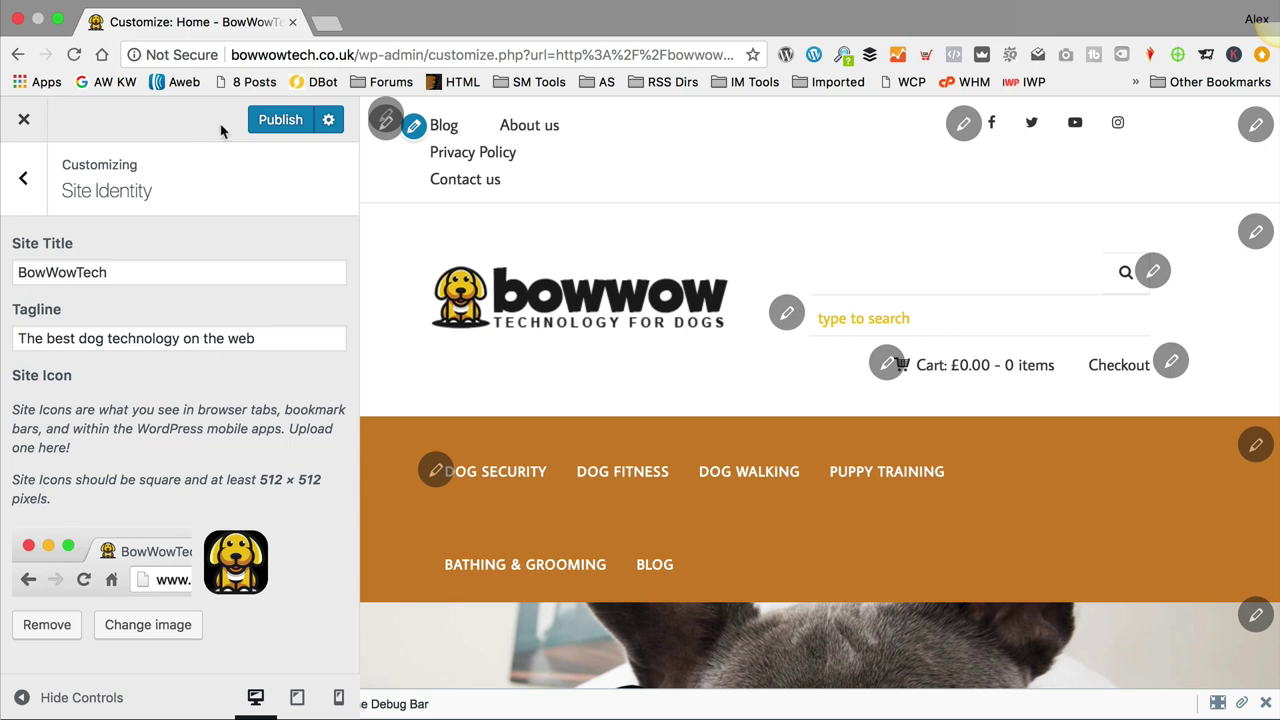
click(289, 127)
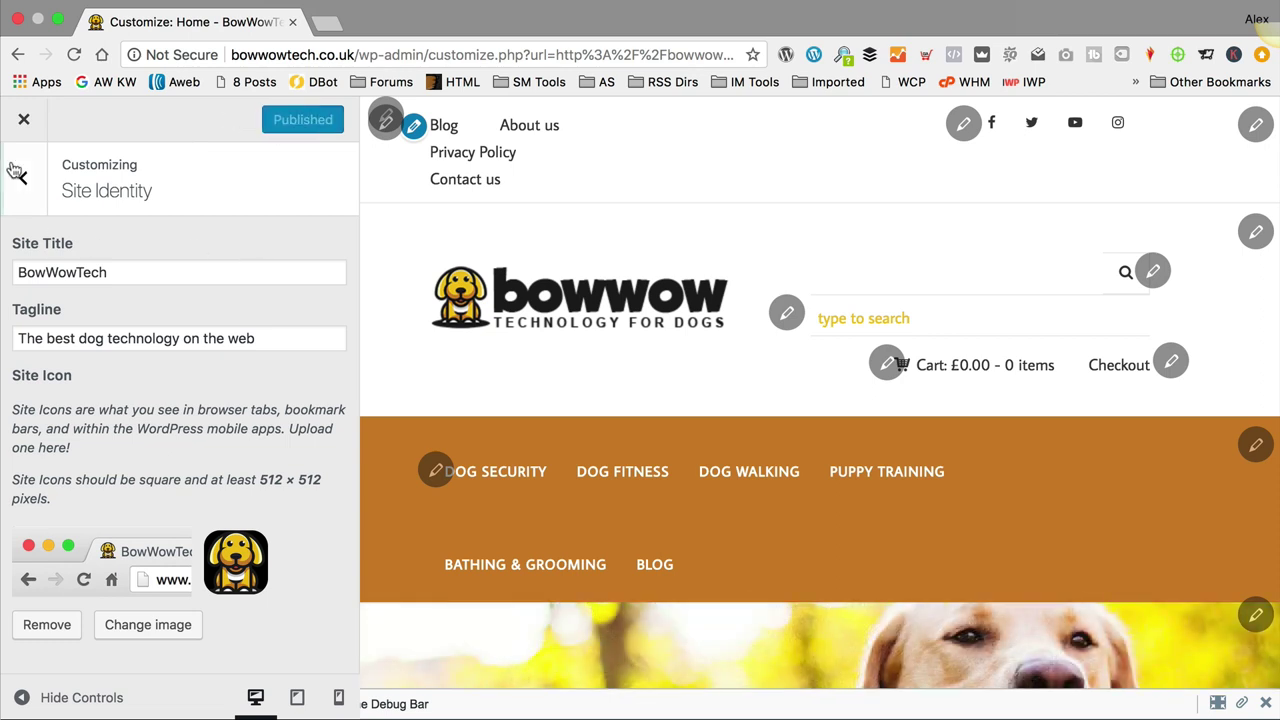
Step: Close the Customizer, review Yoast's Features toggles, and go to SEO > Search Appearance
click(22, 122)
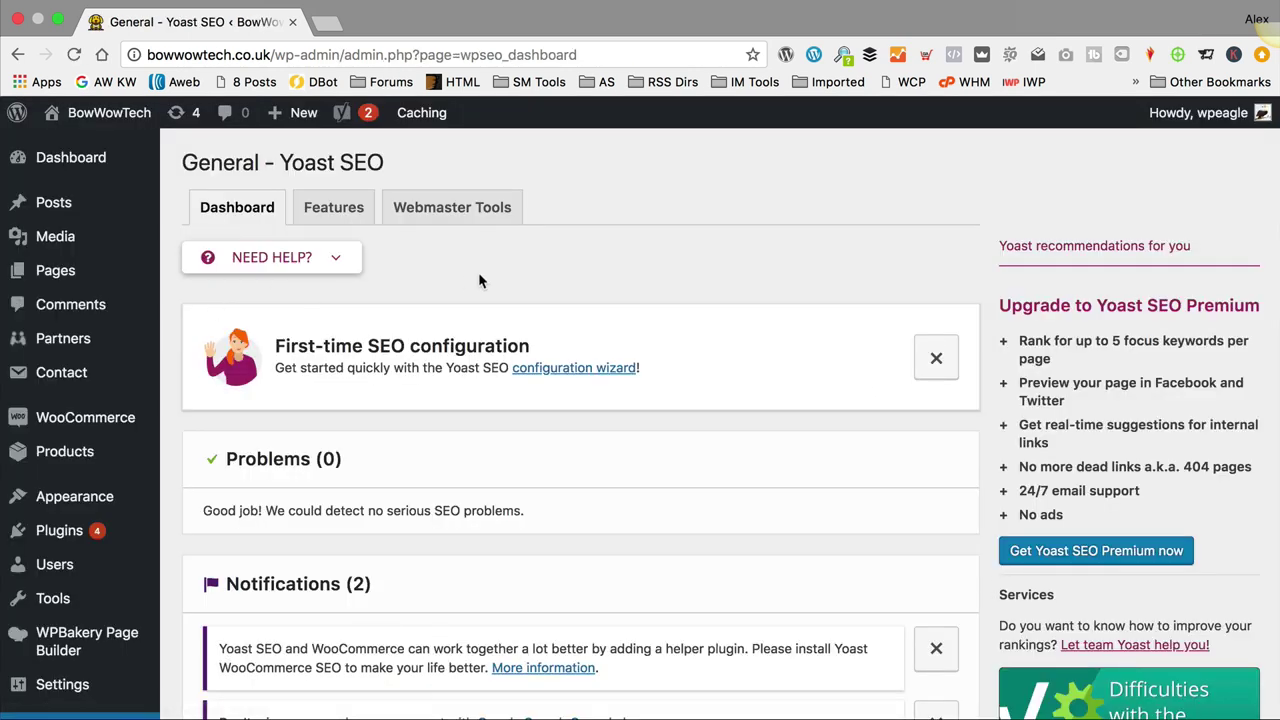
click(328, 209)
scroll(479, 335, down, 2)
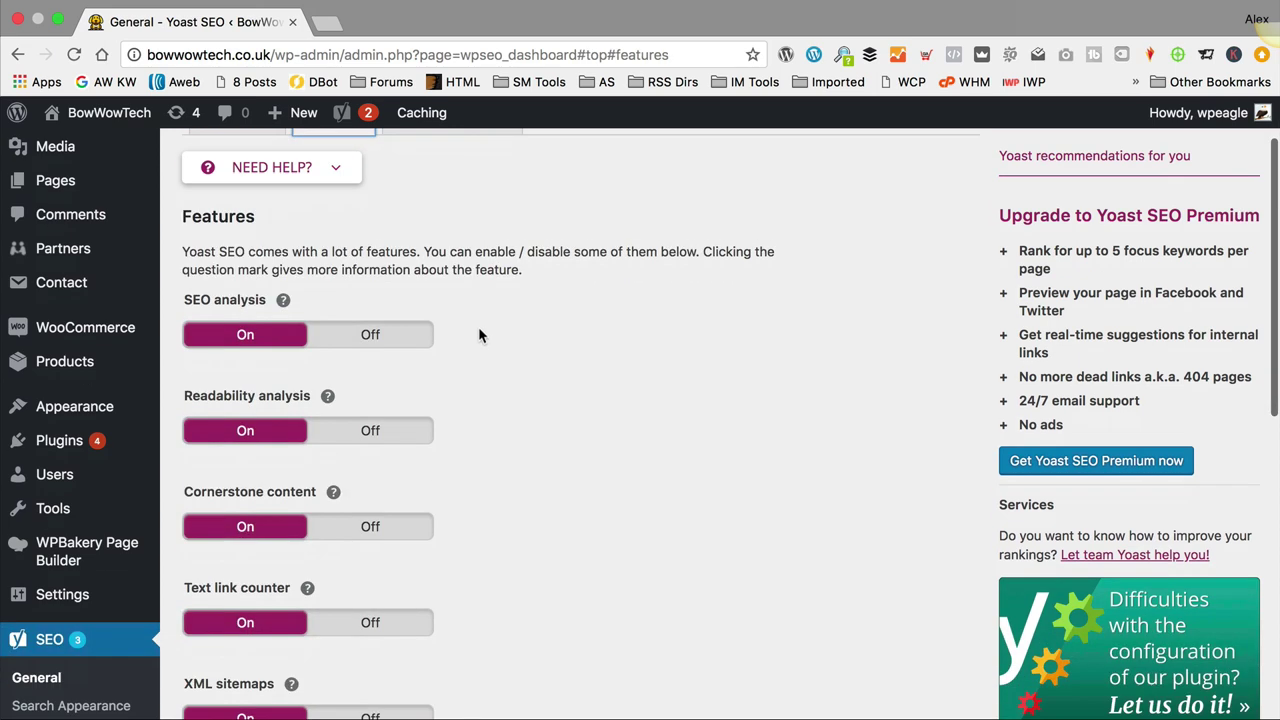
scroll(247, 400, down, 9)
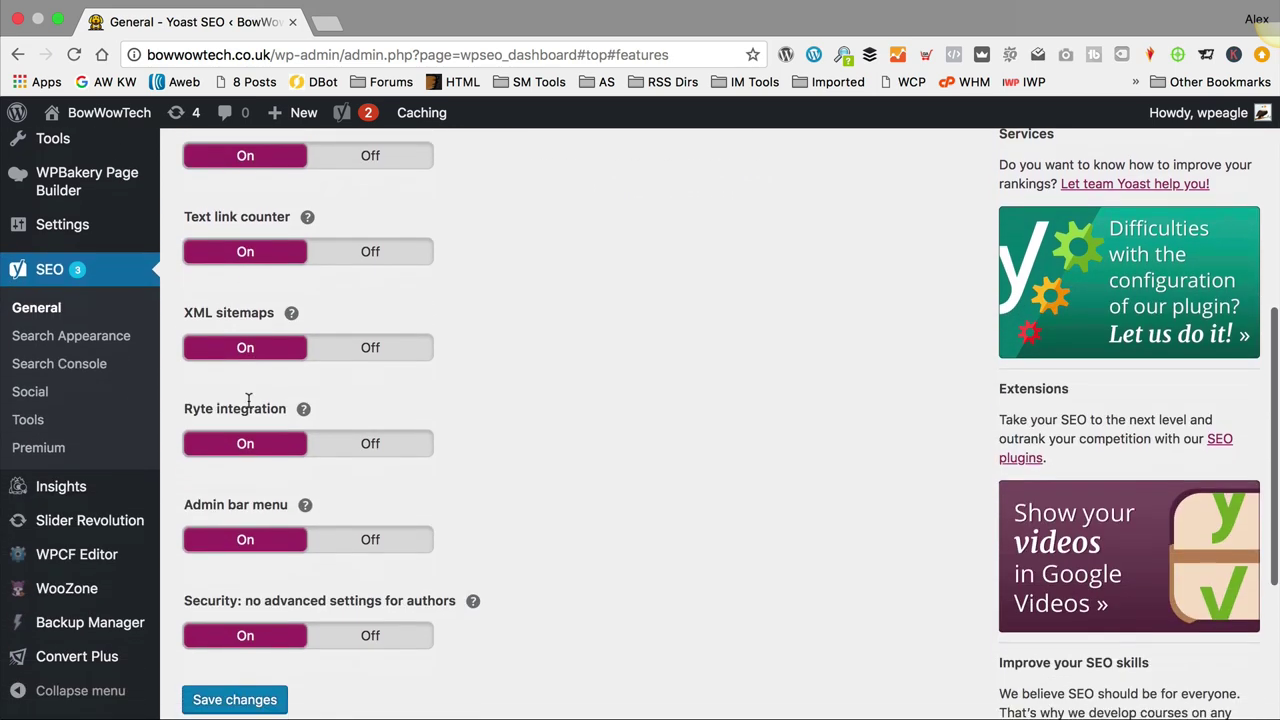
scroll(283, 540, down, 1)
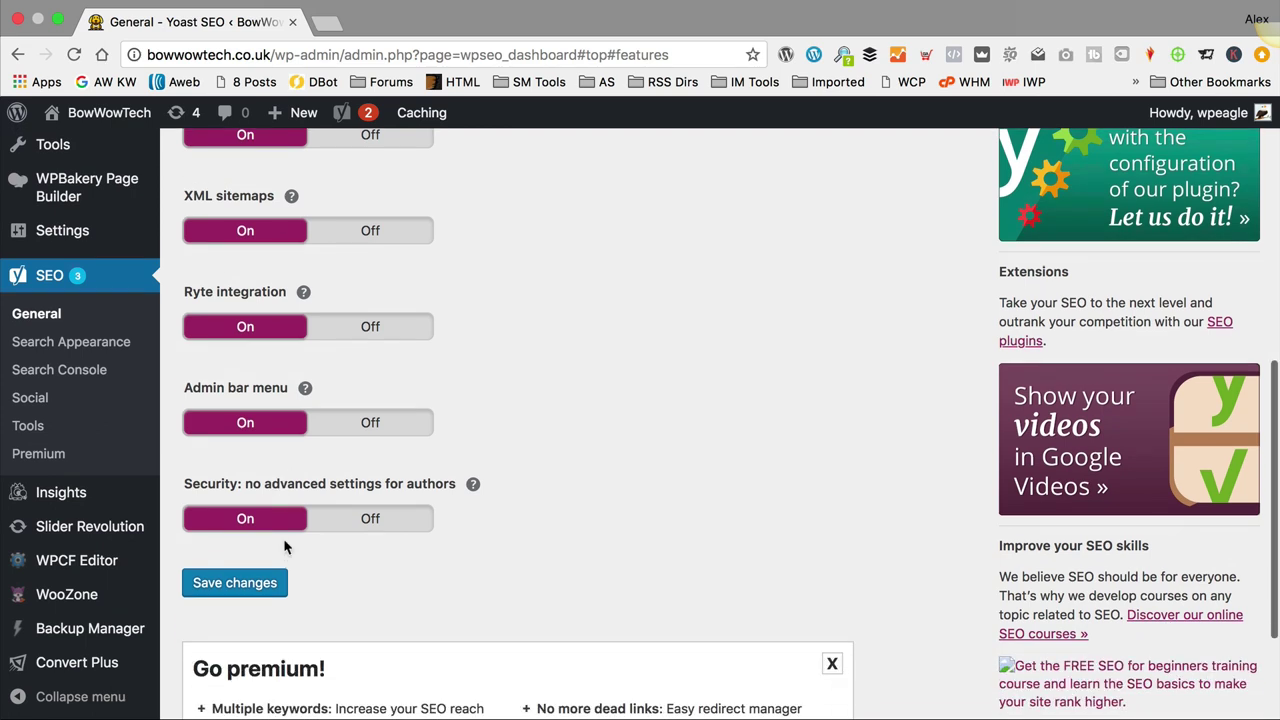
scroll(283, 540, up, 6)
scroll(284, 545, down, 3)
scroll(283, 545, up, 5)
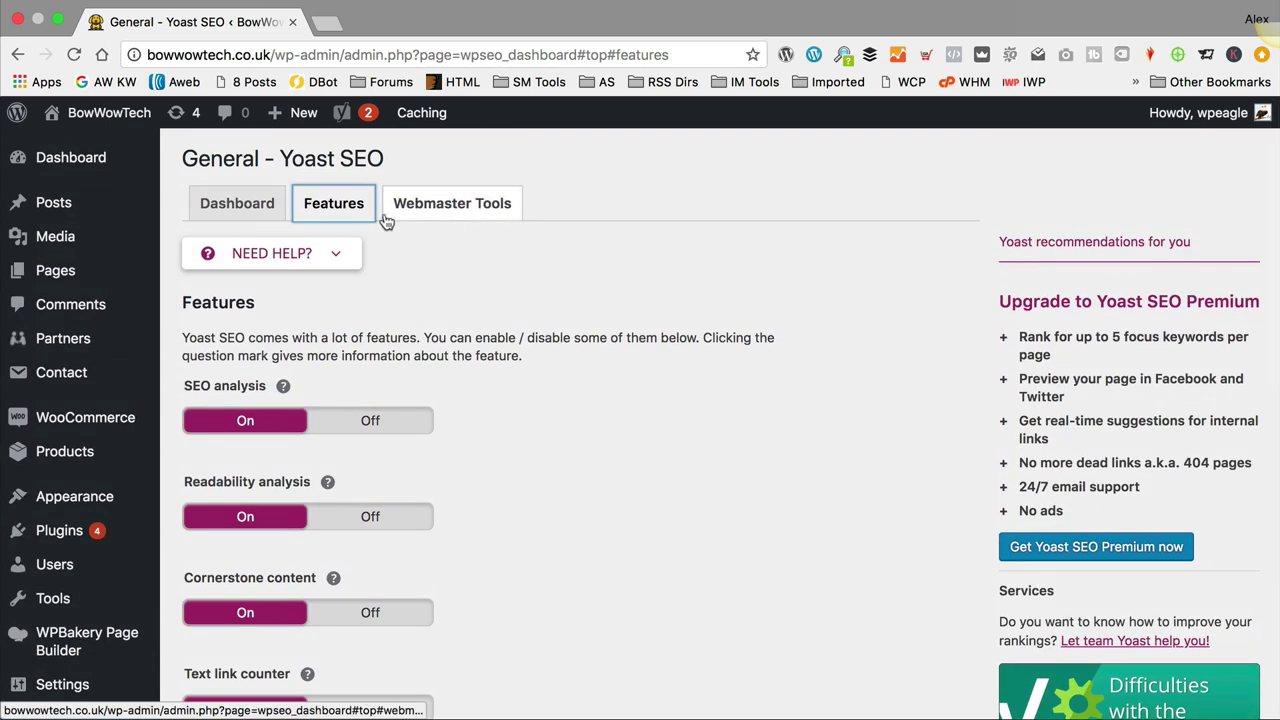
scroll(470, 294, down, 5)
click(88, 528)
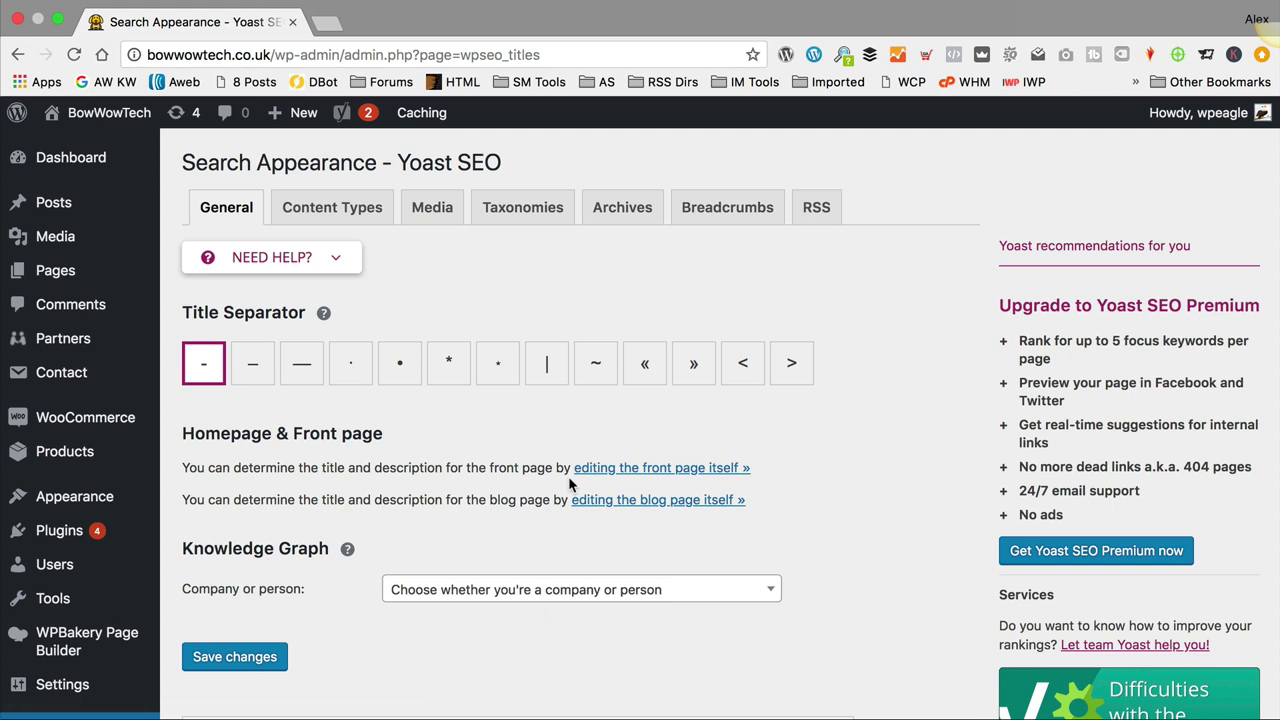
Step: Review the Posts title template and its %%title%% variable on the Content Types tab
click(353, 211)
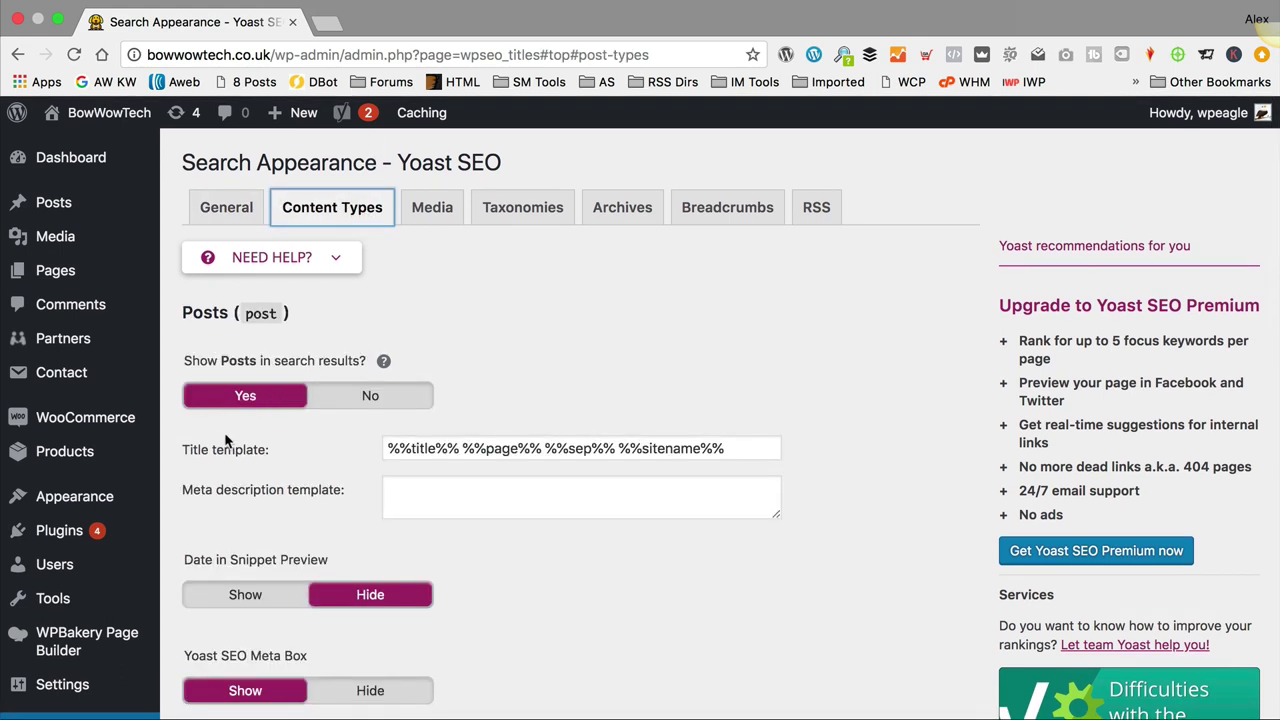
scroll(250, 455, down, 3)
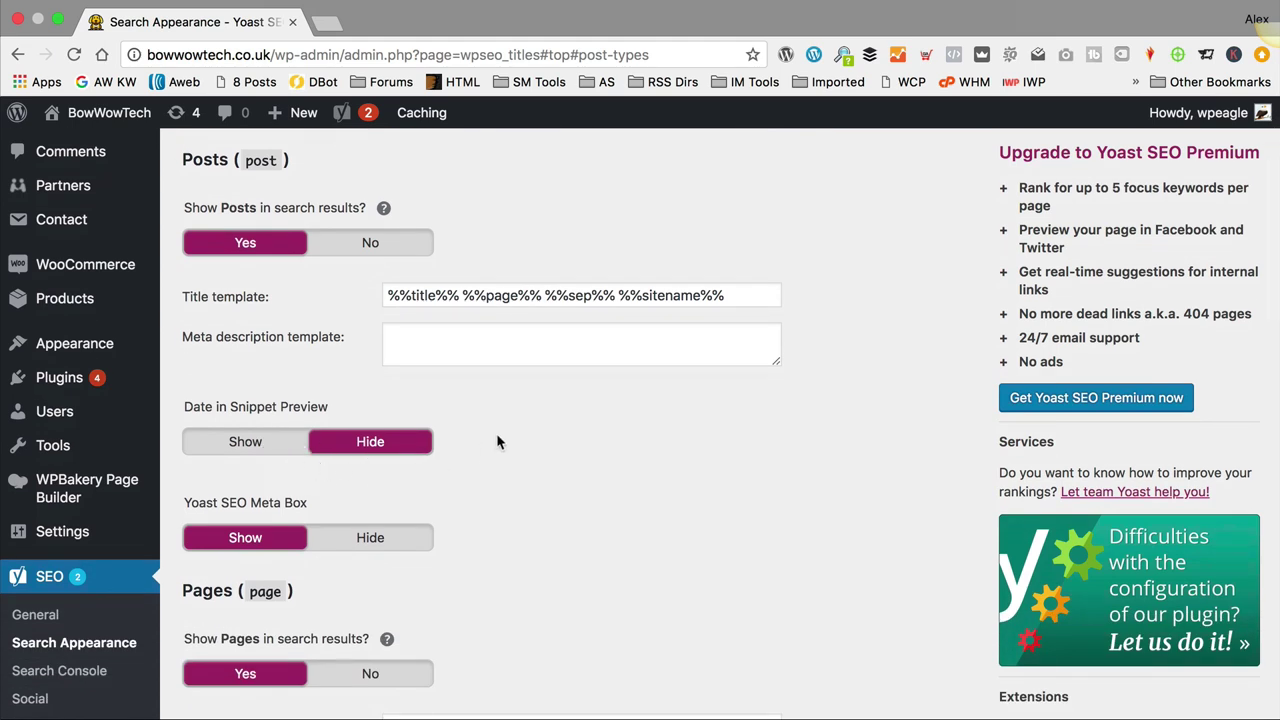
scroll(496, 433, down, 1)
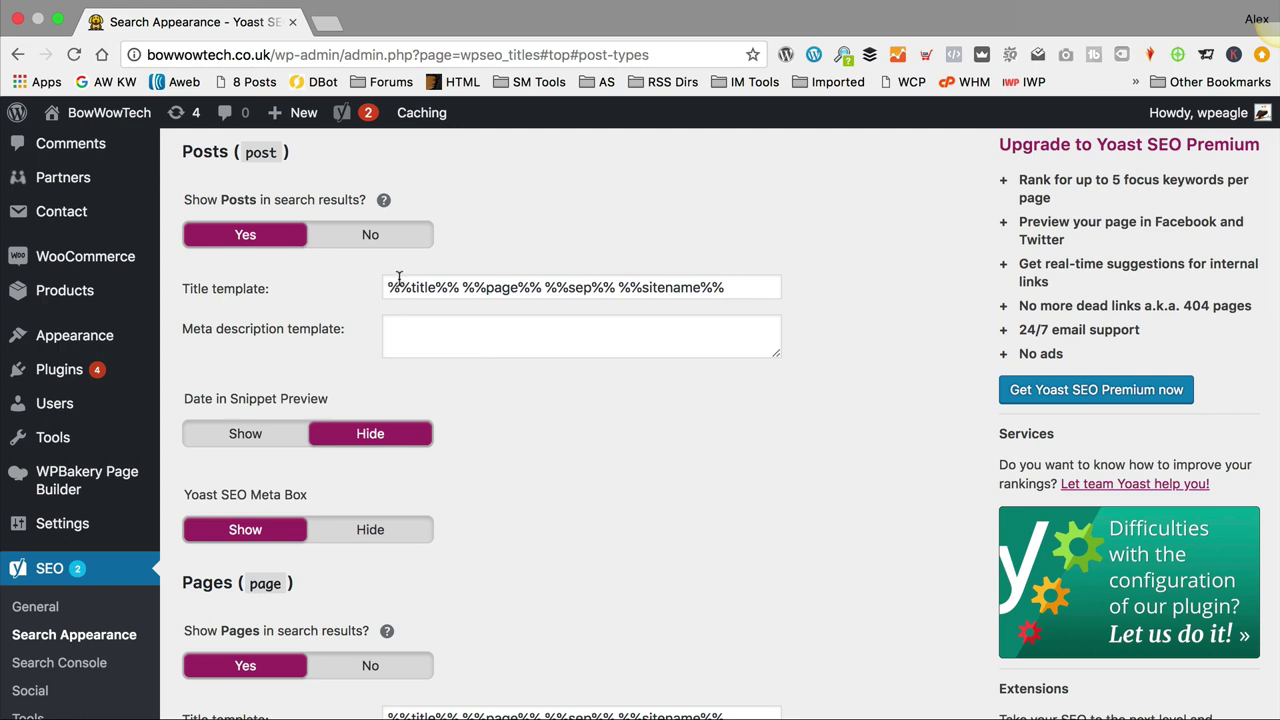
drag(390, 287, 462, 290)
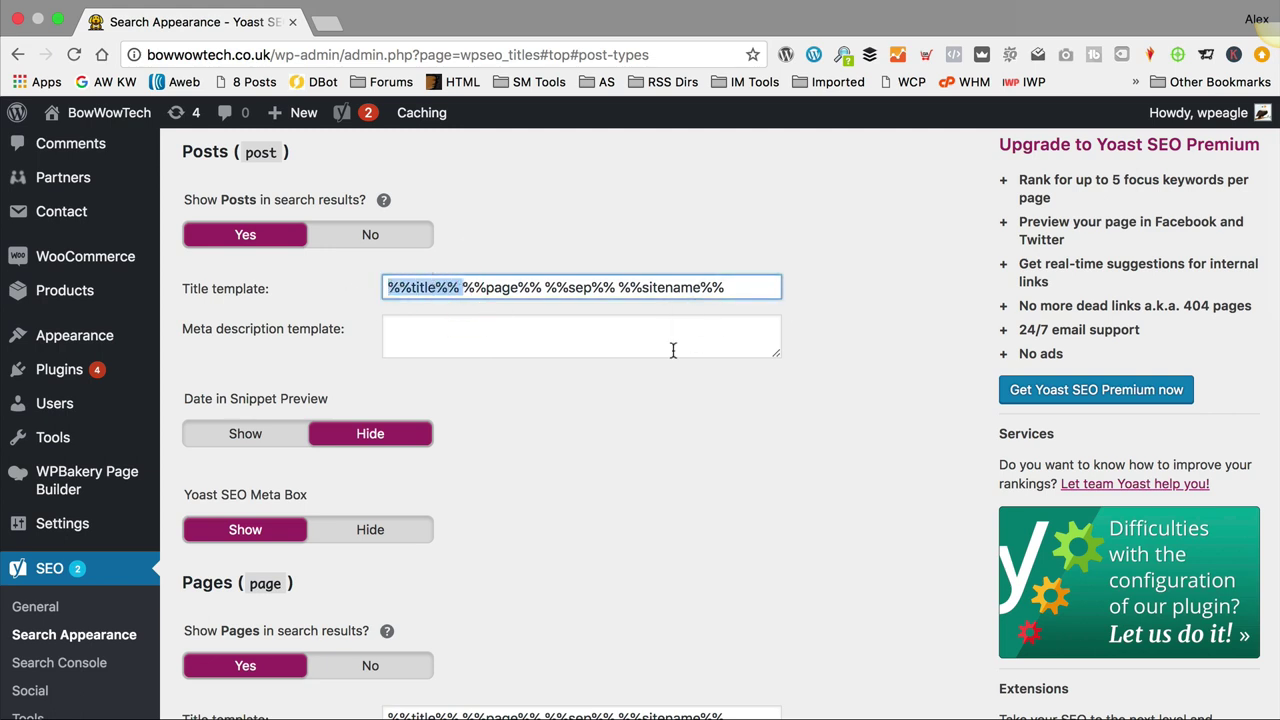
scroll(534, 438, down, 1)
click(535, 430)
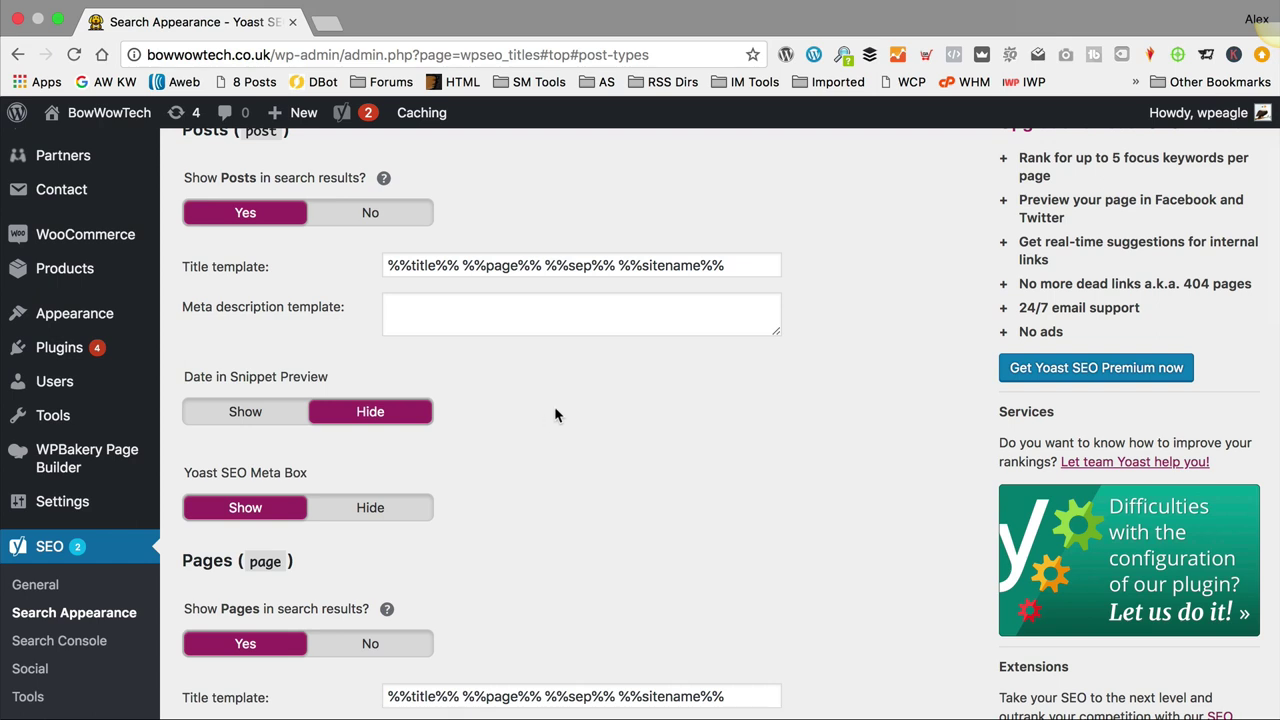
Step: Save the Posts, Pages and Products search appearance settings
scroll(564, 418, down, 2)
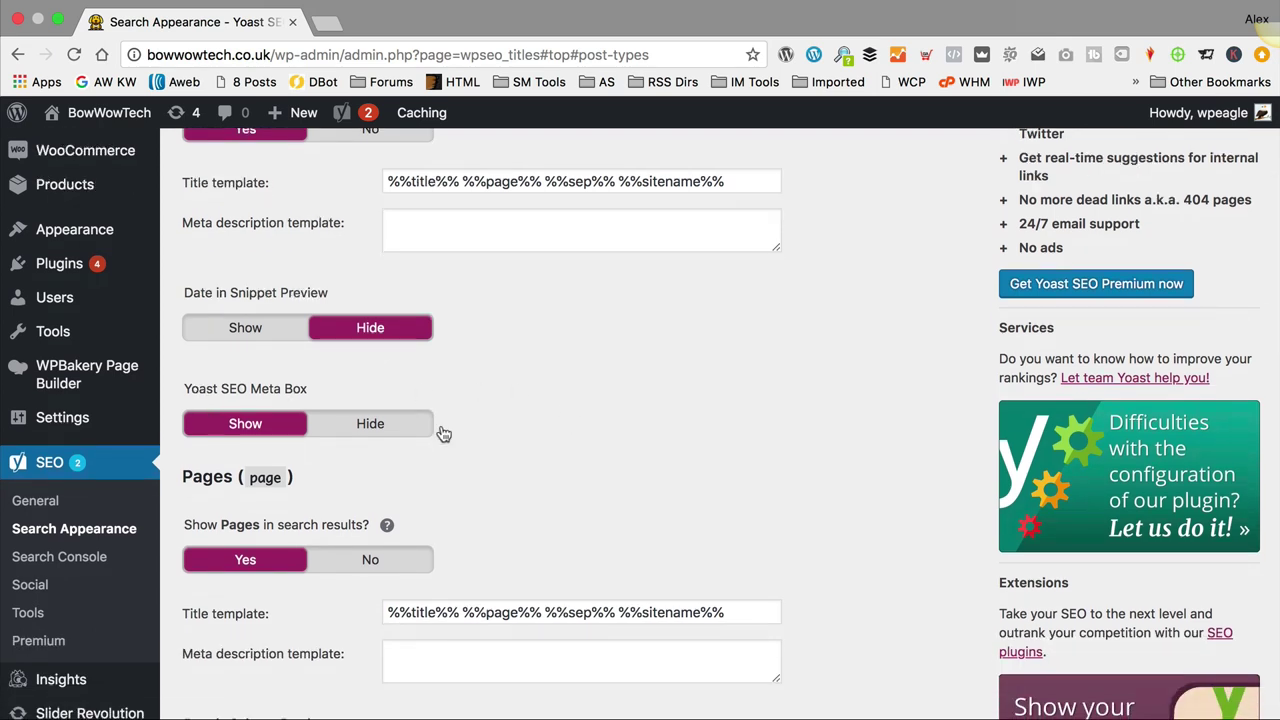
scroll(444, 433, down, 2)
scroll(448, 424, down, 3)
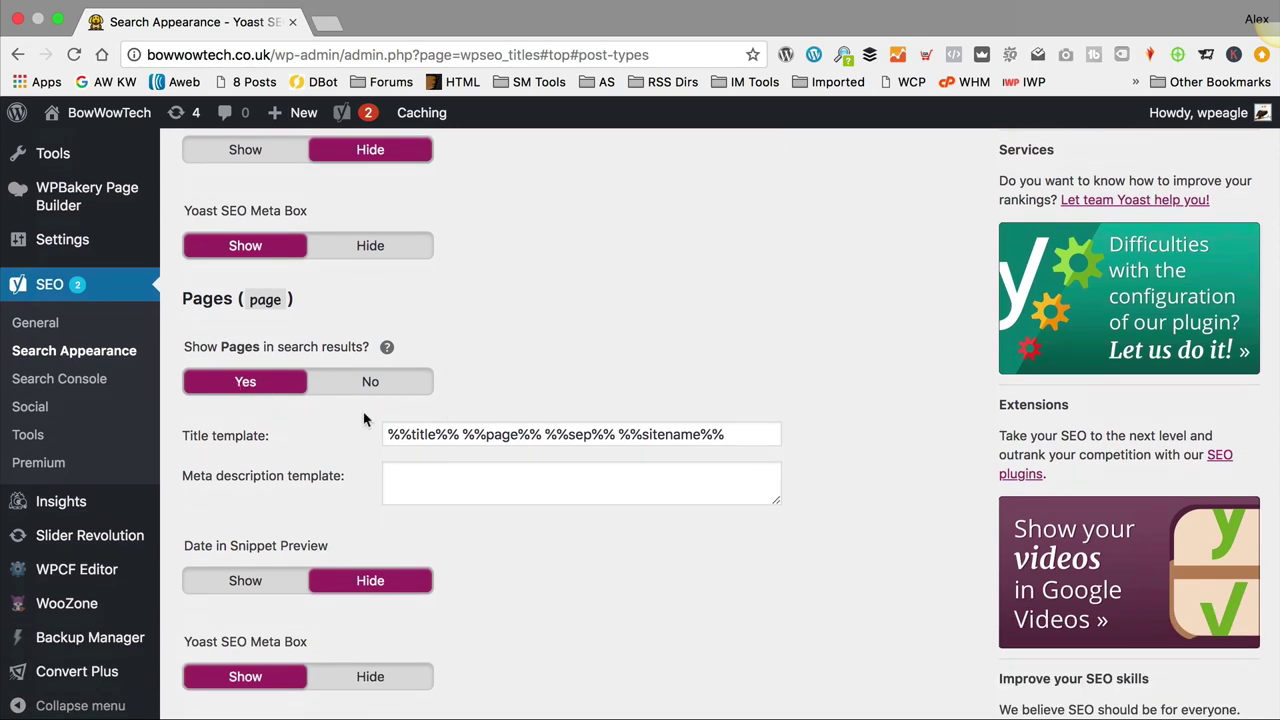
scroll(364, 420, down, 8)
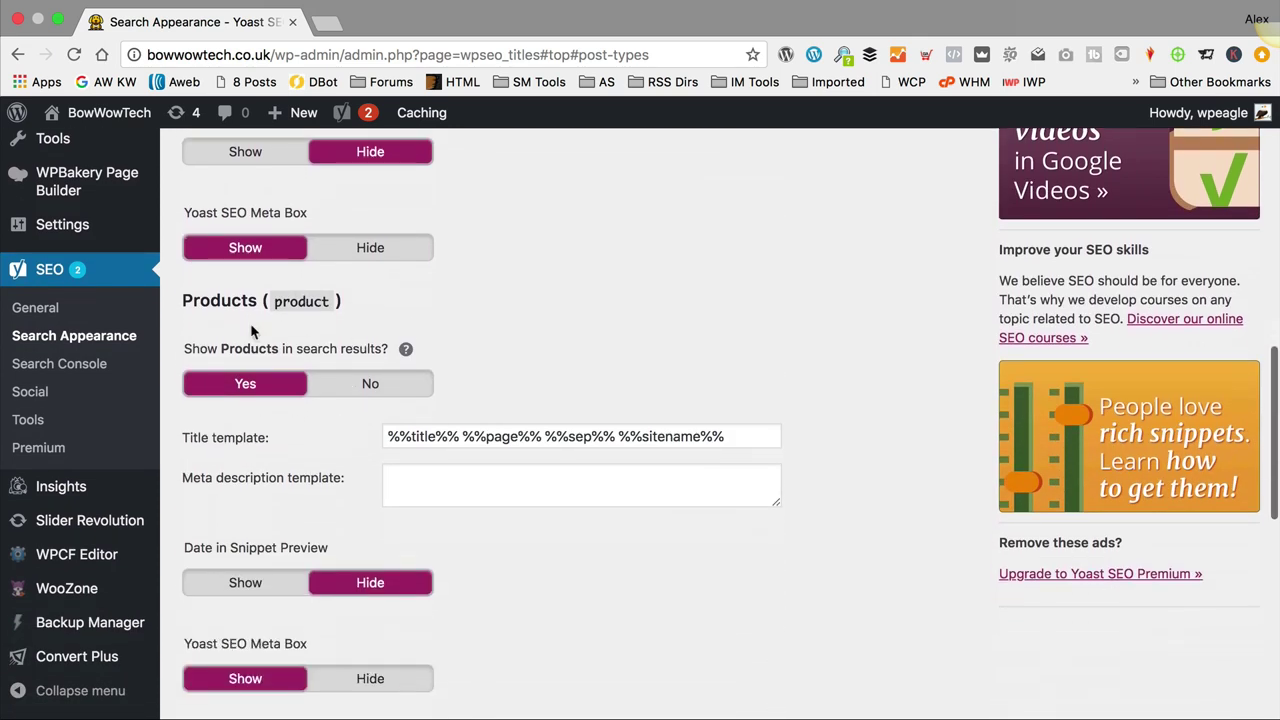
scroll(320, 400, down, 7)
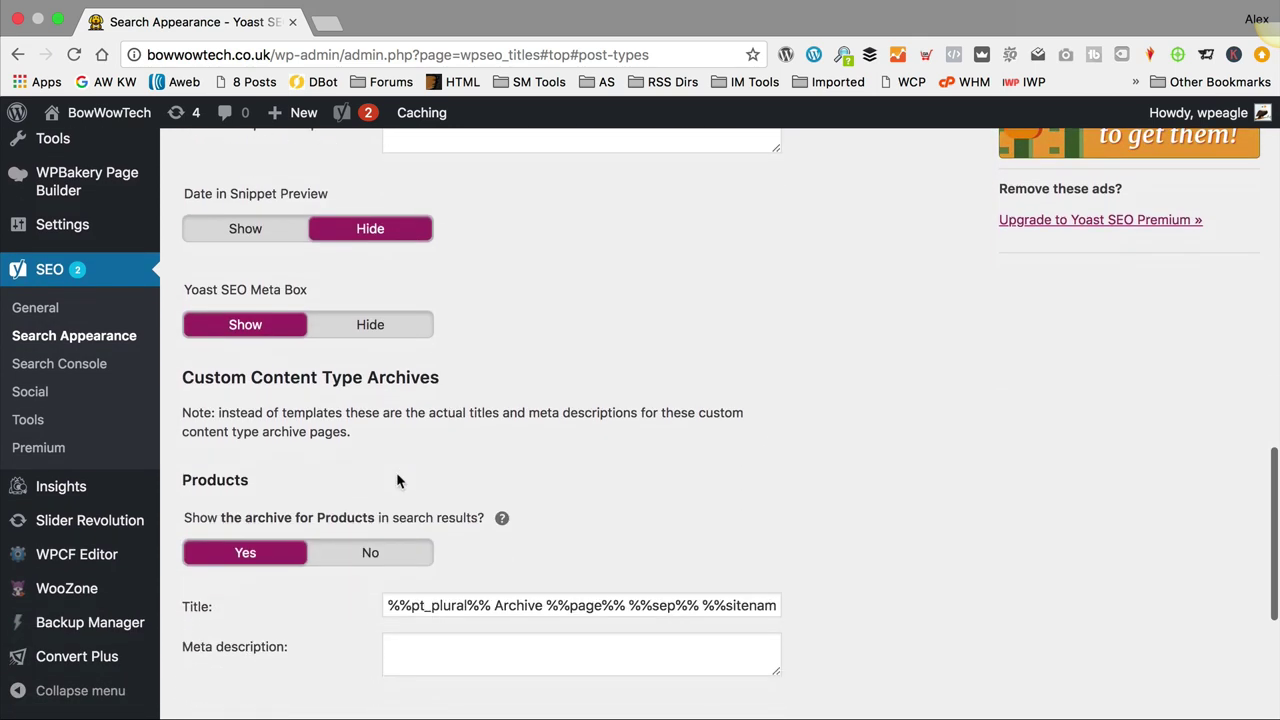
scroll(326, 410, down, 2)
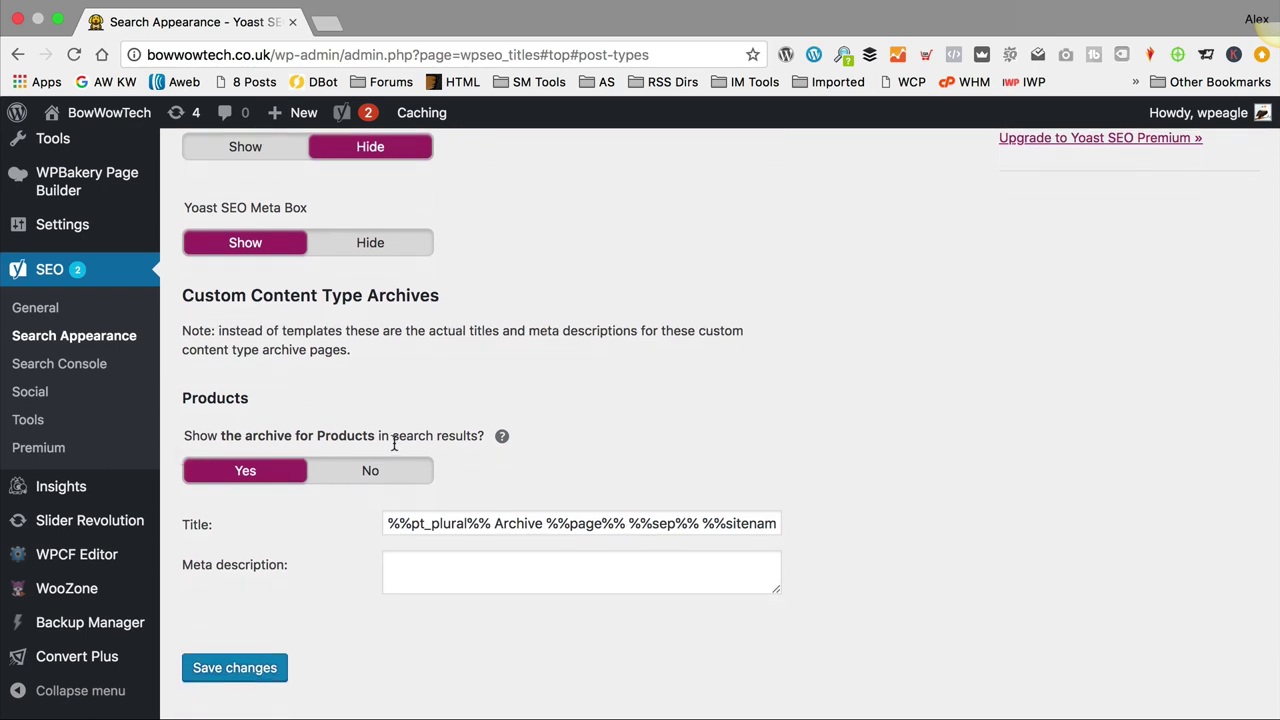
scroll(391, 445, down, 5)
click(230, 434)
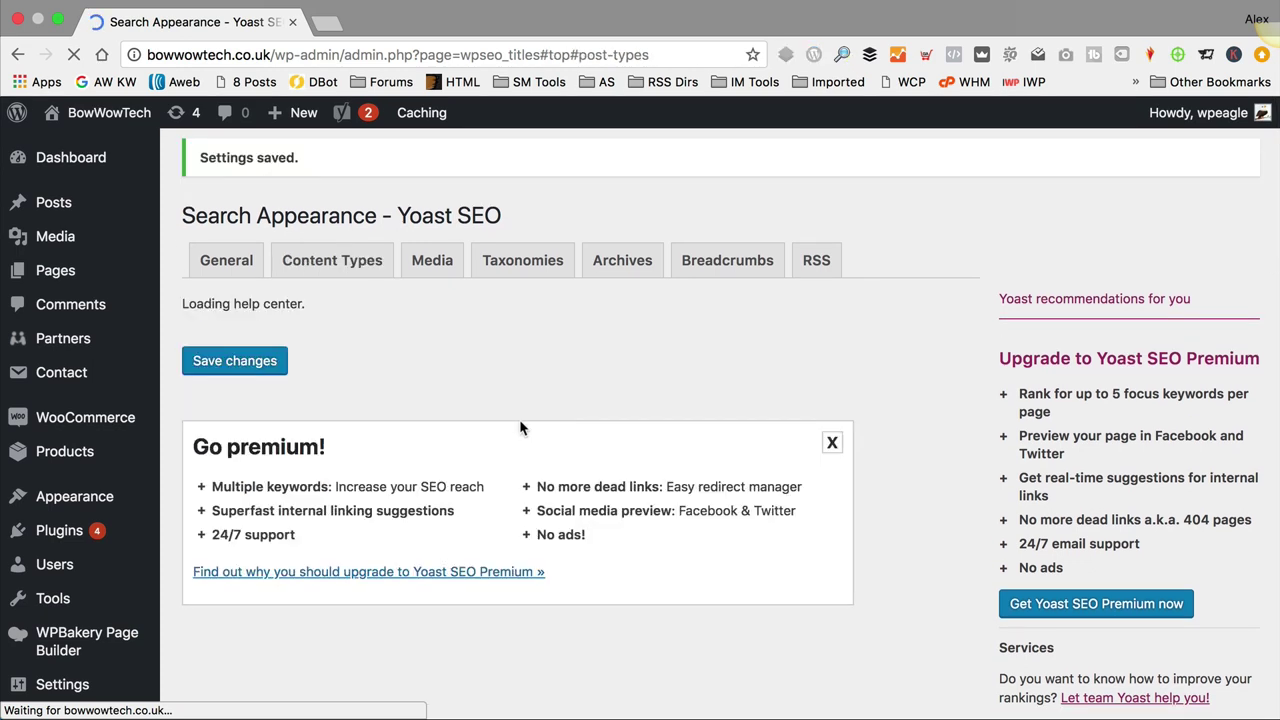
Step: On the Taxonomies tab, hide Tags archives from search results and disable Format archives
click(427, 260)
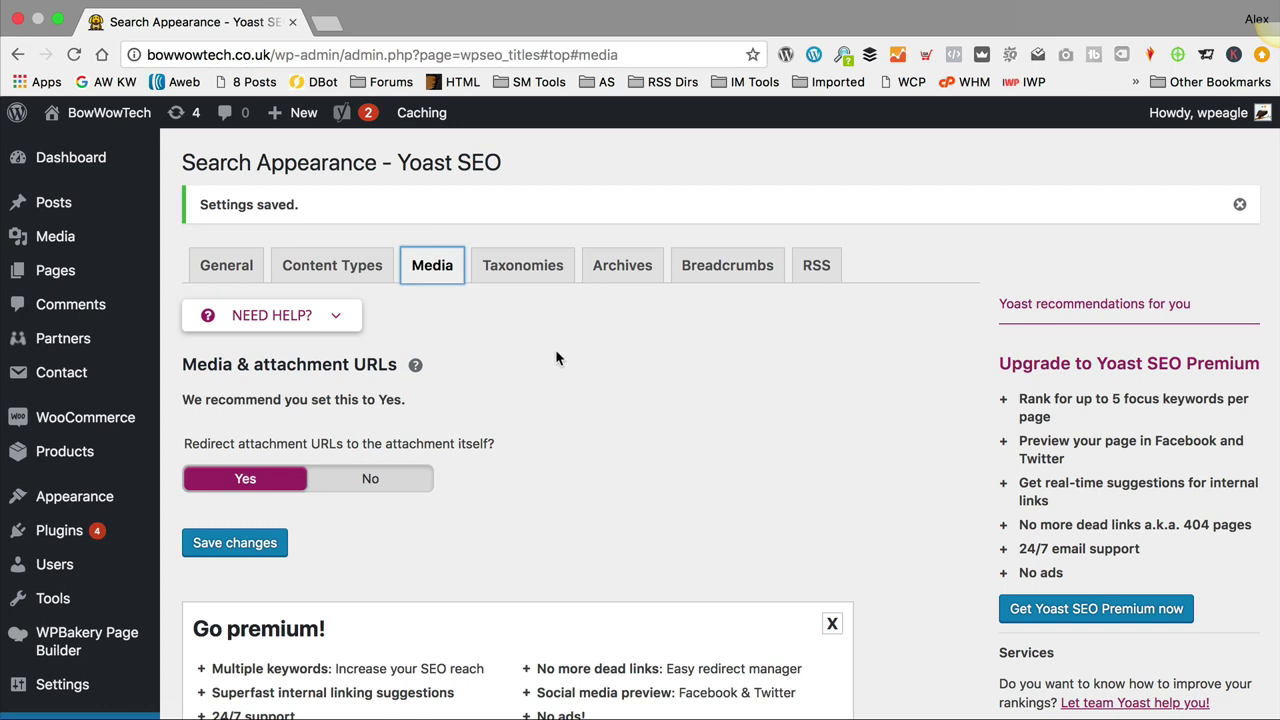
scroll(554, 352, down, 4)
scroll(550, 352, up, 4)
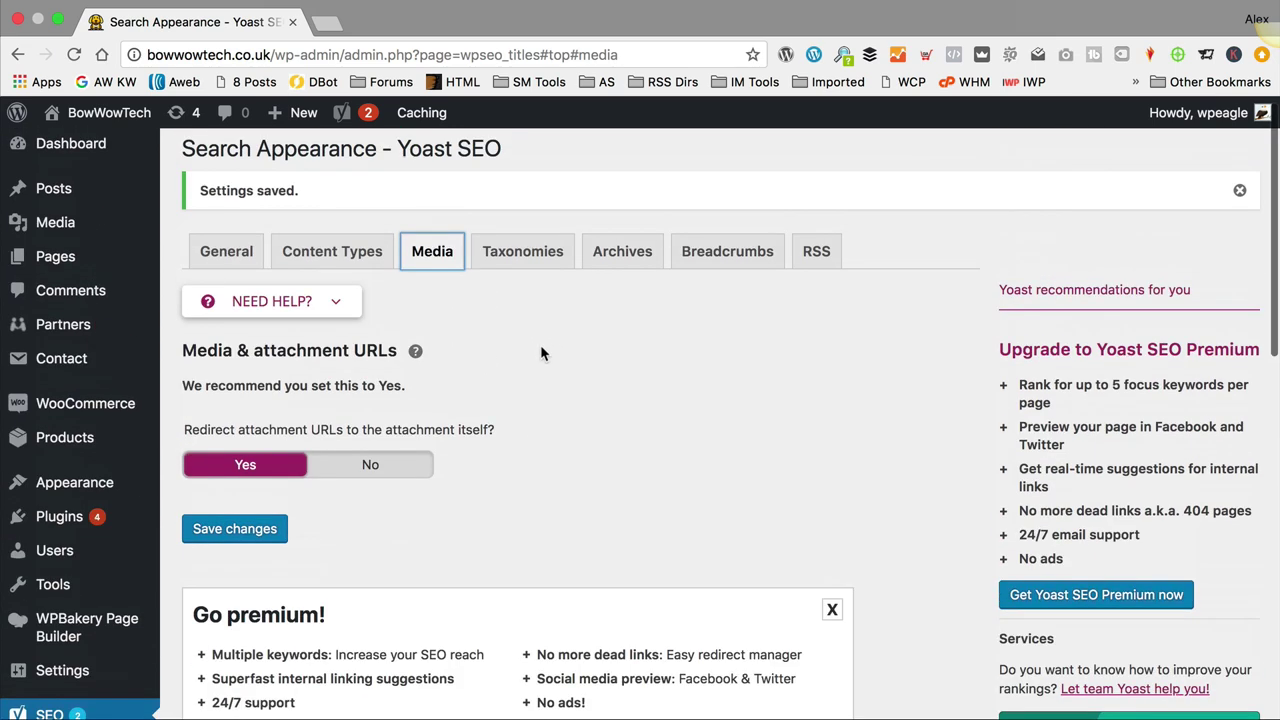
click(524, 252)
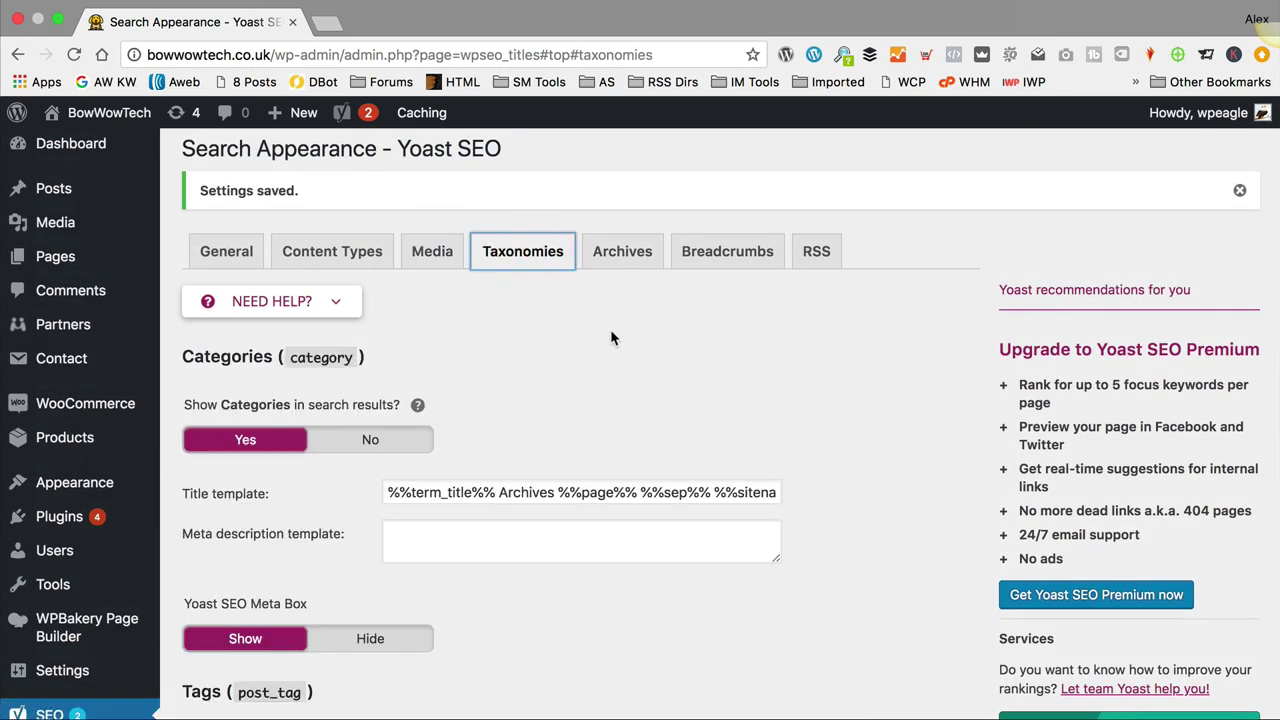
scroll(420, 340, down, 5)
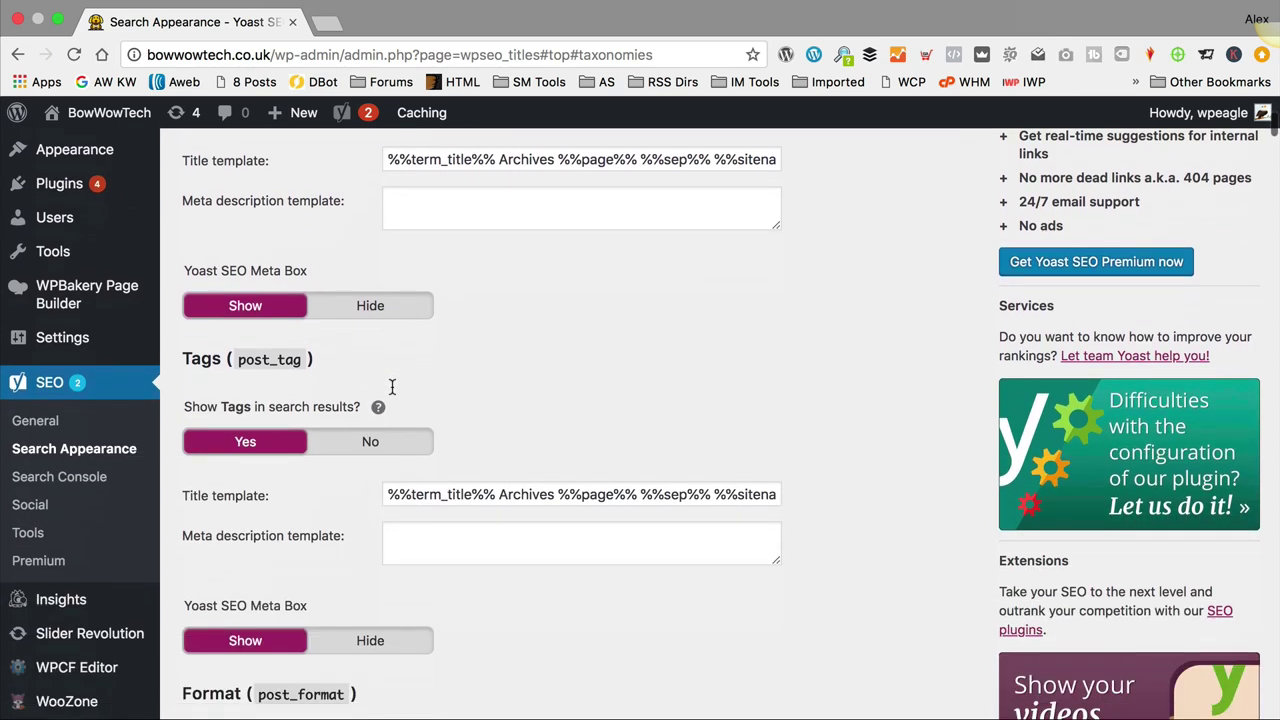
click(380, 401)
scroll(506, 357, down, 4)
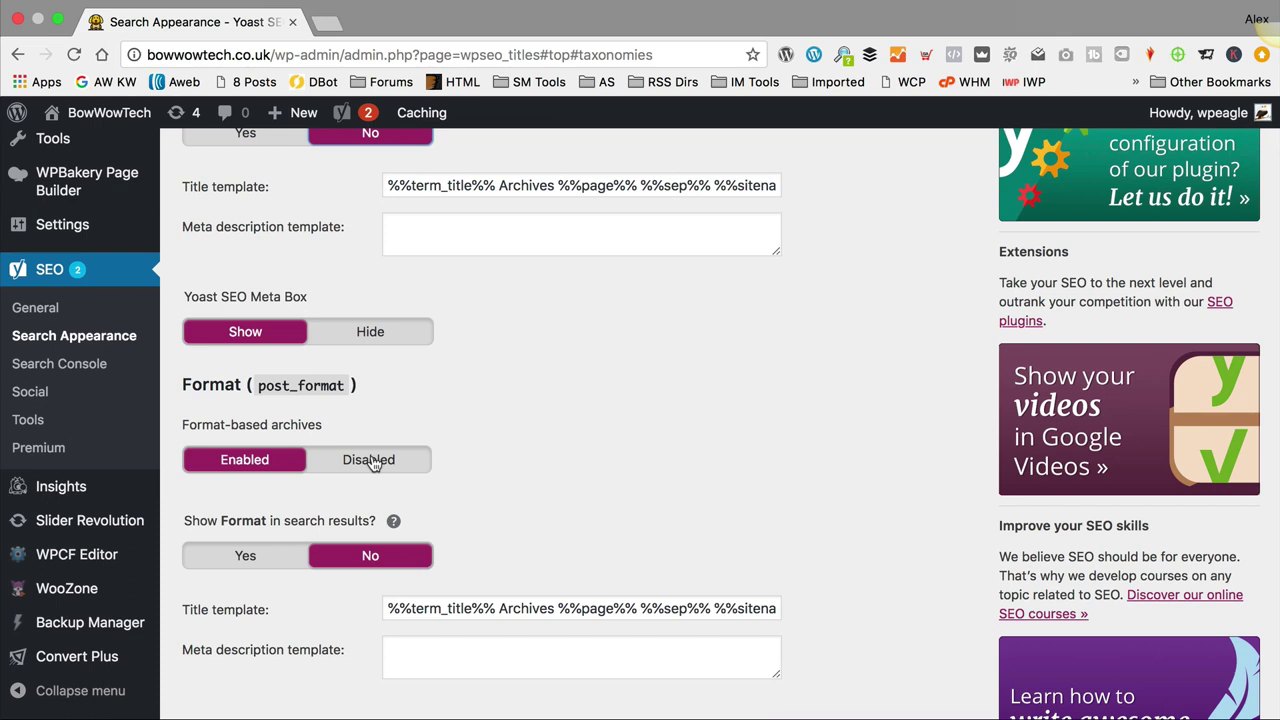
click(370, 460)
scroll(526, 406, down, 2)
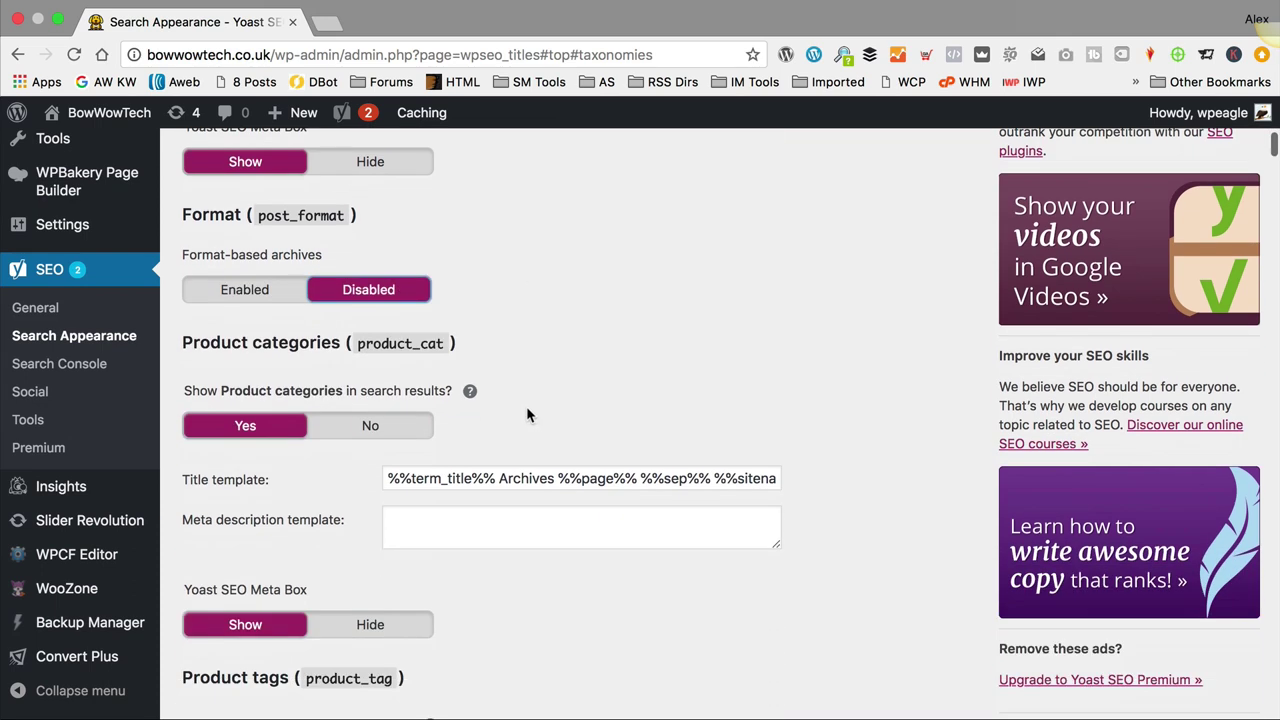
scroll(250, 440, down, 3)
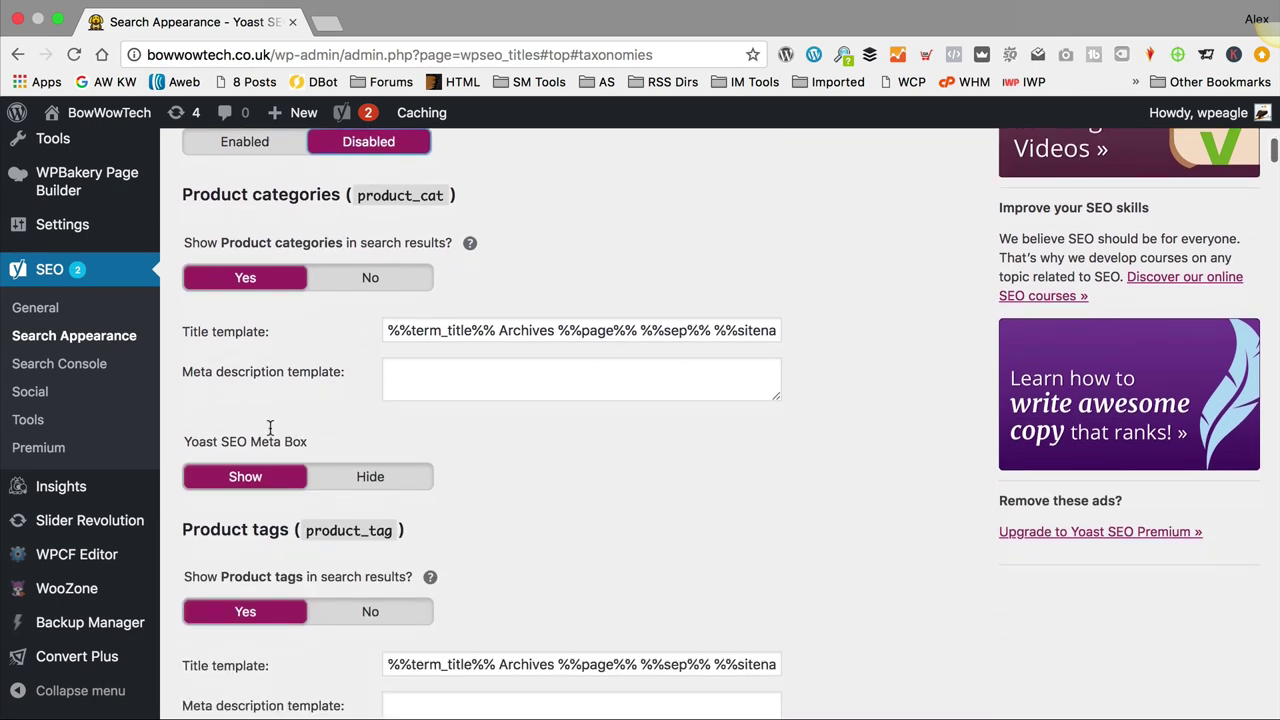
Step: Hide Product tags, shipping classes, Brand, Style Name, Size Name, Binding and Color from search results
click(372, 490)
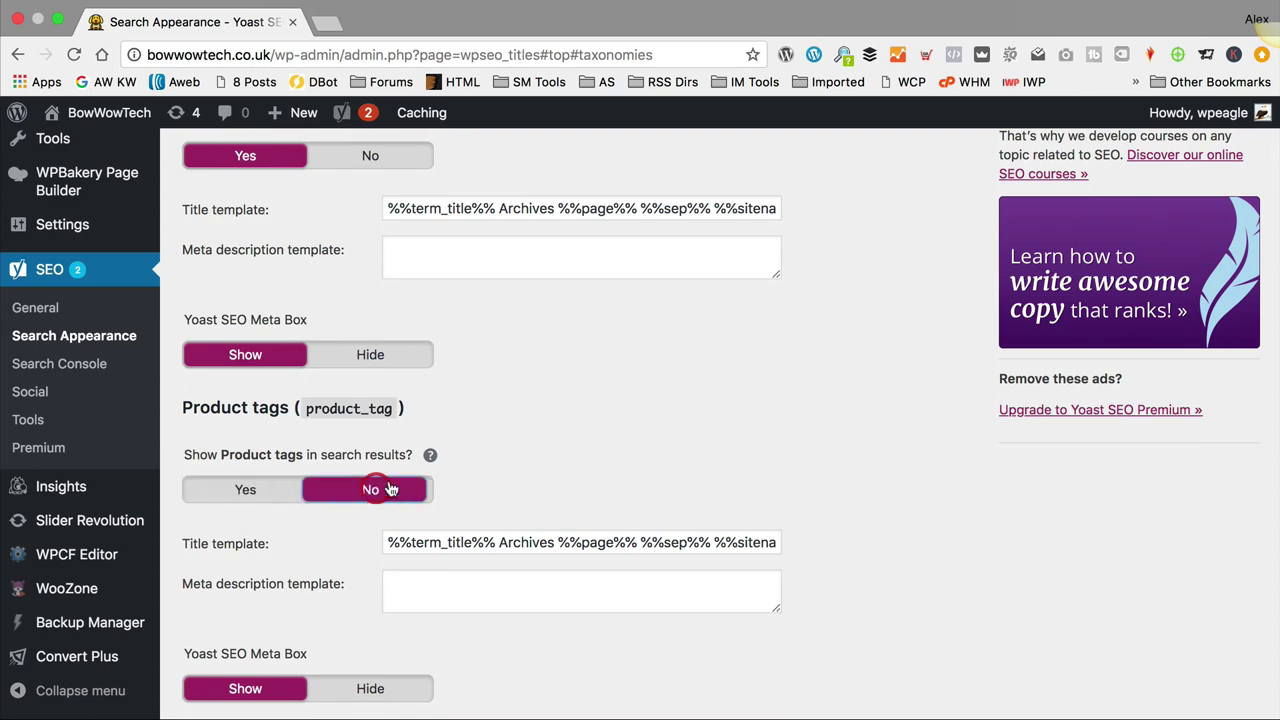
scroll(541, 393, down, 4)
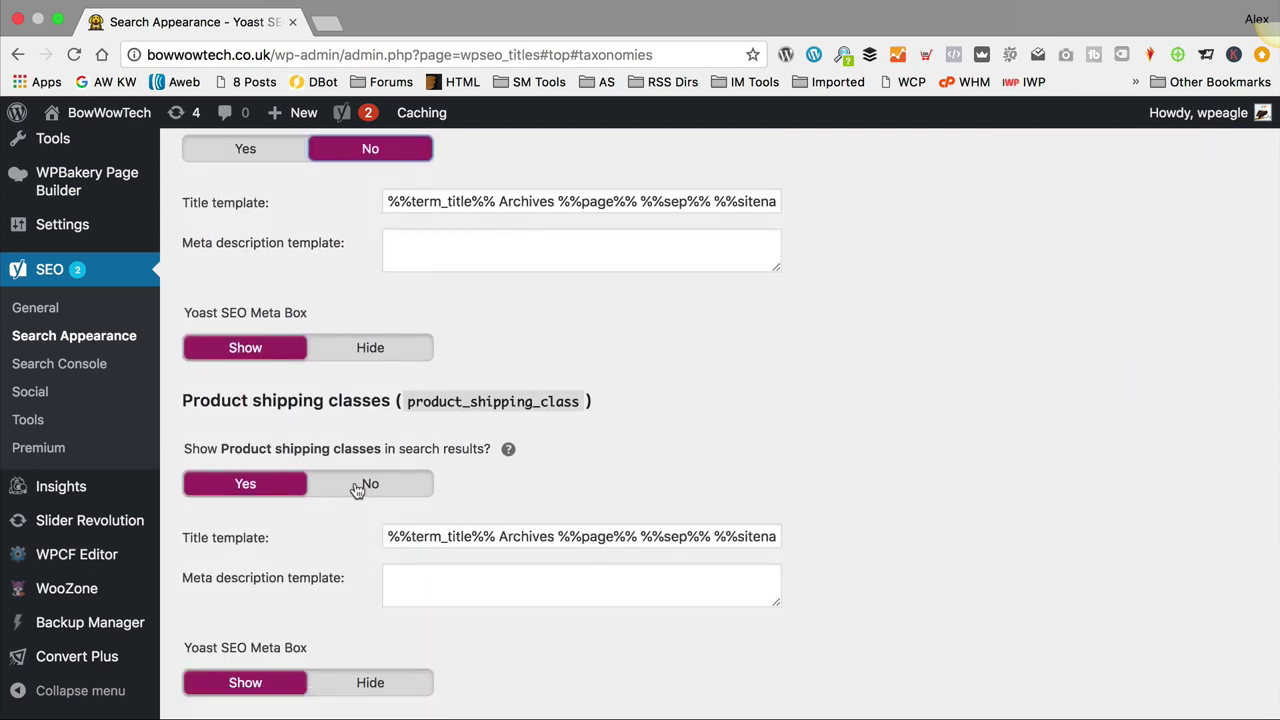
click(357, 487)
scroll(357, 489, down, 4)
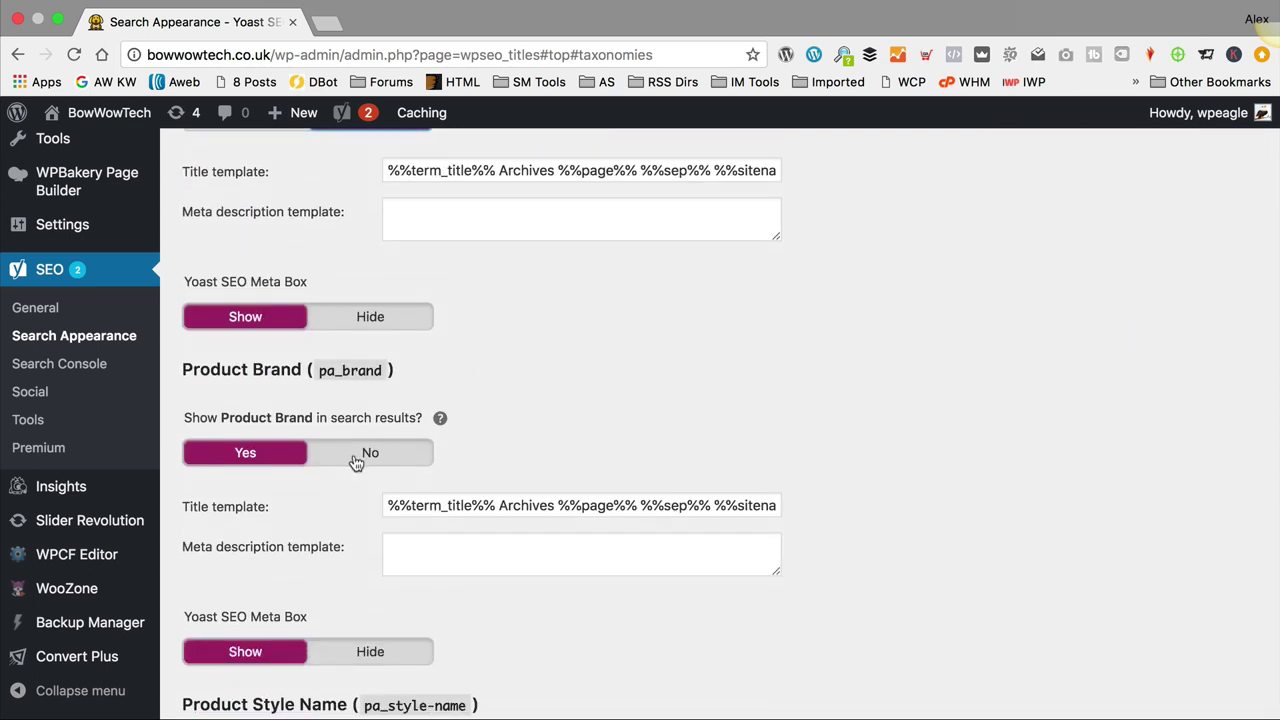
click(356, 461)
scroll(459, 408, down, 3)
click(366, 476)
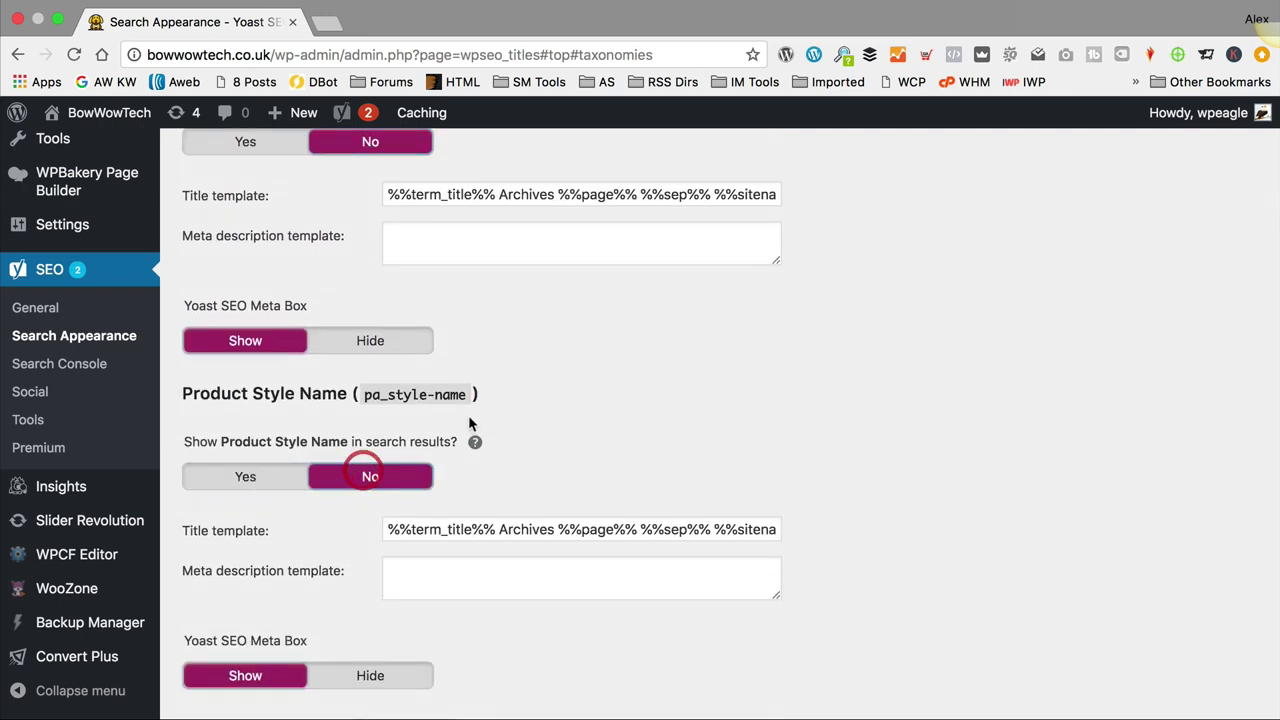
scroll(468, 424, down, 4)
click(366, 418)
scroll(360, 430, down, 3)
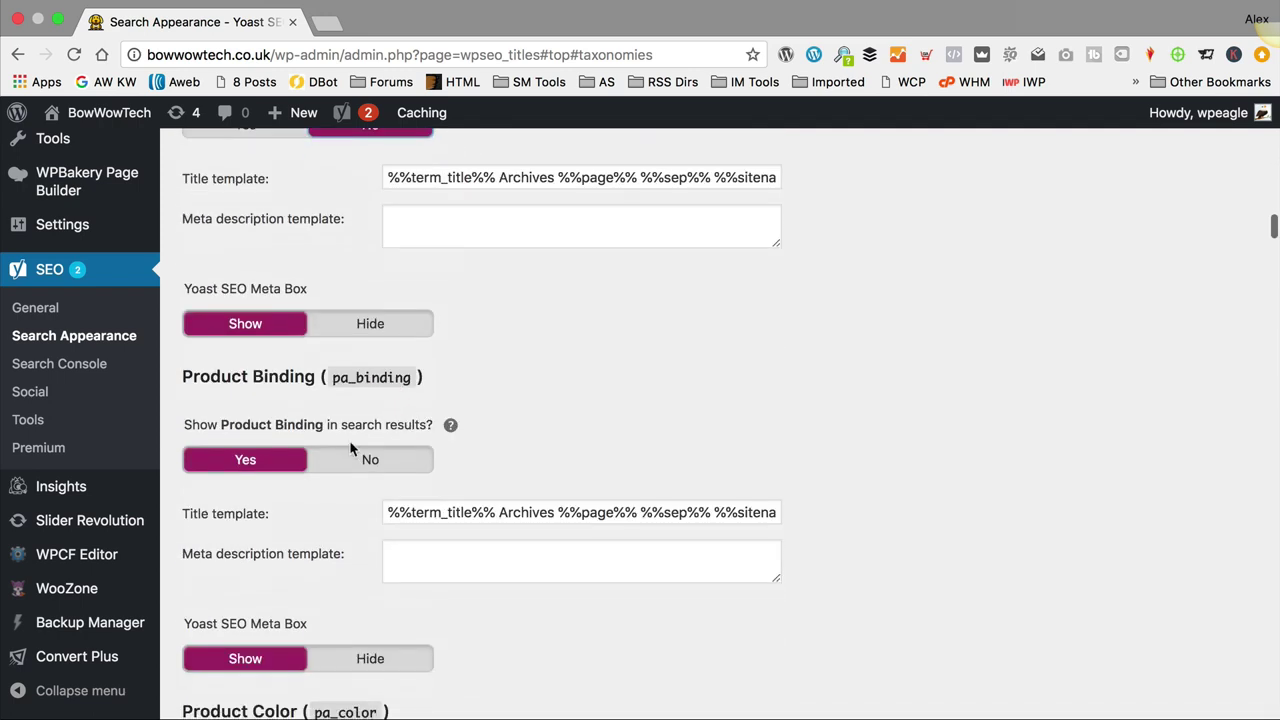
click(368, 463)
scroll(560, 390, down, 4)
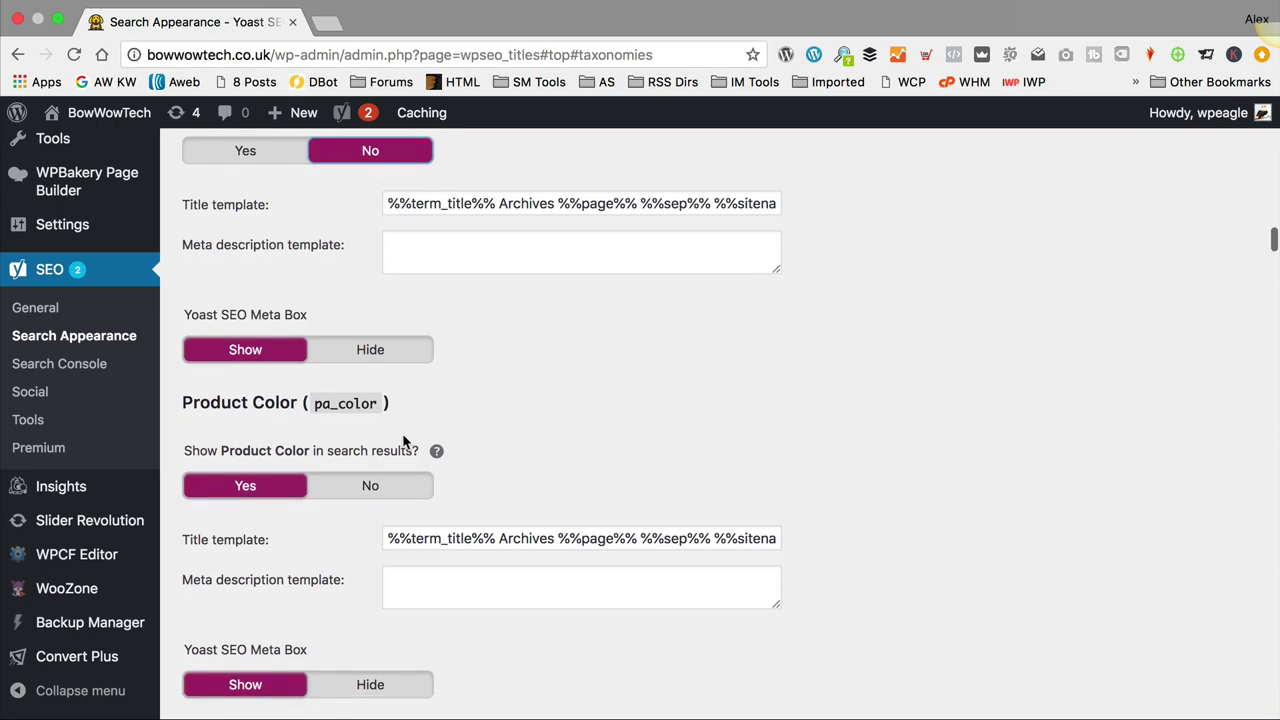
click(355, 485)
scroll(571, 345, down, 3)
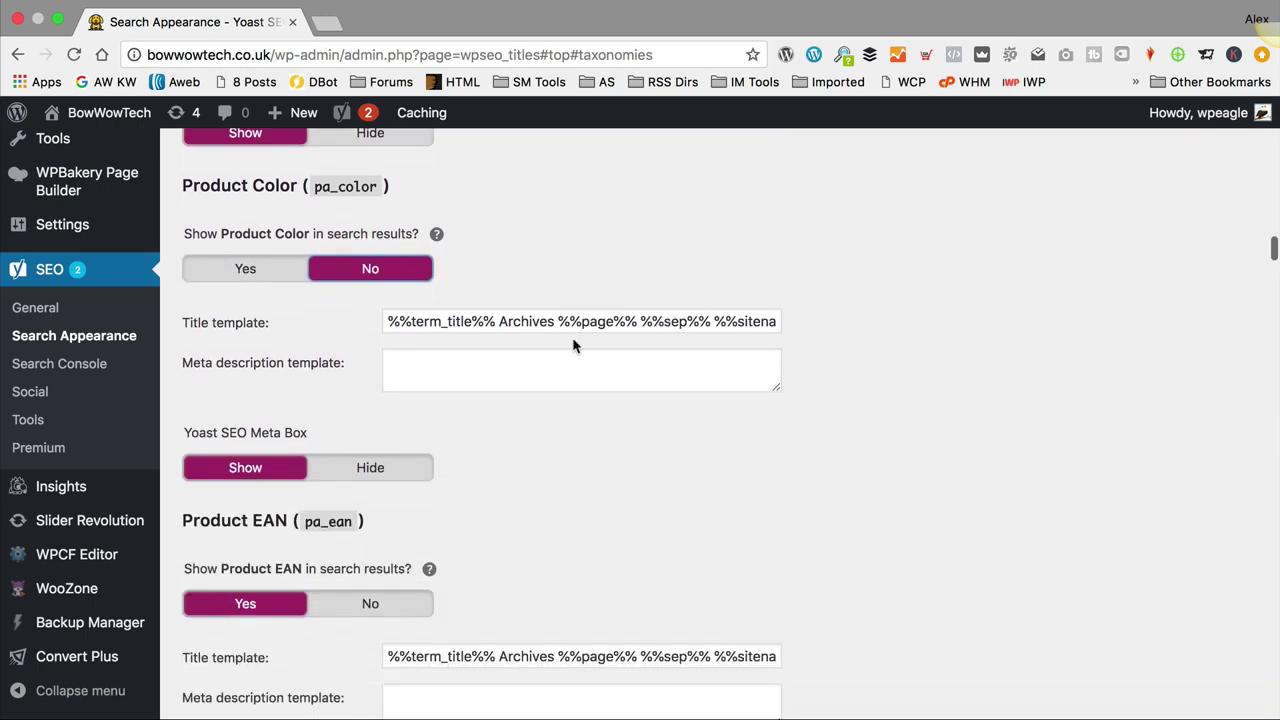
Step: Hide the Product EAN, EANList, ItemDimensions, Label and Manufacturer archives from search results
click(382, 596)
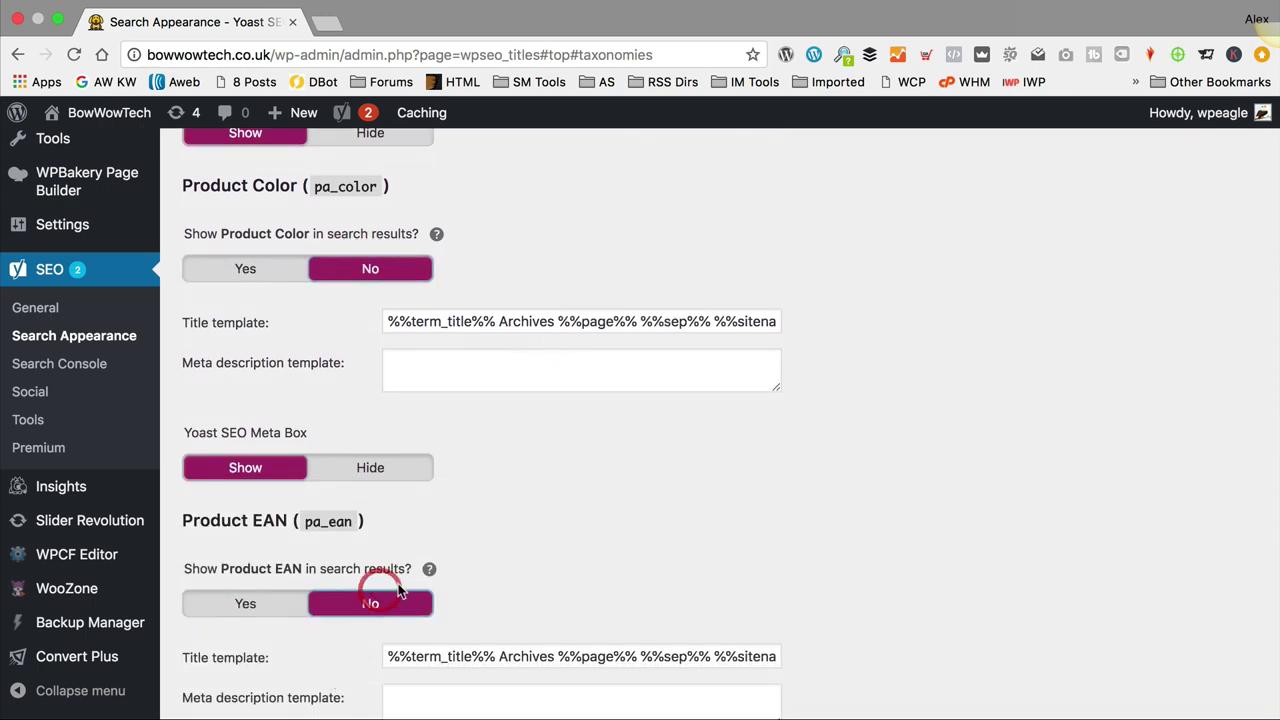
scroll(494, 523, down, 5)
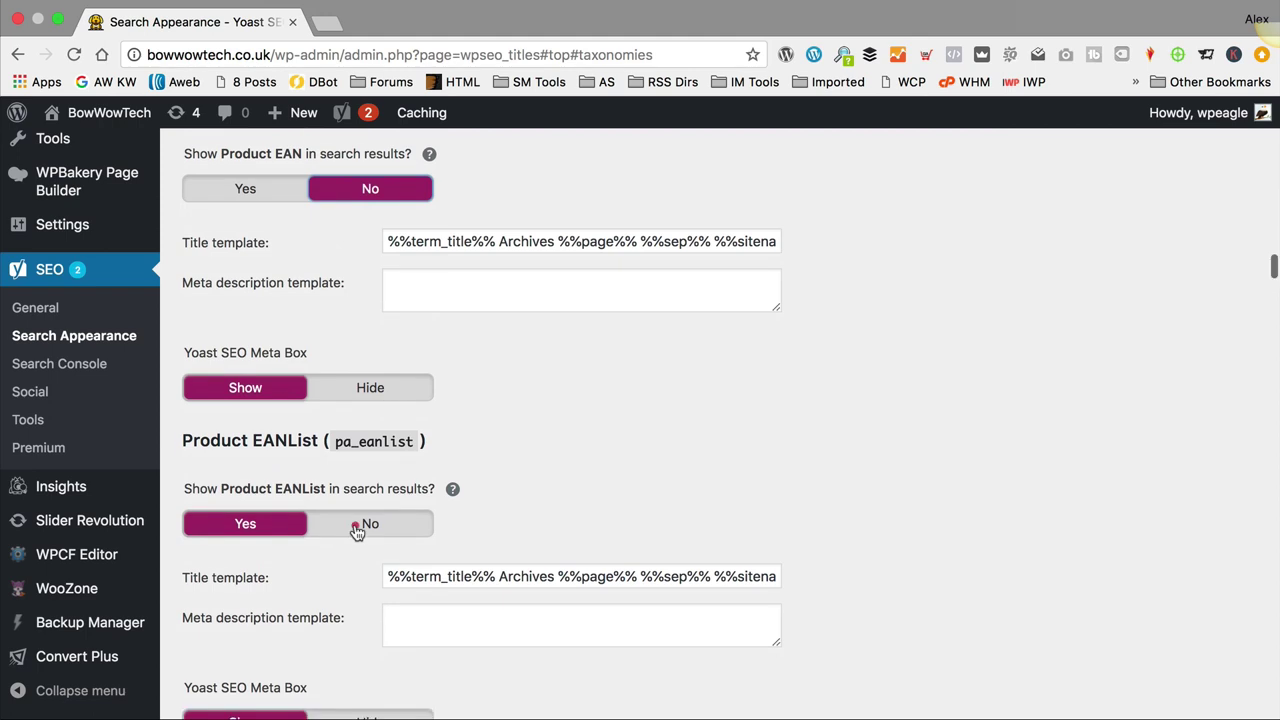
click(356, 523)
scroll(380, 500, down, 4)
click(370, 518)
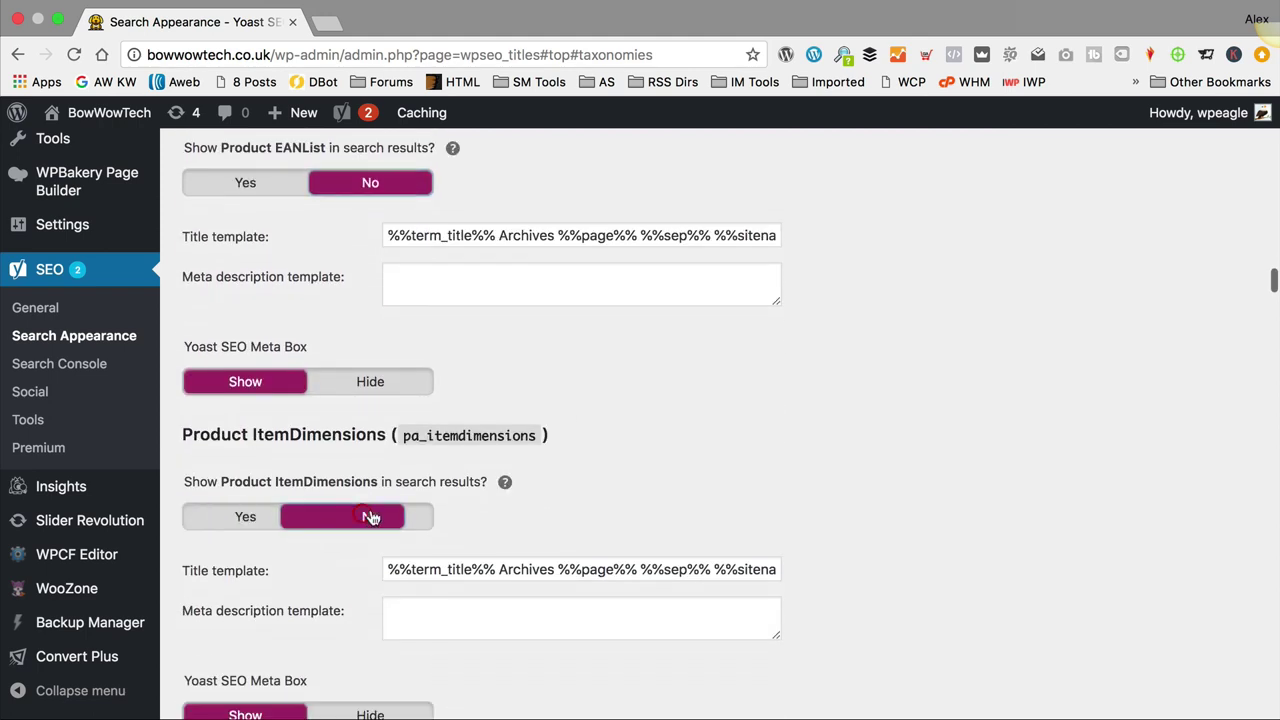
scroll(372, 500, down, 5)
click(374, 418)
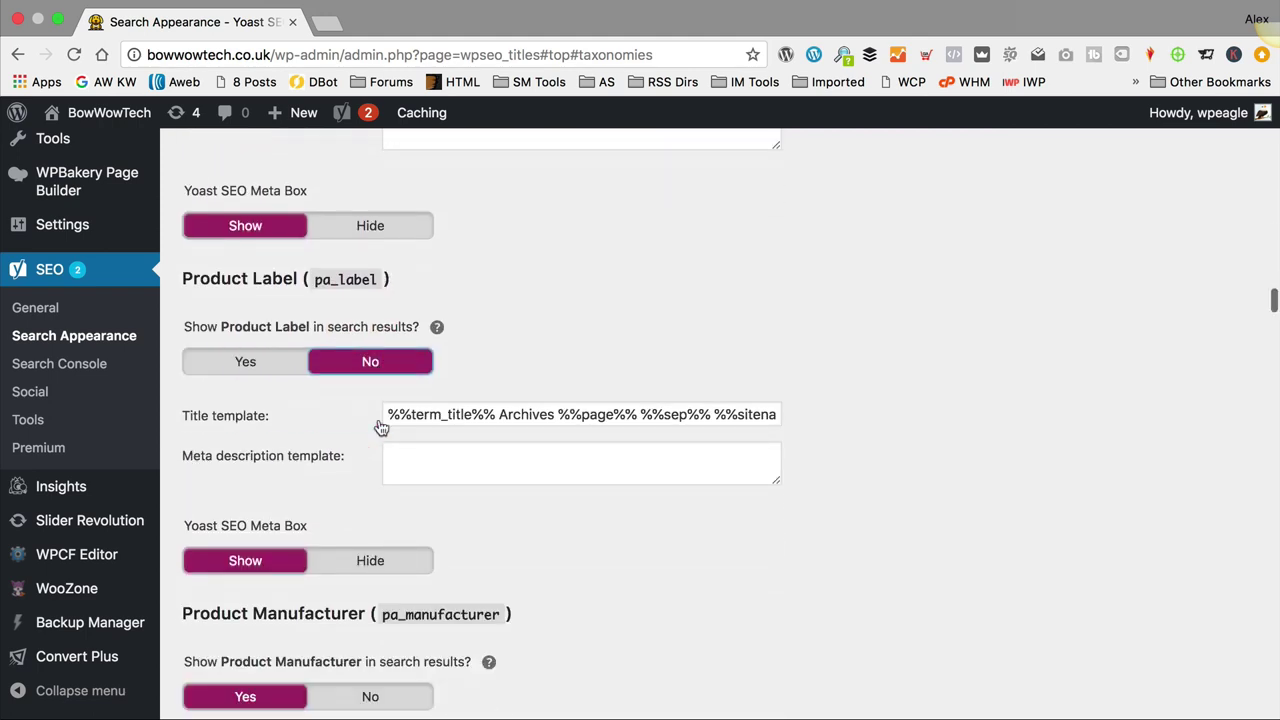
scroll(372, 450, down, 5)
click(398, 428)
scroll(398, 433, down, 2)
scroll(398, 433, down, 2)
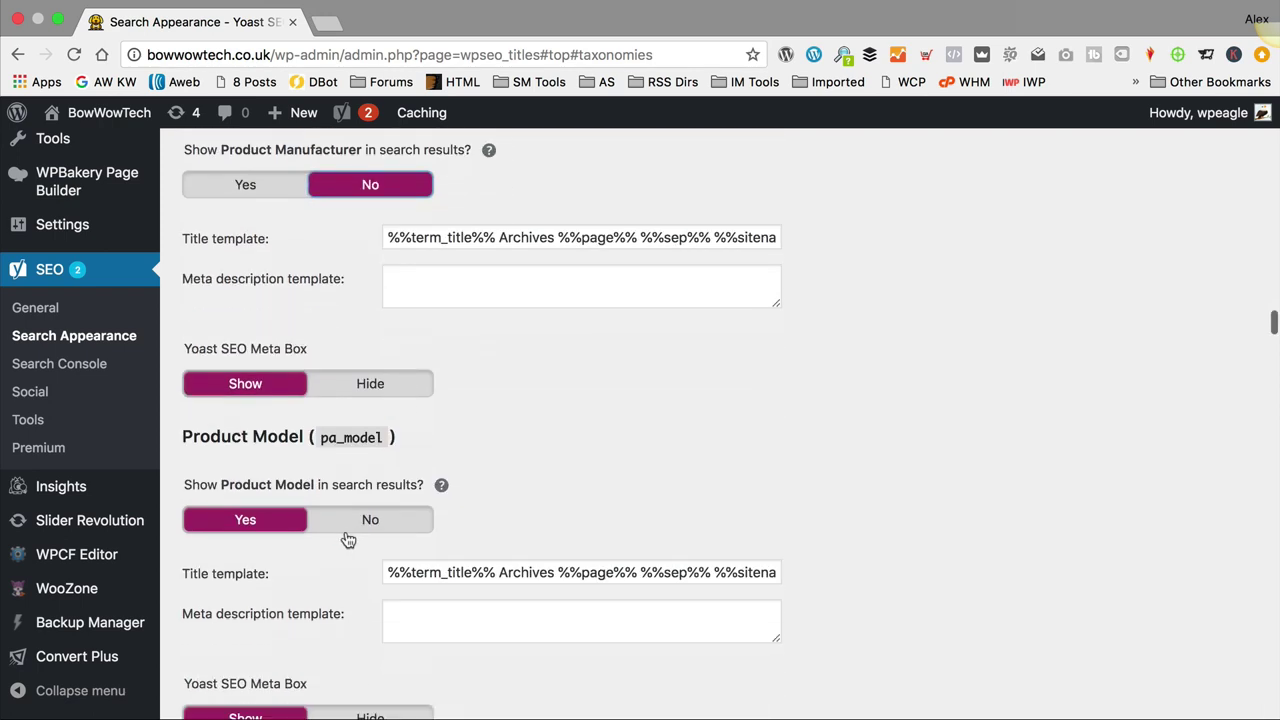
Step: Hide the Product Model, MPN, NumberOfItems, PackageDimensions and PackageQuantity archives from search results
click(391, 520)
scroll(391, 516, down, 5)
click(365, 515)
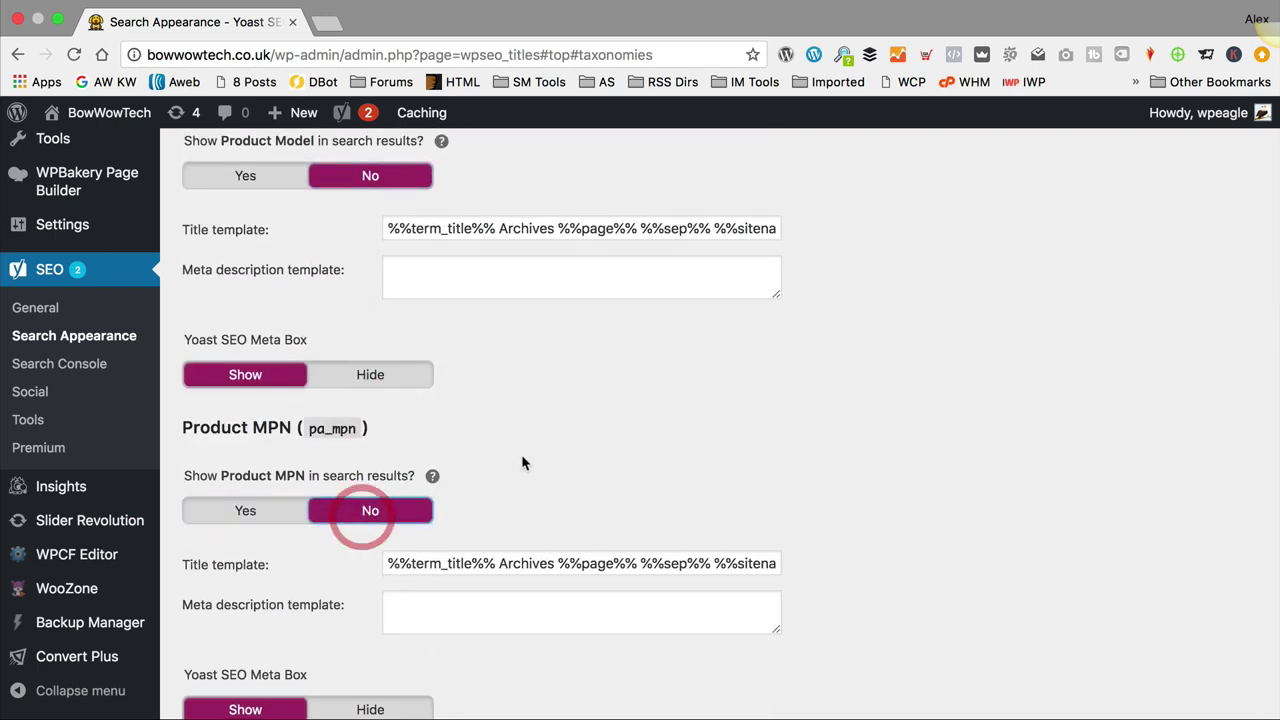
scroll(360, 512, down, 5)
click(372, 490)
scroll(372, 490, down, 5)
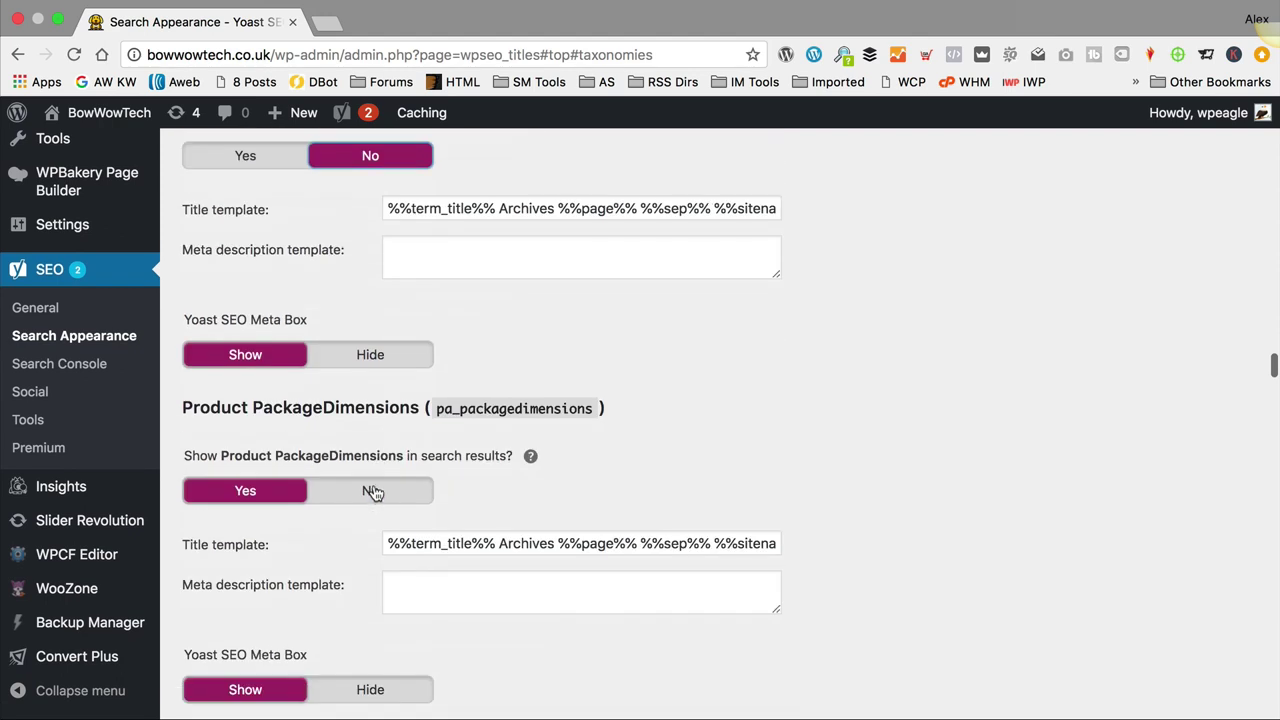
click(398, 491)
scroll(425, 480, down, 5)
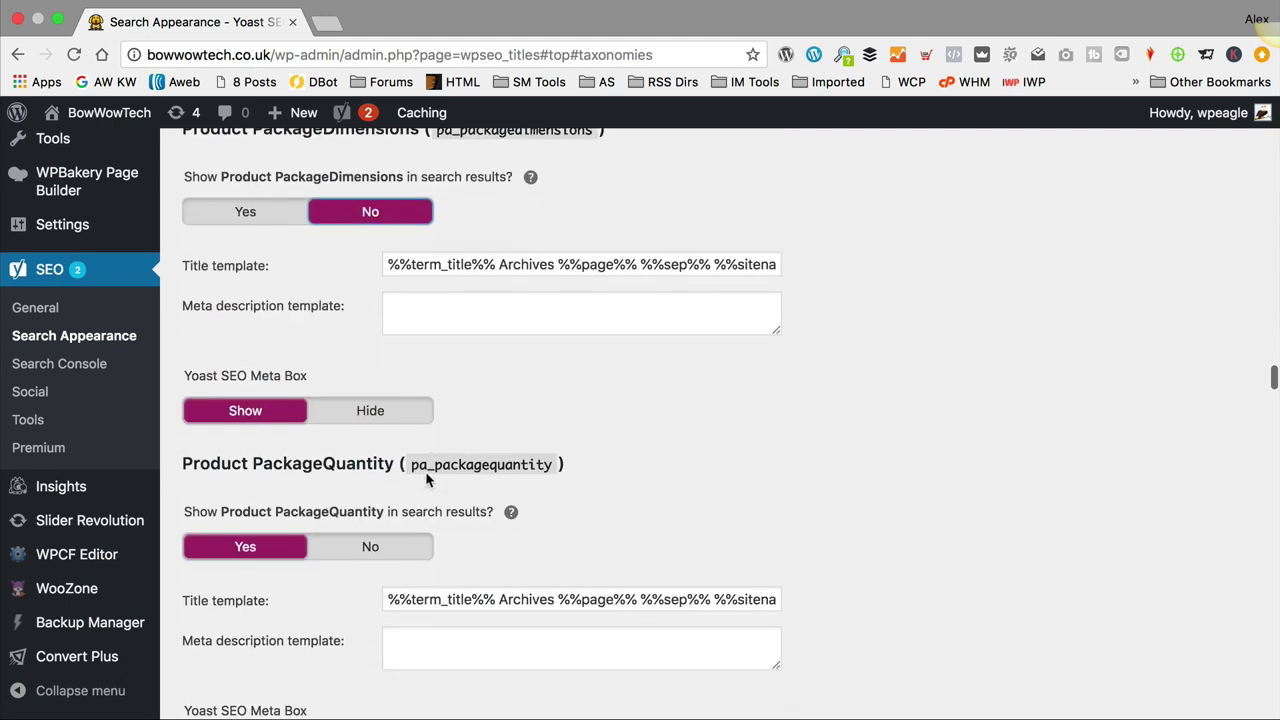
click(358, 545)
scroll(503, 465, down, 5)
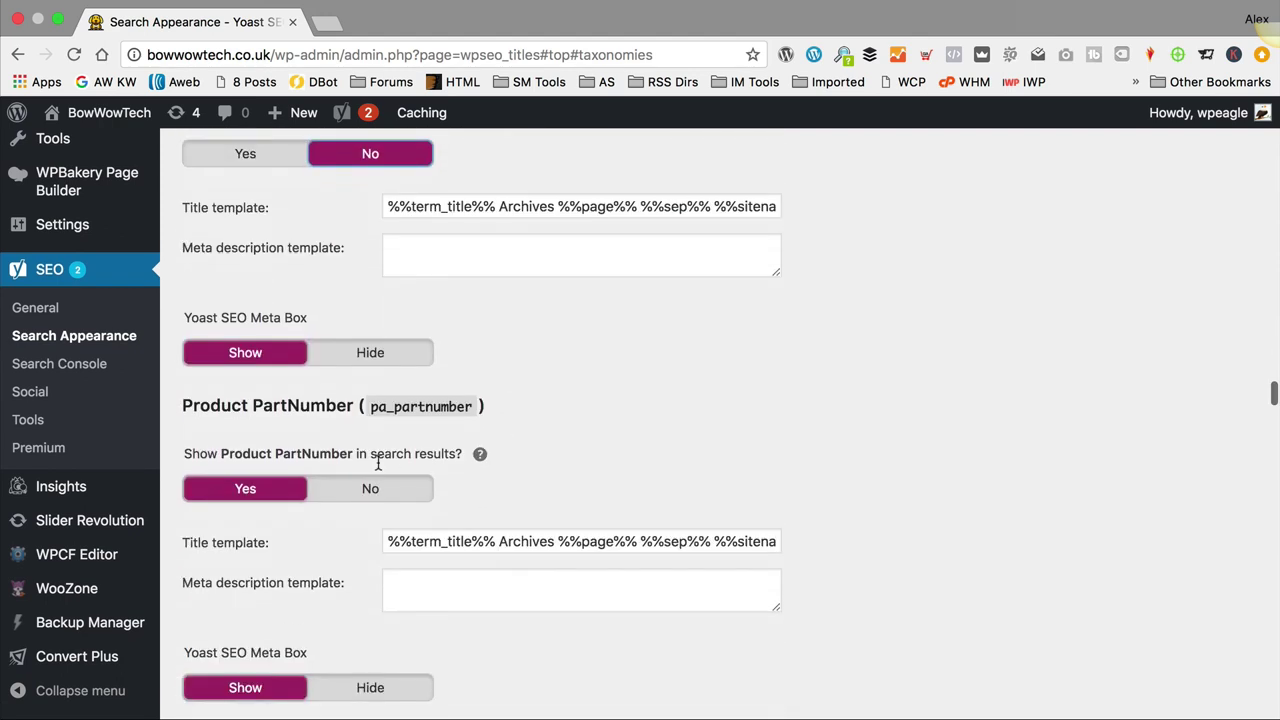
Step: Hide PartNumber, ProductGroup, ProductTypeName, Publisher, Studio, Size and UPC, then save the taxonomy settings
click(371, 485)
scroll(420, 475, down, 5)
click(384, 440)
scroll(385, 450, down, 3)
scroll(385, 455, down, 3)
click(375, 480)
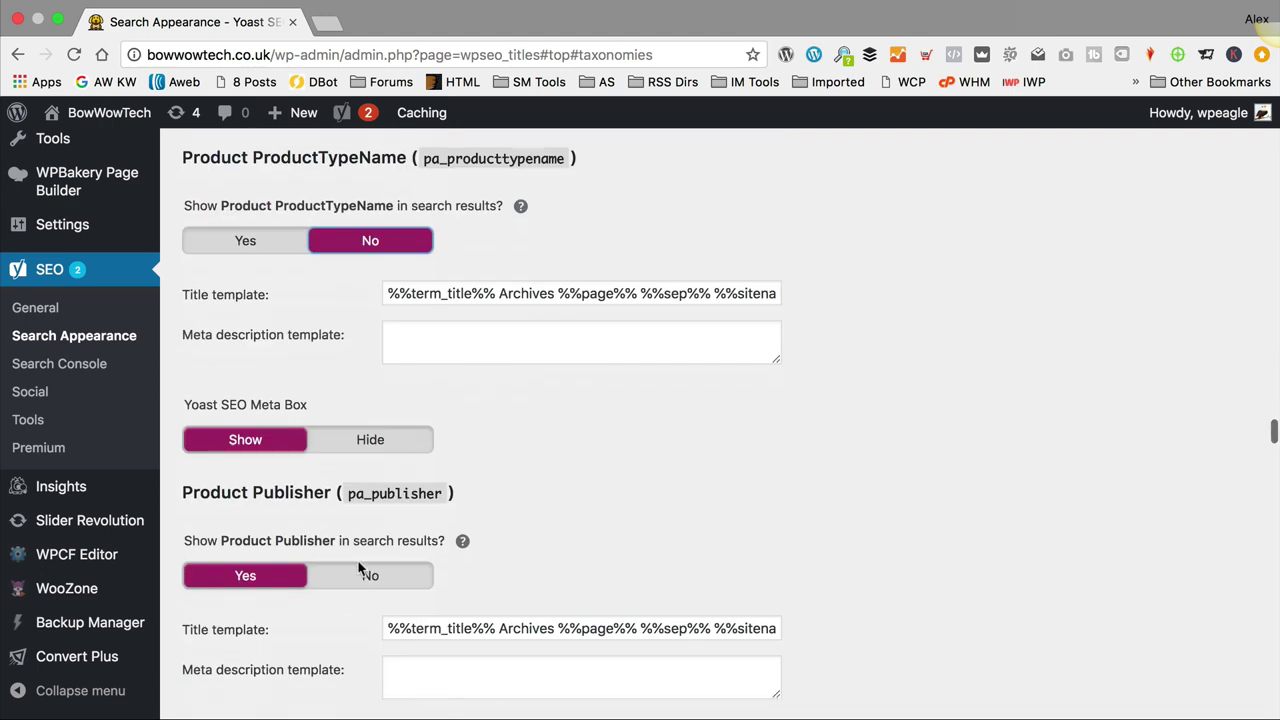
click(365, 491)
scroll(365, 491, down, 3)
click(386, 505)
scroll(386, 505, down, 5)
click(420, 490)
scroll(432, 495, down, 2)
click(370, 572)
scroll(383, 463, down, 8)
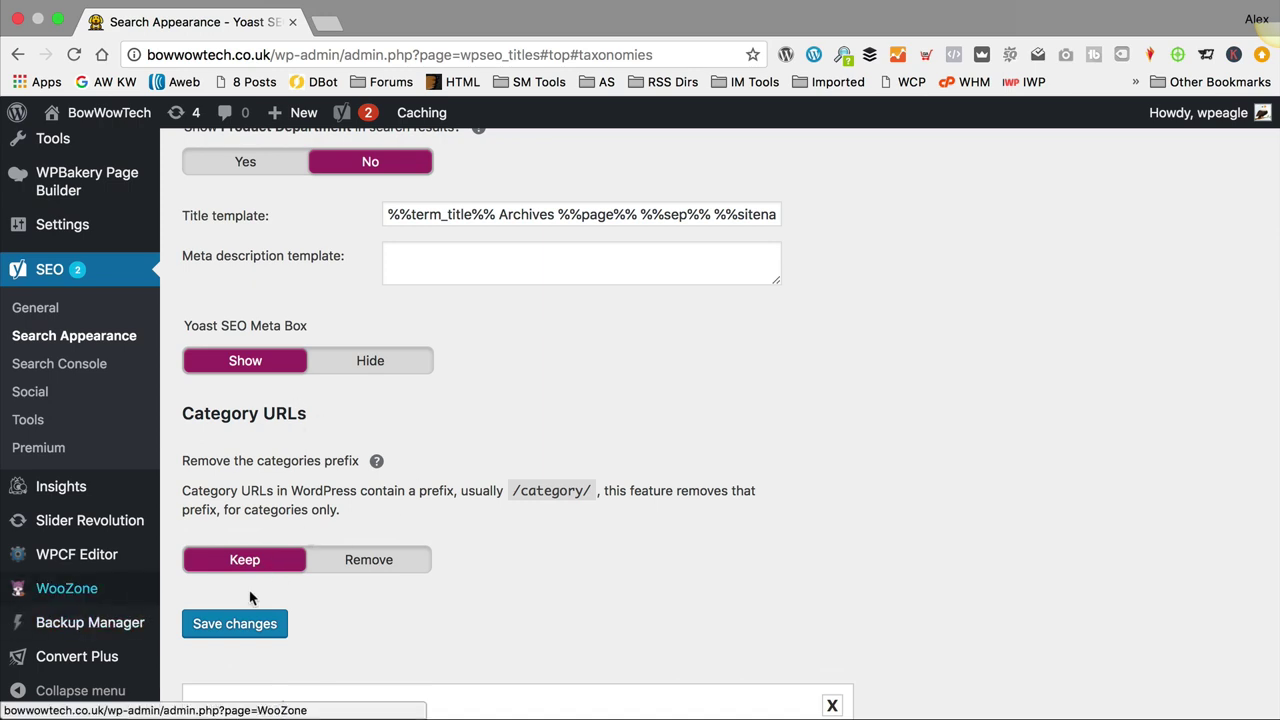
scroll(341, 607, down, 1)
click(220, 625)
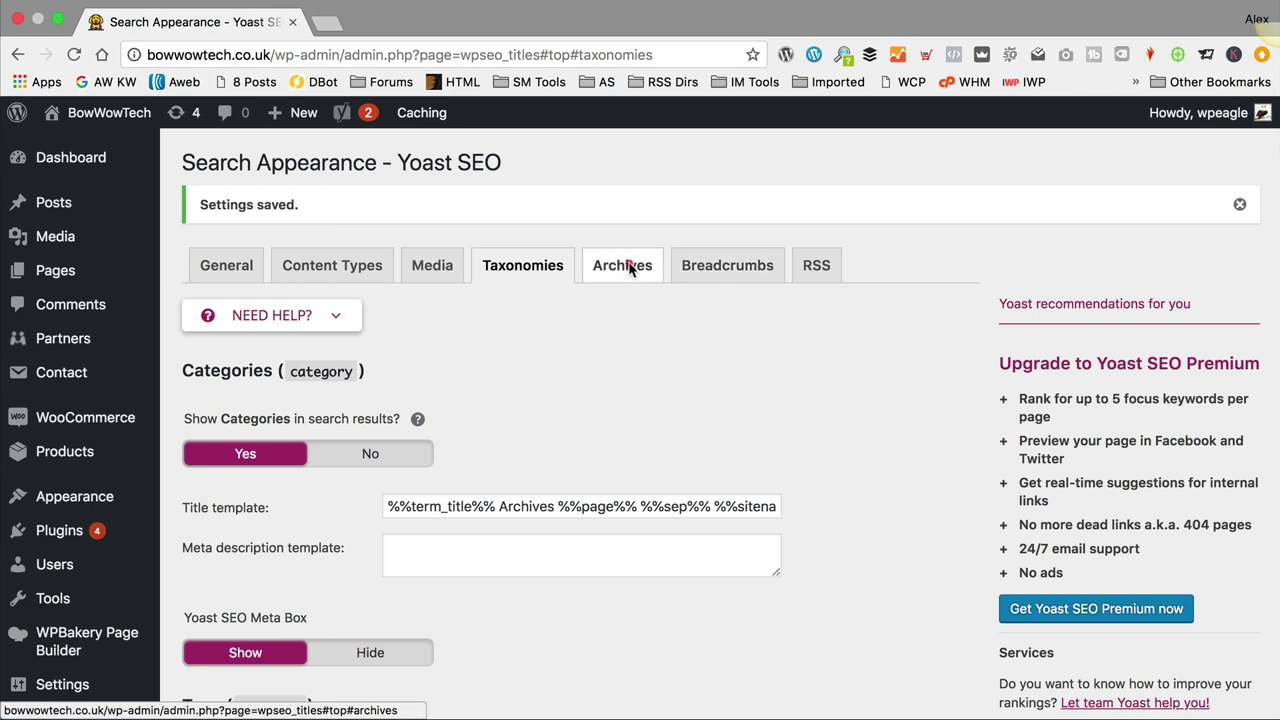
Step: Disable author and date archives on the Archives tab and save
click(622, 265)
scroll(539, 431, down, 2)
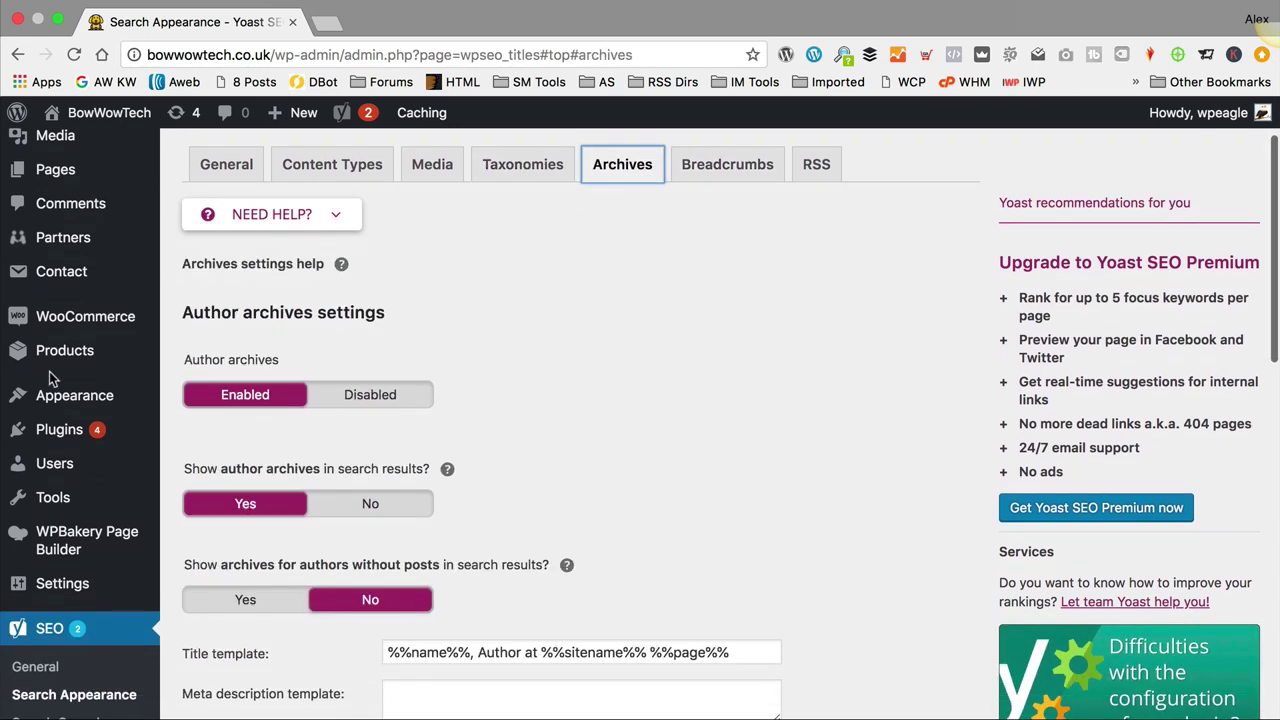
click(397, 398)
scroll(472, 392, down, 4)
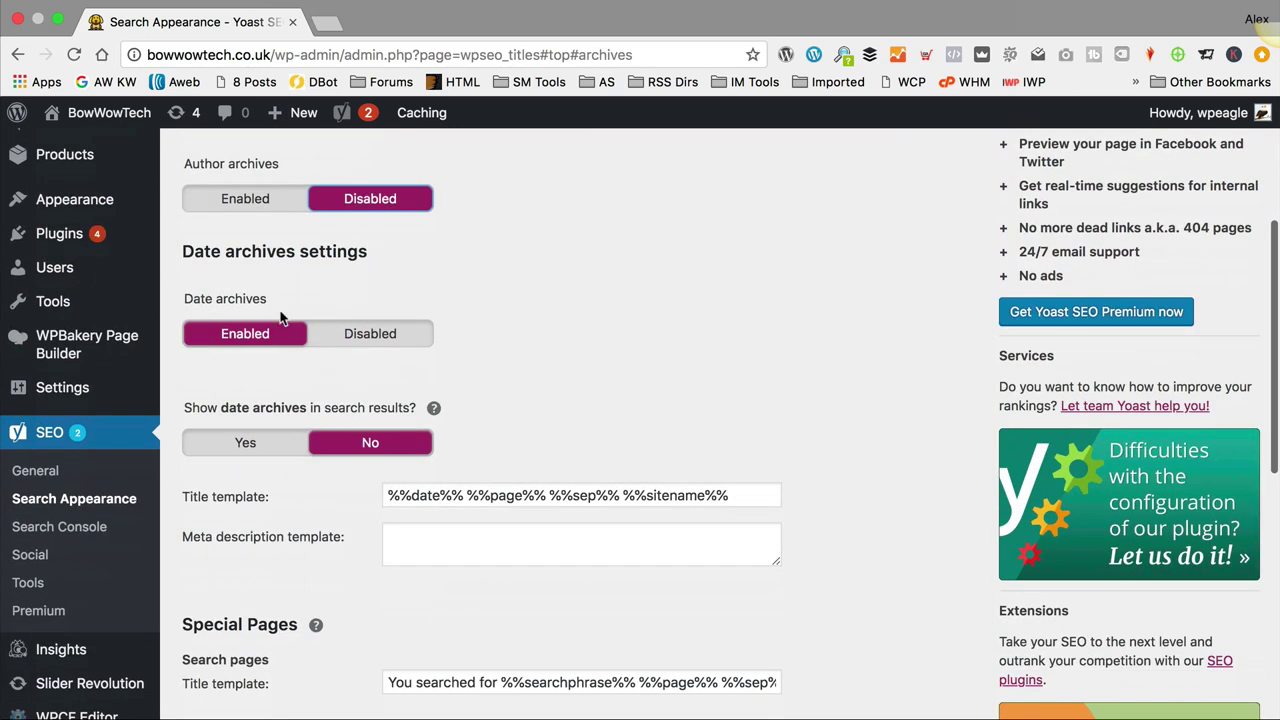
click(387, 340)
scroll(563, 334, down, 5)
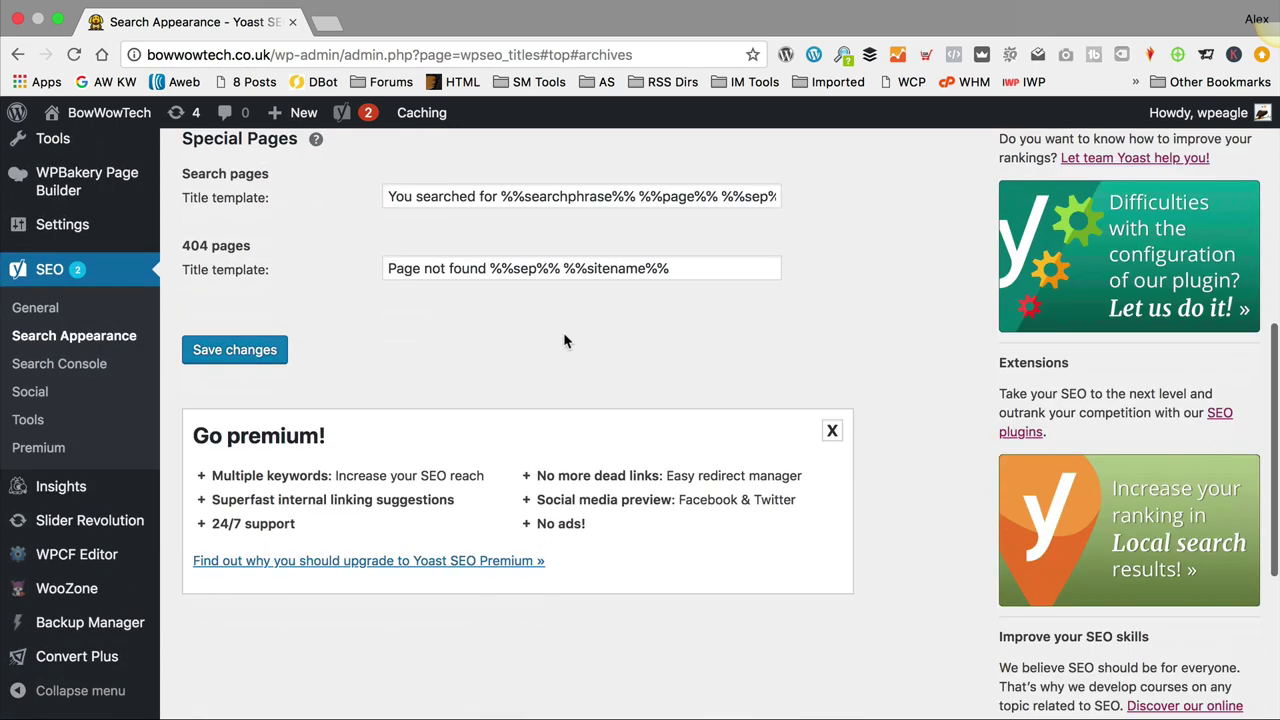
click(222, 358)
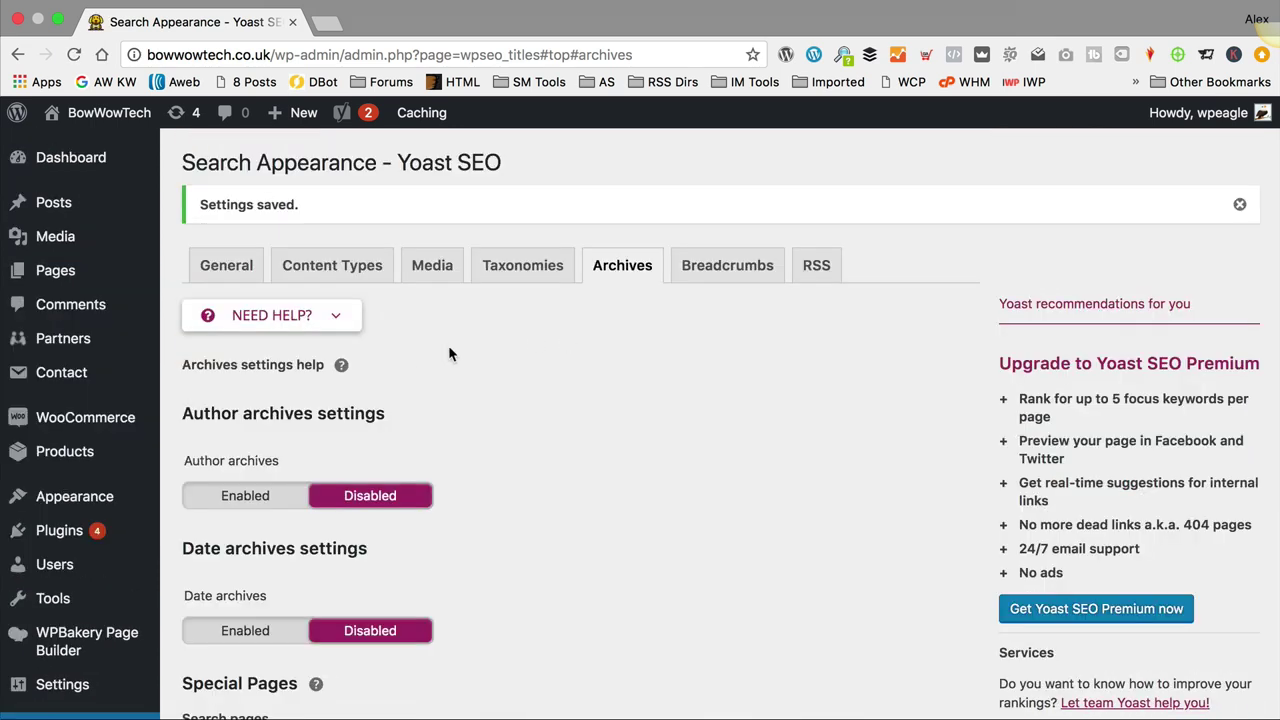
Step: Go to the Yoast SEO General dashboard
scroll(452, 352, down, 5)
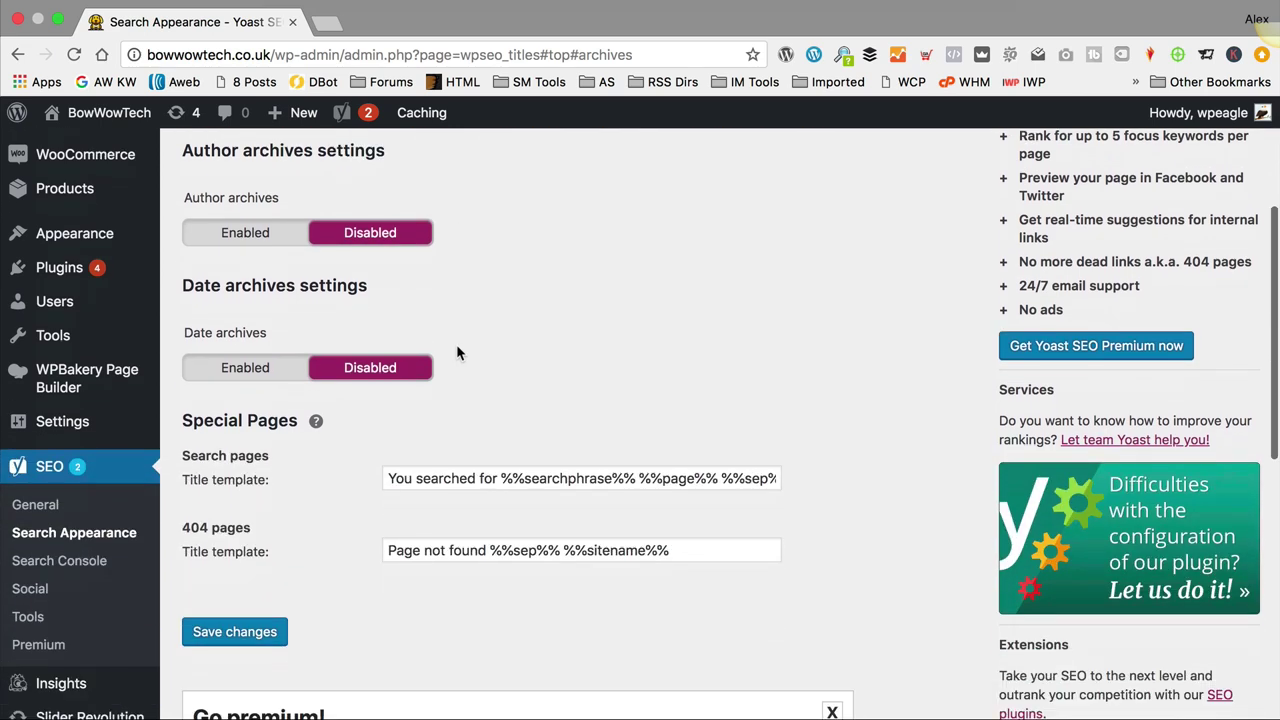
scroll(644, 305, up, 5)
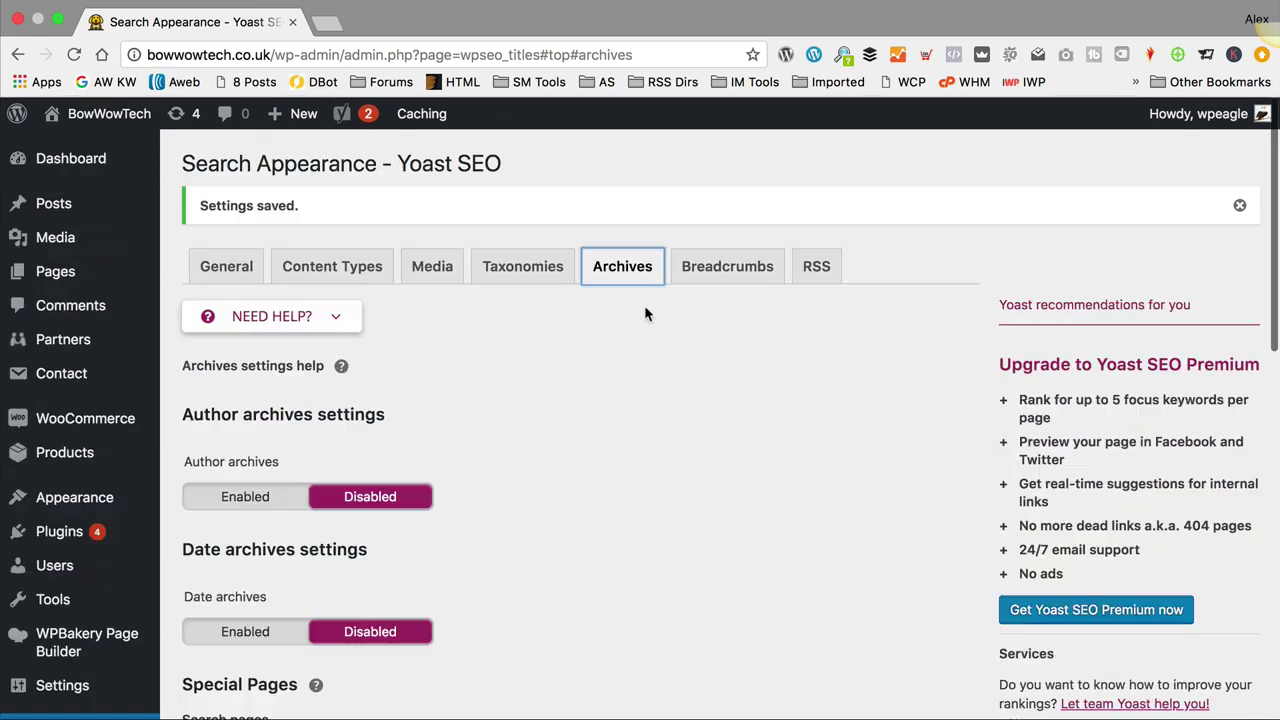
scroll(643, 306, down, 5)
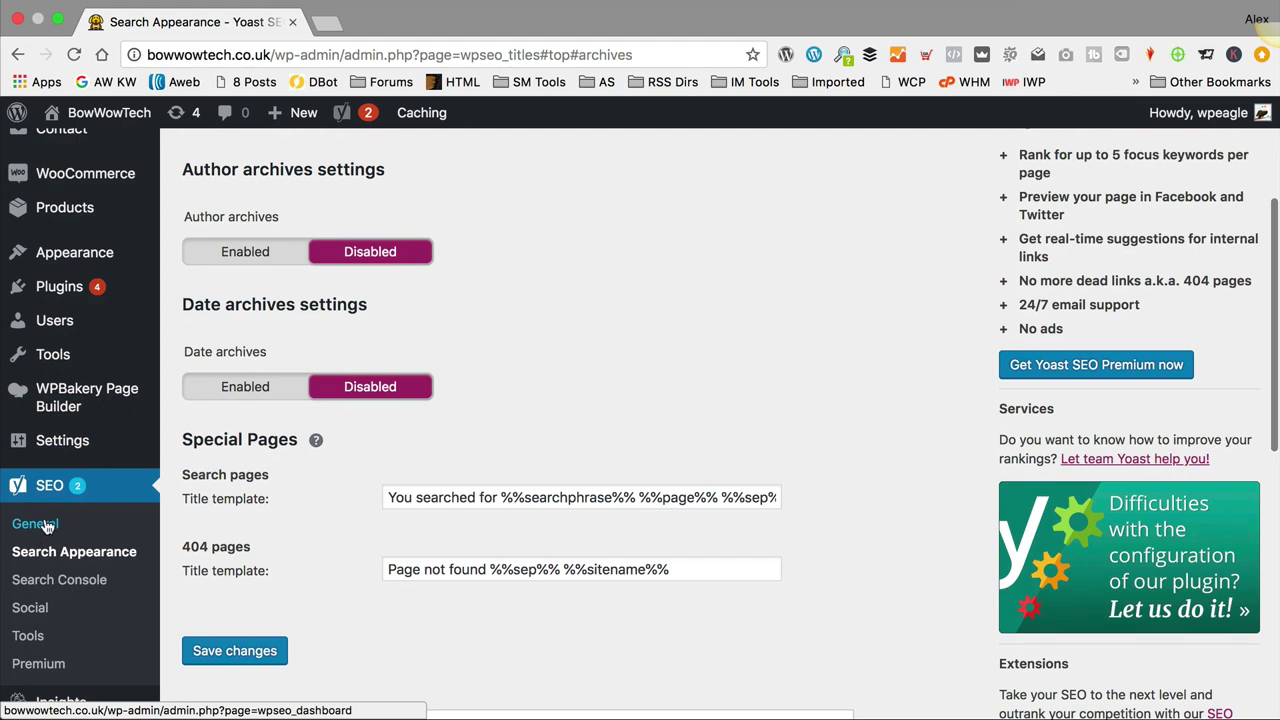
click(47, 527)
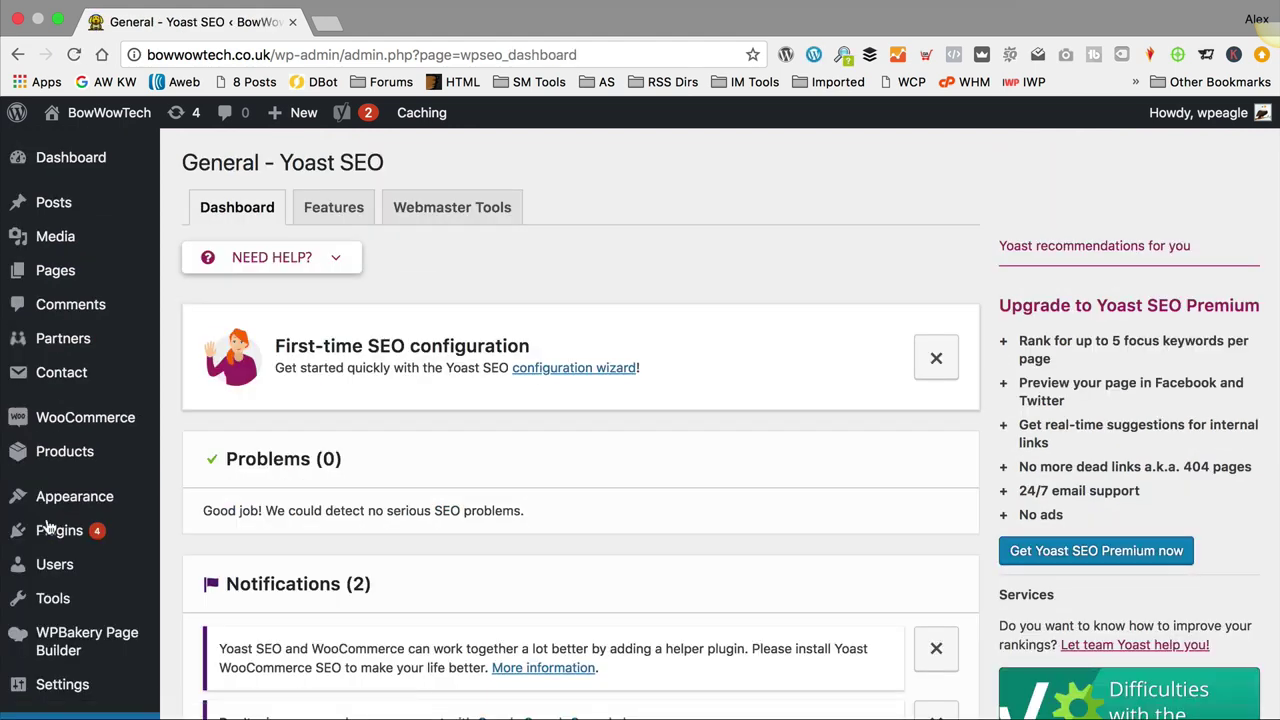
Step: Read the XML sitemaps explanation on the Features tab and open the sitemap index
click(360, 222)
scroll(686, 323, down, 4)
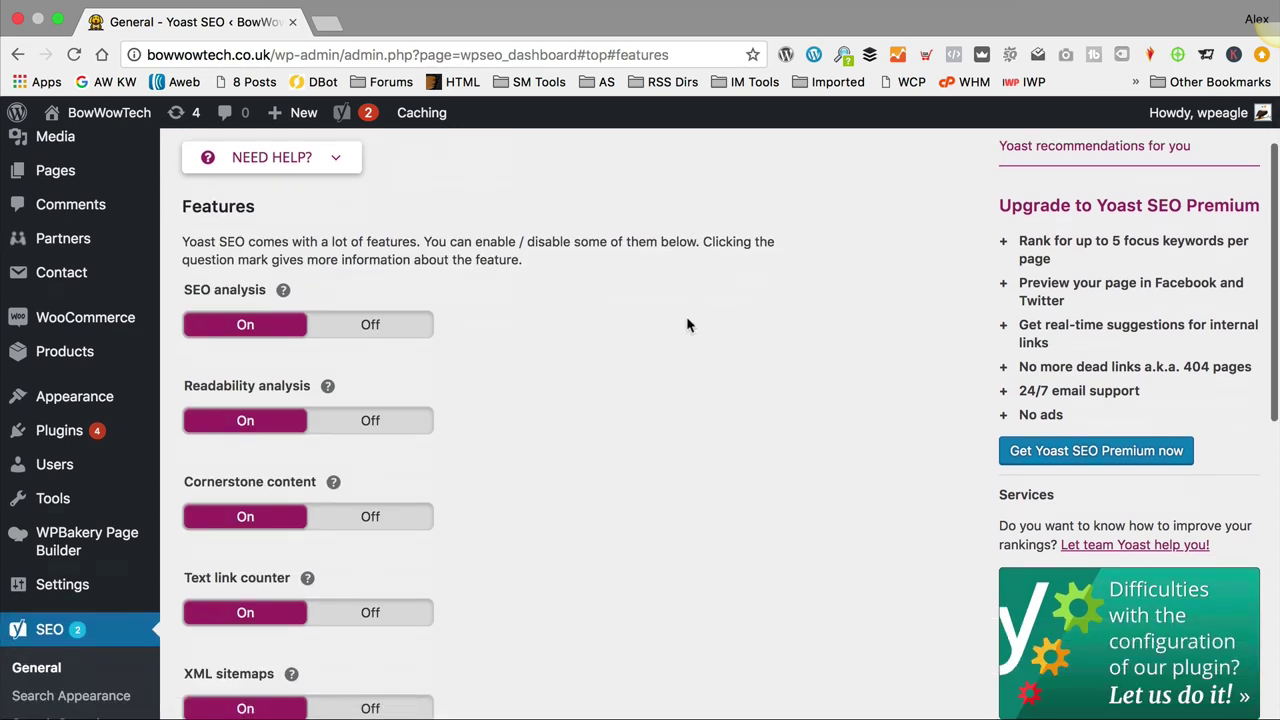
scroll(214, 553, down, 1)
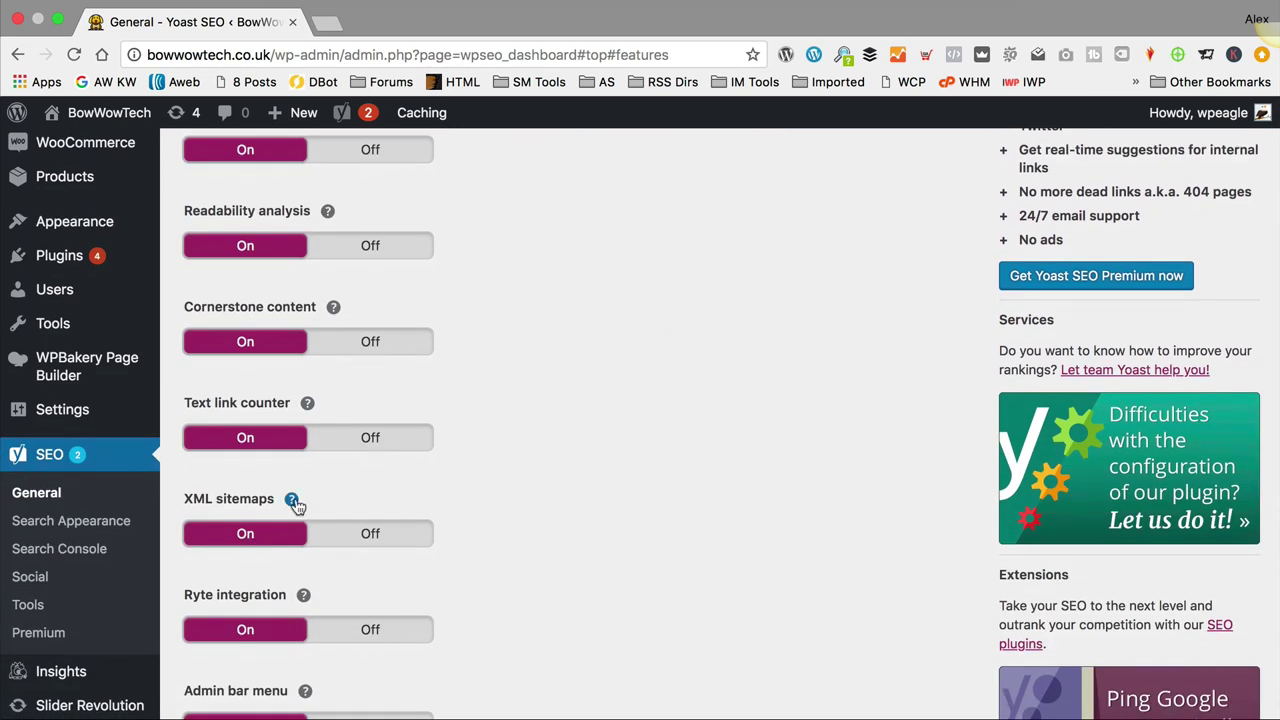
click(291, 498)
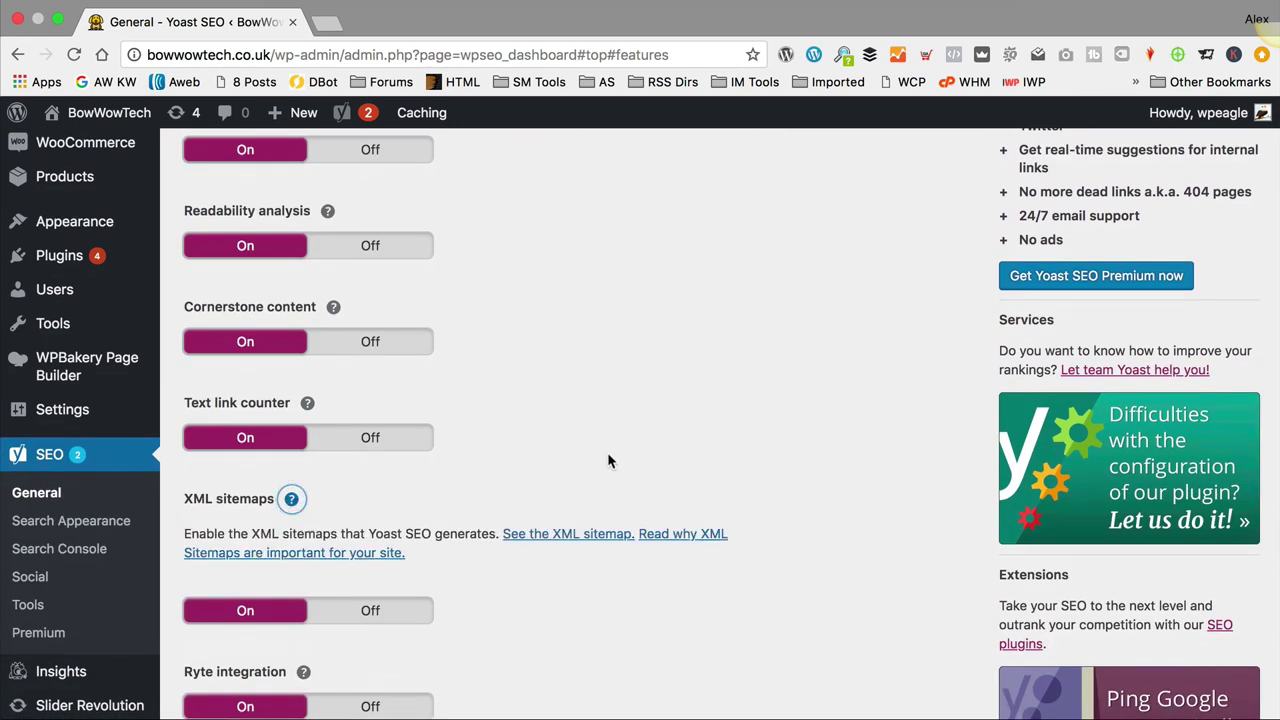
click(567, 535)
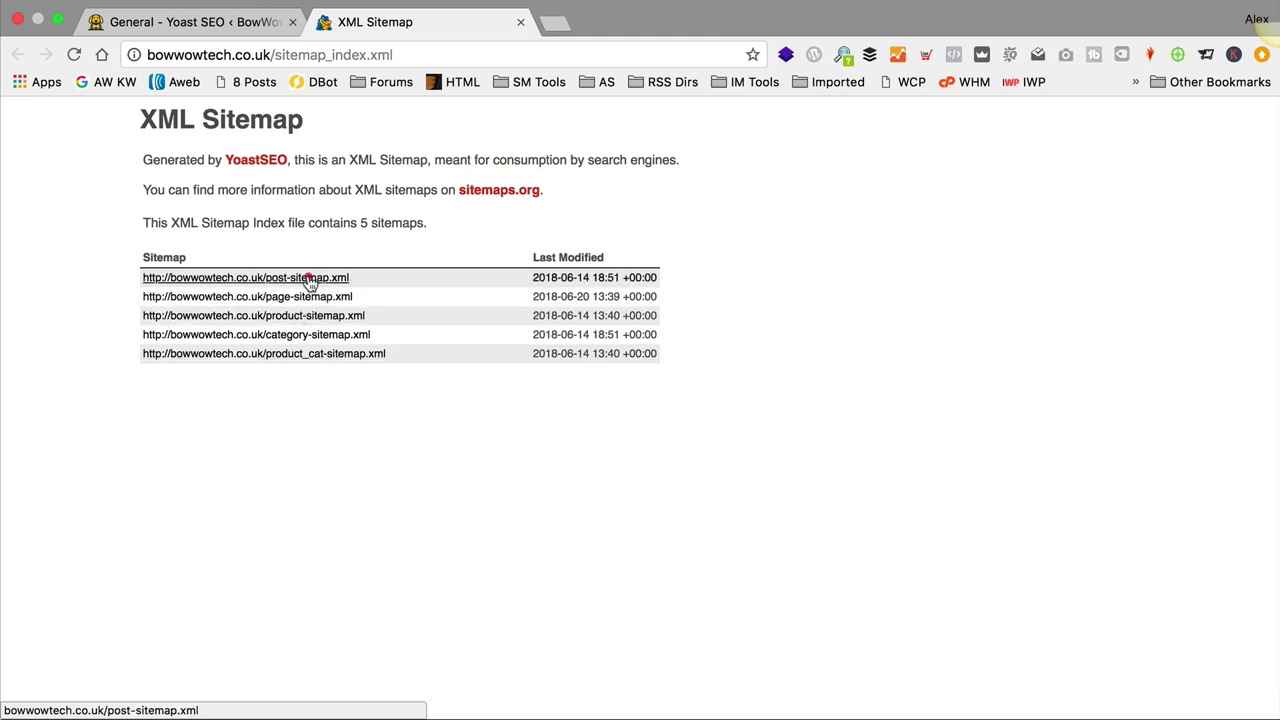
Step: Inspect post-sitemap.xml, return to the 5-sitemap index, and open a blank browser tab
click(308, 278)
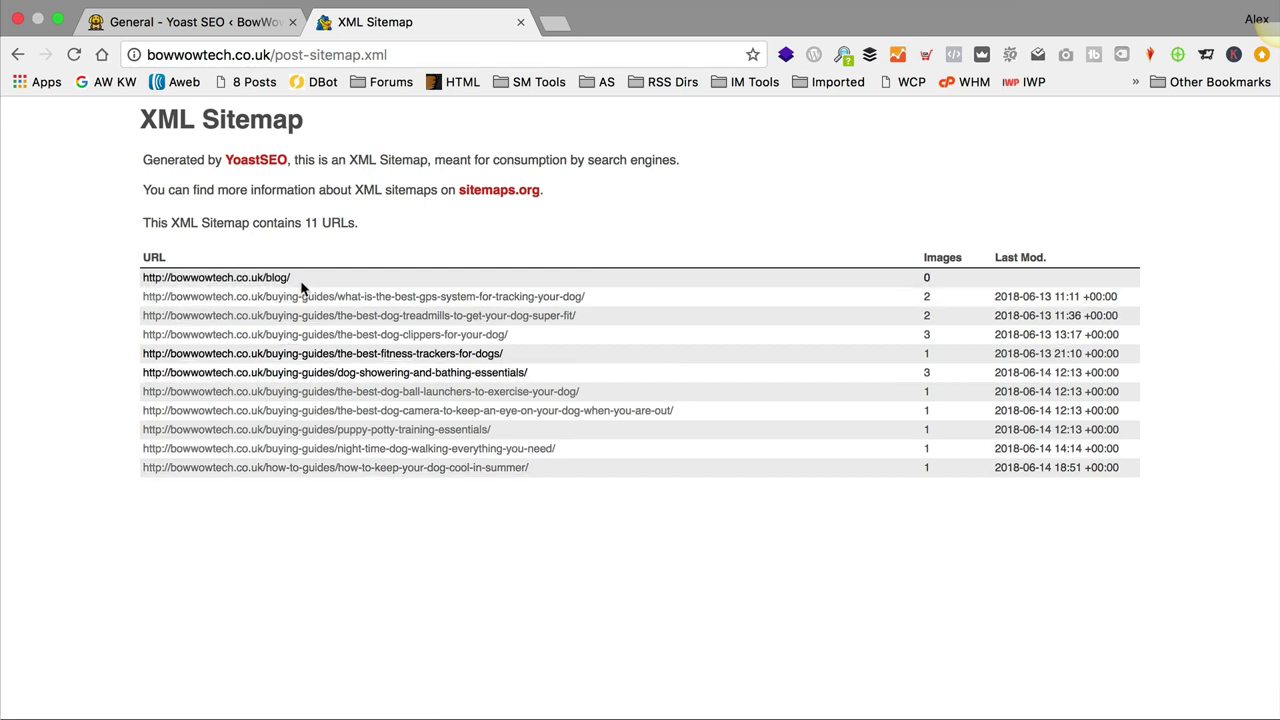
click(17, 54)
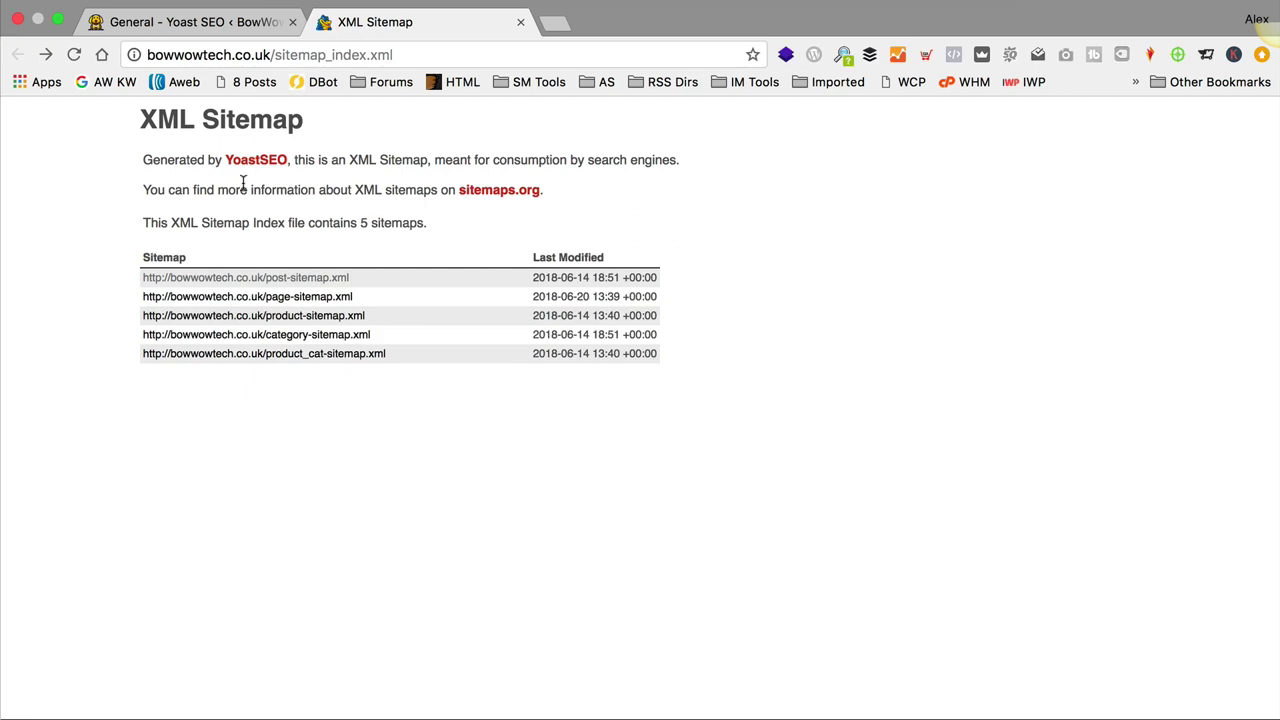
click(556, 23)
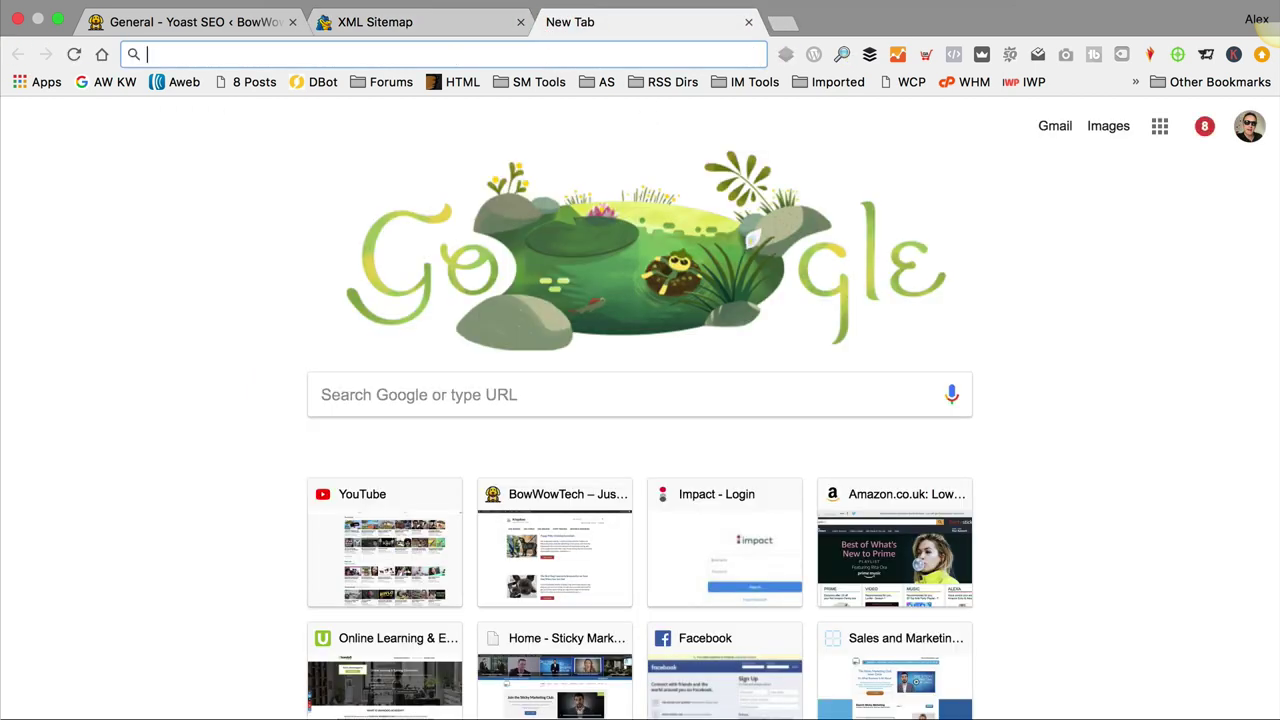
Step: Search Google for 'google webmaster' and sign in to Search Console via the Google Webmasters result
text(google)
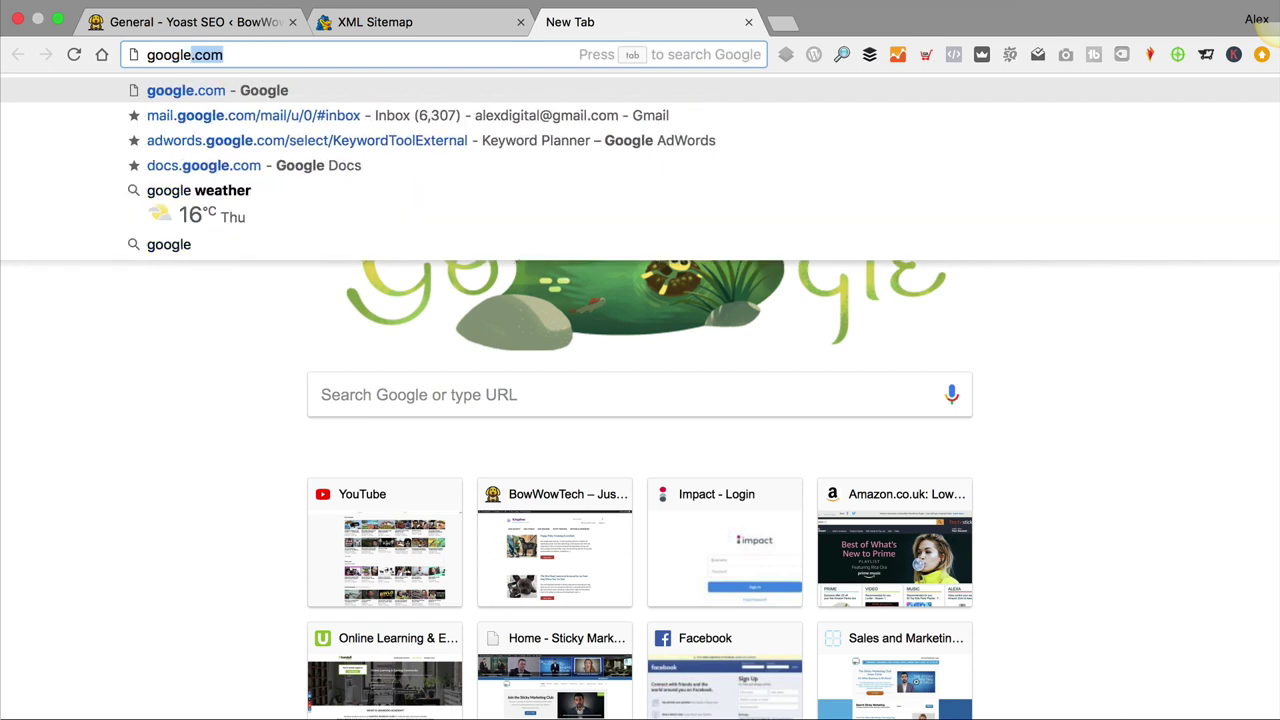
text( web a)
key(BackSpace)
key(BackSpace)
text(m)
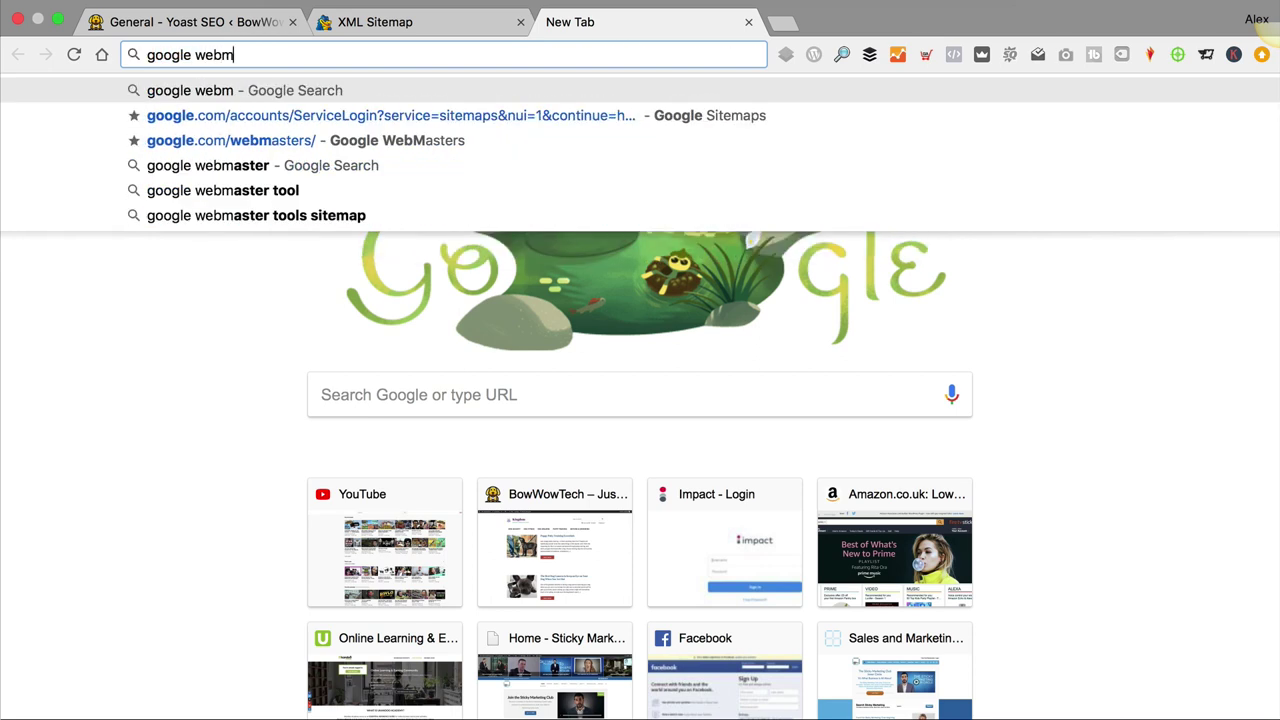
text(asyer)
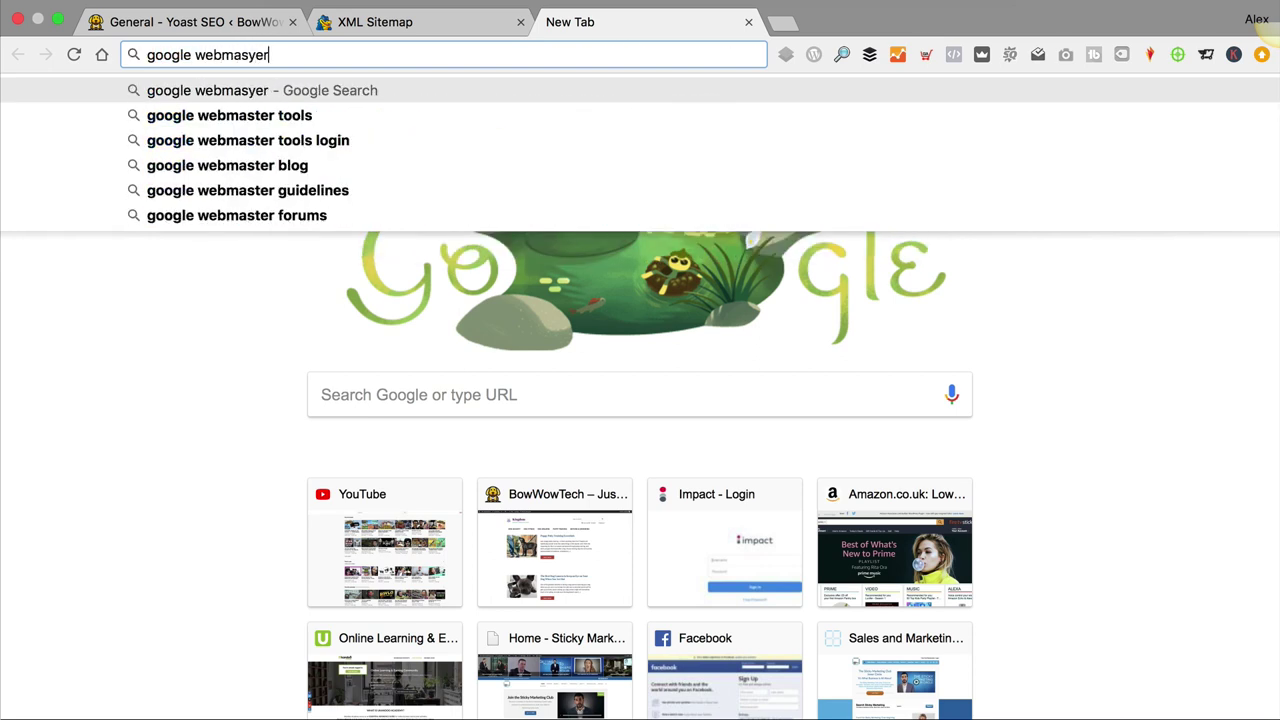
key(BackSpace)
key(BackSpace)
key(BackSpace)
text(ter)
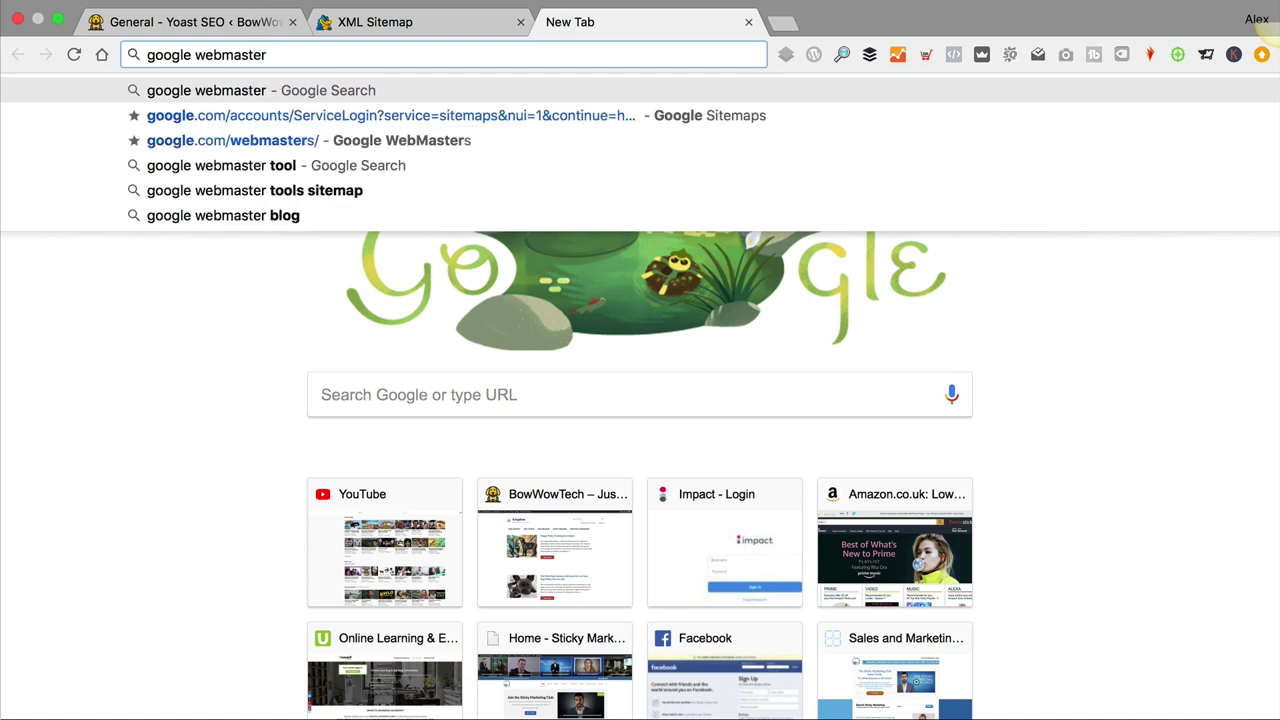
key(Return)
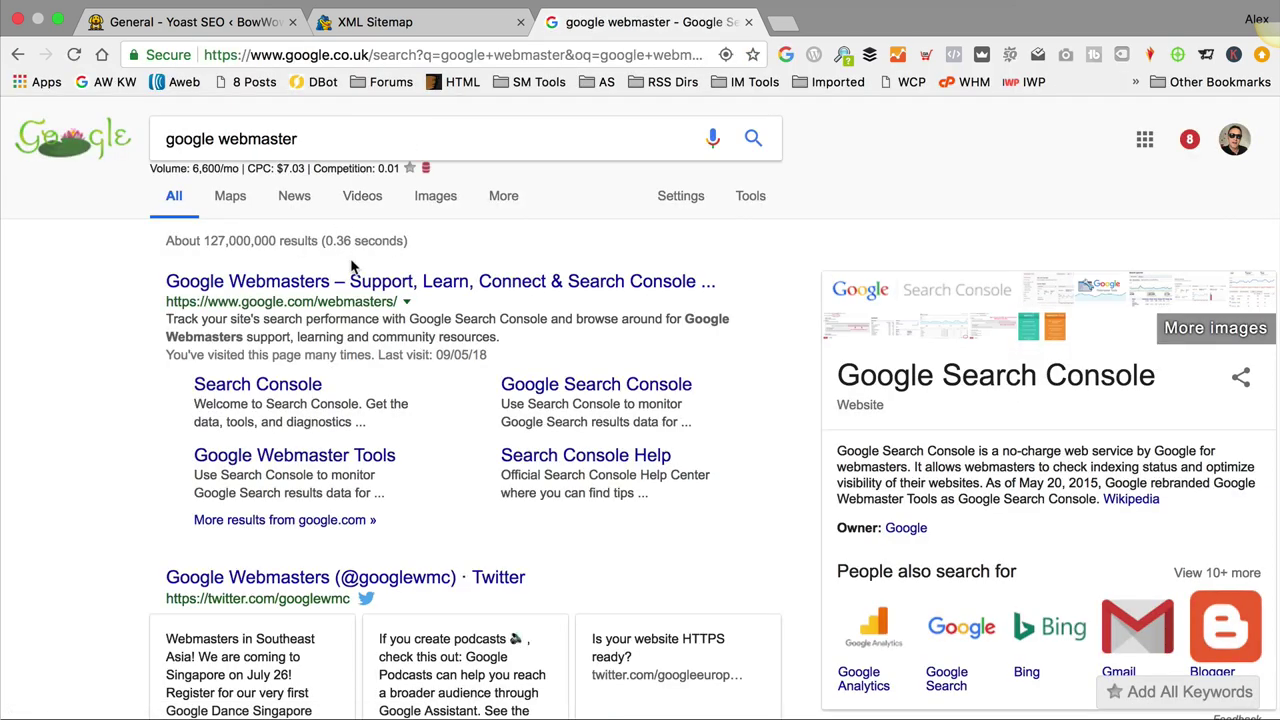
click(360, 288)
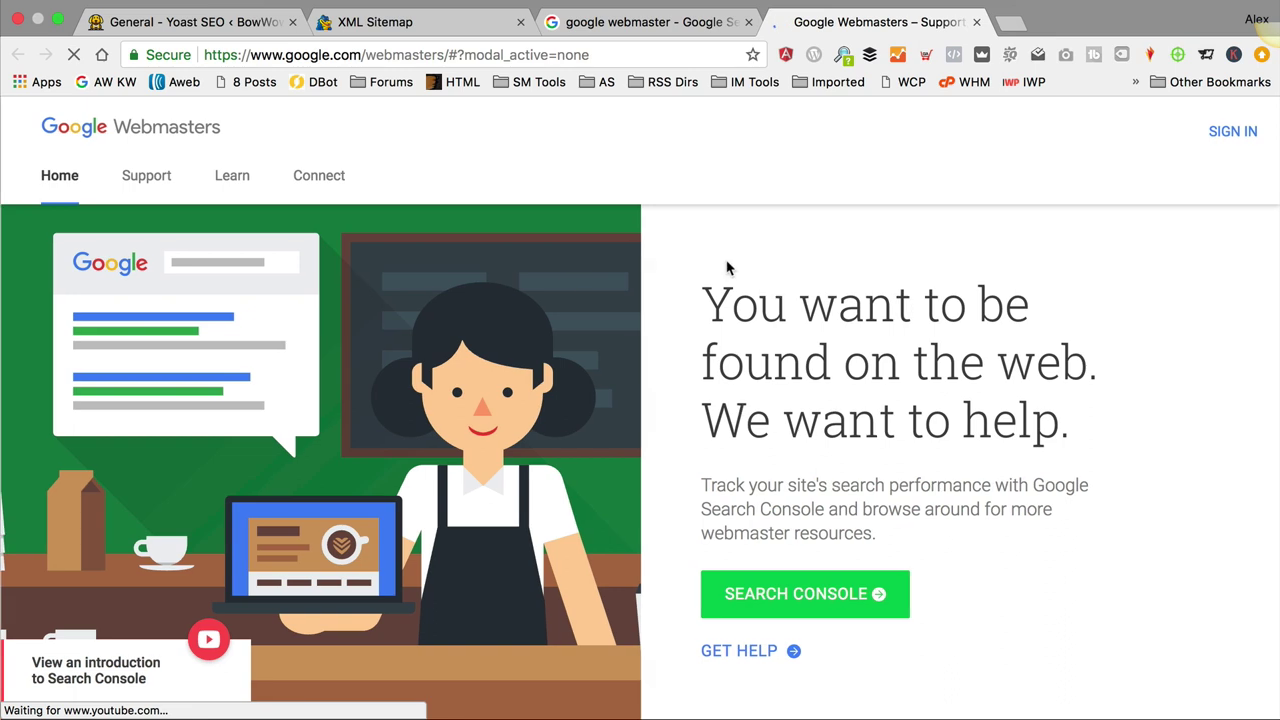
click(1240, 133)
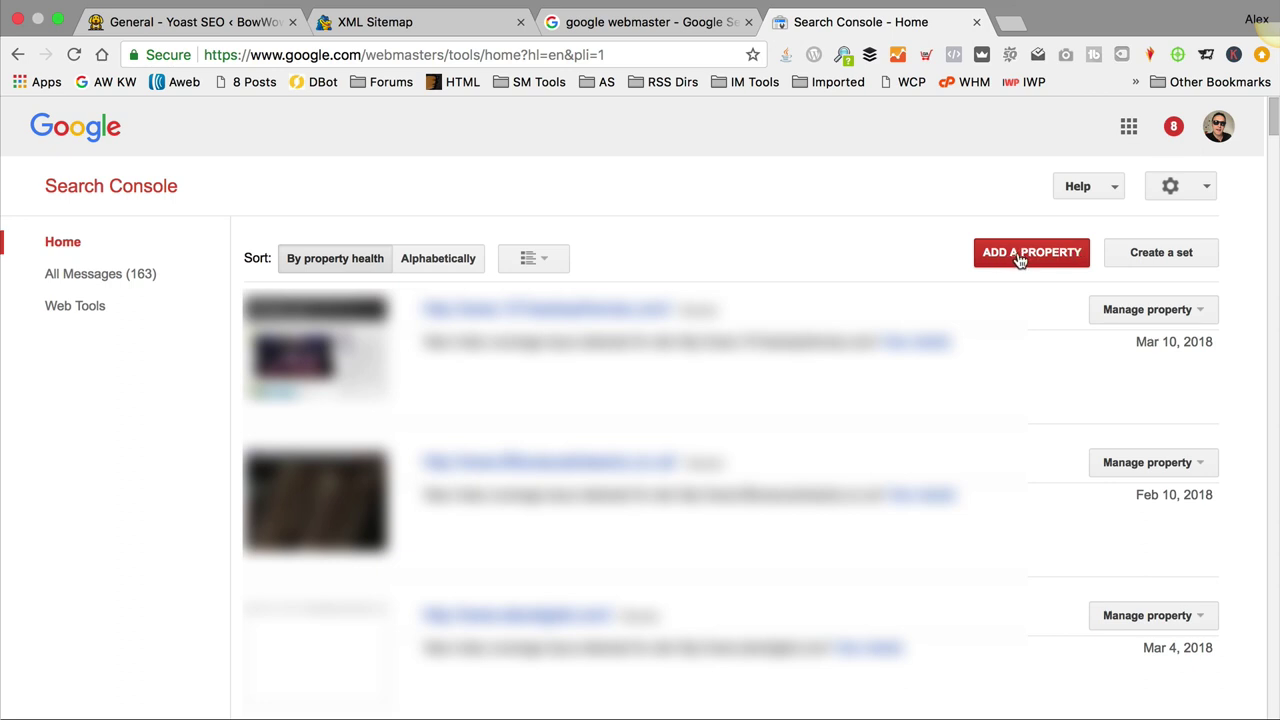
click(1025, 256)
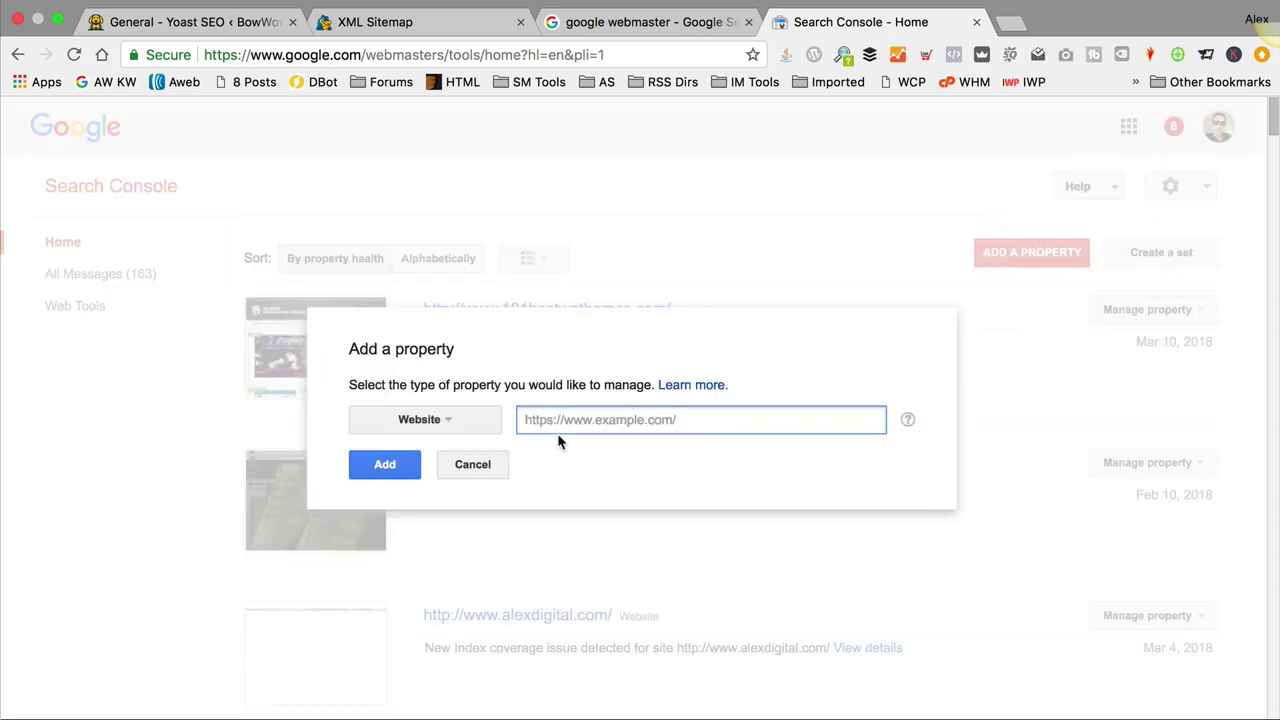
text(jht)
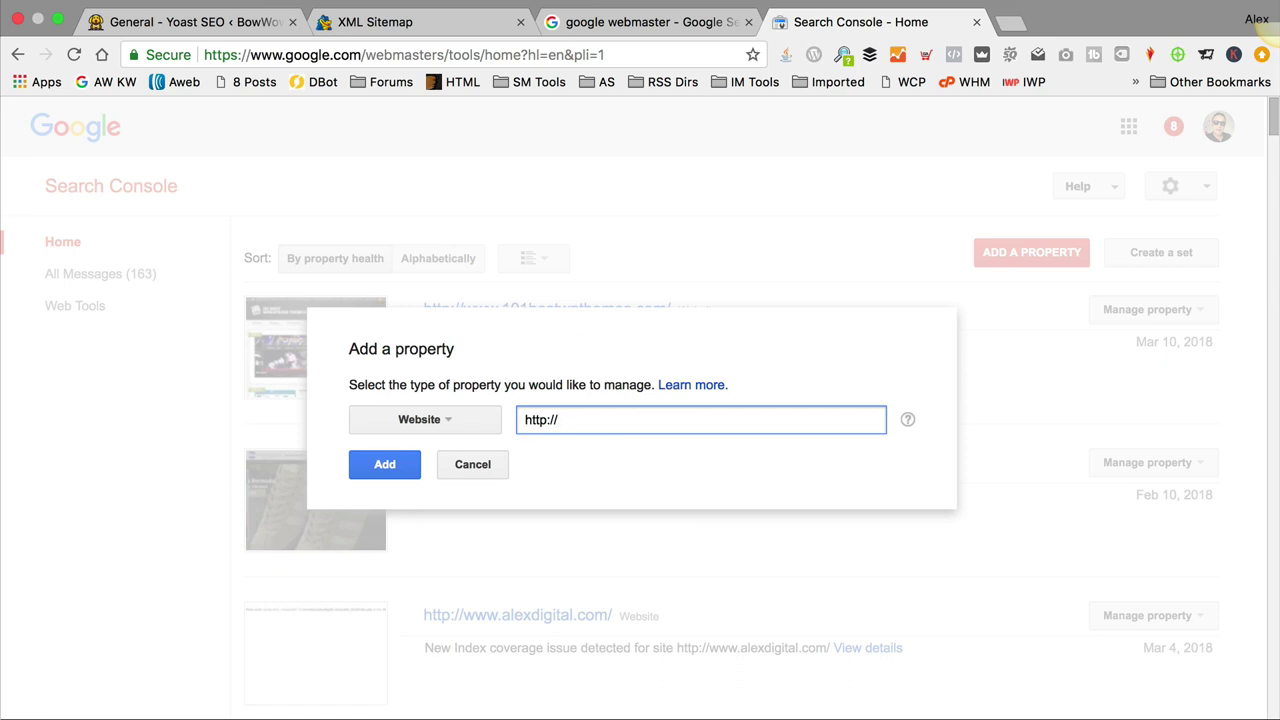
text(p://bowwowtech.co.uk)
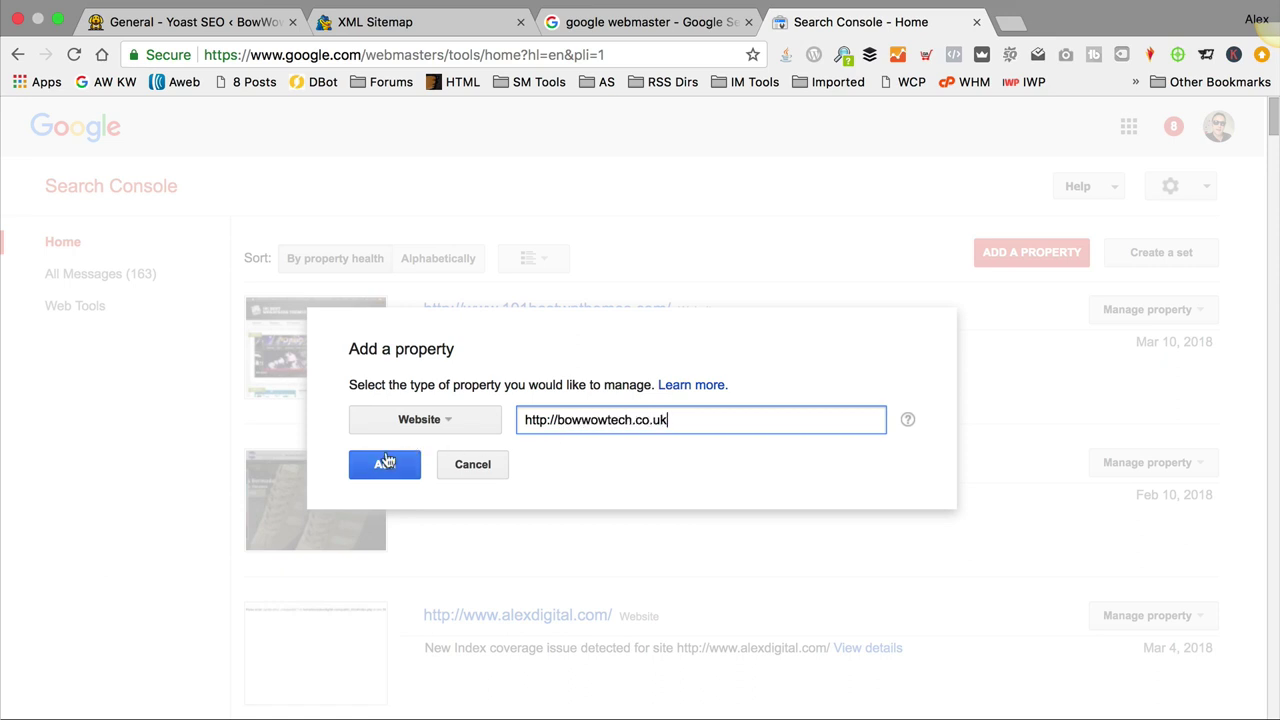
click(385, 465)
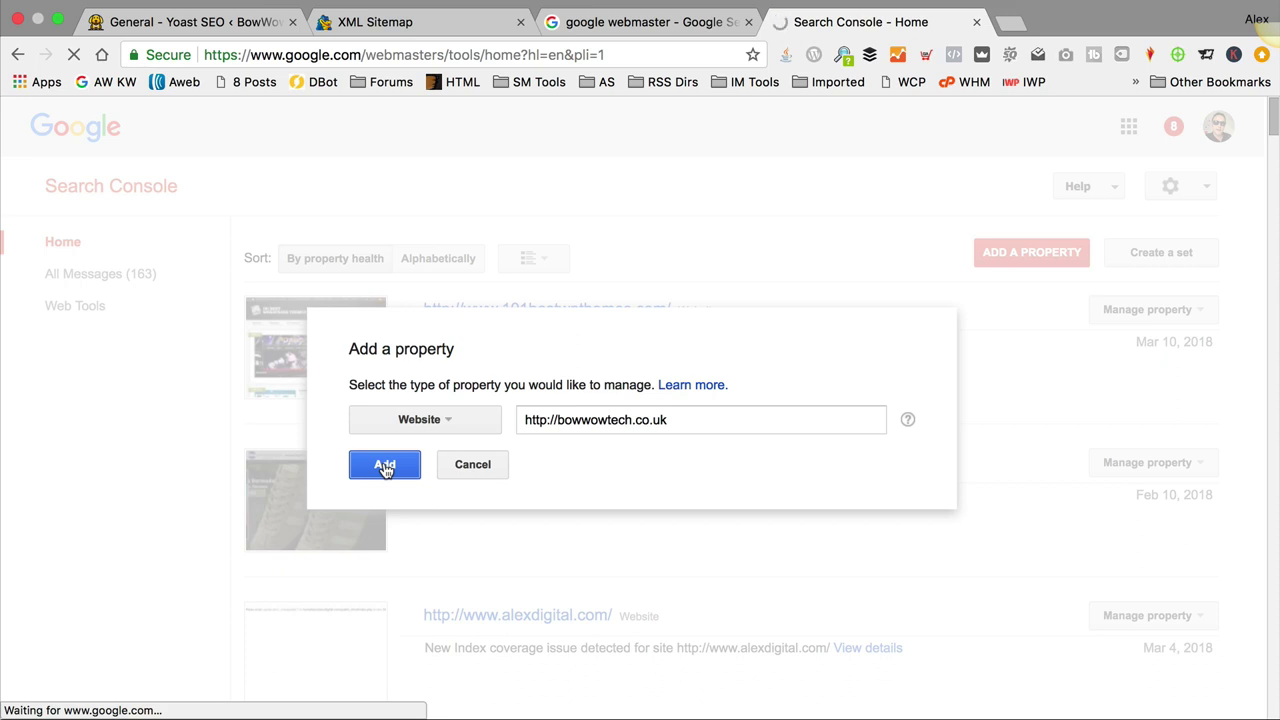
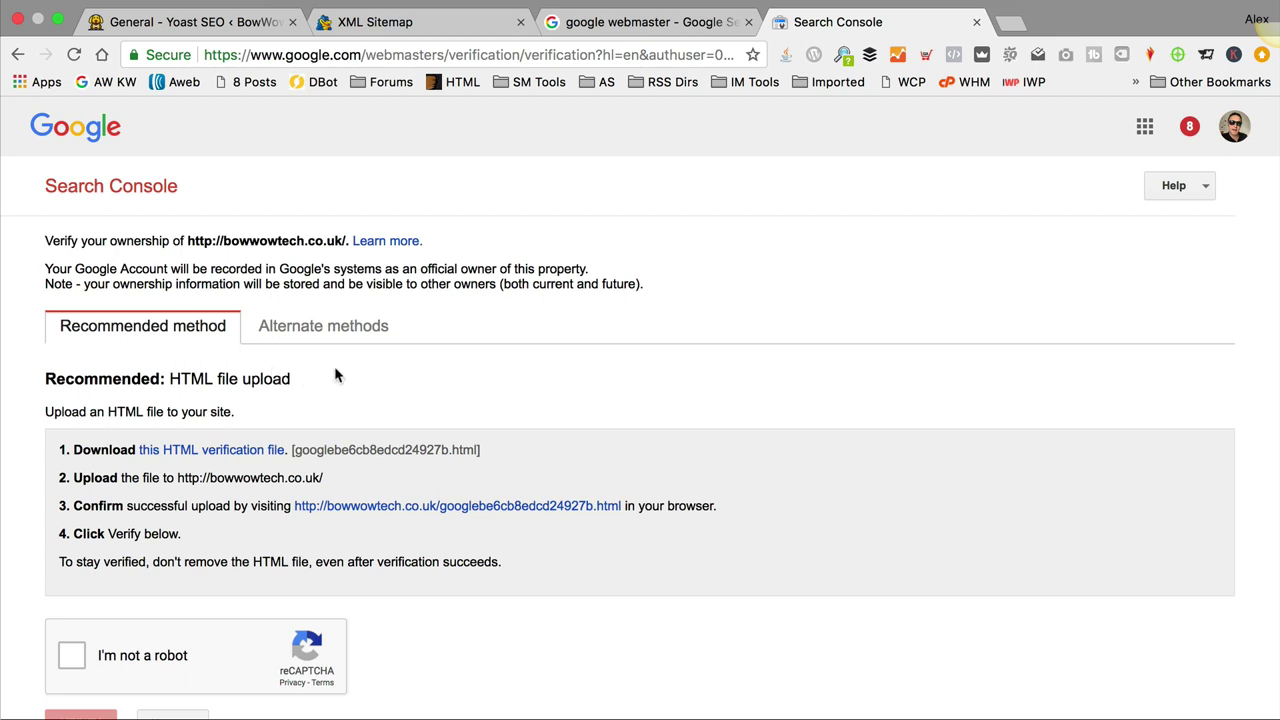
Step: Verify ownership of bowwowtech.co.uk using the Google Analytics alternate method
click(318, 331)
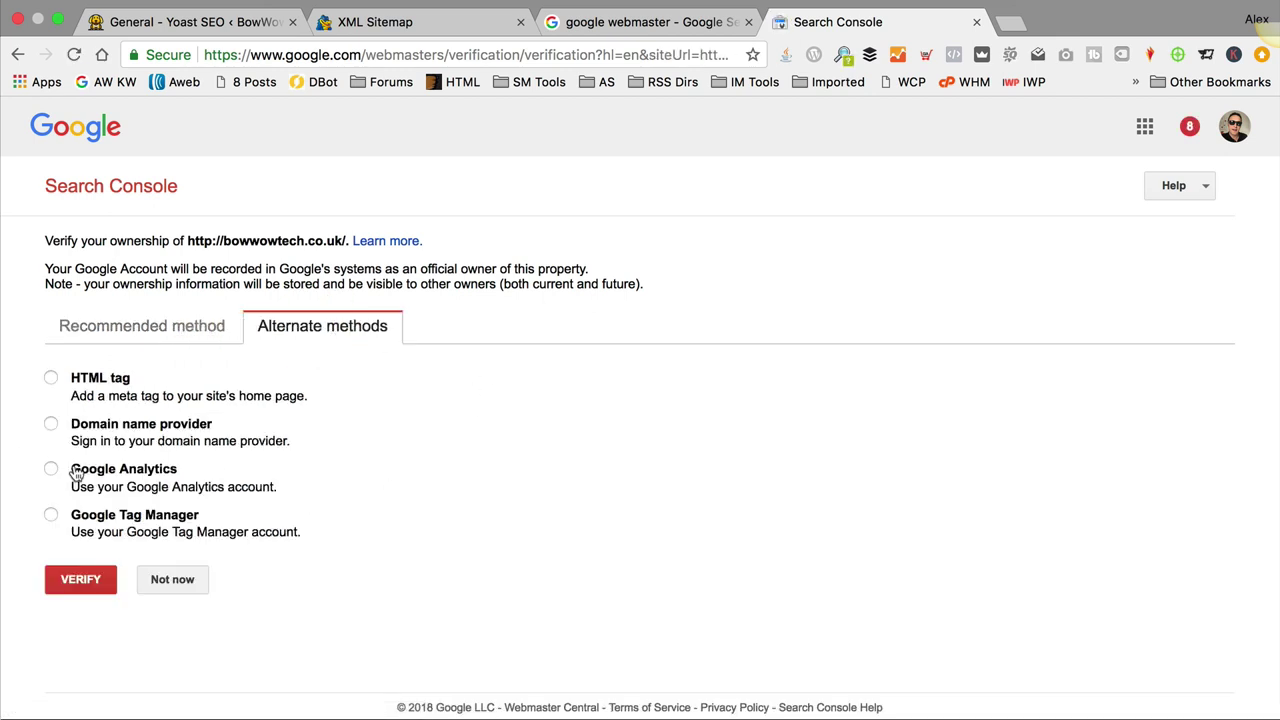
click(51, 469)
scroll(120, 475, down, 2)
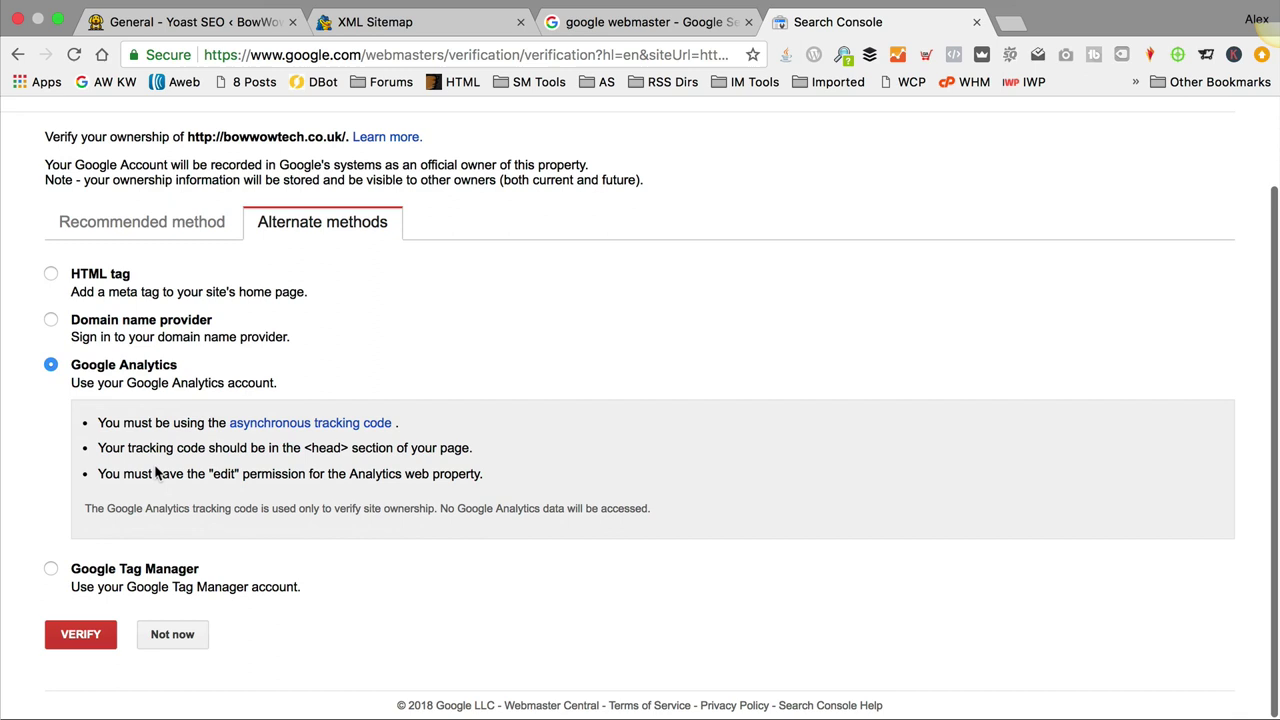
click(80, 636)
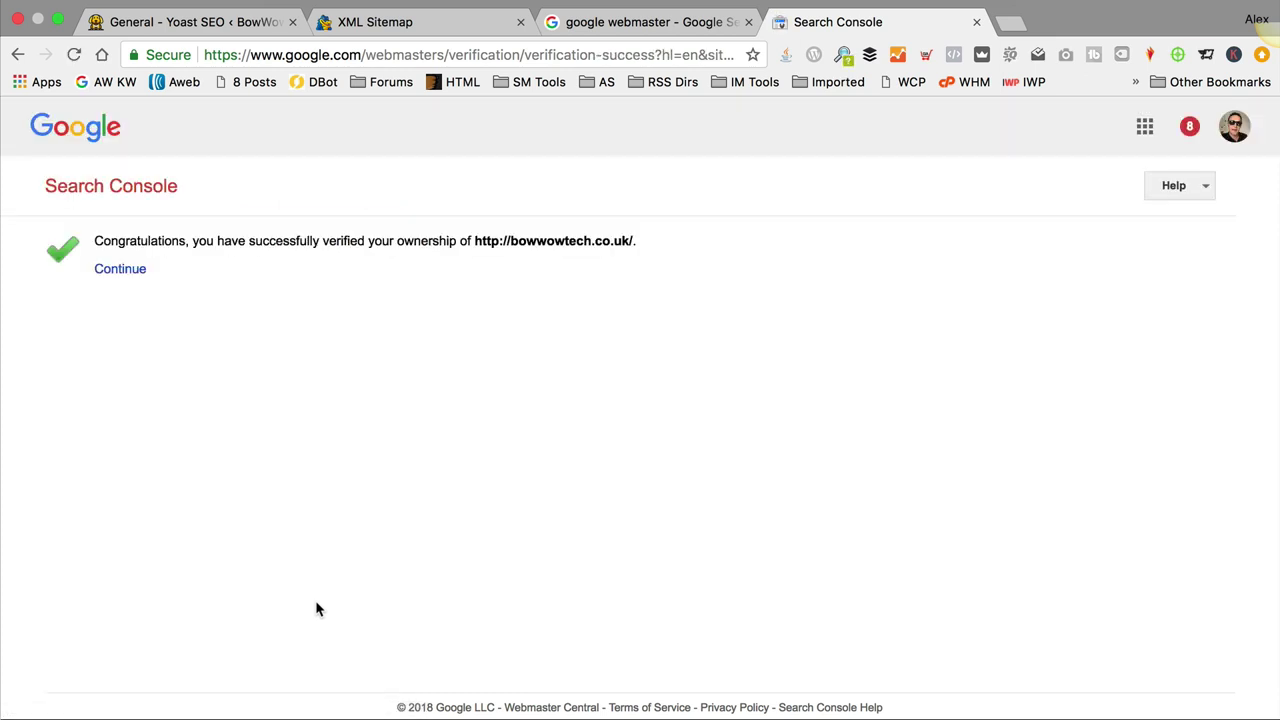
Step: Continue past the verification confirmation to the Crawl > Sitemaps page
click(137, 277)
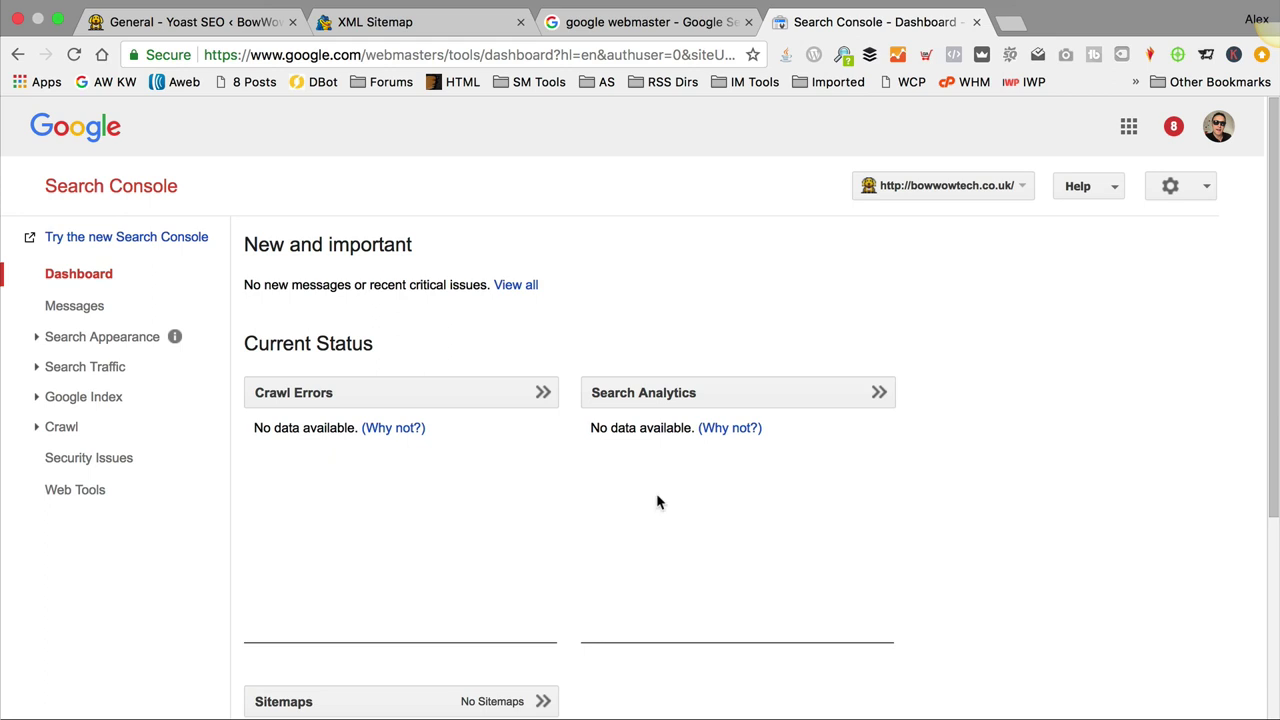
click(52, 428)
click(84, 545)
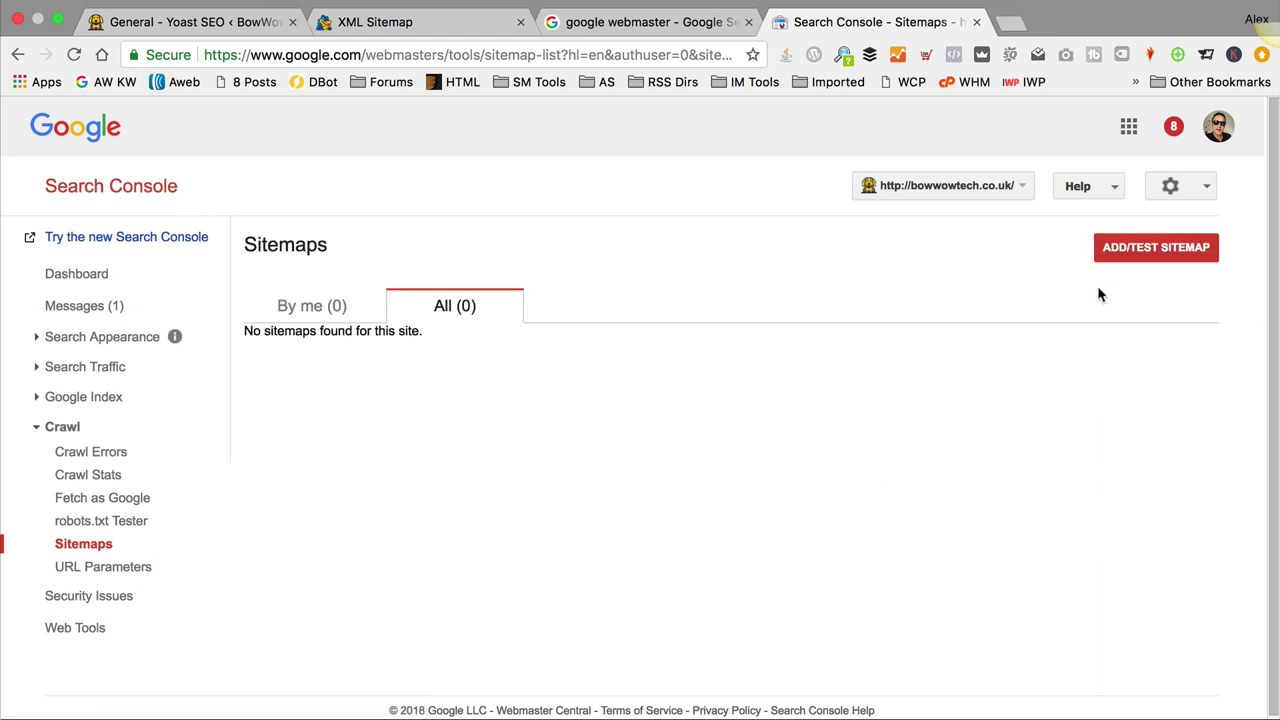
Step: Submit sitemap_index.xml, copied from the XML Sitemap tab's address, then refresh to see it pending
click(1157, 248)
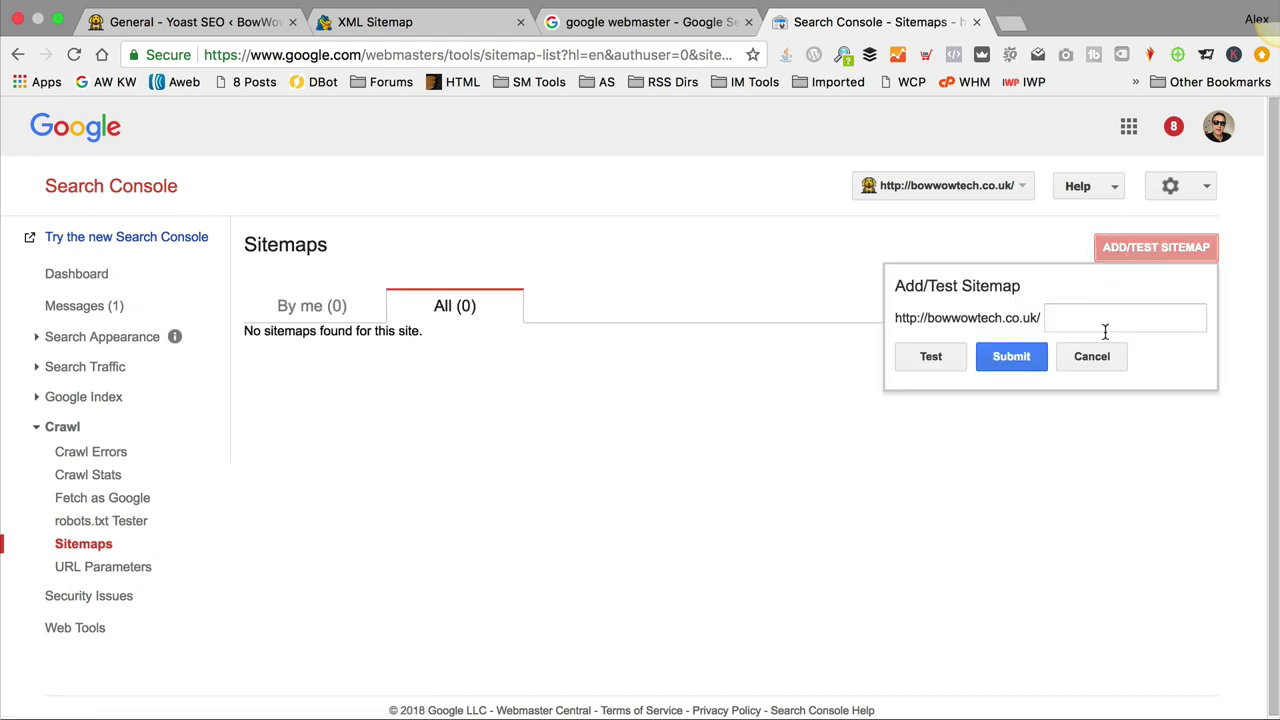
click(1056, 318)
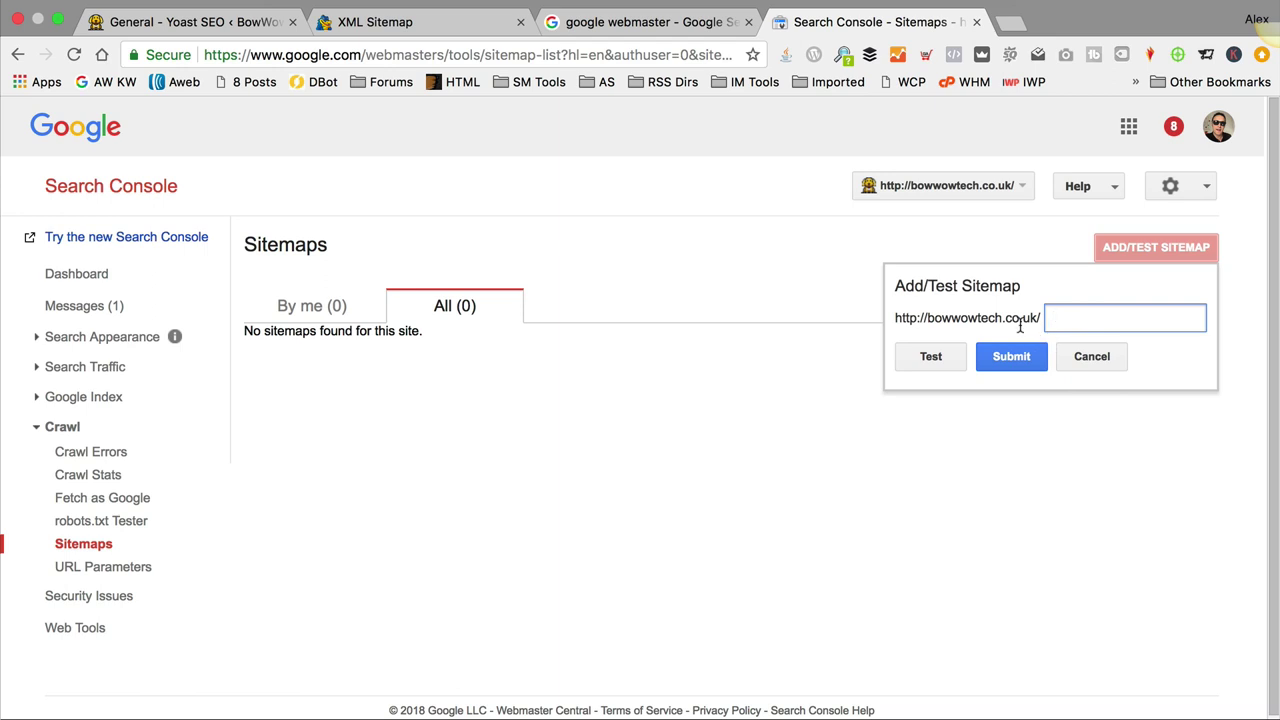
click(375, 21)
drag(405, 52, 272, 55)
key(super+c)
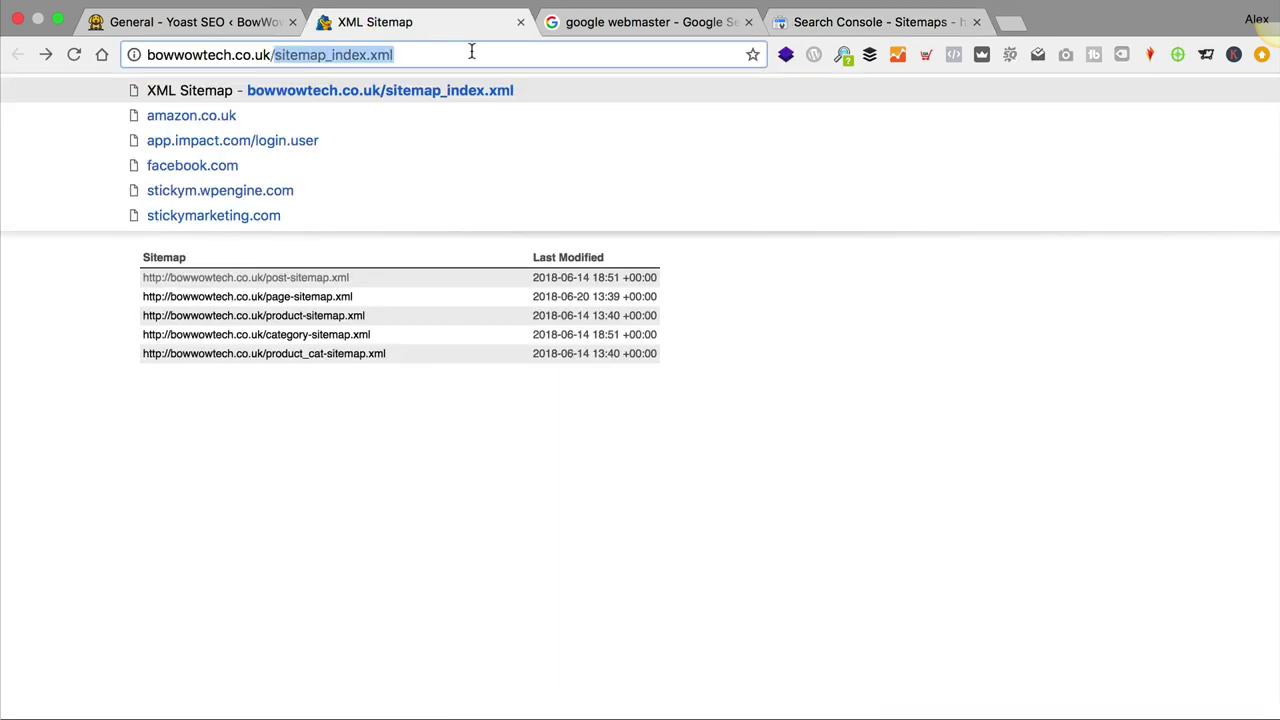
click(863, 22)
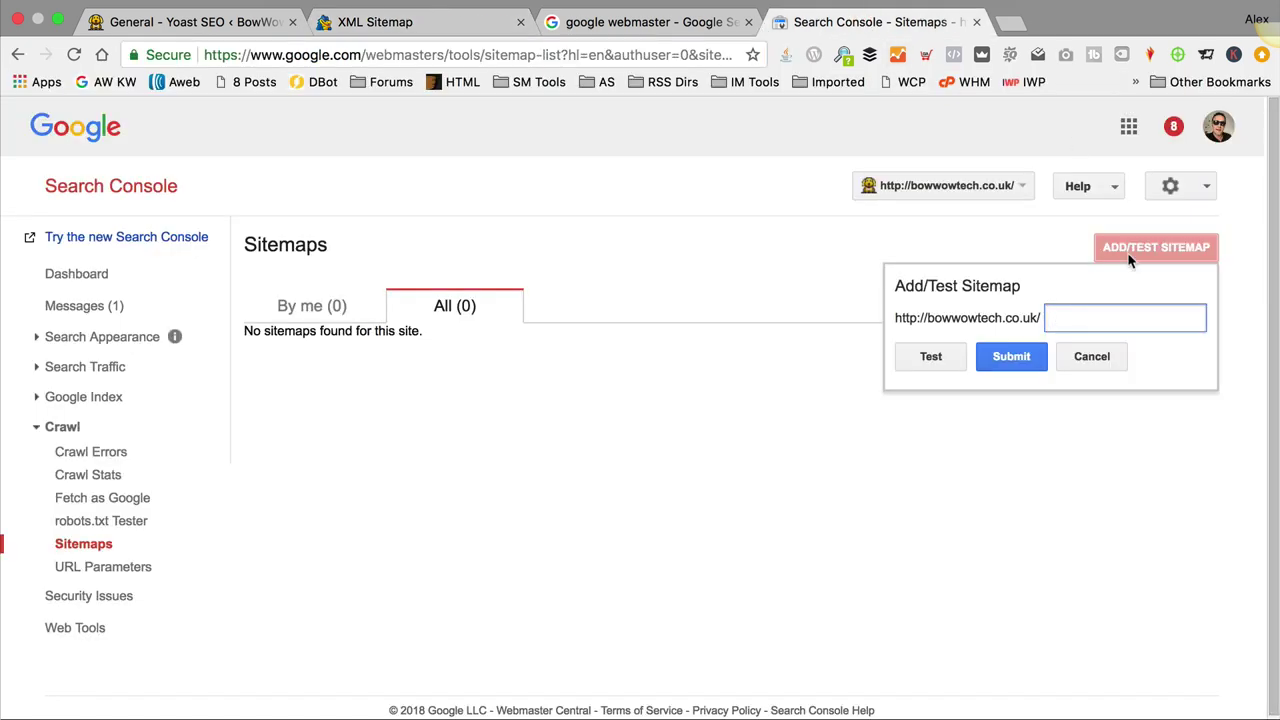
key(super+v)
click(1008, 357)
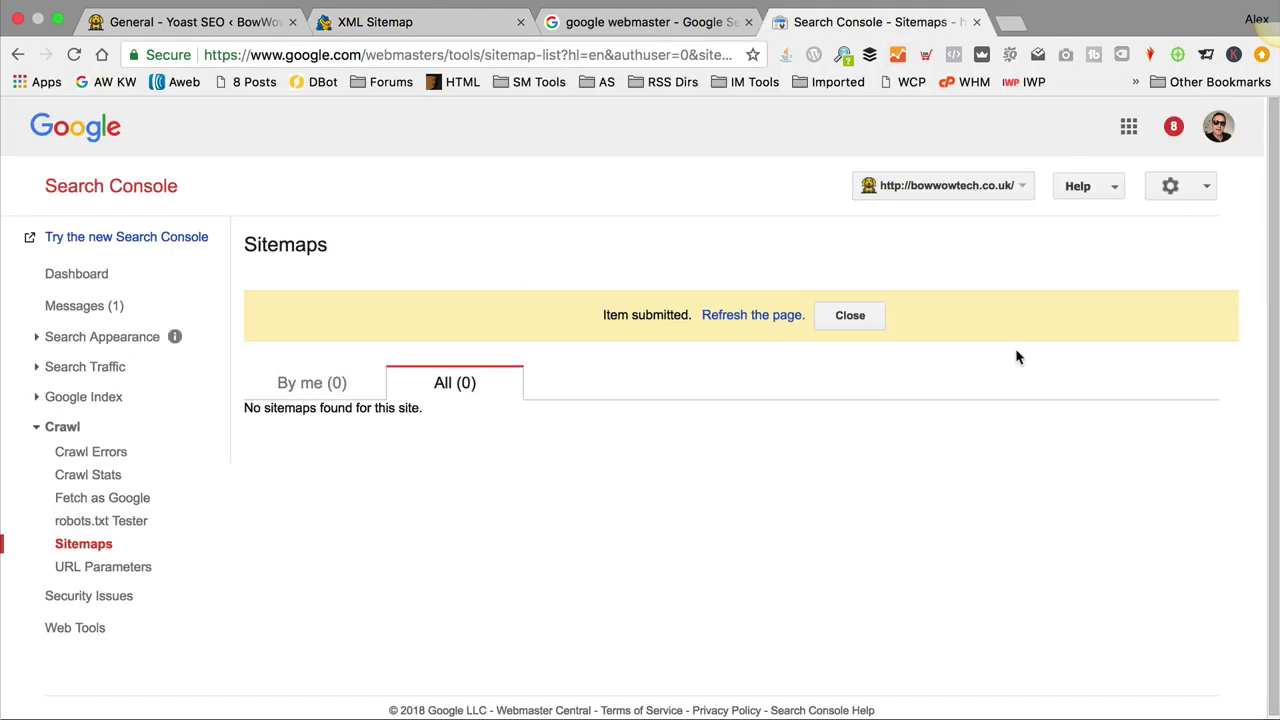
click(732, 315)
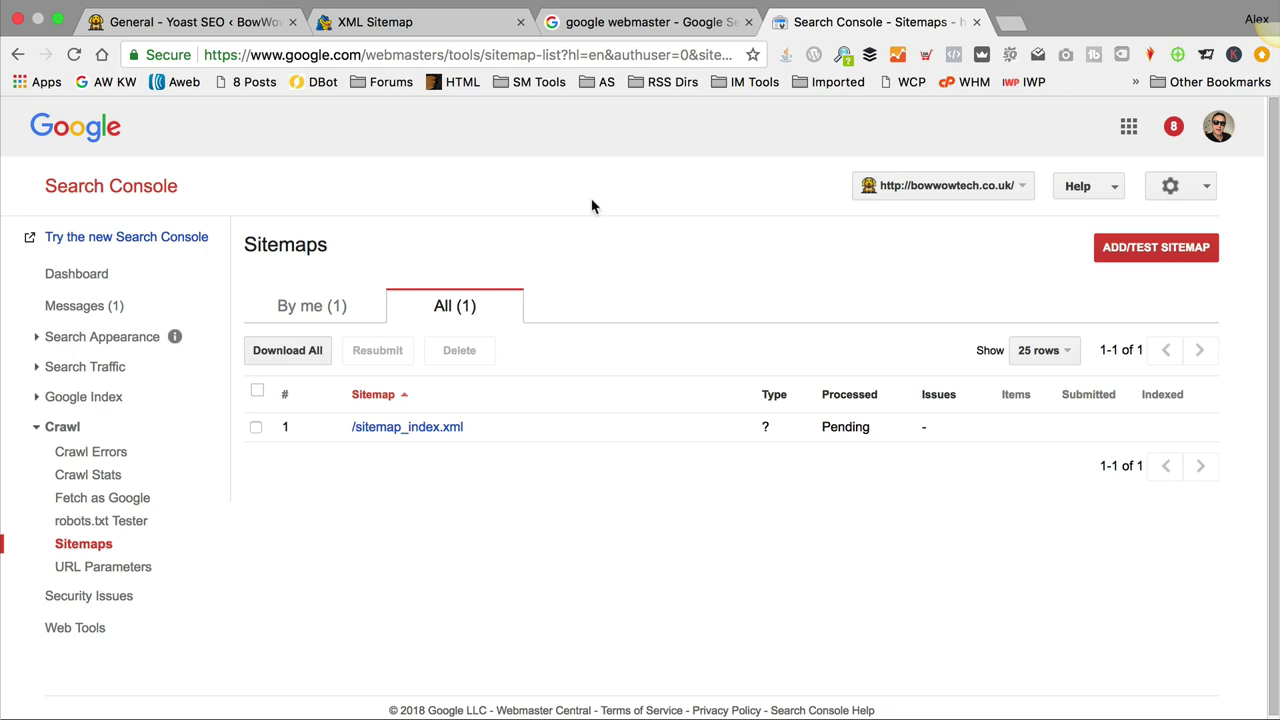
Step: Close the Search Console, search results and XML Sitemap browser tabs
click(976, 21)
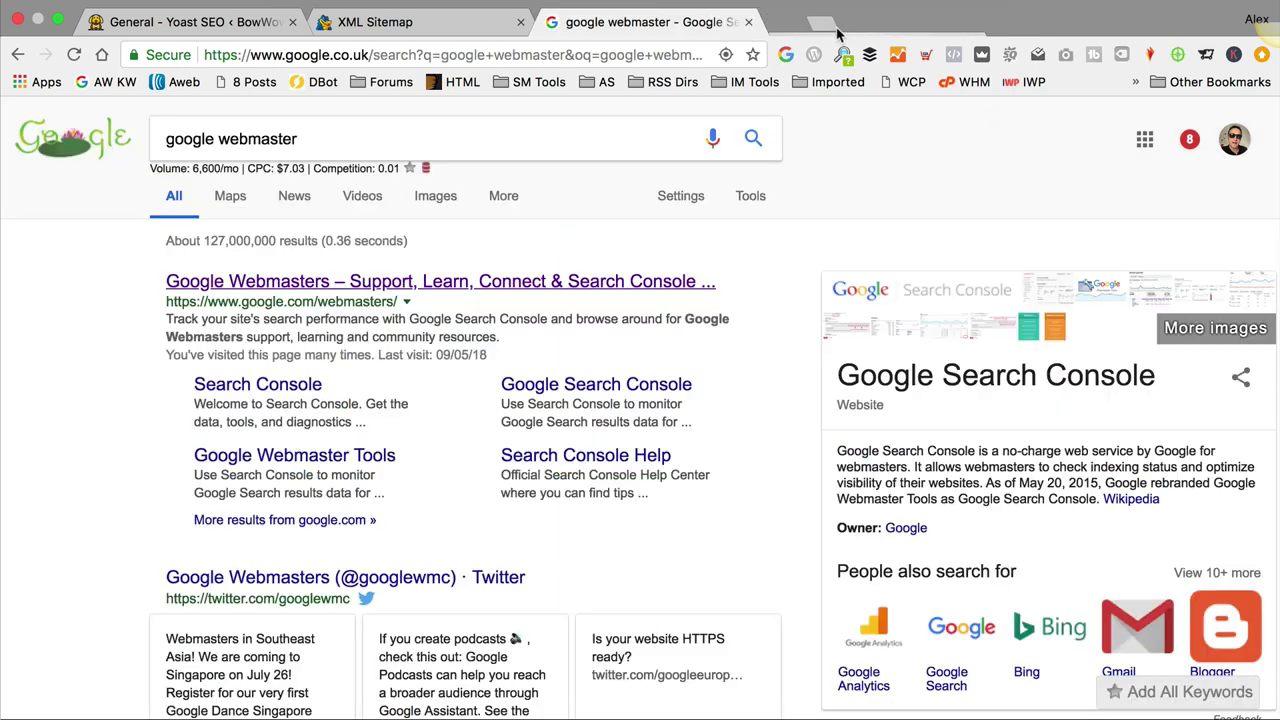
click(748, 21)
click(520, 21)
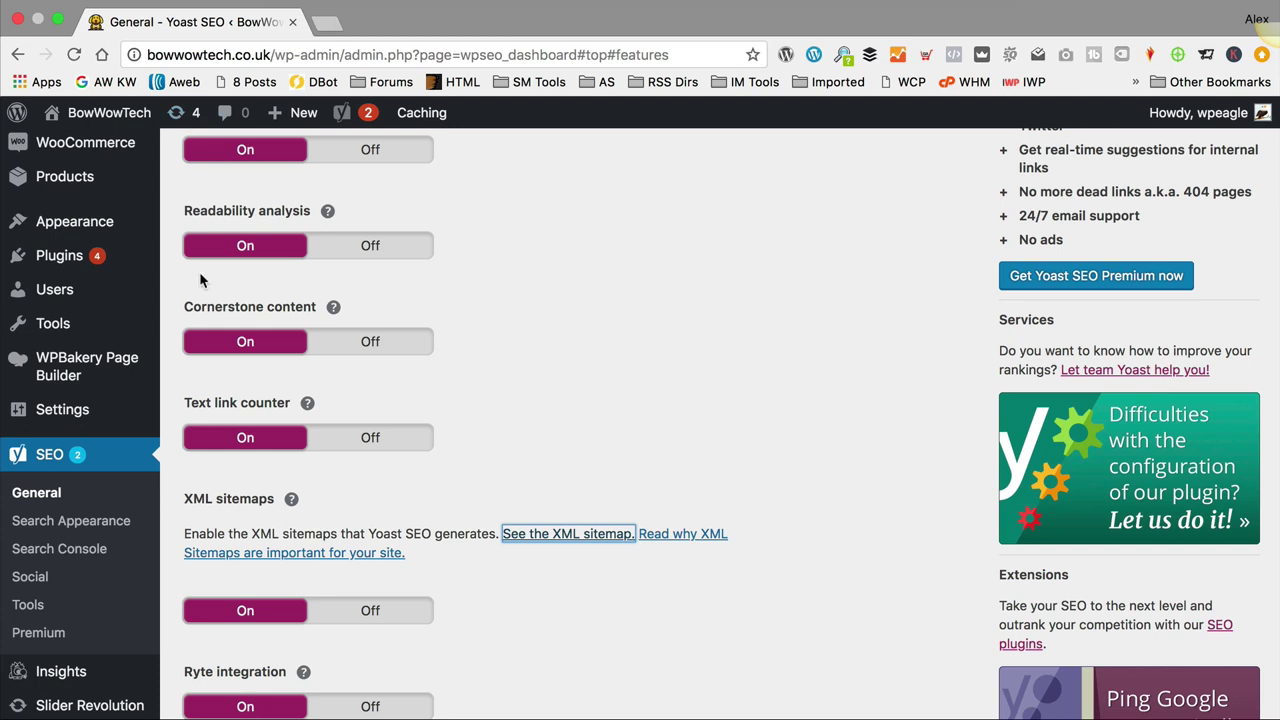
Step: Open the Night Time Dog Walking – Everything You Need post for editing from All Posts
scroll(203, 283, up, 5)
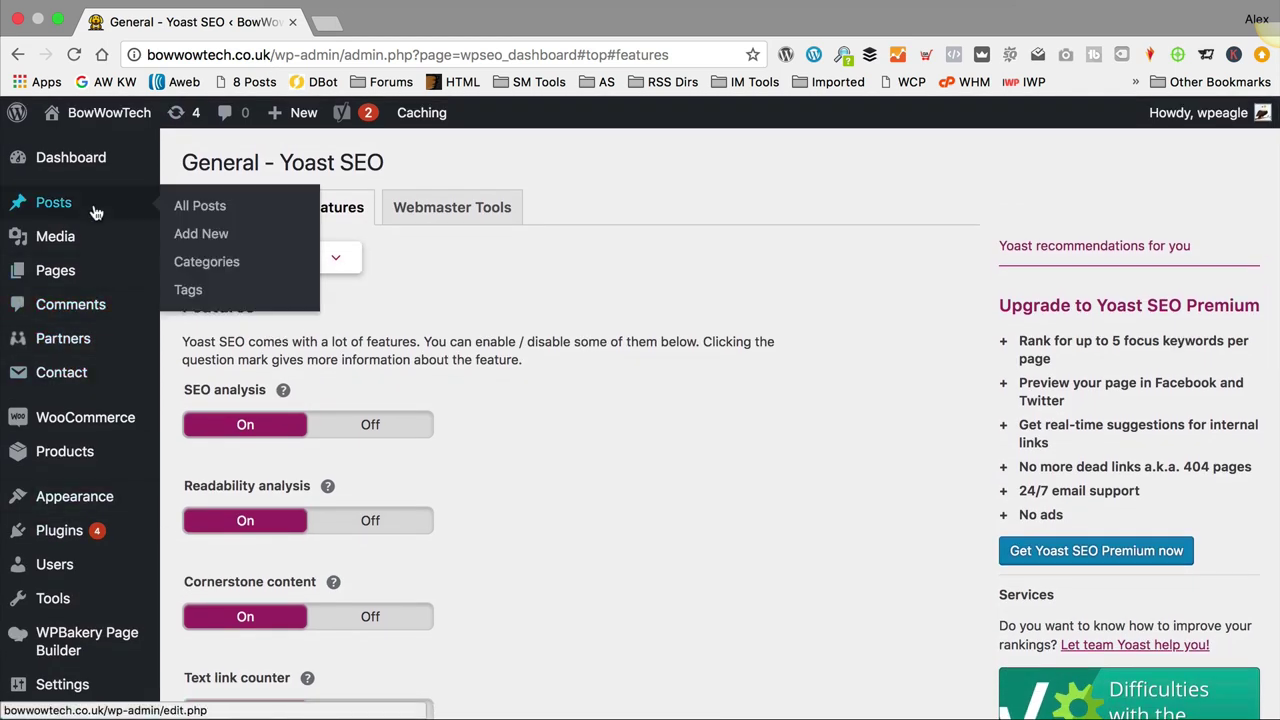
click(472, 227)
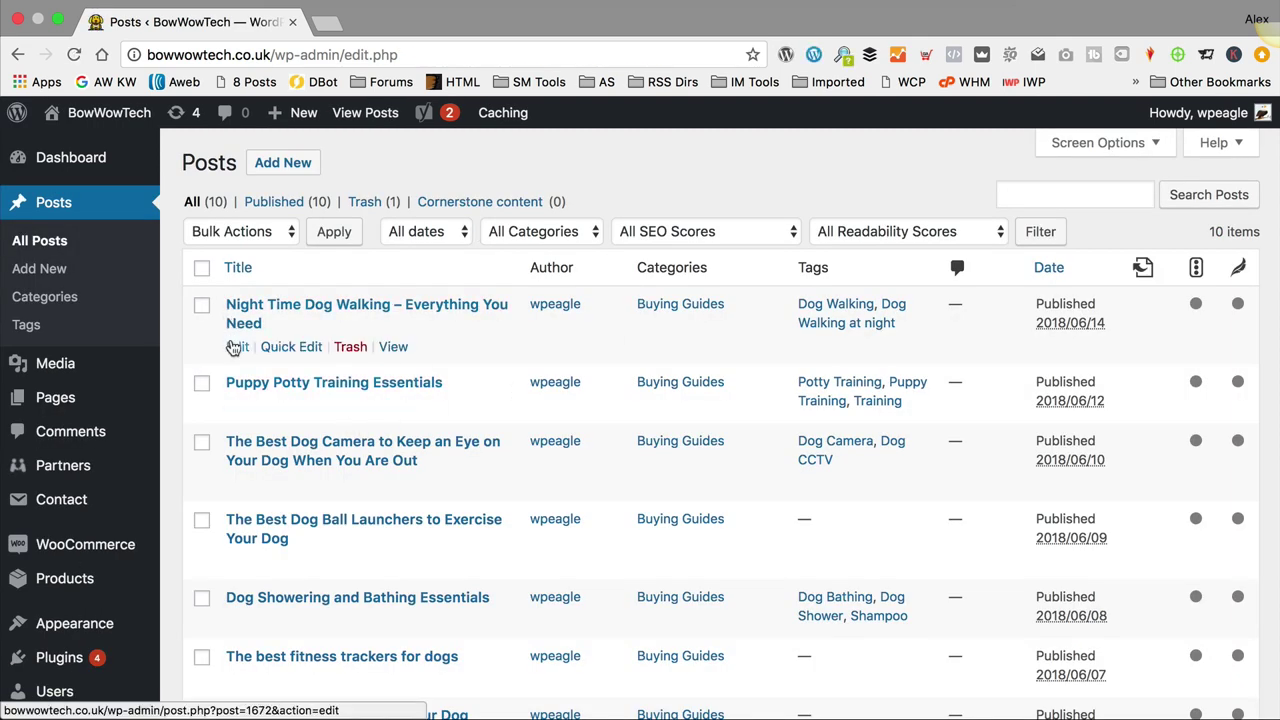
click(237, 346)
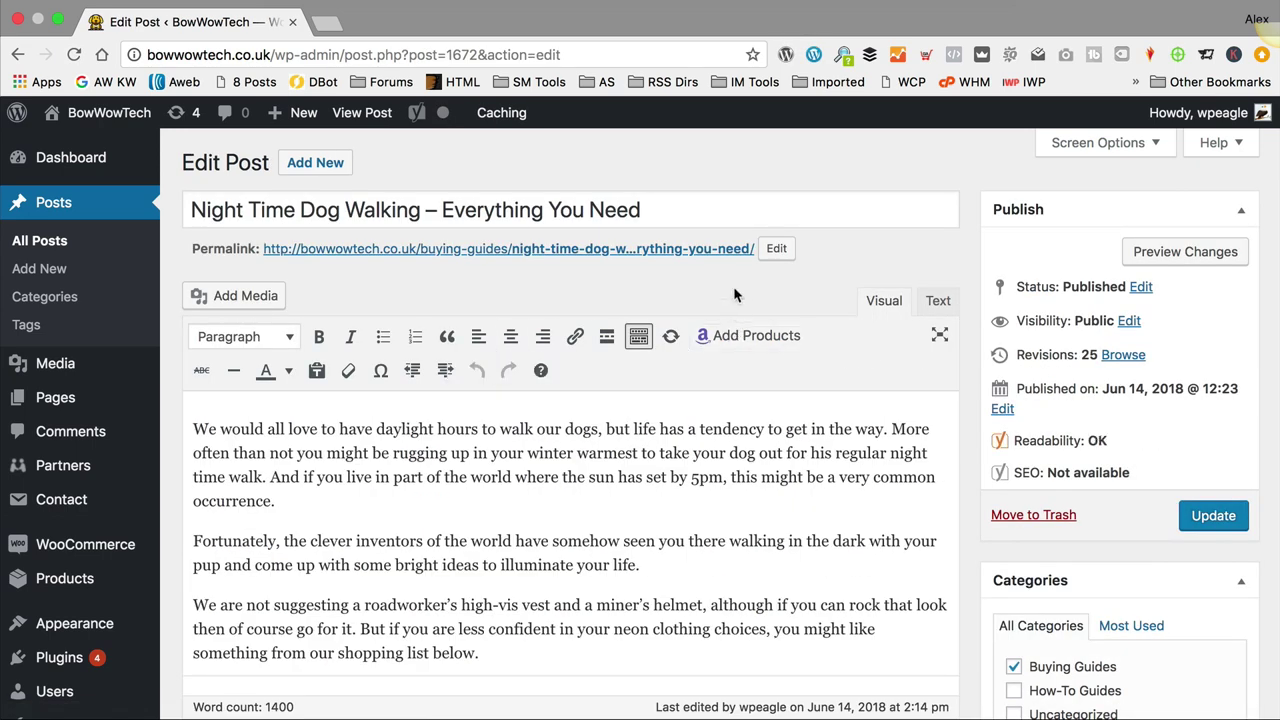
Step: Scroll down to the Yoast SEO box and view the post's readability analysis
scroll(732, 286, down, 5)
scroll(735, 295, down, 20)
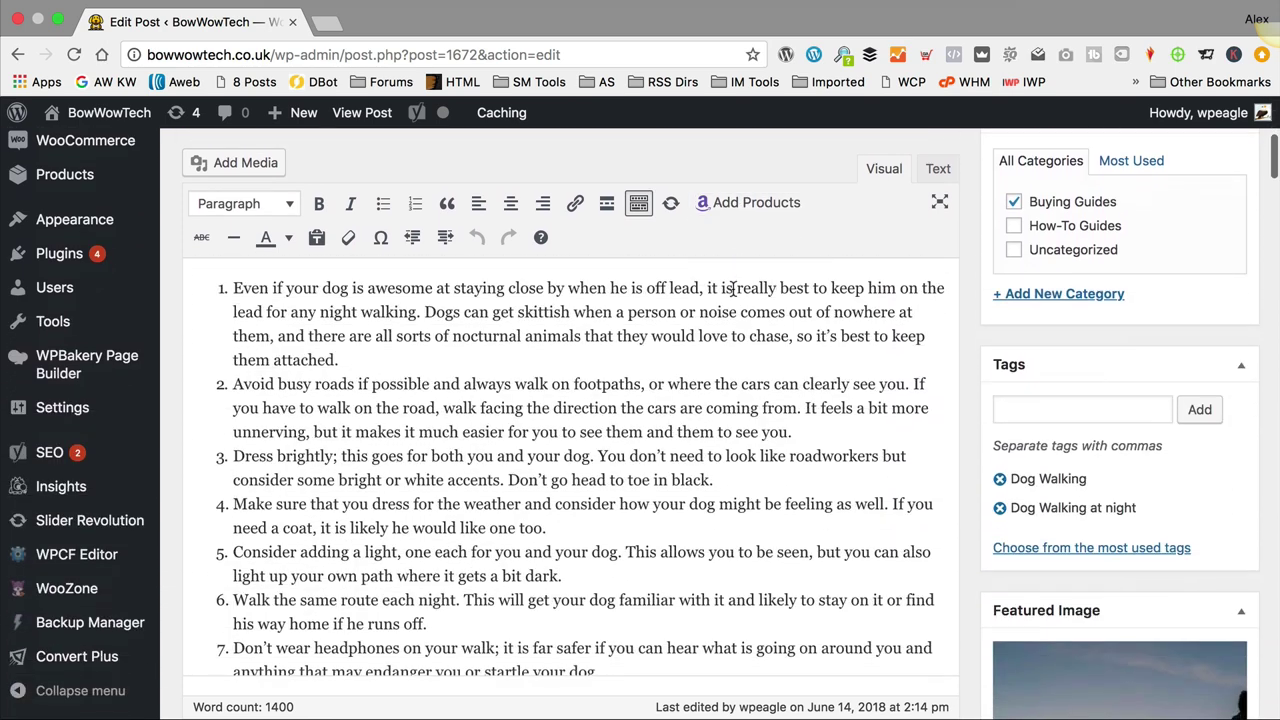
scroll(734, 294, down, 20)
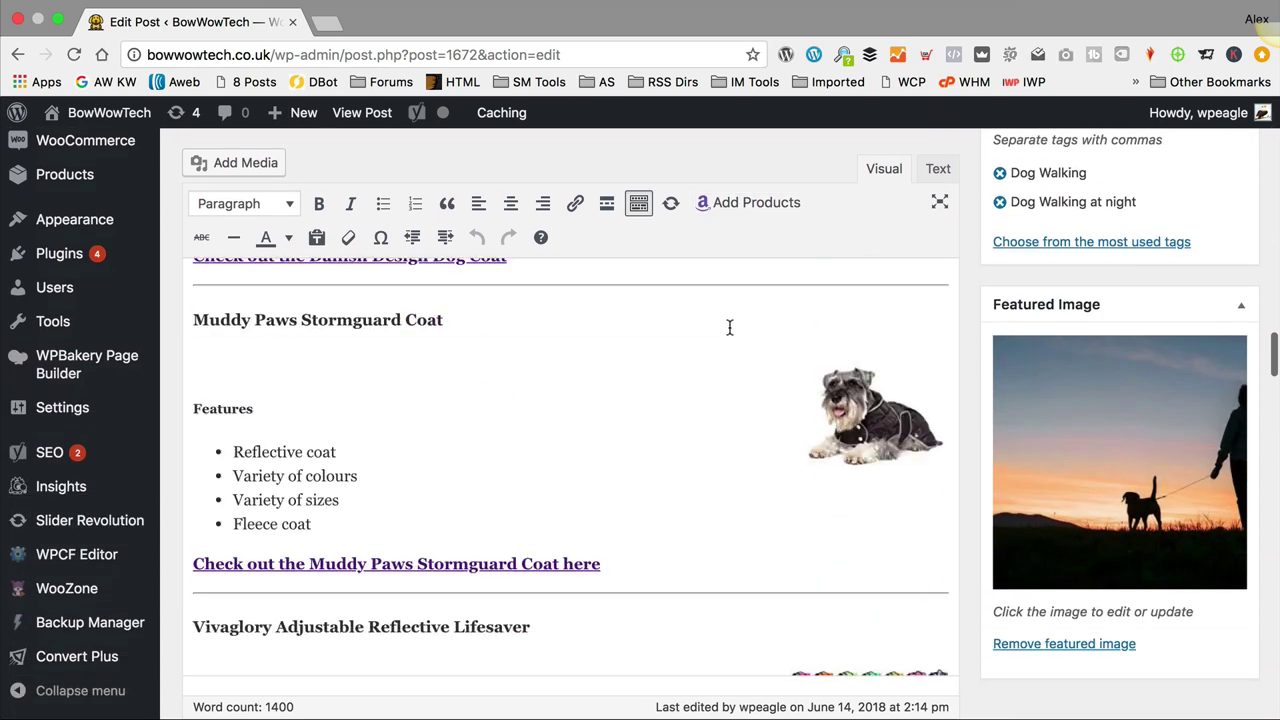
scroll(971, 452, down, 10)
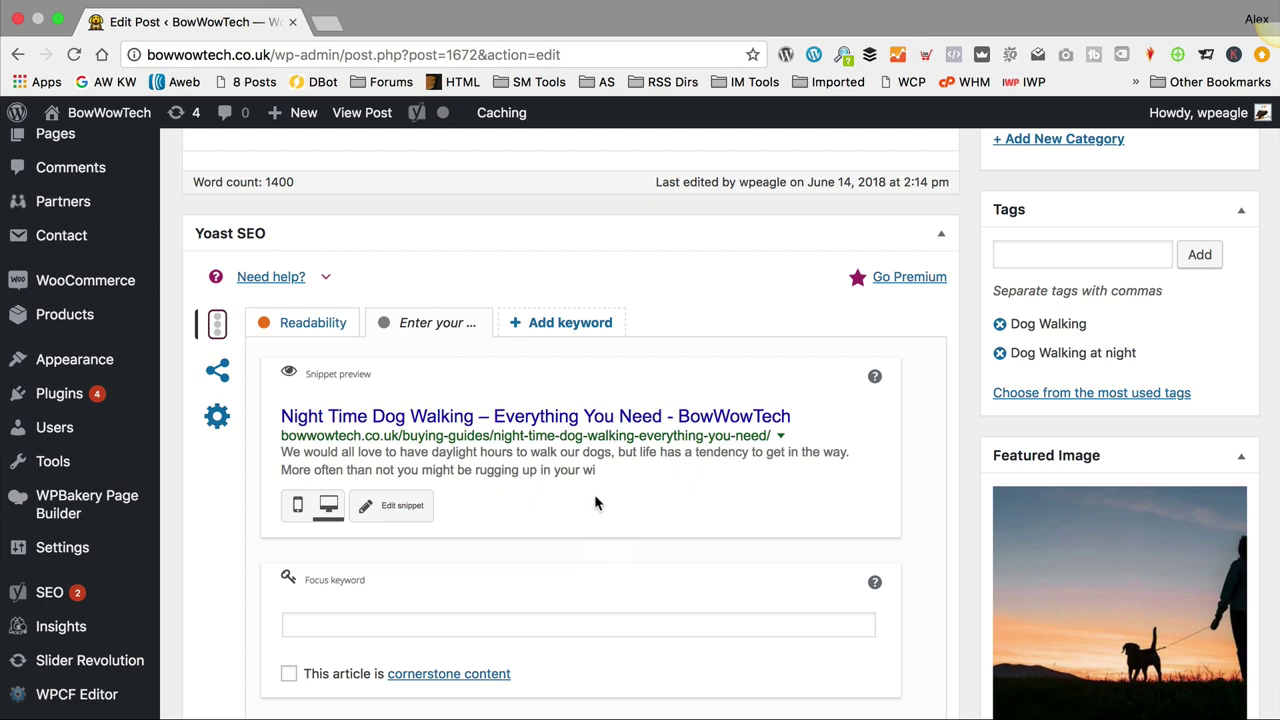
scroll(594, 502, down, 1)
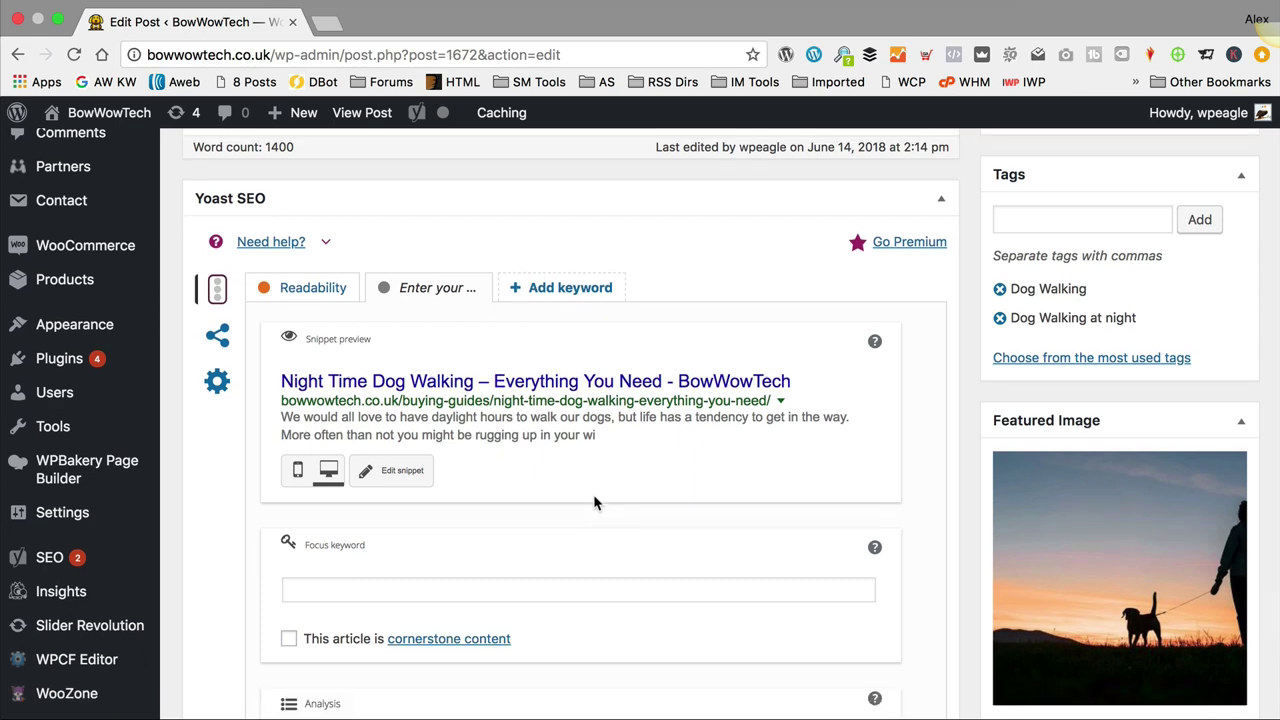
click(316, 288)
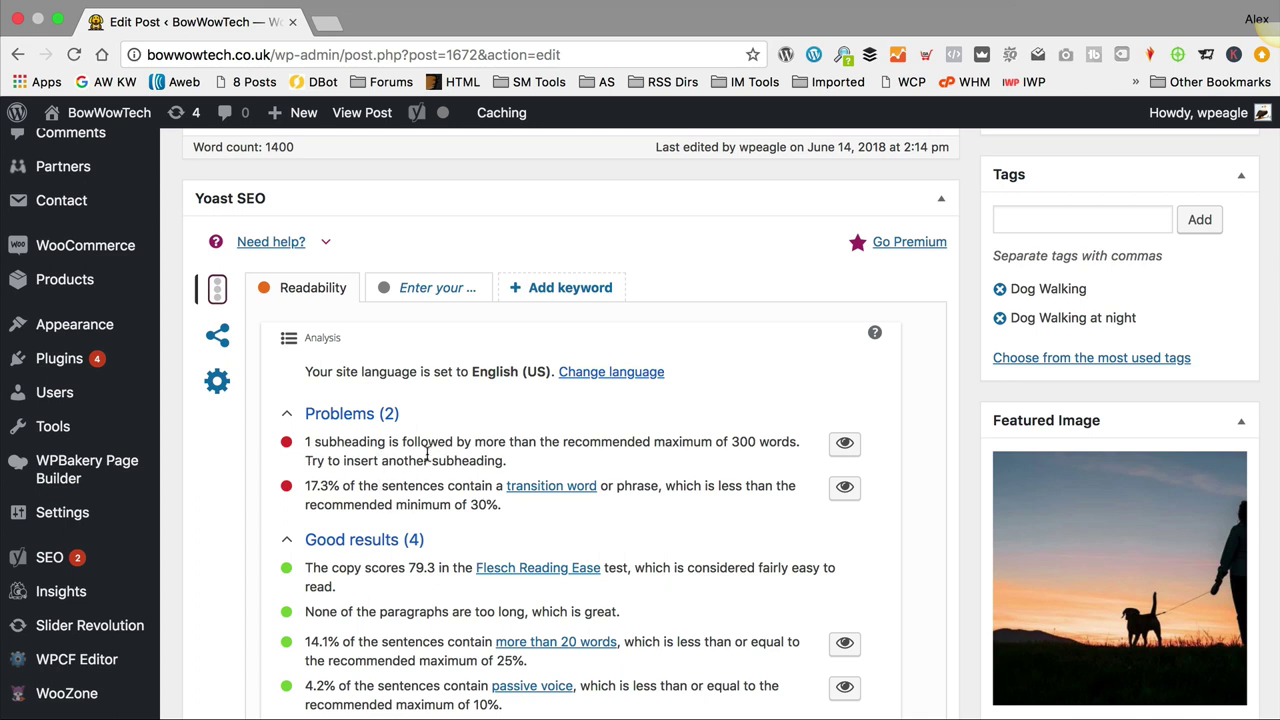
Step: Switch Yoast to the focus keyword tab showing the snippet preview and empty keyword field
scroll(428, 455, down, 2)
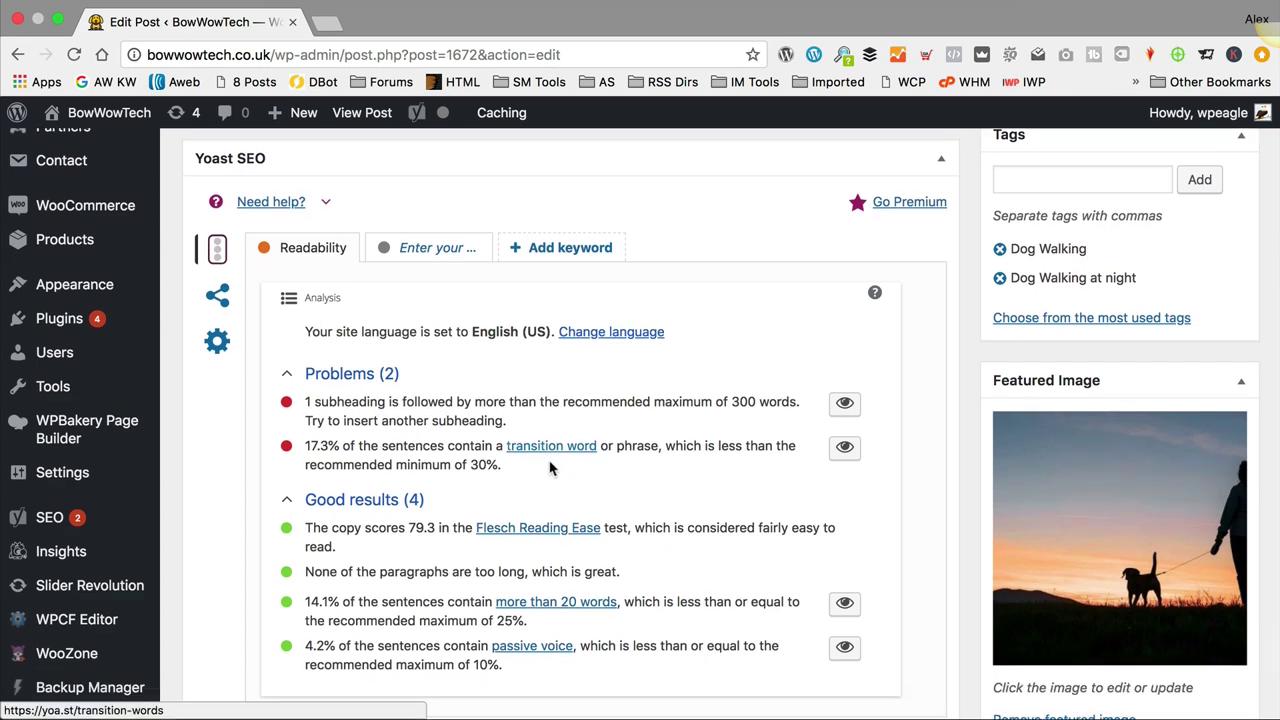
scroll(543, 460, down, 2)
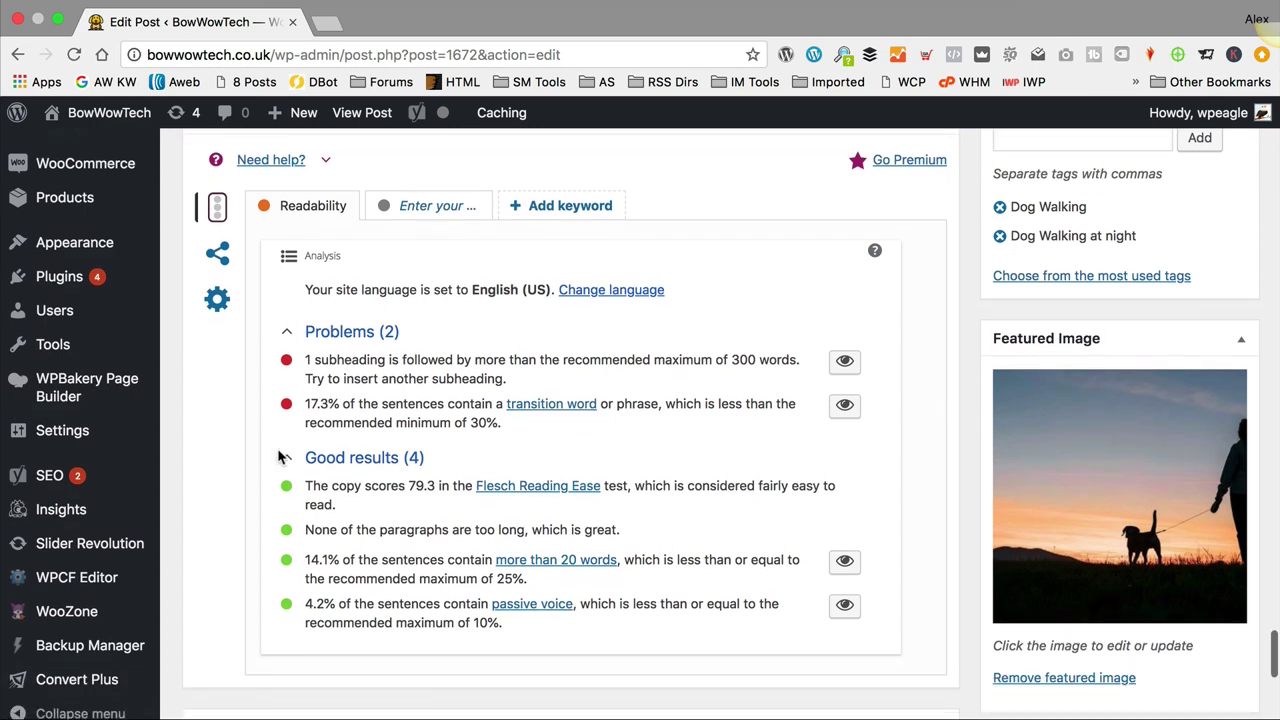
scroll(428, 559, up, 6)
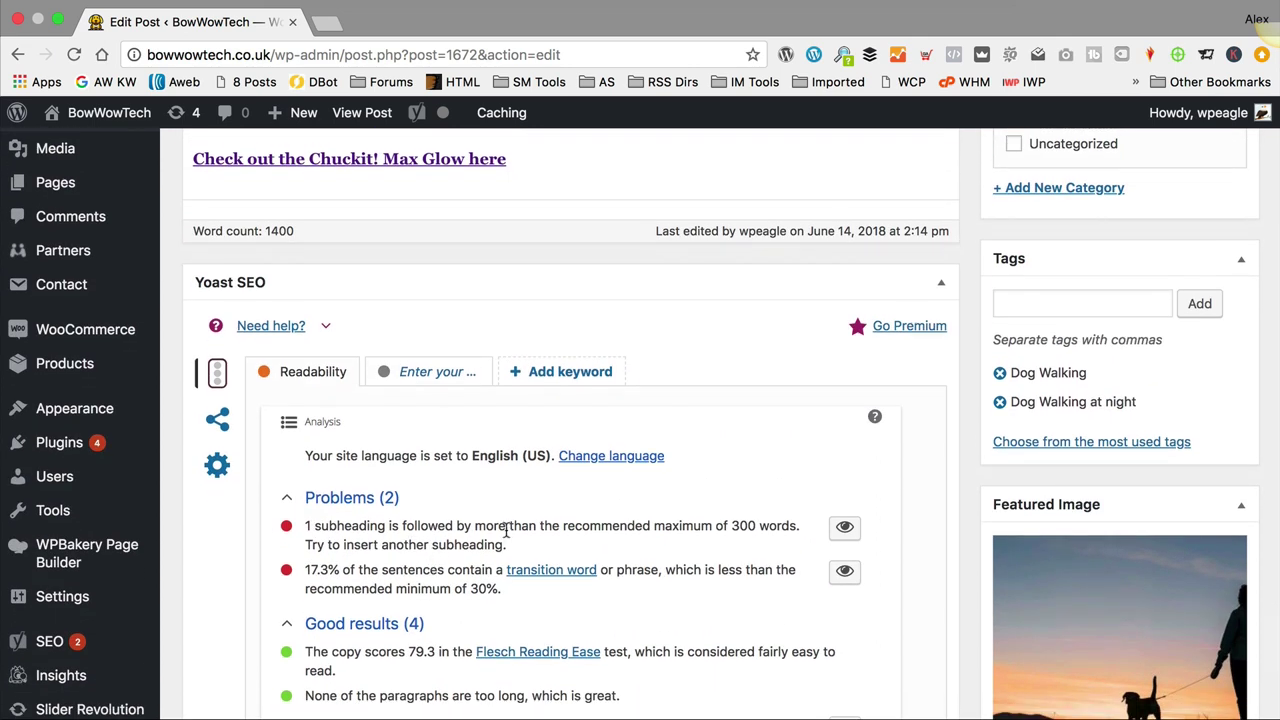
scroll(500, 530, down, 1)
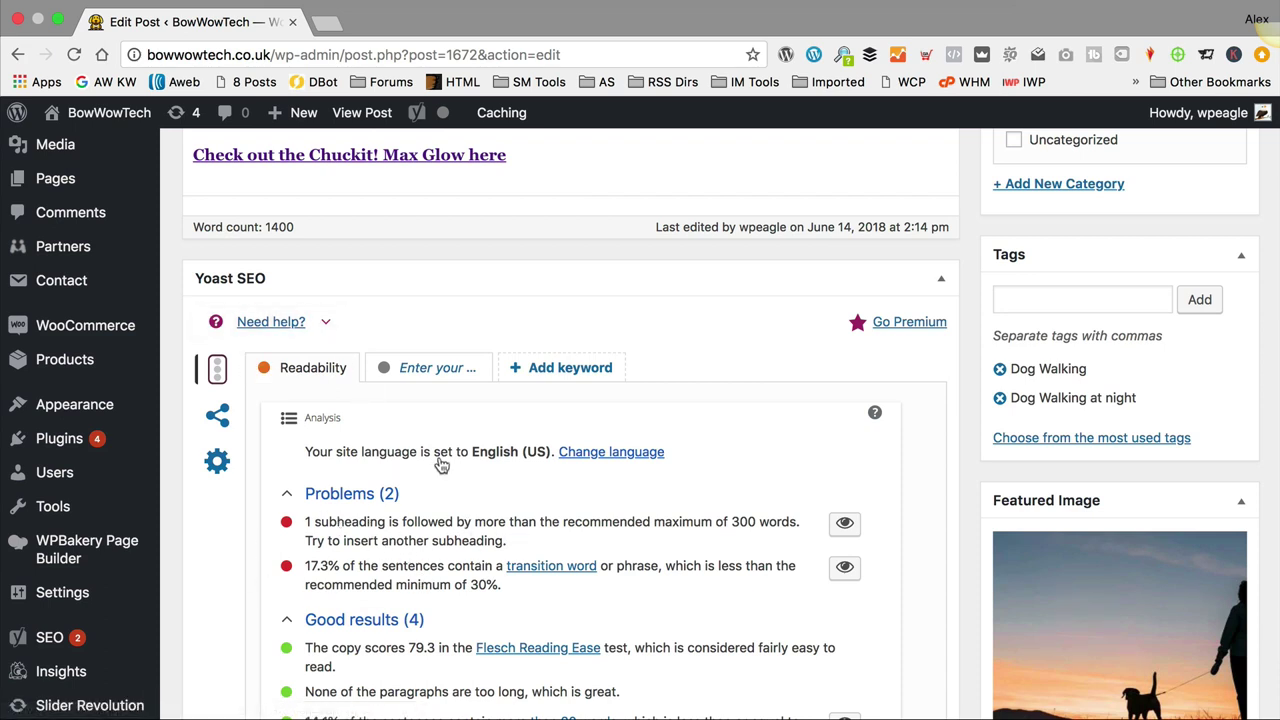
click(440, 368)
scroll(455, 400, down, 3)
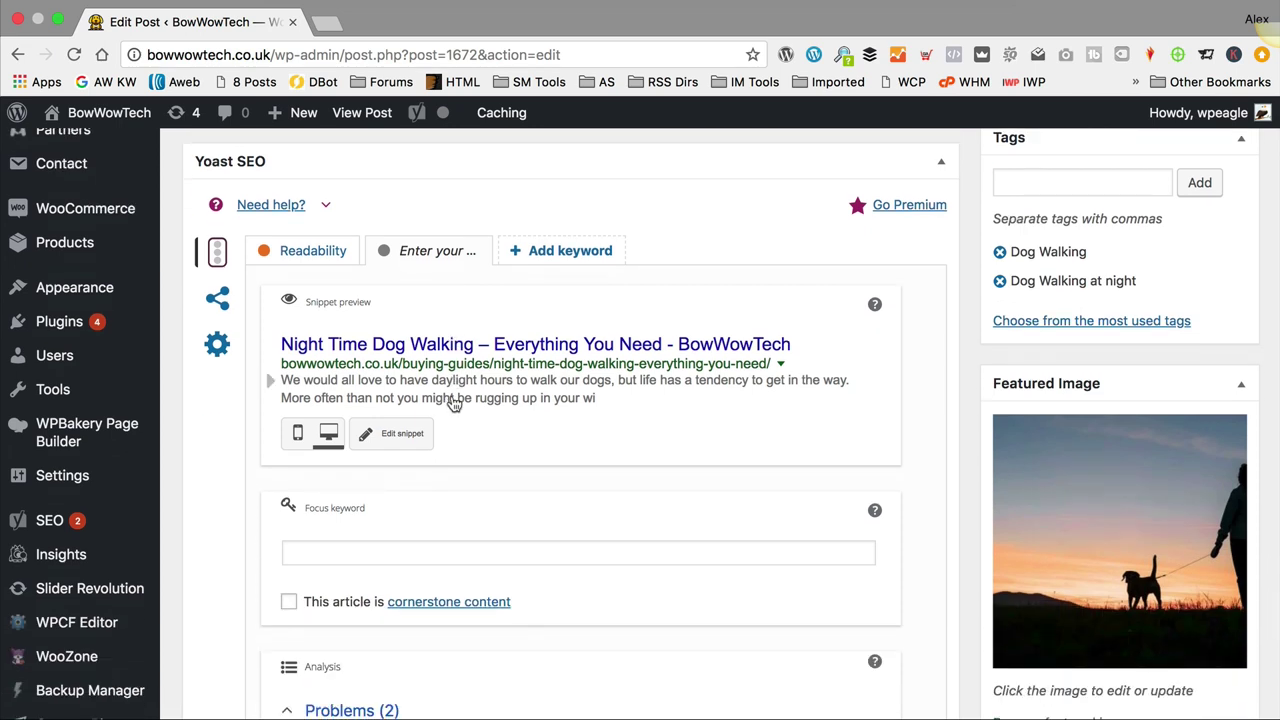
Step: Set the Yoast focus keyword to 'night time dog walking' and review the analysis
click(418, 555)
text(n)
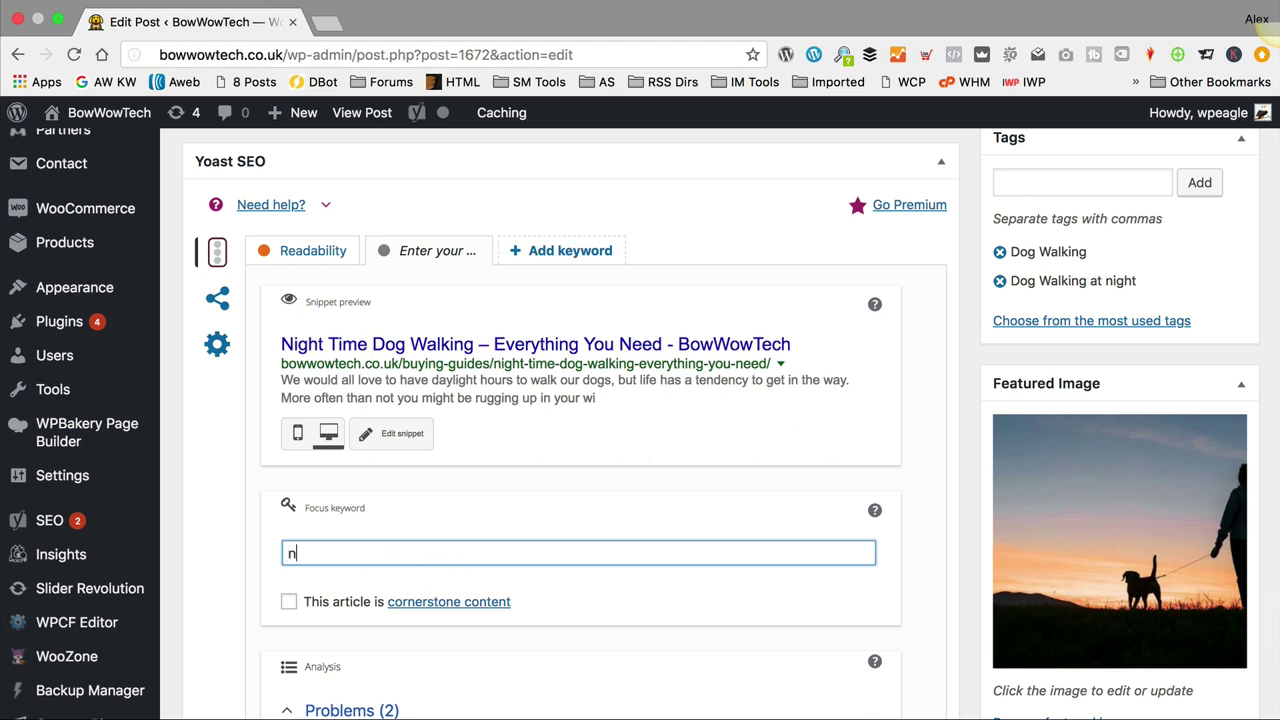
text(ight time dog walking)
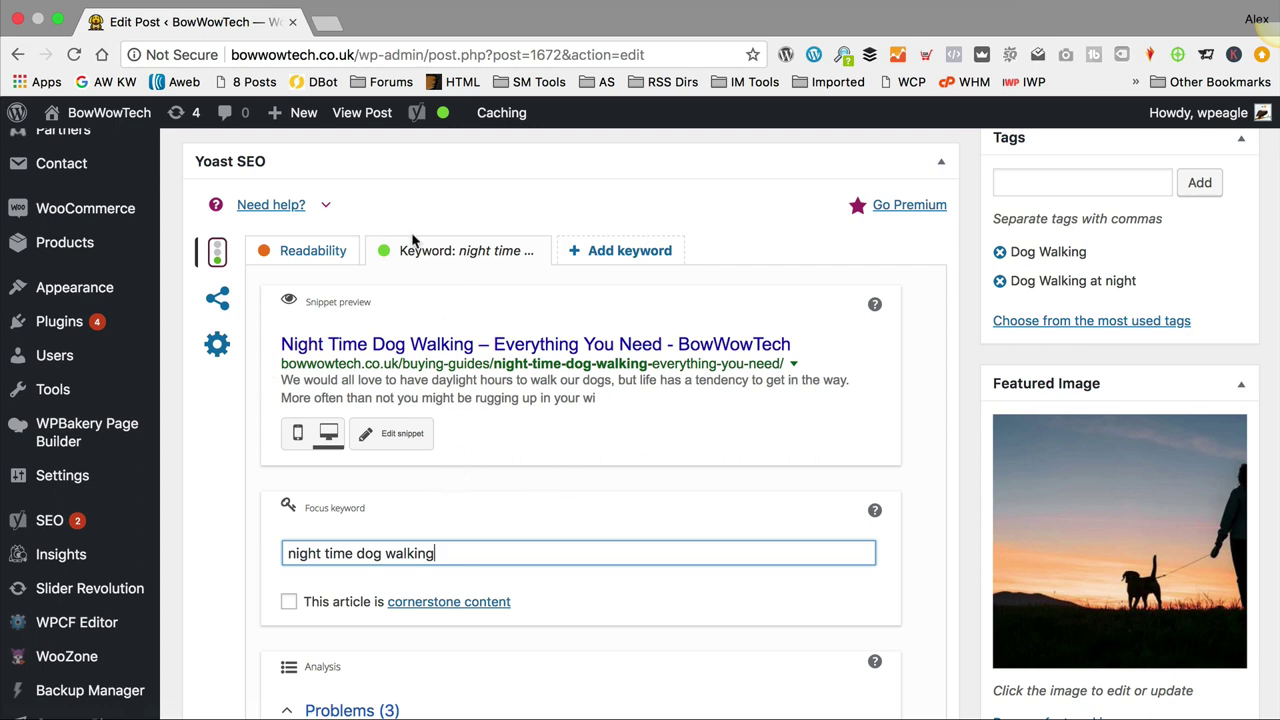
scroll(480, 468, down, 5)
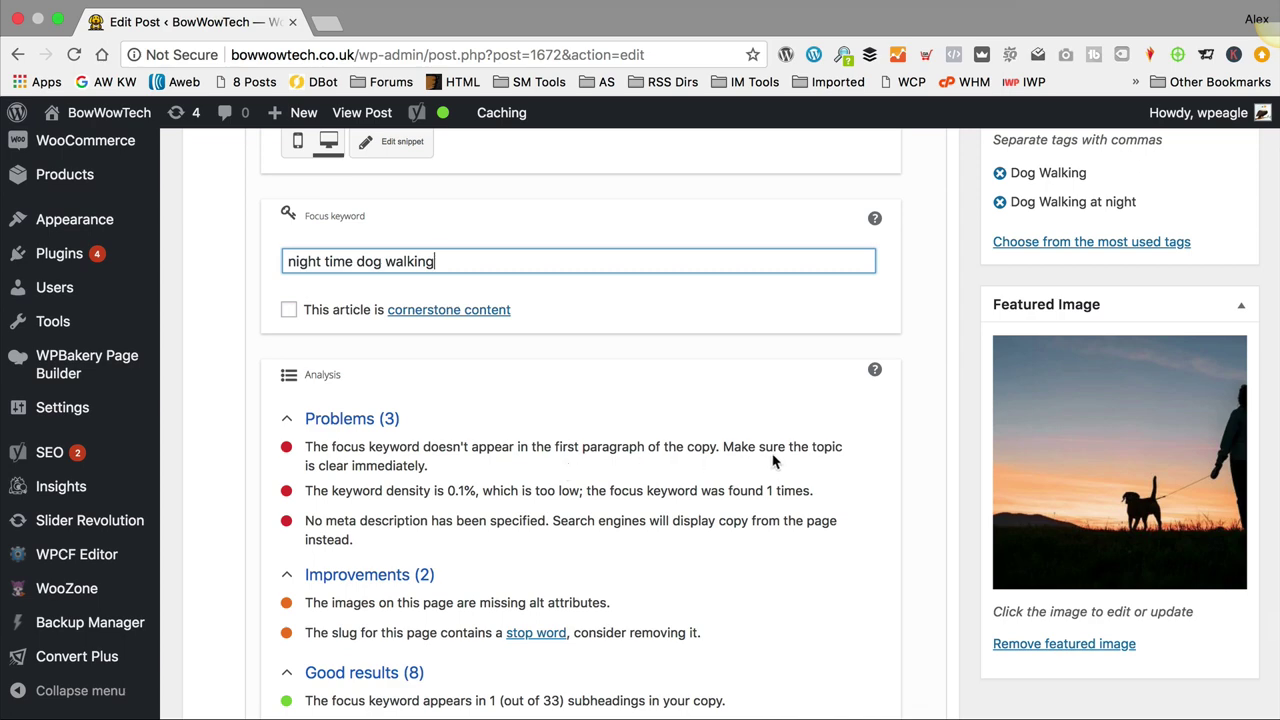
drag(444, 261, 234, 256)
Step: End the first paragraph with 'Here's our guide on everything you need to know about night time dog walking.'
scroll(472, 348, up, 20)
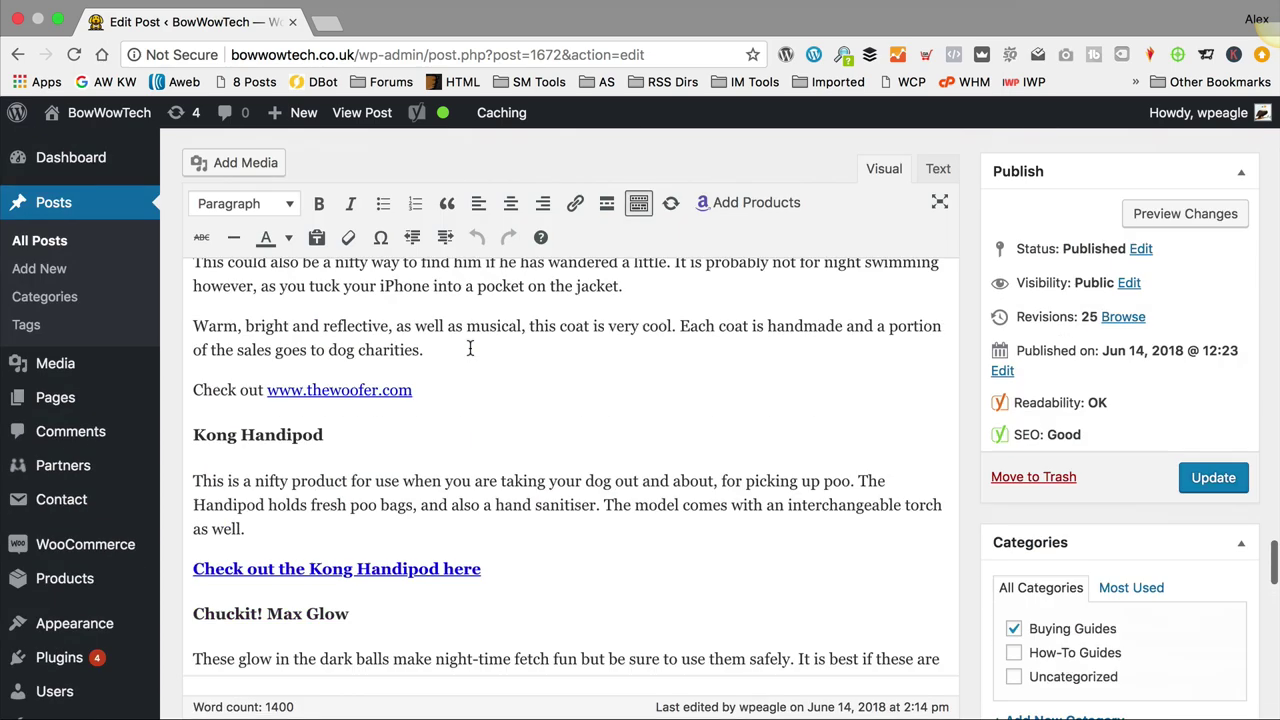
scroll(474, 342, up, 15)
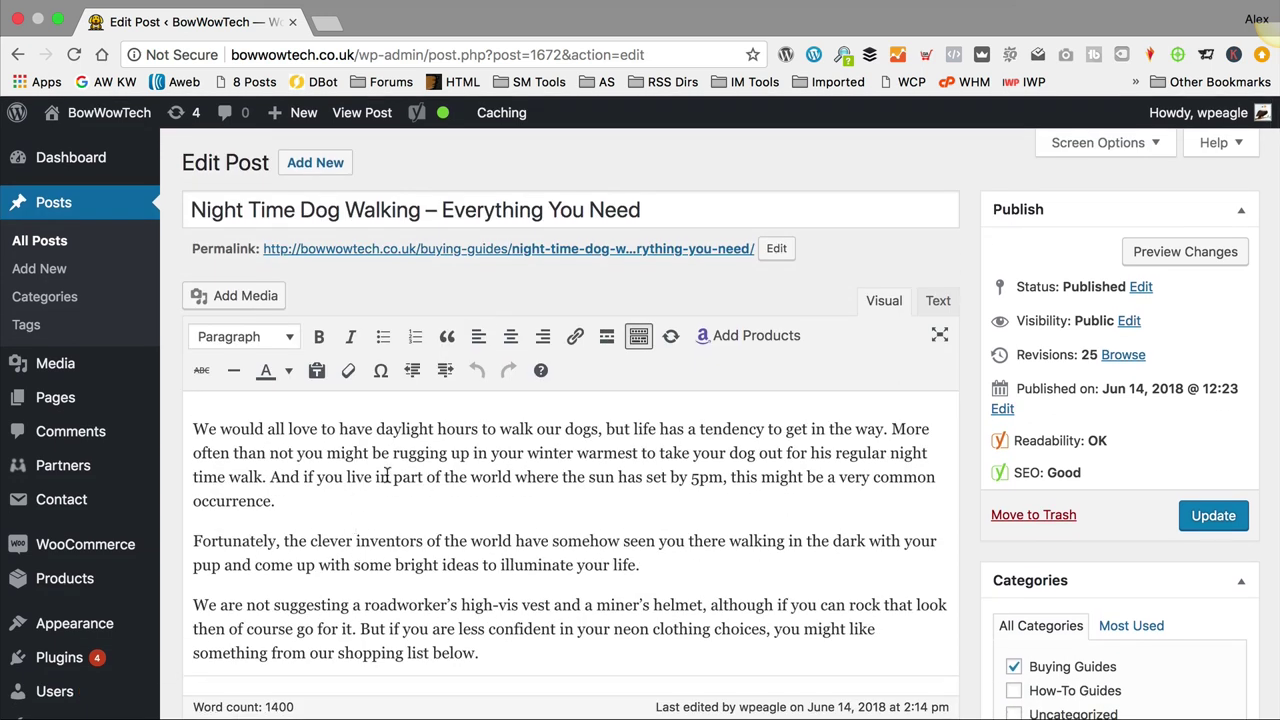
click(311, 501)
text(Here's )
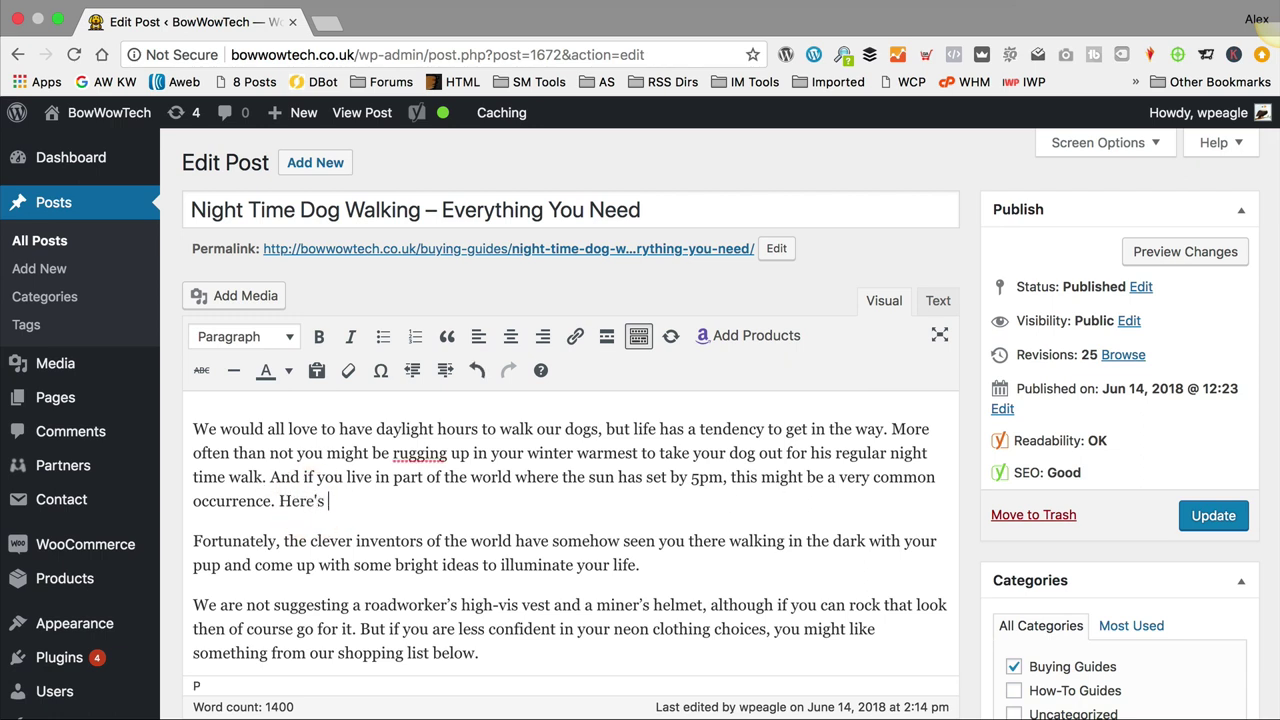
text(pro)
key(BackSpace)
key(BackSpace)
text(our guide on eve)
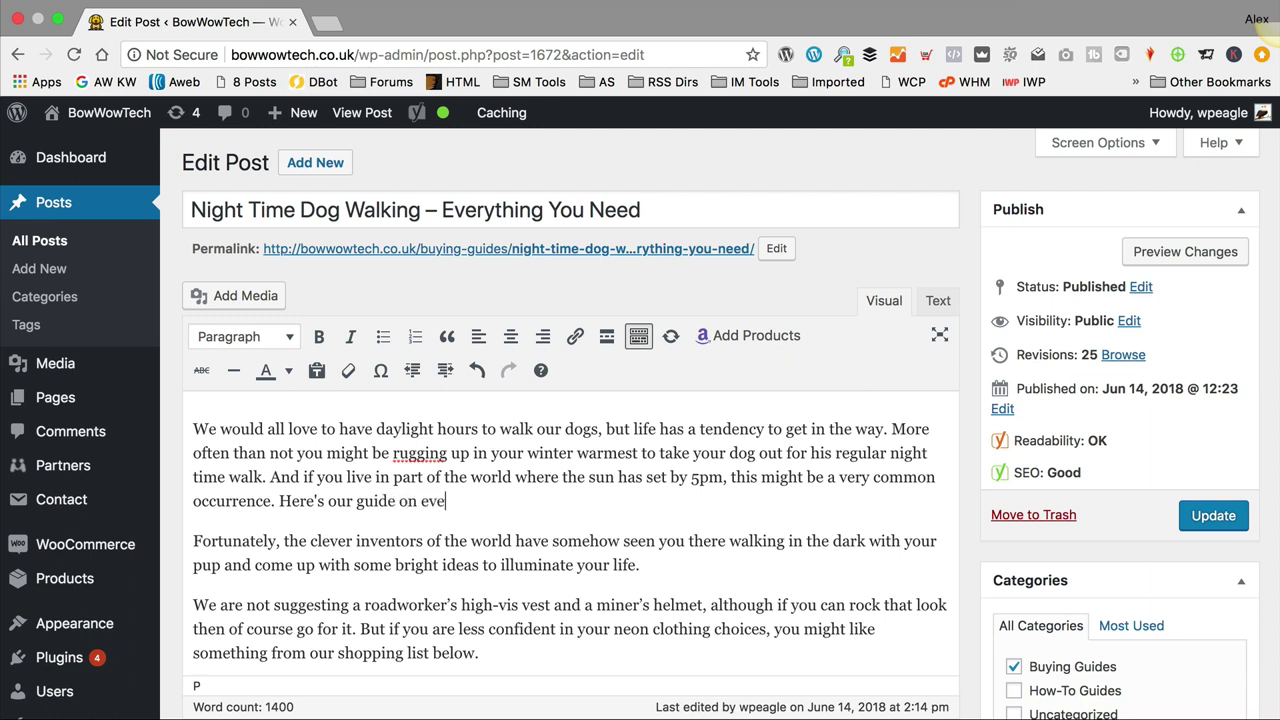
text(rything yuor)
key(BackSpace)
key(BackSpace)
text(need to know )
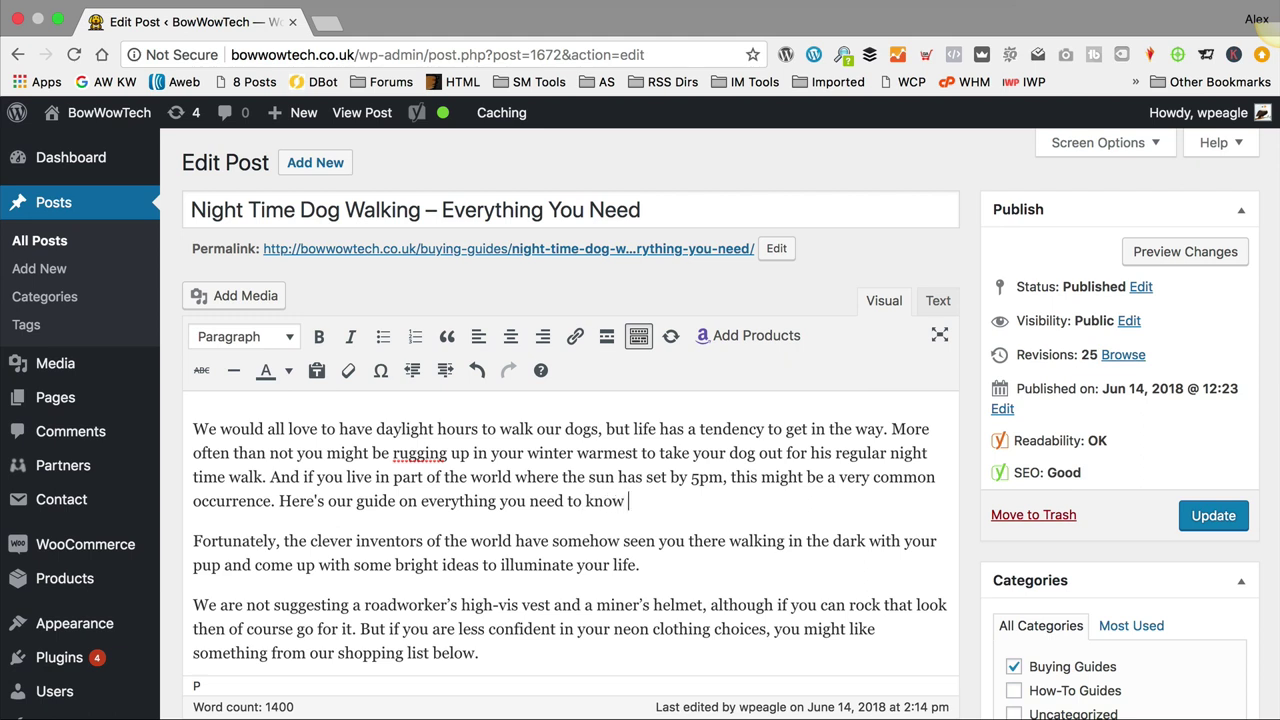
text(about night time dog walking)
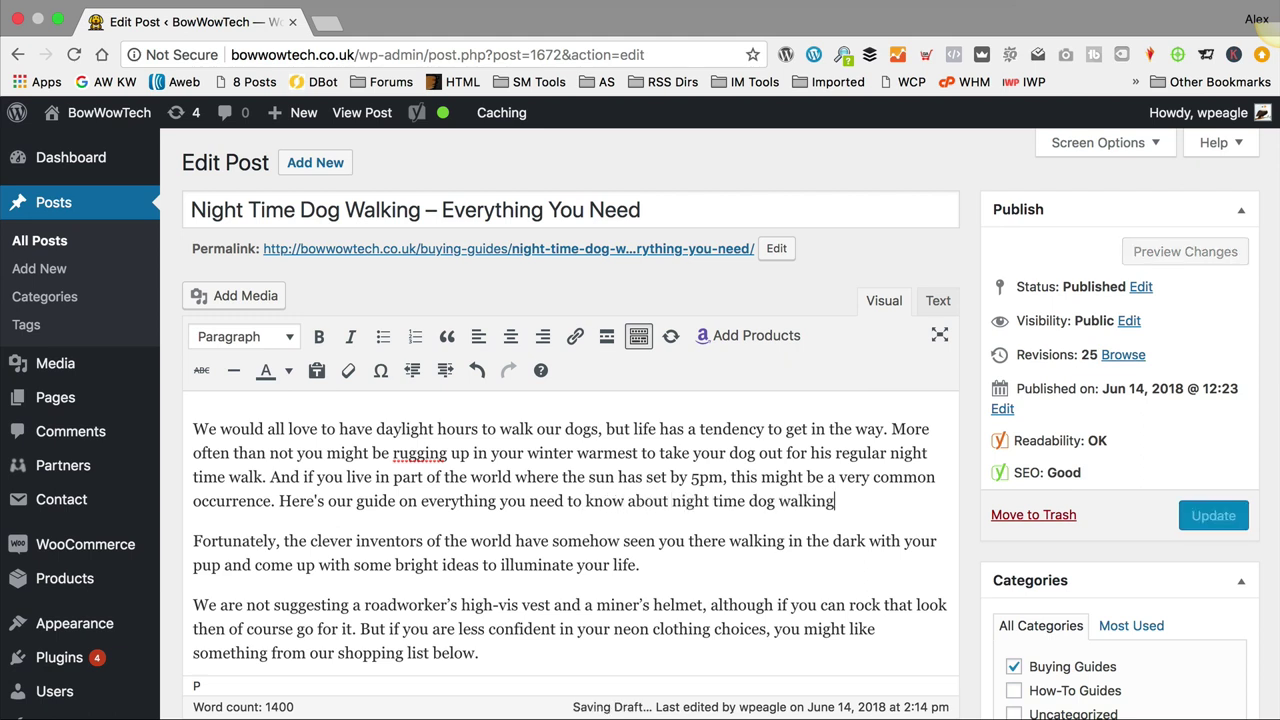
text(.)
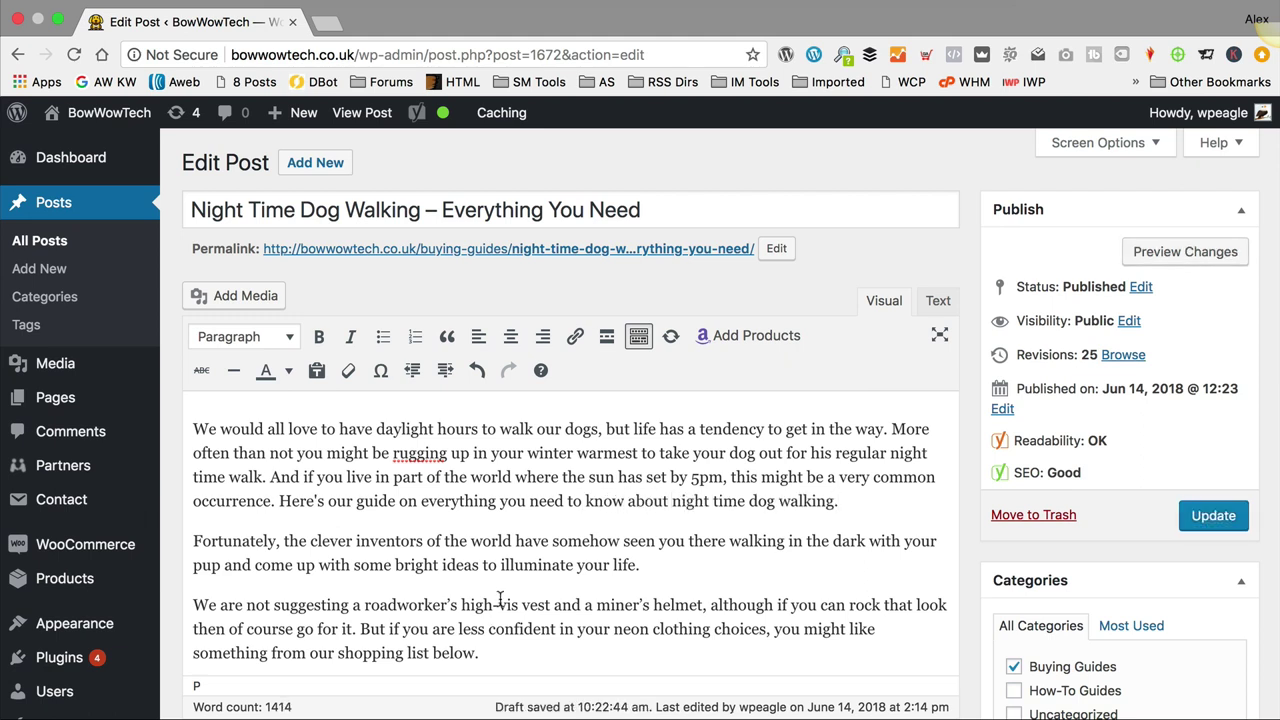
scroll(500, 351, down, 15)
scroll(494, 355, down, 20)
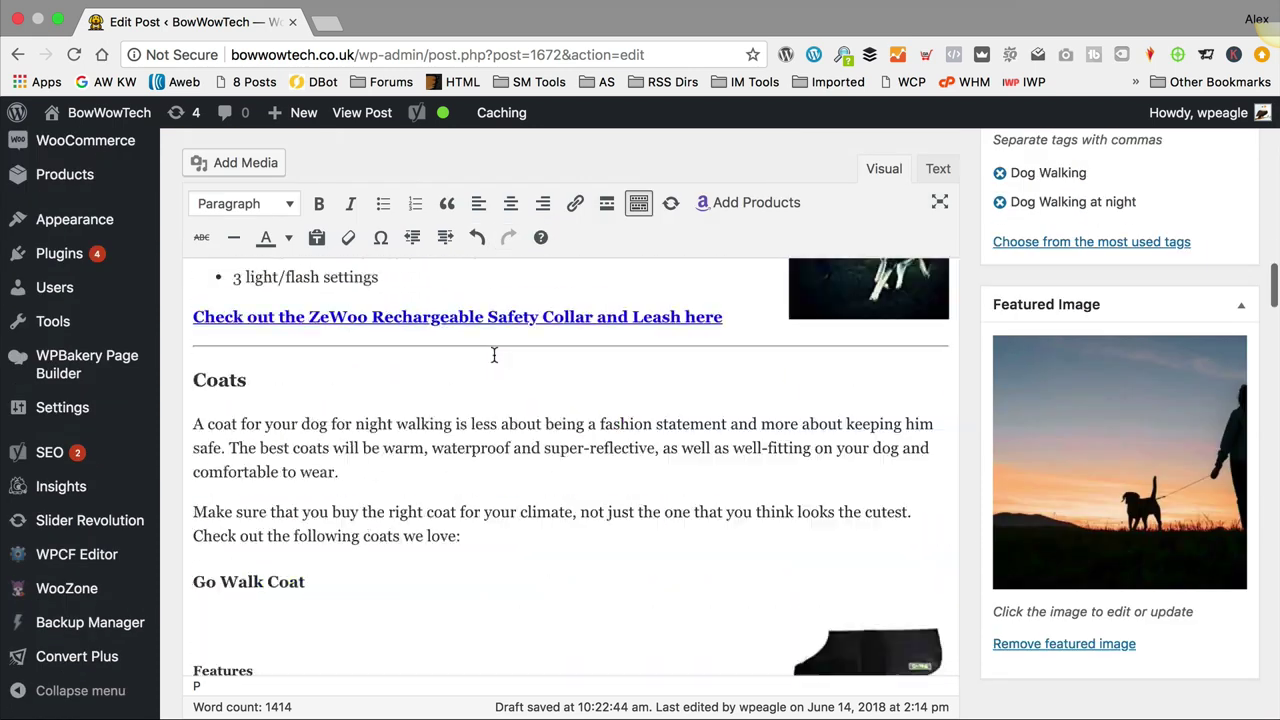
scroll(975, 461, down, 15)
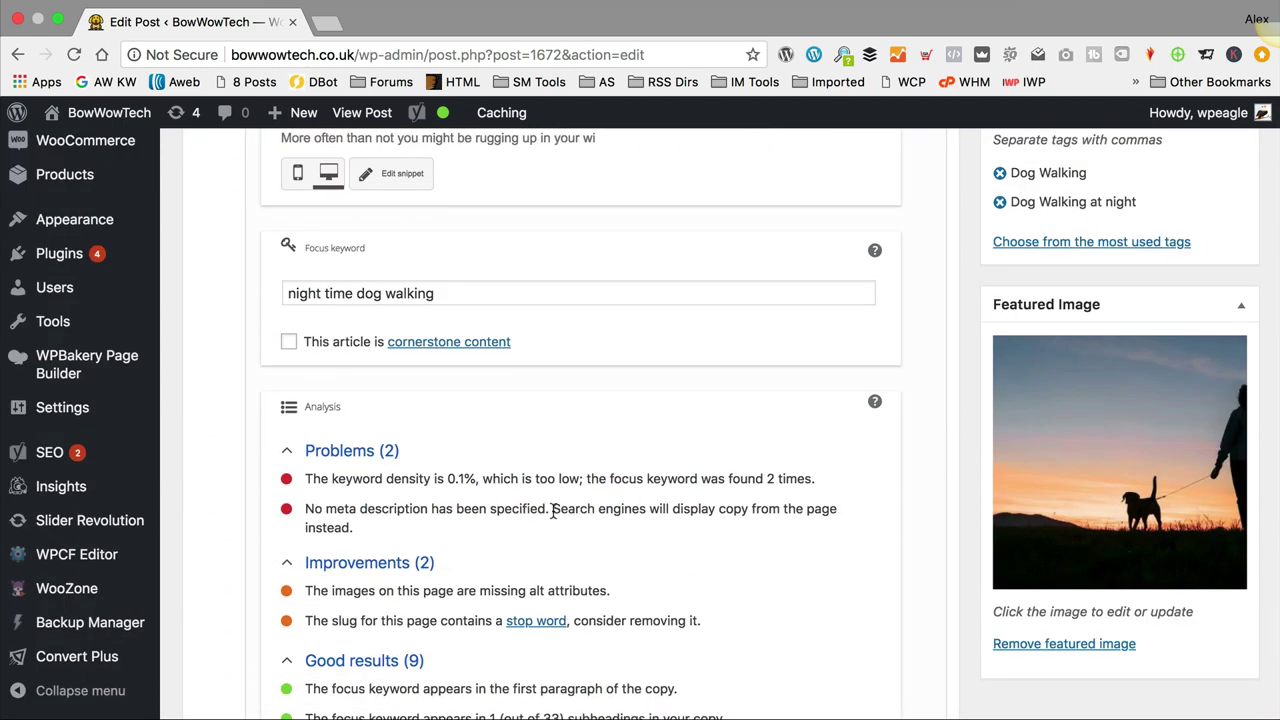
scroll(532, 510, down, 1)
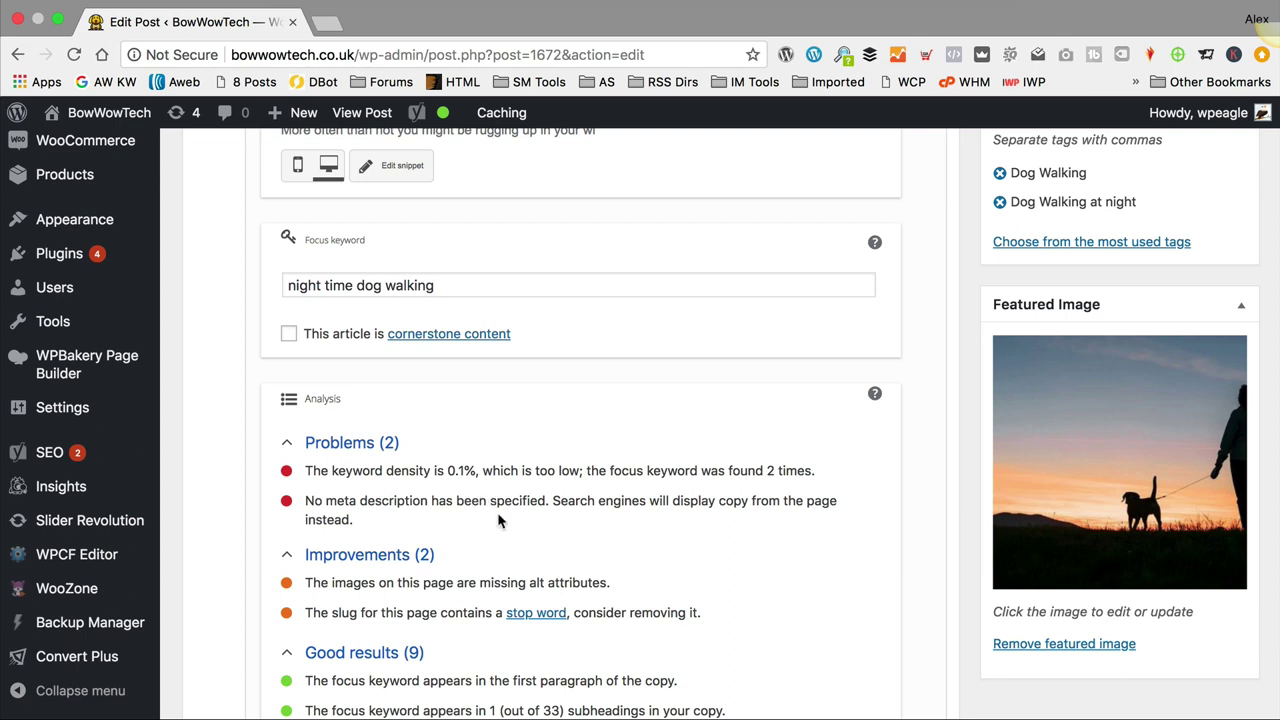
scroll(512, 520, up, 3)
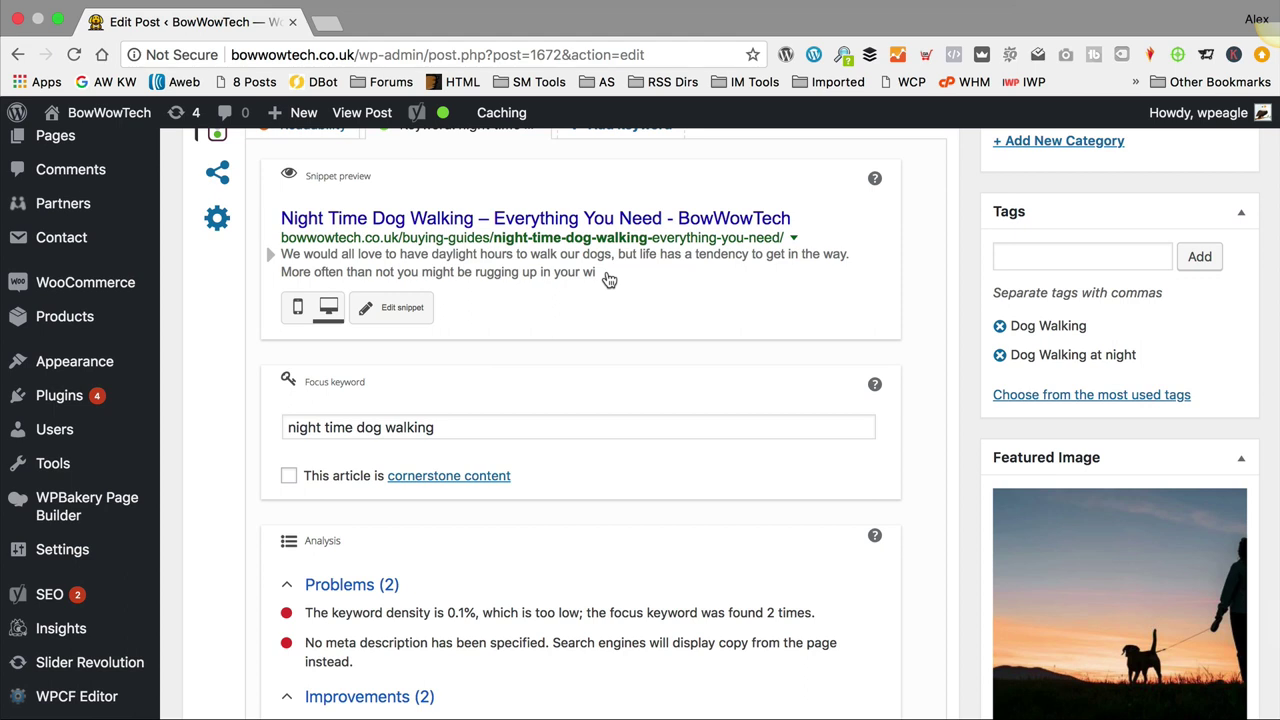
scroll(463, 285, up, 2)
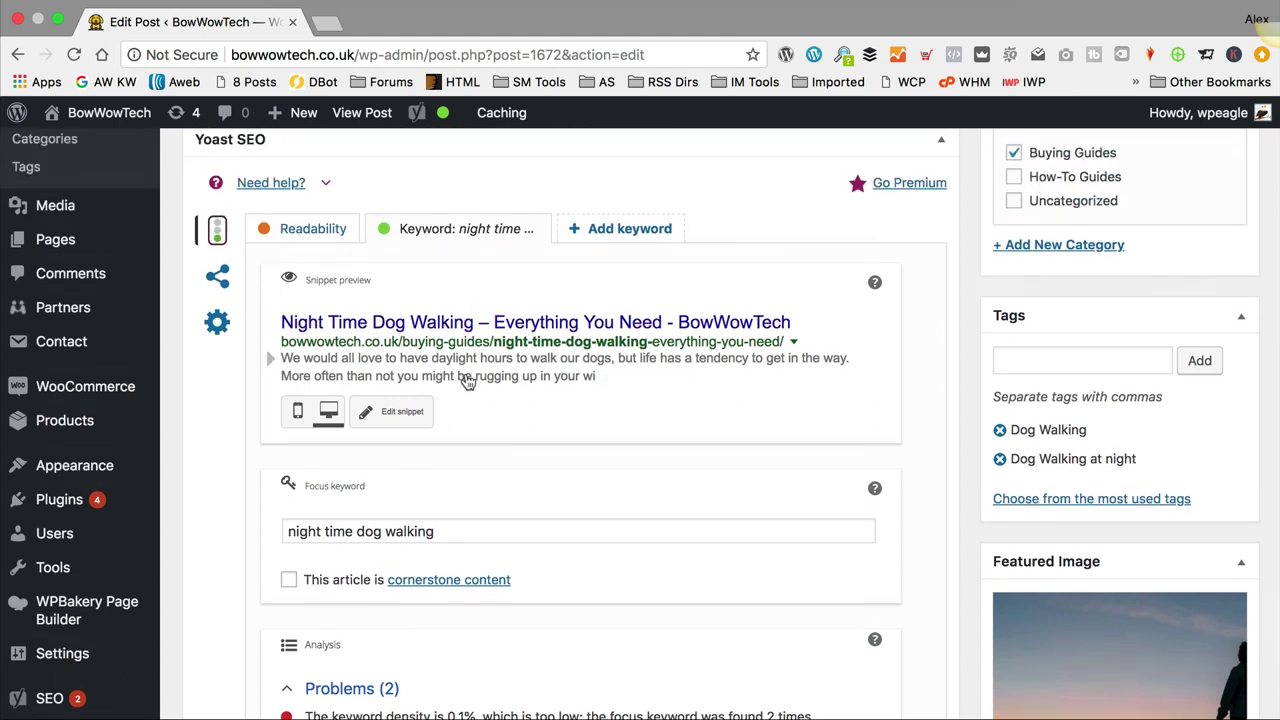
Step: Write a meta description on night time dog walking tips and products keeping you and your dog safe
click(465, 378)
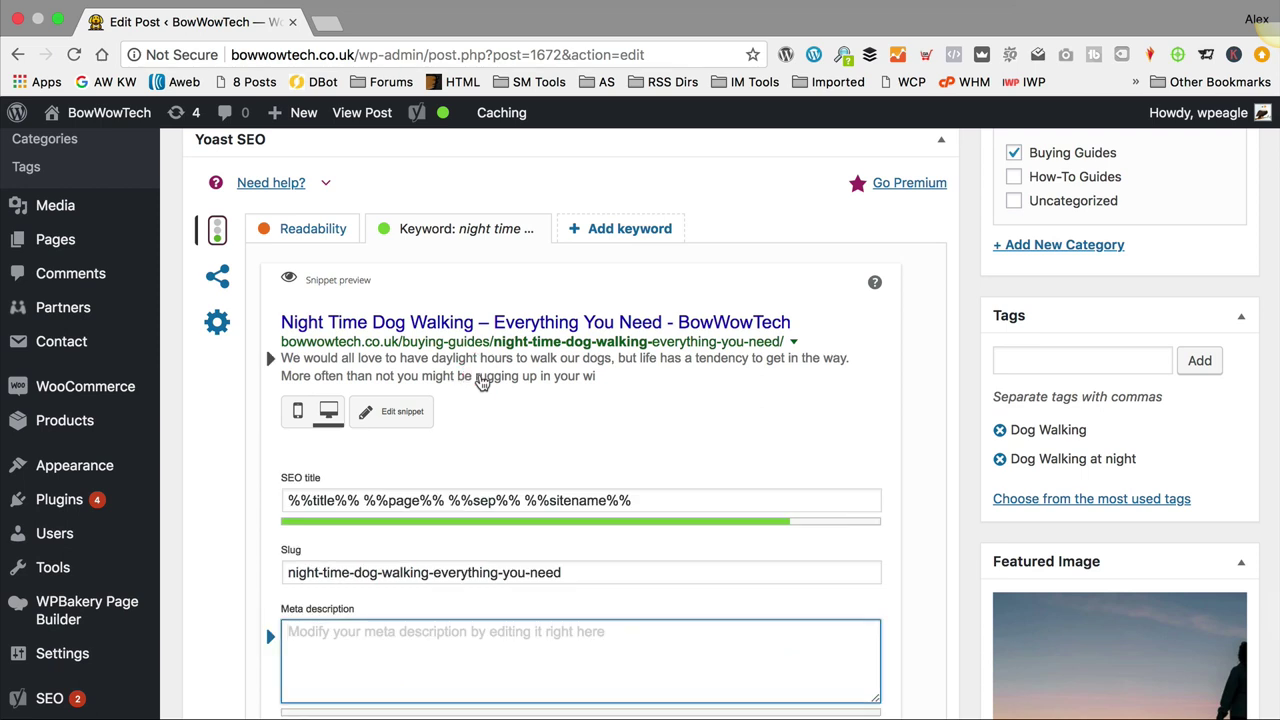
text(Find out )
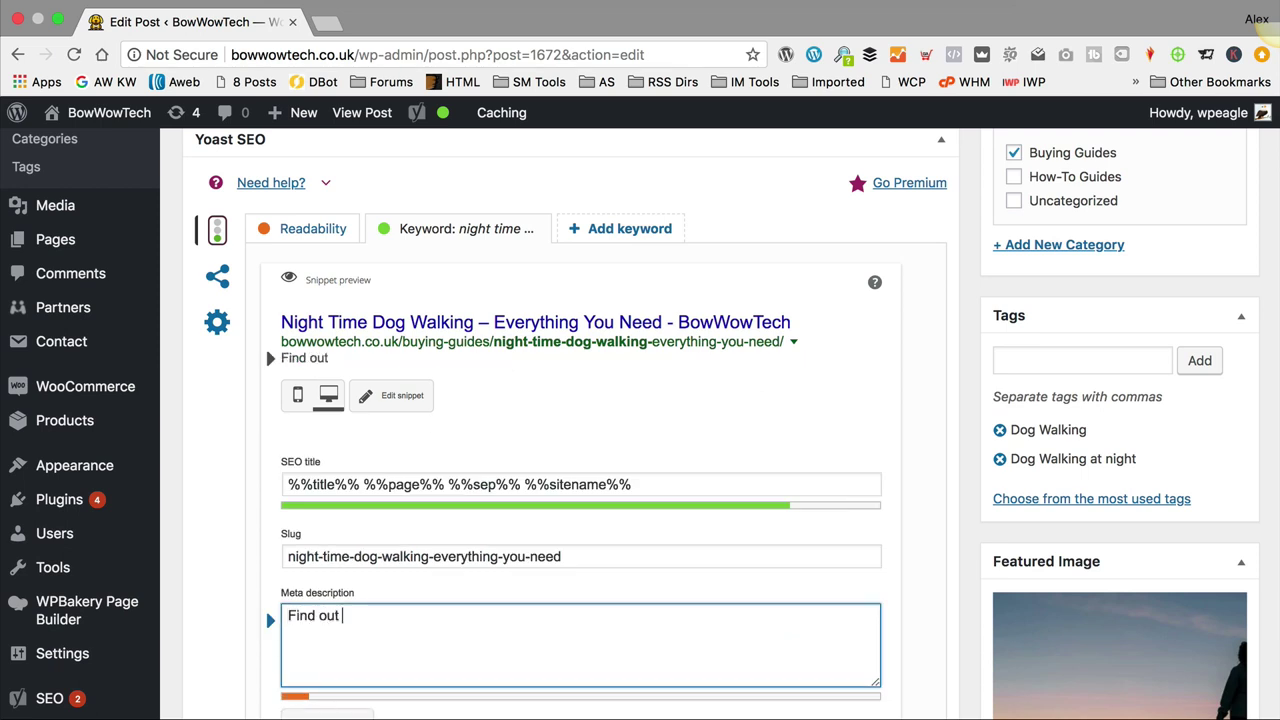
text(everything you n)
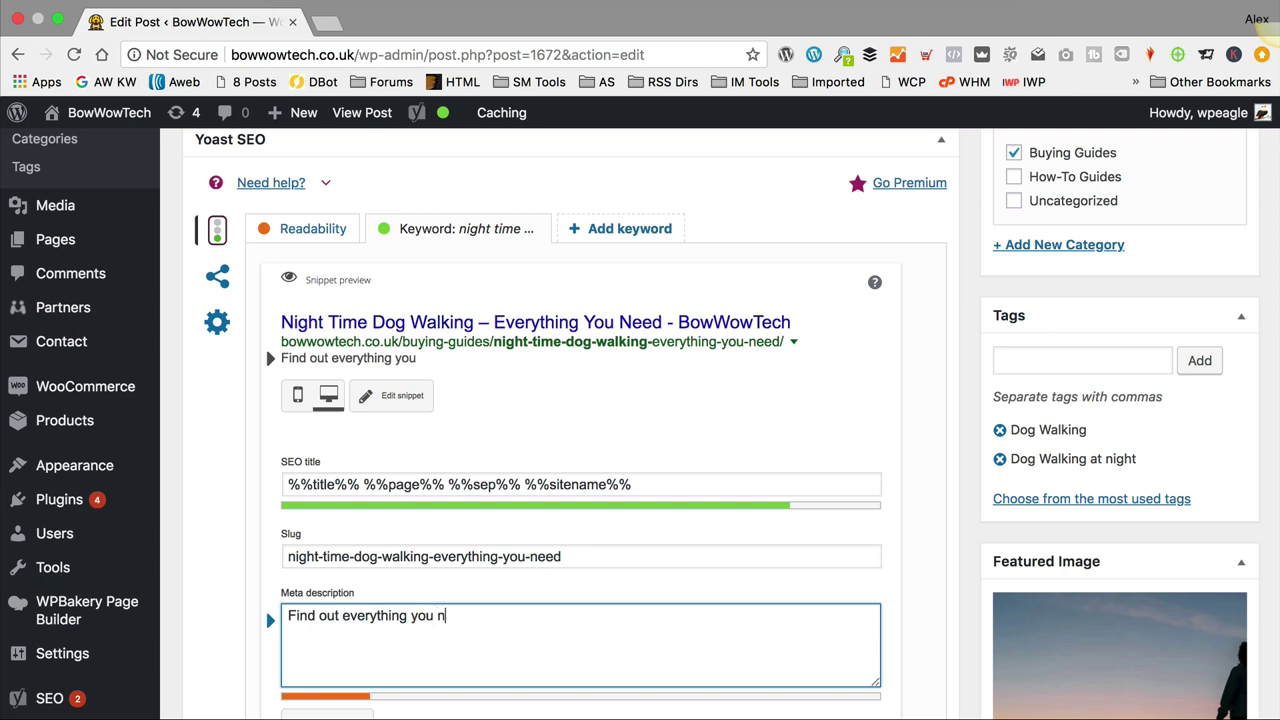
text(eed to know abou)
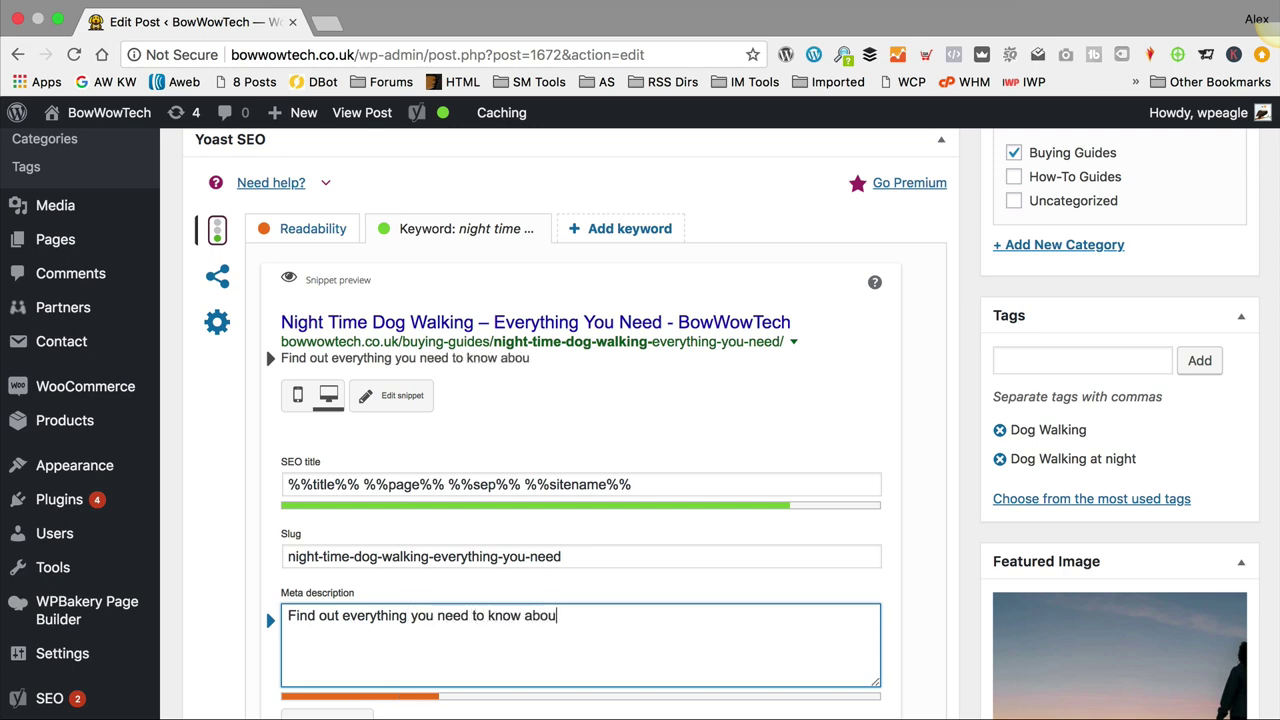
text(t night time dog walking including top yip)
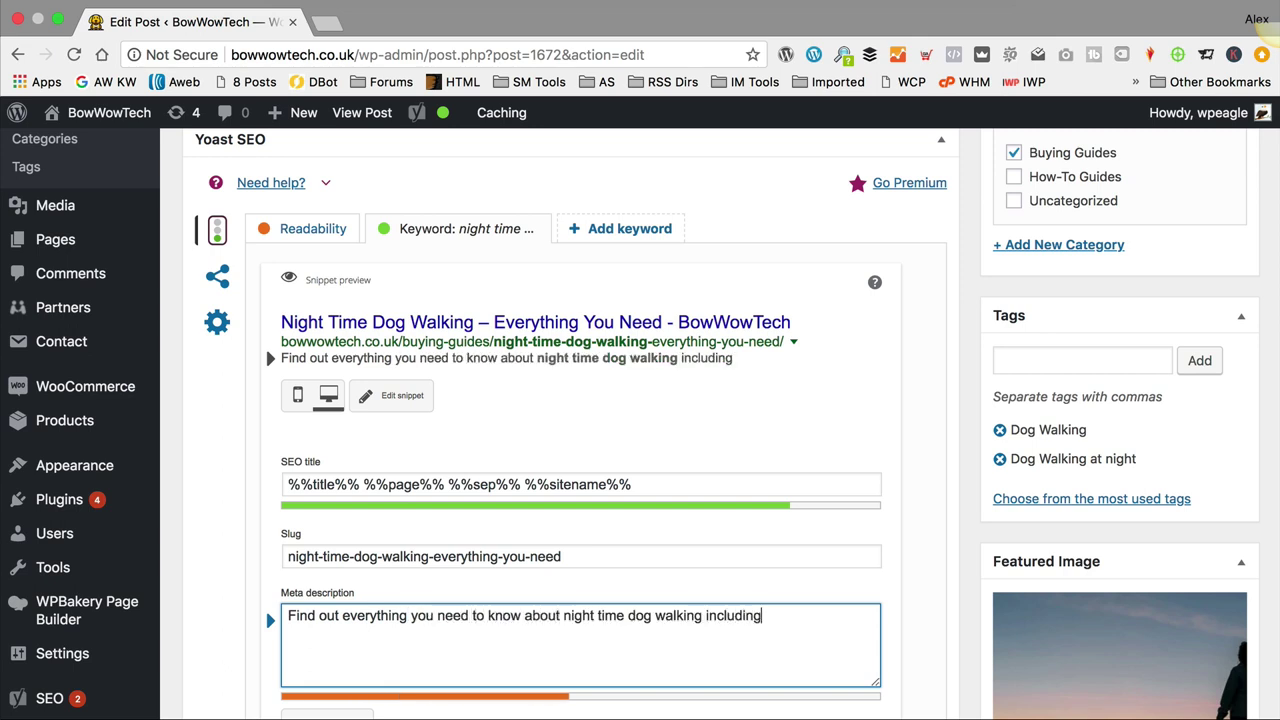
key(BackSpace)
key(BackSpace)
key(BackSpace)
text(tips and the best )
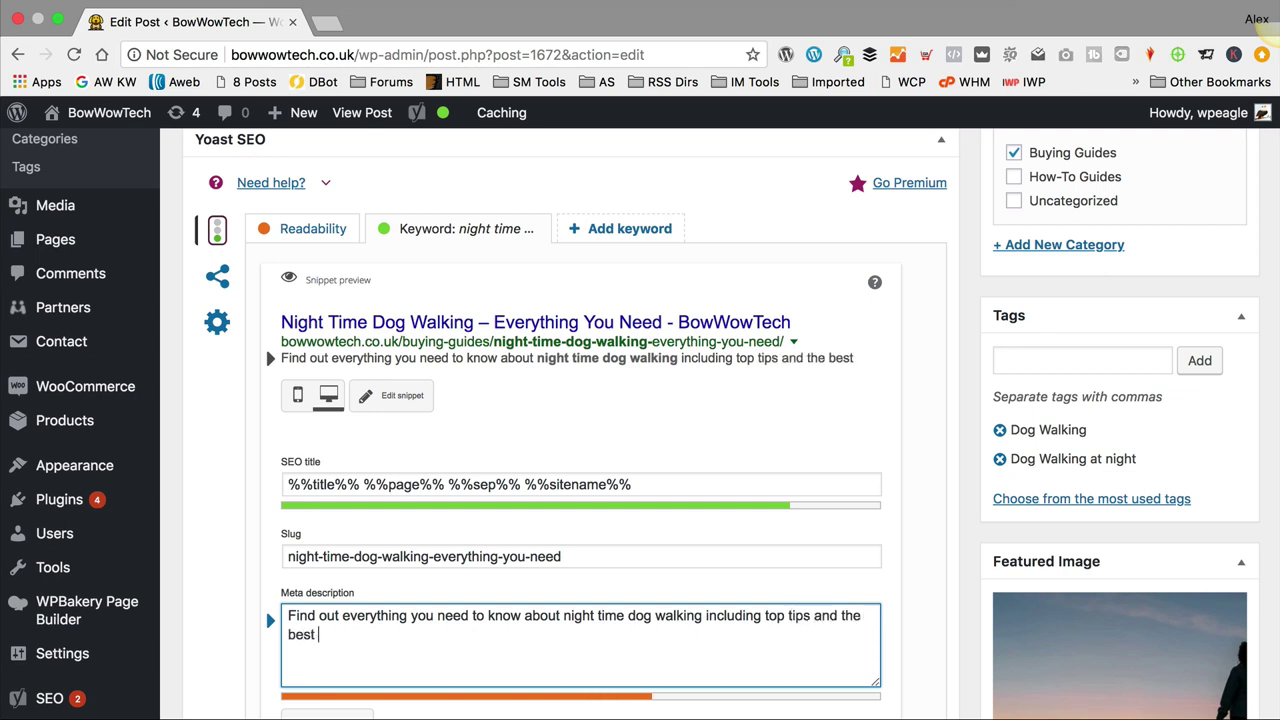
text(products to kee)
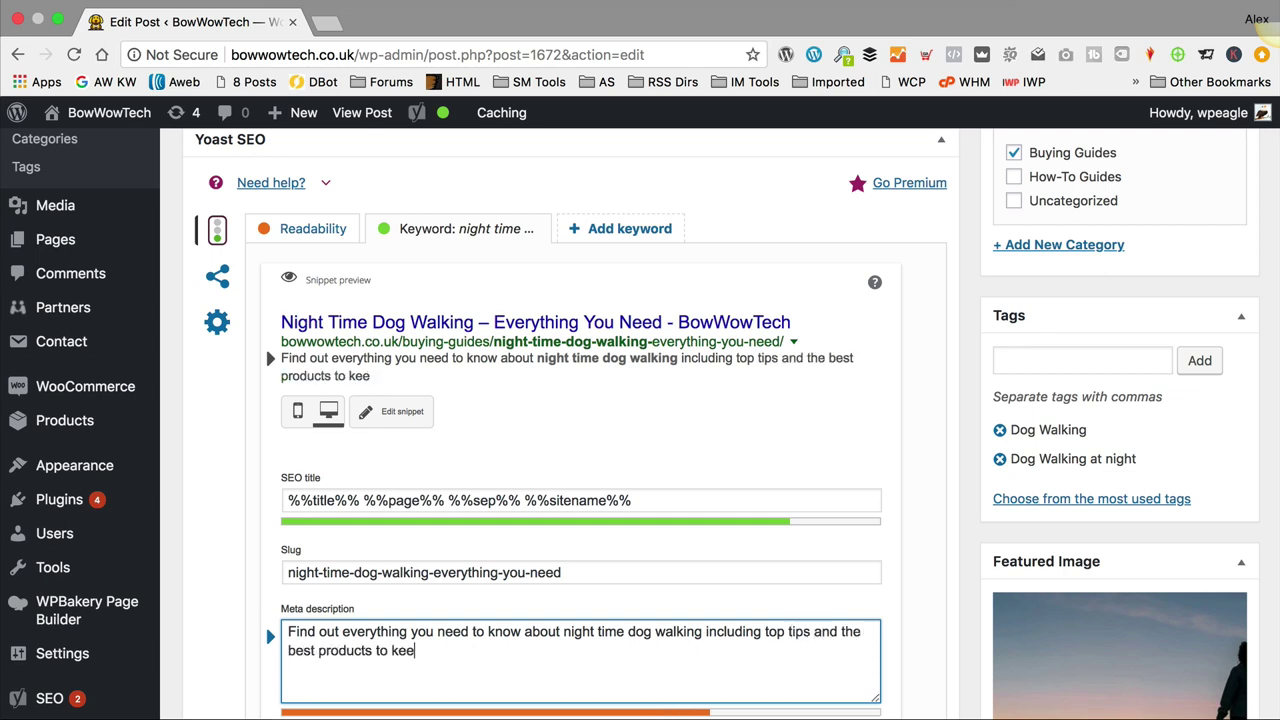
text(p you safe)
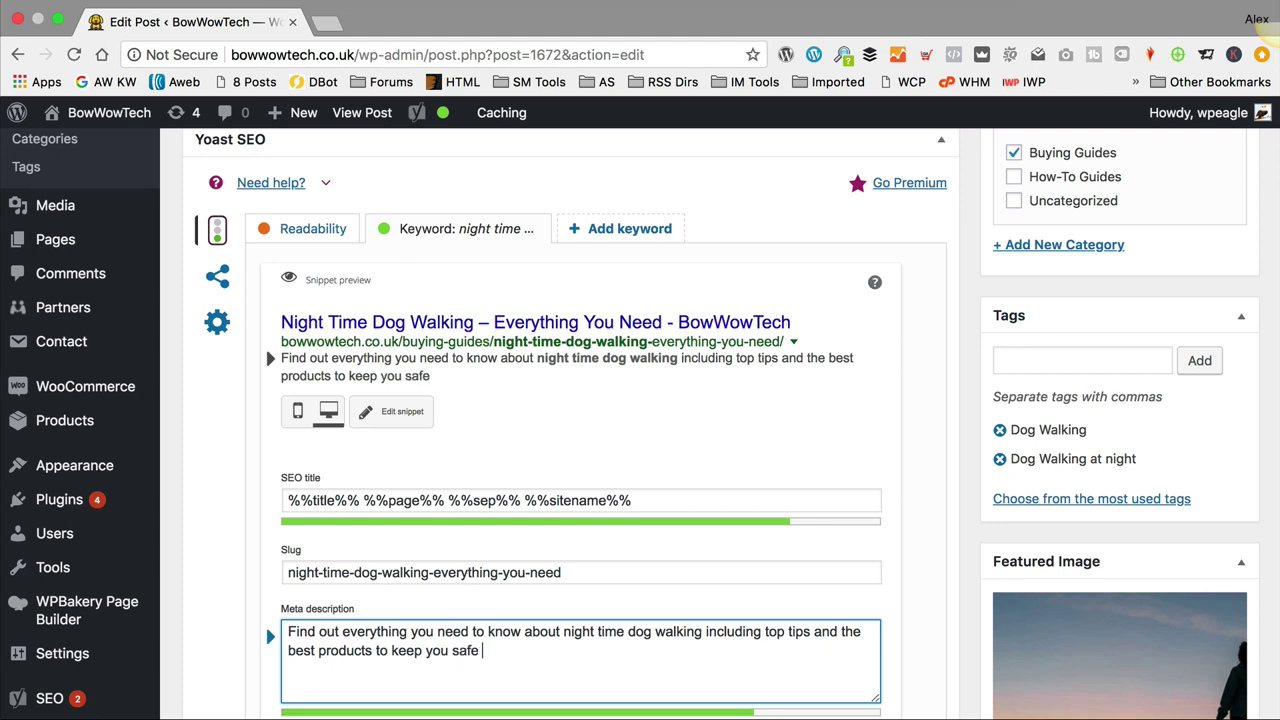
key(BackSpace)
key(BackSpace)
key(BackSpace)
text(and your dog safe)
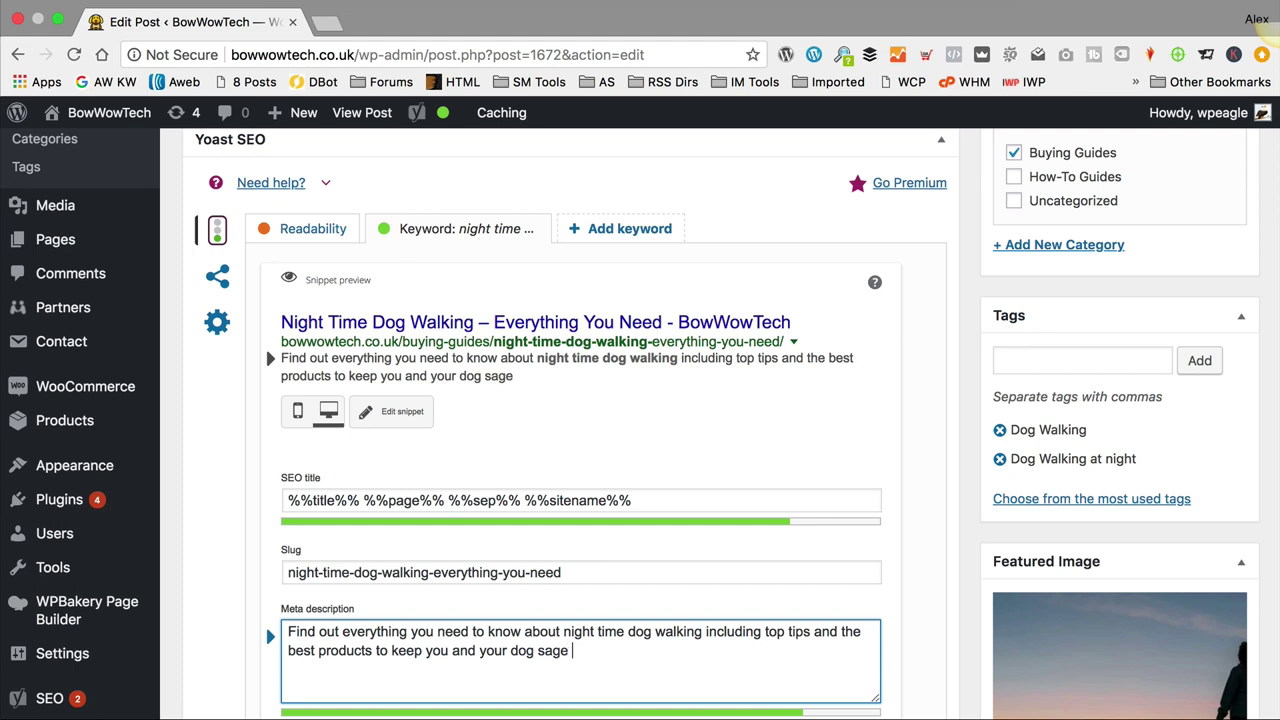
key(BackSpace)
key(BackSpace)
text(fe while w)
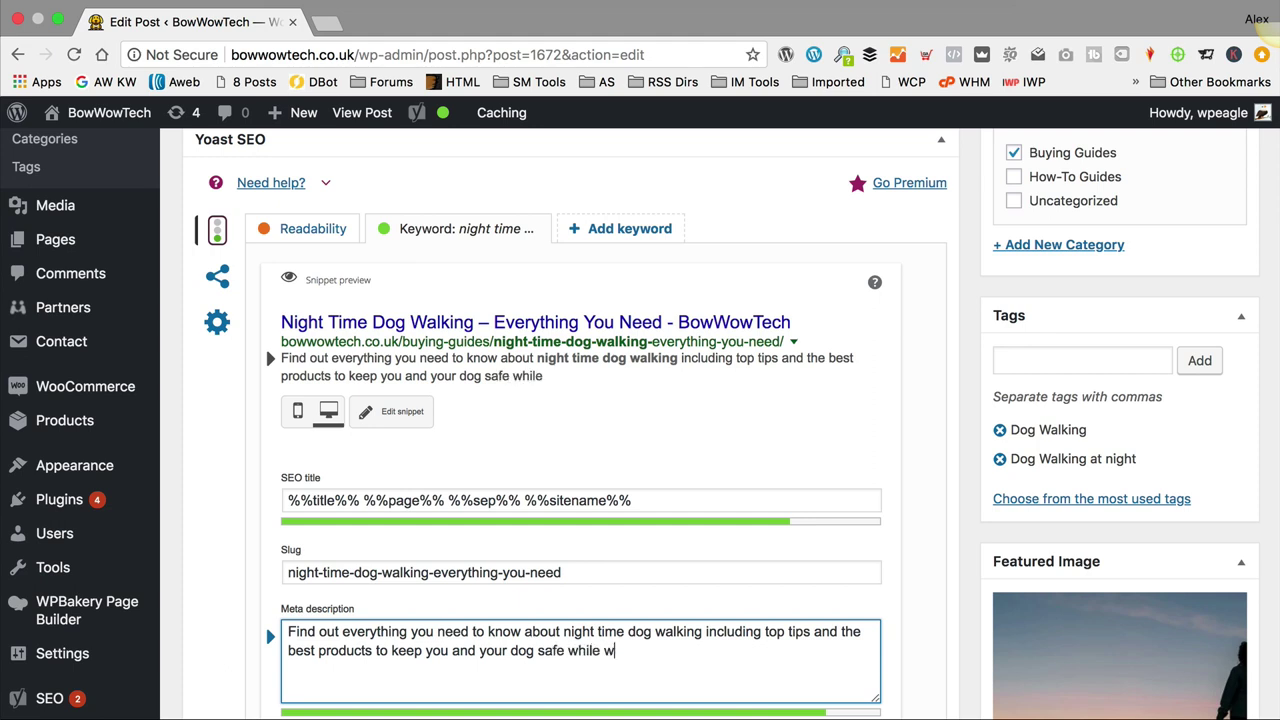
text(alking at night.)
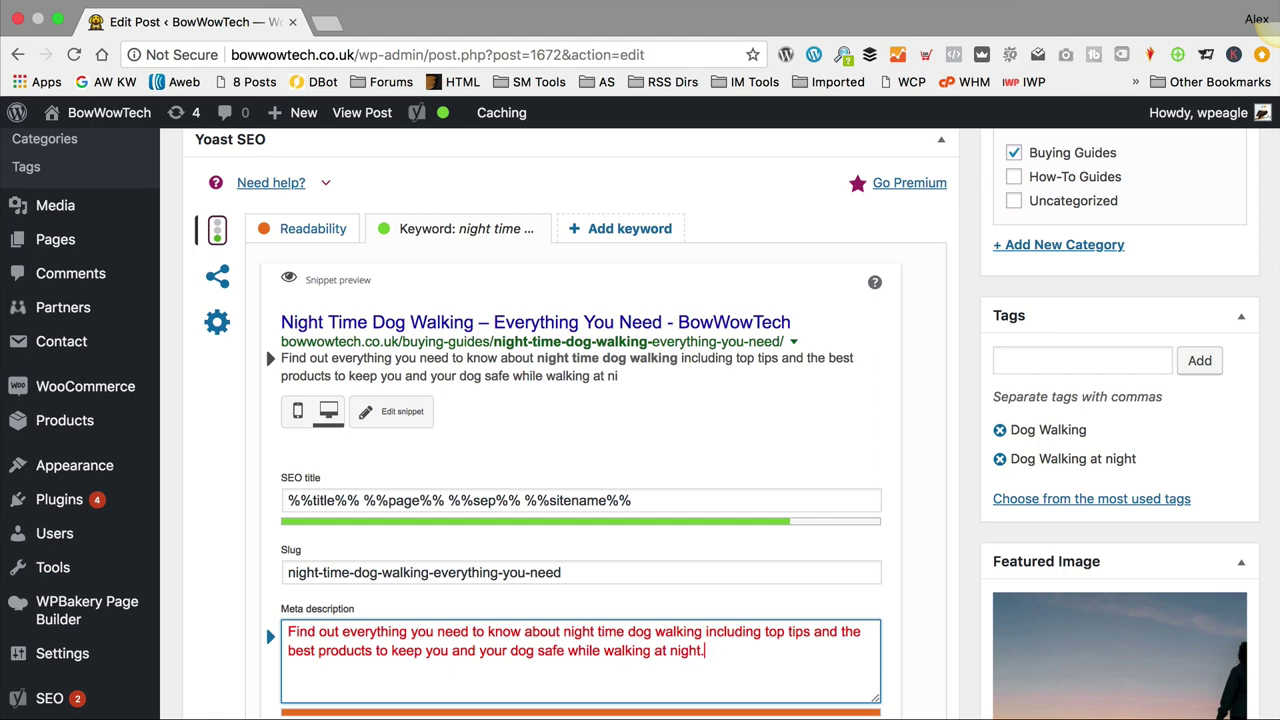
scroll(534, 416, down, 5)
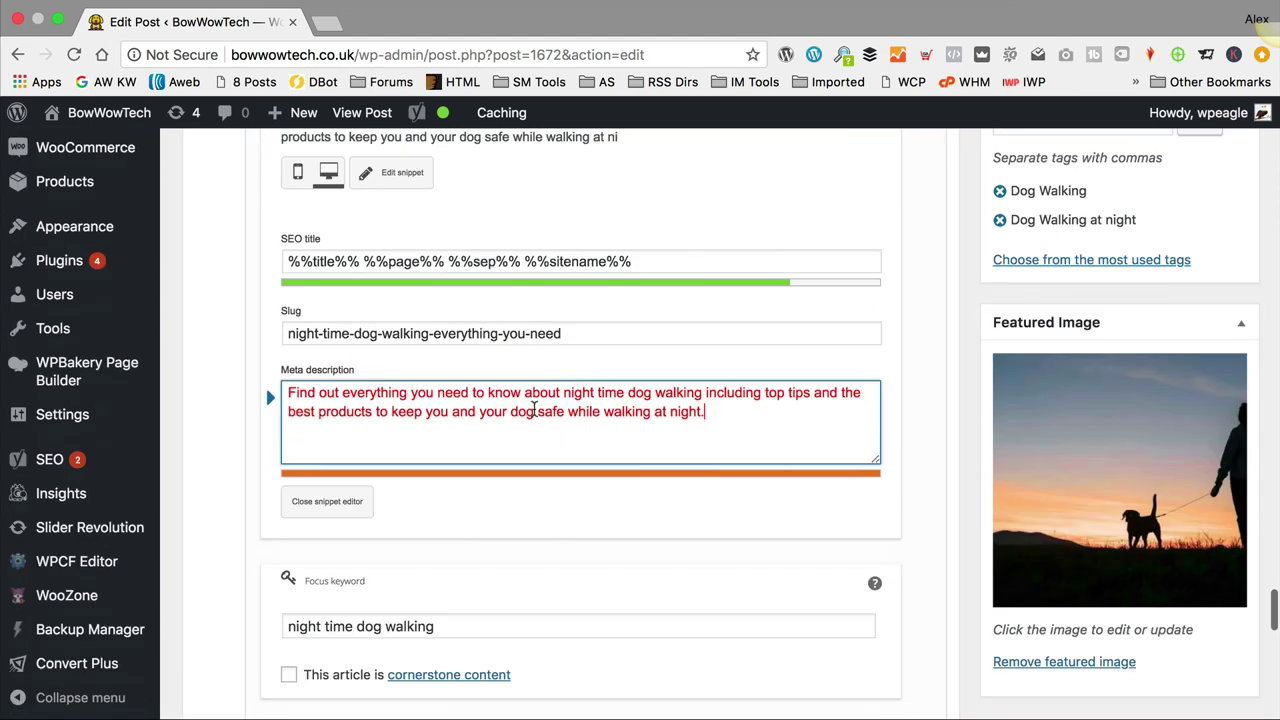
scroll(534, 416, down, 4)
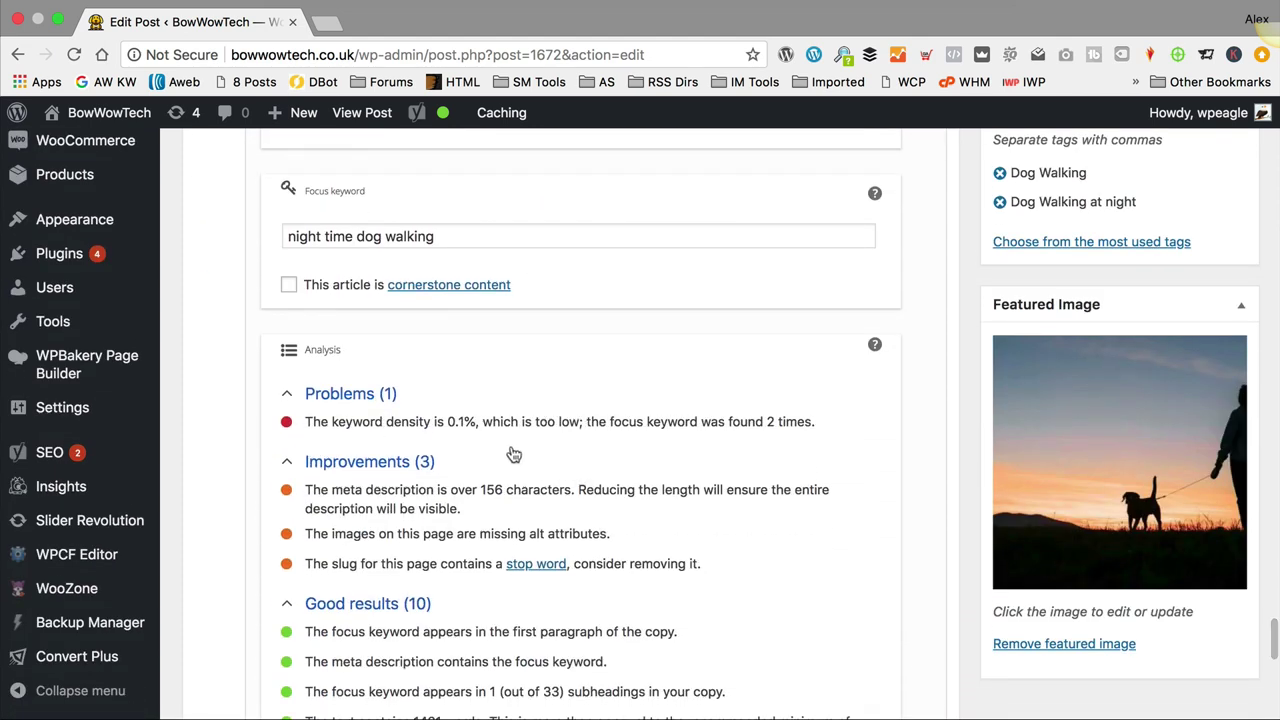
Step: Update the Night Time Dog Walking post from the Publish box
scroll(595, 545, up, 13)
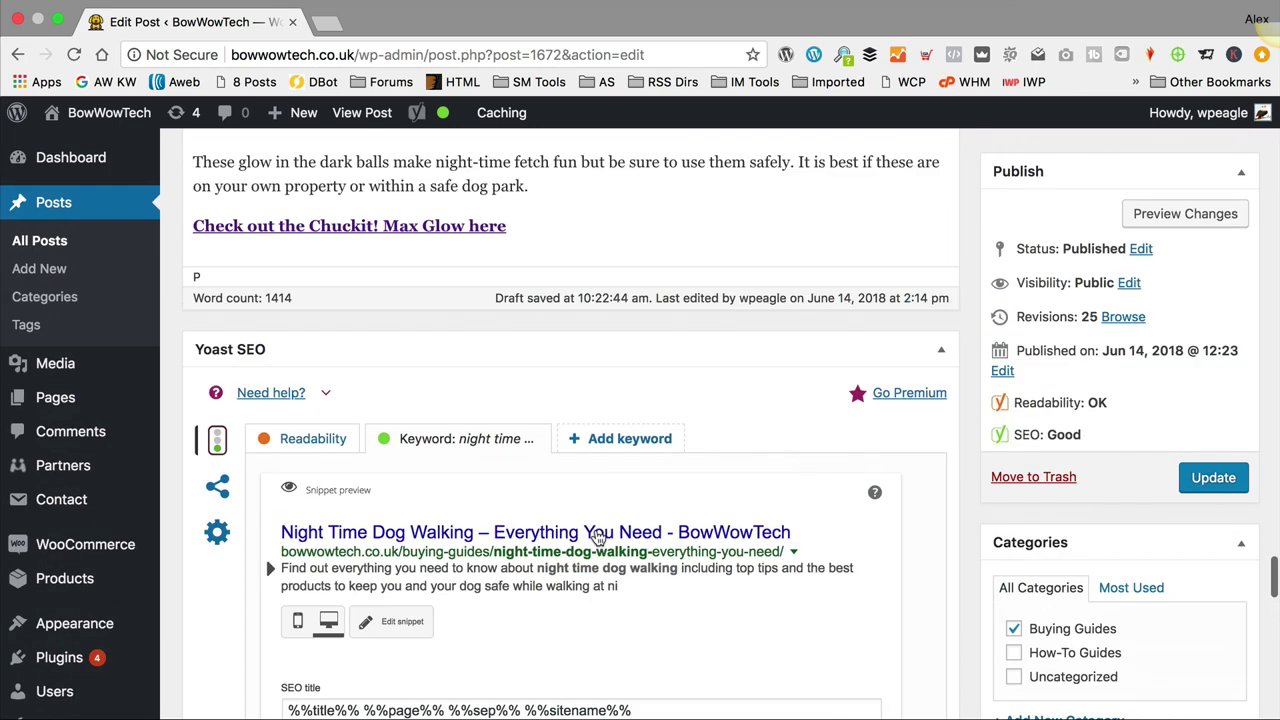
scroll(1188, 514, up, 2)
click(1222, 477)
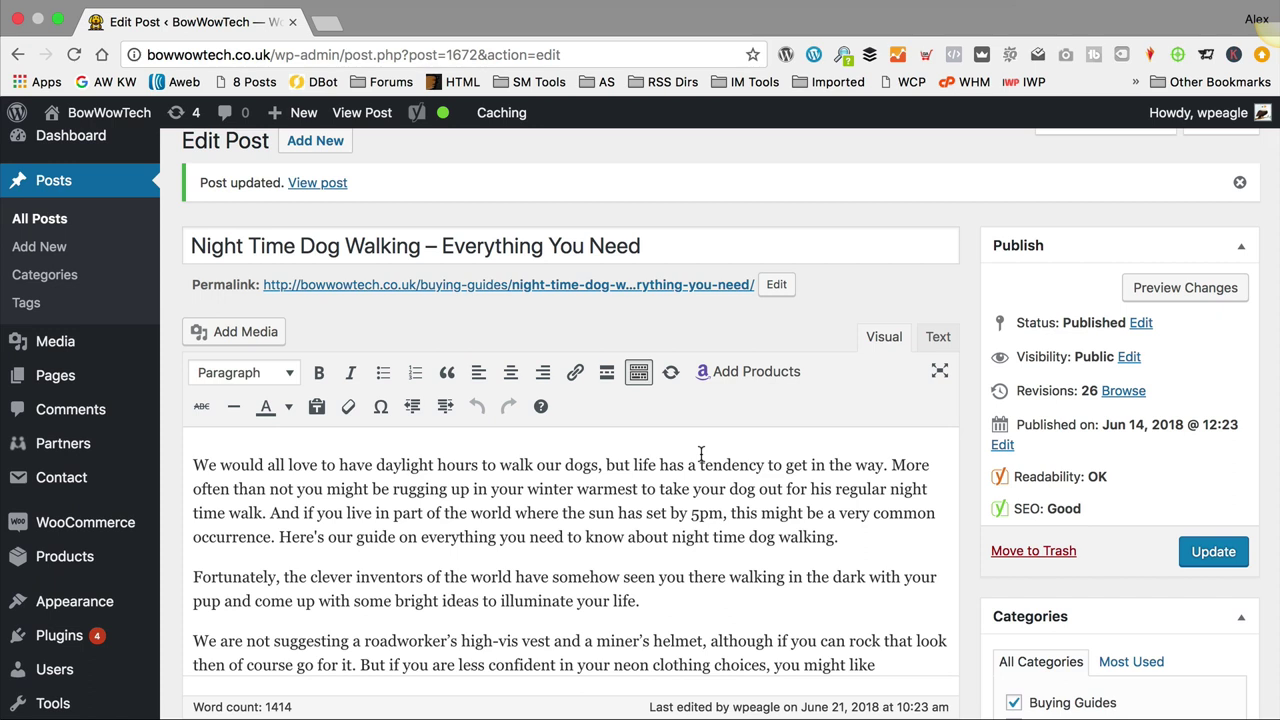
Step: Visit the live BowWowTech homepage and scroll through its product listings to the footer and back
mouse_move(110, 114)
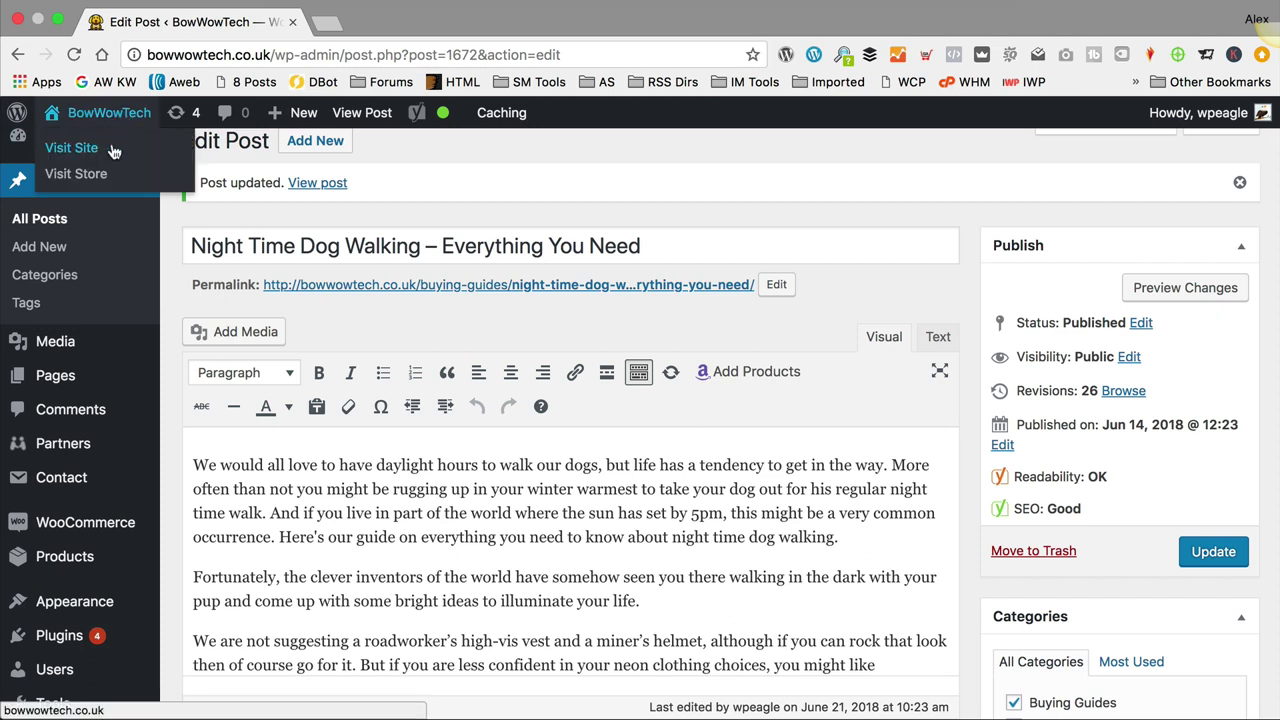
click(113, 150)
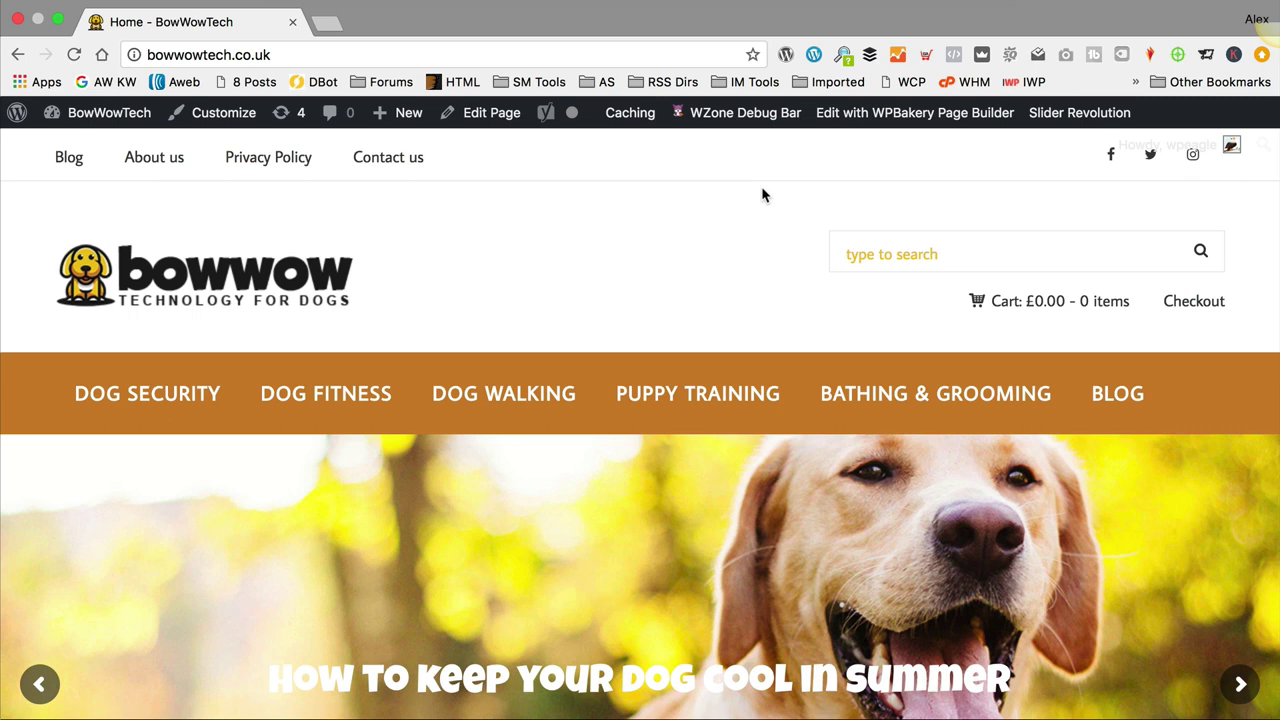
scroll(634, 210, down, 5)
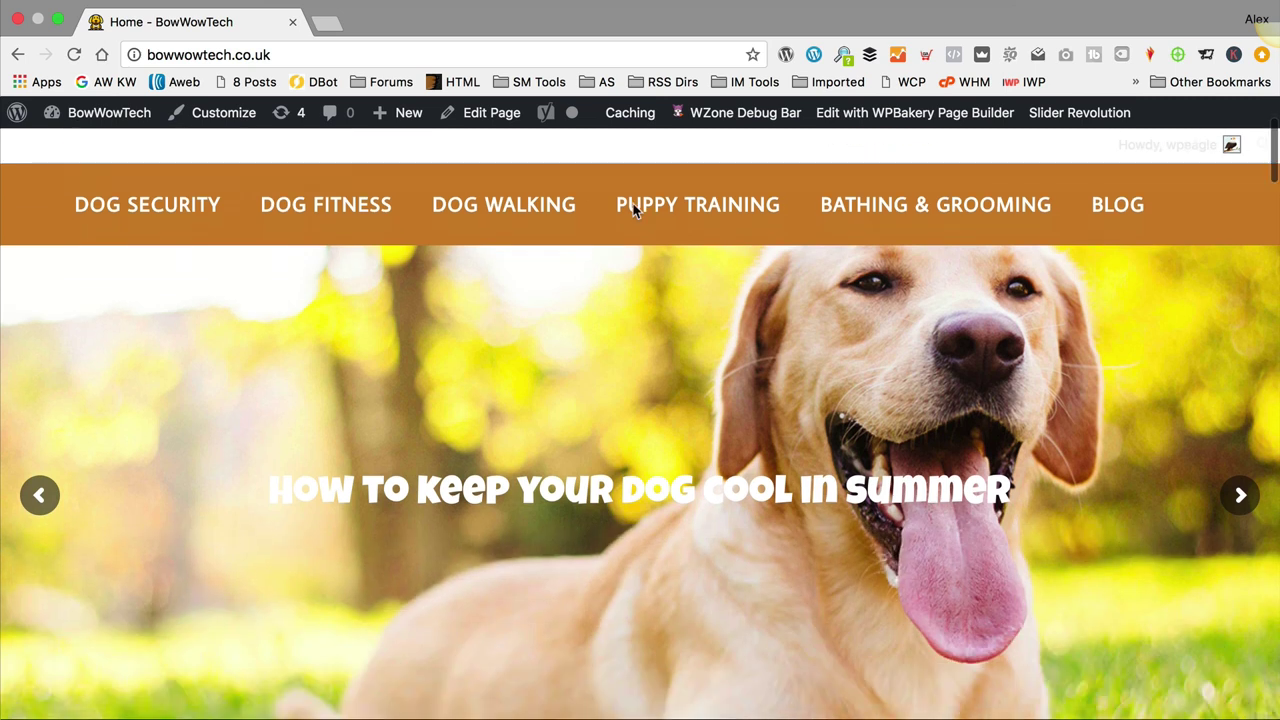
scroll(634, 210, down, 10)
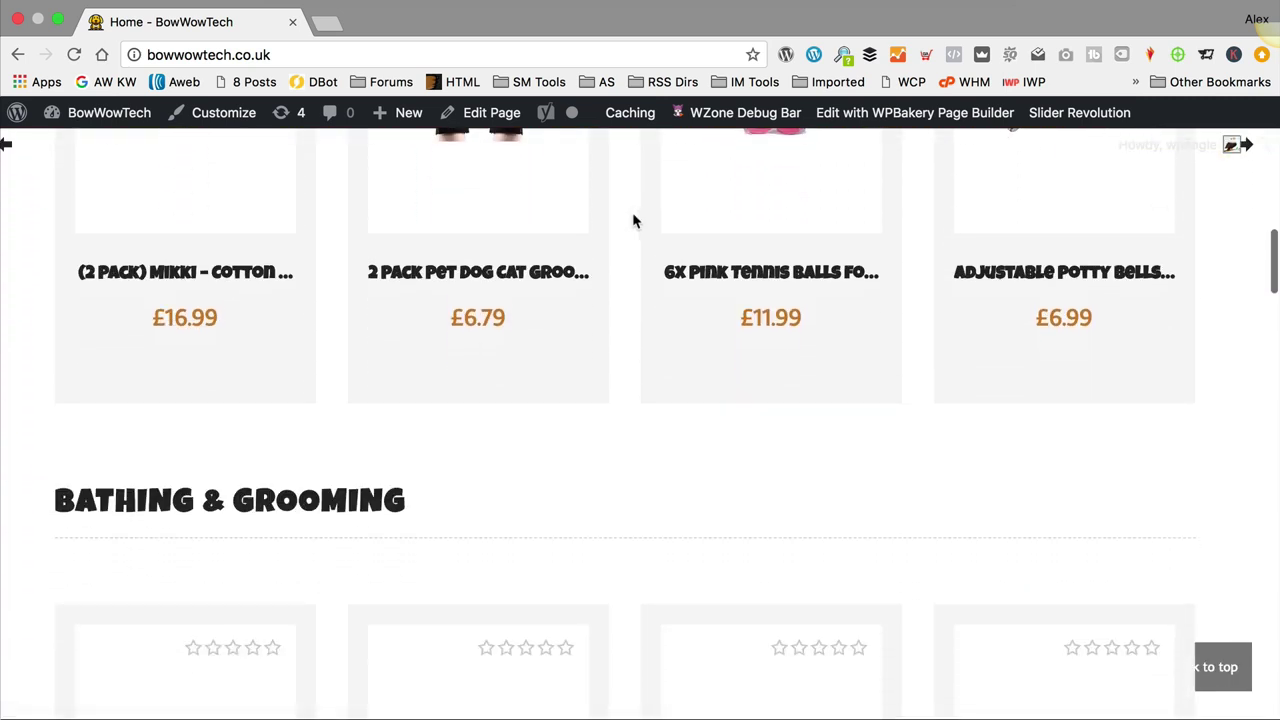
scroll(632, 222, down, 15)
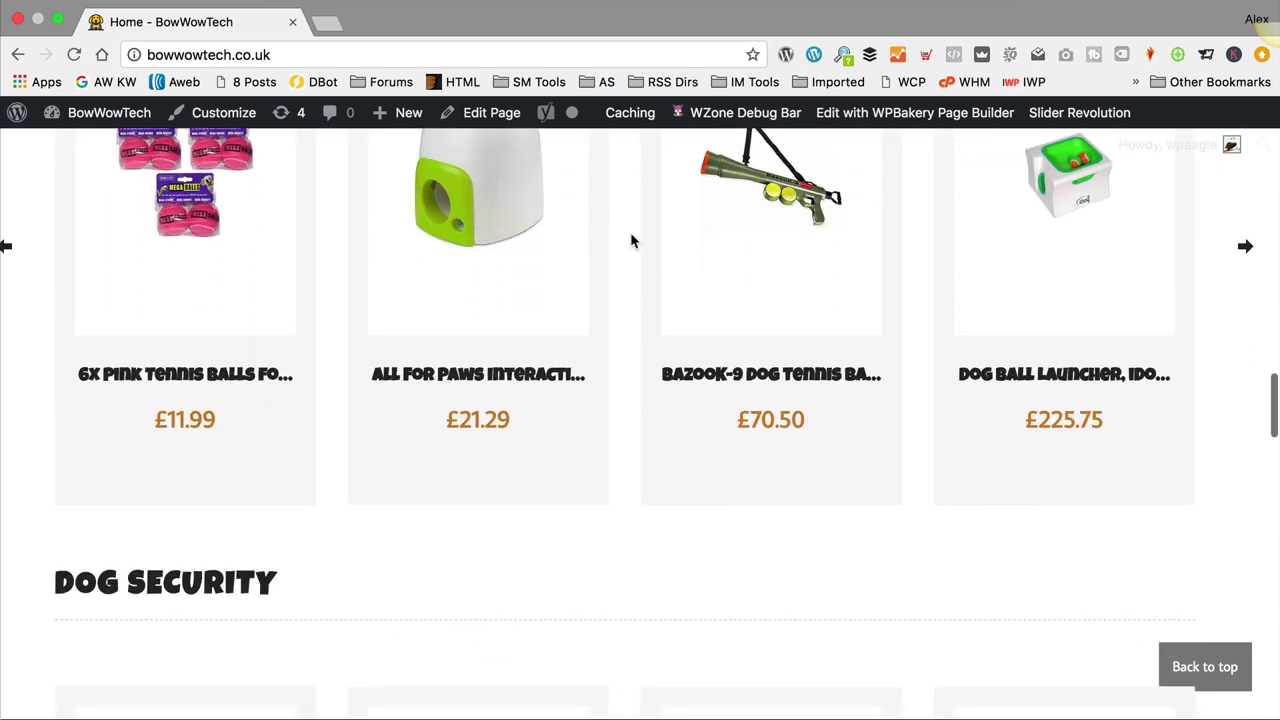
scroll(630, 240, down, 16)
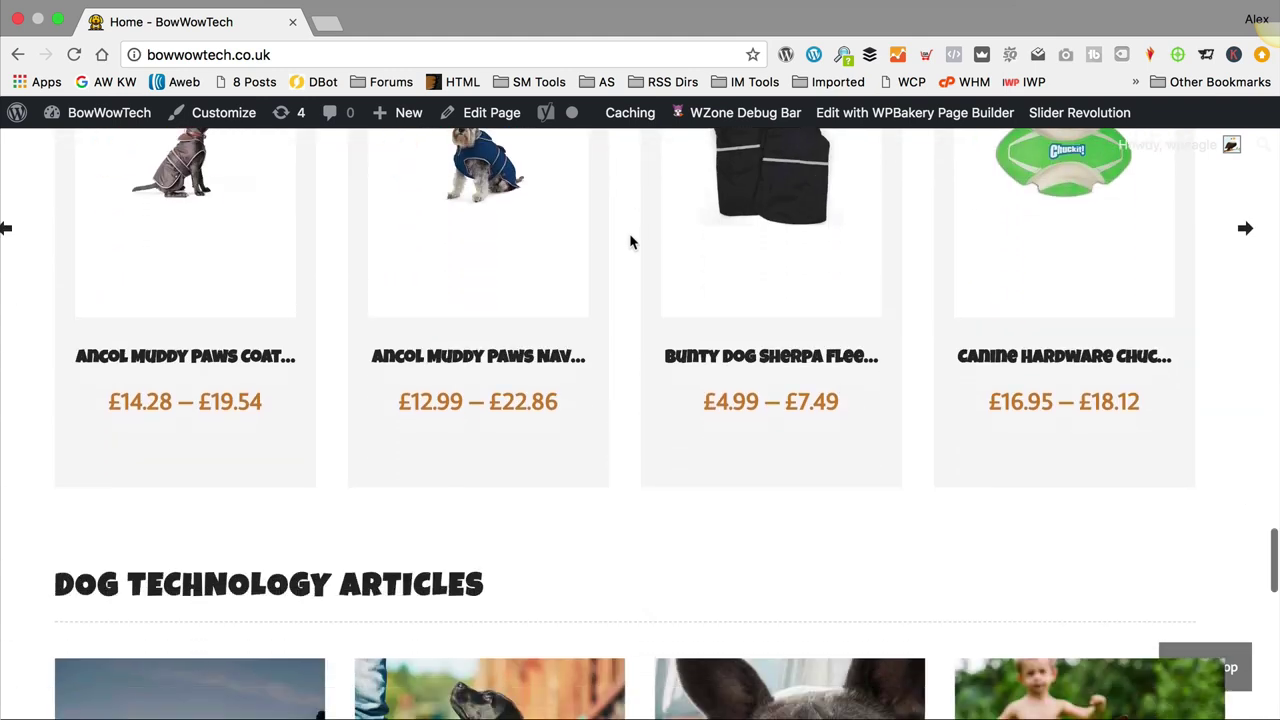
scroll(622, 285, down, 5)
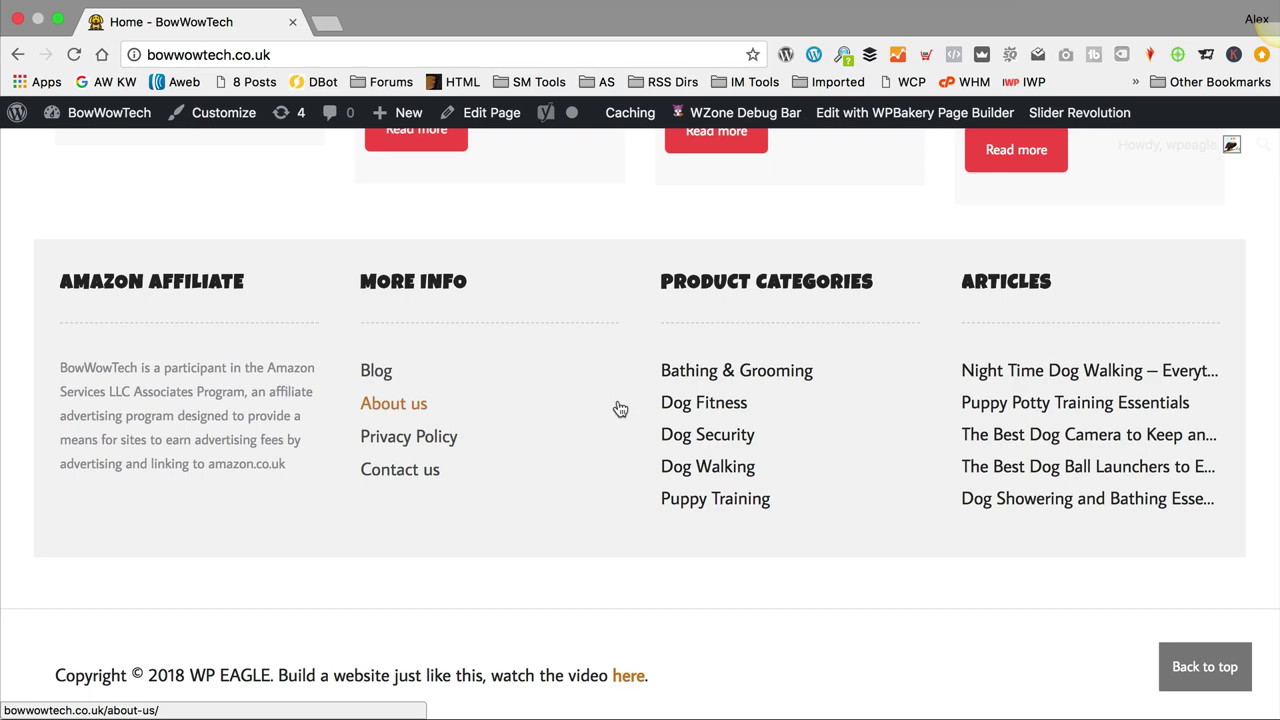
scroll(618, 405, up, 20)
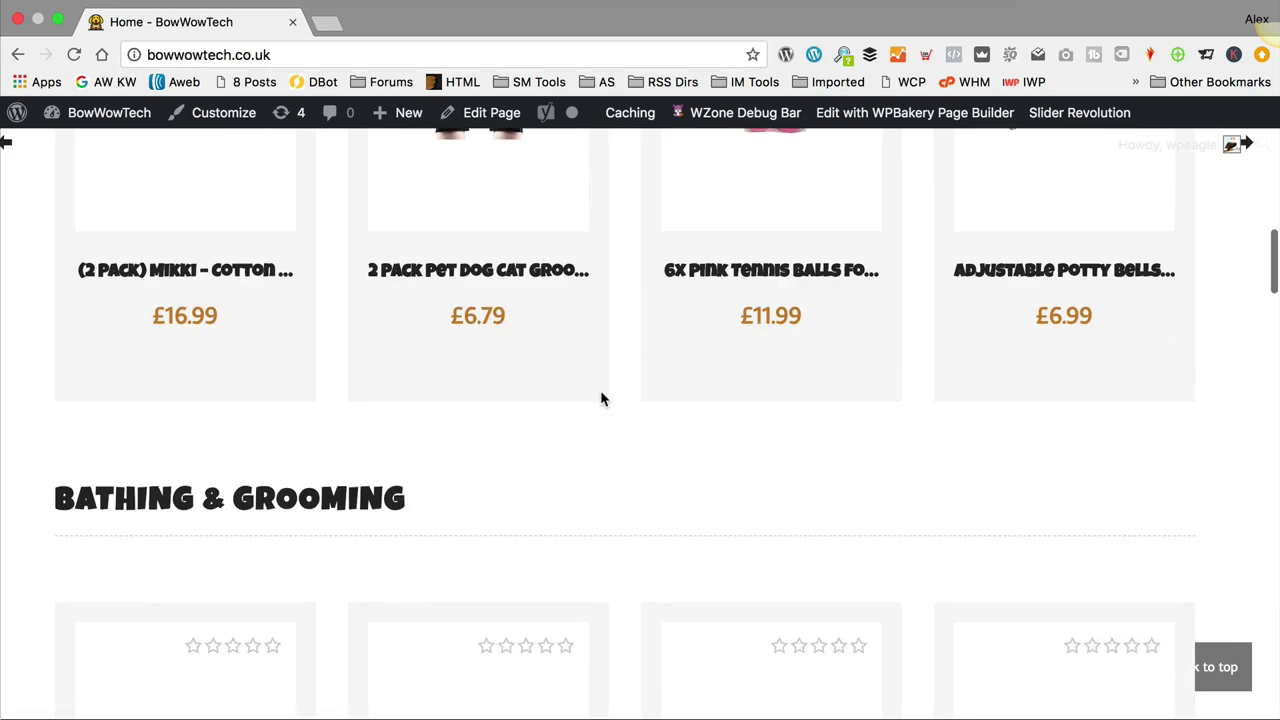